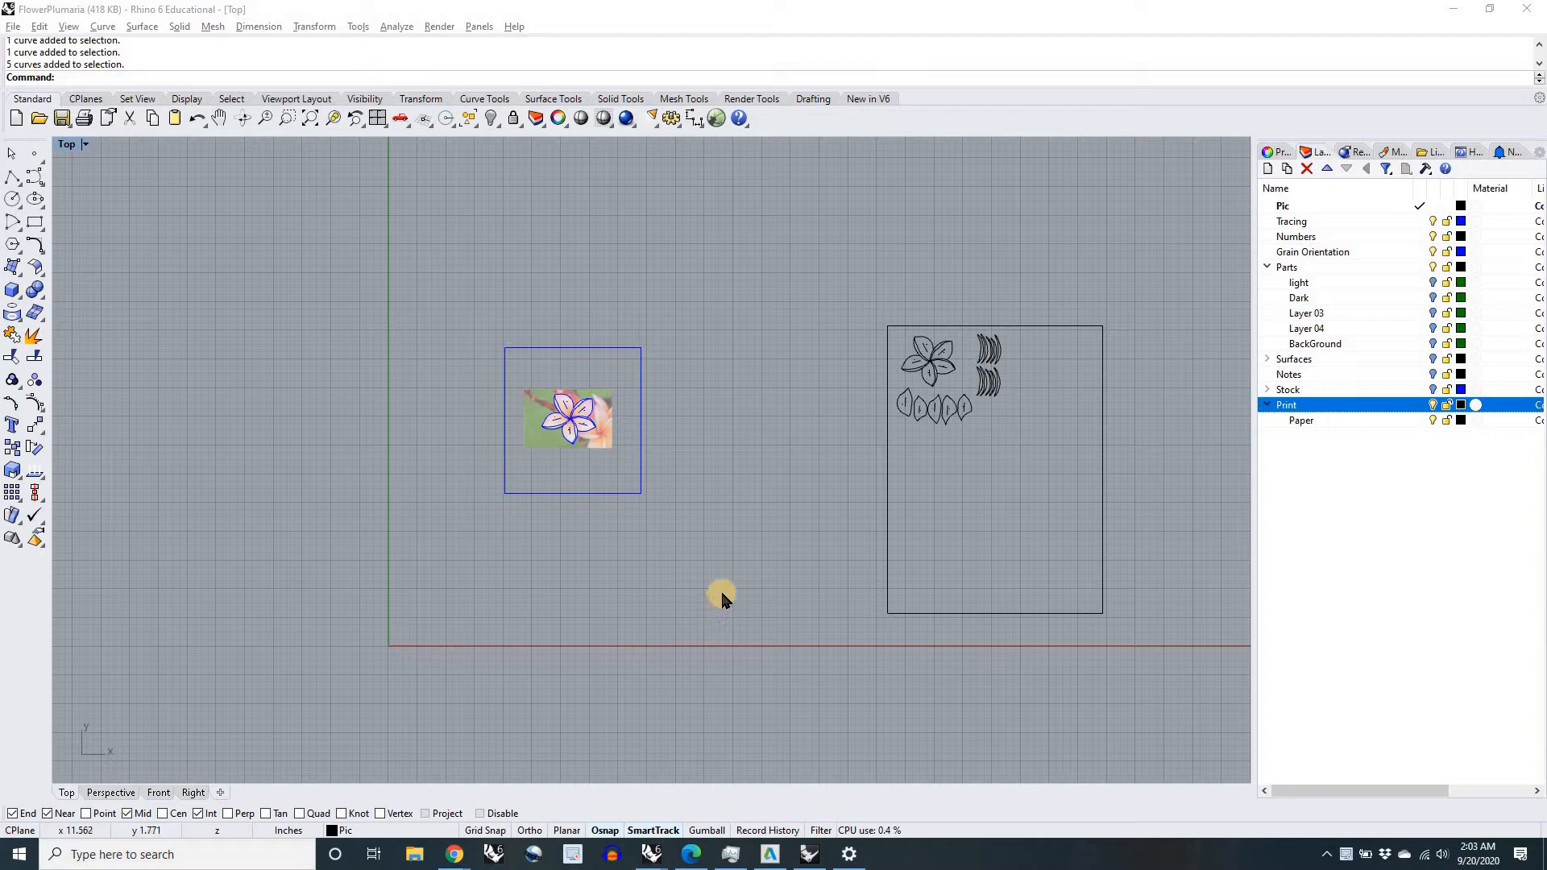
Step: Turn off the Parts, Grain Orientation, Numbers, Tracing, Print and Paper layers so only the flower photo is shown
right_drag(776, 510, 706, 514)
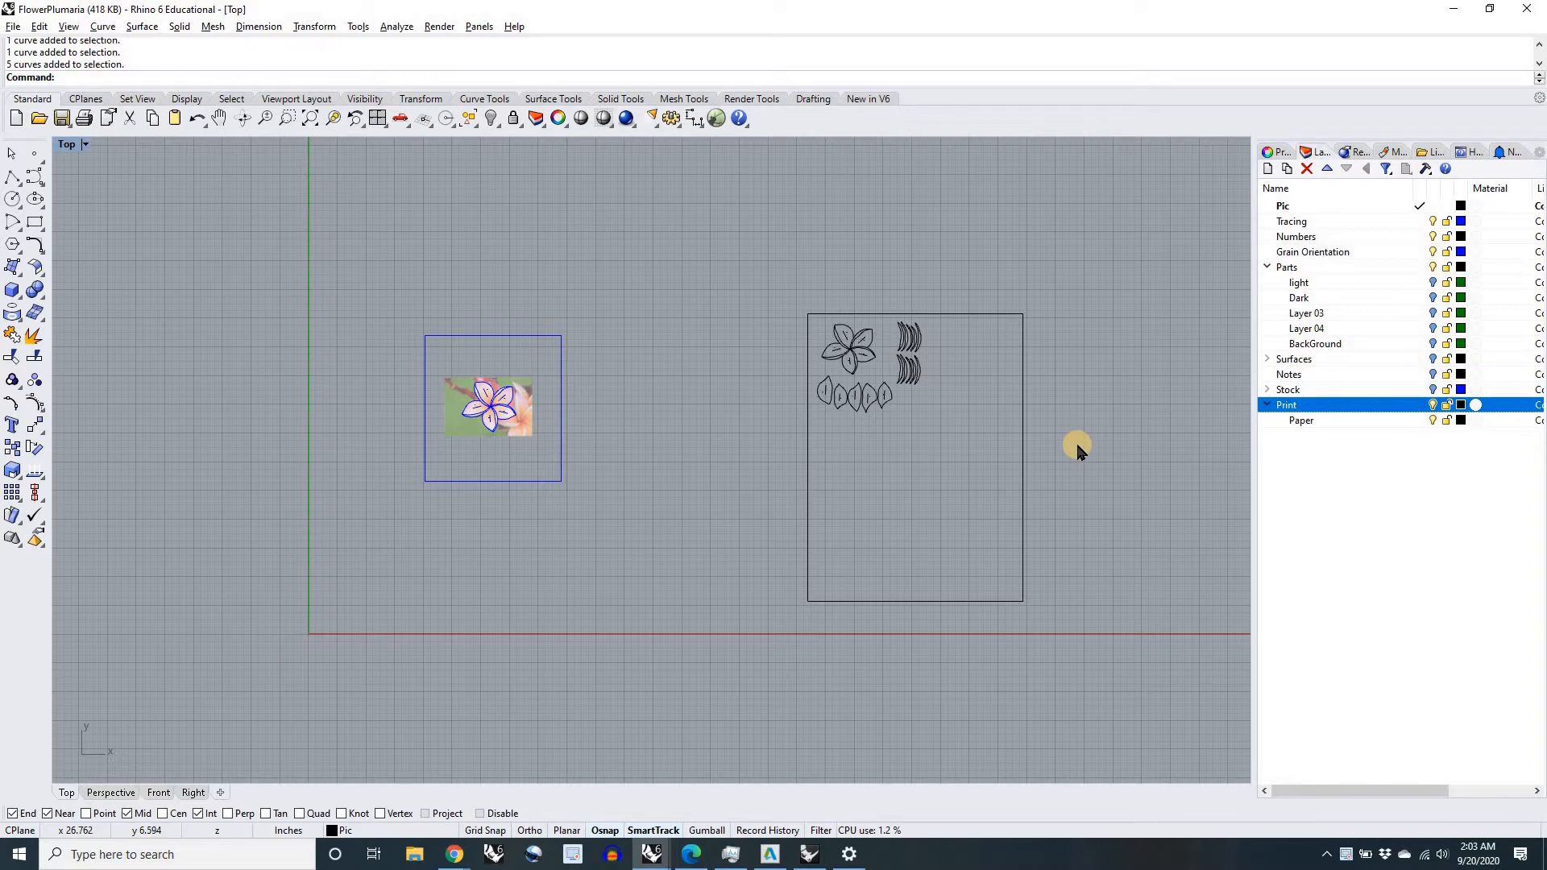
right_drag(1049, 458, 1023, 457)
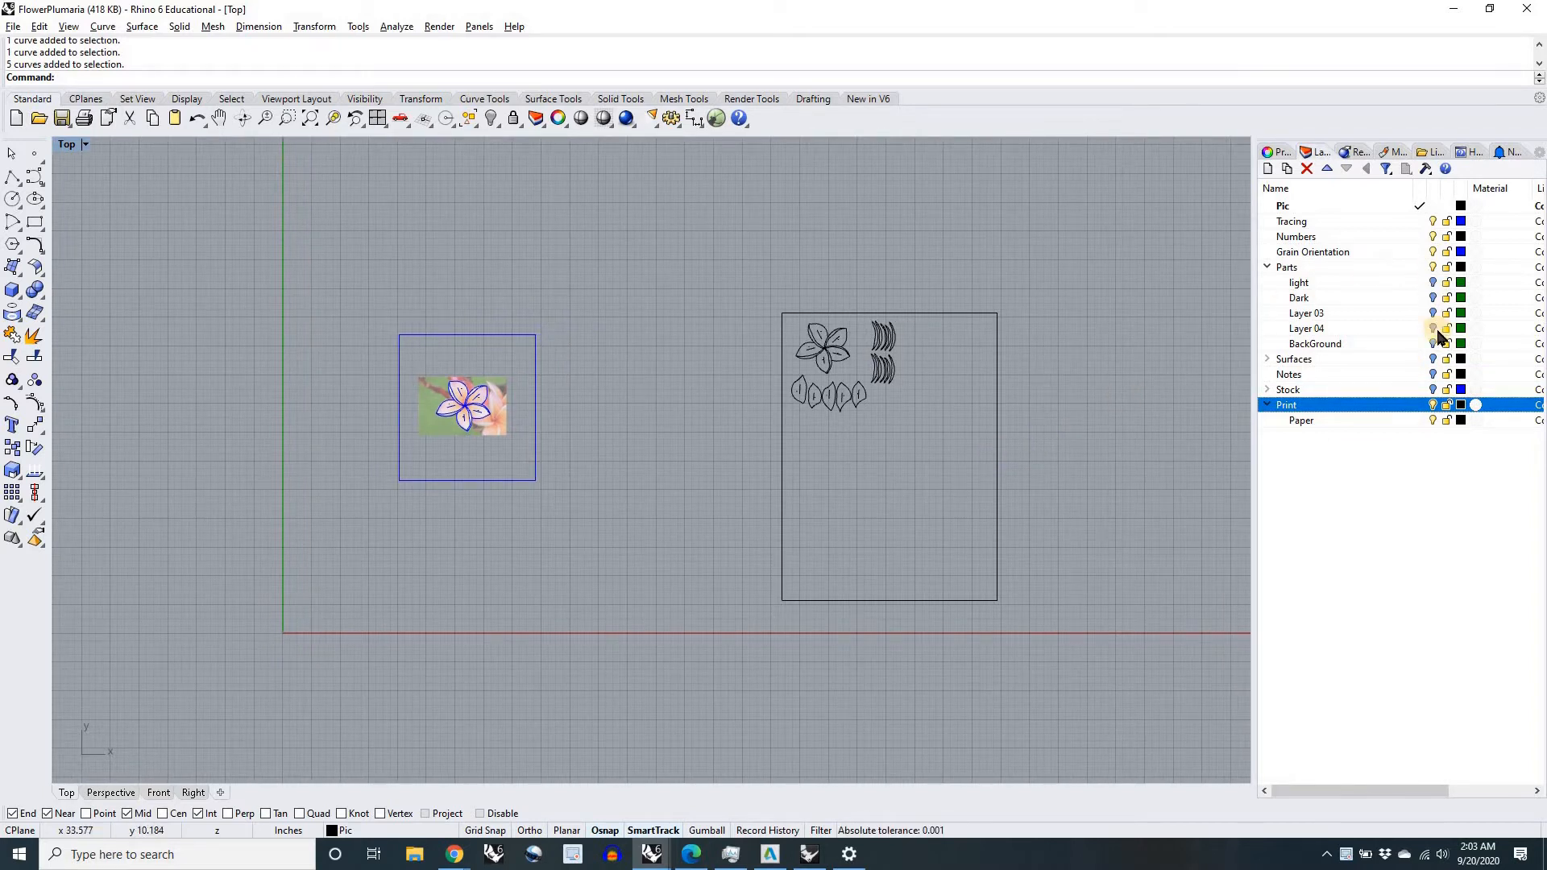
click(1436, 267)
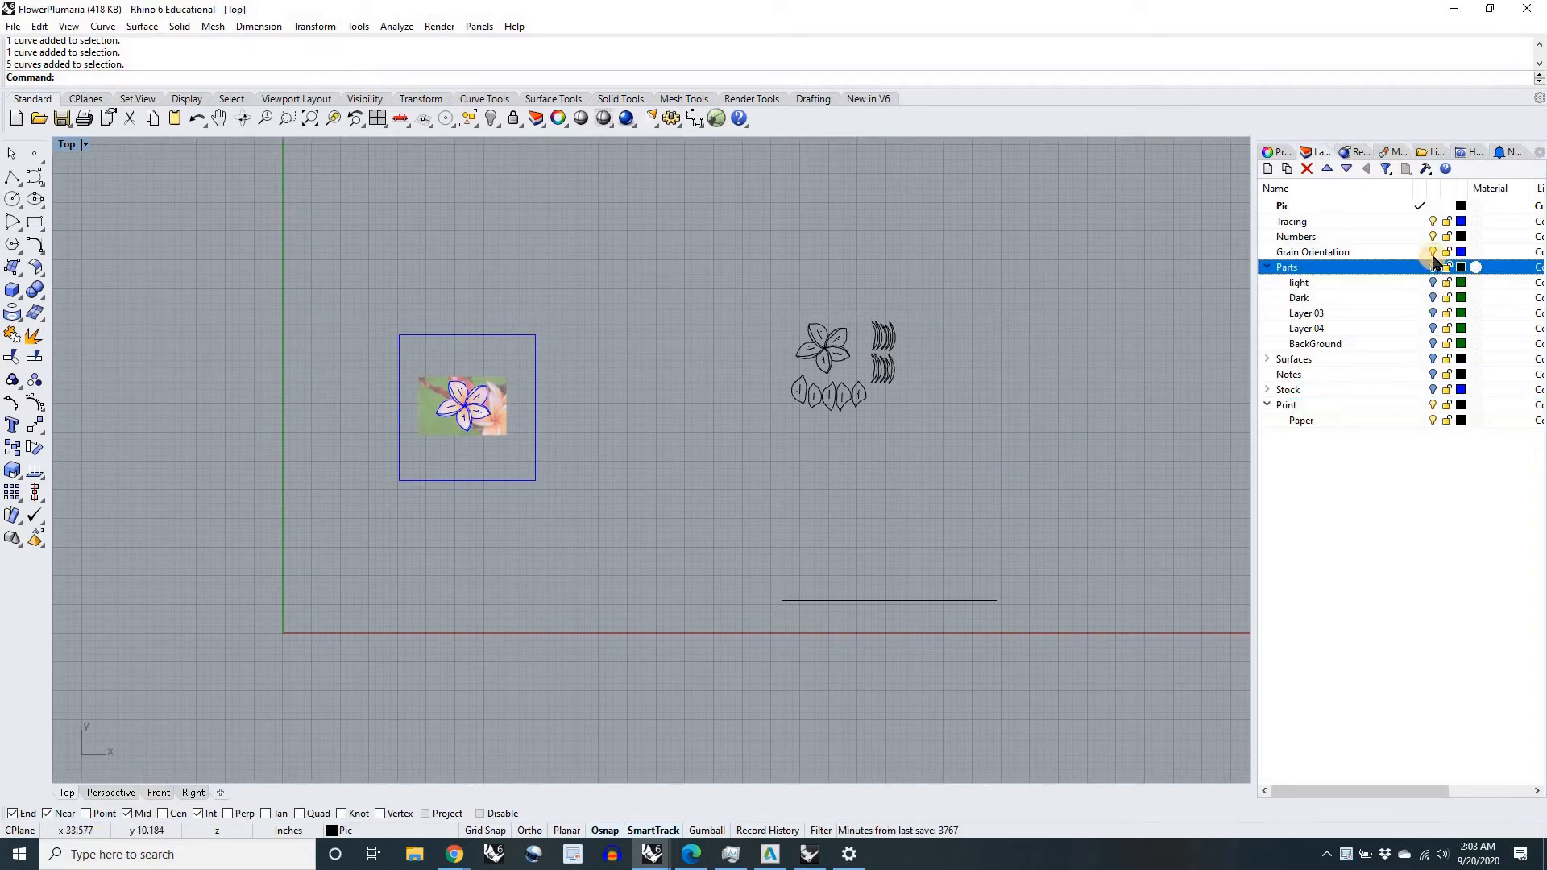
click(1433, 252)
click(1433, 239)
click(1433, 223)
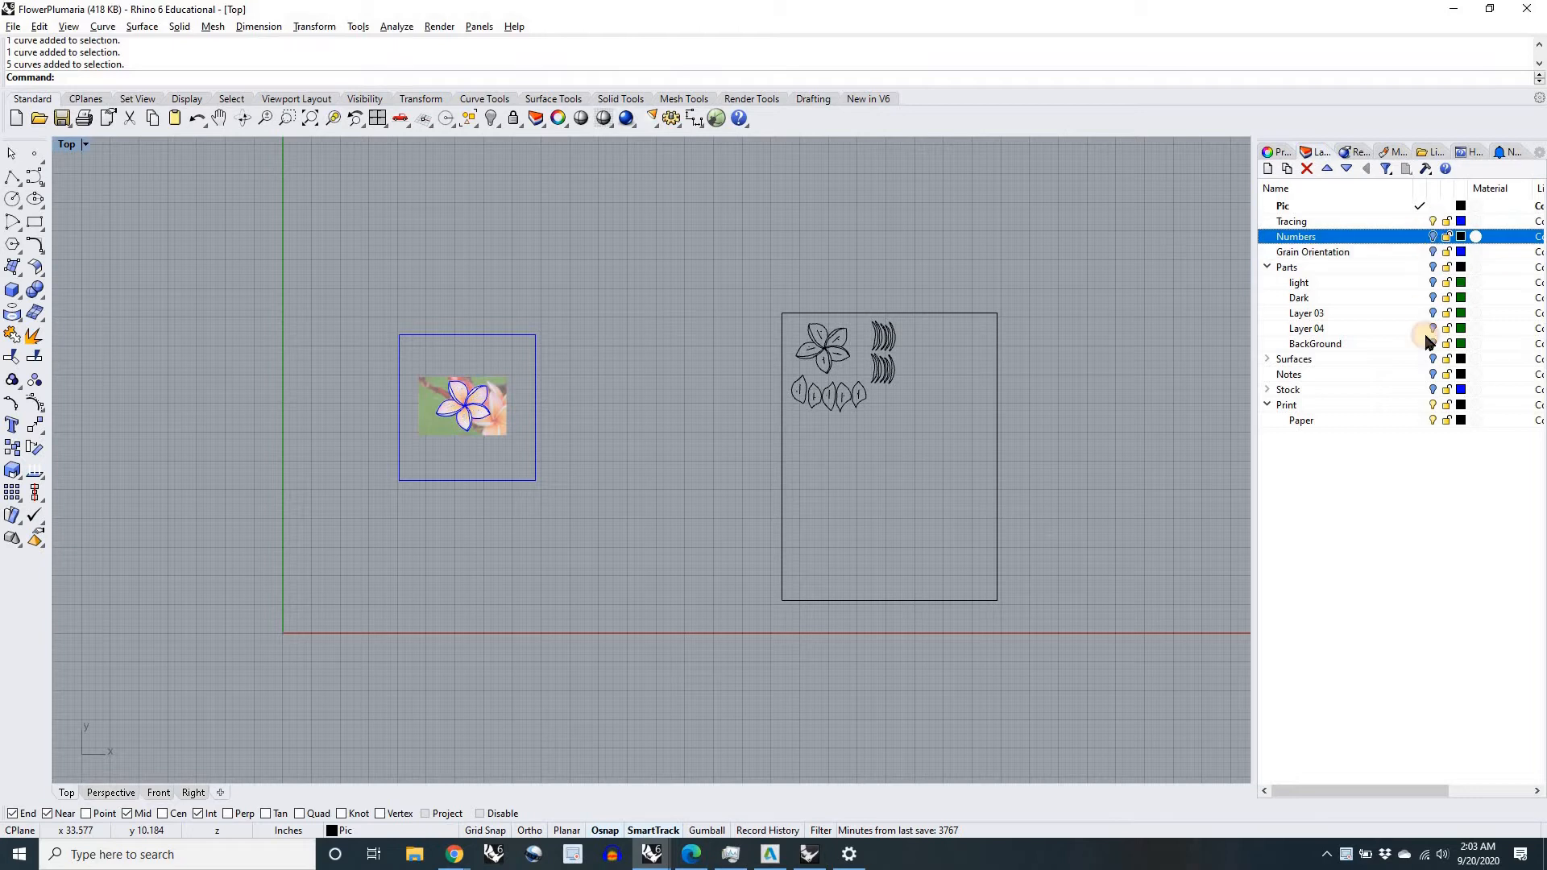
click(1433, 416)
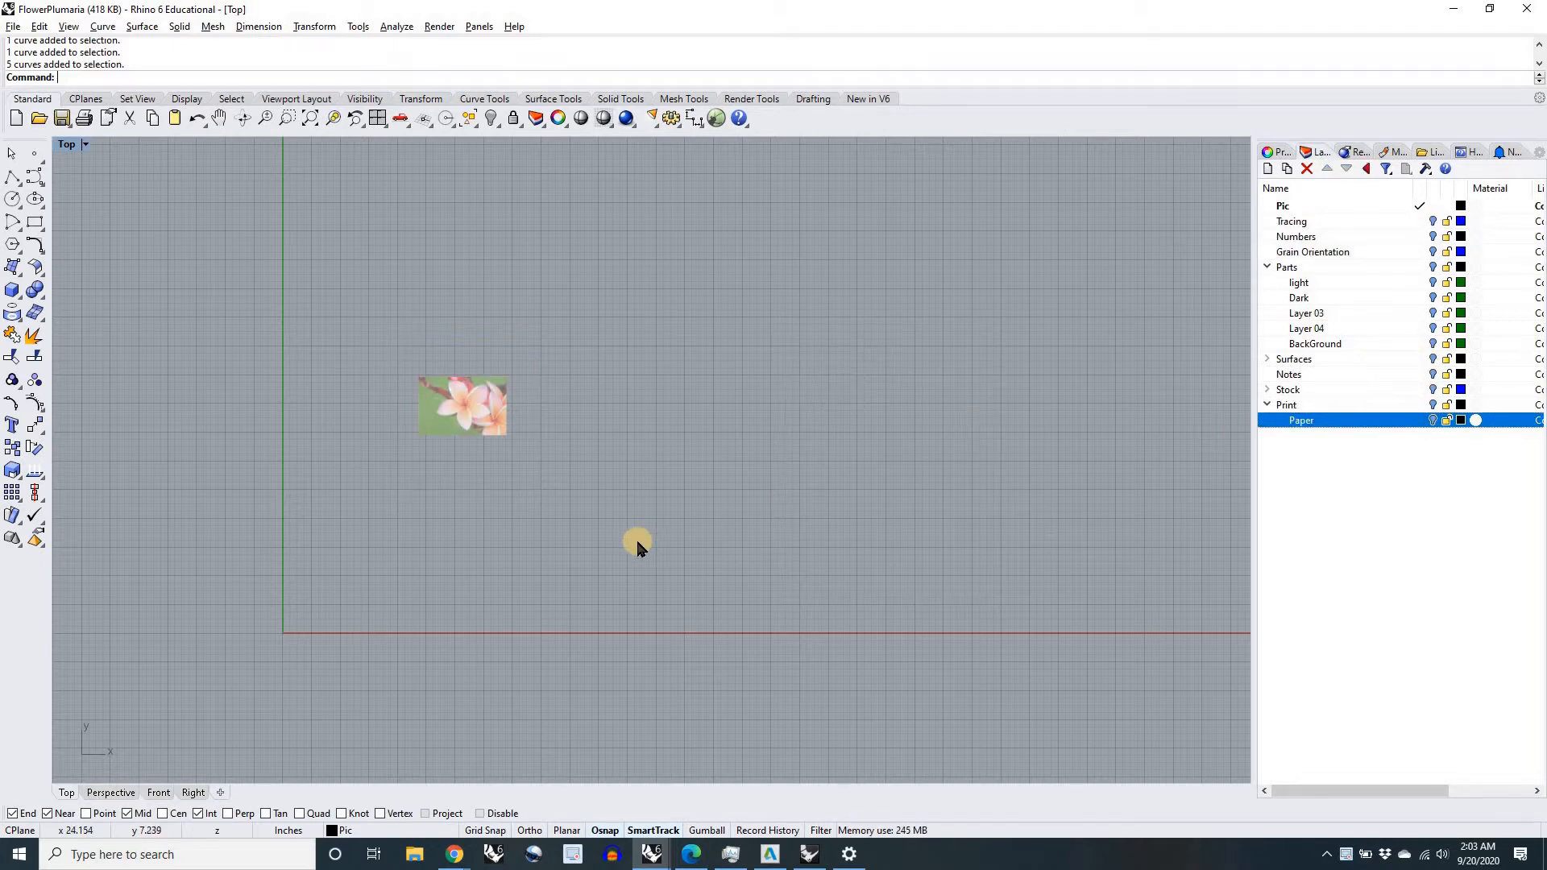
Step: Turn on the Tracing layer over the flower photo
scroll(492, 433, up, 10)
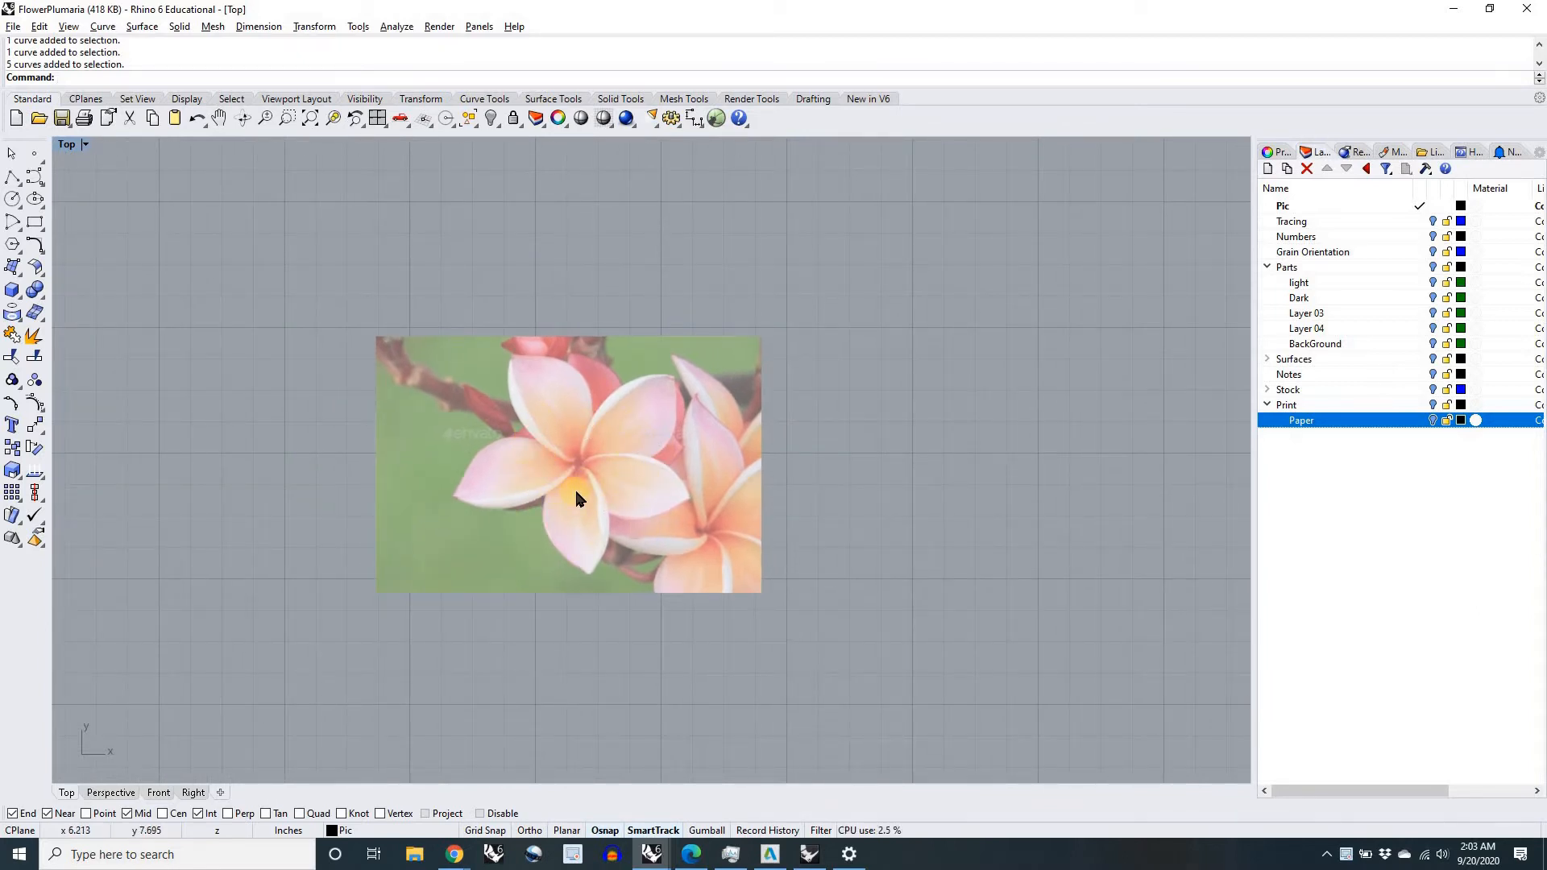
scroll(576, 494, up, 2)
scroll(576, 493, down, 2)
click(1433, 222)
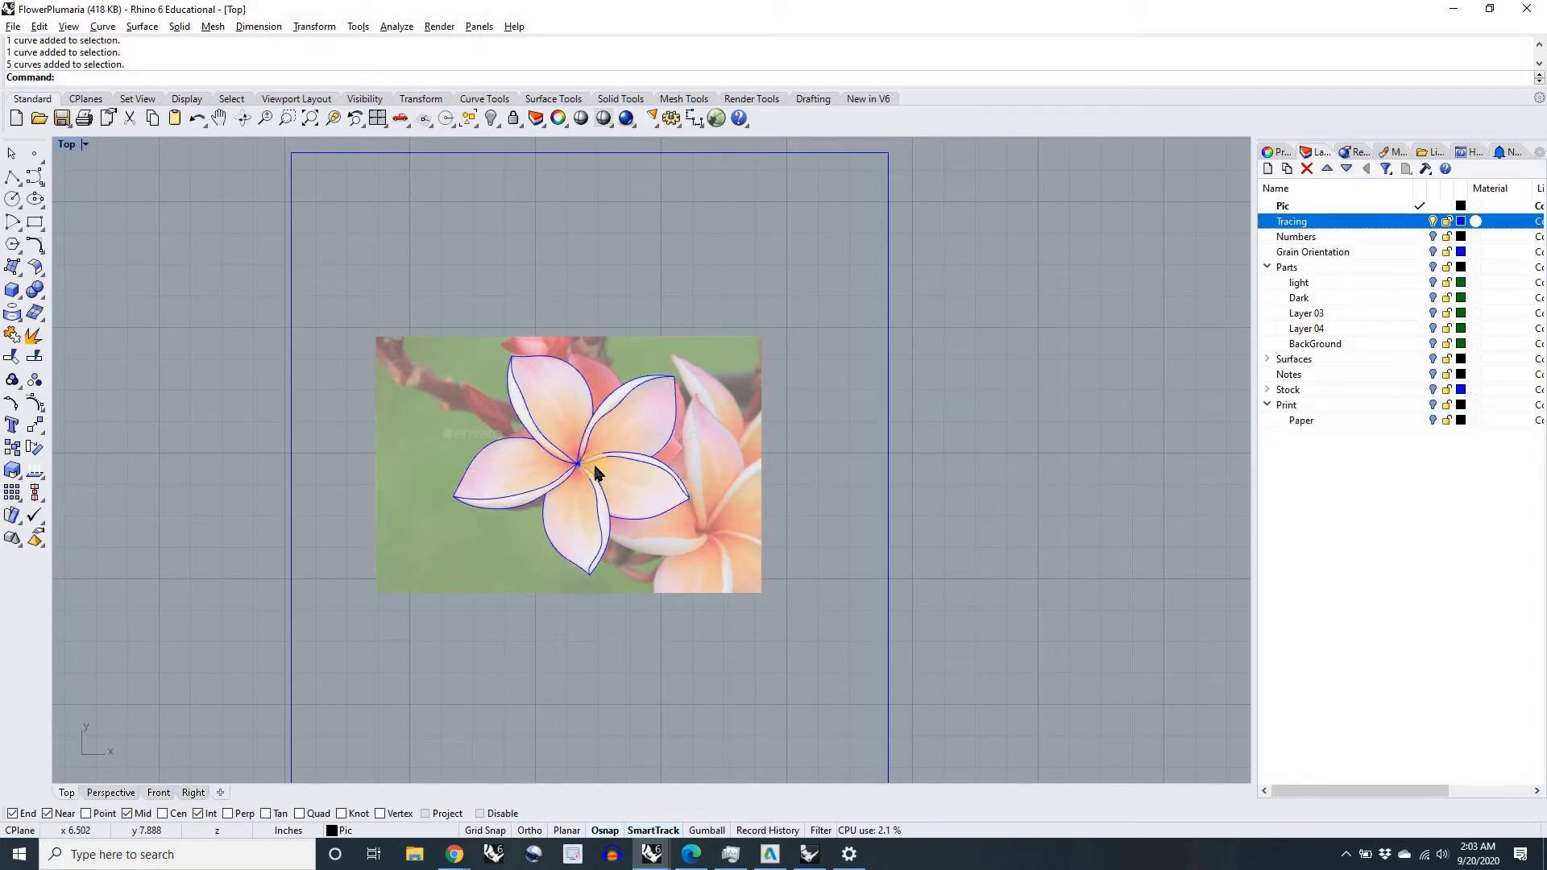
scroll(596, 473, up, 5)
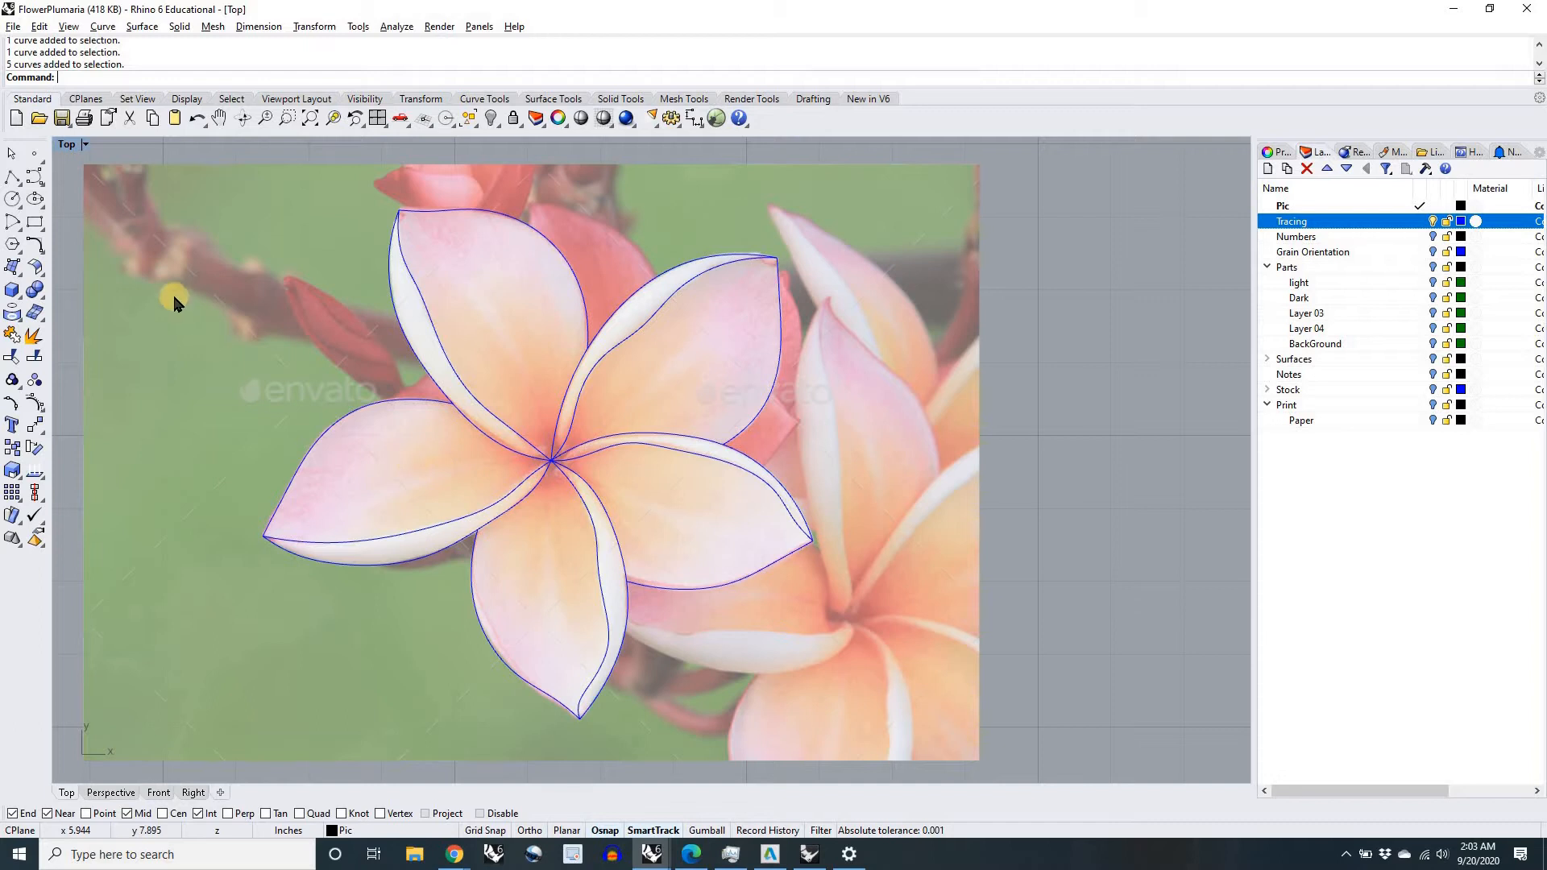
click(38, 181)
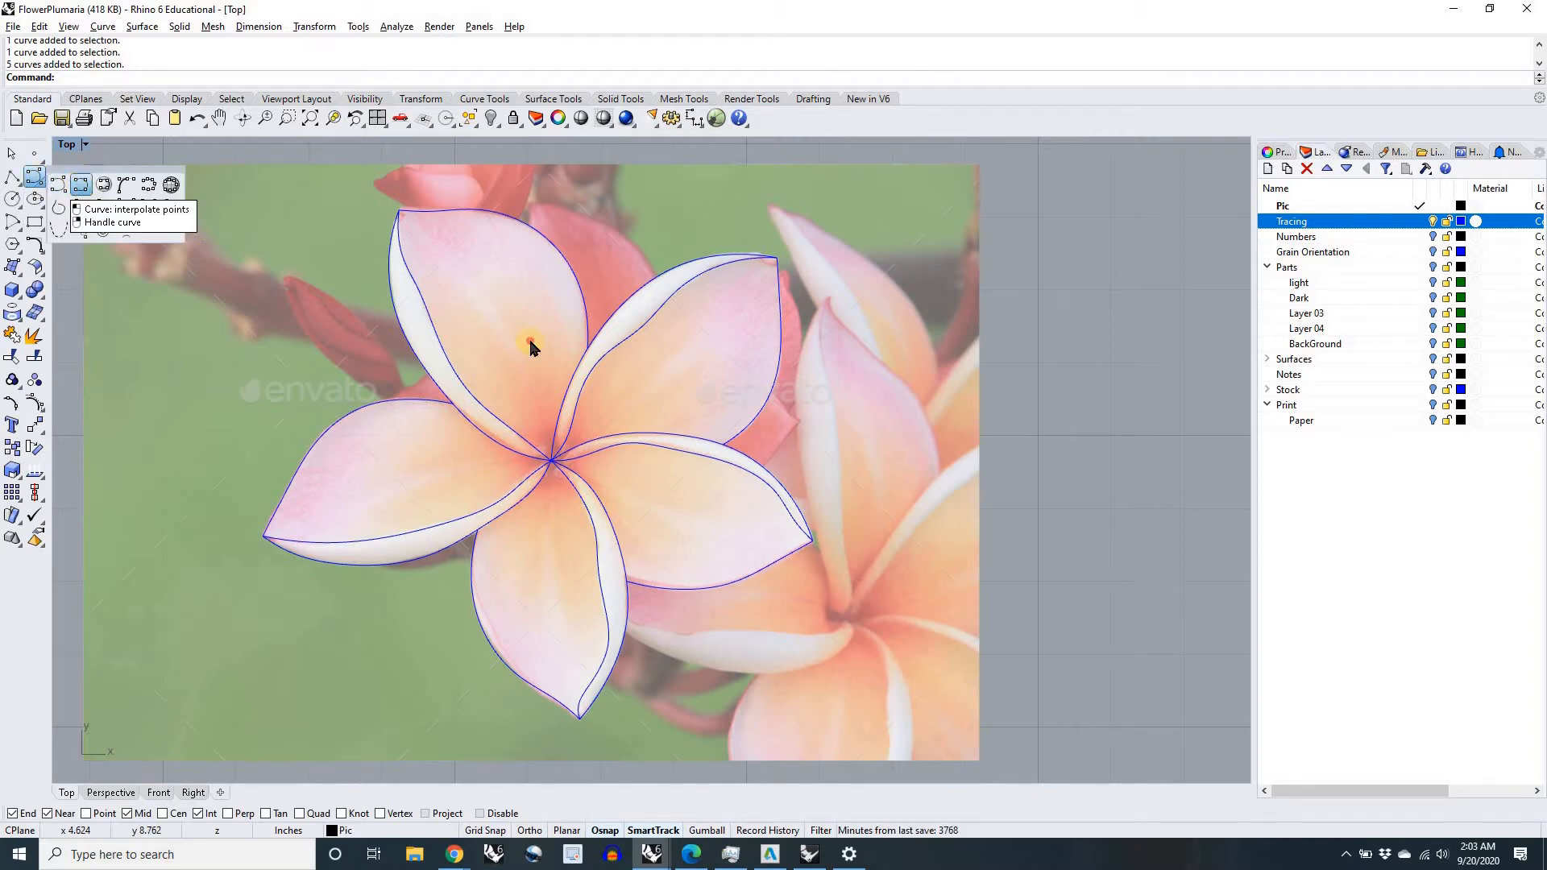
click(1078, 498)
click(785, 535)
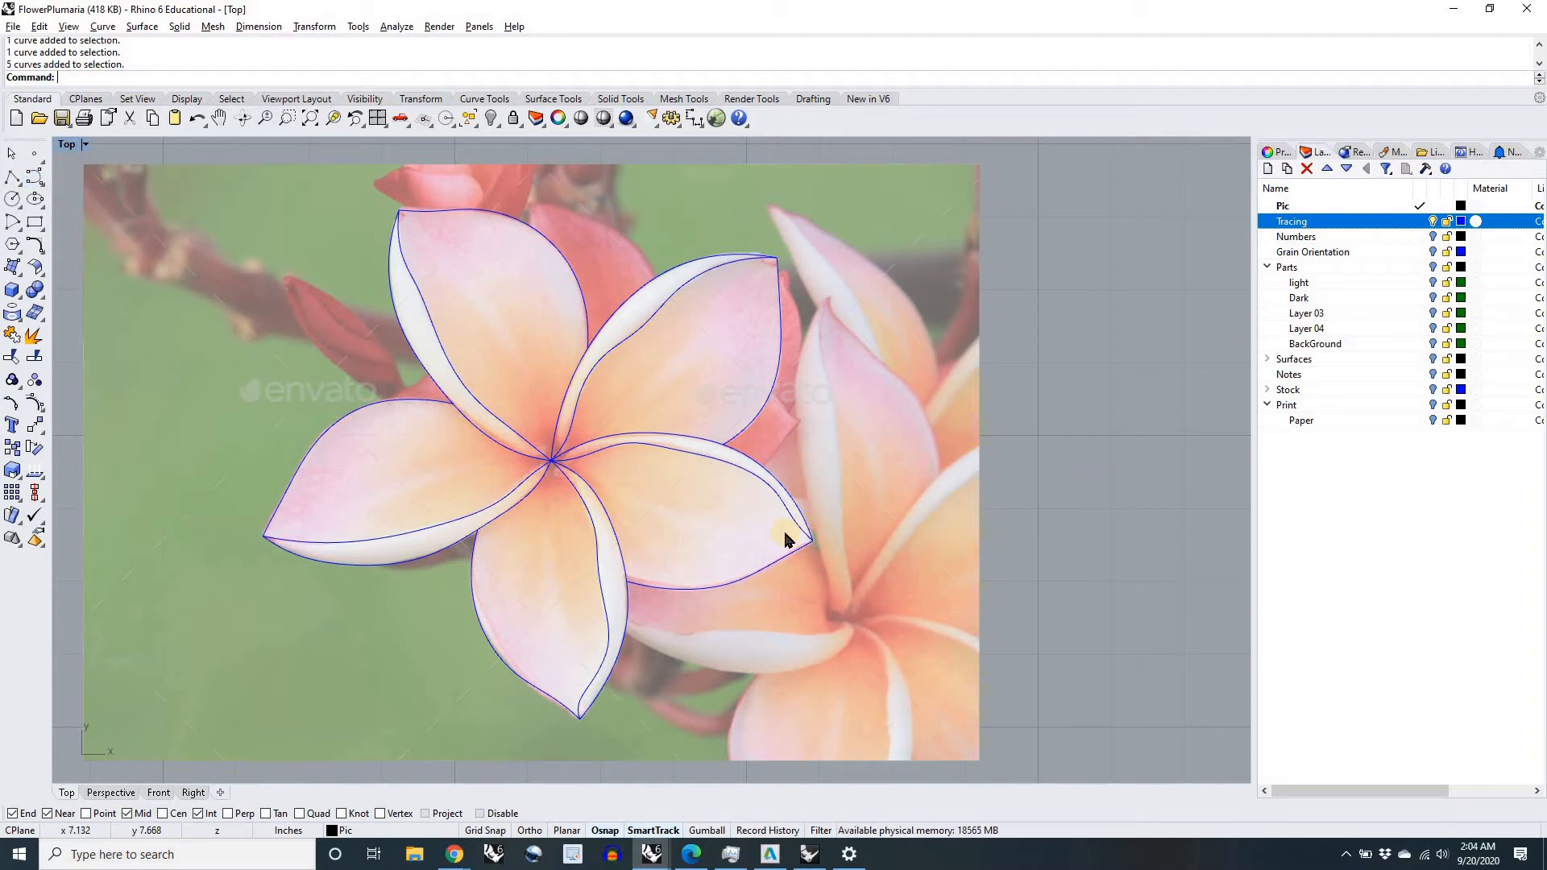
Step: Examine how closely the traced petal curves follow the photo and how they meet at the petal junctions
scroll(643, 581, up, 10)
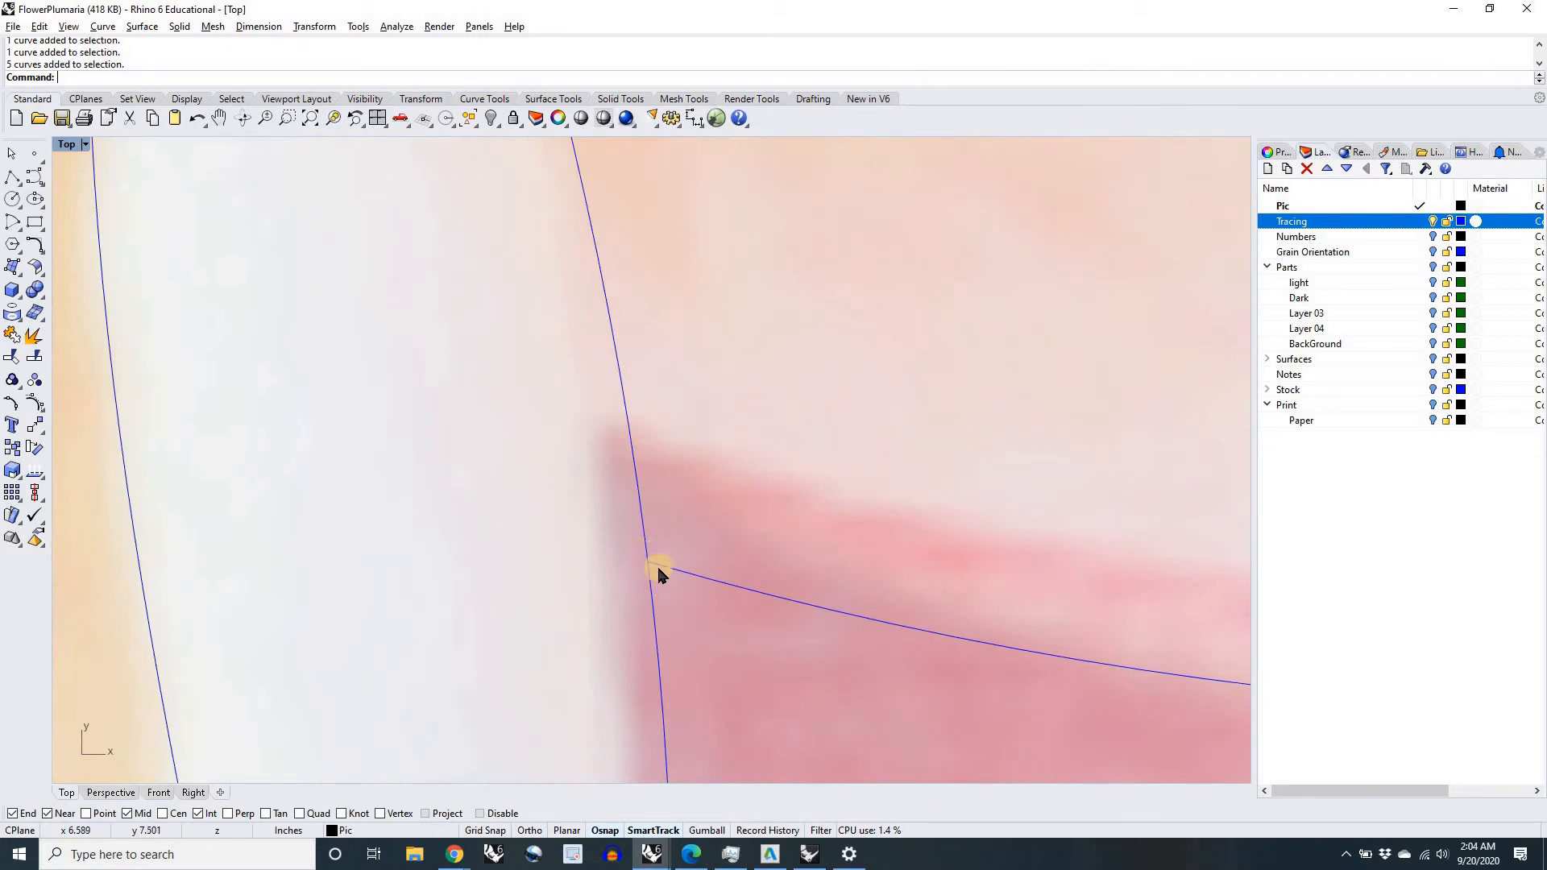
scroll(652, 568, down, 6)
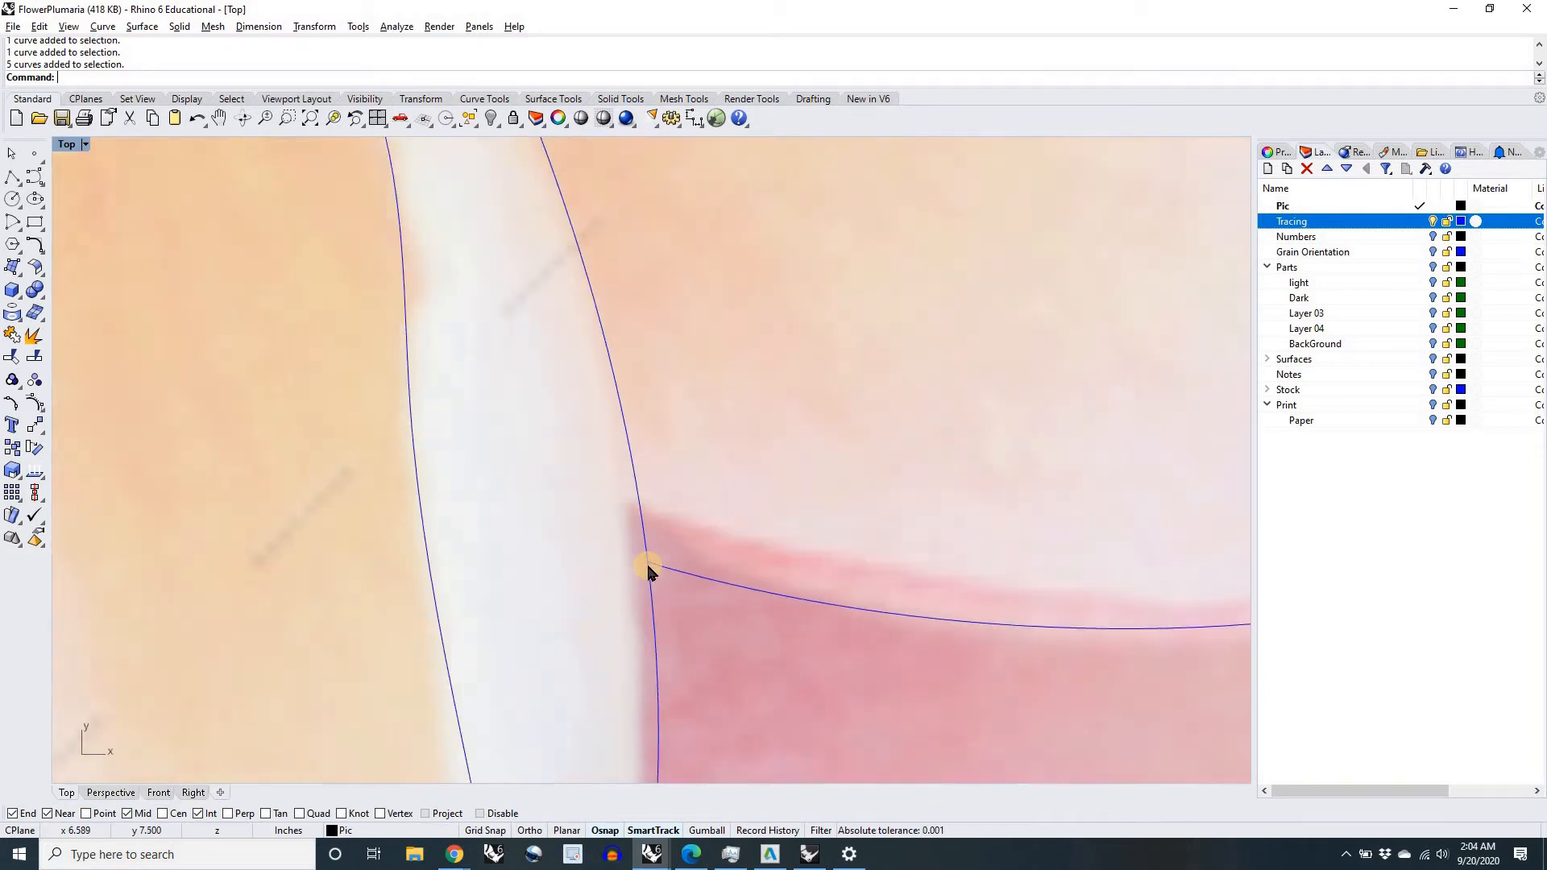
scroll(646, 562, down, 5)
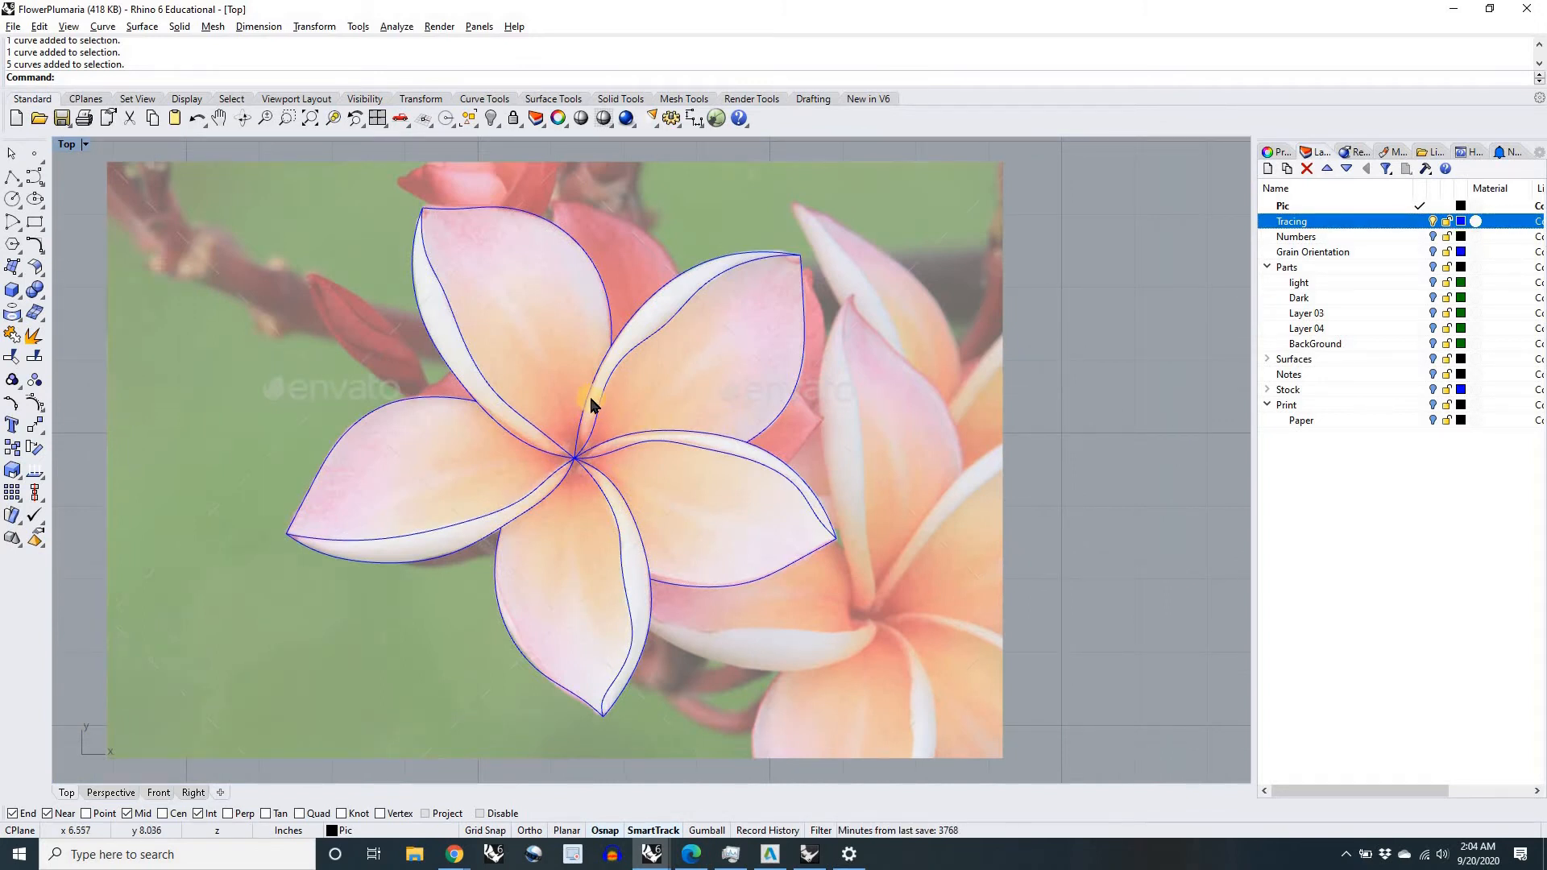
scroll(610, 389, up, 4)
scroll(636, 525, down, 3)
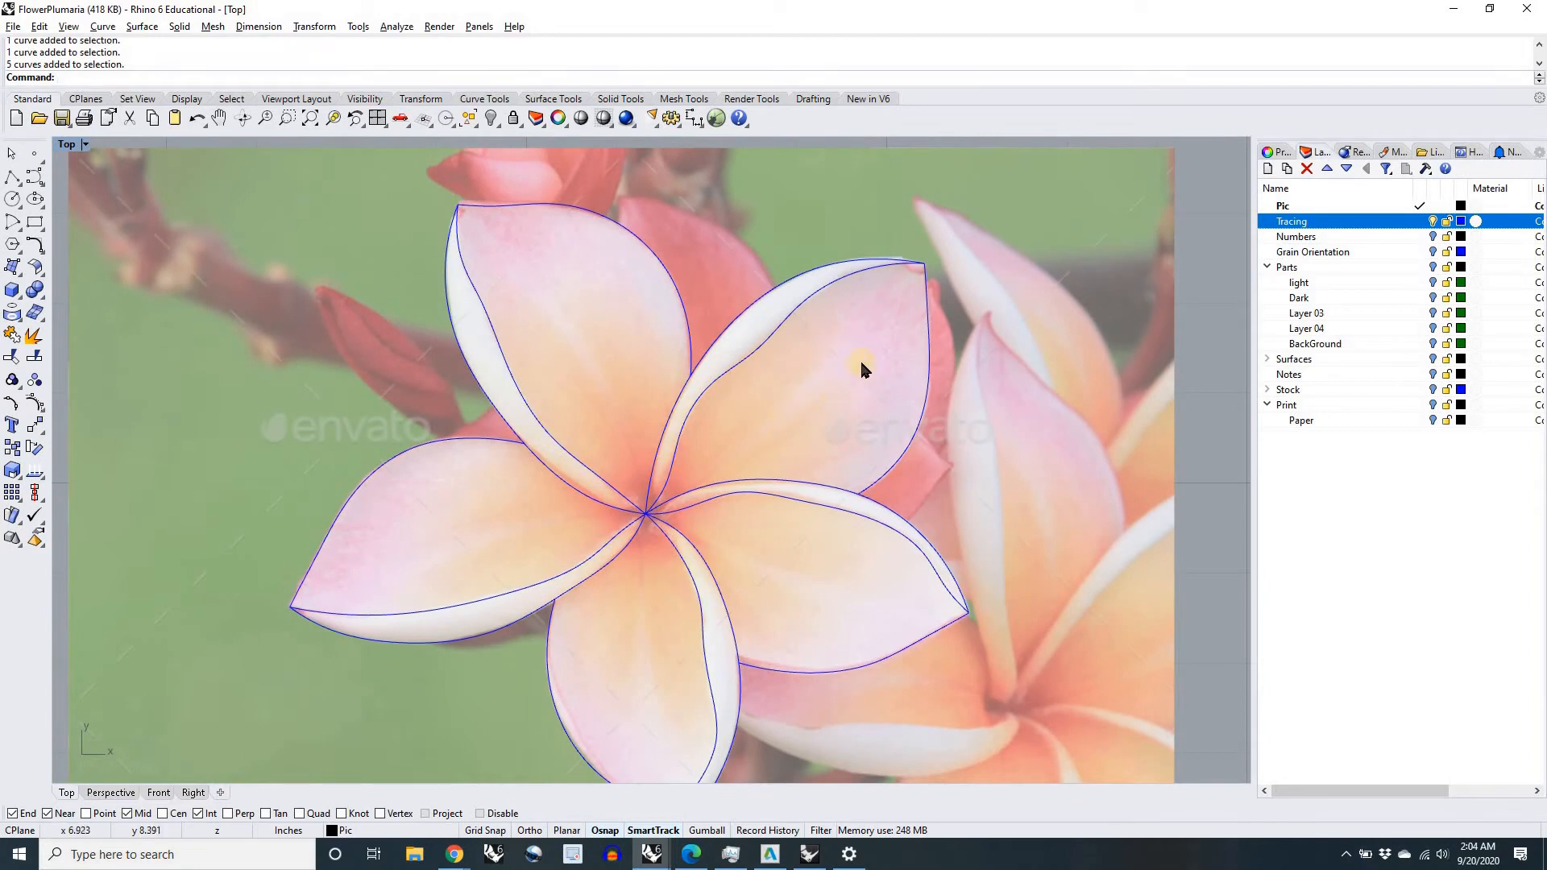
scroll(768, 325, up, 4)
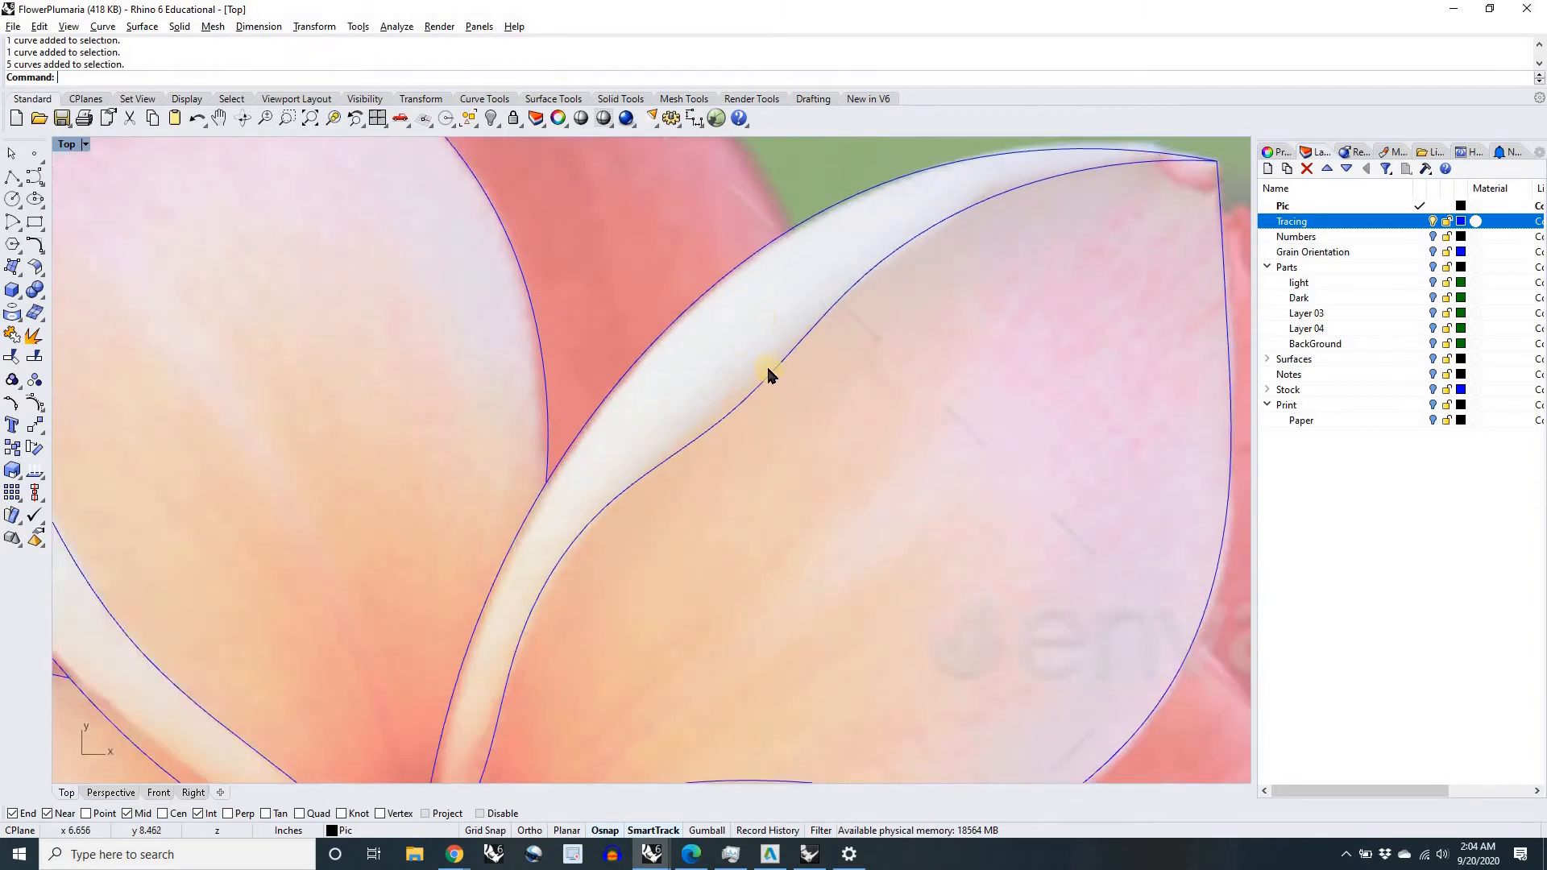
scroll(758, 379, down, 5)
scroll(847, 322, up, 1)
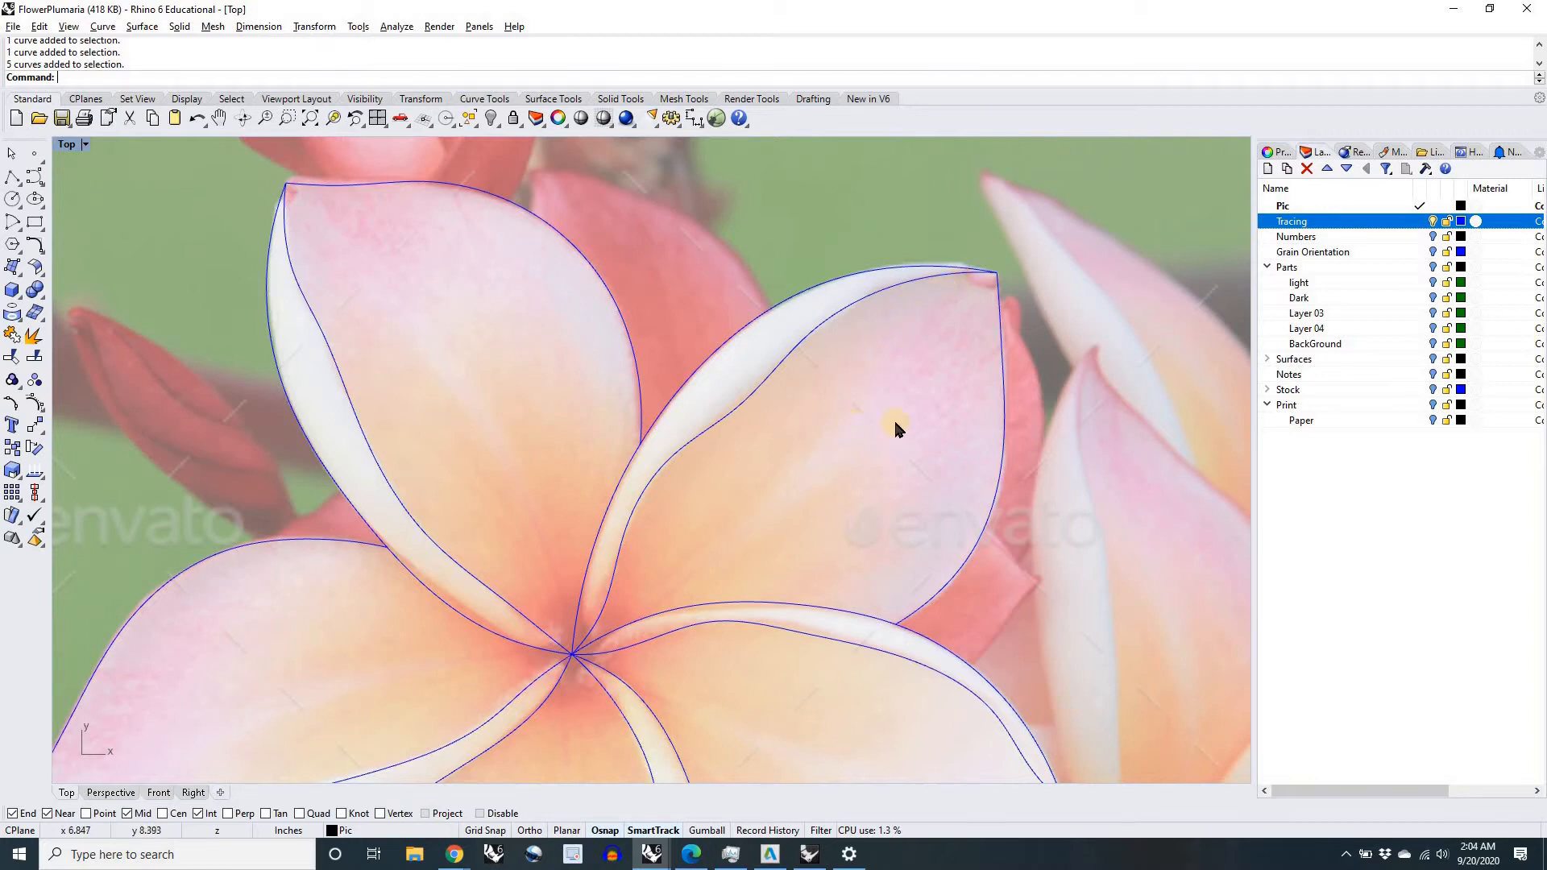
Step: Make Tracing the current layer and lock the Pic layer
click(745, 394)
click(1422, 225)
click(1420, 221)
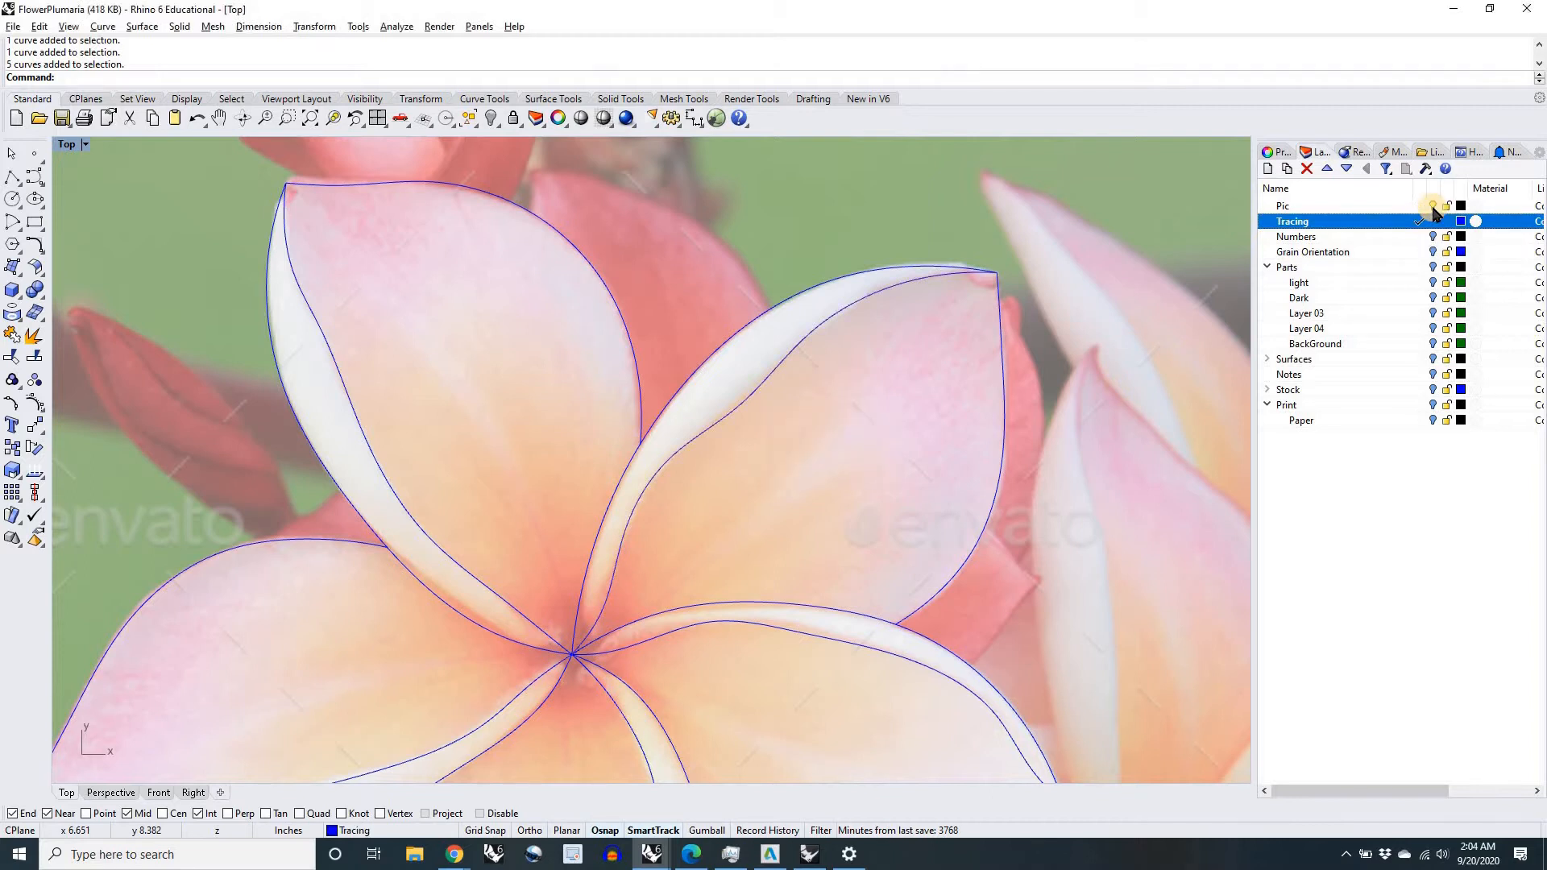
click(1448, 207)
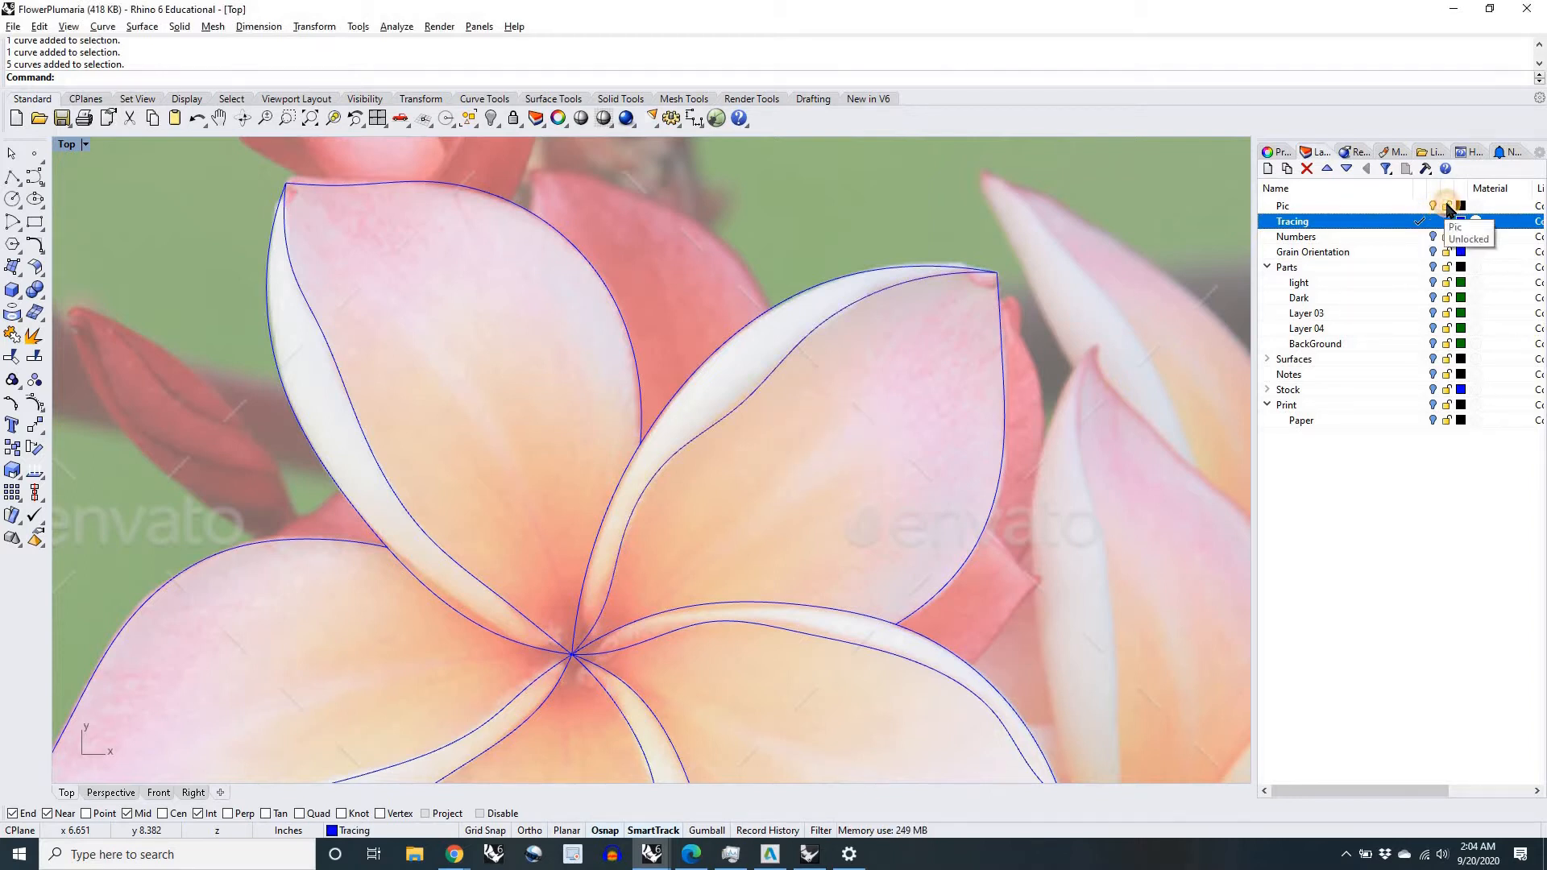
Step: Inspect the control points of the individual traced curves that form the upper-right petal
click(759, 386)
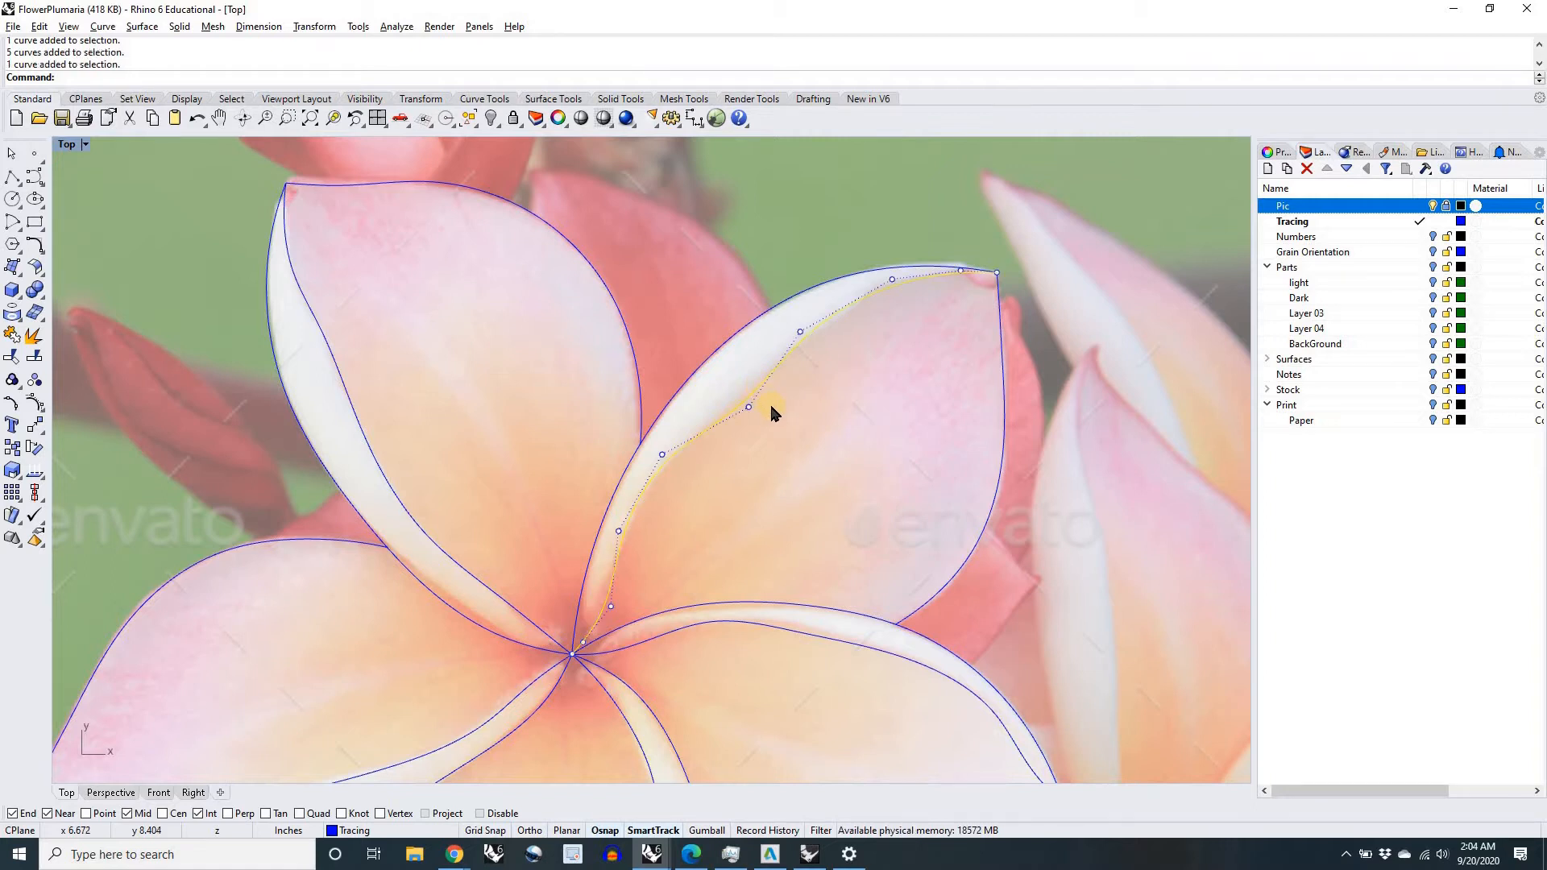
click(1003, 367)
click(830, 275)
scroll(838, 431, down, 3)
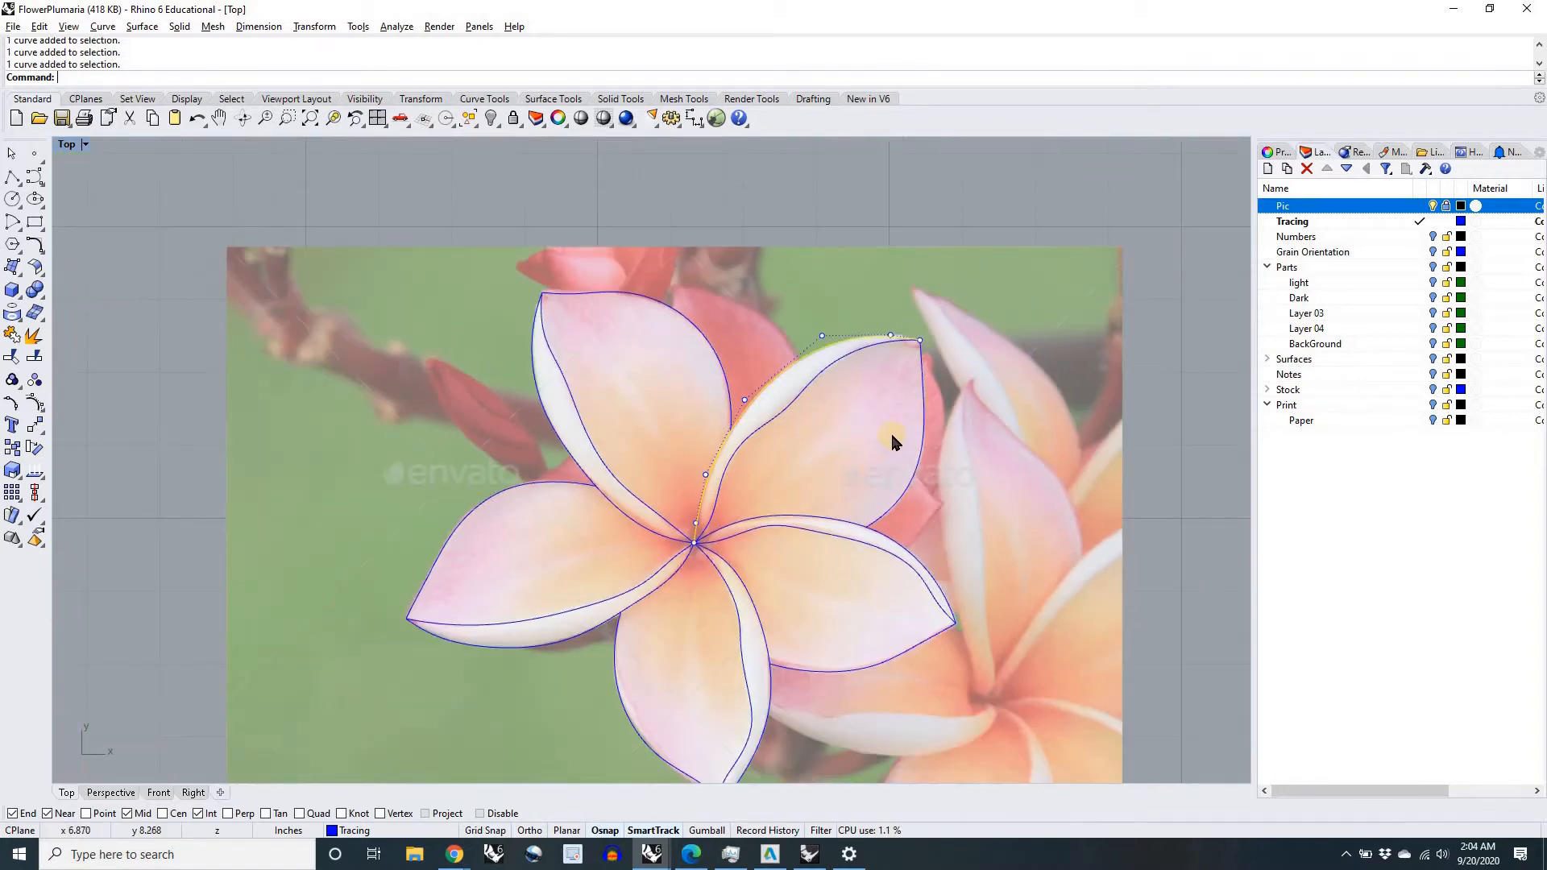
click(1152, 434)
right_drag(1152, 434, 1056, 383)
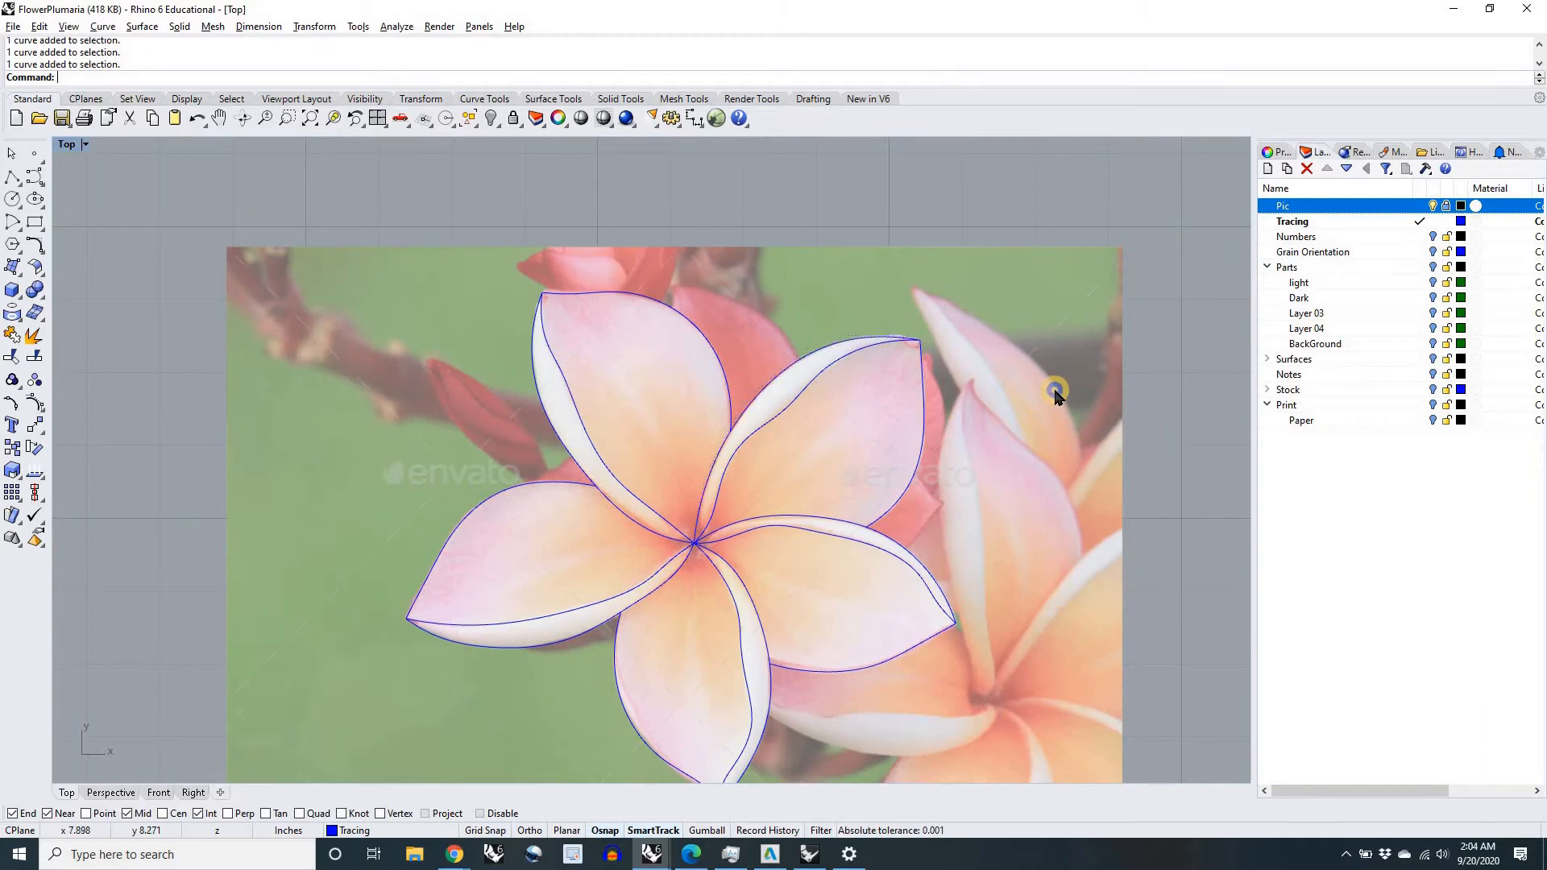
right_drag(1165, 407, 1117, 372)
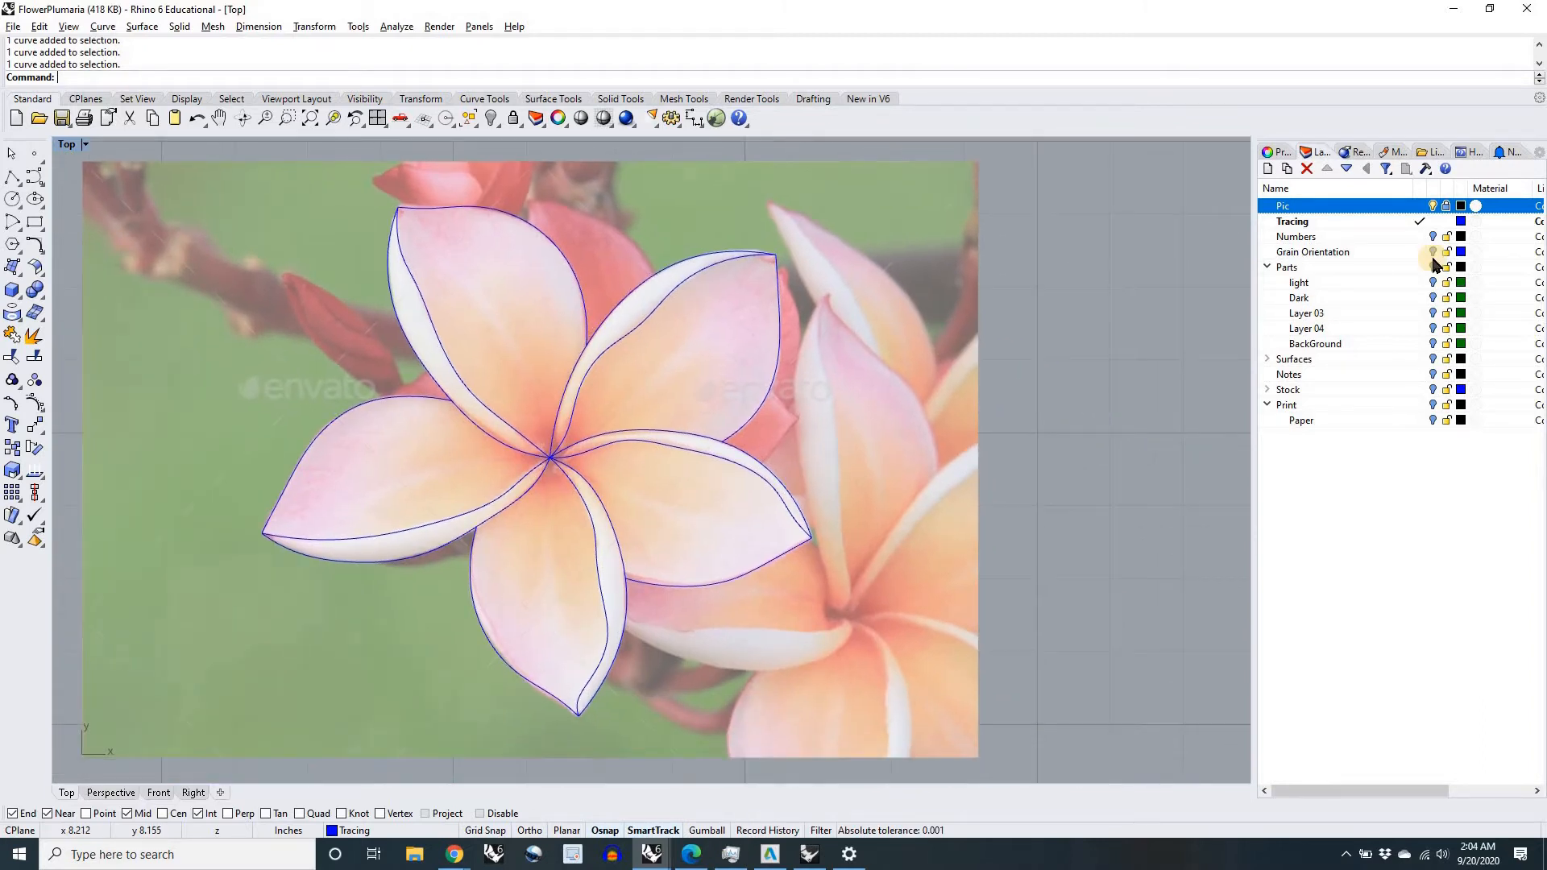
Step: Turn on the Numbers layer to label the traced flower parts
click(1433, 236)
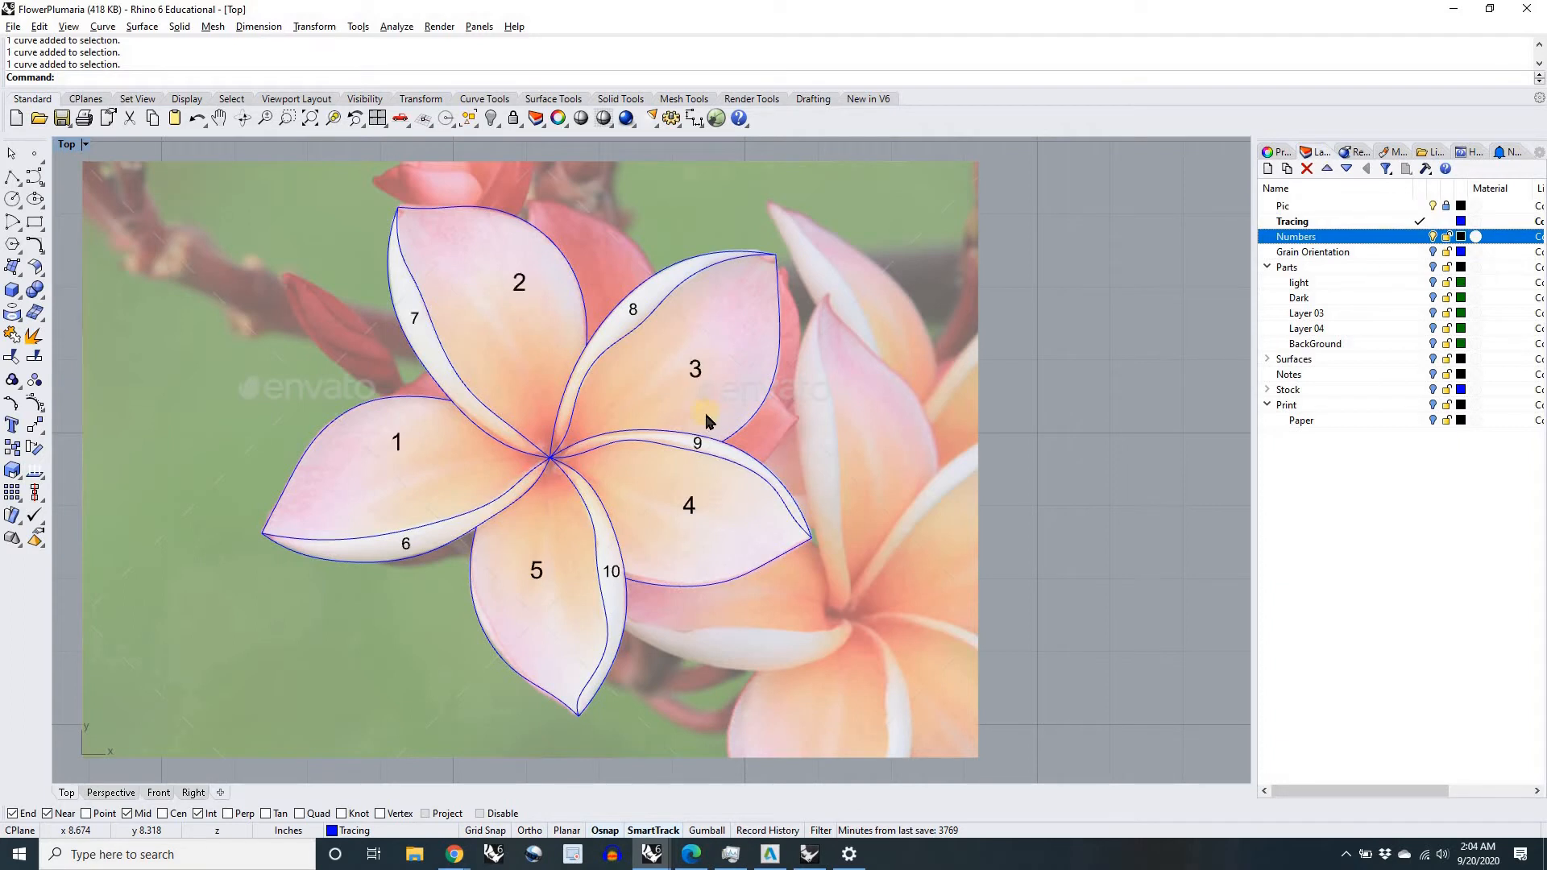
scroll(490, 434, up, 5)
scroll(609, 458, down, 3)
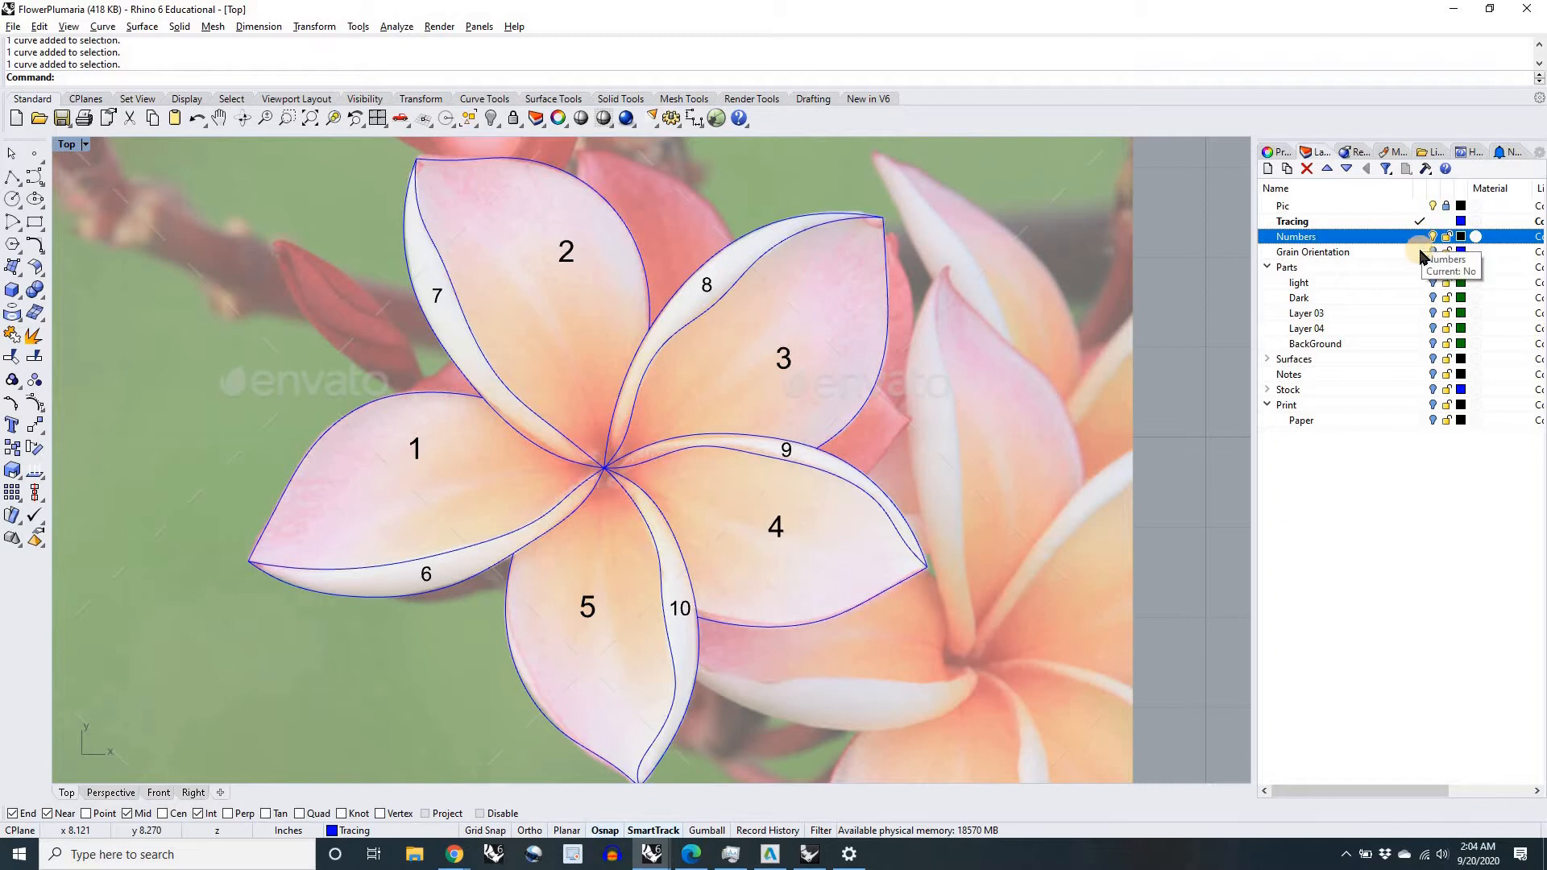
click(790, 367)
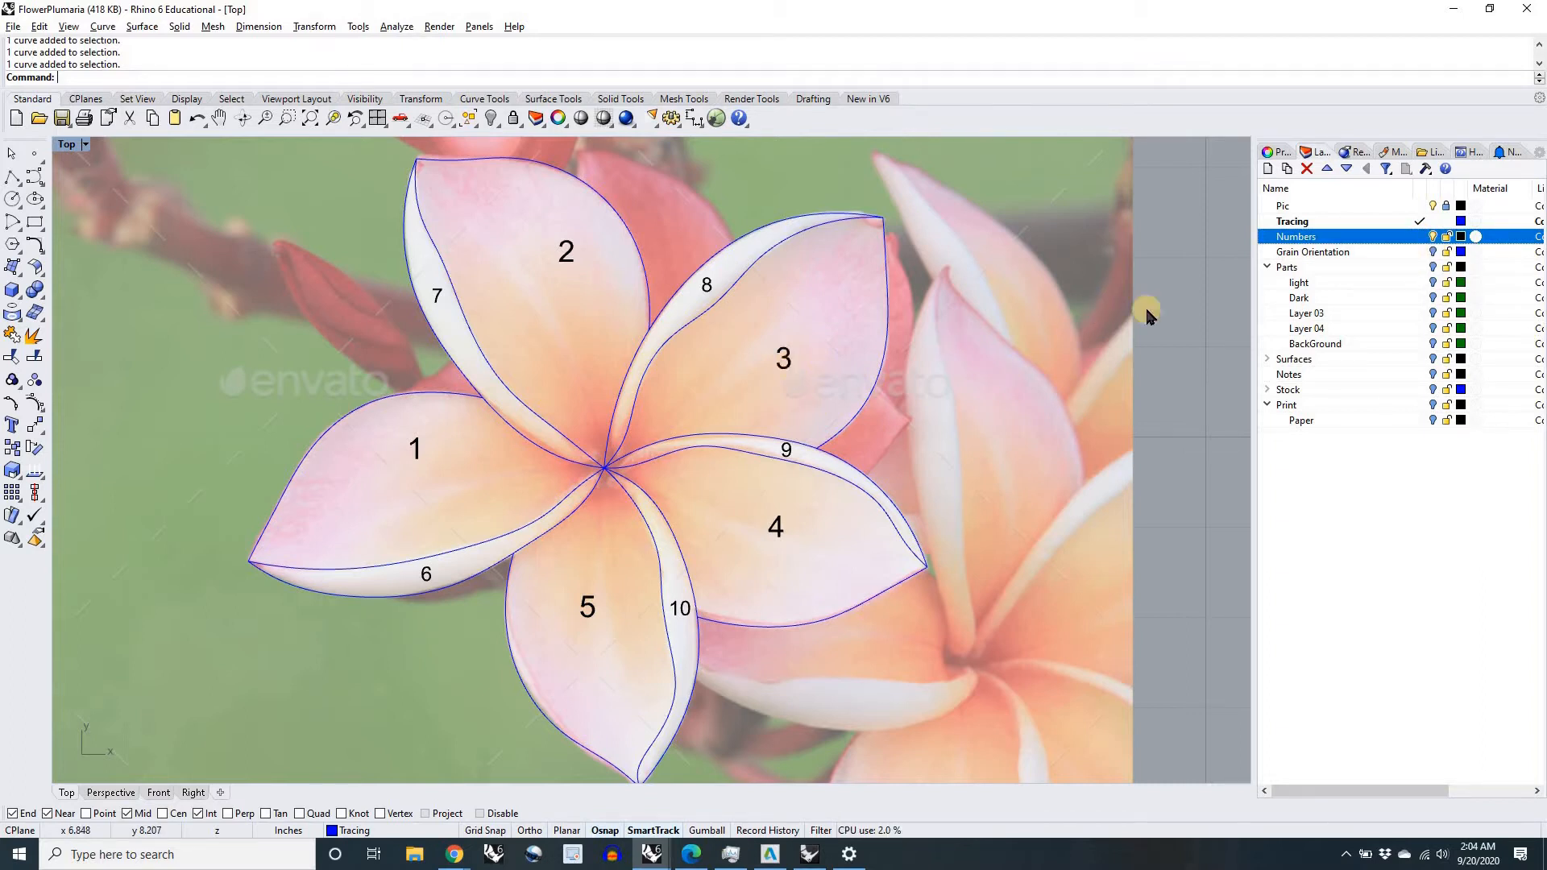
Step: Turn on the Grain Orientation layer and examine the grain direction lines on the petals
click(1432, 256)
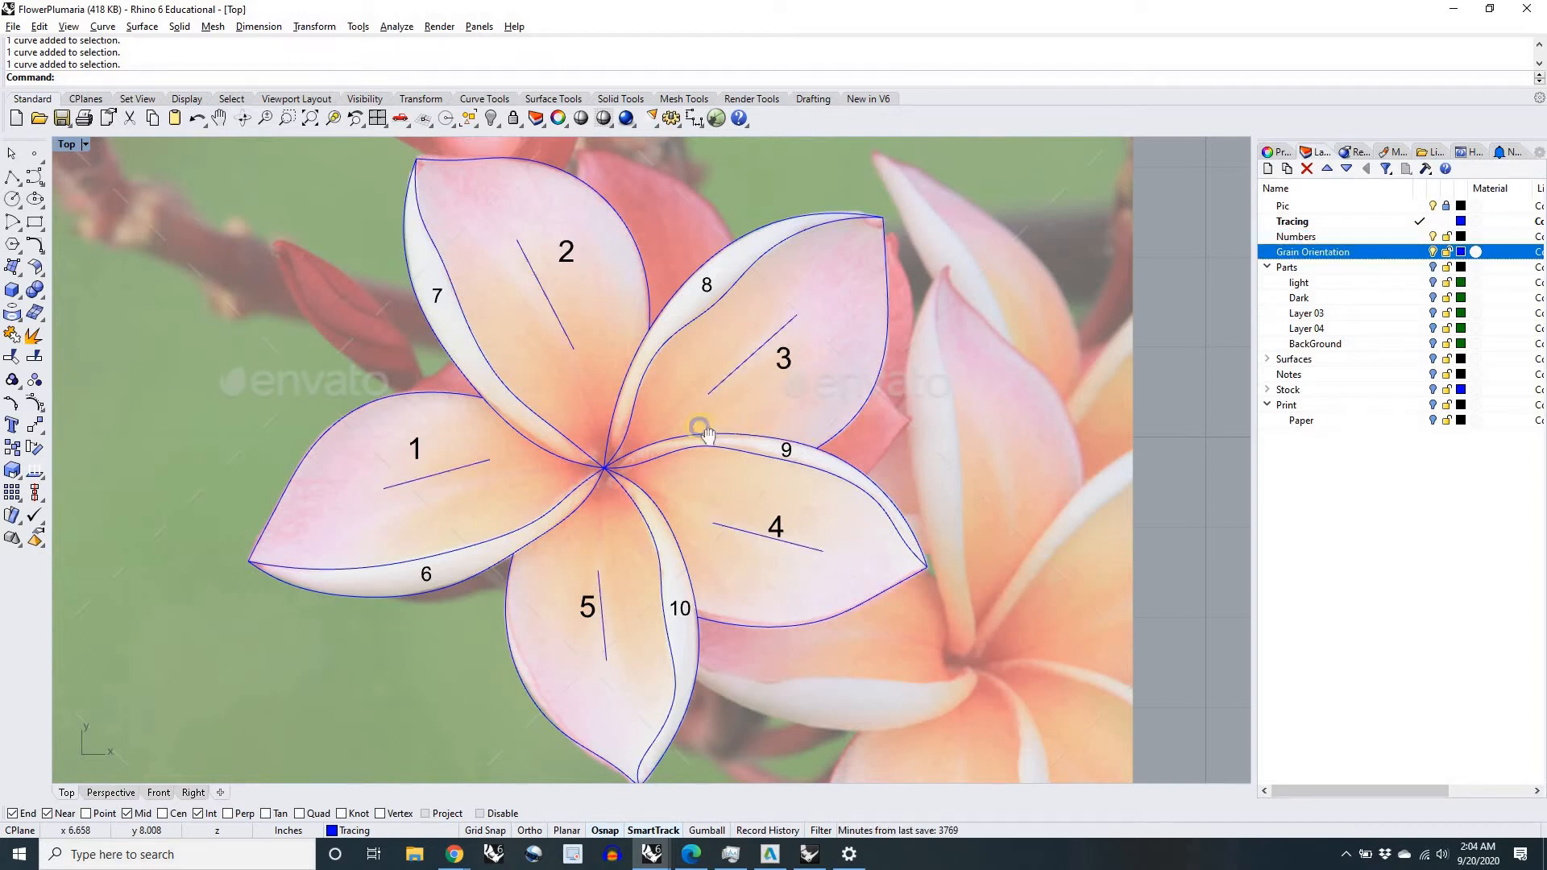
scroll(702, 428, up, 3)
scroll(599, 399, up, 1)
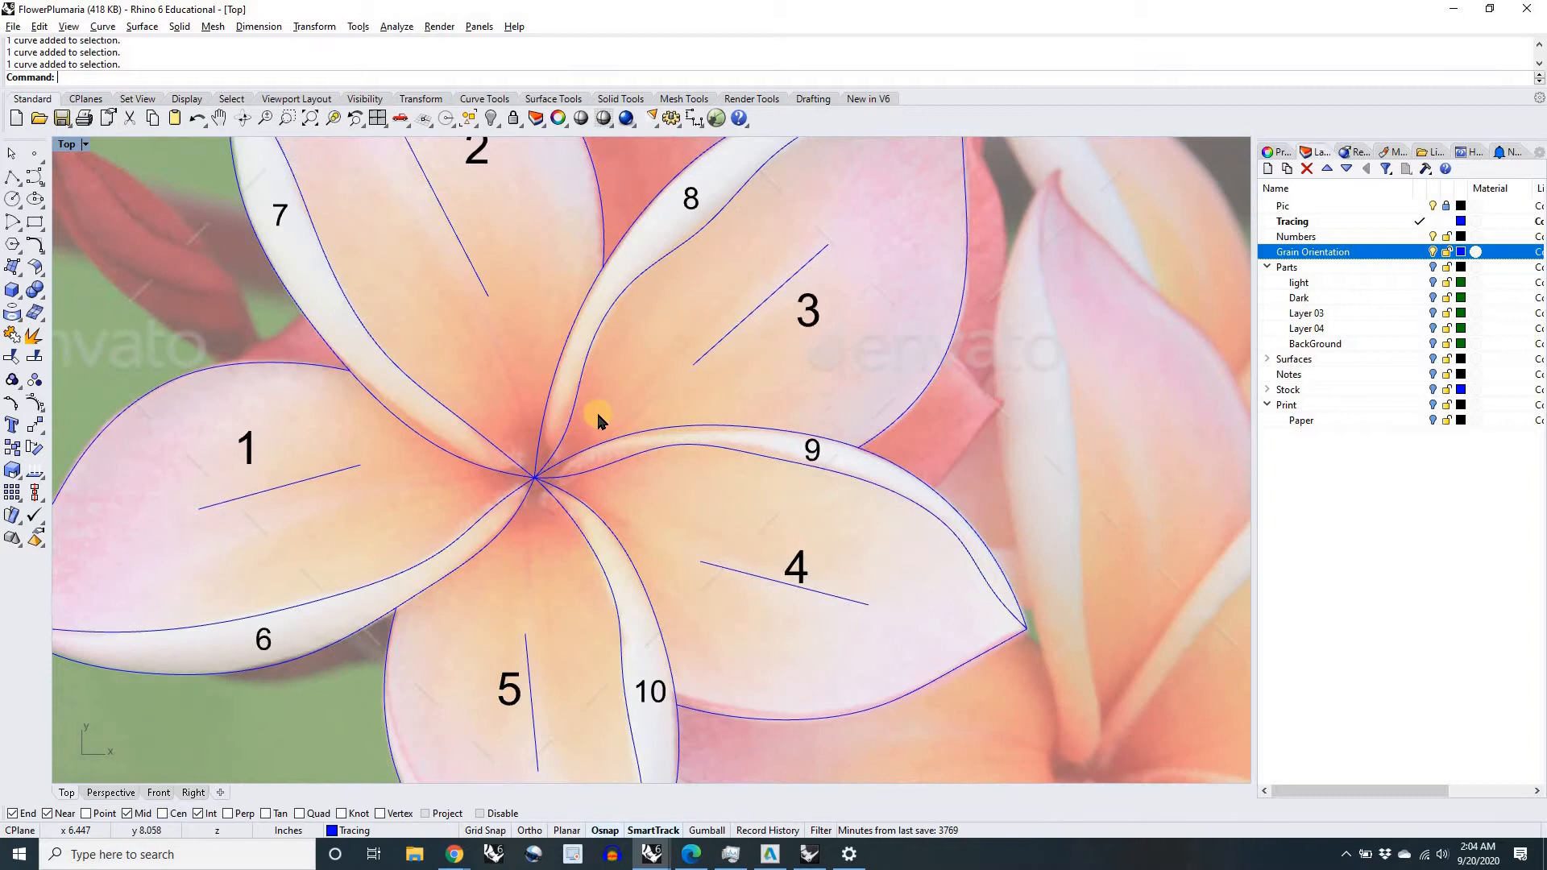
scroll(640, 394, down, 2)
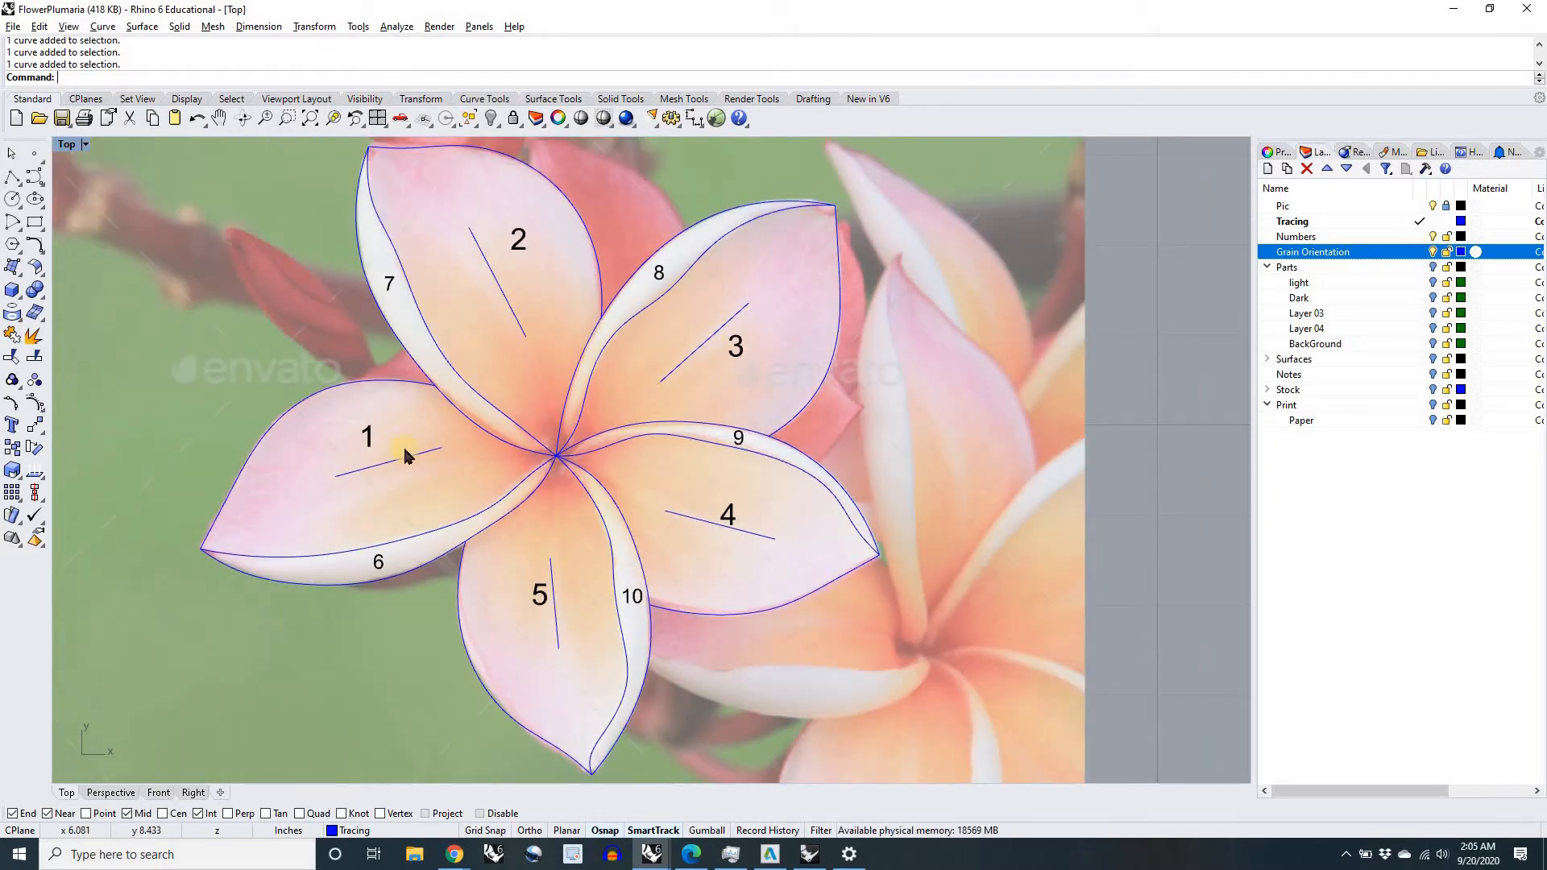
scroll(449, 360, up, 1)
scroll(449, 394, up, 1)
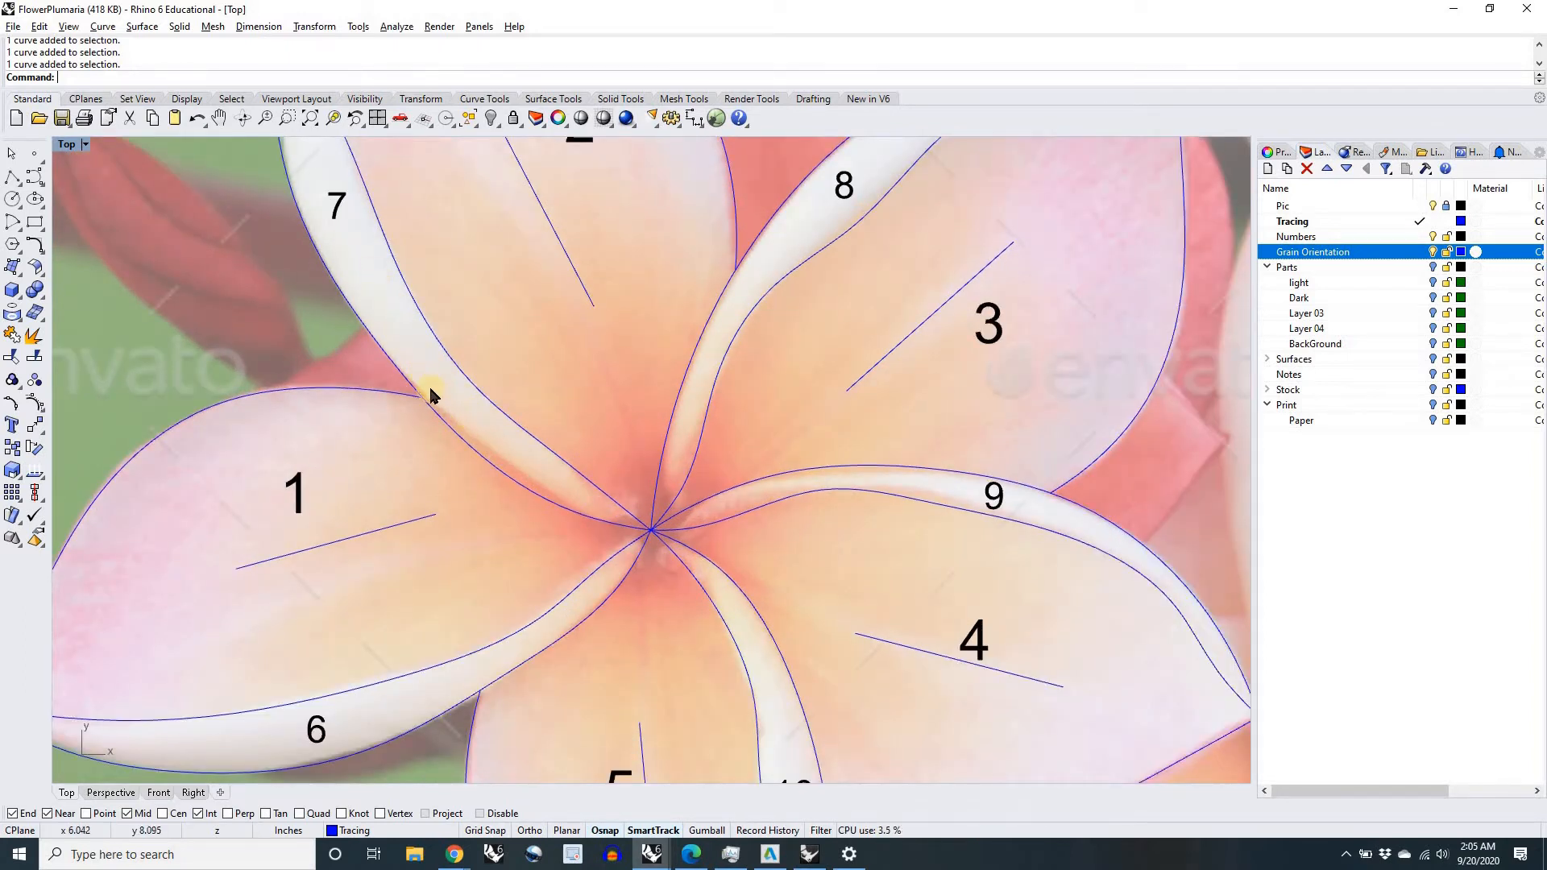
scroll(435, 396, down, 1)
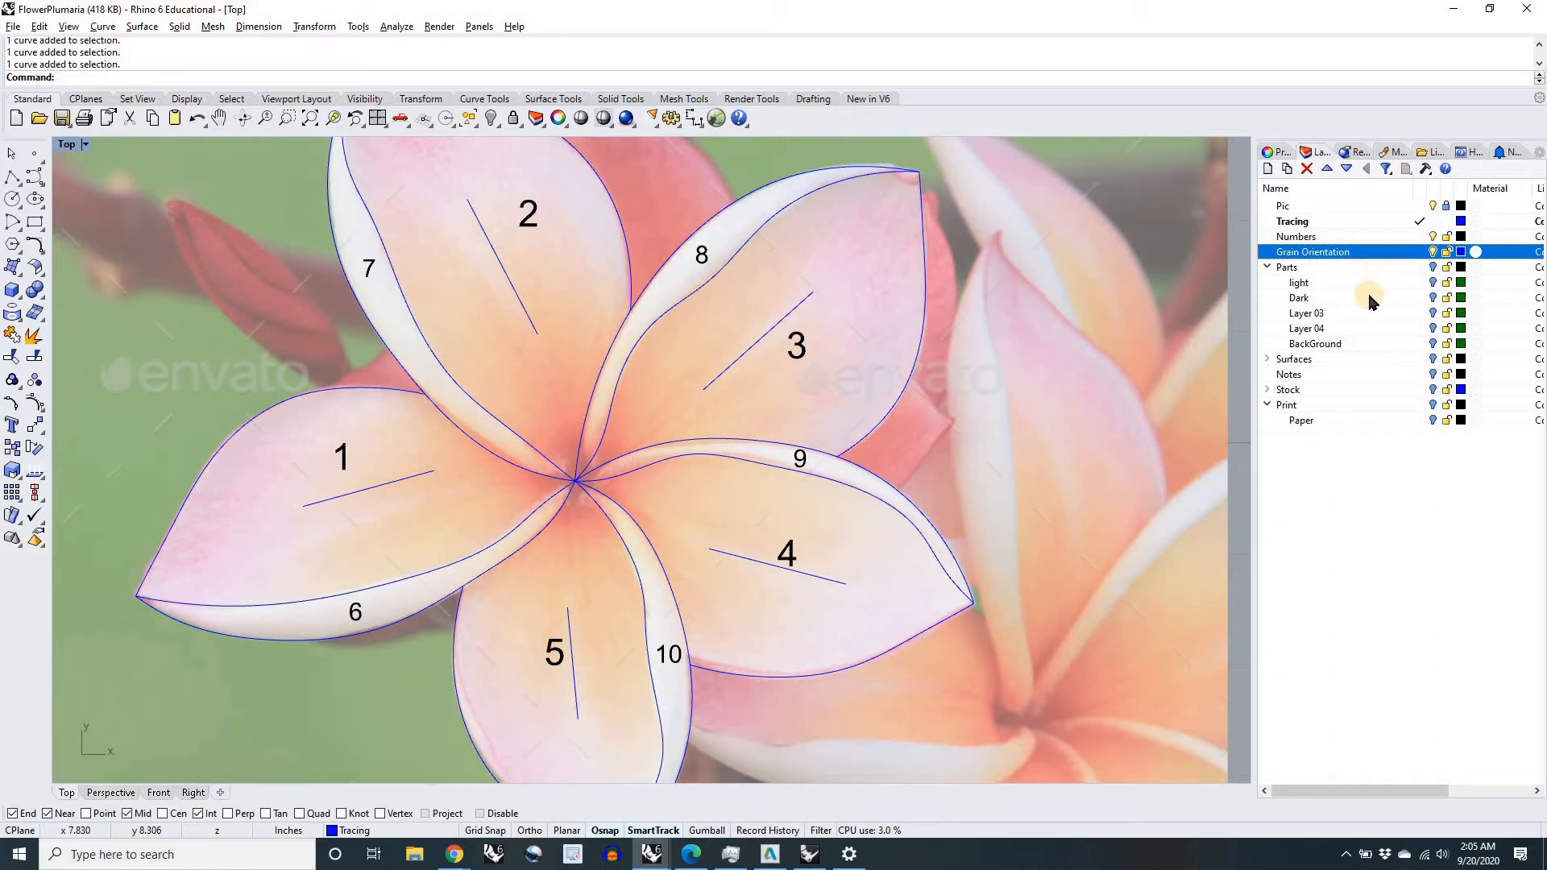
Step: Hide the Pic layer, and turn on the Parts layer as the current layer
click(909, 377)
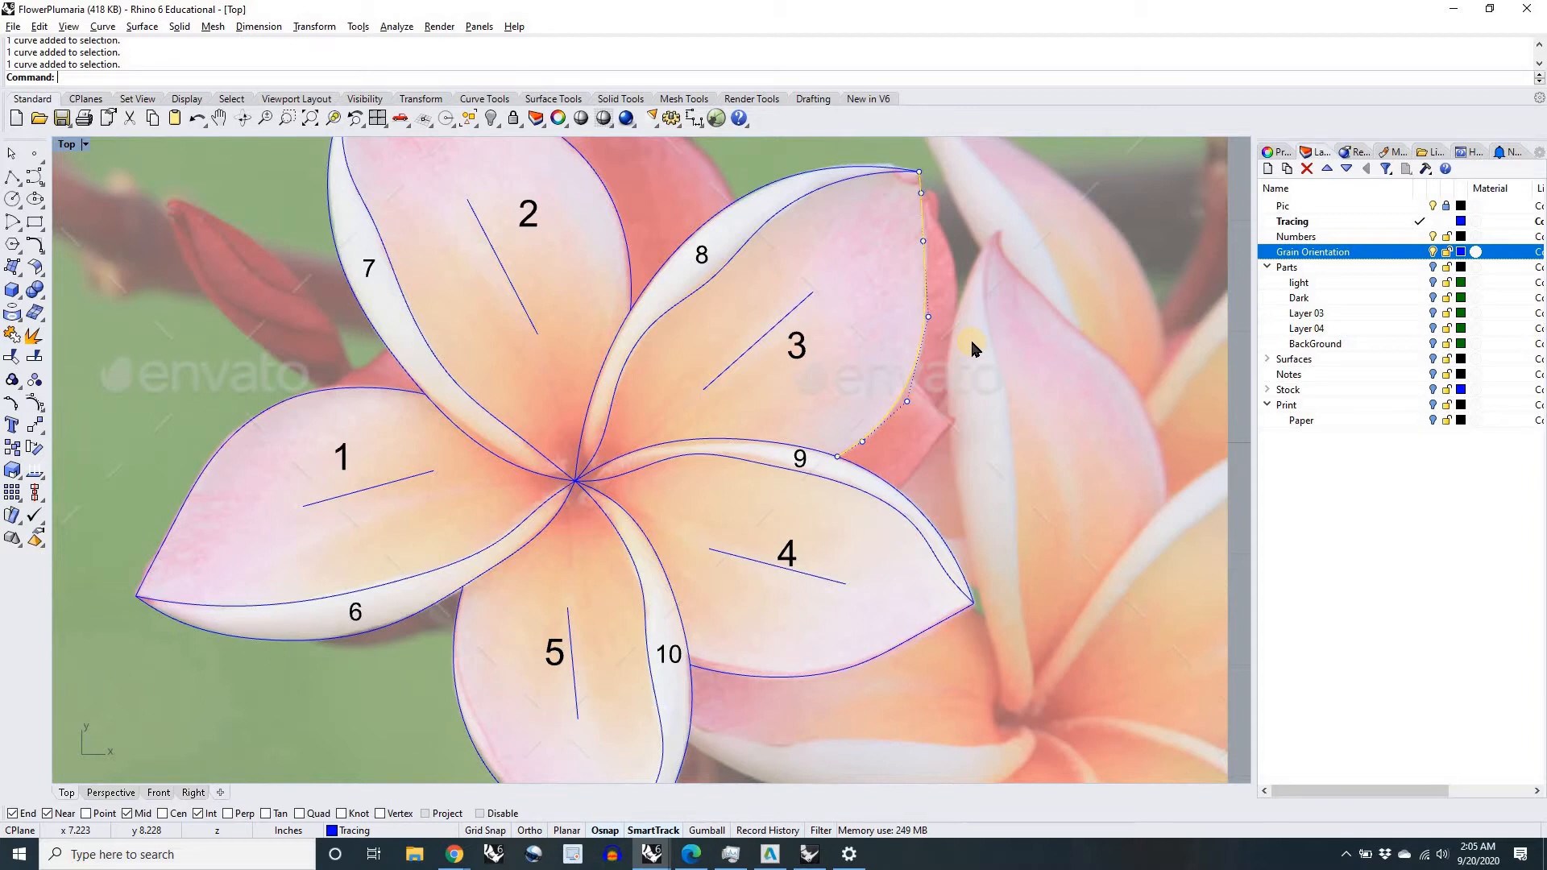
click(1428, 268)
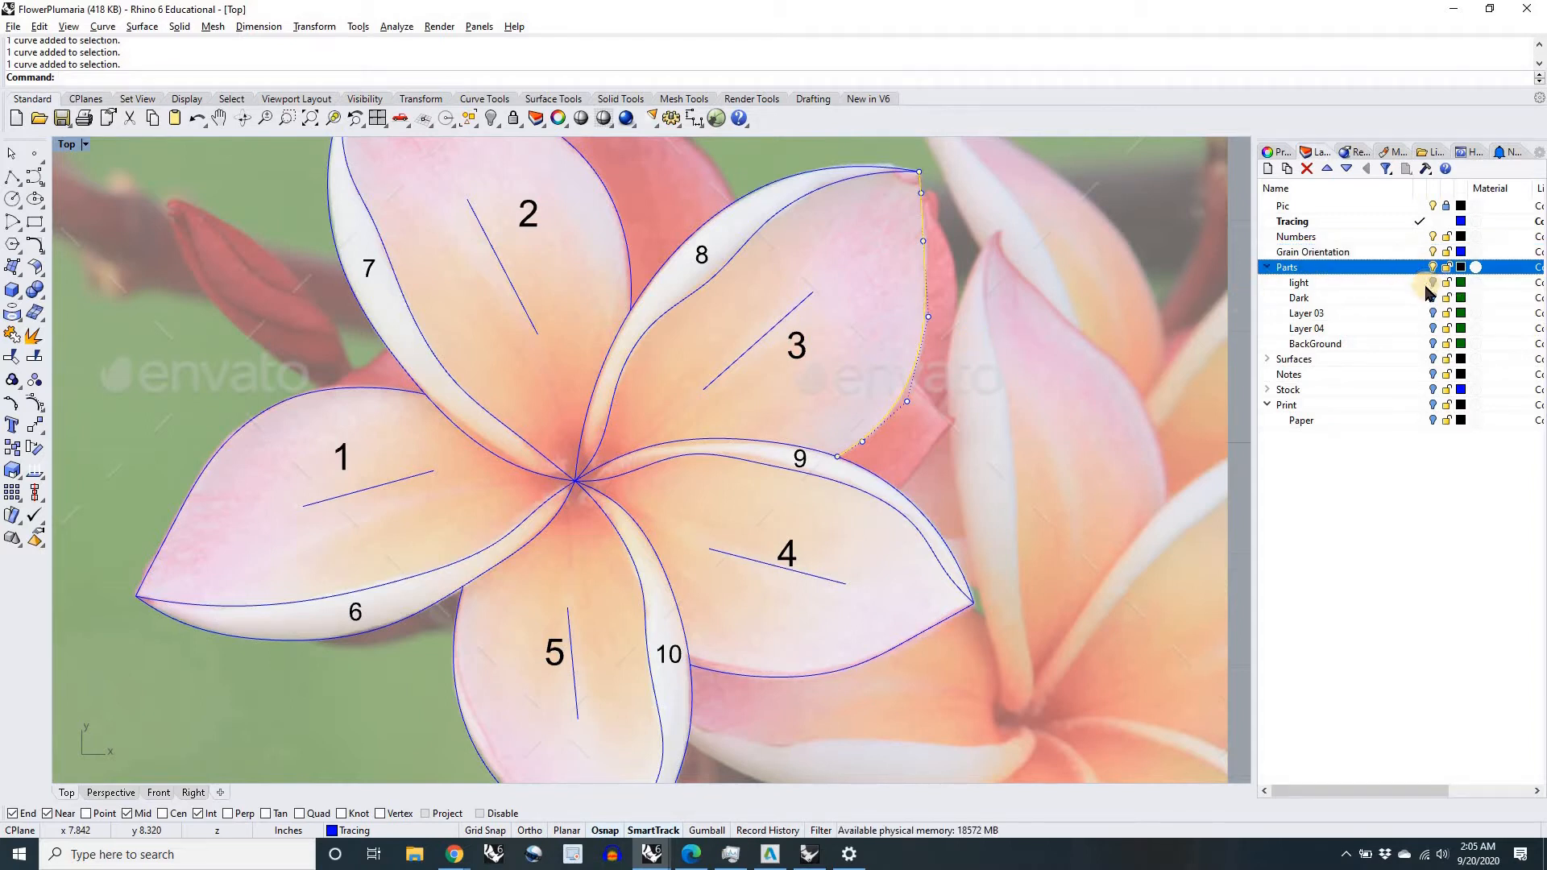
click(1433, 207)
click(1001, 405)
scroll(1001, 405, down, 4)
right_drag(981, 413, 907, 426)
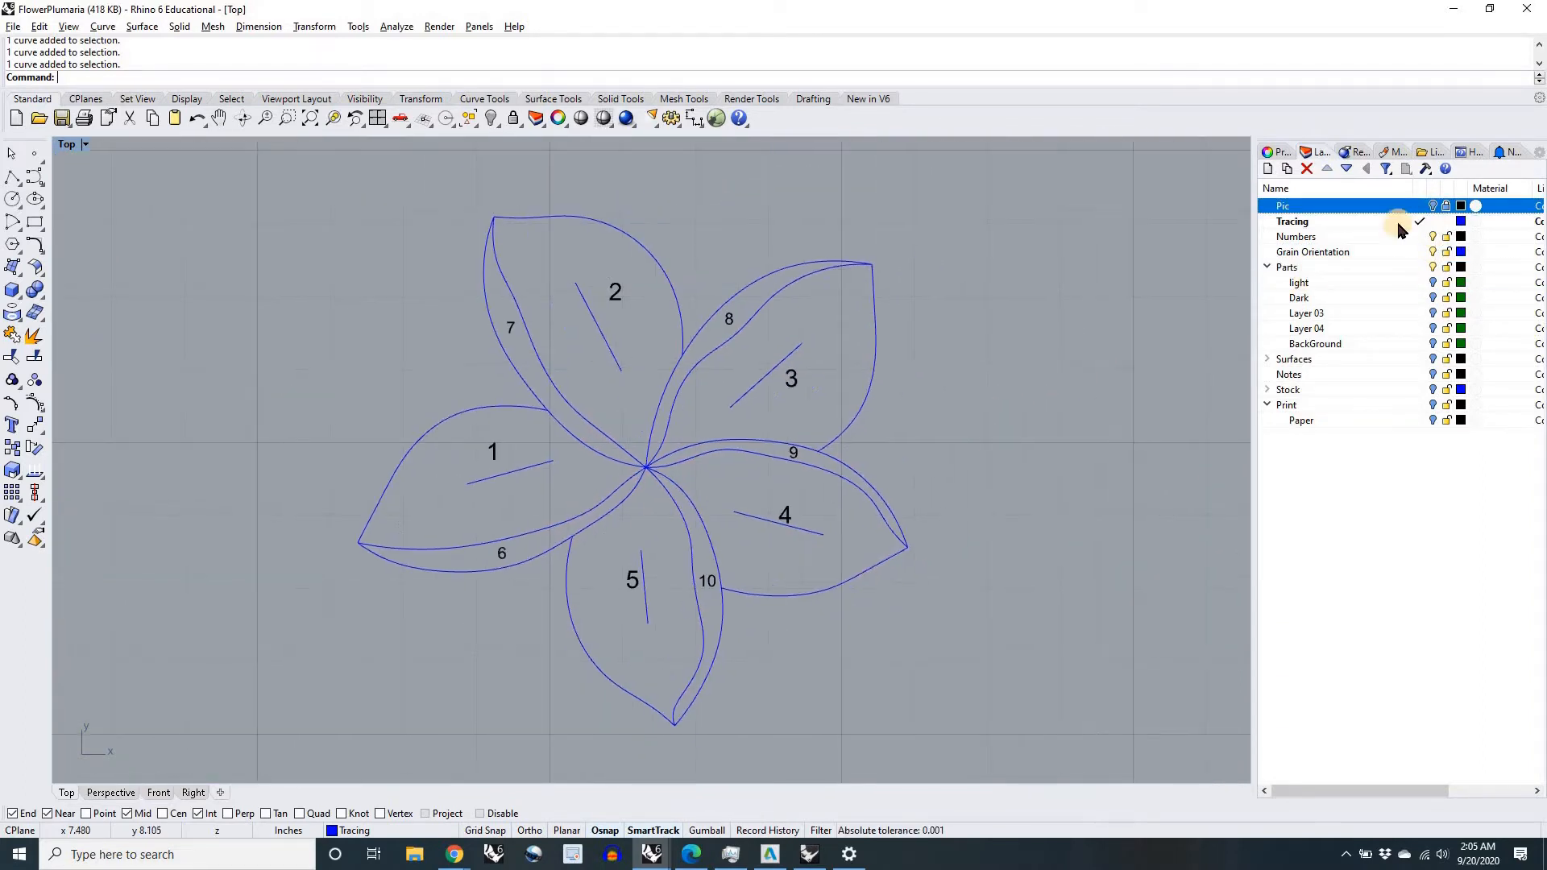
click(1422, 267)
click(1433, 221)
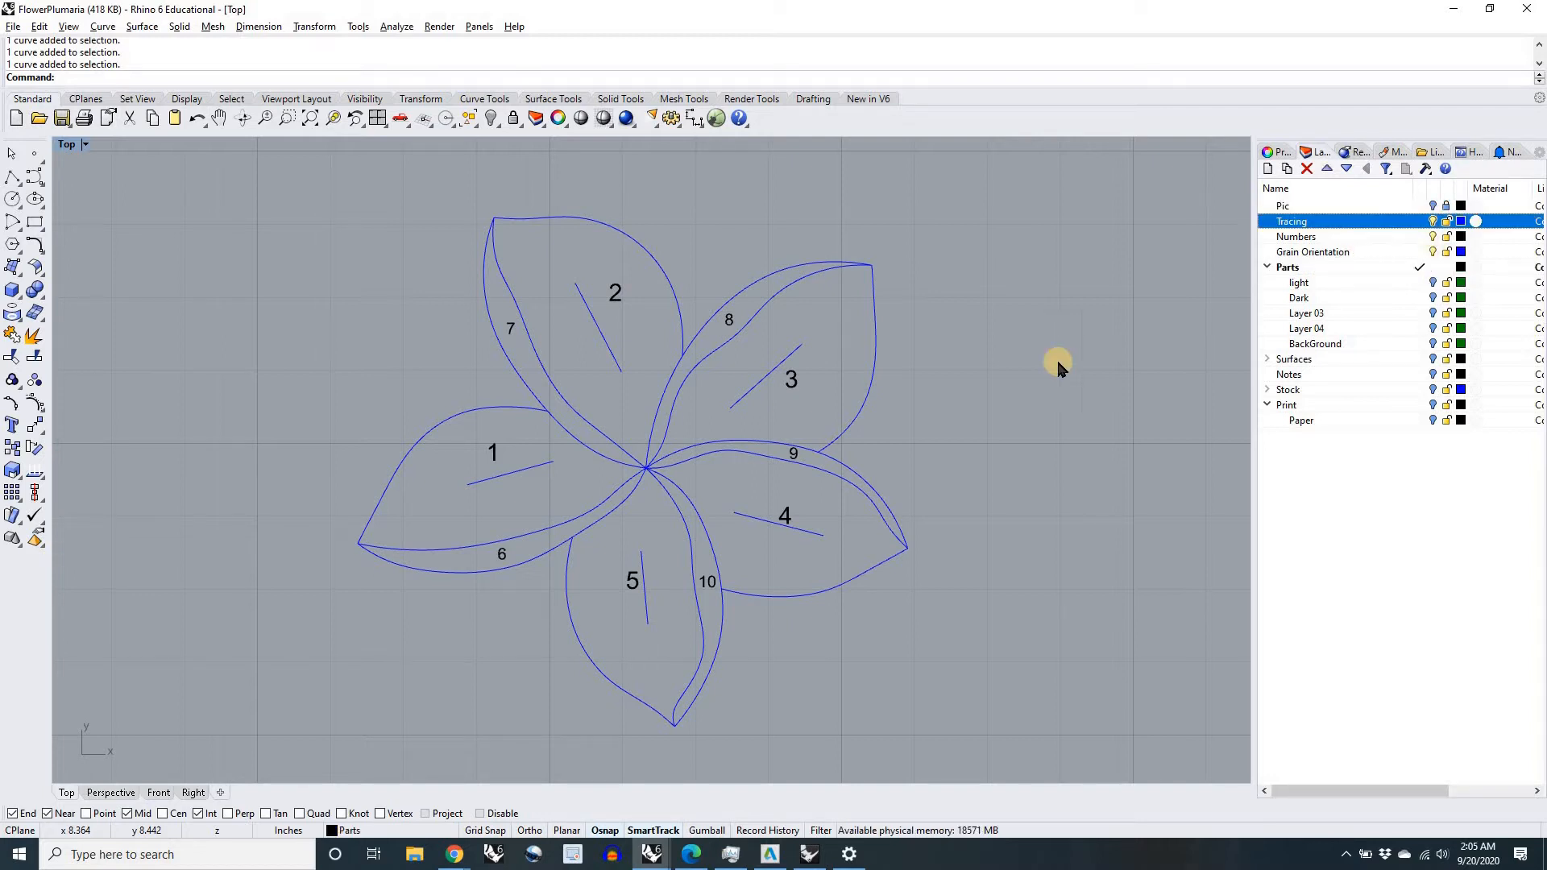
Step: Hide the Tracing layer and turn on the light layer to show the outlines of petals 1 to 5
scroll(962, 417, down, 6)
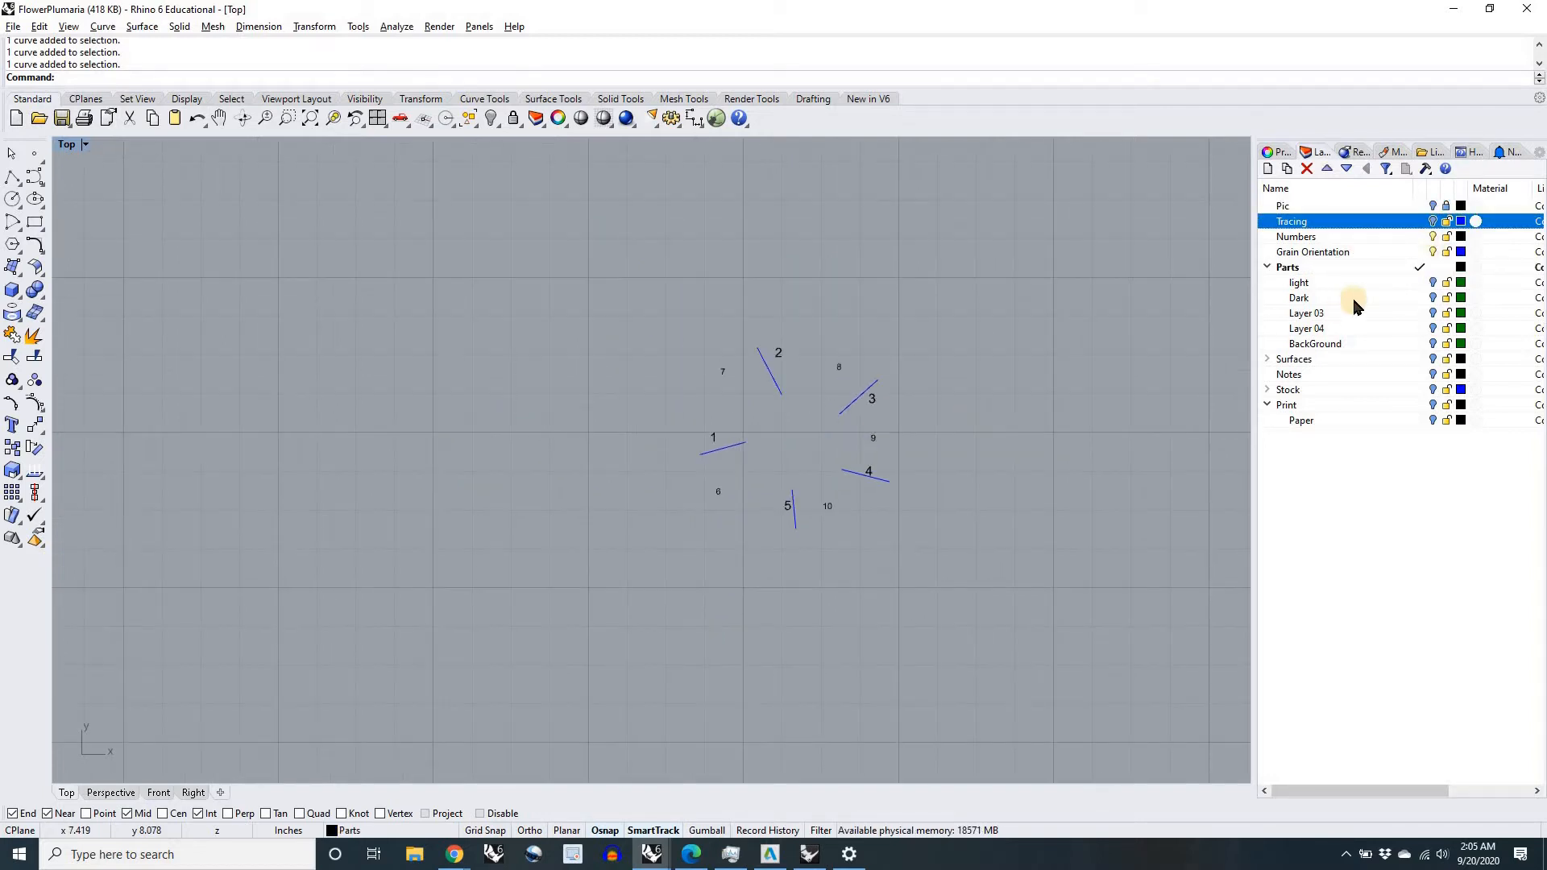
click(1433, 282)
scroll(1020, 460, up, 3)
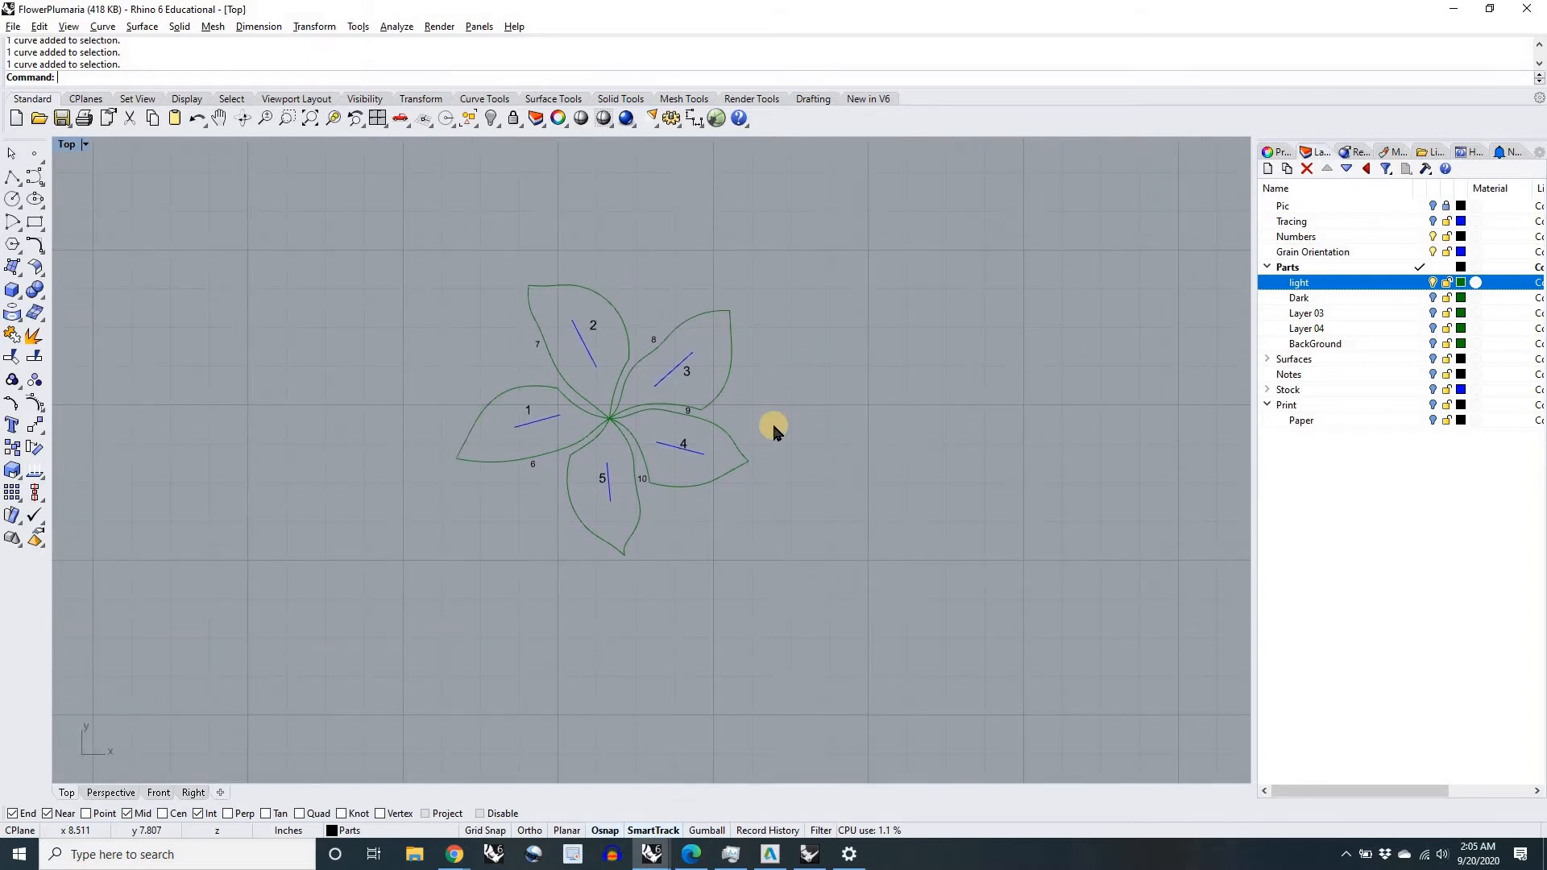
scroll(772, 422, up, 3)
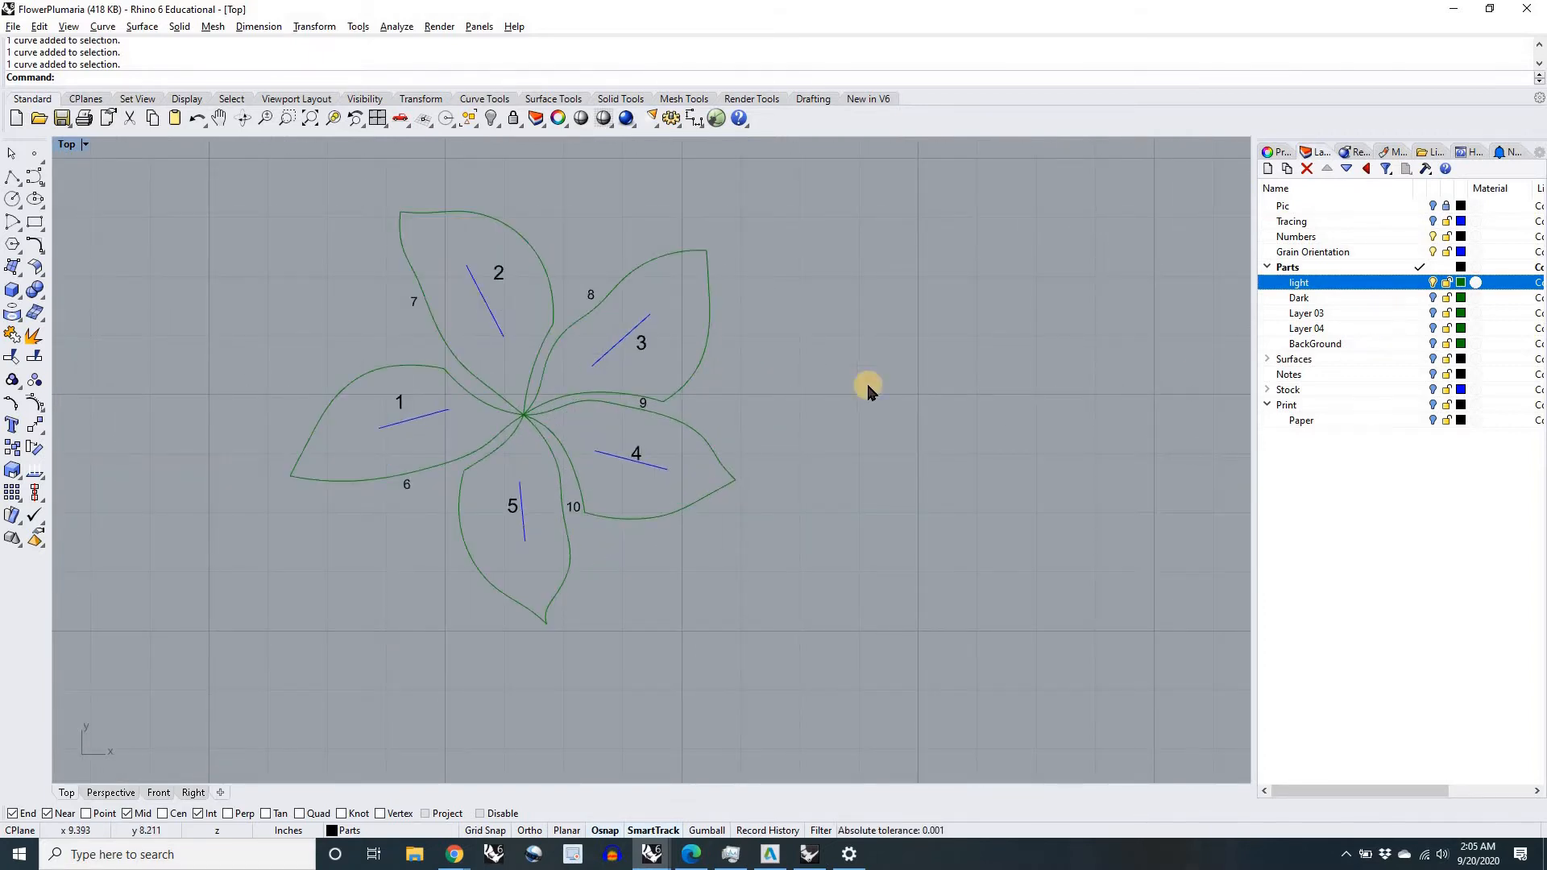
Step: Inspect the closed outline and control points of petal 4, then clear the selection
click(640, 508)
scroll(603, 480, up, 3)
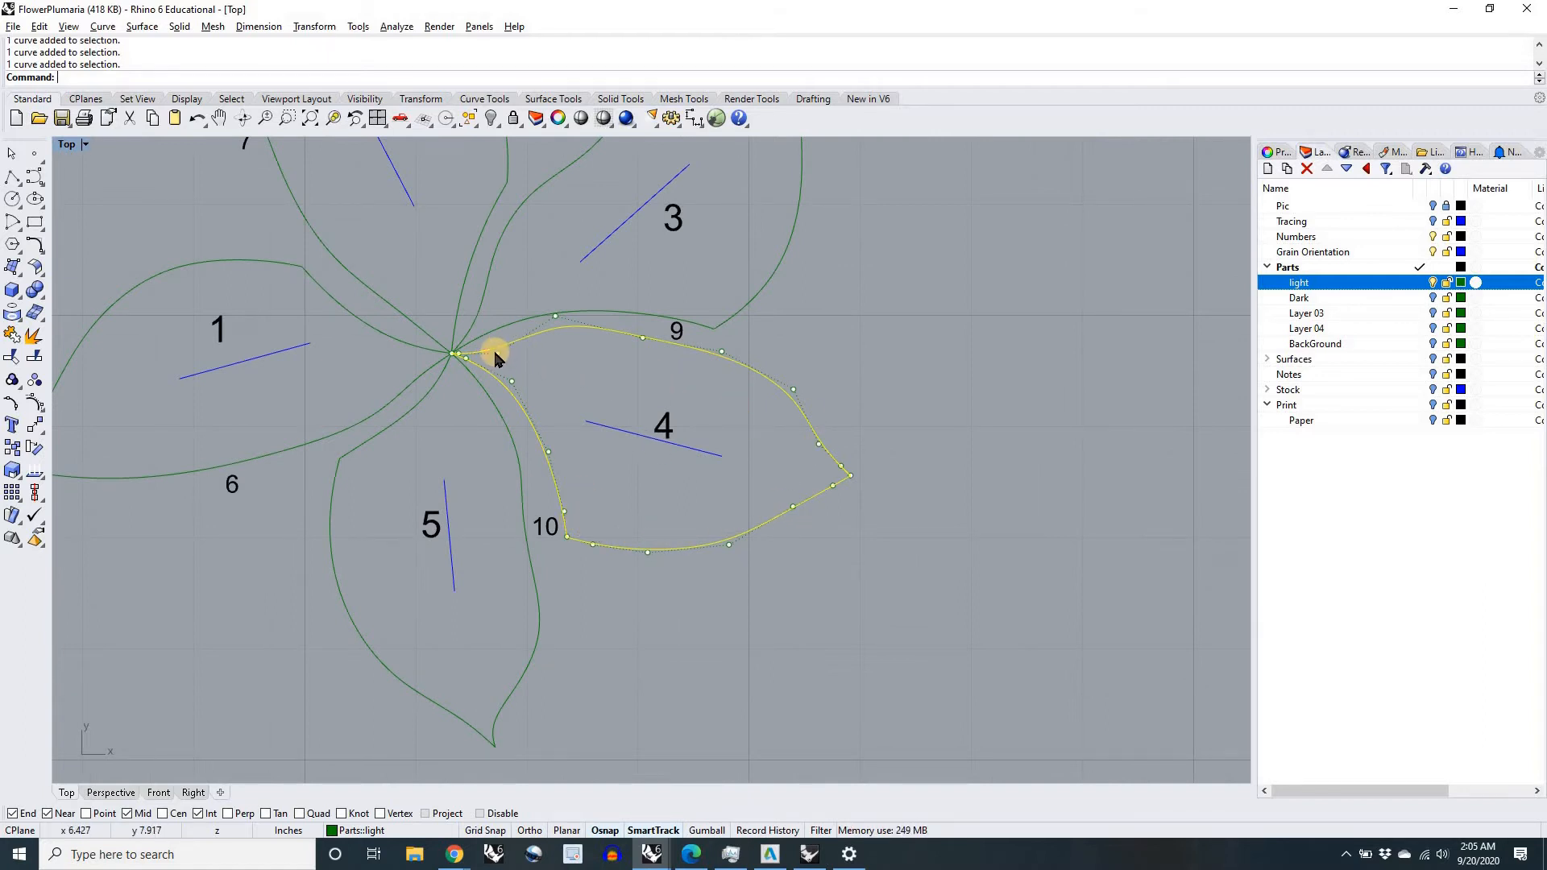
scroll(621, 425, down, 3)
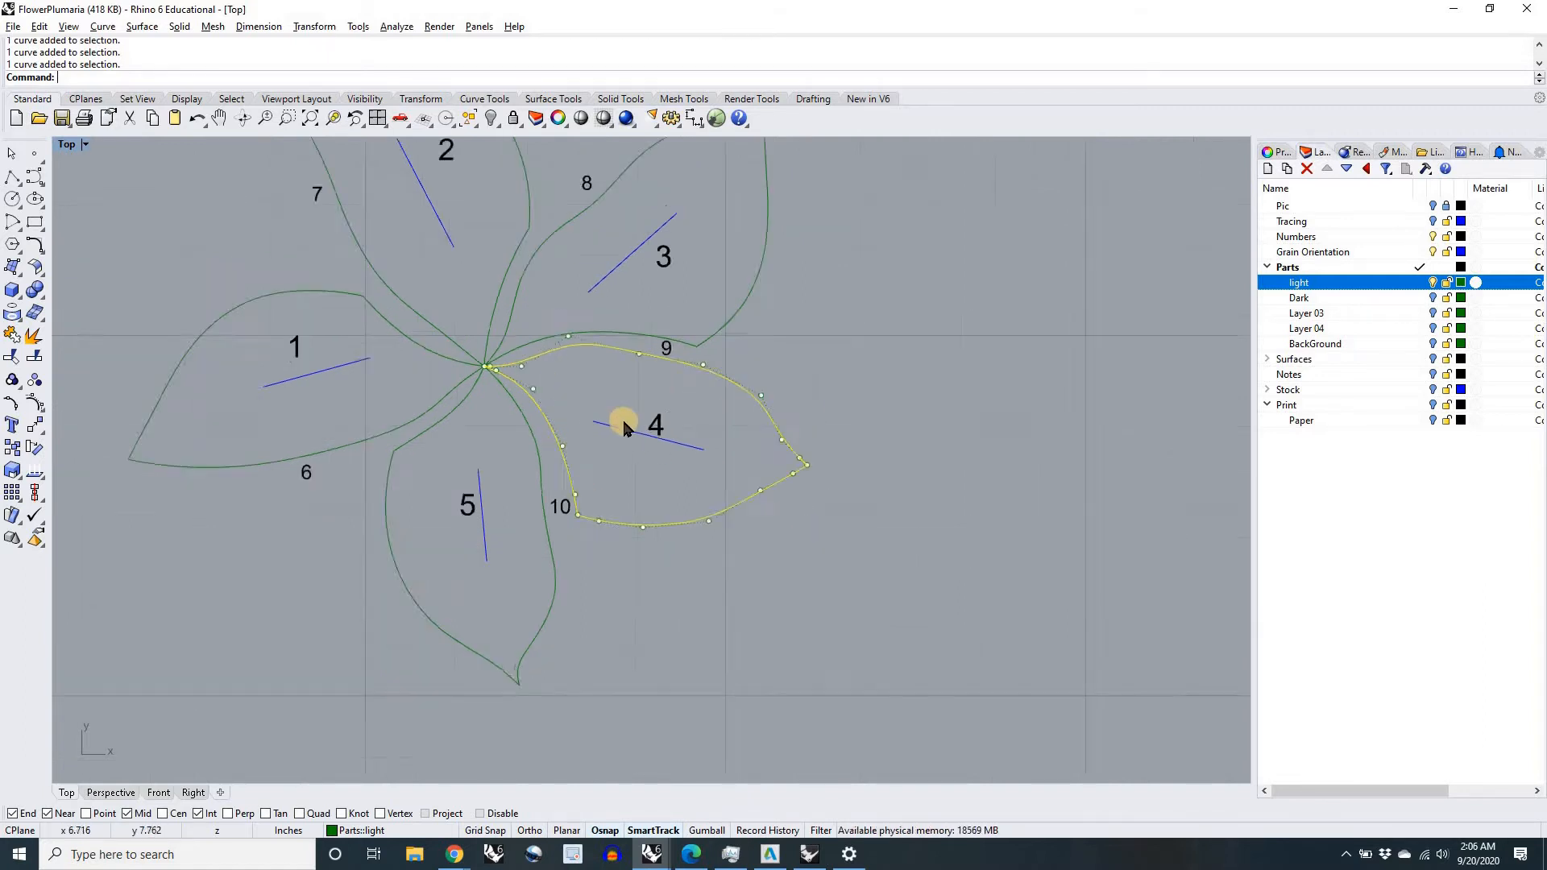
click(668, 559)
scroll(669, 560, down, 3)
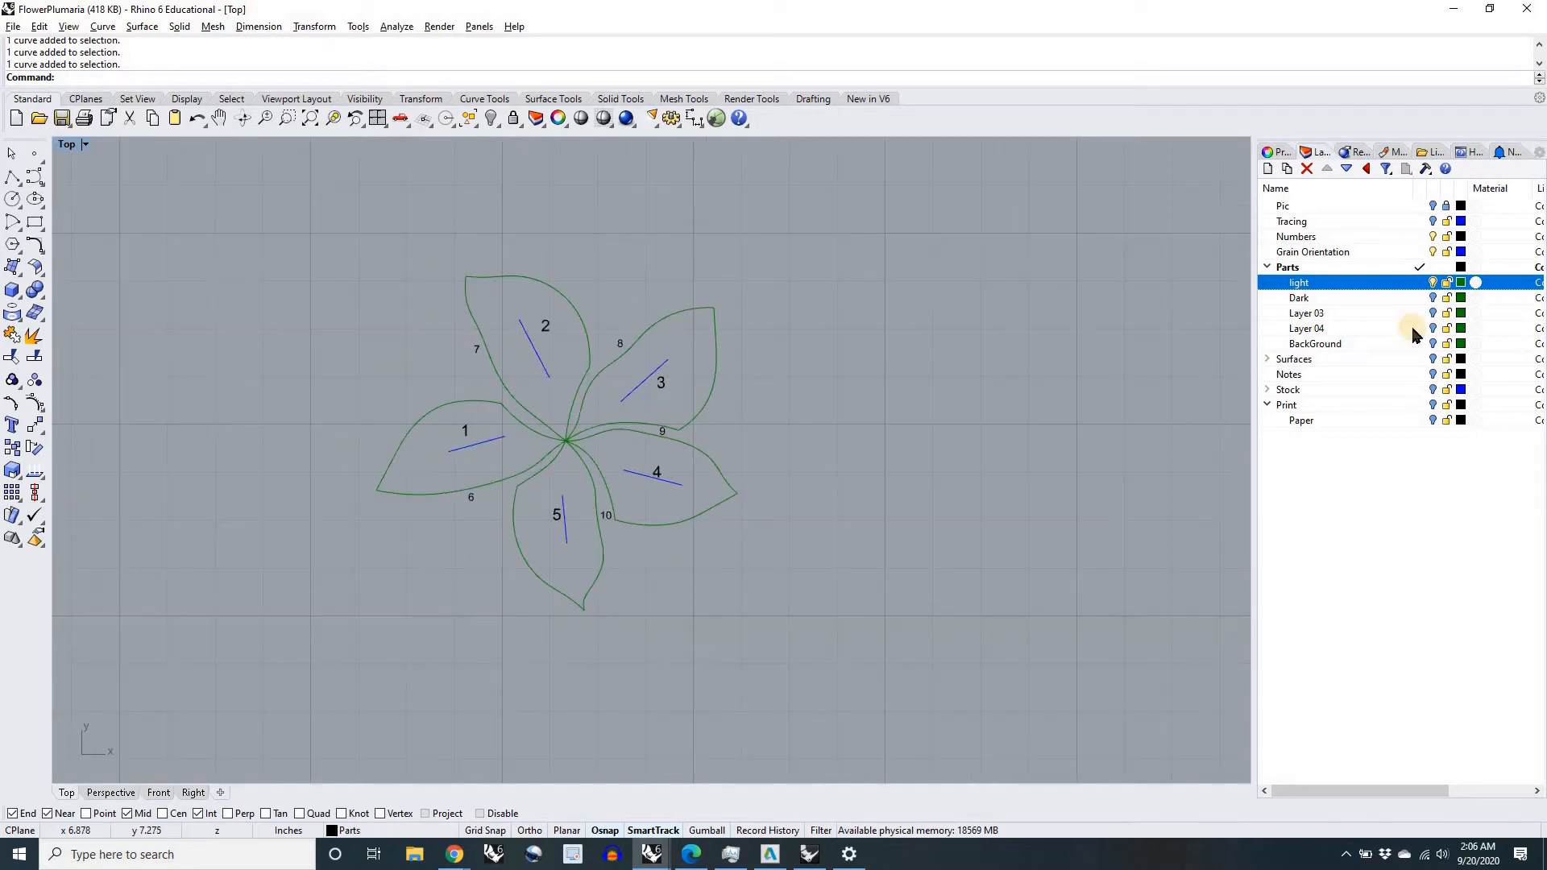
Step: Compare the Dark layer's narrow parts alone and together with the light layer, finishing with only the light layer shown
click(1433, 282)
scroll(617, 463, up, 2)
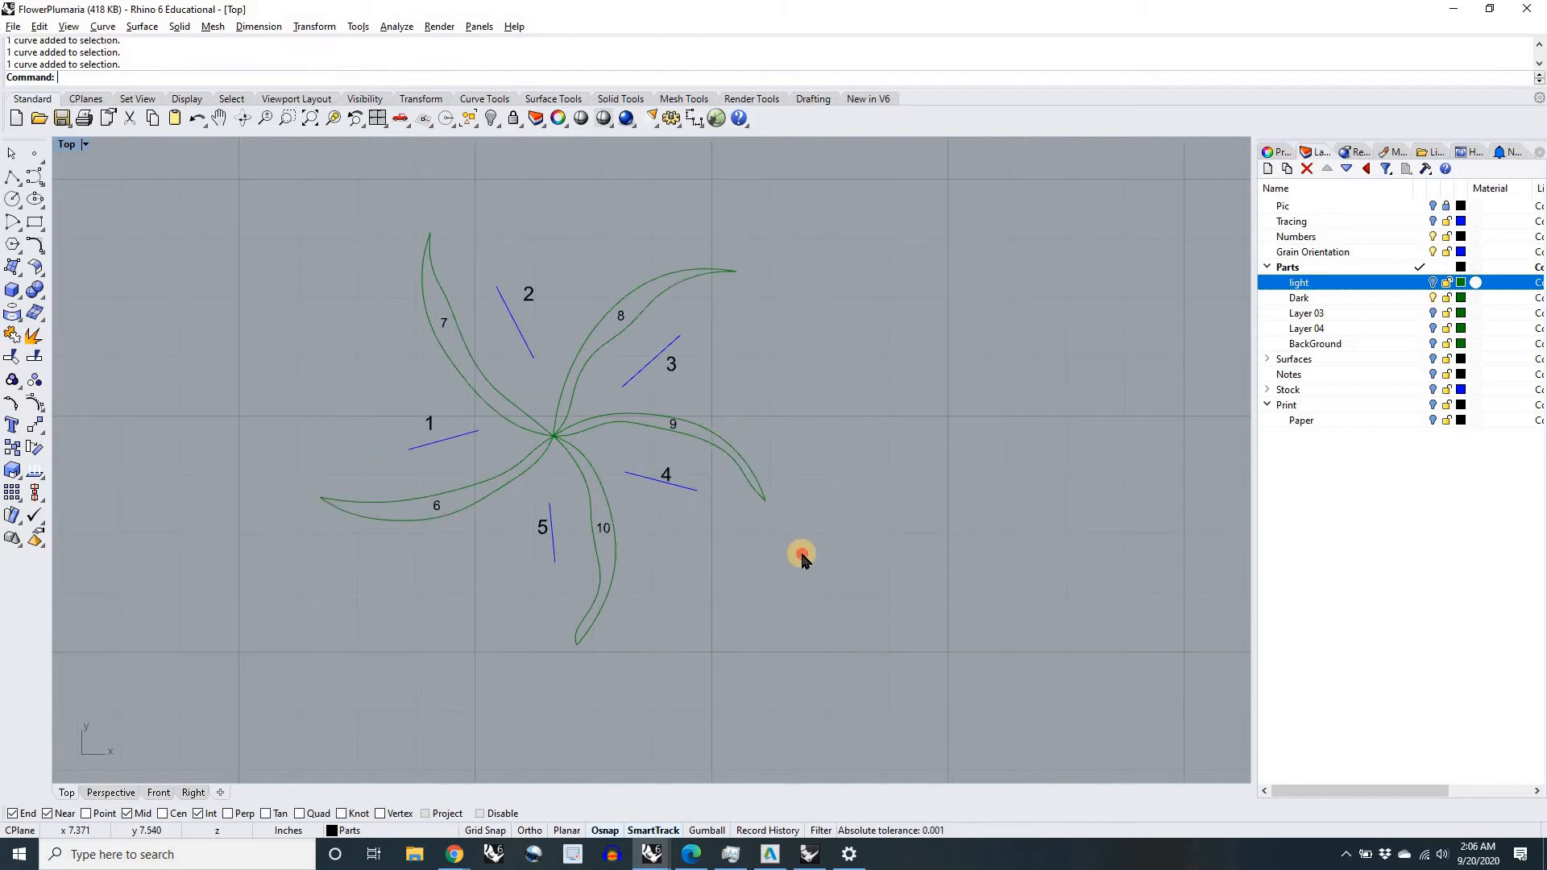
click(1433, 284)
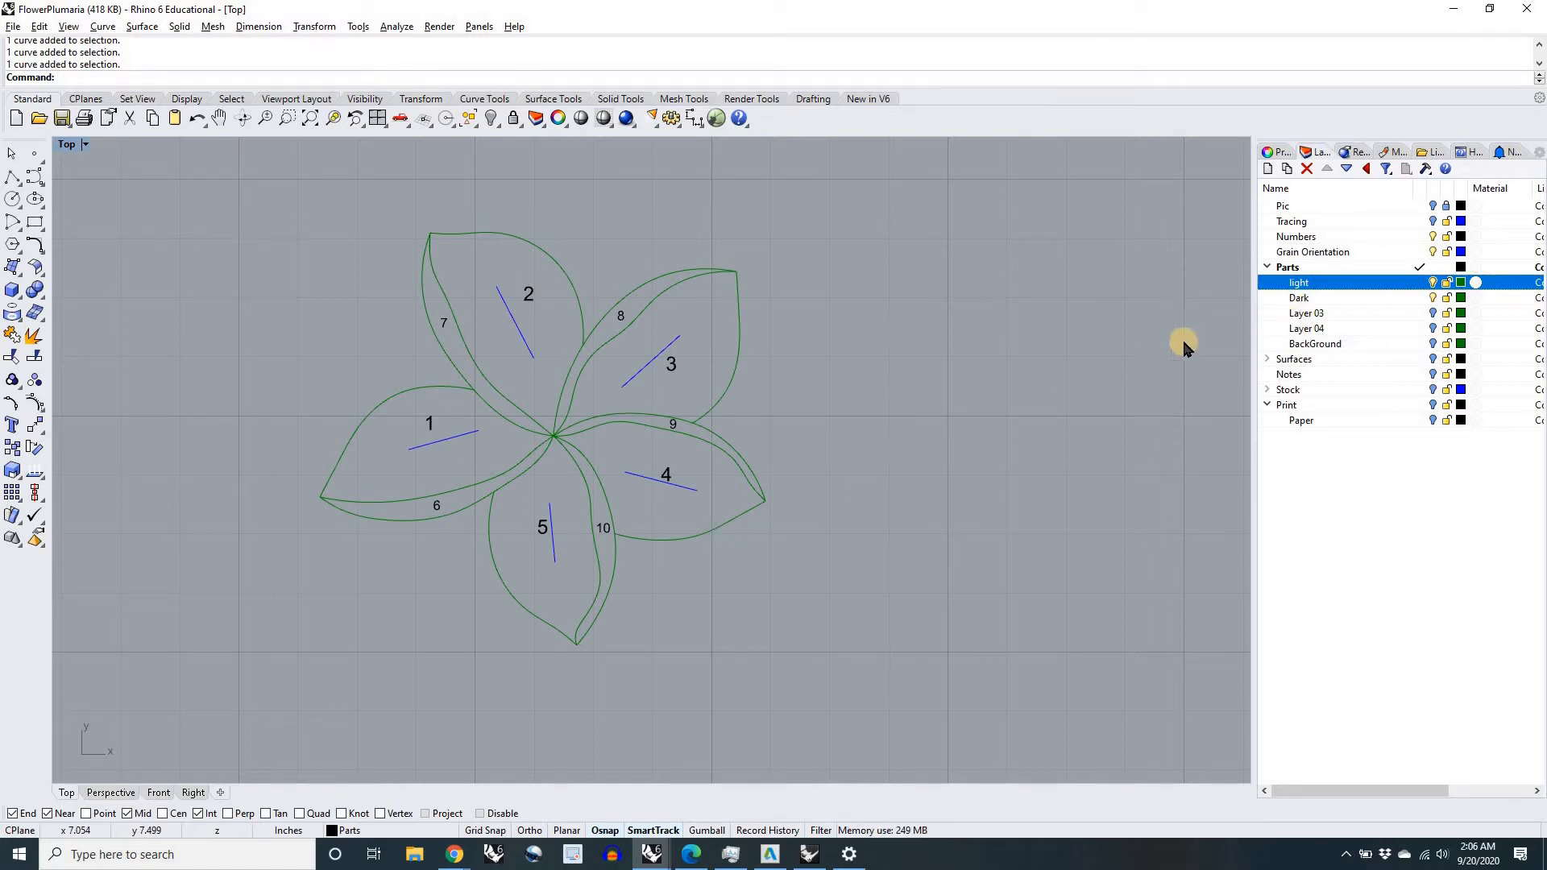
click(1434, 299)
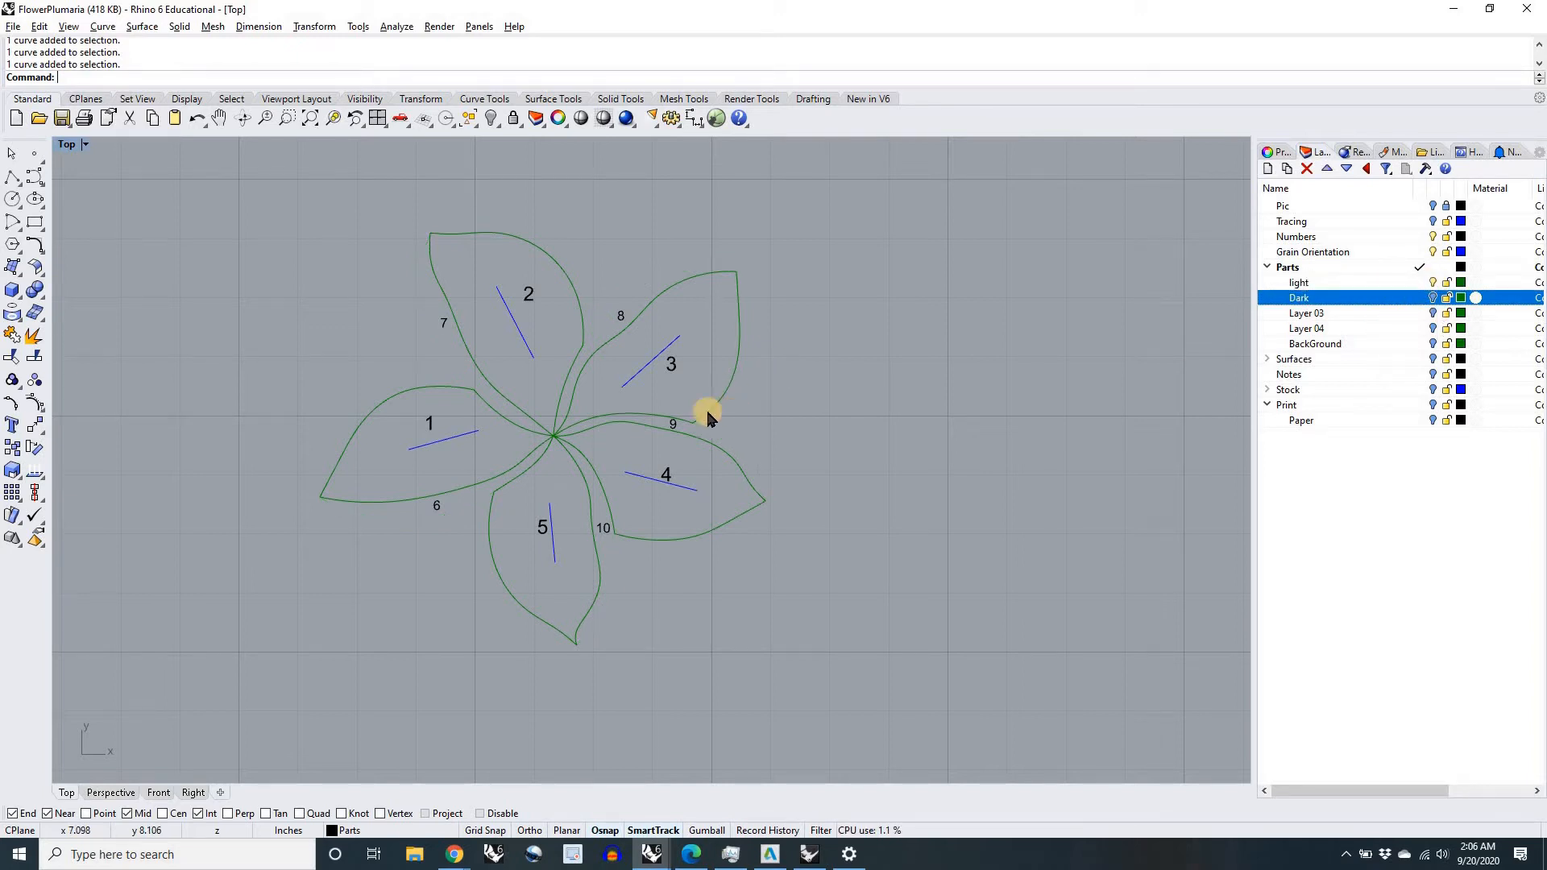
Step: Inspect the closed outline and control points of petal 3, then clear the selection
scroll(657, 399, up, 3)
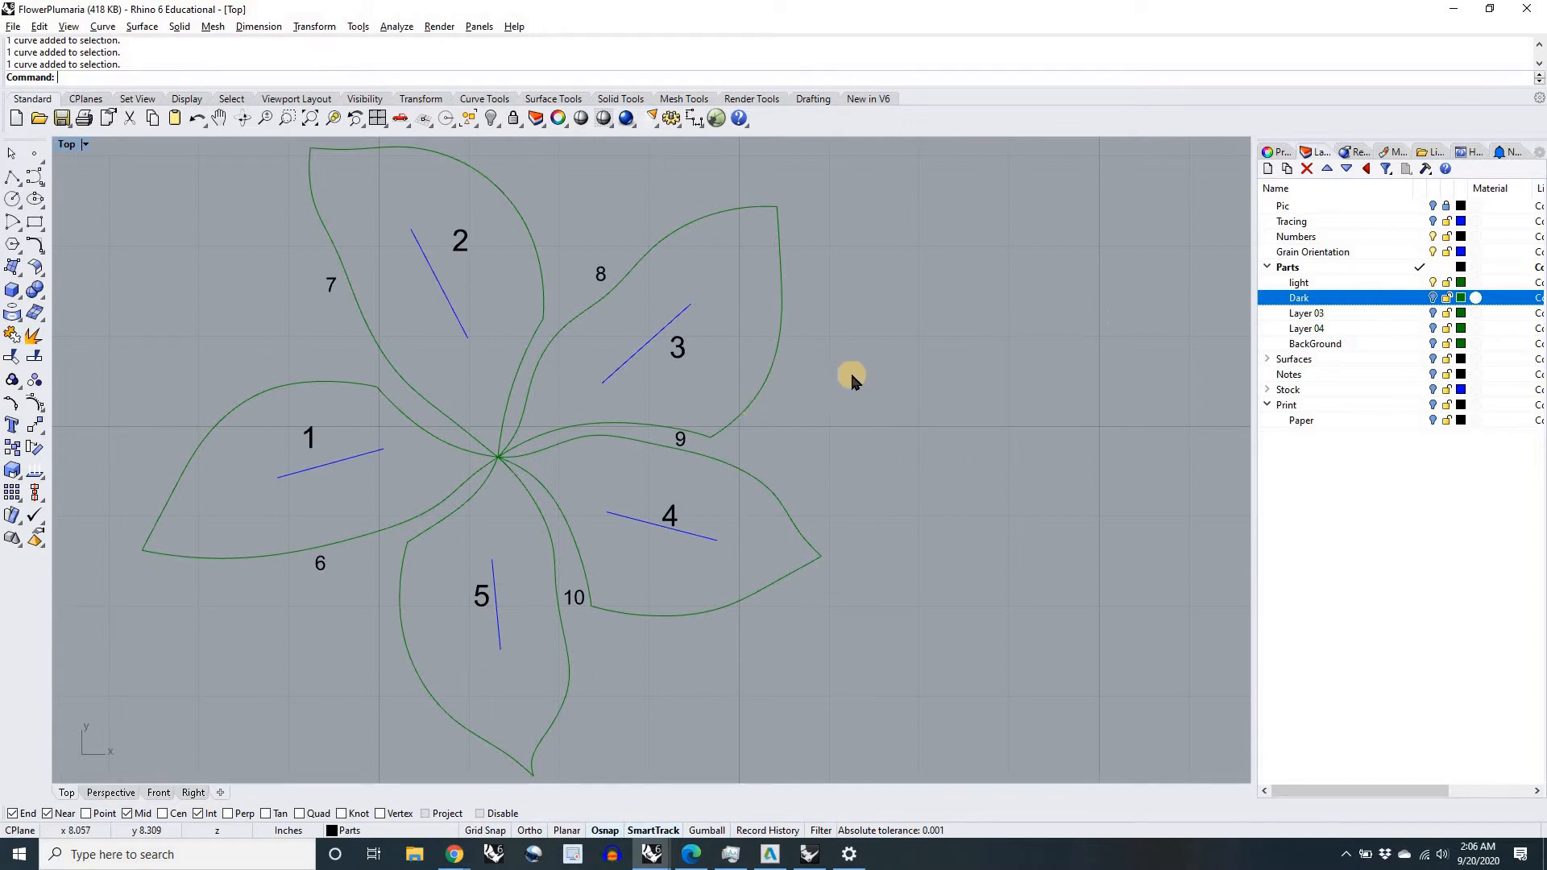
click(738, 424)
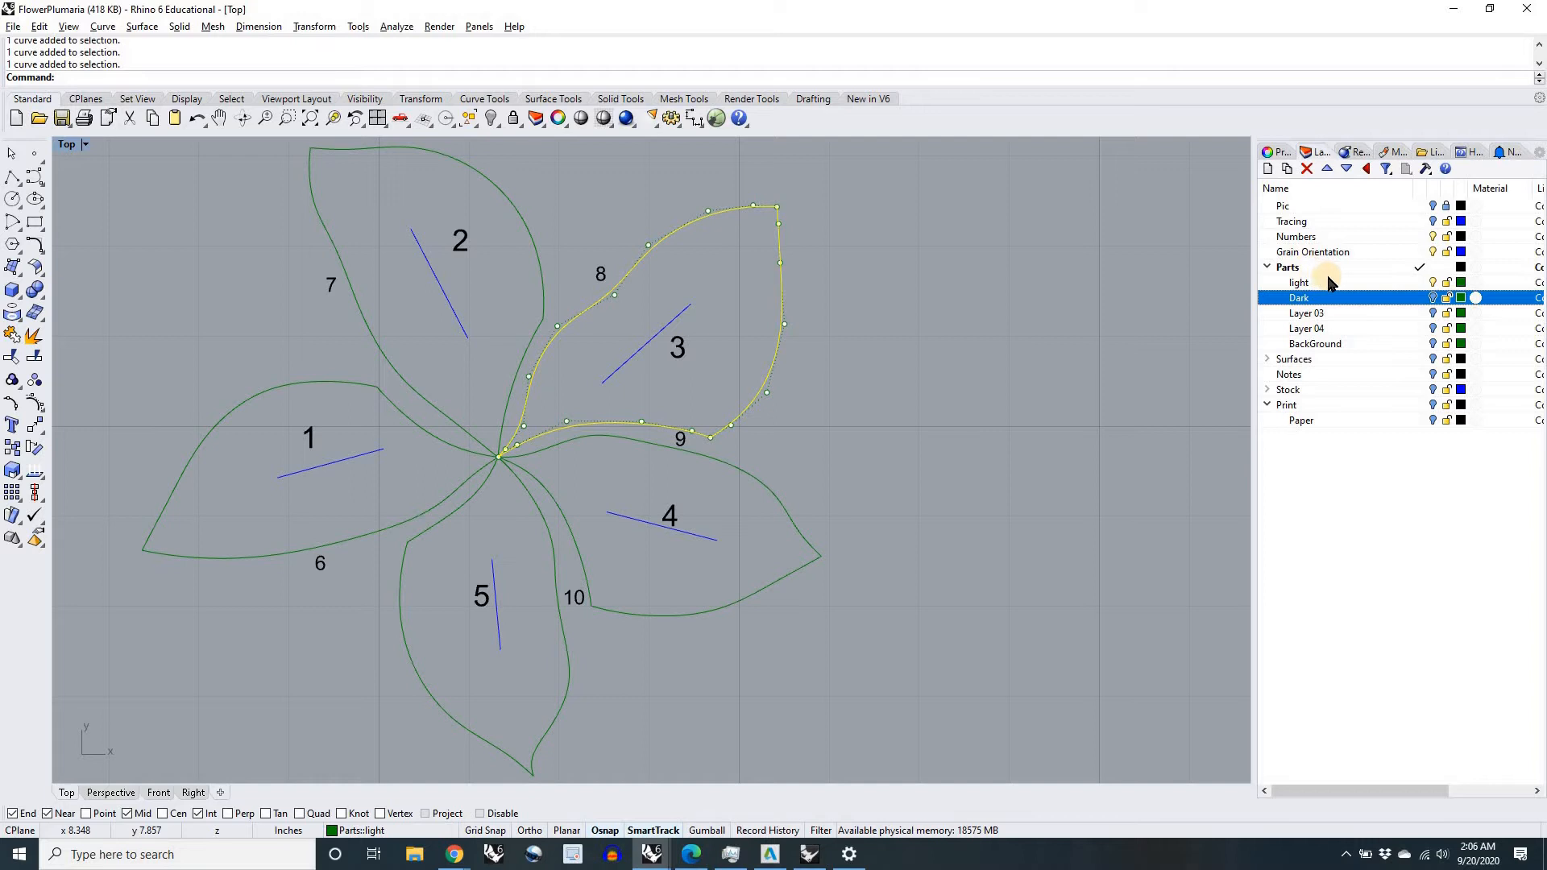
click(966, 389)
scroll(934, 419, down, 5)
right_drag(935, 427, 856, 425)
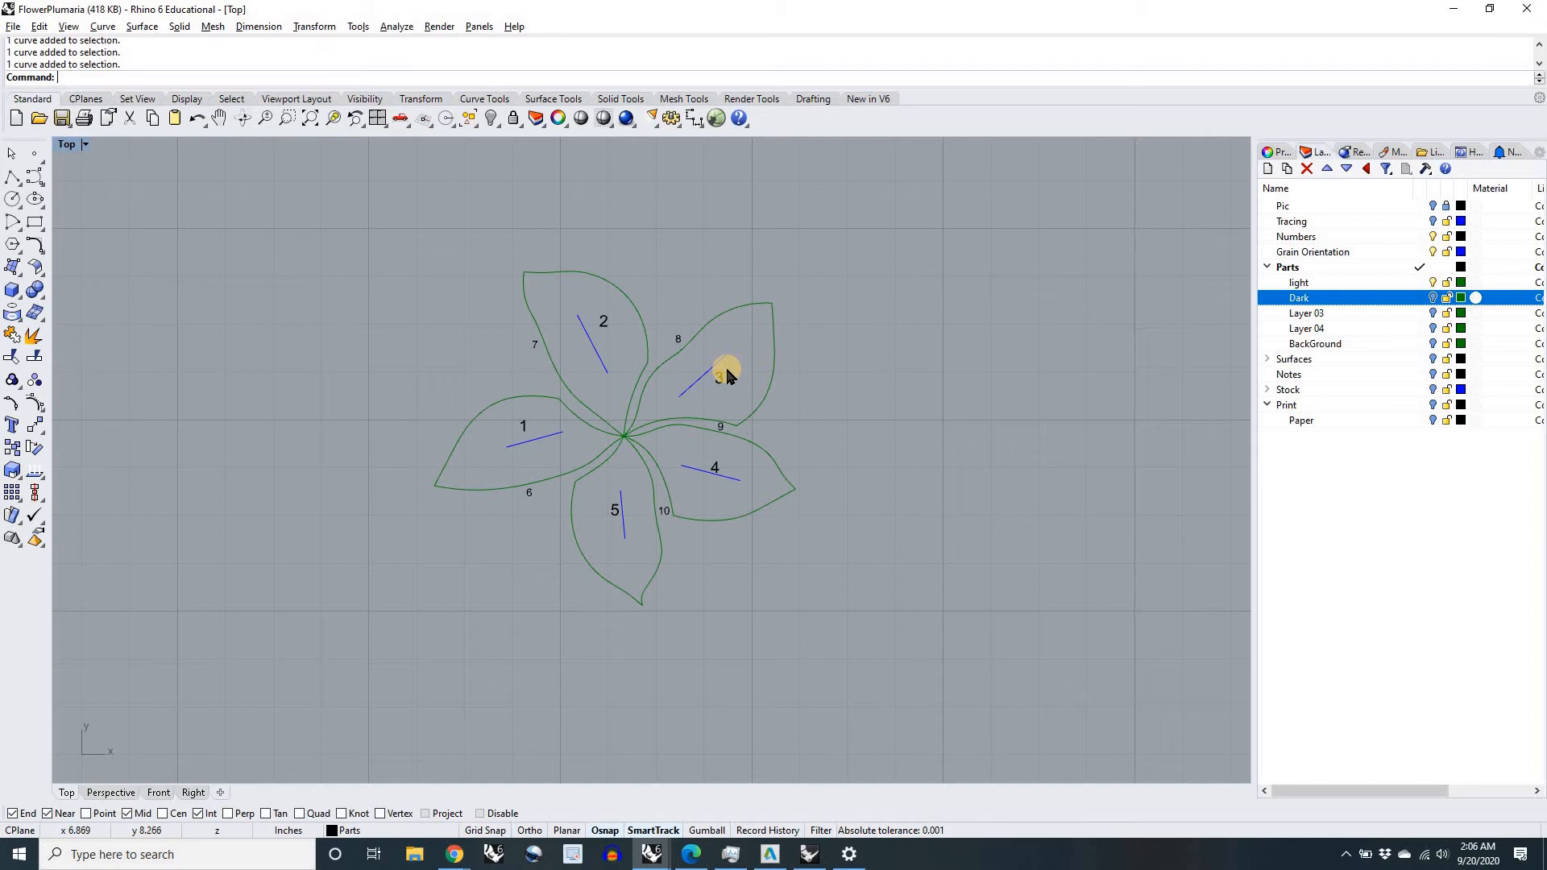
Step: Hide the light layer and turn on the Dark layer to show only the narrow parts 6 to 10
click(1433, 282)
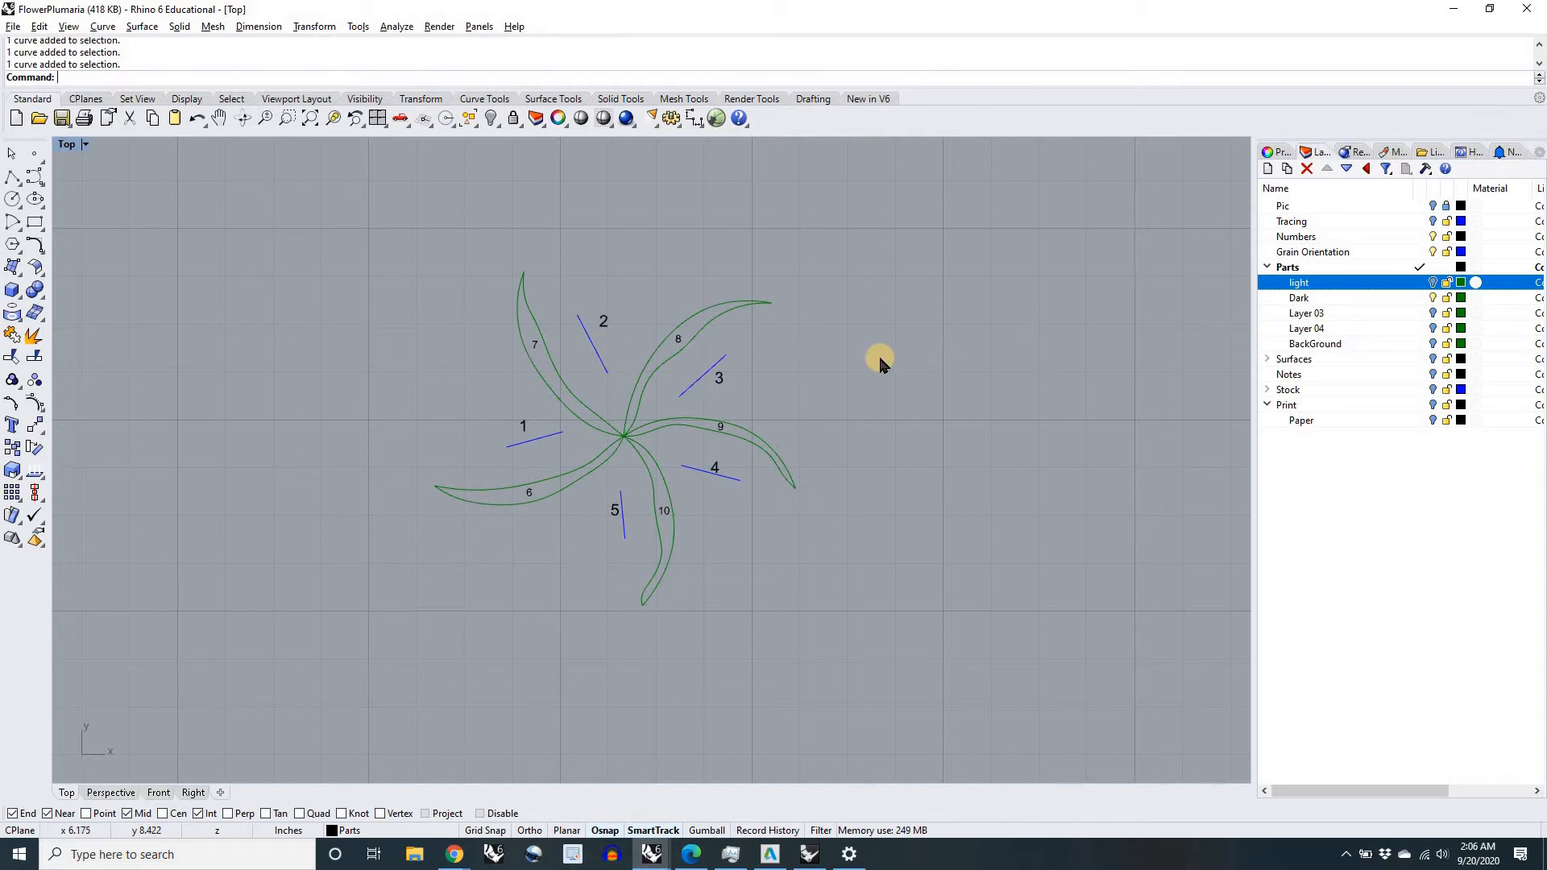
scroll(880, 363, up, 3)
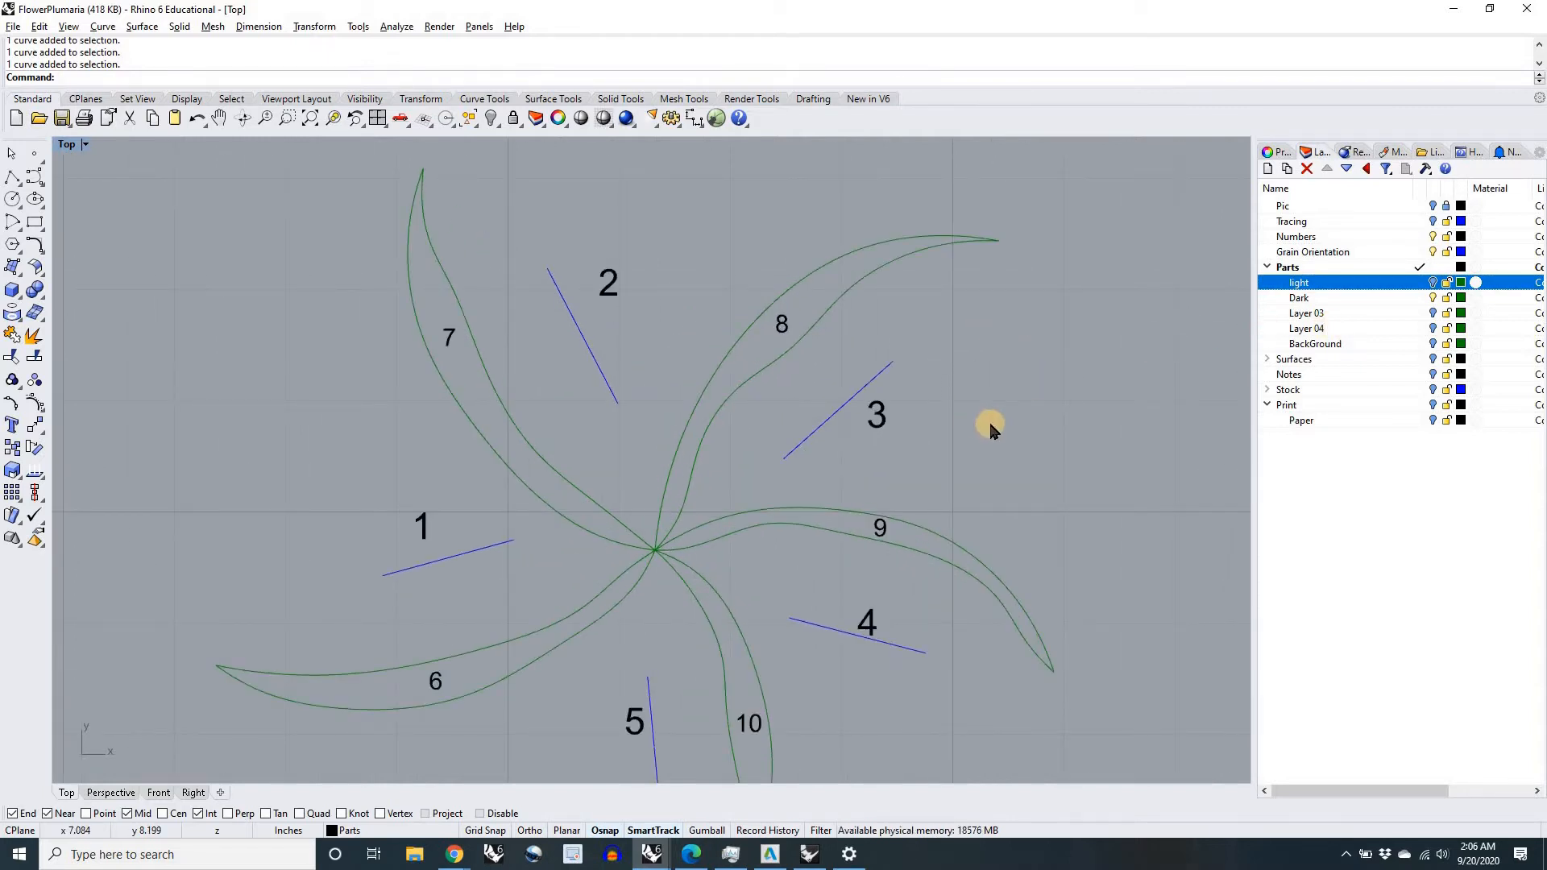
scroll(989, 419, down, 3)
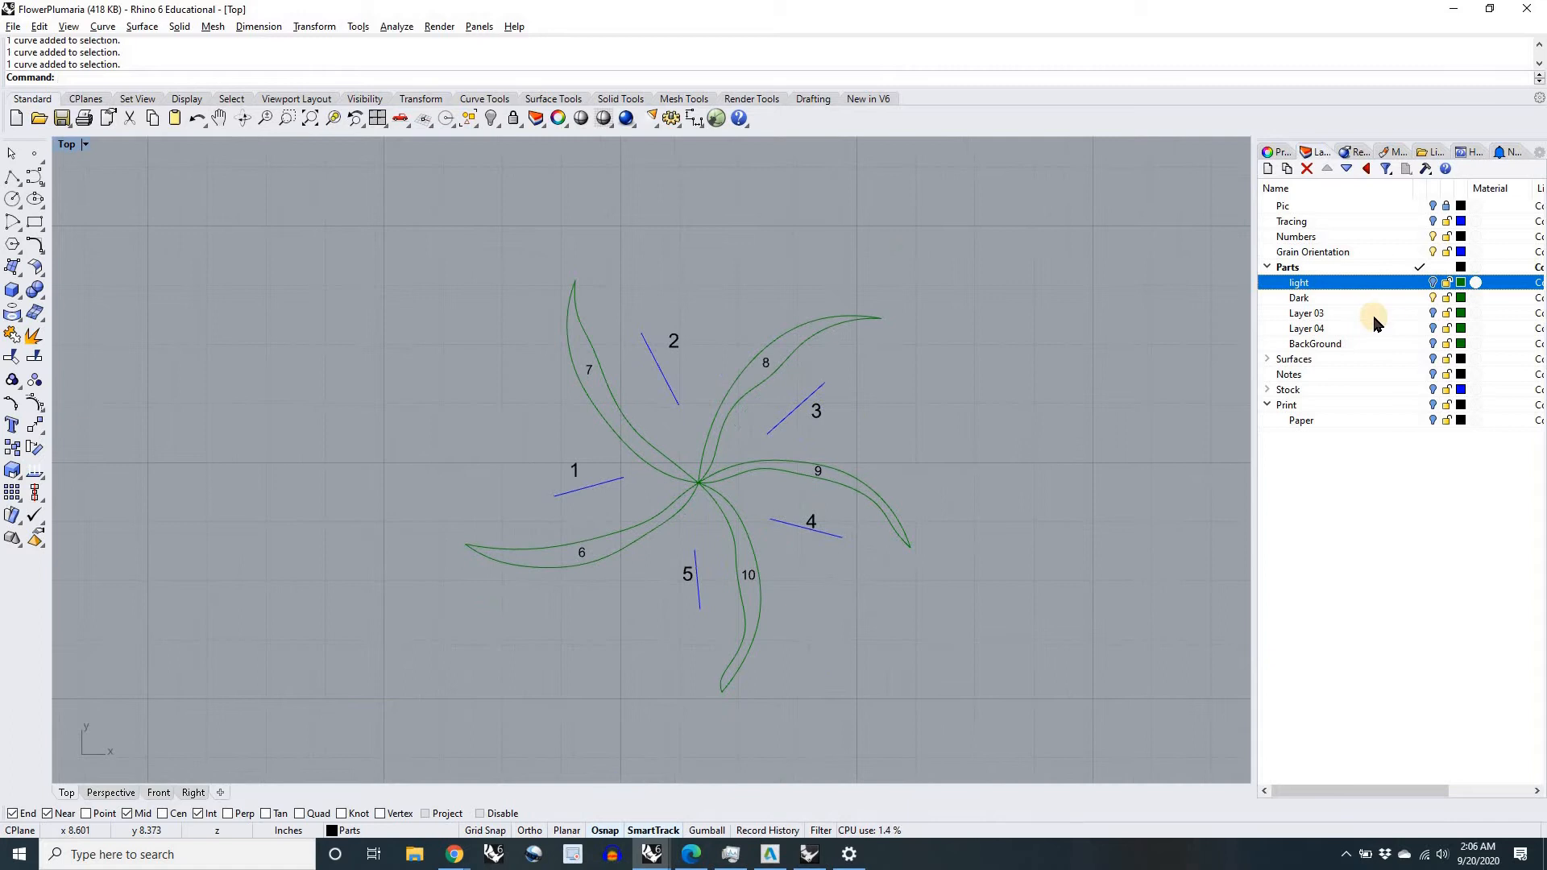
right_drag(957, 414, 920, 377)
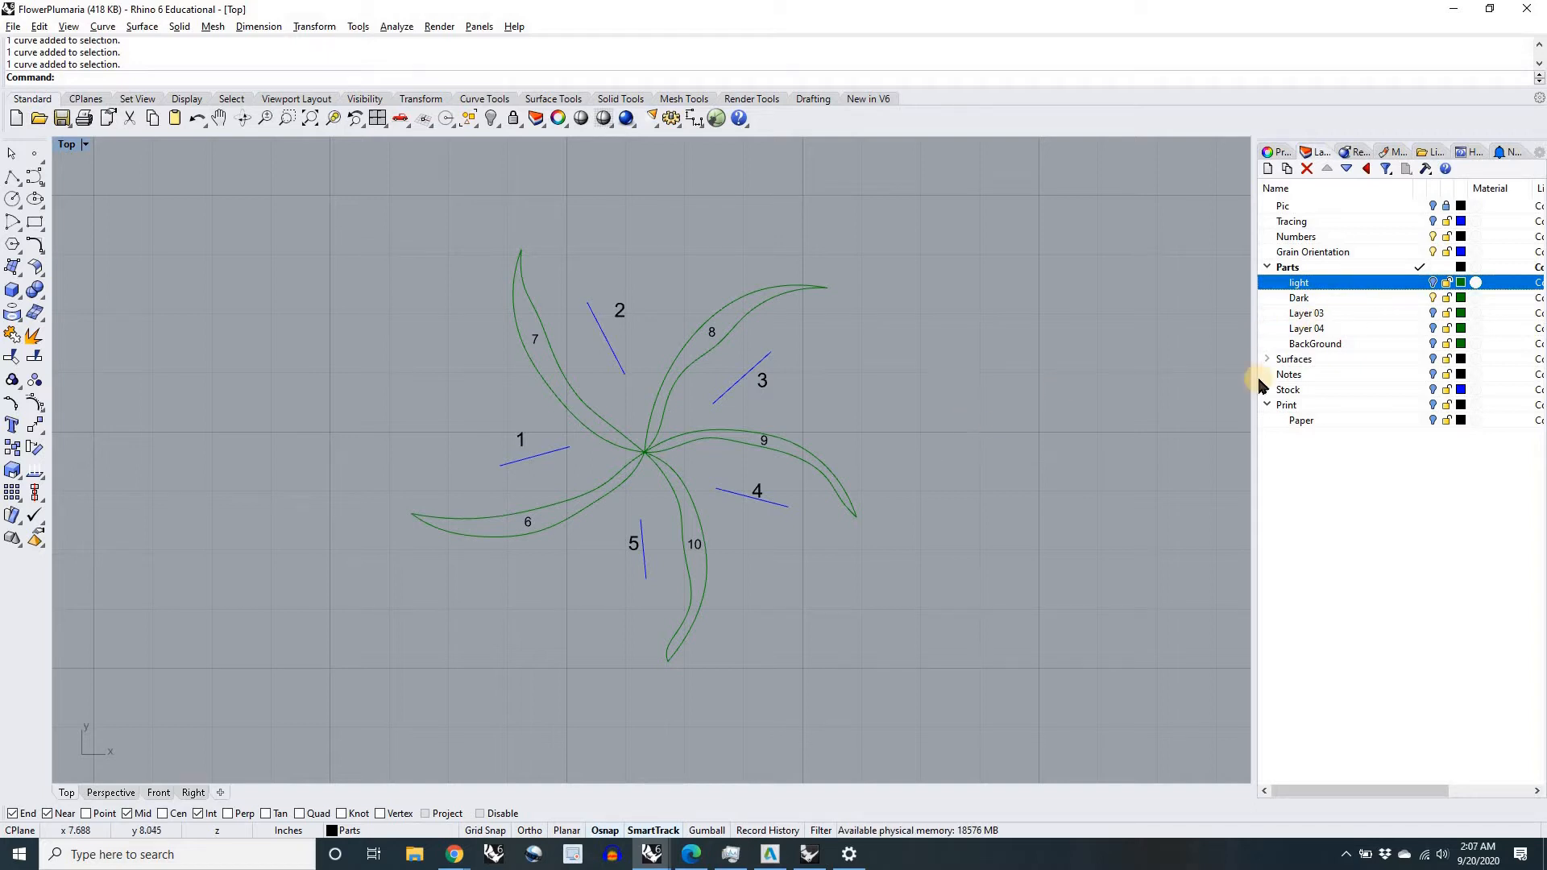
Step: Select all objects on the Dark layer and move them to the light layer
click(1316, 300)
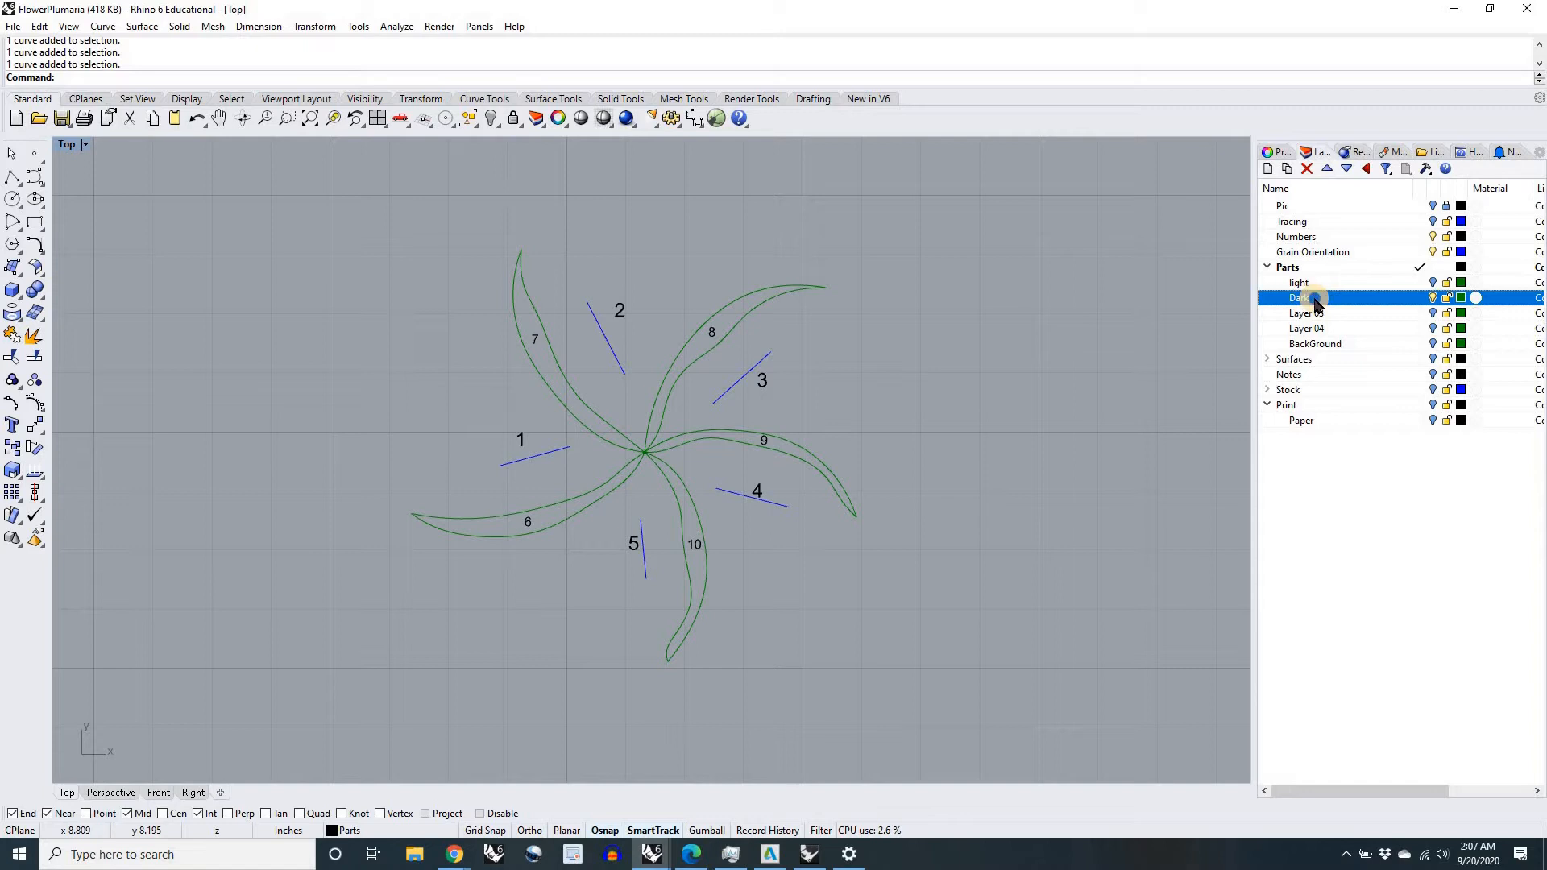
right_click(1316, 304)
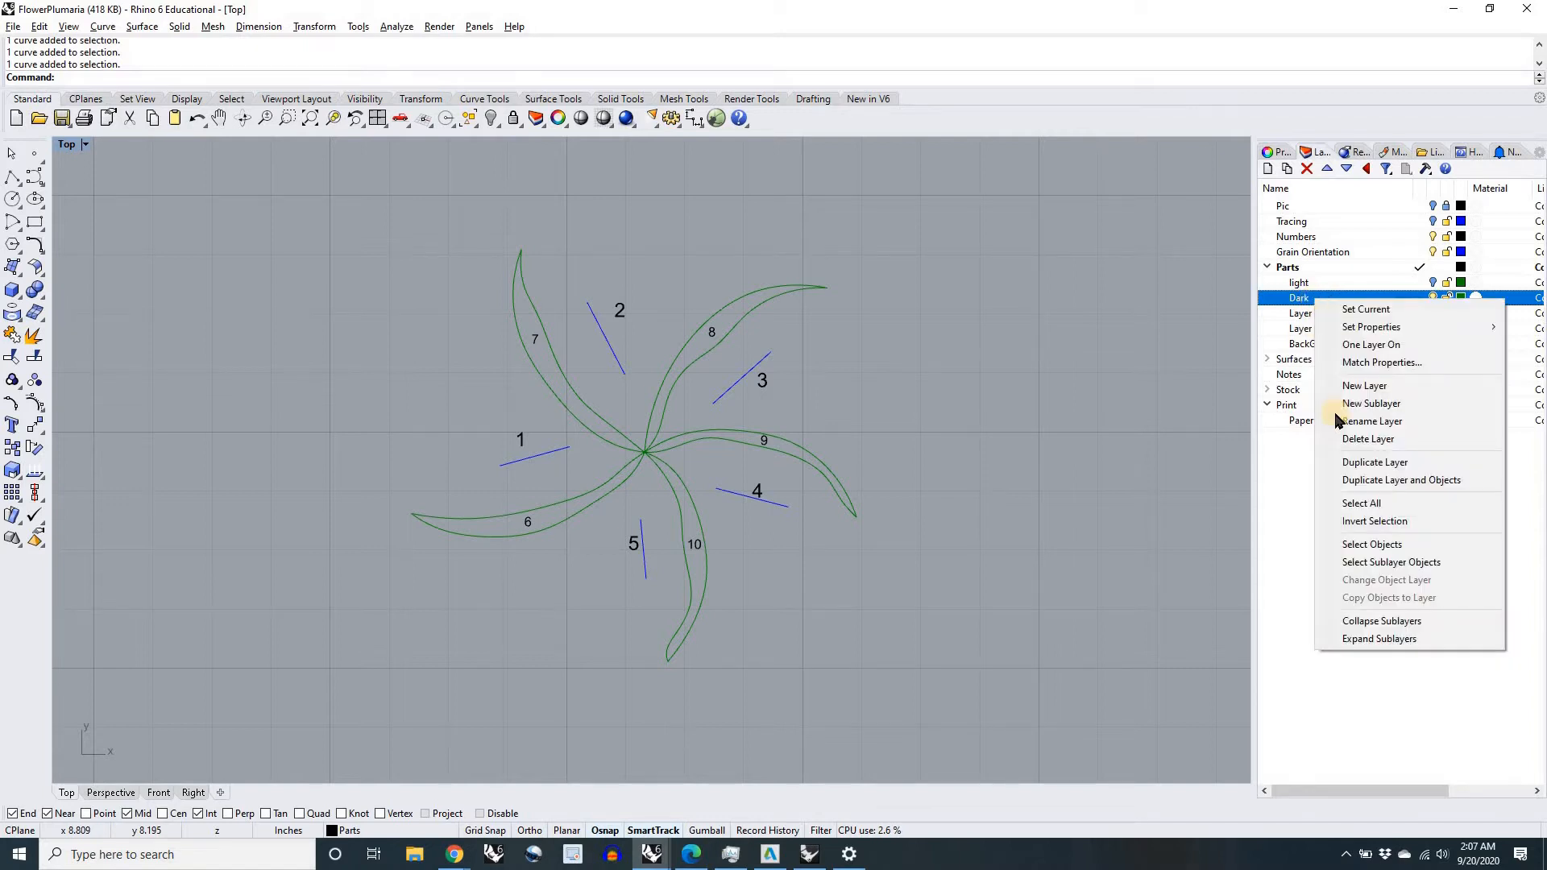
click(1367, 546)
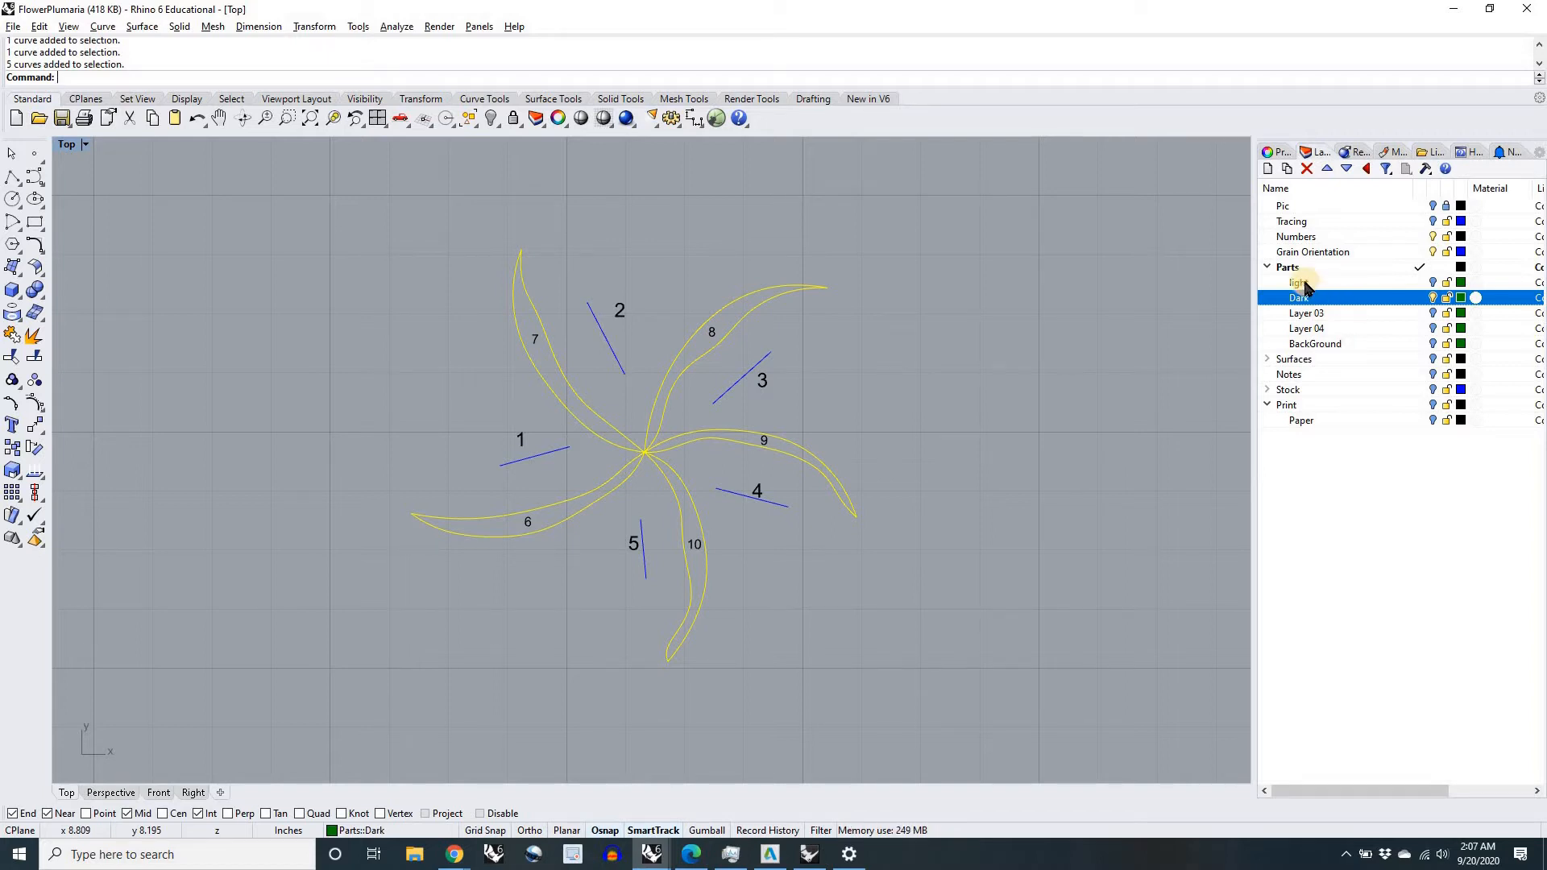
right_click(1305, 283)
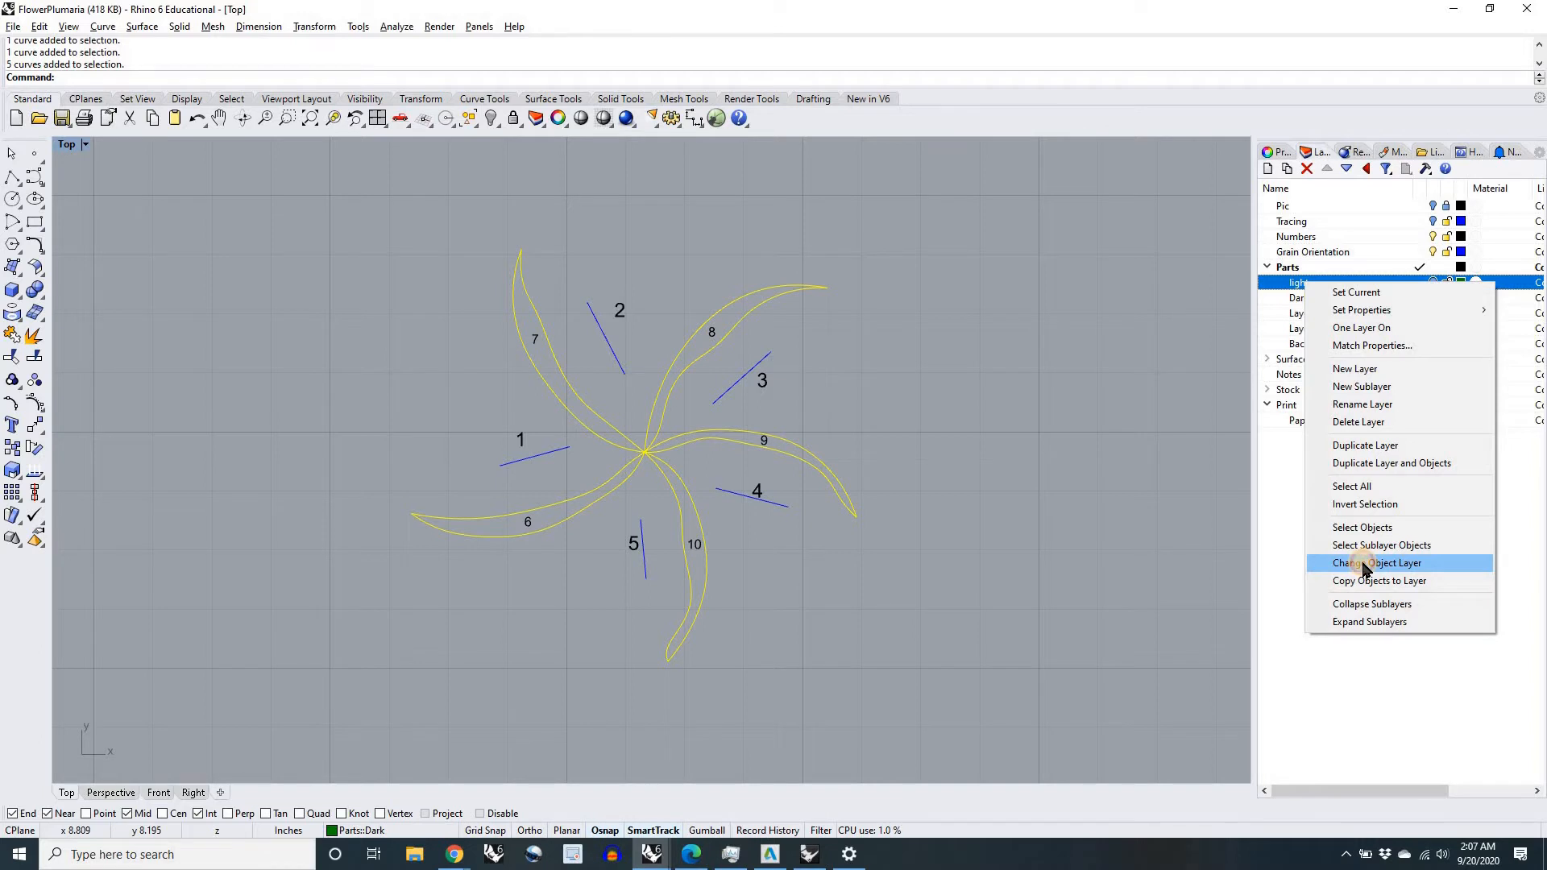
click(1365, 564)
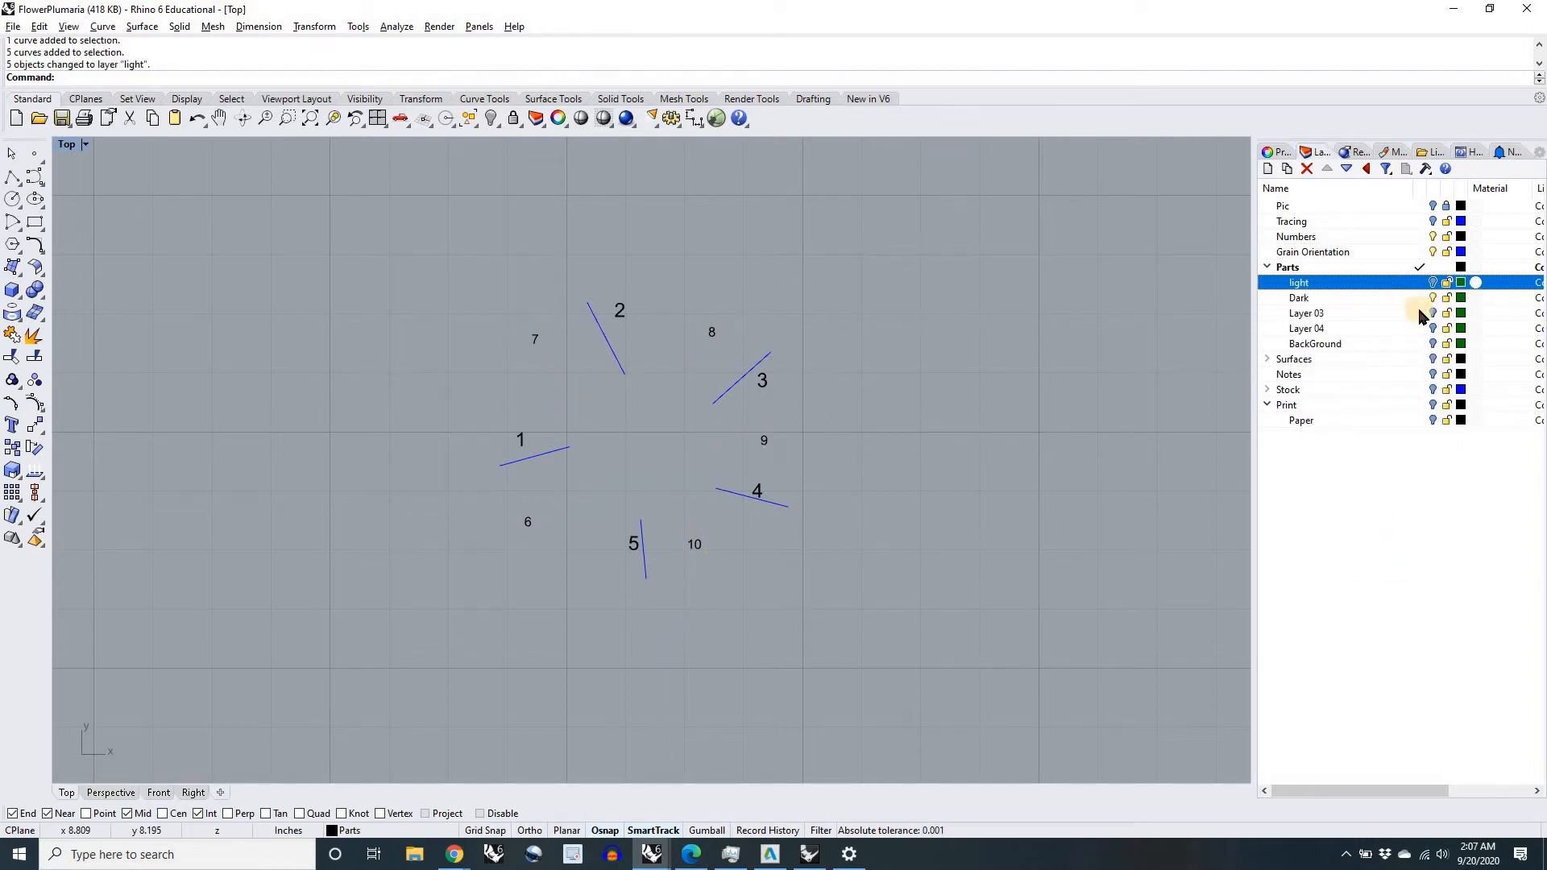
Step: Turn on the light layer and move the outlines of petals 1 to 5 to the Dark layer
click(1433, 283)
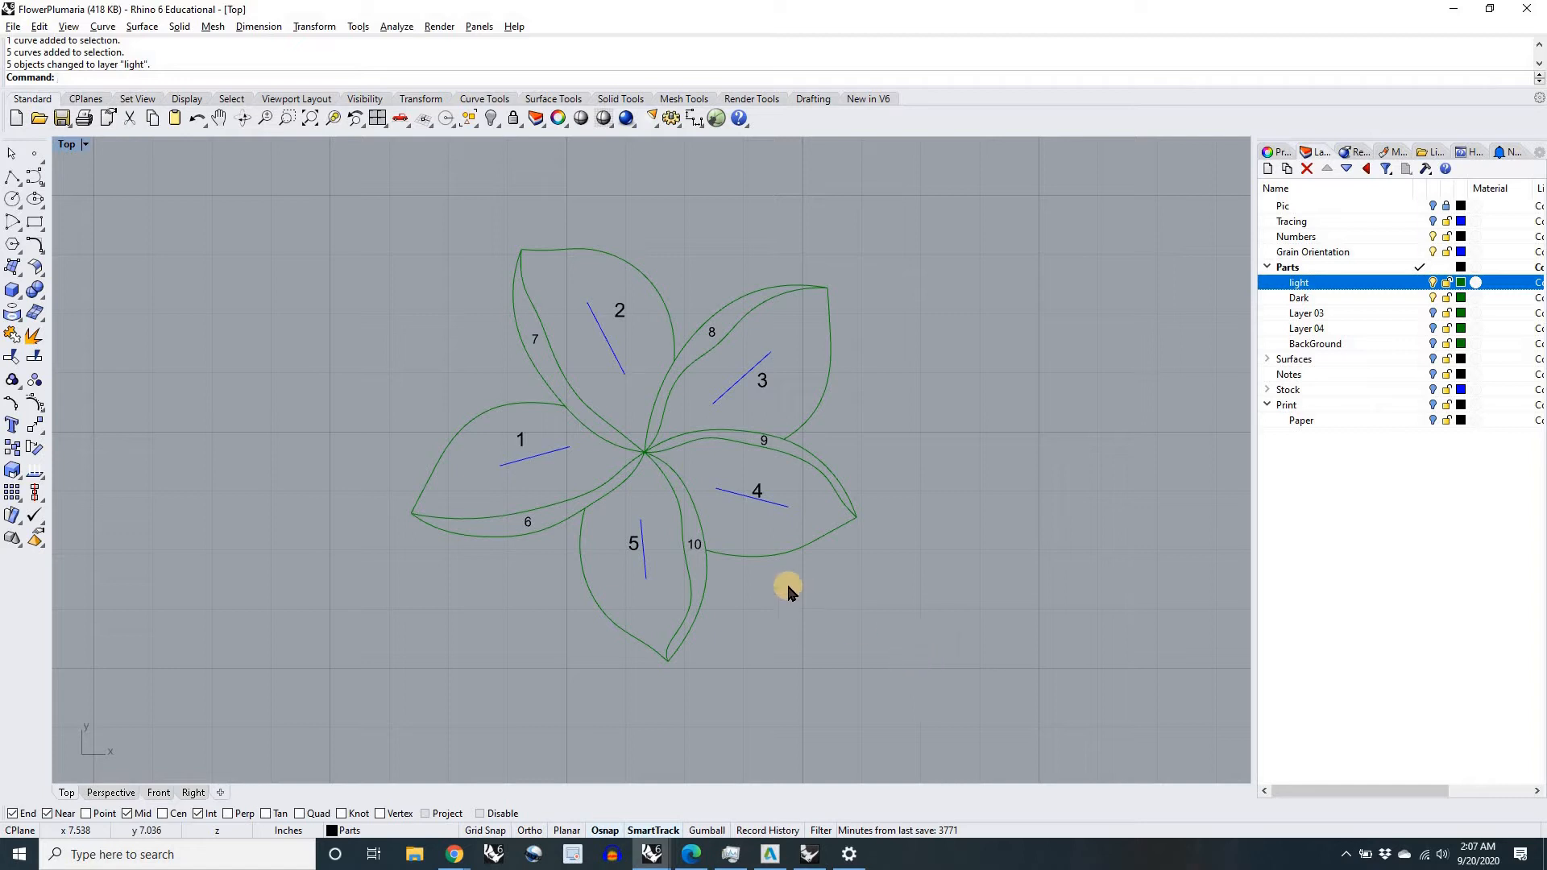
click(783, 555)
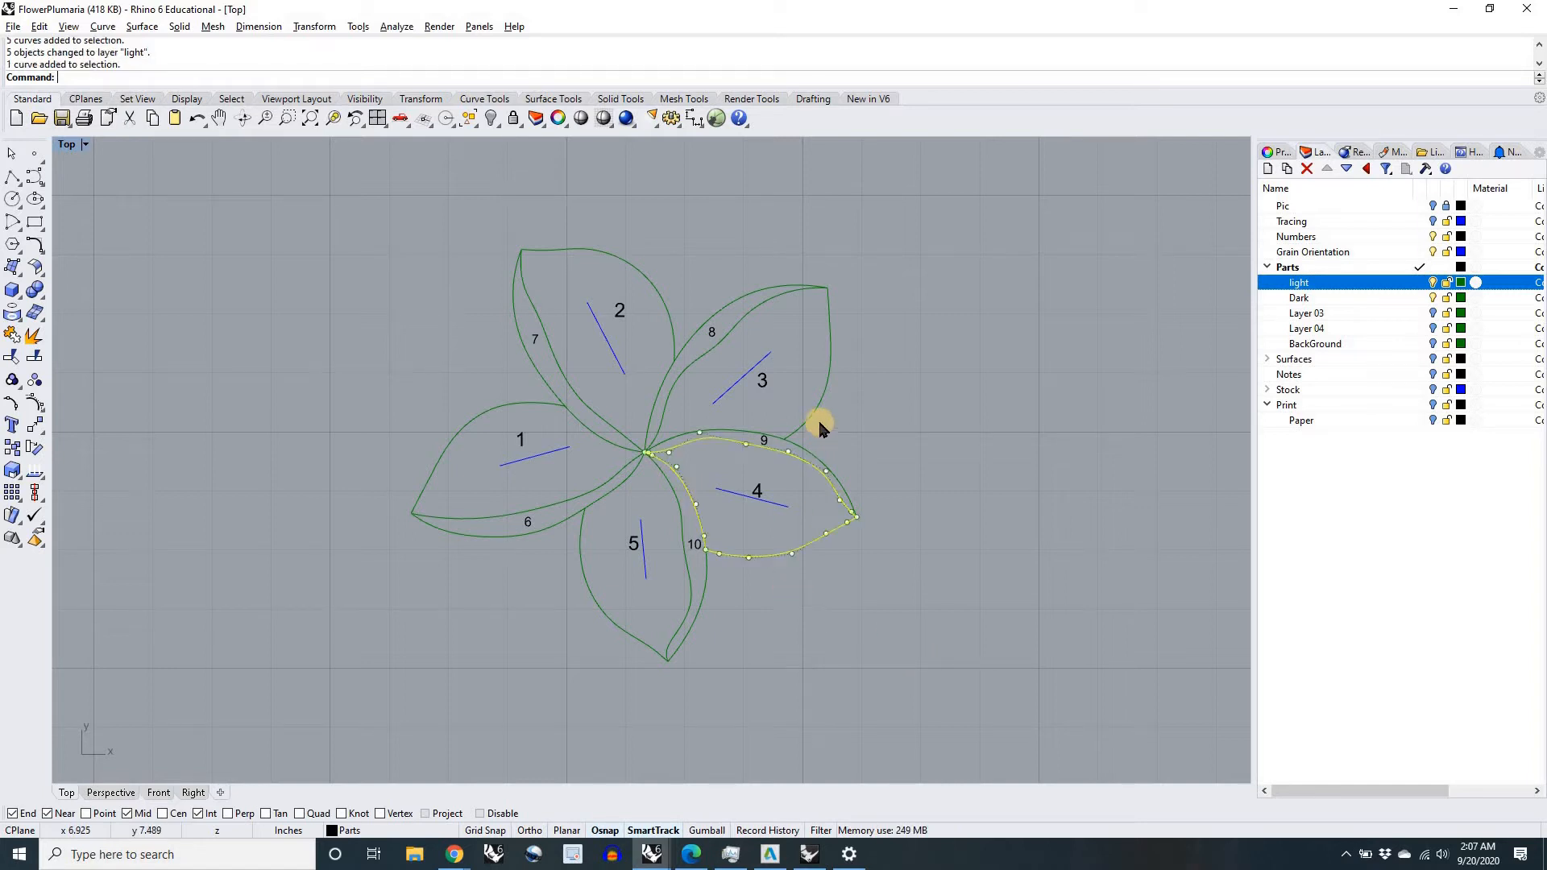
shift+click(822, 405)
shift+click(663, 300)
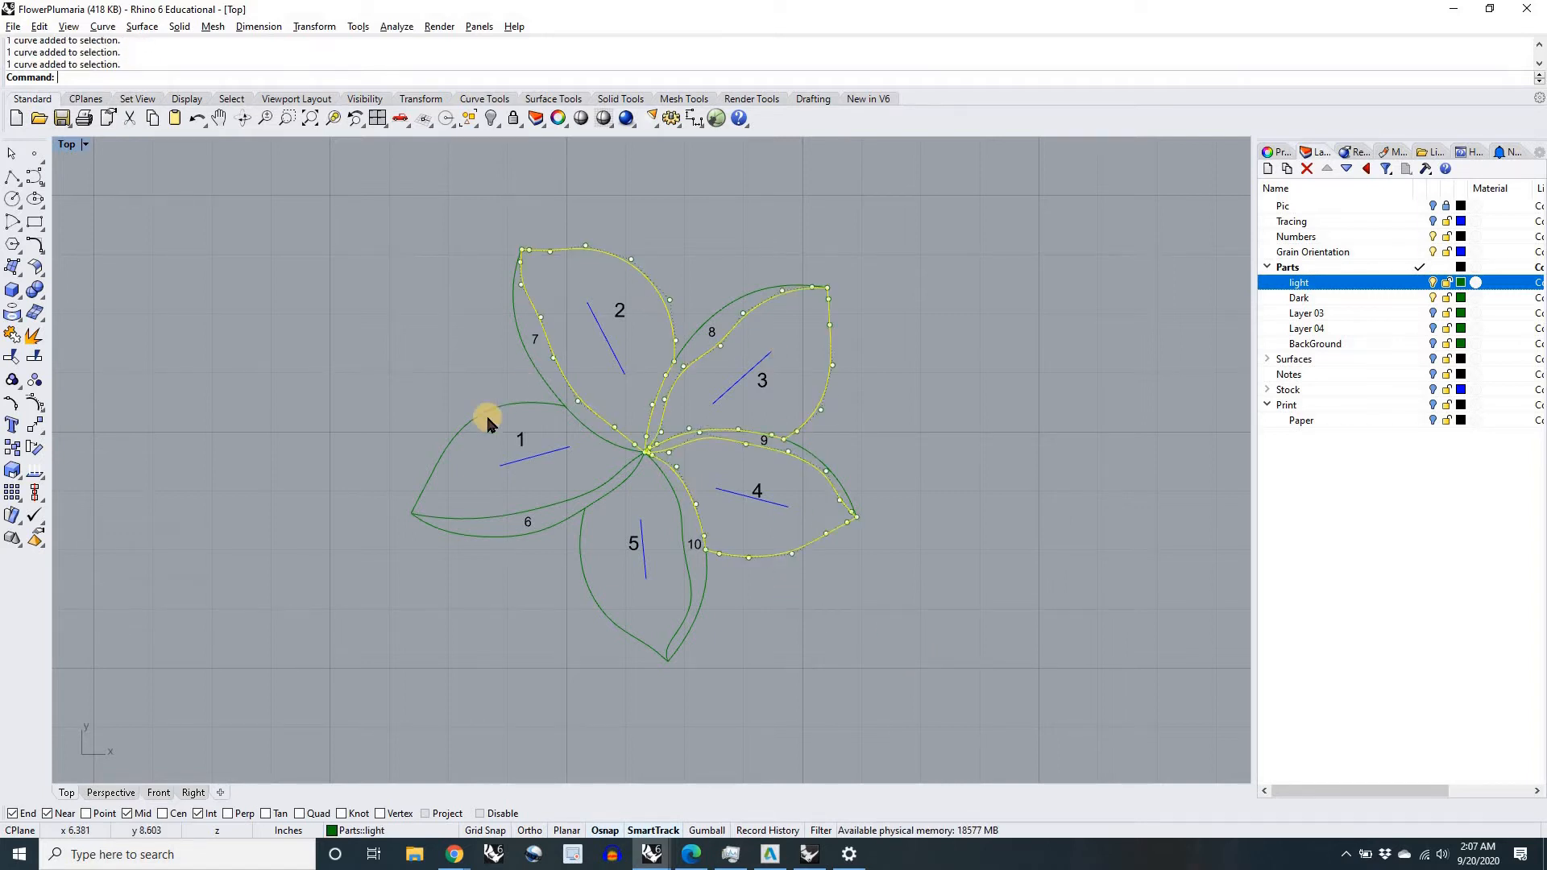
shift+click(486, 409)
shift+click(599, 609)
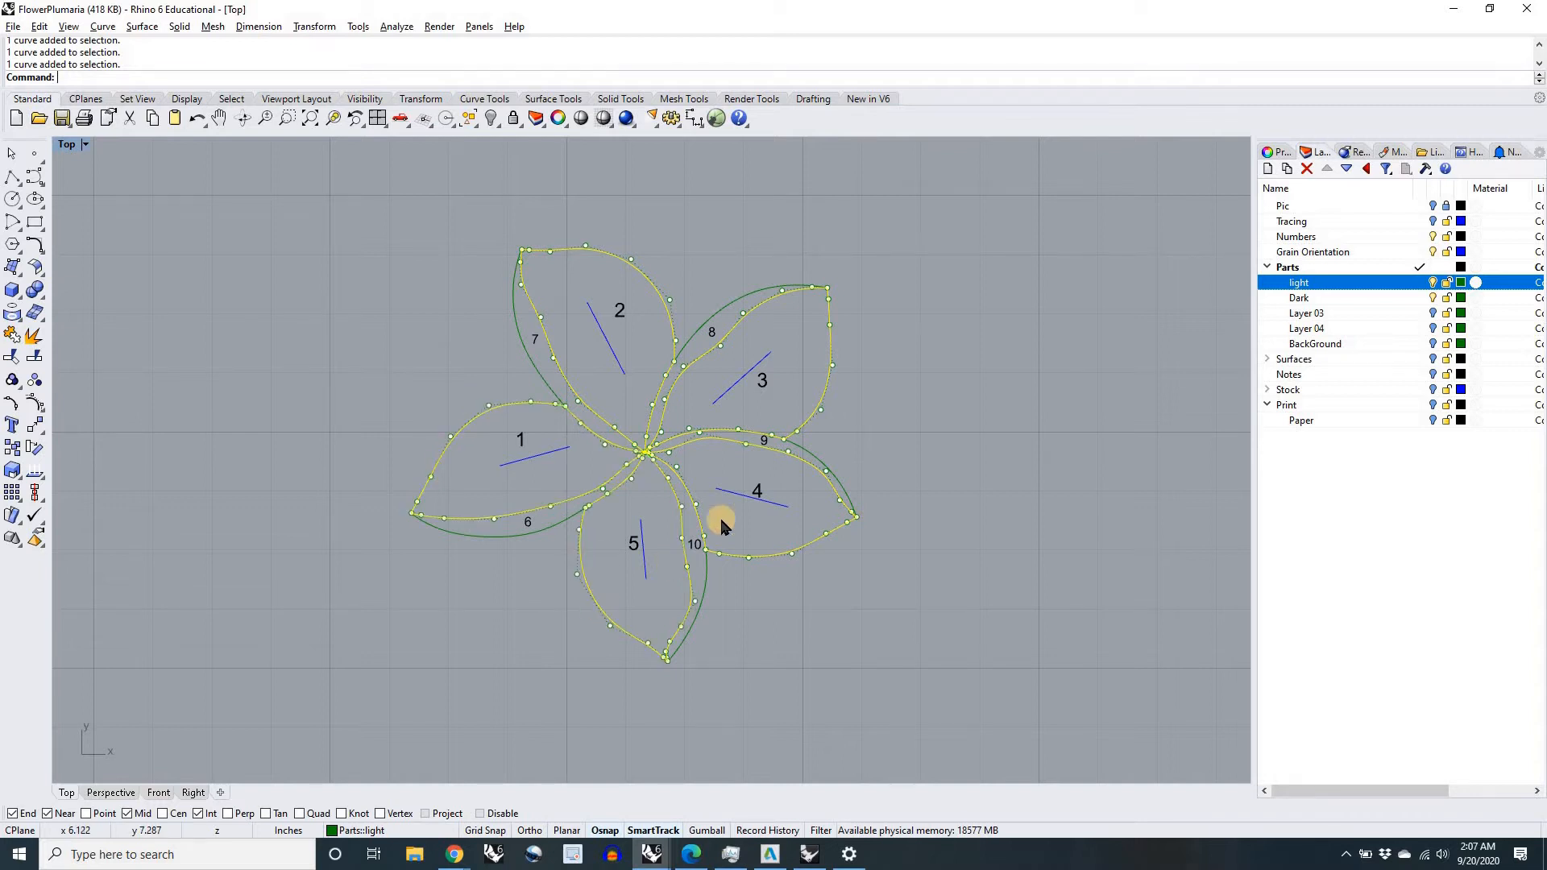
right_click(1303, 300)
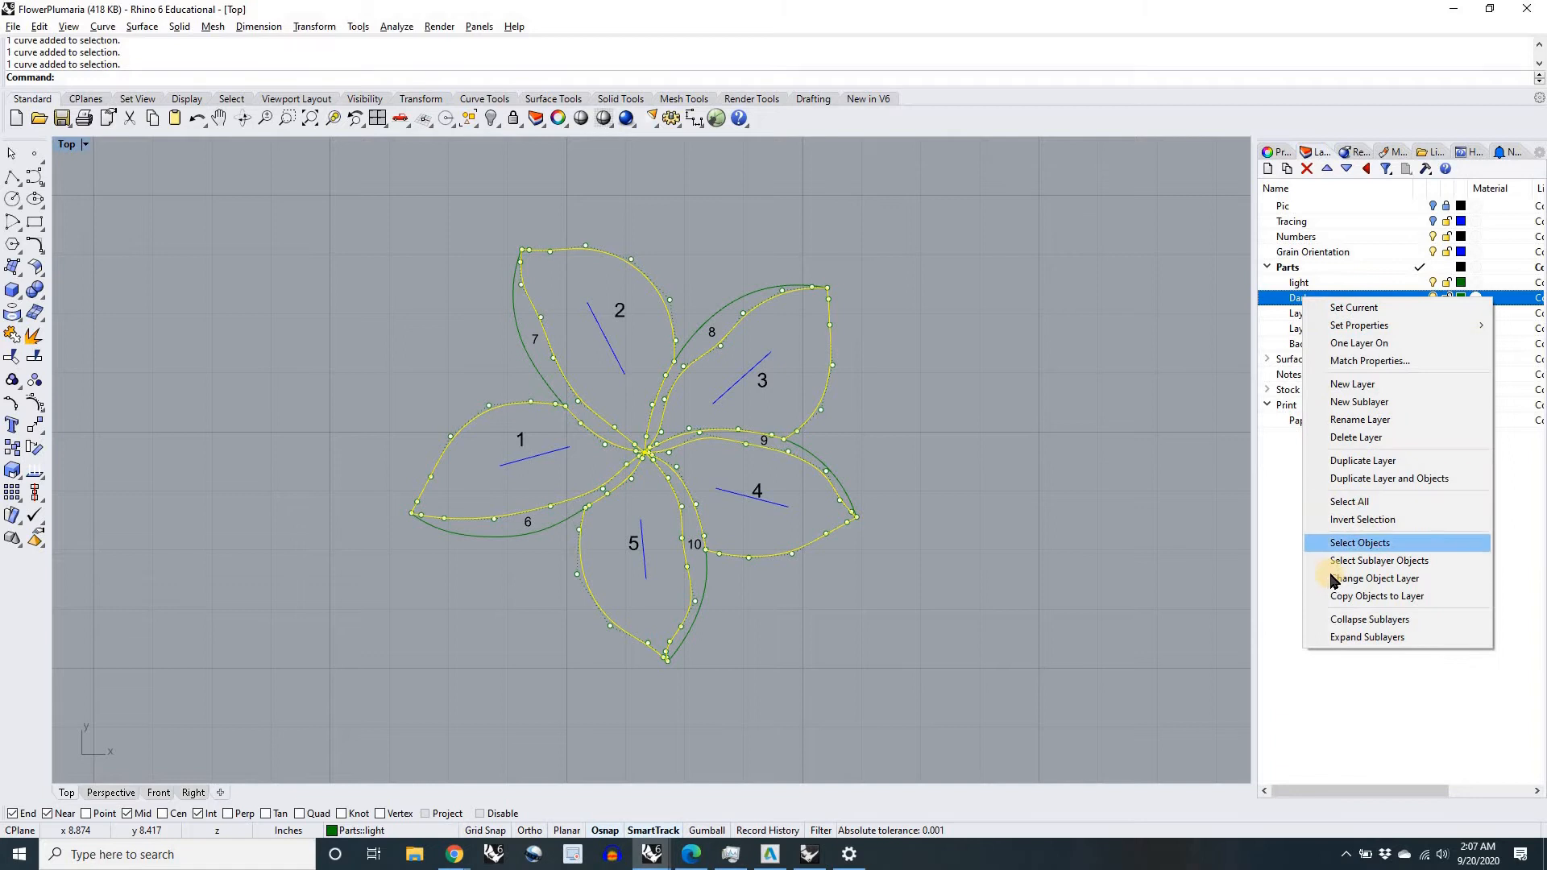
click(1332, 577)
click(561, 449)
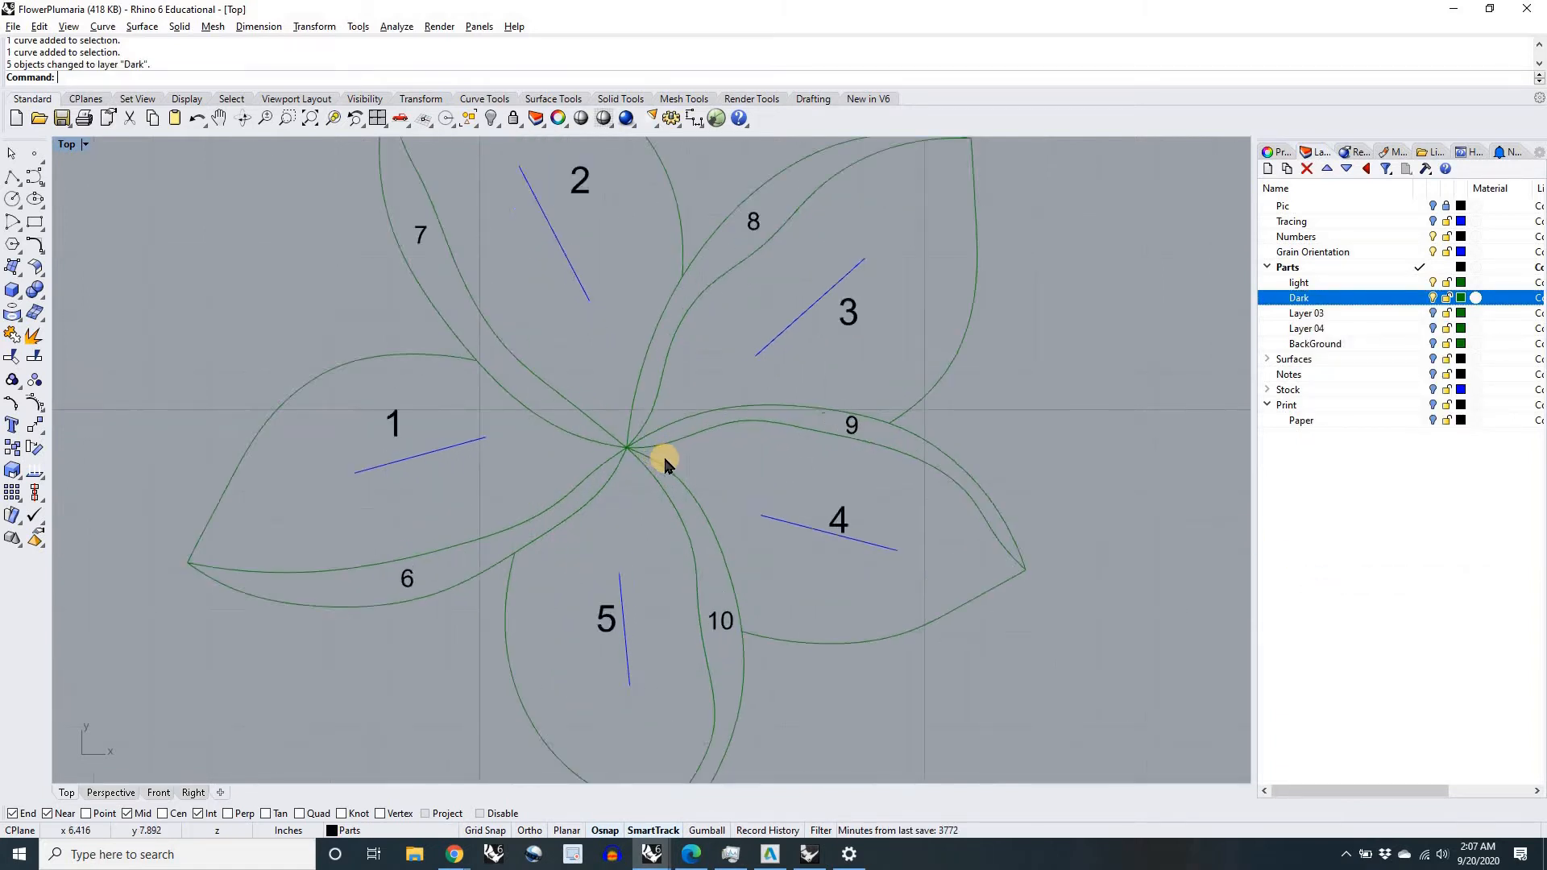
Step: Set the Dark layer's color to Red
click(1461, 298)
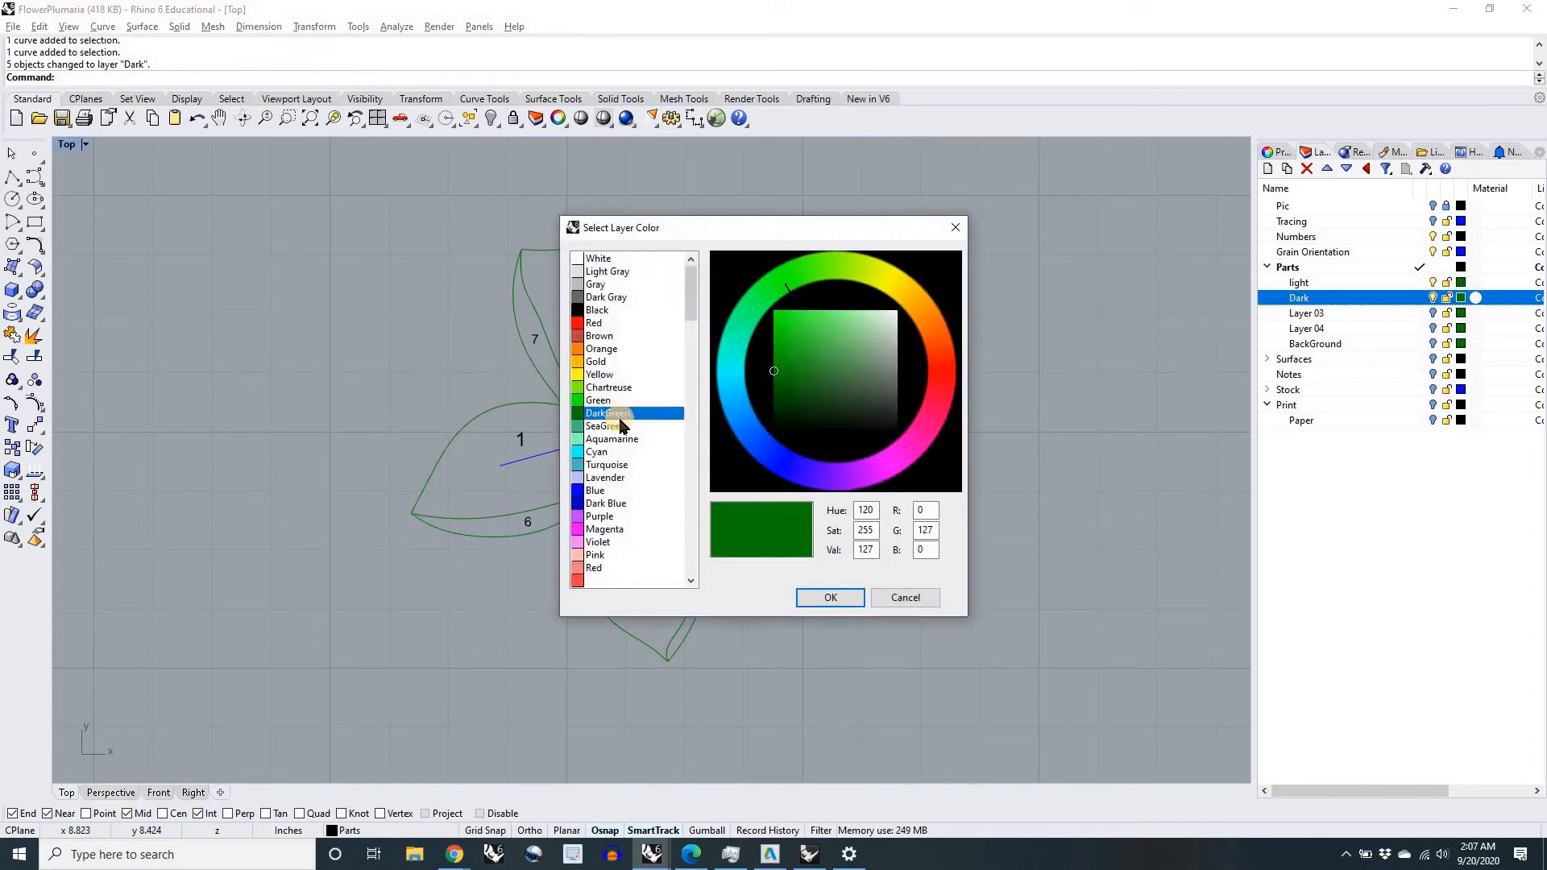
click(594, 323)
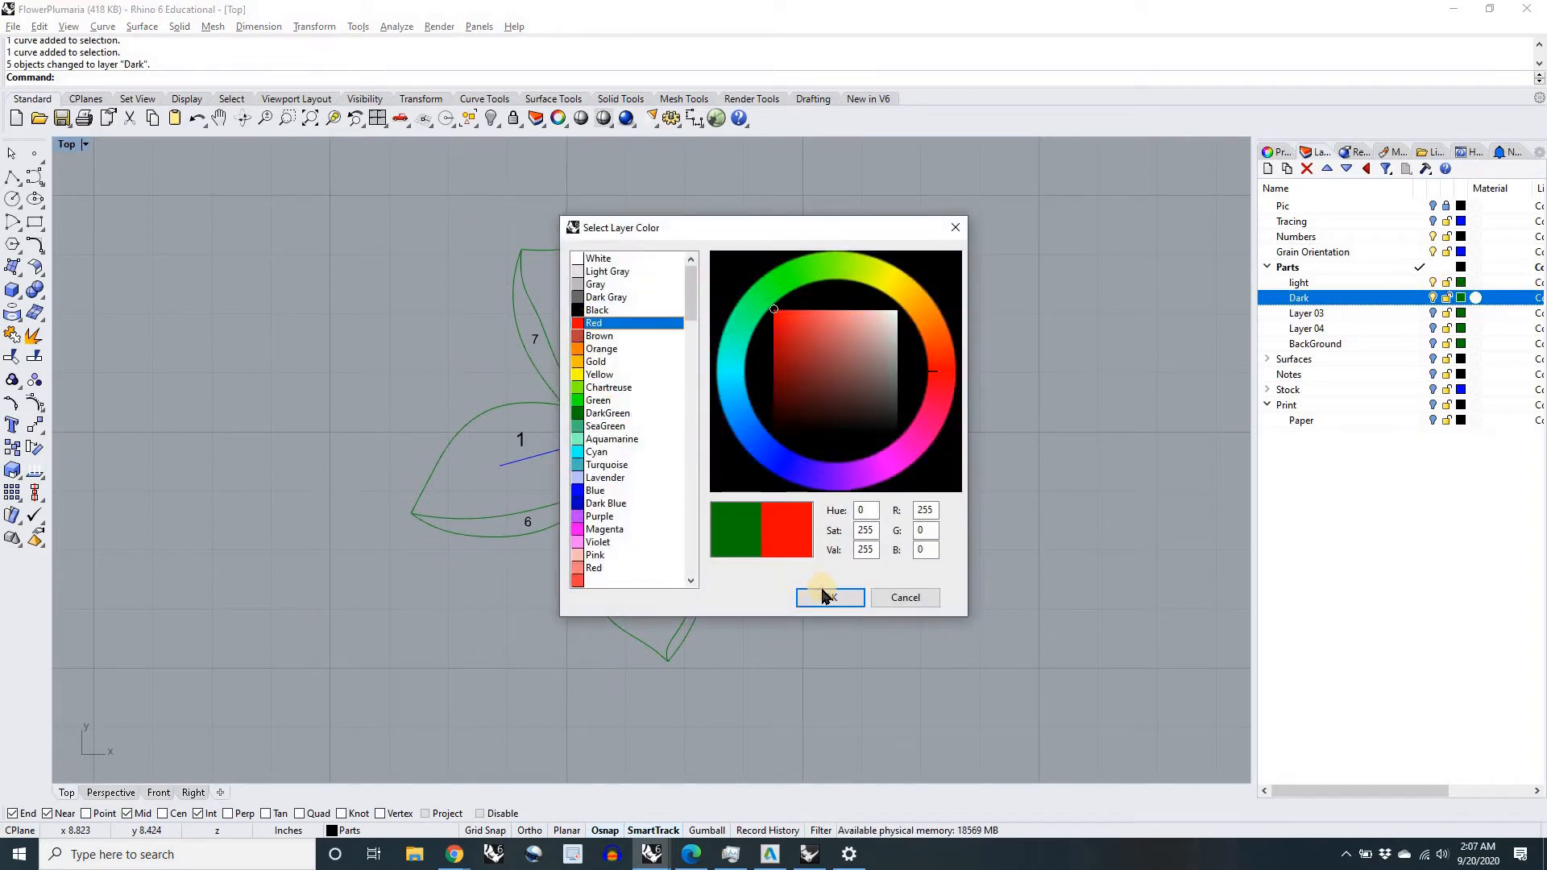
click(826, 596)
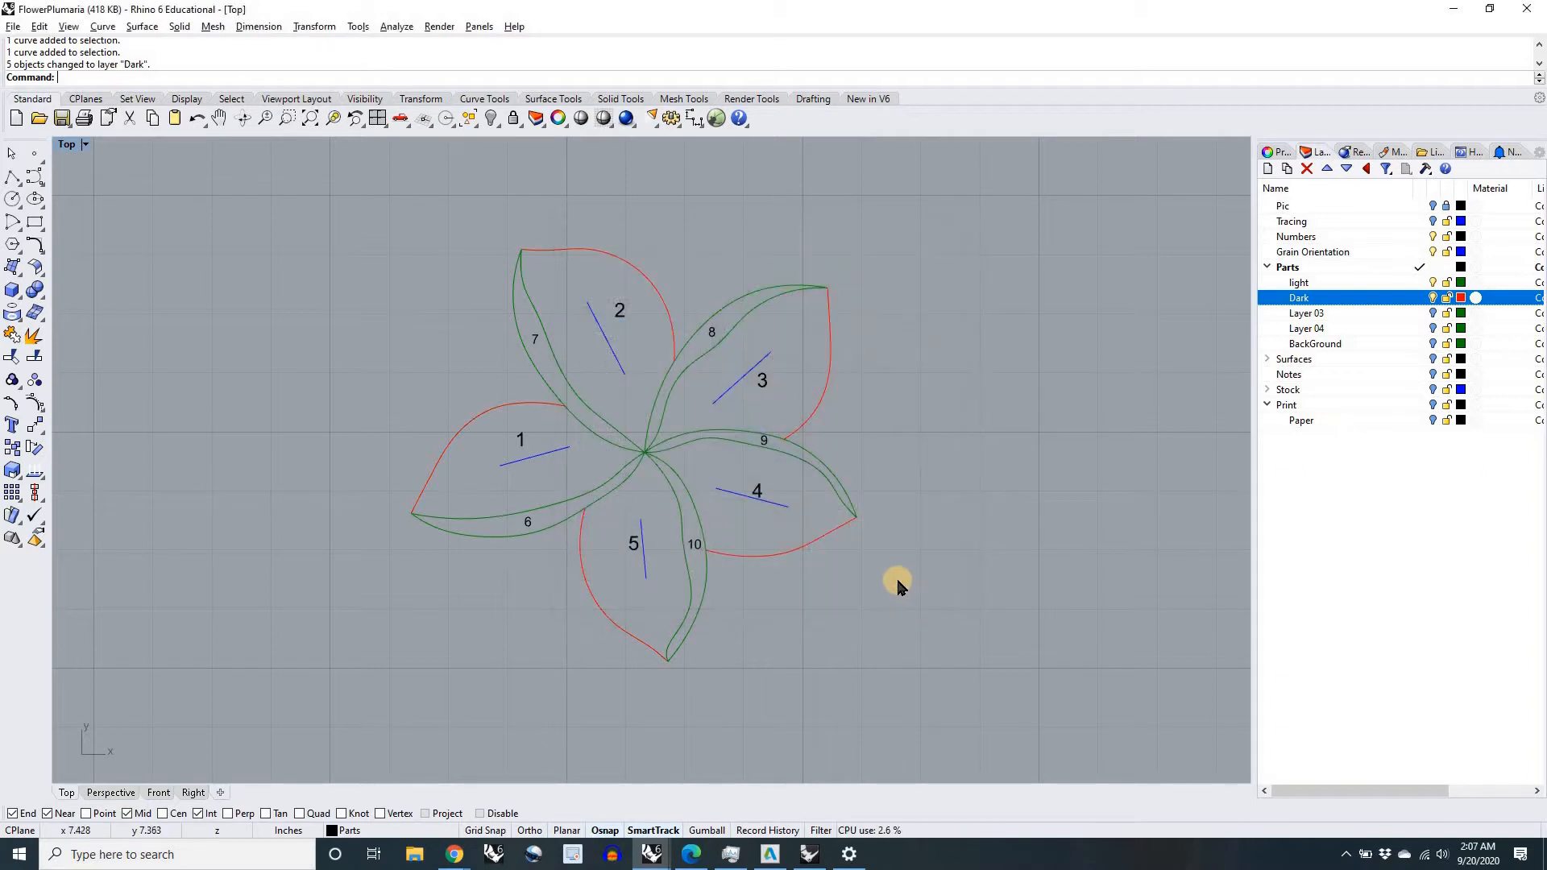
Step: Examine the shared edge between petal 3 and part 8, checking the overlapping light and Dark curves
scroll(846, 367, up, 3)
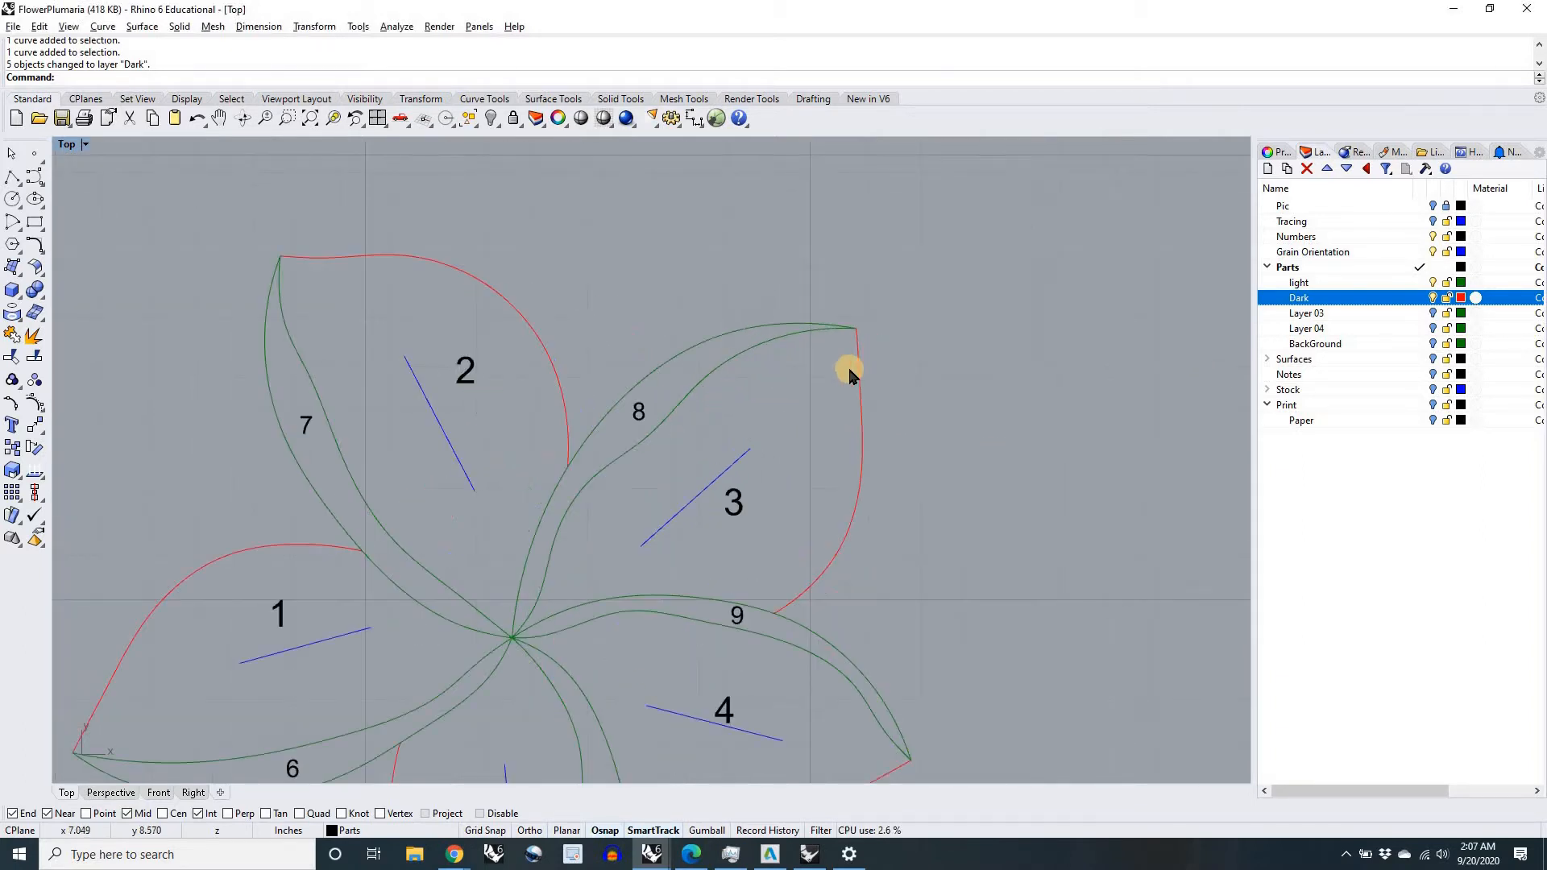
scroll(849, 371, up, 3)
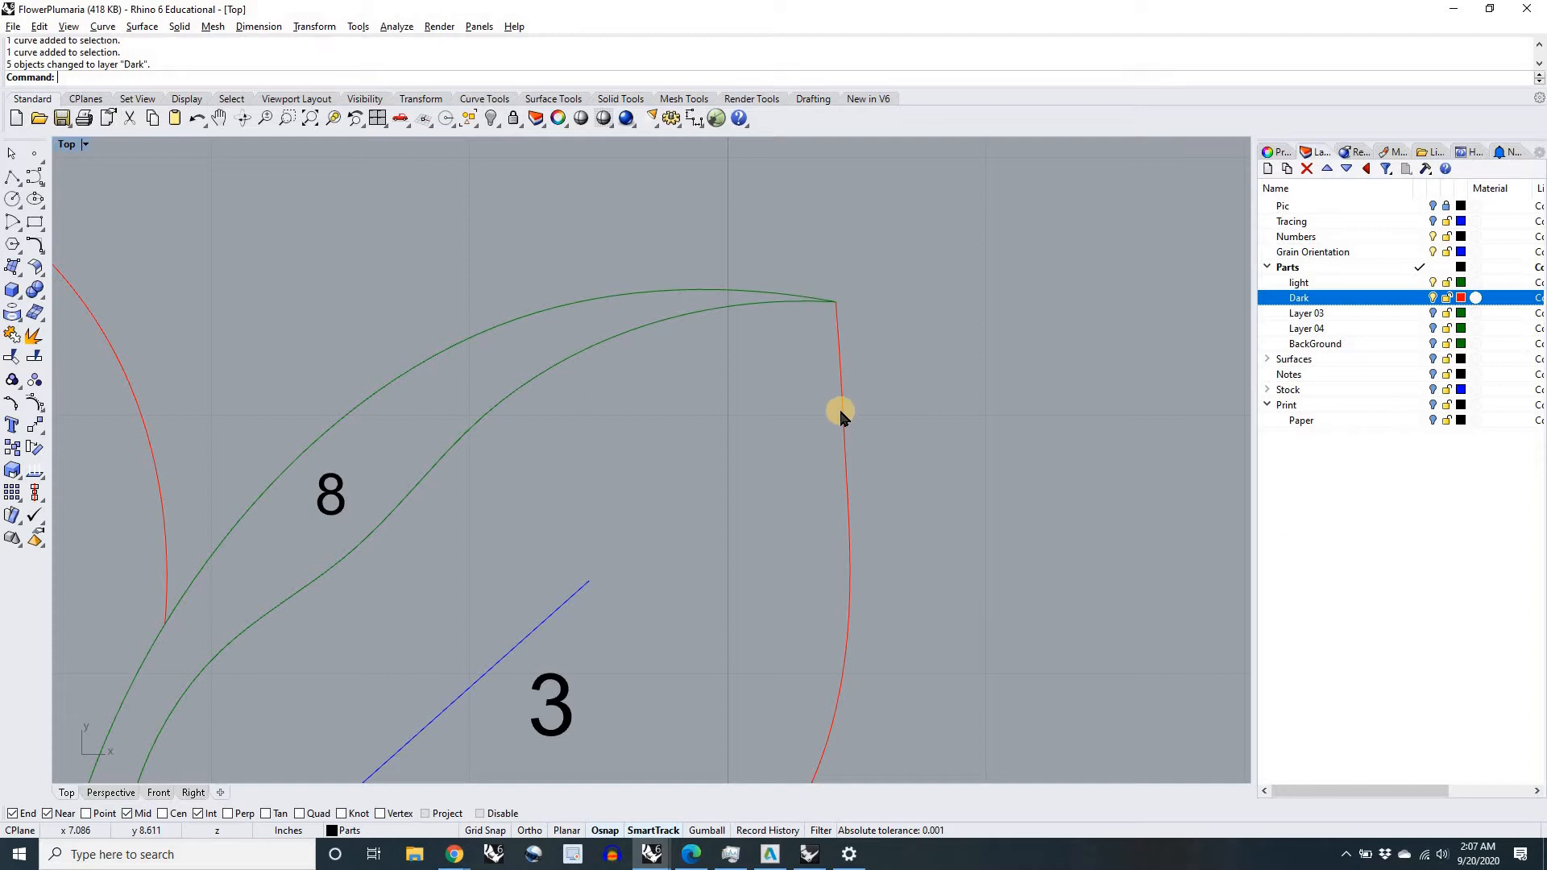
scroll(839, 403, down, 3)
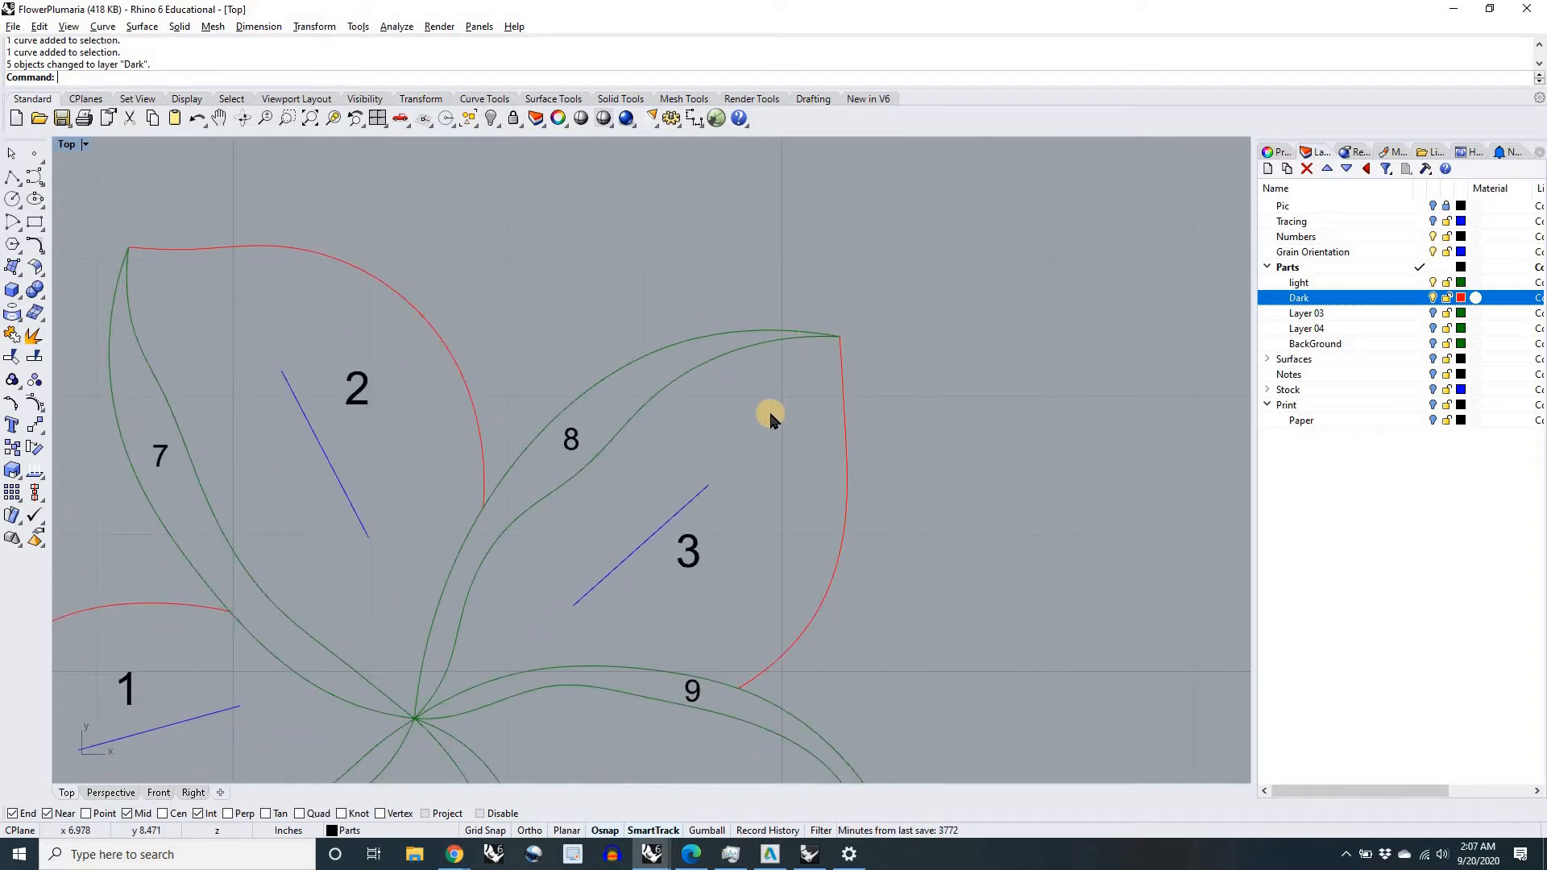
scroll(711, 379, up, 2)
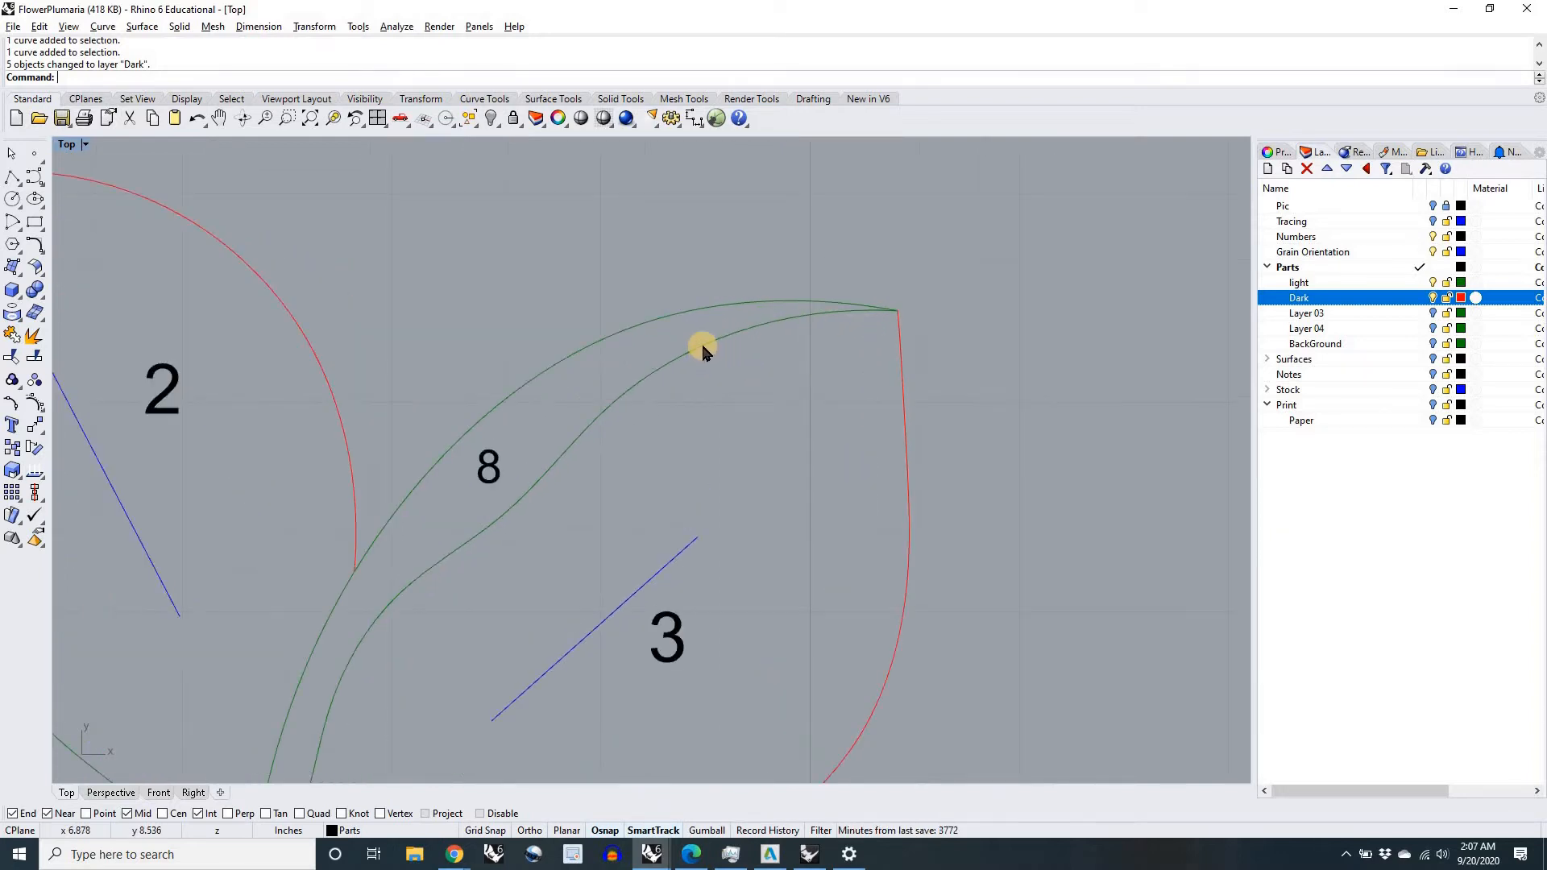
click(701, 346)
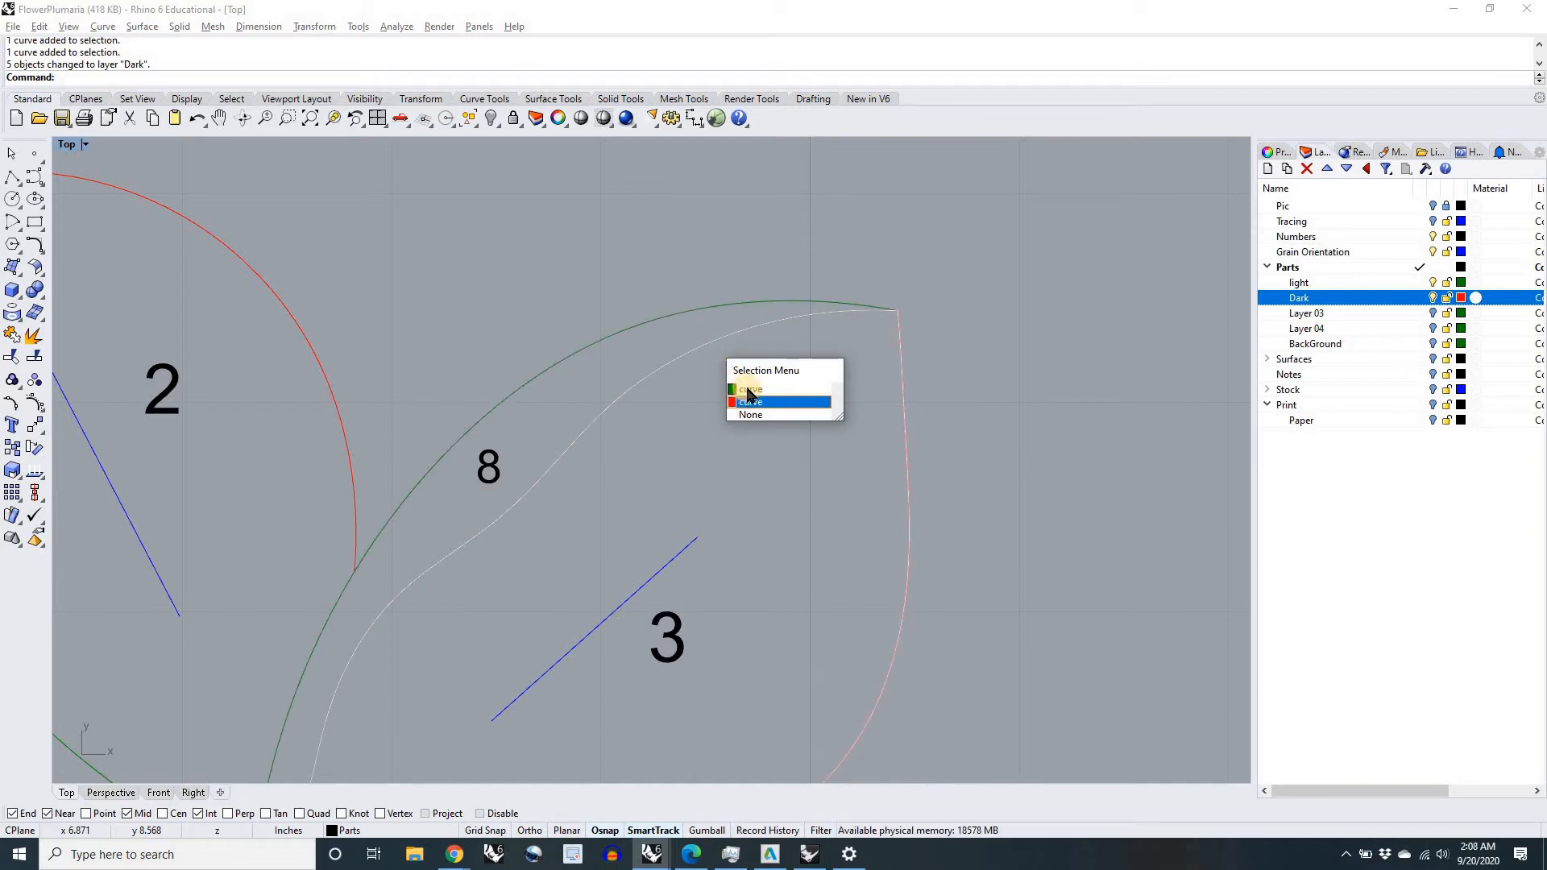
click(689, 364)
click(694, 356)
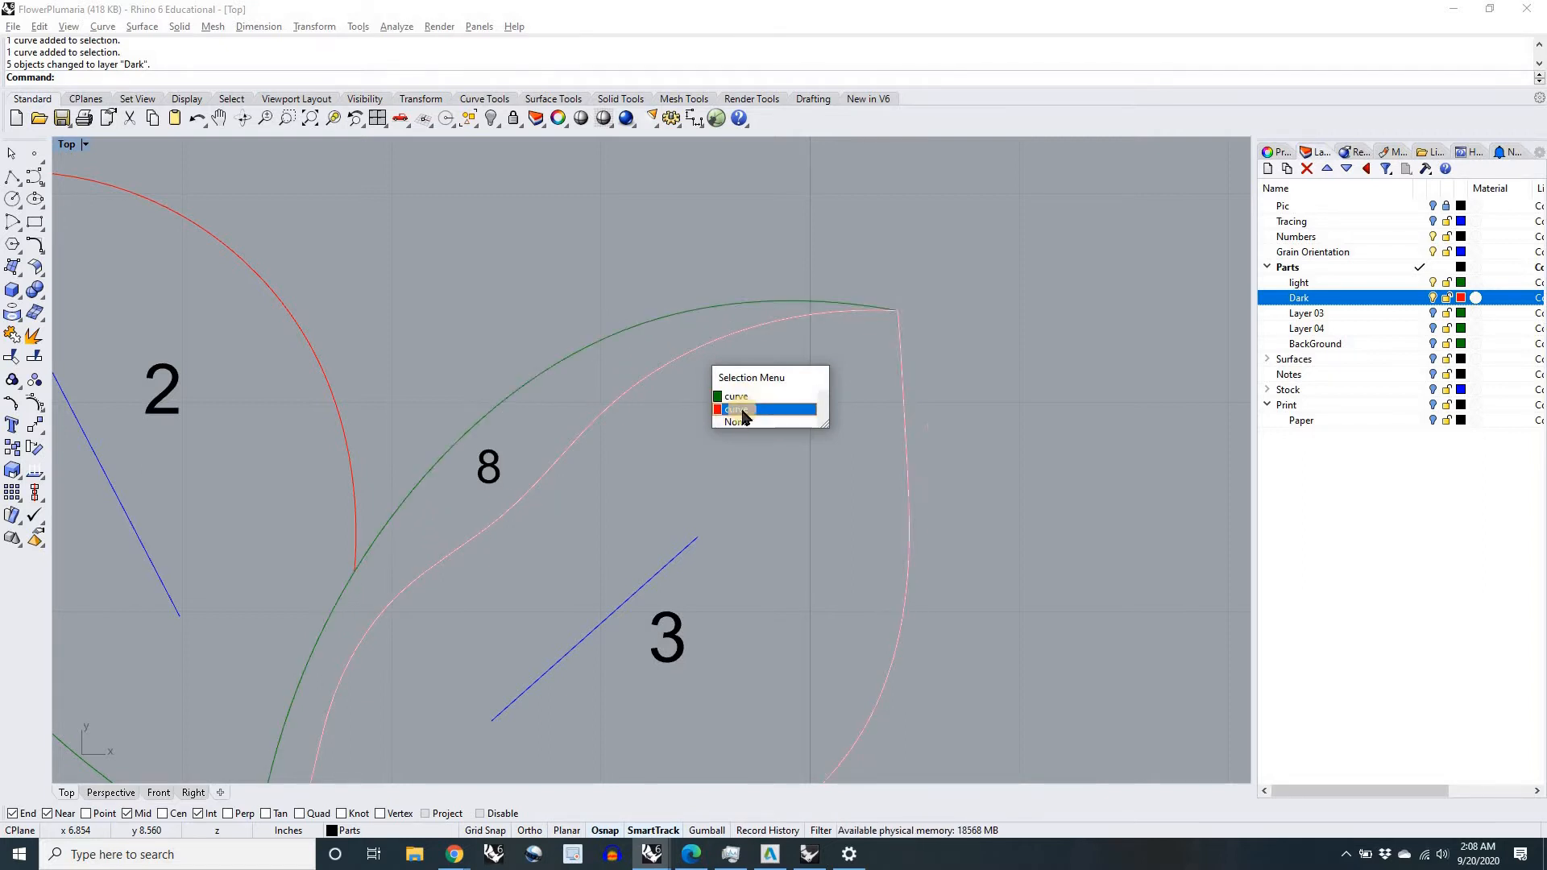
scroll(661, 483, down, 5)
right_drag(715, 462, 801, 423)
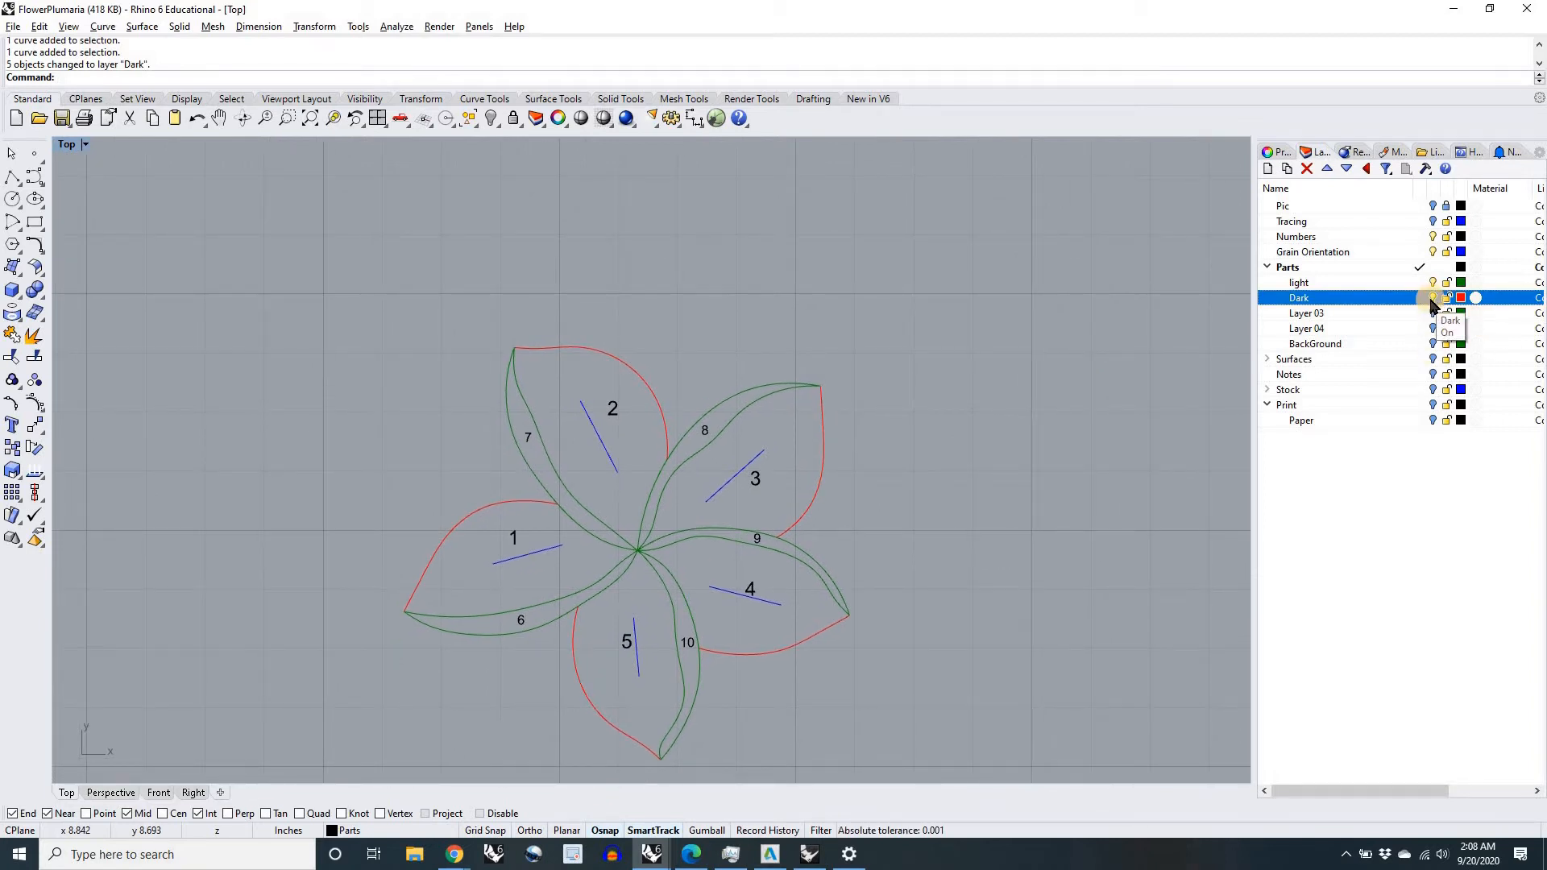
Step: Copy the entire flower with its numbers and grain lines about 11.5 inches to the right of the original
scroll(903, 516, down, 5)
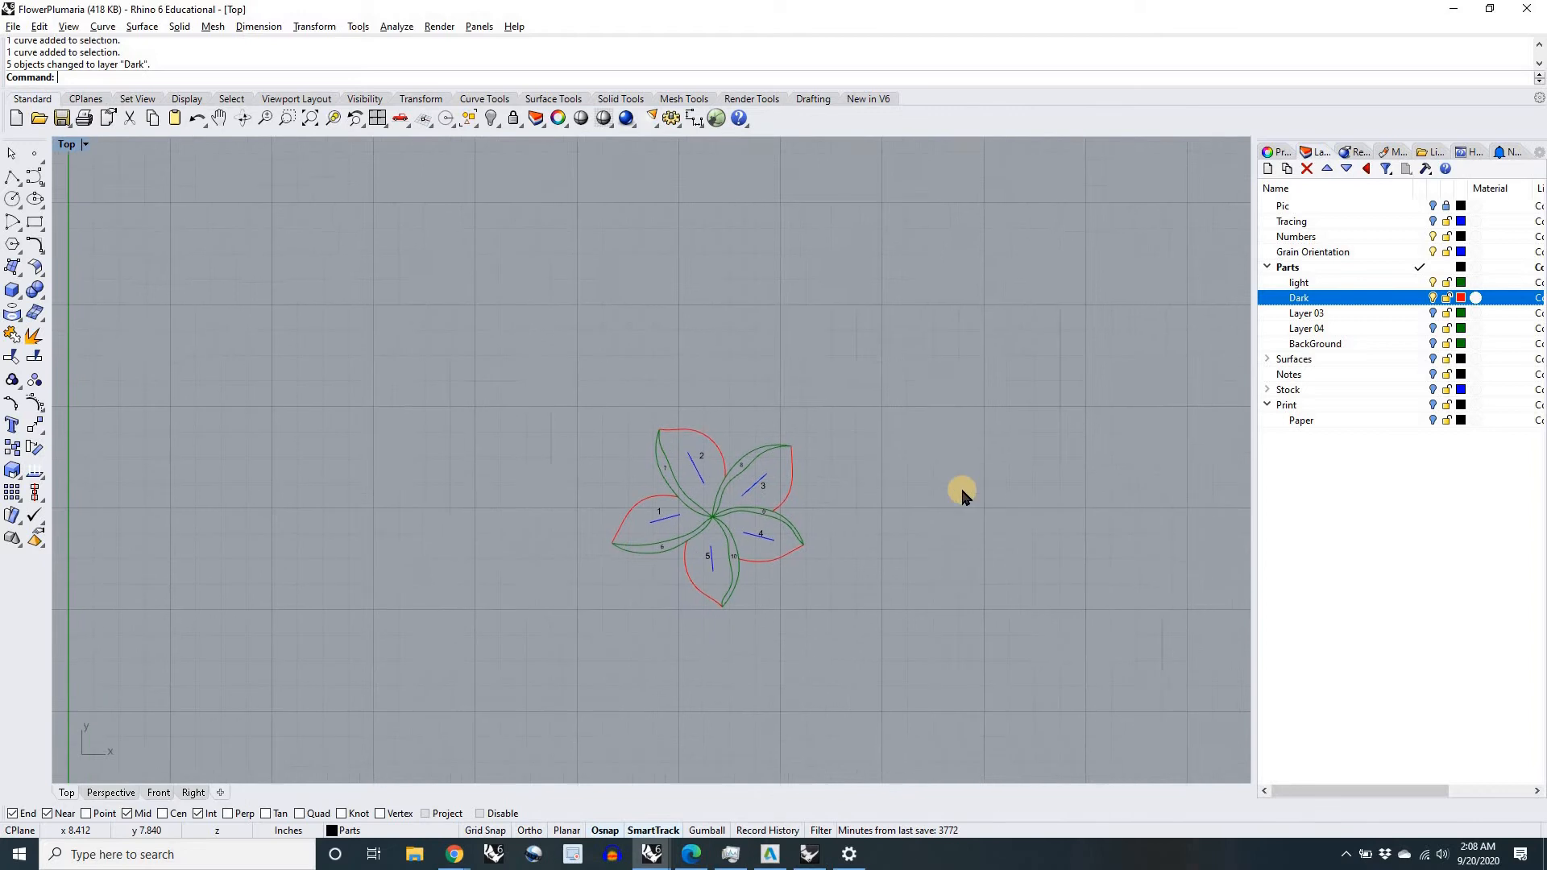
scroll(729, 494, up, 3)
scroll(729, 495, down, 5)
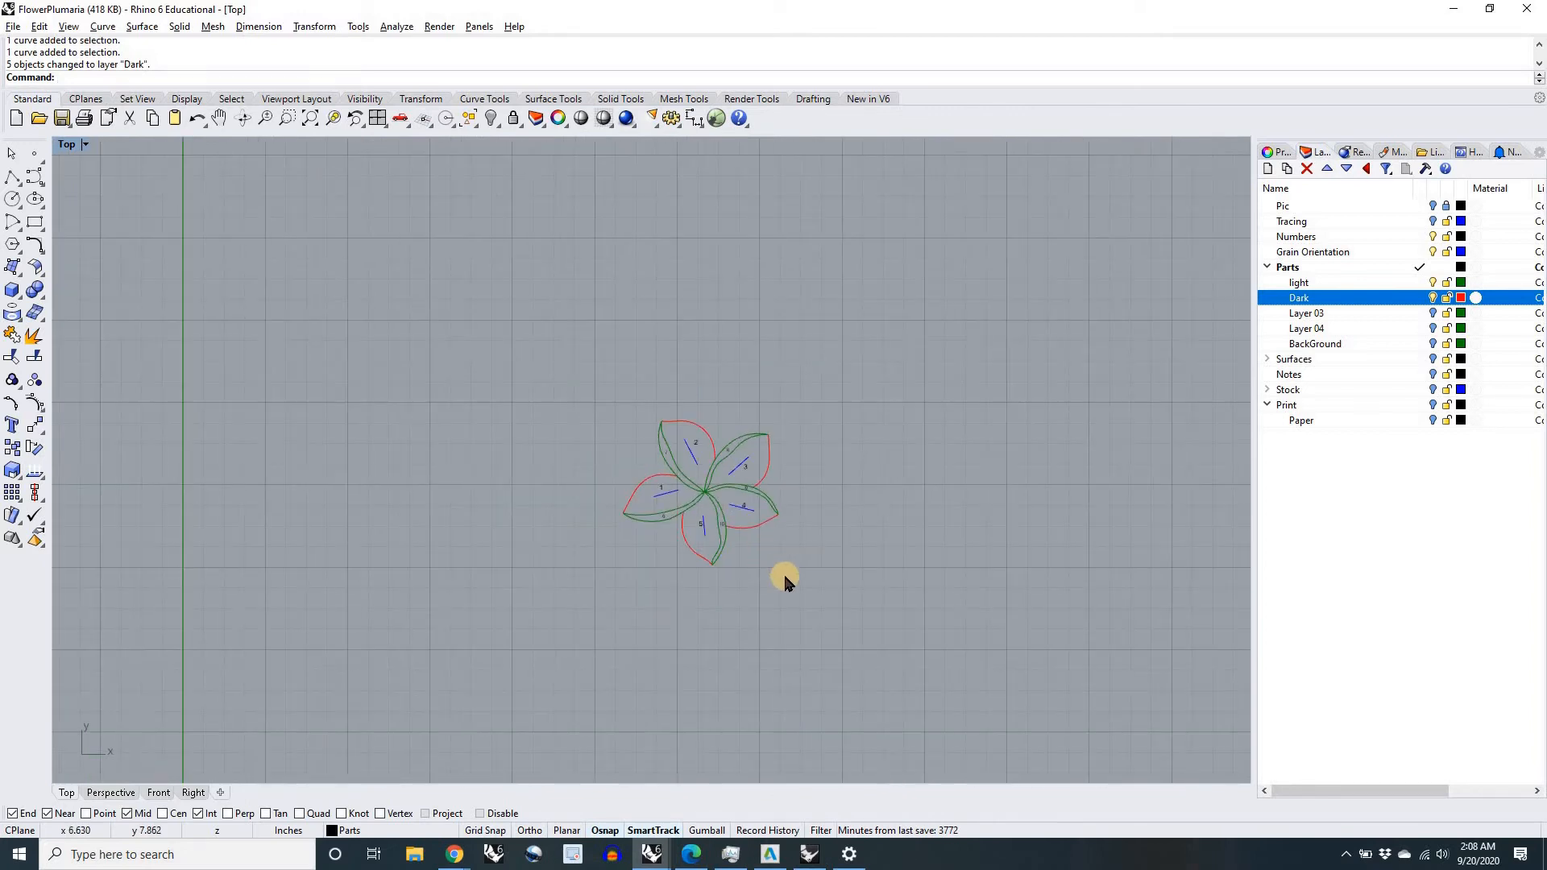
drag(824, 584, 557, 412)
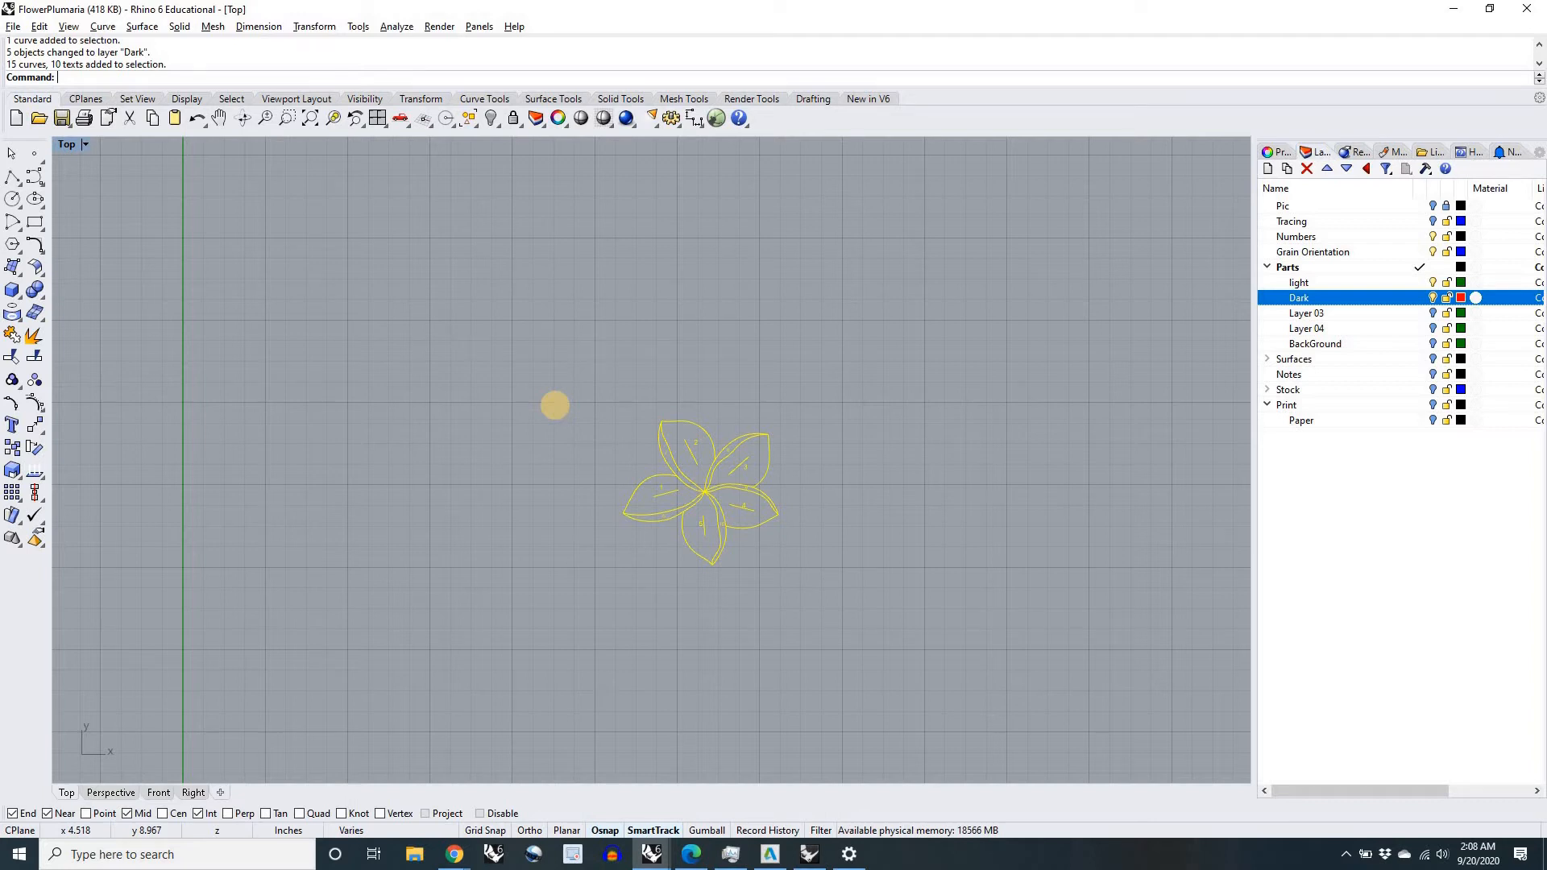
key(Return)
scroll(556, 405, down, 6)
click(589, 359)
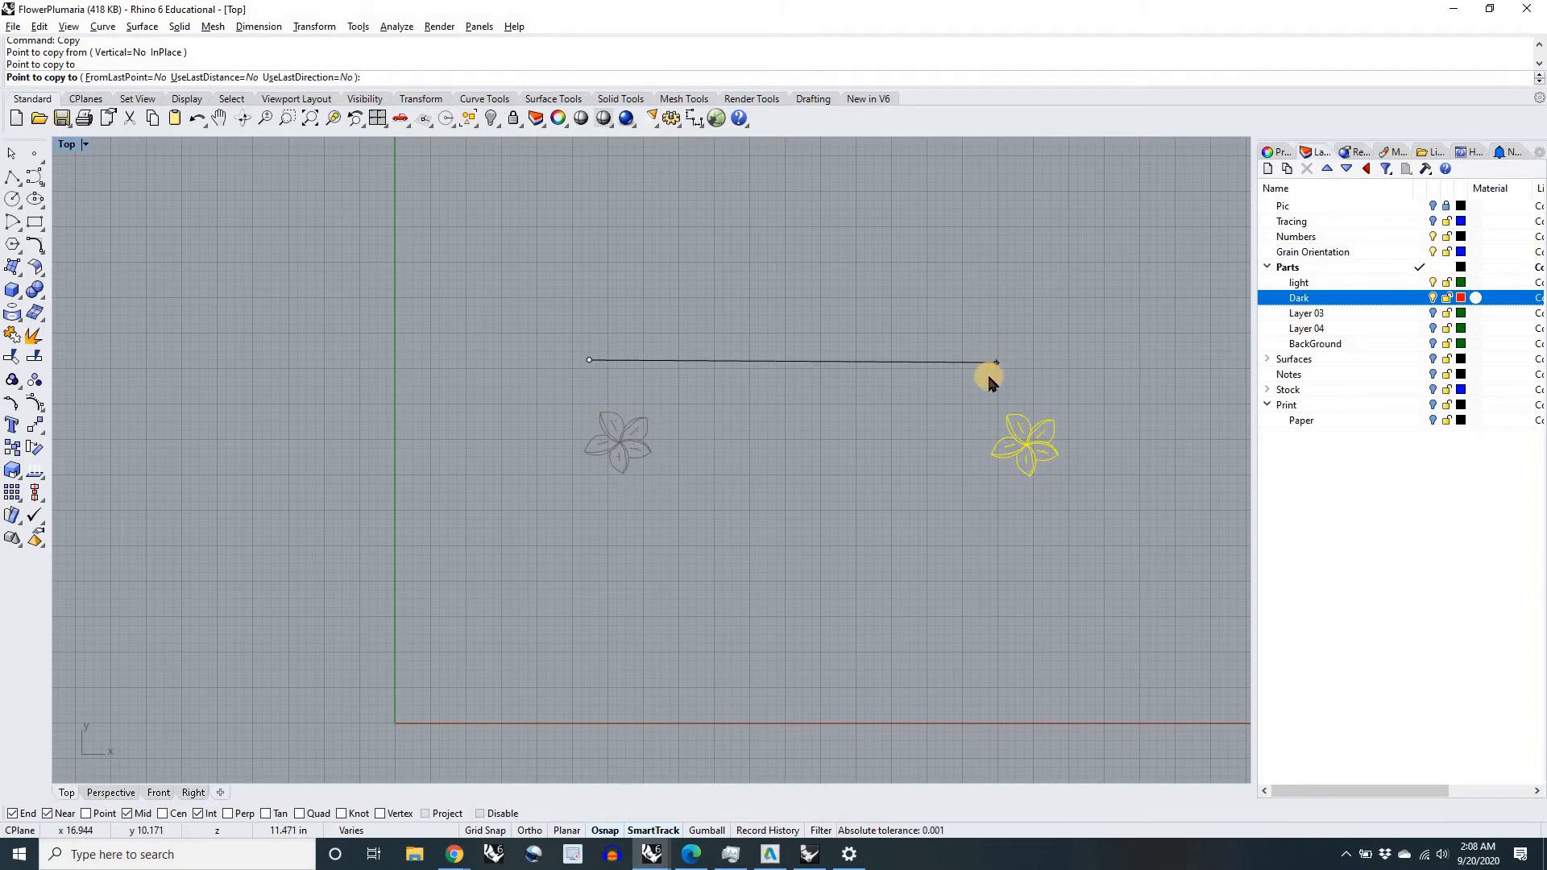
click(997, 362)
key(Return)
Step: Show the Pic layer temporarily to compare the original flower outlines with the photo, and hide it again
scroll(632, 435, up, 1)
scroll(631, 430, up, 5)
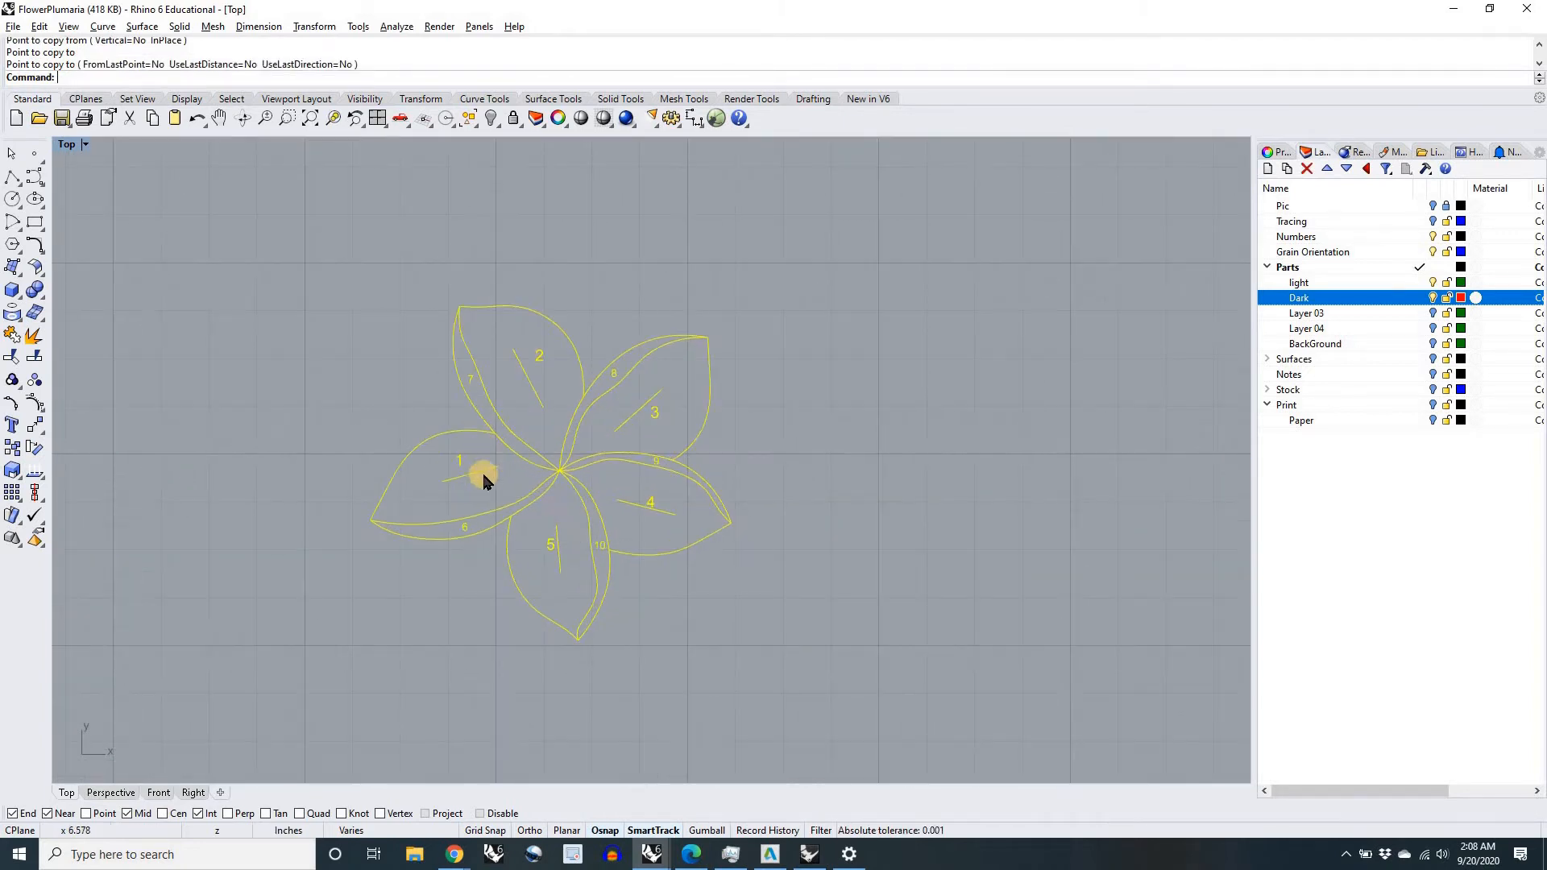
scroll(515, 499, down, 5)
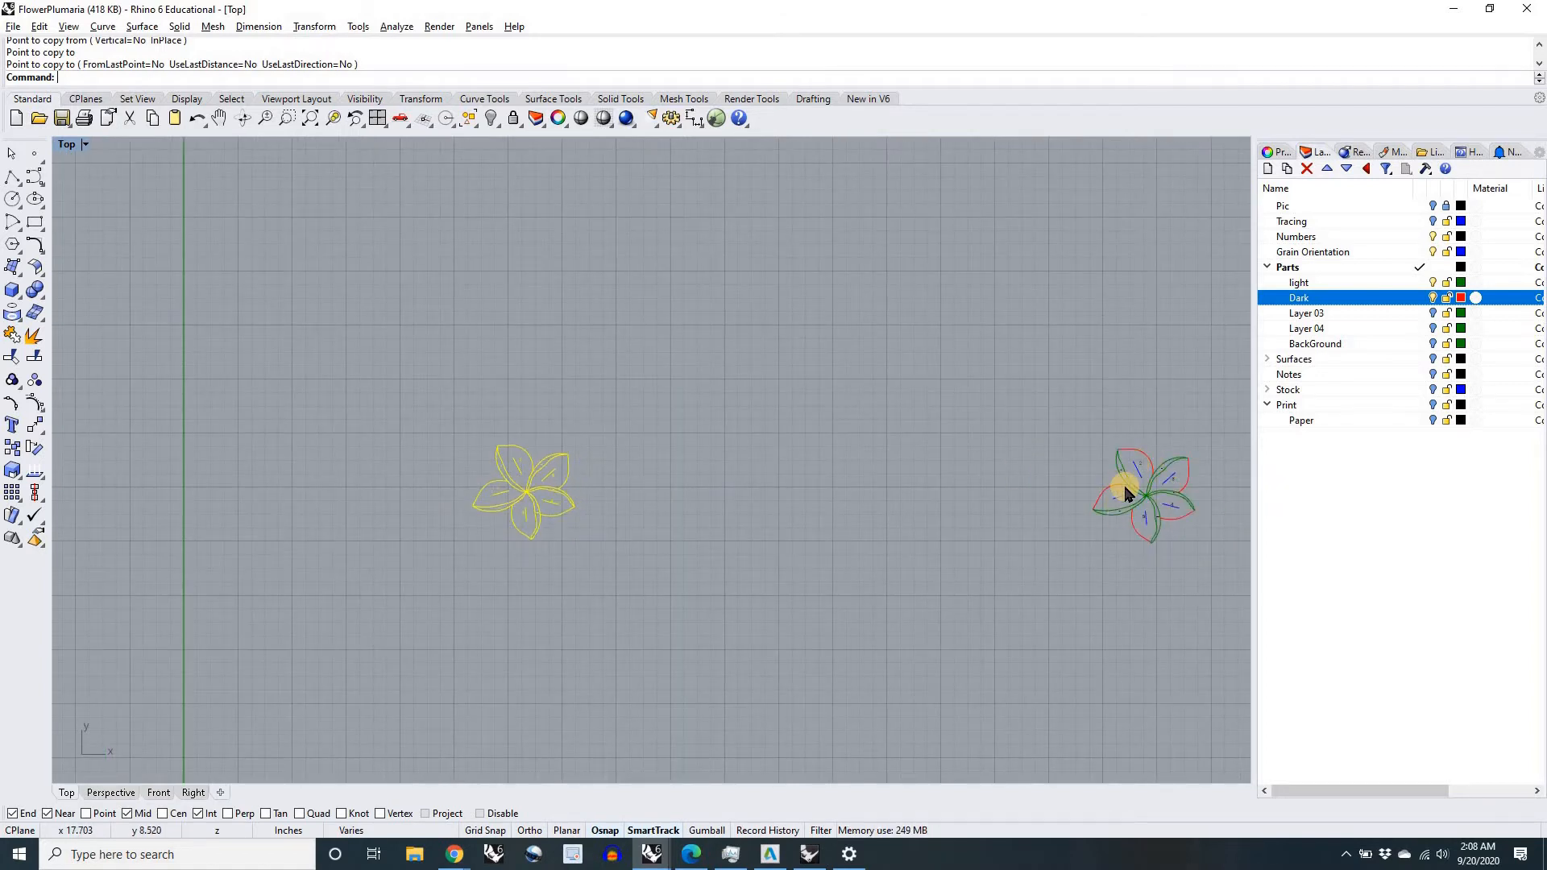
scroll(499, 472, up, 5)
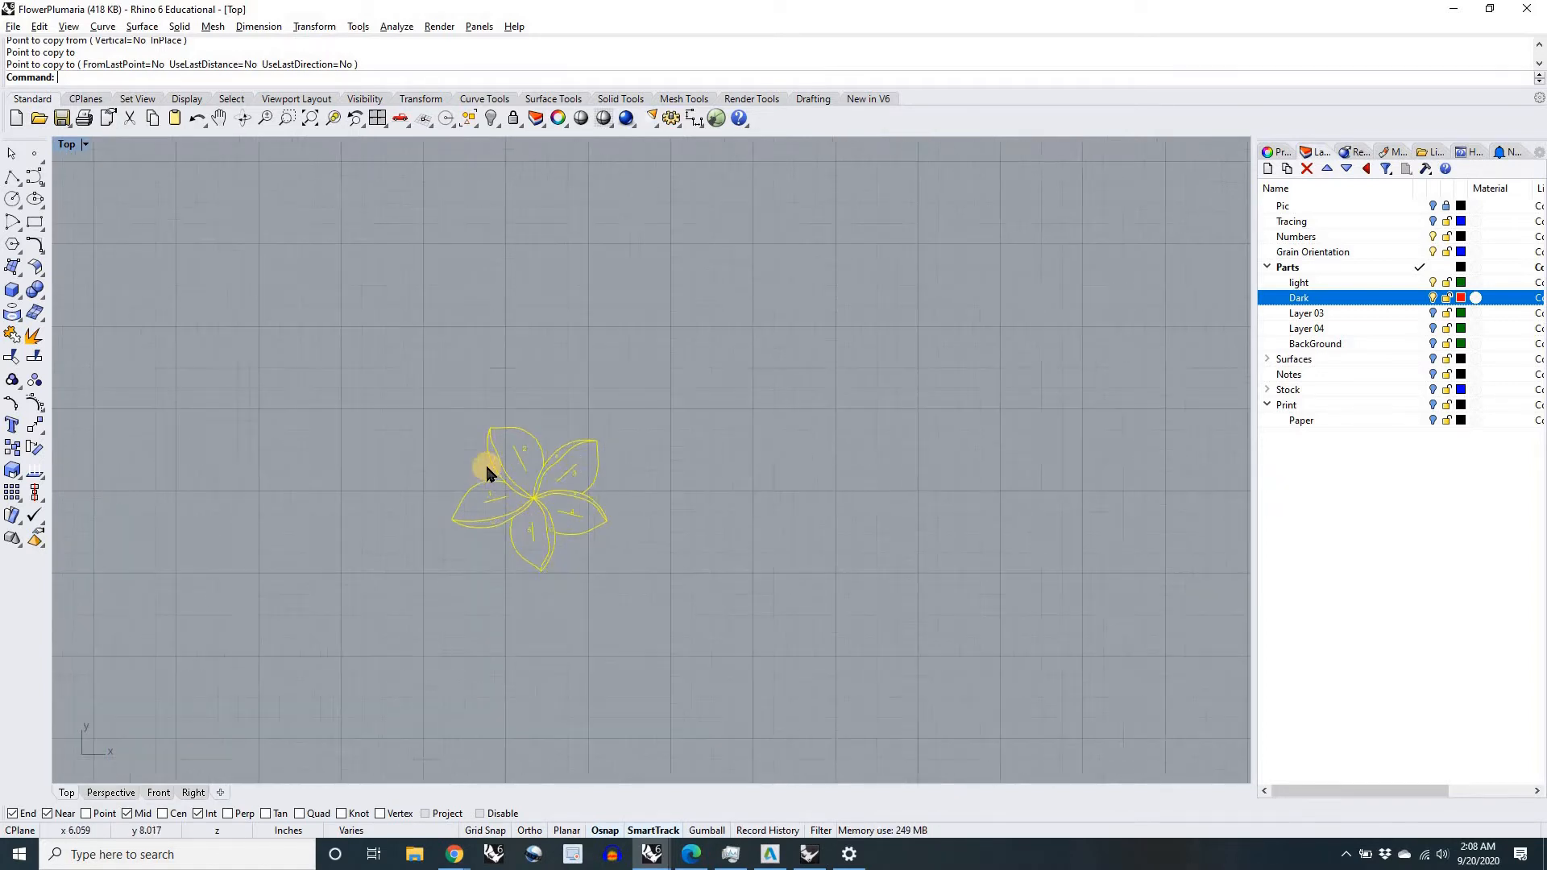
click(1433, 206)
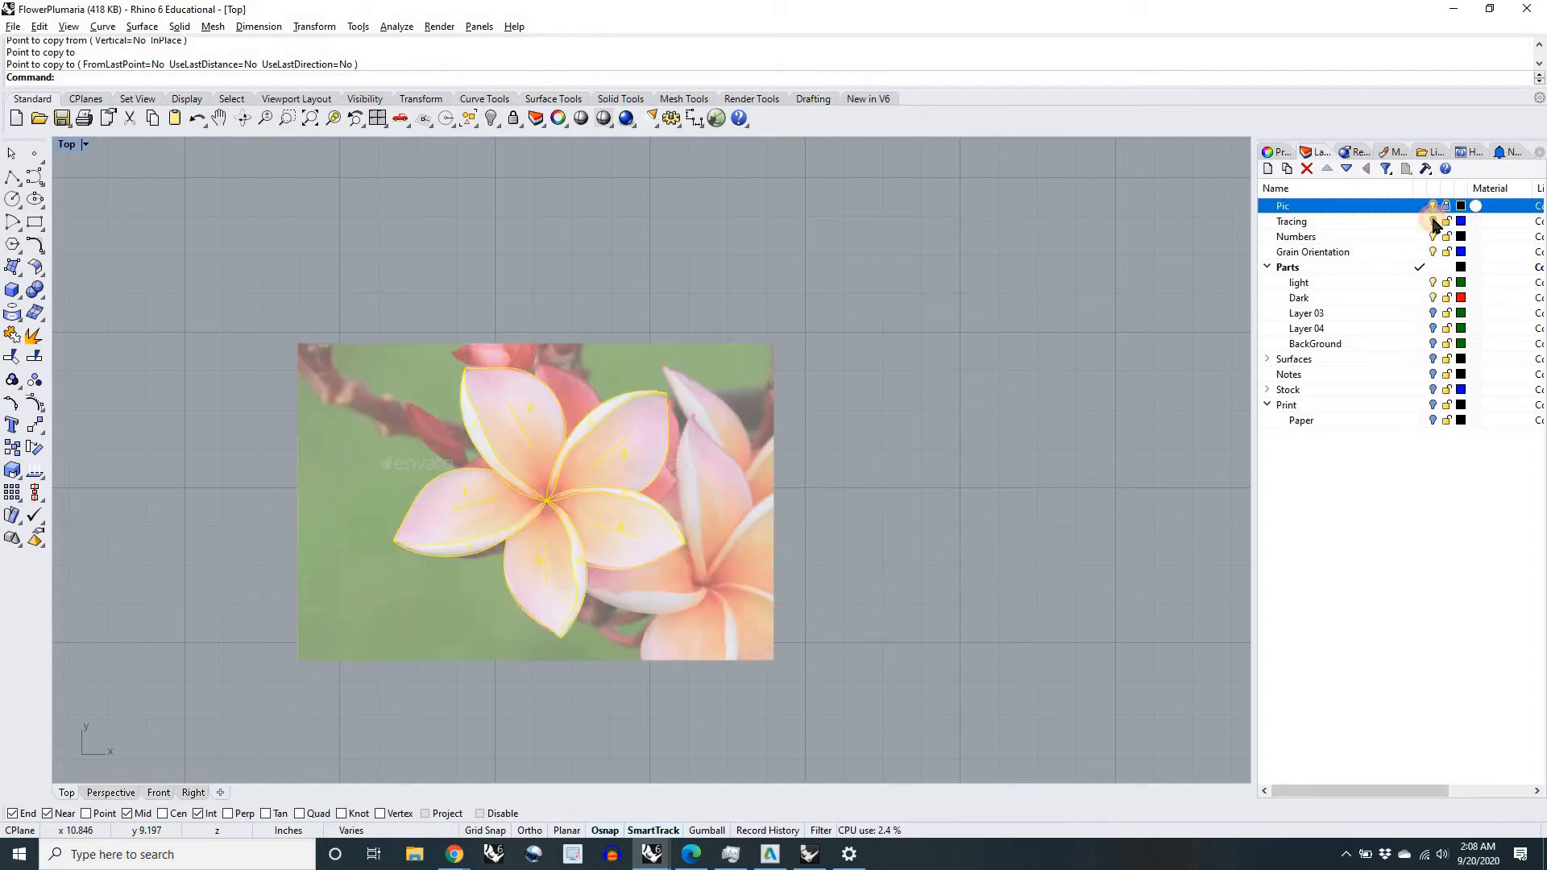
click(1433, 221)
click(1433, 221)
click(1433, 207)
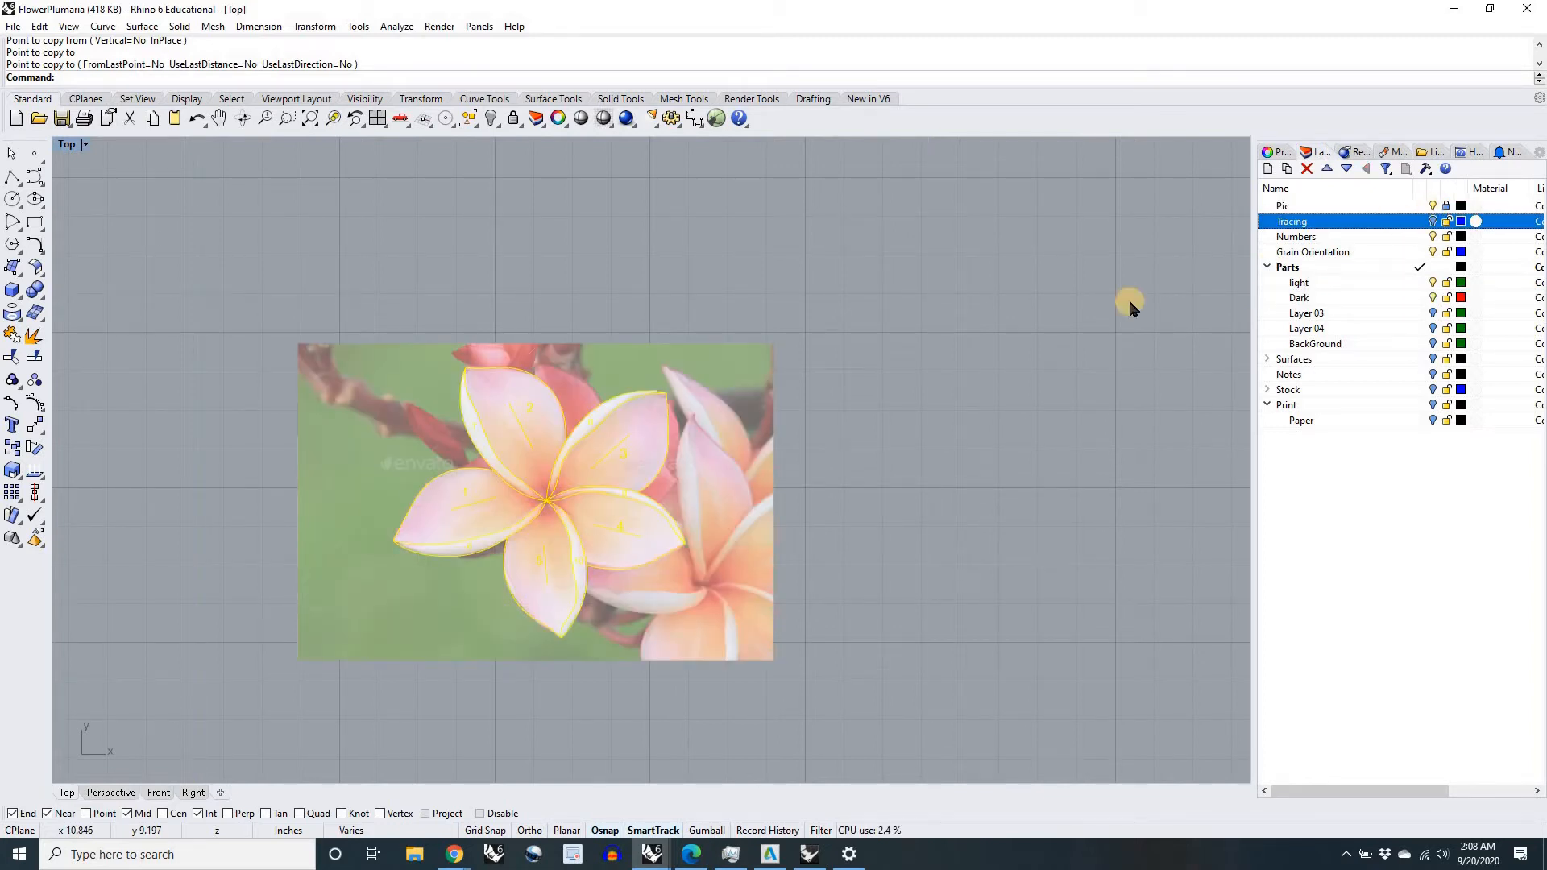
scroll(519, 447, down, 5)
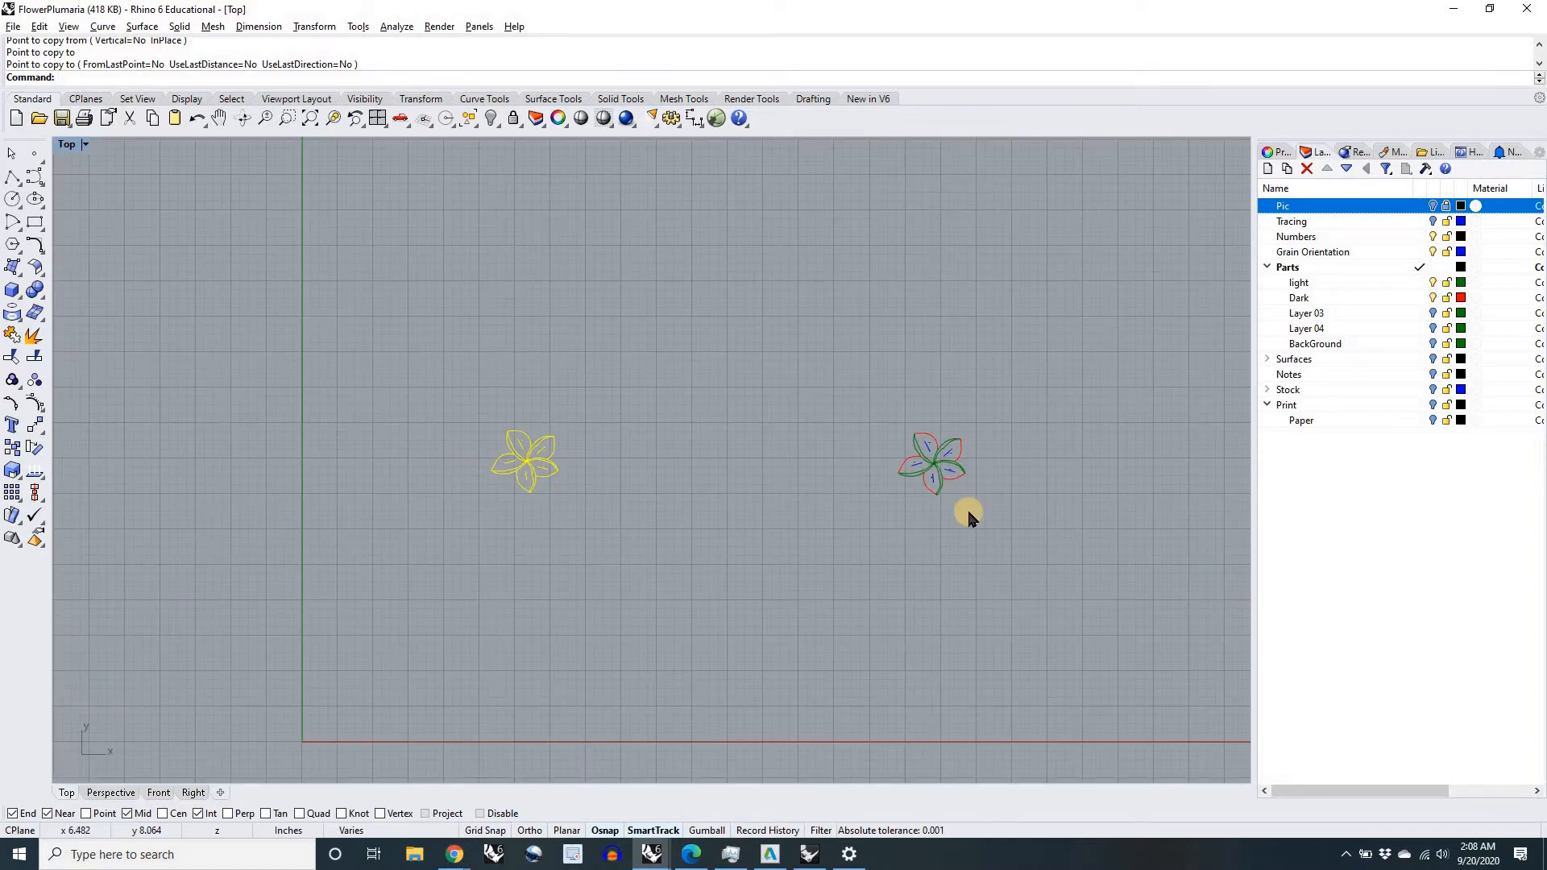
Step: Copy the duplicated flower with its numbers and grain lines to a spot directly below it
scroll(982, 483, up, 5)
scroll(887, 503, down, 5)
click(748, 408)
drag(748, 409, 900, 525)
key(Return)
click(911, 405)
click(912, 503)
key(Return)
scroll(786, 563, up, 3)
scroll(787, 563, up, 5)
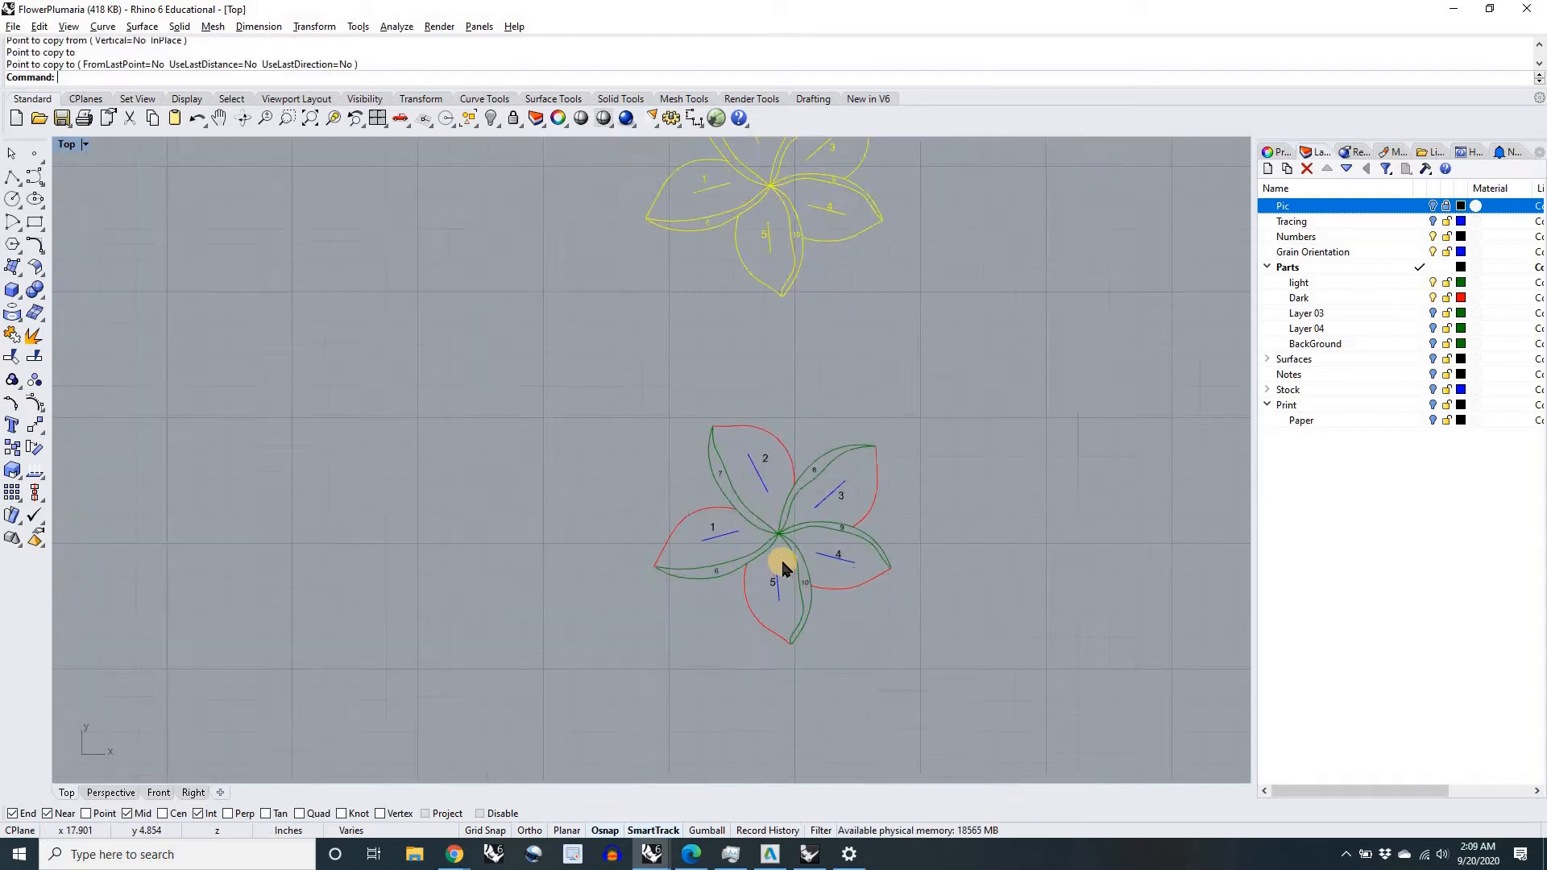
Step: With the light layer hidden, try duplicating petal 4 with its grain line and number beside the lower flower
click(1433, 283)
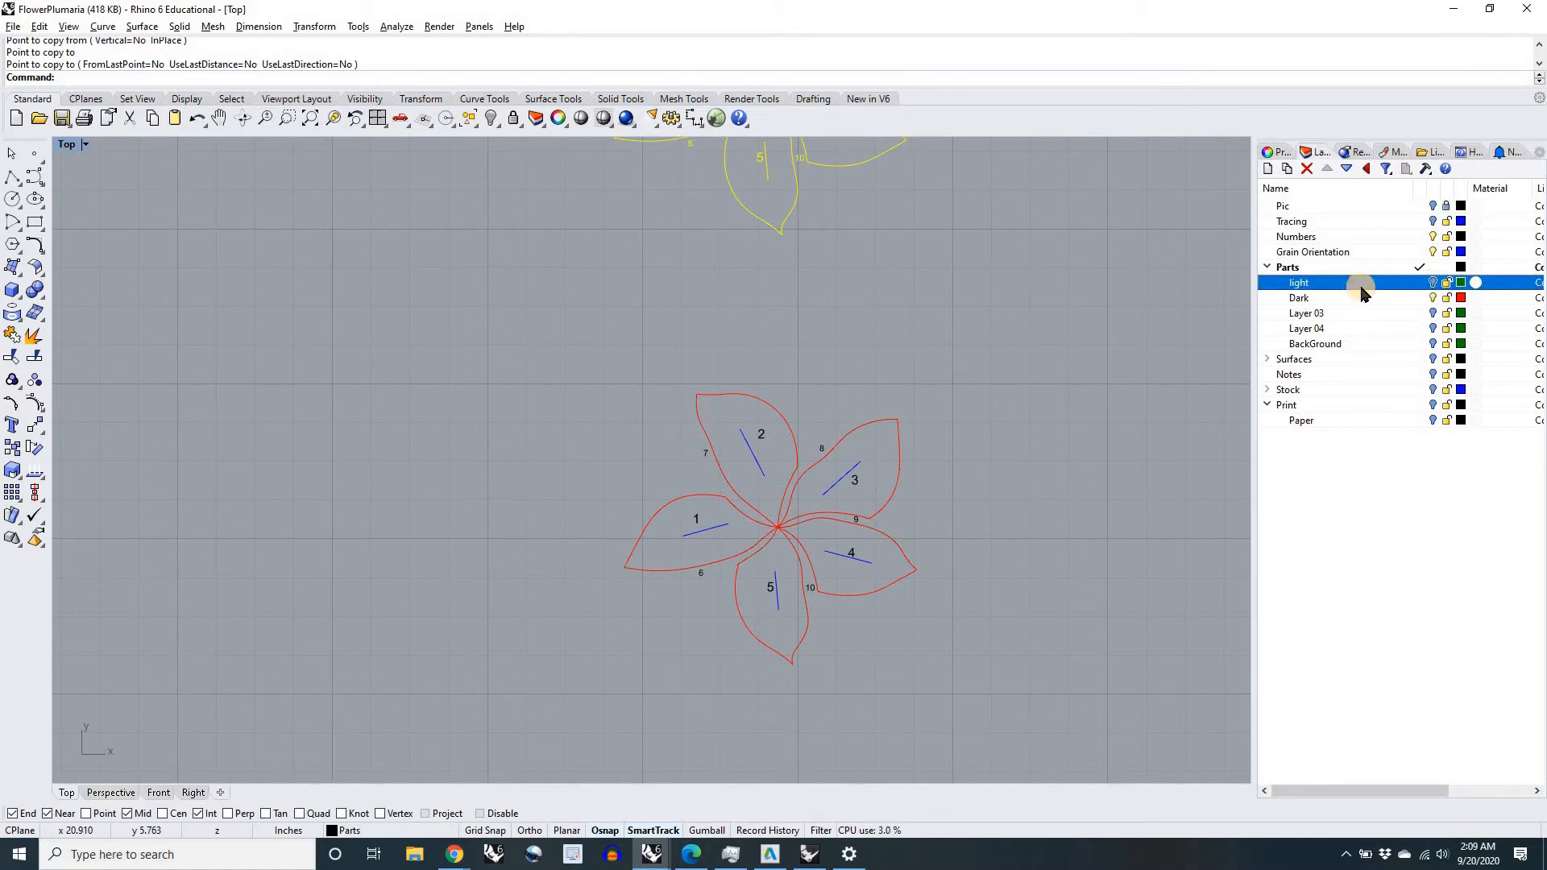
scroll(928, 613, up, 5)
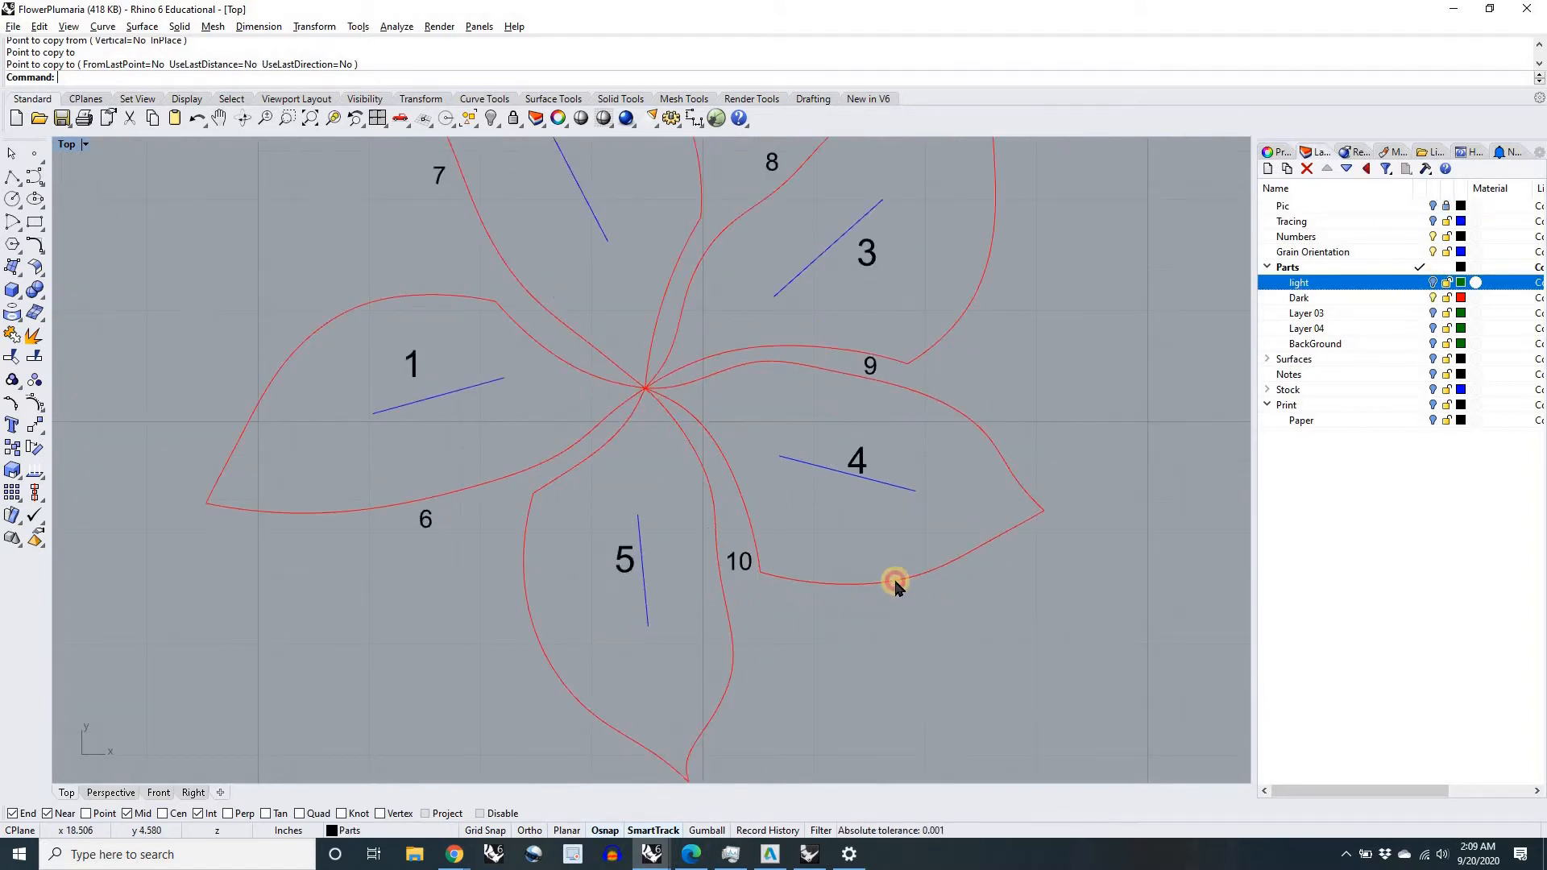
click(882, 562)
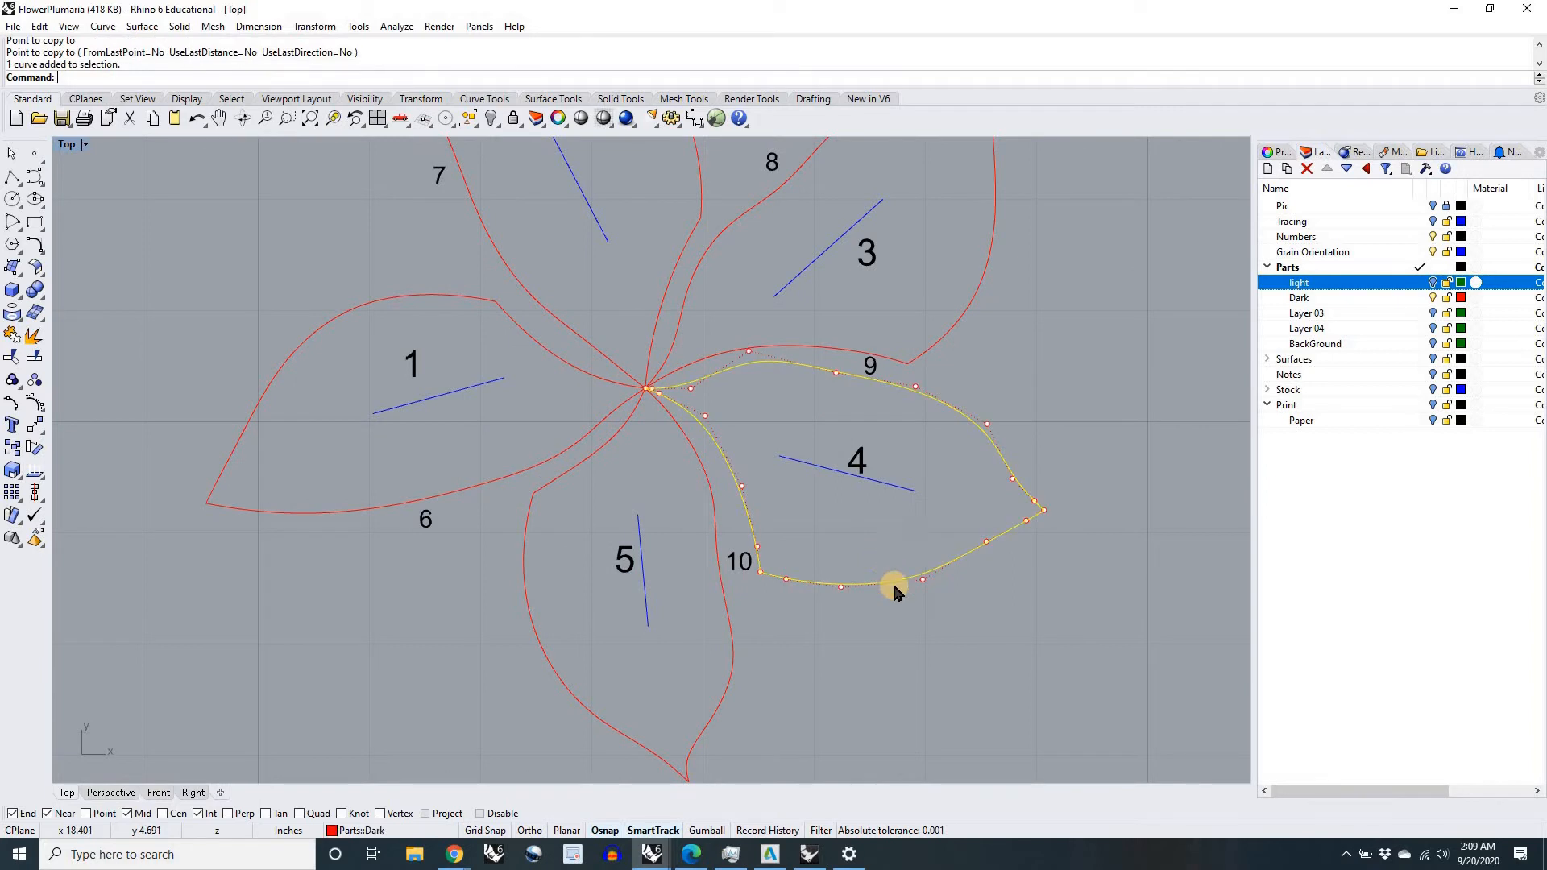
shift+click(889, 489)
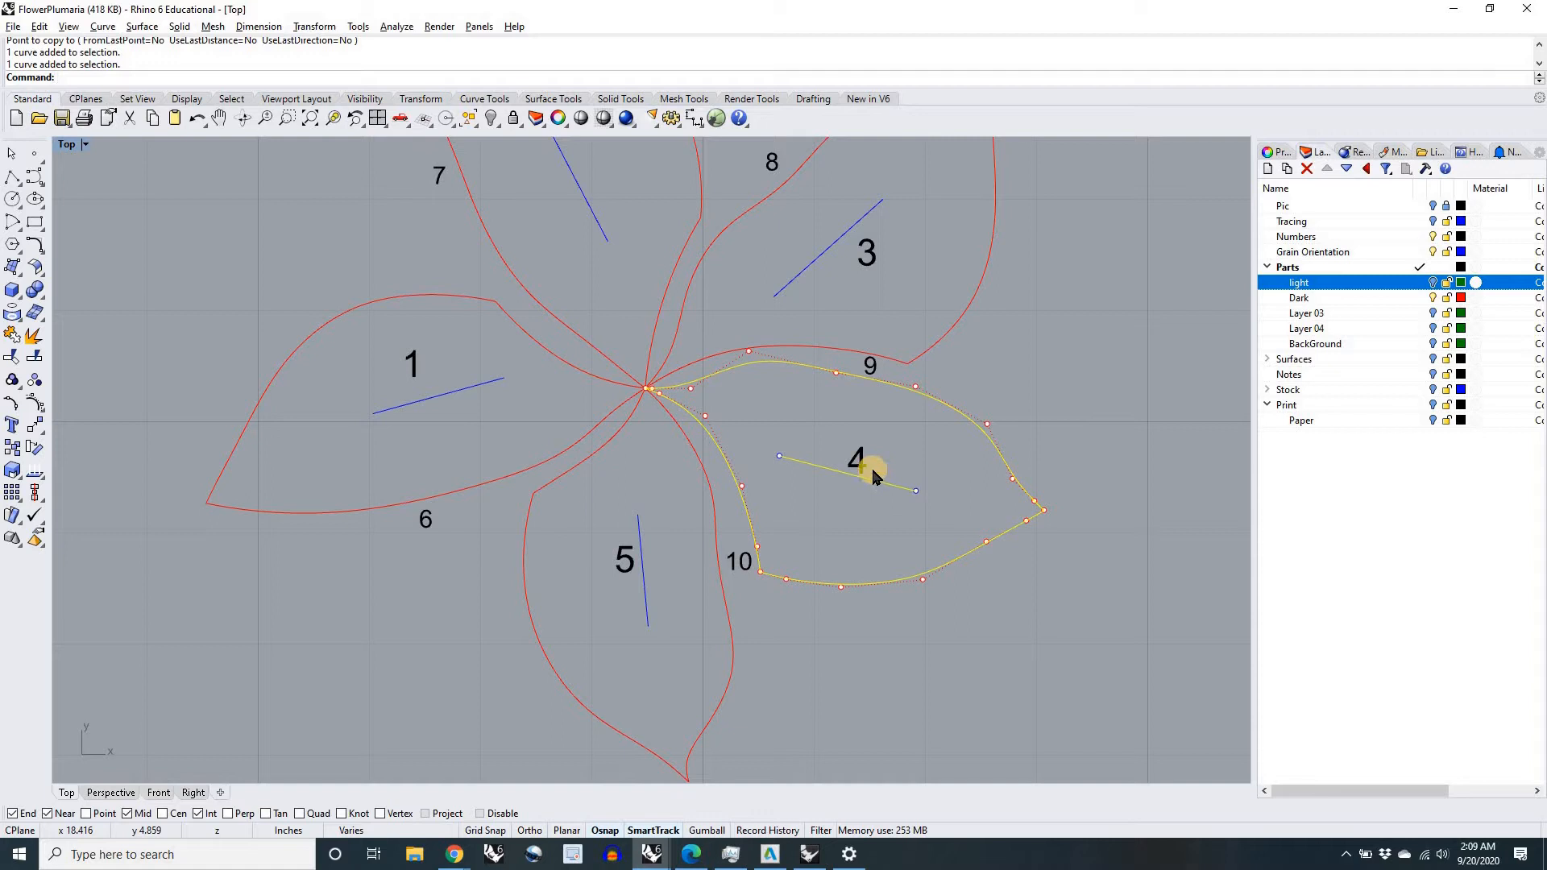
shift+click(858, 461)
scroll(855, 454, down, 5)
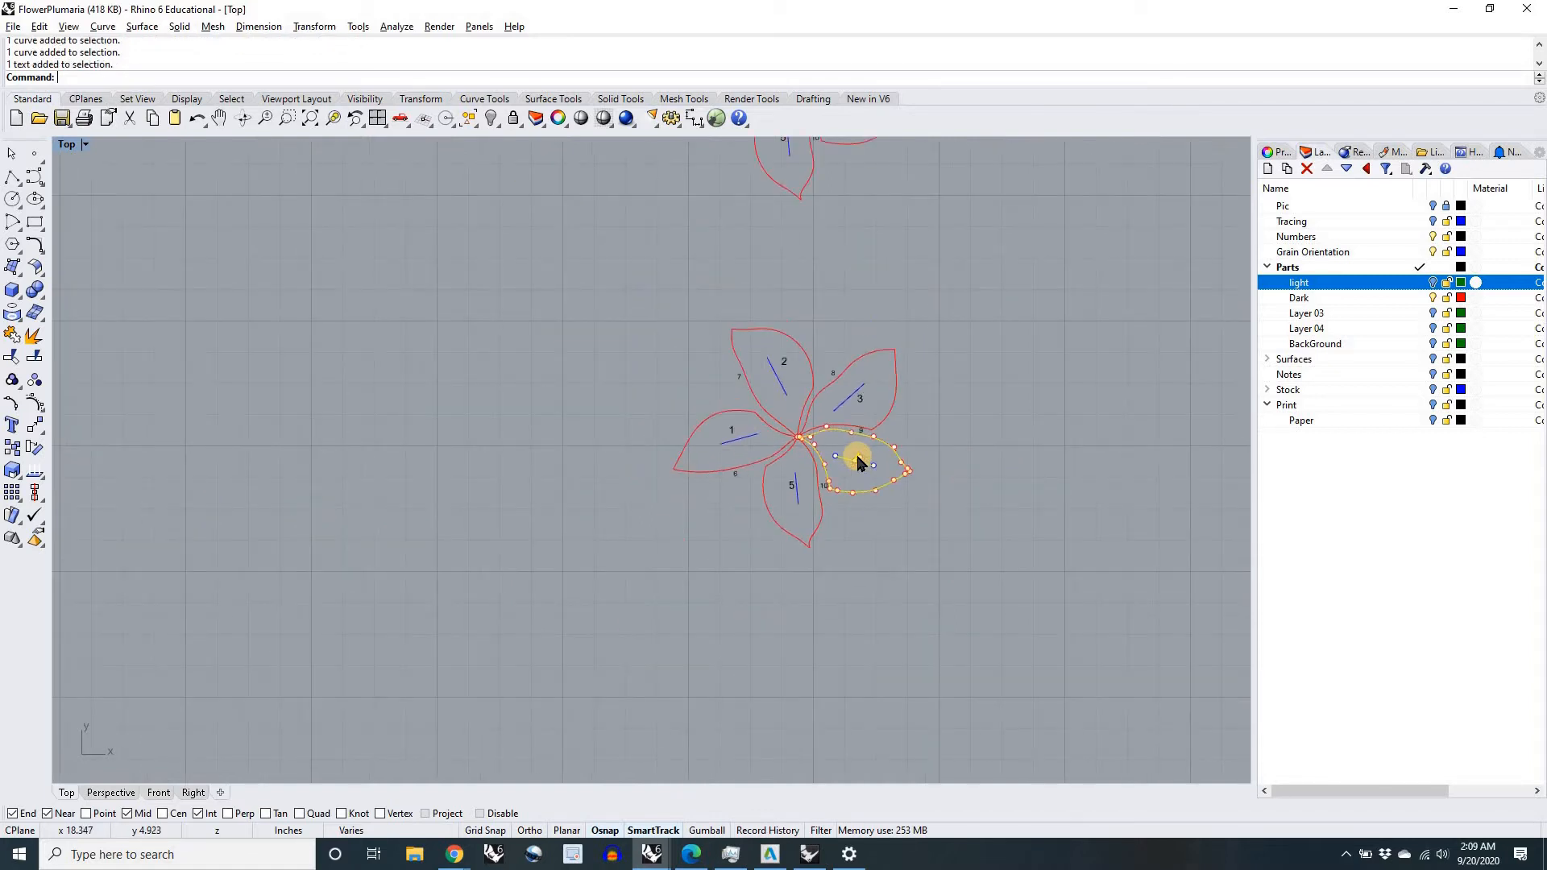
drag(874, 459, 1041, 467)
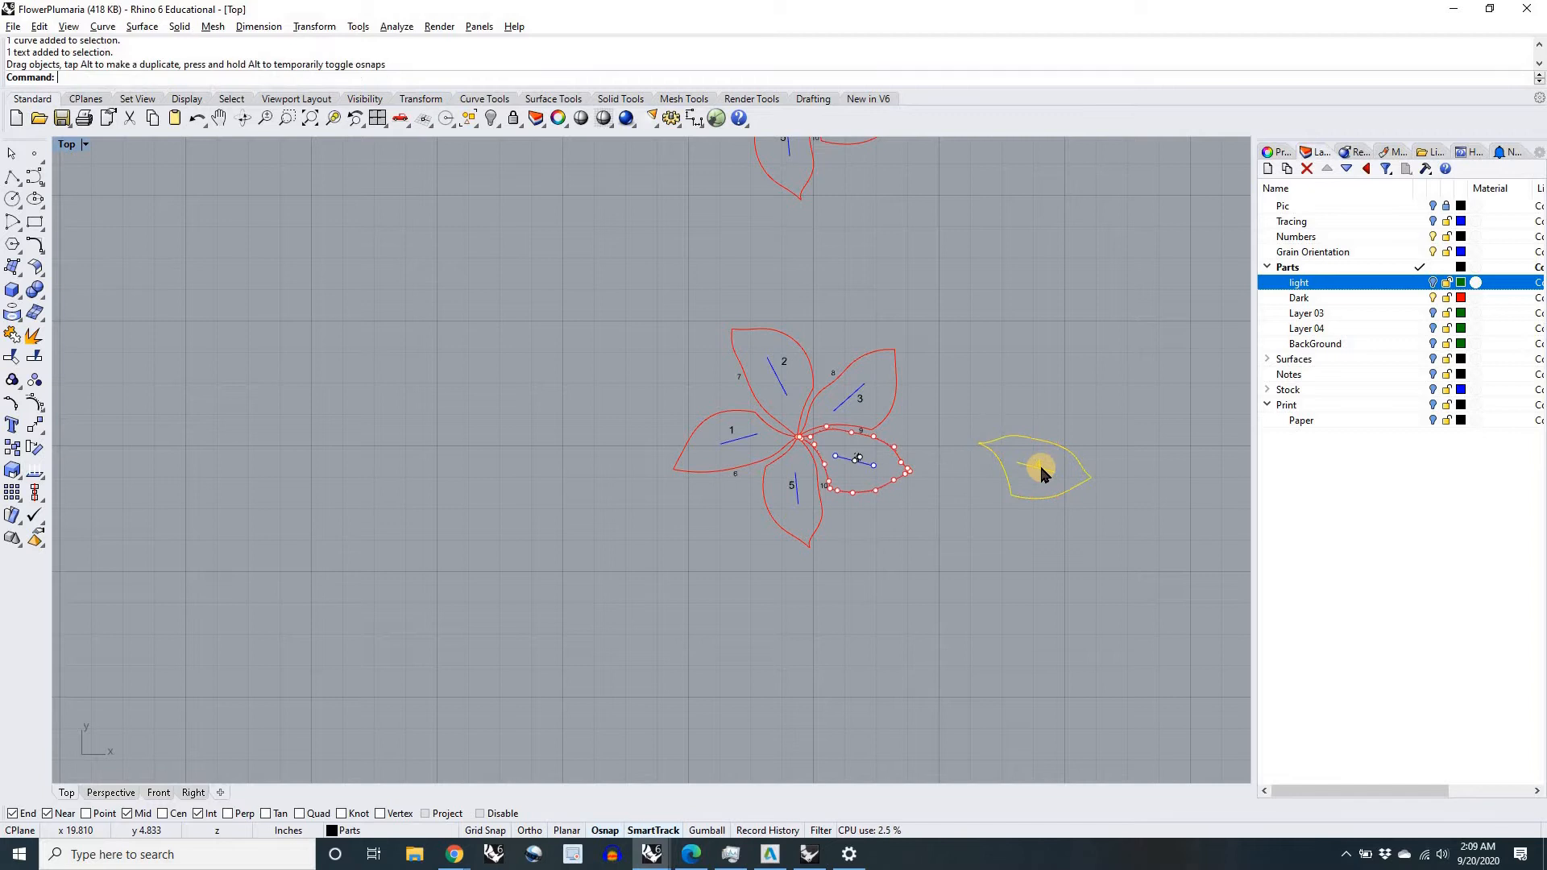
scroll(1036, 505, down, 2)
key(ctrl+z)
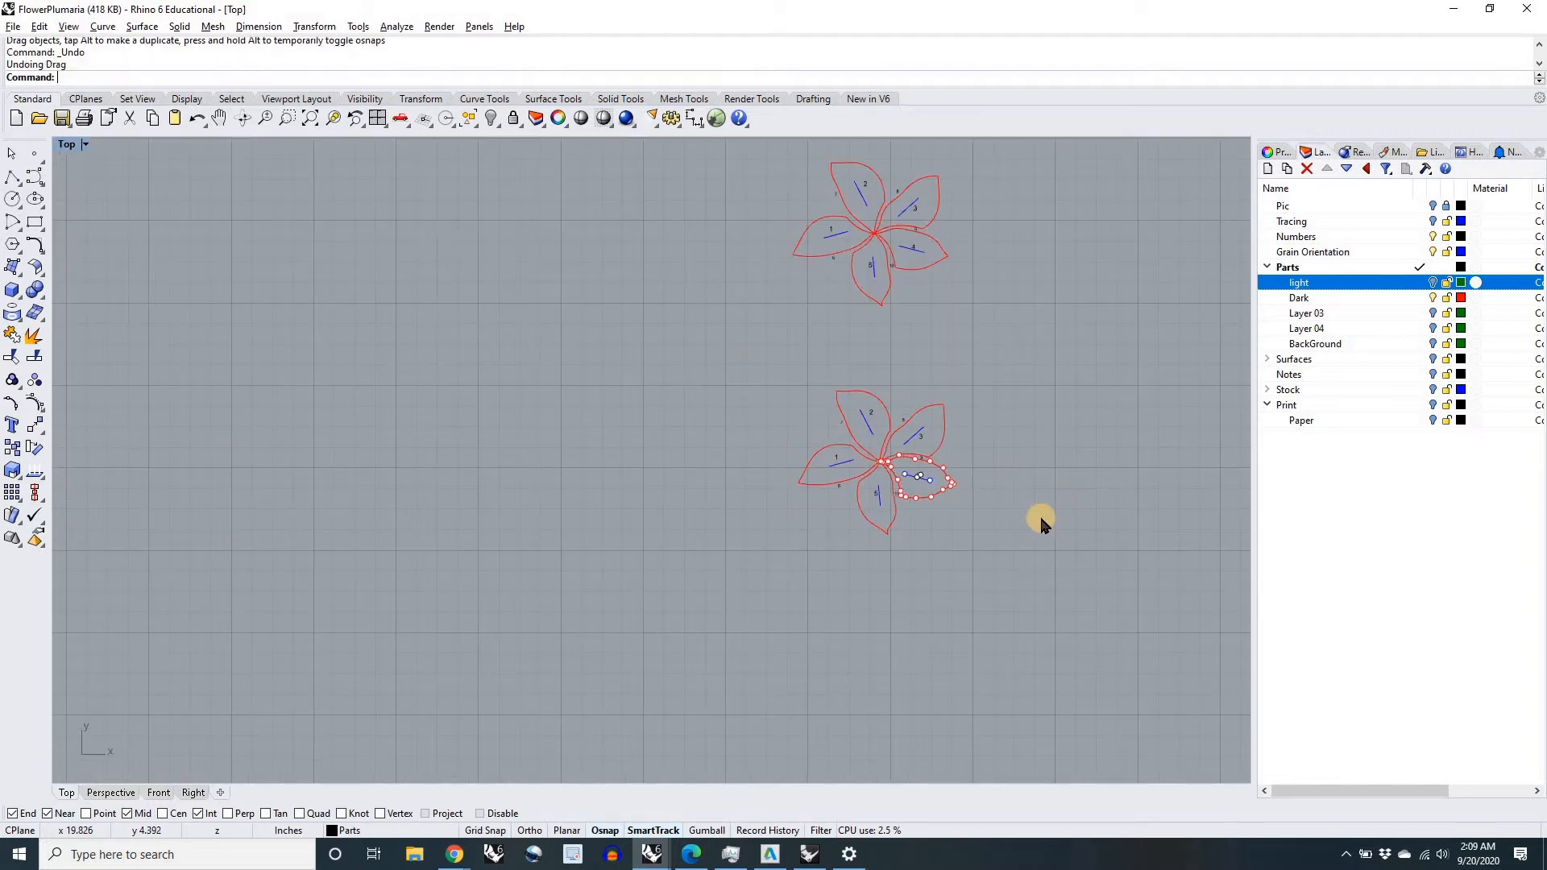
Step: Turn the light layer back on and look over the original flower and its two copies
scroll(966, 493, up, 8)
scroll(960, 503, down, 6)
right_drag(913, 555, 914, 559)
scroll(919, 566, down, 5)
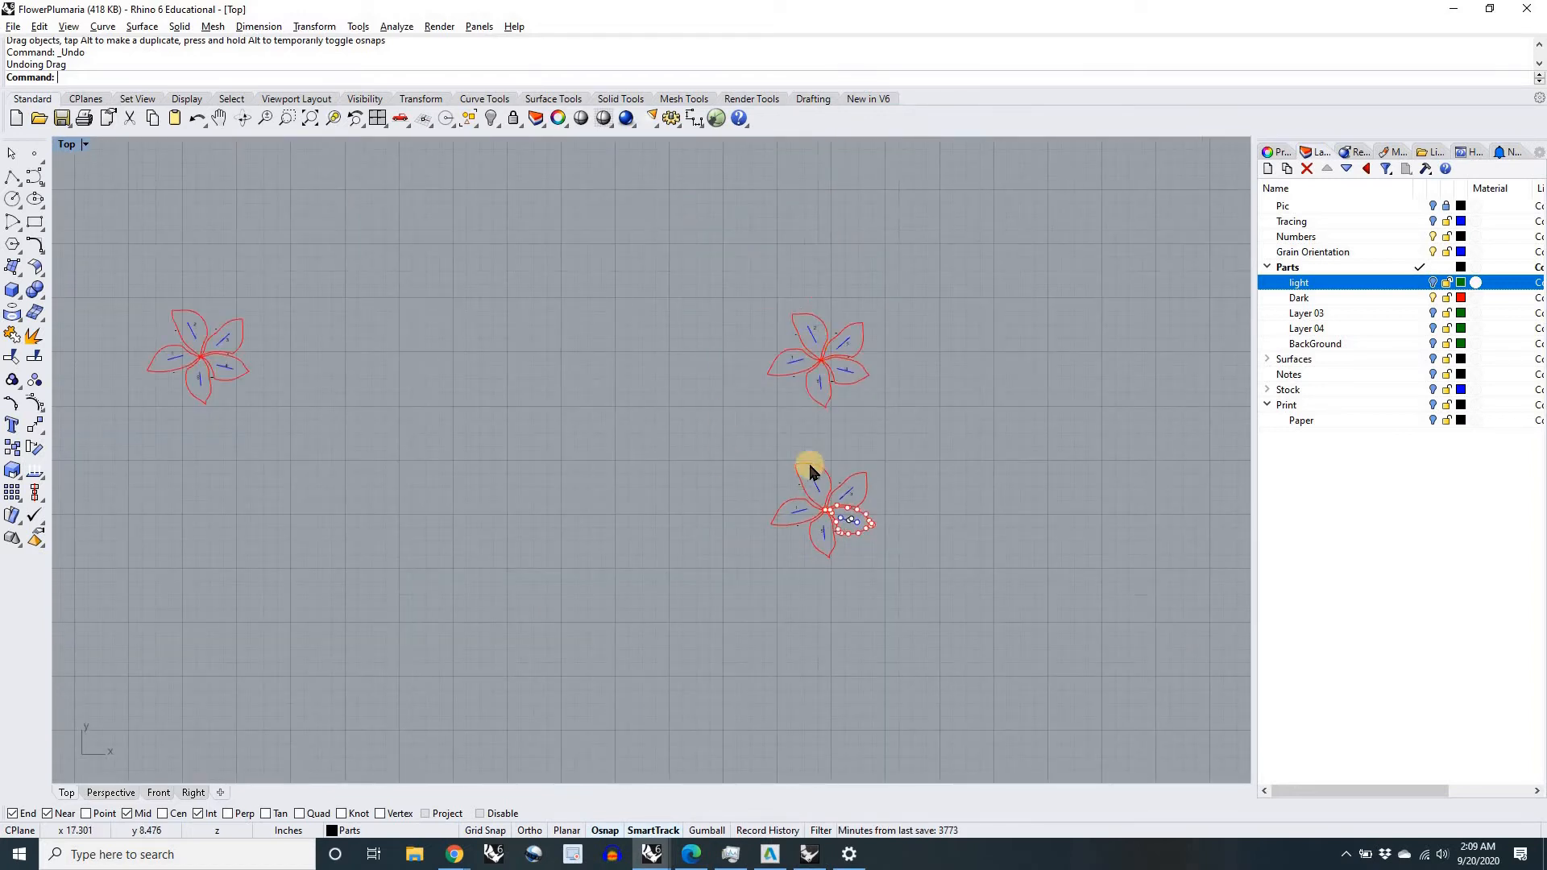
scroll(819, 349, up, 4)
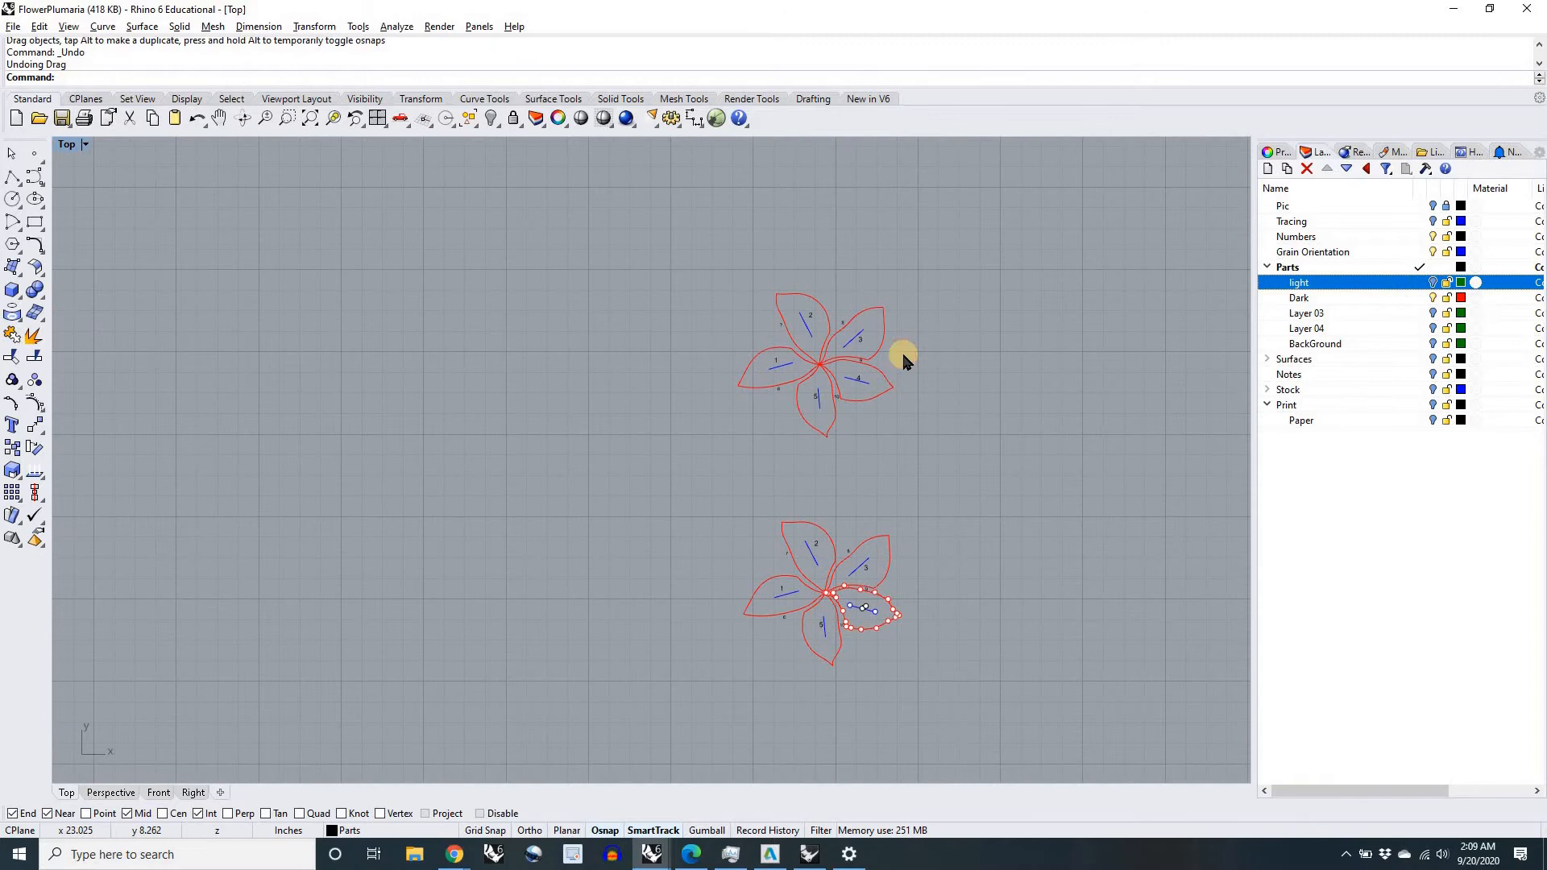
scroll(886, 355, up, 5)
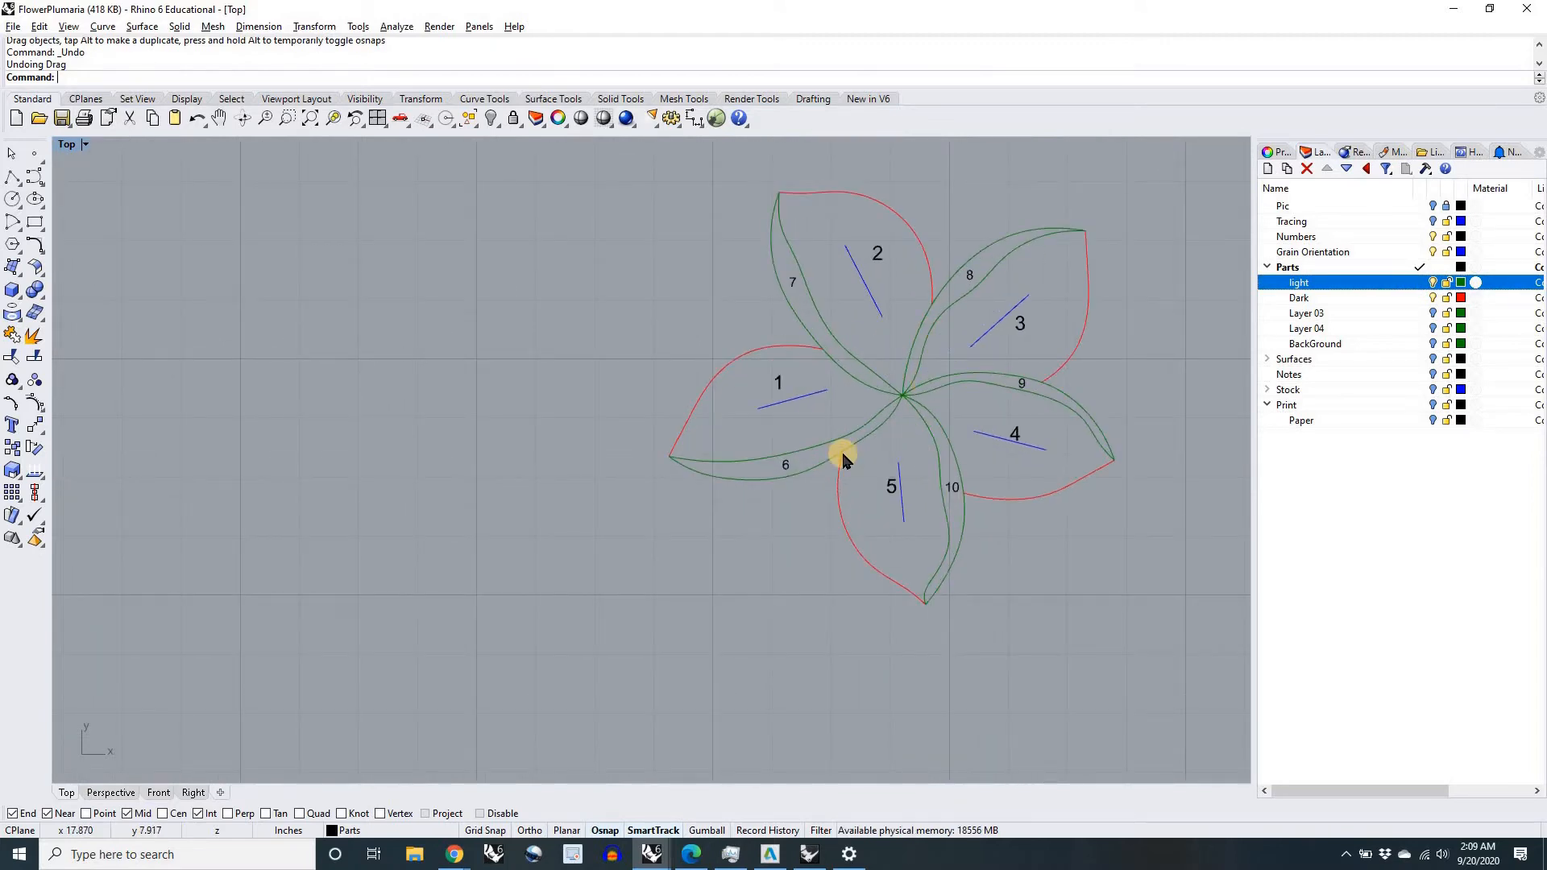
scroll(1043, 421, down, 3)
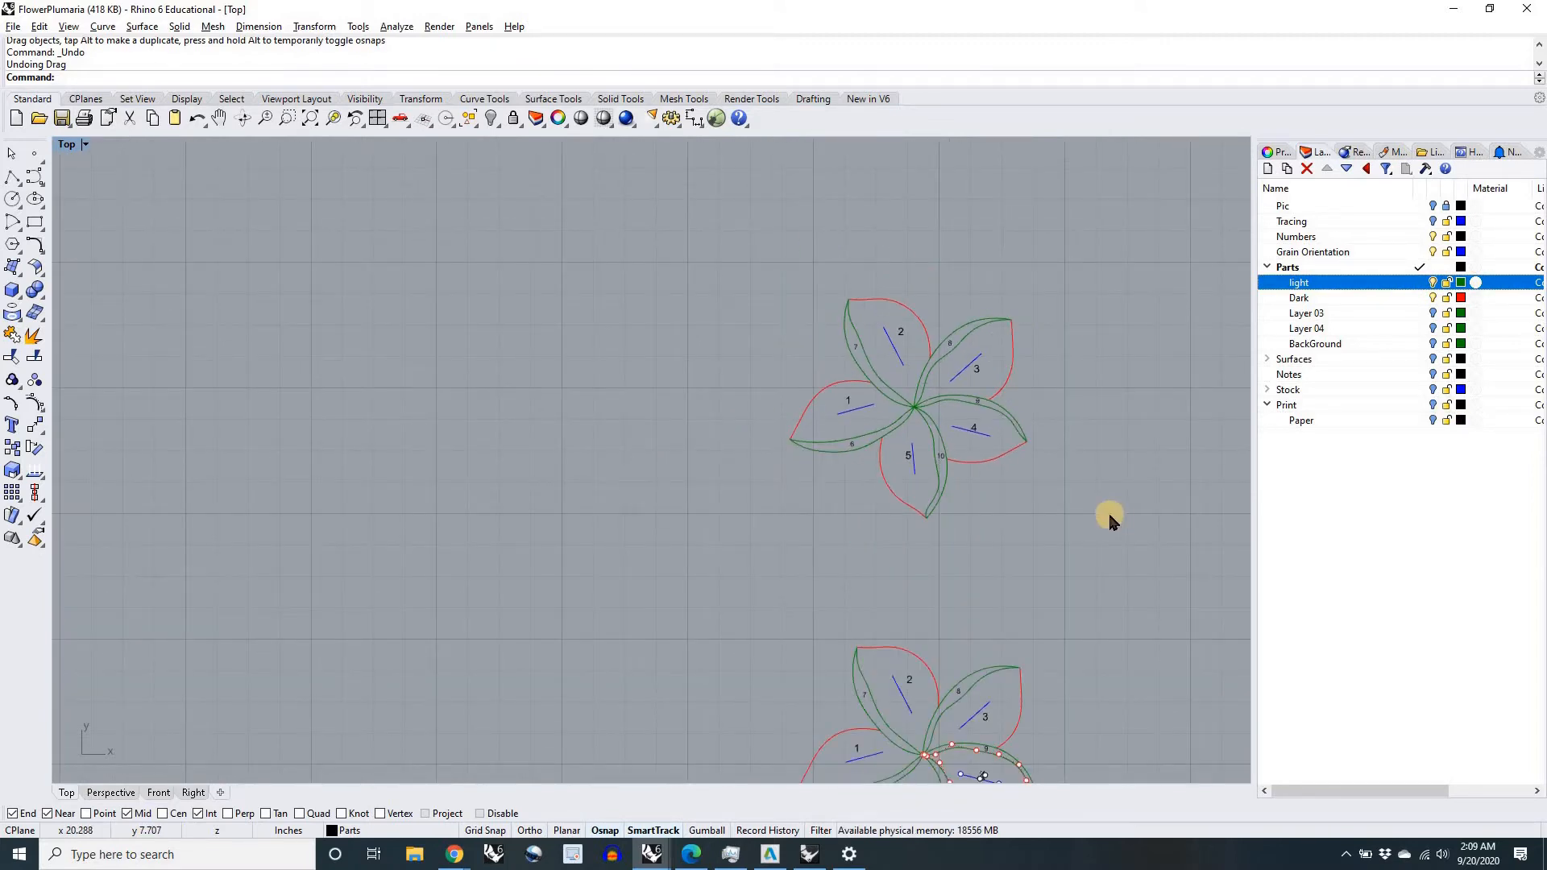
right_drag(1132, 474, 907, 417)
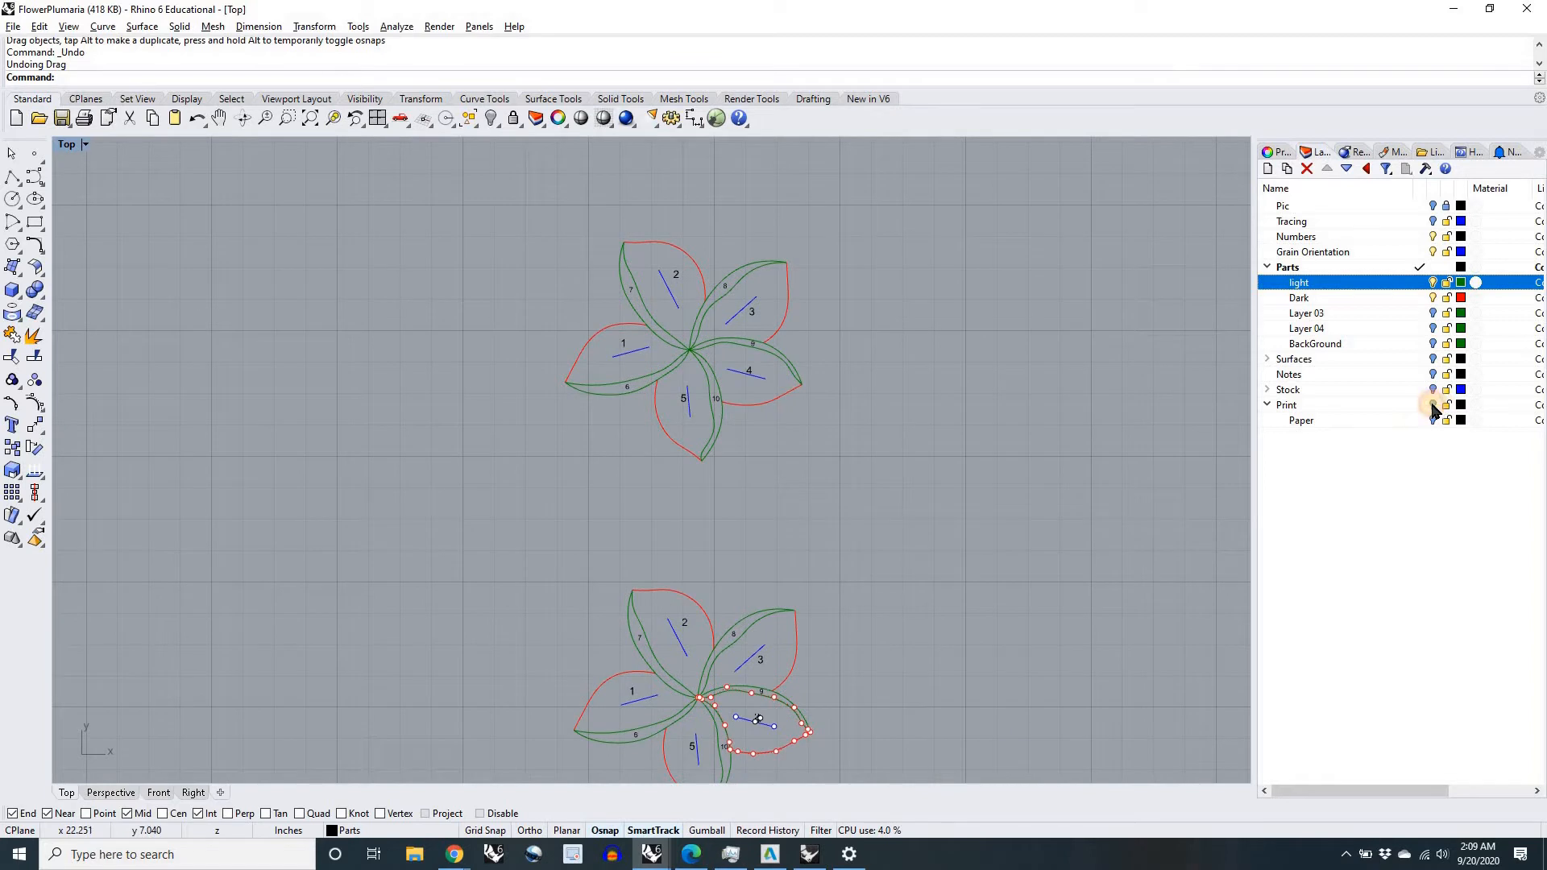
Step: Check where the Print layer's parts lie and move both flower copies left, clear of them
click(1433, 405)
scroll(1216, 438, down, 3)
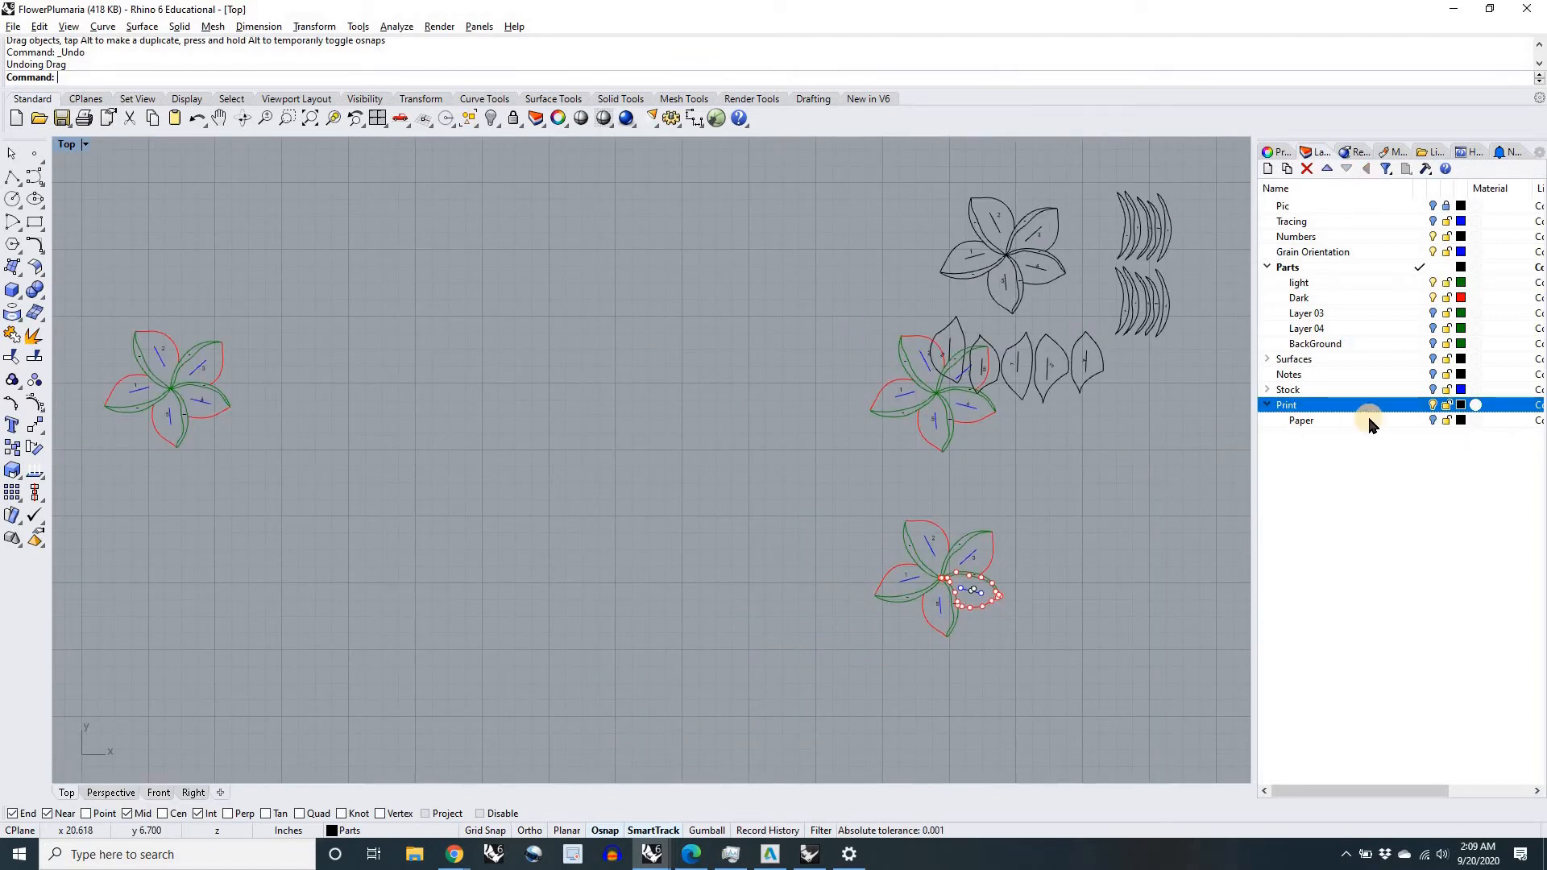
click(1433, 405)
drag(1031, 641, 801, 311)
drag(933, 387, 649, 393)
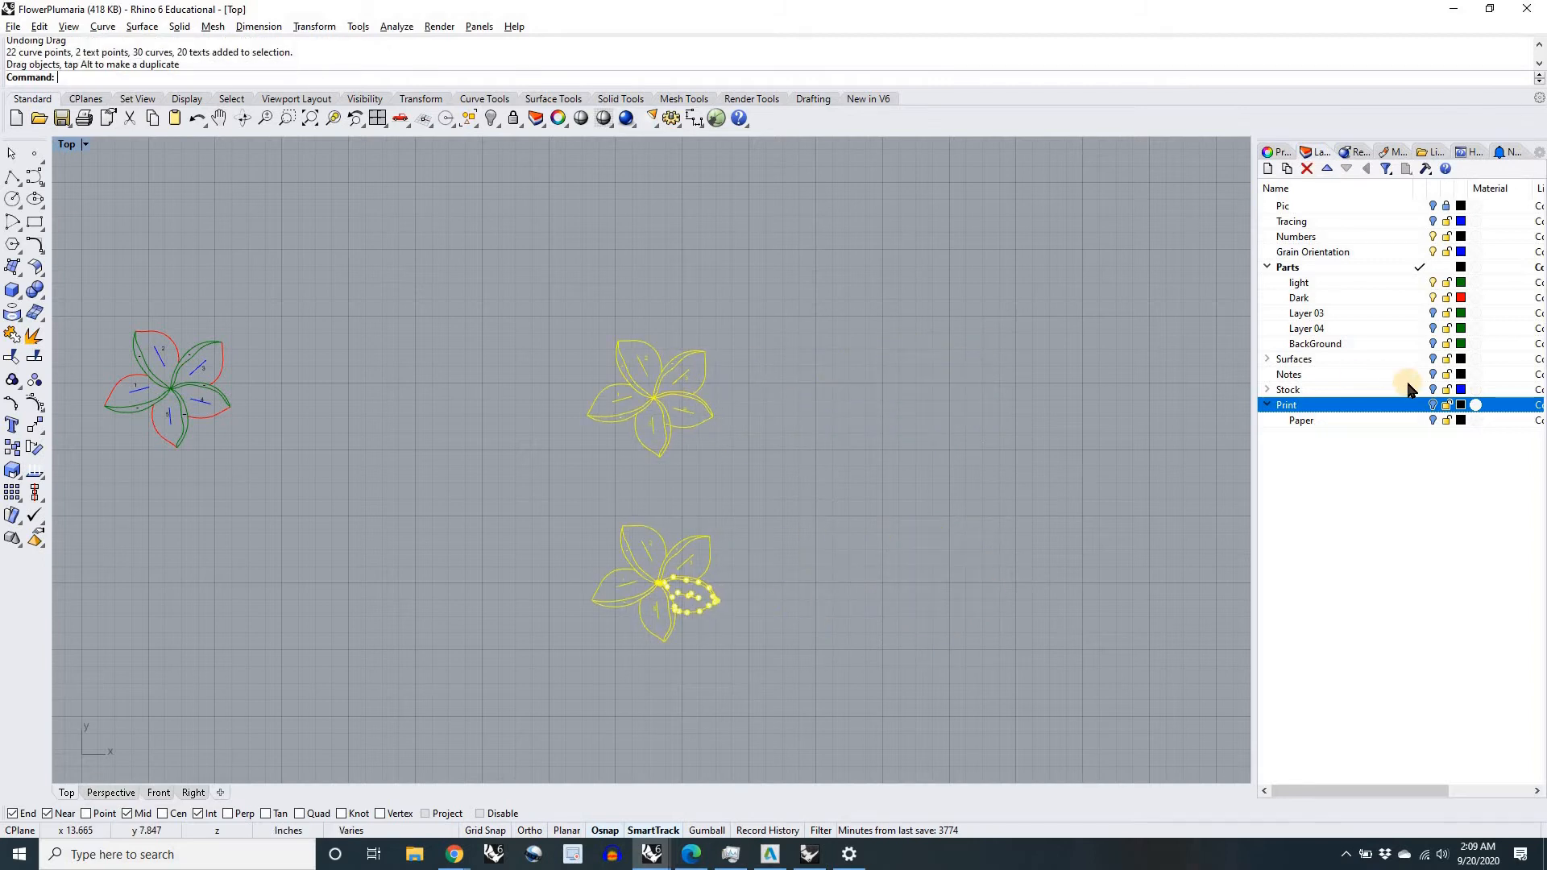
Step: Turn on the Print layer and inspect its separated parts, selecting petal 2 with its grain line and number
click(1434, 406)
click(1125, 450)
right_drag(1128, 453, 974, 533)
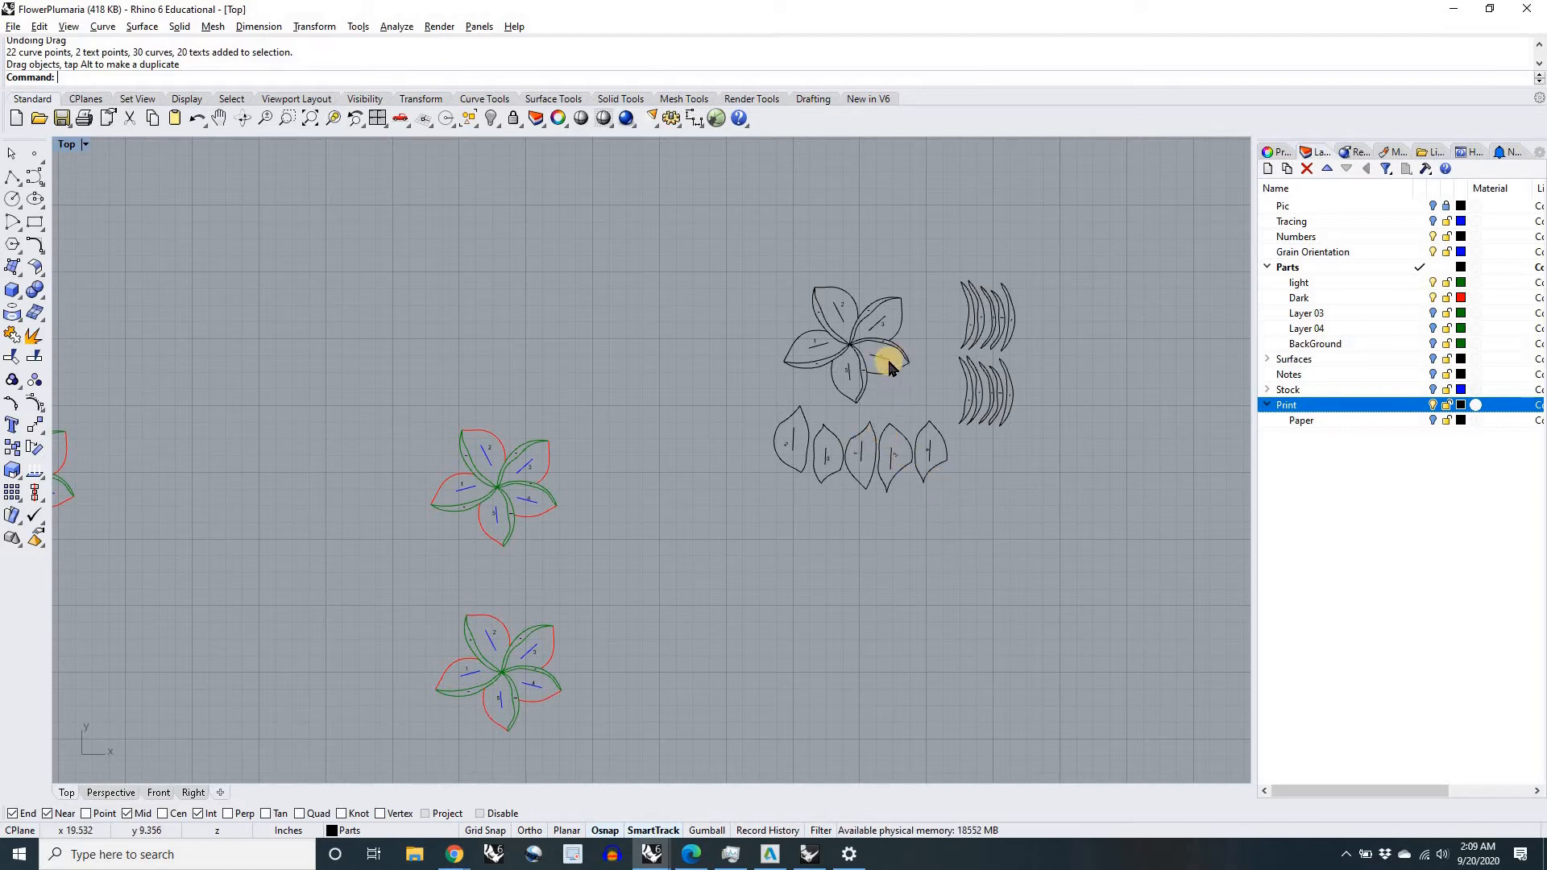
scroll(783, 449, down, 2)
scroll(798, 443, up, 10)
click(790, 409)
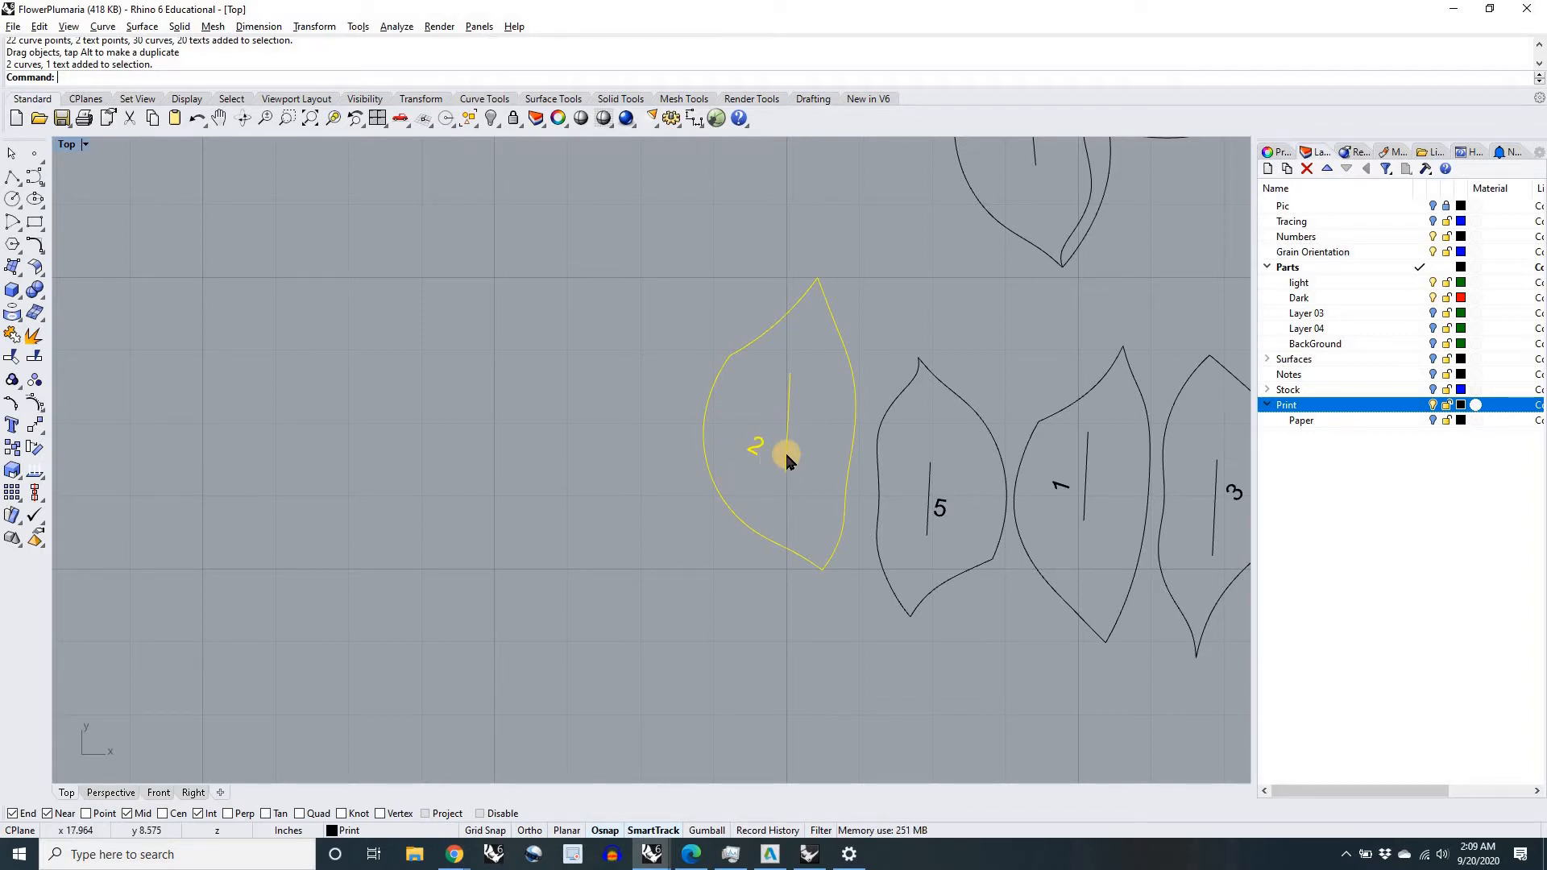
scroll(787, 448, down, 7)
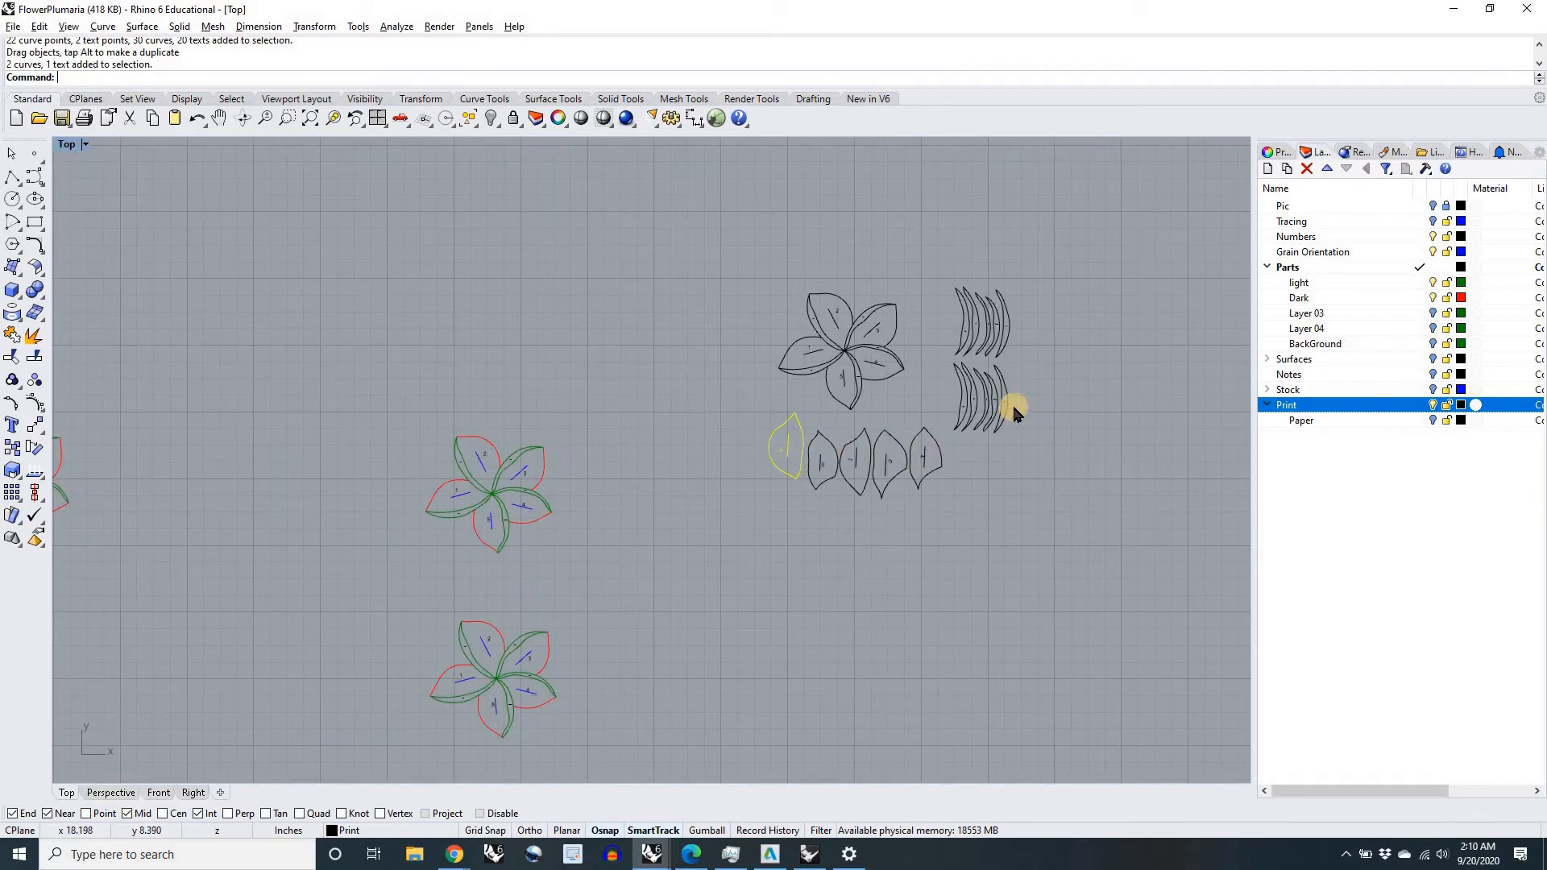
Step: Turn on the Paper sublayer, check how the Print parts fit inside the page outline, and clear the petal 2 selection
scroll(846, 330, up, 6)
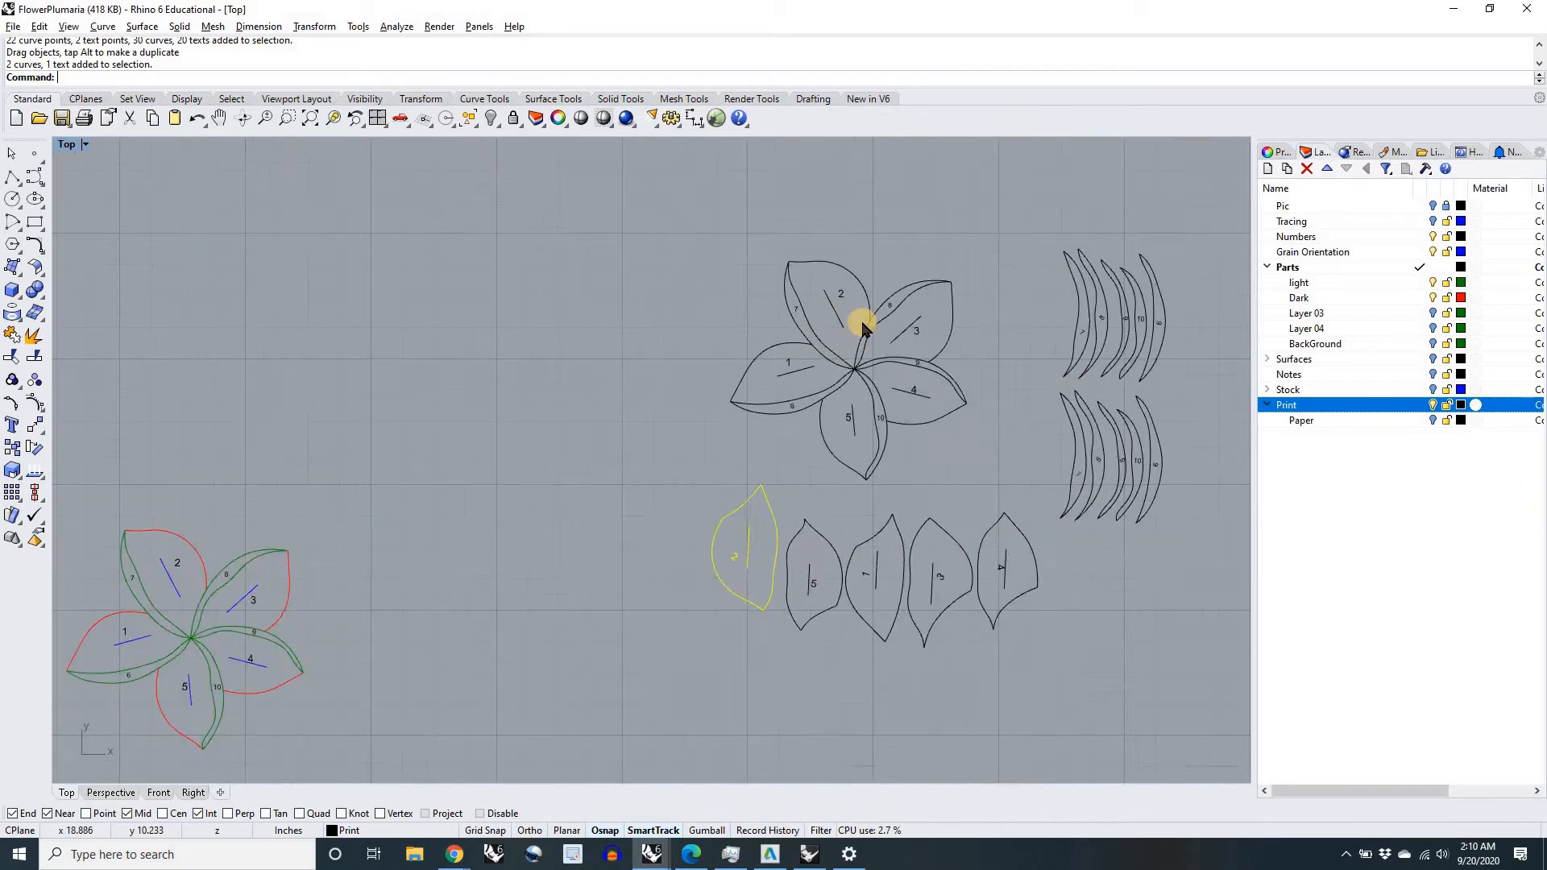
scroll(822, 363, down, 6)
right_drag(685, 496, 806, 355)
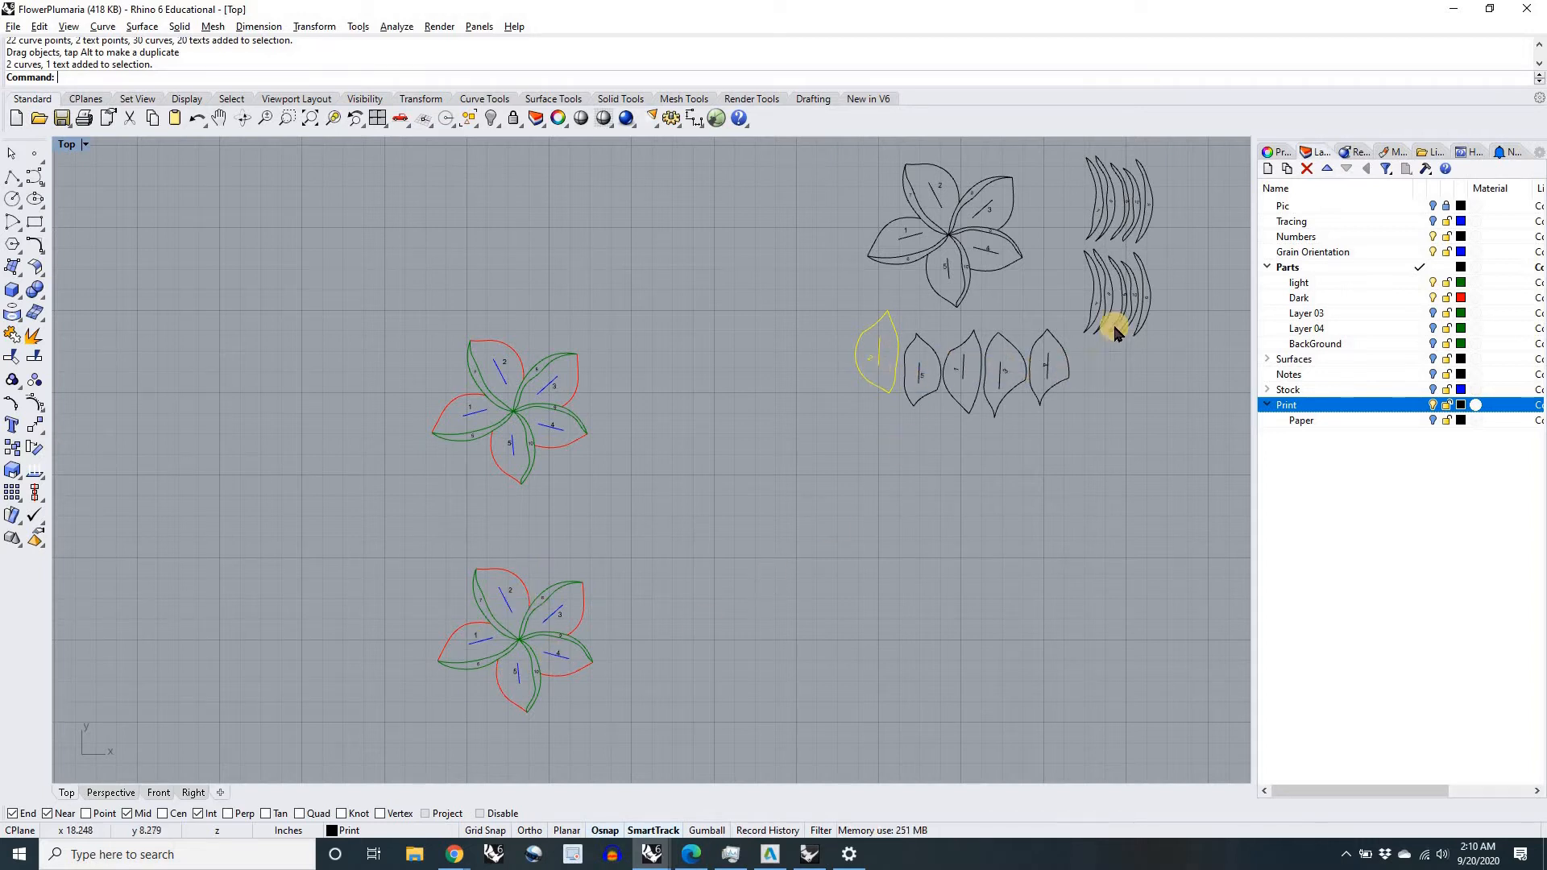
scroll(1048, 436, down, 4)
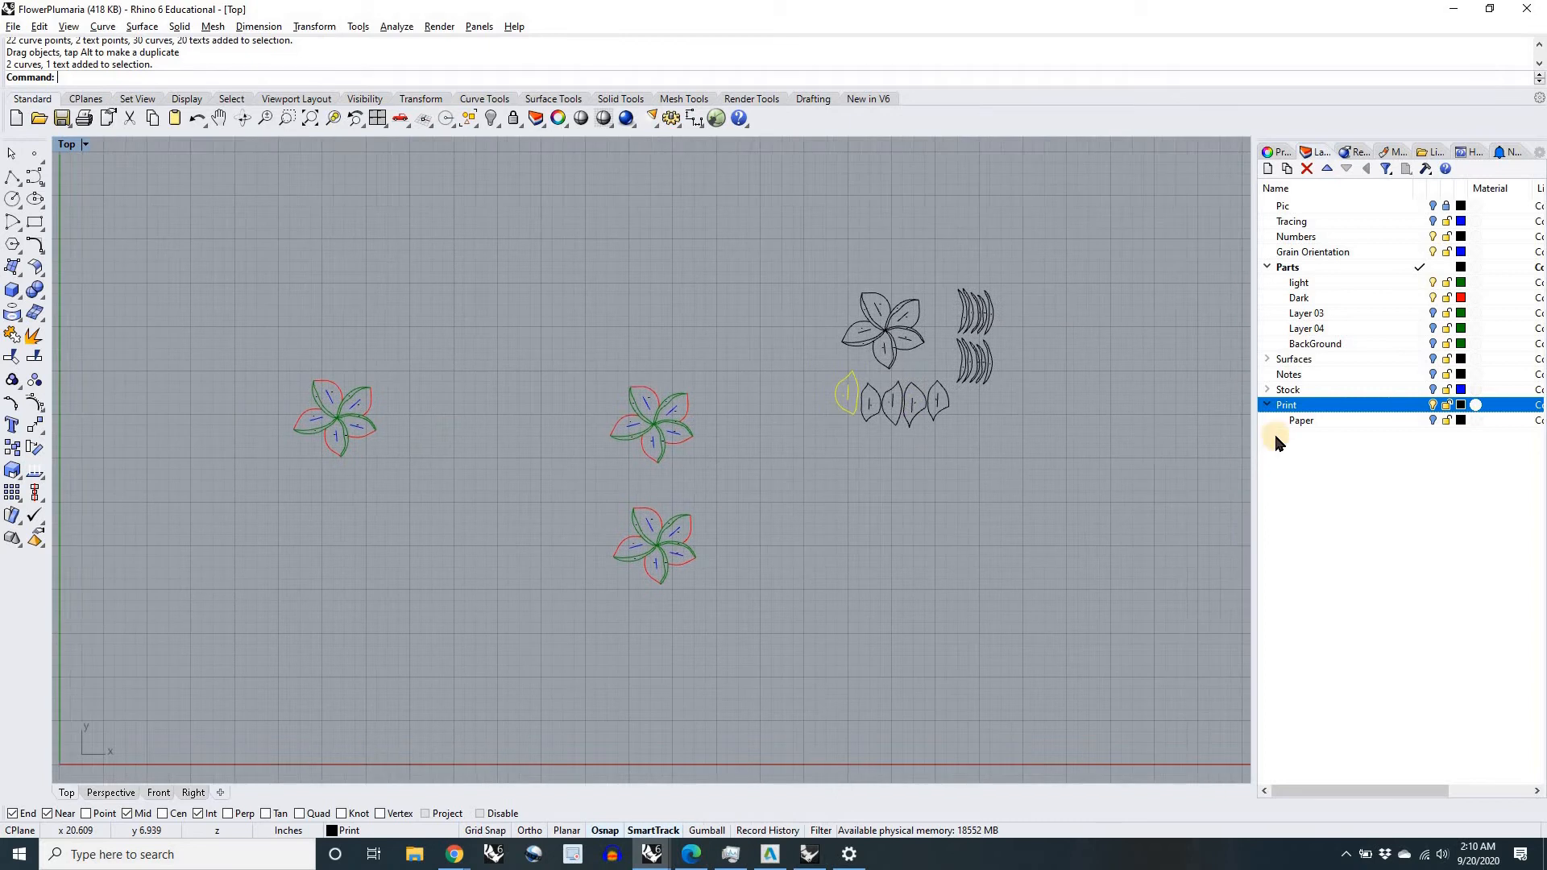
click(1433, 420)
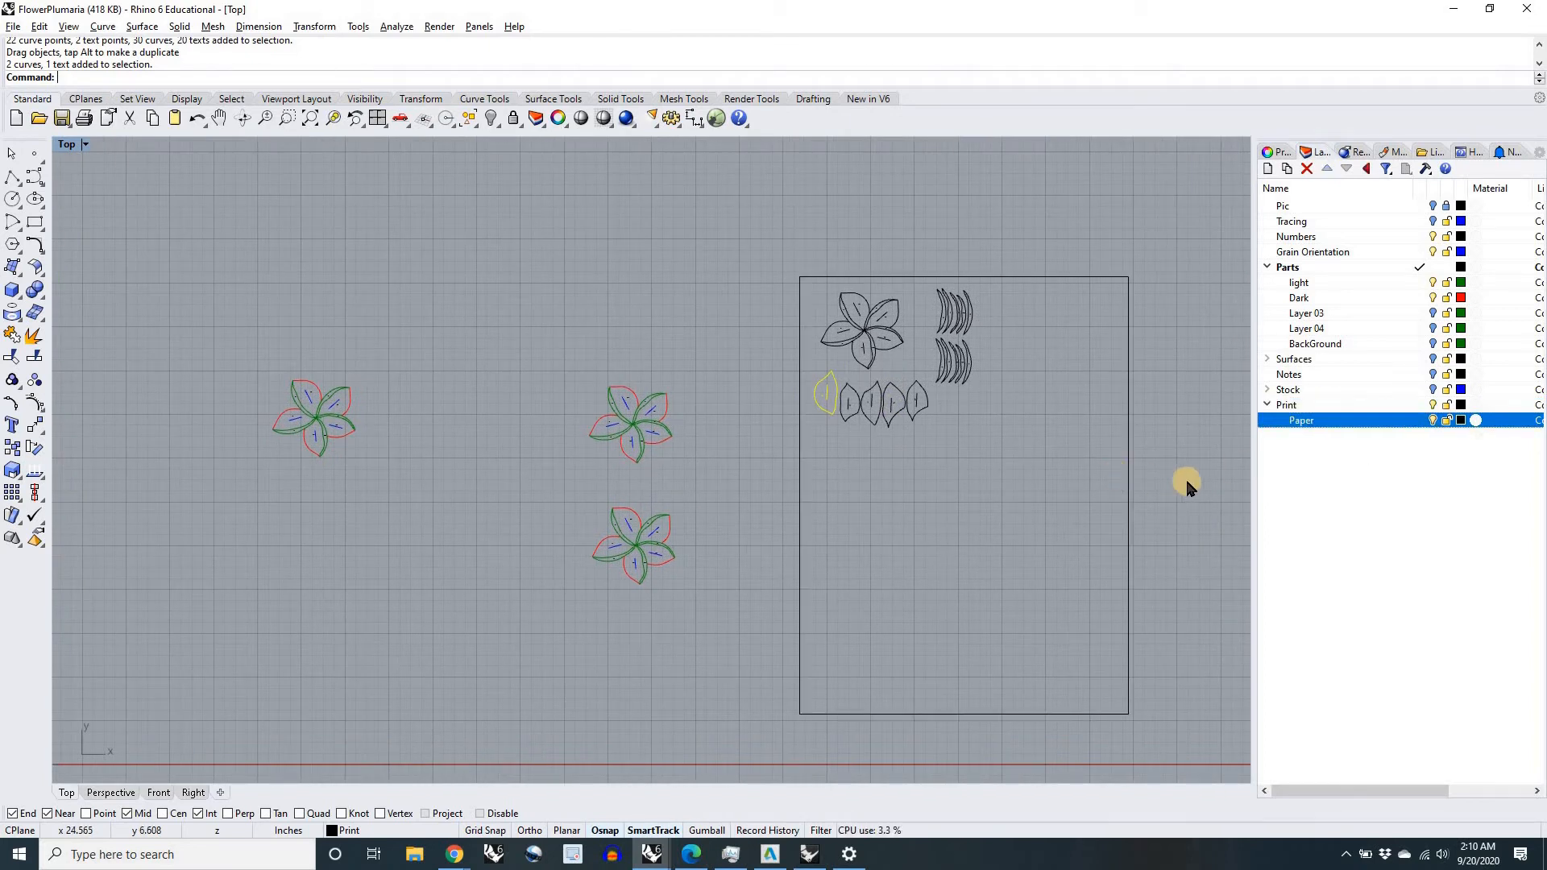
right_drag(1084, 488, 974, 486)
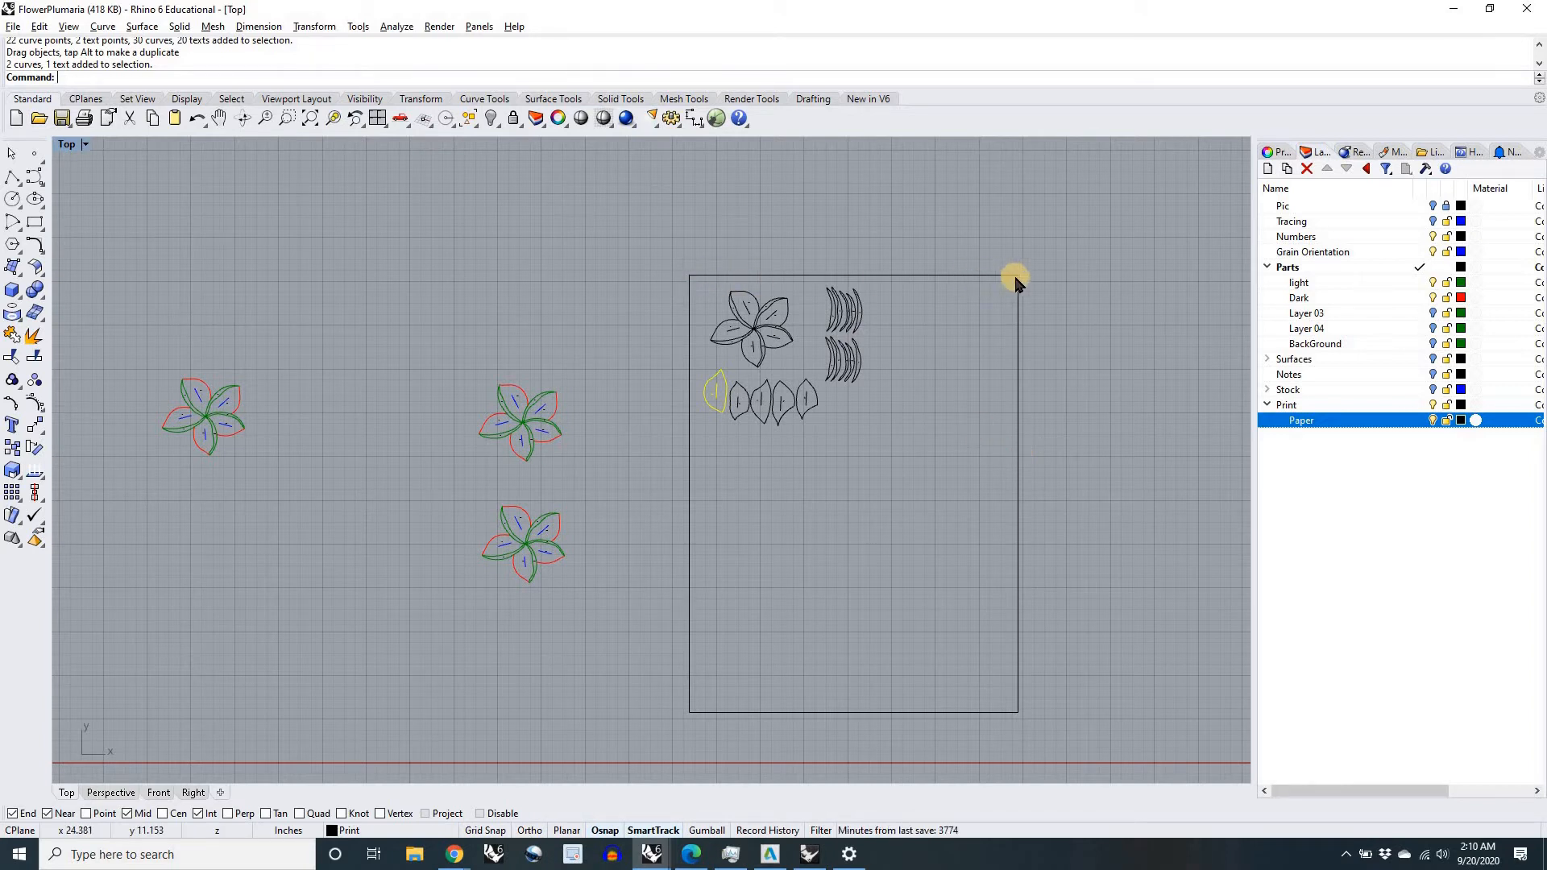
click(833, 488)
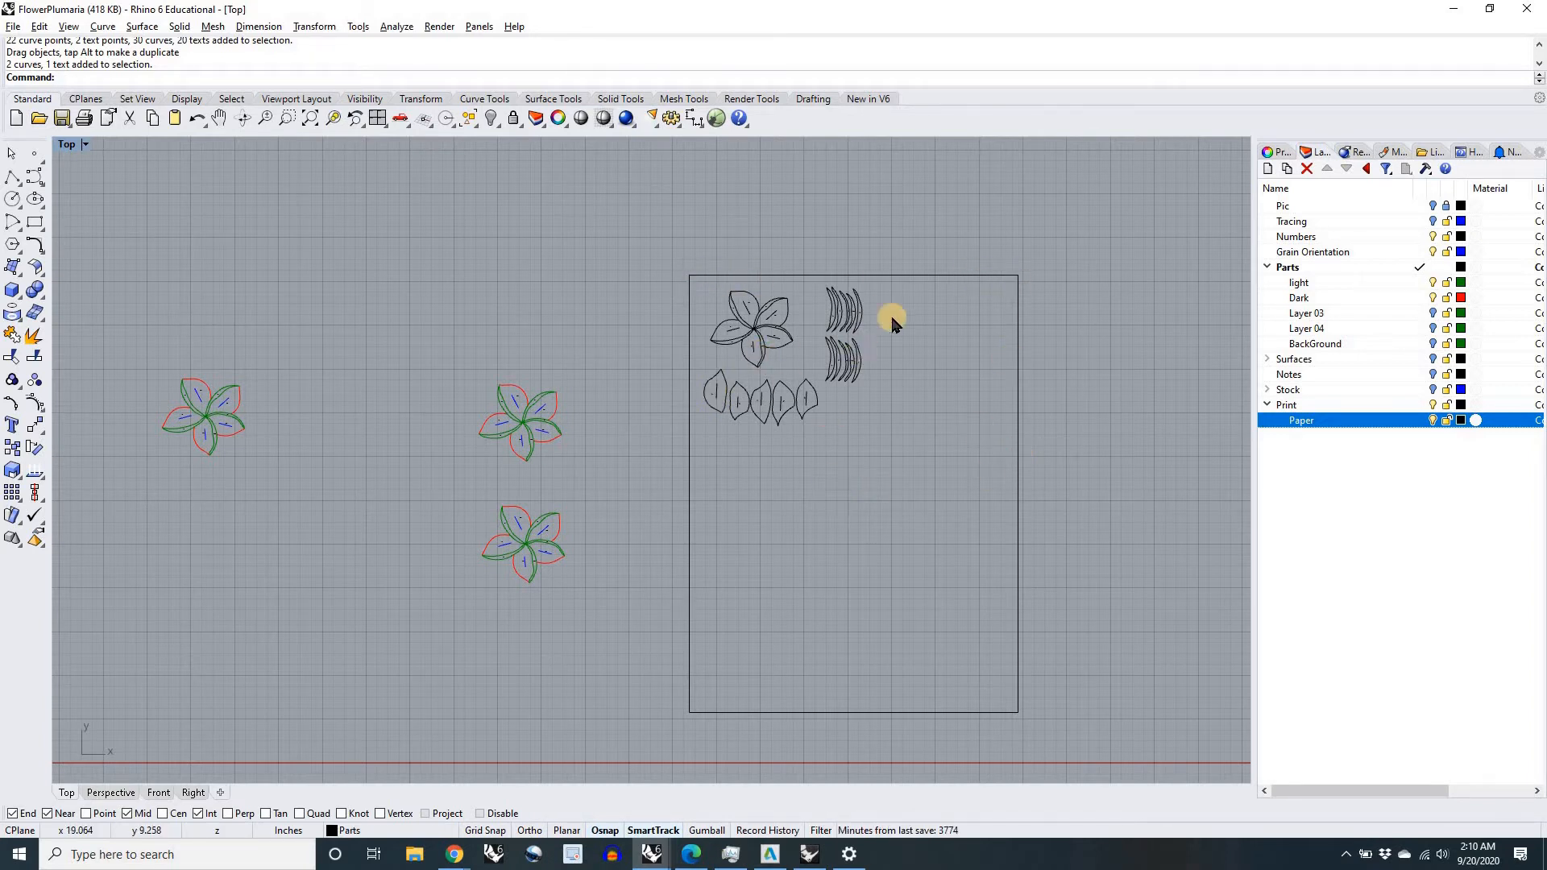
scroll(741, 346, up, 3)
scroll(564, 516, down, 3)
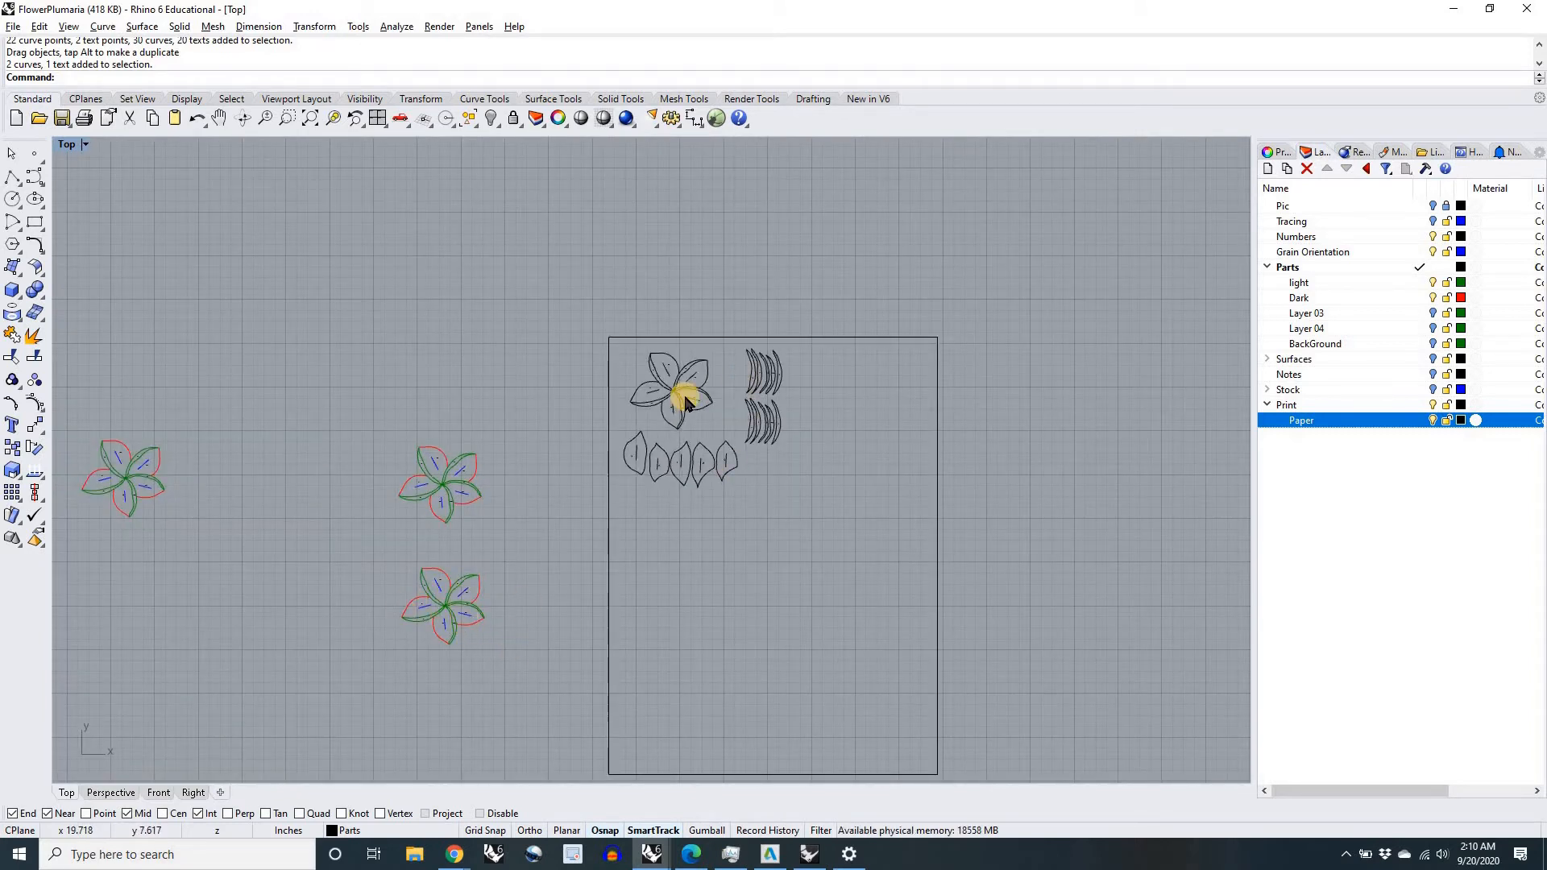
drag(350, 427, 532, 652)
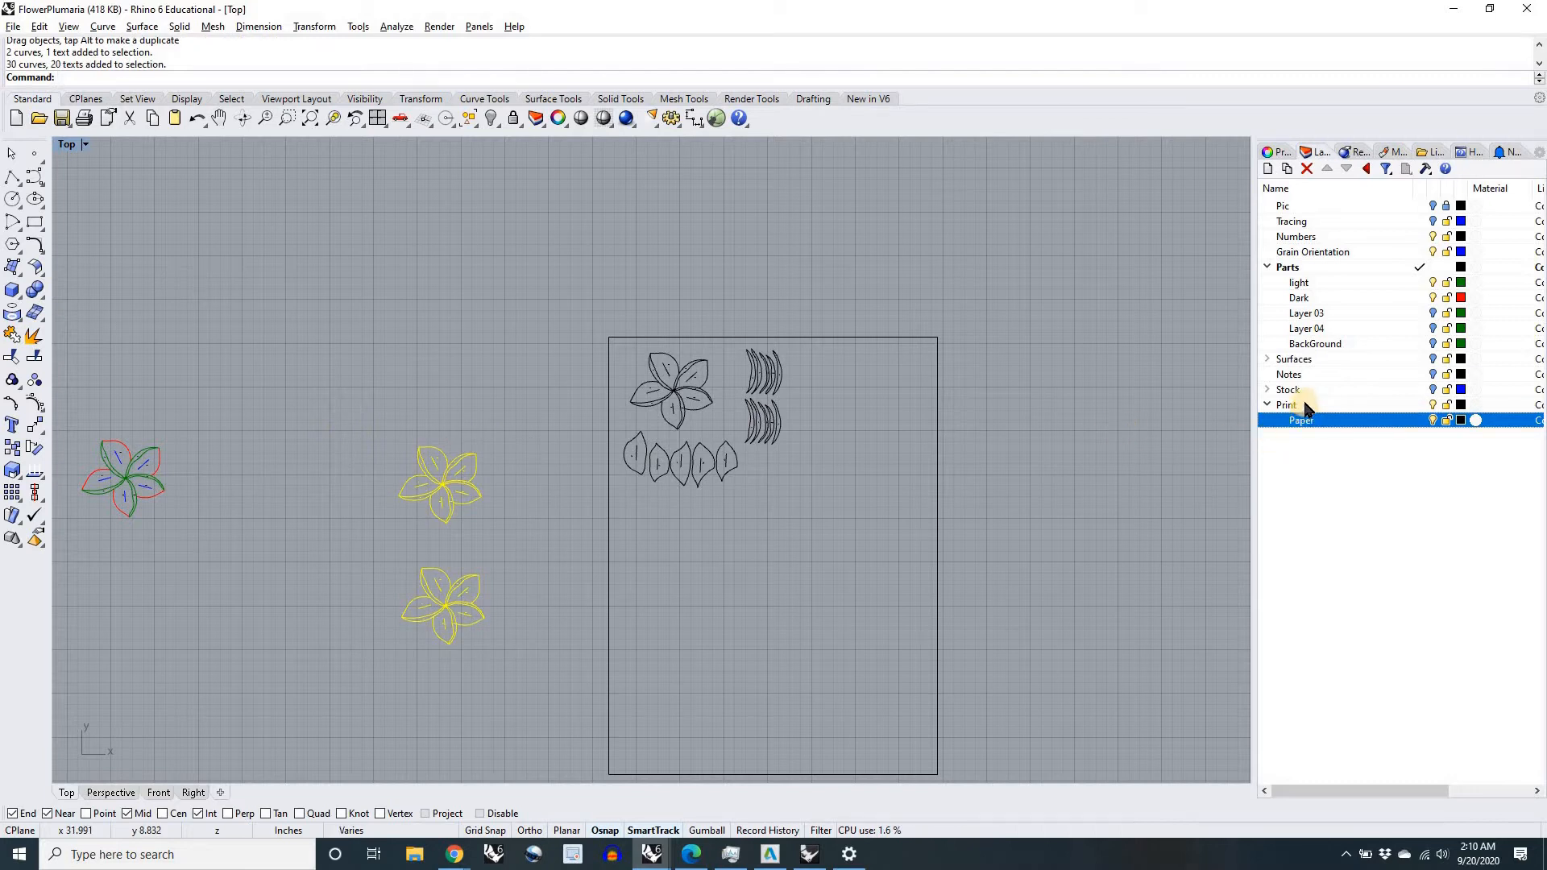
right_click(1305, 405)
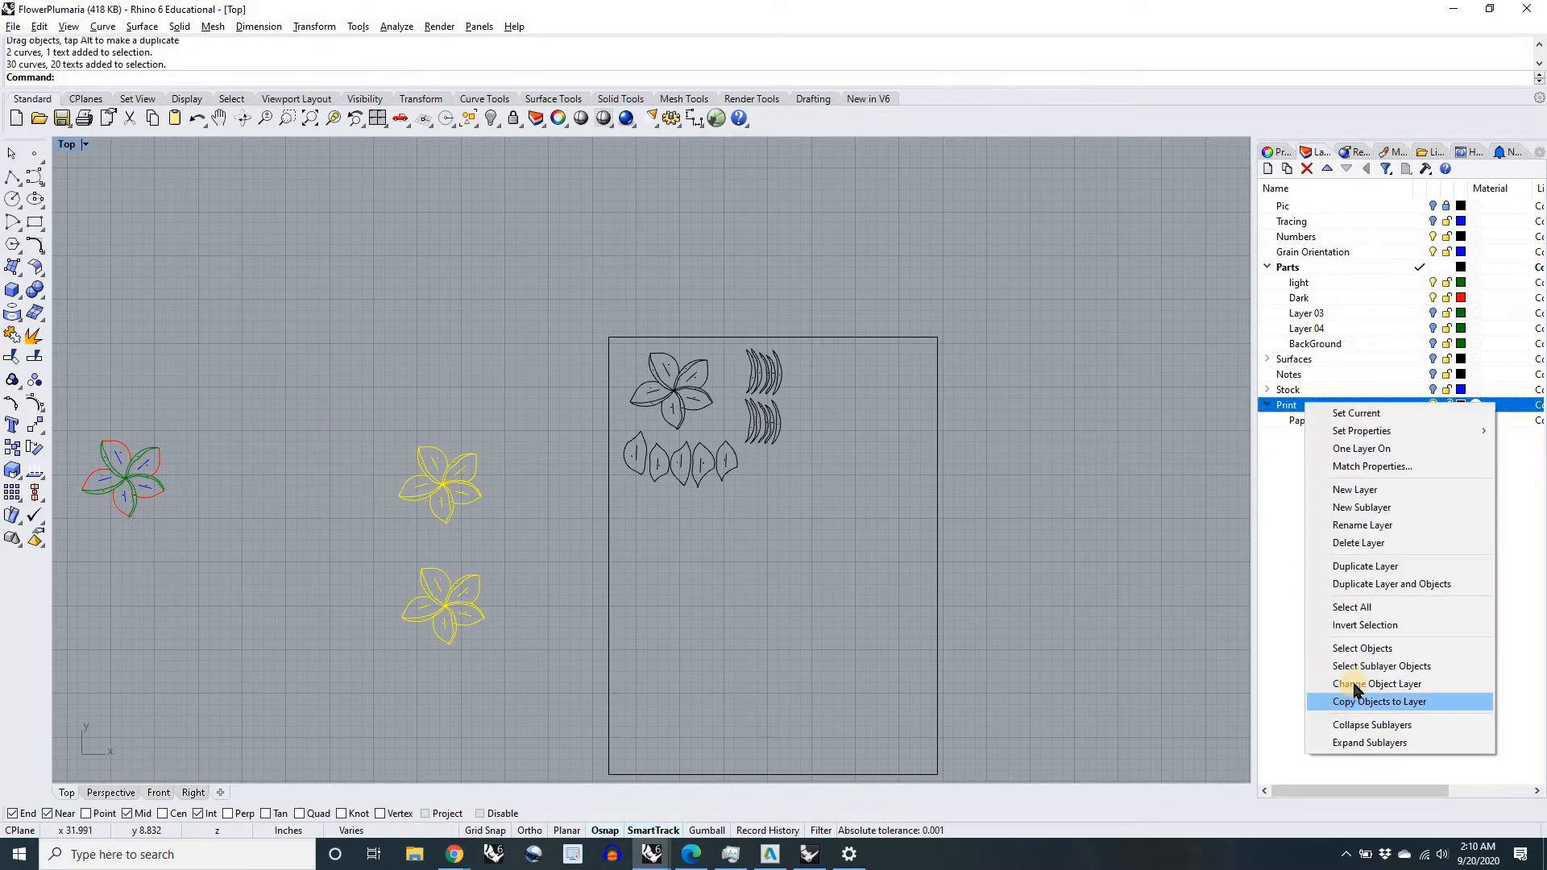
click(831, 508)
scroll(831, 508, down, 4)
right_drag(831, 509, 908, 463)
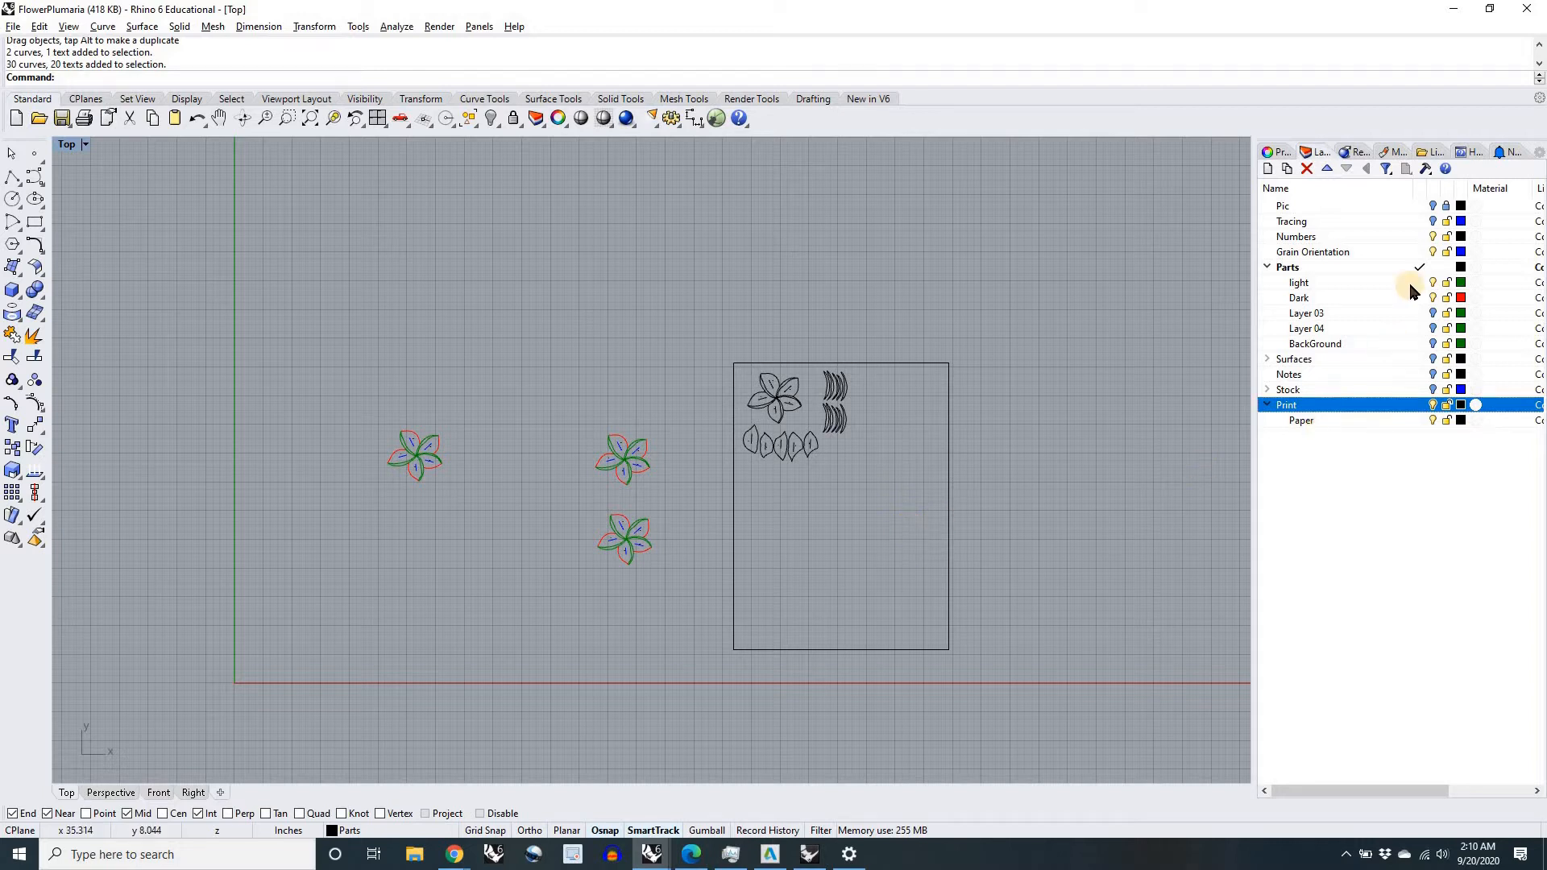
Step: Make Print the current layer and hide the Parts, Numbers and Grain Orientation layers
click(1421, 404)
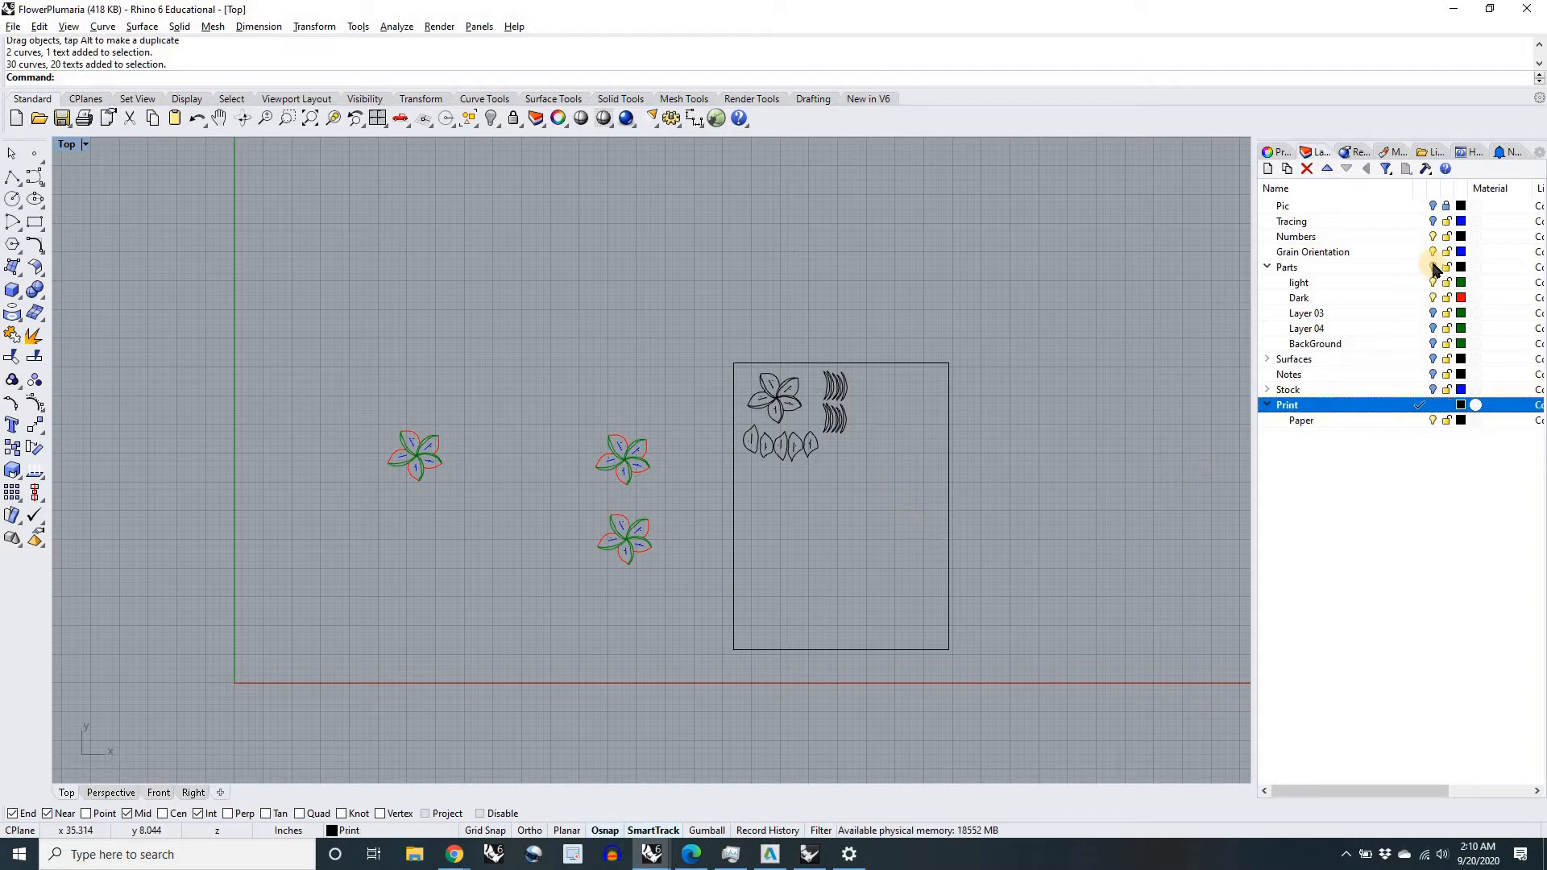
click(1433, 264)
click(1433, 237)
click(1433, 252)
scroll(928, 506, down, 3)
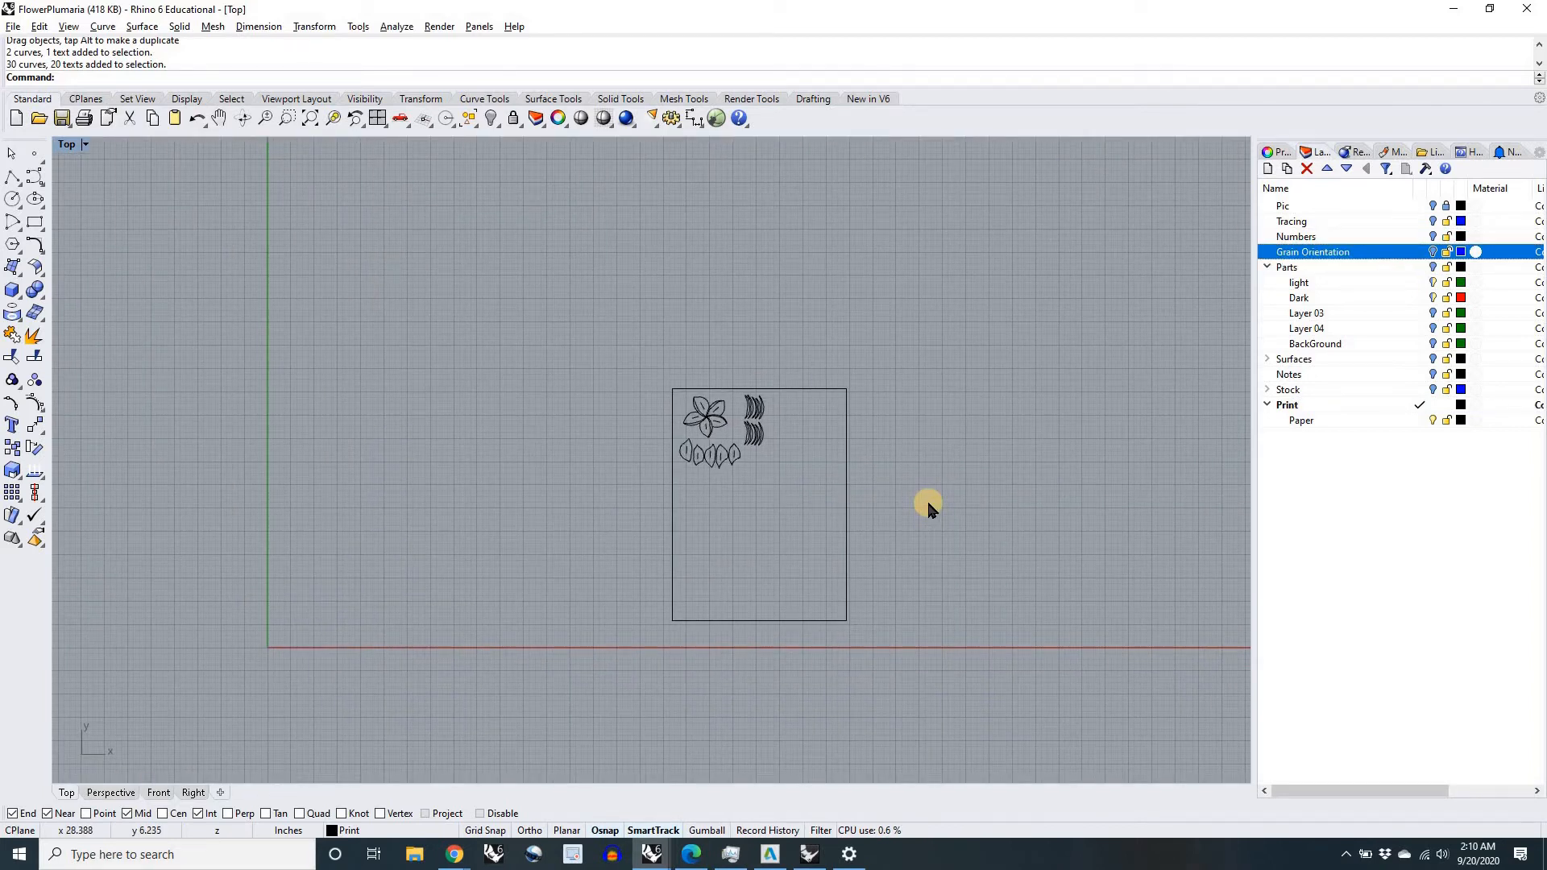
Step: Preview the page in the print setup, close it, and hide the Paper sublayer
key(ctrl+p)
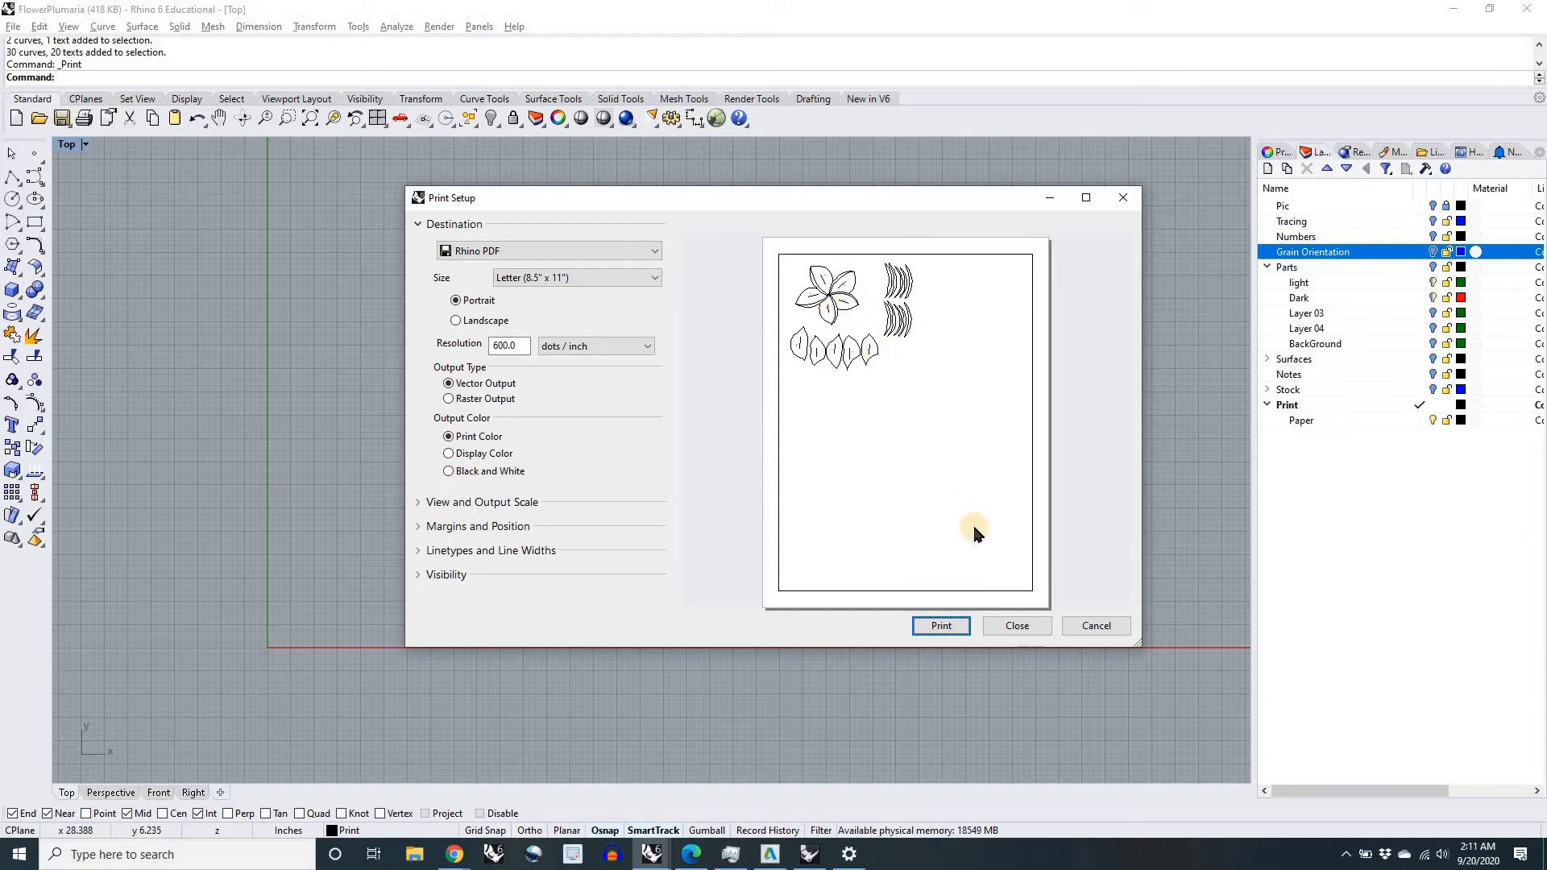
click(1018, 626)
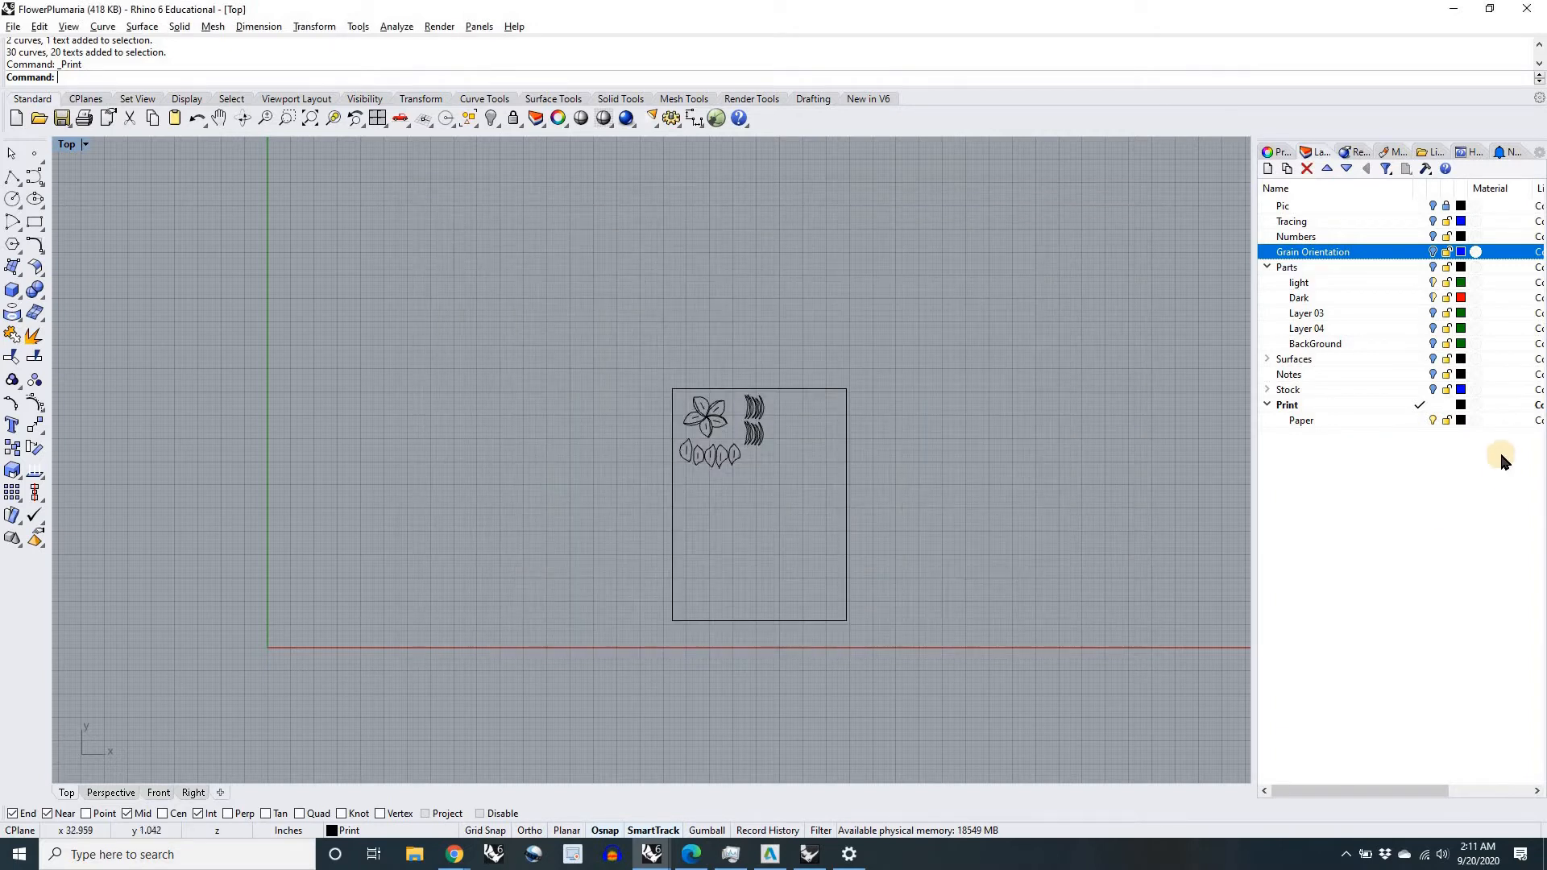
click(1434, 421)
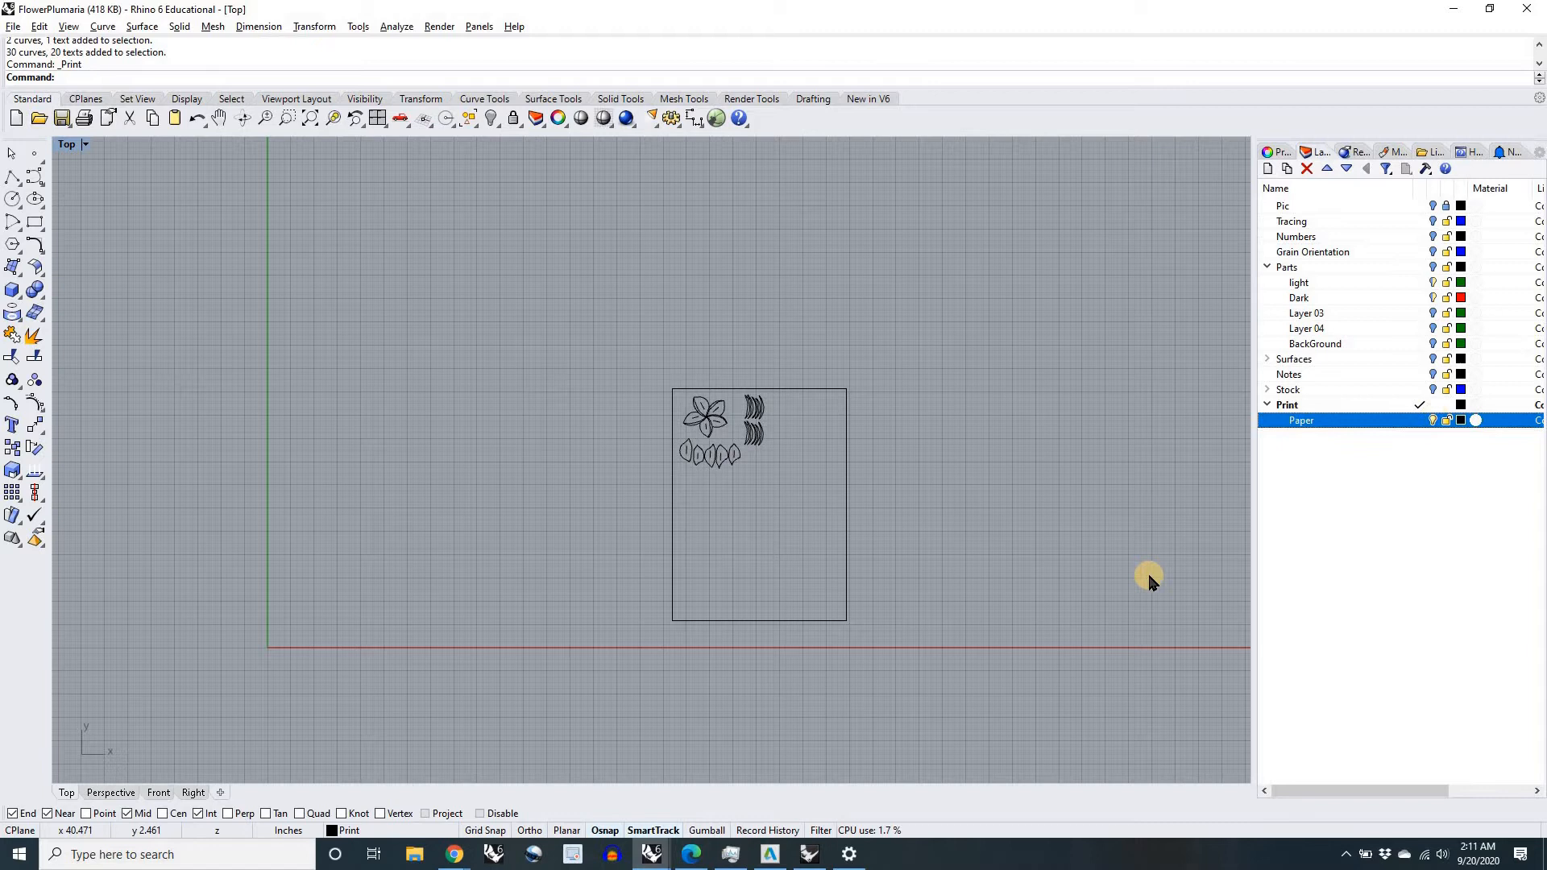
Step: Reopen the print setup to review the view extents and output scale settings, and leave without printing
right_click(1137, 577)
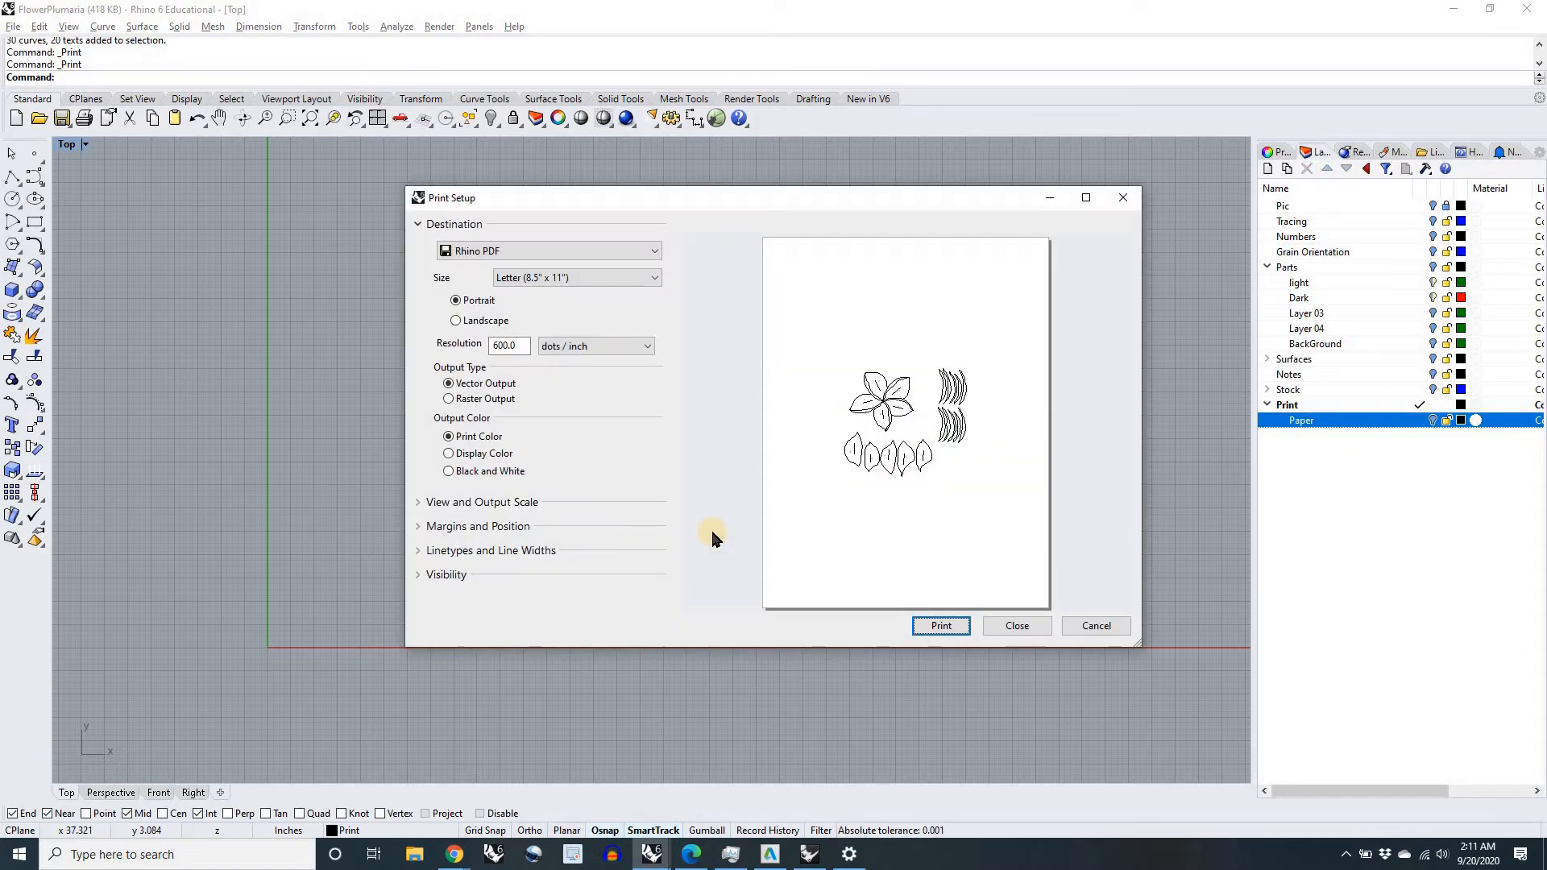
click(525, 503)
drag(669, 456, 665, 562)
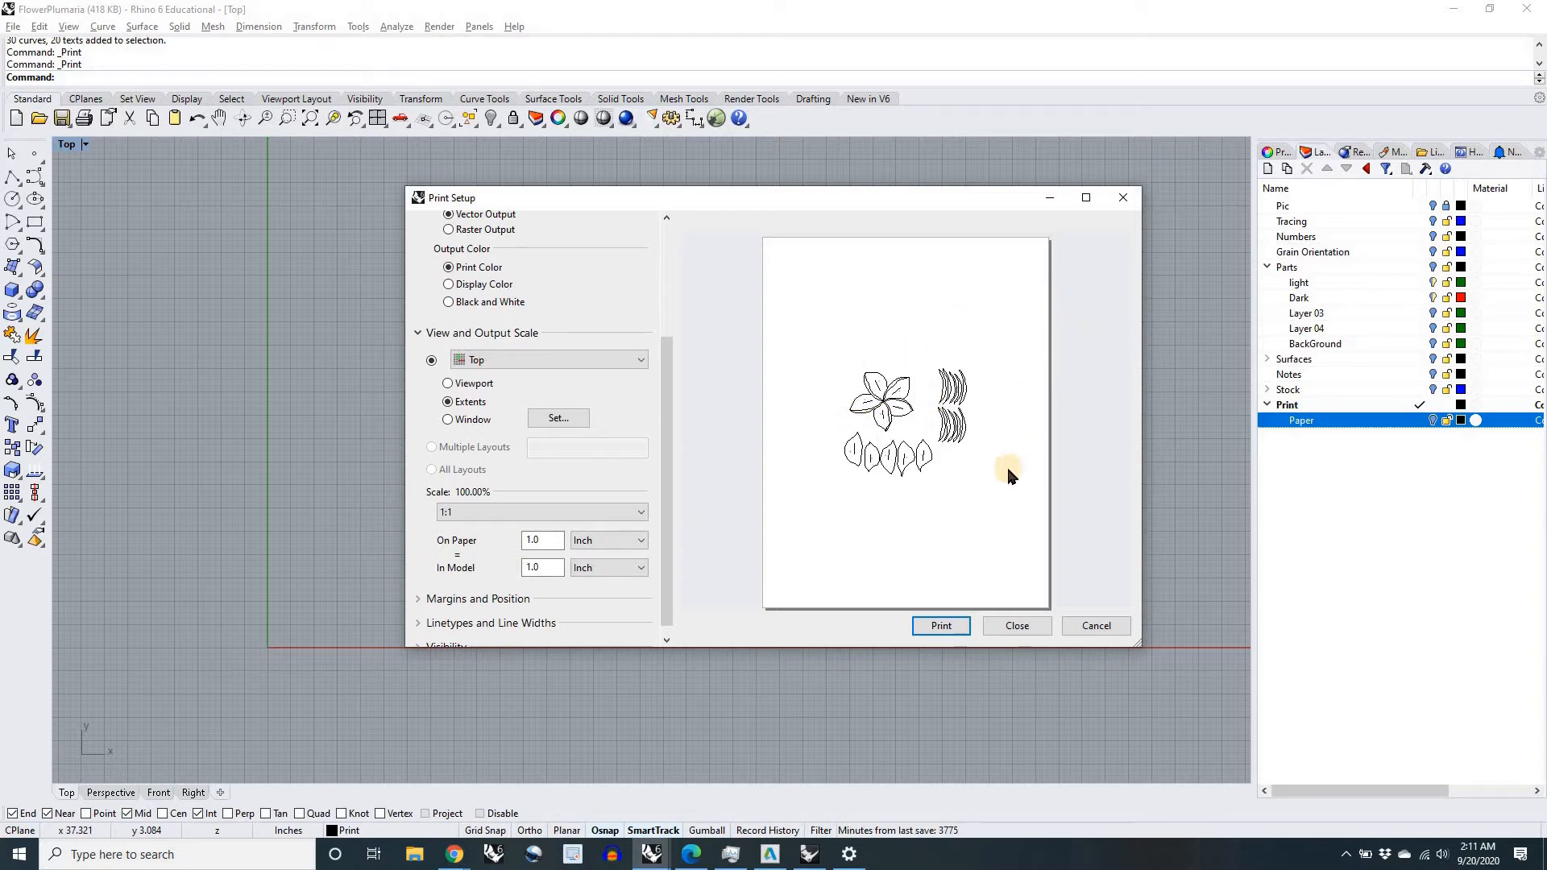
click(1102, 620)
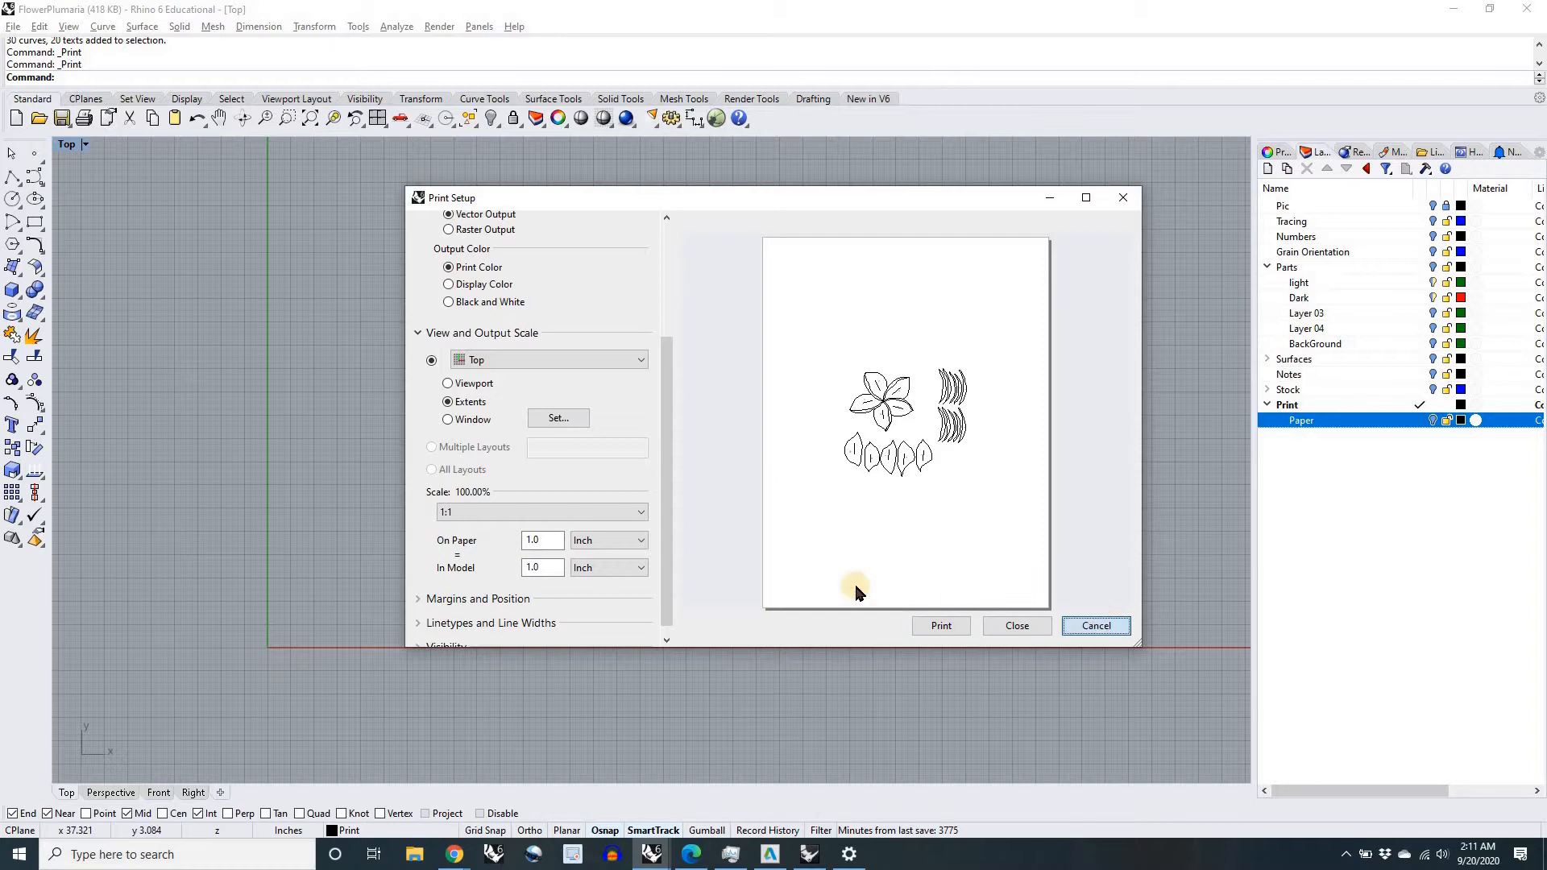
Step: Turn on the Pic layer to show the reference photo of the flower
scroll(731, 521, down, 2)
right_drag(780, 530, 941, 554)
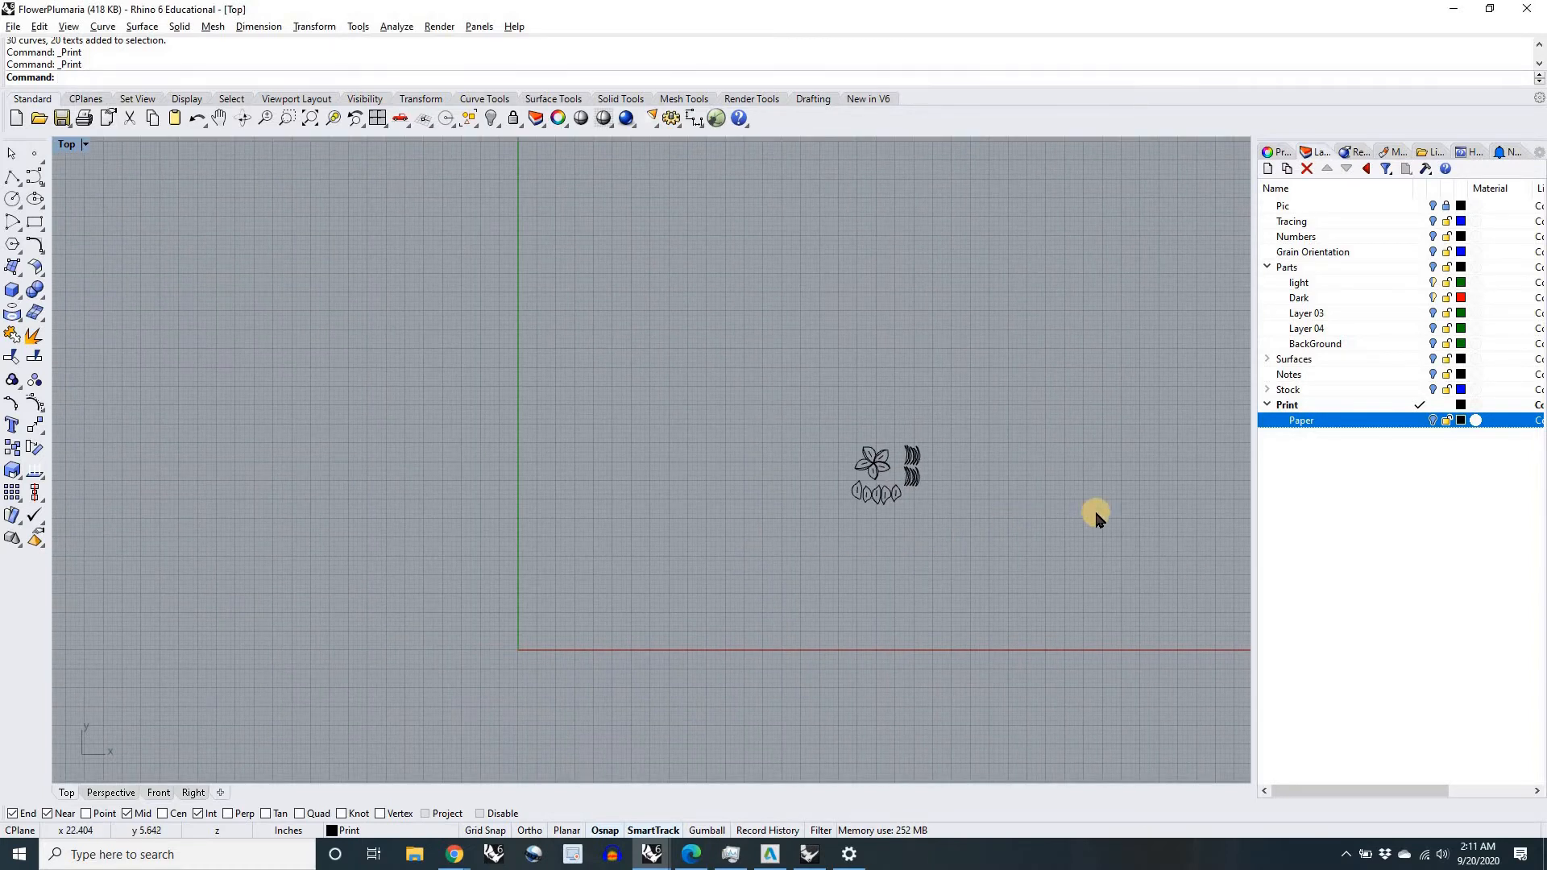
click(1432, 207)
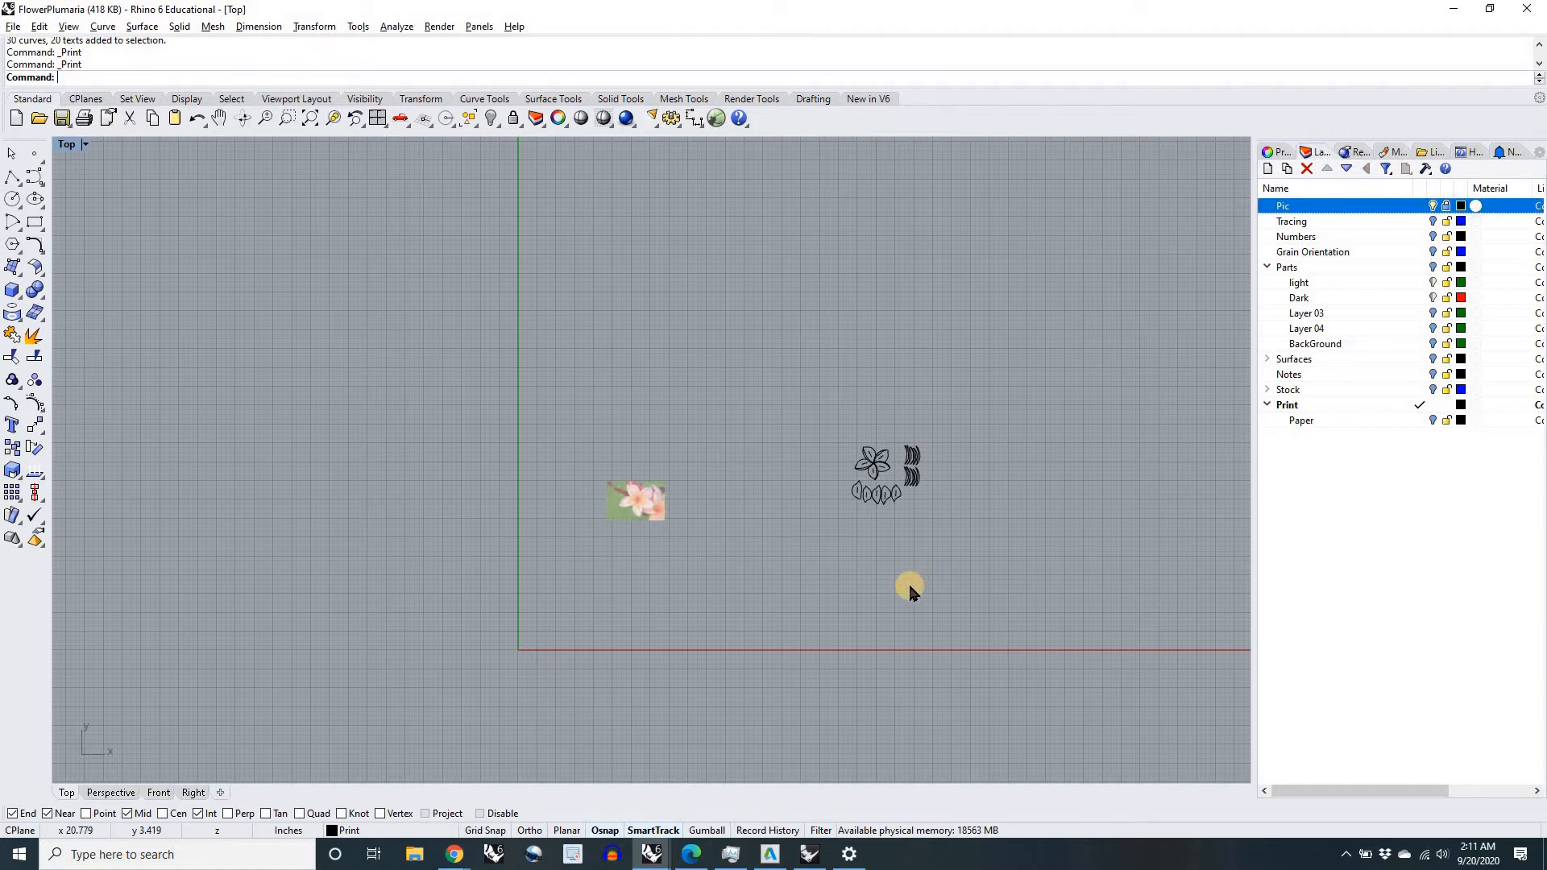
Step: Switch to the FLOWER model in Rhinoceros 5.0 and examine the materials and grain direction of its petals, center, edges and background
key(alt+Tab)
key(alt+Tab)
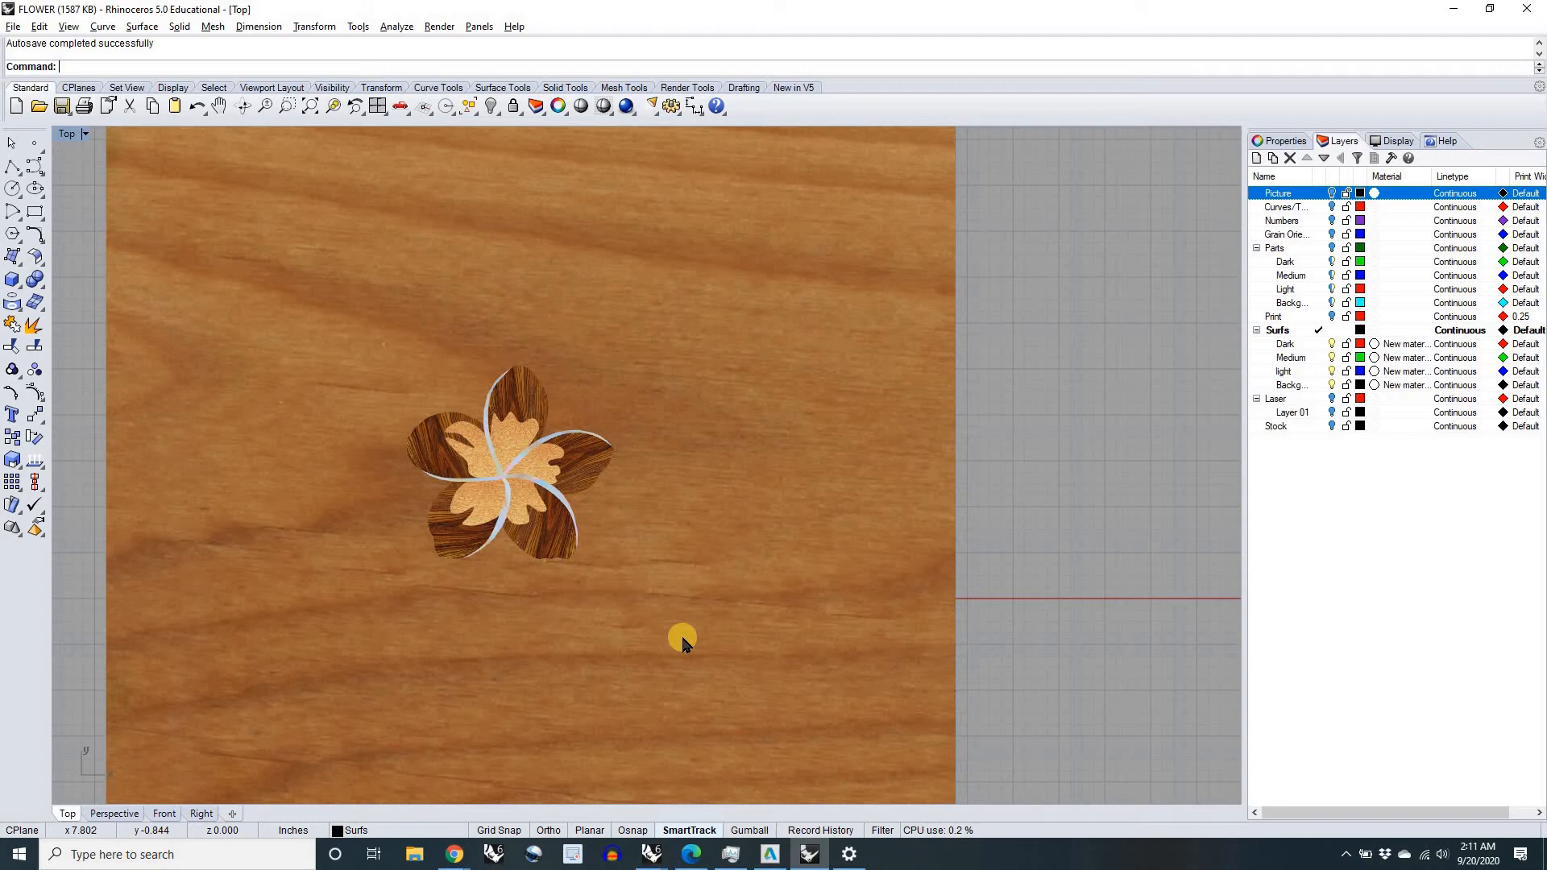
key(alt+Tab)
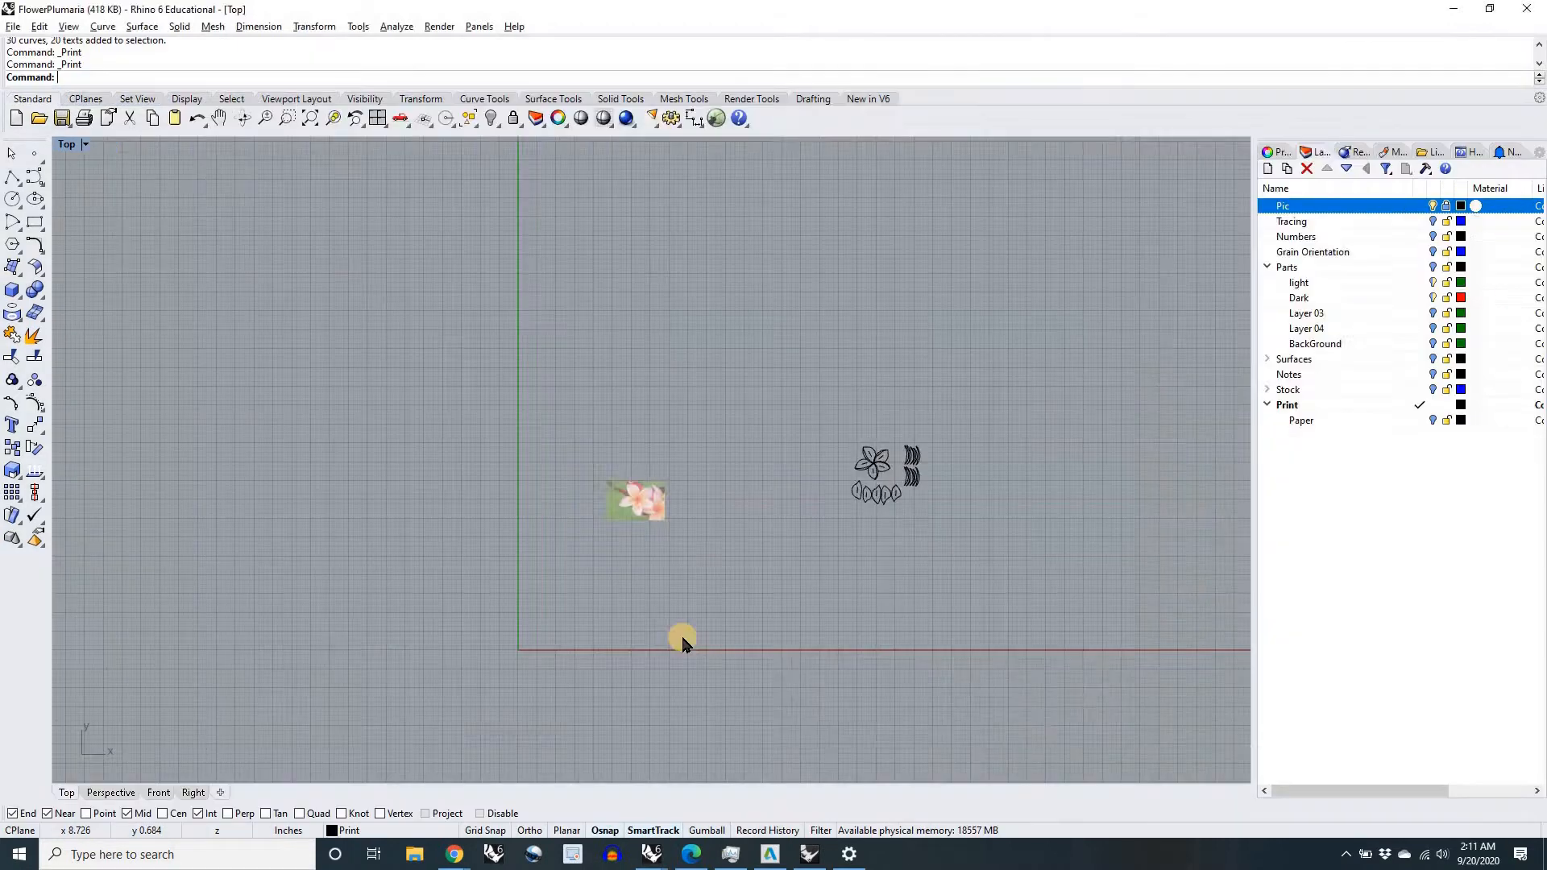
key(alt+Tab)
right_drag(867, 487, 879, 524)
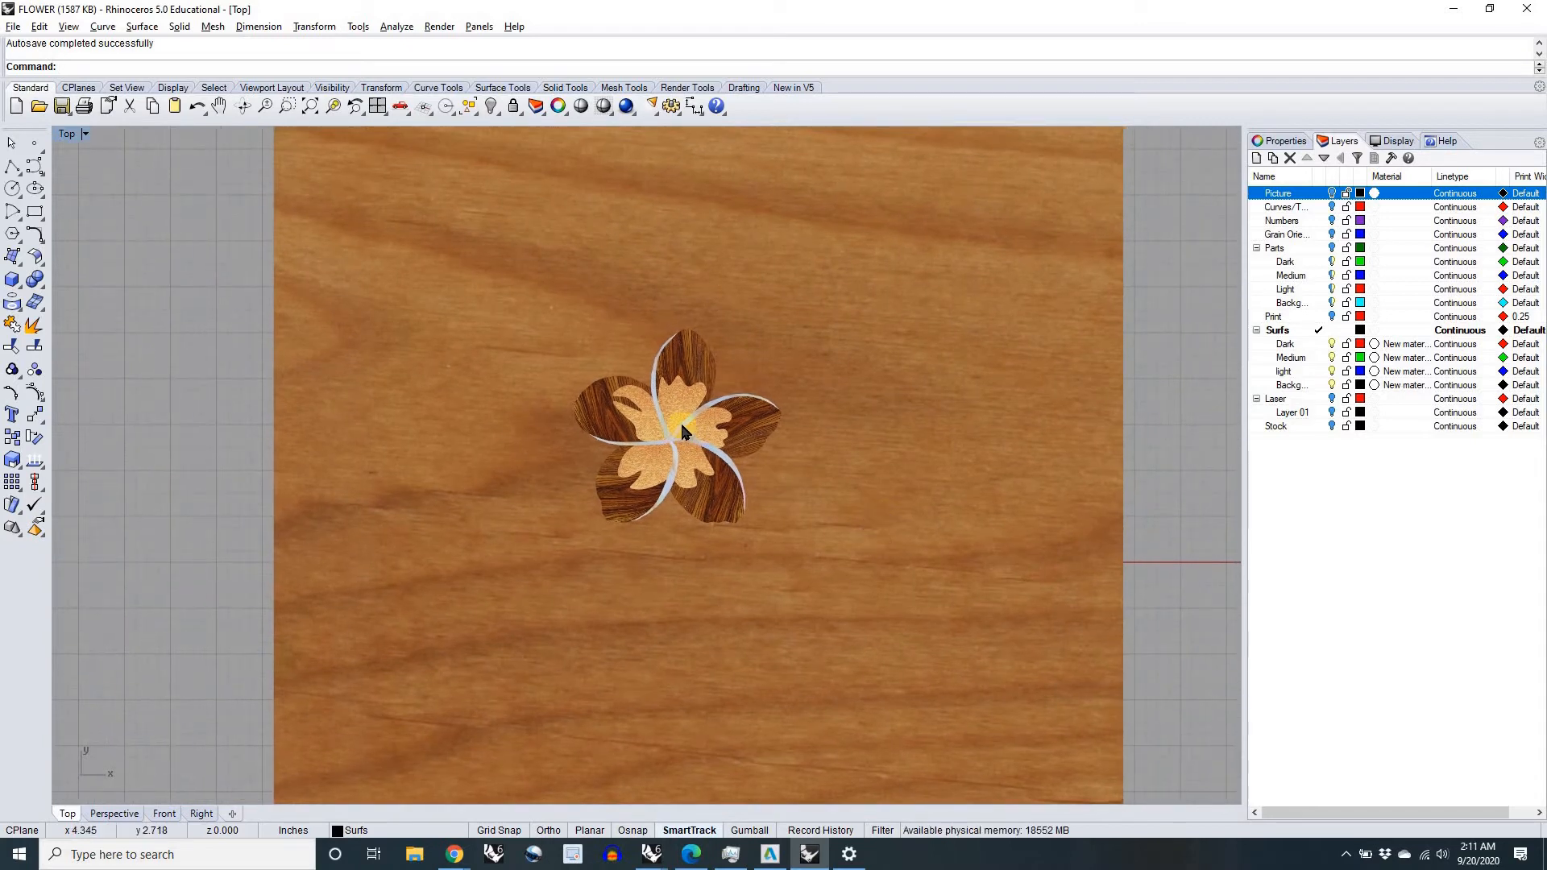
scroll(680, 420, up, 3)
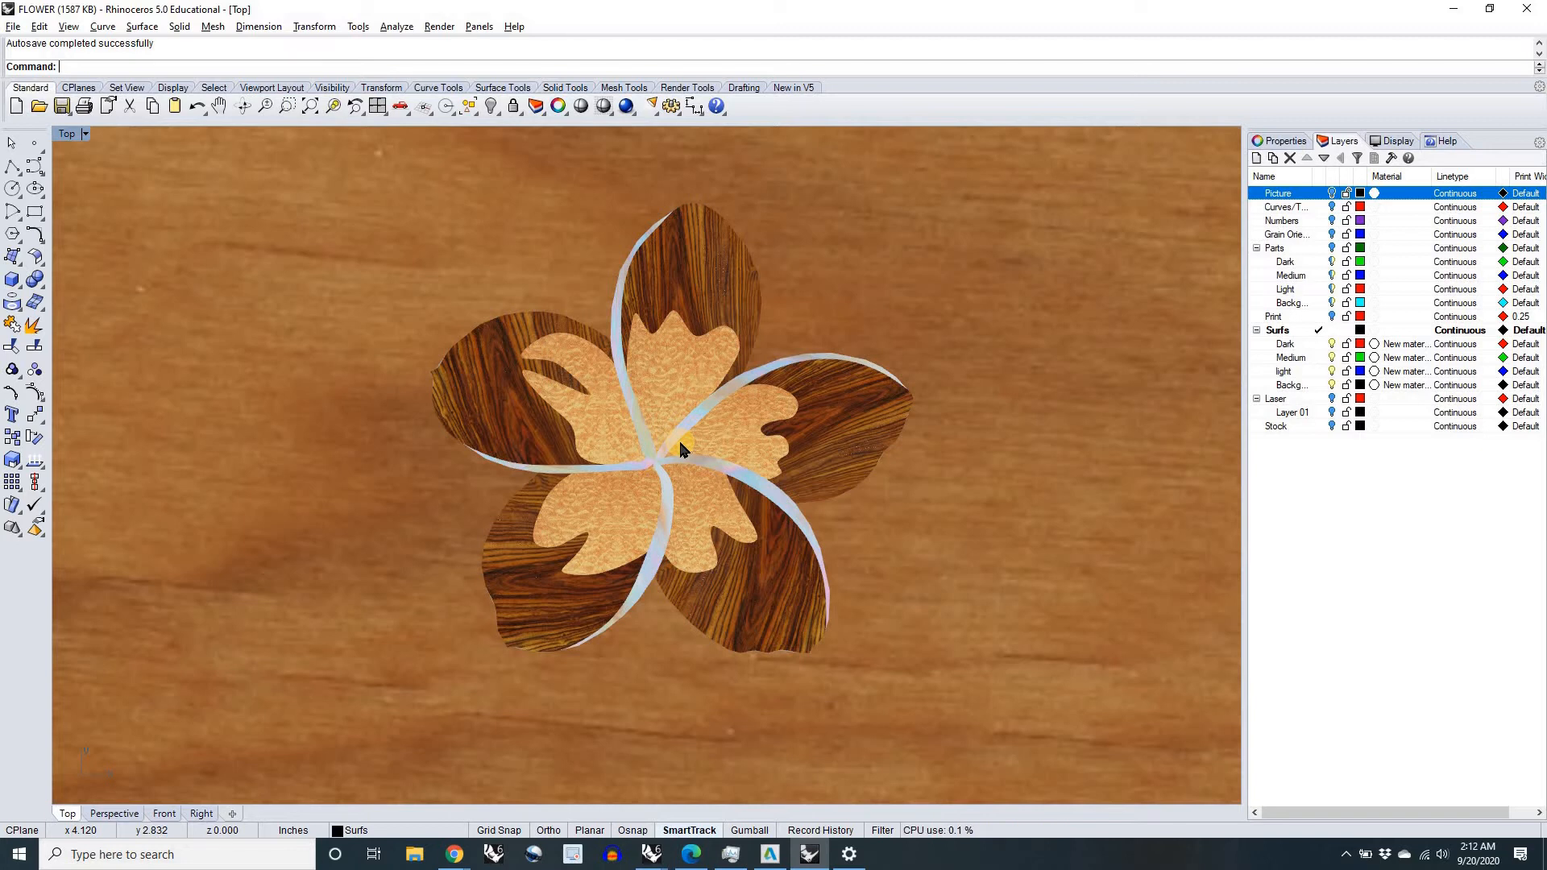
scroll(815, 596, down, 3)
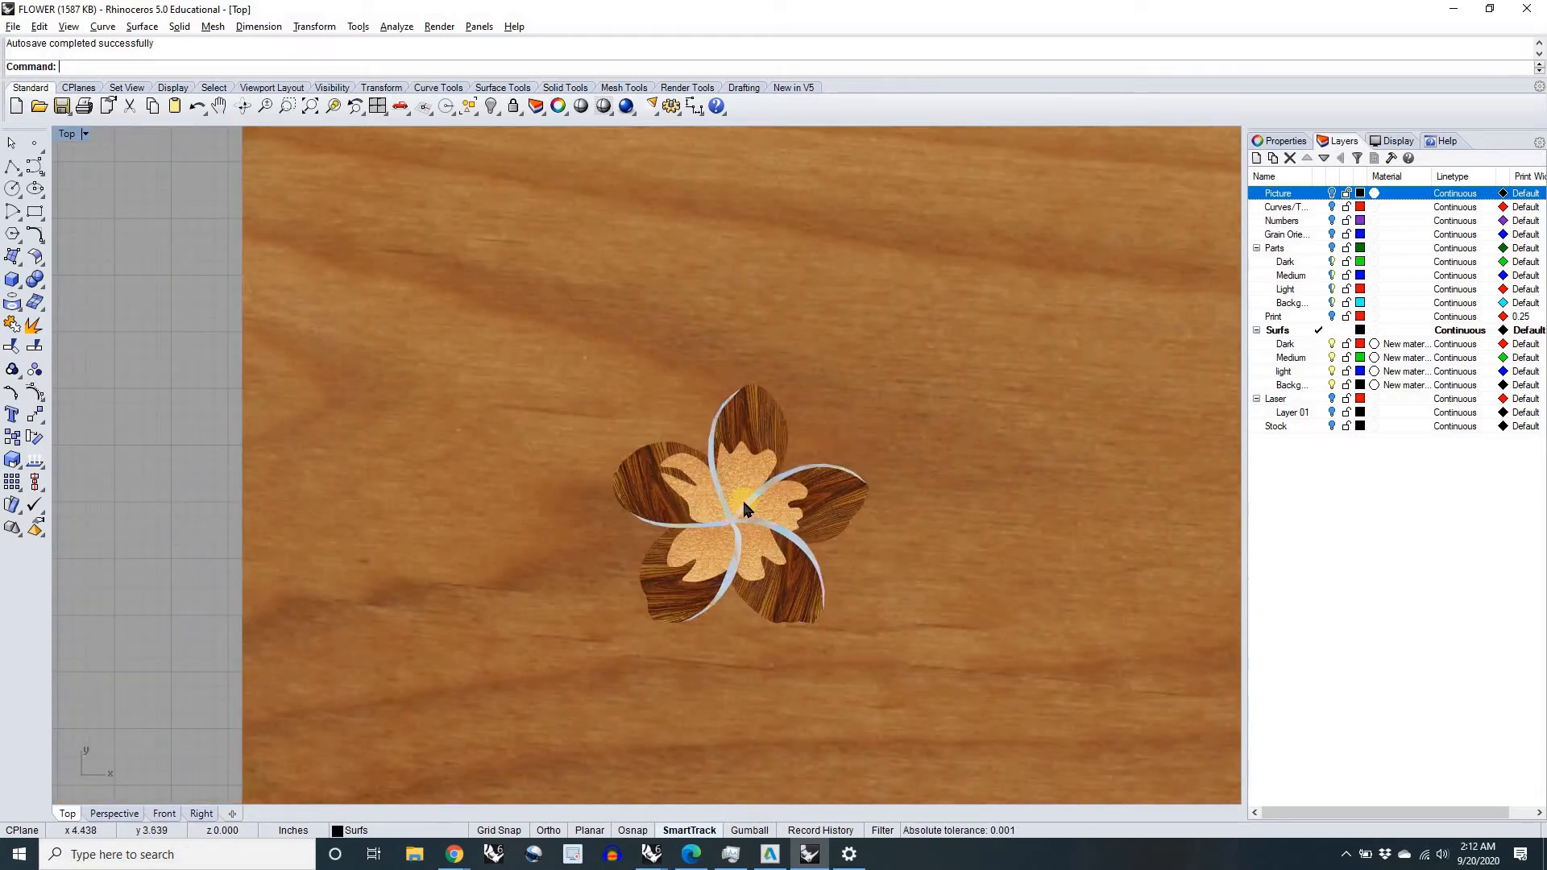
scroll(743, 504, up, 4)
scroll(808, 528, up, 1)
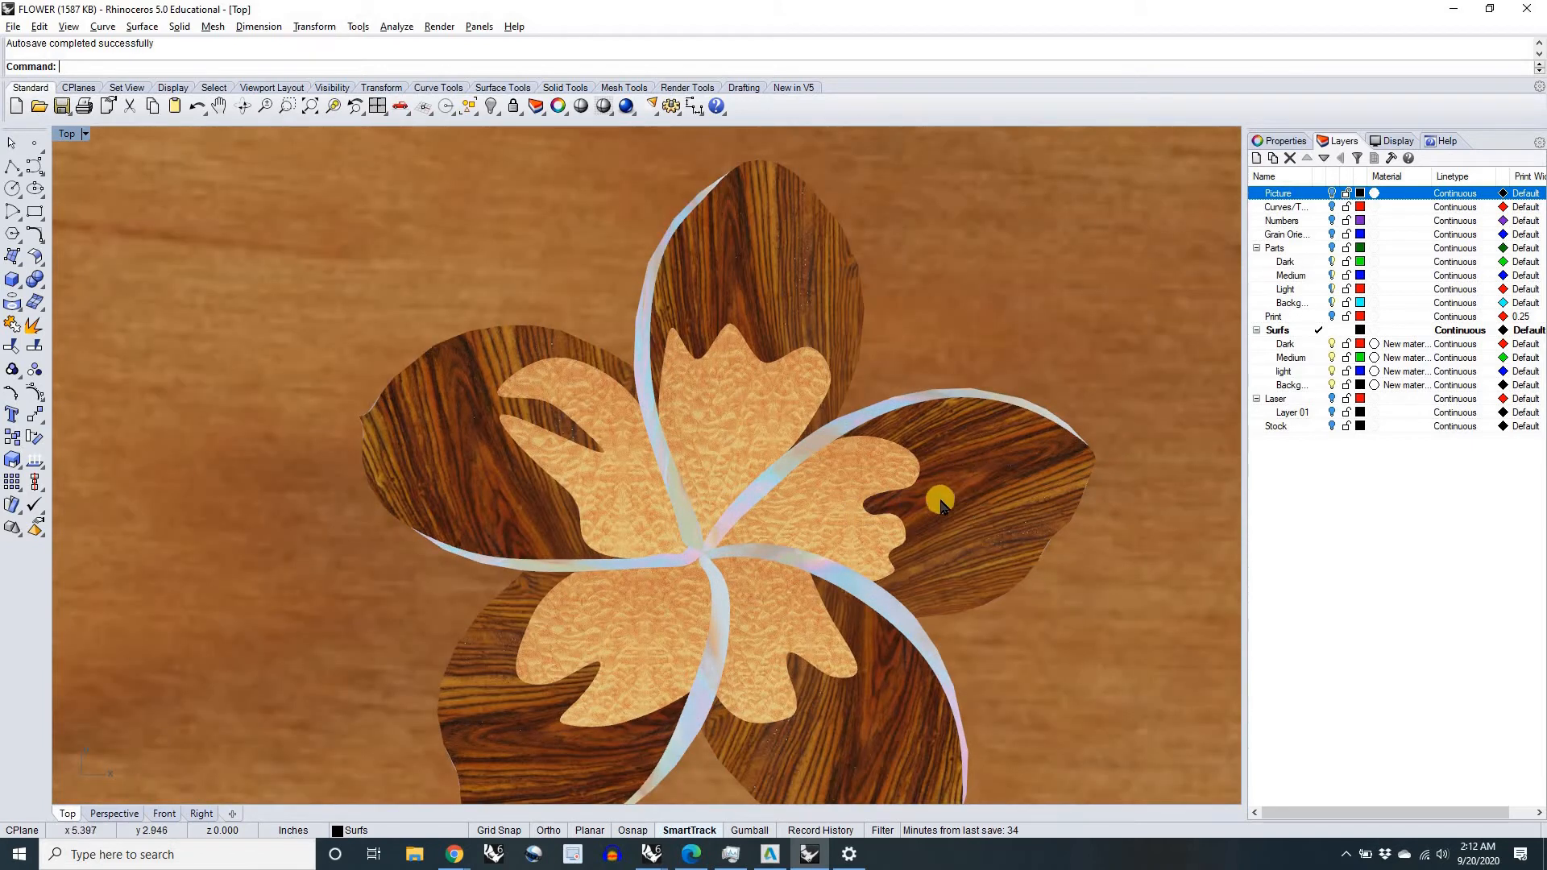
scroll(941, 498, down, 3)
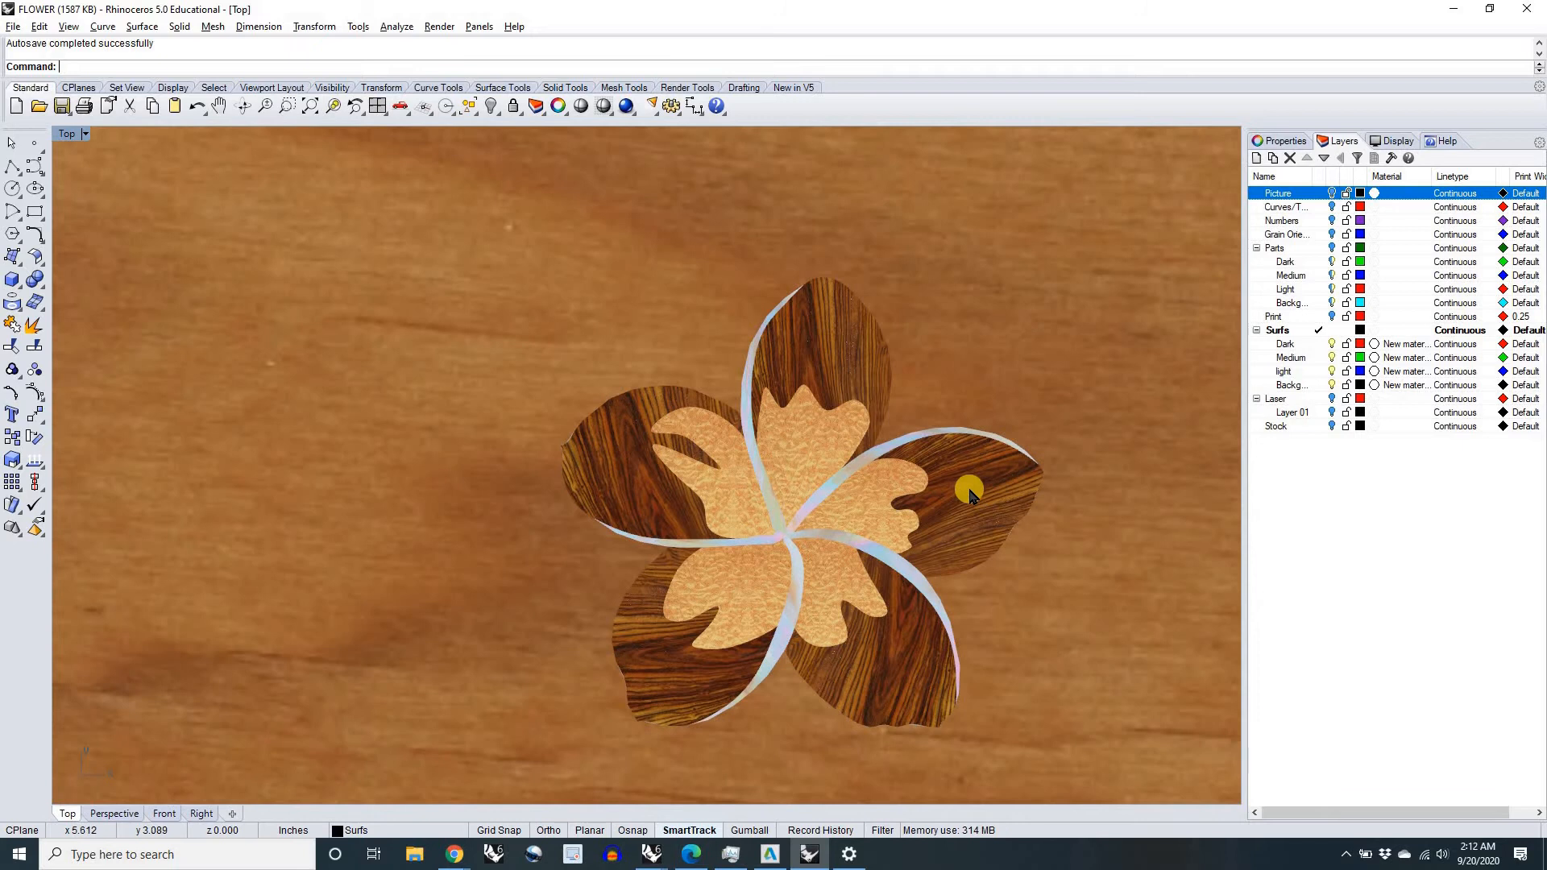
scroll(969, 493, up, 1)
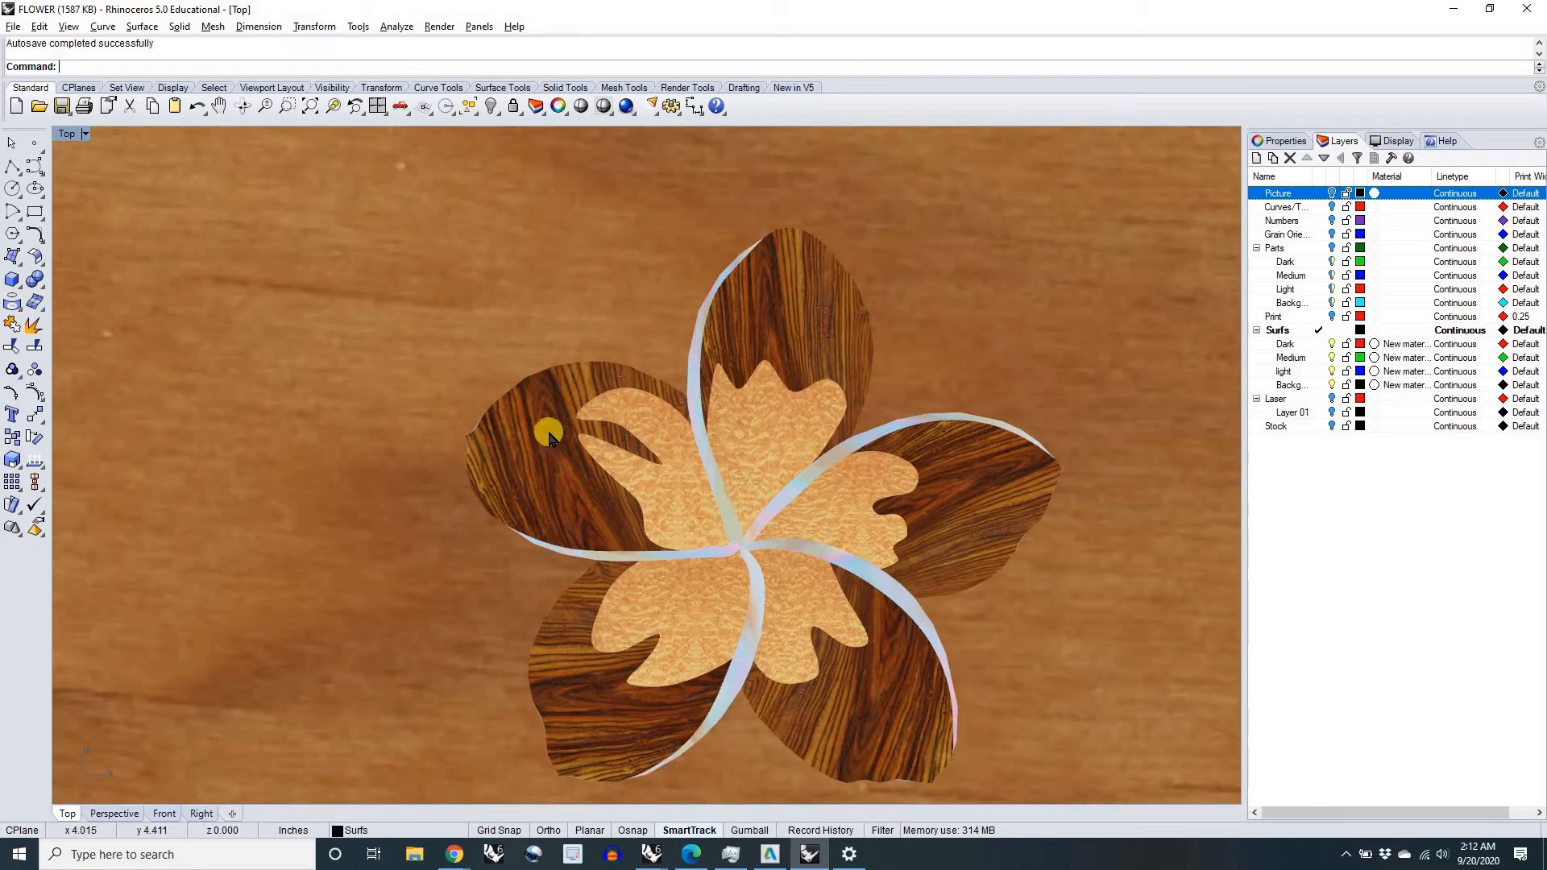
right_drag(715, 602, 654, 541)
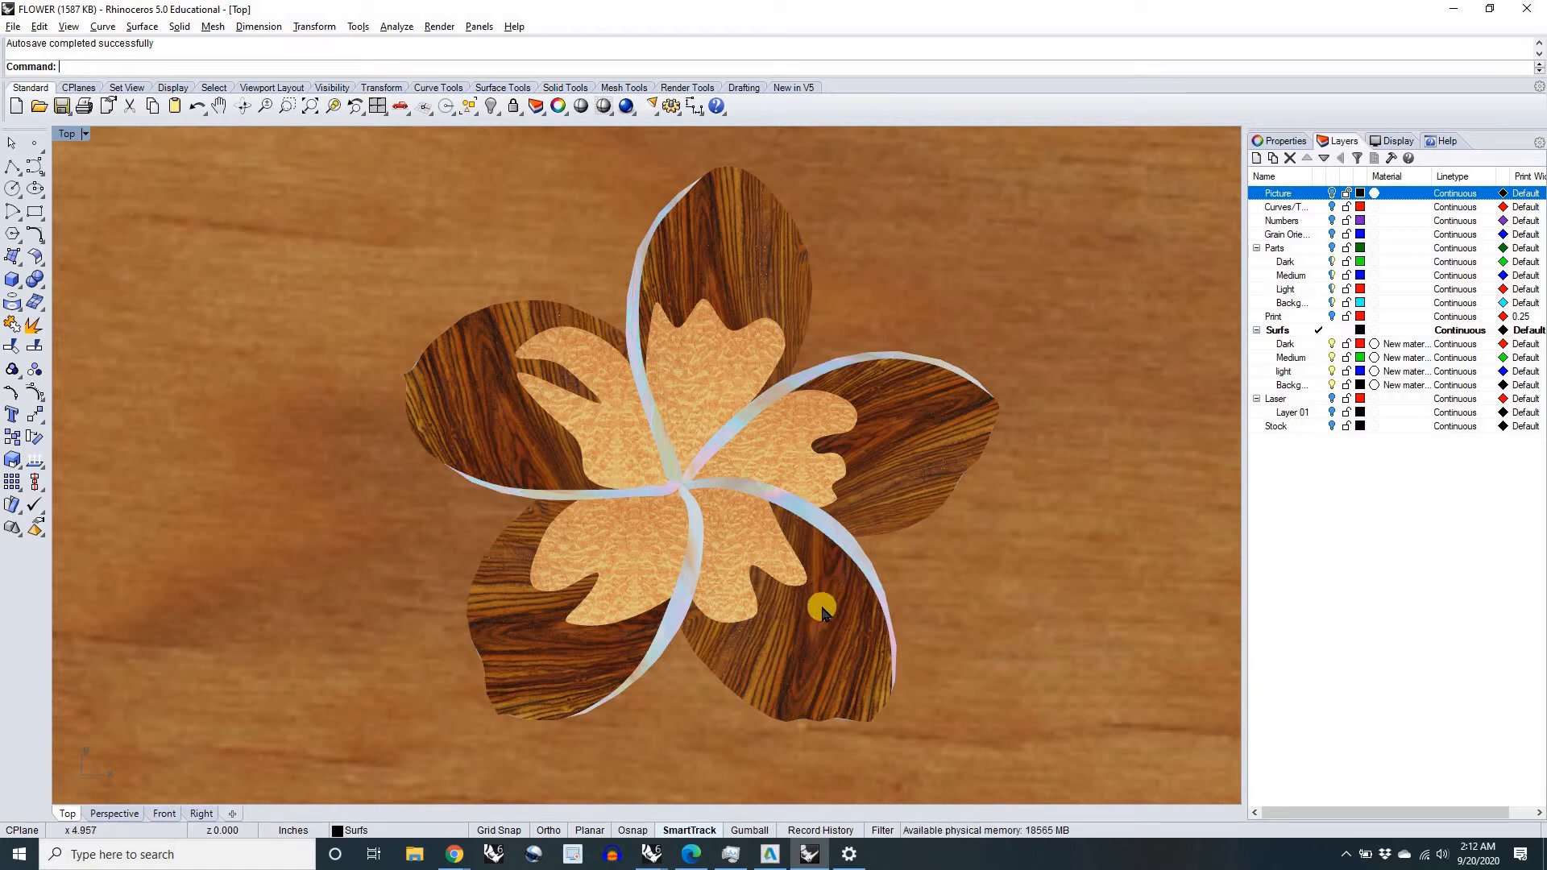
scroll(786, 391, down, 3)
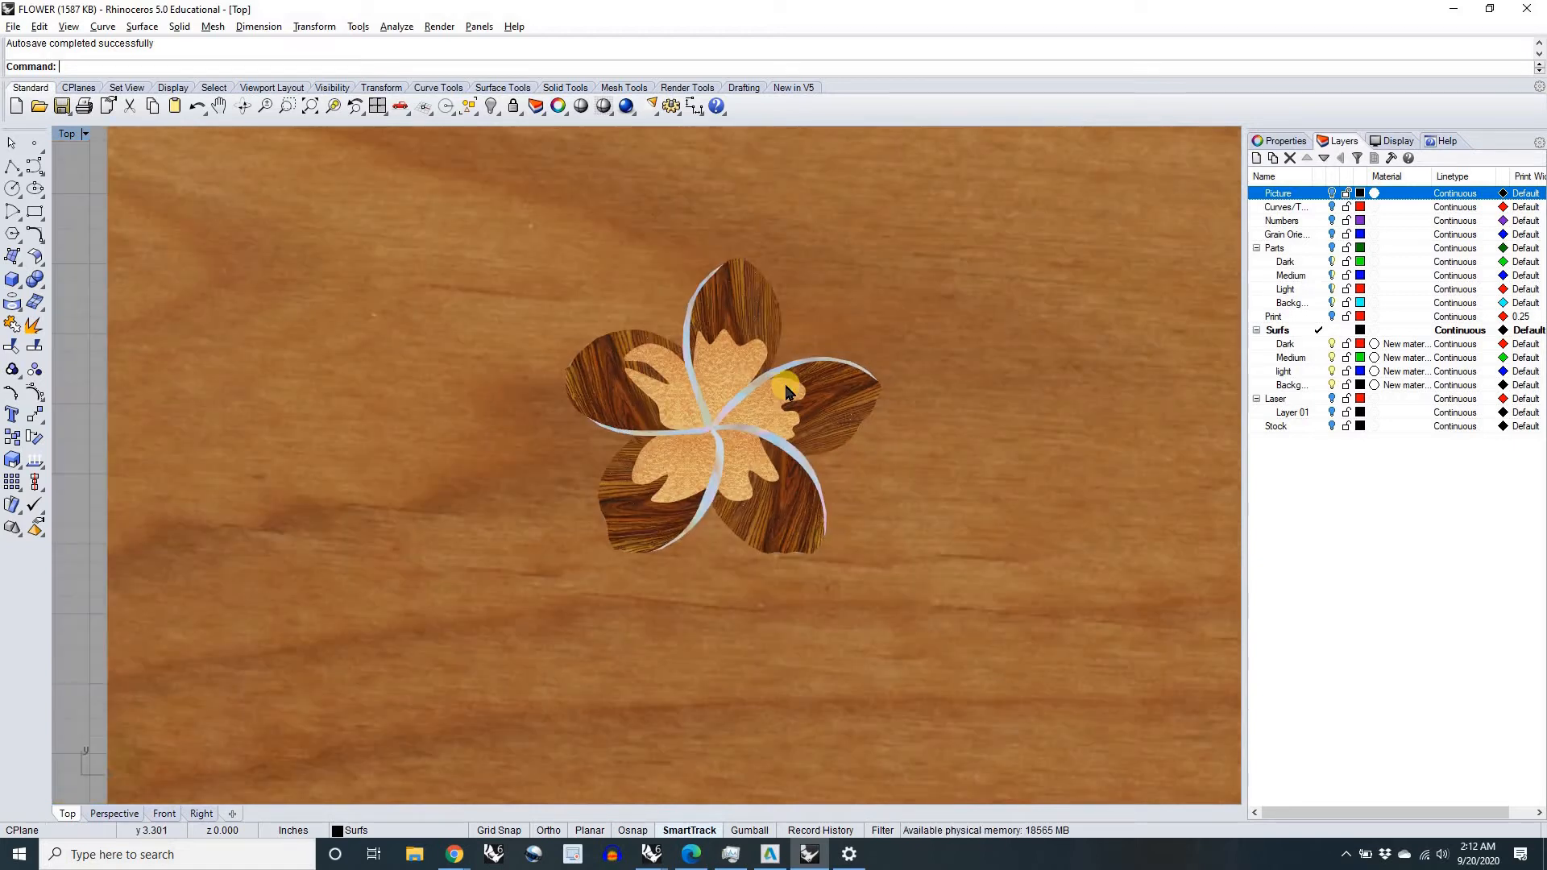
scroll(788, 393, up, 5)
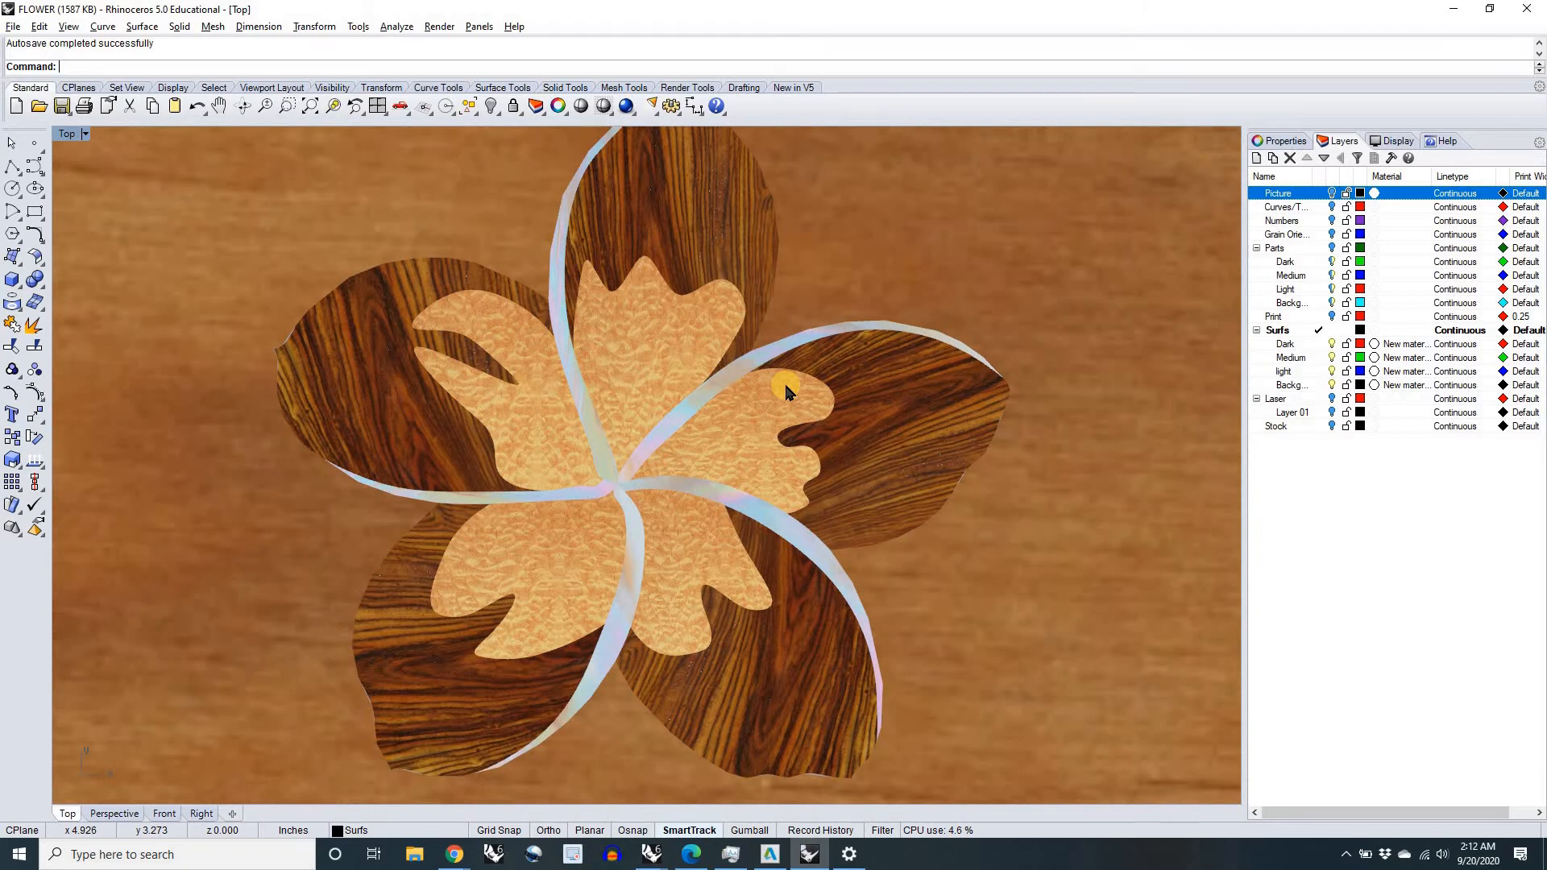
scroll(740, 440, down, 4)
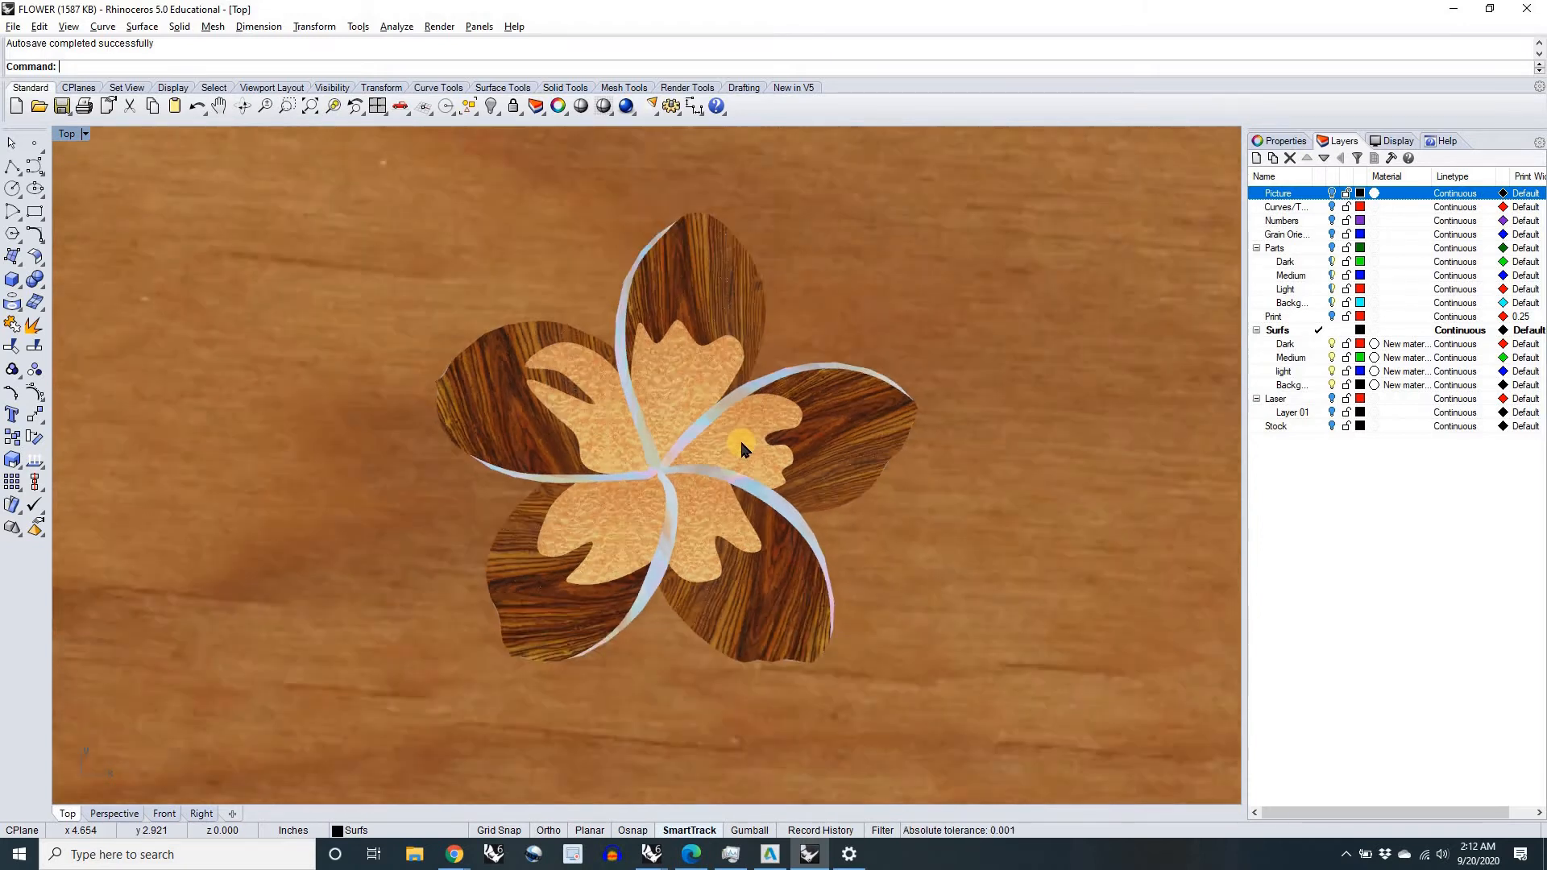
Step: Return to the FlowerPlumaria model in Rhino 6 and expand the Surfaces layer to view its material sublayers
key(alt+Tab)
right_drag(772, 532, 673, 441)
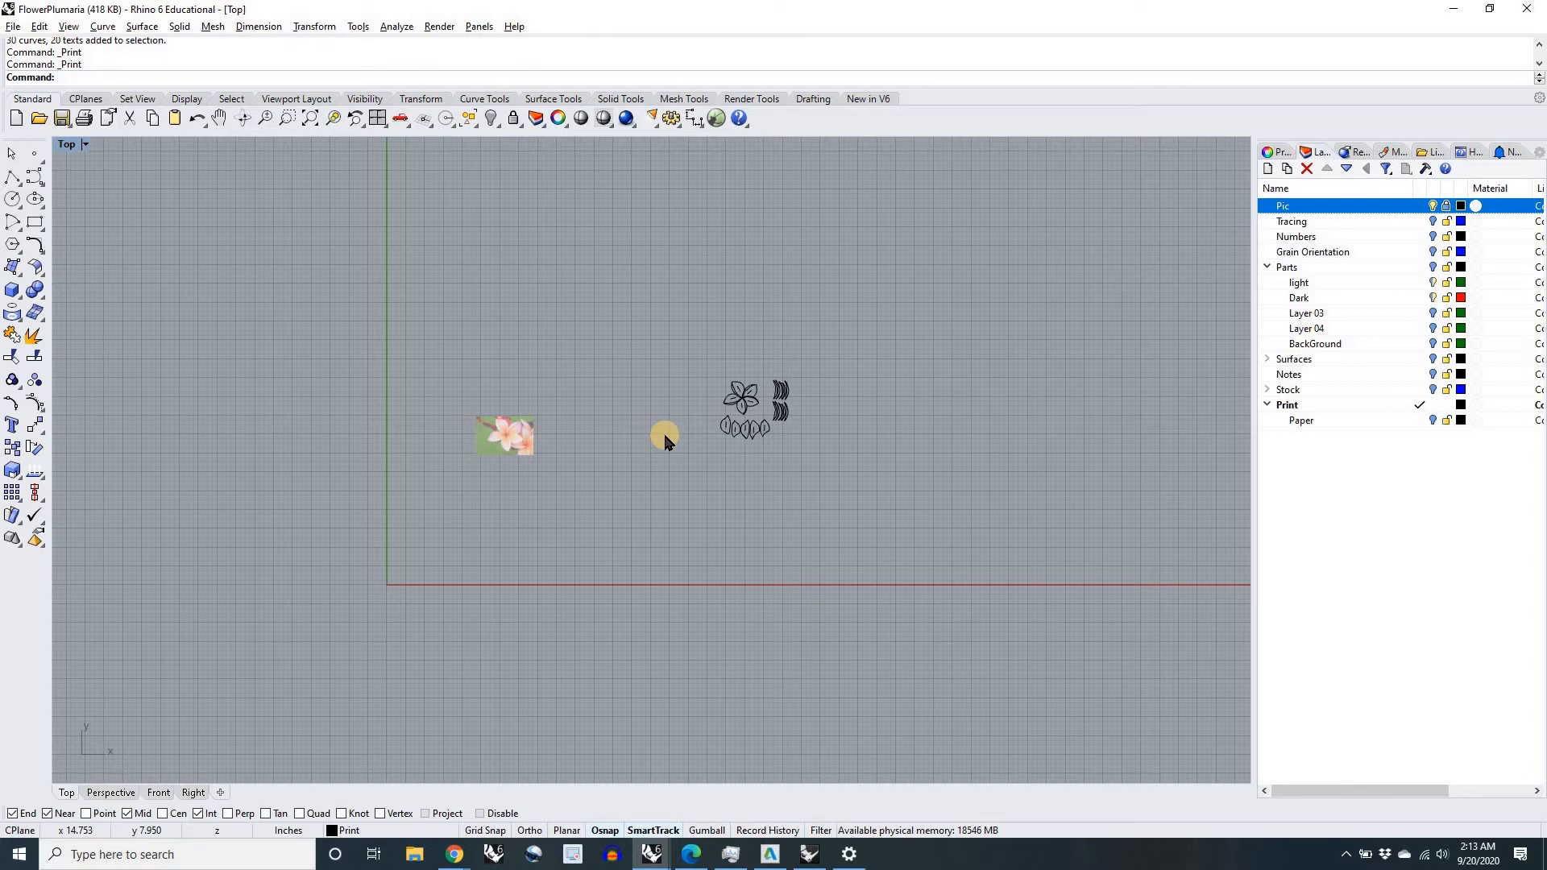
click(1267, 362)
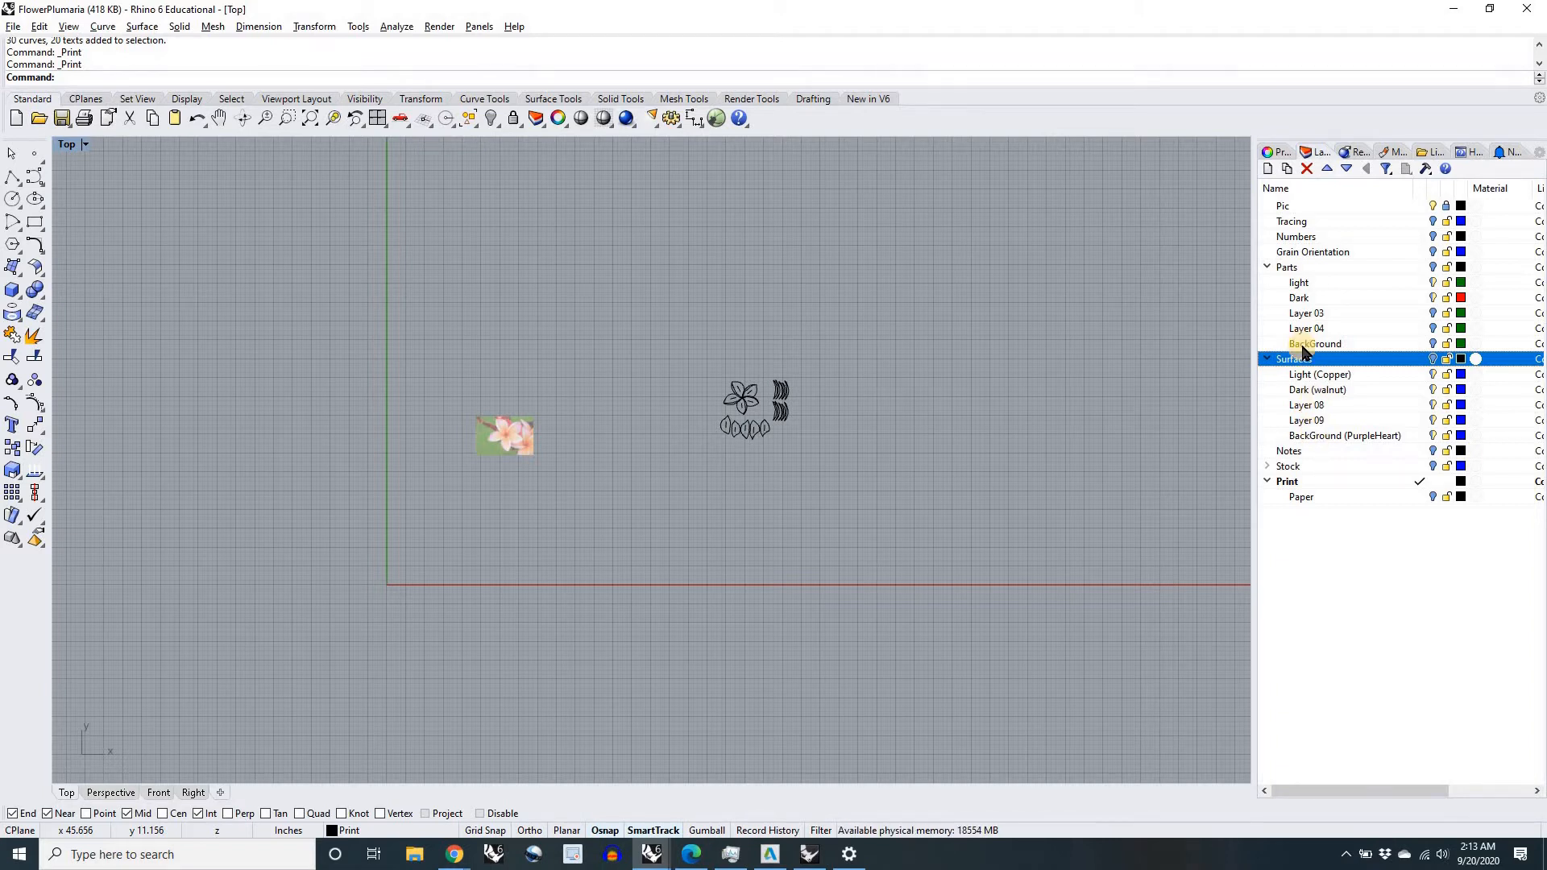
right_drag(1108, 470, 952, 457)
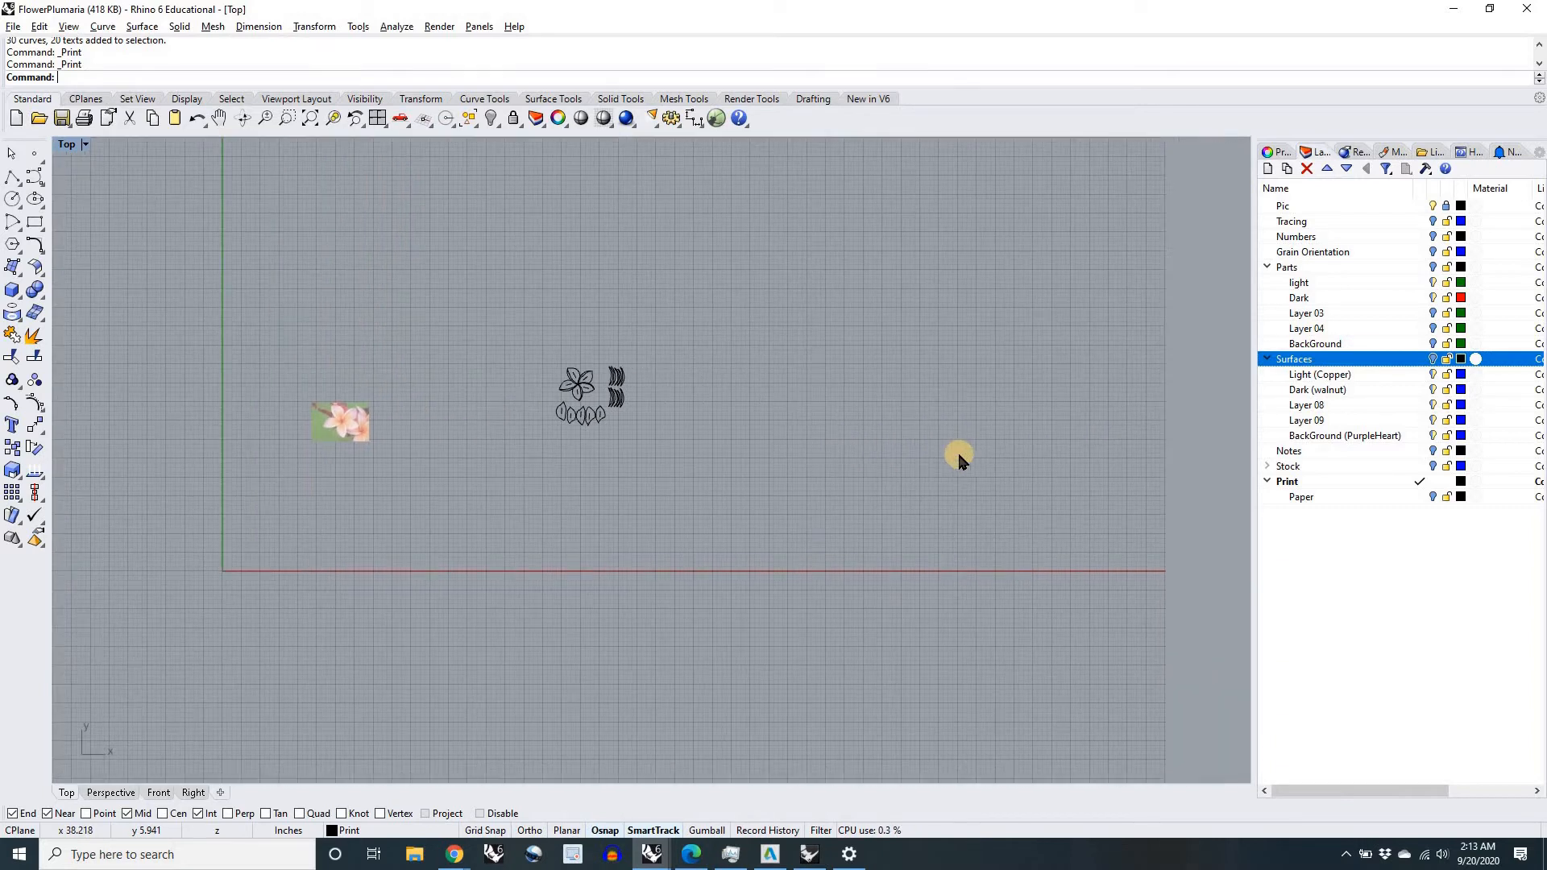
right_drag(1021, 436, 1074, 427)
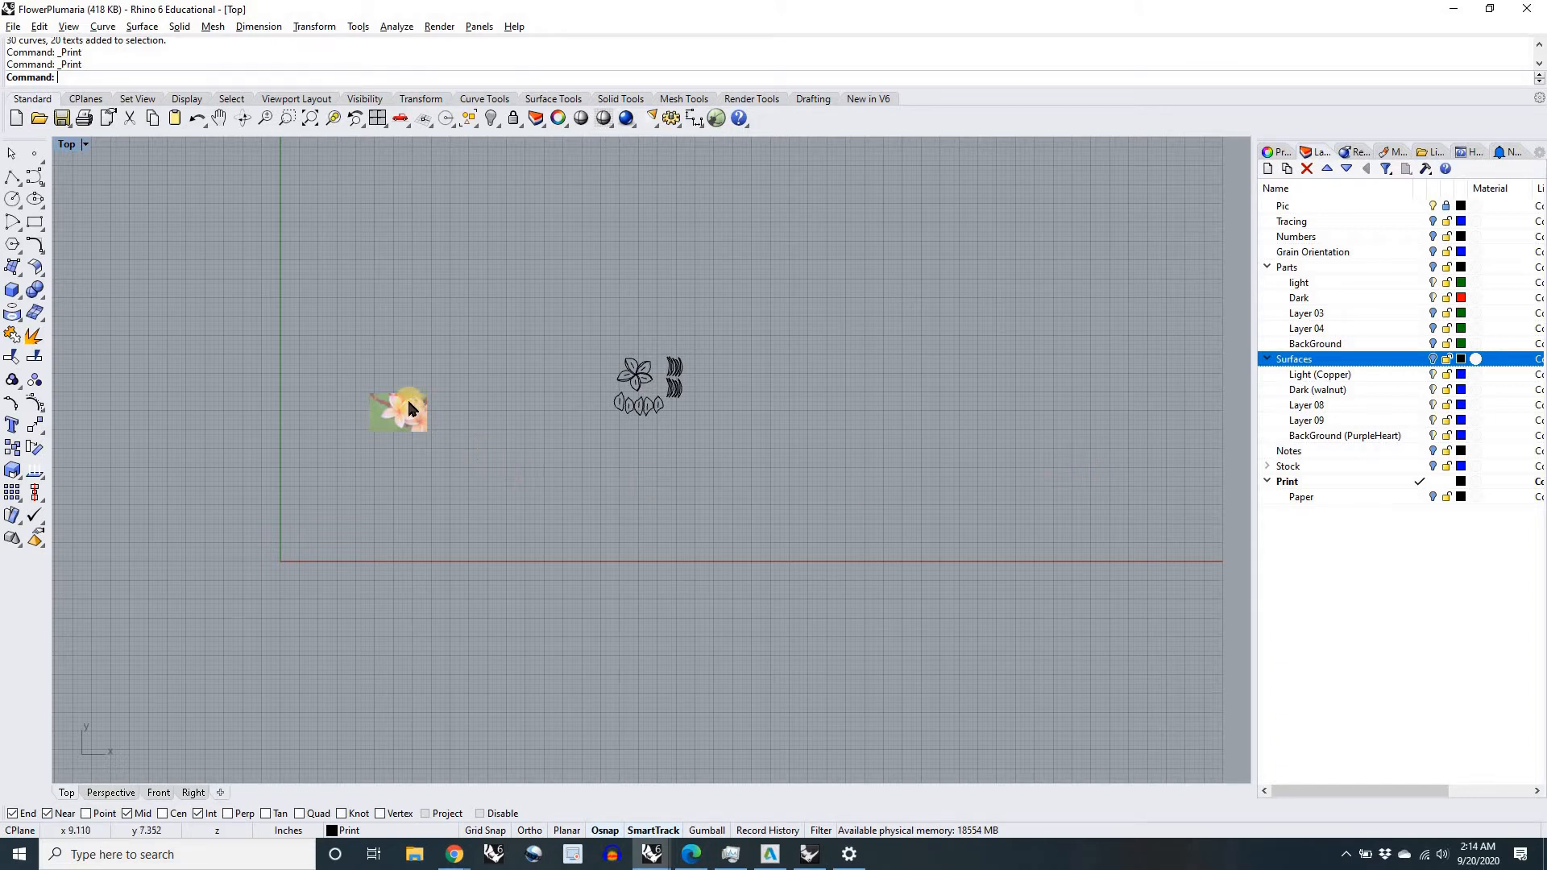
scroll(408, 398, up, 10)
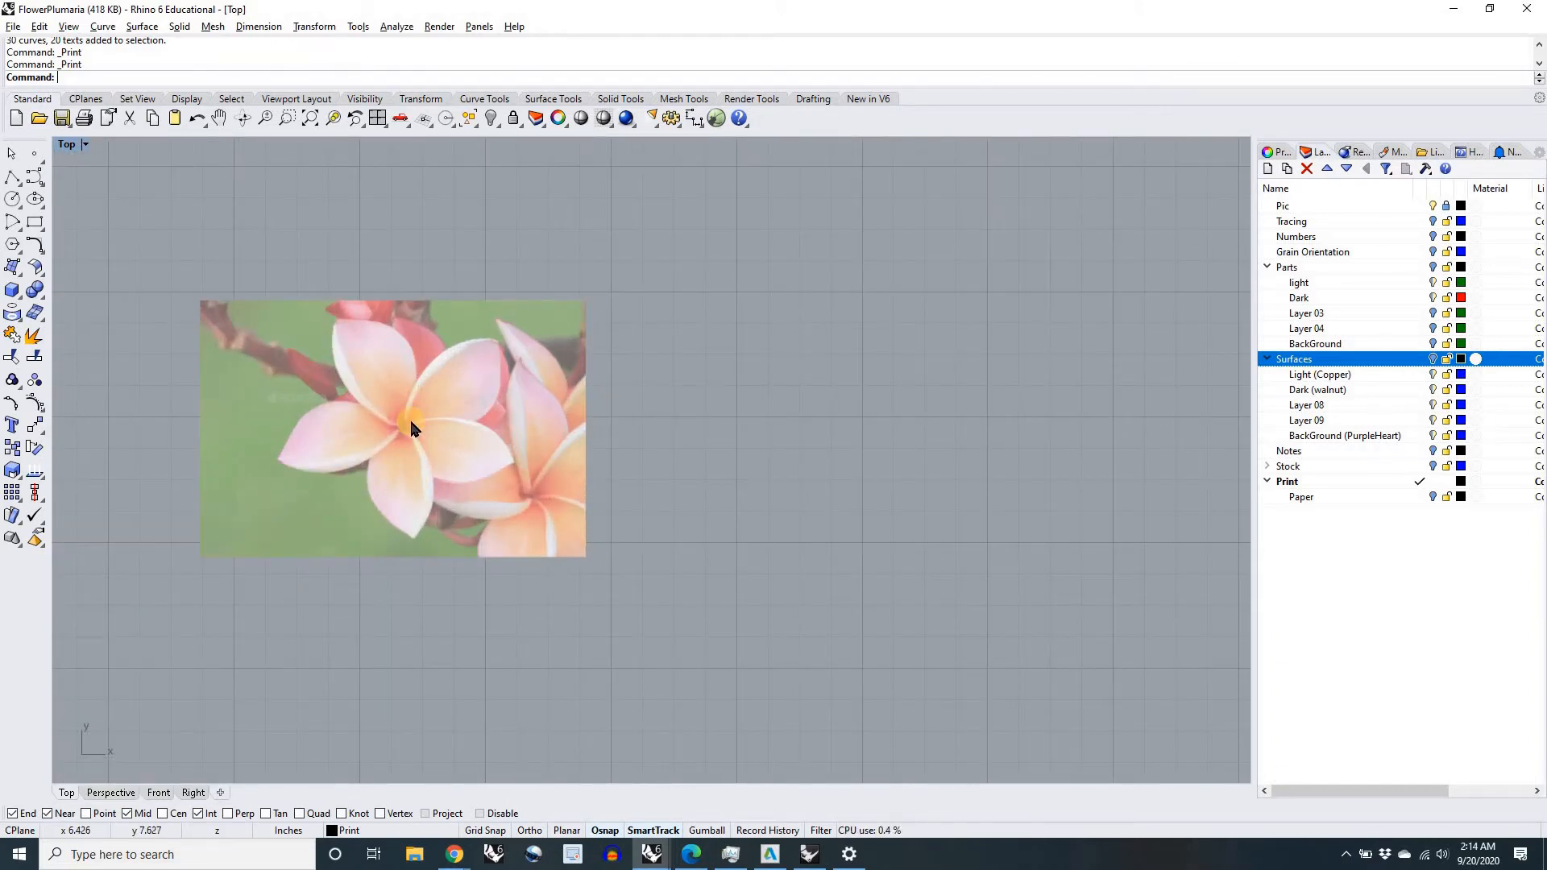
scroll(417, 452, down, 8)
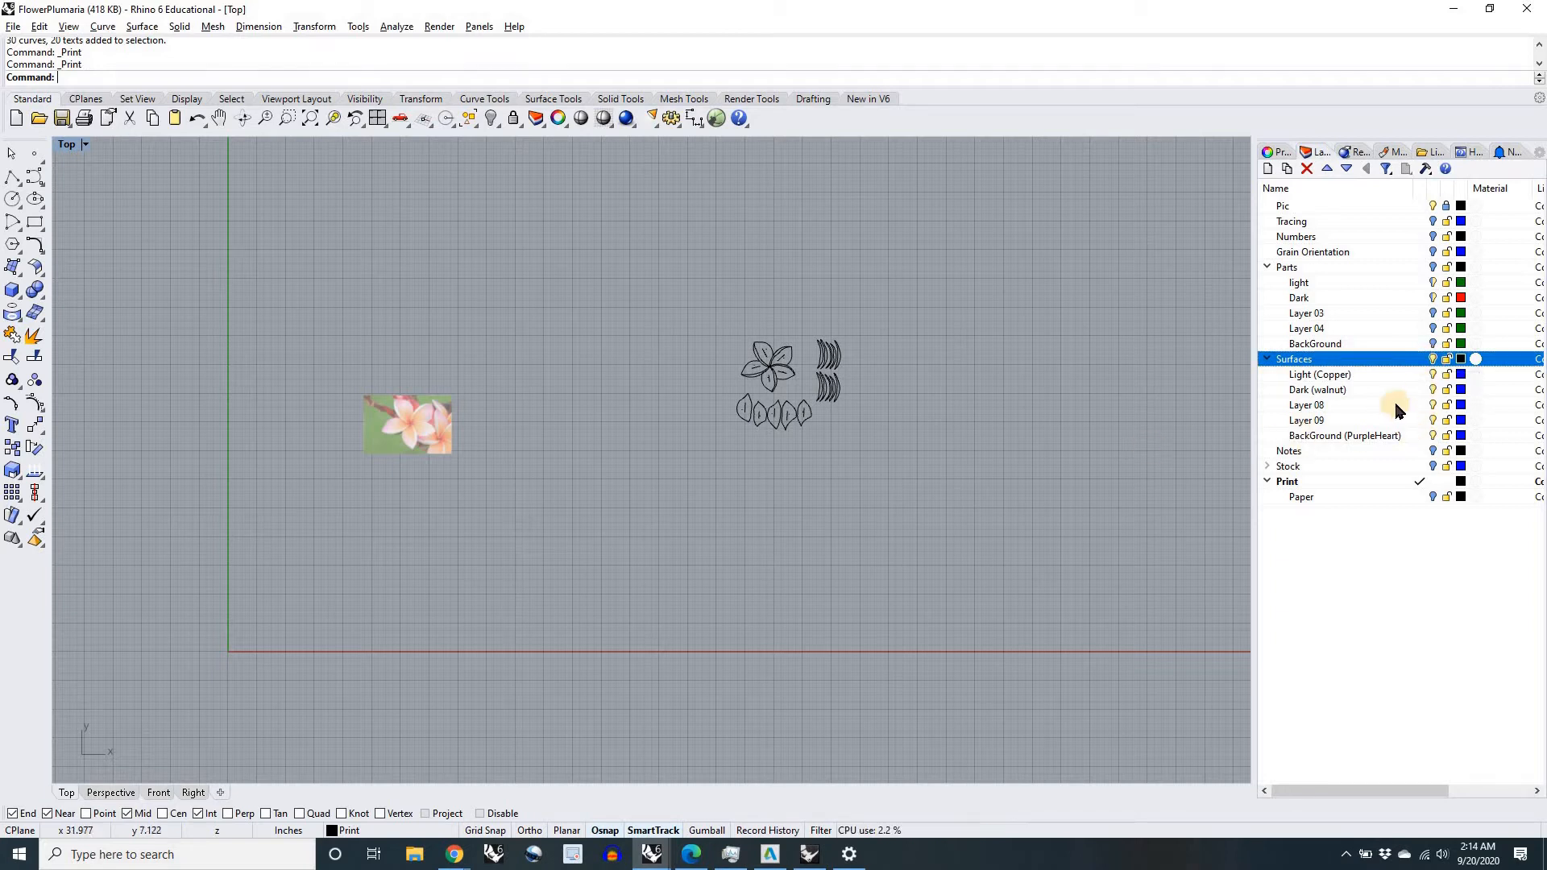
Step: Make Light (Copper) the current layer and place the Copper Stock picture above and beside the flower parts
click(1422, 374)
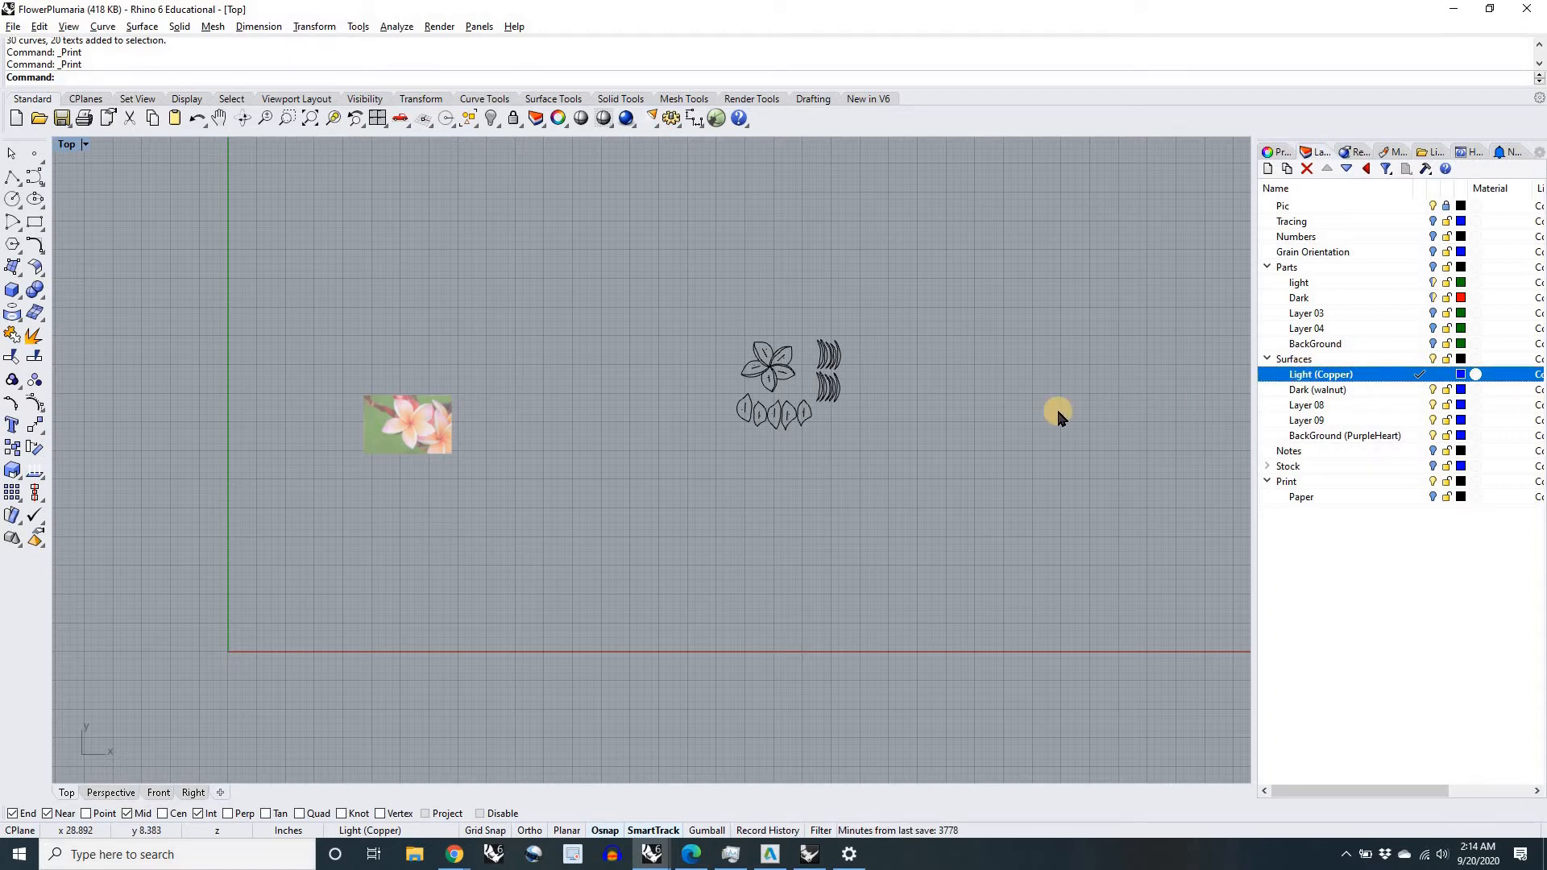
text(Picture)
key(Return)
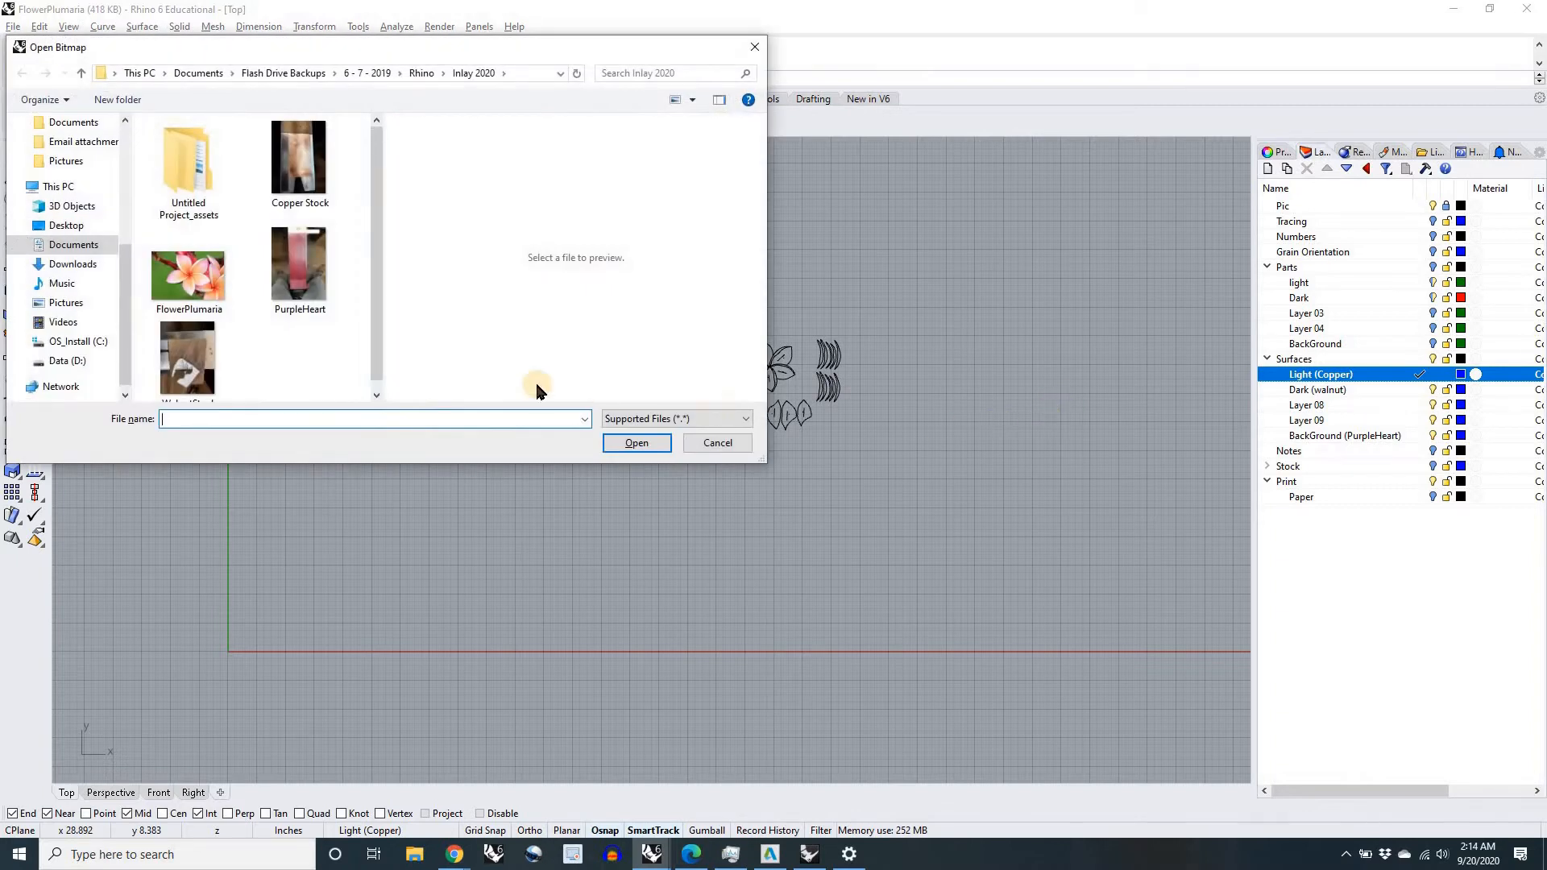
drag(375, 331, 375, 330)
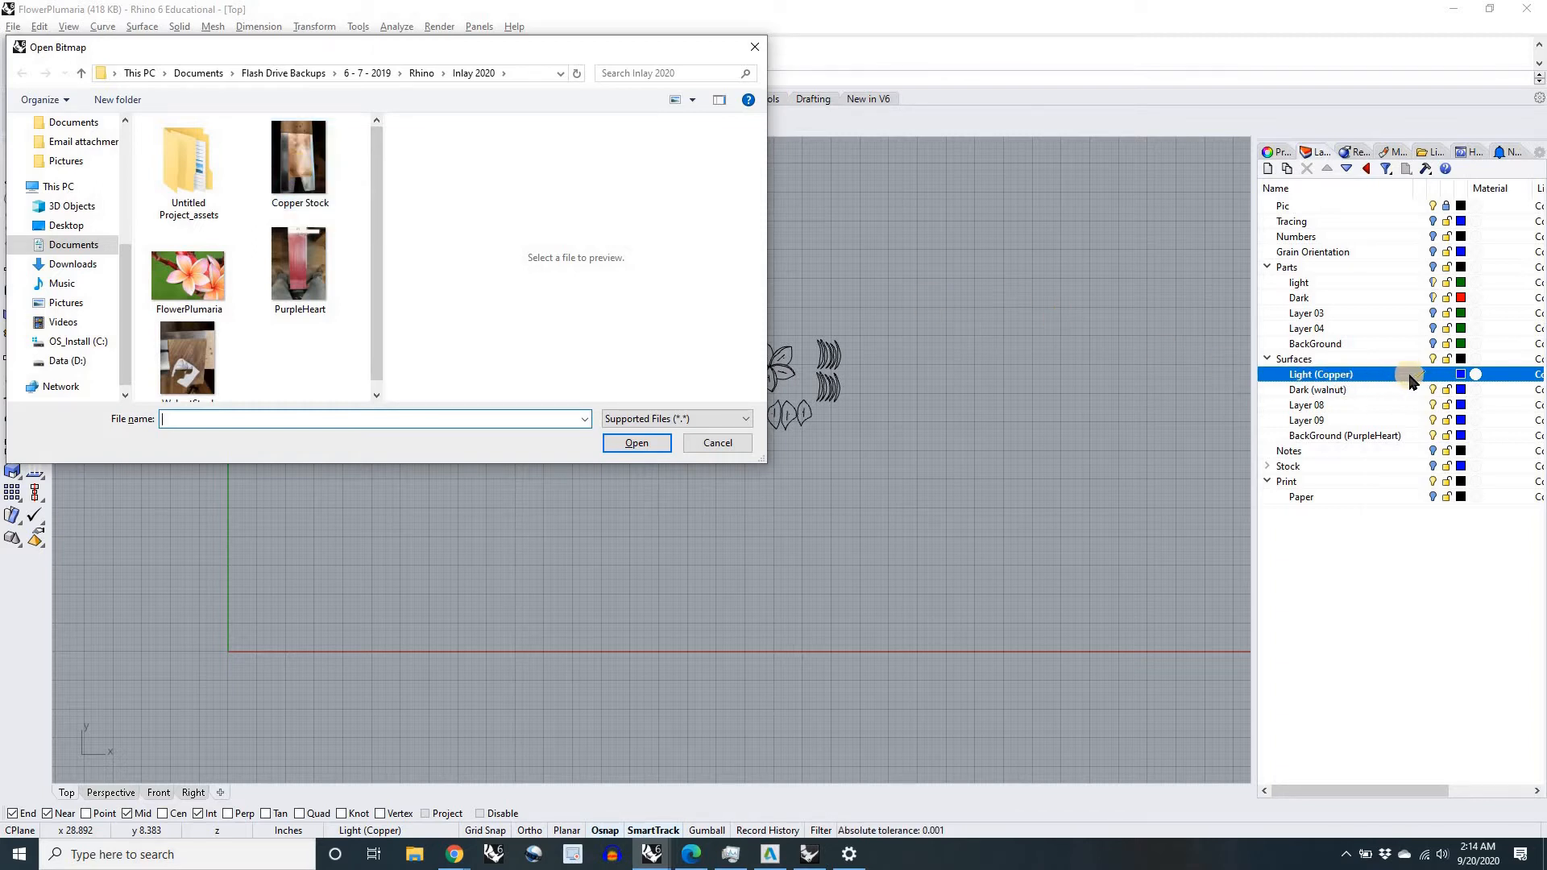
click(300, 167)
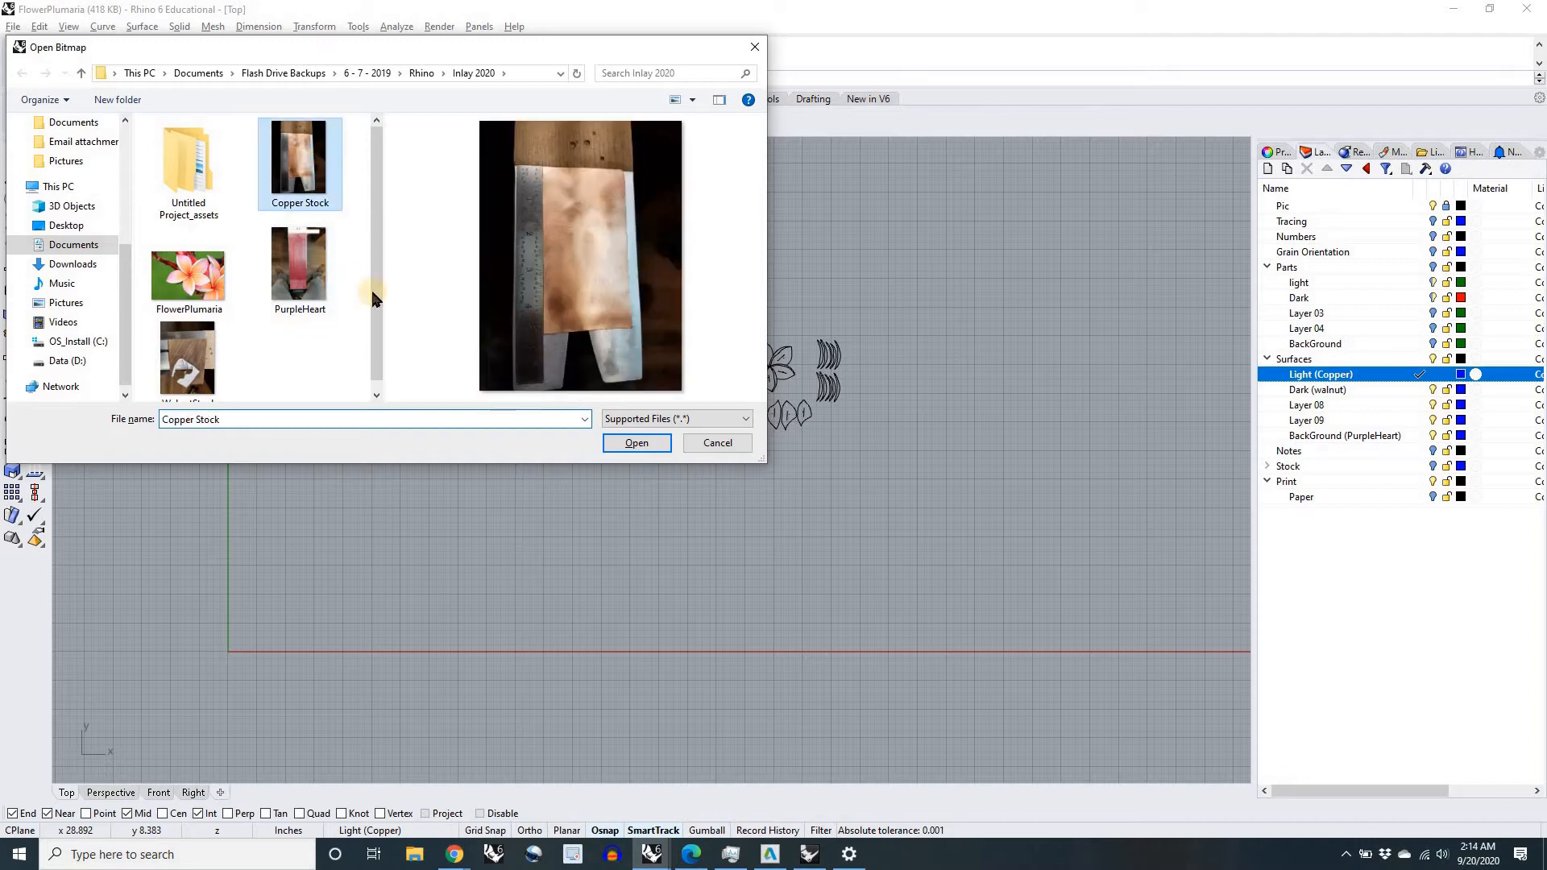
click(623, 442)
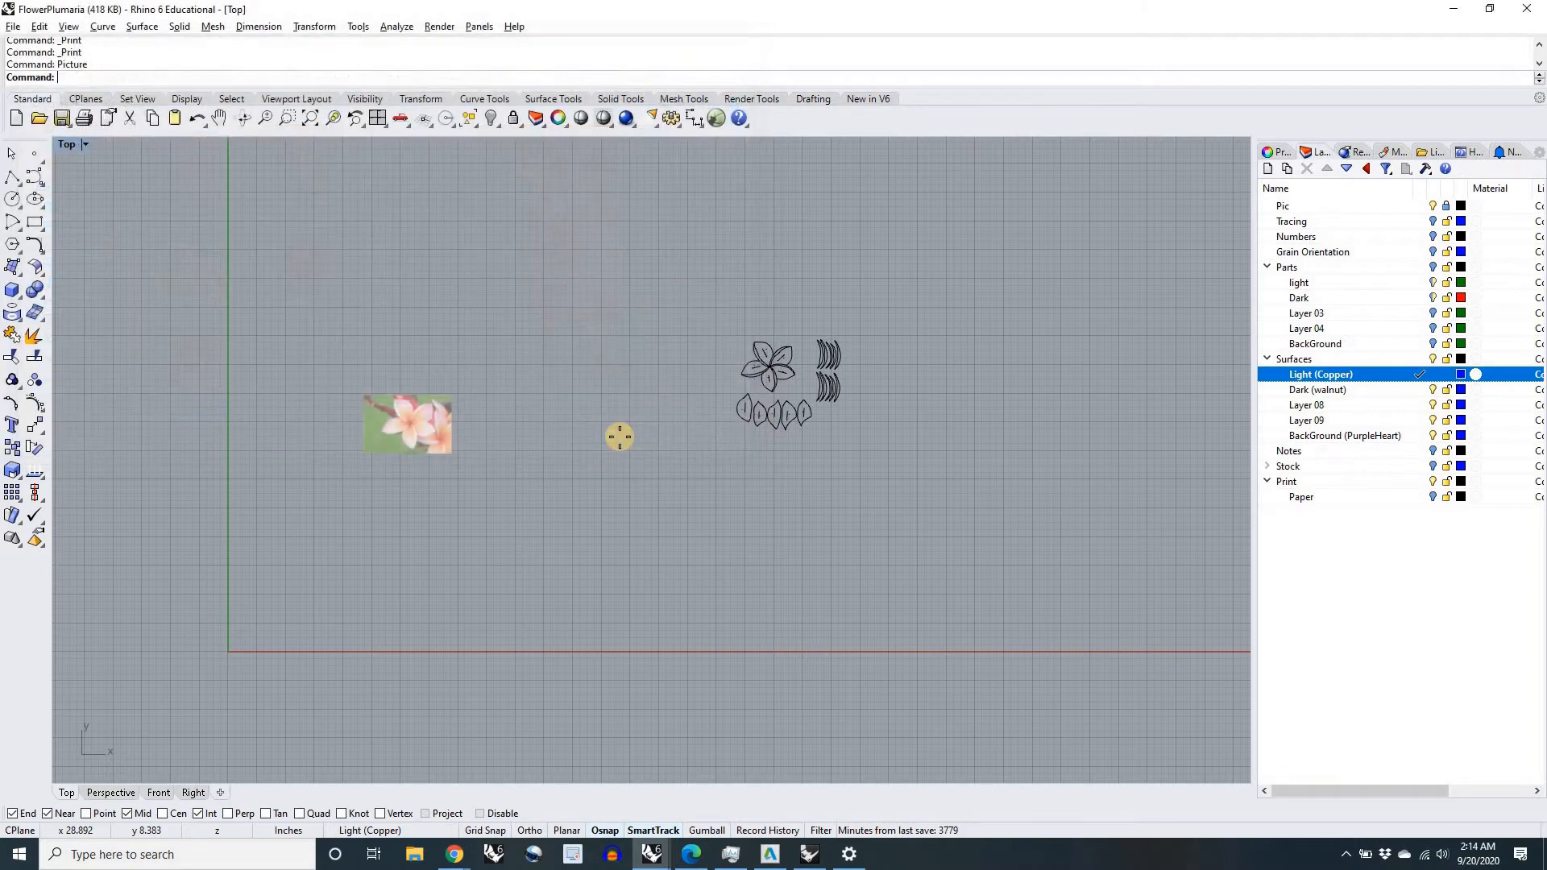
scroll(620, 435, down, 2)
right_drag(923, 392, 823, 446)
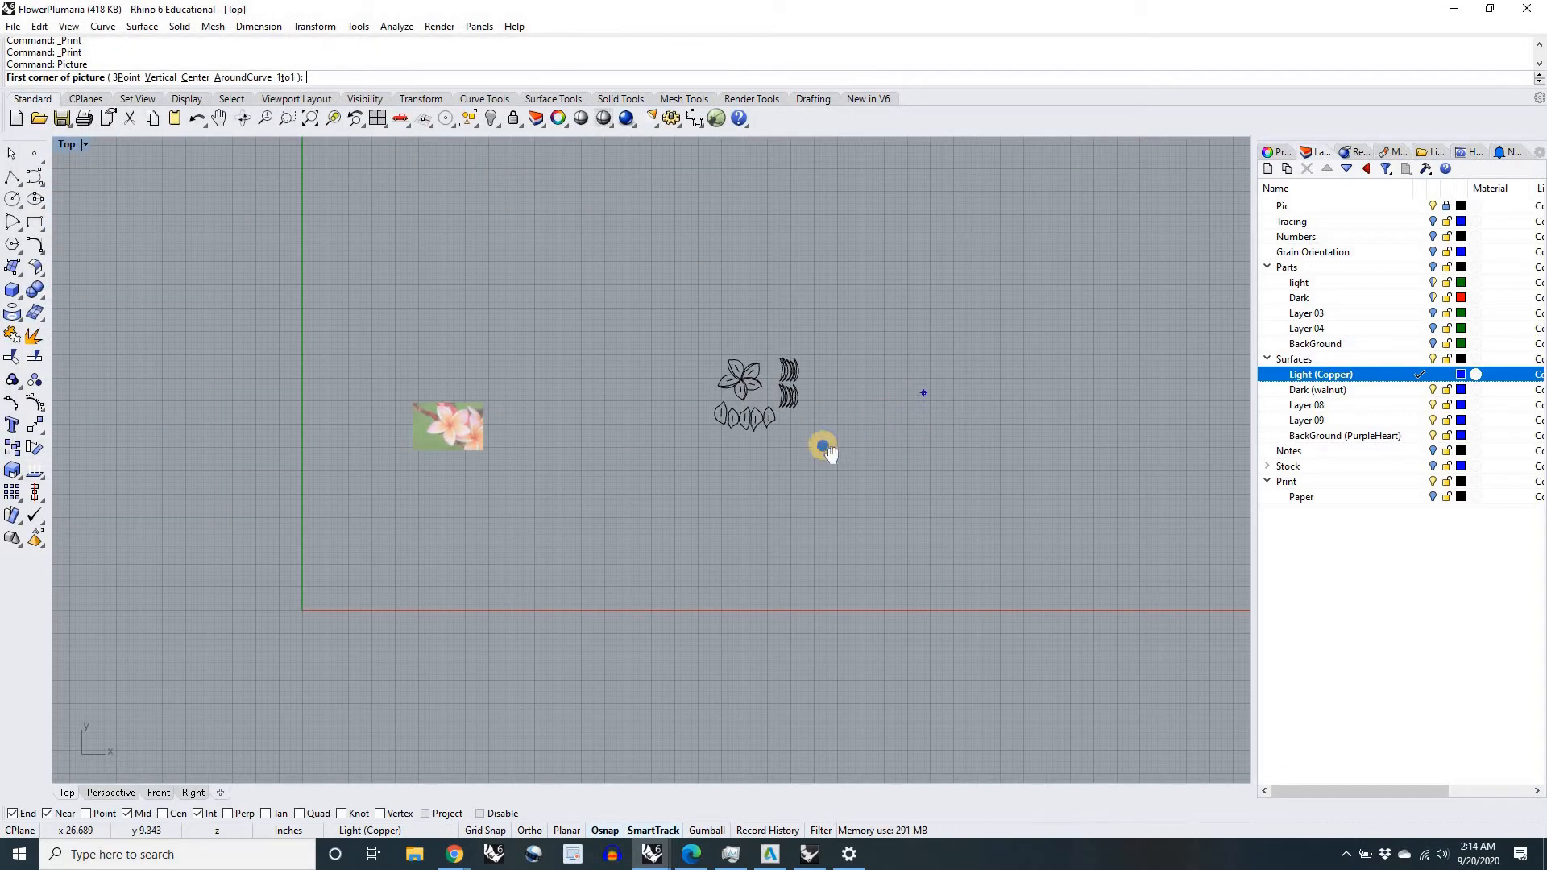
click(771, 339)
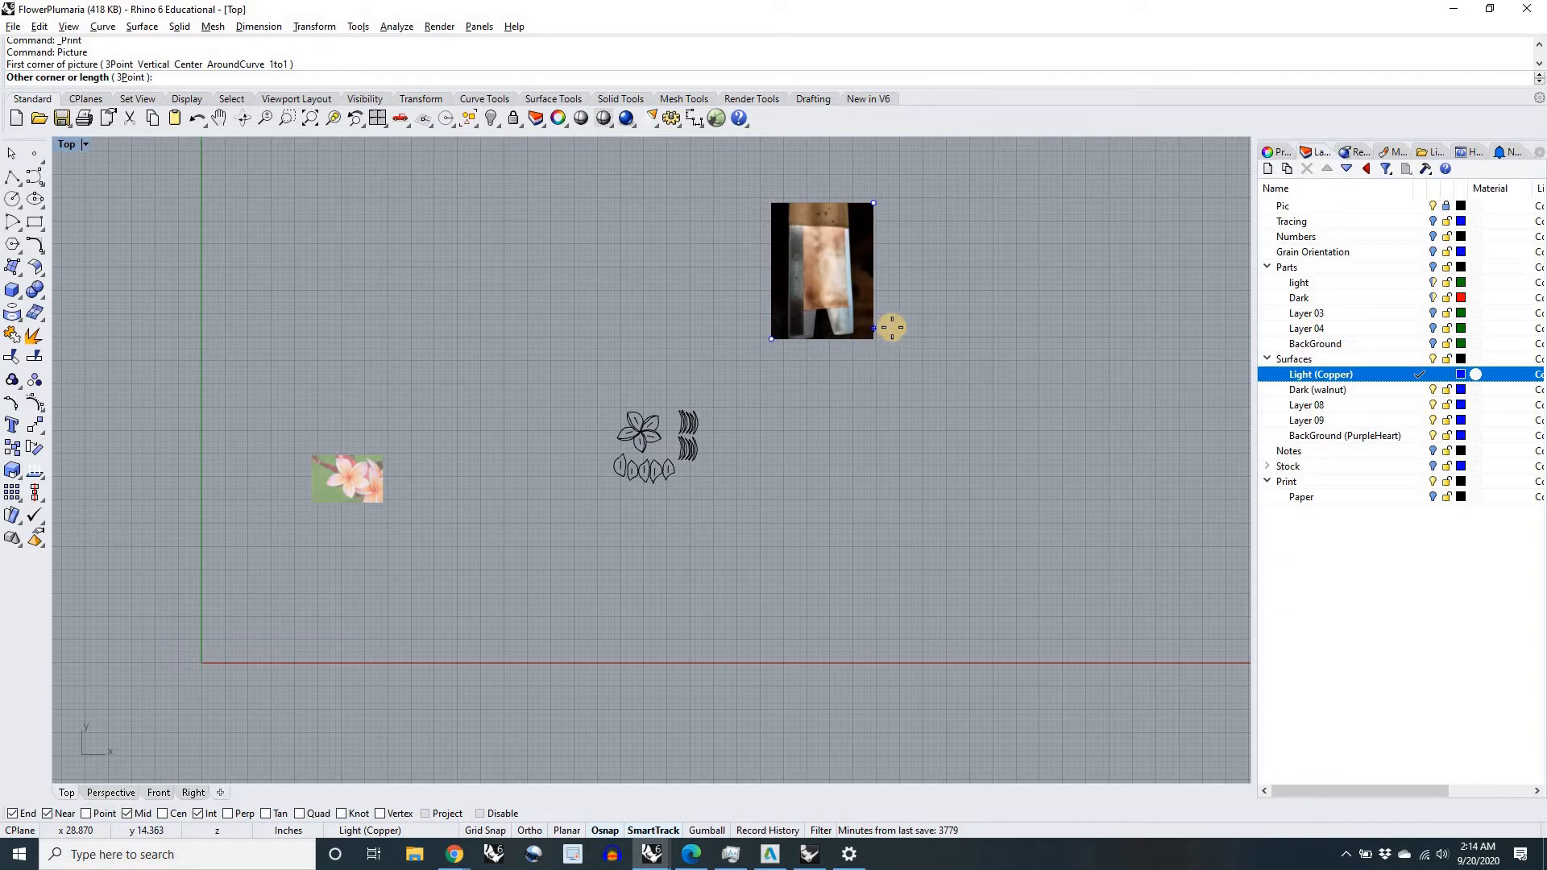
click(894, 329)
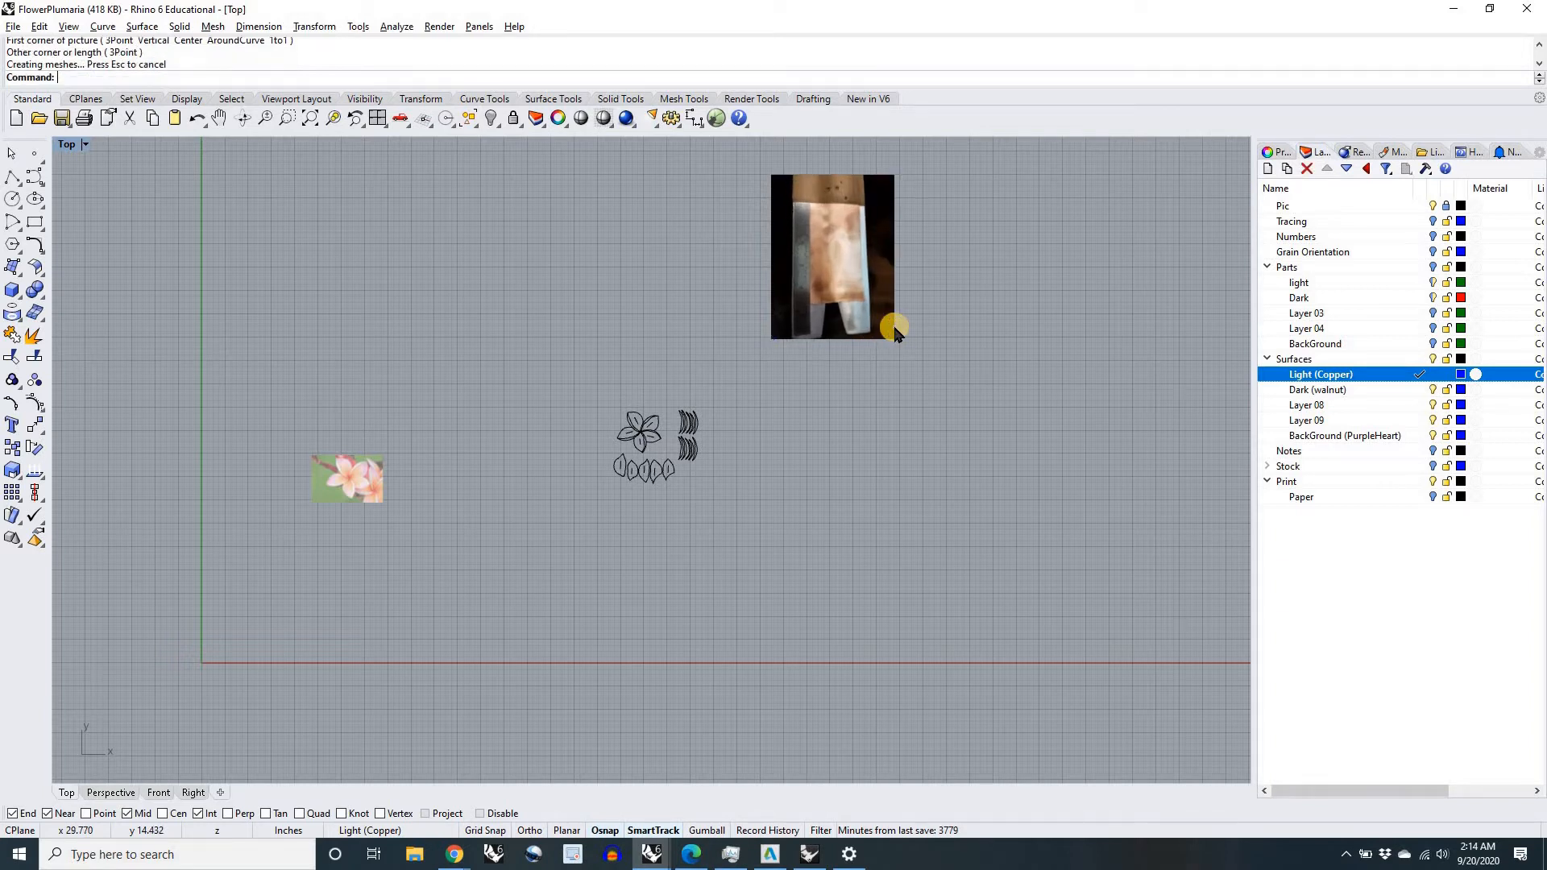
Step: Make Dark (walnut) the current layer and place the WalnutStock picture just below the copper picture
click(1421, 390)
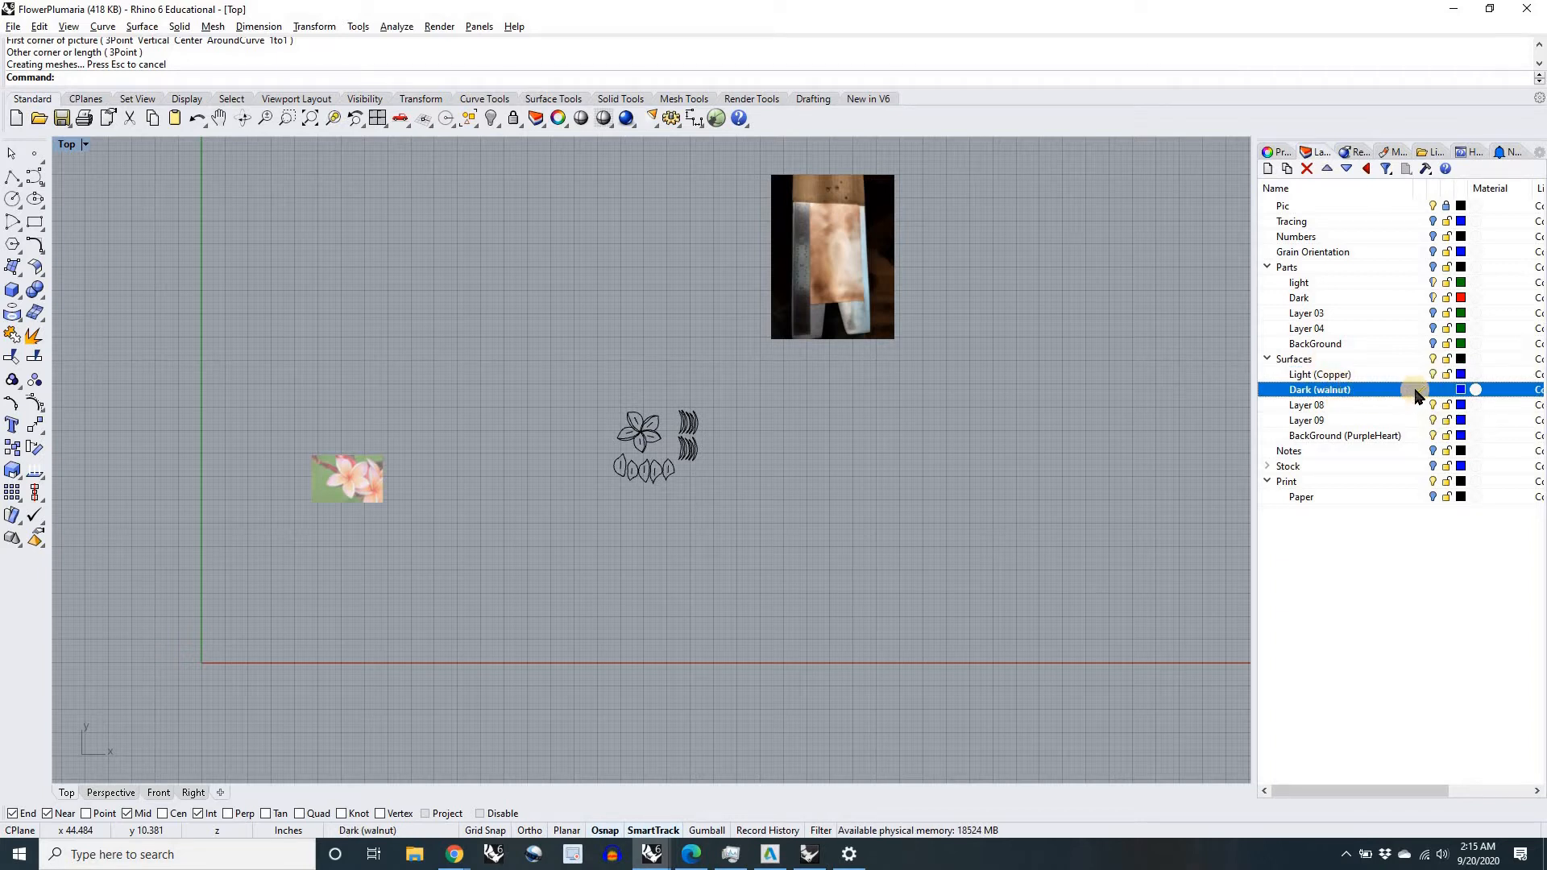
right_click(807, 419)
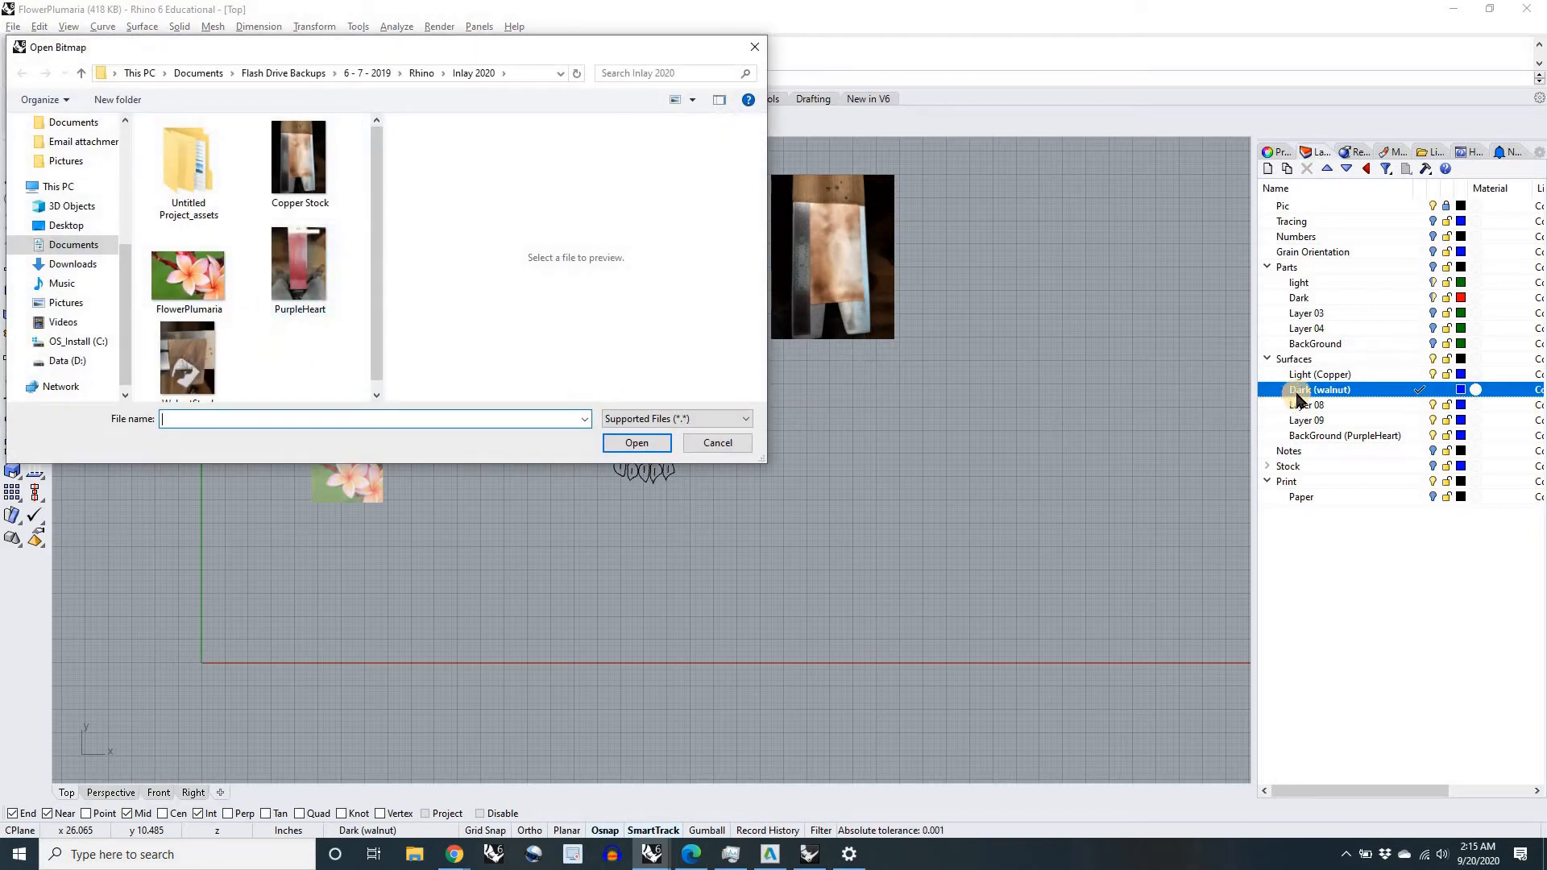
scroll(233, 346, down, 1)
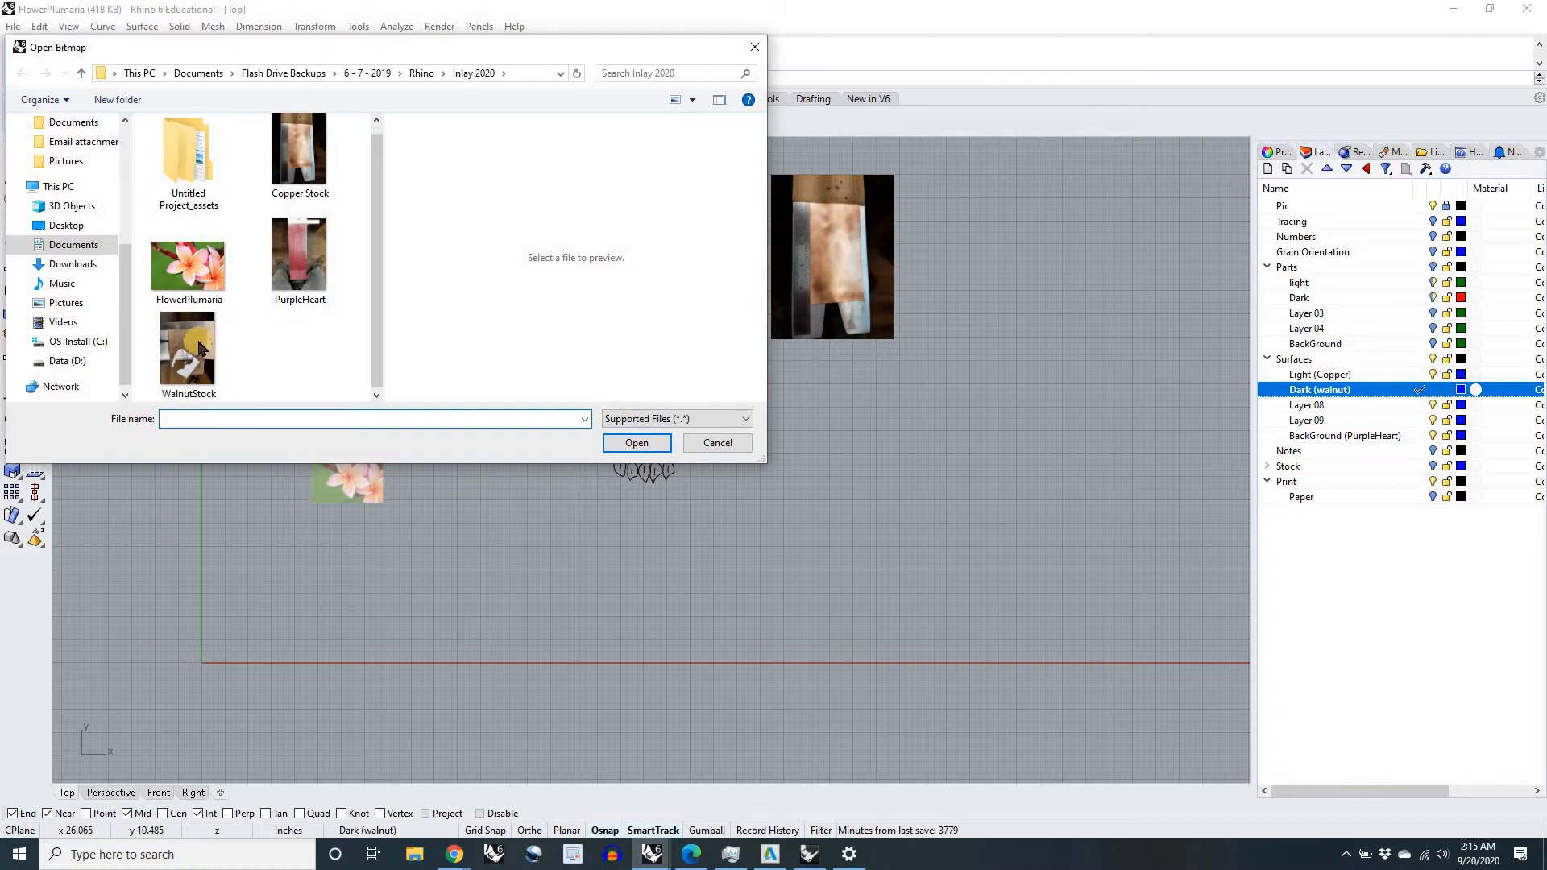
click(198, 348)
click(637, 443)
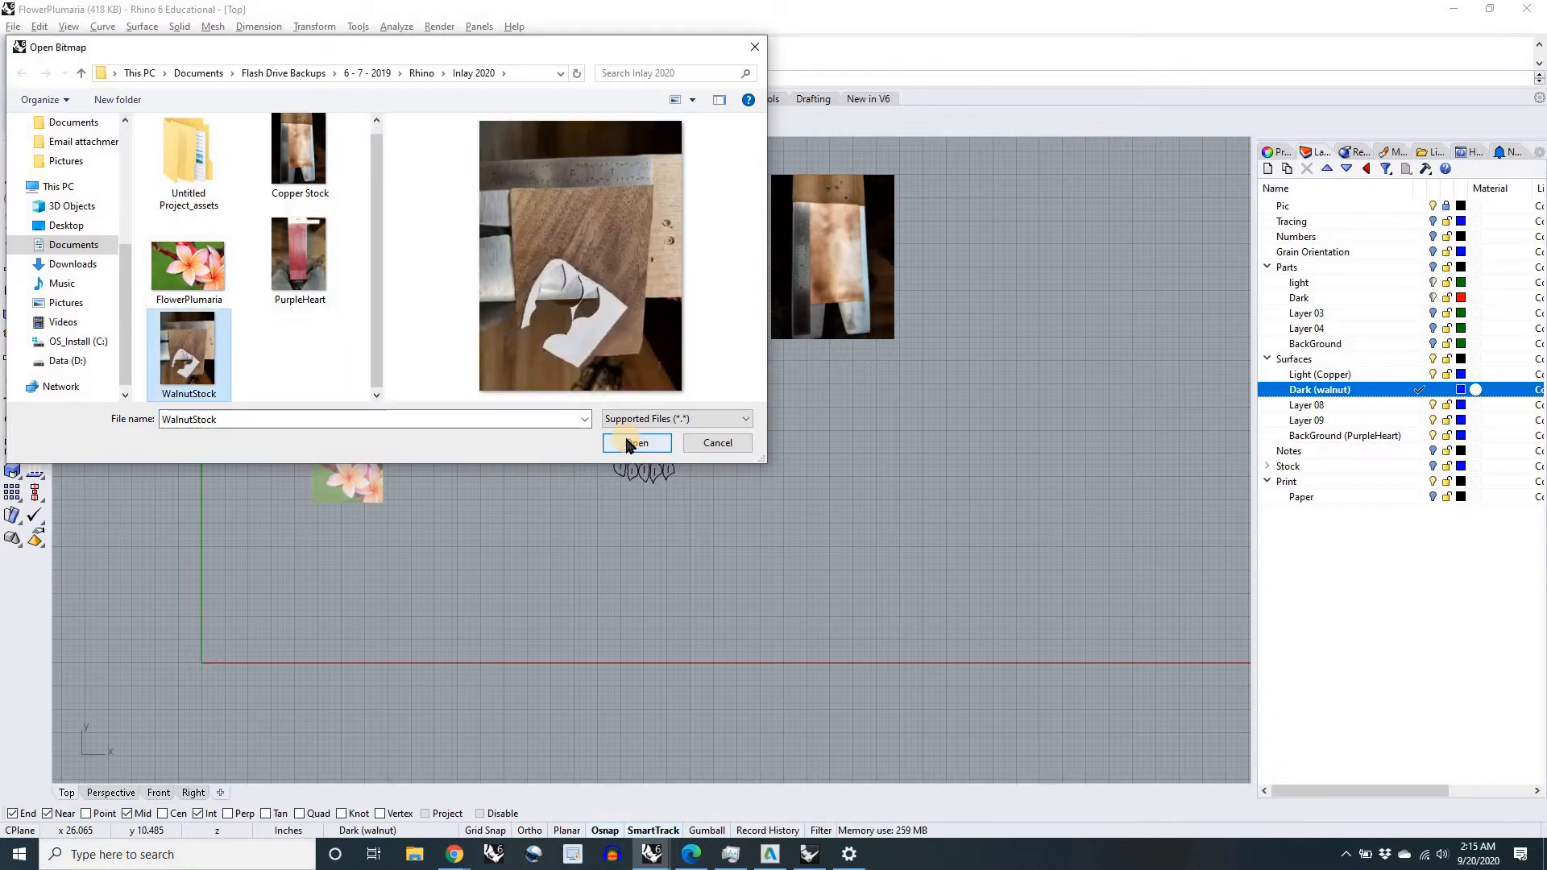
click(792, 477)
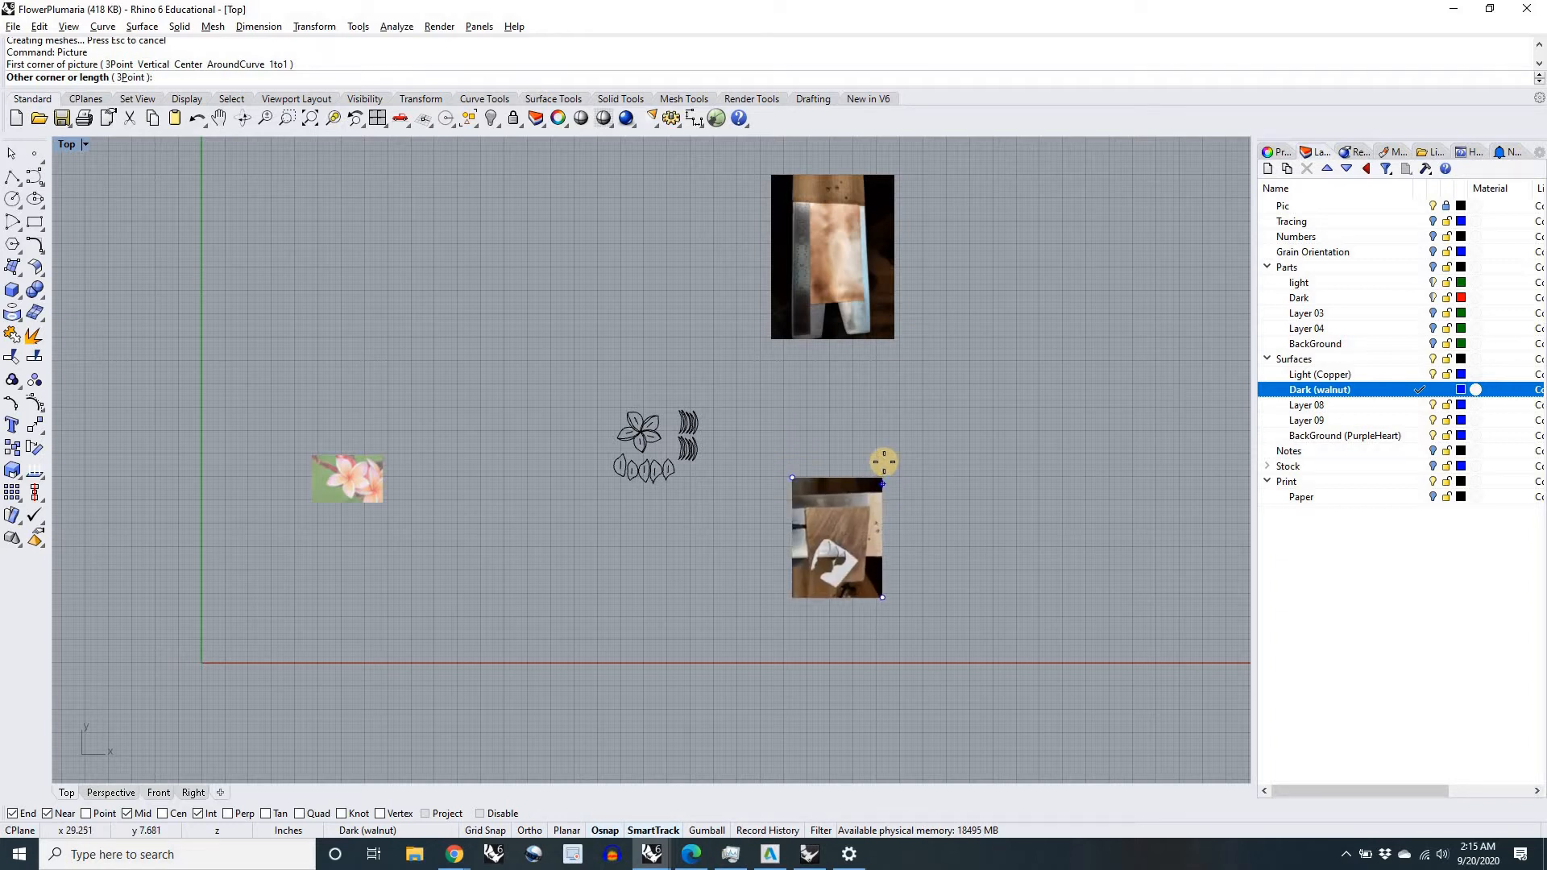
click(884, 465)
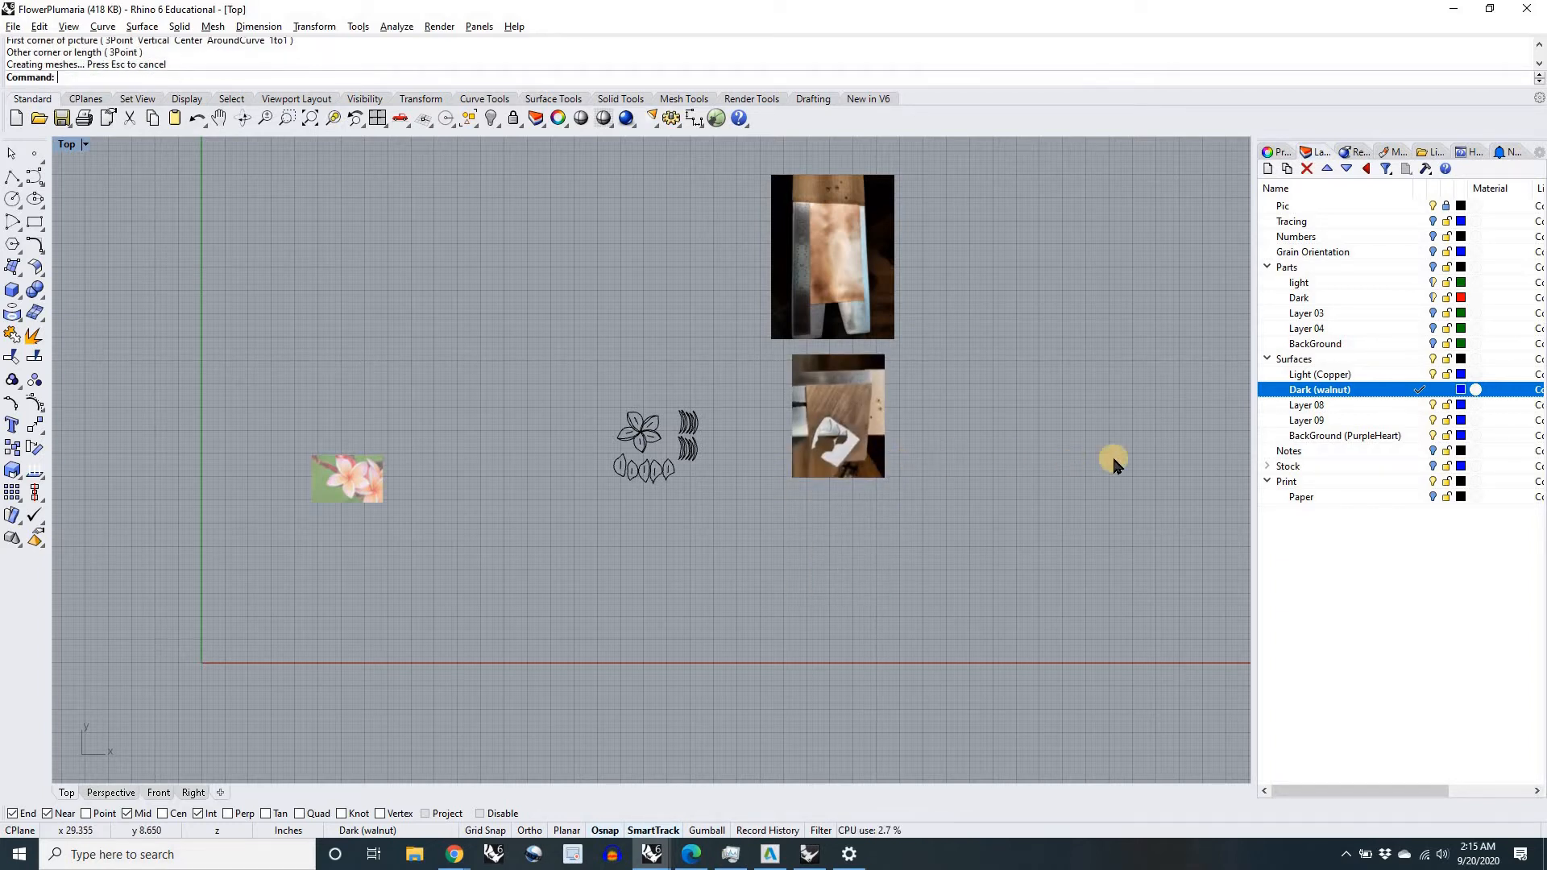
Step: Make BackGround (PurpleHeart) the current layer and place the PurpleHeart picture beside the copper and walnut pictures
click(1420, 436)
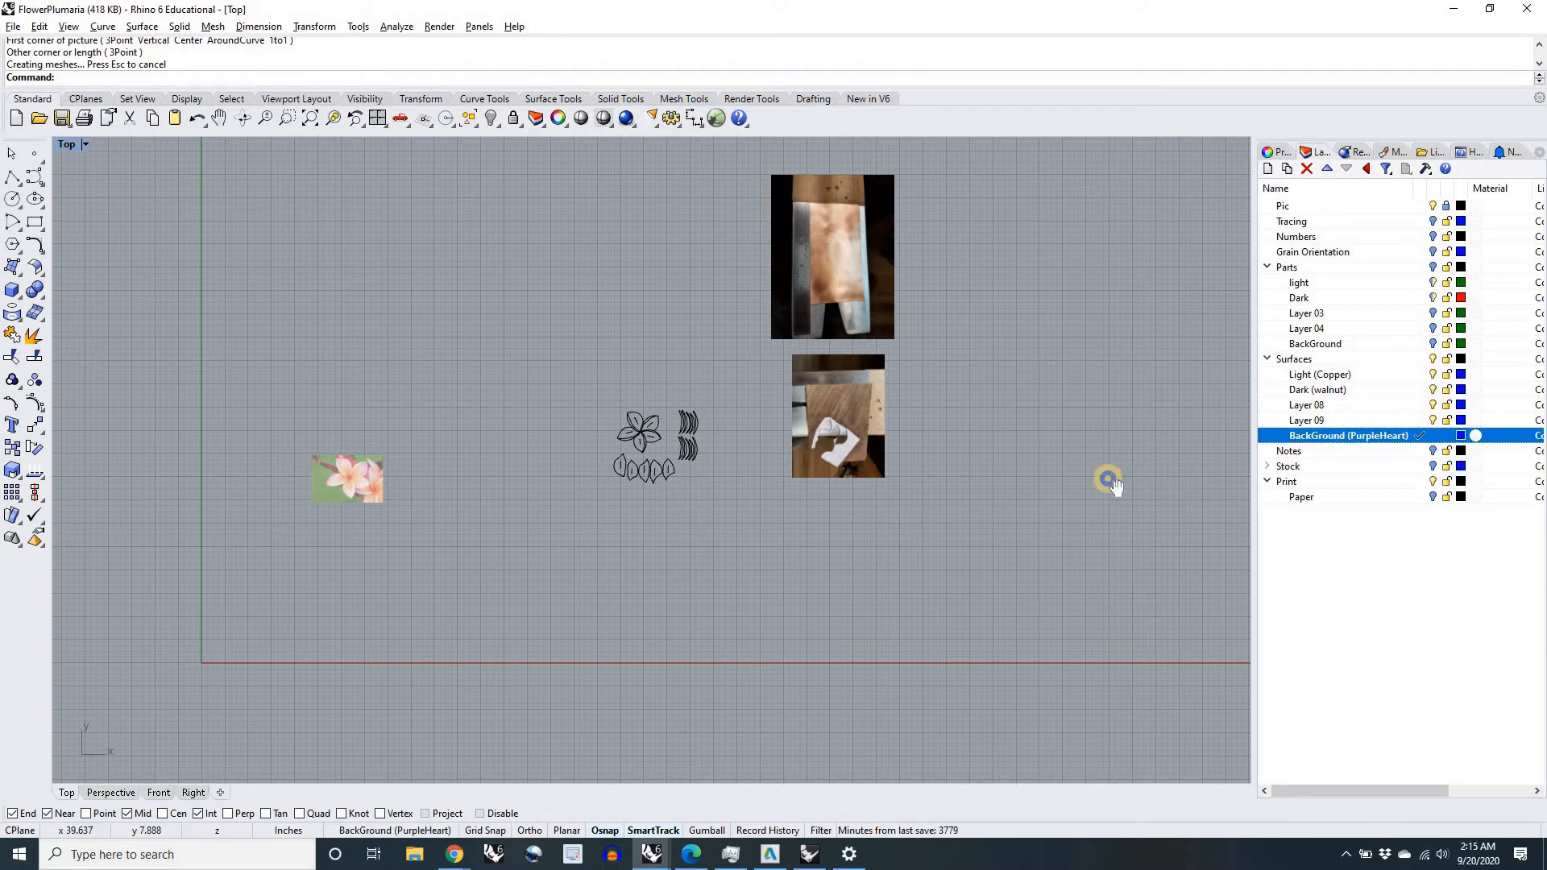
right_drag(1112, 481, 1006, 490)
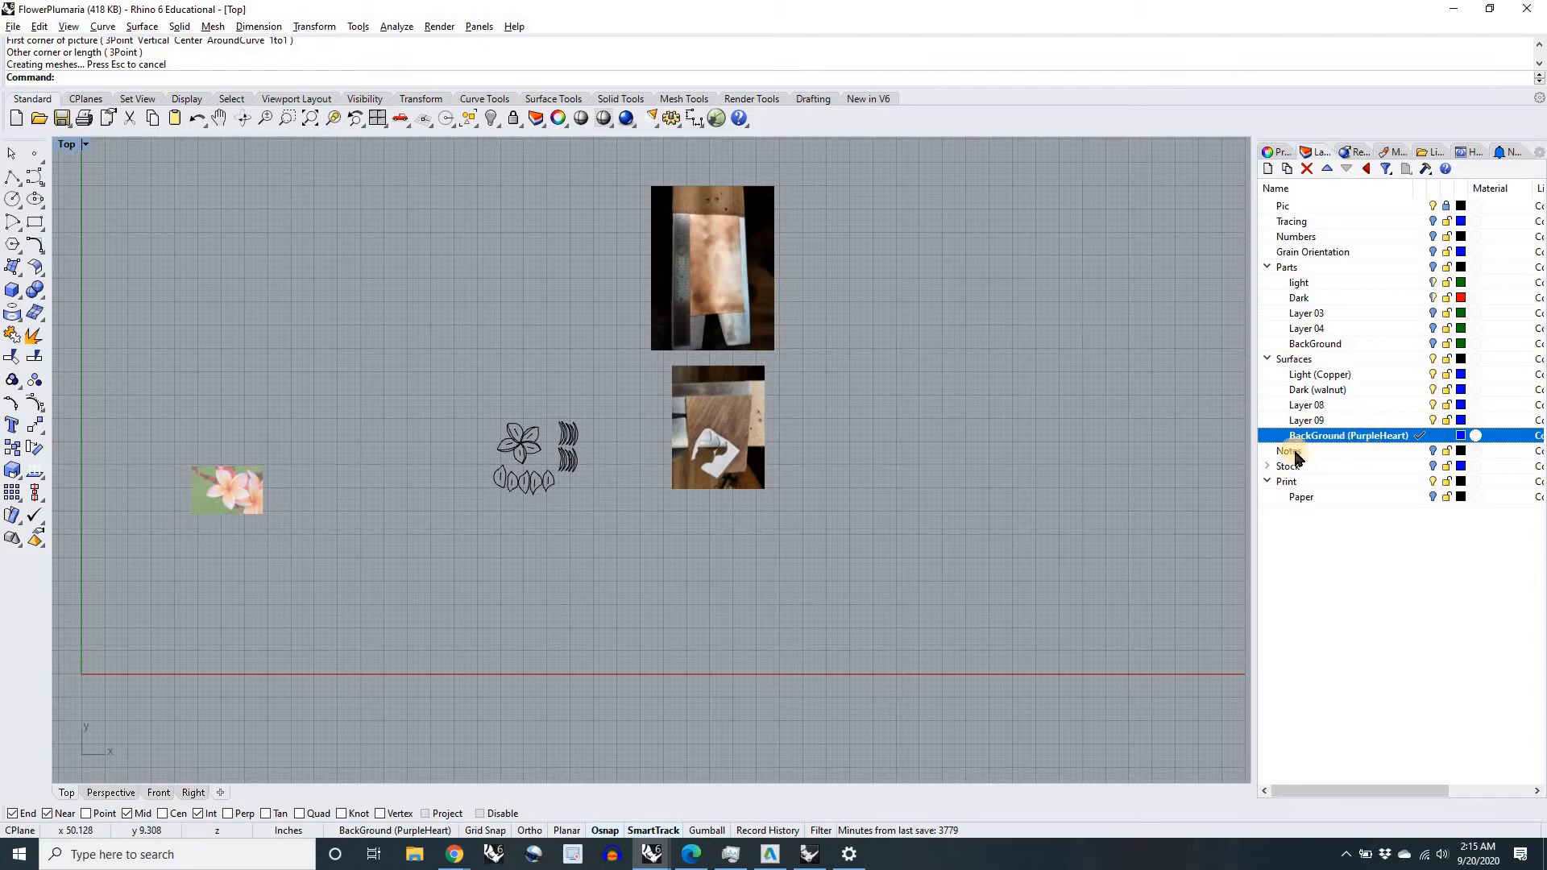
right_click(847, 445)
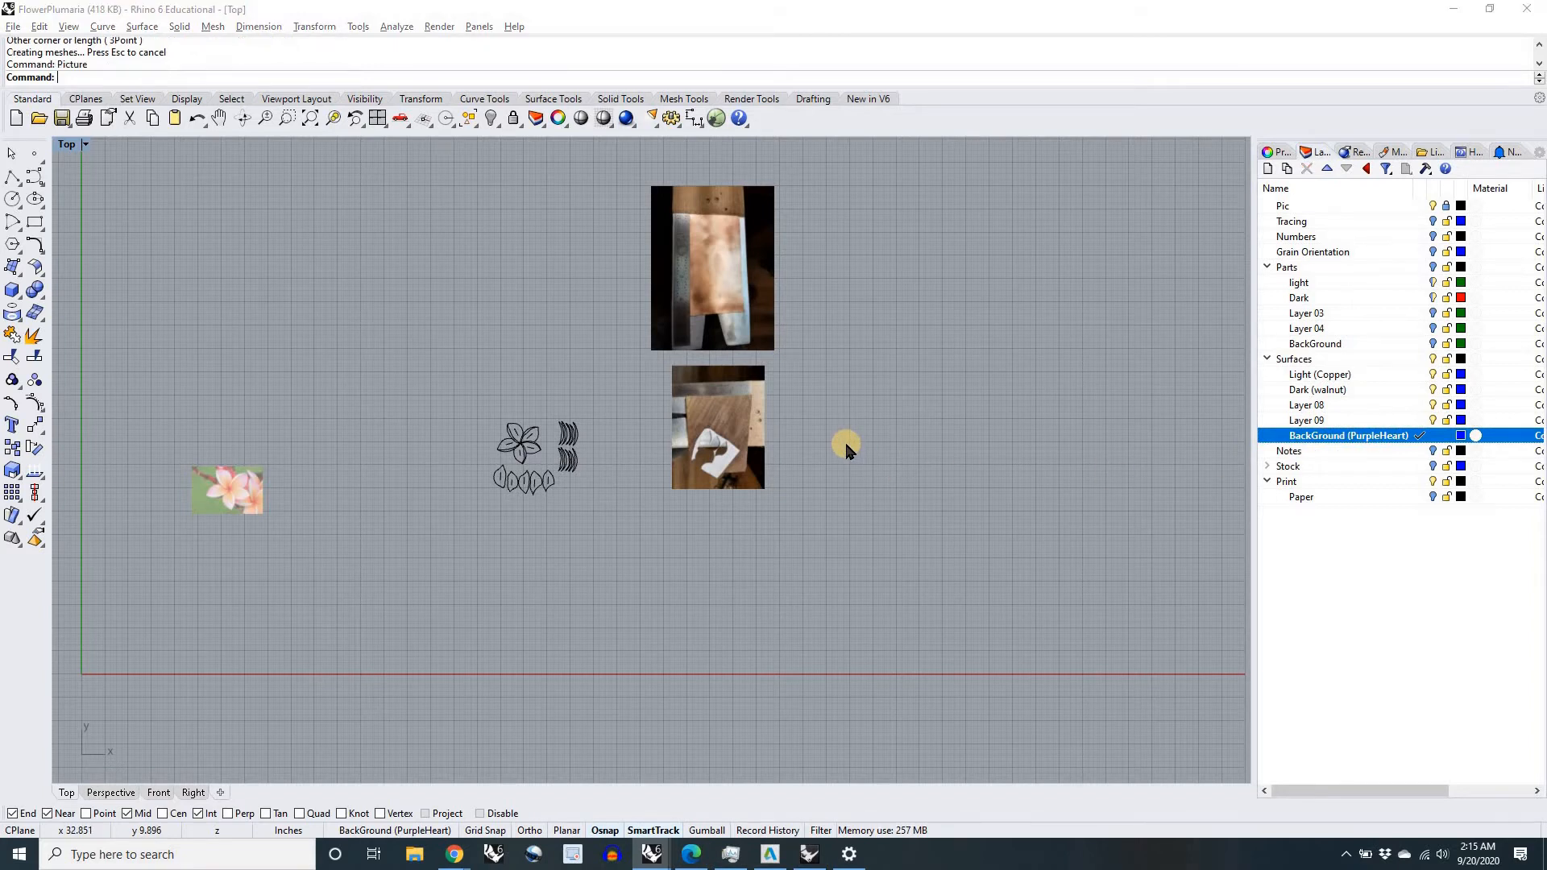
click(305, 261)
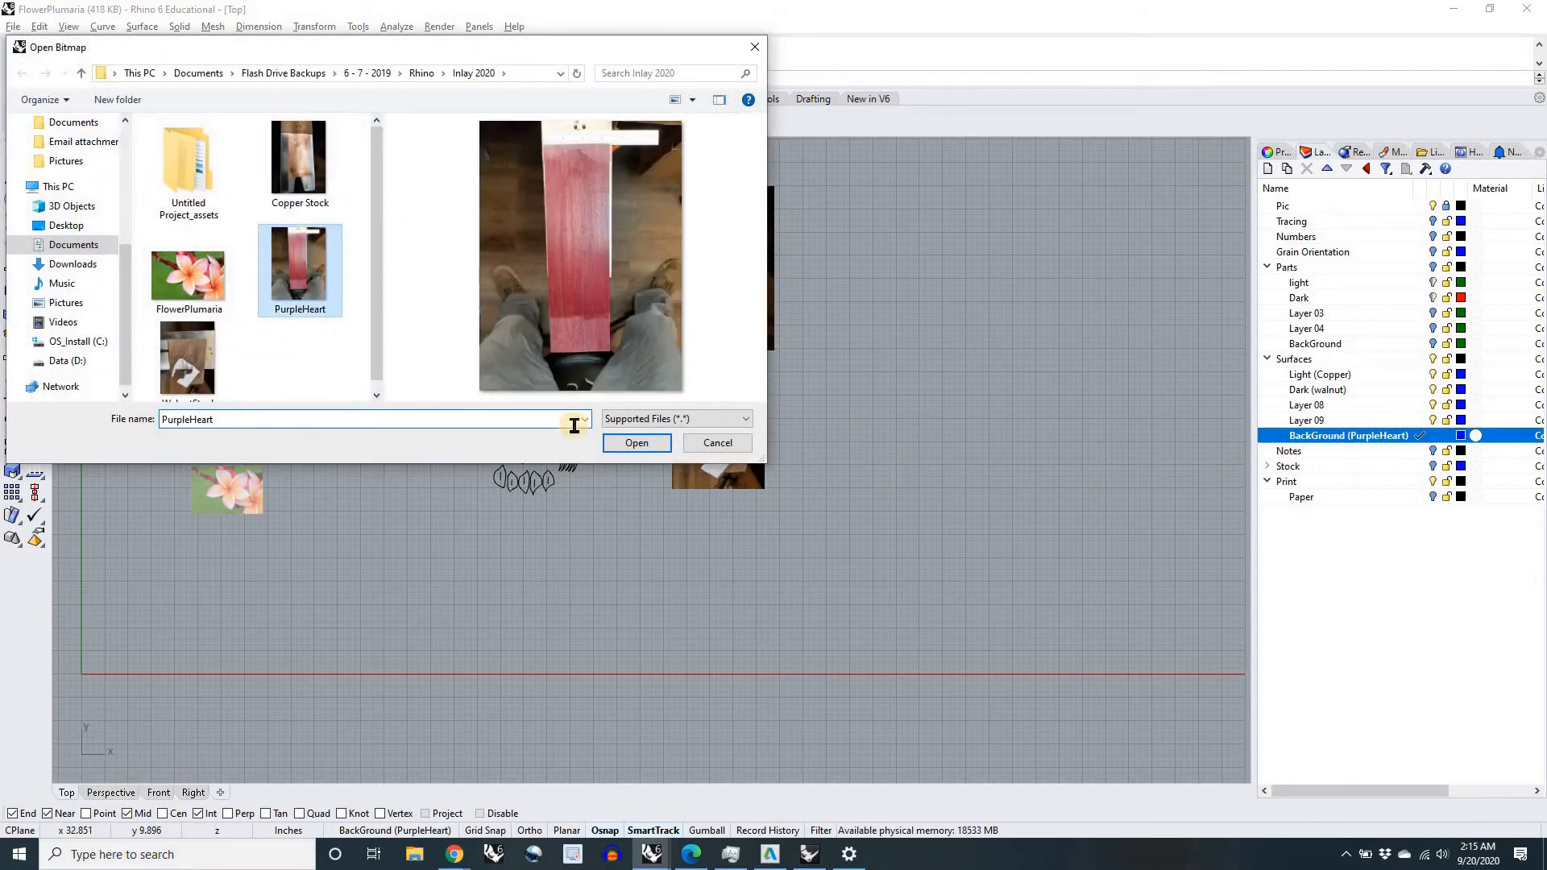
click(652, 442)
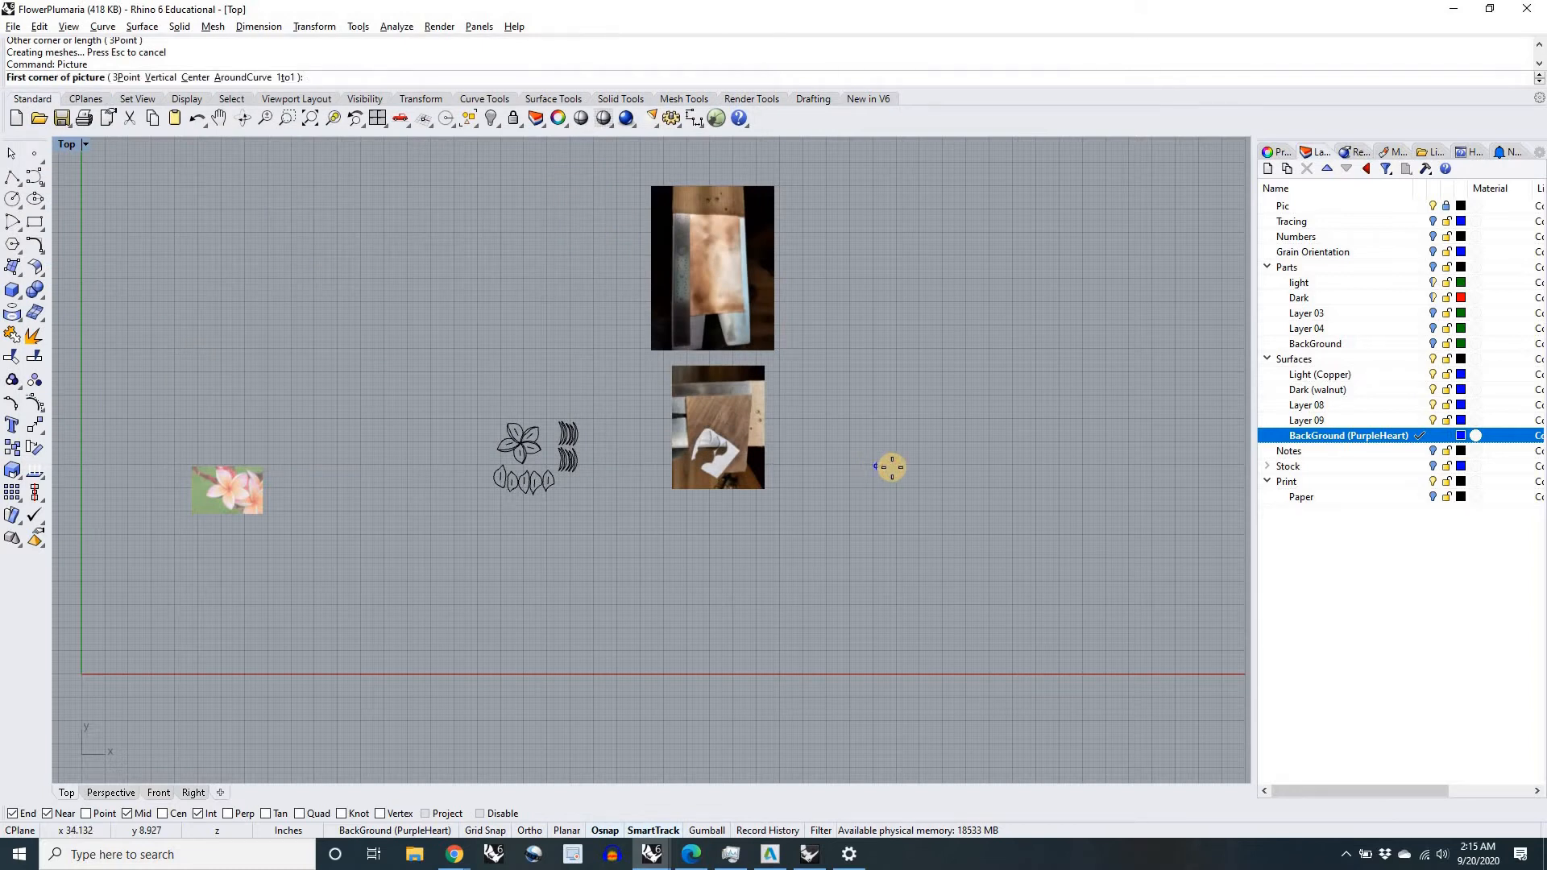
click(876, 465)
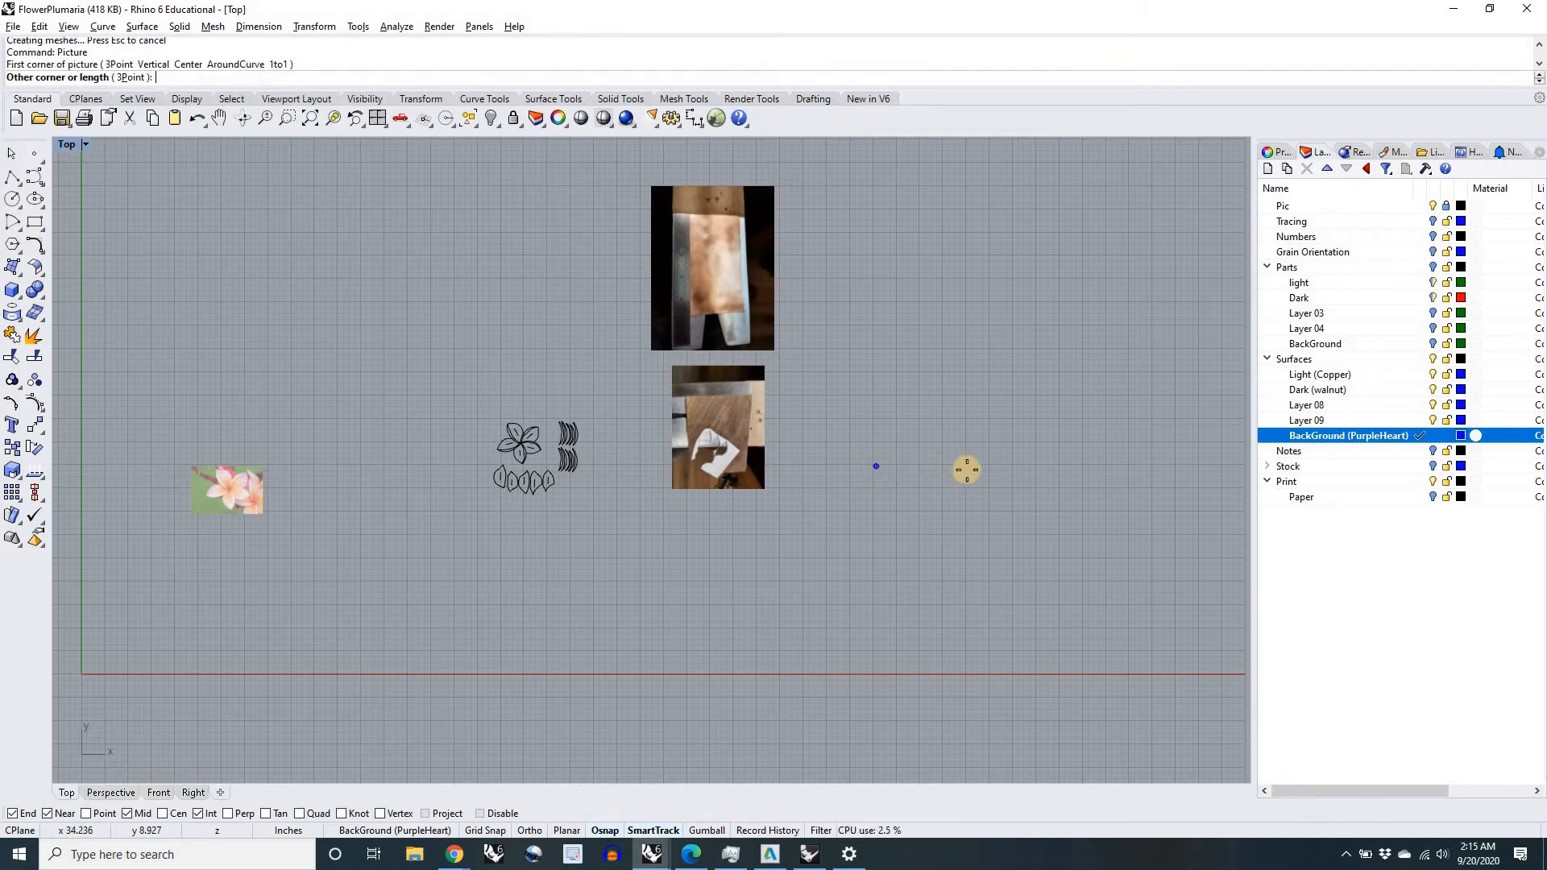
click(1031, 424)
Step: Start scaling the Copper Stock picture, with its base point at the zero end of the ruler beside the copper
right_drag(1080, 406, 993, 482)
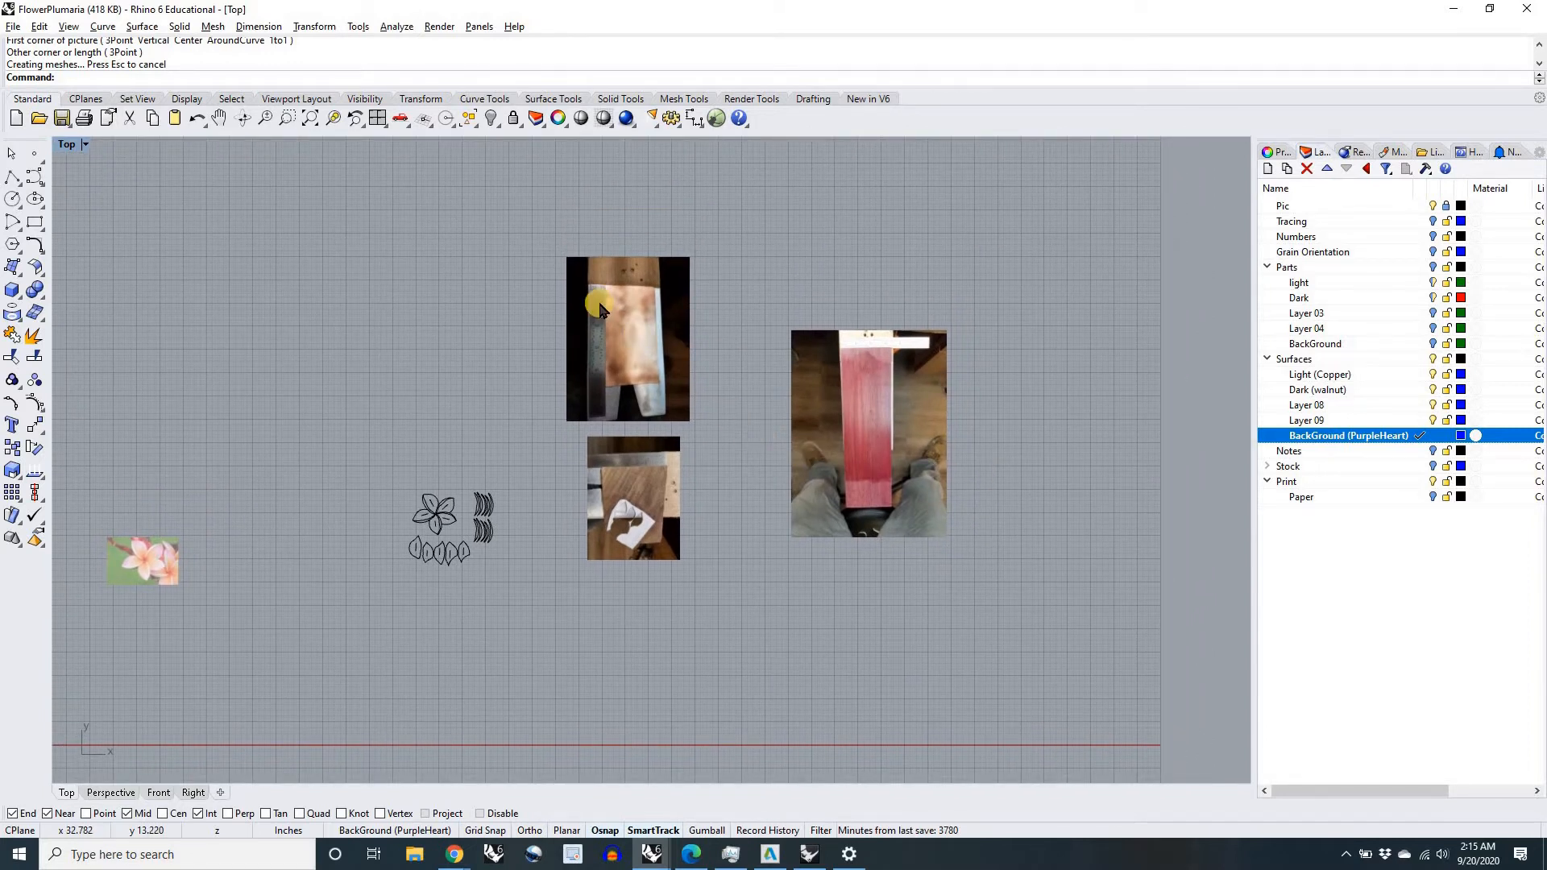
scroll(612, 298, up, 8)
scroll(629, 349, up, 6)
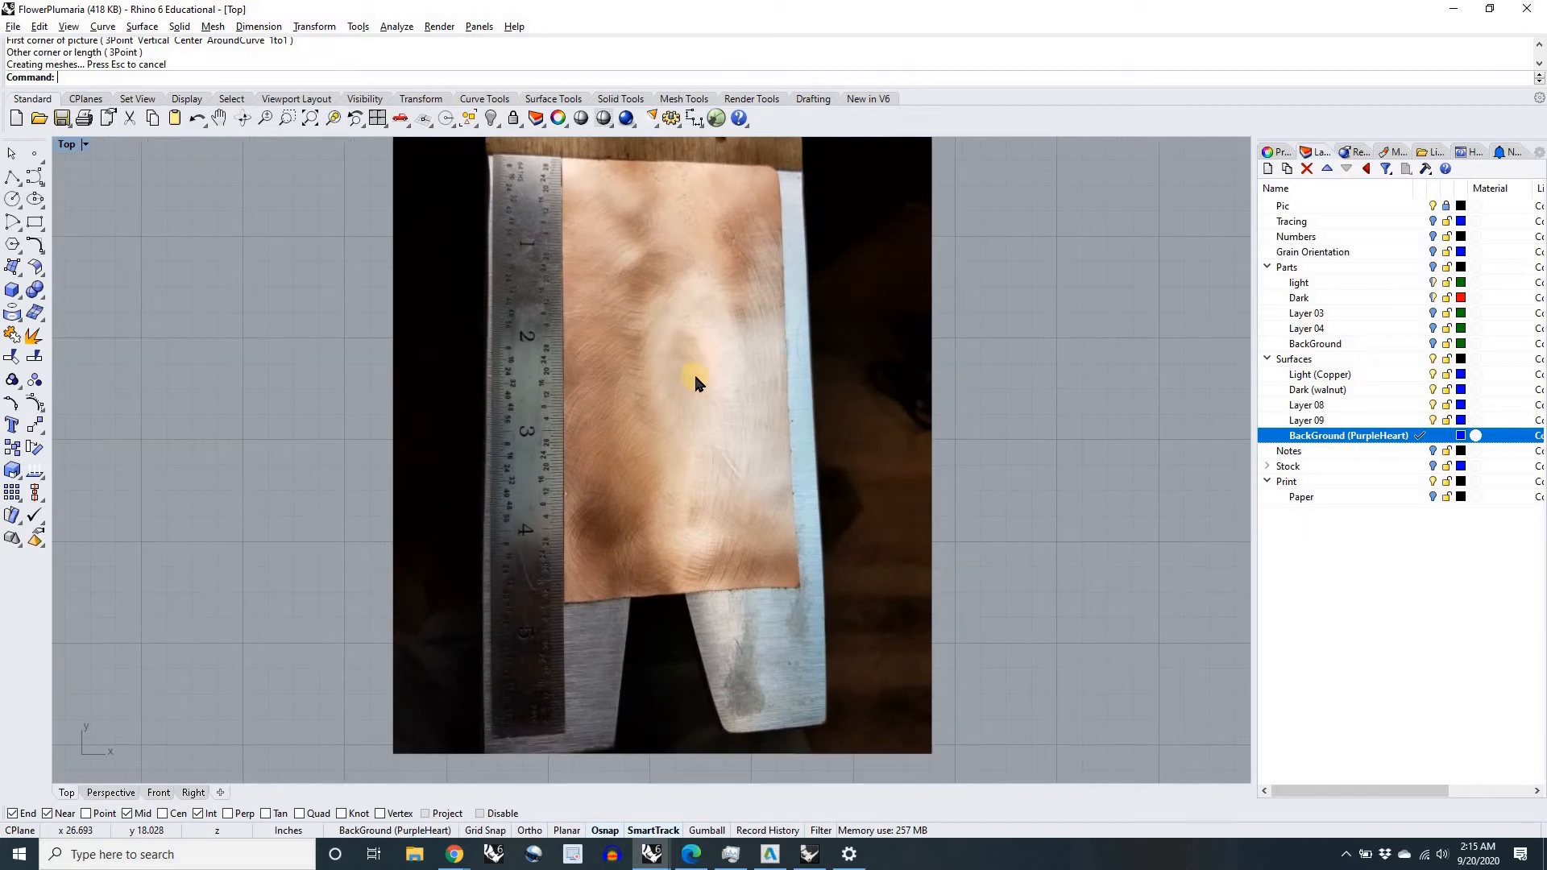
click(695, 374)
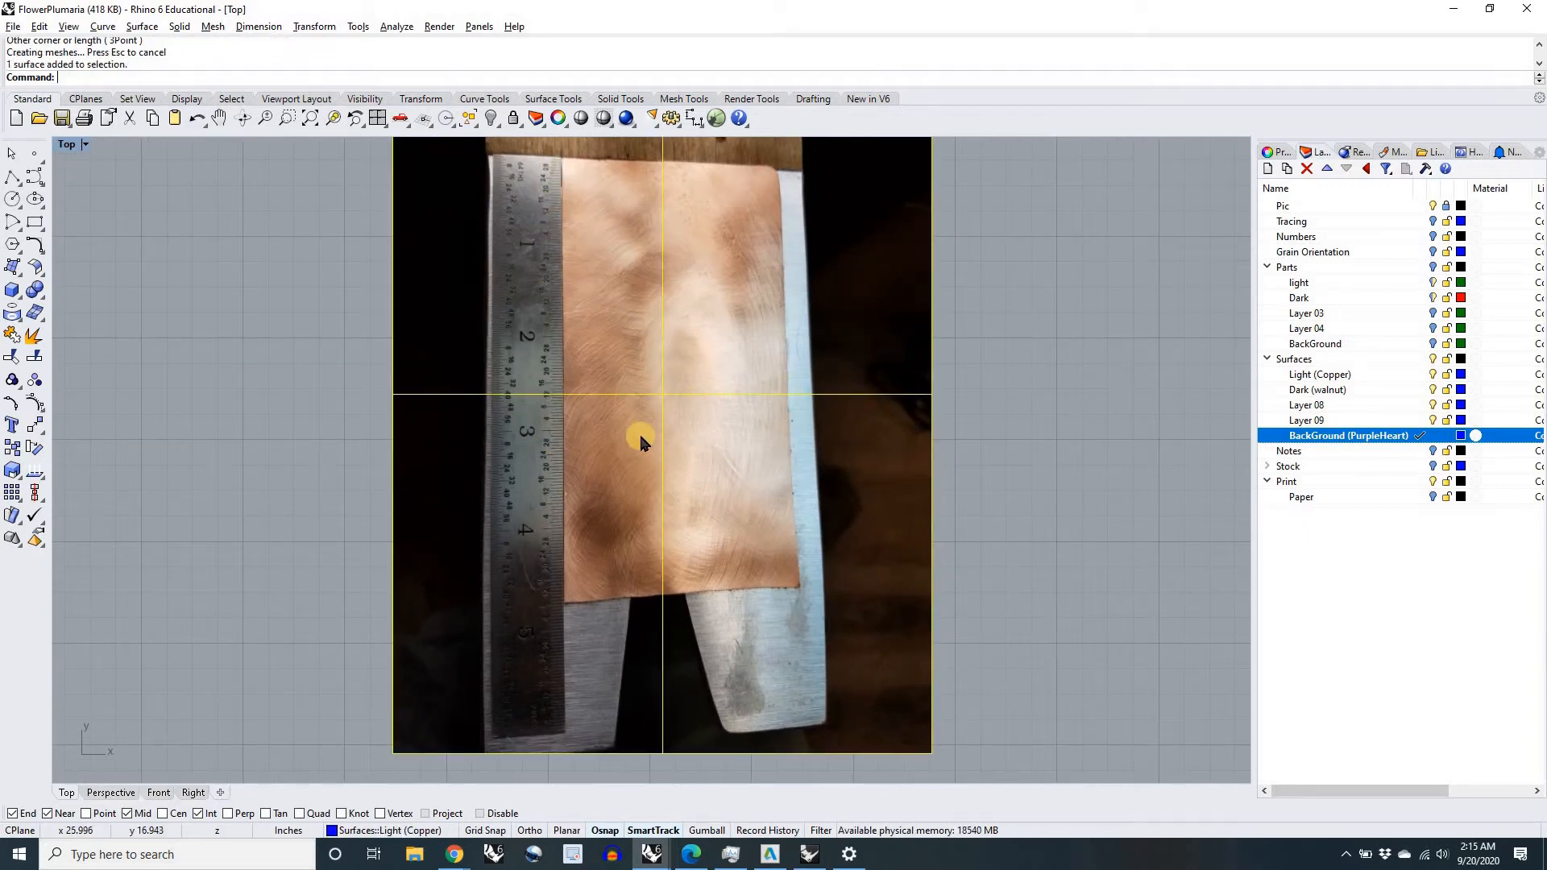
scroll(640, 432, down, 2)
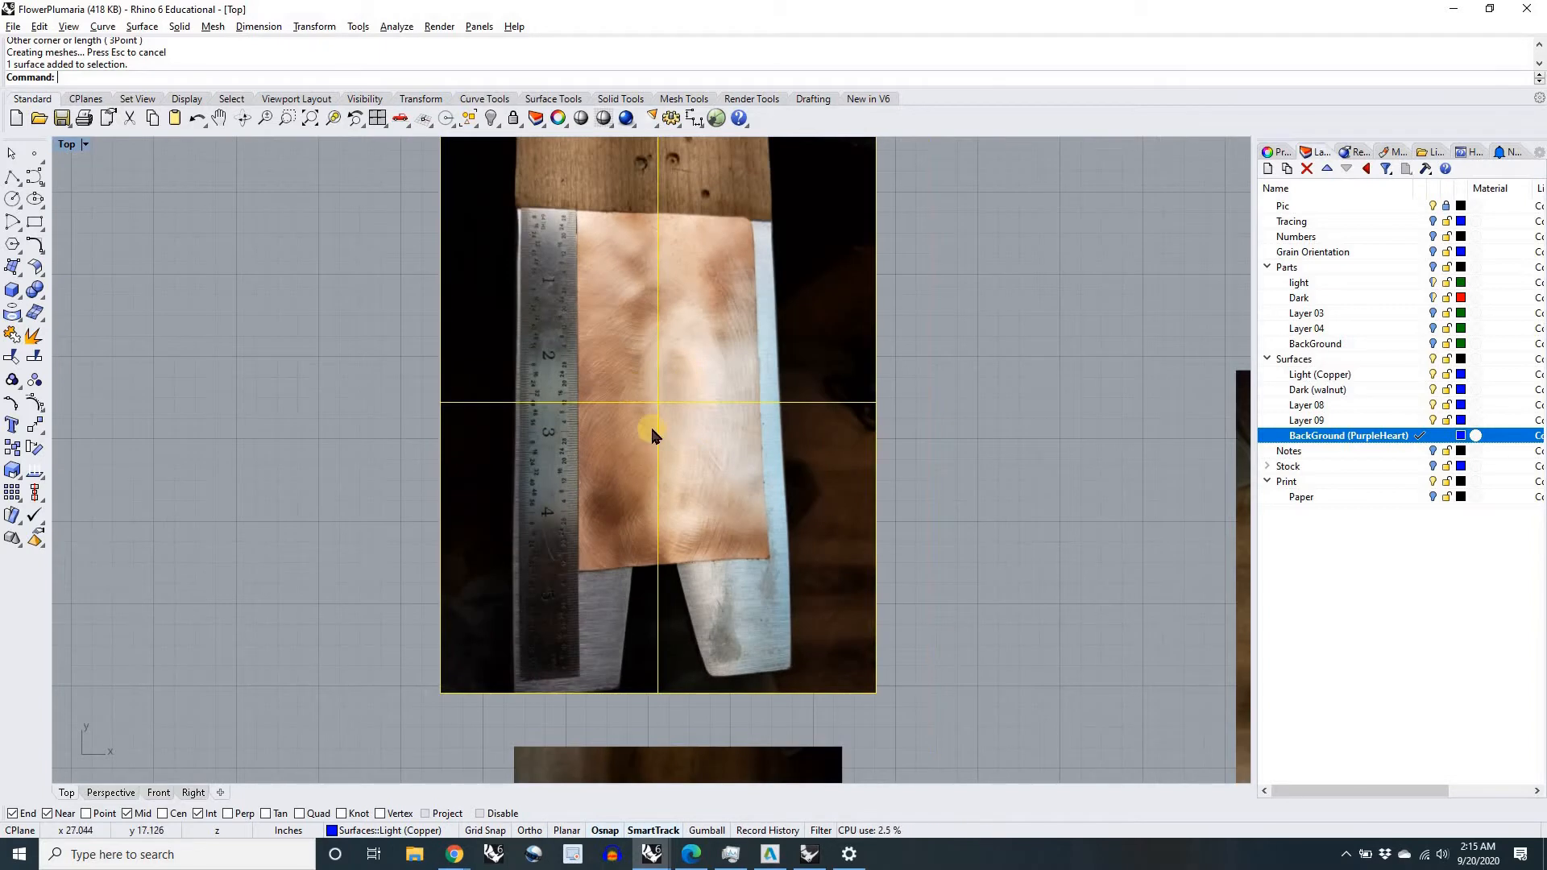
key(Return)
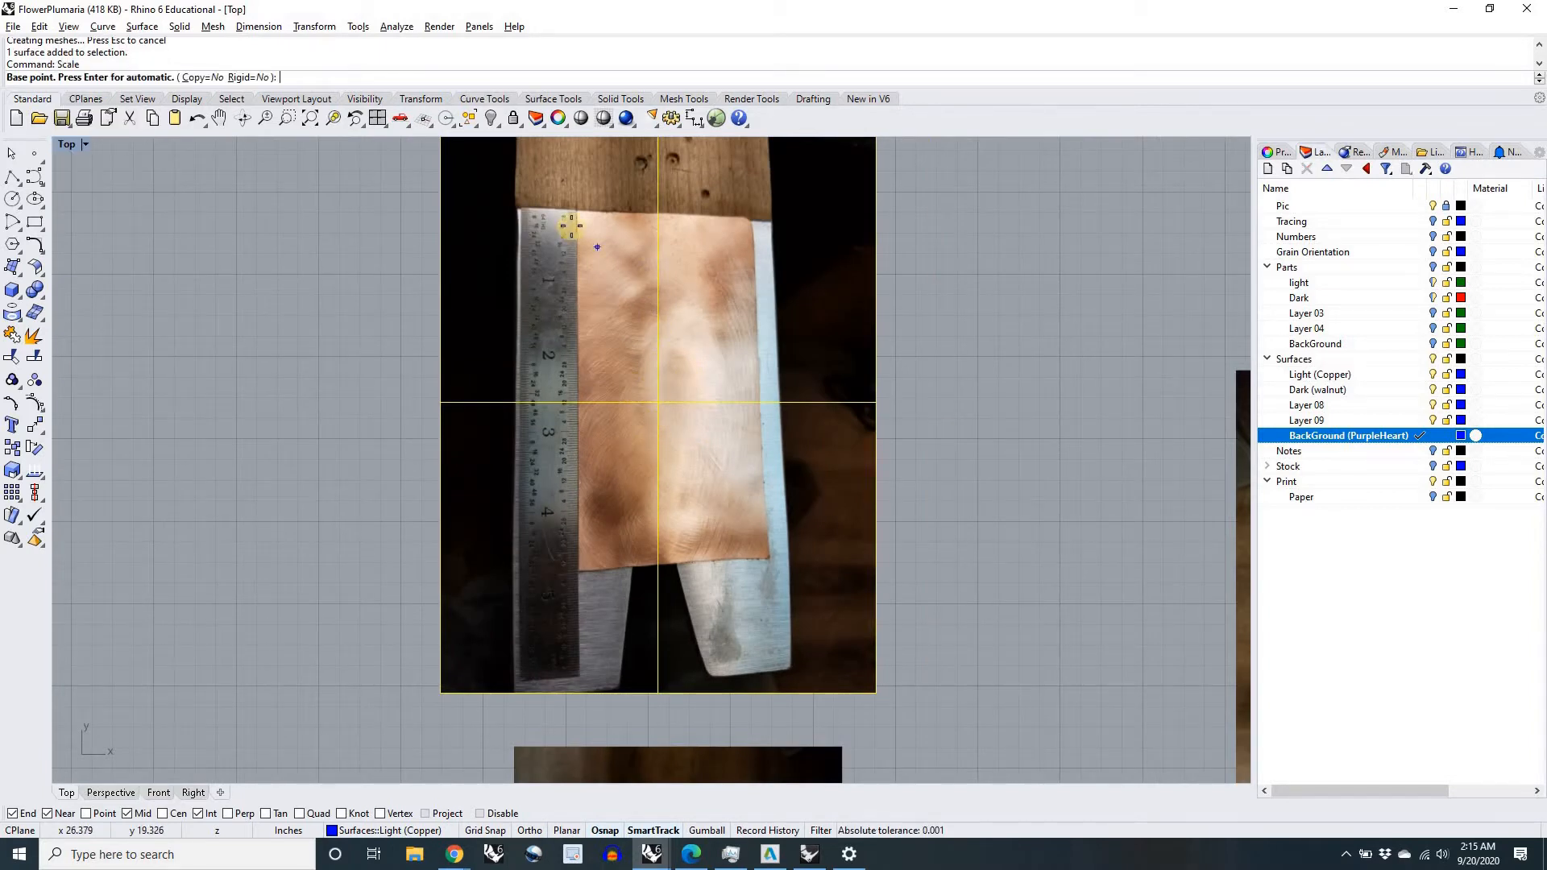
scroll(571, 228, up, 5)
scroll(621, 294, up, 10)
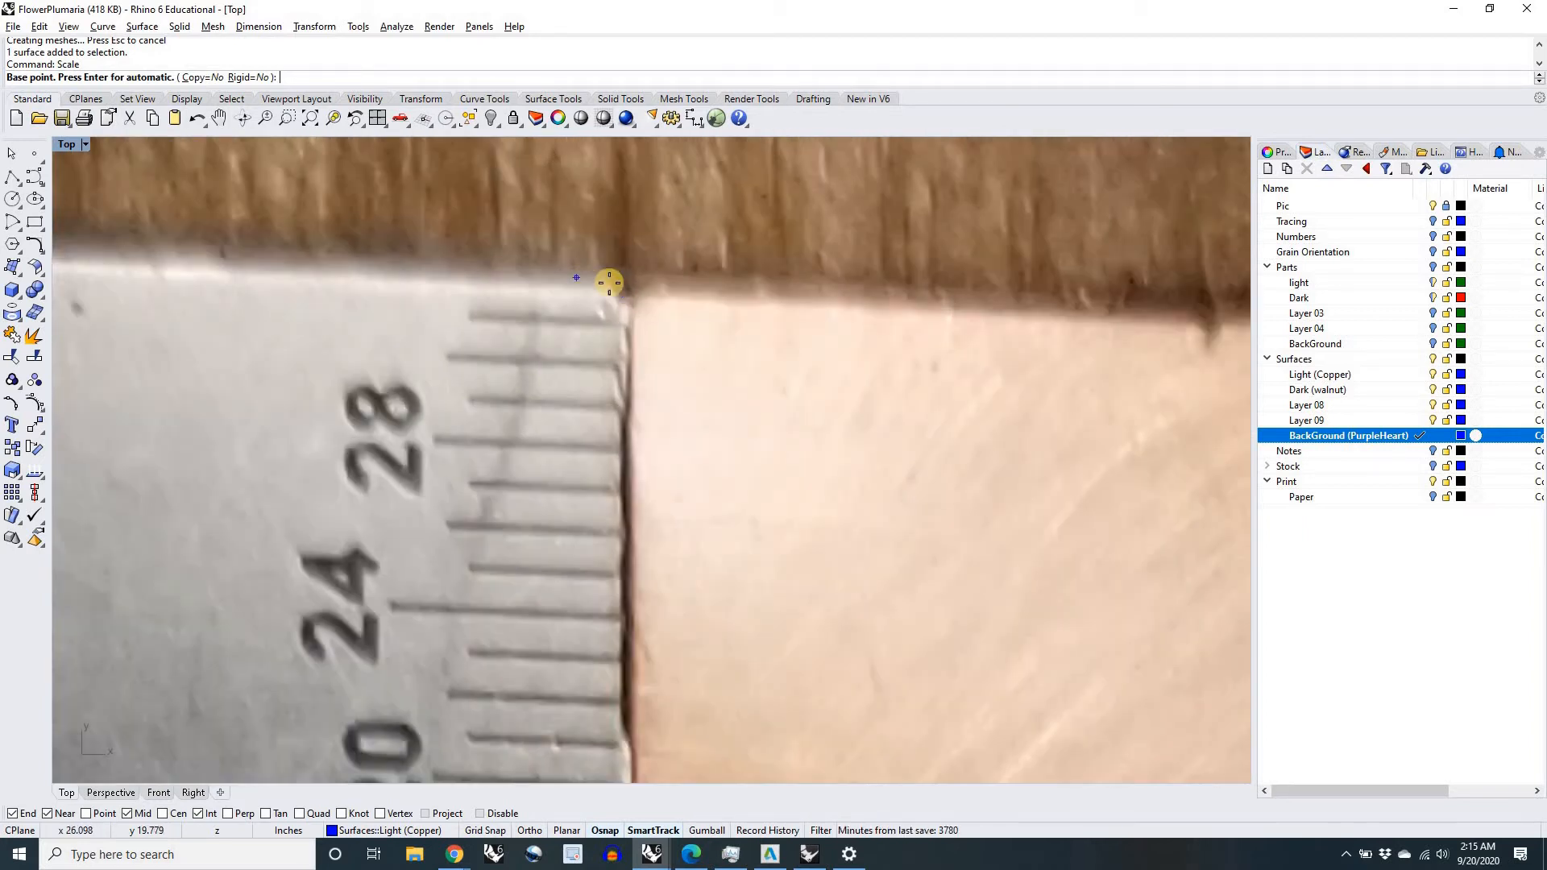
scroll(612, 286, down, 4)
scroll(611, 285, up, 3)
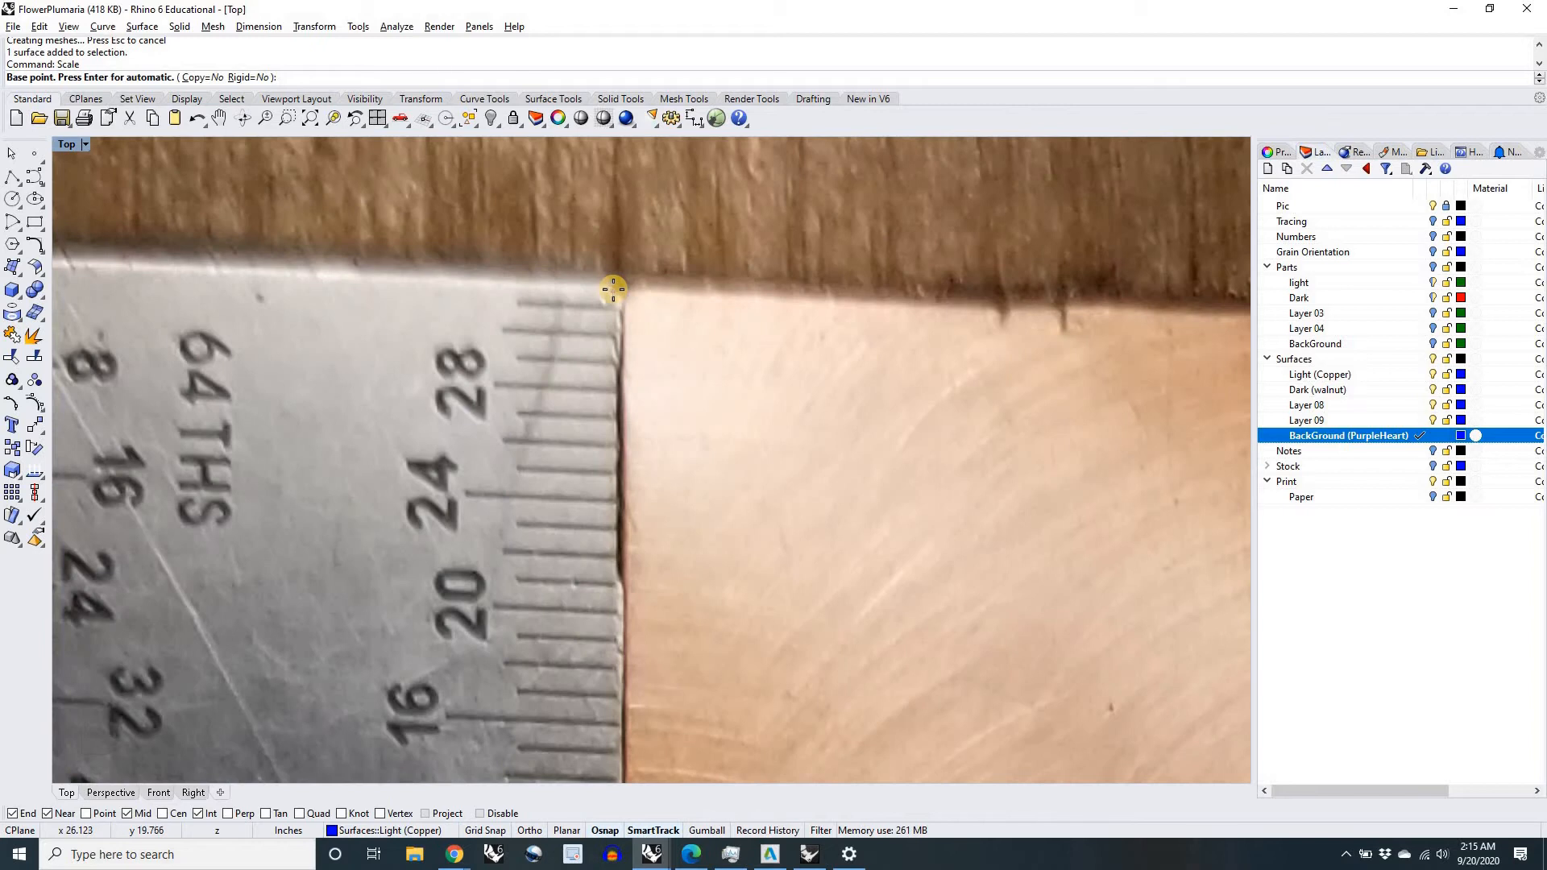
click(618, 288)
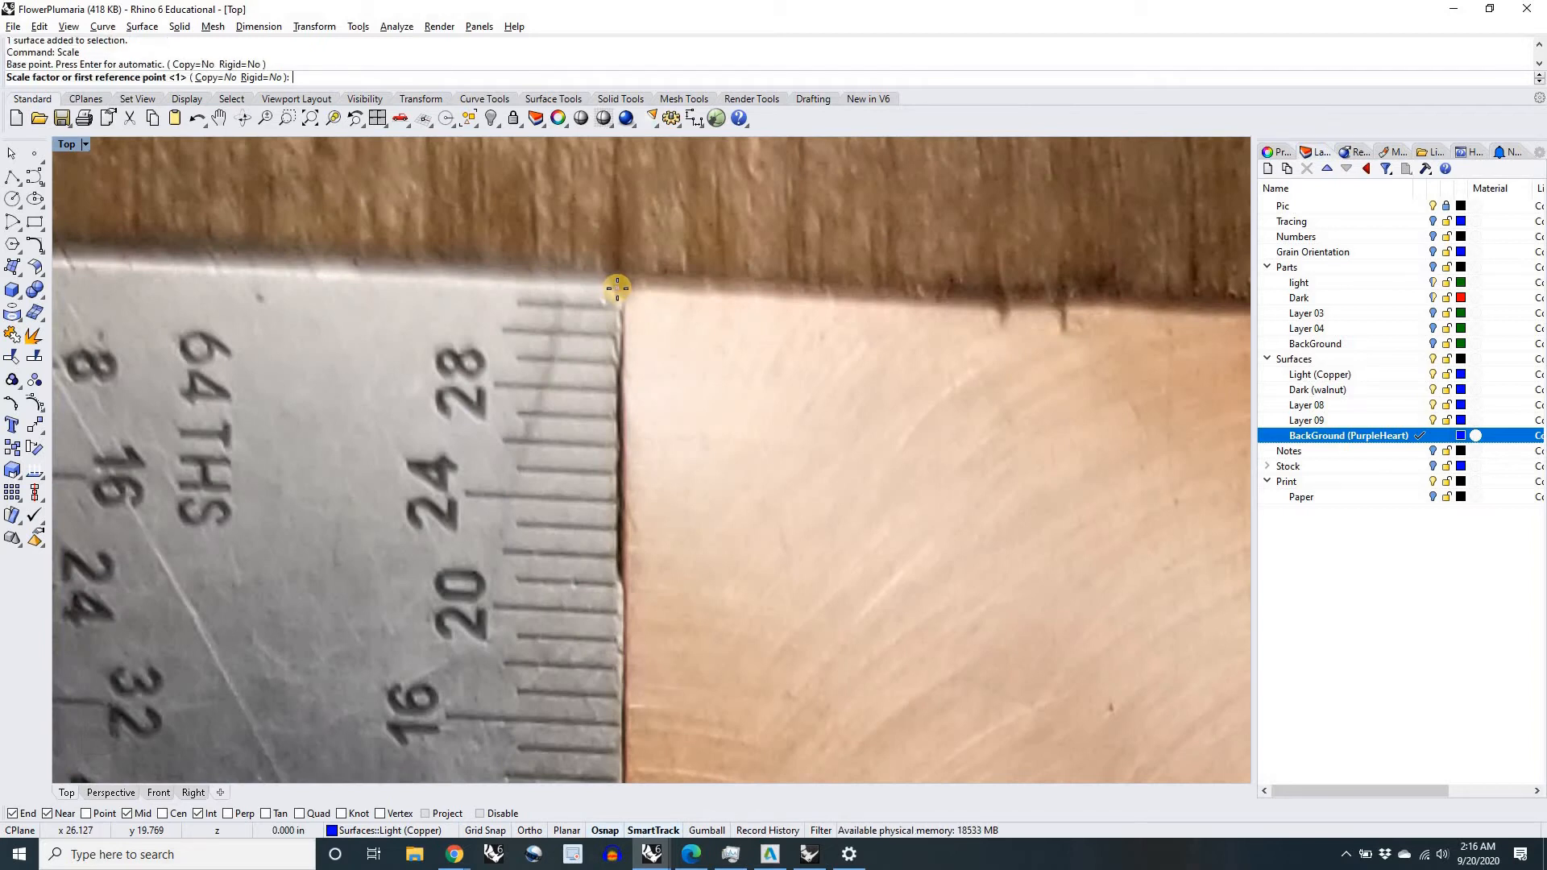
Step: Finish scaling the copper picture by referencing the ruler's 4-inch mark and setting that length to 4 inches
scroll(618, 288, down, 5)
right_drag(614, 463, 593, 265)
scroll(604, 626, up, 6)
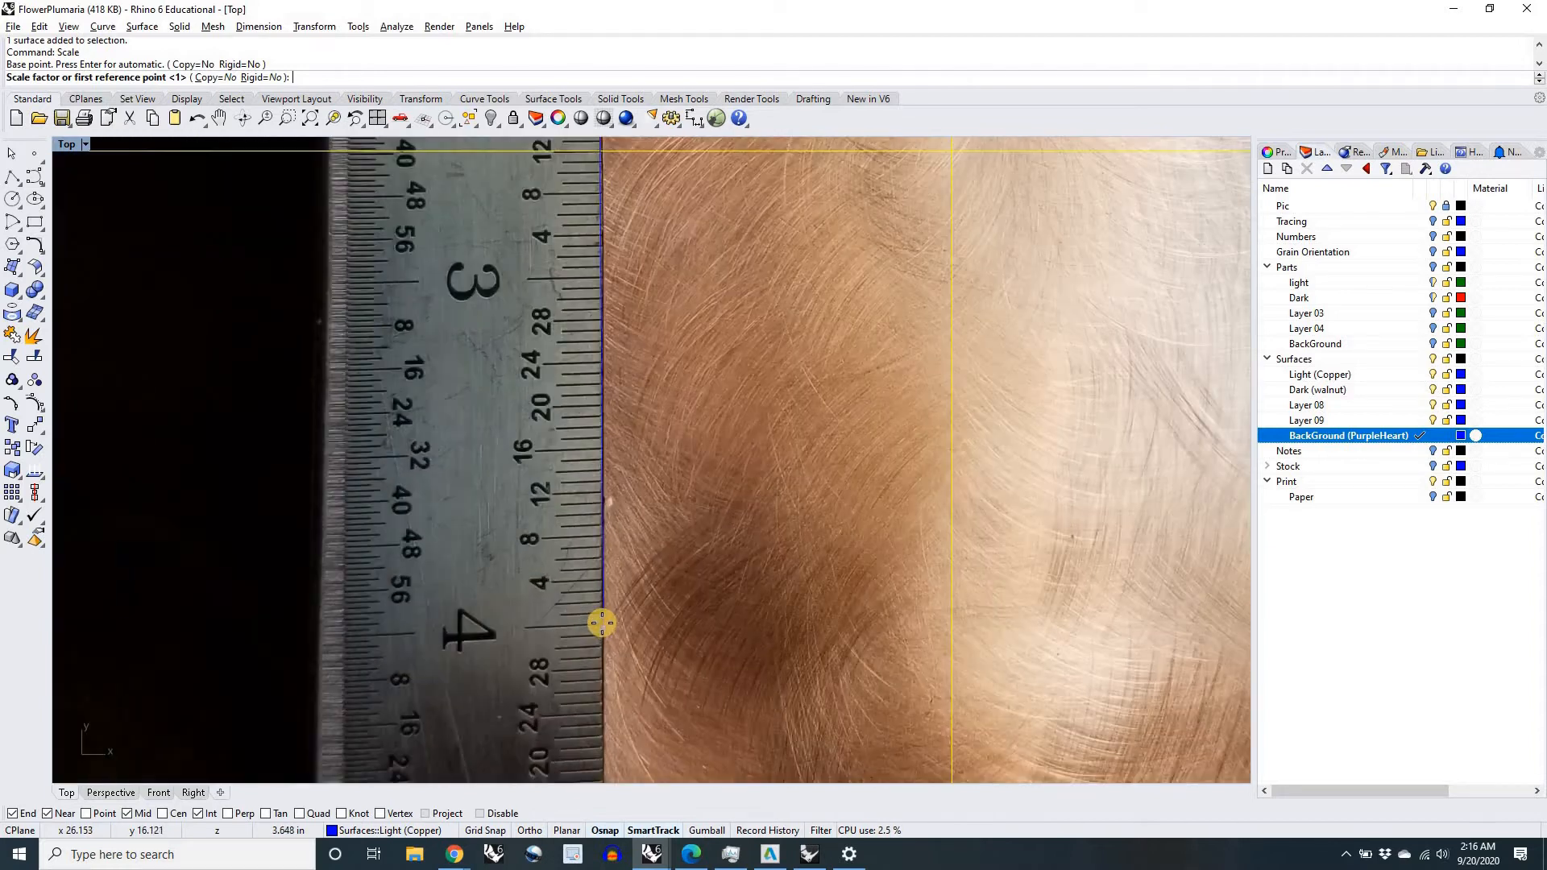
scroll(601, 629, up, 4)
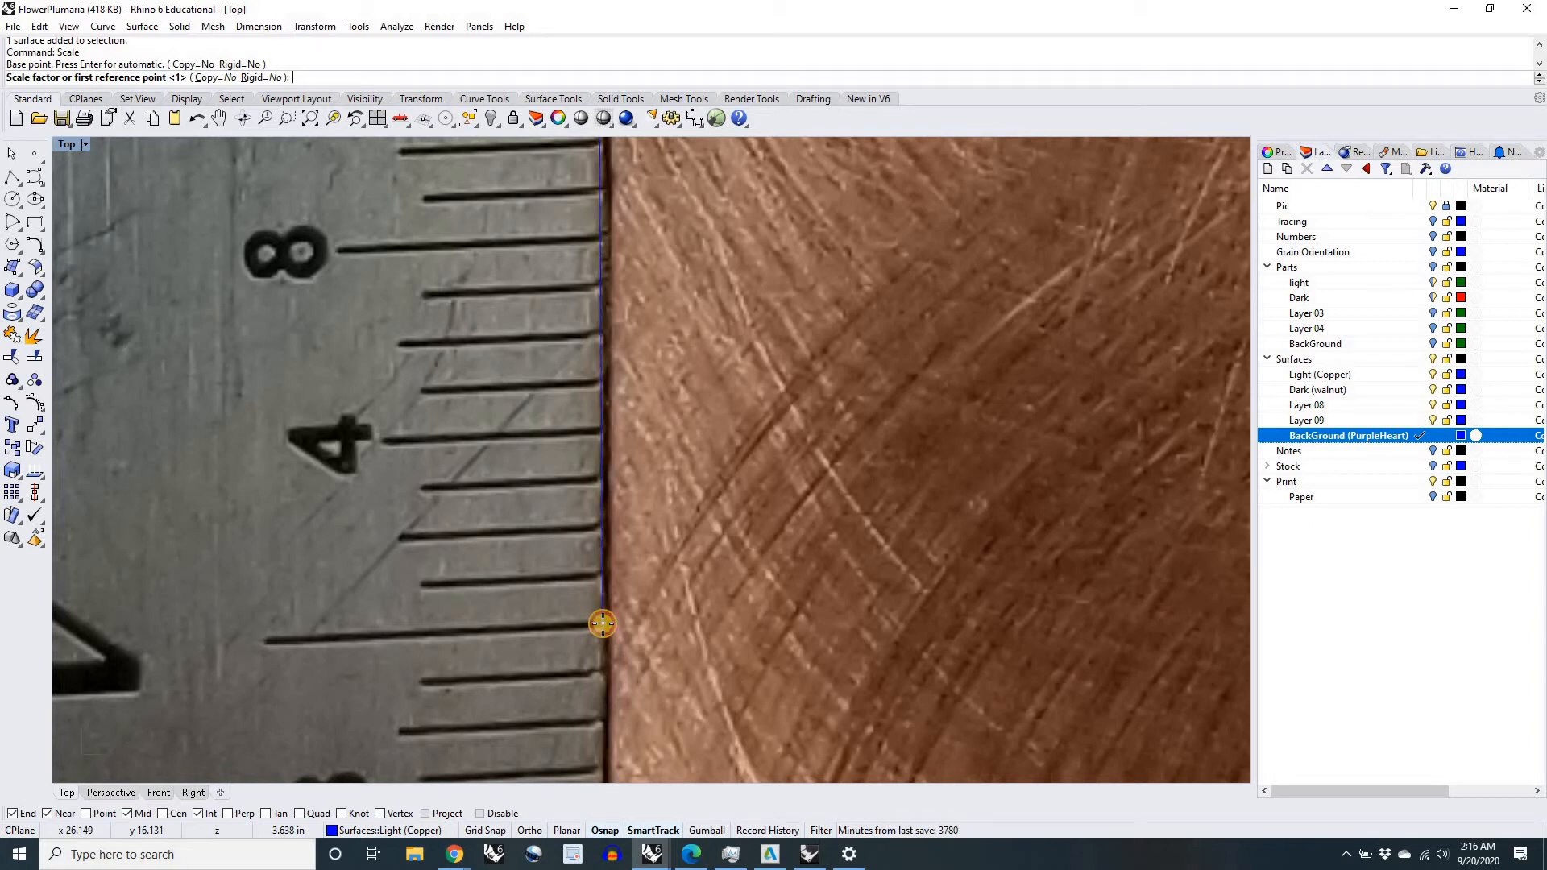
click(603, 623)
scroll(602, 623, down, 8)
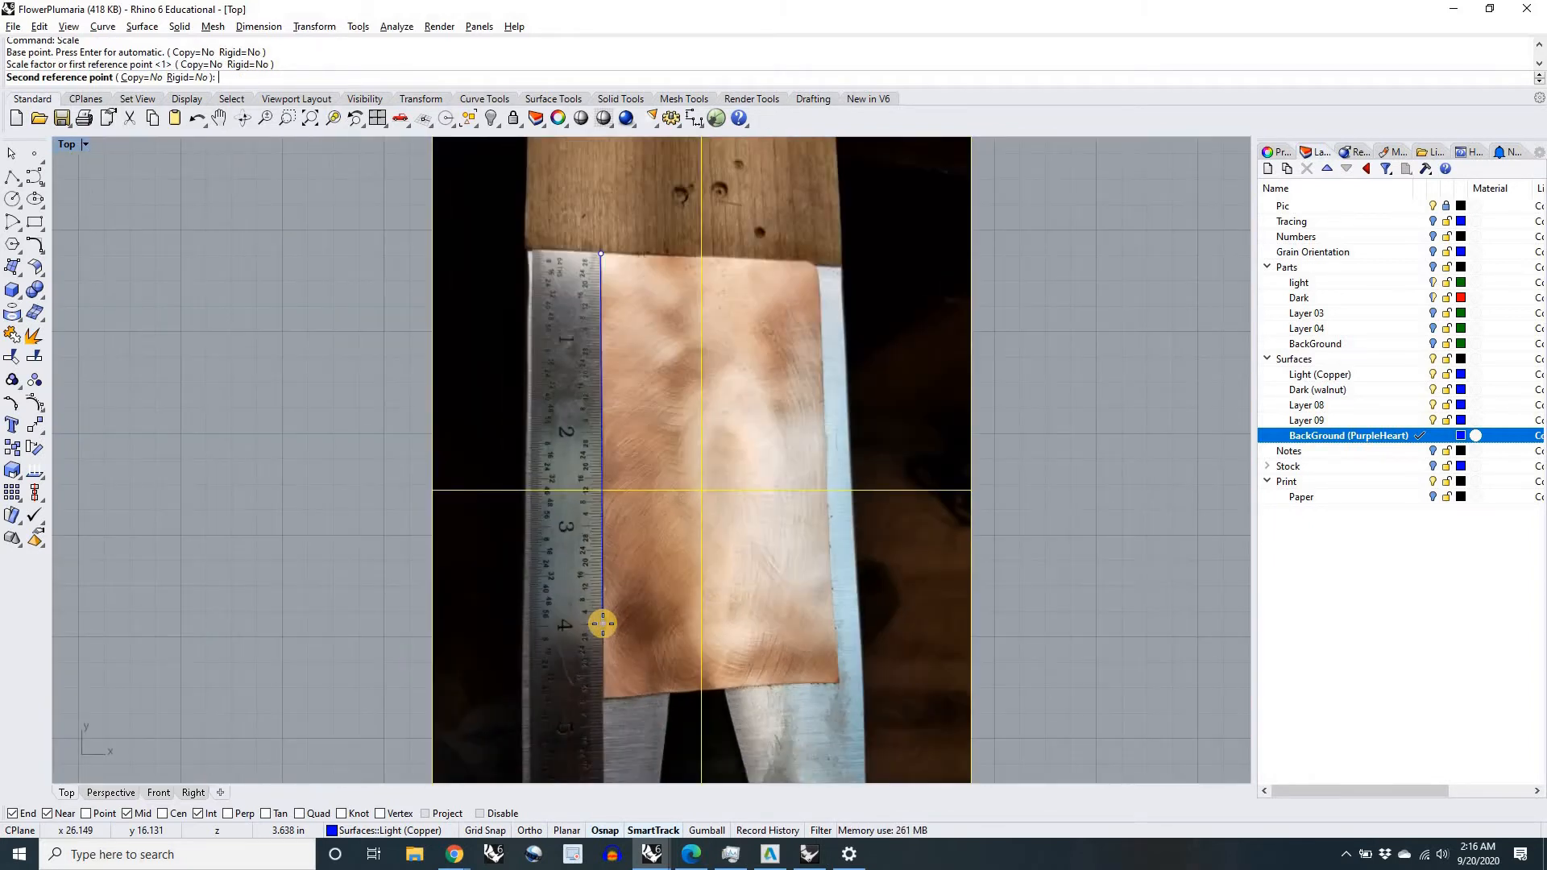
scroll(603, 623, down, 2)
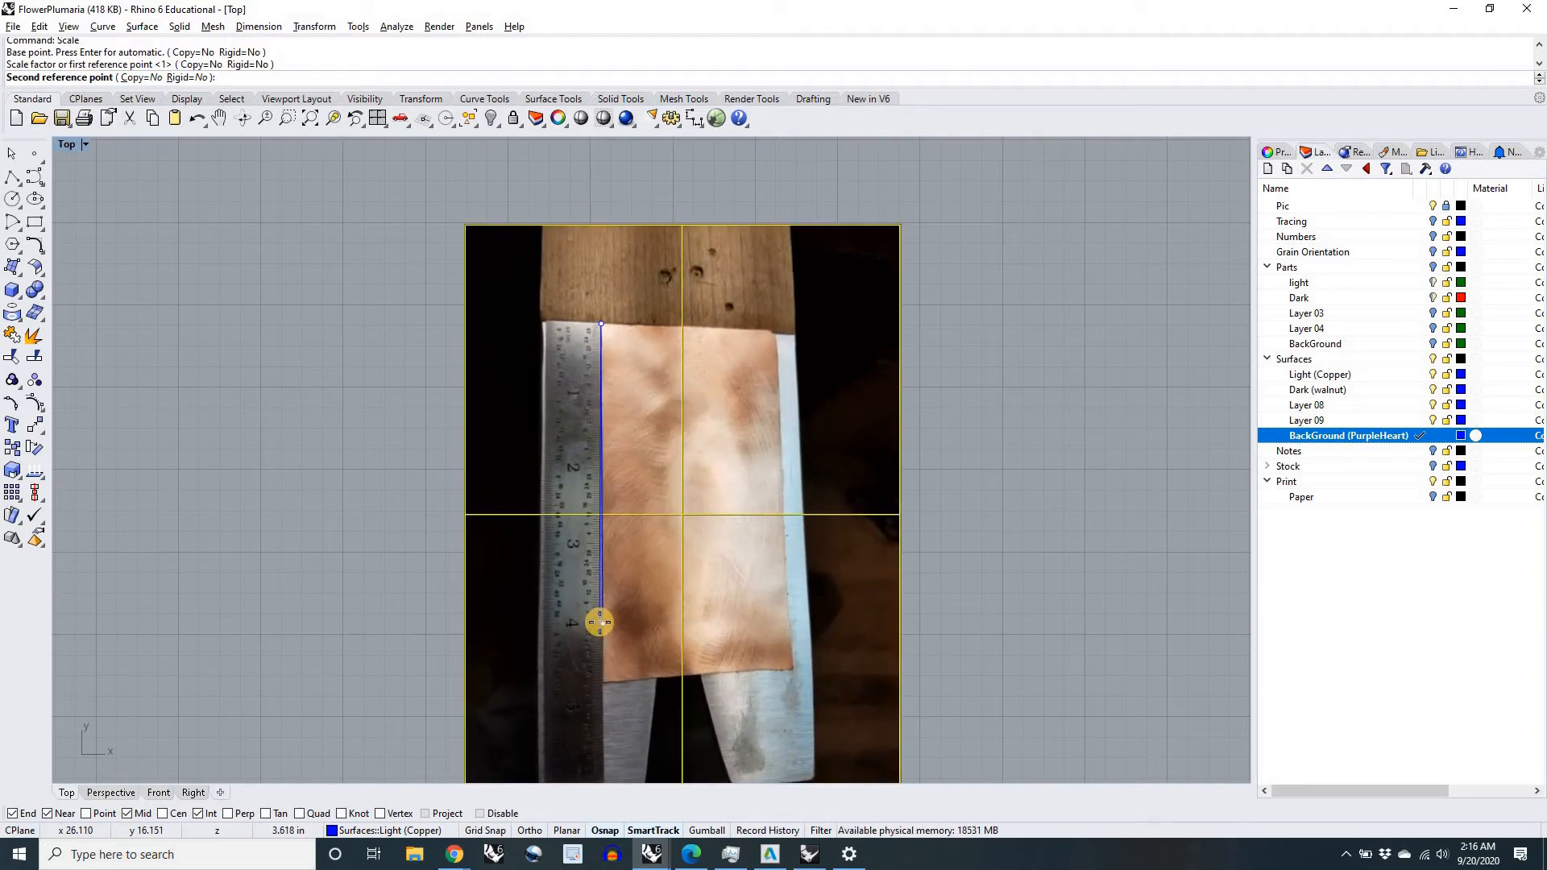
text(4)
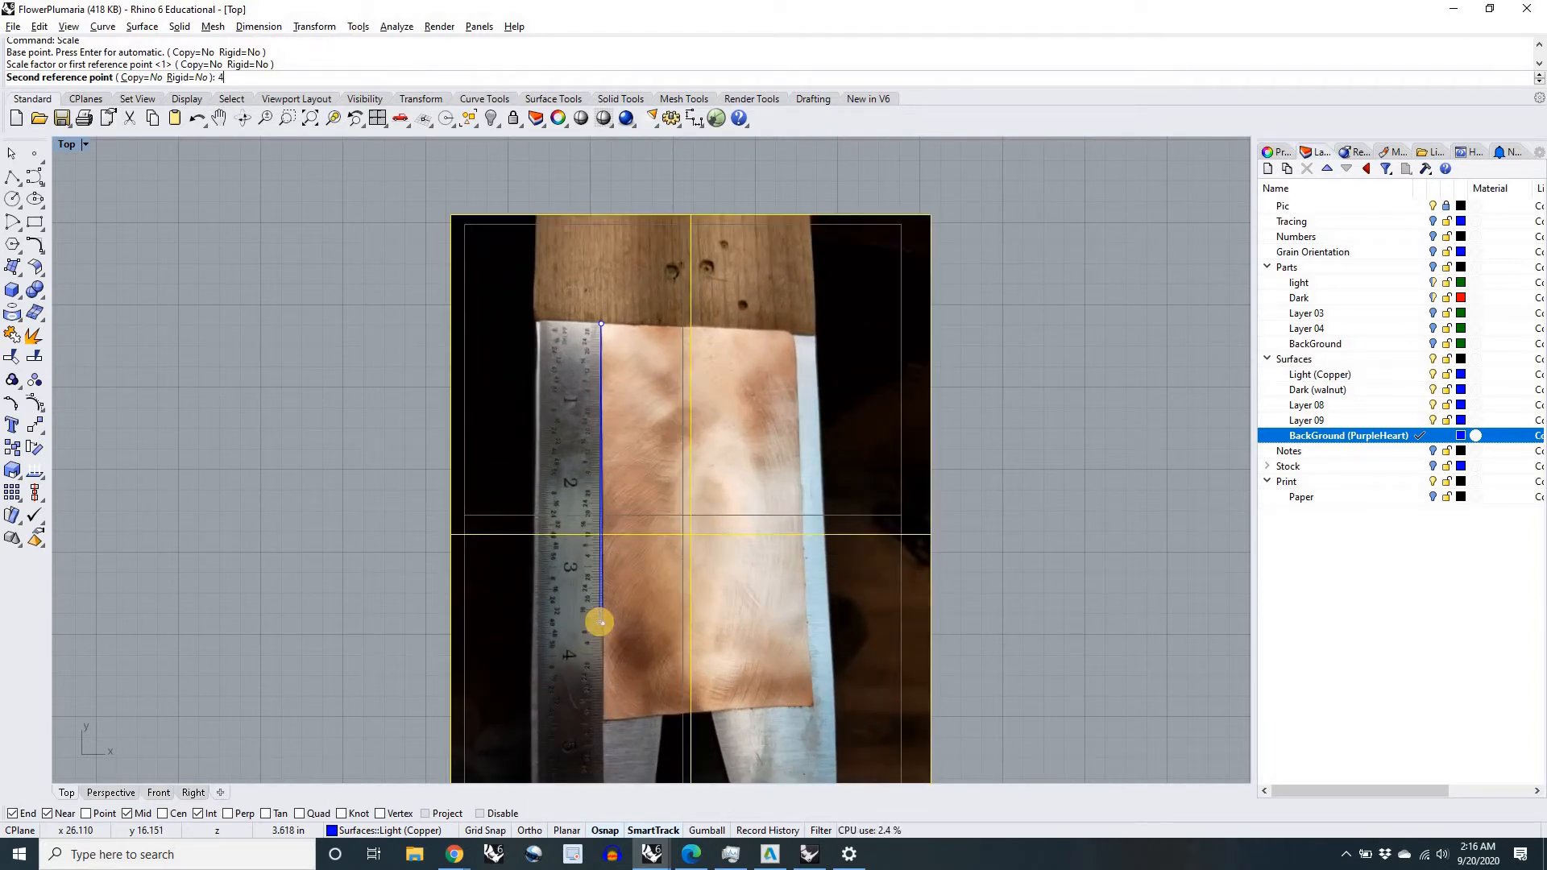
key(Return)
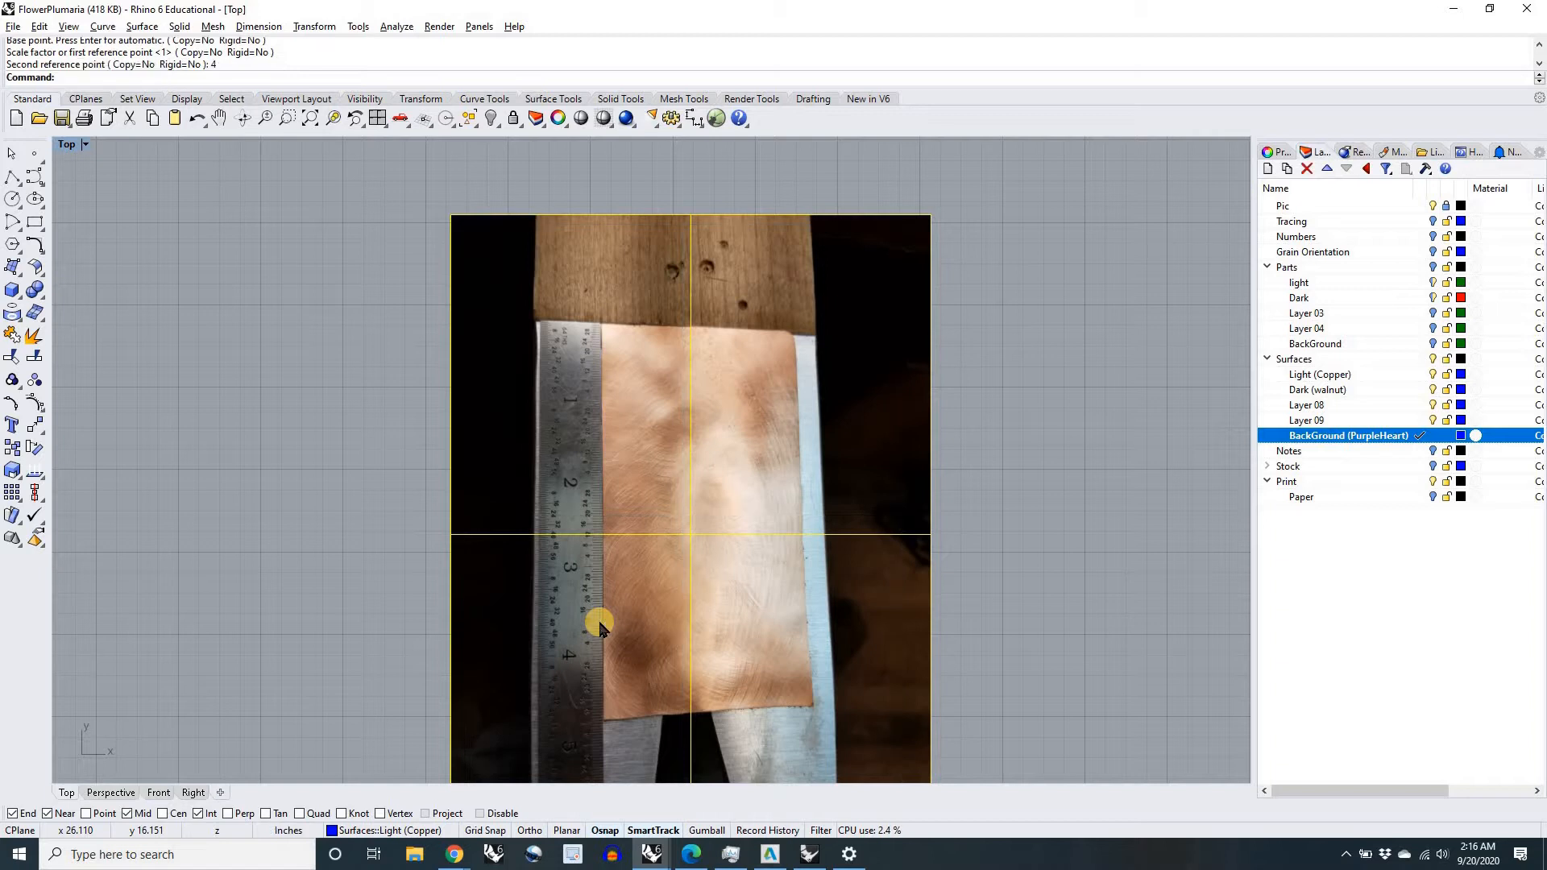
Step: Measure the distance from the zero end to the 4-inch mark on the copper picture's ruler
right_drag(951, 588, 902, 553)
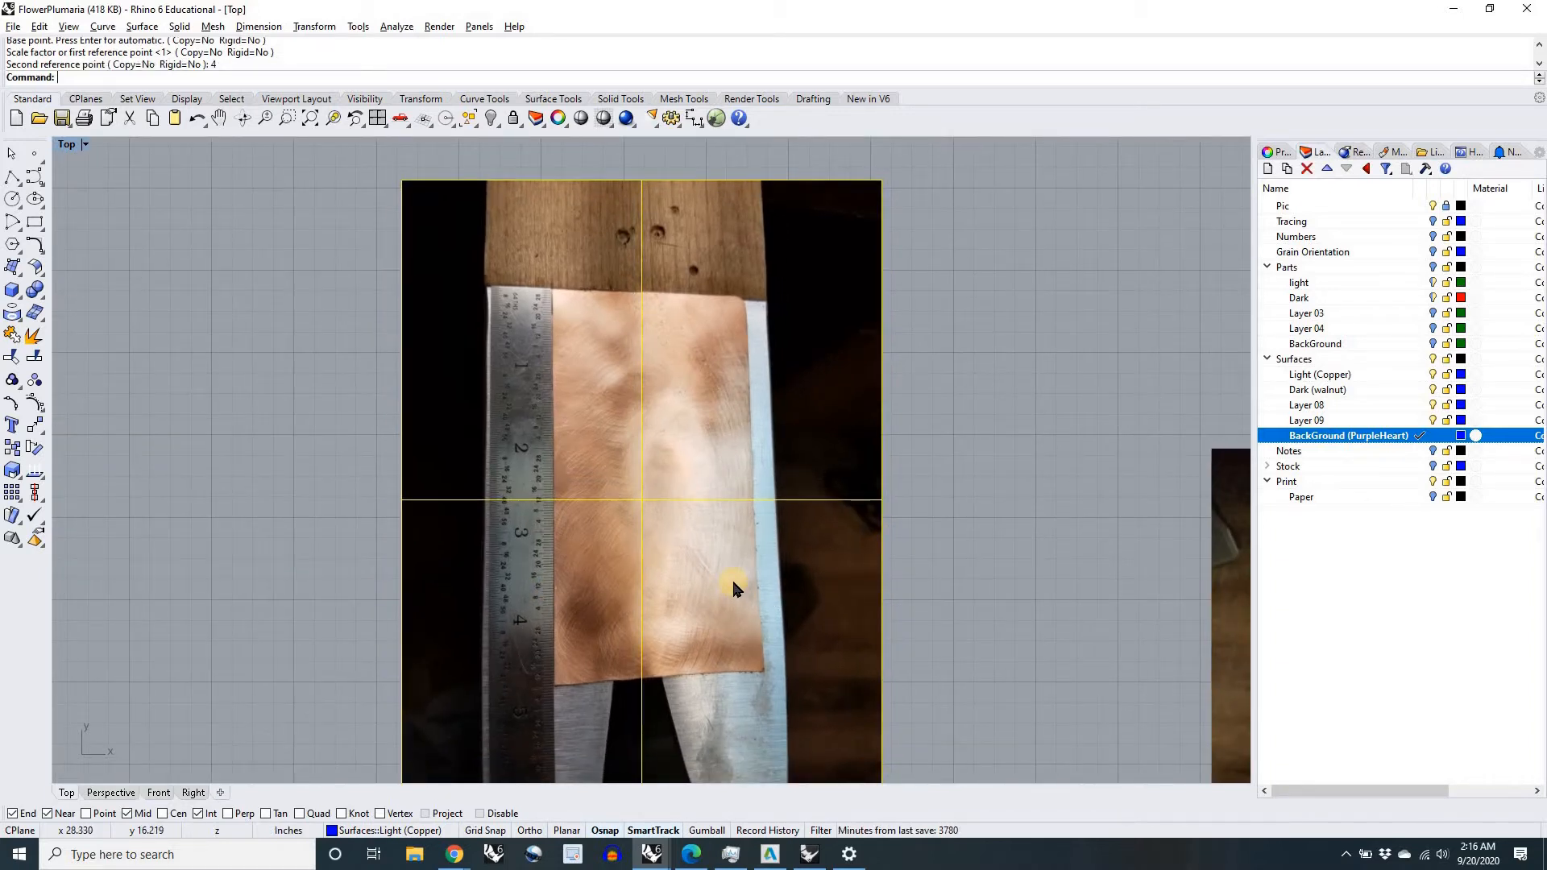
click(1003, 557)
text(Dist)
key(Return)
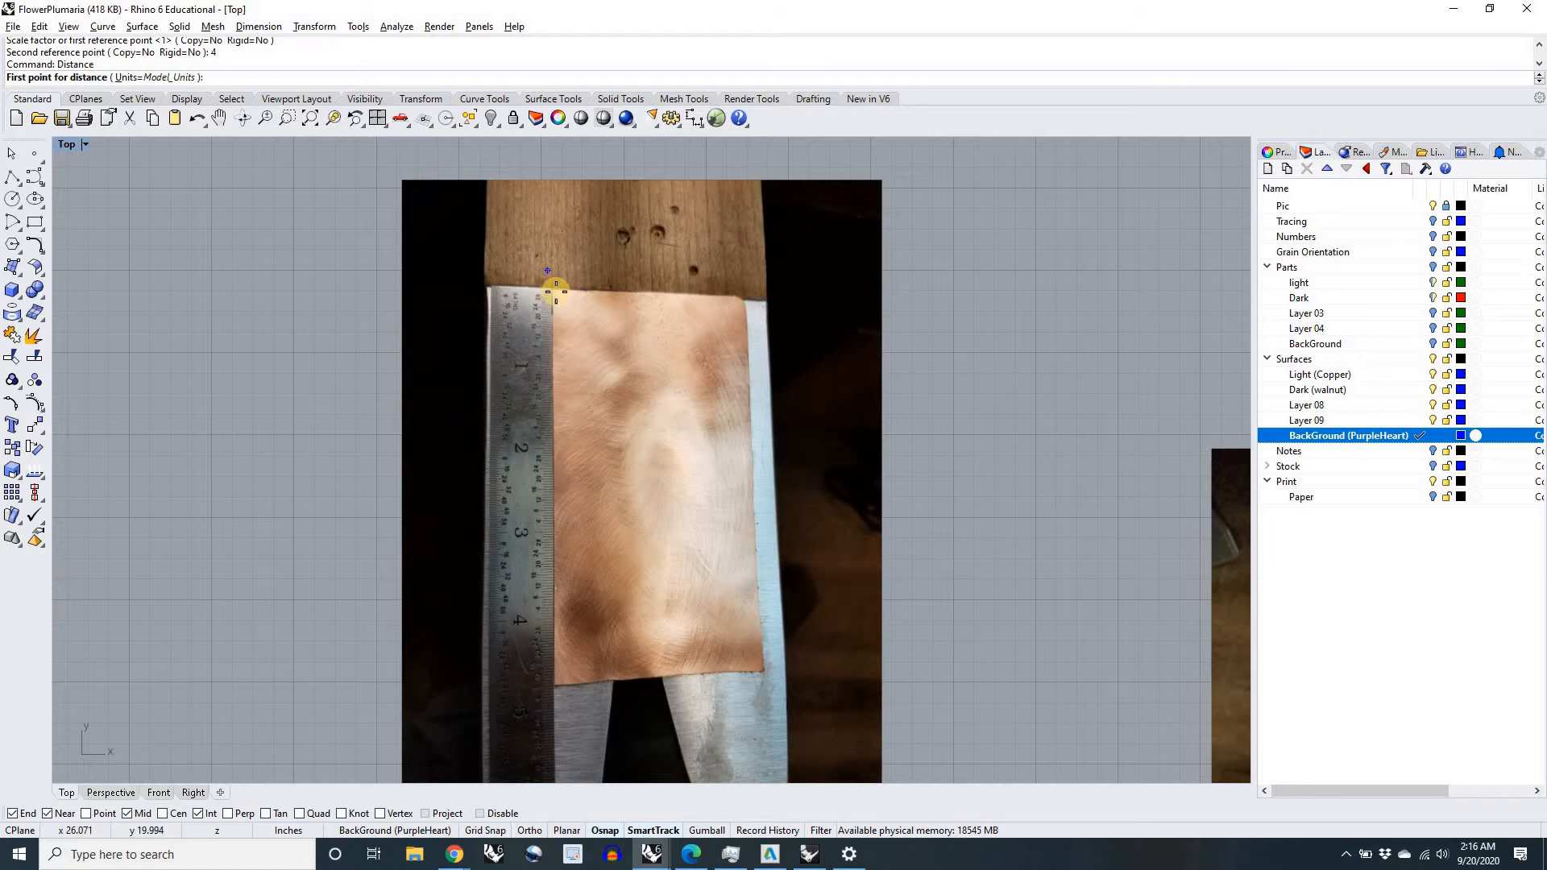
scroll(555, 290, up, 15)
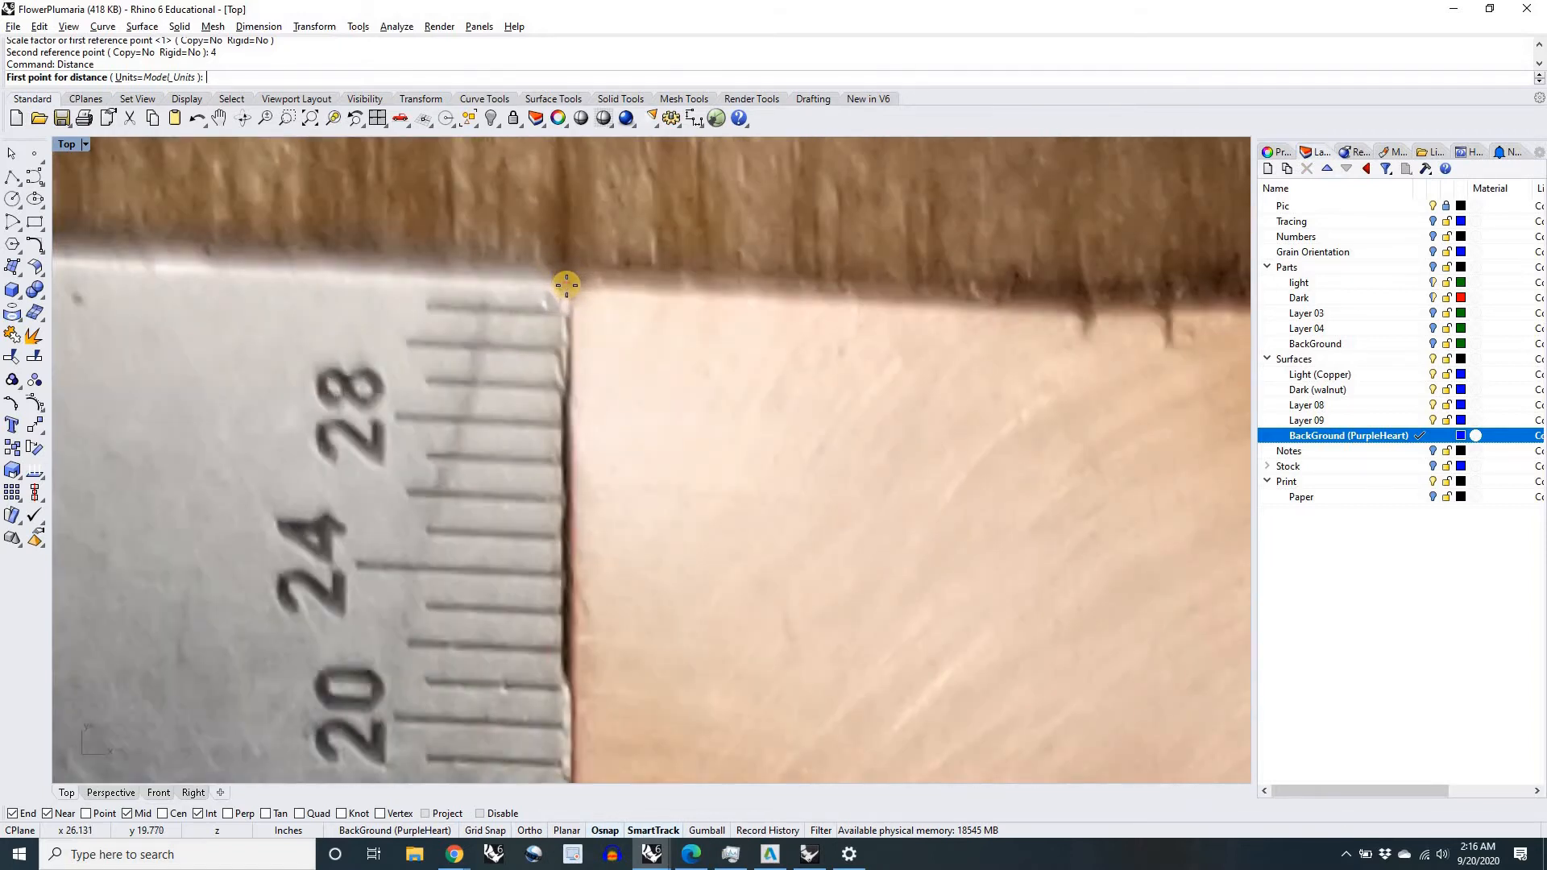
click(567, 284)
scroll(566, 284, down, 10)
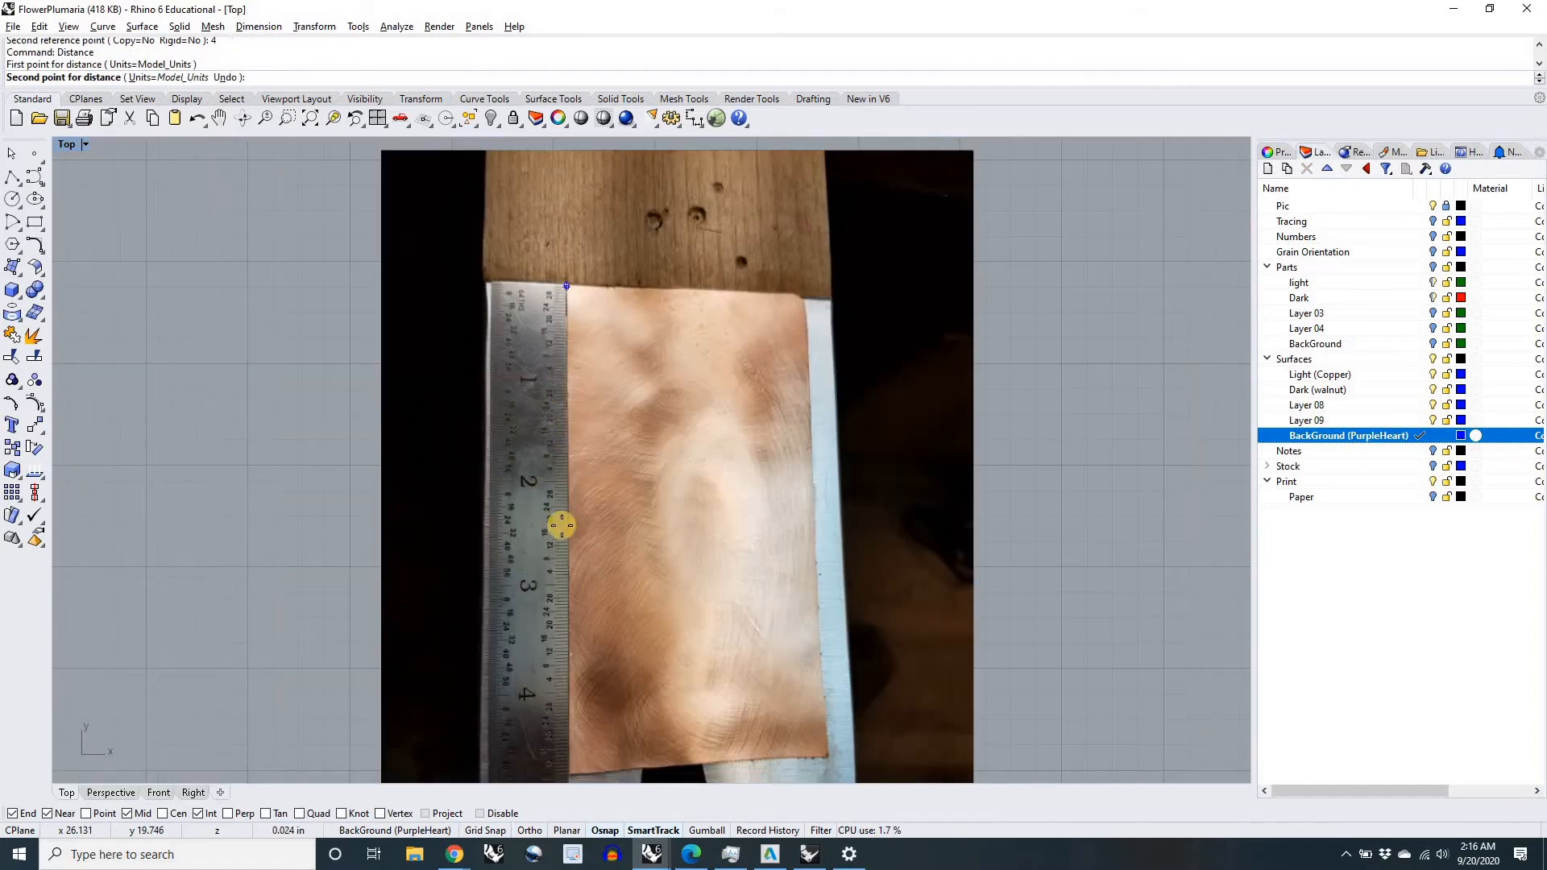
right_drag(561, 526, 564, 329)
scroll(573, 498, up, 8)
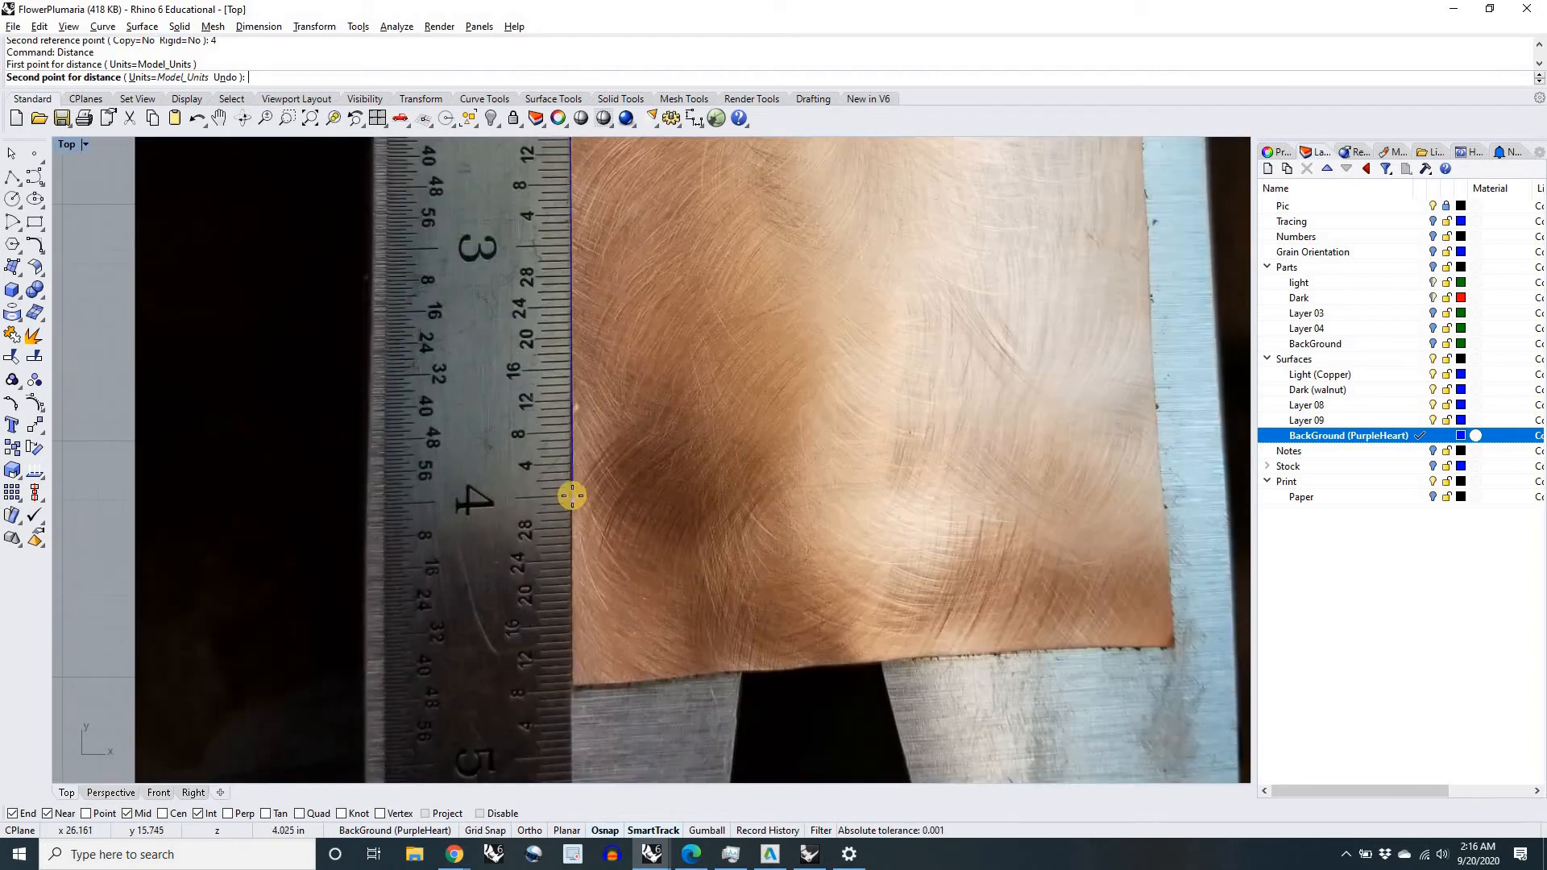
scroll(573, 497, up, 12)
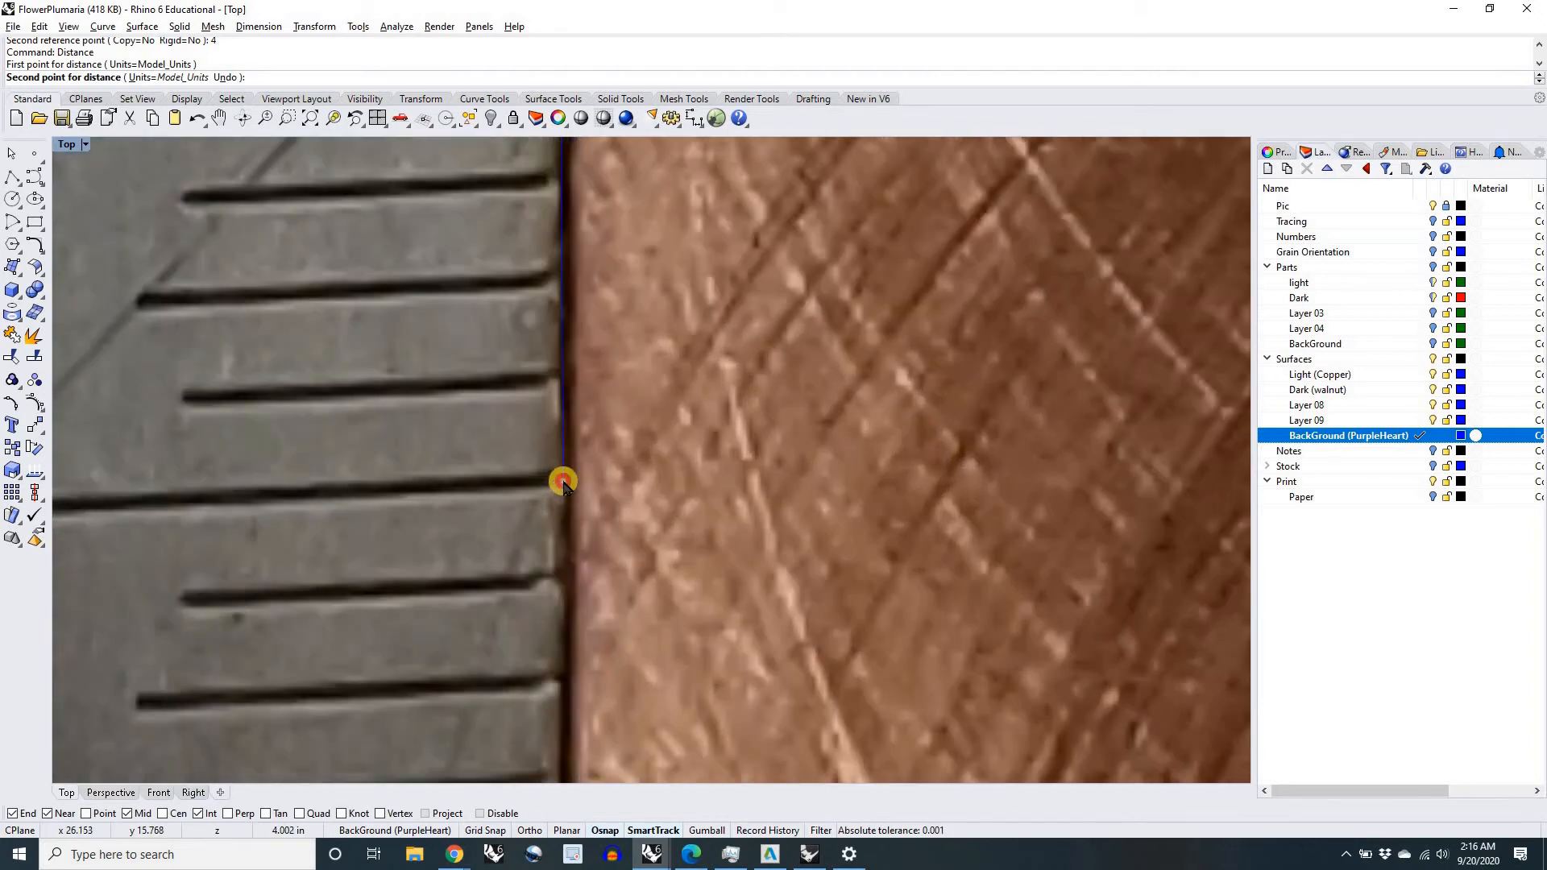
click(564, 482)
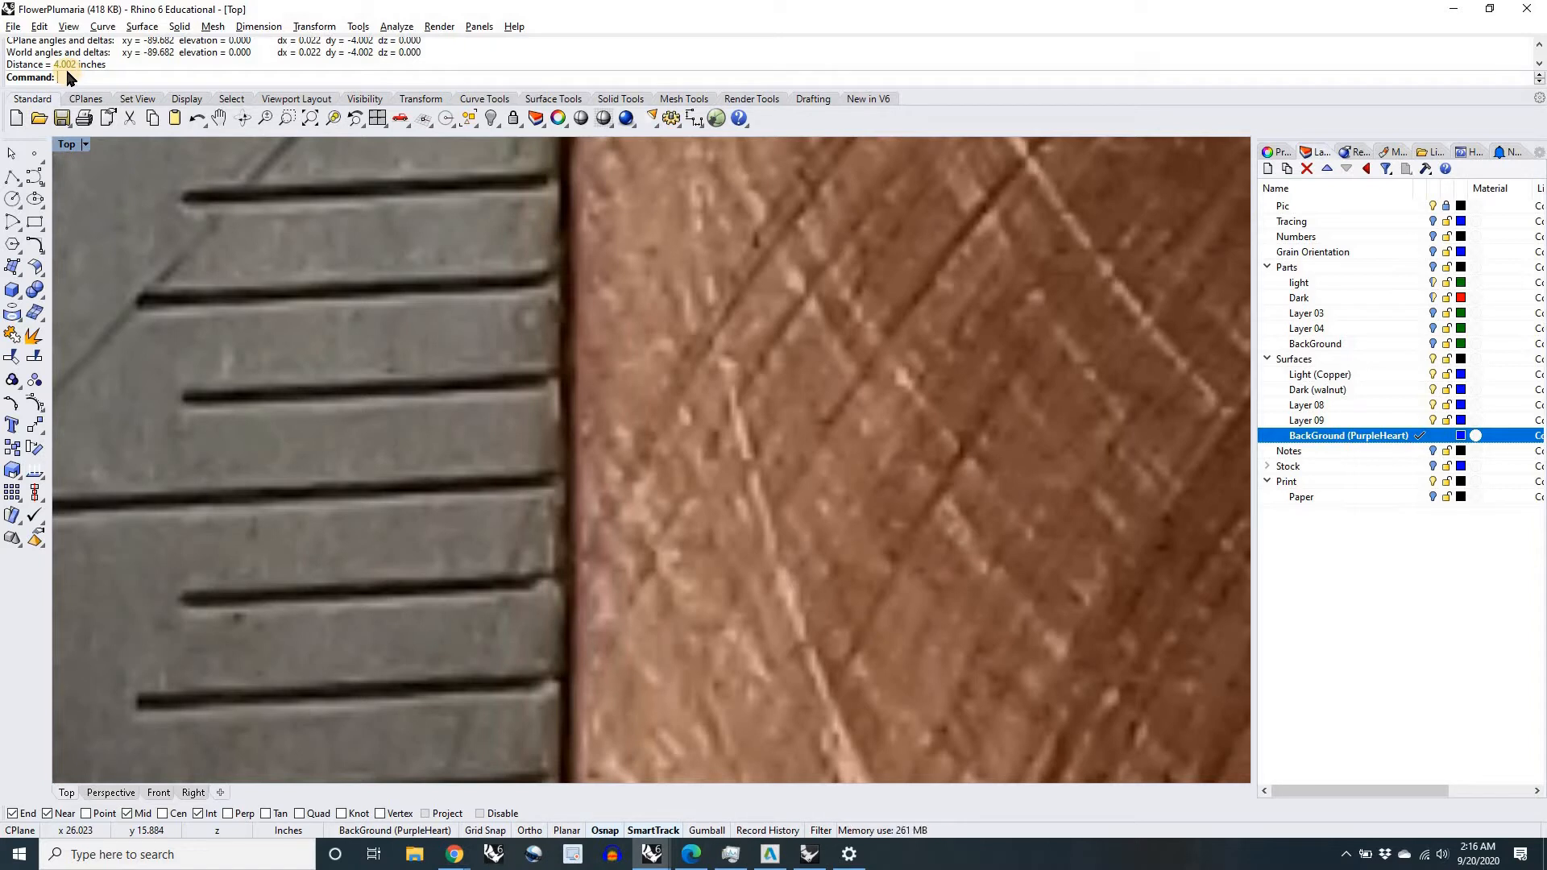
Step: Start scaling the walnut picture, with its base point at the ruler's zero end along the walnut's edge
scroll(368, 385, down, 15)
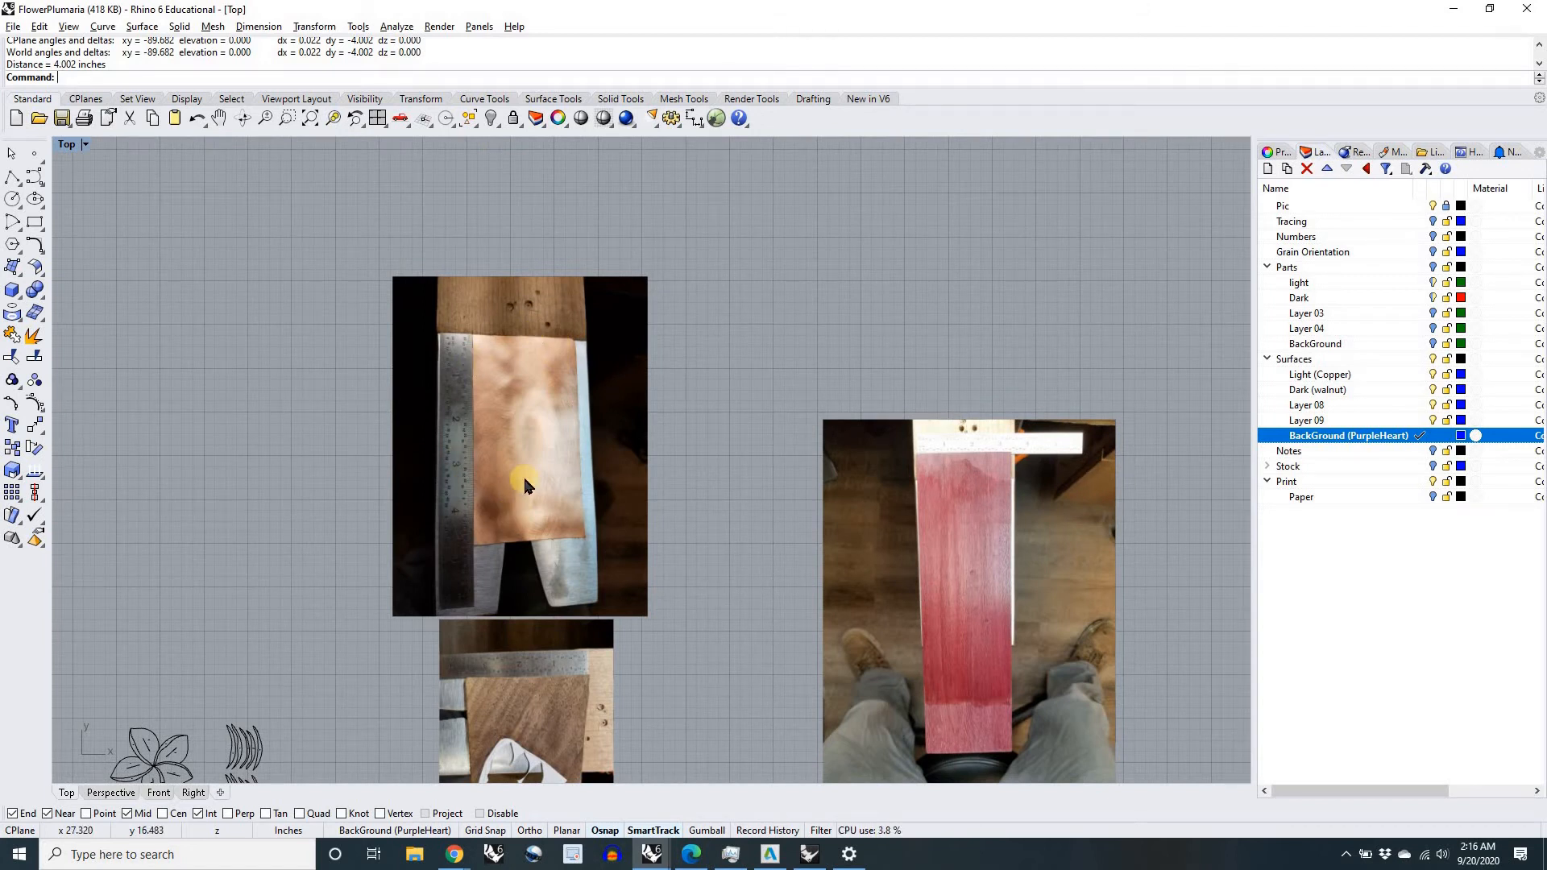
right_drag(663, 548, 608, 252)
click(458, 429)
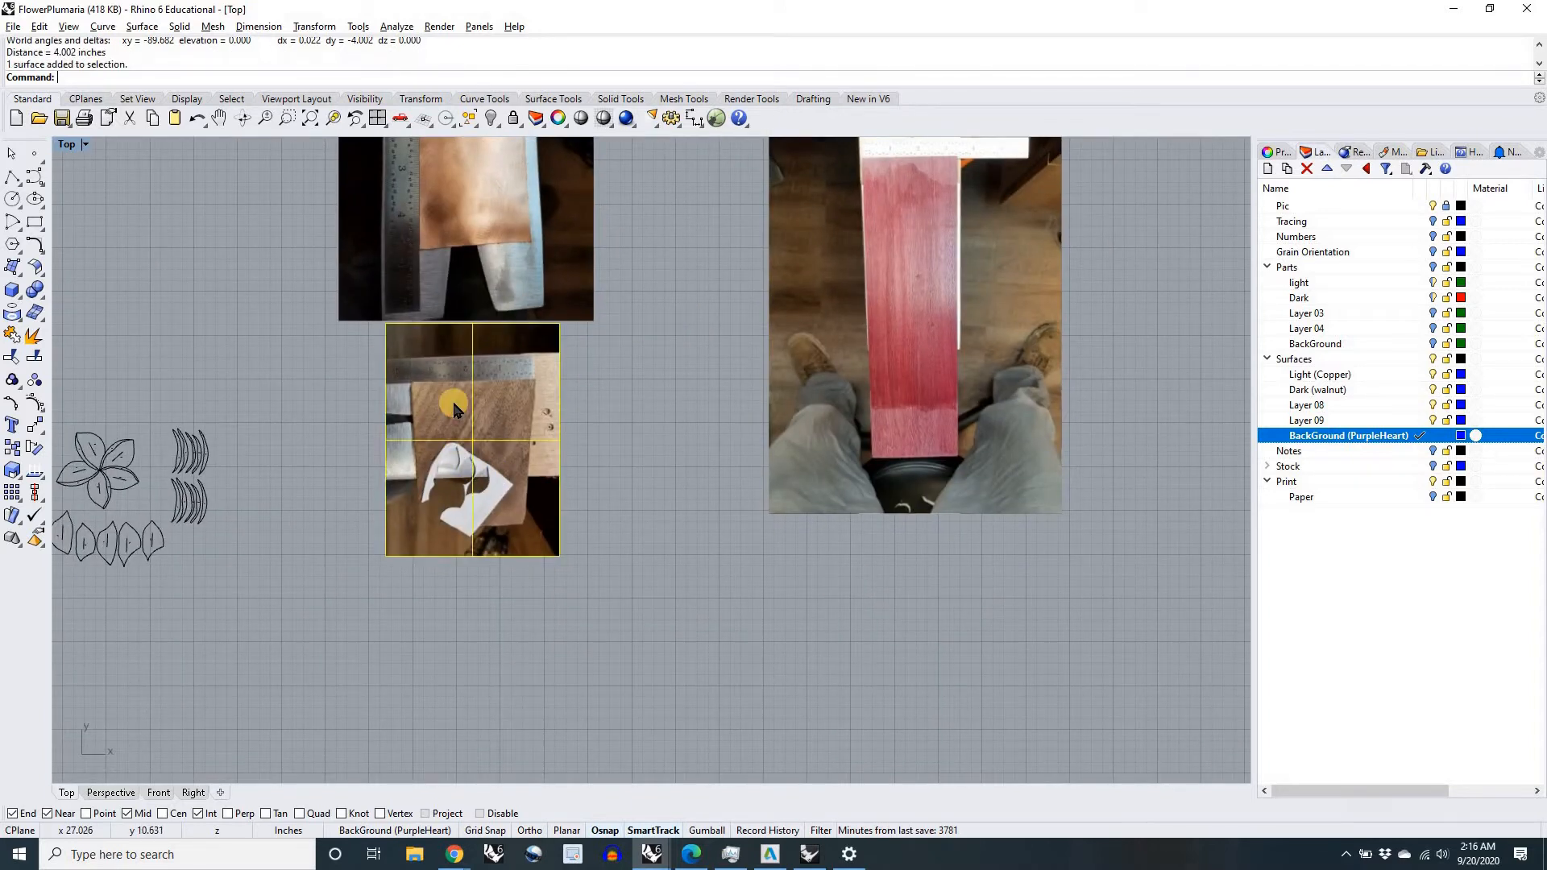
scroll(457, 419, up, 3)
text(Scal)
key(Return)
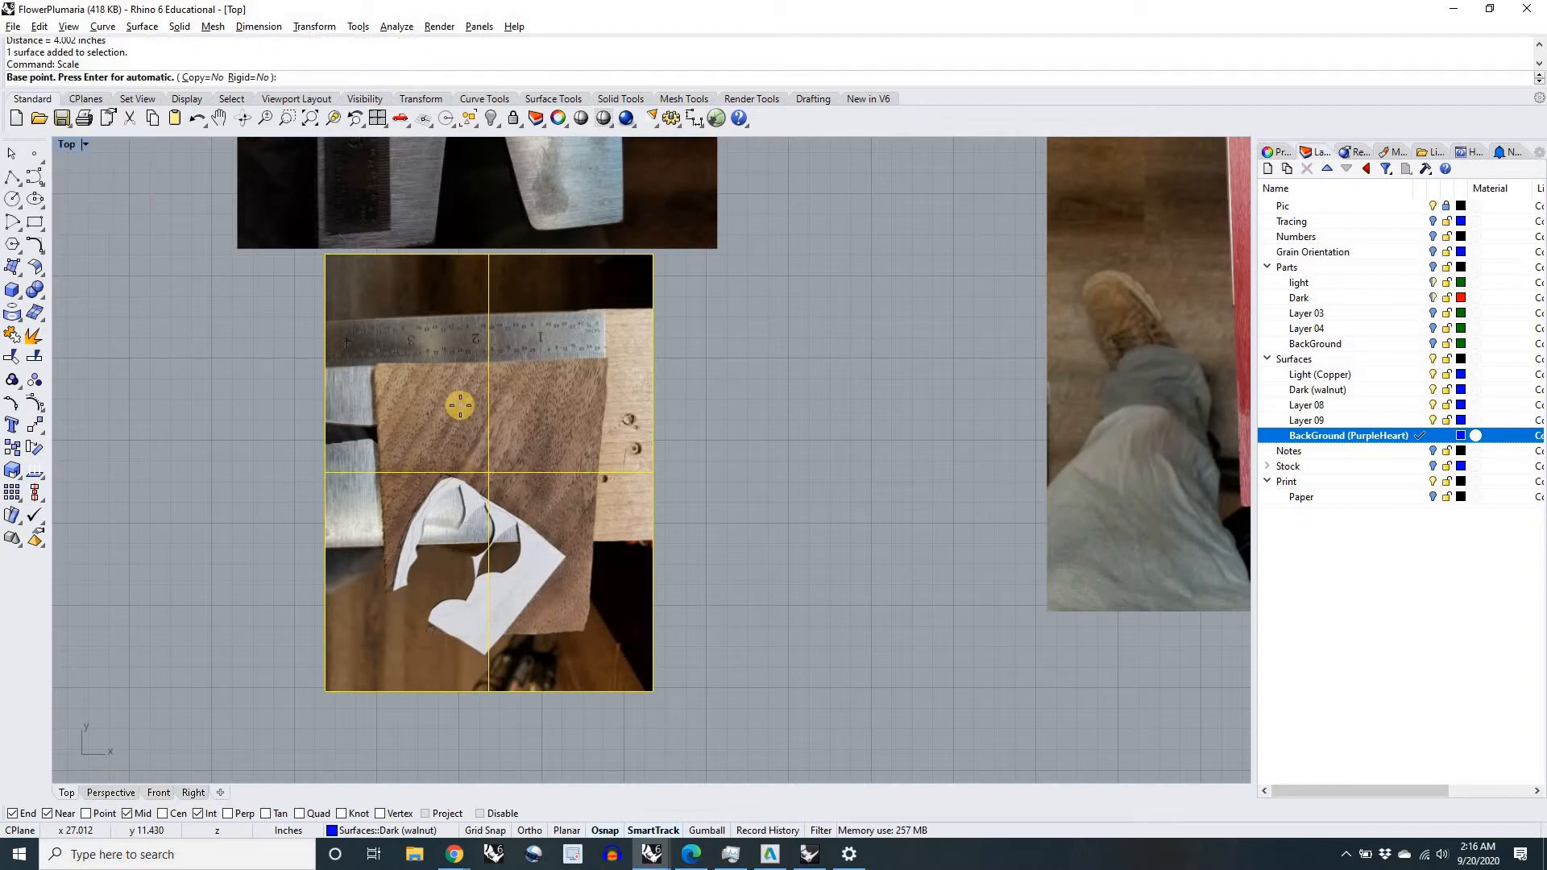
scroll(596, 367, up, 5)
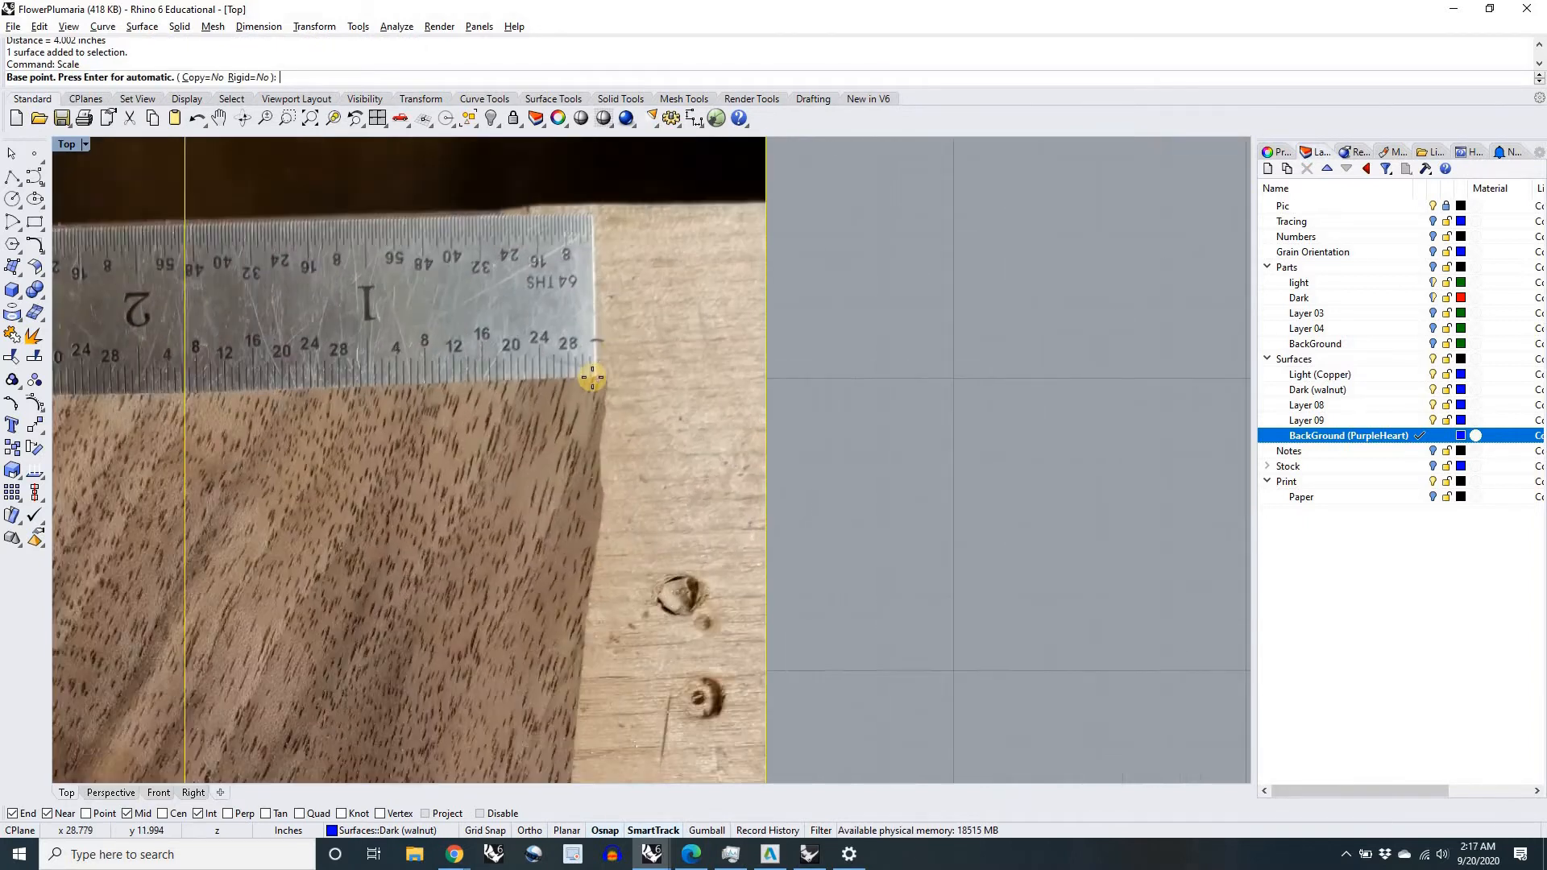
scroll(593, 378, up, 5)
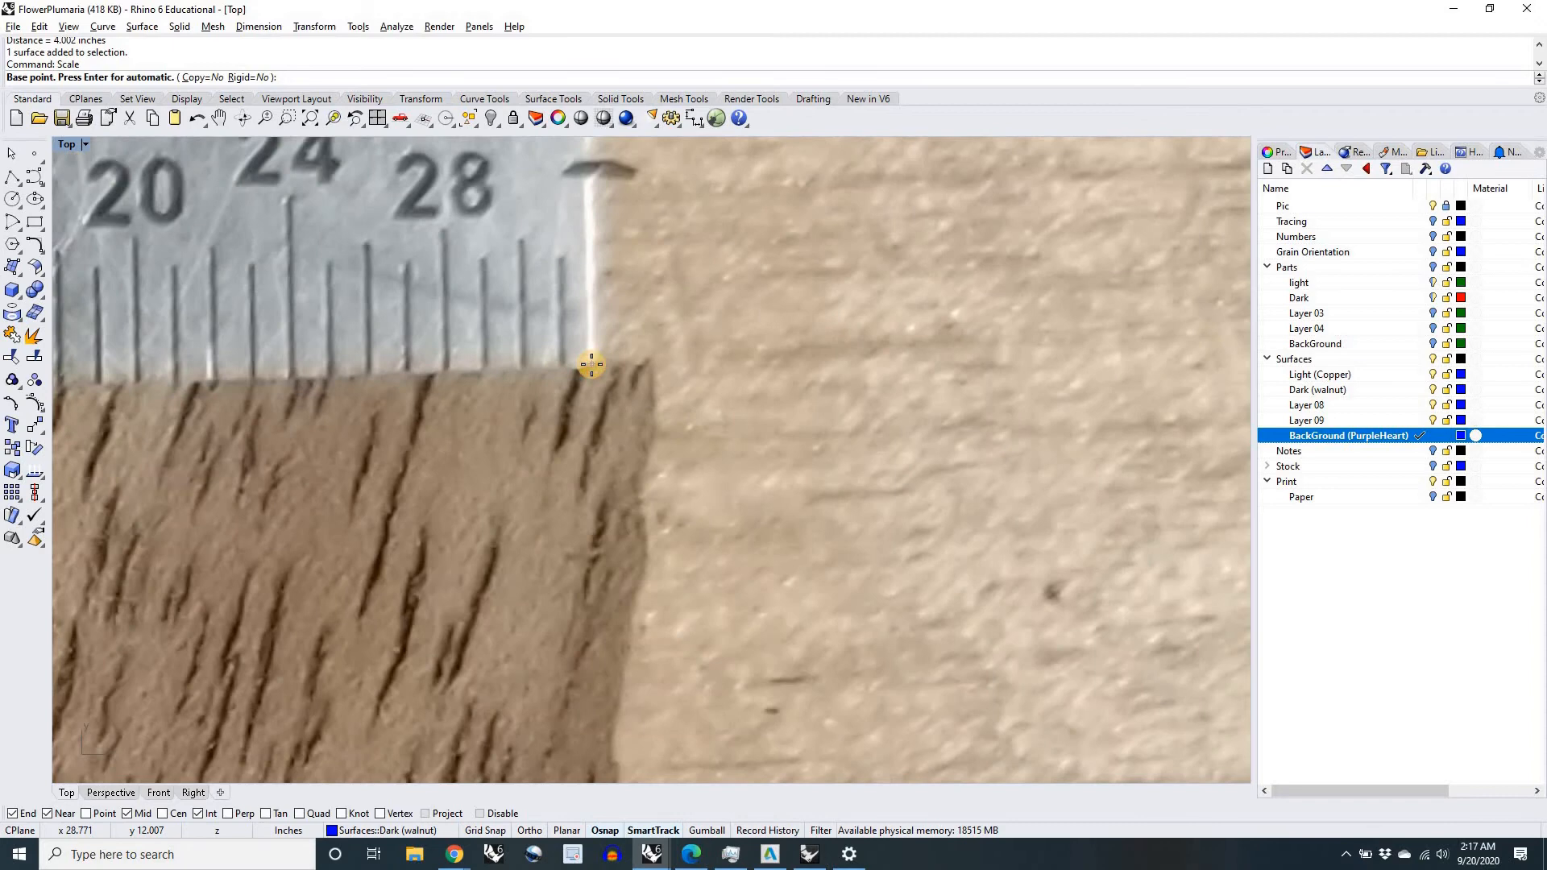
click(590, 364)
Step: Finish scaling the walnut picture by referencing the ruler's 3-inch mark and setting that length to 3 inches
scroll(592, 364, down, 10)
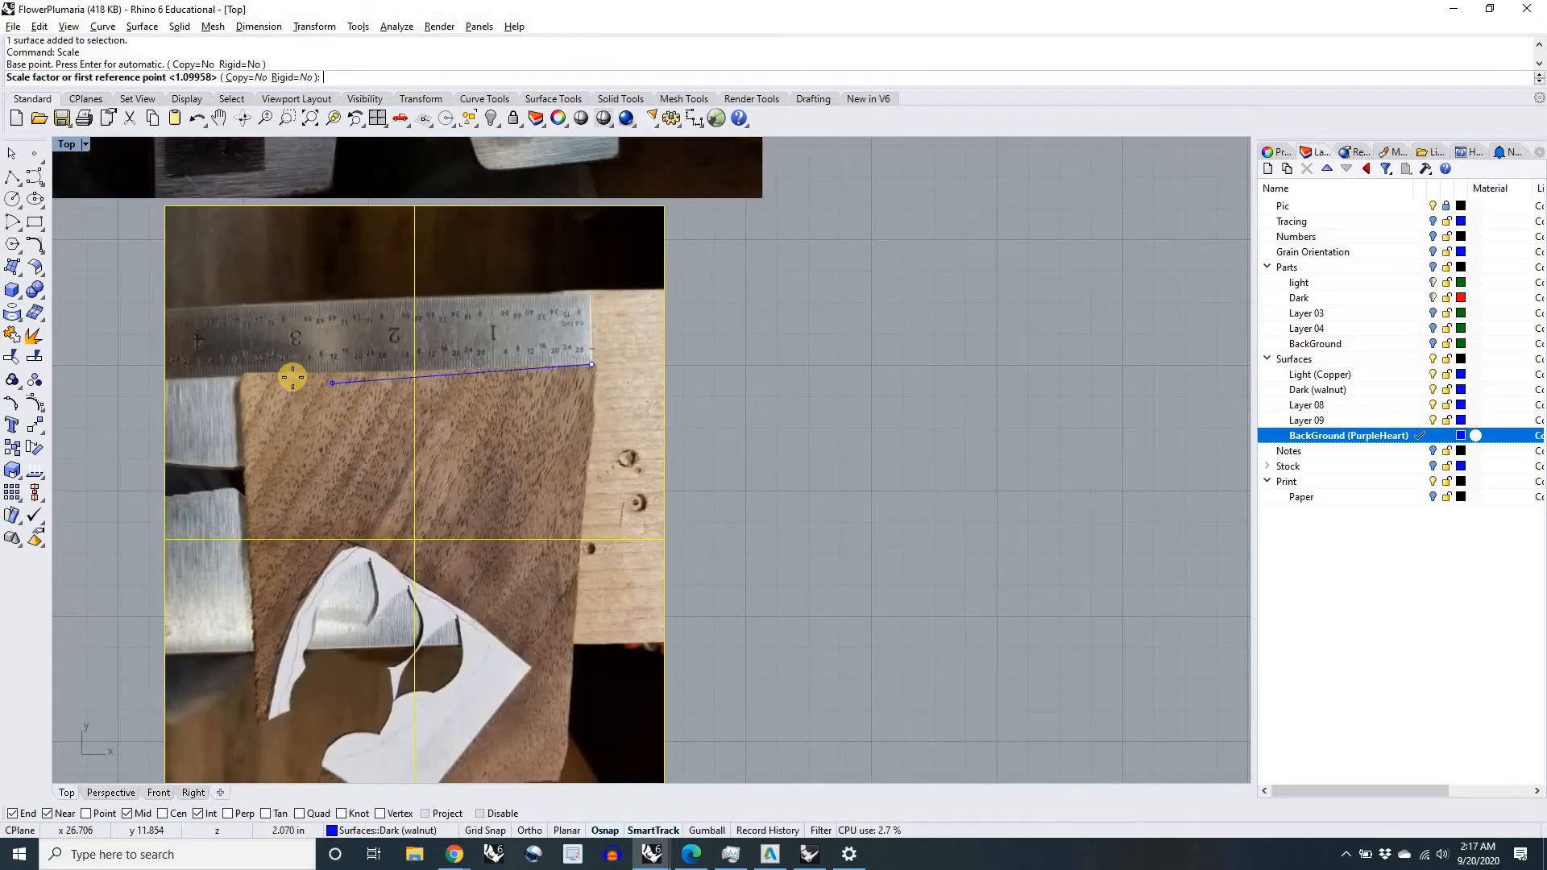
scroll(295, 375, up, 9)
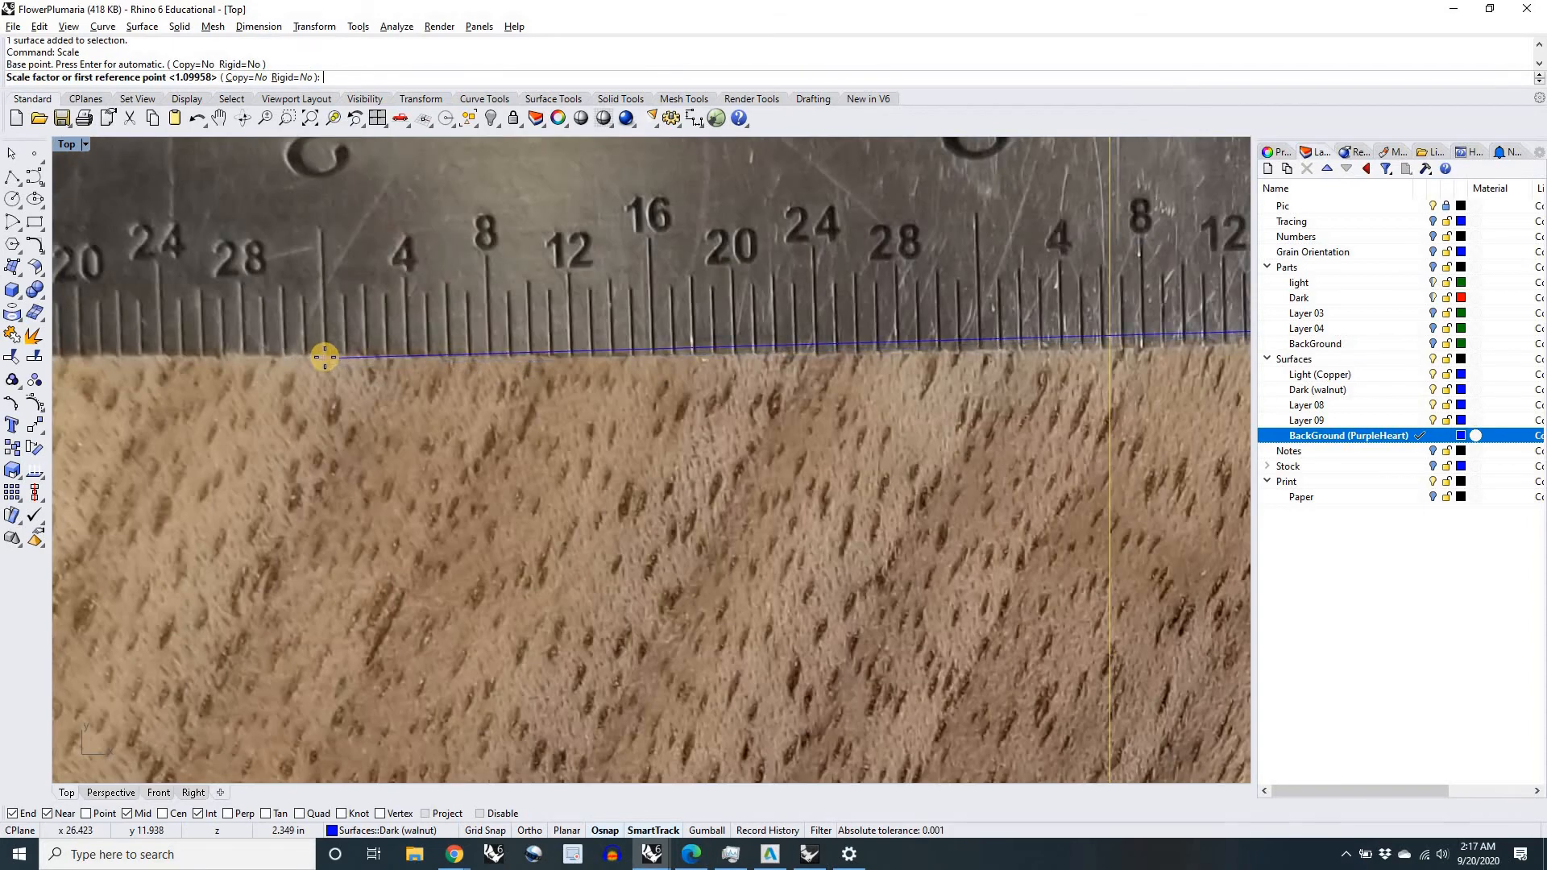
scroll(324, 357, up, 3)
click(326, 352)
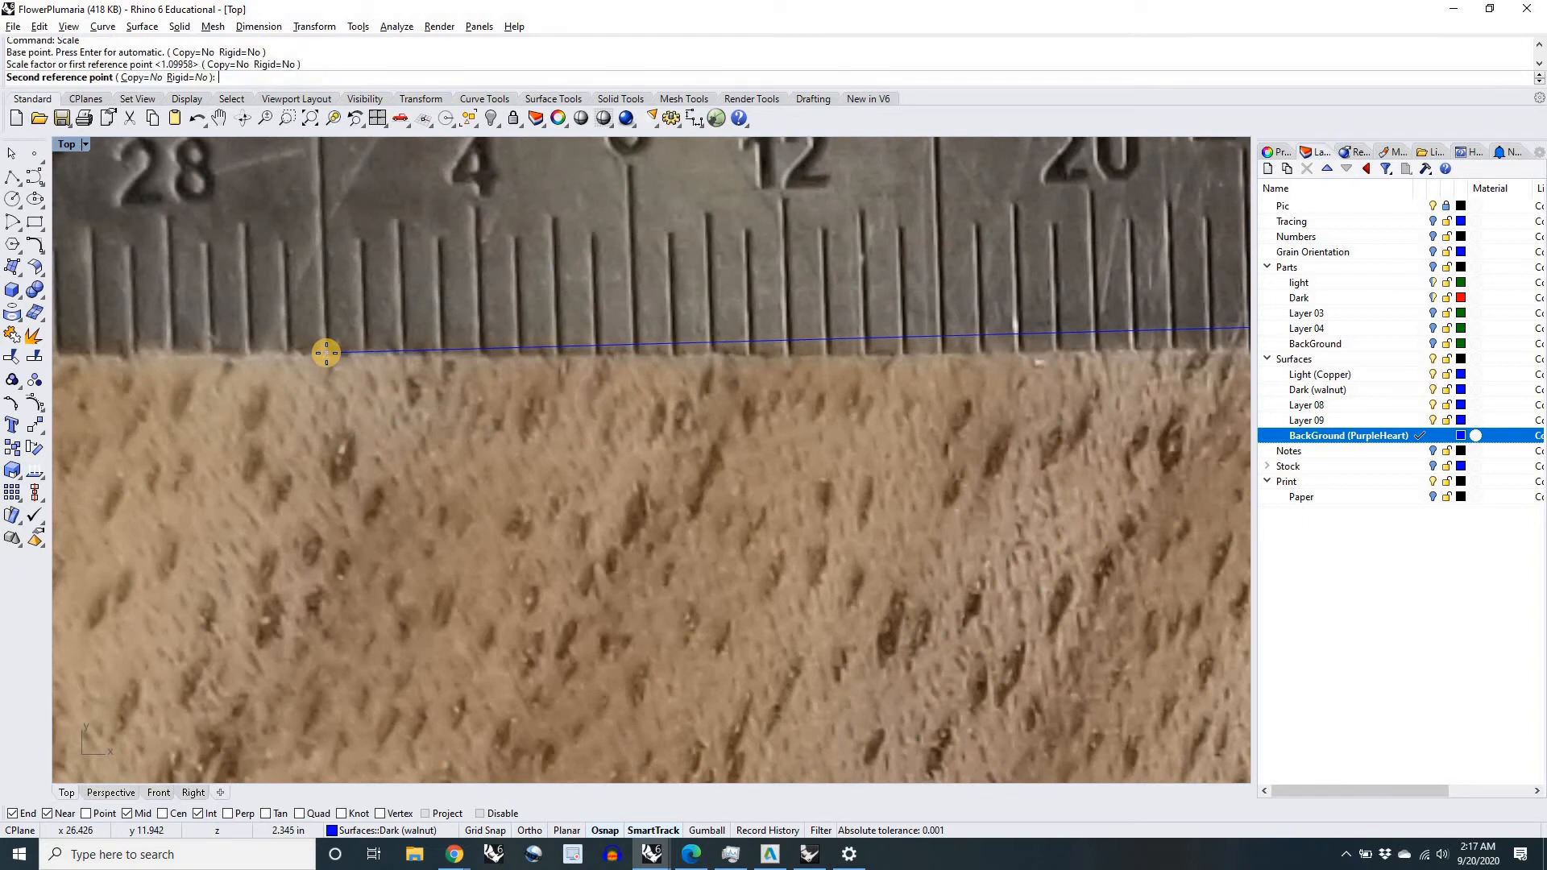
scroll(327, 352, down, 9)
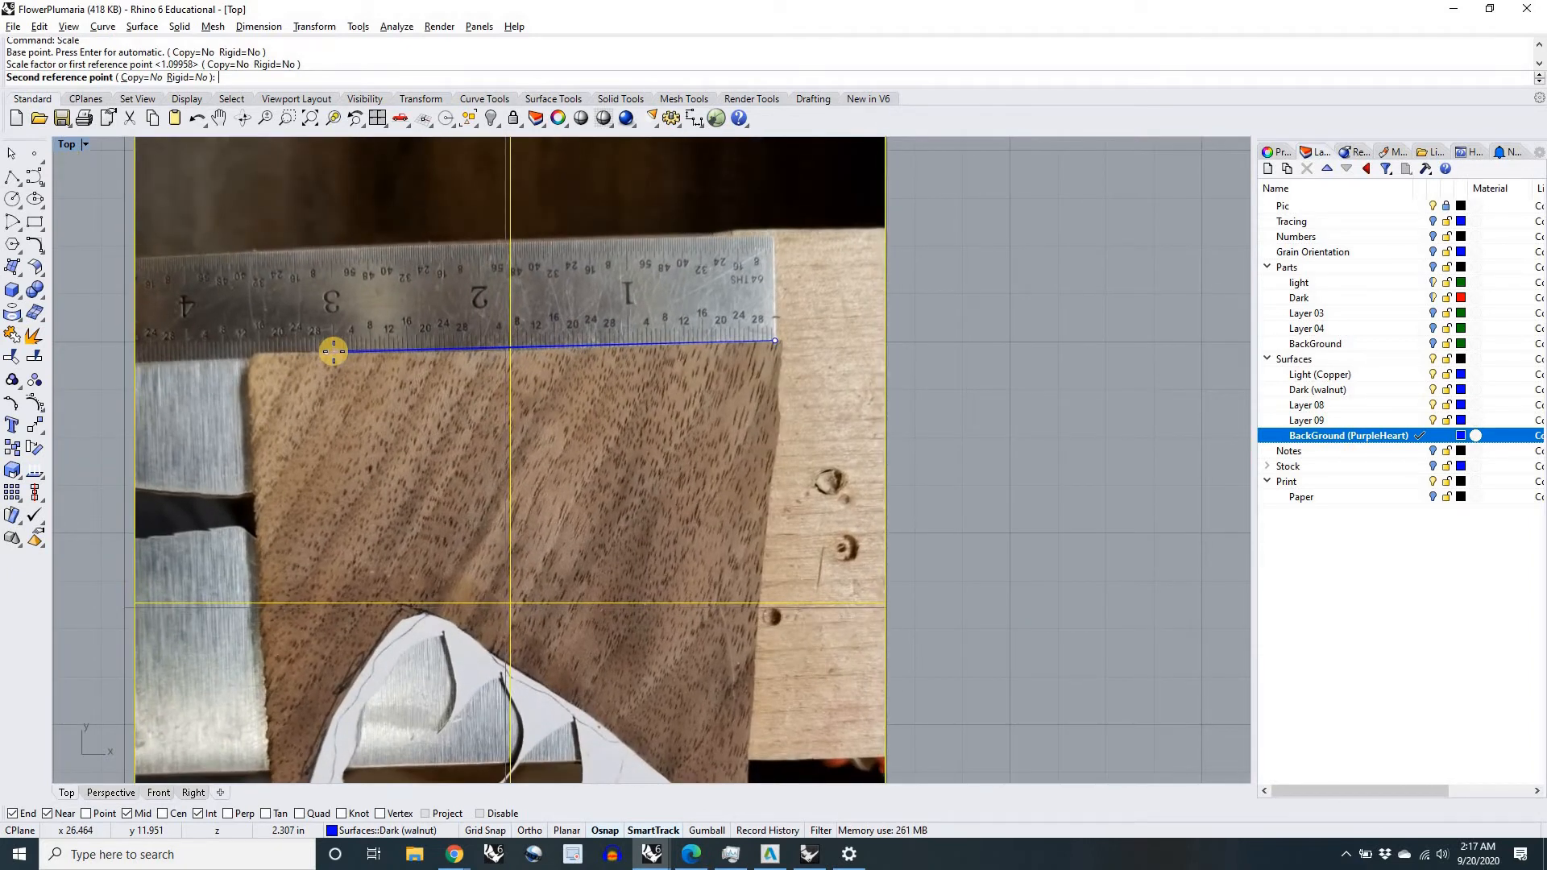
text(3)
key(Return)
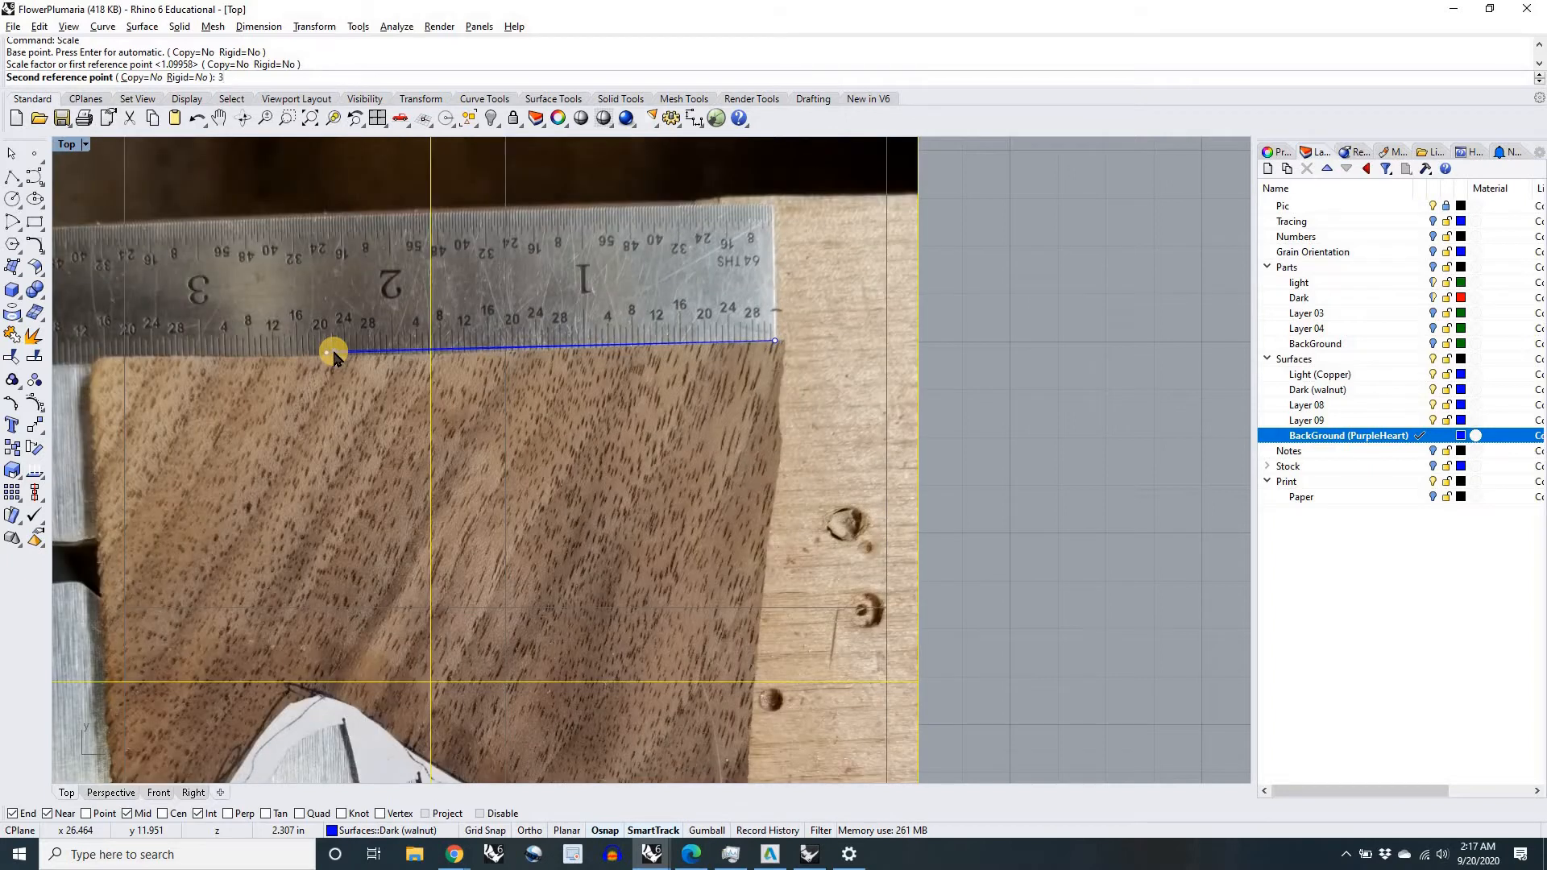
Step: Move the walnut picture clear of the copper picture, just below it with their outer edges roughly aligned, and deselect it
scroll(333, 356, down, 6)
drag(332, 393, 559, 414)
click(559, 415)
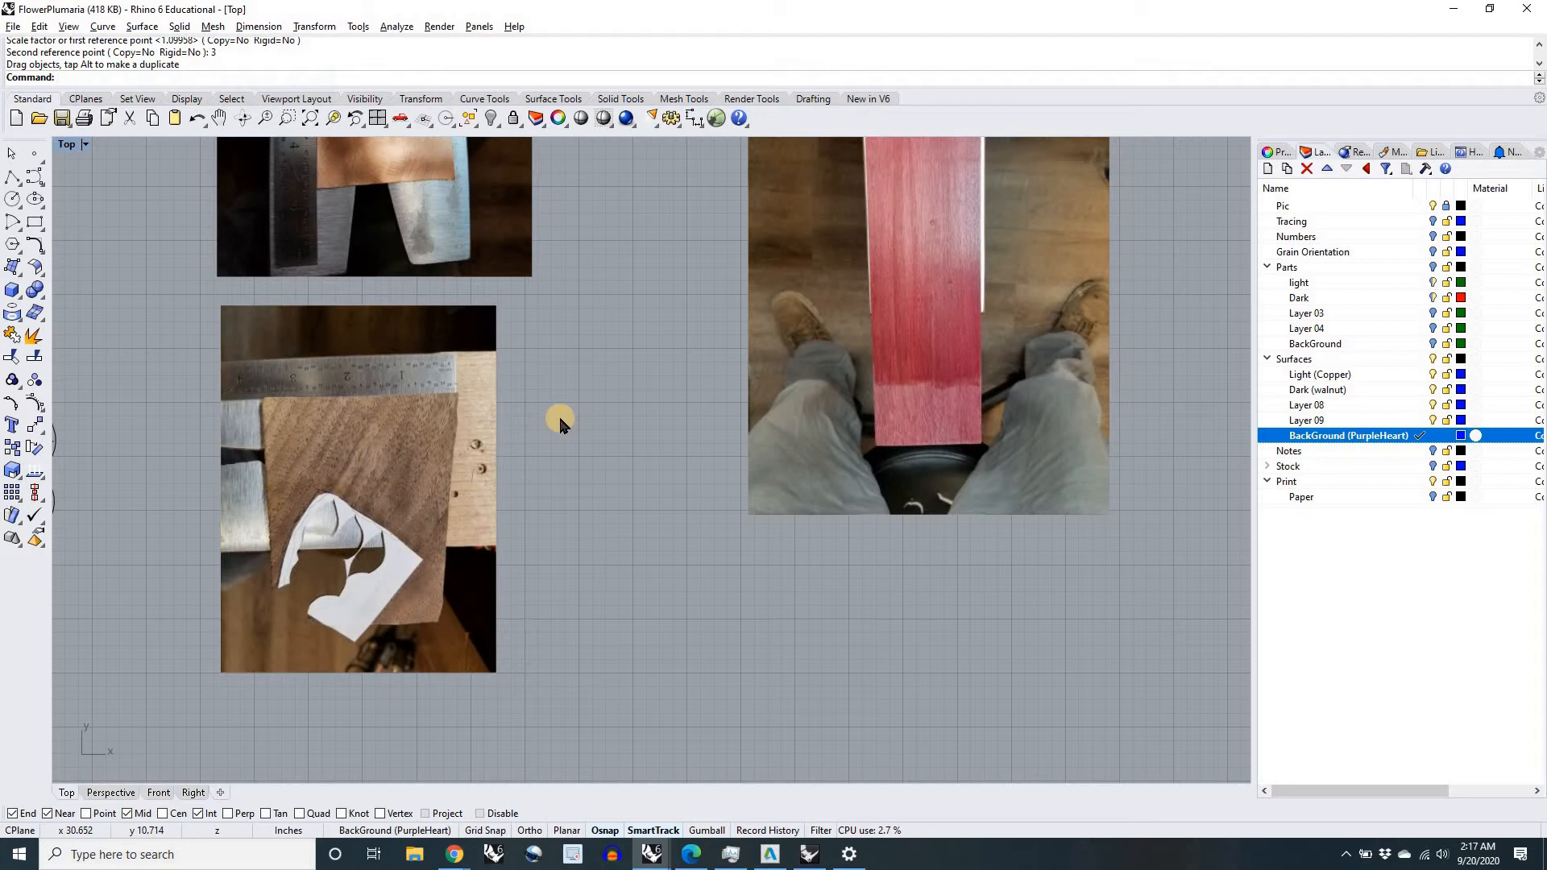
Step: Measure the distance from the zero end to the 3-inch mark on the walnut picture's ruler
text(Distance)
key(Return)
scroll(468, 407, up, 8)
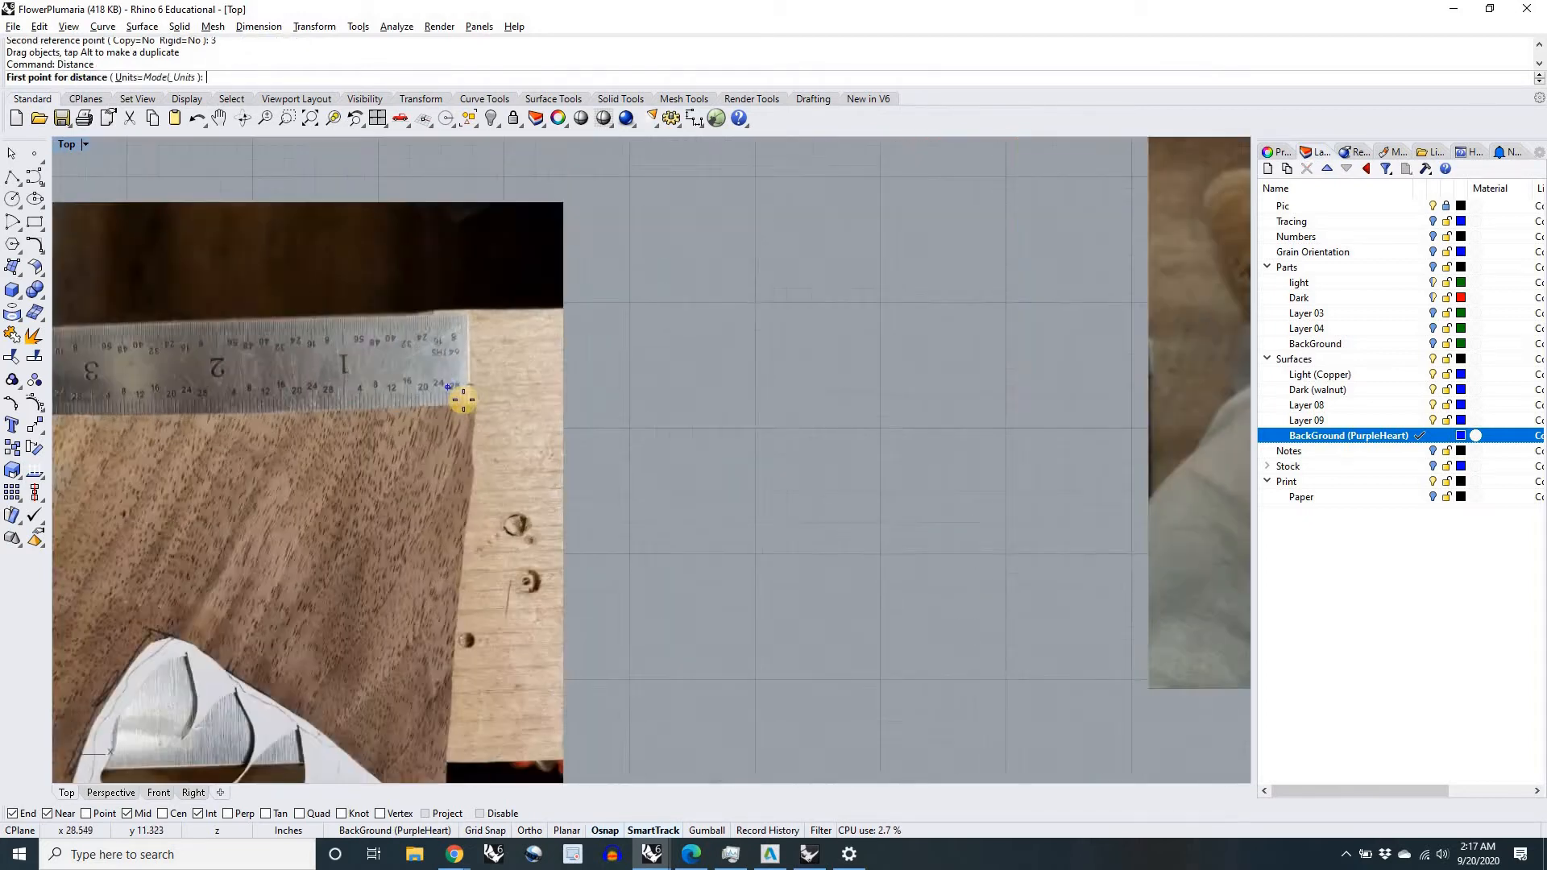
scroll(506, 429, up, 1)
click(513, 433)
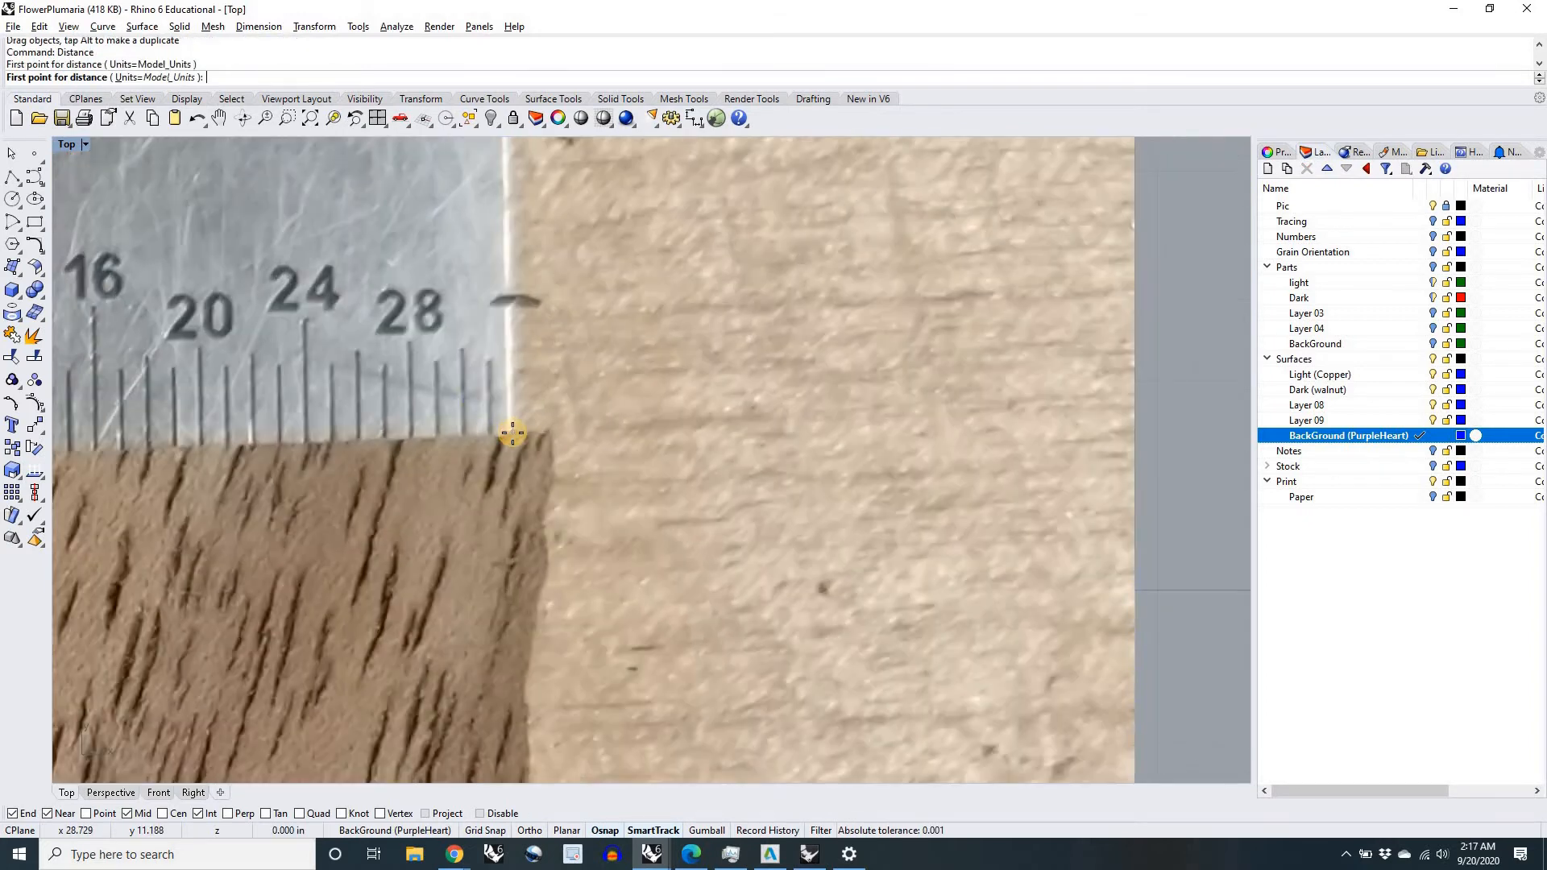
scroll(512, 434, down, 13)
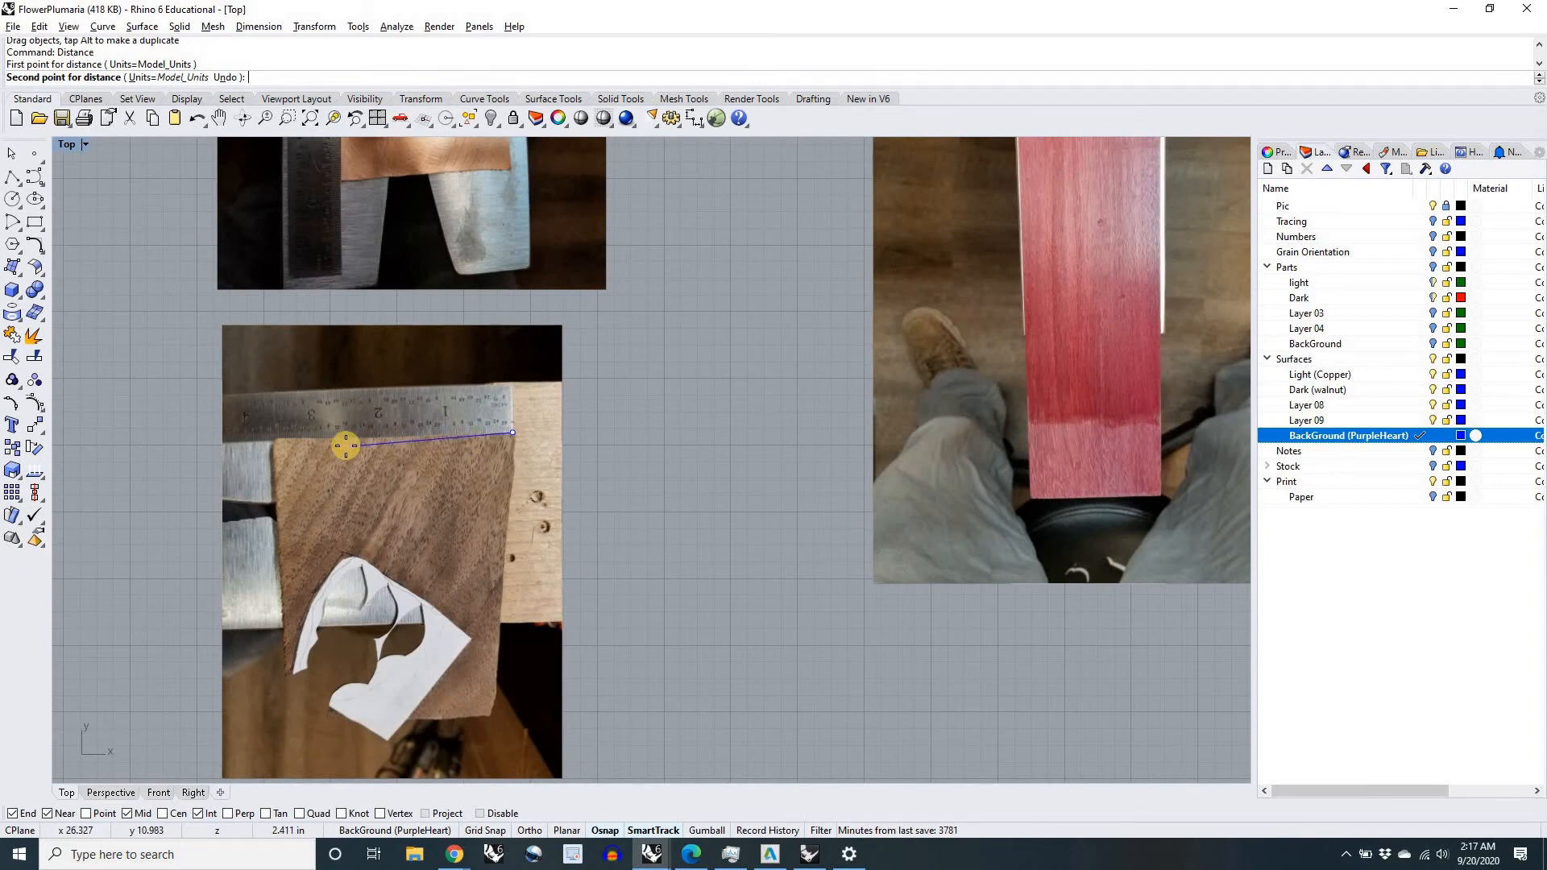
scroll(320, 436, up, 10)
scroll(271, 440, up, 9)
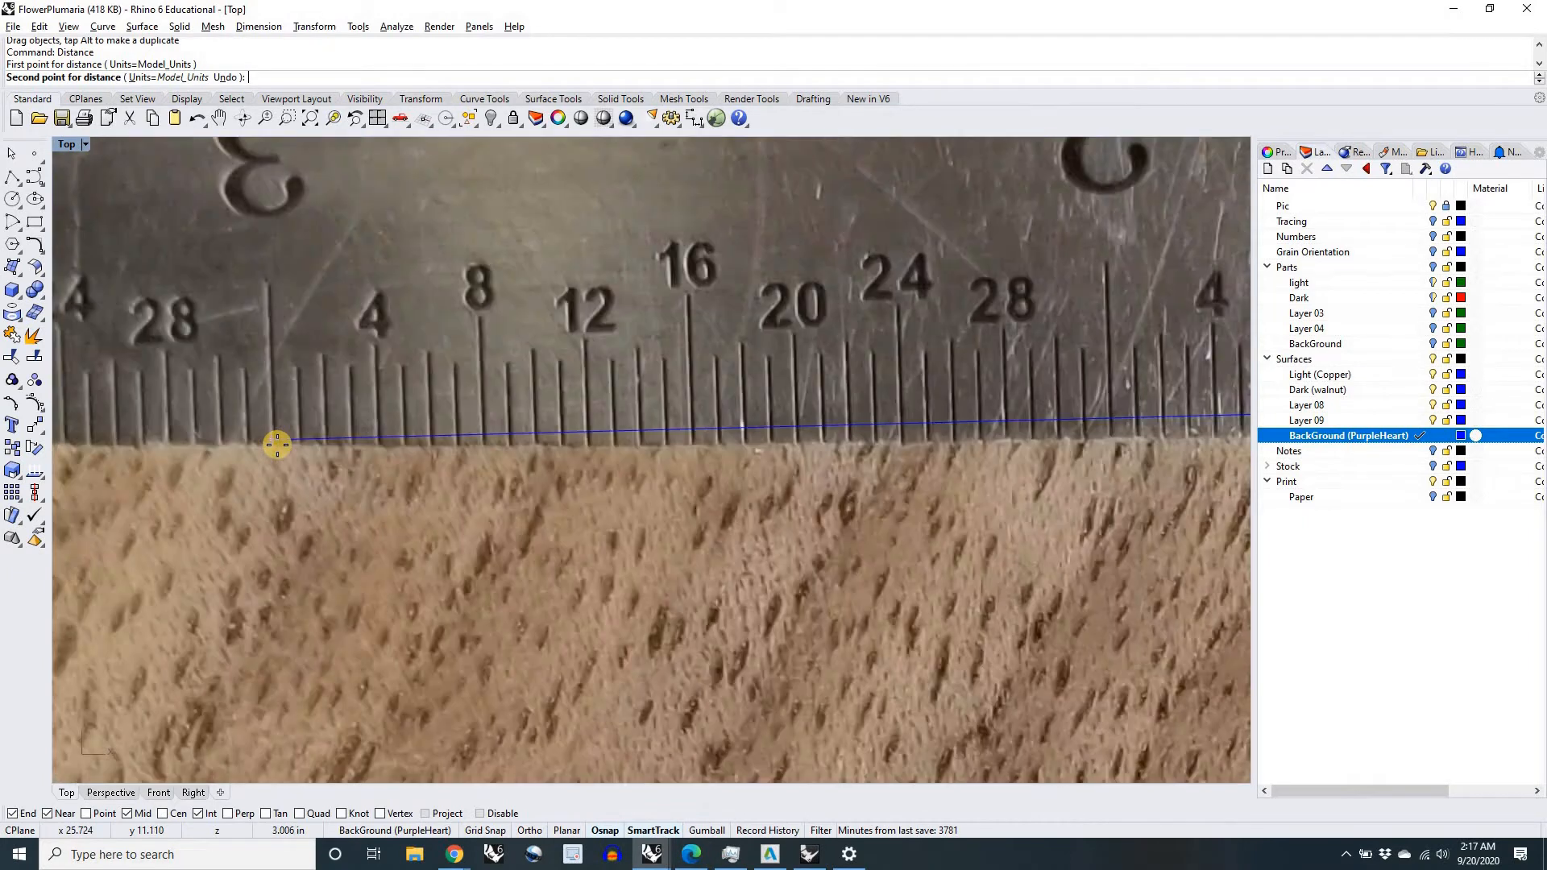
click(277, 448)
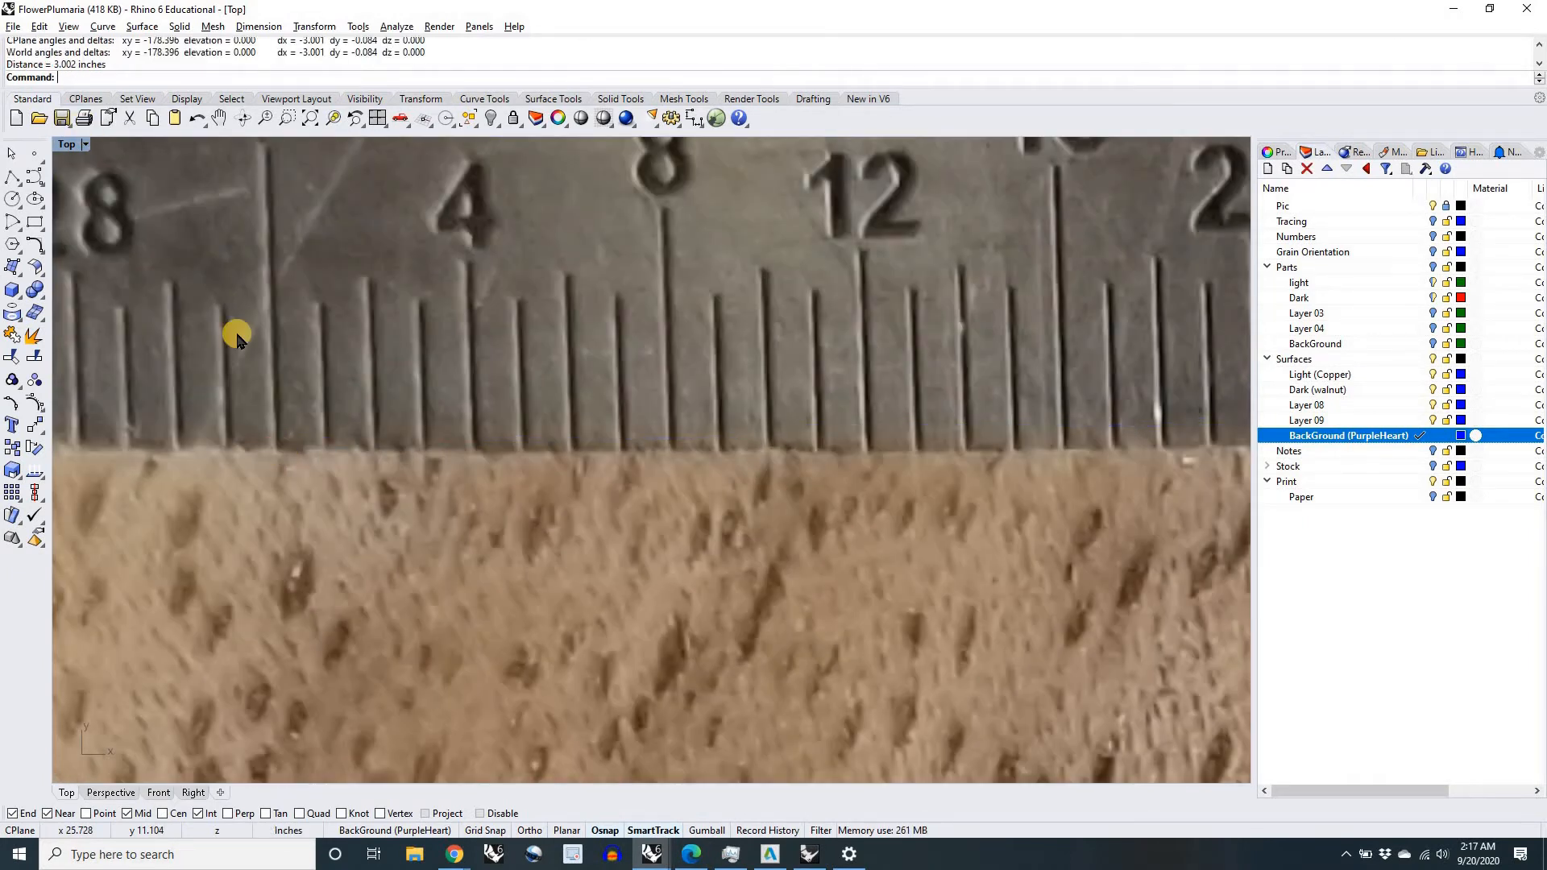
Step: Start scaling the purpleheart picture, with its base point at the ruler's zero end along the top edge of the board
scroll(336, 450, down, 10)
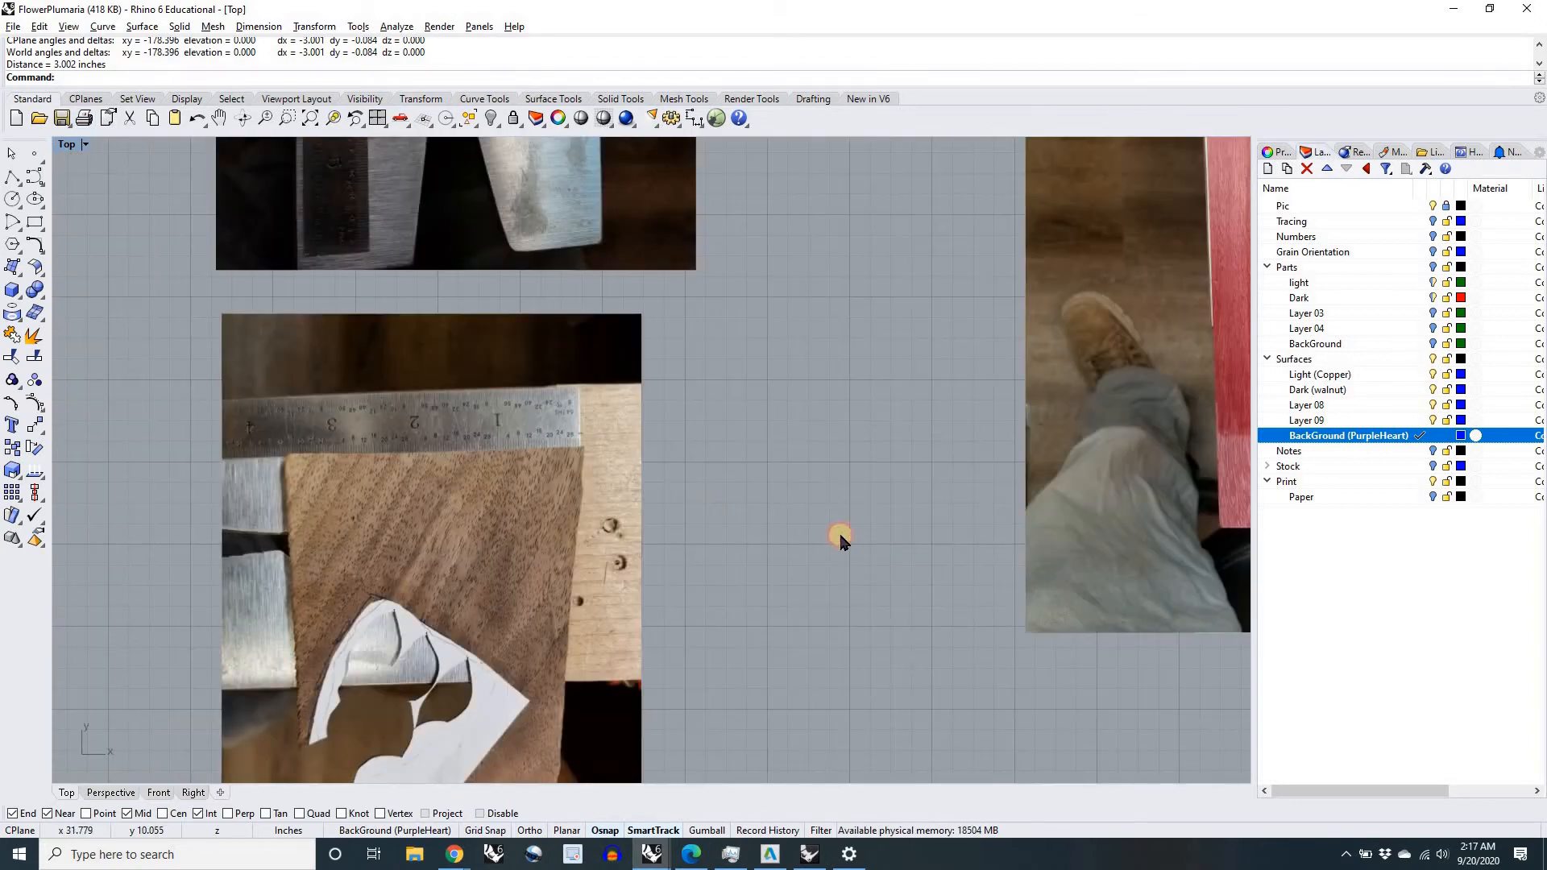
scroll(669, 524, down, 5)
click(847, 334)
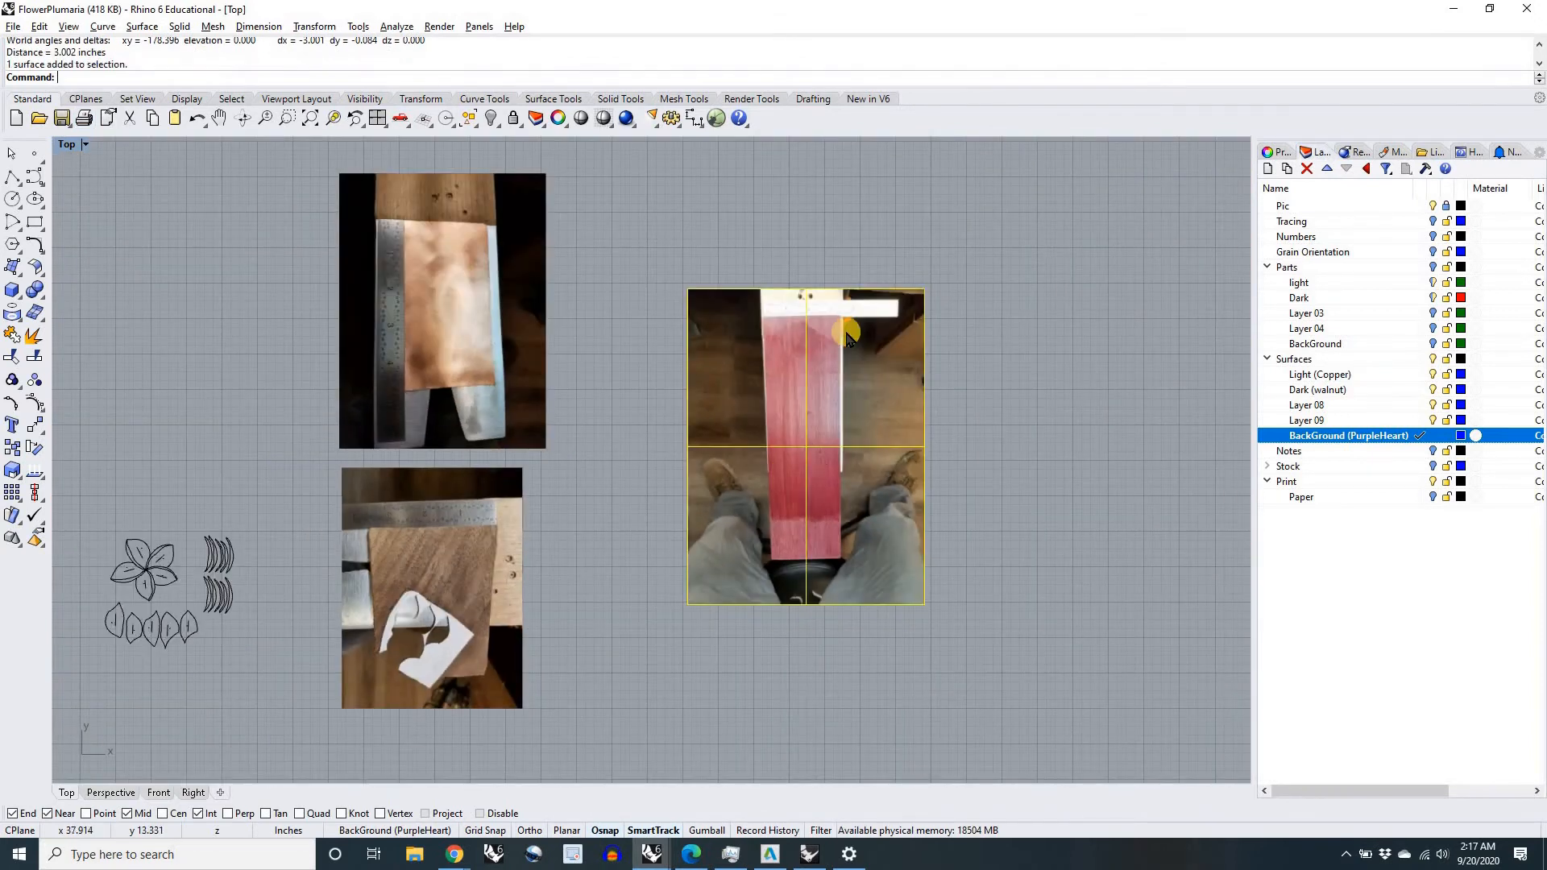
scroll(847, 334, up, 8)
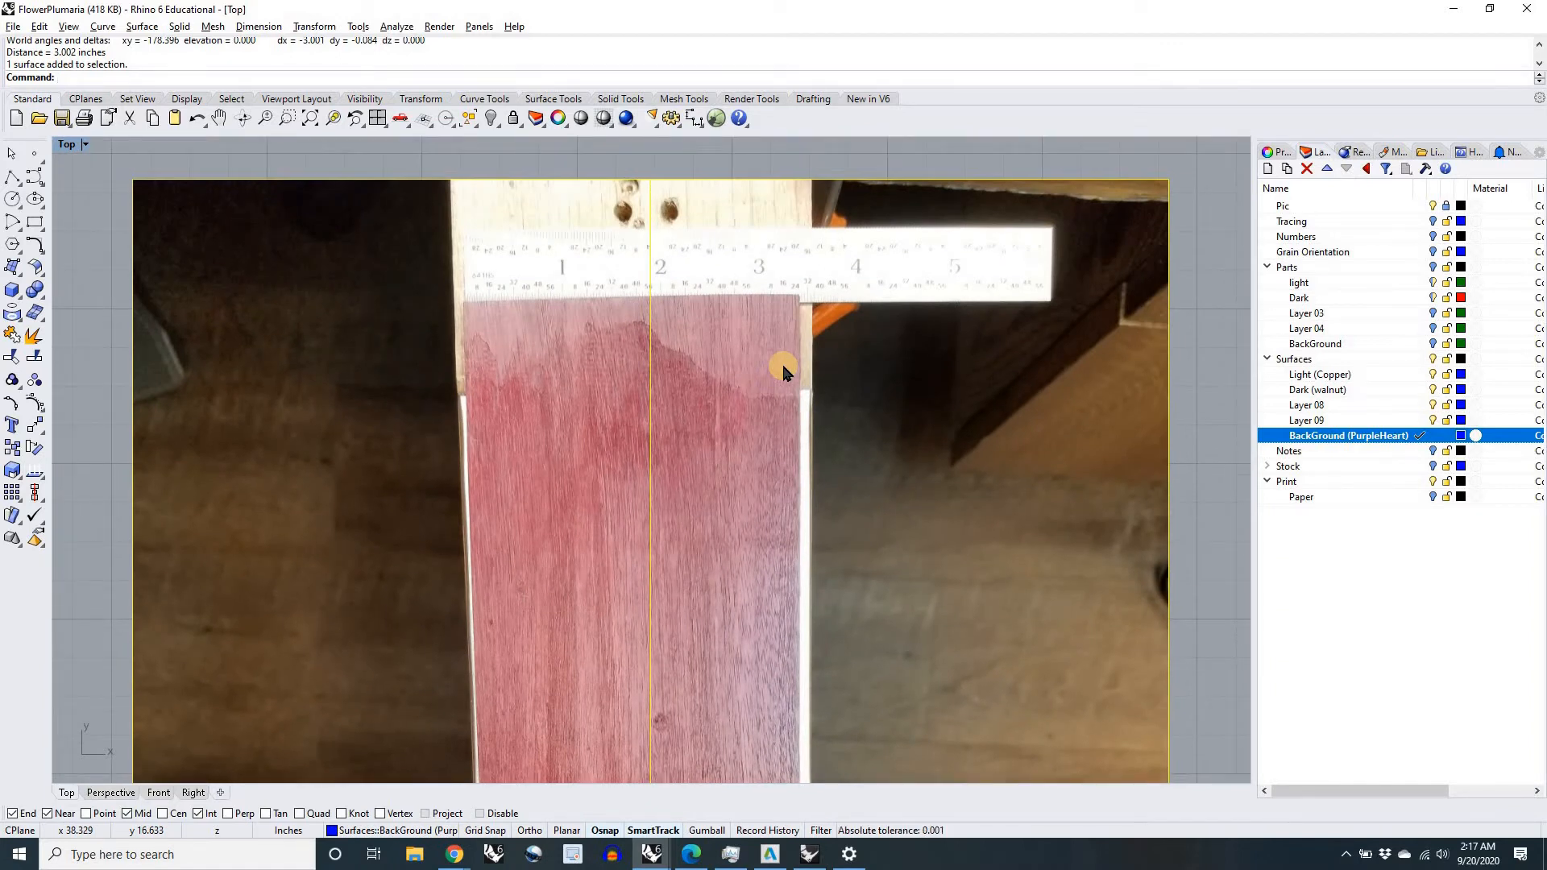
scroll(784, 367, down, 3)
click(1030, 472)
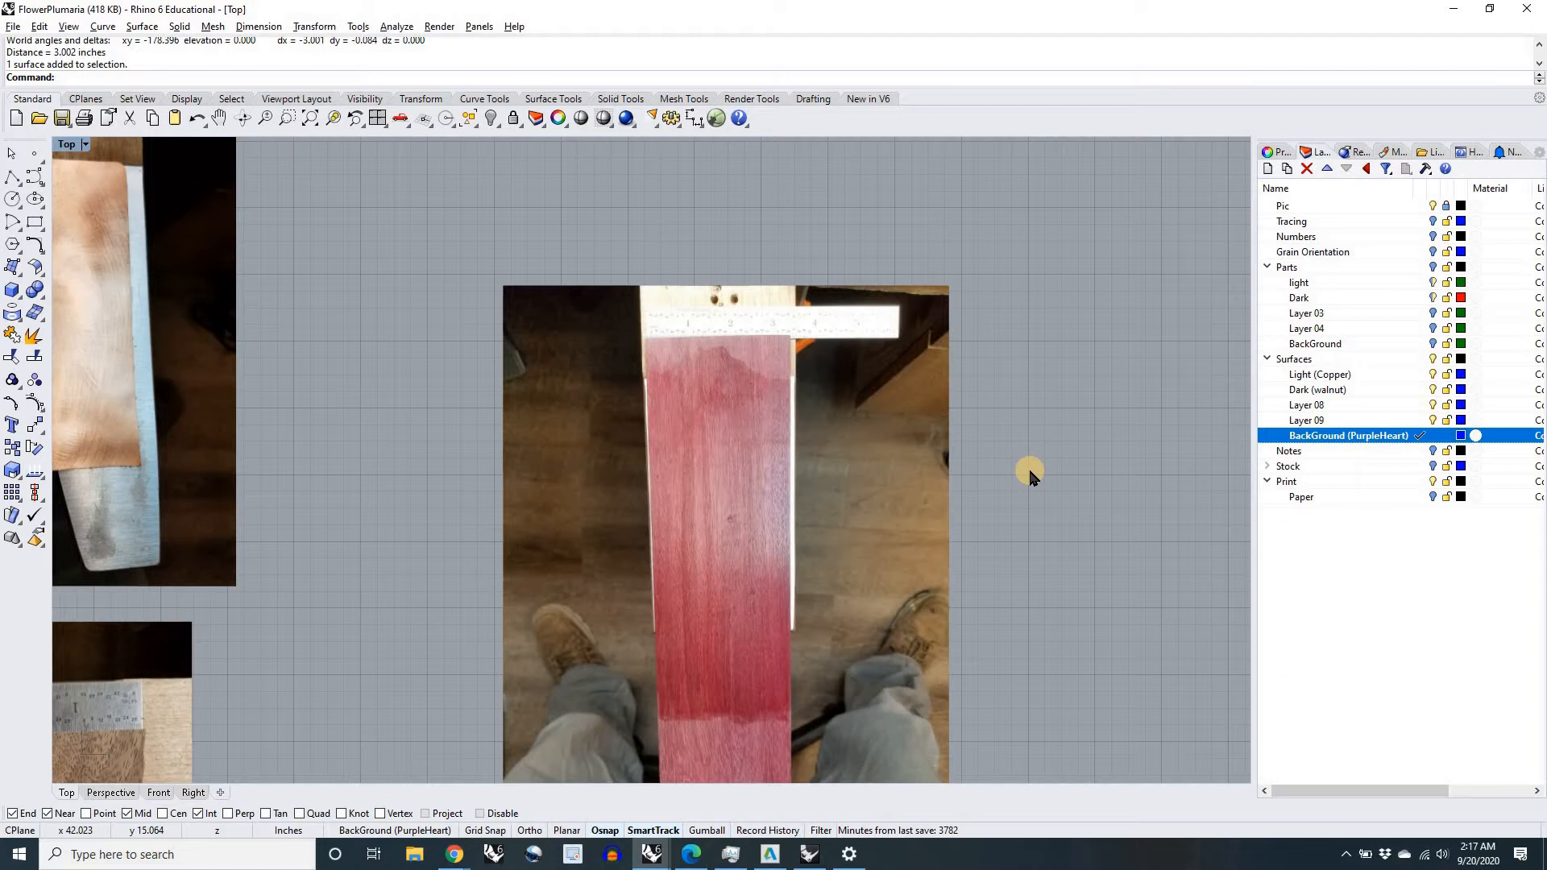
text(Scale)
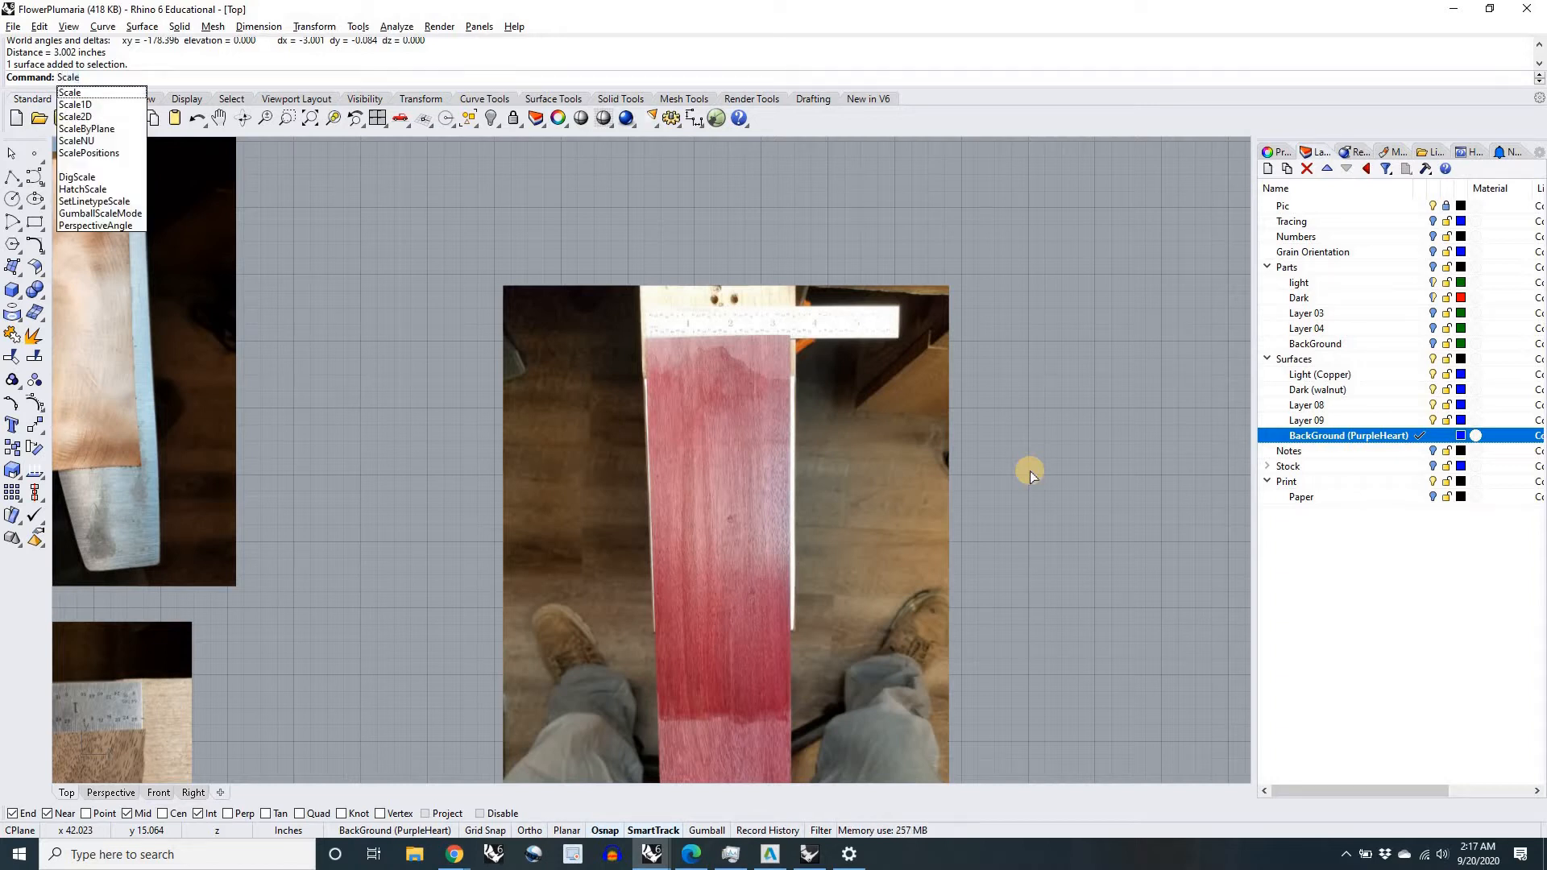
key(Return)
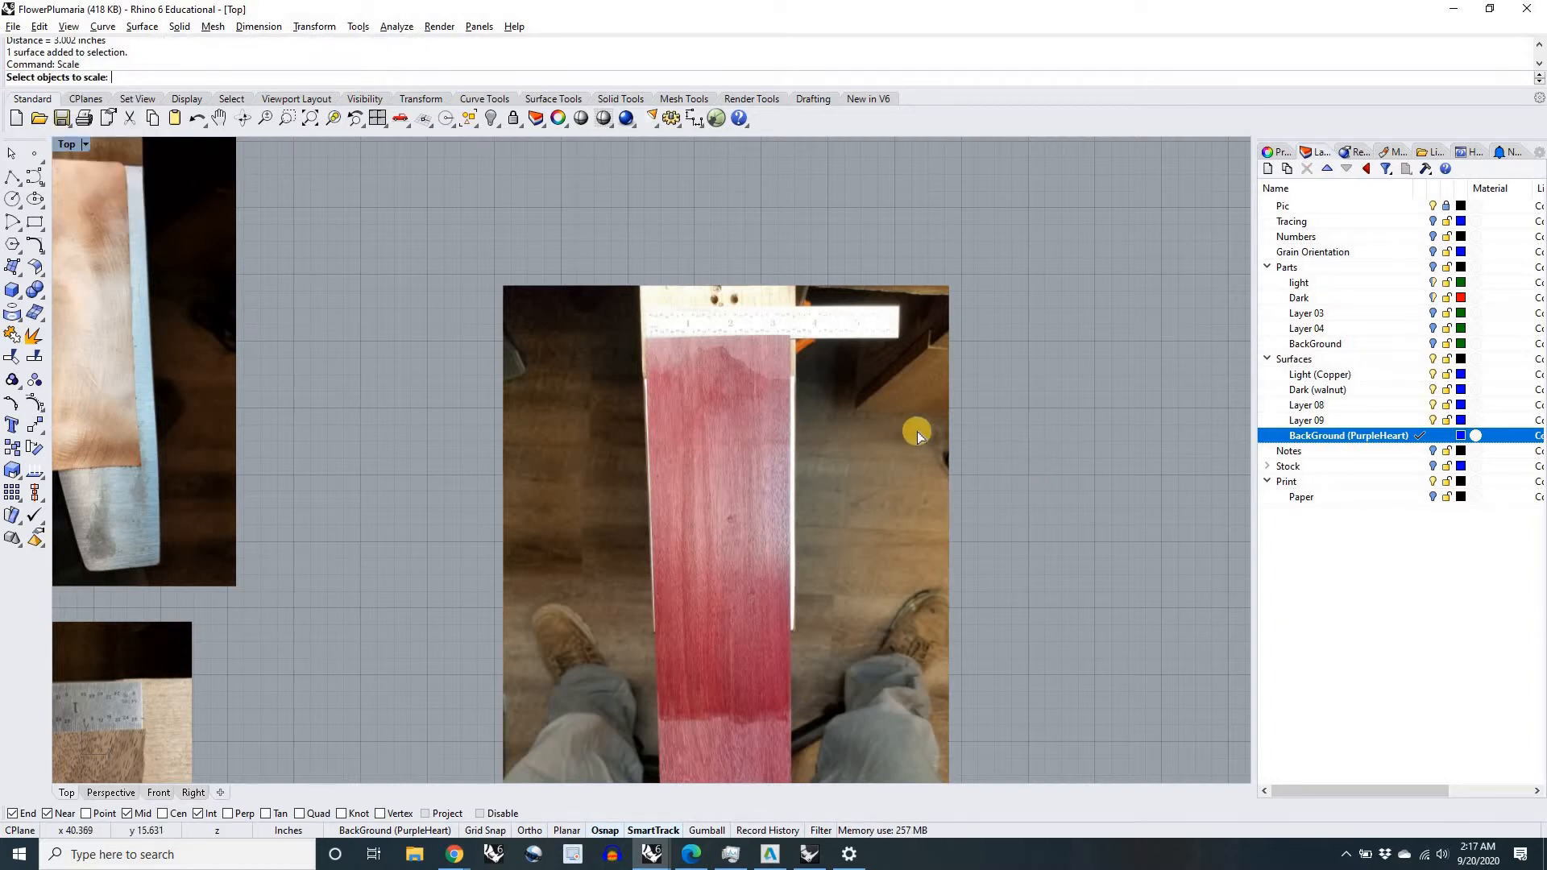
click(820, 484)
right_drag(714, 472, 618, 383)
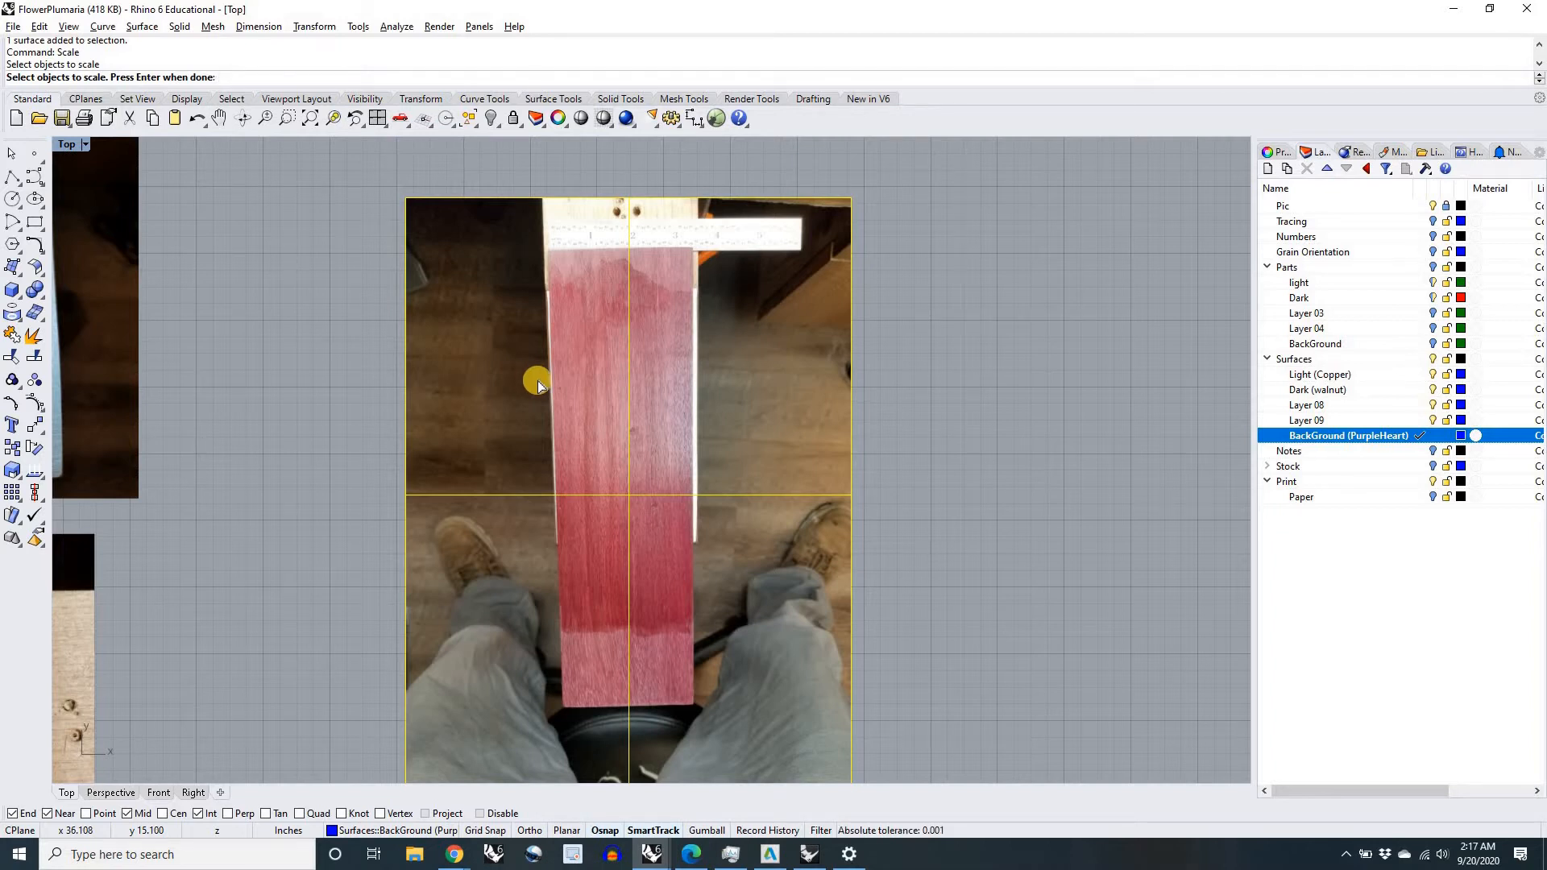
key(Return)
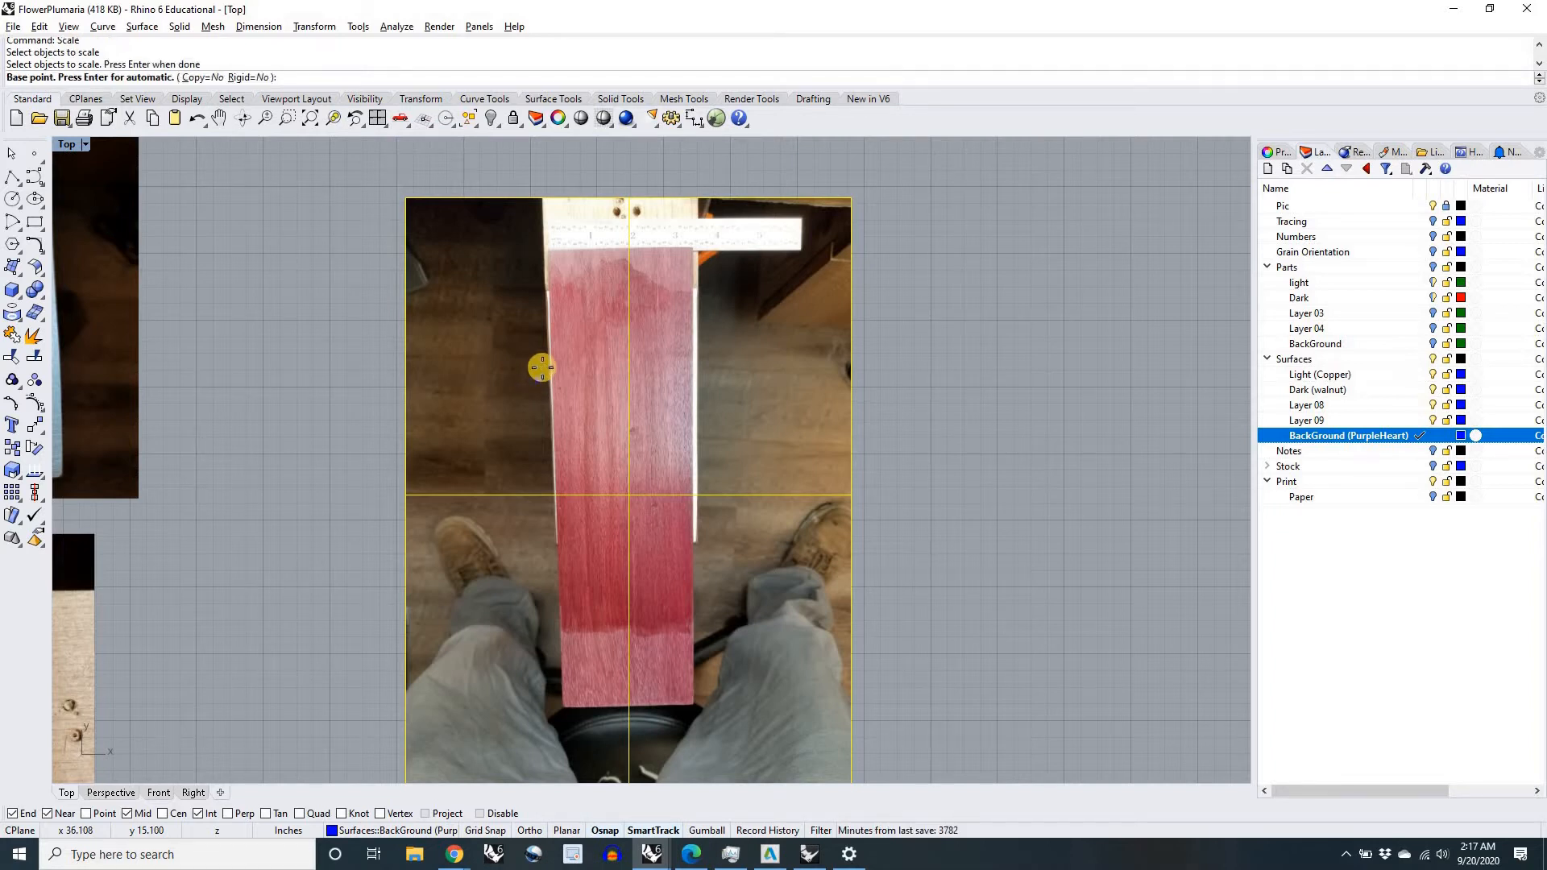
scroll(580, 249, up, 8)
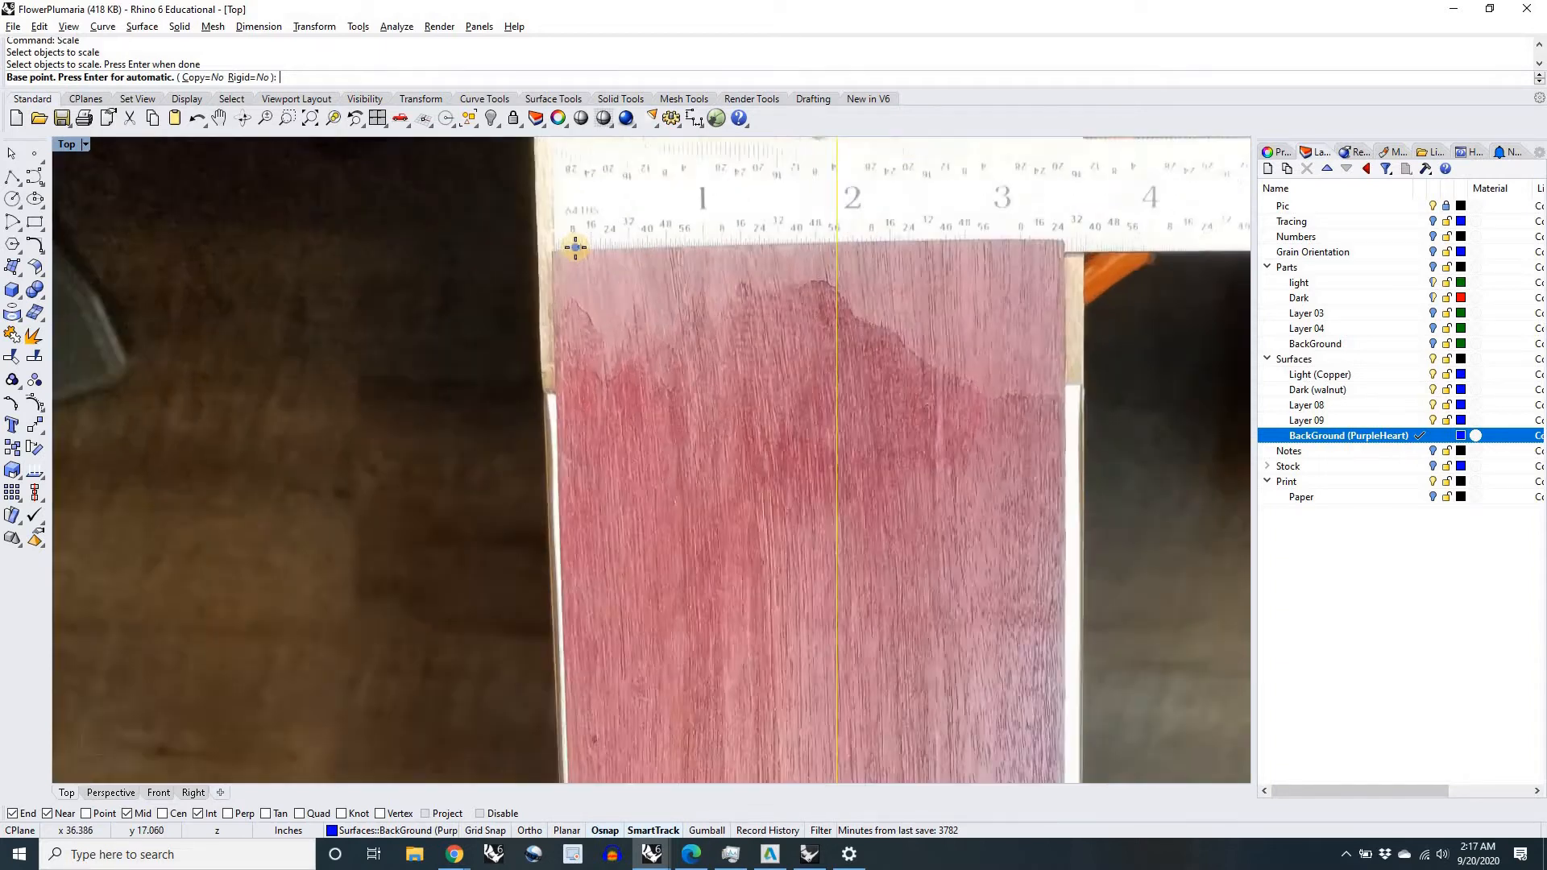
scroll(393, 439, up, 5)
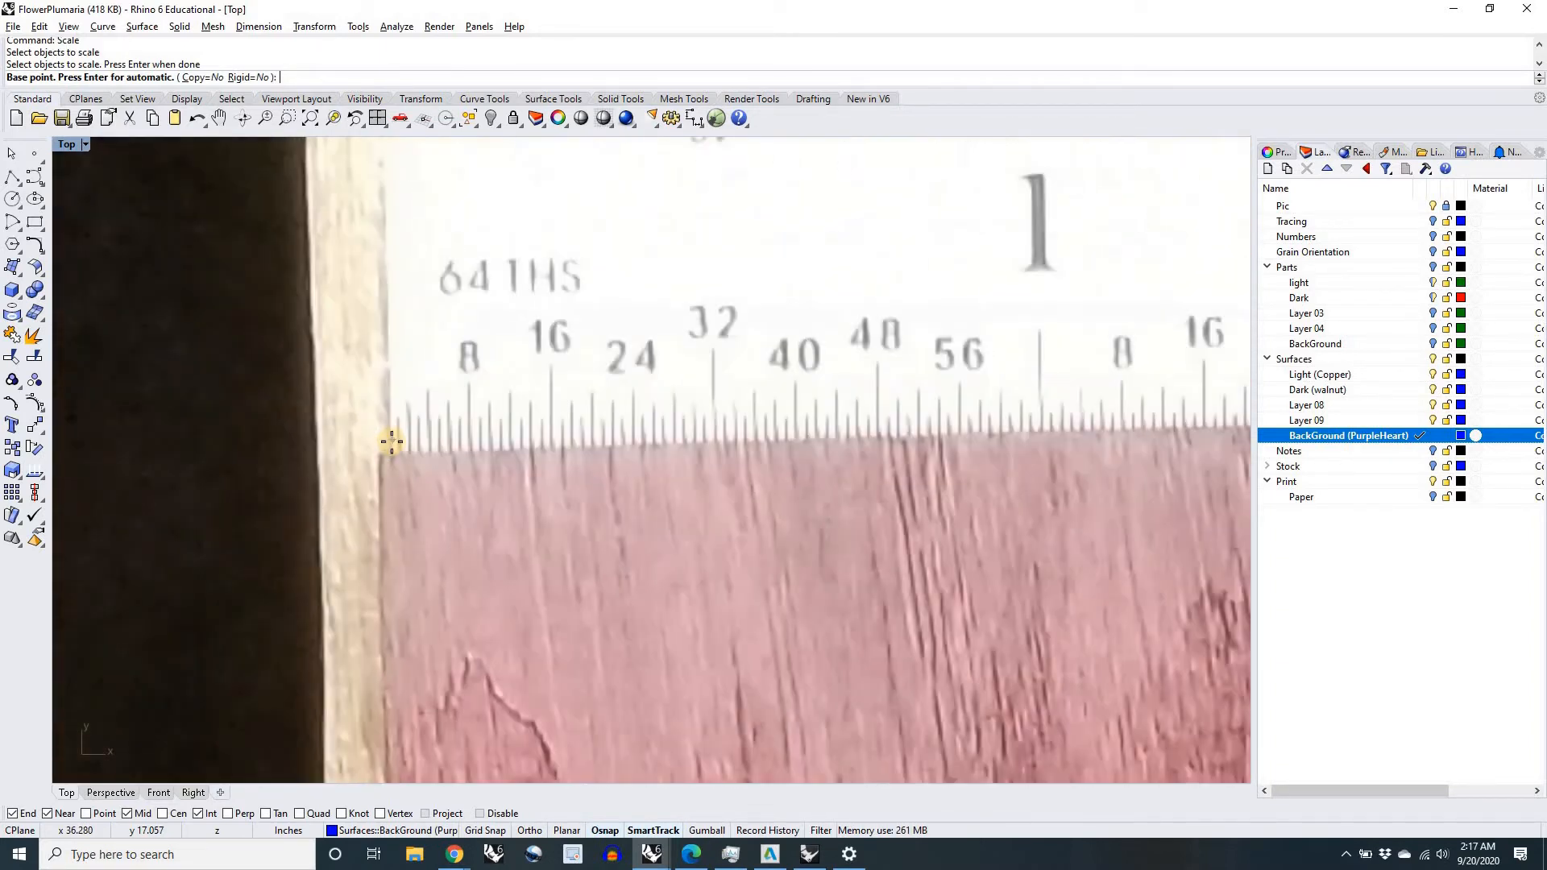
click(391, 471)
Step: Finish scaling the purpleheart picture by referencing the ruler's 3-inch mark and setting that length to 3 inches
scroll(391, 472, down, 13)
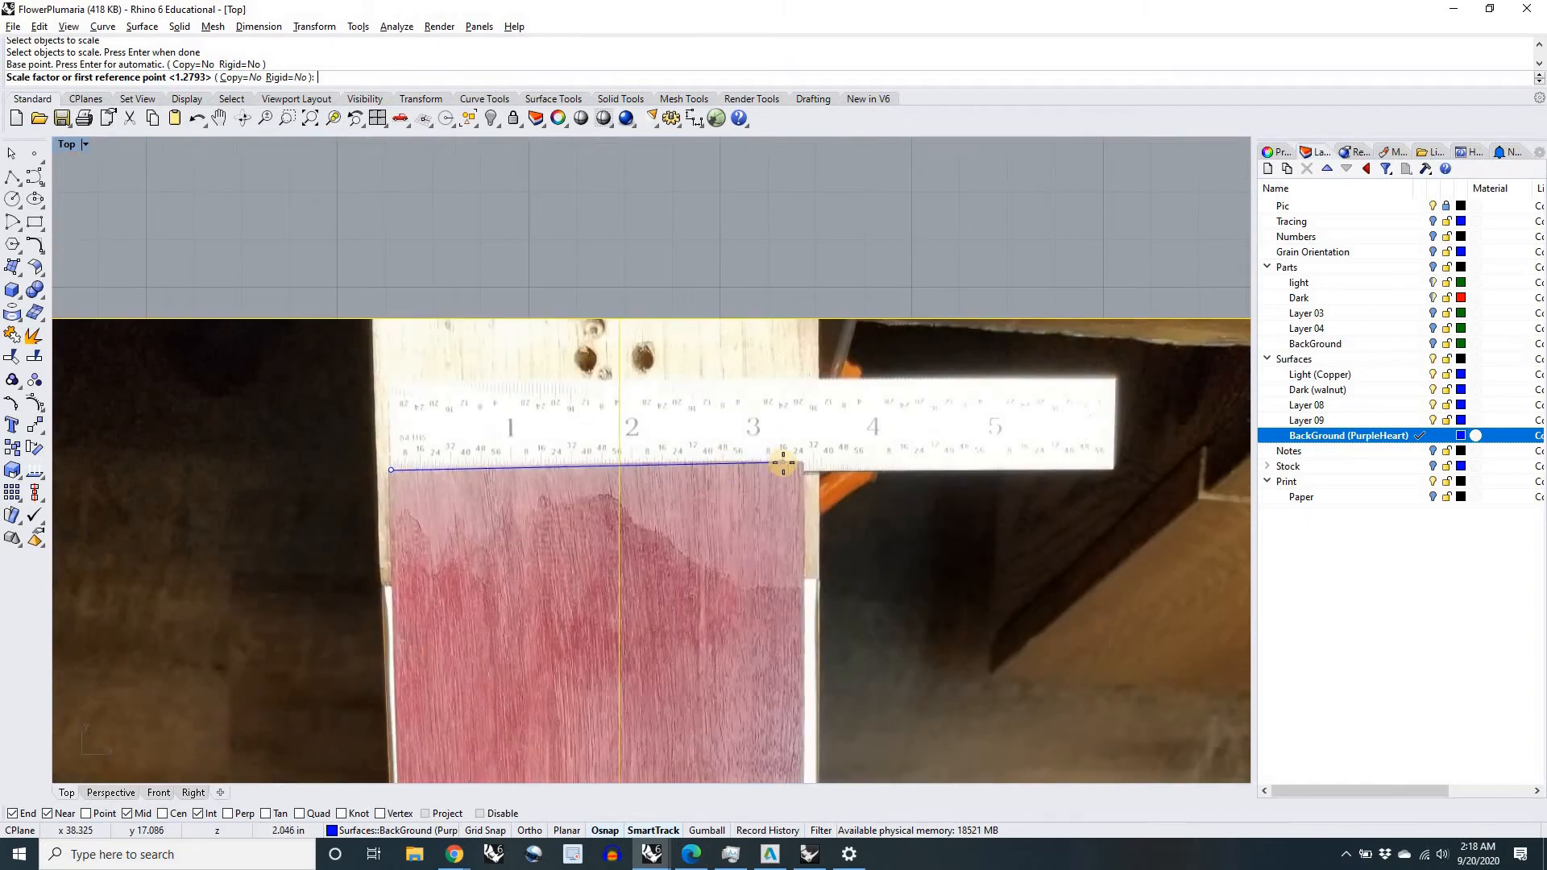
scroll(750, 461, up, 8)
scroll(674, 461, up, 4)
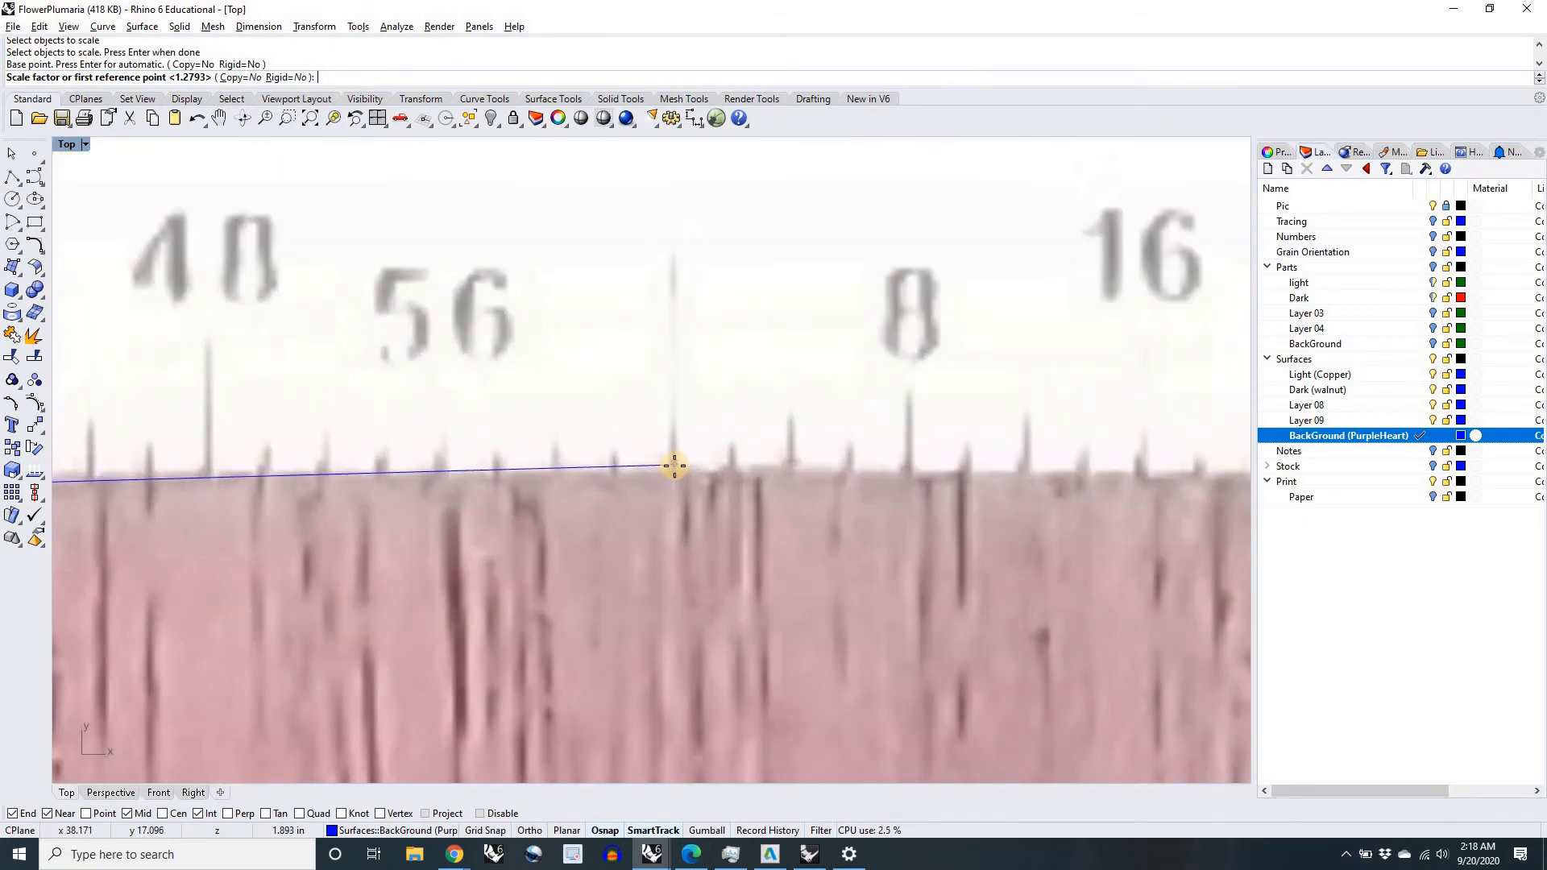
click(673, 466)
scroll(674, 467, down, 8)
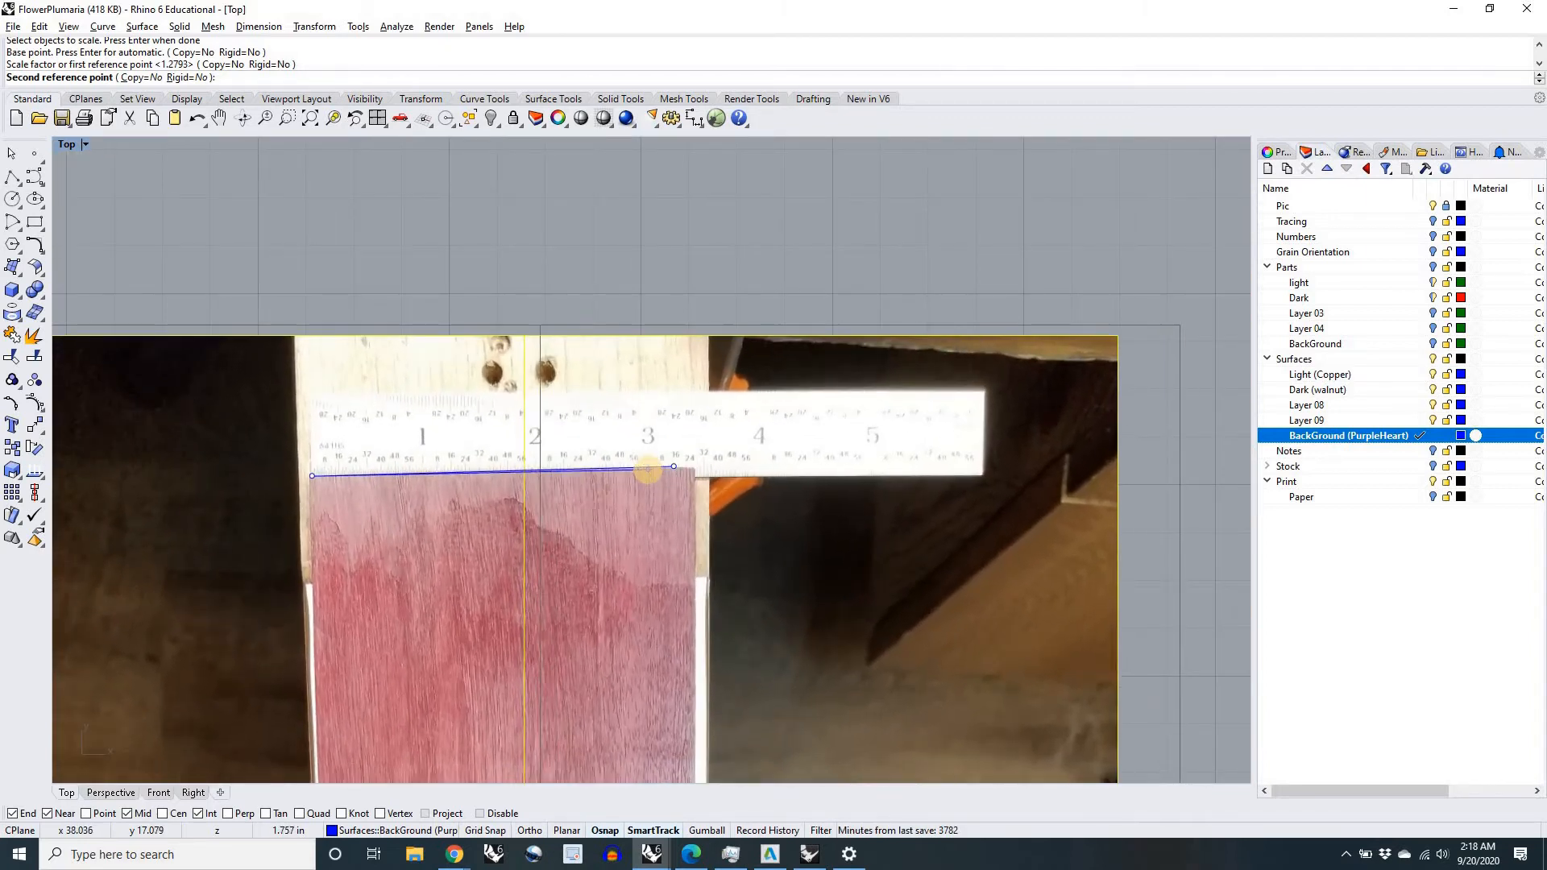
text(3)
key(Return)
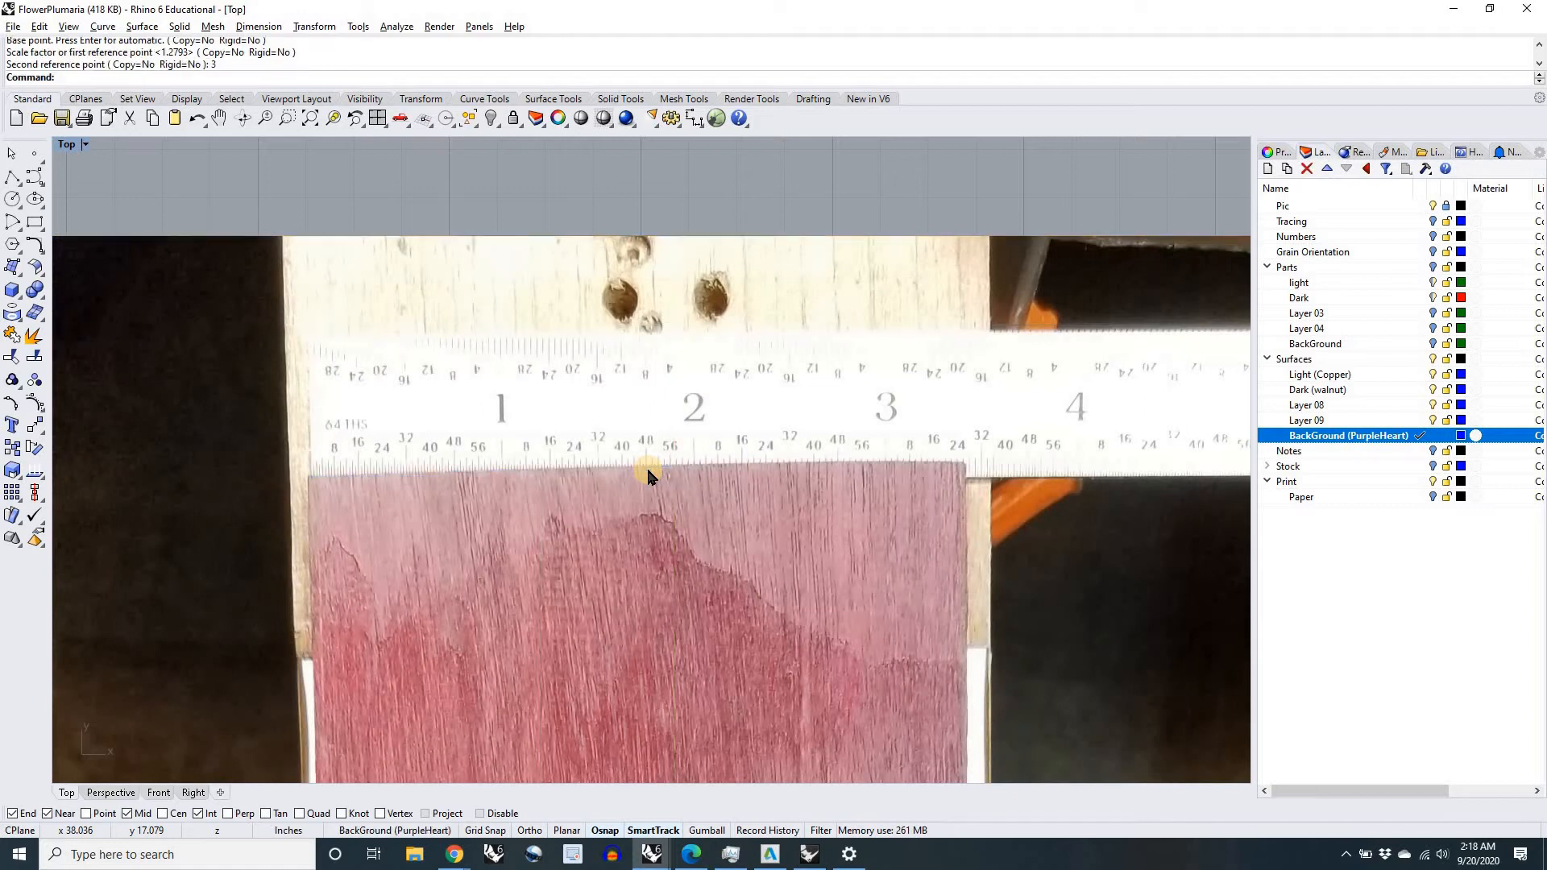
Step: Measure the distance from the zero end to the 1-inch mark on the purpleheart picture's ruler
scroll(646, 466, down, 4)
scroll(654, 369, down, 2)
scroll(631, 472, up, 5)
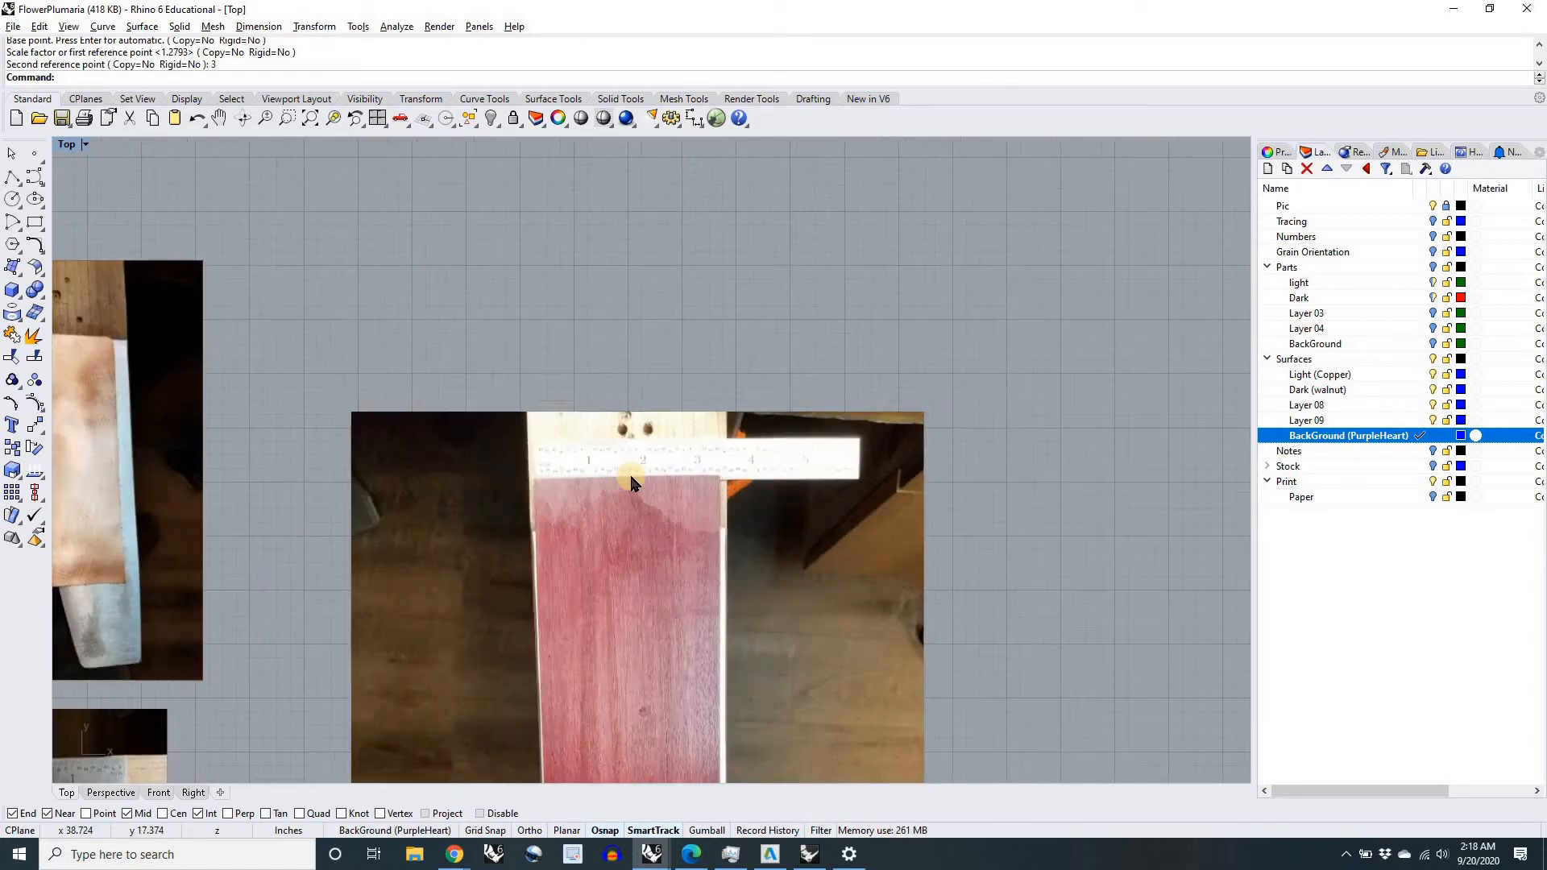
scroll(477, 483, up, 3)
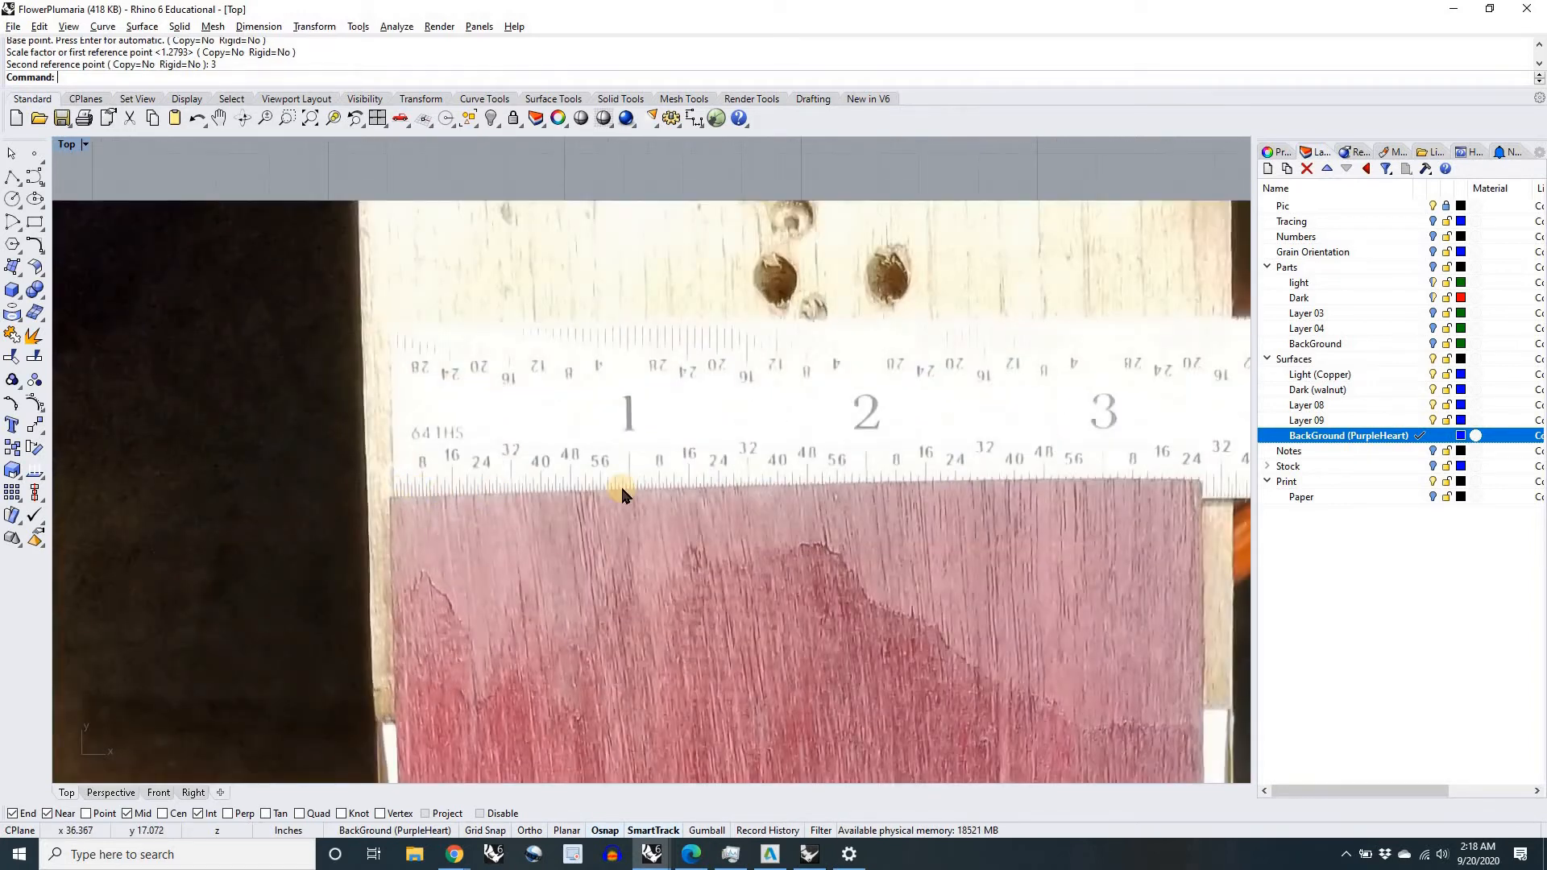
scroll(624, 484, down, 3)
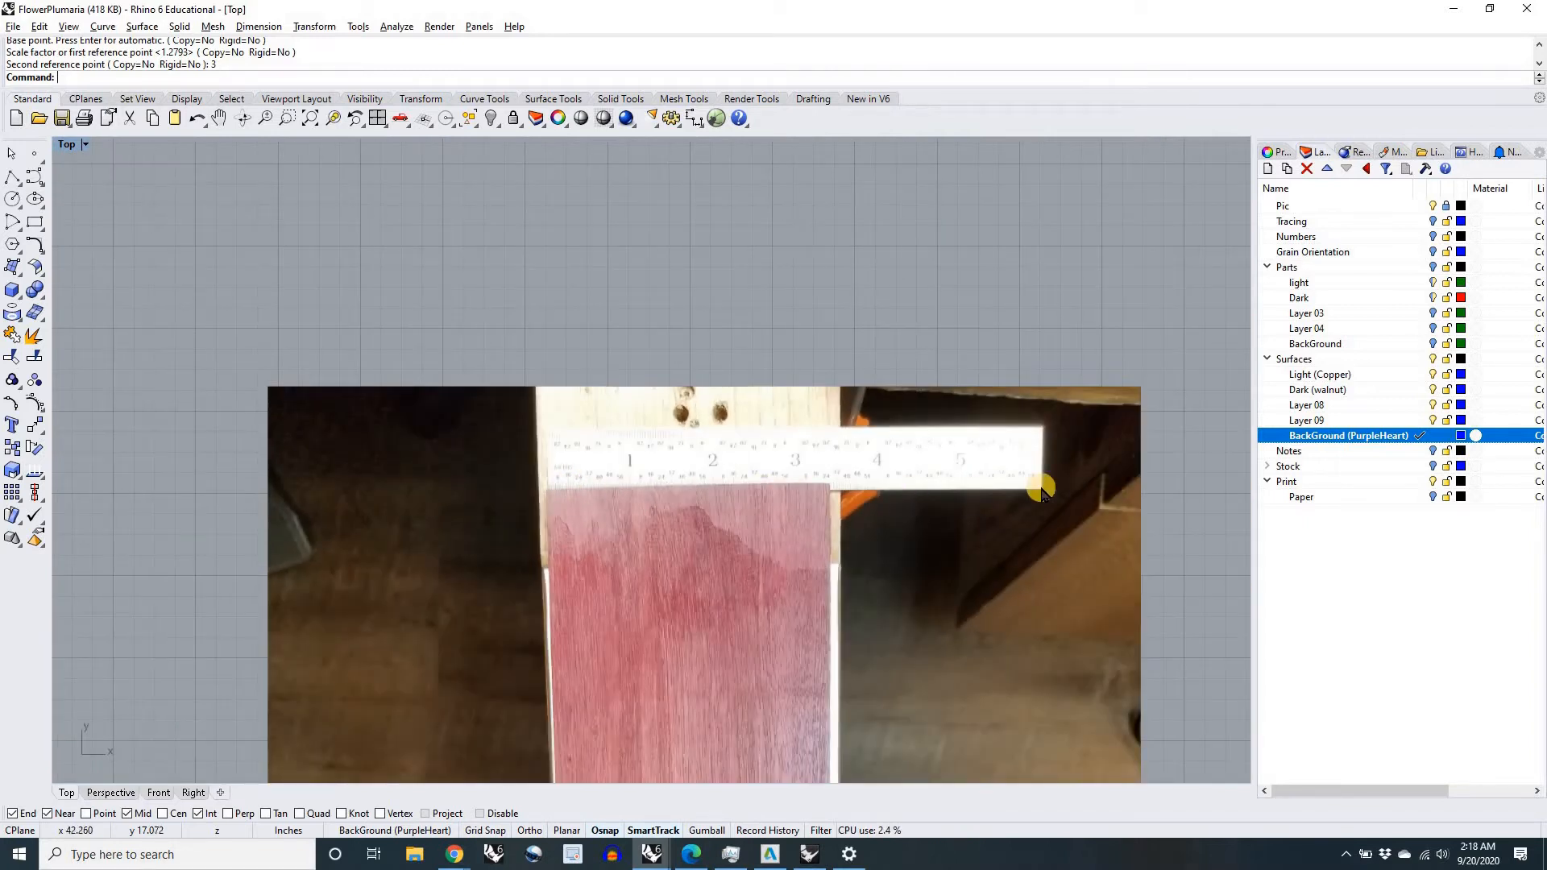
scroll(939, 451, down, 5)
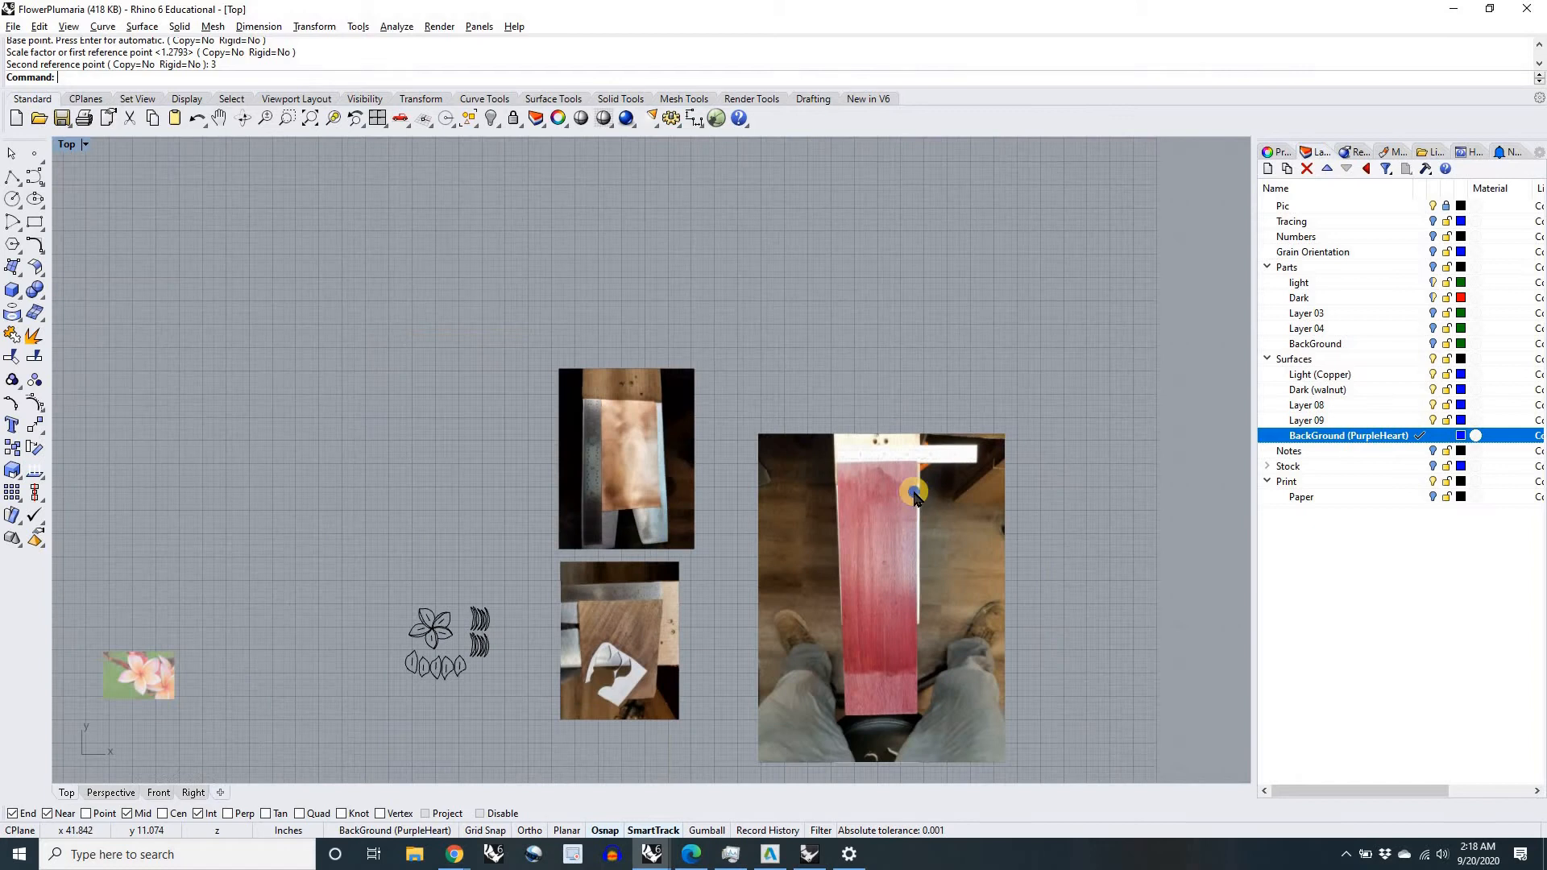
text(distance)
key(Return)
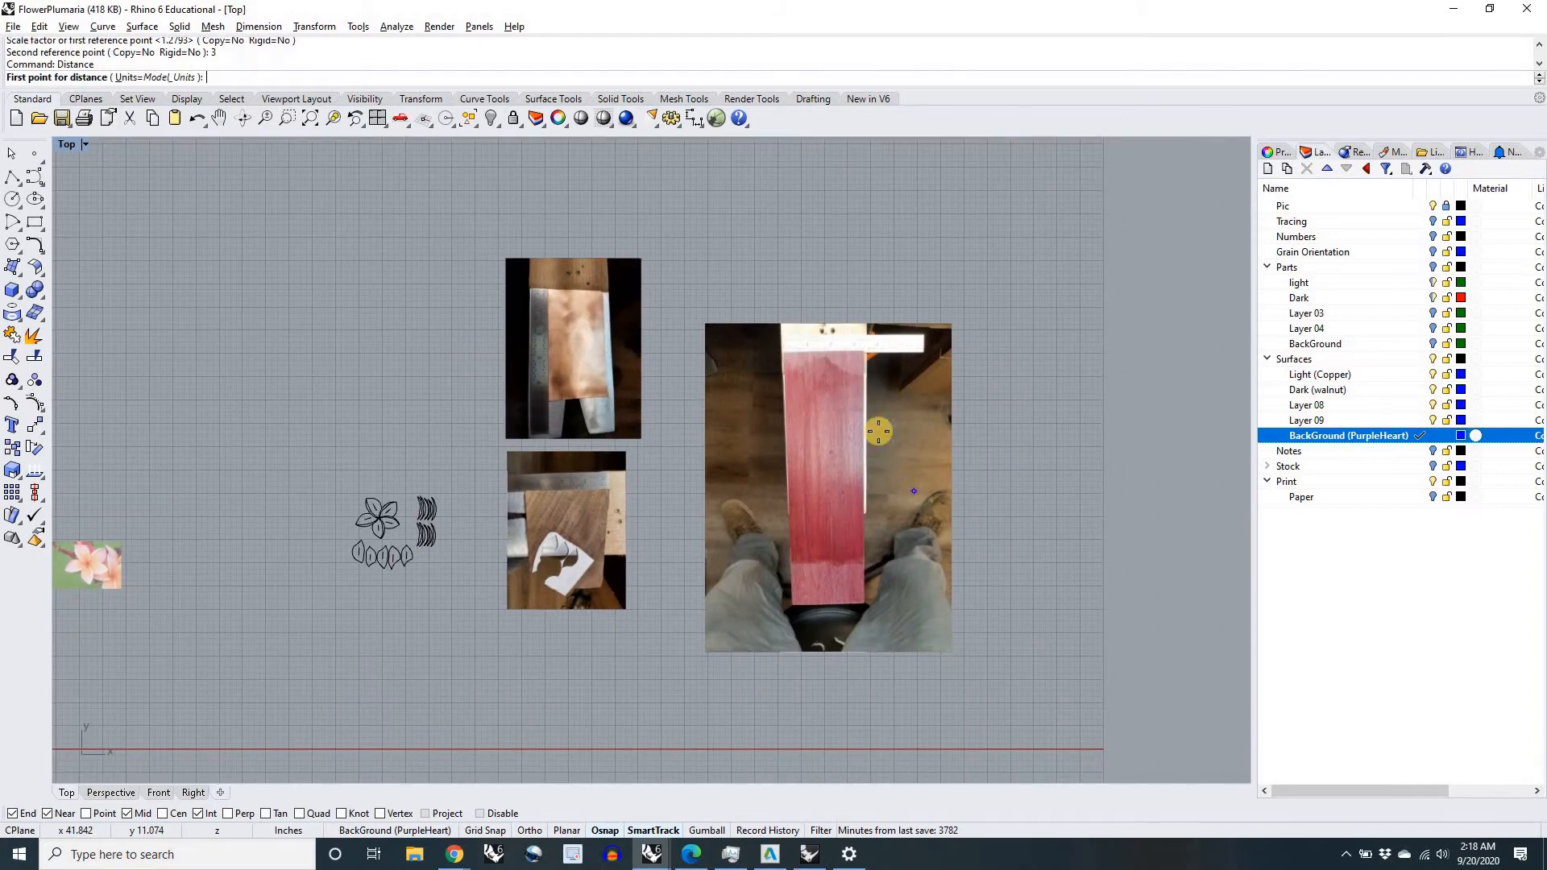
scroll(857, 358, up, 5)
scroll(857, 358, up, 8)
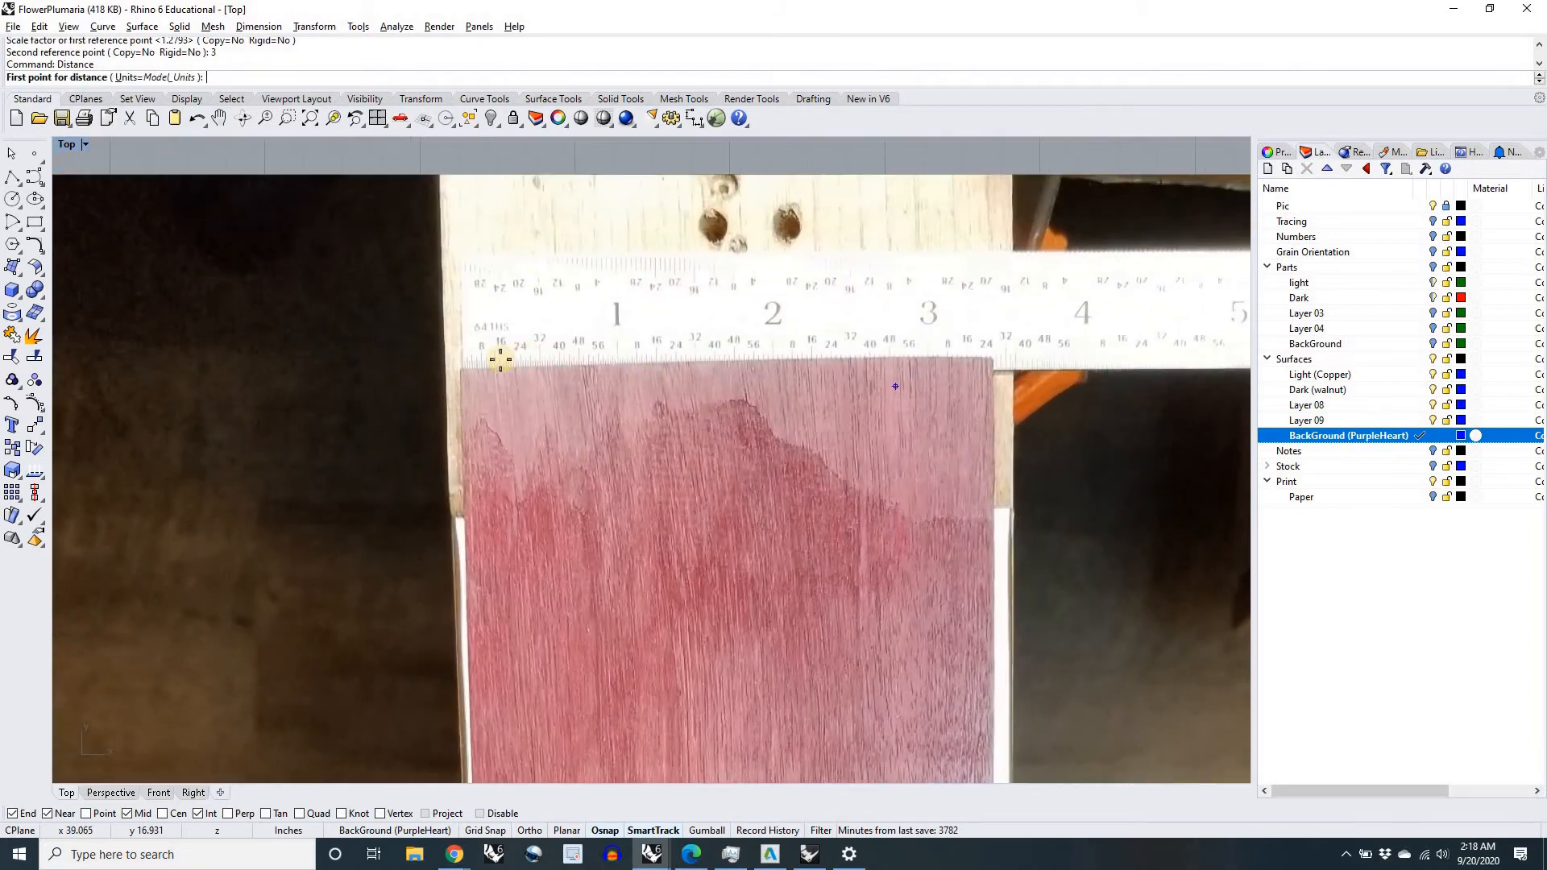
scroll(404, 378, up, 2)
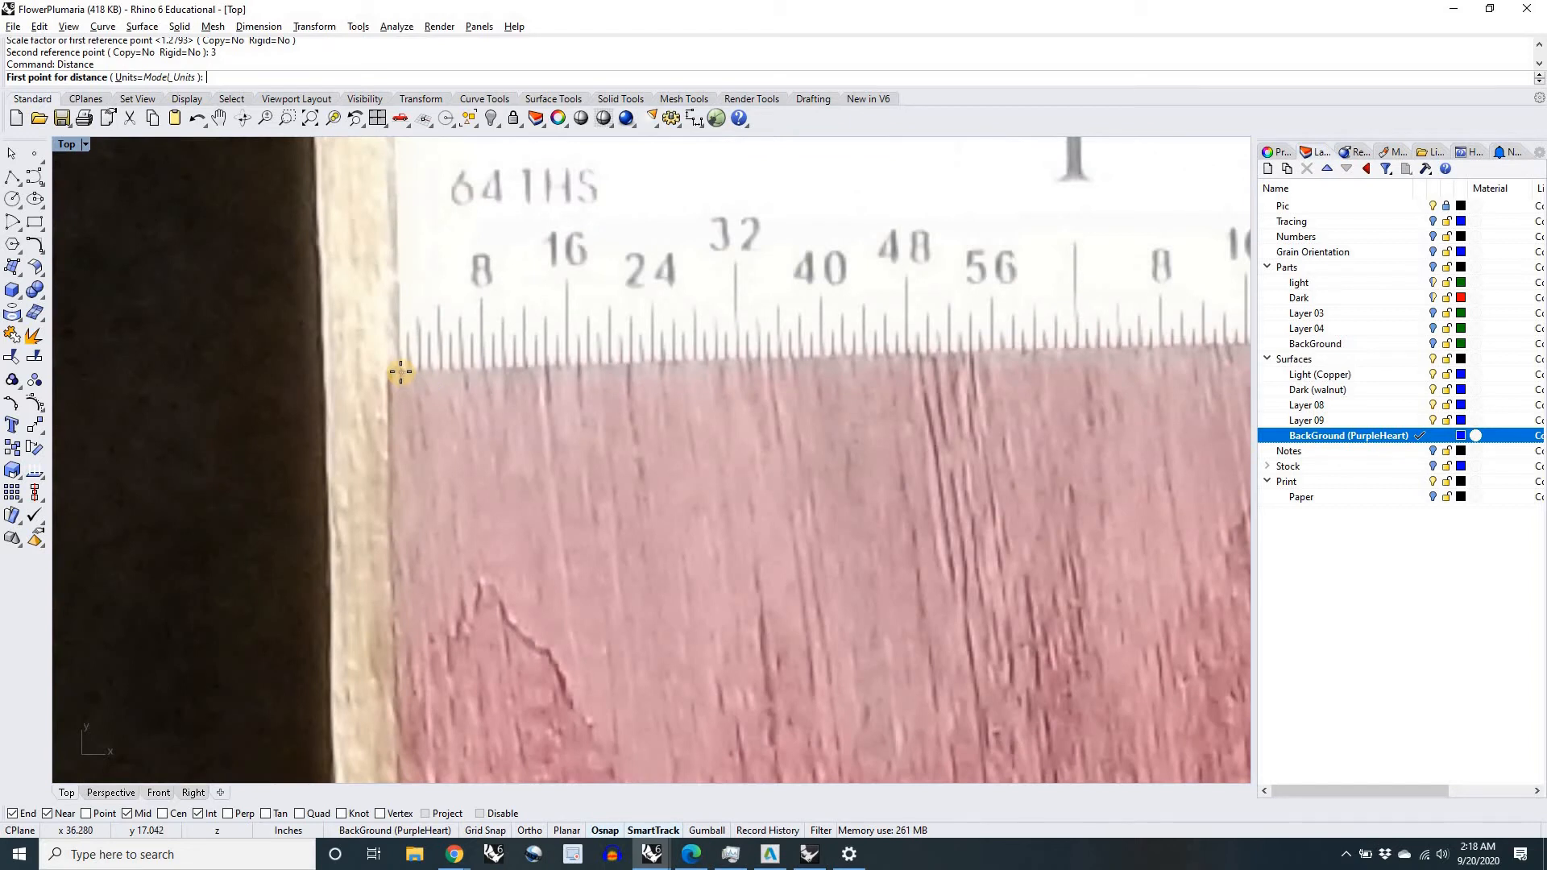
click(401, 371)
scroll(421, 366, down, 4)
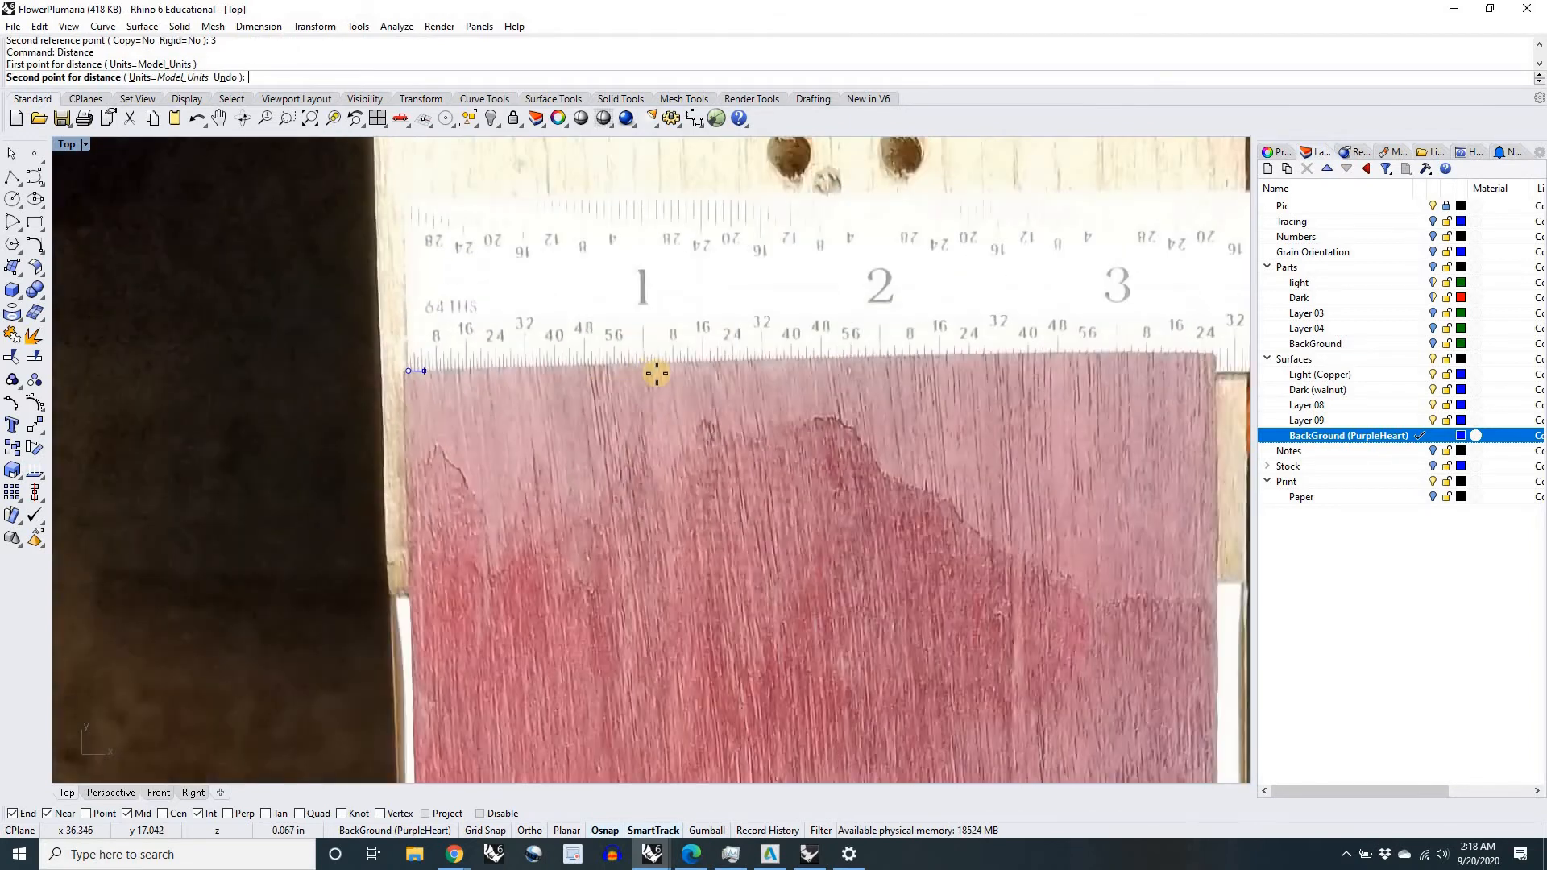
scroll(649, 362, up, 2)
scroll(649, 361, up, 6)
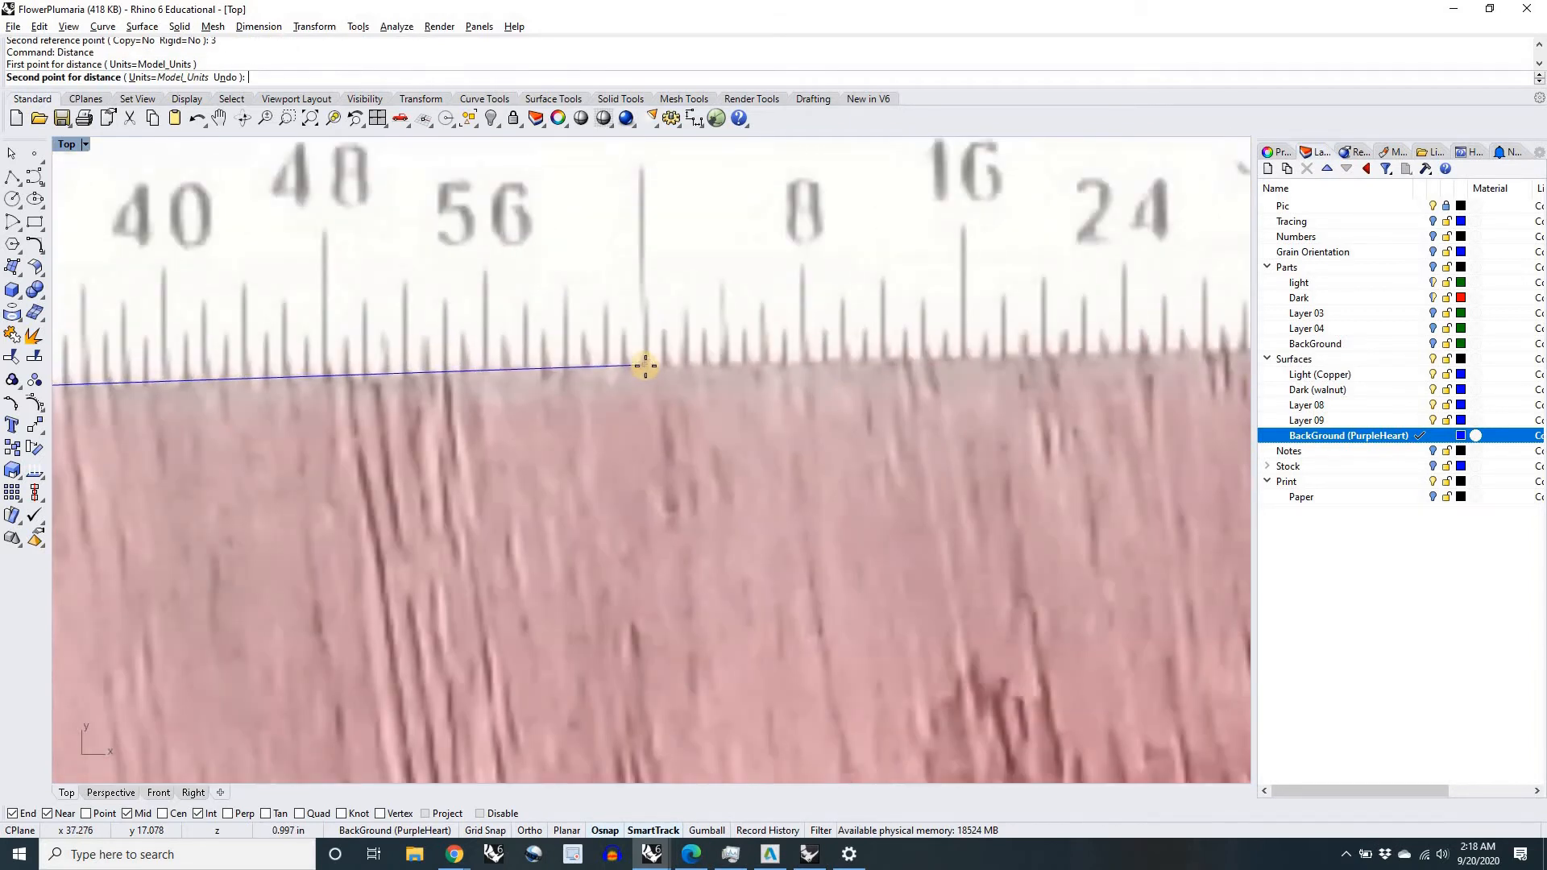
click(645, 369)
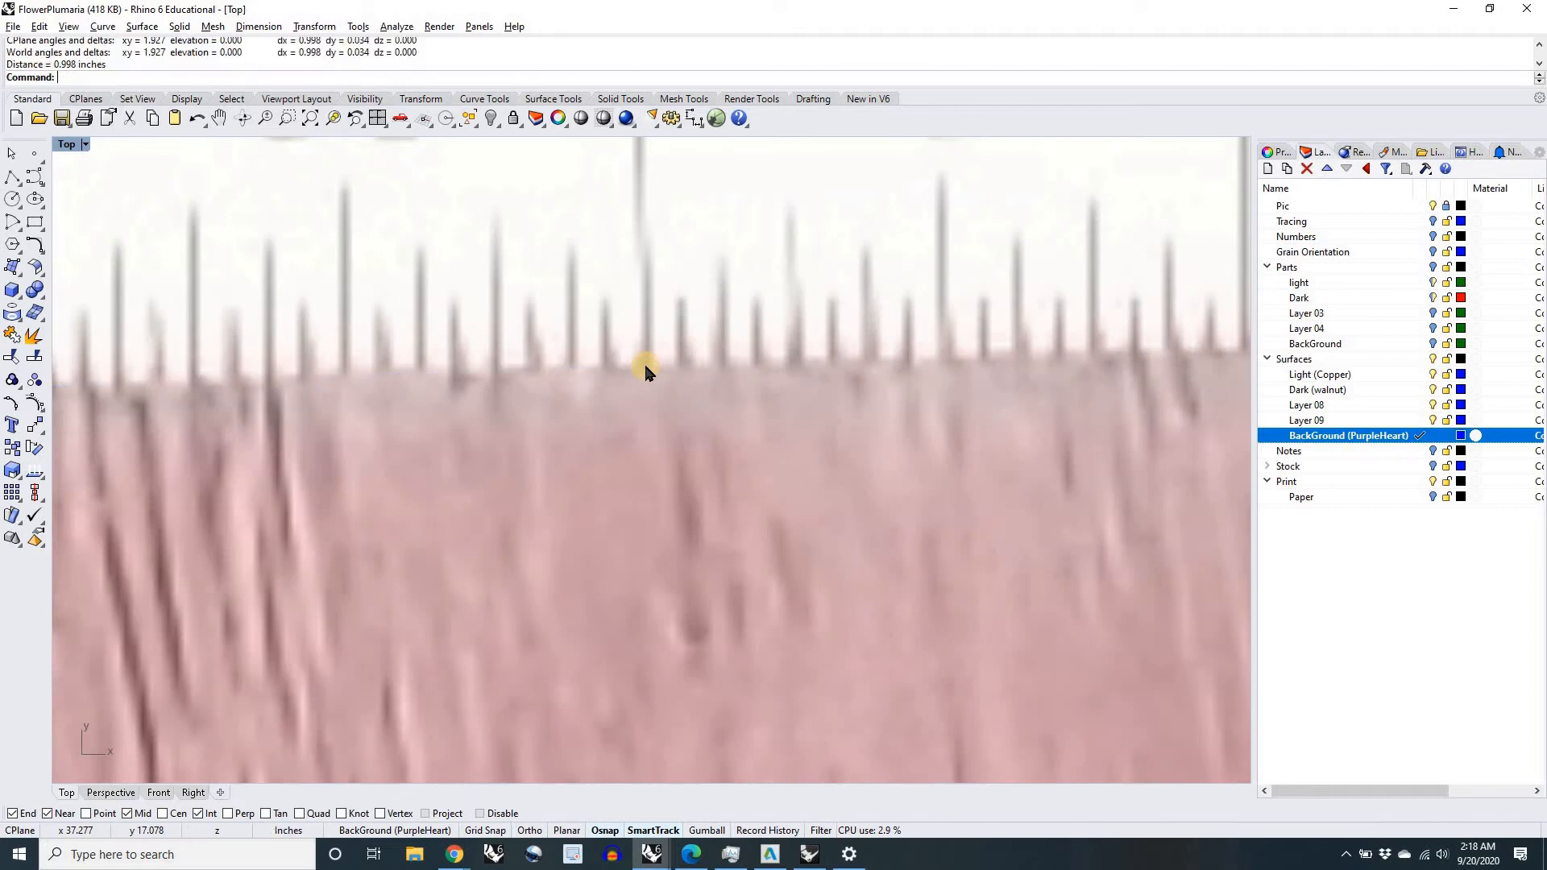
Step: Examine the scaled copper, walnut and purpleheart pictures alongside the flower, petal and crescent part outlines
scroll(645, 368, down, 10)
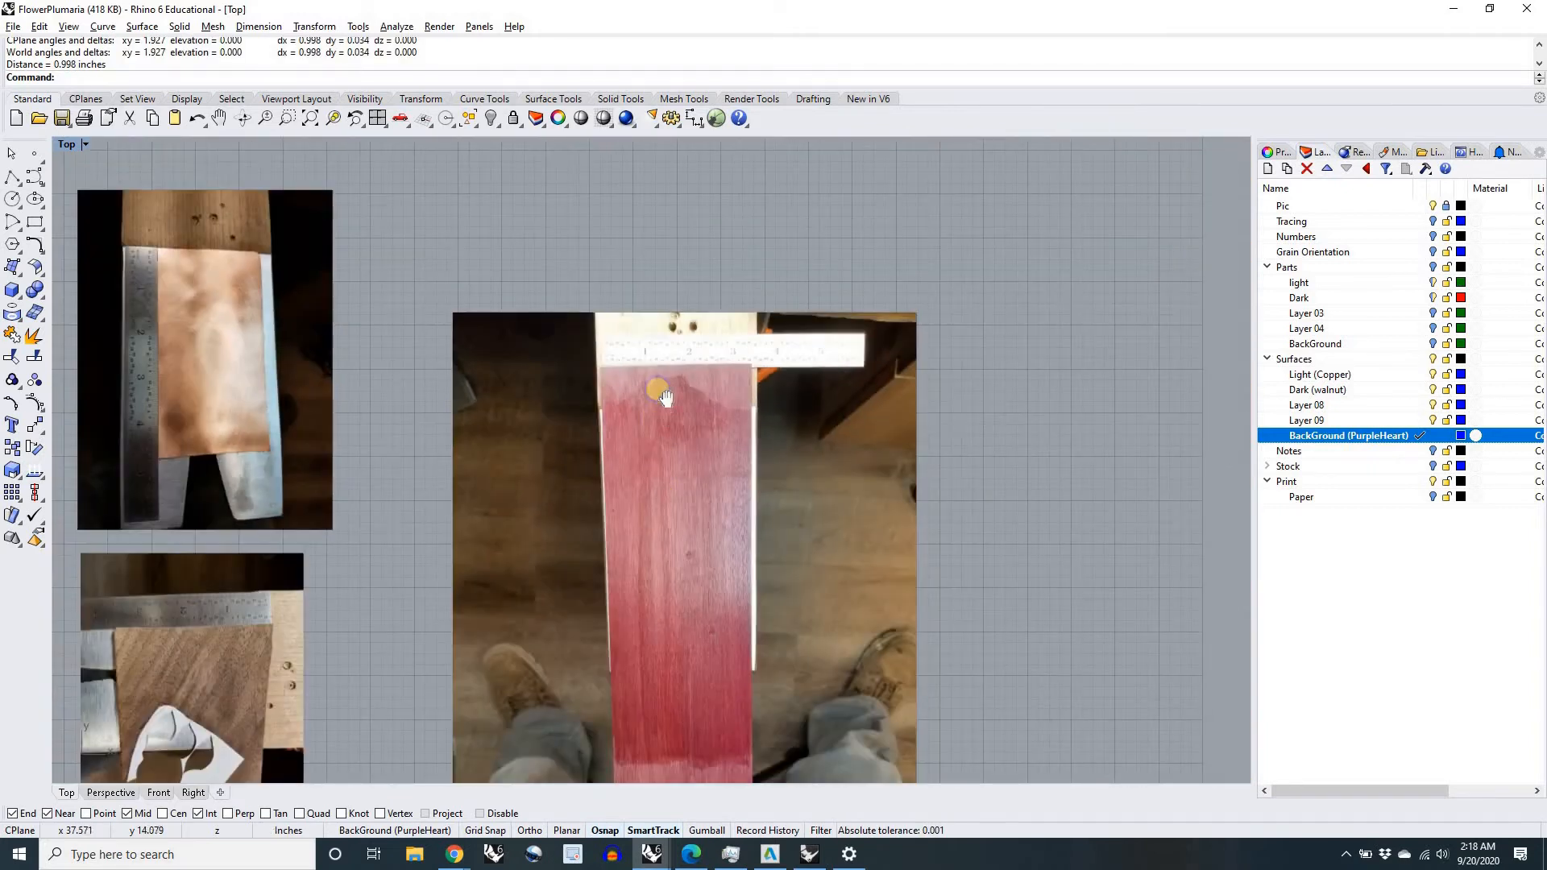
right_drag(658, 389, 656, 360)
scroll(656, 360, down, 8)
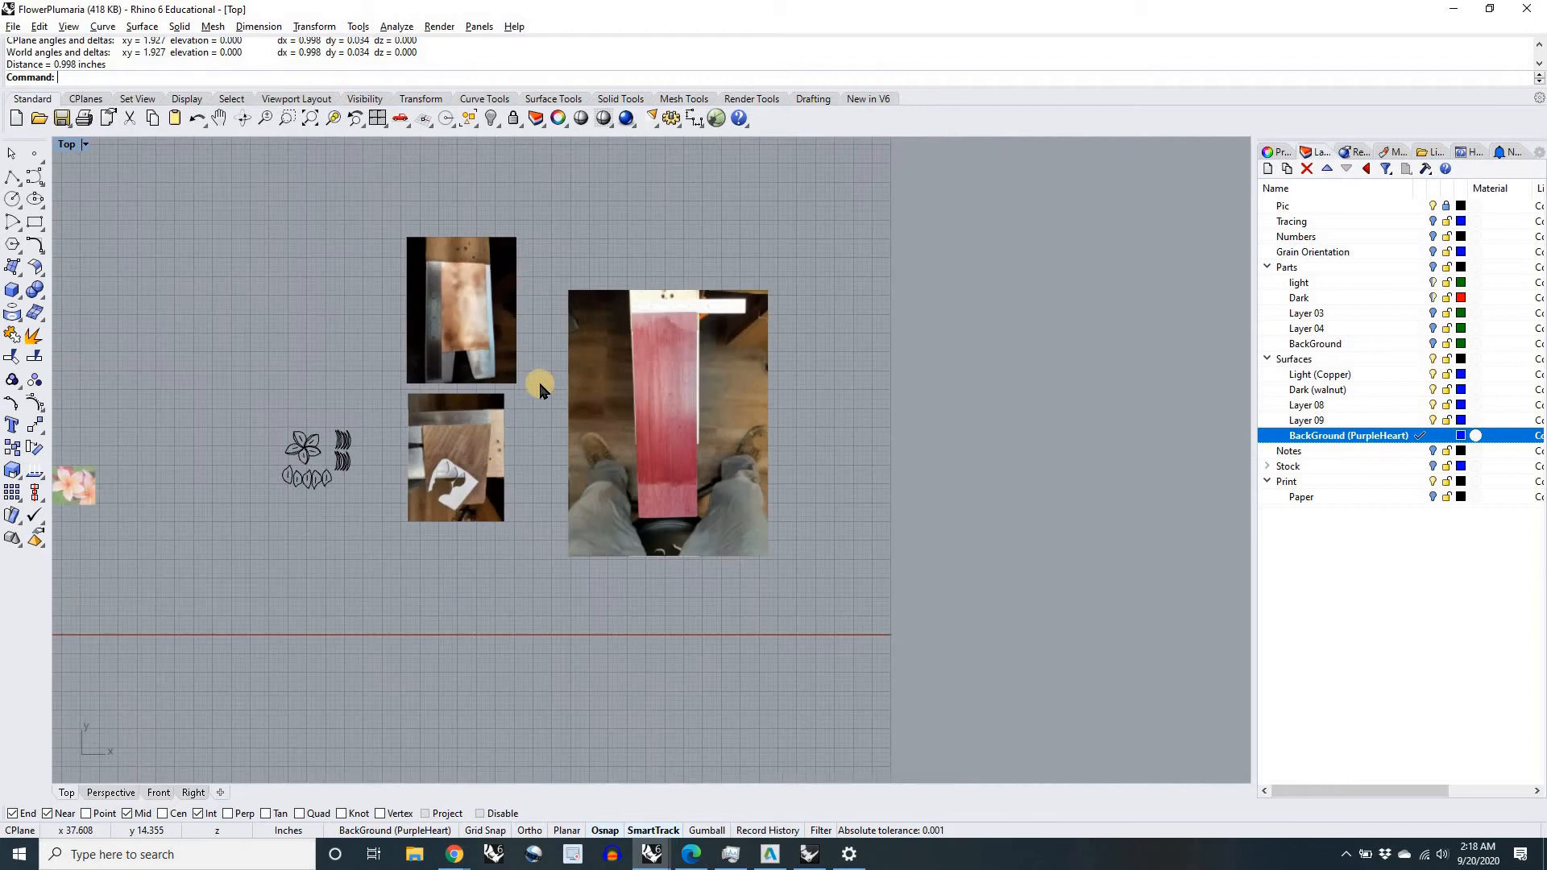
right_drag(567, 402, 601, 435)
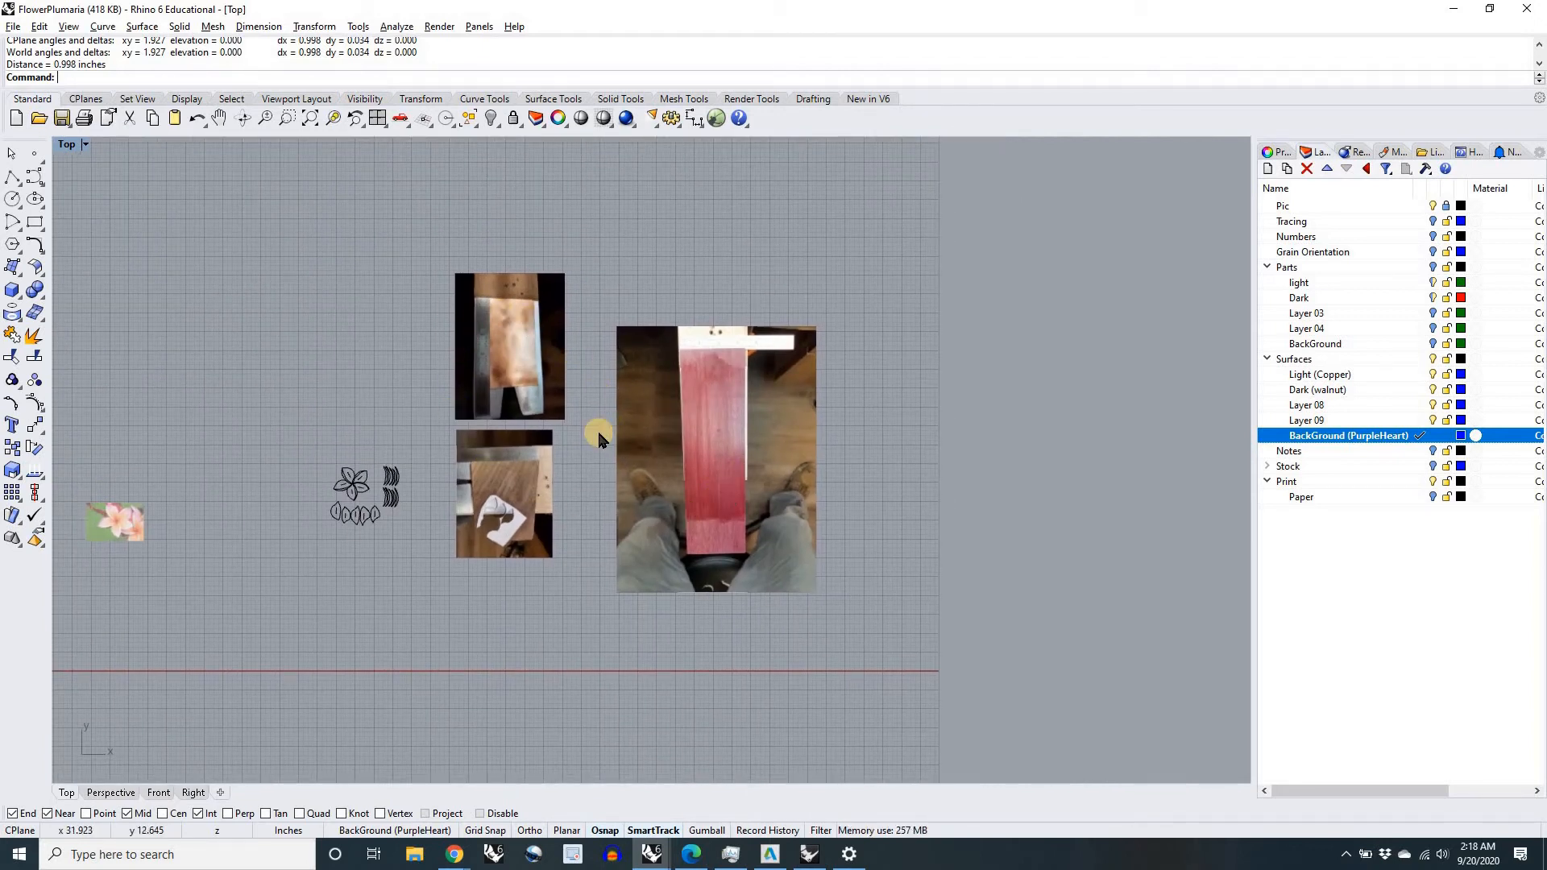
scroll(597, 428, up, 6)
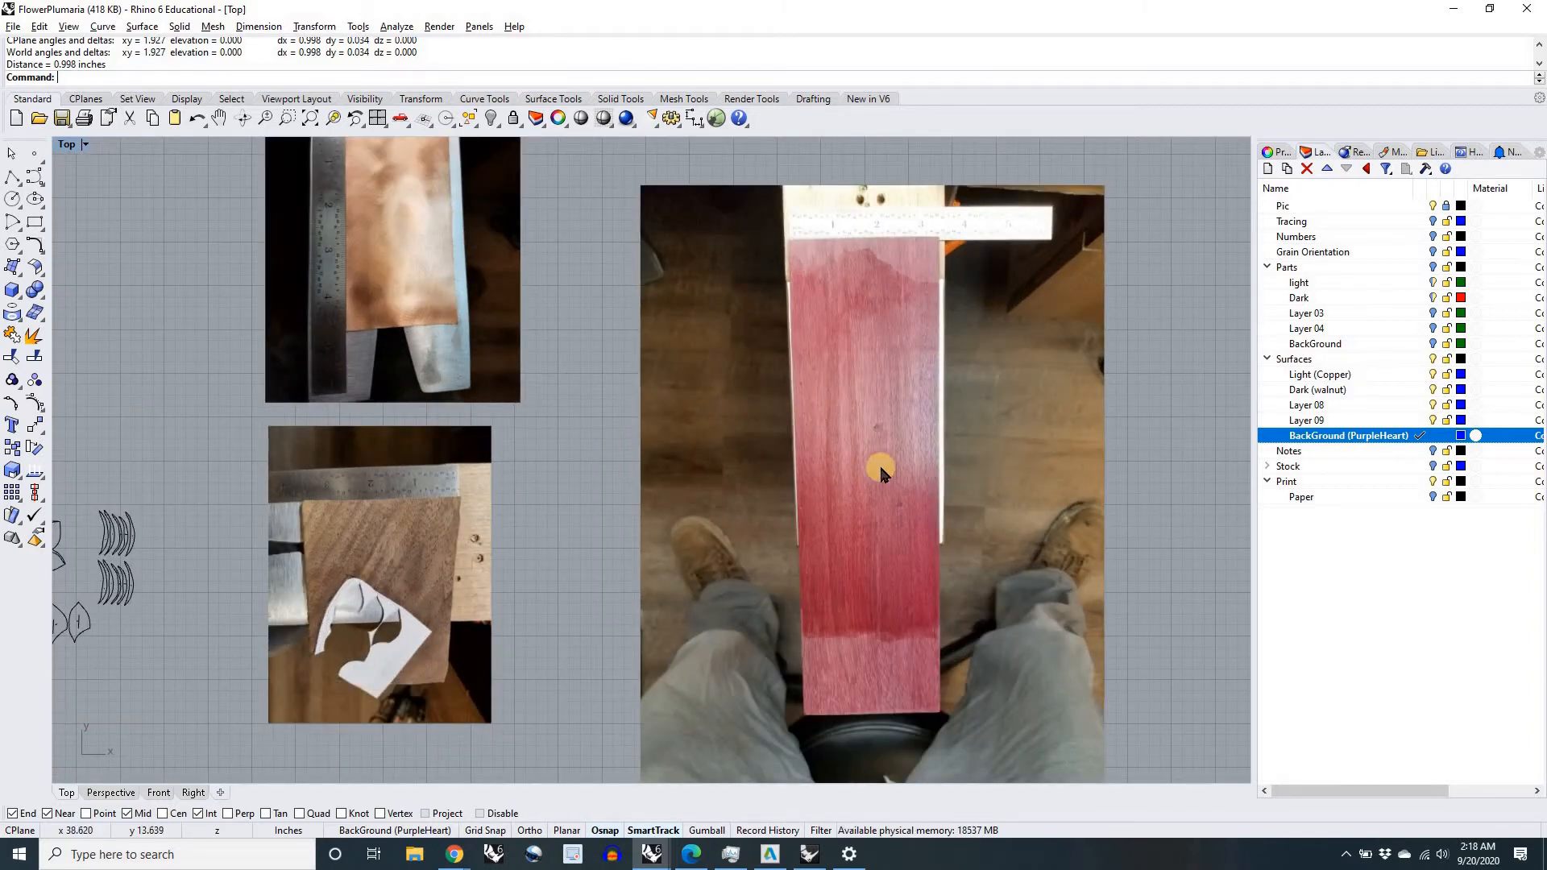
scroll(880, 471, down, 5)
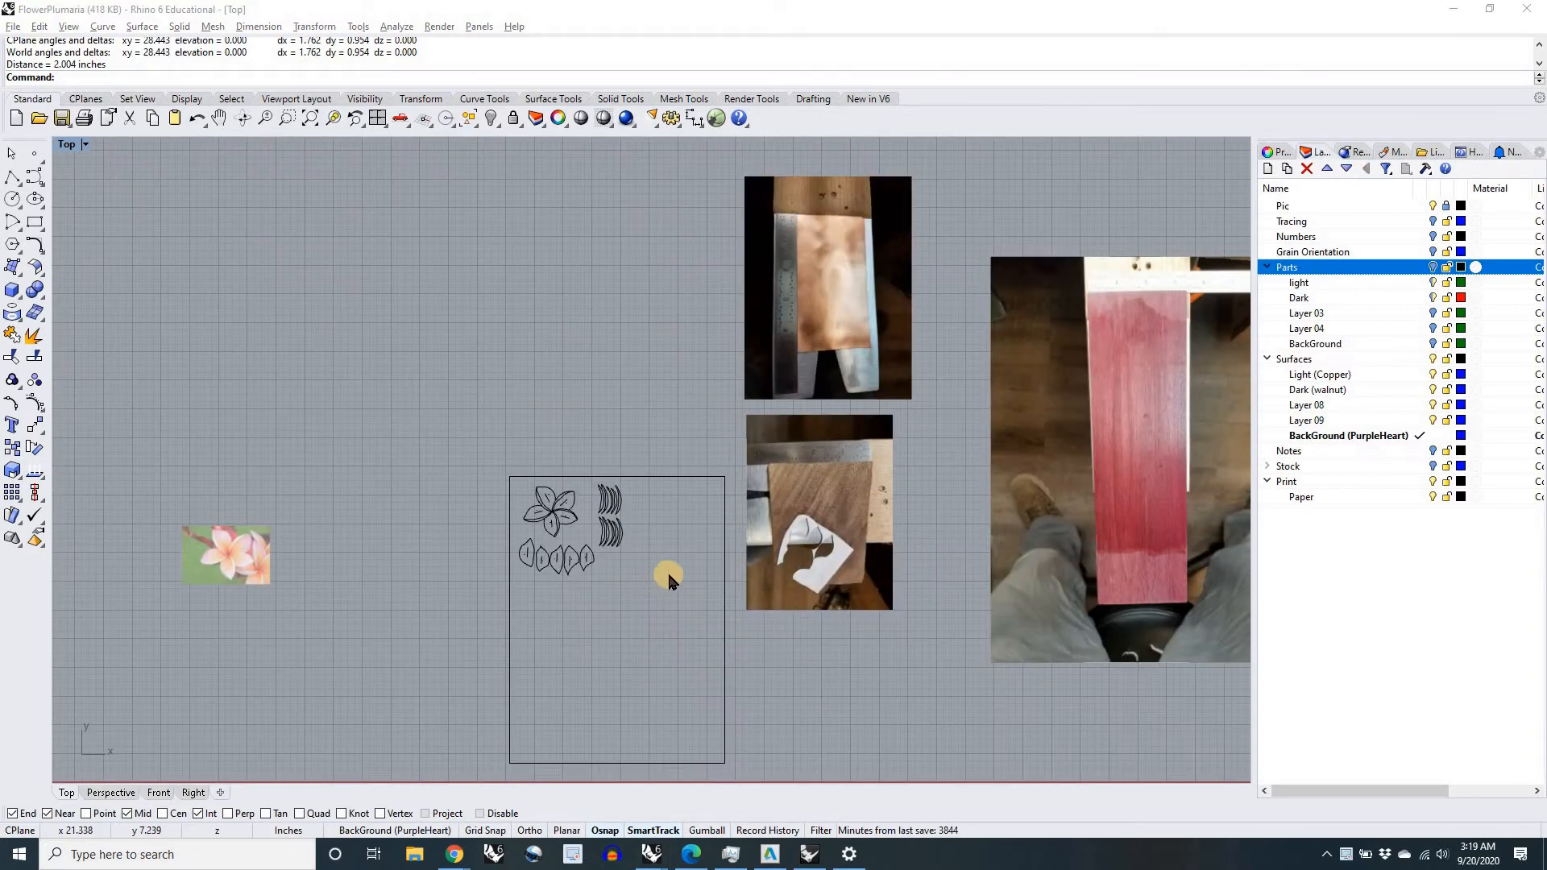
scroll(606, 515, up, 6)
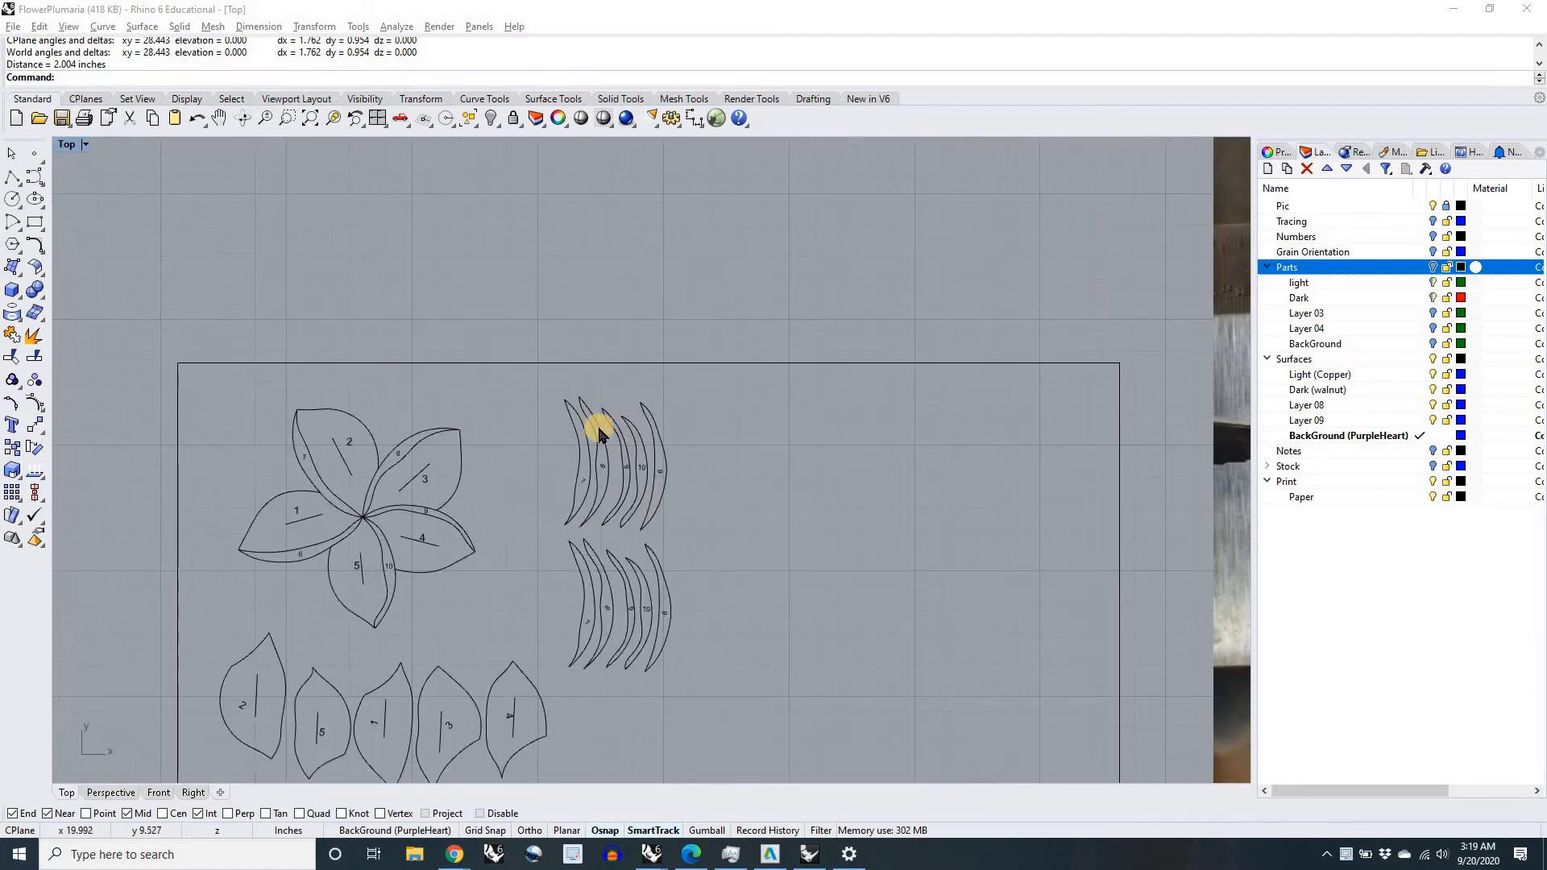
scroll(594, 523, down, 6)
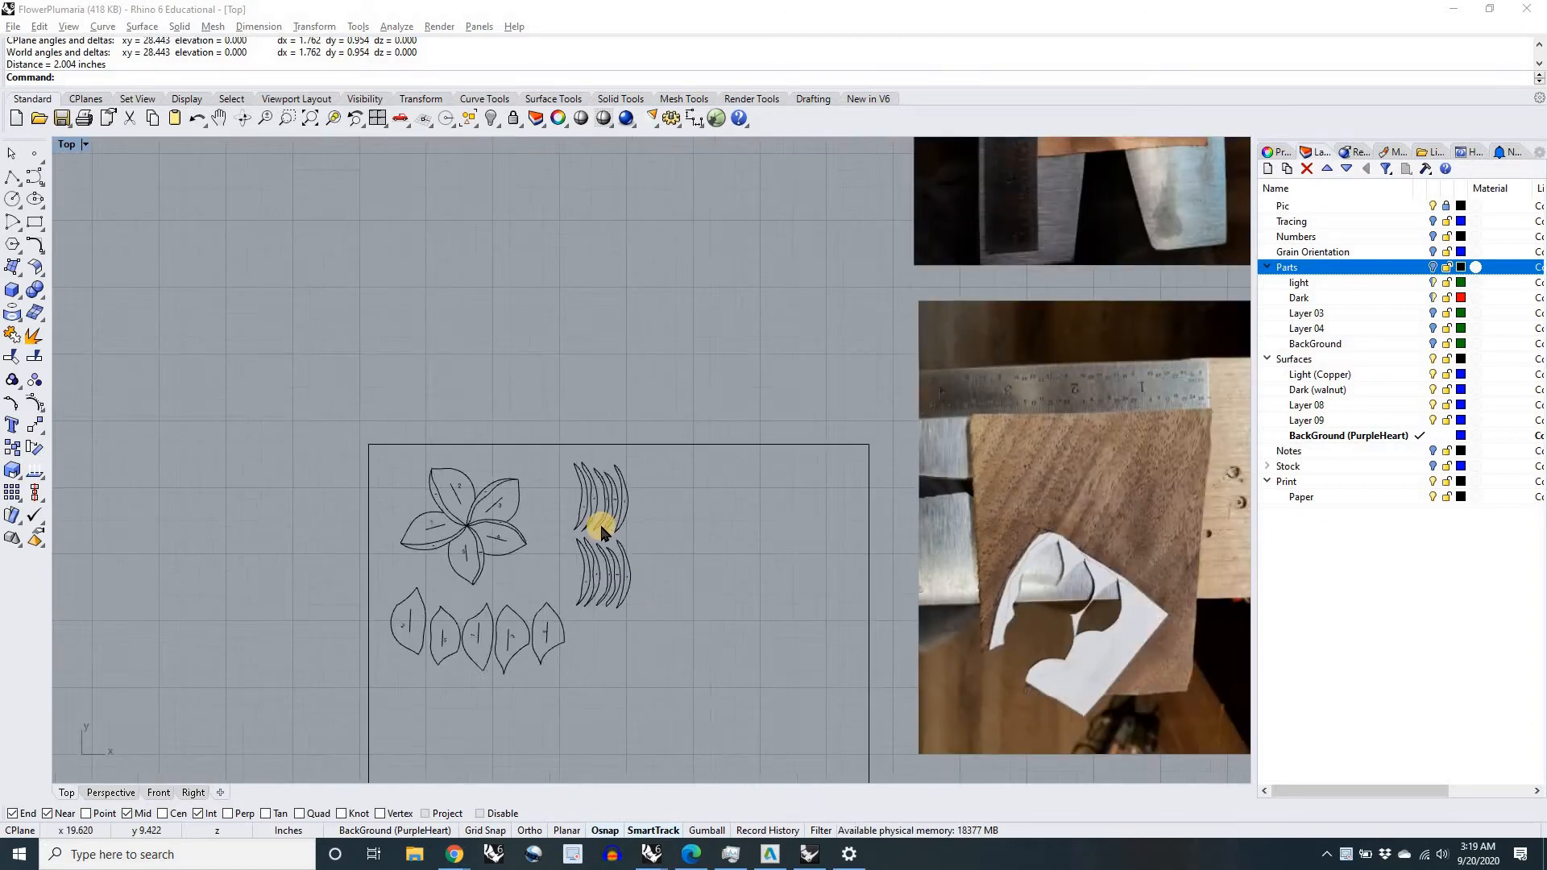
scroll(563, 548, up, 2)
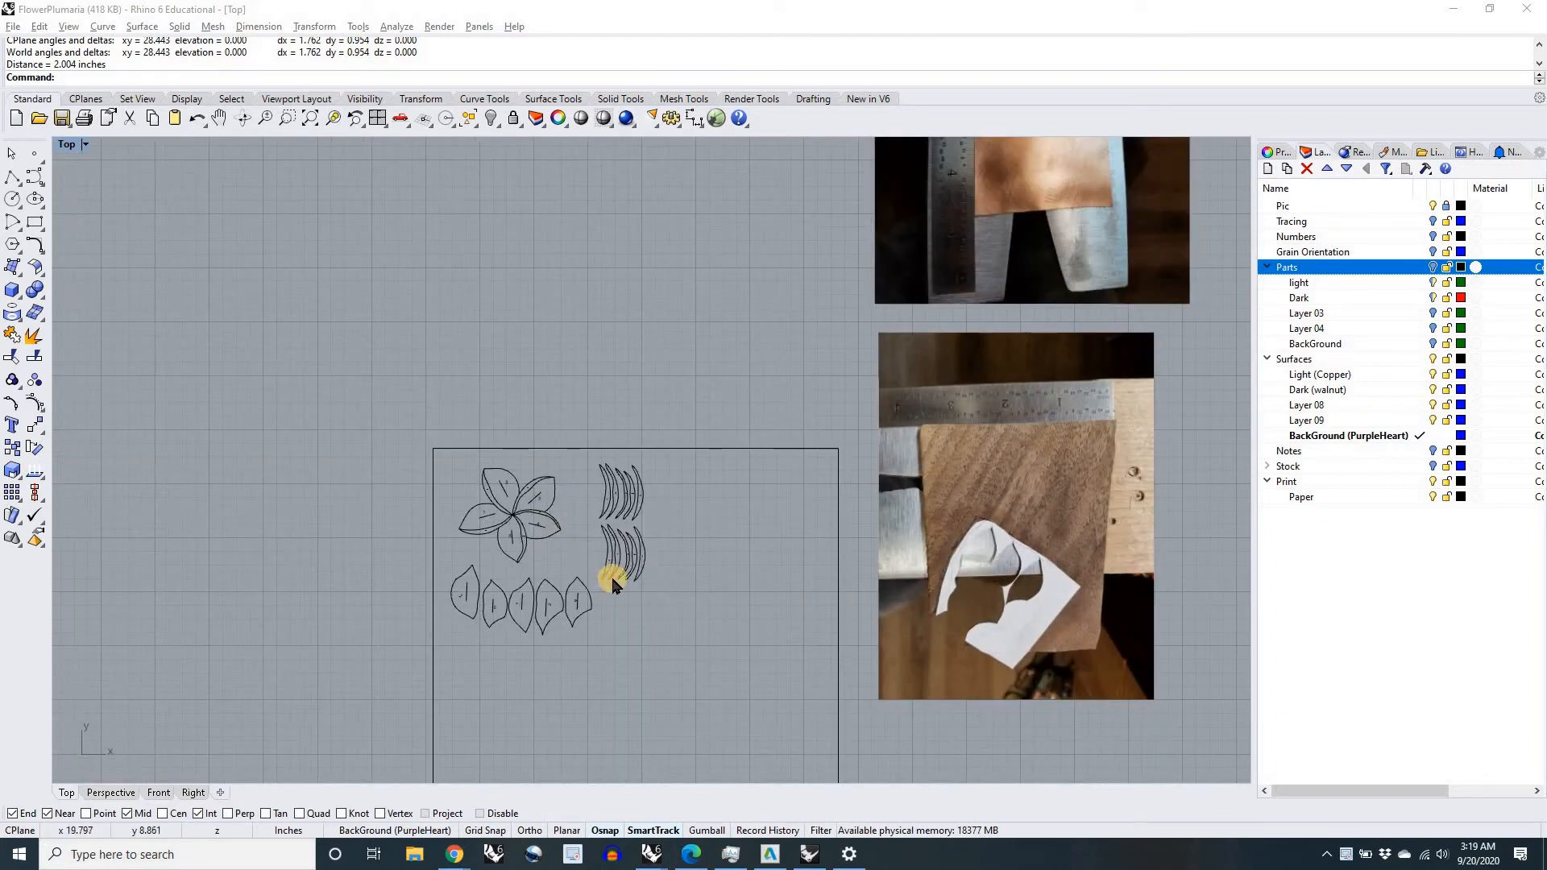
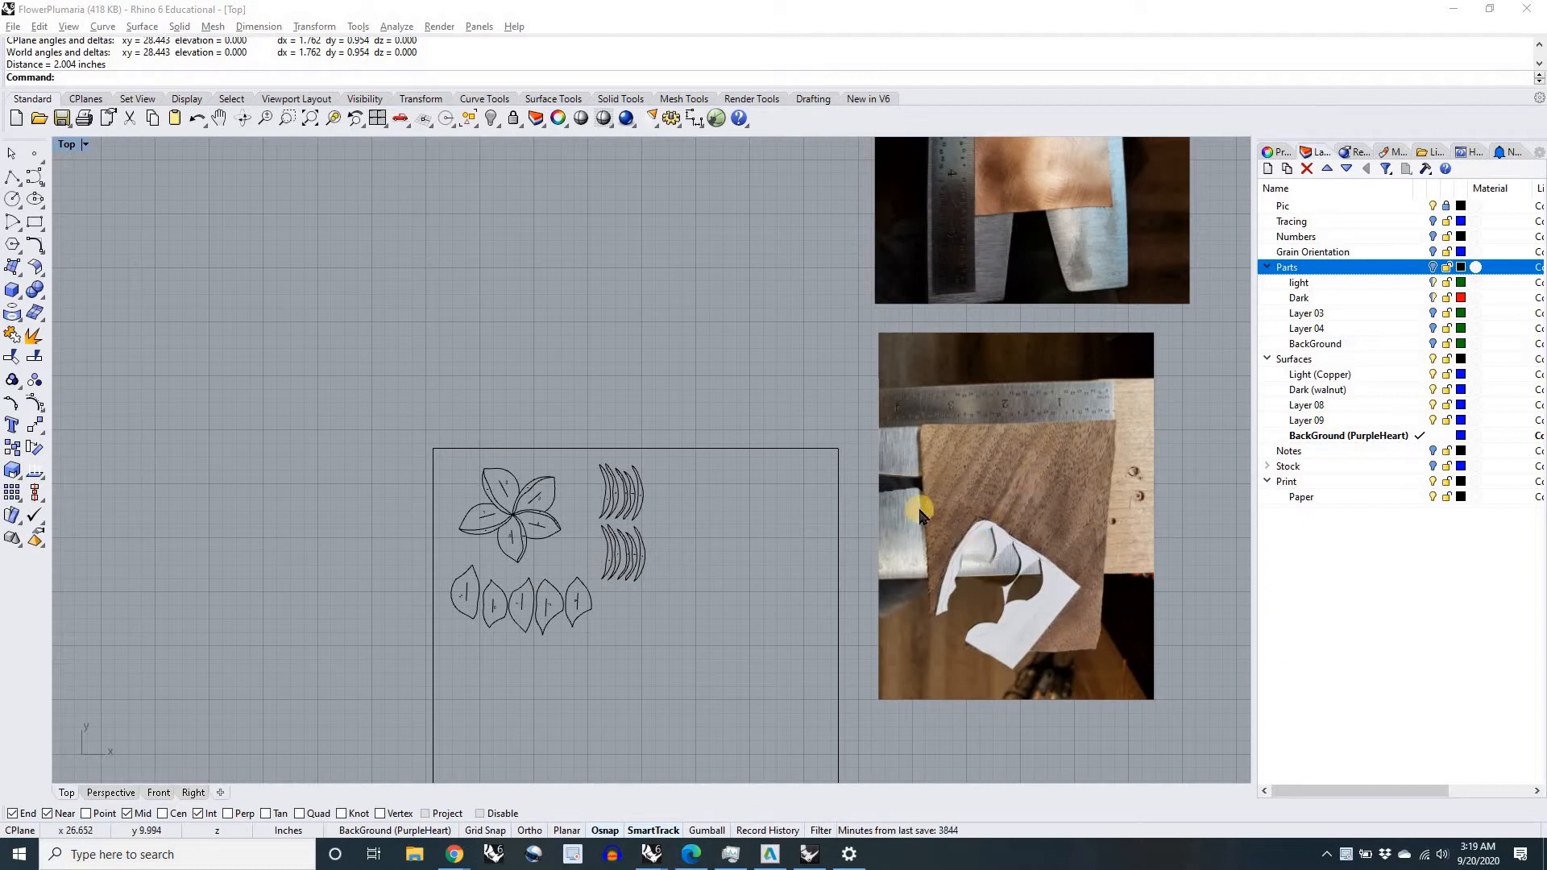
Step: Move the upper group of five numbered crescent outlines from the paper onto the upper right area of the copper sheet
scroll(1053, 546, up, 3)
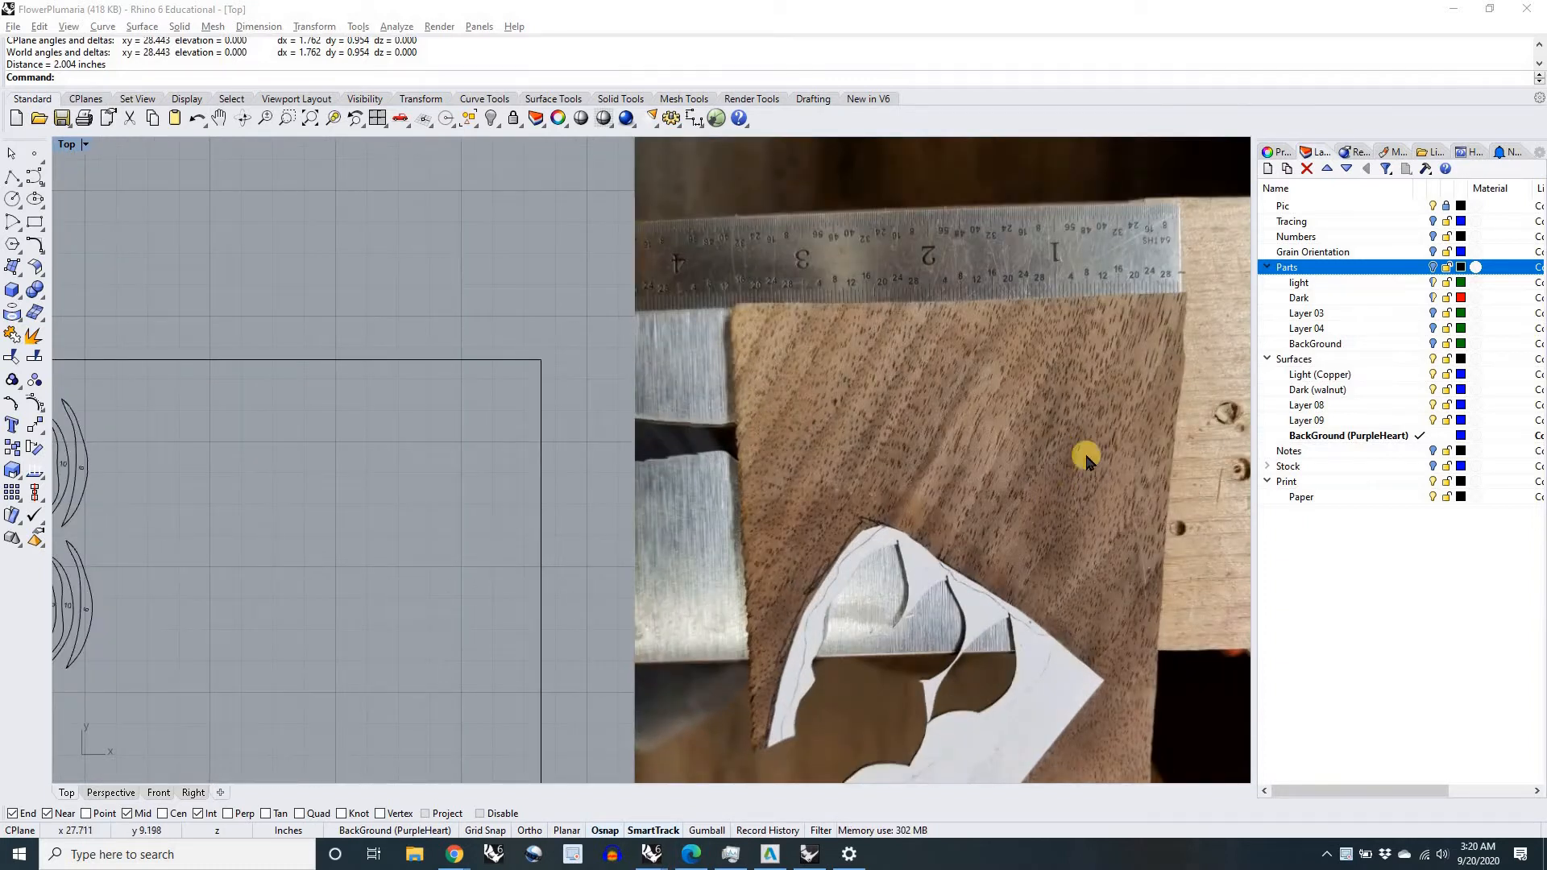
scroll(1028, 488, up, 2)
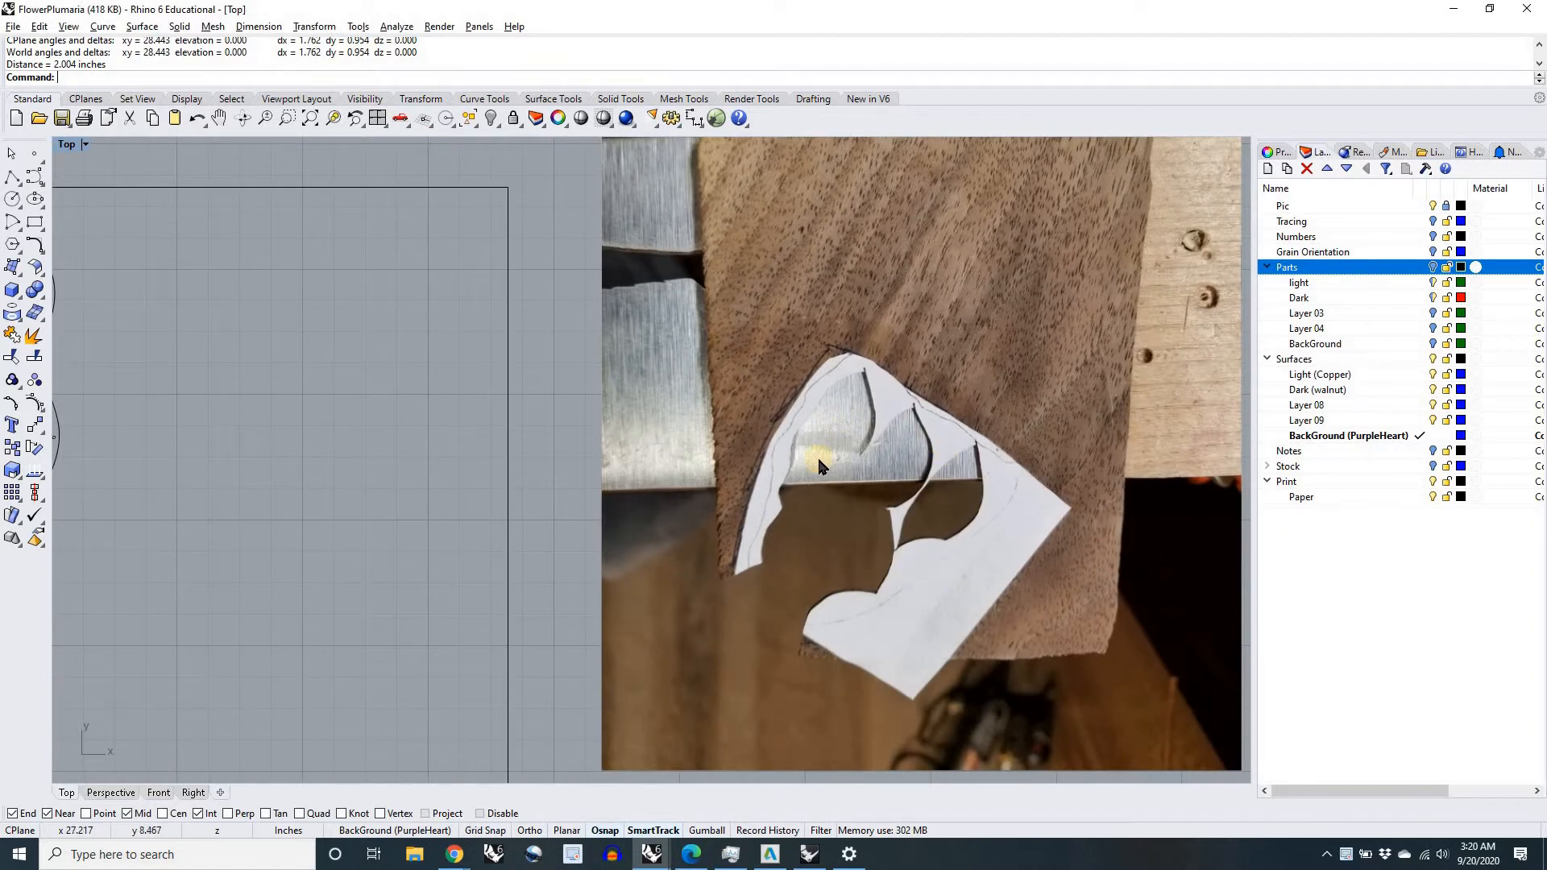
scroll(801, 511, down, 5)
scroll(702, 427, down, 2)
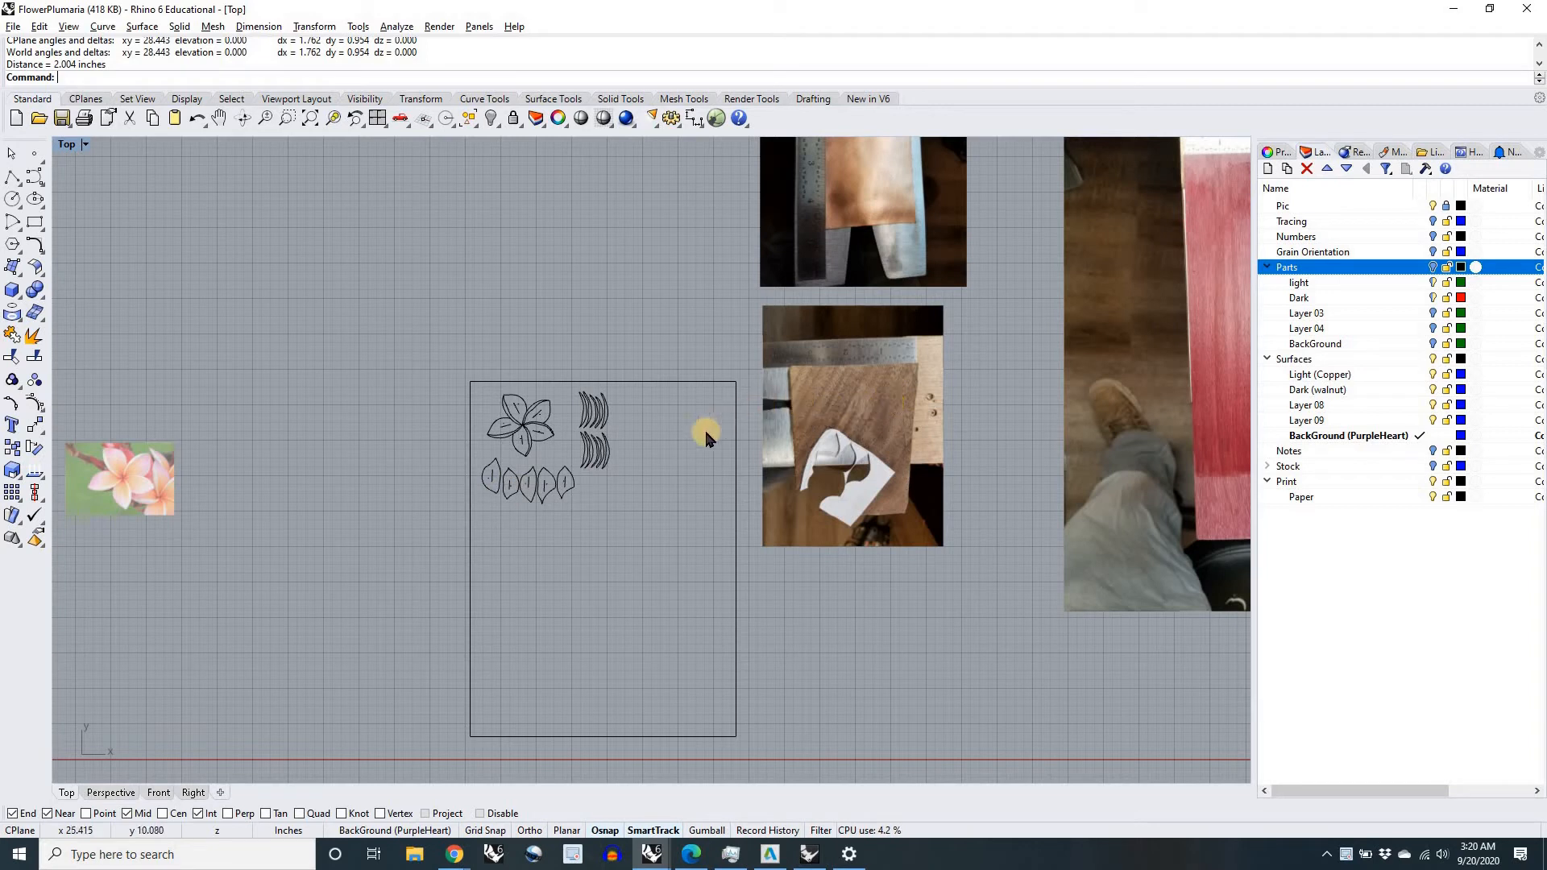
right_drag(673, 373, 666, 466)
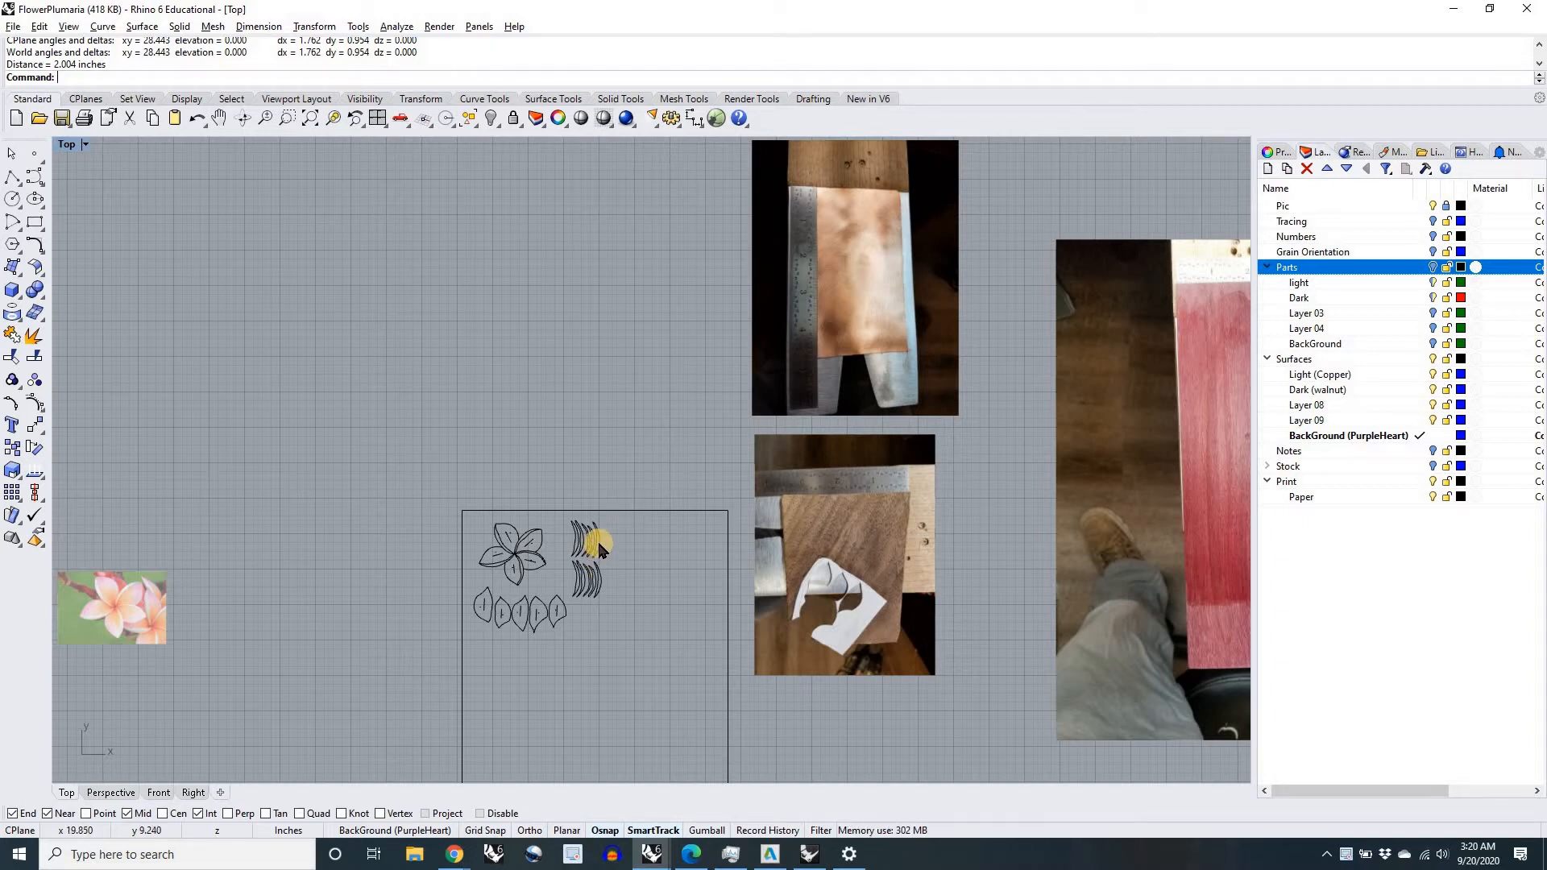
scroll(599, 547, up, 4)
drag(627, 554, 511, 494)
scroll(573, 563, down, 4)
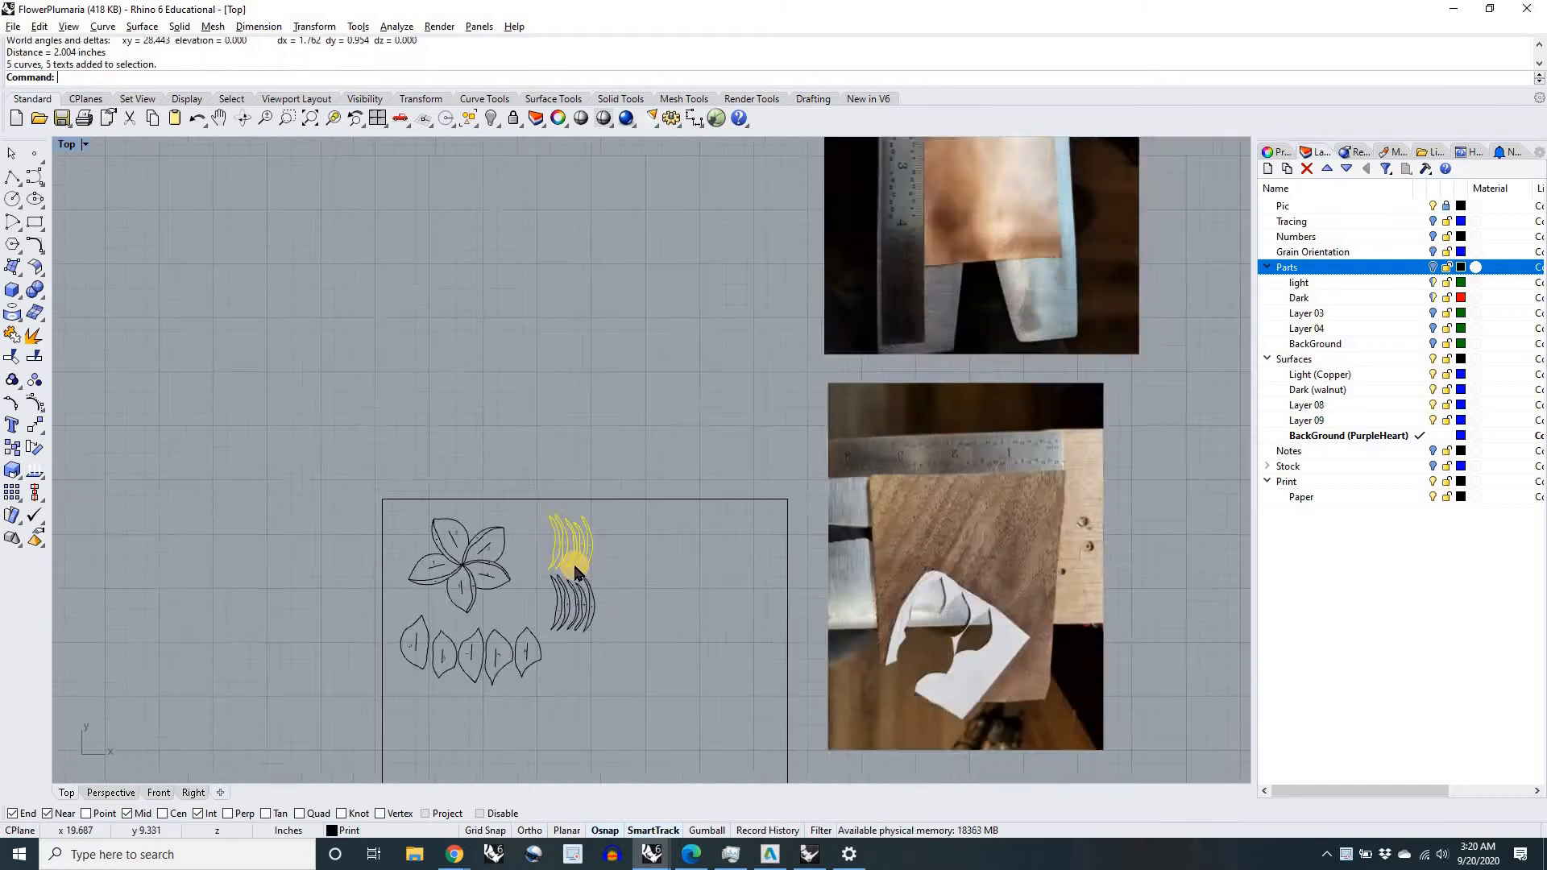
scroll(574, 595, up, 4)
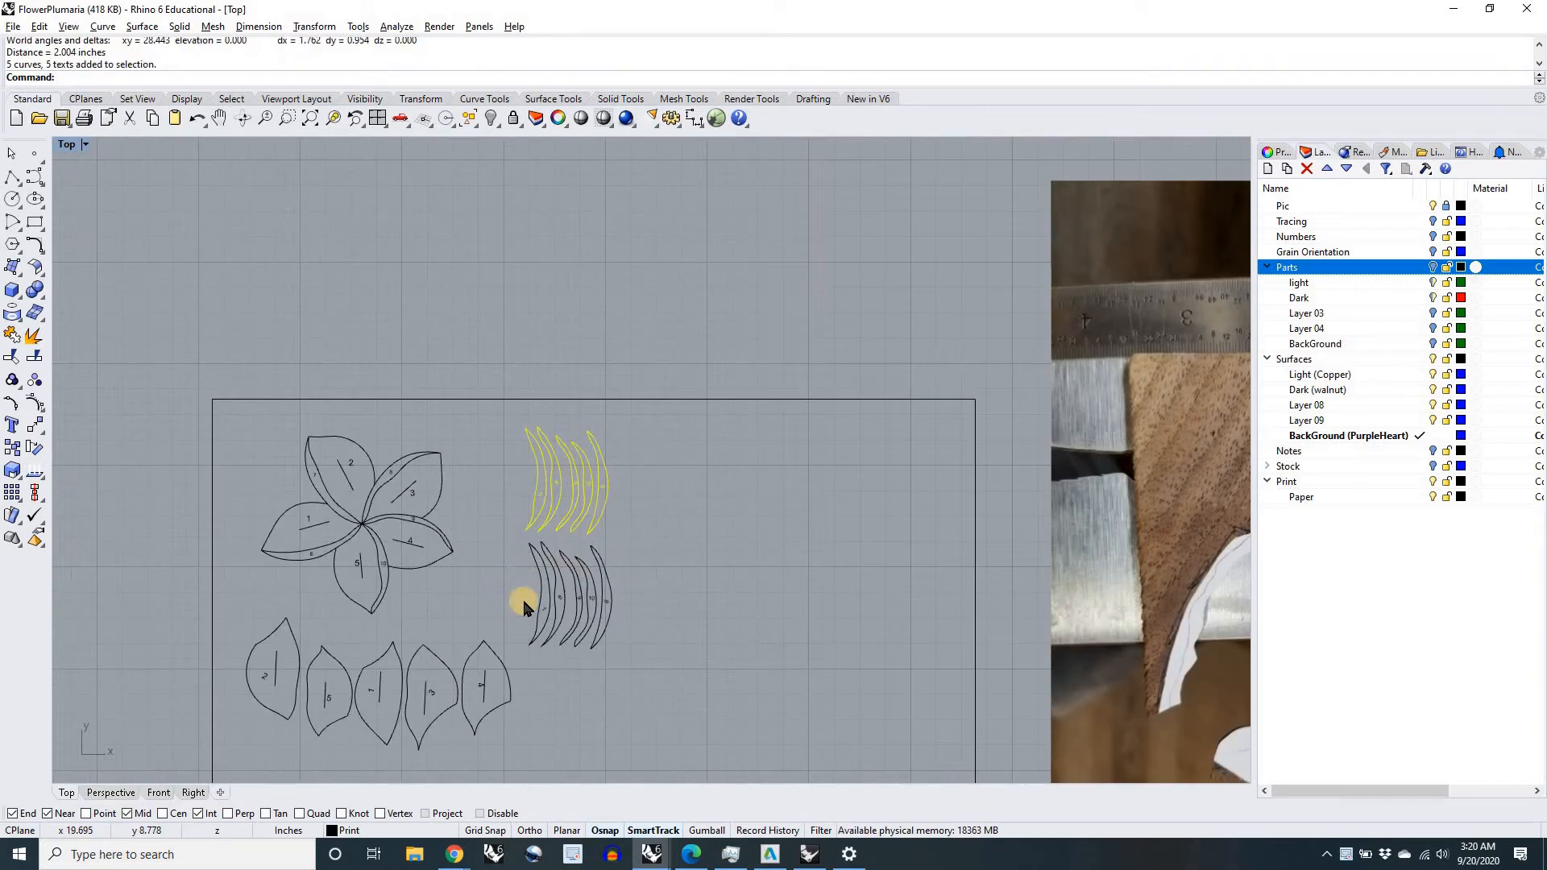
scroll(564, 588, down, 4)
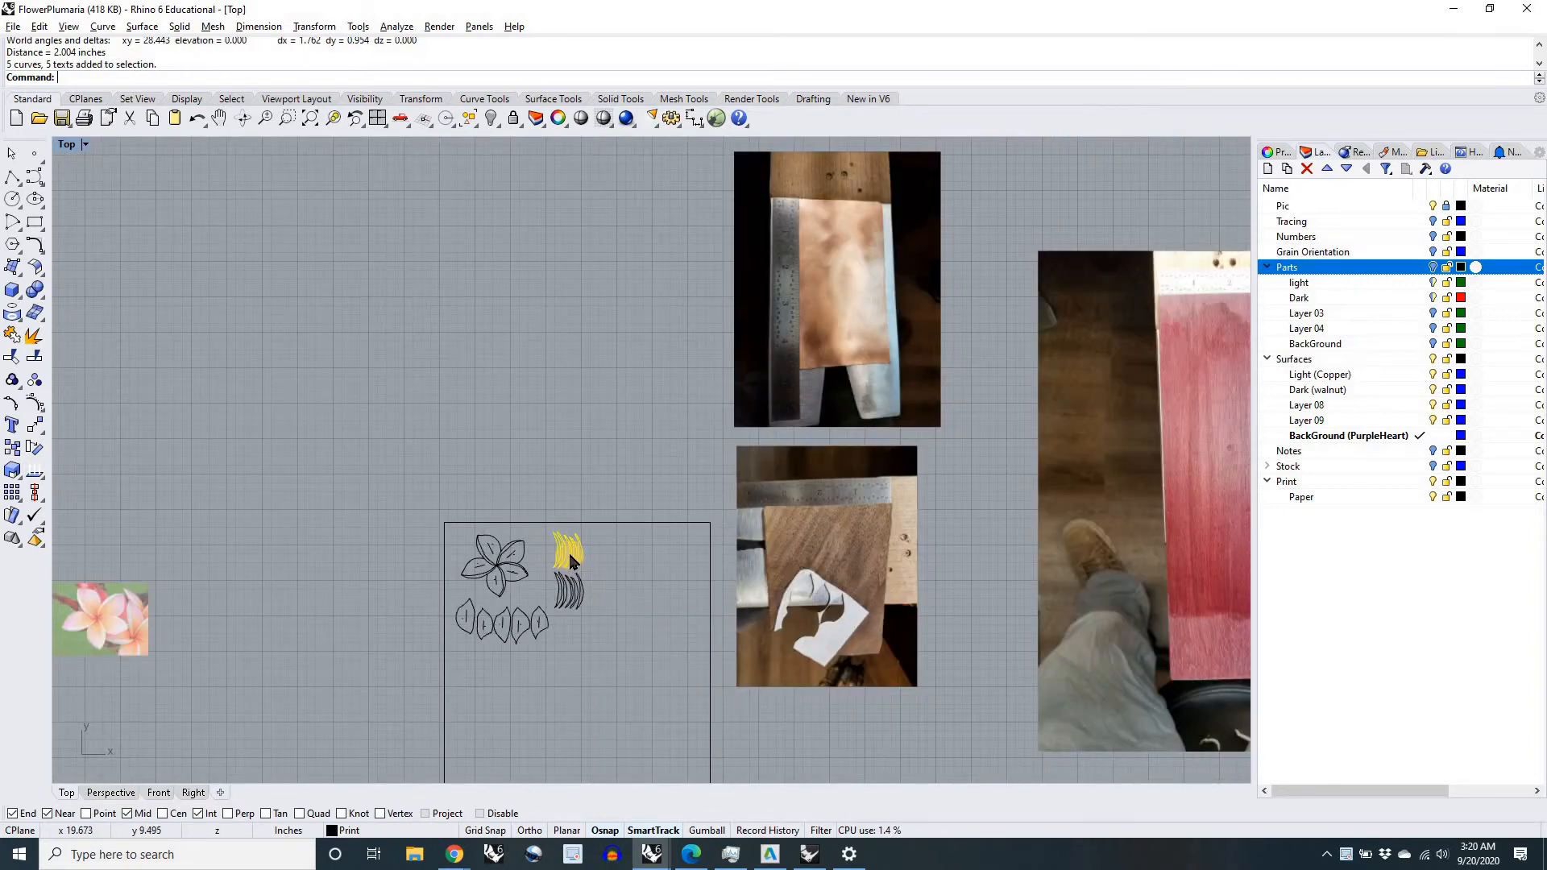
drag(570, 562, 845, 265)
scroll(881, 266, up, 2)
scroll(859, 200, up, 2)
scroll(838, 344, up, 3)
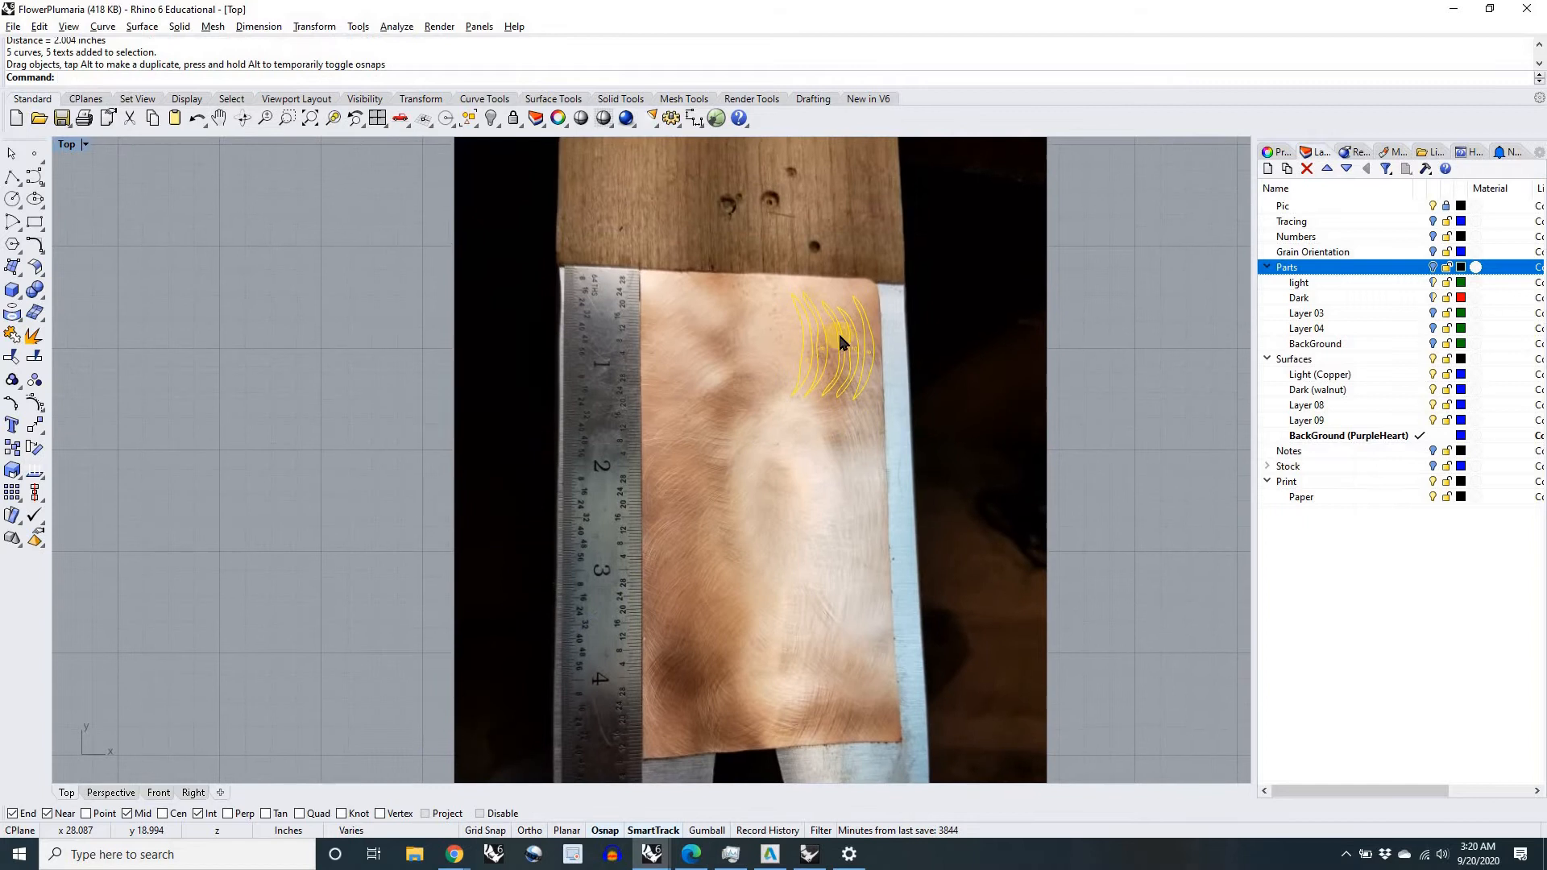
Step: Nudge the crescent outlines slightly closer to the copper sheet's top edge, keeping them inside its upper right corner
scroll(839, 336, up, 5)
drag(853, 341, 844, 330)
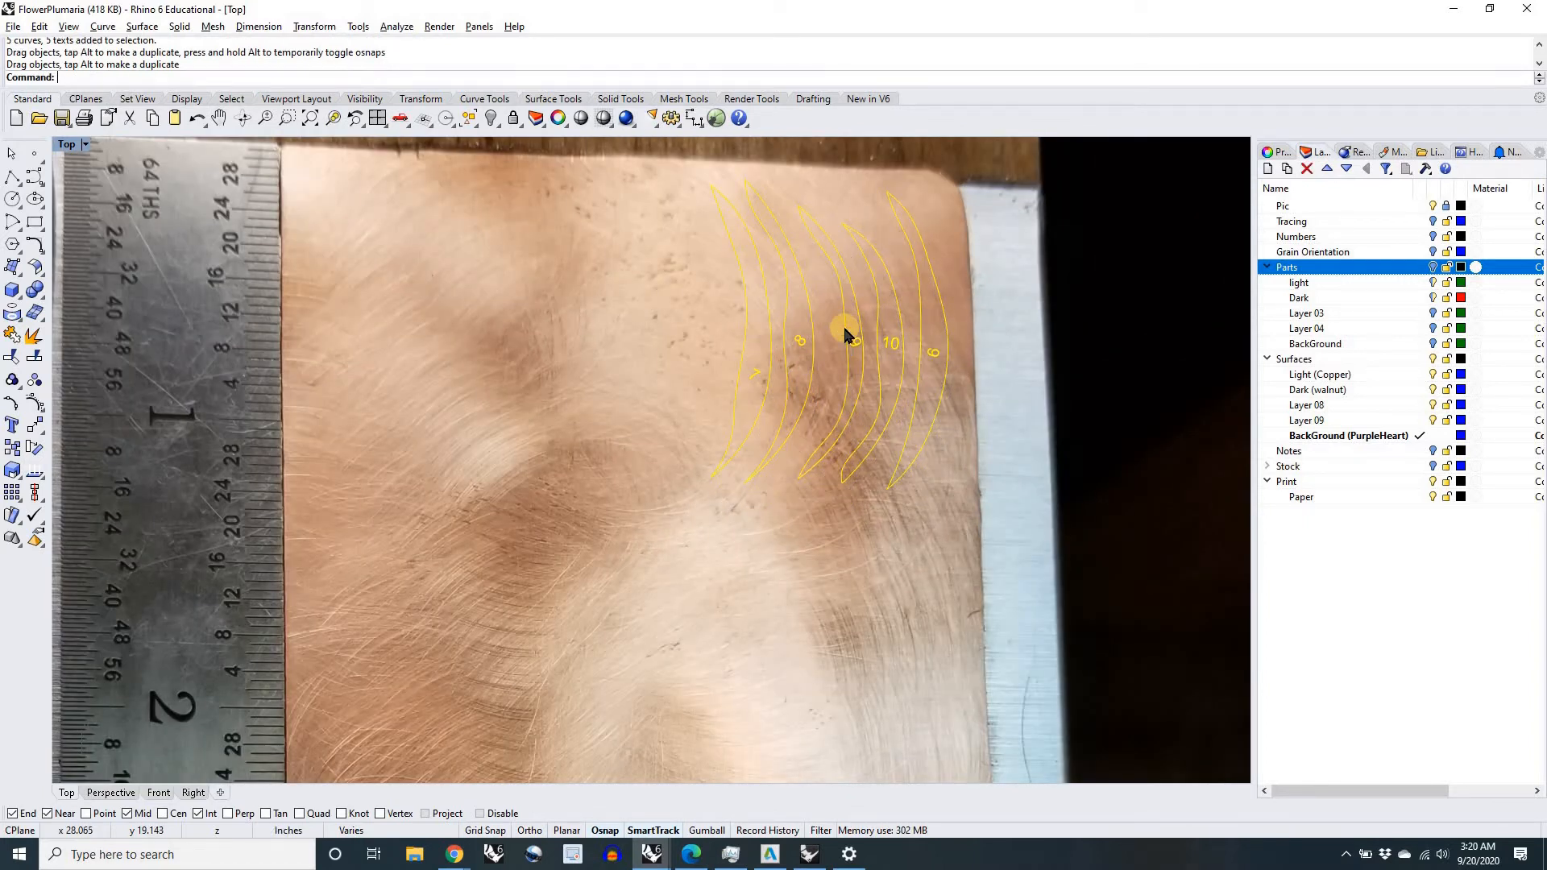
scroll(844, 327, down, 3)
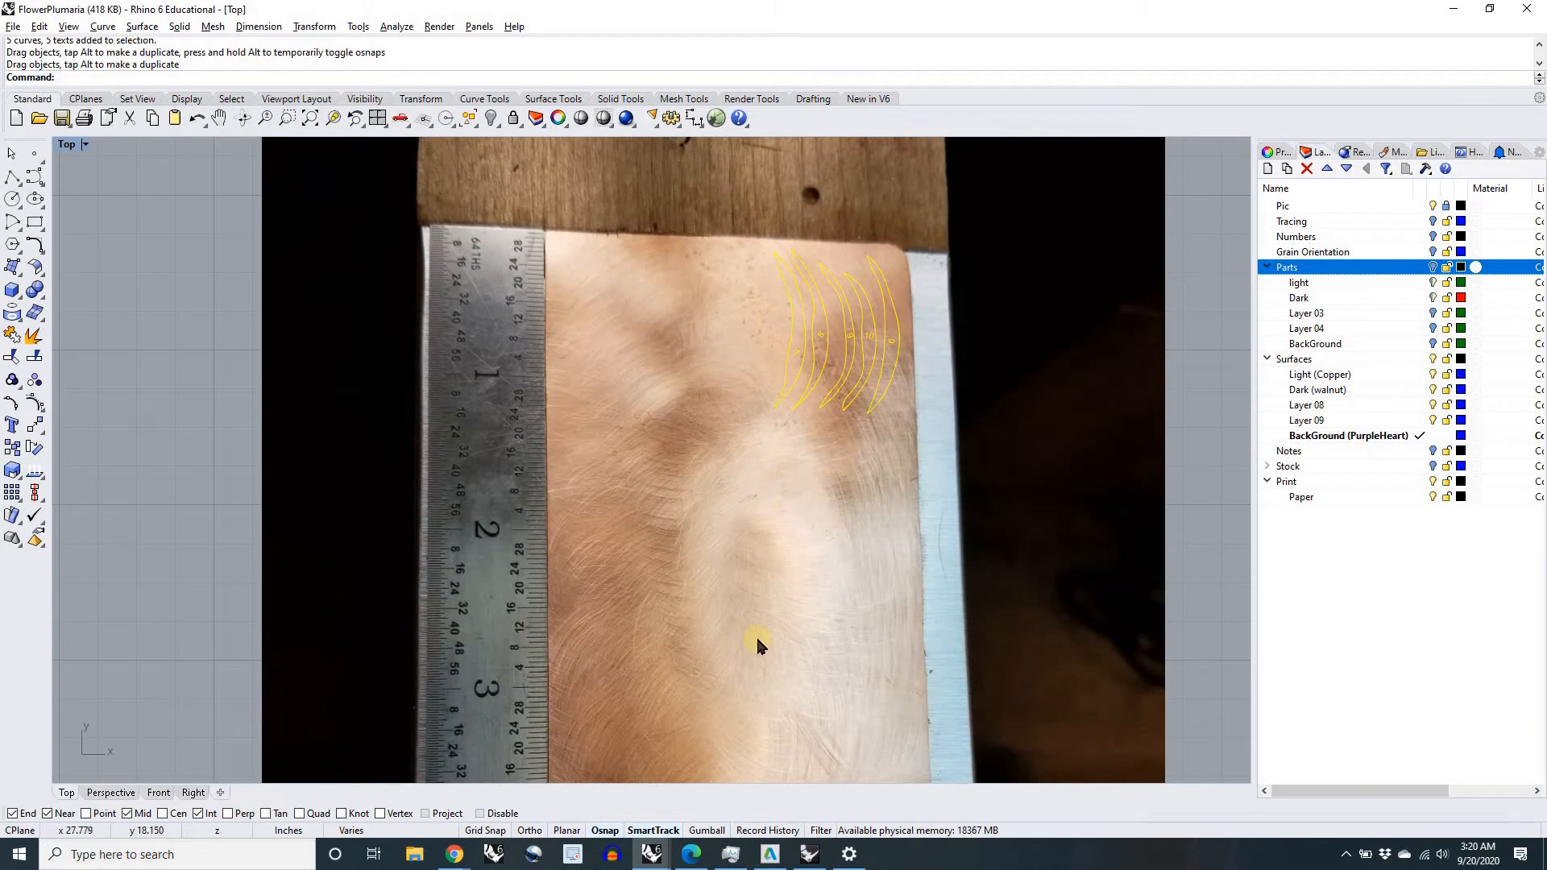
Step: Move the five numbered petal outlines with their grain lines from the paper onto the upper part of the walnut board
scroll(780, 500, down, 3)
scroll(443, 526, down, 3)
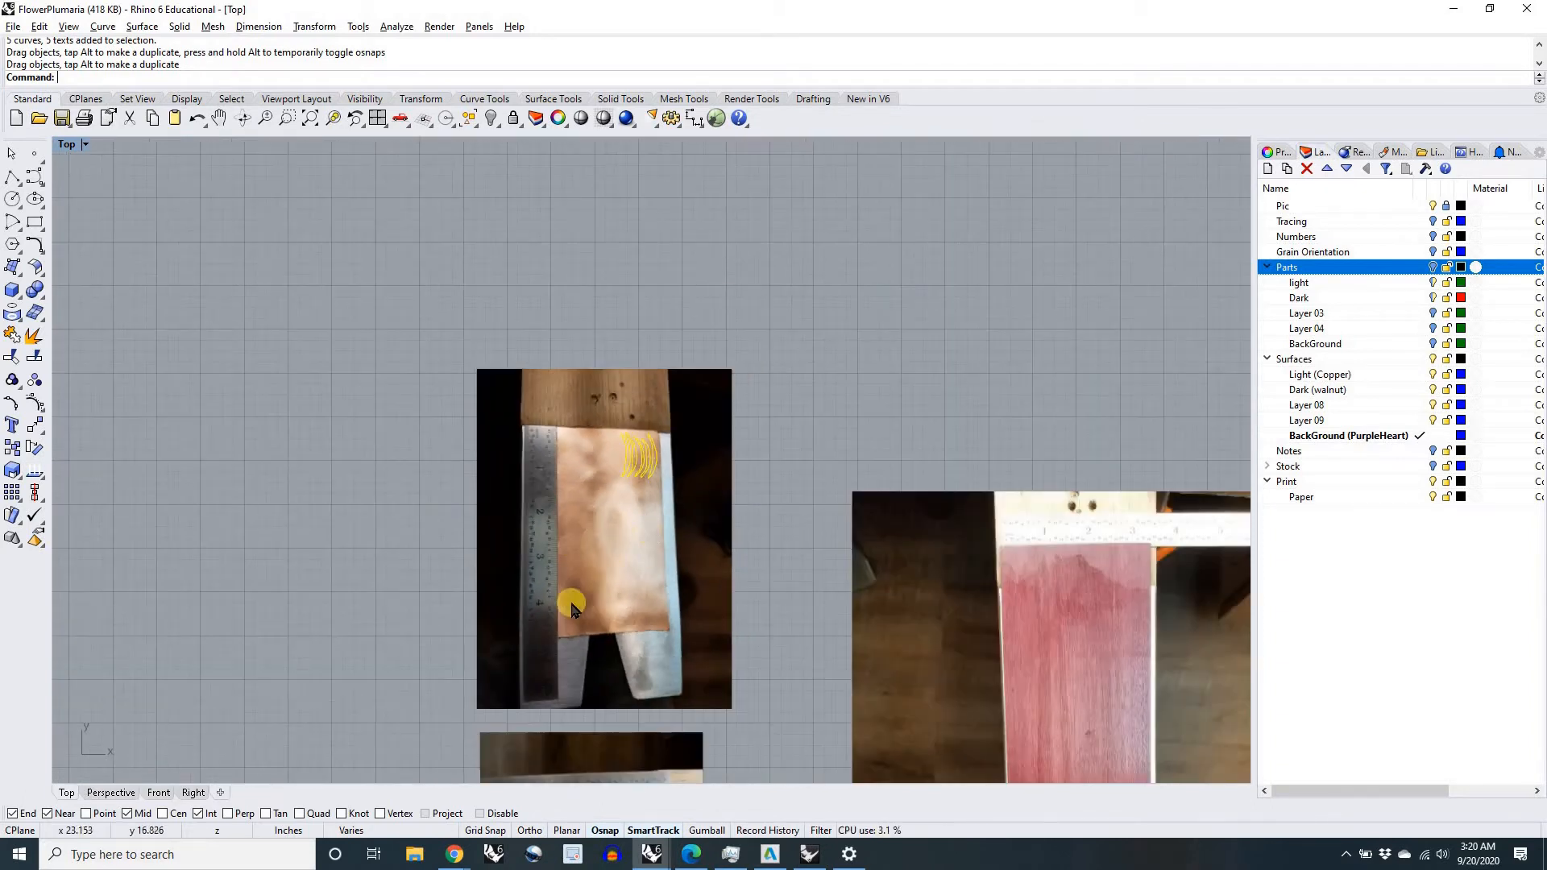
right_drag(400, 578, 566, 389)
right_drag(524, 545, 453, 456)
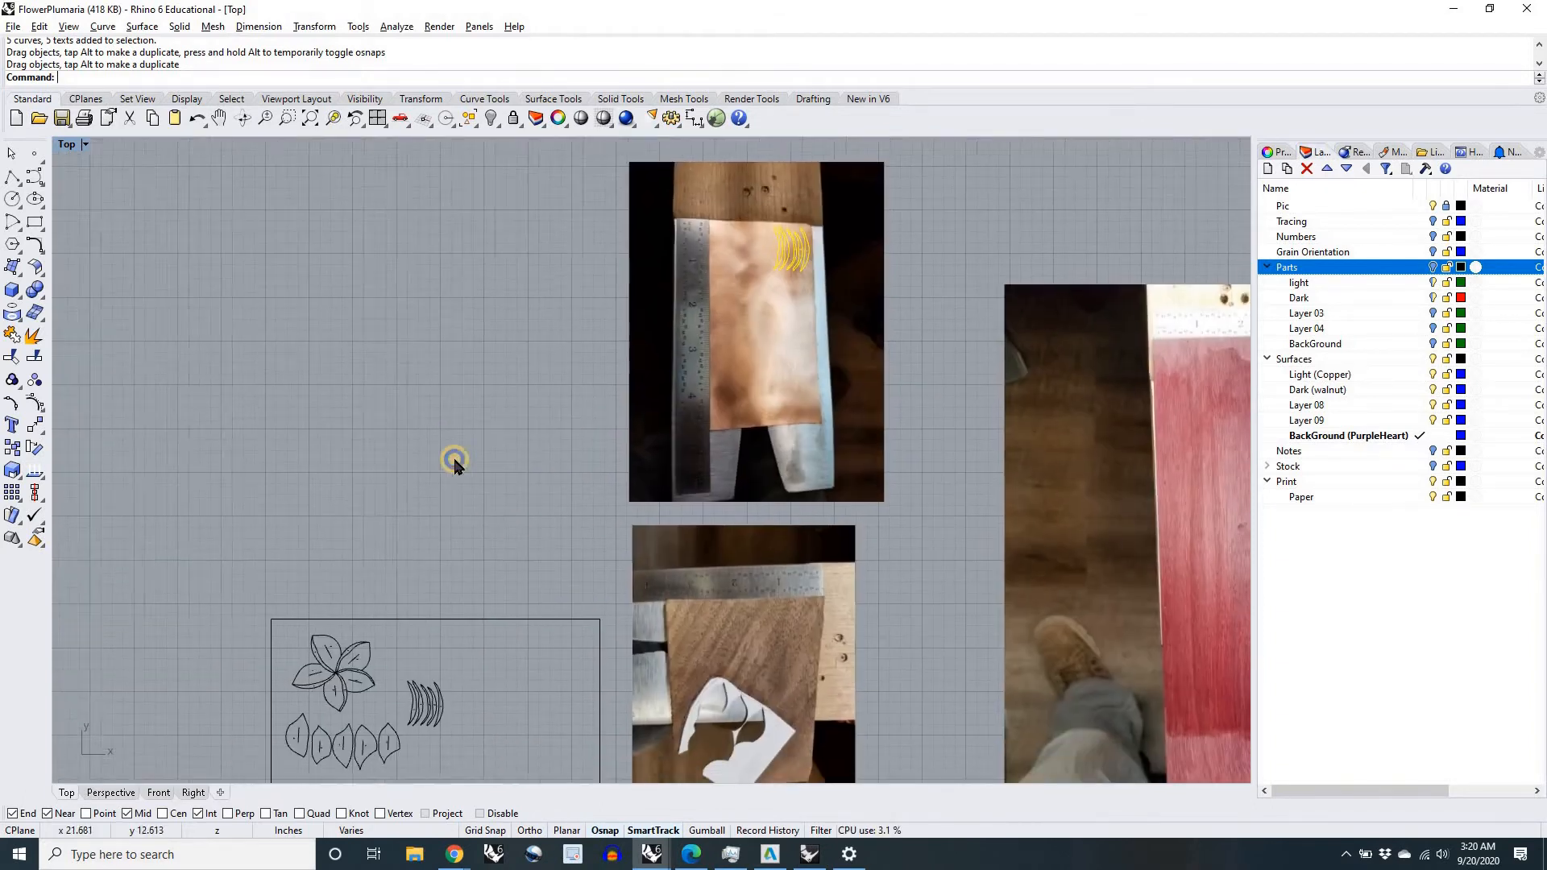
scroll(518, 615, up, 5)
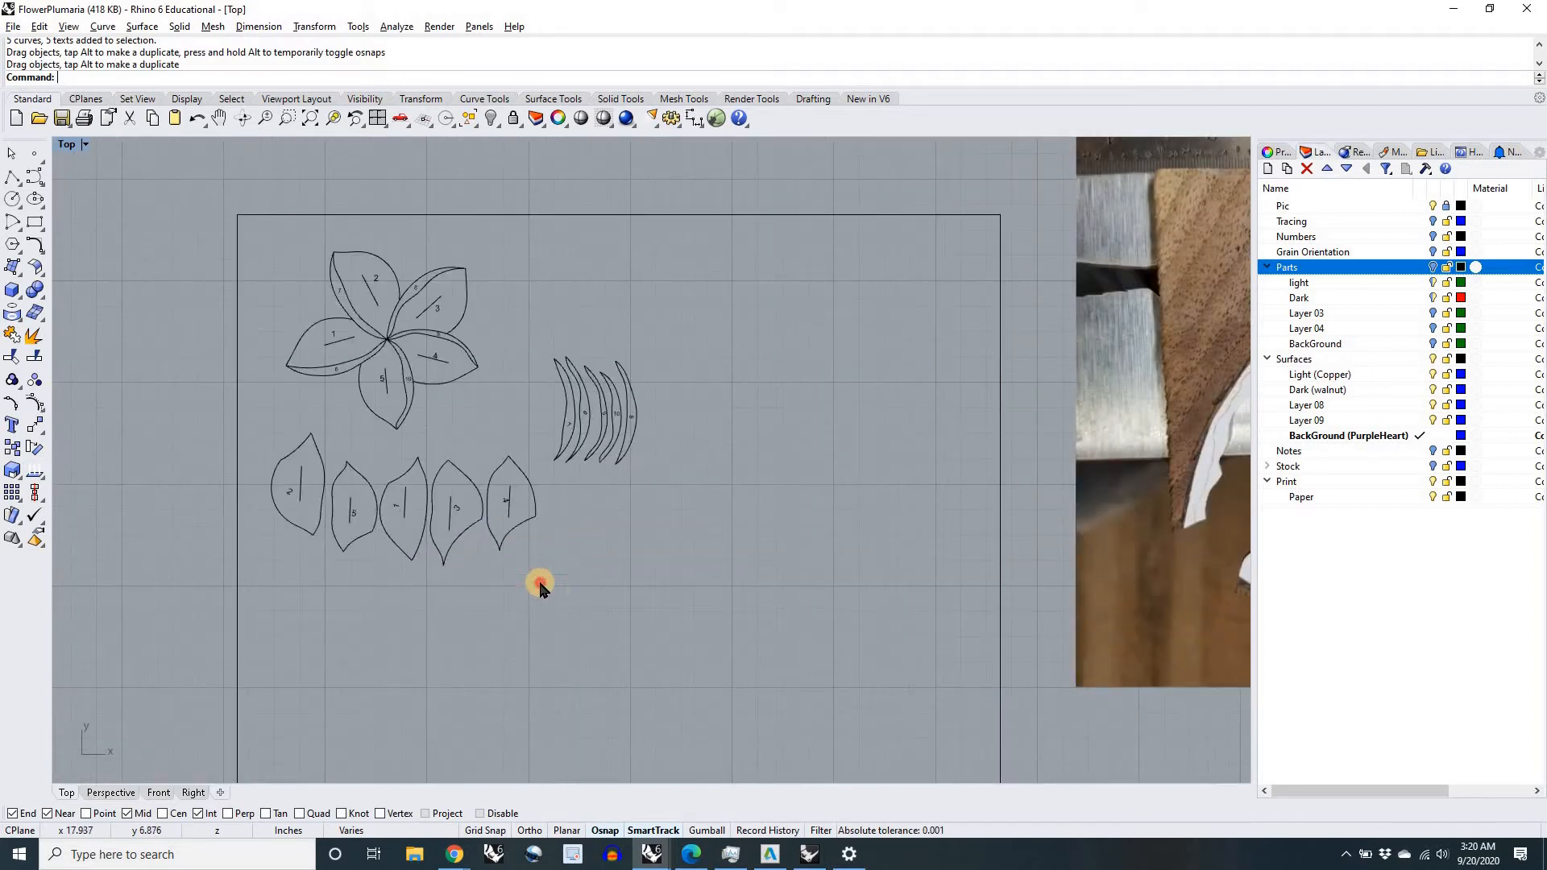
drag(312, 510, 276, 471)
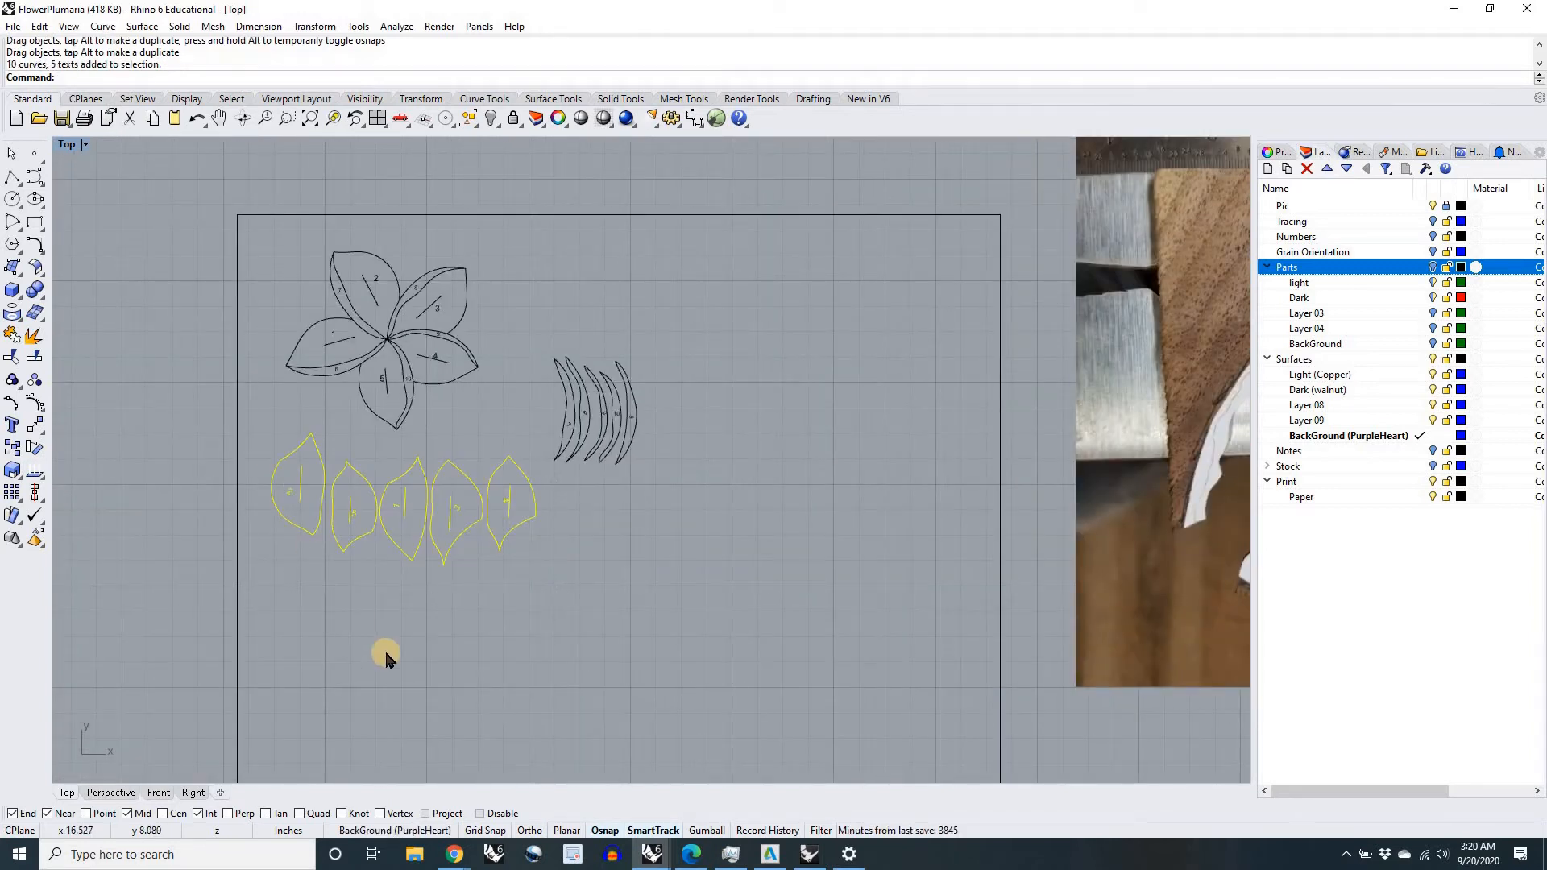
scroll(385, 650, down, 3)
right_drag(432, 649, 377, 639)
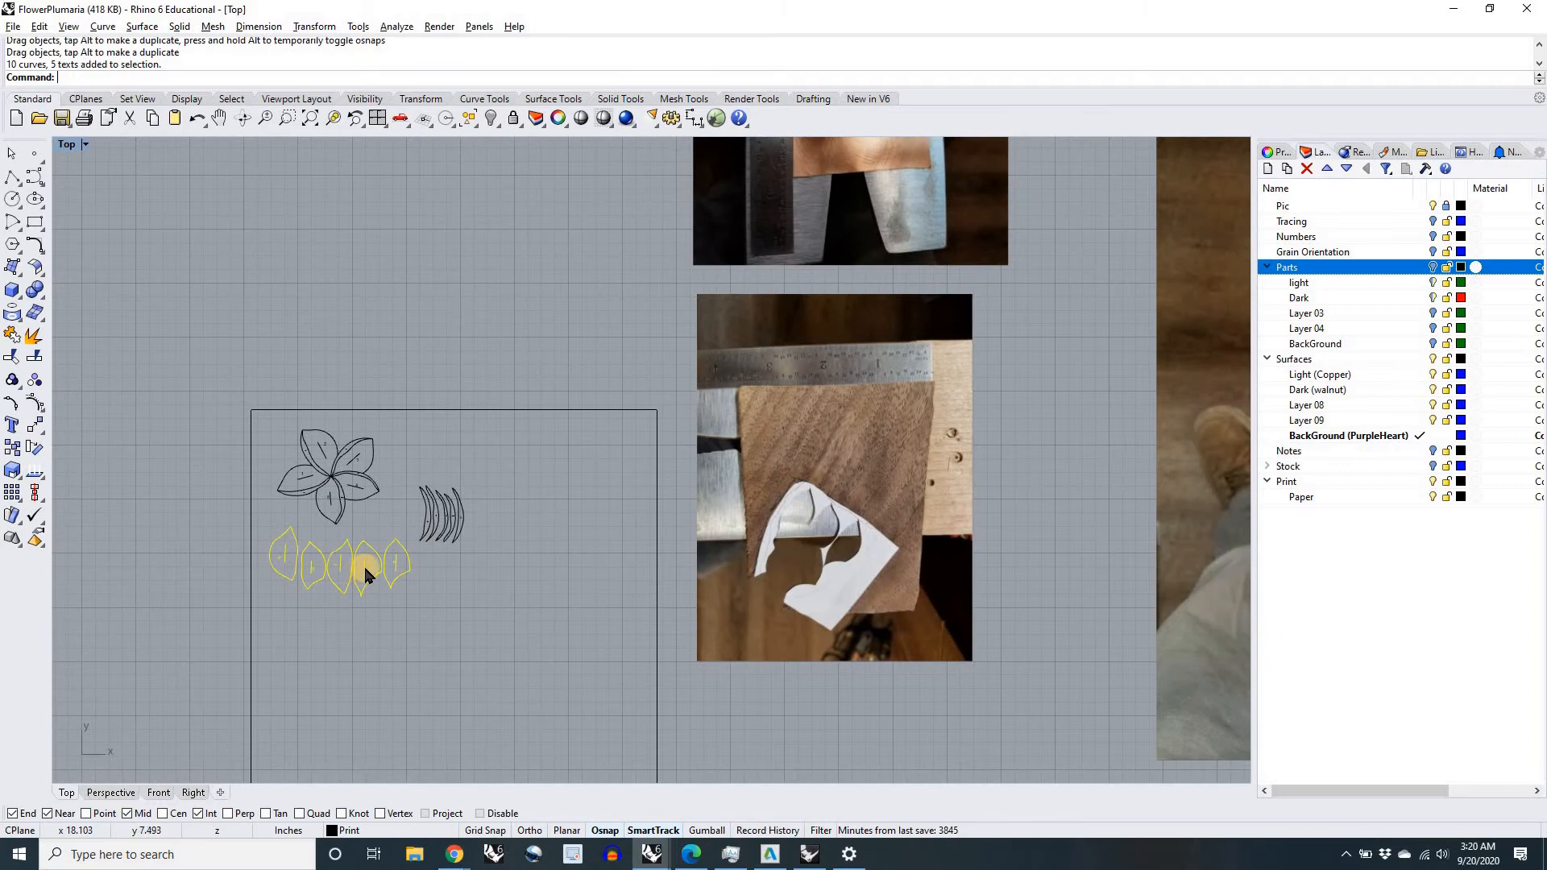
drag(365, 568, 871, 448)
scroll(870, 448, up, 3)
scroll(758, 516, up, 2)
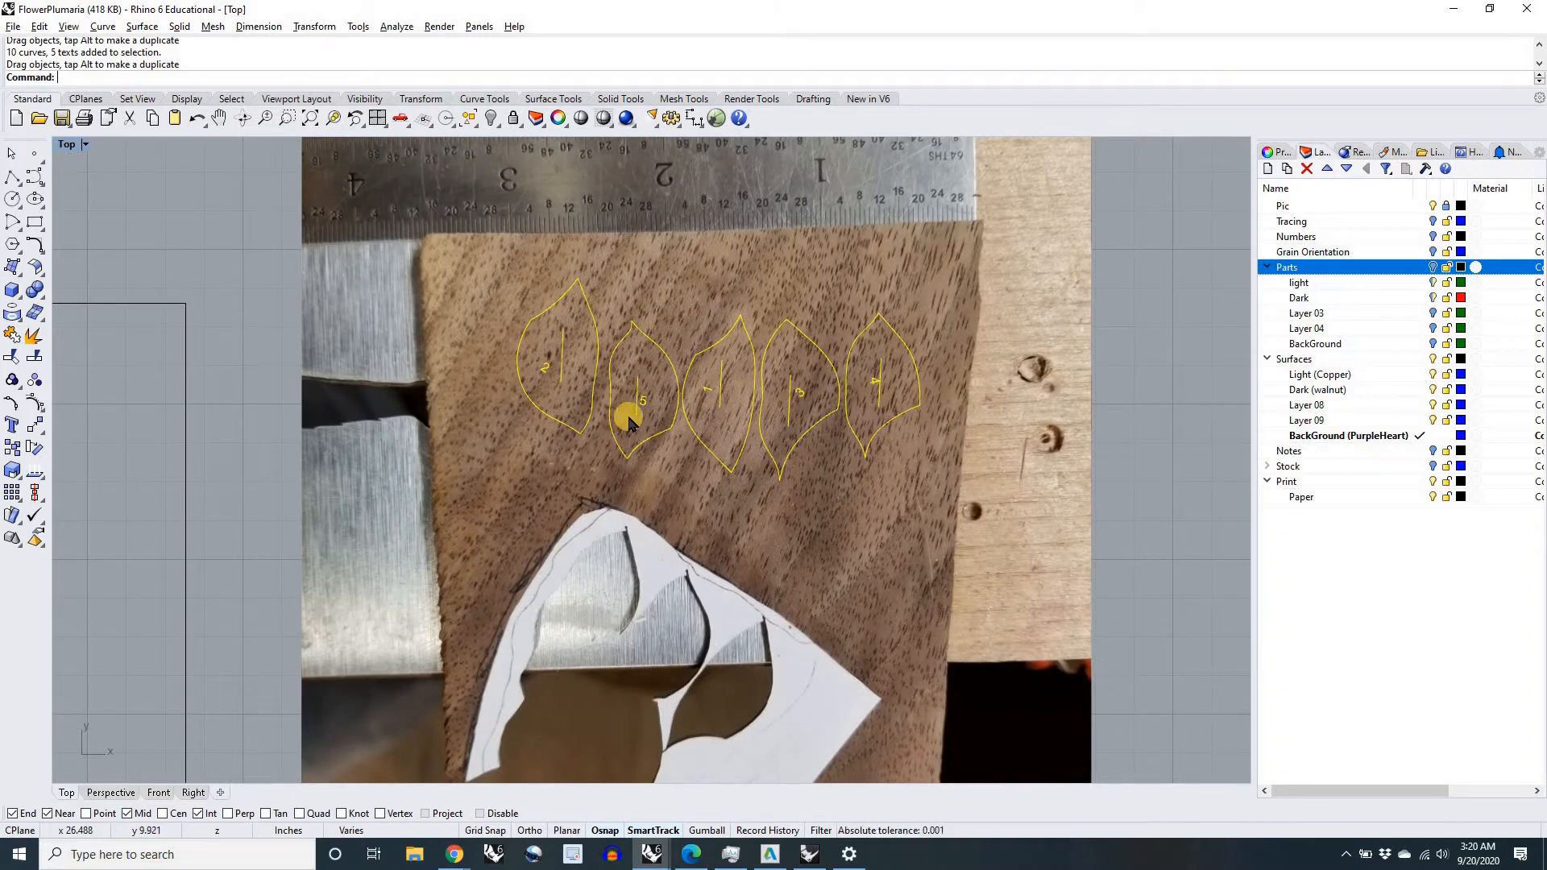
Step: Rotate the five petals about 25 degrees clockwise to follow the walnut grain, and shift them down and left toward the paper template
key(Return)
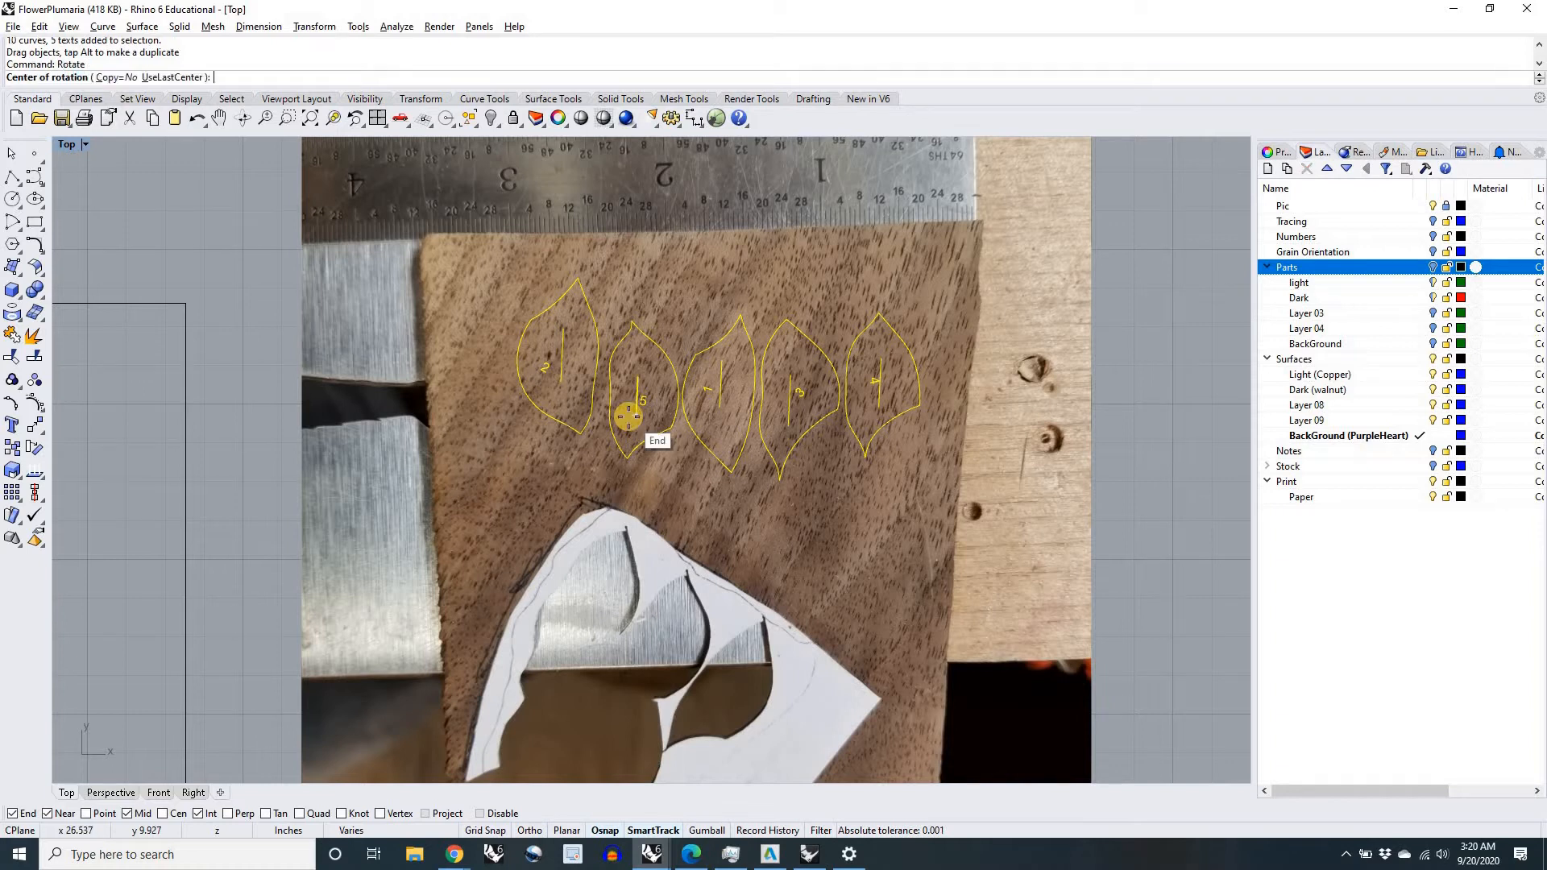
click(722, 436)
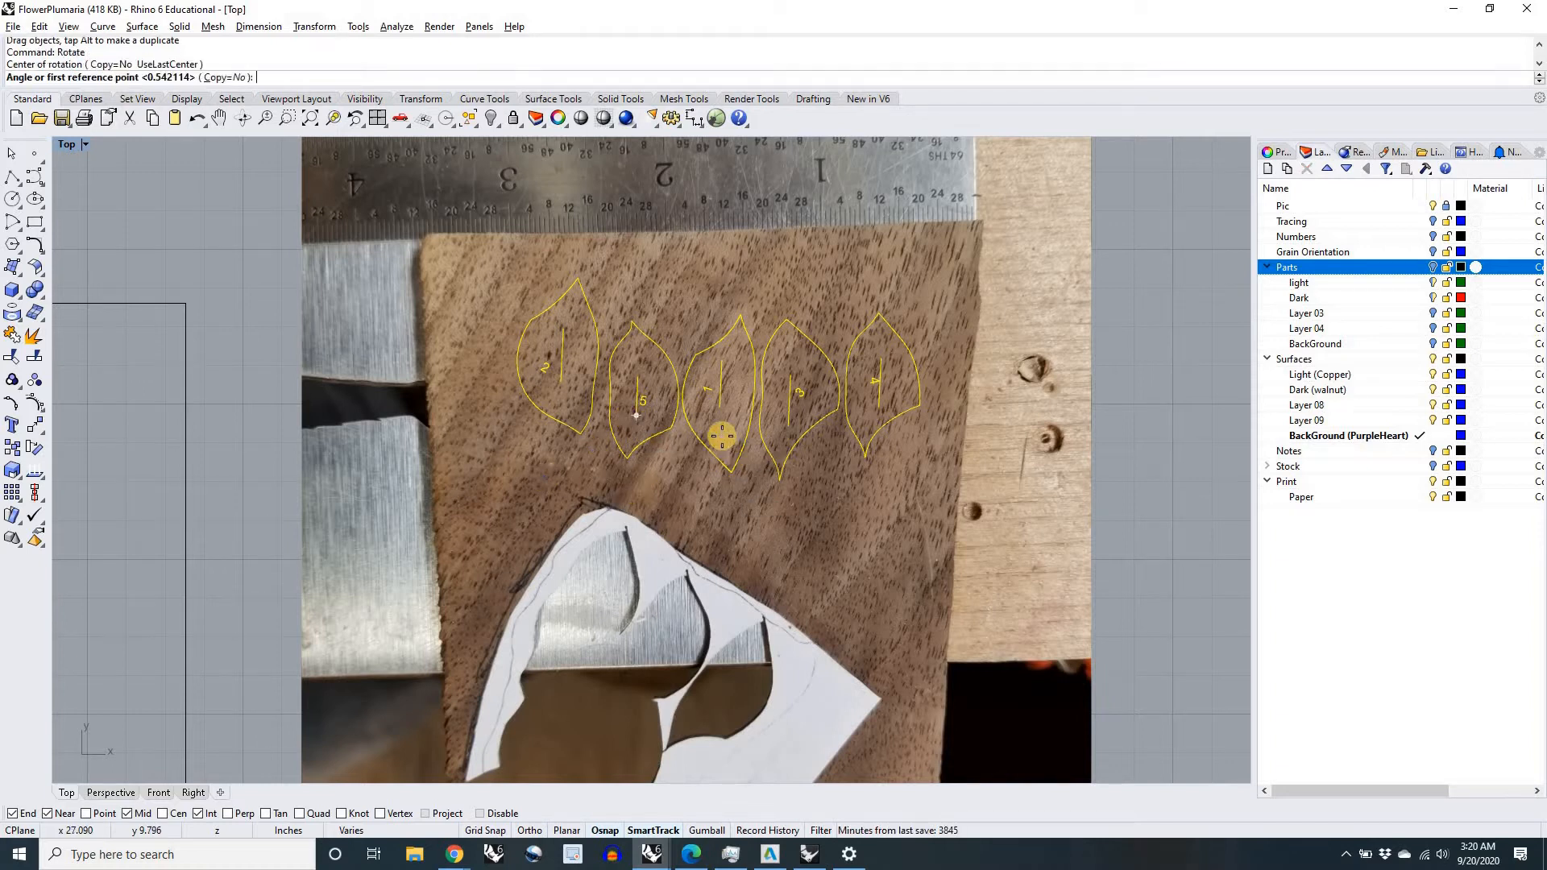
click(710, 290)
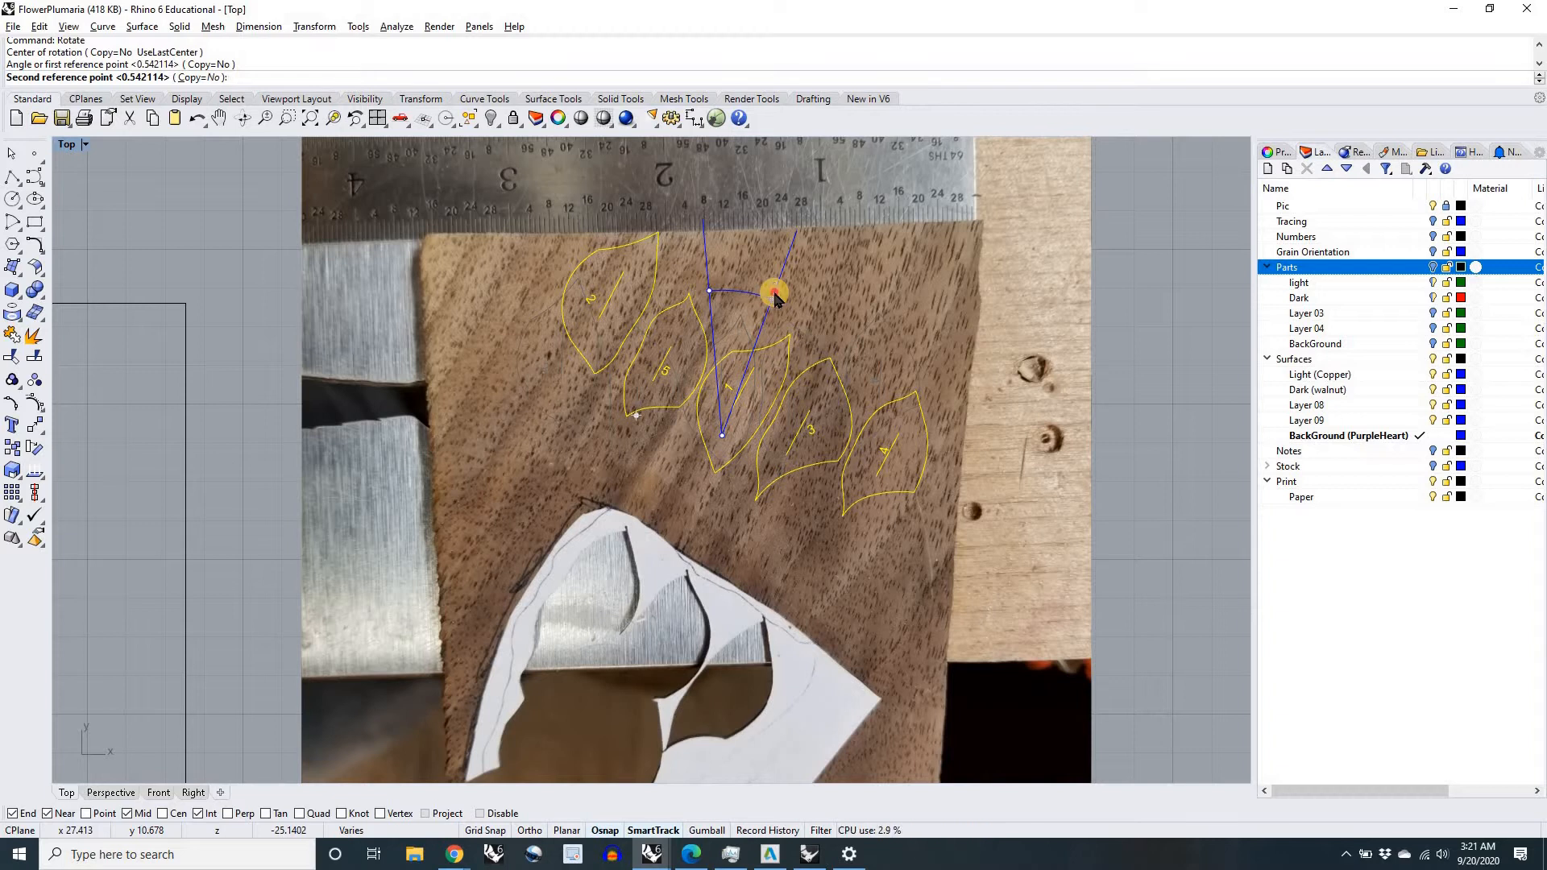
click(772, 293)
drag(735, 372, 610, 433)
right_drag(602, 425, 613, 434)
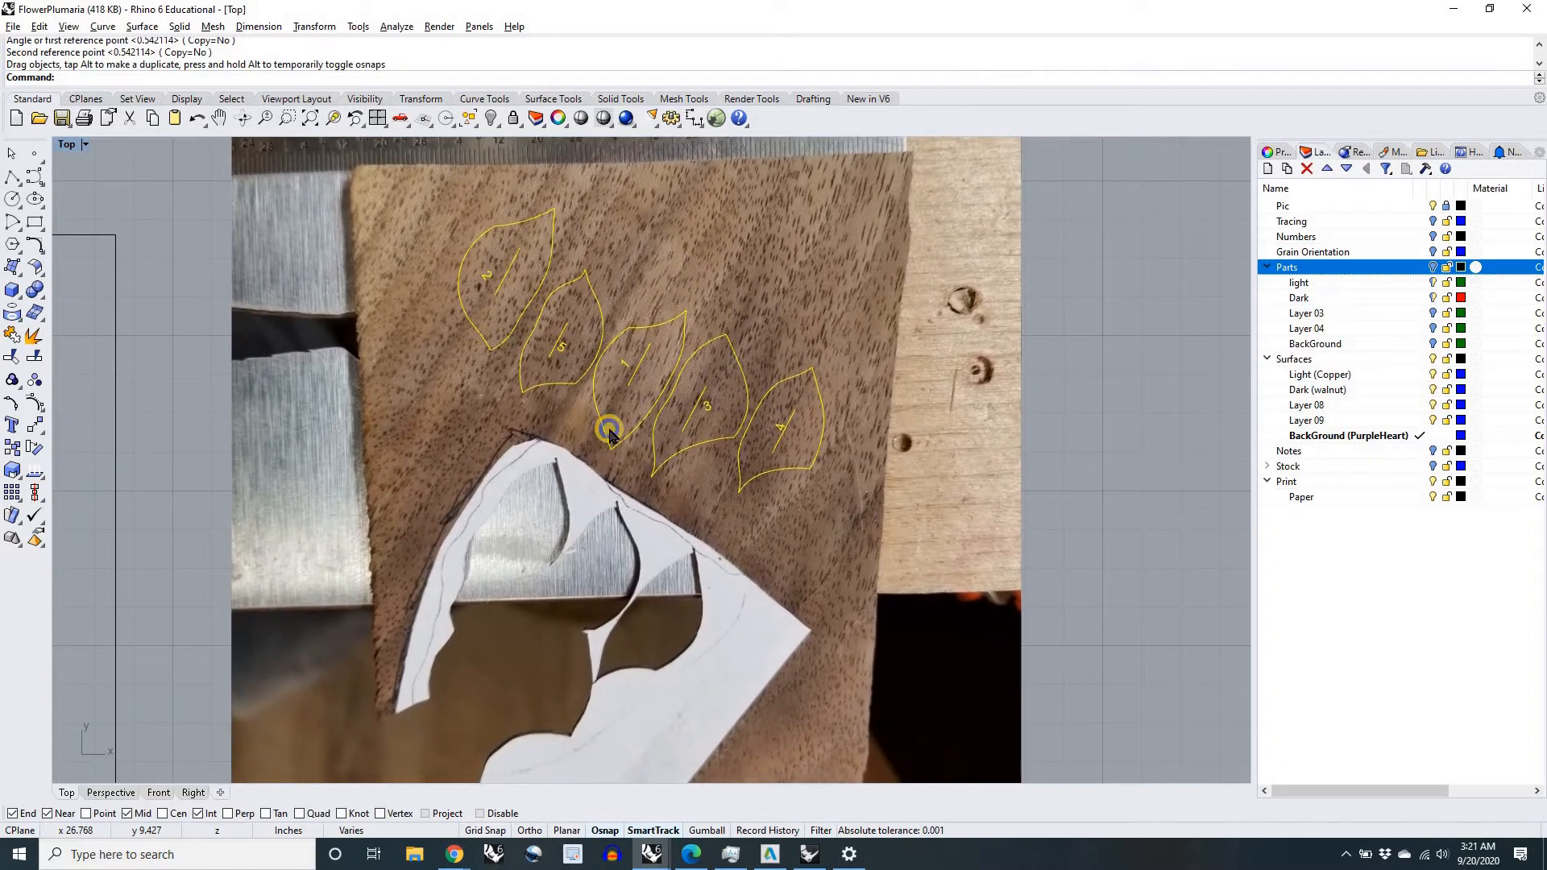
Step: Examine the petals' placement against the walnut grain and paper template, and deselect them
right_drag(411, 460, 414, 339)
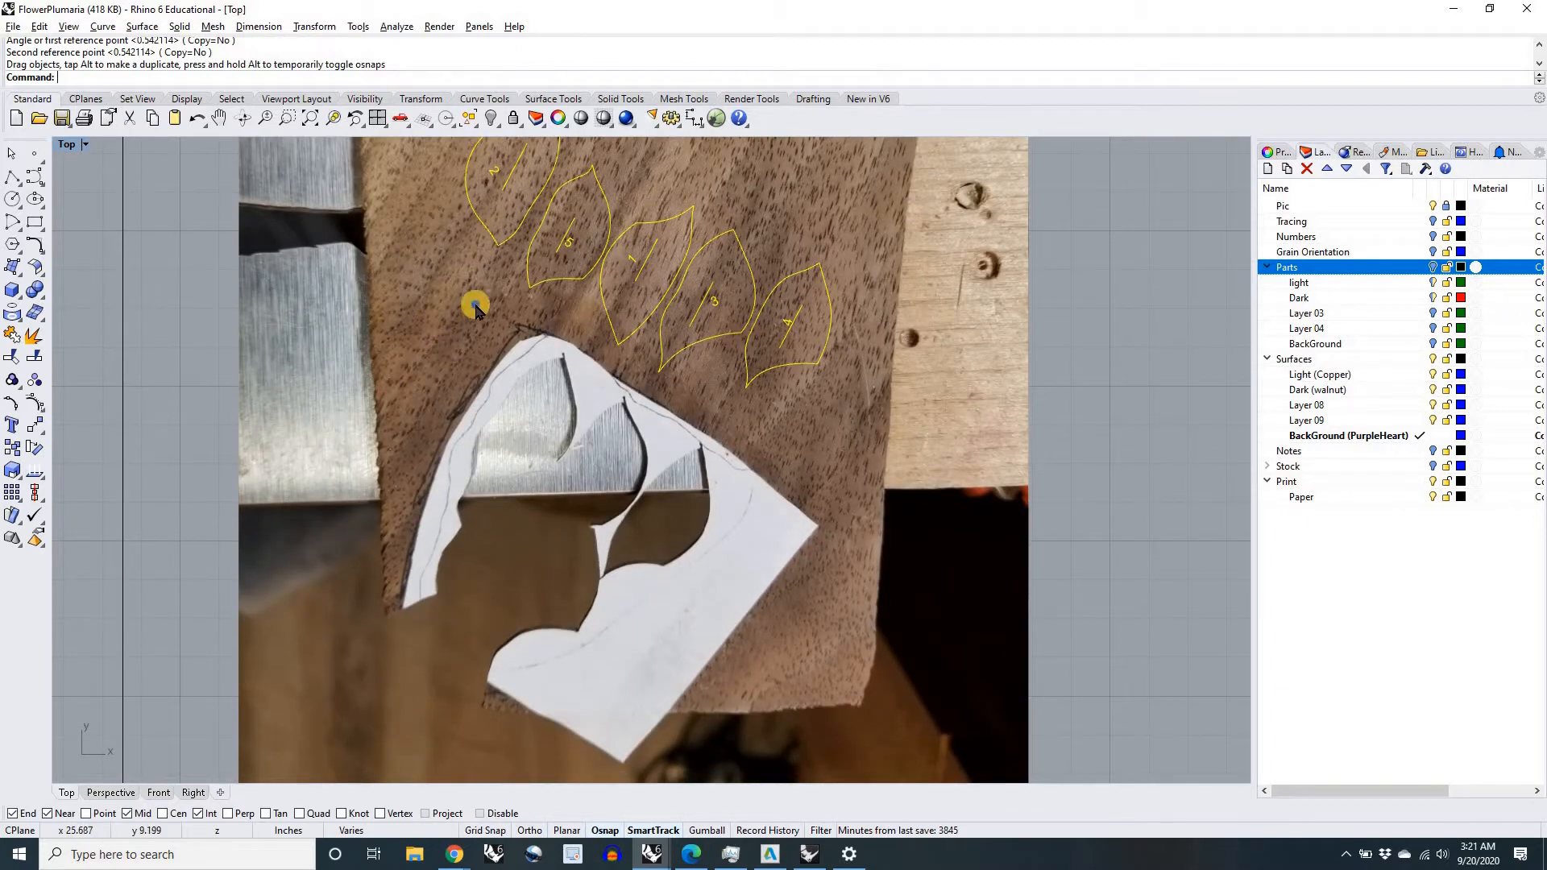
right_drag(519, 177, 536, 240)
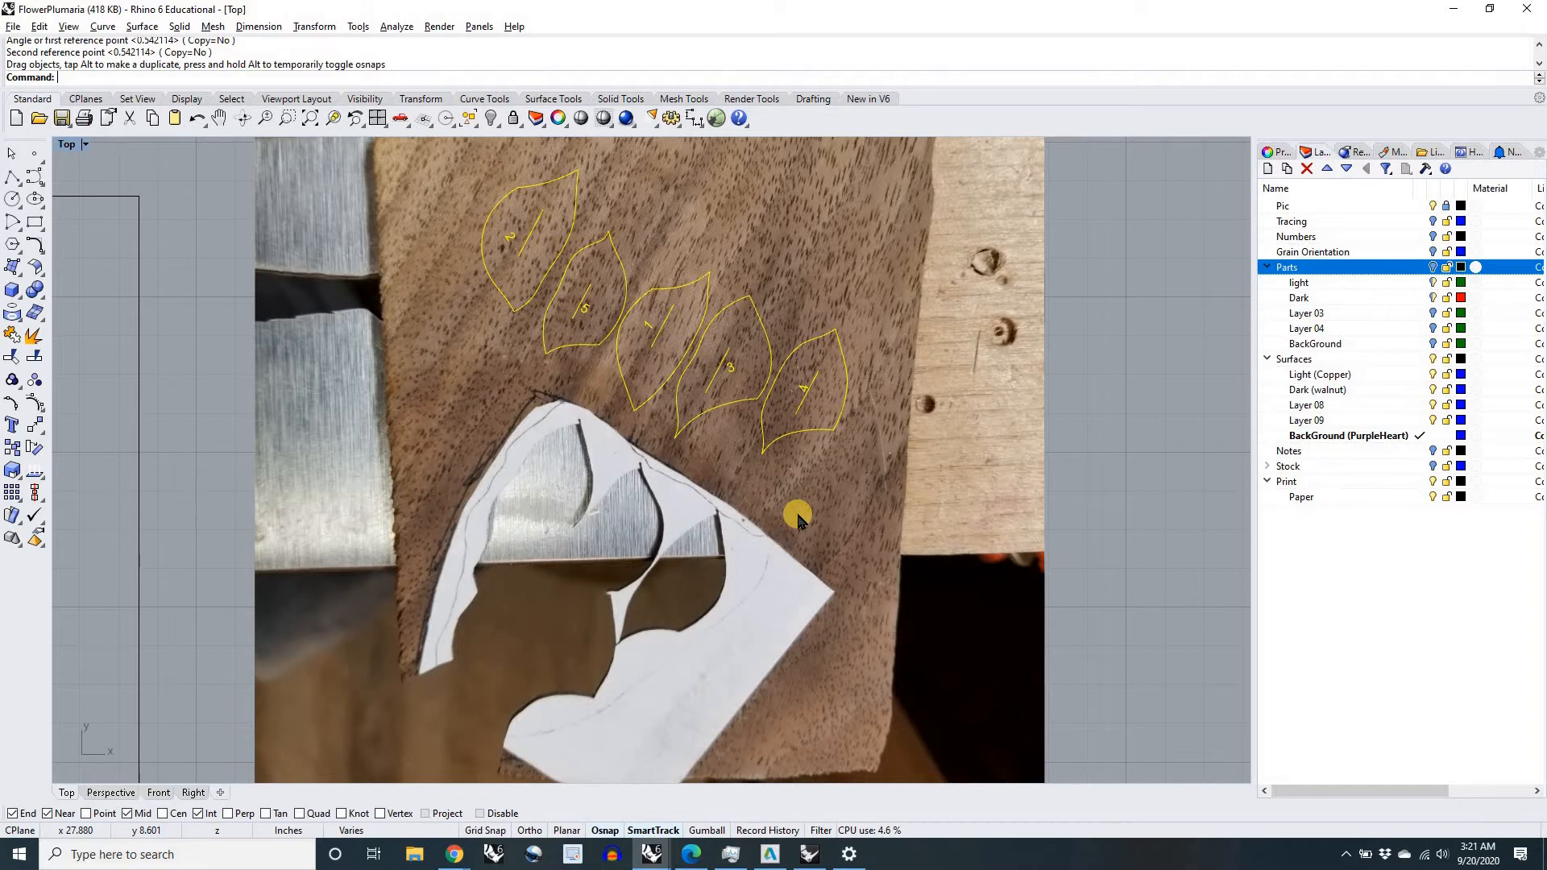
scroll(798, 520, down, 4)
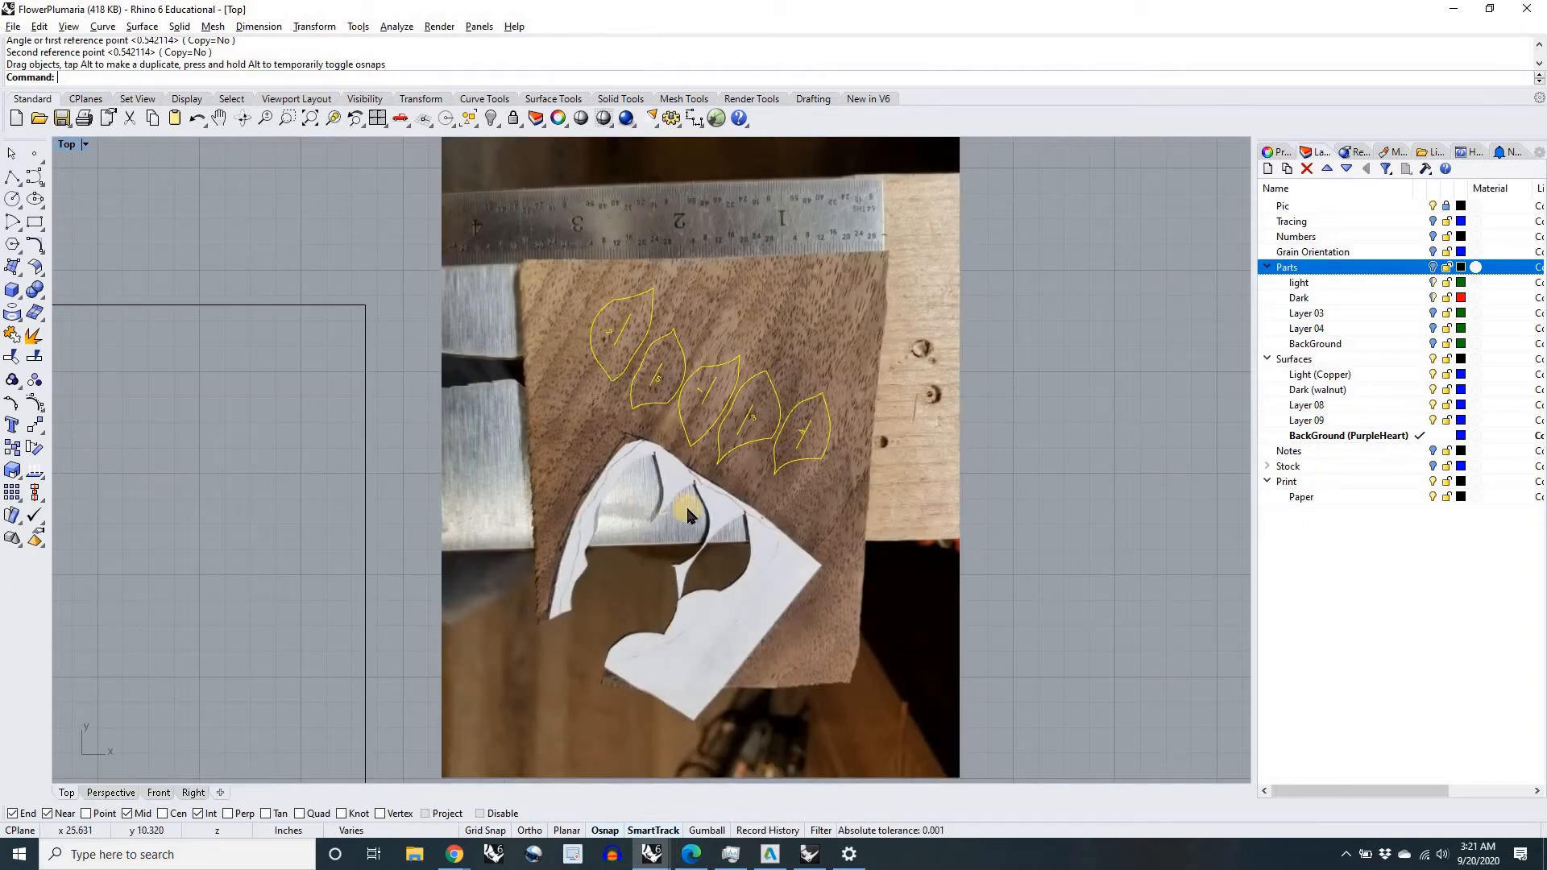
scroll(755, 419, up, 5)
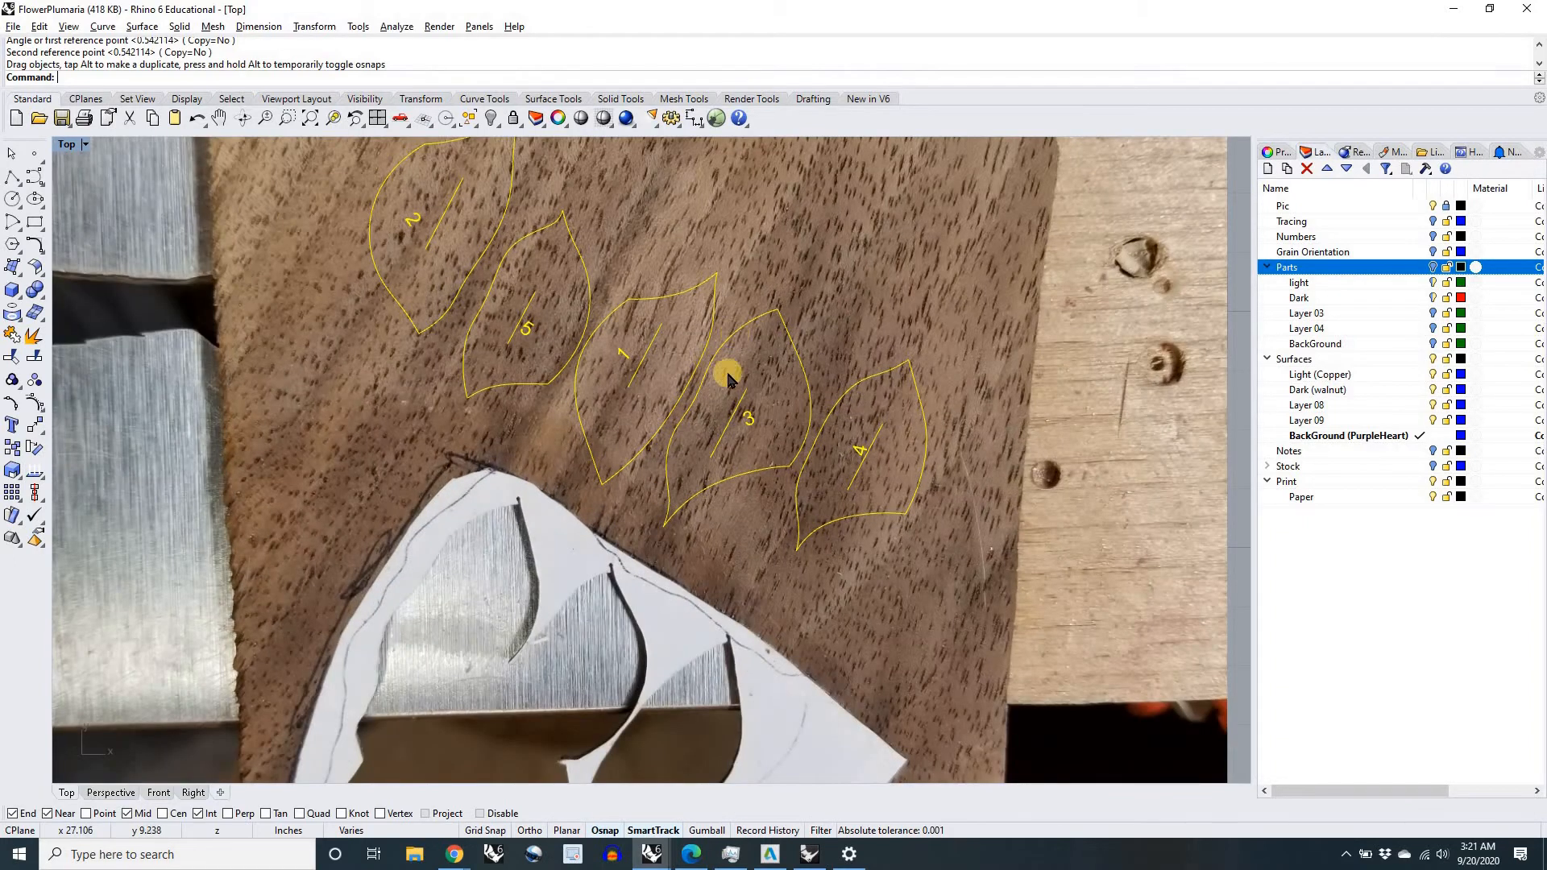
scroll(673, 508, down, 4)
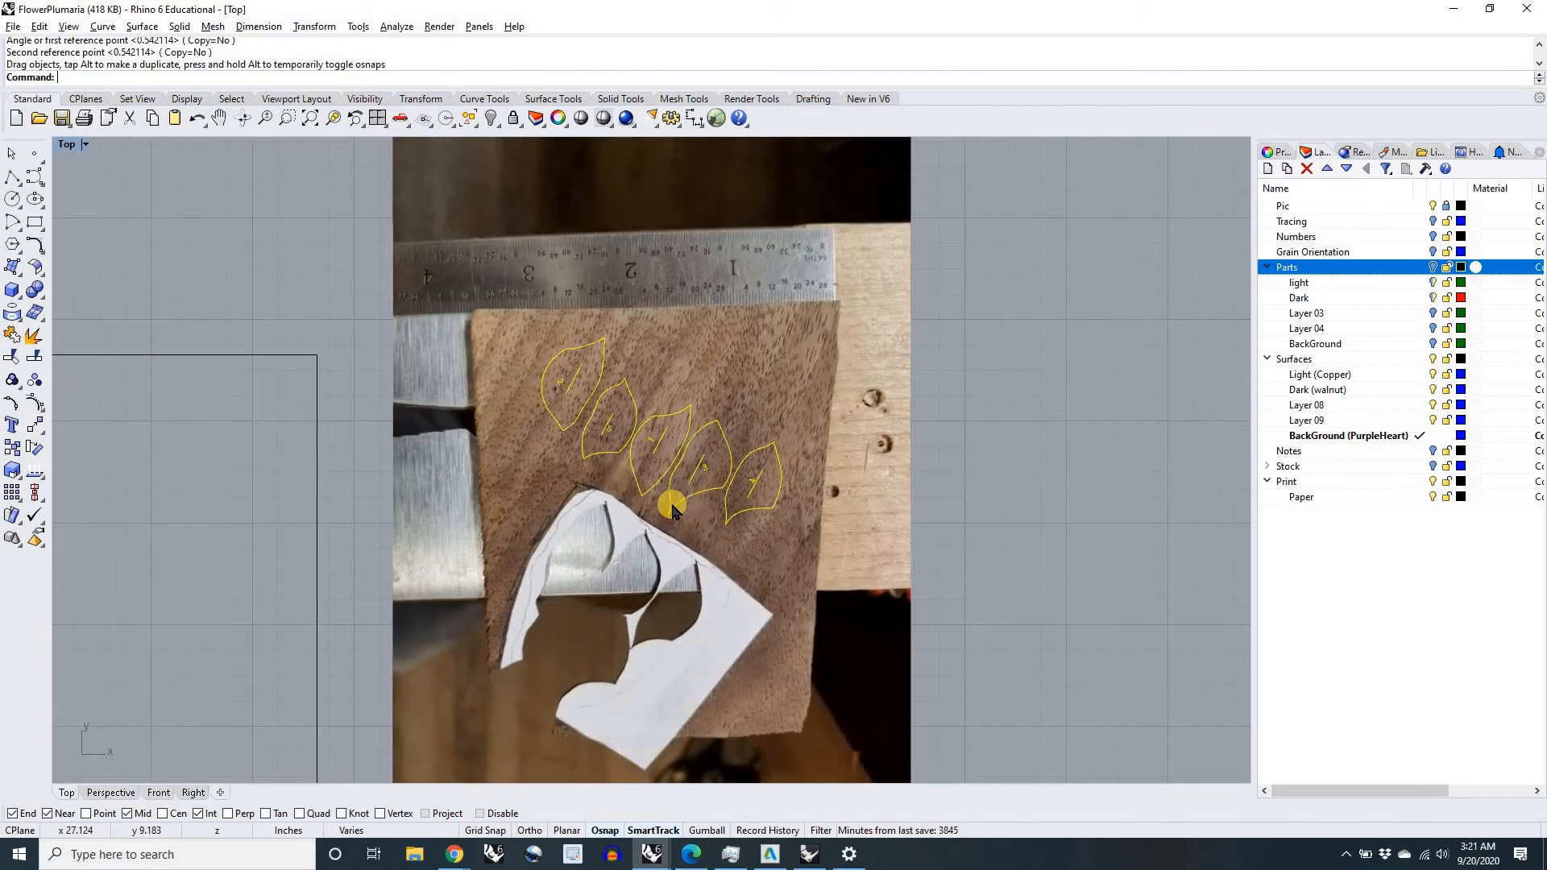
scroll(672, 506, down, 10)
right_drag(661, 391, 617, 503)
click(764, 390)
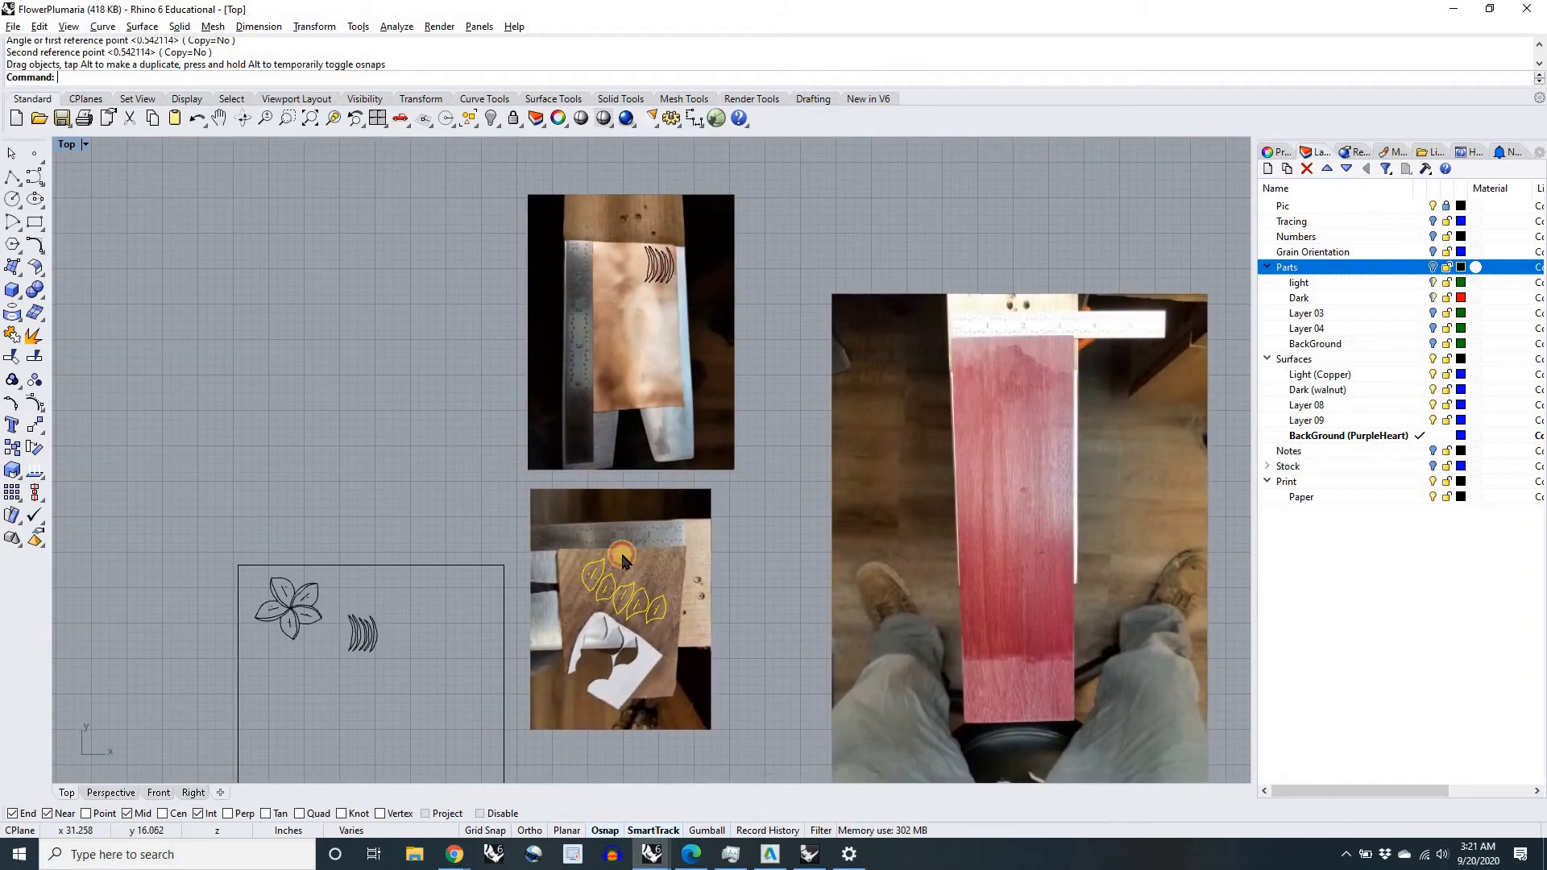
scroll(615, 614, up, 2)
right_drag(615, 612, 617, 530)
scroll(618, 529, up, 6)
scroll(619, 527, down, 8)
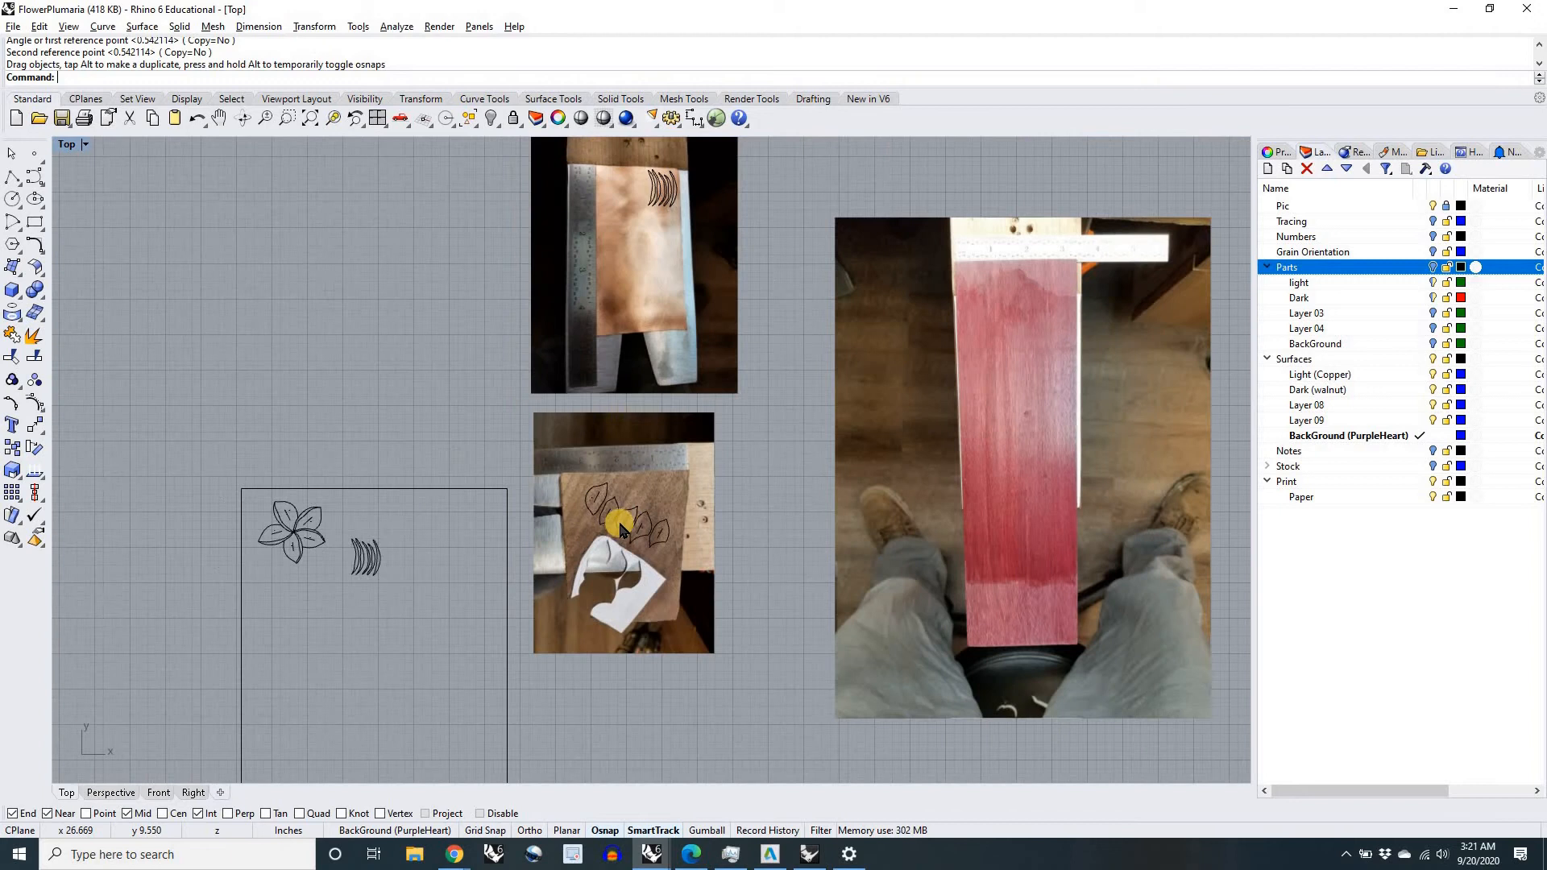
scroll(619, 528, down, 1)
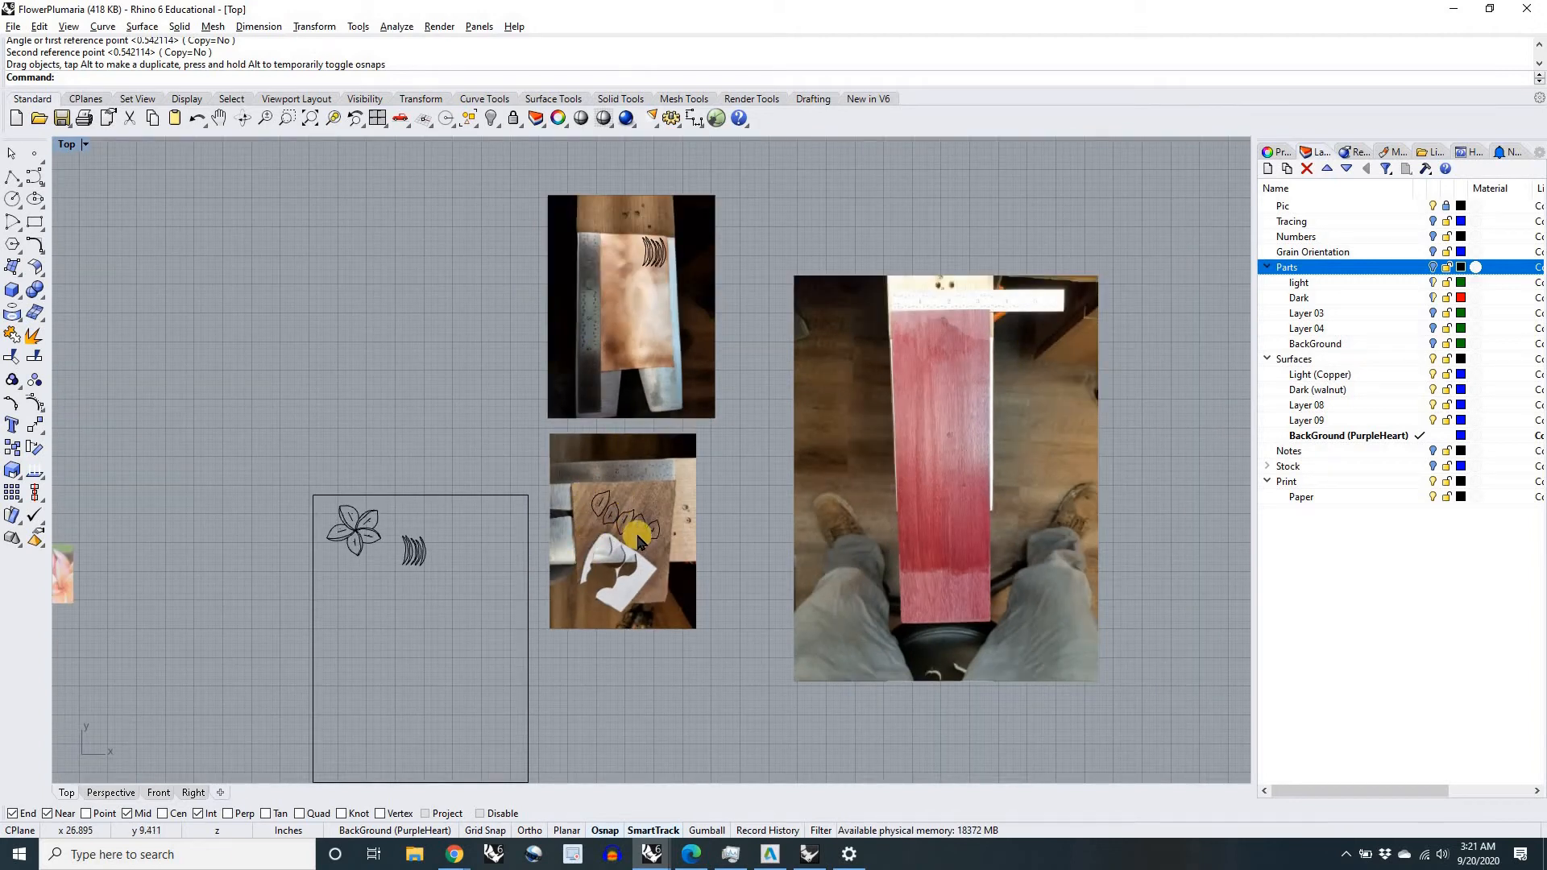
Step: Move the purpleheart picture to the far side of the layout, left of the plumeria photo
scroll(638, 539, down, 2)
scroll(824, 533, down, 2)
drag(824, 532, 260, 531)
click(749, 574)
Step: Move the copper and walnut pictures together with the outlines placed on them about 7.9 inches to the right, away from the paper
drag(697, 461, 659, 351)
scroll(700, 418, up, 8)
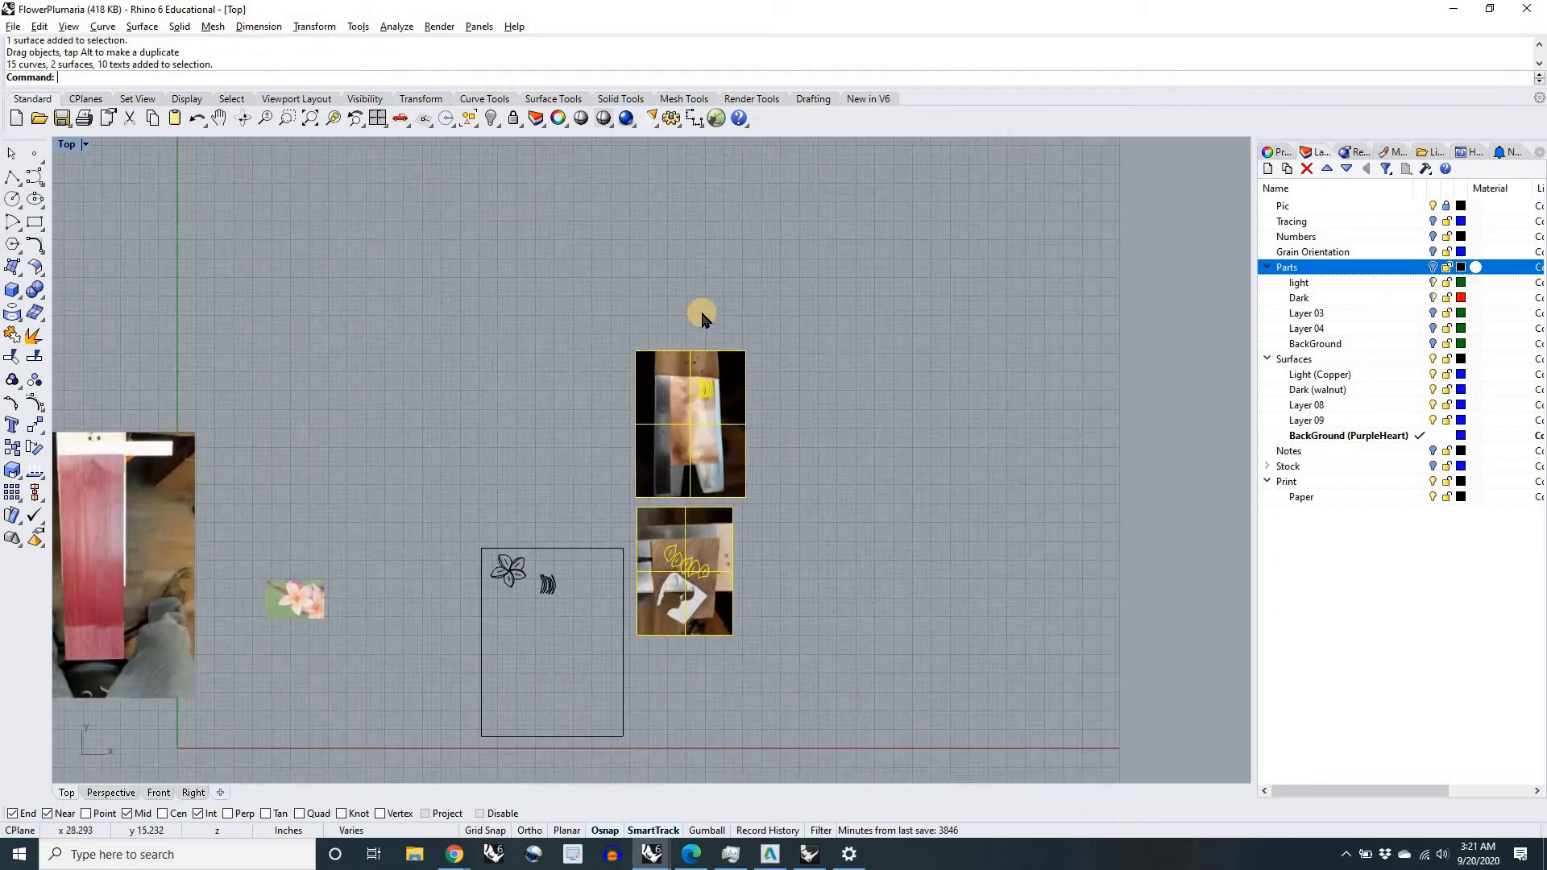
scroll(633, 362, up, 4)
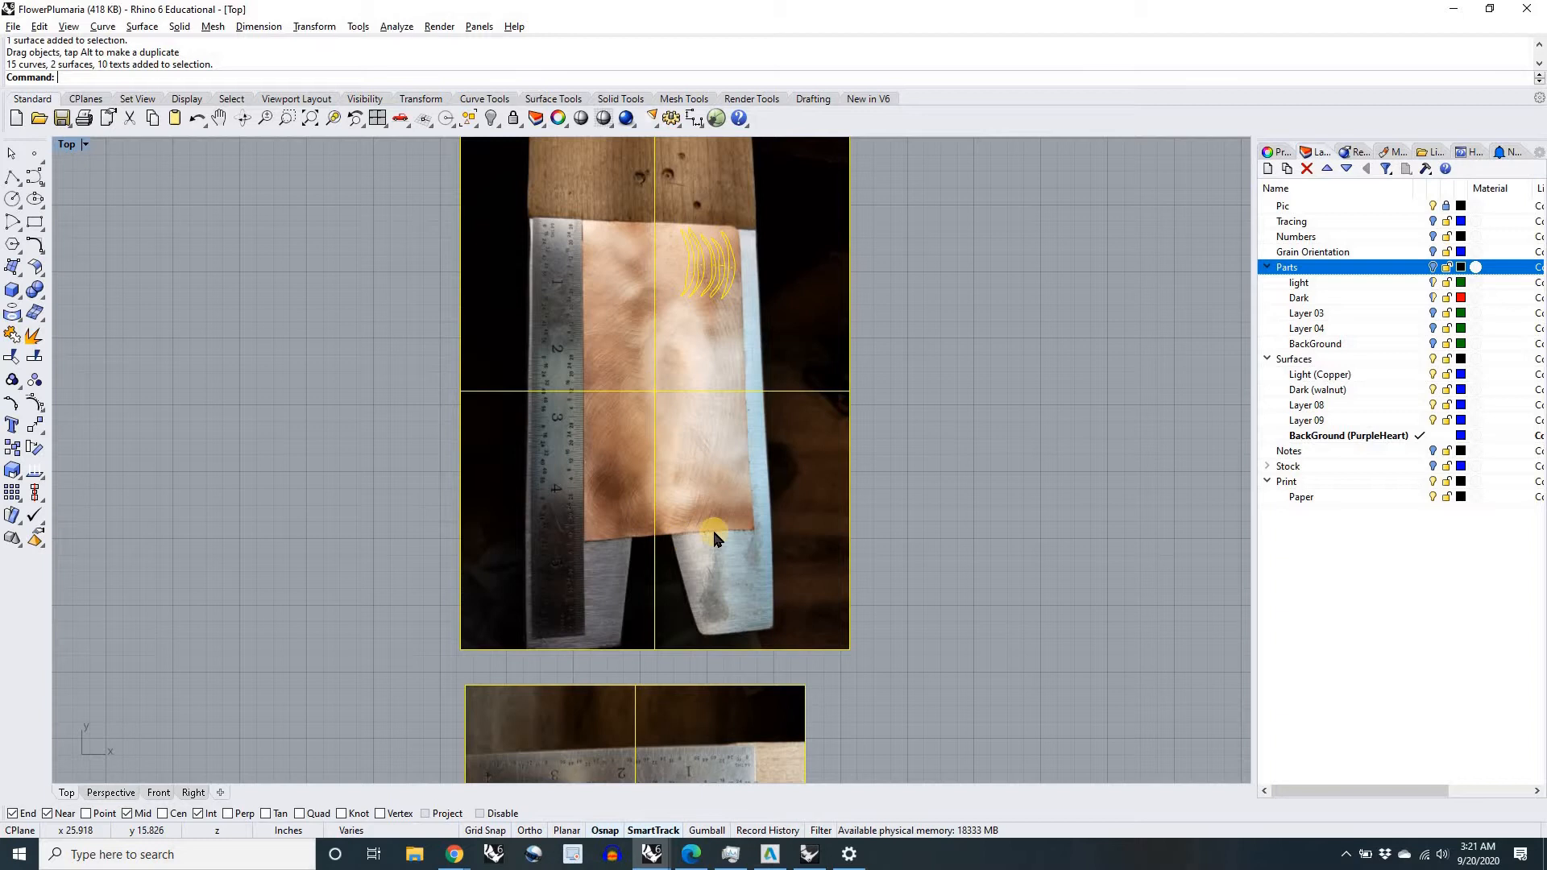
scroll(665, 414, down, 5)
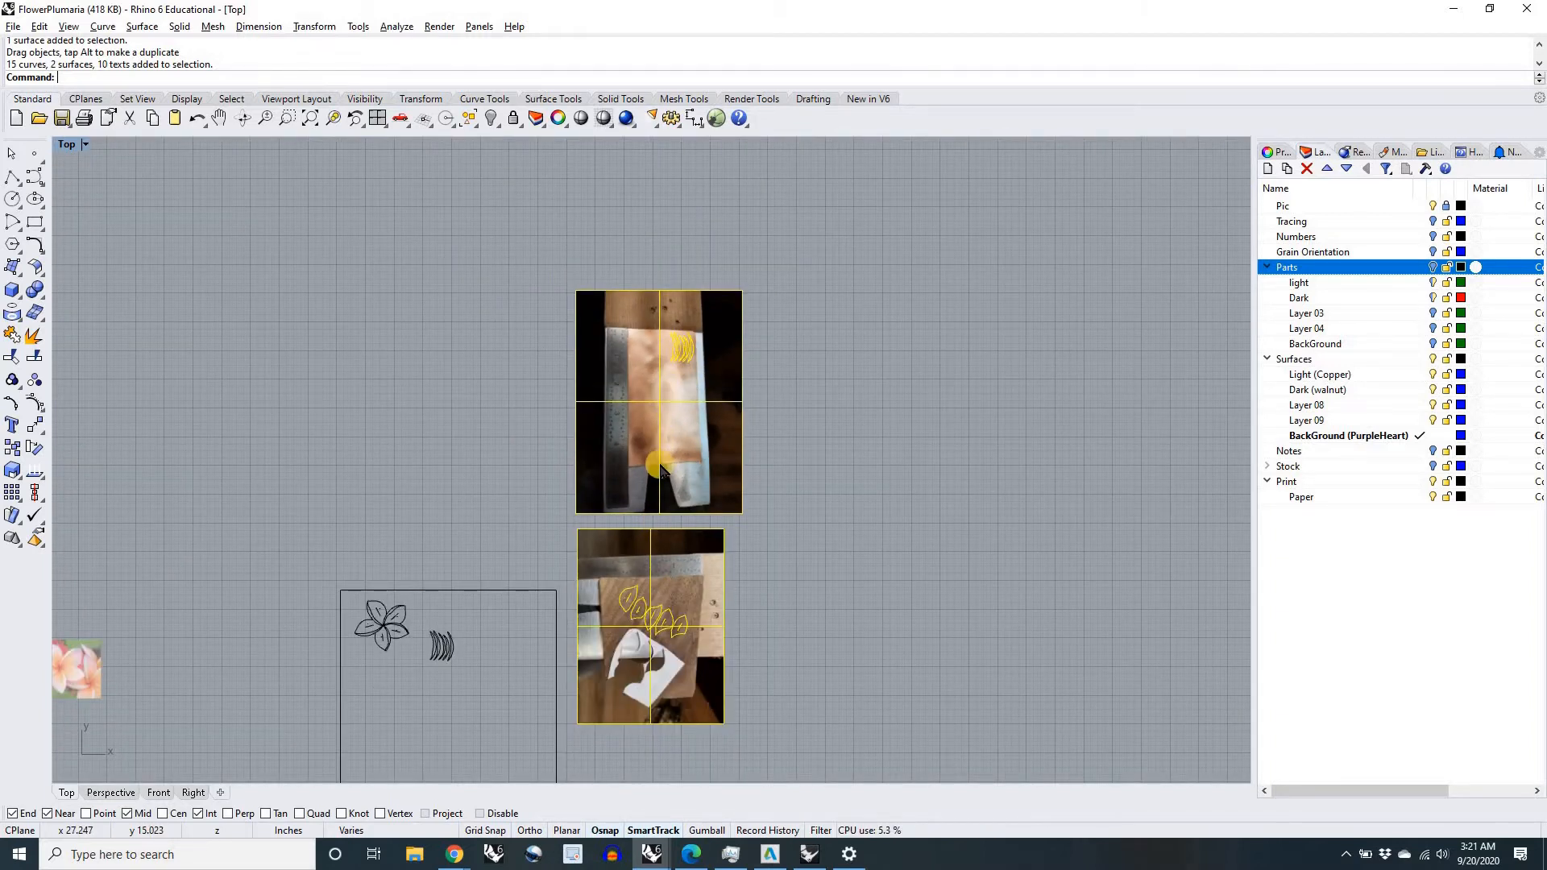
scroll(658, 621, up, 5)
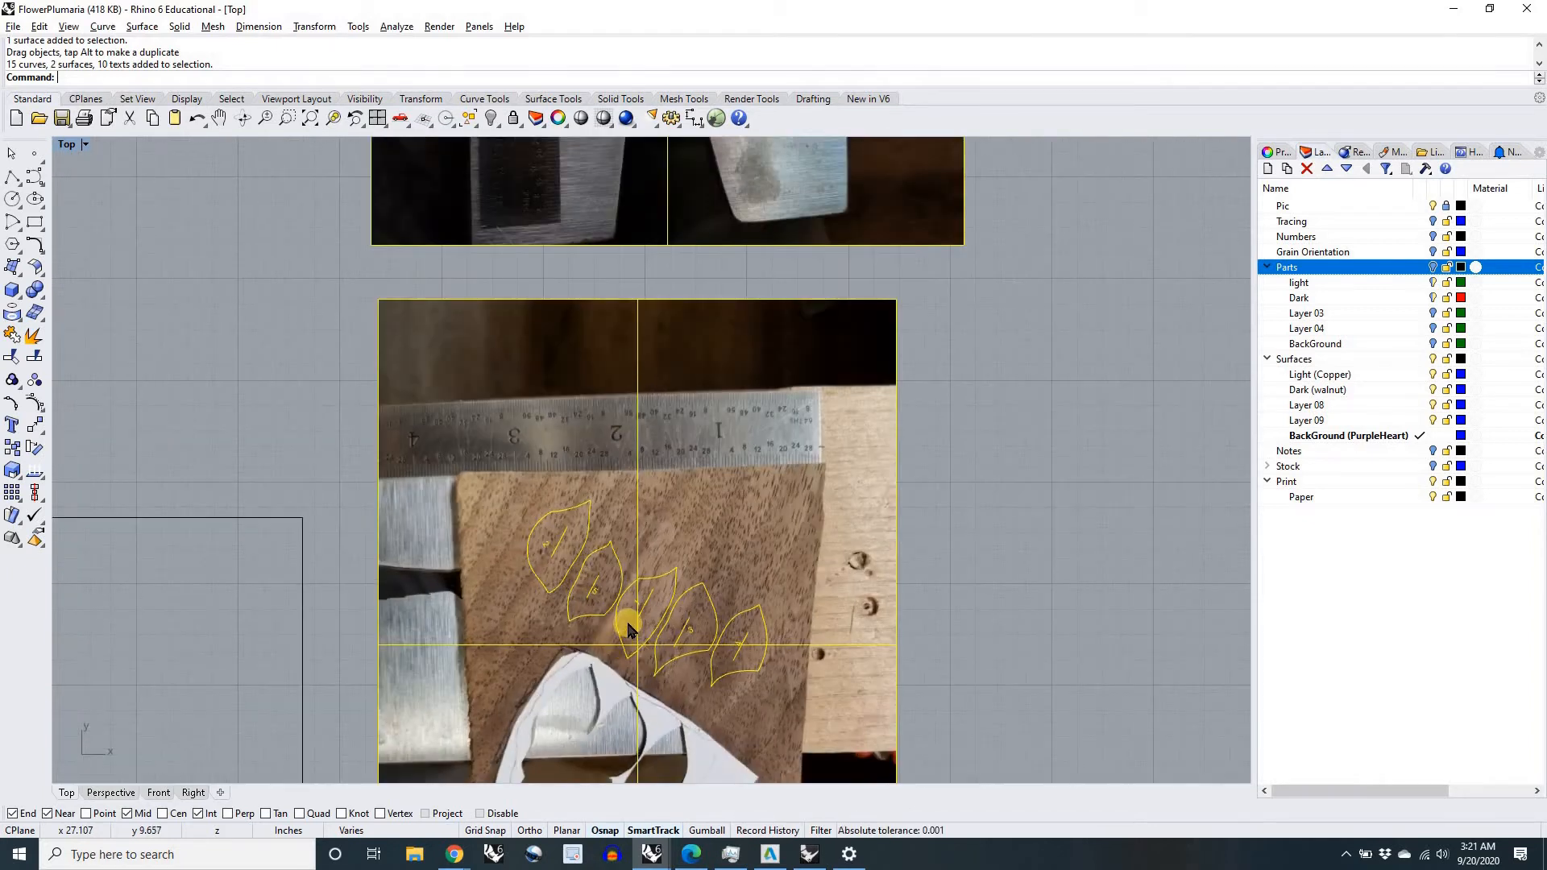
scroll(661, 587, up, 3)
scroll(640, 588, down, 3)
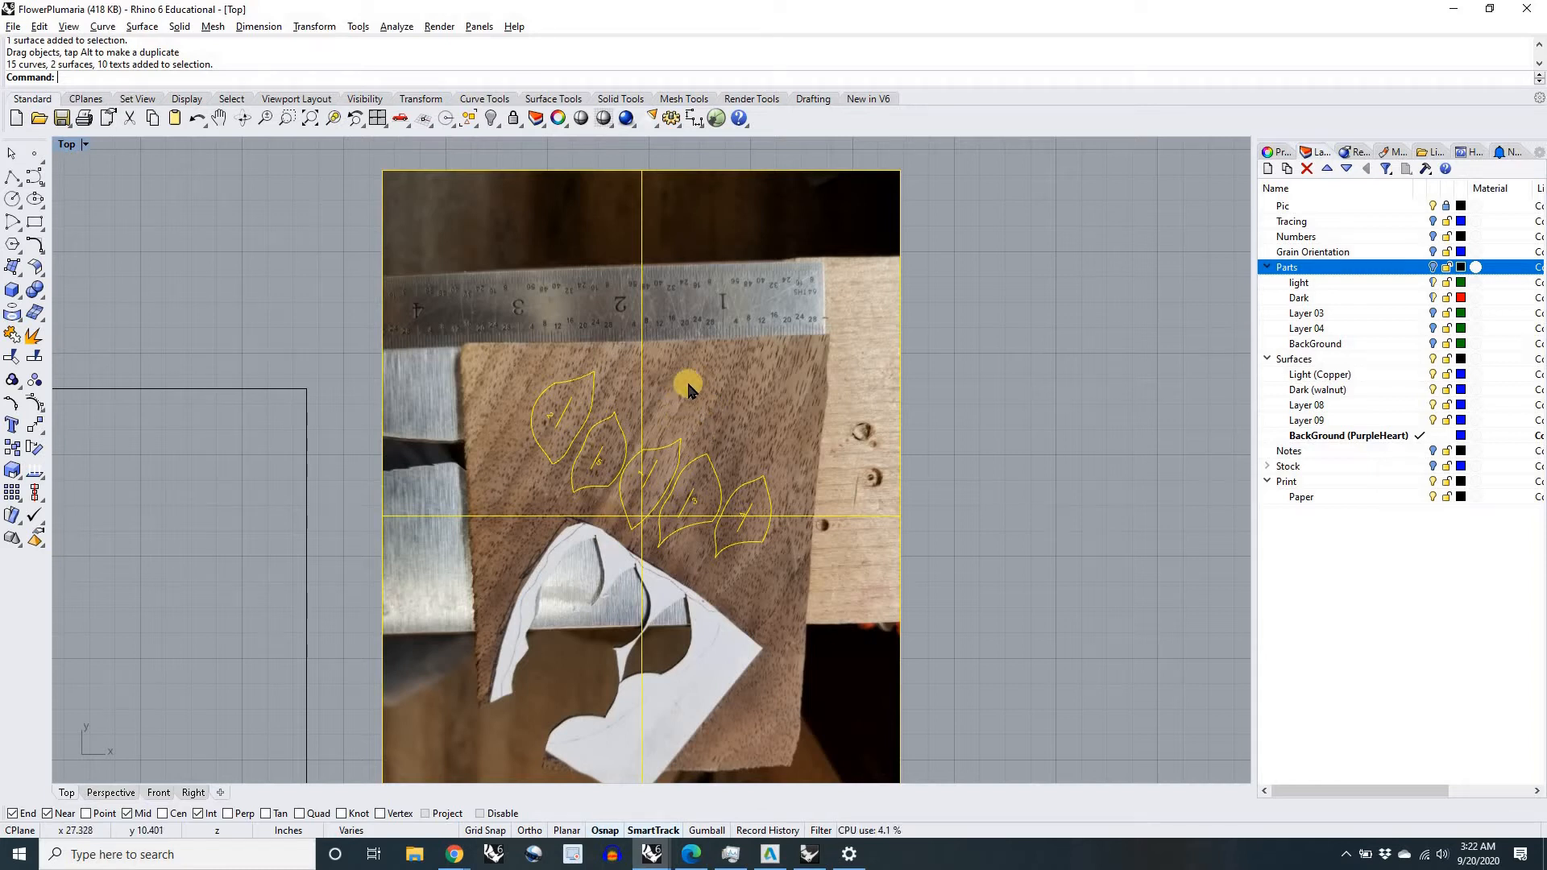
scroll(647, 439, down, 10)
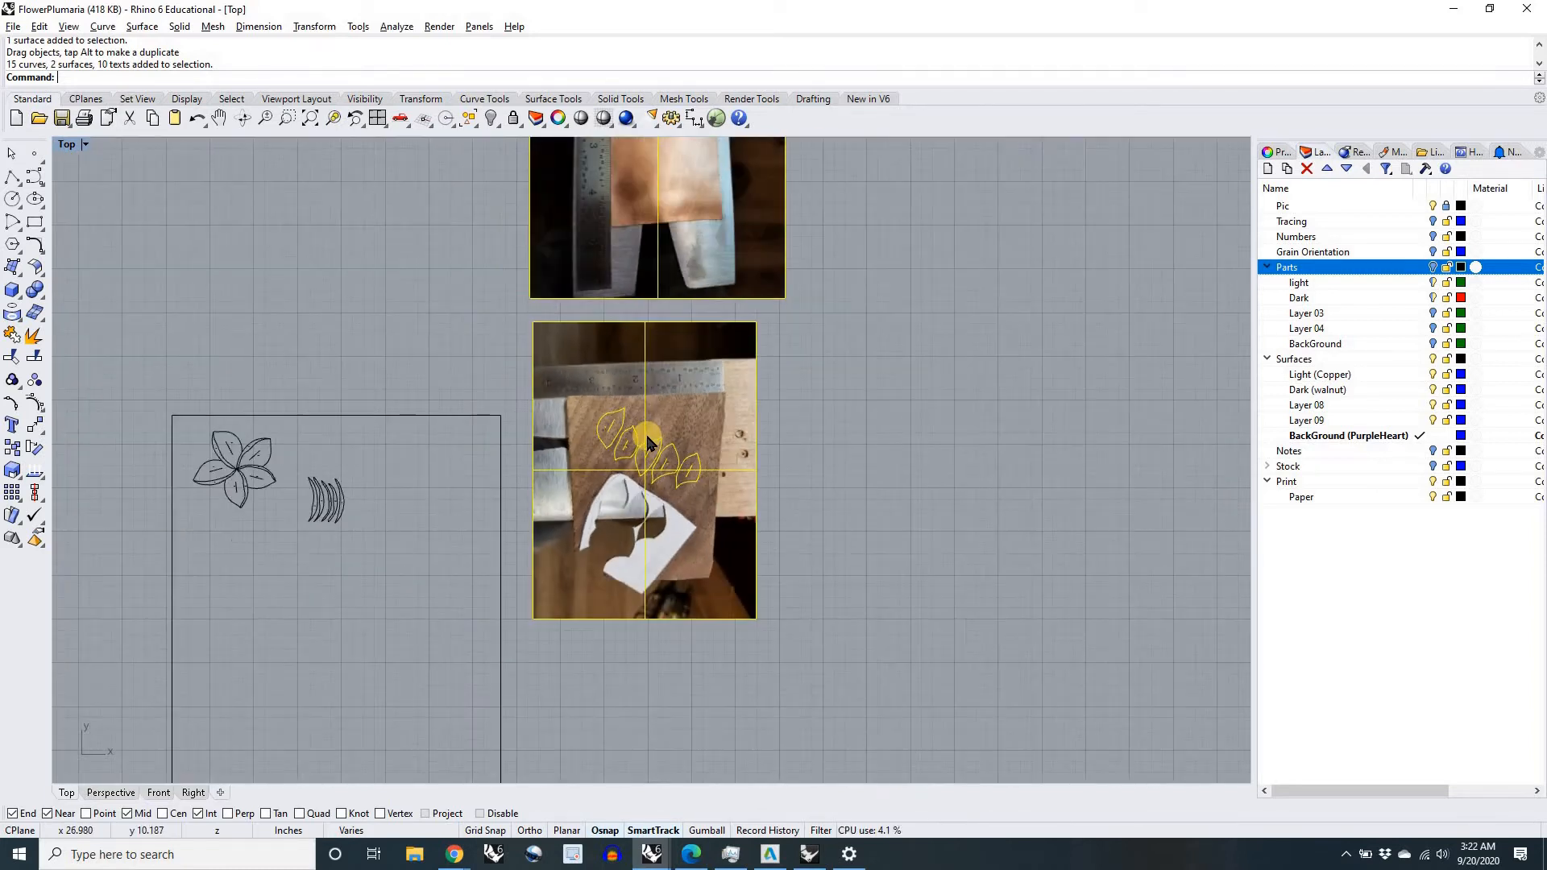
drag(651, 439, 768, 441)
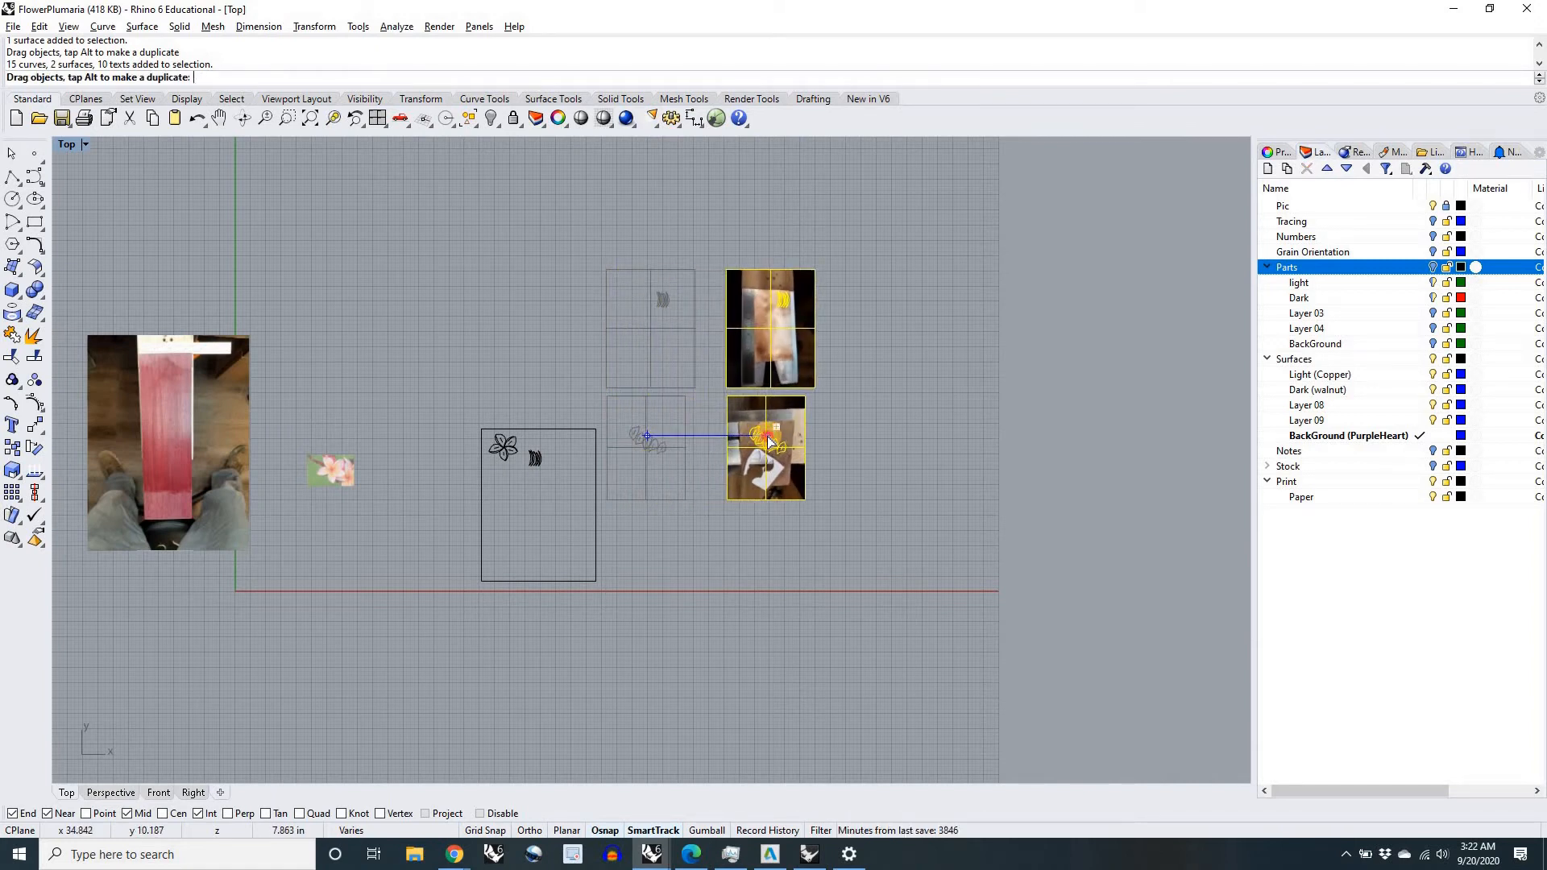
Step: Place a duplicate of the copper and walnut pictures with their outlines to the right of the originals, and deselect everything
drag(770, 442, 767, 440)
click(709, 391)
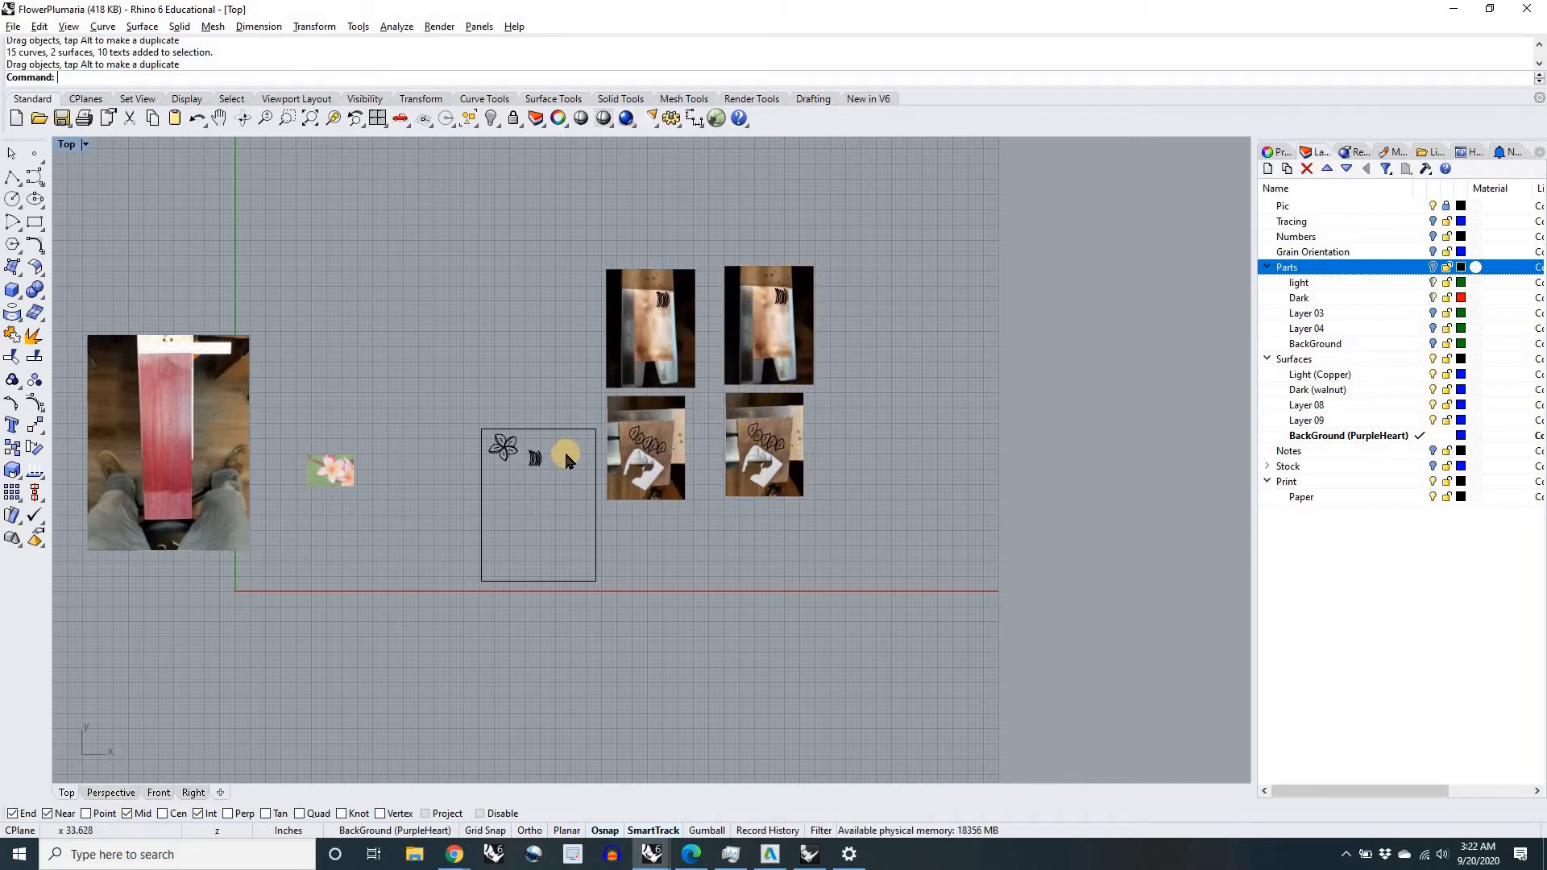
scroll(660, 301, up, 5)
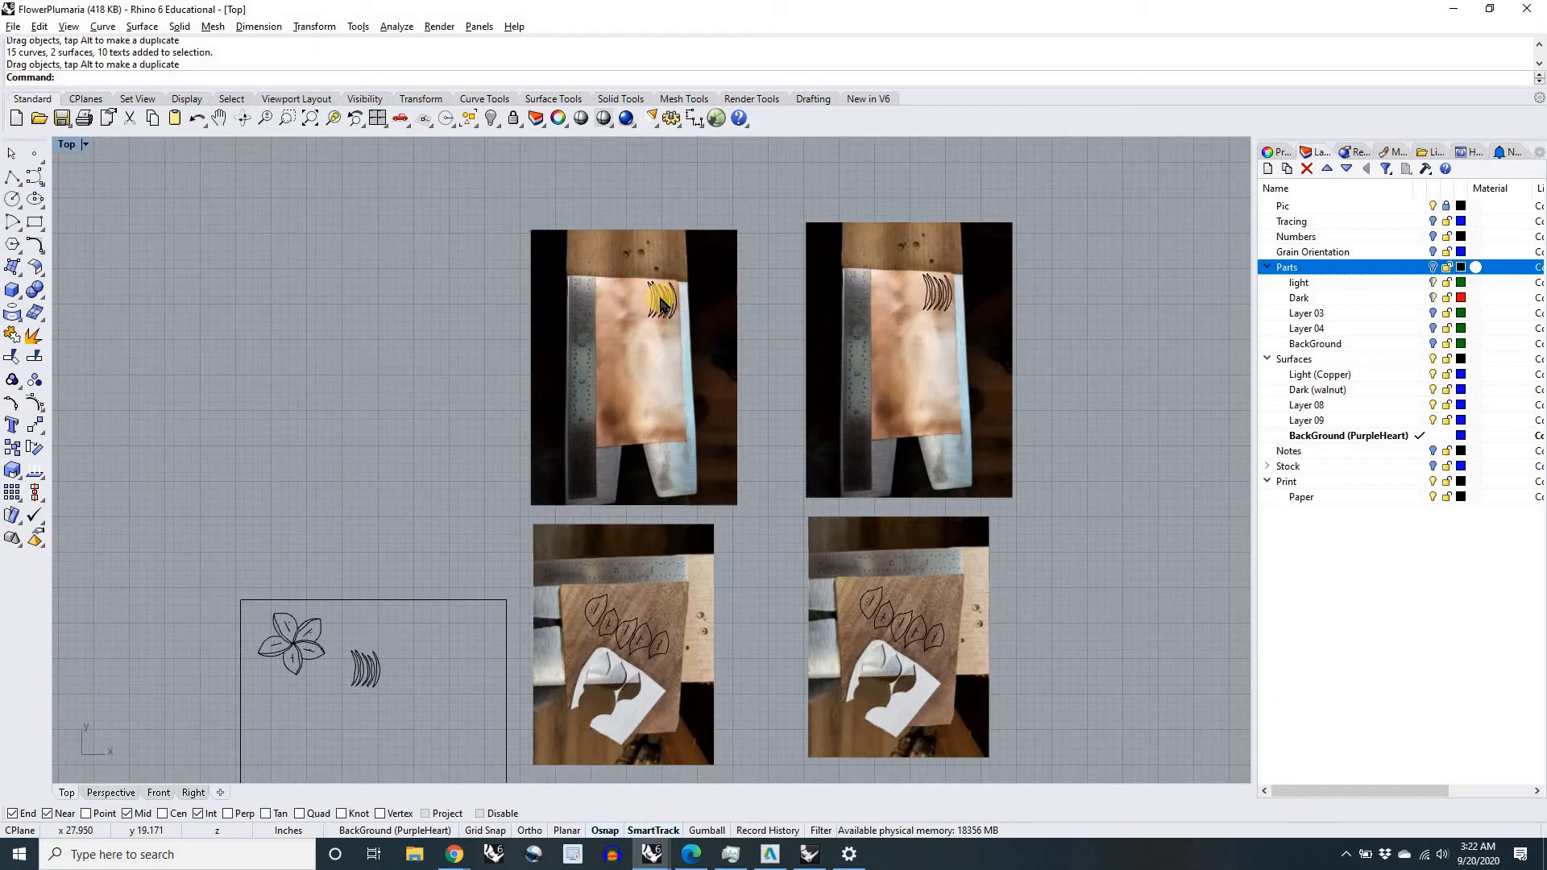
scroll(660, 301, up, 5)
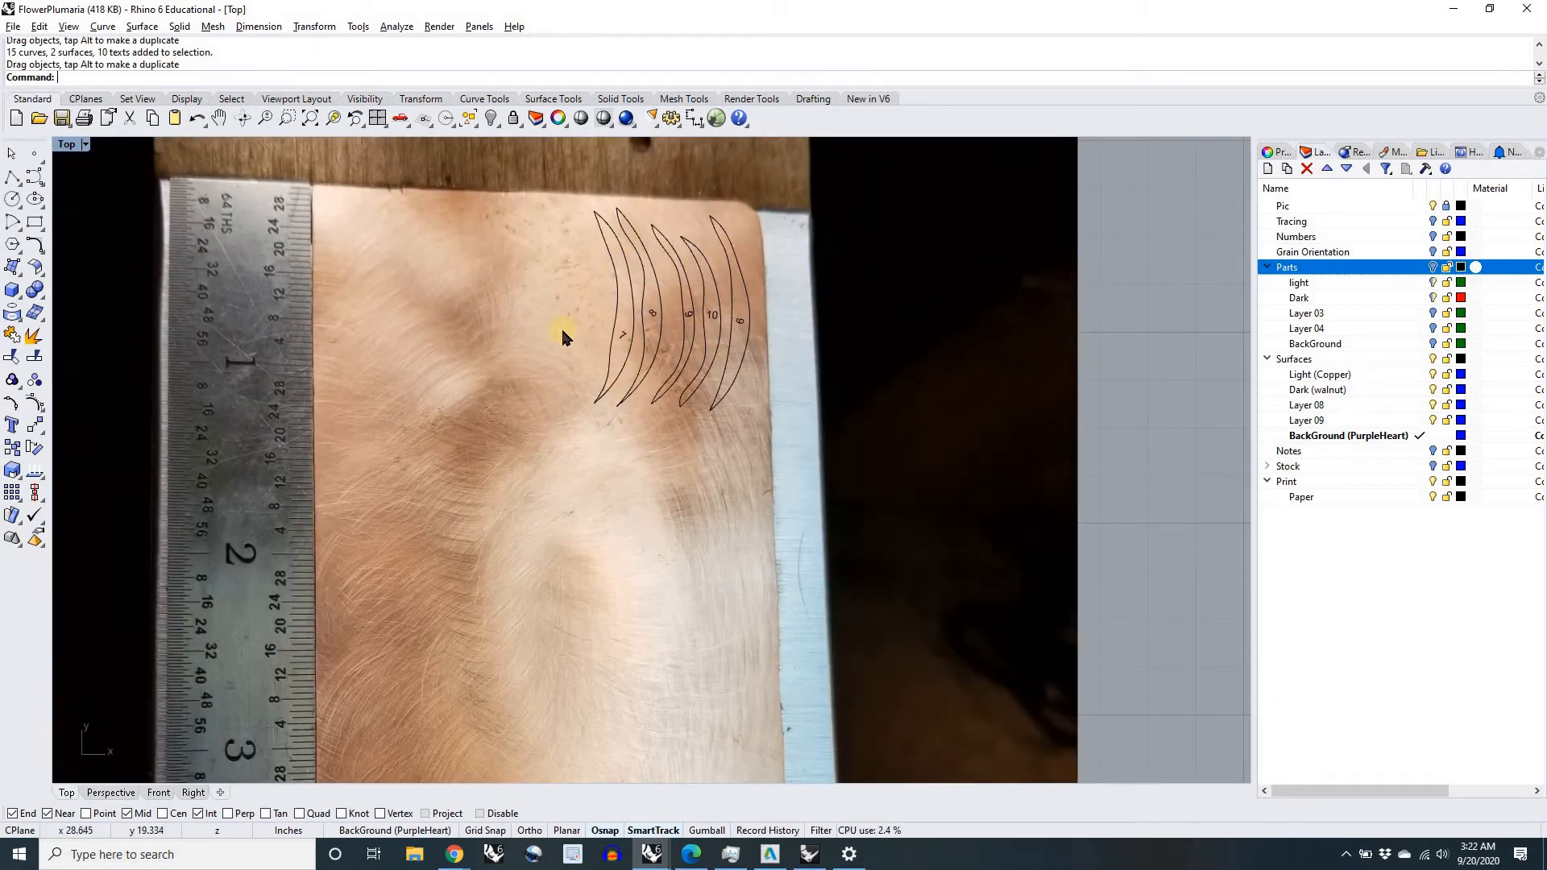
scroll(639, 294, down, 3)
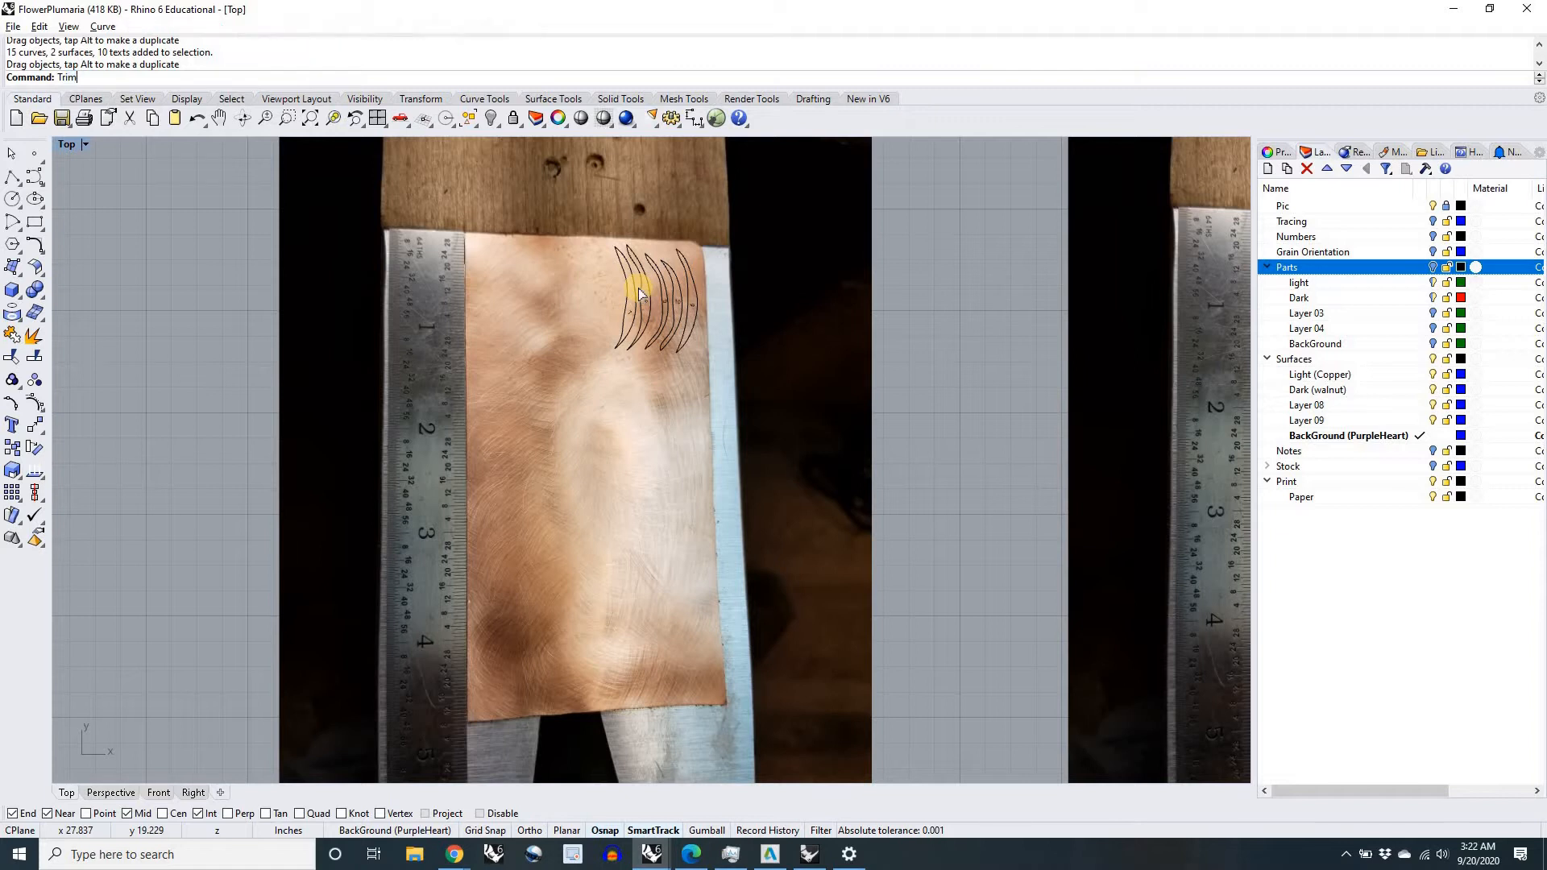
key(Return)
right_drag(654, 278, 651, 334)
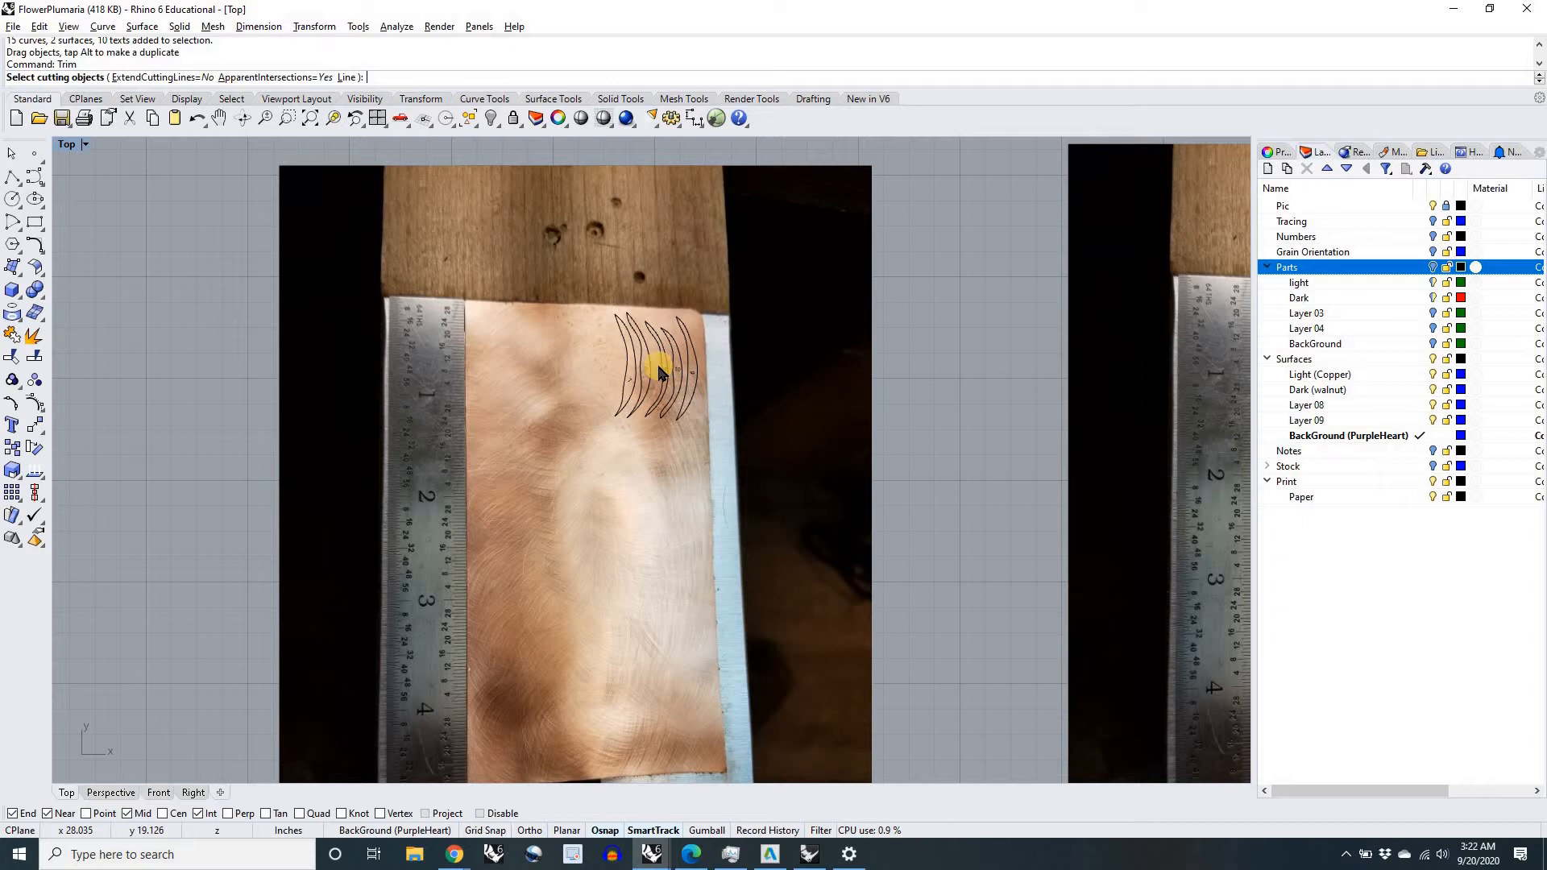
key(Escape)
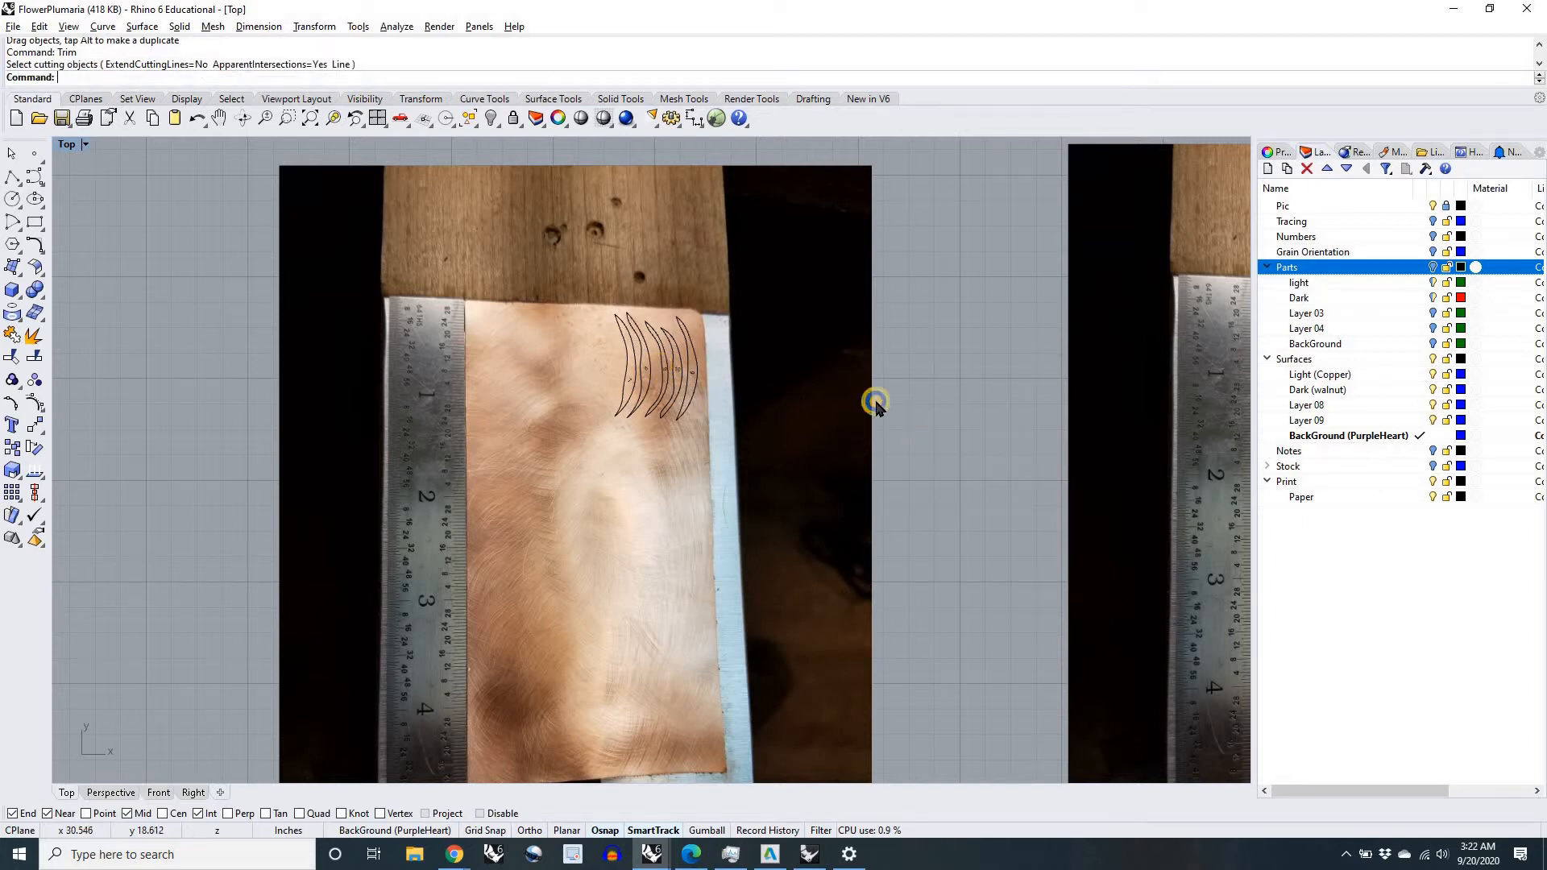
Step: Select the original copper picture alone rather than the outlines overlapping it, and clear the selection
right_drag(880, 404, 844, 378)
scroll(654, 344, up, 5)
click(653, 343)
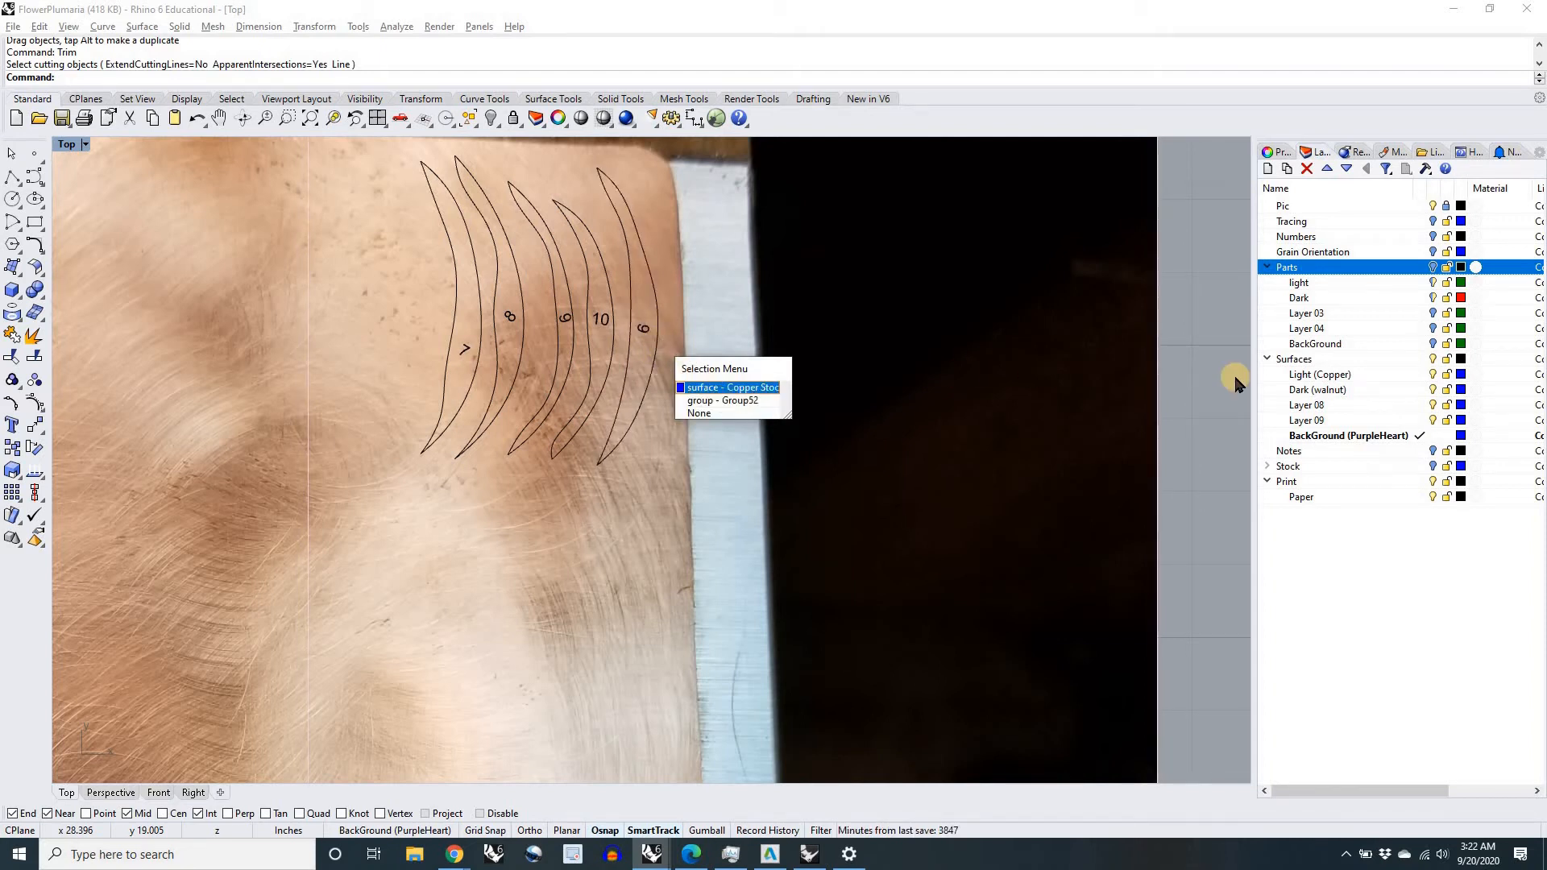
click(1062, 401)
scroll(912, 383, down, 5)
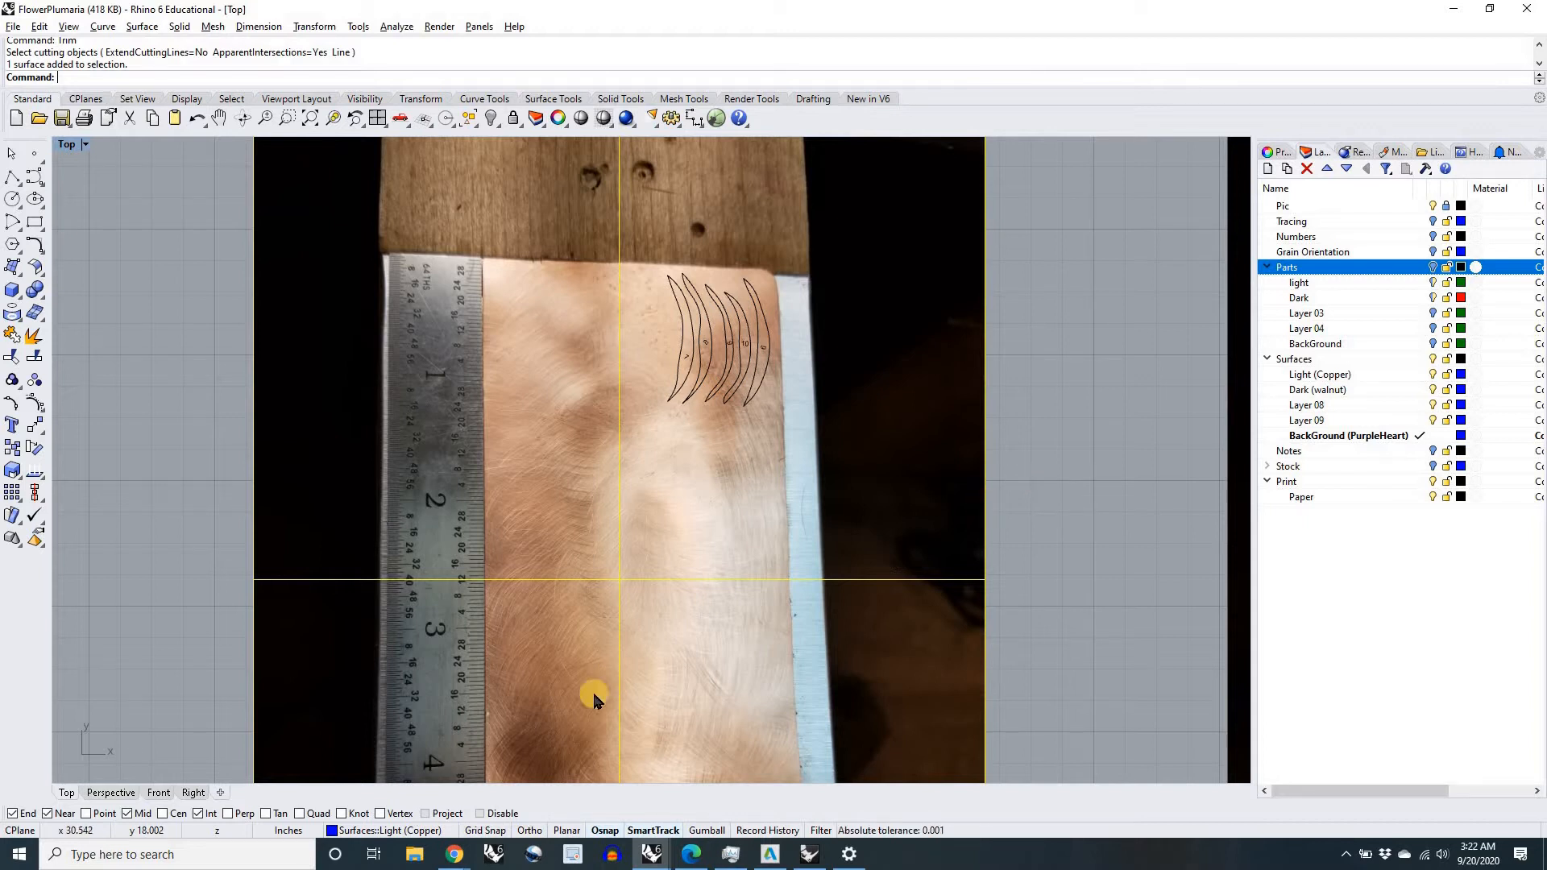
click(1022, 512)
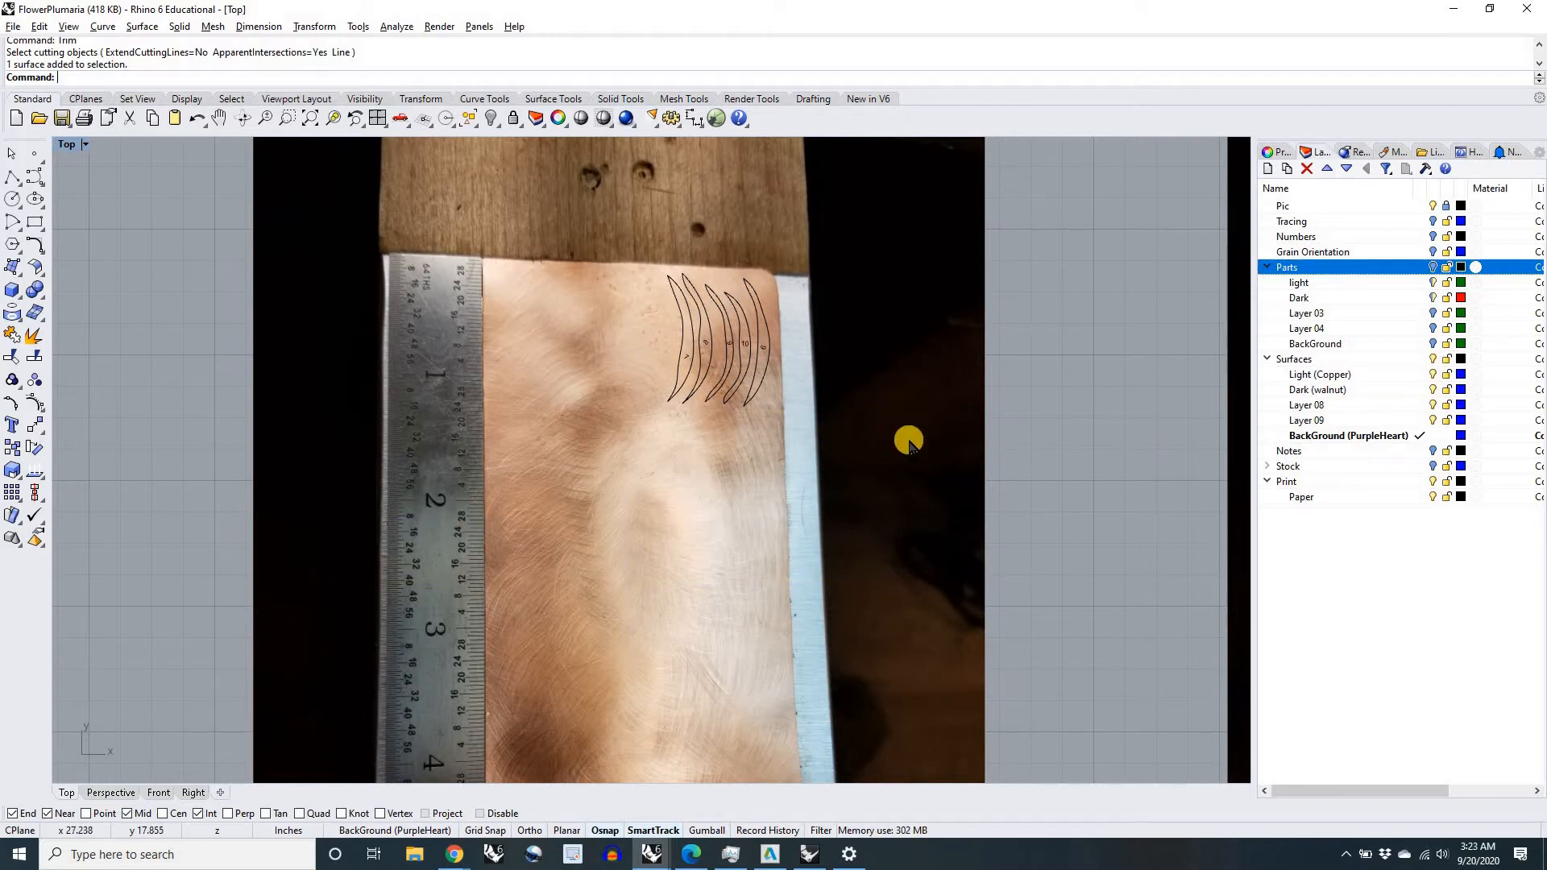
Step: Select the original copper picture with its outlines by crossing selection, and reselect only the five outlines and numbers by enclosing them
scroll(905, 442, down, 3)
drag(1004, 468, 654, 292)
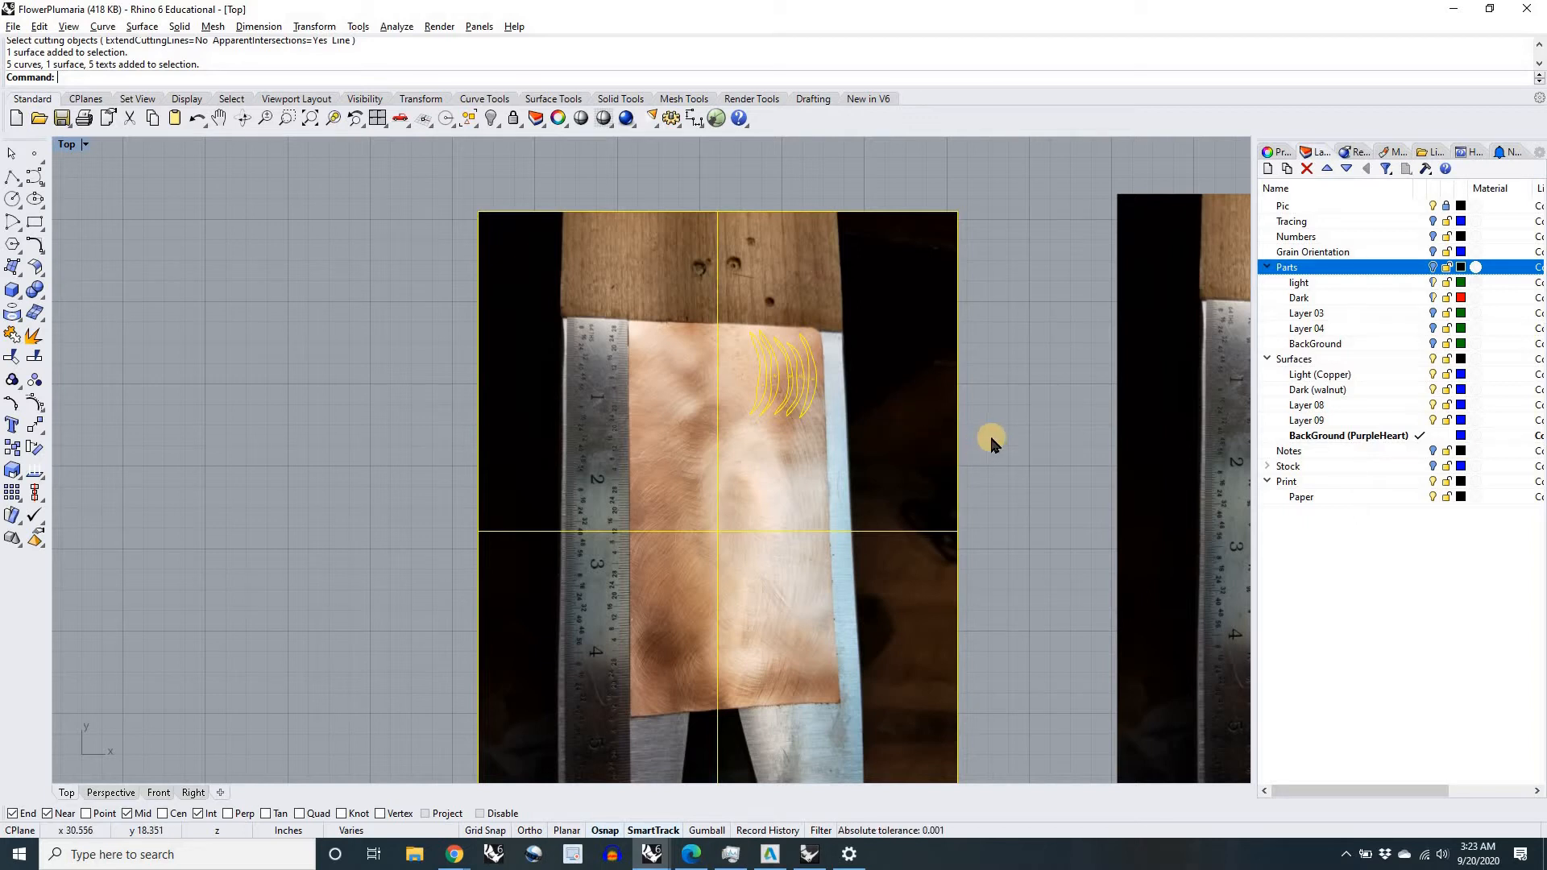
drag(398, 293, 872, 459)
scroll(789, 363, up, 5)
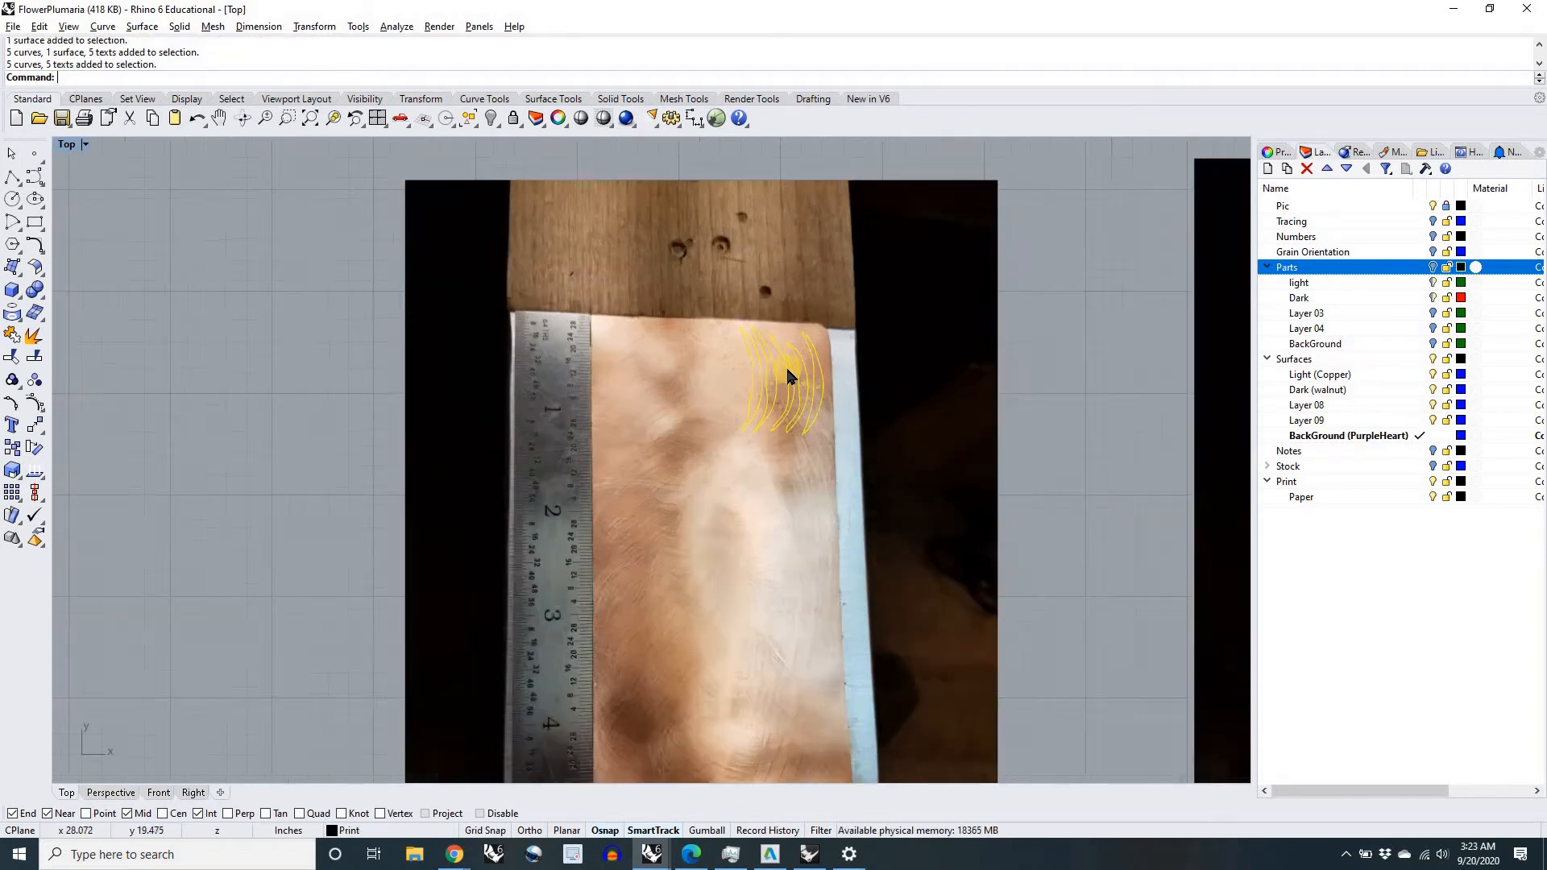
Step: Window-select the four fully enclosed outlines numbered 7, 8, 9 and 10 on the original copper picture, and add the outermost outline
scroll(787, 405, down, 2)
scroll(691, 413, down, 3)
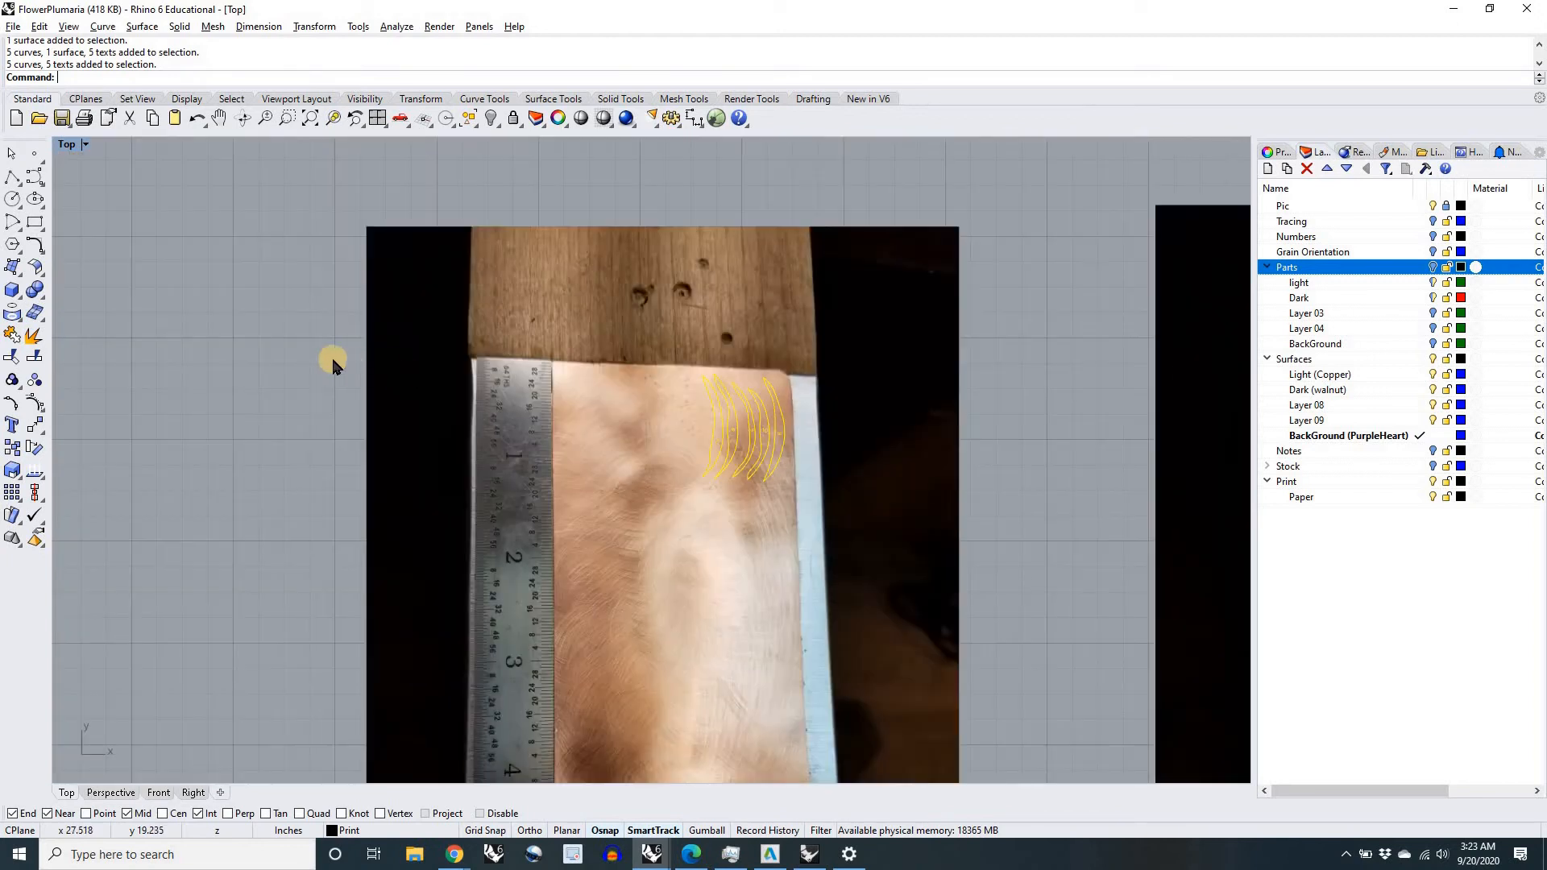
drag(320, 359, 780, 520)
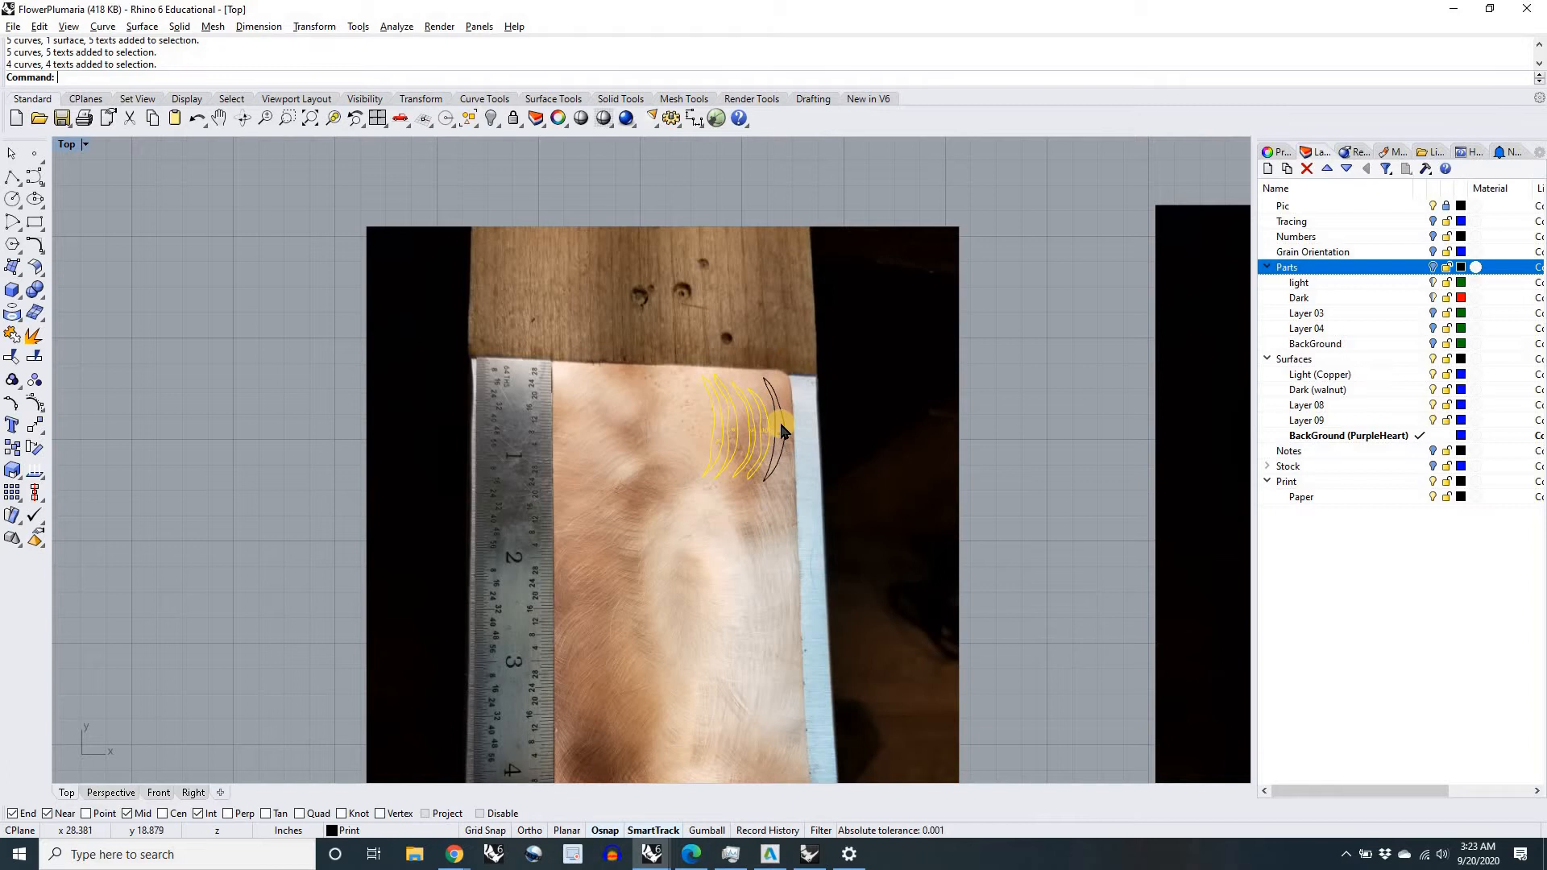
scroll(780, 420, up, 5)
scroll(760, 435, down, 5)
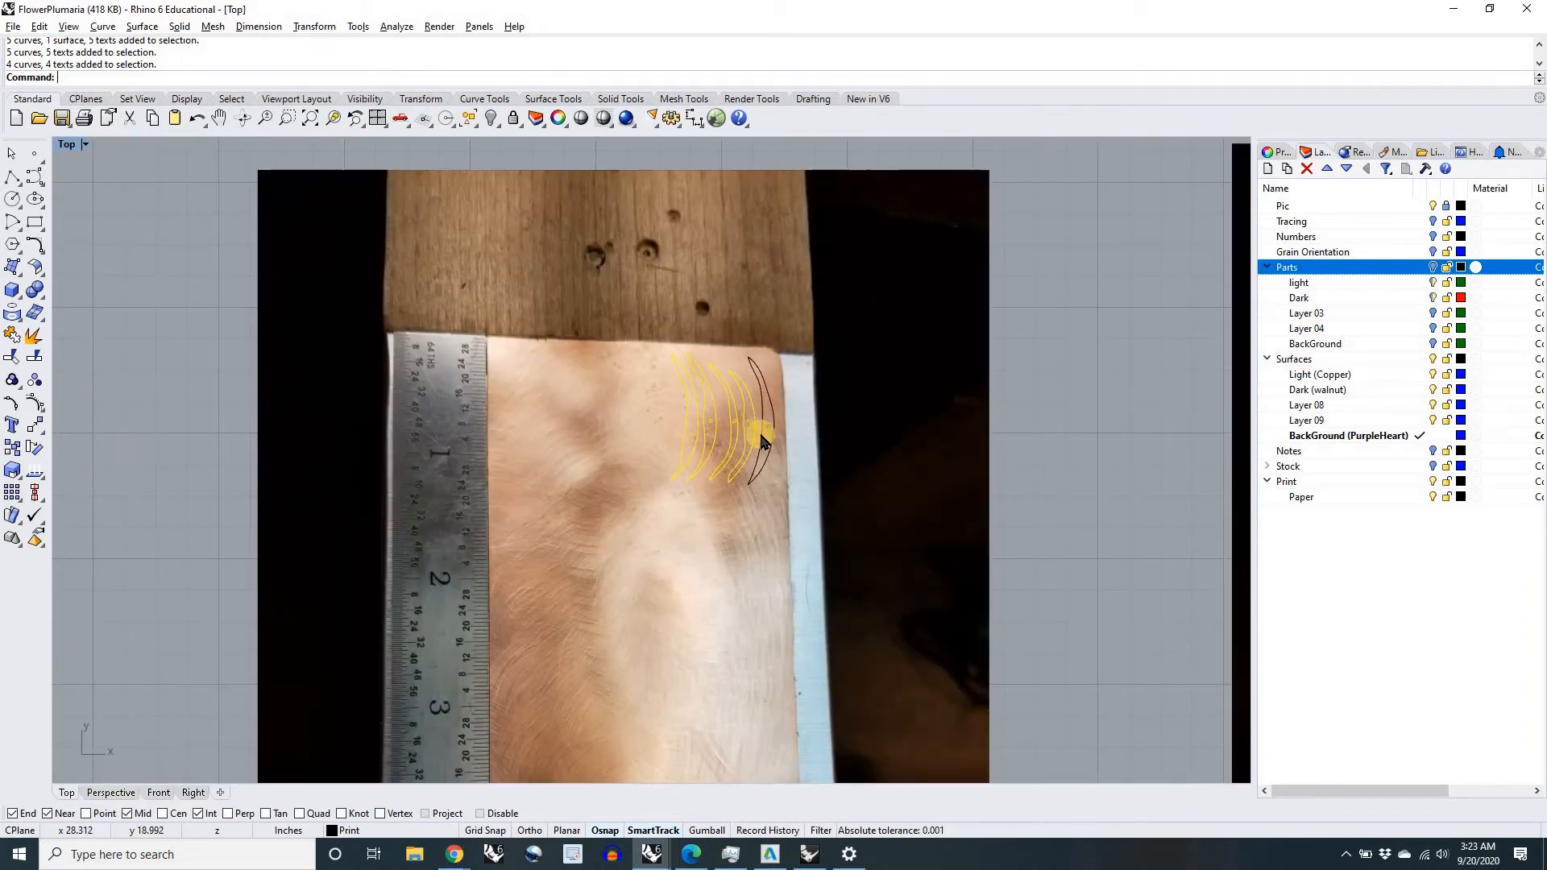
scroll(767, 427, up, 5)
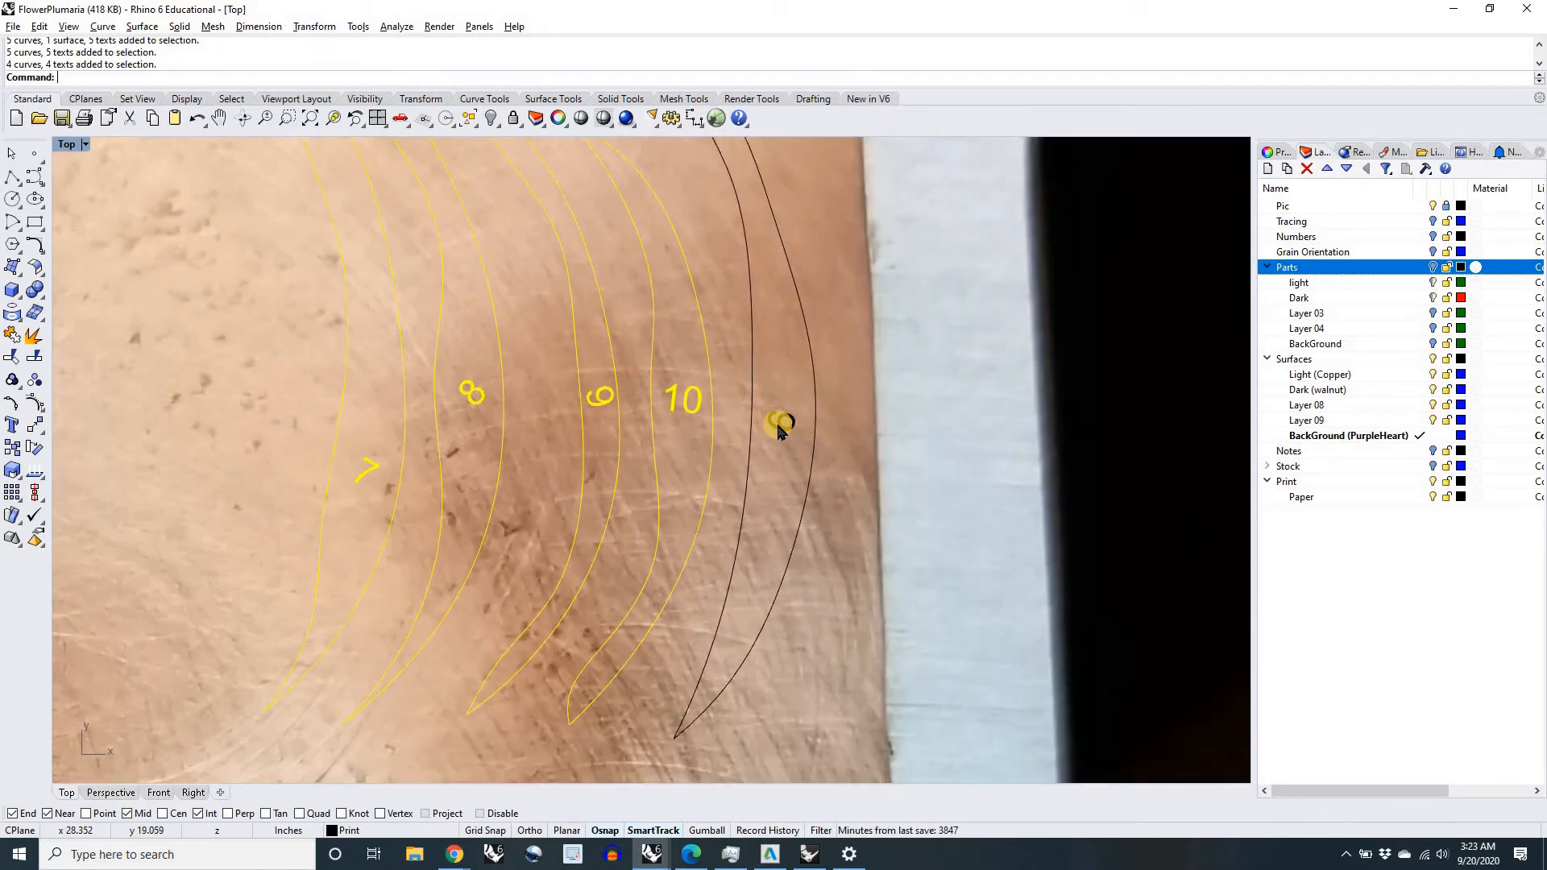
shift+click(779, 425)
click(822, 477)
scroll(749, 454, down, 5)
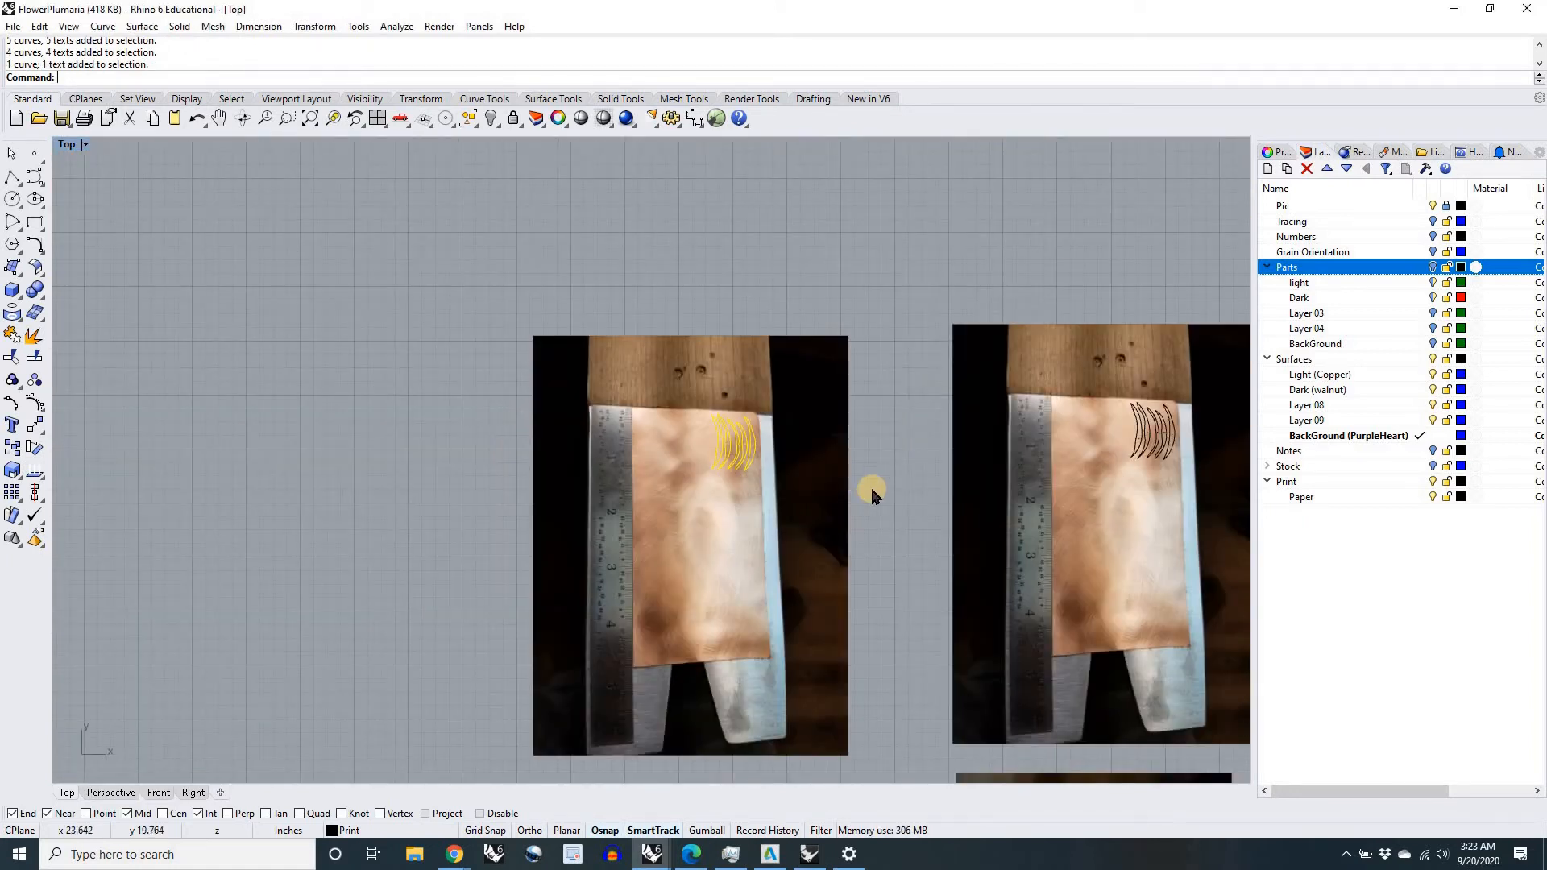
Step: Crossing-select the outlines with the copper picture, remove the picture from the selection, and practise window-selecting the outlines alone
click(881, 511)
drag(855, 506, 664, 405)
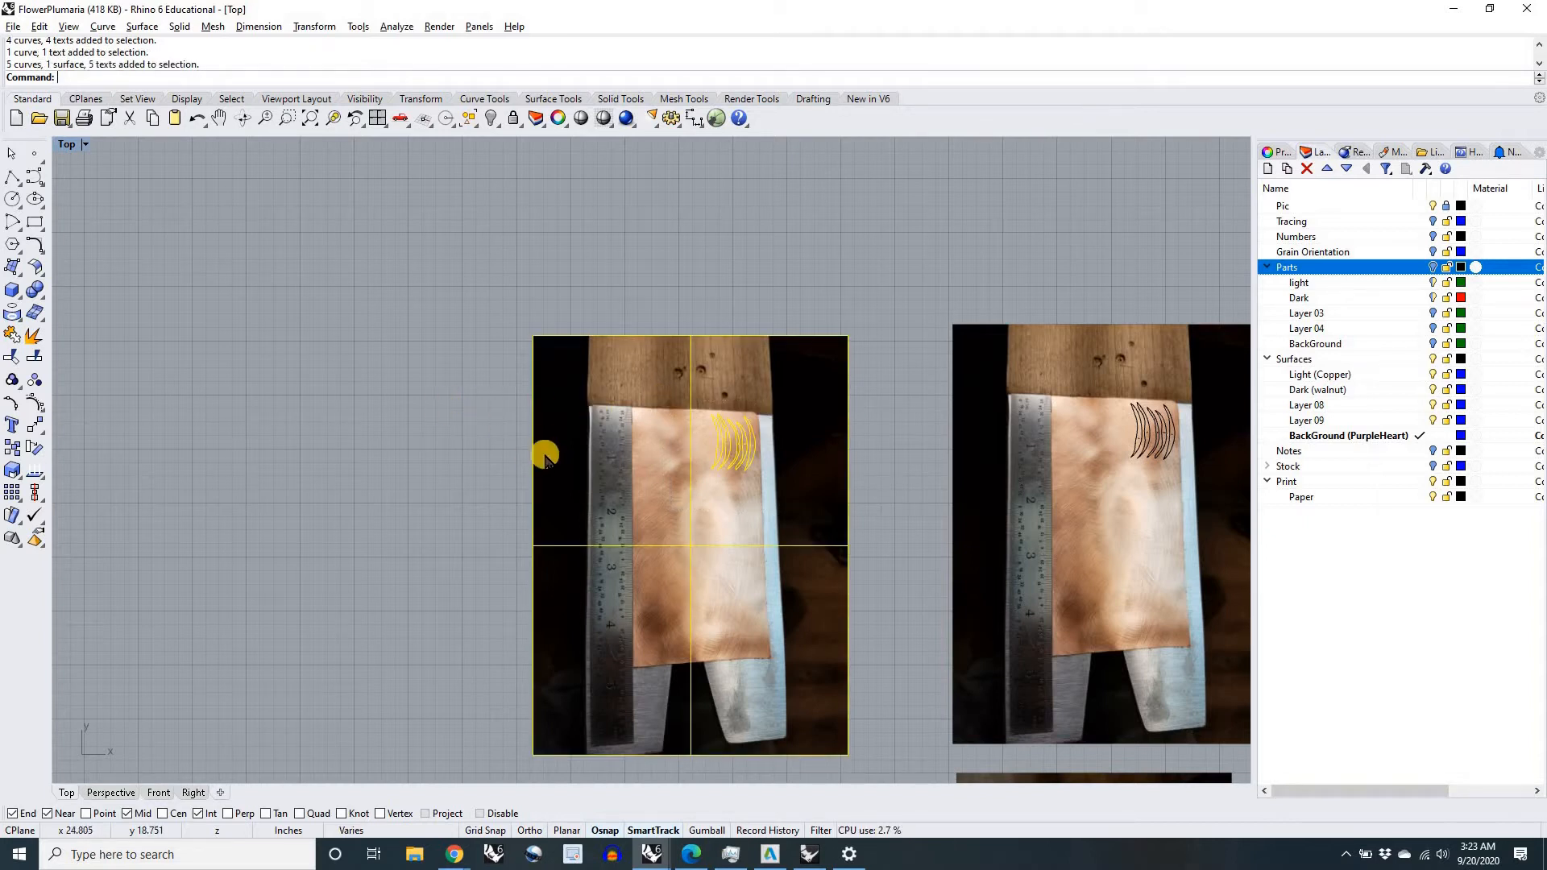
ctrl+click(637, 492)
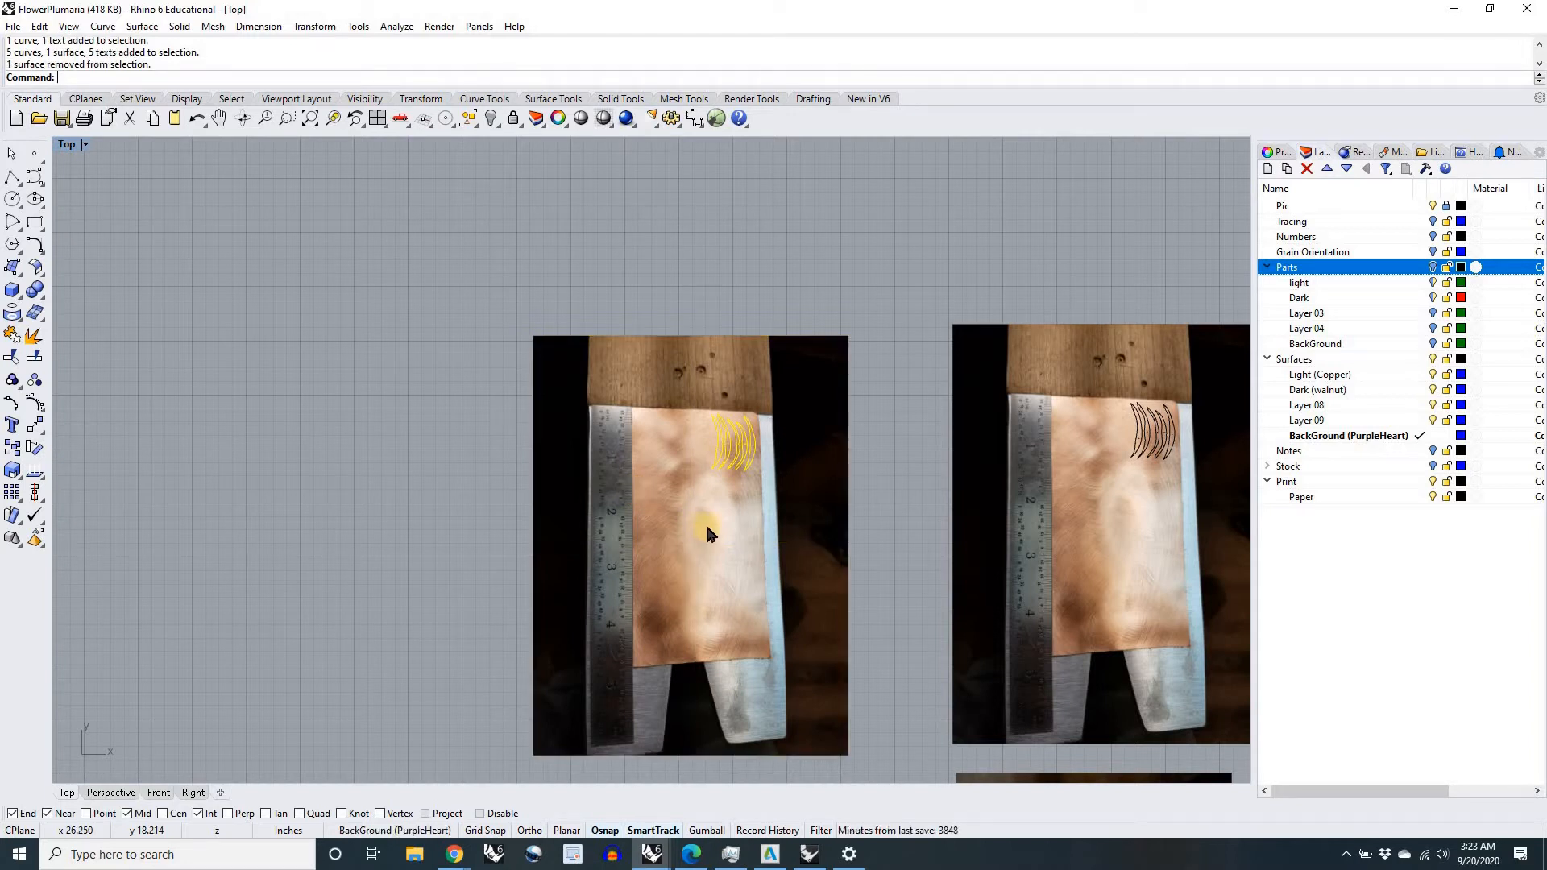
drag(484, 393, 805, 522)
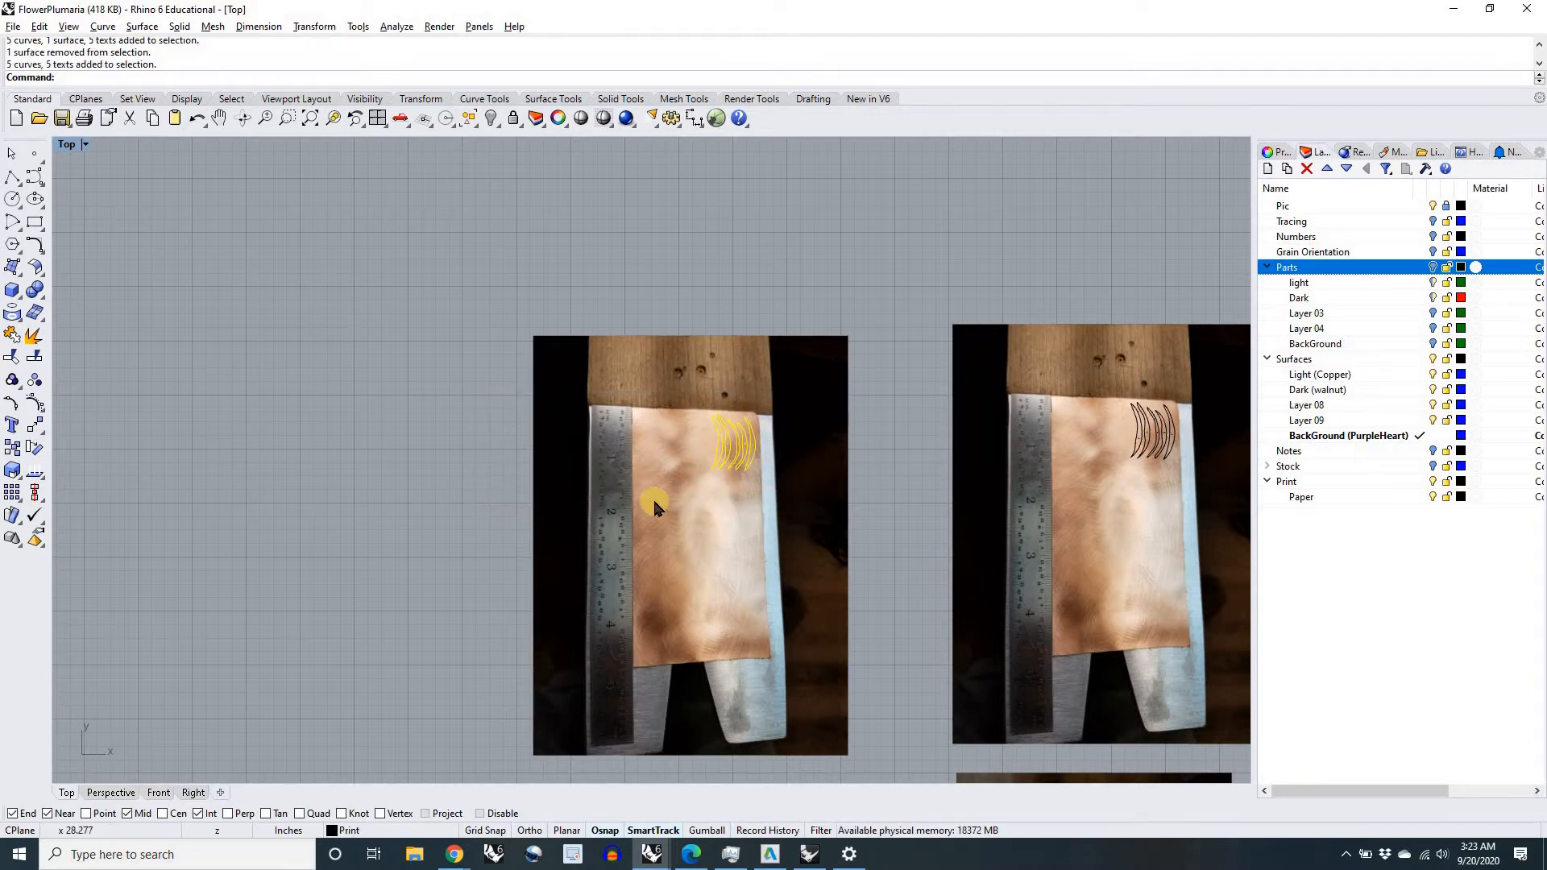
scroll(655, 505, up, 5)
scroll(807, 533, down, 6)
right_drag(845, 559, 761, 505)
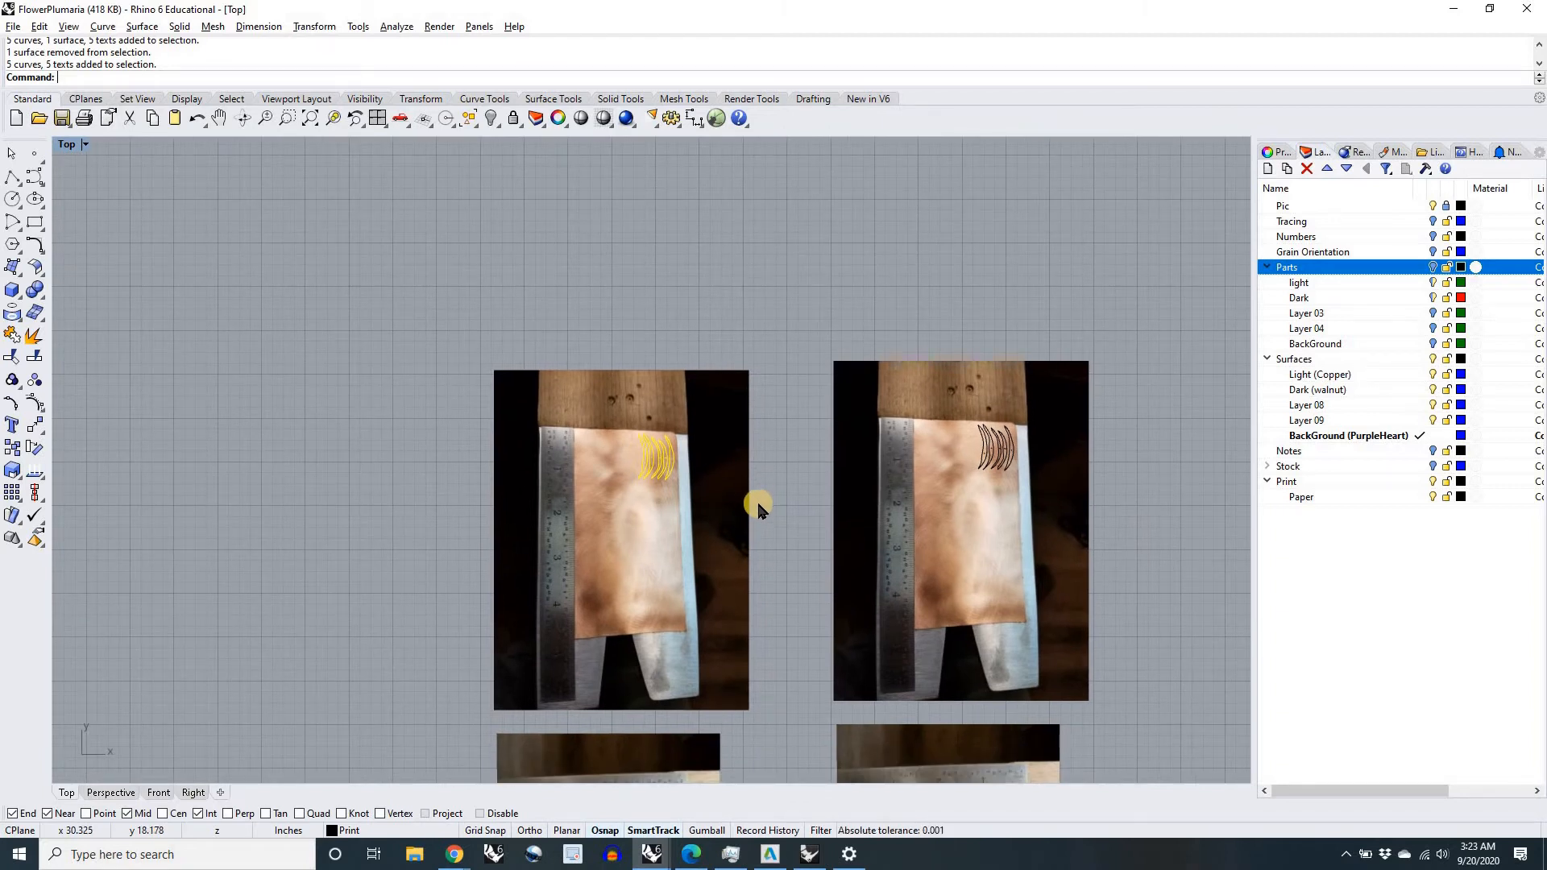
click(761, 502)
Step: Trim away the original copper picture outside the five curved outlines, using the window-selected outlines as cutting objects
right_drag(761, 503, 741, 482)
mouse_move(739, 535)
right_down()
mouse_move(728, 359)
mouse_move(724, 374)
right_up()
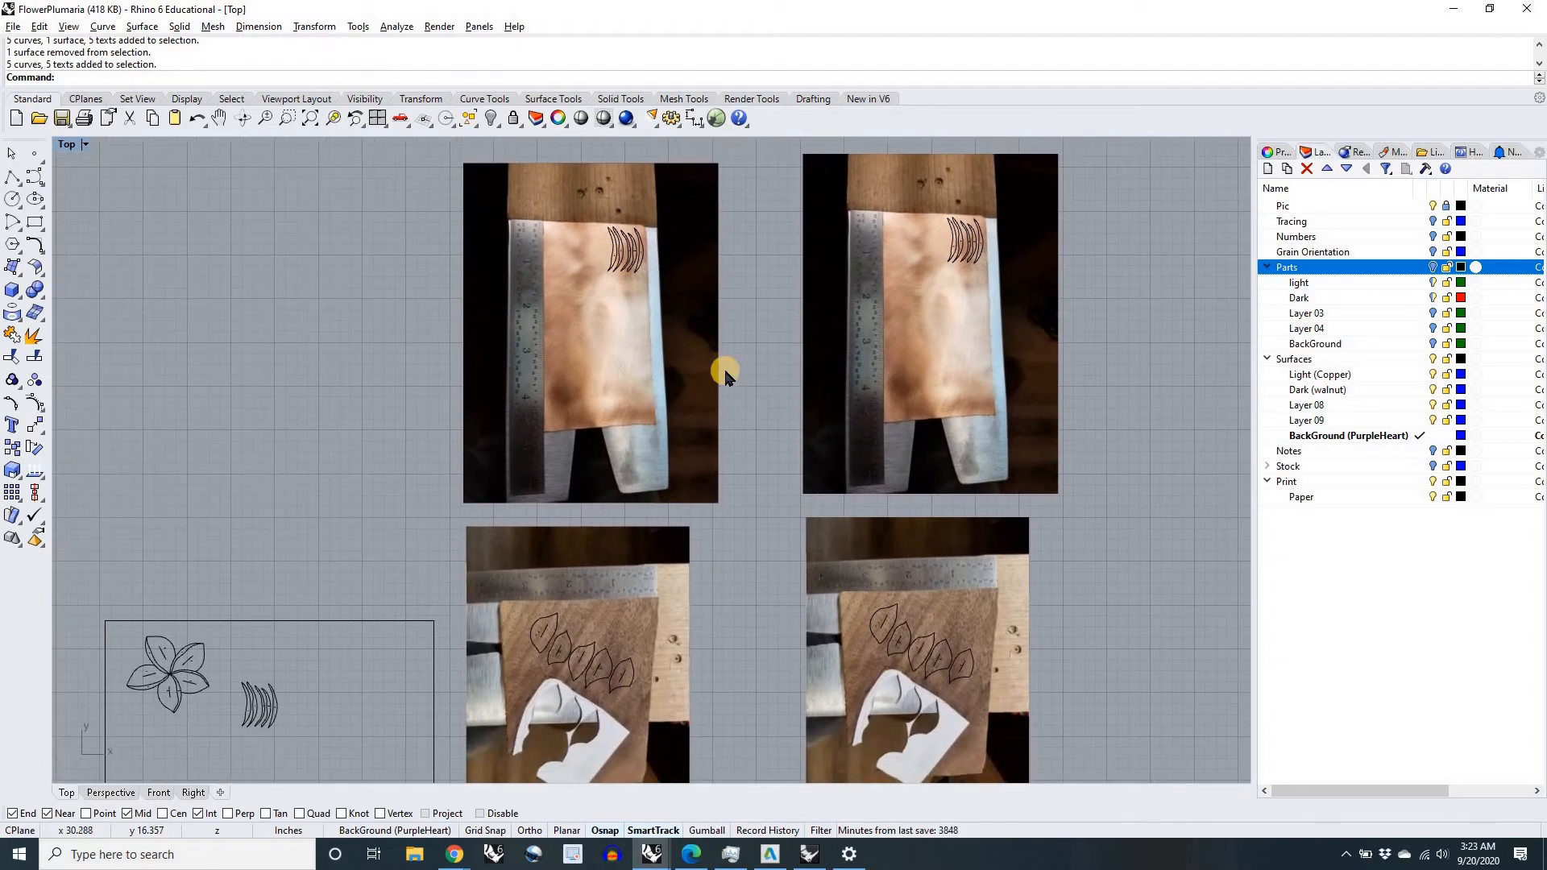
key(Return)
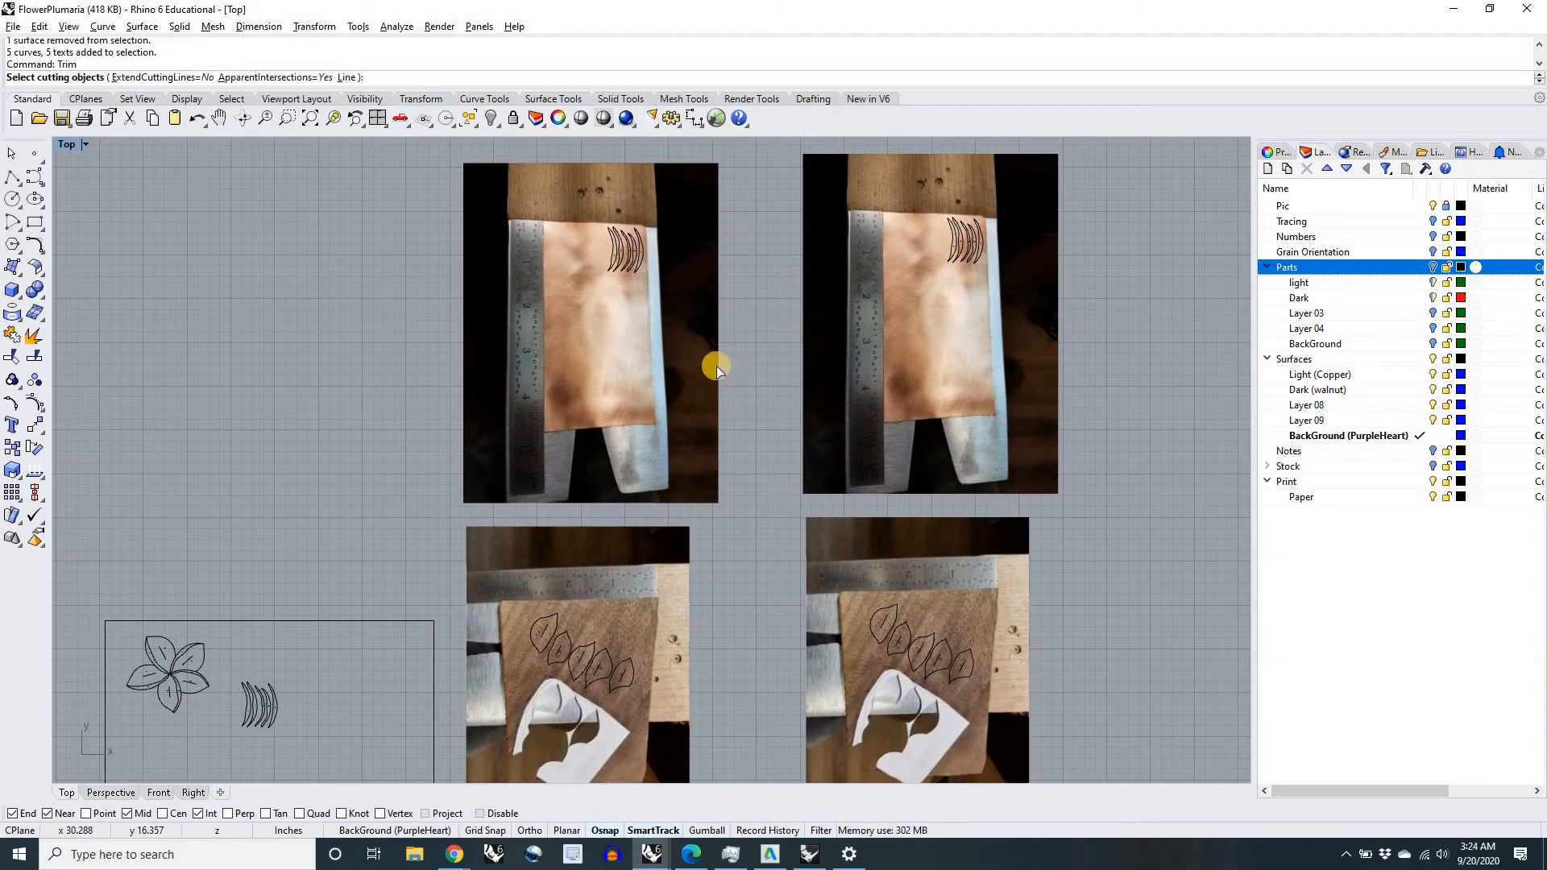
mouse_move(425, 272)
right_down()
mouse_move(420, 328)
mouse_move(418, 279)
right_up()
drag(609, 379, 660, 379)
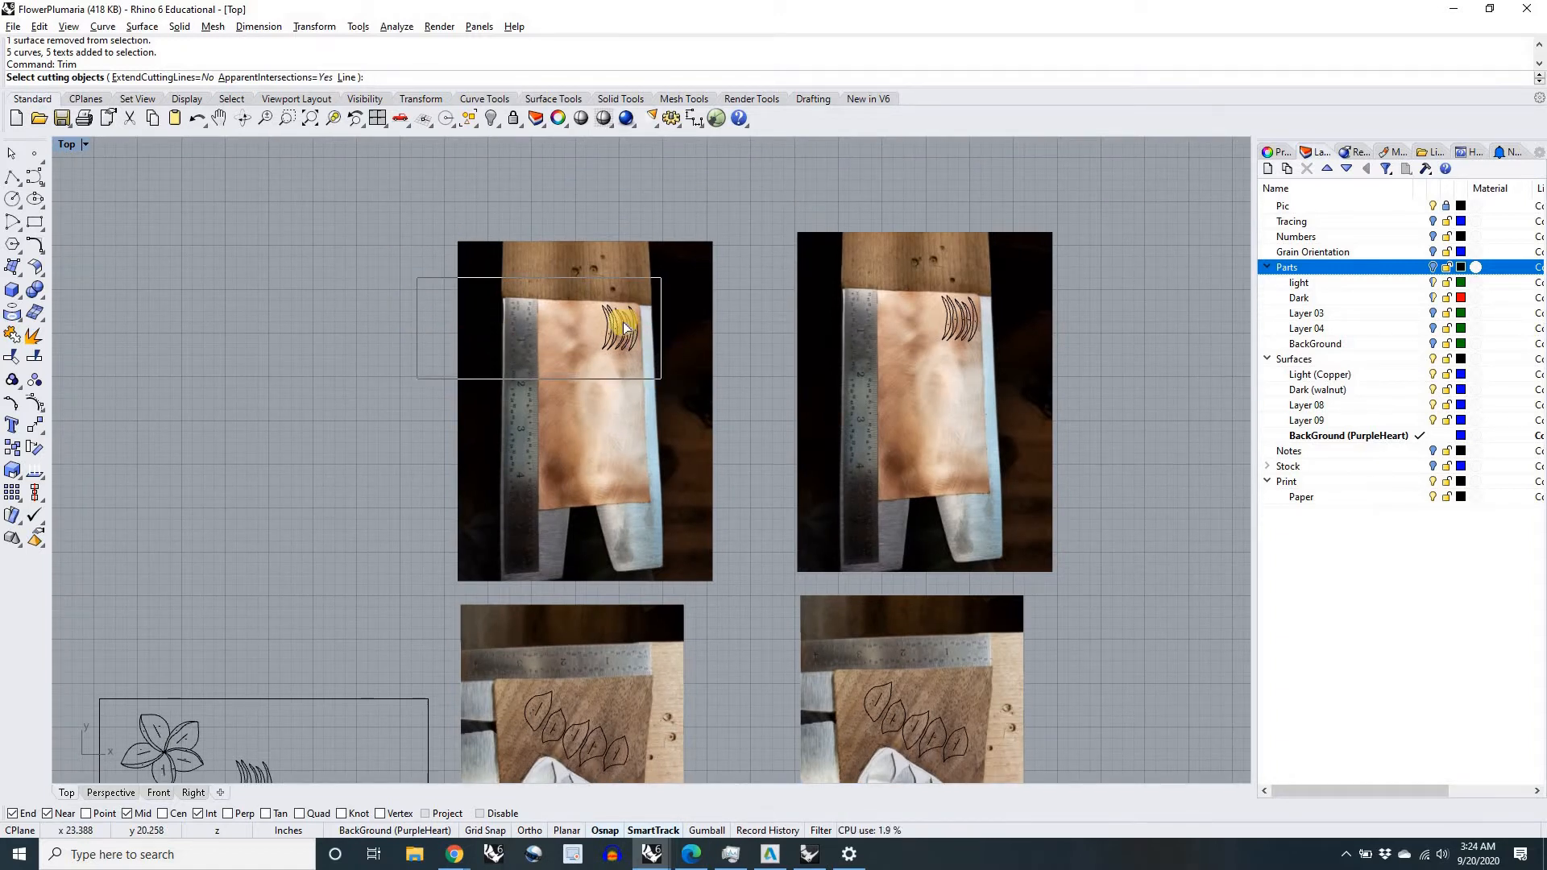
scroll(620, 315, up, 5)
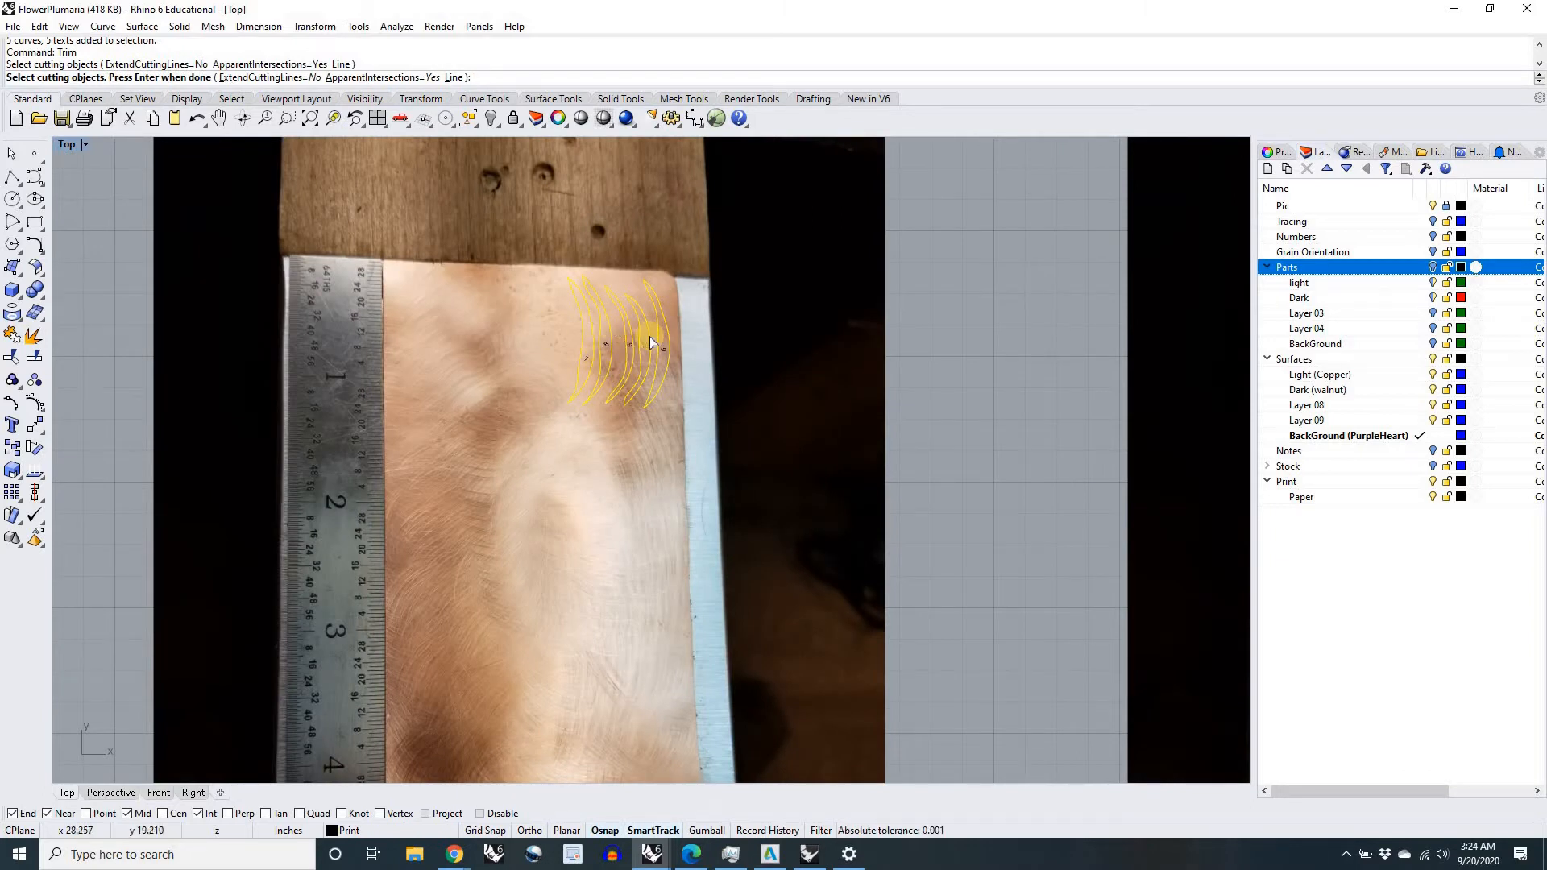
scroll(651, 341, down, 3)
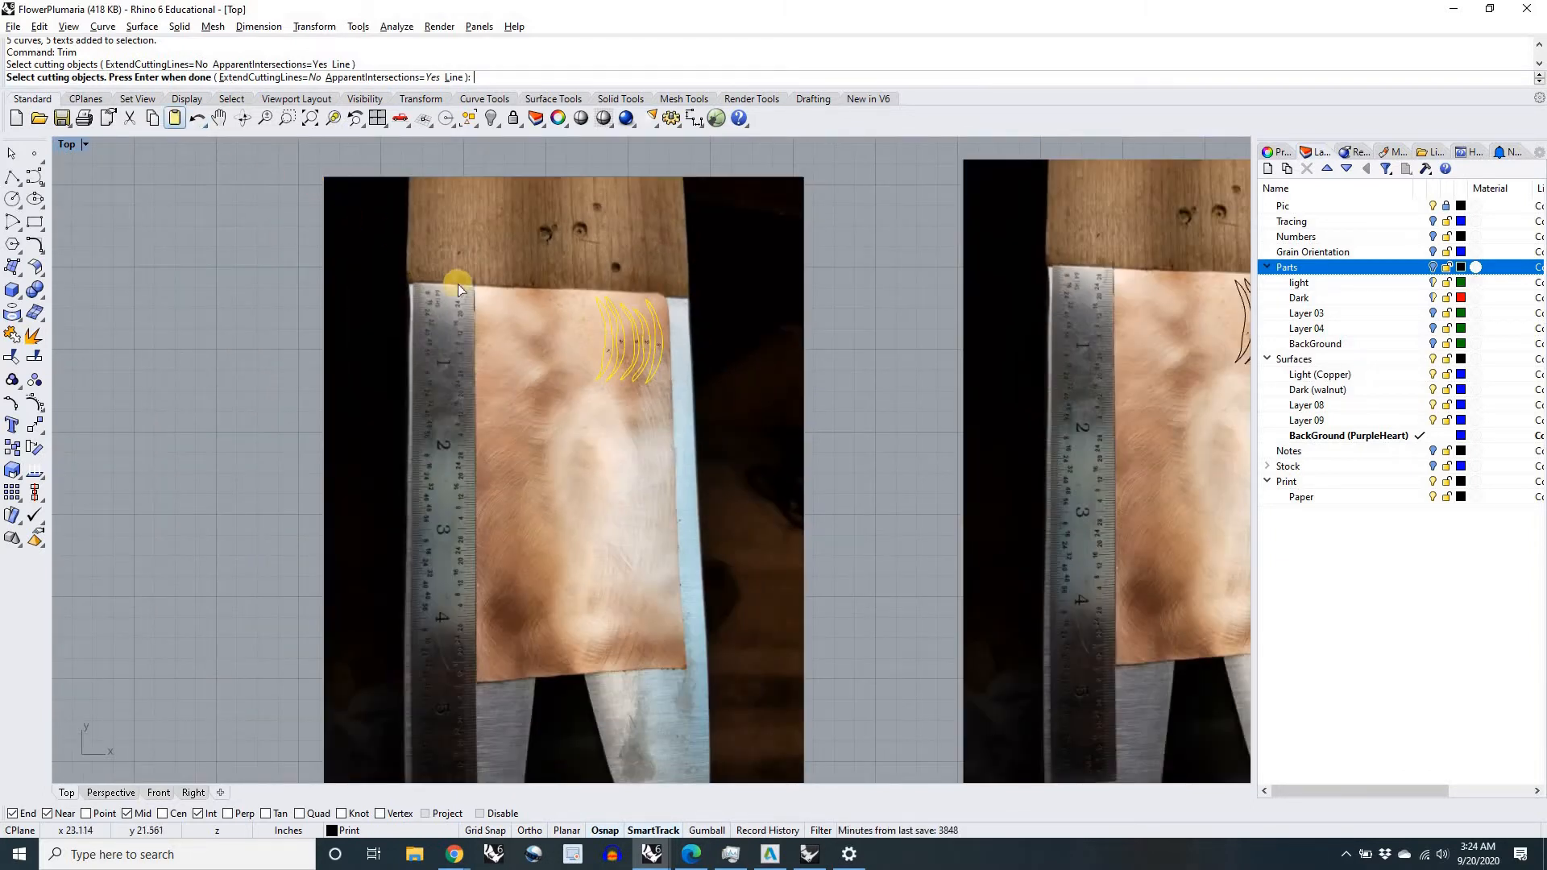
right_click(857, 335)
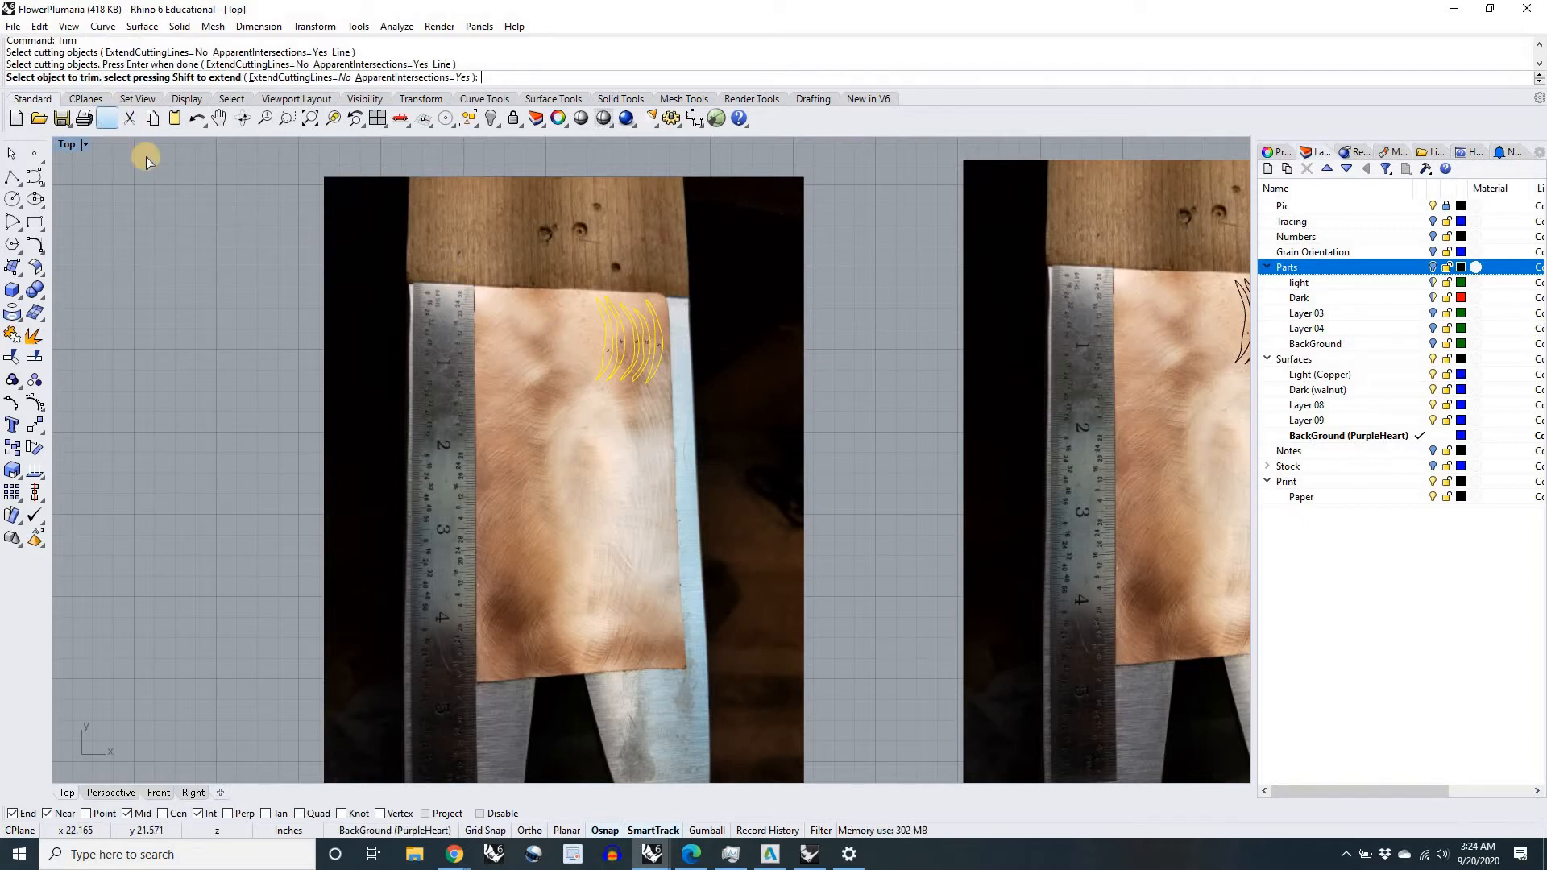
click(749, 421)
Step: Examine the copper texture and numbers on the five trimmed pieces up close
scroll(626, 335, up, 10)
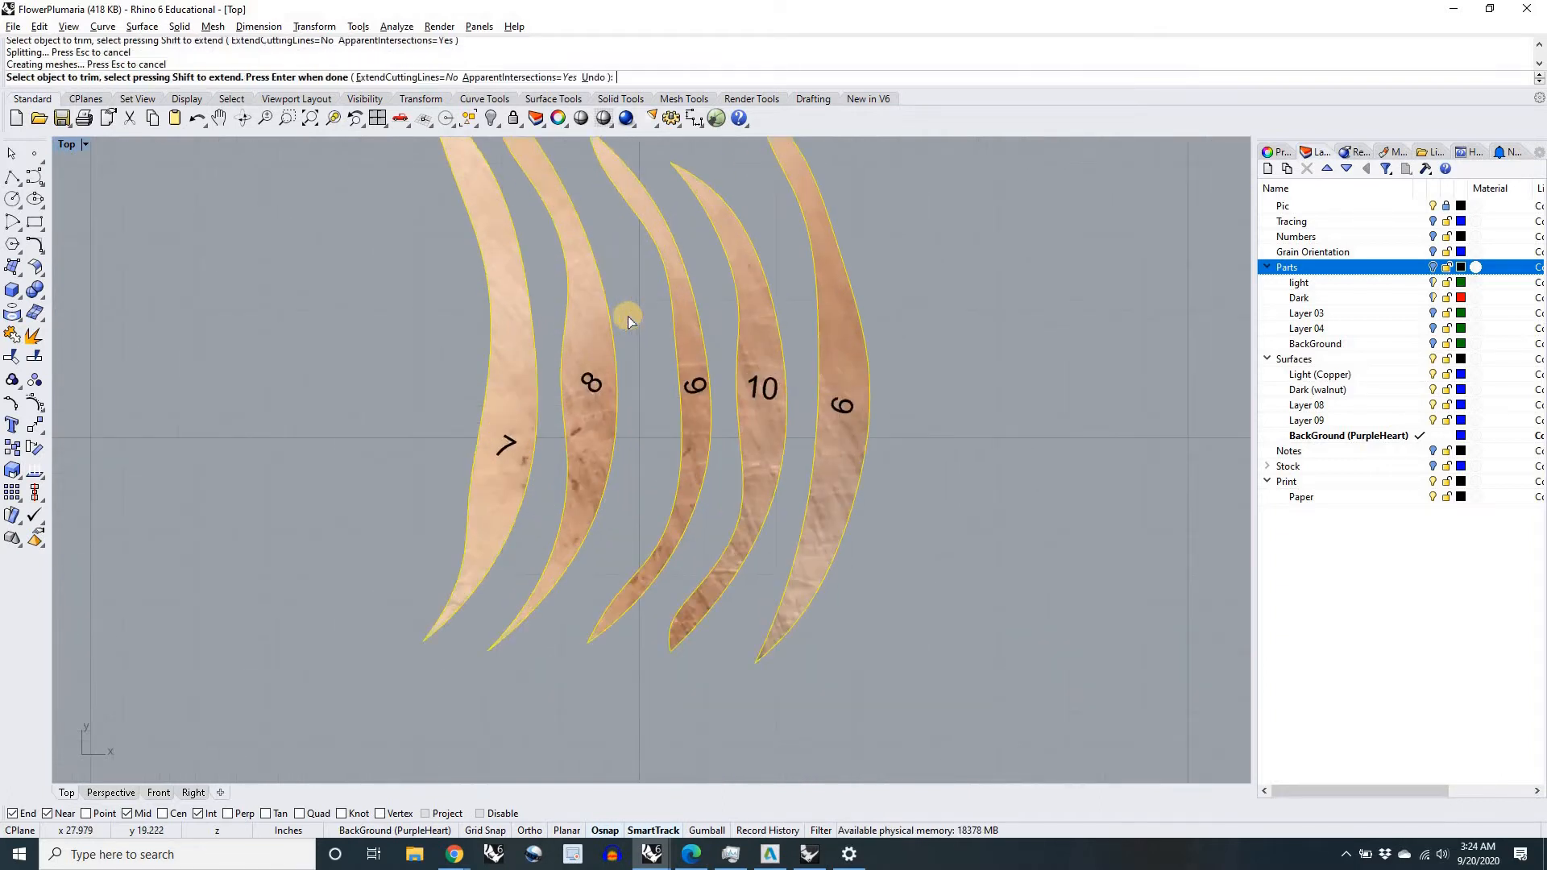
scroll(643, 342, down, 5)
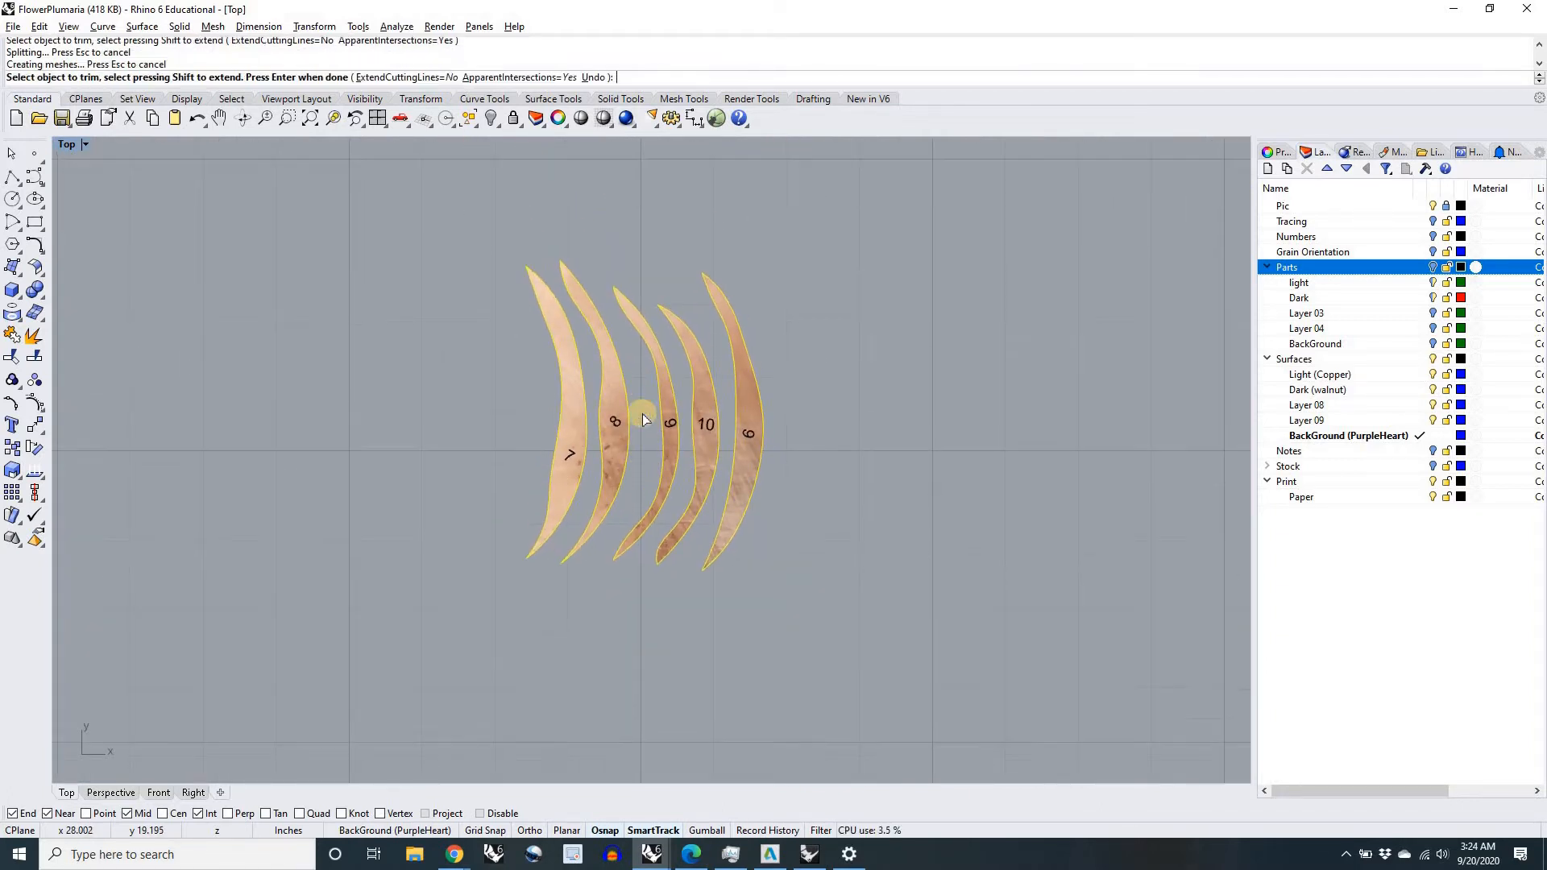
scroll(742, 435, up, 5)
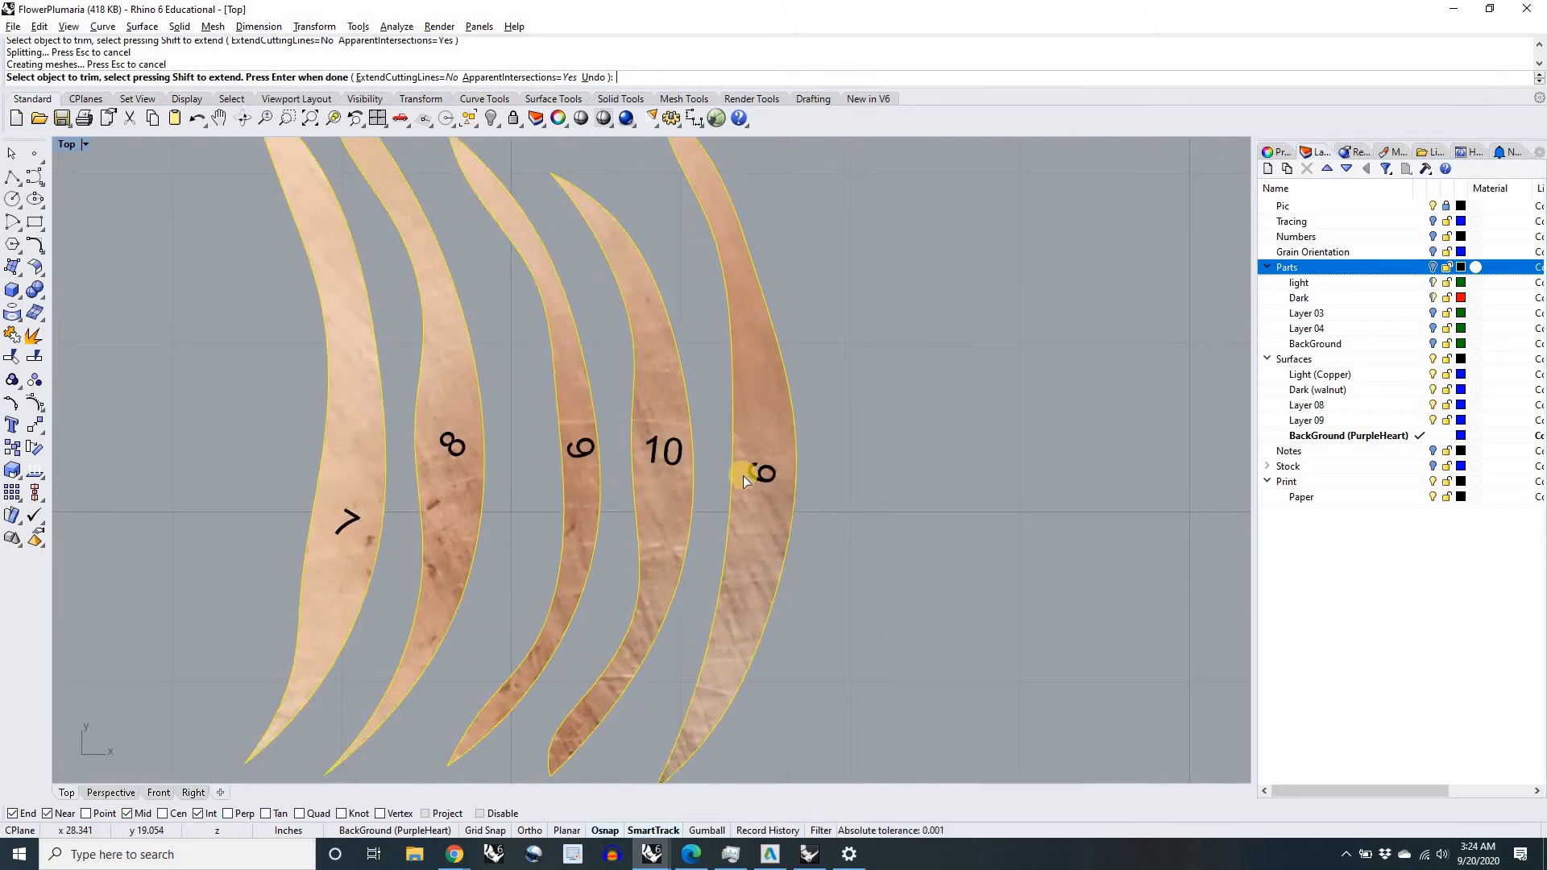
scroll(742, 481, down, 2)
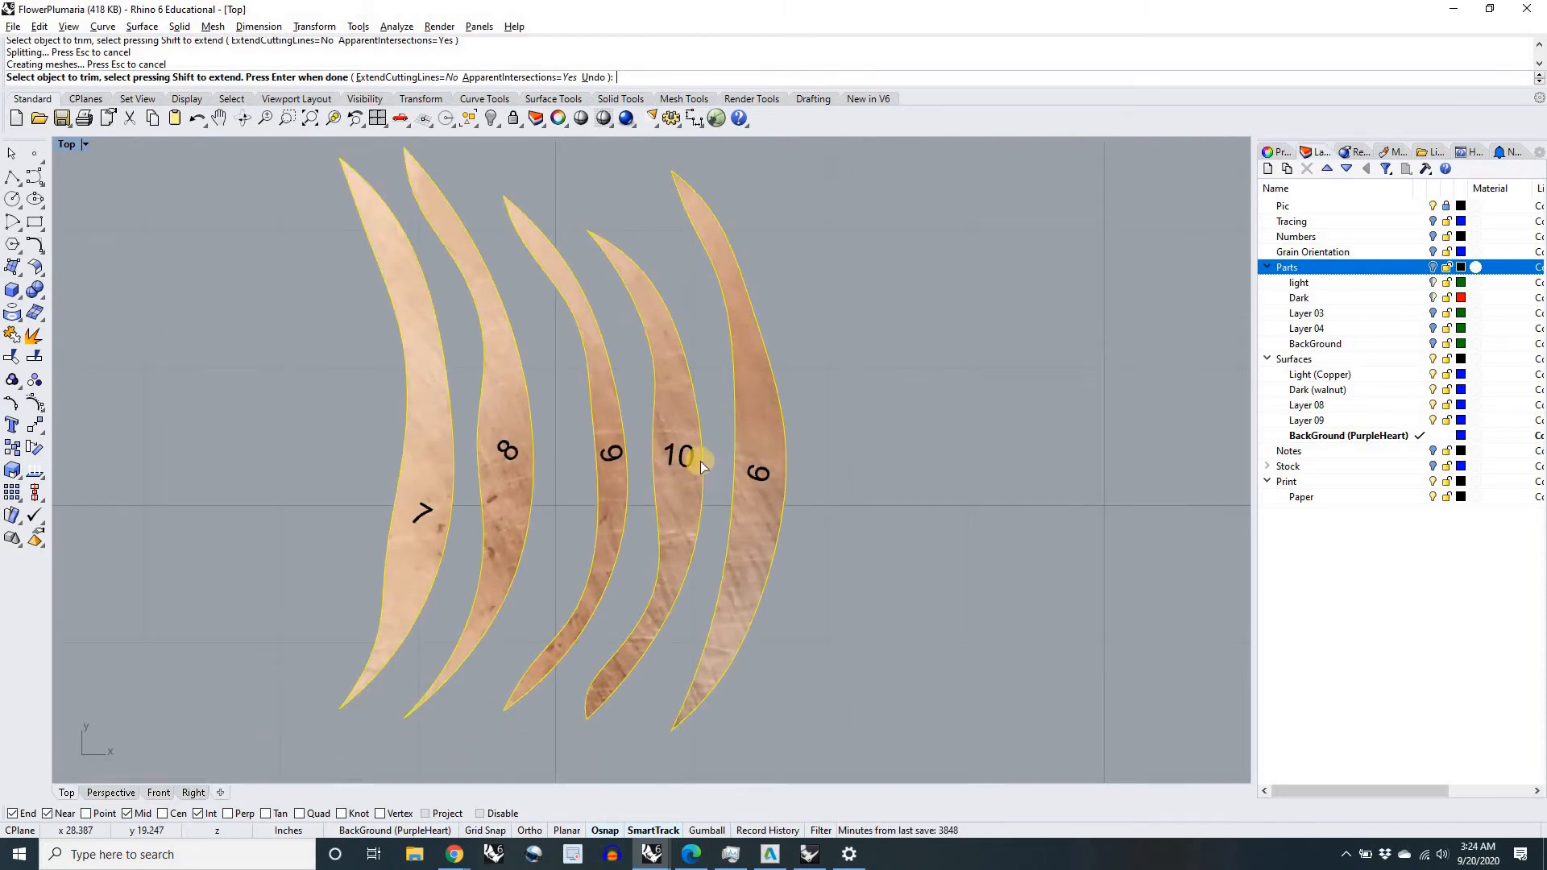
scroll(686, 464, down, 6)
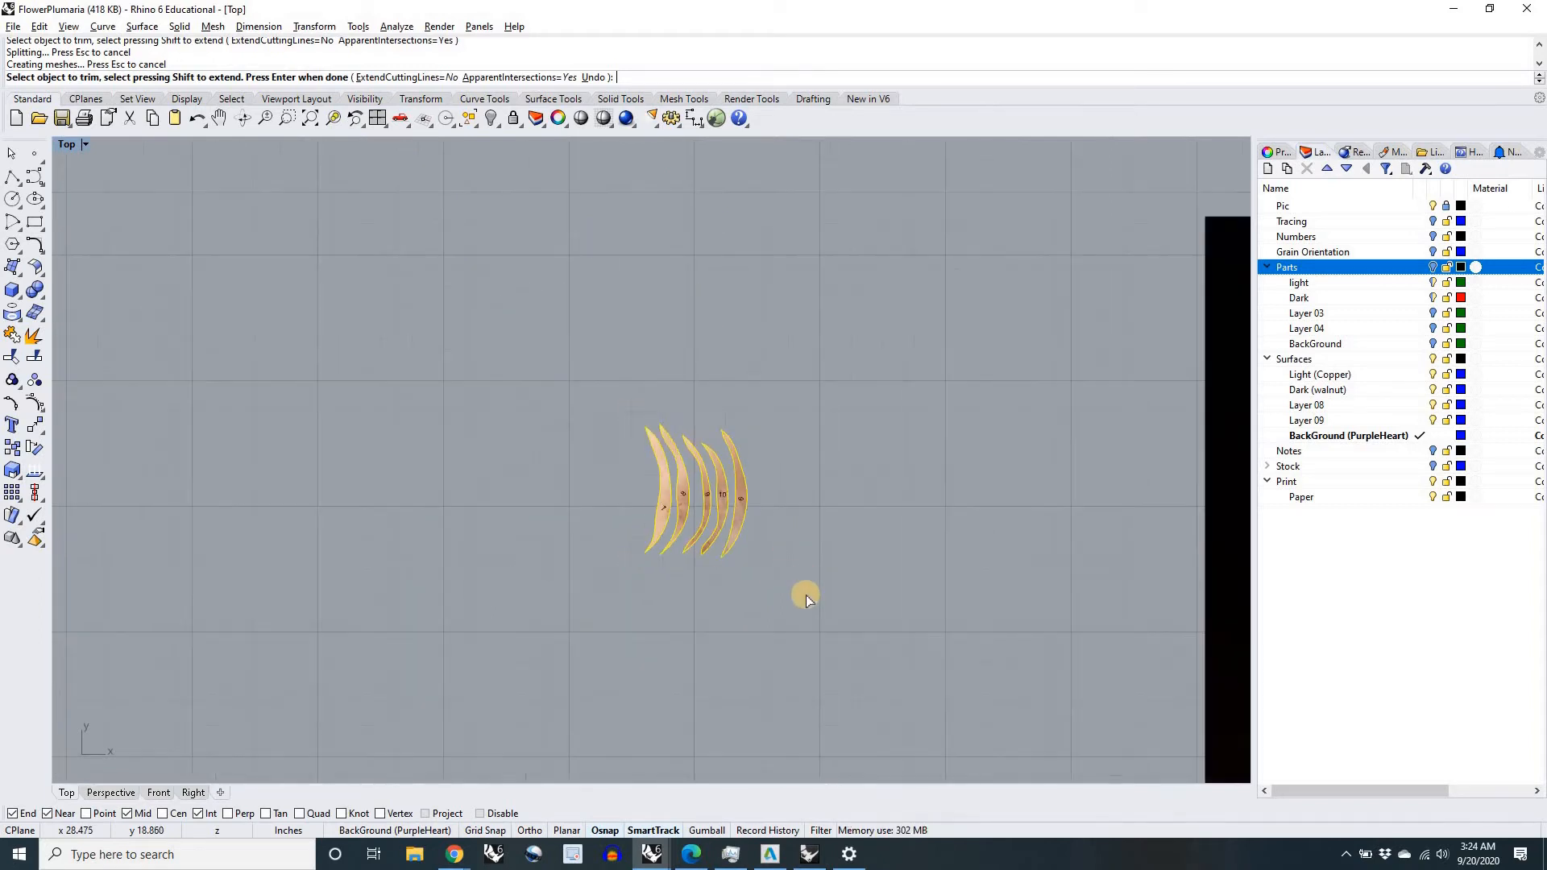
scroll(758, 625, down, 4)
Step: Trim away the original walnut picture outside the five petal outlines, using the window-selected outlines as cutting objects
right_drag(758, 626, 704, 310)
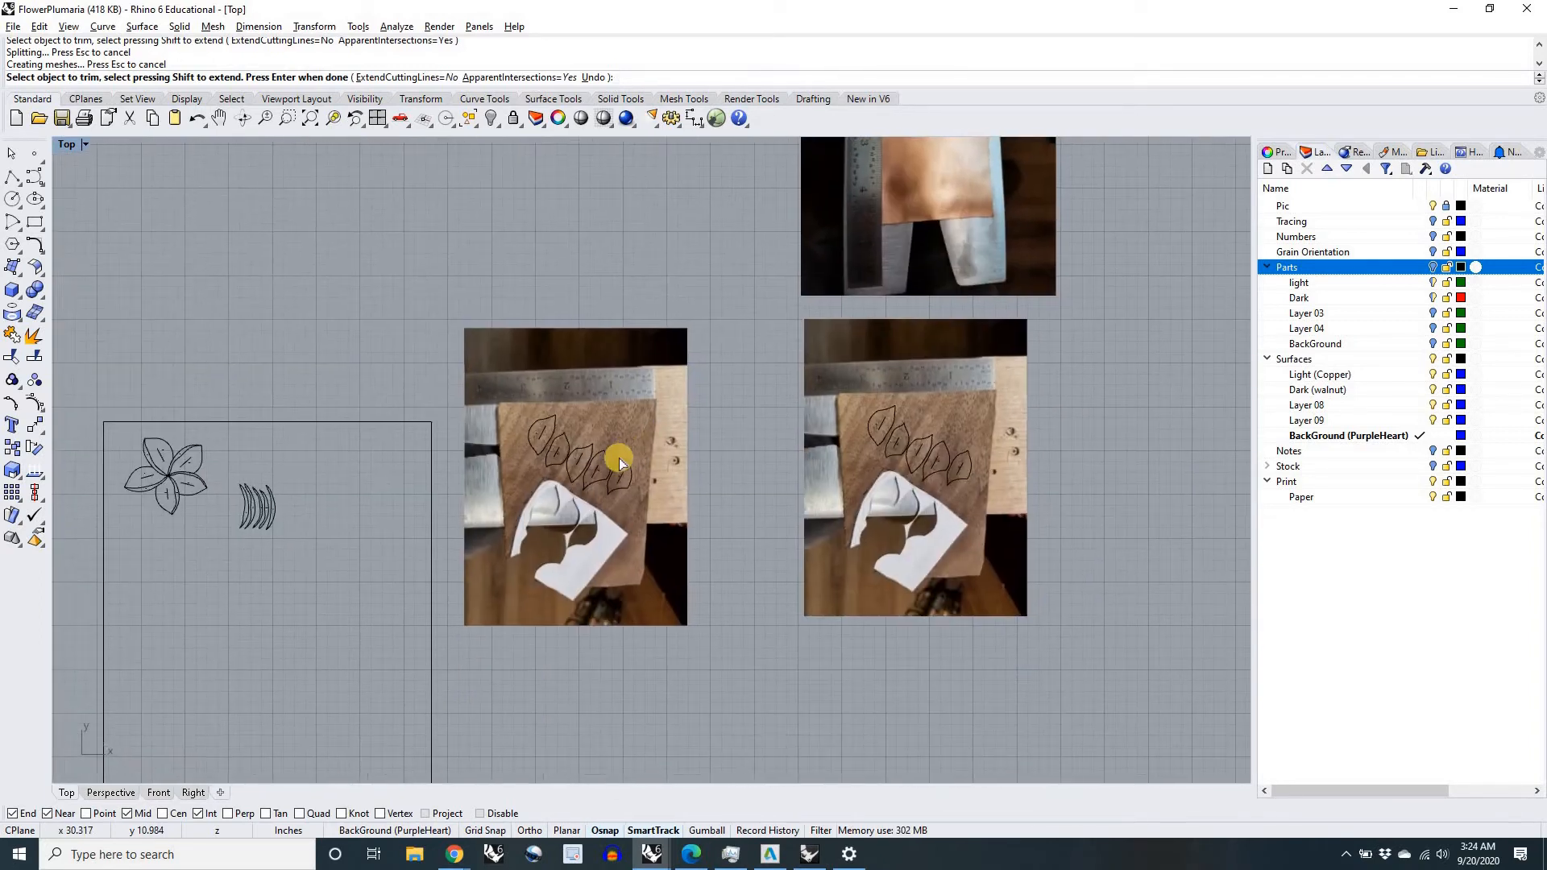
scroll(600, 457, up, 8)
scroll(564, 455, up, 3)
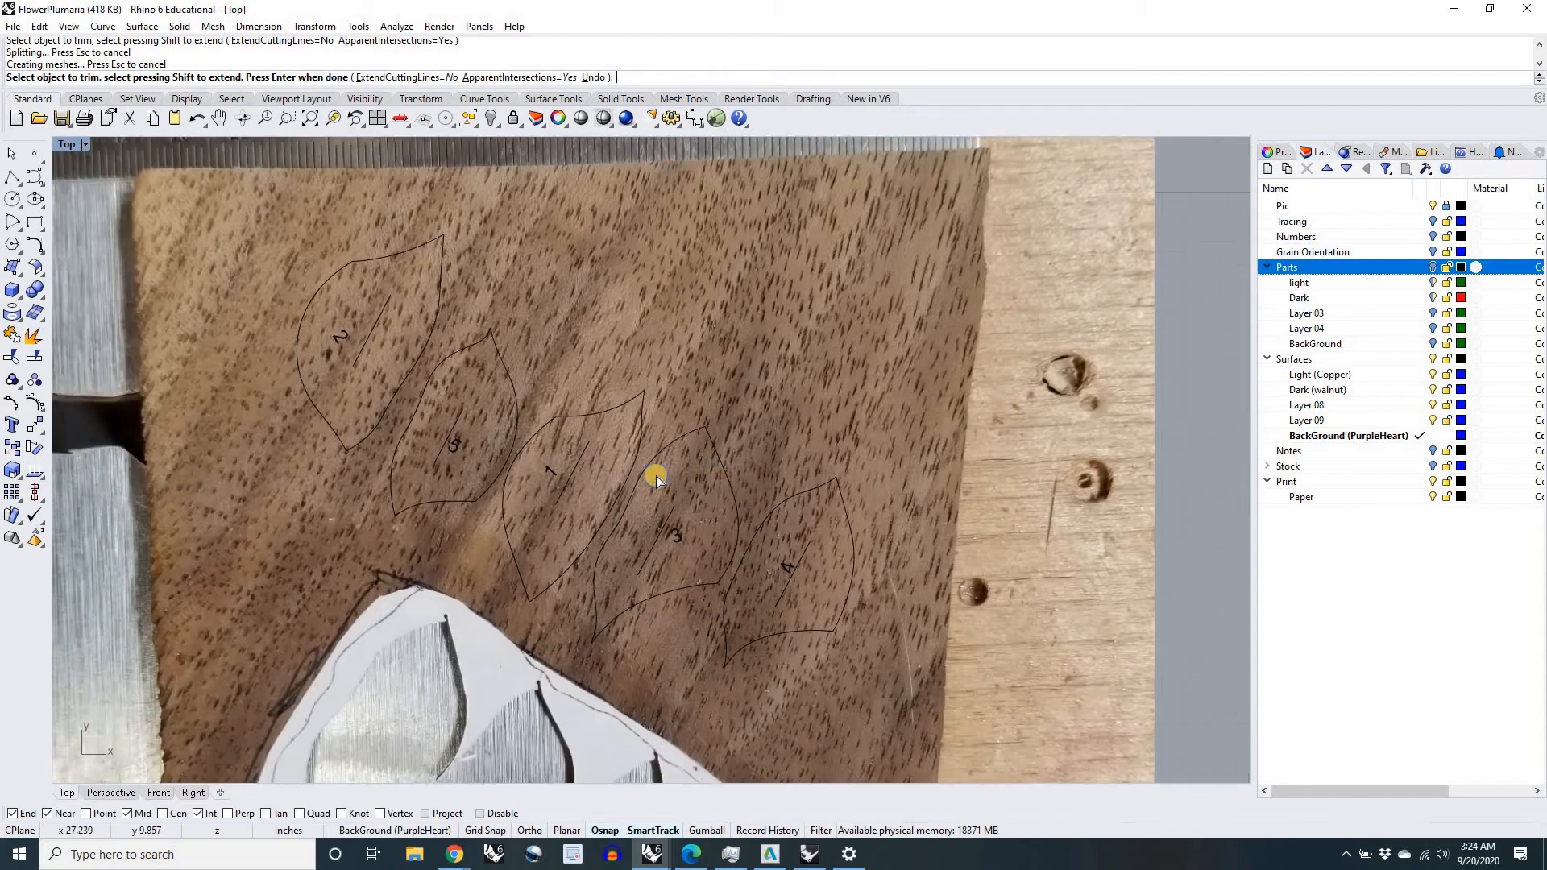
scroll(656, 480, down, 4)
key(Return)
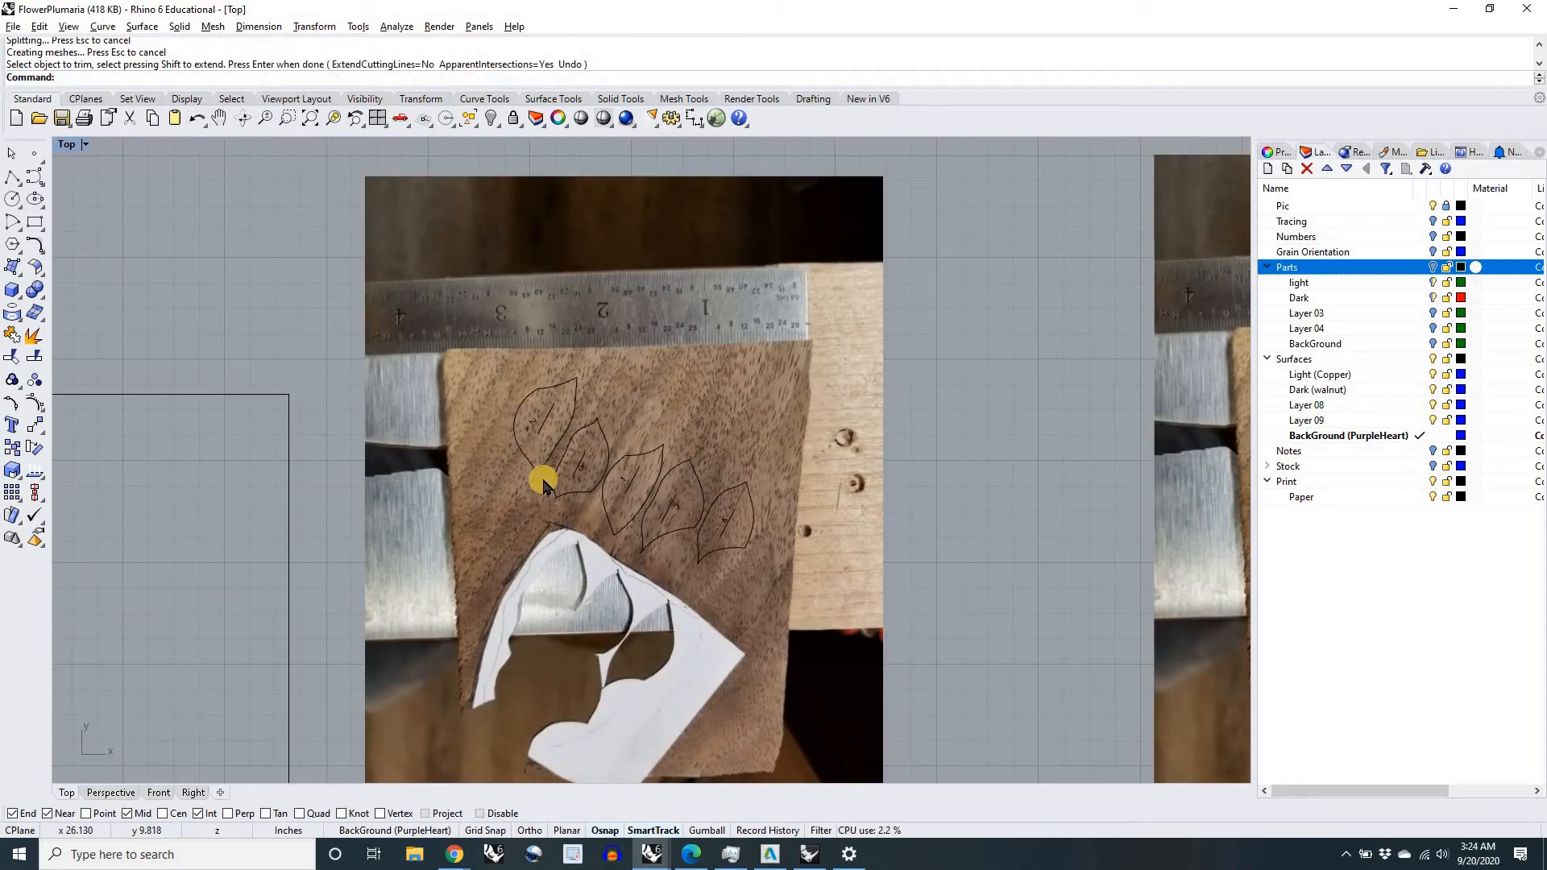
text(Trim)
key(Return)
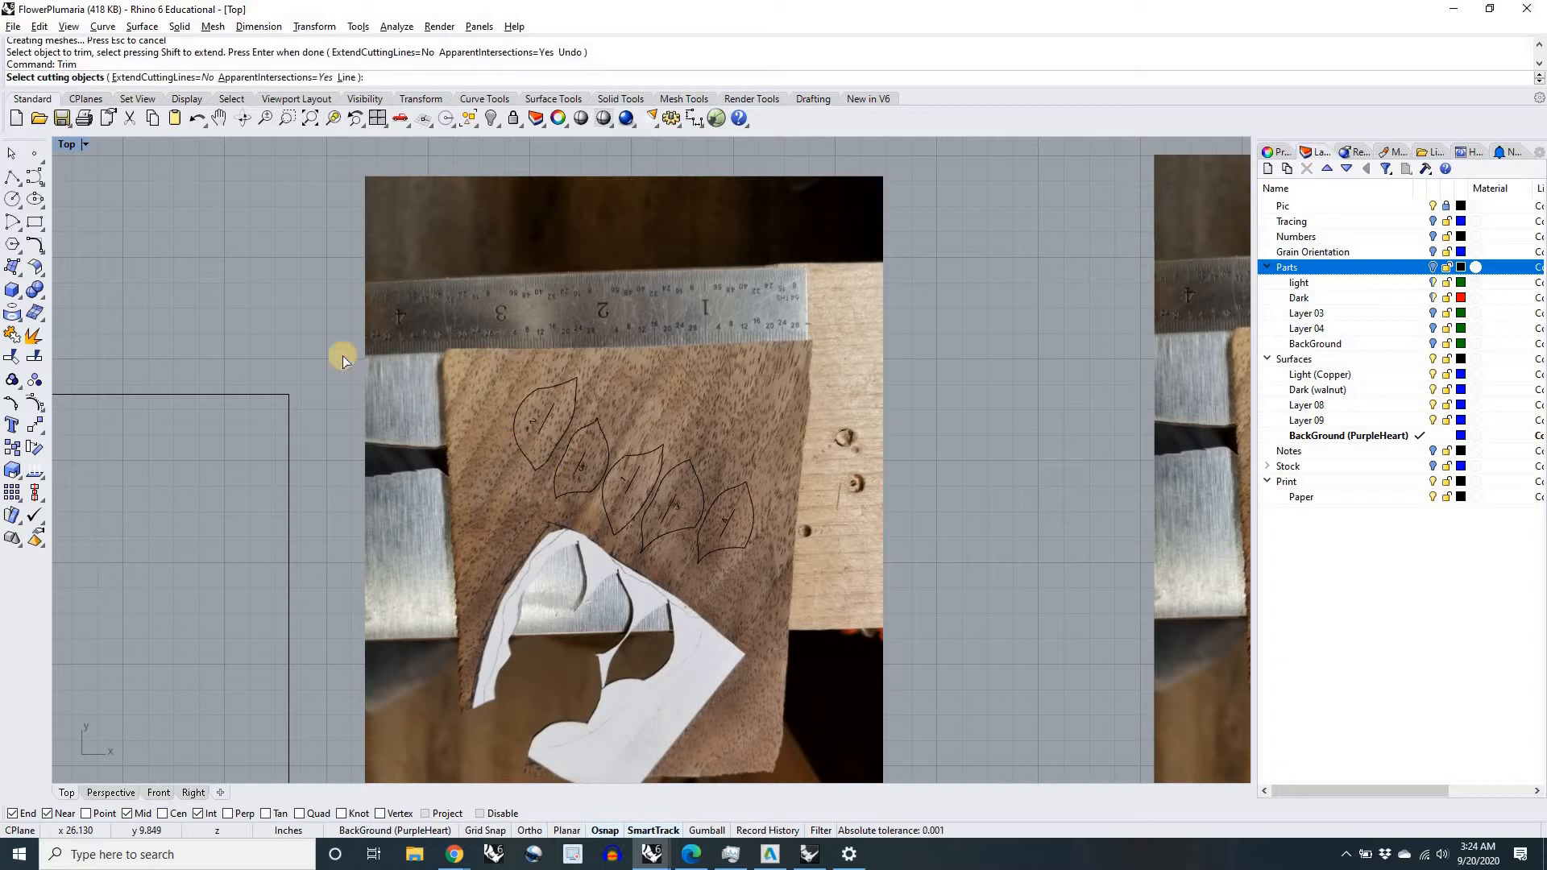
drag(325, 322, 884, 631)
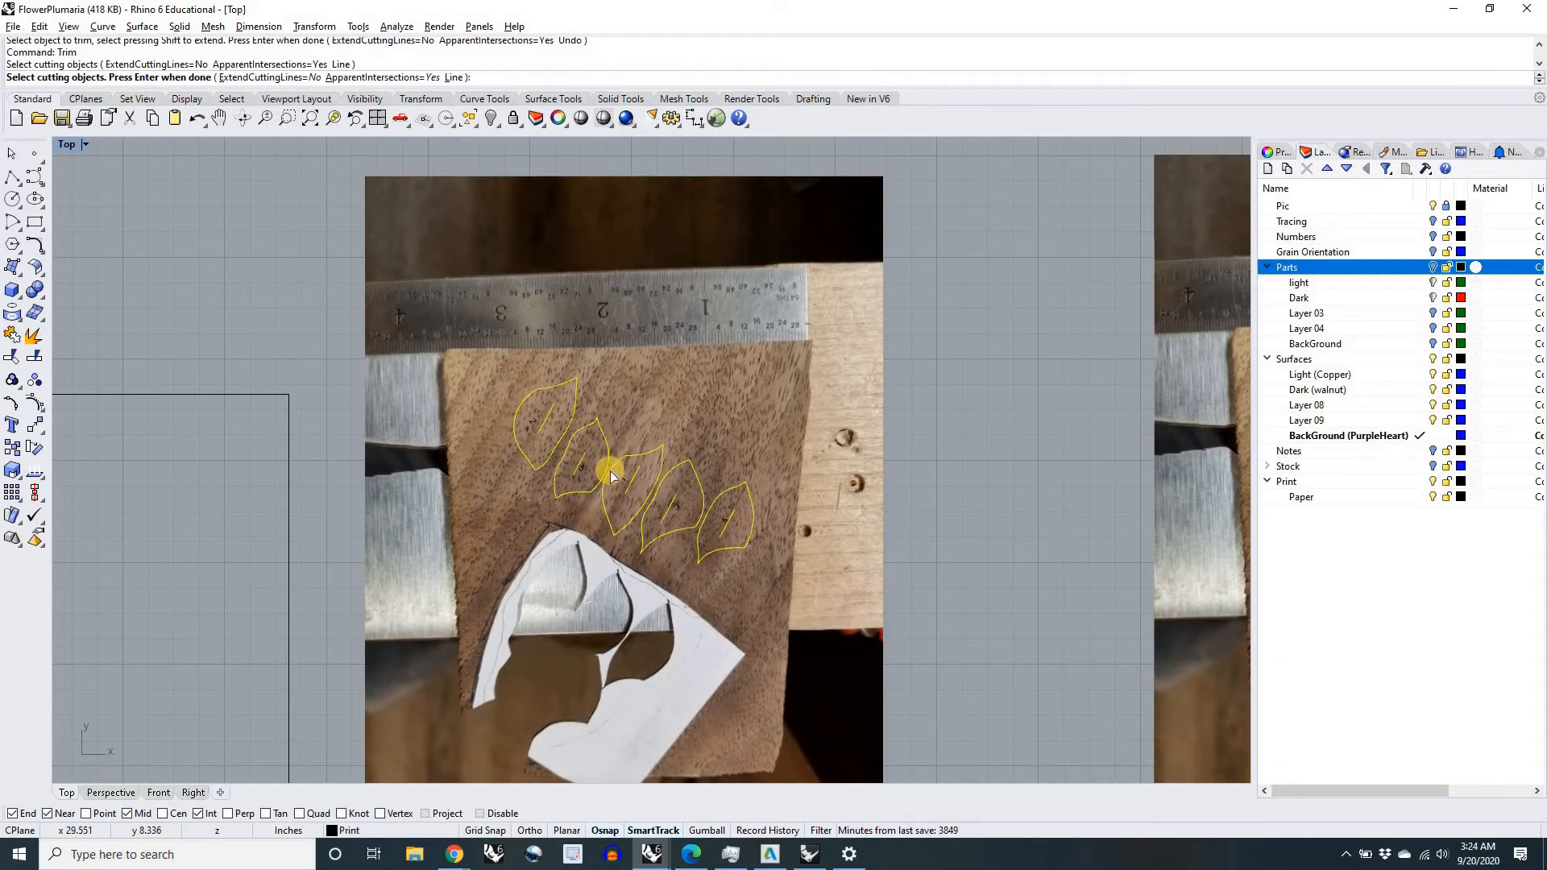
scroll(612, 474, up, 3)
scroll(611, 475, up, 2)
scroll(610, 477, down, 5)
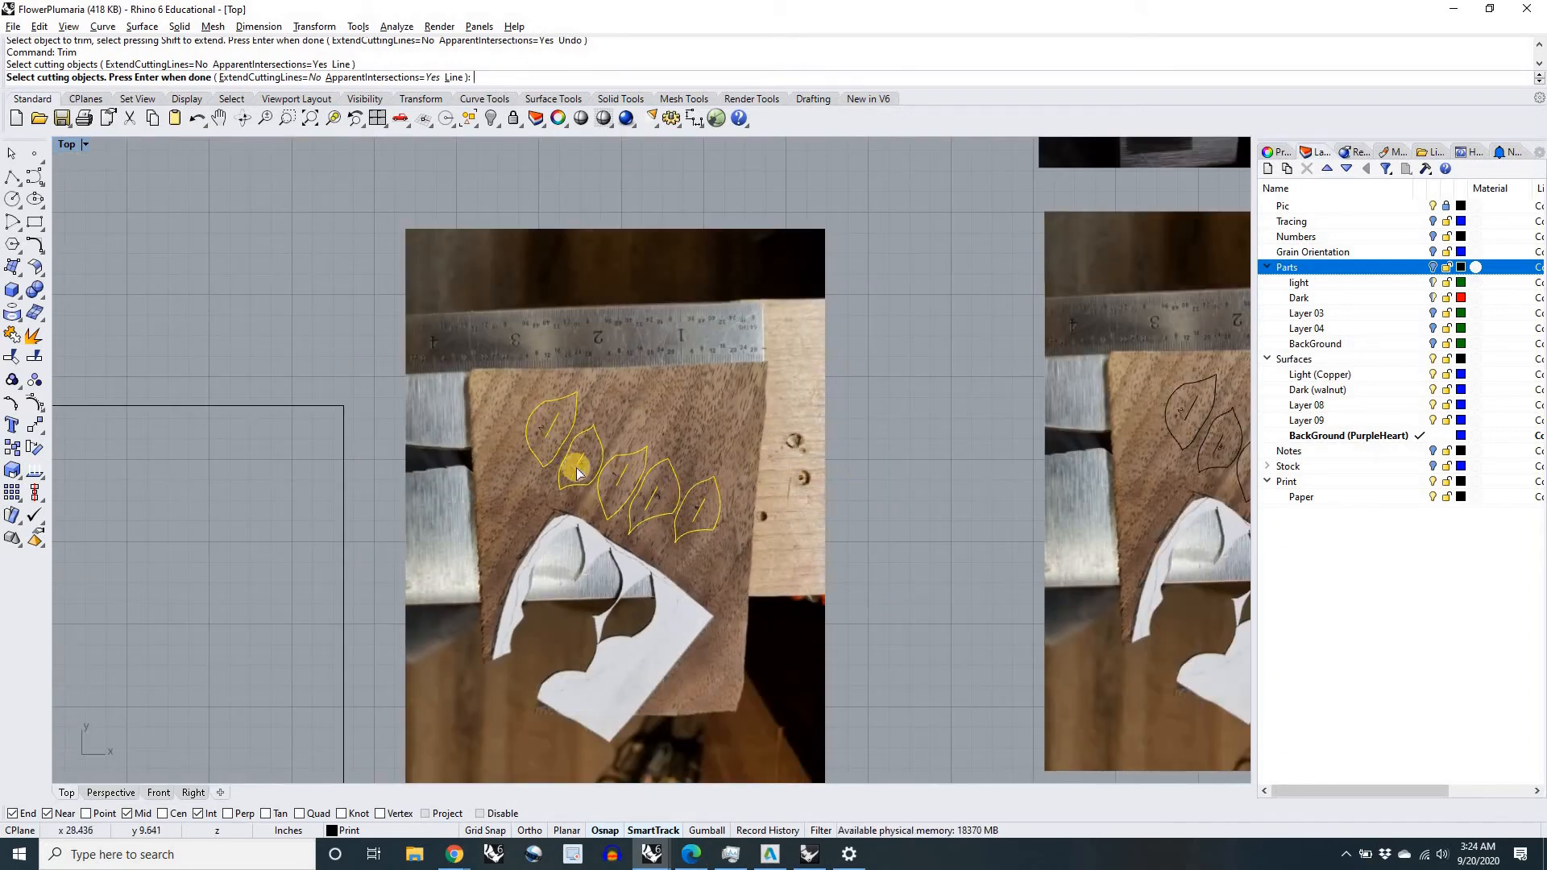
key(Return)
scroll(853, 484, down, 2)
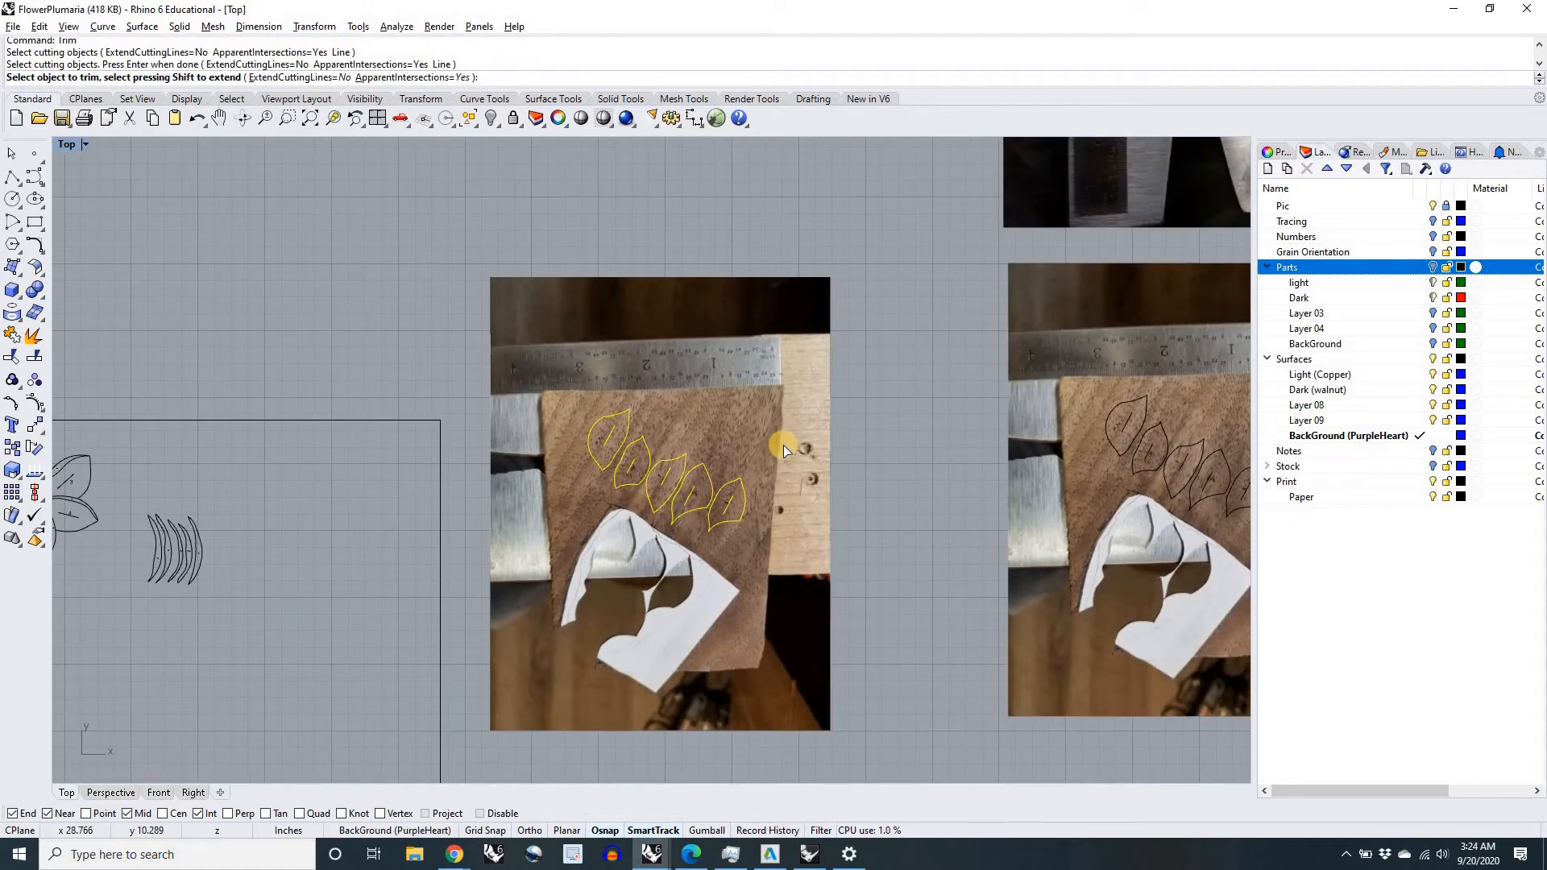
click(777, 408)
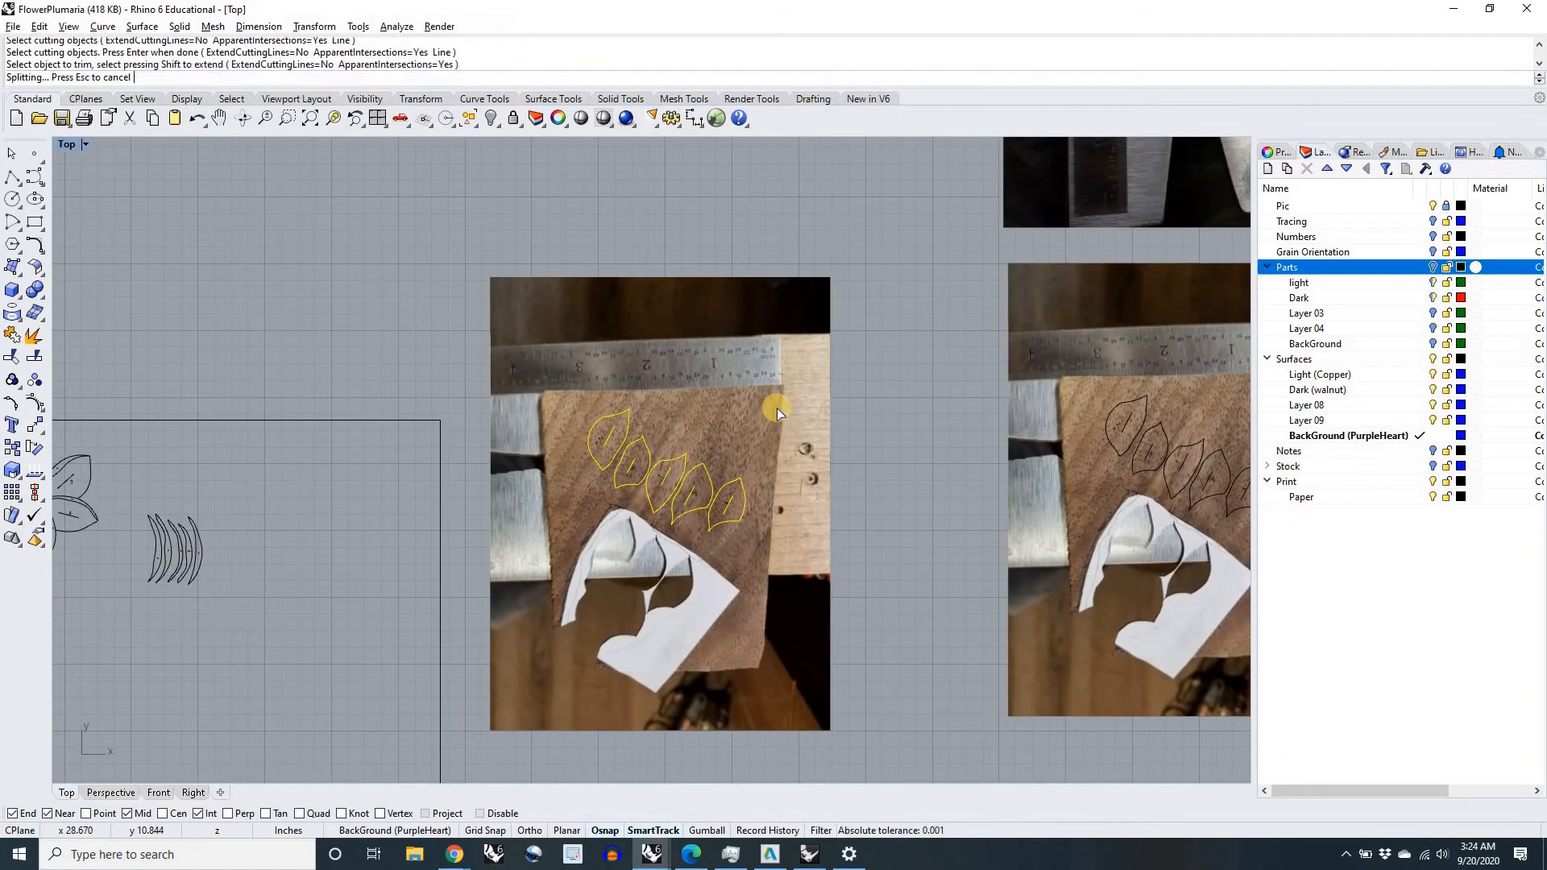
scroll(776, 408, down, 5)
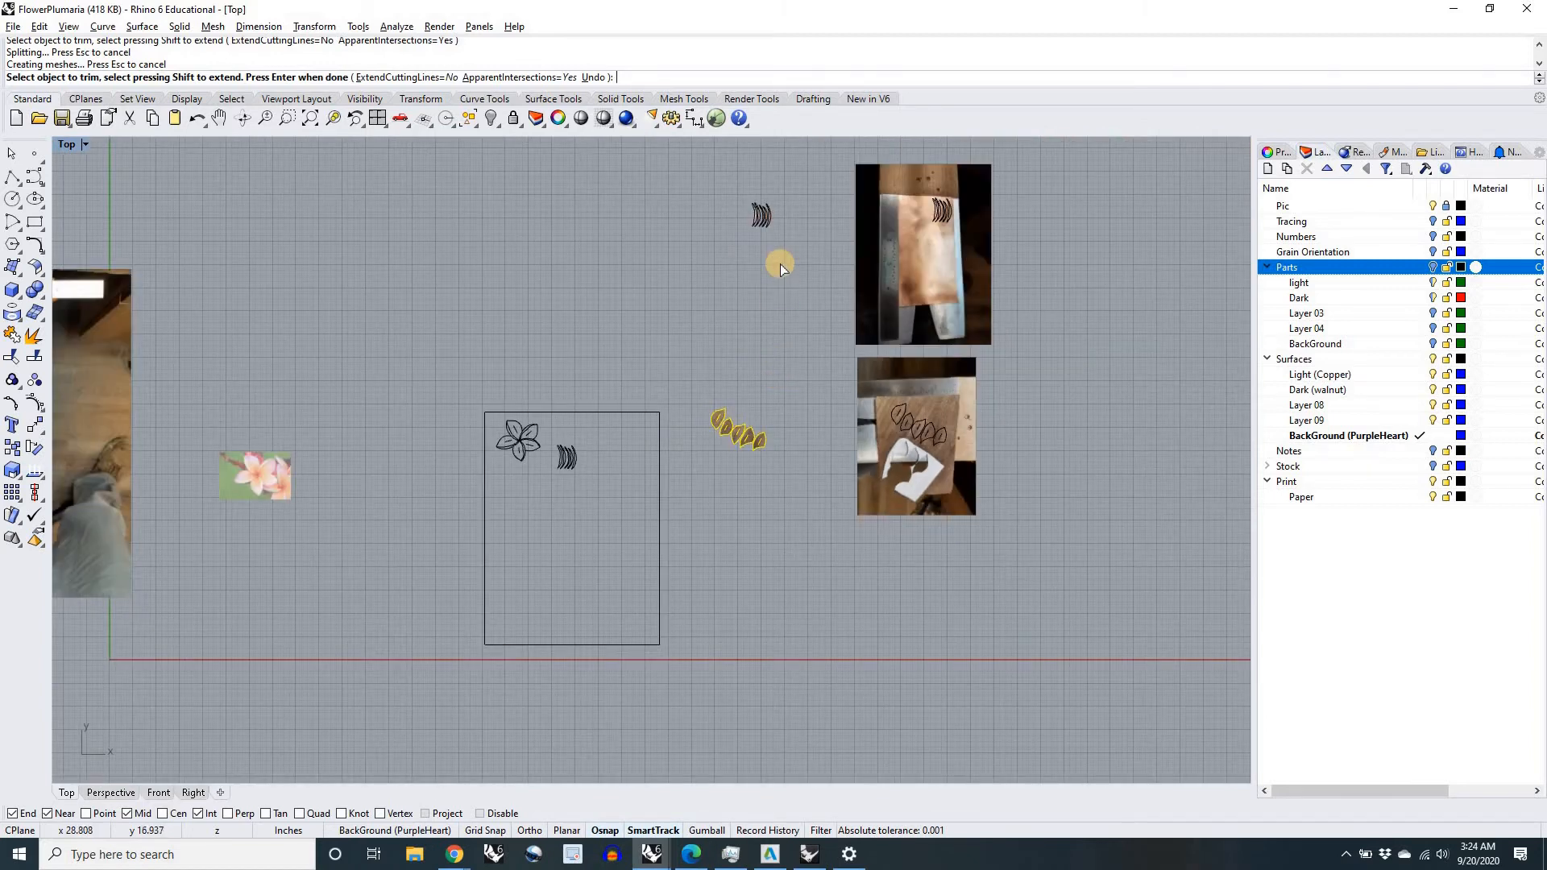
key(Return)
Step: Move the five trimmed copper pieces with their outlines and numbers to just above the walnut petals
drag(761, 217, 745, 403)
scroll(748, 399, up, 6)
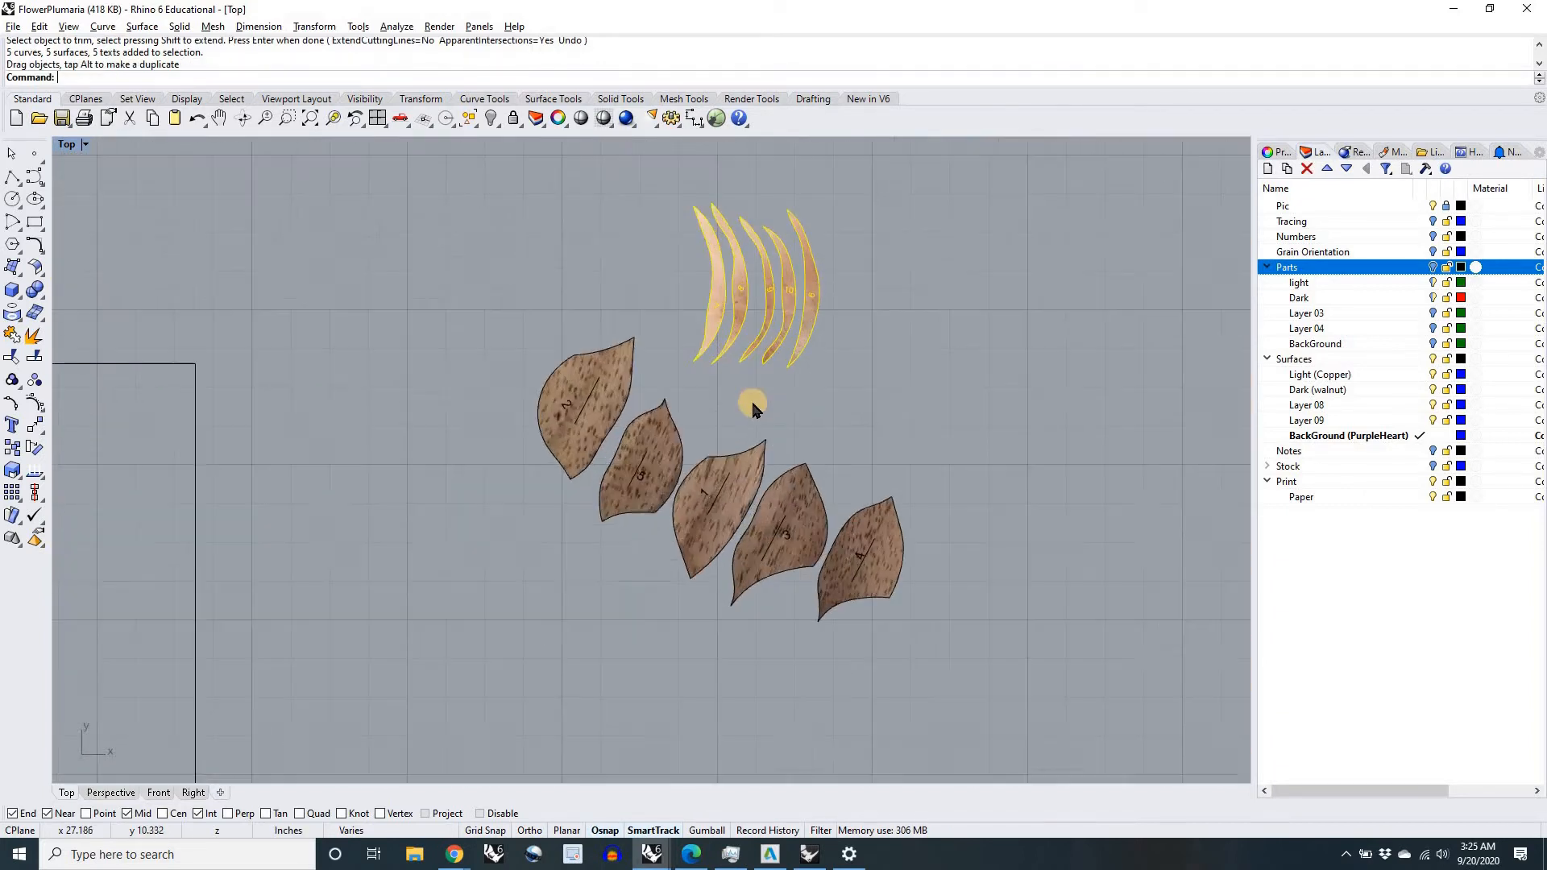
scroll(751, 403, up, 6)
scroll(733, 473, down, 5)
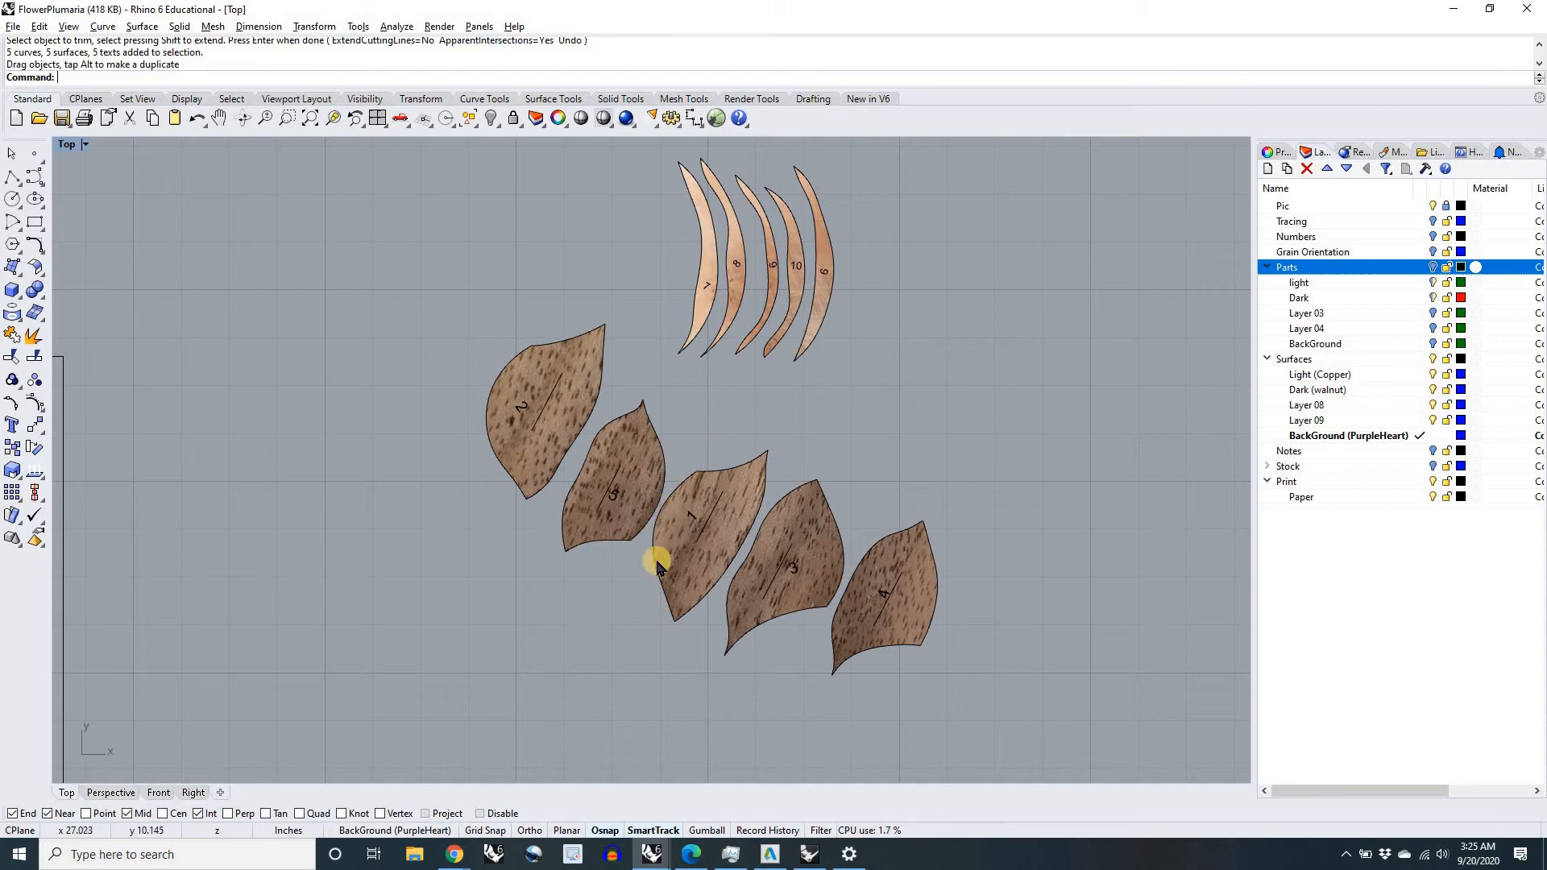
Step: Move all ten trimmed copper and walnut pieces together to the empty space beside the plumeria photo
scroll(697, 523, up, 5)
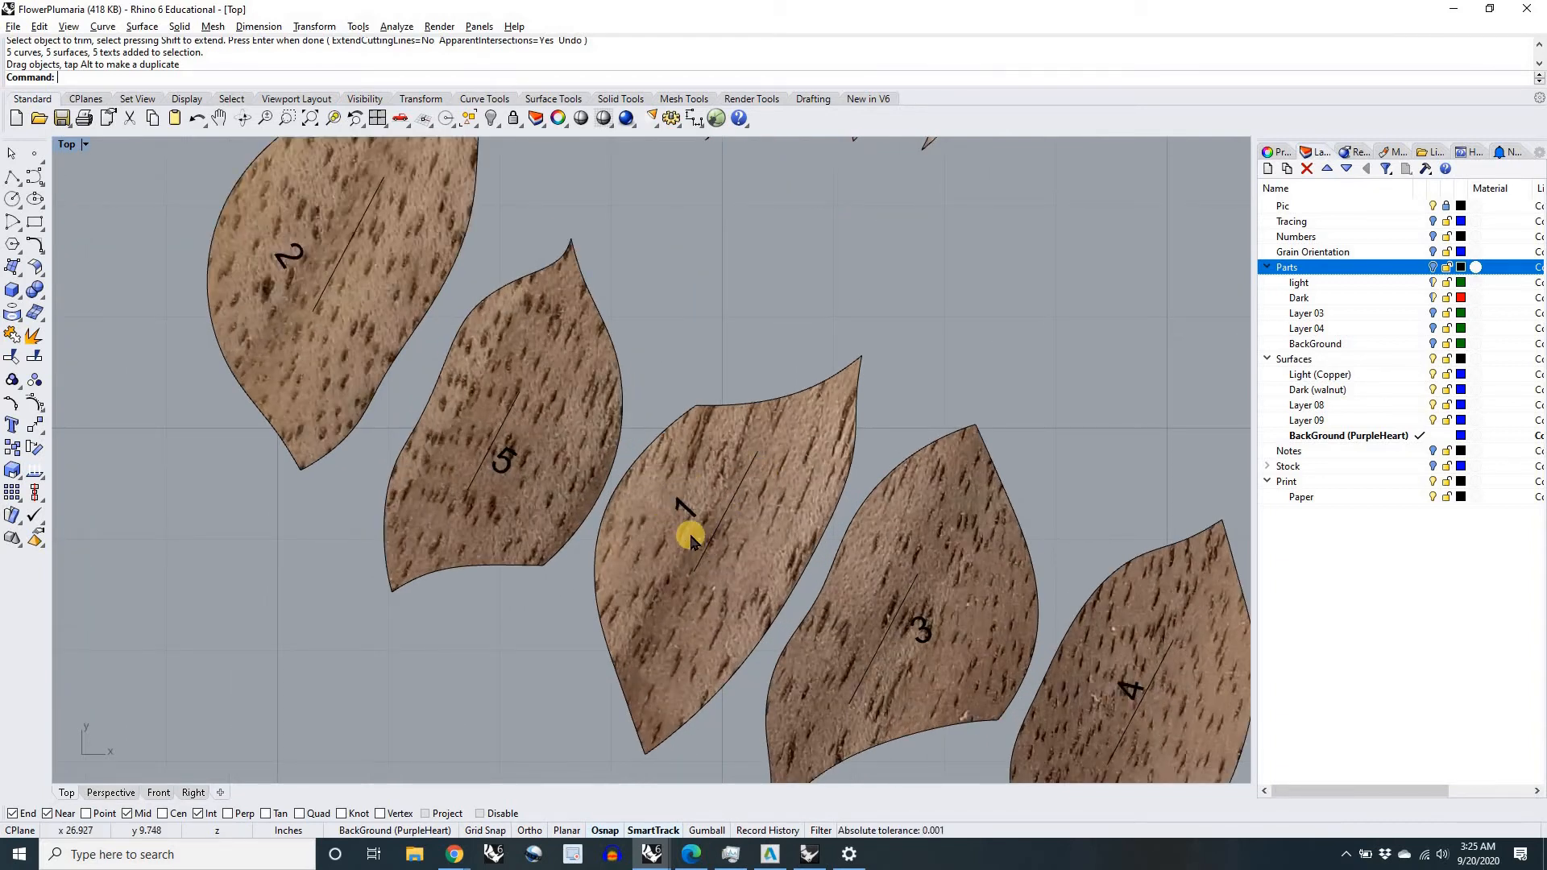
scroll(691, 539, down, 8)
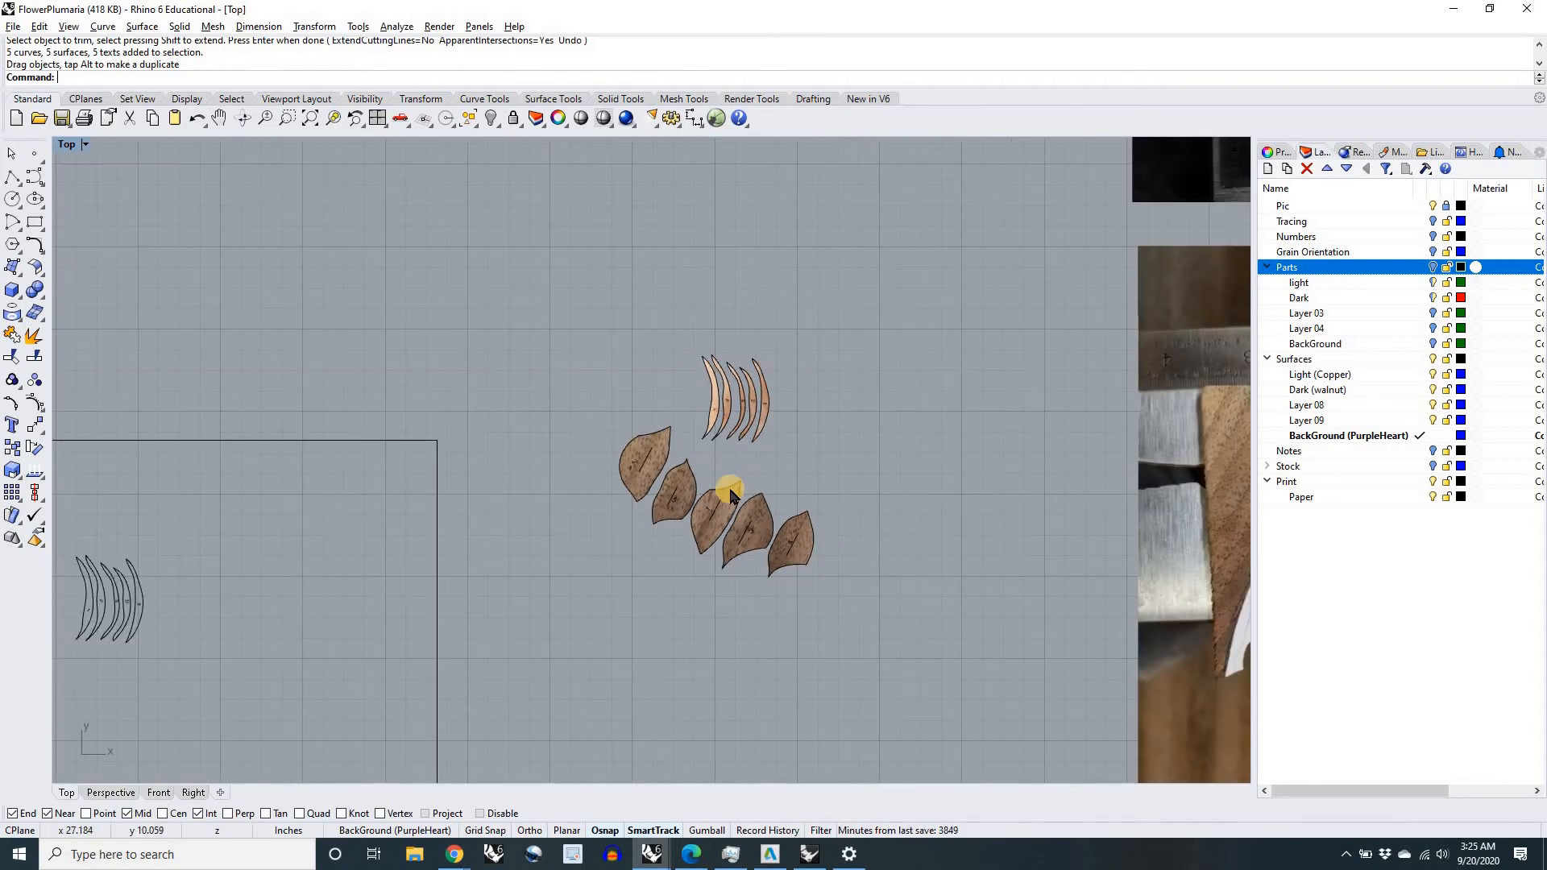
scroll(729, 491, down, 6)
right_drag(848, 487, 1010, 491)
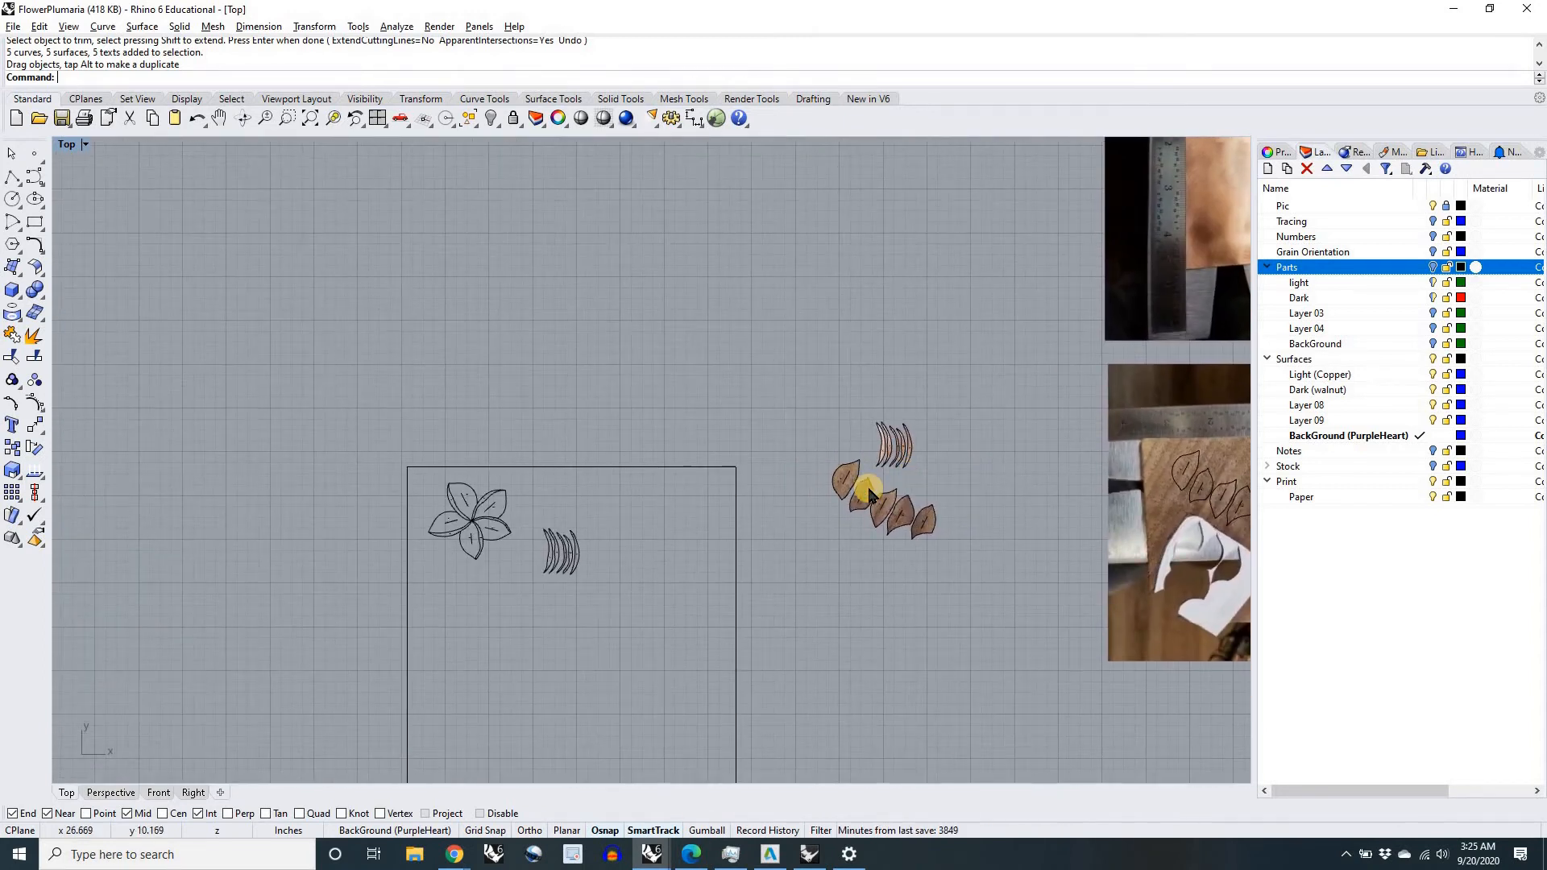
scroll(871, 493, down, 5)
drag(878, 466, 417, 558)
scroll(419, 558, up, 10)
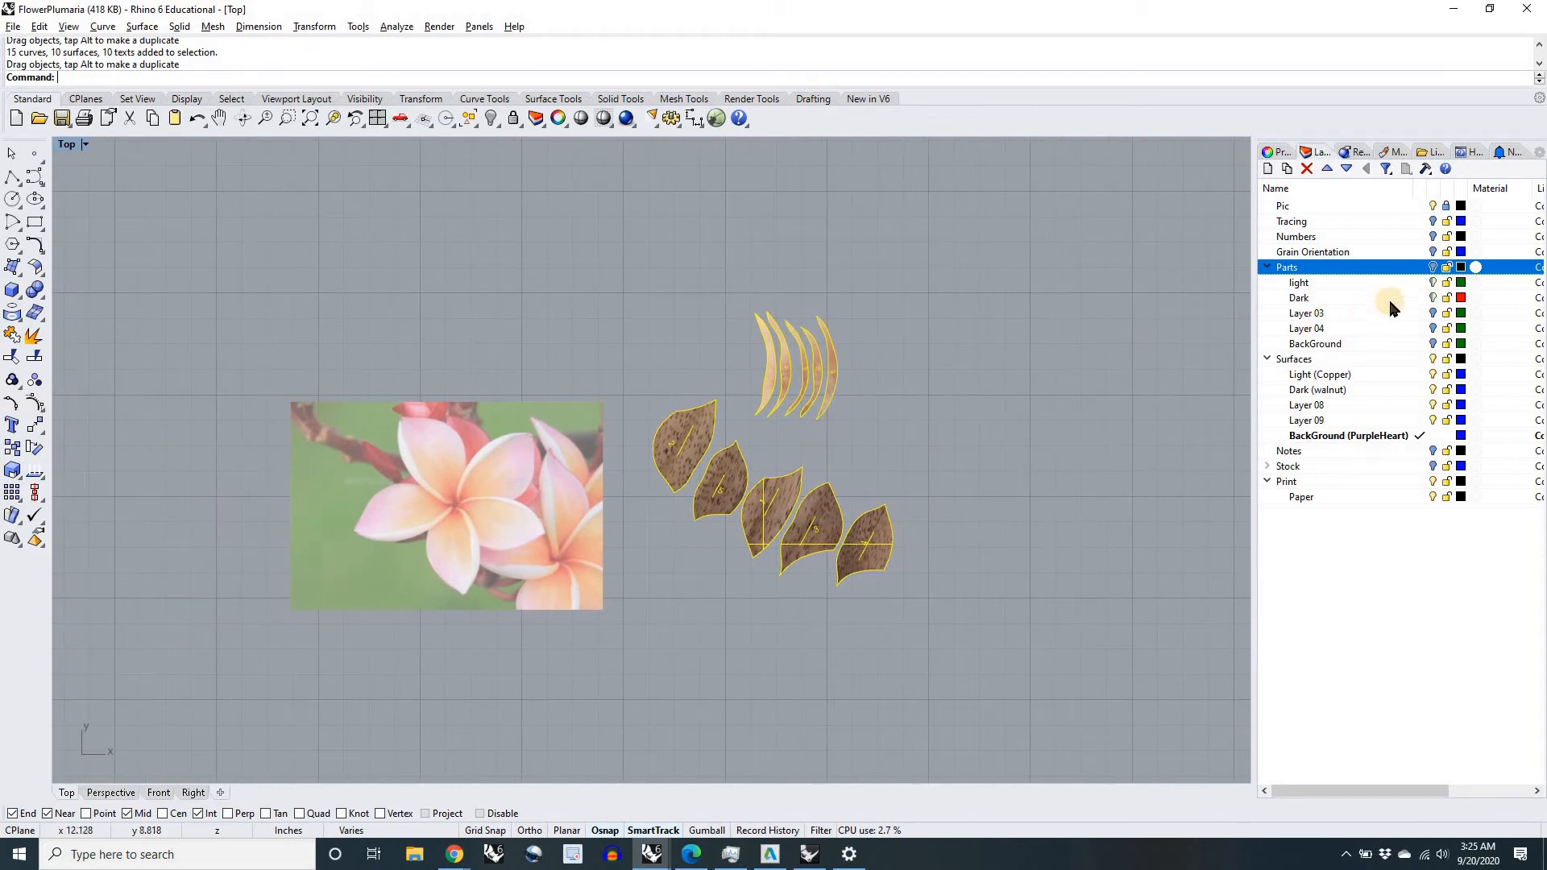
Step: Turn on the Parts, Grain Orientation and Numbers layers
click(1432, 268)
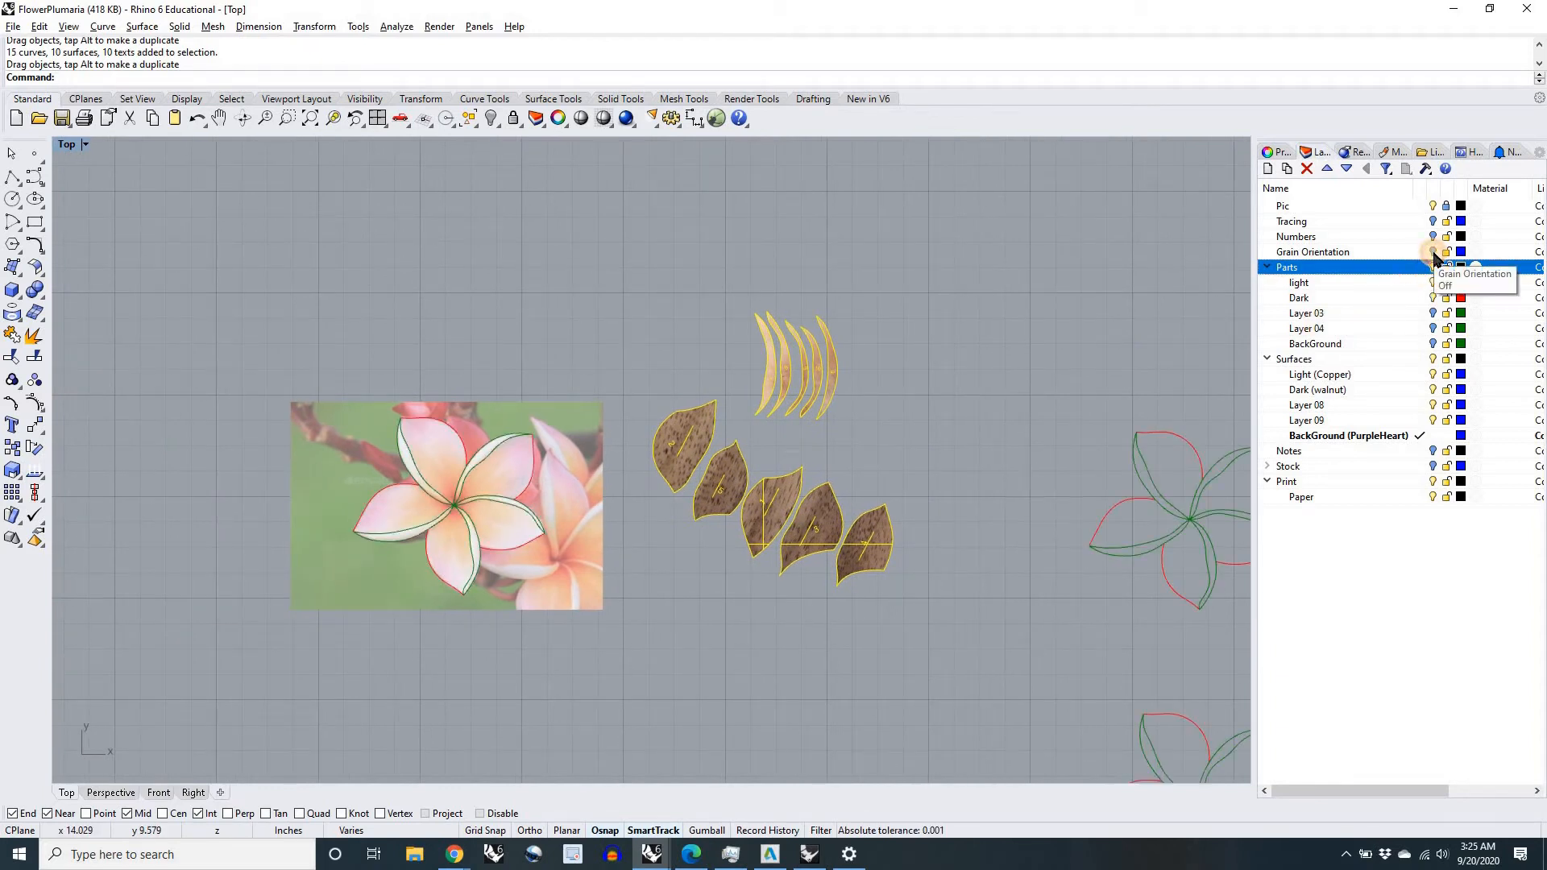
click(1433, 252)
click(1433, 237)
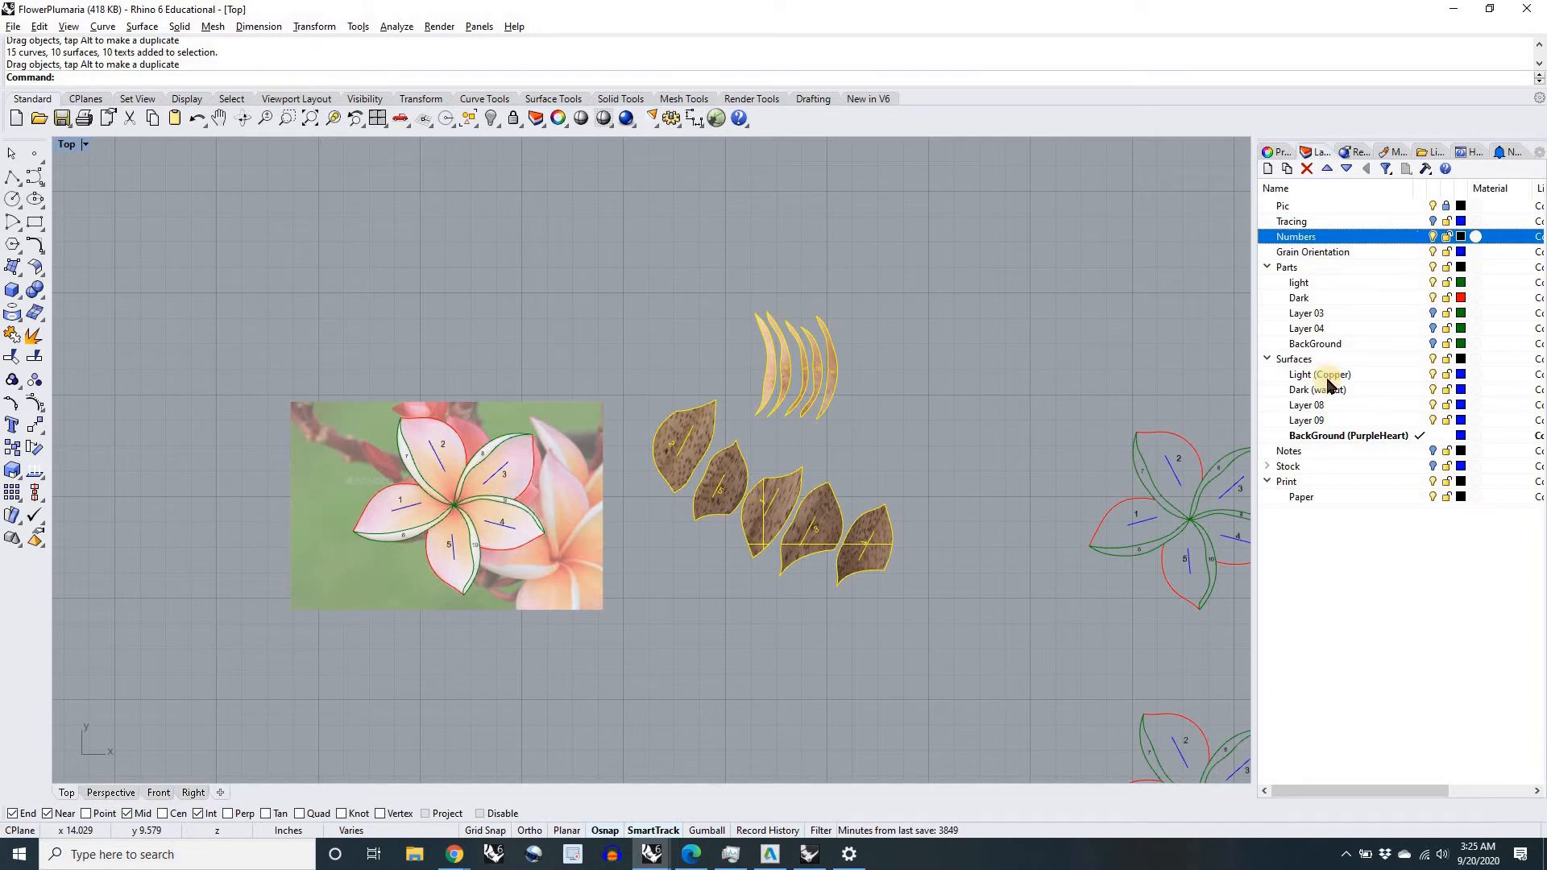
Step: Lock the Parts, Grain Orientation and Numbers layers, with a trial window selection over petal 2 of the flower drawing
click(1447, 266)
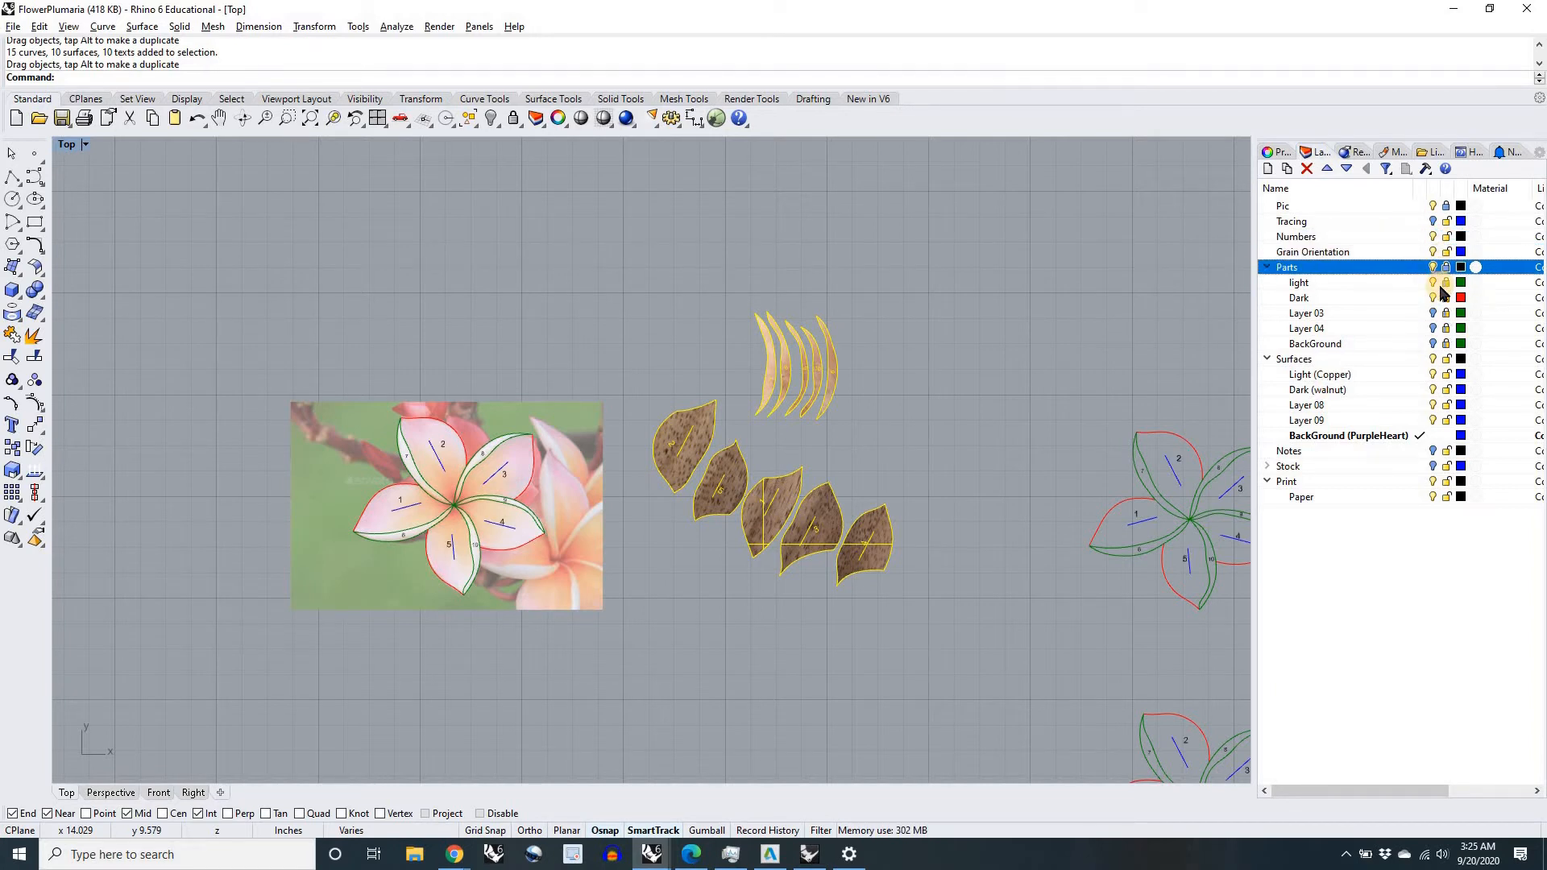
drag(427, 394, 474, 498)
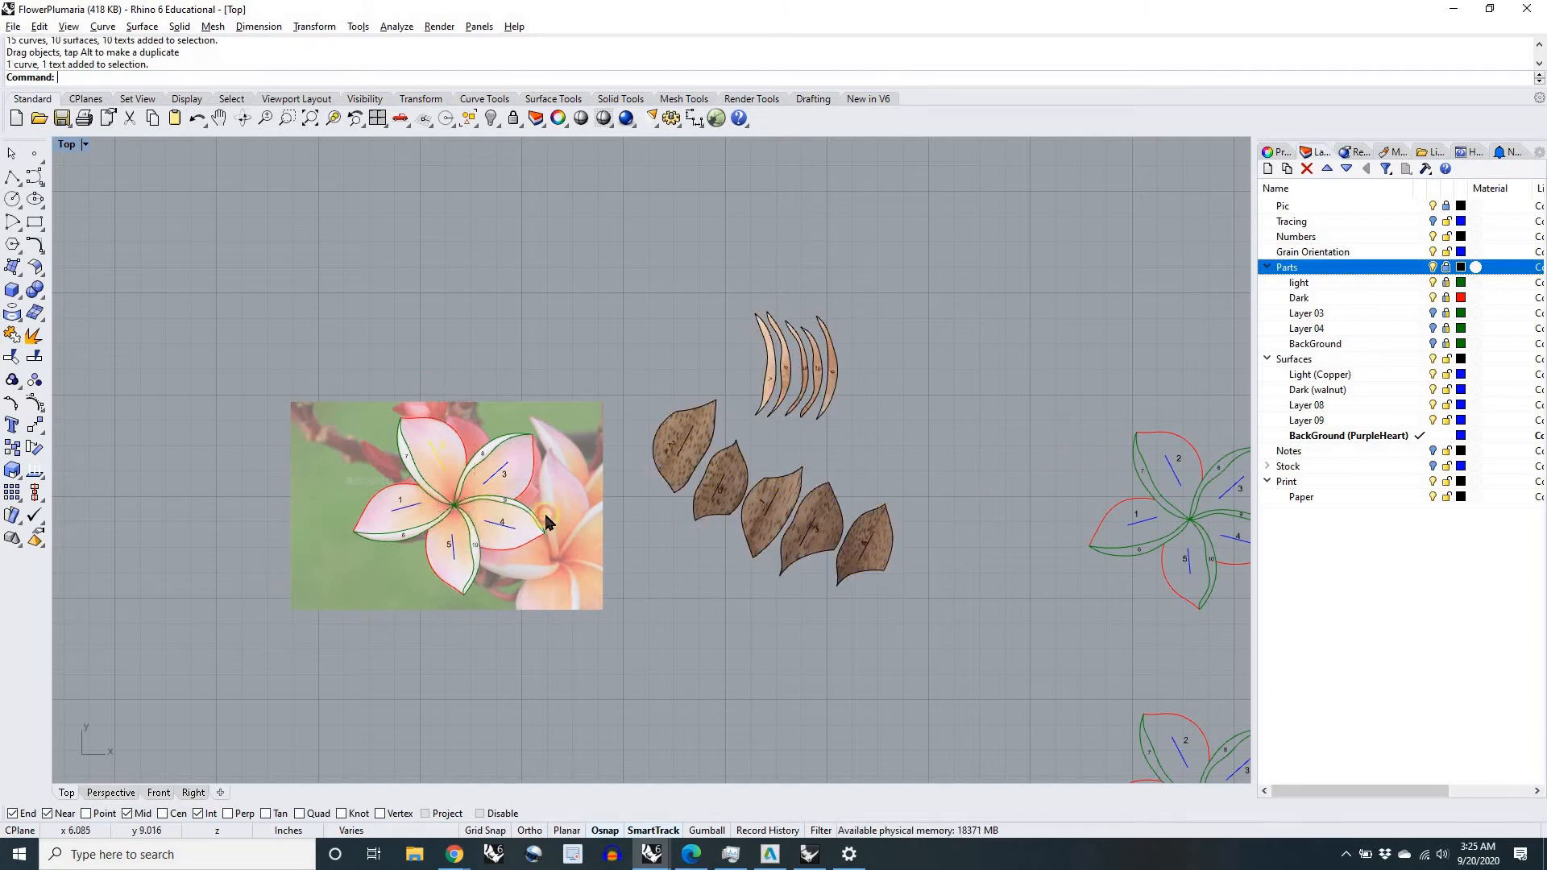
click(1446, 251)
click(1447, 236)
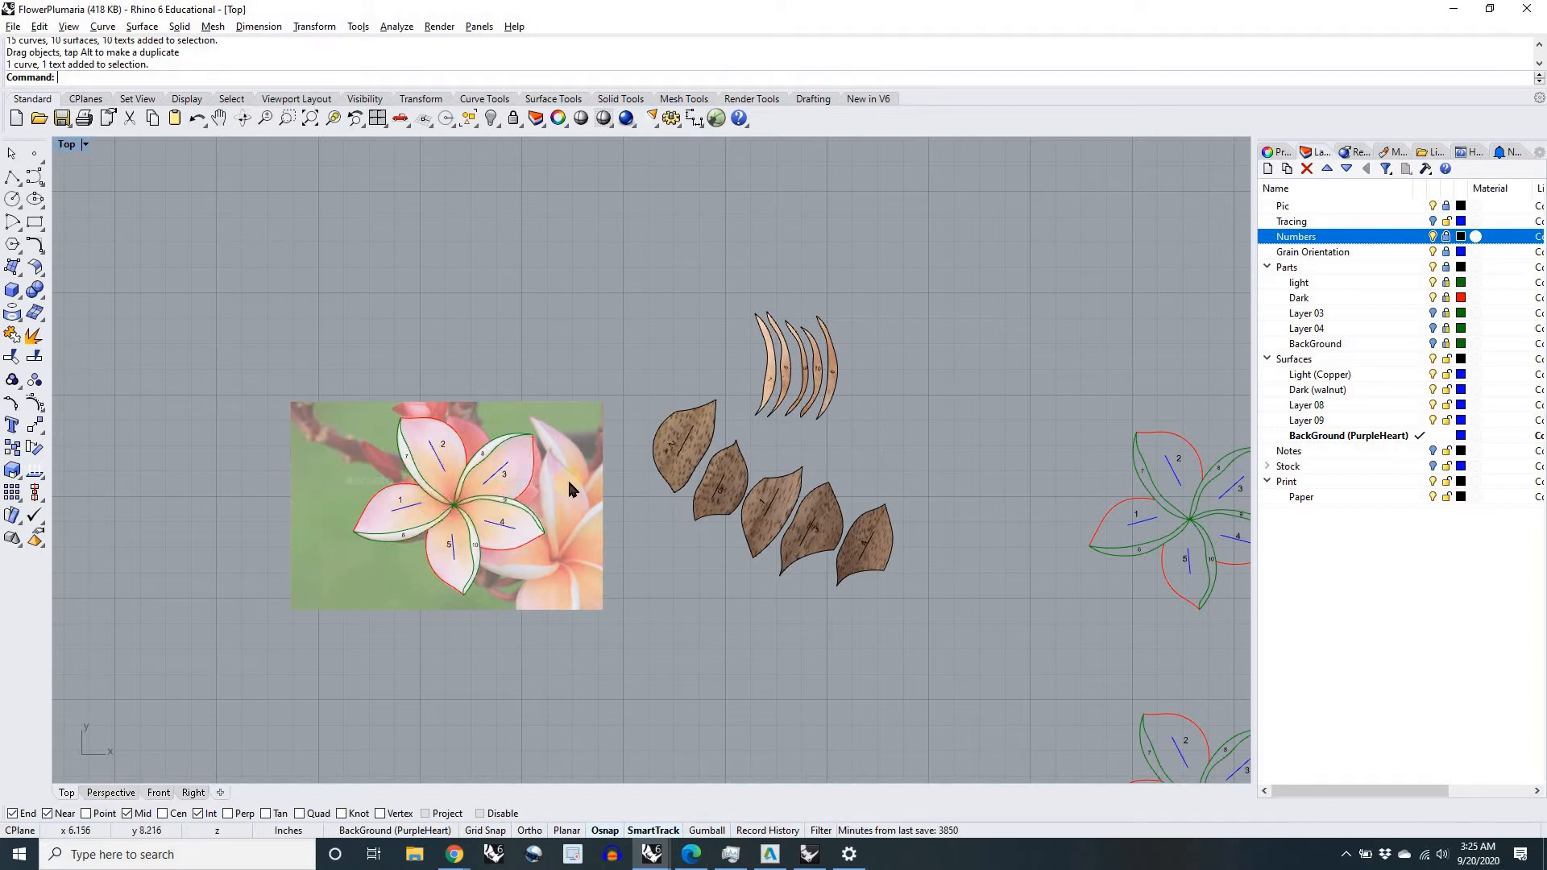
Step: Move only the walnut surface of petal 2 away from its outline and number, and undo the move
right_drag(698, 517, 809, 481)
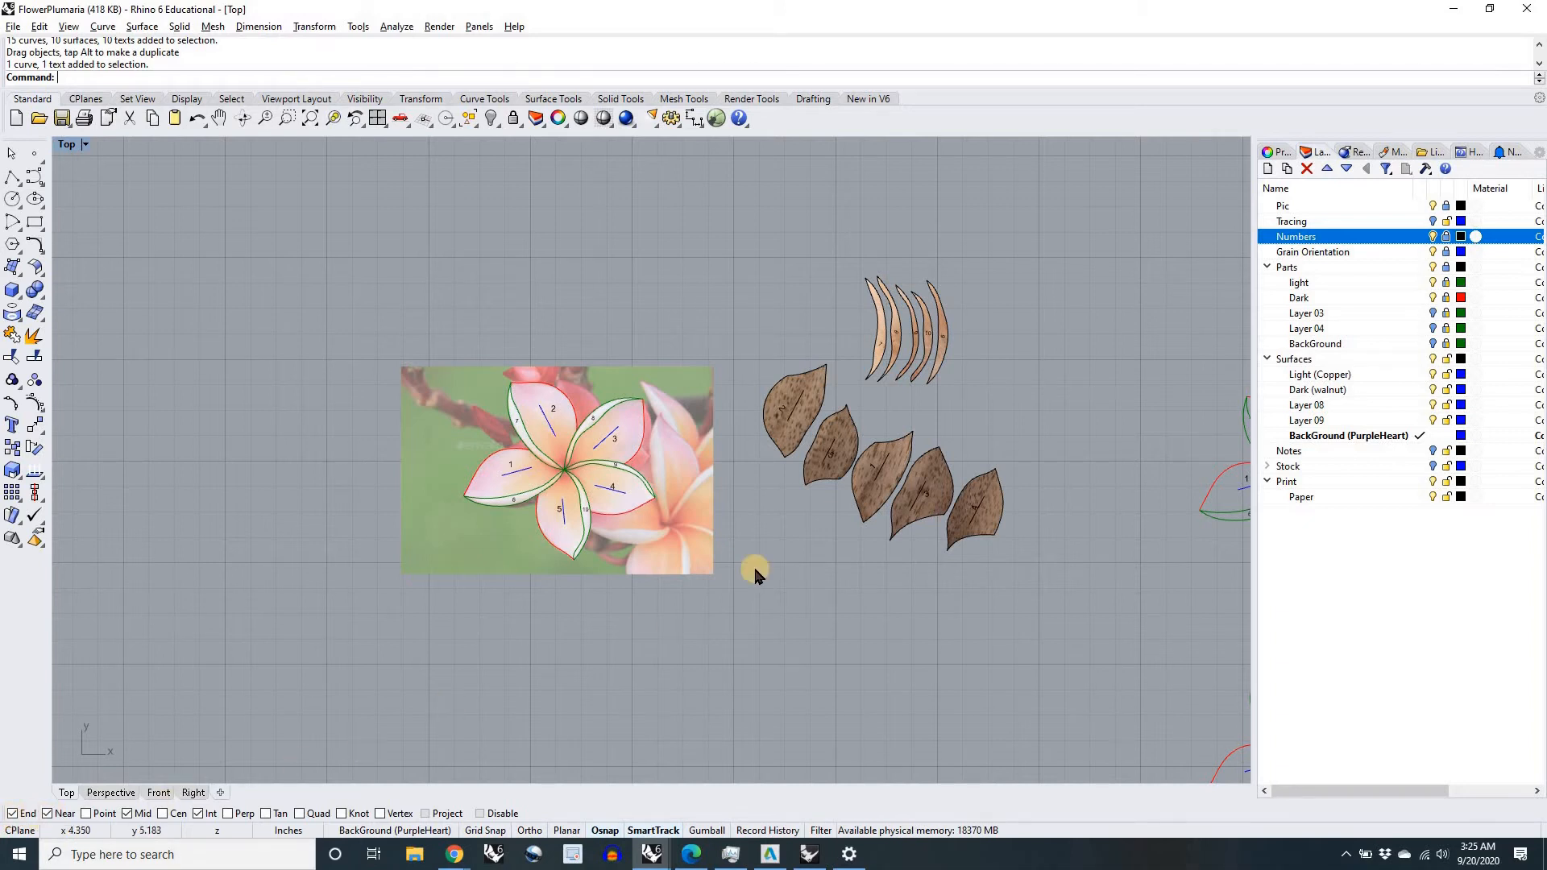
scroll(802, 447, up, 5)
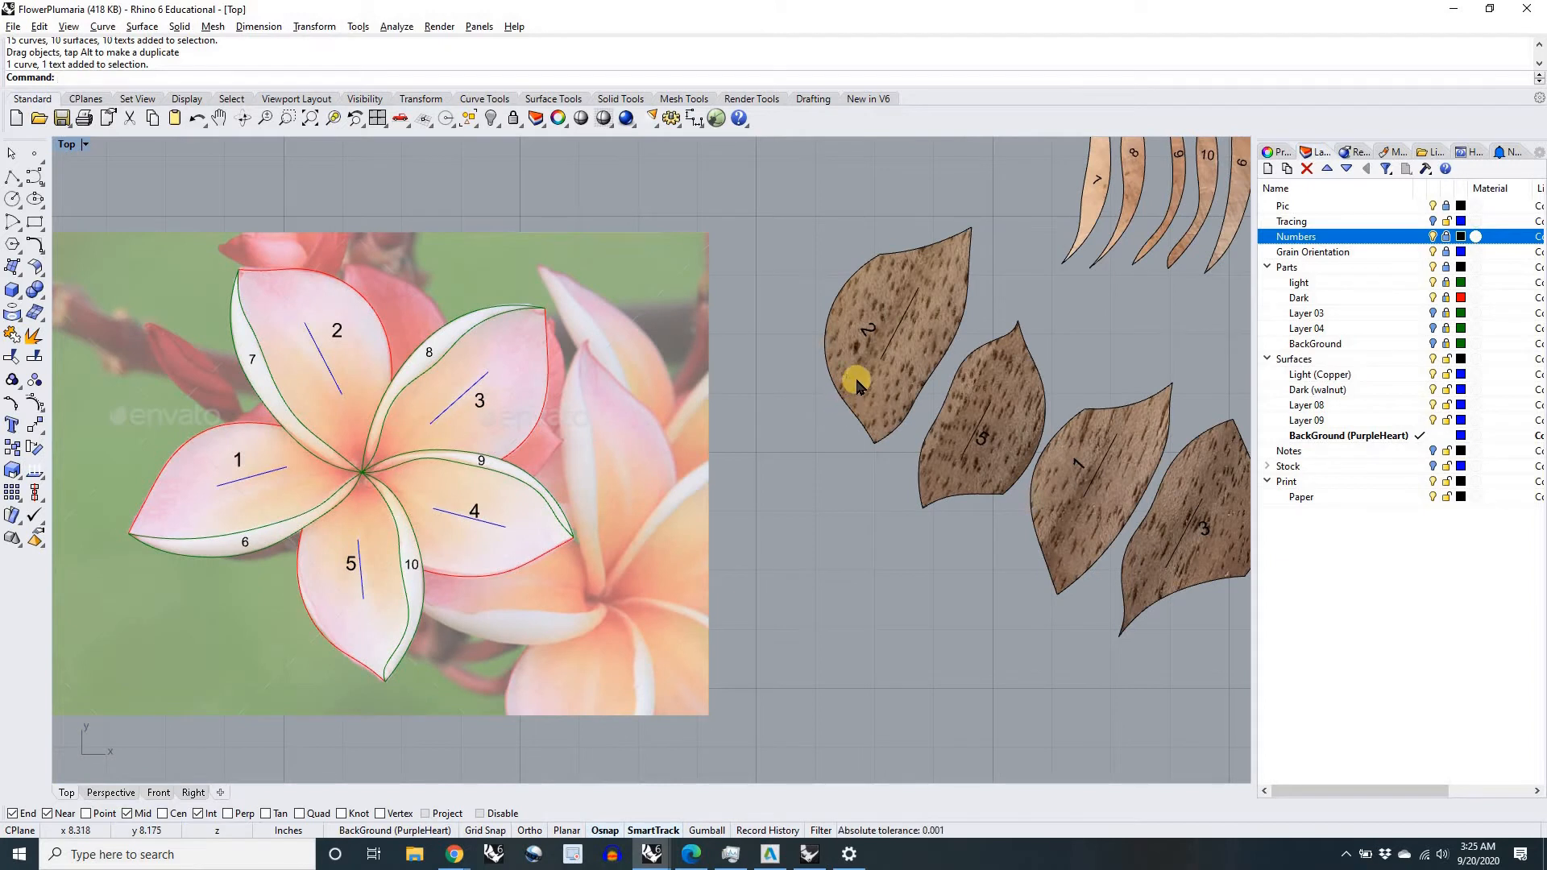
right_drag(913, 409, 968, 437)
click(1025, 258)
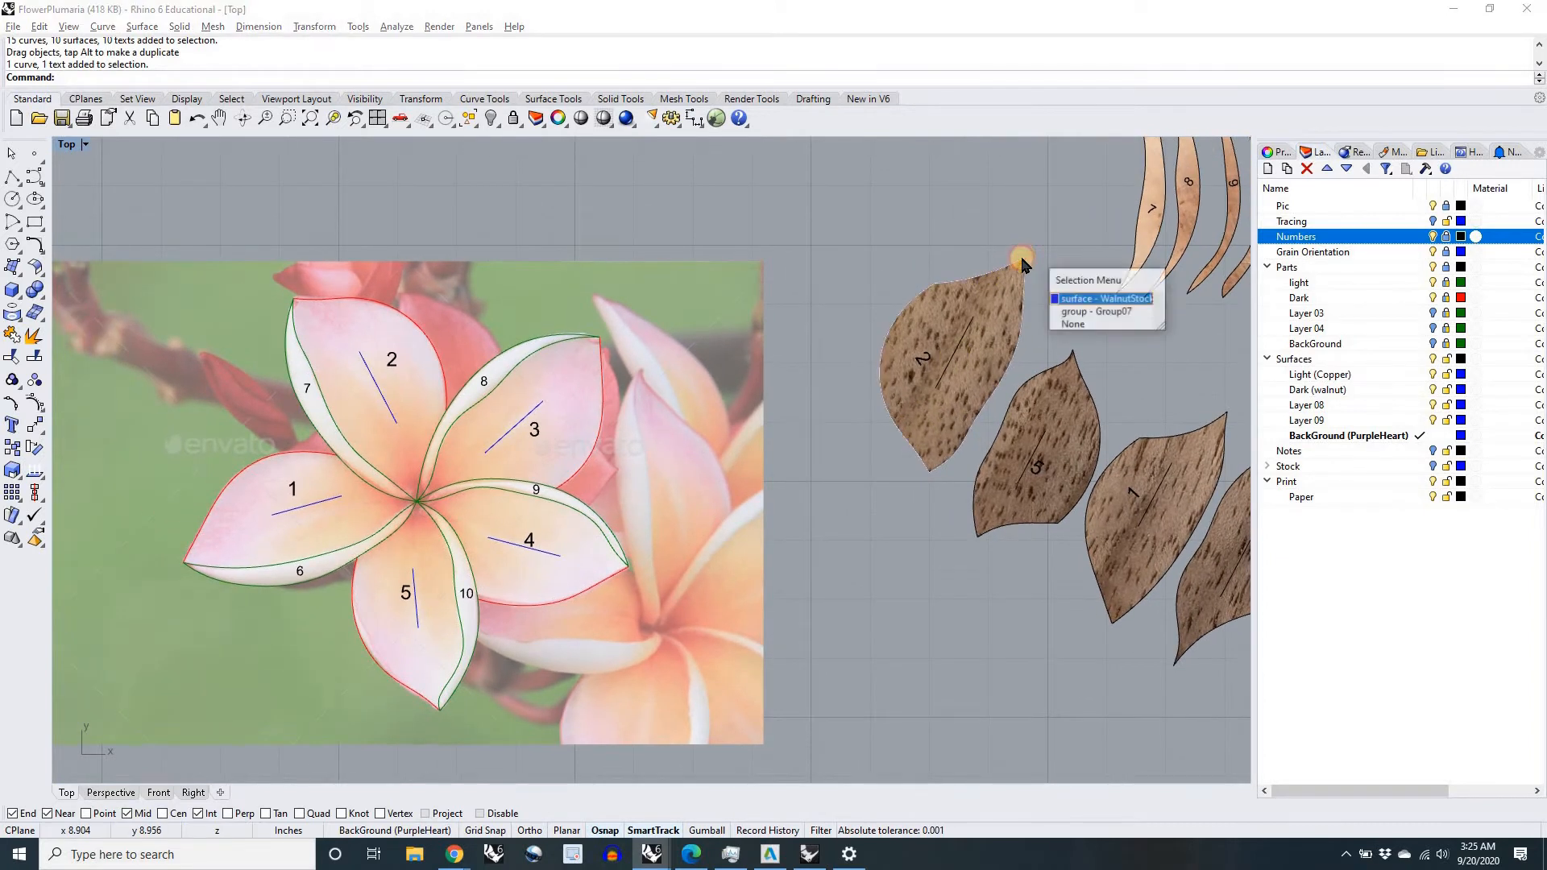
click(1125, 352)
right_drag(998, 333, 877, 353)
drag(869, 367, 795, 323)
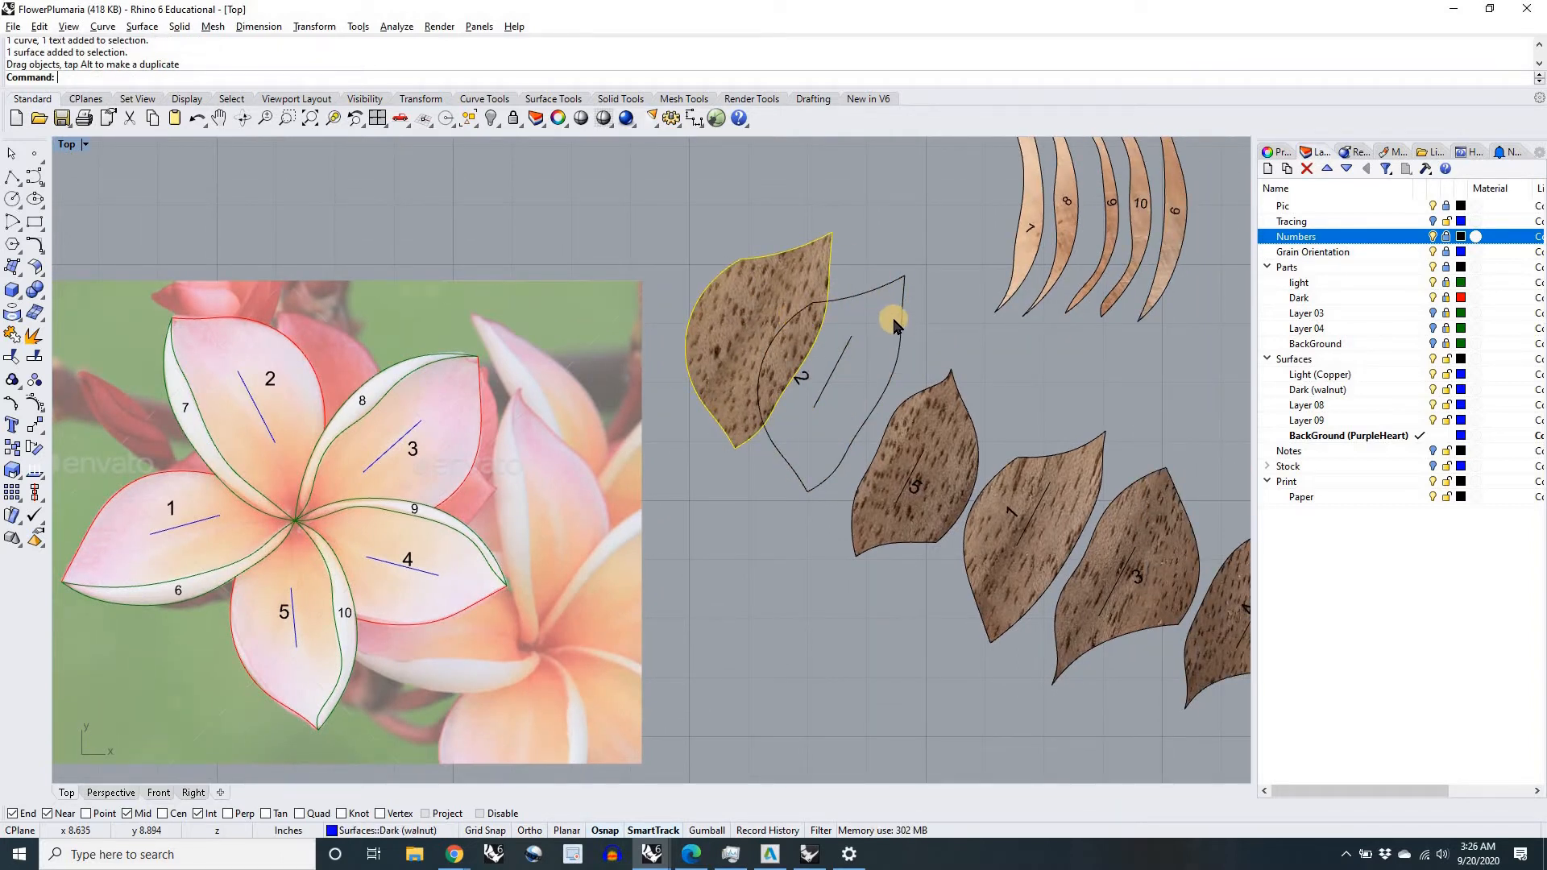
scroll(906, 266, up, 4)
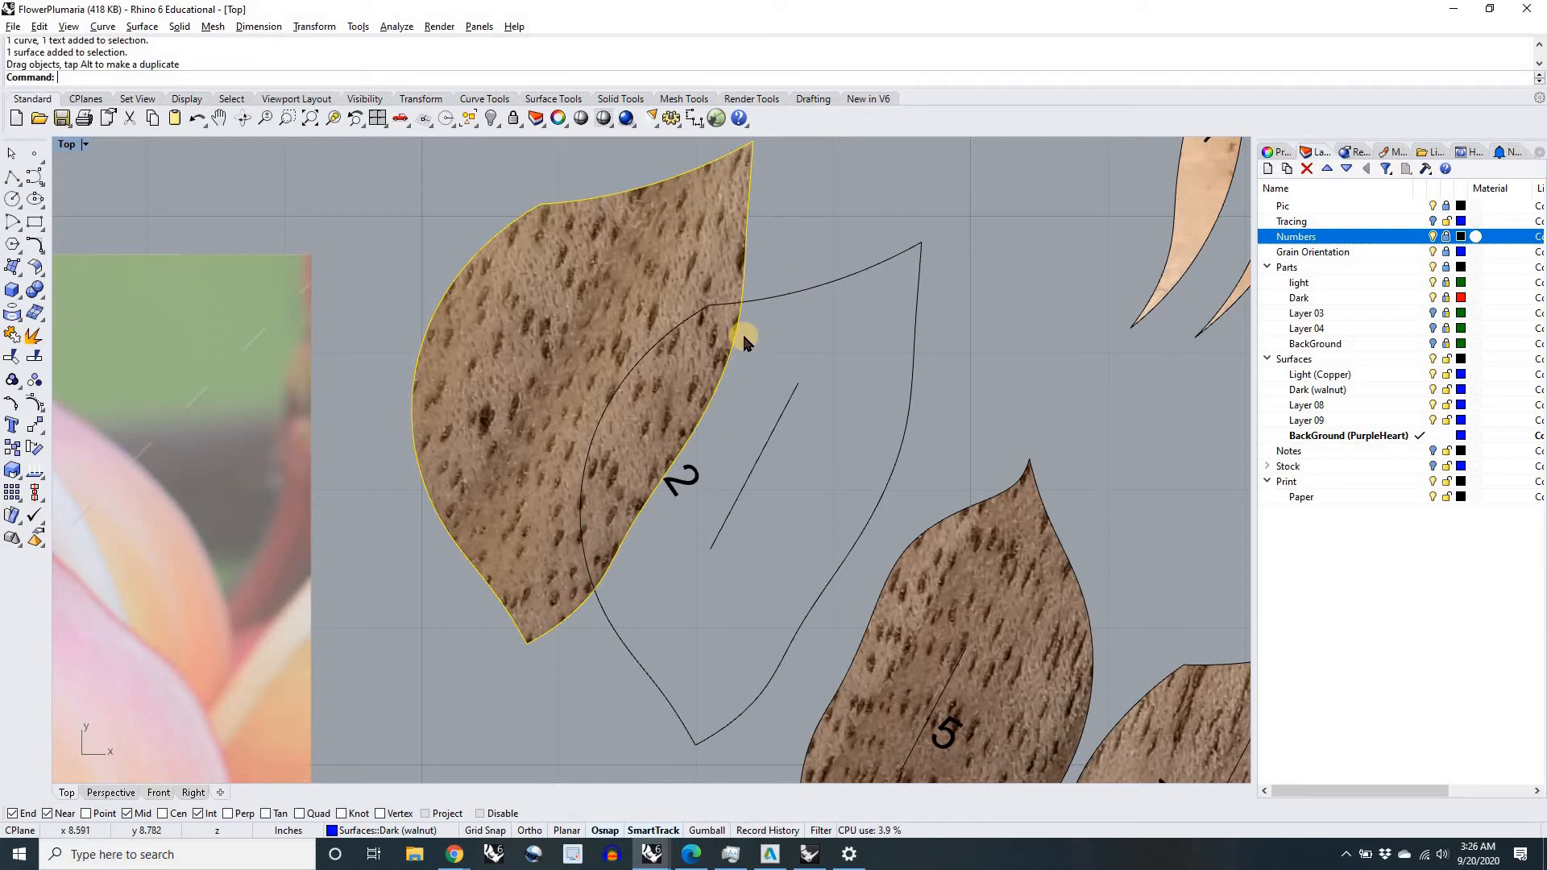
key(ctrl+z)
Step: Try to drag petal 2's walnut surface toward the plumeria photo without its outline and number
scroll(769, 345, down, 3)
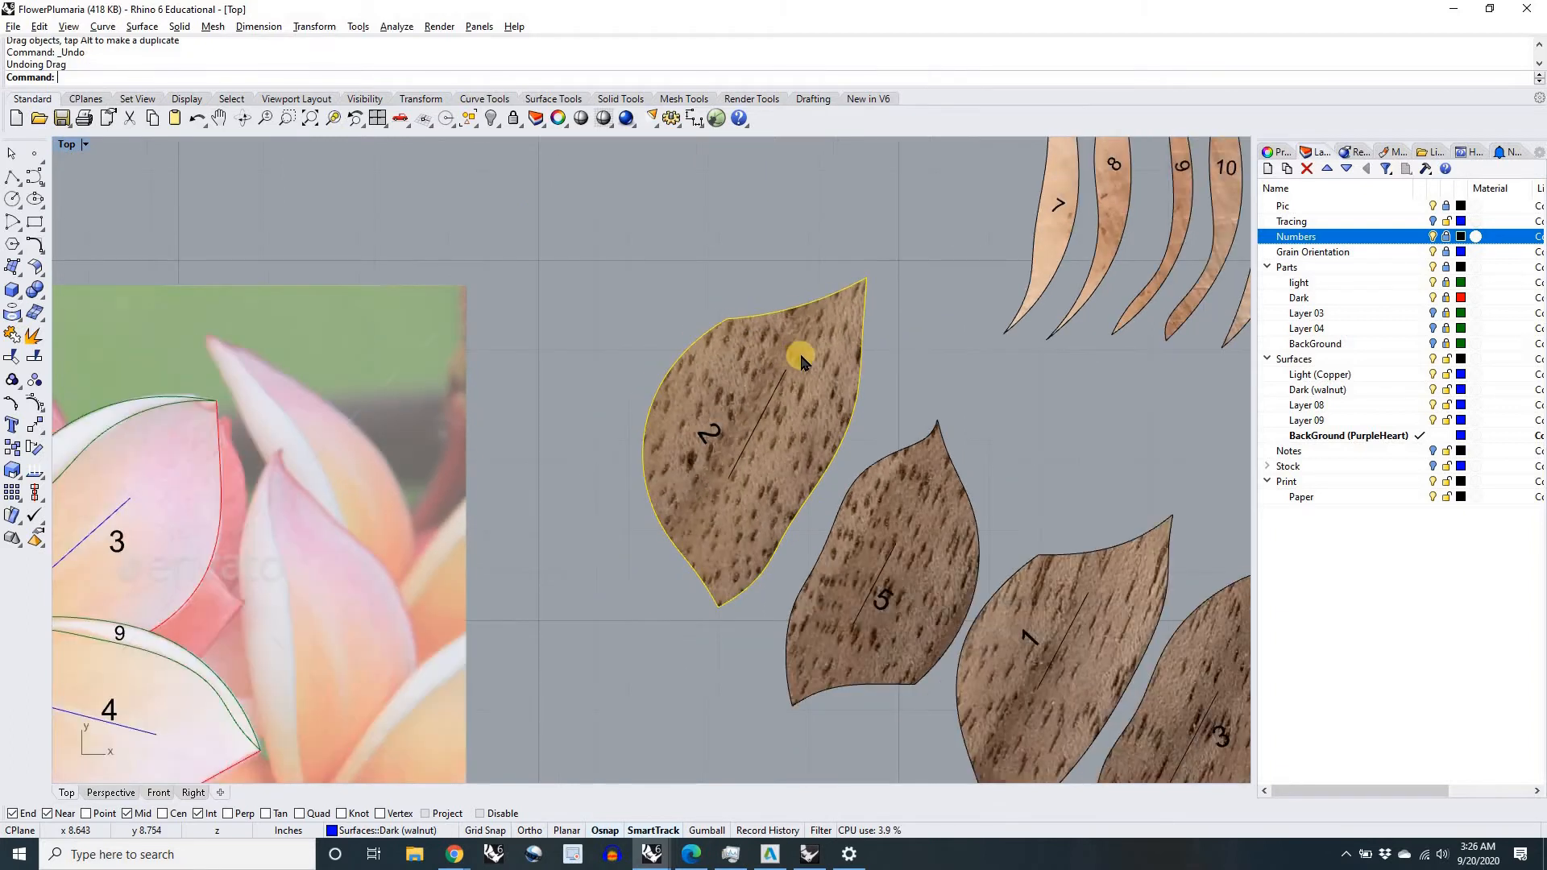
scroll(818, 358, down, 2)
click(879, 354)
right_drag(832, 378, 826, 406)
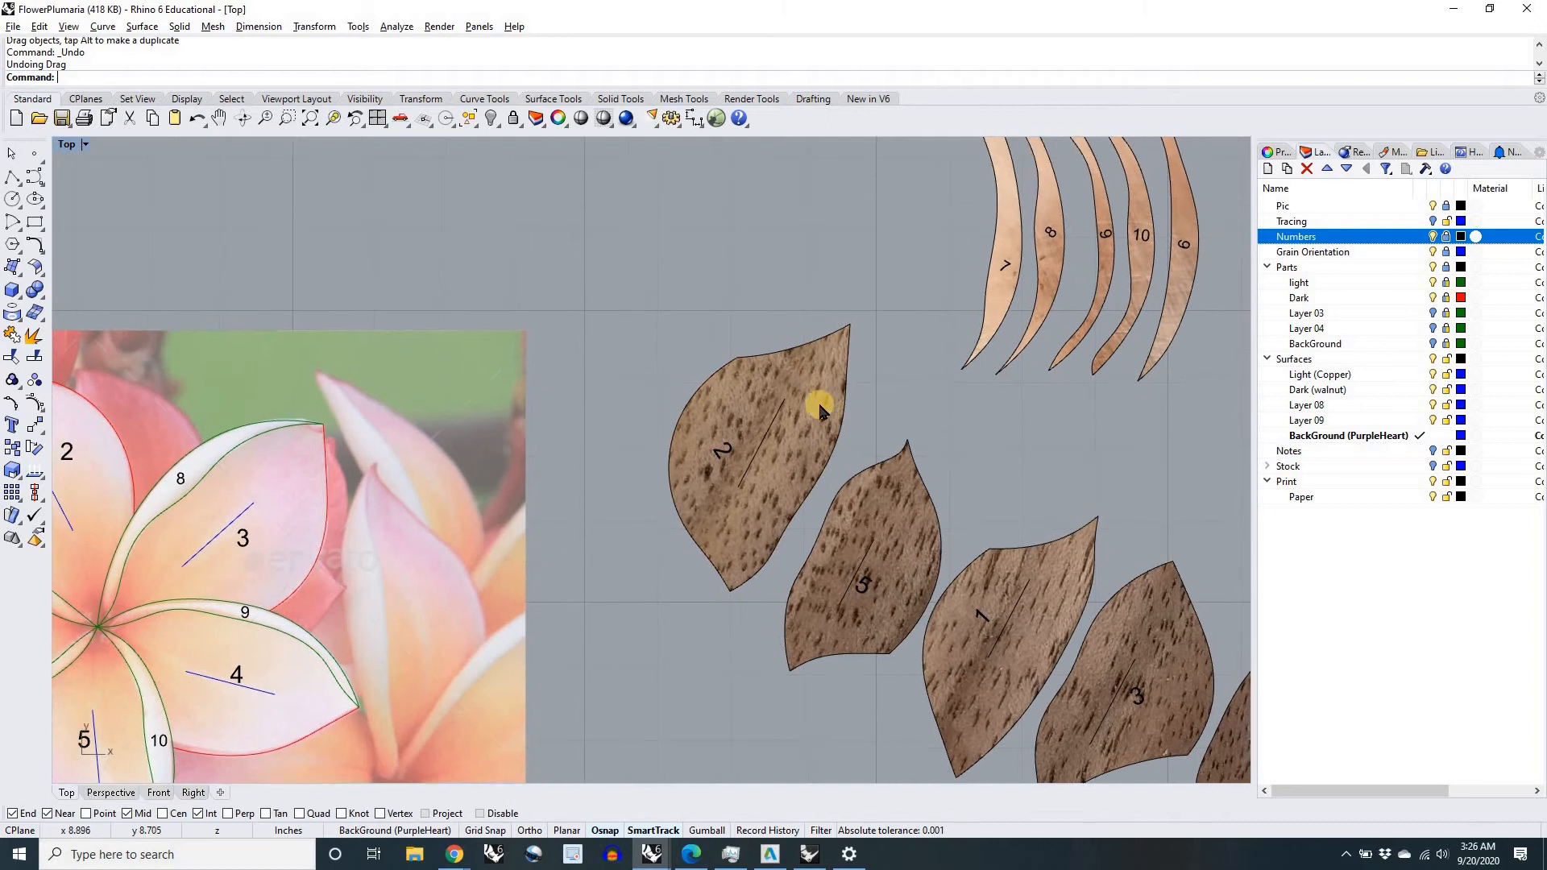
drag(791, 403, 564, 359)
key(Escape)
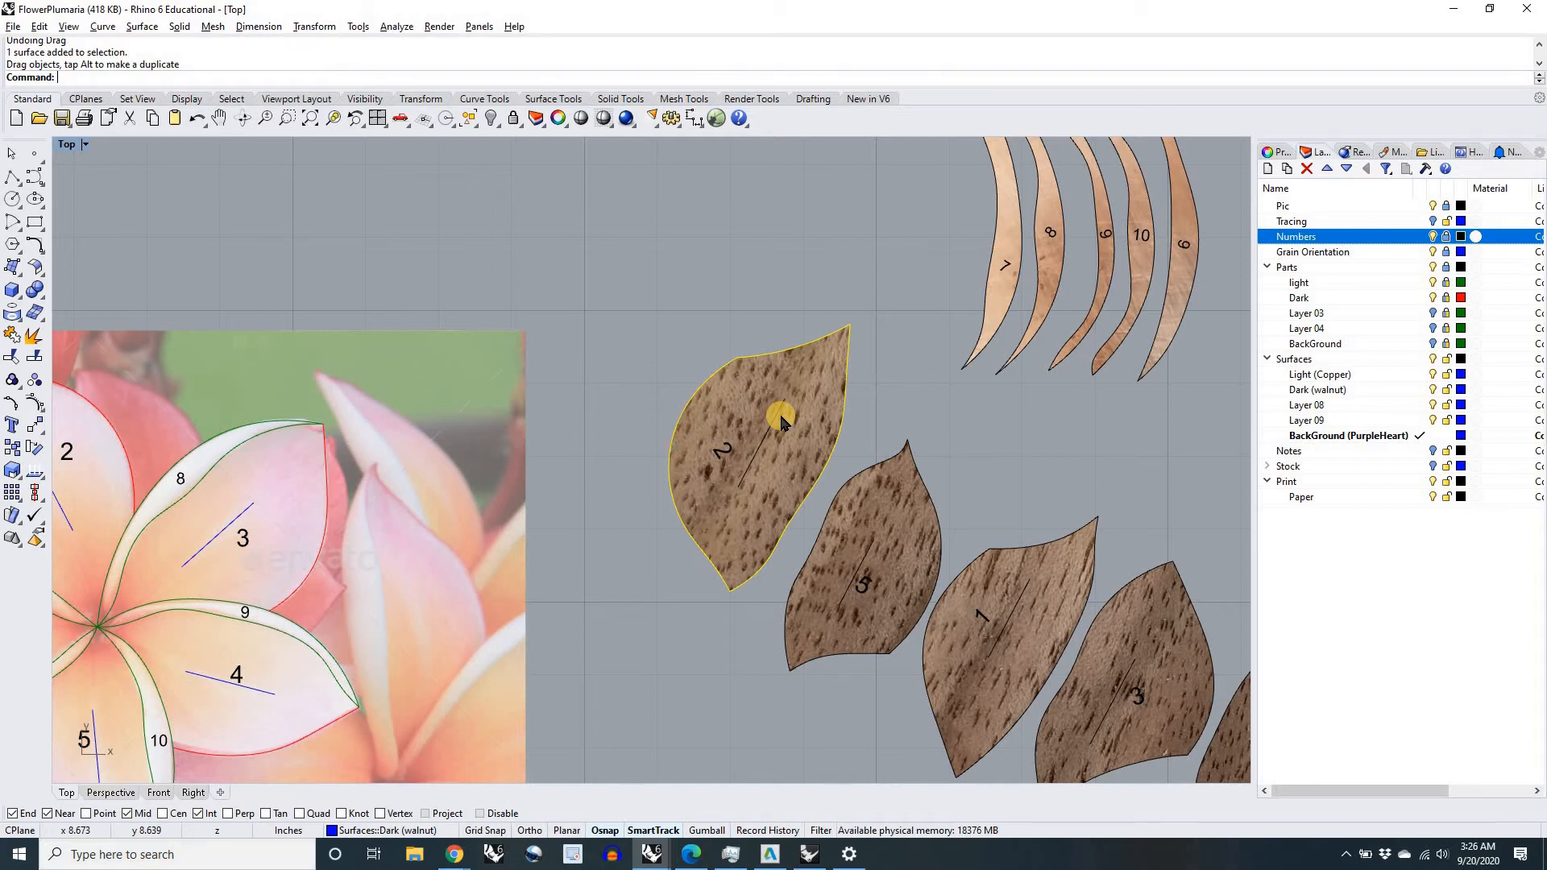
click(915, 399)
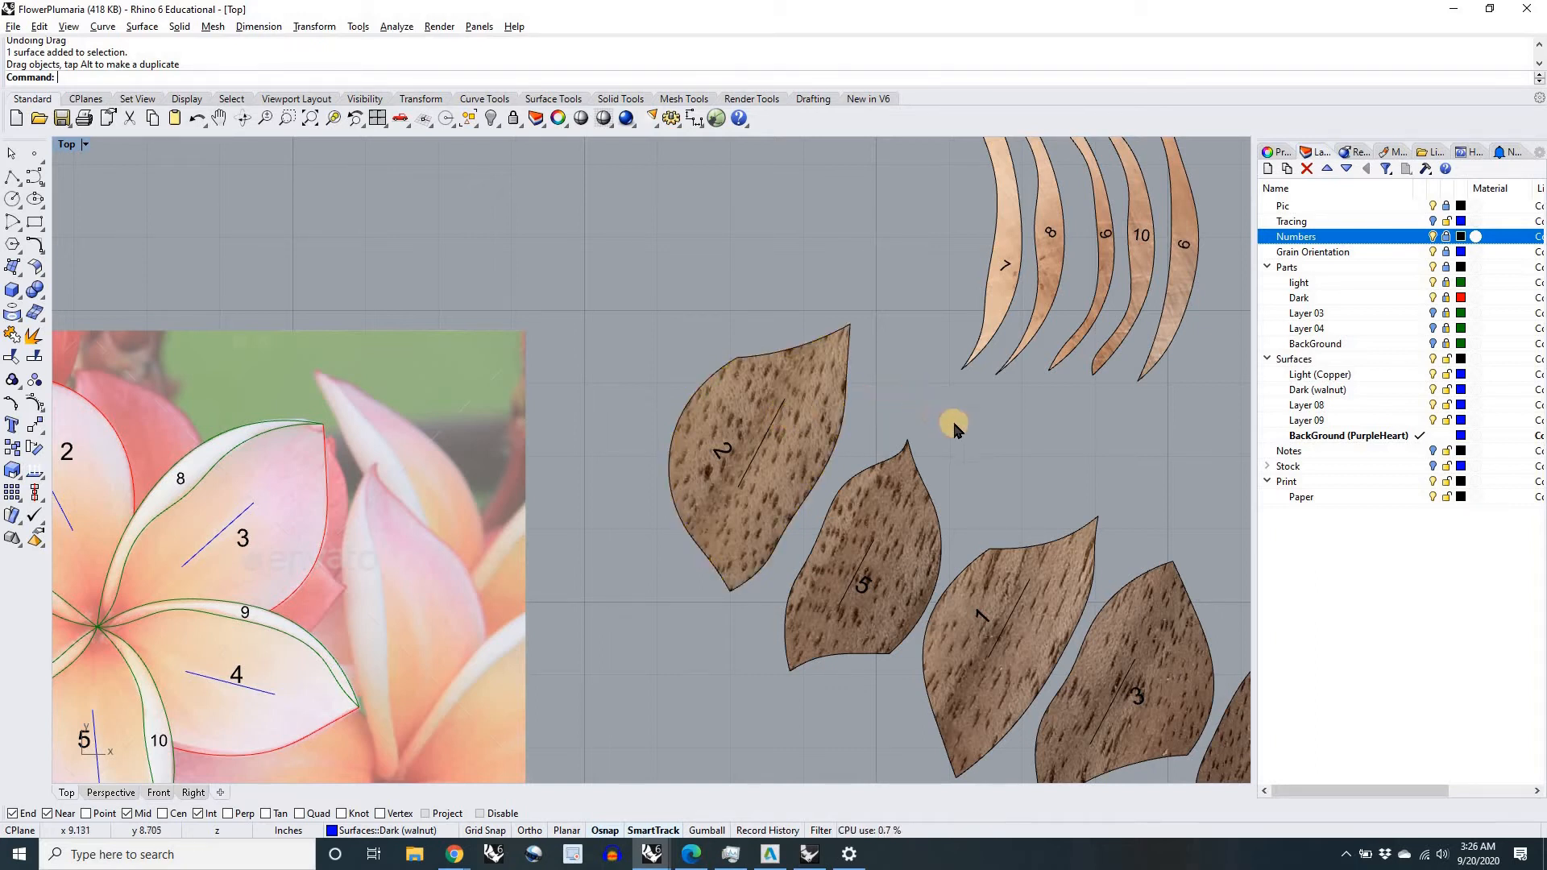
Step: Group walnut petal 4's surface, outline, grain line and number, and move the group farther away from petal 3
scroll(892, 386, down, 3)
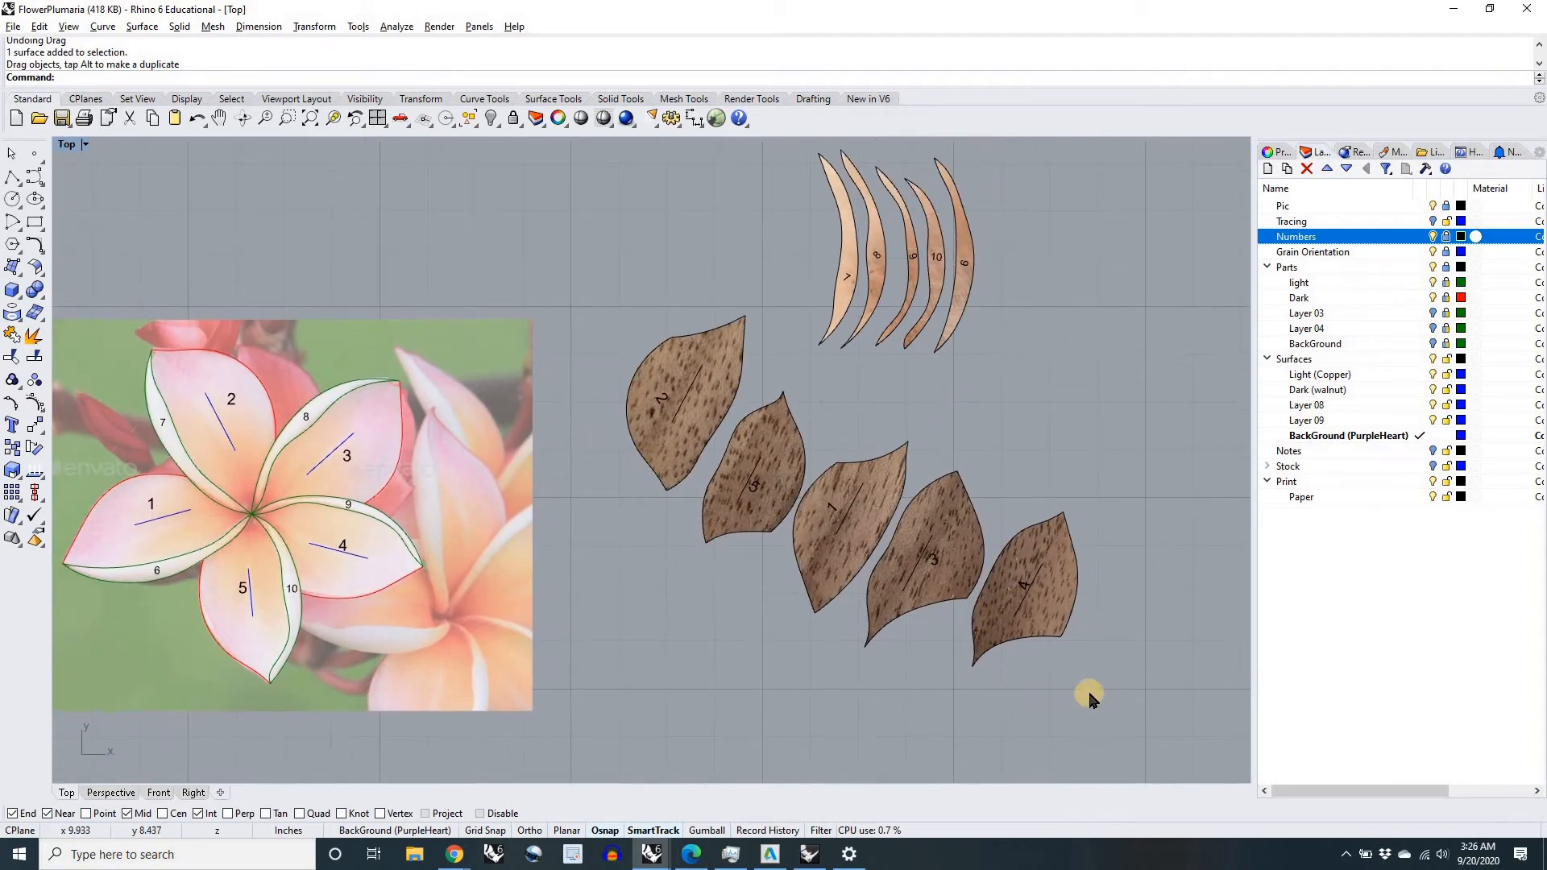
click(1048, 622)
scroll(1048, 622, up, 4)
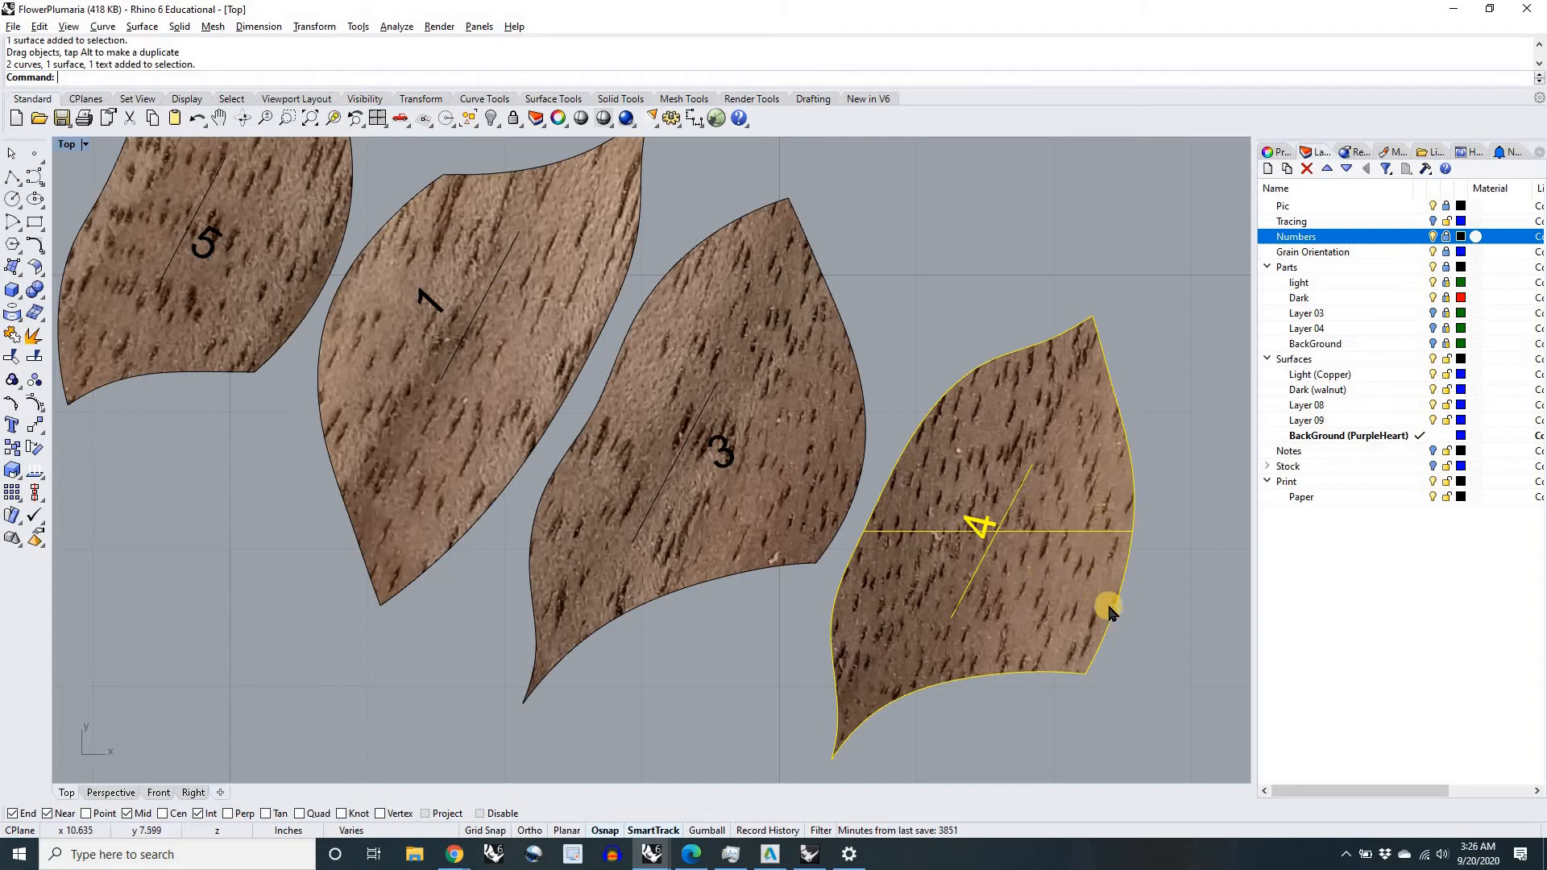
right_drag(1078, 617, 1016, 627)
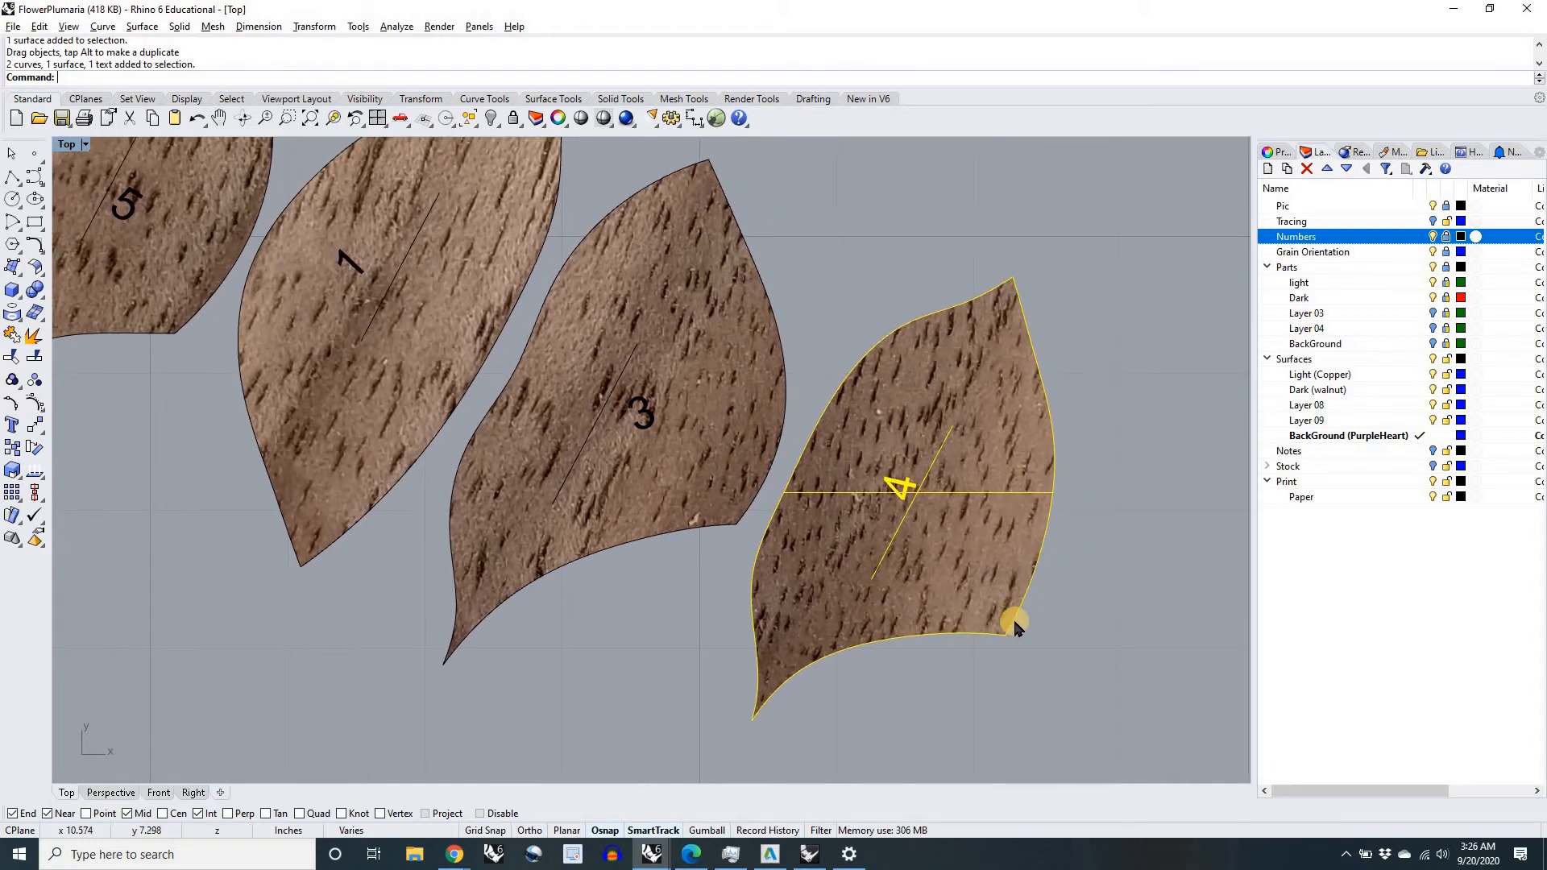
text(Group)
key(Return)
click(931, 709)
drag(1036, 532, 1035, 481)
Step: Undo the trial drag near petal 3, and group that petal's walnut surface, outline, grain line and number
drag(742, 449, 777, 480)
key(ctrl+z)
click(641, 415)
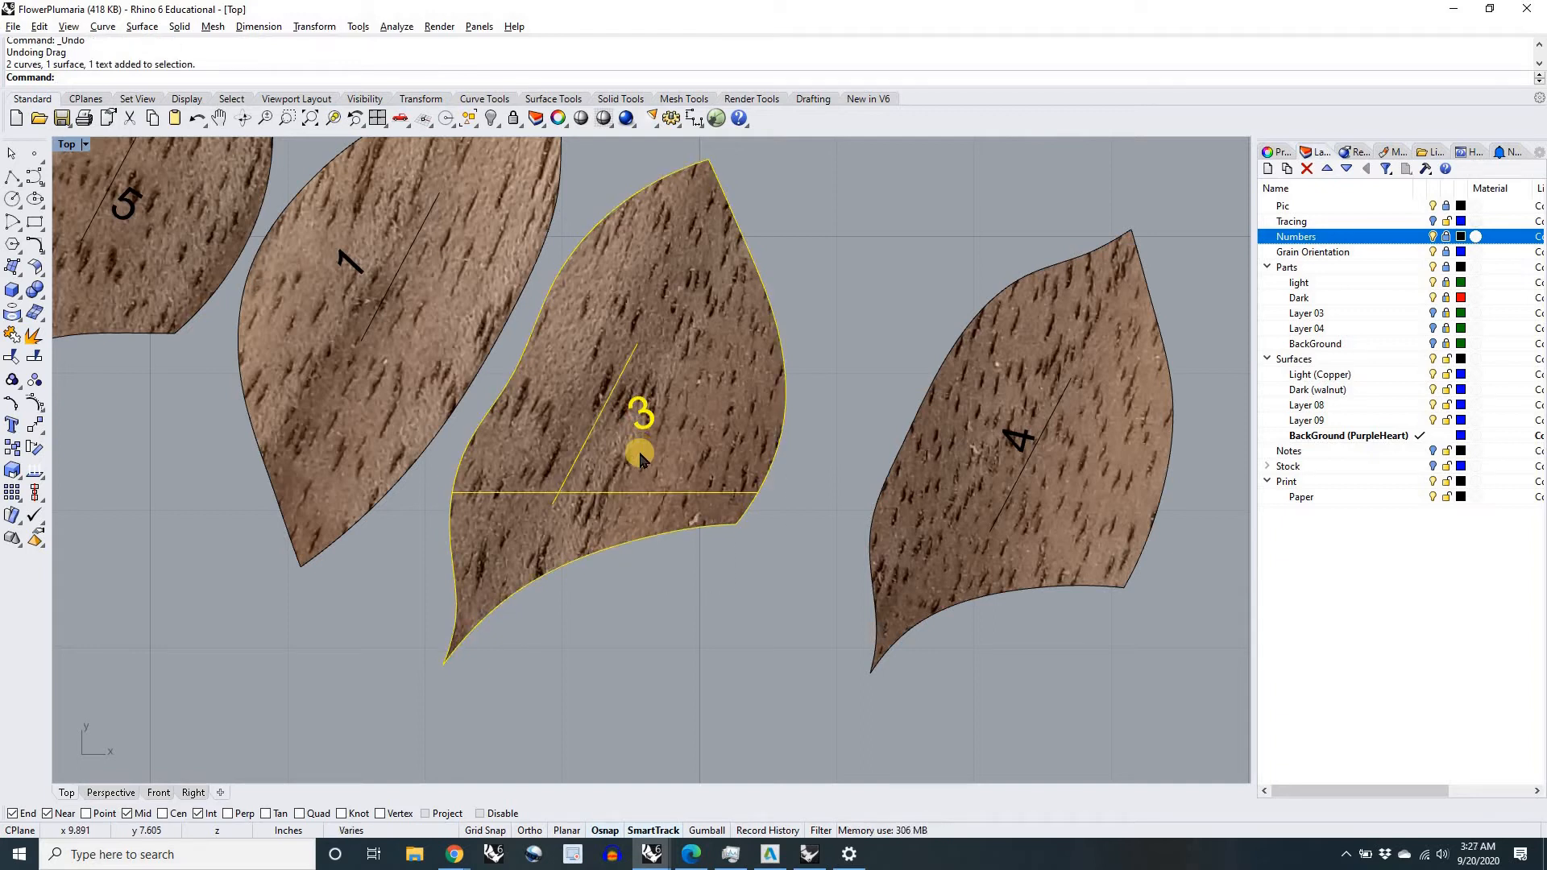
text(Group)
key(Return)
Step: Group walnut petal 1's surface, outline, grain line and number
right_drag(431, 542, 641, 594)
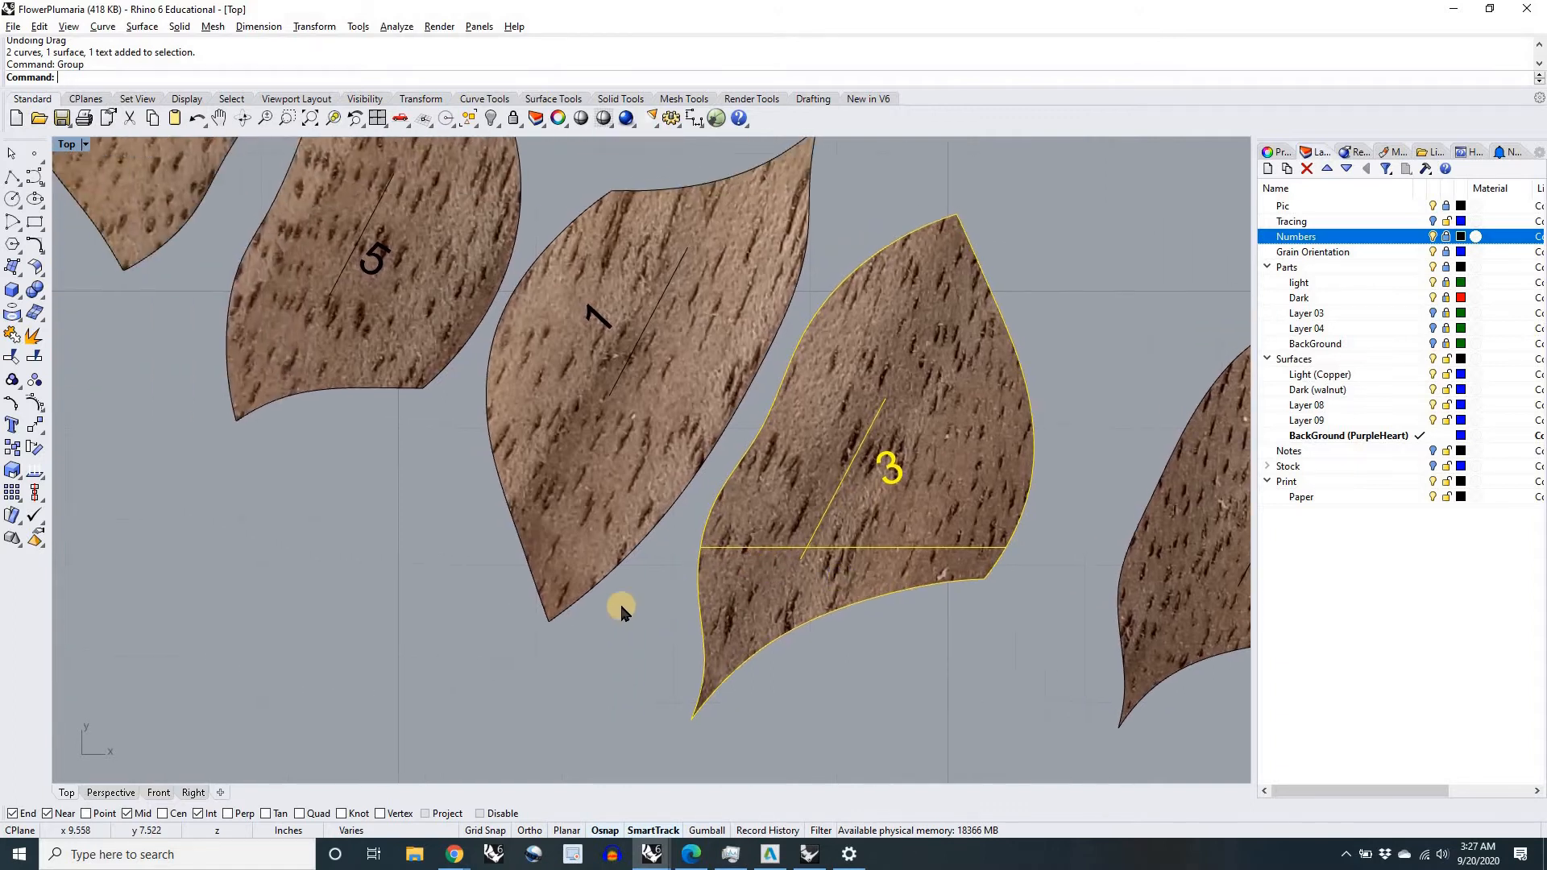
click(628, 625)
click(525, 509)
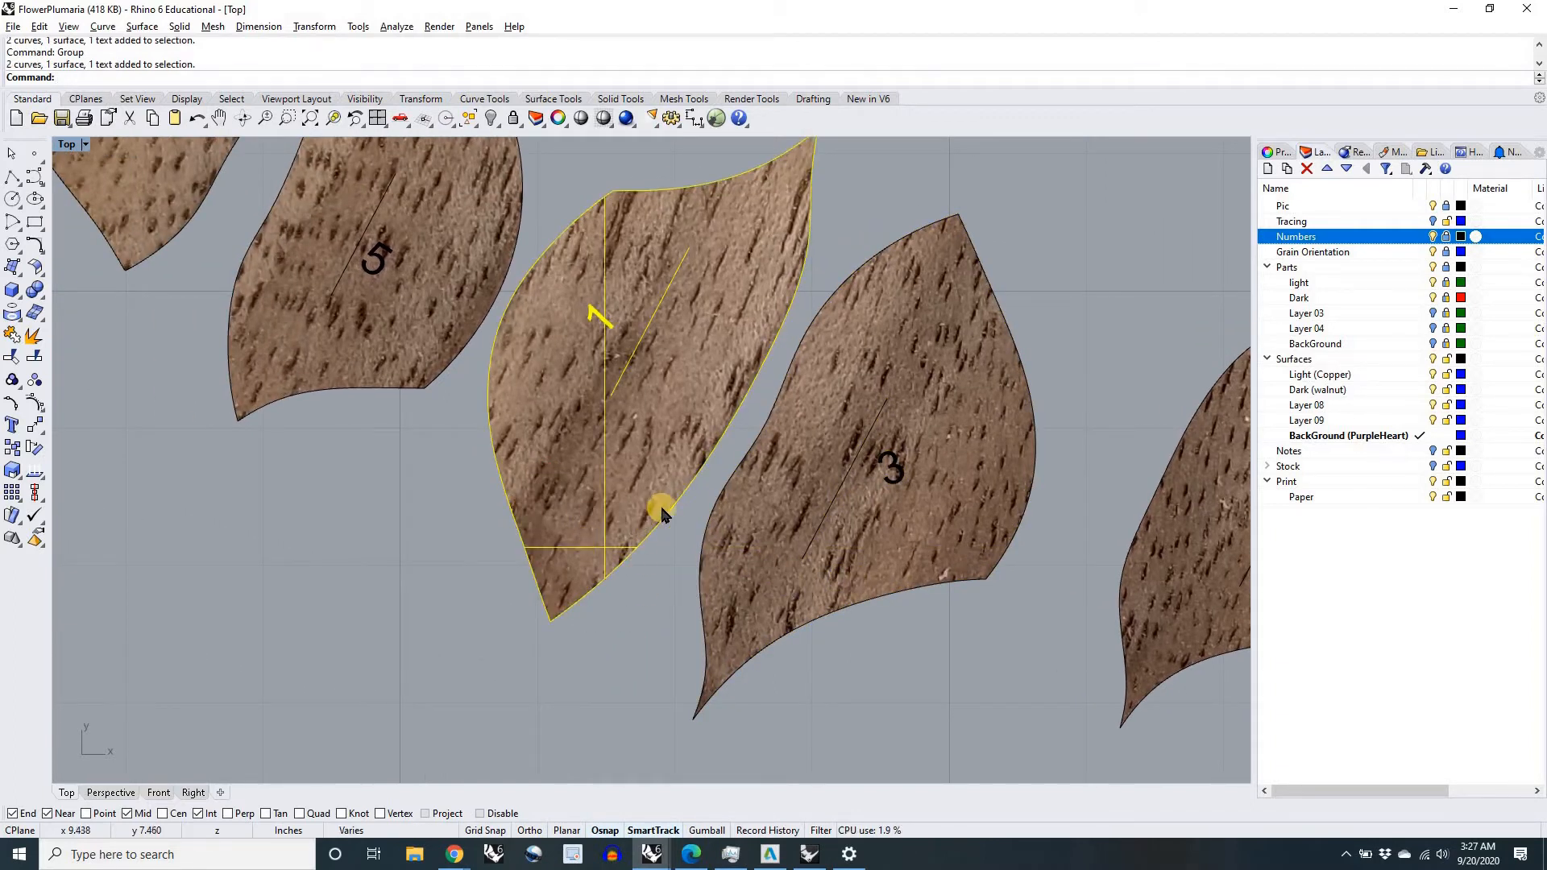
right_drag(534, 479, 718, 589)
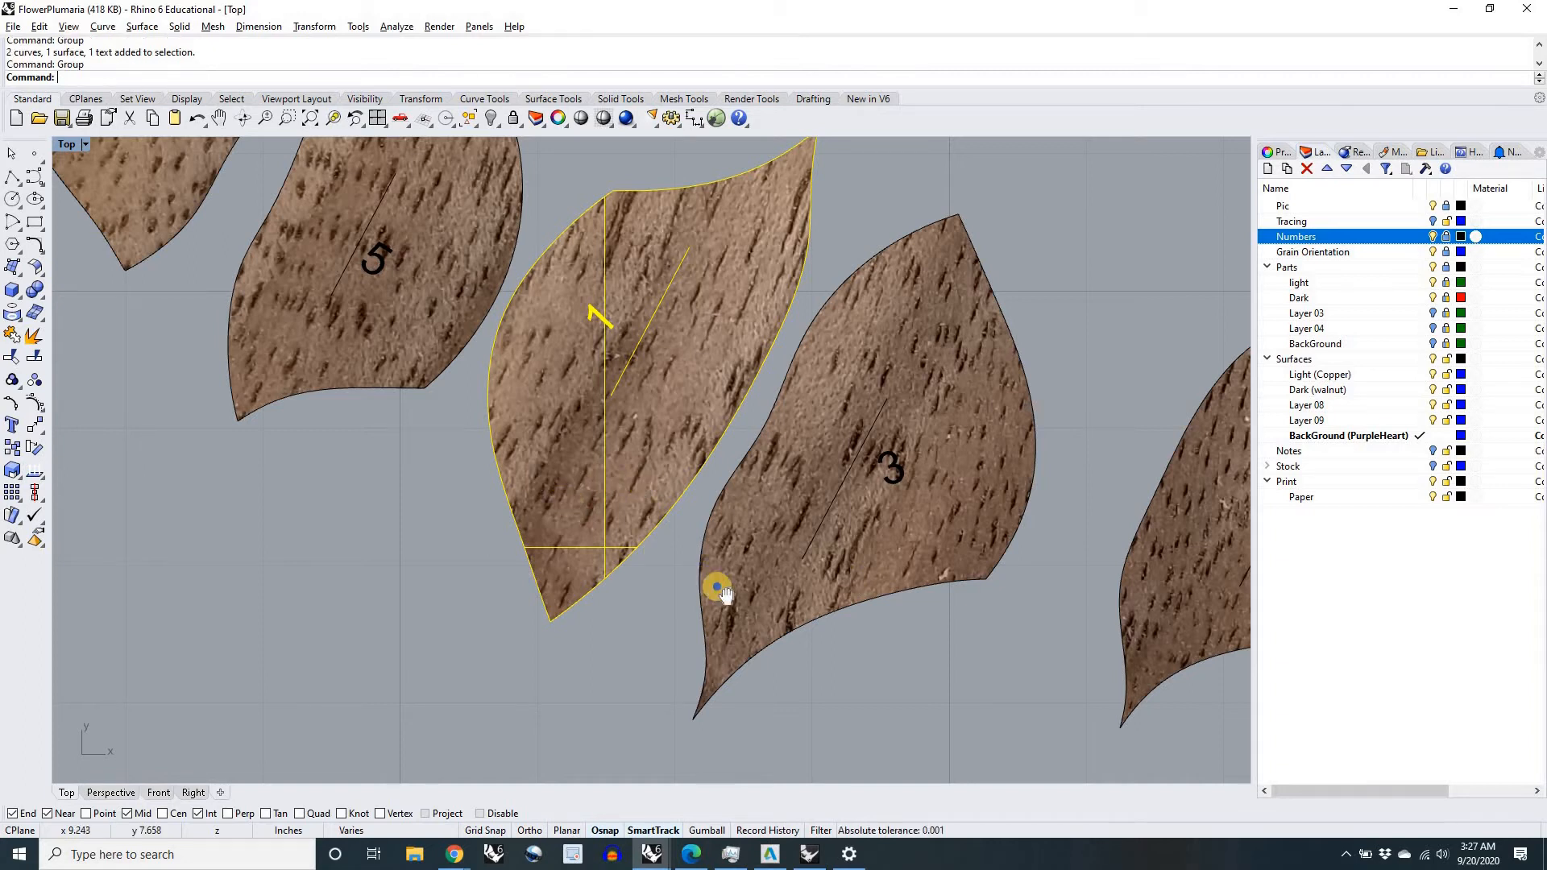
Step: Group the surface, outline, grain line and number of walnut petal 5, and do the same for petal 2
drag(615, 545, 502, 403)
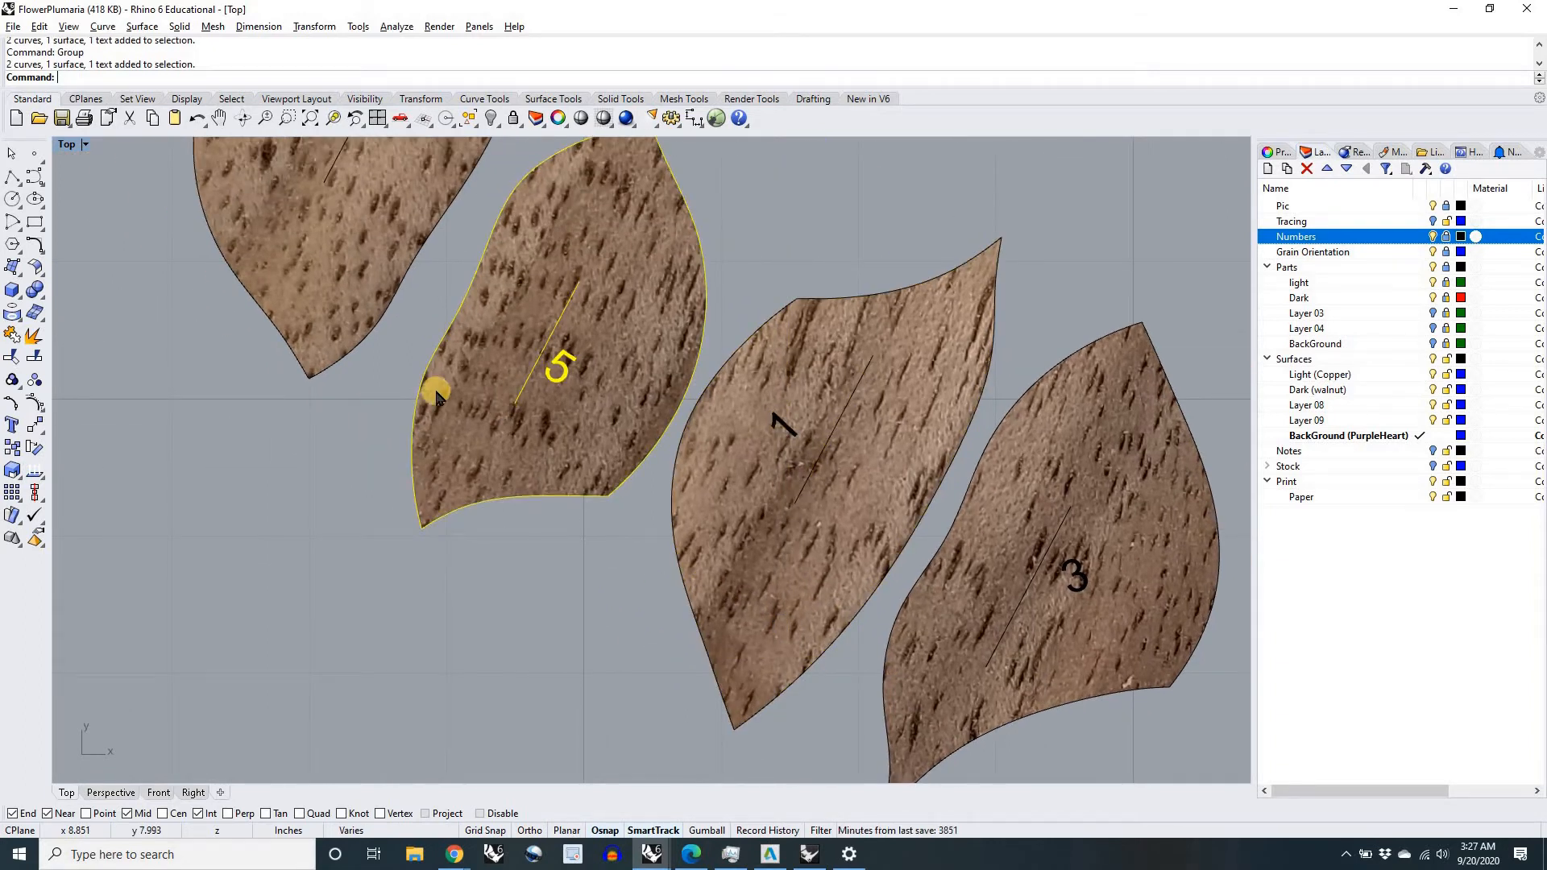
key(ctrl+g)
right_drag(381, 377, 524, 555)
click(389, 324)
key(ctrl+g)
Step: Group each narrow copper piece, 6 through 10, with its own surface, outline and number
right_drag(722, 619, 664, 590)
click(814, 425)
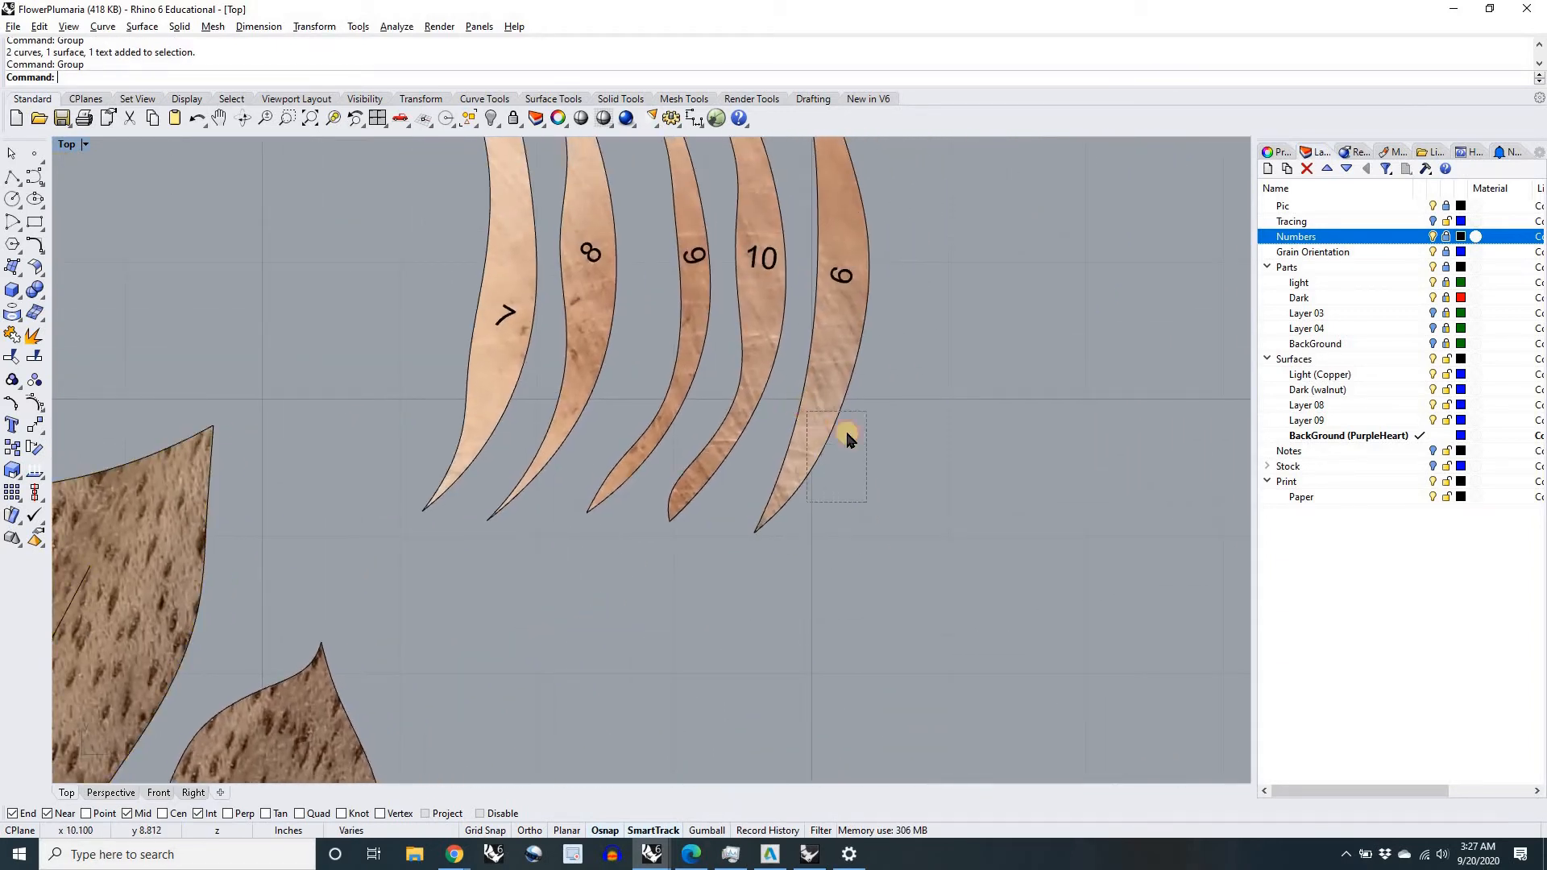
right_click(882, 456)
drag(709, 559, 675, 478)
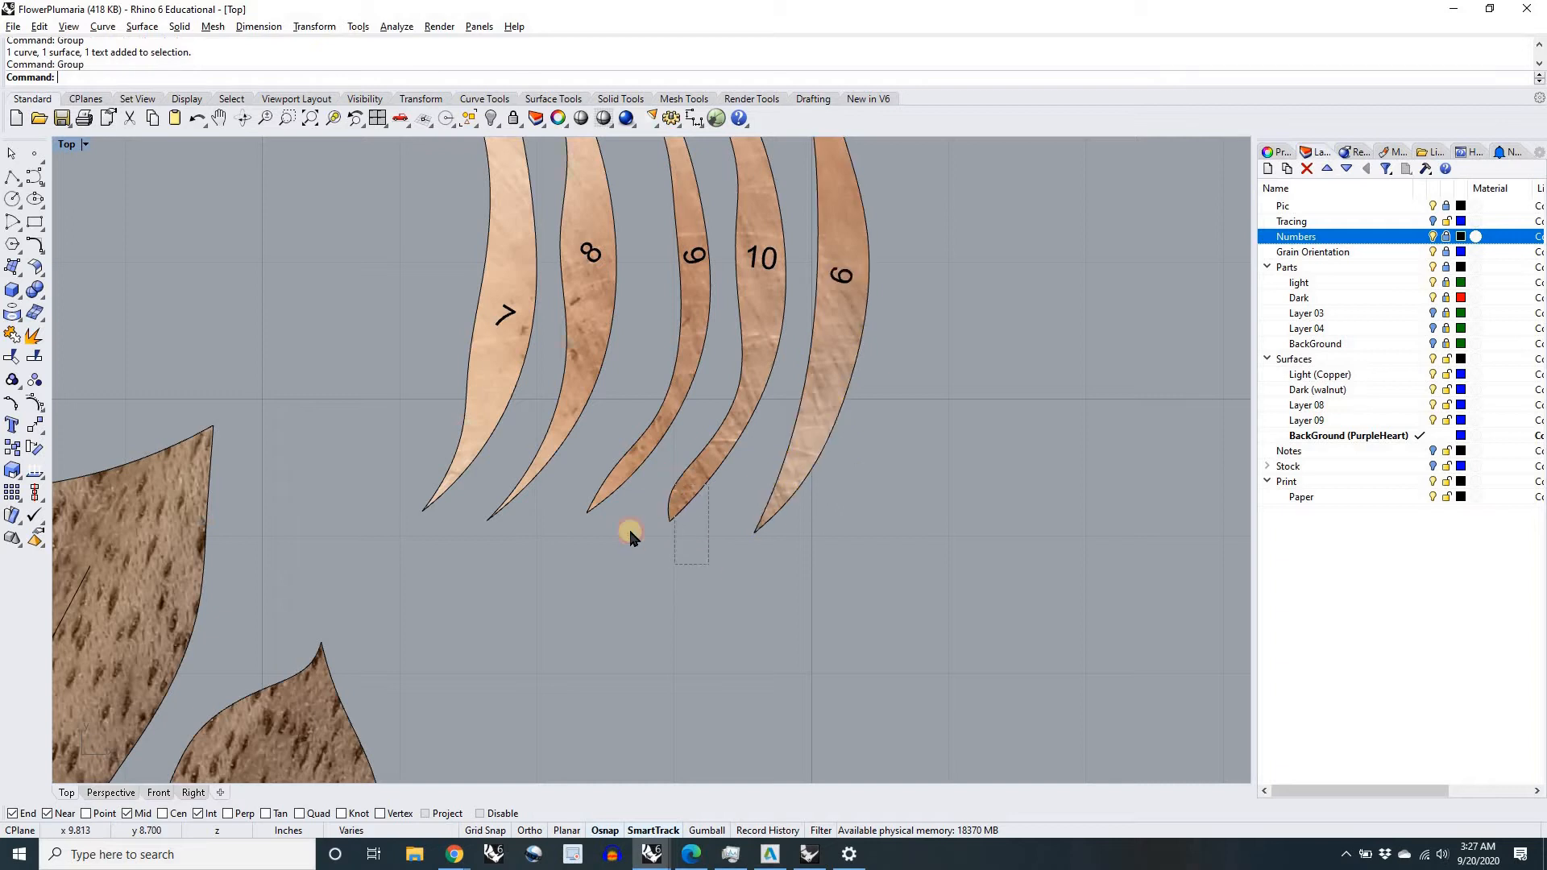
right_click(632, 538)
drag(632, 538, 584, 478)
right_click(558, 537)
drag(549, 550, 511, 474)
right_click(444, 552)
drag(444, 551, 390, 463)
right_click(427, 550)
Step: Hide the Pic layer so only the numbered line drawing of the flower remains beside the textured pieces
scroll(437, 551, down, 8)
right_drag(654, 474, 876, 338)
scroll(543, 569, down, 6)
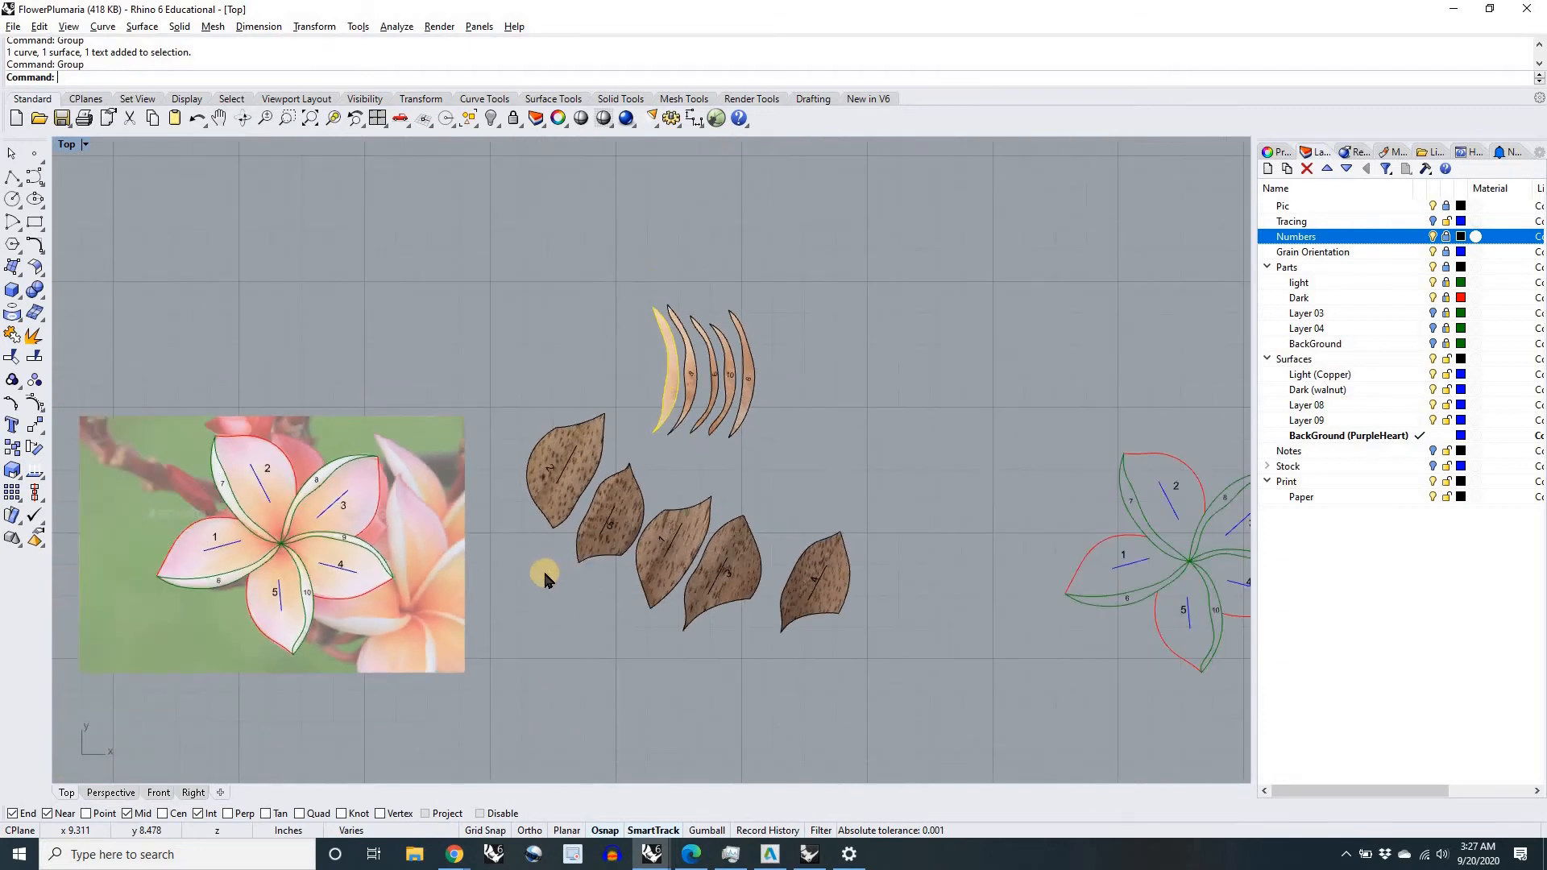
right_drag(681, 552, 817, 532)
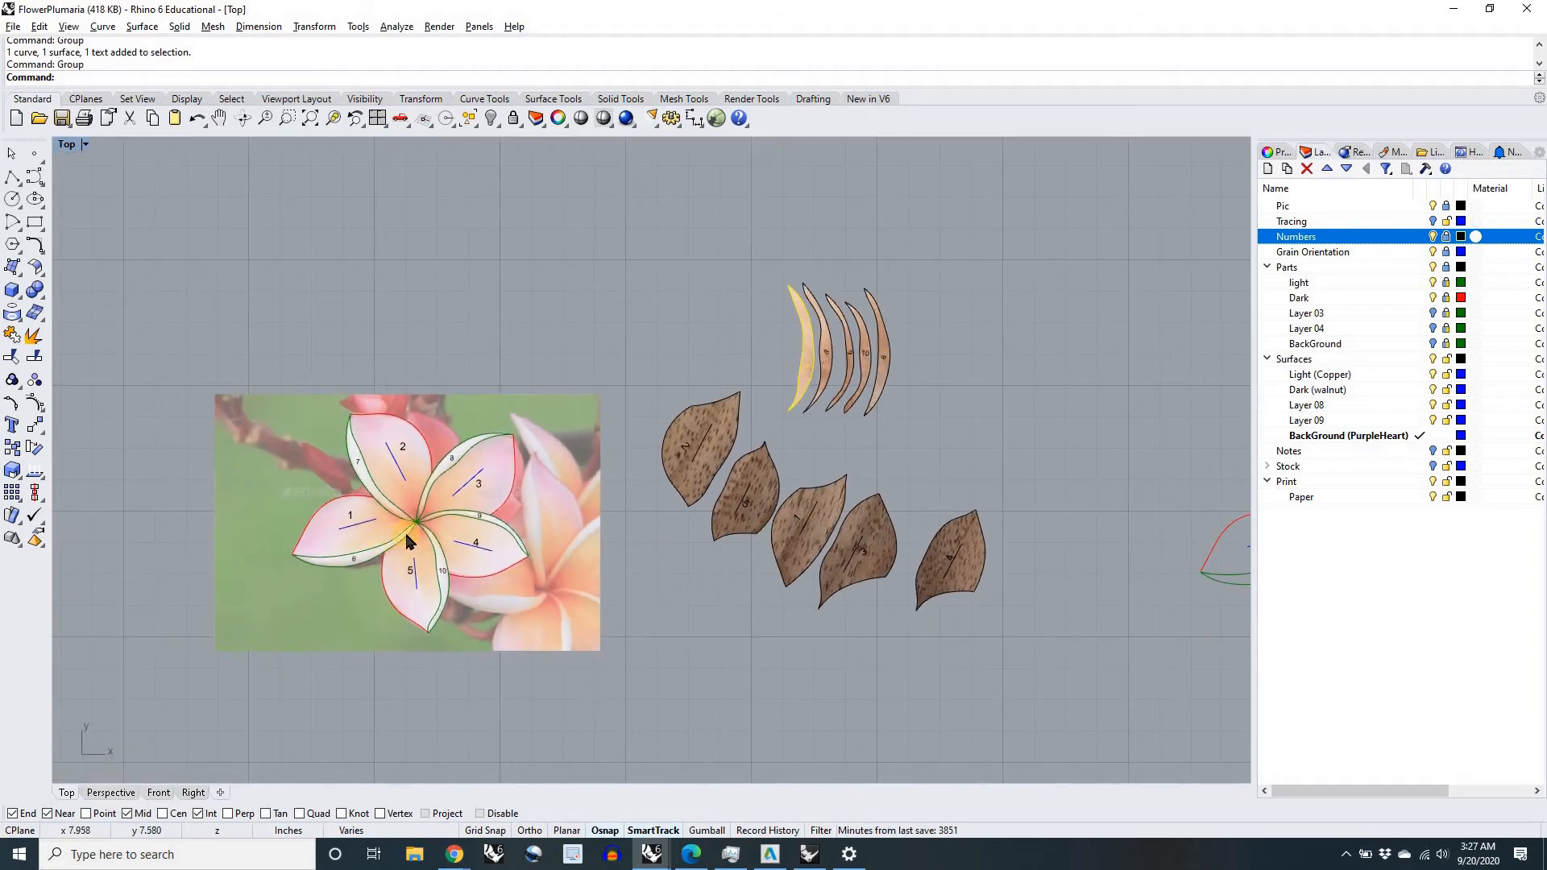
scroll(395, 544, up, 8)
click(538, 492)
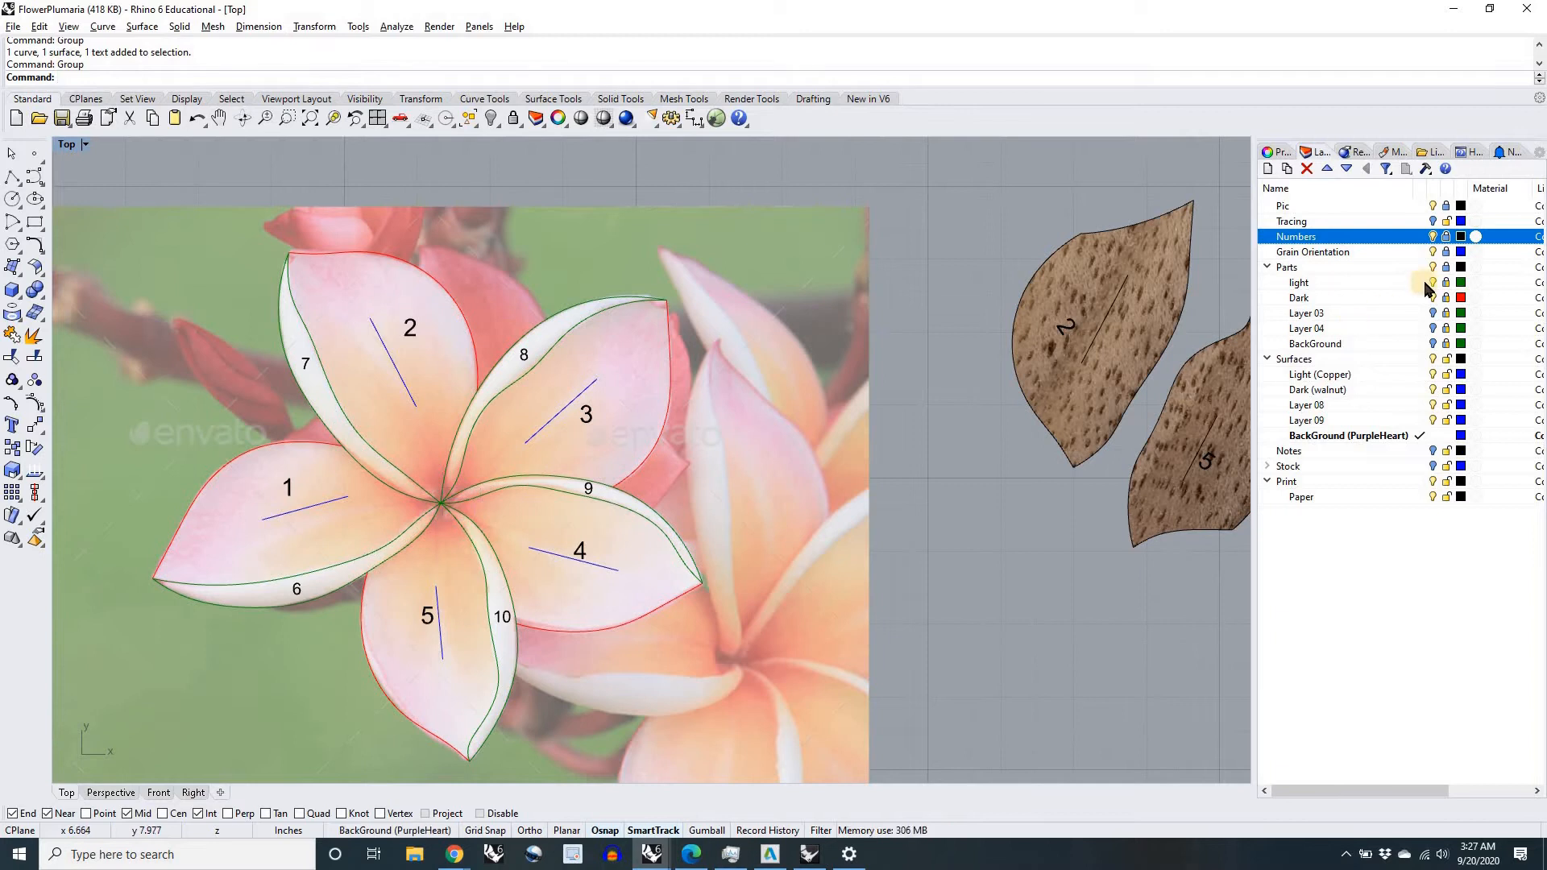
click(1448, 237)
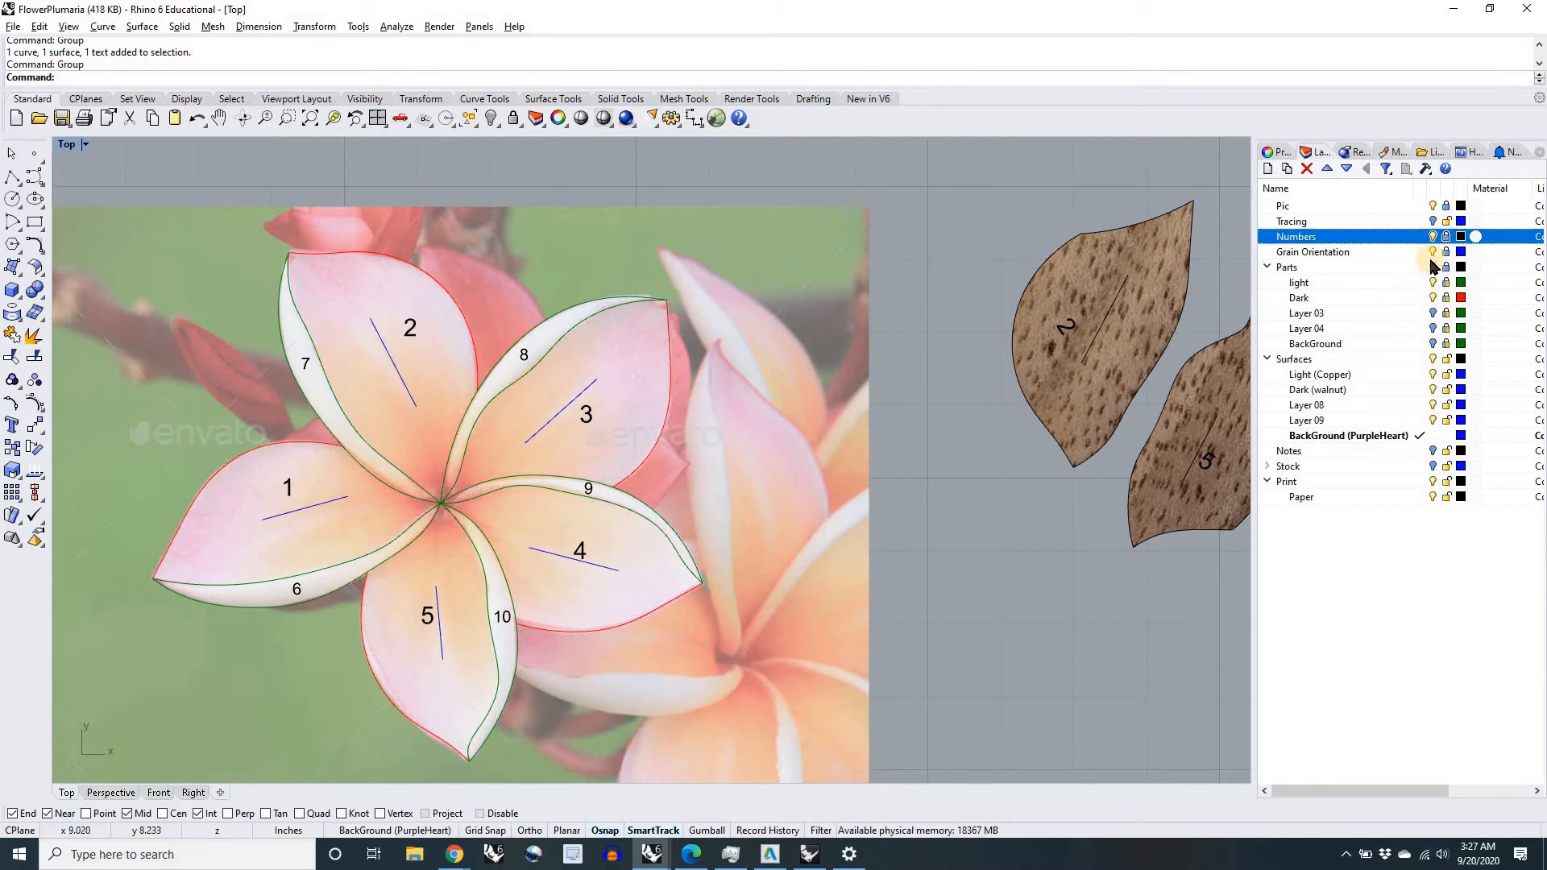
click(1433, 206)
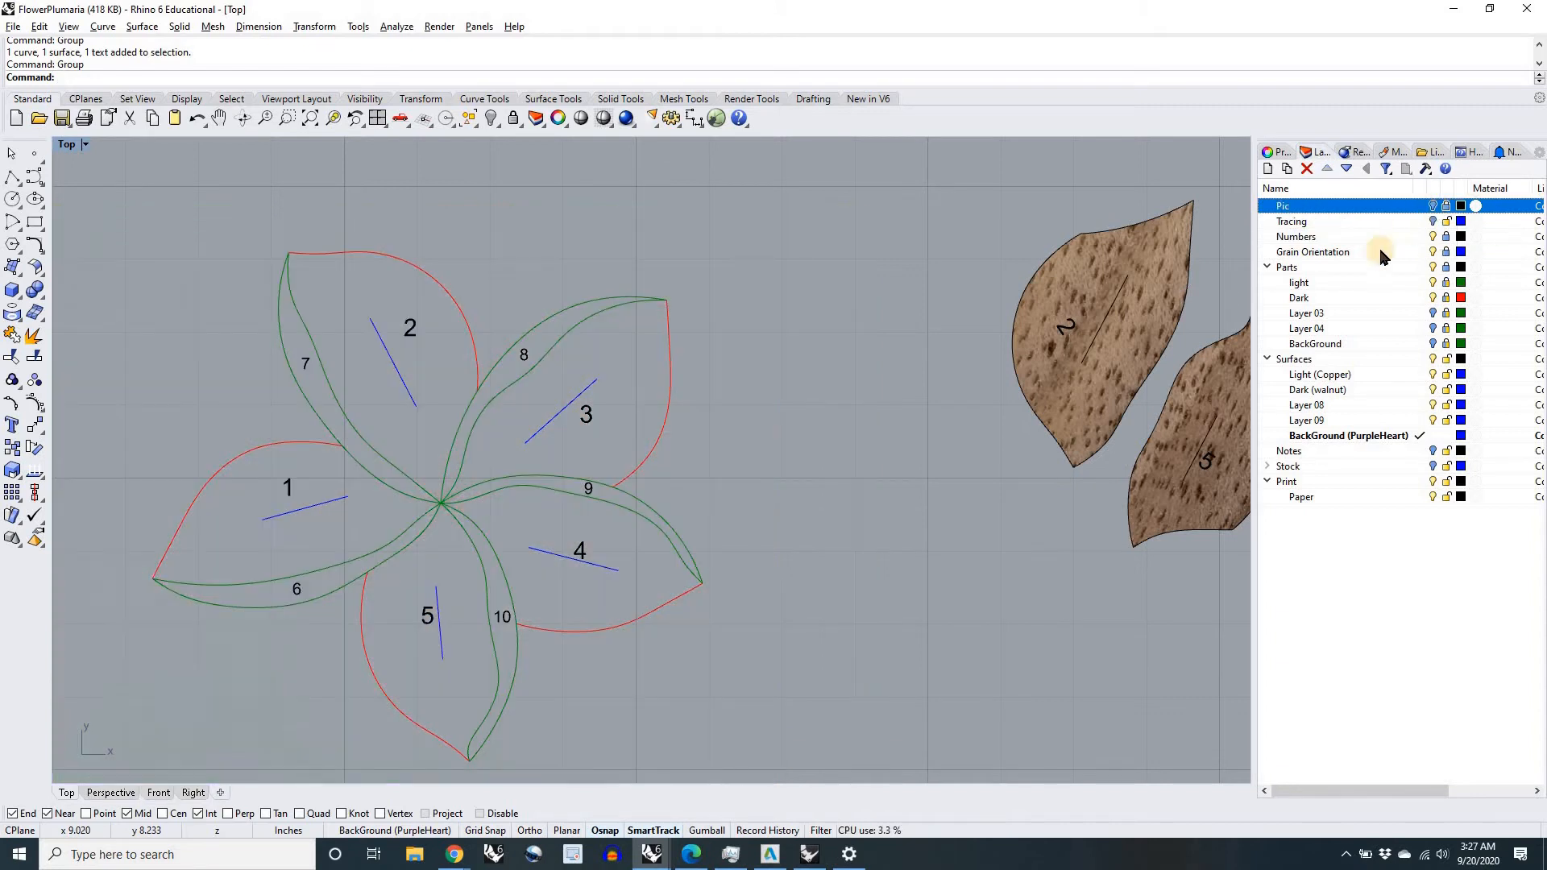
Step: Move the walnut petal 2 group by its pointed inner tip onto the centre point of the numbered flower drawing
right_drag(842, 510, 673, 542)
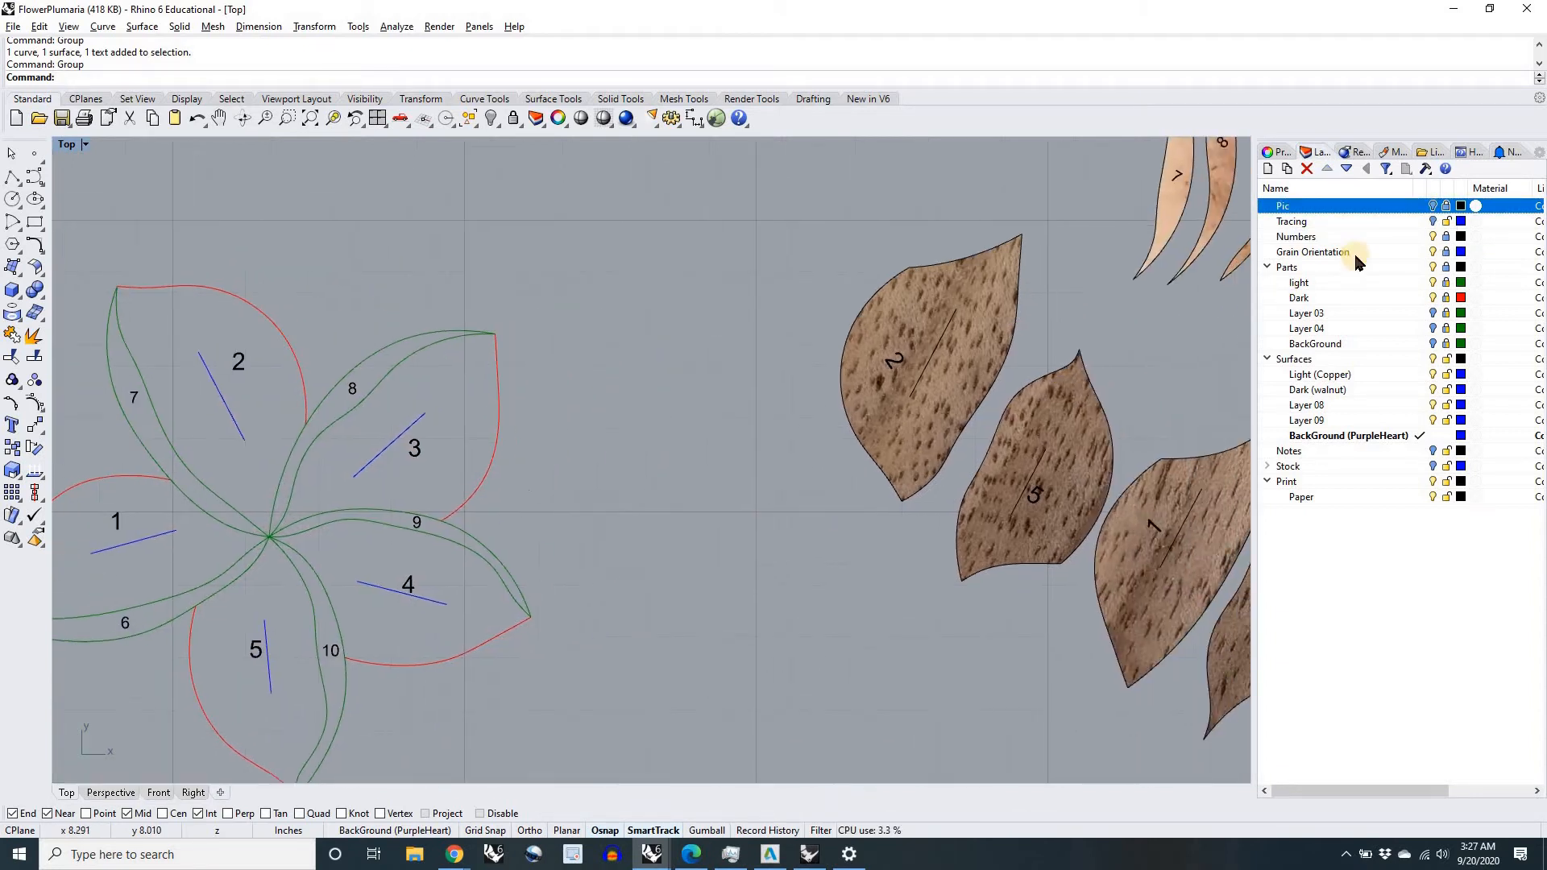
scroll(346, 640, down, 4)
right_drag(580, 557, 766, 490)
scroll(765, 490, down, 2)
click(392, 329)
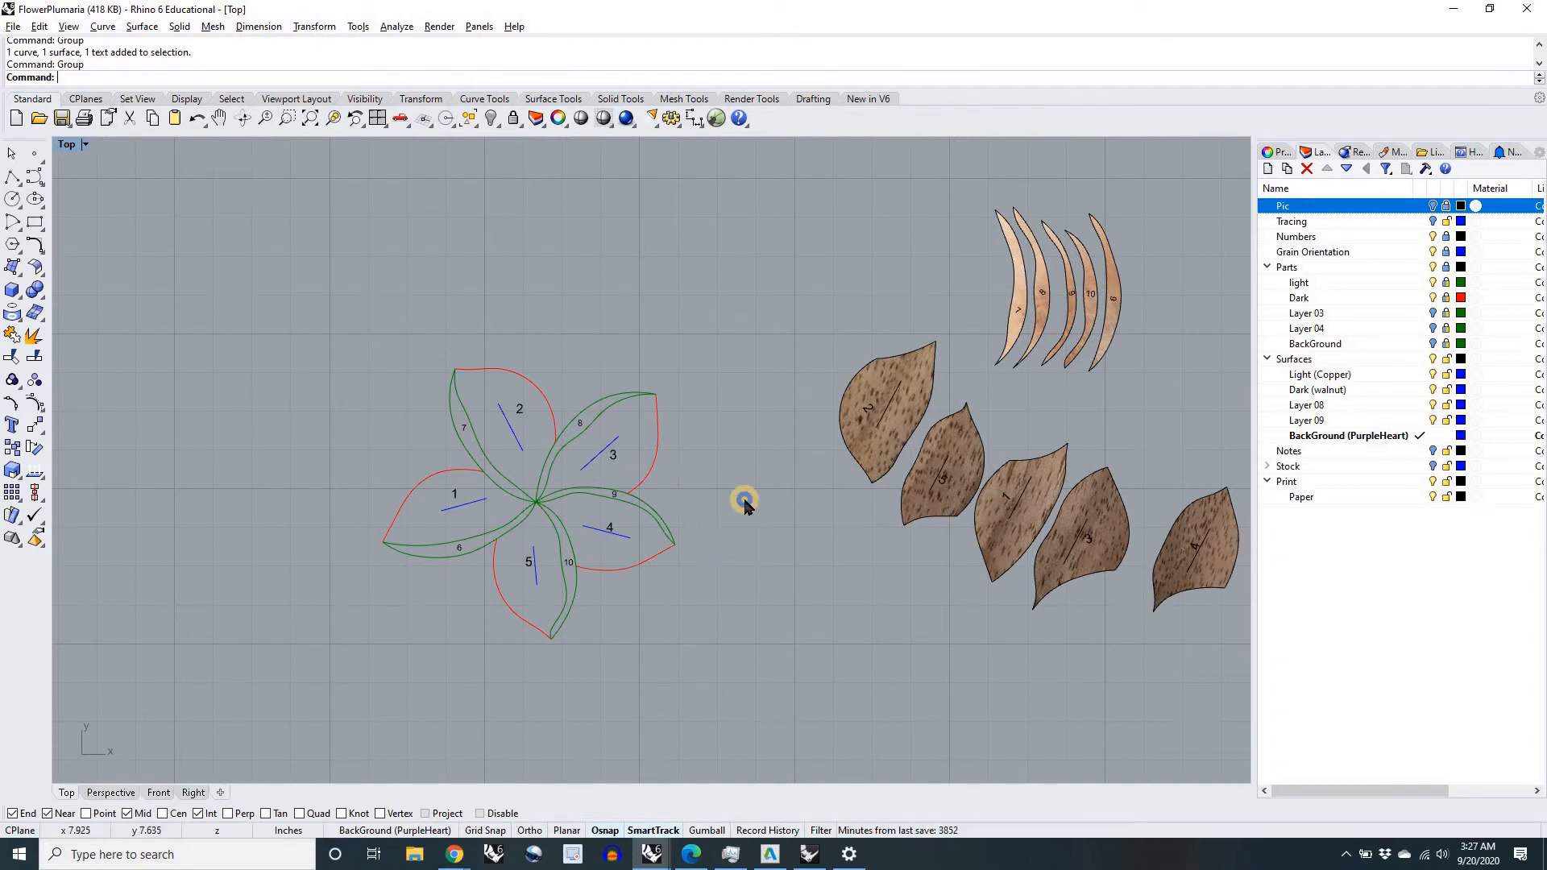
right_drag(691, 511, 601, 481)
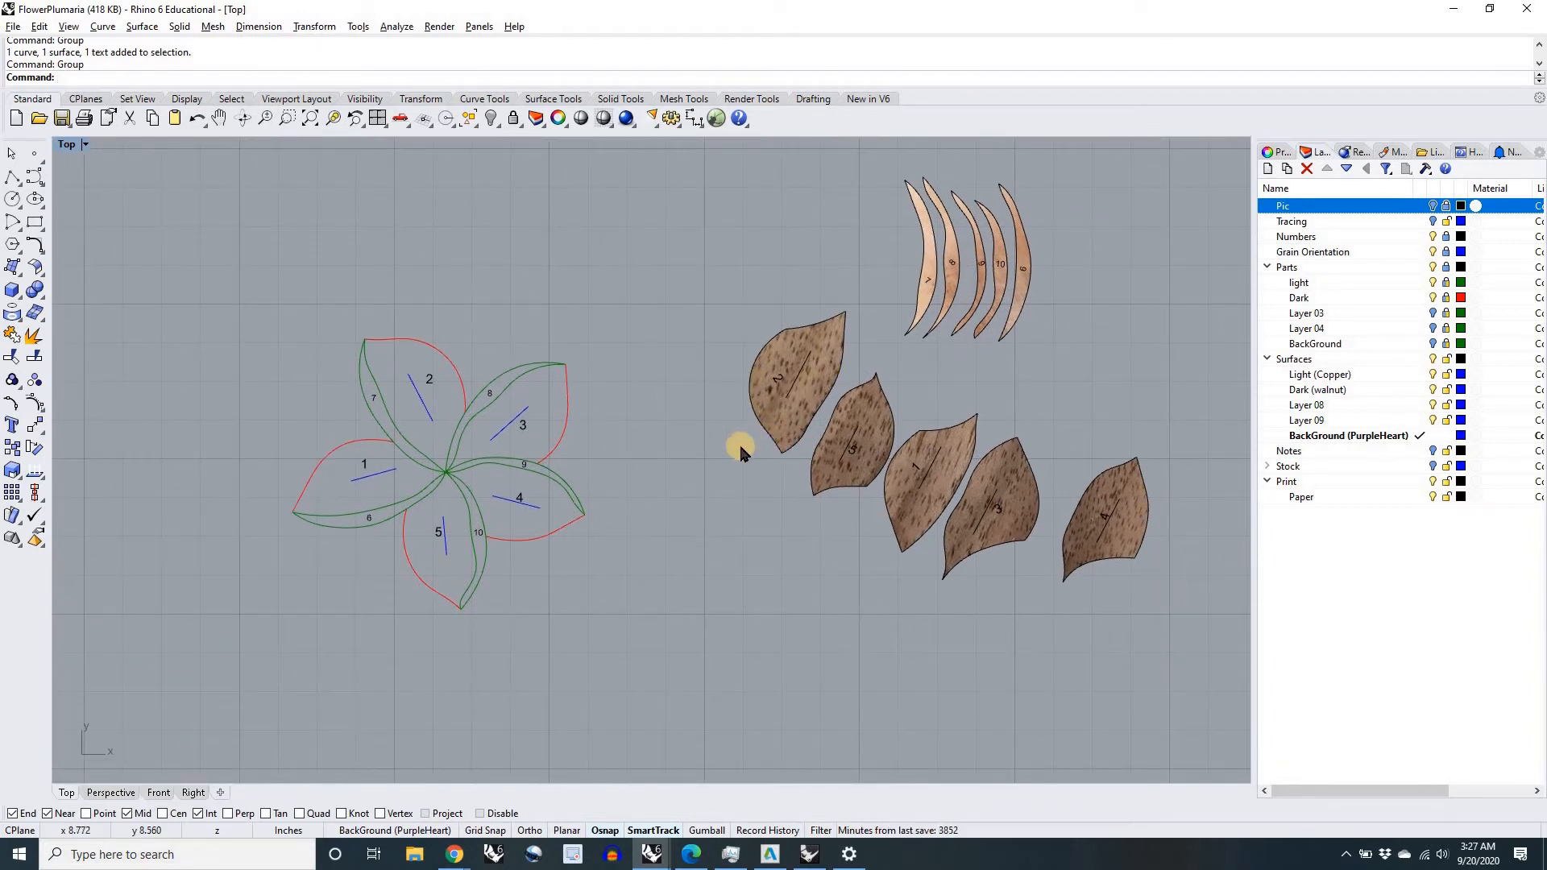
right_drag(831, 332, 902, 309)
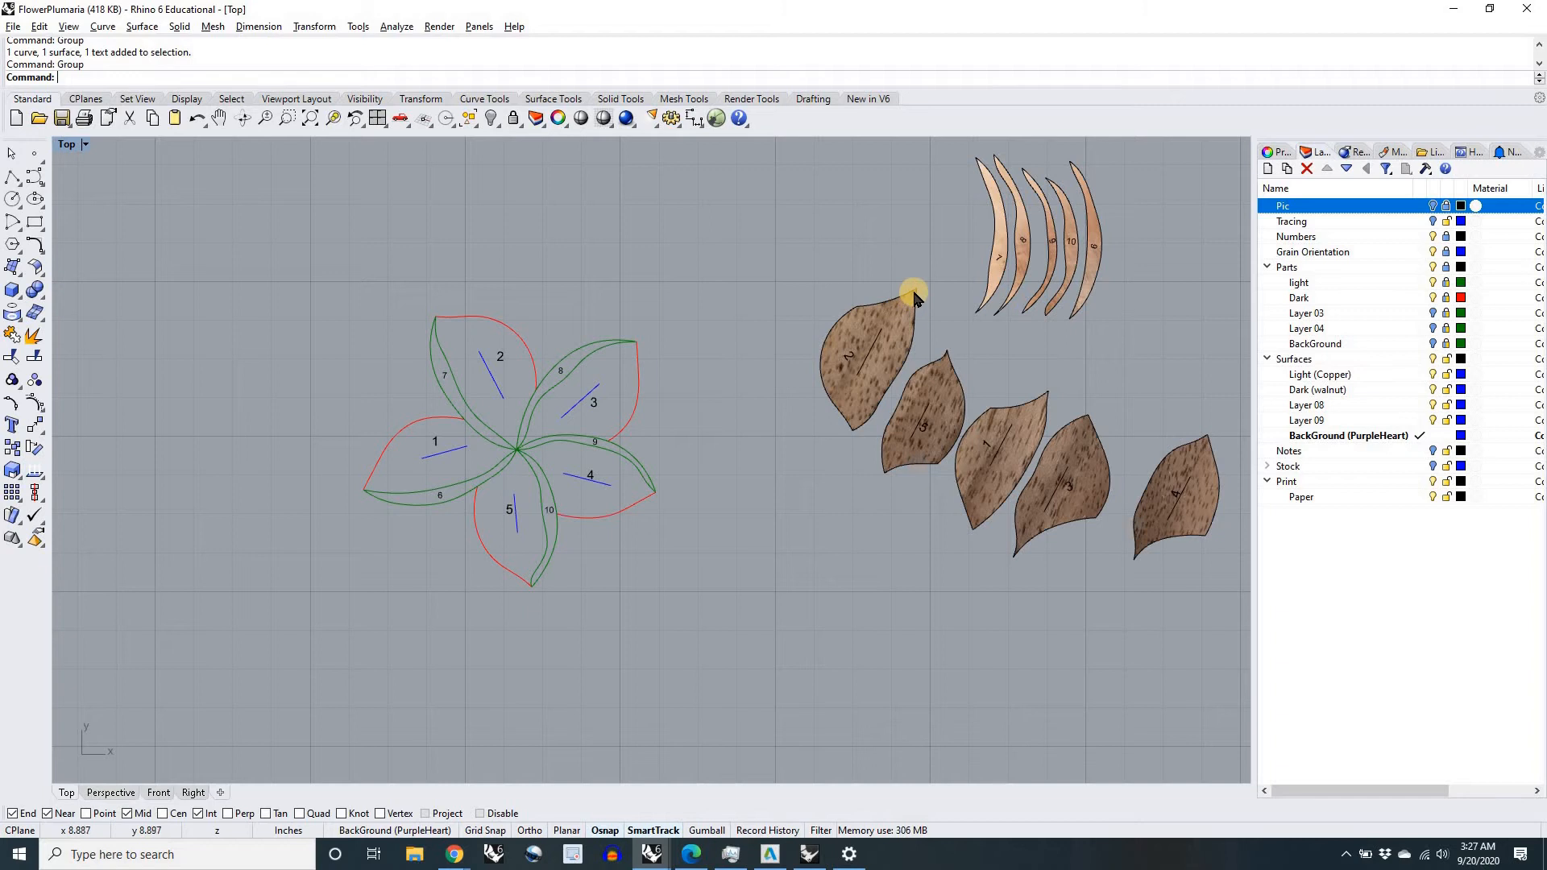
click(916, 295)
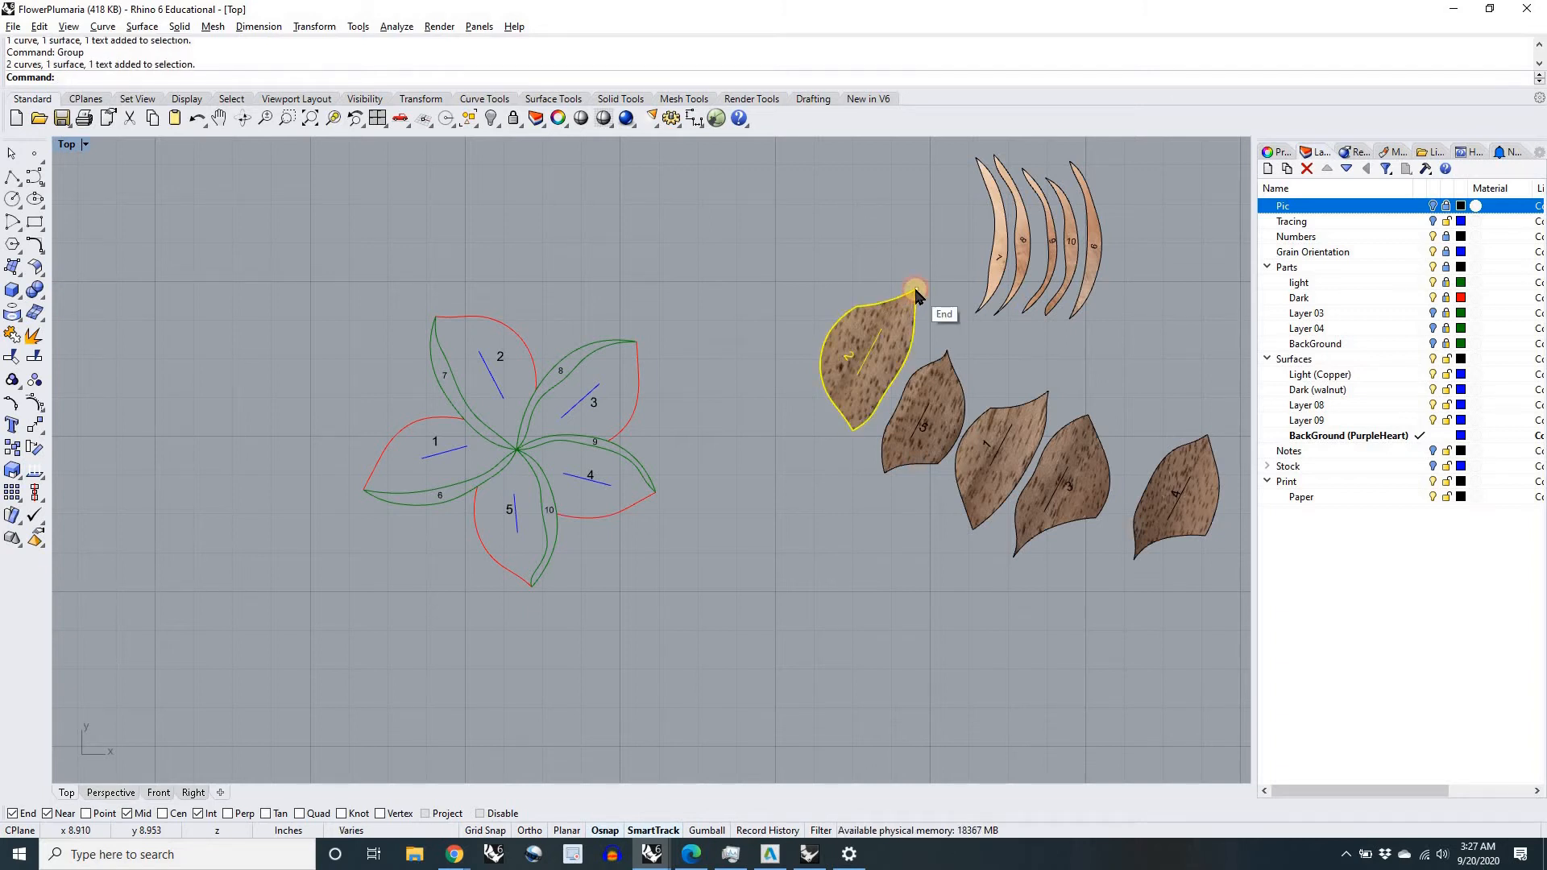
drag(902, 292, 531, 468)
scroll(523, 447, up, 6)
scroll(528, 461, up, 4)
scroll(530, 483, down, 4)
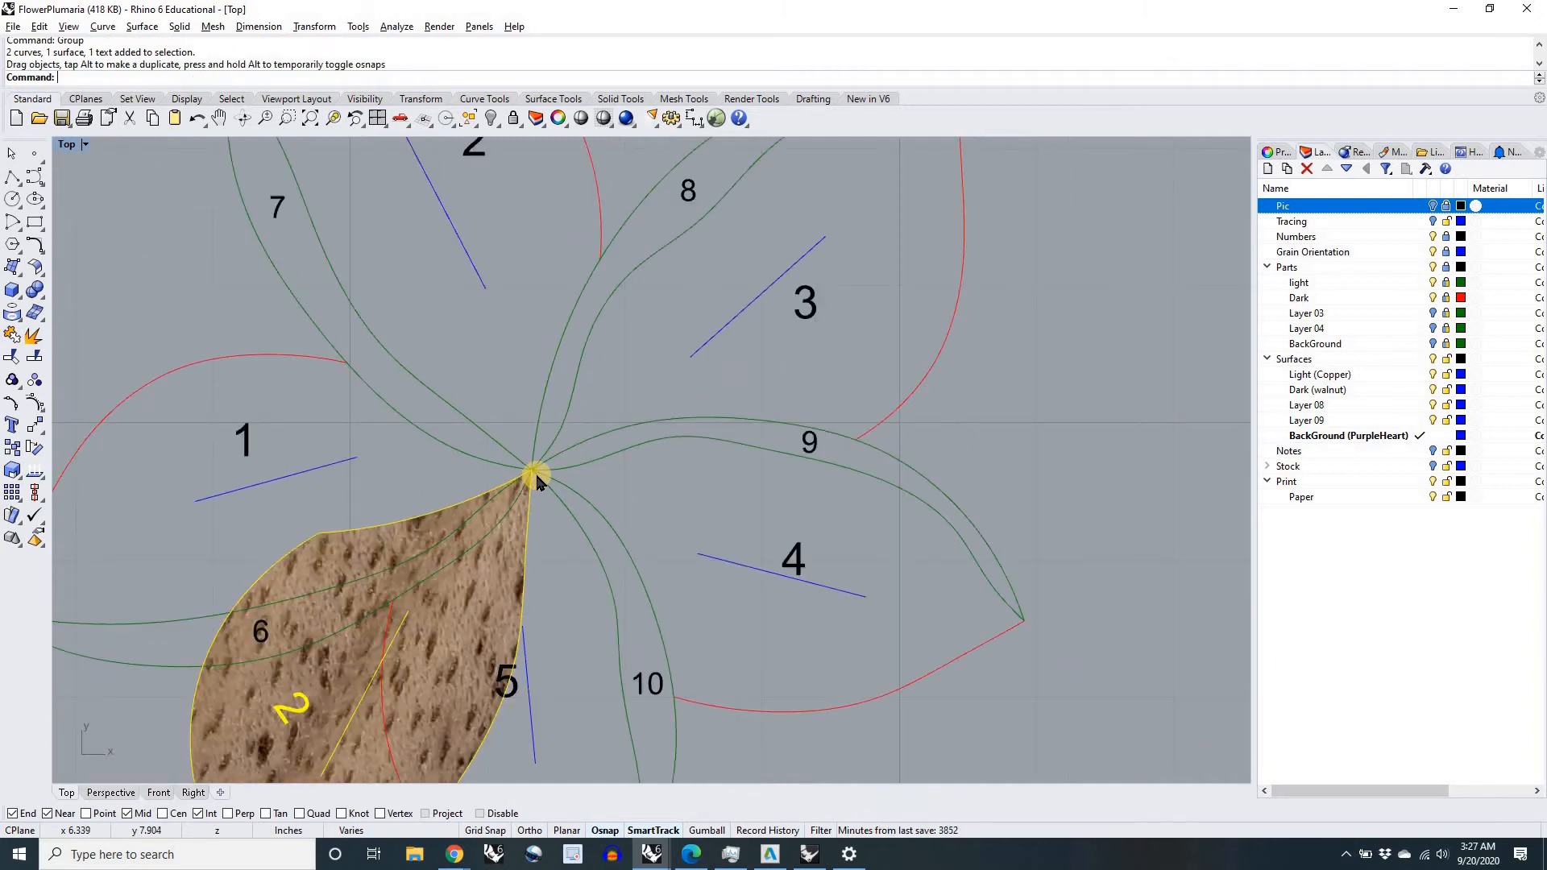
Step: Rotate walnut petal 2 about the flower's centre until its outer tip snaps to the tip of the petal 2 outline
text(Rot)
key(Return)
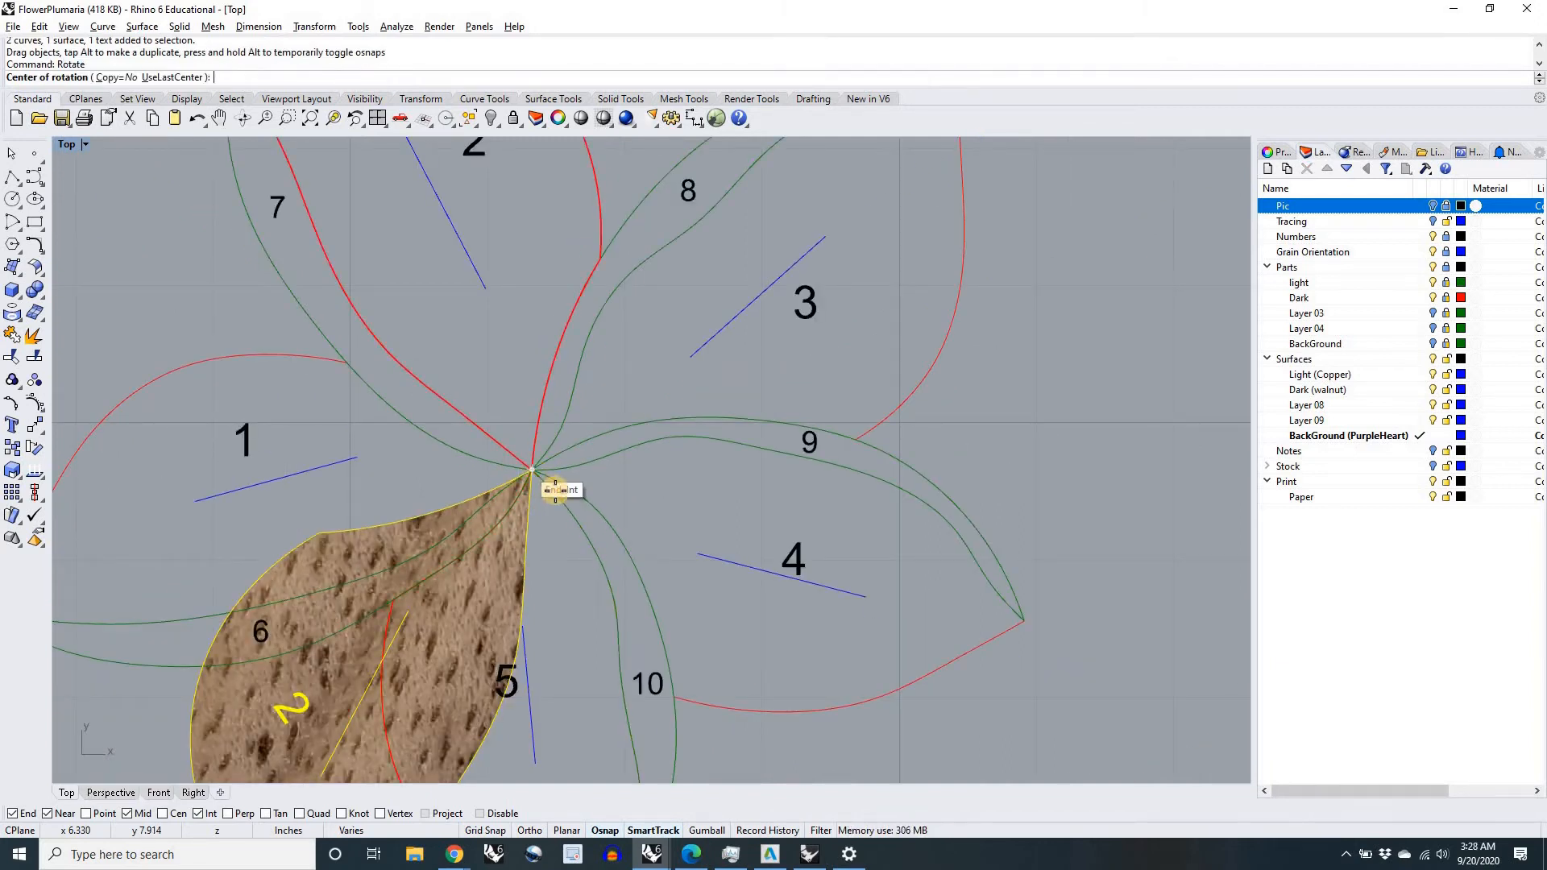
scroll(540, 476, up, 6)
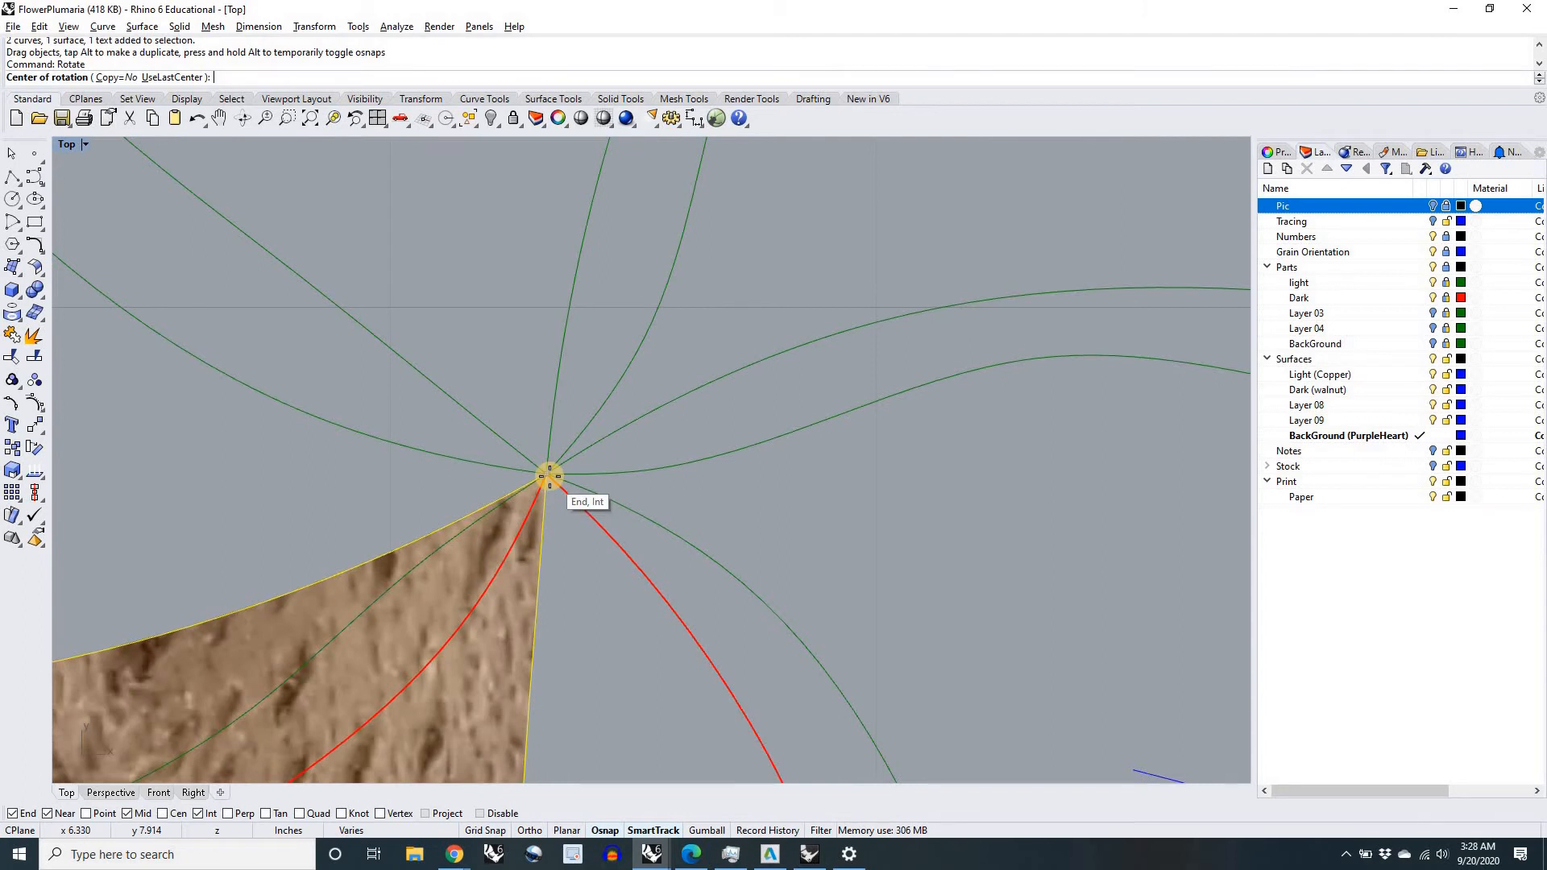
click(550, 475)
scroll(549, 476, down, 6)
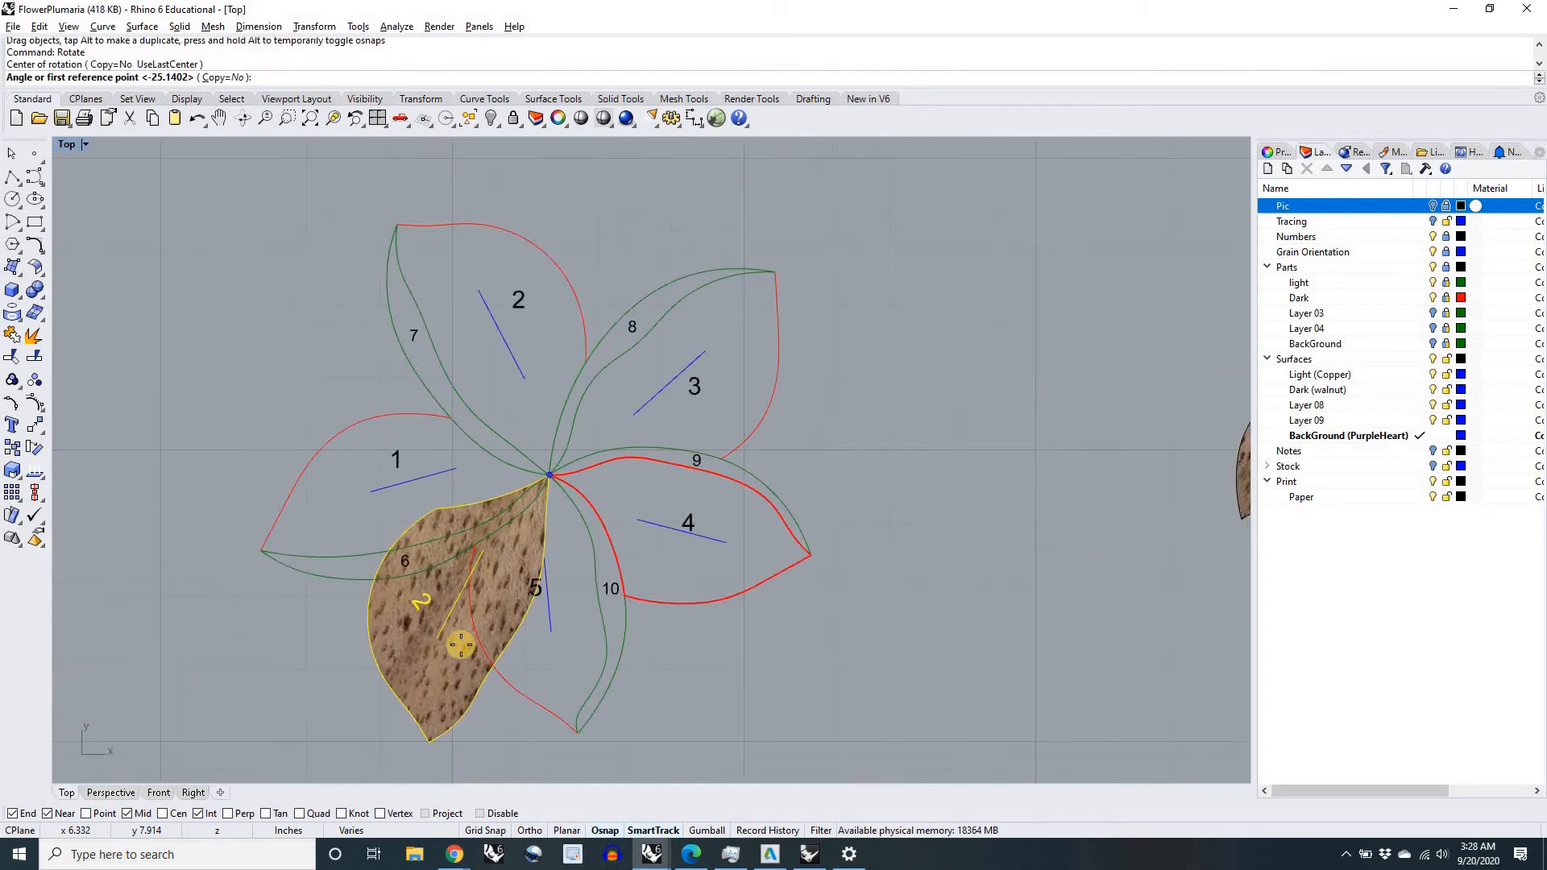
click(428, 745)
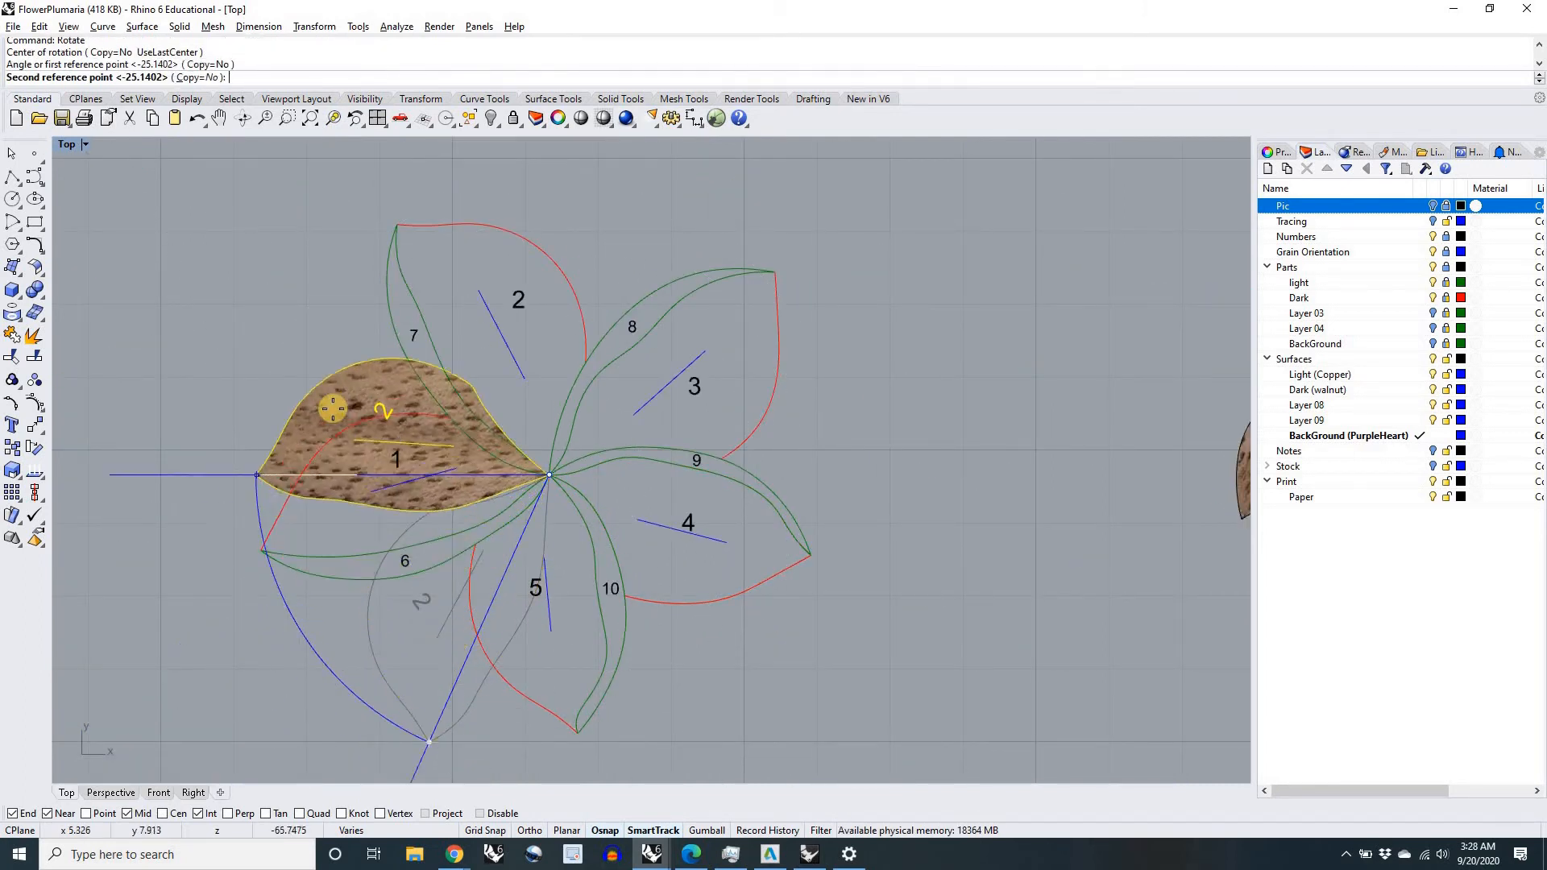
click(395, 231)
click(563, 234)
scroll(516, 339, up, 2)
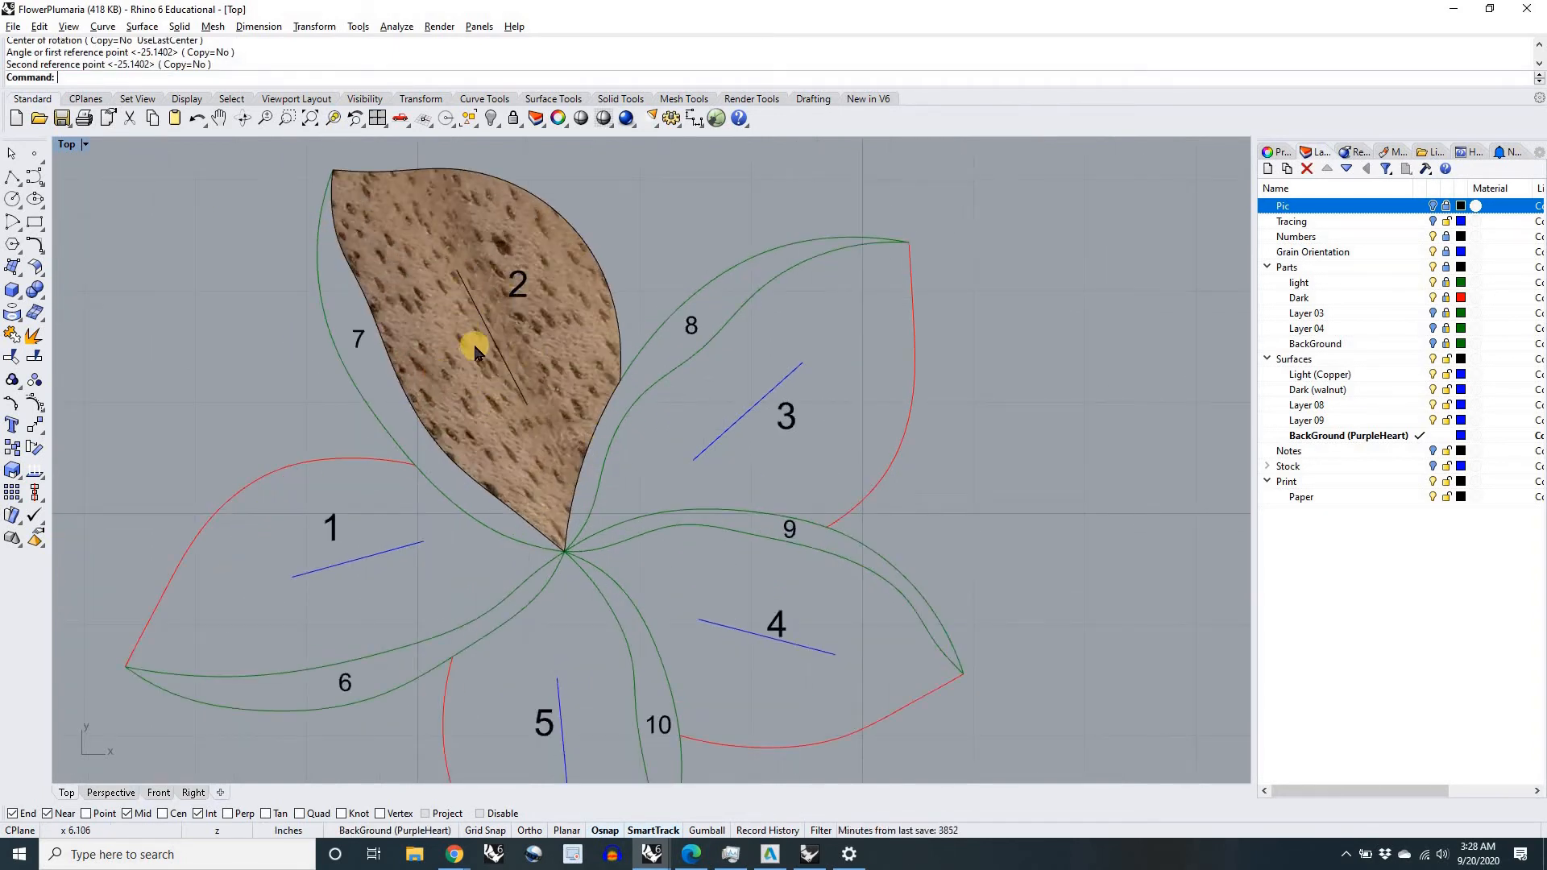
Step: Move copper piece 7 to the flower drawing and snap its lower endpoint onto the outer tip of petal 2
scroll(474, 348, down, 3)
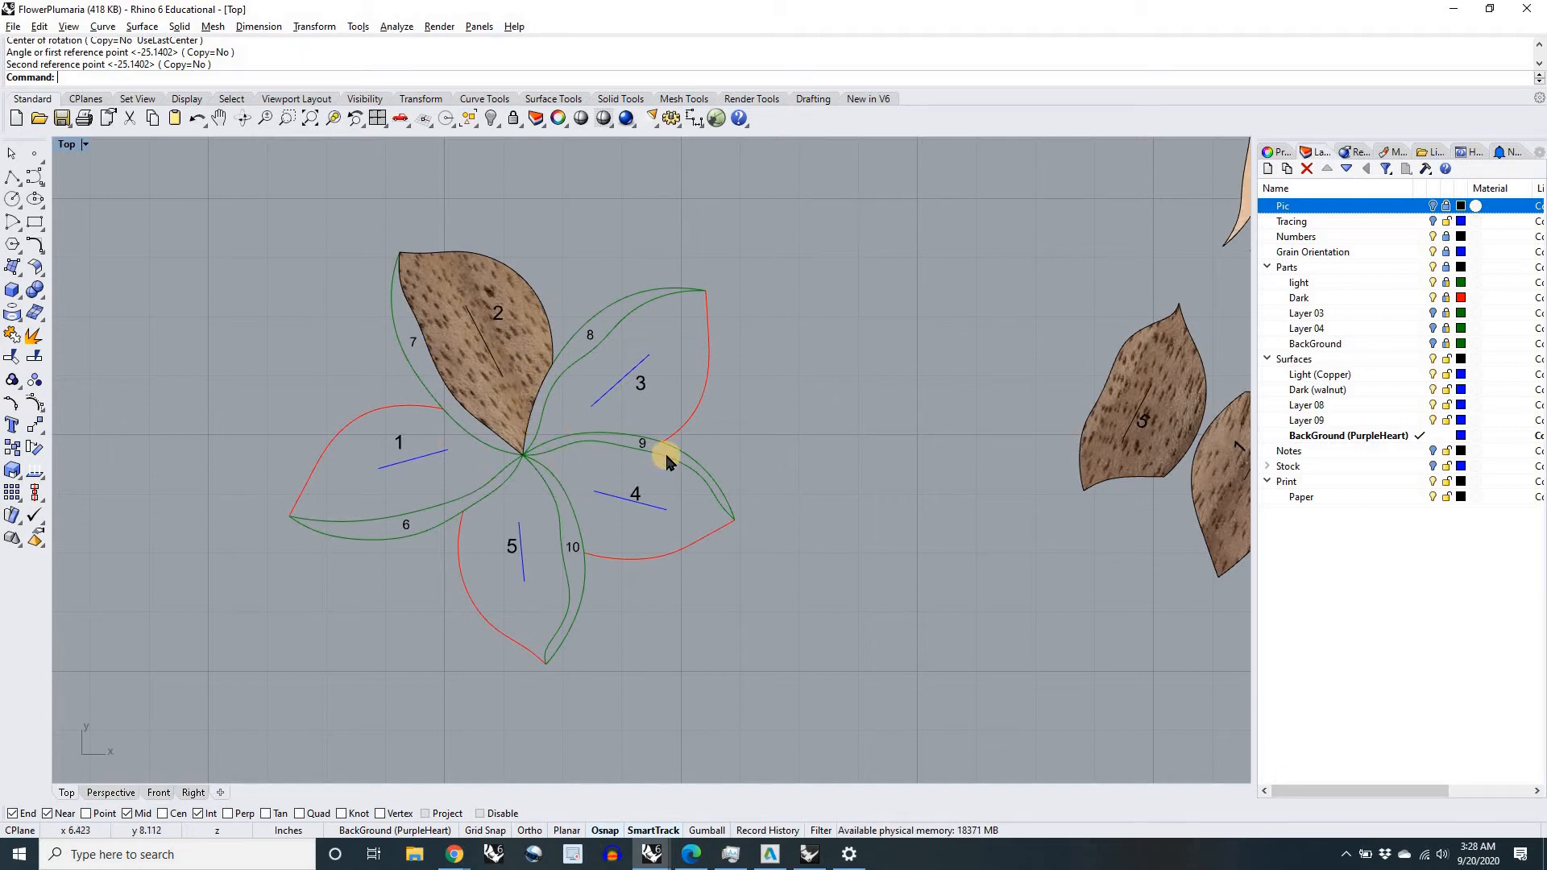
scroll(701, 461, down, 3)
right_drag(761, 711, 661, 734)
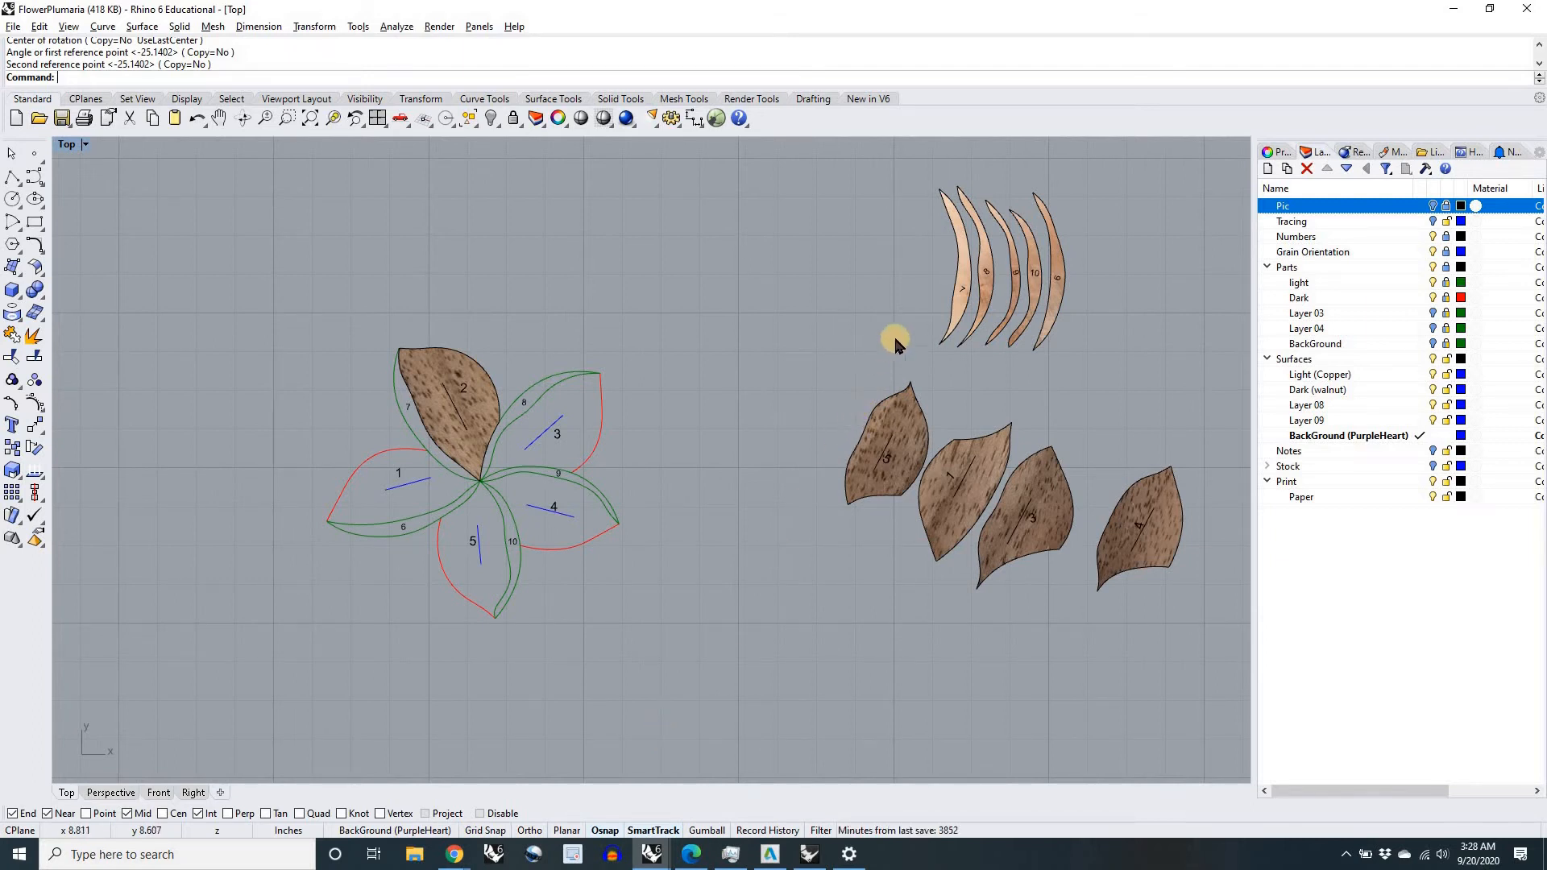
drag(959, 281, 624, 579)
scroll(624, 578, up, 5)
scroll(623, 578, down, 3)
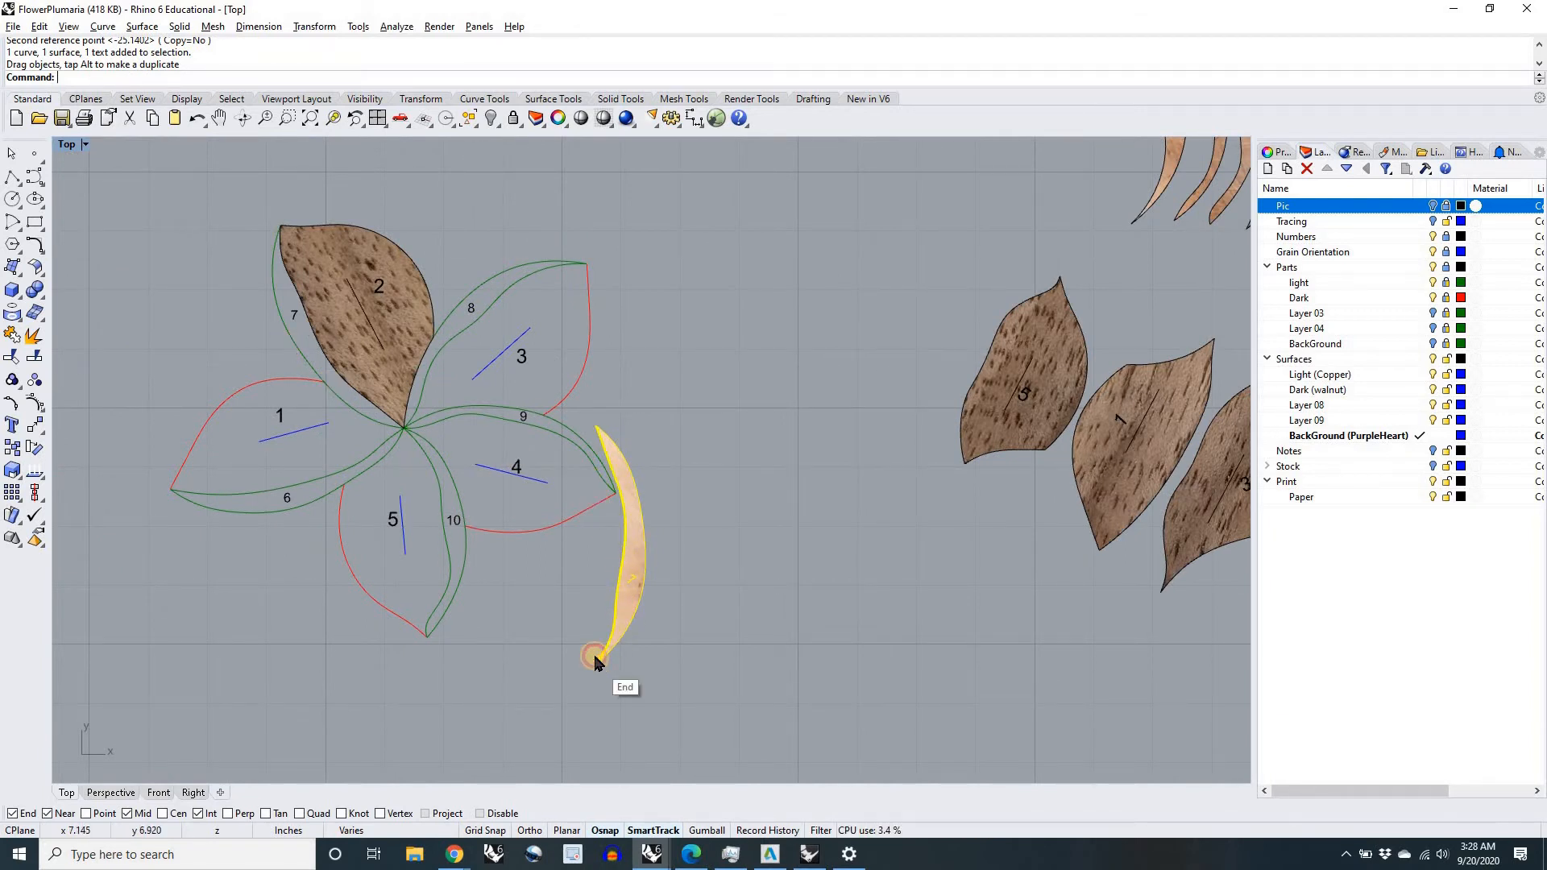
mouse_move(590, 647)
mouse_down()
mouse_move(559, 642)
mouse_move(572, 654)
mouse_up()
scroll(572, 654, up, 6)
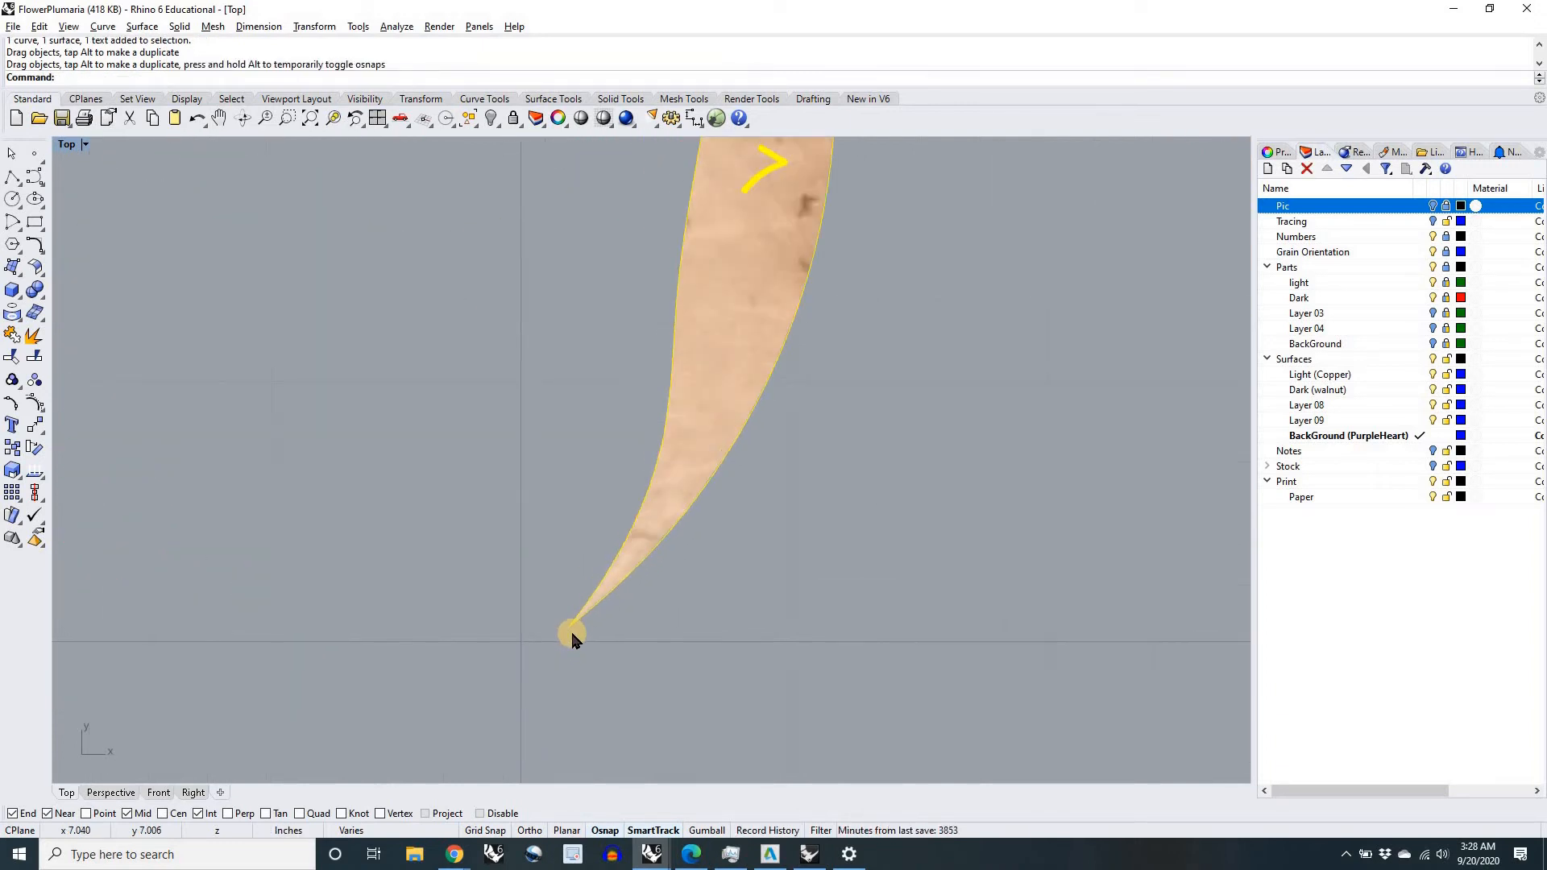
scroll(573, 640, down, 3)
scroll(572, 636, down, 2)
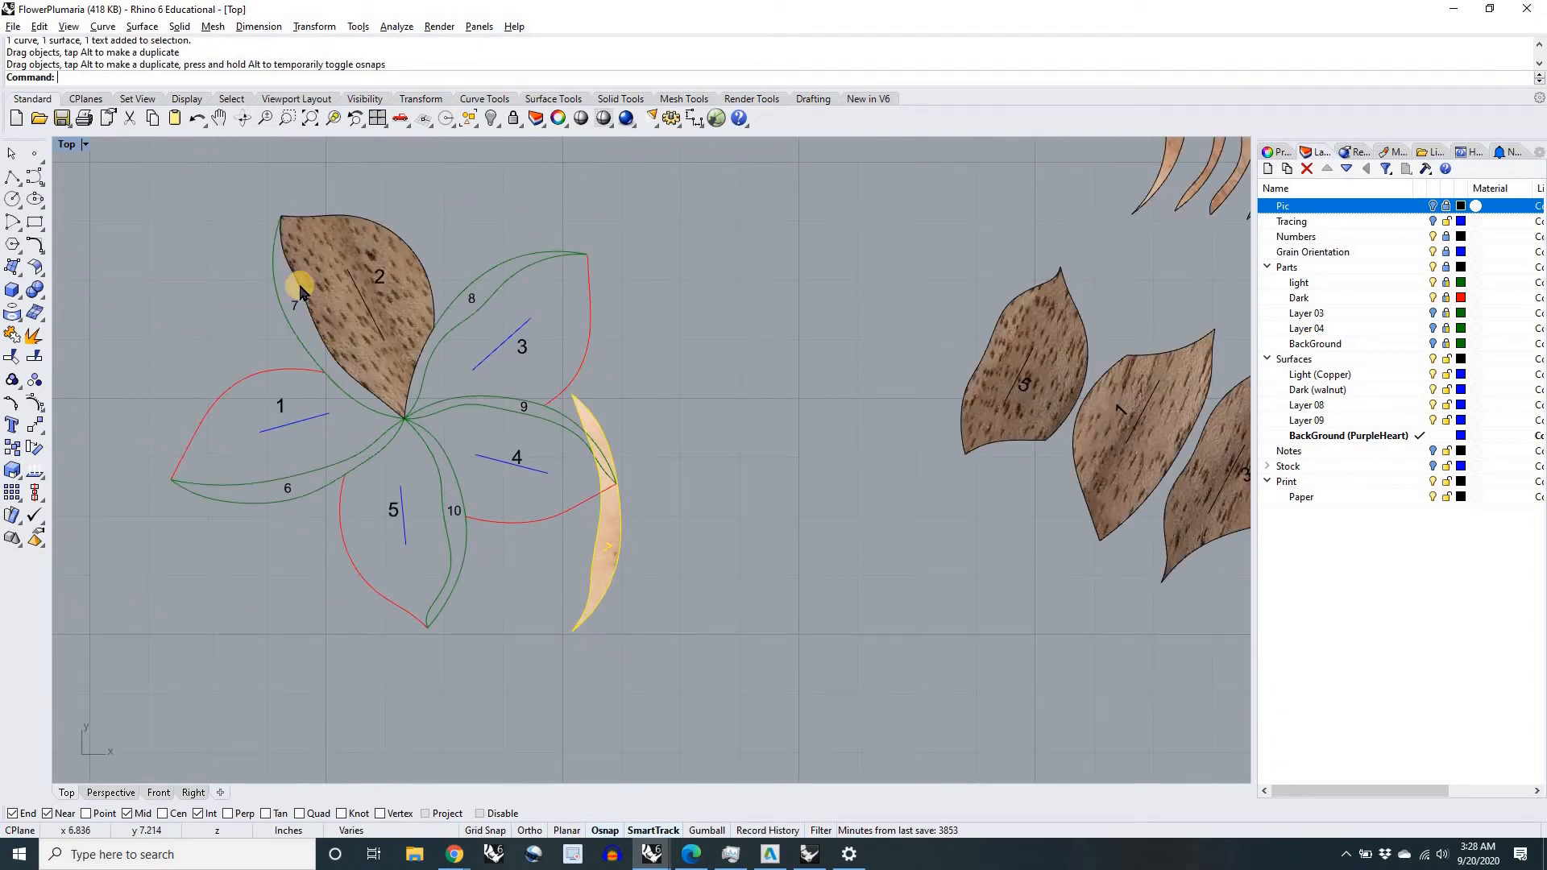
drag(571, 630, 246, 215)
right_drag(248, 216, 492, 446)
scroll(529, 458, up, 6)
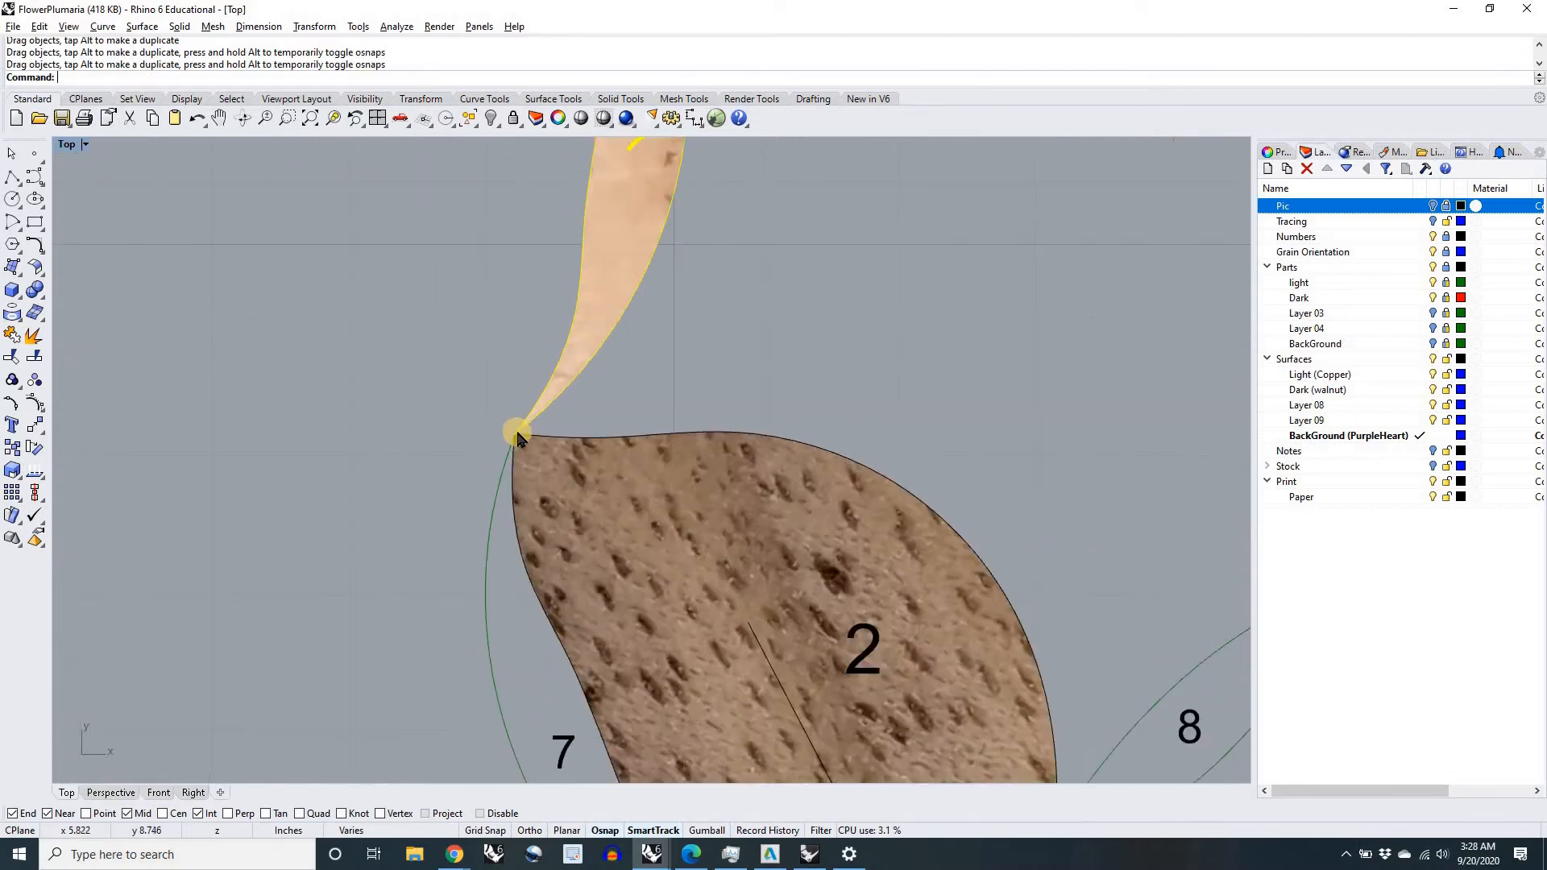
scroll(506, 433, down, 4)
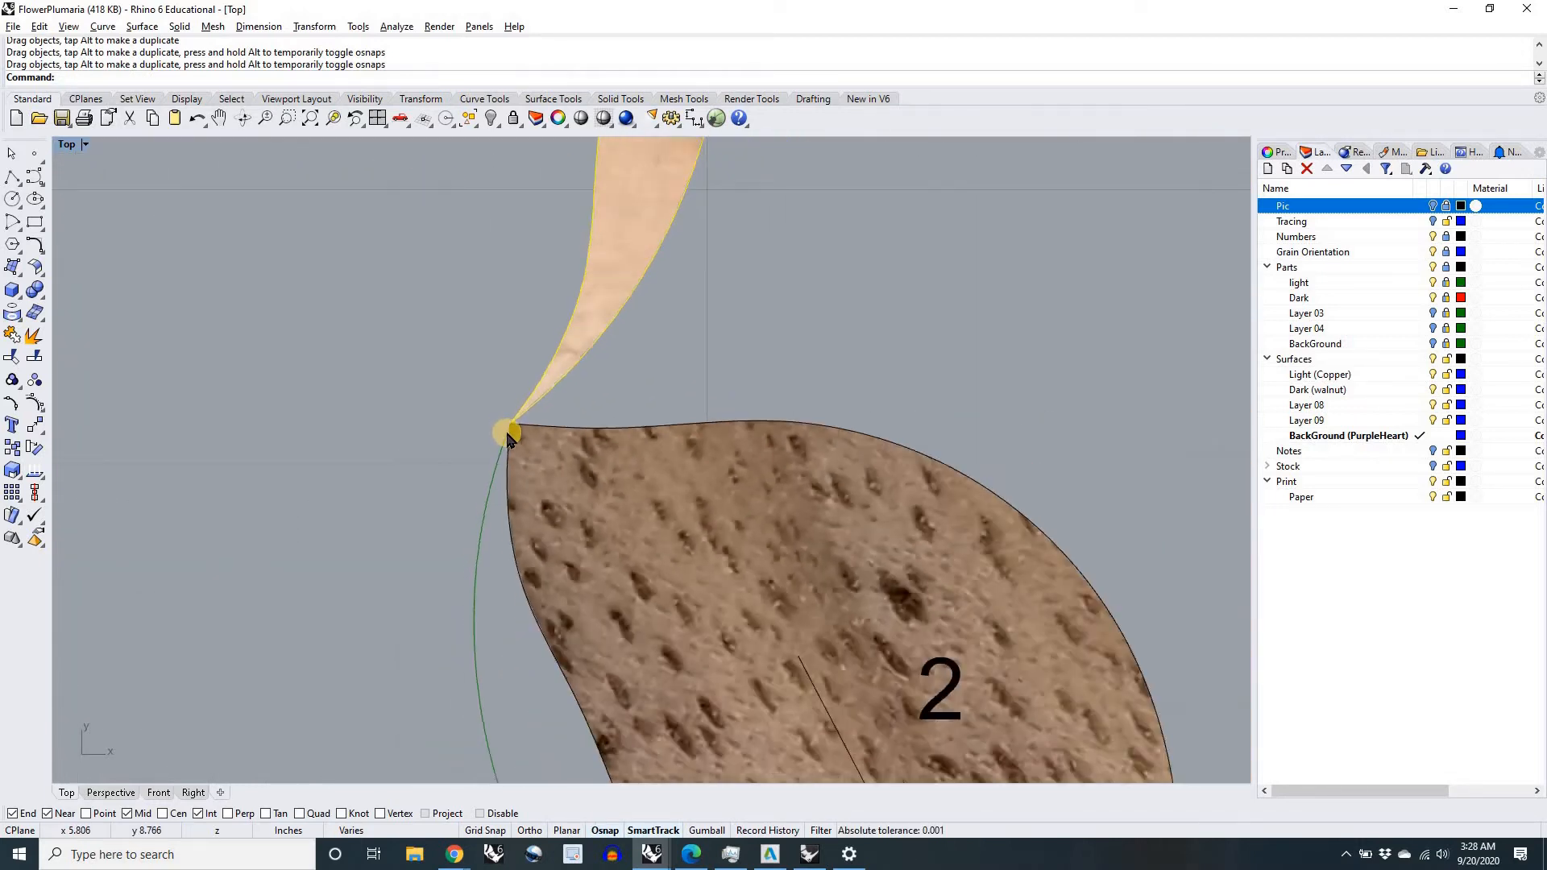
Step: Rotate copper piece 7 about petal 2's outer tip until its free end snaps to the flower's centre
text(rotate)
key(Return)
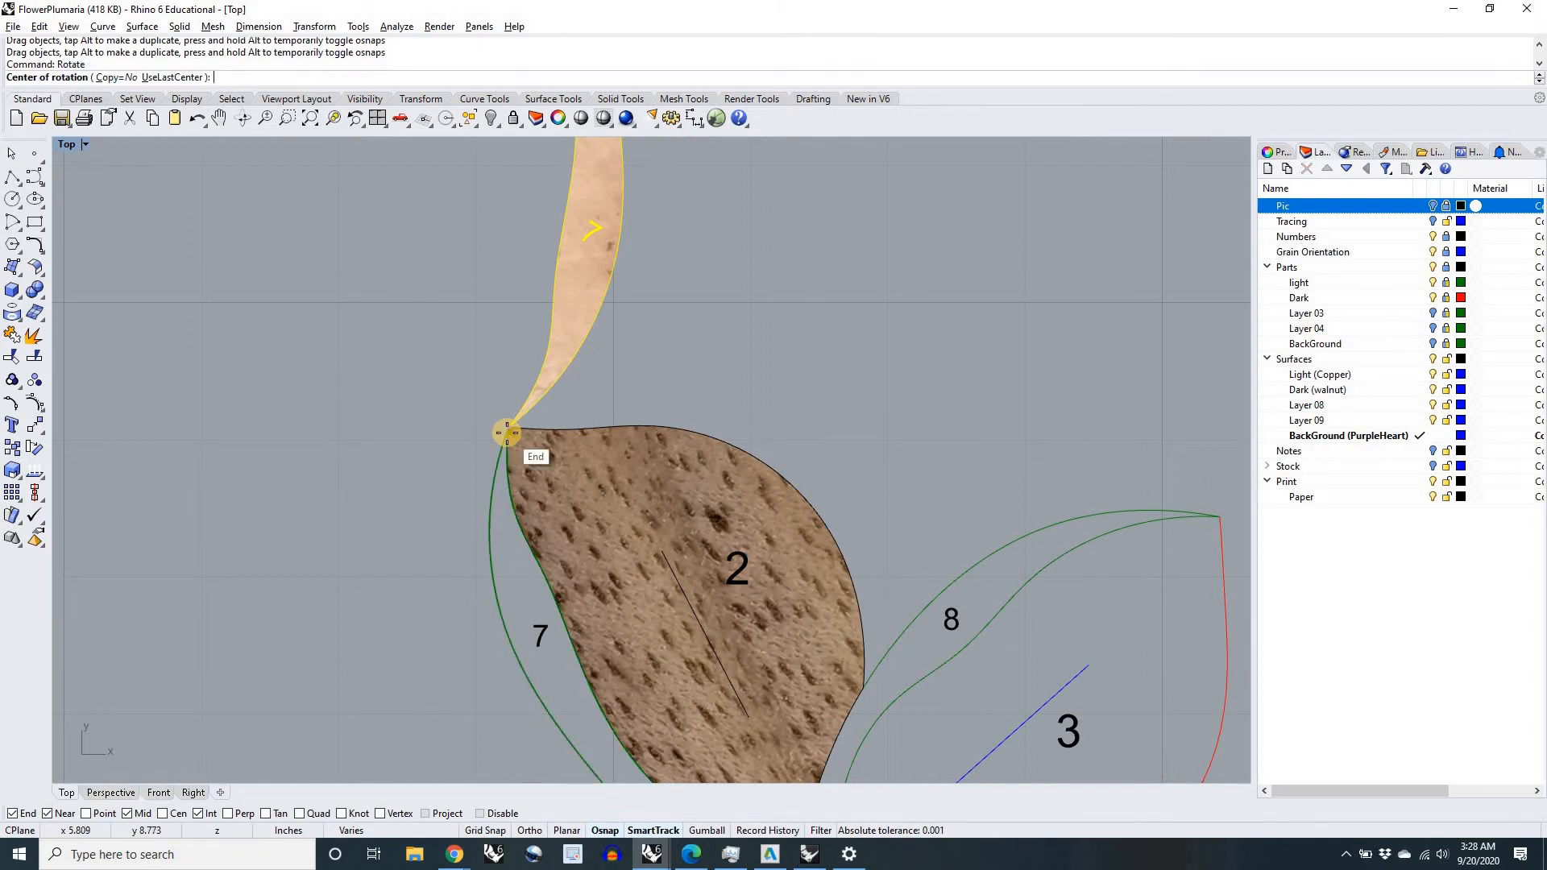
click(509, 425)
scroll(510, 425, down, 4)
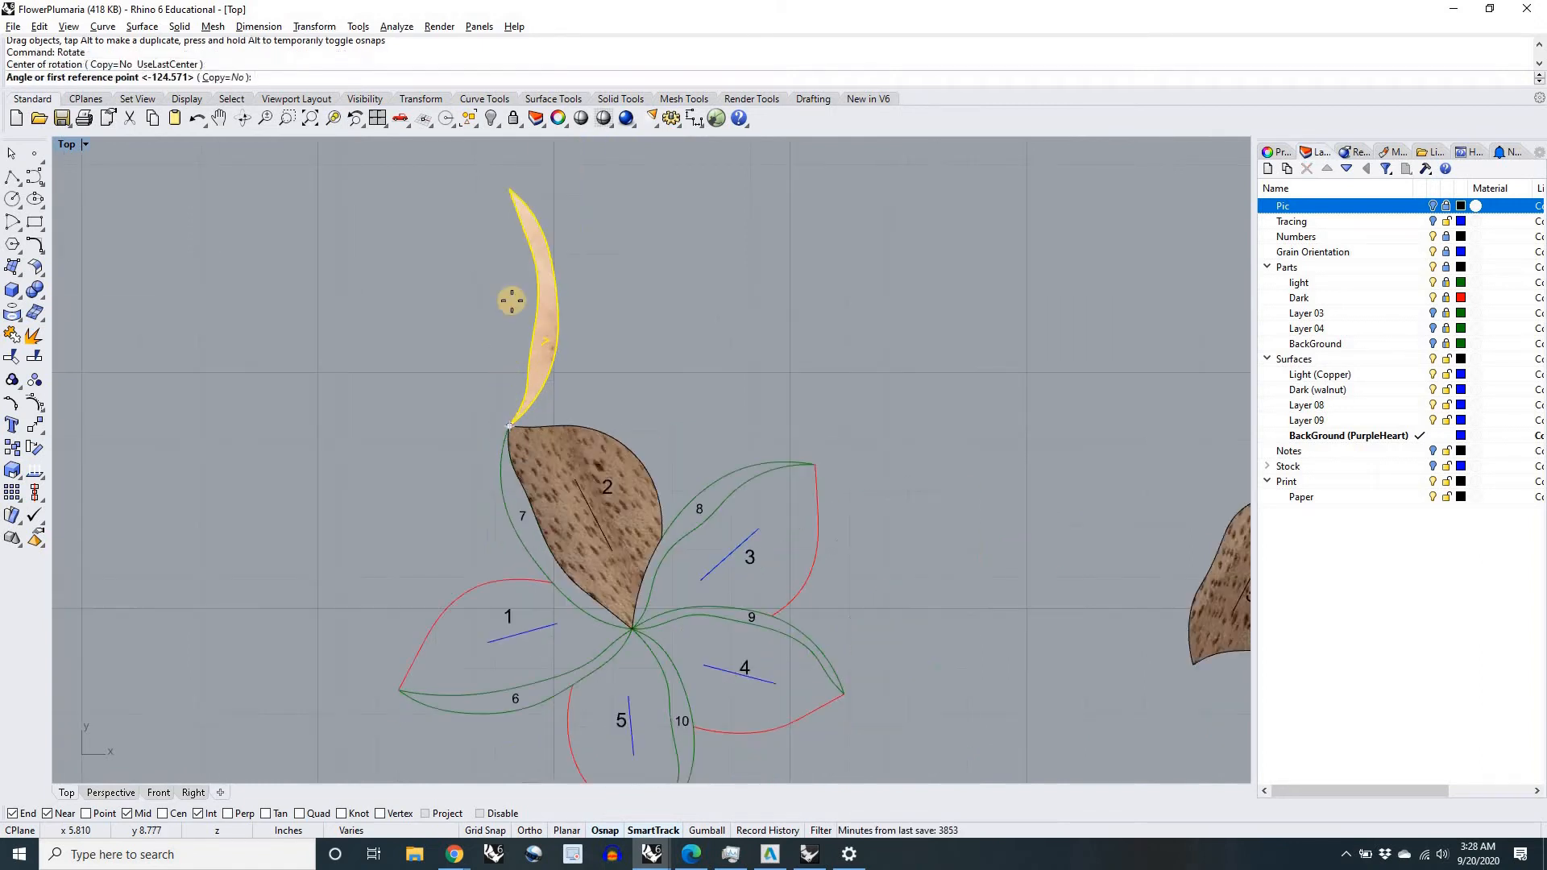
click(508, 192)
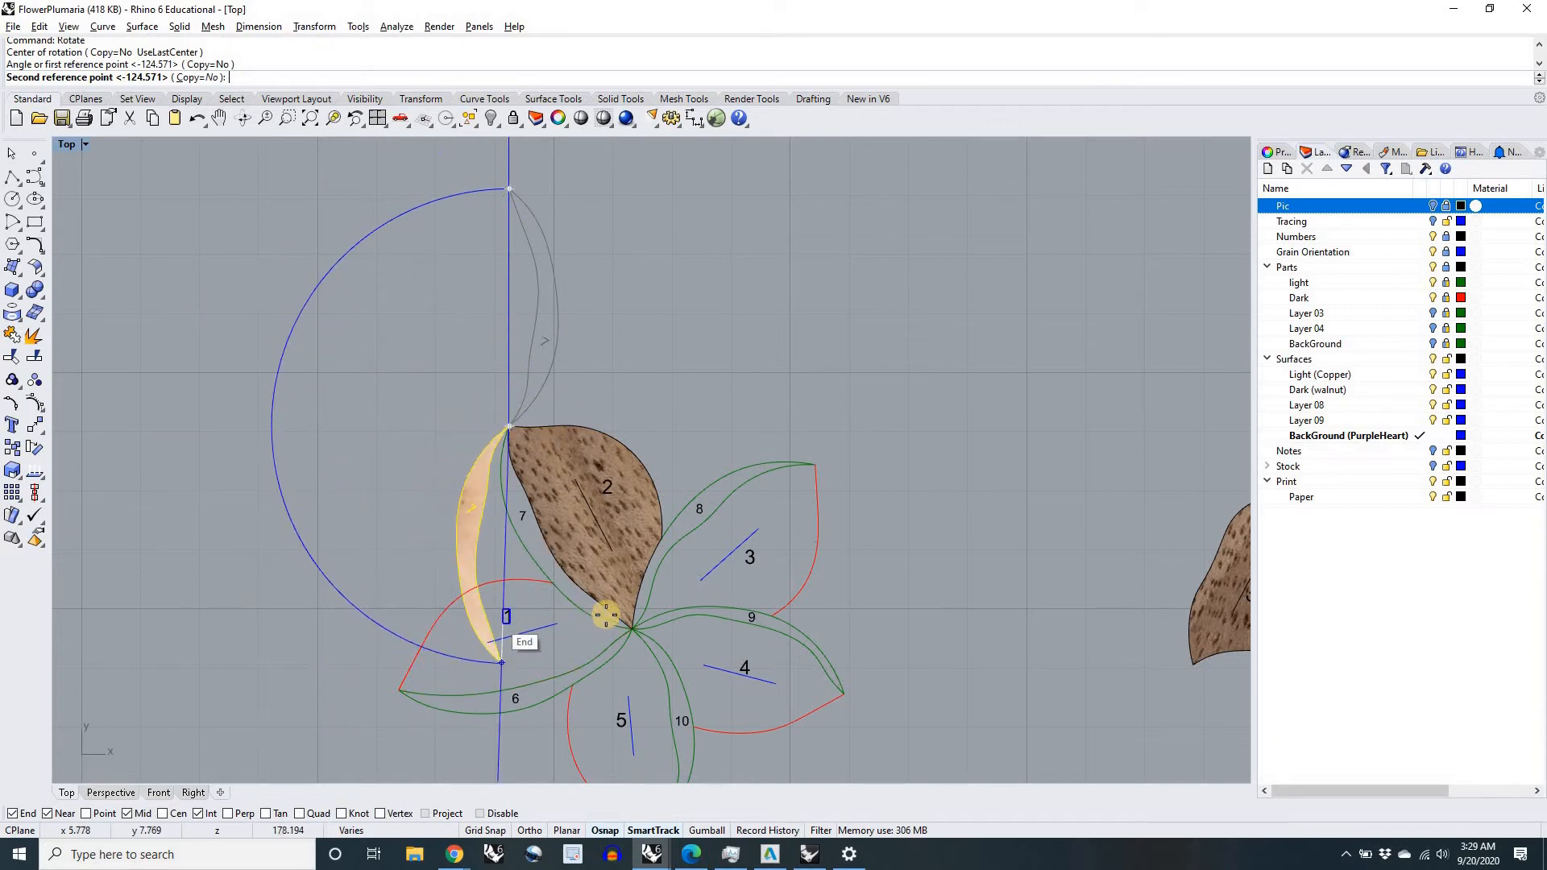
scroll(628, 625, up, 5)
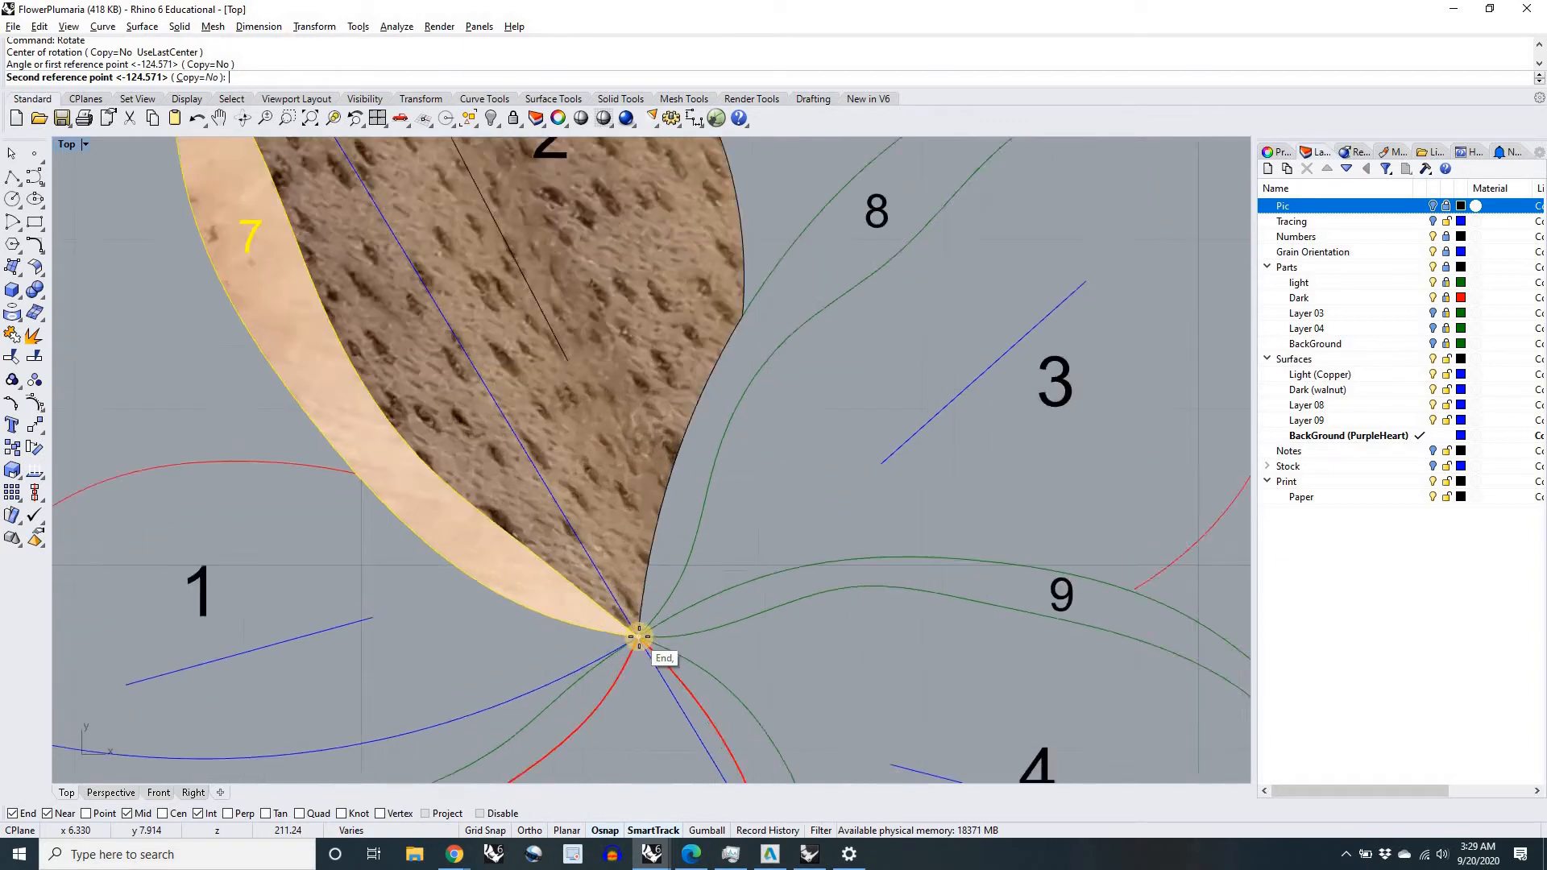
click(633, 631)
scroll(632, 627, down, 5)
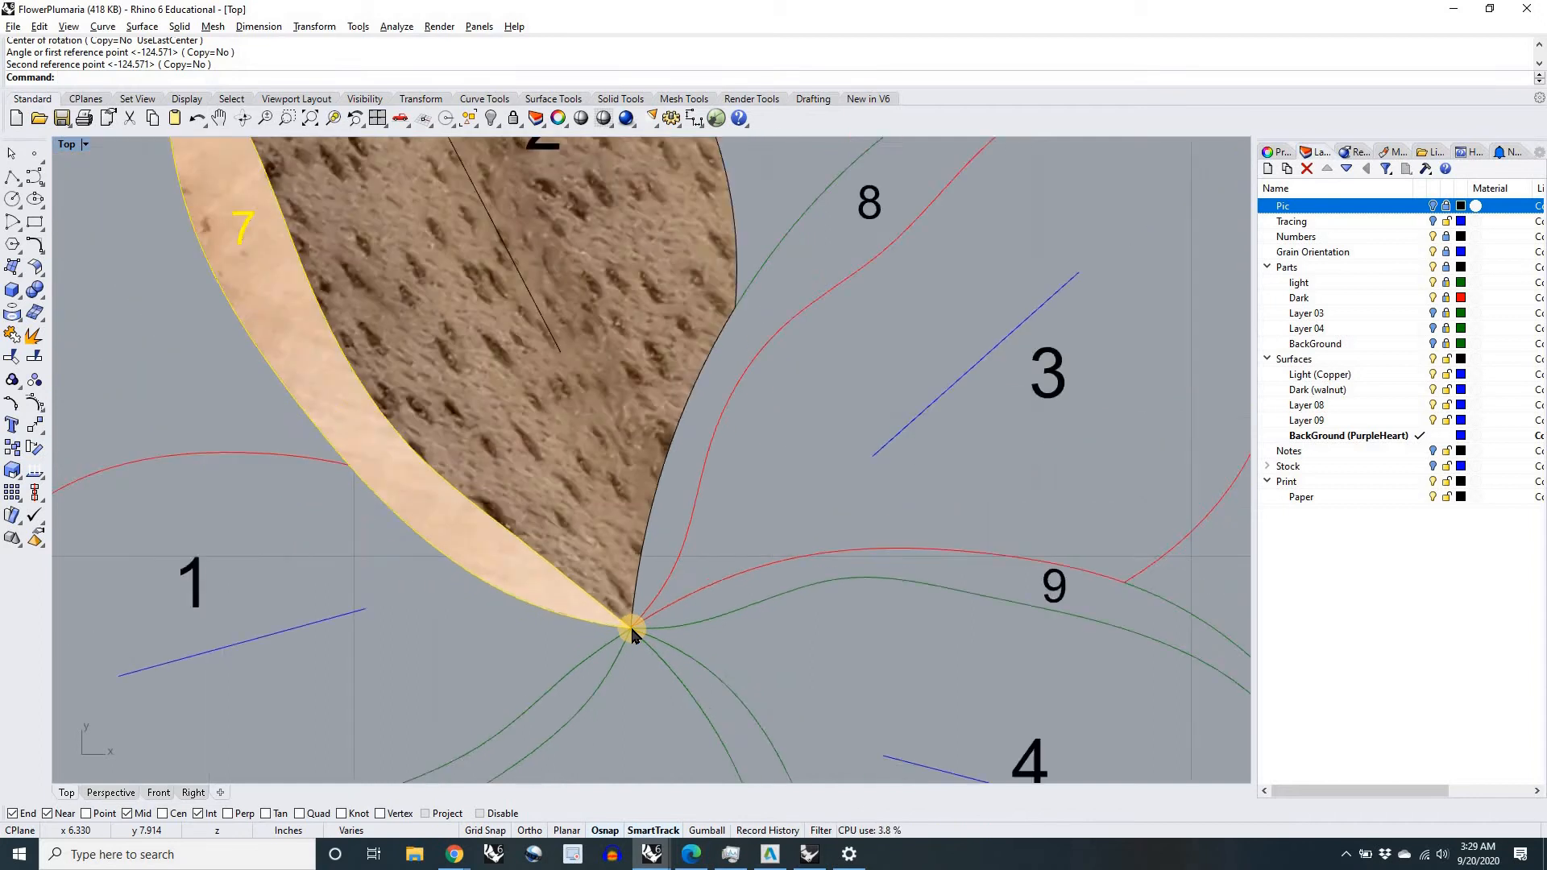
key(Escape)
right_drag(515, 385, 378, 239)
scroll(790, 532, down, 6)
right_drag(829, 529, 718, 525)
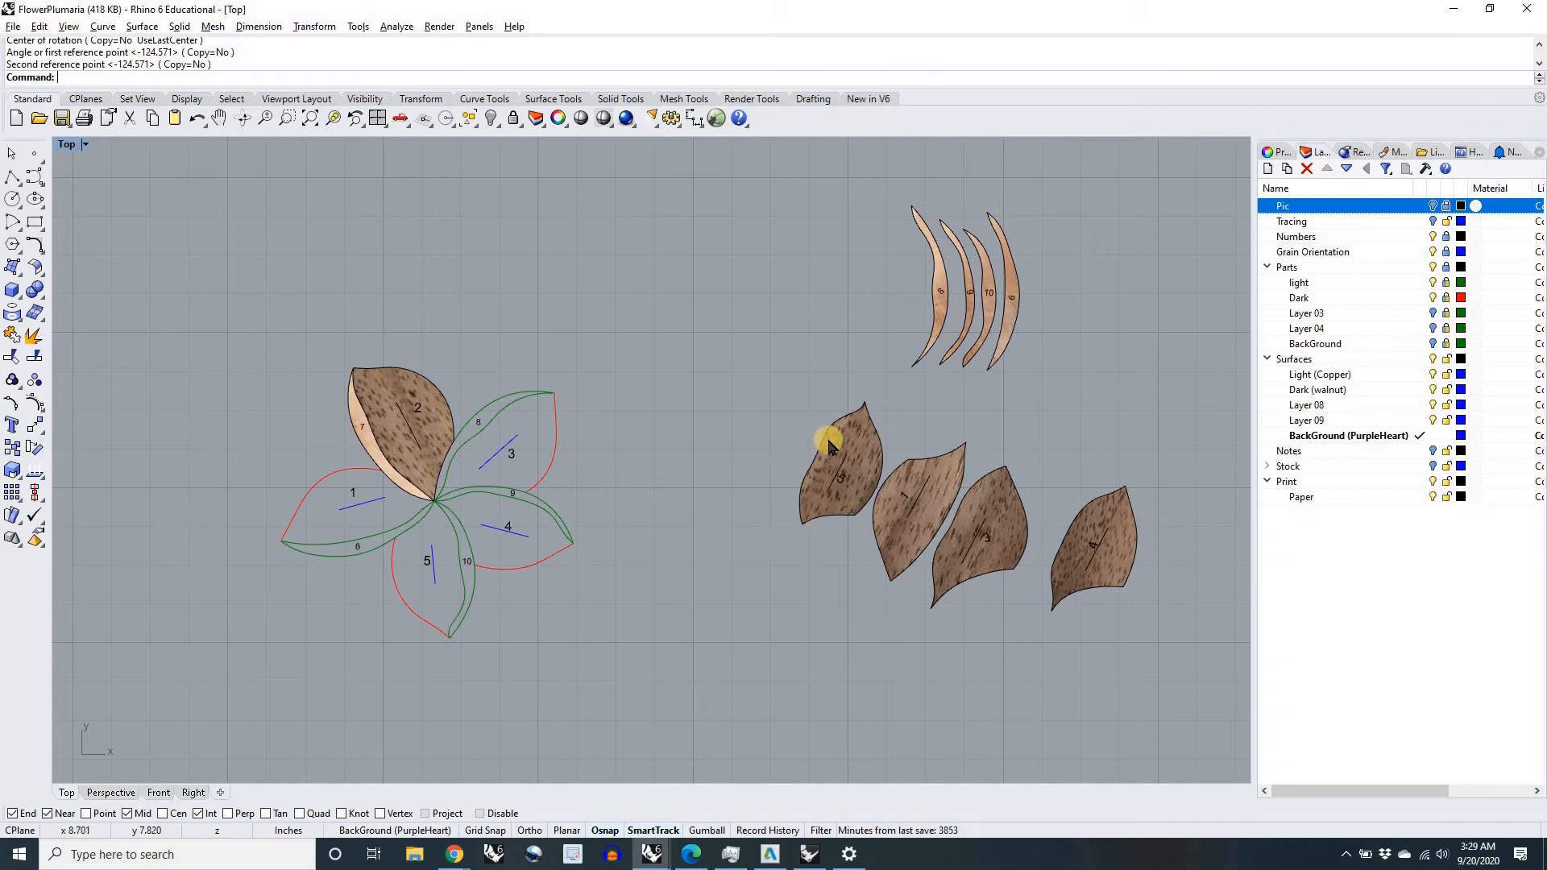
Step: Move walnut petal 5 onto the flower drawing, snapping the lower end of its grain line to the upper end of the drawing's petal 5 grain line
scroll(857, 407, up, 4)
scroll(854, 411, up, 1)
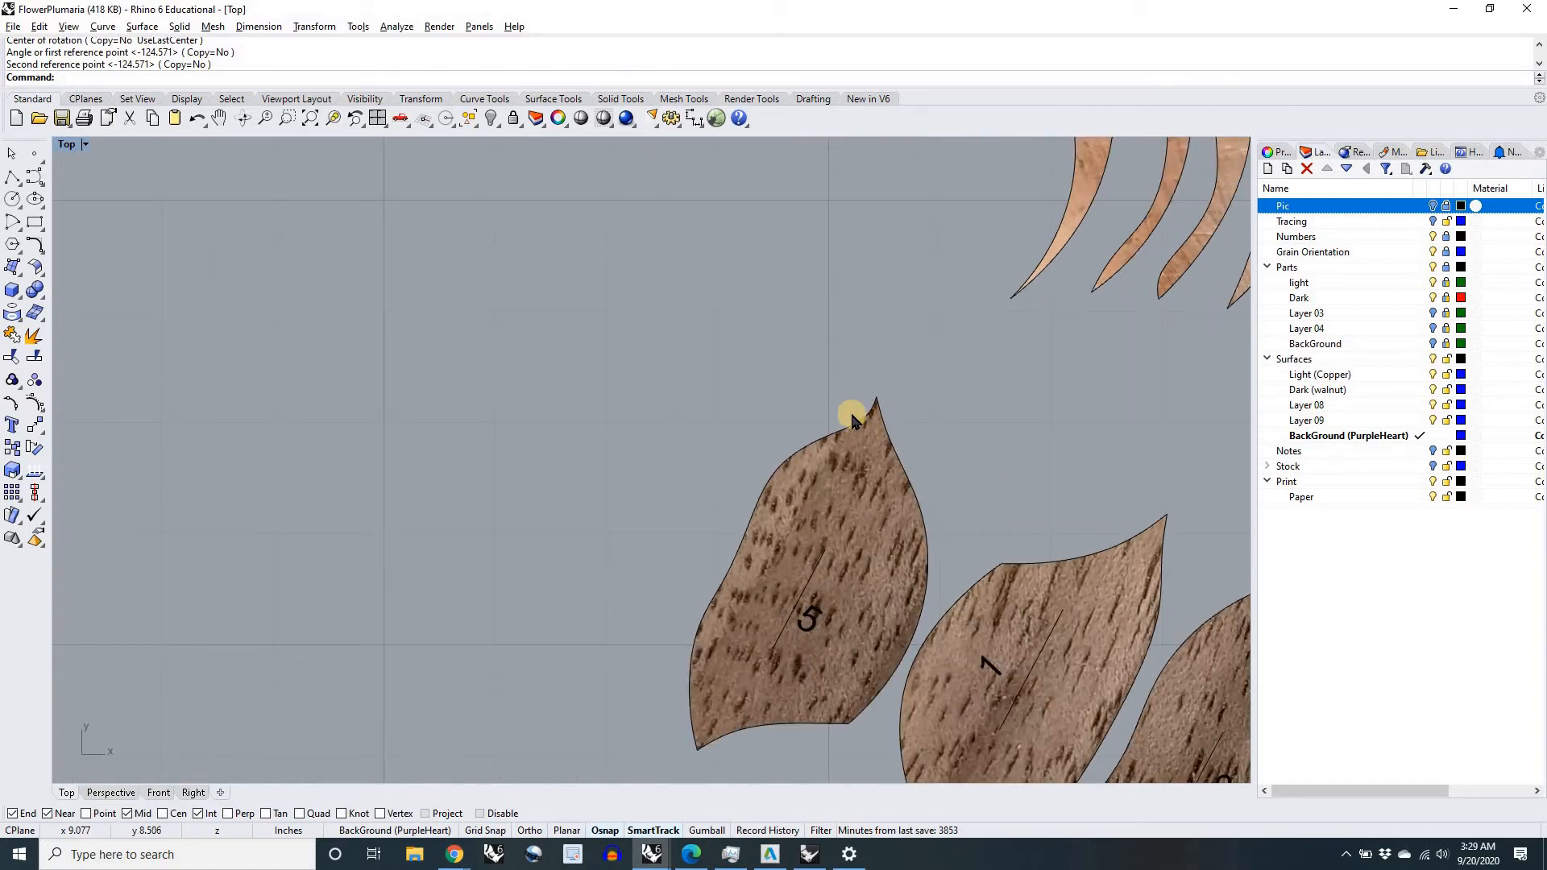
scroll(842, 475, down, 4)
scroll(847, 477, down, 1)
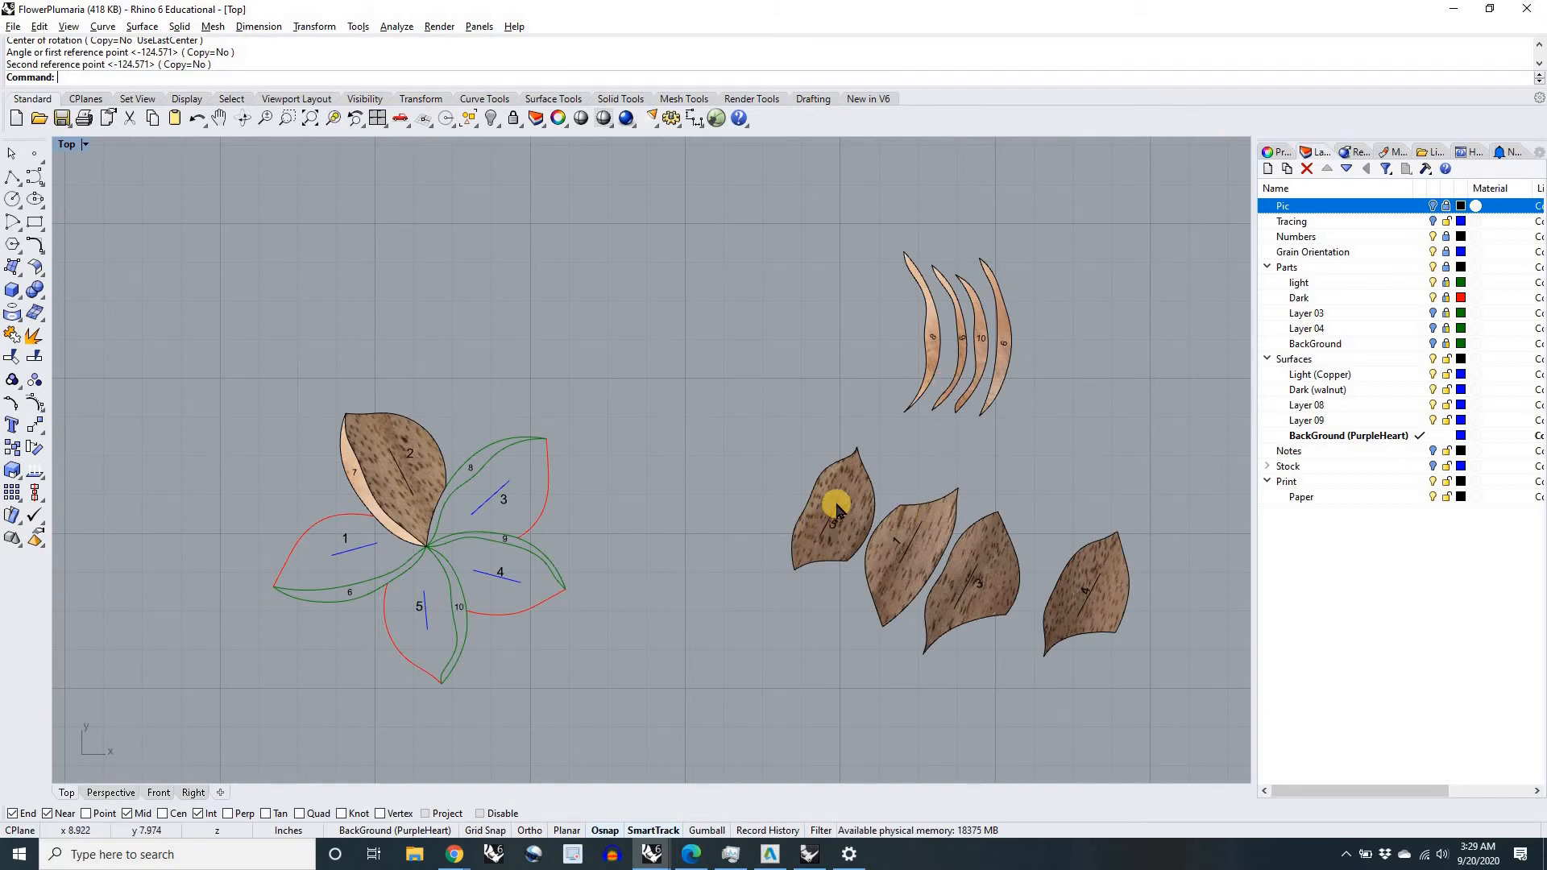
scroll(830, 516, up, 6)
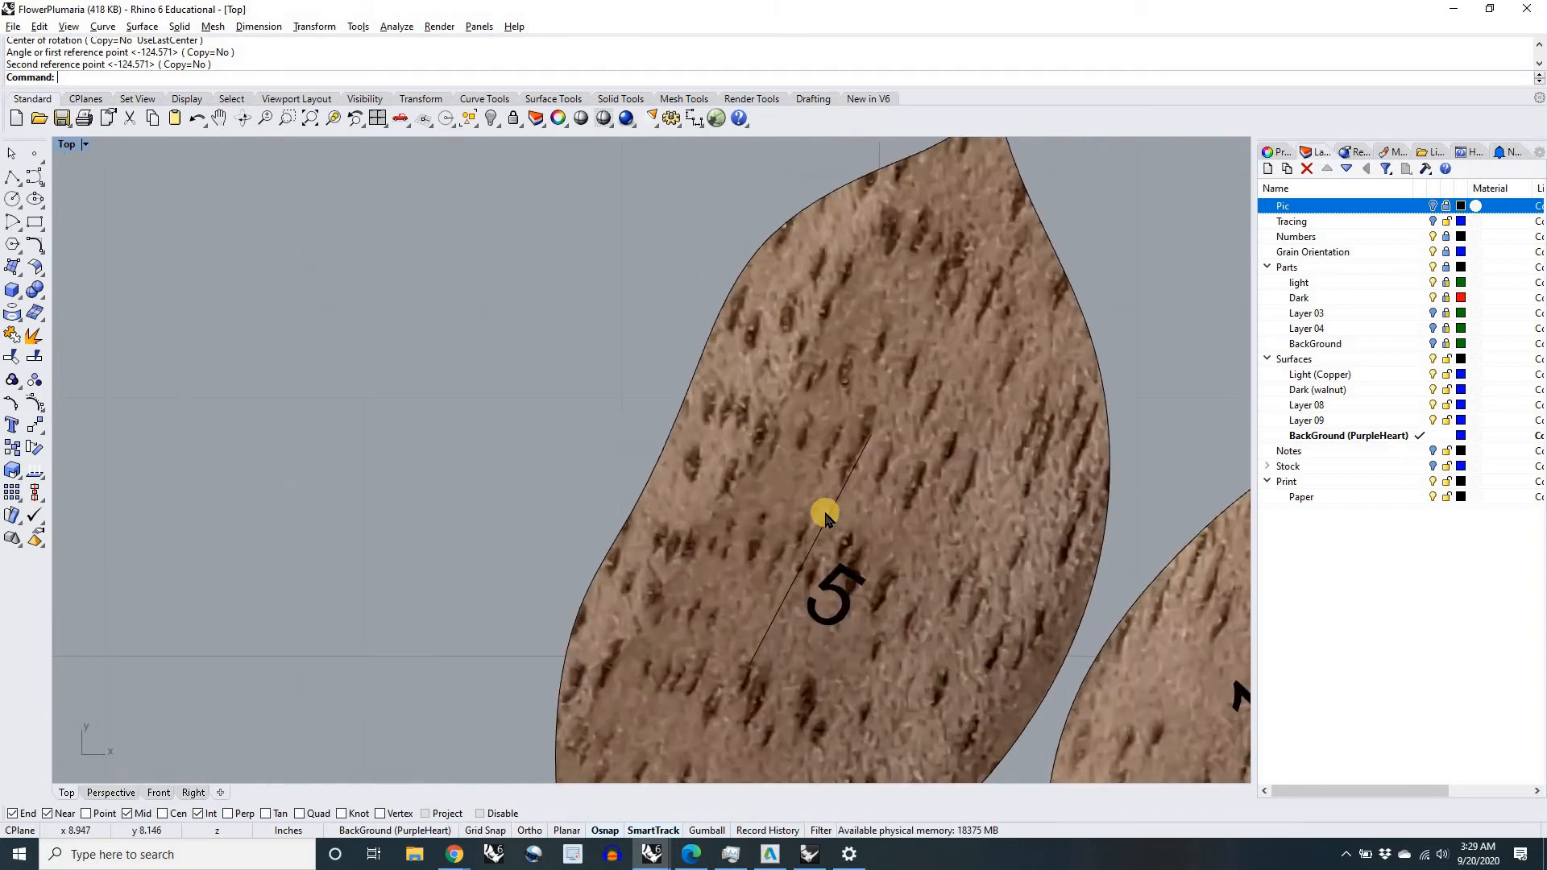
scroll(838, 552, down, 6)
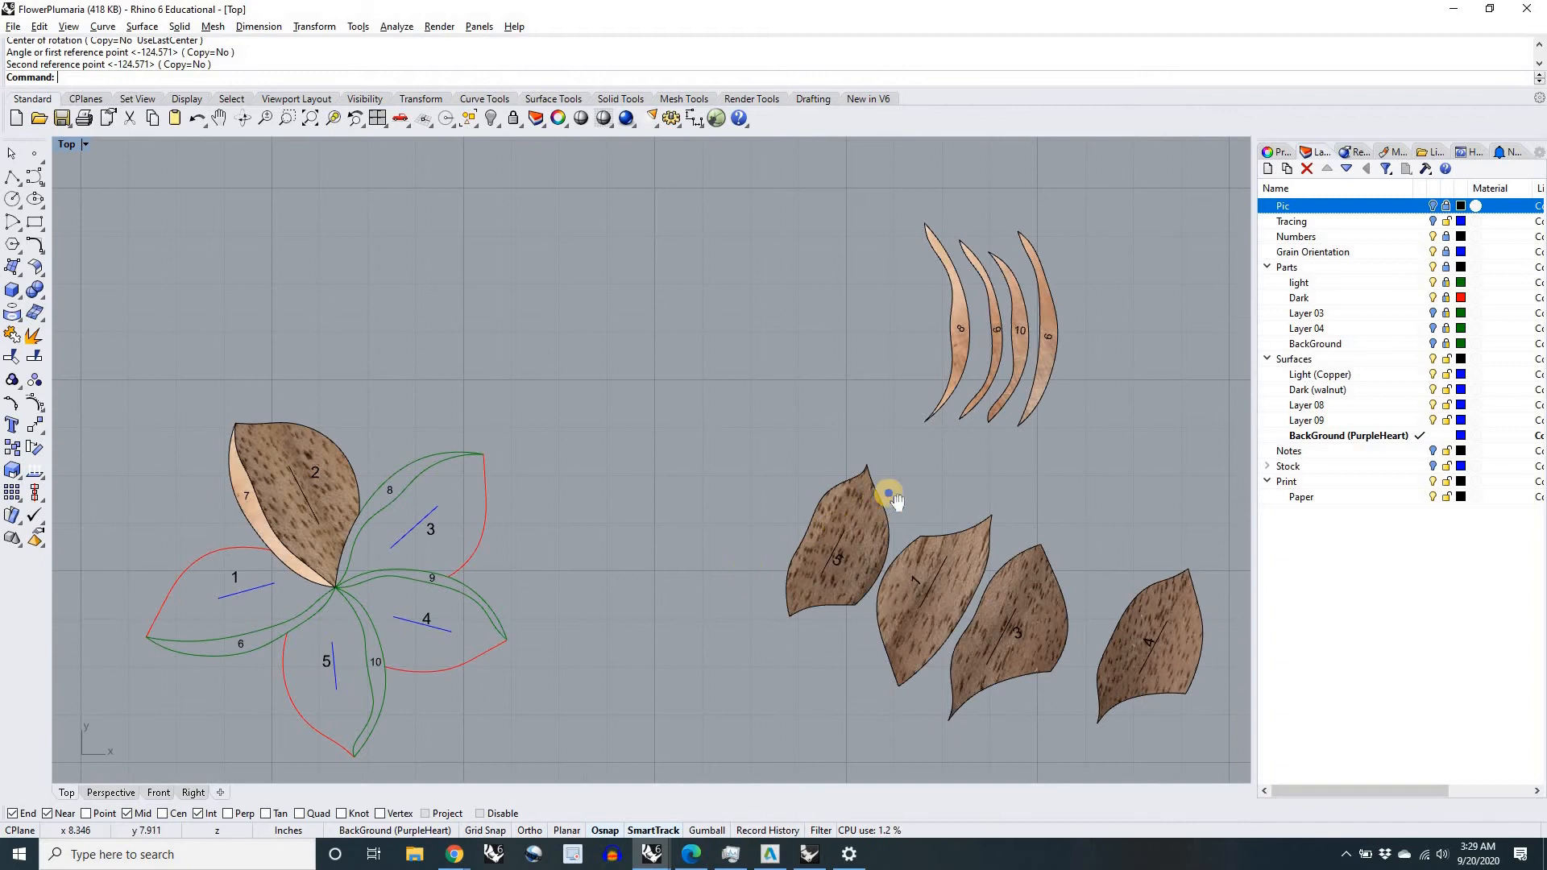
right_drag(890, 496, 1059, 401)
click(1008, 461)
drag(973, 492, 637, 648)
scroll(637, 645, up, 4)
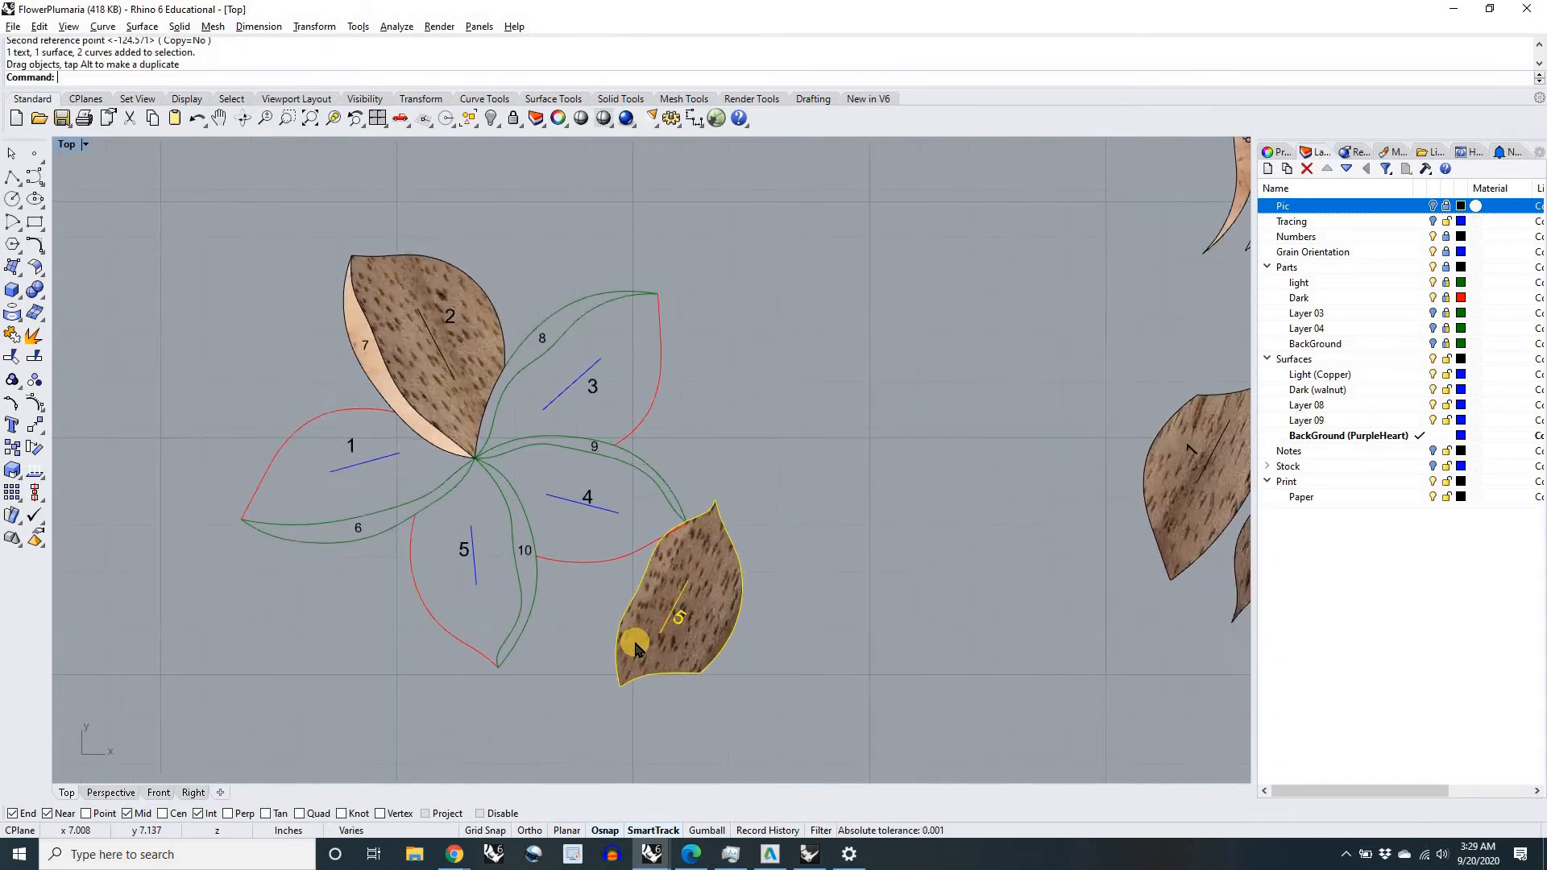
drag(675, 630, 387, 472)
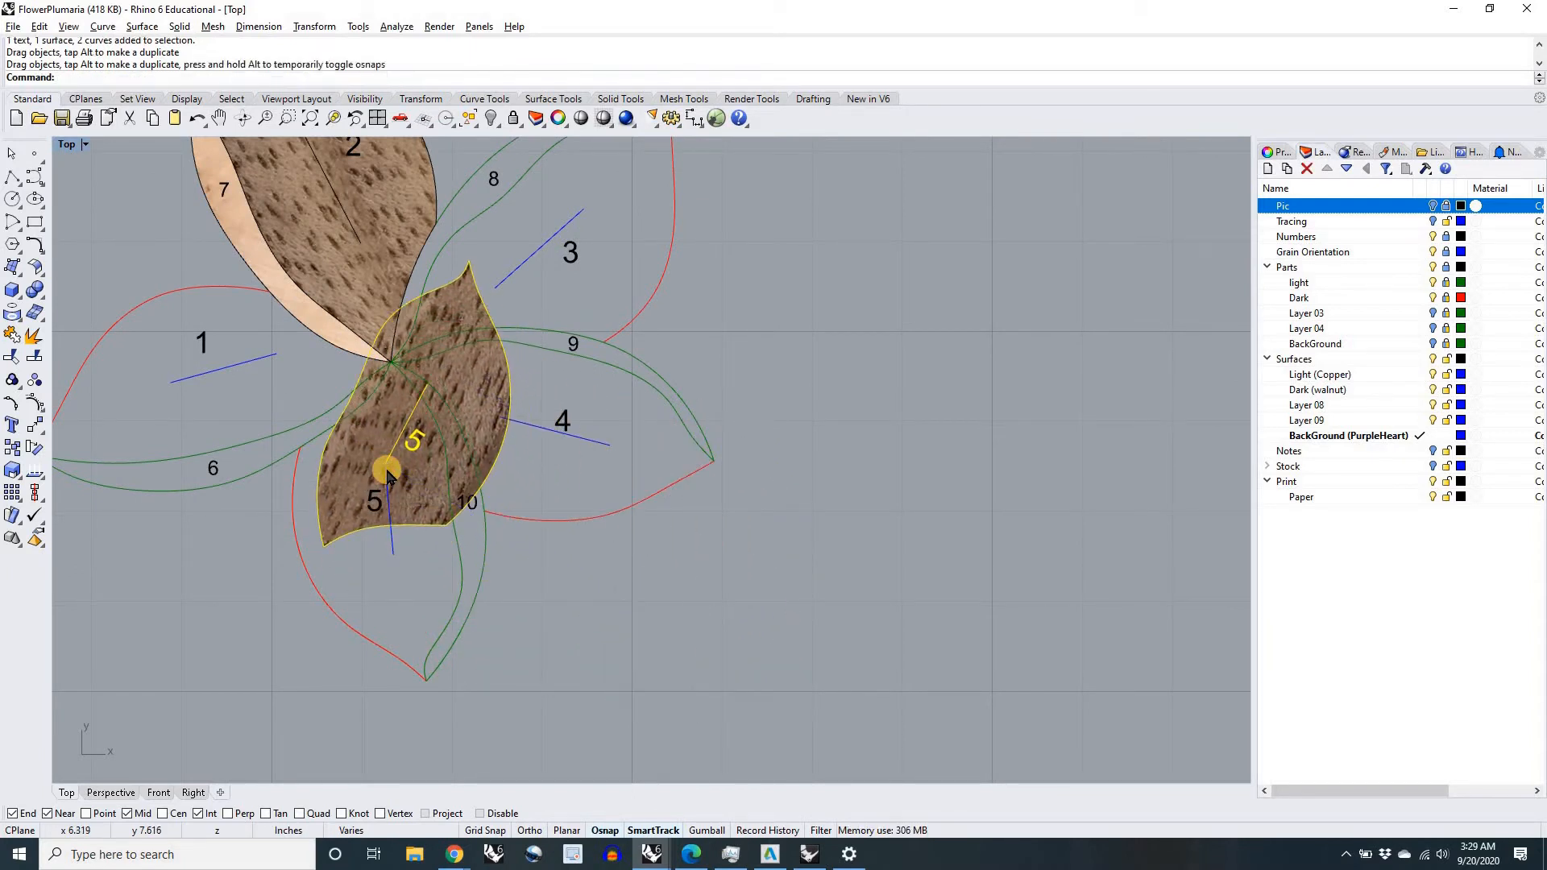
Step: Rotate walnut petal 5 about the shared grain line endpoint until its grain line matches the one in the drawing
text(rotate)
key(Return)
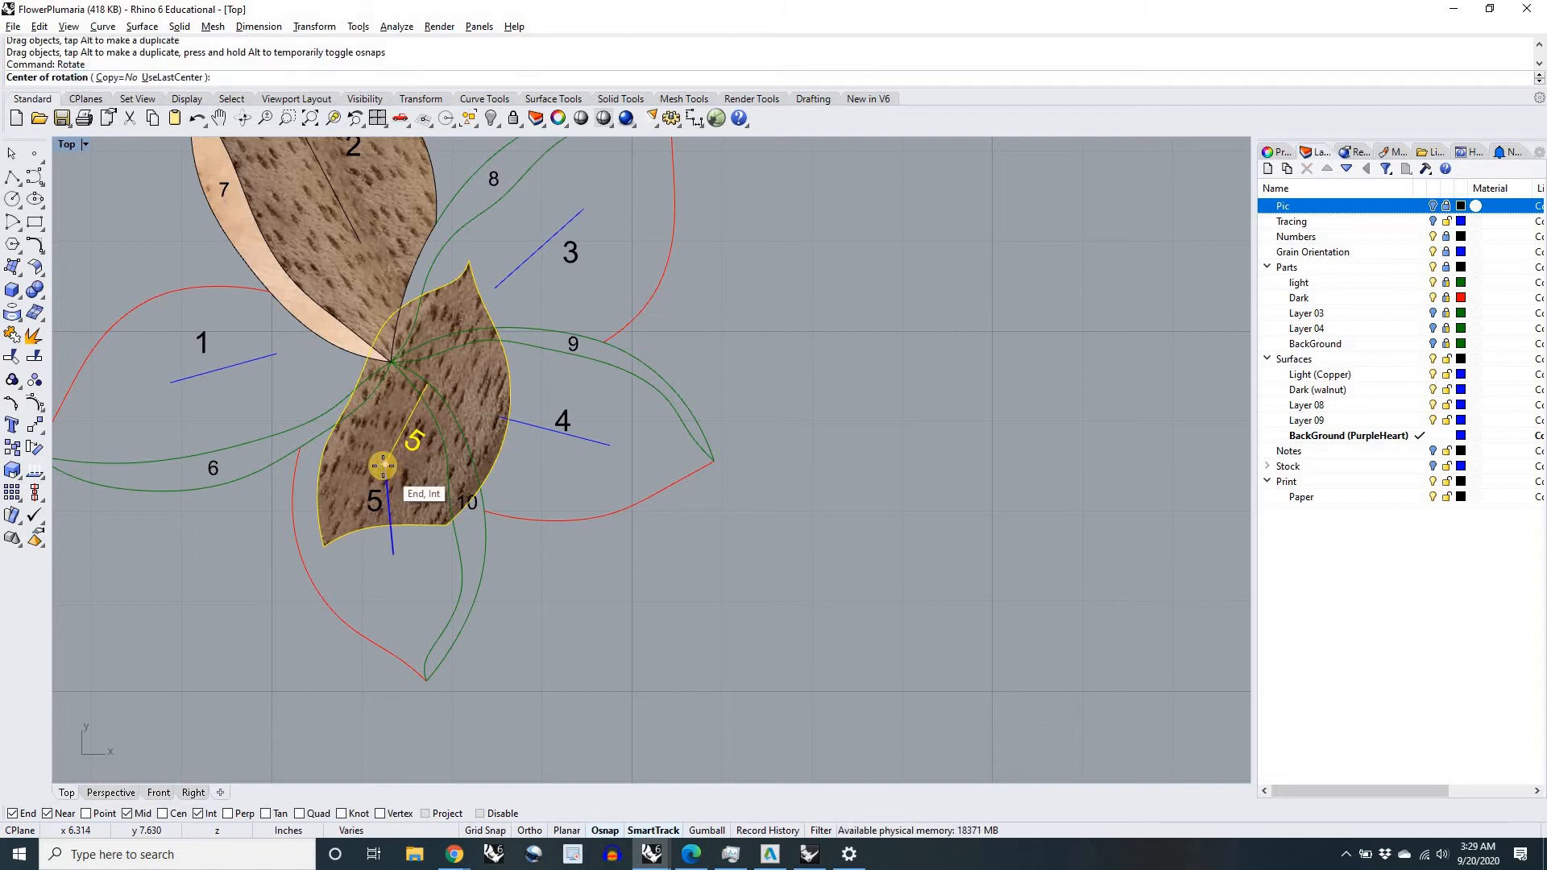
scroll(383, 466, up, 8)
click(384, 466)
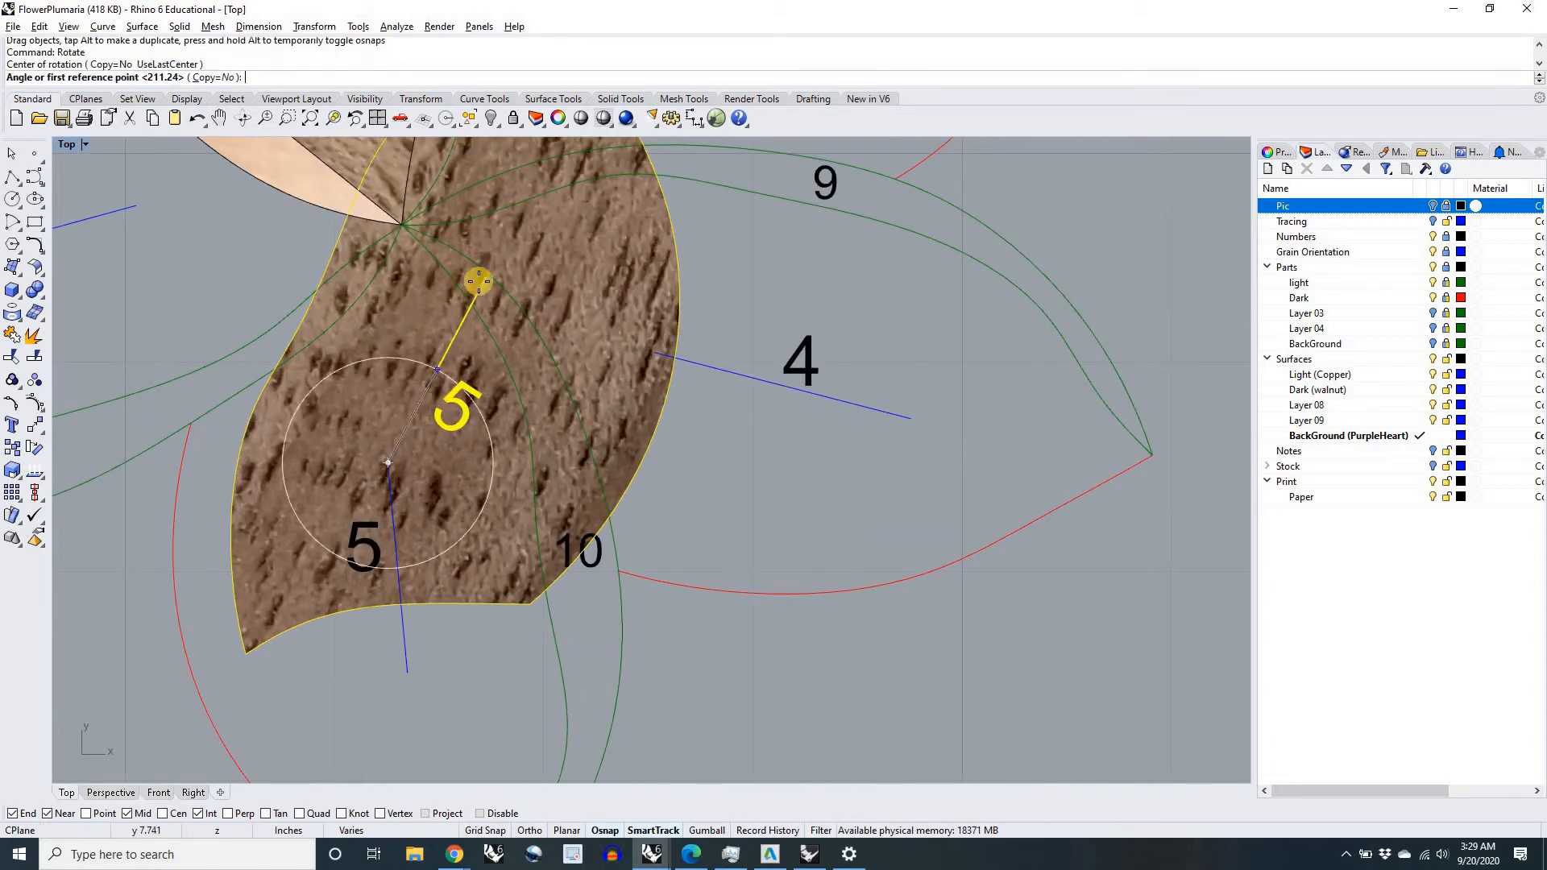
click(483, 280)
scroll(482, 278, down, 4)
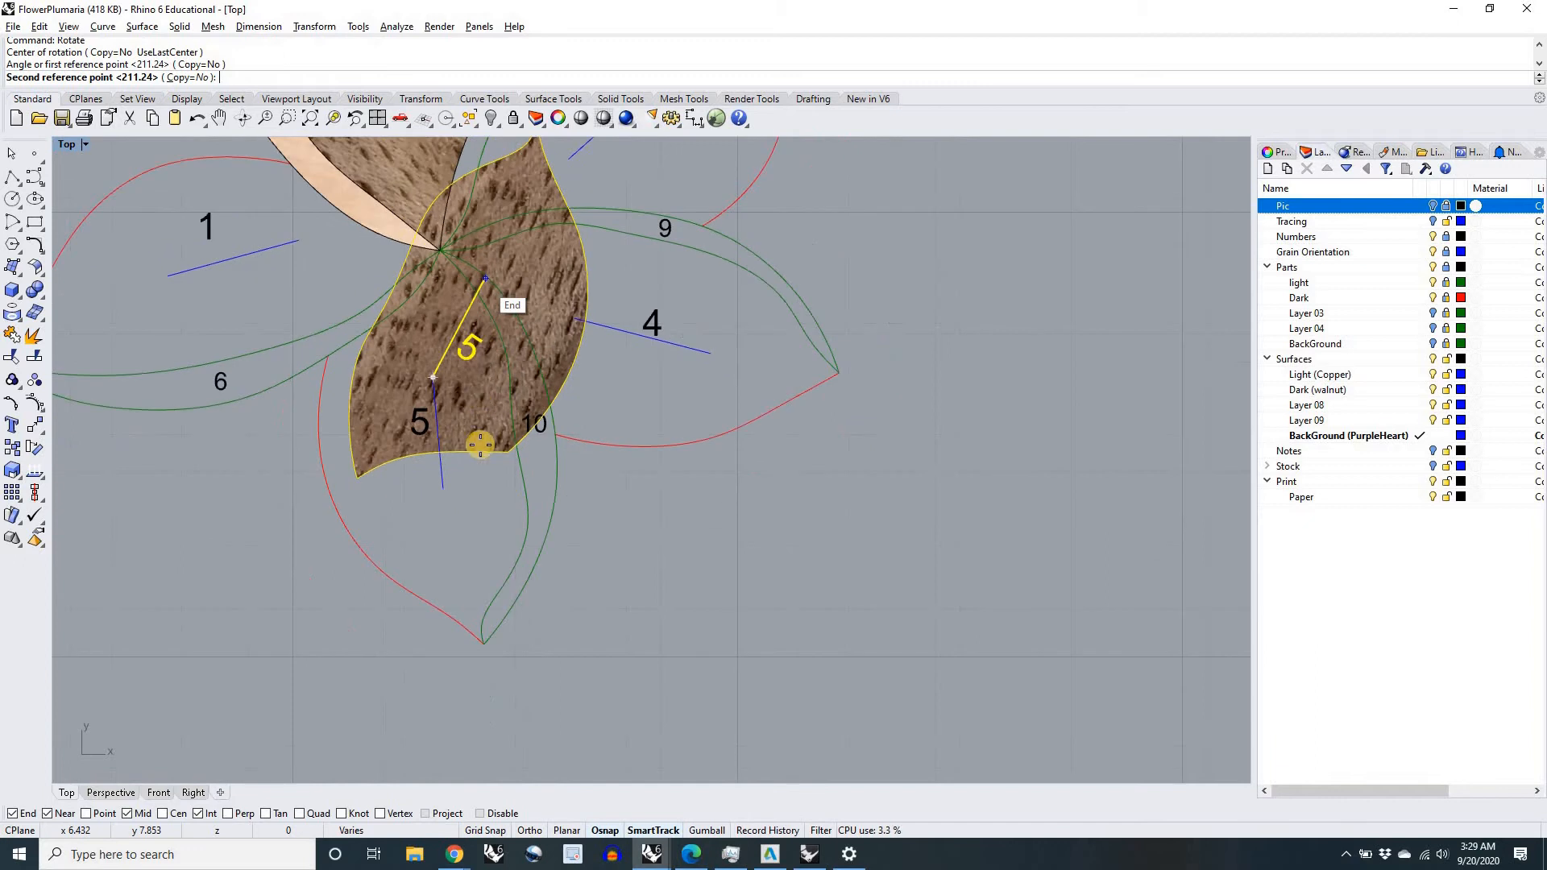
click(445, 484)
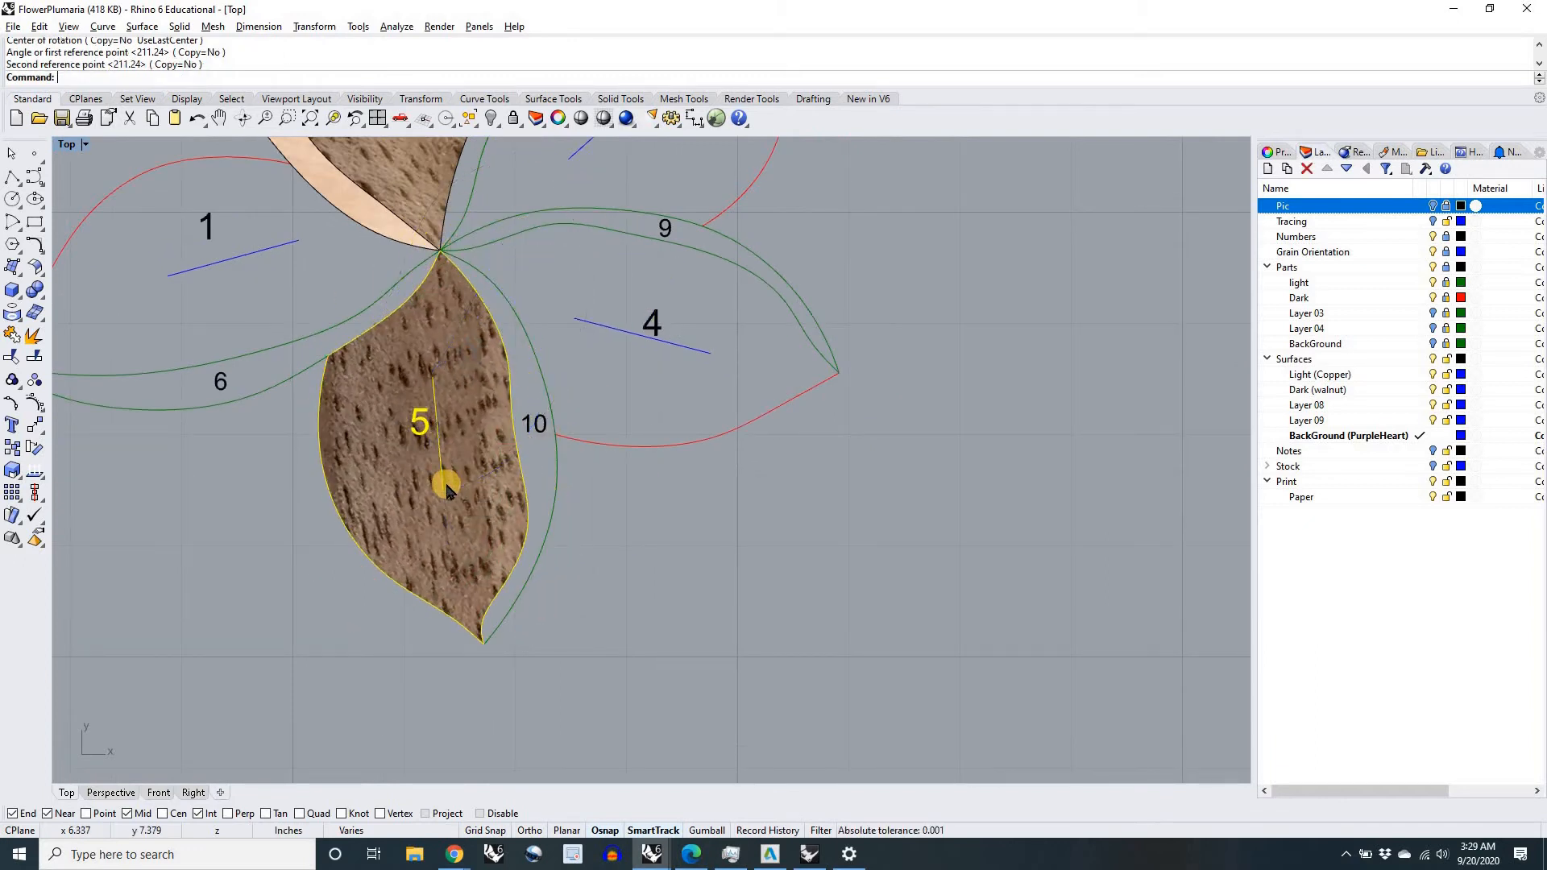
Step: Bring copper piece 8 from the row of copper pieces to the empty area beside the flower and keep it selected
scroll(573, 538, down, 6)
click(615, 522)
right_drag(930, 421, 766, 478)
click(644, 628)
right_drag(1009, 240, 884, 388)
drag(901, 290, 511, 536)
scroll(621, 437, up, 4)
scroll(622, 445, down, 4)
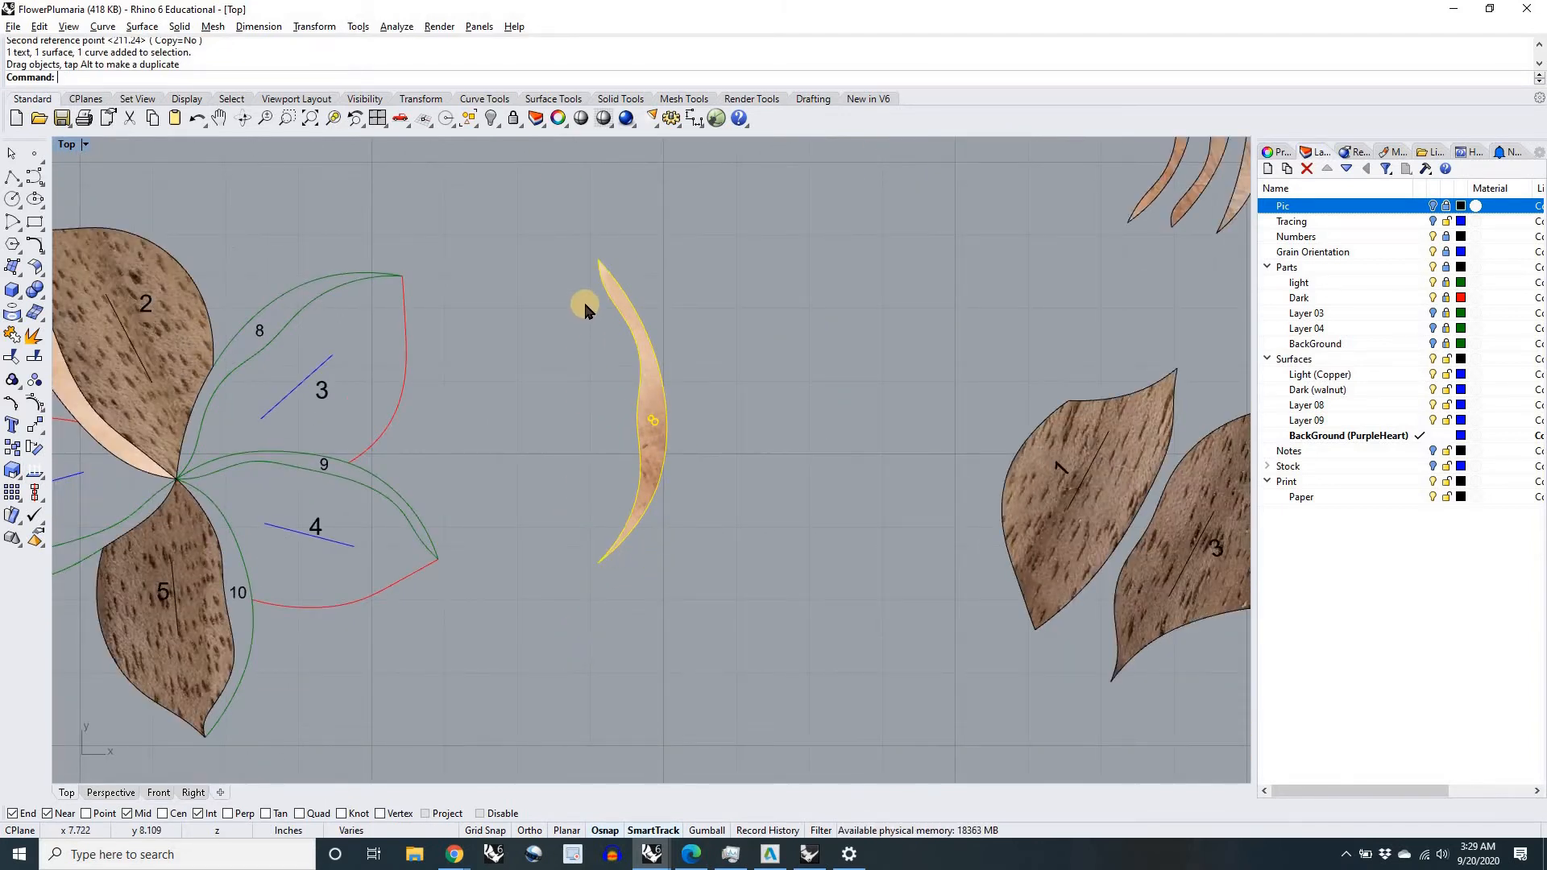
right_drag(577, 448, 755, 429)
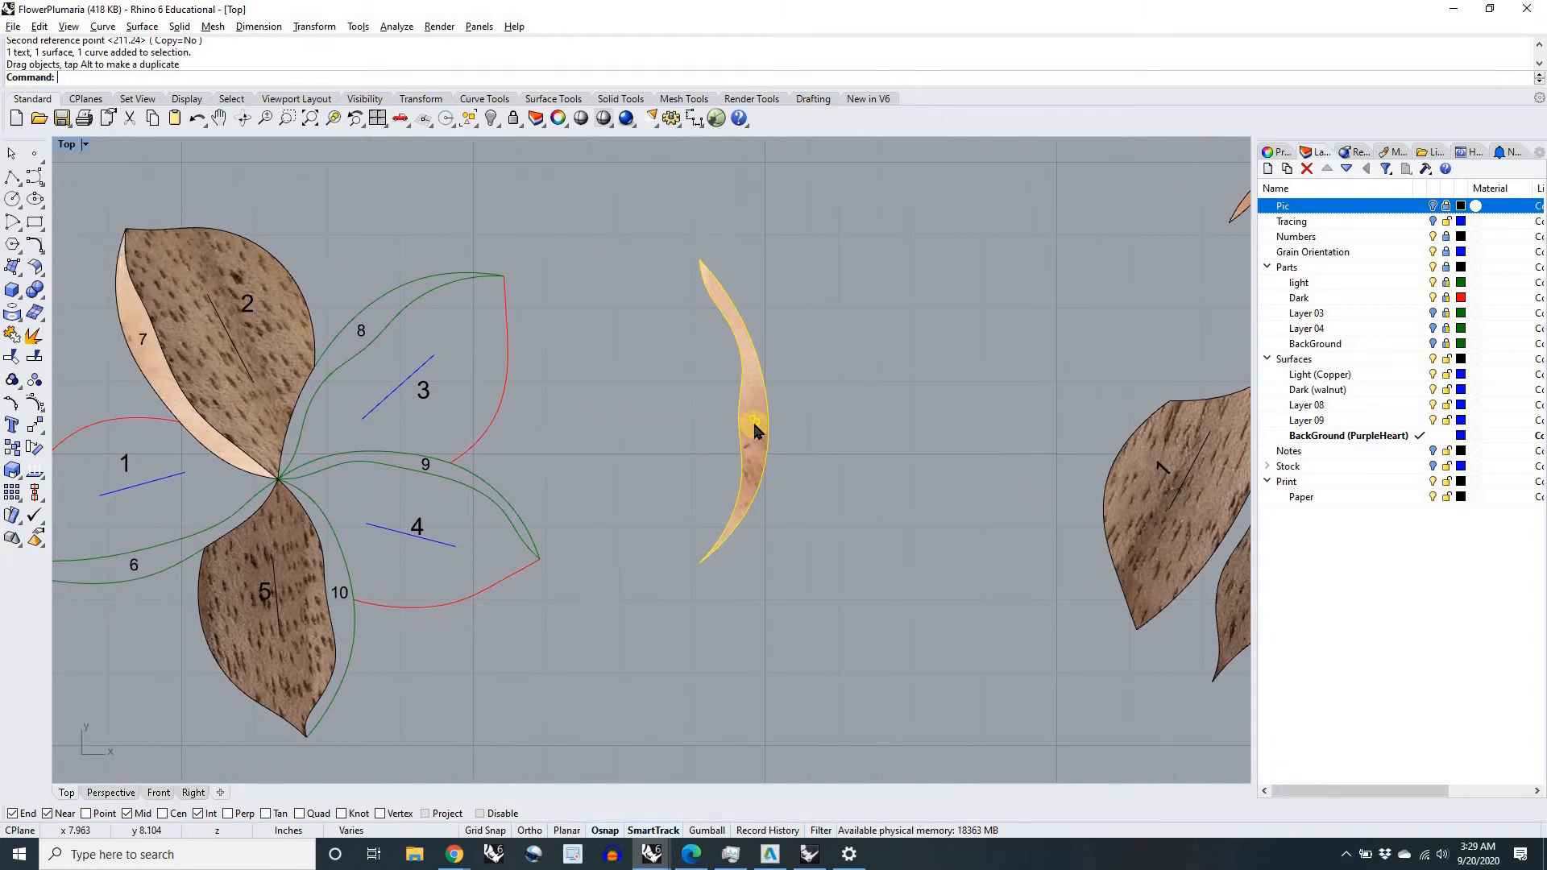
drag(756, 427, 757, 428)
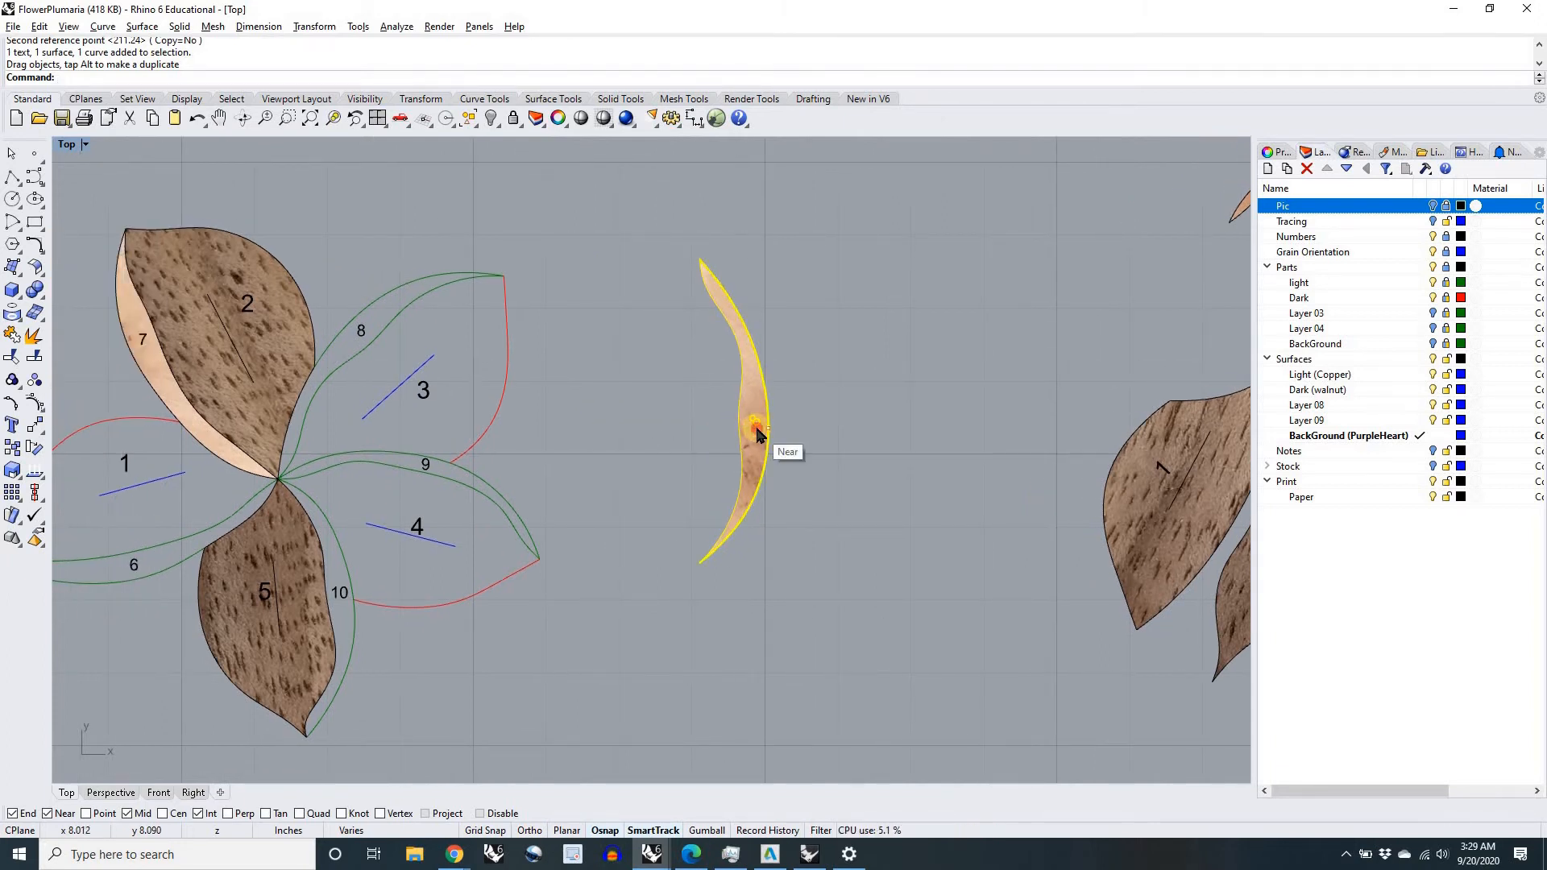
click(742, 440)
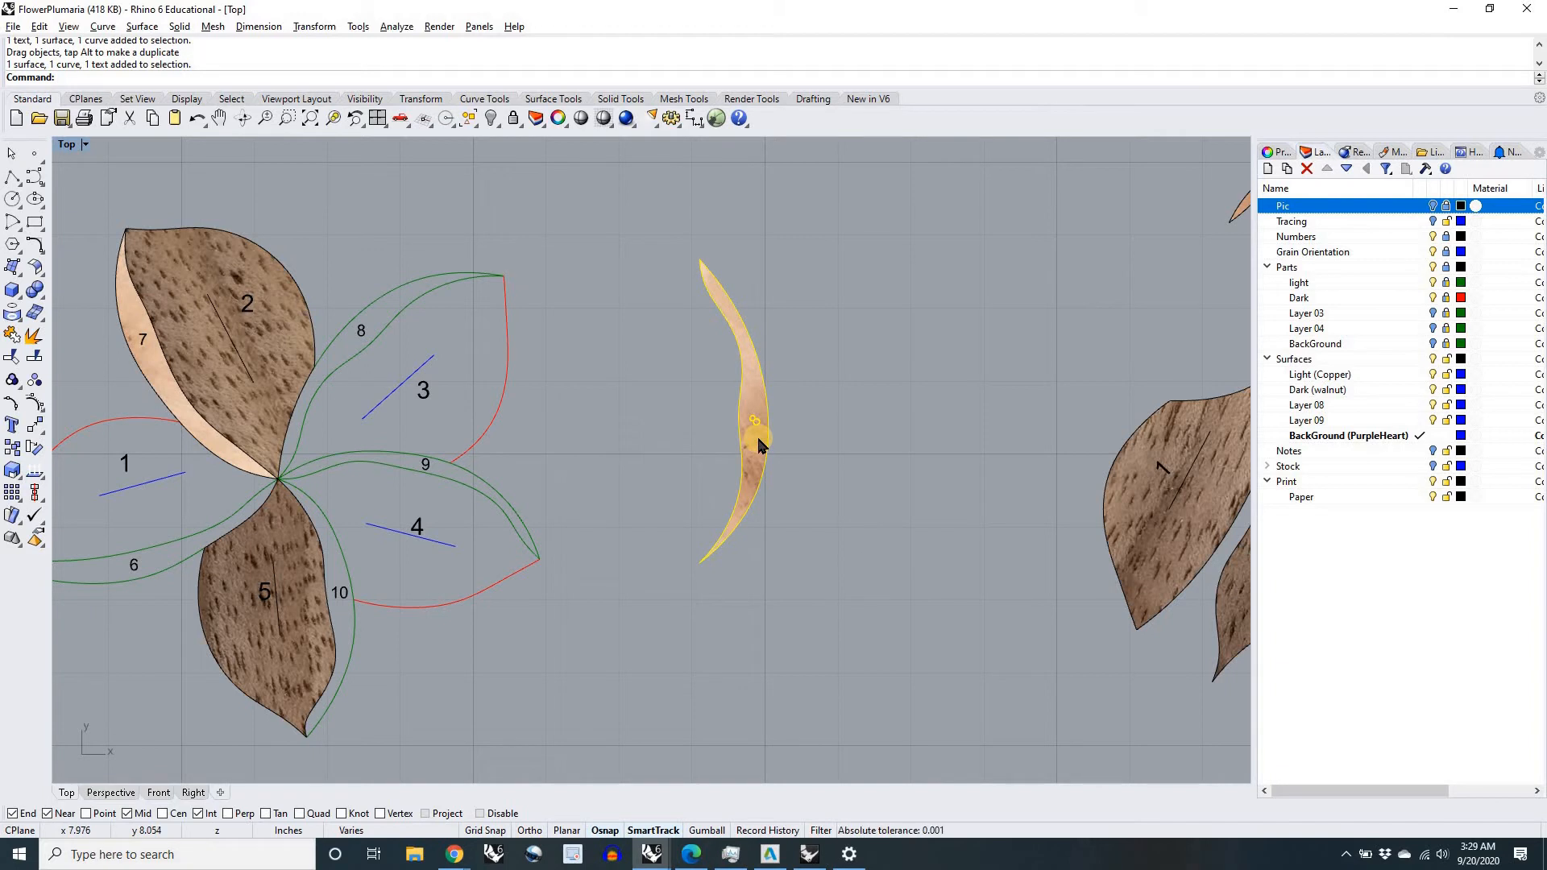
Step: Move copper piece 8 by the lowest corner of its number text onto the lower-left corner of the drawing's number 8
key(Return)
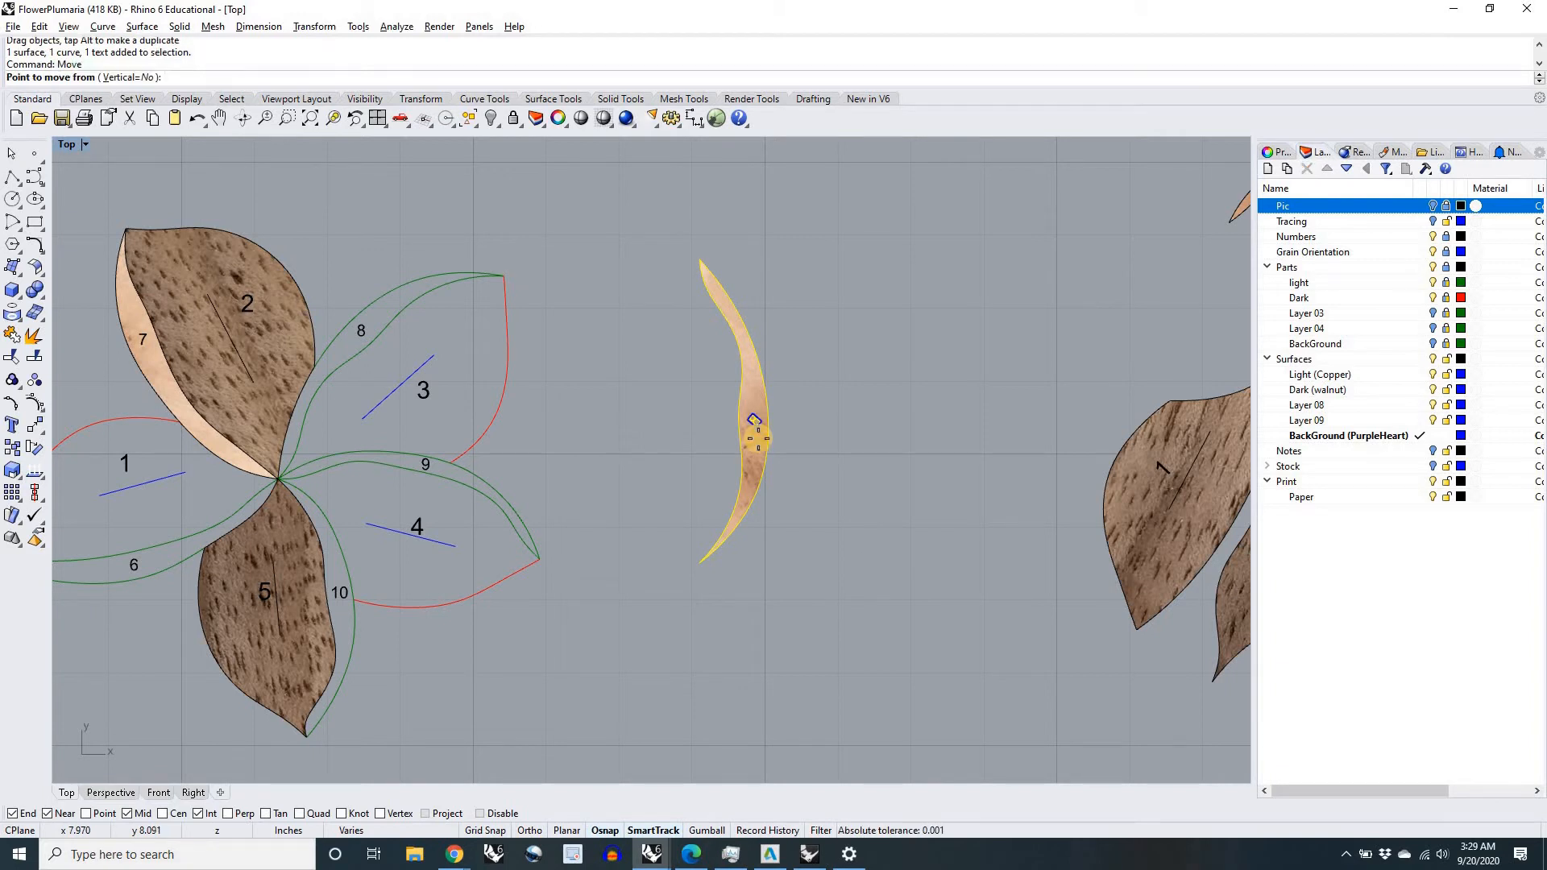
scroll(756, 435, up, 5)
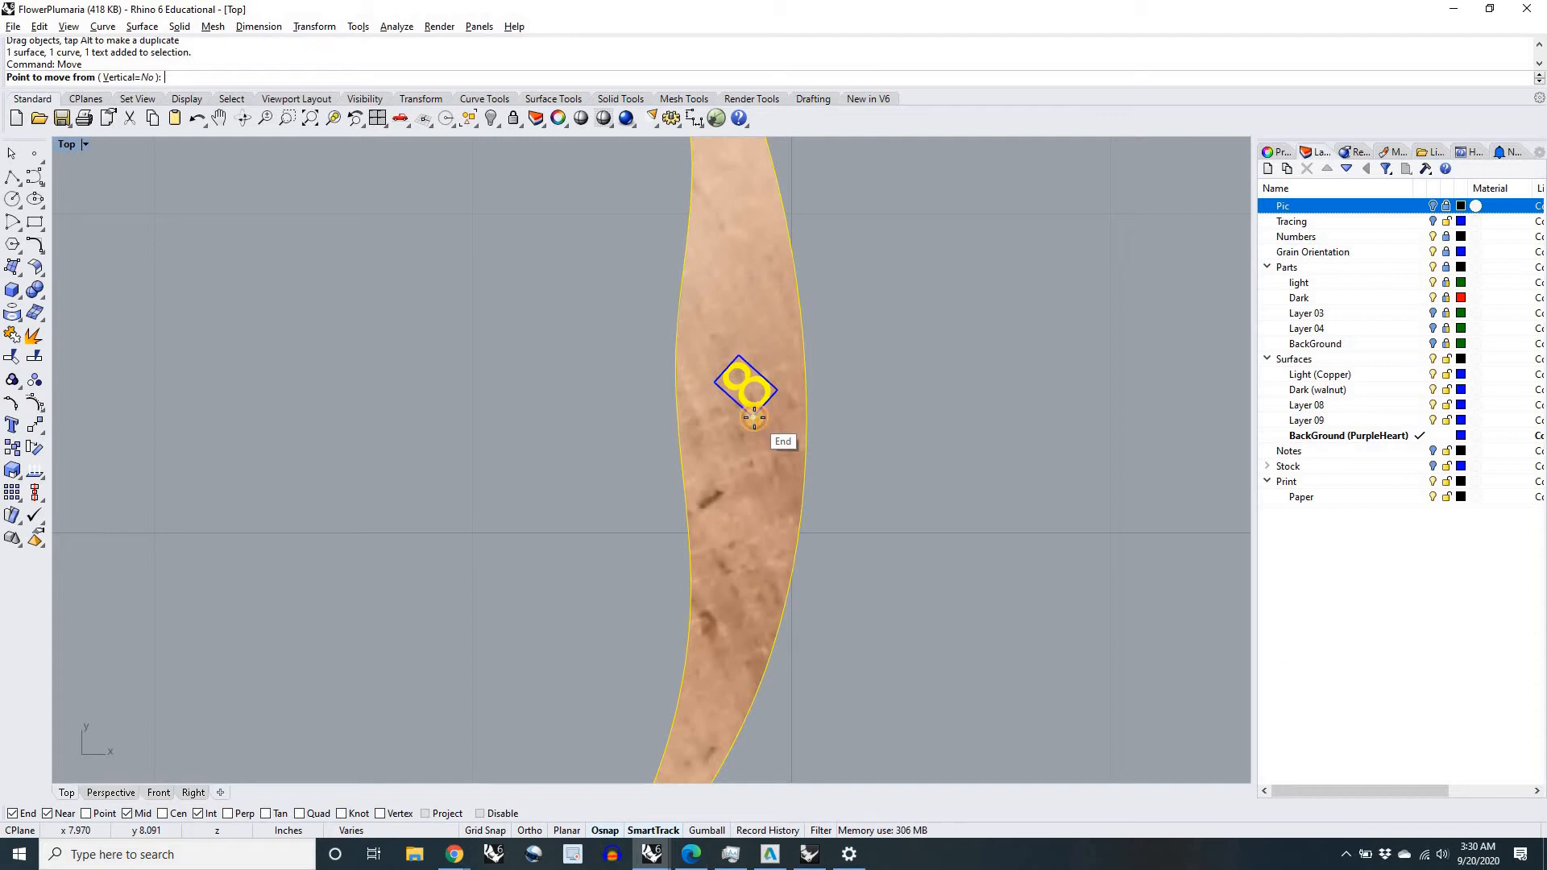
click(754, 418)
scroll(741, 407, down, 5)
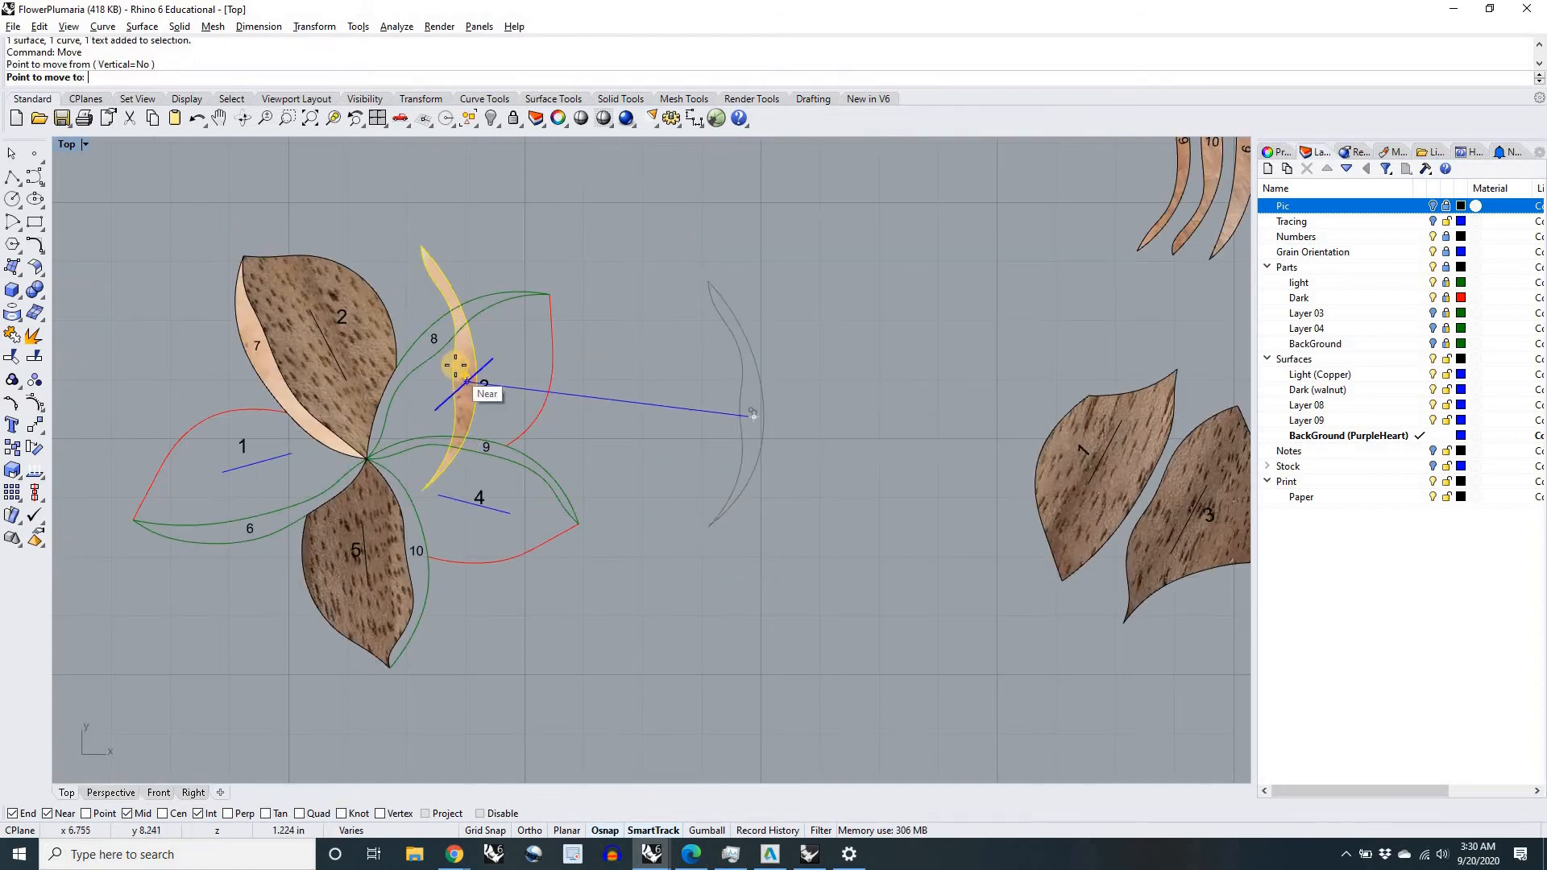
scroll(466, 354, up, 8)
right_drag(467, 353, 658, 478)
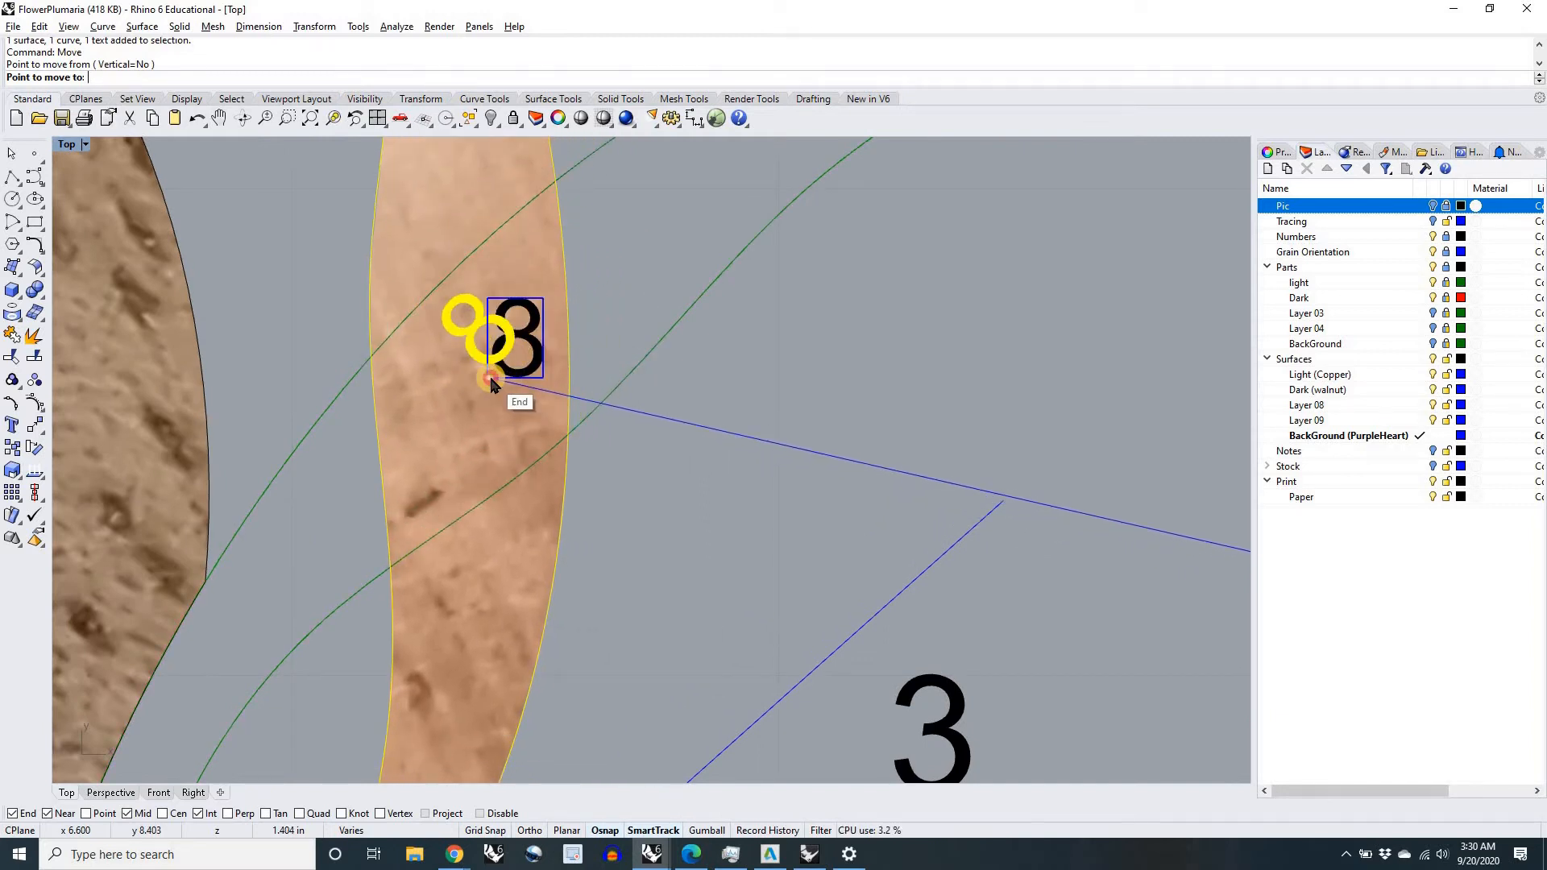
click(491, 378)
scroll(491, 378, down, 3)
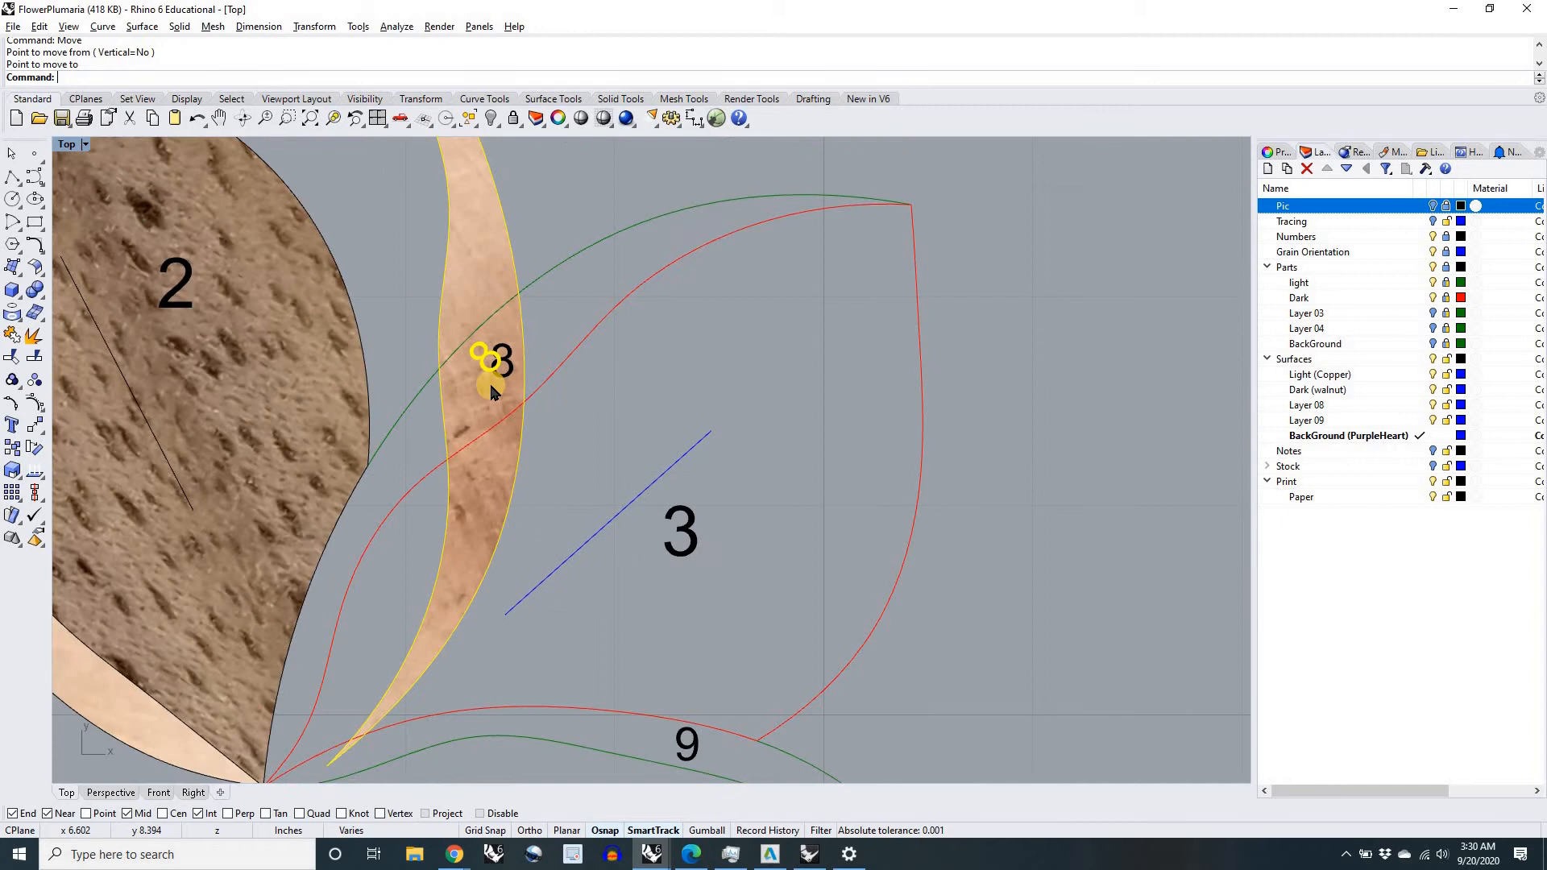
Step: Rotate copper piece 8 about that shared text corner until its number lines up with the drawing's number 8
text(Rot)
key(Return)
scroll(491, 379, up, 4)
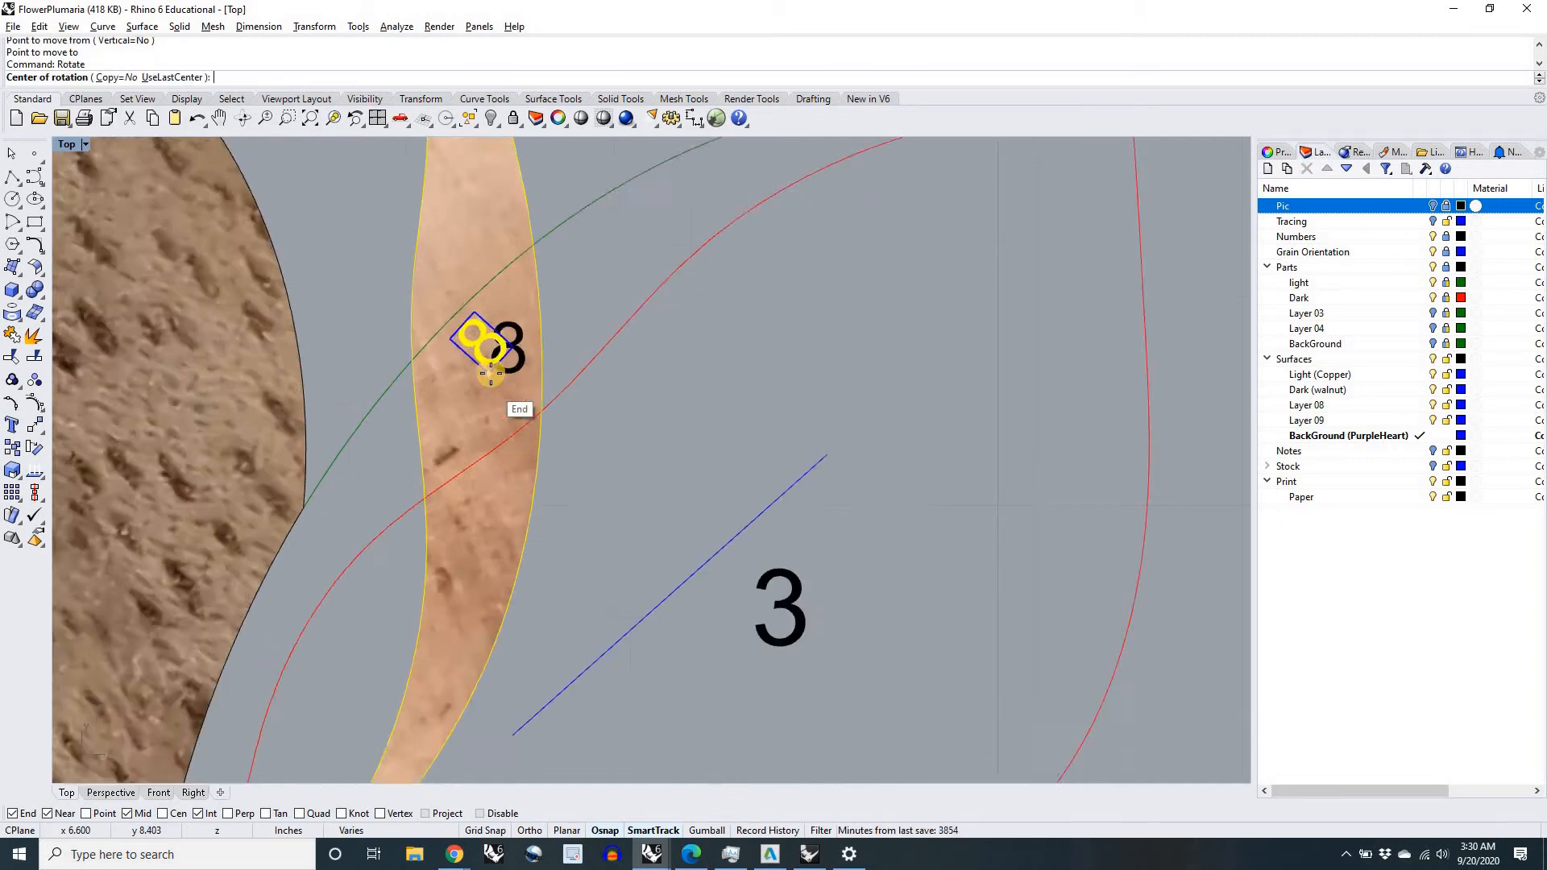
click(491, 373)
scroll(492, 355, down, 3)
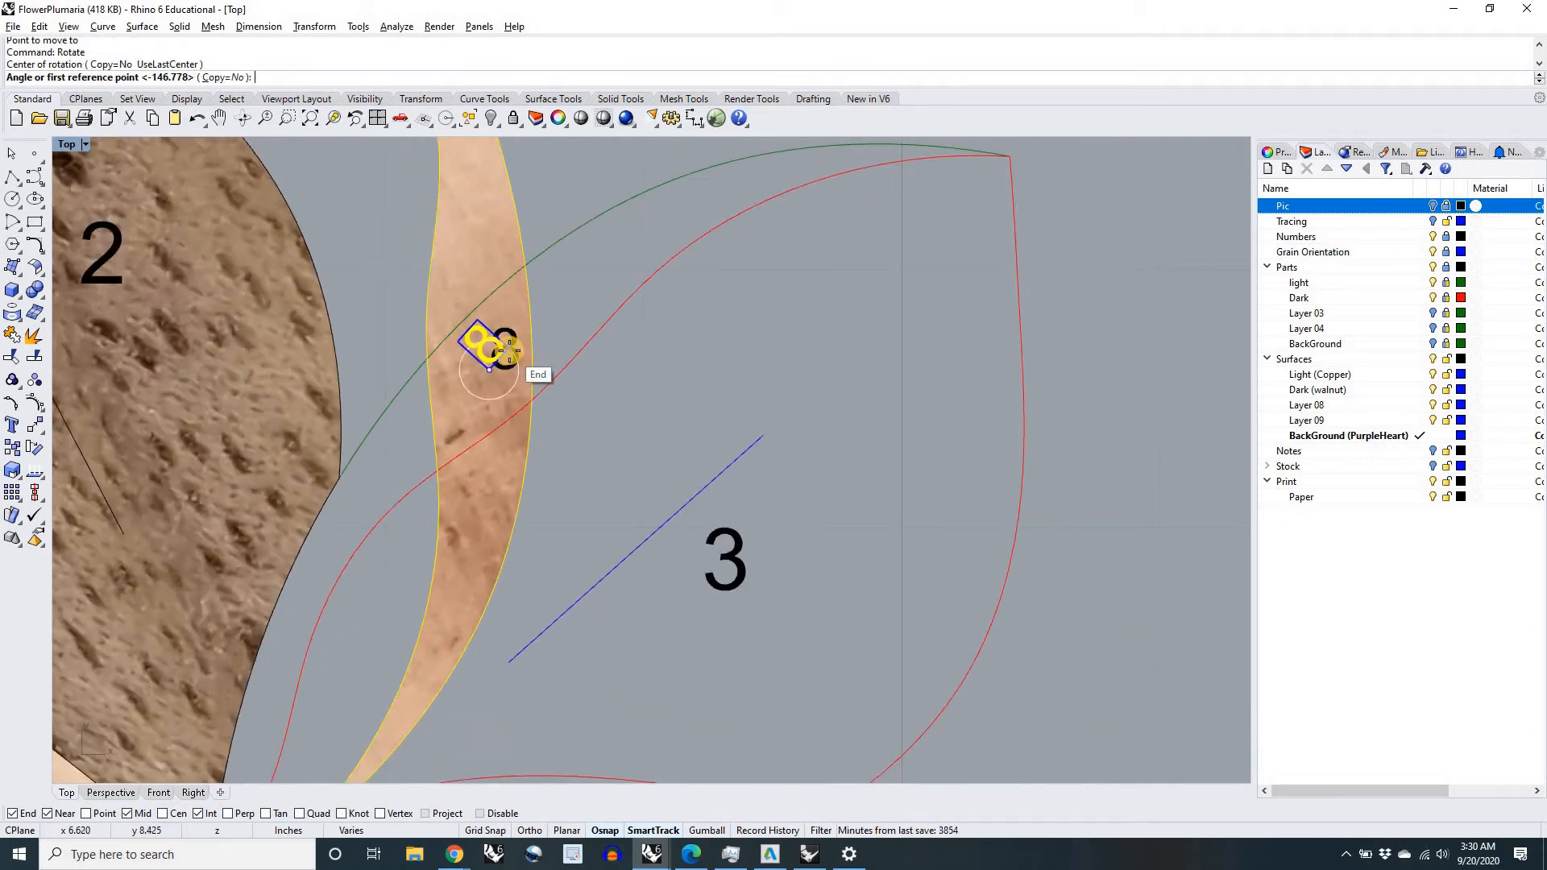
scroll(494, 346, up, 6)
click(506, 344)
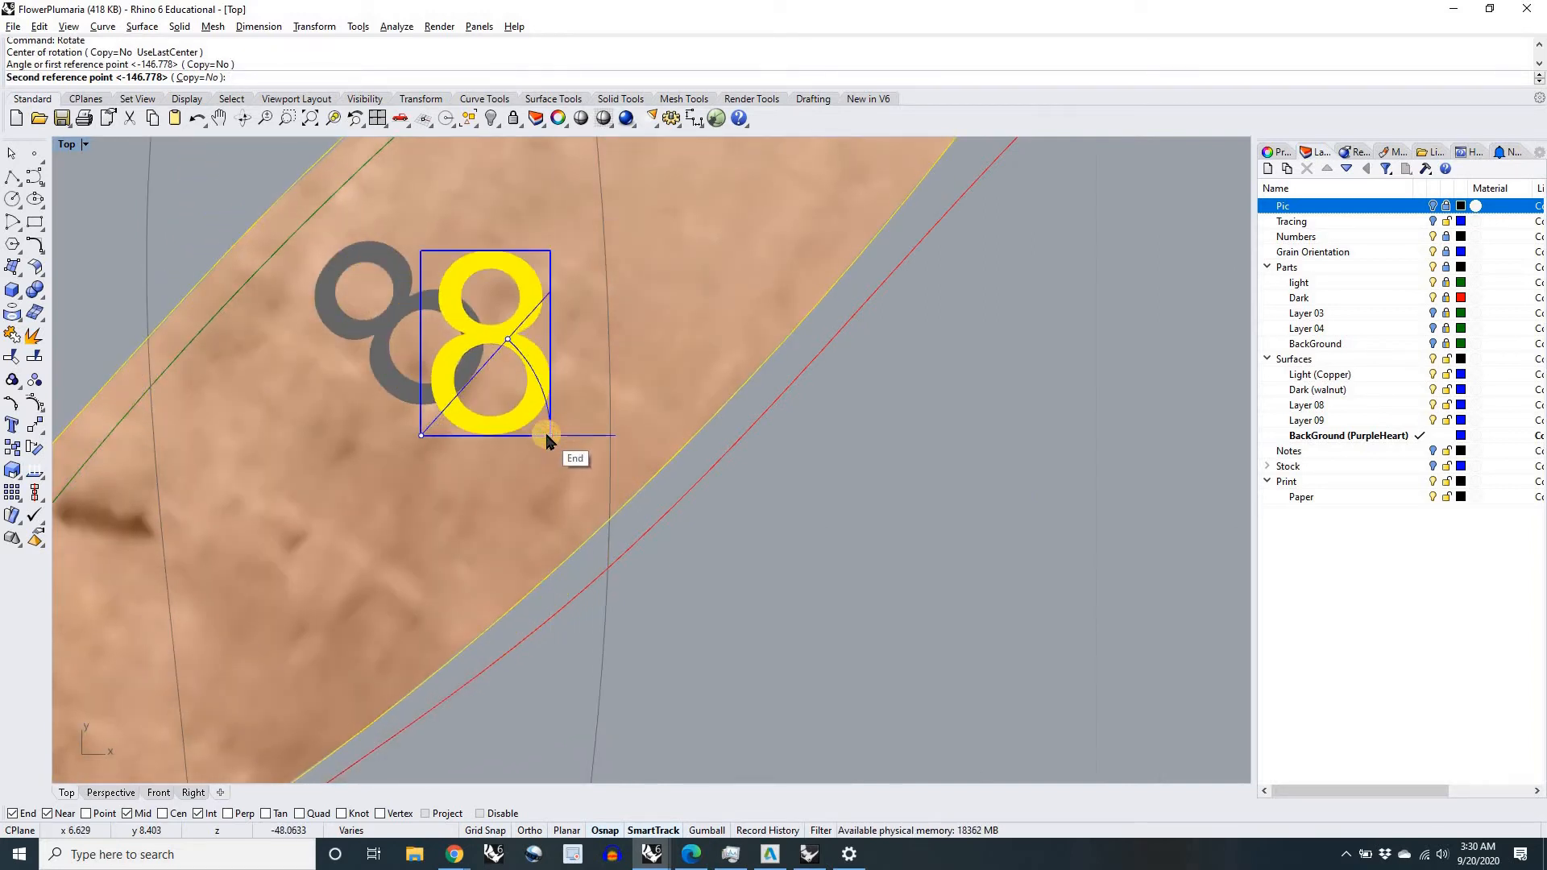
click(545, 436)
scroll(546, 436, down, 6)
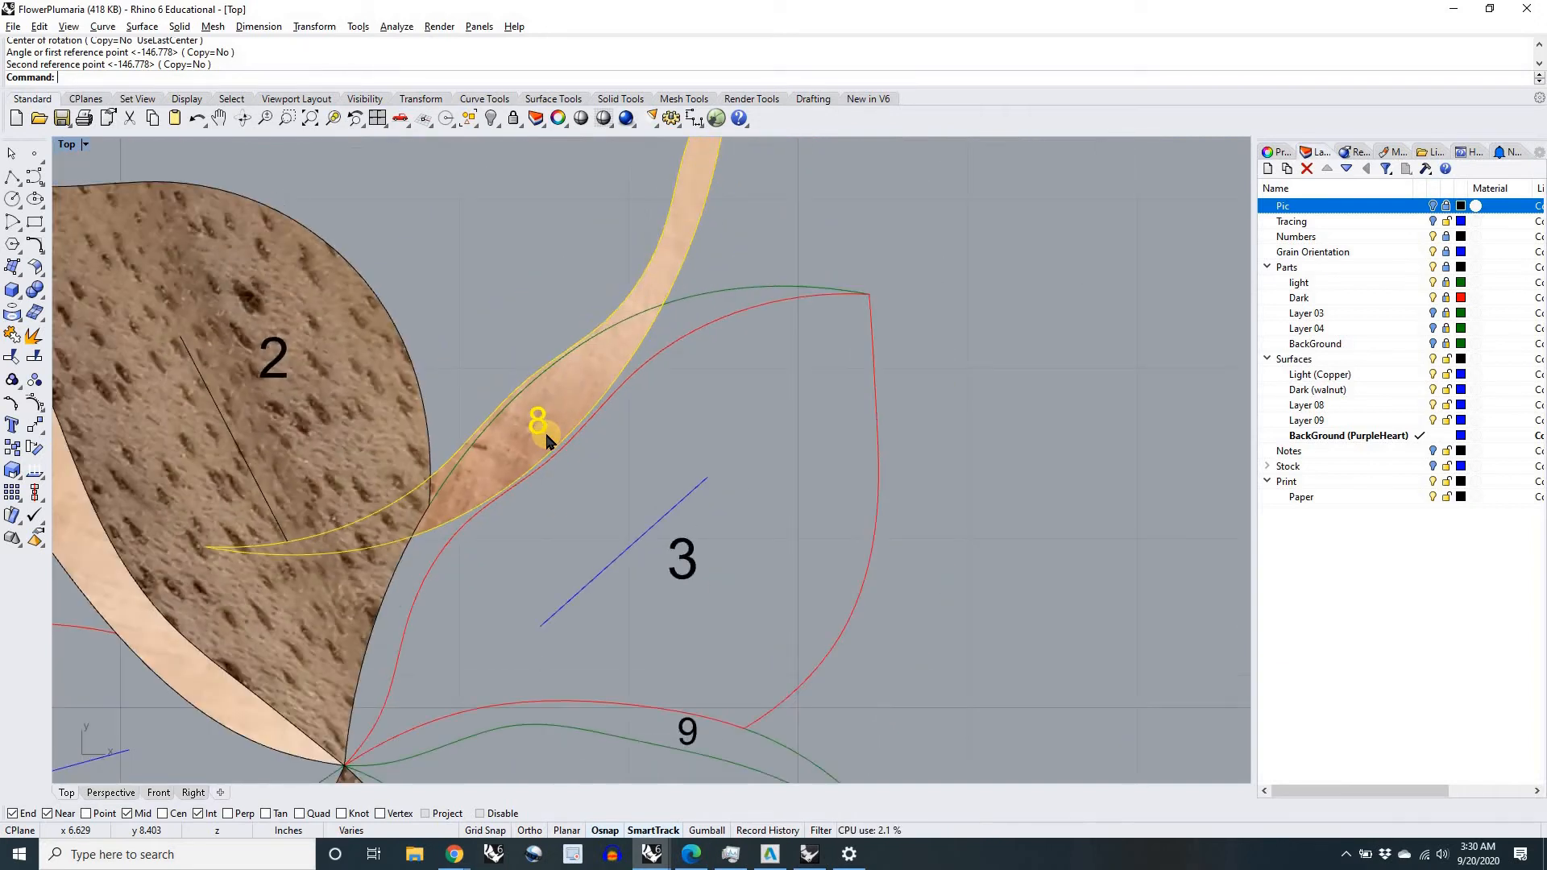
Step: Shift copper piece 8 slightly above the drawing's number 8 and rotate it by 180 degrees
drag(558, 358, 553, 337)
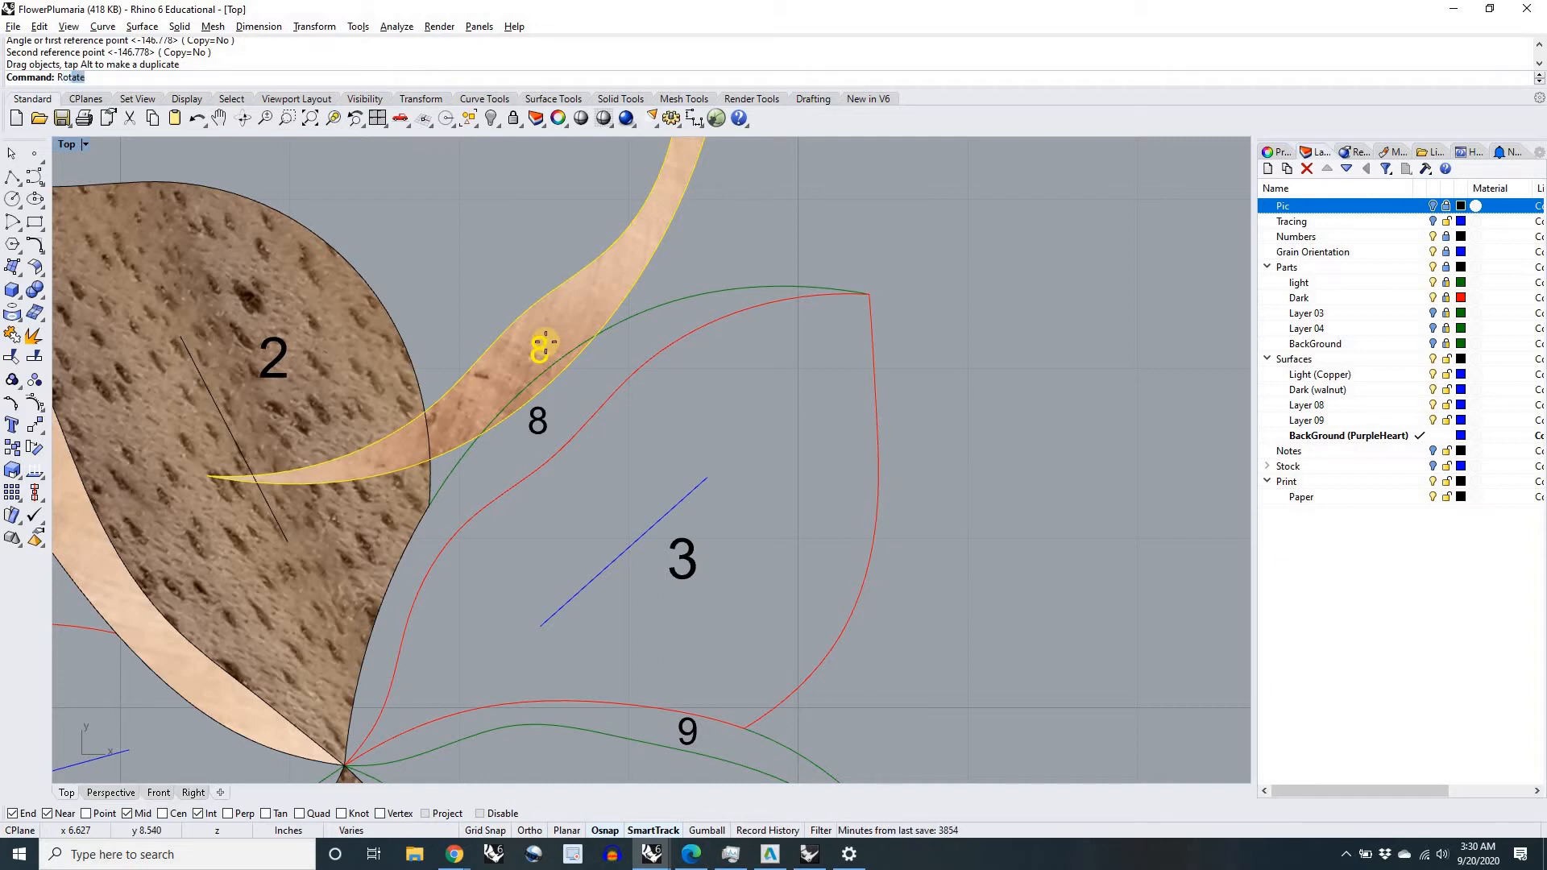
key(Return)
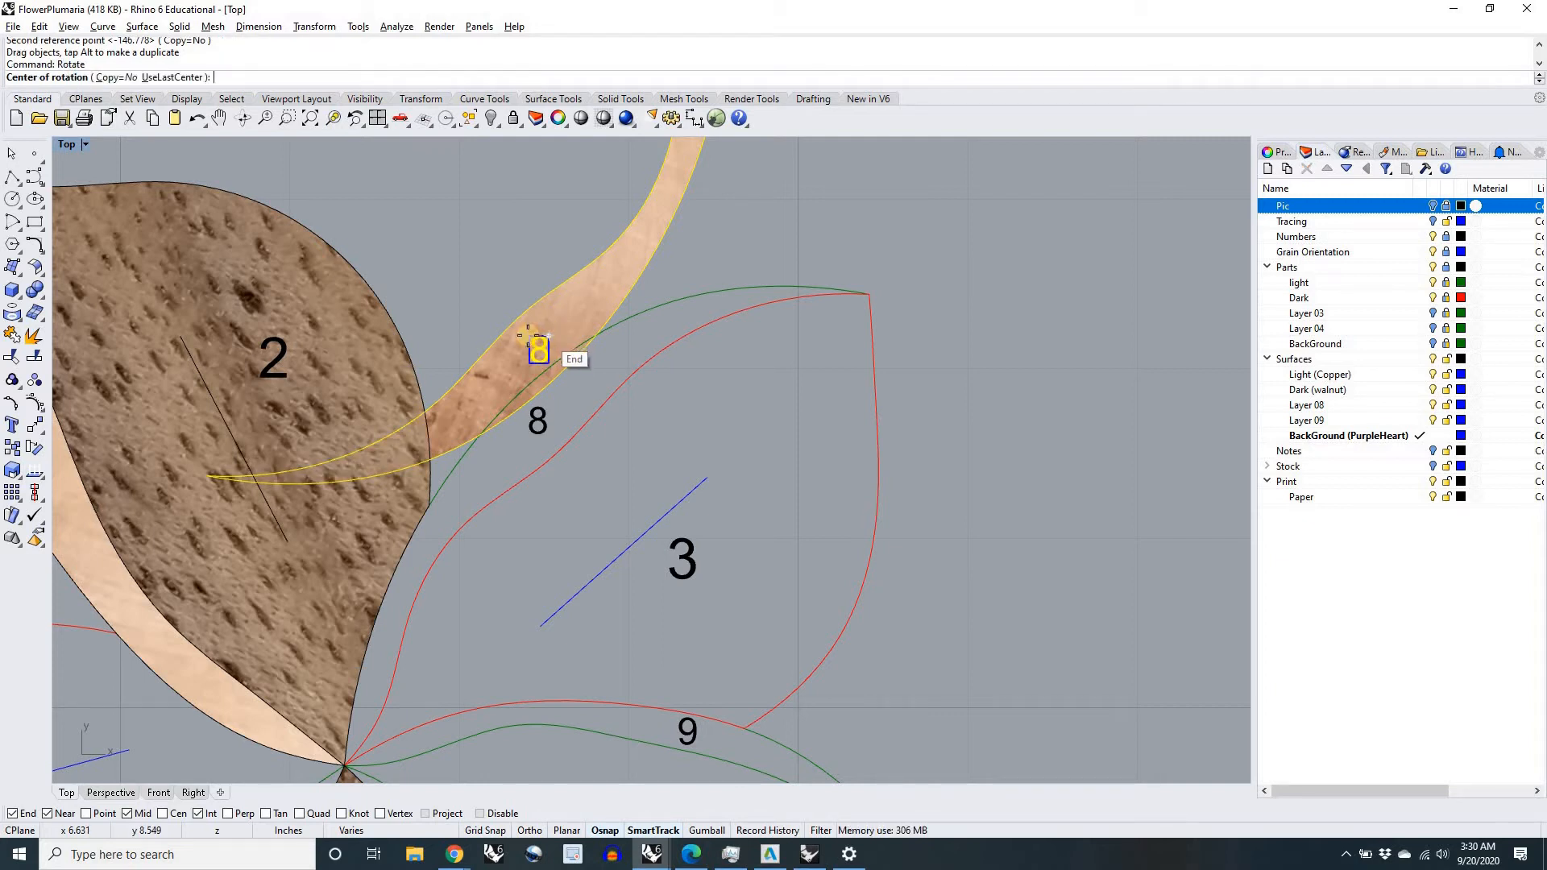
click(538, 339)
click(551, 399)
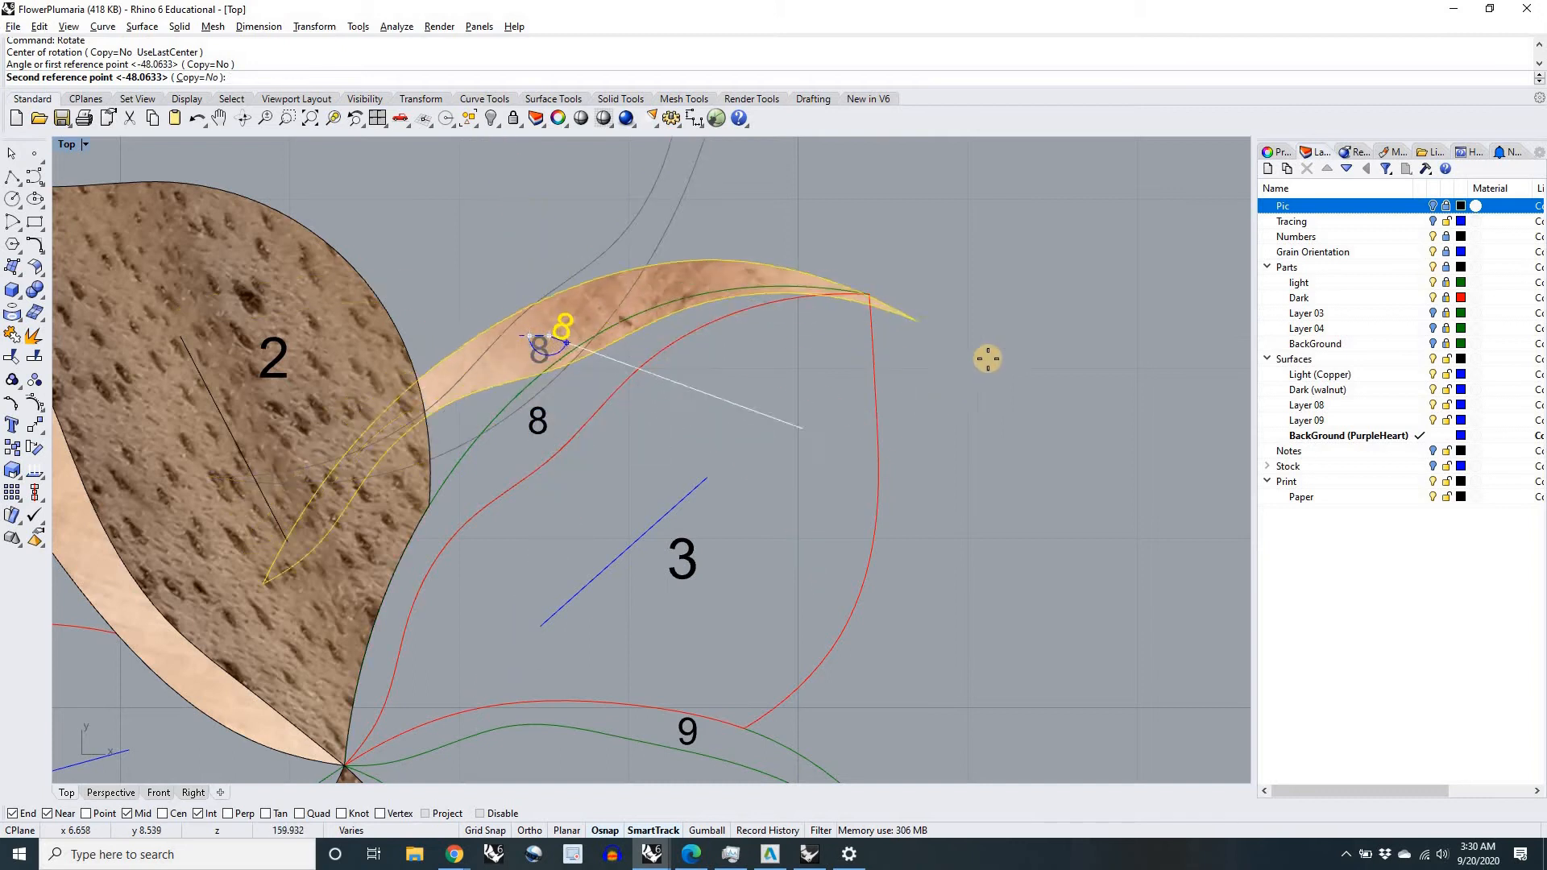
key(shift)
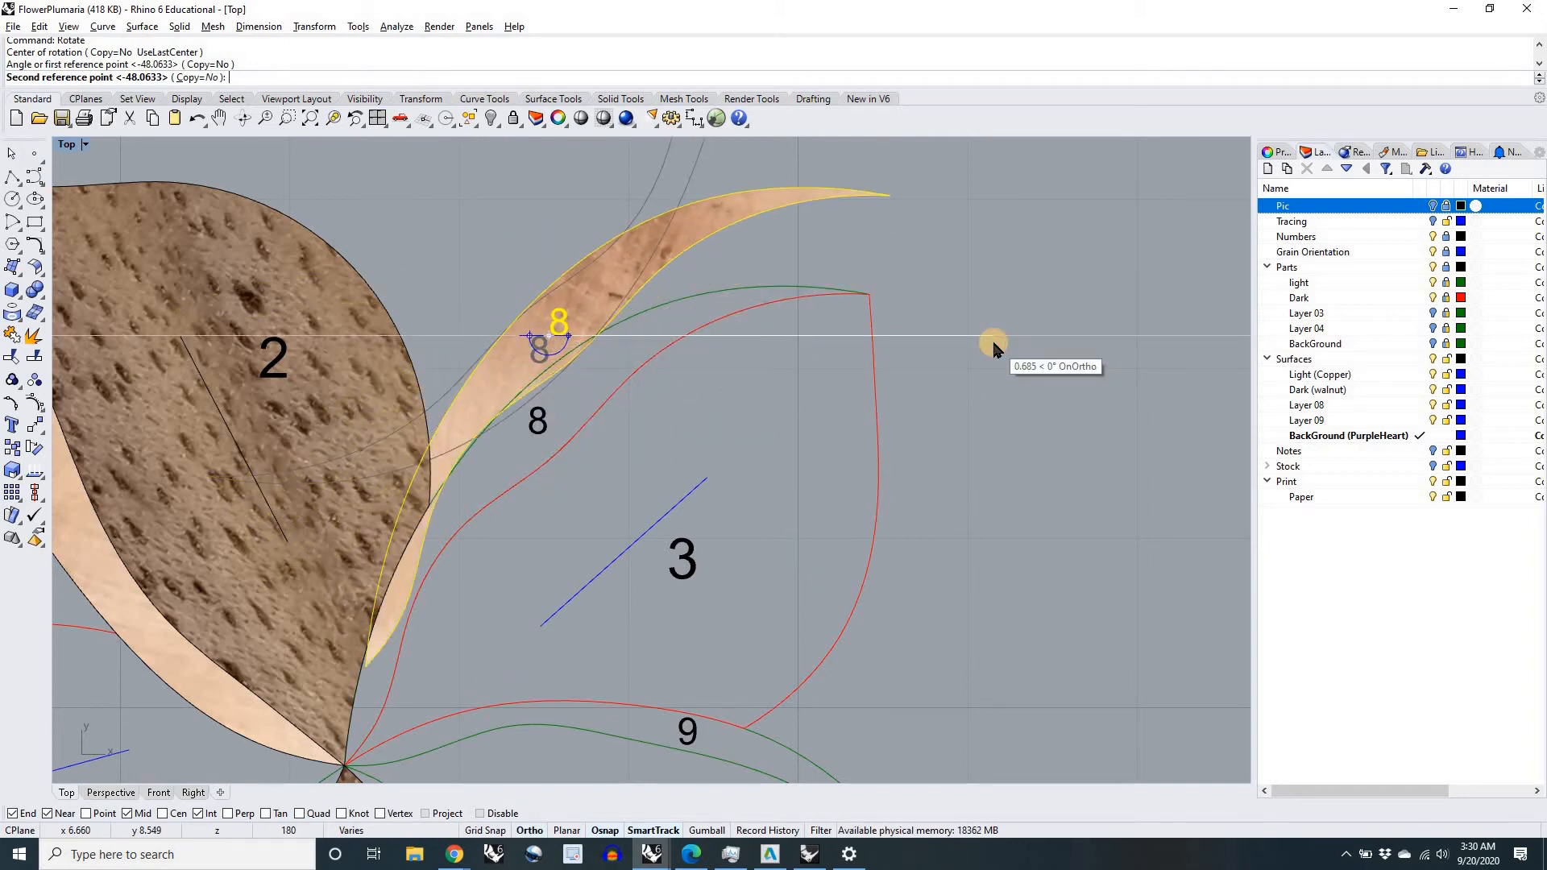
click(993, 341)
Step: Move copper piece 8 by the upper-right corner of its number onto the matching corner of the drawing's number 8, and deselect it
scroll(568, 321, up, 5)
text(move)
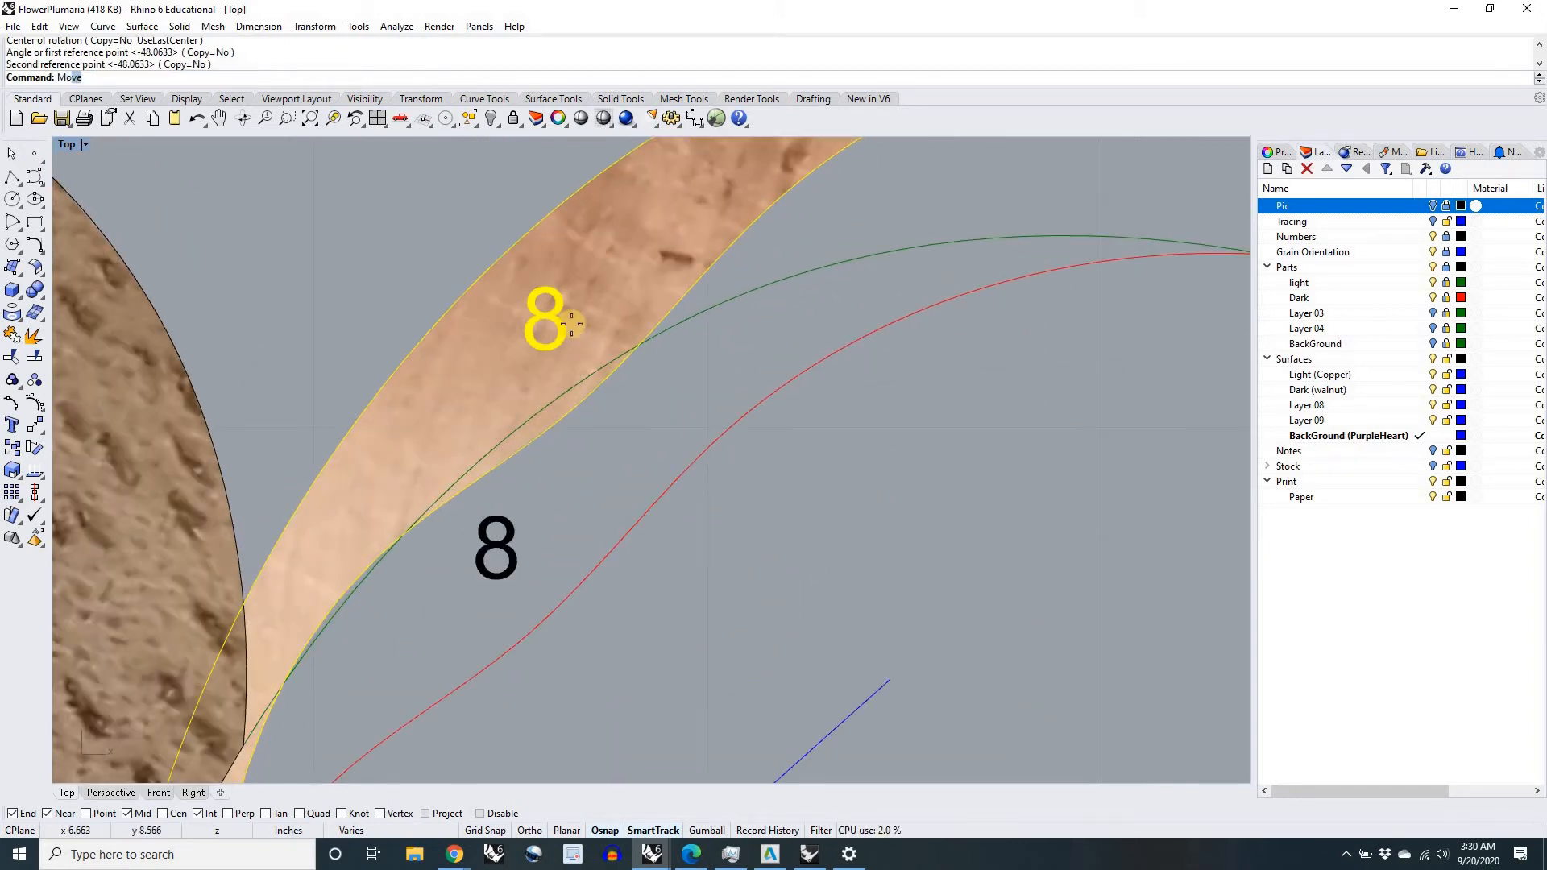
key(Return)
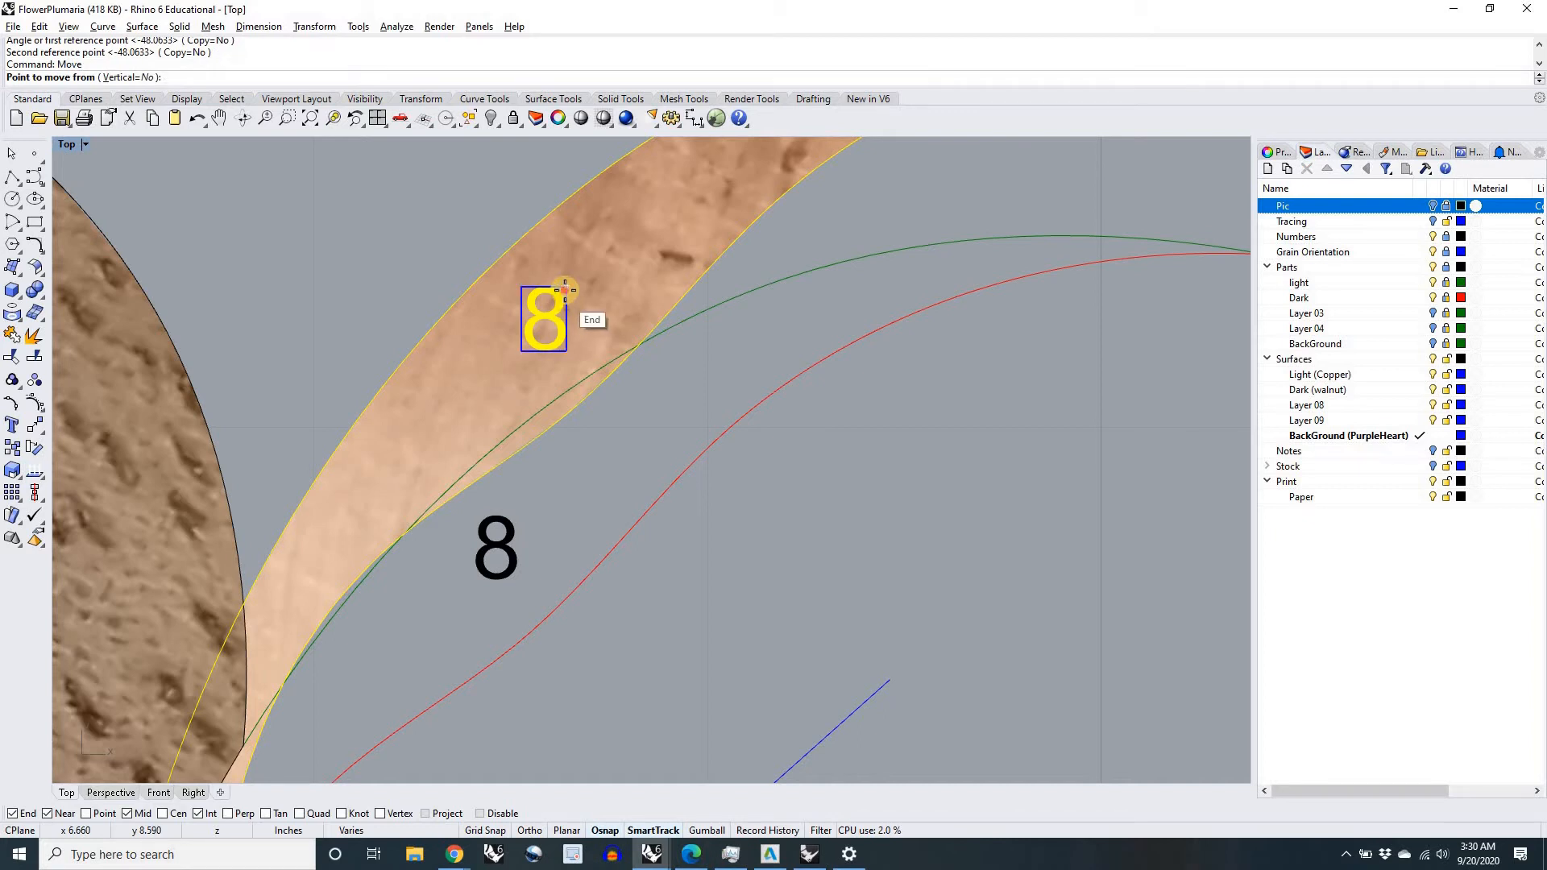
click(567, 287)
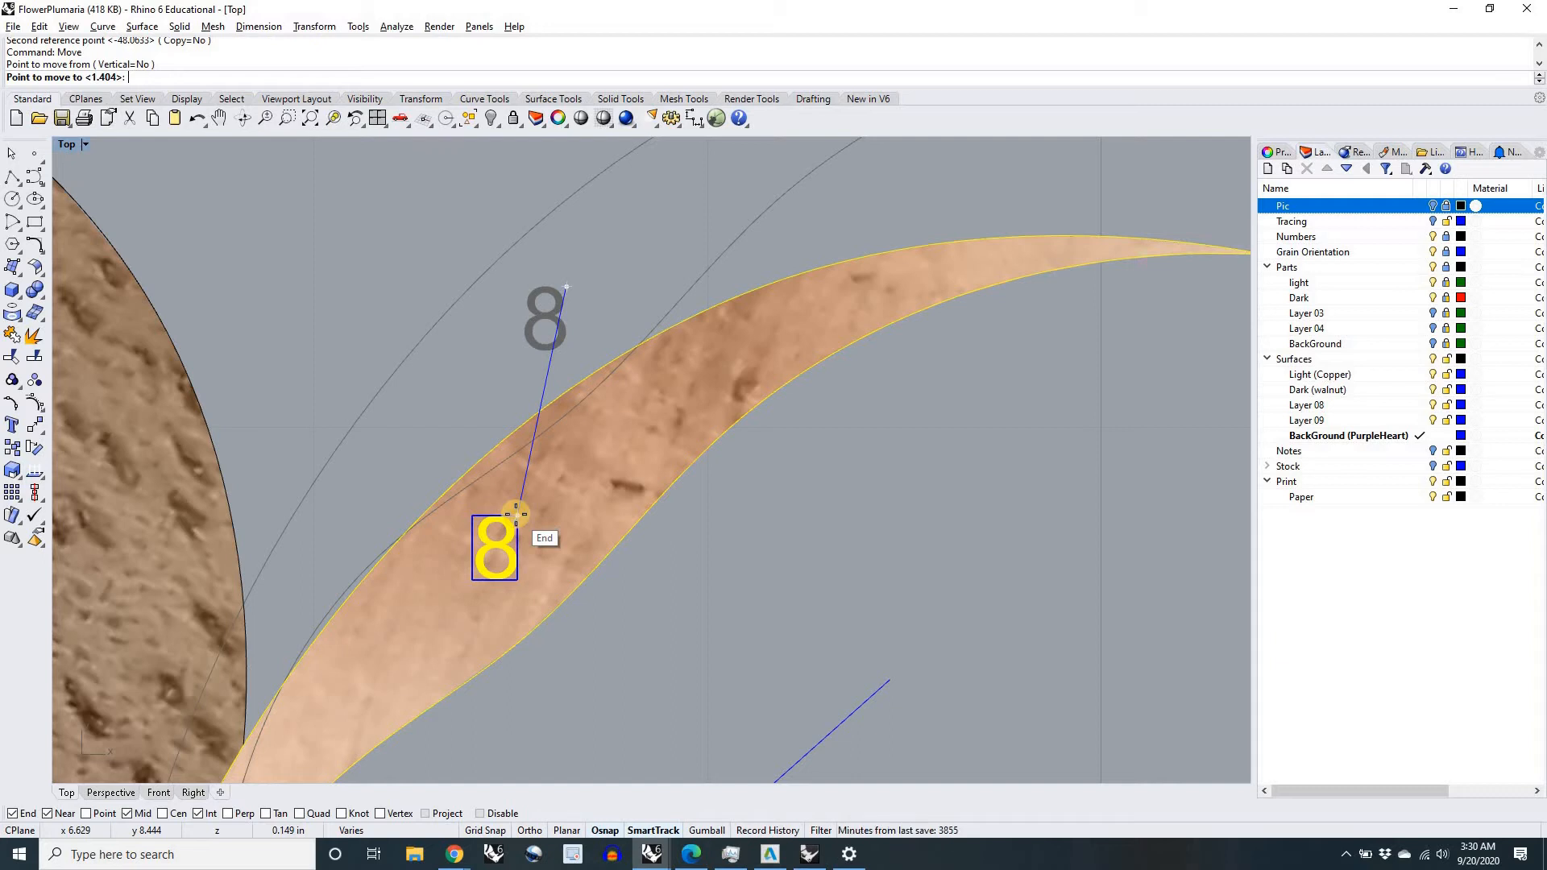
click(516, 513)
scroll(514, 509, down, 2)
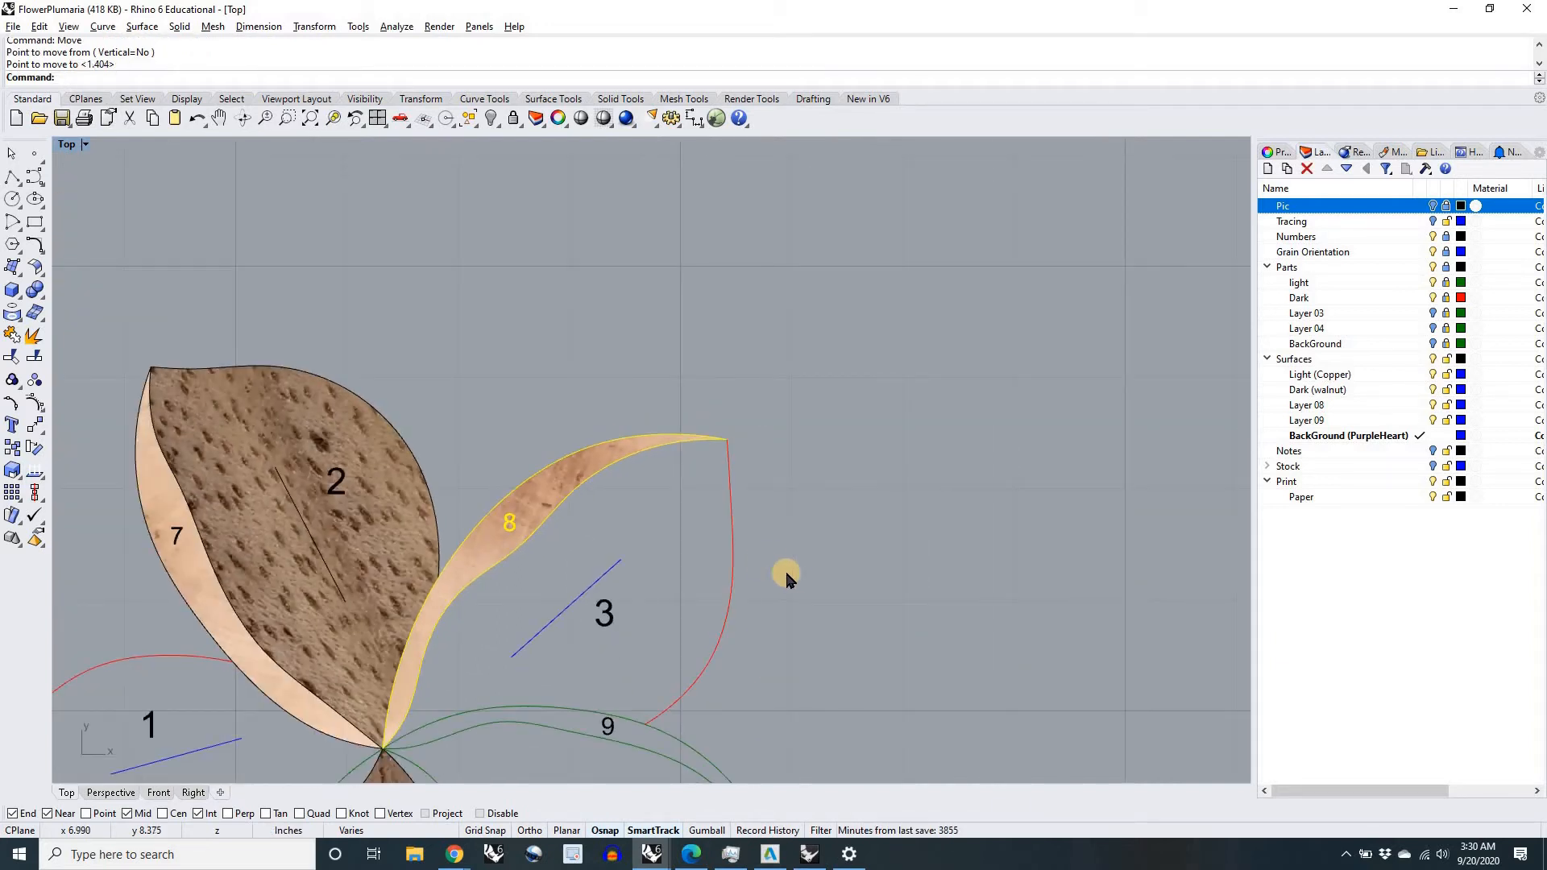
click(800, 595)
Step: Move walnut petal 1 by its inner tip to the flower's centre and rotate it until its outer tip snaps to the petal 1 outline
scroll(691, 476, down, 3)
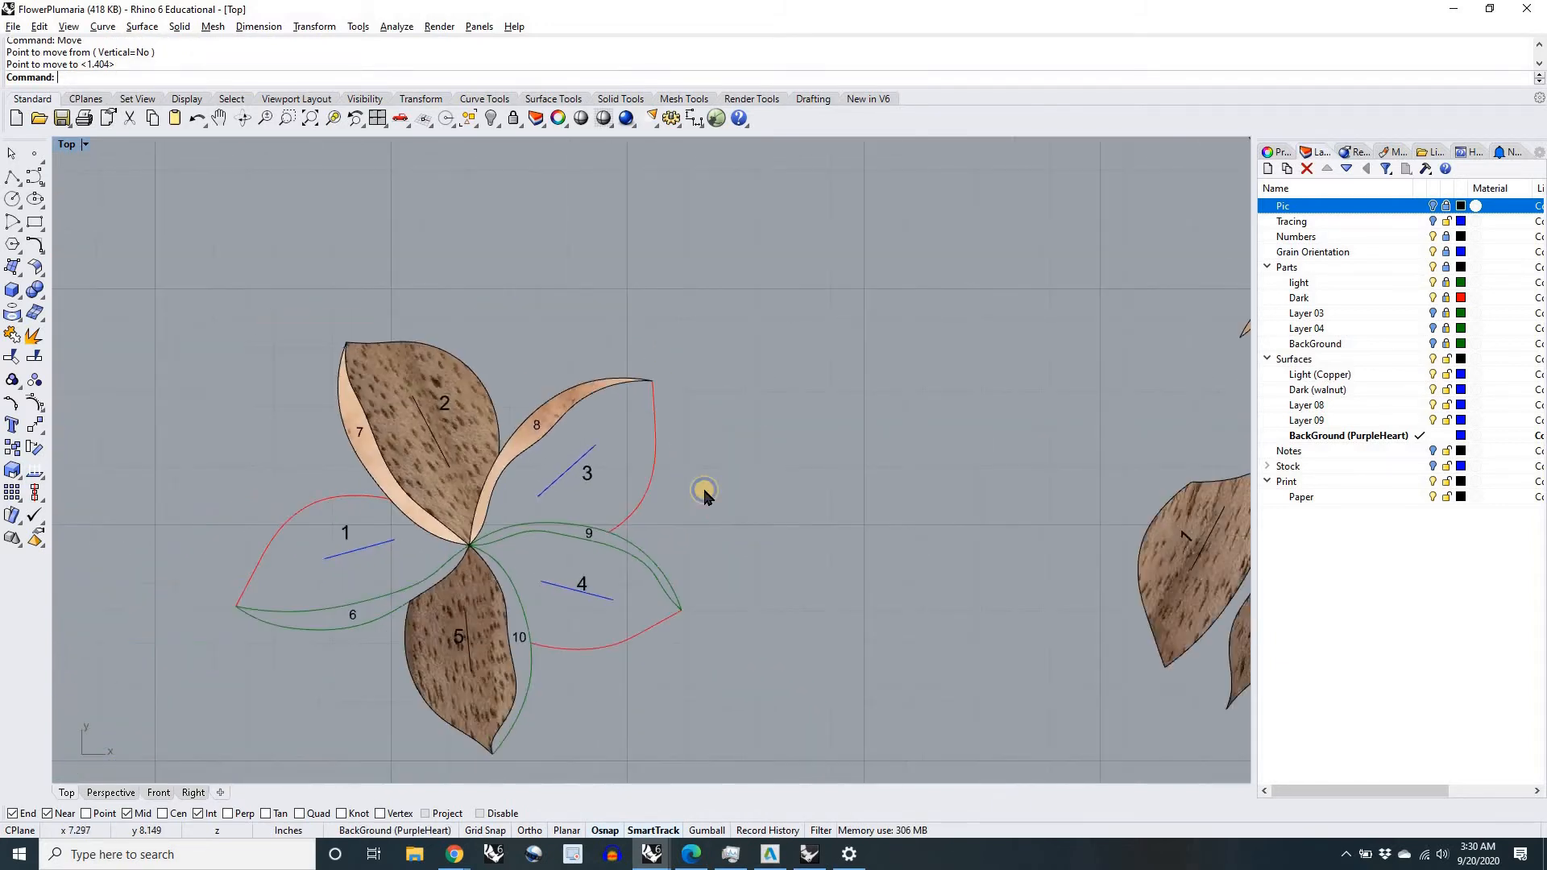
scroll(770, 517, down, 4)
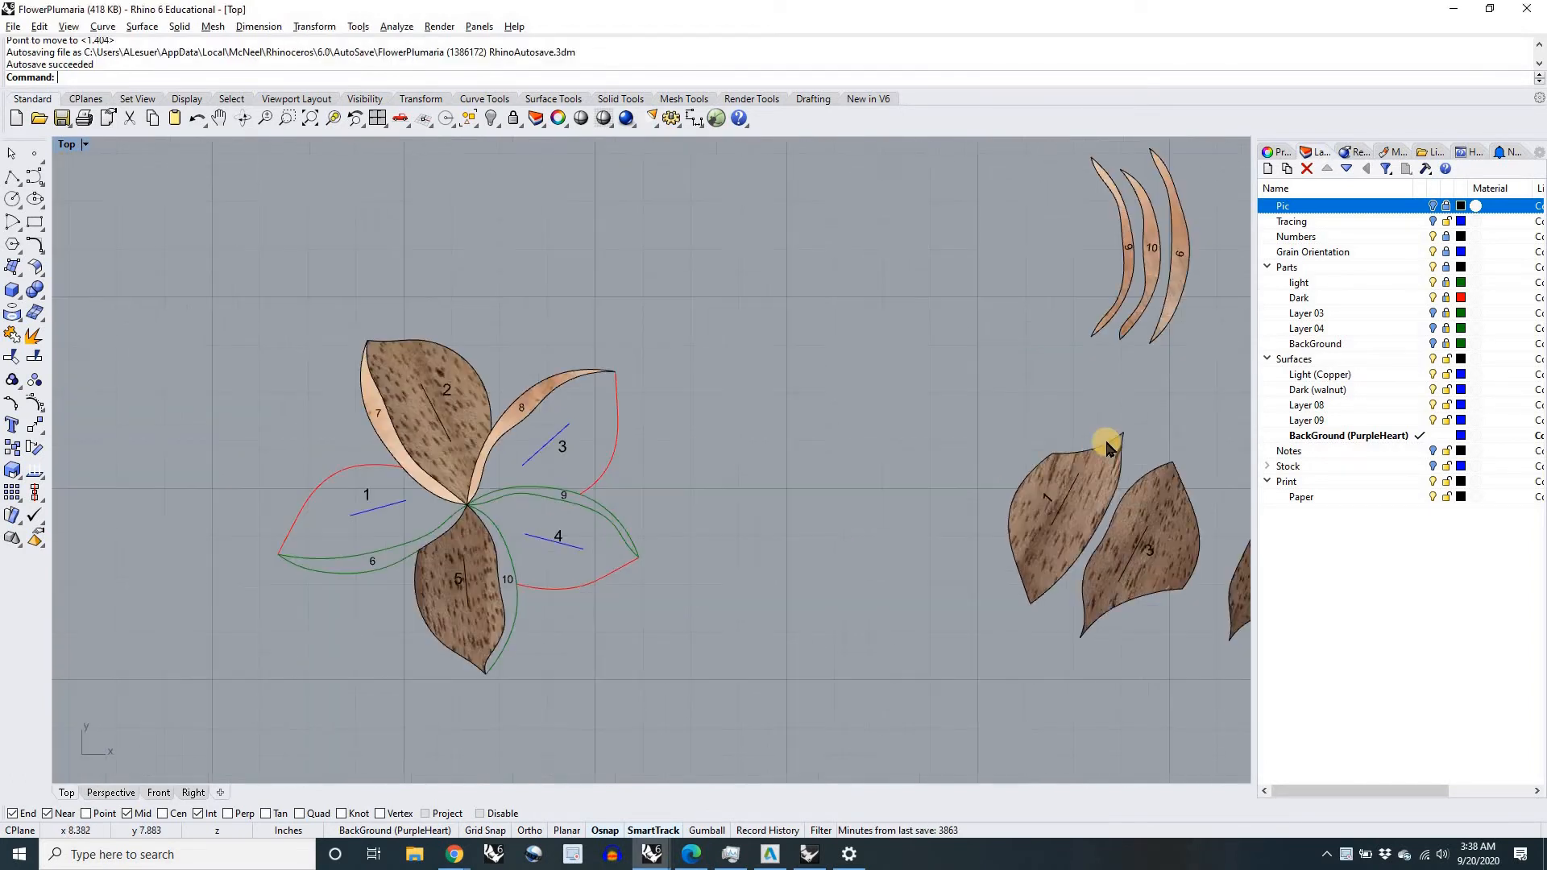
drag(1104, 442, 466, 506)
text(rotate)
key(Return)
click(466, 504)
click(373, 675)
click(278, 554)
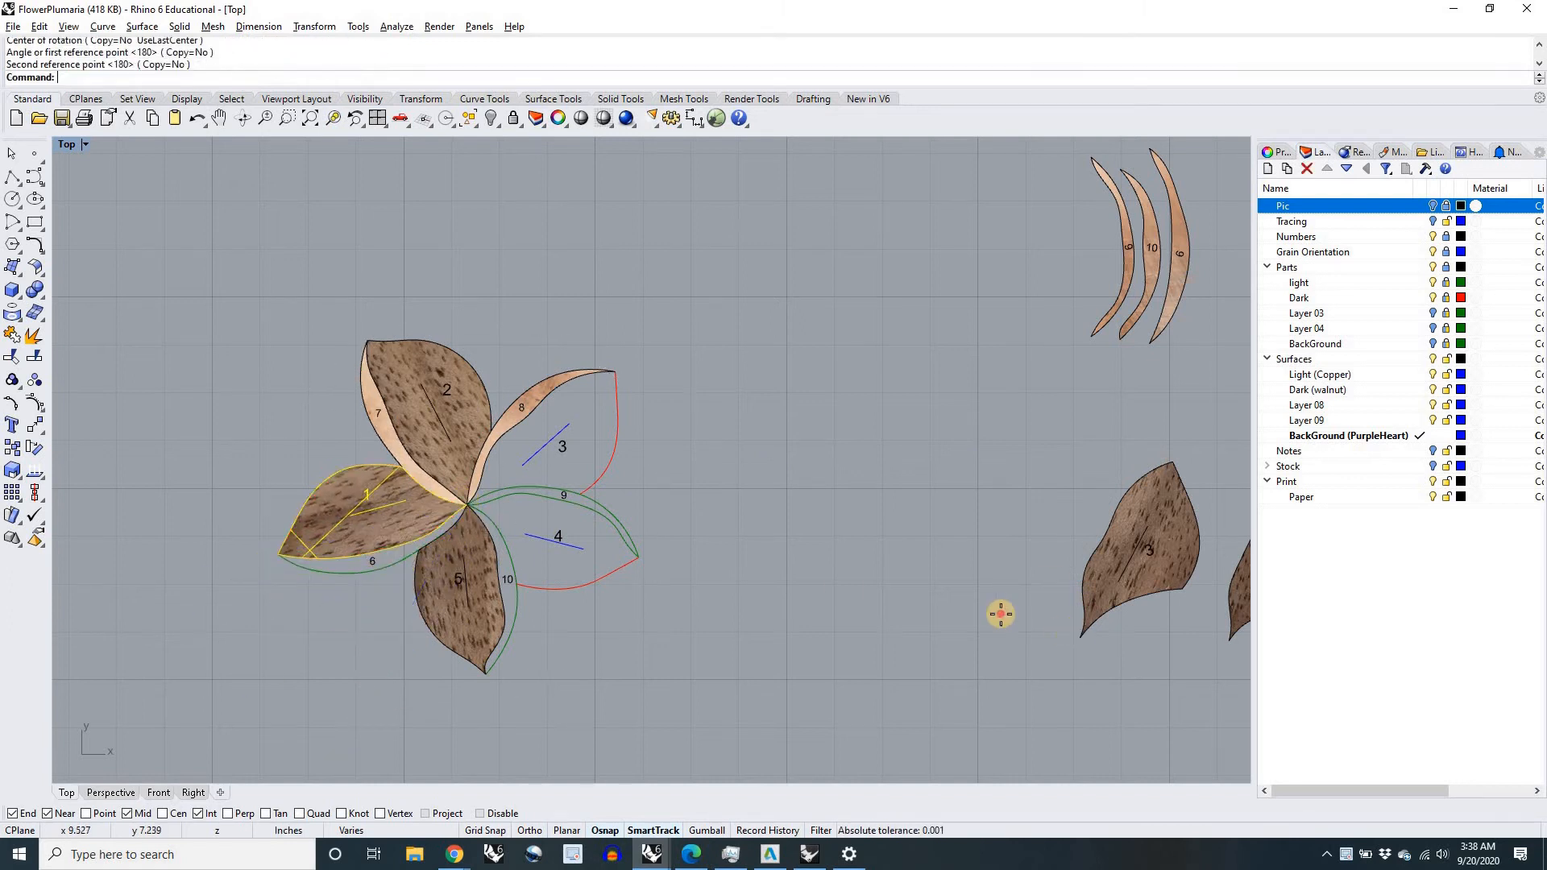
Step: Move walnut petals 3 and 4 by their inner tips onto the flower's centre point
drag(1080, 637, 468, 503)
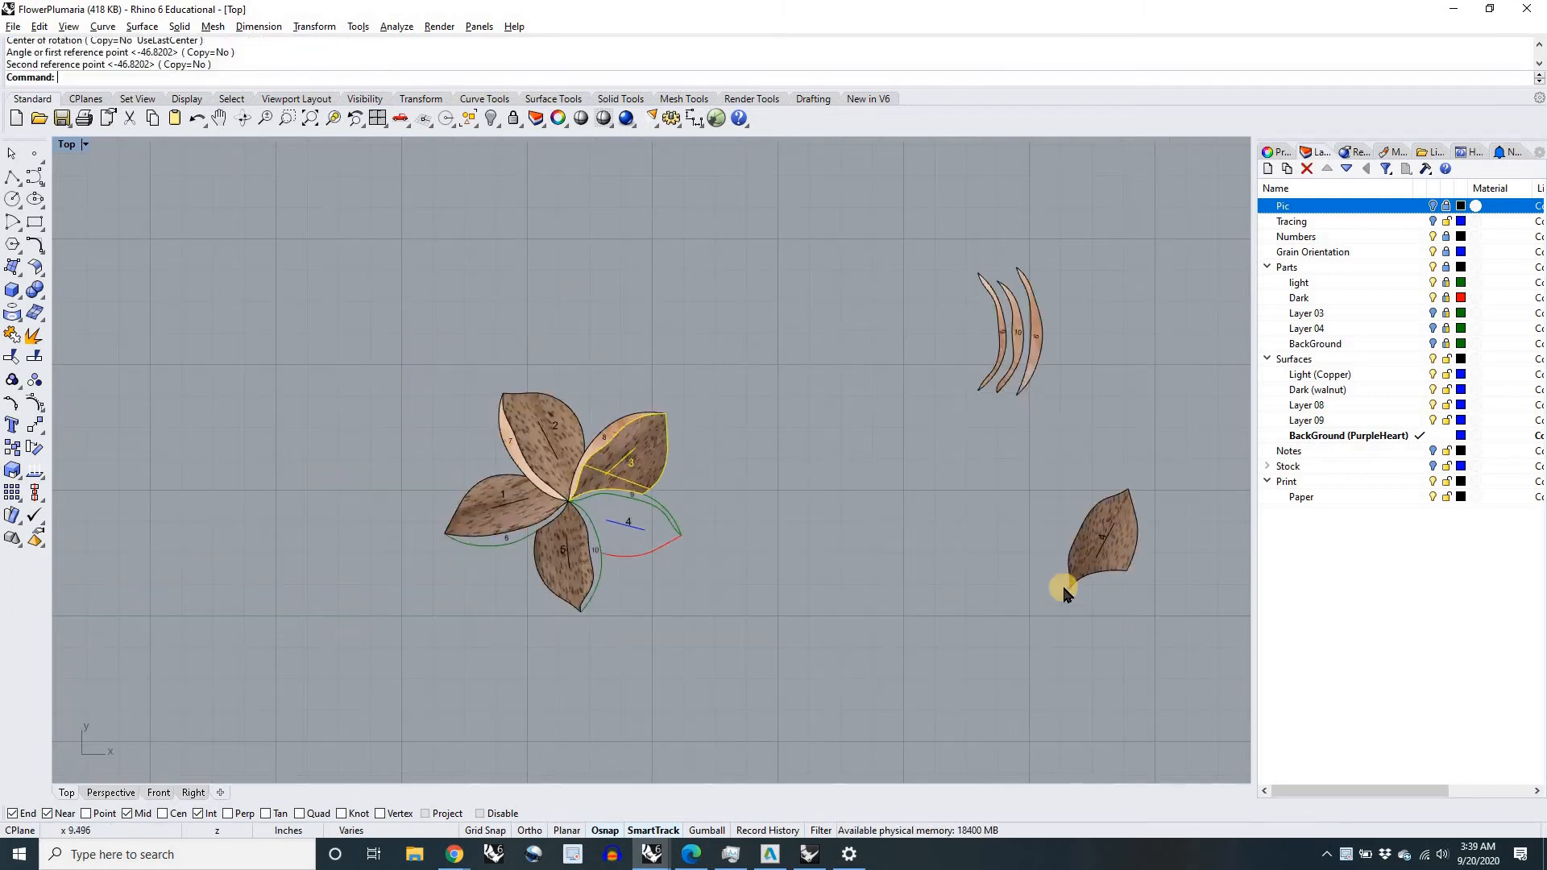
drag(1069, 590, 572, 498)
Step: Rotate walnut petal 4 about the flower's centre until its outer tip snaps to the tip of the petal 4 outline
scroll(572, 497, up, 12)
key(Return)
click(564, 511)
click(775, 153)
click(955, 631)
Step: Move the remaining copper pieces 9, 10 and 6 together to the area close beside the flower
scroll(935, 620, down, 14)
drag(971, 395, 1084, 535)
drag(1043, 470, 803, 622)
Step: Move copper piece 9 onto its outline along the upper edge of petal 4
scroll(730, 640, up, 10)
right_drag(869, 534, 886, 513)
drag(857, 414, 835, 468)
drag(835, 468, 598, 510)
Step: Rotate copper piece 9 about the flower's centre until its outer tip snaps to the outer tip of petal 4
key(Return)
click(598, 510)
scroll(820, 579, up, 5)
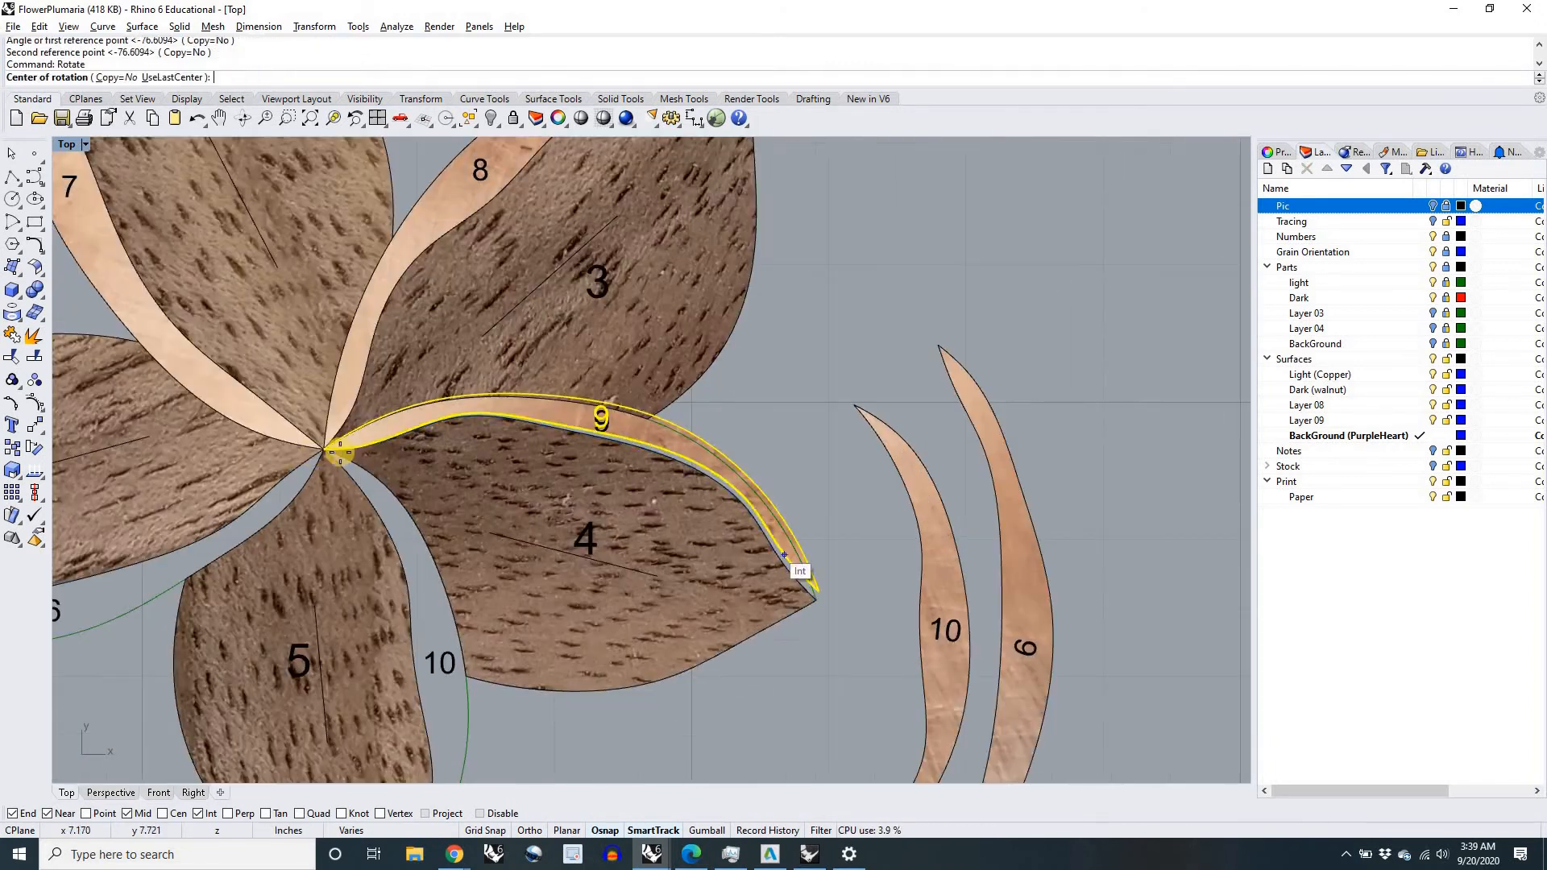
click(818, 595)
click(820, 601)
scroll(848, 507, down, 2)
Step: Move copper piece 10 by its inner tip to the flower's centre and rotate it onto its outline beside petal 5
click(861, 430)
drag(854, 427, 429, 462)
key(Return)
click(430, 462)
scroll(430, 462, down, 4)
click(435, 721)
click(457, 718)
Step: Move copper piece 6 by its tip to the flower's centre and rotate it onto its outline below petal 1
right_drag(763, 580, 971, 608)
click(963, 432)
drag(963, 432, 636, 487)
scroll(635, 488, up, 12)
right_drag(634, 490, 760, 445)
right_click(760, 443)
click(765, 423)
scroll(770, 419, down, 12)
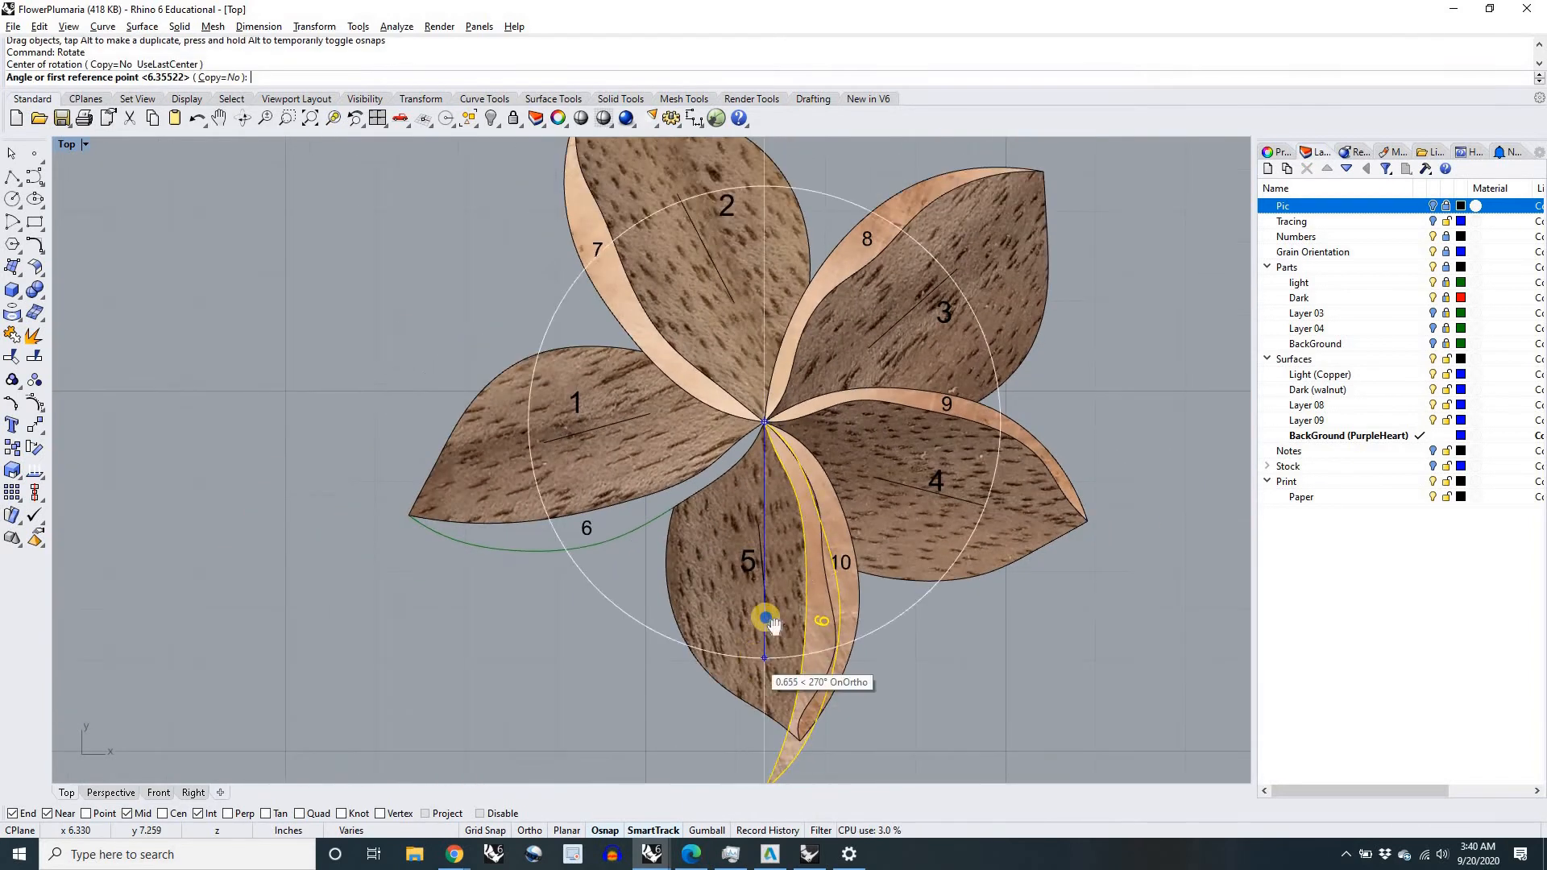
click(773, 711)
click(623, 574)
scroll(545, 594, down, 5)
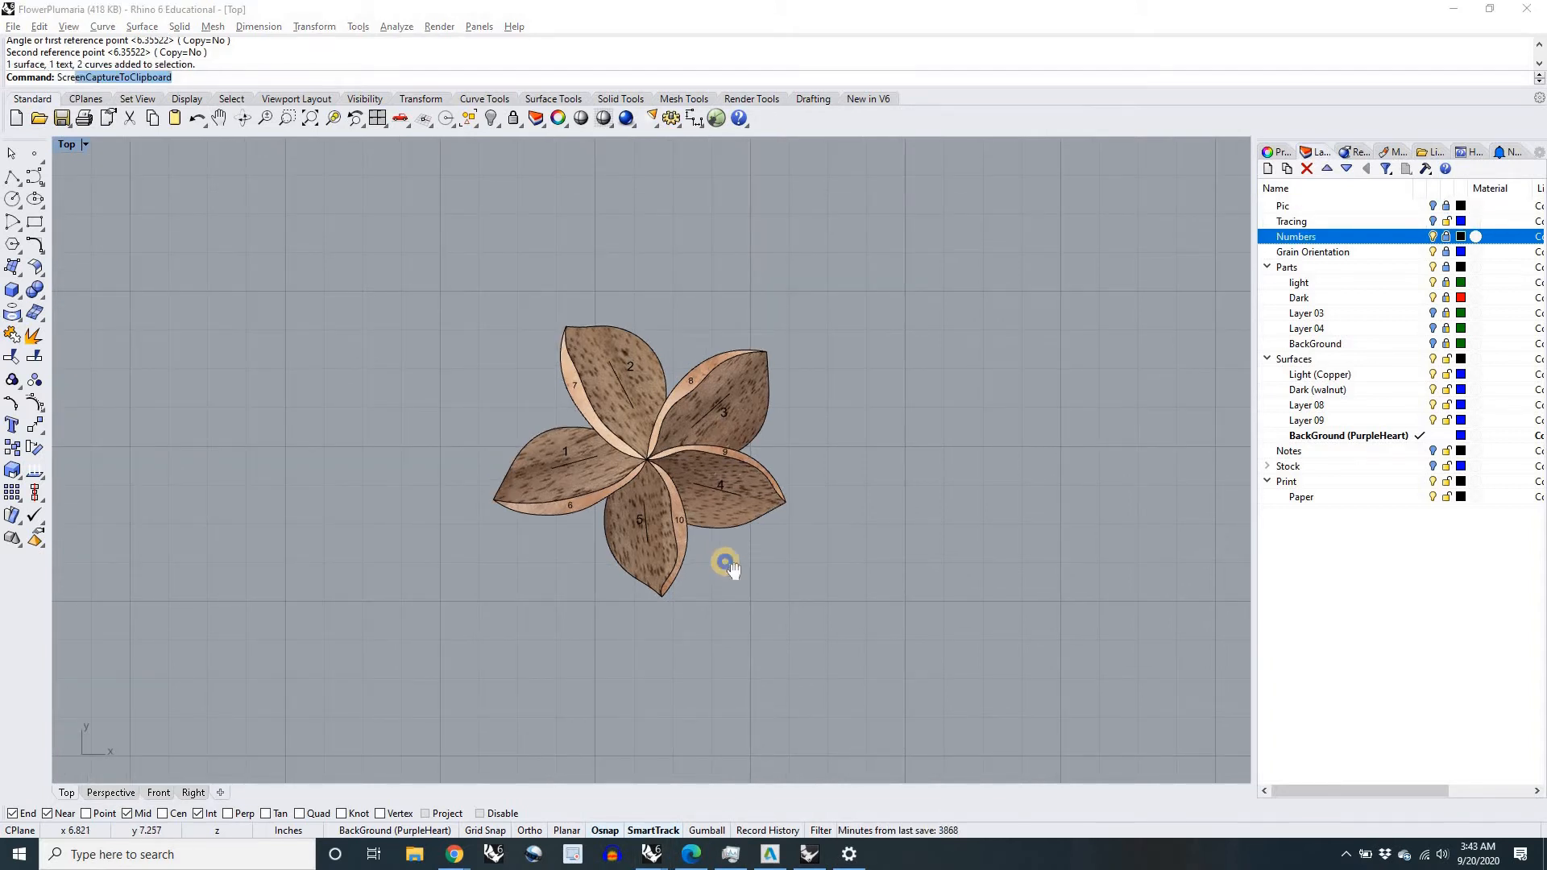
Step: Examine the fully assembled flower for the fit and grain of its walnut and copper pieces
right_drag(725, 562, 745, 578)
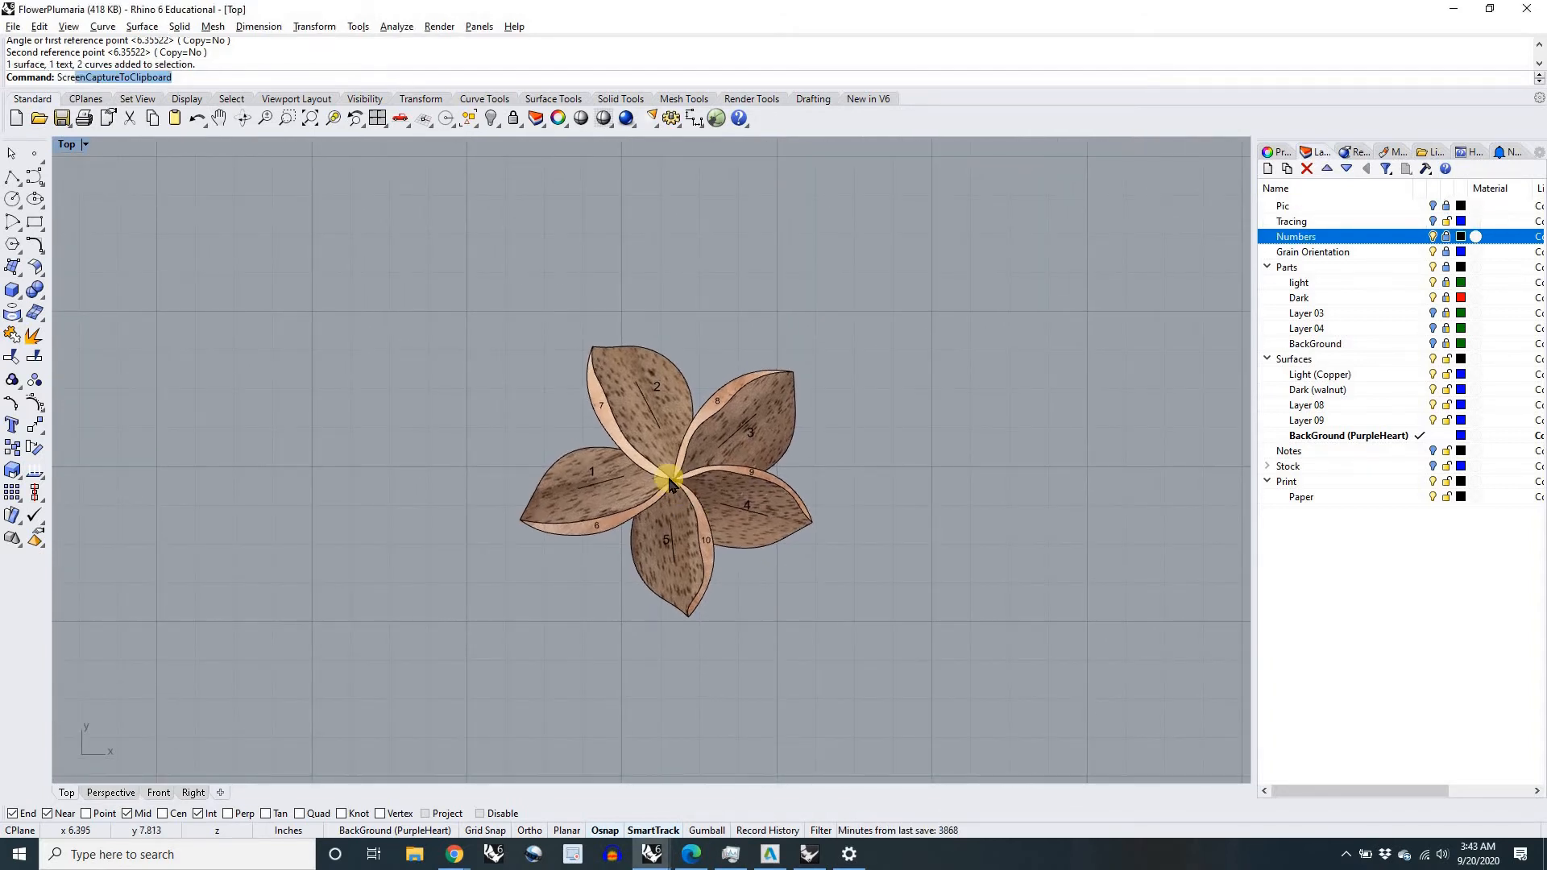
scroll(670, 481, up, 4)
scroll(671, 481, down, 4)
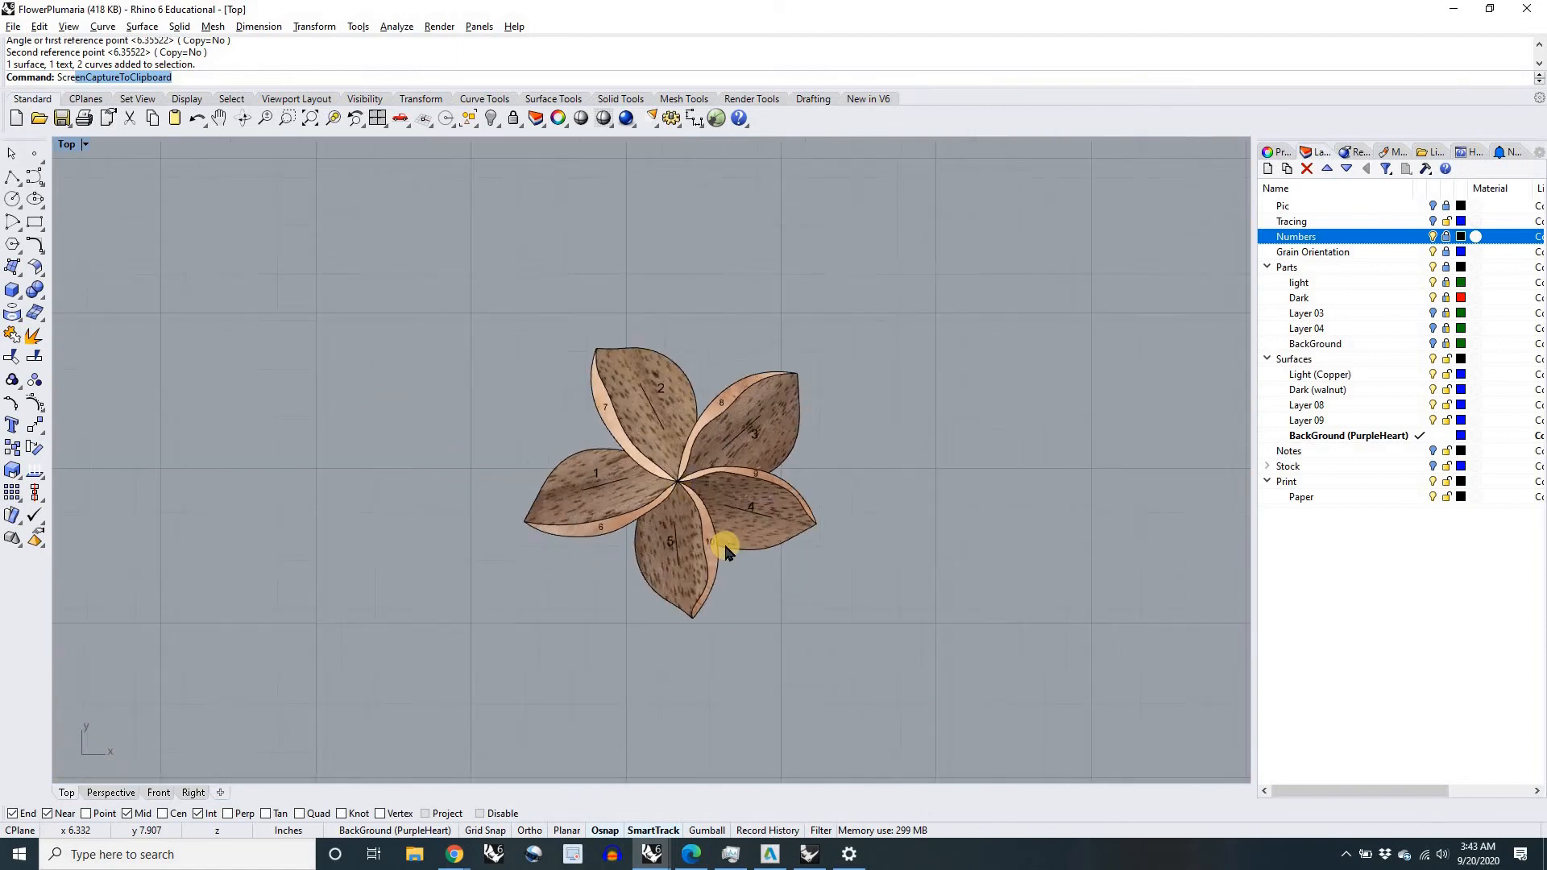
scroll(694, 548, down, 3)
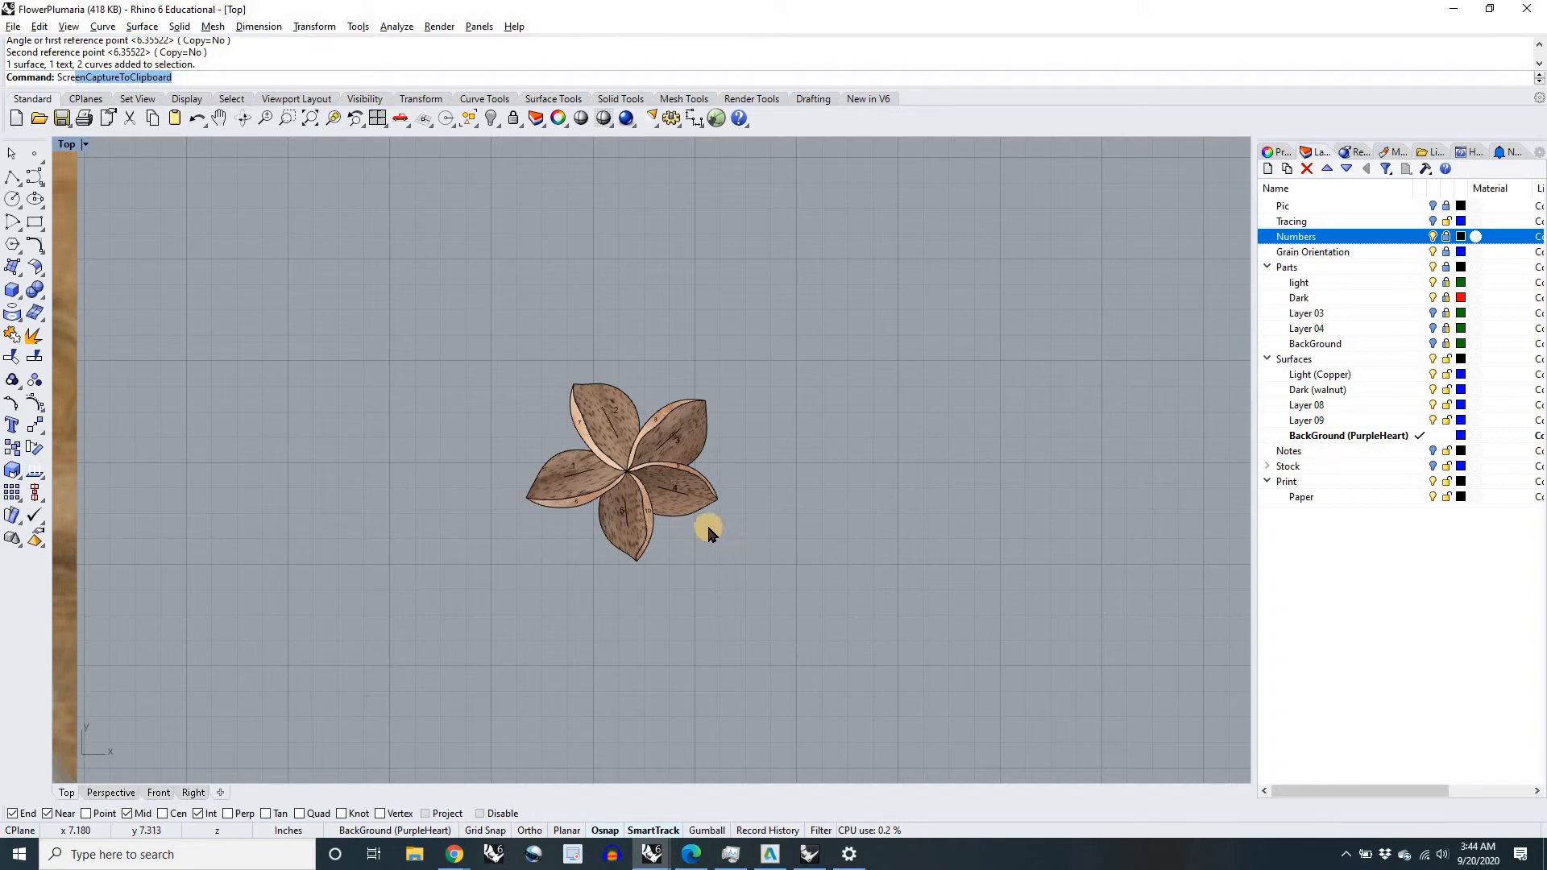
scroll(704, 525, down, 4)
scroll(659, 483, up, 10)
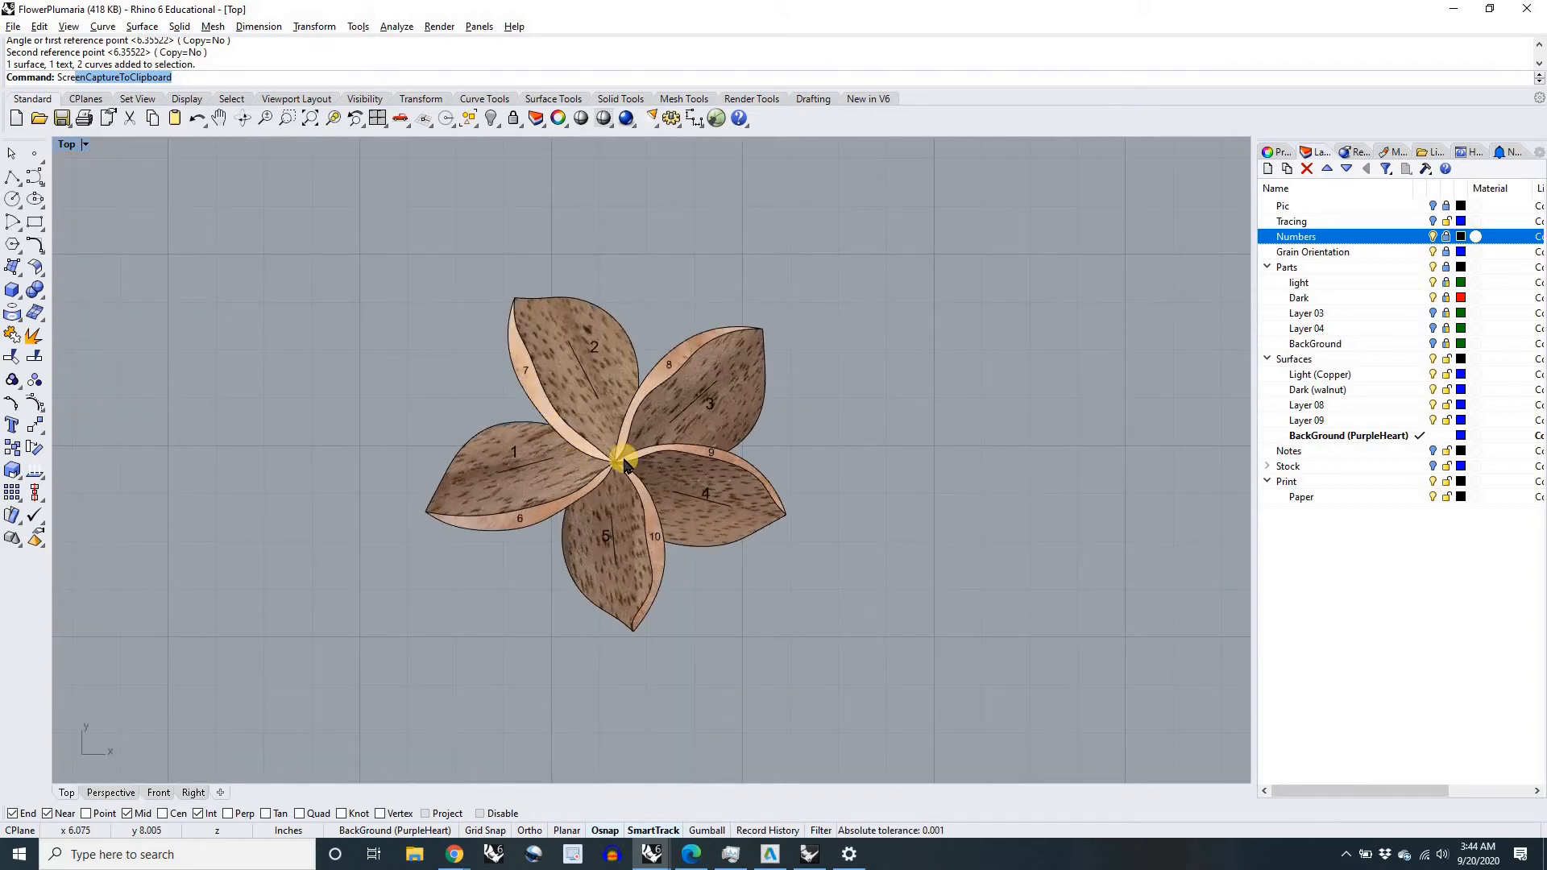
scroll(615, 471, down, 16)
right_drag(538, 539, 666, 485)
scroll(680, 476, up, 10)
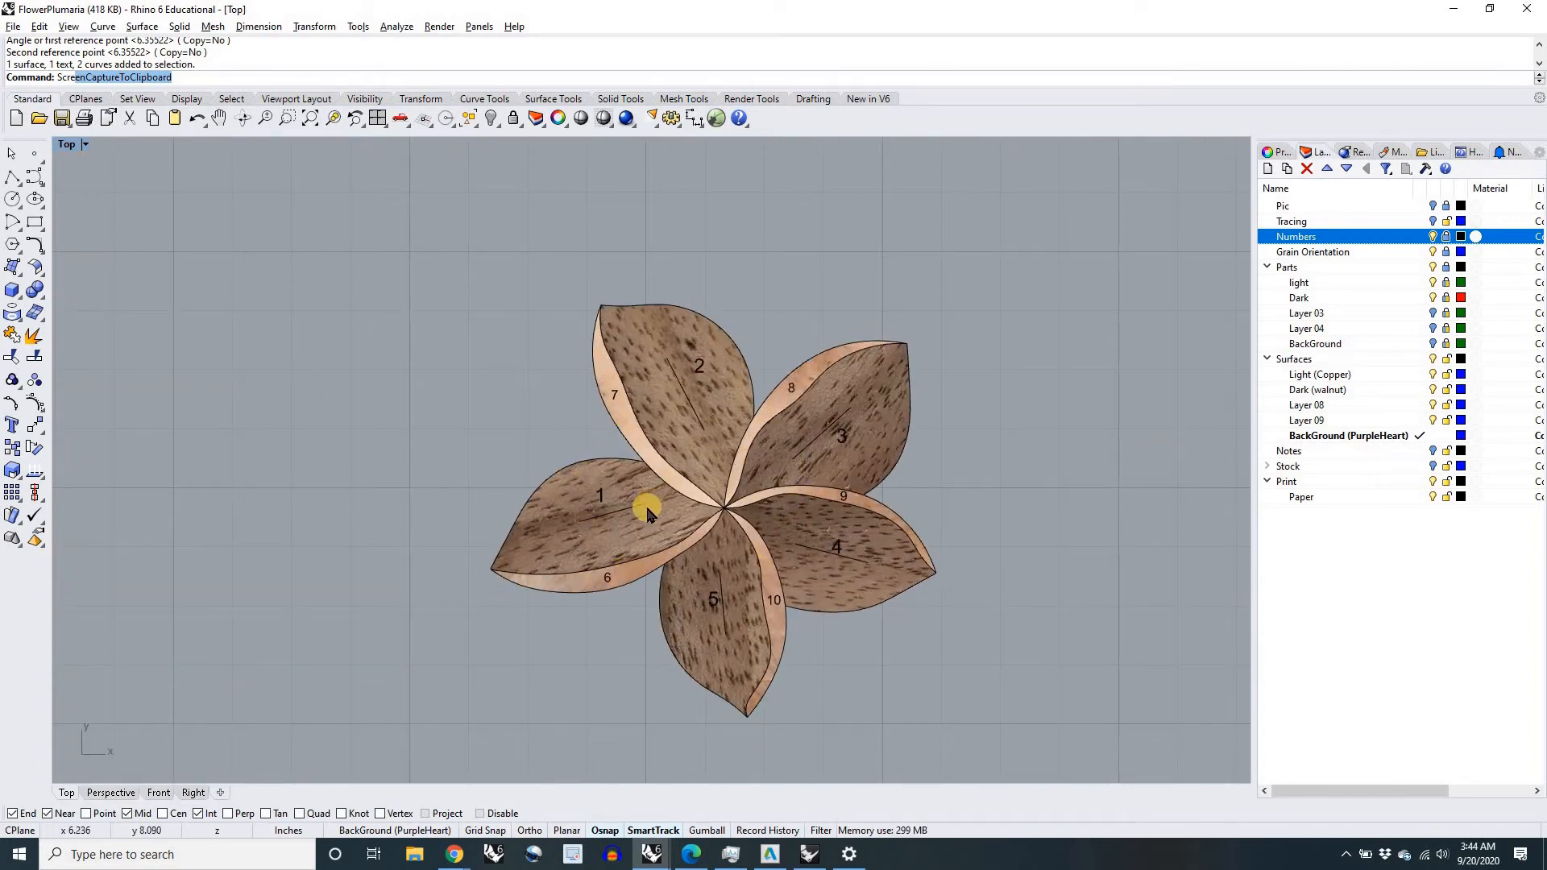
scroll(606, 505, down, 10)
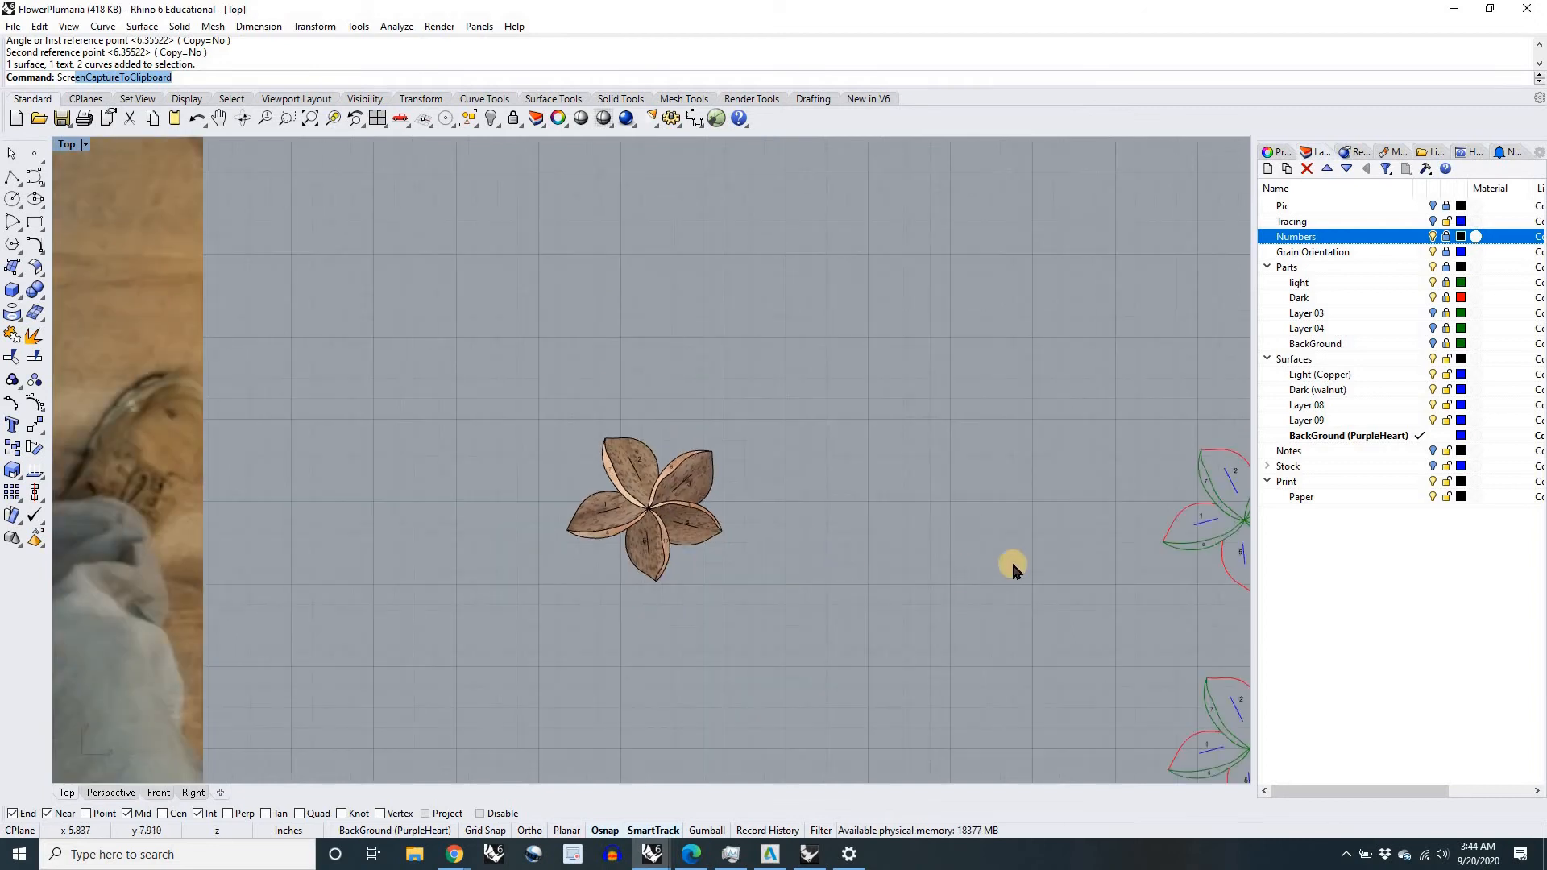
Step: Examine the copper, walnut and purpleheart stock photos, including the grain and the mark on the purpleheart board
right_drag(880, 570, 463, 540)
scroll(627, 507, down, 4)
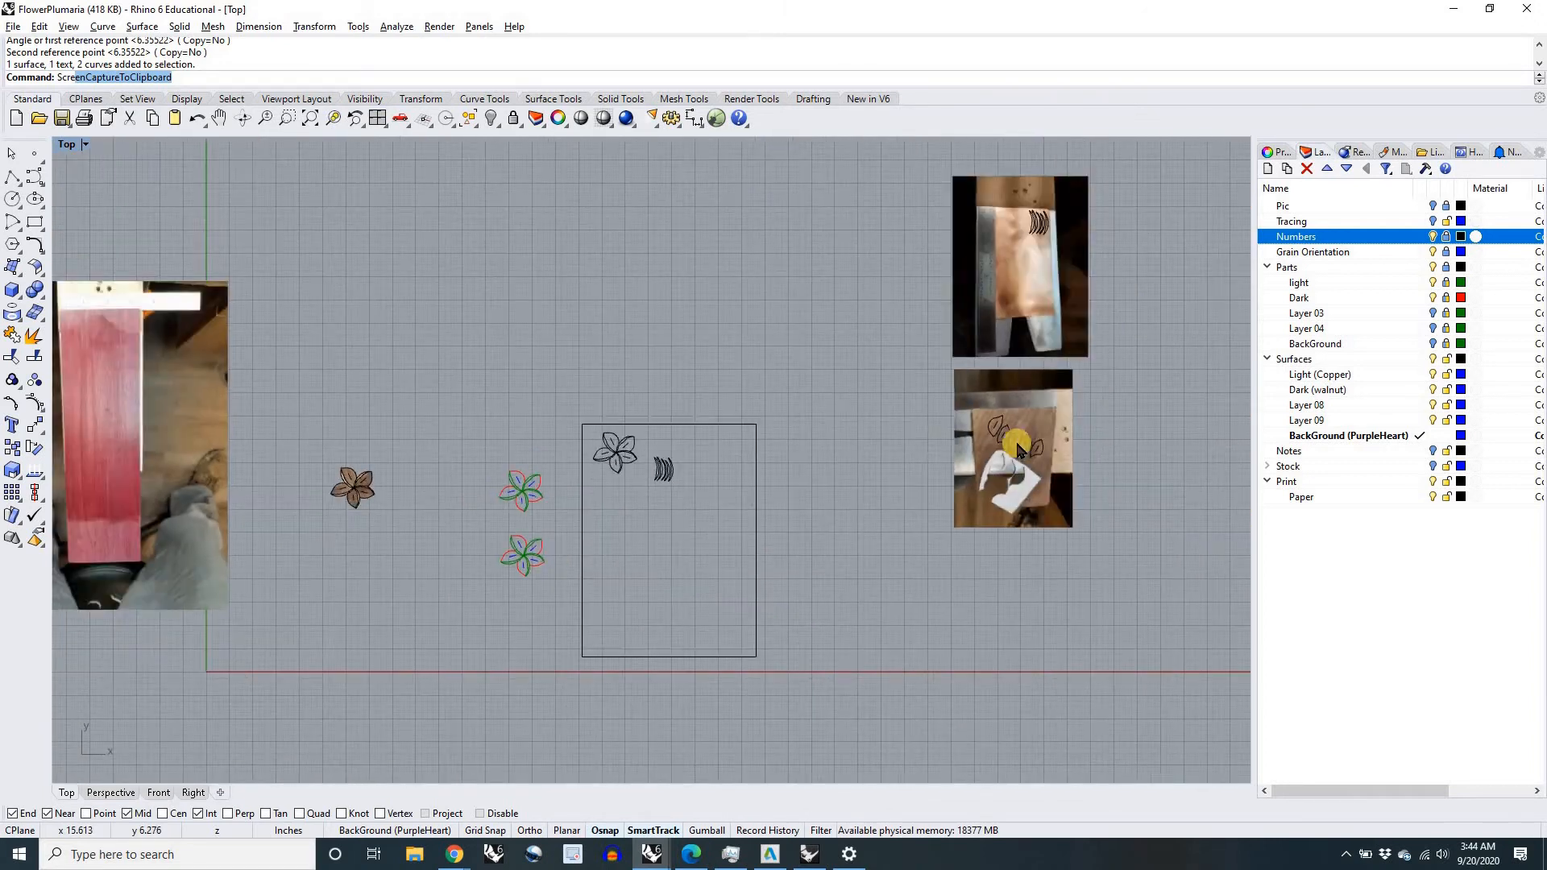
right_drag(770, 510, 880, 511)
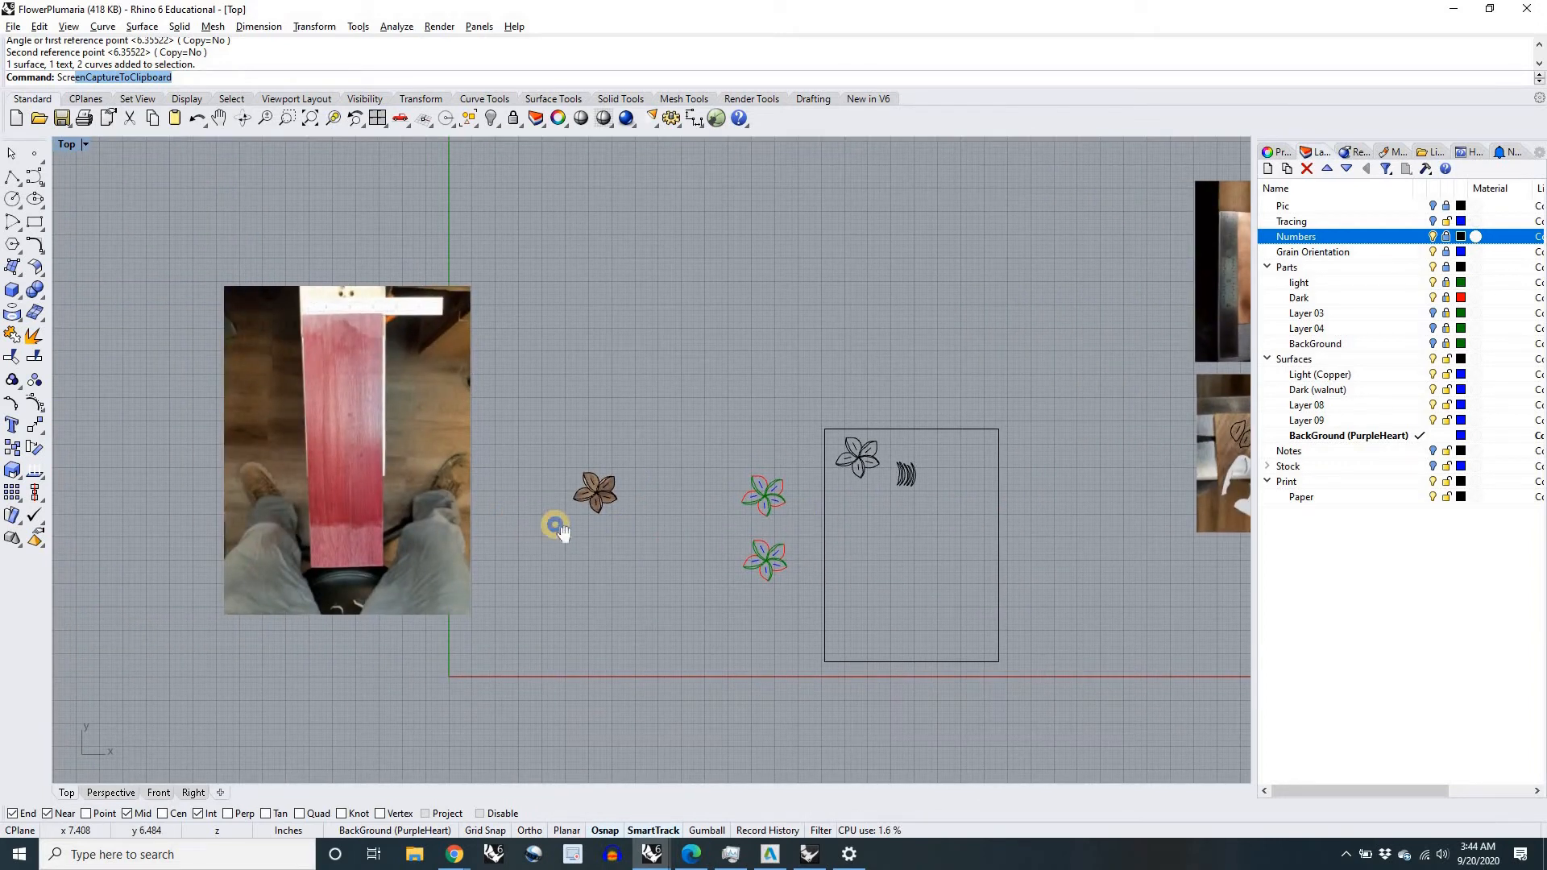
right_drag(555, 524, 692, 528)
scroll(511, 486, up, 3)
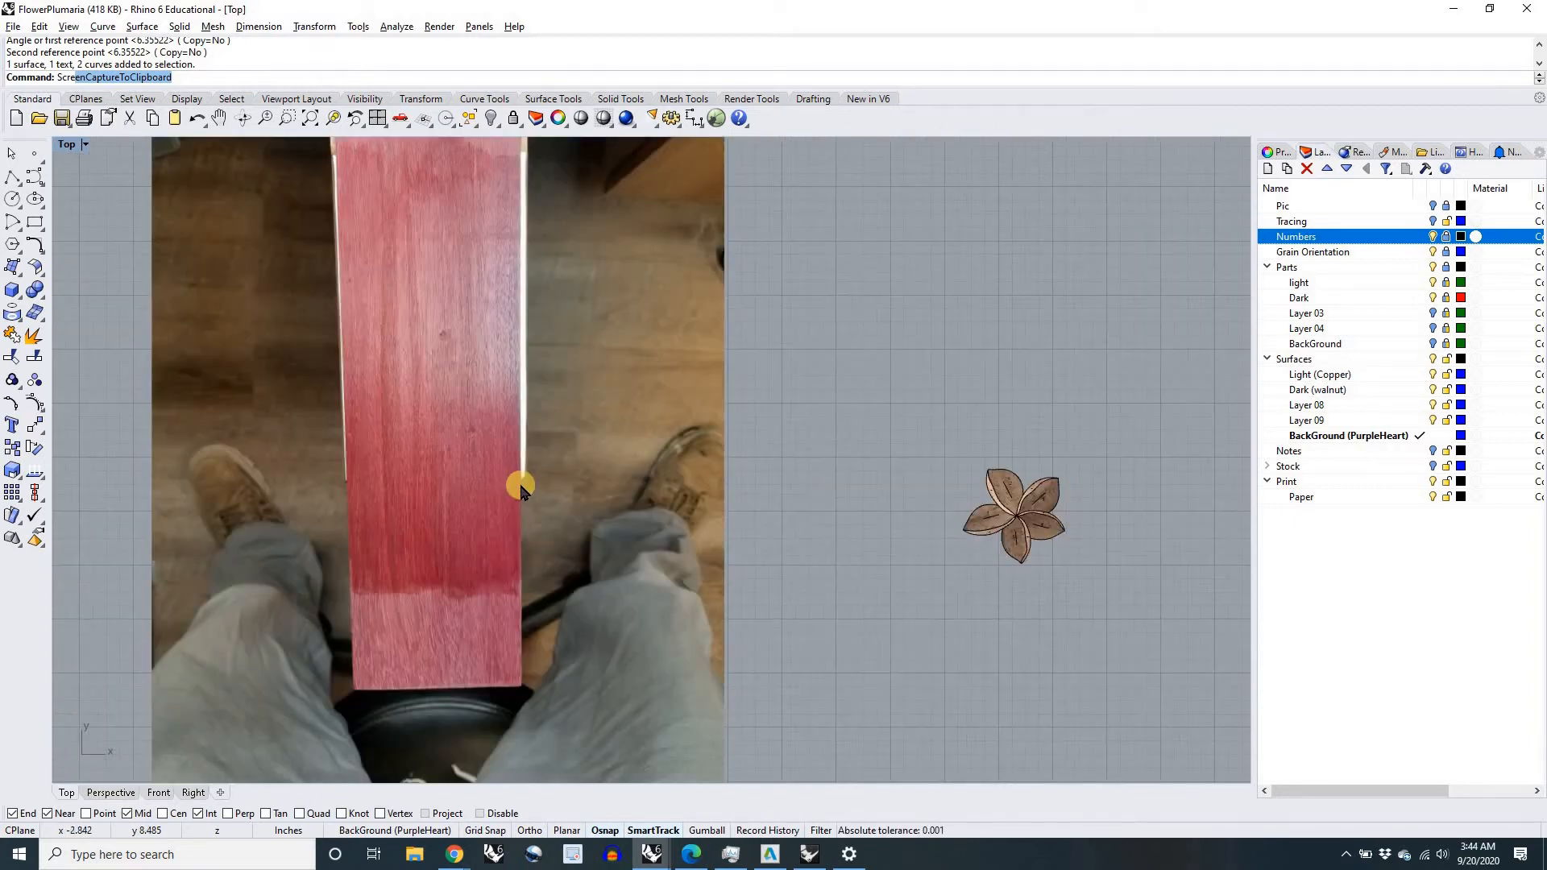
scroll(502, 466, down, 1)
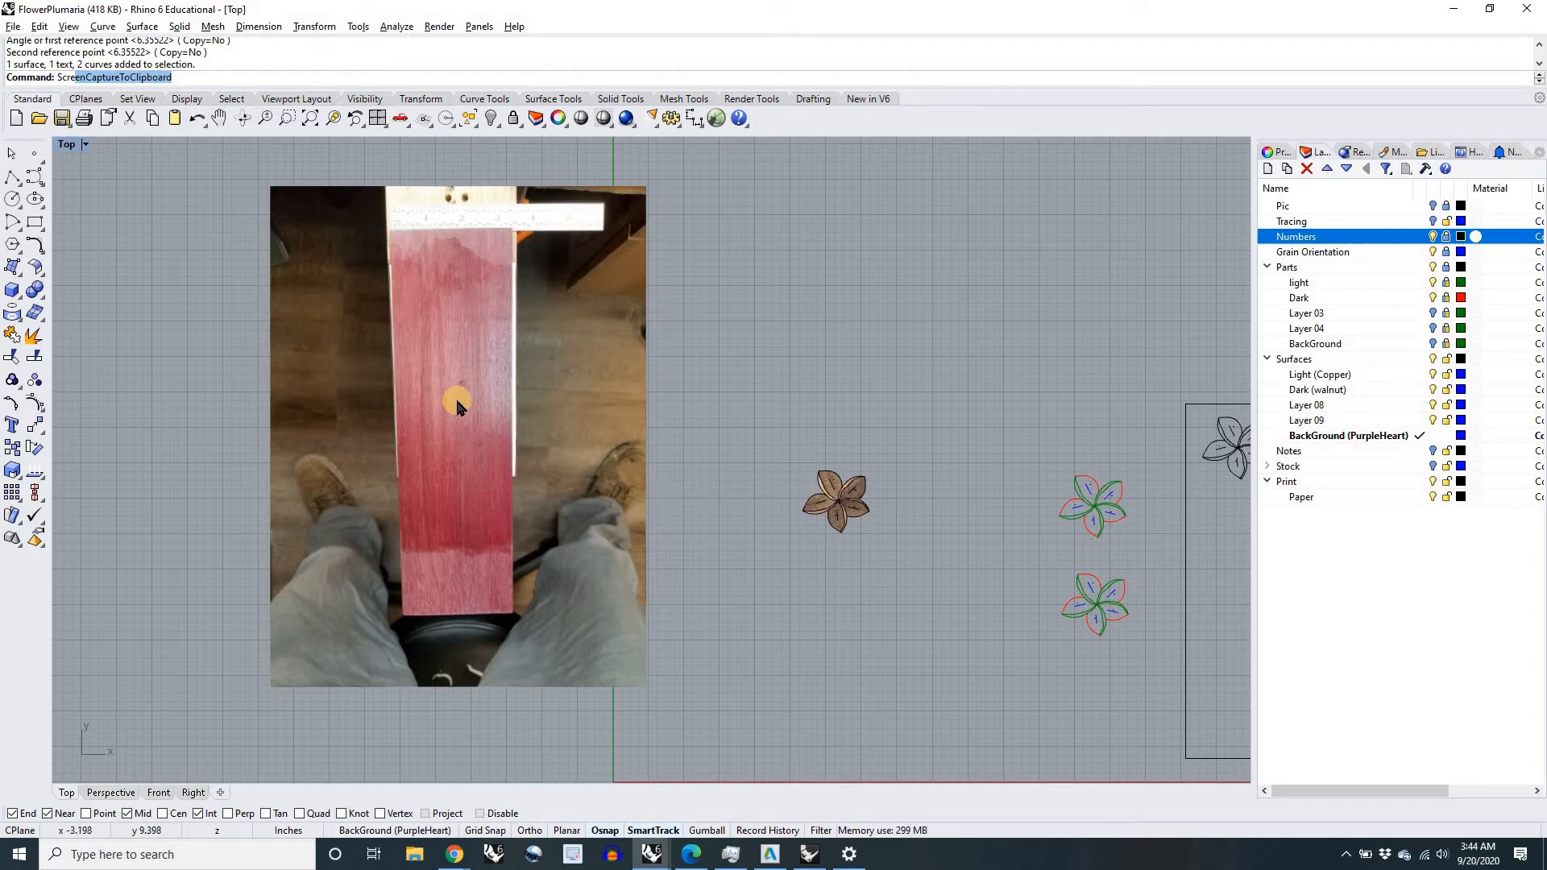
scroll(468, 385, up, 5)
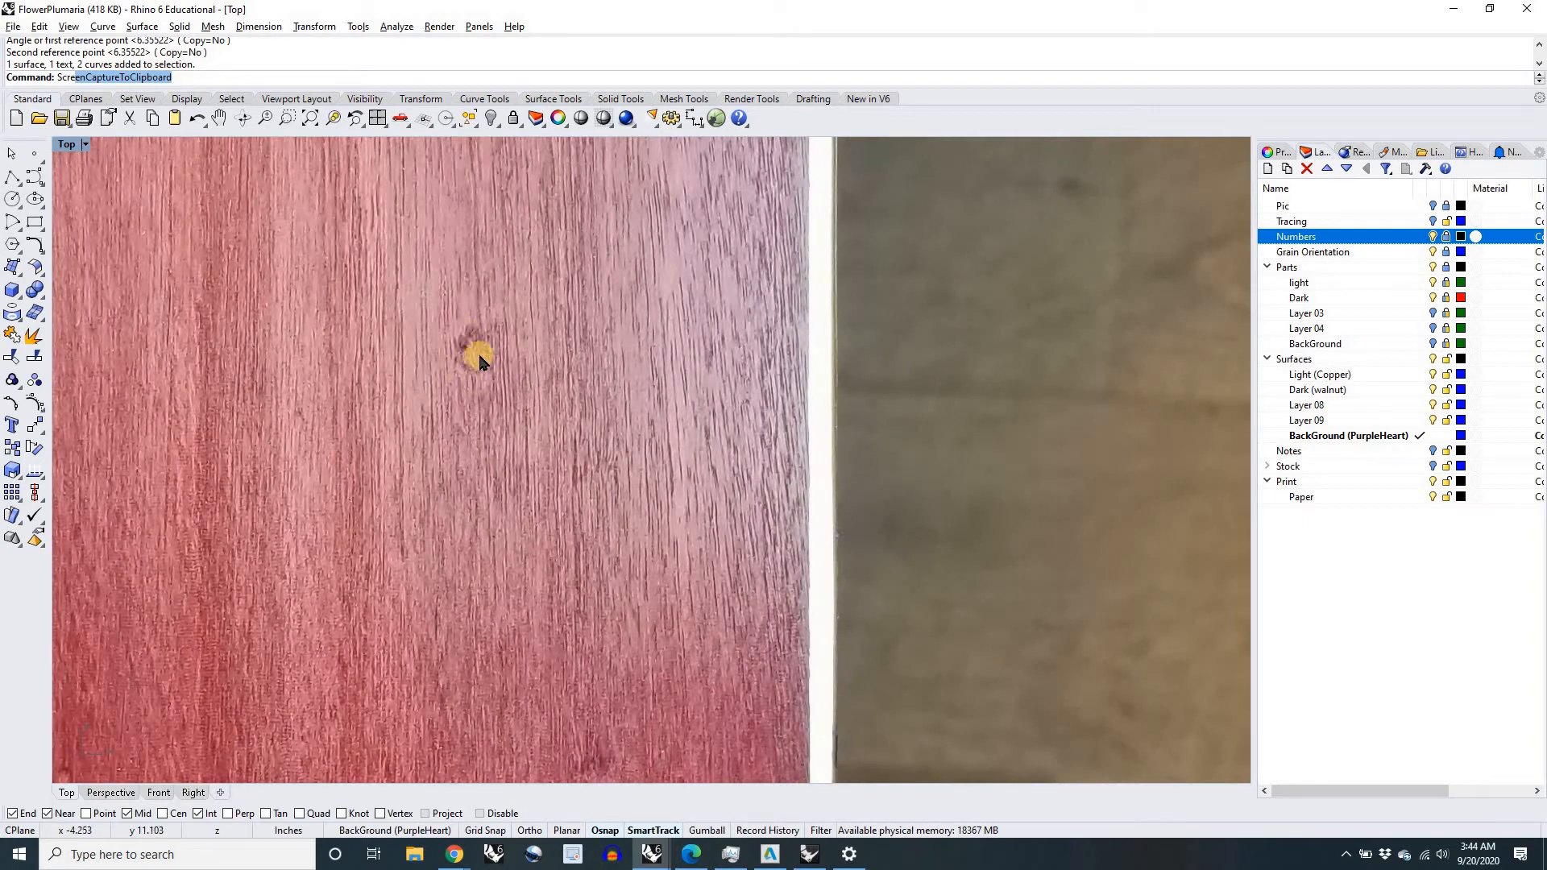
scroll(474, 378, down, 3)
scroll(475, 379, down, 5)
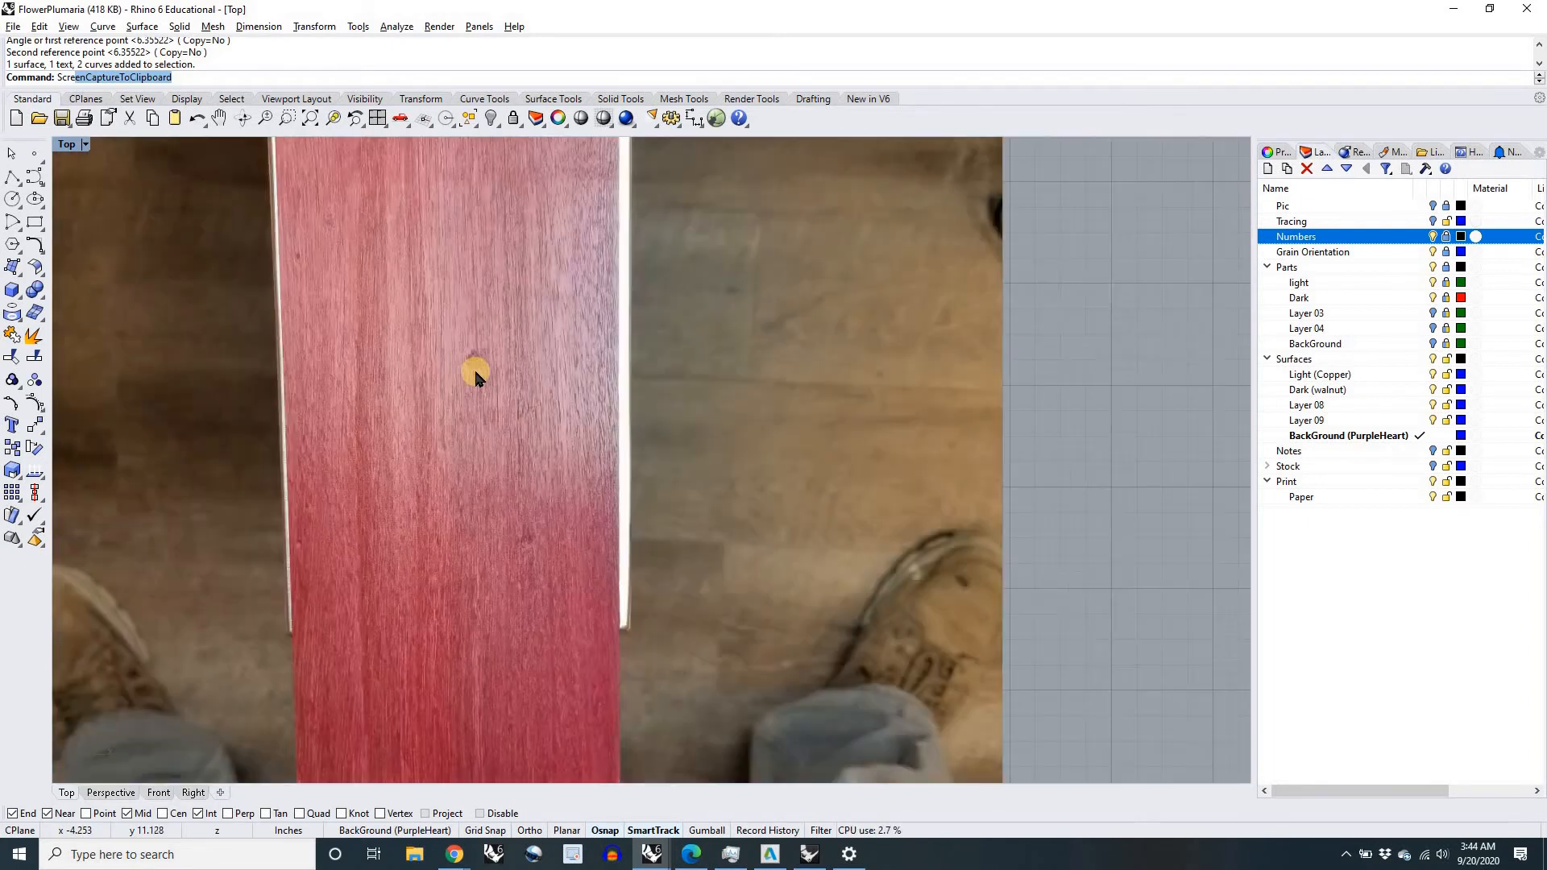
right_drag(653, 499, 608, 484)
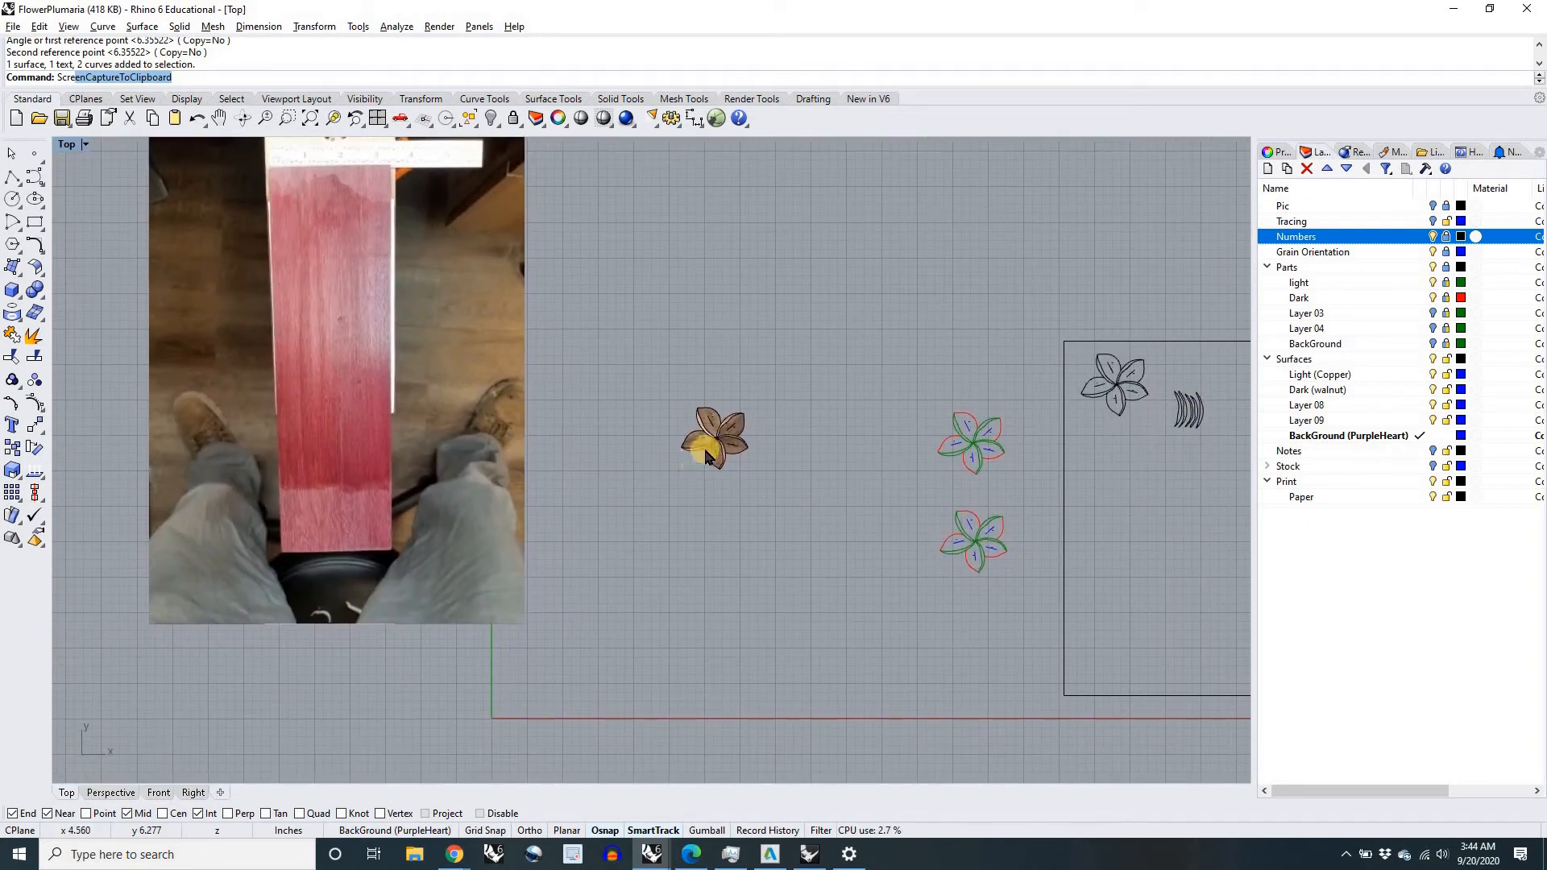
Step: Compare the assembled flower with the purpleheart board intended as its background
scroll(705, 439, up, 4)
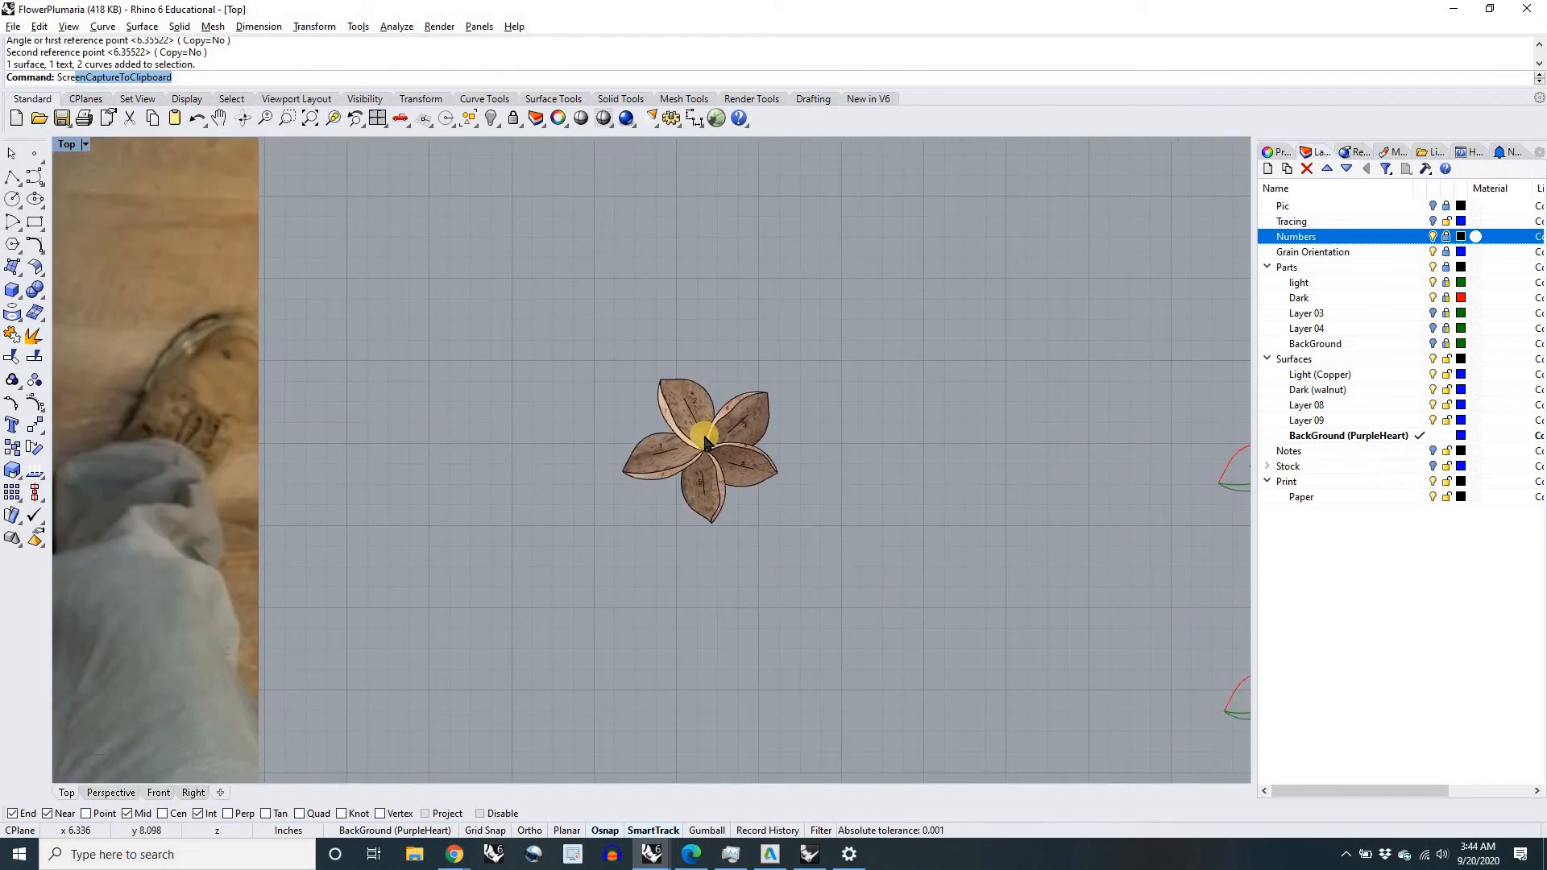
scroll(709, 447, up, 3)
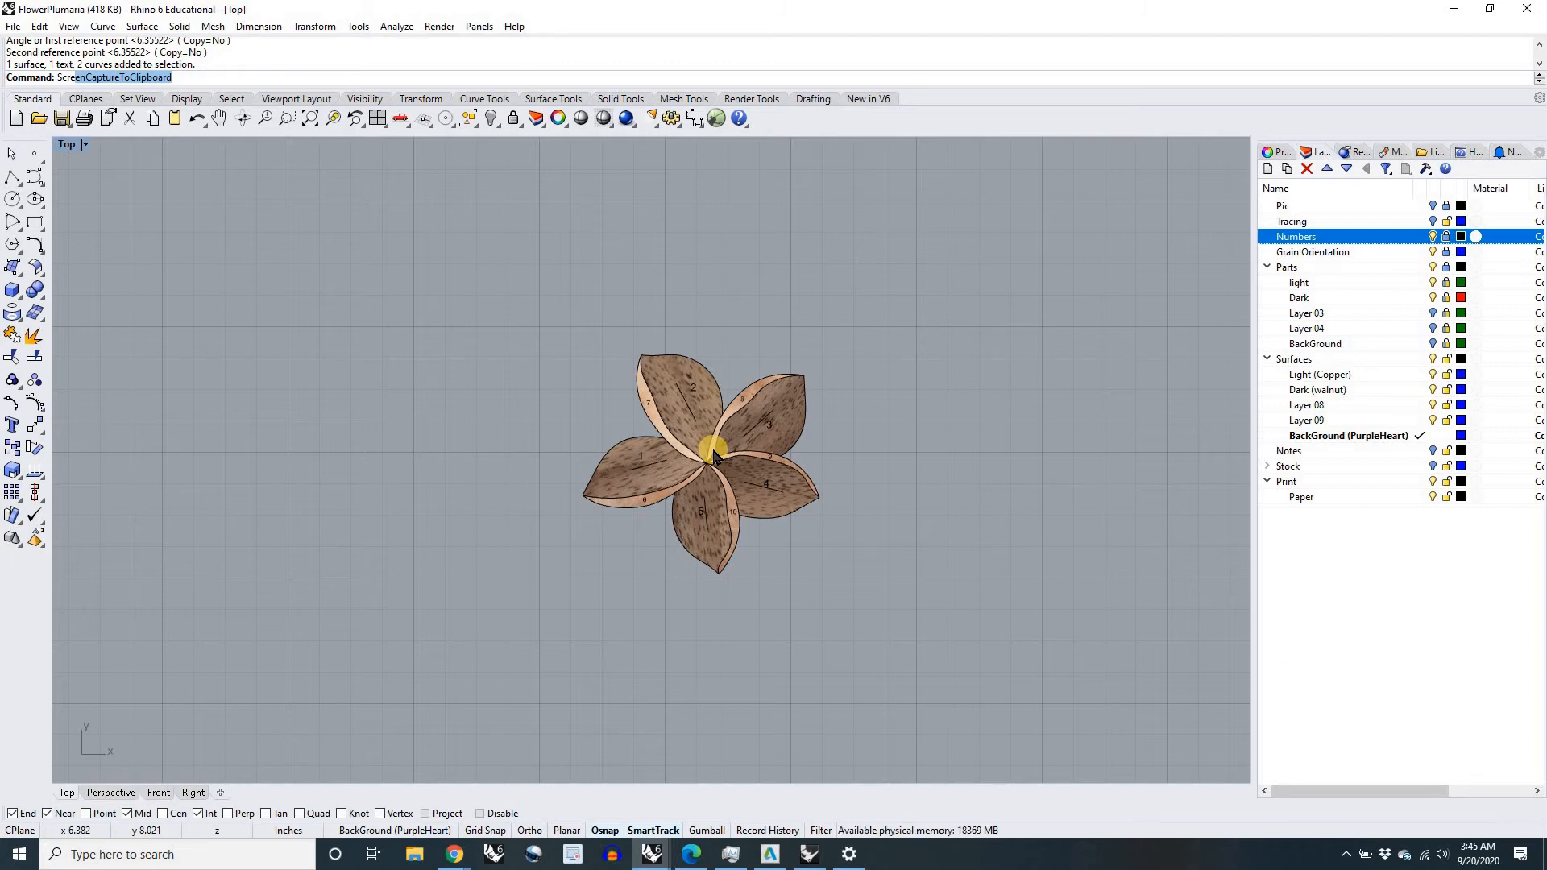
right_drag(794, 562, 740, 547)
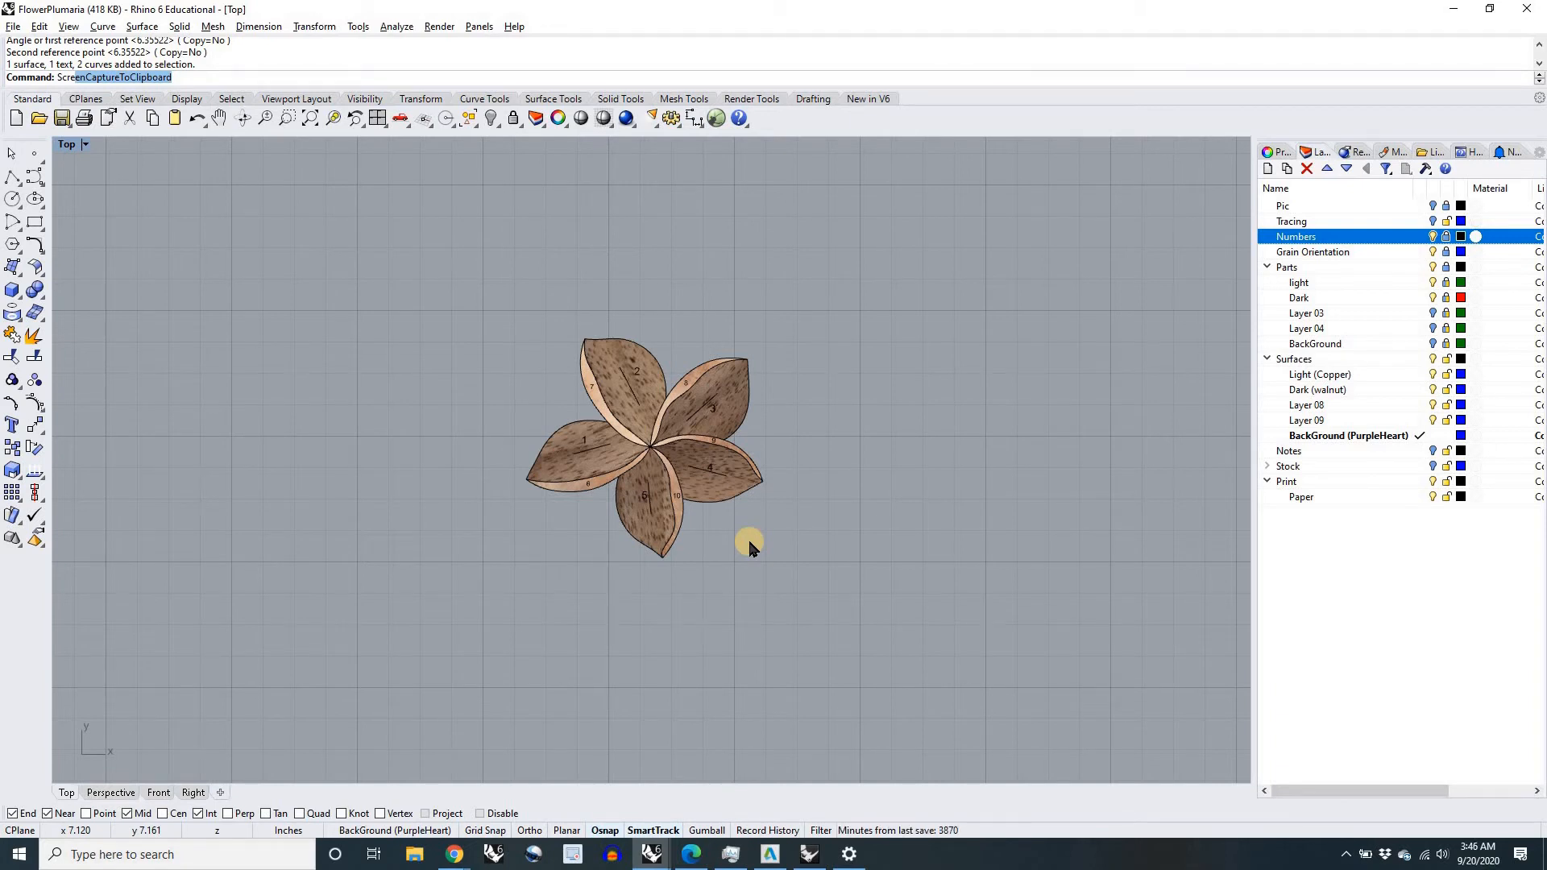
scroll(693, 427, up, 4)
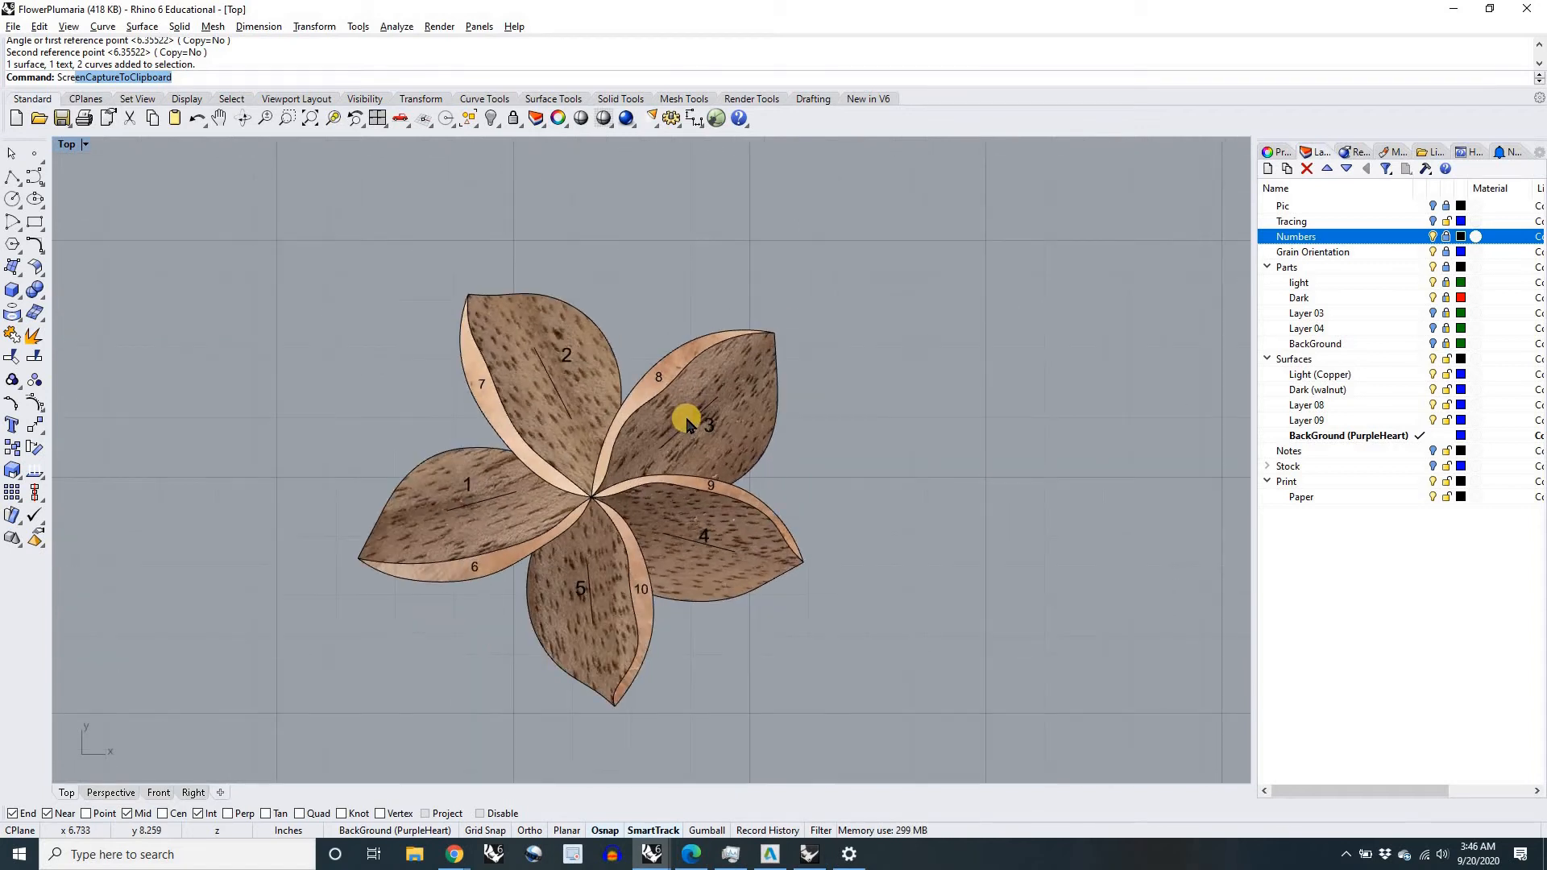
scroll(687, 423, down, 9)
scroll(709, 451, up, 1)
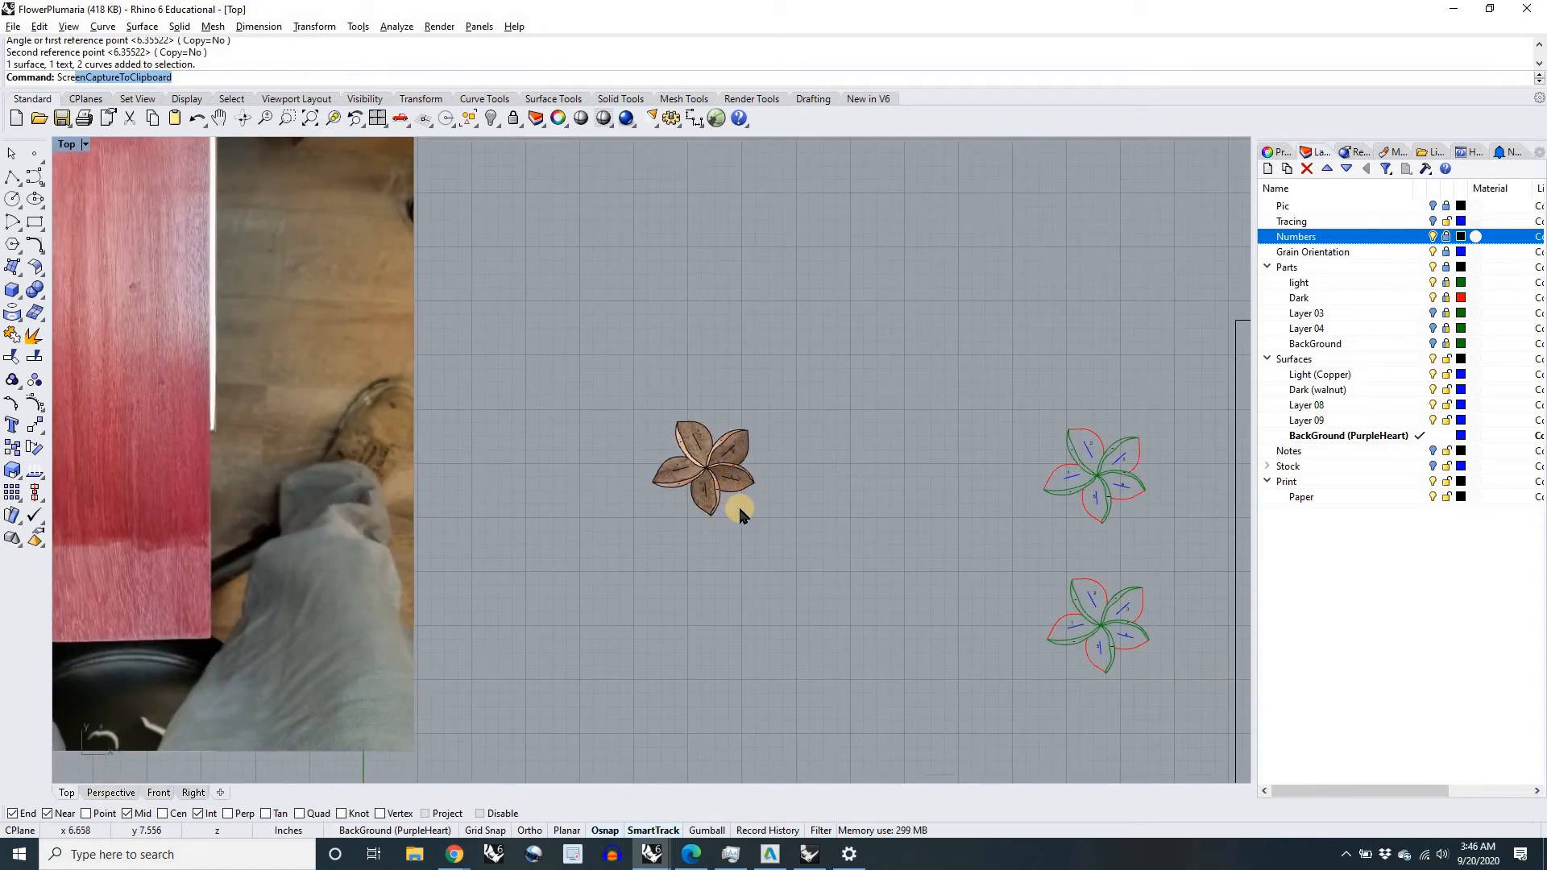
scroll(726, 499, down, 2)
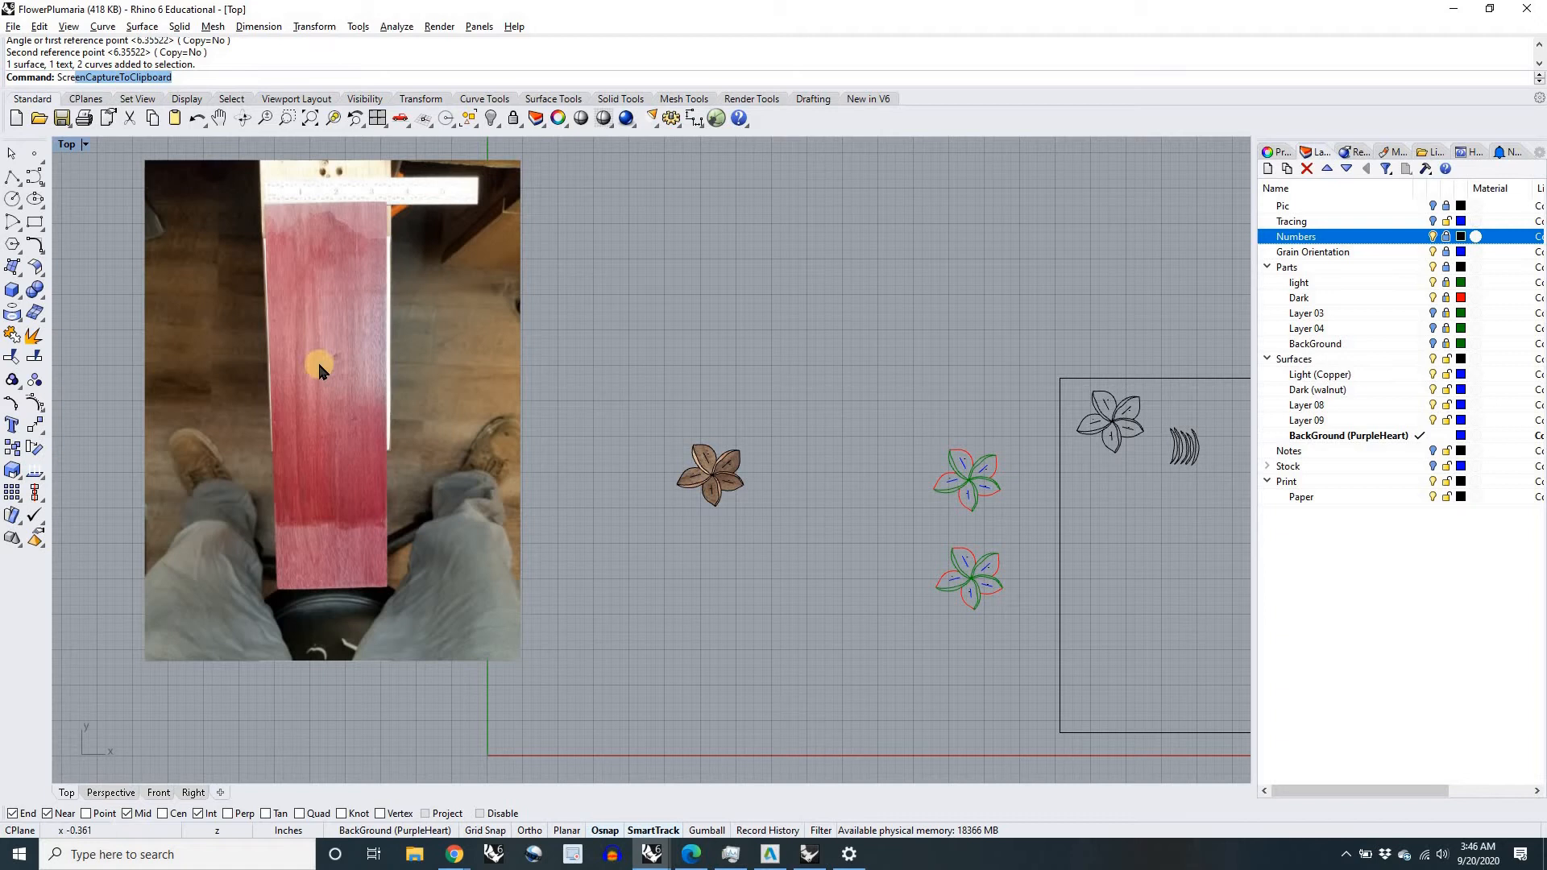
Step: Move all textured pieces of the assembled flower together onto the middle of the purpleheart board photo
right_drag(654, 548, 747, 534)
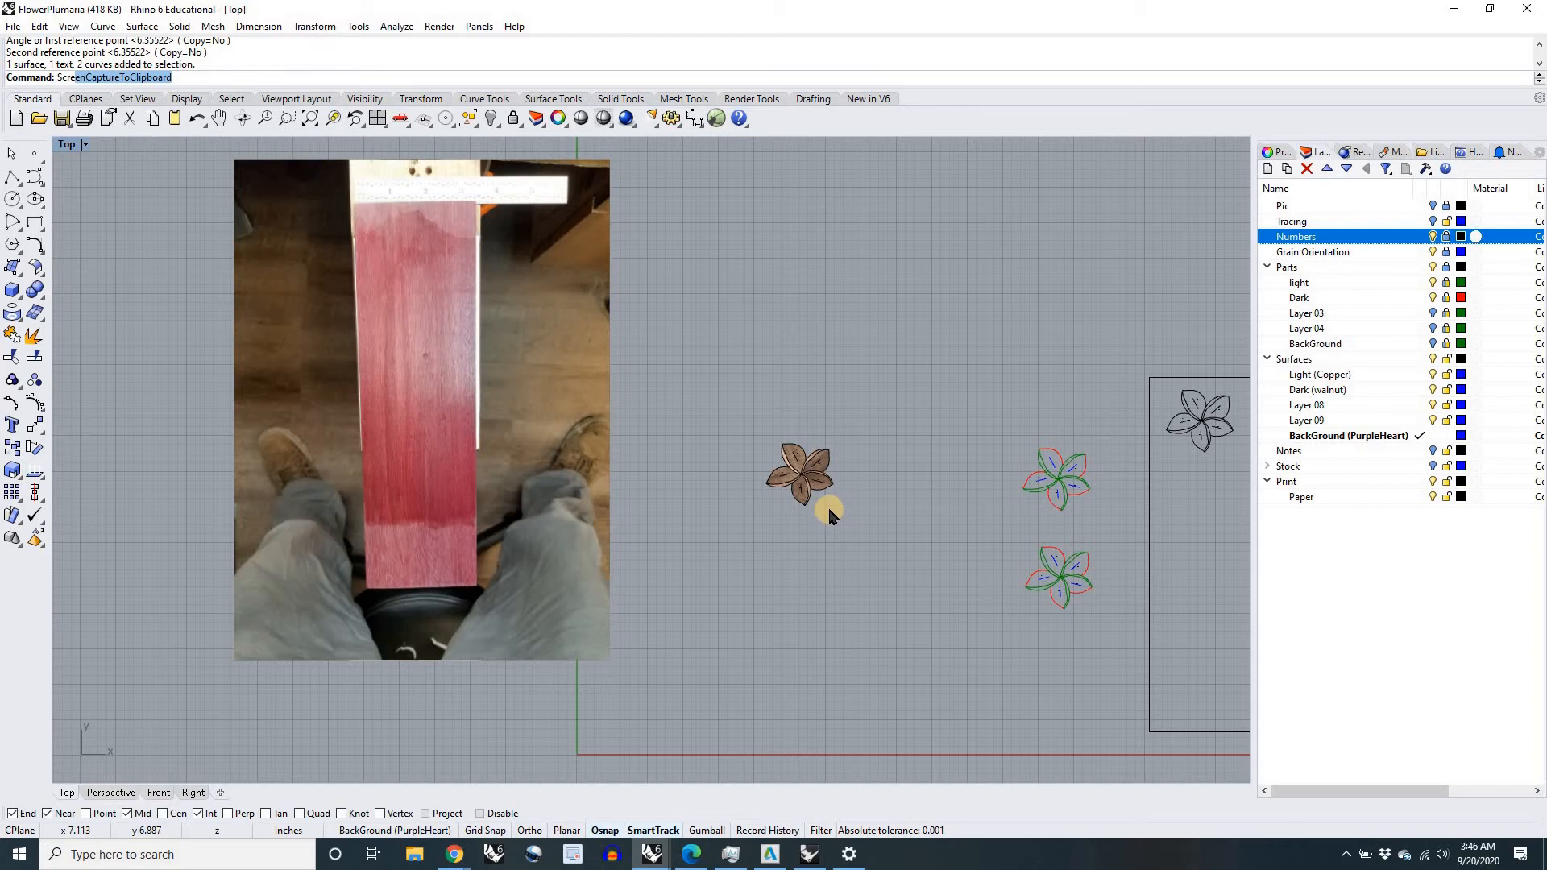
drag(848, 508, 738, 433)
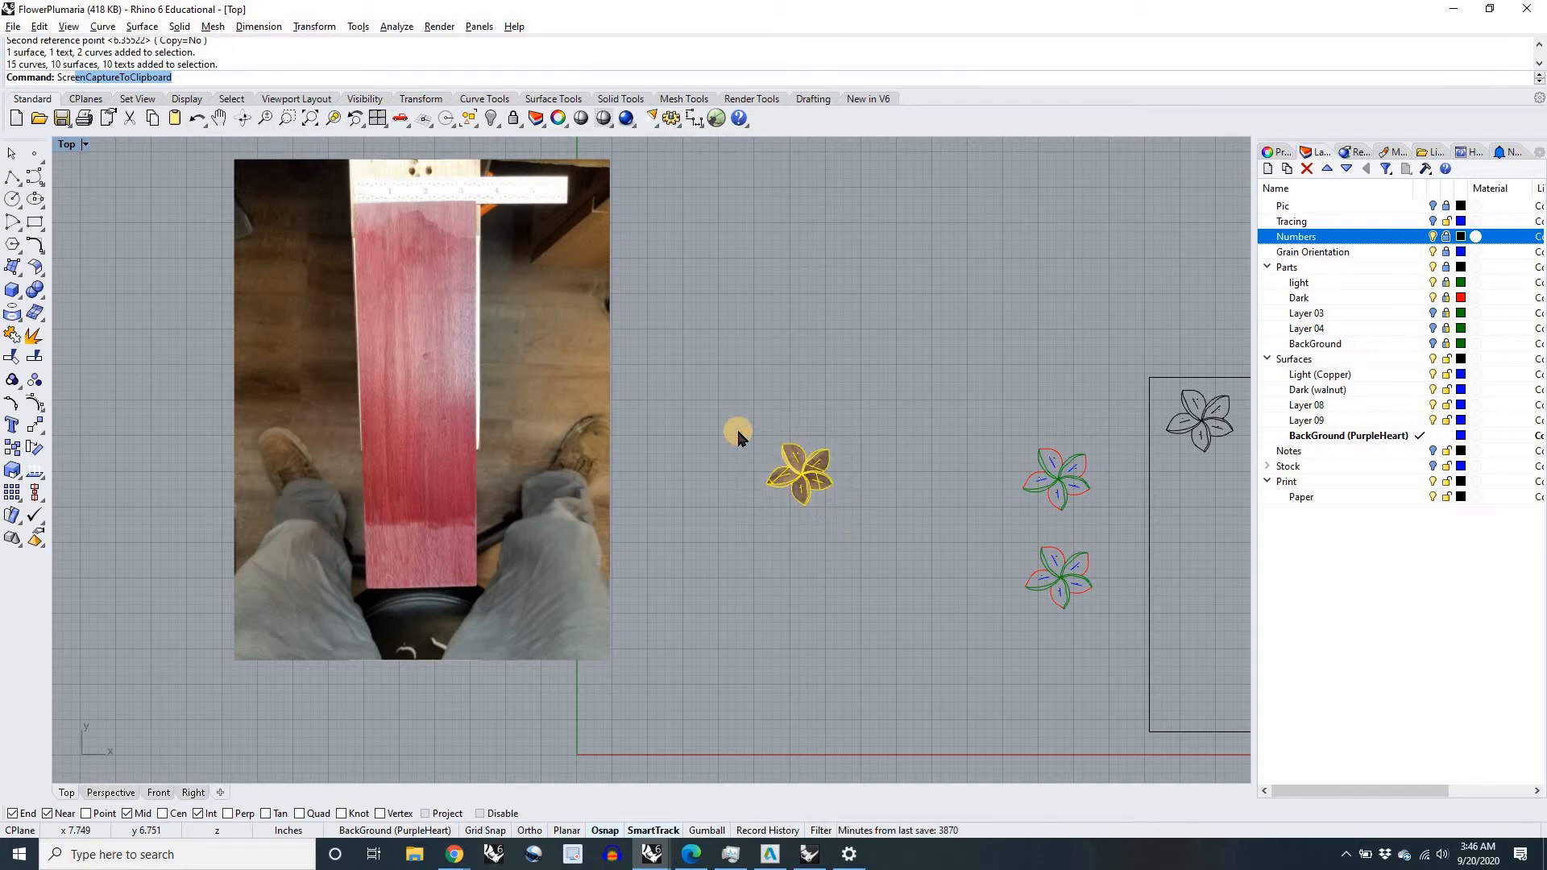
key(Escape)
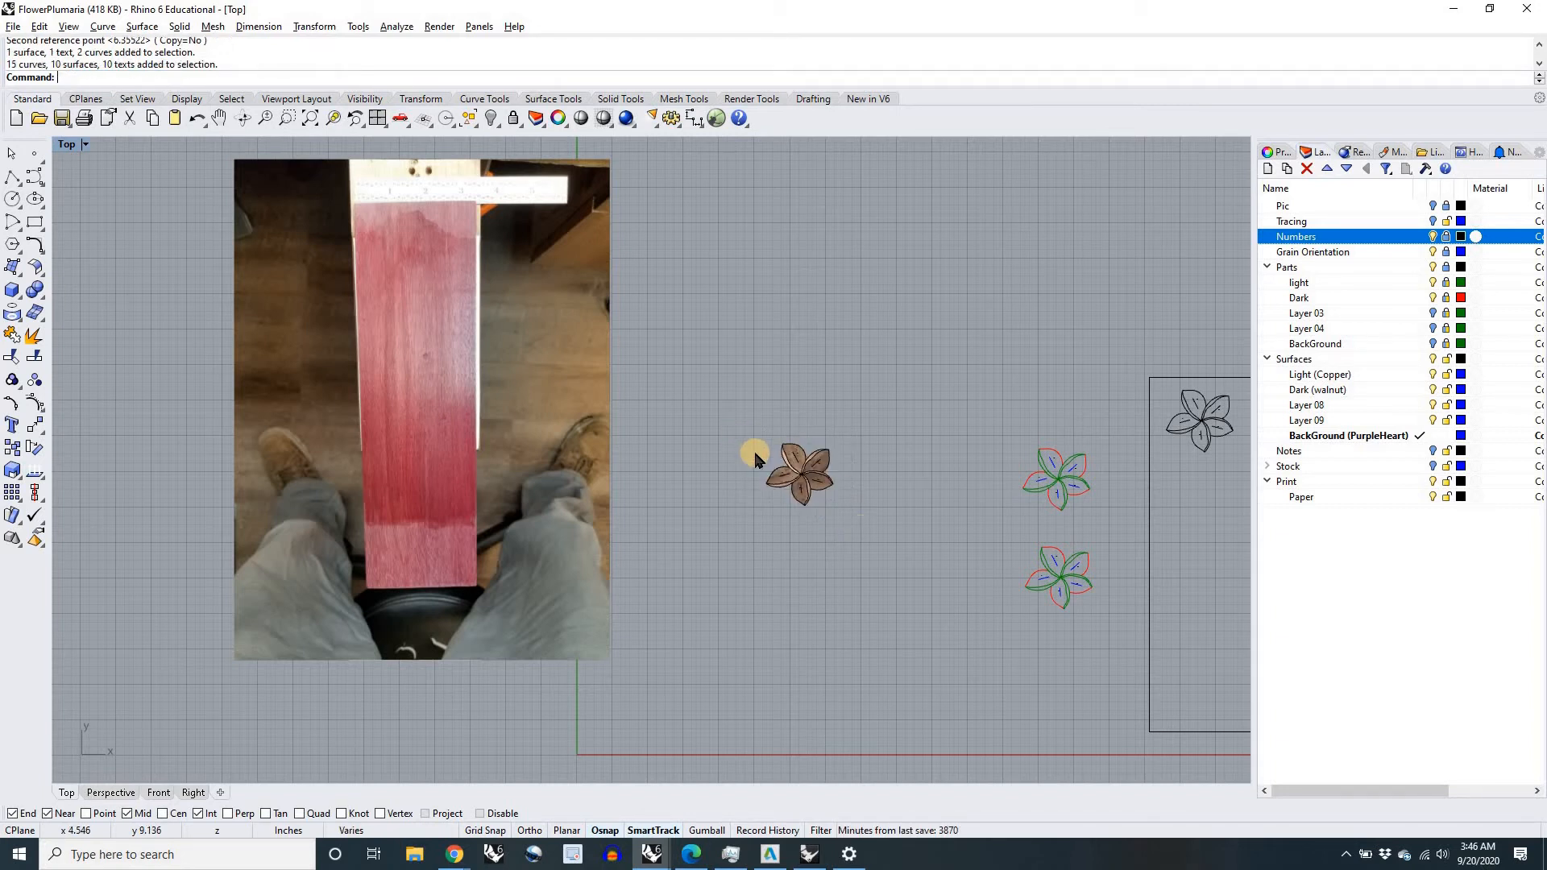
drag(782, 461, 427, 358)
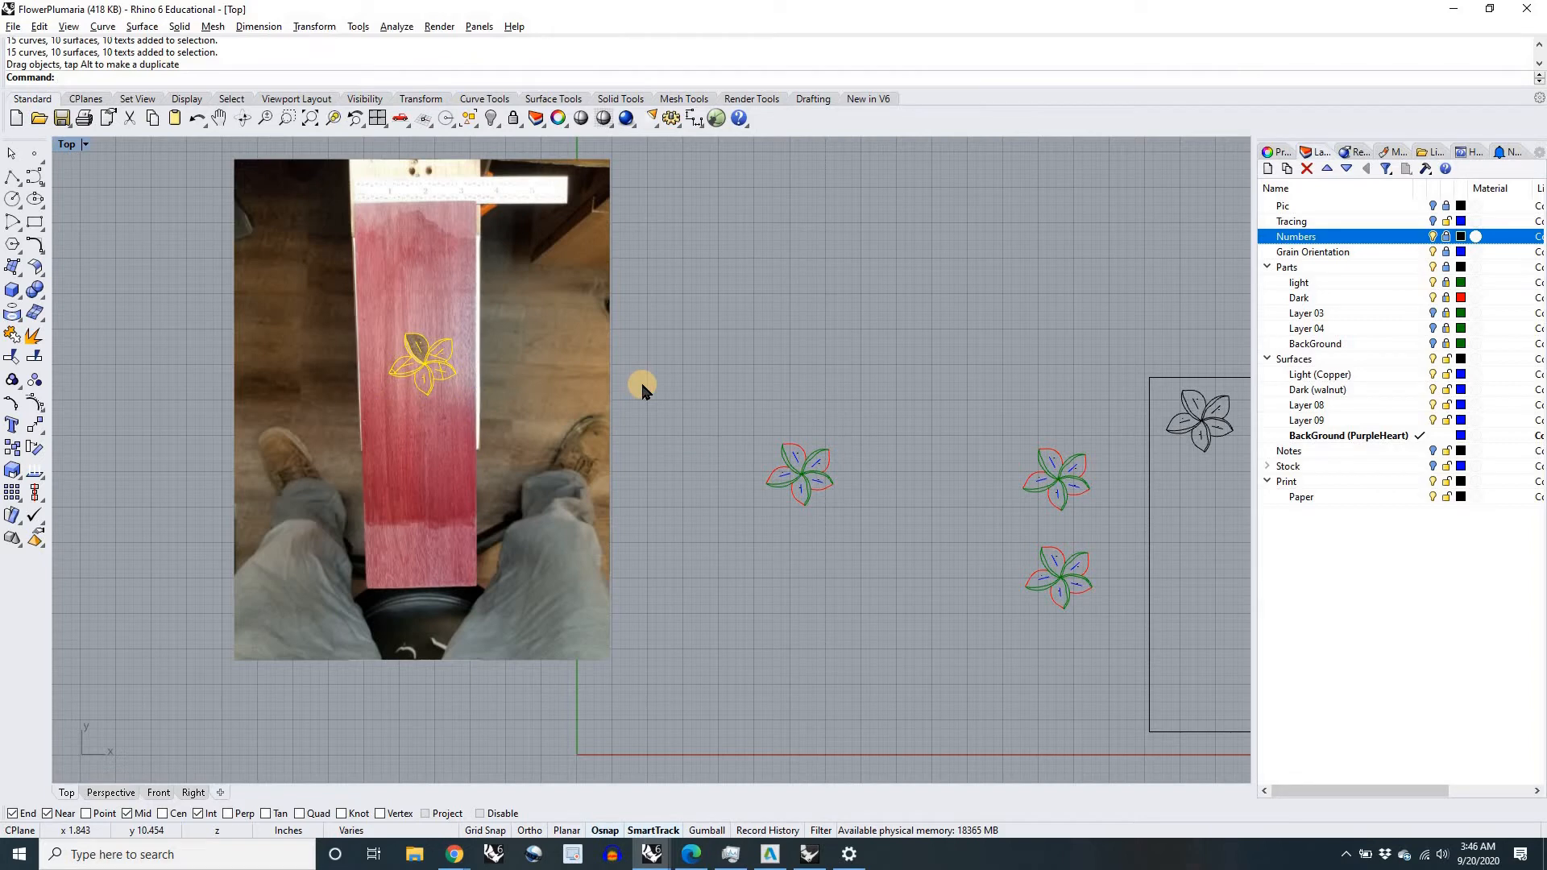
click(642, 389)
Step: Inspect how the walnut and copper pieces display over the purpleheart board at different magnifications
scroll(419, 365, up, 10)
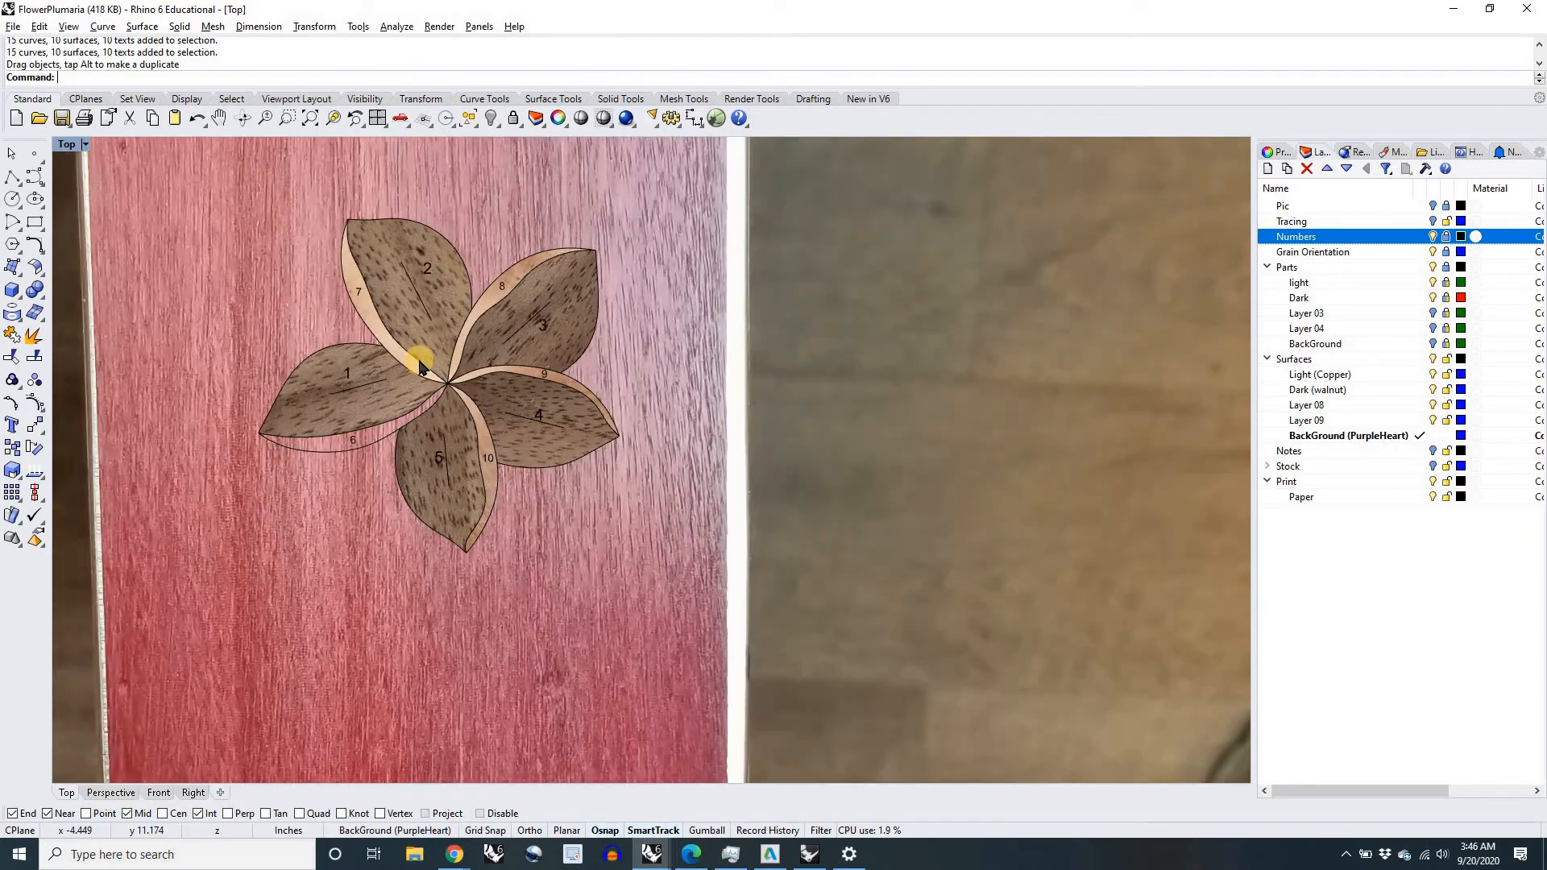
scroll(420, 366, down, 3)
scroll(420, 367, up, 3)
scroll(420, 367, down, 3)
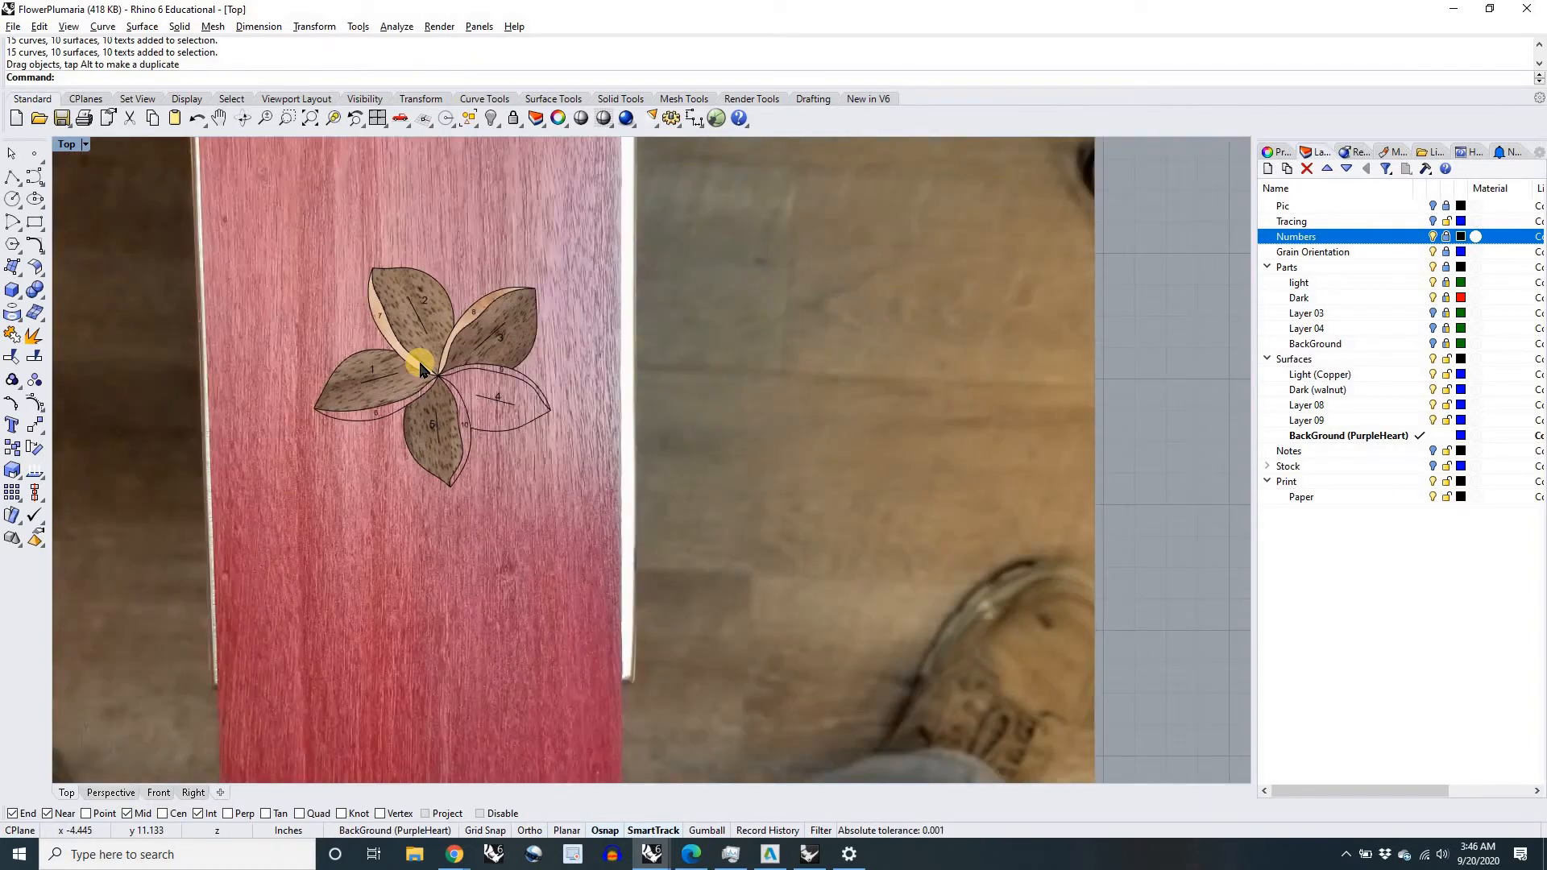
scroll(420, 366, up, 3)
scroll(420, 367, down, 3)
scroll(420, 366, up, 3)
scroll(419, 366, down, 3)
scroll(427, 371, up, 2)
scroll(427, 370, up, 2)
scroll(427, 371, down, 4)
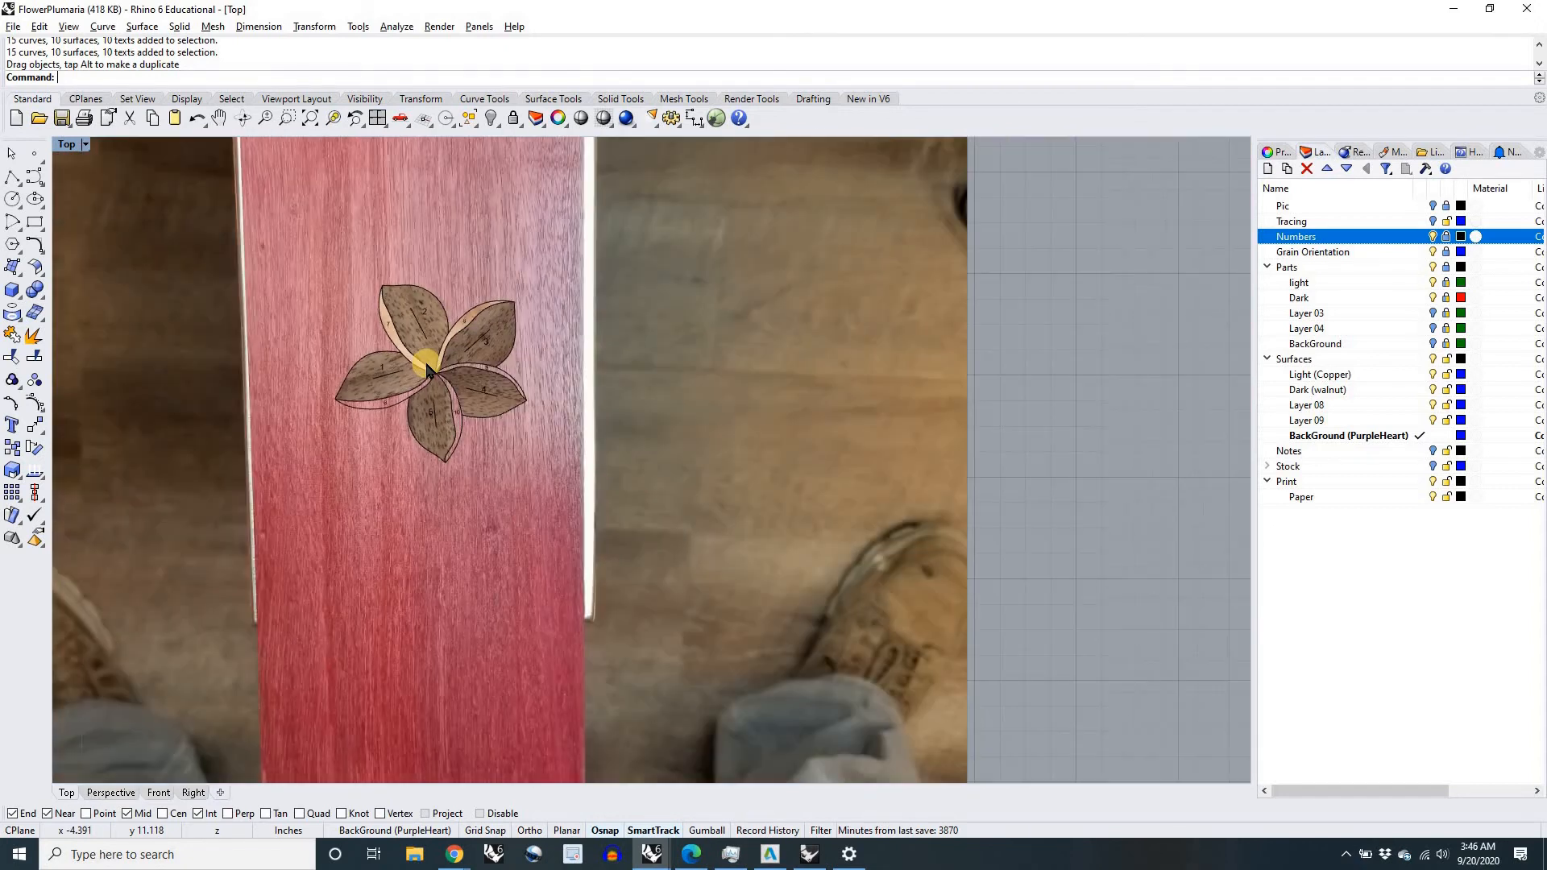
scroll(427, 375, down, 2)
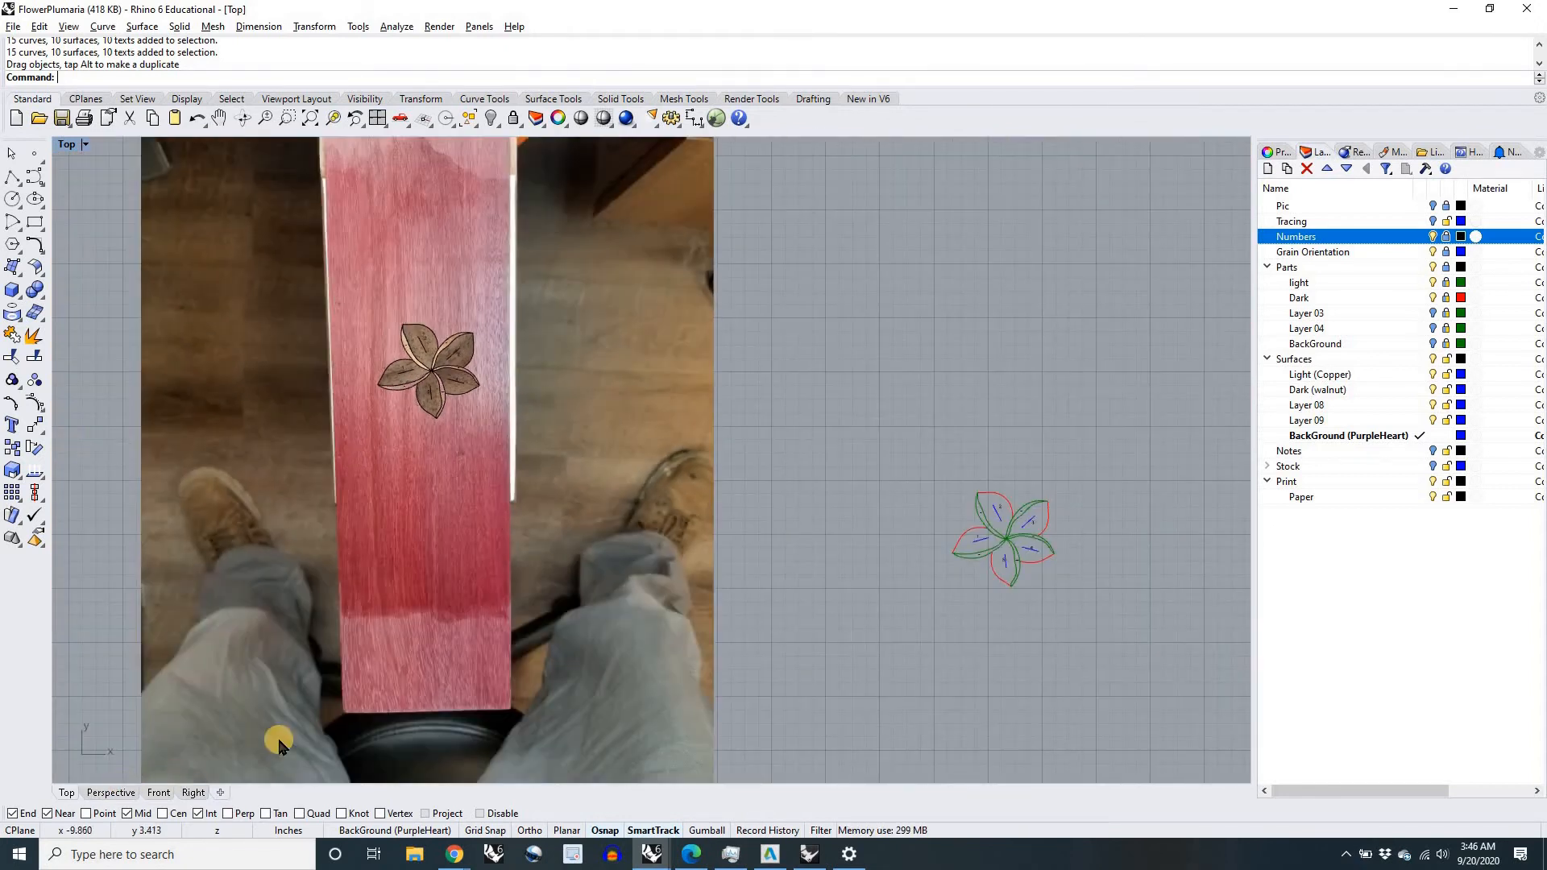
Step: Inspect the flower on the purpleheart board from several angles in the Perspective view, and return to the Top view
key(ctrl+Tab)
scroll(587, 570, down, 2)
scroll(657, 411, up, 8)
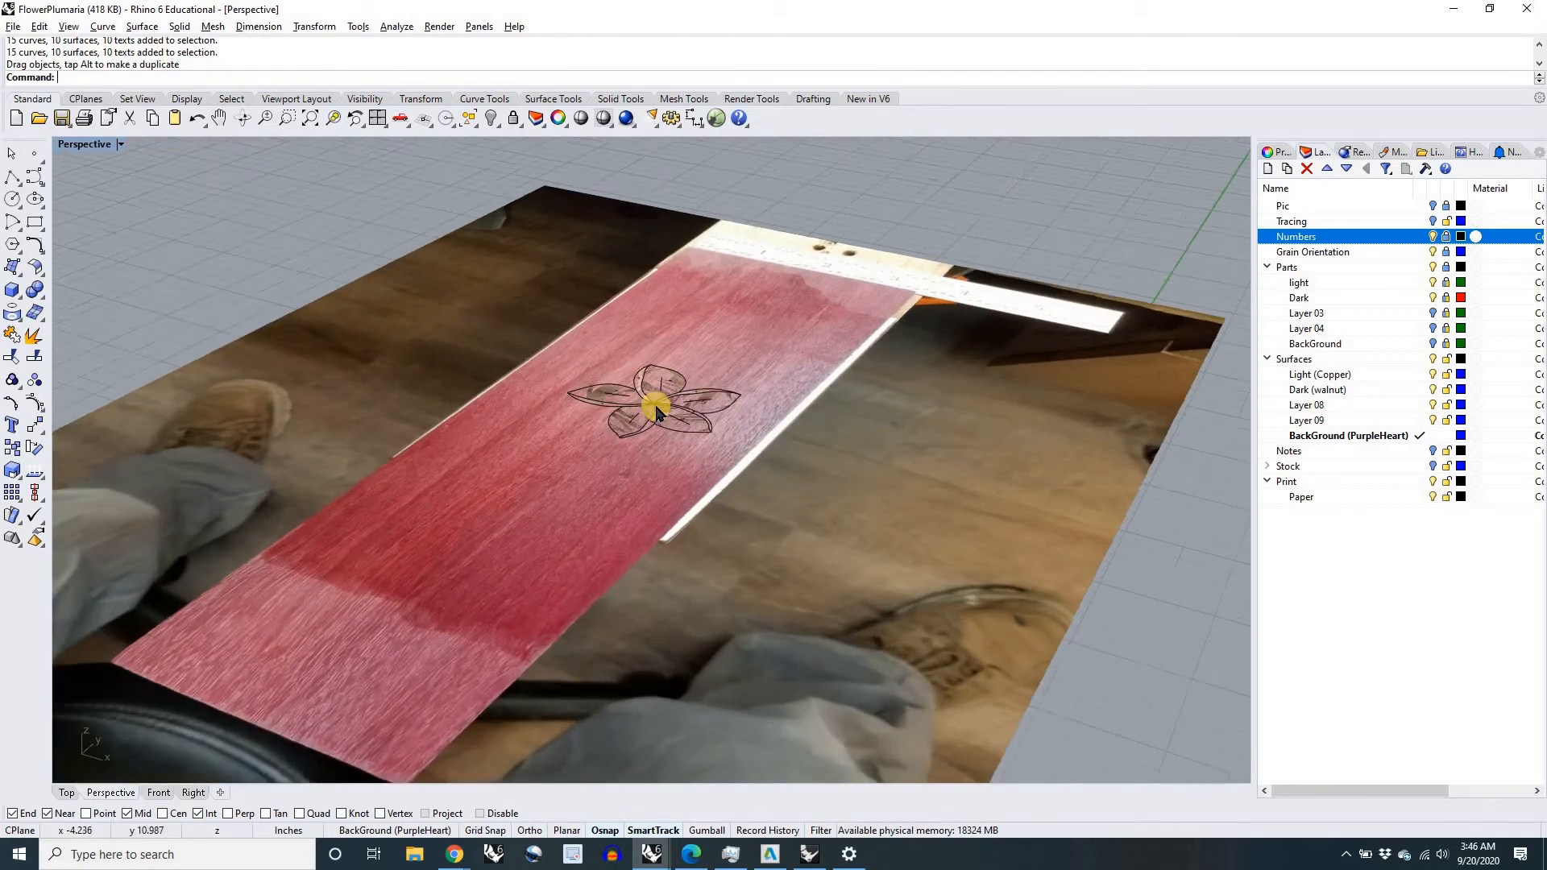
scroll(657, 409, up, 4)
mouse_move(657, 415)
shift+right_down()
mouse_move(644, 379)
mouse_move(657, 407)
shift+right_up()
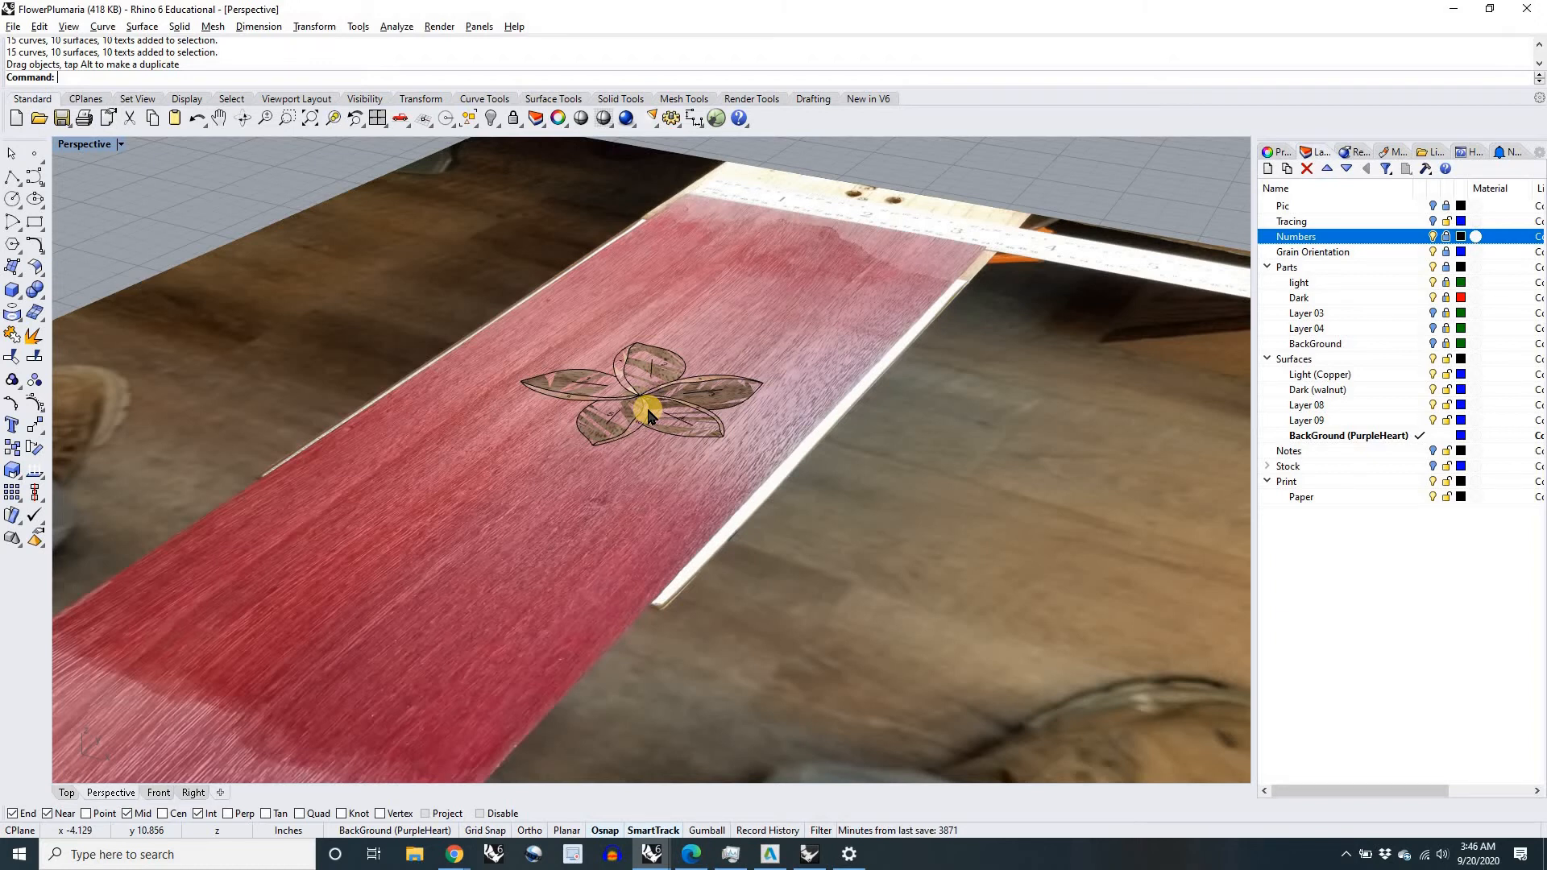
scroll(649, 413, down, 10)
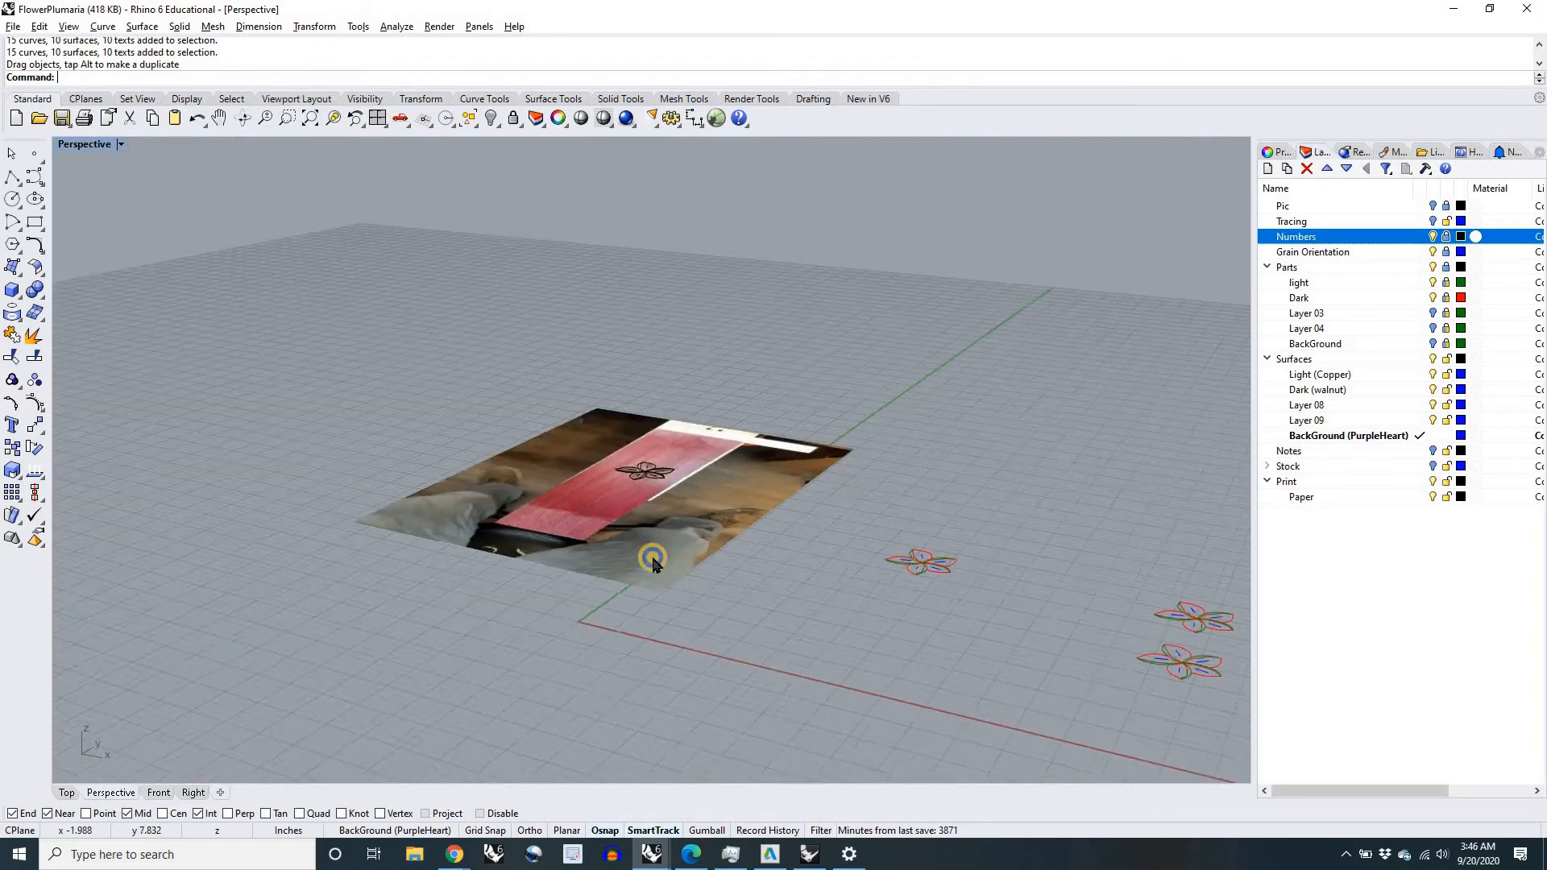
right_drag(652, 558, 607, 353)
right_drag(657, 522, 678, 546)
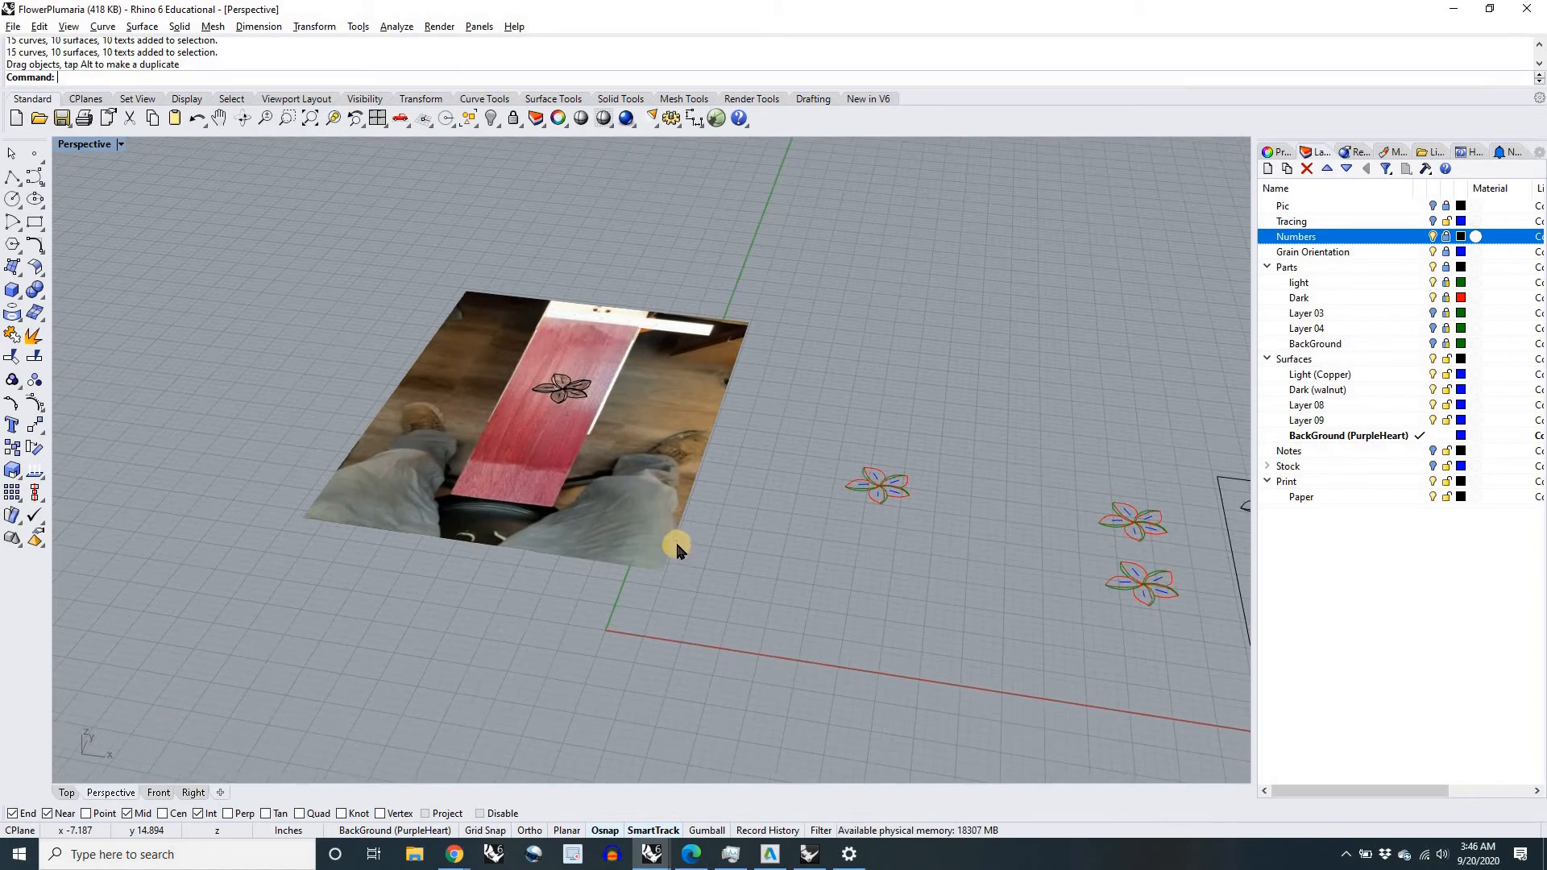
click(67, 793)
scroll(486, 380, up, 3)
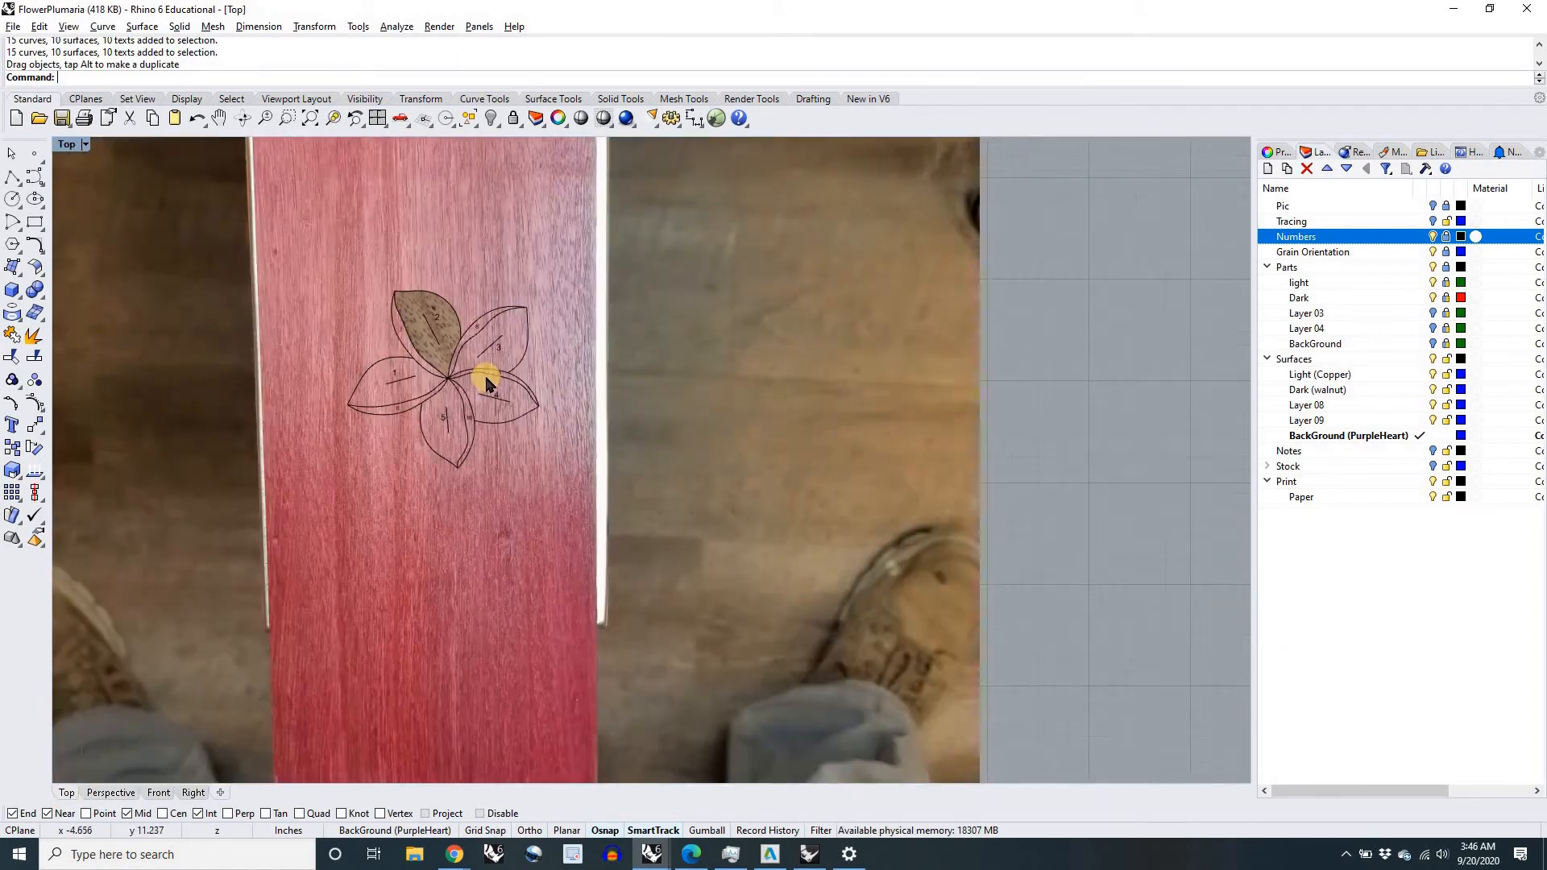
Step: Move the assembled flower sideways on the purpleheart board and bring it back to the middle to check how its pieces display
scroll(486, 381, up, 2)
scroll(452, 405, down, 4)
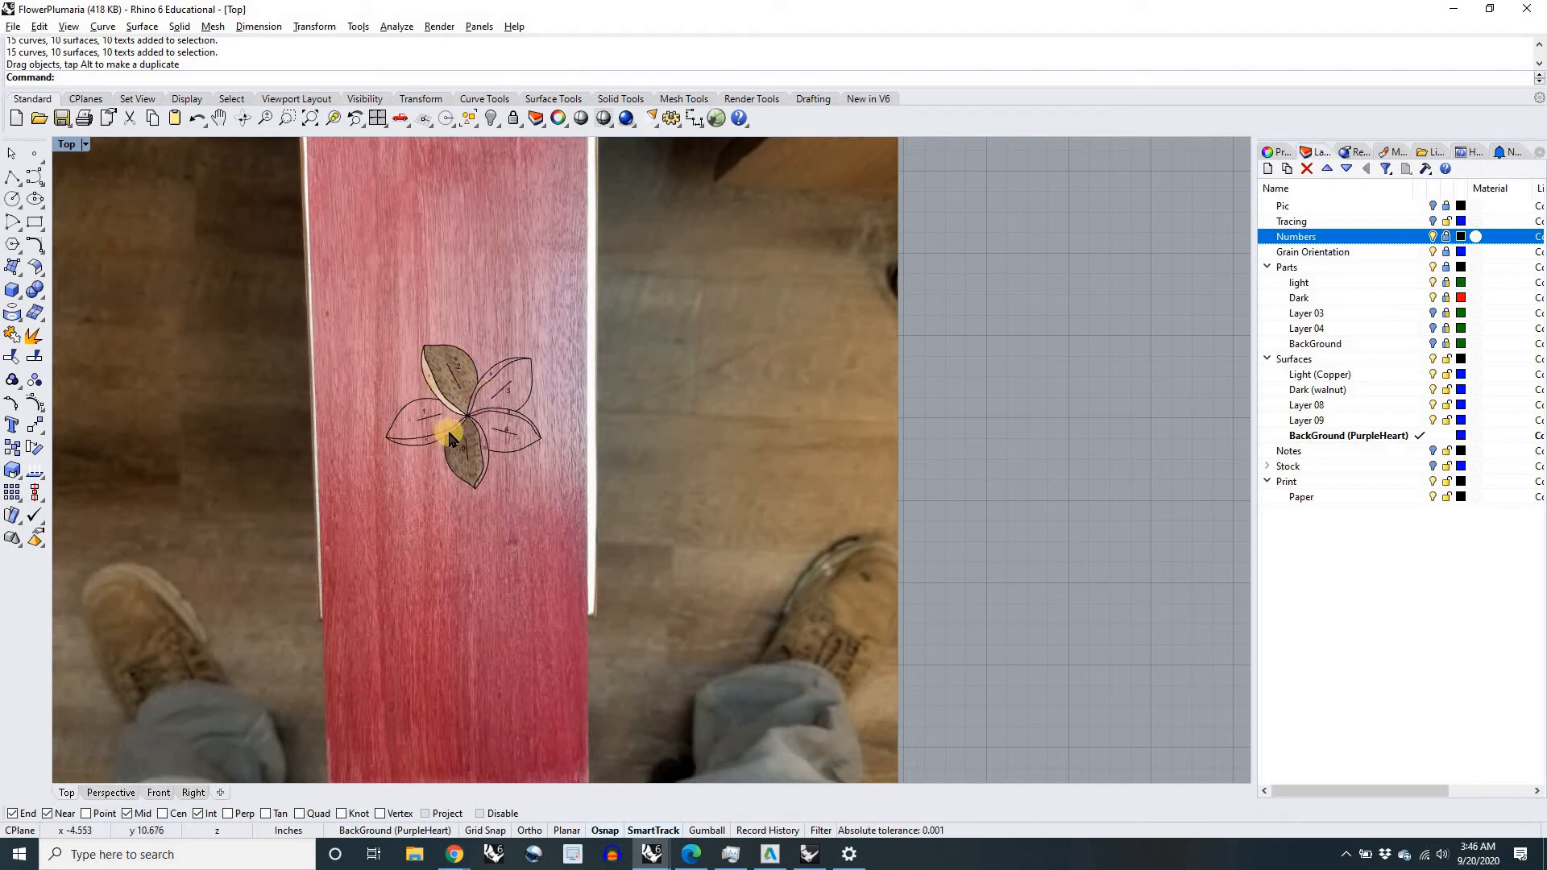
right_drag(456, 407, 571, 455)
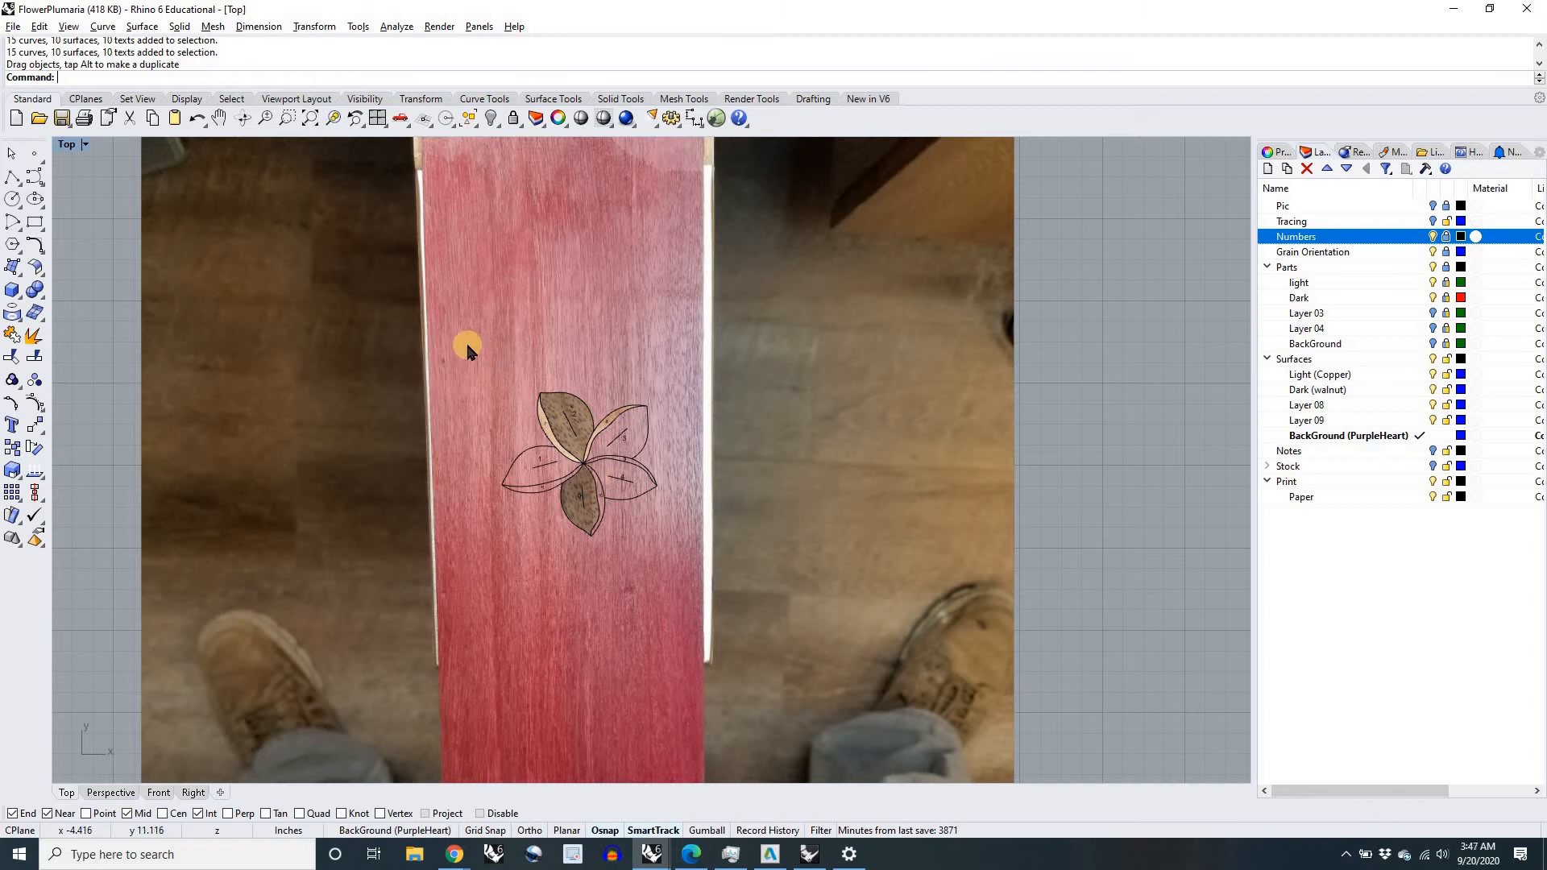
scroll(306, 331, down, 3)
click(519, 387)
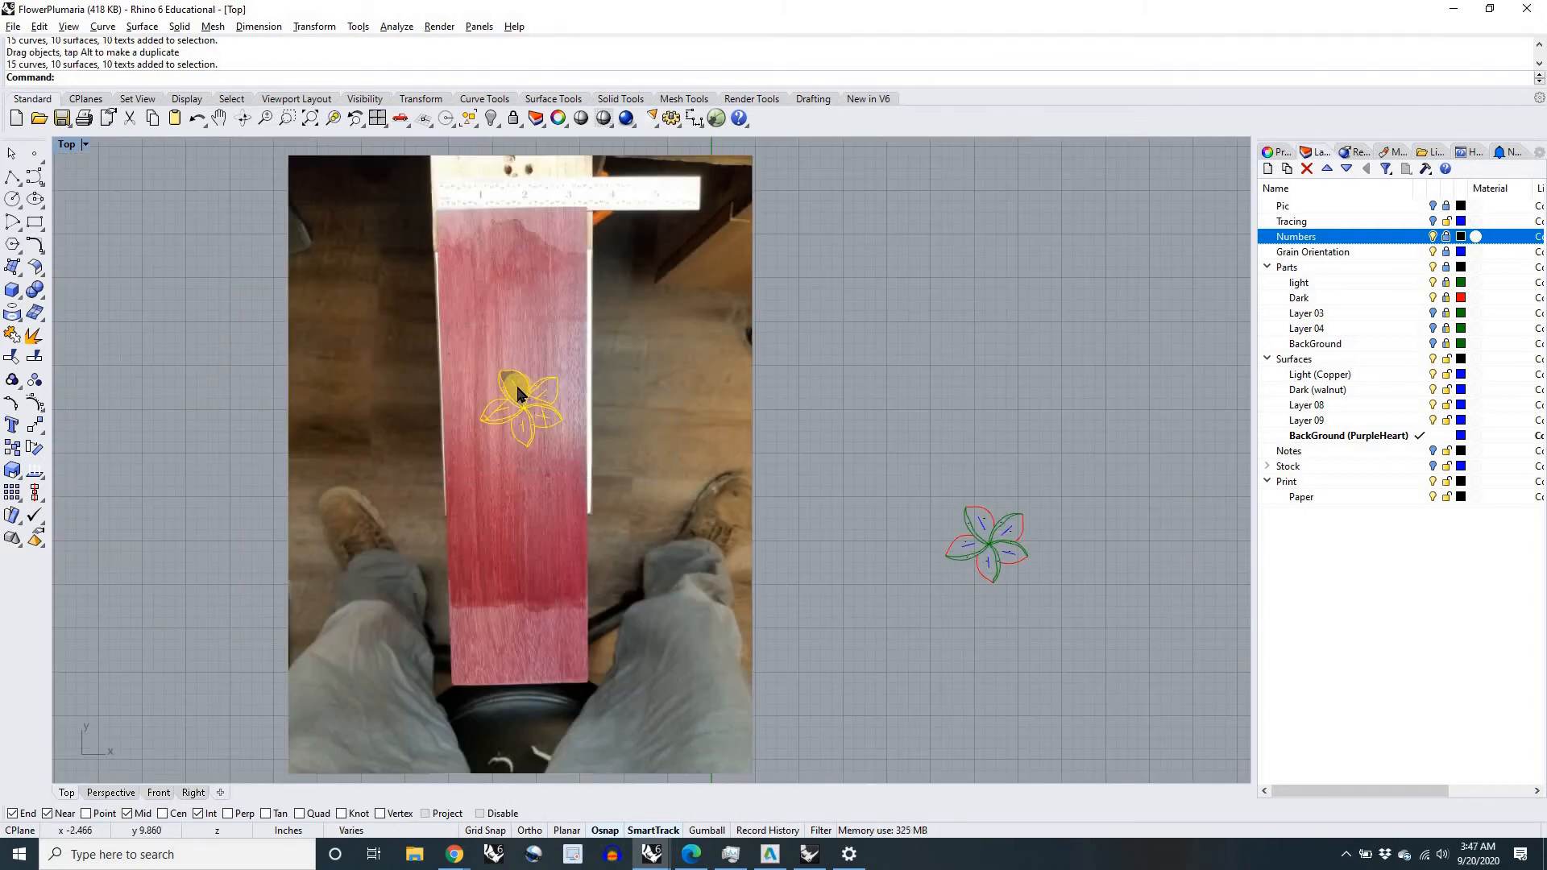
scroll(520, 391, up, 4)
scroll(521, 442, up, 2)
drag(518, 428, 313, 409)
drag(312, 409, 519, 404)
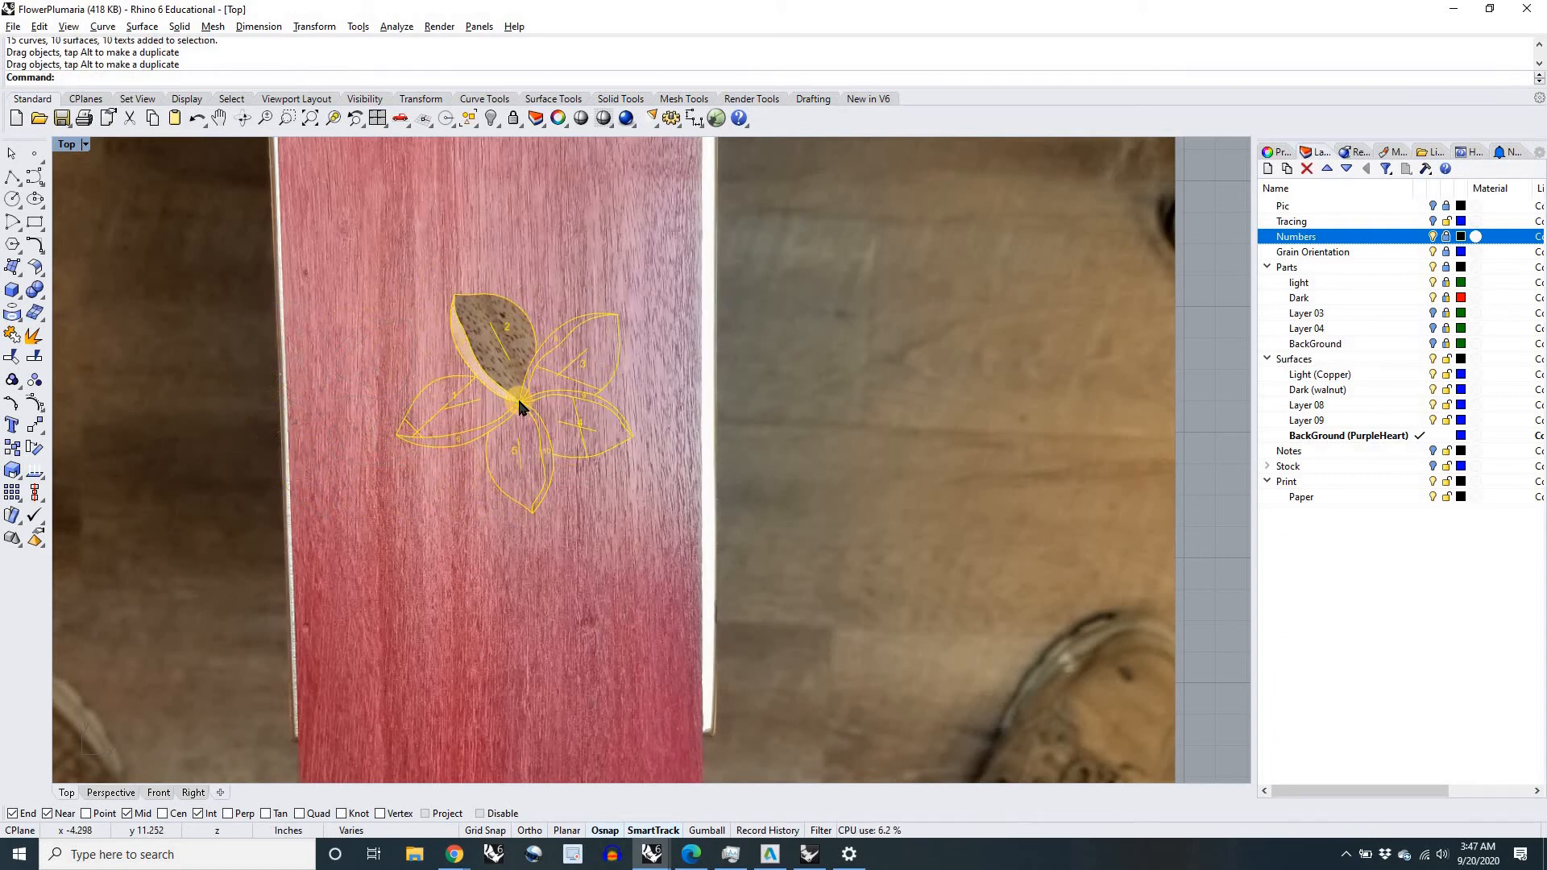
scroll(519, 404, down, 3)
scroll(519, 405, down, 2)
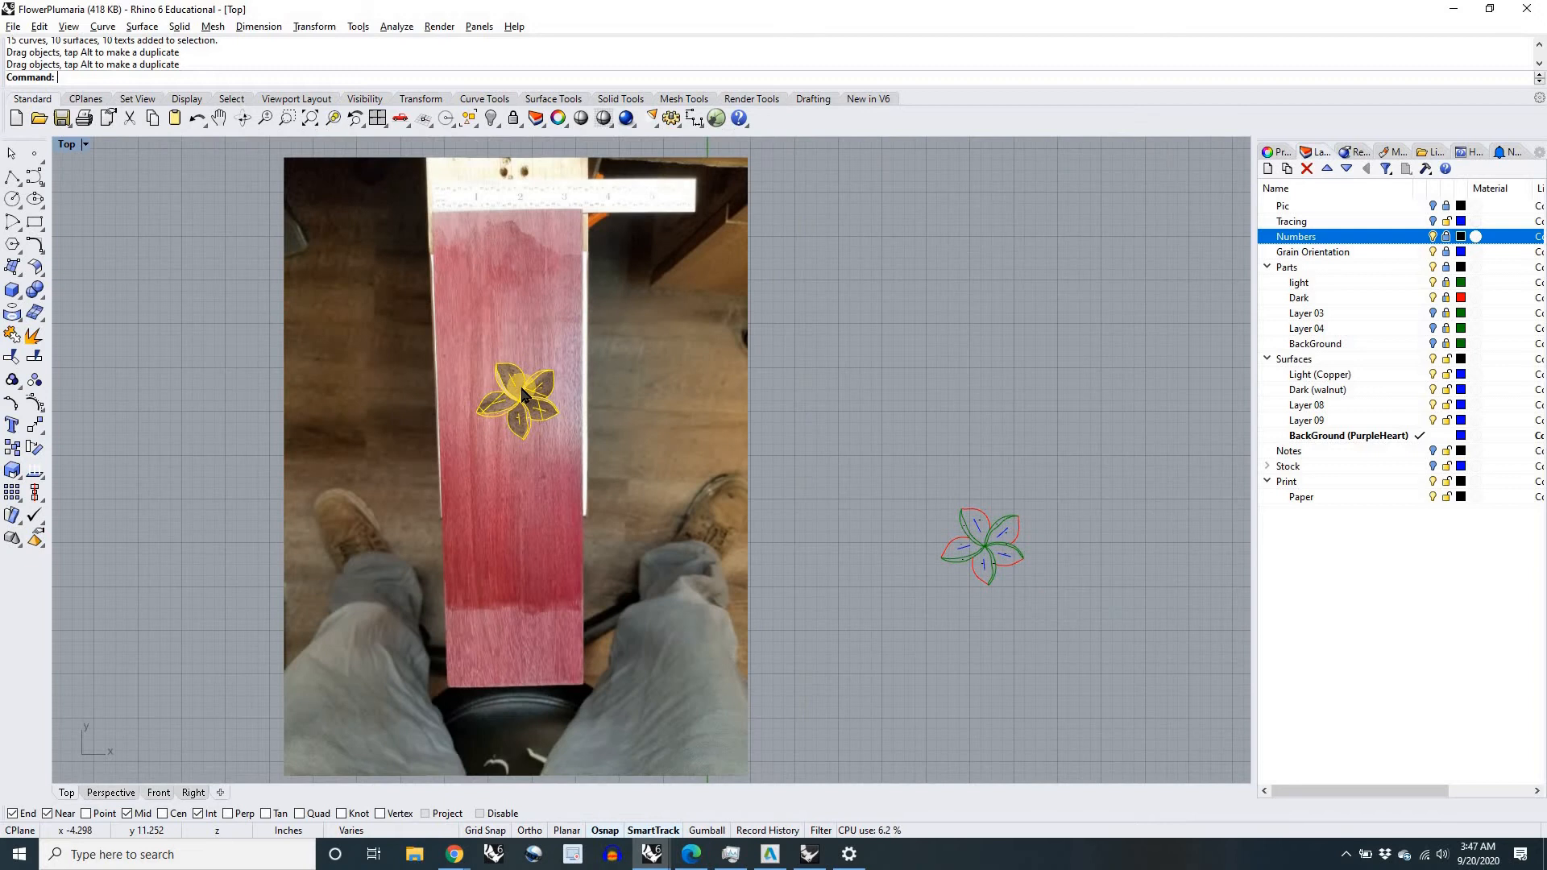
scroll(523, 395, up, 6)
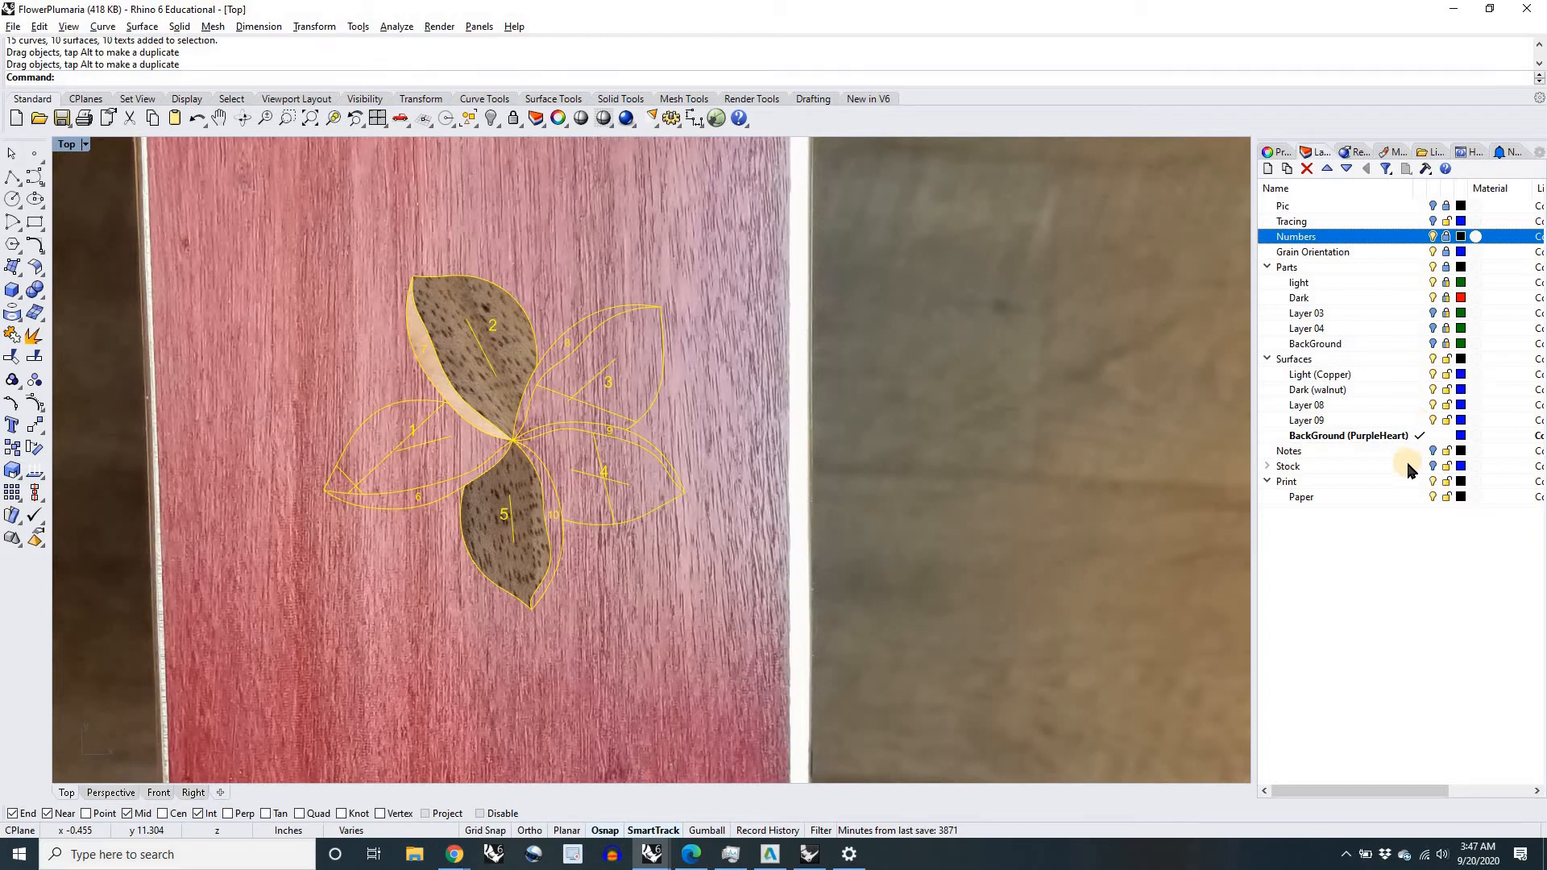
Step: Make Print the current layer, and hide the Light (Copper) and Dark (walnut) surface layers so only outlines cover the board
click(1422, 484)
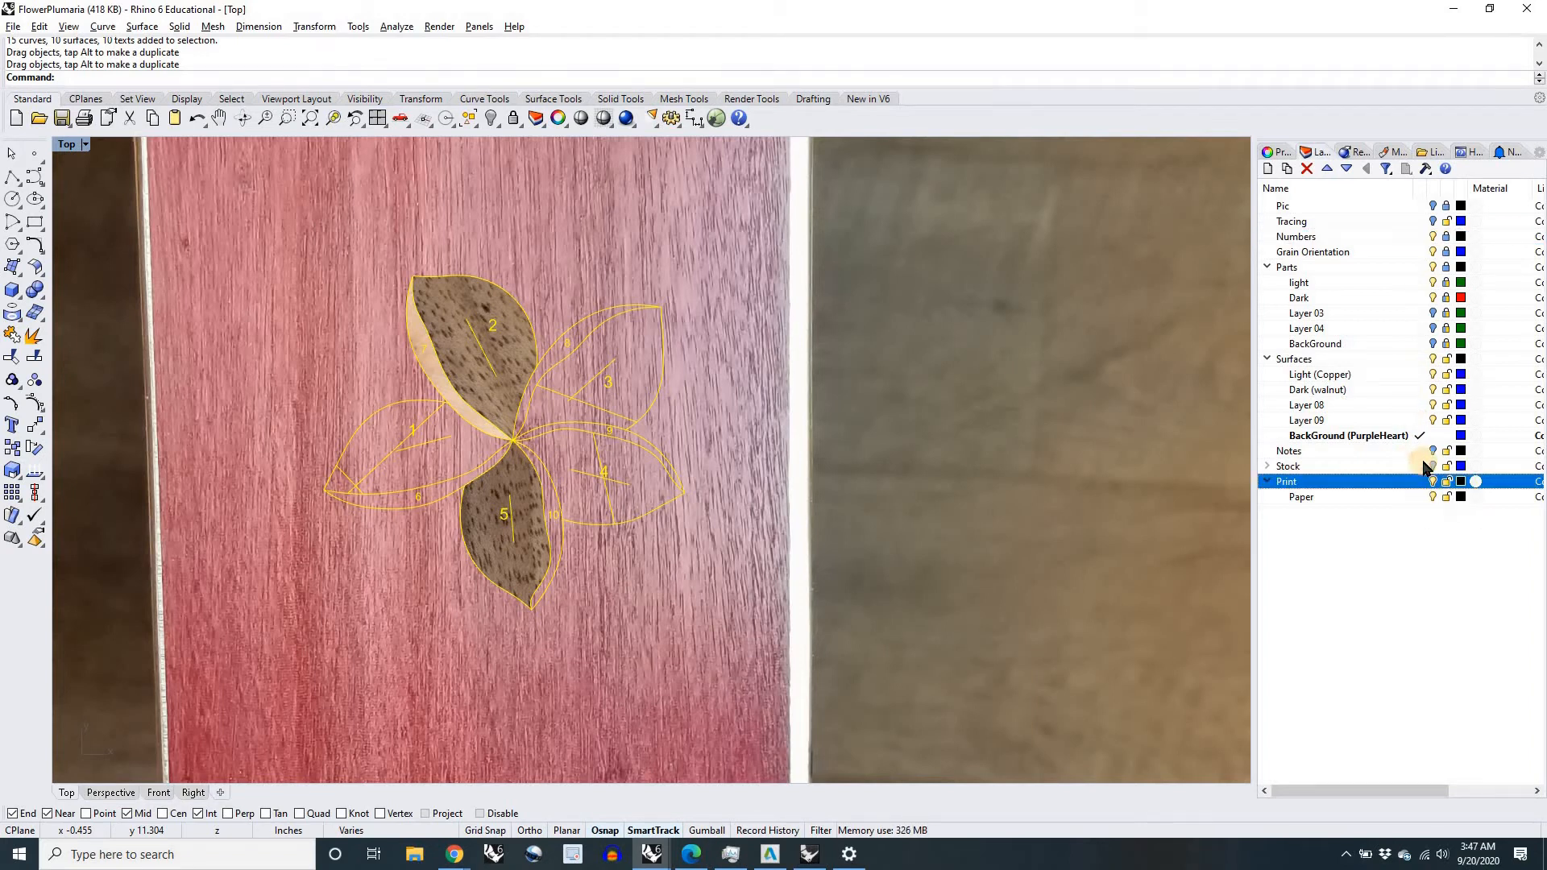
click(1433, 361)
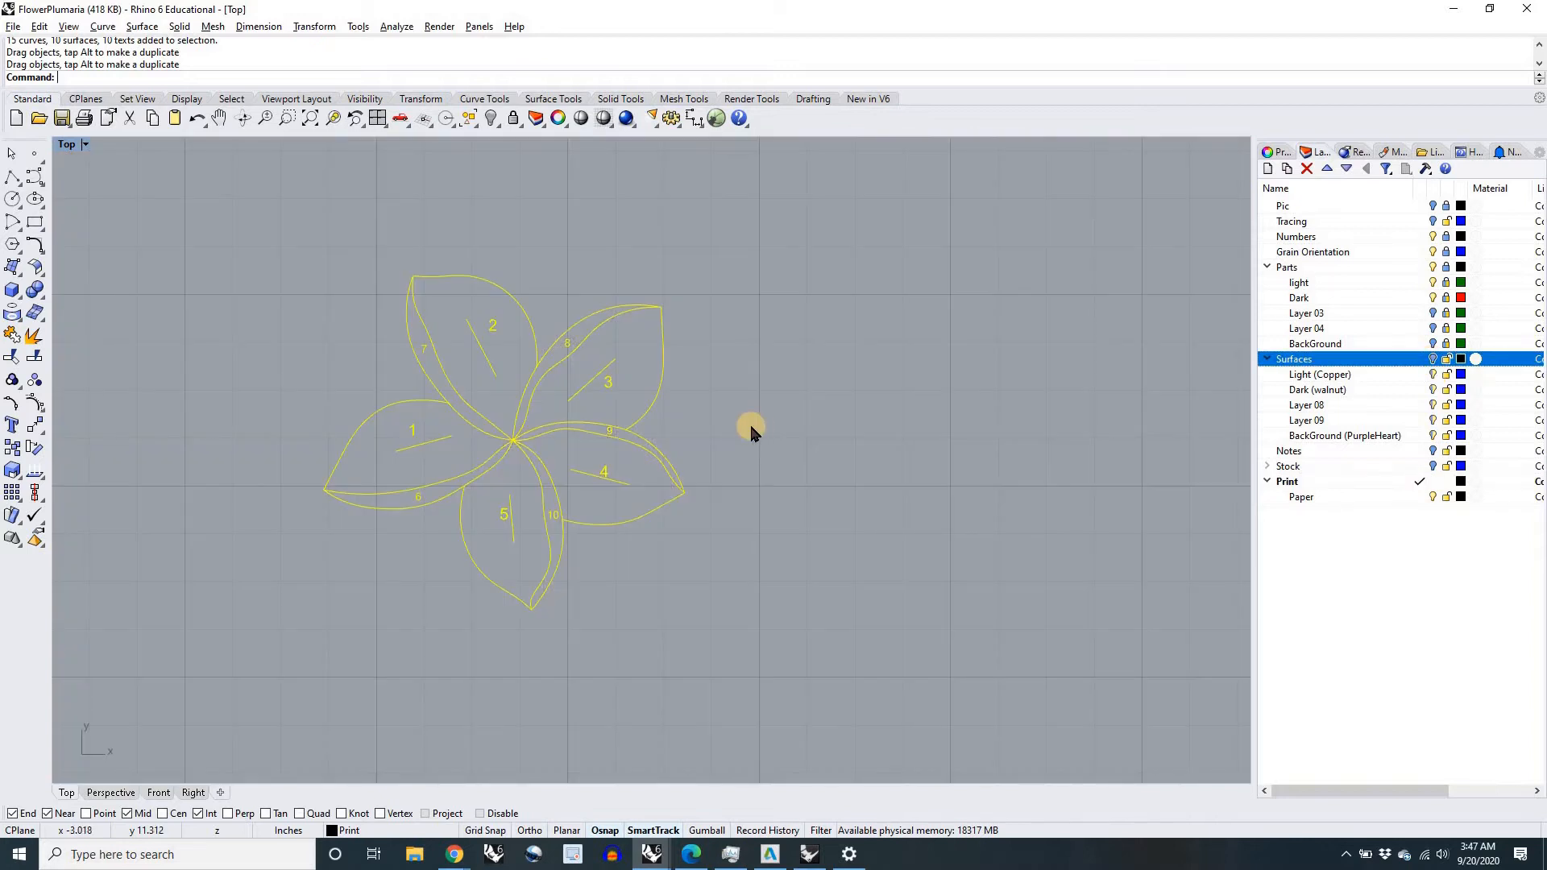
scroll(750, 427, down, 3)
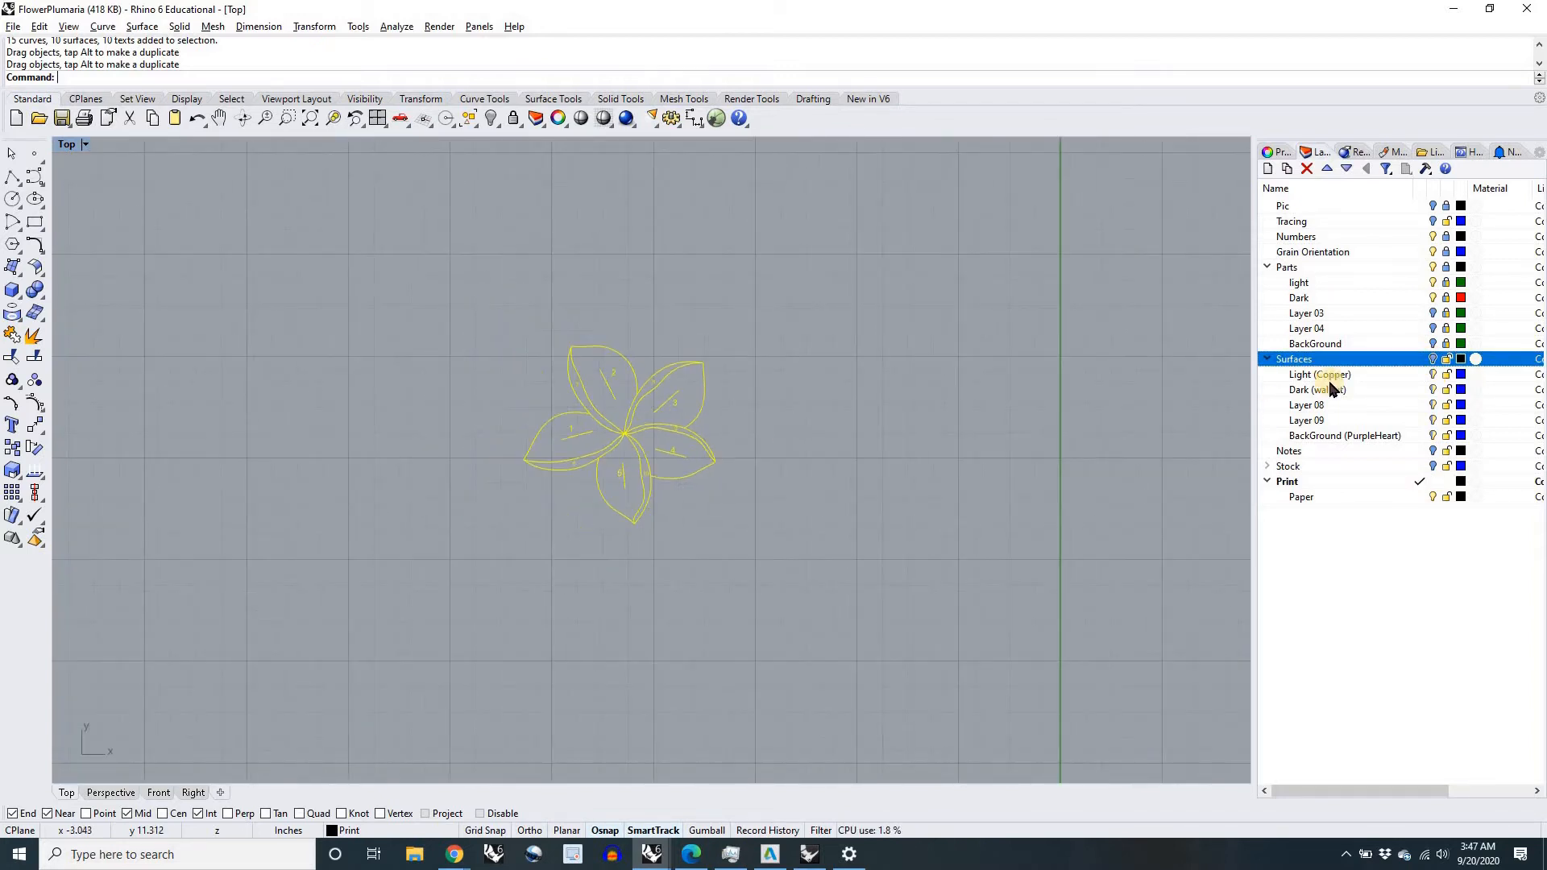
click(1433, 359)
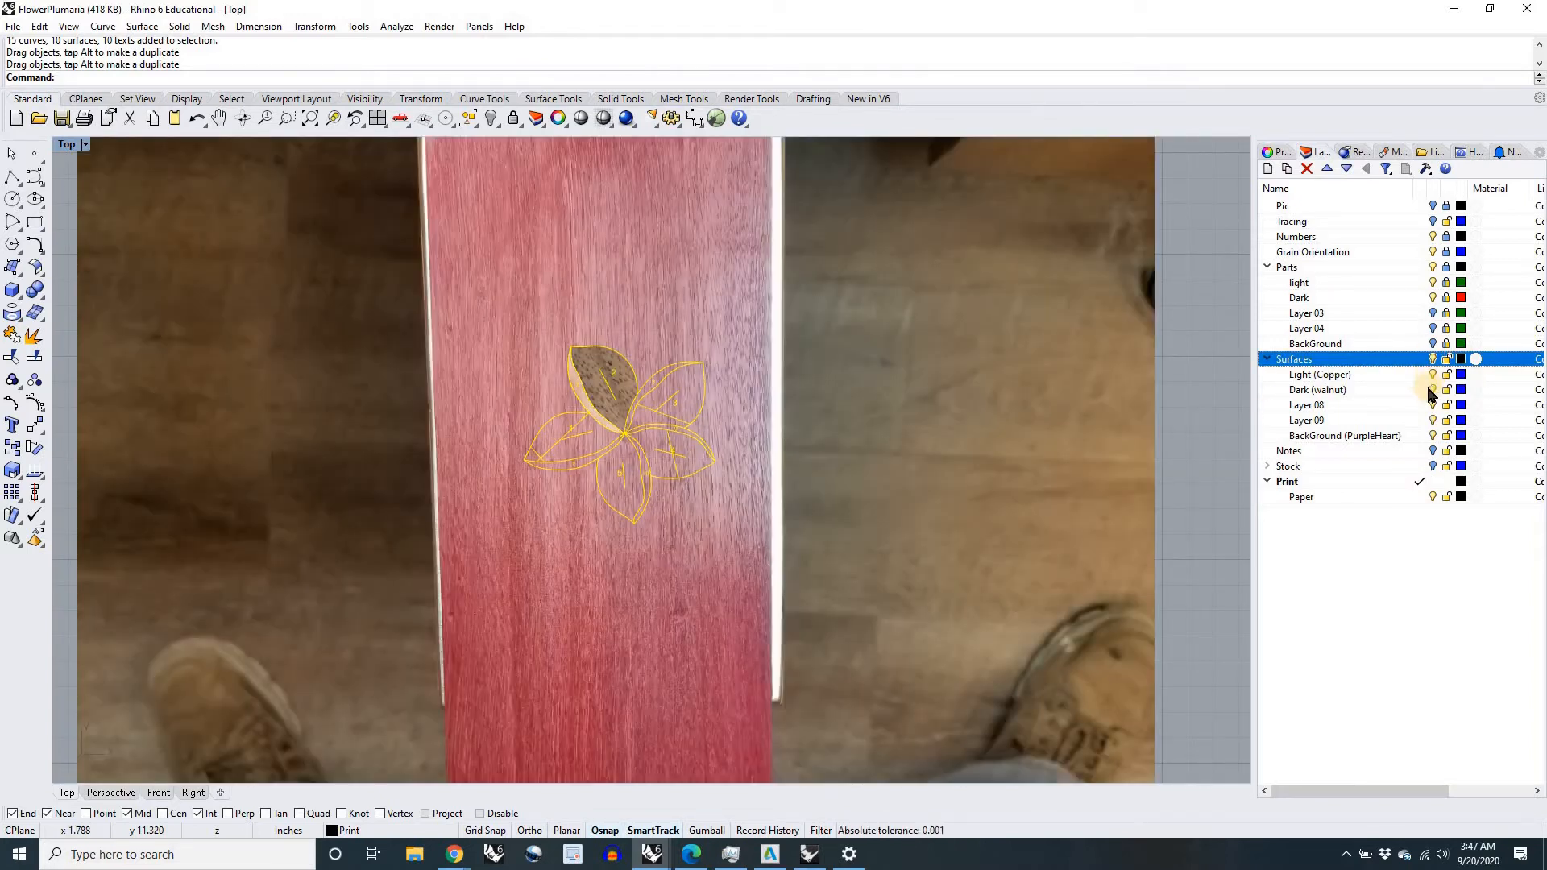
click(1433, 389)
click(1433, 374)
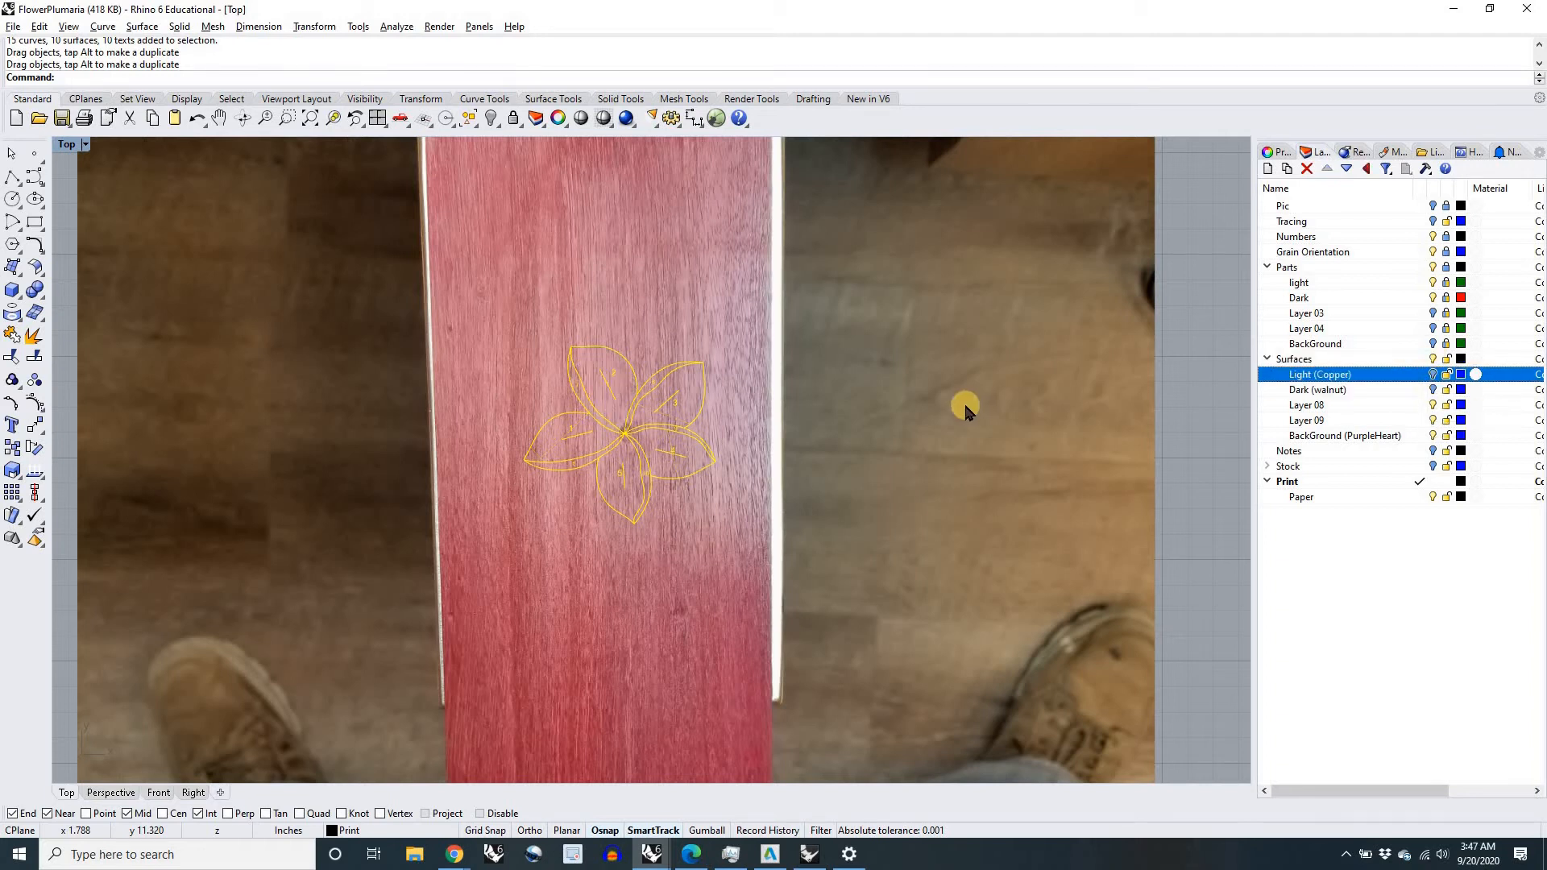
scroll(811, 439, down, 5)
click(1004, 488)
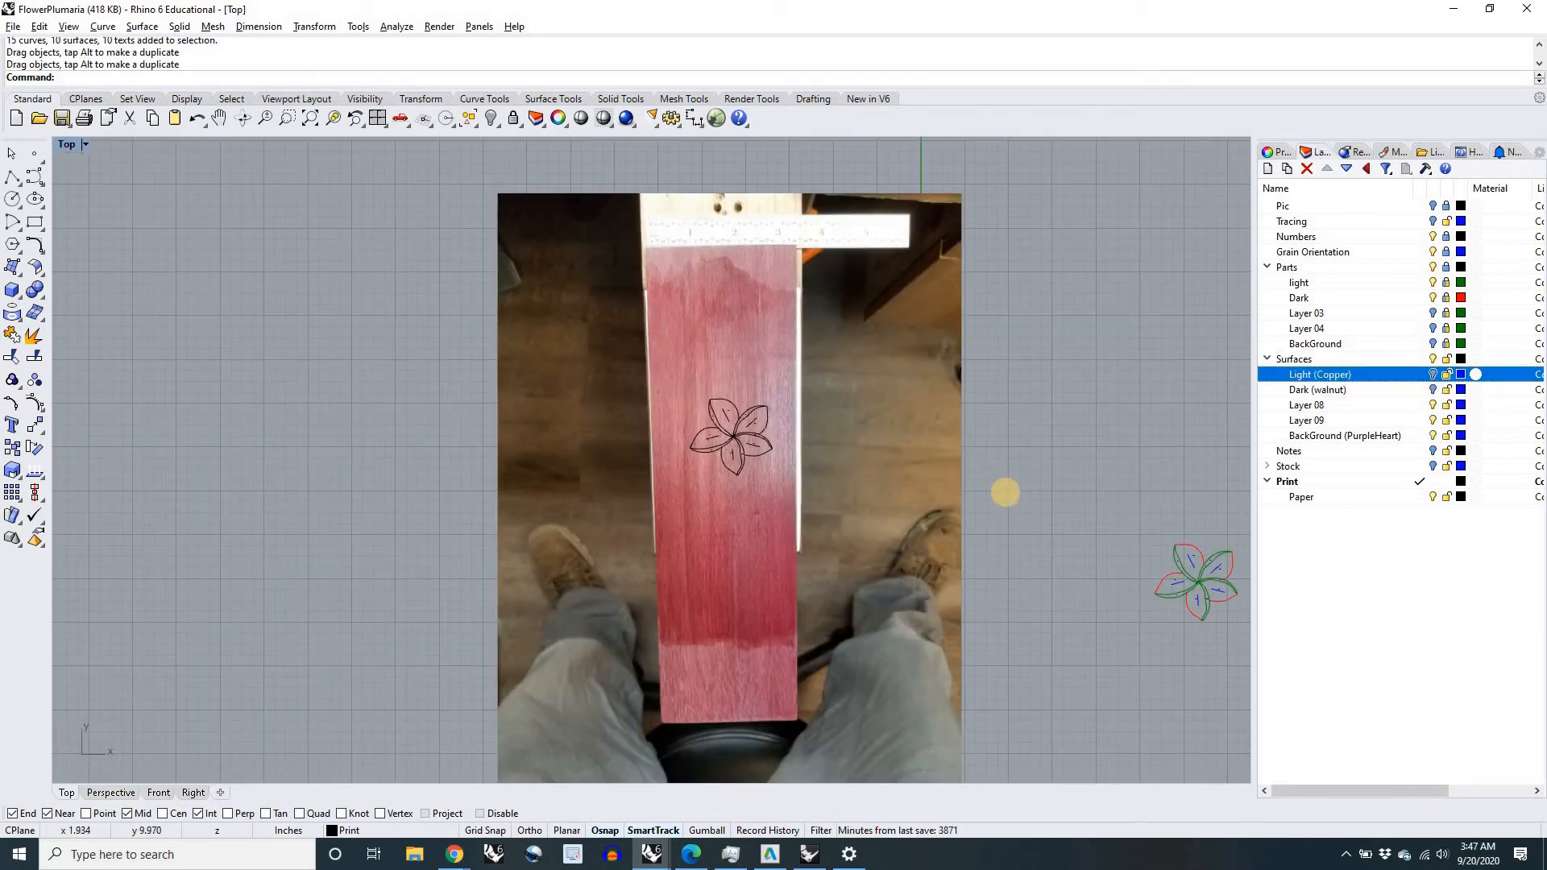
Step: Trim petal regions 1, 4, 5, 6 and 10 out of the purpleheart surface, using all flower outlines as cutting objects
key(Return)
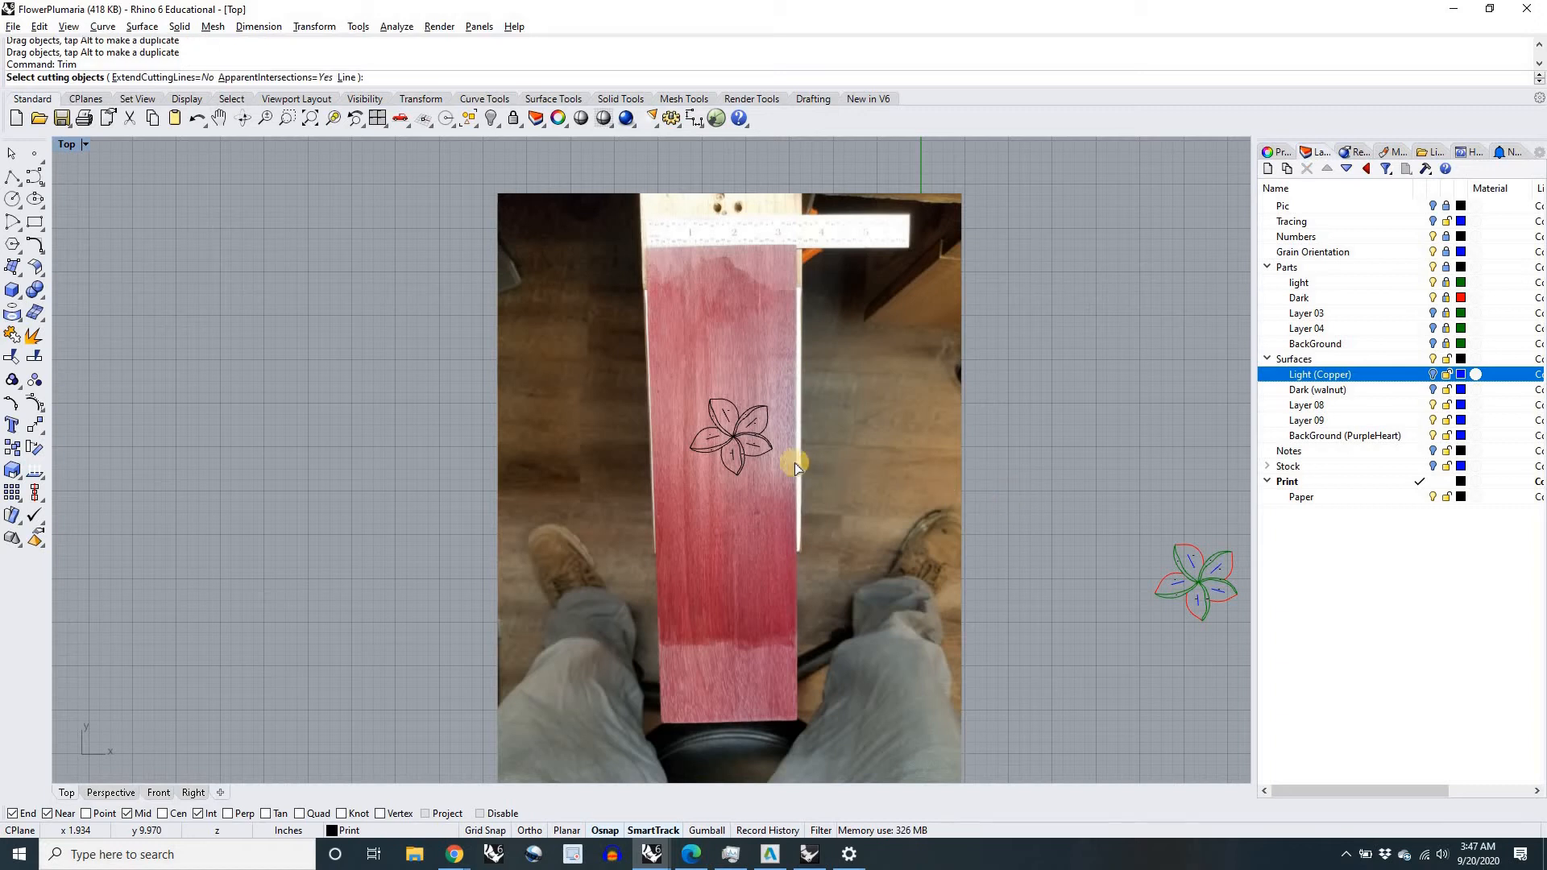
scroll(743, 446, up, 3)
scroll(487, 379, down, 3)
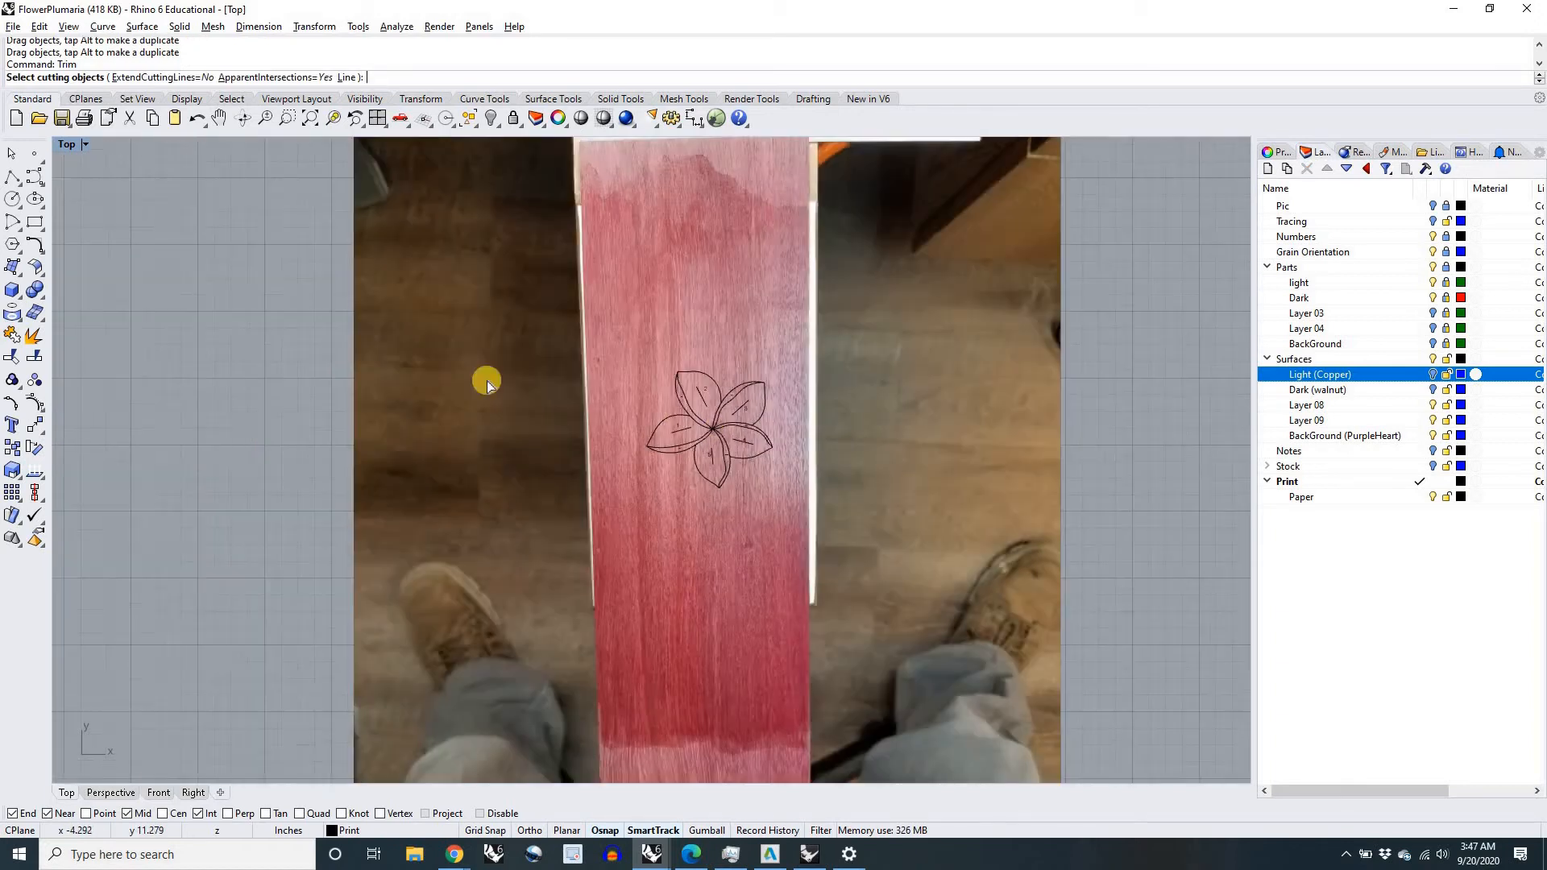
drag(821, 495, 849, 498)
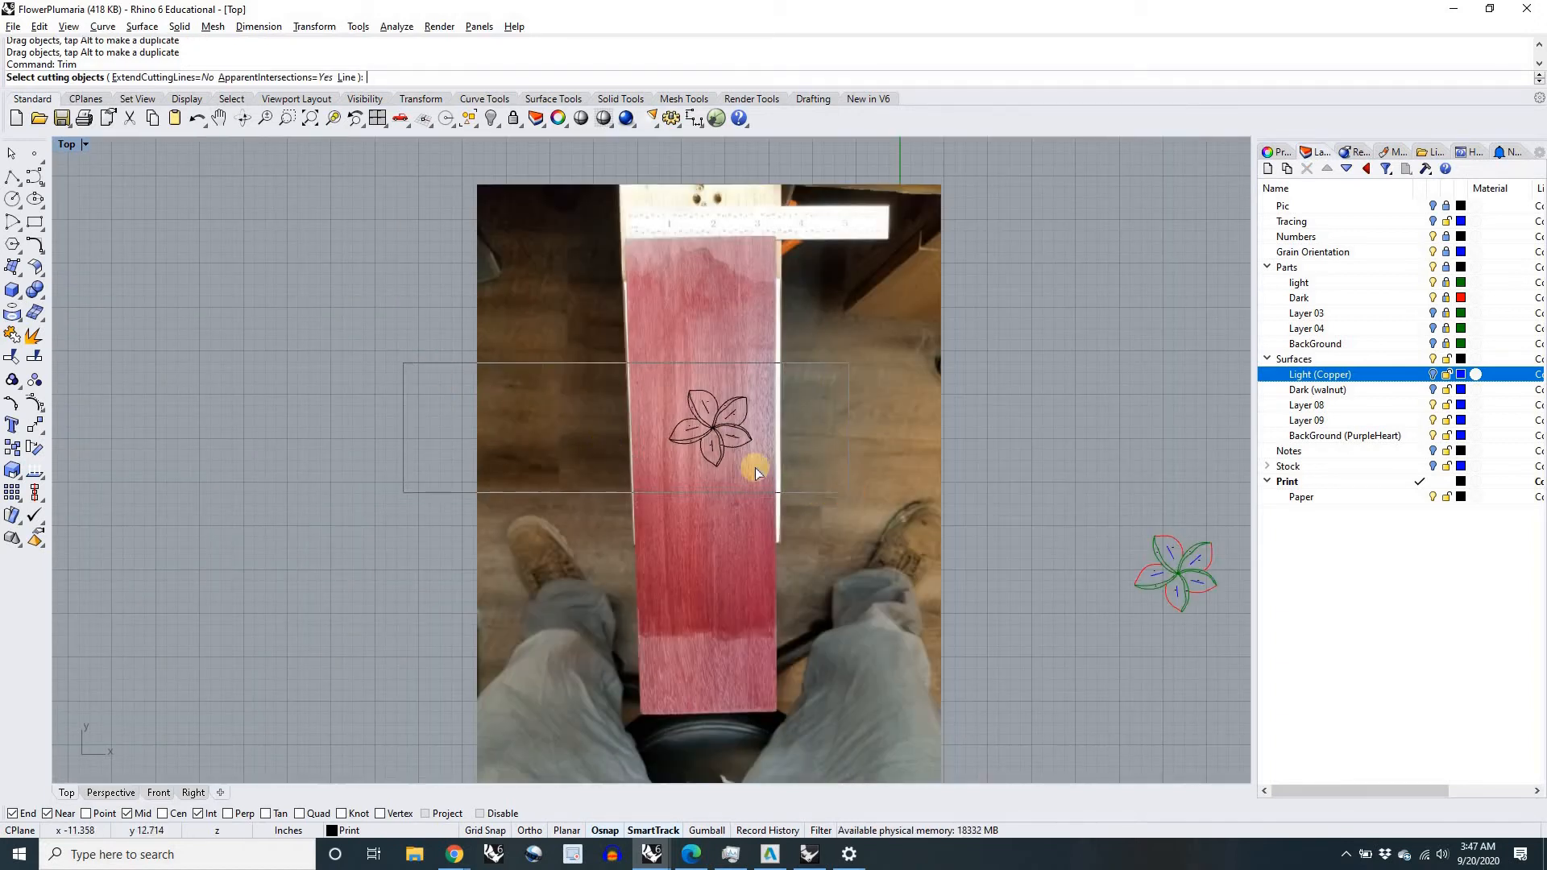
drag(756, 468, 747, 461)
scroll(745, 459, up, 5)
key(Return)
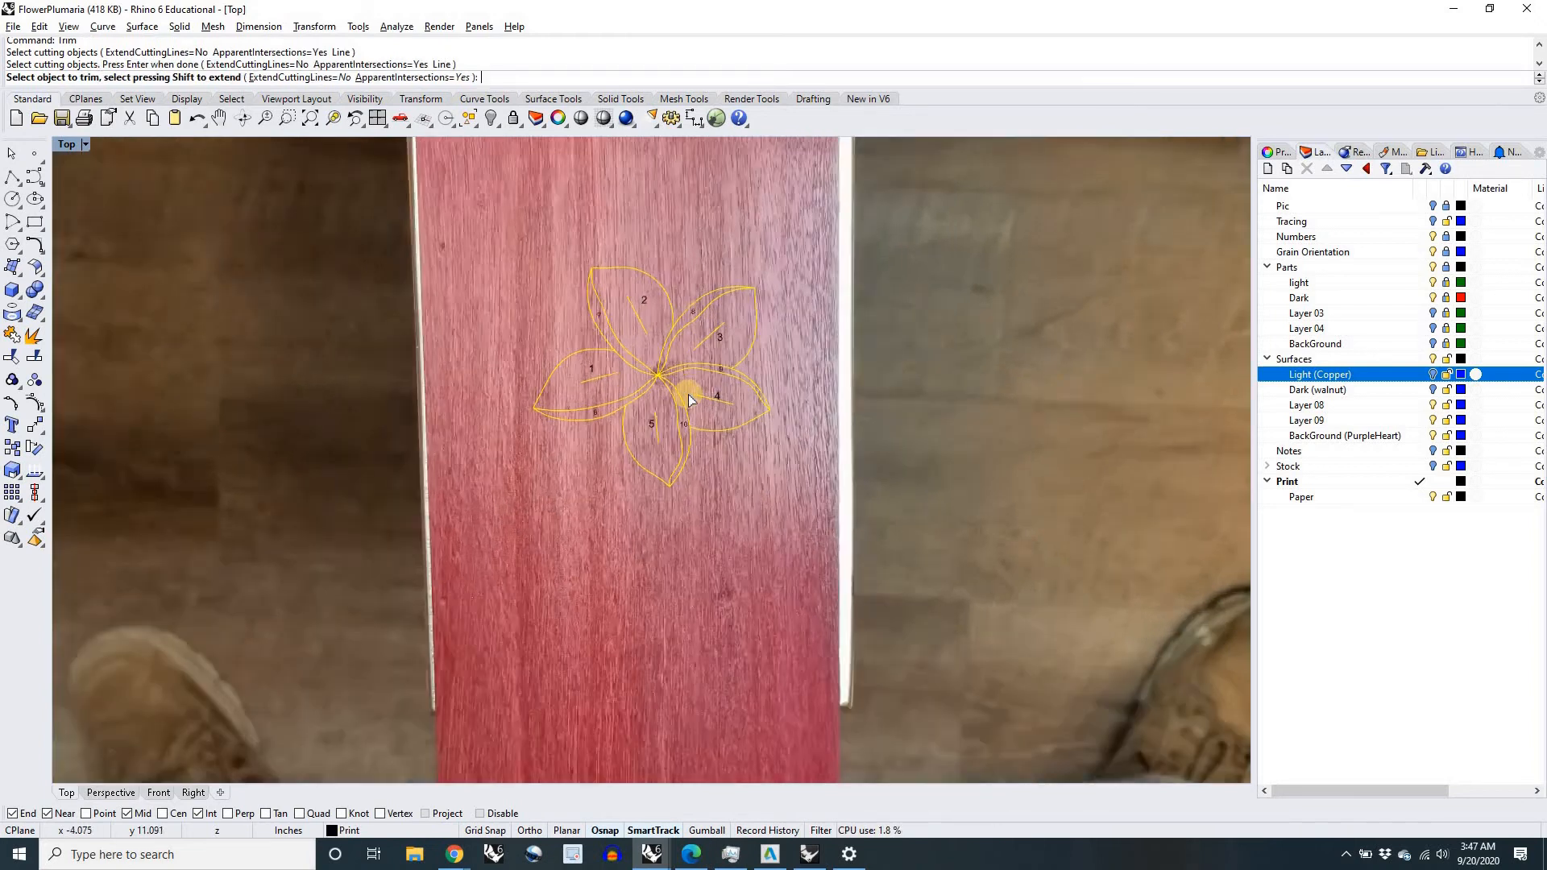
scroll(689, 399, up, 5)
click(689, 455)
click(634, 504)
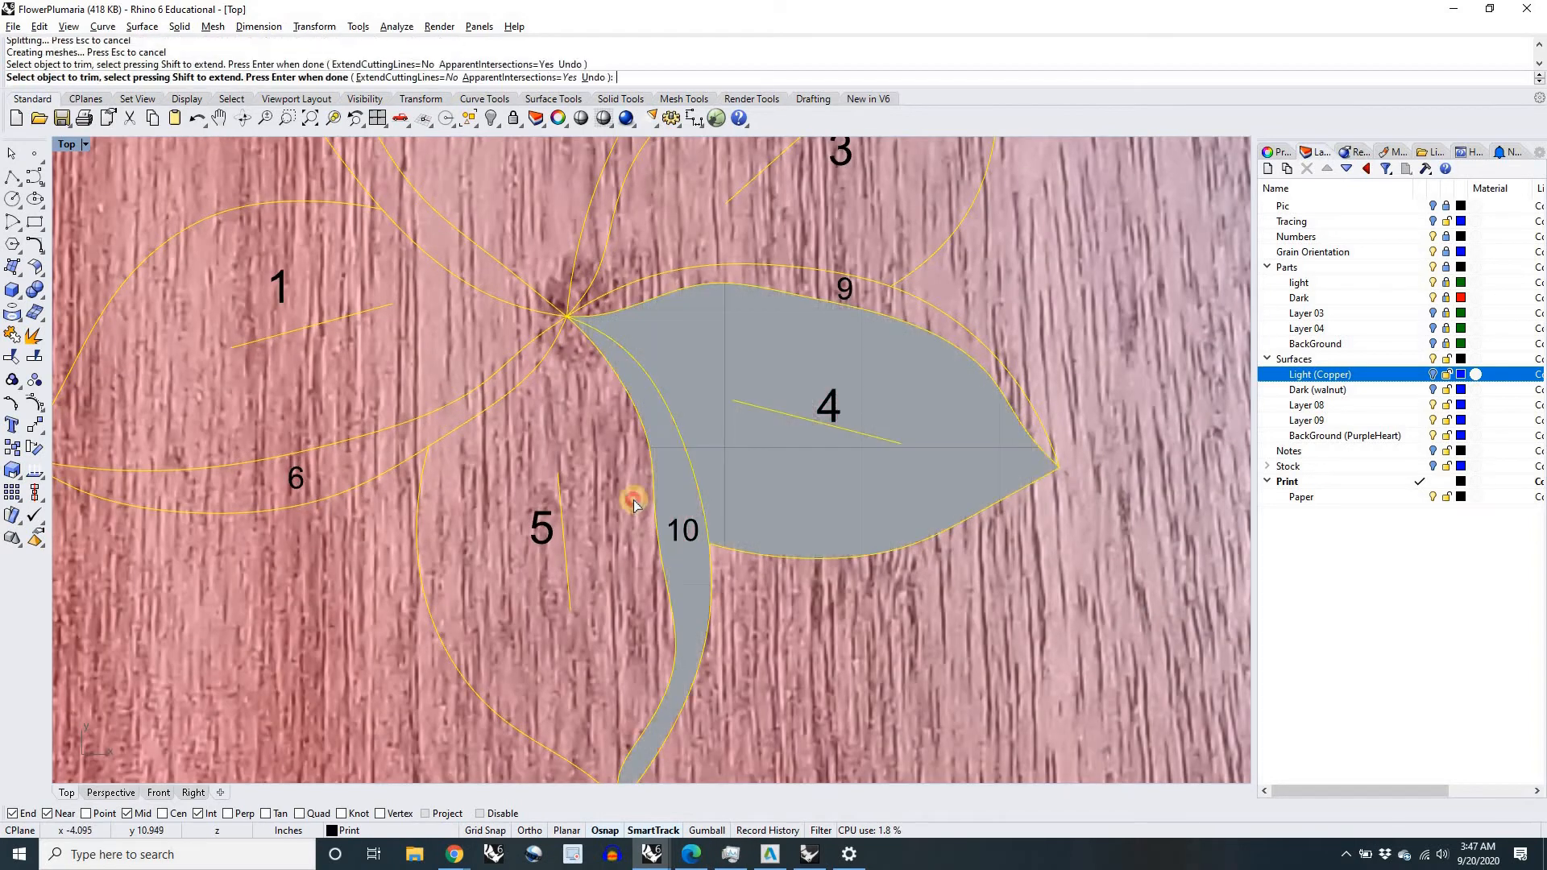
click(450, 382)
click(459, 310)
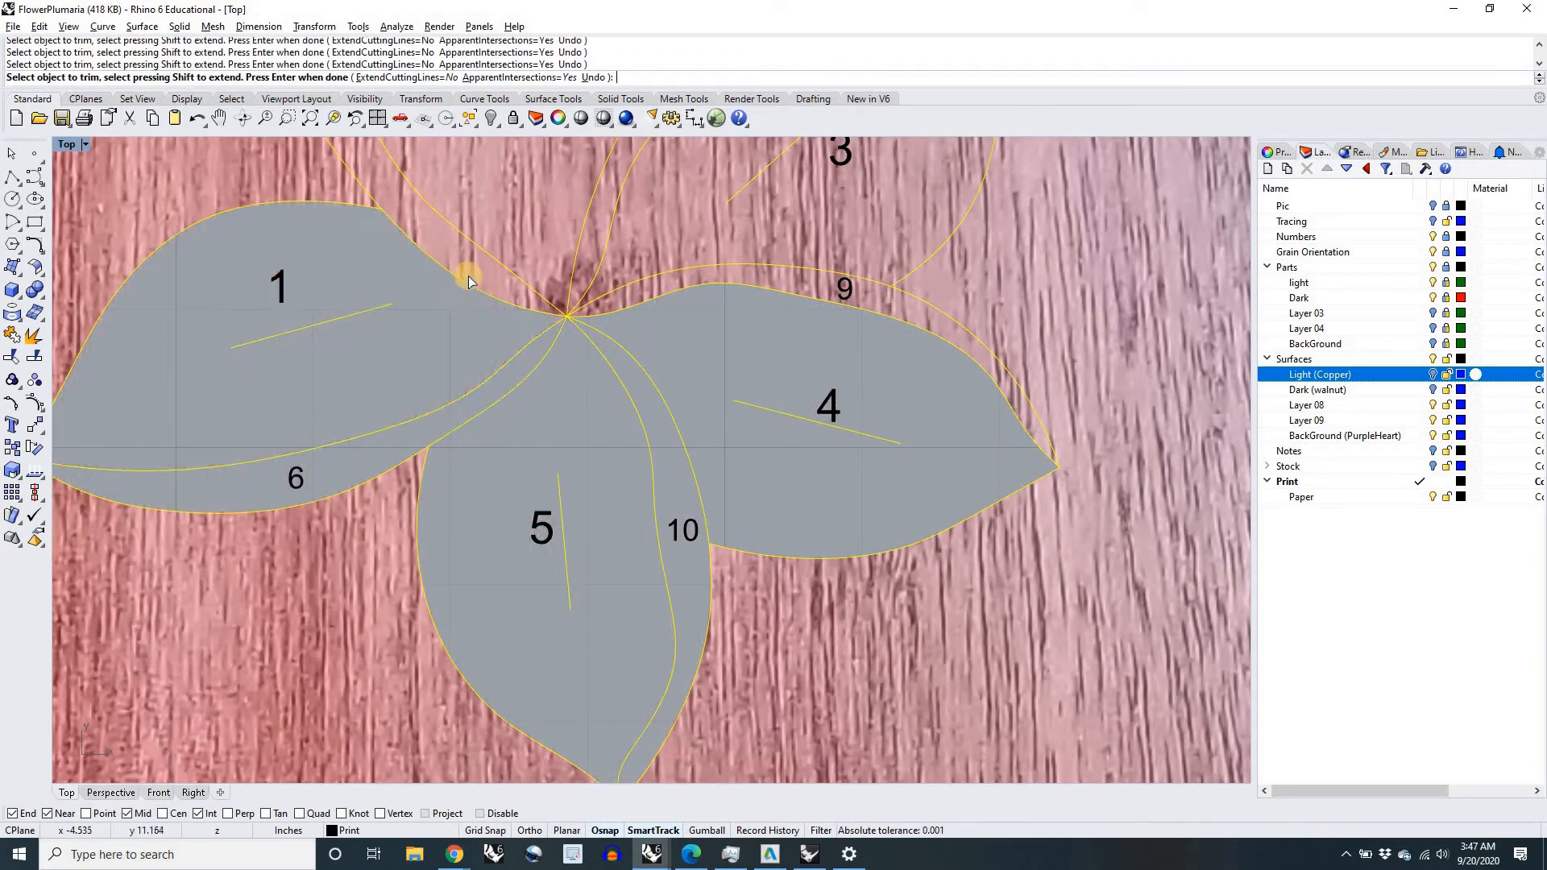
Step: Trim the remaining petal regions 2, 3, 7, 8 and 9 out of the purpleheart surface and finish the Trim command
click(517, 214)
right_drag(531, 272, 528, 550)
click(593, 497)
click(661, 559)
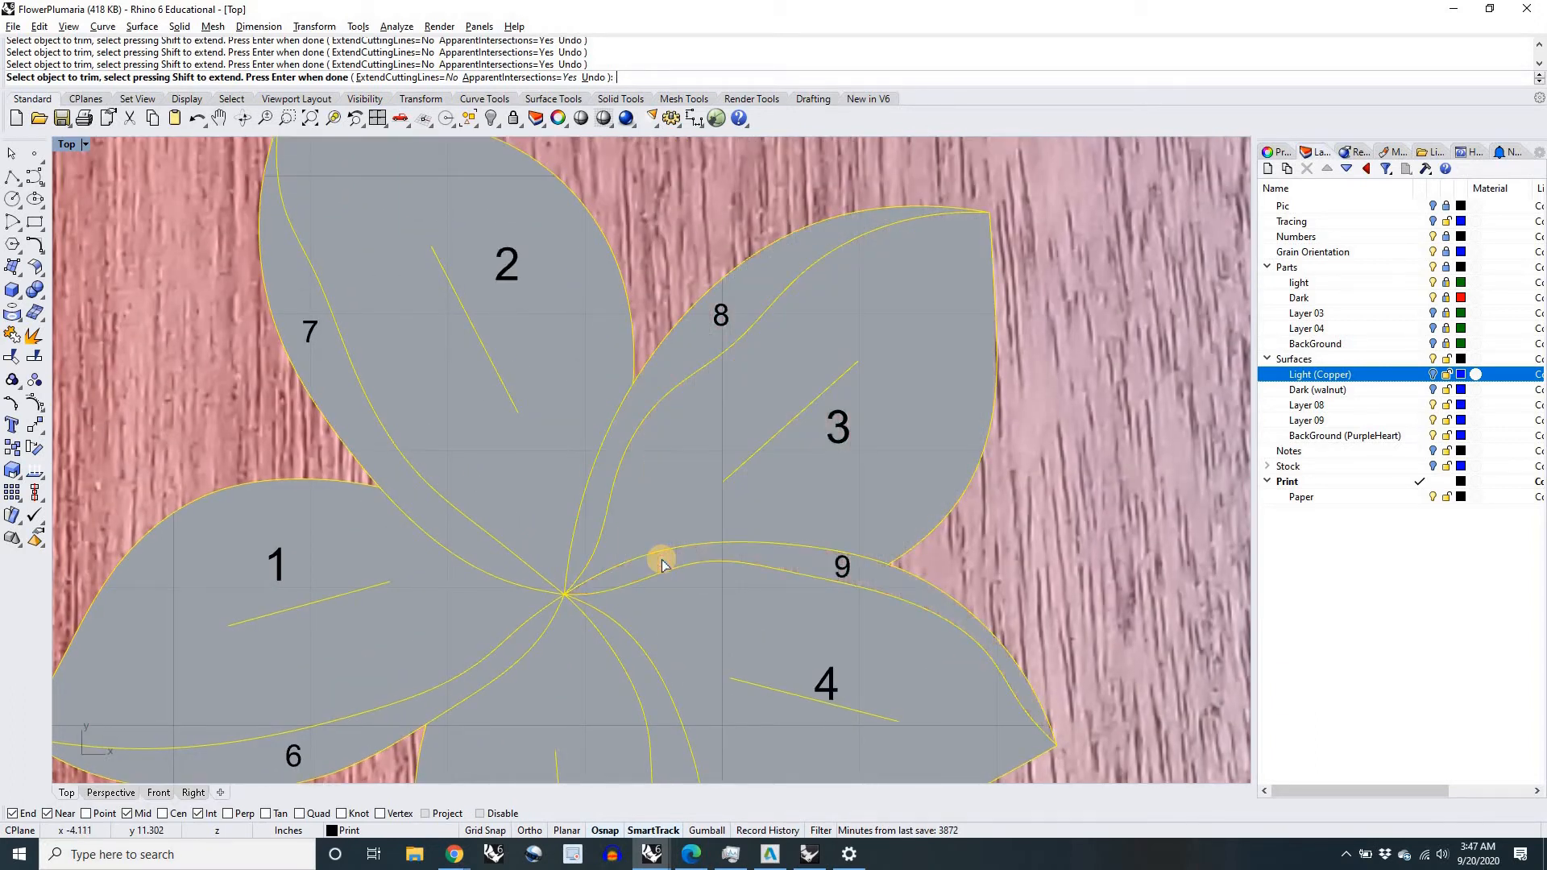
scroll(661, 559, down, 8)
right_click(661, 559)
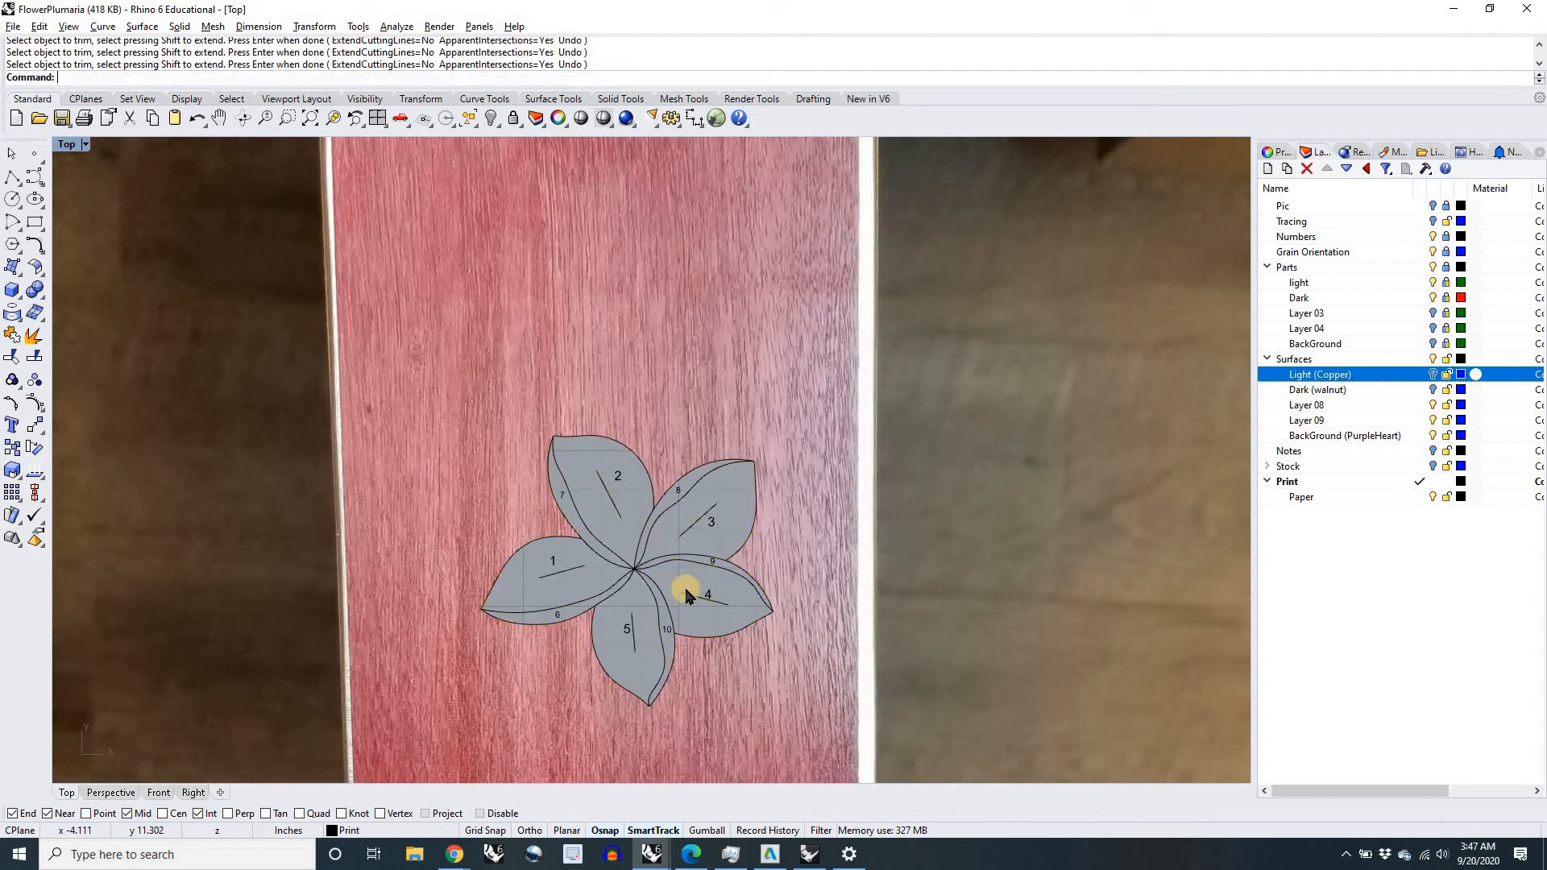
Step: Show the Light (Copper) and Dark (walnut) layers again to fill the flower opening in the board
scroll(685, 586, down, 6)
right_drag(699, 489, 692, 371)
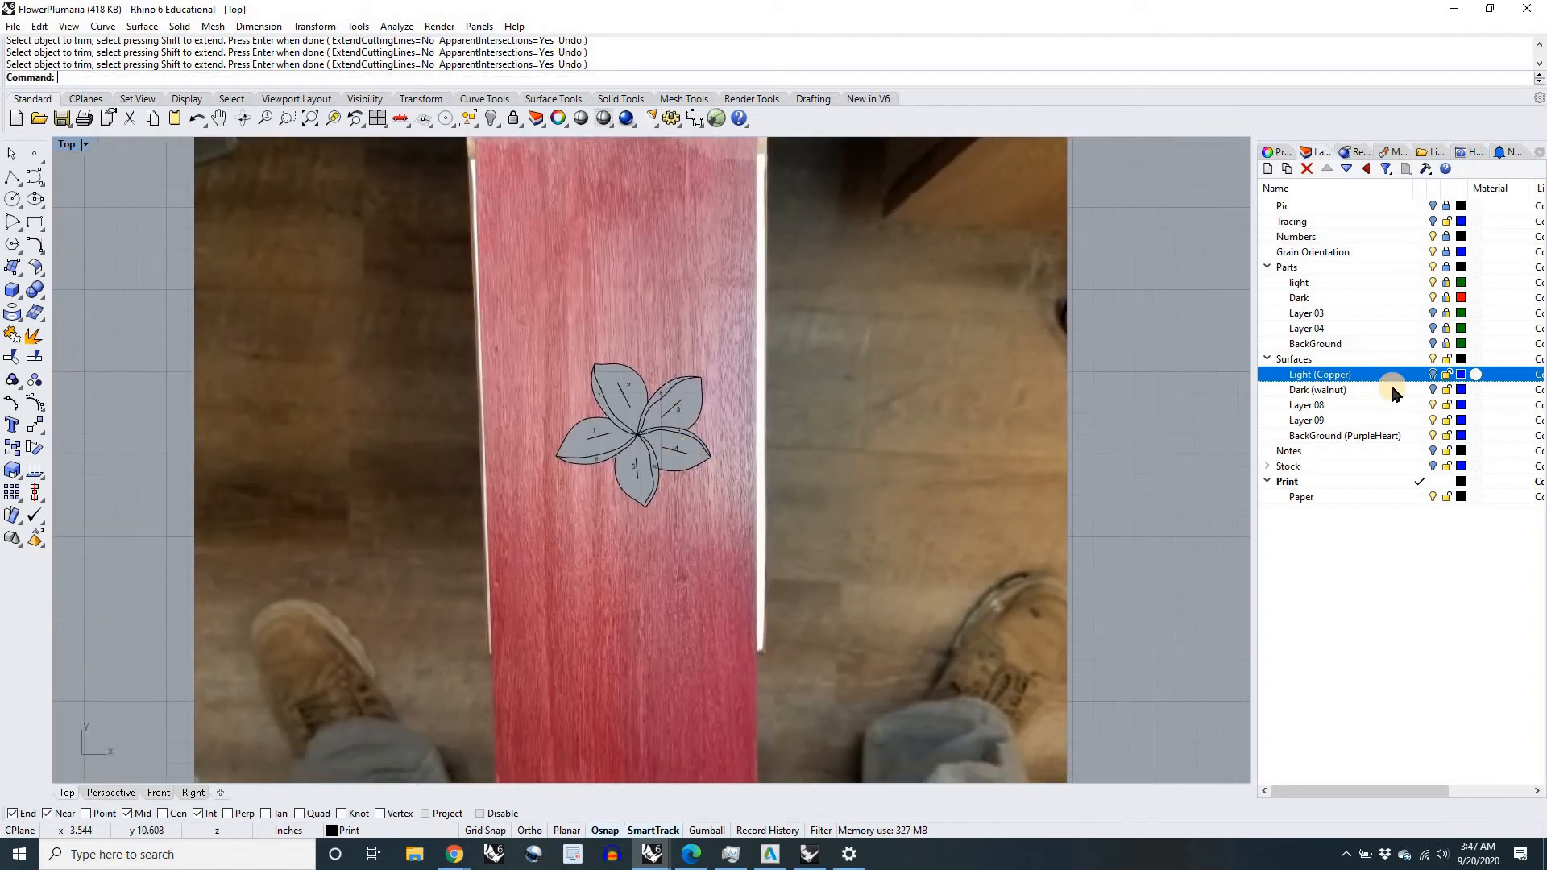
click(1432, 374)
click(1433, 390)
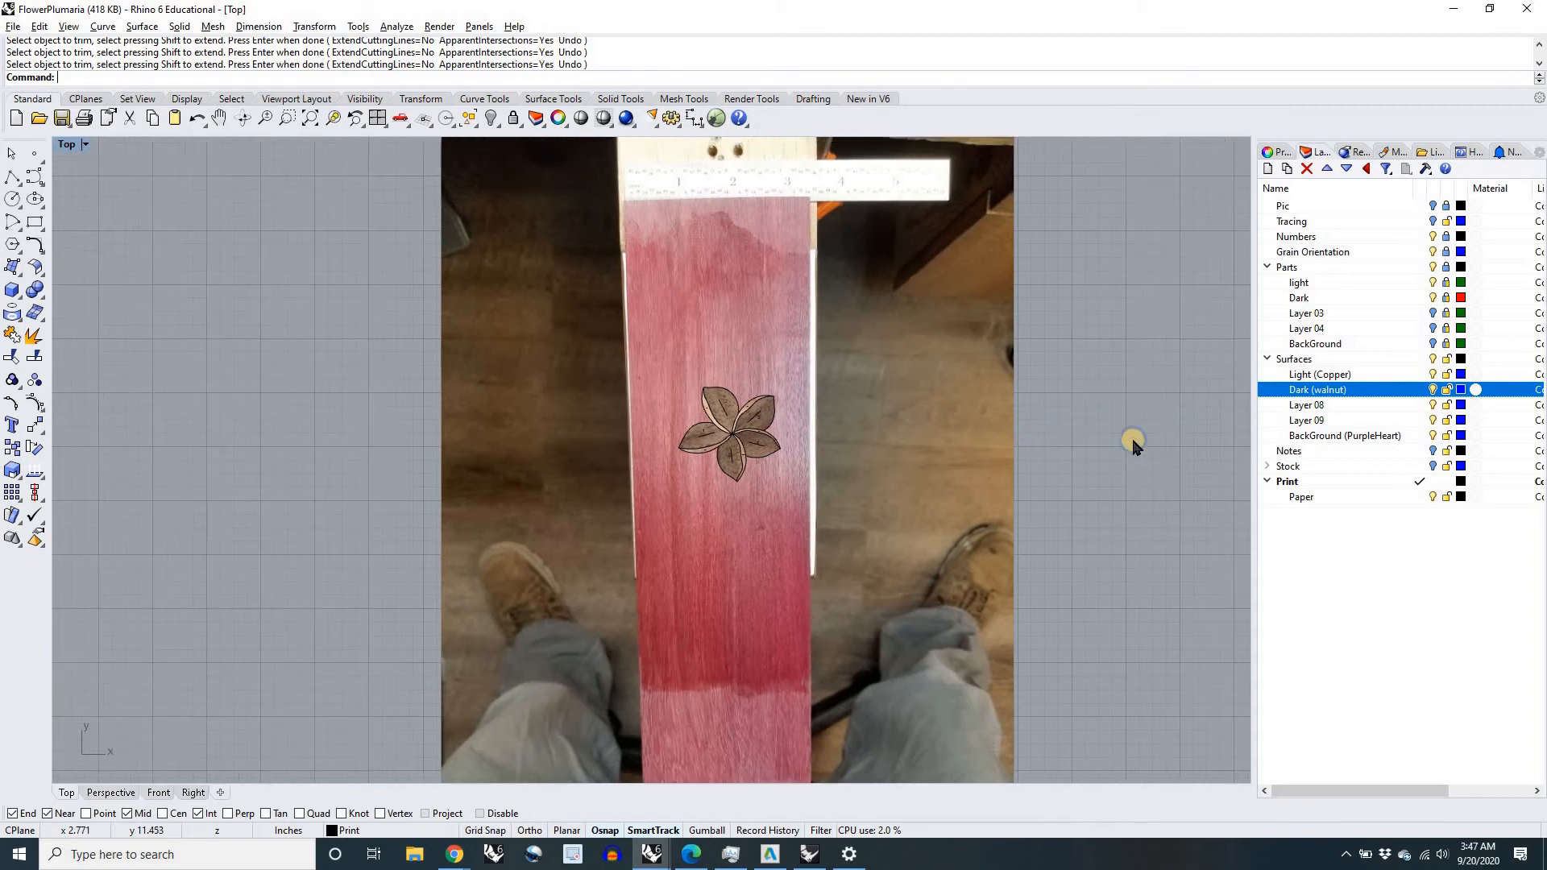
right_drag(1133, 441, 1115, 455)
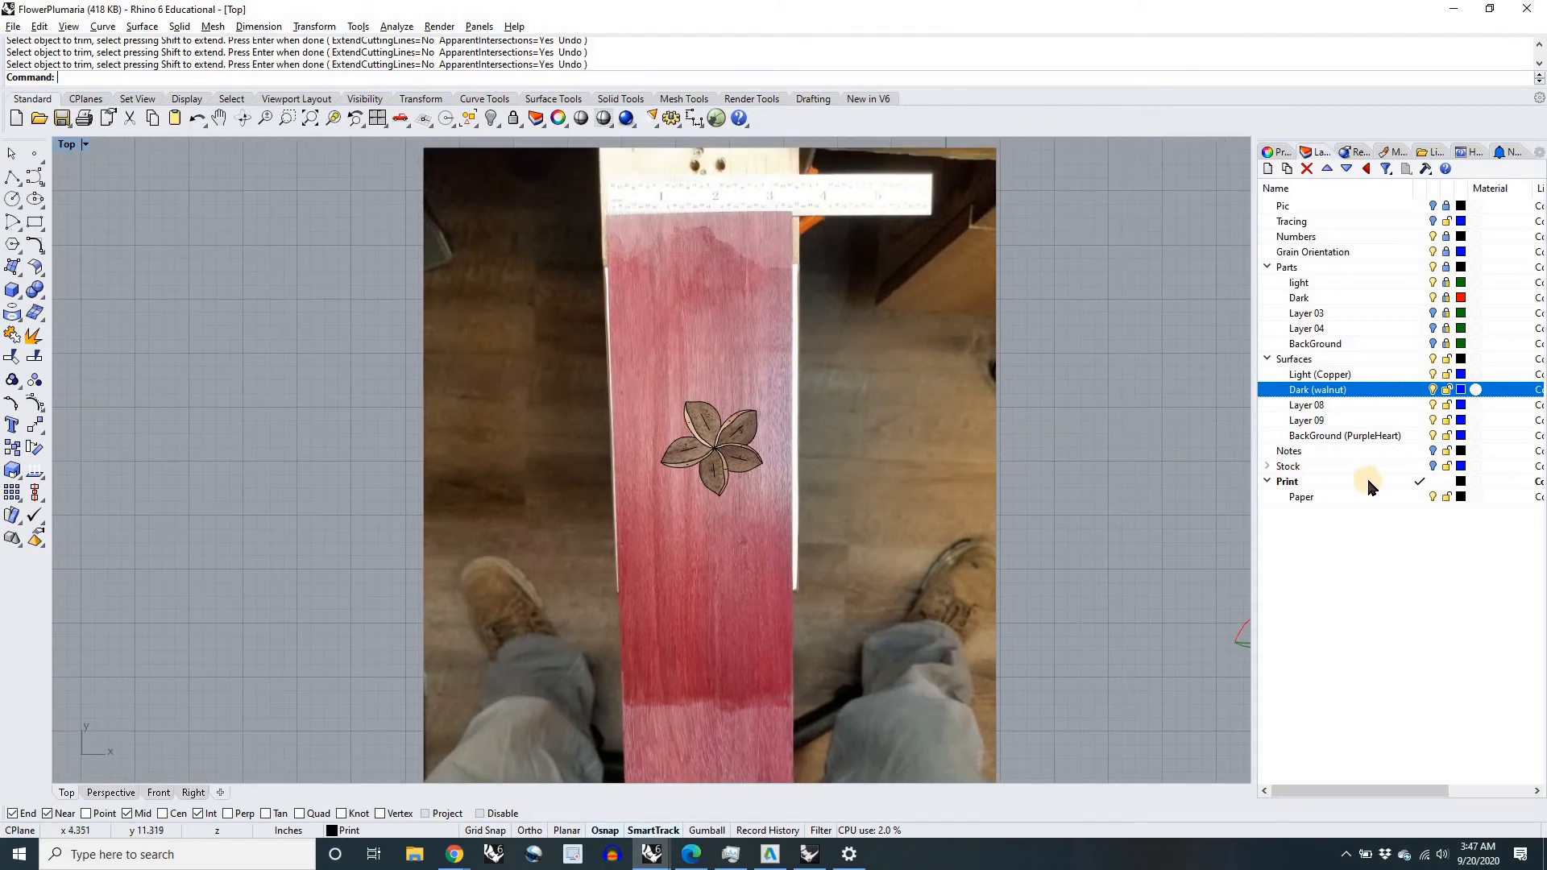
Step: Make Light (Copper) the current layer and hide the Print layer to remove the outlines and numbers
click(1422, 375)
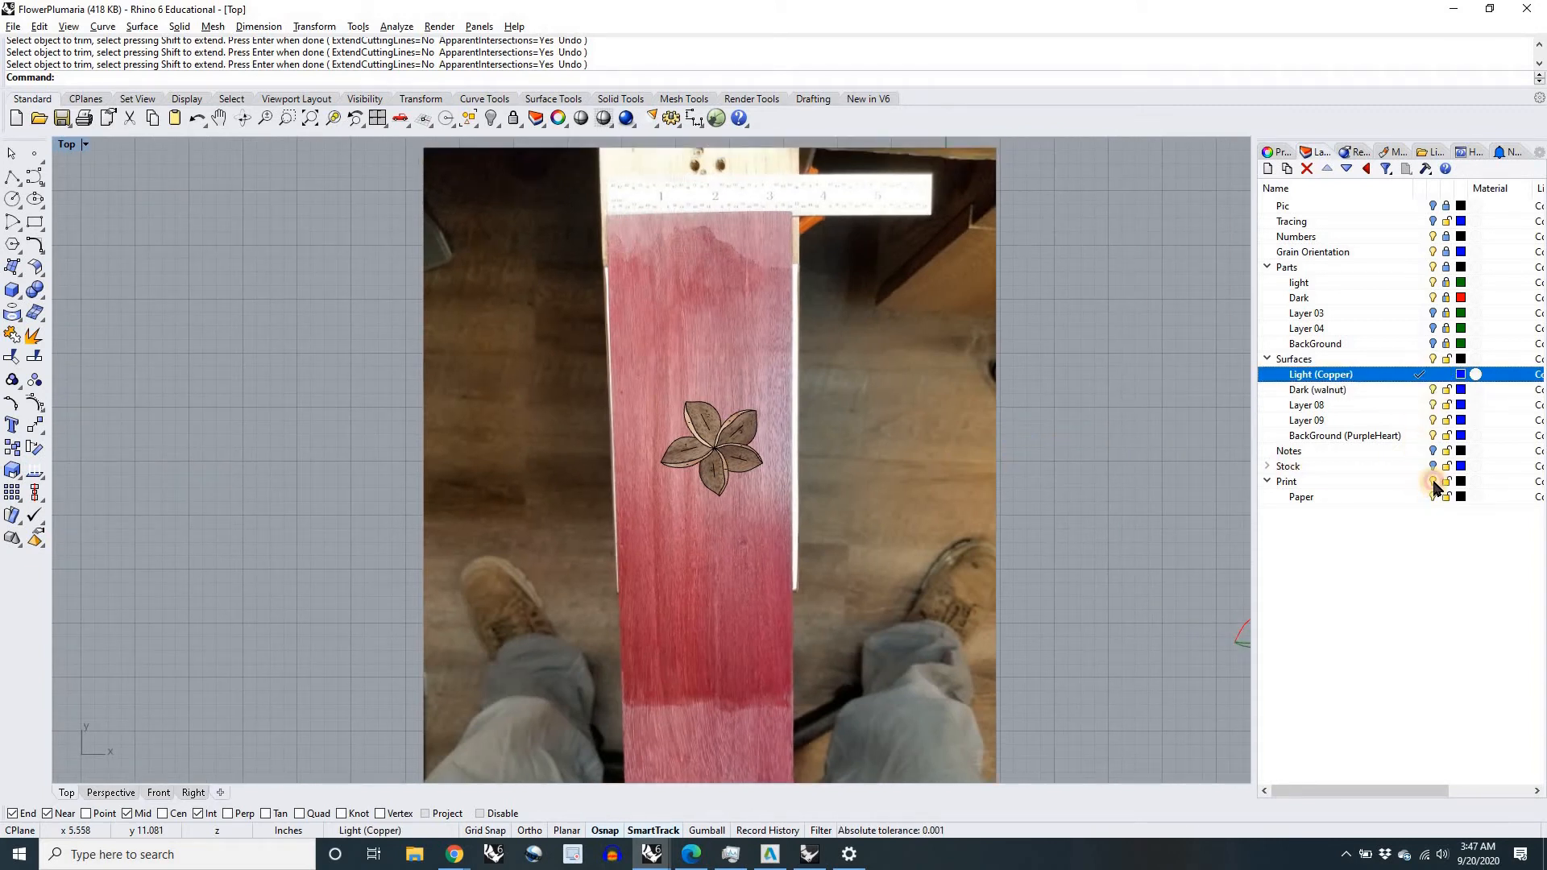
click(1434, 484)
mouse_move(1019, 494)
right_down()
mouse_move(968, 457)
mouse_move(1024, 473)
right_up()
Step: Examine the walnut and copper flower set into the purpleheart board, both close up and with the whole board in view
scroll(649, 429, up, 6)
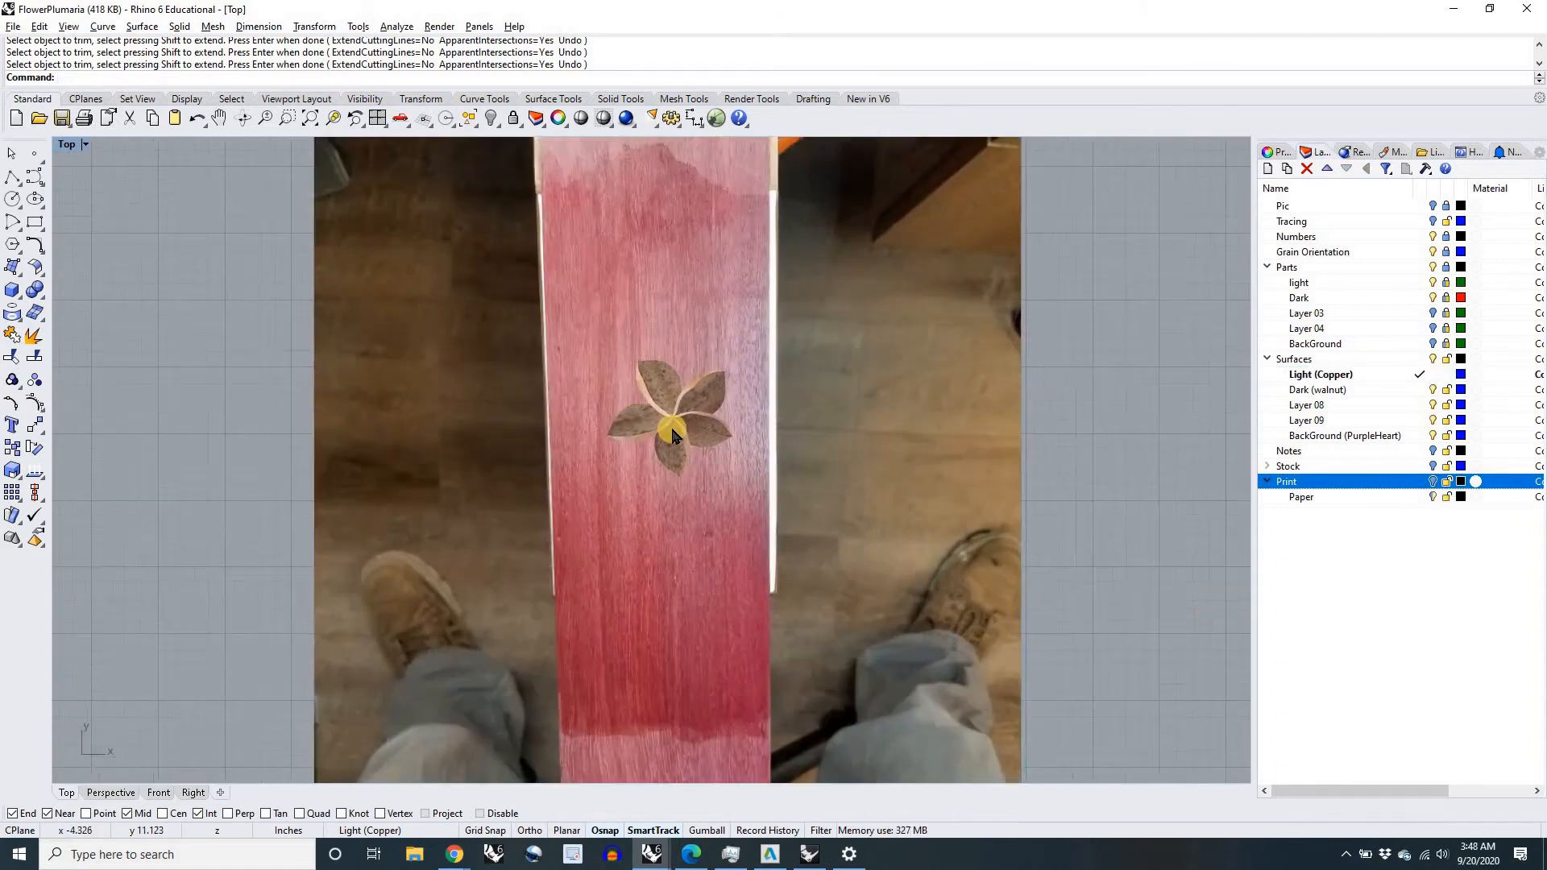
scroll(704, 439, down, 6)
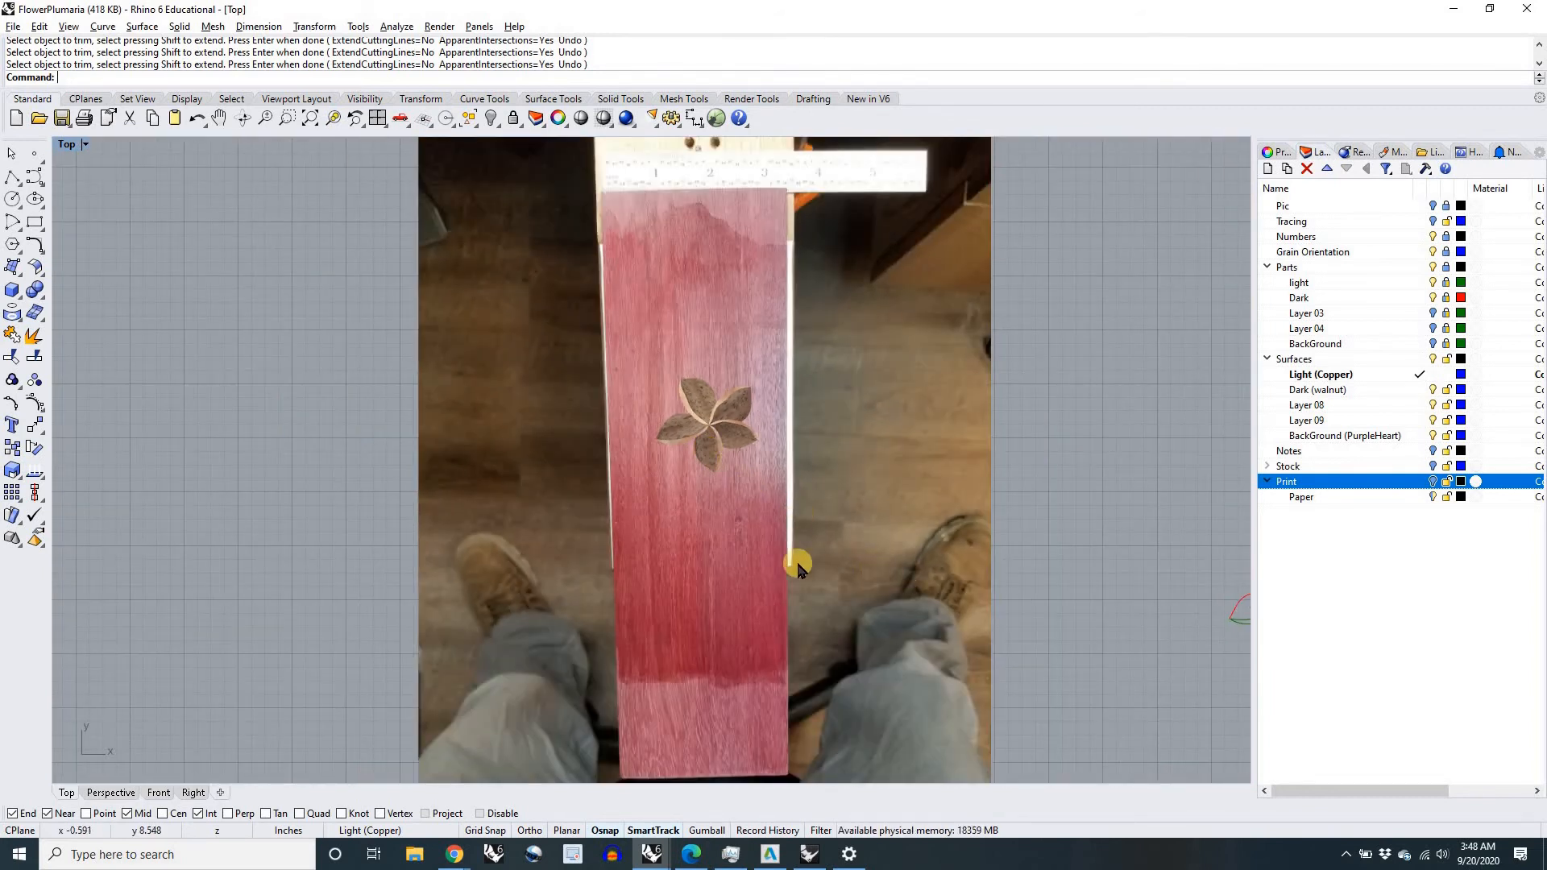
scroll(710, 428, up, 5)
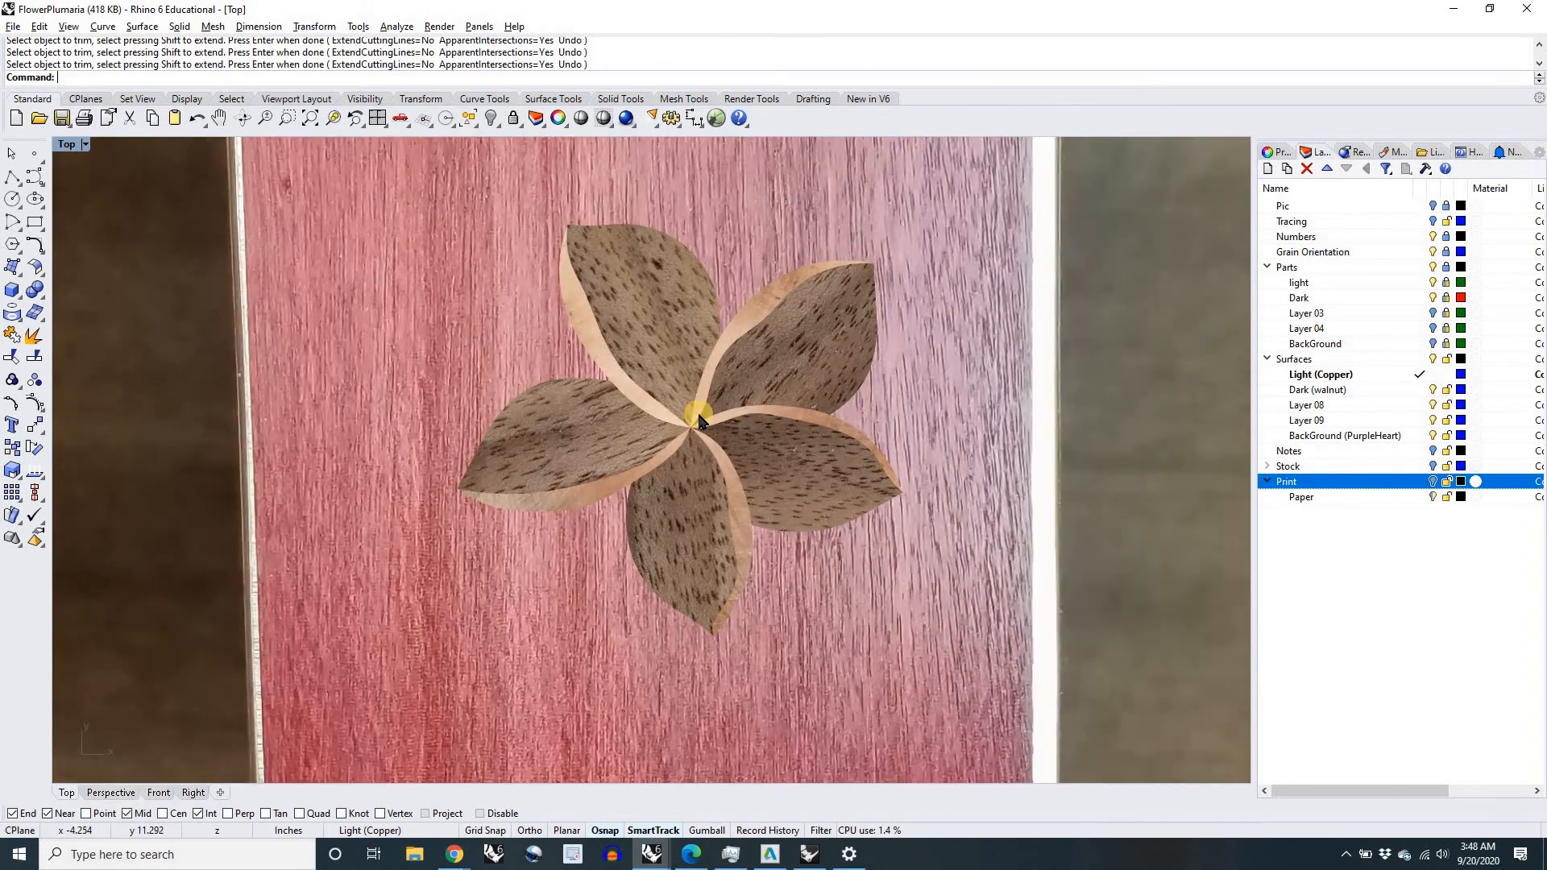
scroll(698, 419, down, 5)
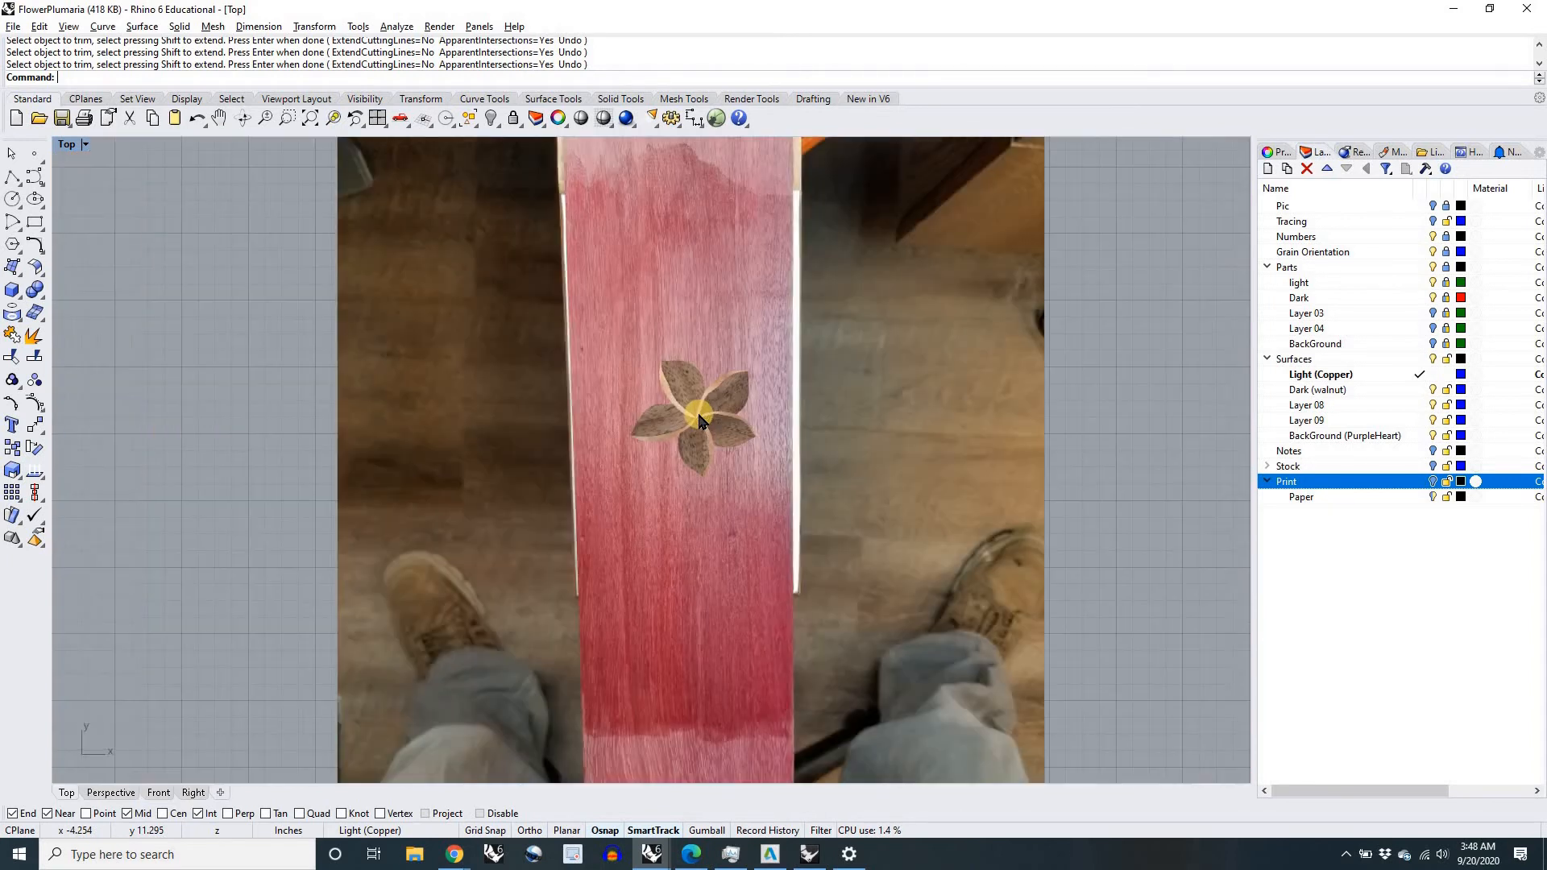
scroll(699, 419, up, 5)
scroll(699, 419, down, 4)
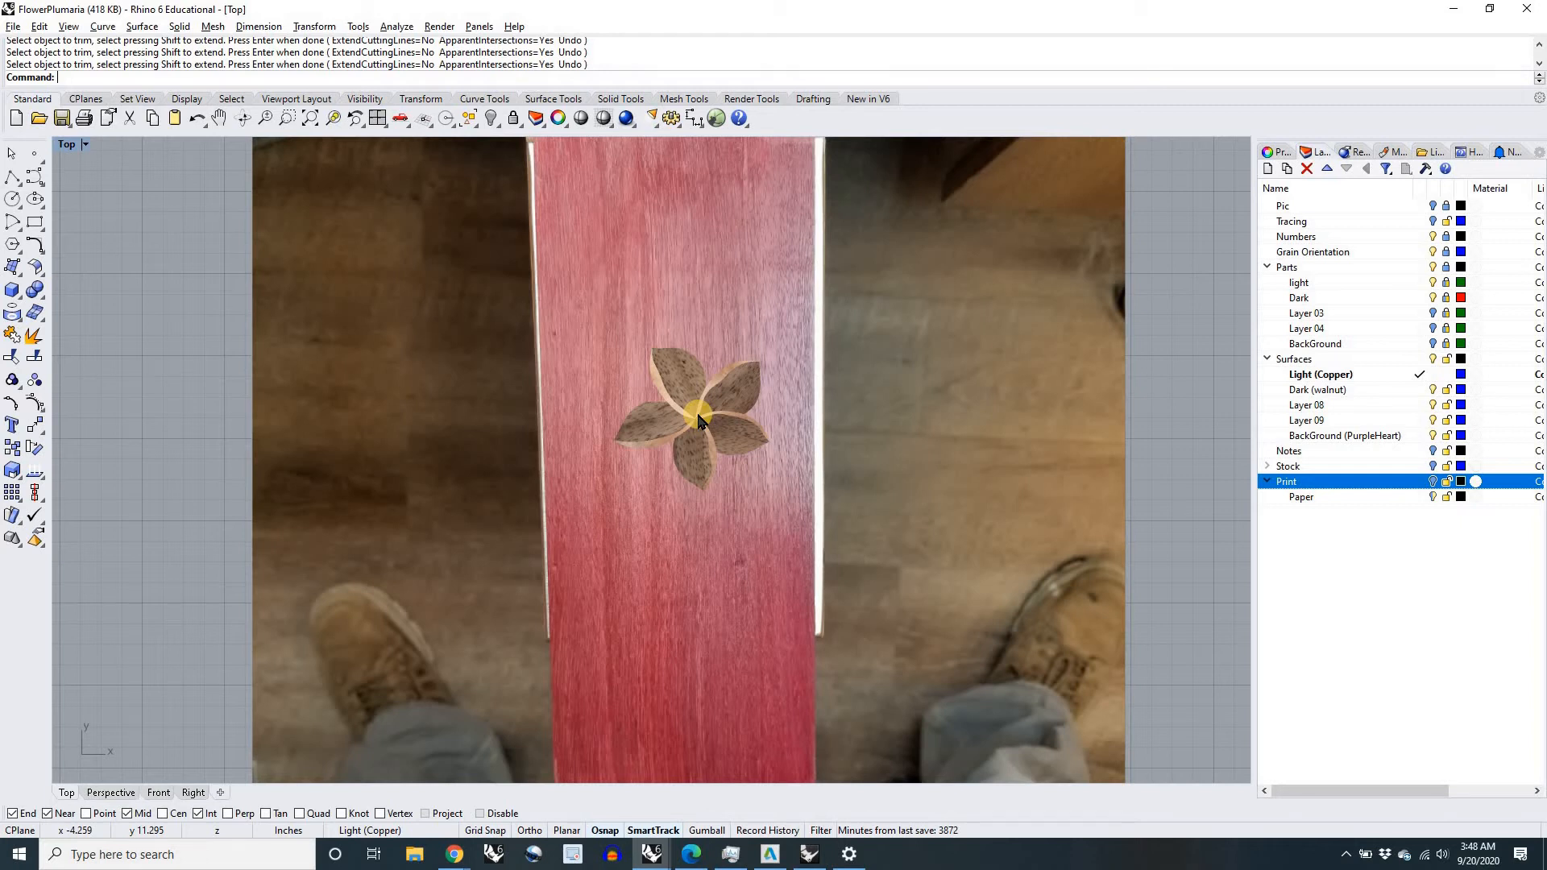
scroll(709, 453, down, 3)
scroll(648, 394, up, 5)
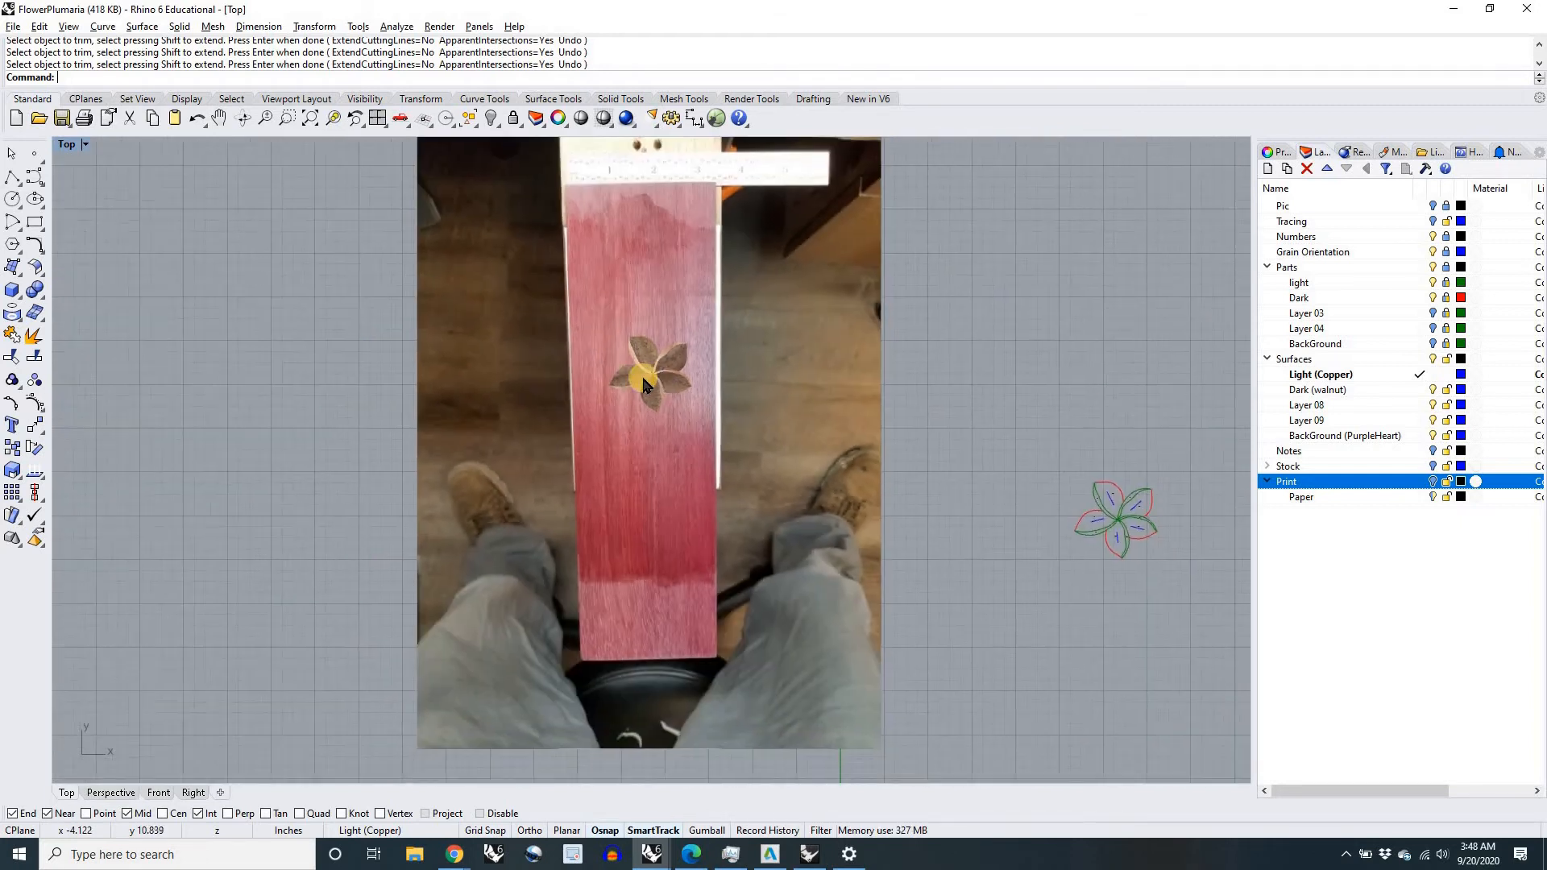
scroll(647, 394, down, 4)
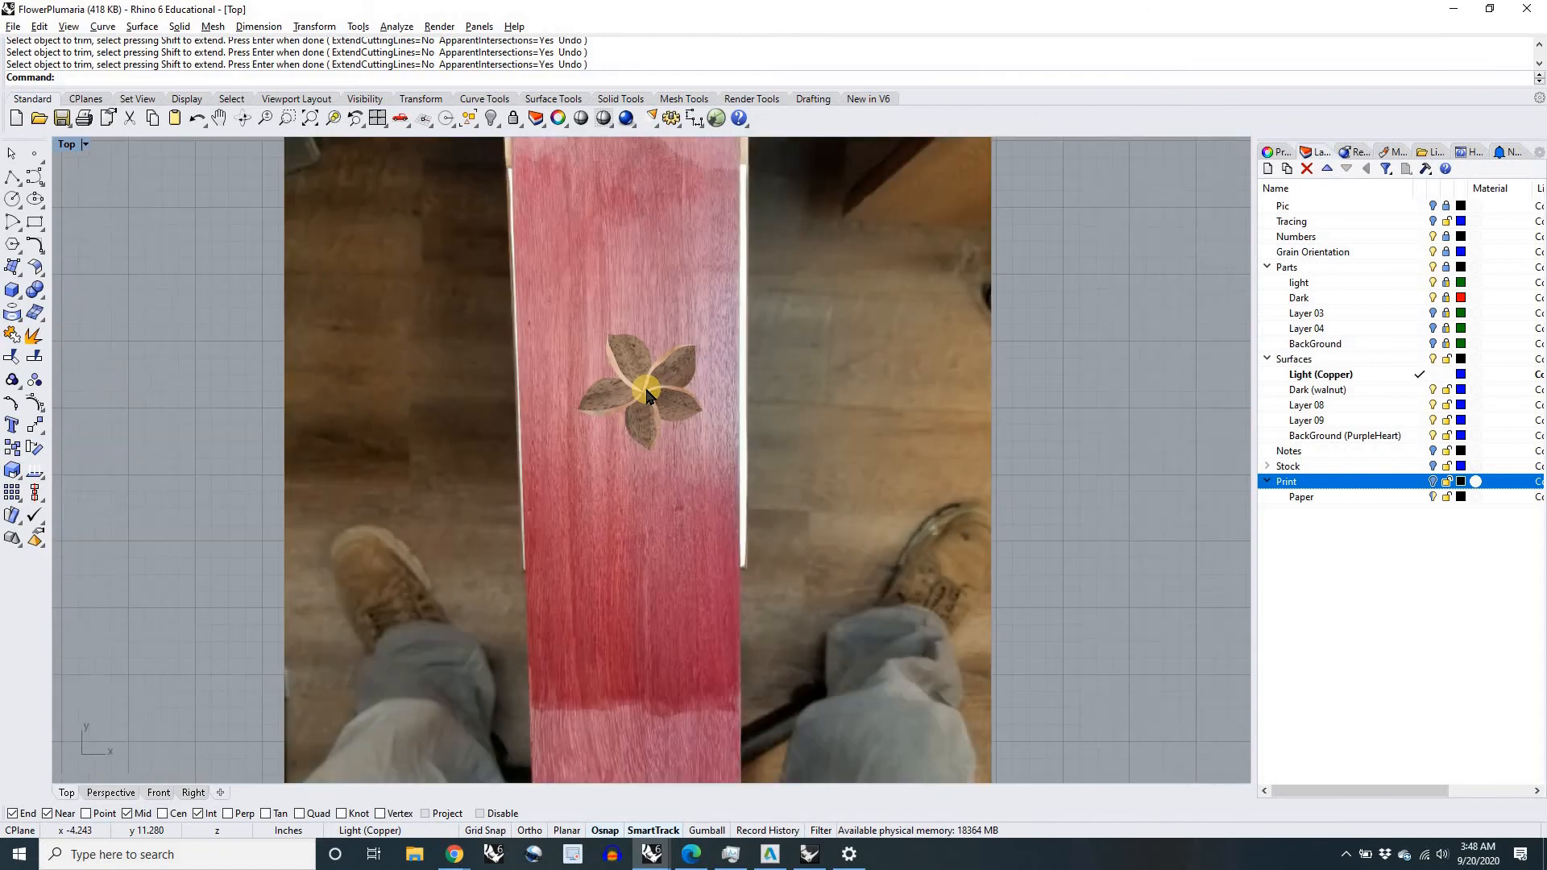
scroll(647, 393, up, 5)
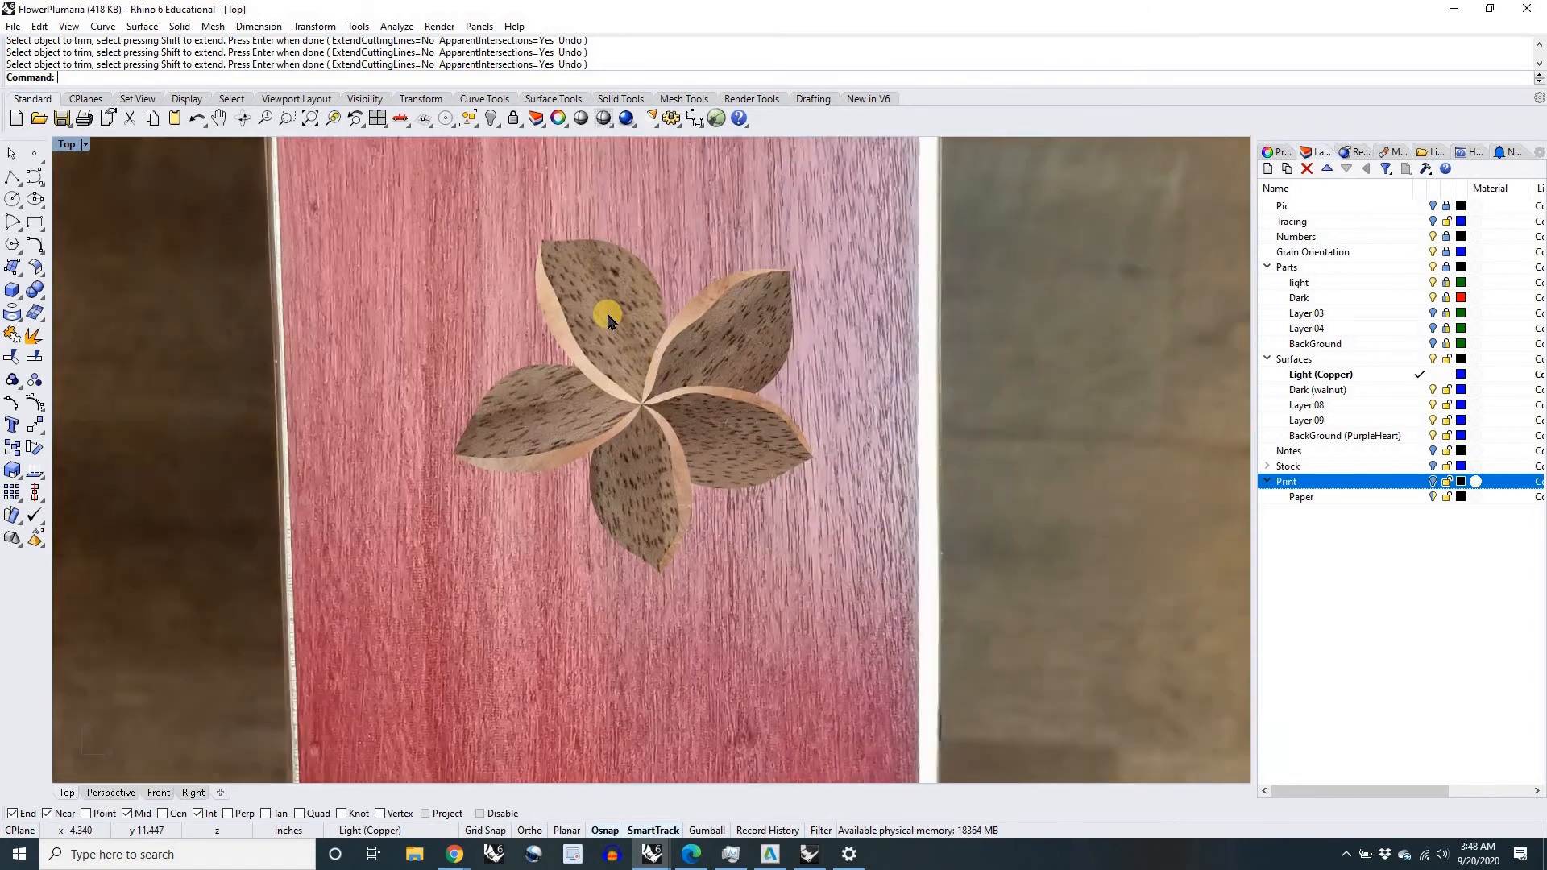
scroll(589, 369, down, 4)
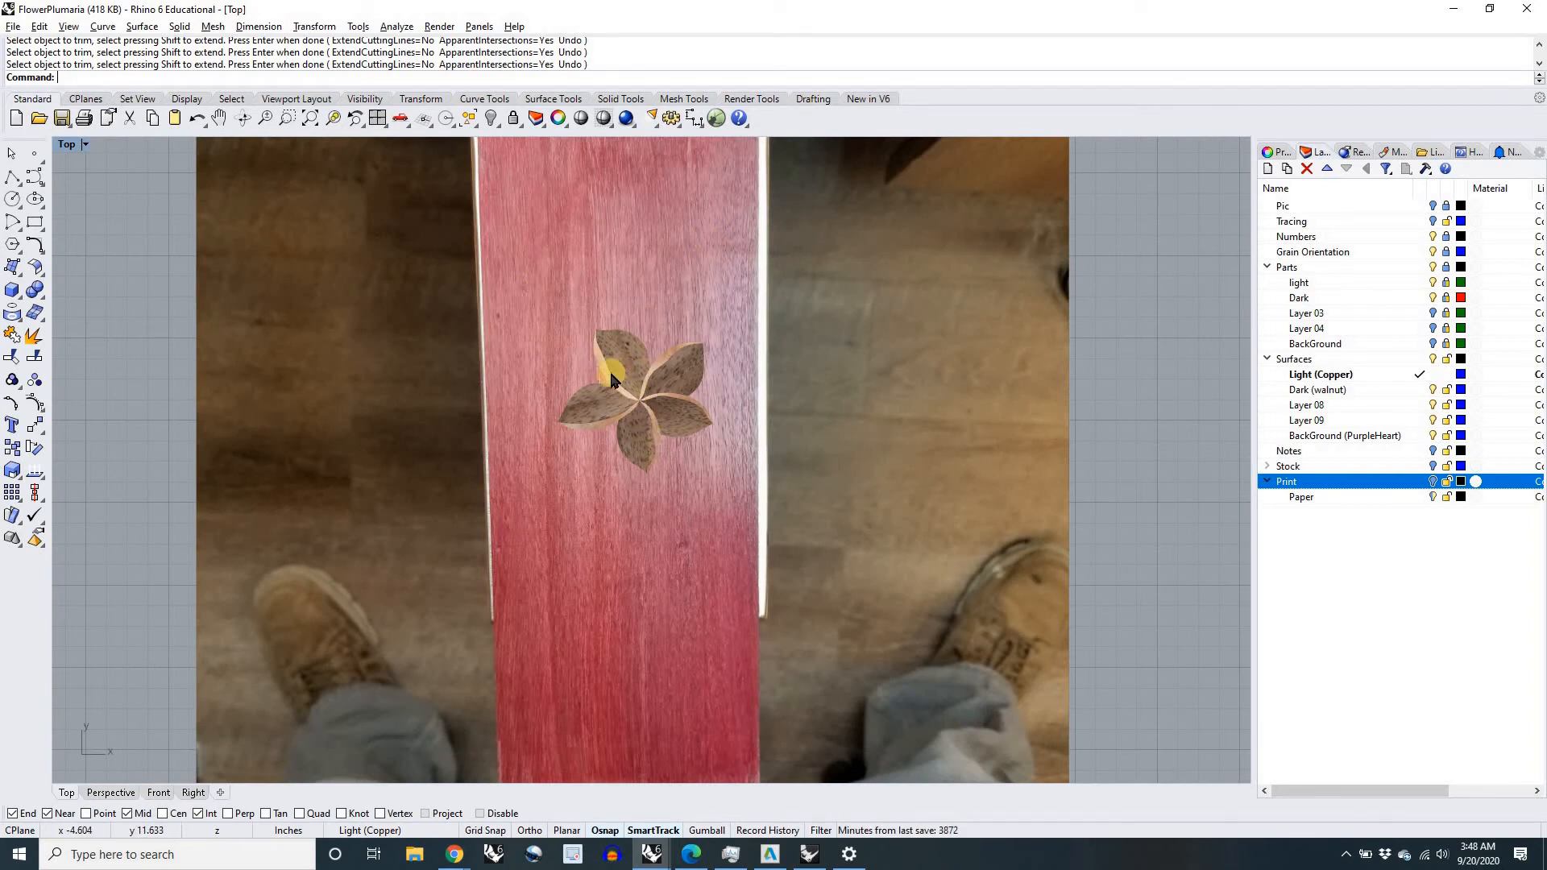
scroll(628, 364, down, 3)
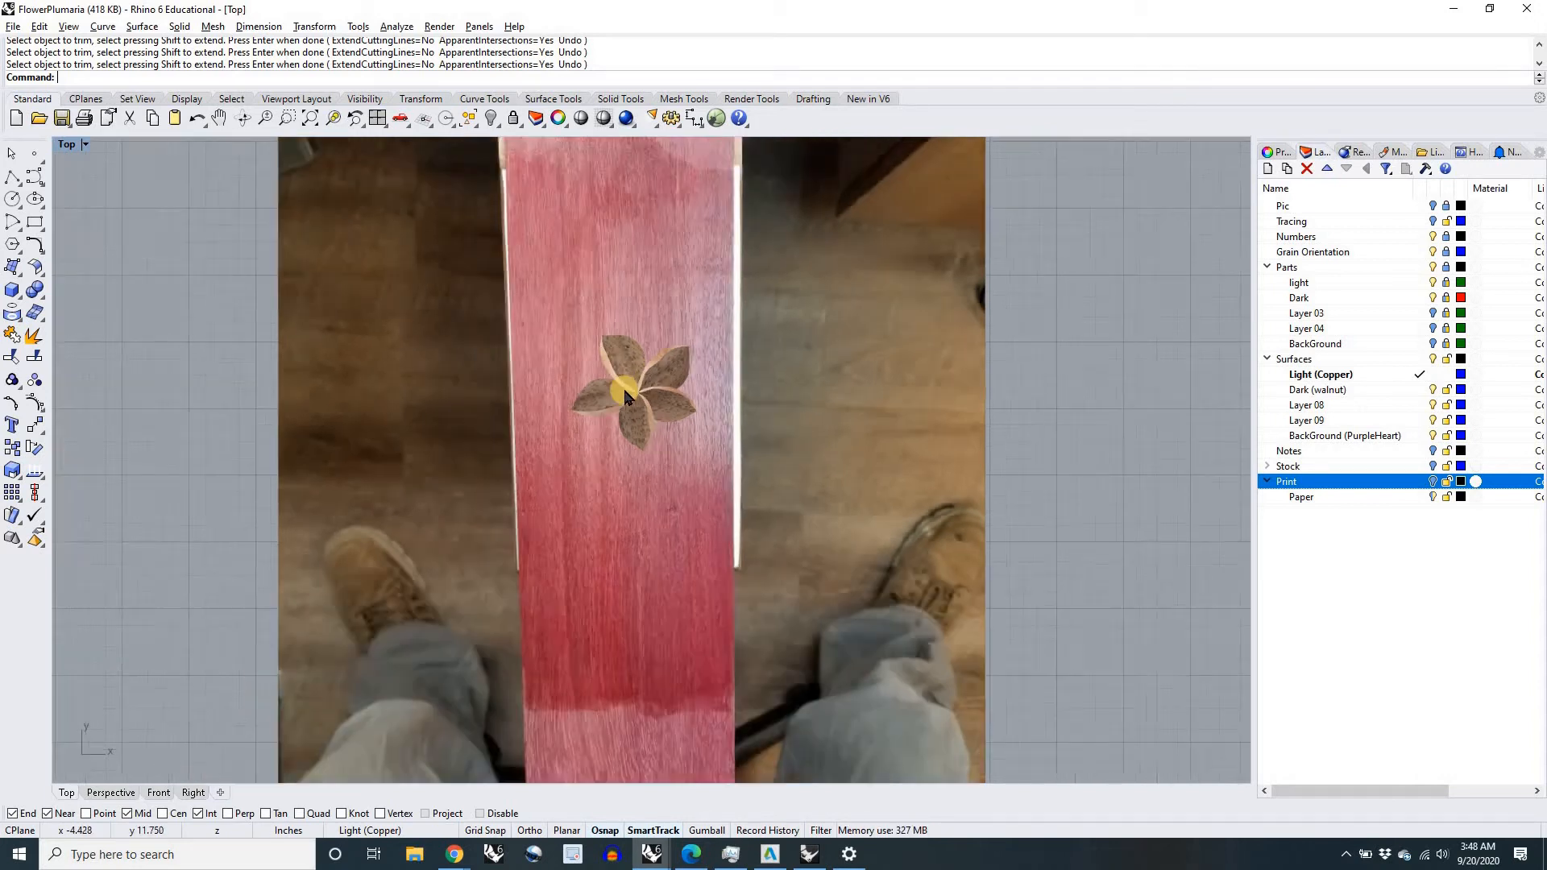
Step: Undo the flower trim in the purpleheart board and show the Light (Copper) and Dark (walnut) layers again
key(ctrl+z)
key(ctrl+z)
key(ctrl+z)
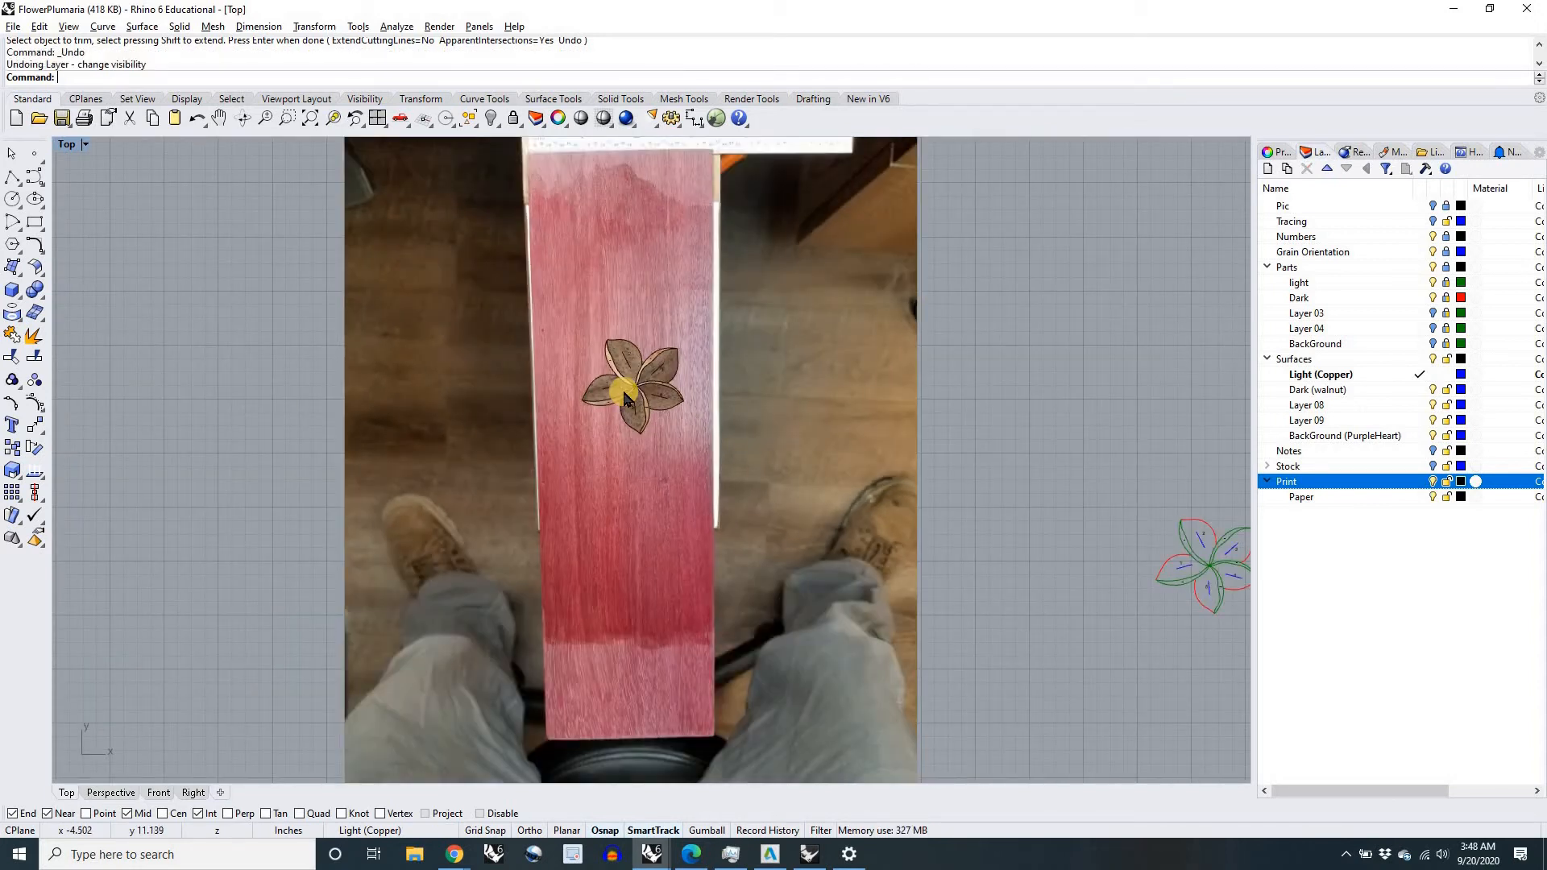
click(627, 396)
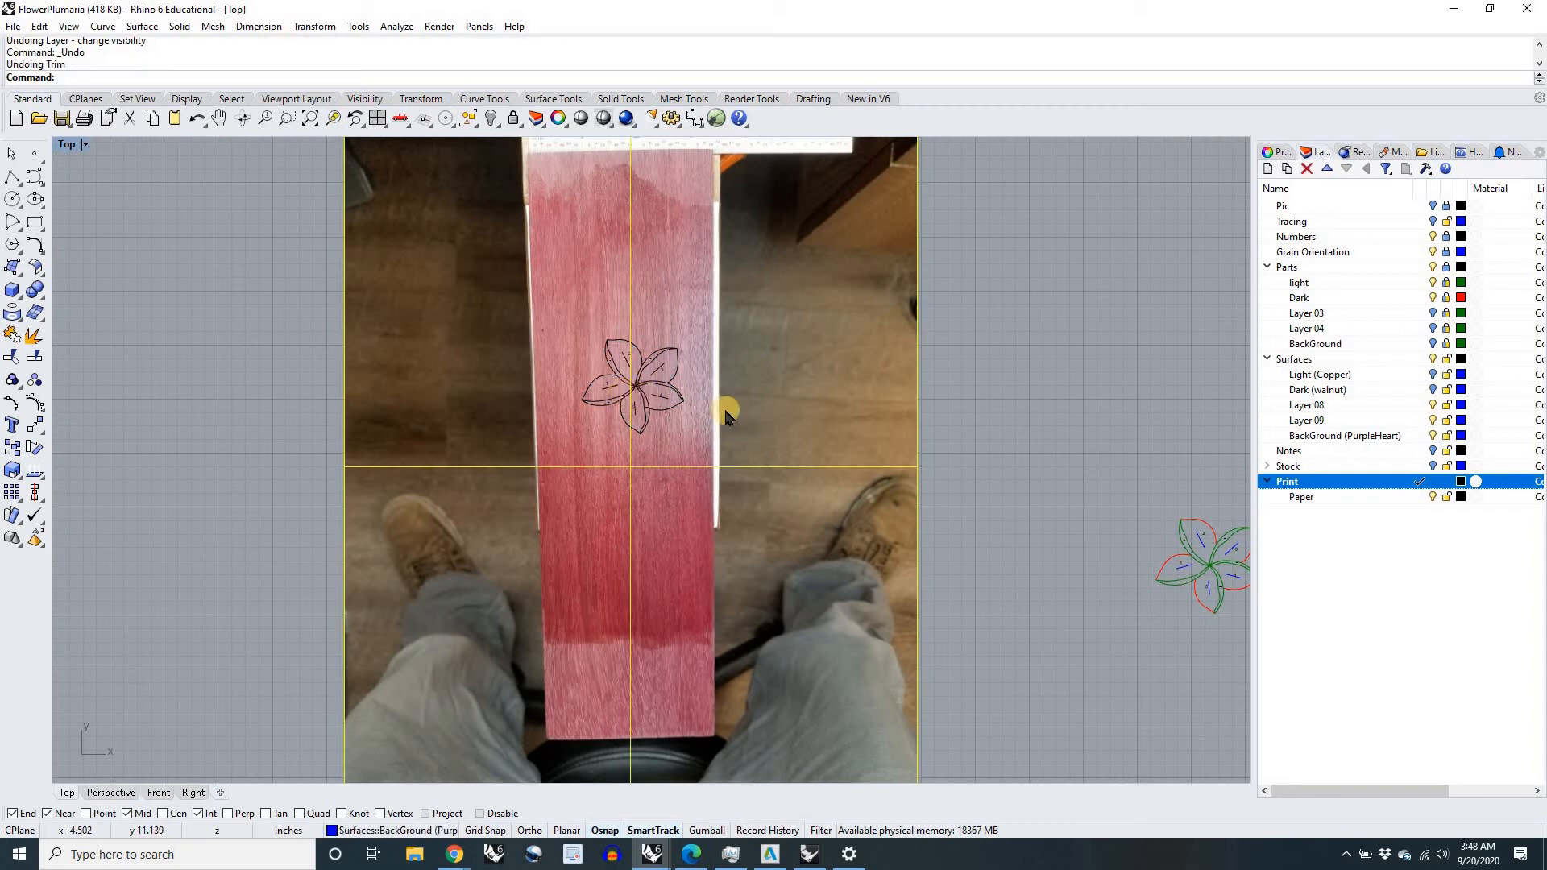
click(958, 424)
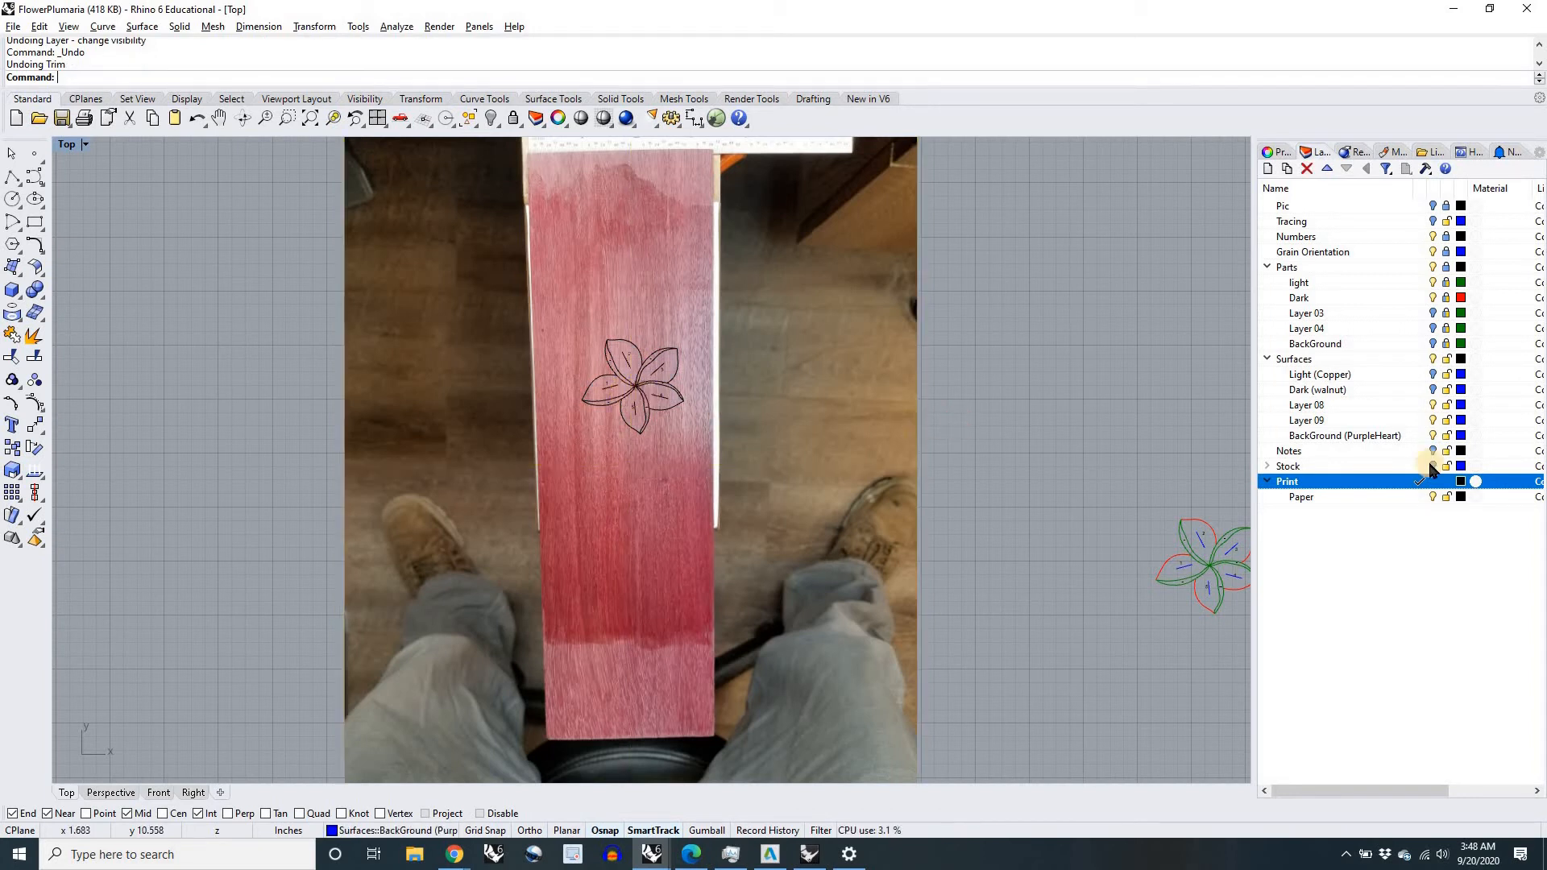
click(1433, 377)
click(1433, 389)
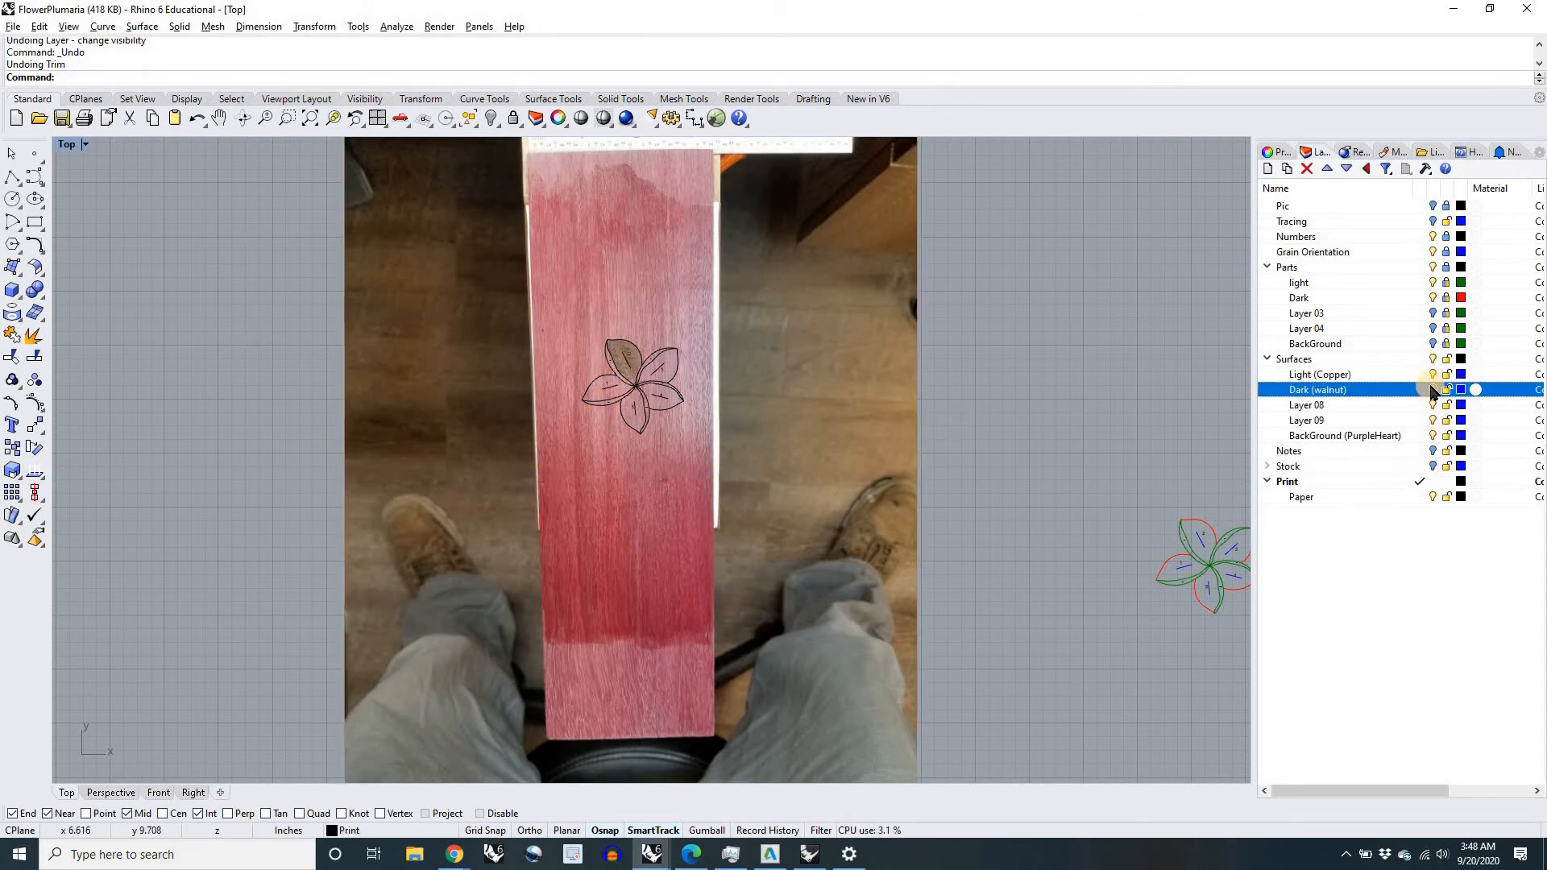
Step: Select all pieces of the flower on the board and move them together to a slightly different spot
drag(242, 313, 804, 462)
scroll(632, 401, up, 8)
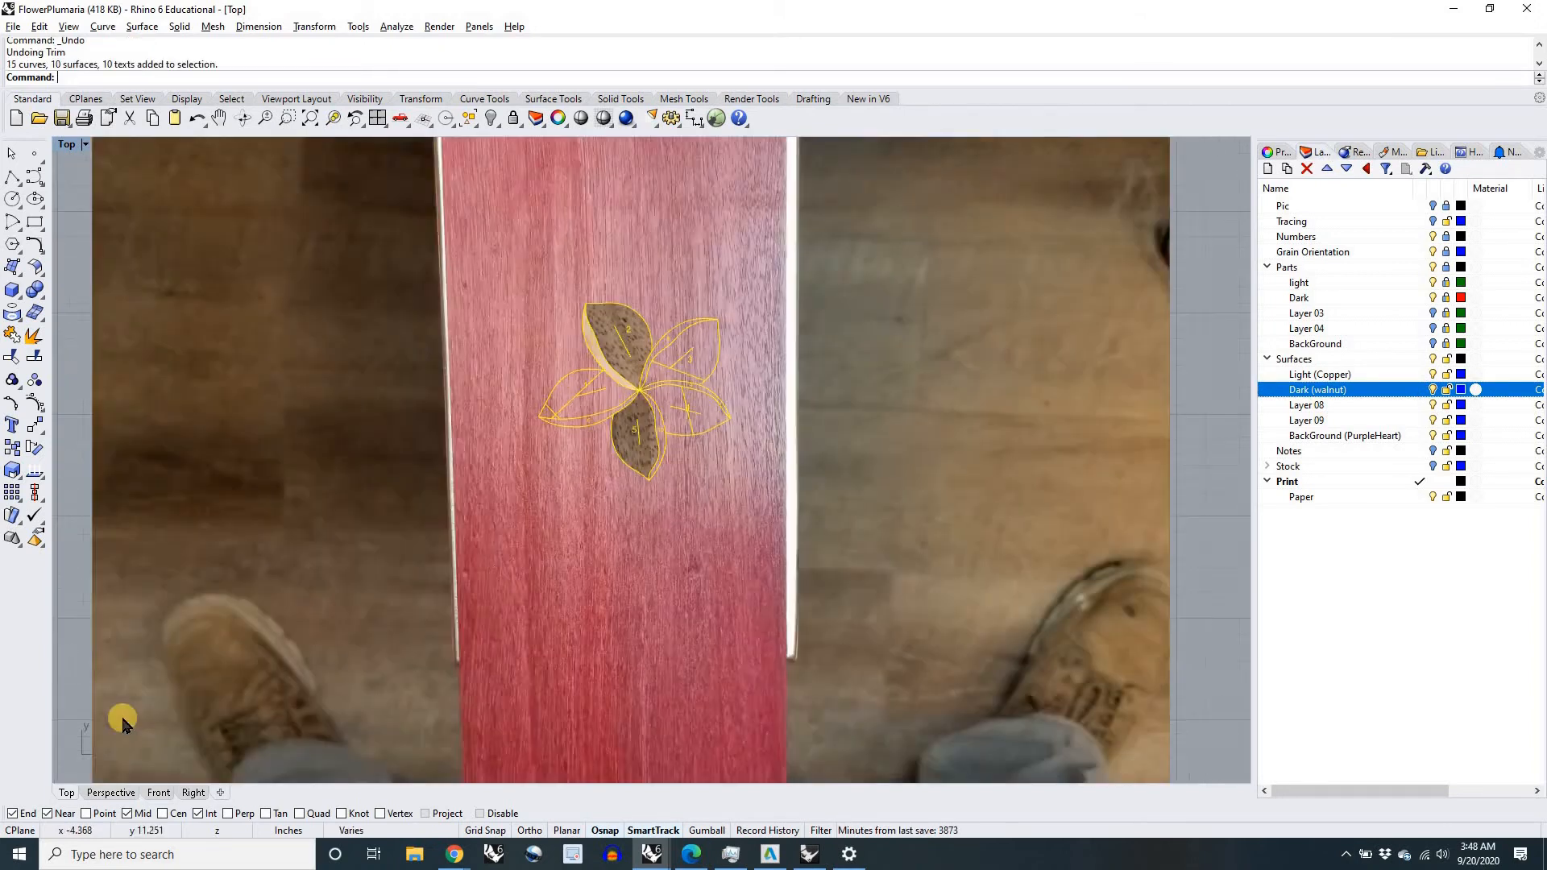
mouse_move(651, 424)
mouse_down()
mouse_move(649, 482)
mouse_move(643, 427)
mouse_move(618, 470)
mouse_move(652, 436)
mouse_move(614, 421)
mouse_move(625, 433)
mouse_up()
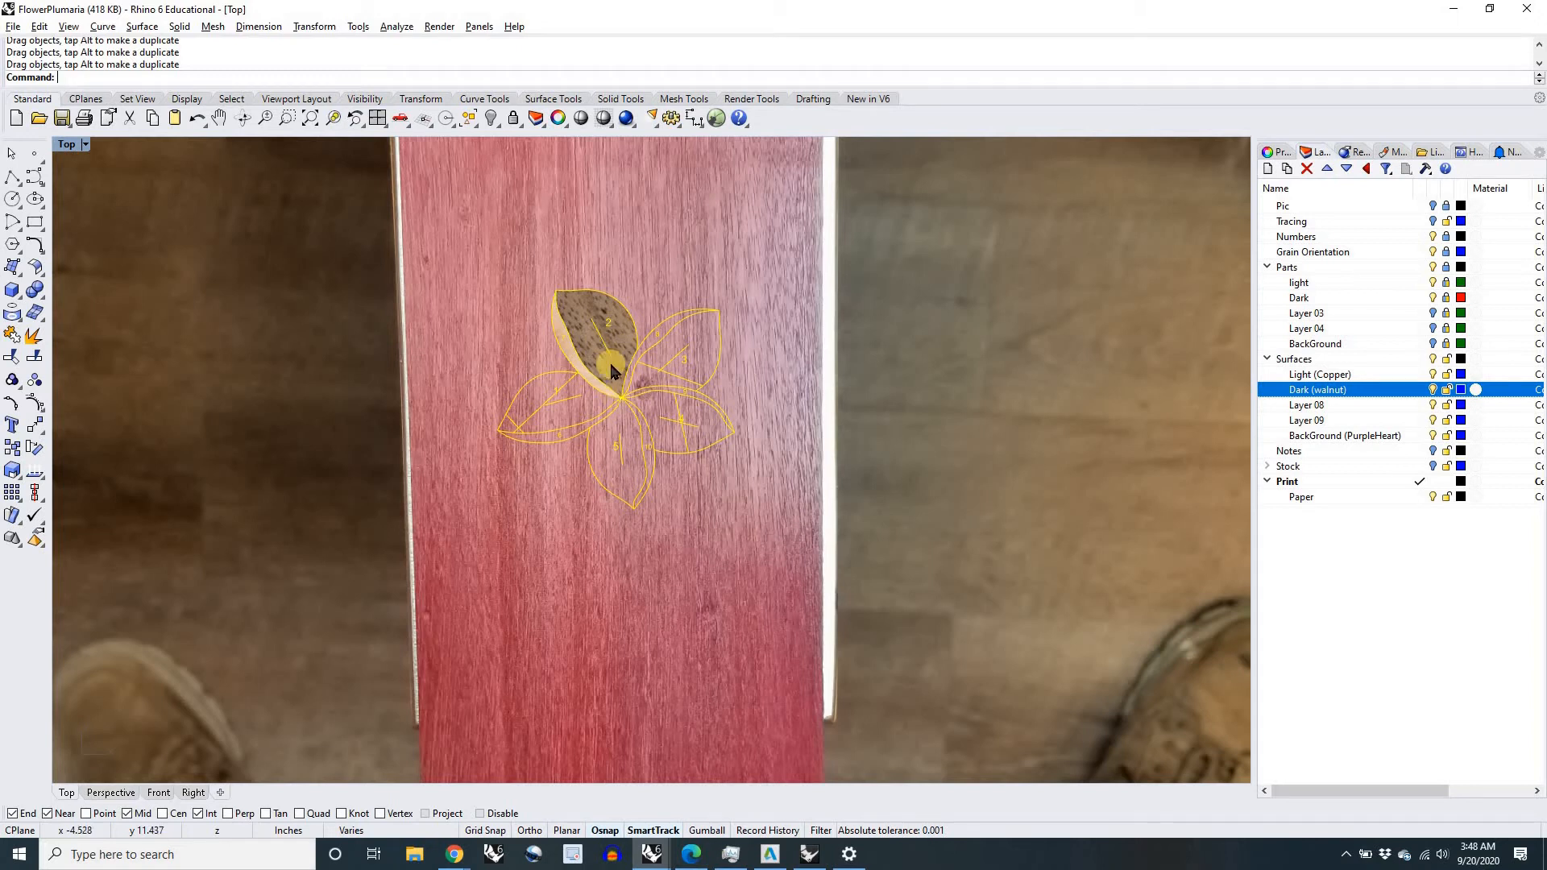
Step: Inspect the selected flower up close in the Perspective view and turn on the Gumball for it
click(112, 793)
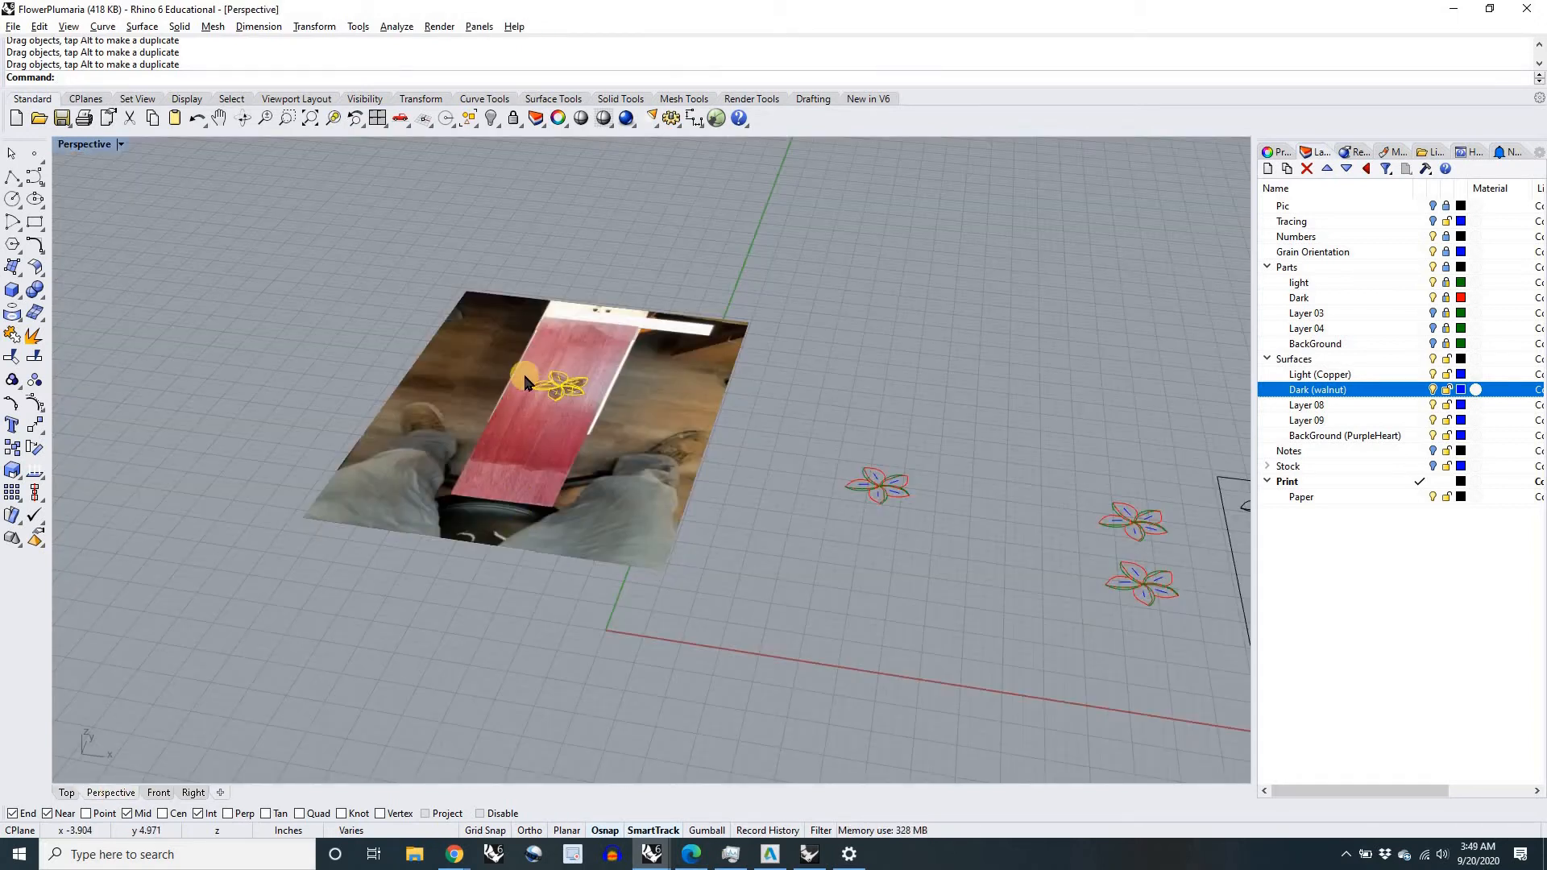
scroll(600, 400, up, 5)
scroll(600, 398, up, 3)
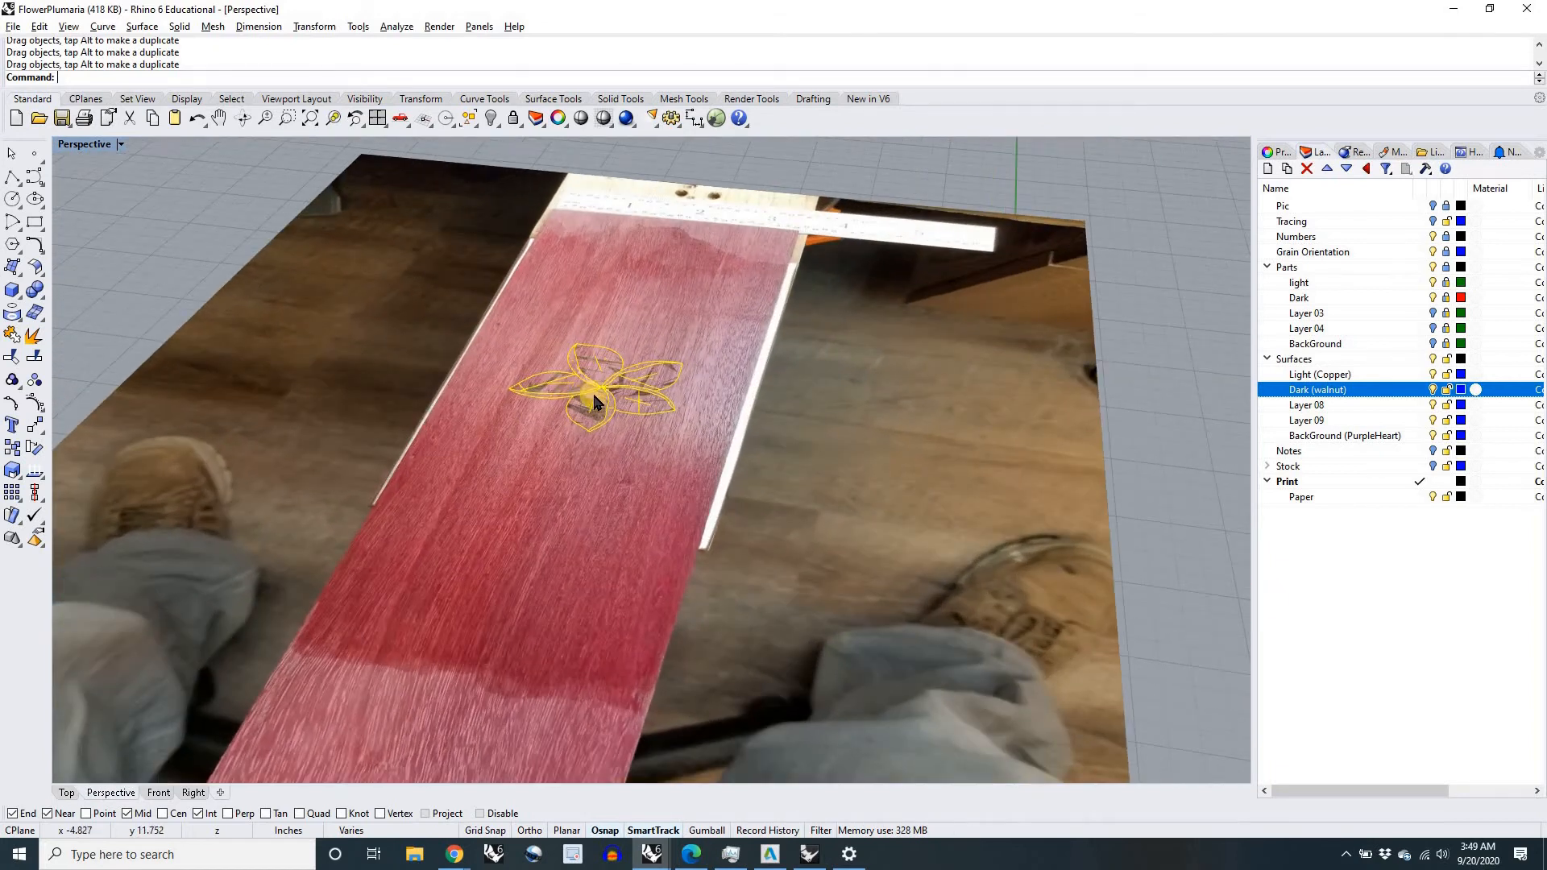
scroll(594, 400, down, 8)
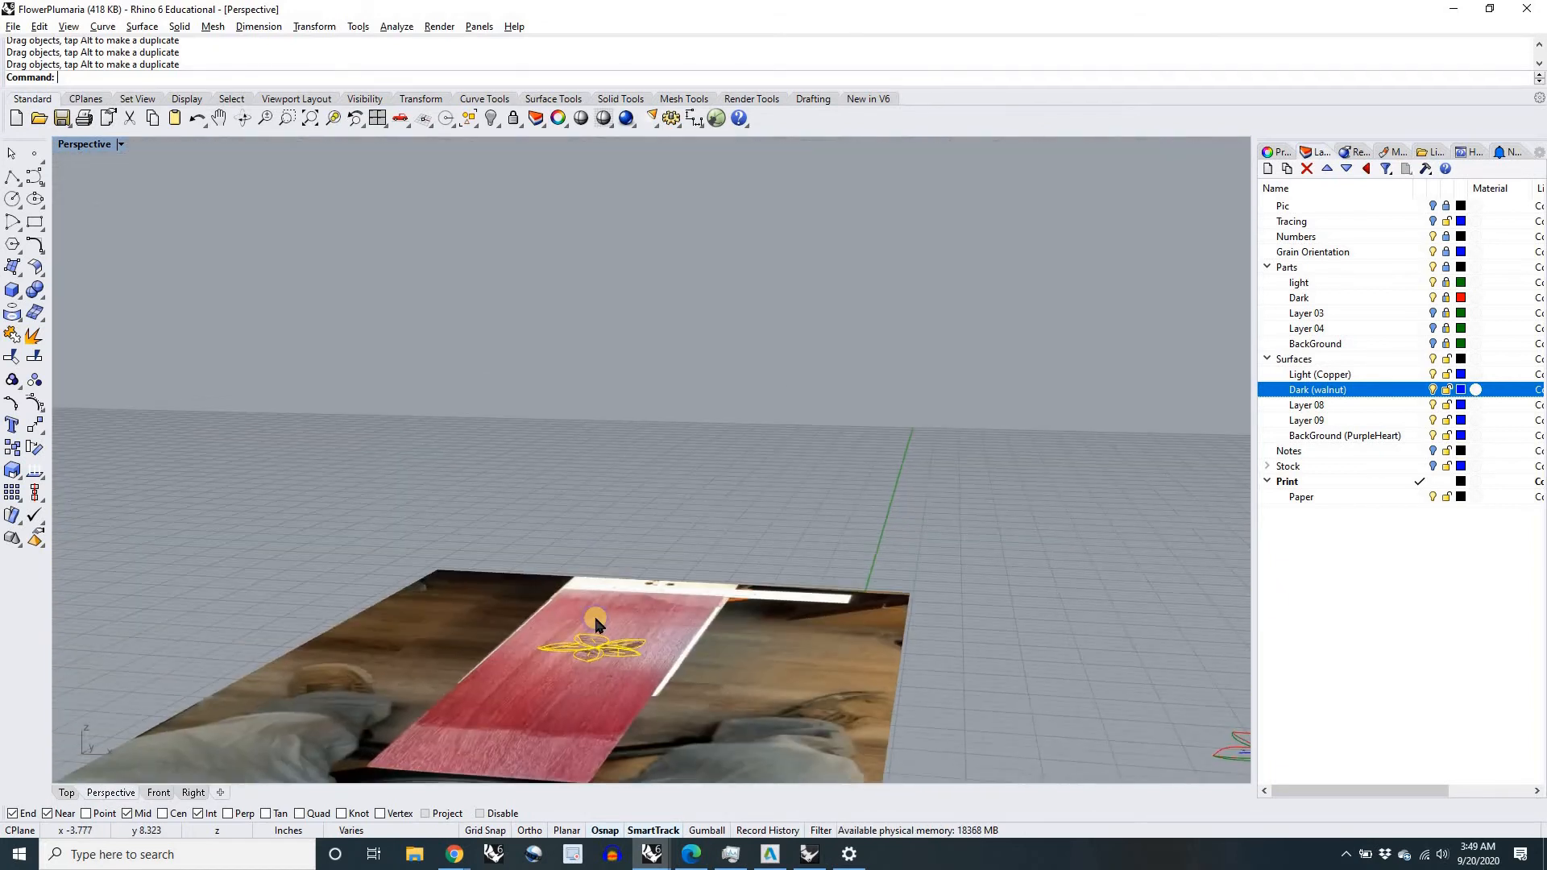
right_drag(597, 736, 578, 436)
scroll(578, 435, up, 3)
scroll(579, 432, up, 3)
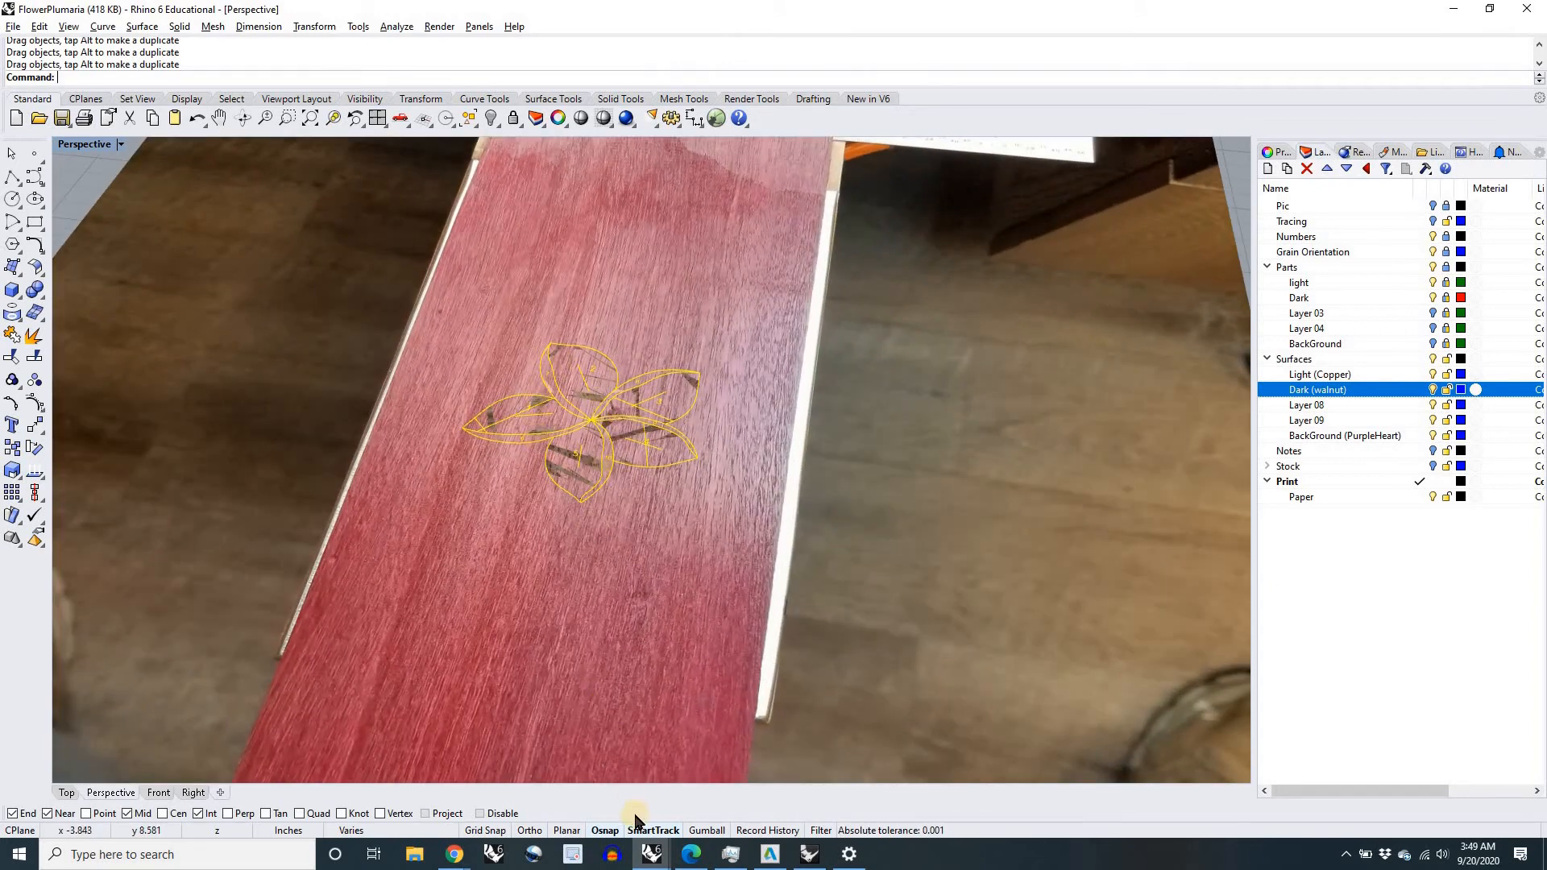
click(699, 830)
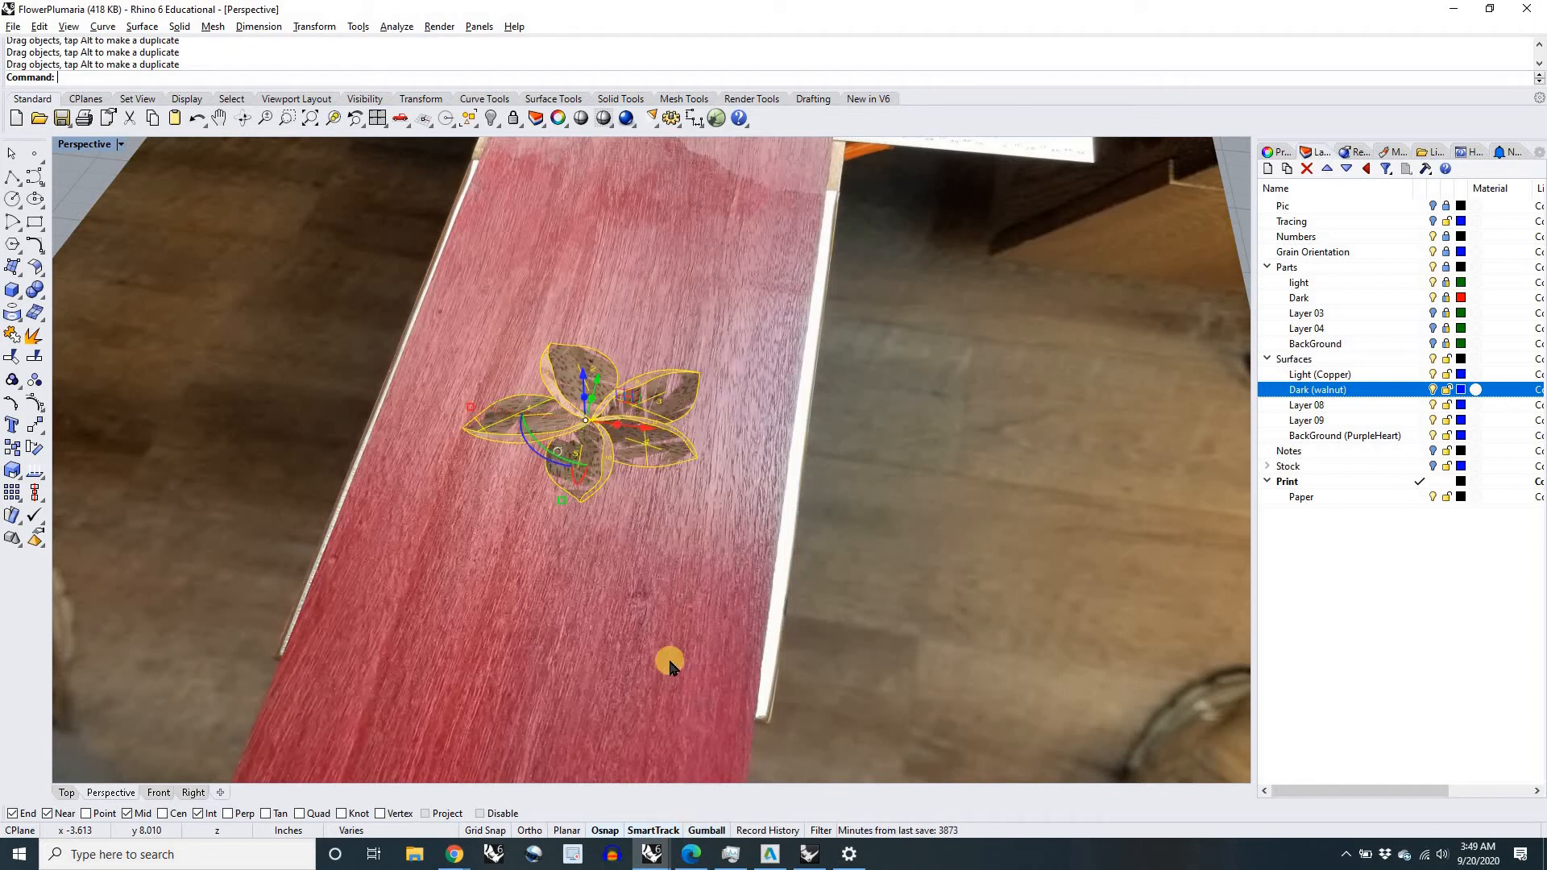
Step: Raise the selected flower .001 inches vertically above the board with the Gumball, and deselect it
right_drag(656, 597, 648, 448)
scroll(648, 448, down, 4)
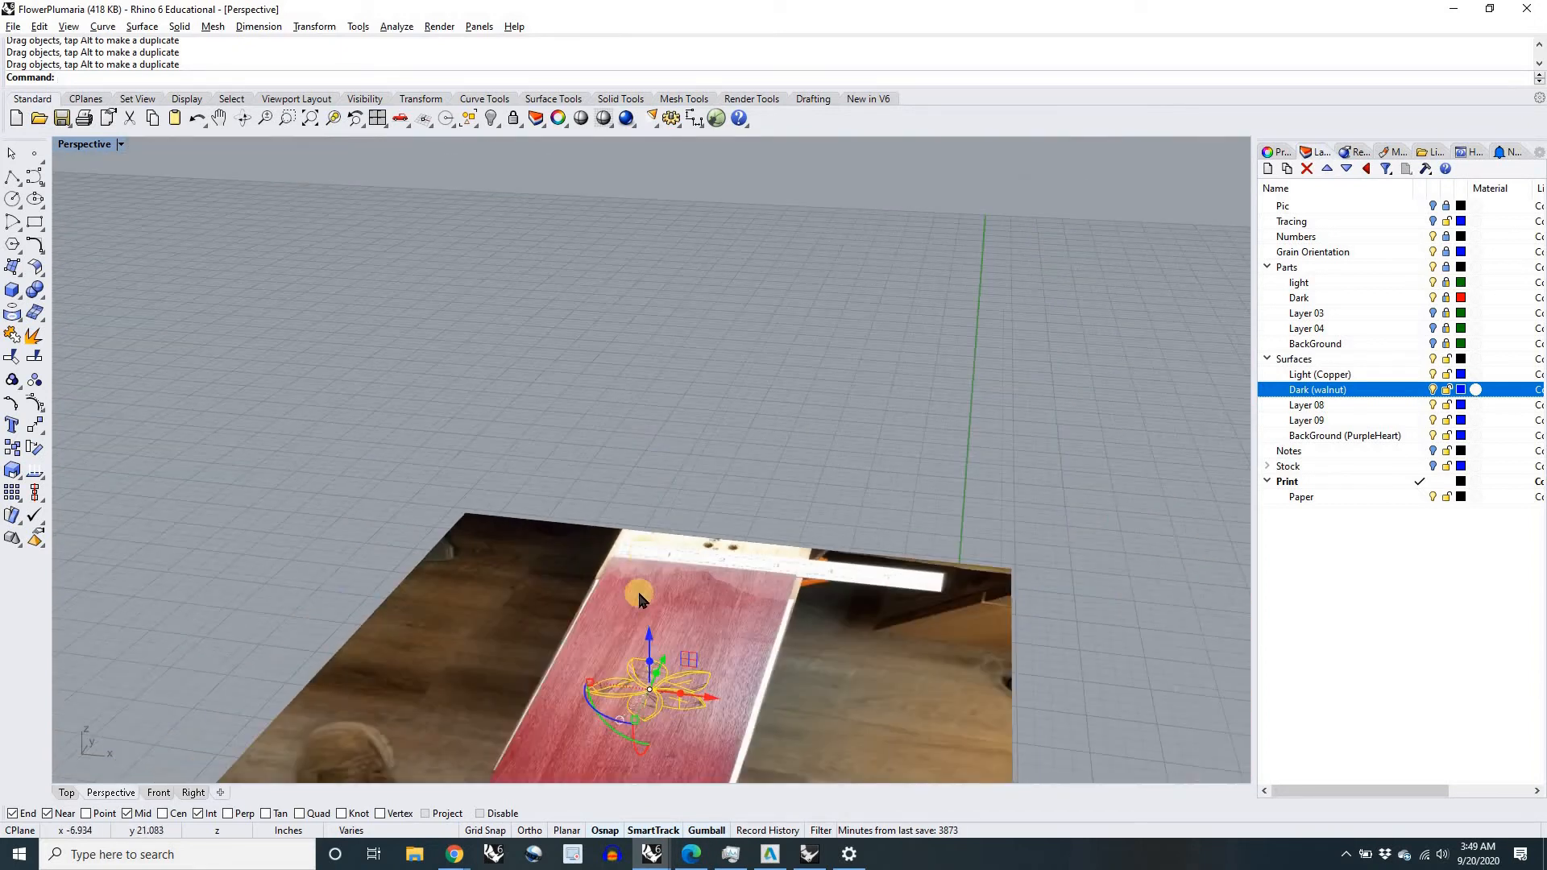
scroll(637, 590, down, 3)
scroll(651, 598, up, 7)
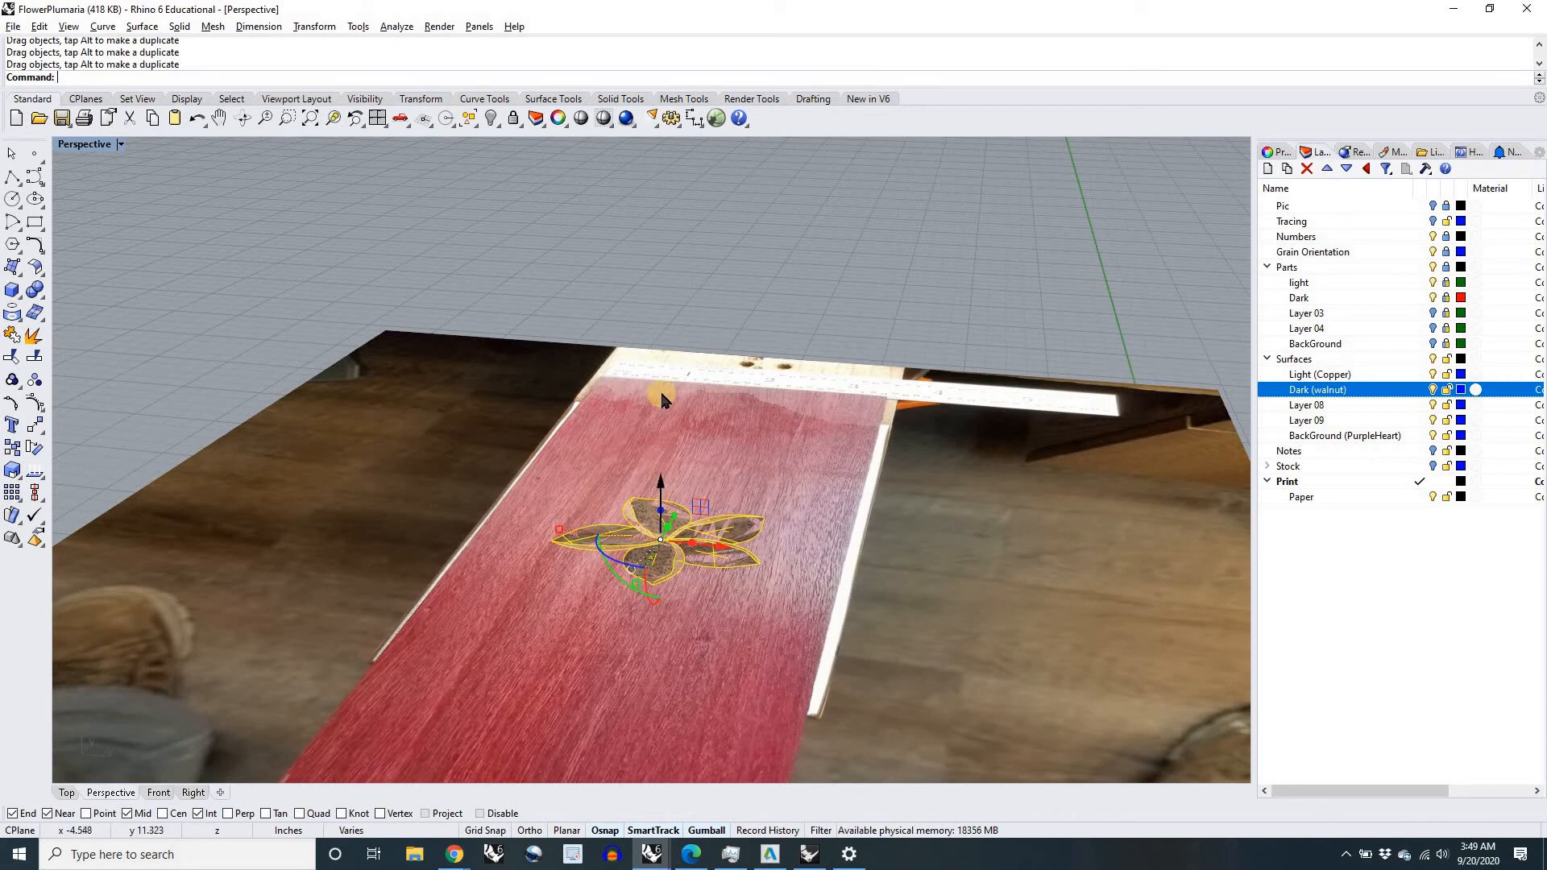
click(661, 484)
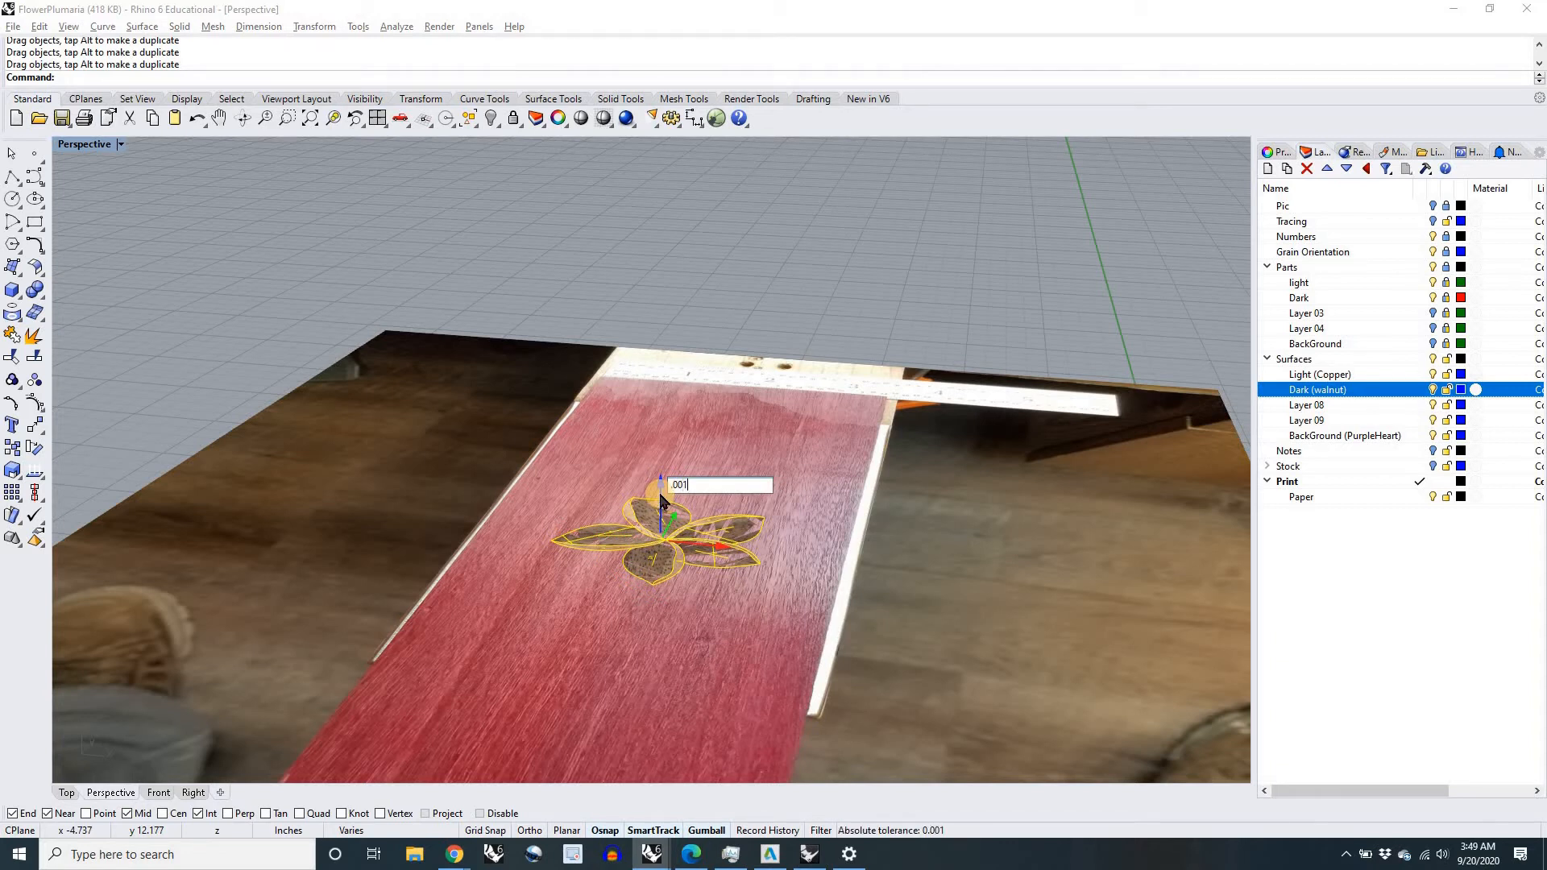
key(Return)
click(666, 398)
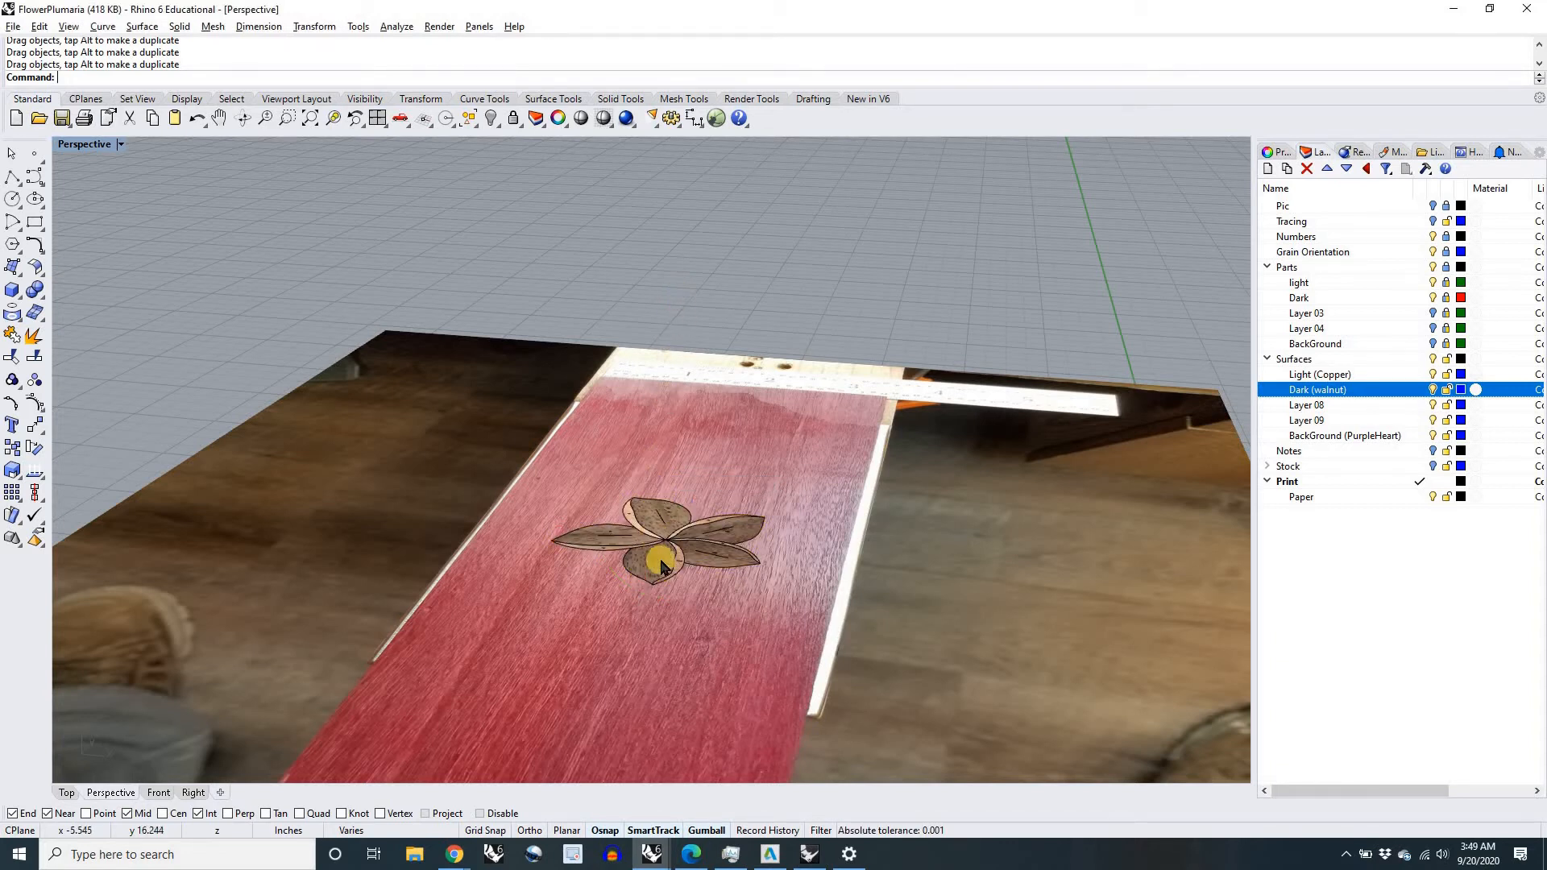
Step: Examine the raised flower on the purpleheart board in the Perspective view, close up and from farther away
scroll(671, 554, up, 2)
right_drag(623, 630, 621, 634)
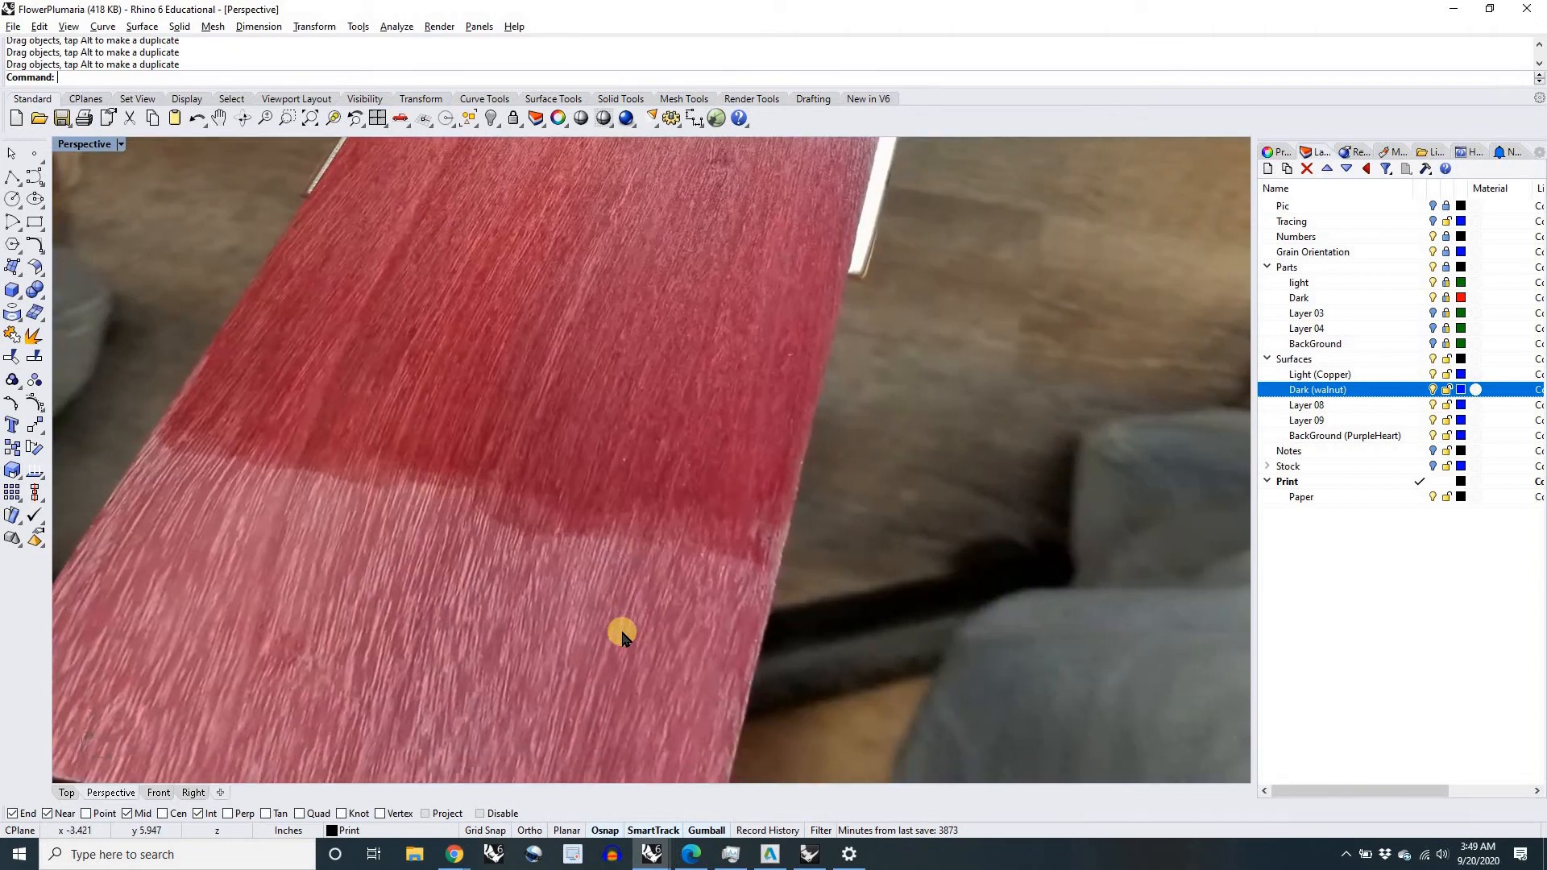
scroll(622, 633, down, 5)
scroll(629, 436, down, 7)
scroll(641, 332, up, 6)
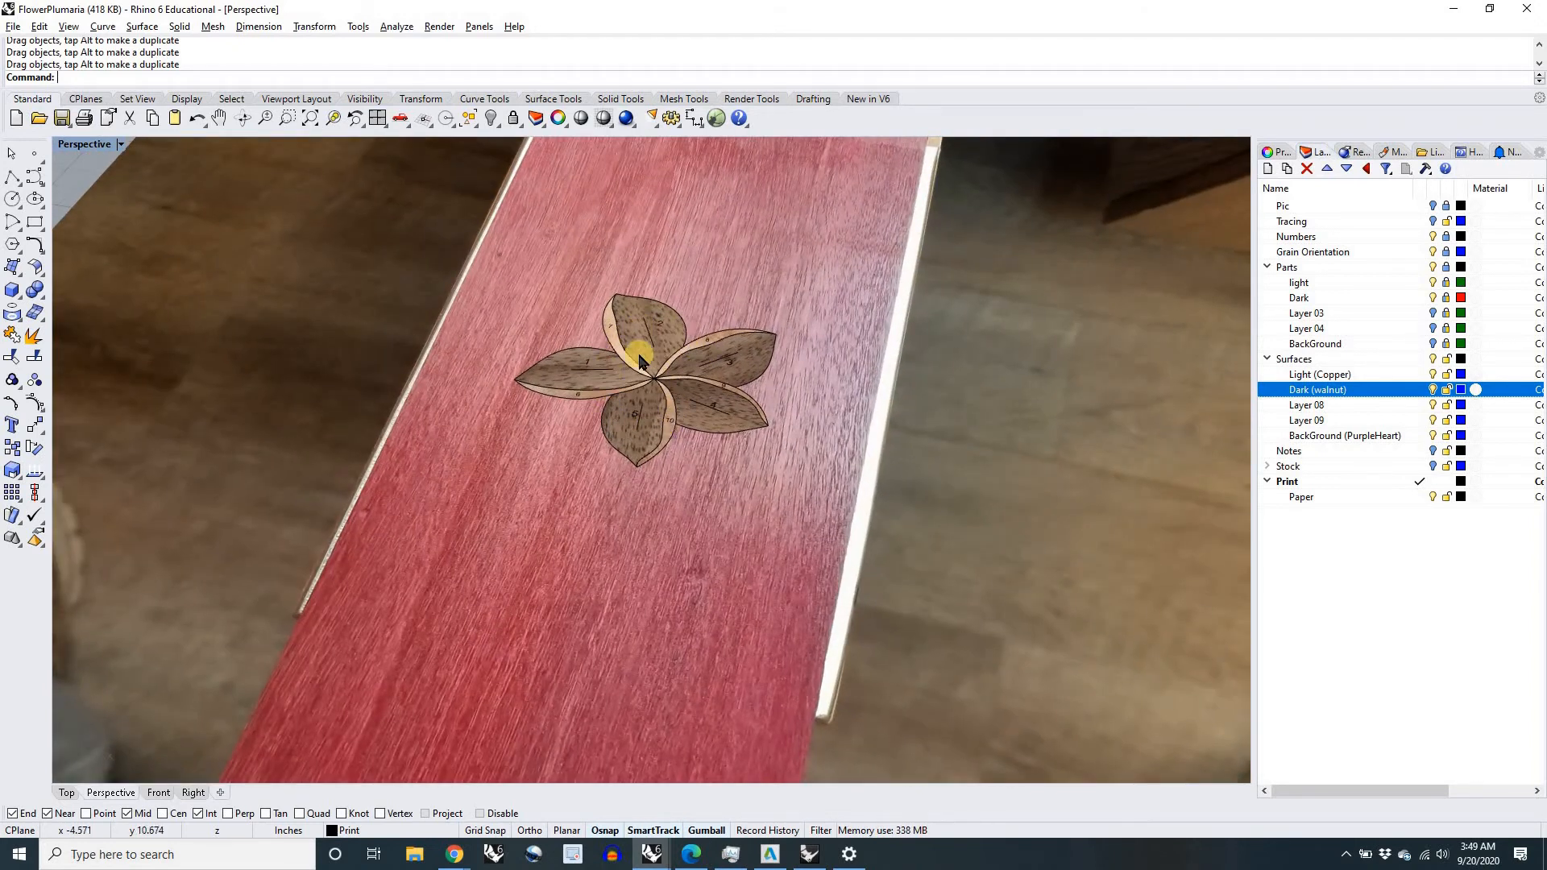
scroll(639, 356, down, 4)
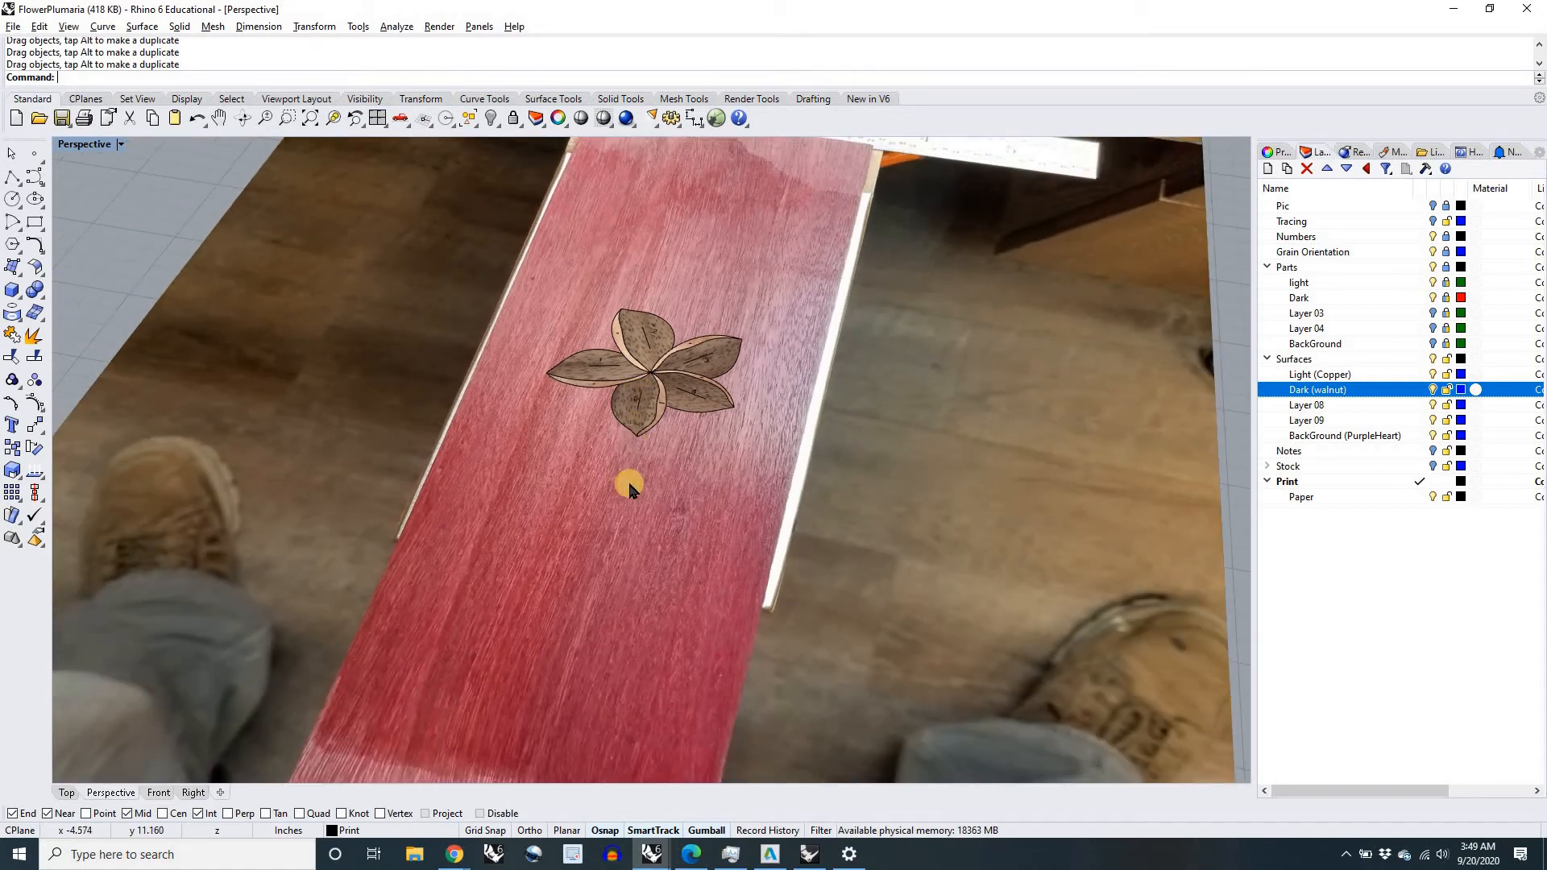
Step: Return to the Top view, select the whole flower and move it to a lower position on the board
click(67, 793)
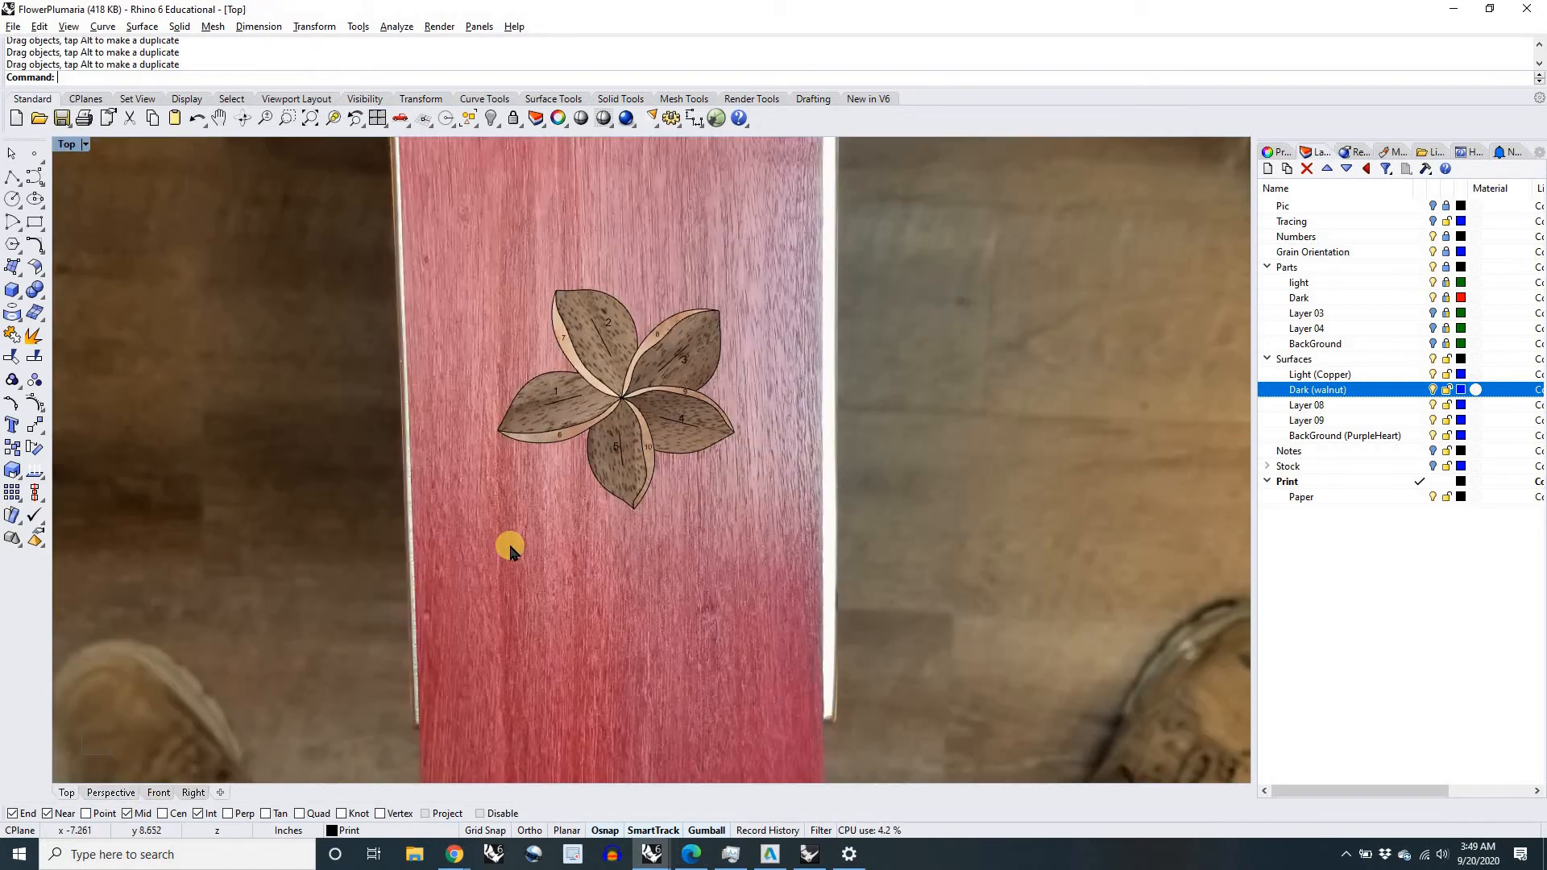
scroll(510, 546, down, 6)
drag(166, 362, 676, 556)
scroll(595, 535, up, 6)
right_drag(595, 532, 677, 376)
scroll(677, 377, down, 4)
drag(680, 254, 667, 434)
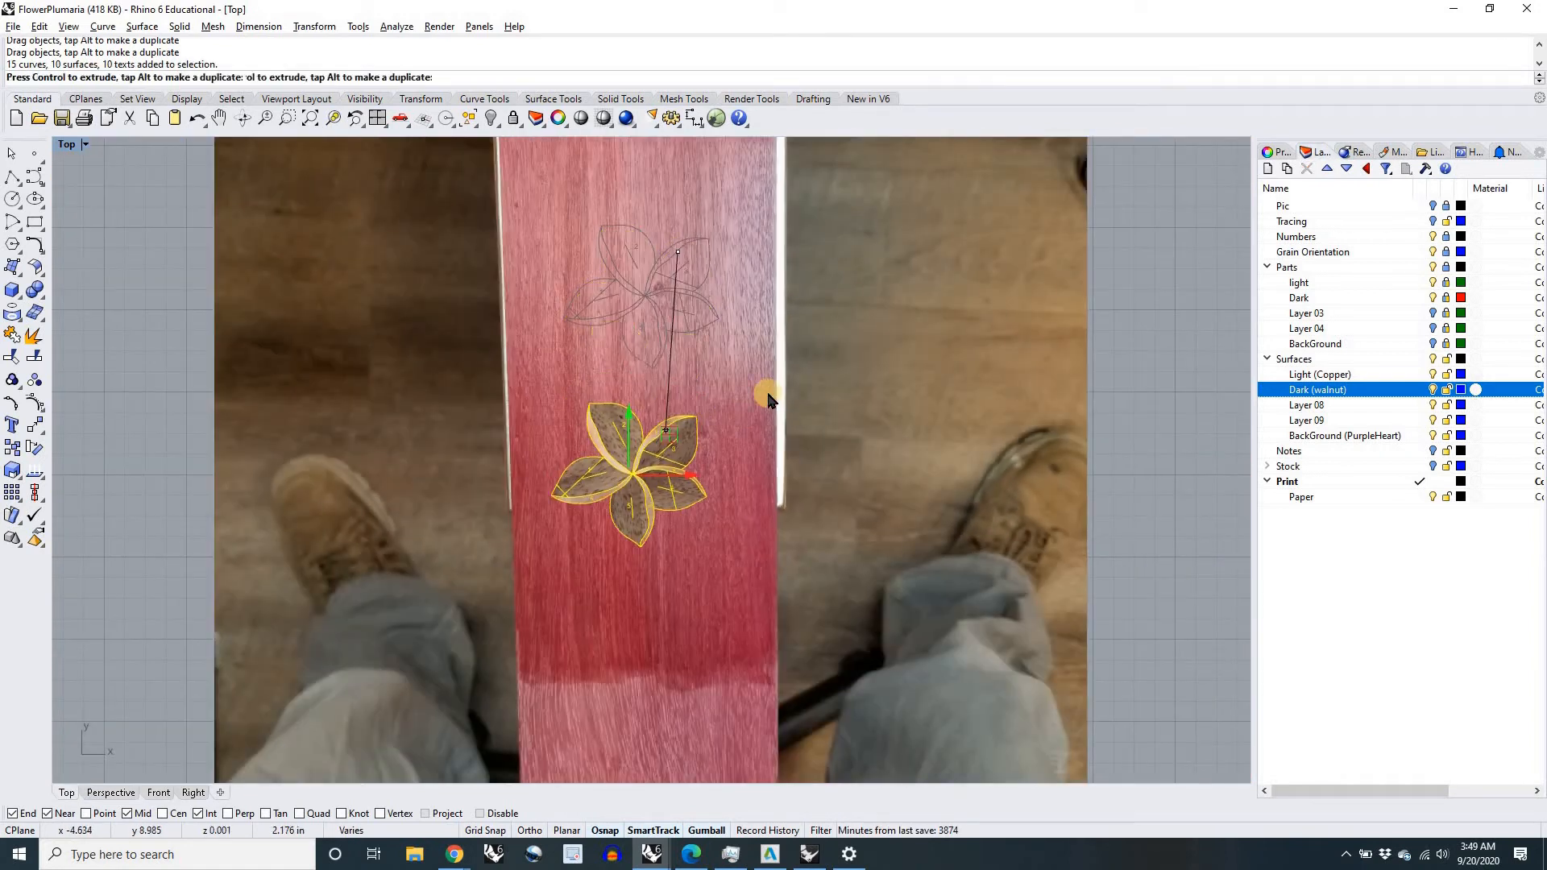
click(185, 442)
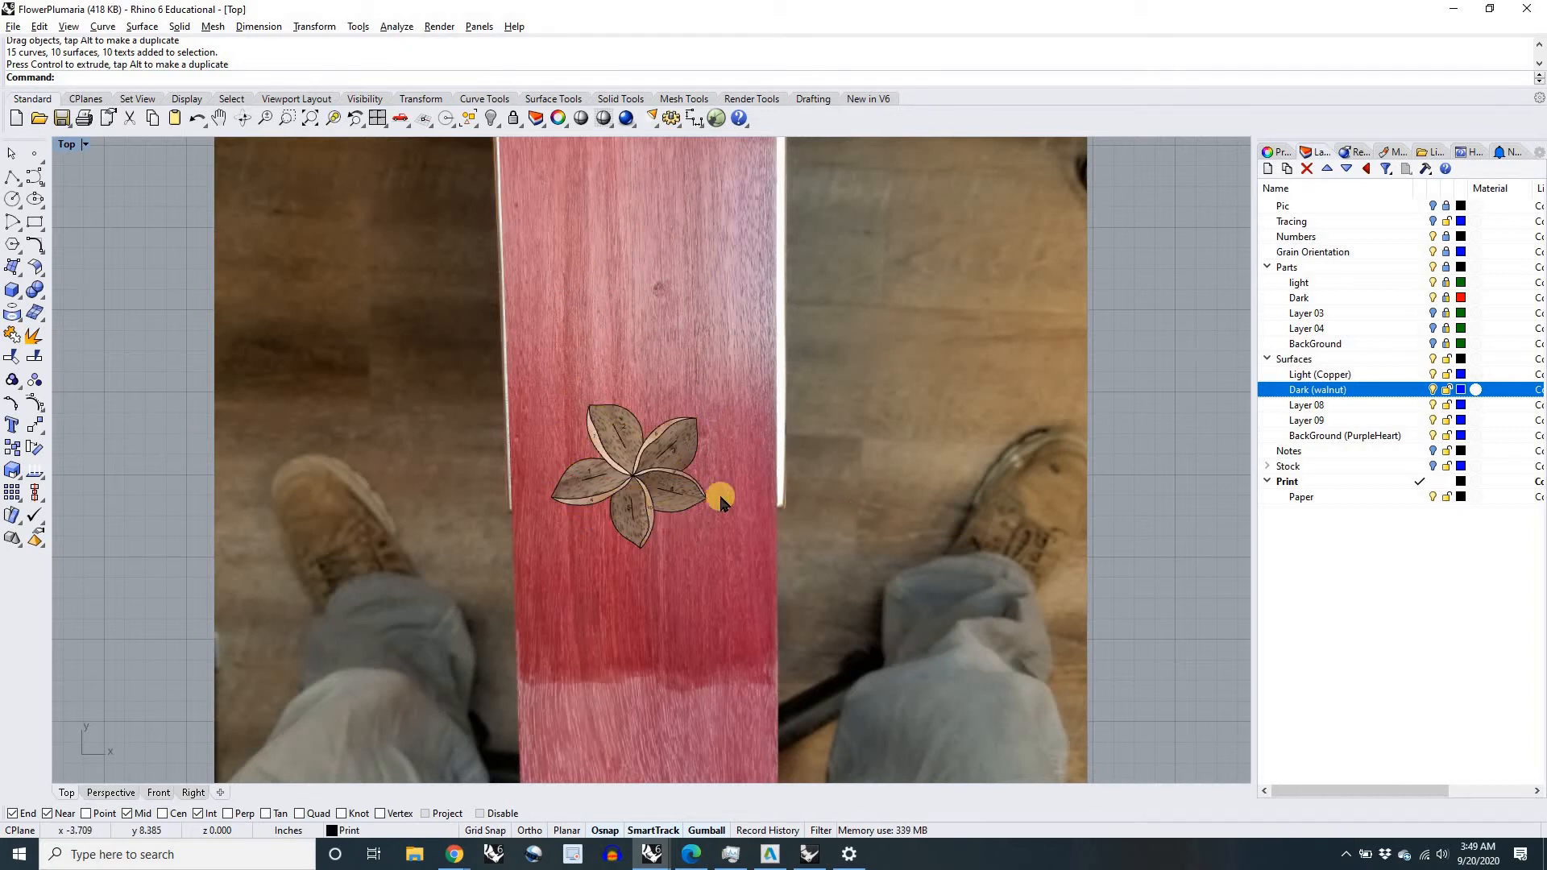
Step: Make Surfaces the current layer and hide the Print layer to remove the outlines and numbers
scroll(718, 494, down, 3)
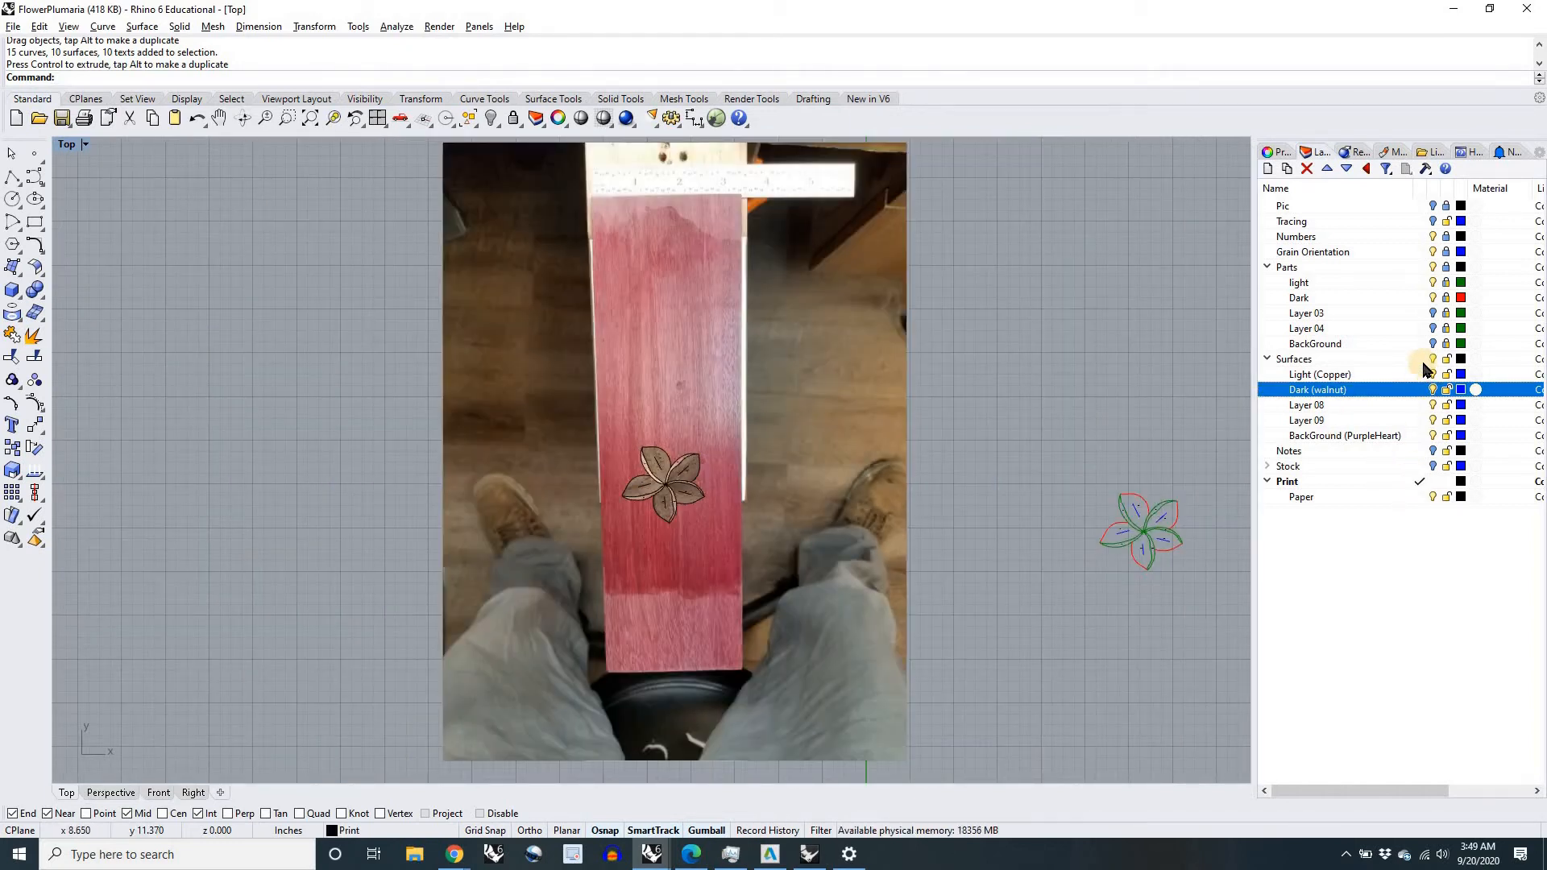
click(1421, 360)
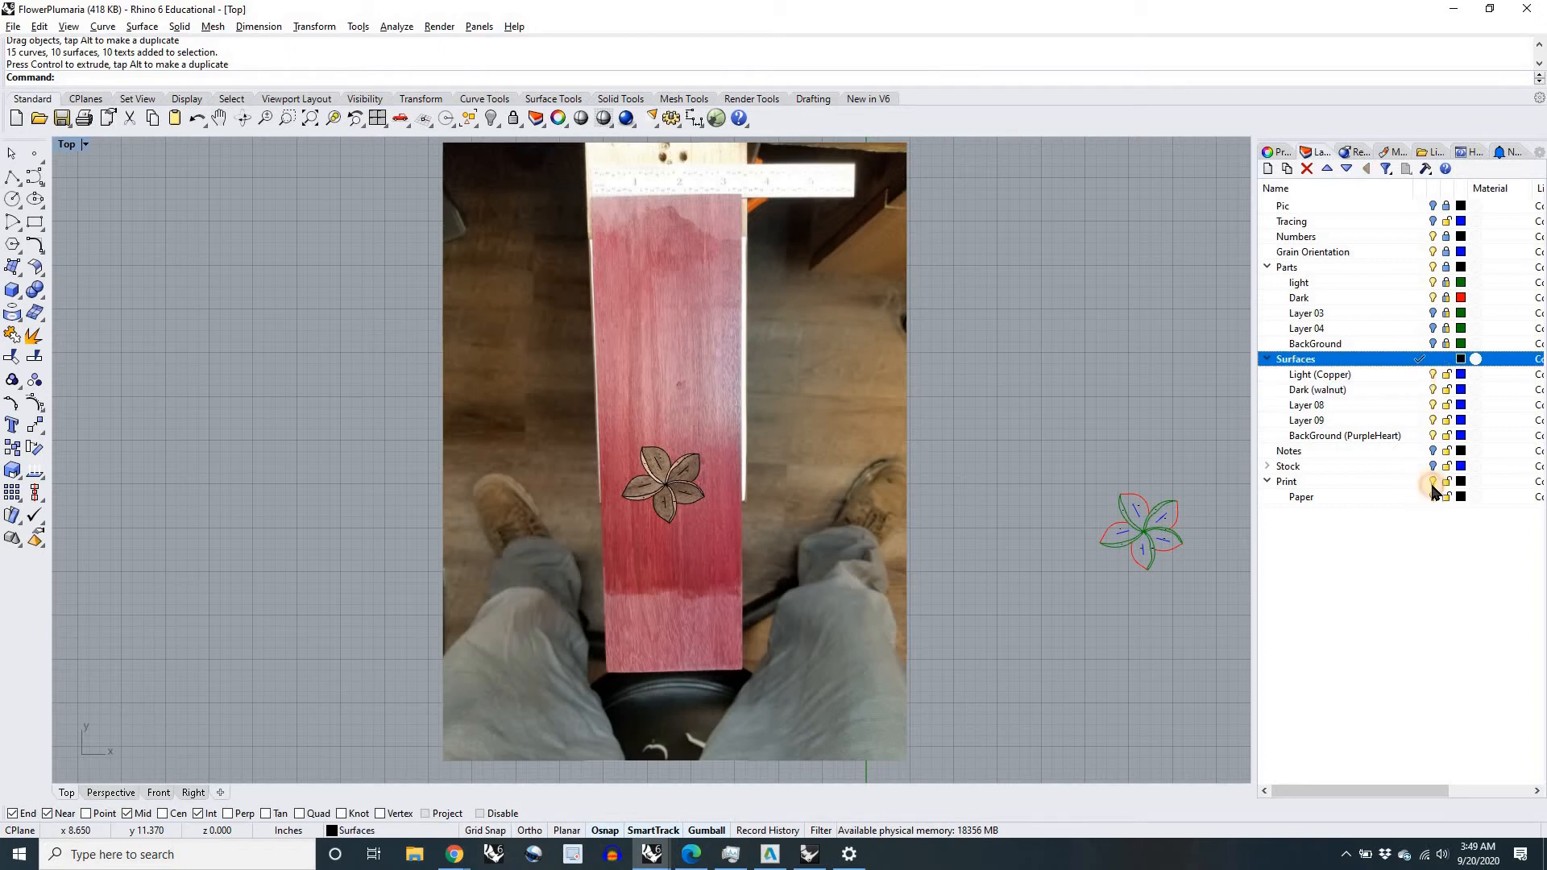
click(1433, 483)
scroll(639, 482, up, 4)
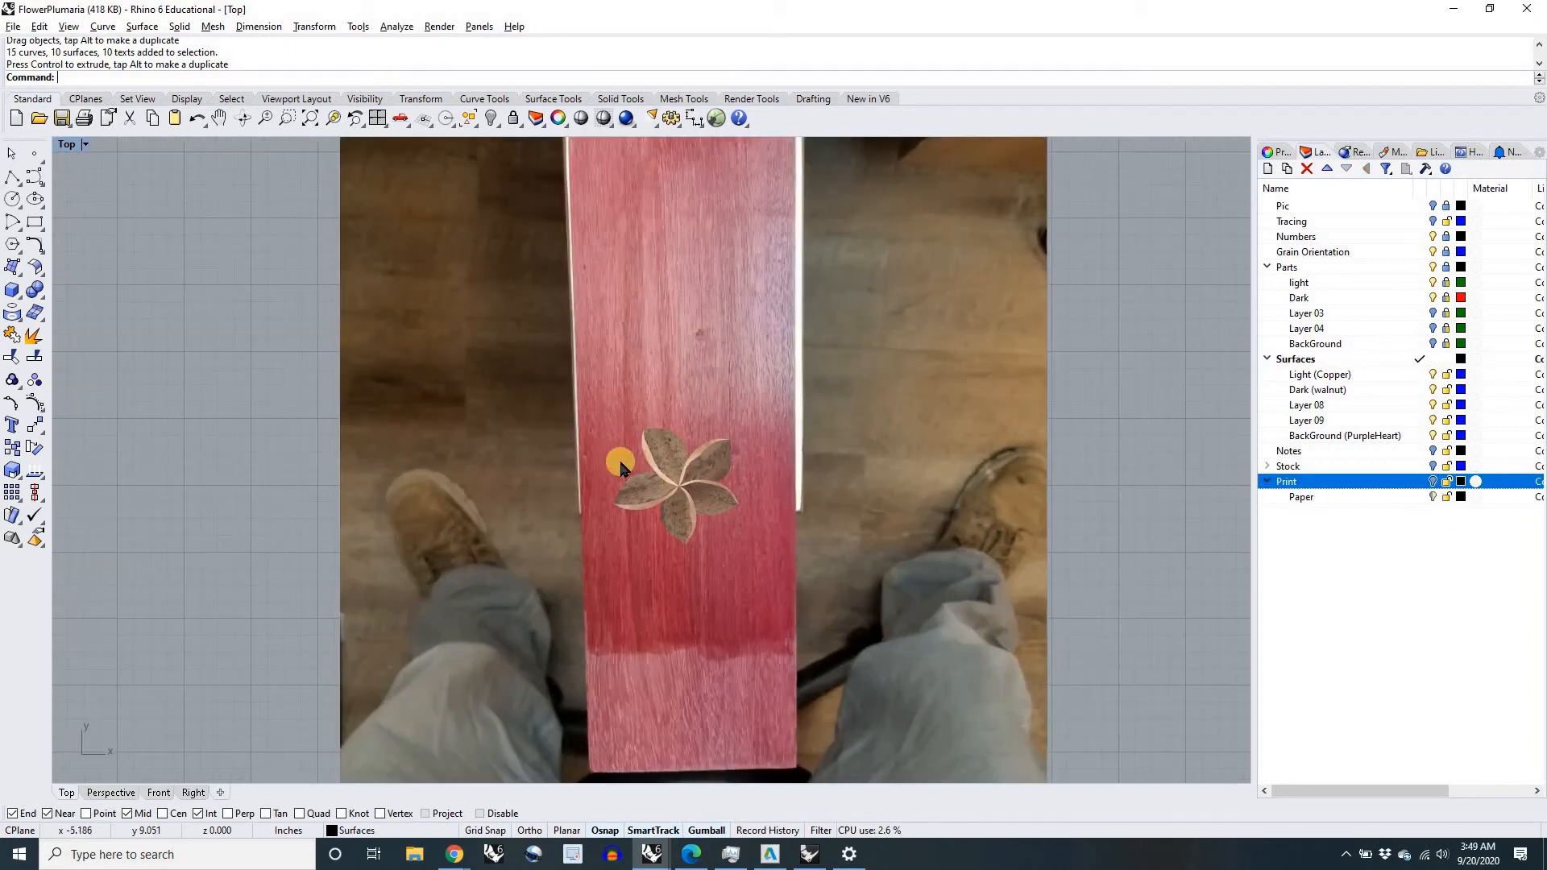
Step: Select all pieces of the flower on the board and group them with the Group command
drag(244, 378, 839, 582)
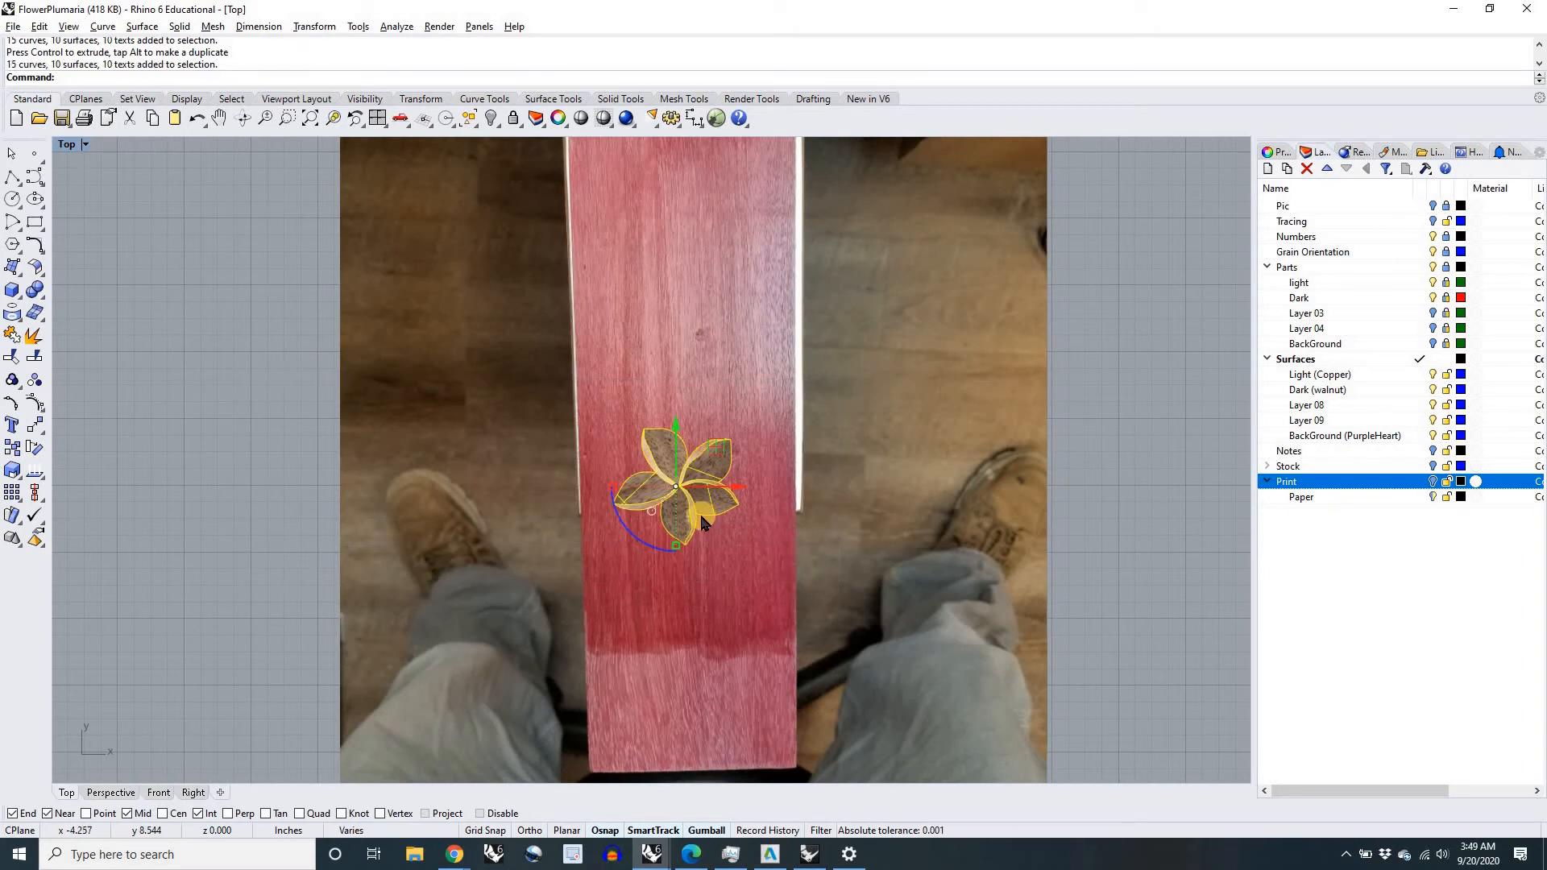
text(up)
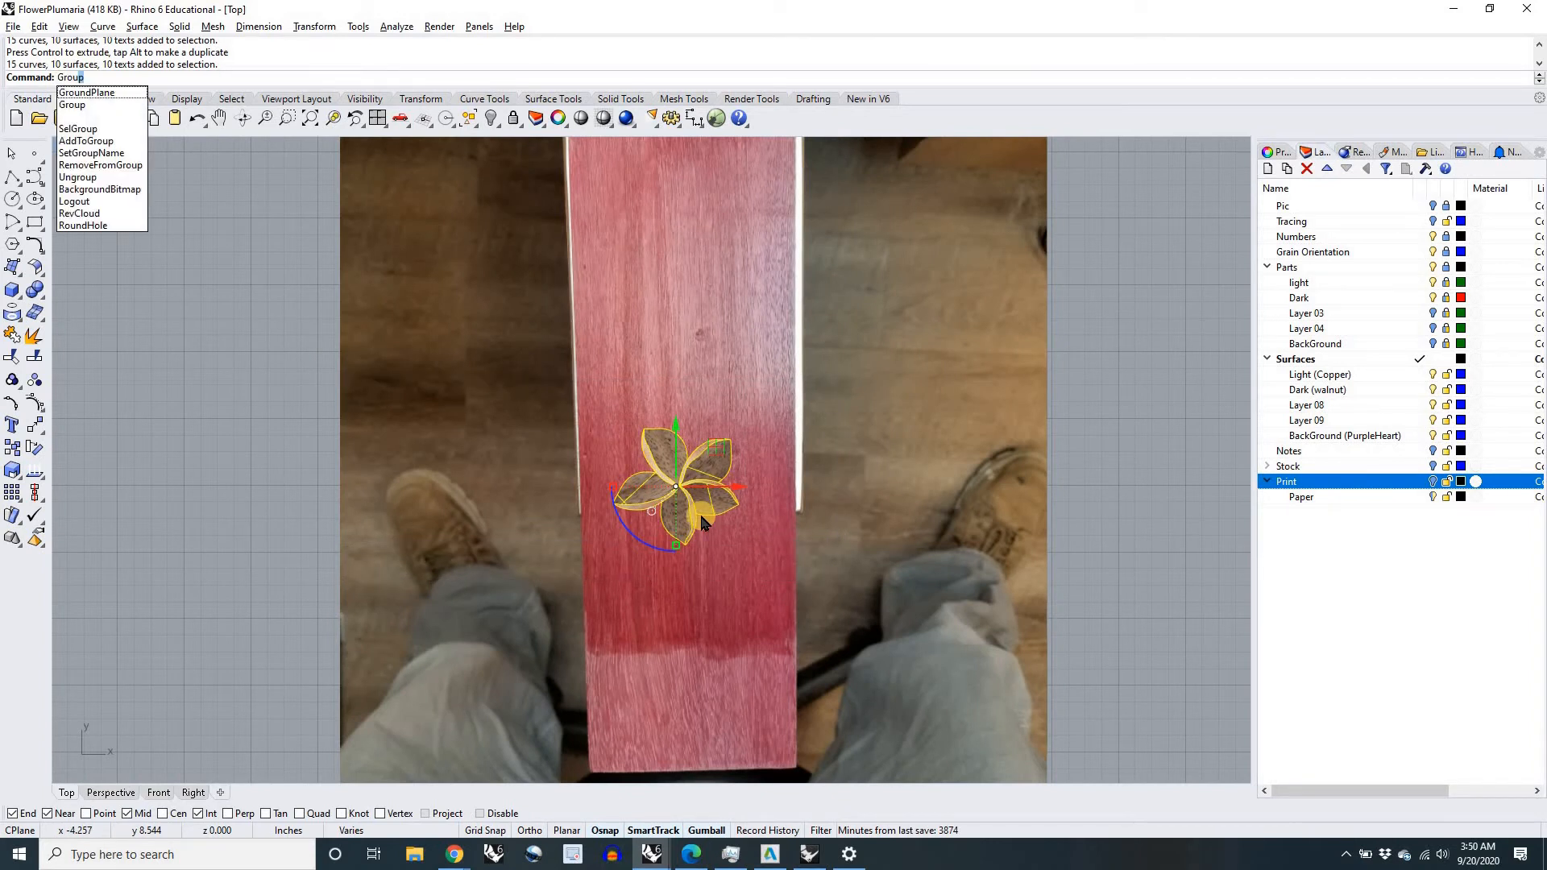
key(Return)
Step: Move the grouped flower back up the board, rotate it slightly clockwise with the Gumball, and deselect it
scroll(704, 518, down, 3)
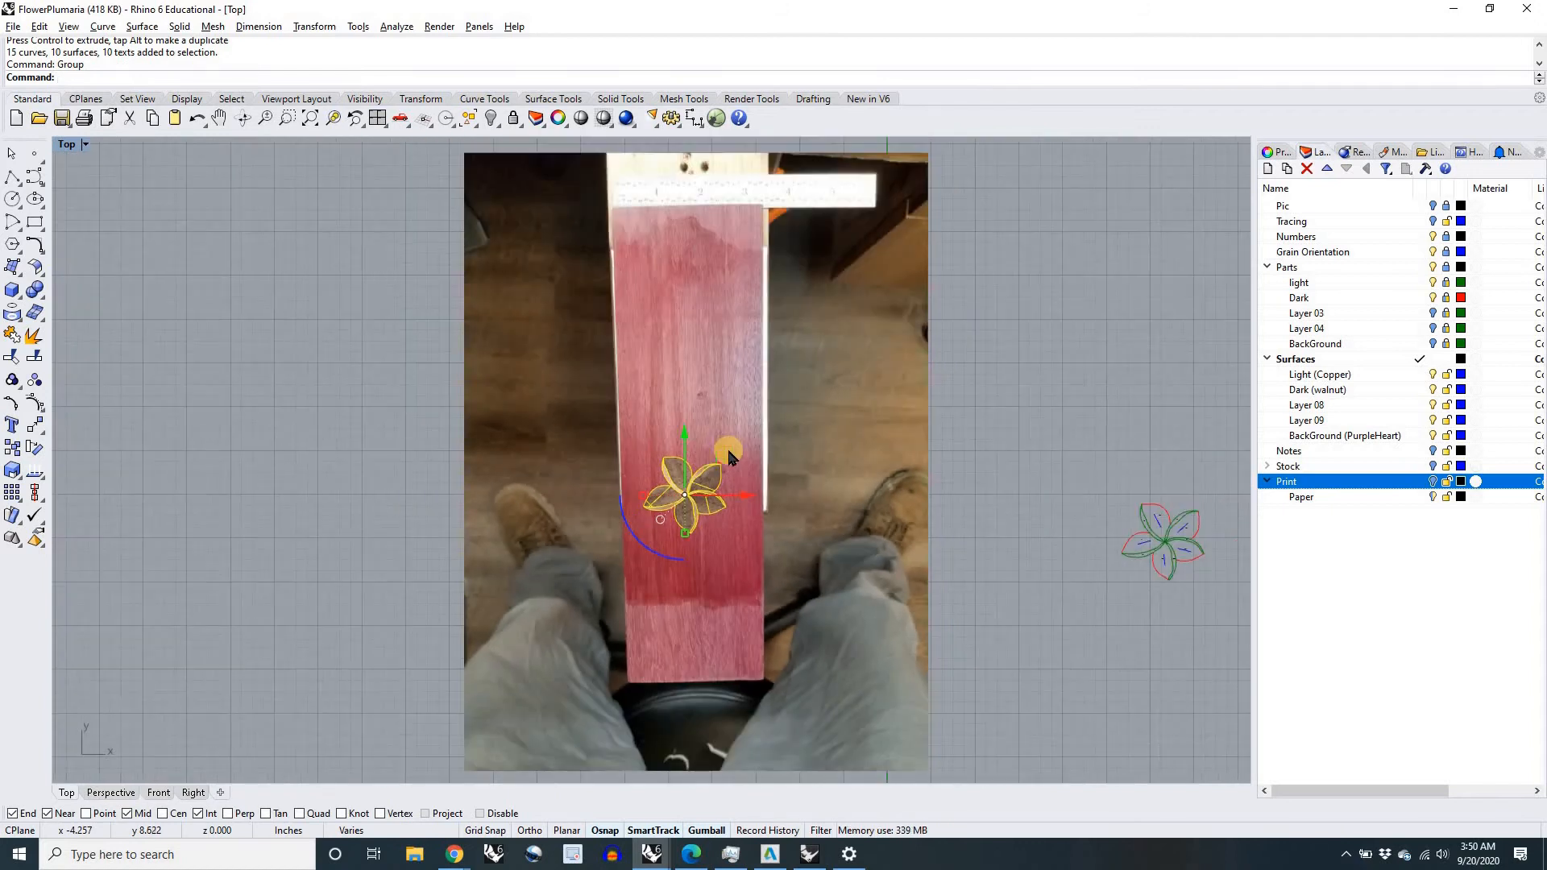
drag(726, 452, 736, 360)
scroll(704, 413, up, 8)
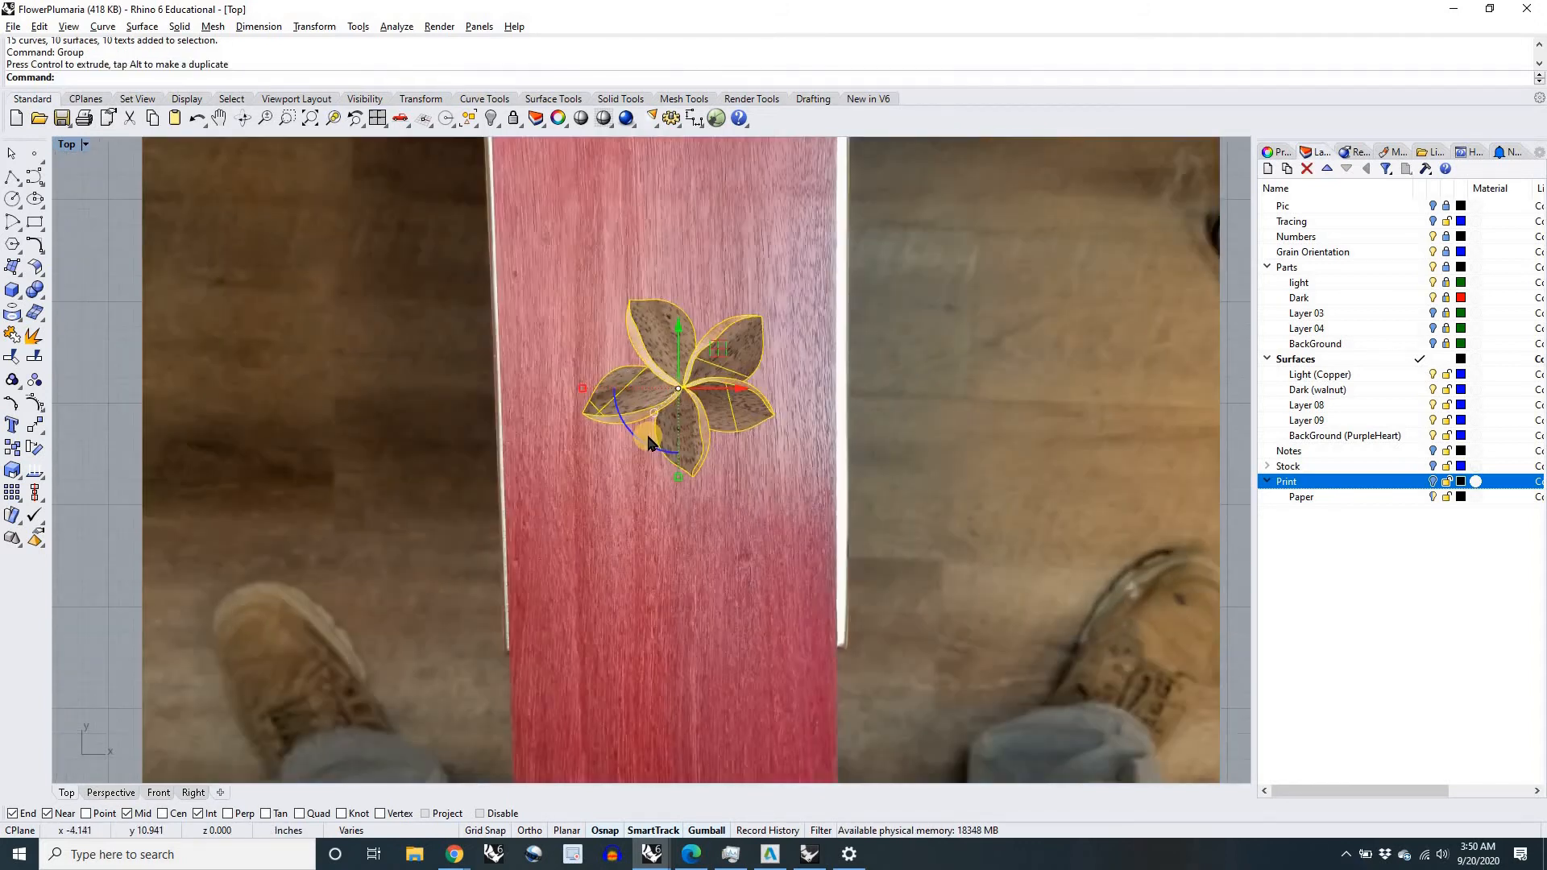
drag(614, 394, 707, 398)
scroll(645, 407, down, 4)
scroll(670, 392, up, 2)
scroll(717, 383, down, 2)
click(1005, 463)
Step: Examine the repositioned flower's wood grain and the point where the petals meet, from close up to wider views
scroll(661, 414, up, 6)
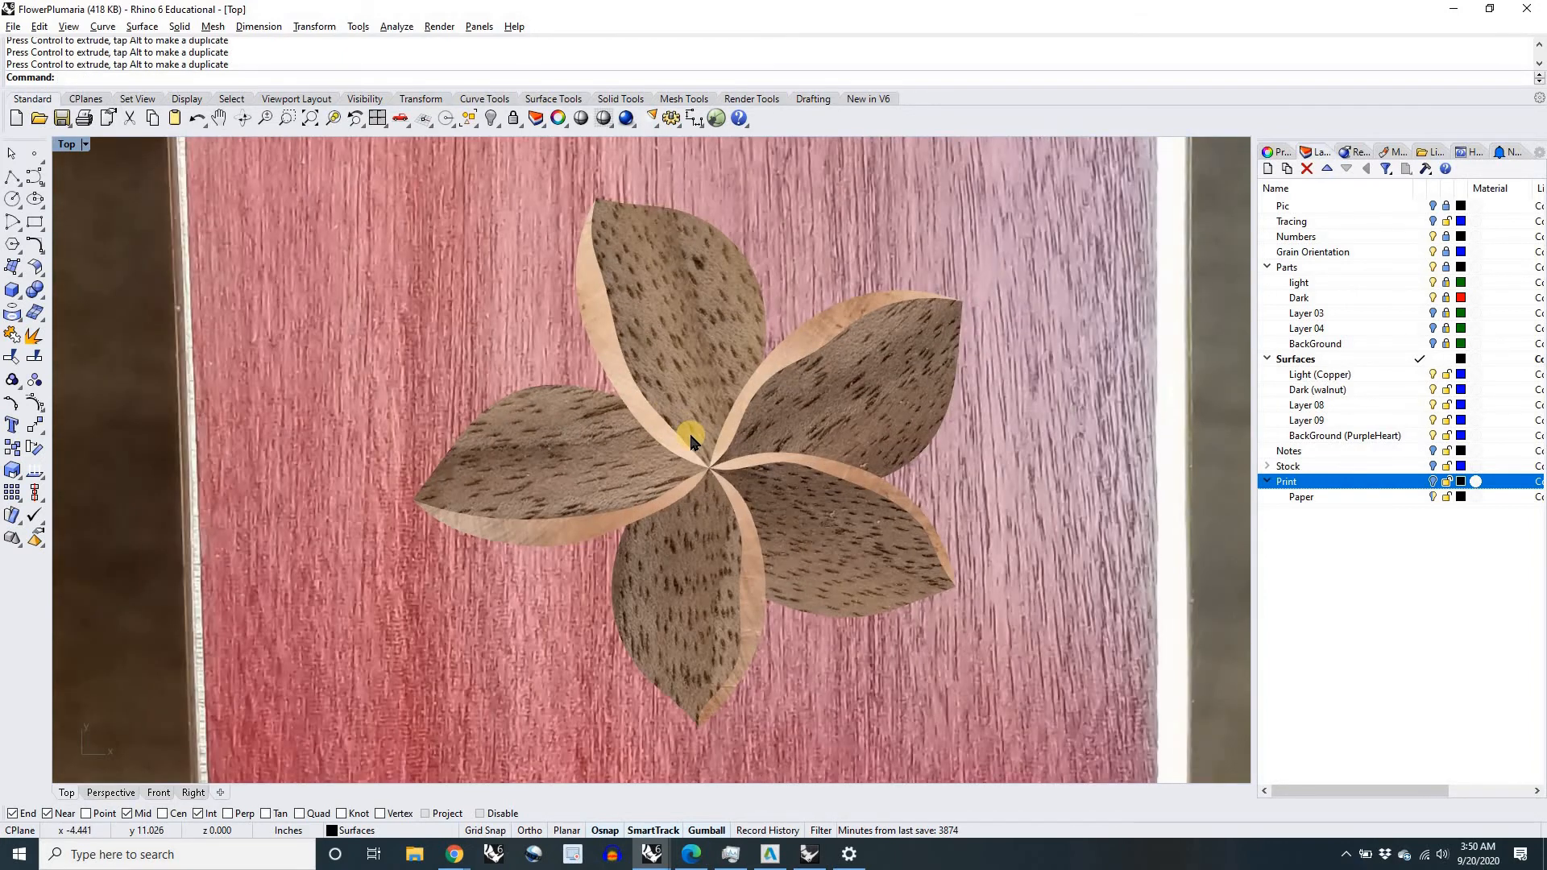
scroll(690, 439, up, 4)
scroll(691, 440, down, 8)
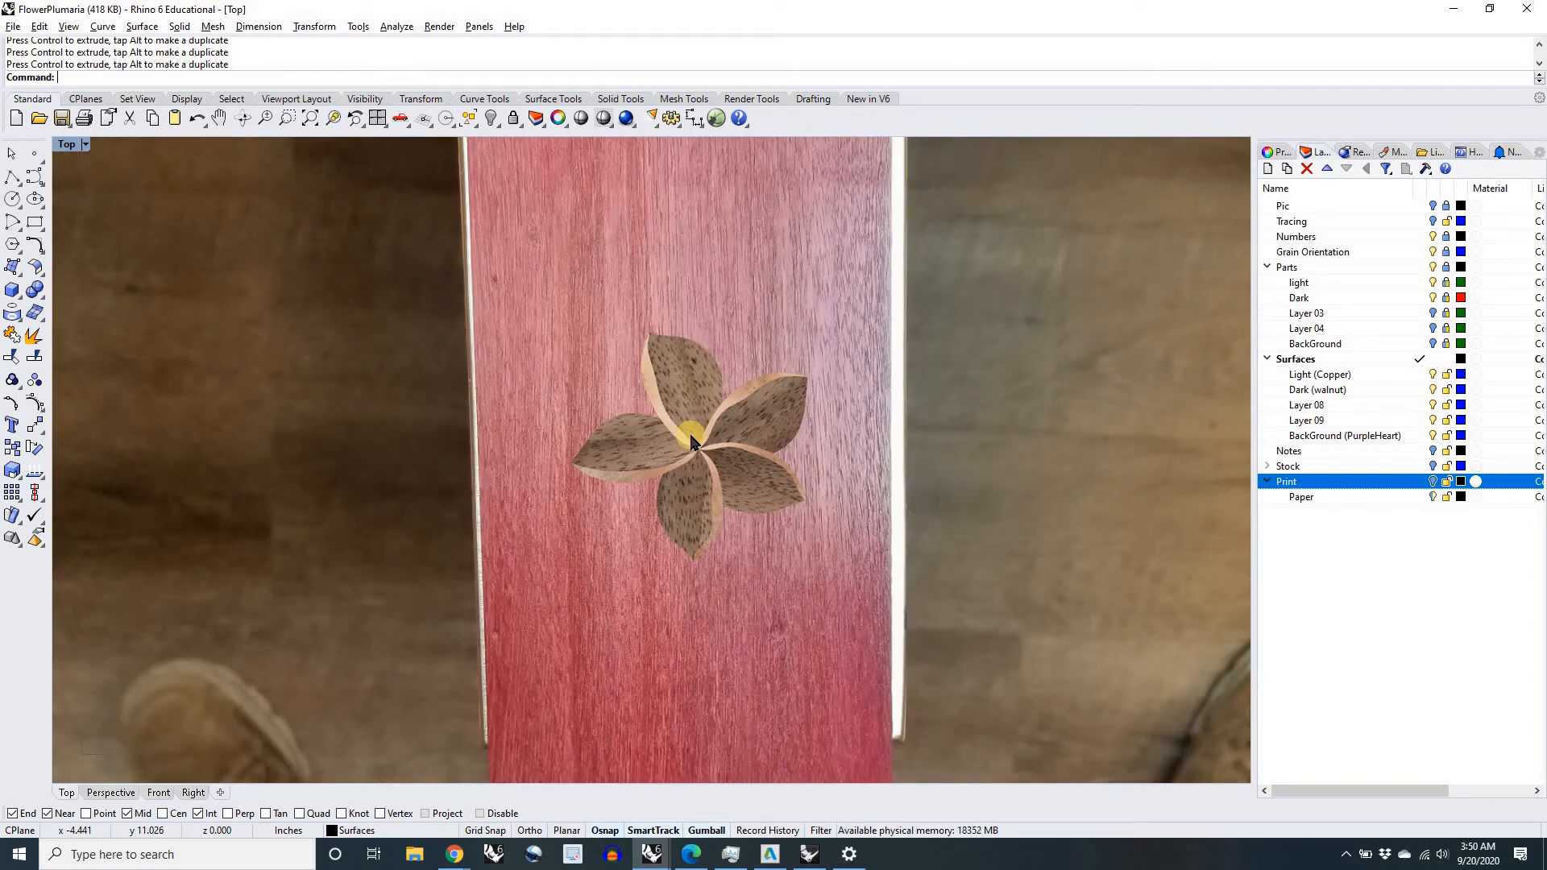
scroll(689, 431, up, 5)
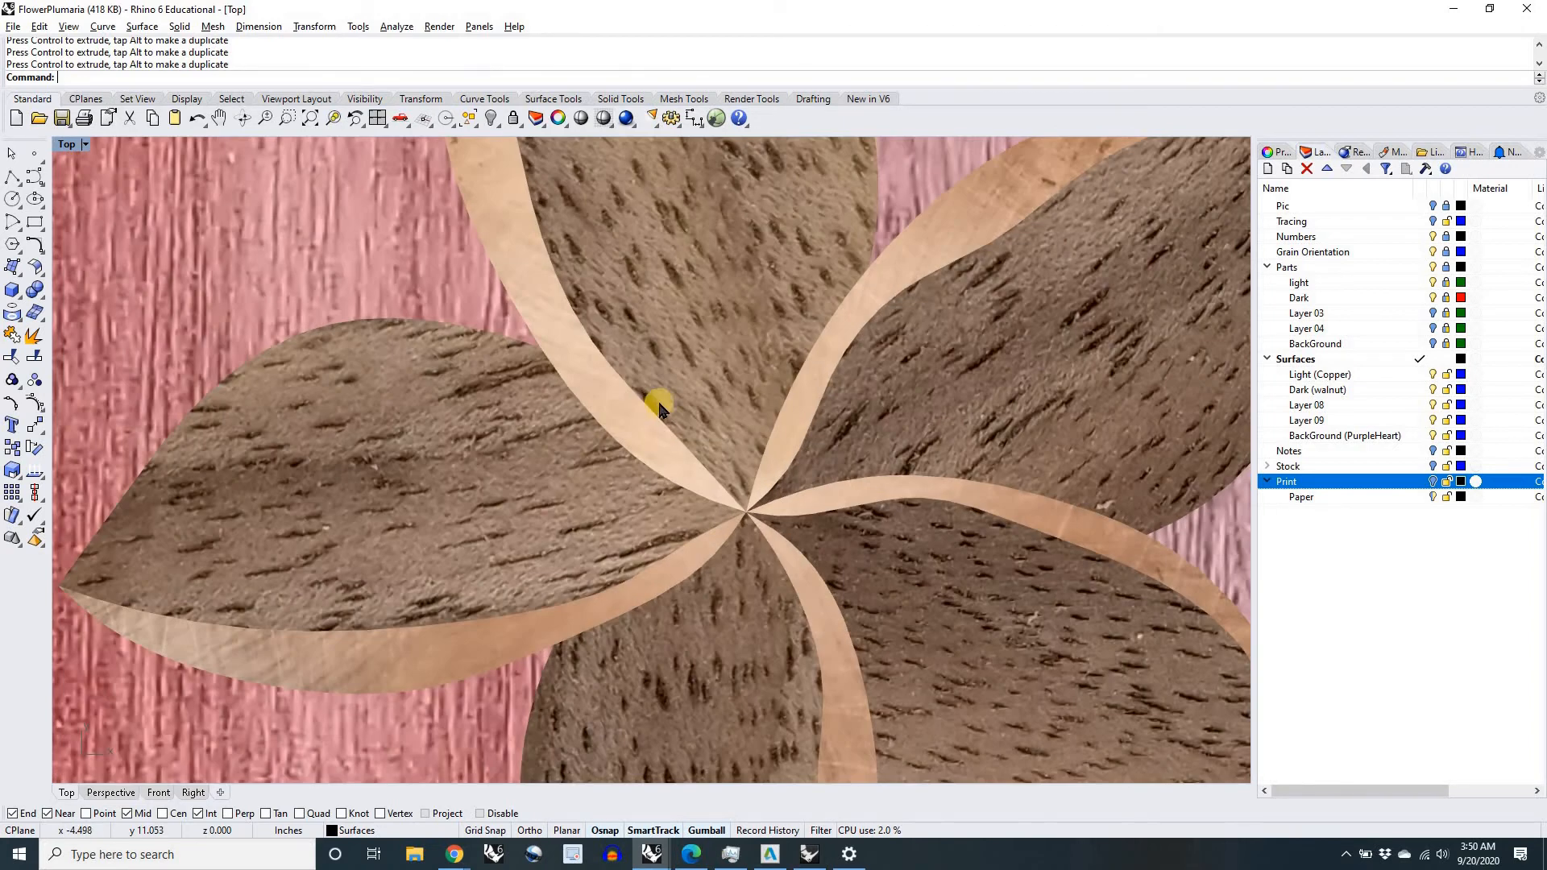
scroll(711, 474, down, 1)
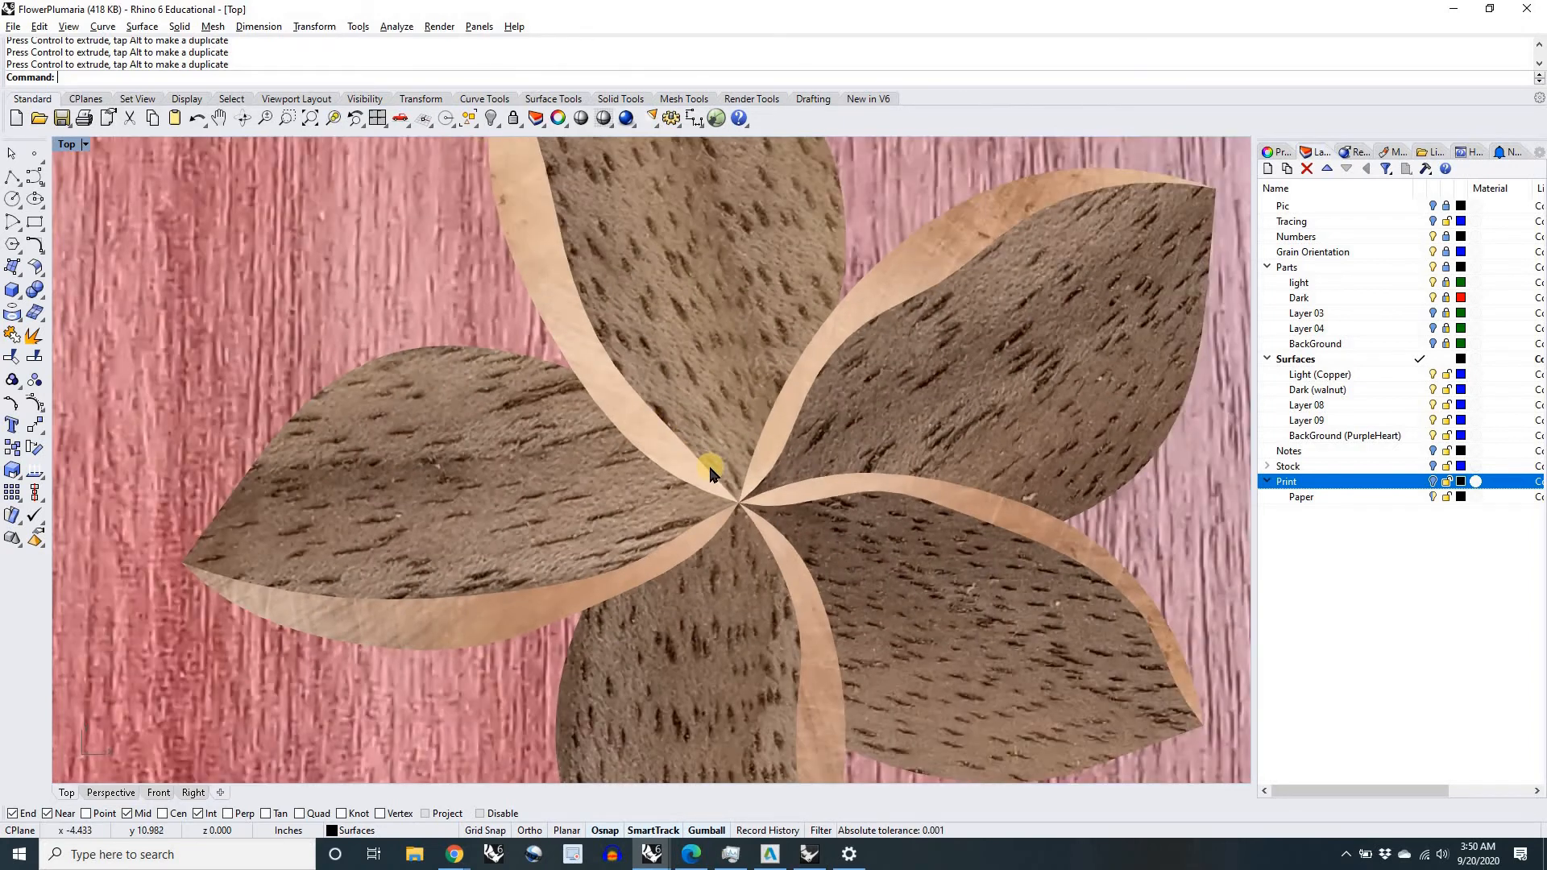
scroll(711, 473, down, 2)
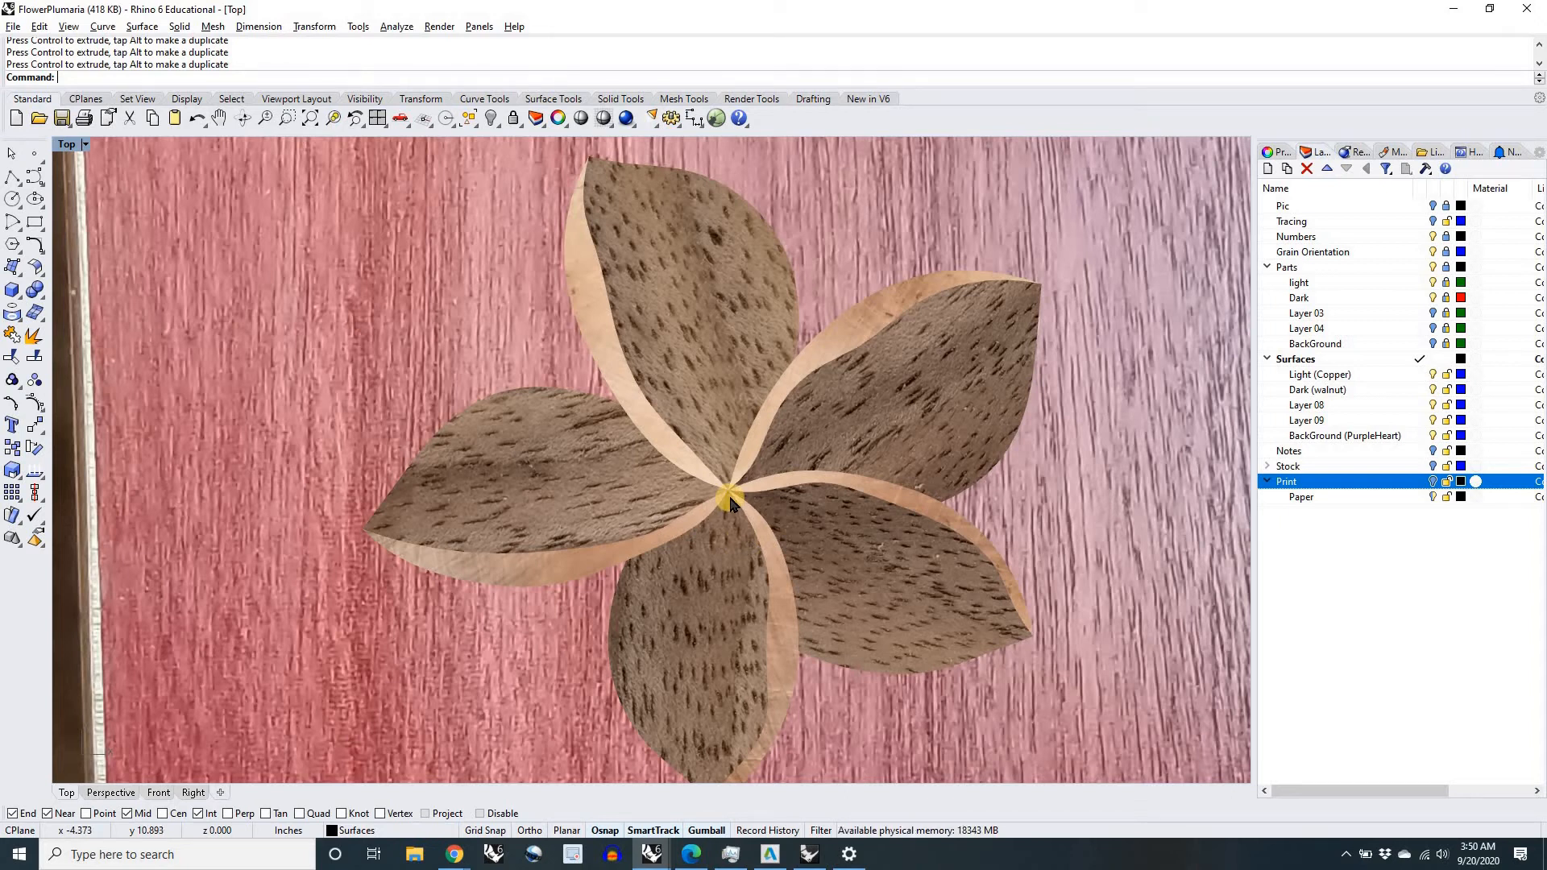
scroll(746, 512, down, 3)
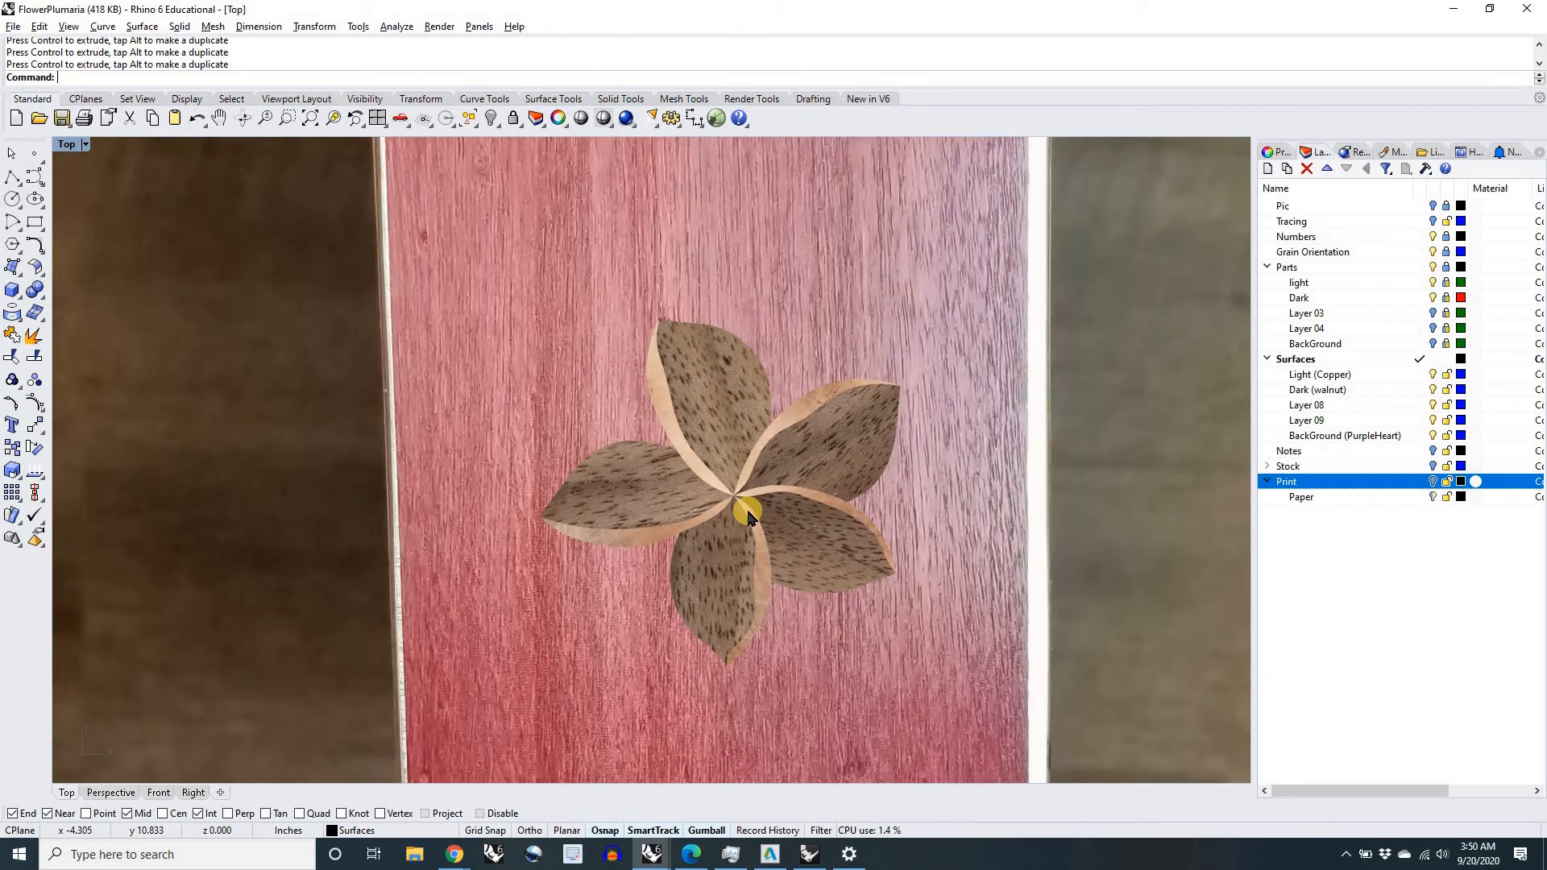
Step: Show the Print layer again and examine the outlined, numbered pieces of the flower on the board
click(1433, 481)
scroll(796, 538, down, 5)
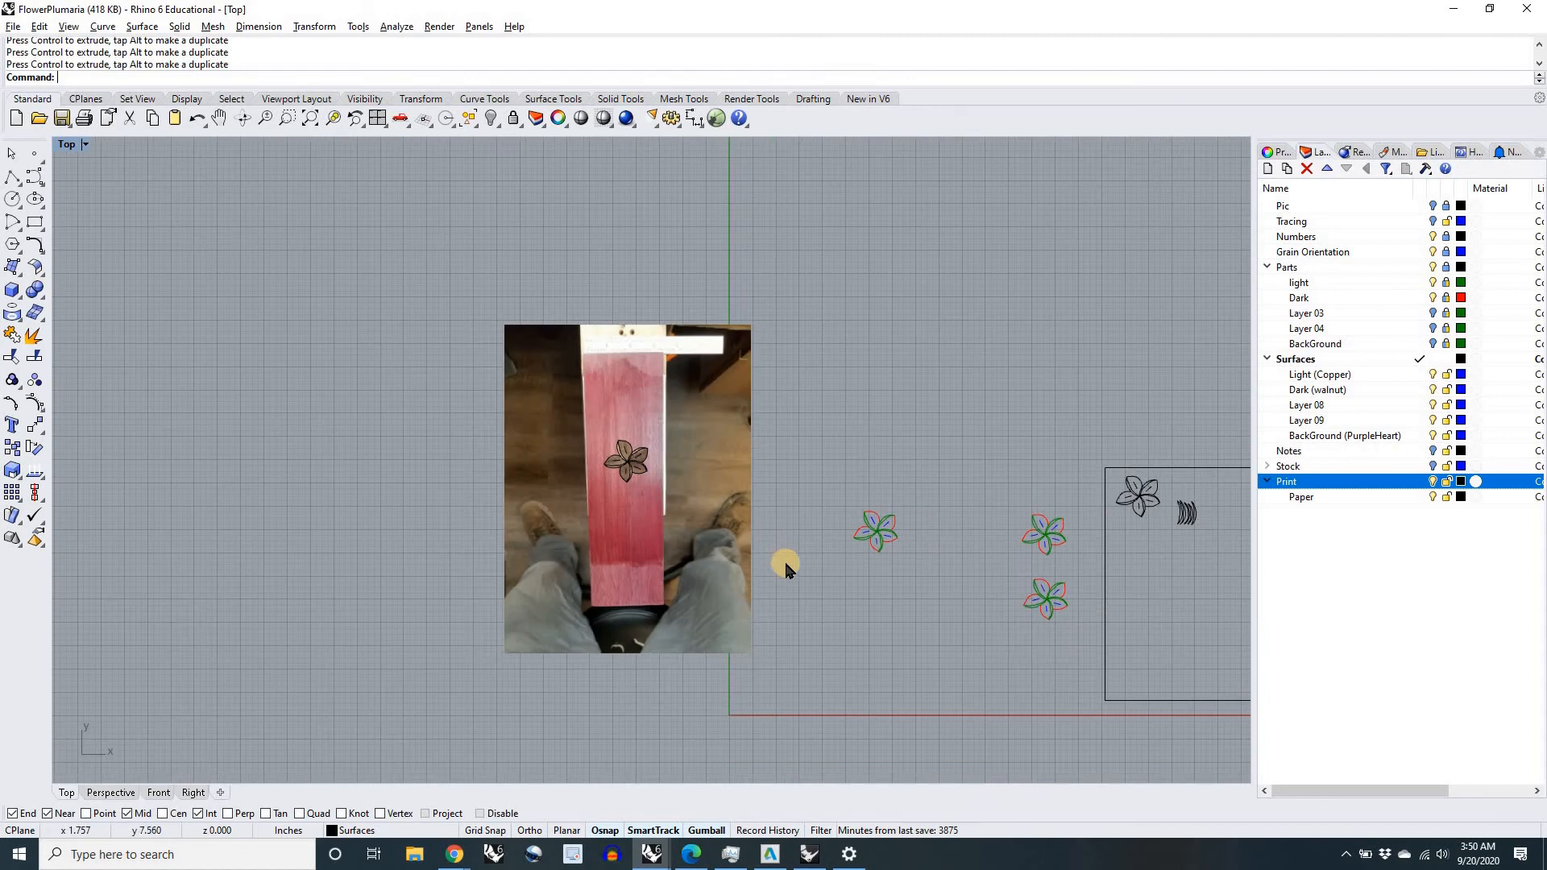
scroll(617, 412, up, 5)
scroll(617, 413, up, 5)
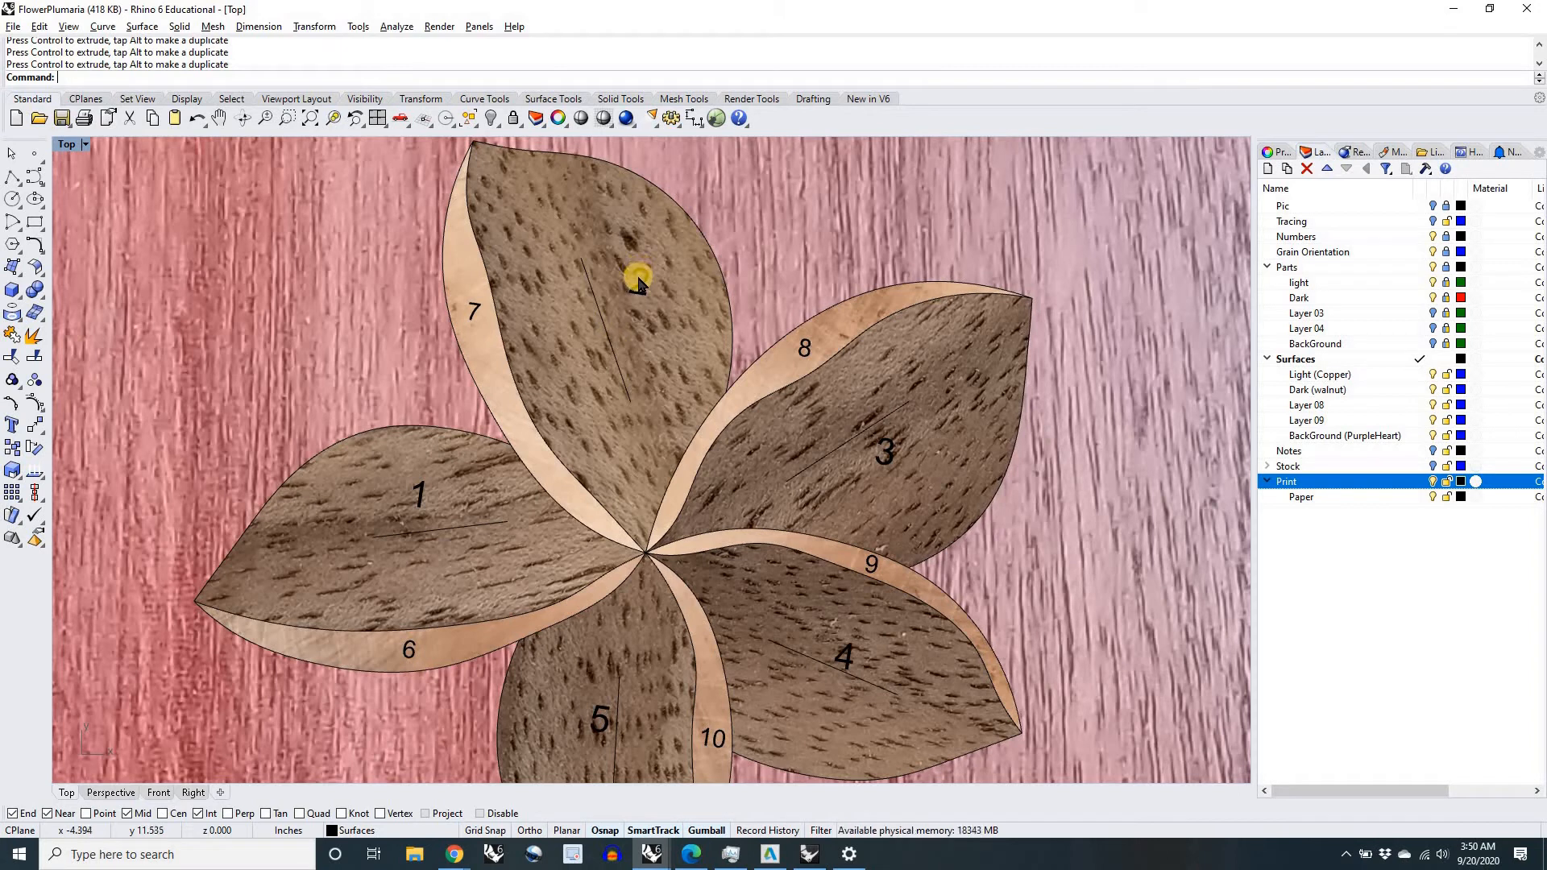
Step: Hide the Parts, Grain Orientation, Numbers and BackGround (PurpleHeart) layers
scroll(642, 355, down, 5)
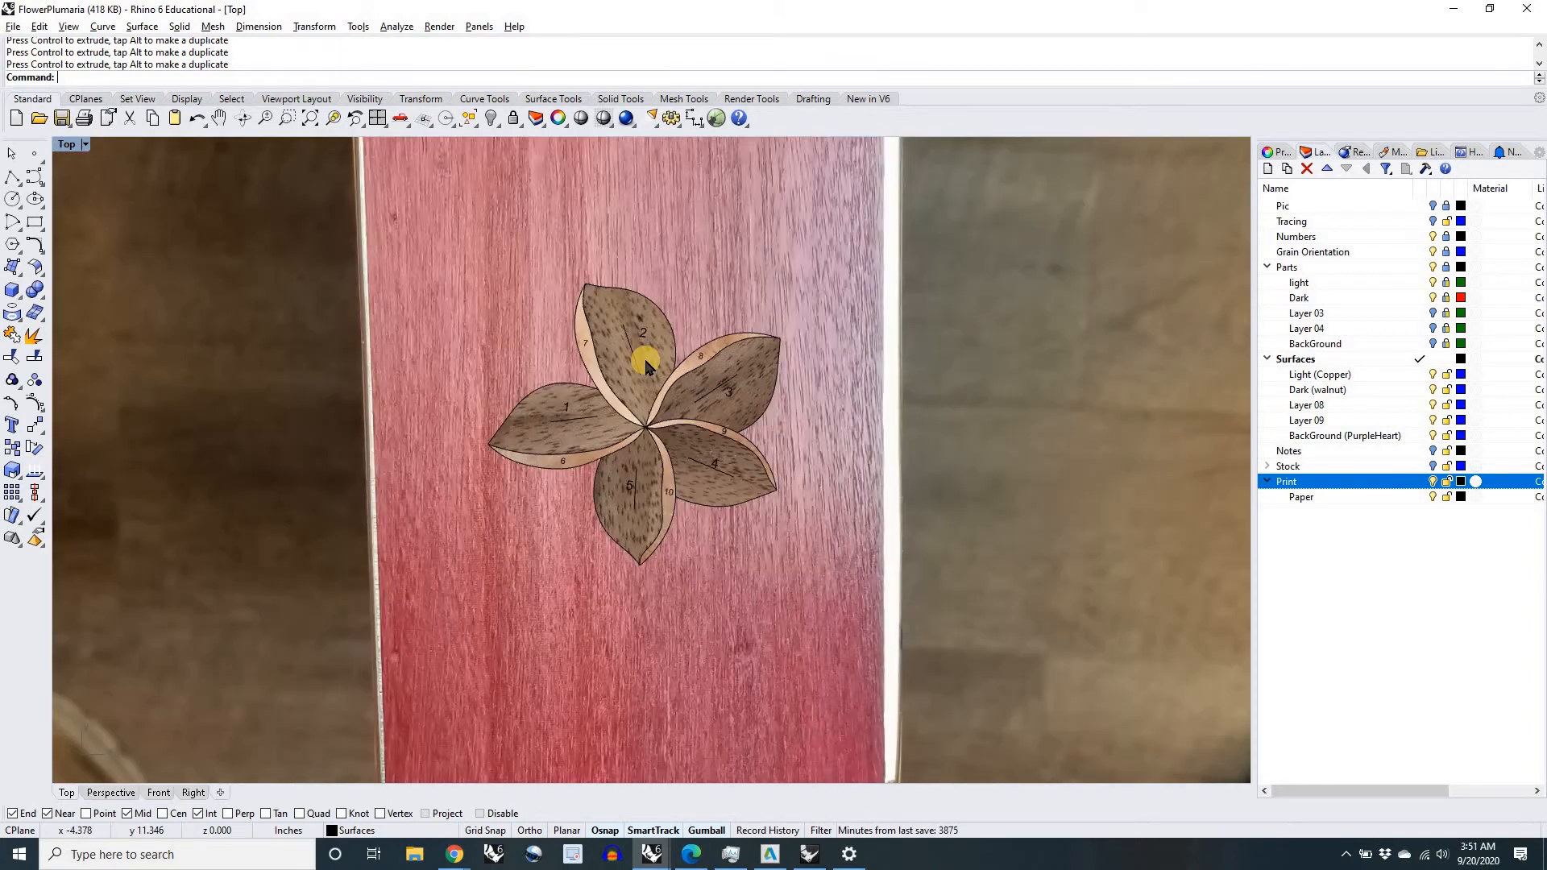
scroll(644, 334, up, 4)
scroll(662, 341, up, 4)
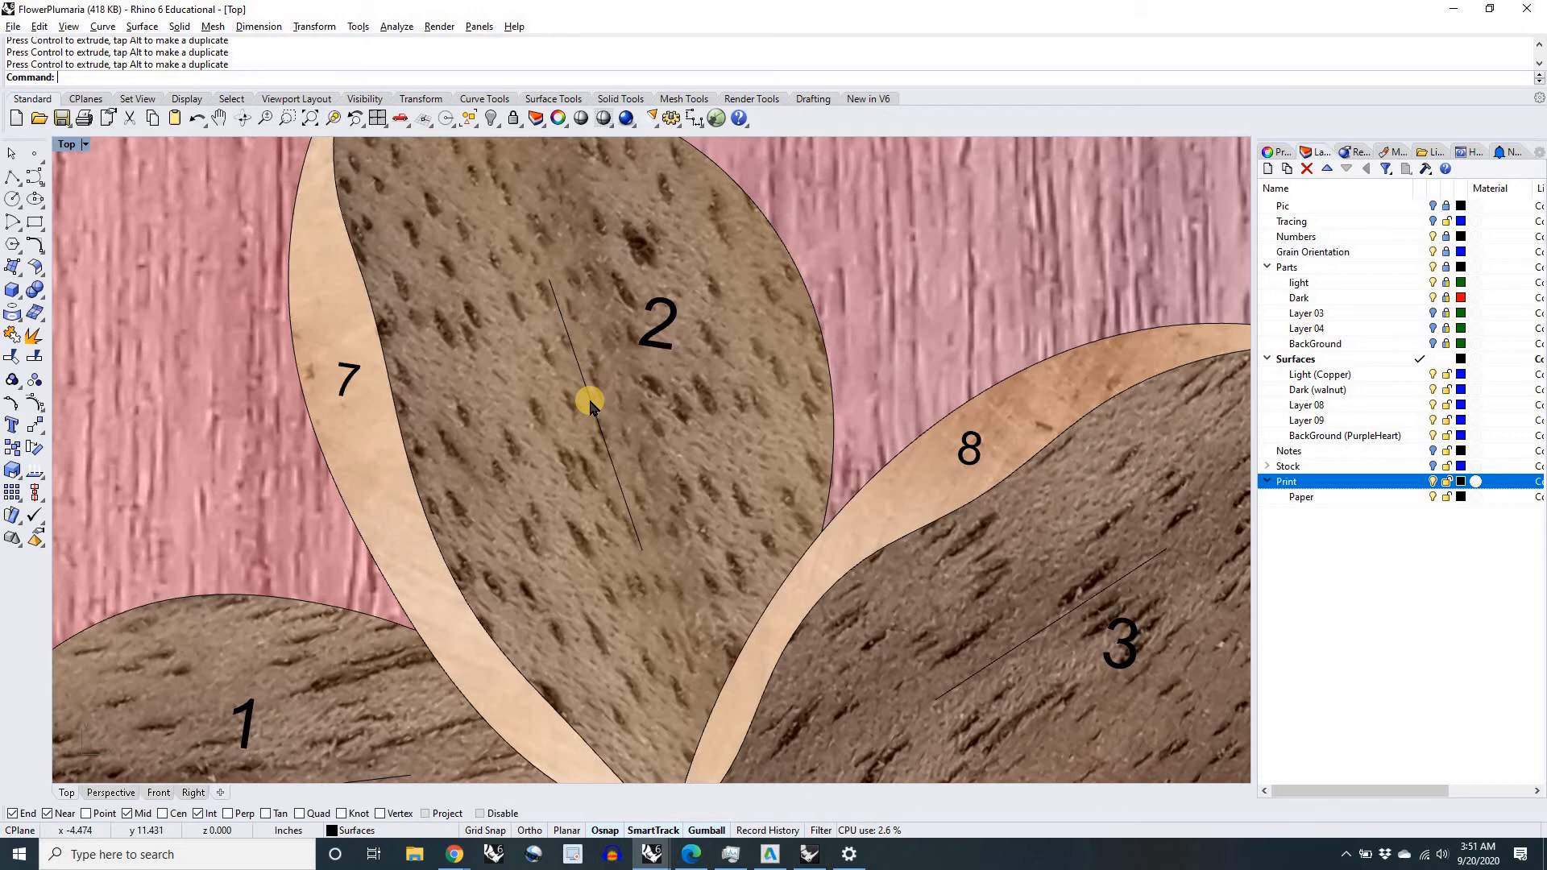
scroll(589, 406, down, 10)
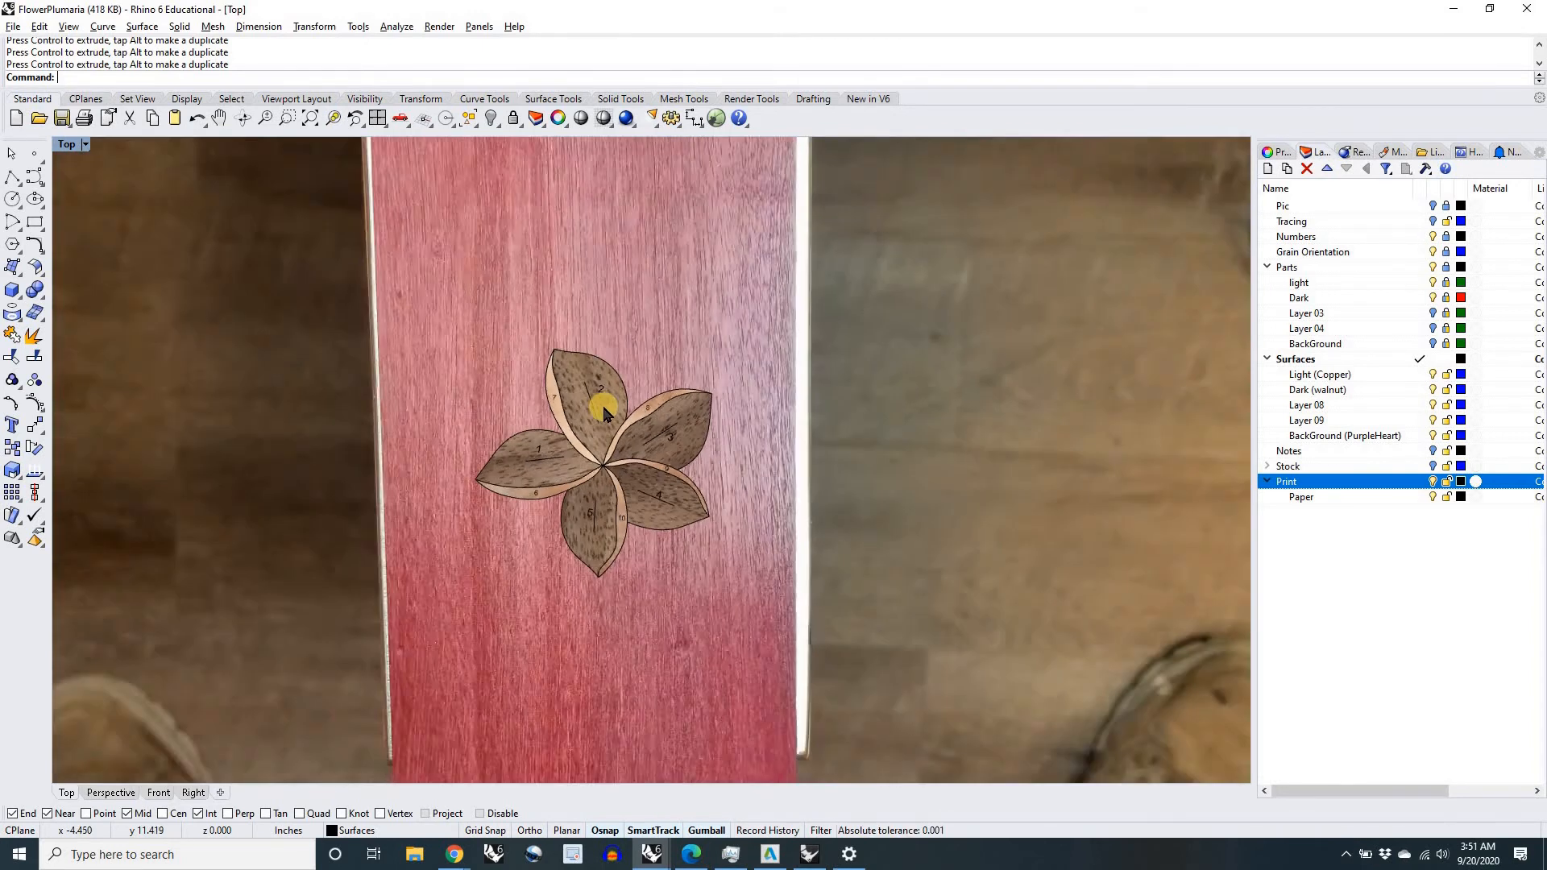
scroll(604, 412, down, 10)
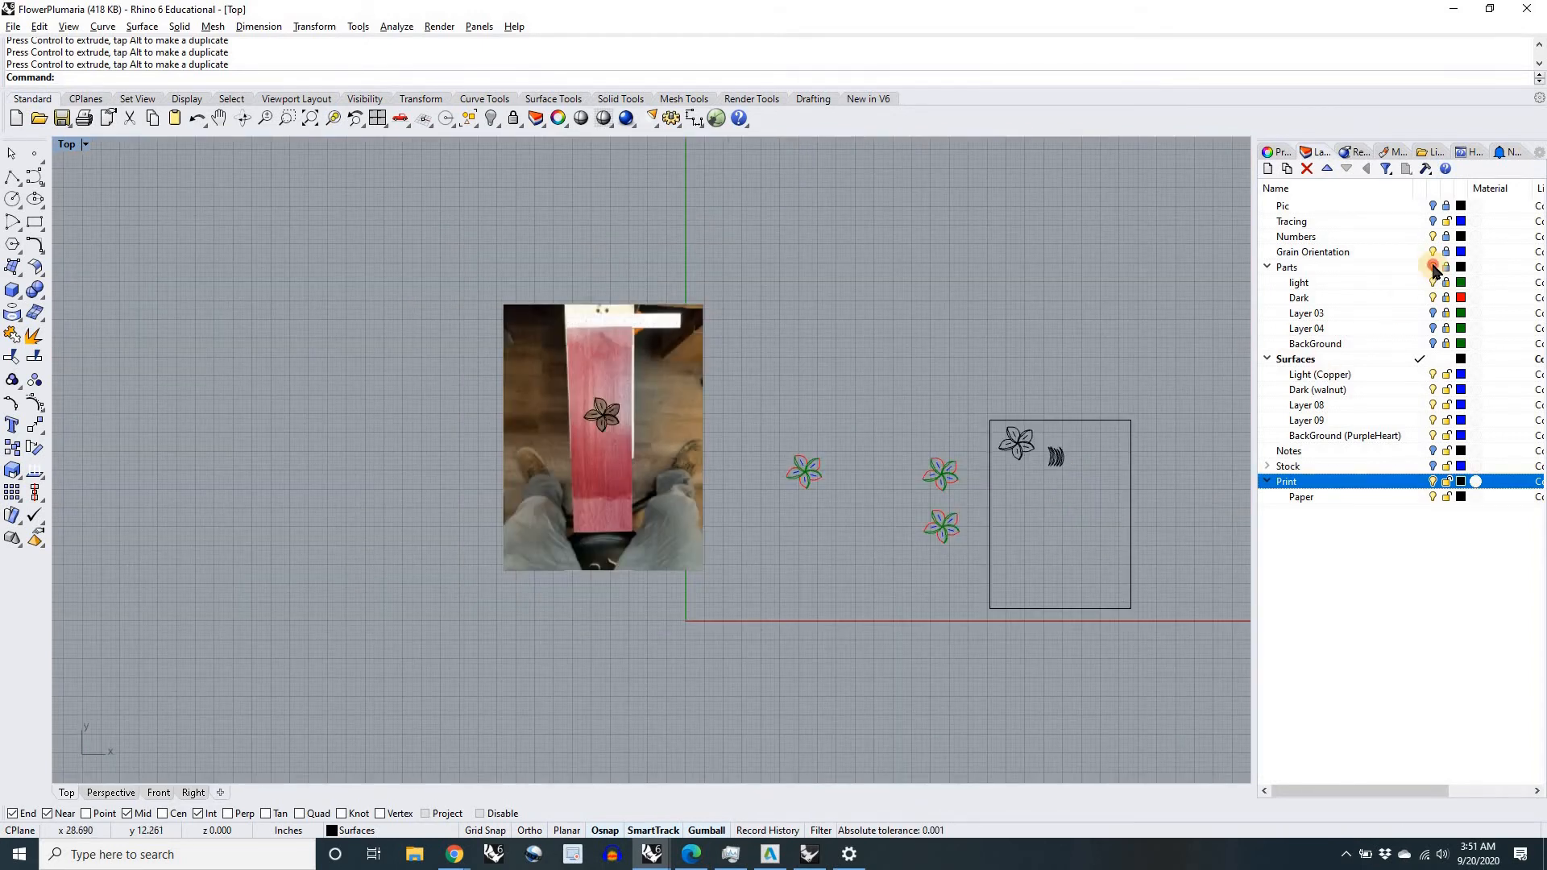
click(1434, 268)
click(1433, 252)
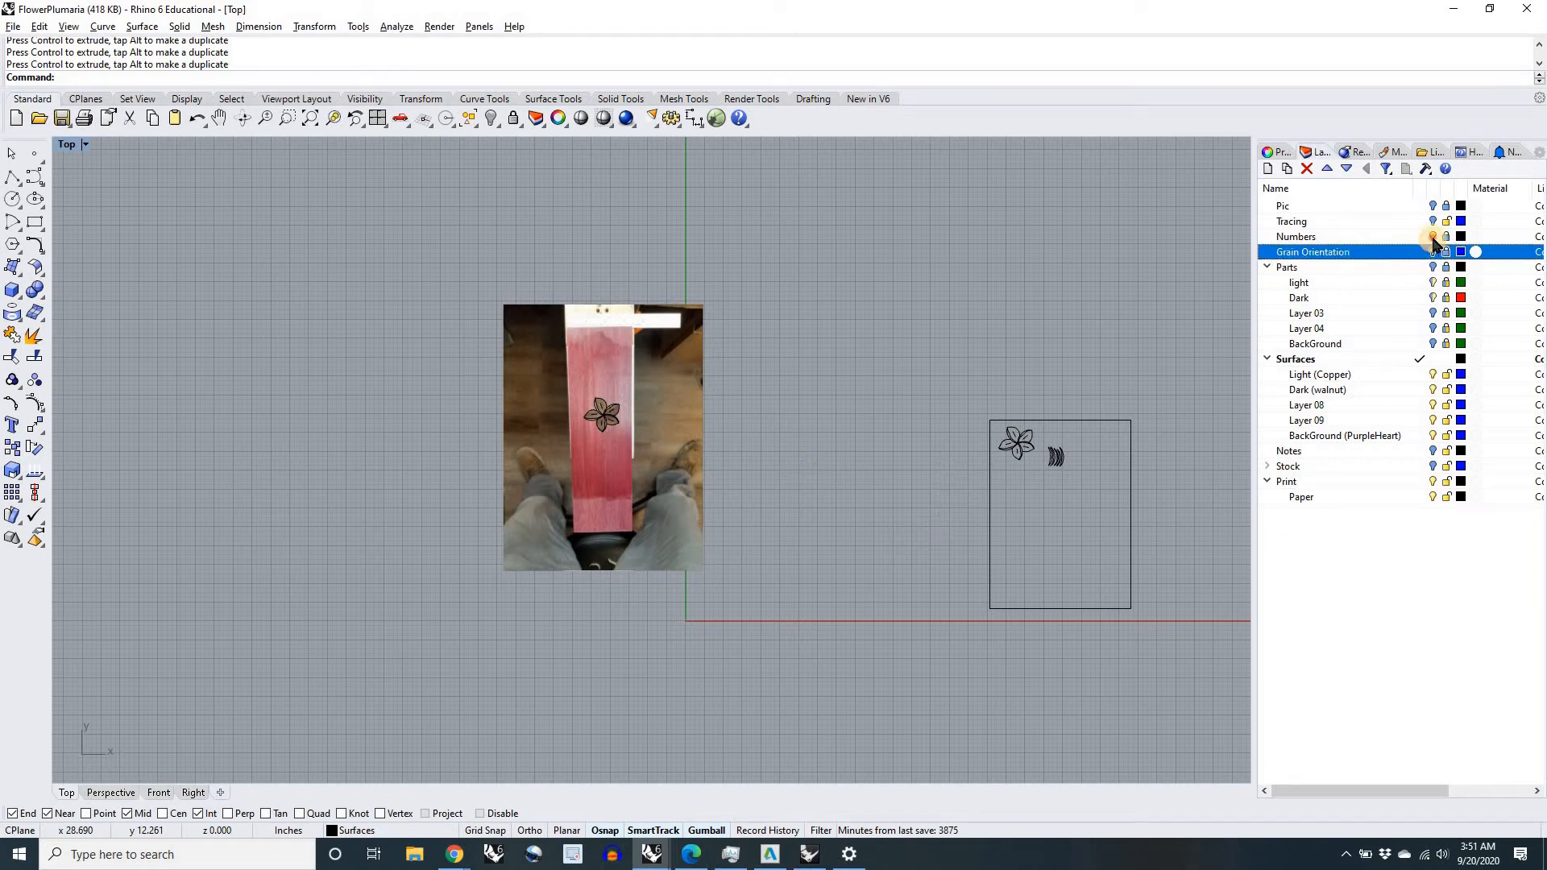
click(1434, 237)
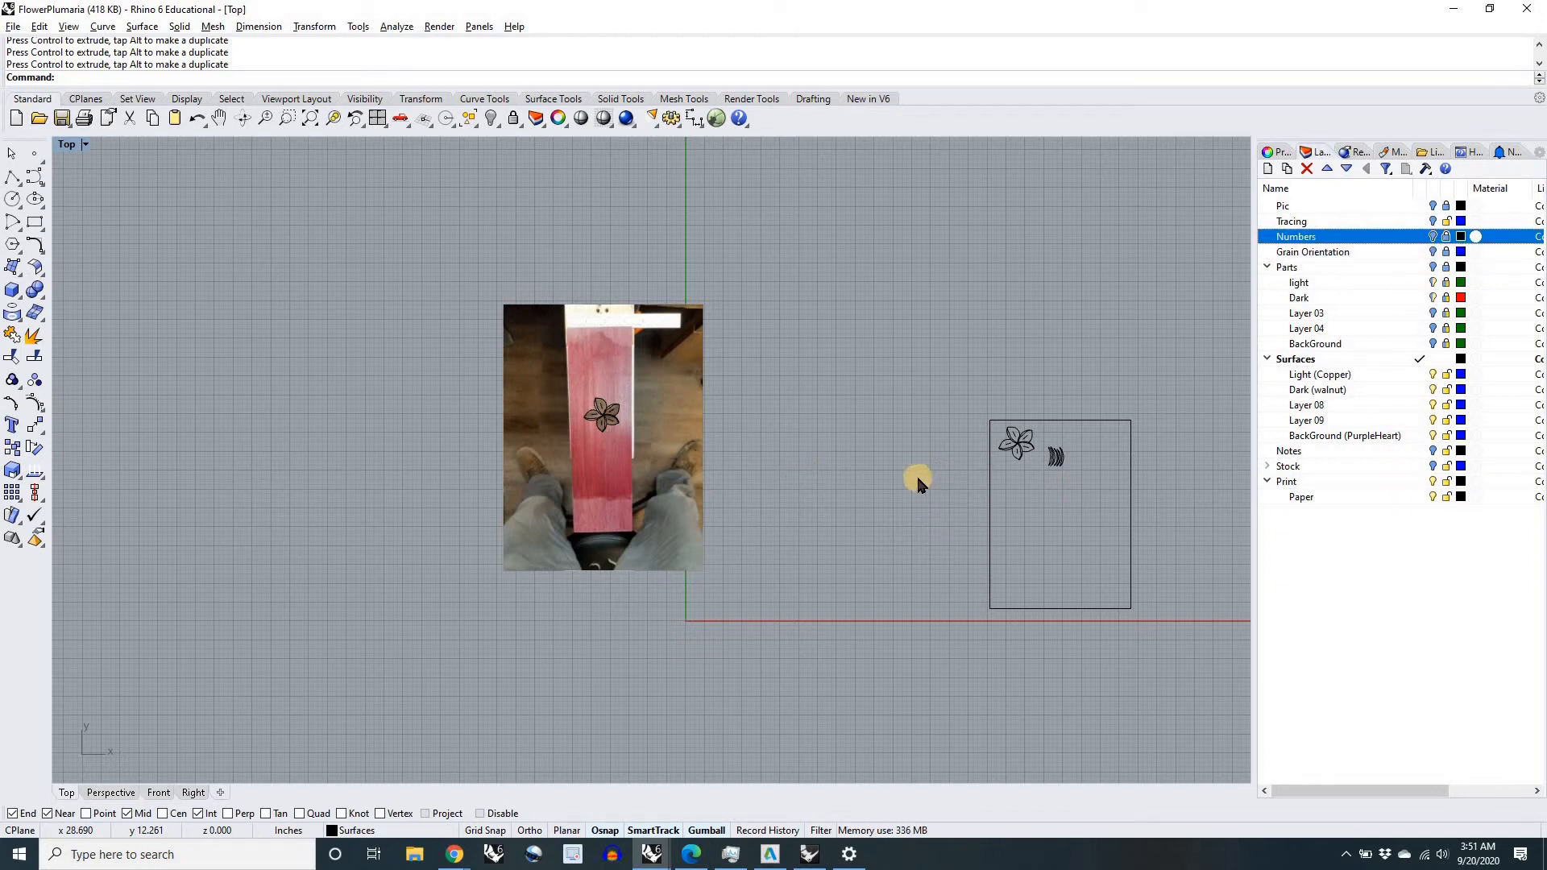
click(1434, 436)
Step: Select the whole flower, break it into separate pieces with the Ungroup command, and deselect it
right_drag(607, 415, 691, 425)
scroll(691, 425, up, 20)
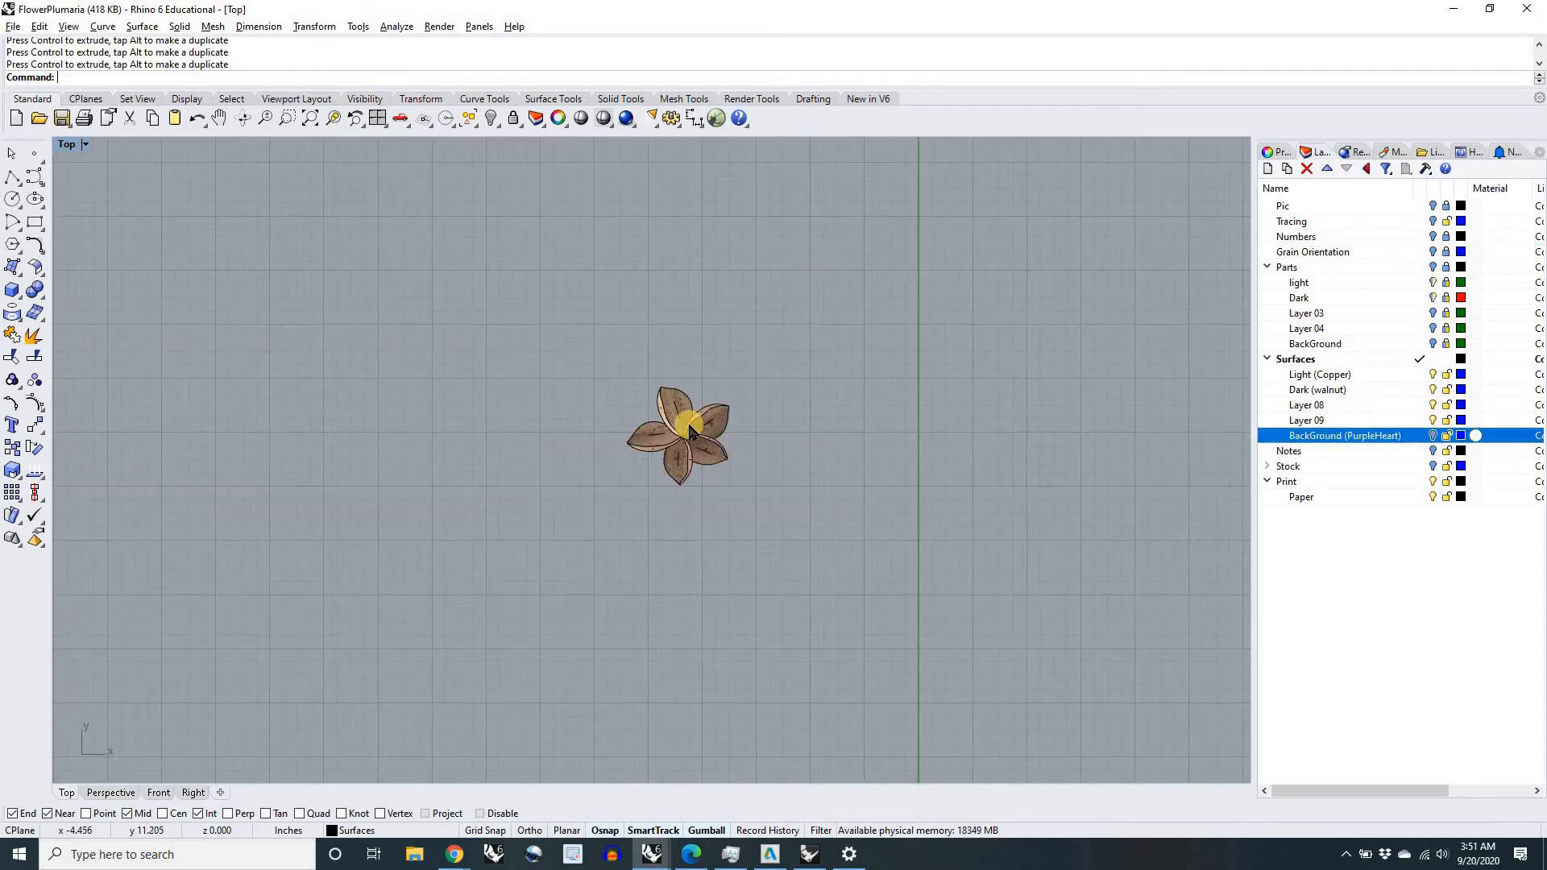
scroll(887, 645, down, 4)
right_drag(939, 714, 881, 667)
drag(586, 379, 488, 291)
text(ngroup)
key(Return)
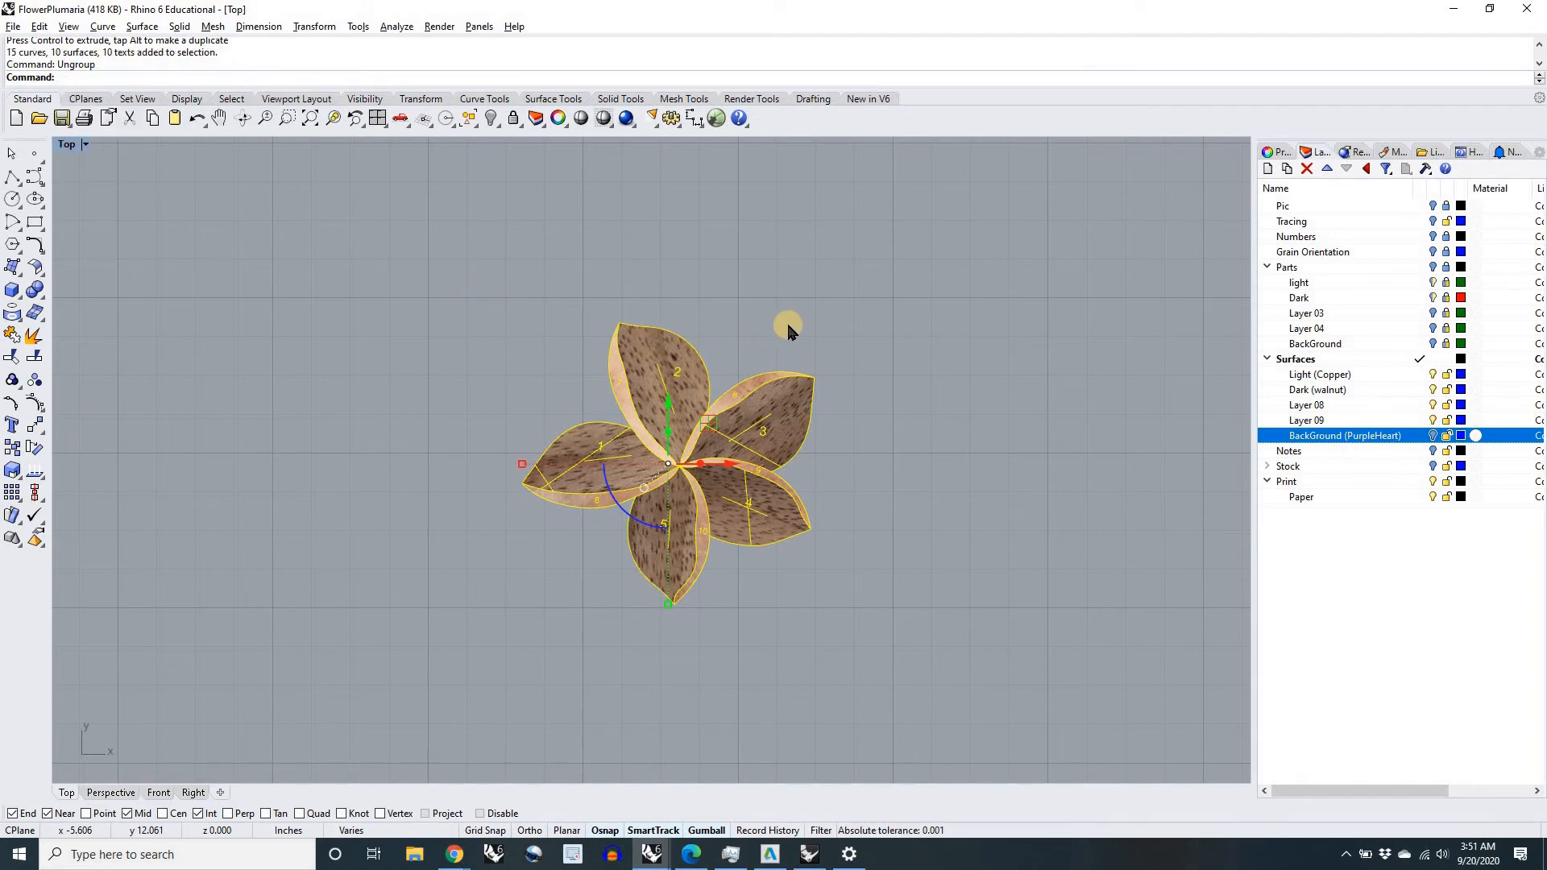
scroll(738, 425, up, 5)
right_click(738, 424)
click(907, 506)
click(965, 504)
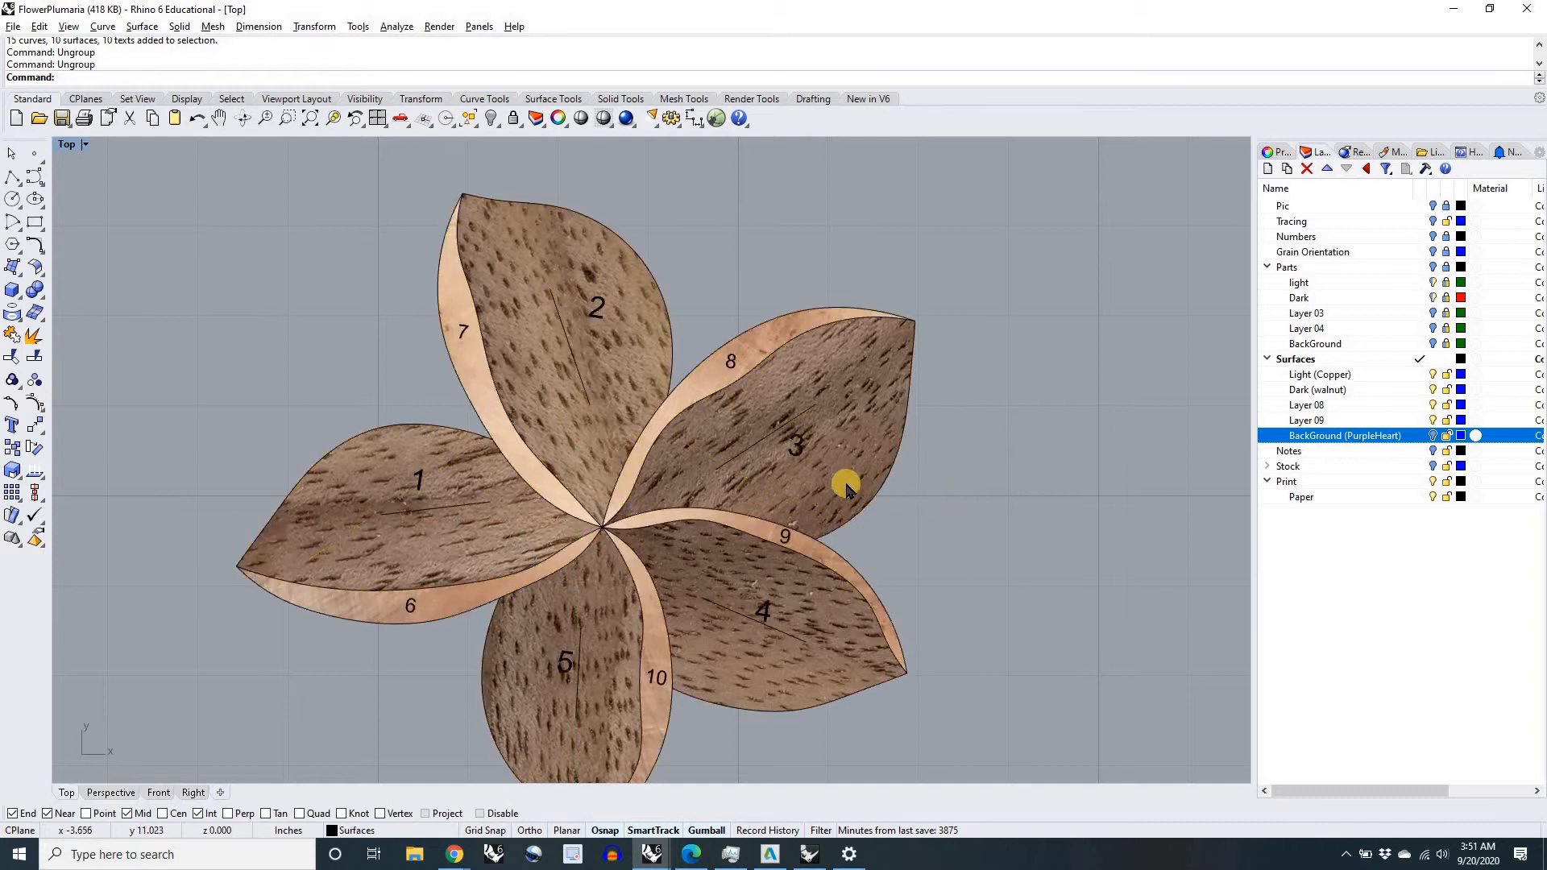
Step: Select all text objects in the drawing with the SelText command
scroll(846, 490, down, 2)
scroll(893, 520, down, 5)
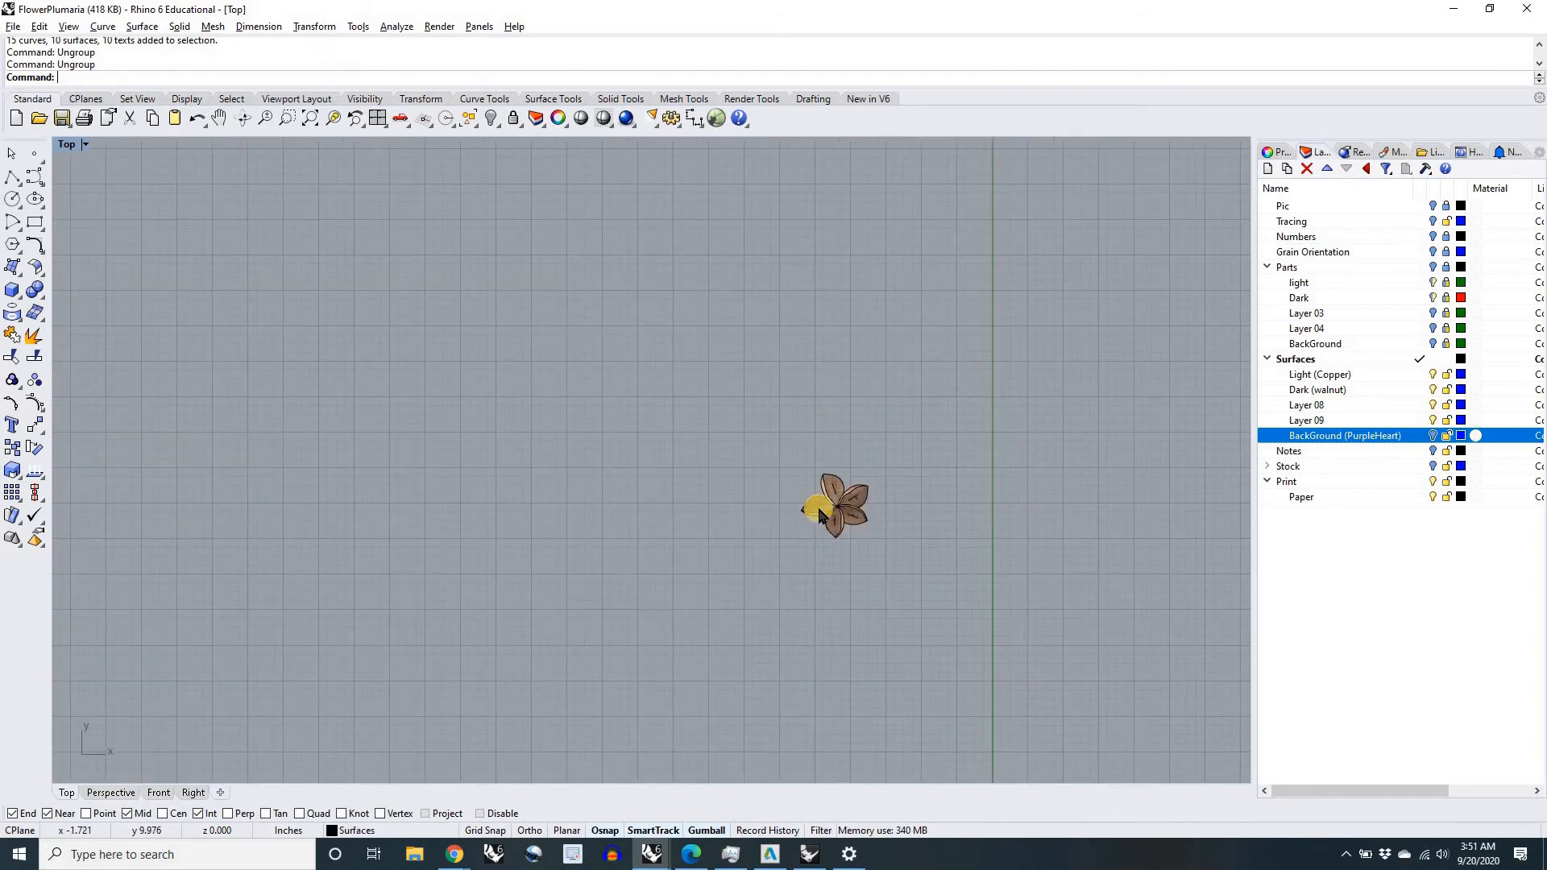
right_drag(881, 525, 680, 504)
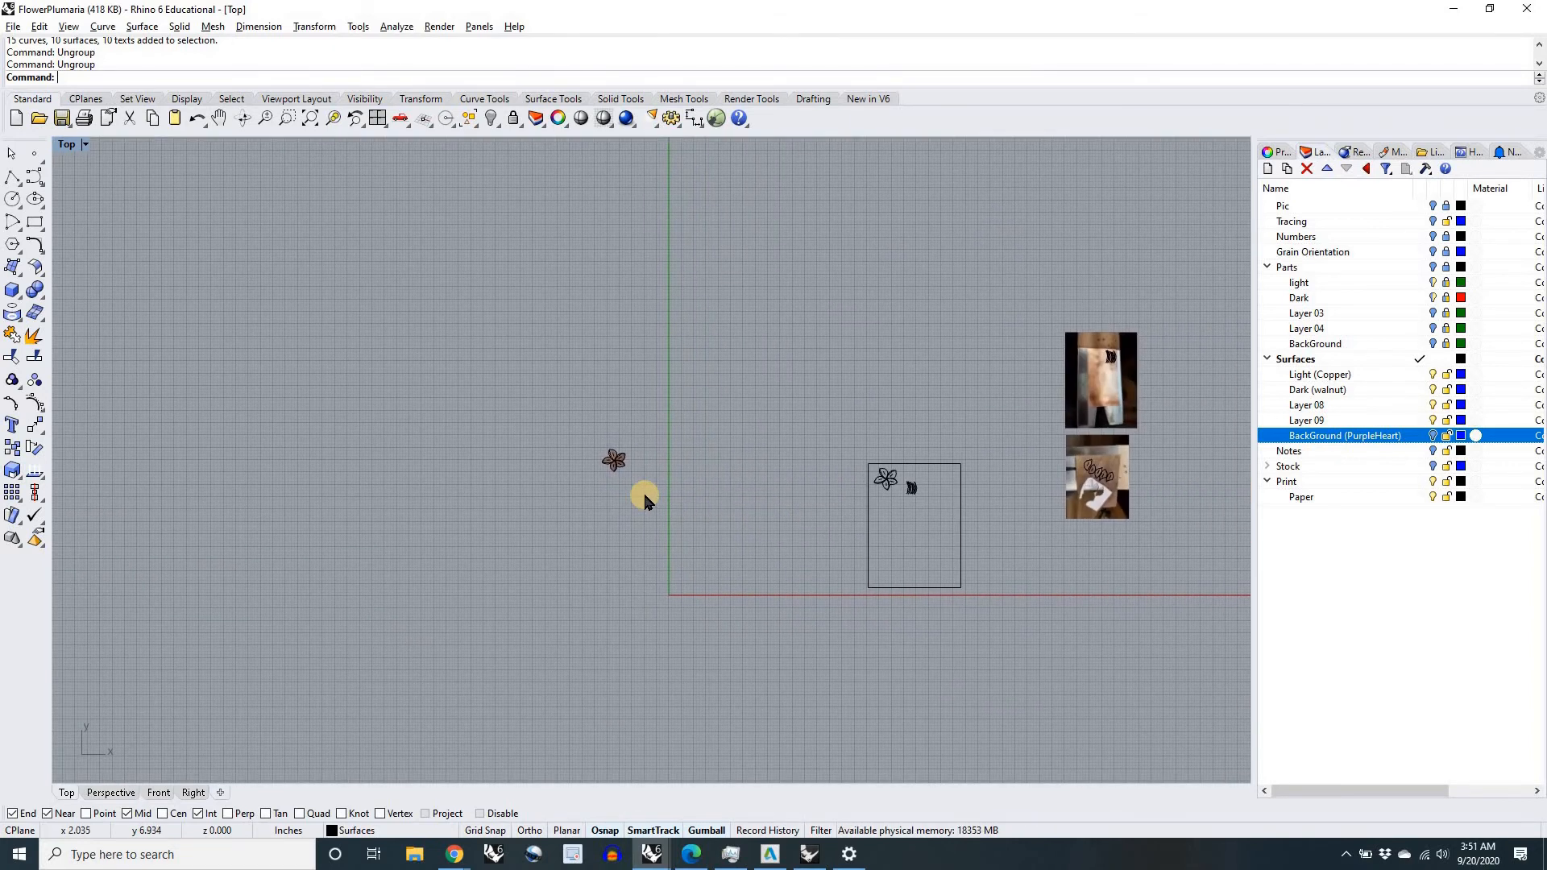
scroll(643, 491, up, 2)
text(SelText)
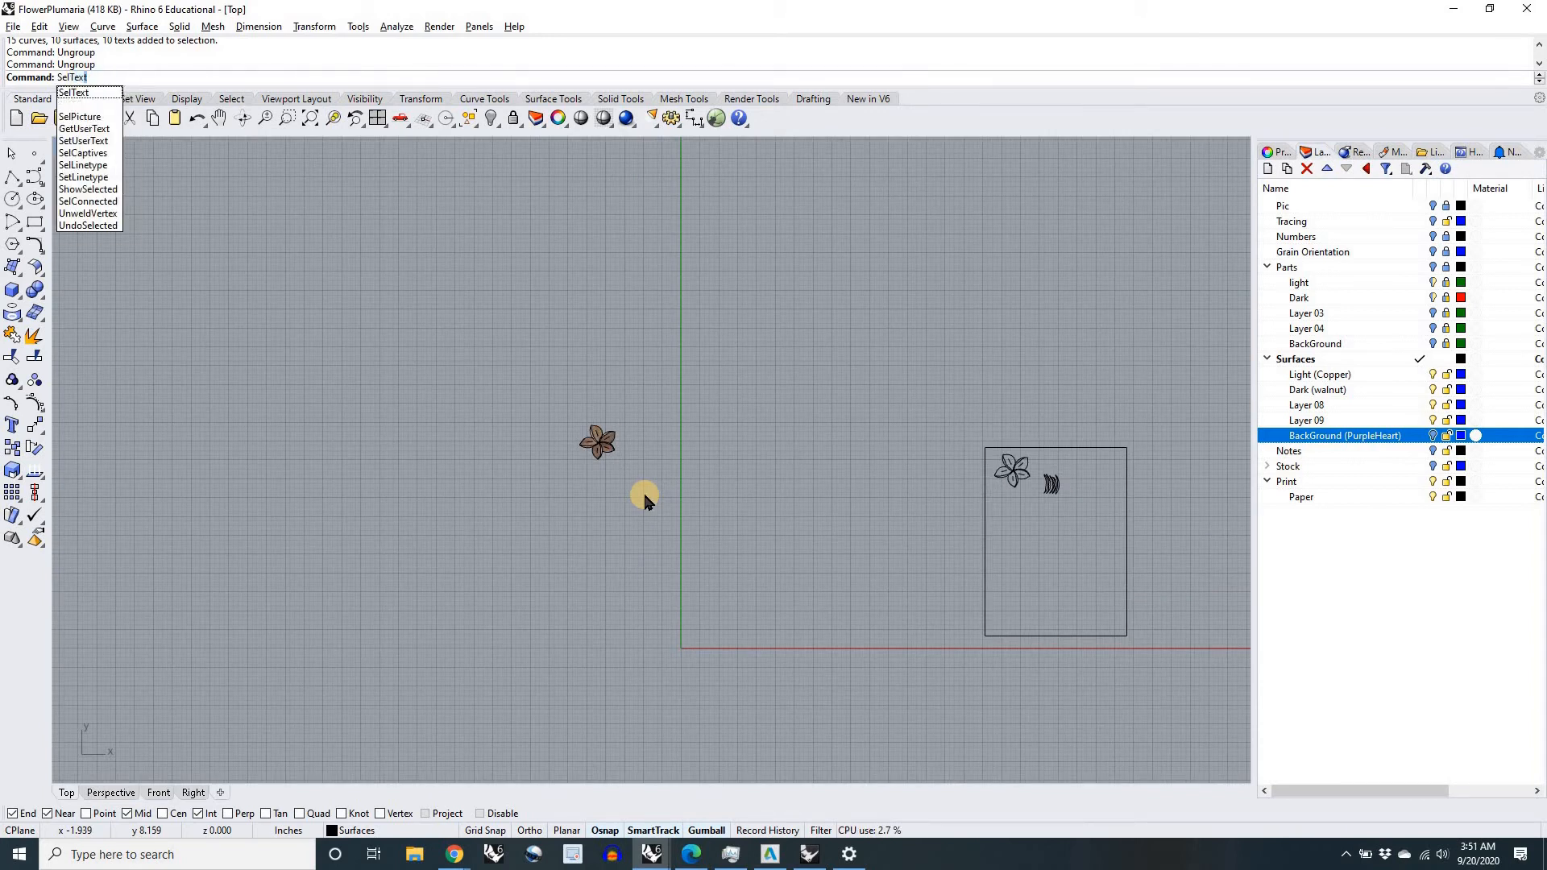
key(Return)
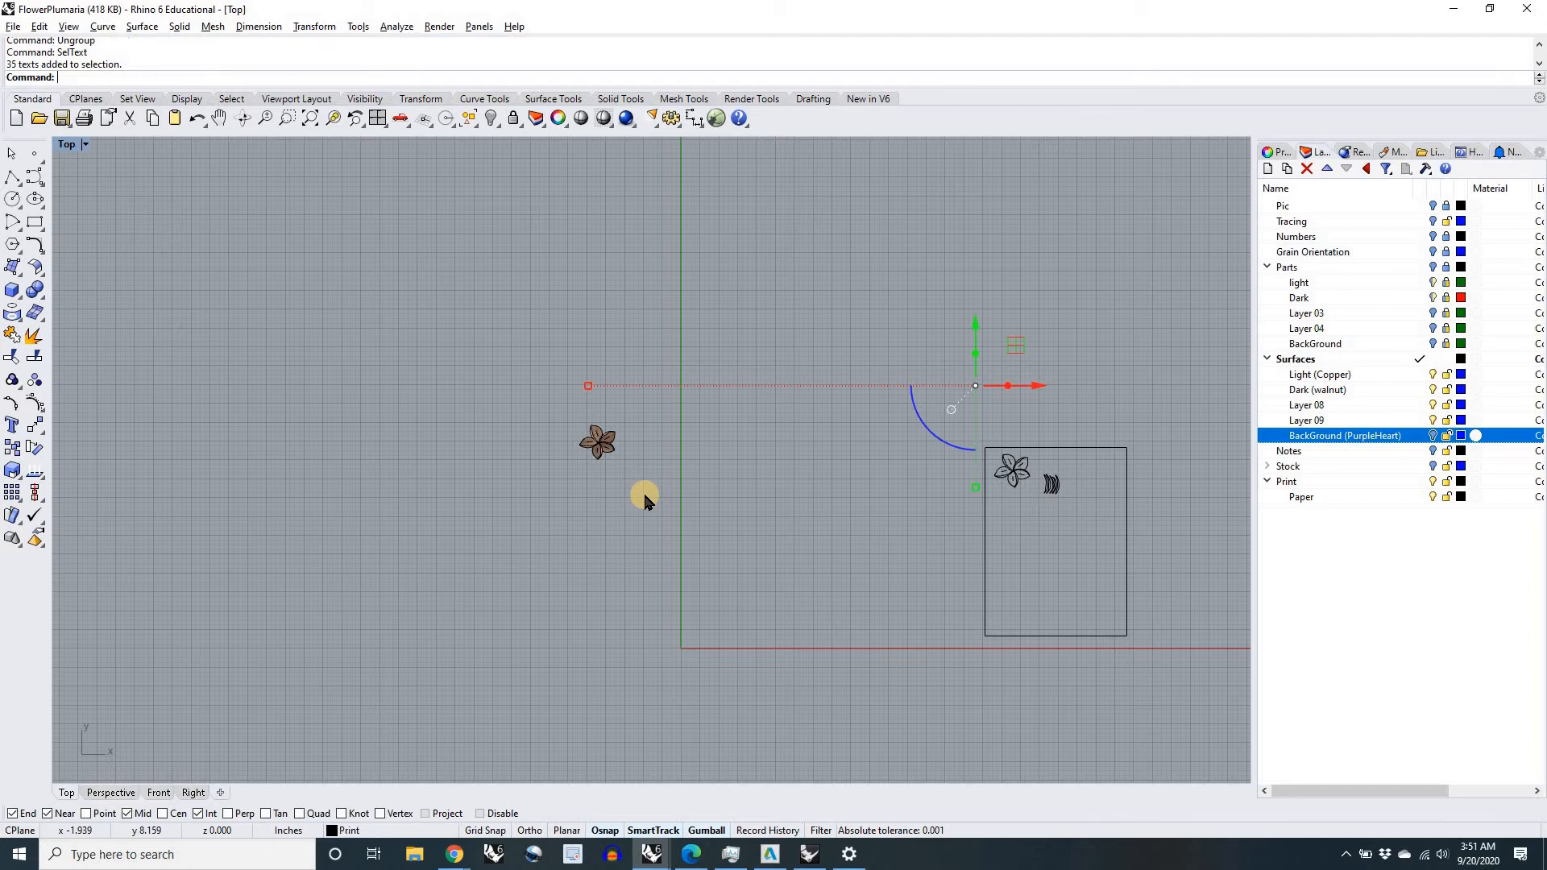
Step: Examine which numbers are selected on the assembled flower, the paper layout and the wood stock photos
scroll(622, 446, up, 10)
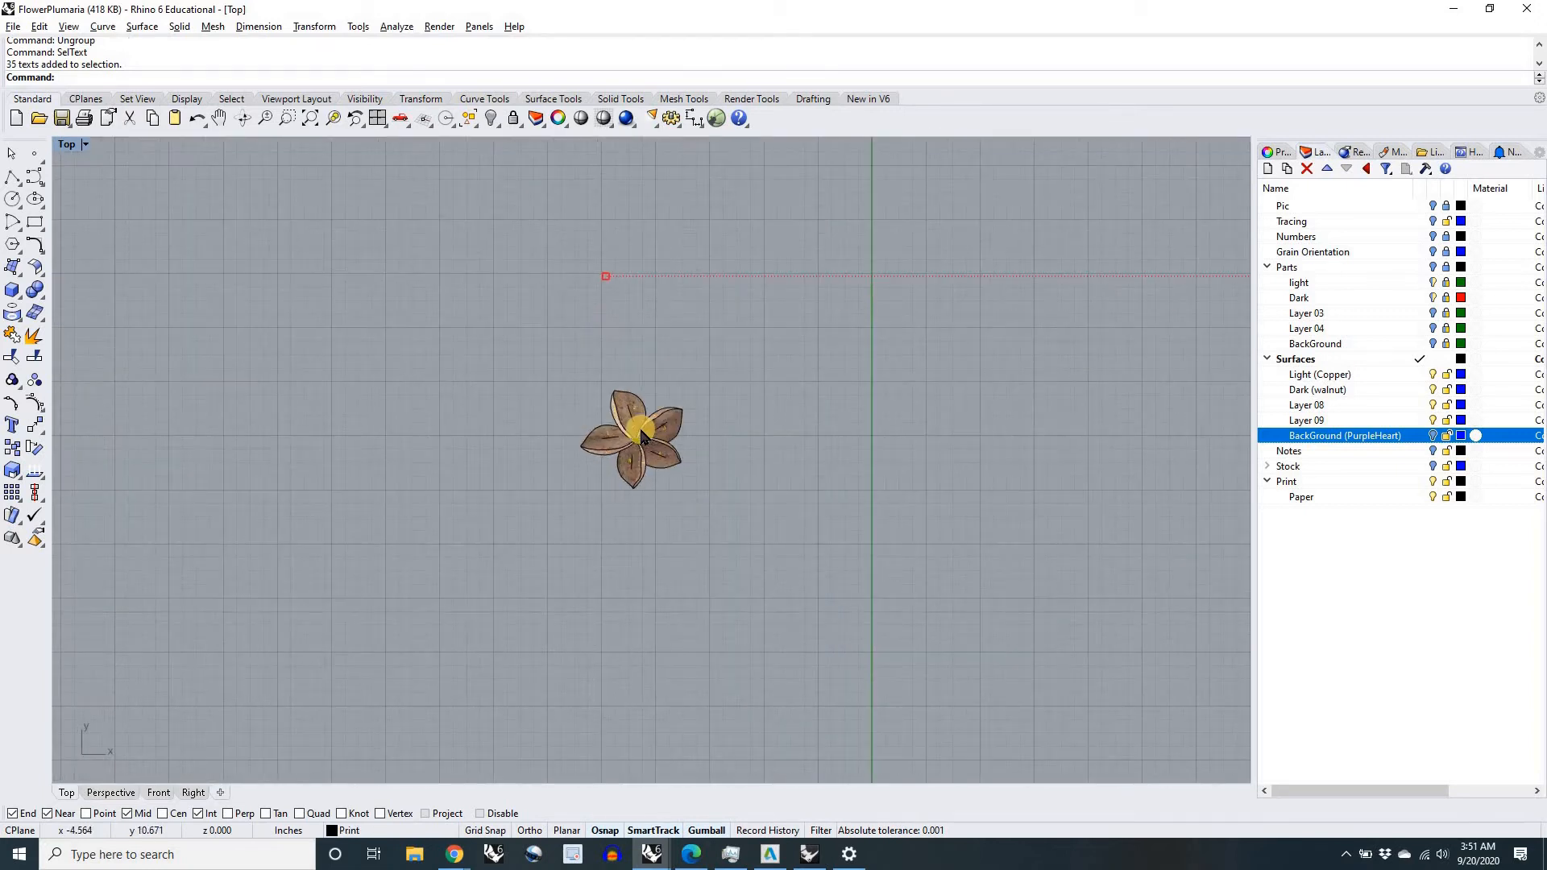
scroll(640, 438, down, 10)
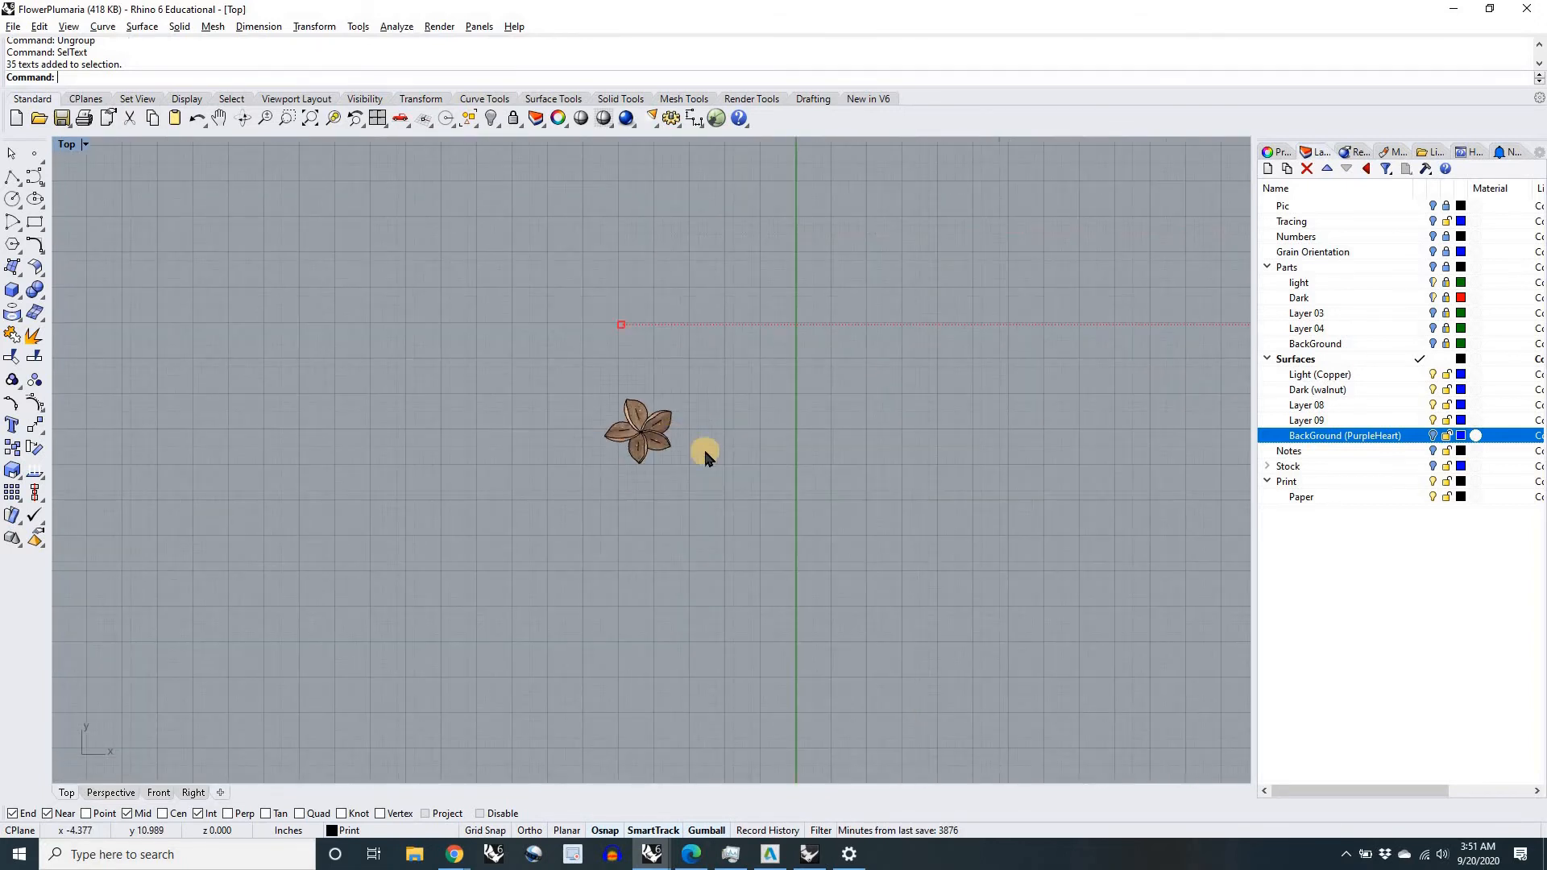
scroll(781, 476, up, 10)
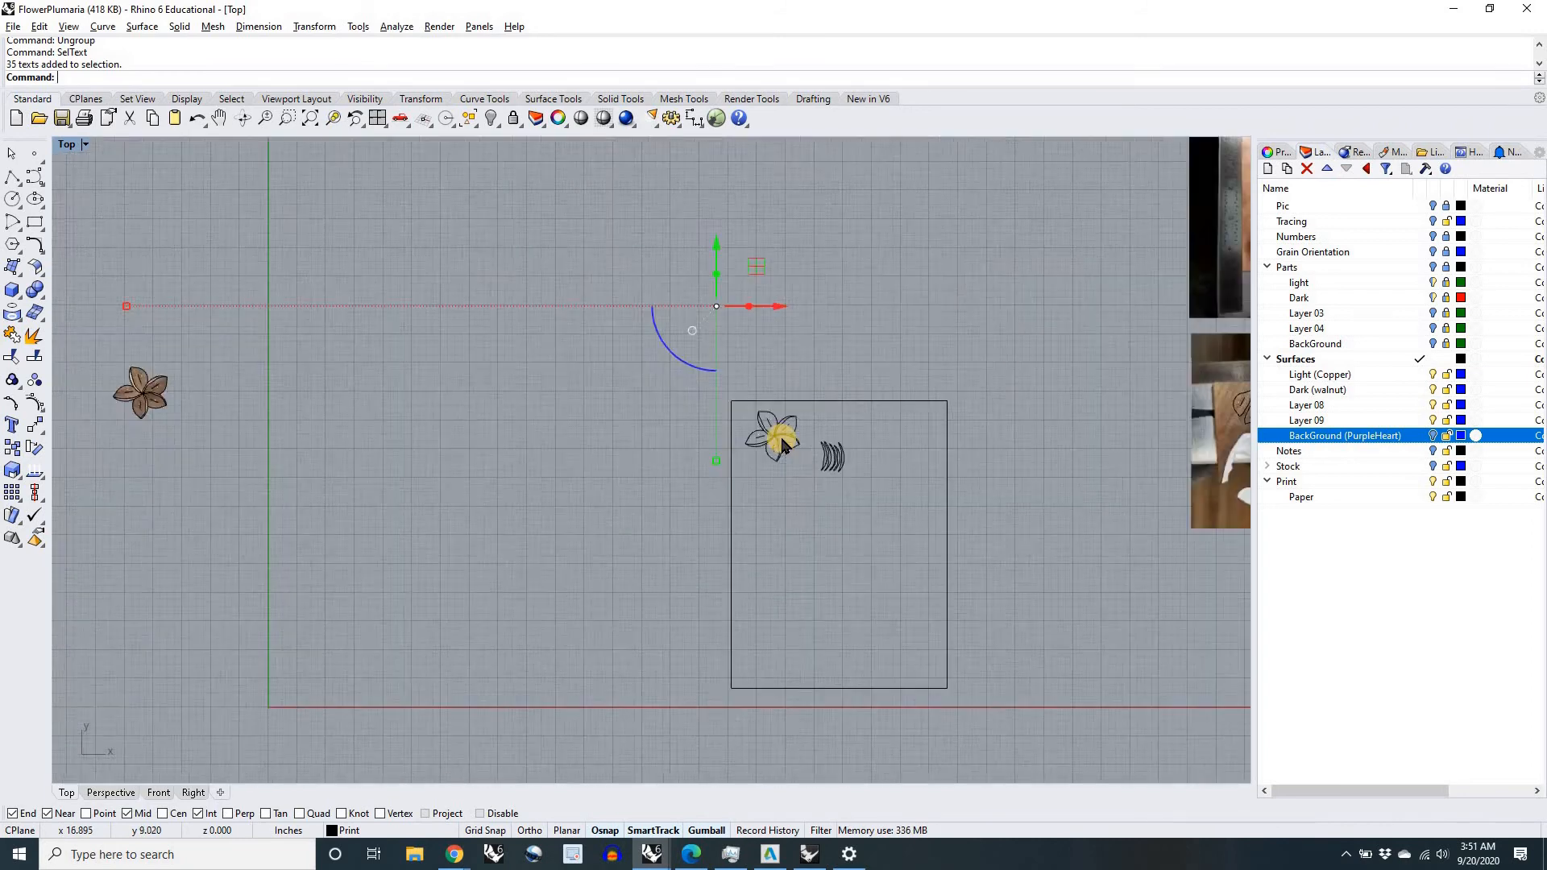
scroll(695, 420, down, 10)
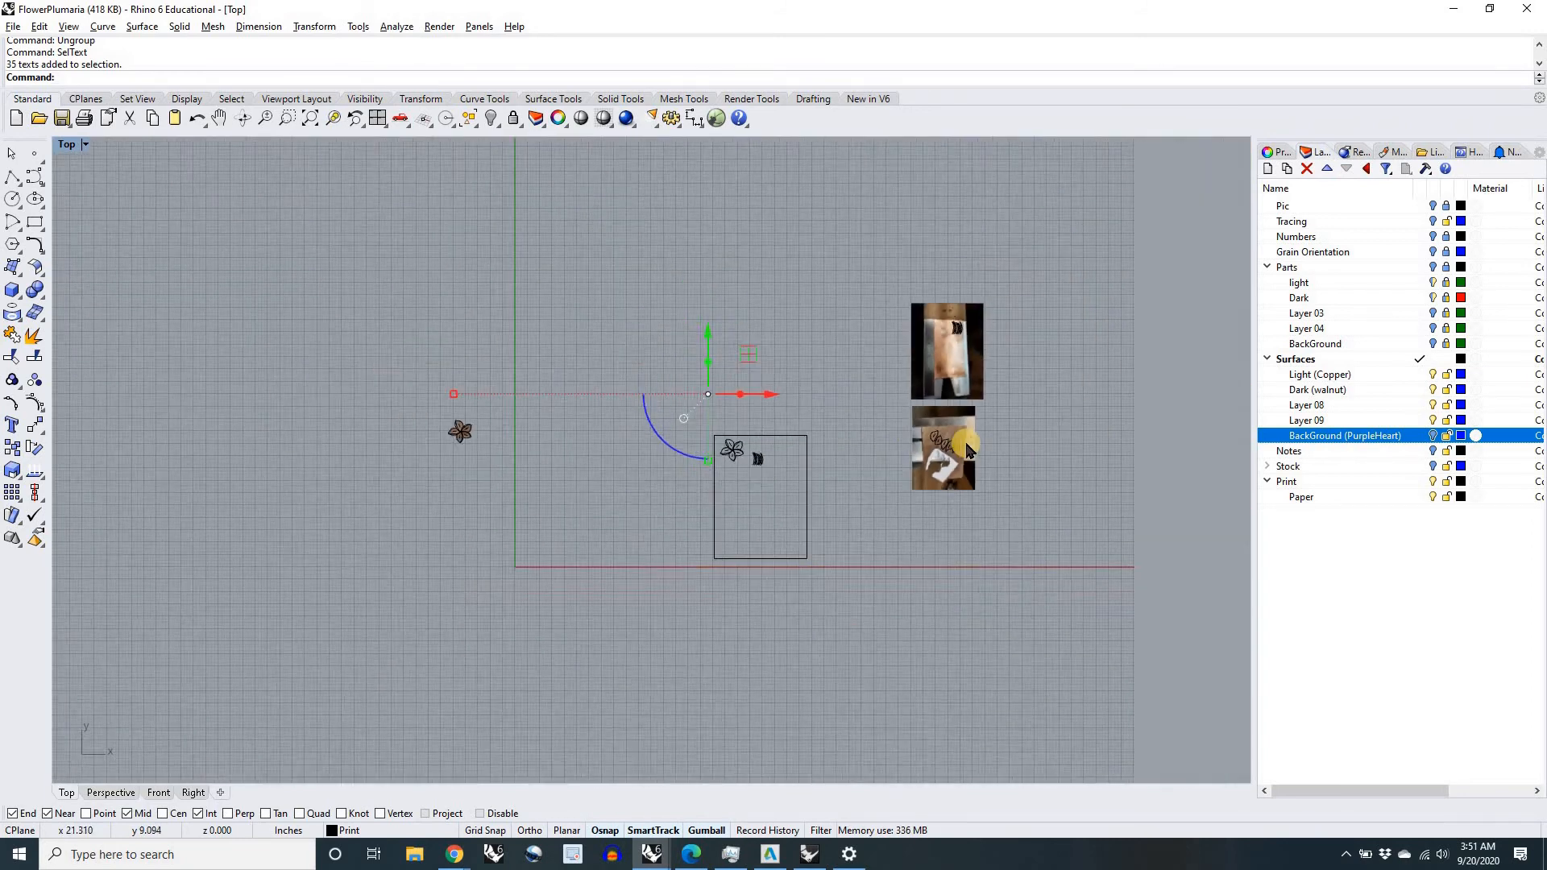
scroll(1049, 465, up, 8)
scroll(984, 452, down, 10)
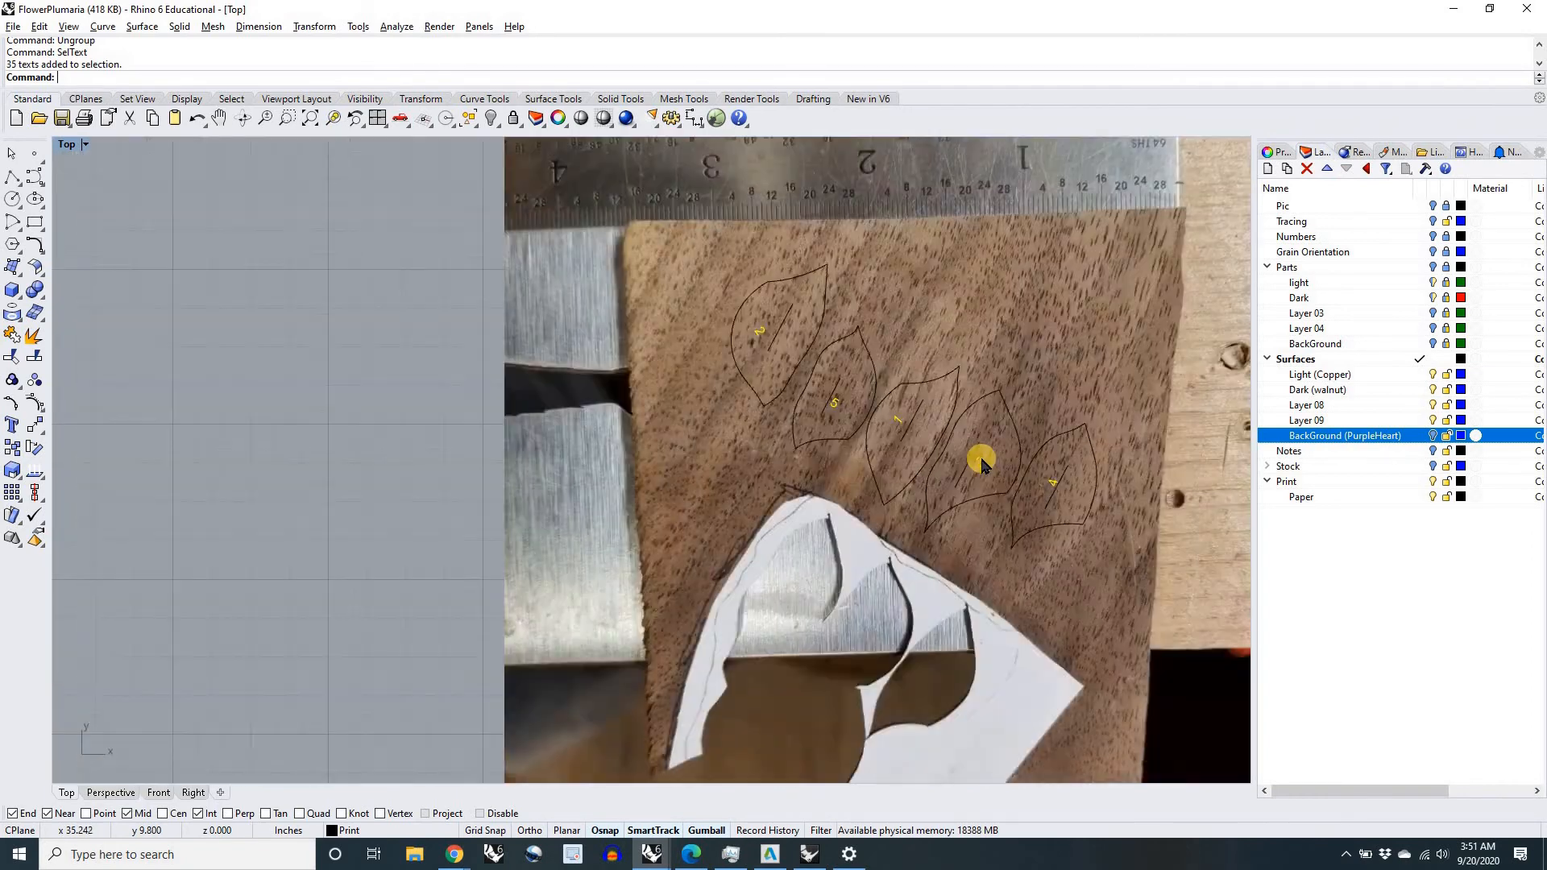
scroll(822, 495, down, 5)
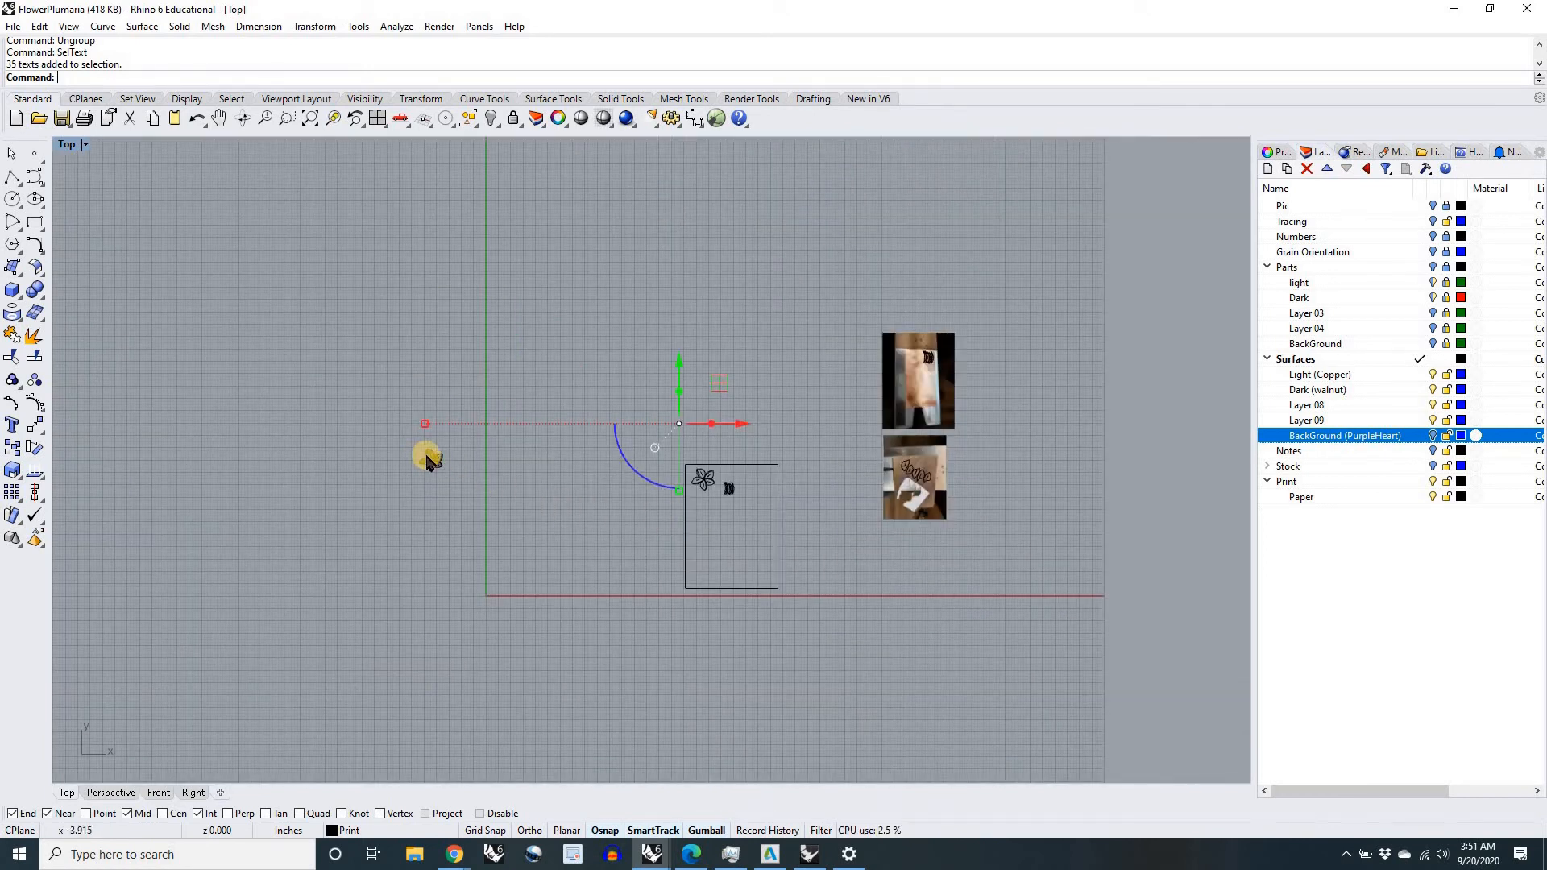
scroll(449, 469, up, 6)
scroll(452, 470, up, 6)
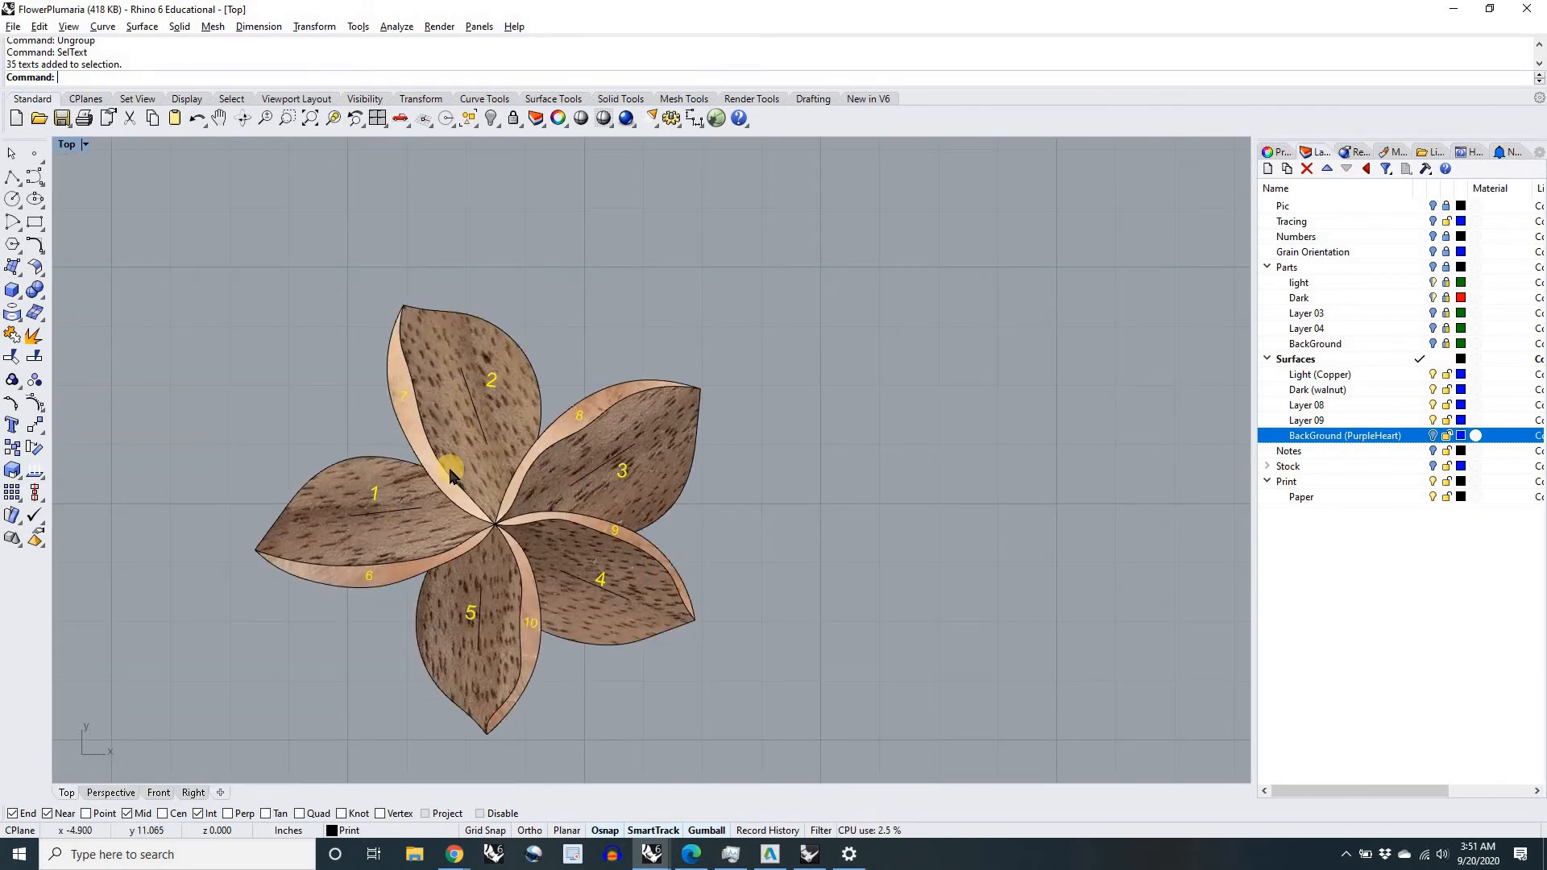
scroll(452, 472, down, 7)
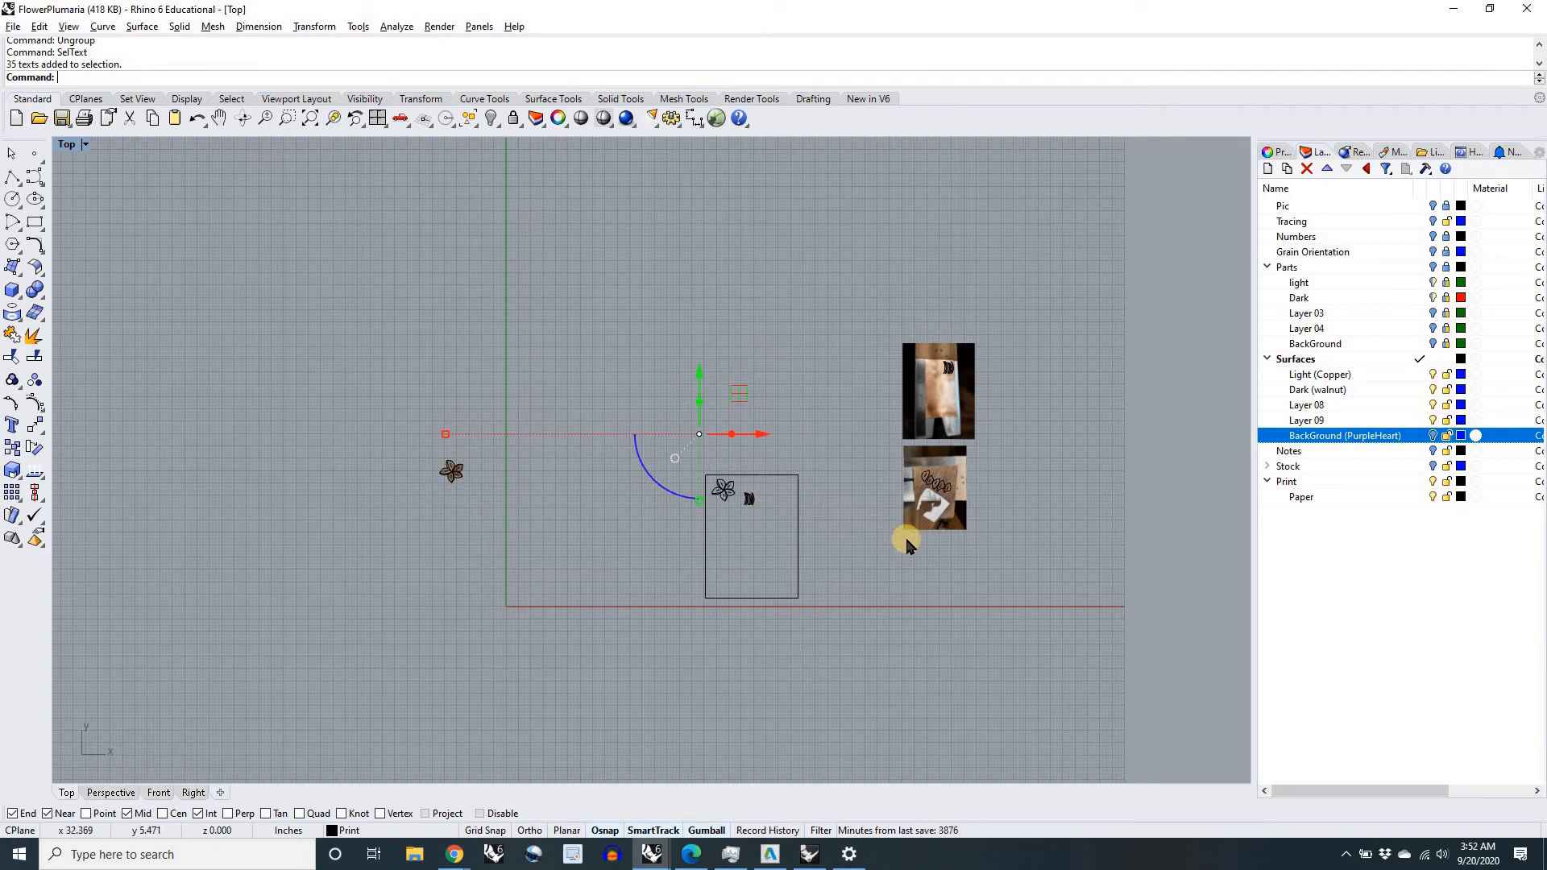
Step: Remove the numbers on the paper layout and stock photos from the selection, keeping only the assembled flower's numbers selected
drag(1161, 675, 632, 284)
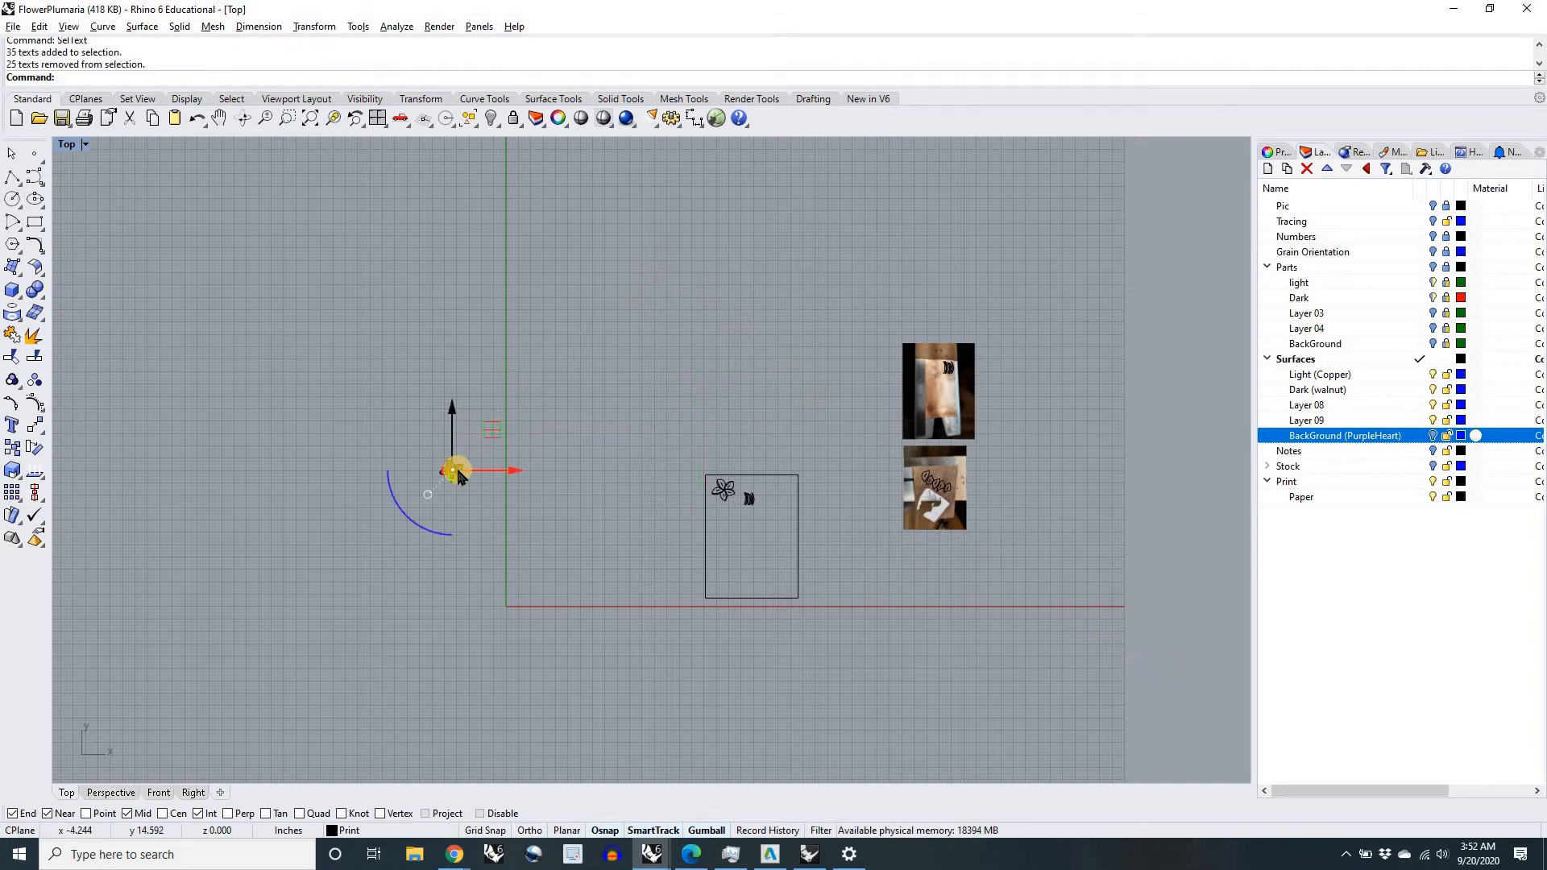
scroll(451, 474, up, 10)
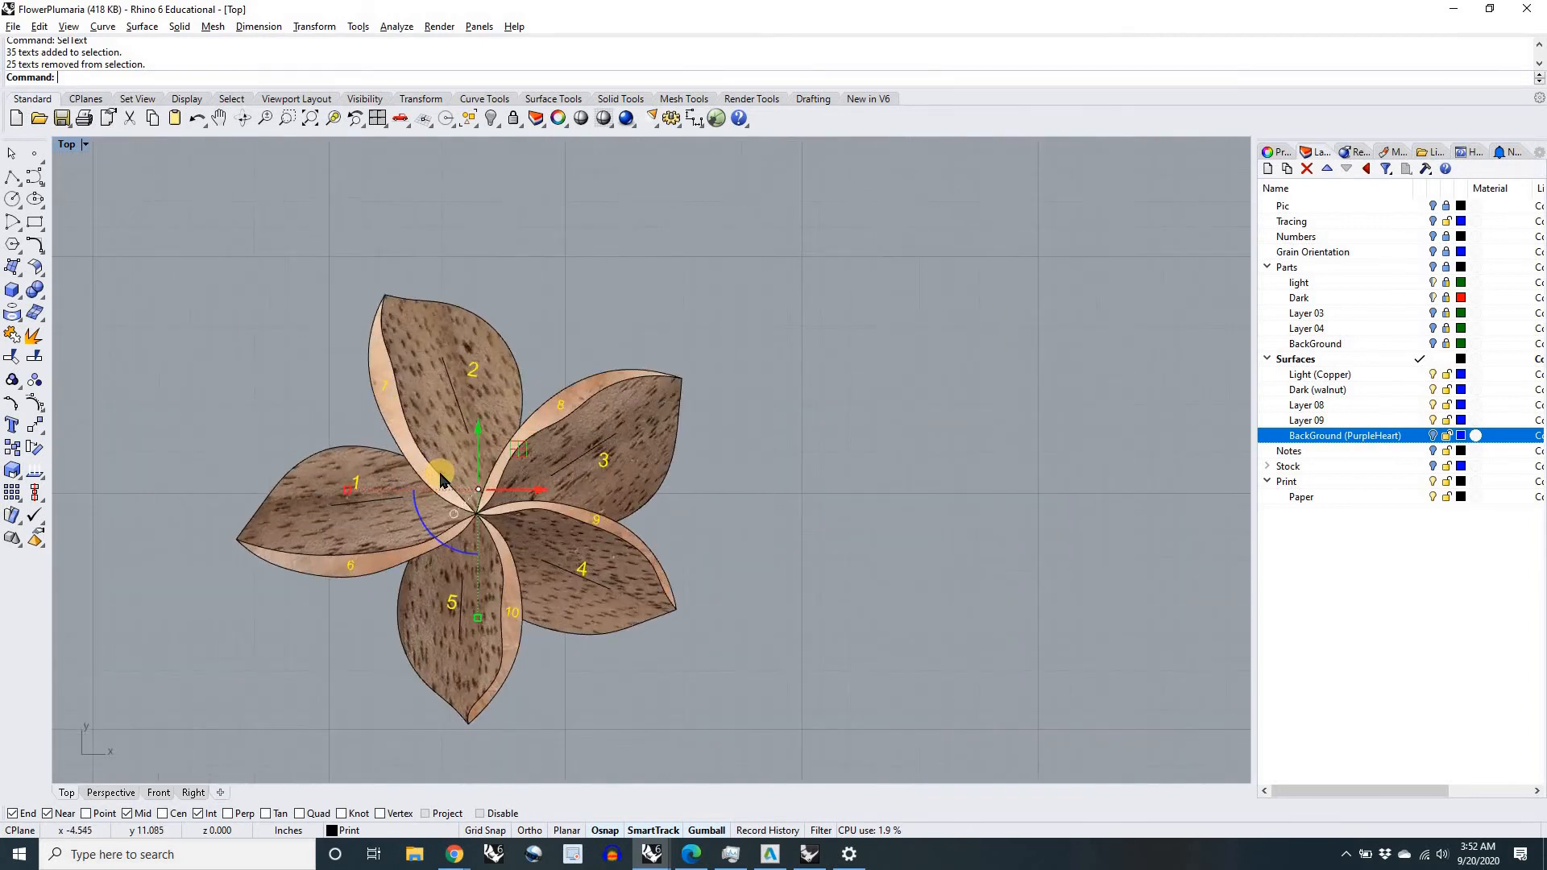
scroll(440, 478, up, 2)
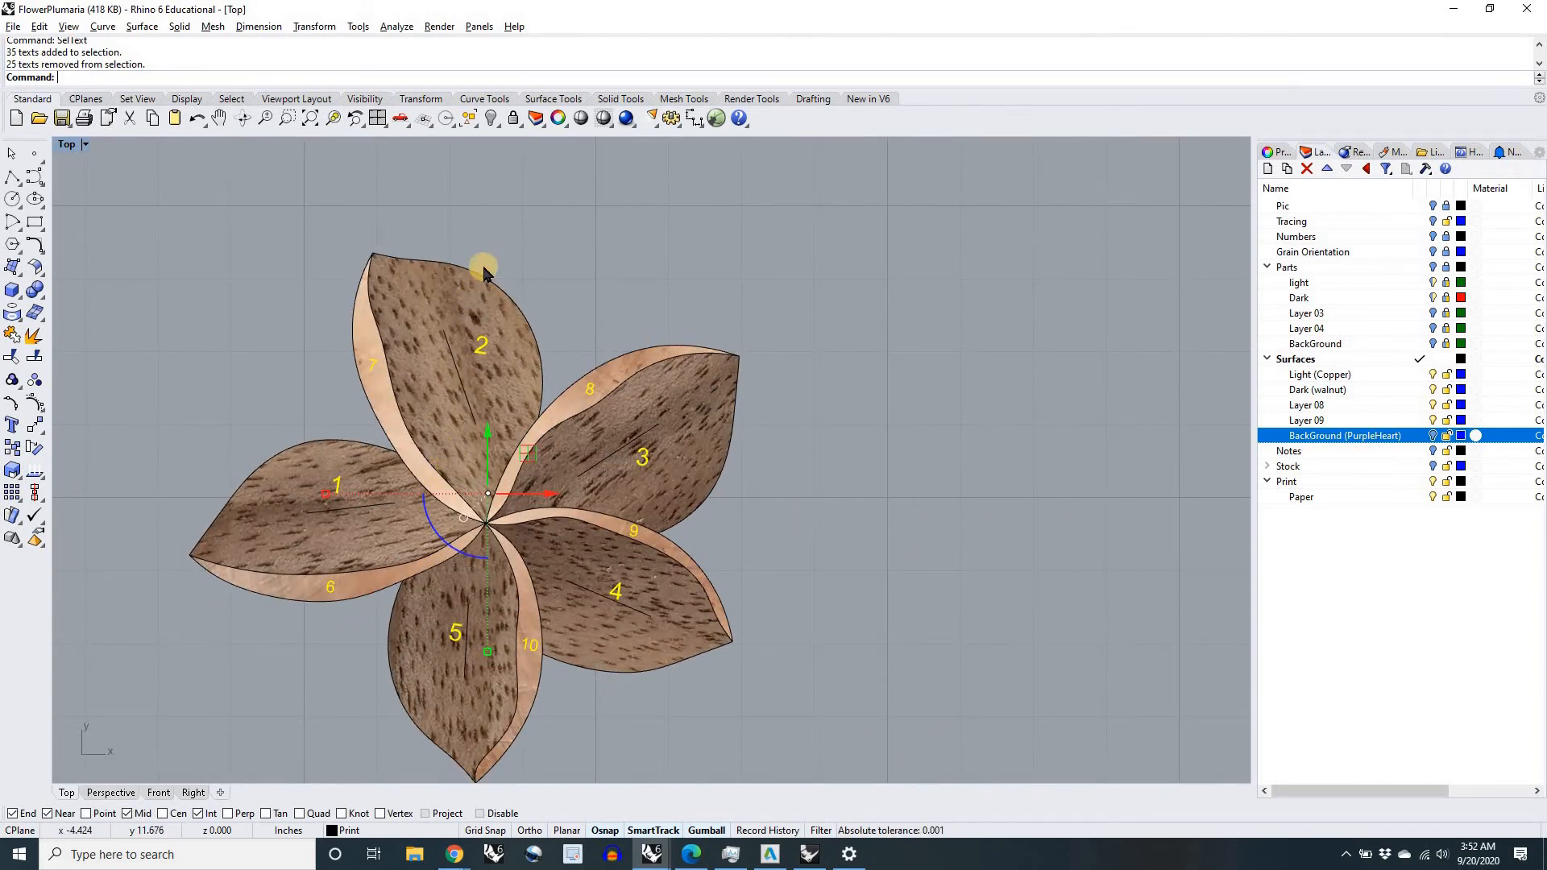
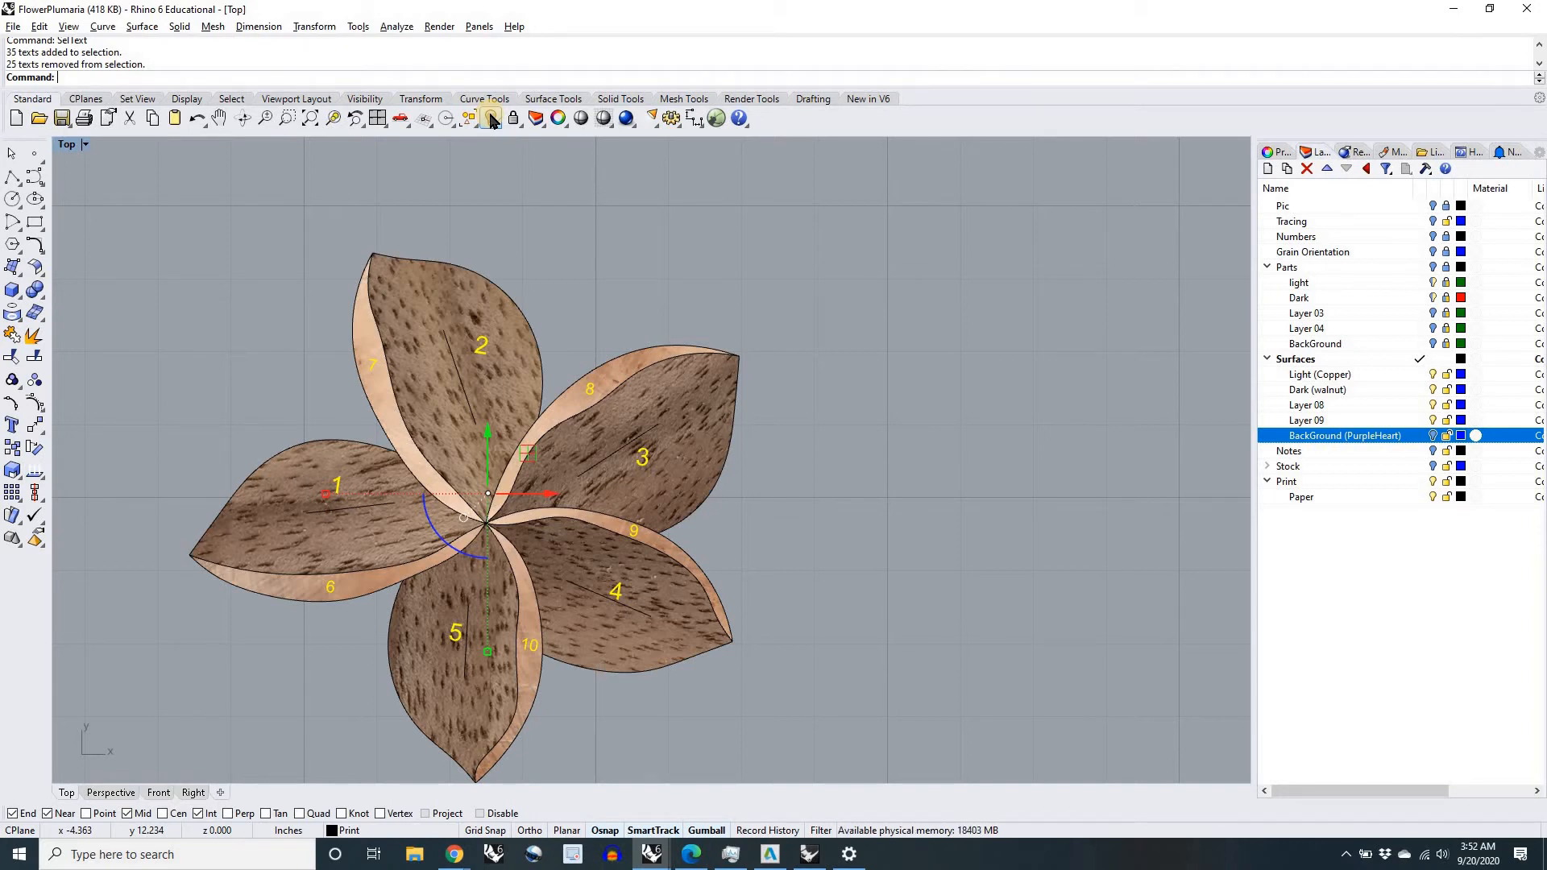
Step: Hide the selected number labels on the assembled flower
click(492, 120)
scroll(464, 314, down, 5)
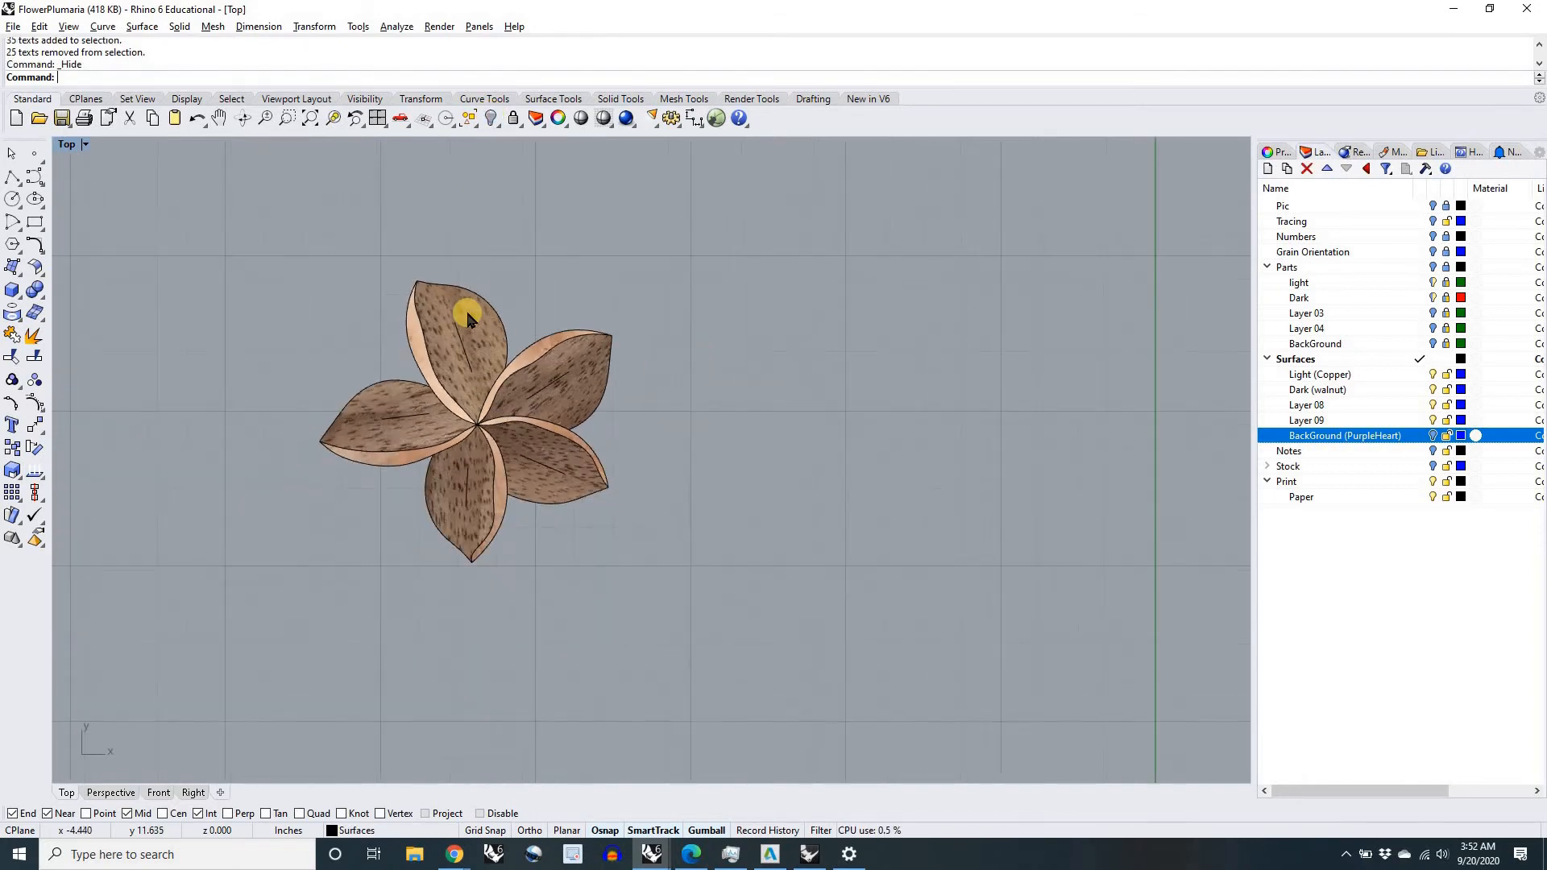
scroll(546, 369, down, 8)
right_drag(591, 371, 555, 346)
right_drag(511, 438, 427, 505)
scroll(395, 404, down, 1)
scroll(457, 380, up, 15)
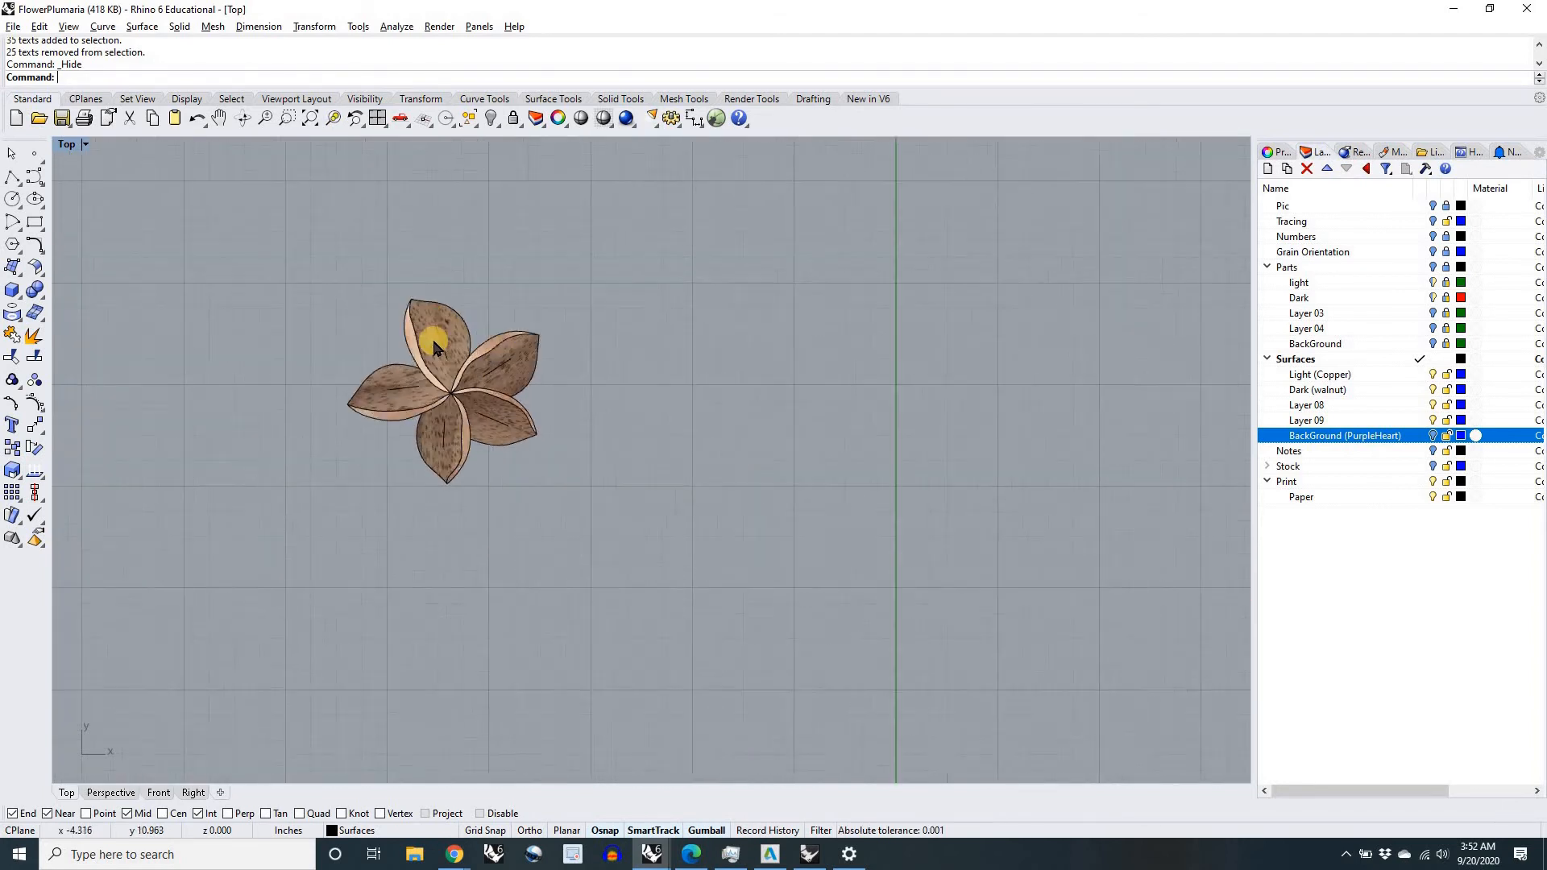
Step: Select the group at the upper walnut petal to inspect which curves belong to it, and deselect it
click(439, 323)
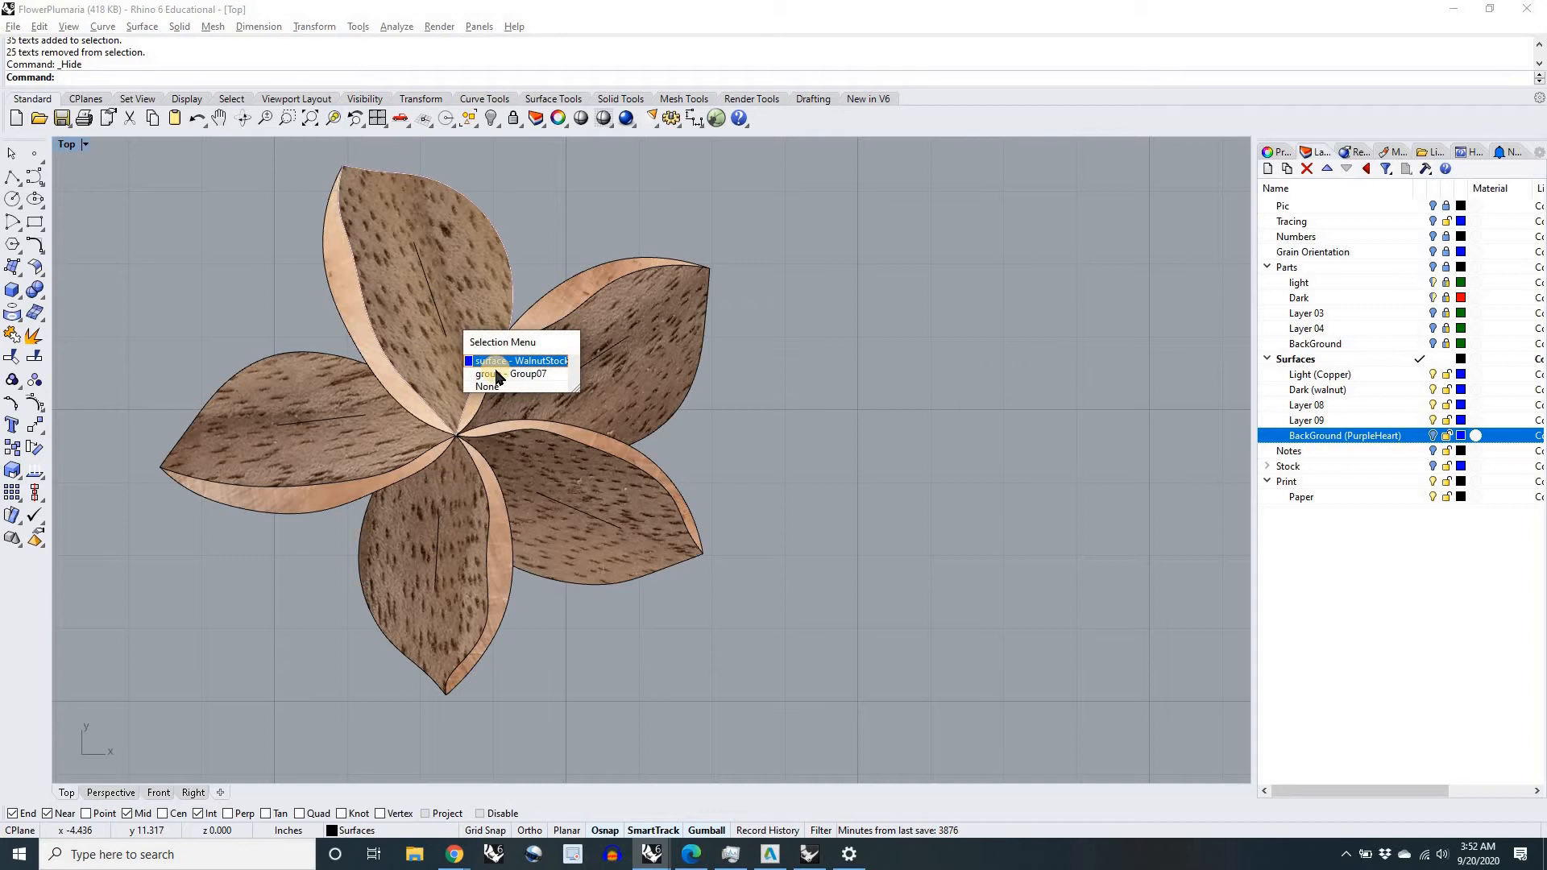
click(497, 375)
scroll(399, 251, up, 5)
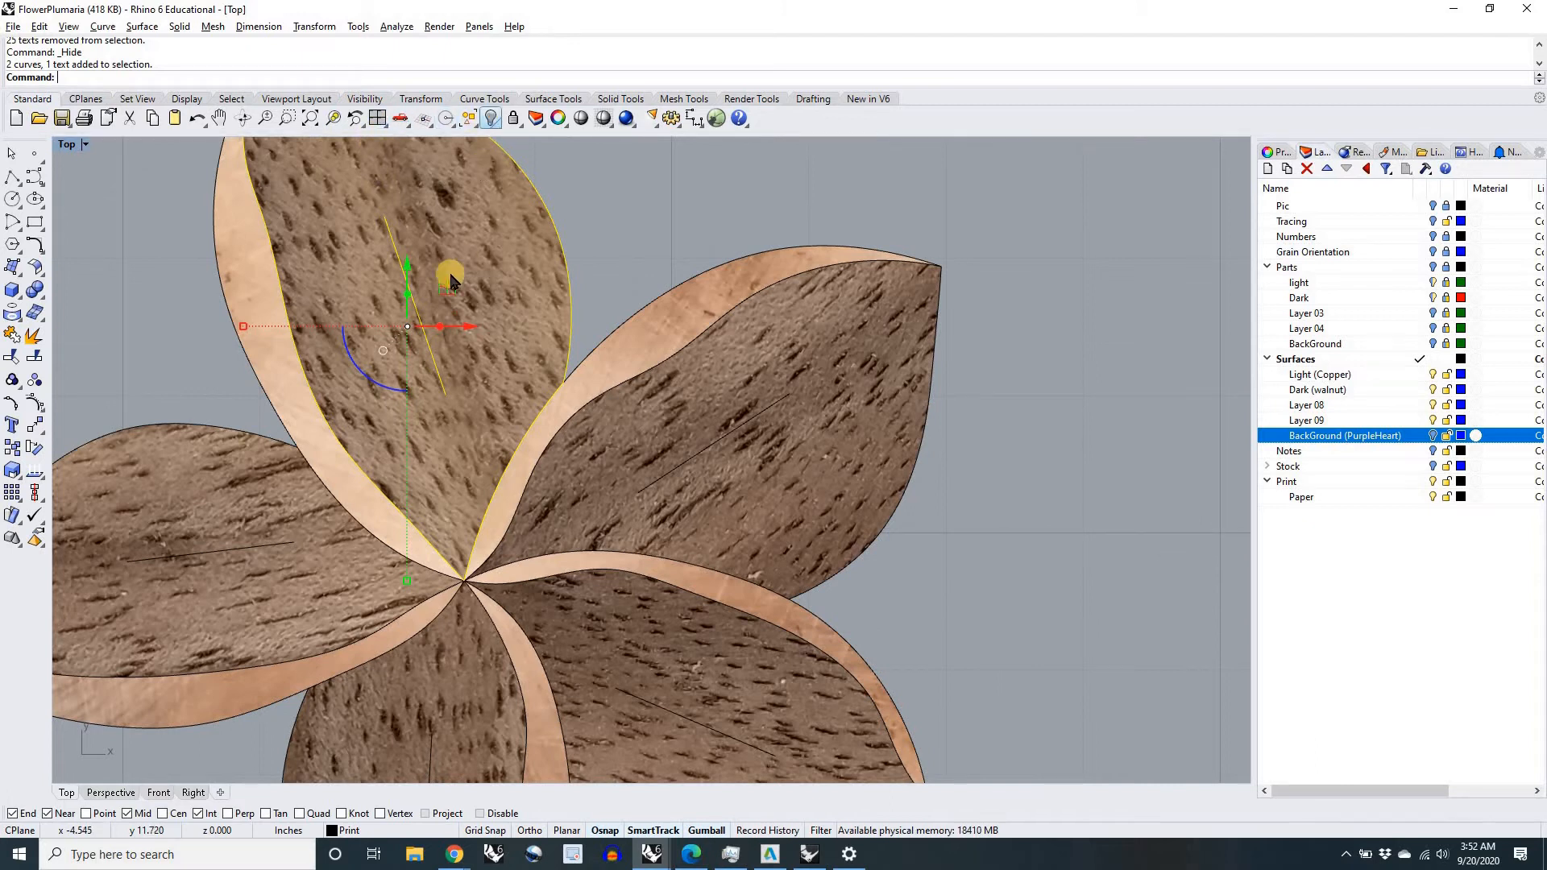
scroll(442, 301, down, 3)
scroll(438, 339, up, 4)
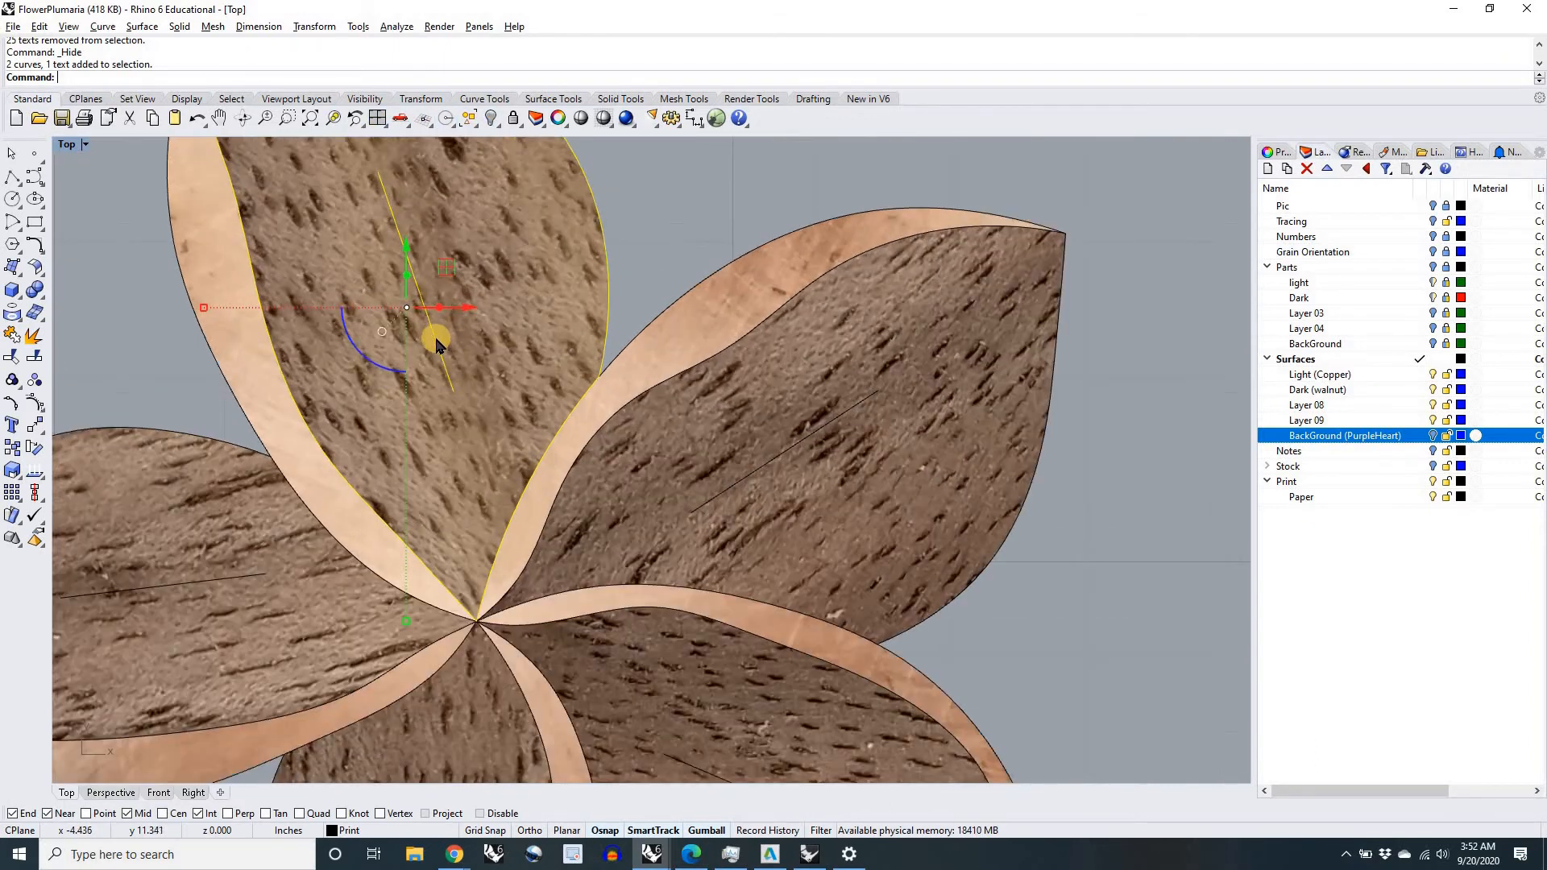
scroll(443, 333, down, 8)
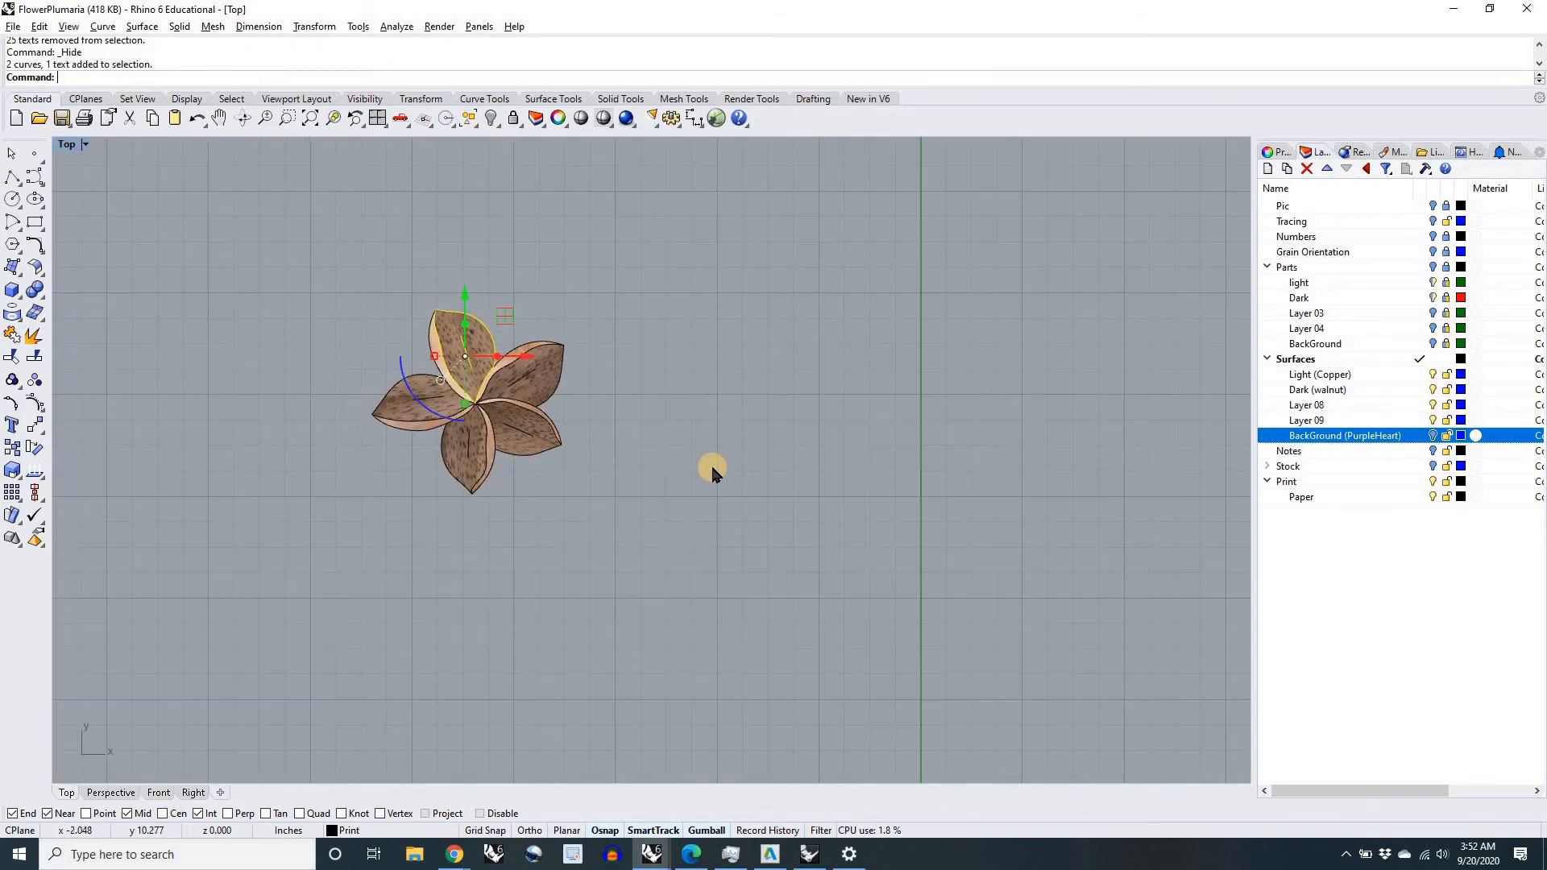
click(711, 467)
Step: Select all closed curves in the drawing with the SelClosedCrv command
scroll(711, 467, down, 12)
right_drag(794, 528, 605, 468)
scroll(604, 468, down, 4)
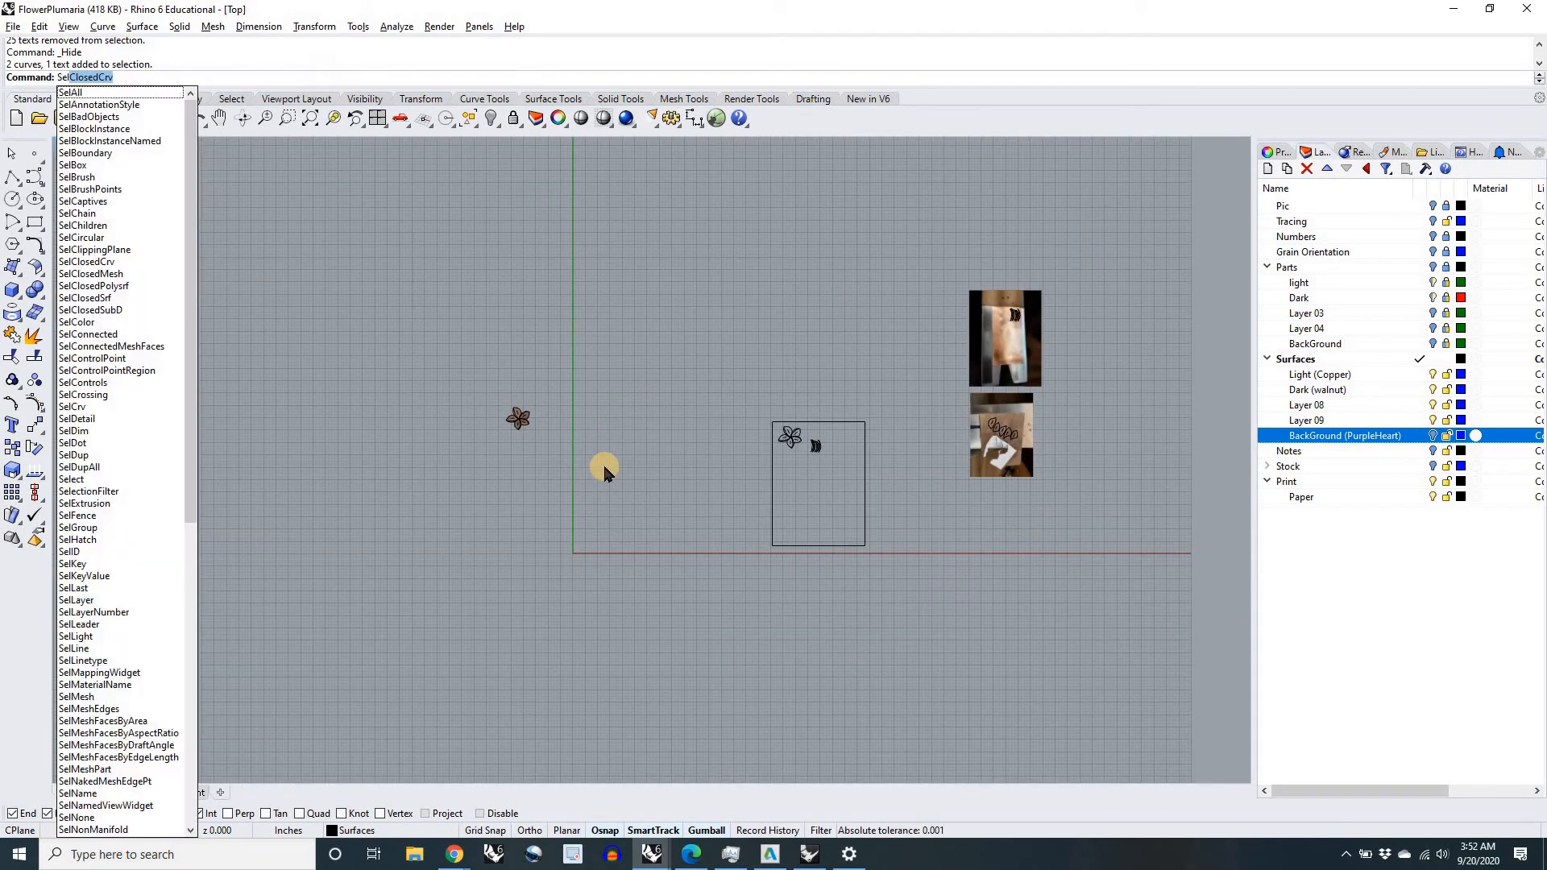
text(ClosedC)
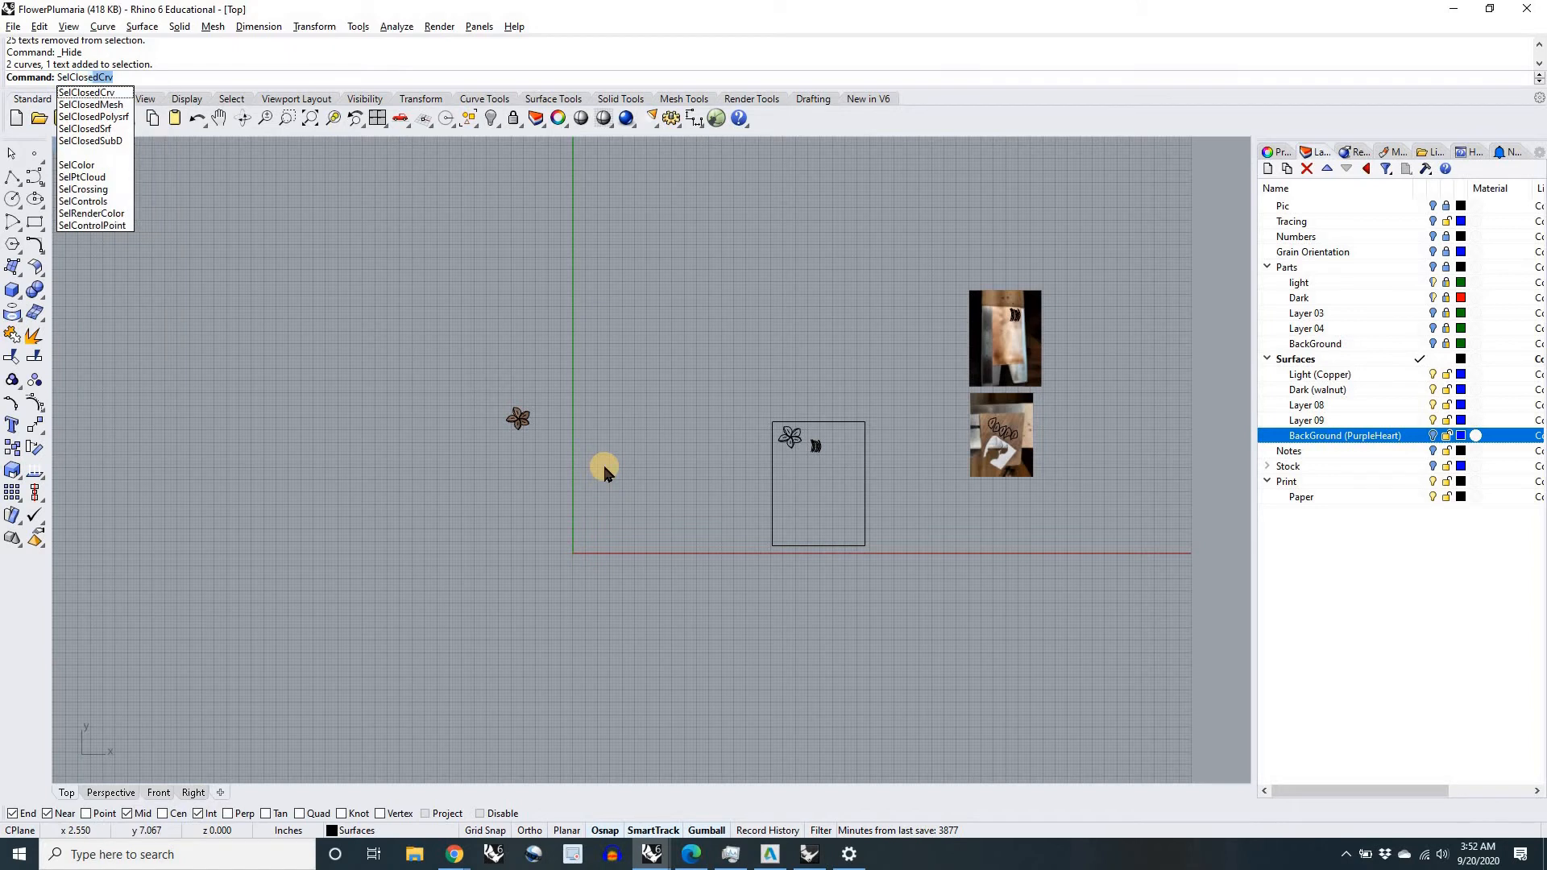
text(rv)
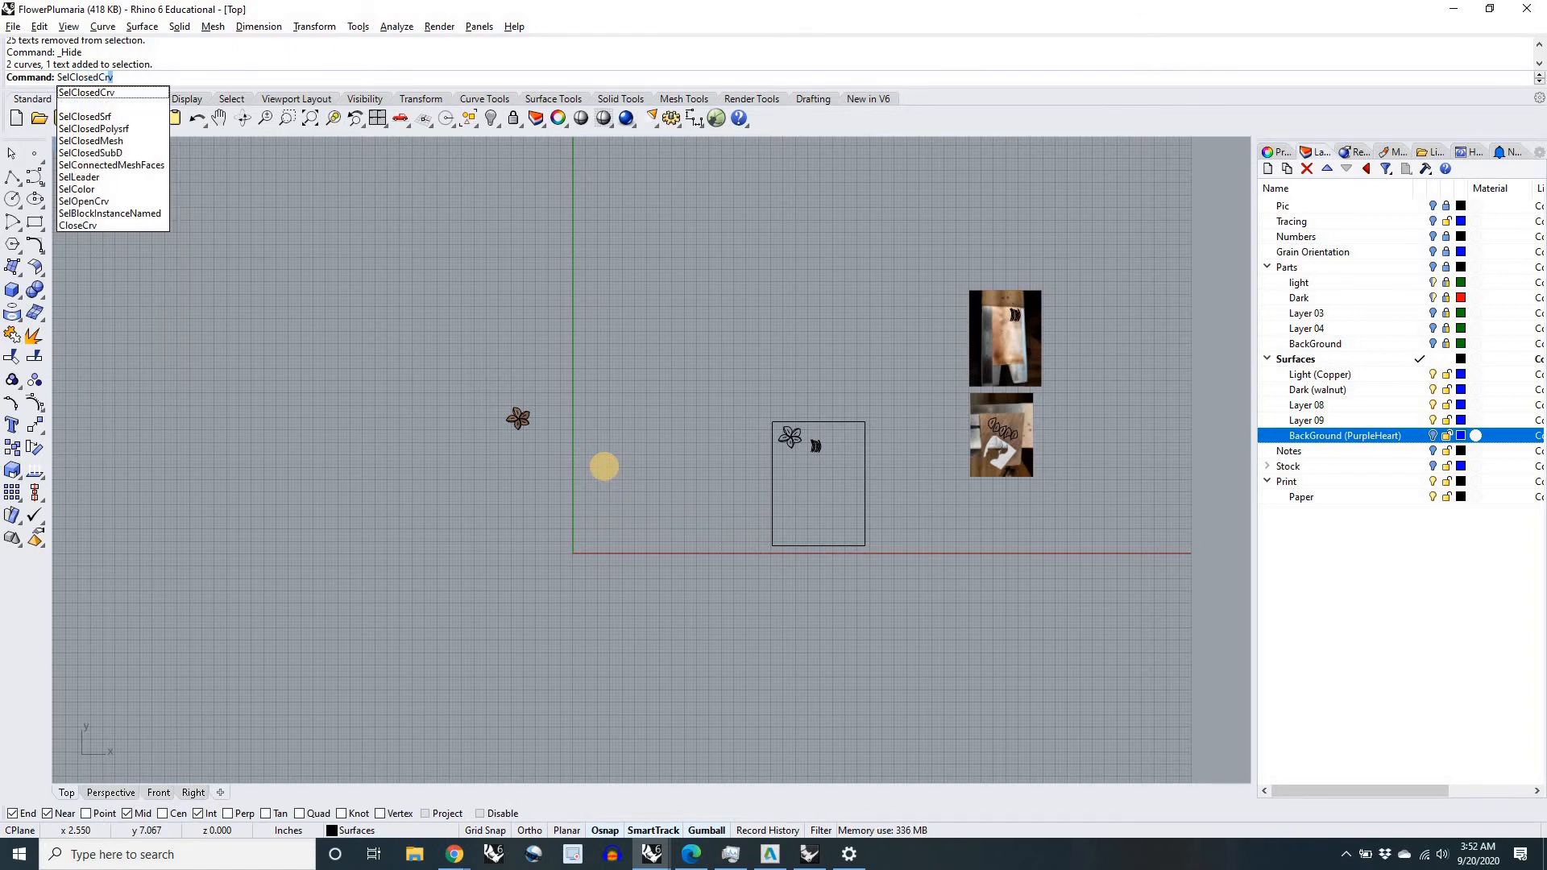
key(Return)
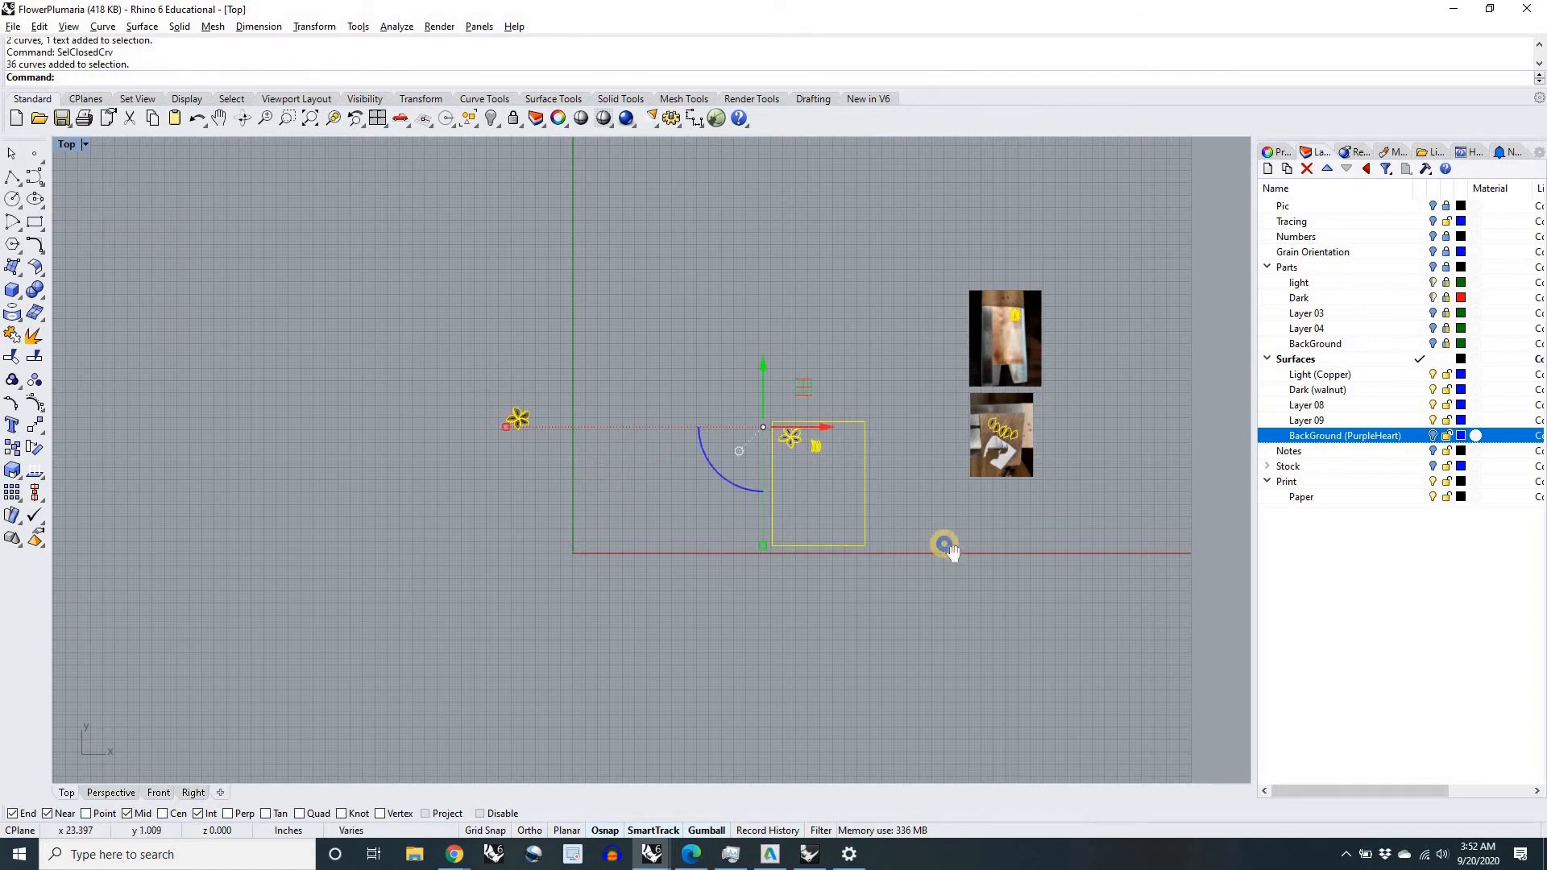
Step: Remove the paper layout and stock photo curves from the selection, examine the selected flower outlines, and deselect them
right_drag(940, 542, 839, 518)
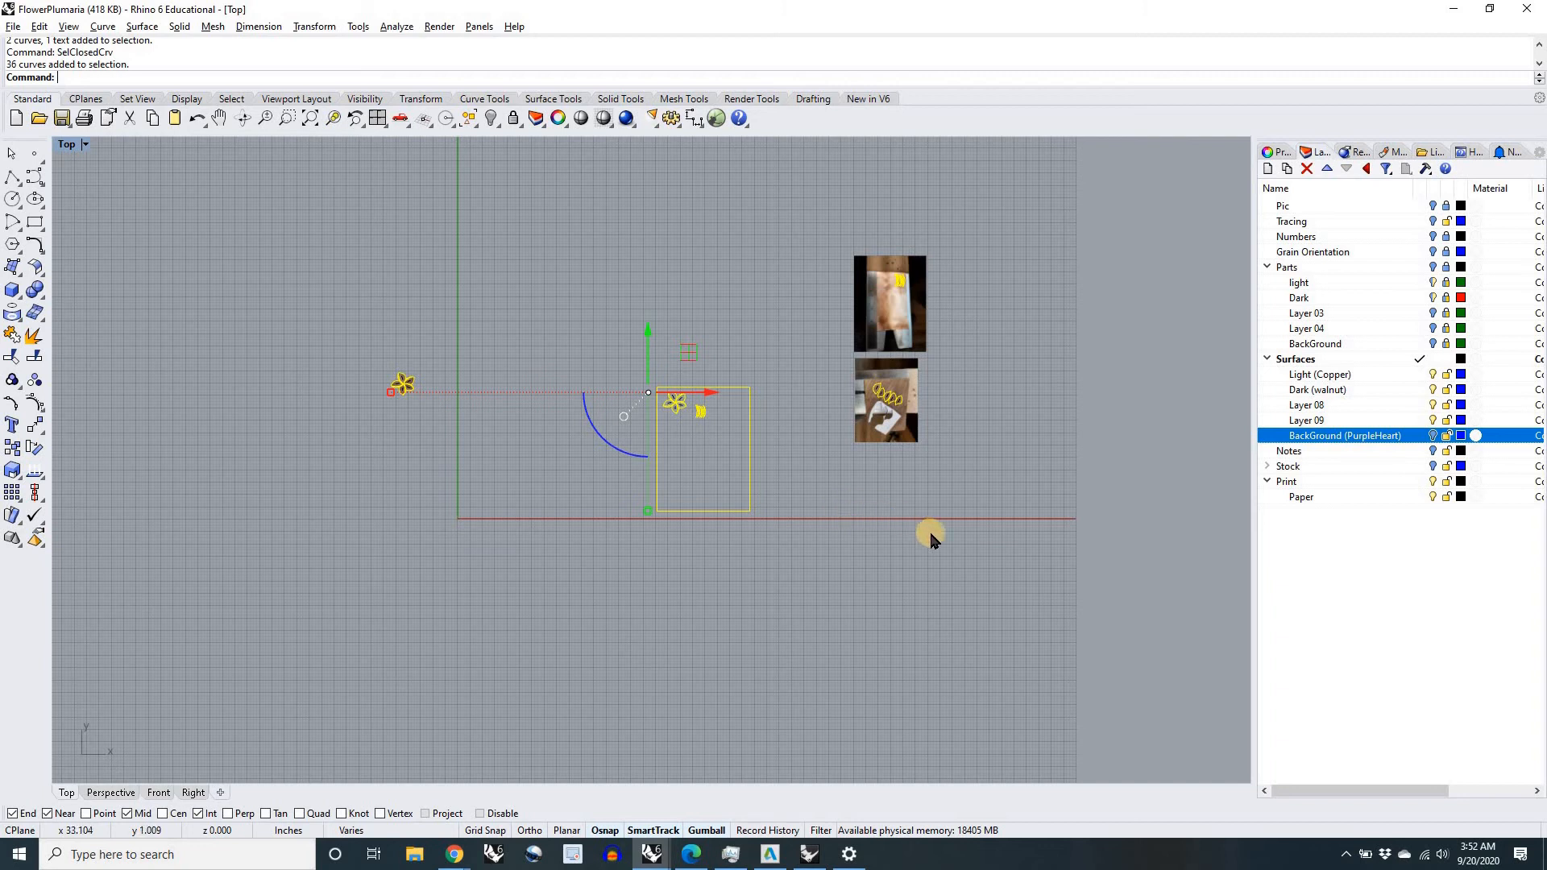
drag(1002, 549, 586, 247)
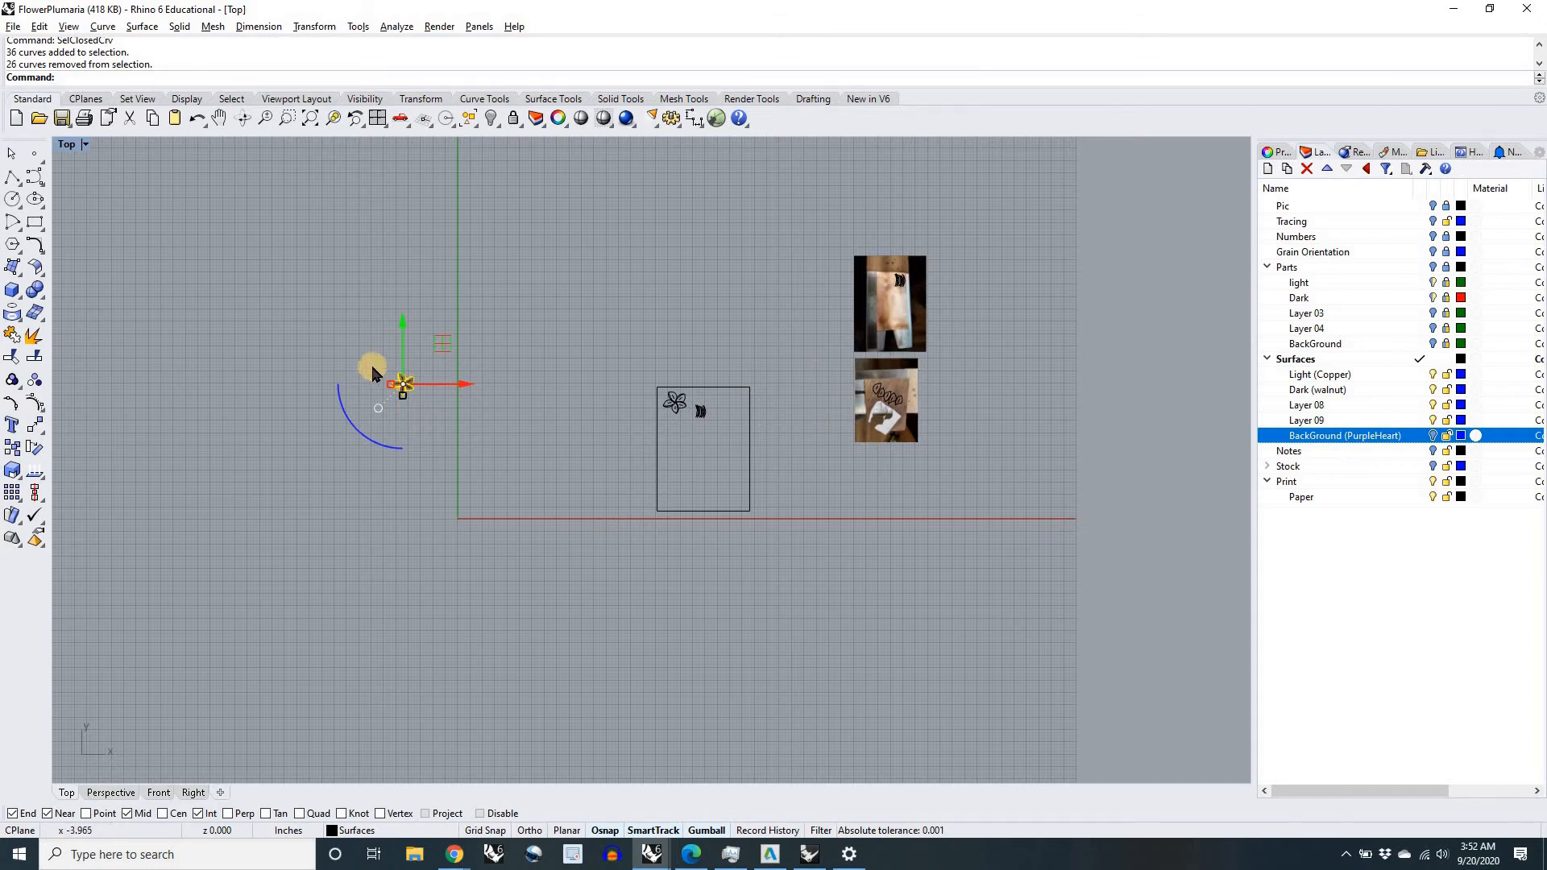
scroll(372, 372, up, 10)
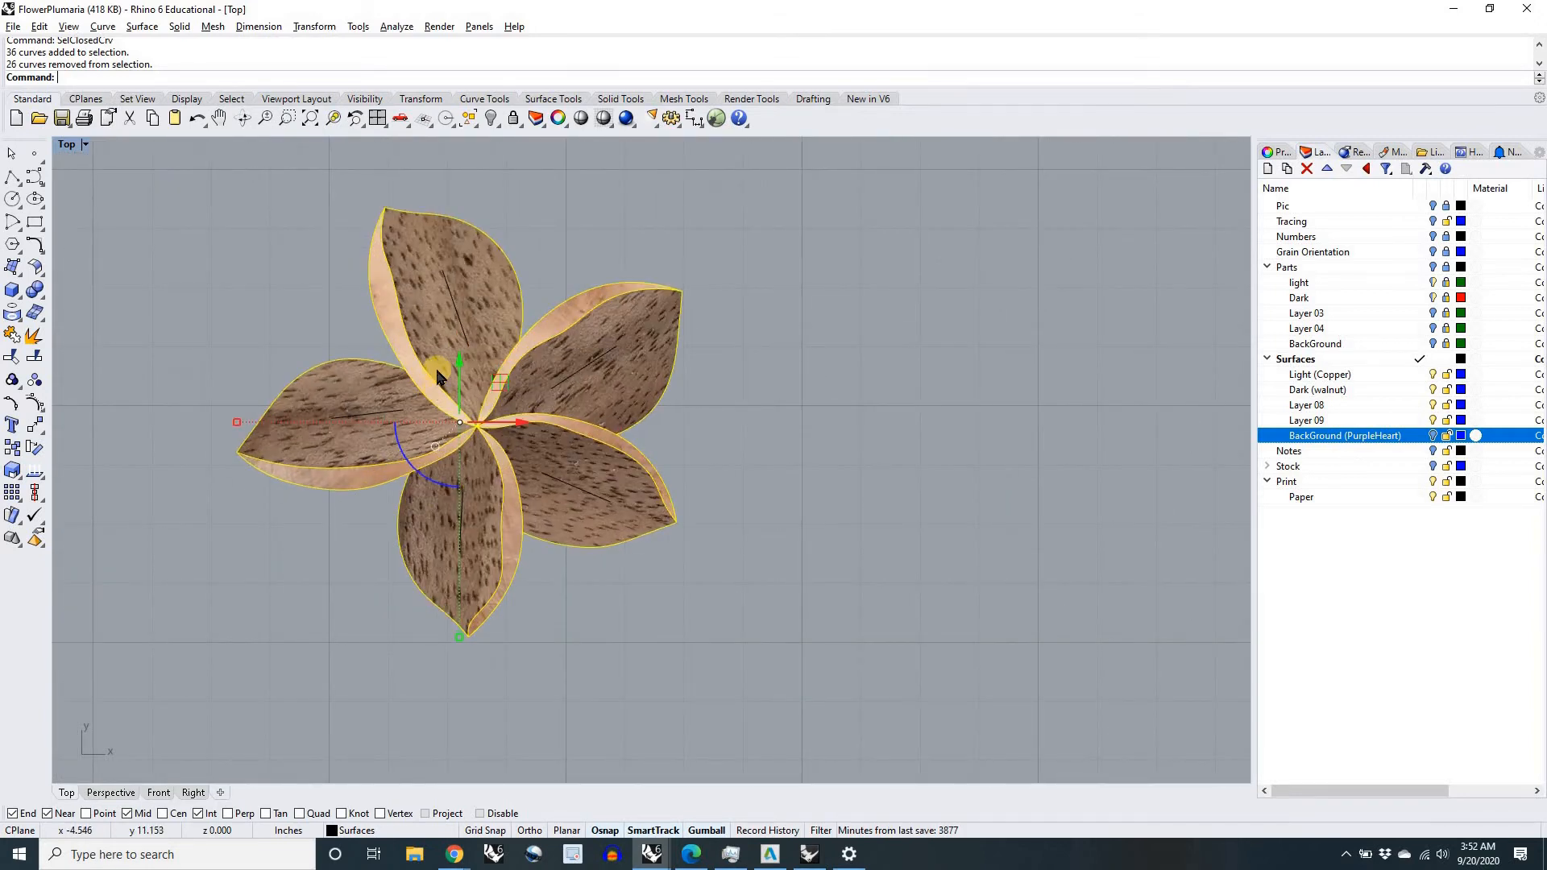
scroll(436, 371, up, 3)
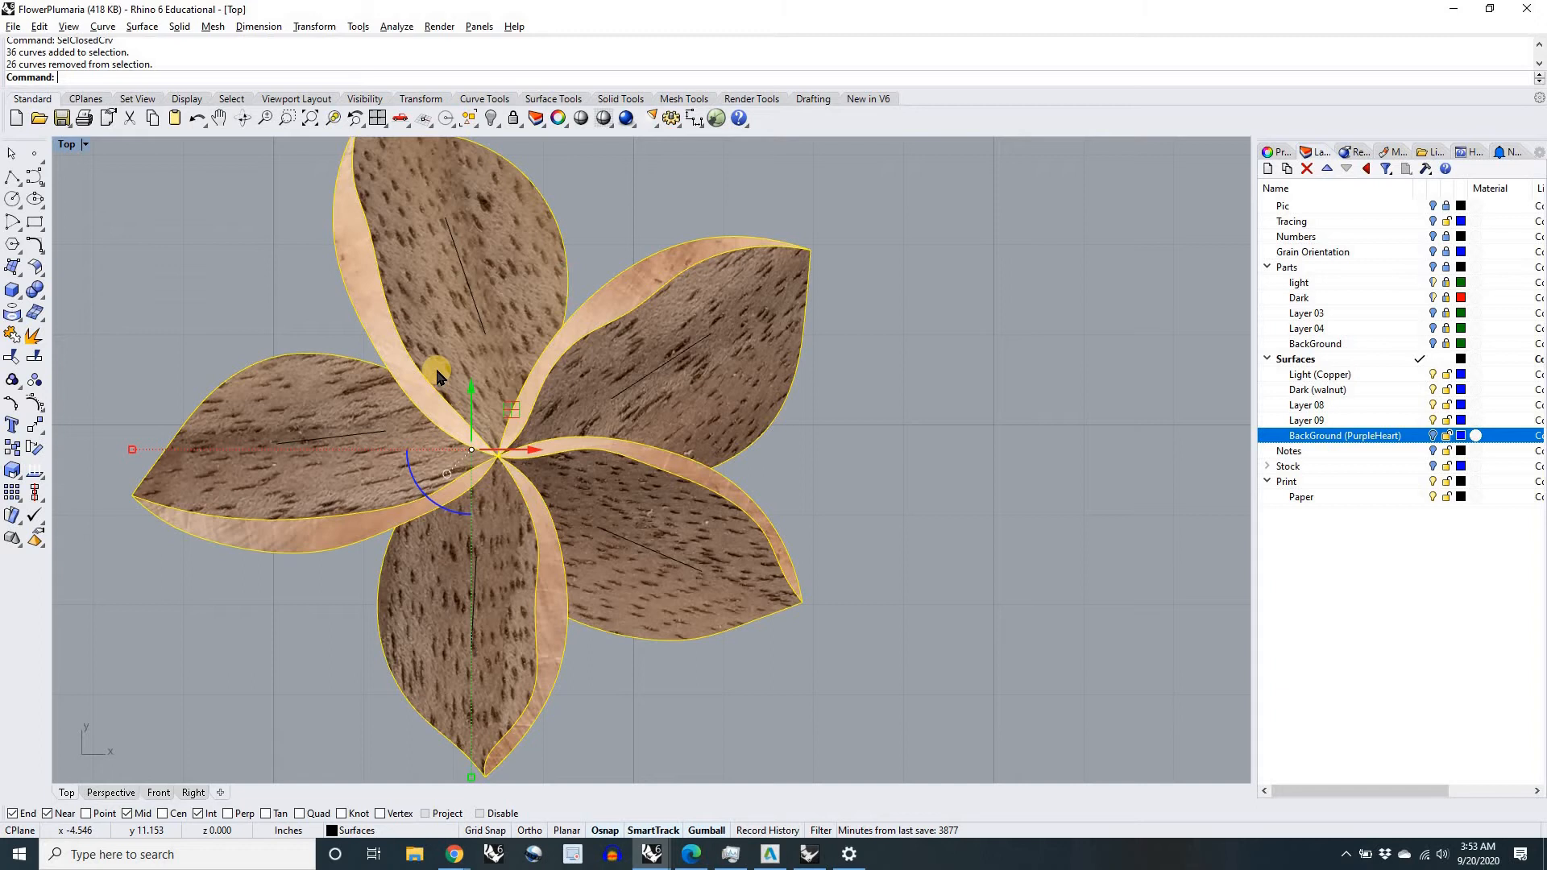
scroll(436, 373, down, 2)
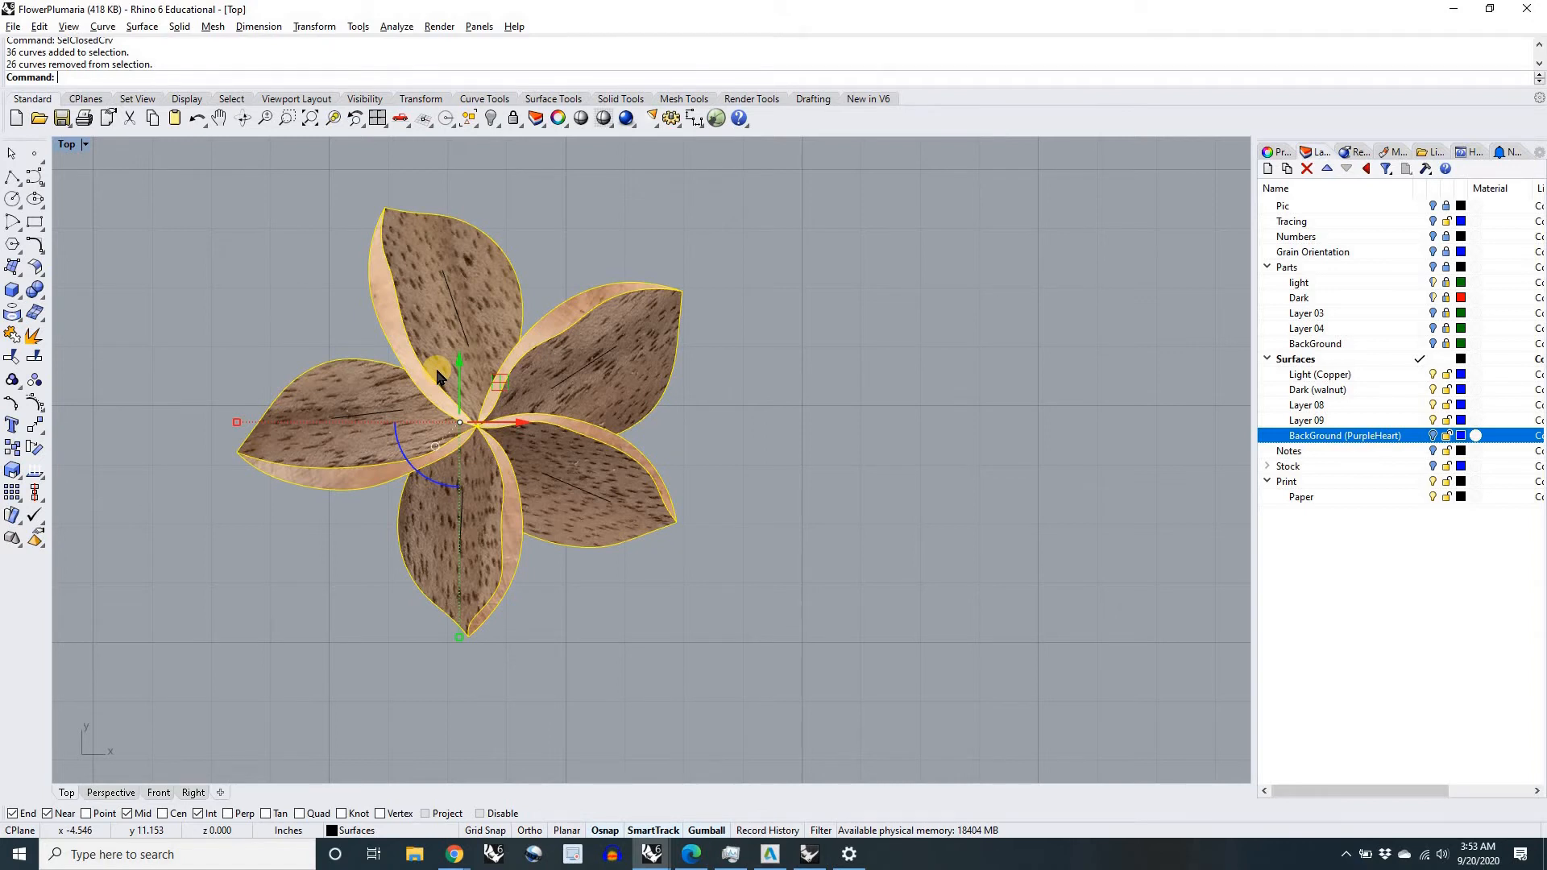
scroll(436, 371, down, 2)
scroll(461, 324, up, 3)
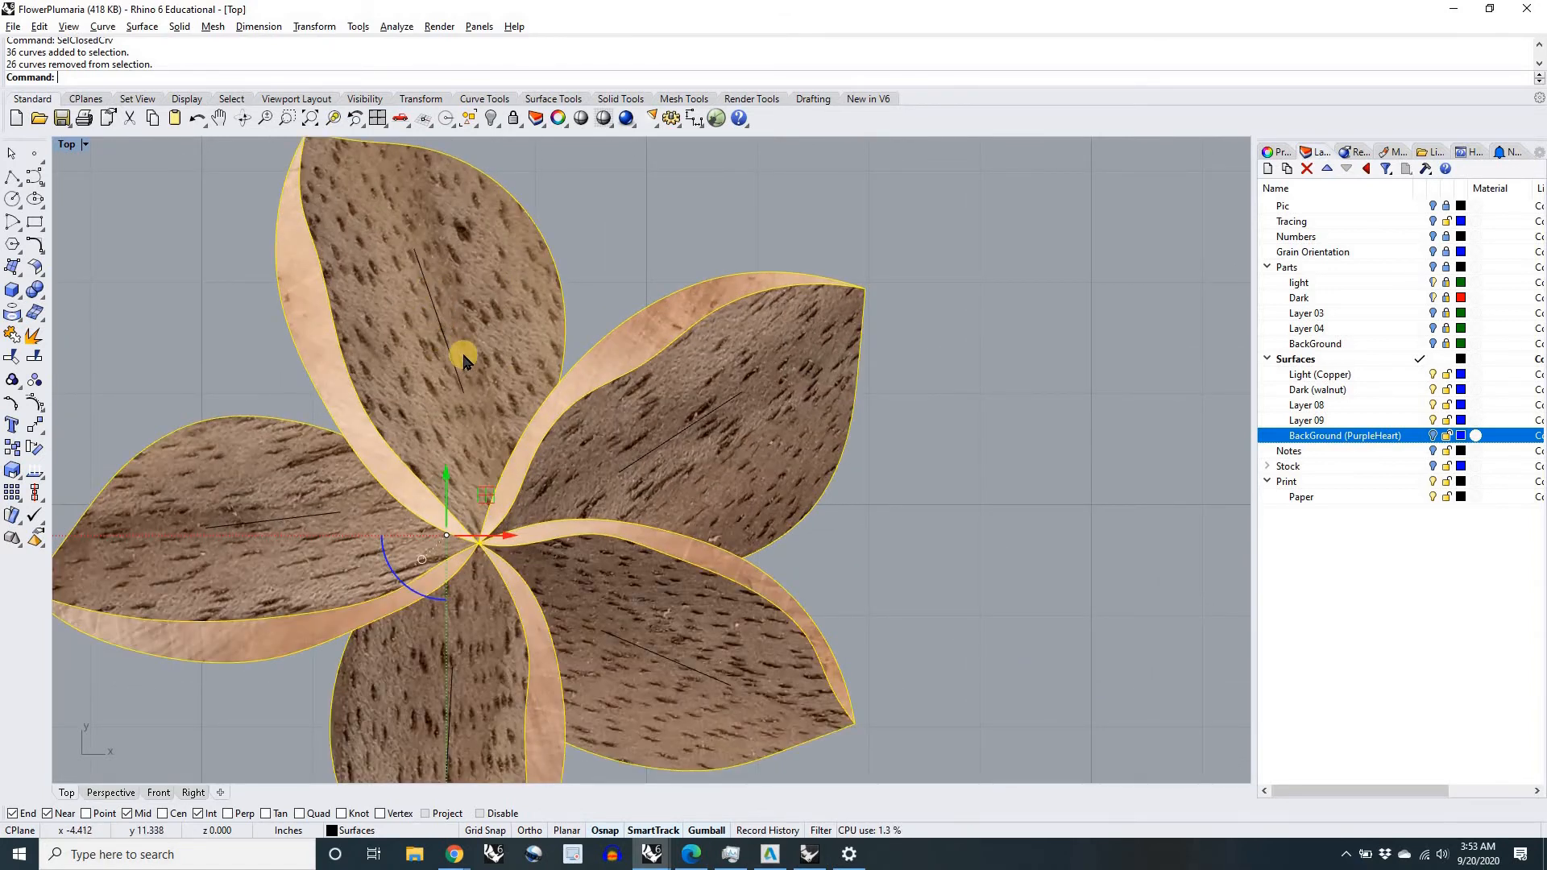
scroll(454, 355, down, 5)
click(603, 416)
Step: Select all curves in the drawing with the SelCrv command
scroll(614, 412, down, 8)
scroll(714, 470, down, 4)
right_drag(716, 471, 635, 447)
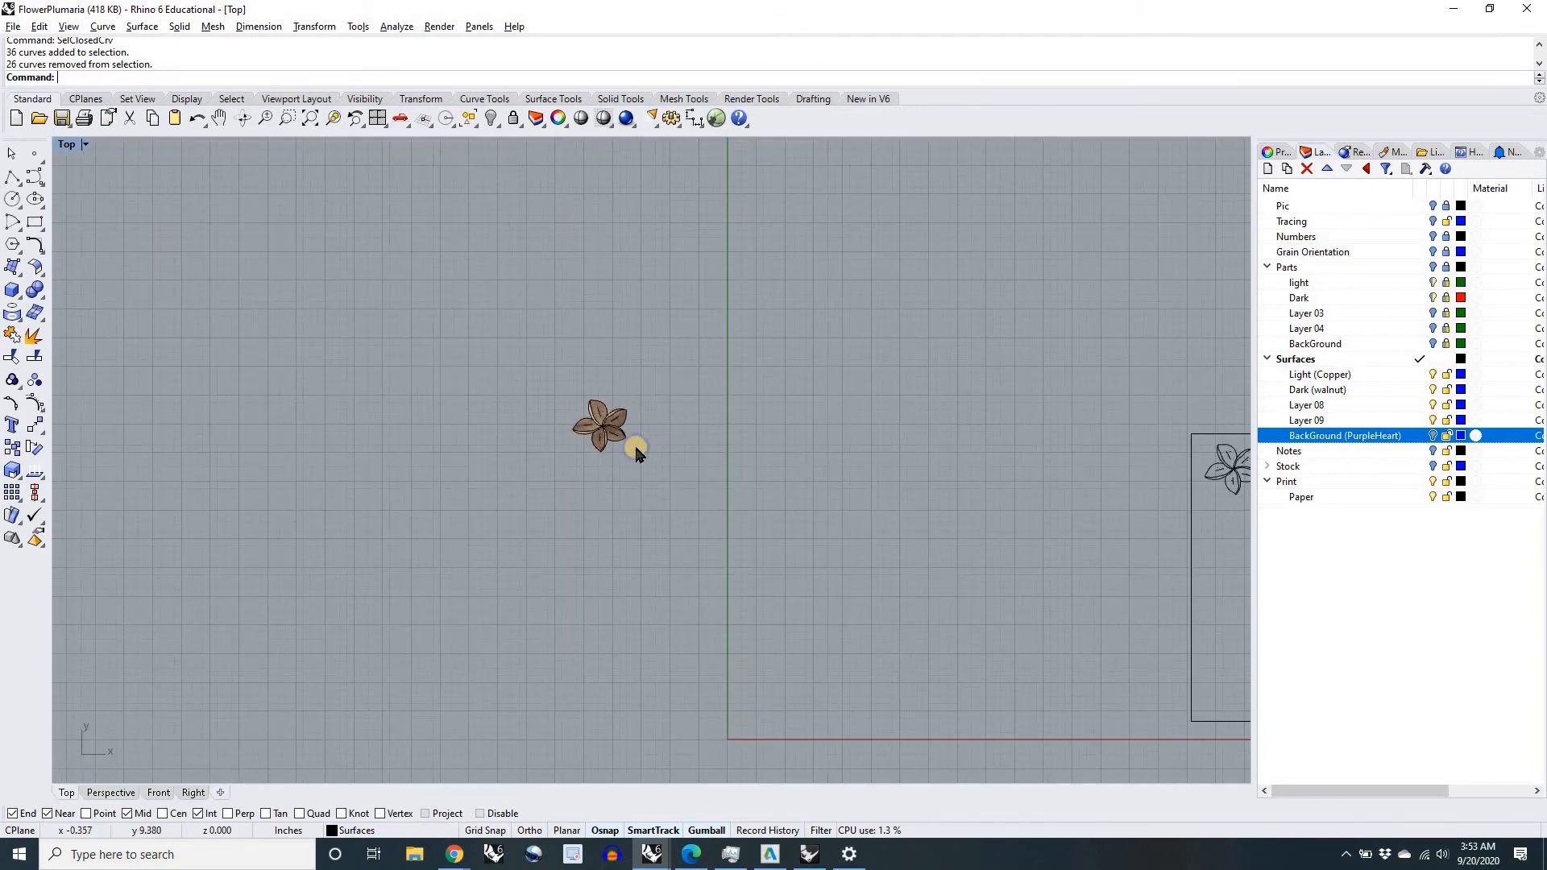
text(rv)
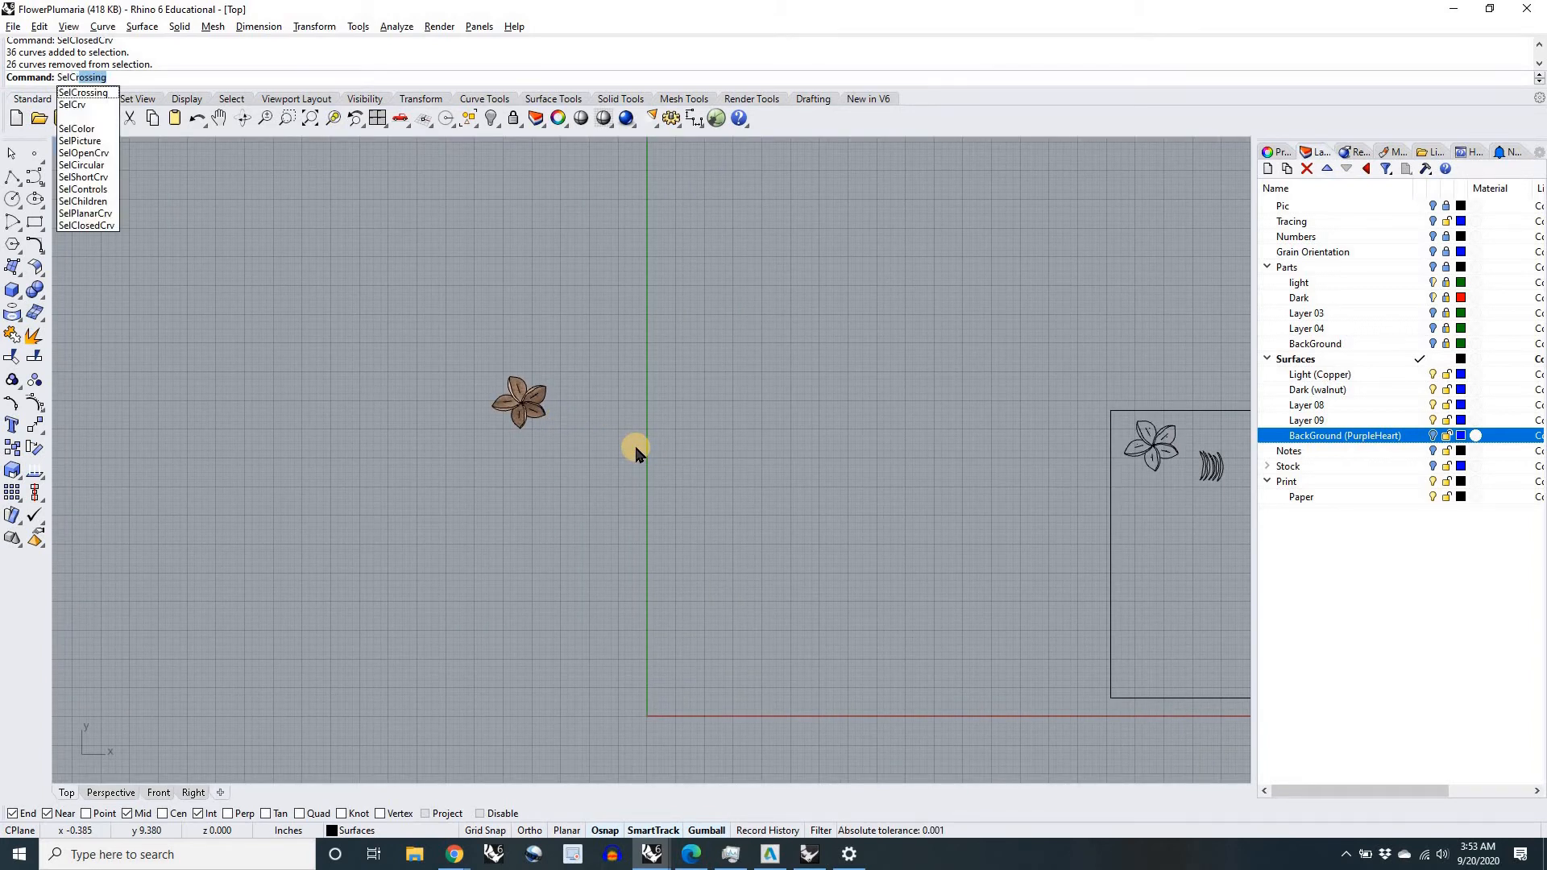
key(Return)
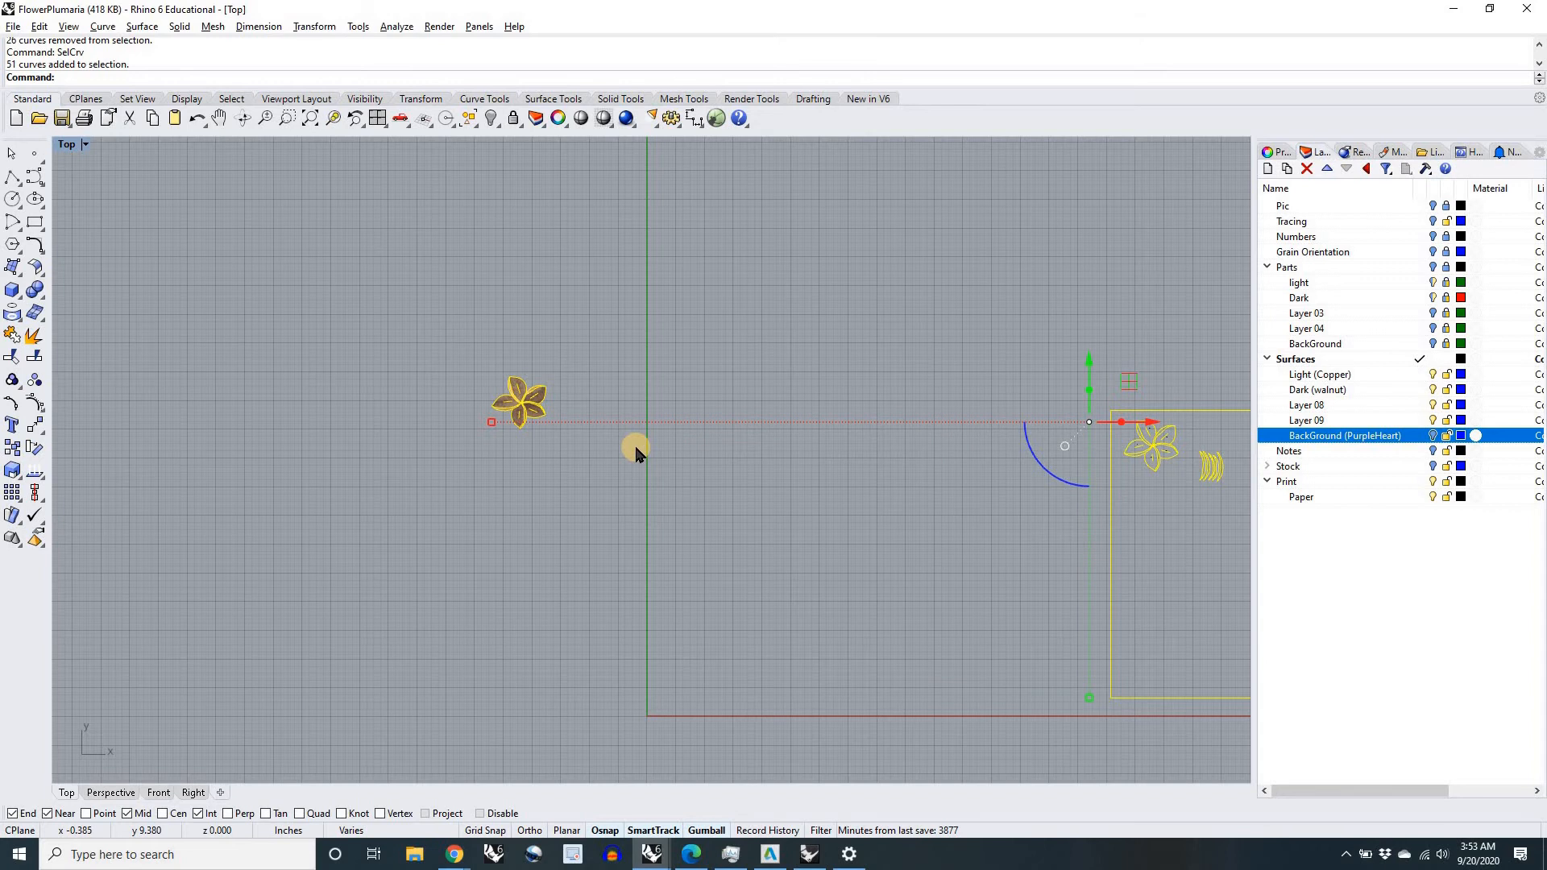
Step: Remove the curves on the paper layout and wood stock photos from the selection, keeping the assembled flower's curves
scroll(636, 447, down, 4)
right_drag(765, 511, 568, 480)
scroll(569, 481, down, 2)
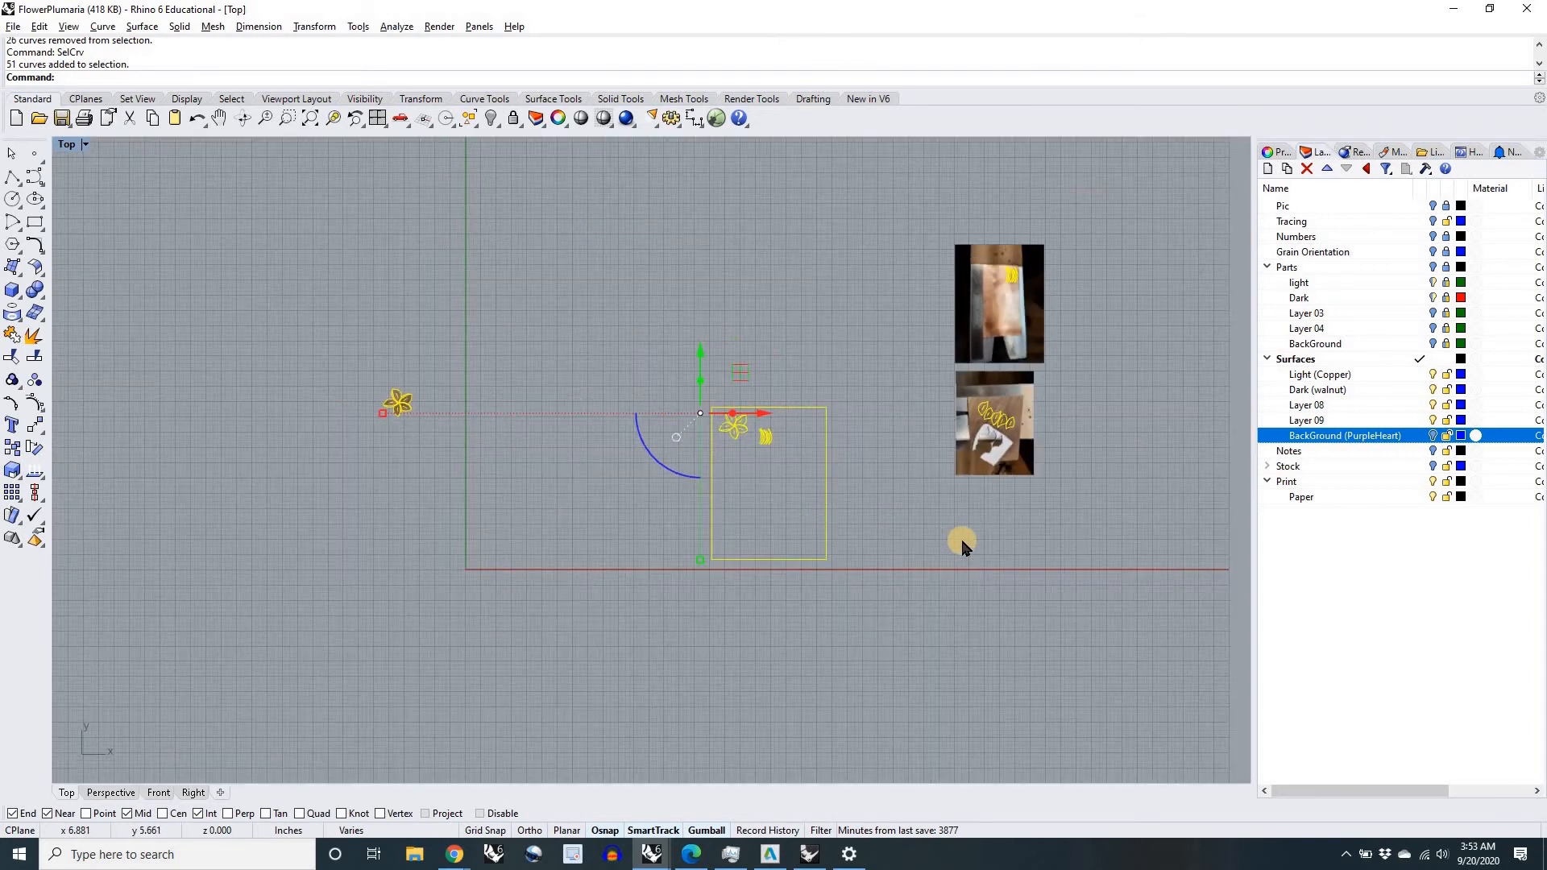
ctrl+drag(1078, 566, 642, 236)
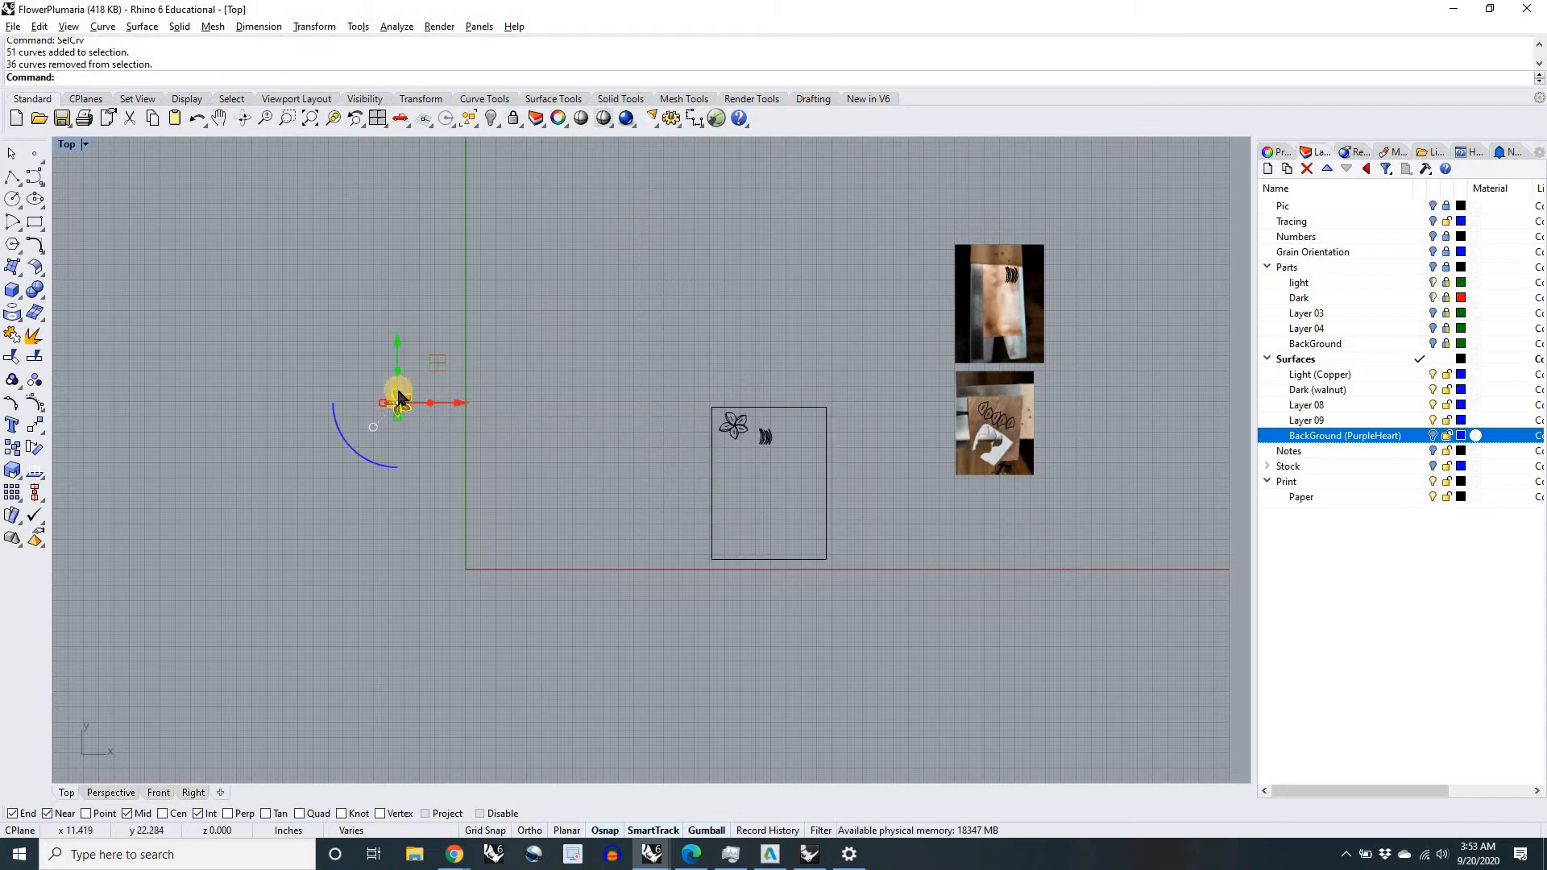
scroll(395, 403, up, 15)
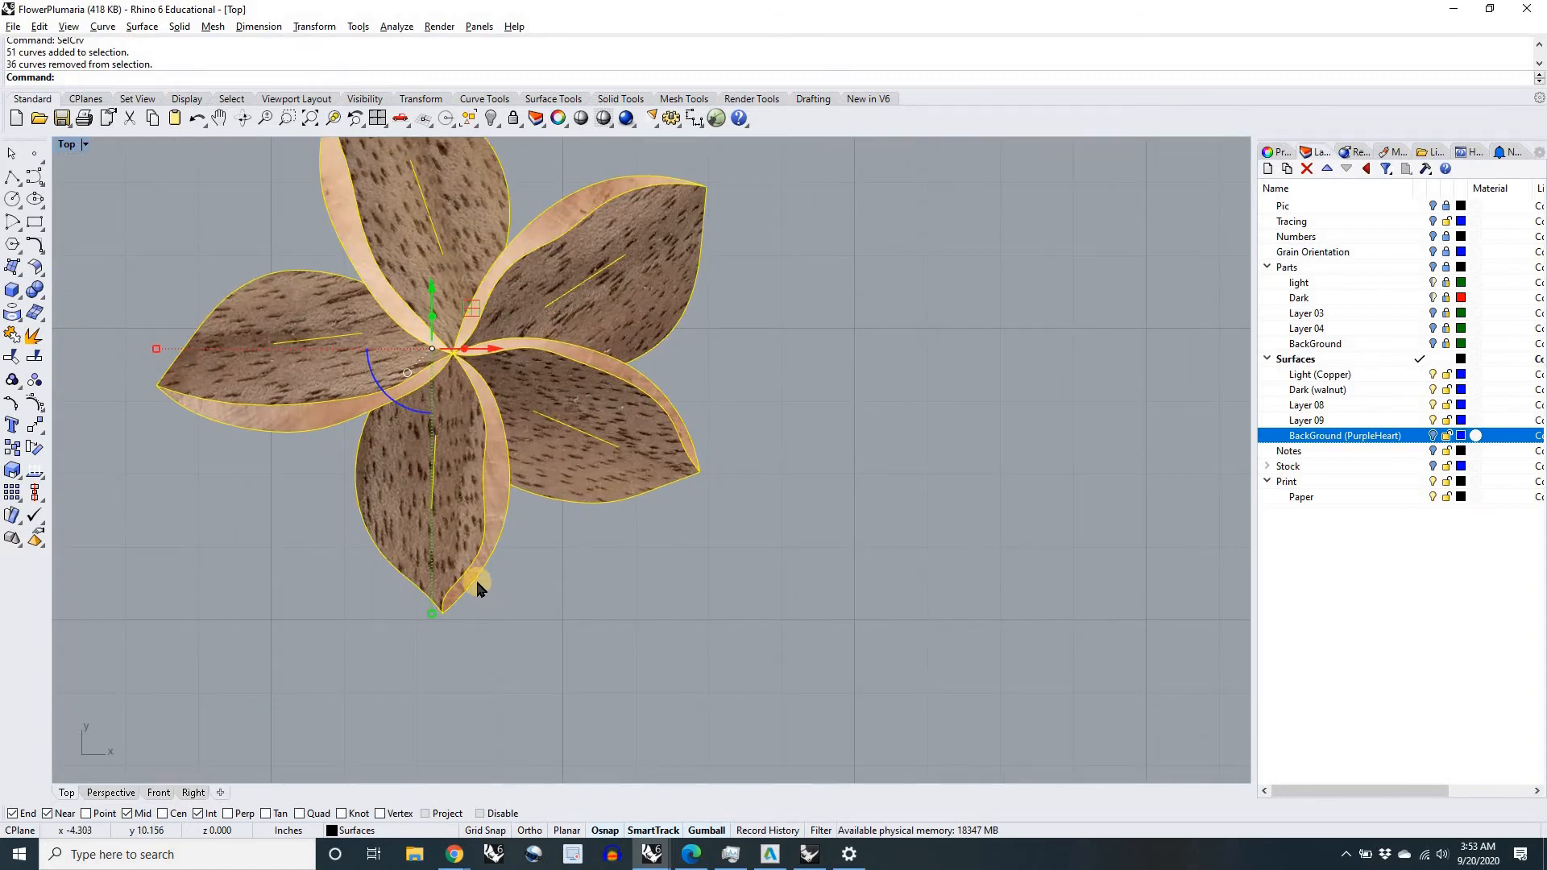
Step: Try to remove the lowest petal's outlines from the selection while keeping its grain line selected
shift+click(477, 579)
shift+click(477, 577)
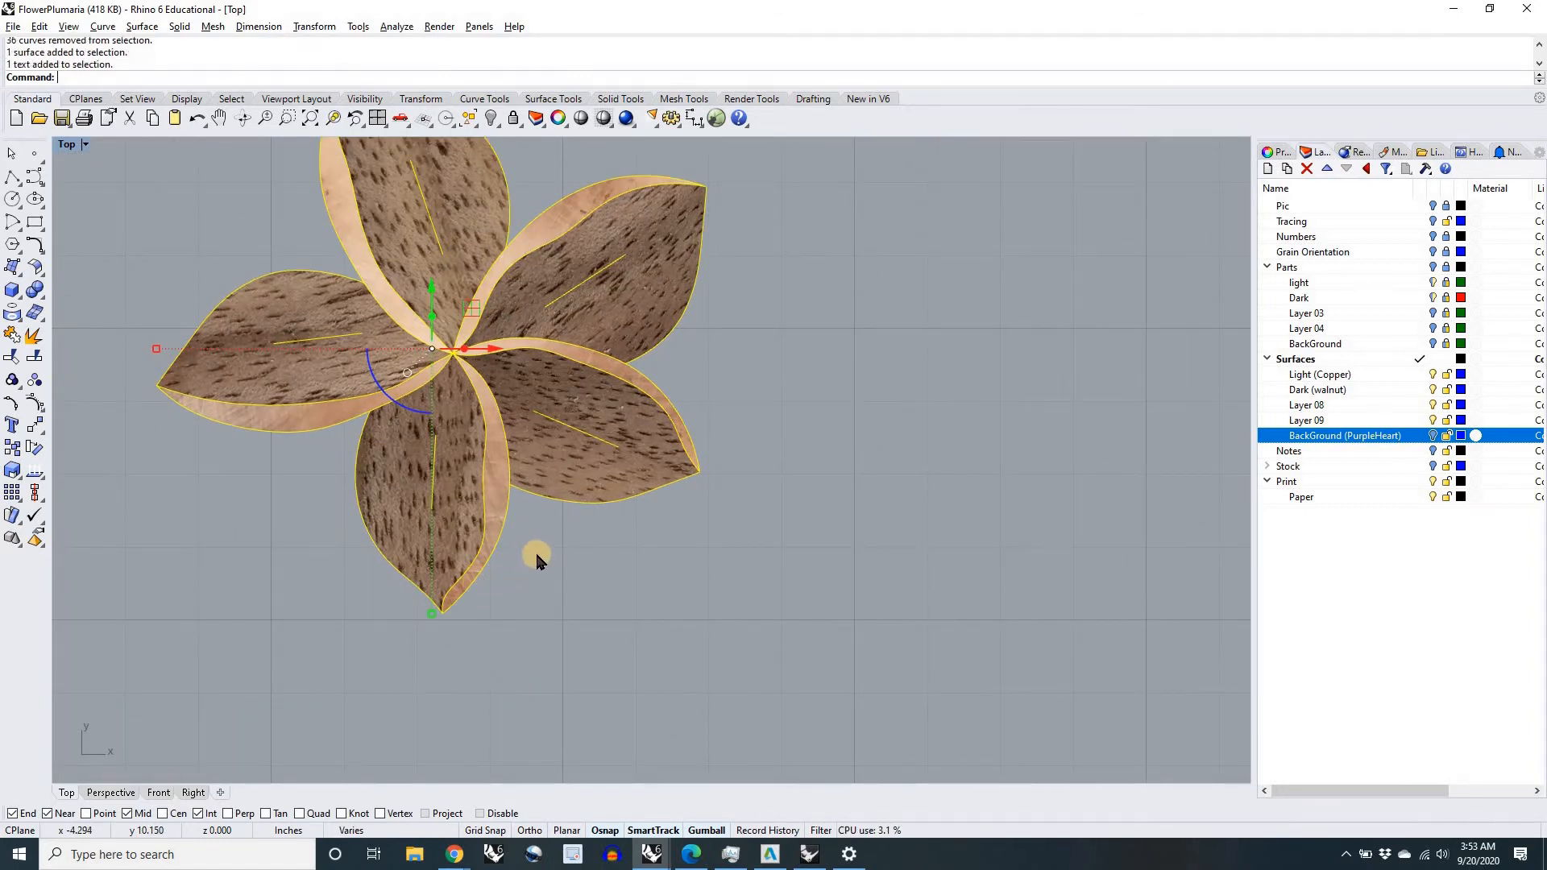
drag(481, 645, 395, 592)
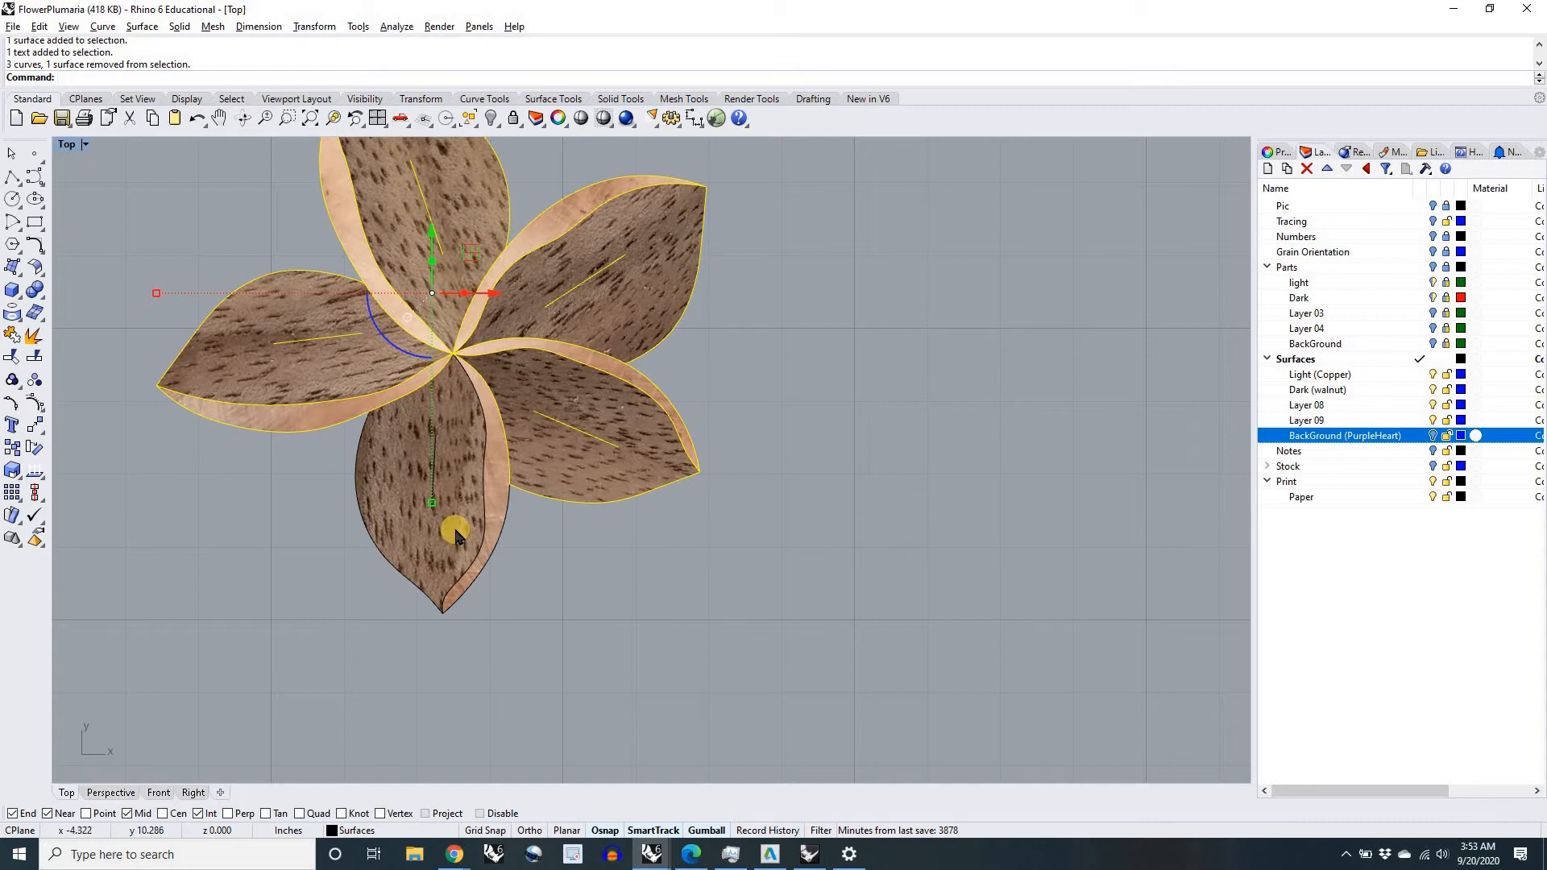
scroll(447, 520, up, 5)
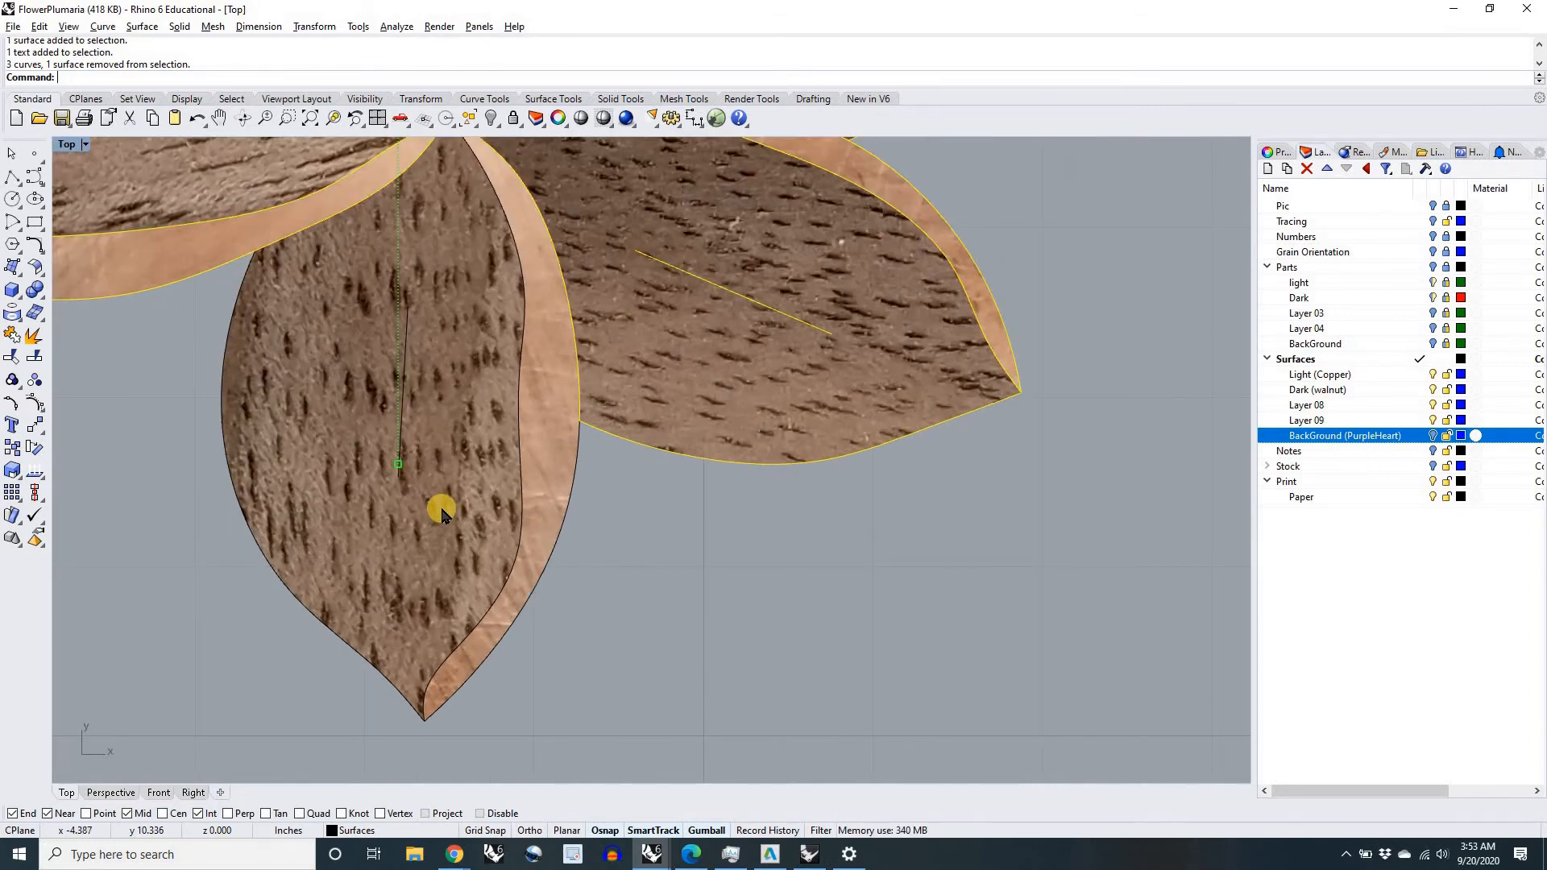
scroll(442, 510, down, 5)
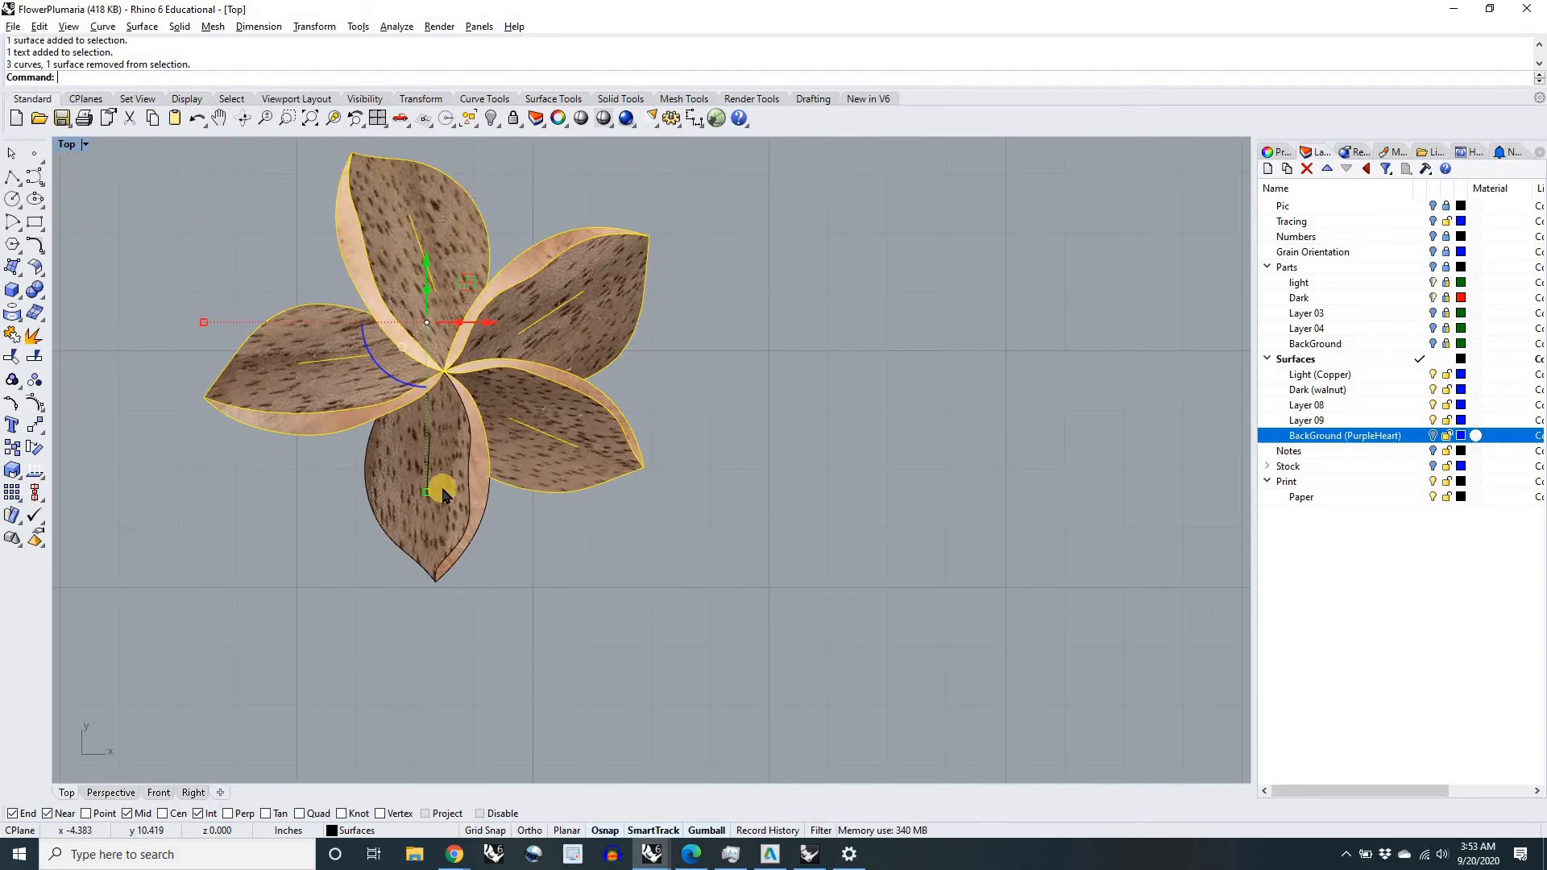
Step: Select the whole assembled flower and run Ungroup repeatedly to break up its nested groups
drag(653, 590, 221, 227)
text(Un)
key(Return)
key(Return)
key(Return)
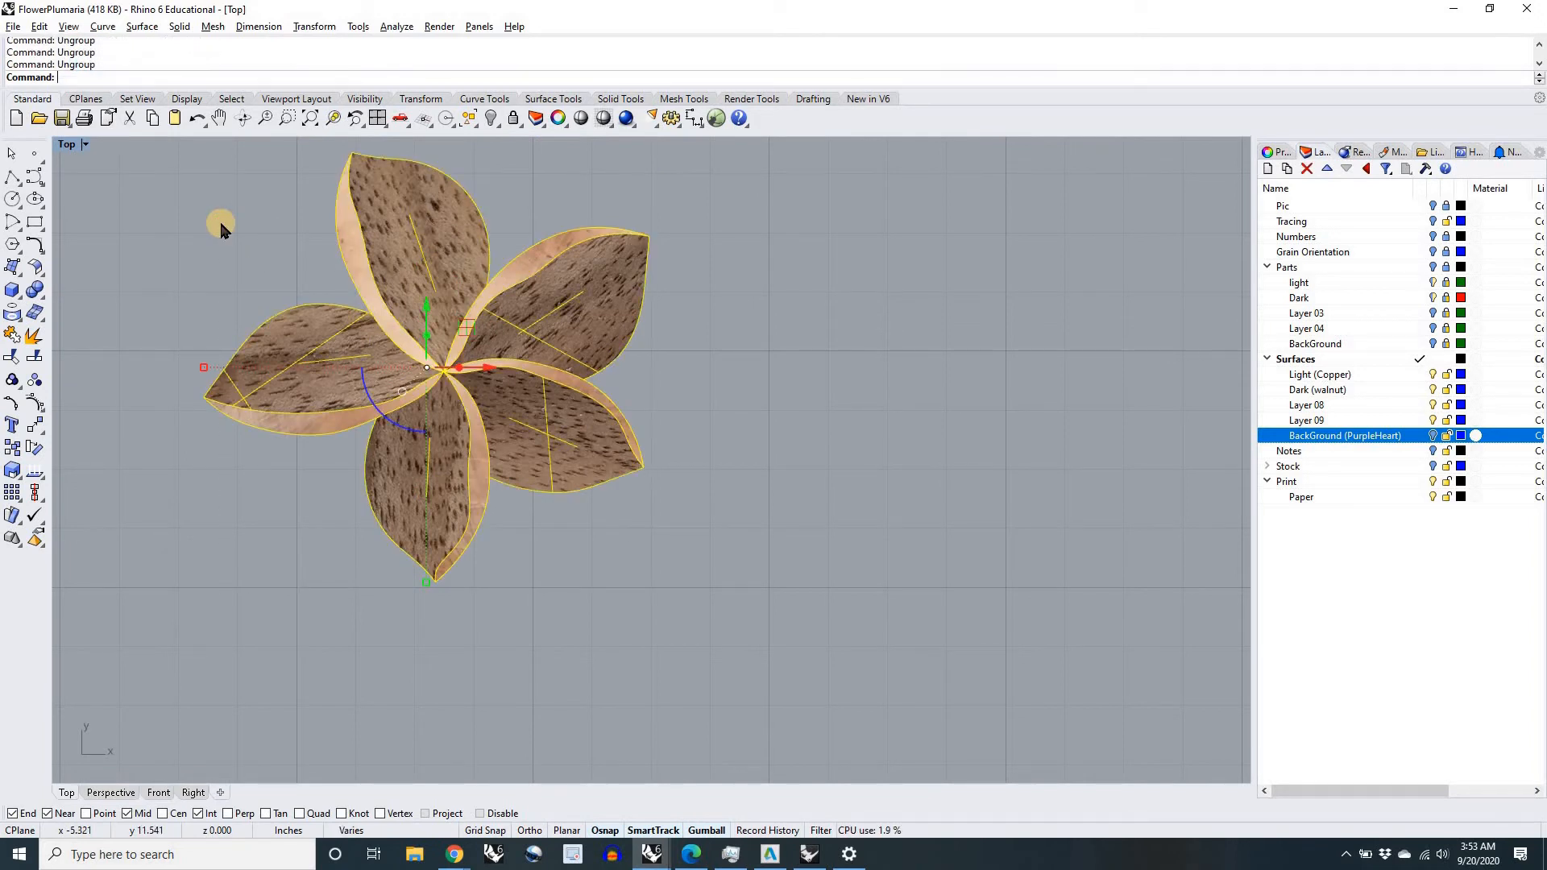
Step: Remove all petal outlines and surfaces from the selection, keeping only the grain direction lines selected
right_drag(542, 550, 582, 578)
ctrl+drag(576, 607, 405, 573)
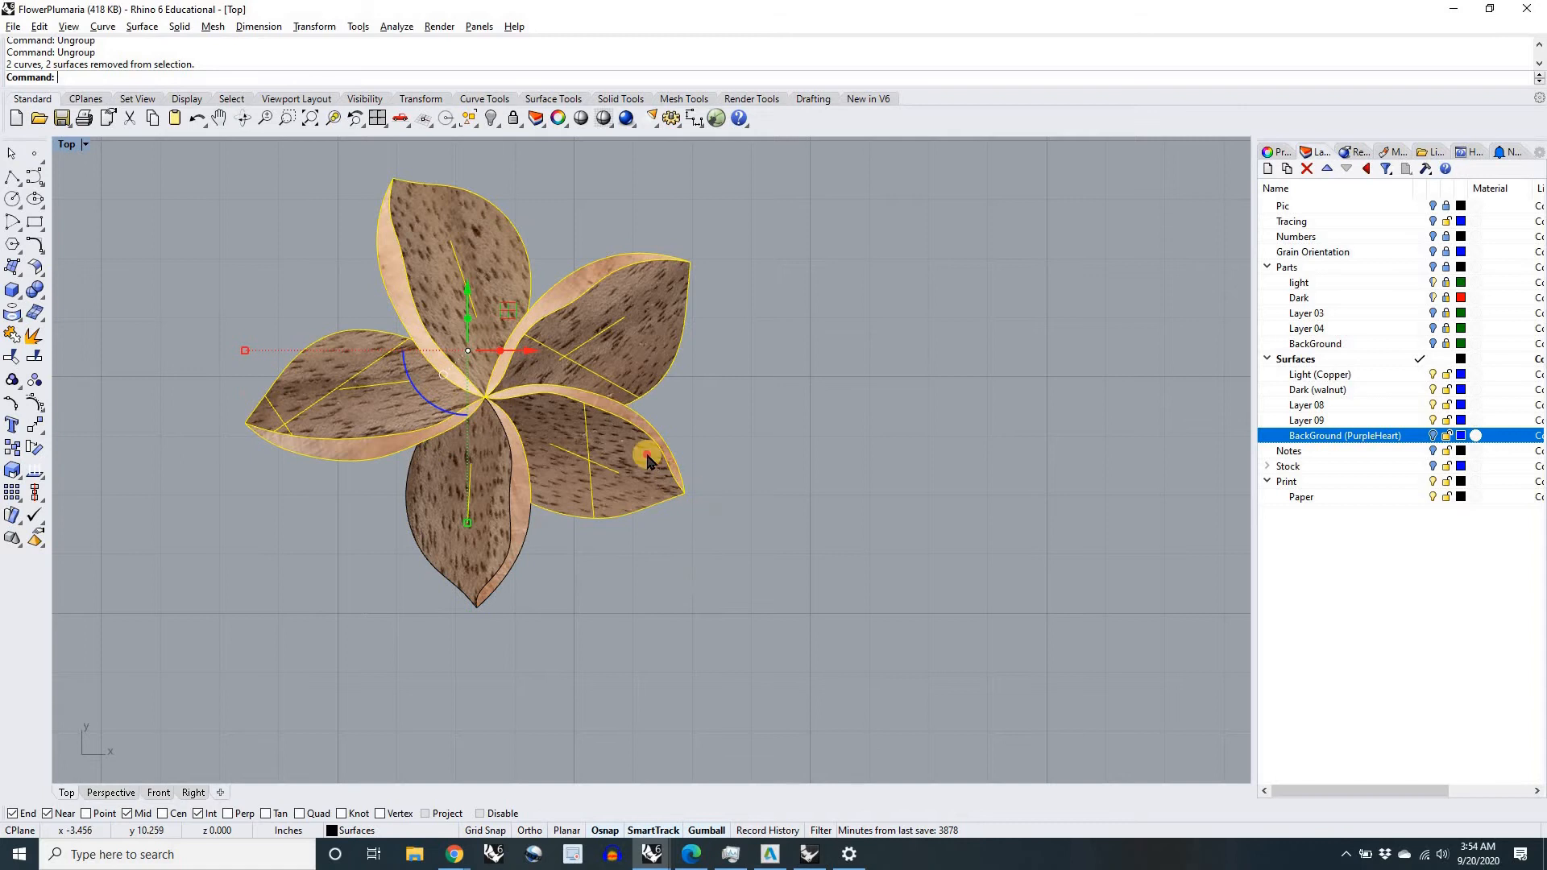
ctrl+drag(647, 457, 647, 457)
ctrl+drag(709, 338, 651, 224)
ctrl+drag(458, 154, 341, 230)
ctrl+drag(260, 338, 364, 445)
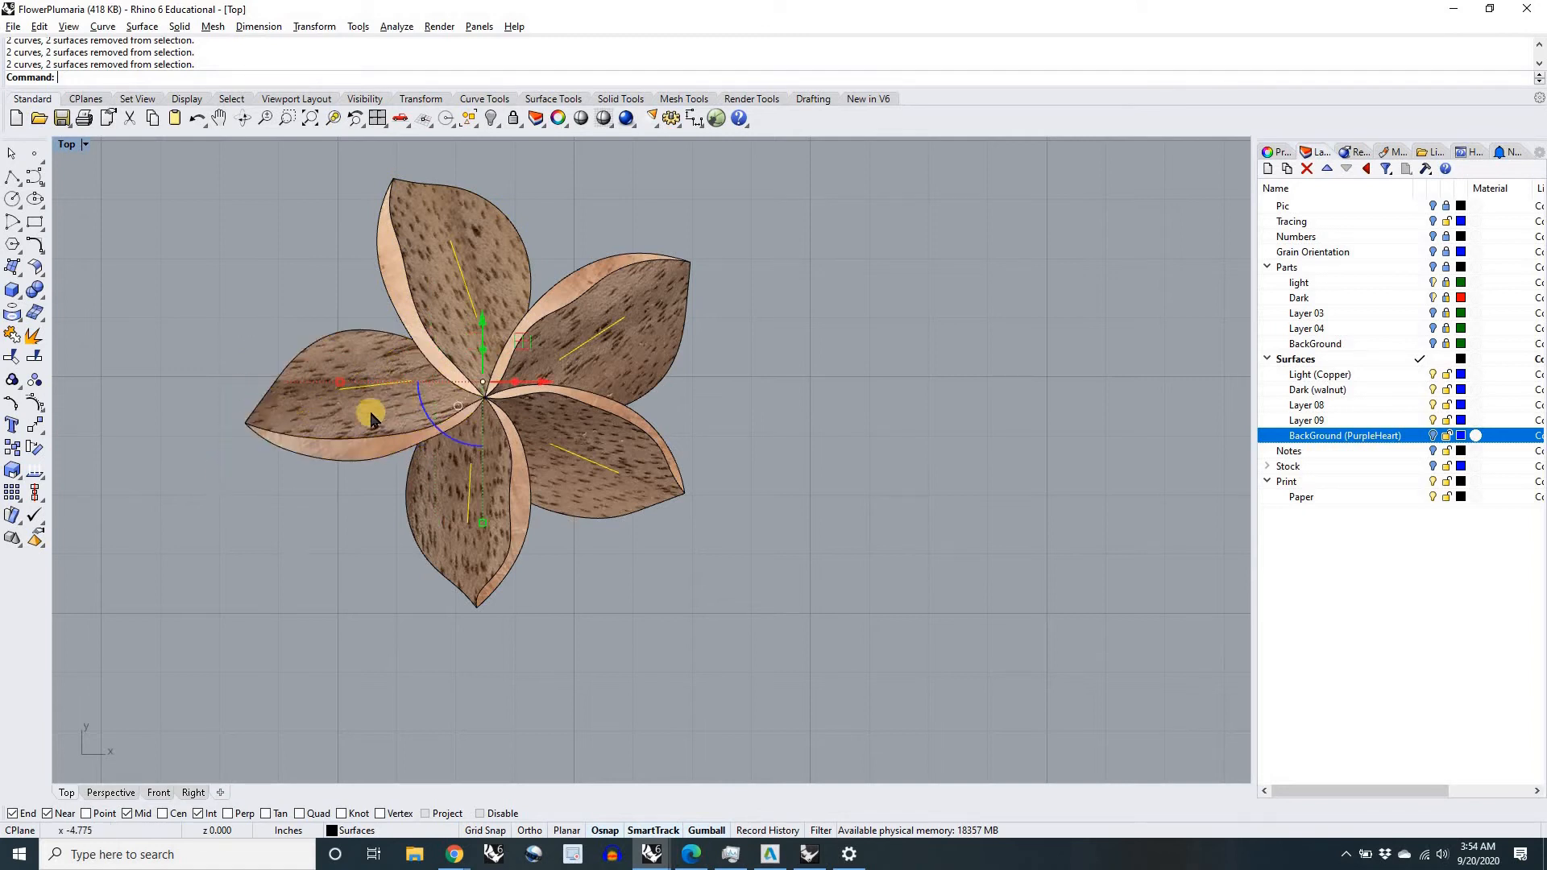
Step: Hide the selected grain direction lines, undoing an accidental Show of the hidden numbers
right_click(494, 119)
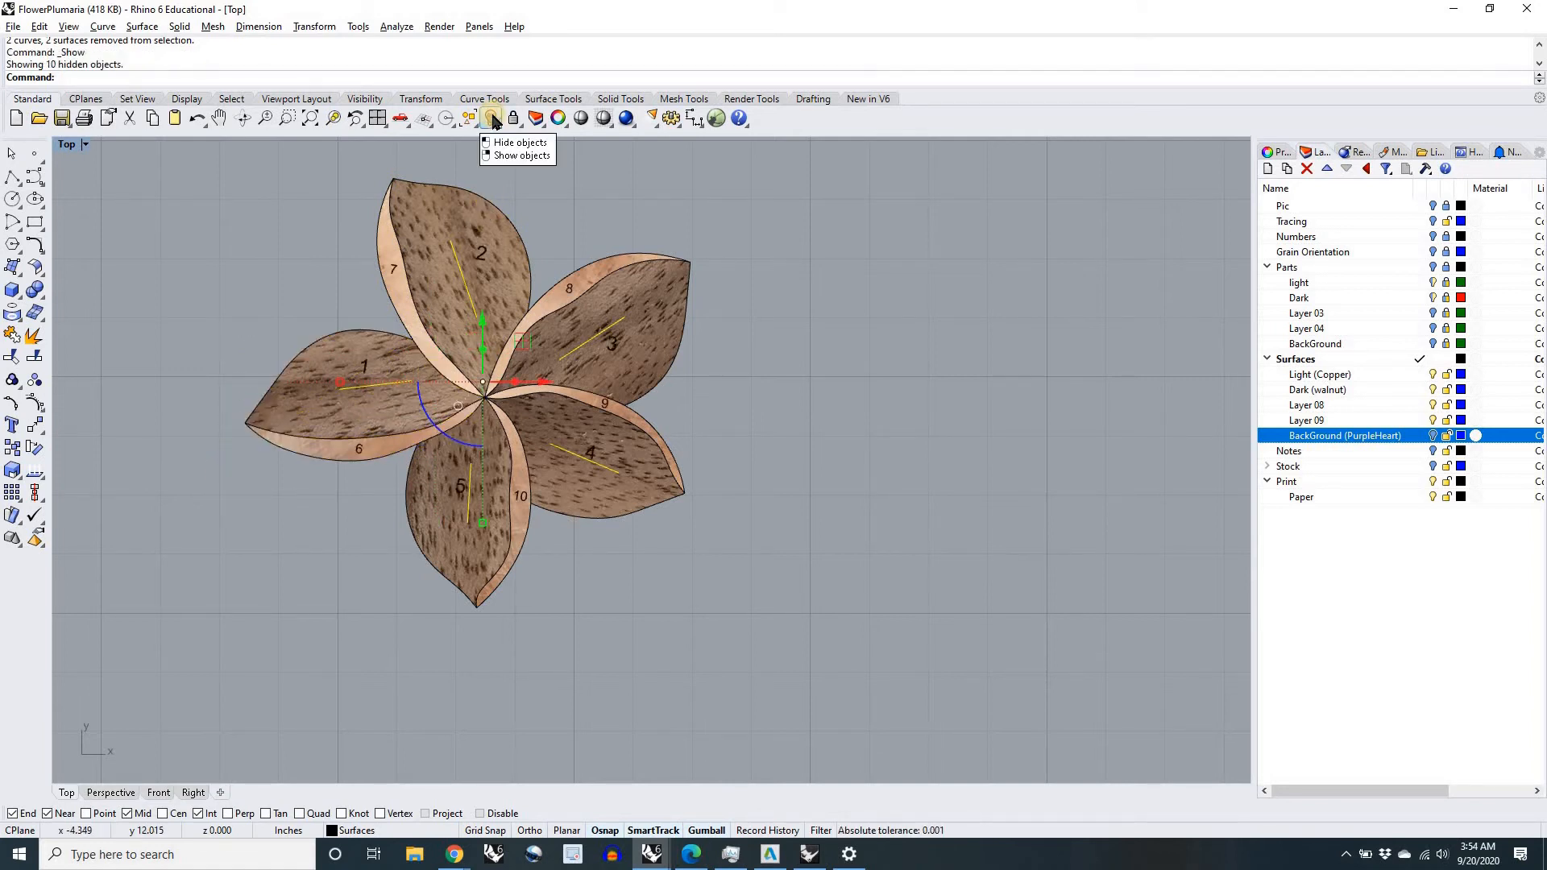
key(ctrl+z)
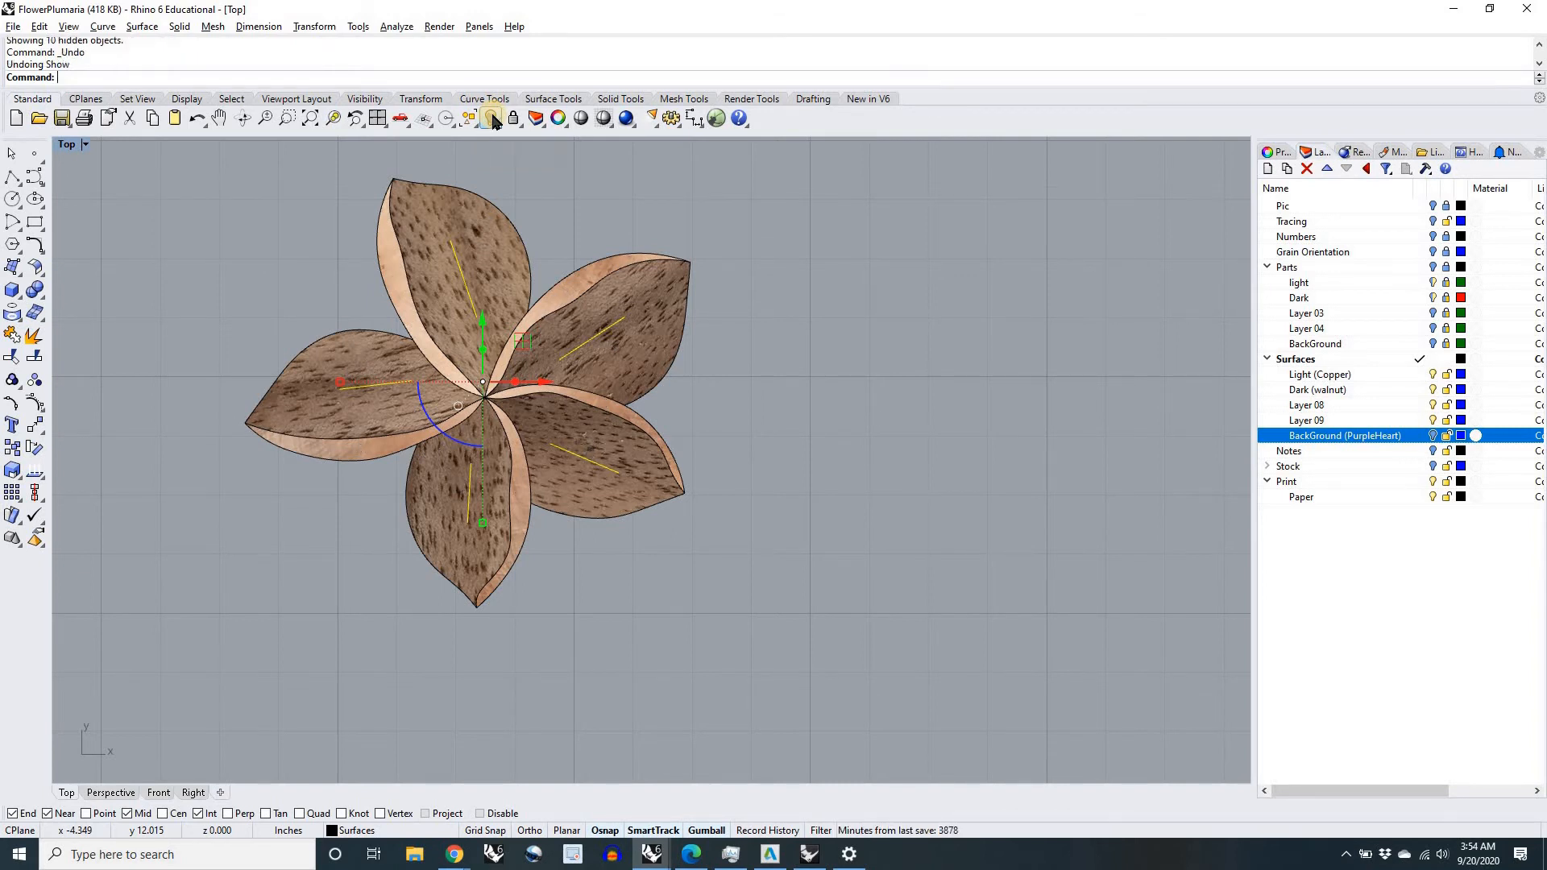
click(493, 119)
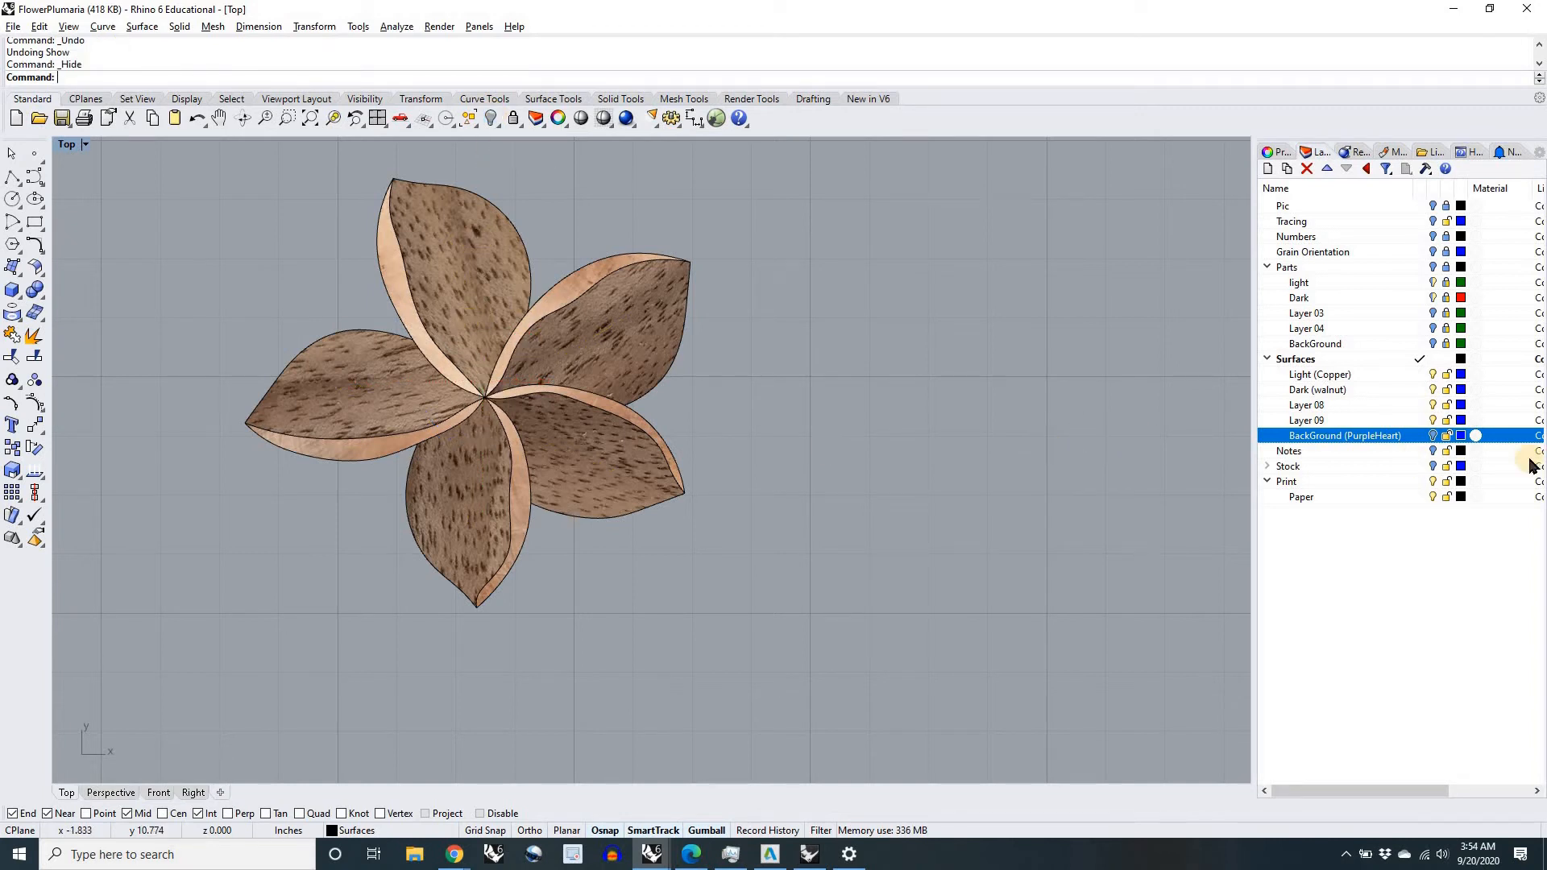
Step: Turn on the BackGround (PurpleHeart) layer and inspect the flower inlay against the board
scroll(891, 472, down, 6)
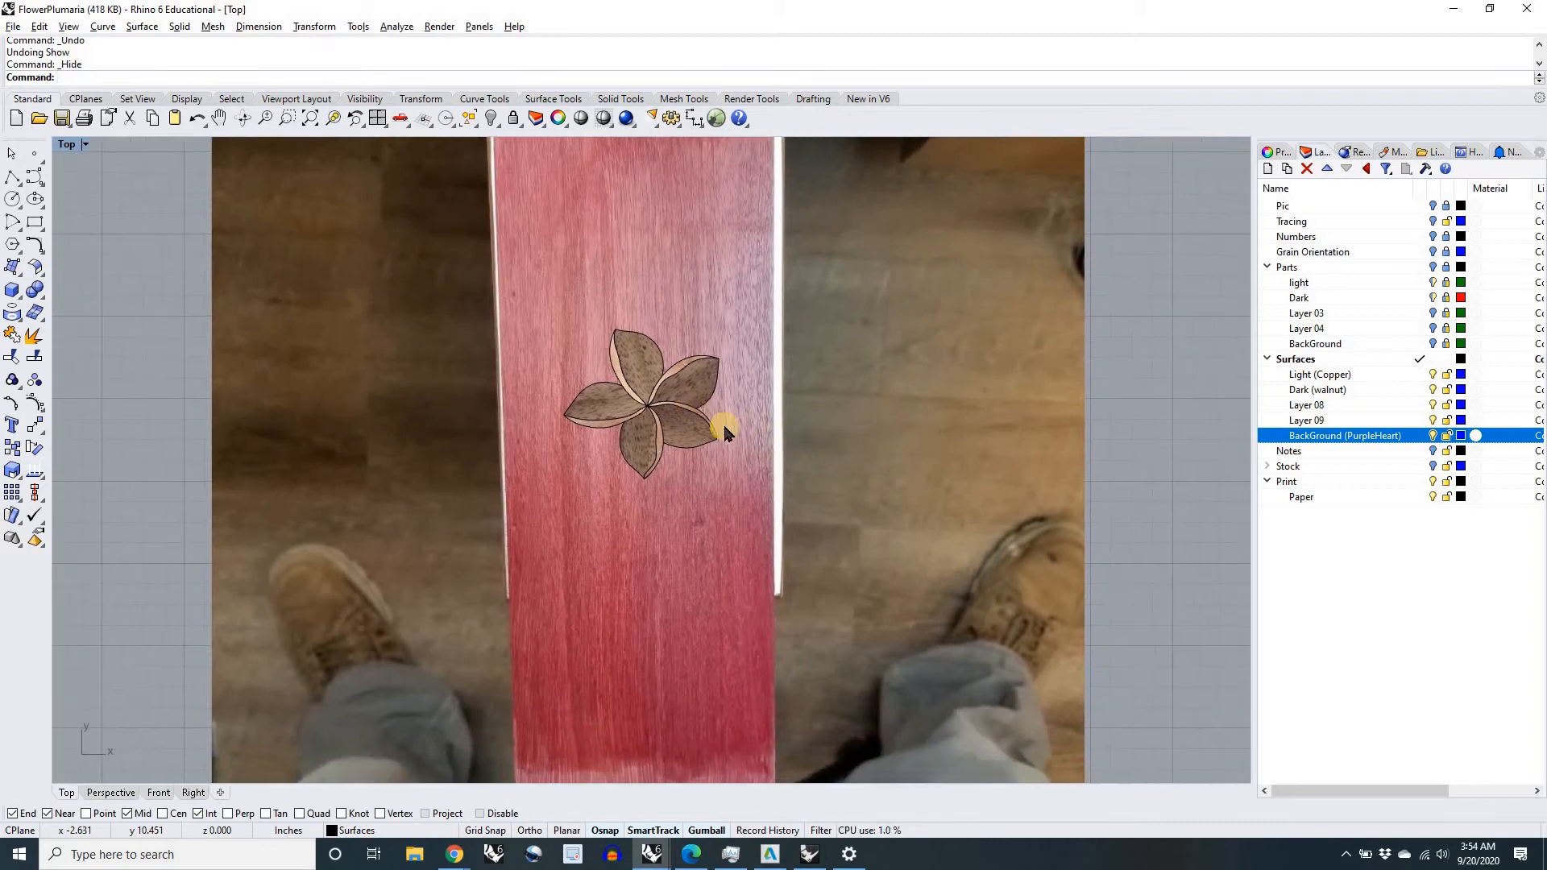
scroll(655, 407, up, 6)
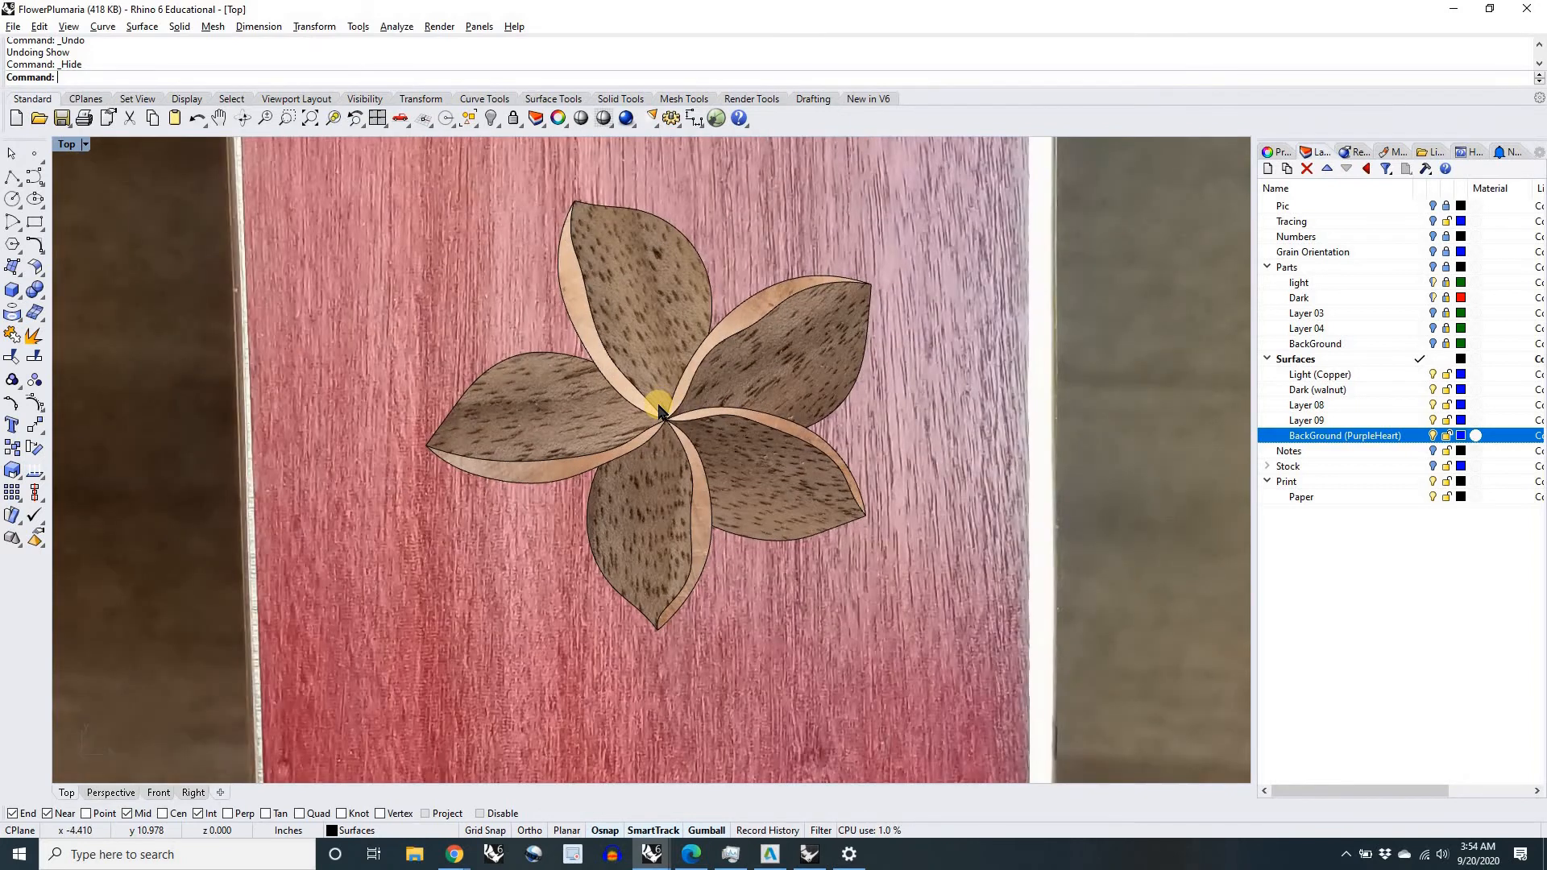
scroll(693, 316, up, 5)
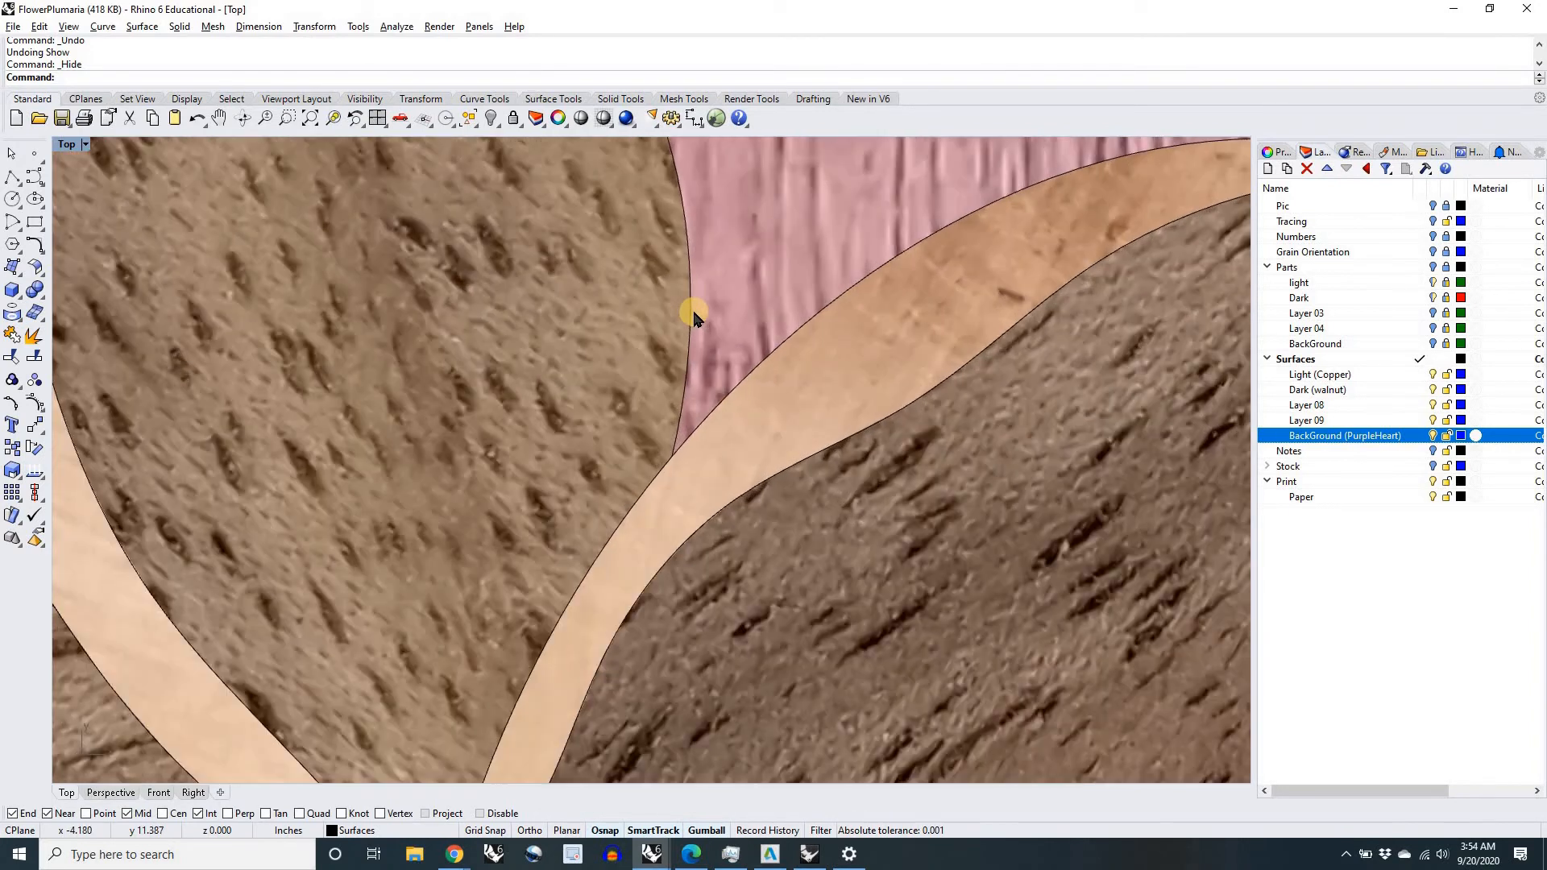
Step: Examine how the plumeria inlay looks on the purpleheart board, both close up and with the whole board in view
scroll(693, 316, down, 8)
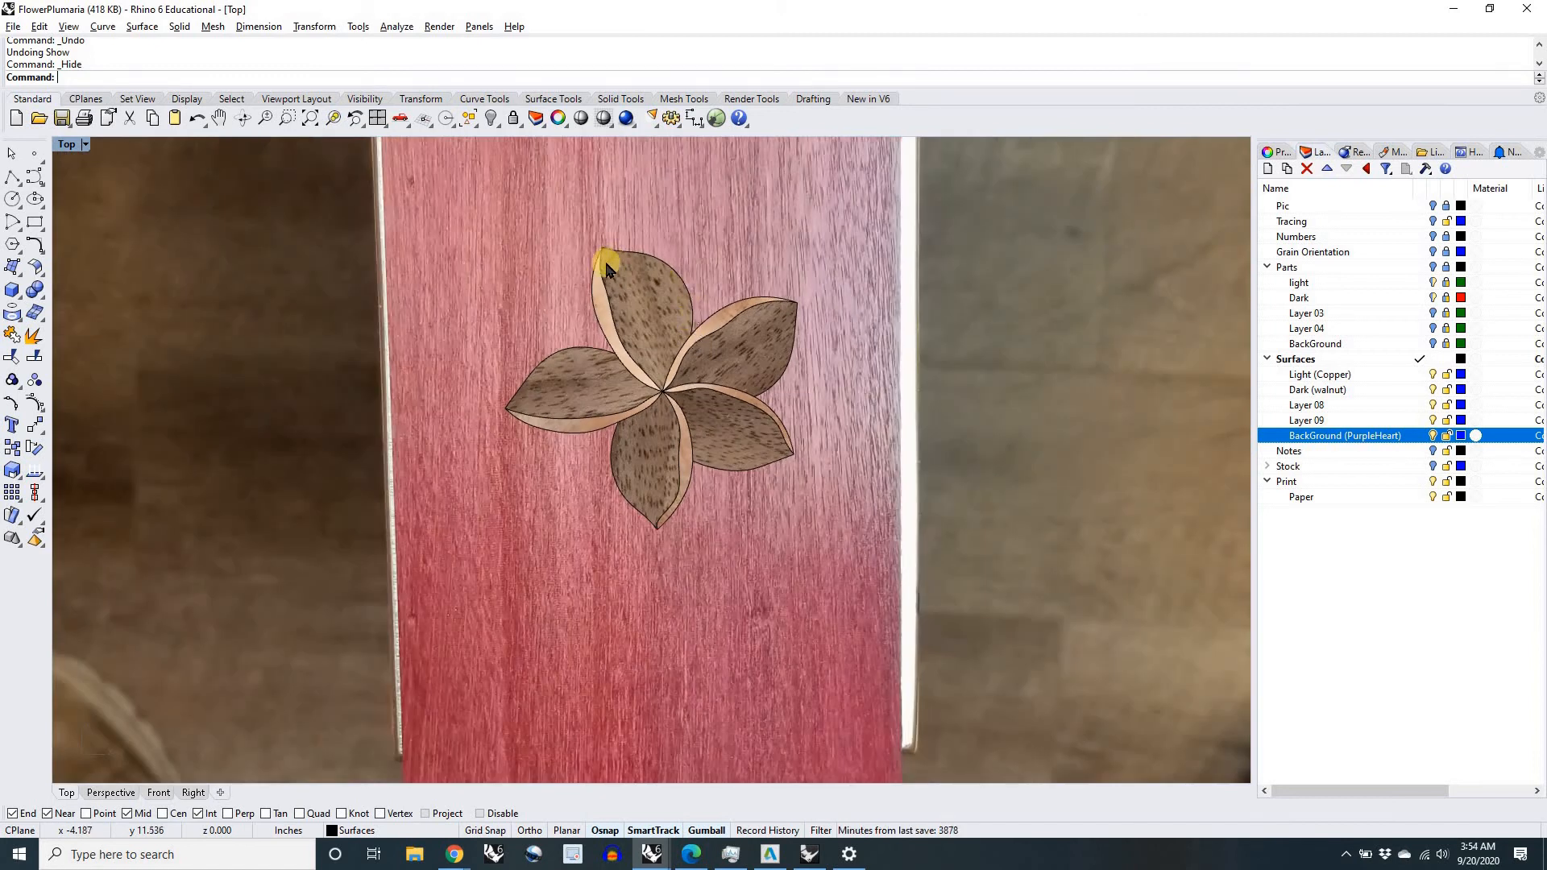
scroll(637, 399, down, 5)
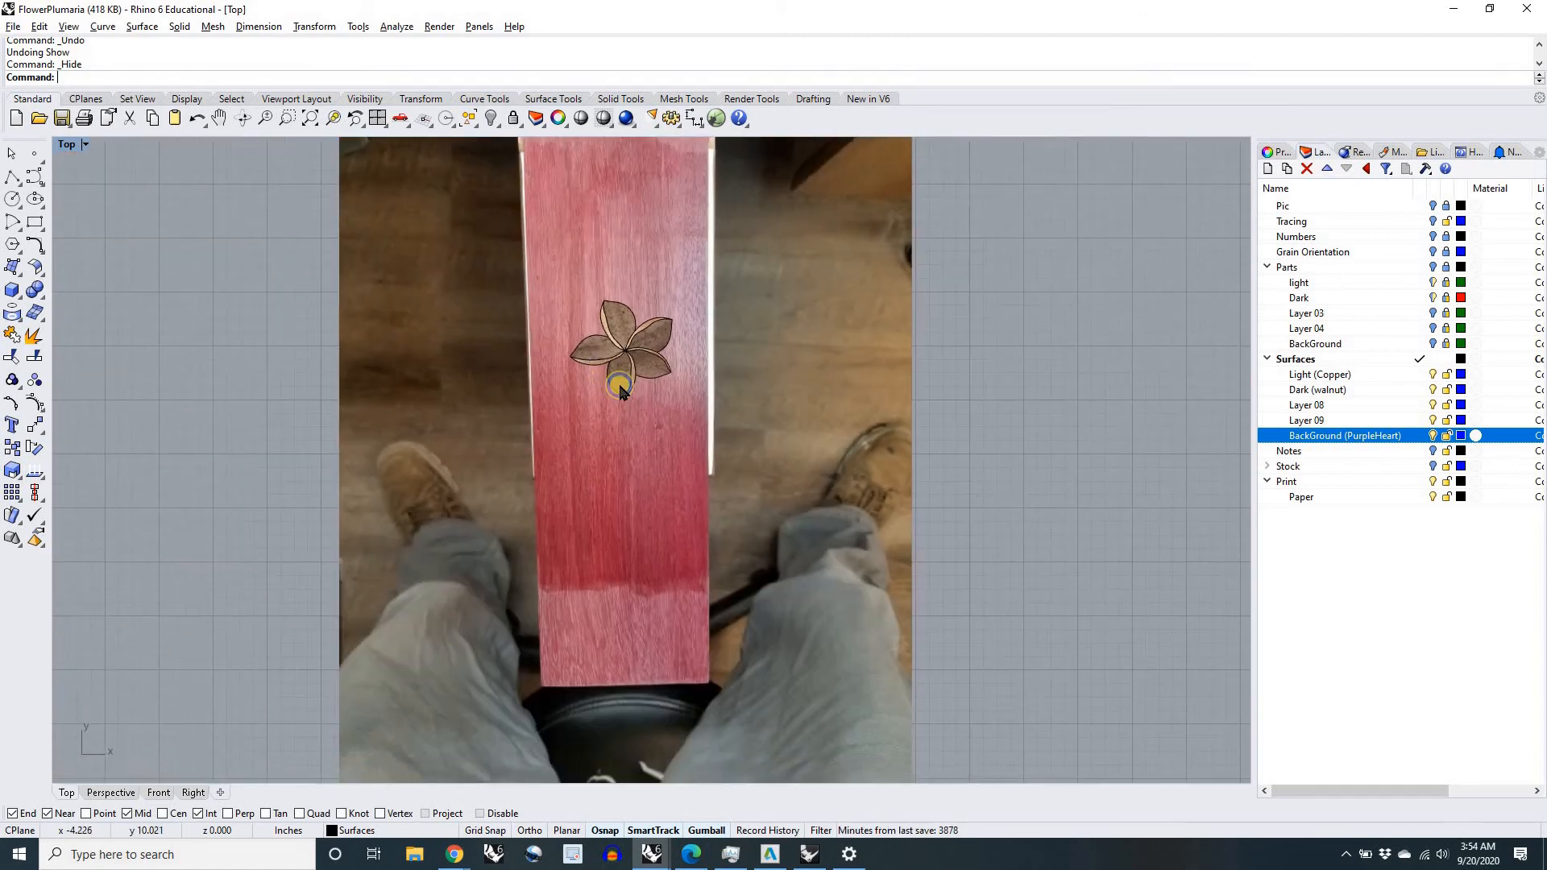
scroll(620, 388, up, 5)
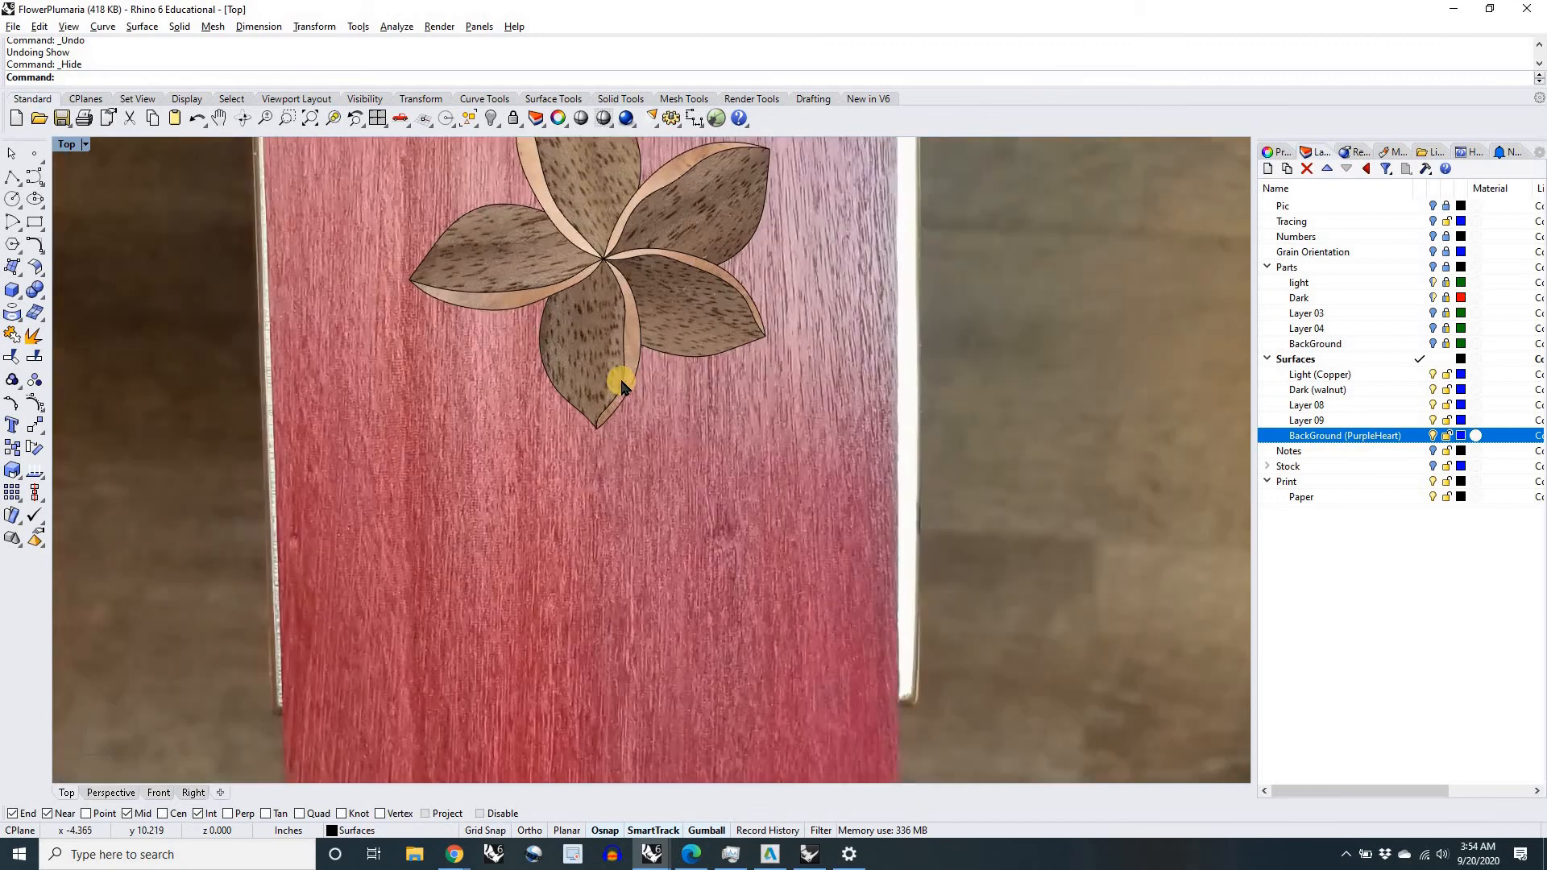
scroll(639, 357, down, 3)
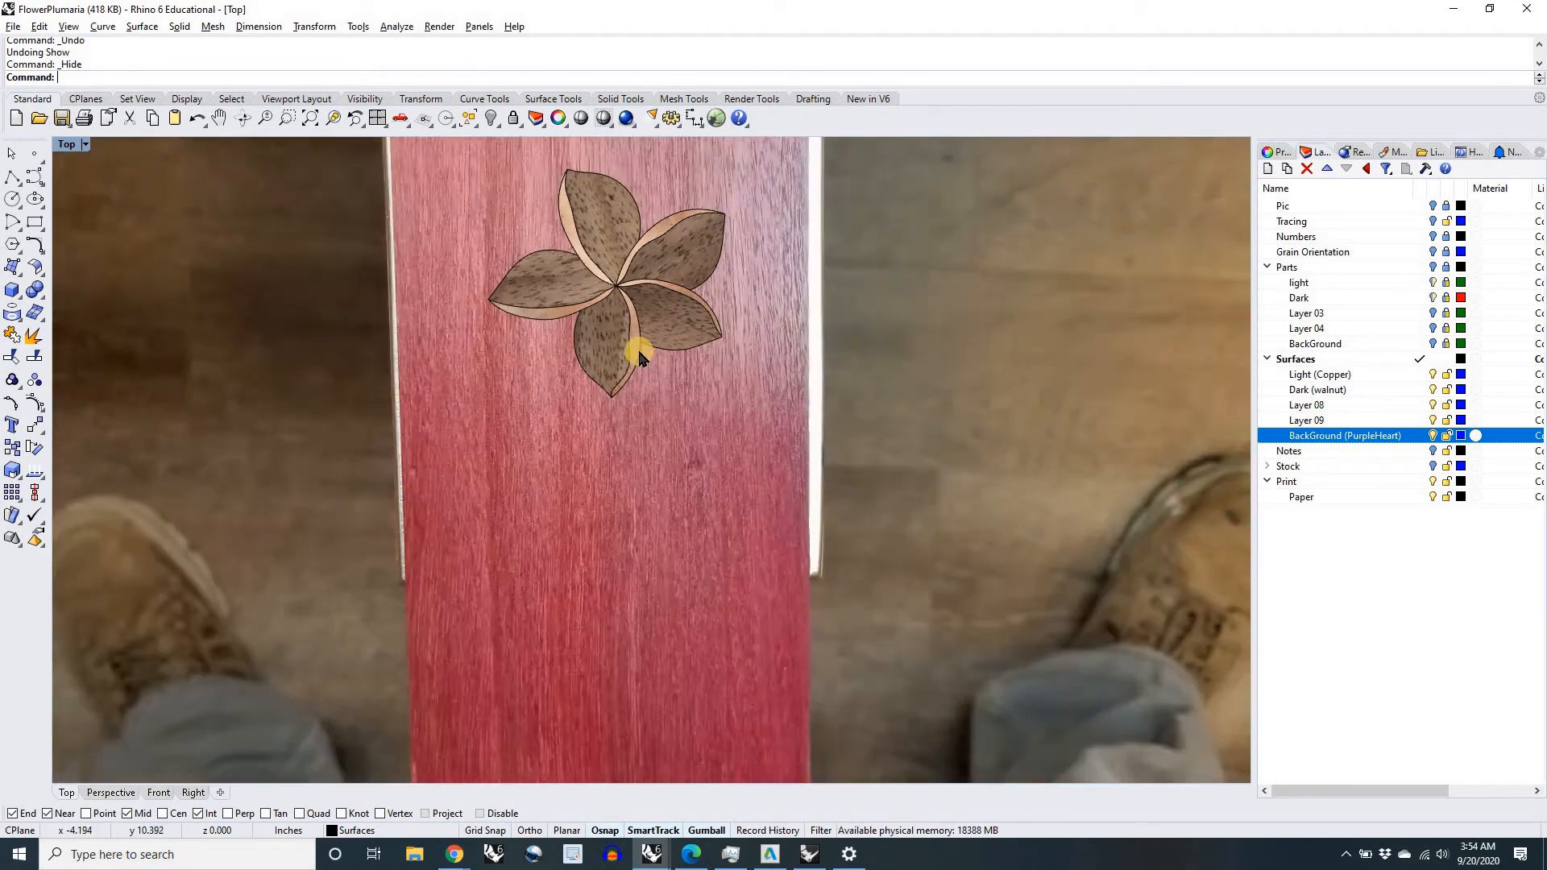
scroll(639, 352, down, 3)
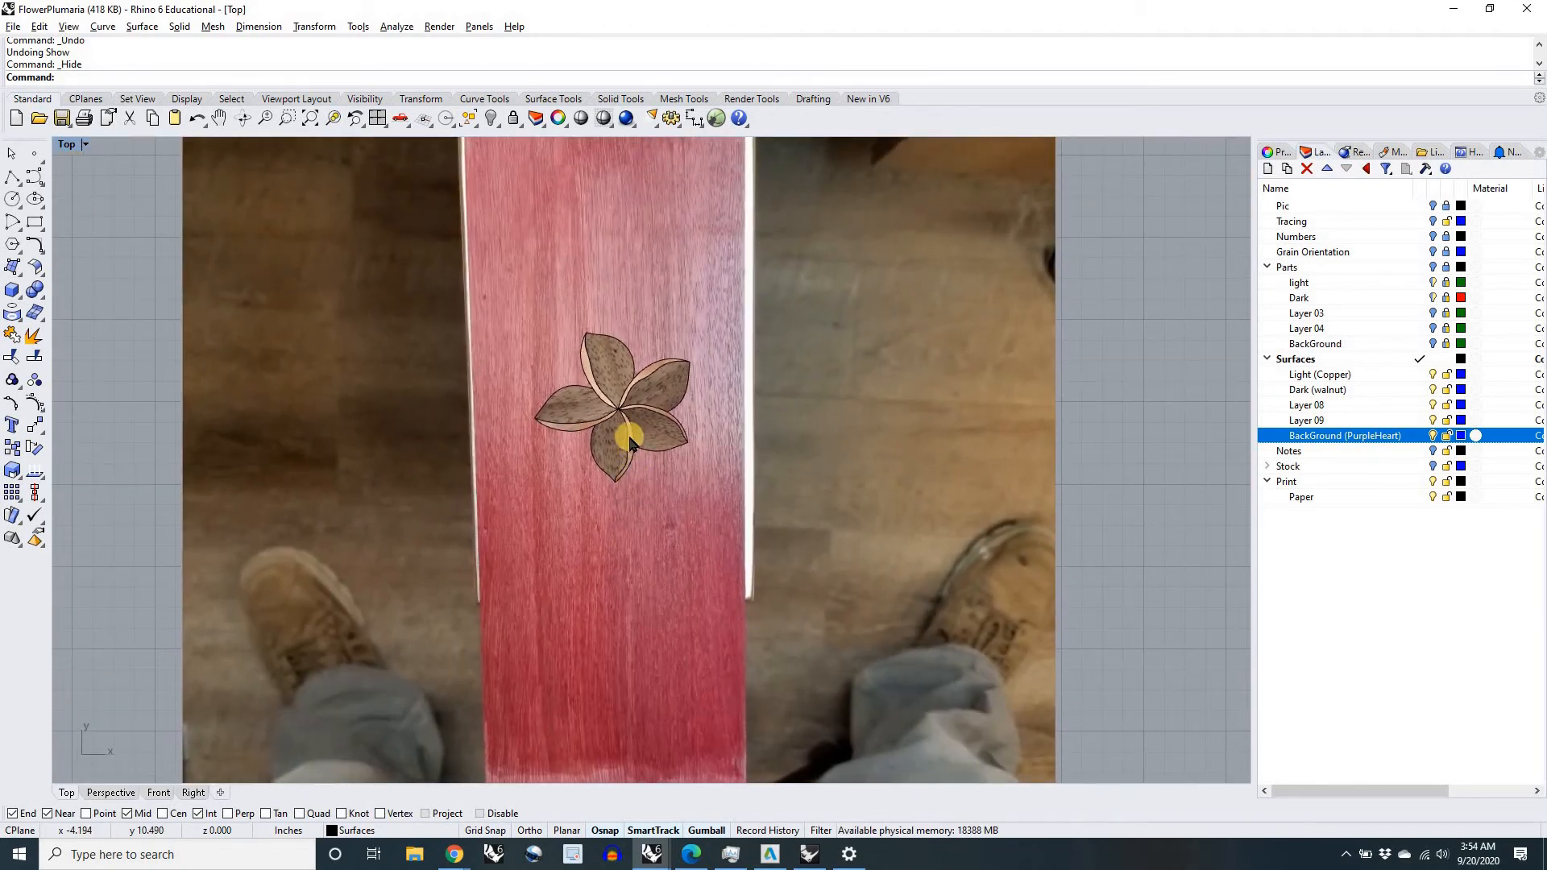
scroll(629, 442, down, 1)
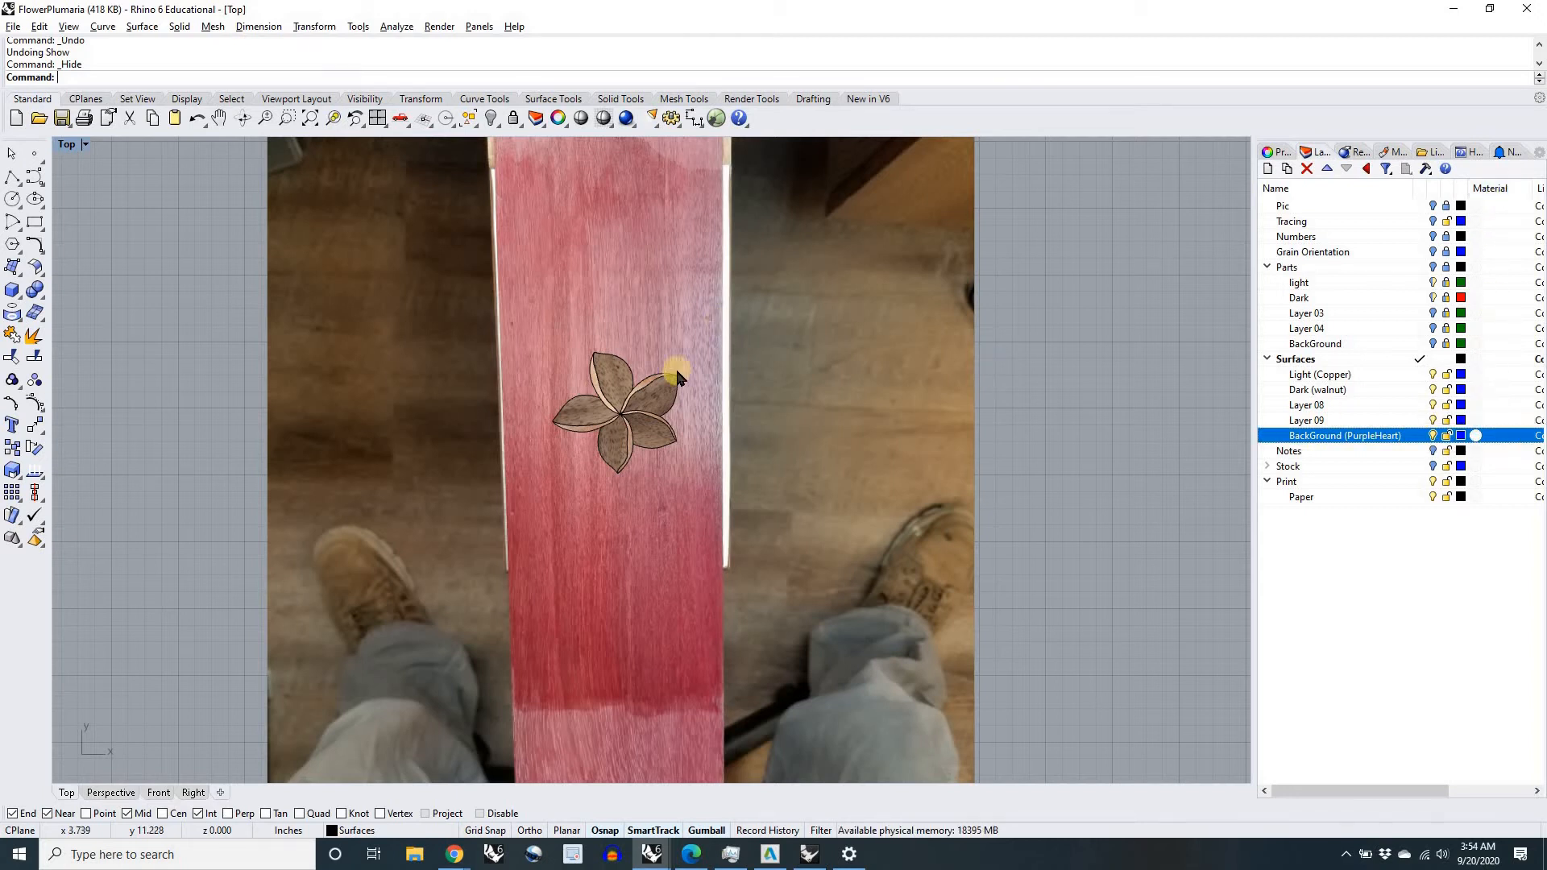
scroll(617, 413, up, 7)
scroll(616, 414, down, 7)
scroll(625, 436, down, 2)
scroll(624, 436, up, 2)
Step: Capture the Top viewport with ScreenCaptureToFile and save it as a JPEG named Render in the Inlay 2020 folder
text(ren)
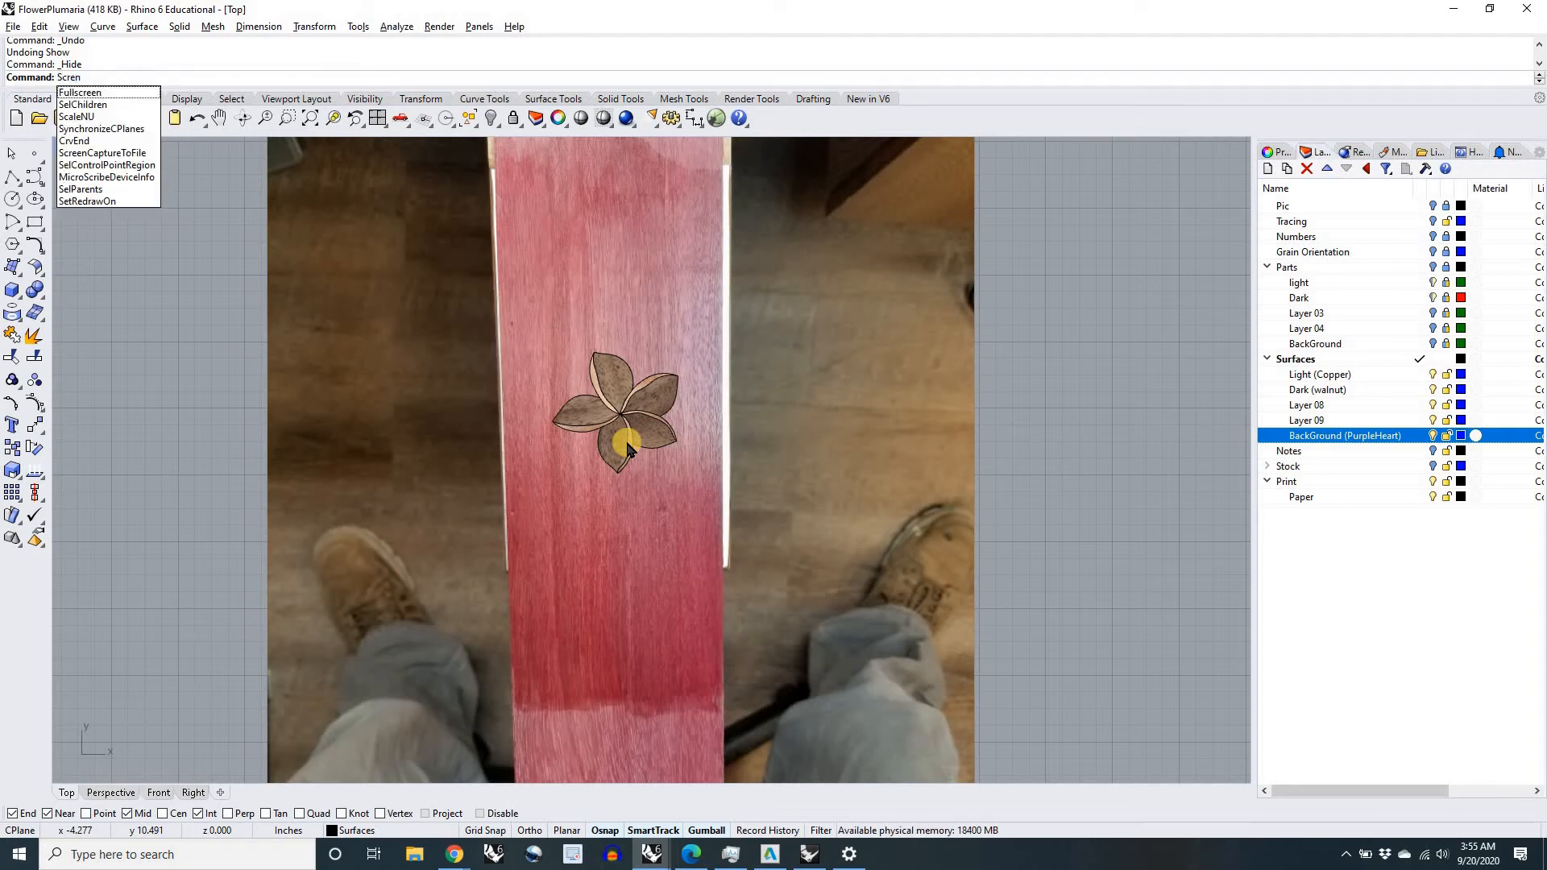
key(BackSpace)
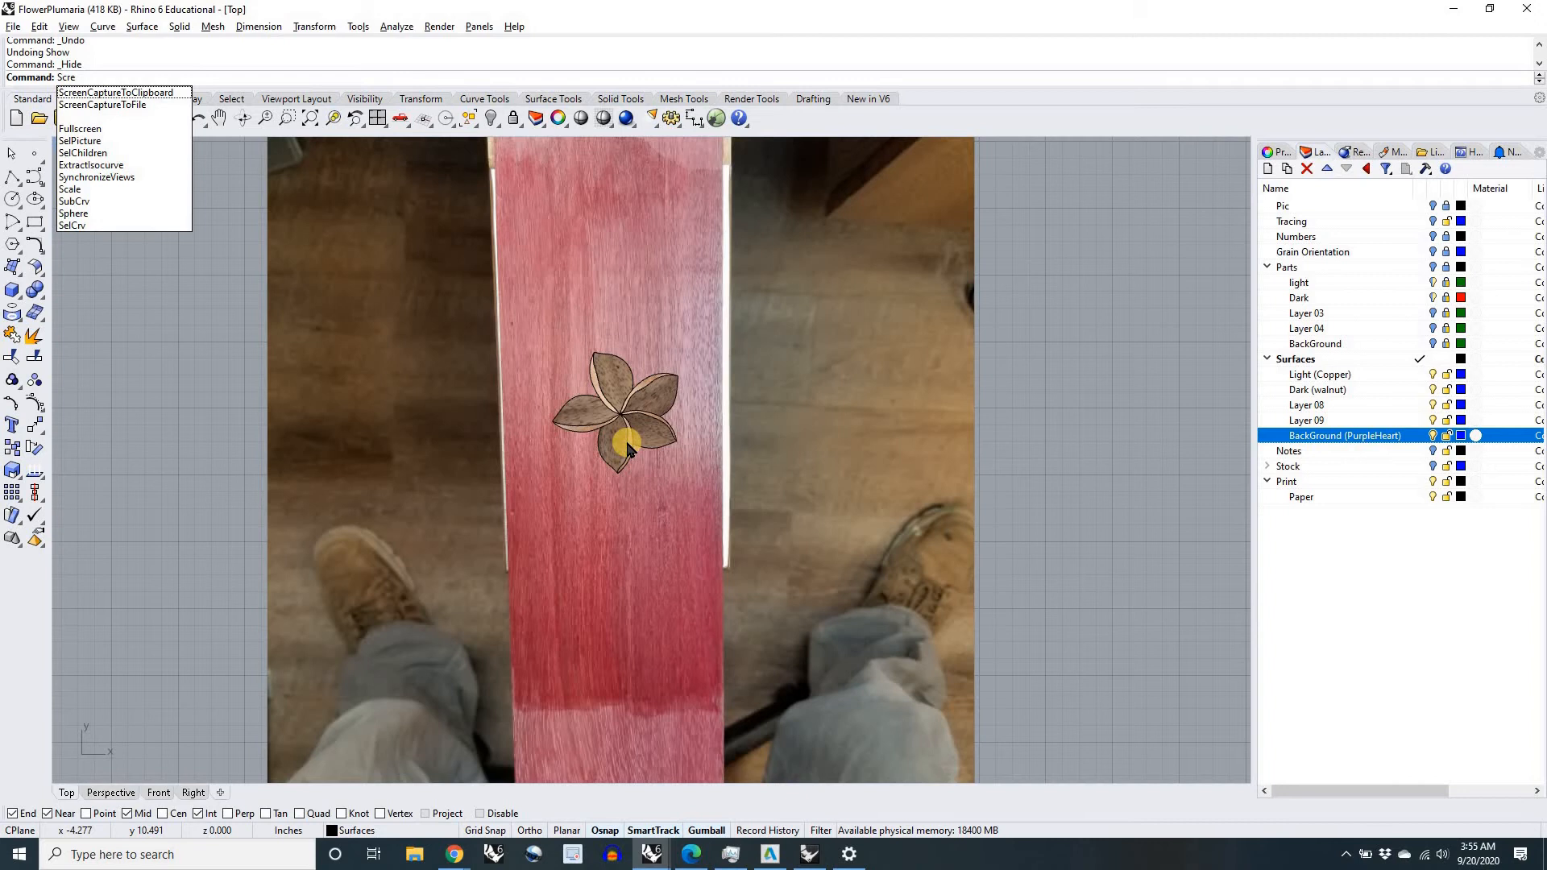
key(Down)
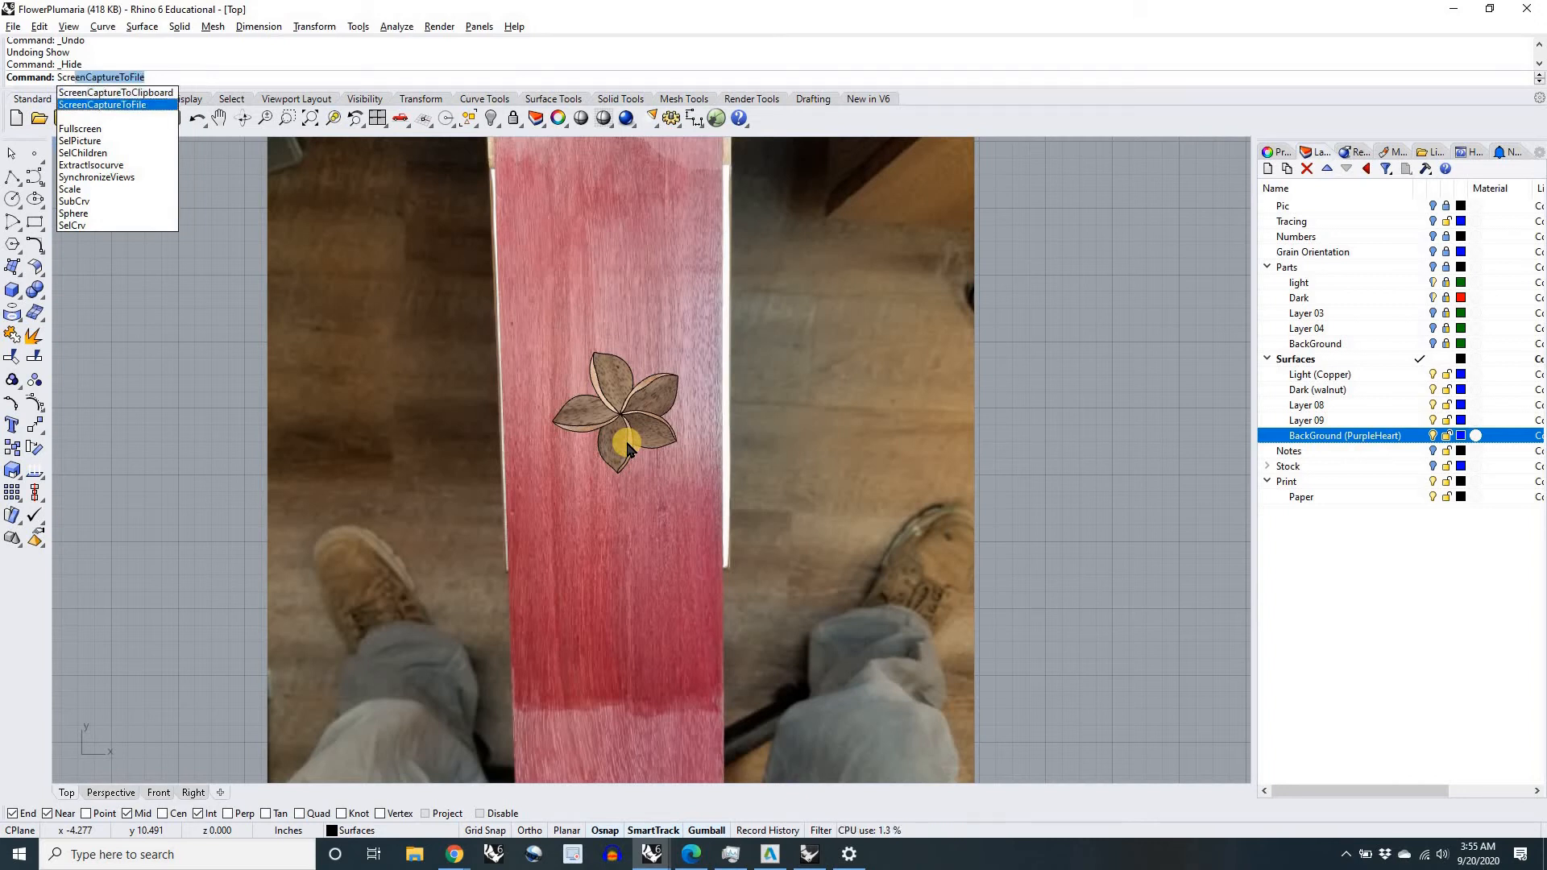
key(Return)
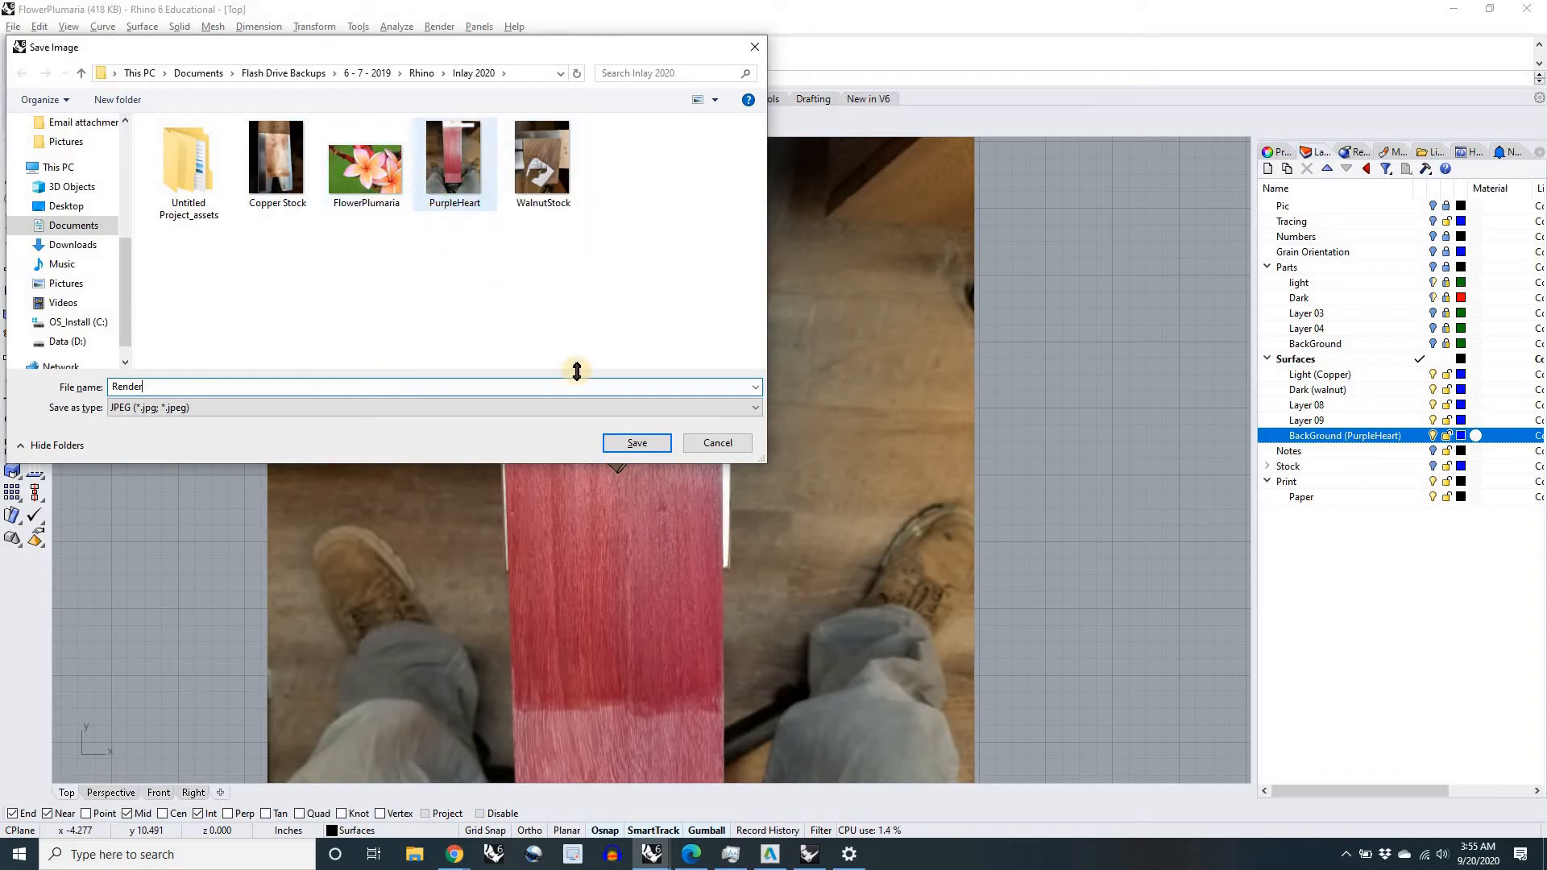
click(641, 445)
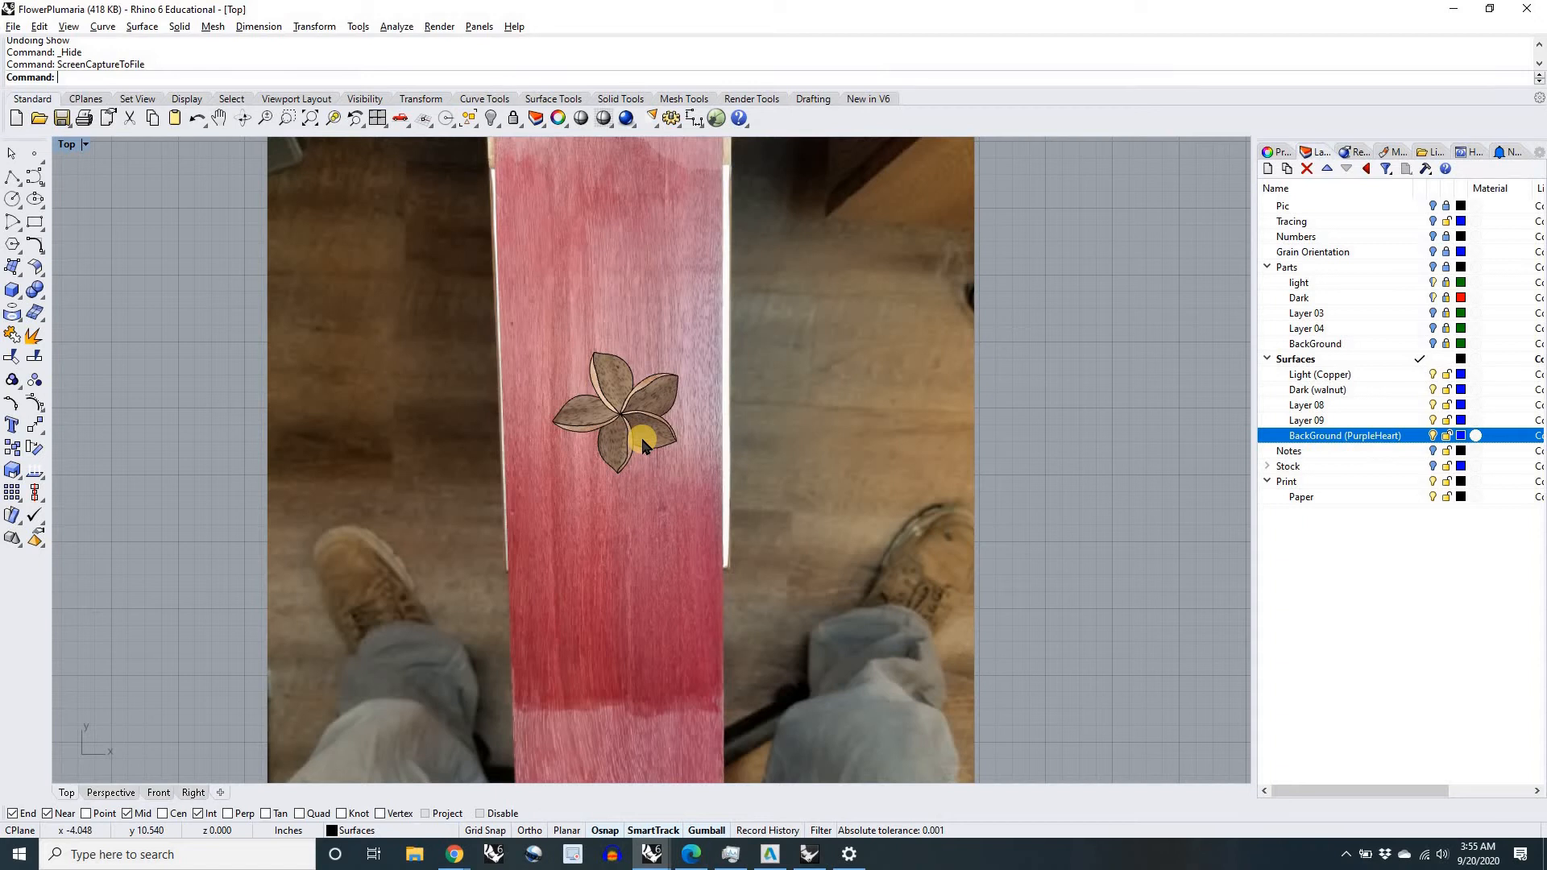
key(alt+Tab)
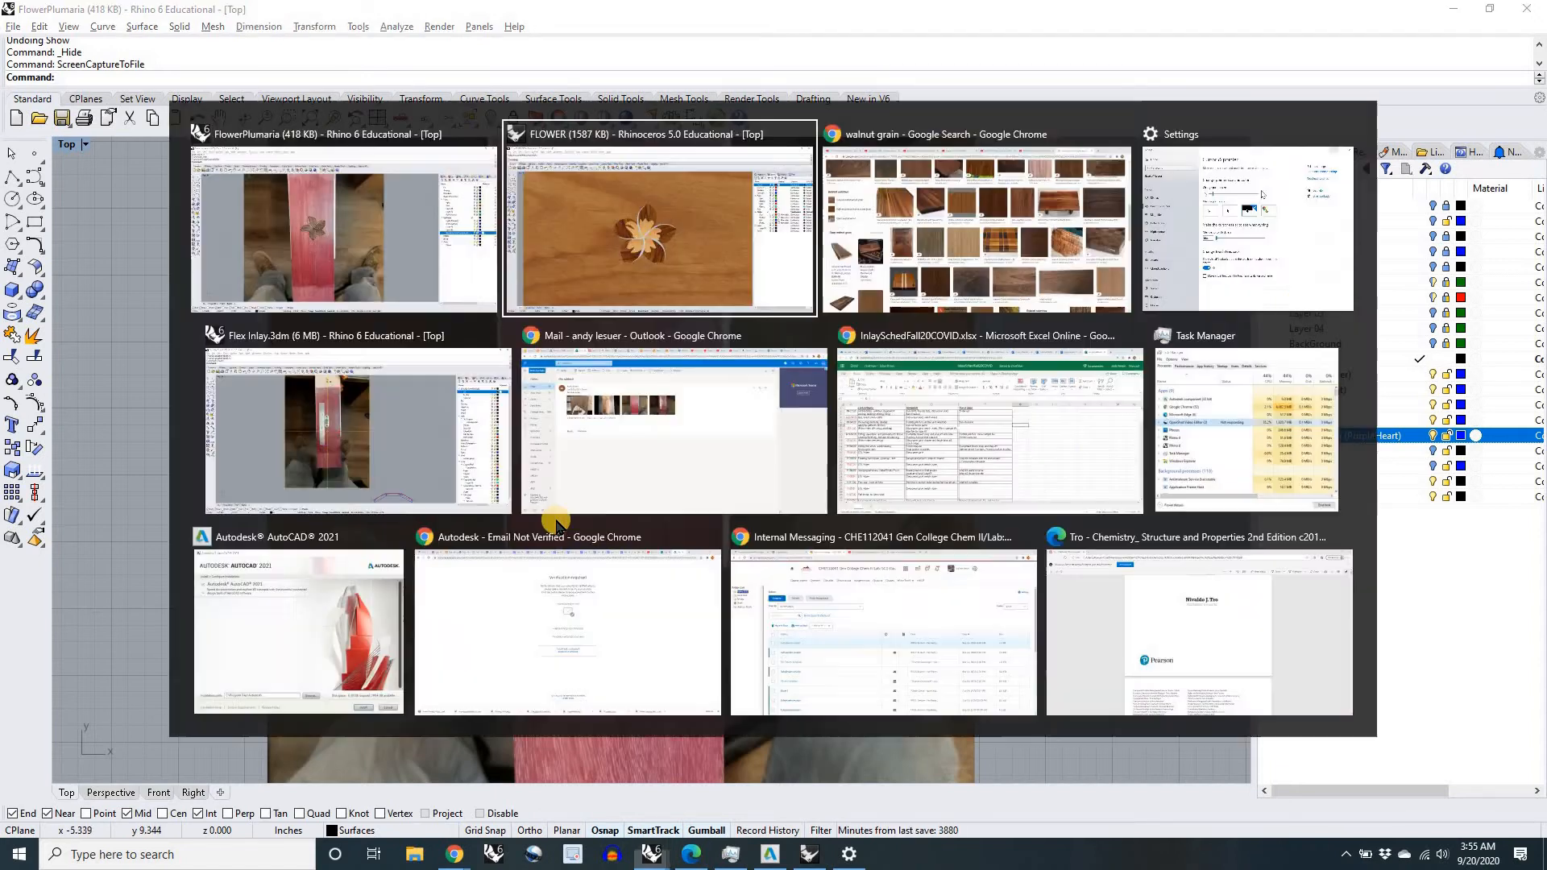
key(Escape)
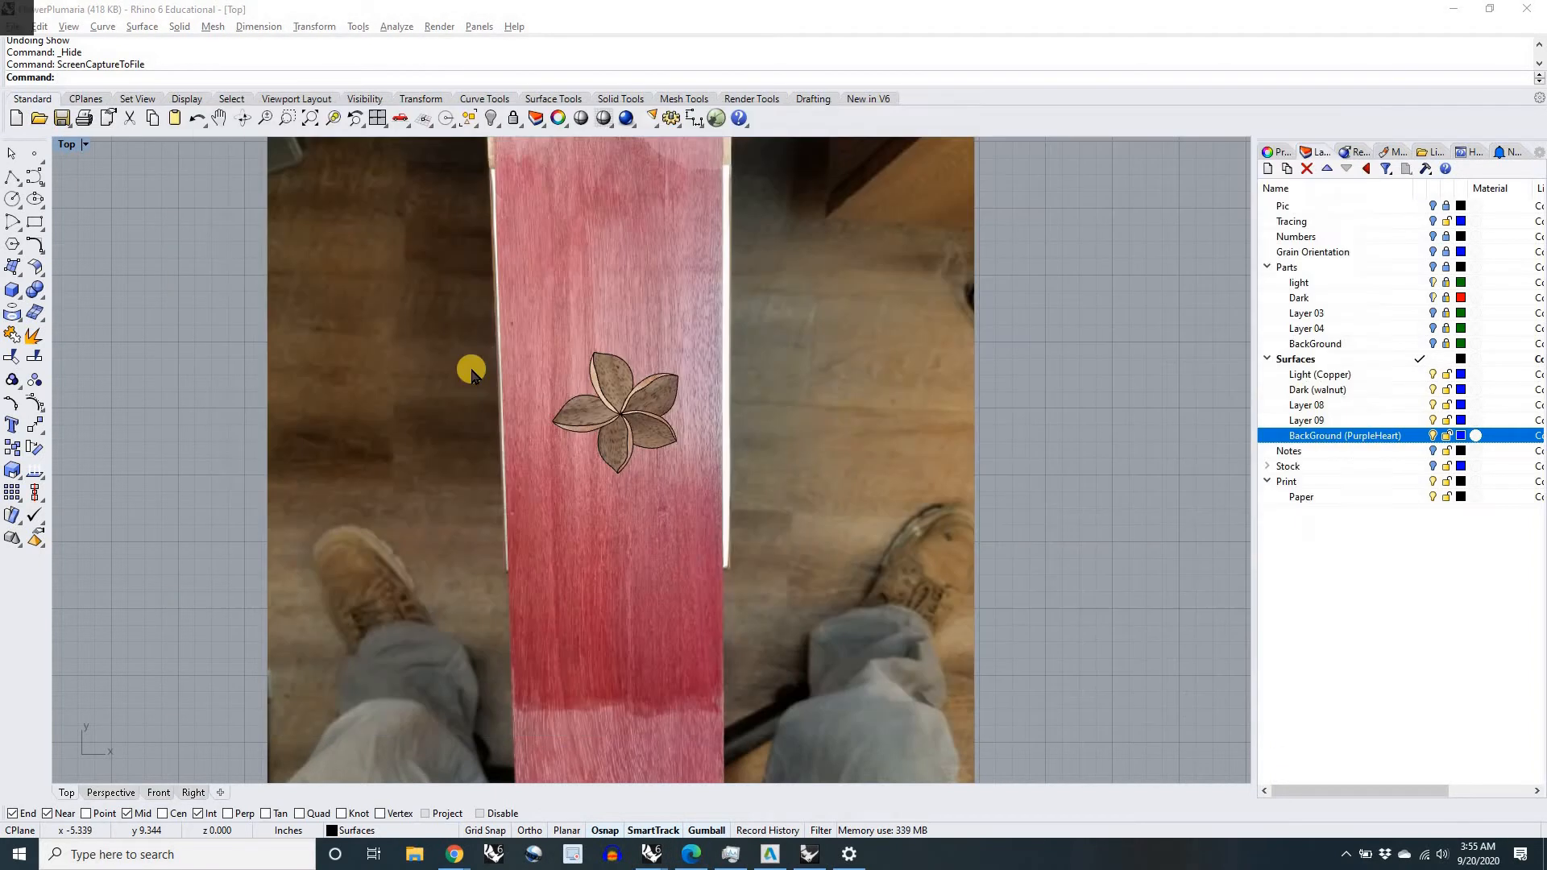
scroll(605, 397, down, 3)
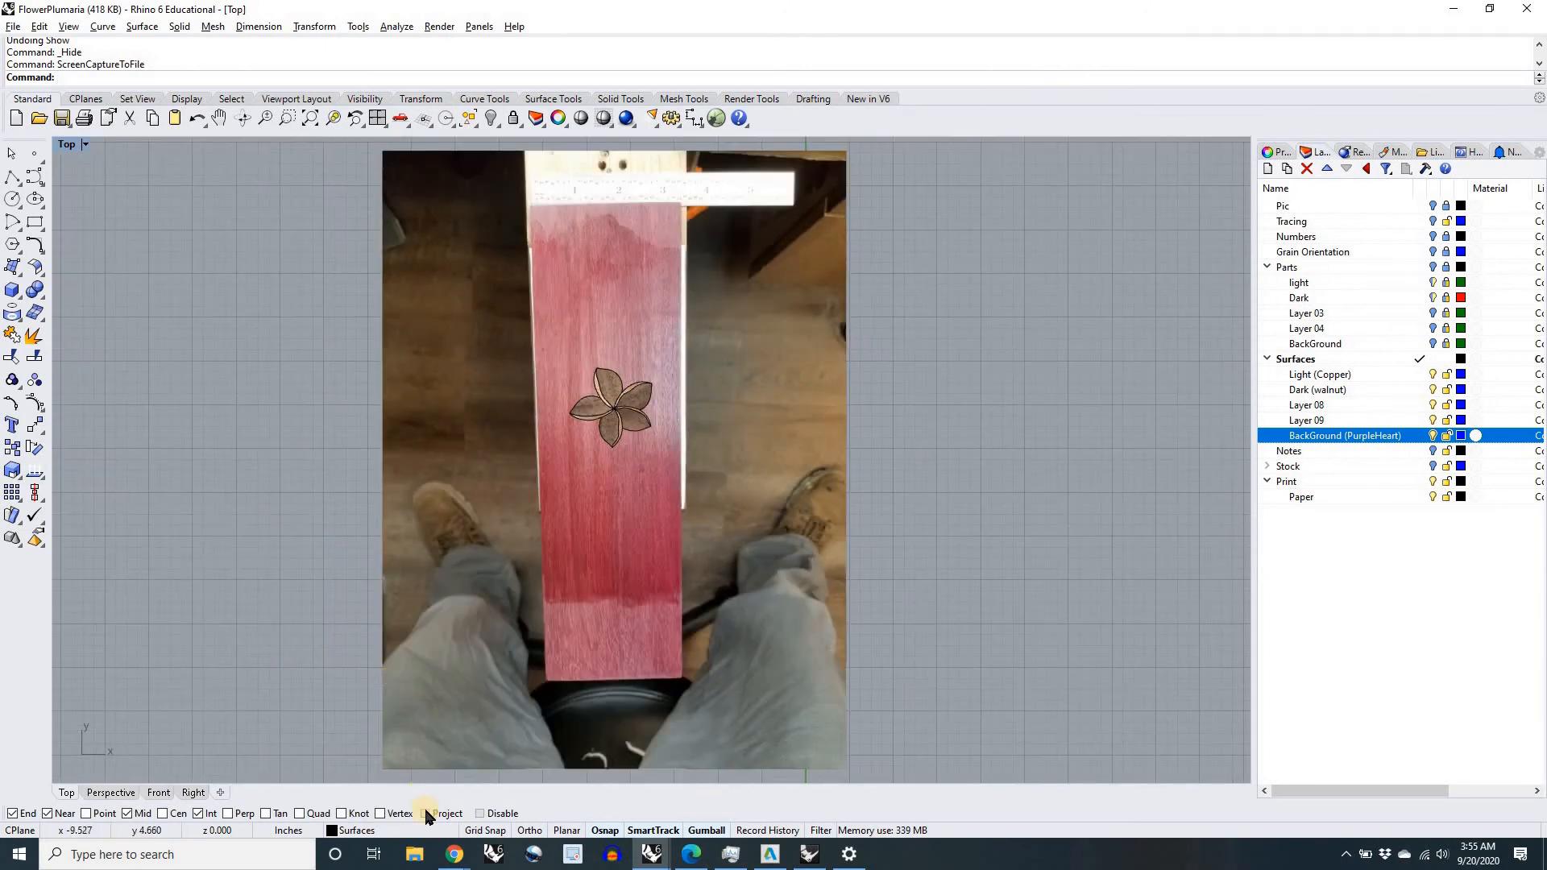
Step: Switch to File Explorer and open the 6 - 7 - 2019 folder under Documents > Flash Drive Backups
click(414, 856)
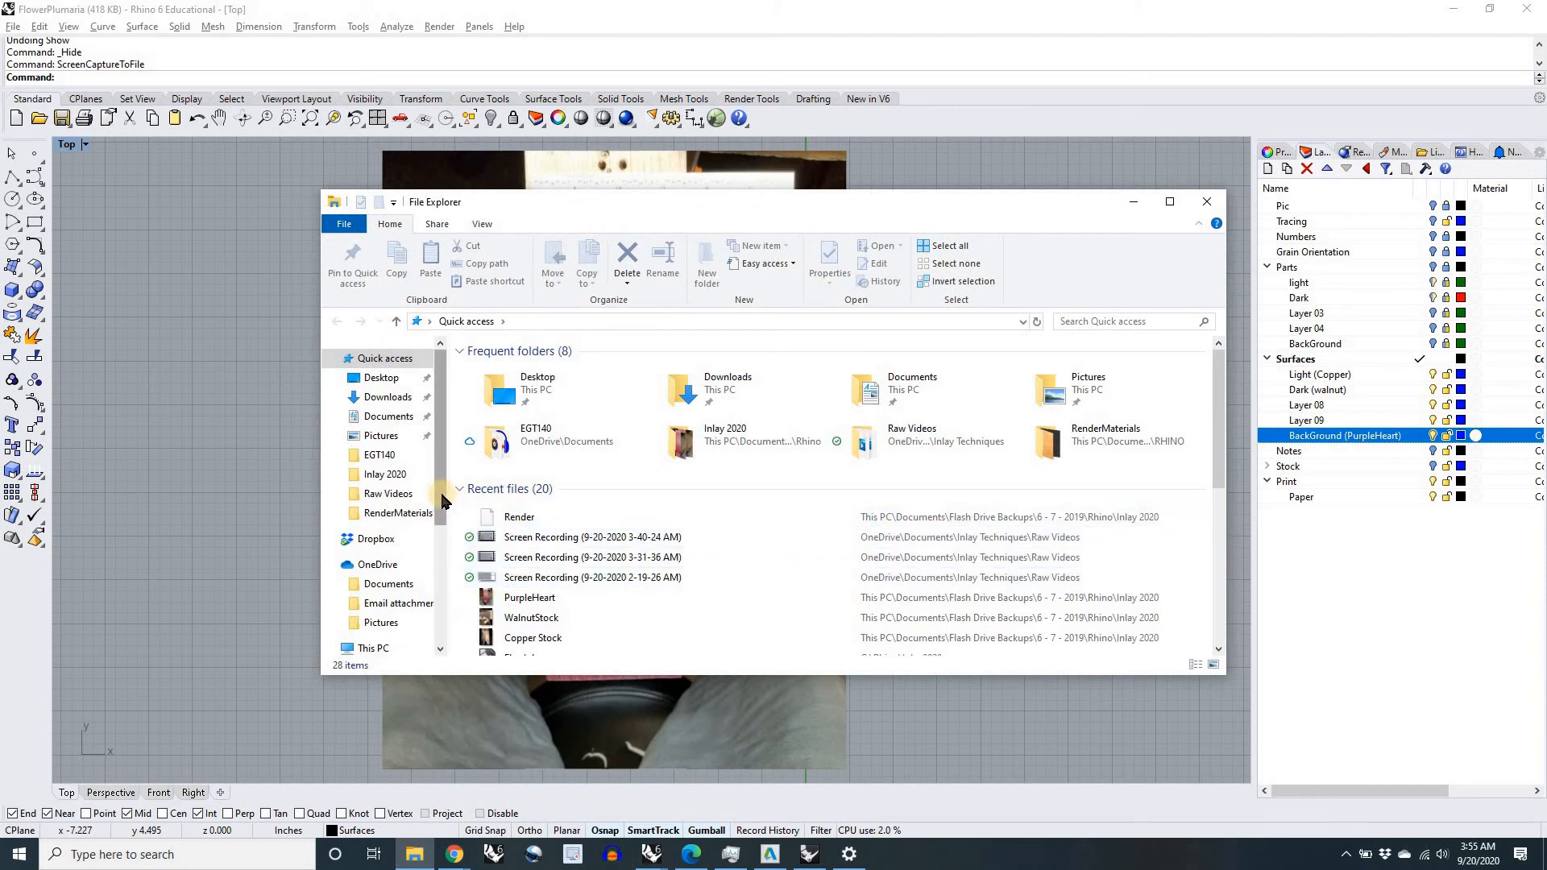
scroll(441, 504, down, 2)
scroll(442, 507, up, 3)
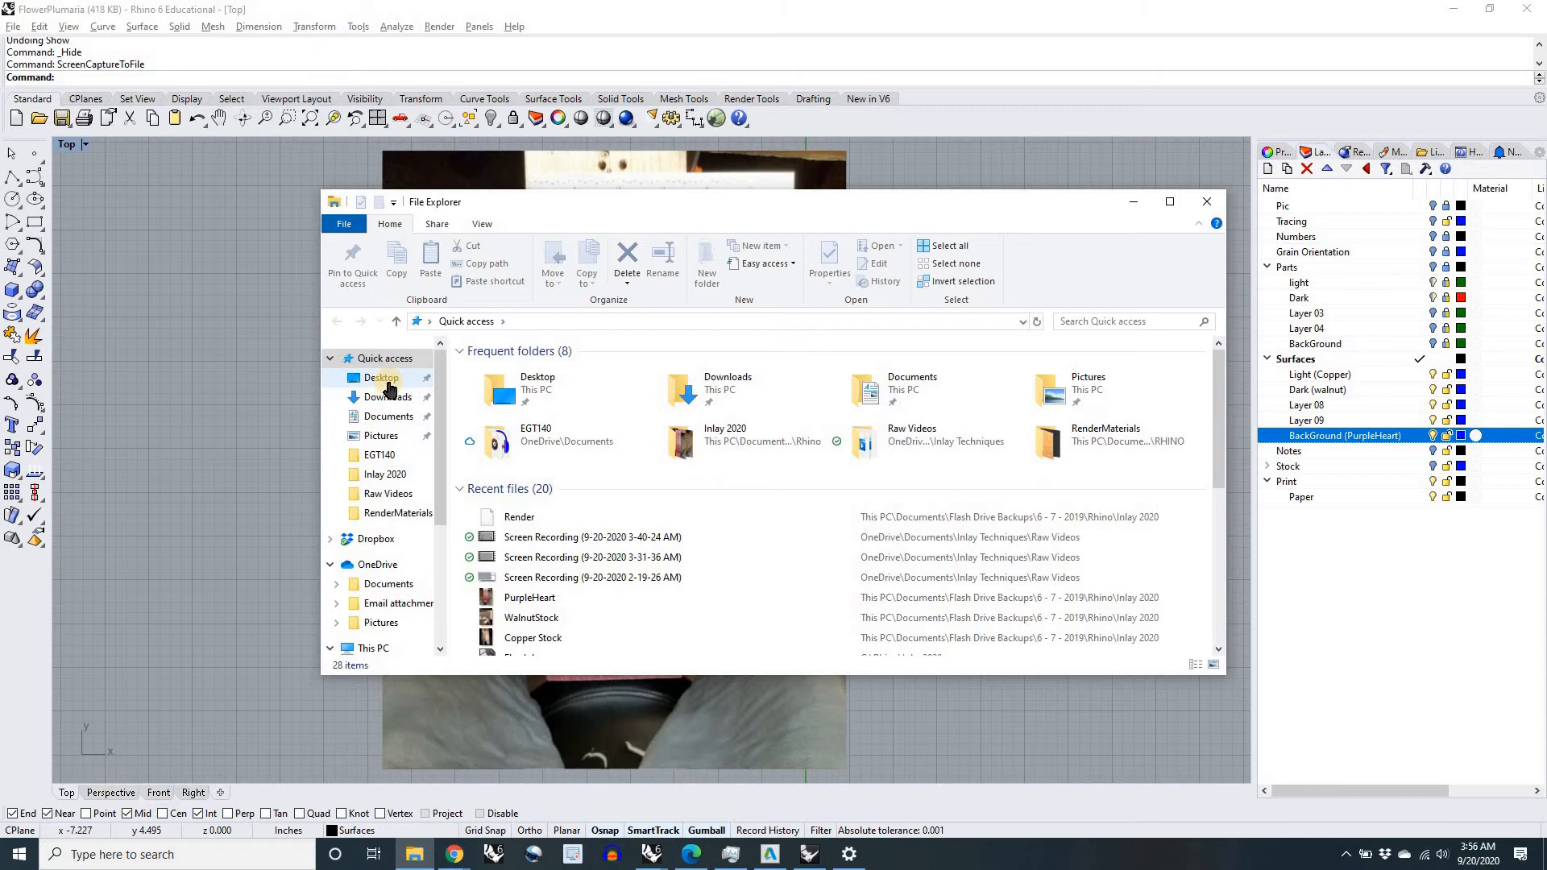
click(384, 419)
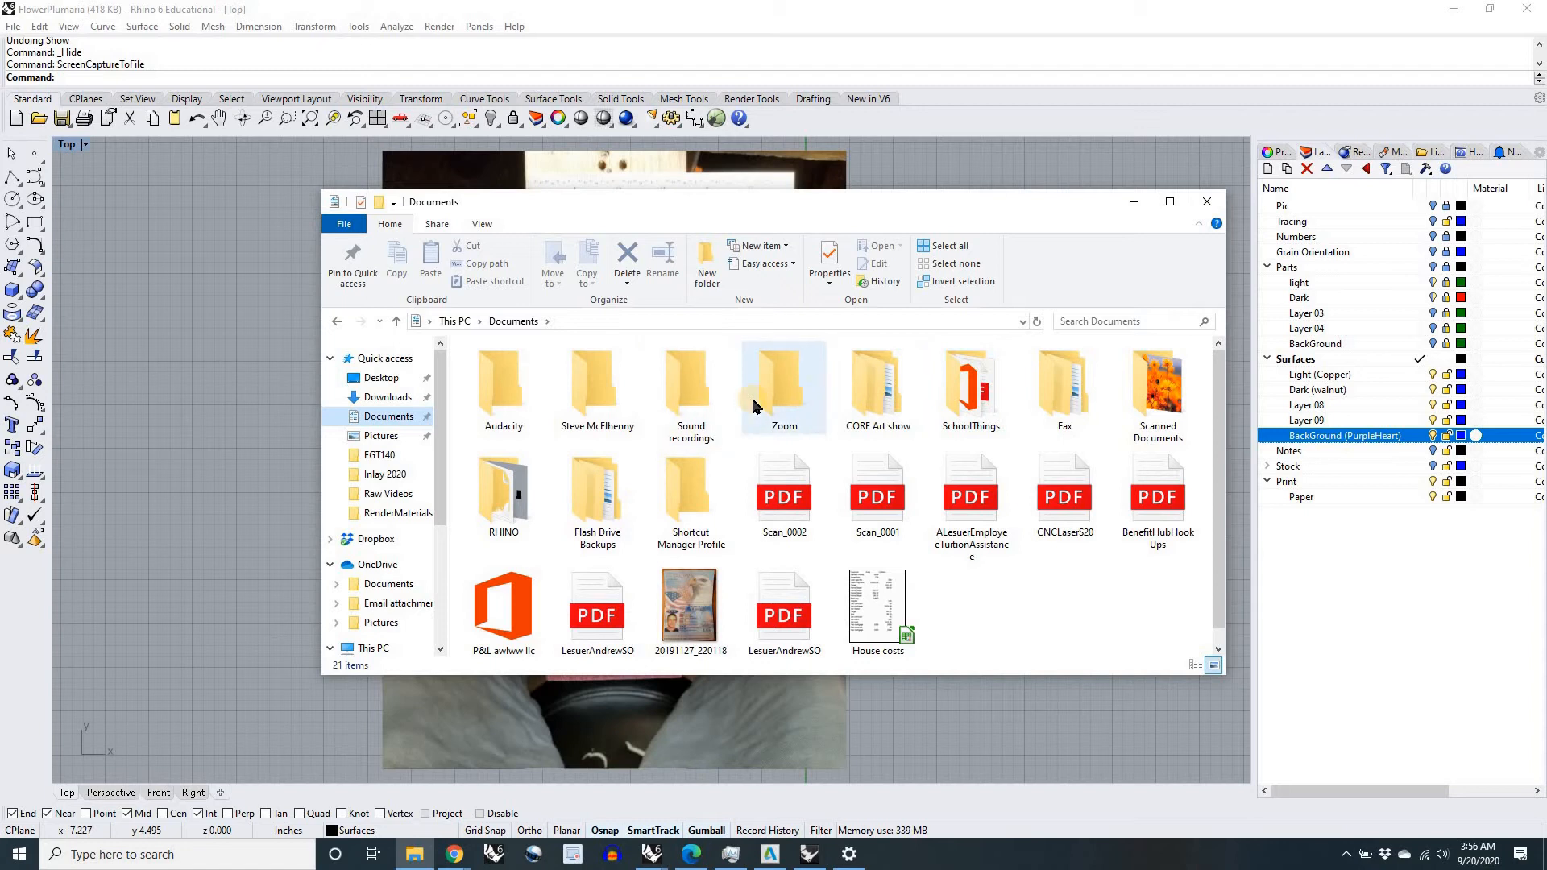
double_click(597, 496)
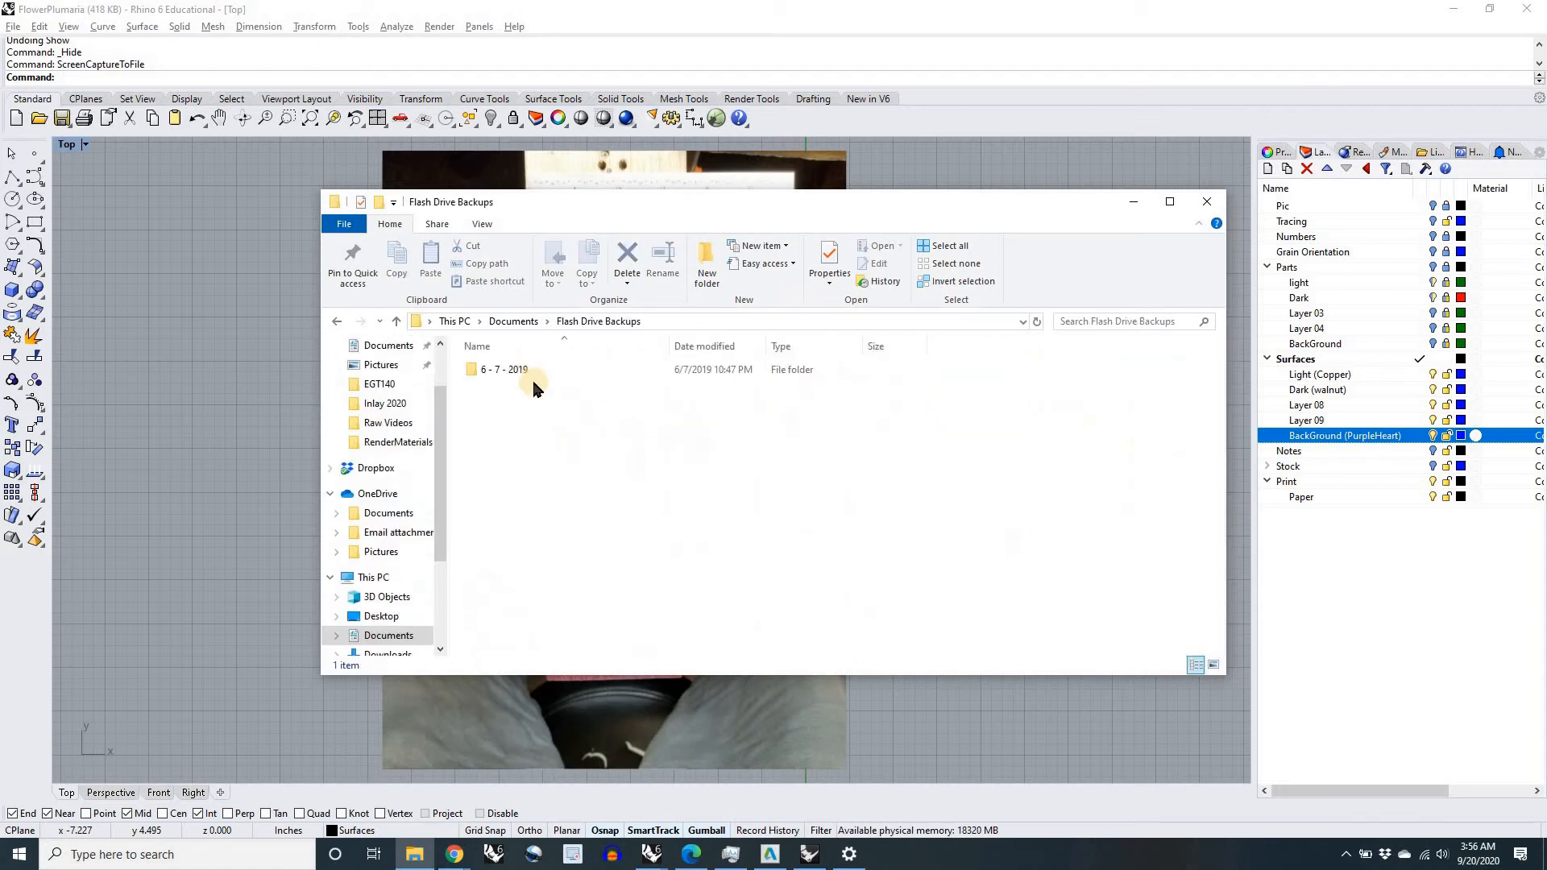
double_click(520, 373)
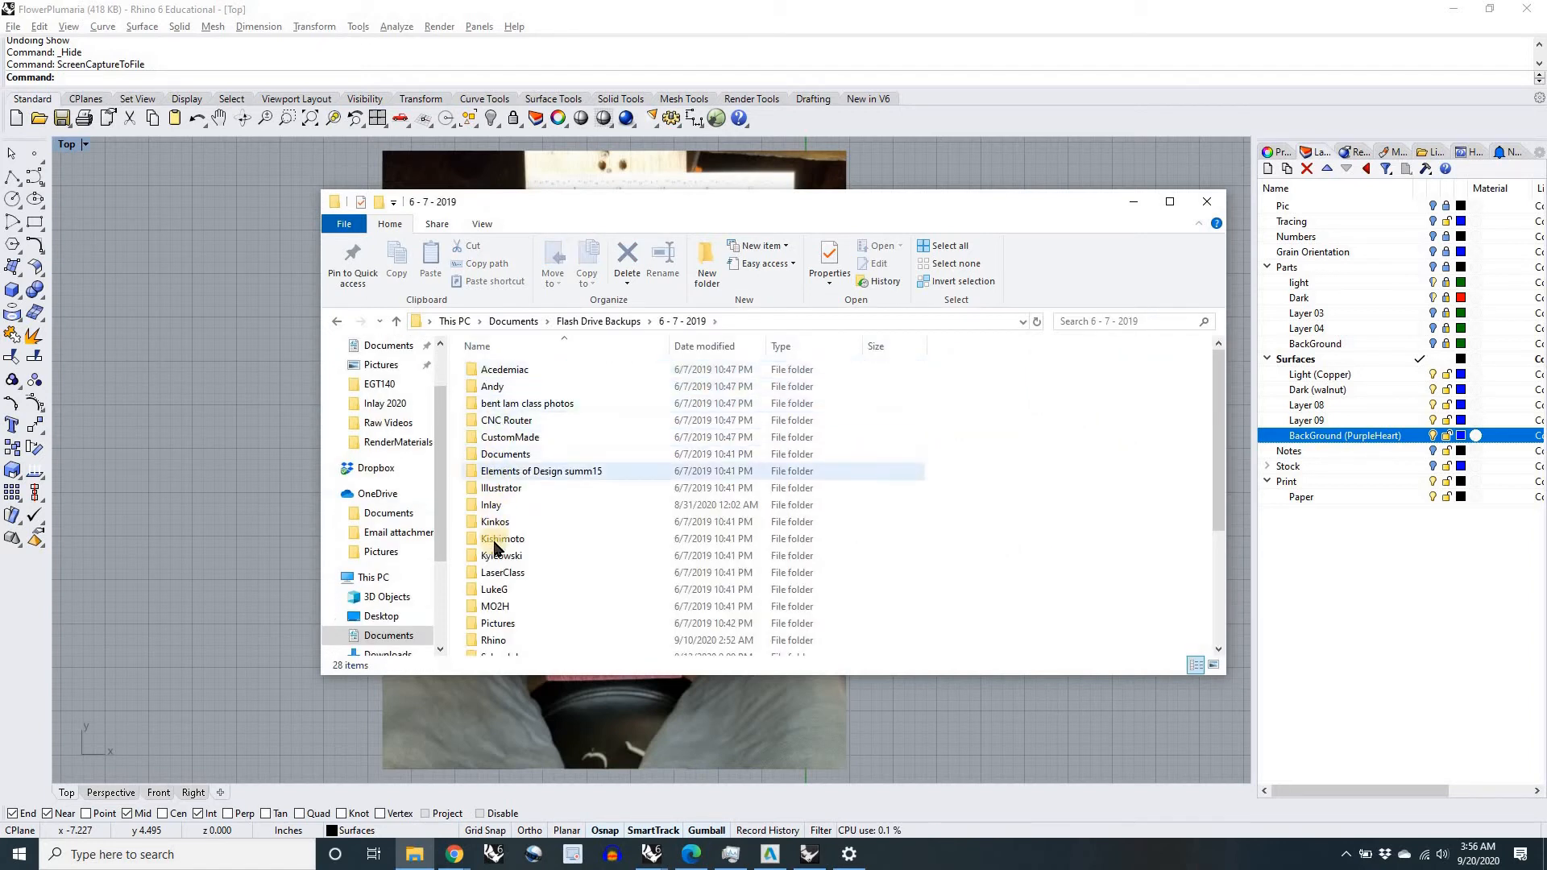
scroll(493, 540, down, 1)
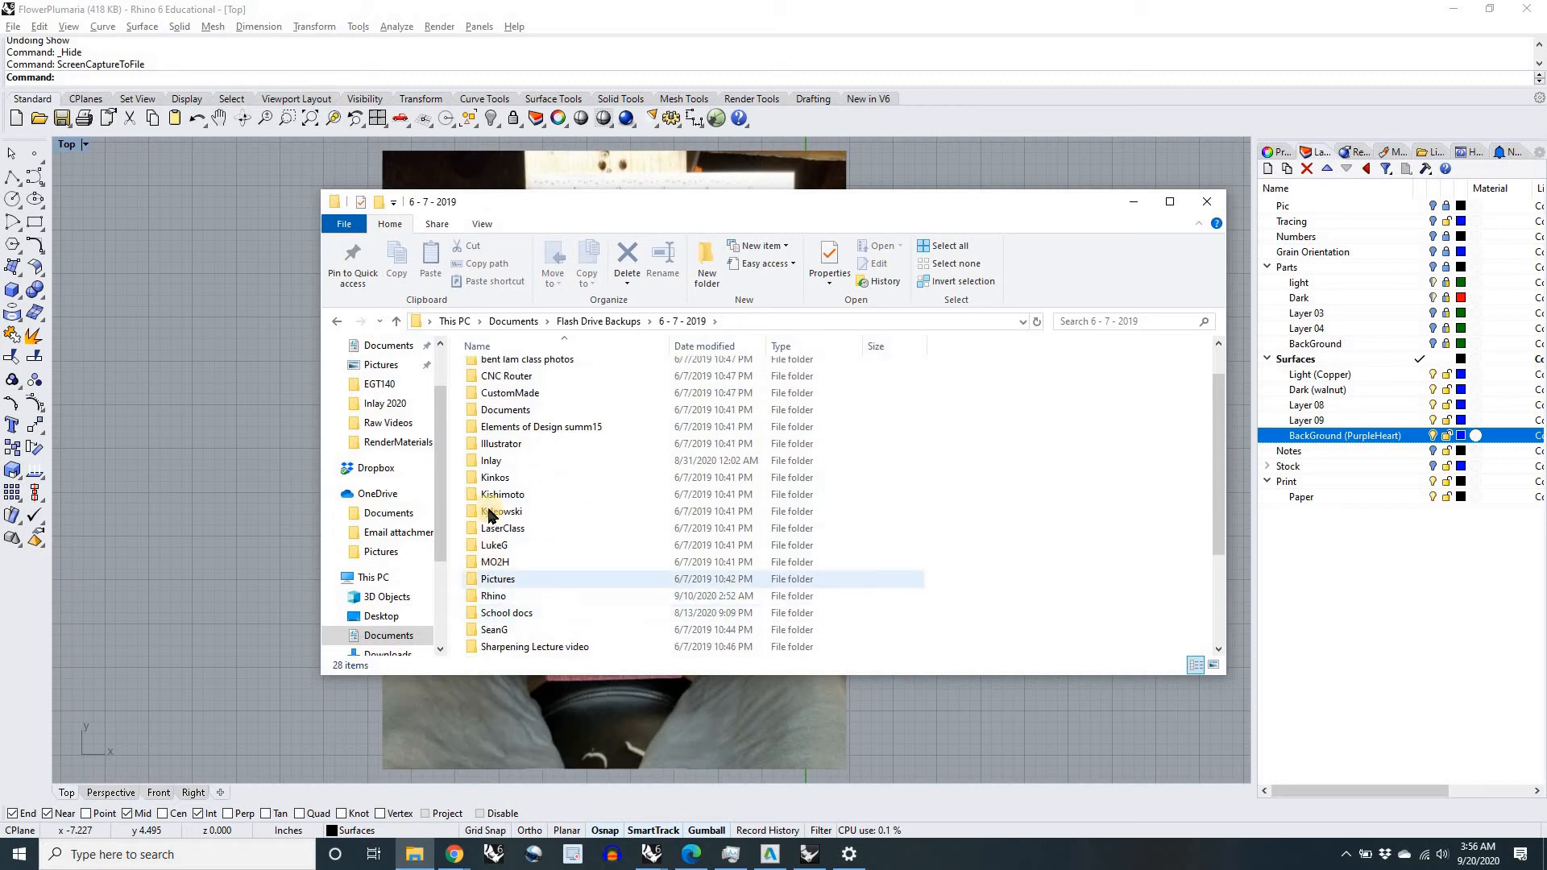
double_click(496, 462)
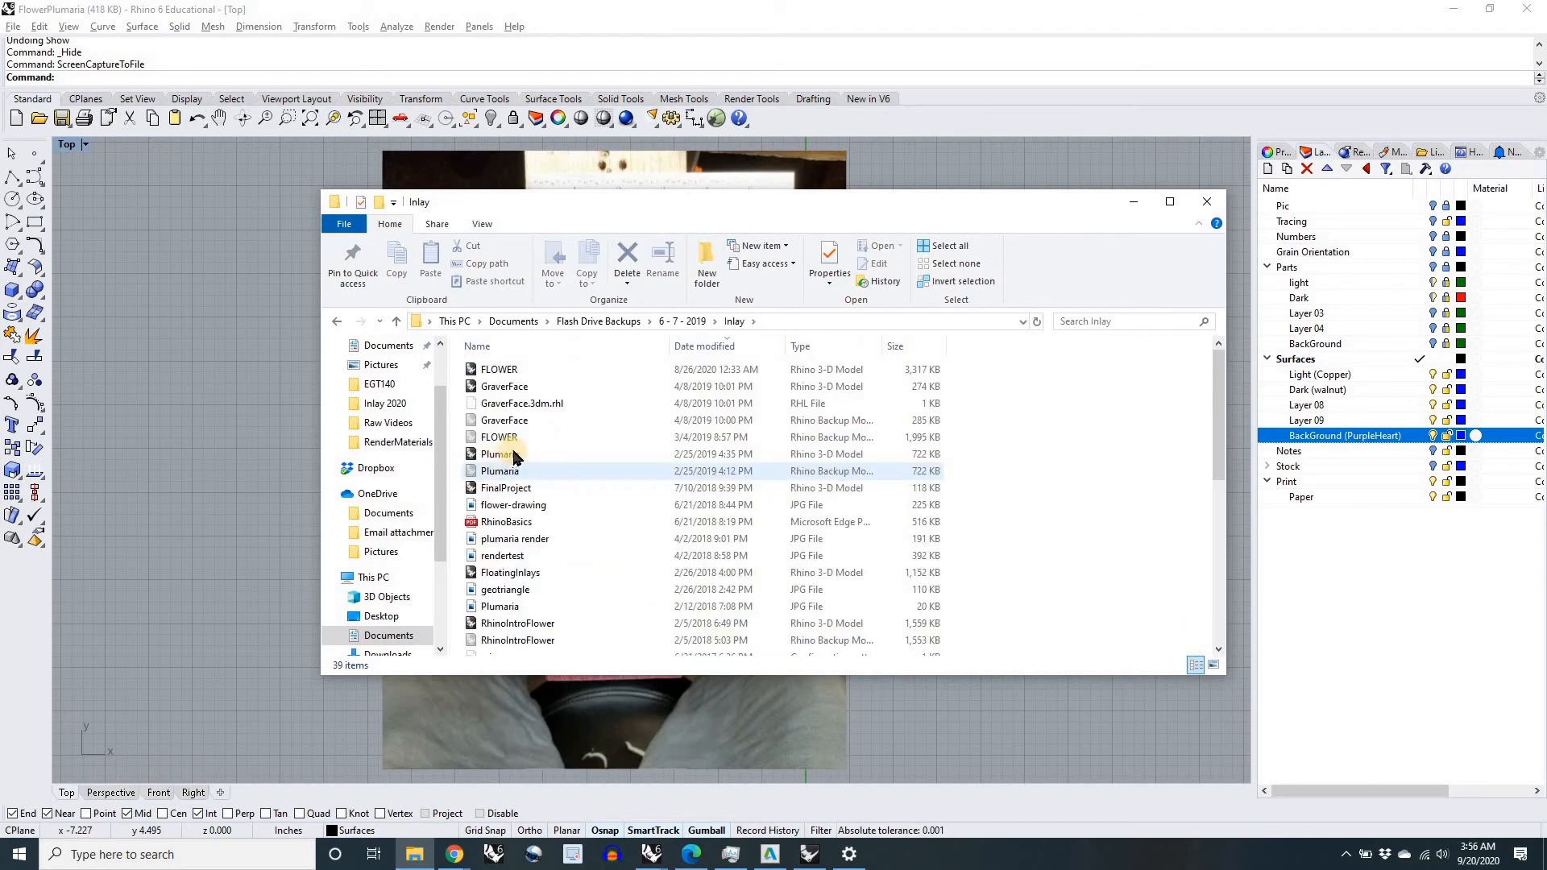
key(alt+Left)
Step: Go to the Inlay 2020 folder inside the Rhino folder and open the Render JPG image
scroll(515, 454, down, 3)
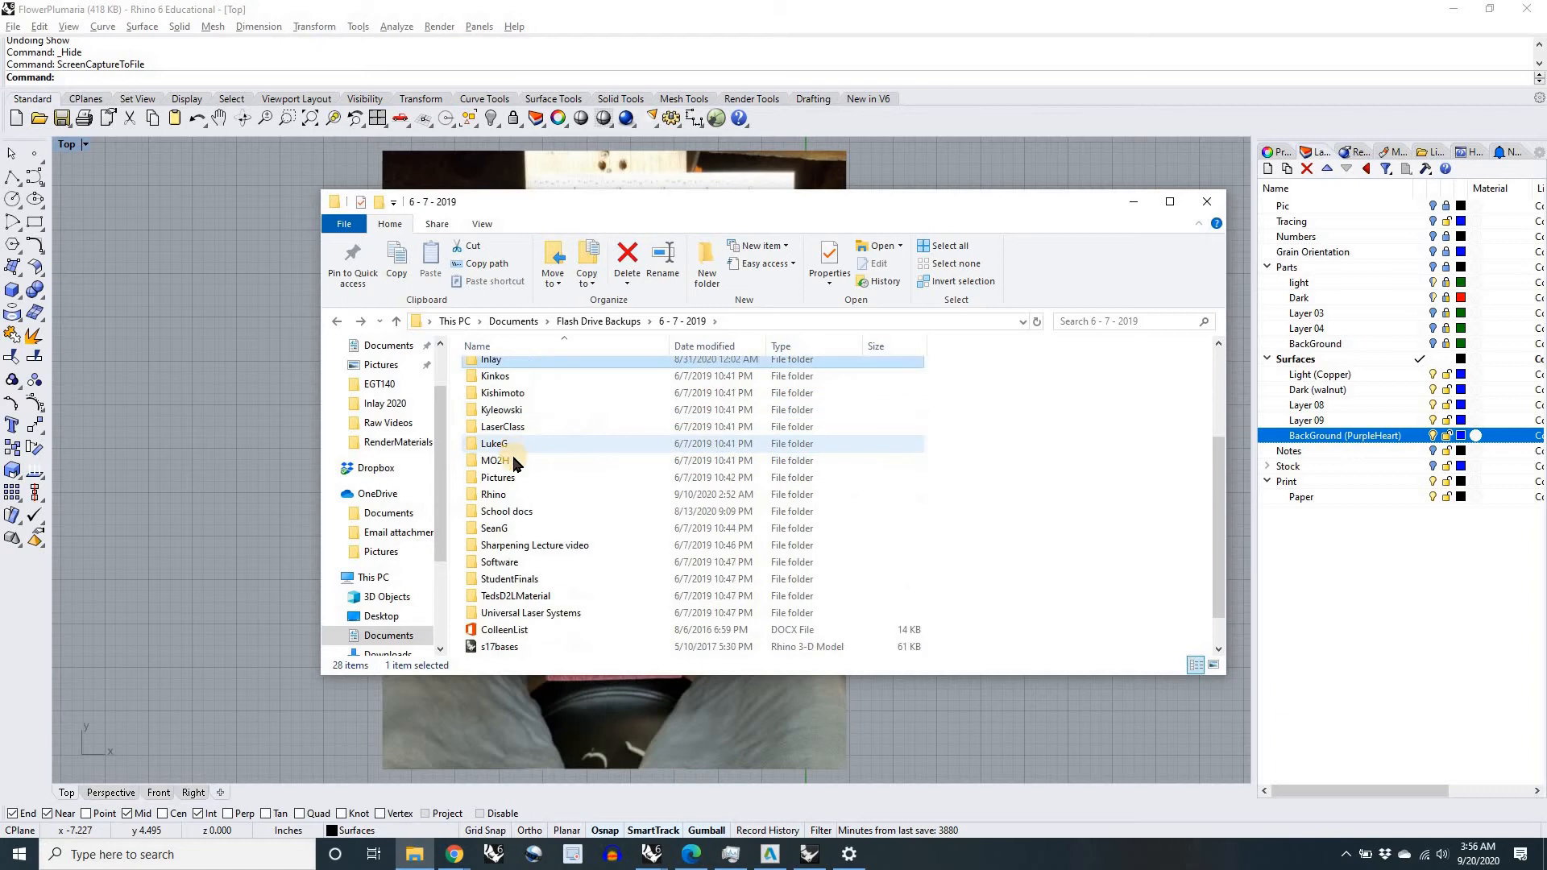
double_click(497, 463)
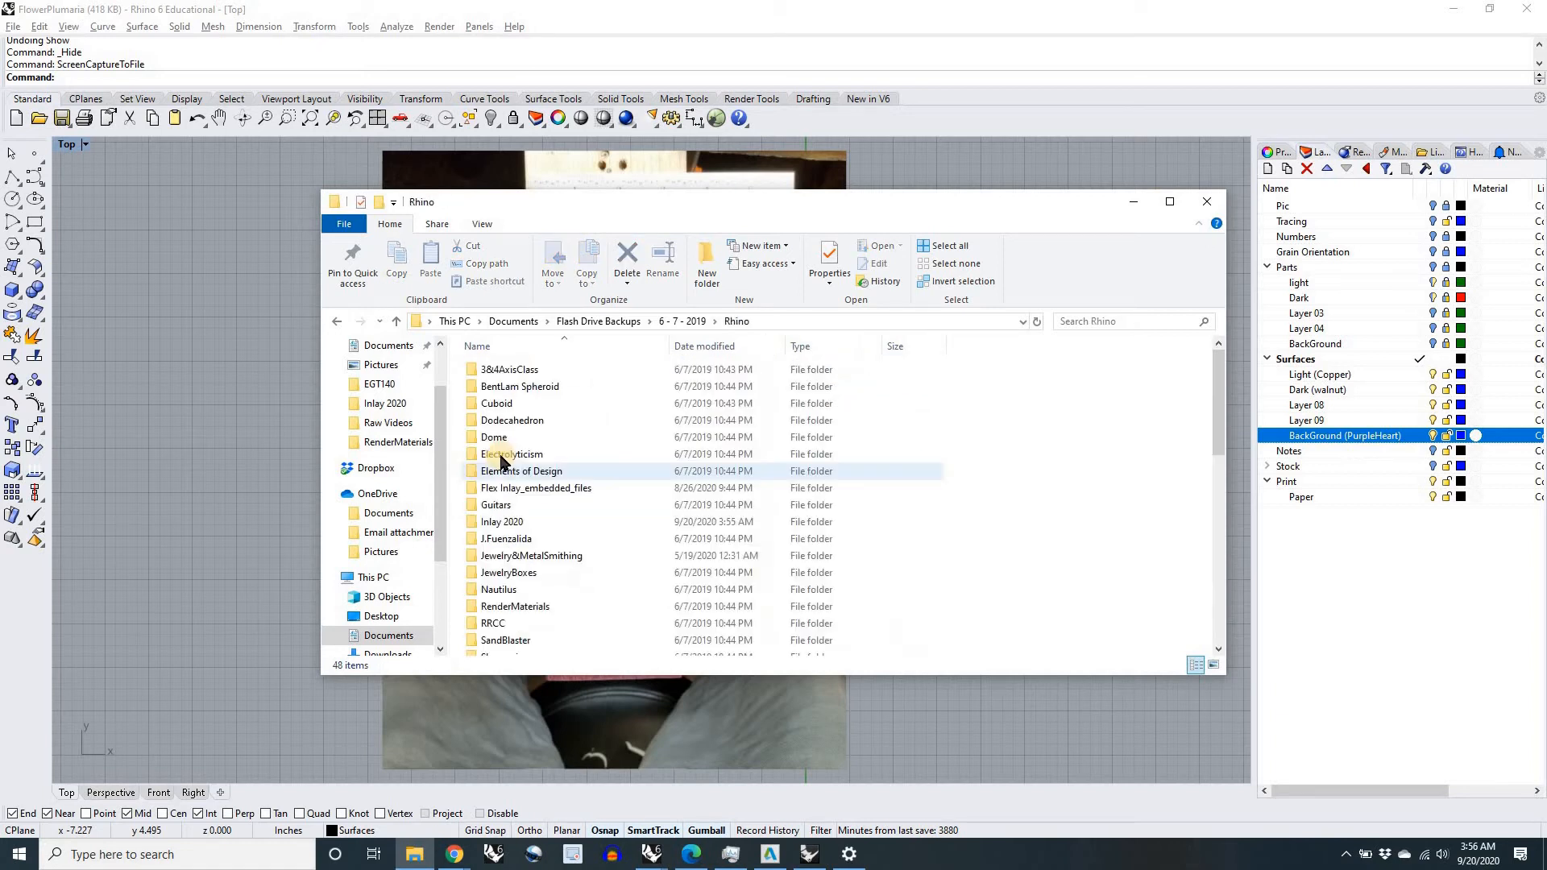
double_click(509, 522)
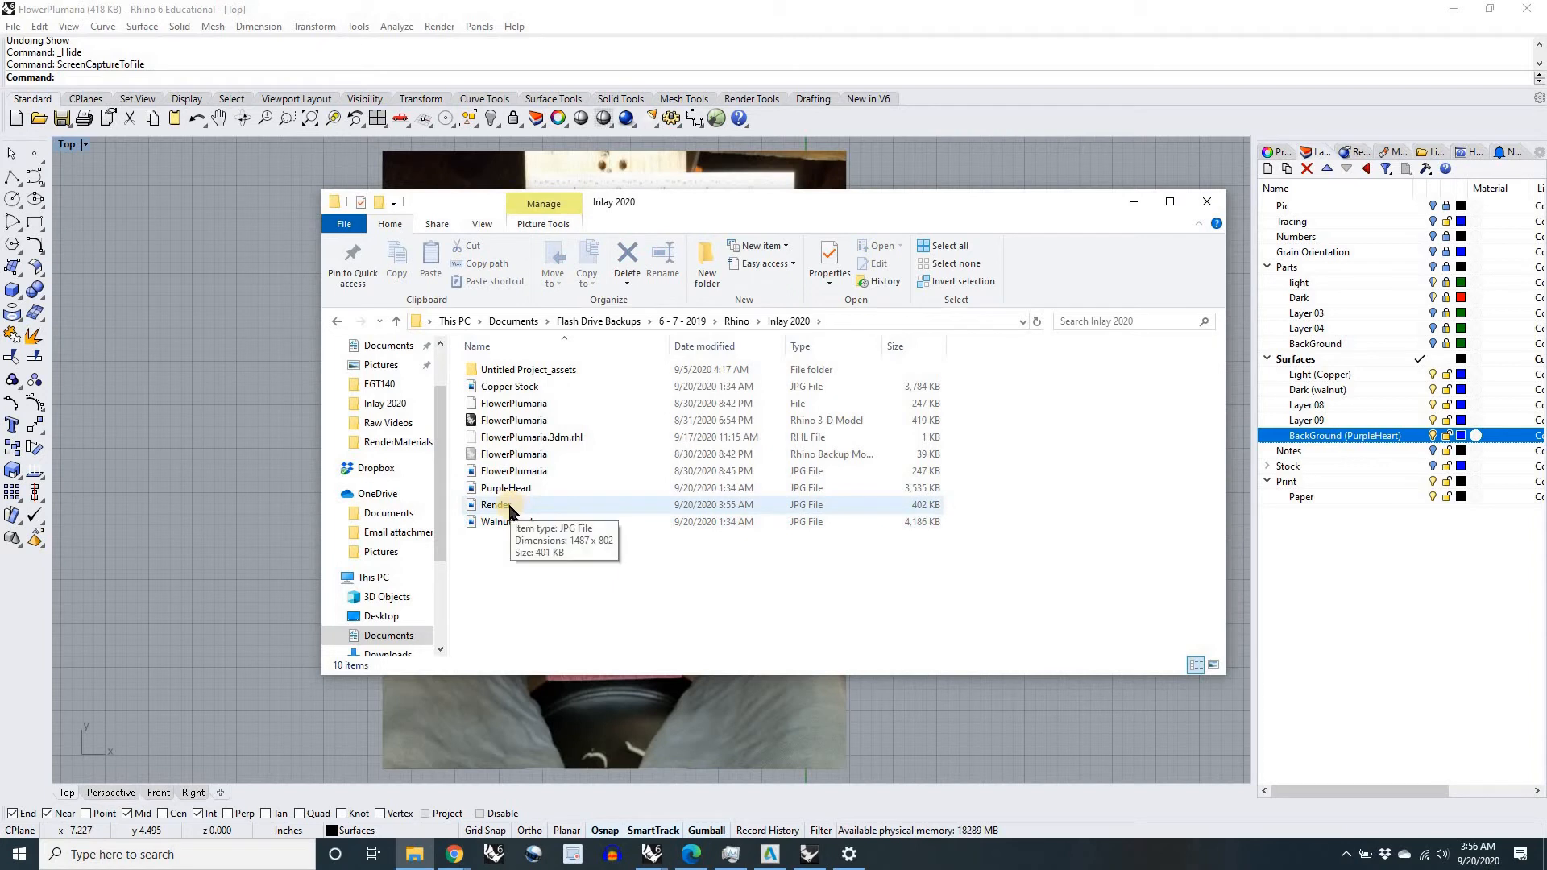
double_click(526, 509)
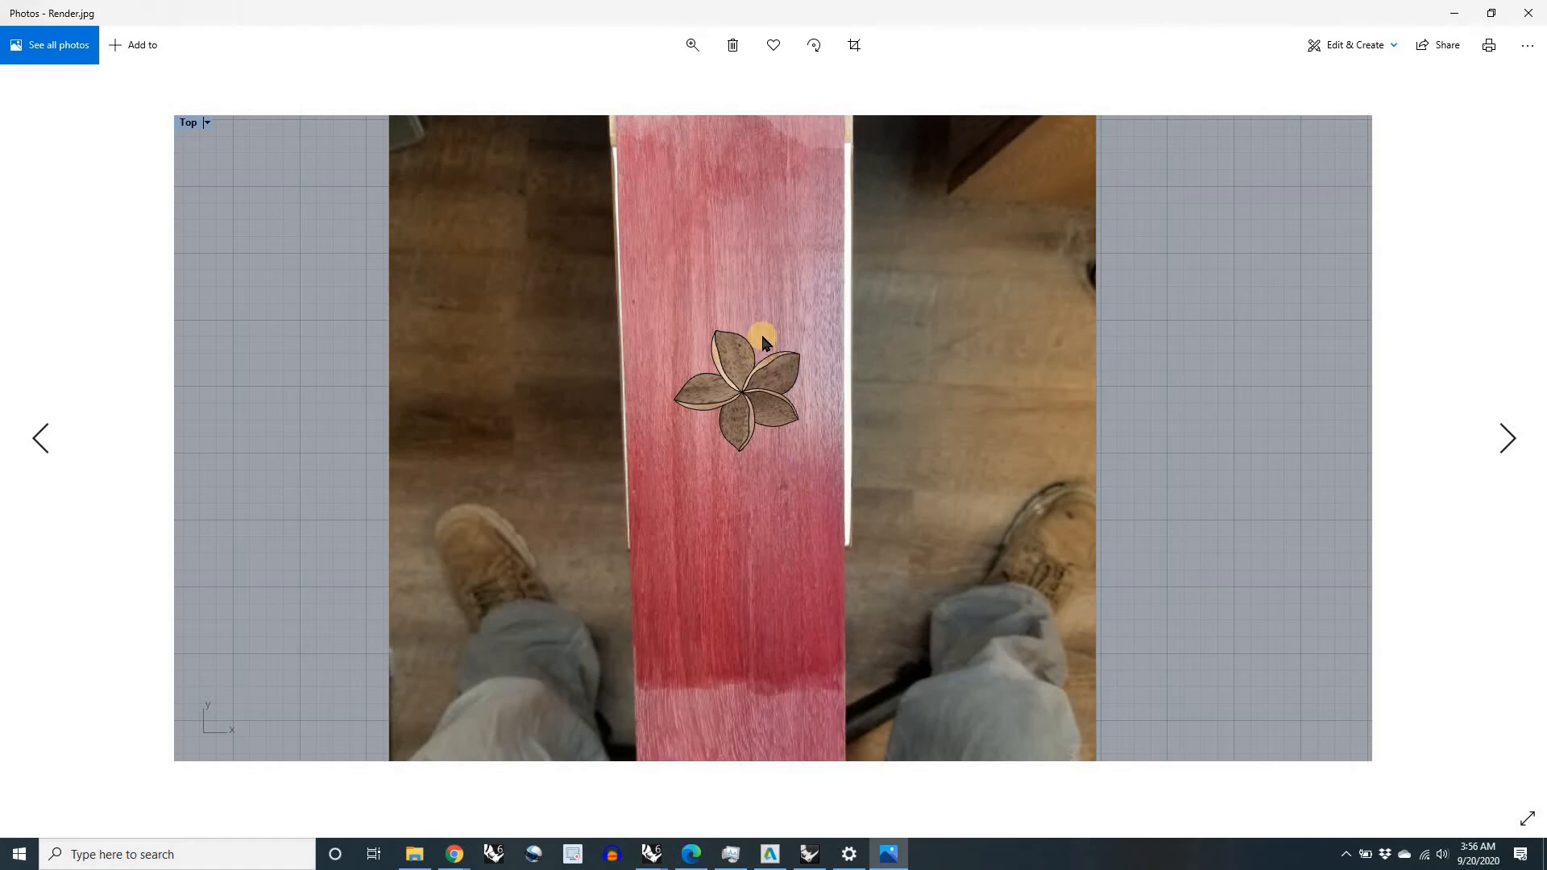
Step: Review the captured Render image, close it and return to the FlowerPlumaria model in Rhino
scroll(756, 373, up, 1)
key(Right)
key(Left)
click(1526, 18)
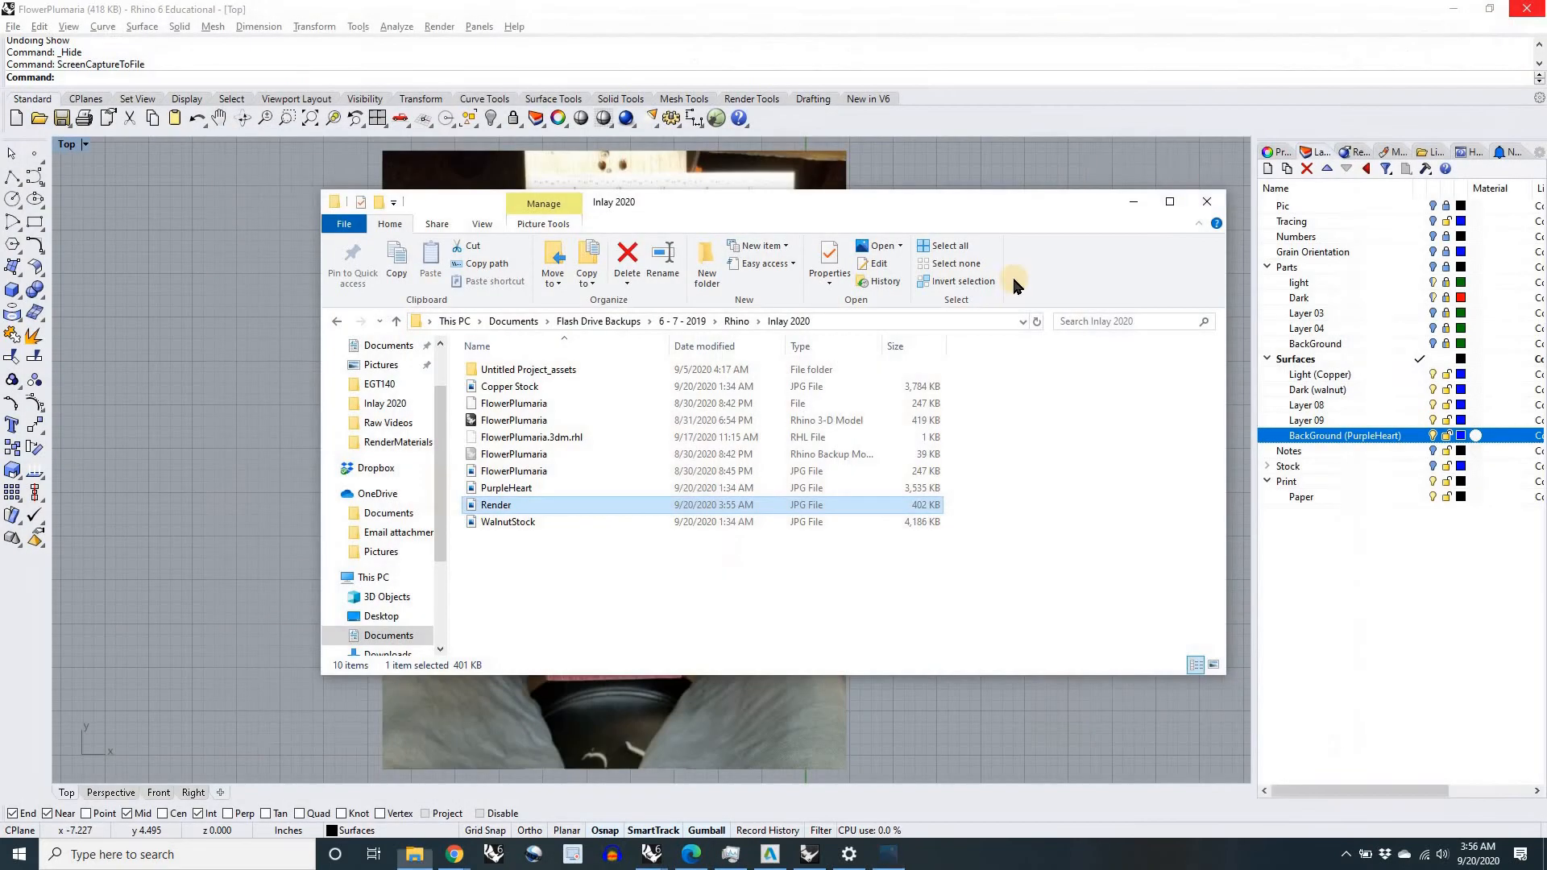
click(1135, 203)
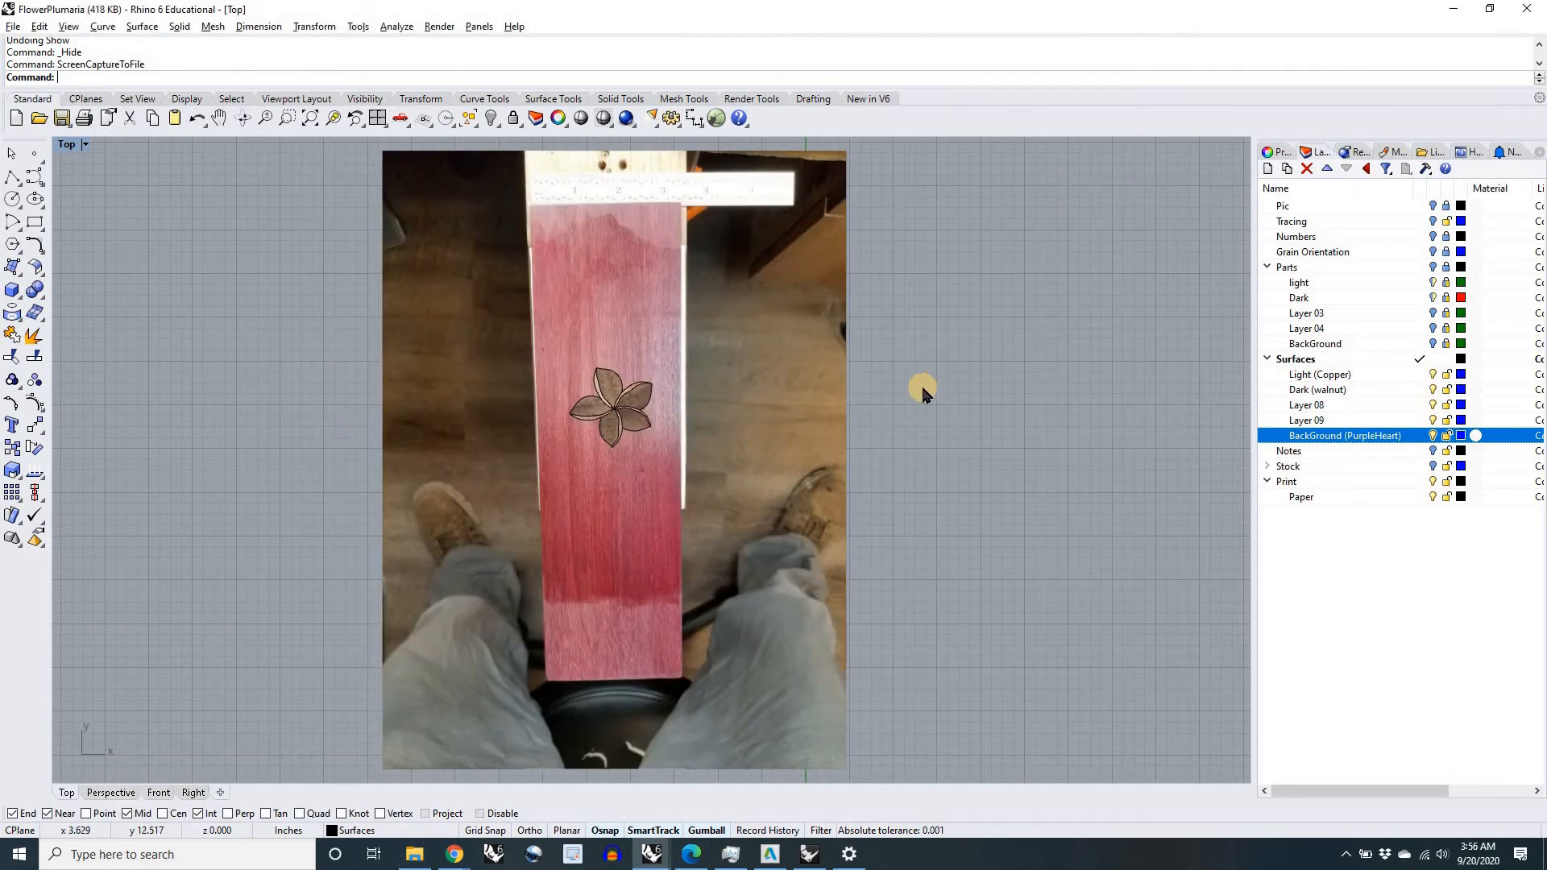
Step: Examine the walnut and copper petal grain up close and the flower's placement on the whole purpleheart board
scroll(617, 404, up, 4)
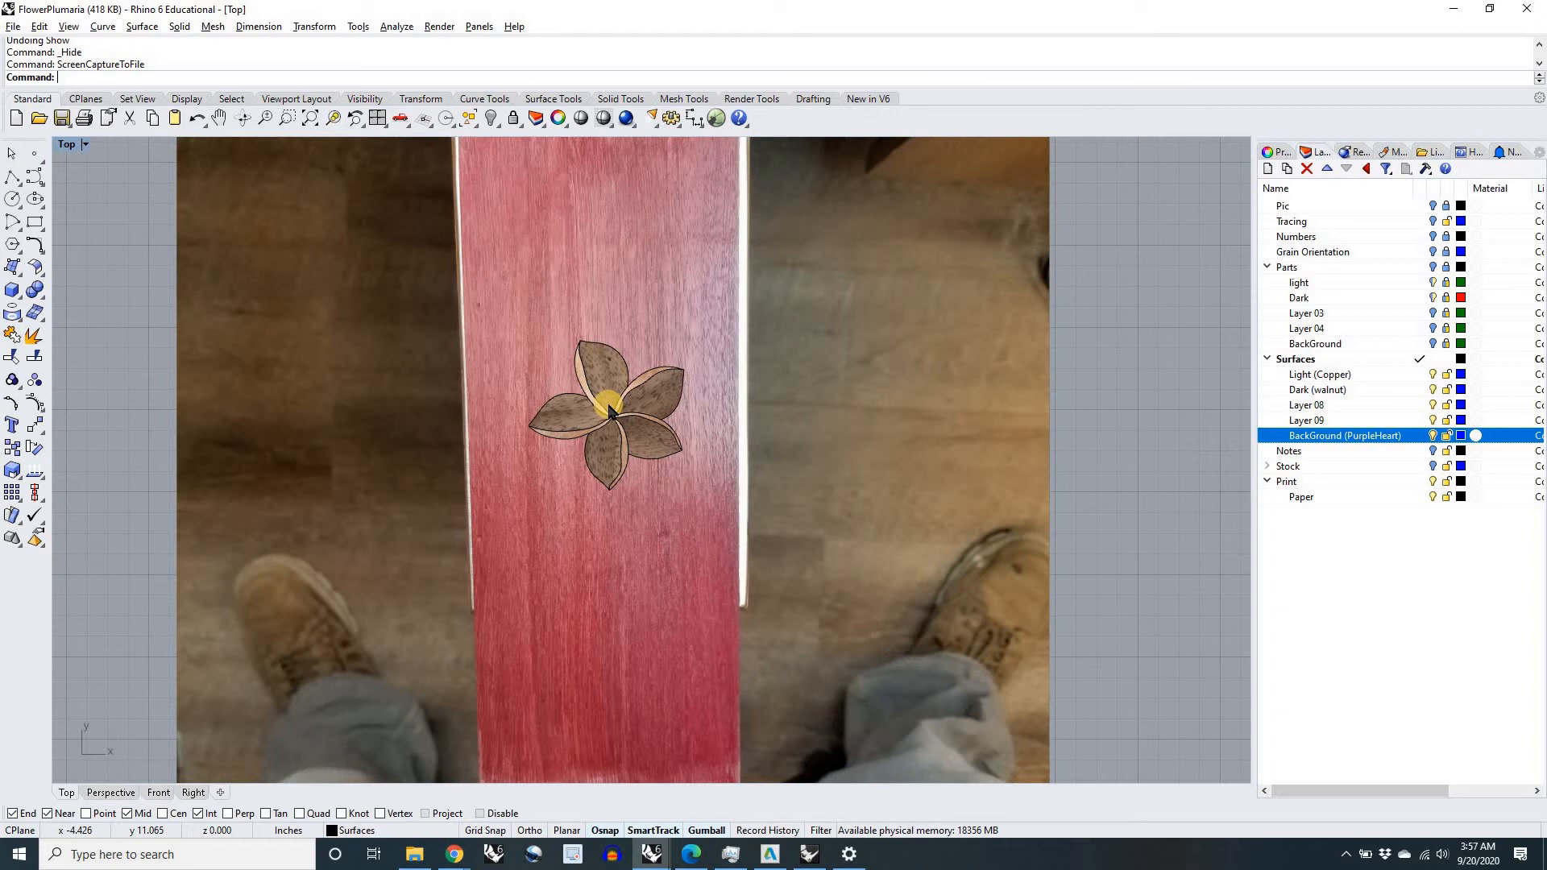
scroll(611, 411, up, 2)
scroll(610, 411, down, 2)
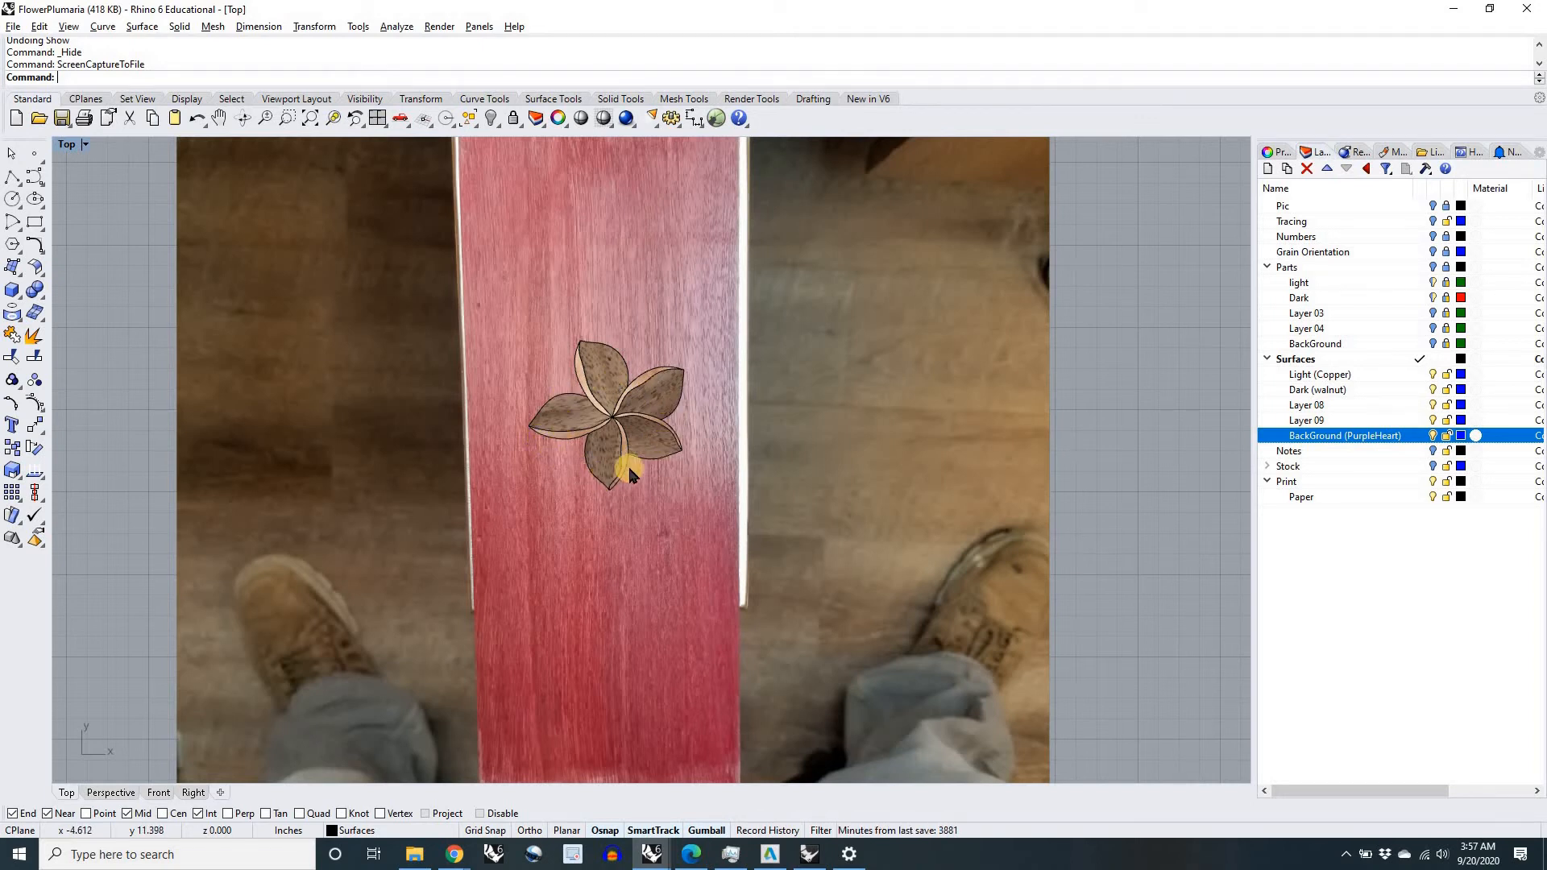
scroll(588, 377, up, 10)
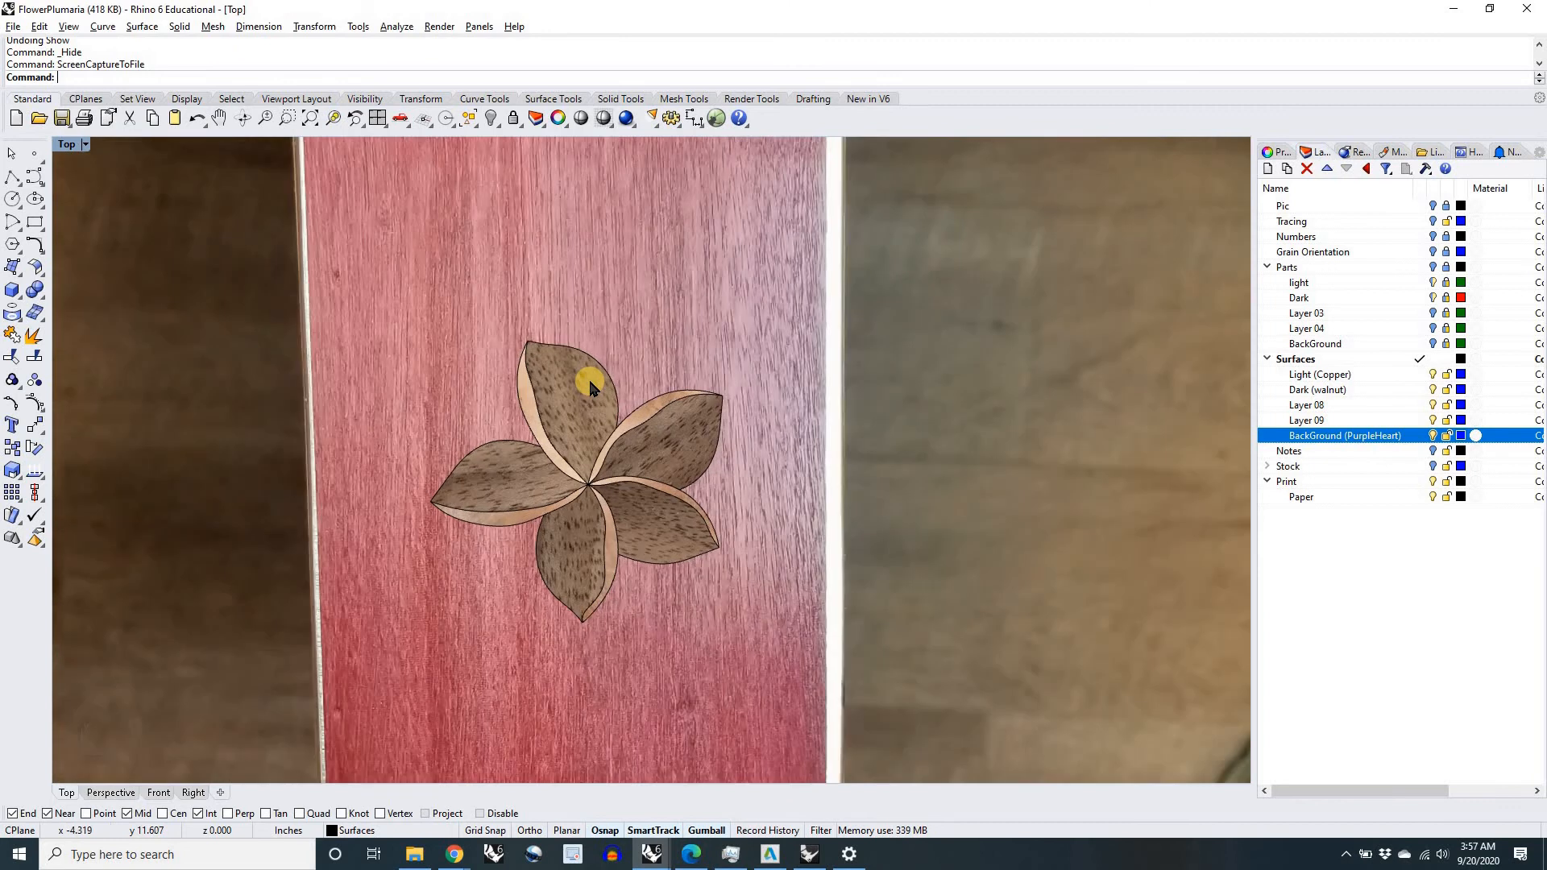
scroll(584, 378, up, 2)
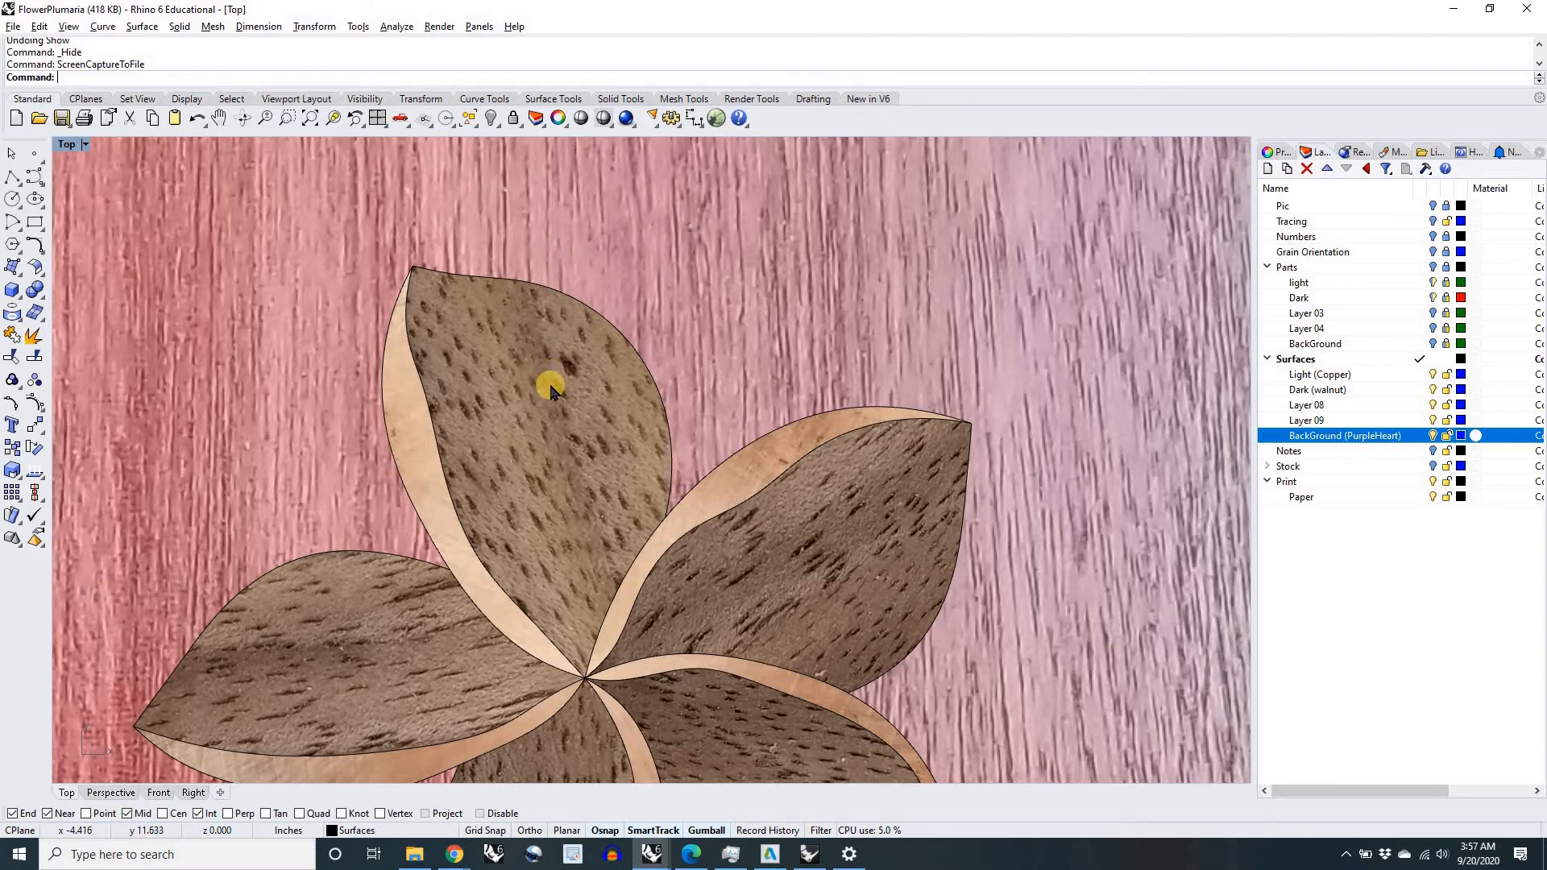
scroll(522, 466, down, 10)
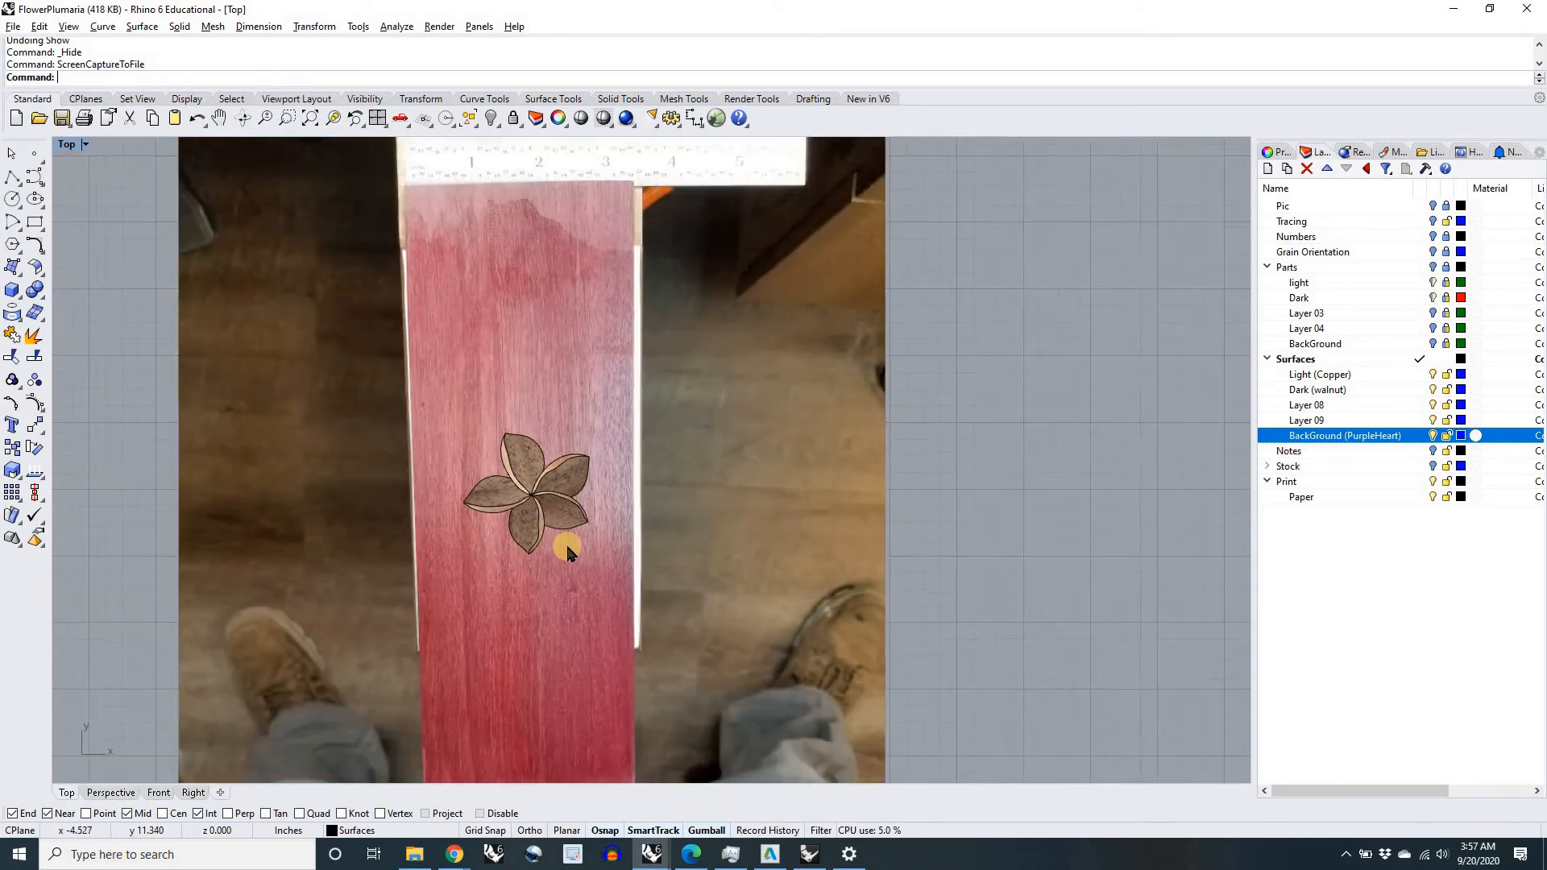
scroll(514, 518, up, 8)
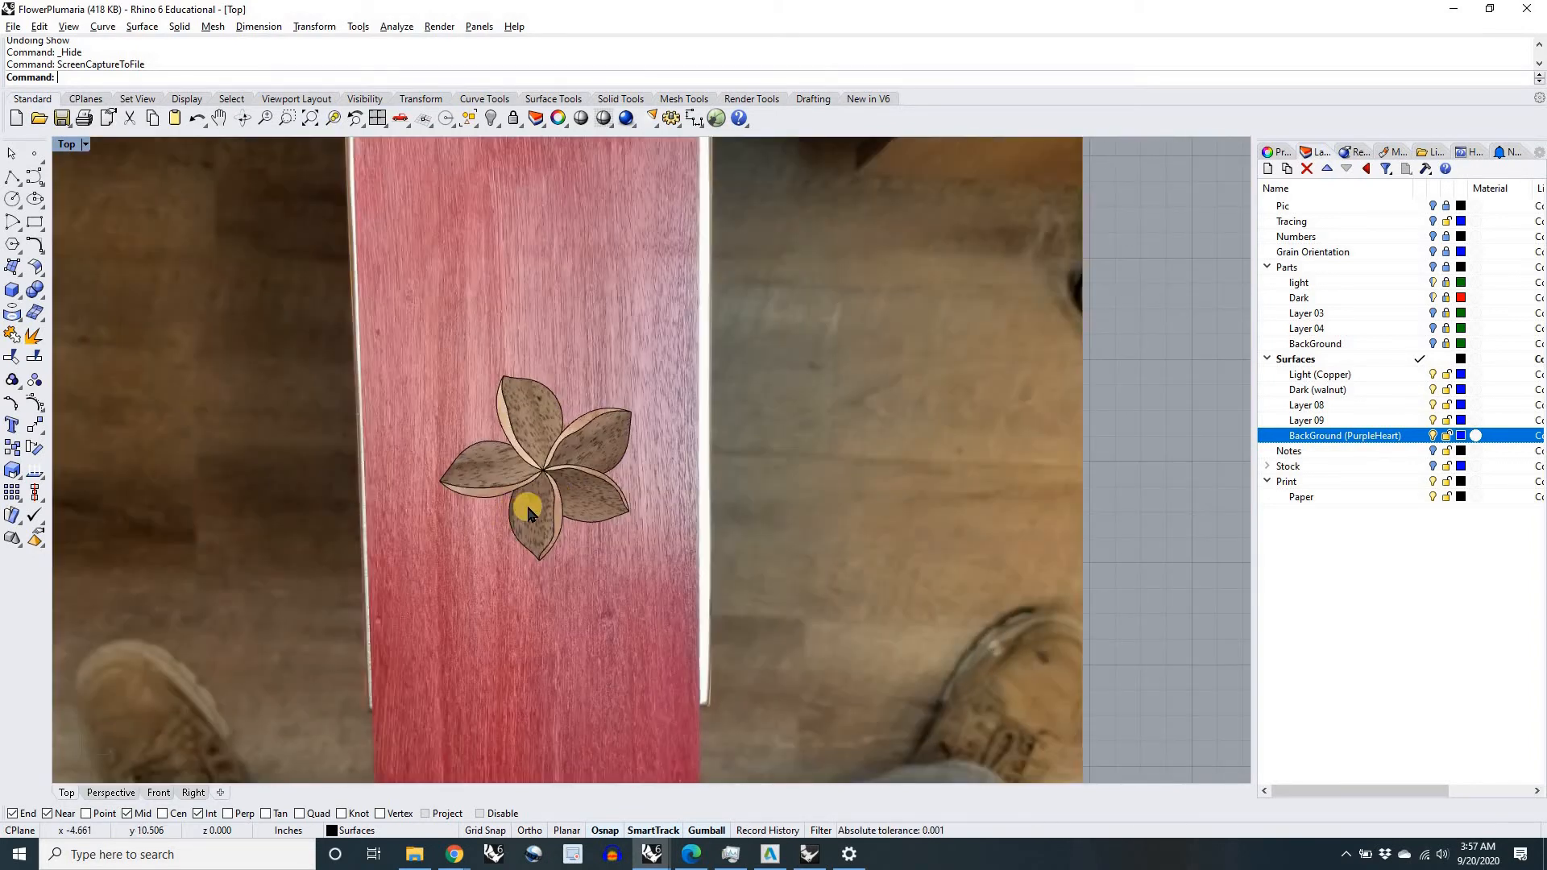
scroll(592, 482, down, 2)
scroll(594, 481, down, 6)
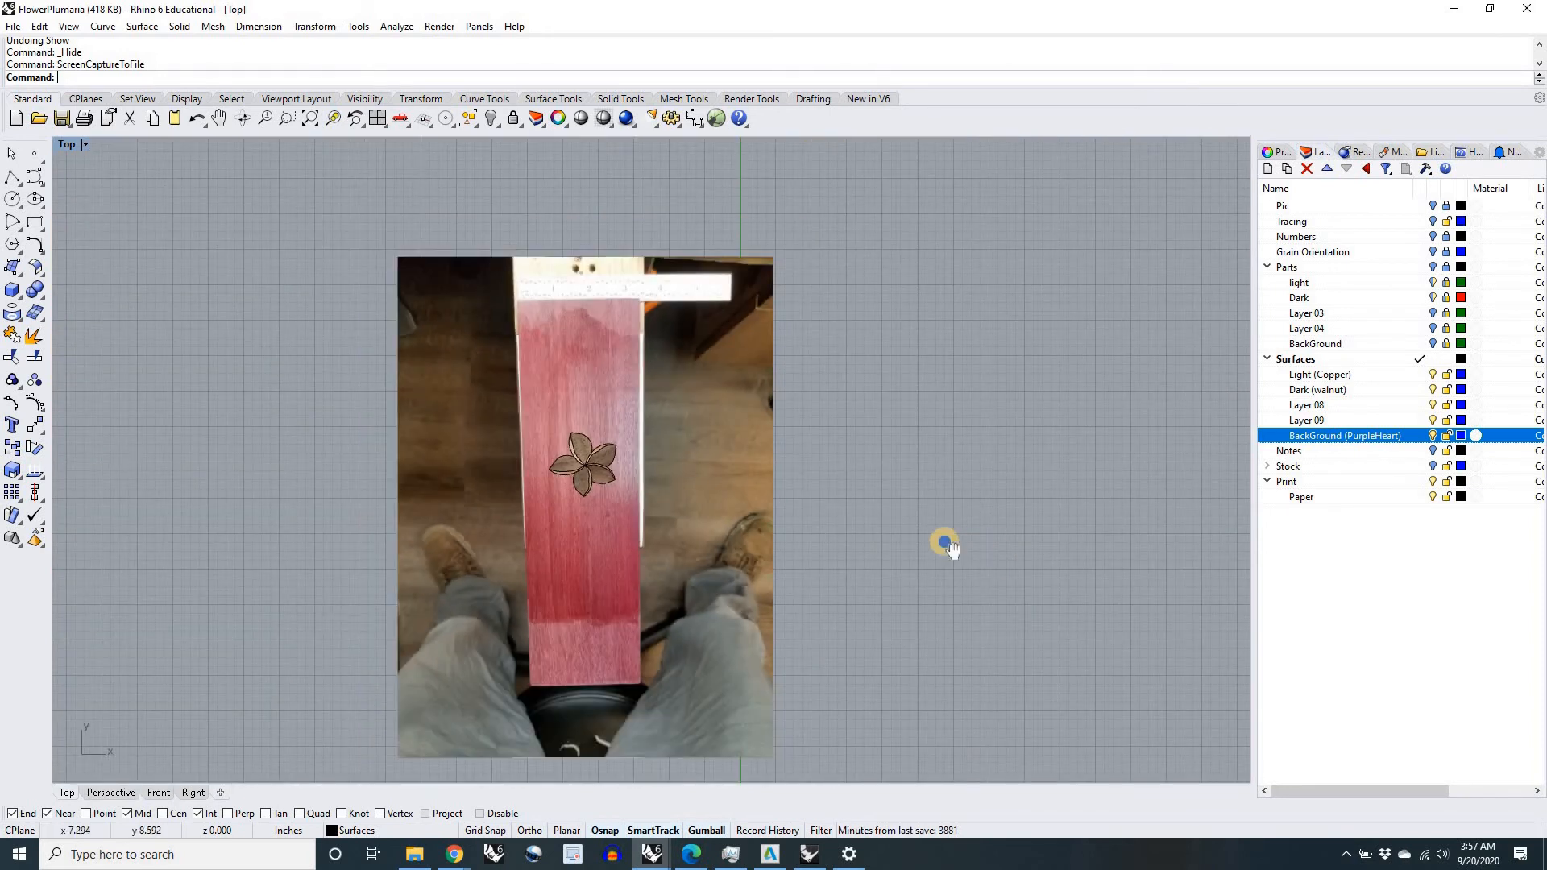
Step: Turn on the Stock layer group and delete the old stock rectangle inside the paper outline
scroll(944, 542, down, 4)
right_drag(944, 543, 640, 515)
right_drag(751, 546, 448, 513)
right_drag(1055, 496, 791, 572)
scroll(771, 377, up, 5)
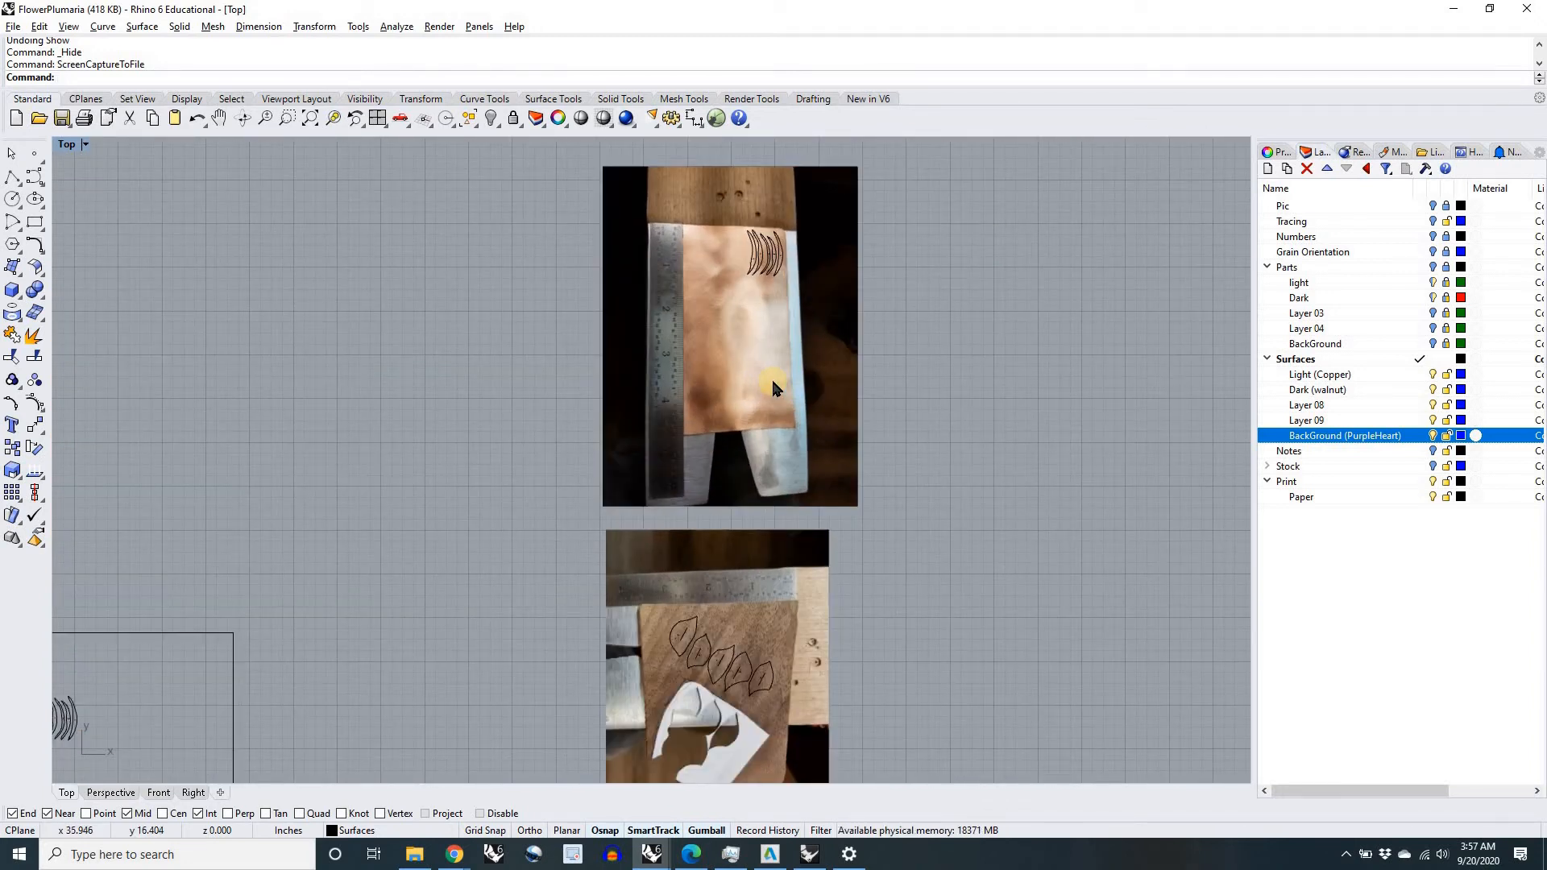
scroll(771, 378, down, 4)
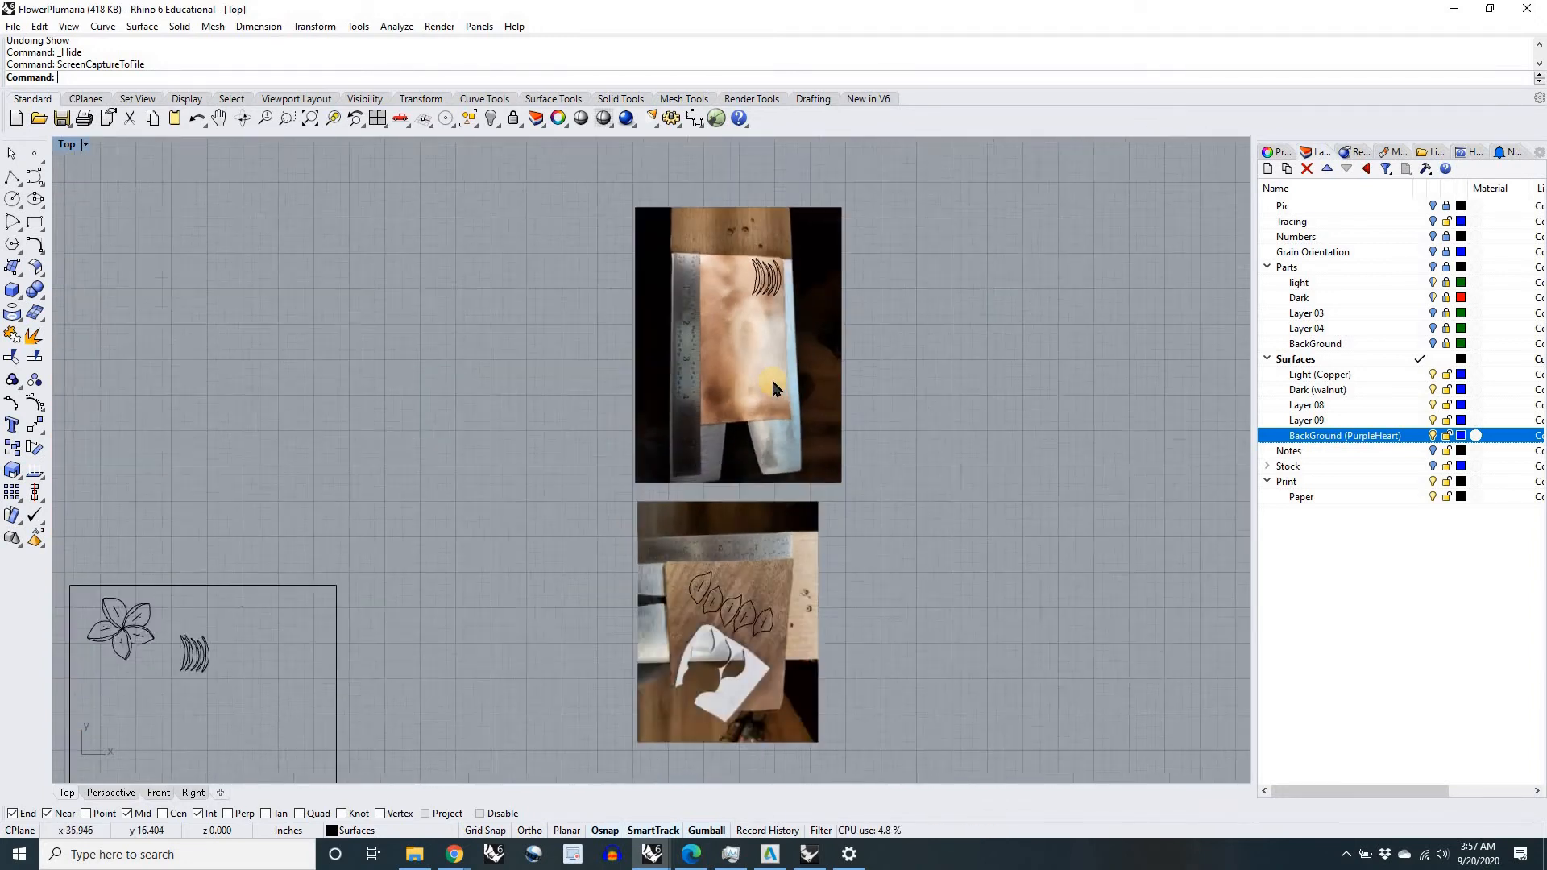
click(1266, 466)
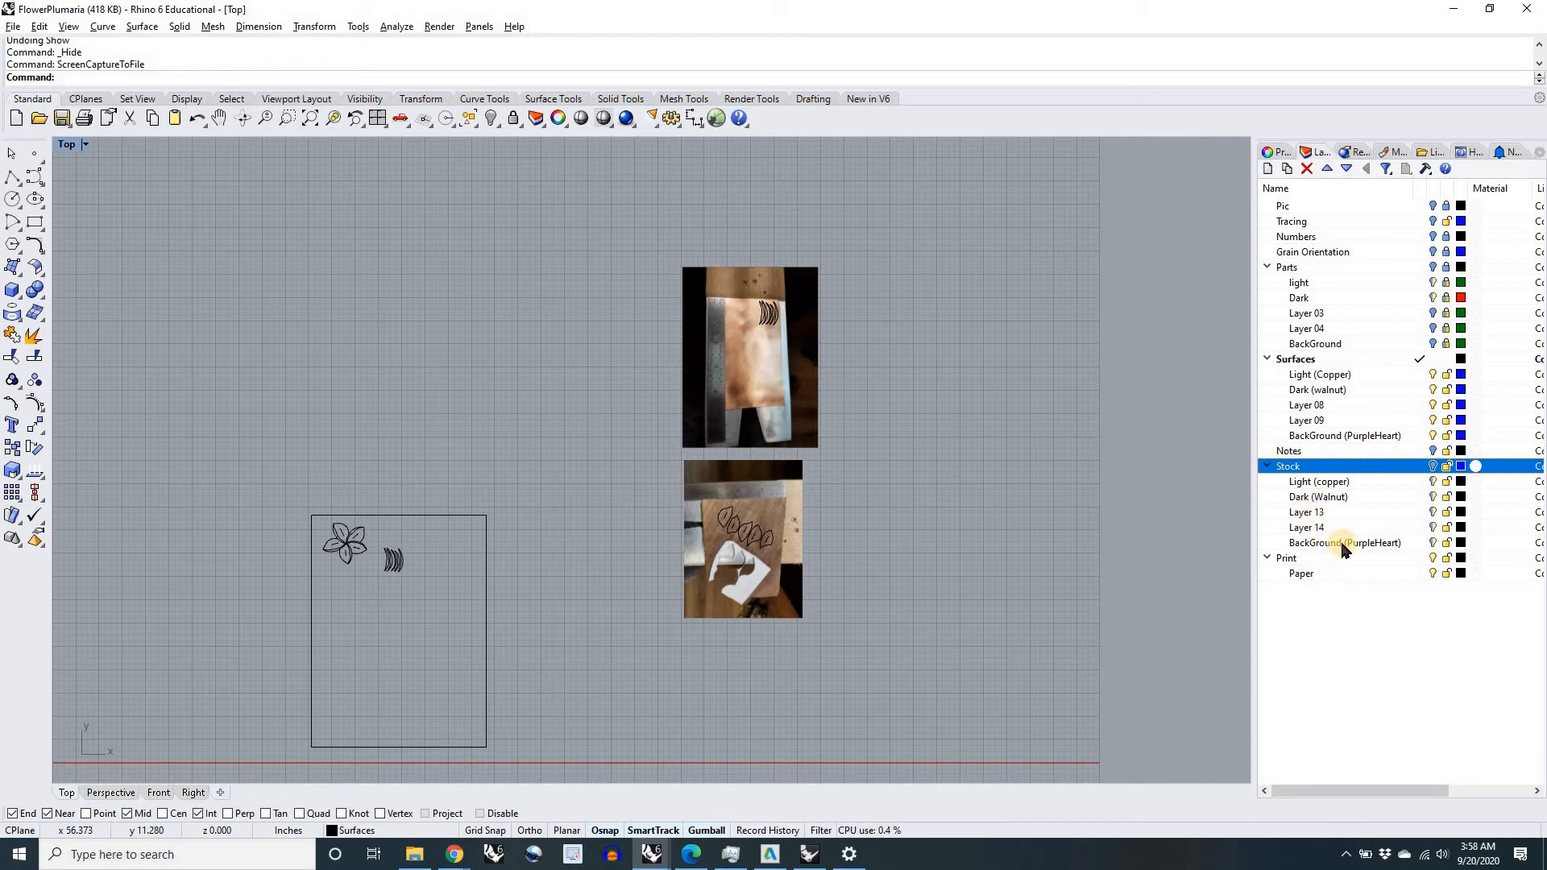
click(1433, 466)
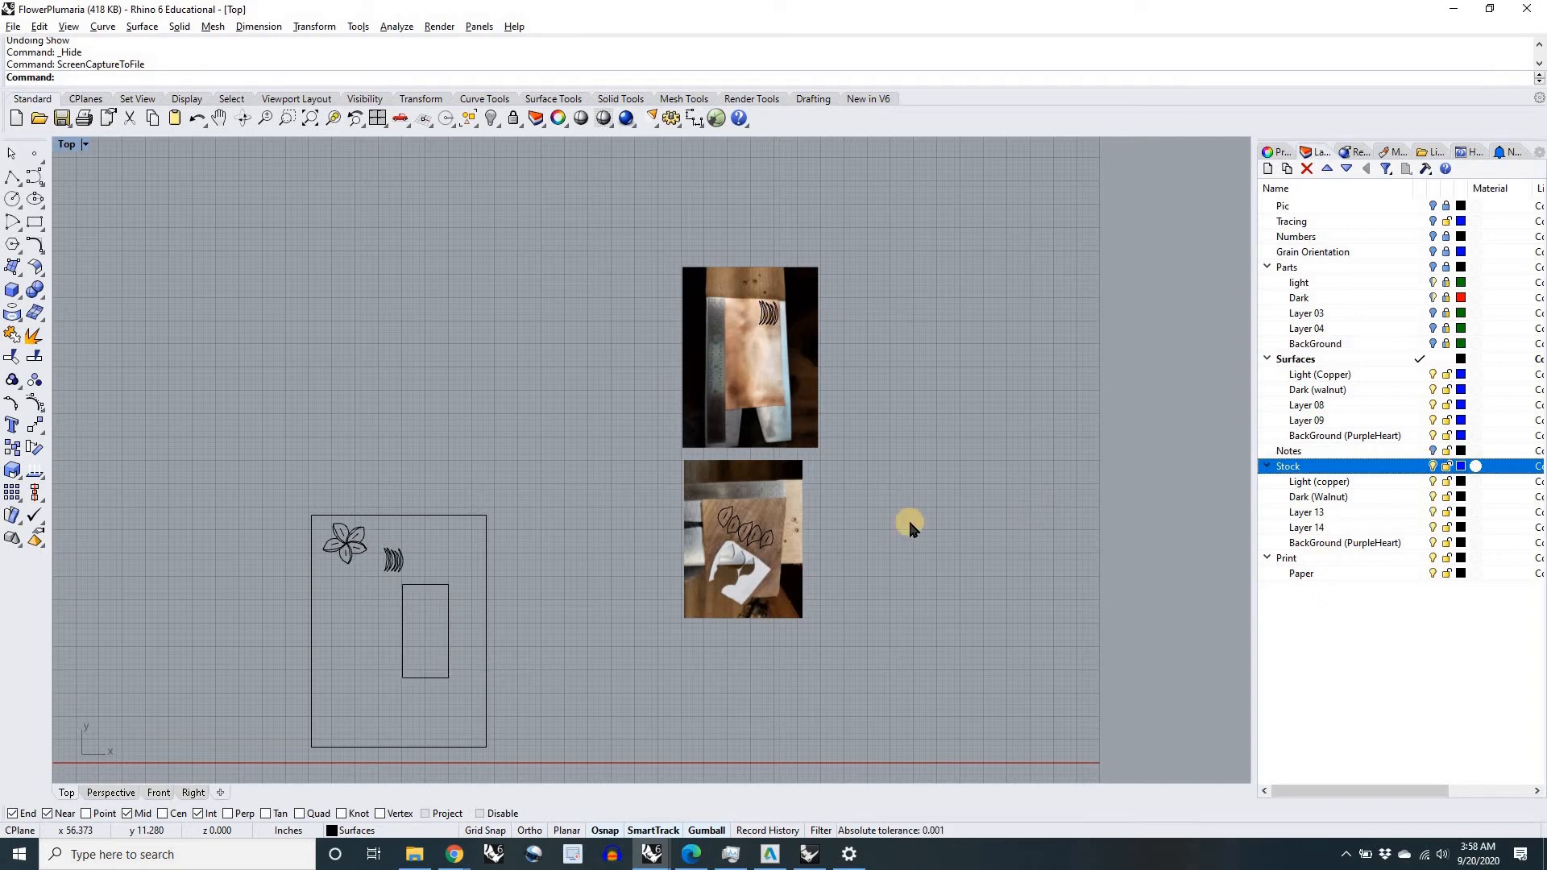
click(445, 677)
key(Delete)
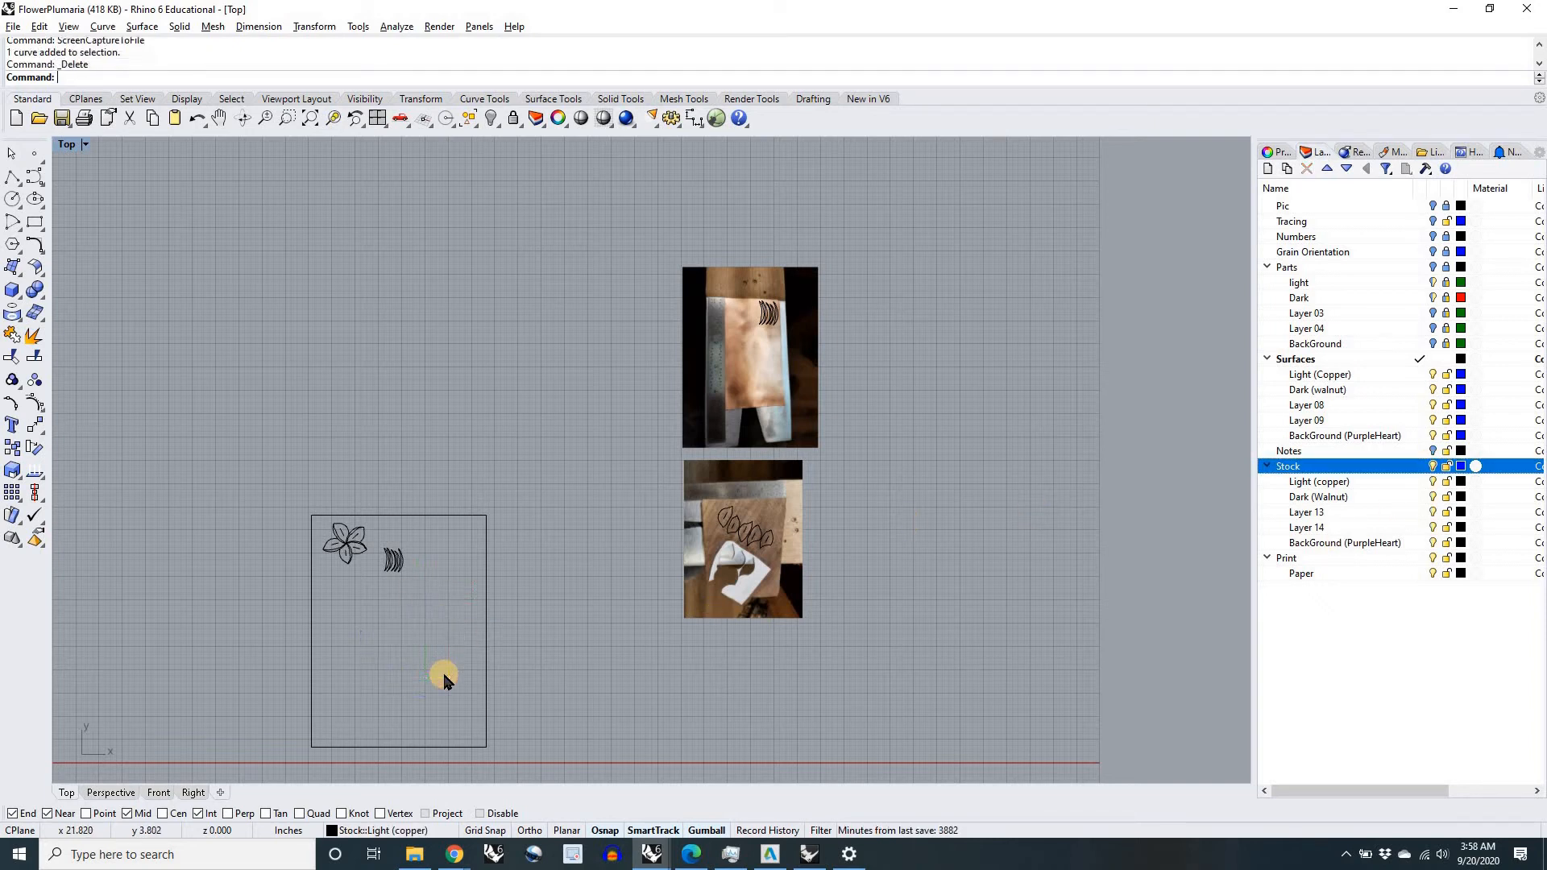
Step: On the Light (copper) stock layer, trace the copper sheet in the photo with a closed four-sided polyline about 2.3 in wide along its upper edge
scroll(796, 524, up, 2)
right_drag(937, 498, 893, 529)
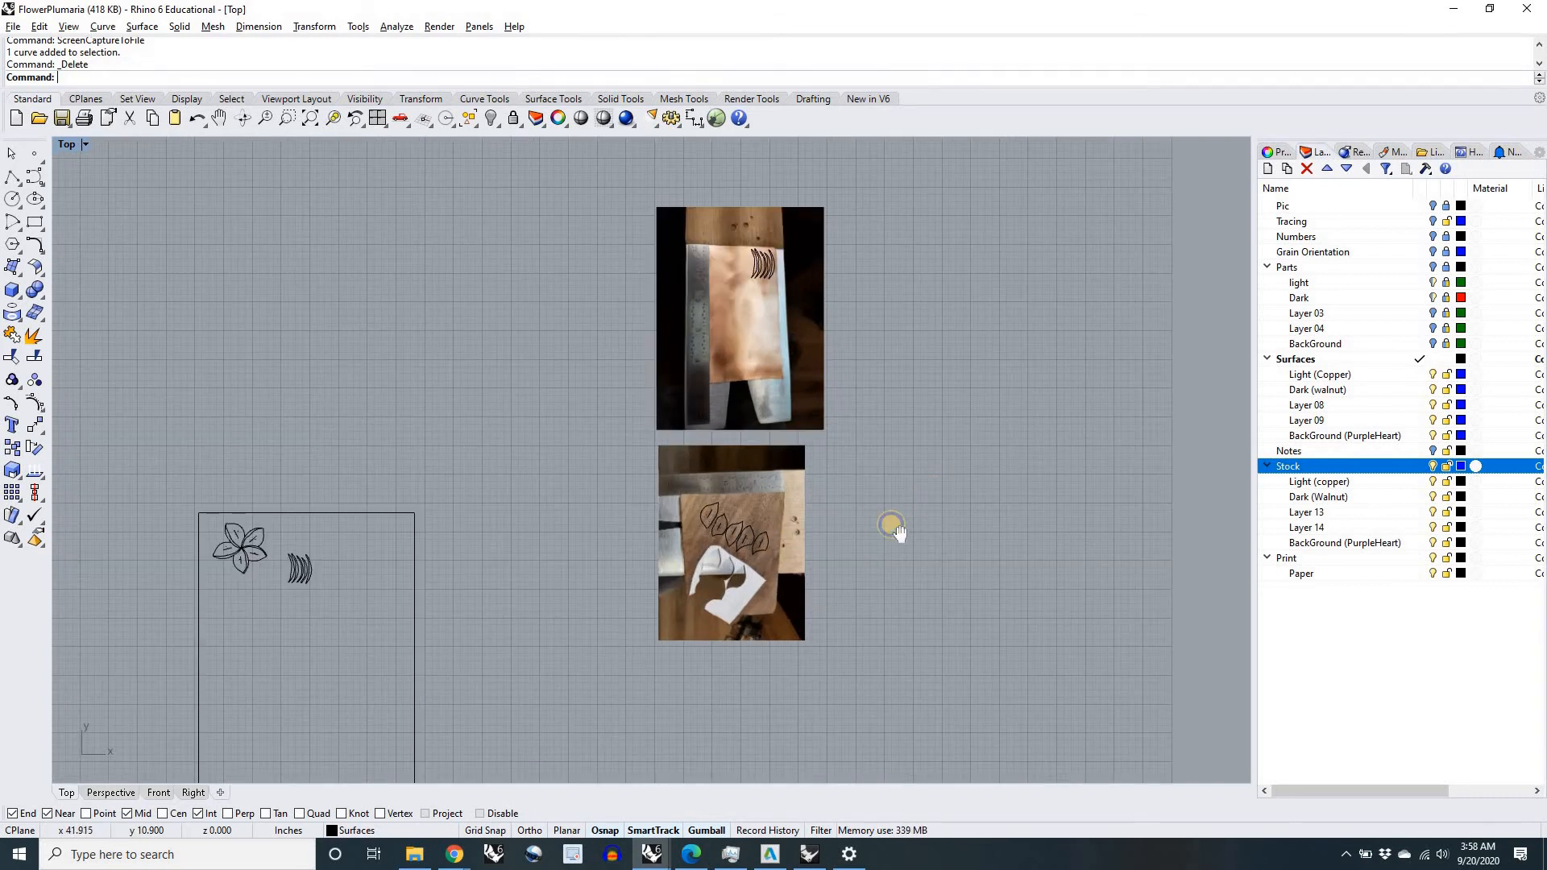
click(1422, 482)
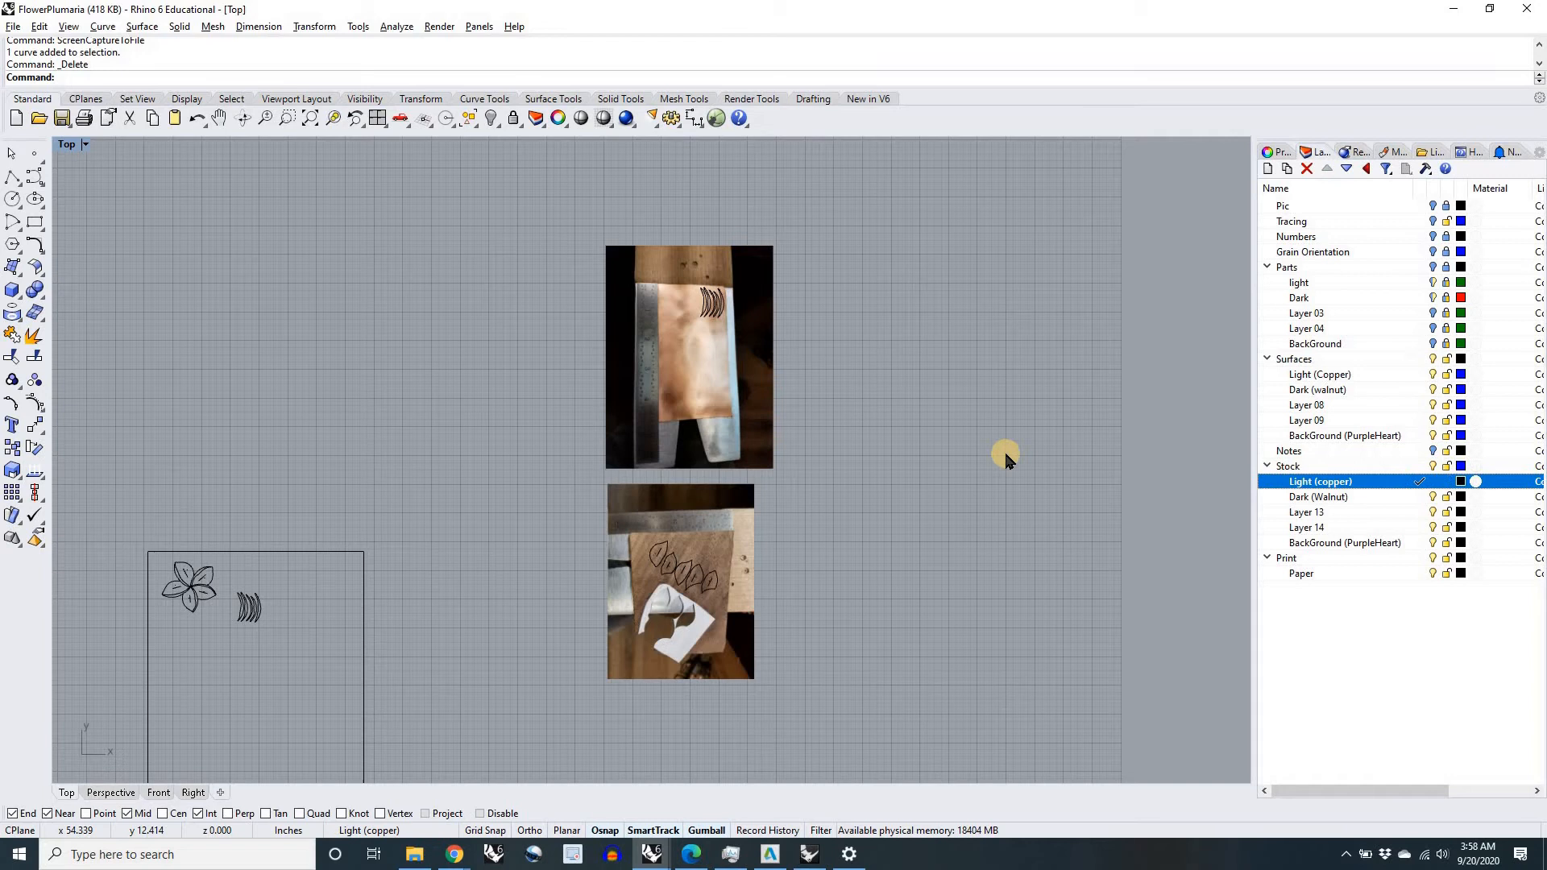
right_drag(900, 414, 898, 439)
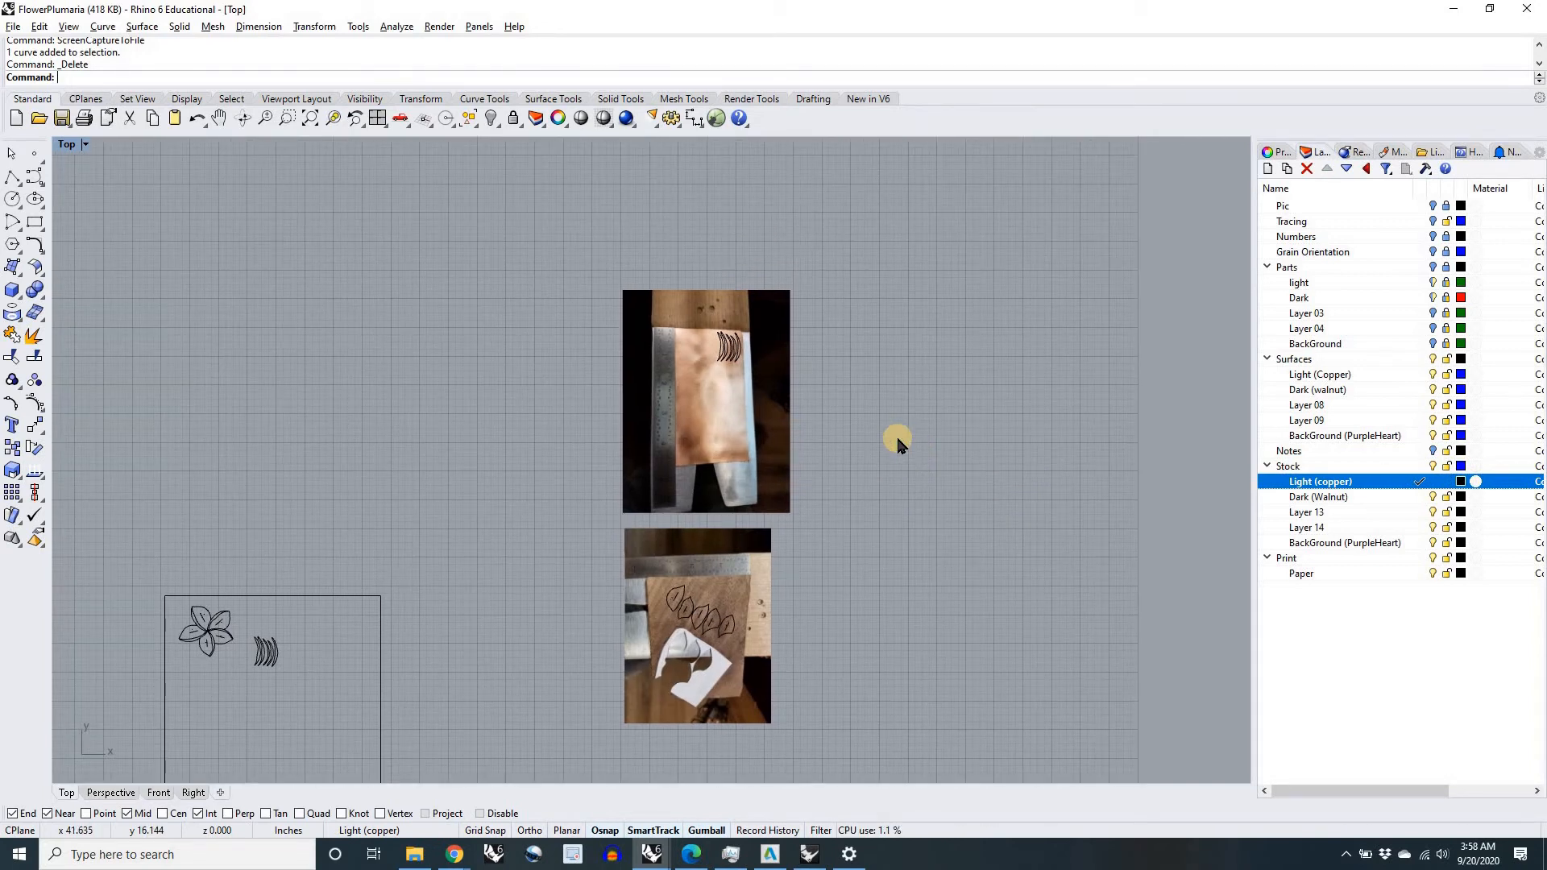
text(Polyline)
key(Return)
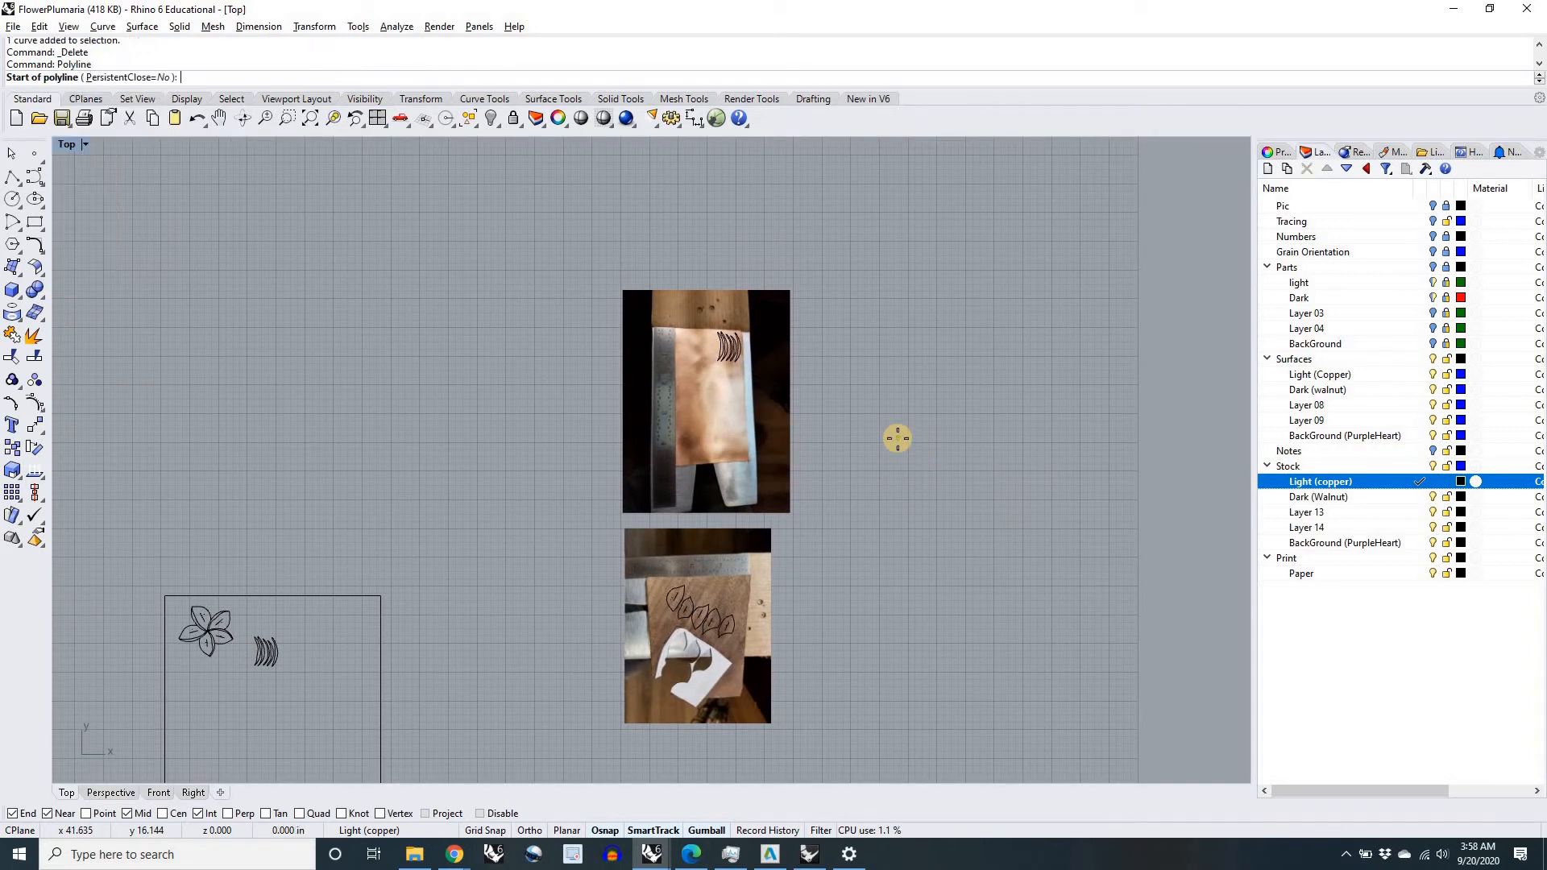
scroll(769, 354, up, 5)
scroll(486, 355, up, 3)
click(486, 354)
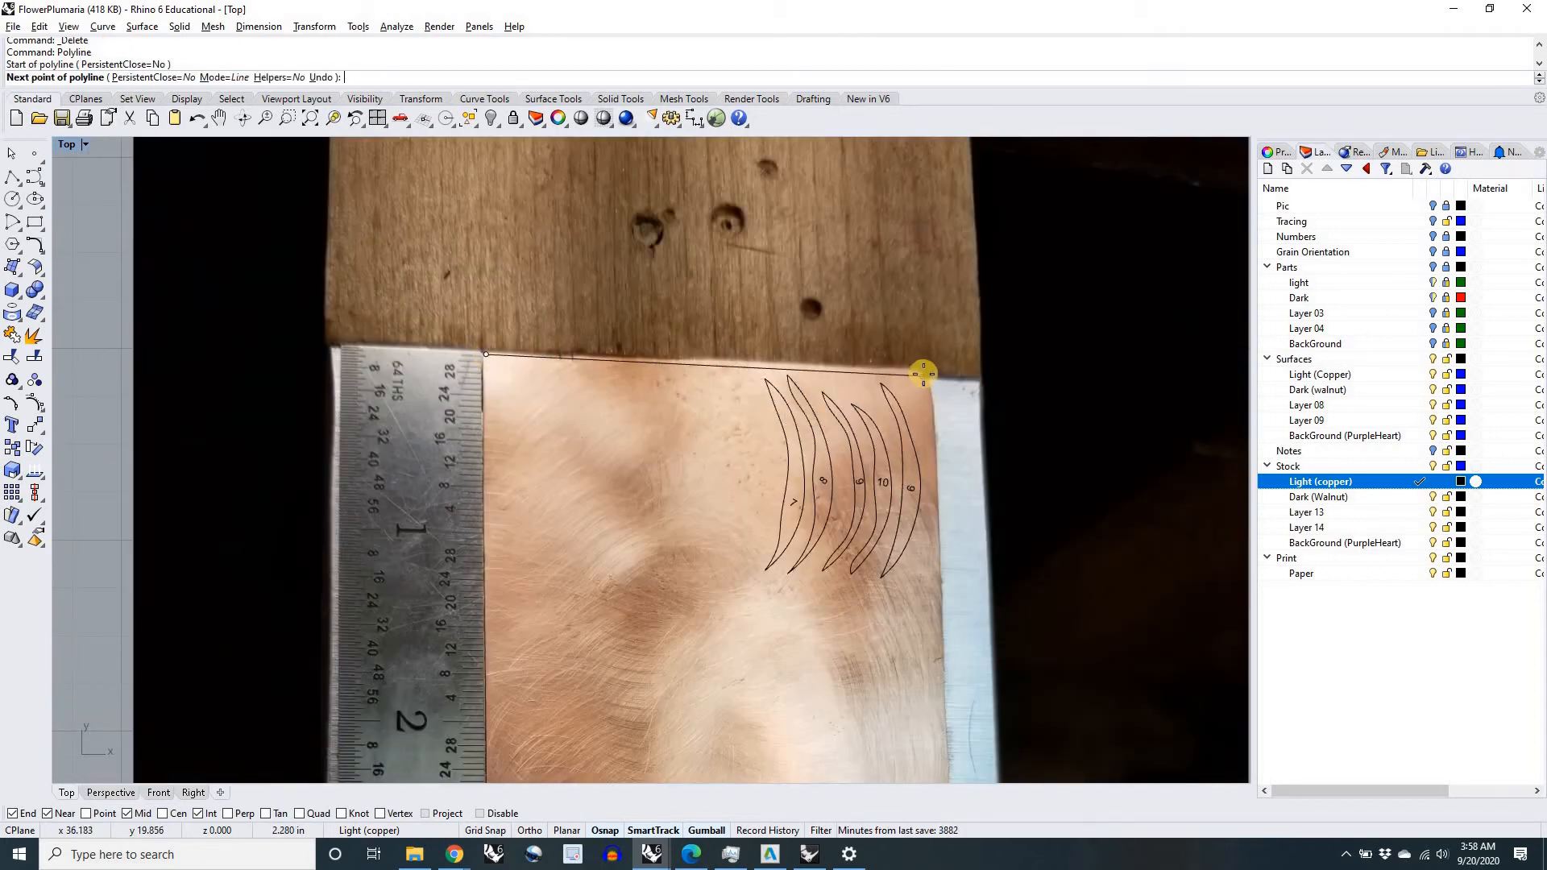
click(931, 373)
scroll(931, 373, down, 4)
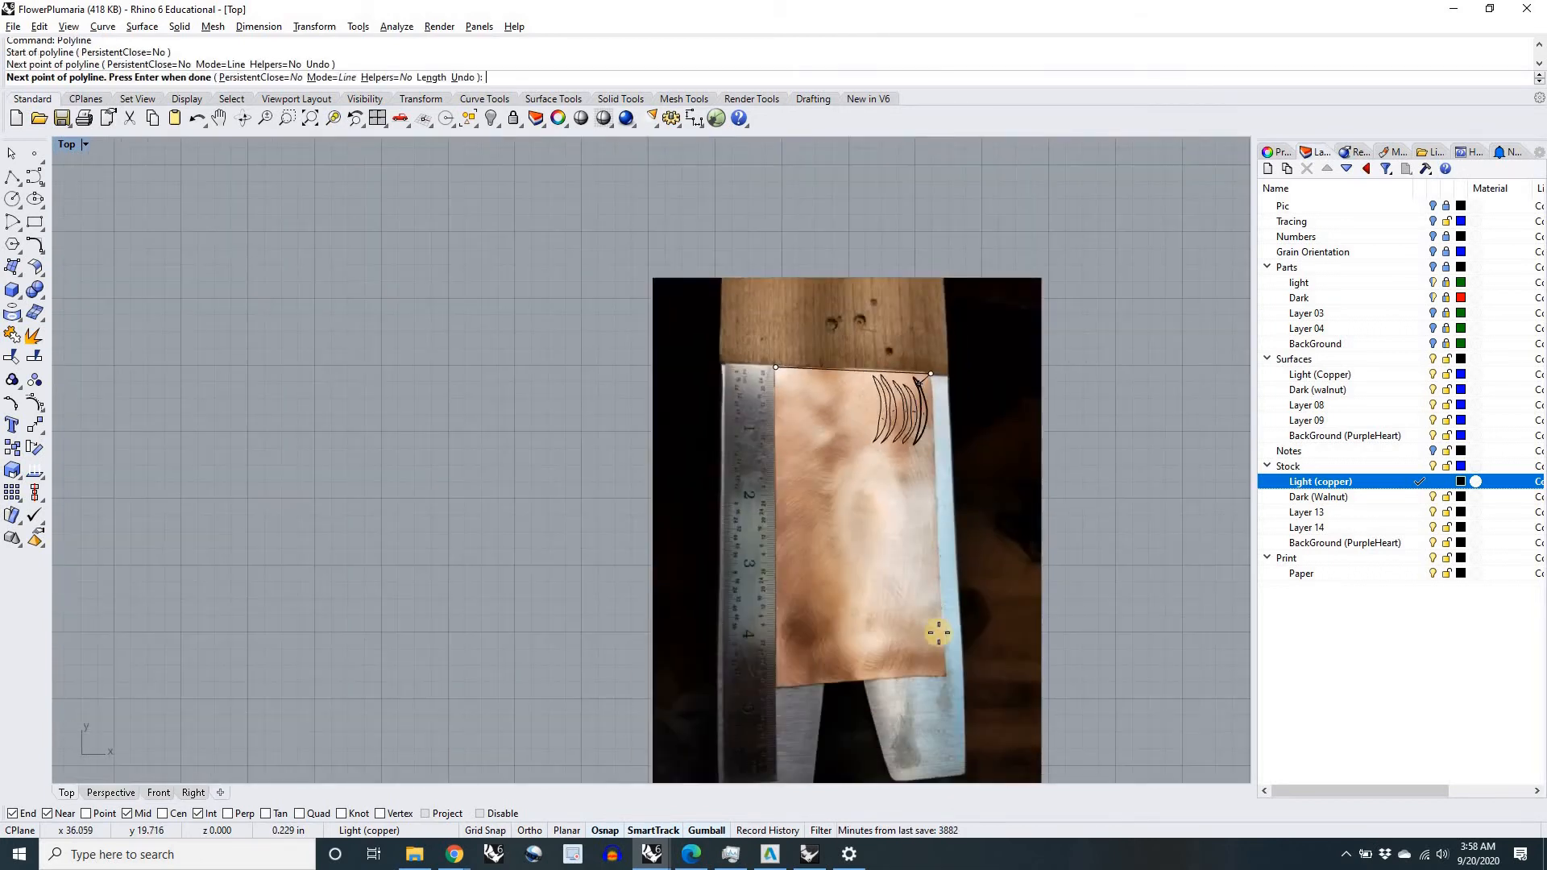
click(946, 675)
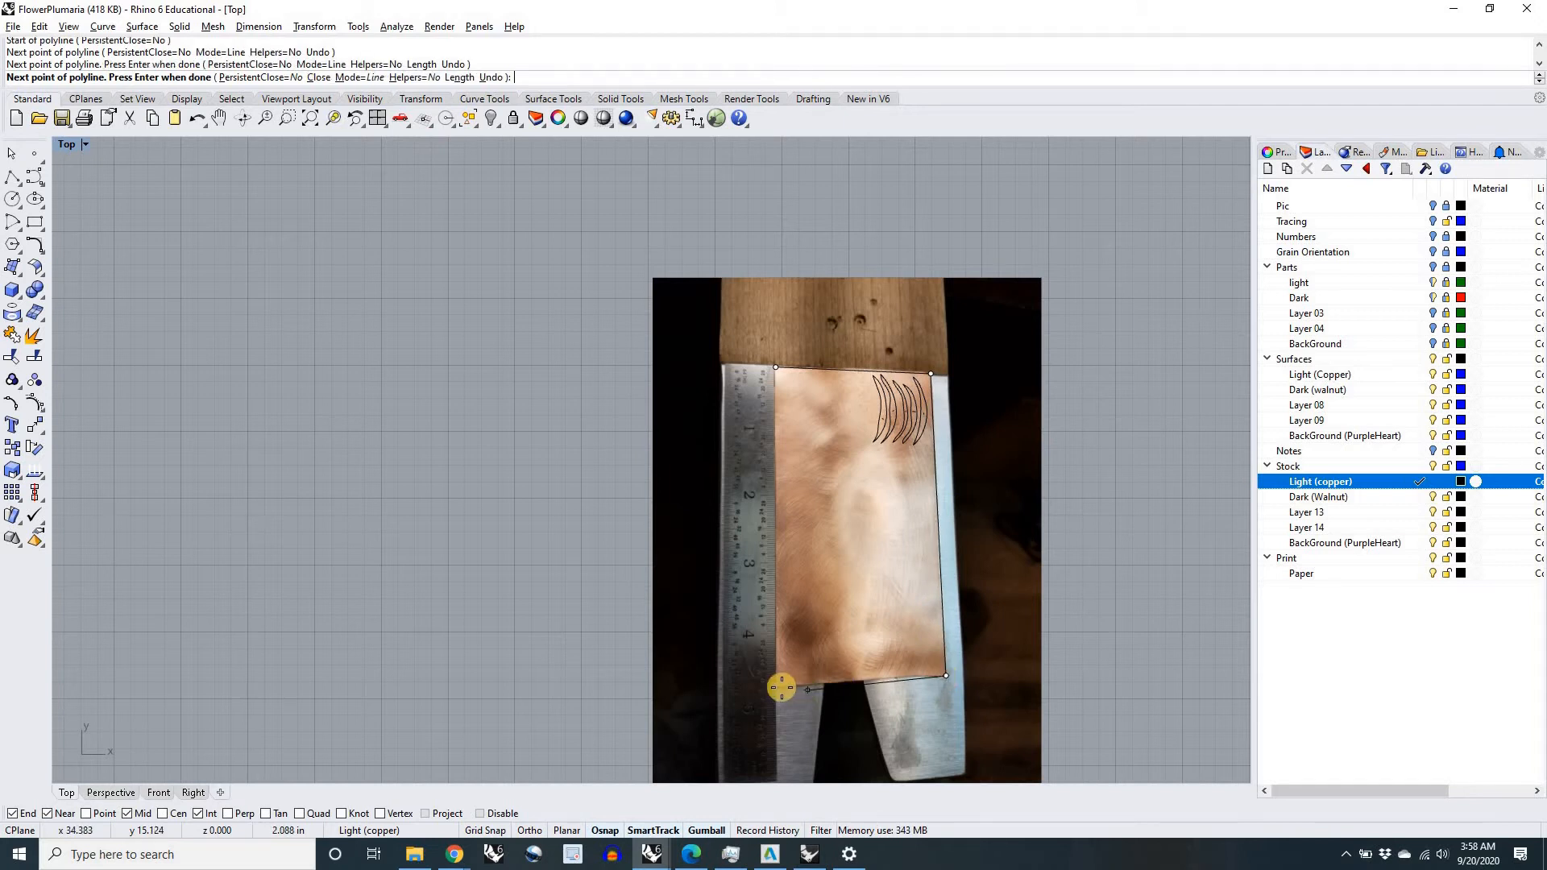
click(778, 687)
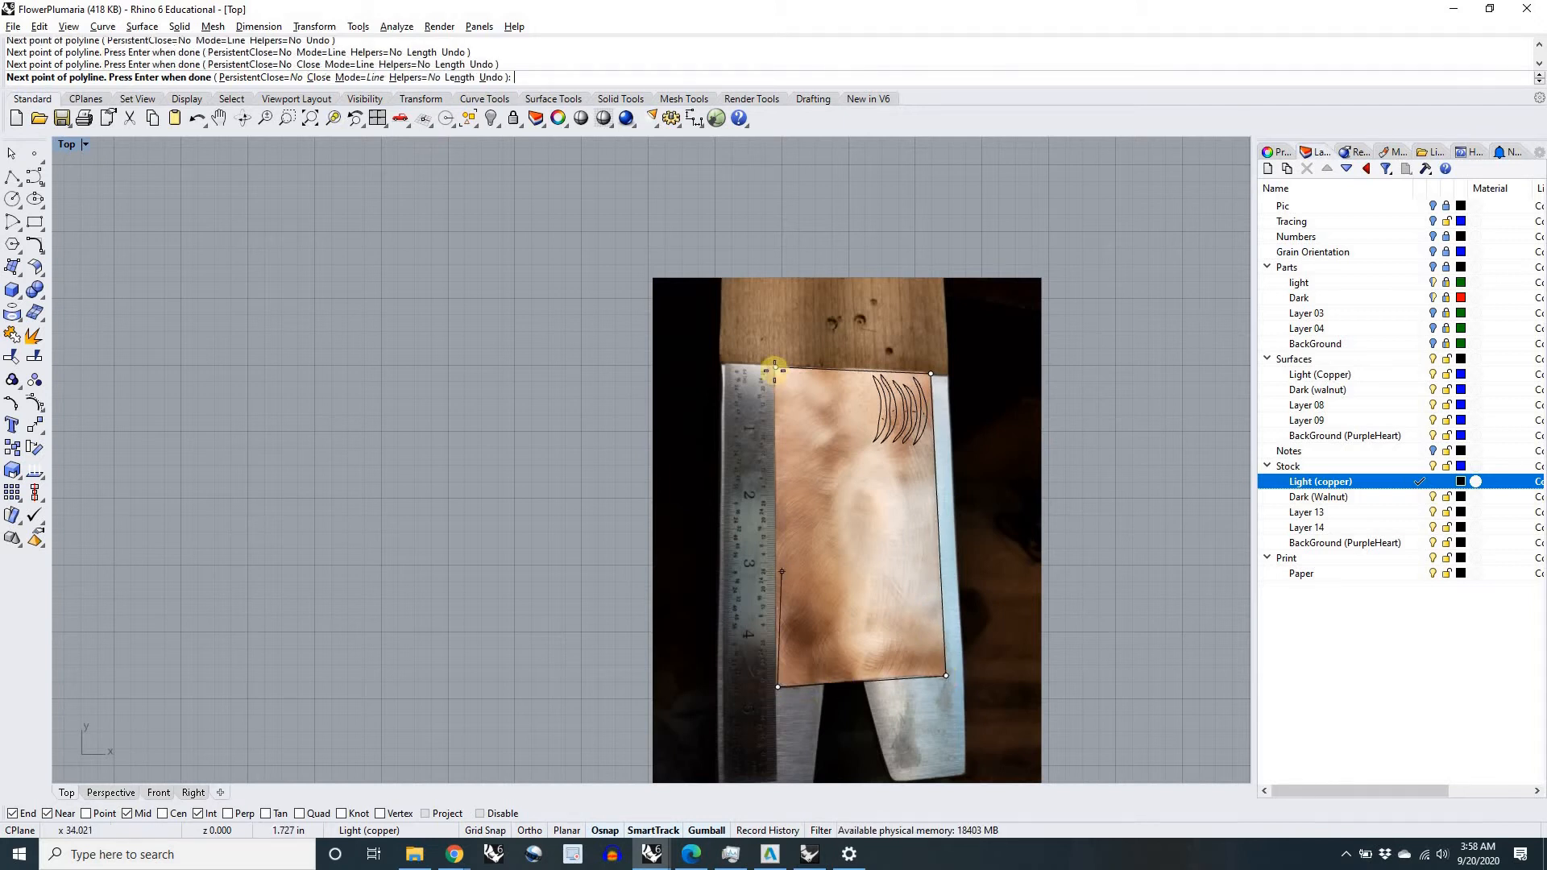
click(777, 367)
Step: On the Dark (Walnut) stock layer, start a polyline along the walnut's 3.6 in ruler-side edge, its right edge and the lower edge to the paper template
right_drag(825, 635, 682, 447)
scroll(680, 446, down, 4)
right_drag(715, 653, 714, 384)
scroll(671, 423, up, 6)
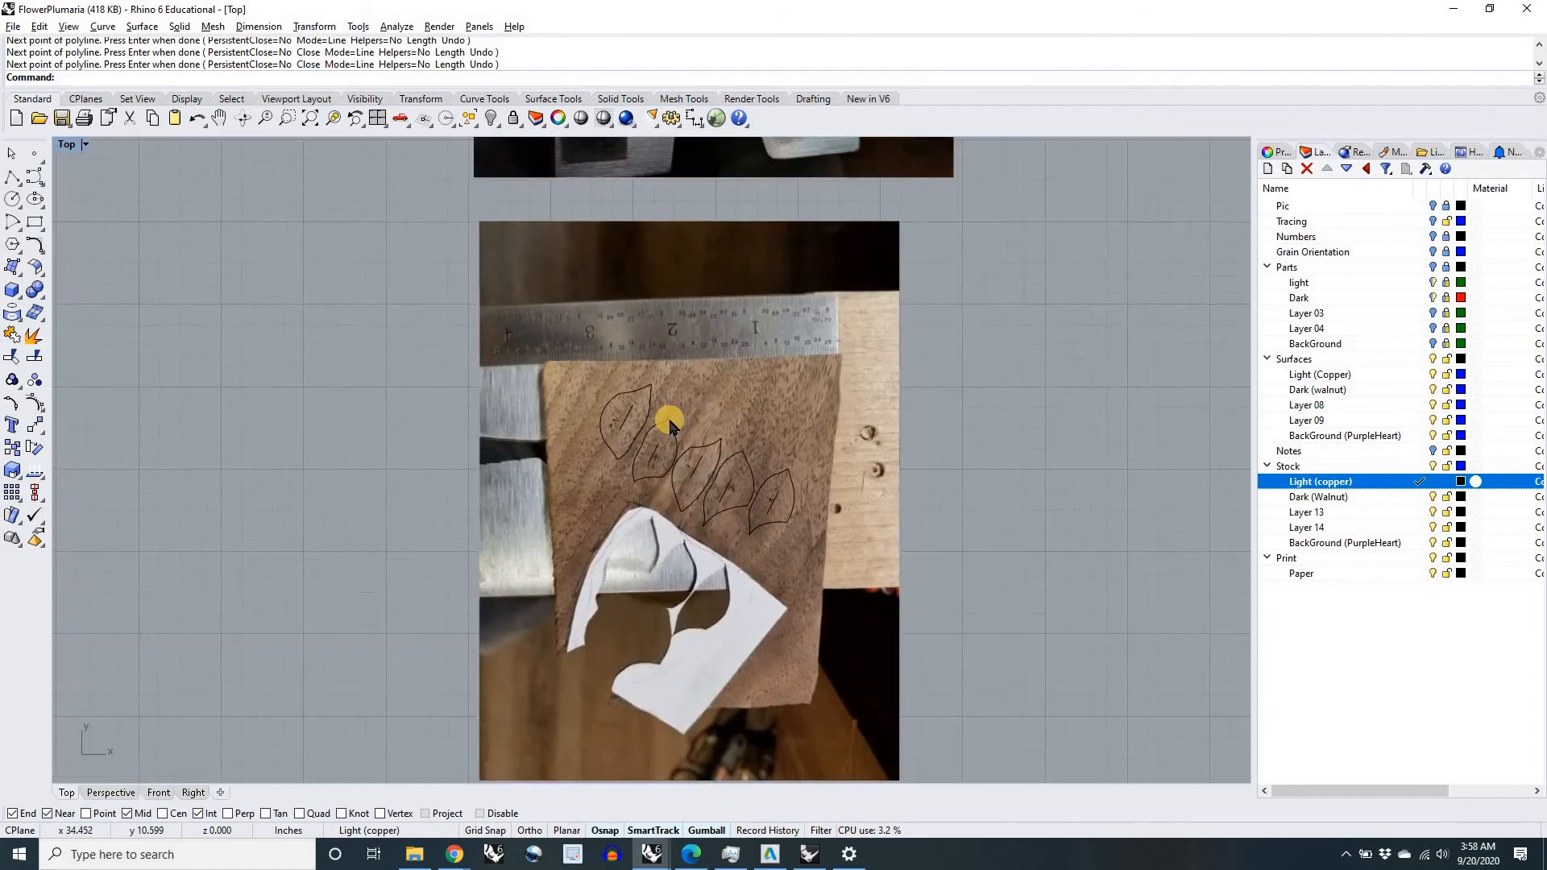
click(1420, 497)
key(Return)
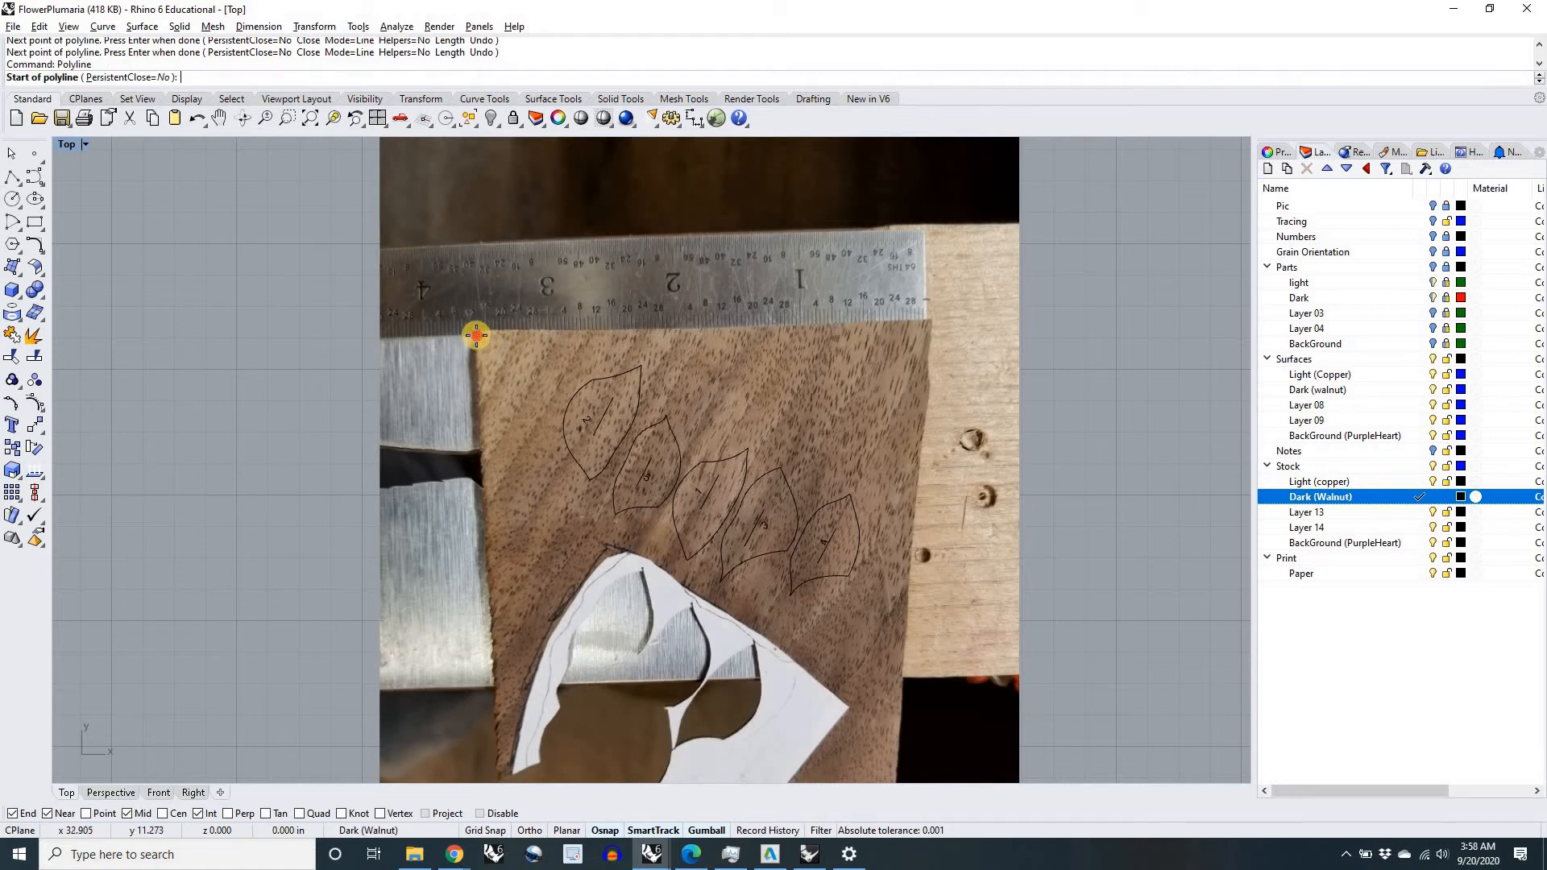
click(476, 335)
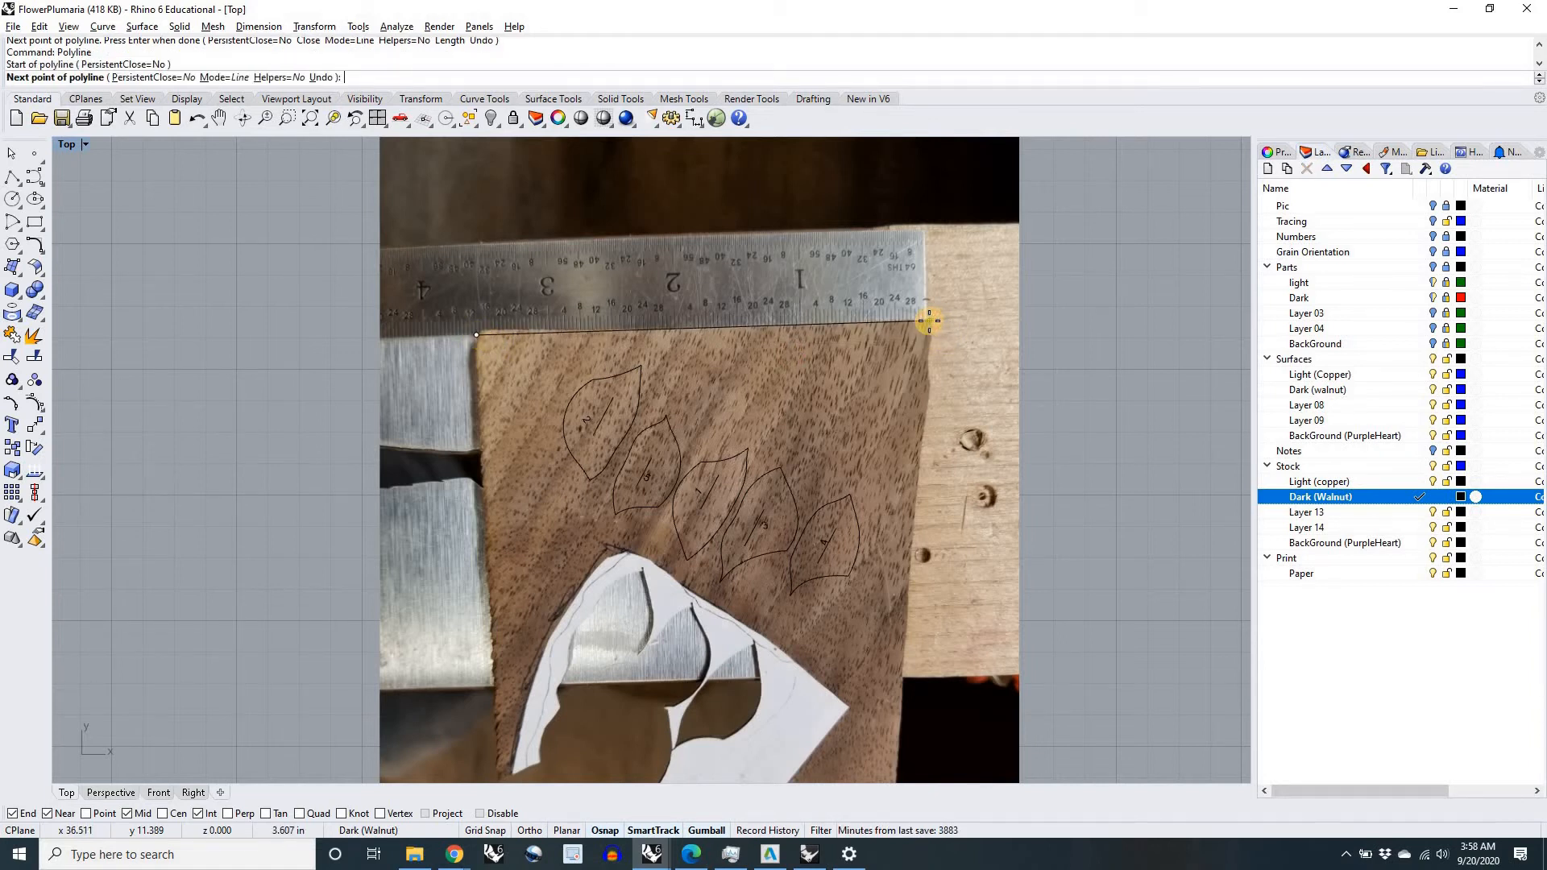
click(930, 320)
scroll(929, 321, down, 5)
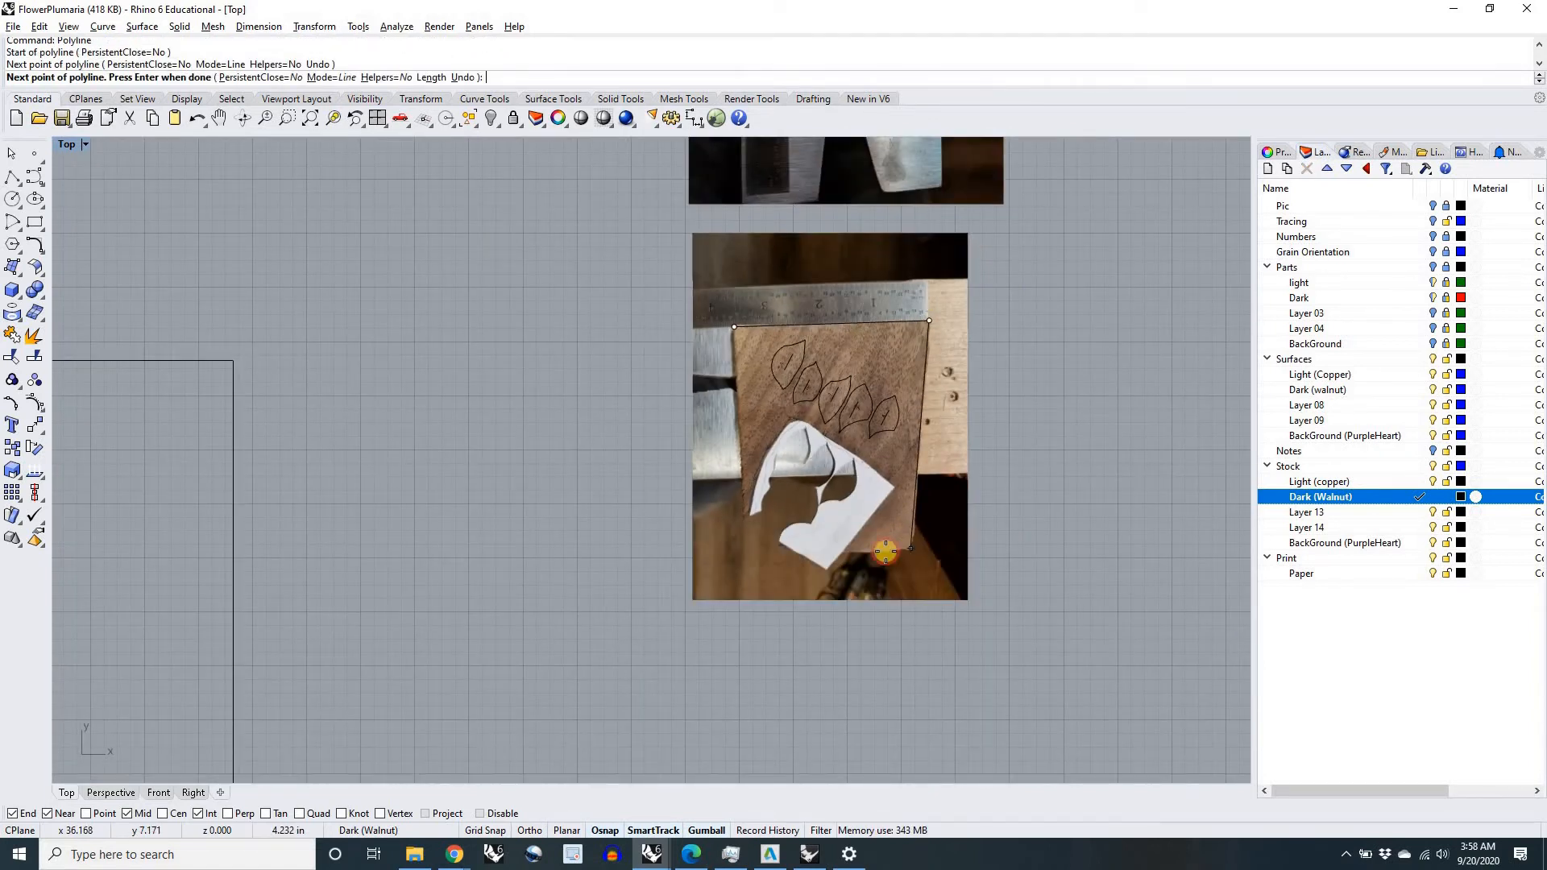
click(911, 548)
click(842, 554)
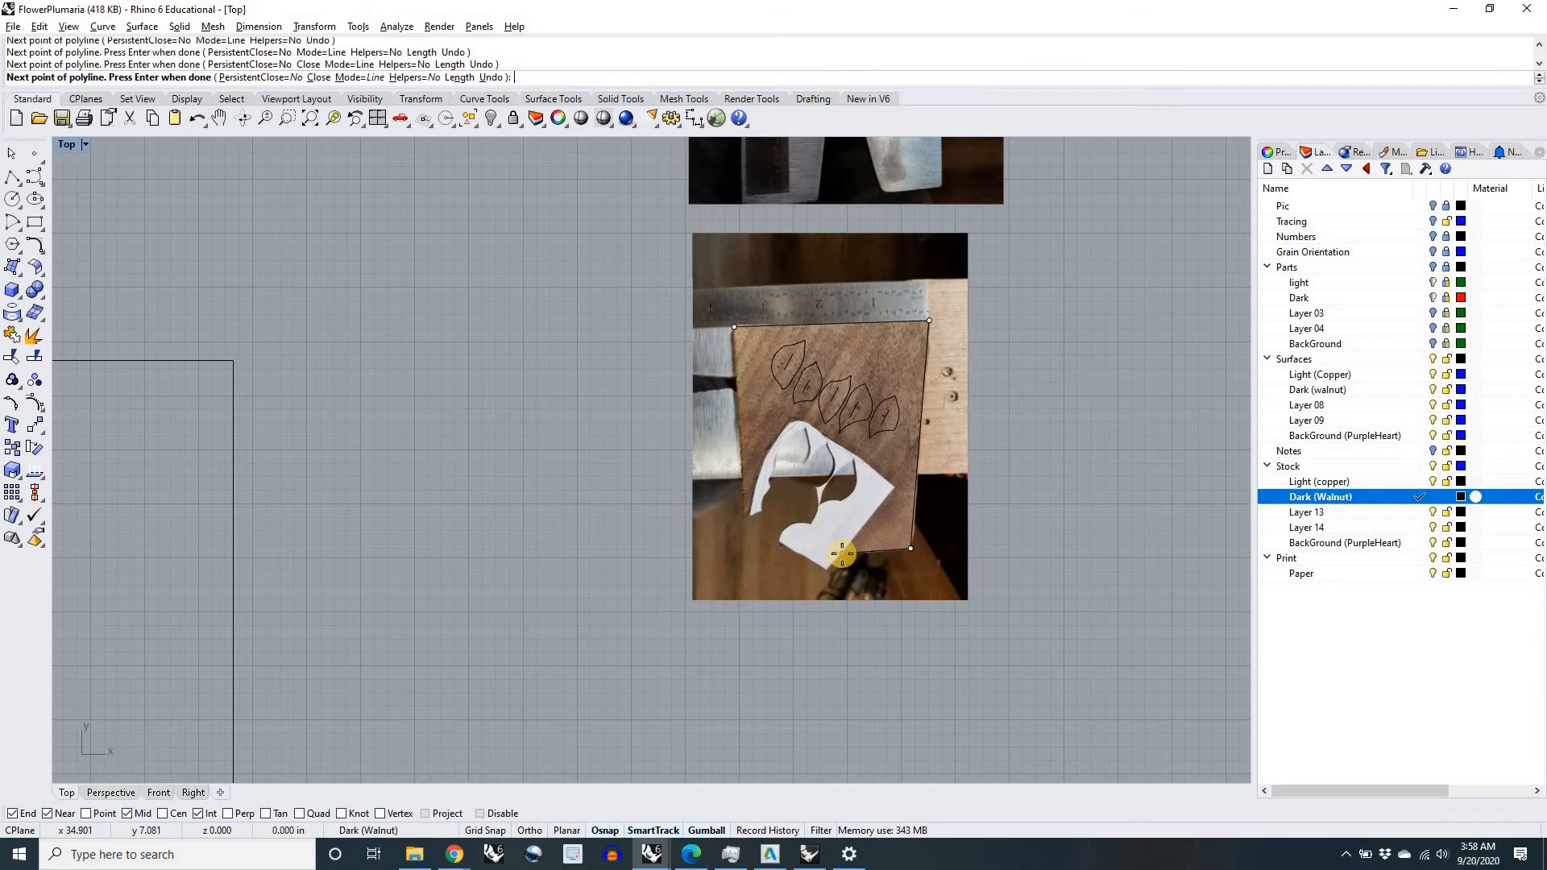
Step: Continue the walnut polyline over the white paper template's upper edge to the wood's left edge and close it at the first corner
scroll(842, 554, up, 5)
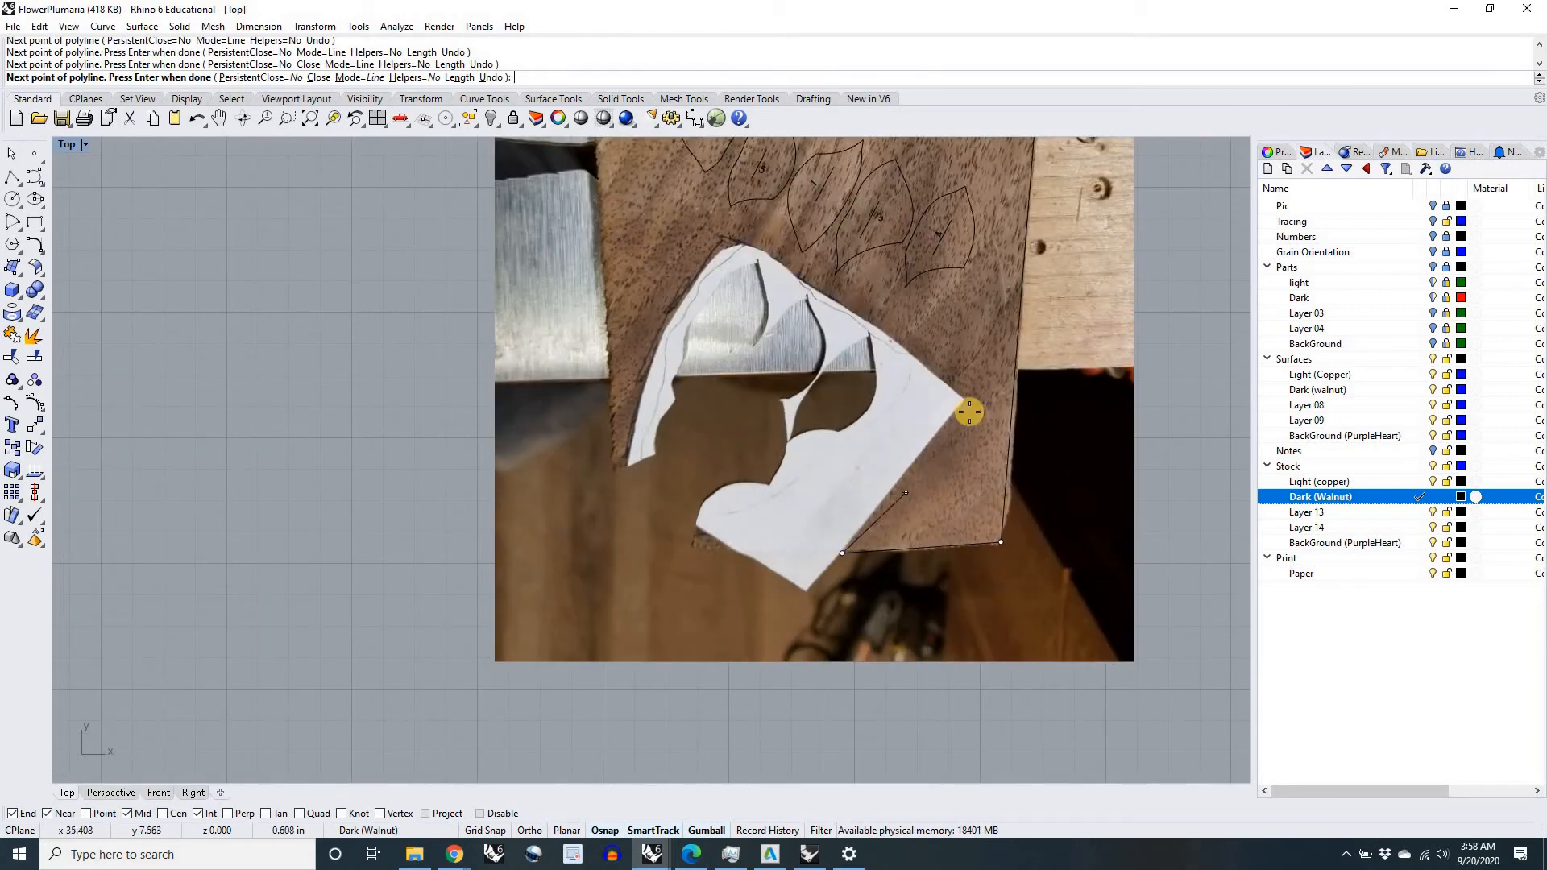
click(891, 339)
click(753, 255)
click(678, 313)
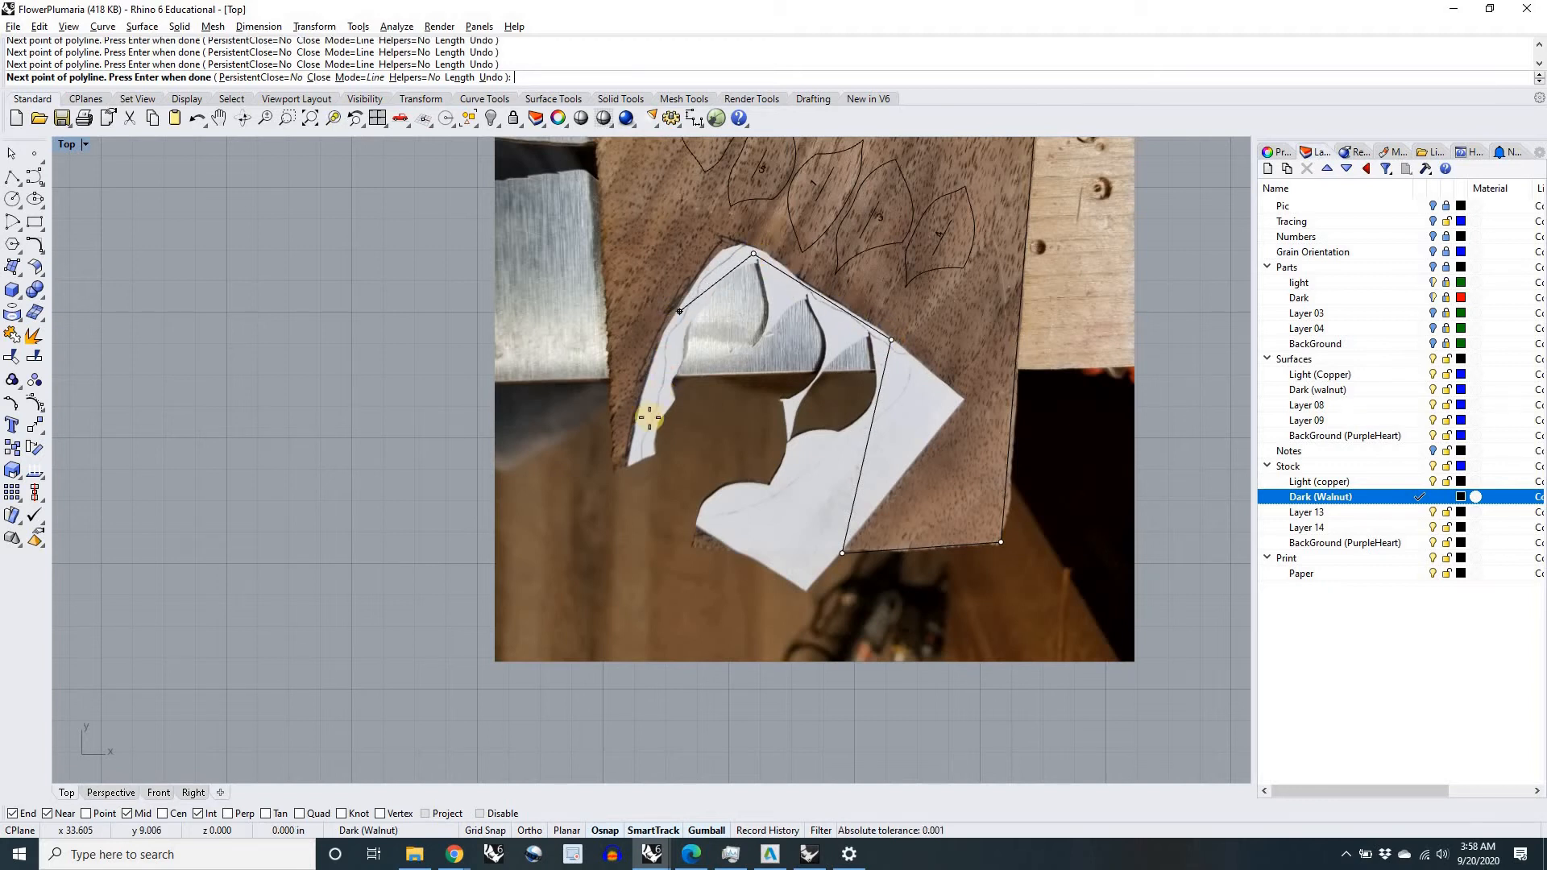
click(615, 468)
scroll(613, 419, down, 4)
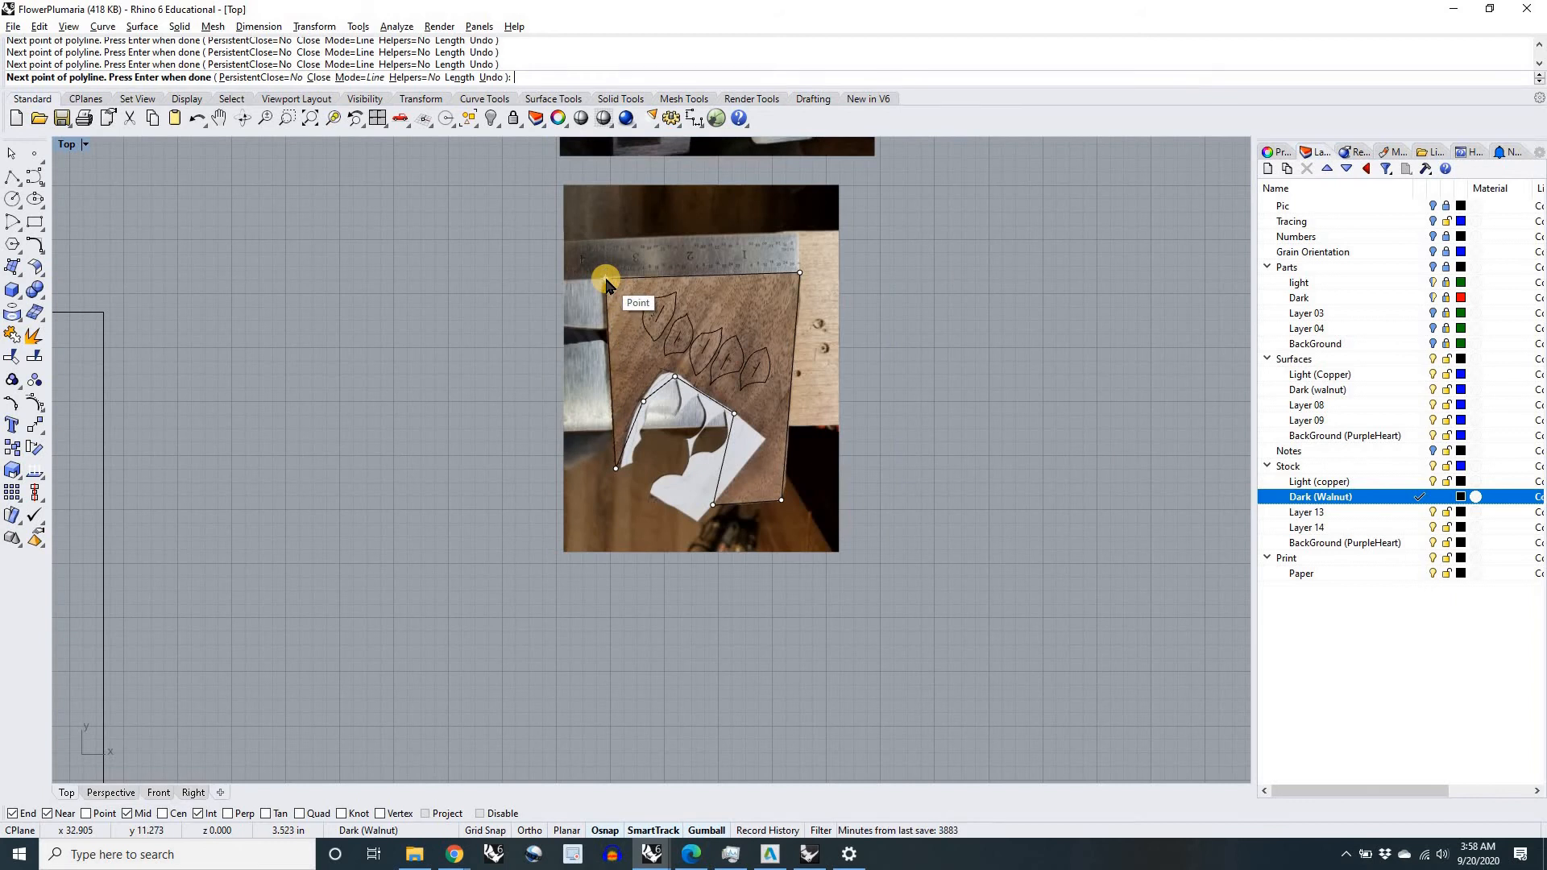
key(Return)
scroll(606, 280, down, 4)
right_drag(606, 280, 770, 431)
right_drag(963, 359, 843, 431)
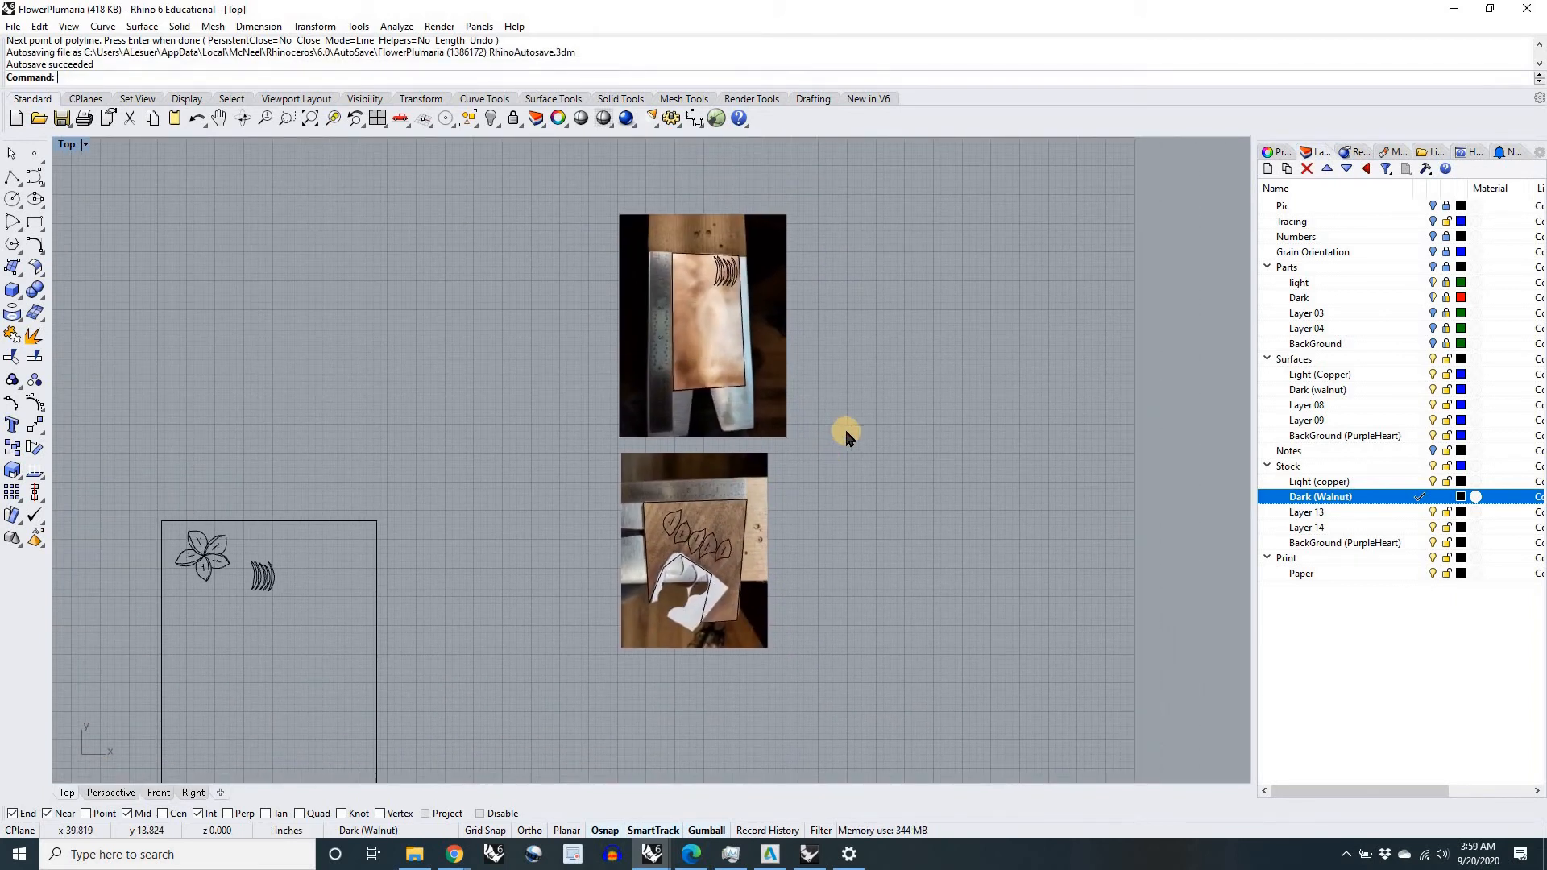
Step: Hide the Surfaces layer group and move the copper outline with its petal-edge strips into the lower left of the paper rectangle
click(1433, 364)
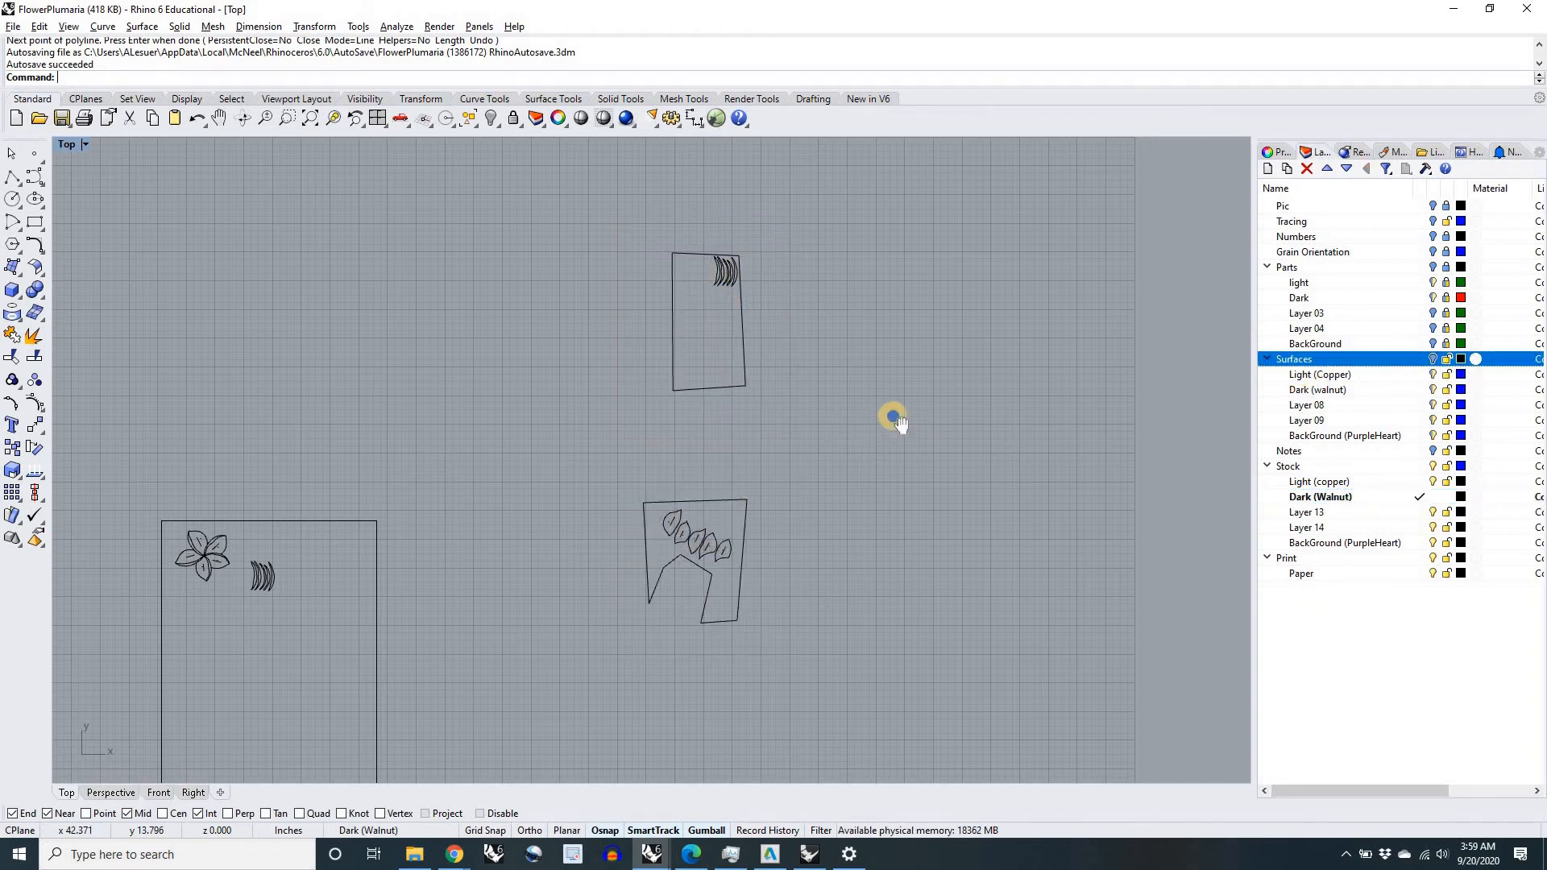
scroll(903, 419, down, 3)
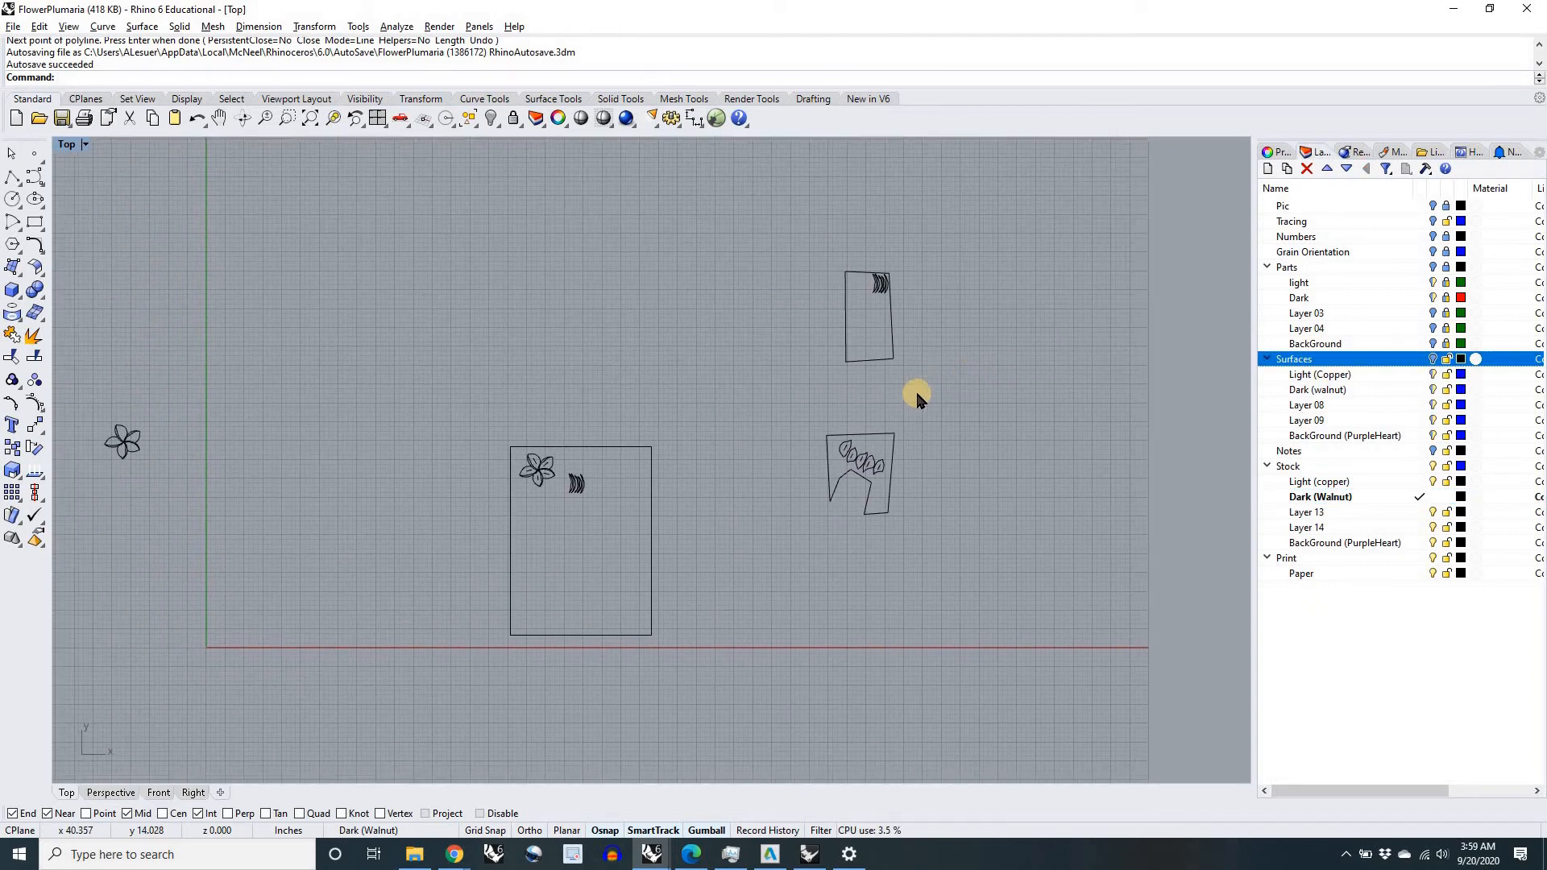
click(877, 279)
drag(877, 291, 584, 525)
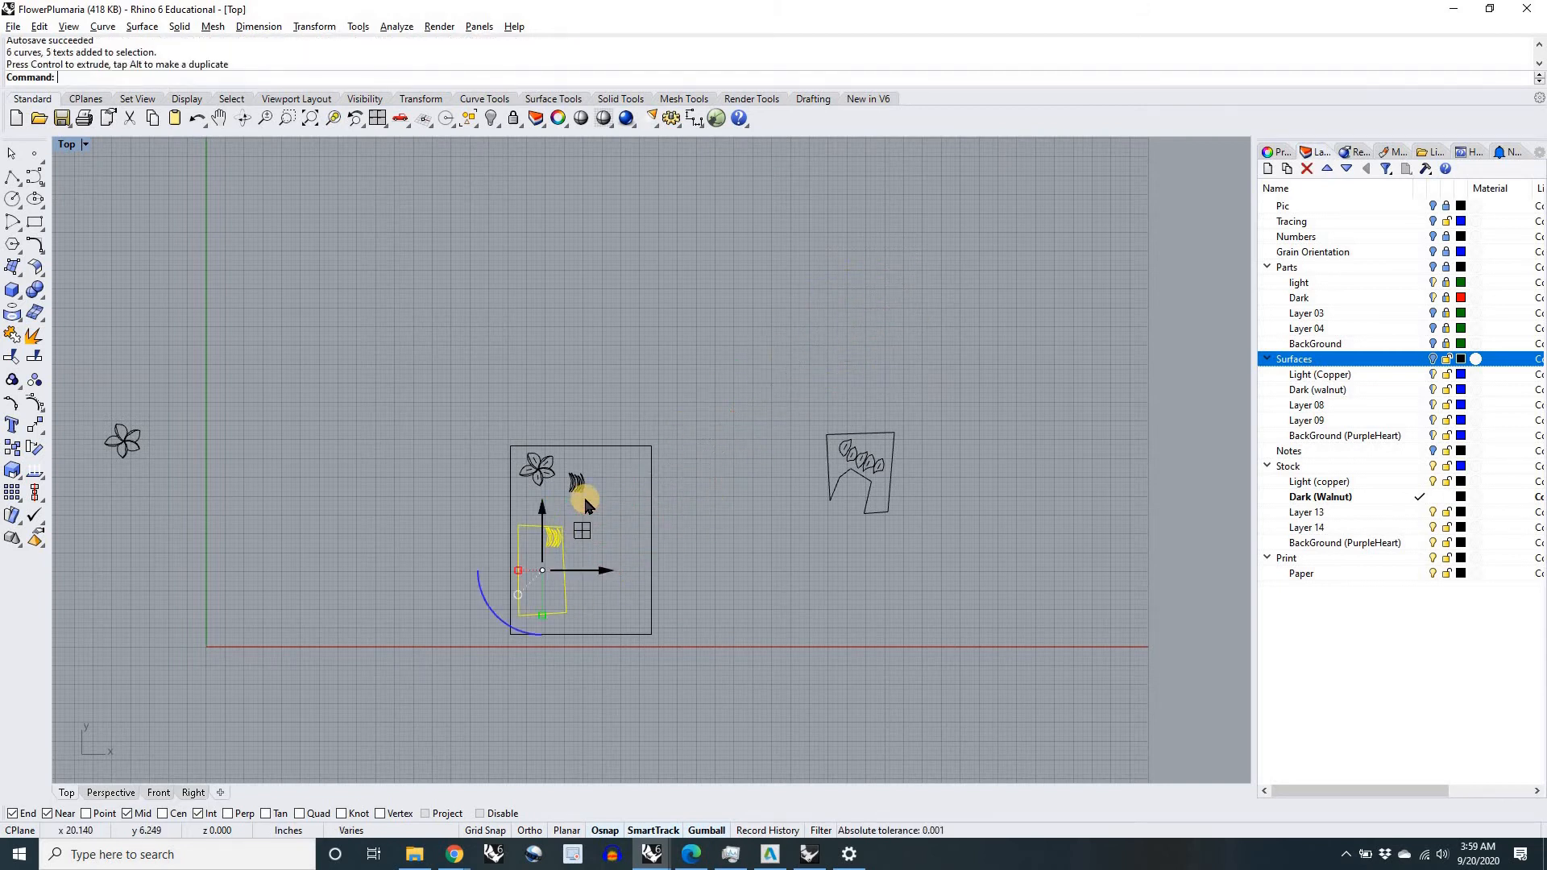
Step: Delete the duplicate set of numbered copper strips beside the flower on the paper rectangle
scroll(581, 488, up, 5)
scroll(589, 486, up, 4)
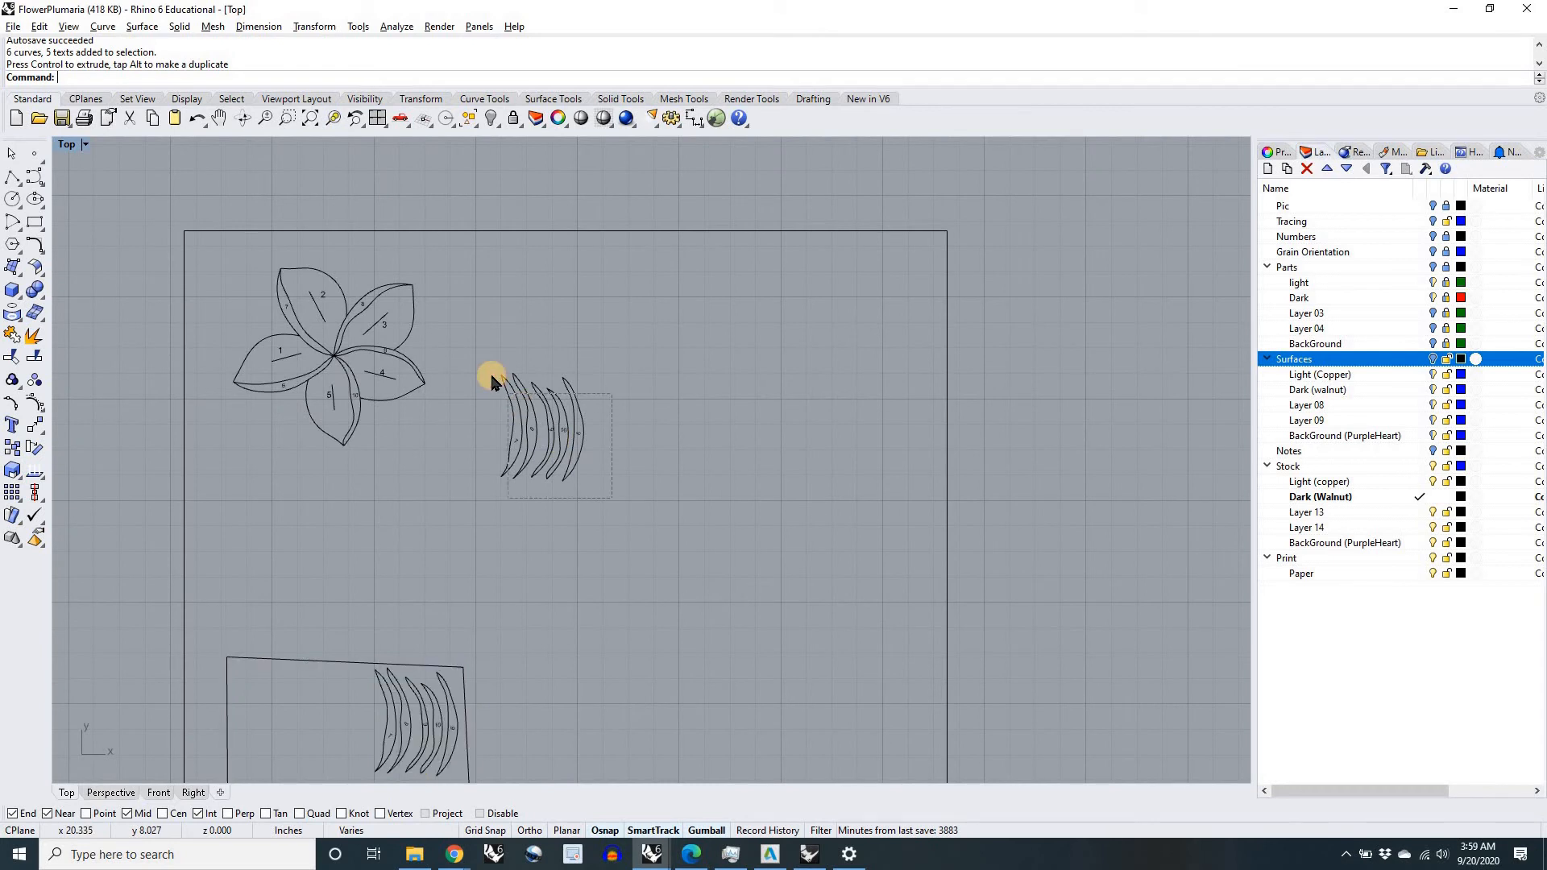
click(493, 379)
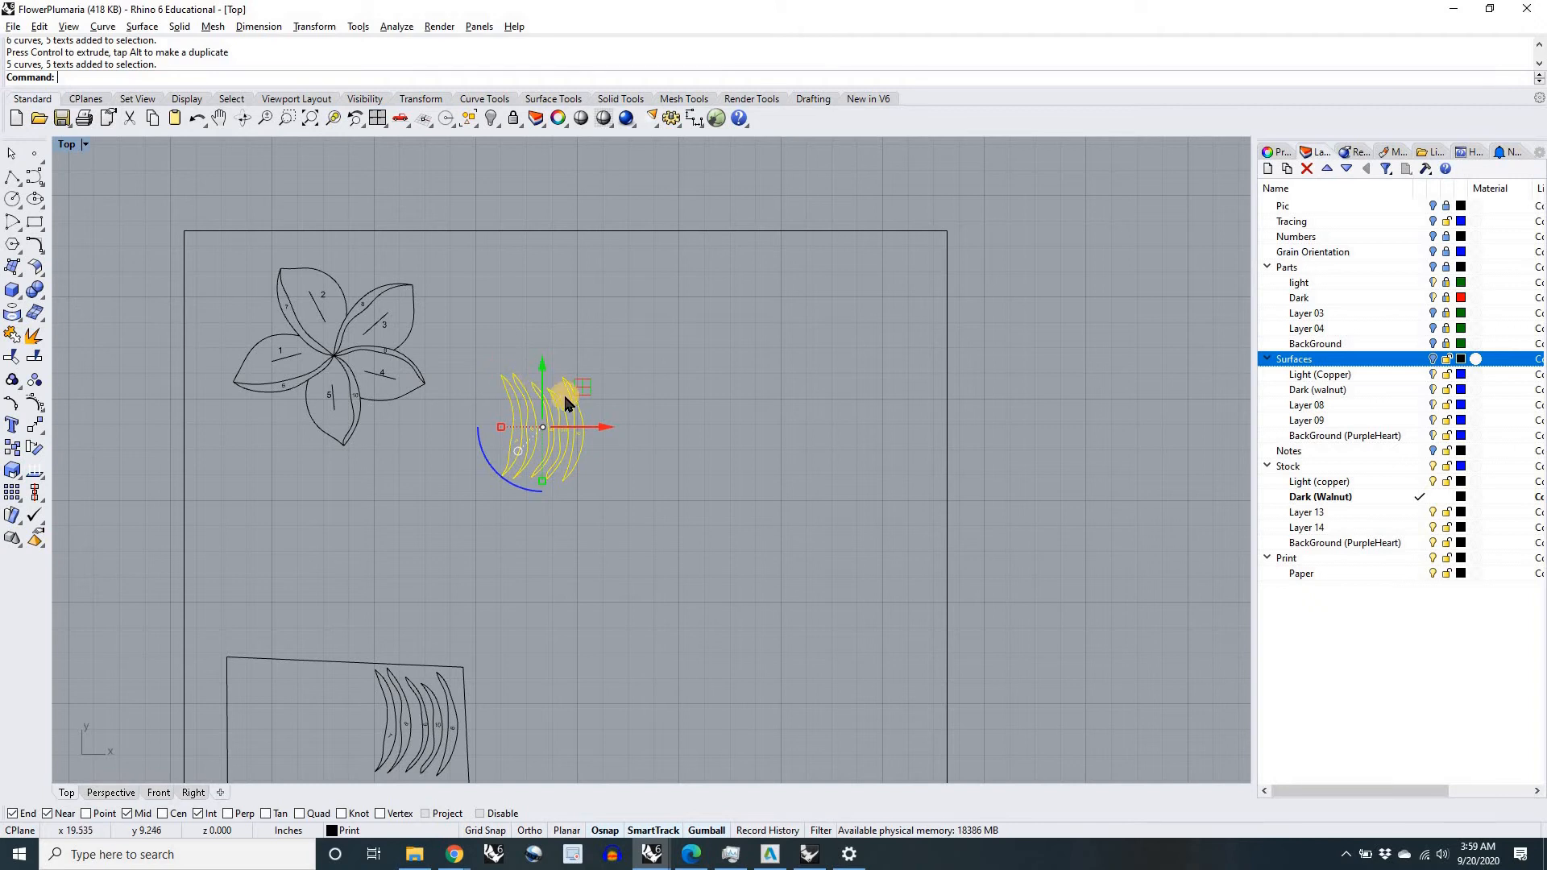
key(Delete)
Step: Move the walnut outline with its five petals into the paper rectangle beside the copper outline
scroll(572, 537, down, 5)
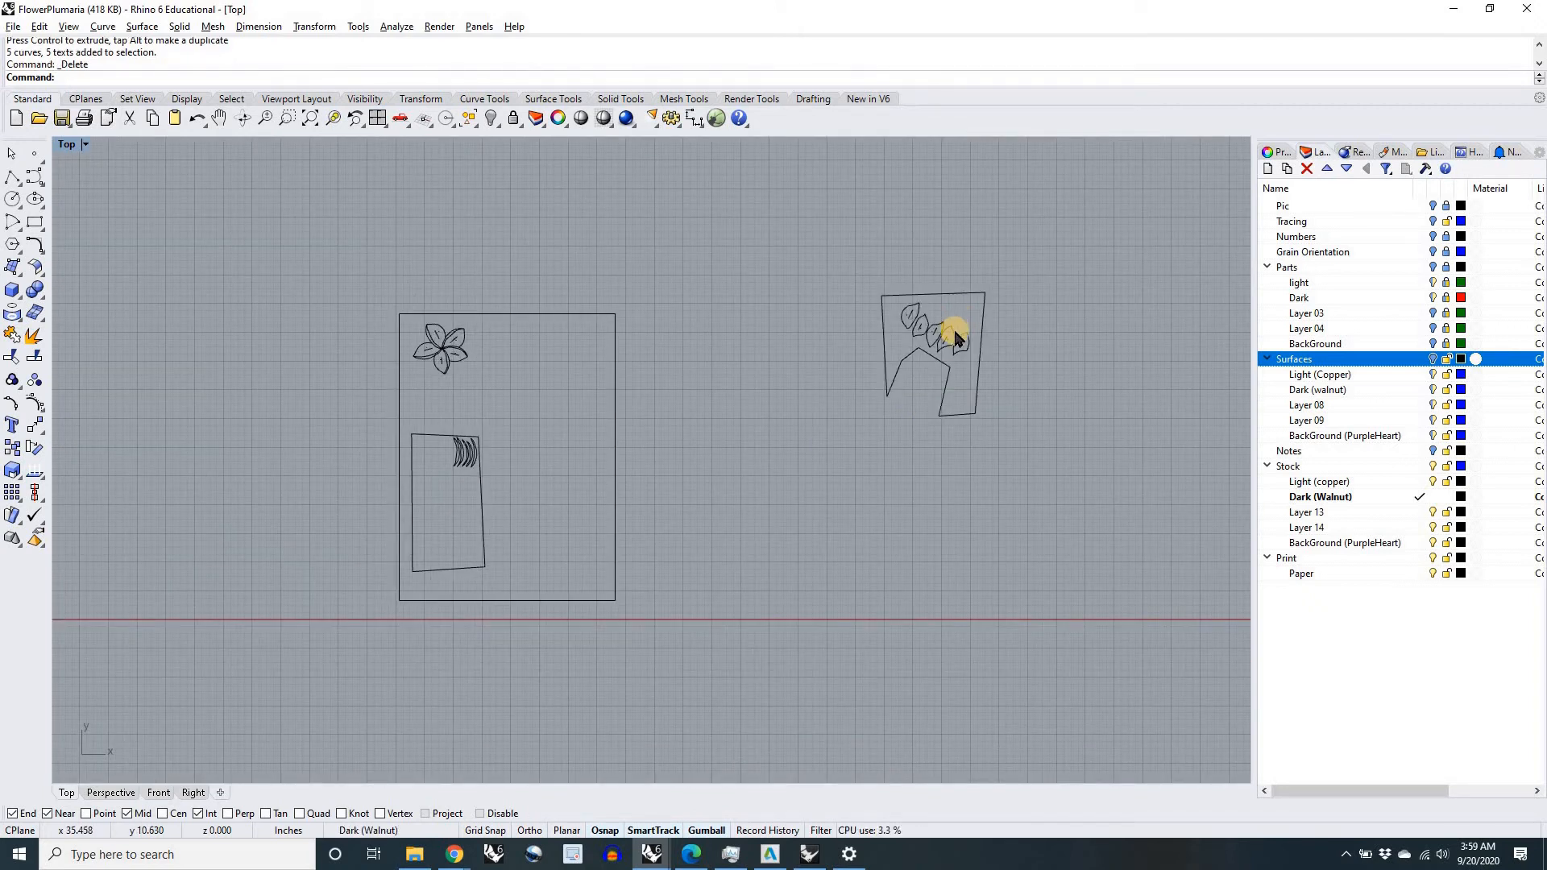
scroll(955, 326, up, 4)
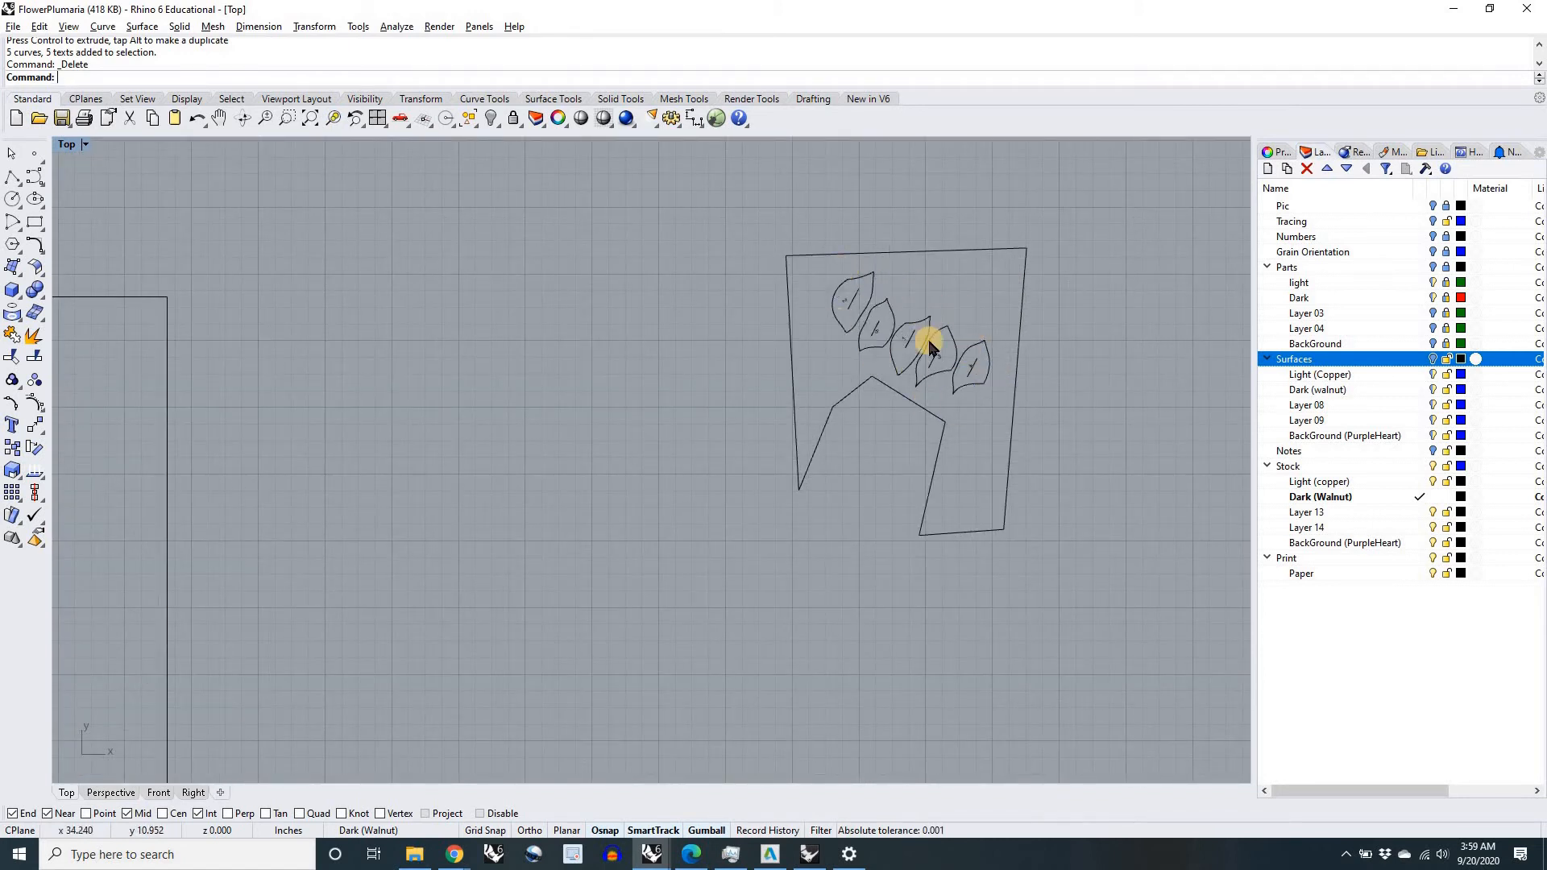
scroll(951, 362, down, 3)
mouse_move(965, 333)
mouse_down()
mouse_move(587, 453)
mouse_move(485, 511)
mouse_up()
click(599, 513)
mouse_move(591, 514)
right_down()
mouse_move(725, 503)
mouse_move(782, 474)
right_up()
scroll(720, 467, down, 8)
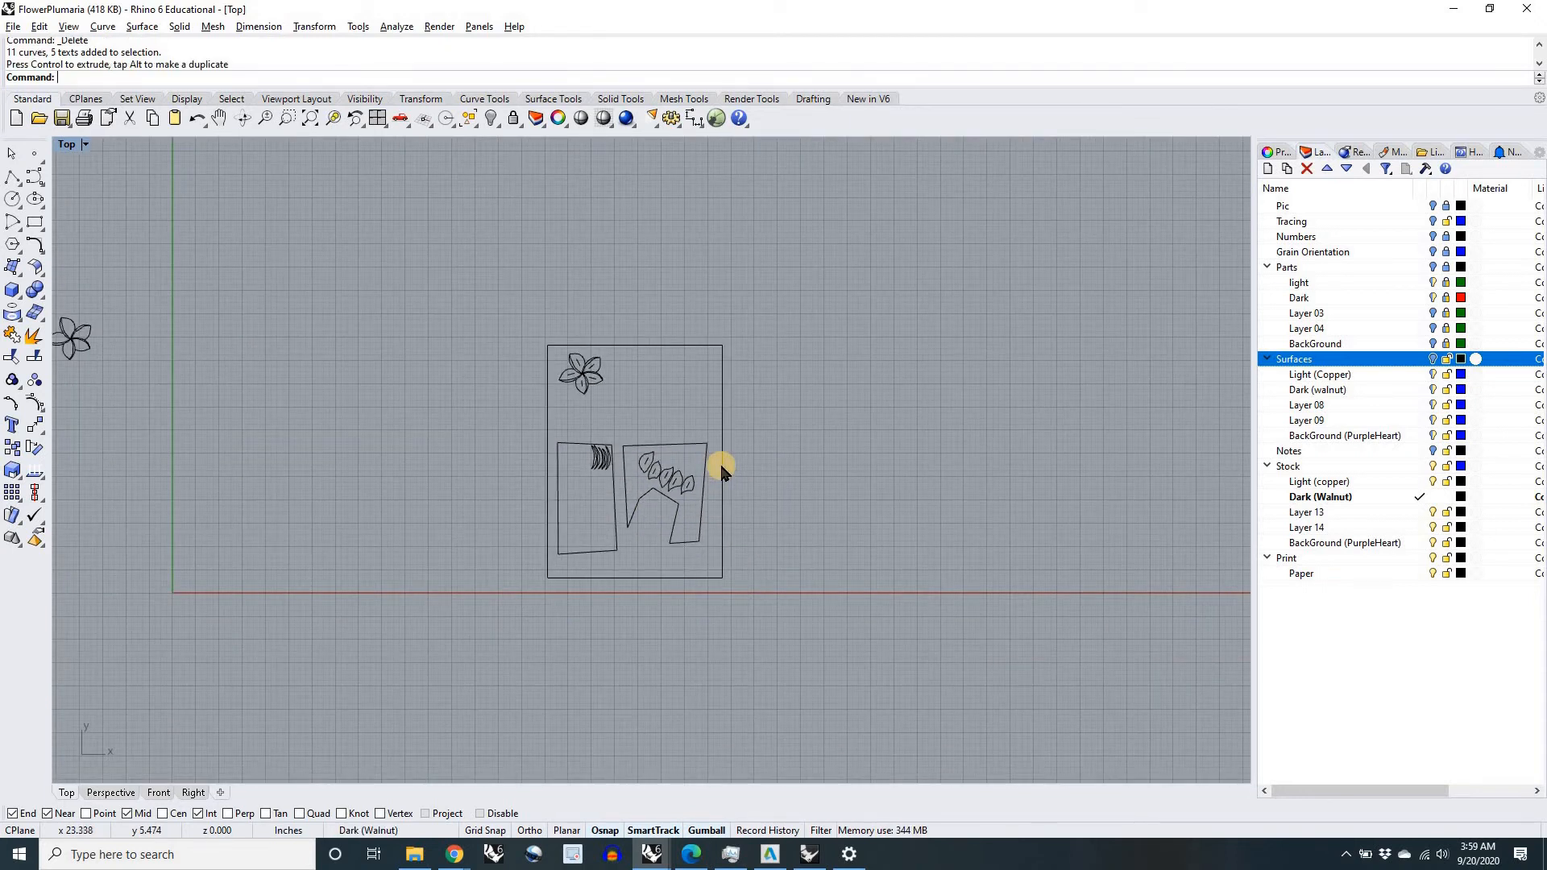
Step: Hide the separate flower curves located left of the origin, outside the paper rectangle
scroll(452, 426, up, 5)
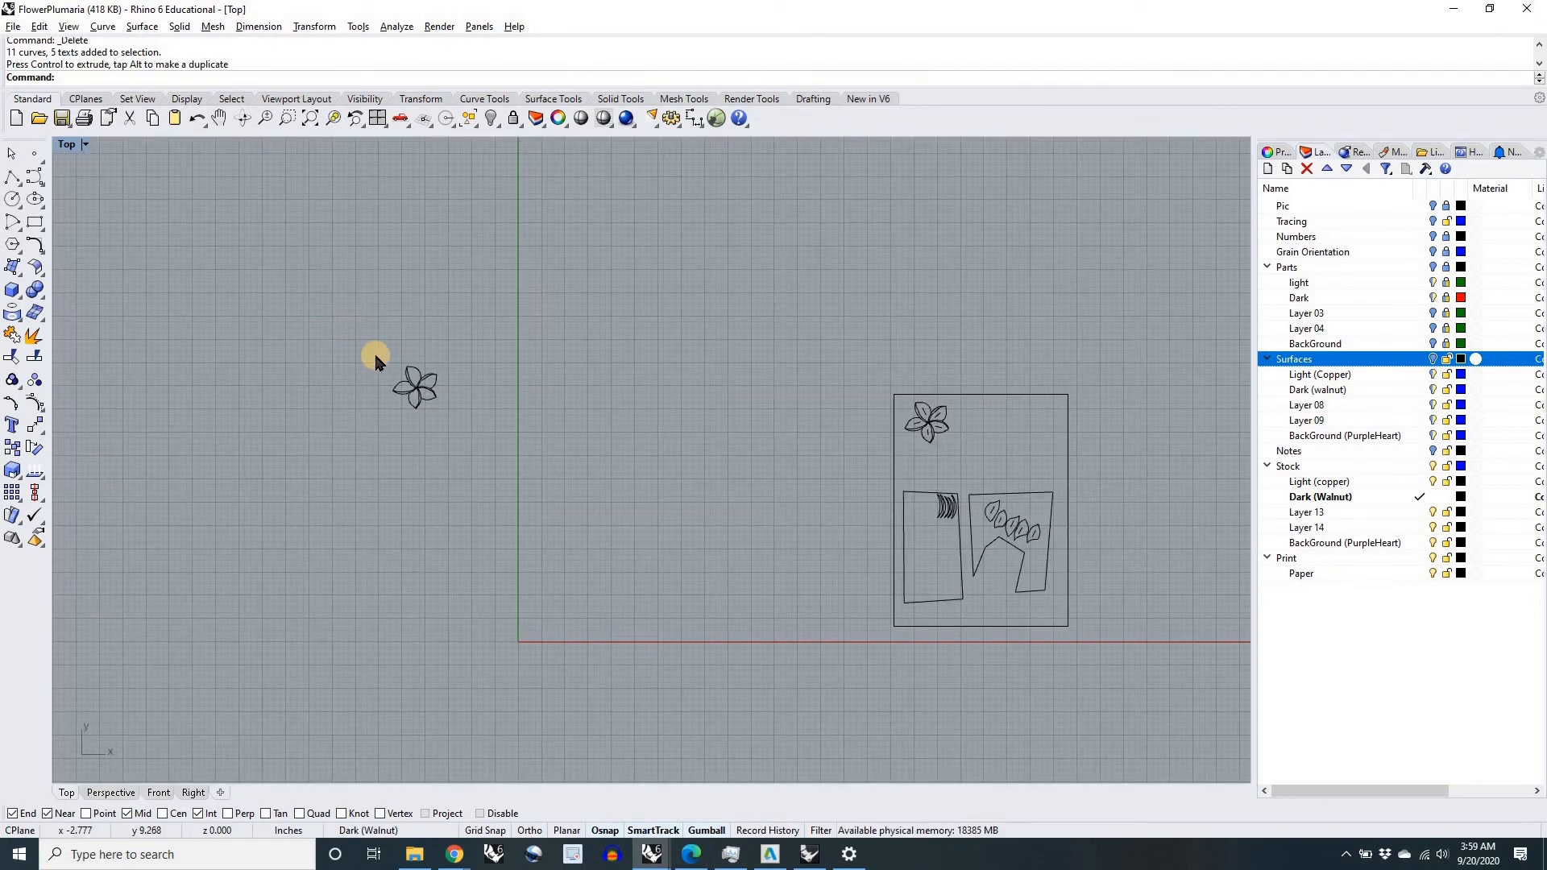
click(408, 359)
scroll(408, 355, up, 3)
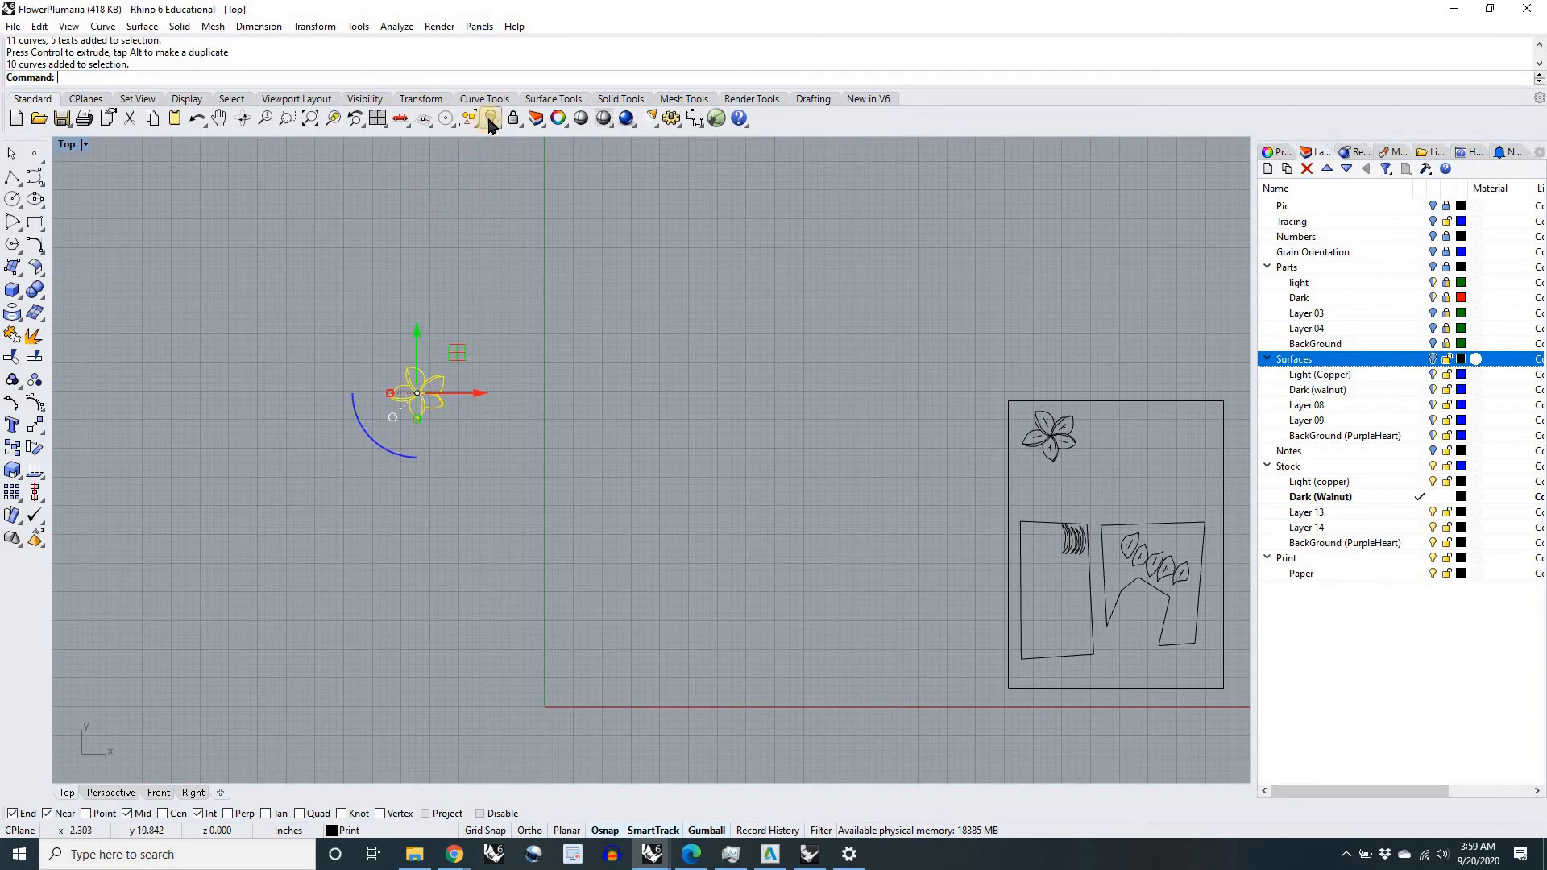
right_click(489, 121)
key(ctrl+z)
click(490, 119)
Step: Check the print preview of the Top view at 1:1 scale with the extents output, and leave without printing
right_drag(985, 527, 723, 476)
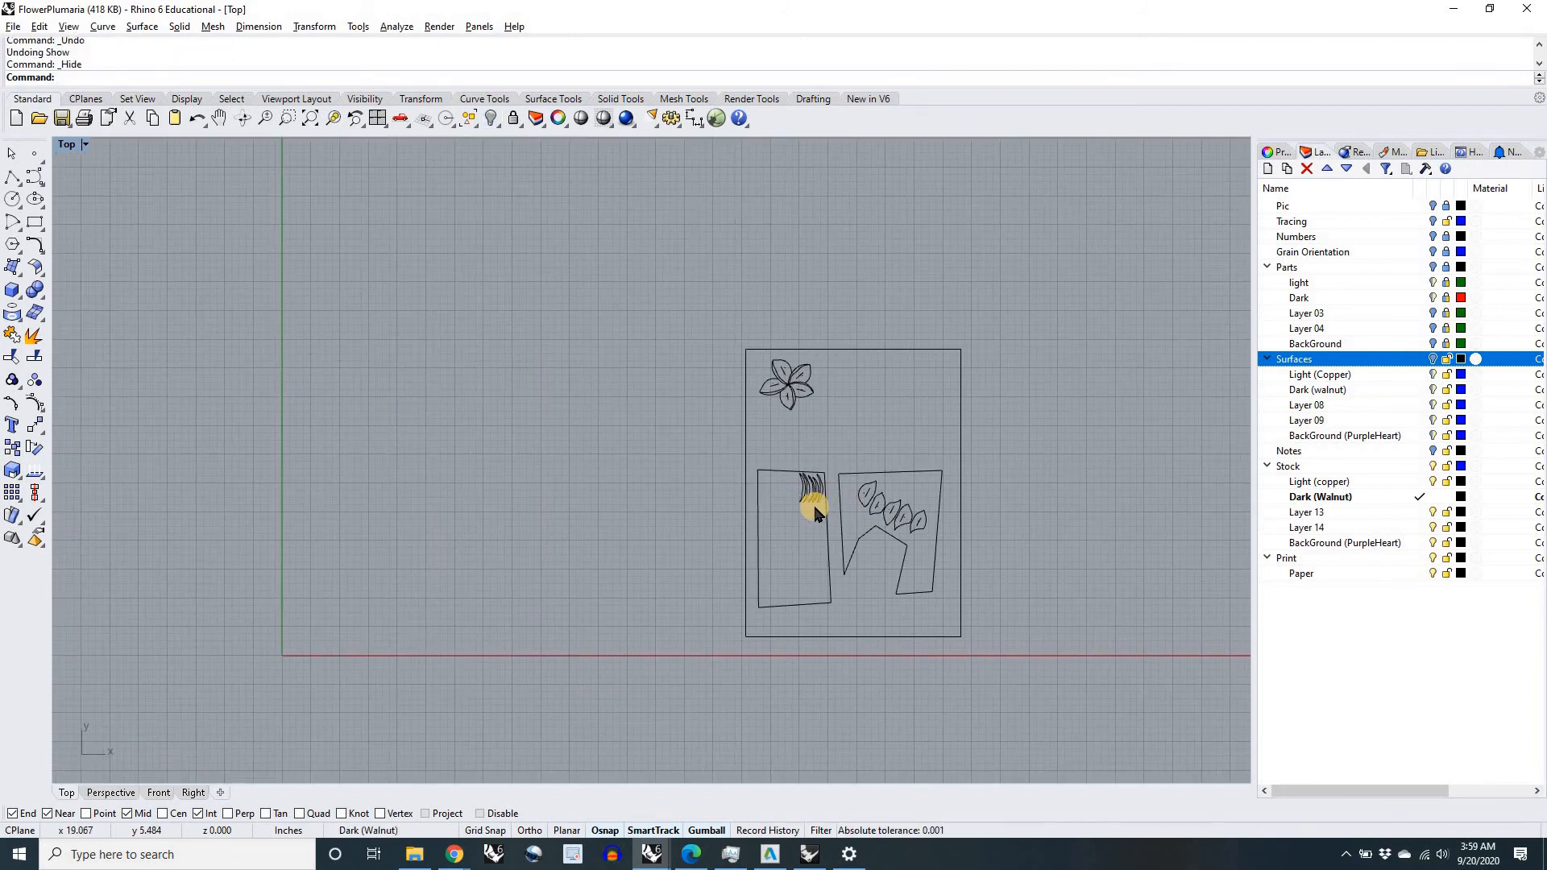
key(ctrl+p)
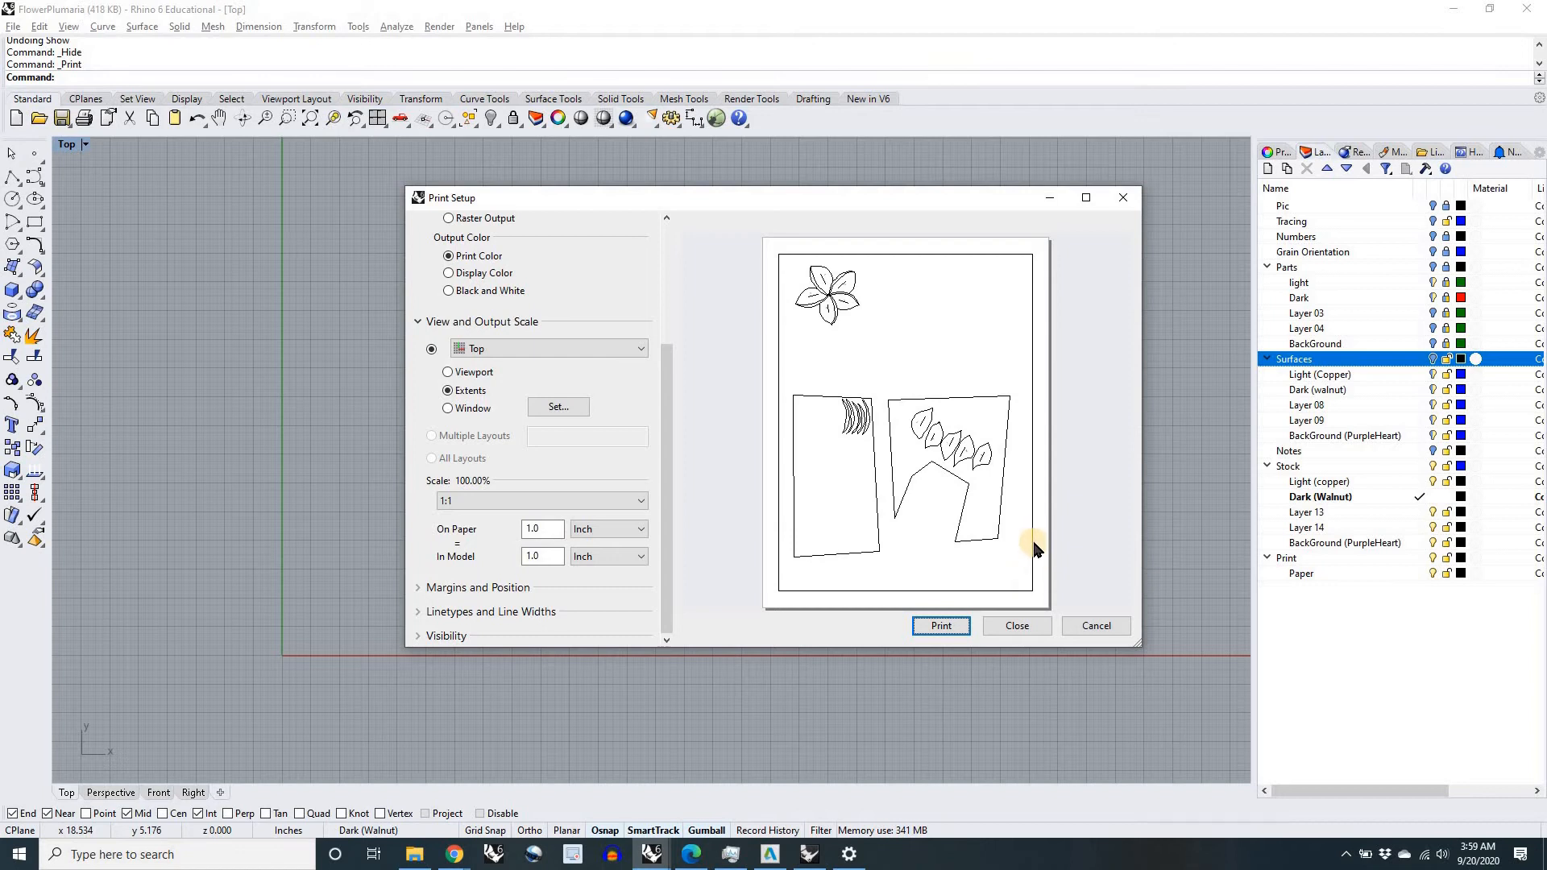
click(1090, 627)
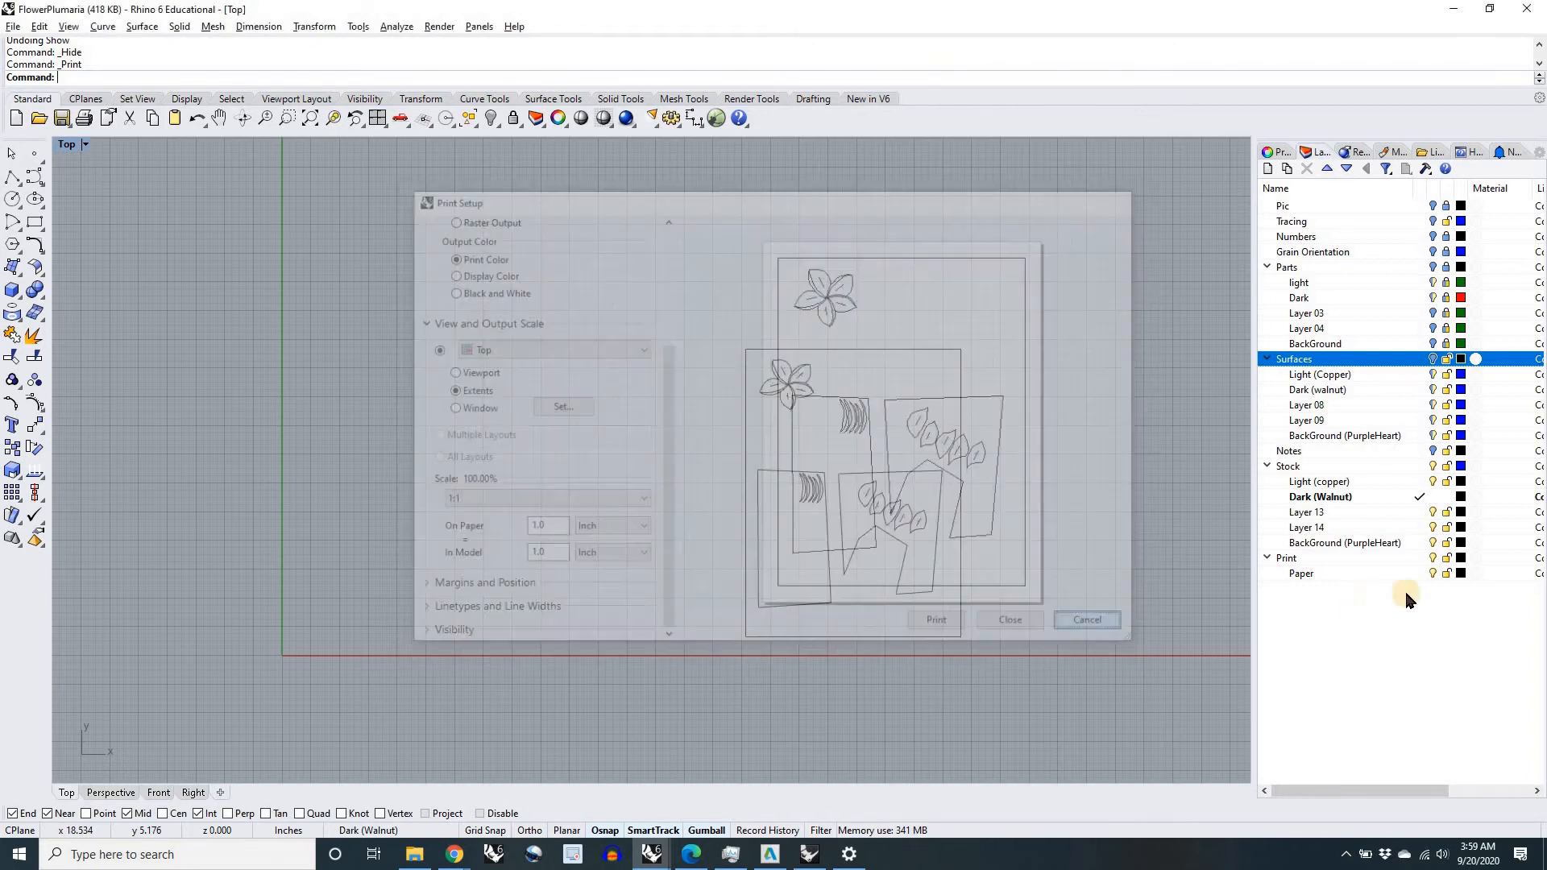
Step: Hide the Paper layer and review the Top view's 1:1 print setup for Rhino PDF on Letter portrait, leaving without printing
click(1432, 574)
right_drag(998, 635, 906, 629)
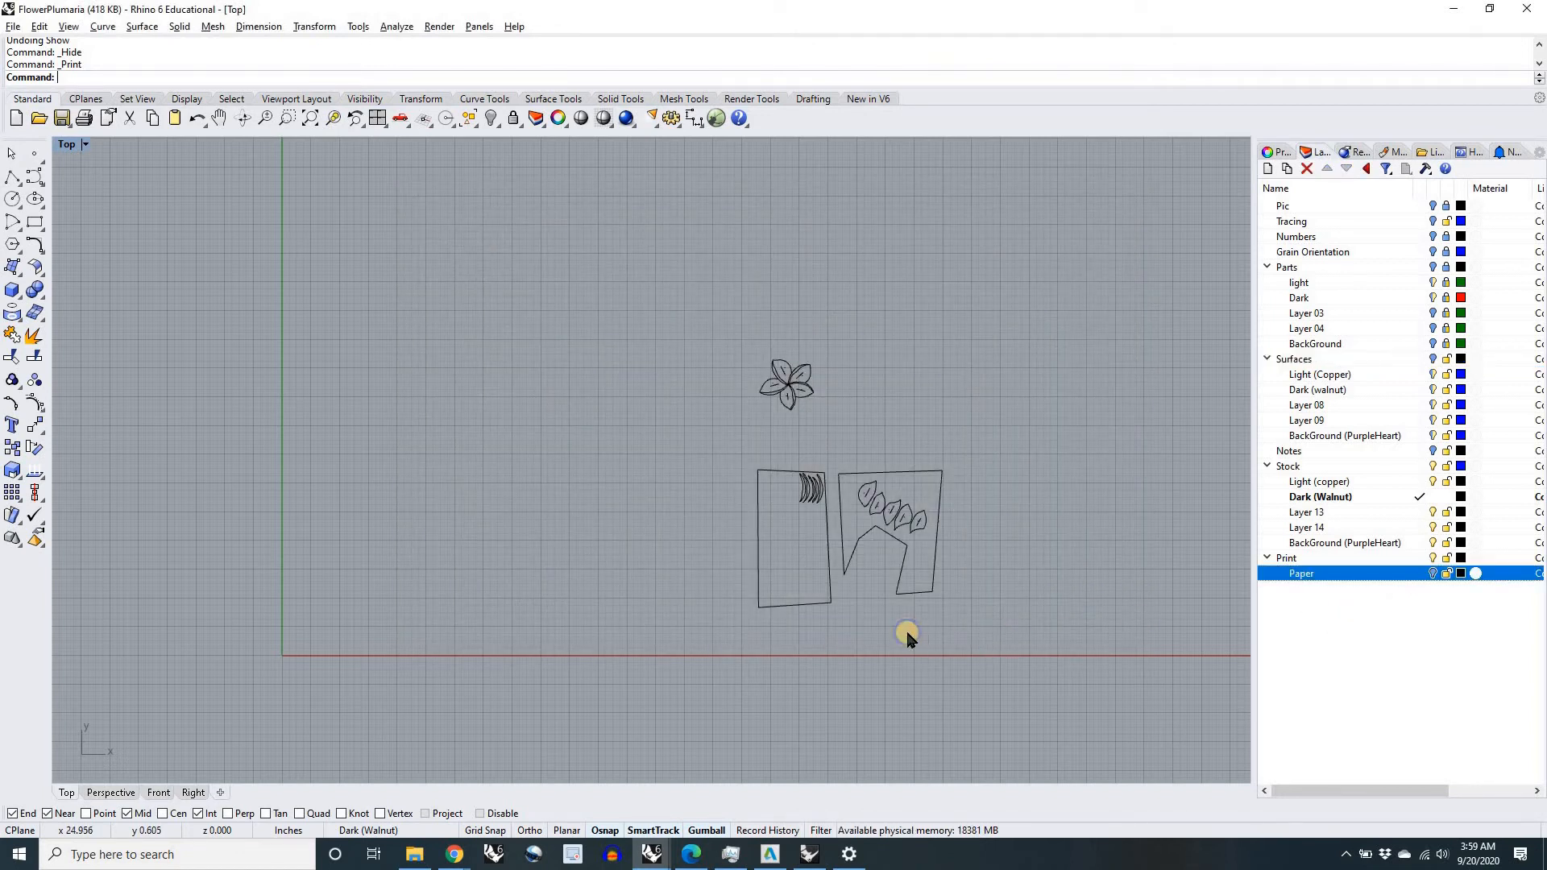
right_click(907, 632)
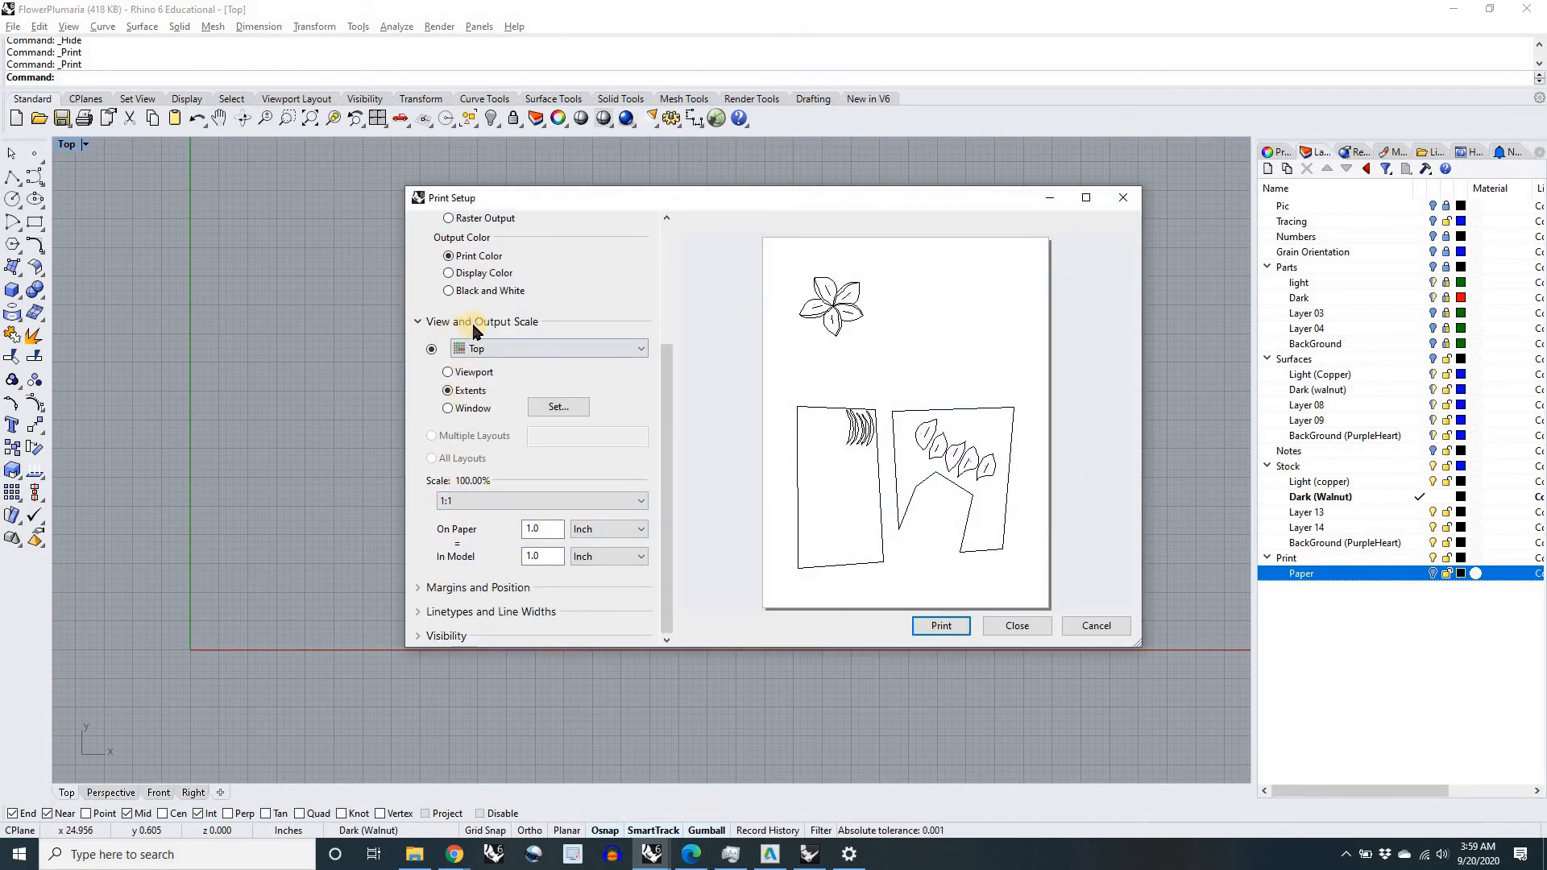
drag(666, 441, 666, 318)
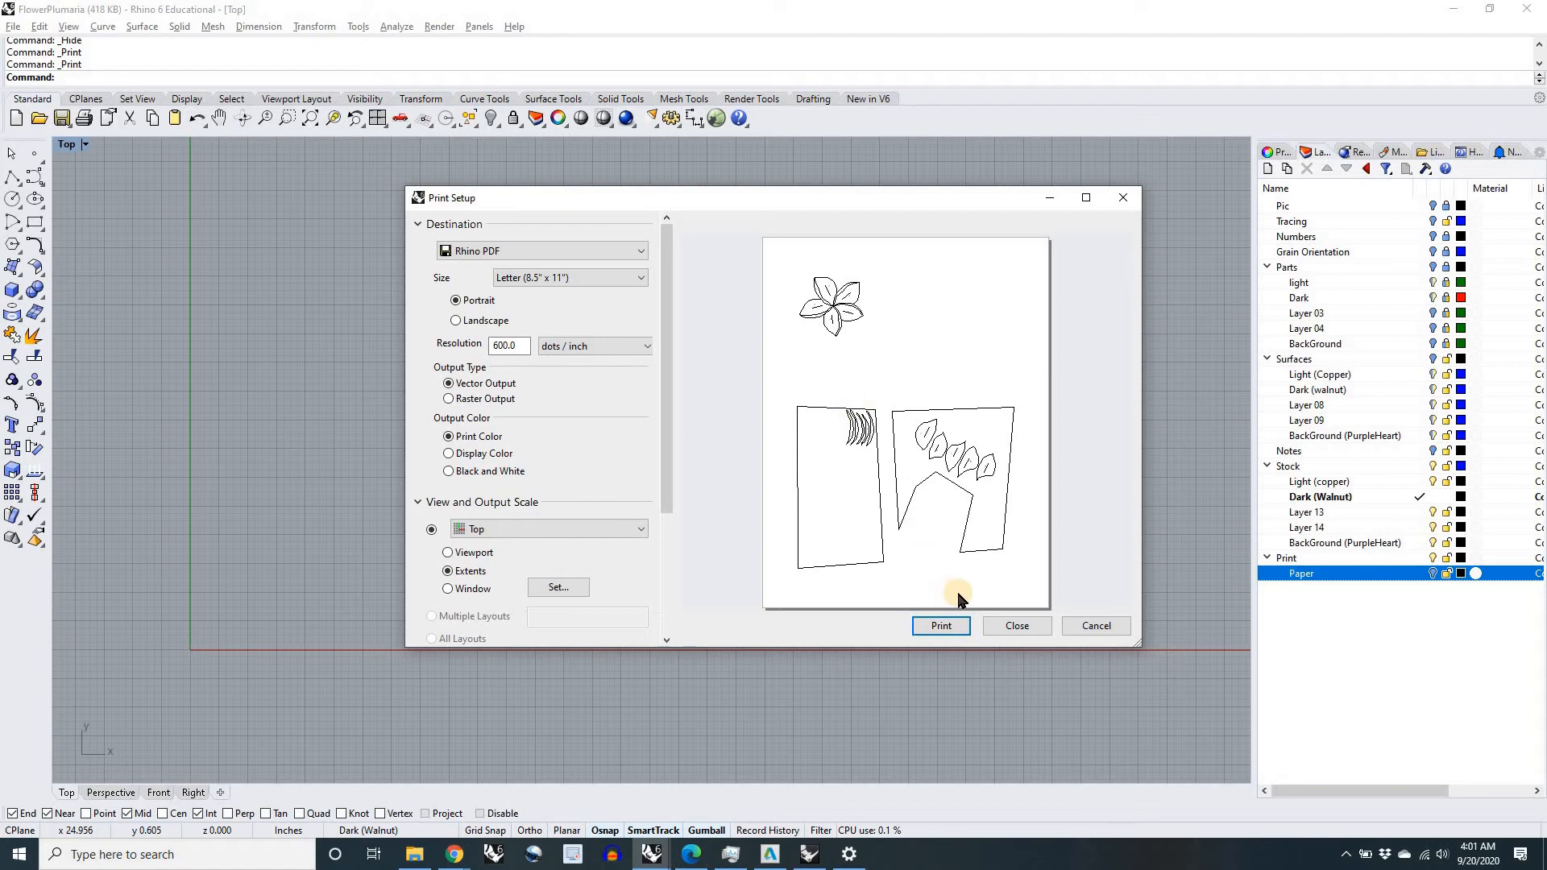
click(1094, 626)
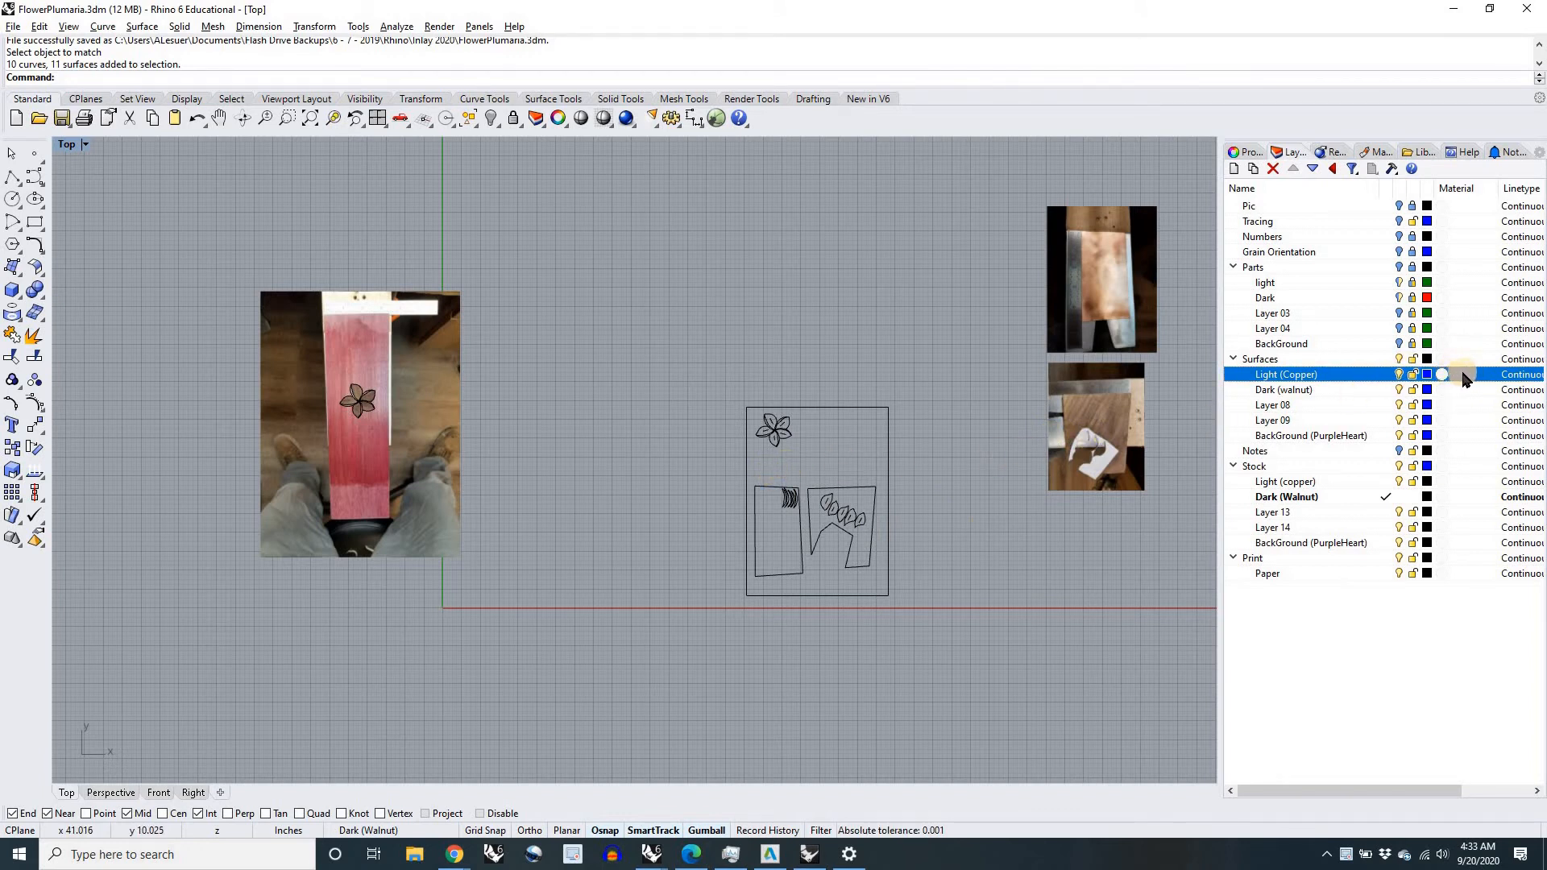
Step: Turn on the Parts, Pic, Tracing, Numbers and Grain Orientation layers
click(1413, 375)
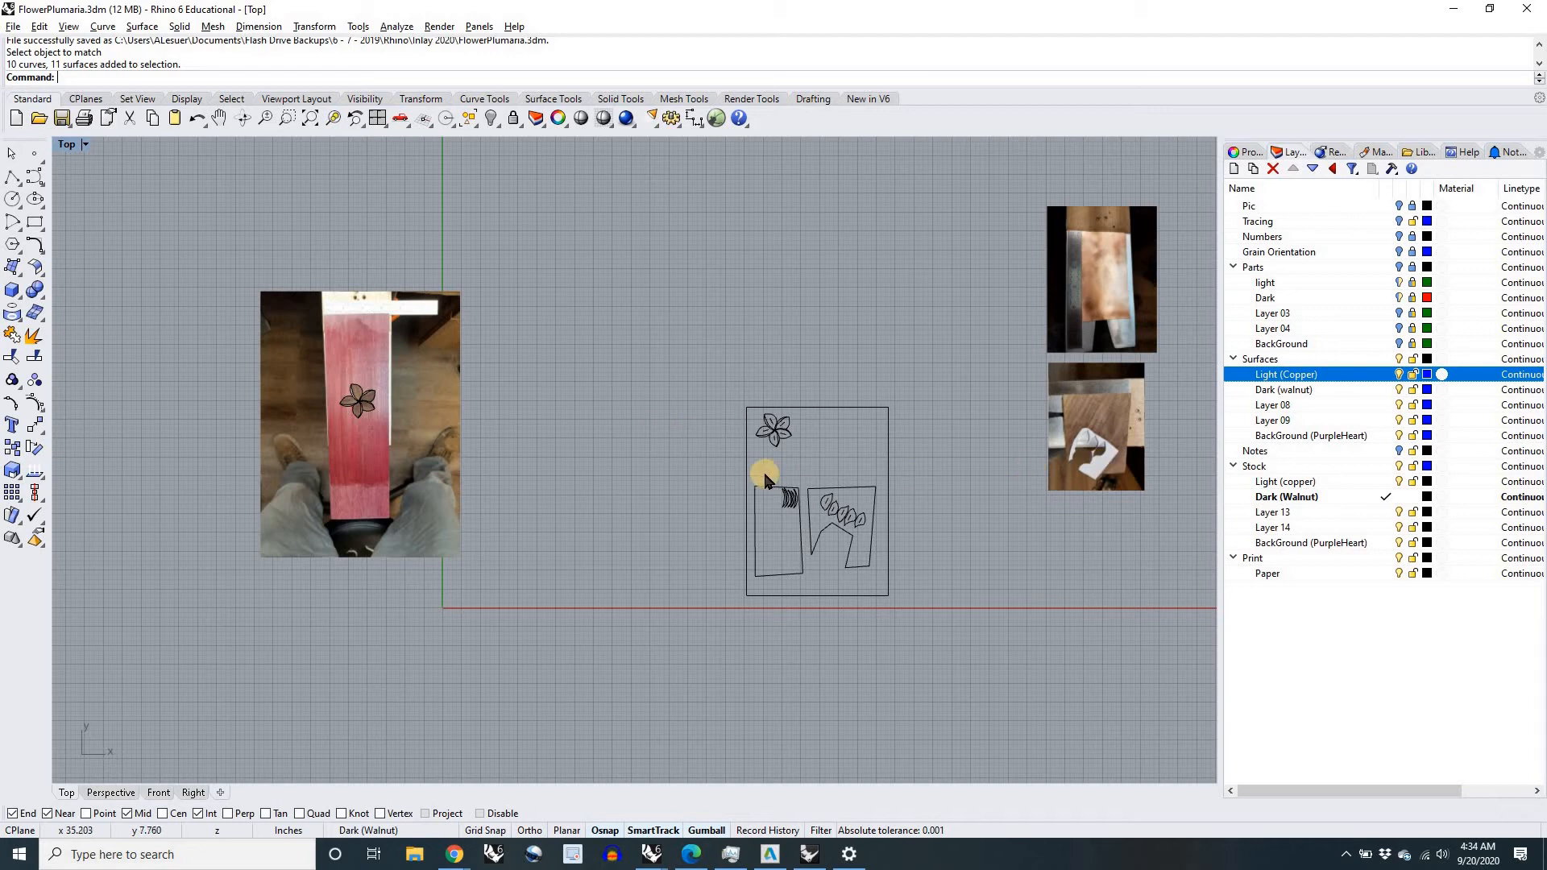
right_drag(1203, 342, 1192, 335)
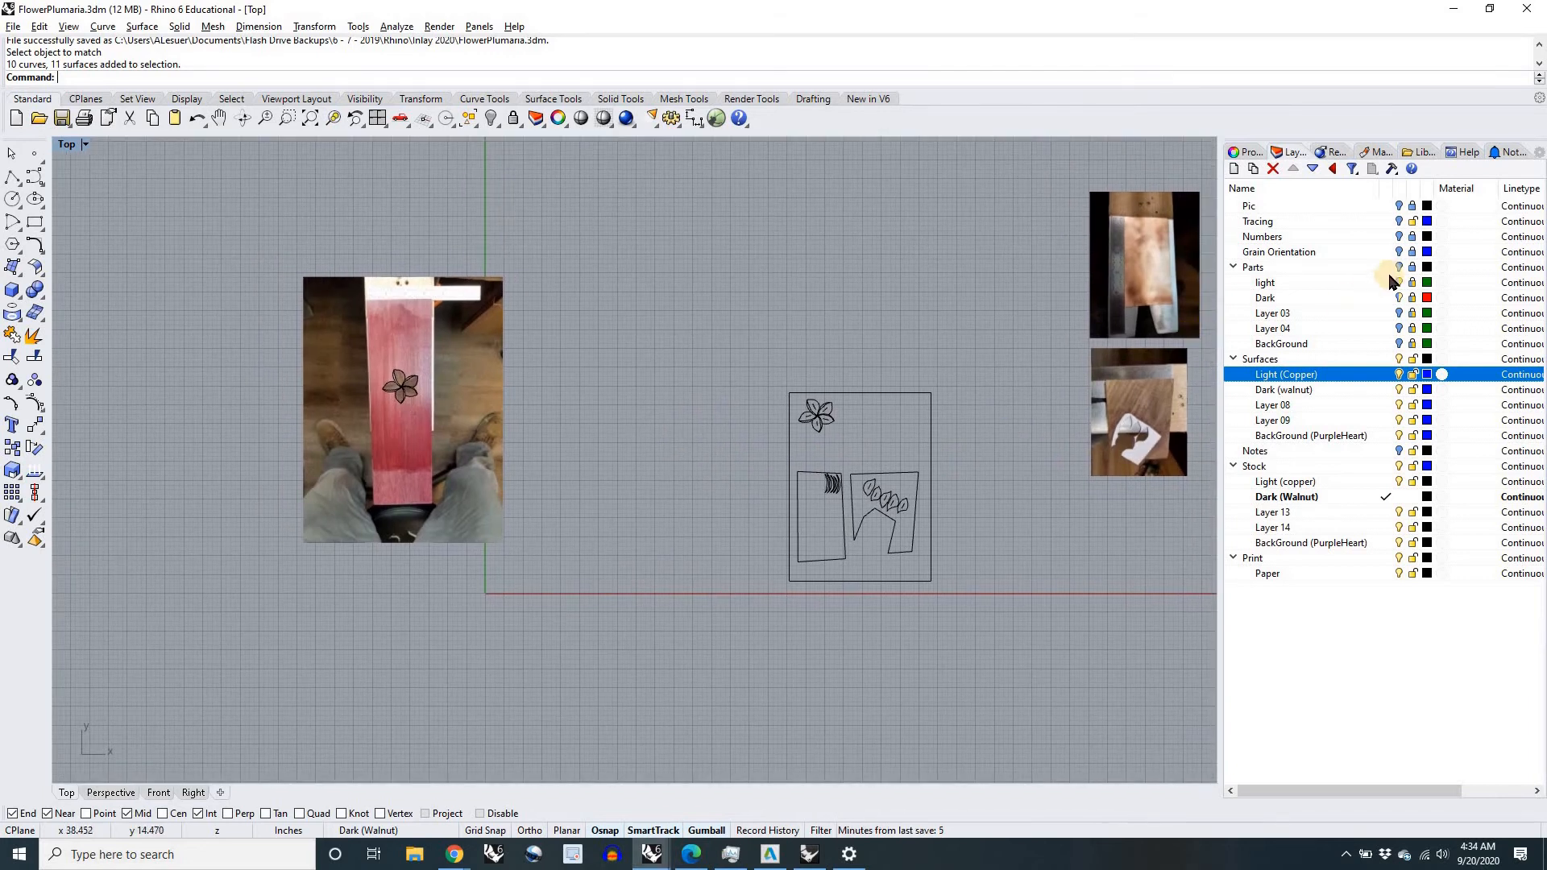
click(1399, 266)
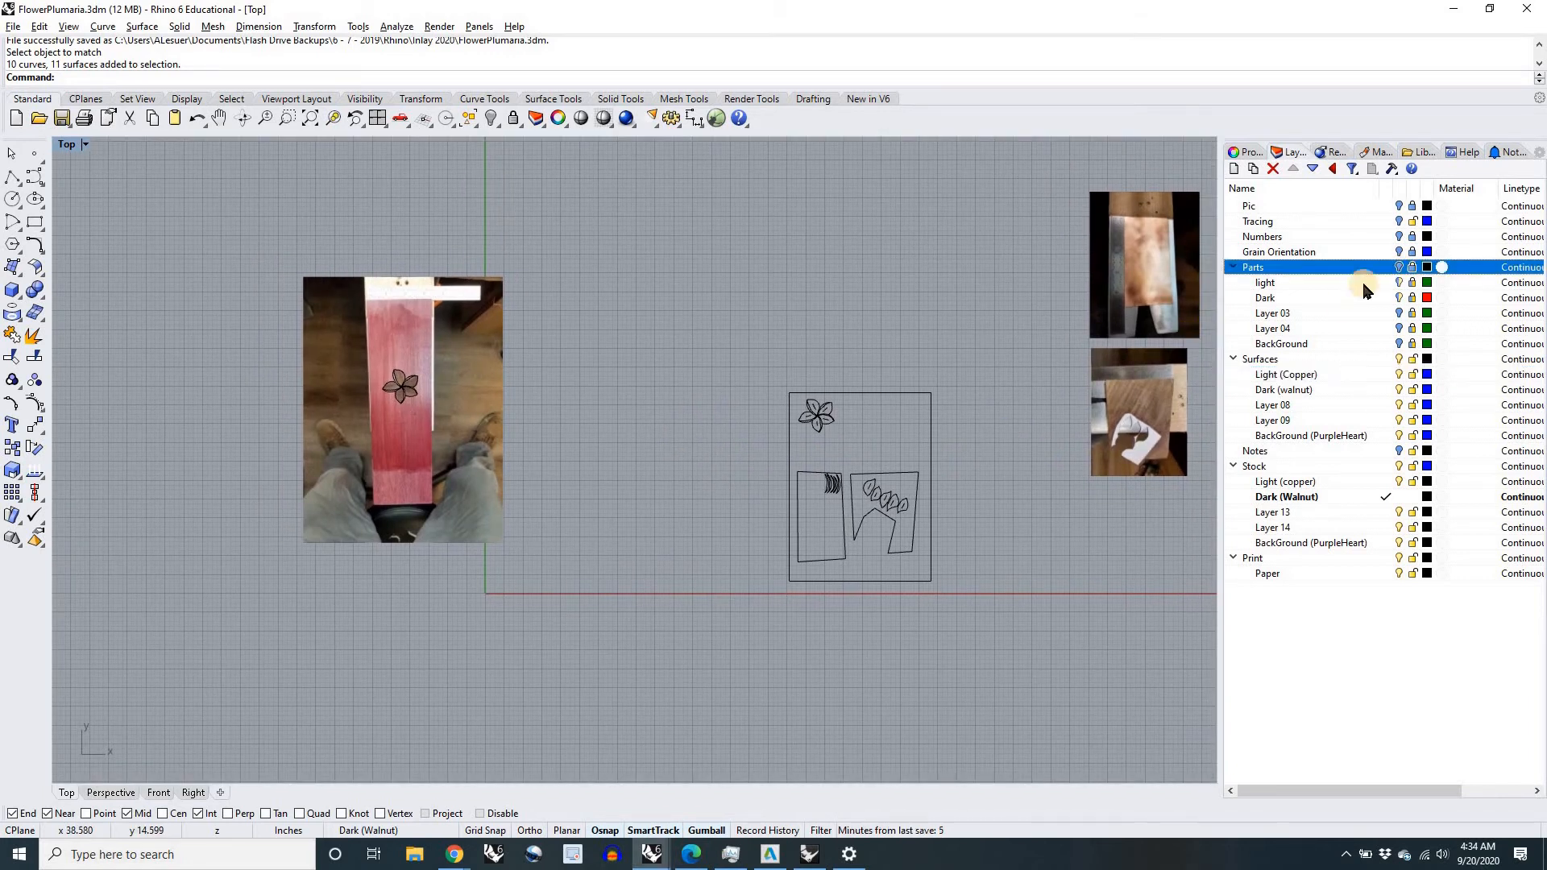
click(1399, 206)
click(1400, 222)
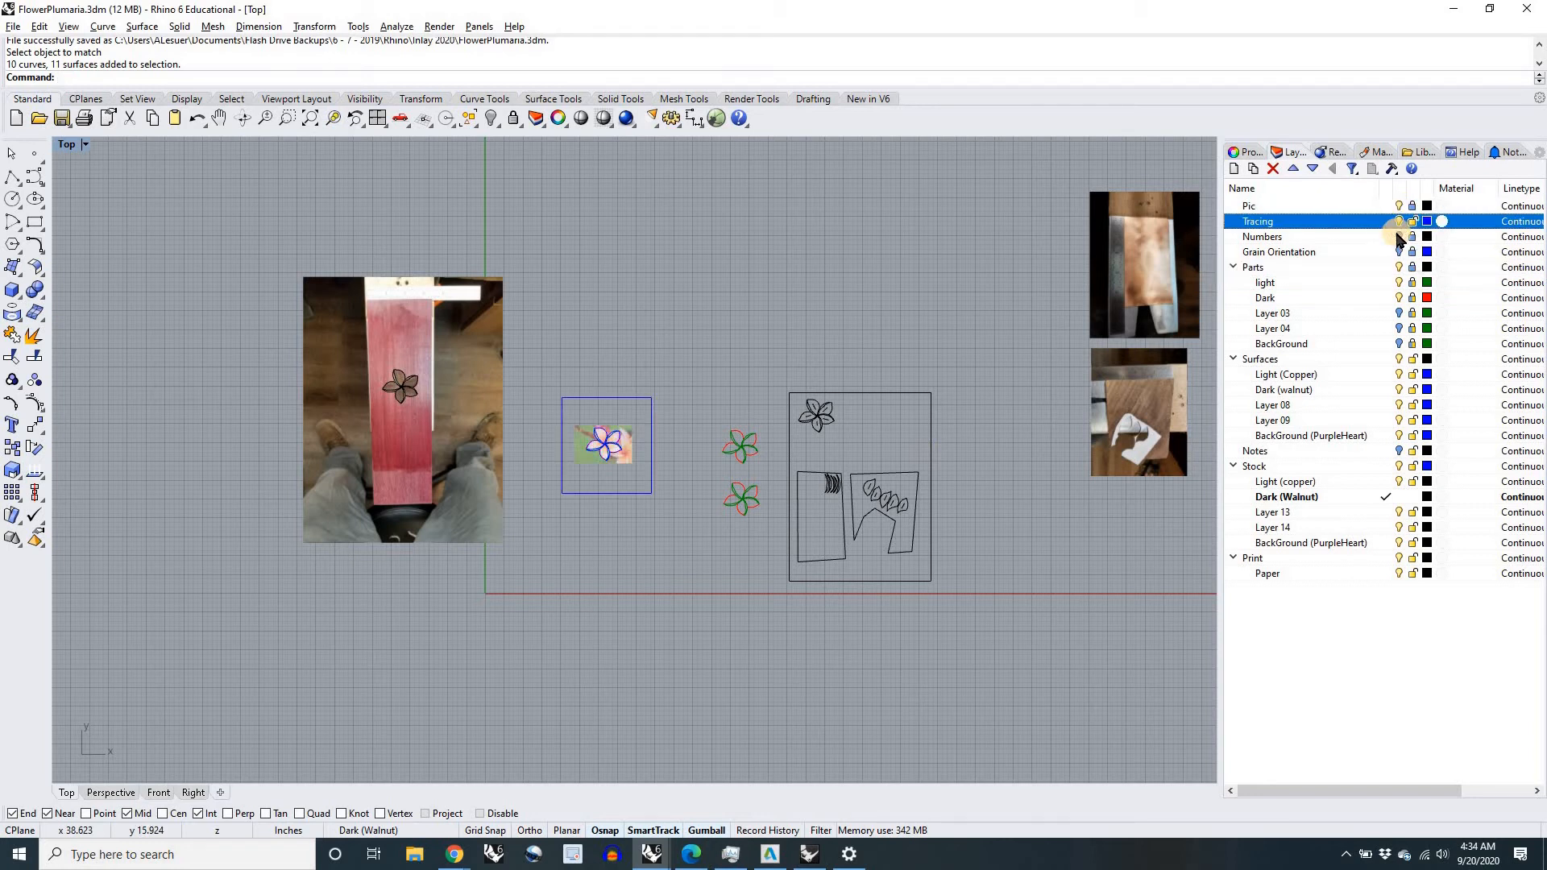
click(1399, 237)
click(1399, 252)
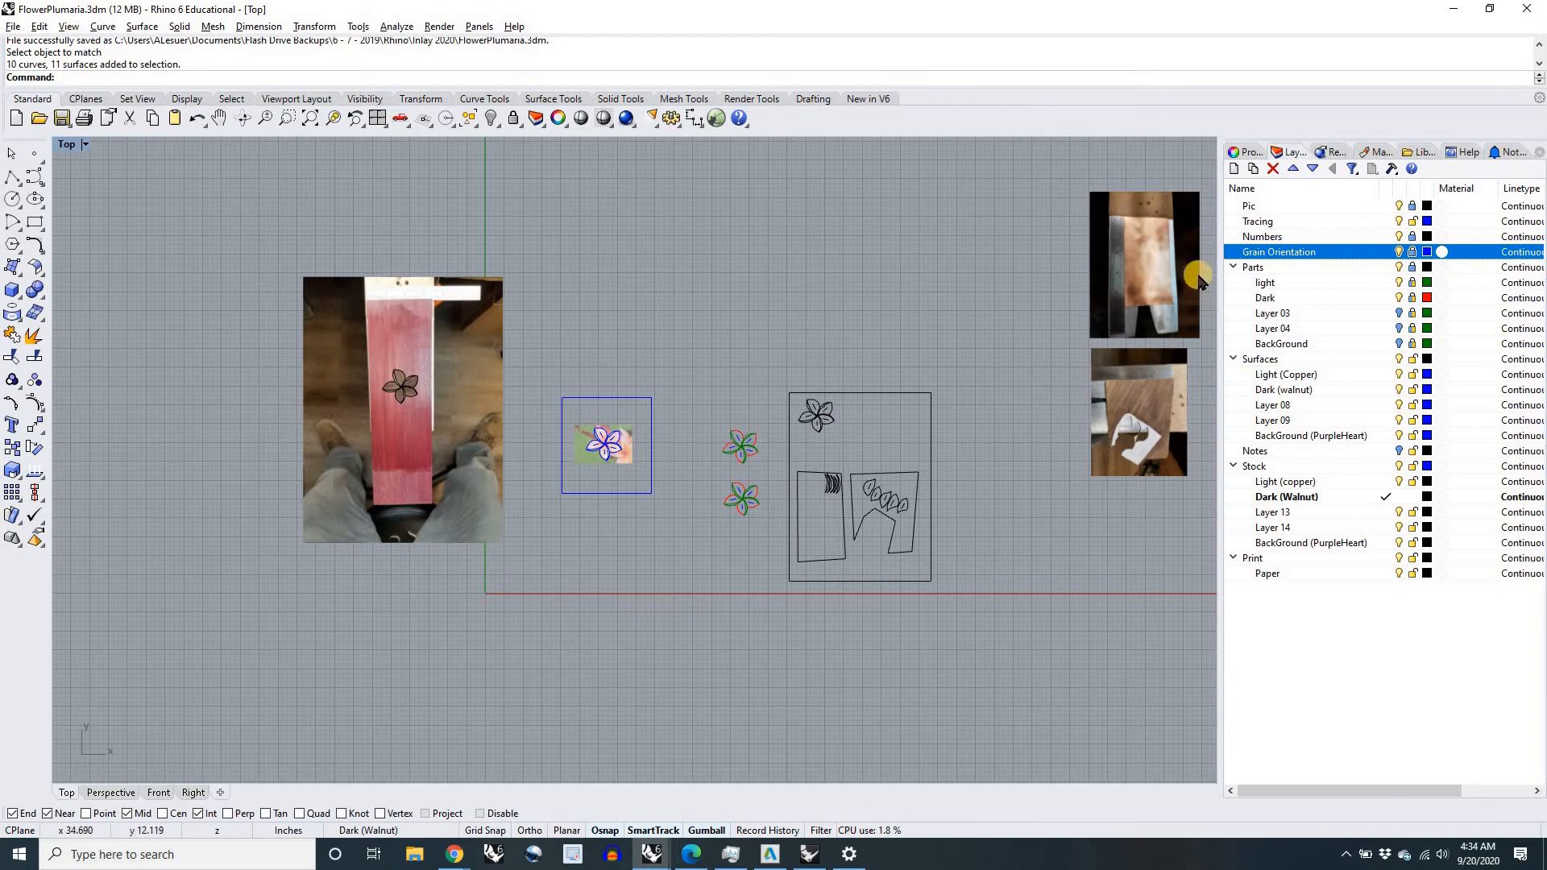
Step: Examine the numbered plumeria tracing over the flower photo, then the photo of the purpleheart board carrying the flower
scroll(611, 447, up, 10)
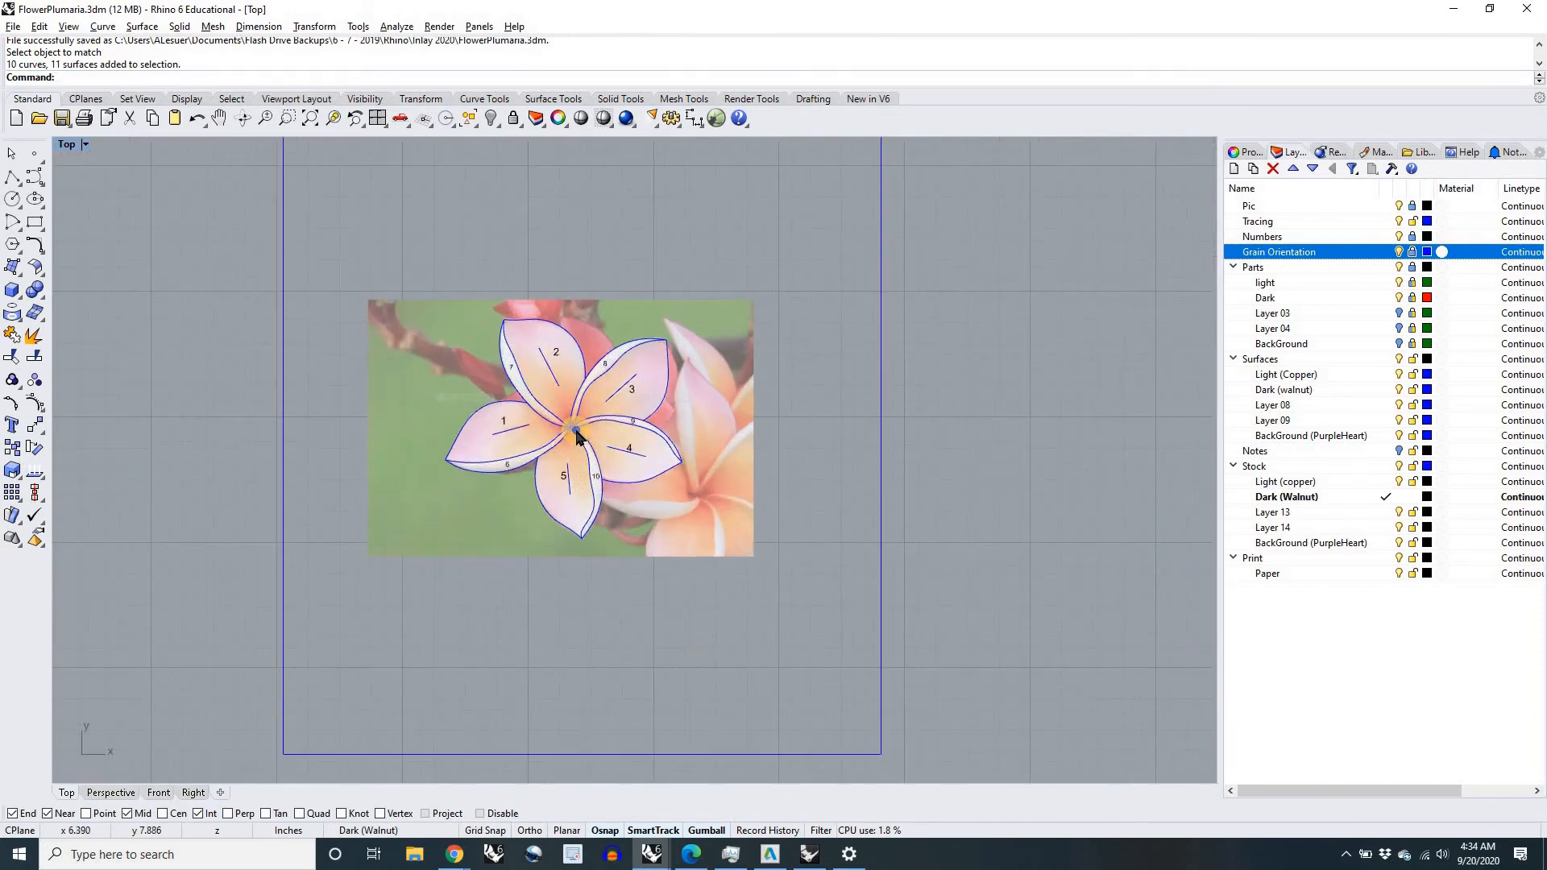
scroll(576, 431, up, 8)
right_drag(576, 431, 617, 501)
scroll(618, 501, down, 20)
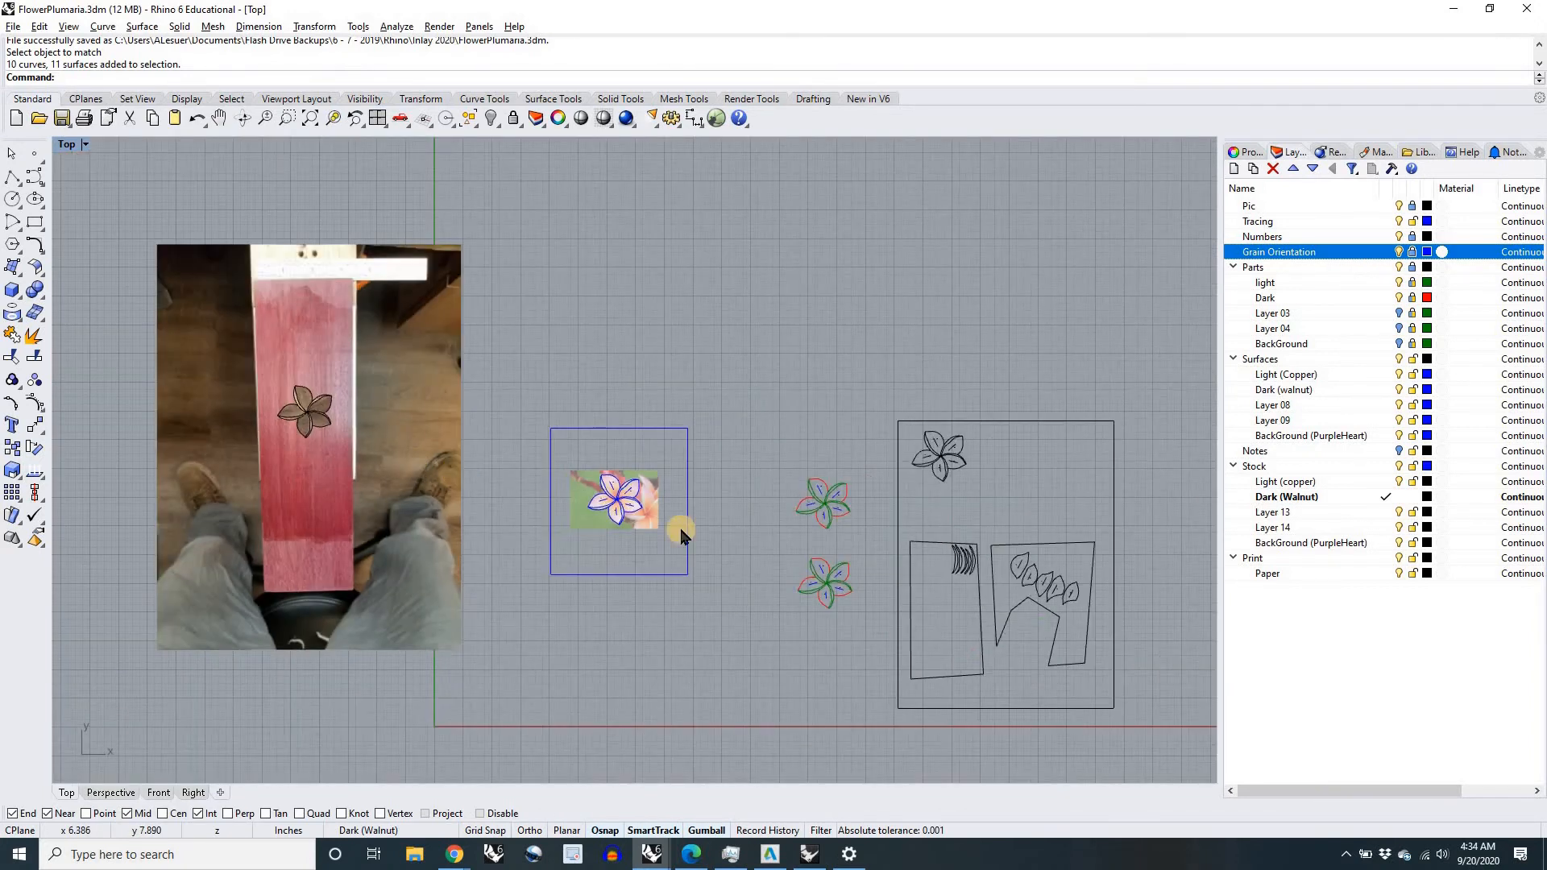
scroll(775, 529, down, 5)
scroll(1091, 594, up, 2)
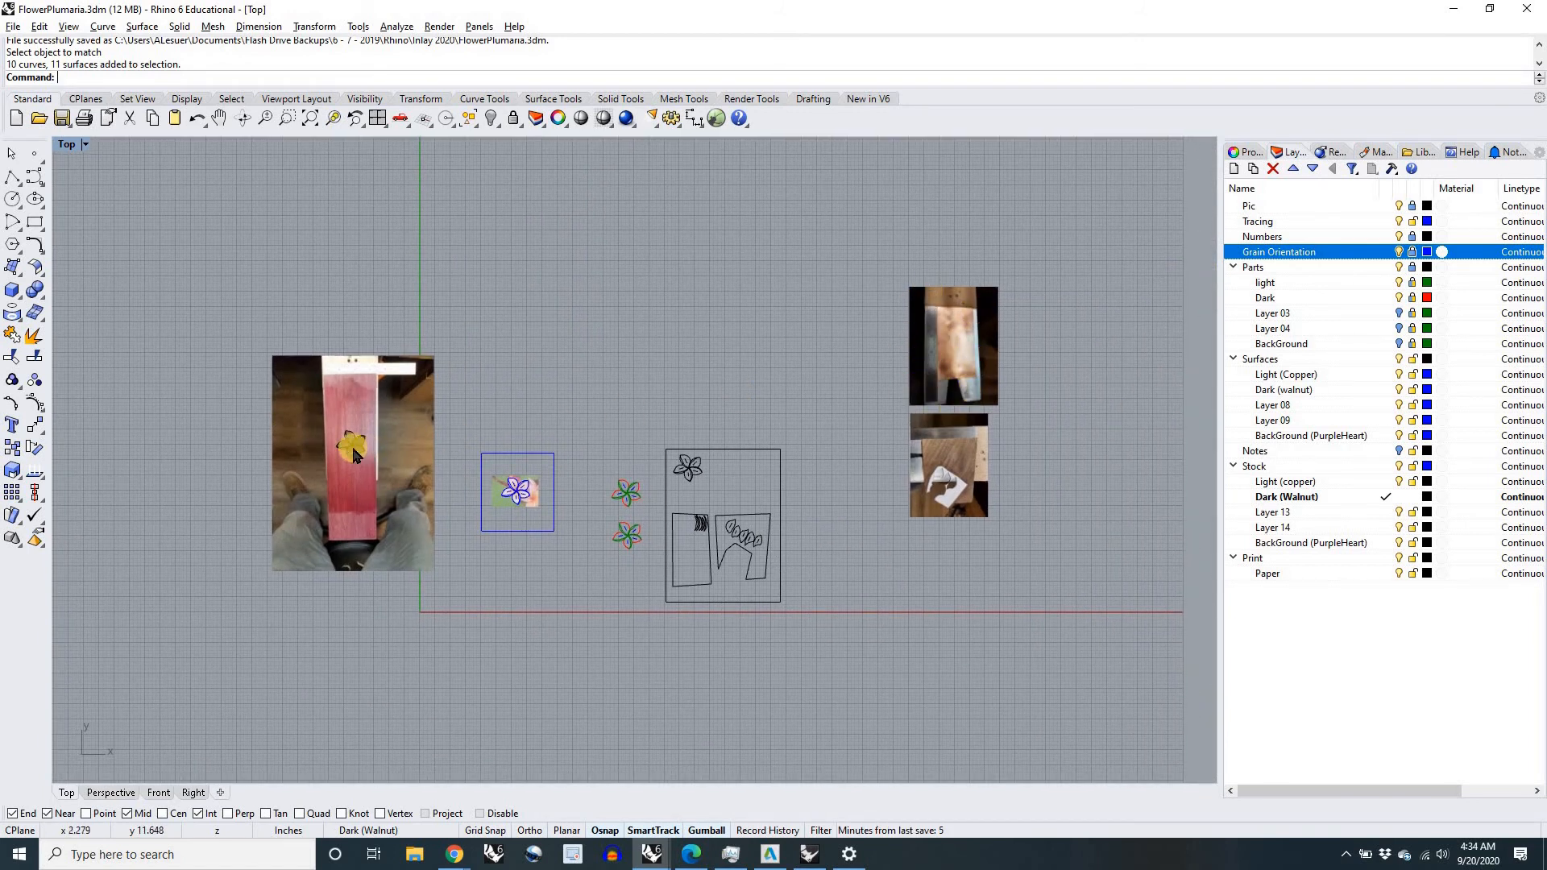
scroll(497, 486, up, 10)
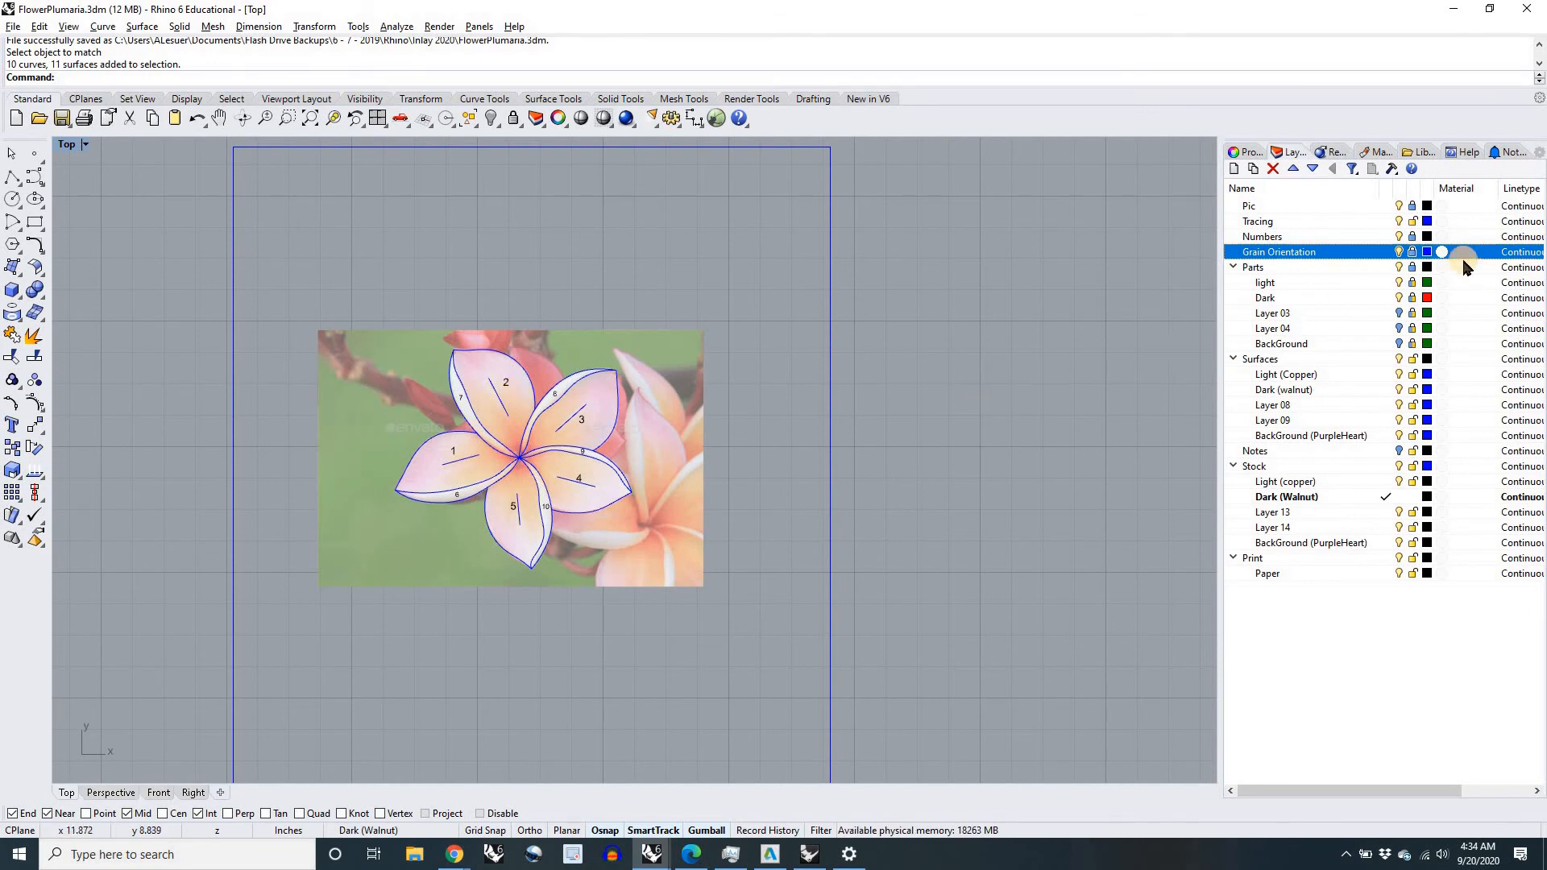
Step: Turn off the Grain Orientation, Numbers, Tracing and Pic layers so only the flower's part curves remain over the photo area
click(1399, 253)
click(1400, 237)
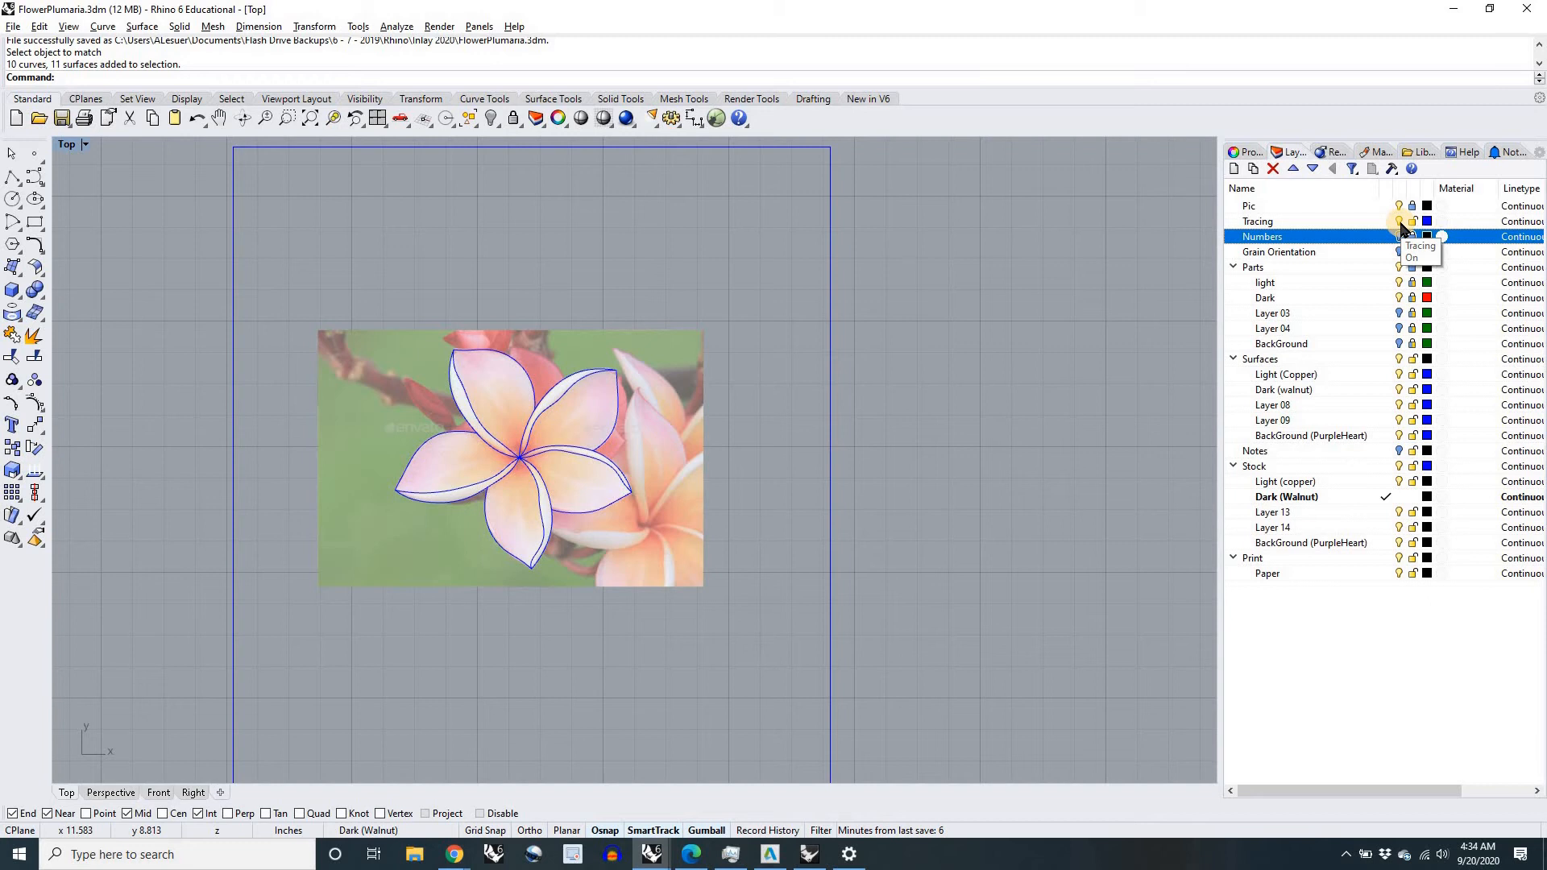
click(1399, 222)
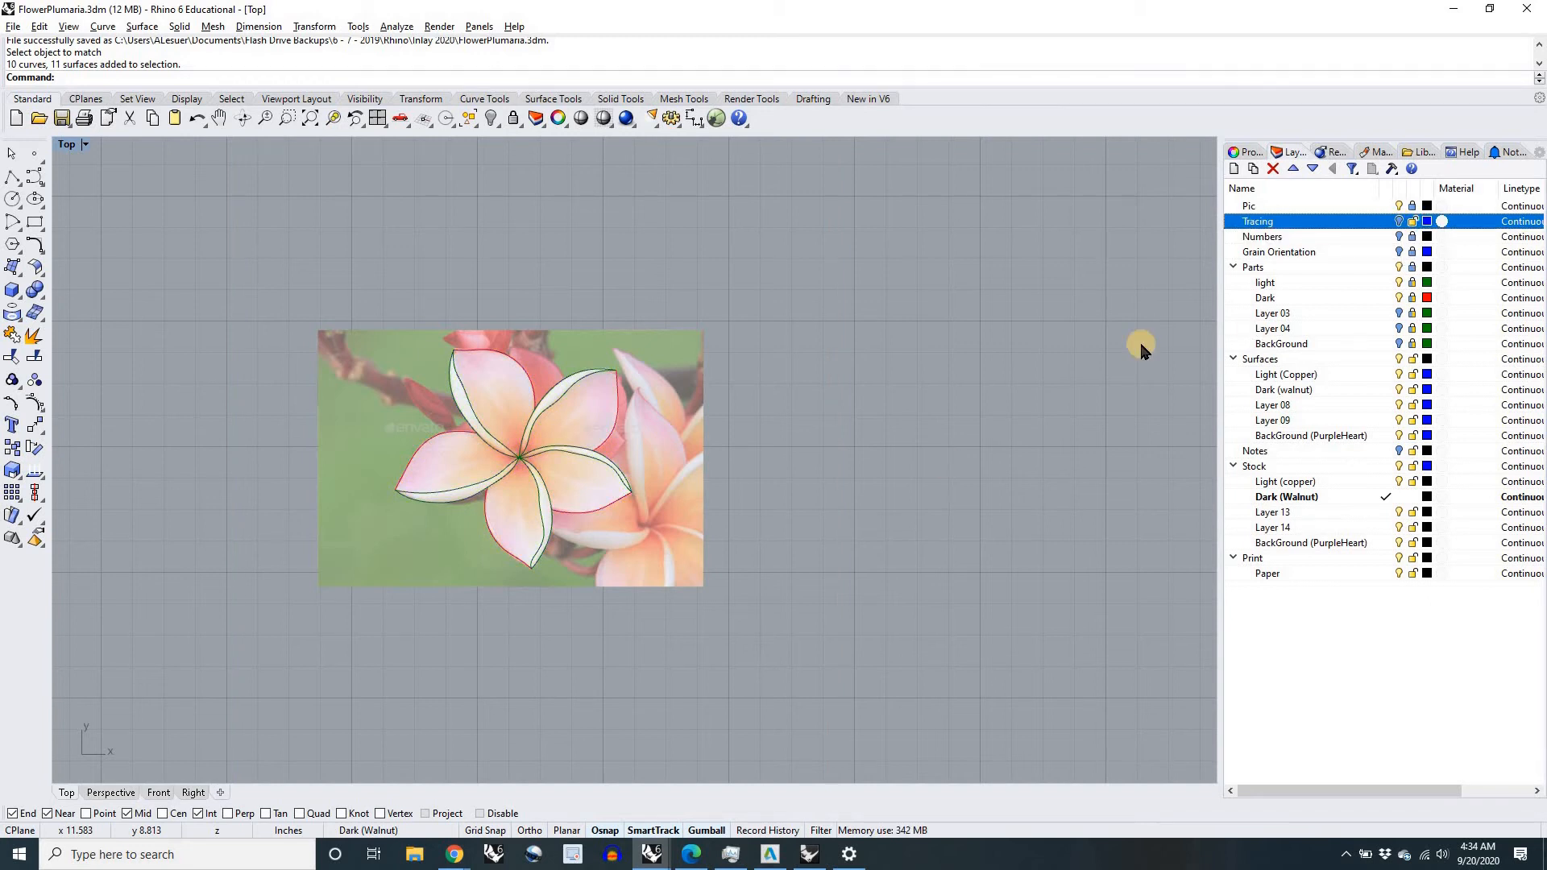
click(1399, 206)
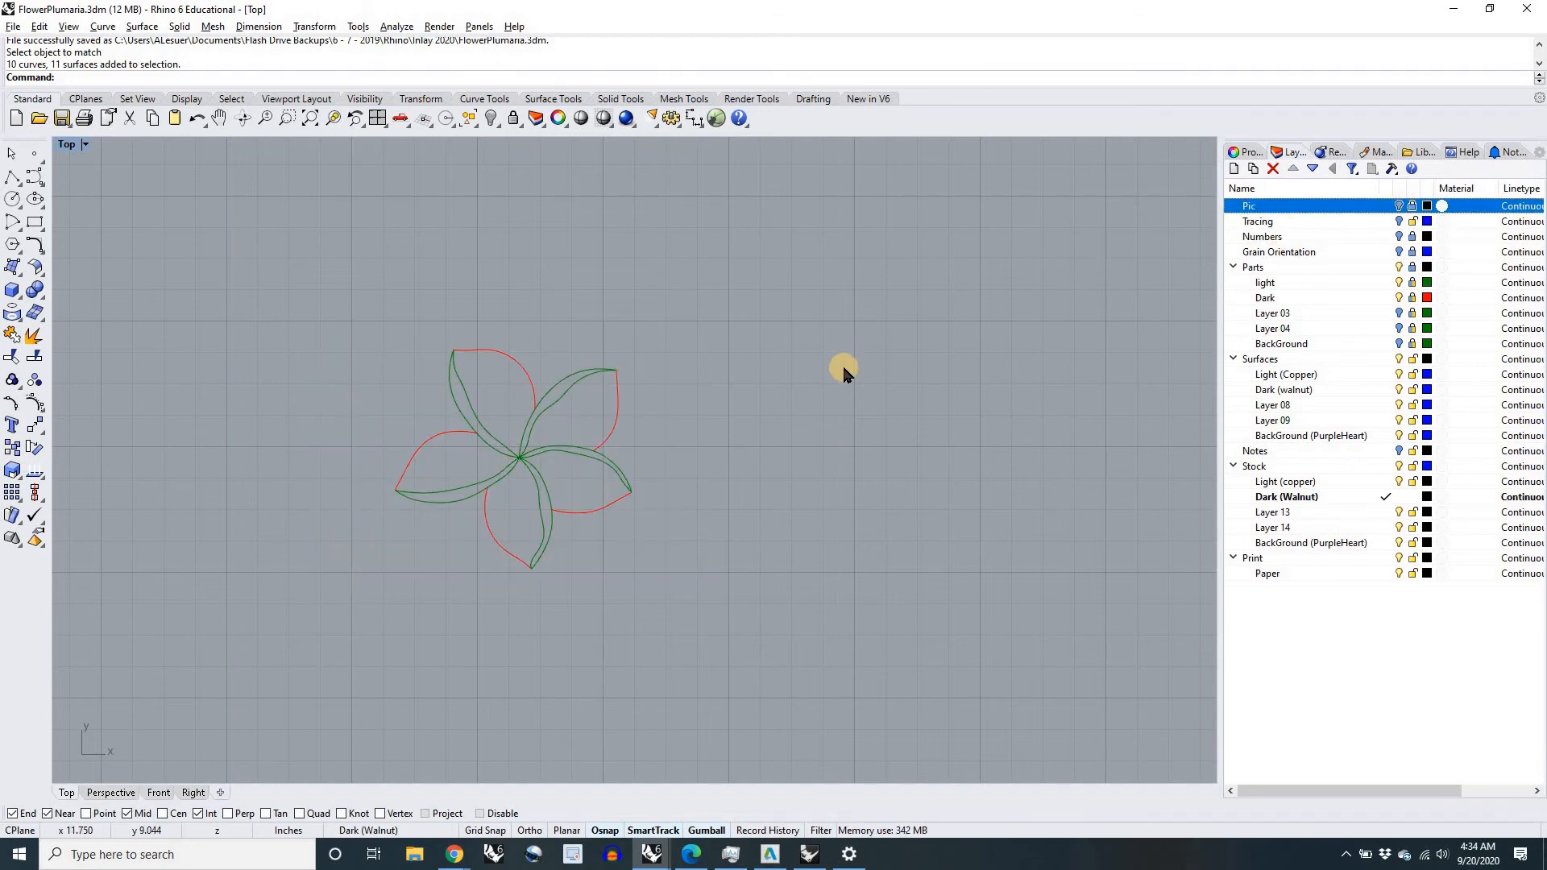
Step: Unlock the Parts layer and select individual curves of the flower's upper petal and strip to check them, clearing the selection at the end
scroll(843, 365, down, 3)
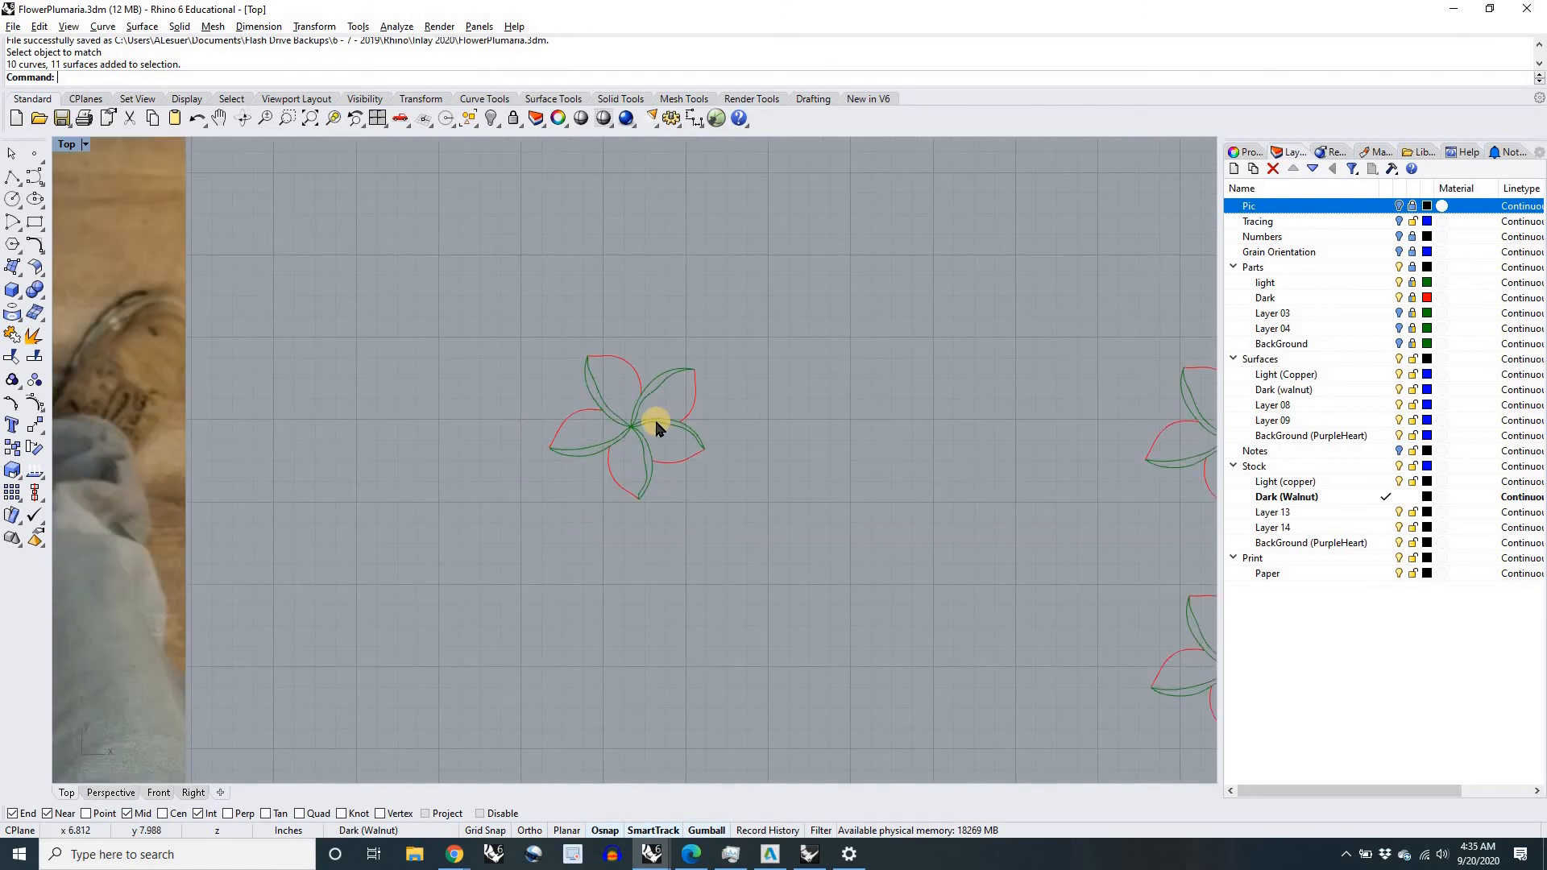
scroll(657, 417, up, 3)
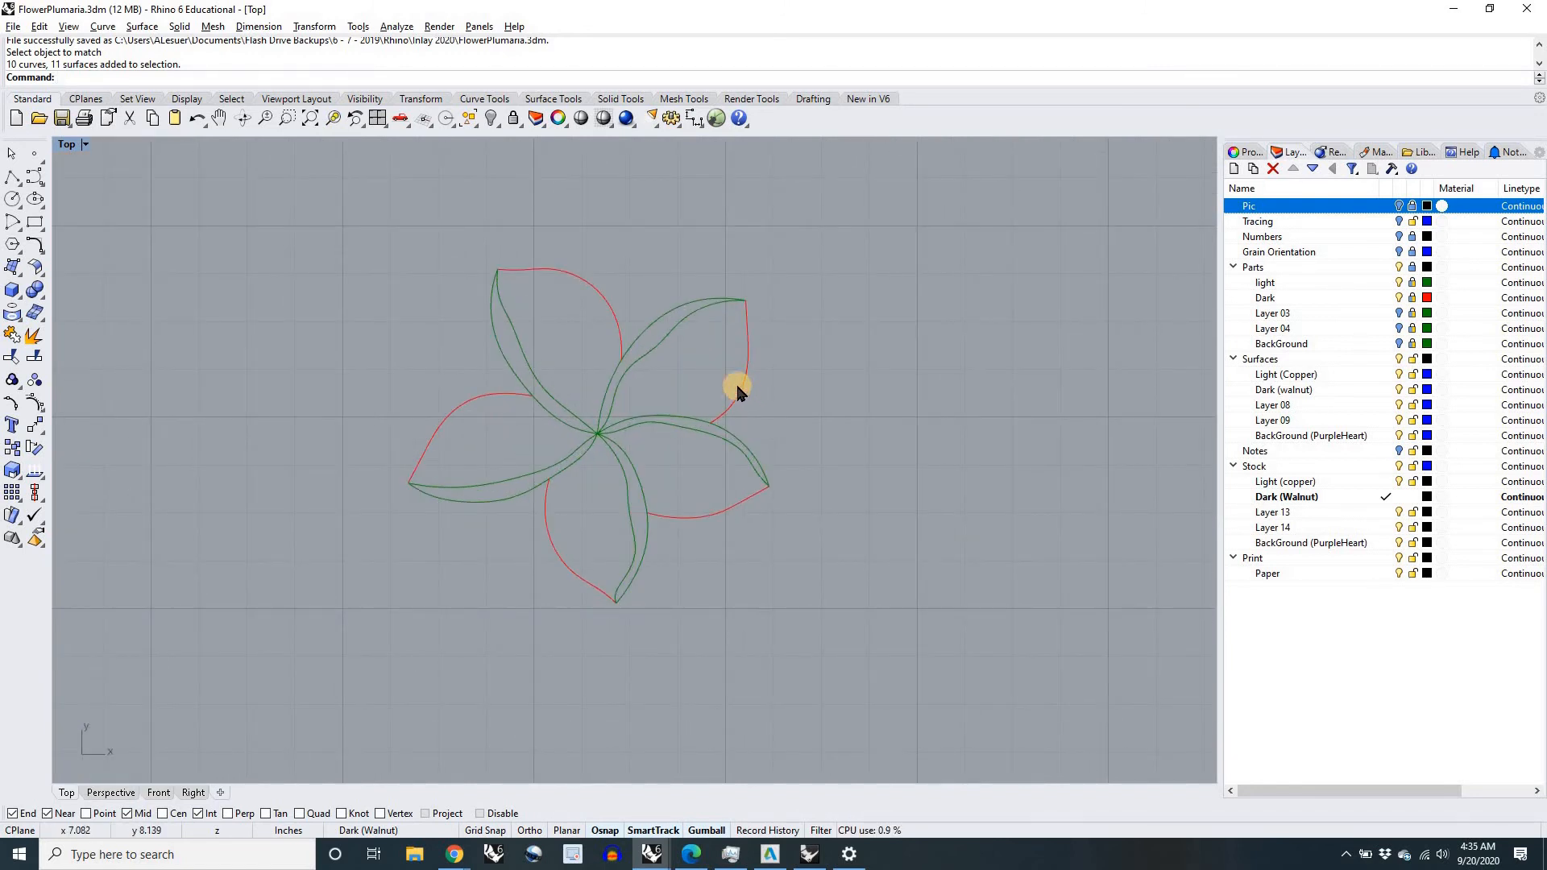
click(1412, 267)
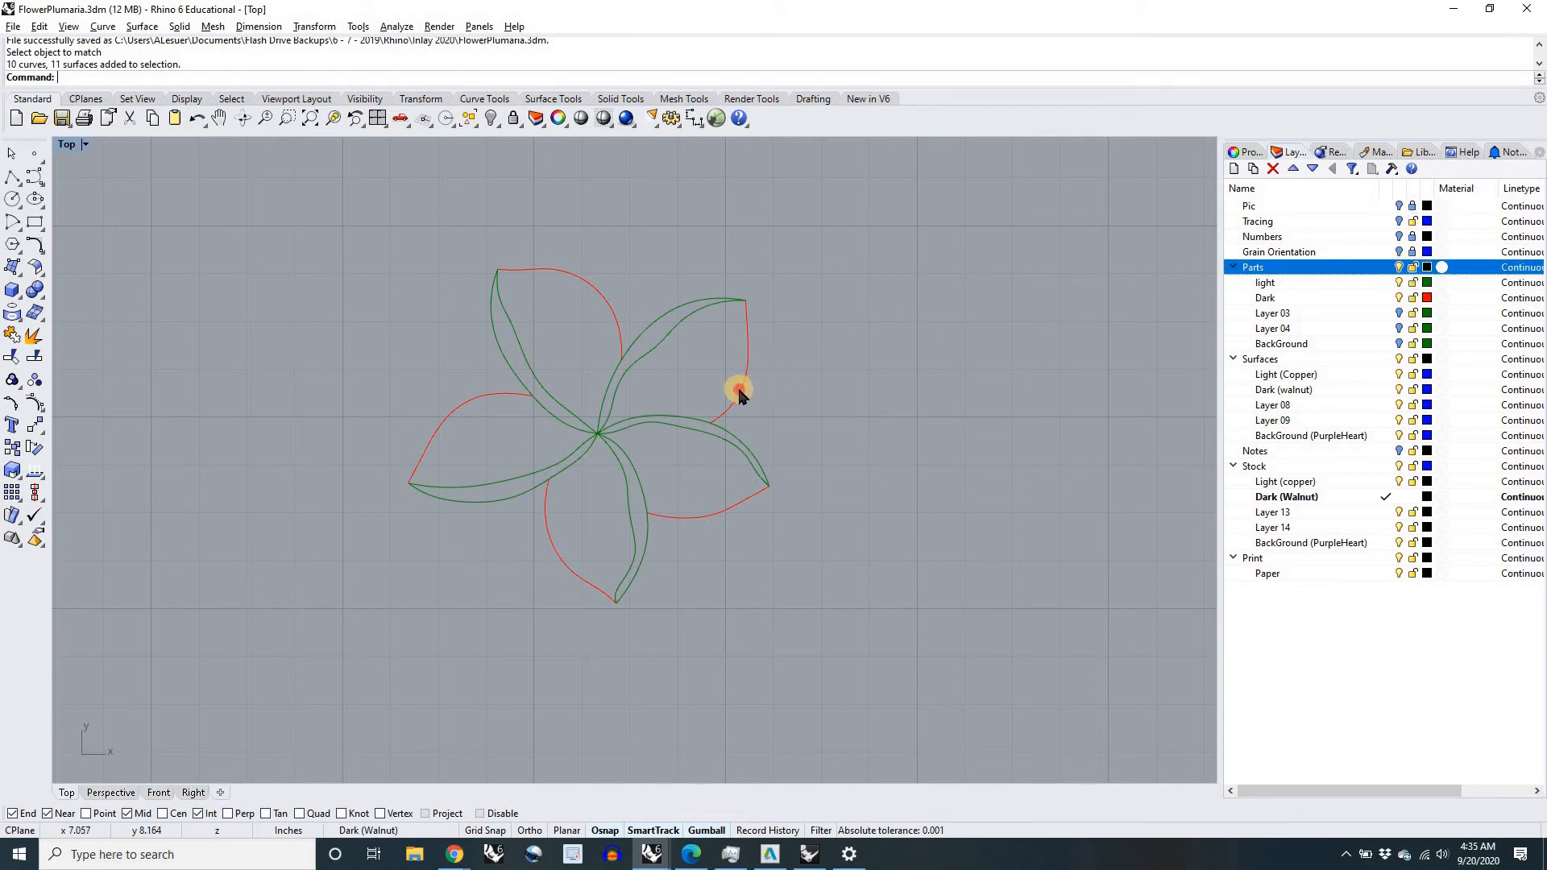
click(711, 327)
click(666, 311)
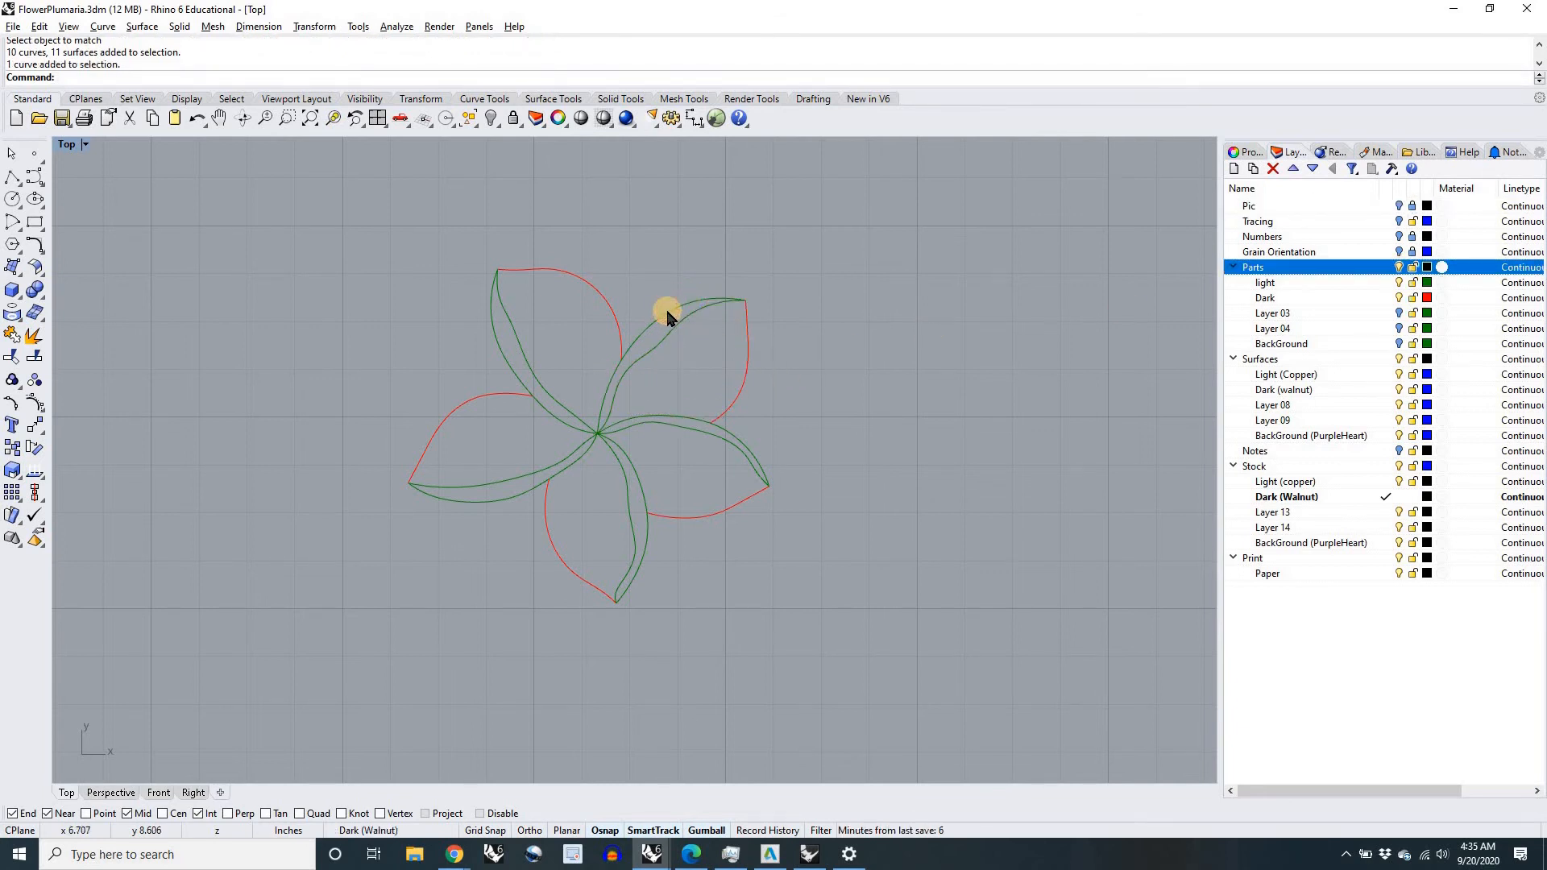
click(695, 320)
click(853, 361)
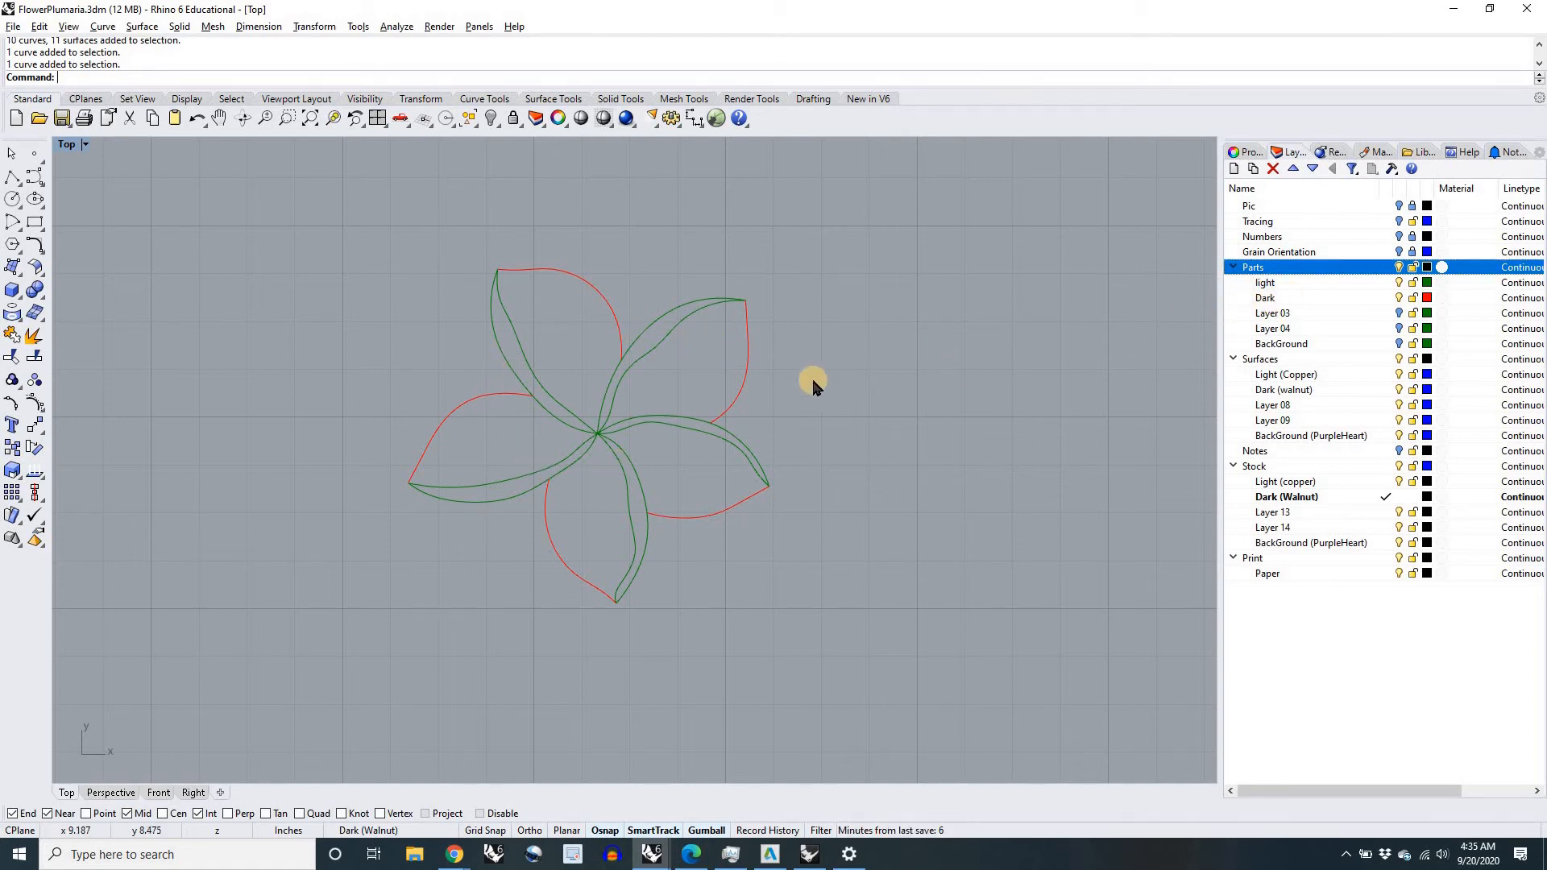
Step: Compare the light and Dark part curves of the flower by isolating each layer in turn, ending with both shown
click(1400, 284)
click(1399, 297)
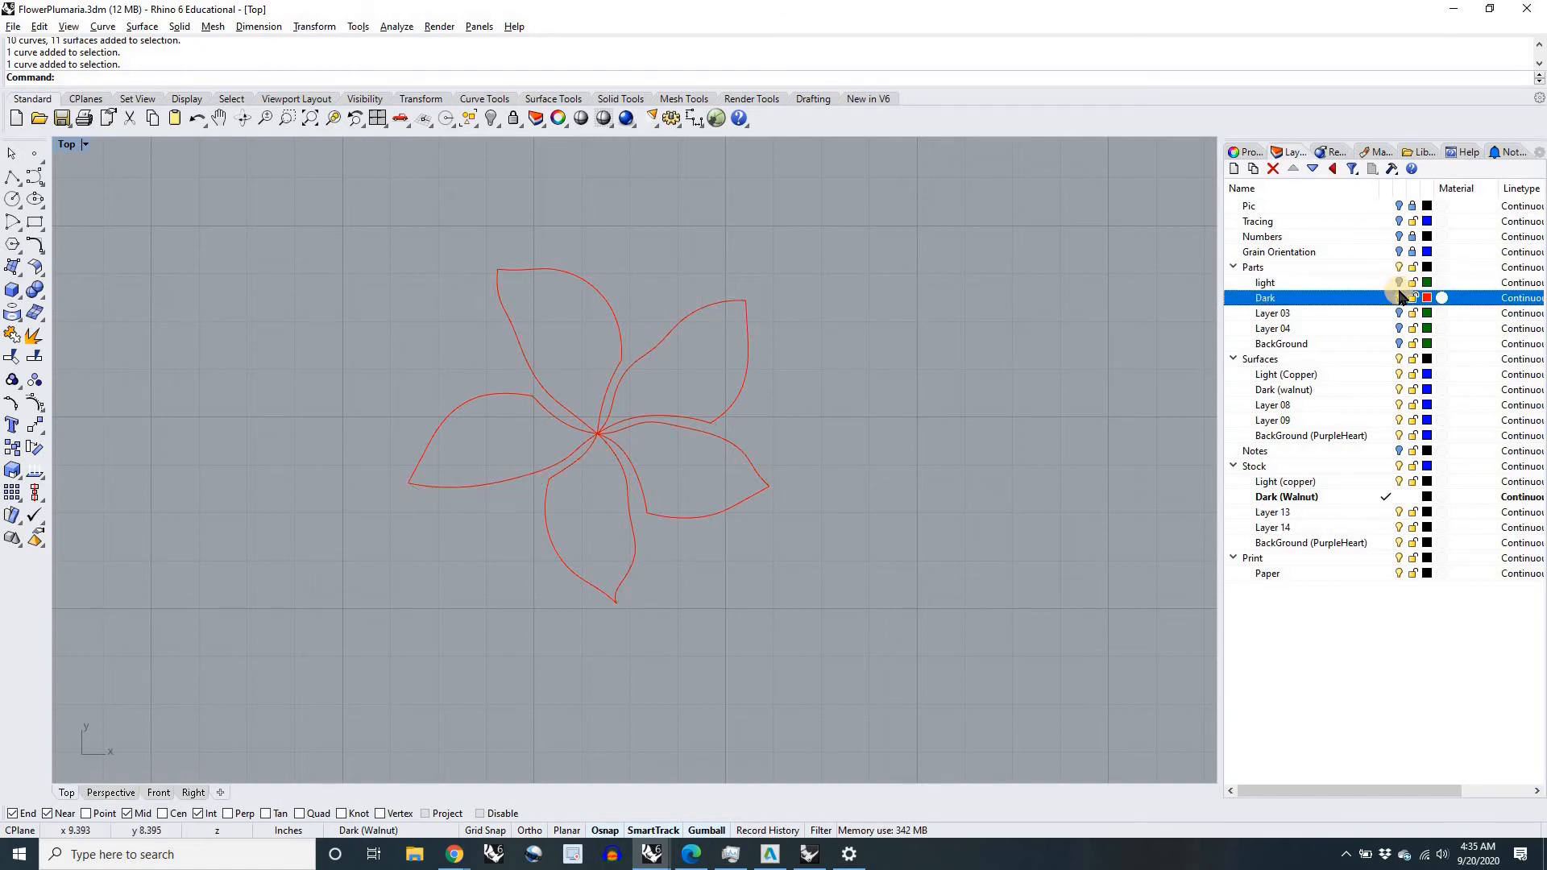
click(1400, 283)
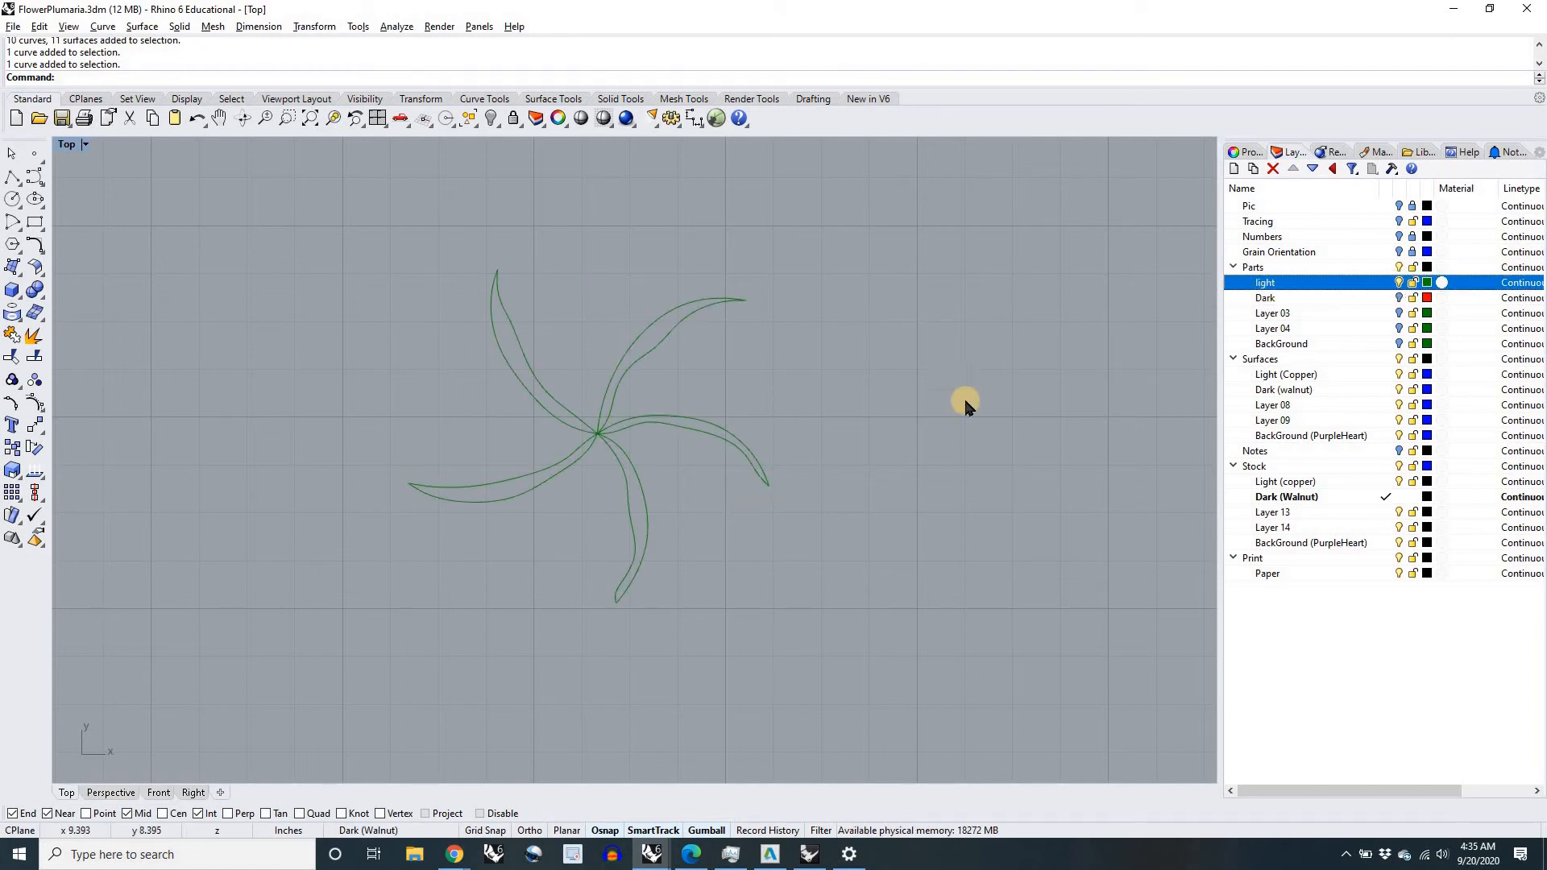
click(1399, 284)
click(1398, 298)
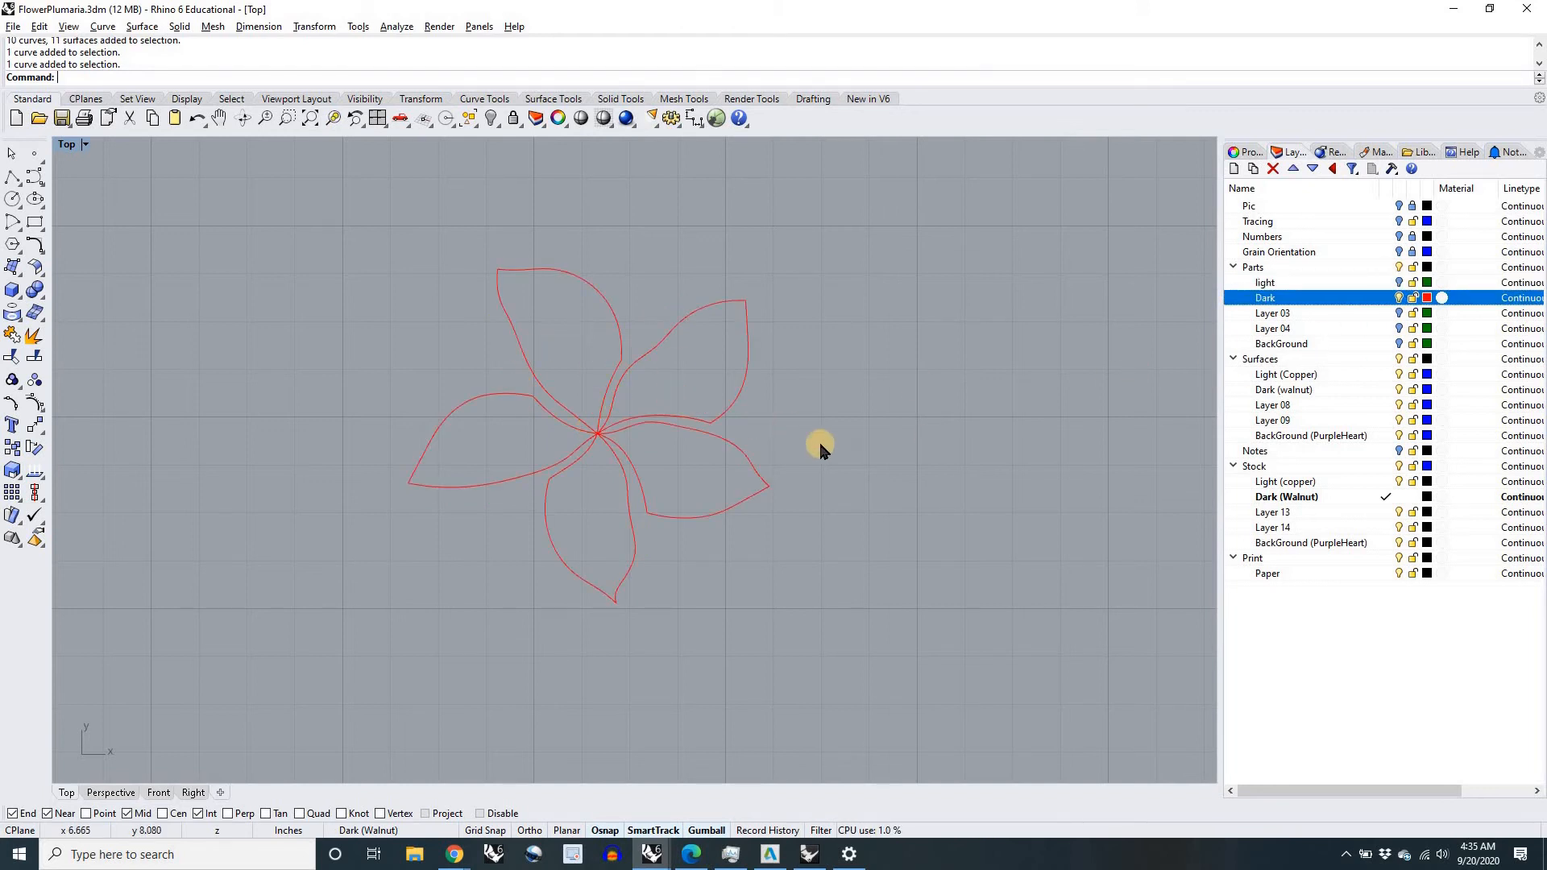
click(1399, 282)
click(1290, 284)
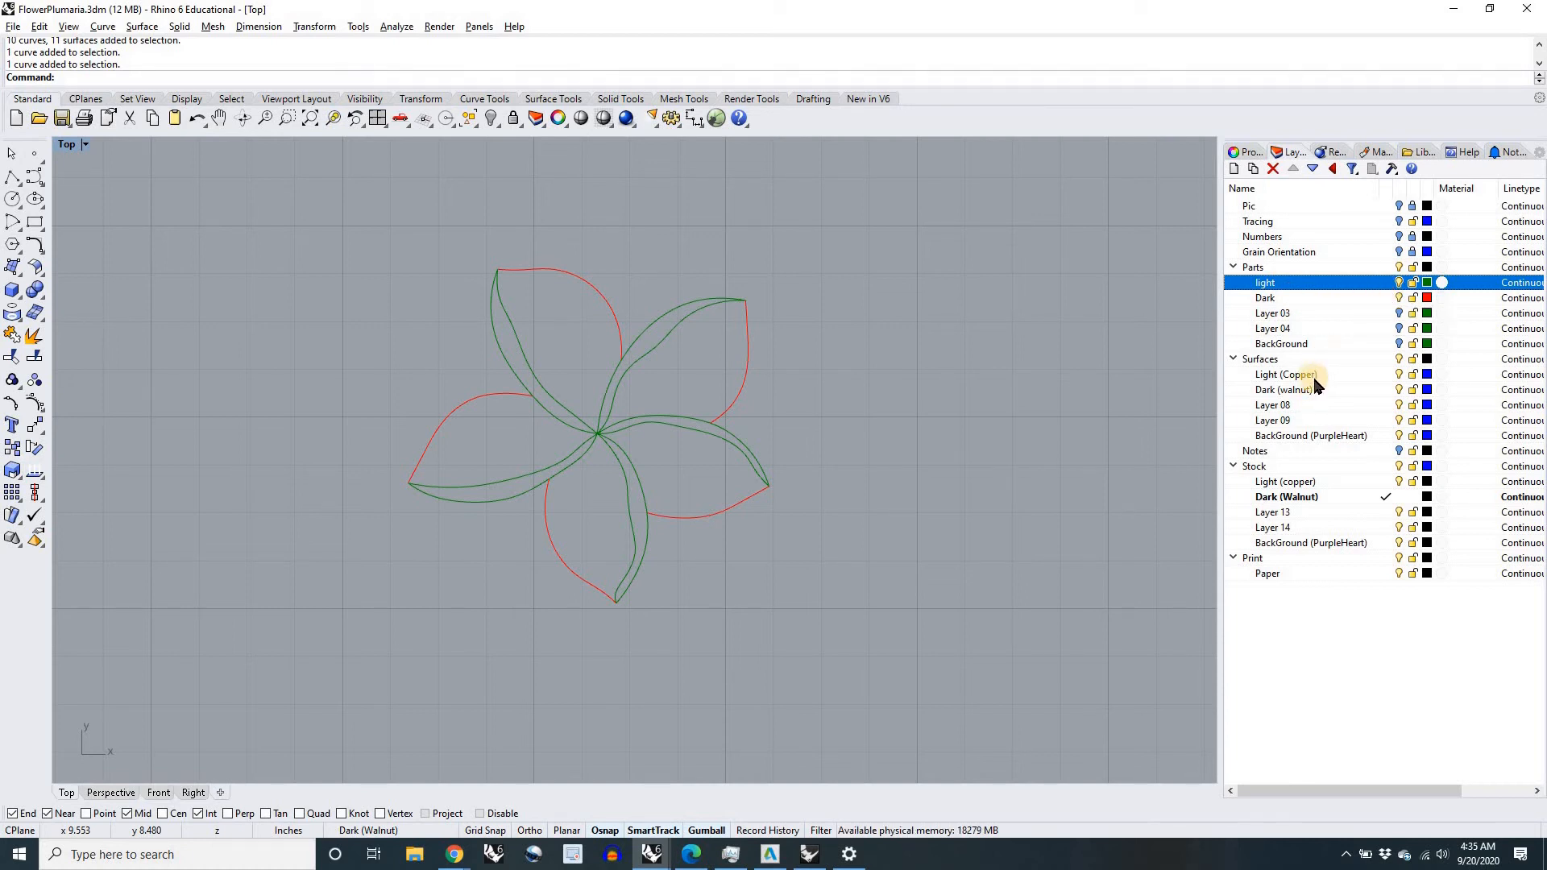
Step: Hide the Dark parts layer and make the Light (Copper) layer under Surfaces current
click(1399, 296)
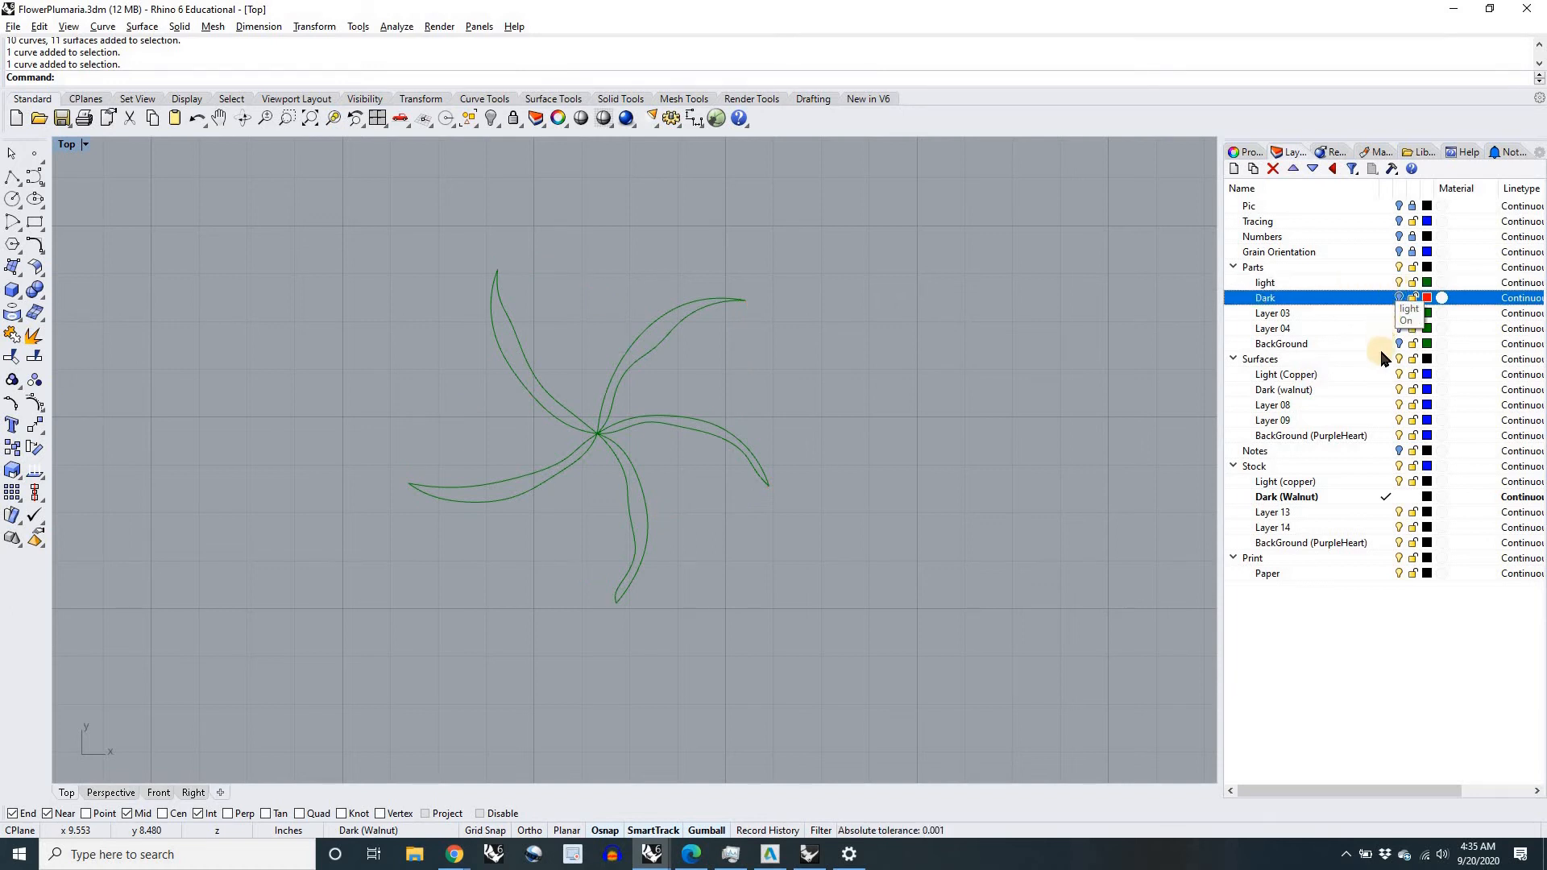
click(1386, 375)
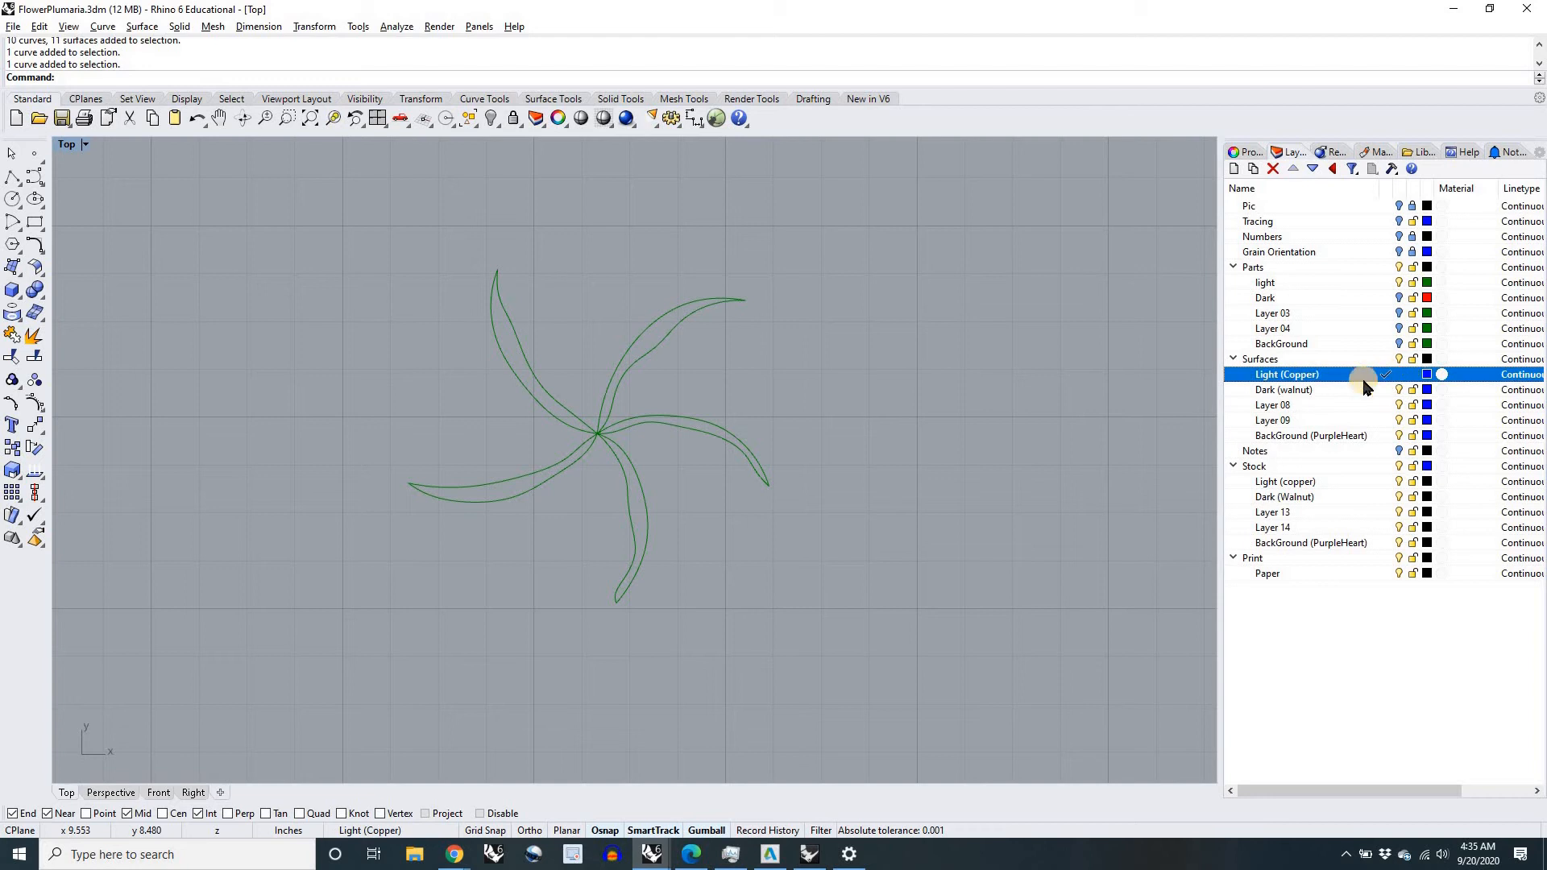
scroll(790, 513, down, 2)
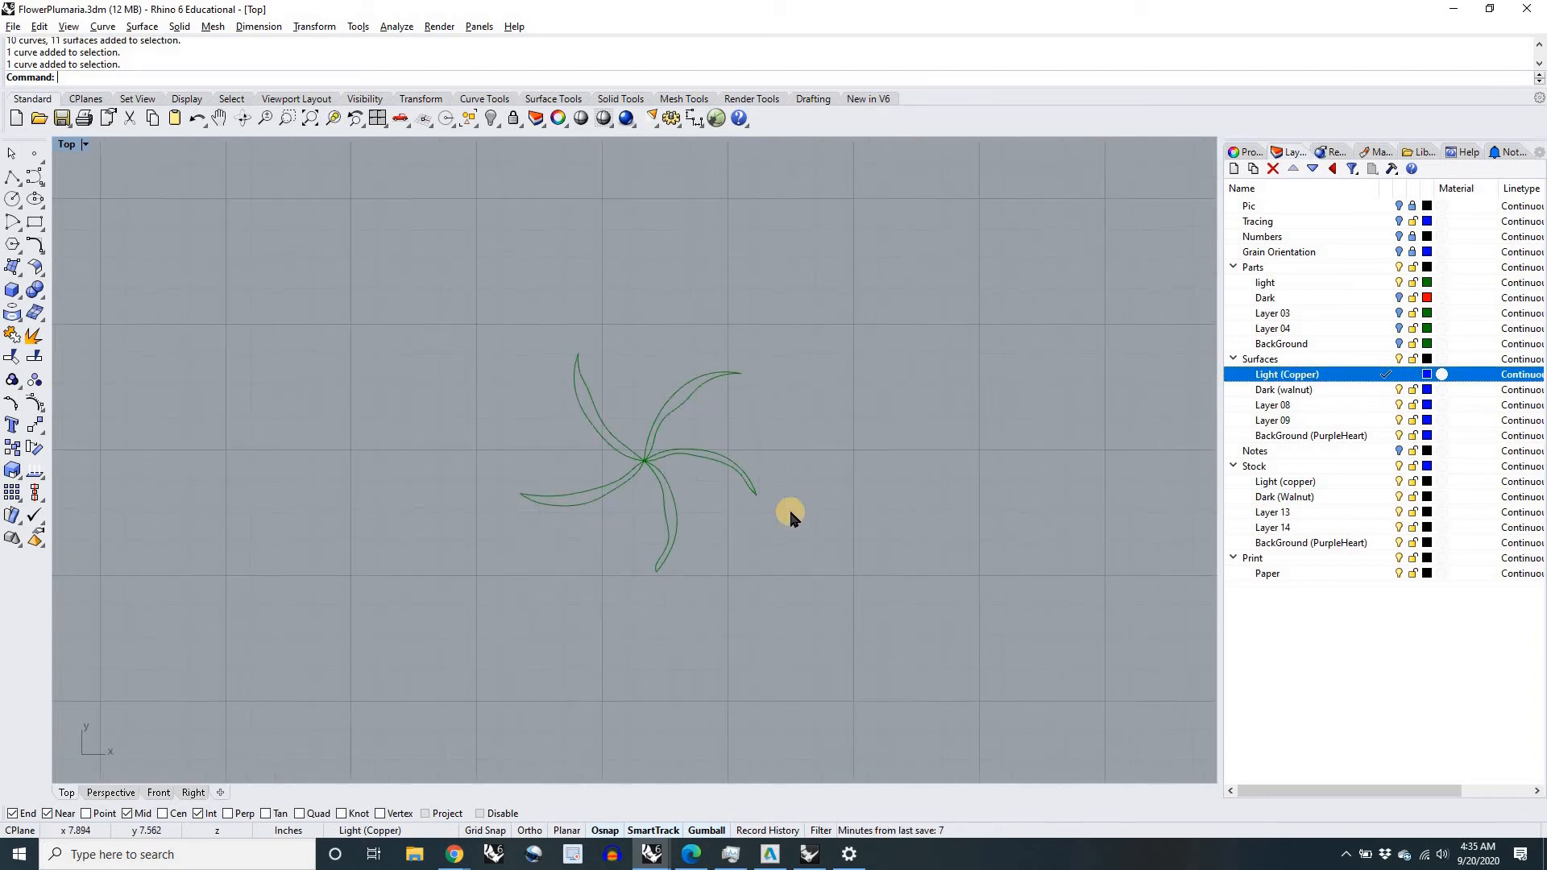
Step: Build planar surfaces with PlanarSrf from the flower's five green light strip curves
text(PlanarSrf)
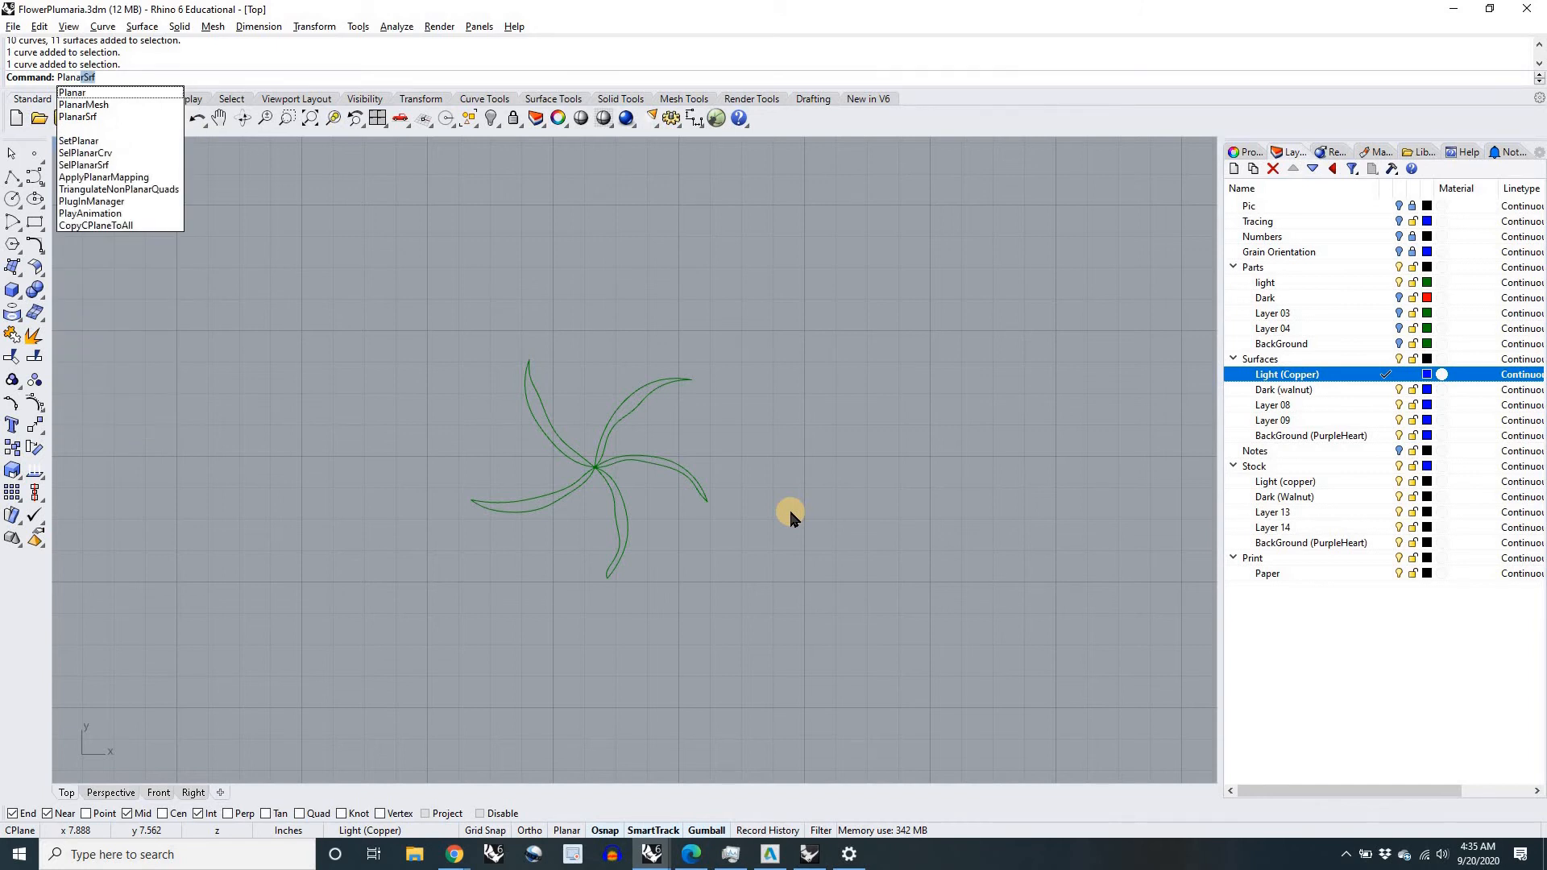
key(Return)
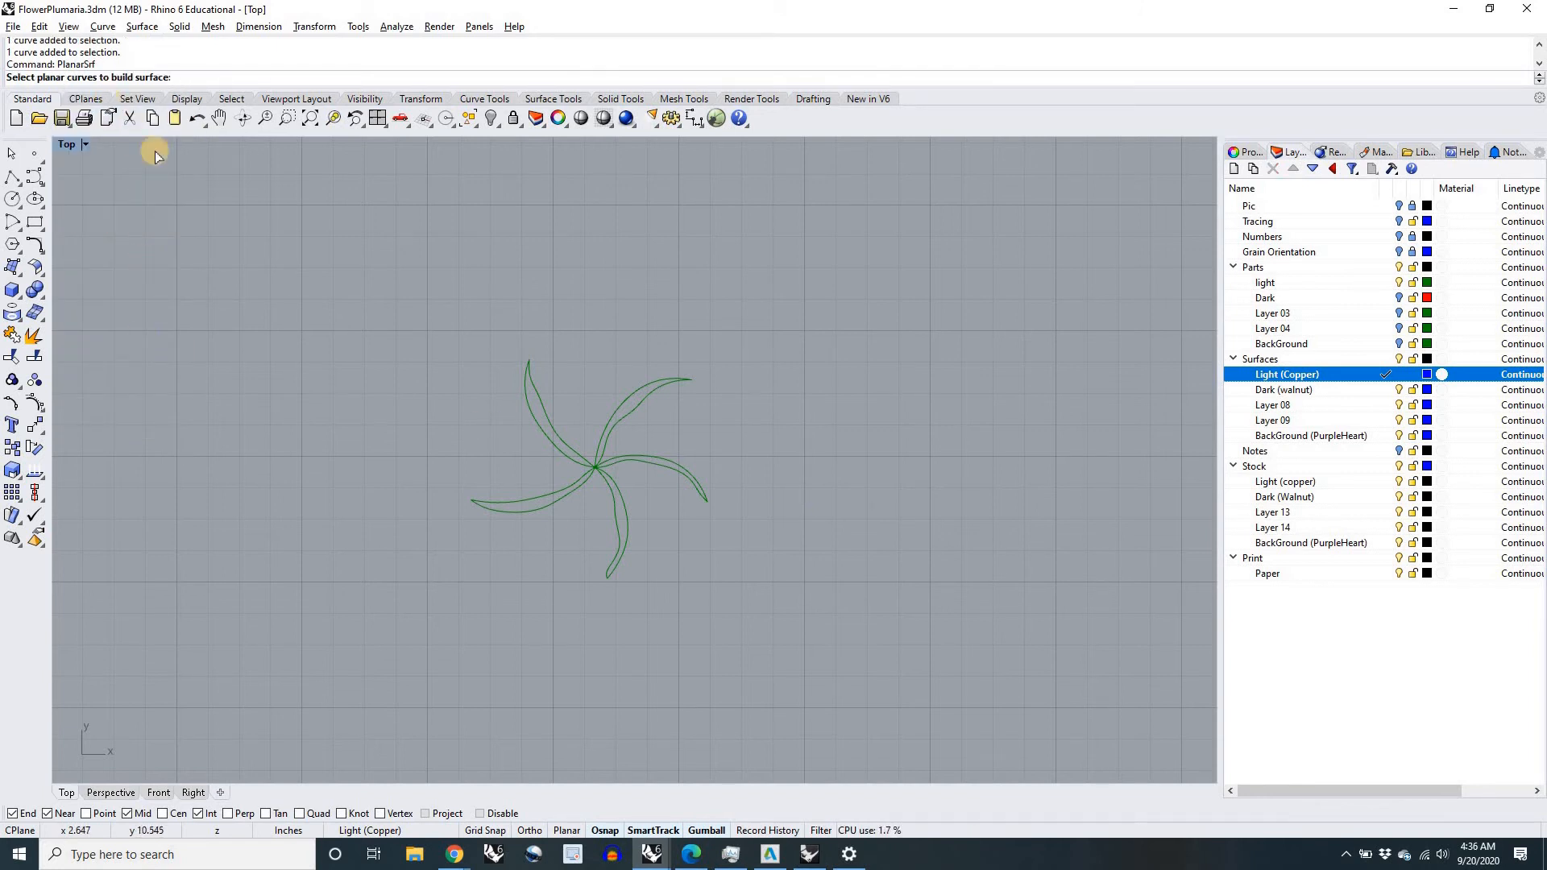
drag(777, 590, 443, 337)
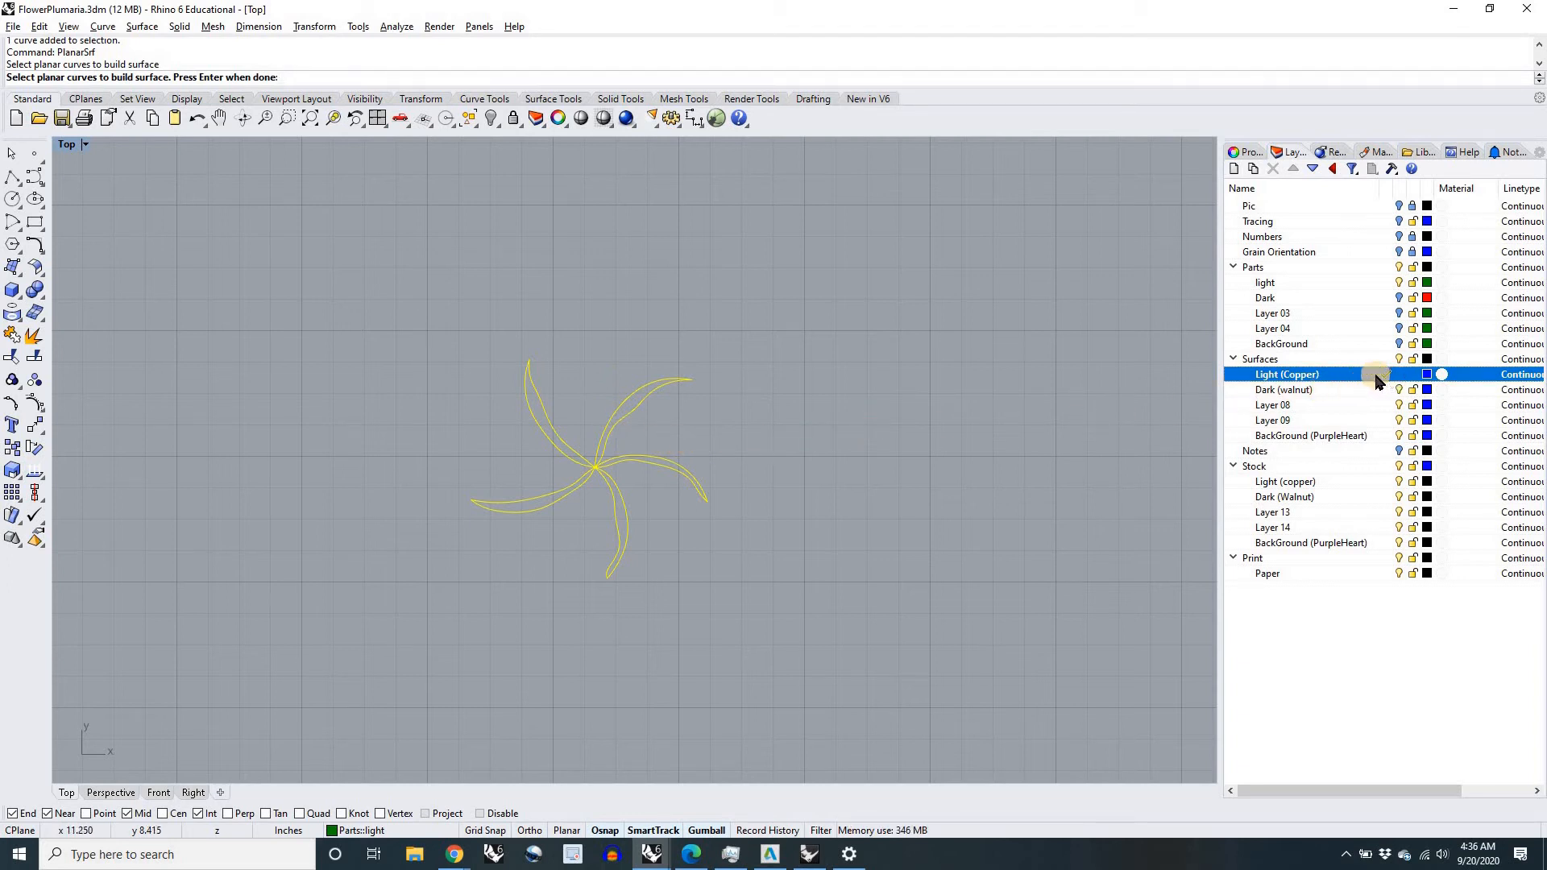
scroll(593, 470, up, 2)
scroll(593, 470, up, 2)
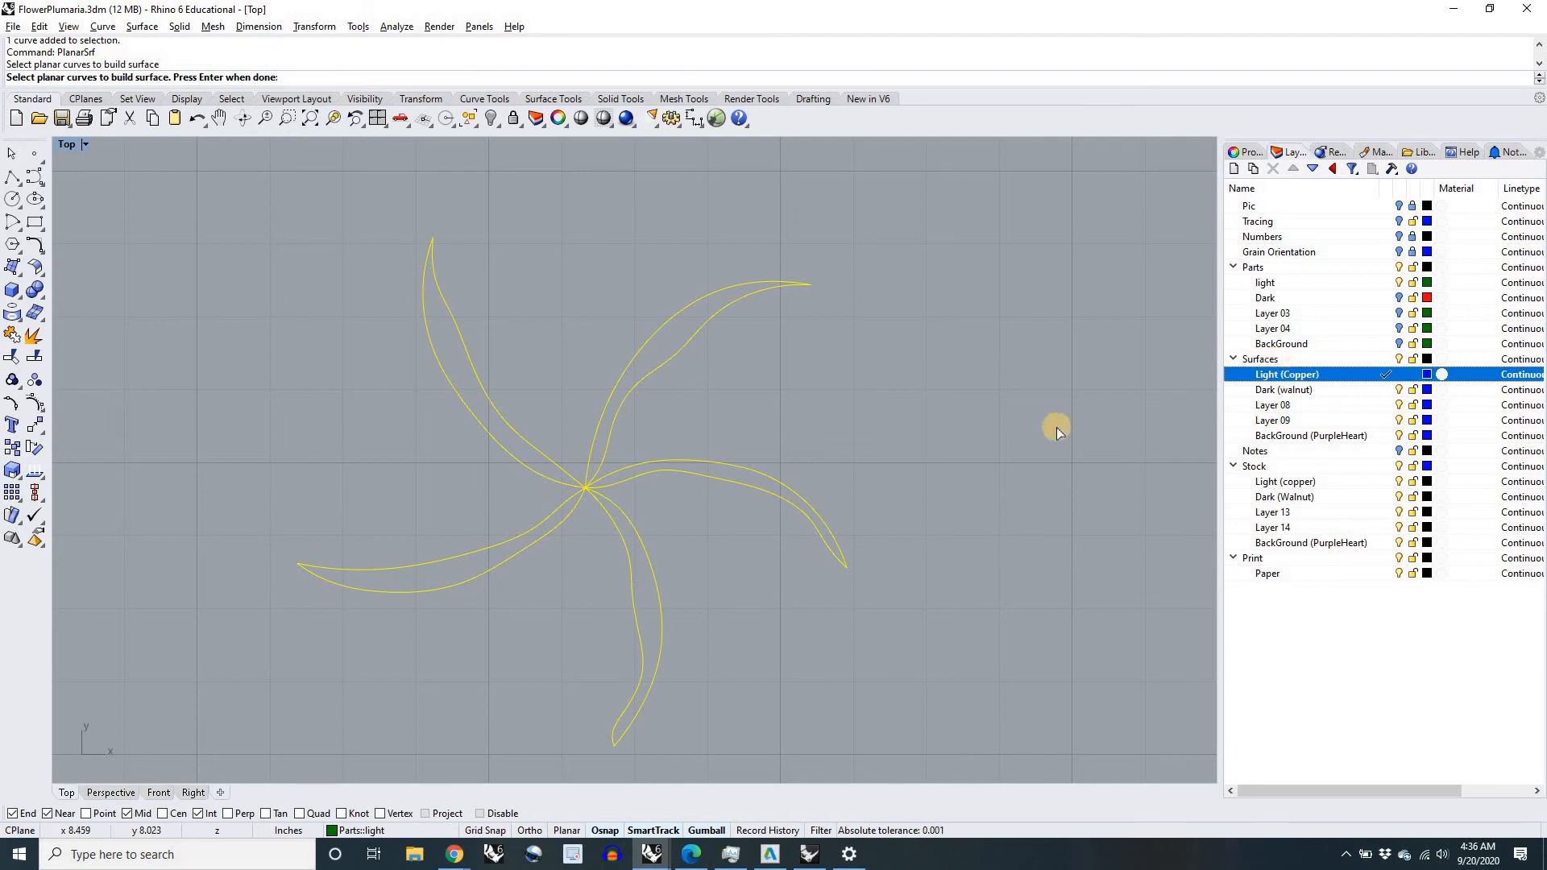
right_click(966, 411)
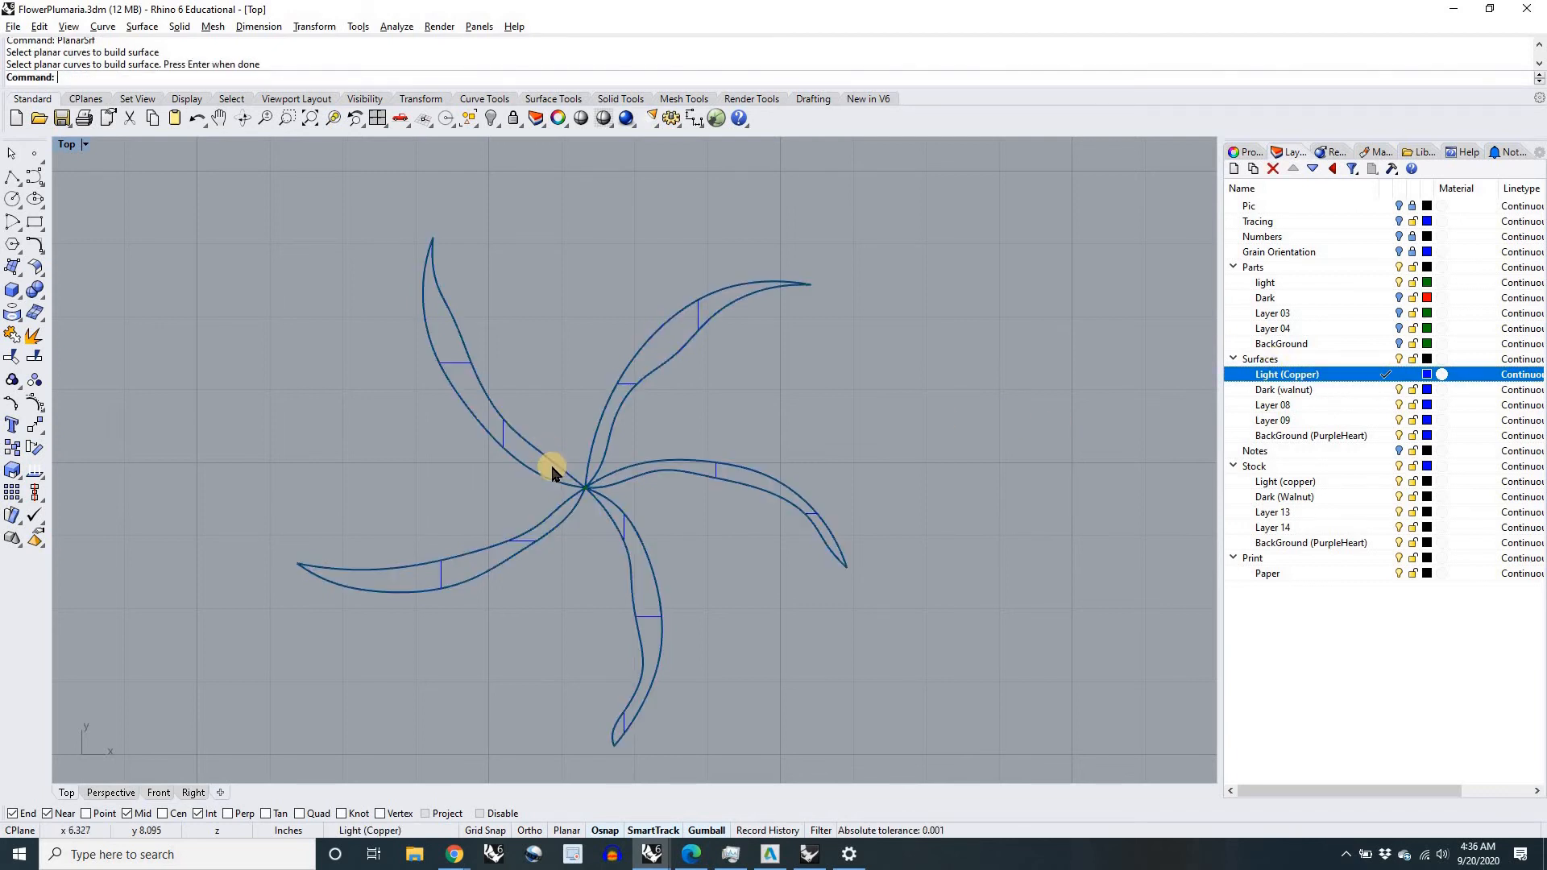
Step: Set the Top viewport's display mode to Shaded to show the copper strip surfaces filled
scroll(564, 477, up, 3)
scroll(451, 419, down, 3)
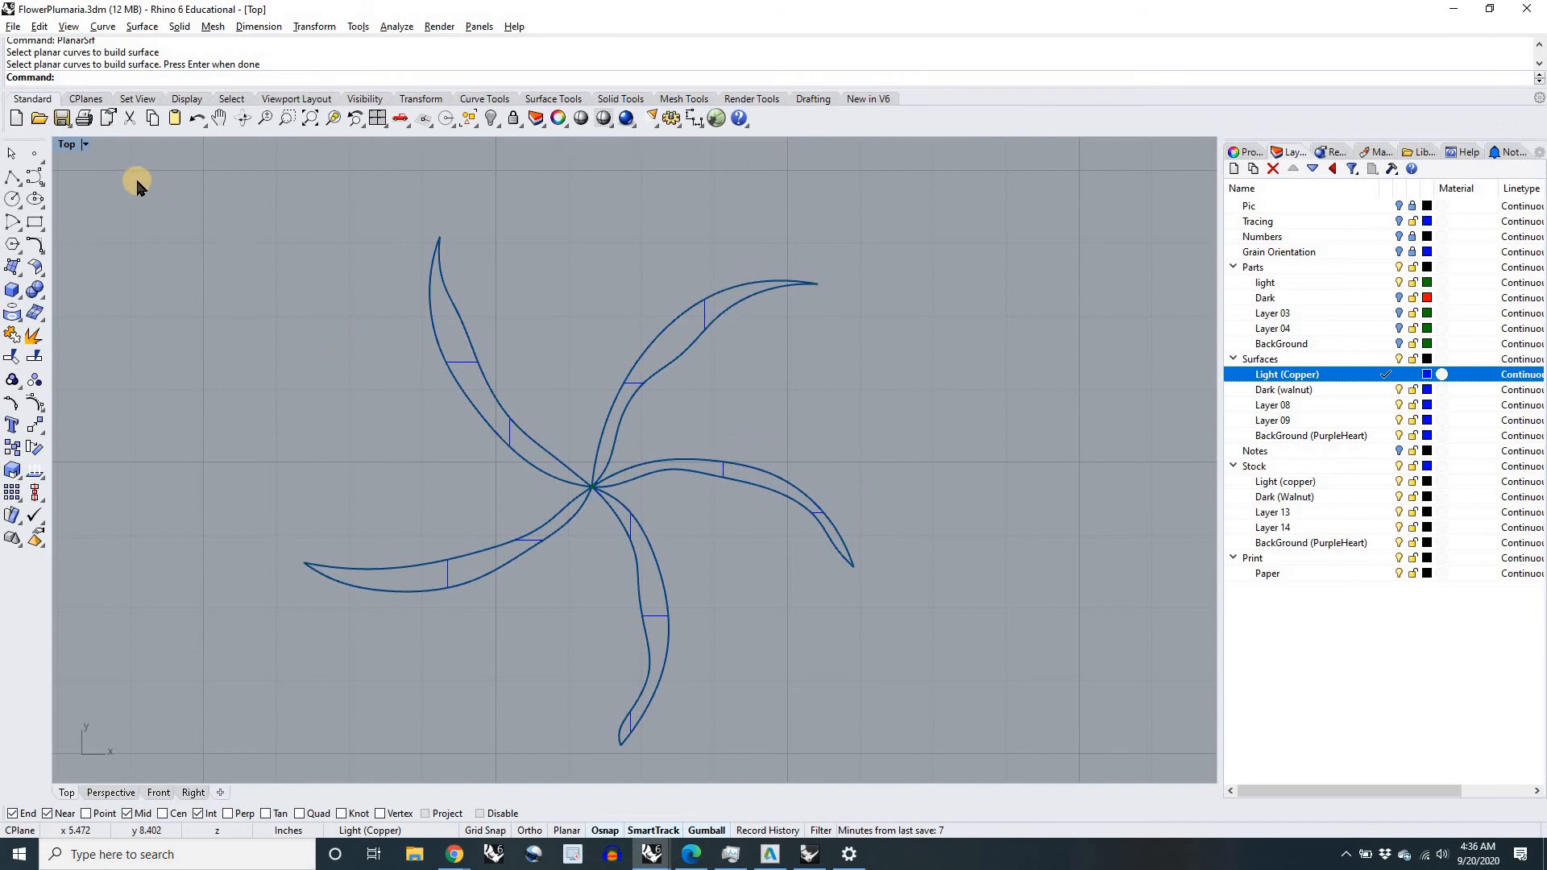
click(84, 143)
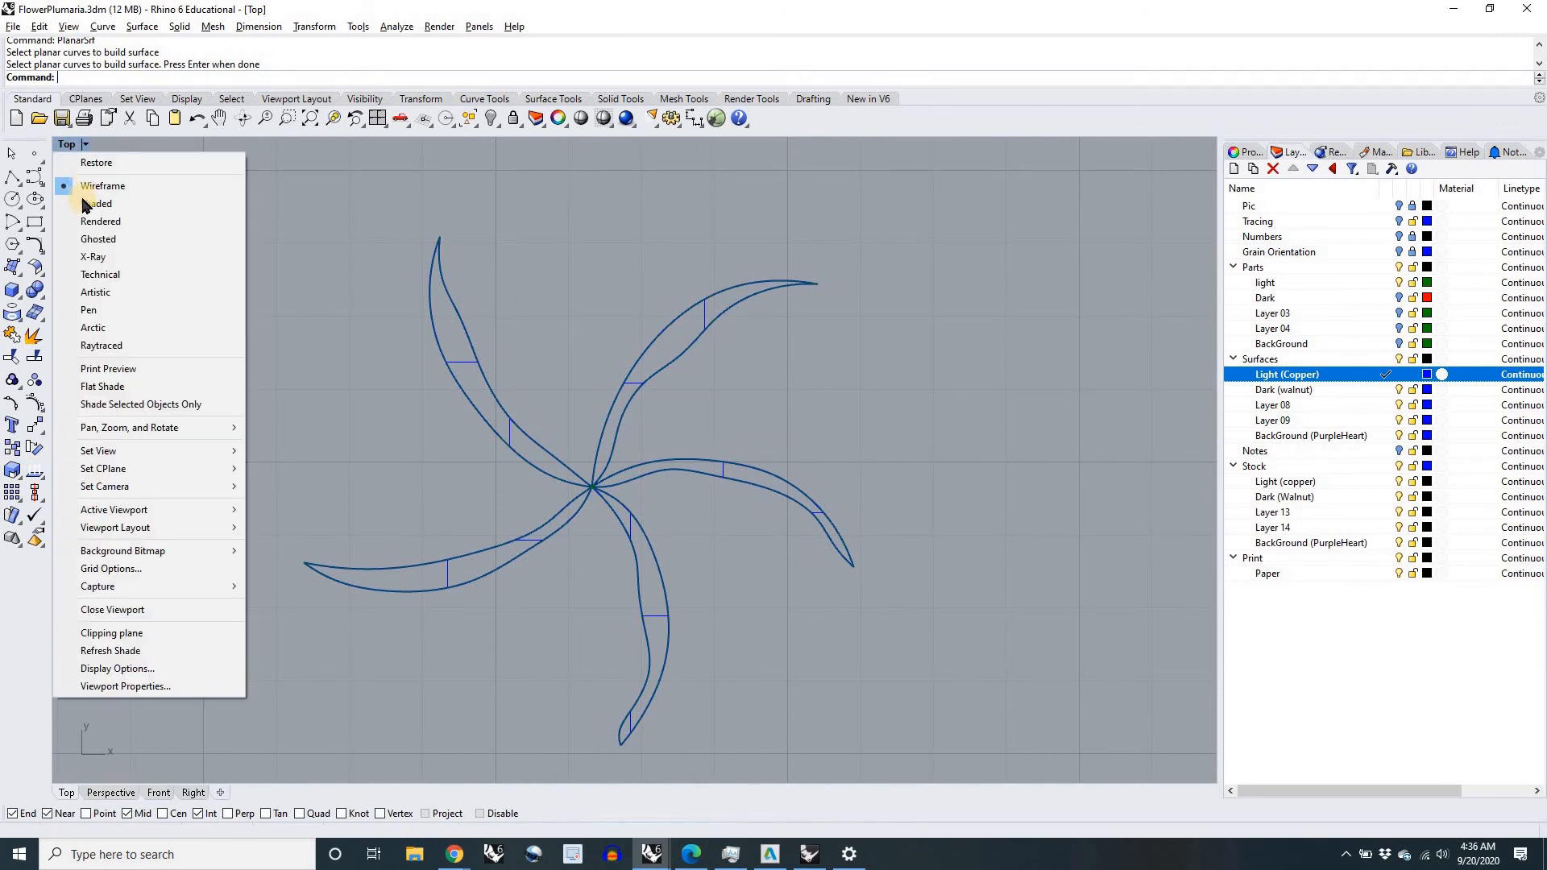
click(86, 204)
scroll(594, 421, down, 2)
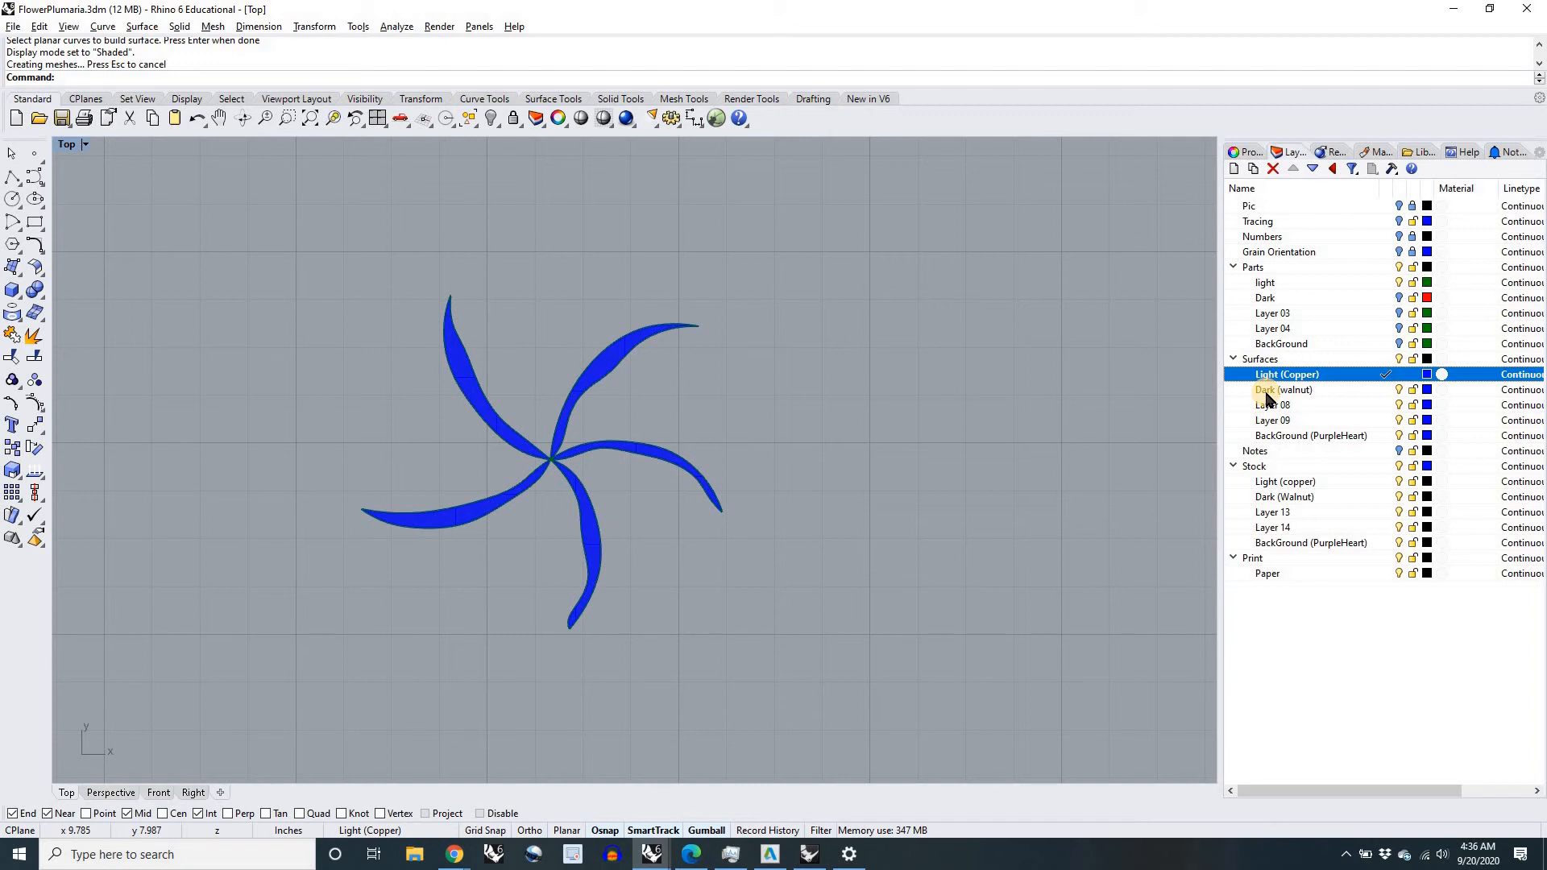
Step: Make the Dark (walnut) surfaces layer current, hide the Light (Copper) surfaces and light parts layers, and show the Dark parts layer
click(1387, 390)
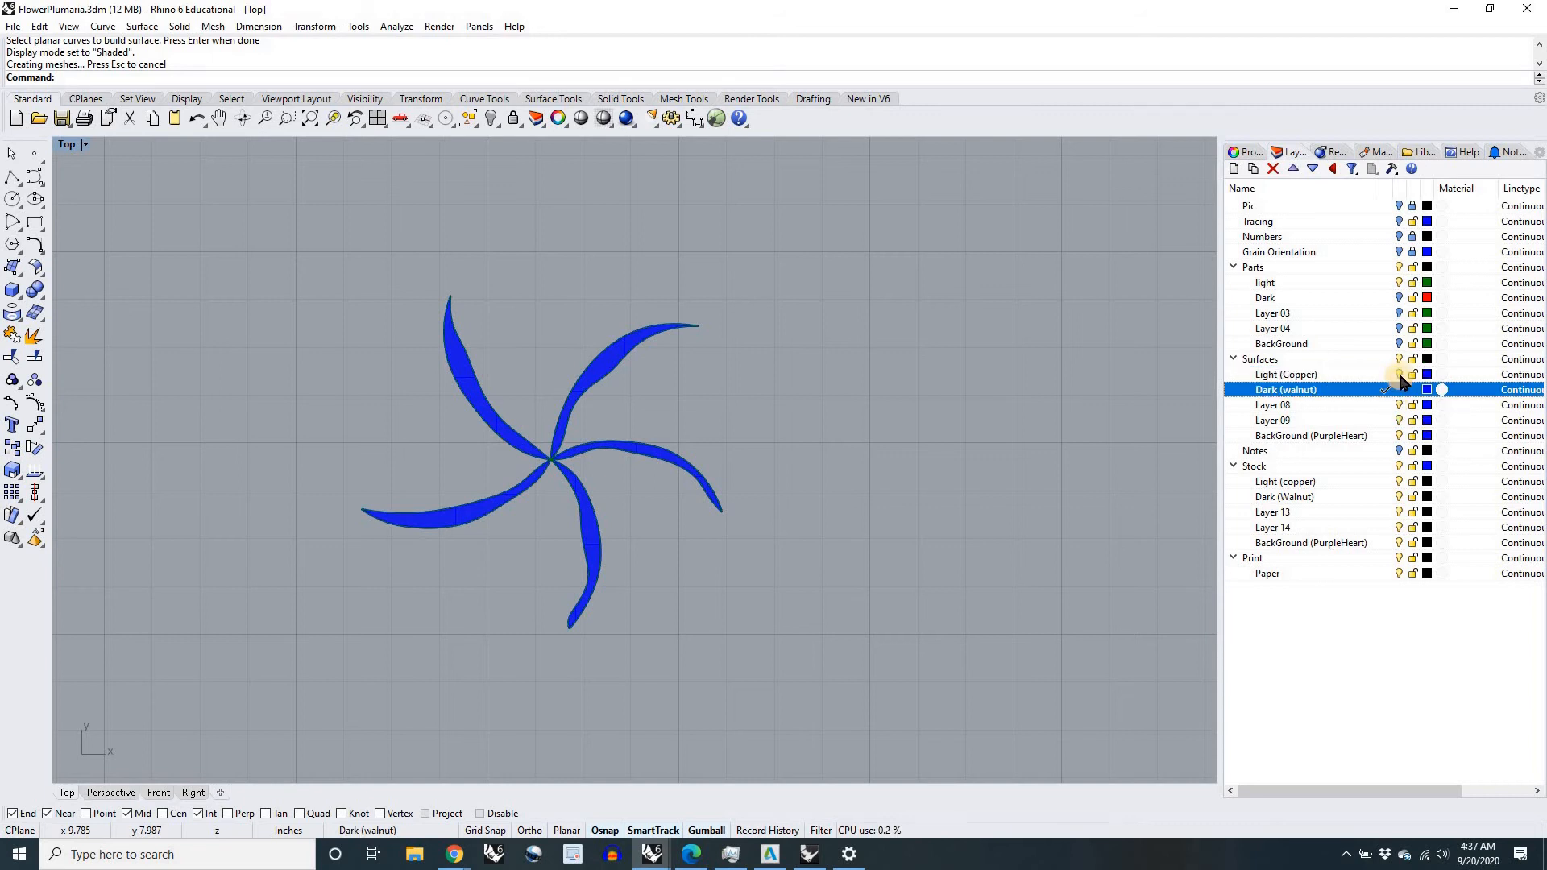
click(1400, 374)
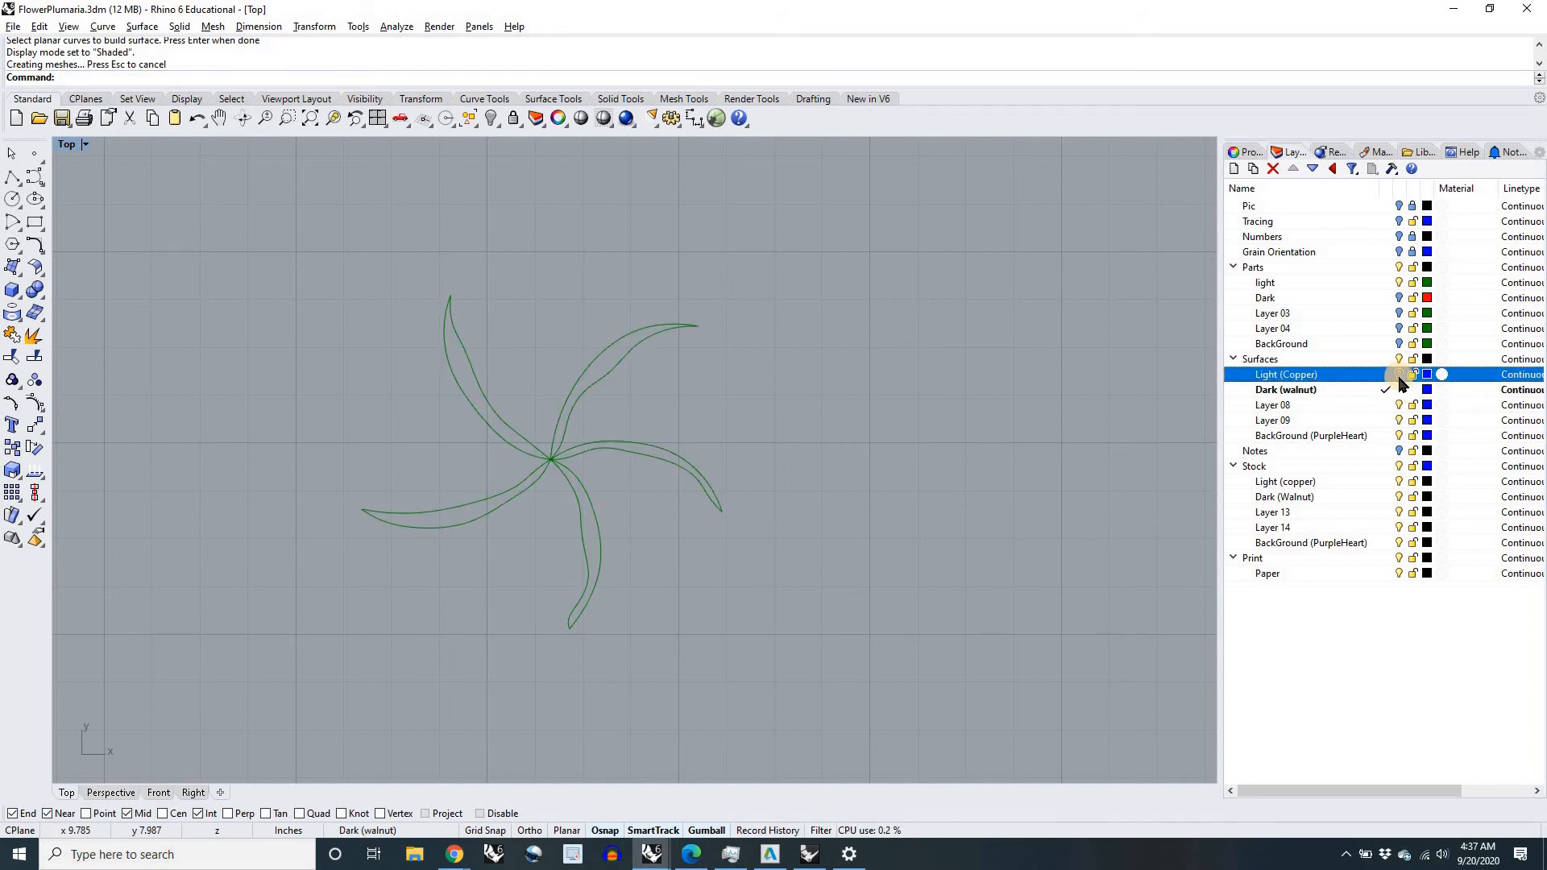
click(1399, 284)
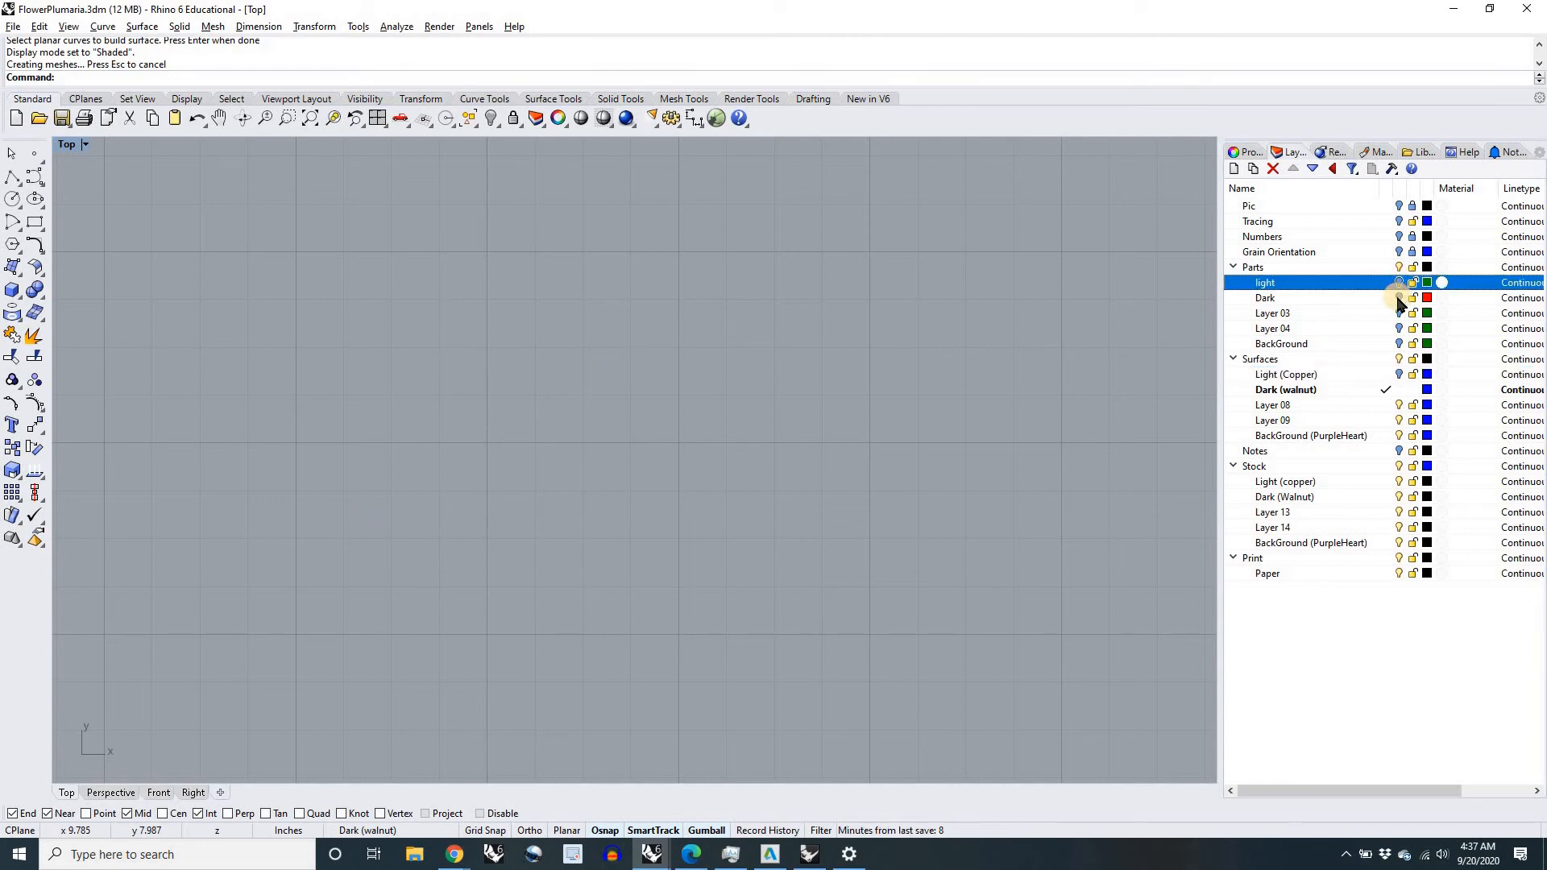
click(1399, 299)
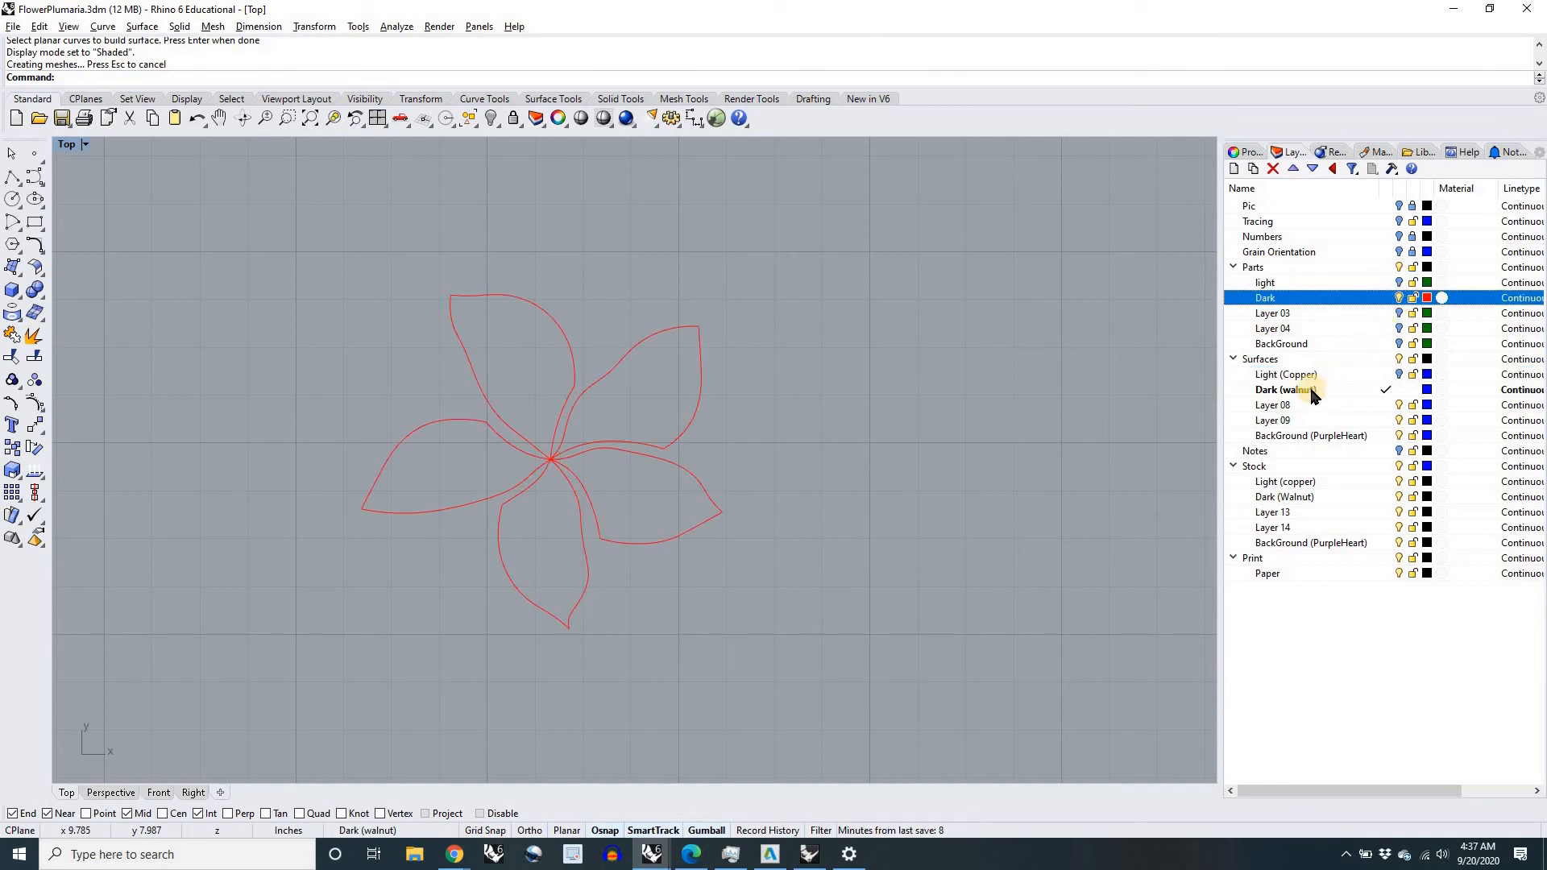
Step: Build planar surfaces with PlanarSrf from the flower's five red dark petal curves, then clear the selection
drag(756, 664, 311, 253)
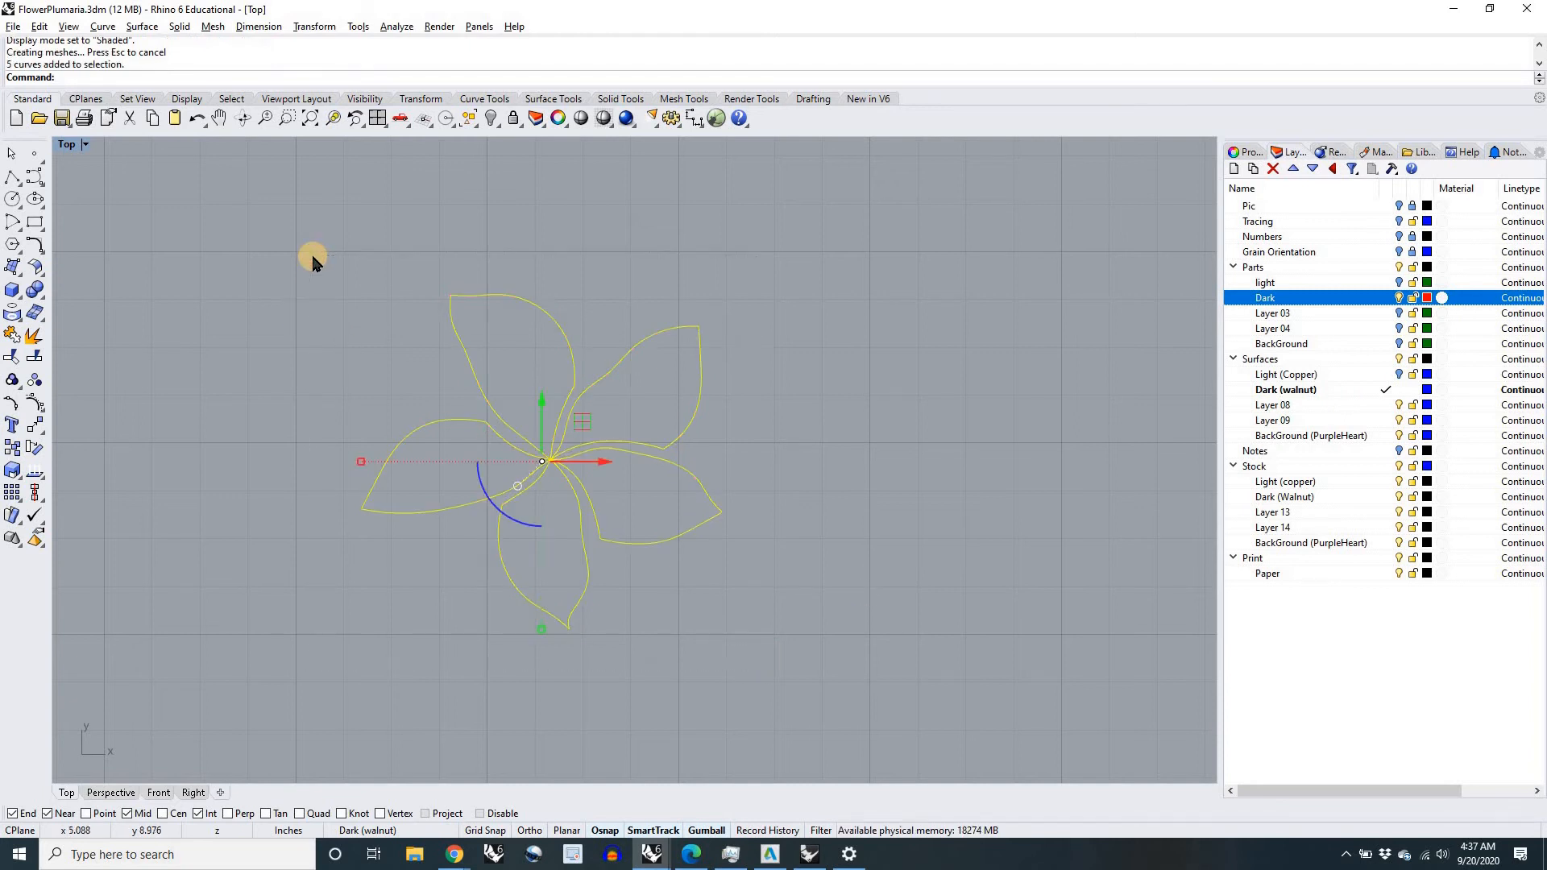
text(lanarsrf)
key(Return)
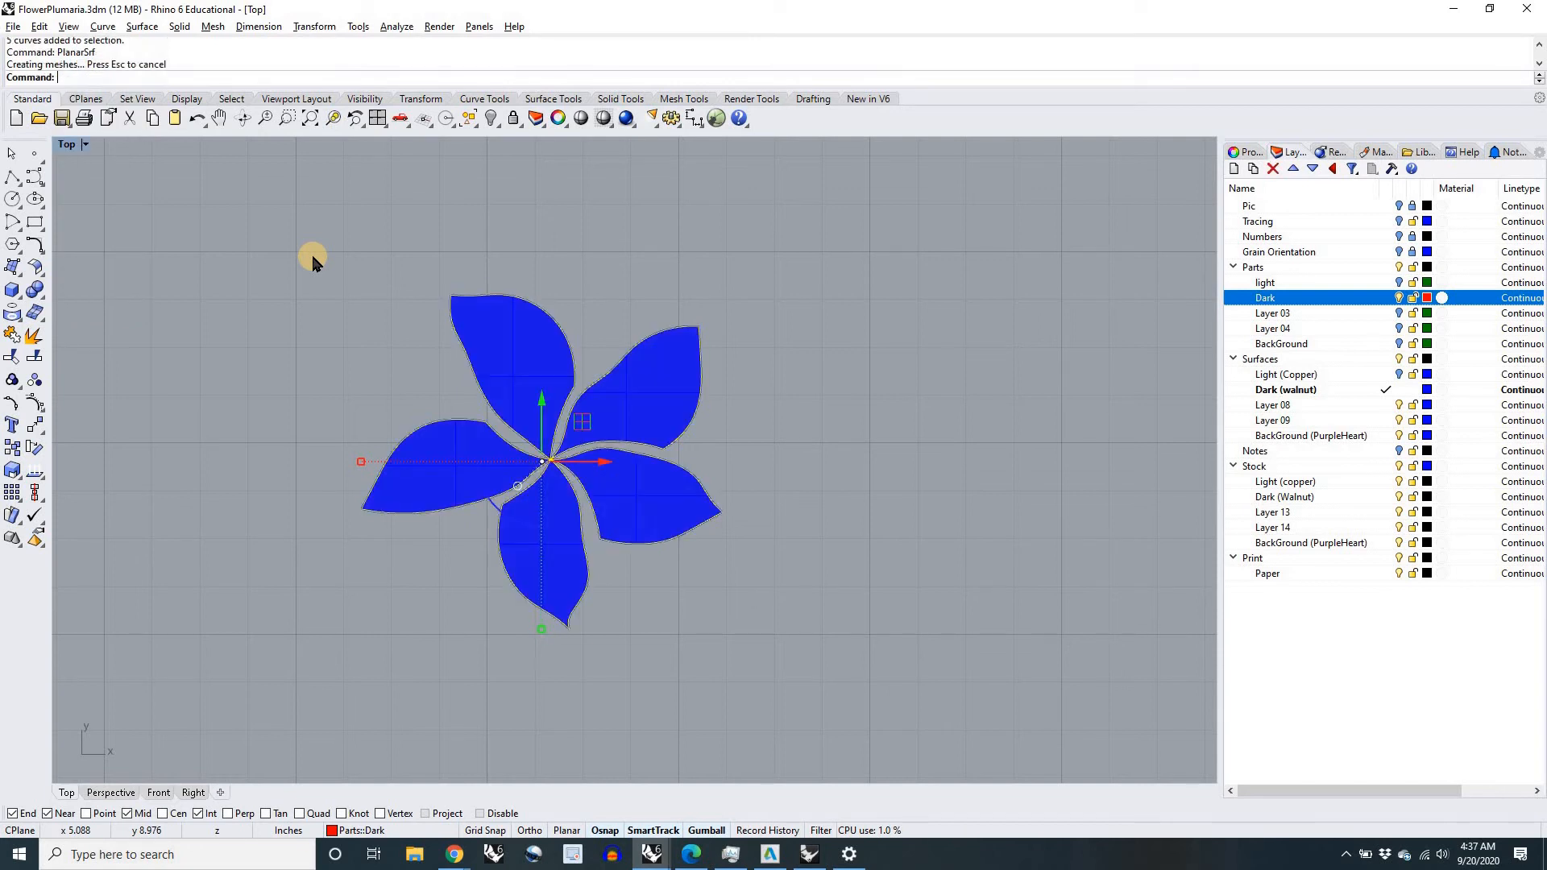
click(832, 407)
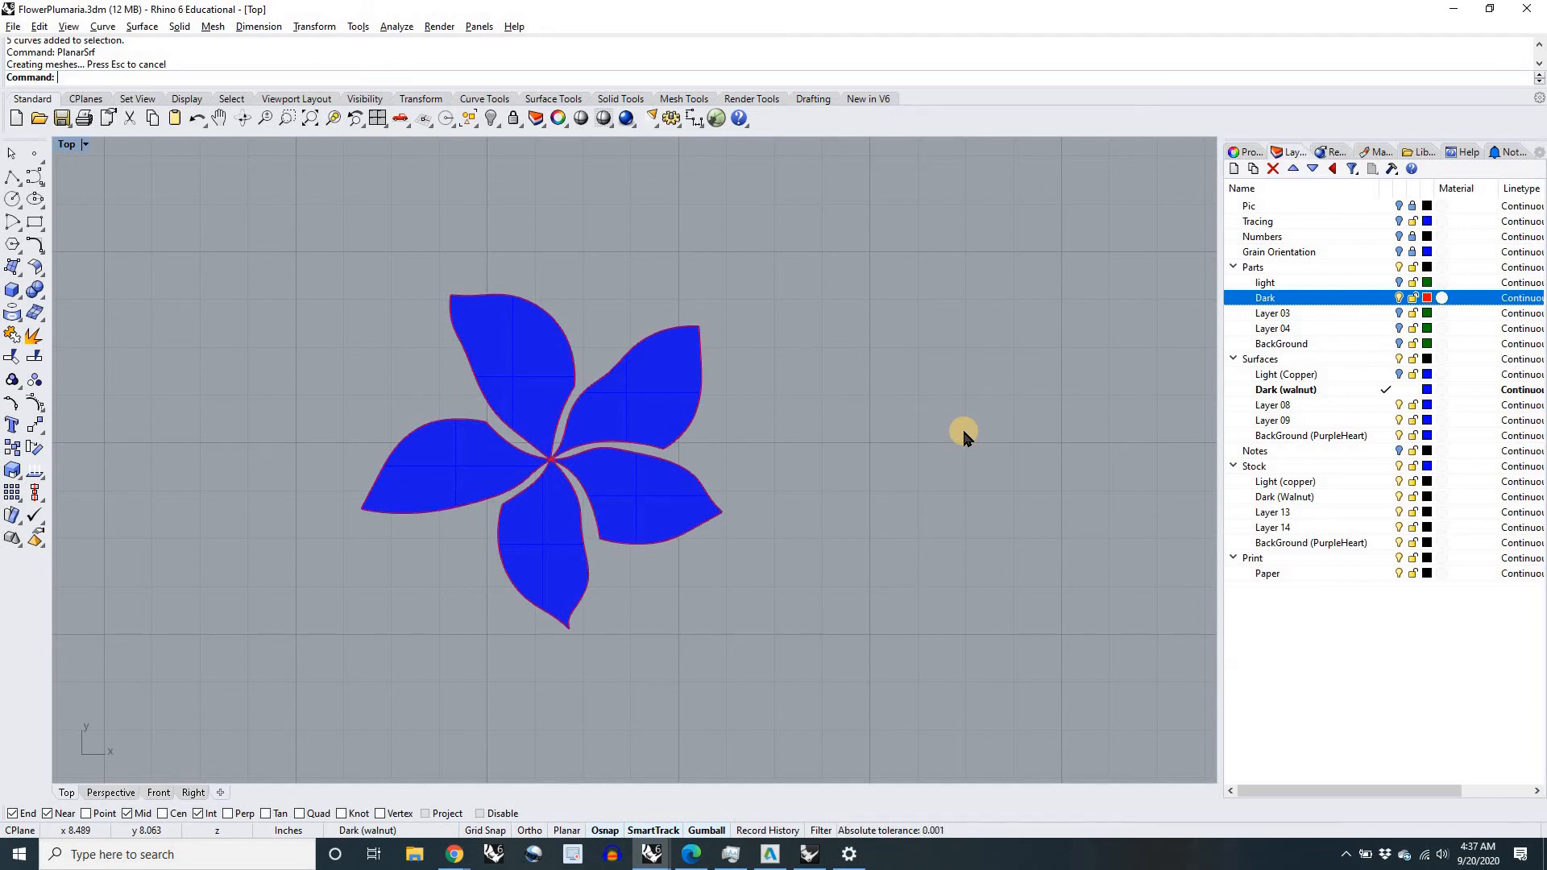
Step: Hide the Dark parts and Dark (walnut) surfaces layers, and make the BackGround layer under Parts visible and current
click(1400, 222)
scroll(911, 463, down, 3)
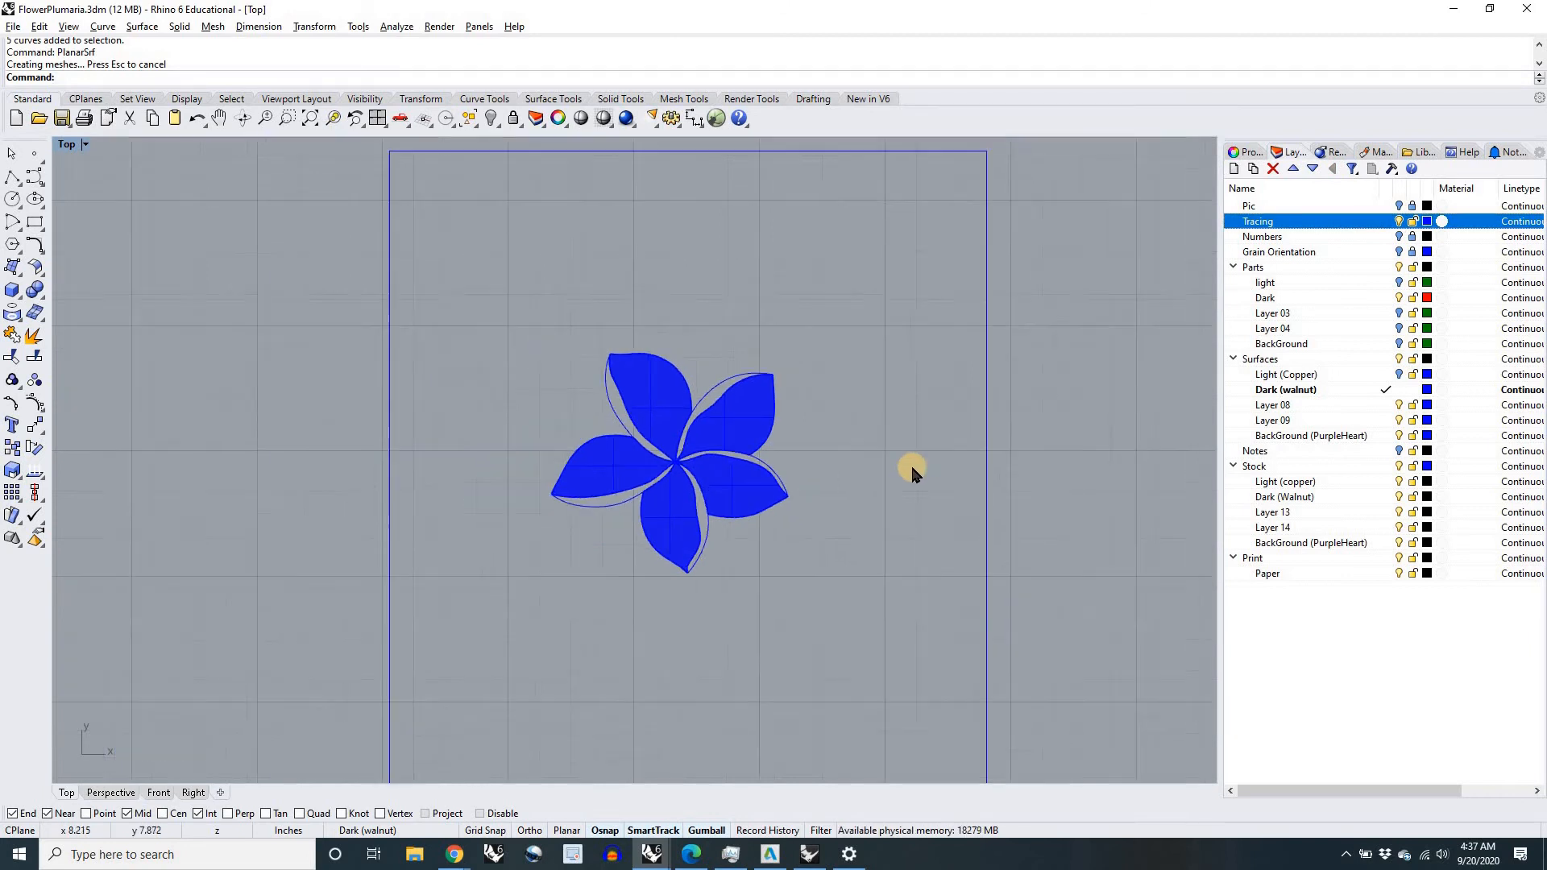
scroll(959, 482, down, 1)
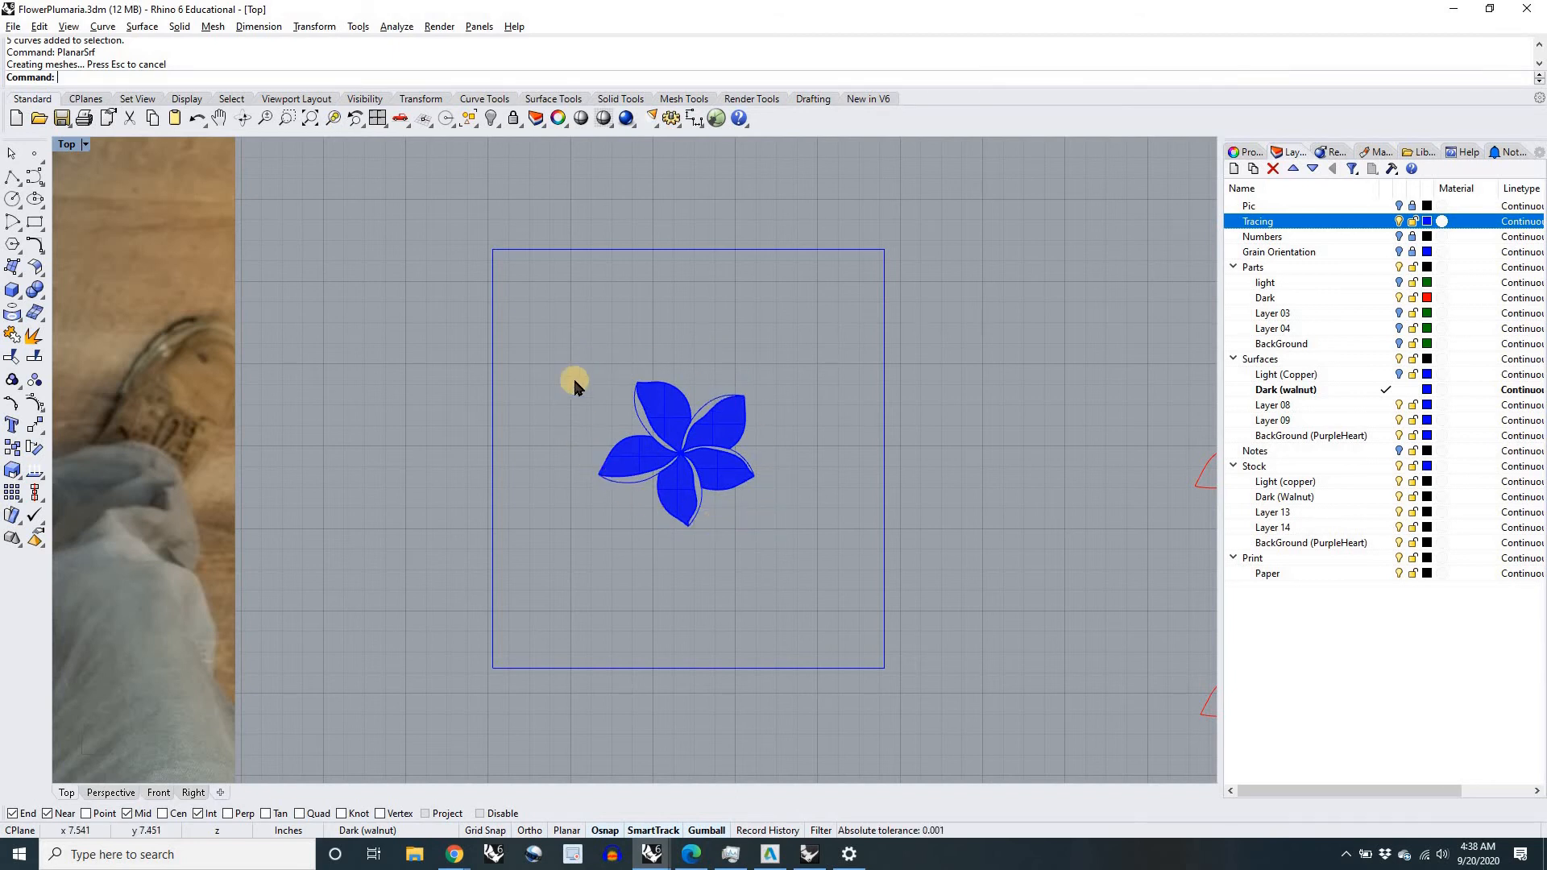
click(1398, 344)
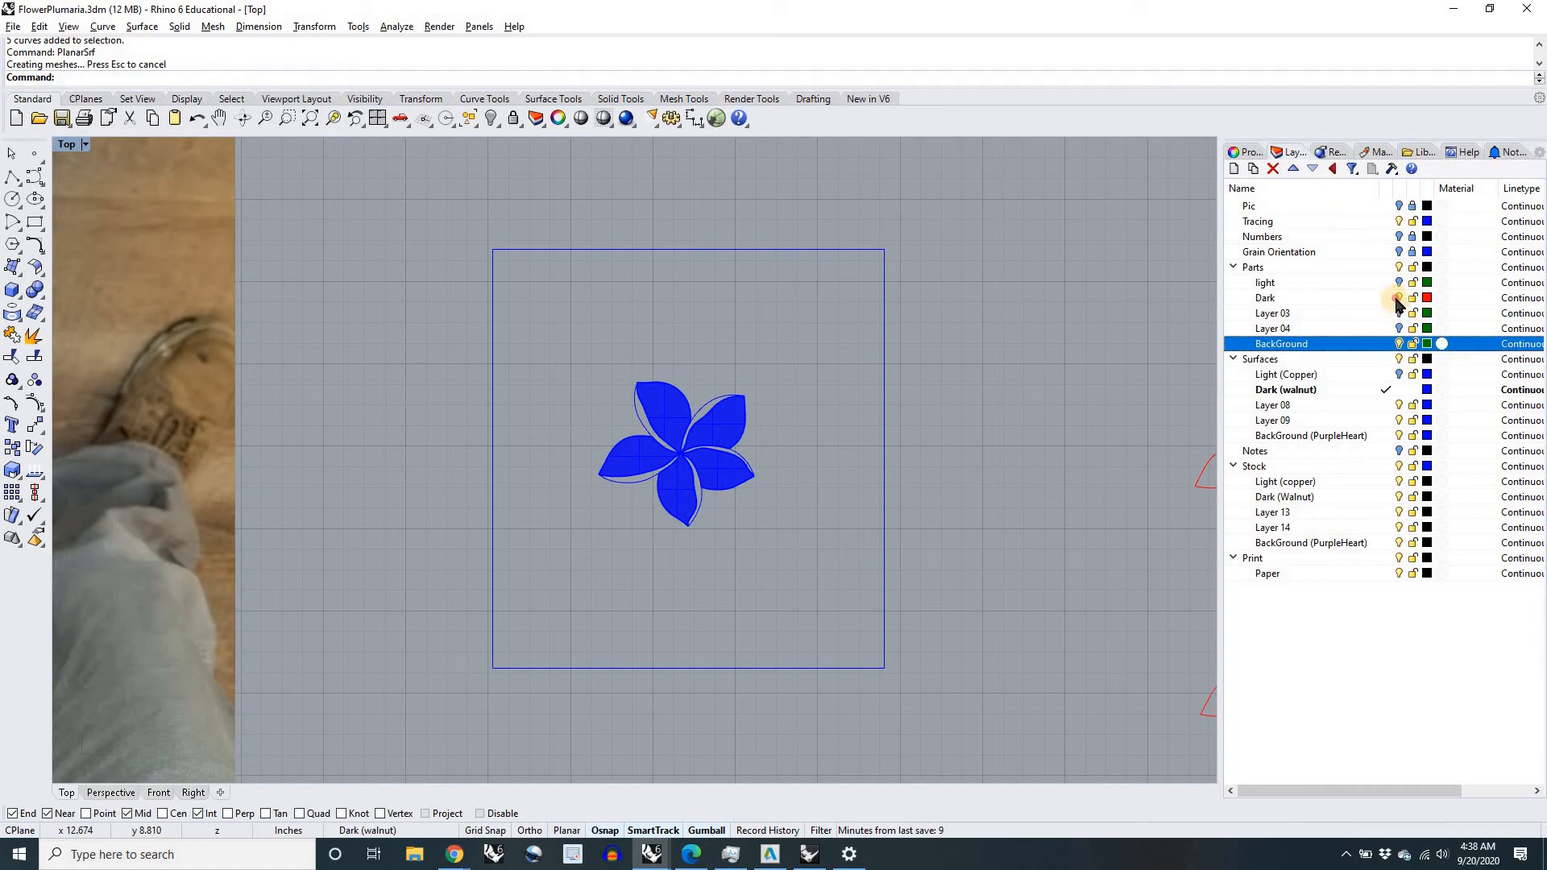
click(1399, 221)
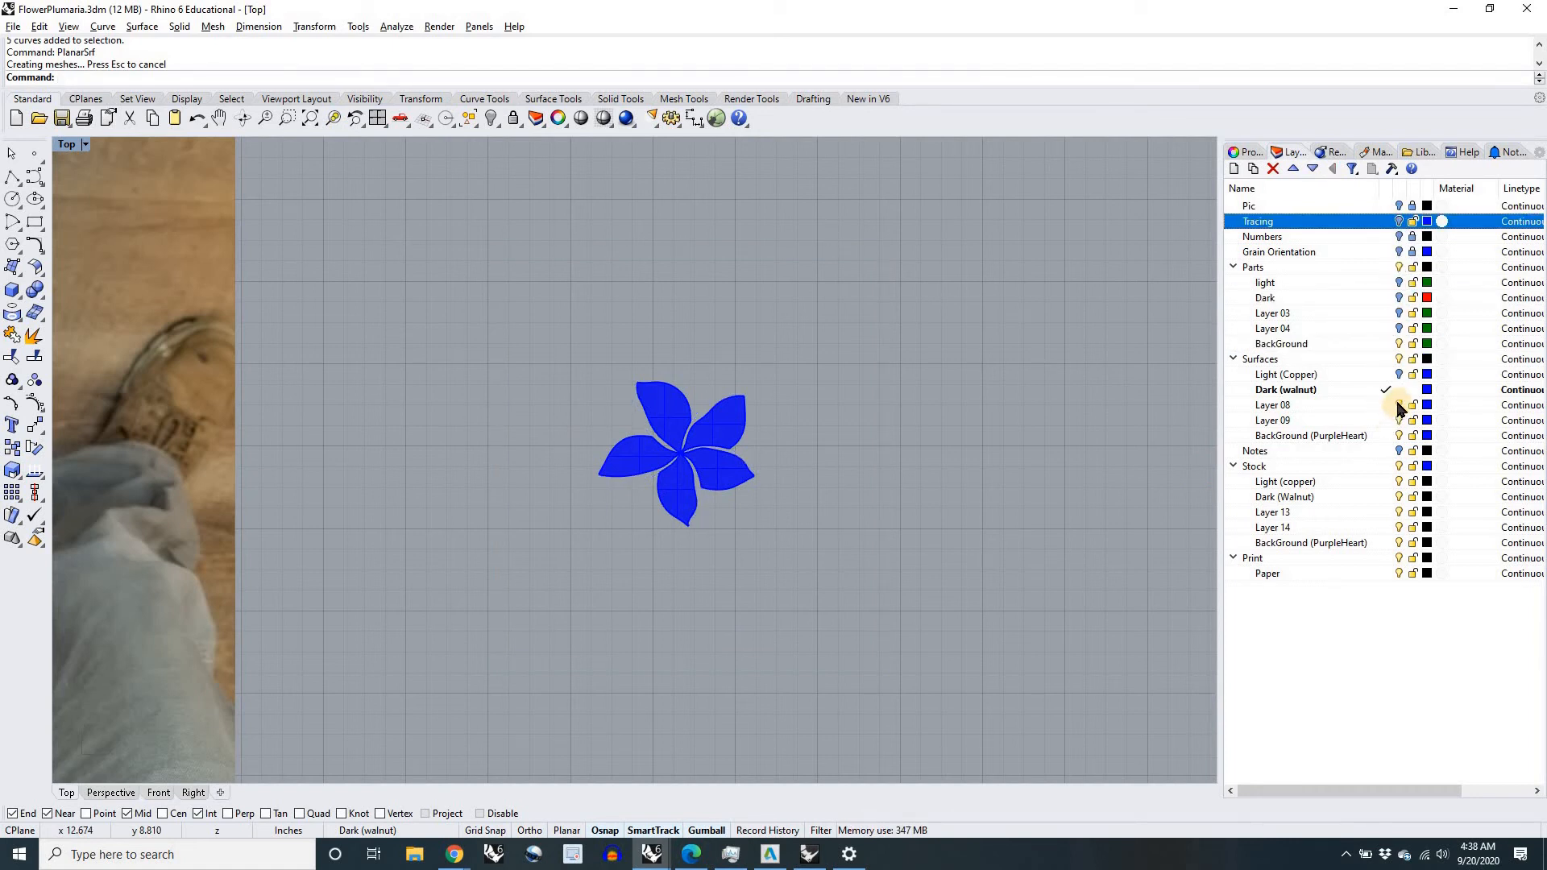
click(1388, 358)
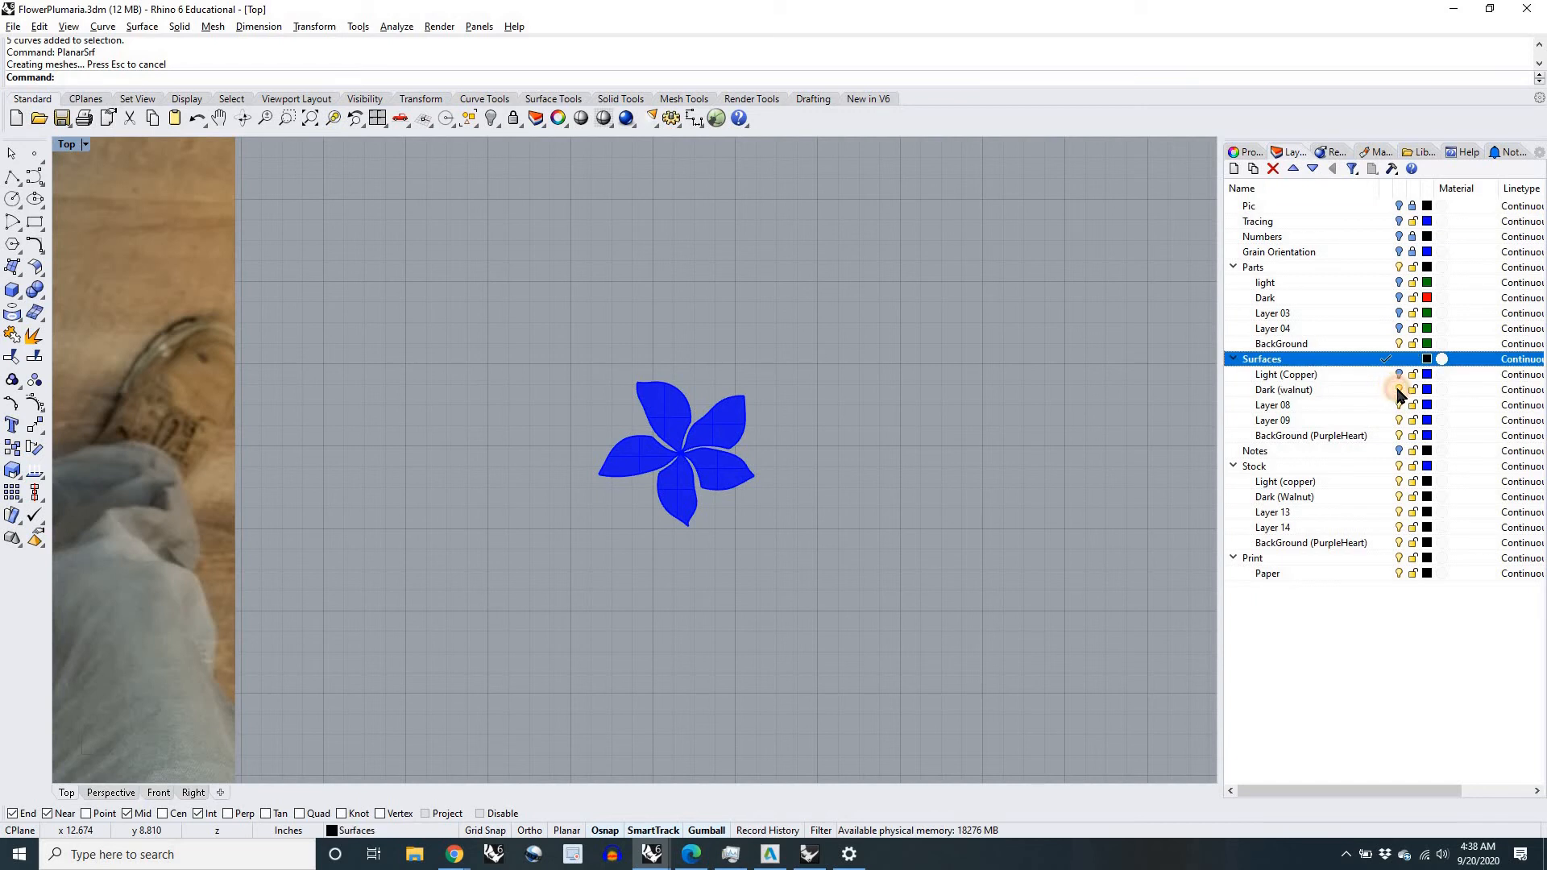
click(1399, 390)
click(1386, 344)
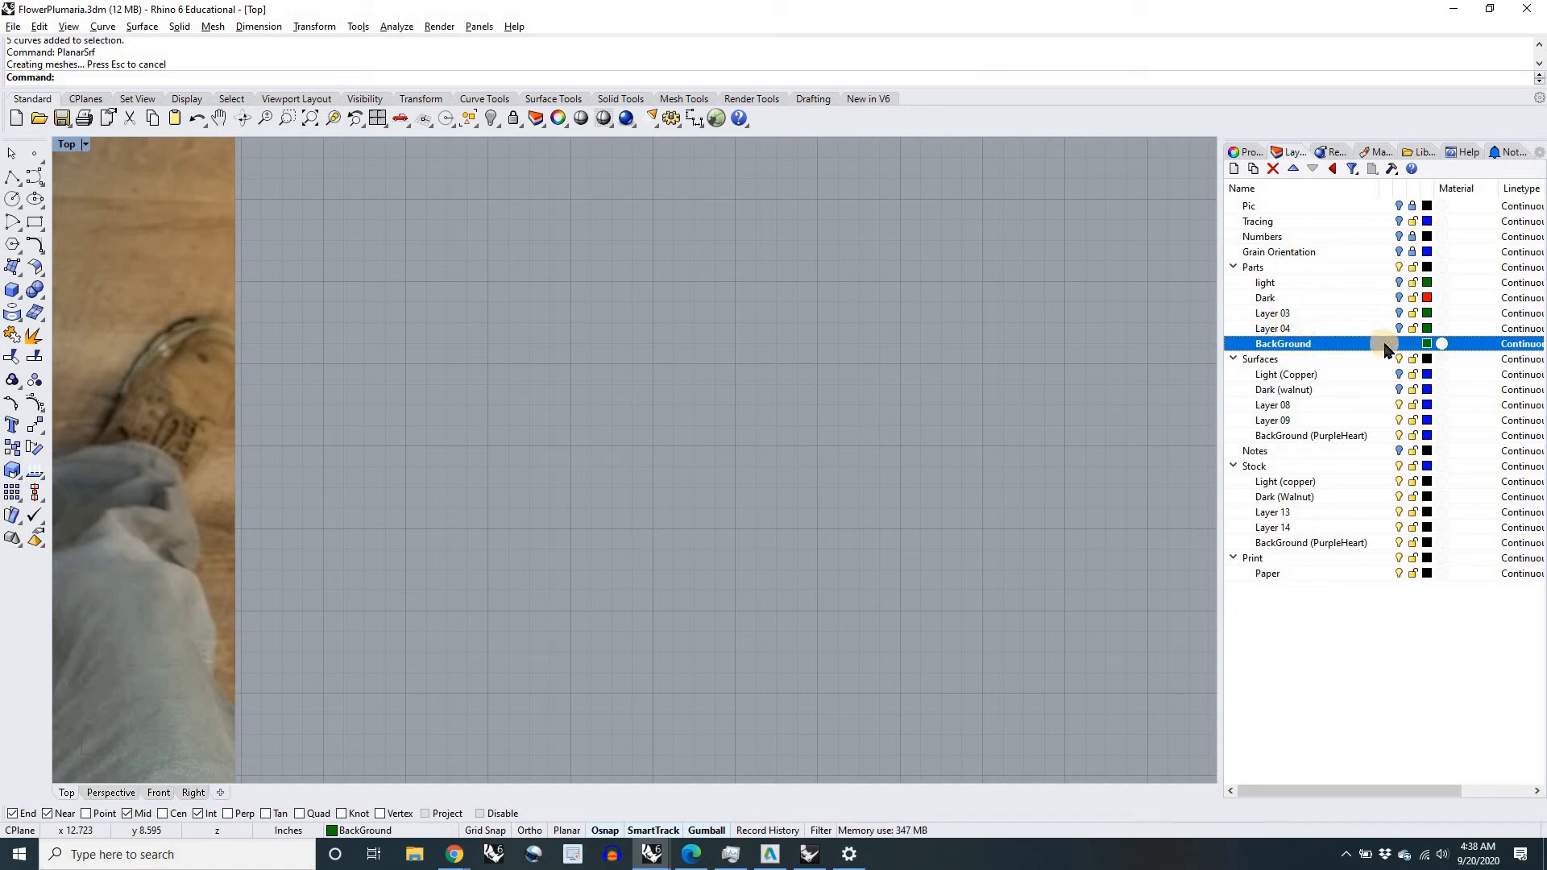
Step: Show the Tracing layer and run CurveBoolean on all its curves, keeping the region between the outer rectangle and the flower
click(1399, 221)
scroll(1033, 537, down, 2)
right_drag(1034, 537, 968, 515)
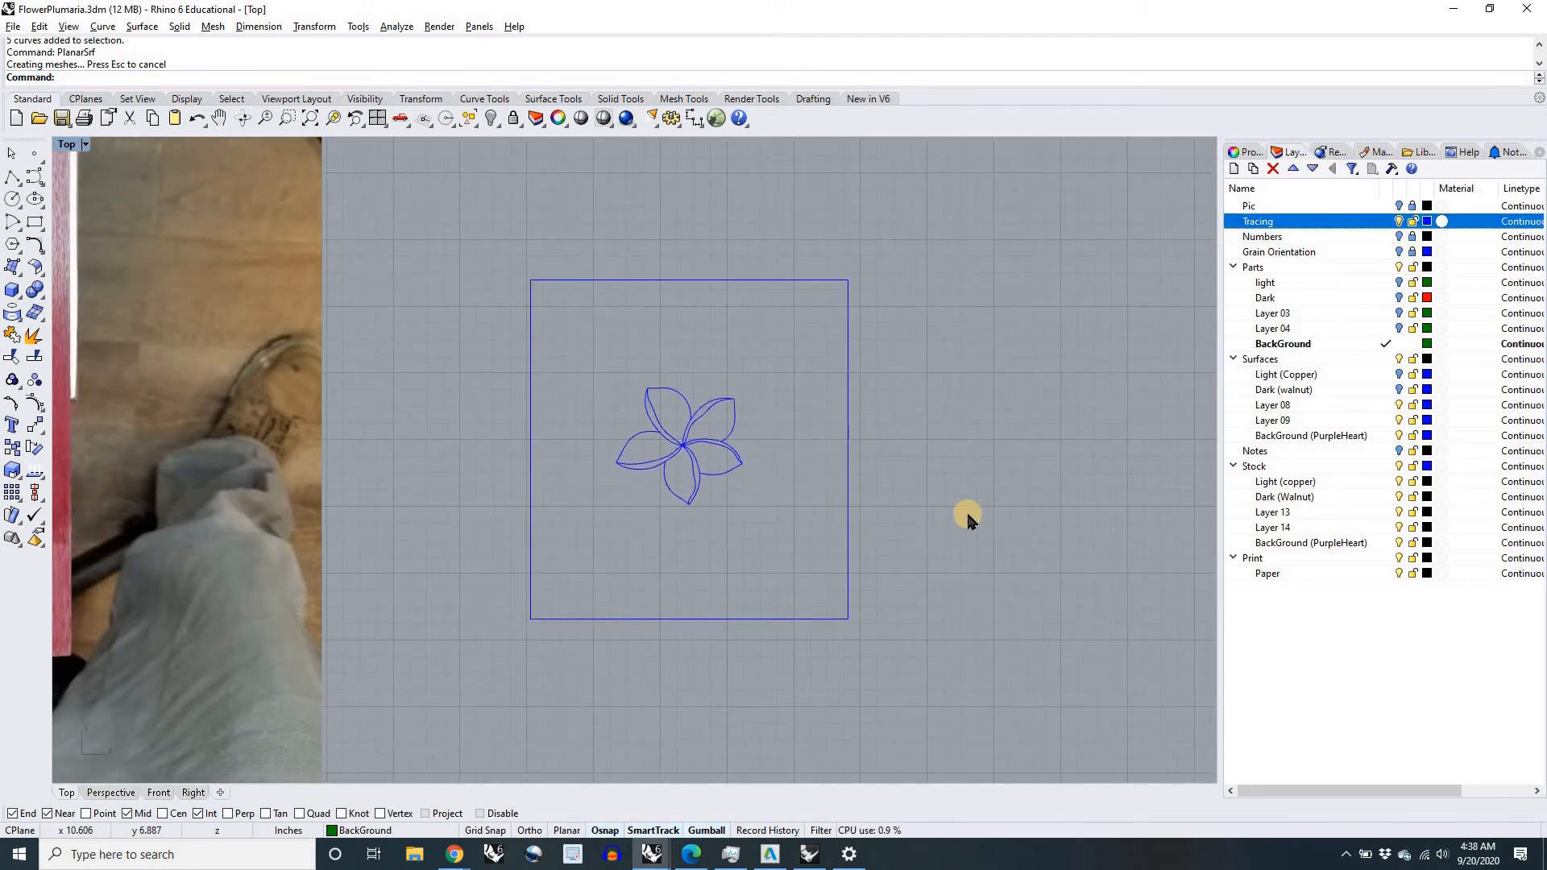
text(CurveBoolean)
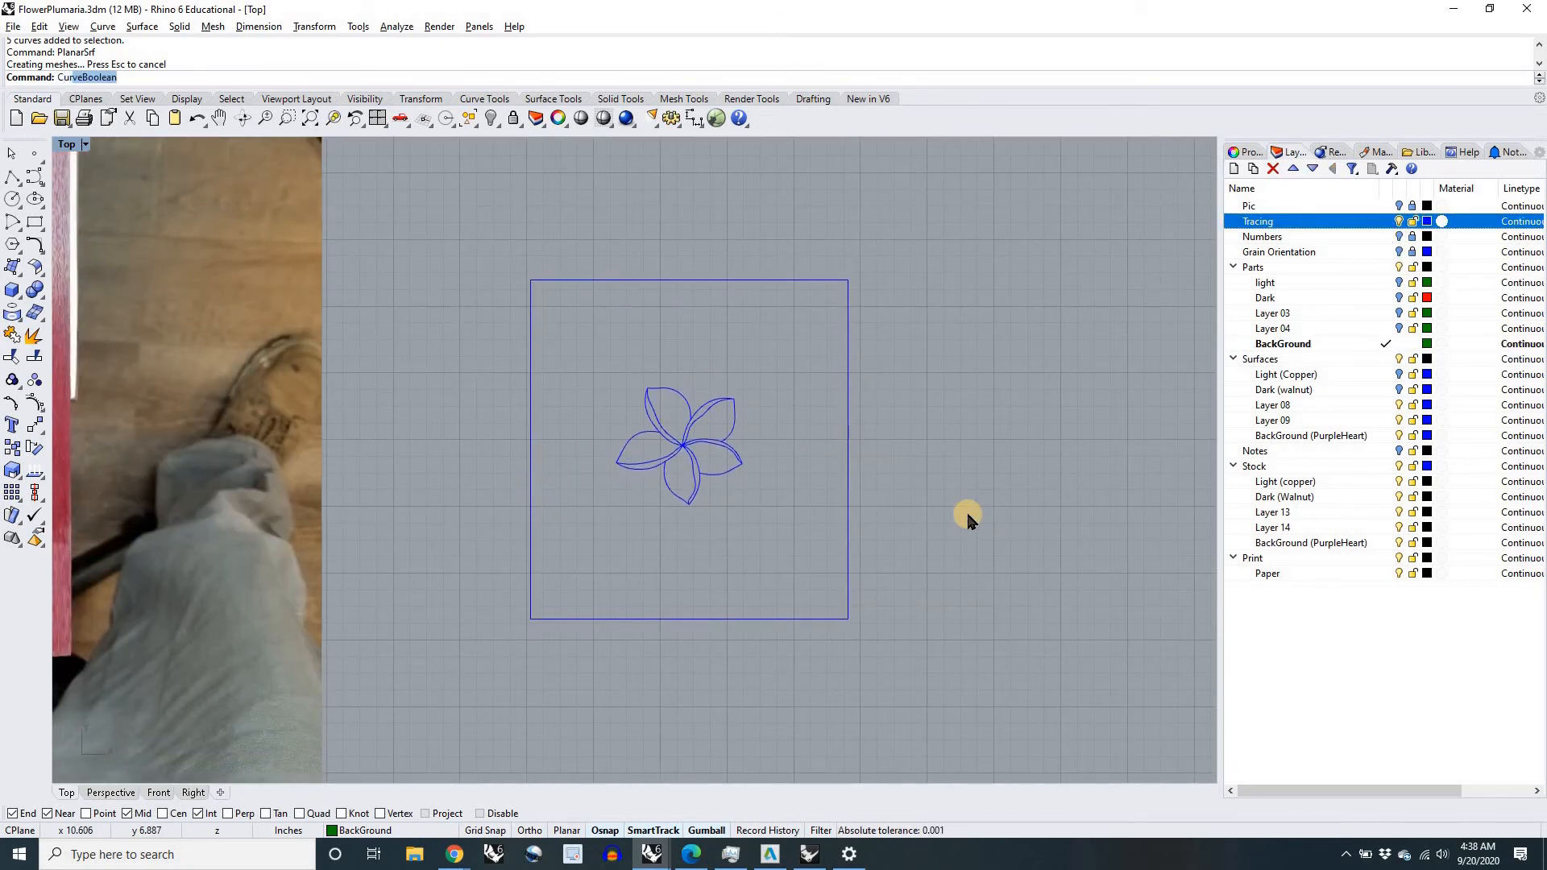
key(Return)
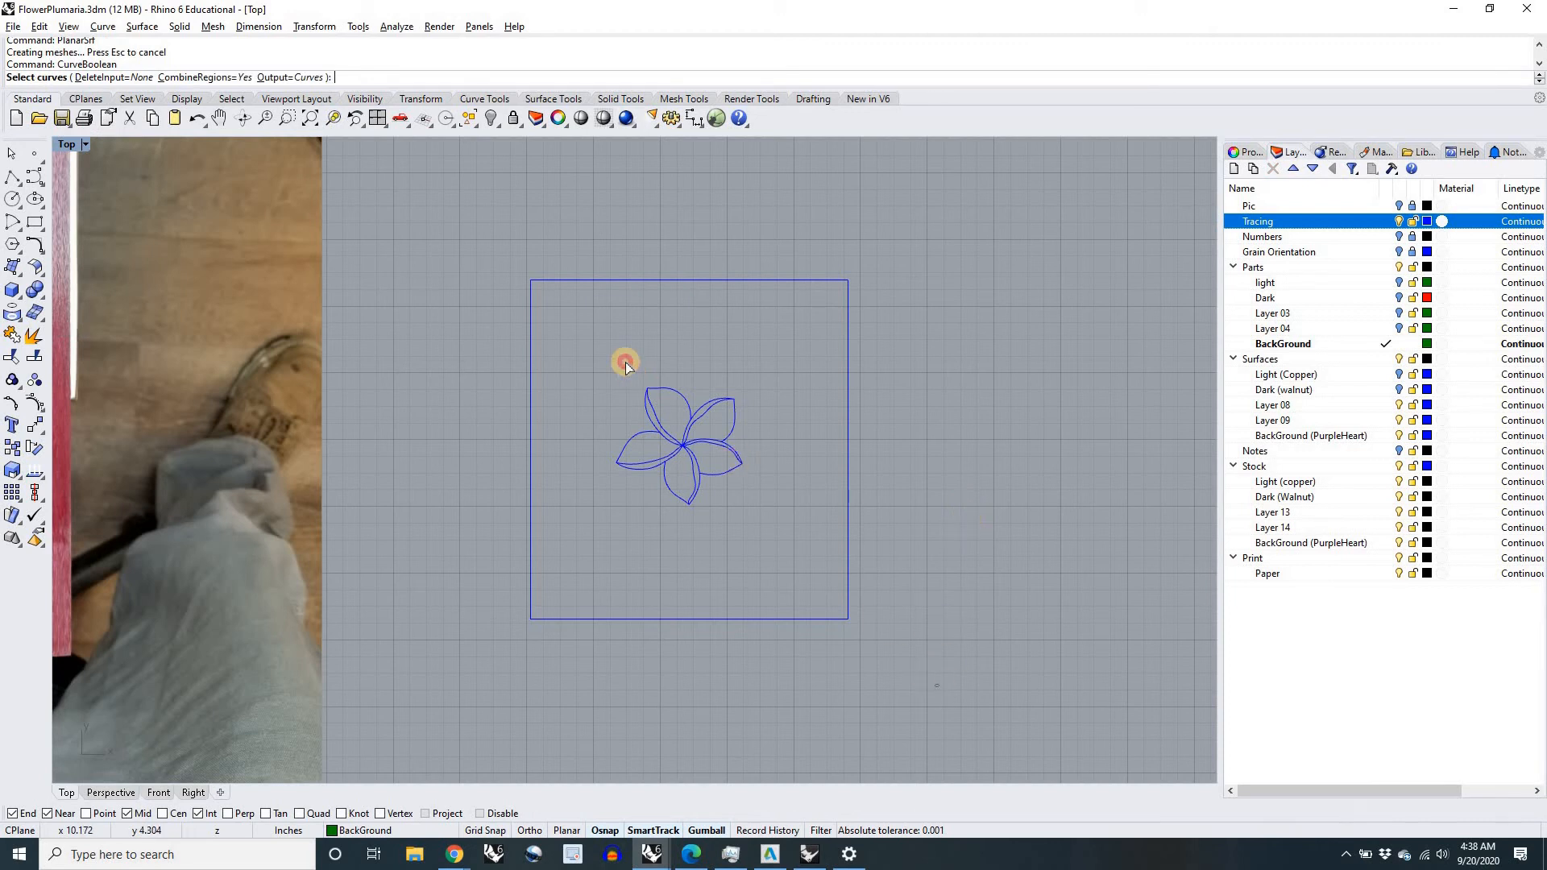
key(ctrl+a)
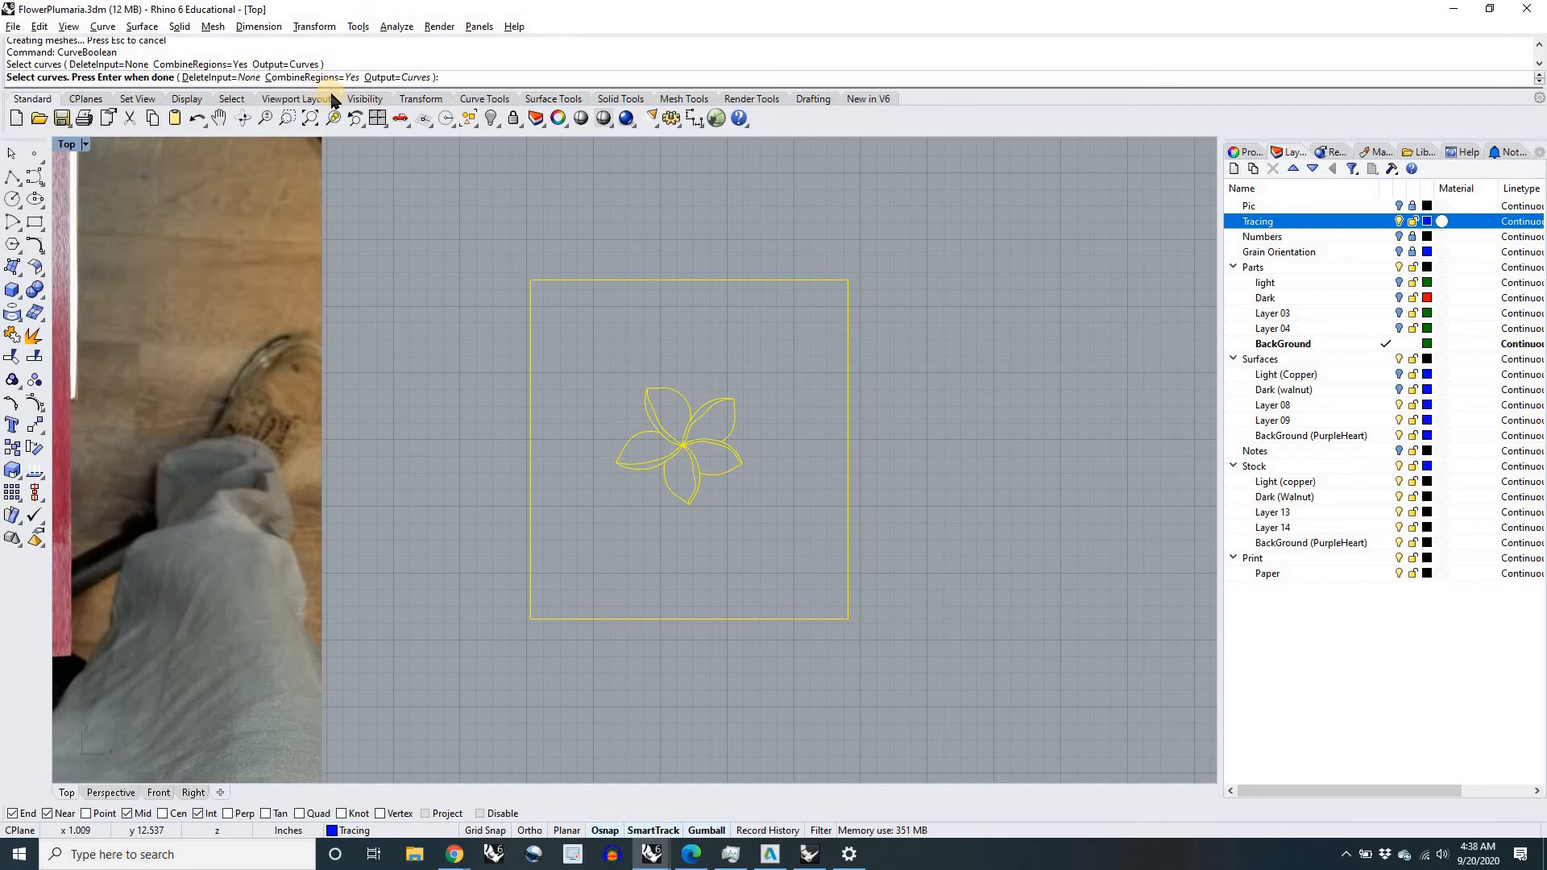
right_click(795, 404)
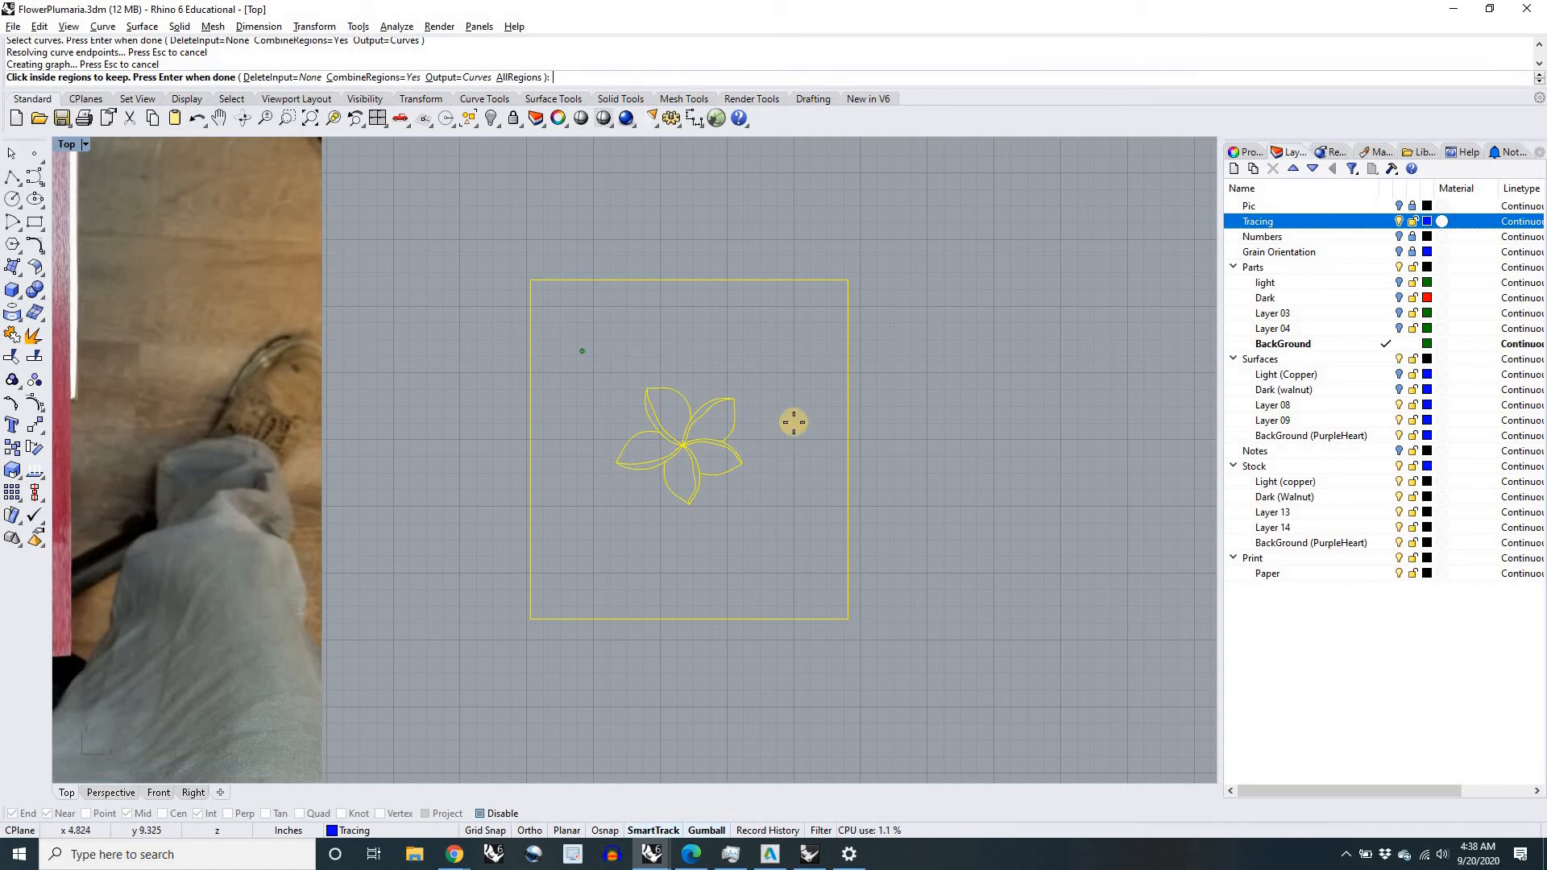
click(815, 433)
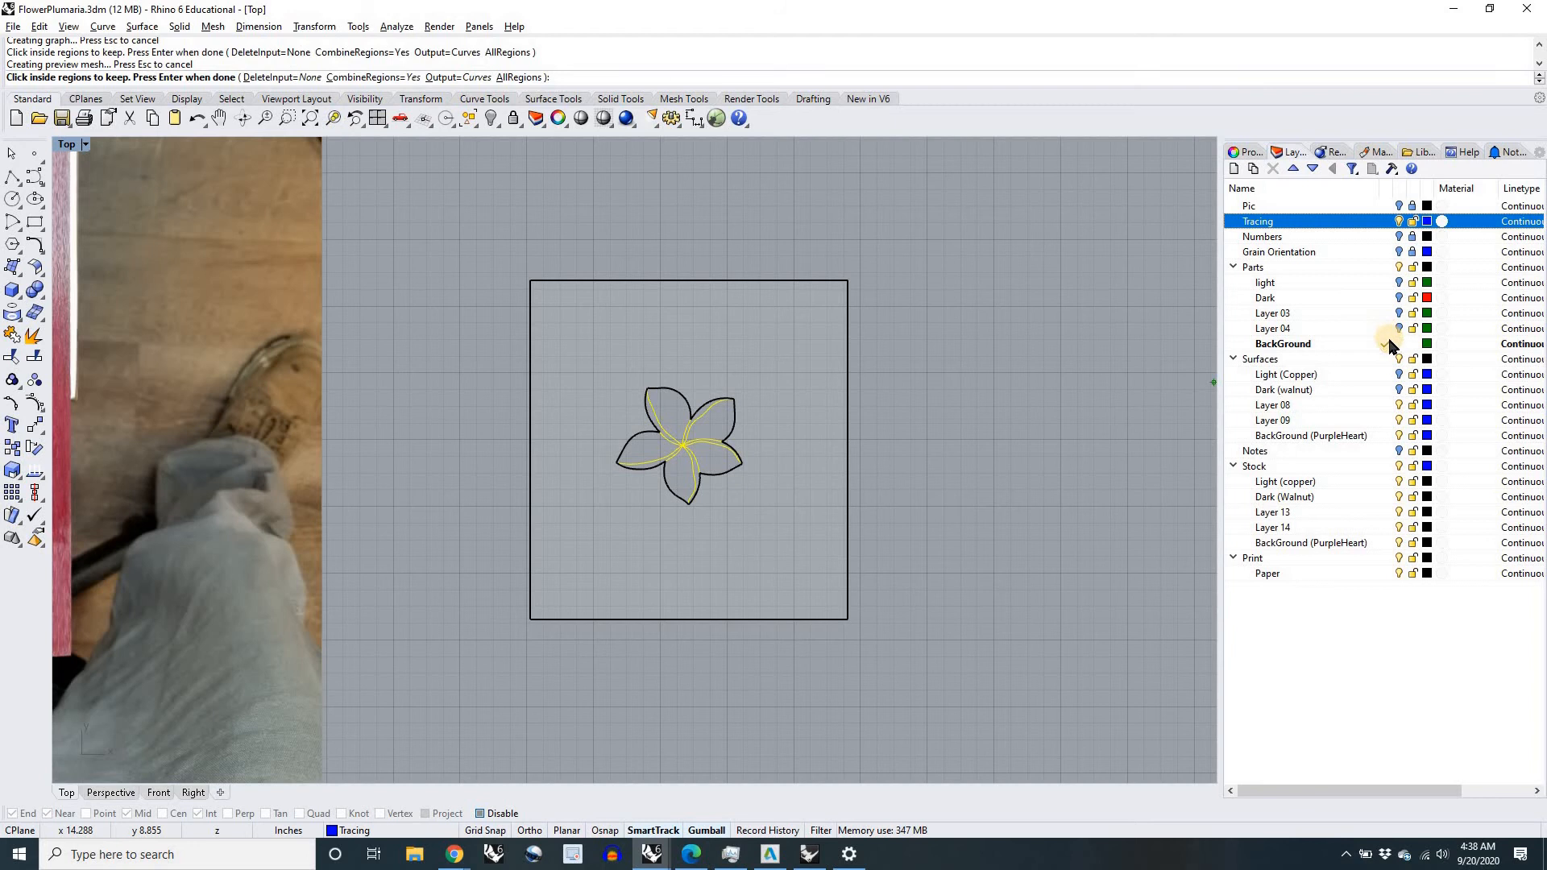
right_click(907, 415)
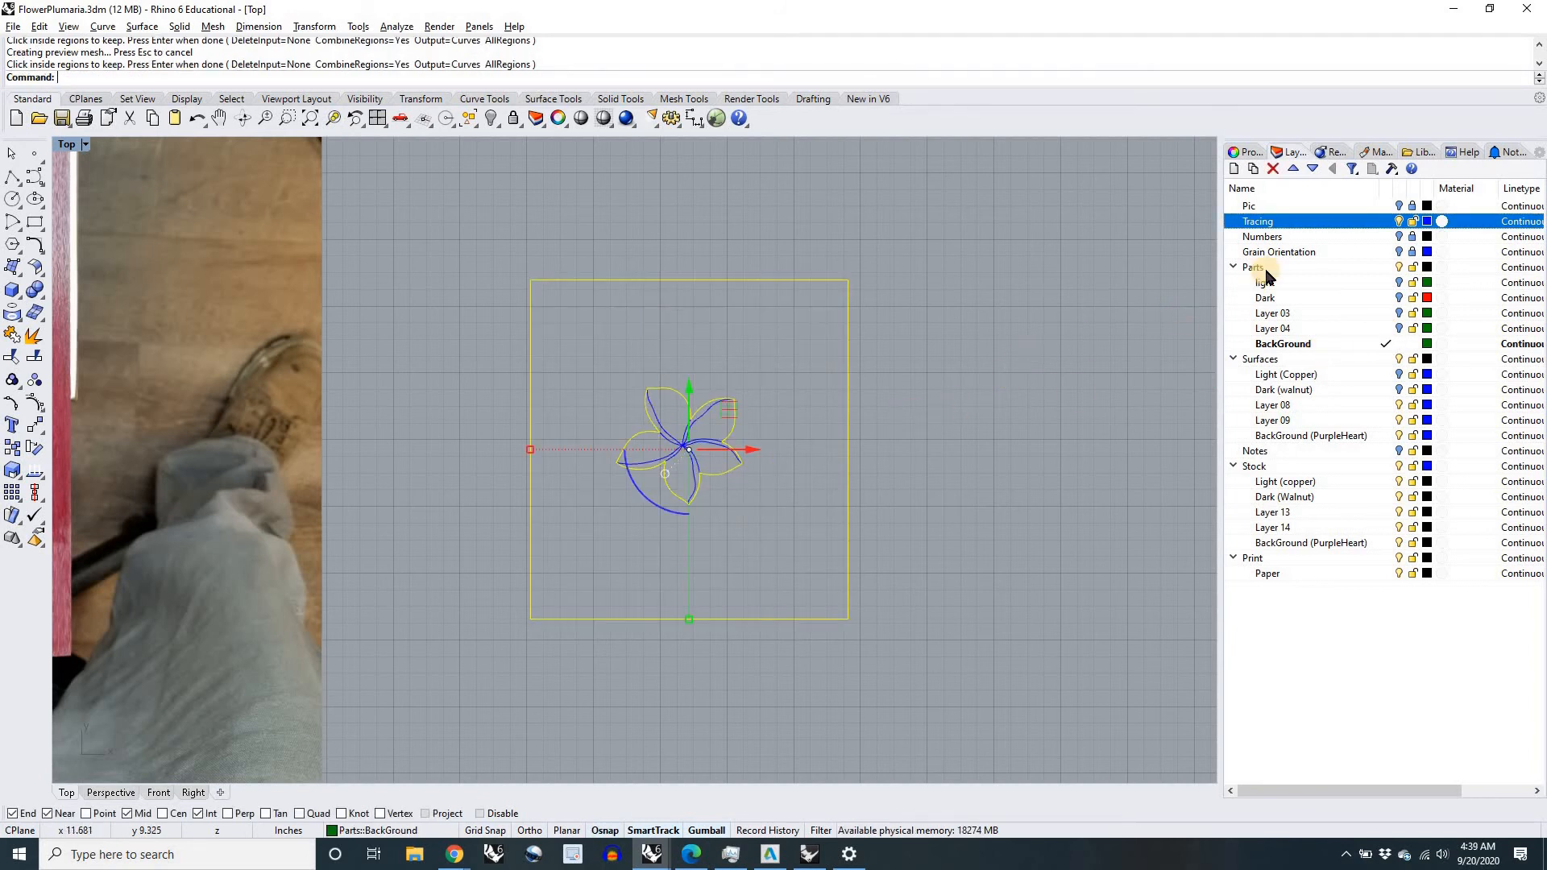
Step: Hide the Tracing layer and briefly show the light part curves to check them against the background outline
click(1401, 222)
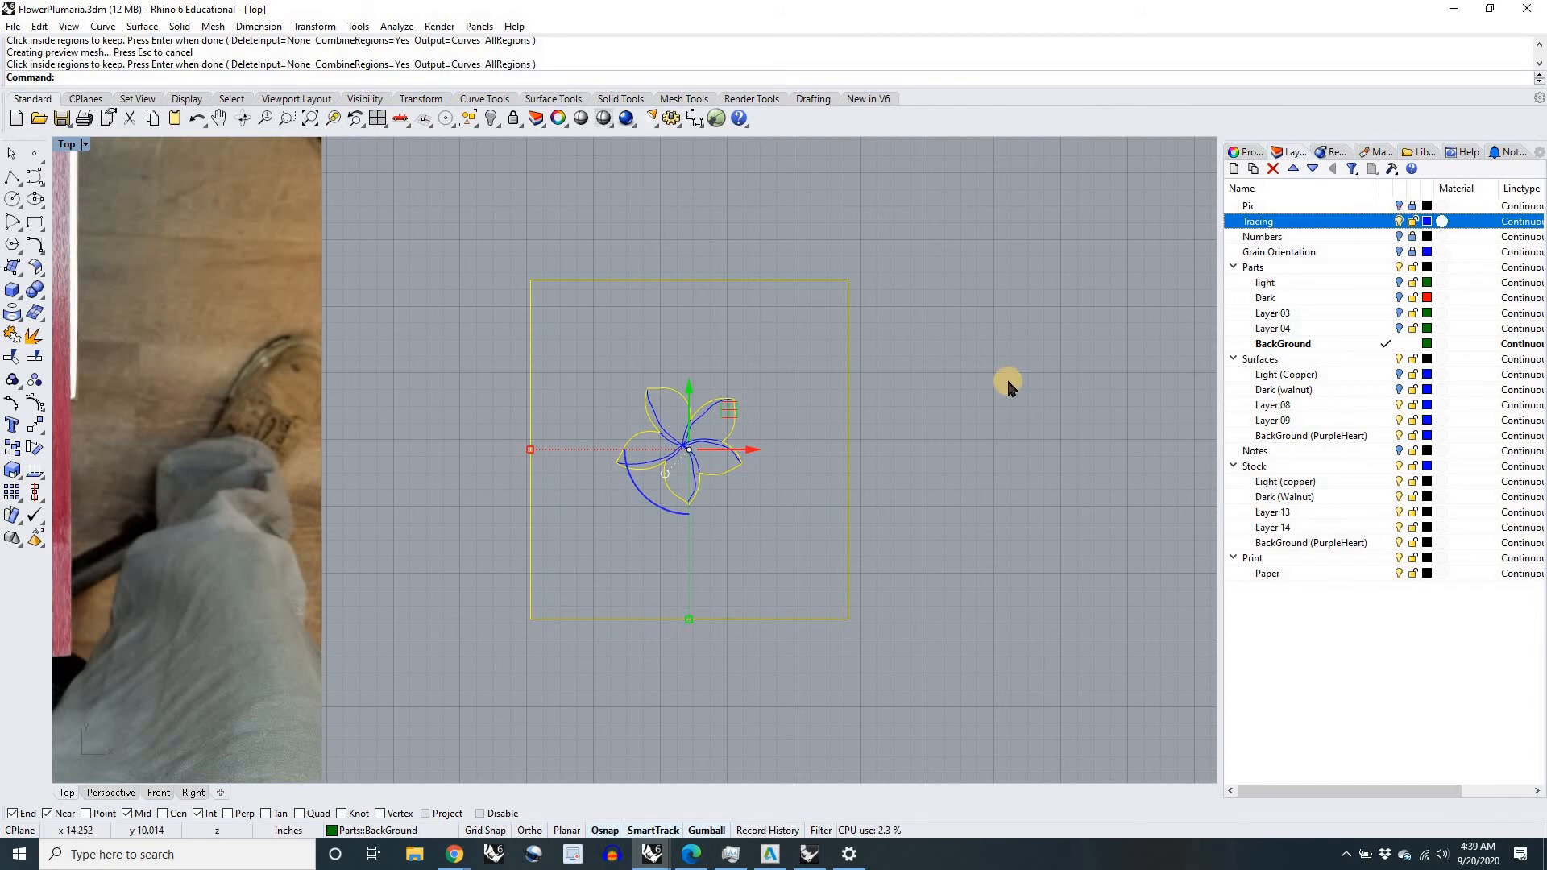
click(691, 464)
scroll(691, 465, up, 6)
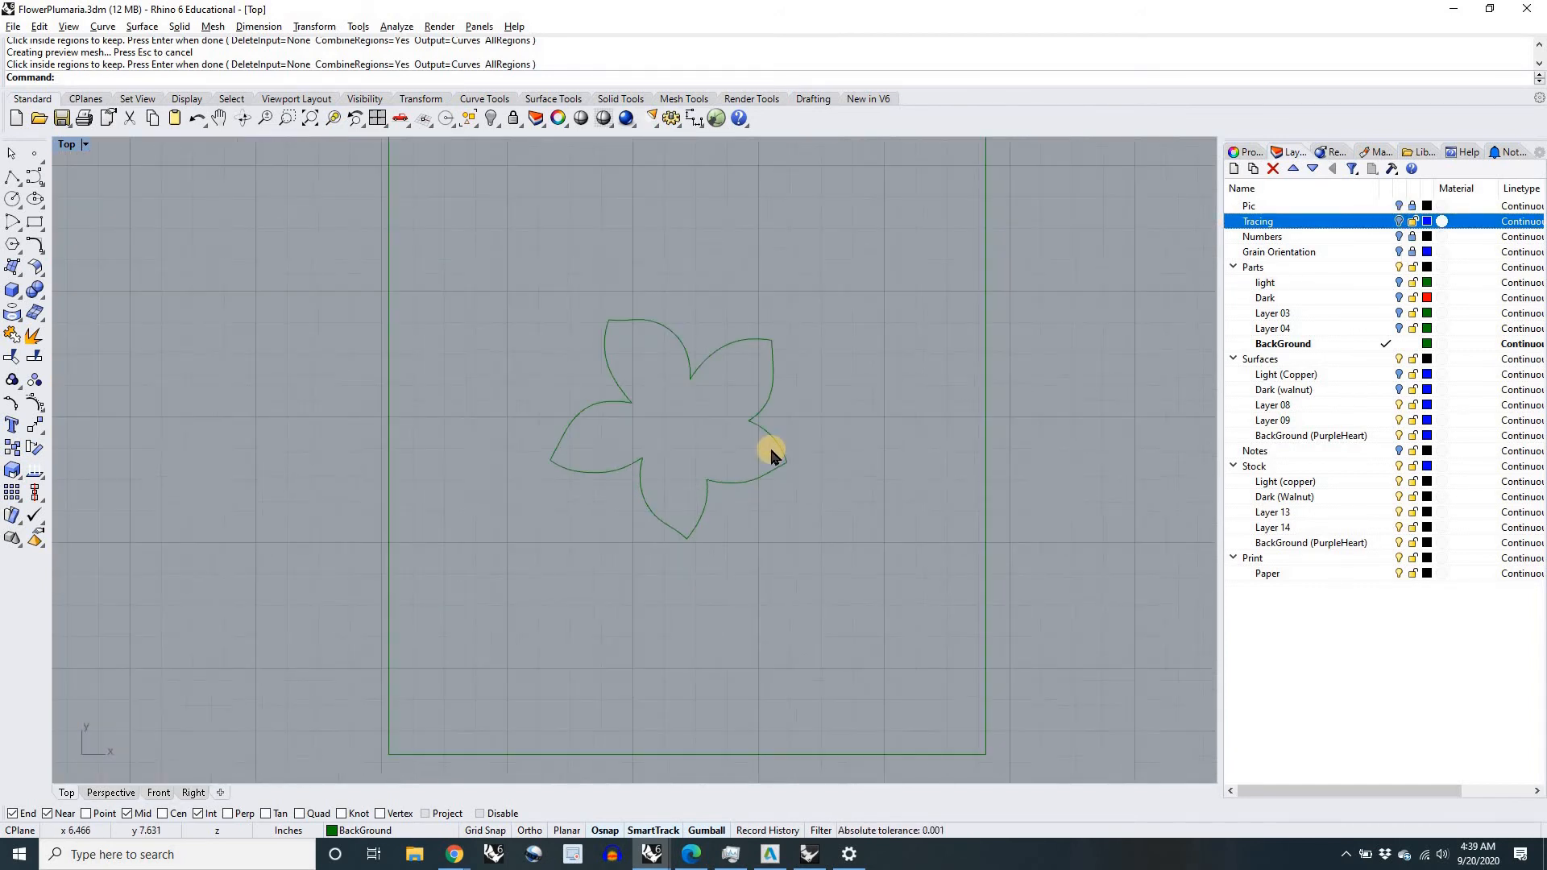
click(1399, 284)
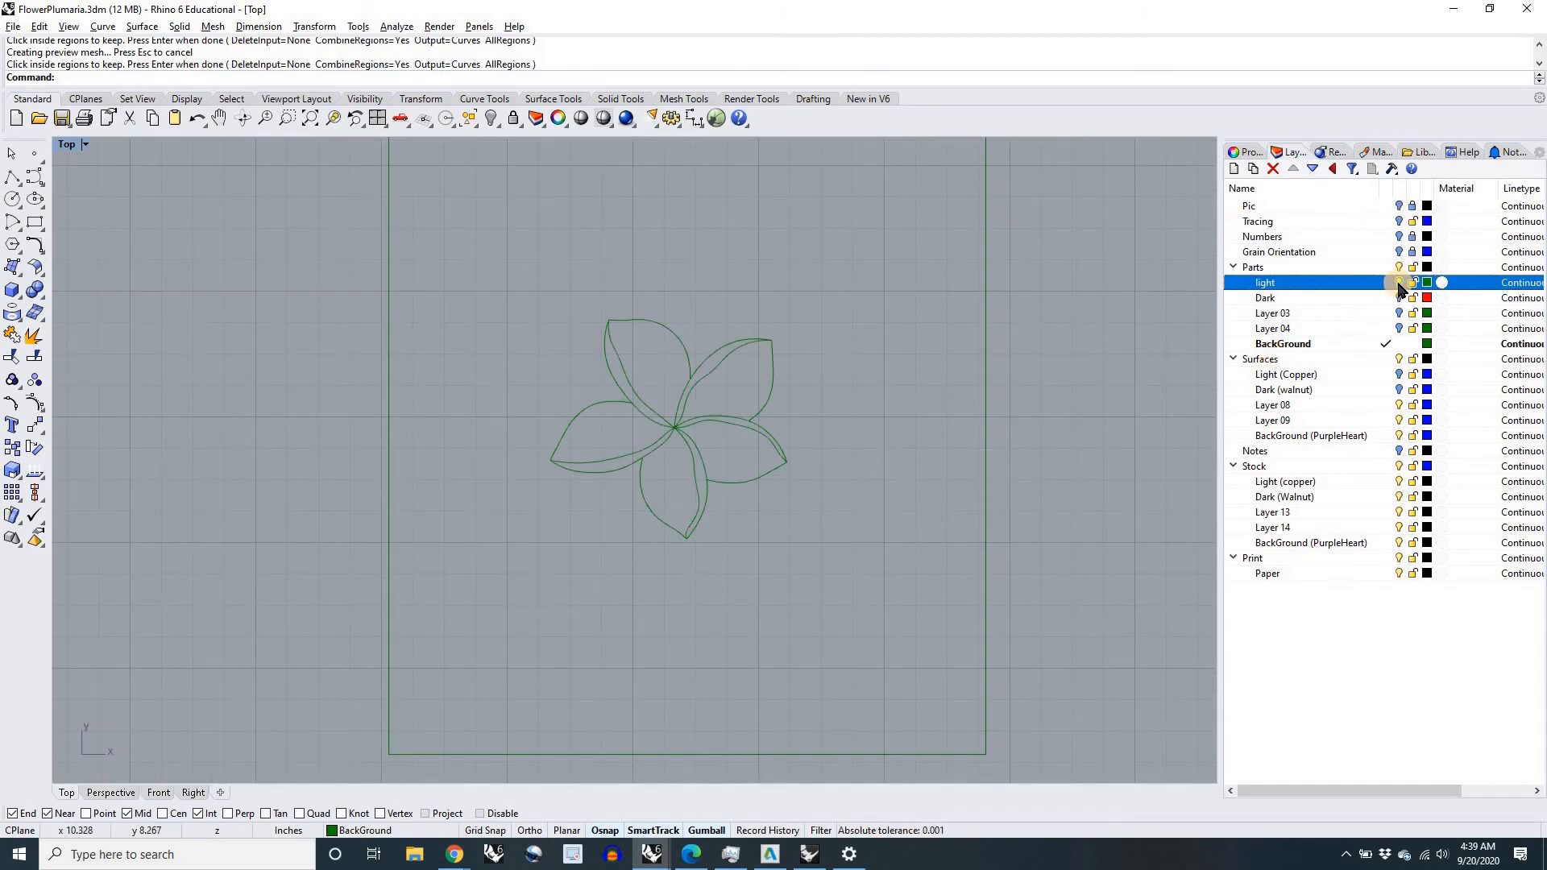
click(1400, 284)
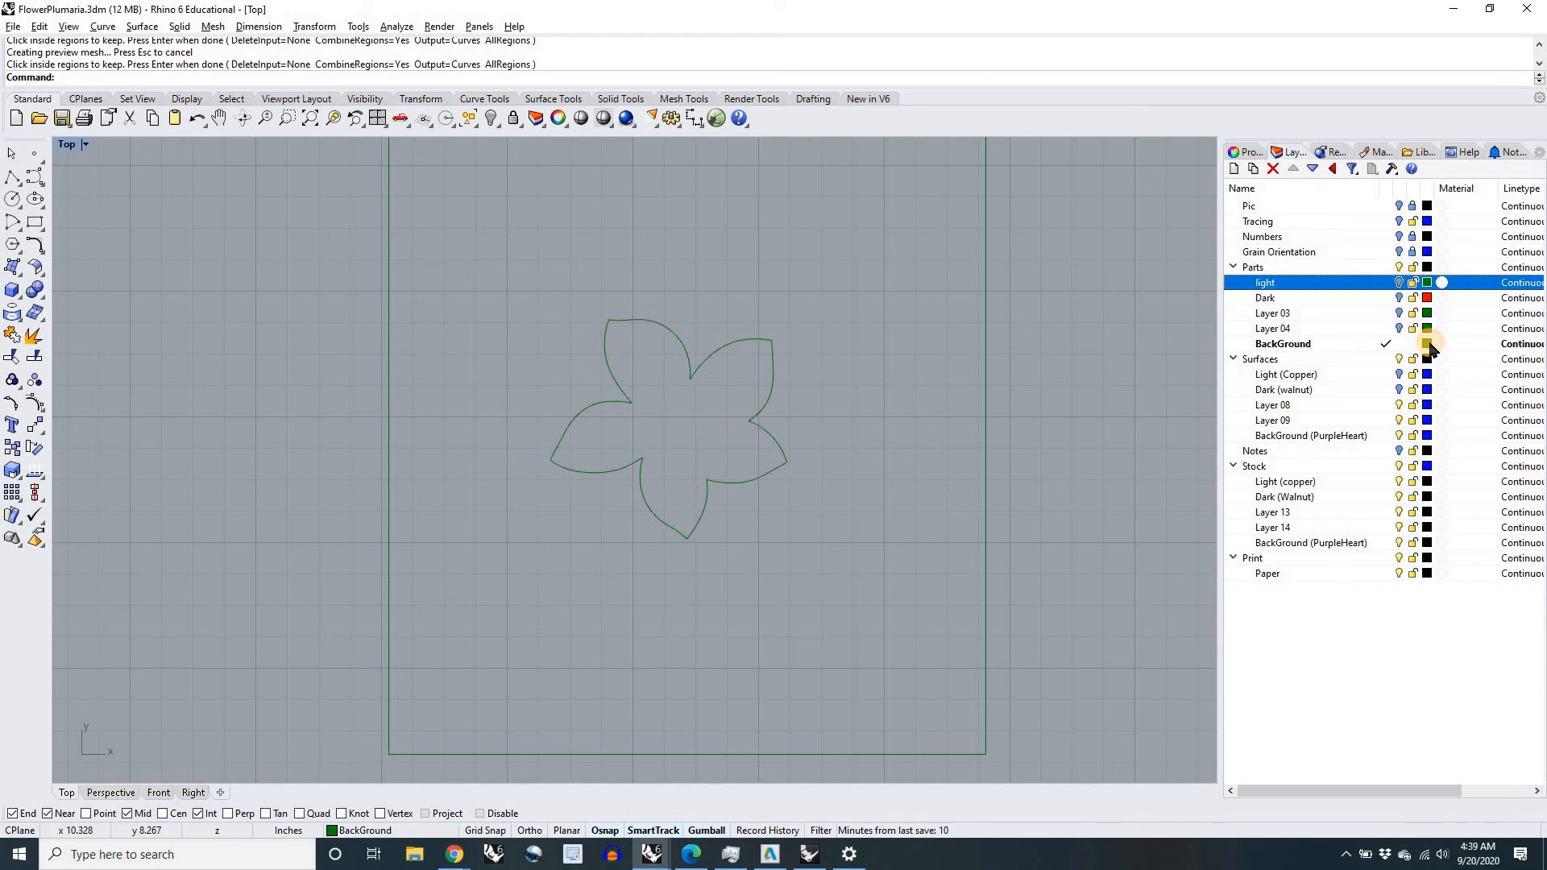
Step: Set the color of the BackGround layer under Parts to Blue
click(1428, 345)
click(578, 494)
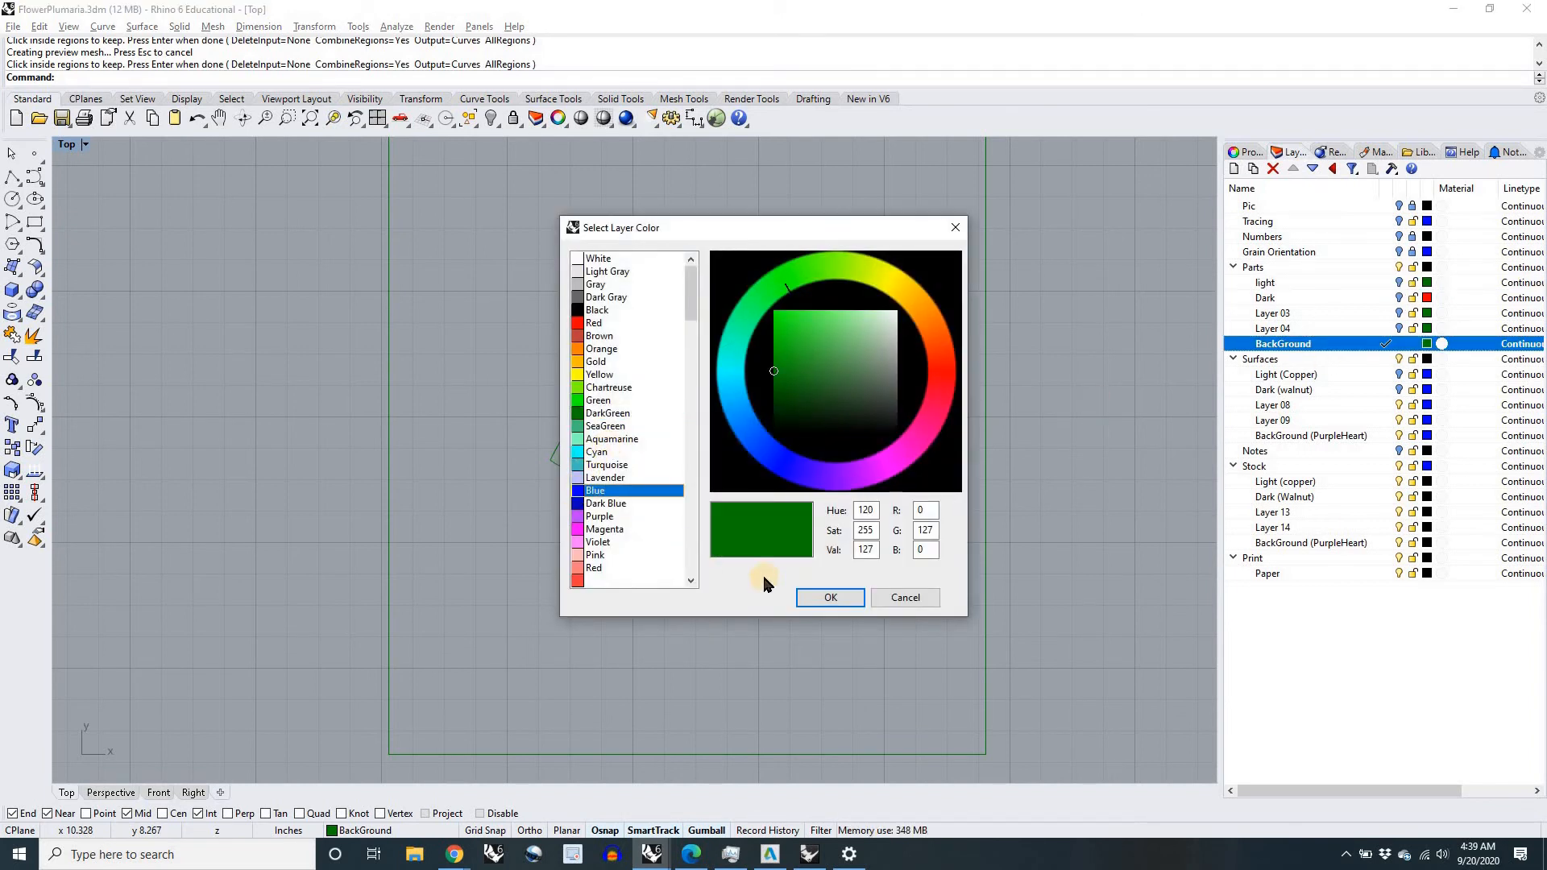
click(830, 597)
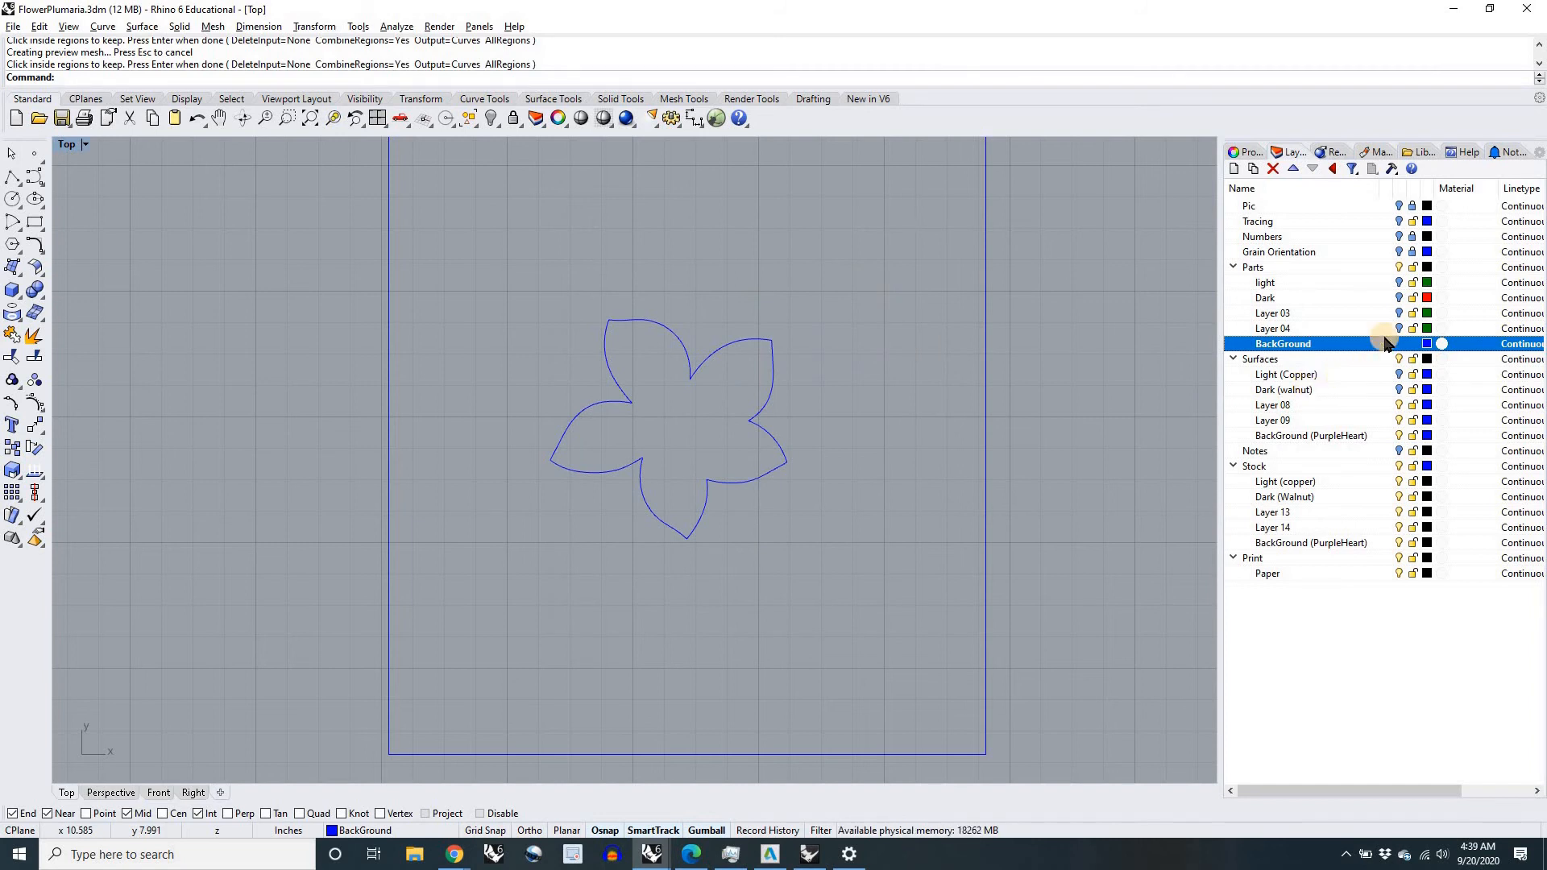
Step: Compare the light and Dark part curves with the blue background outline by turning each layer on and off again
click(1399, 282)
click(1399, 285)
click(1399, 299)
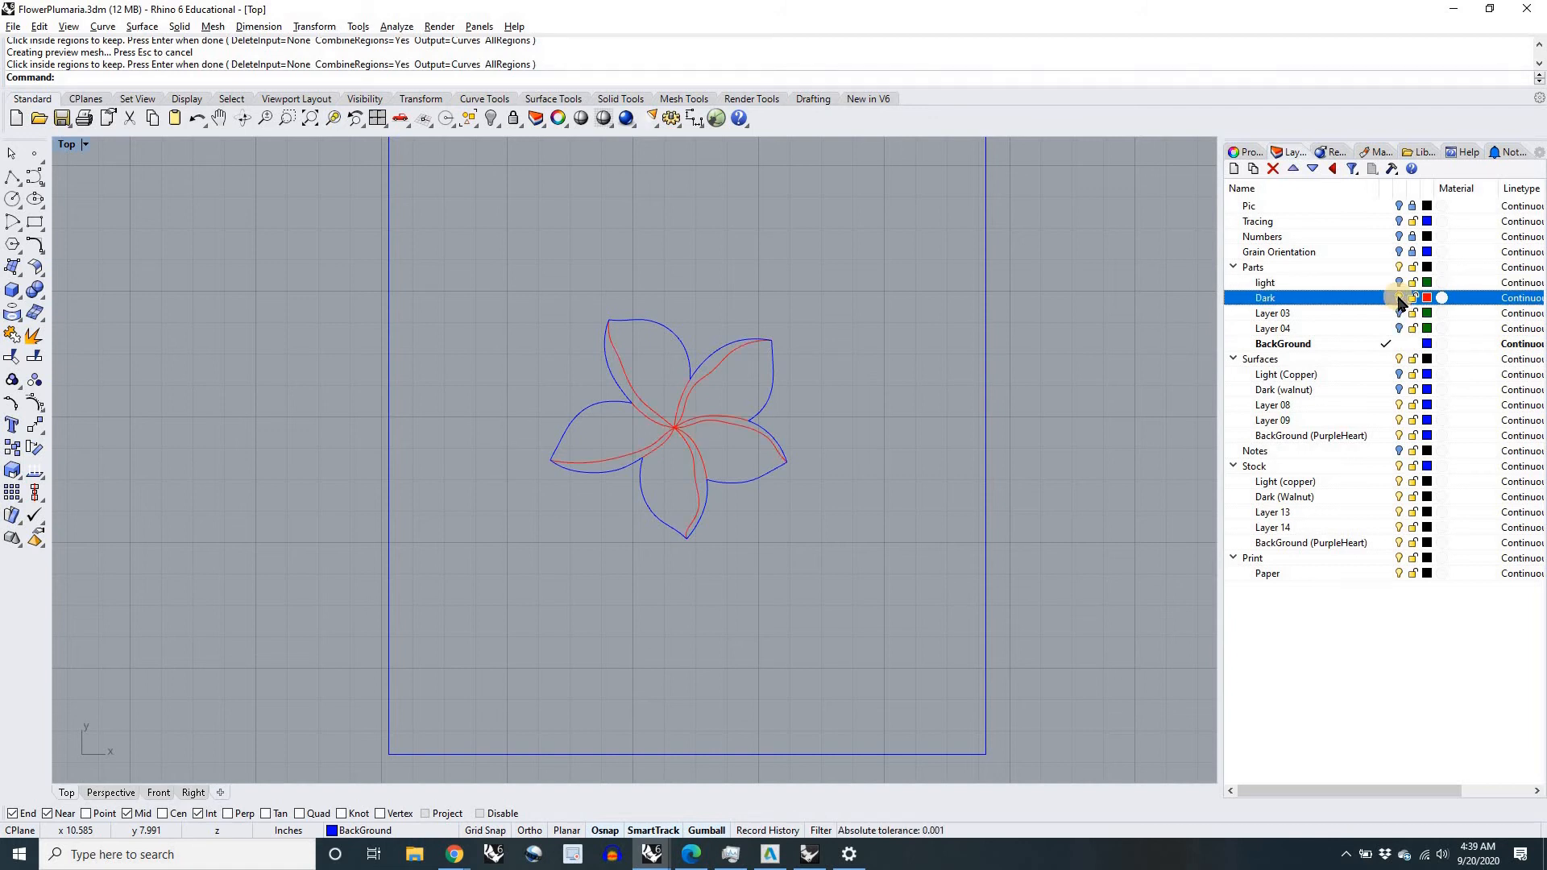
click(1399, 299)
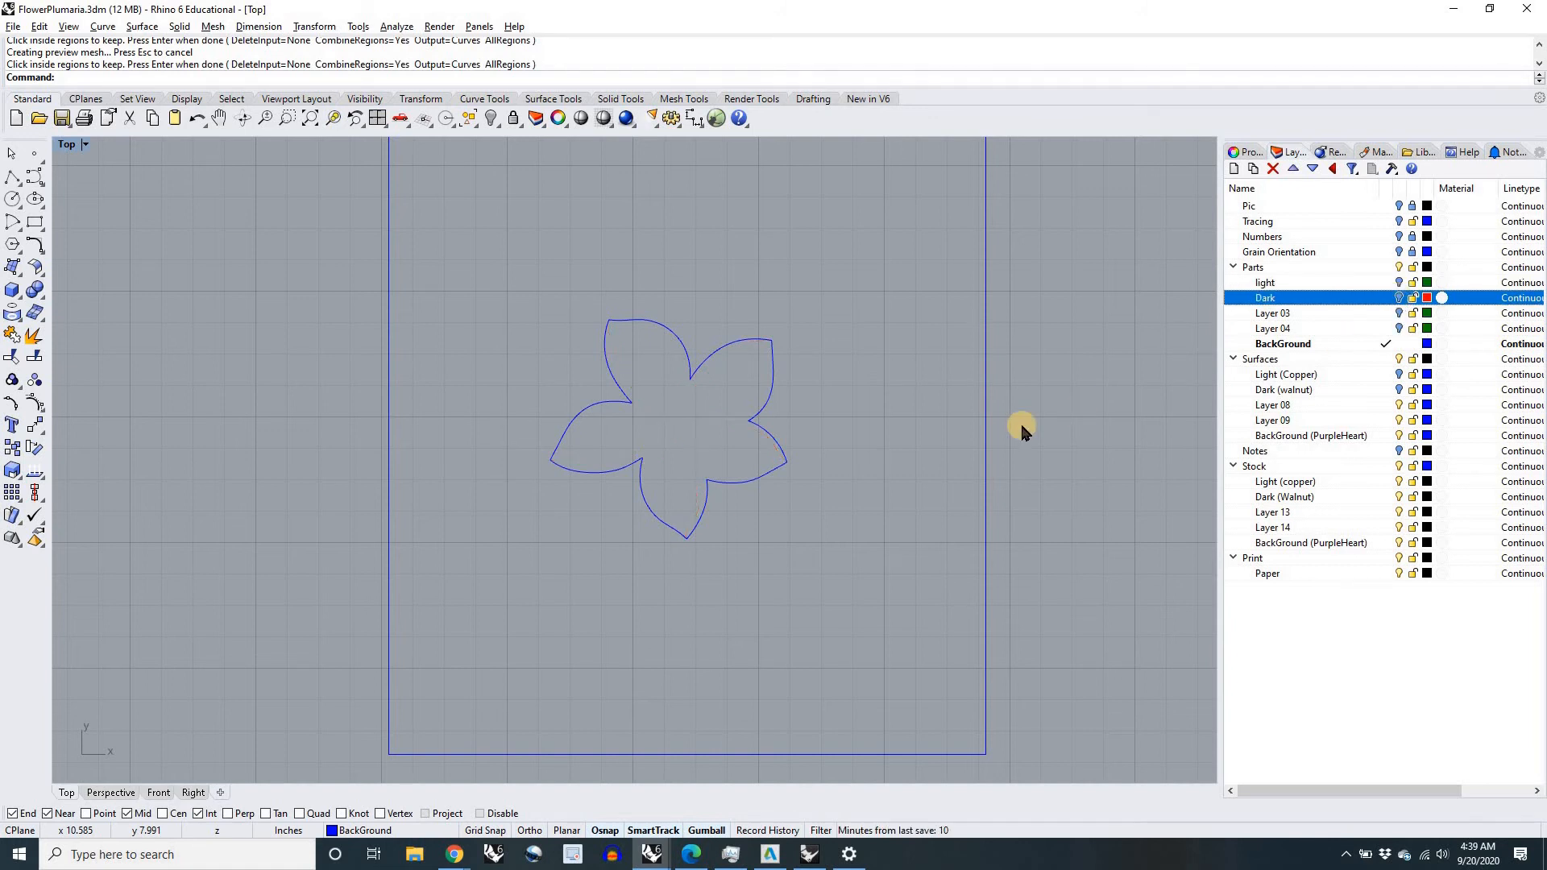
Step: Show the Dark (walnut) surfaces layer together with the background outline
right_drag(1049, 453, 961, 481)
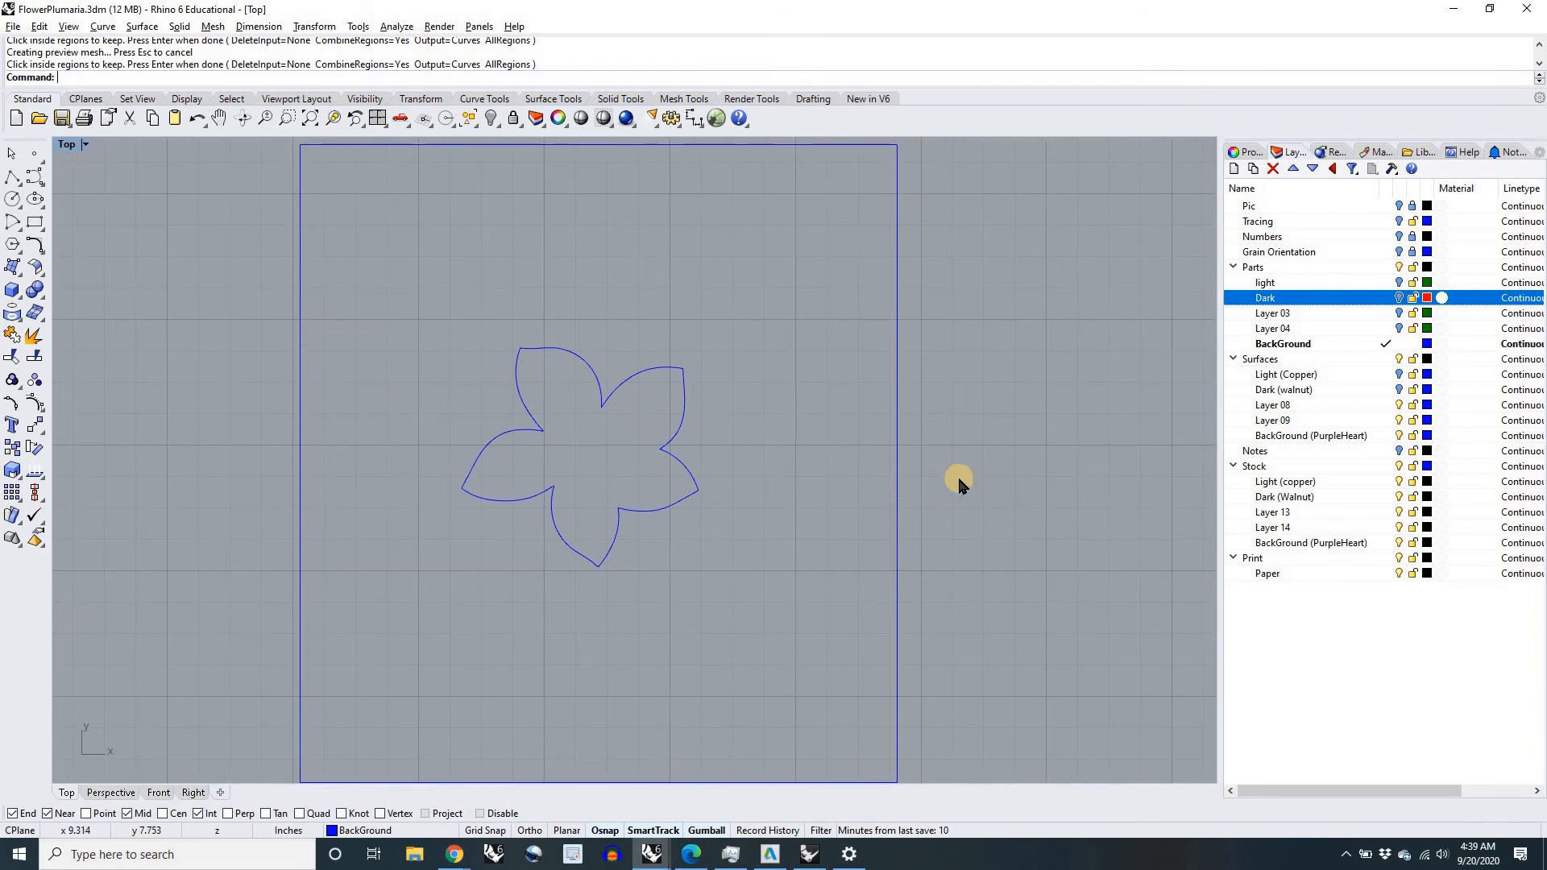
scroll(957, 478, down, 4)
scroll(766, 465, up, 6)
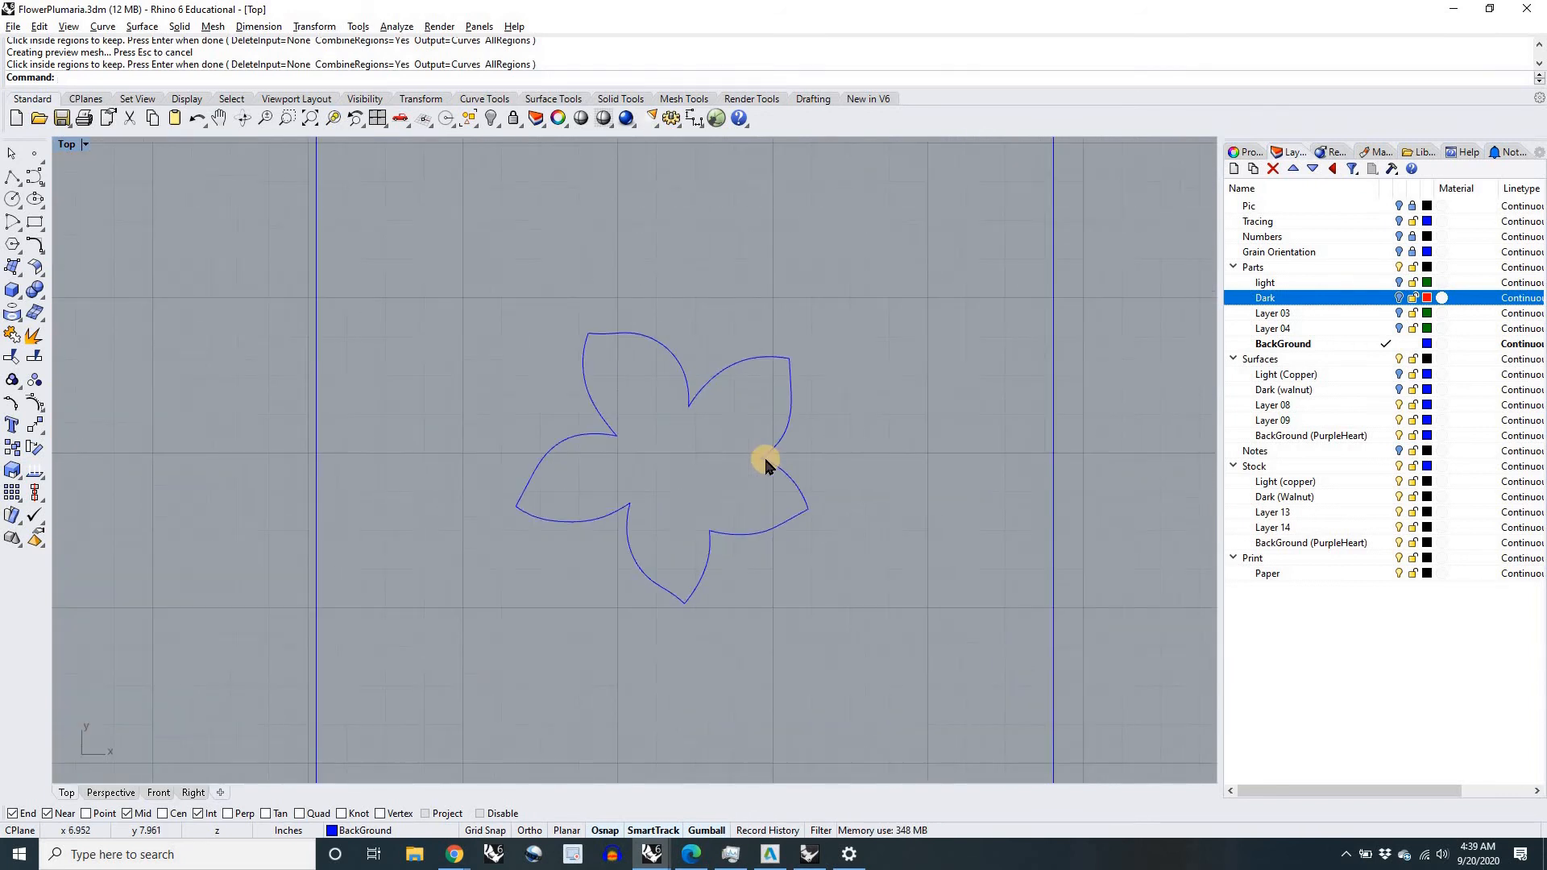
scroll(809, 480, down, 2)
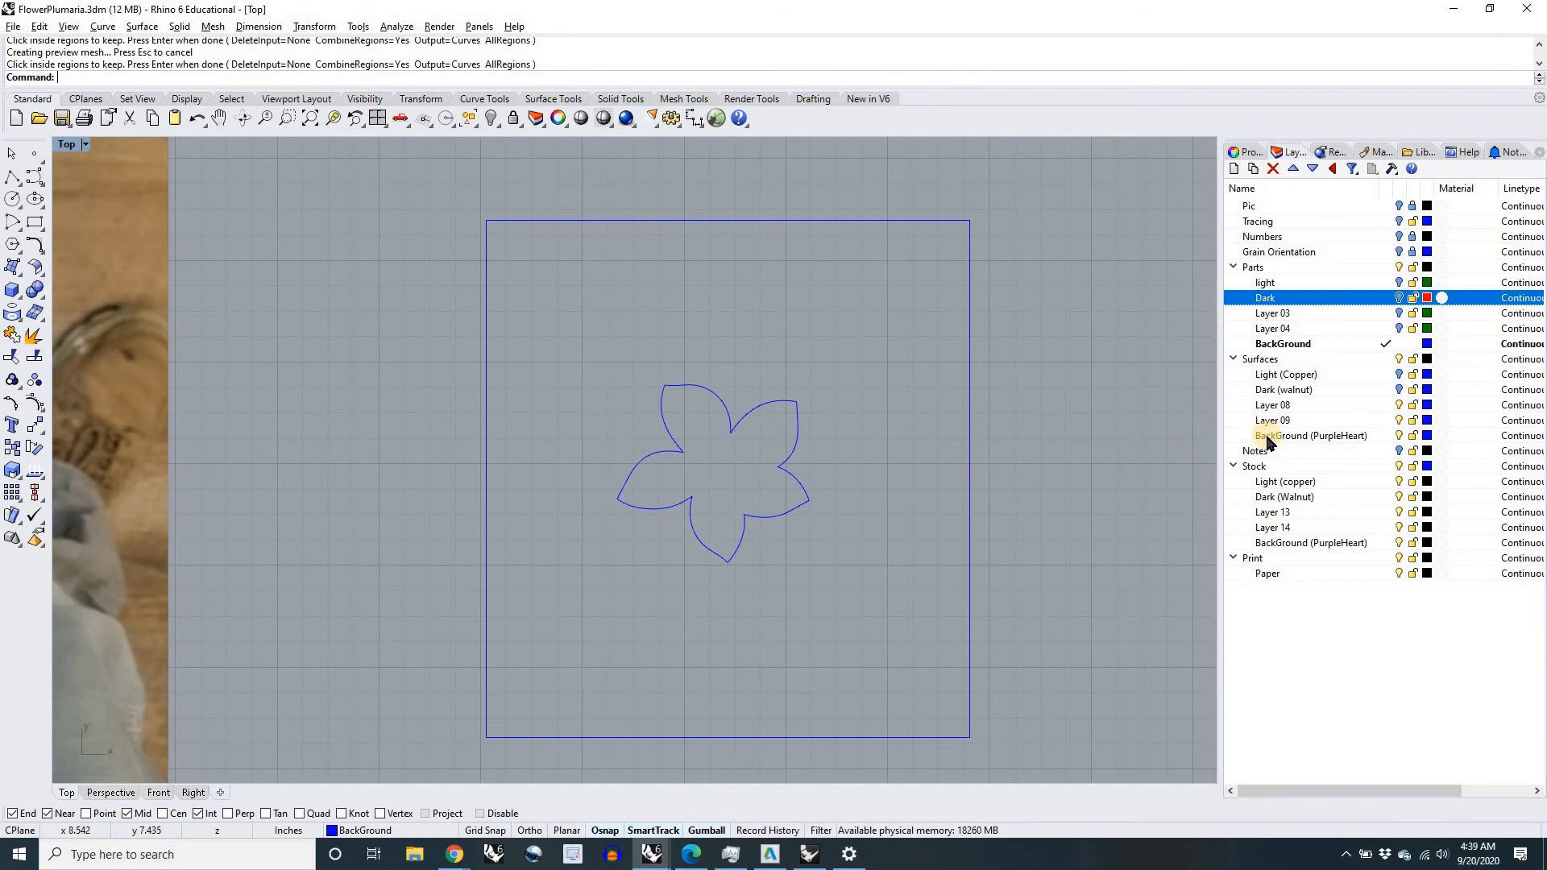
click(1399, 390)
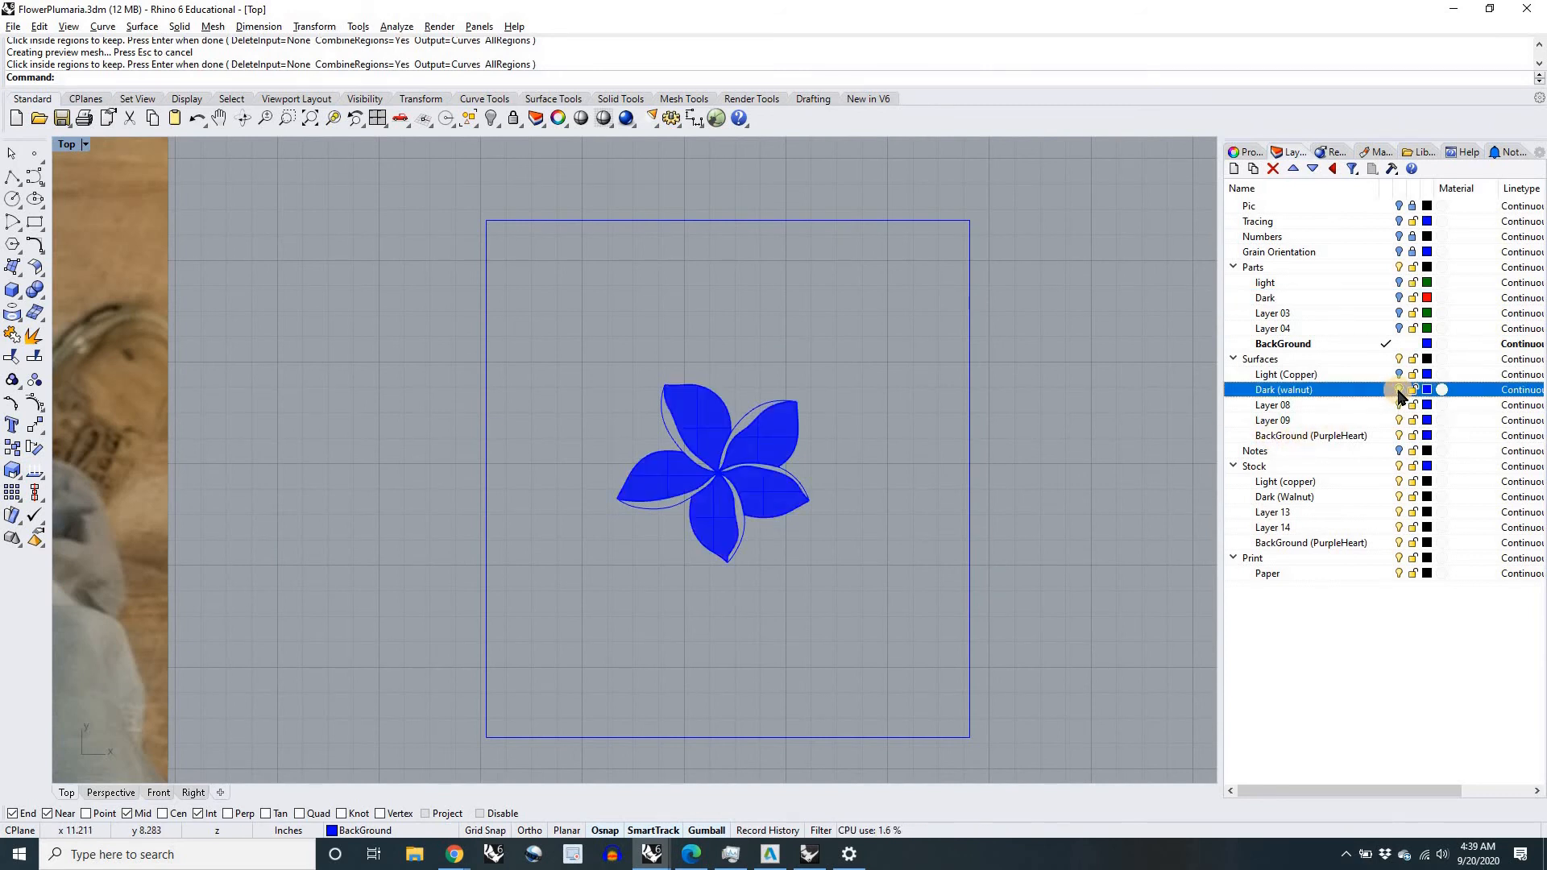
Step: Hide the Dark (walnut) surfaces, briefly show the Light (Copper) surfaces, and make BackGround (PurpleHeart) under Surfaces the current layer
click(1399, 390)
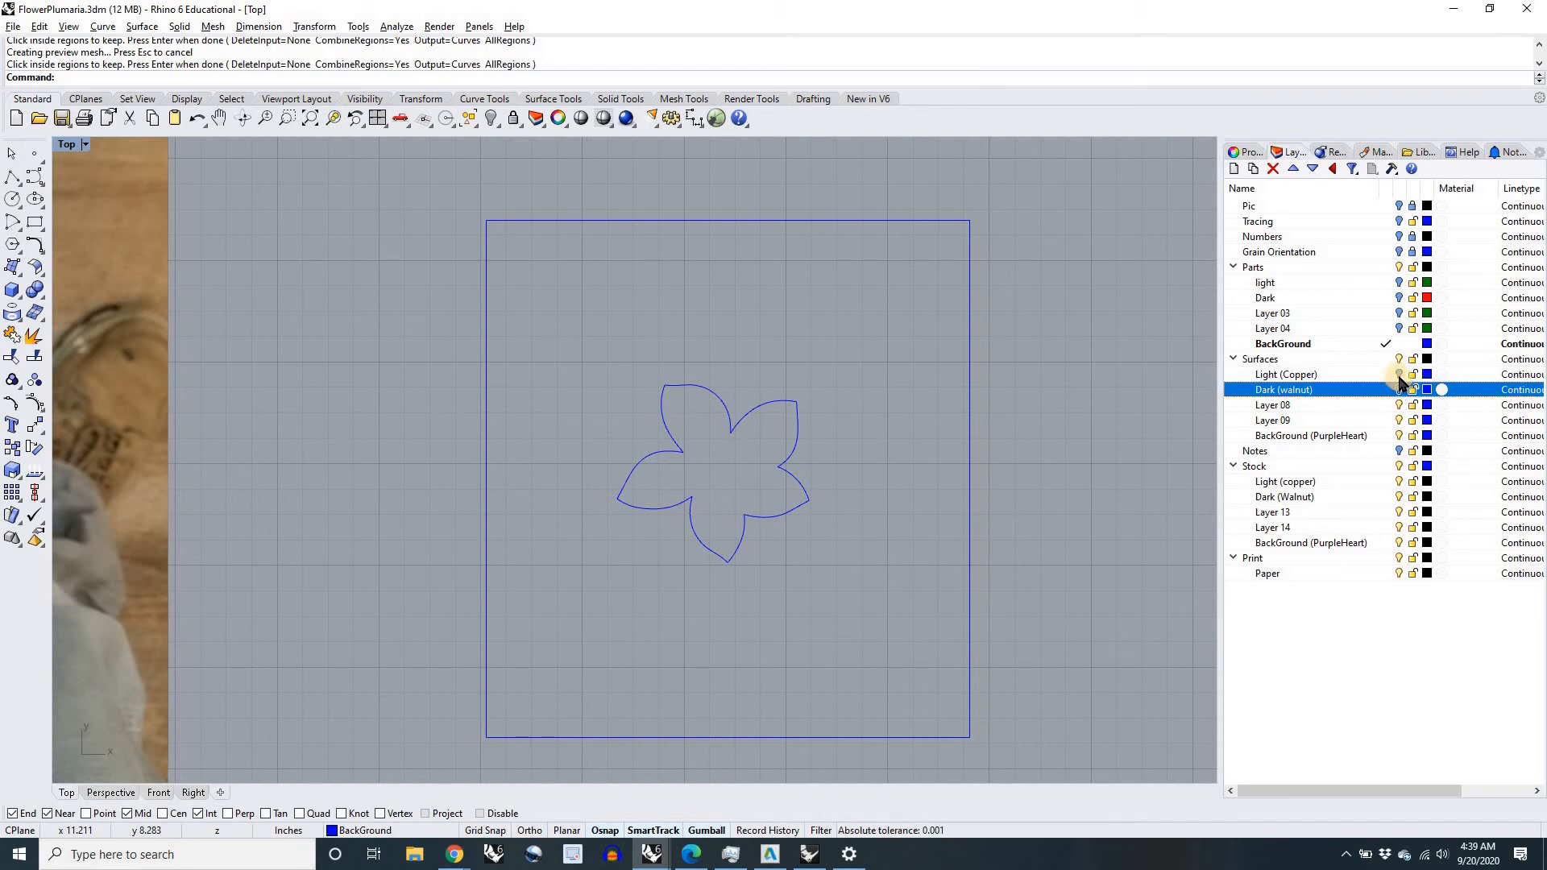
click(1399, 376)
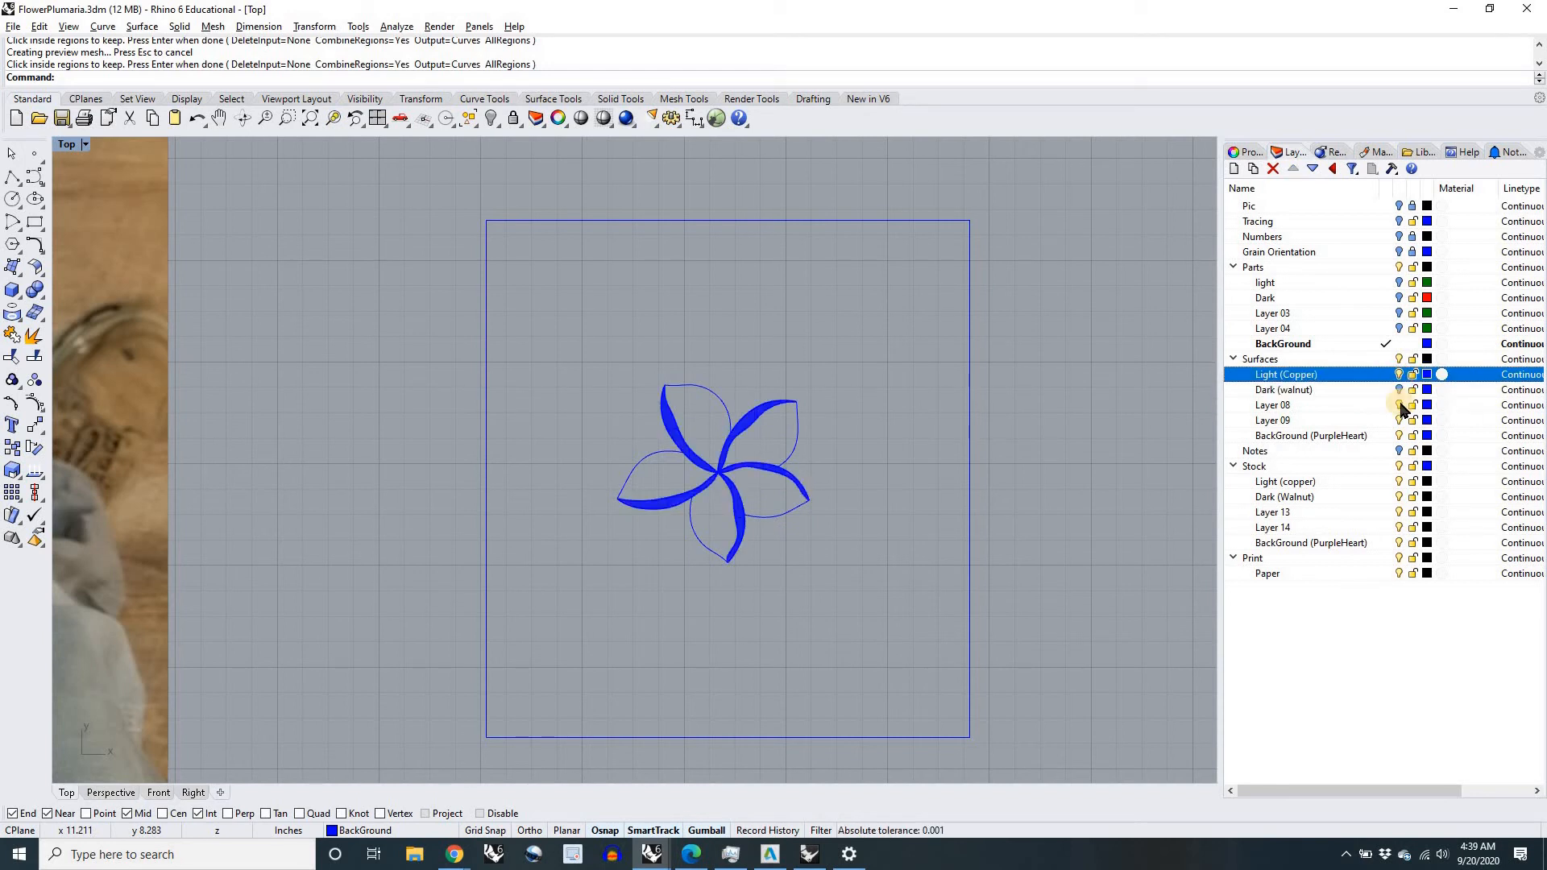
click(1399, 375)
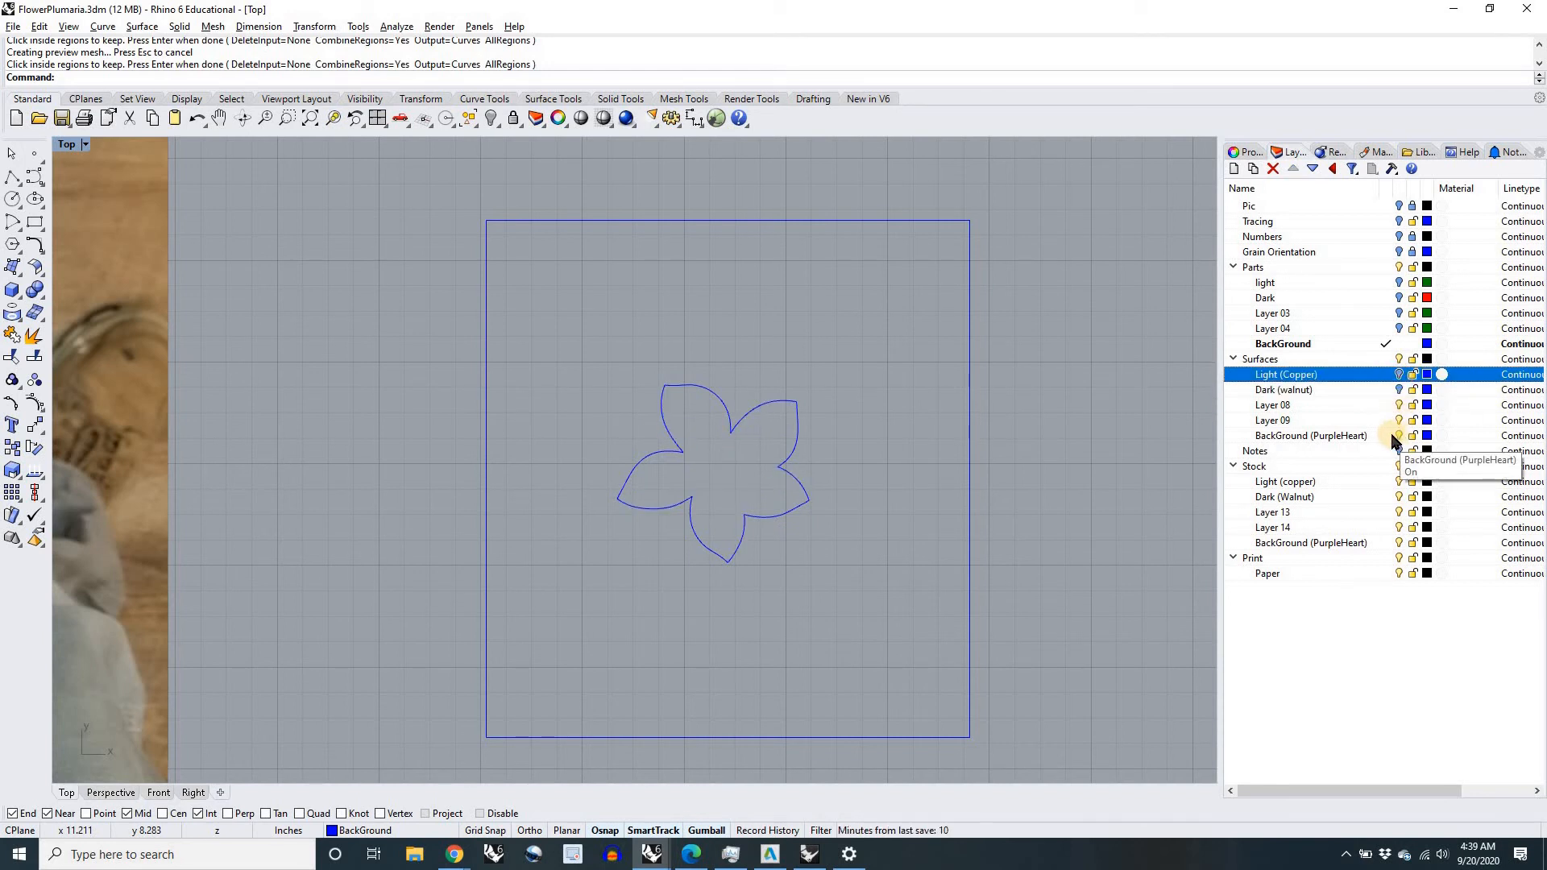
click(1389, 436)
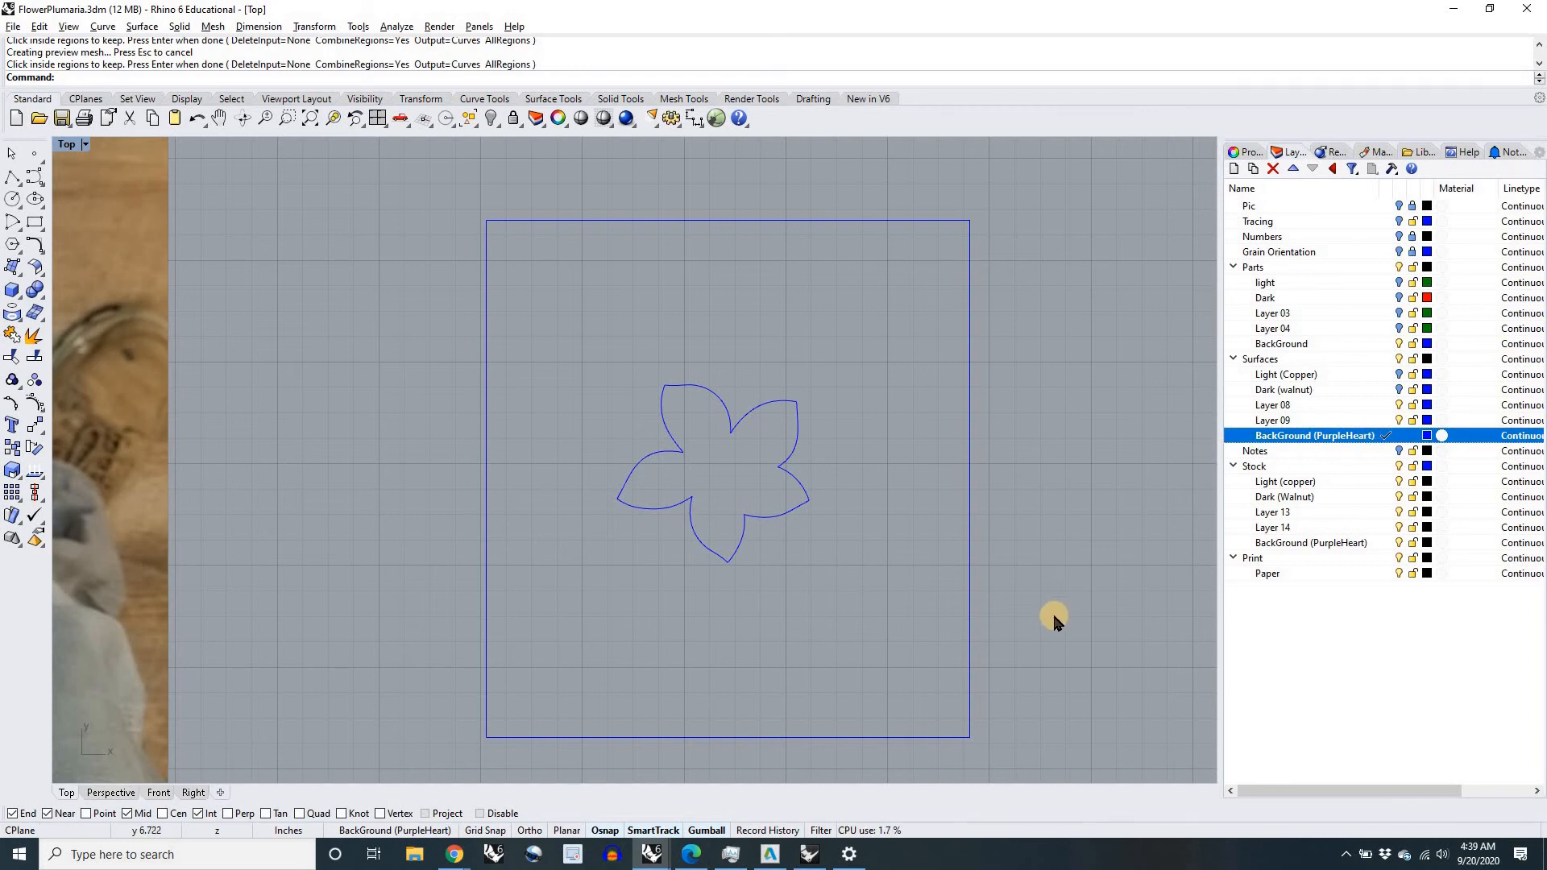
Step: Try PlanarSrf on the square border and flower outline together, inspect the flower-shaped opening, and undo the surface
scroll(1053, 611, down, 2)
text(Plan)
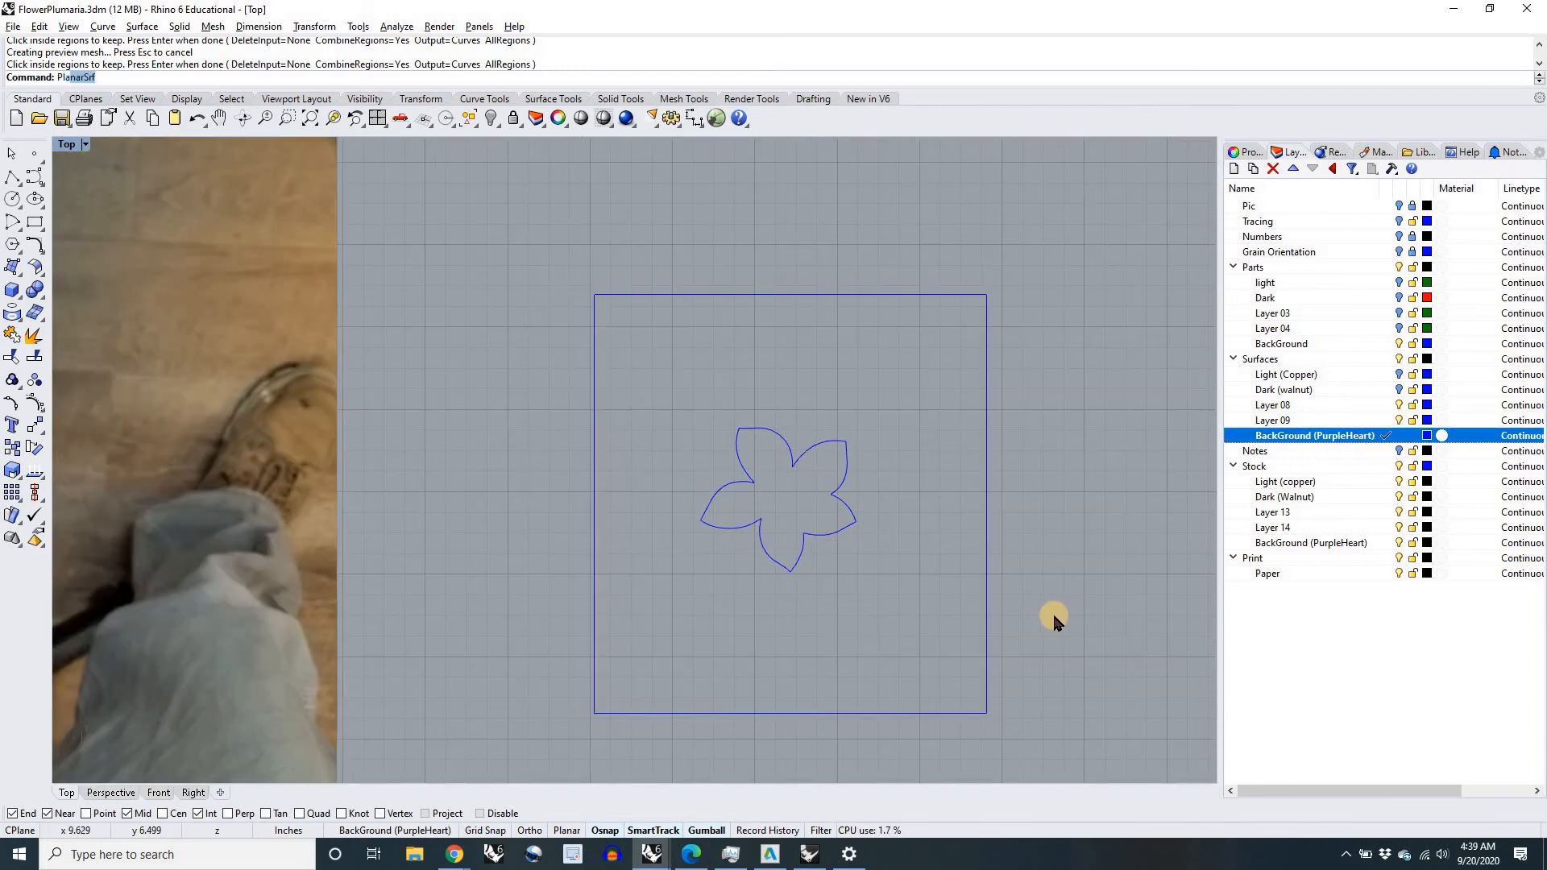
text(ar)
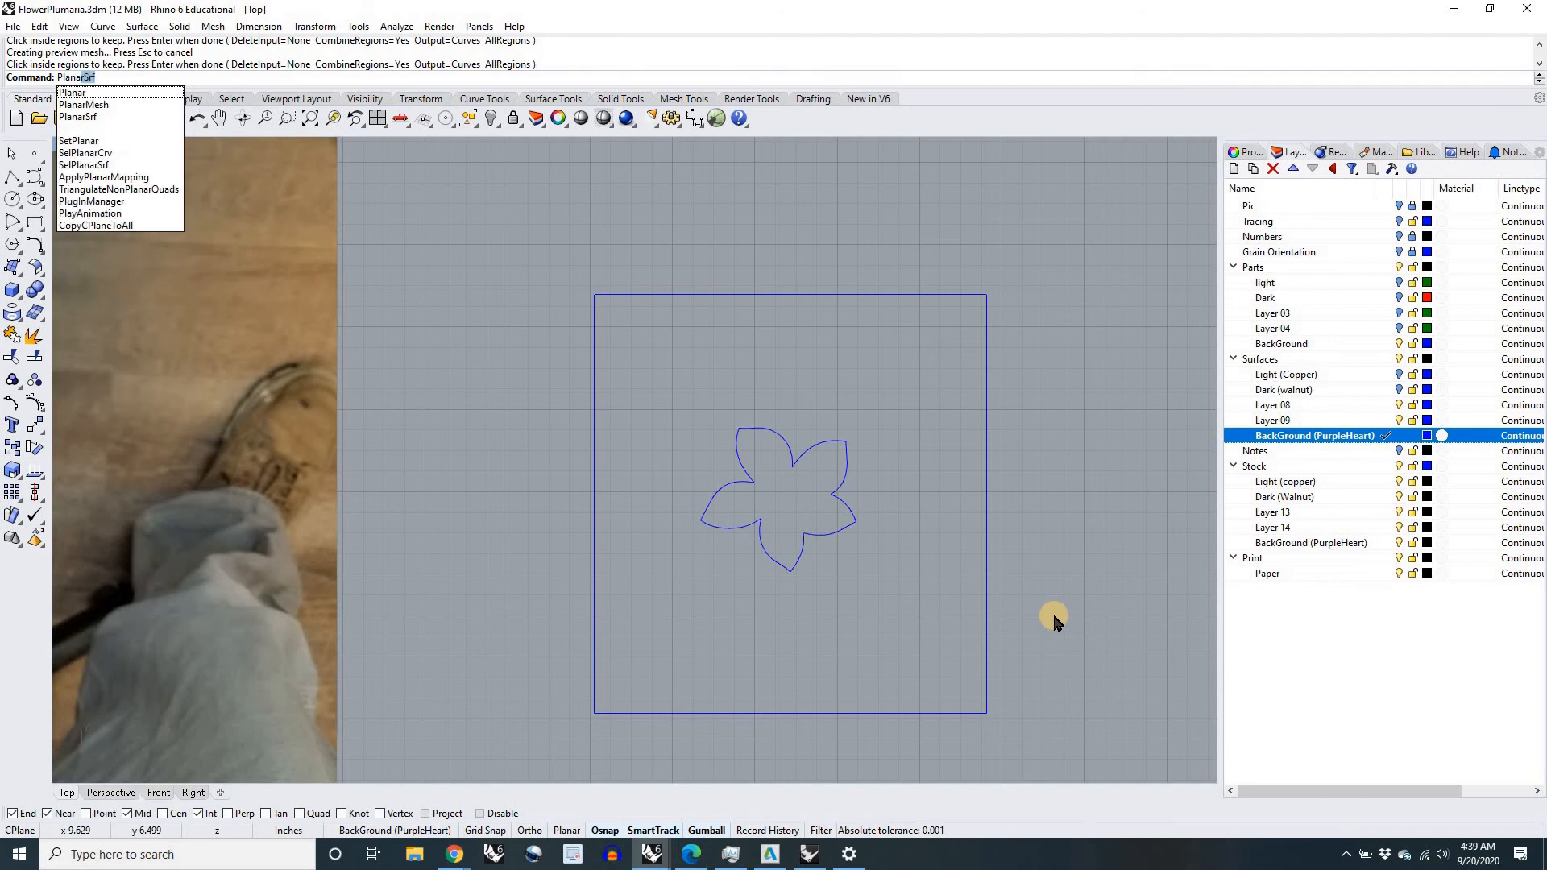
key(Return)
drag(1036, 737, 609, 319)
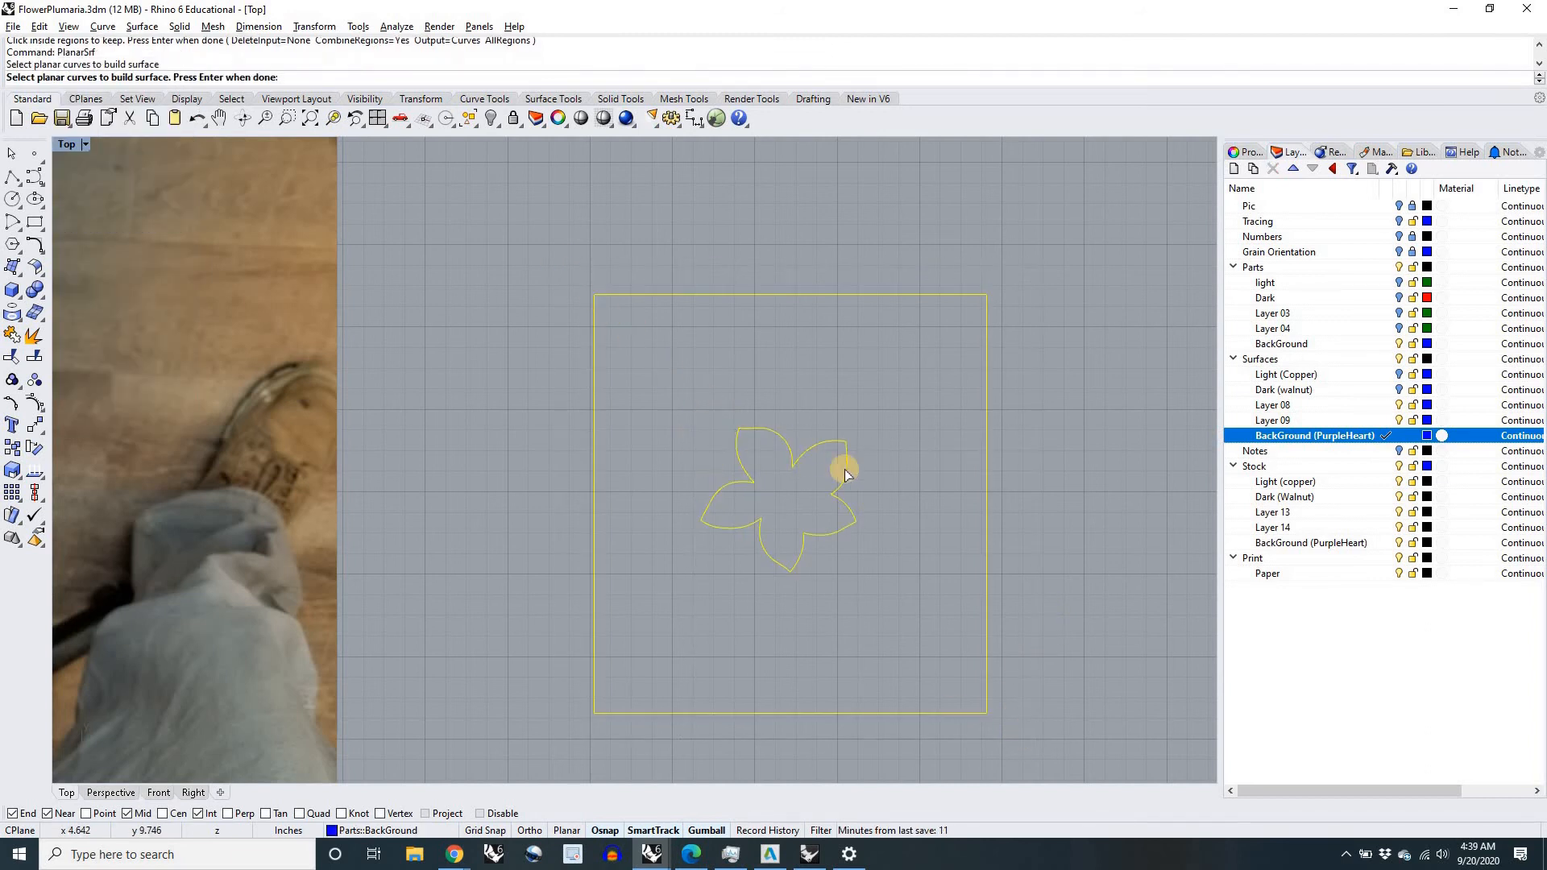
right_drag(899, 498, 800, 457)
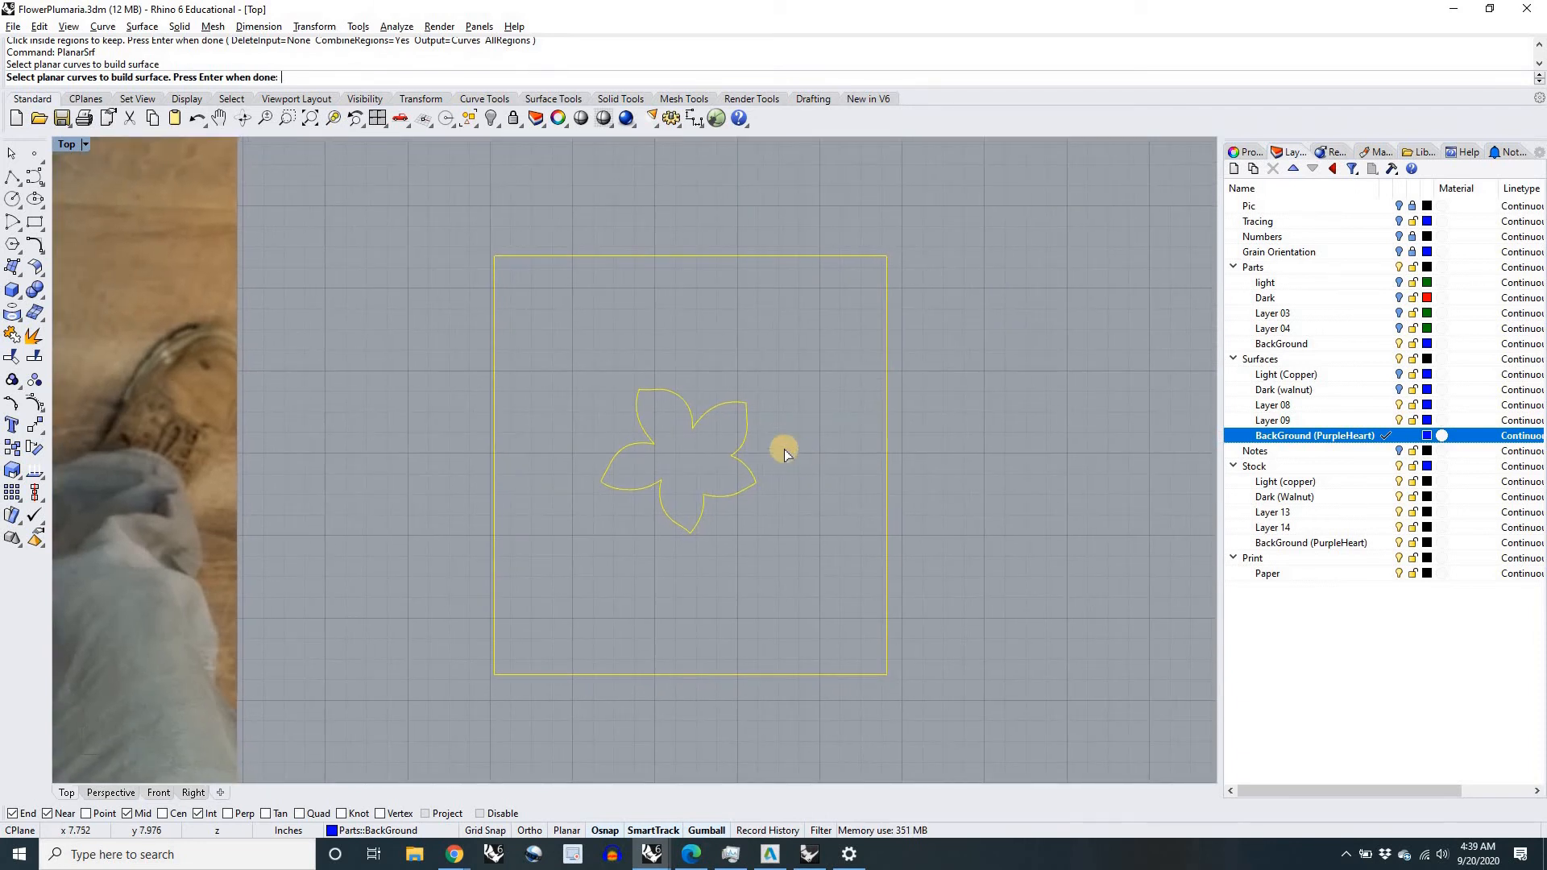
scroll(775, 447, up, 3)
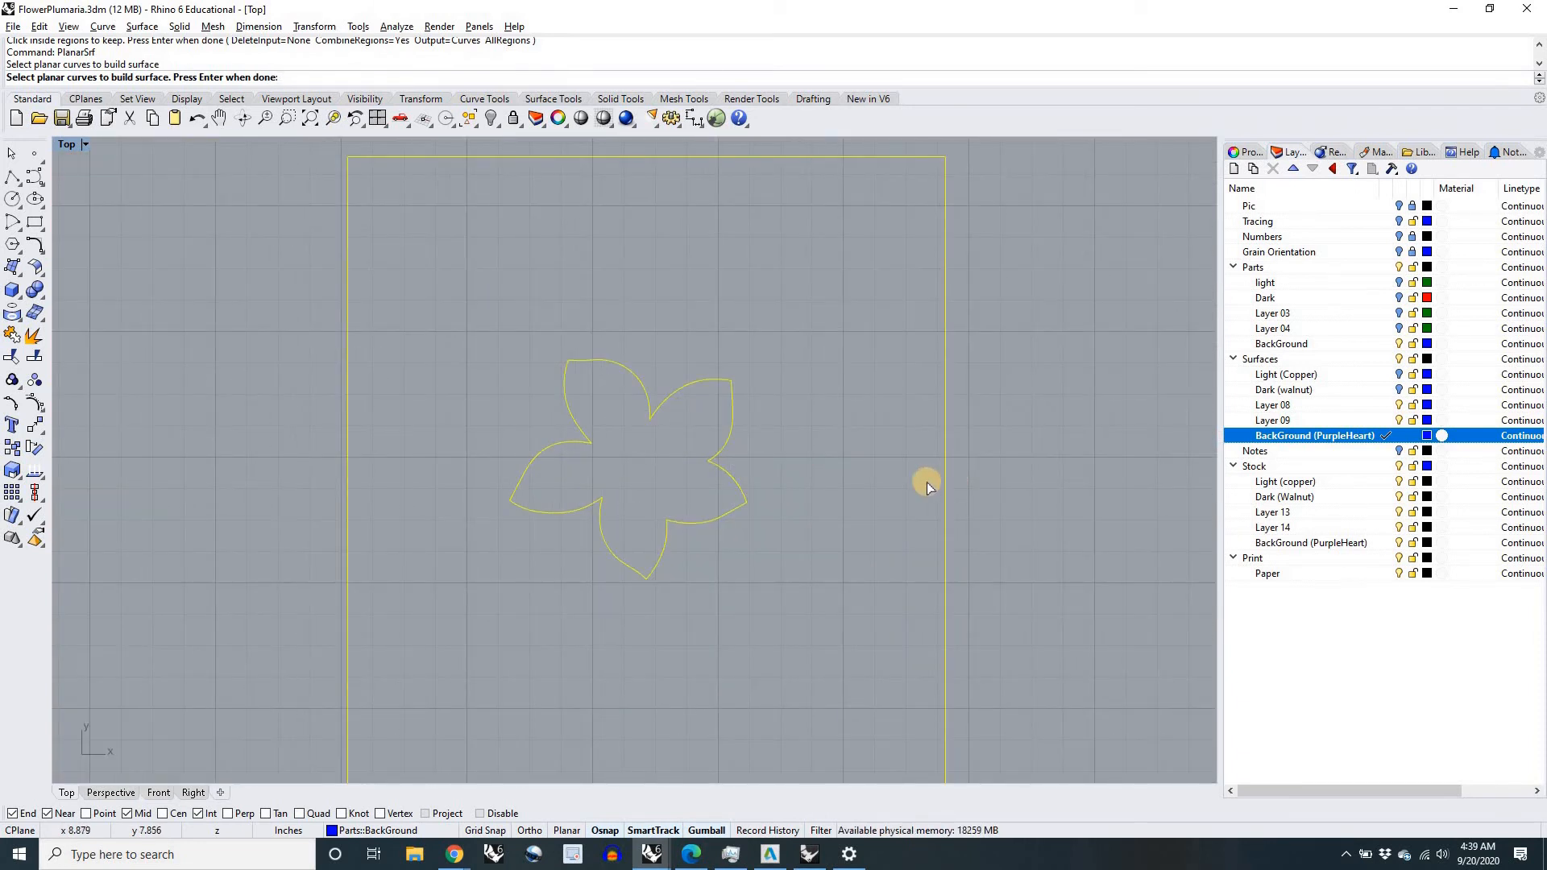
key(Return)
scroll(649, 467, up, 3)
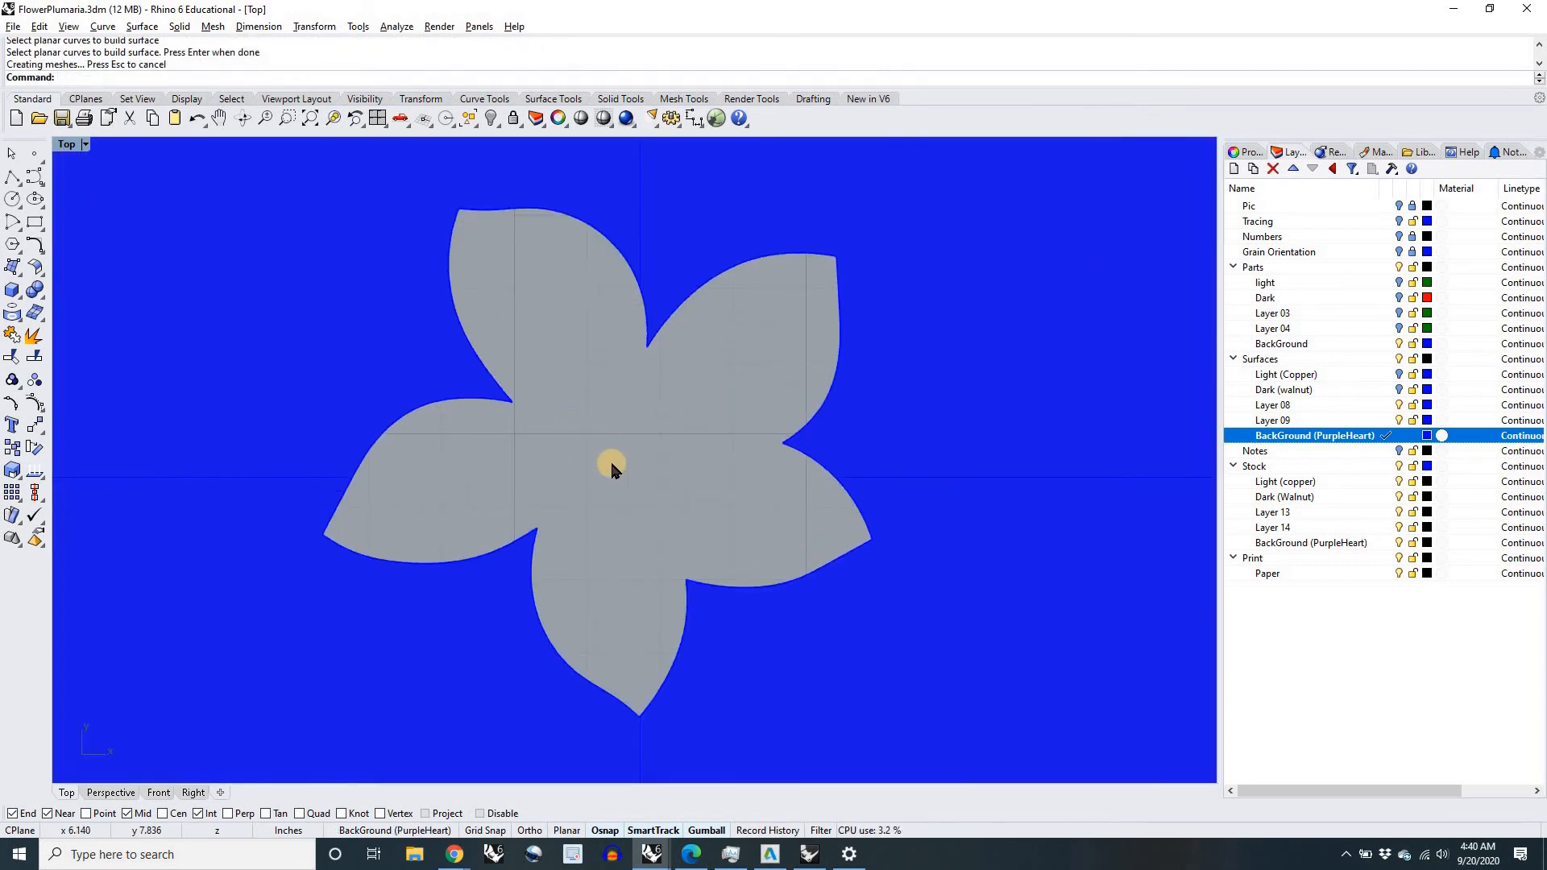
scroll(616, 428, down, 7)
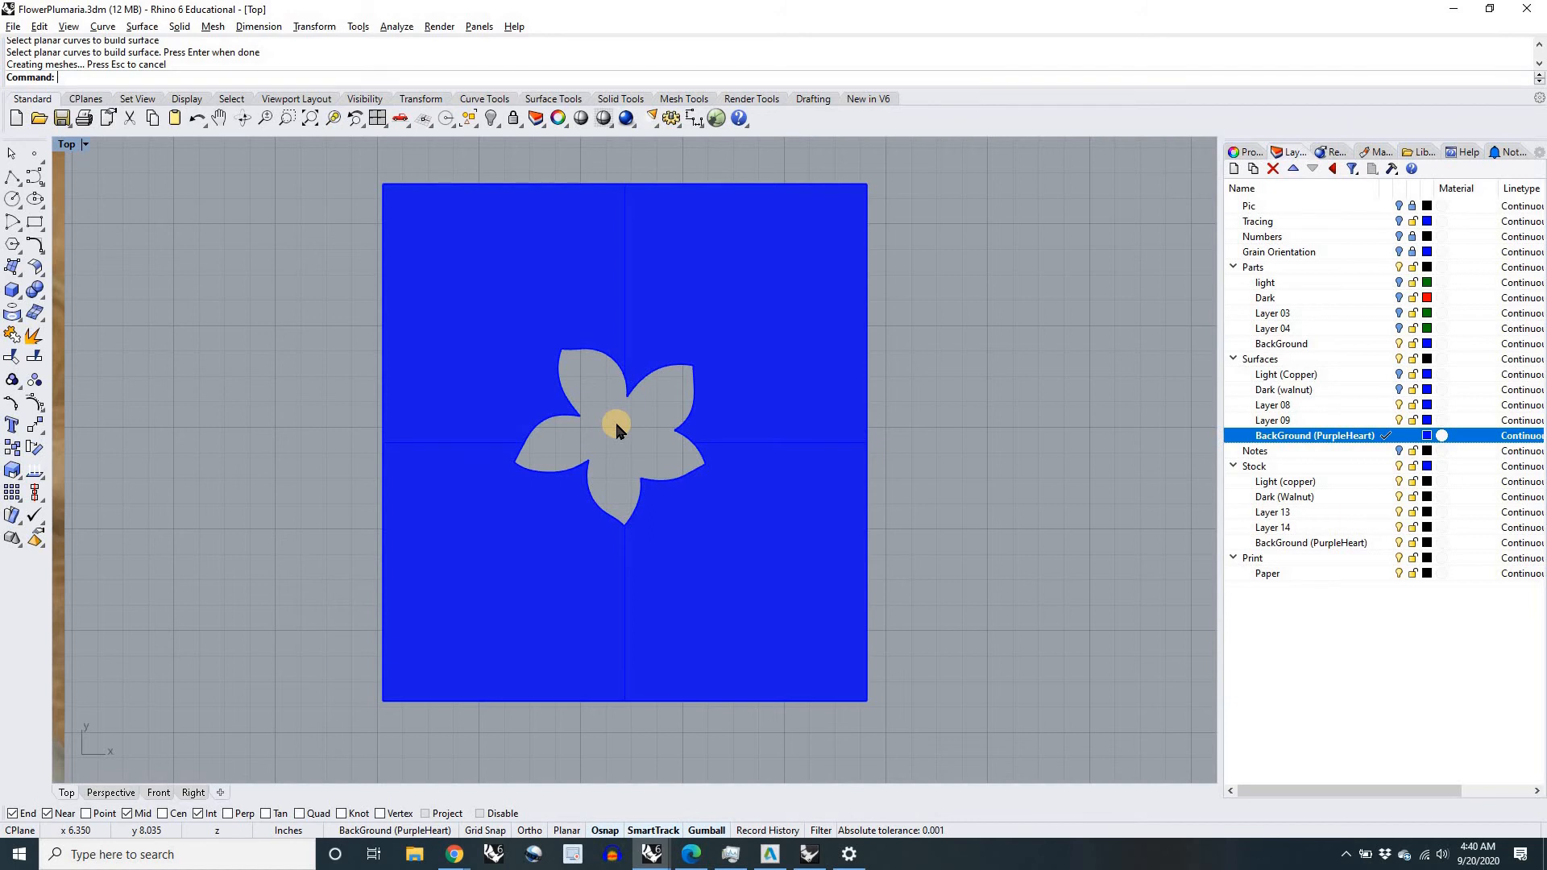
key(ctrl+z)
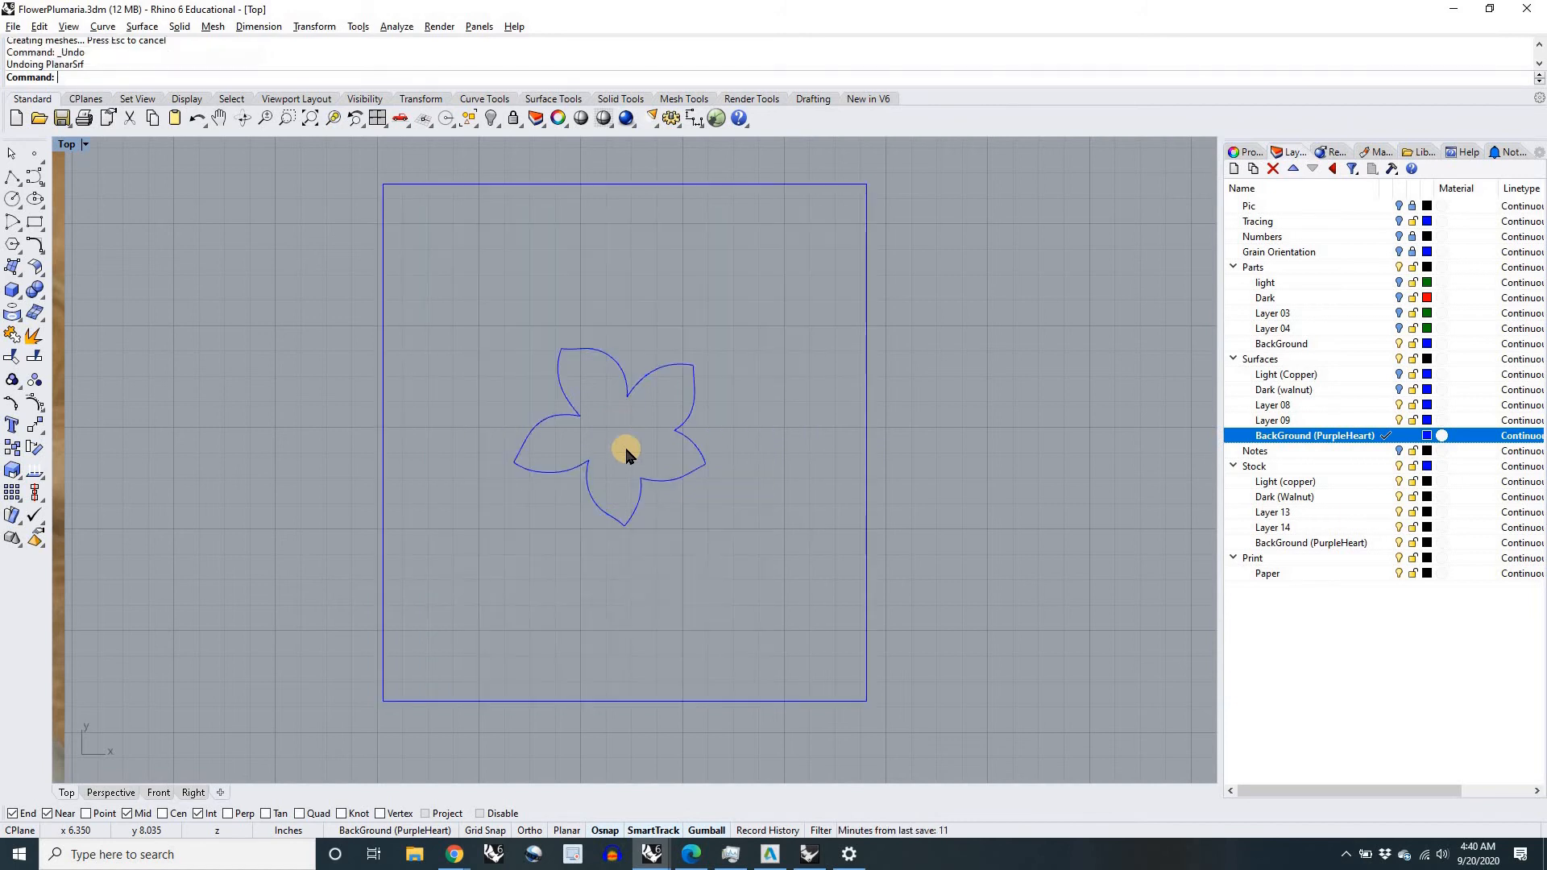
Step: Try PlanarSrf on the square border alone, inspect the area over the flower outline, and undo the surface
click(868, 595)
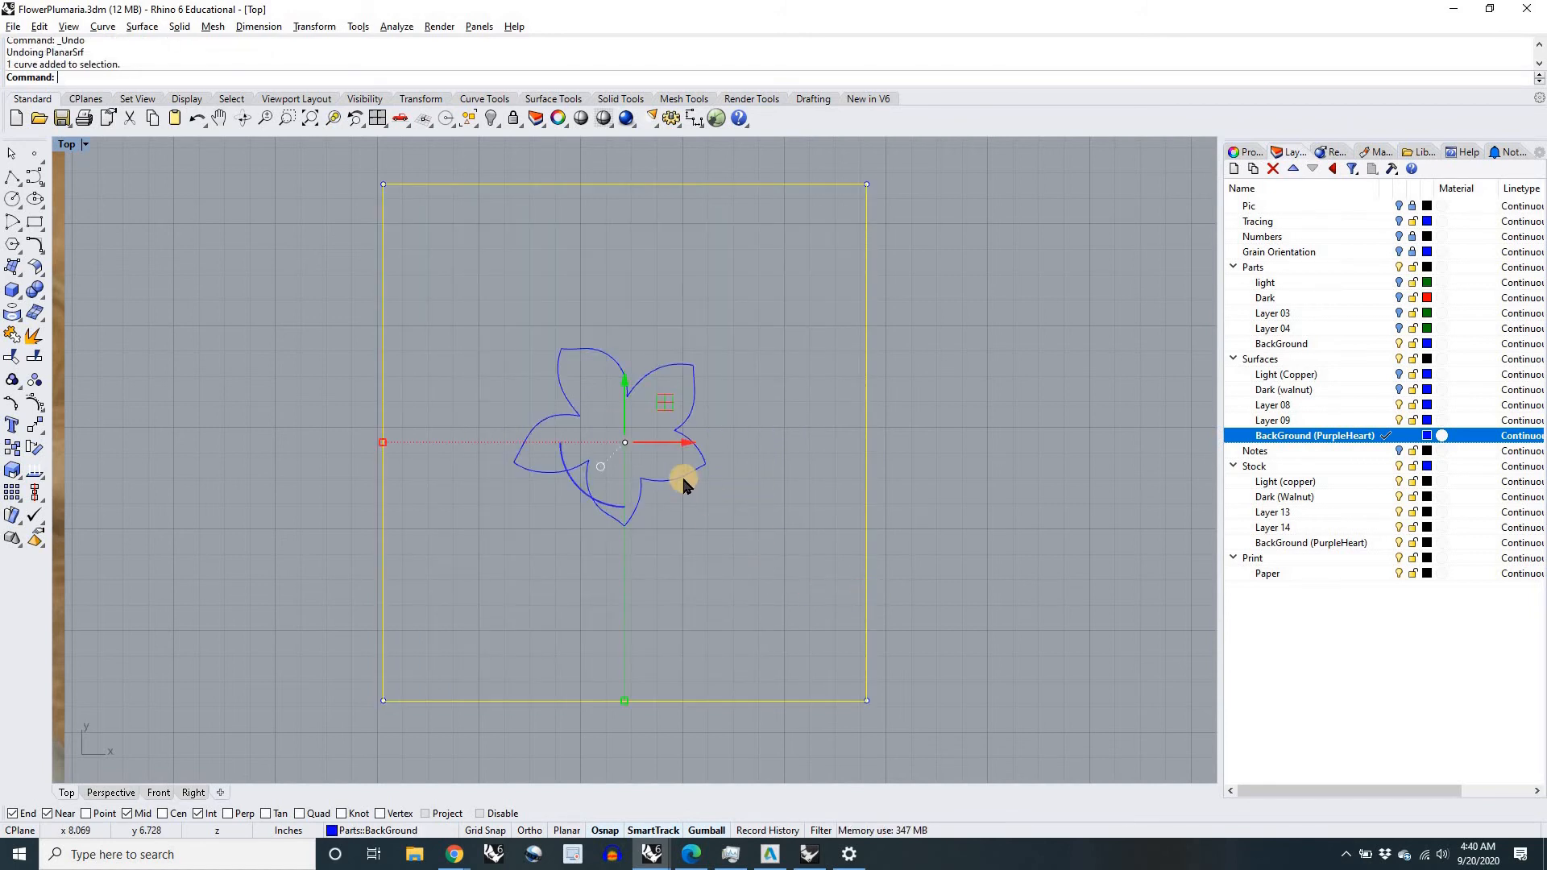
right_click(913, 535)
scroll(636, 498, up, 2)
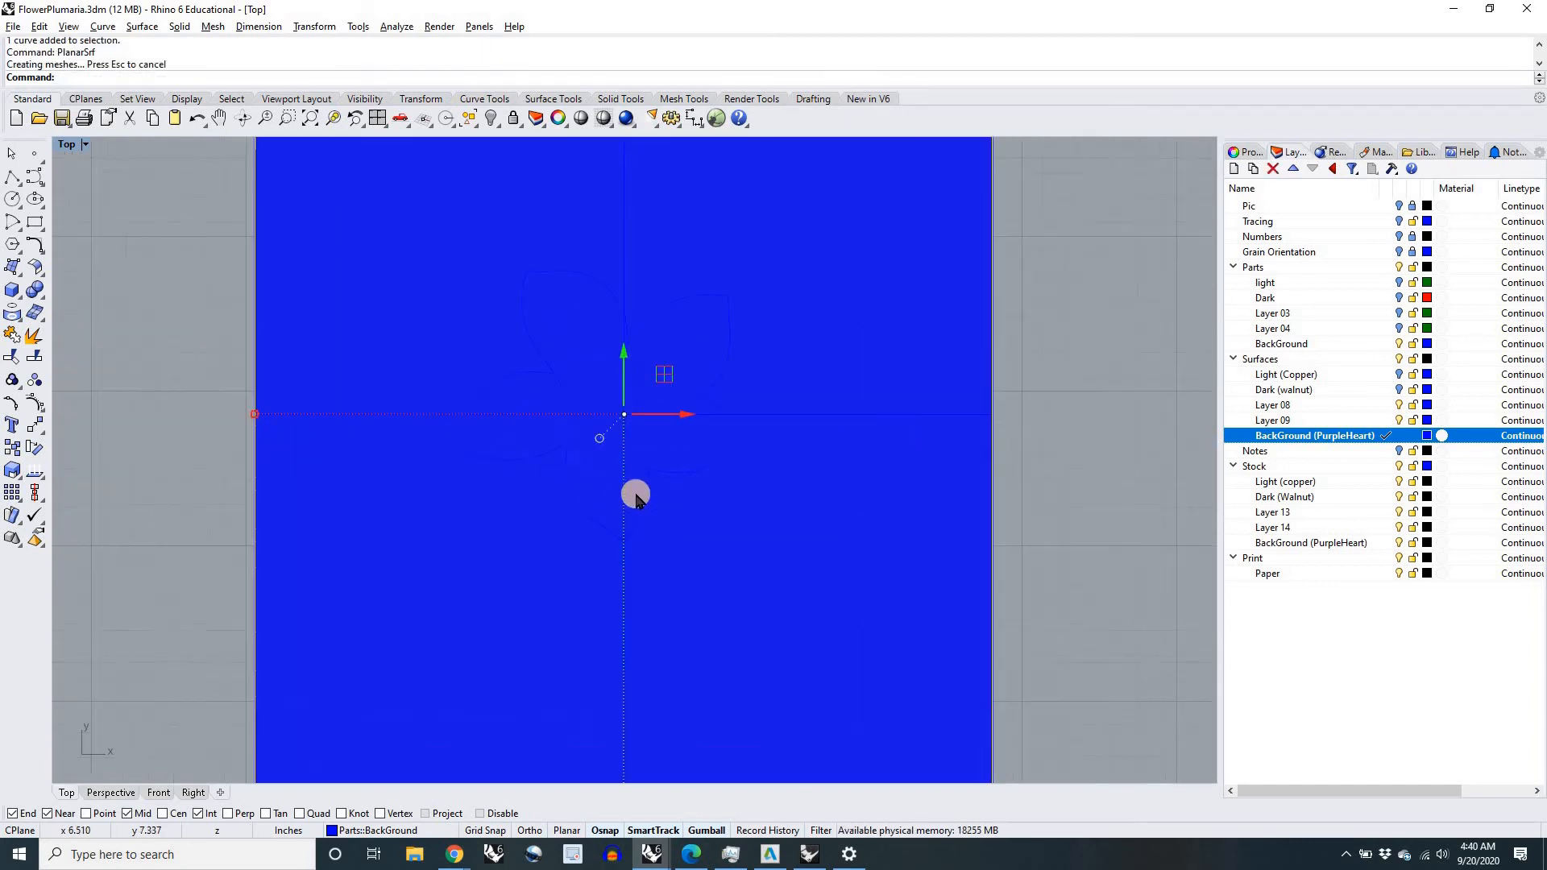
scroll(635, 498, up, 1)
key(ctrl+z)
scroll(636, 498, down, 3)
click(858, 546)
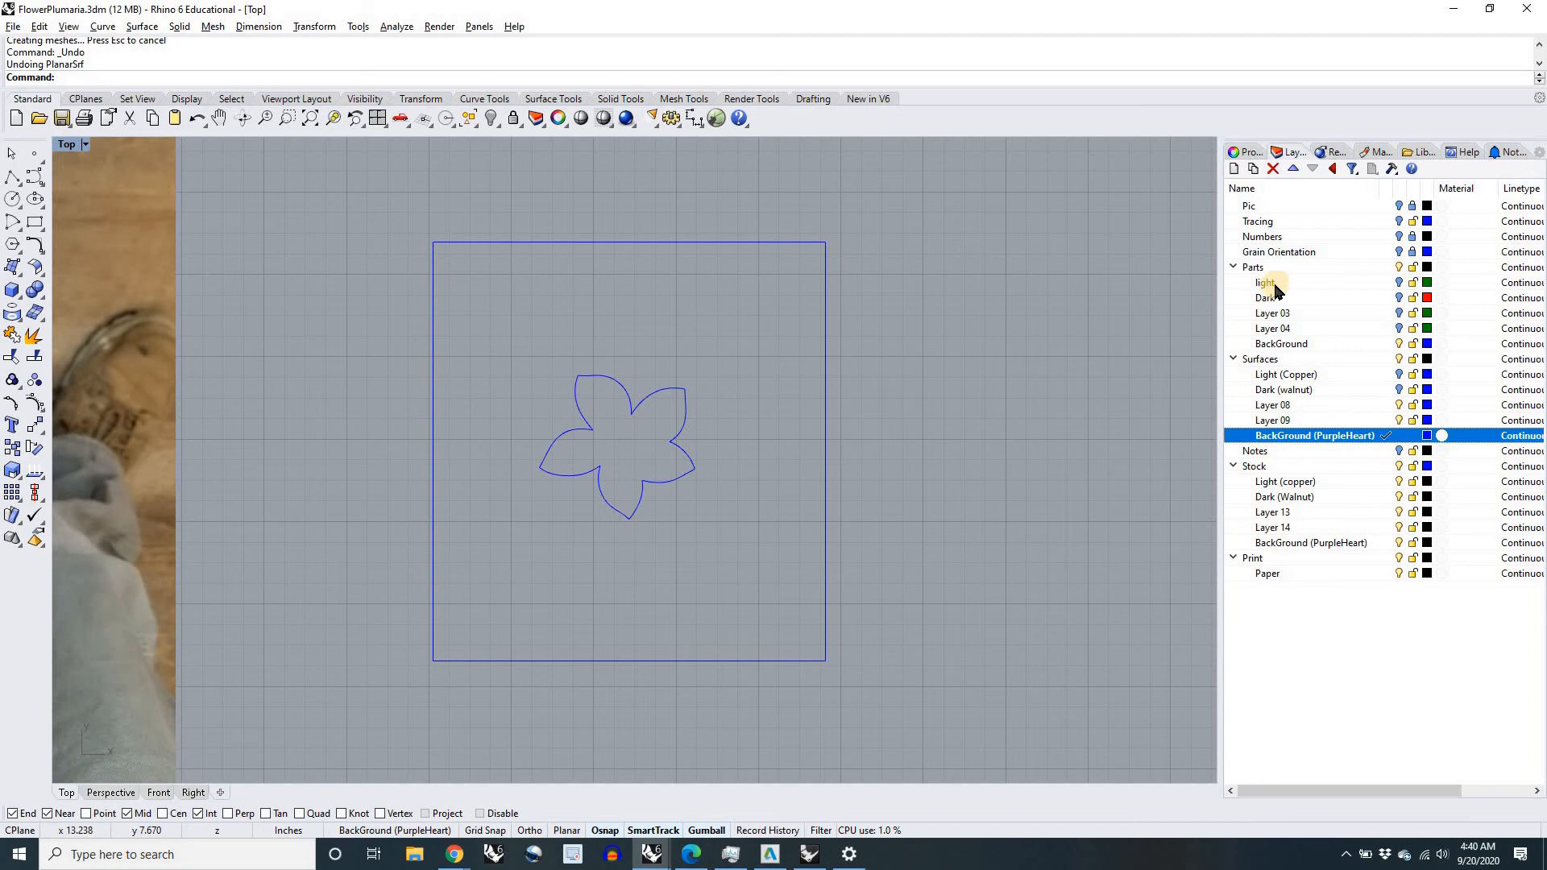
Step: Show the Light (Copper) and Dark (walnut) surfaces and set the color of the Dark (walnut) layer to Magenta
click(1398, 282)
click(1398, 282)
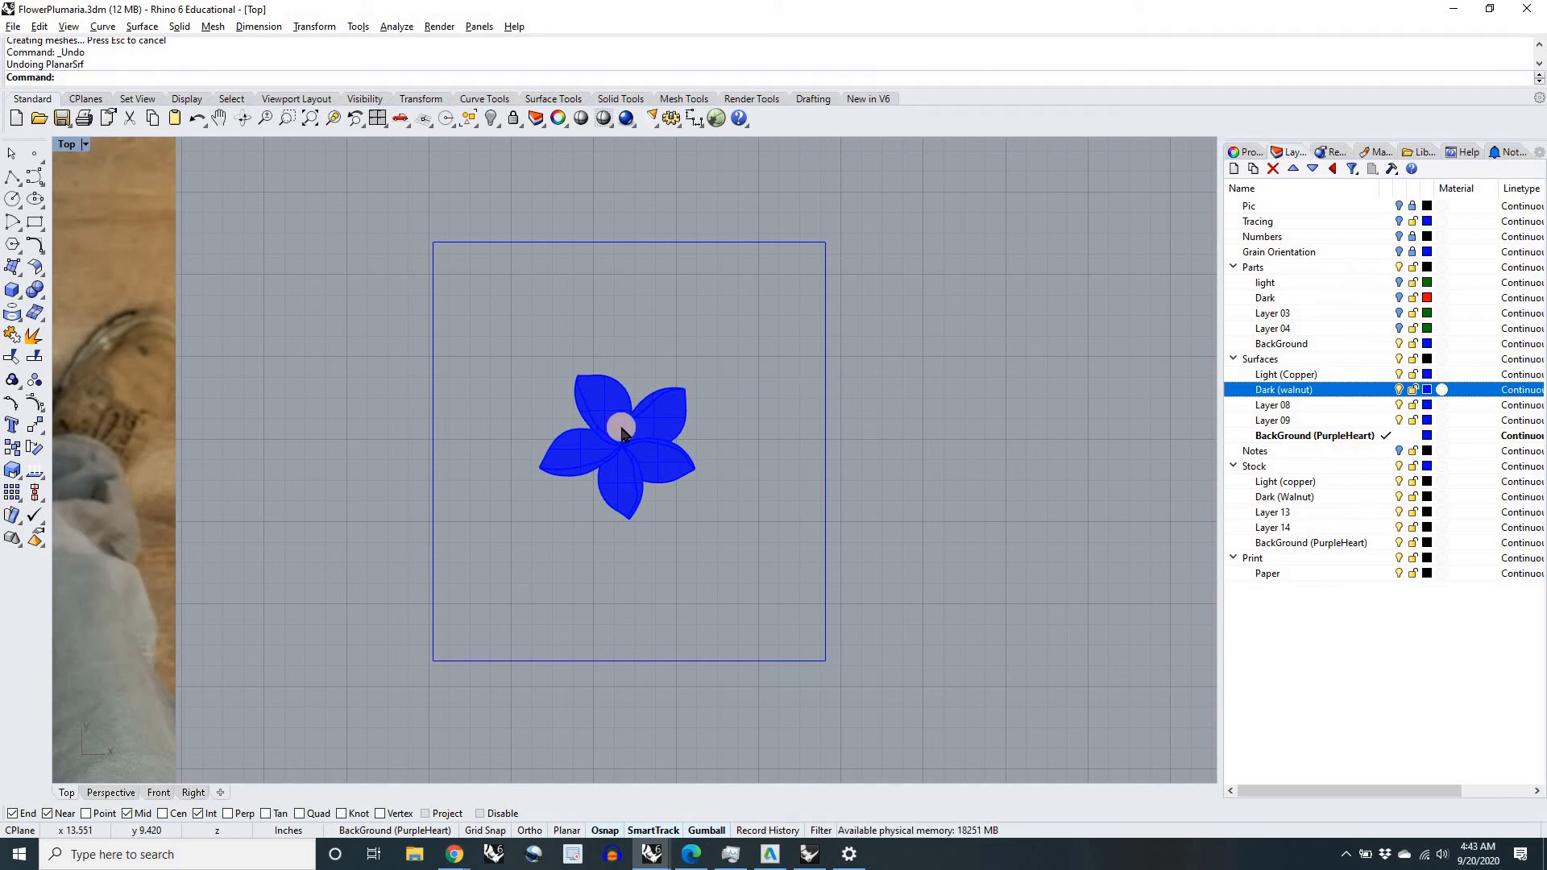
scroll(606, 439, up, 3)
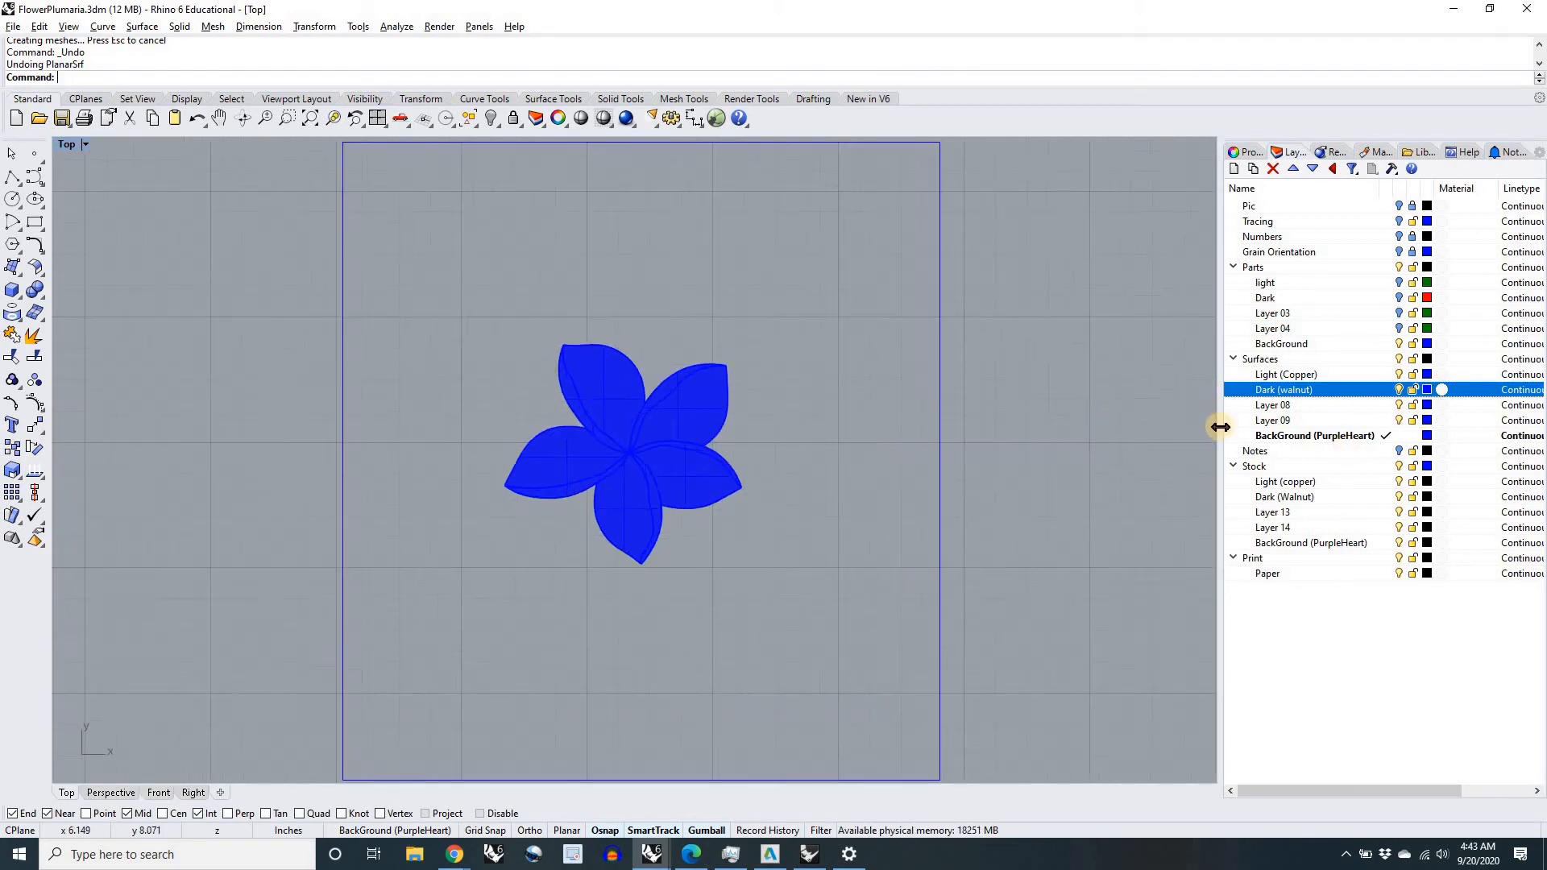
click(1428, 390)
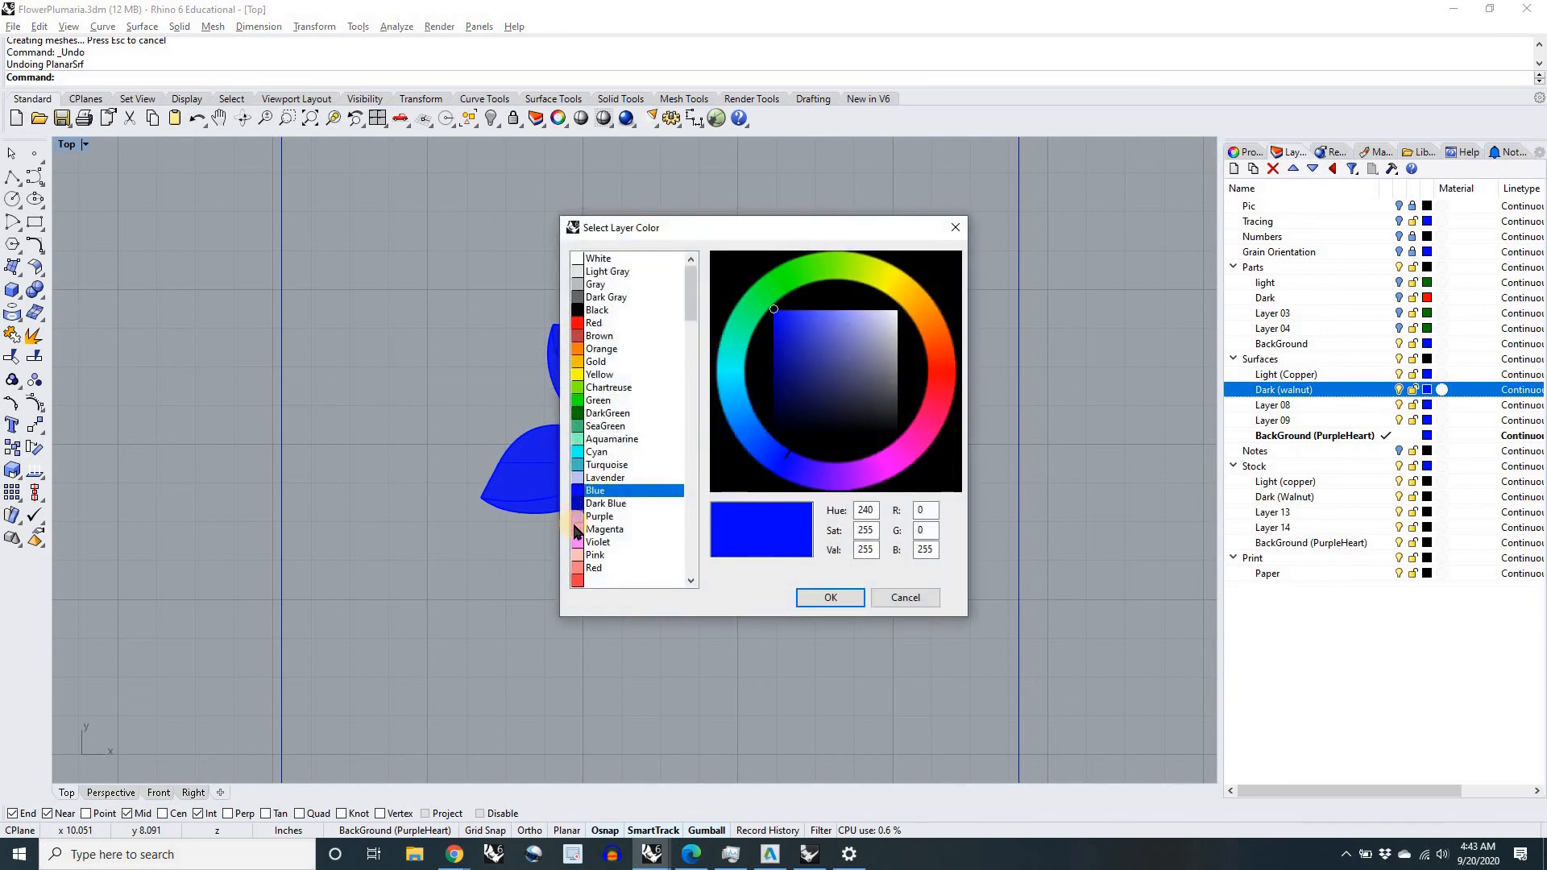
click(604, 529)
click(804, 597)
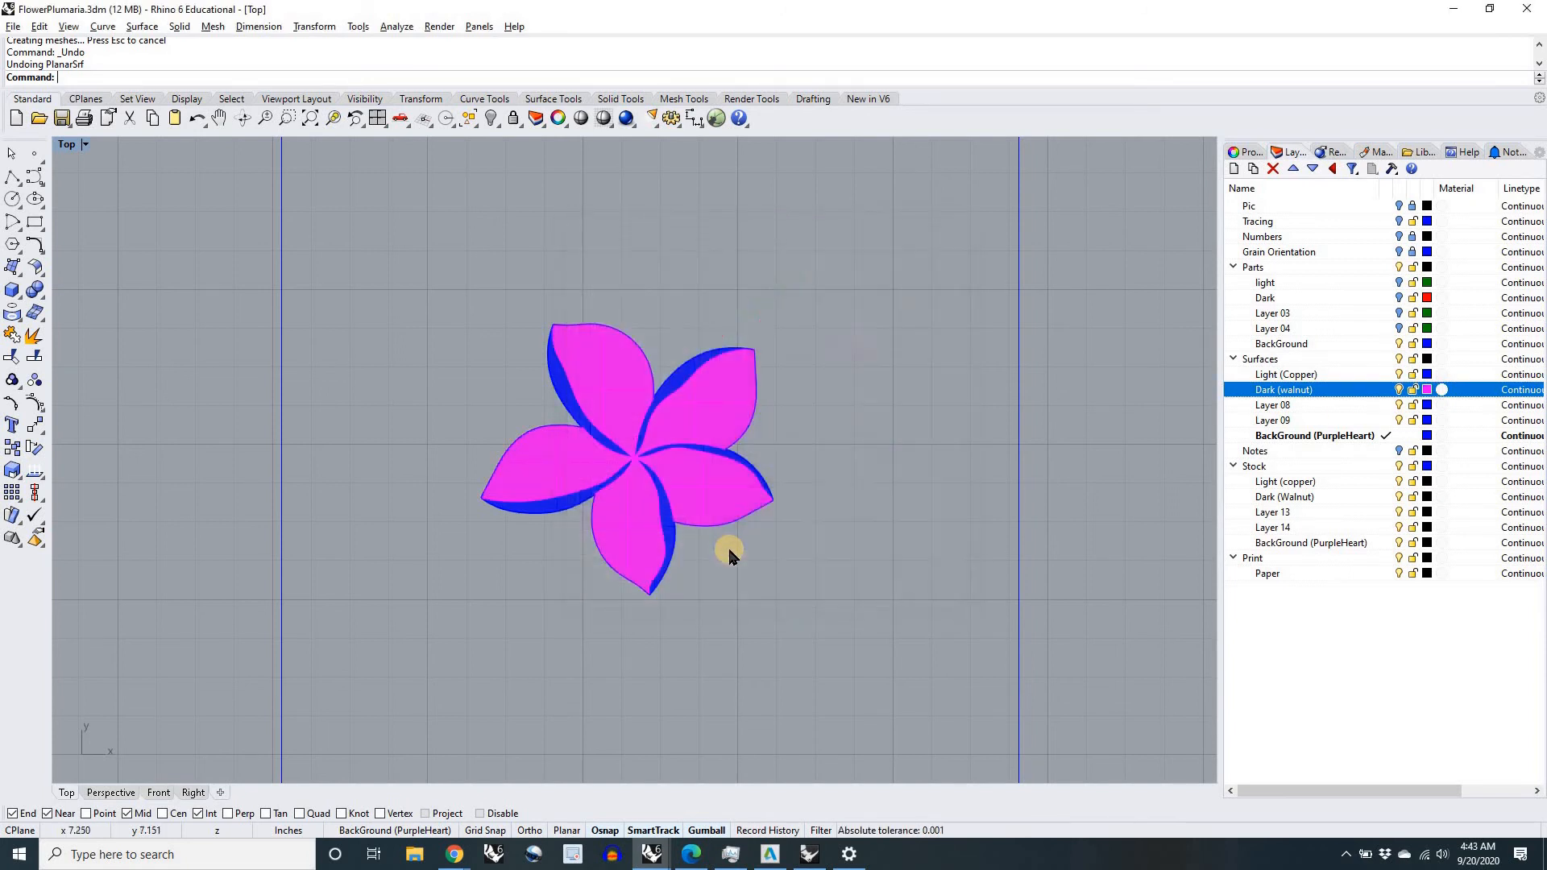
scroll(728, 546, down, 4)
right_drag(768, 596, 752, 556)
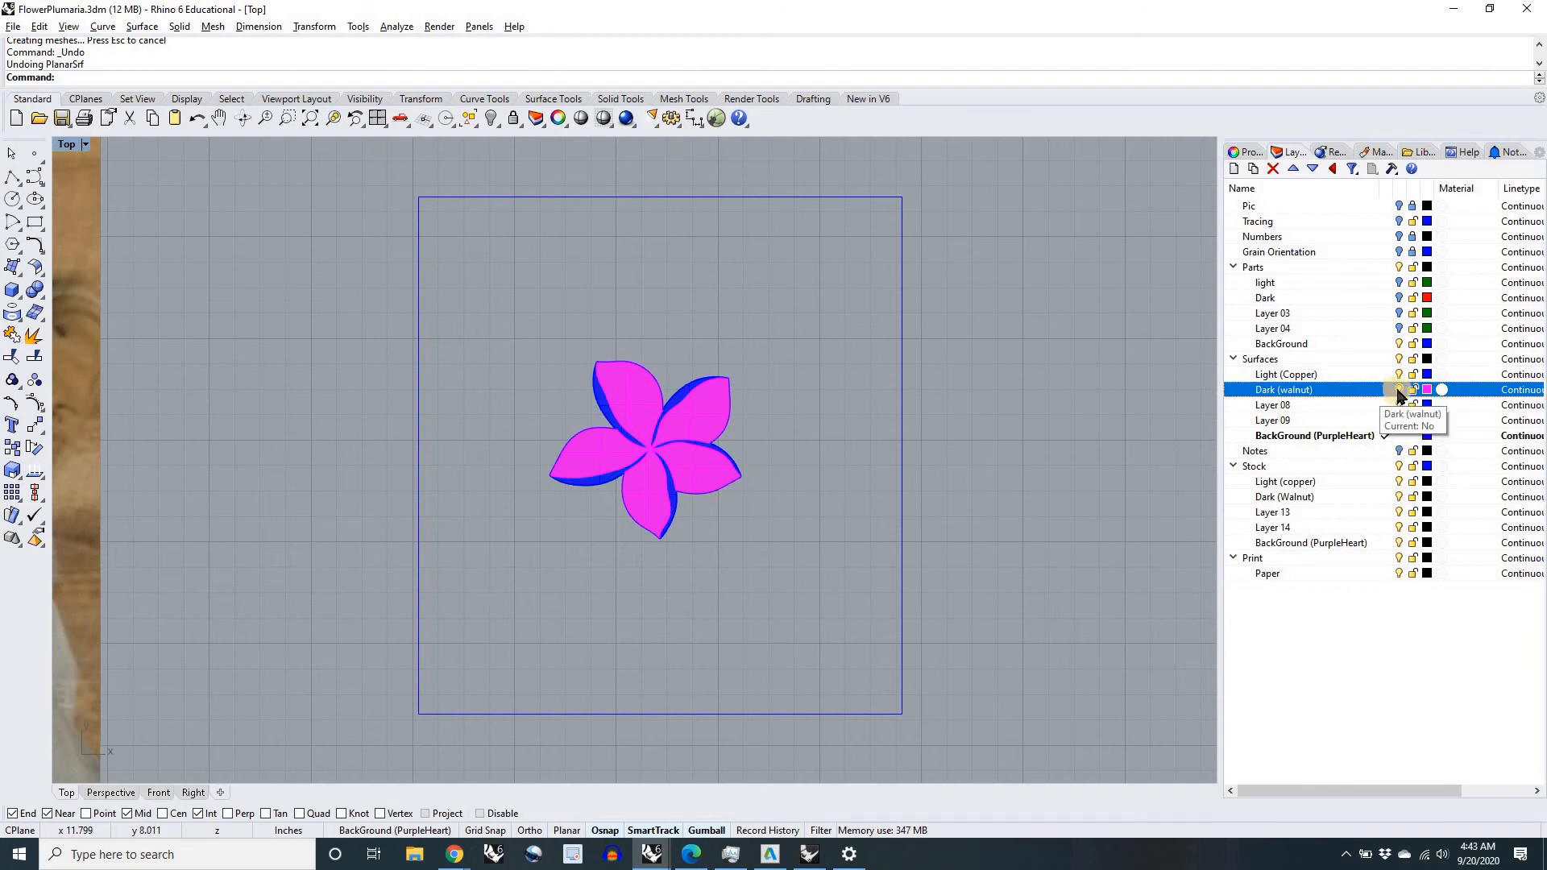
Step: Hide the Dark (walnut), Layer 08 and Light (Copper) layers under Surfaces
click(1399, 391)
click(1399, 405)
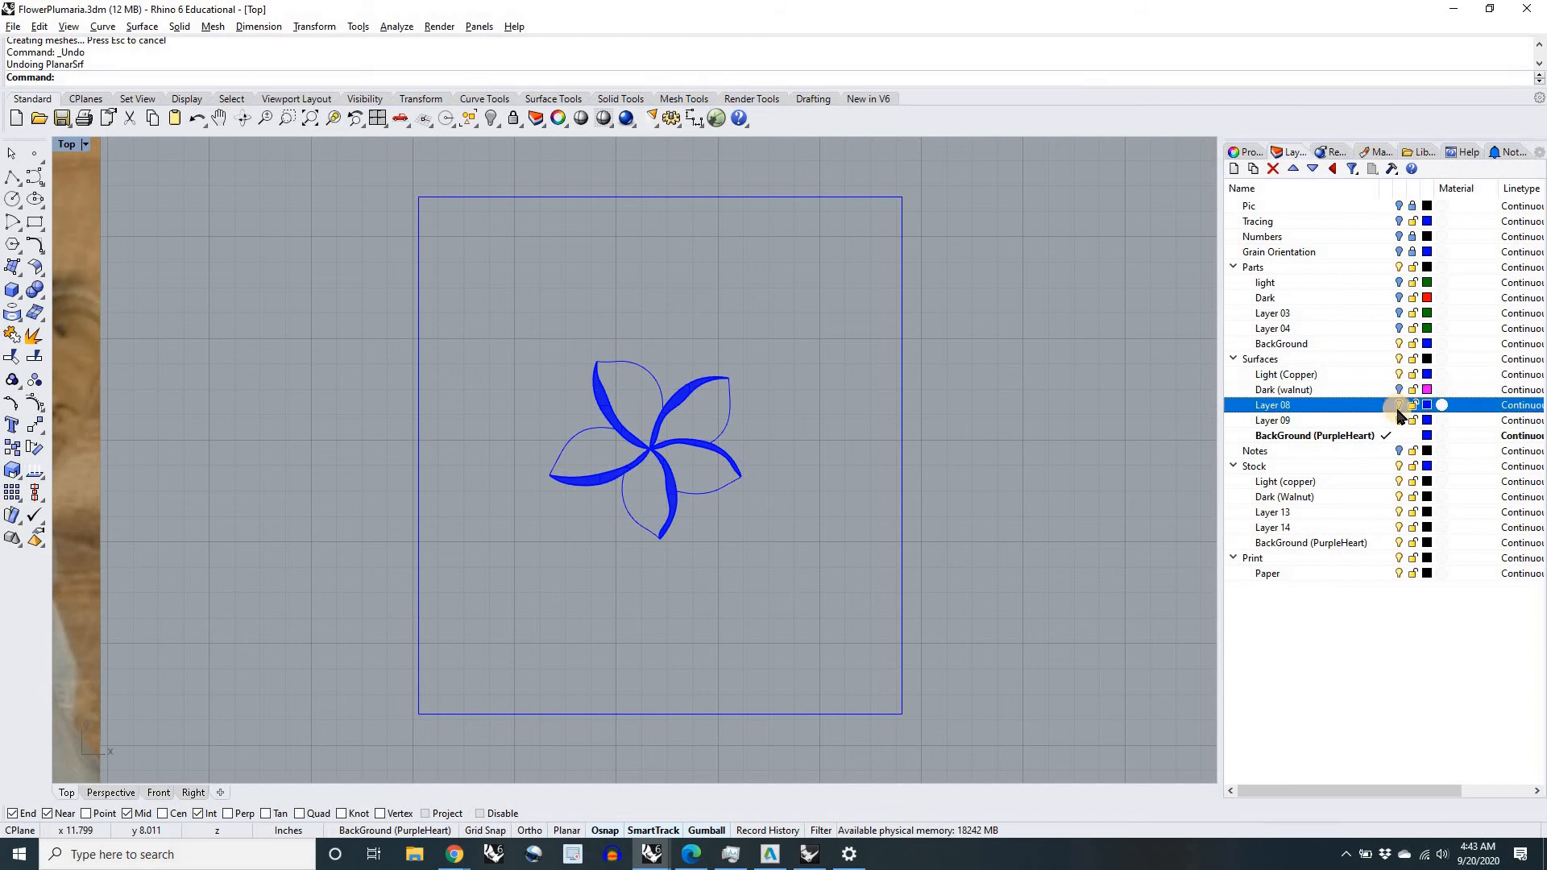
click(1399, 376)
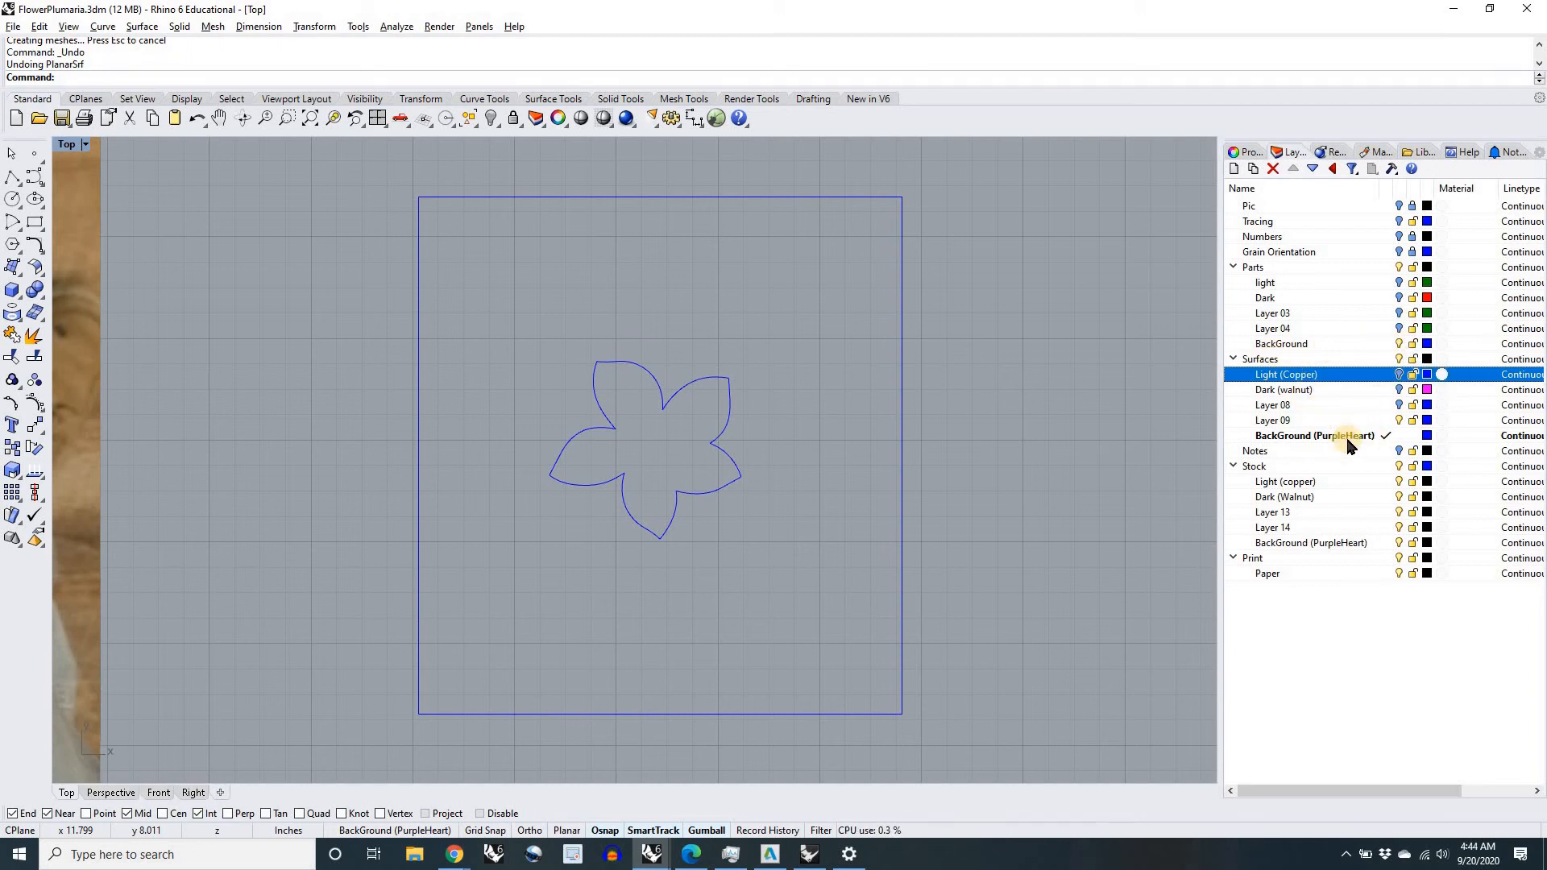
Step: Build the background's planar surface from the square border and flower outline, and set the BackGround (PurpleHeart) layer color to Brown
drag(1031, 716, 390, 290)
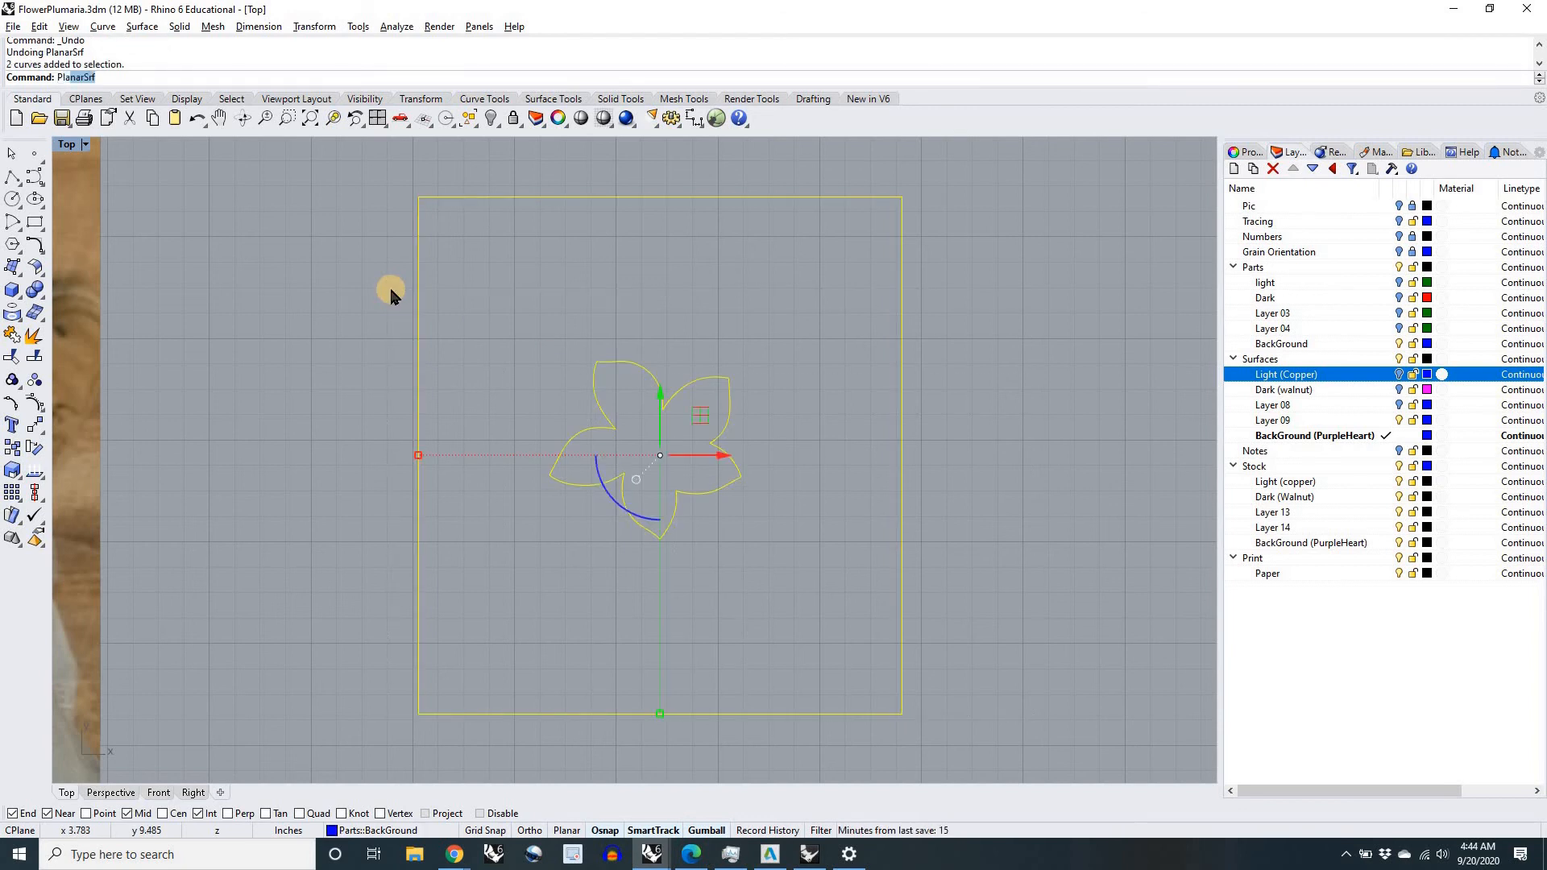
key(Return)
key(Escape)
click(1429, 436)
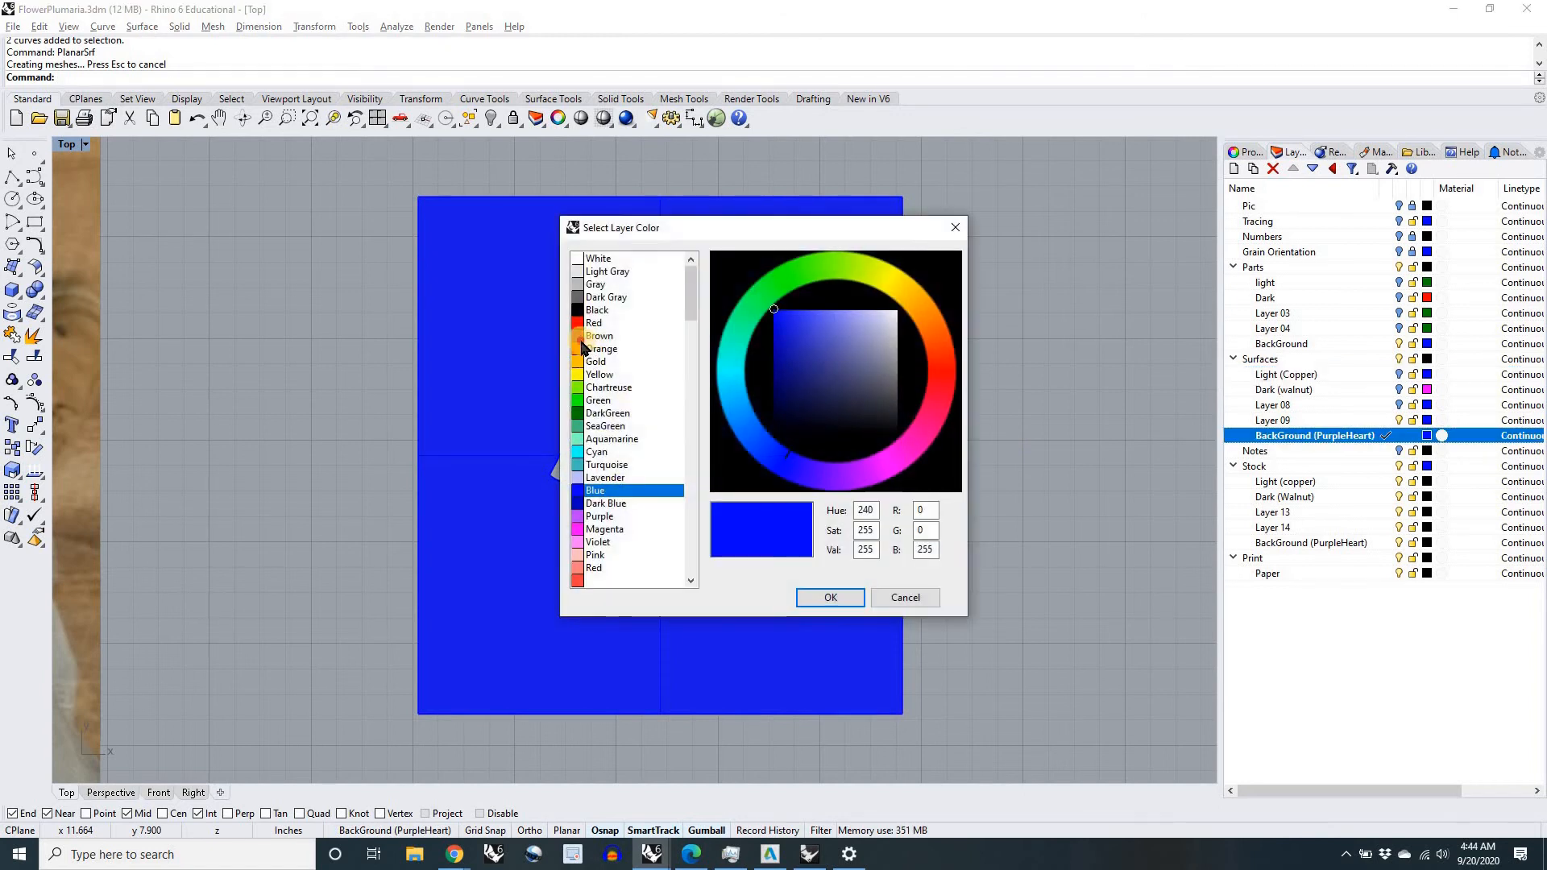
click(600, 336)
click(825, 596)
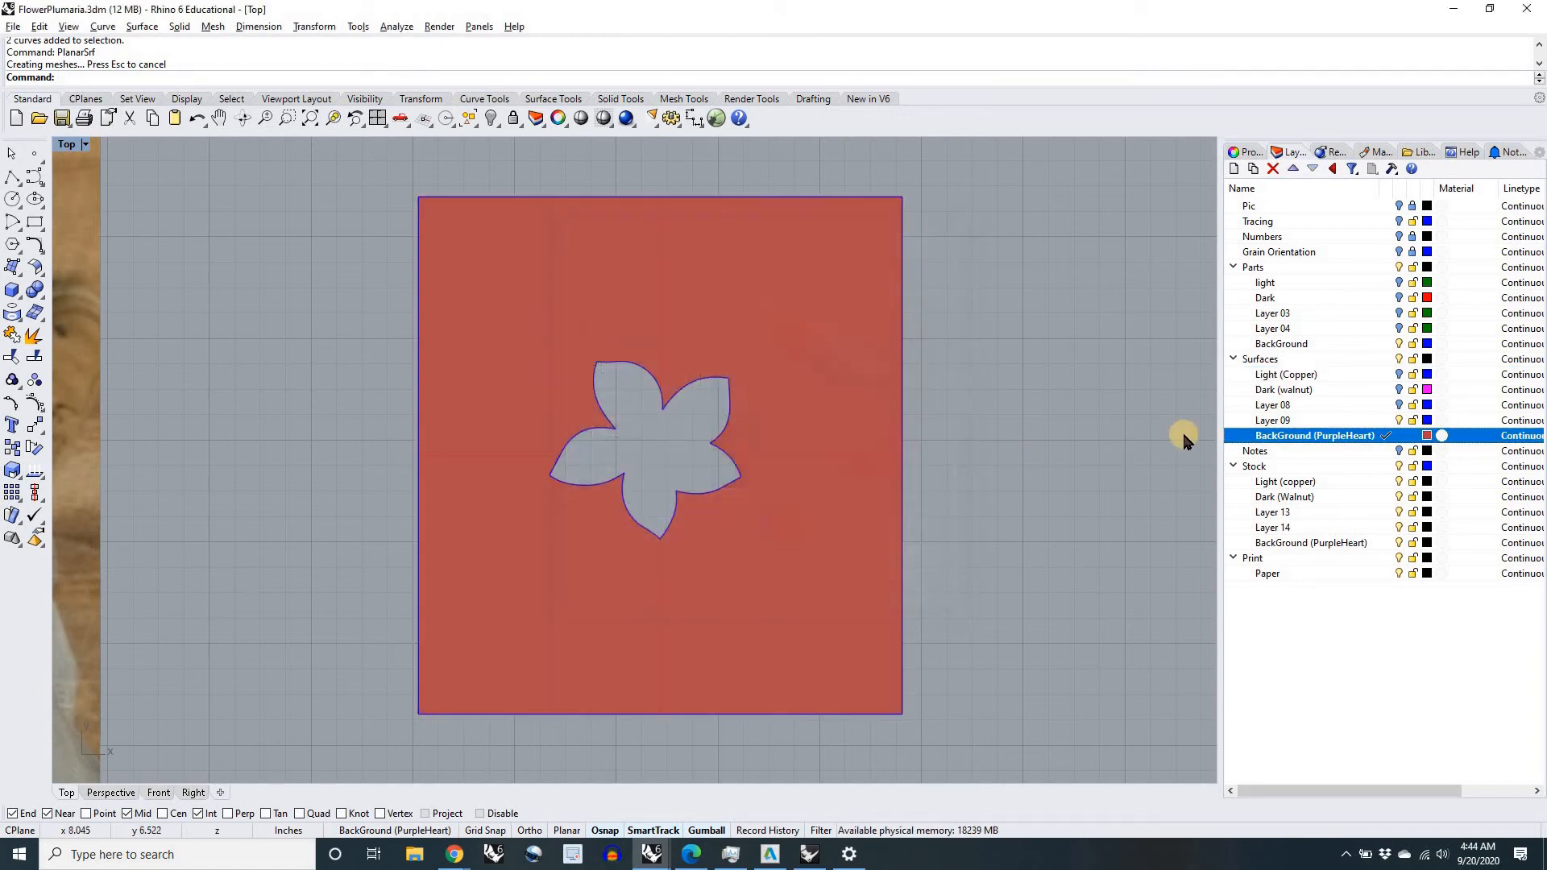
Step: Show the Light (Copper) and Dark (walnut) surfaces again within the background surface
click(1399, 374)
click(1399, 390)
scroll(644, 443, up, 5)
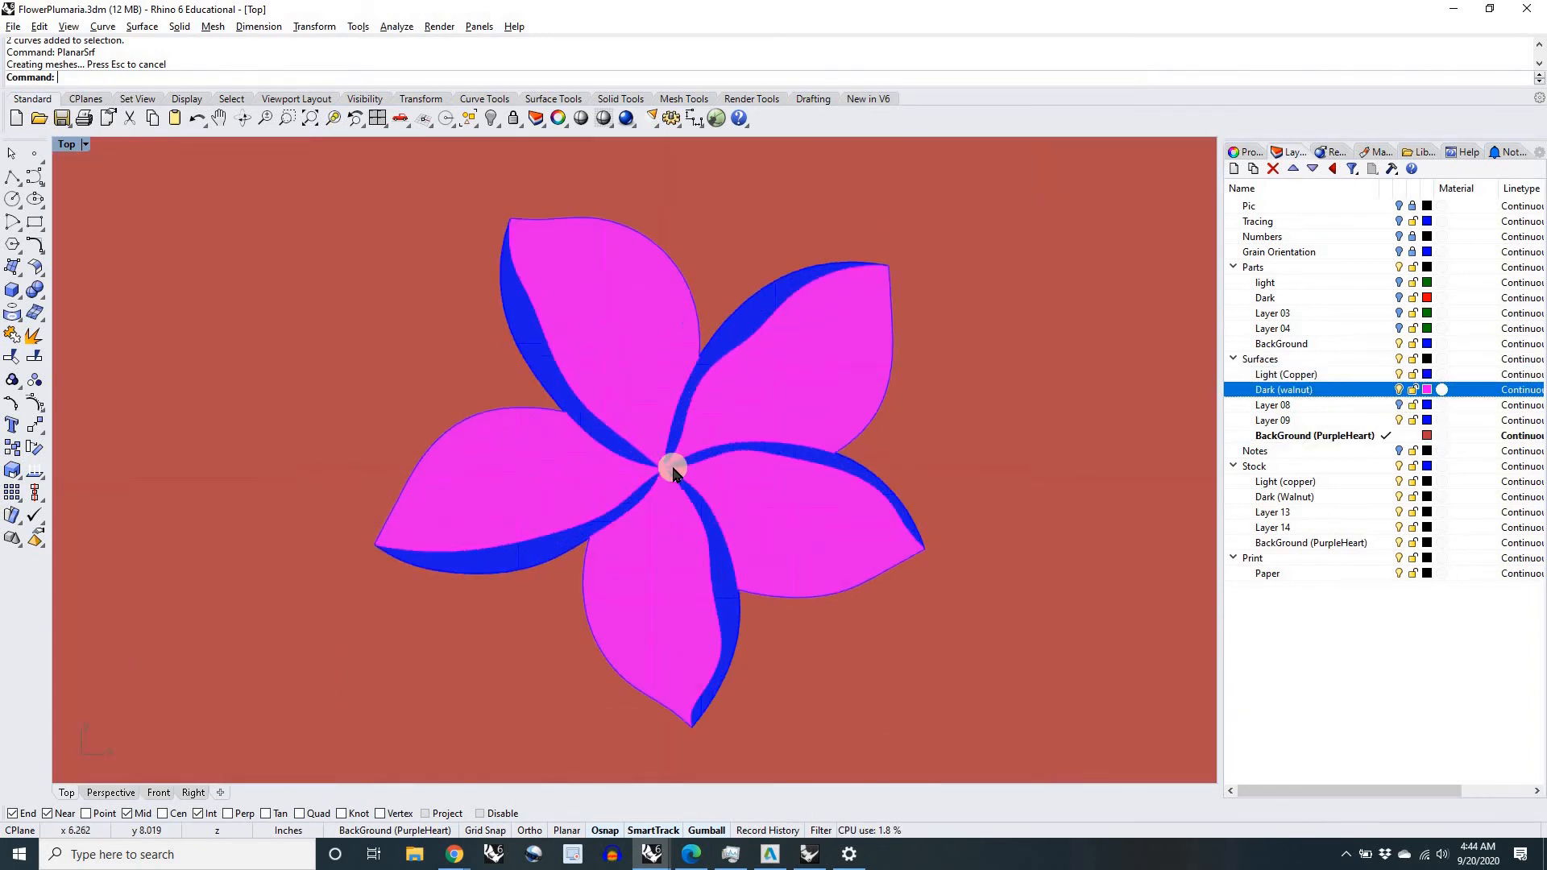
scroll(669, 460, down, 5)
scroll(725, 464, down, 3)
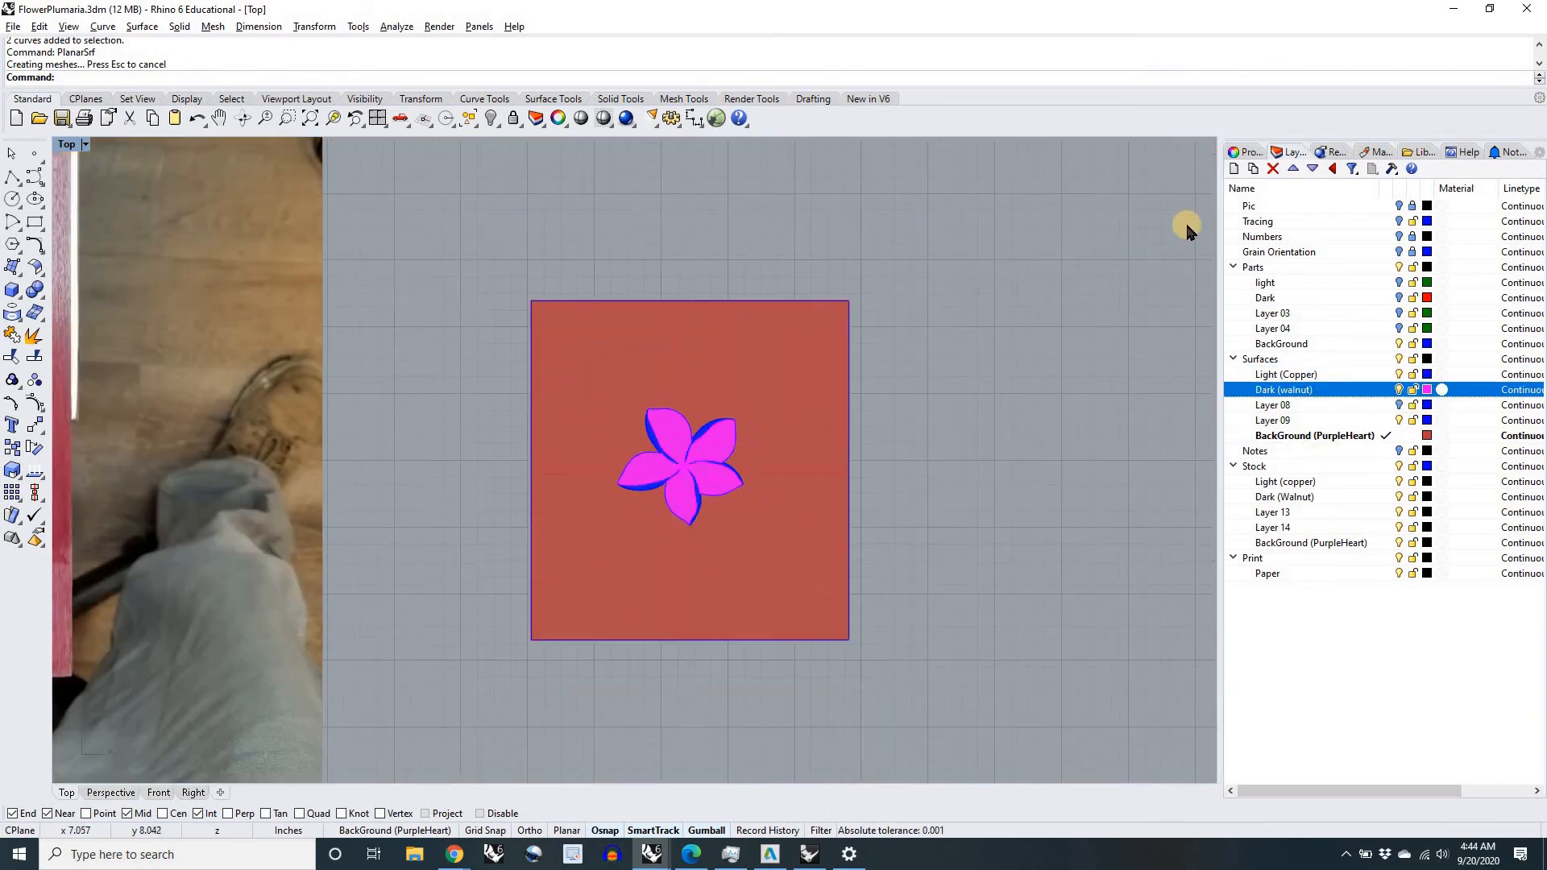
Step: Show the Pic layer and compare the inlay surfaces with the plumeria photo beneath them
click(1399, 206)
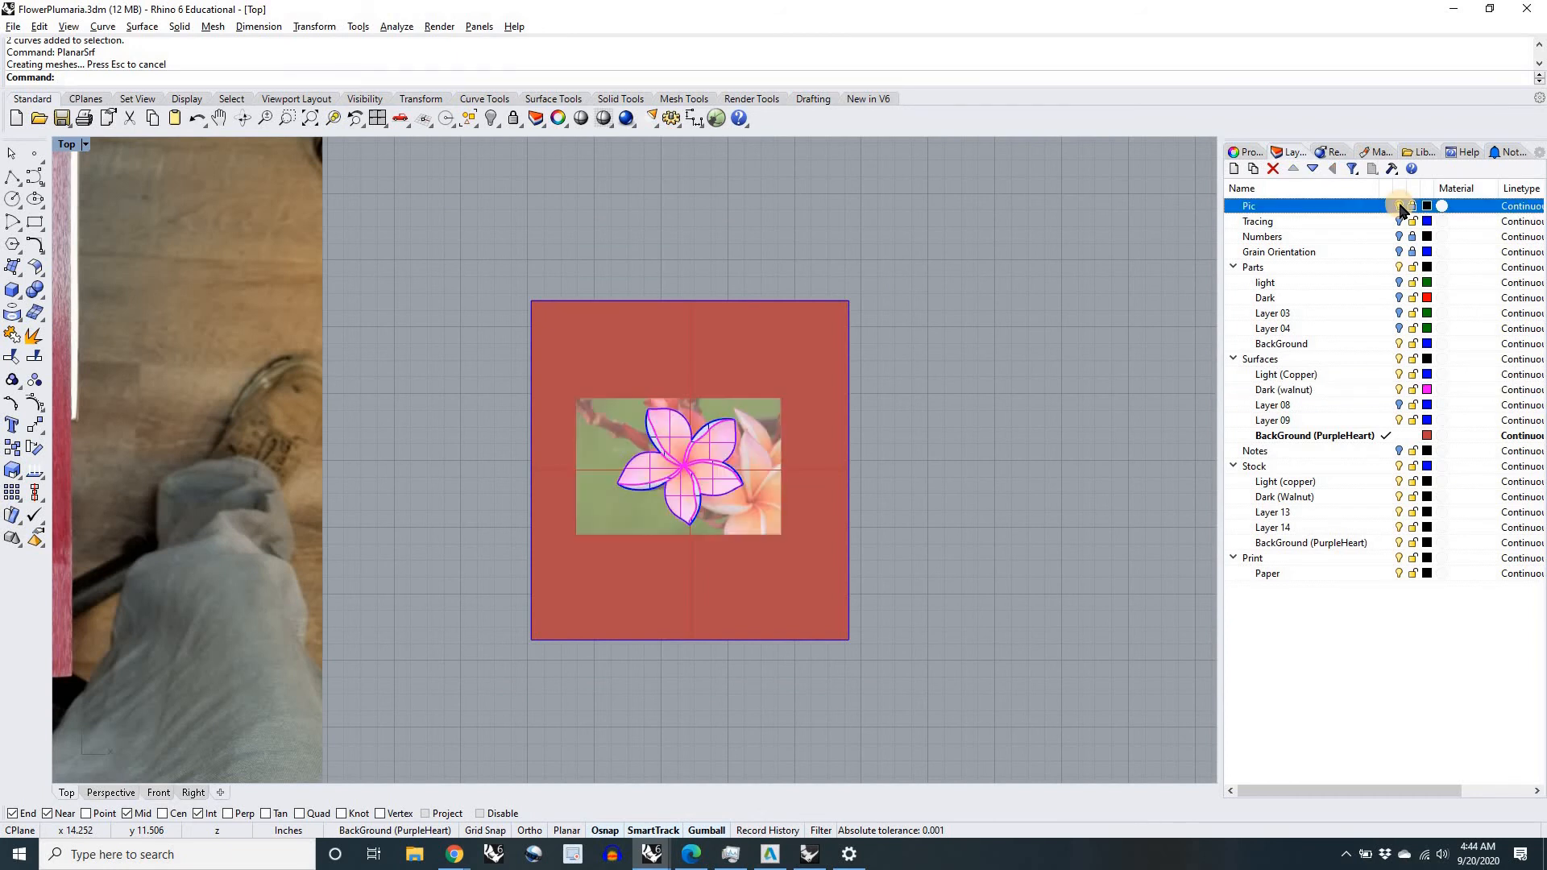
scroll(694, 466, up, 2)
scroll(693, 463, up, 4)
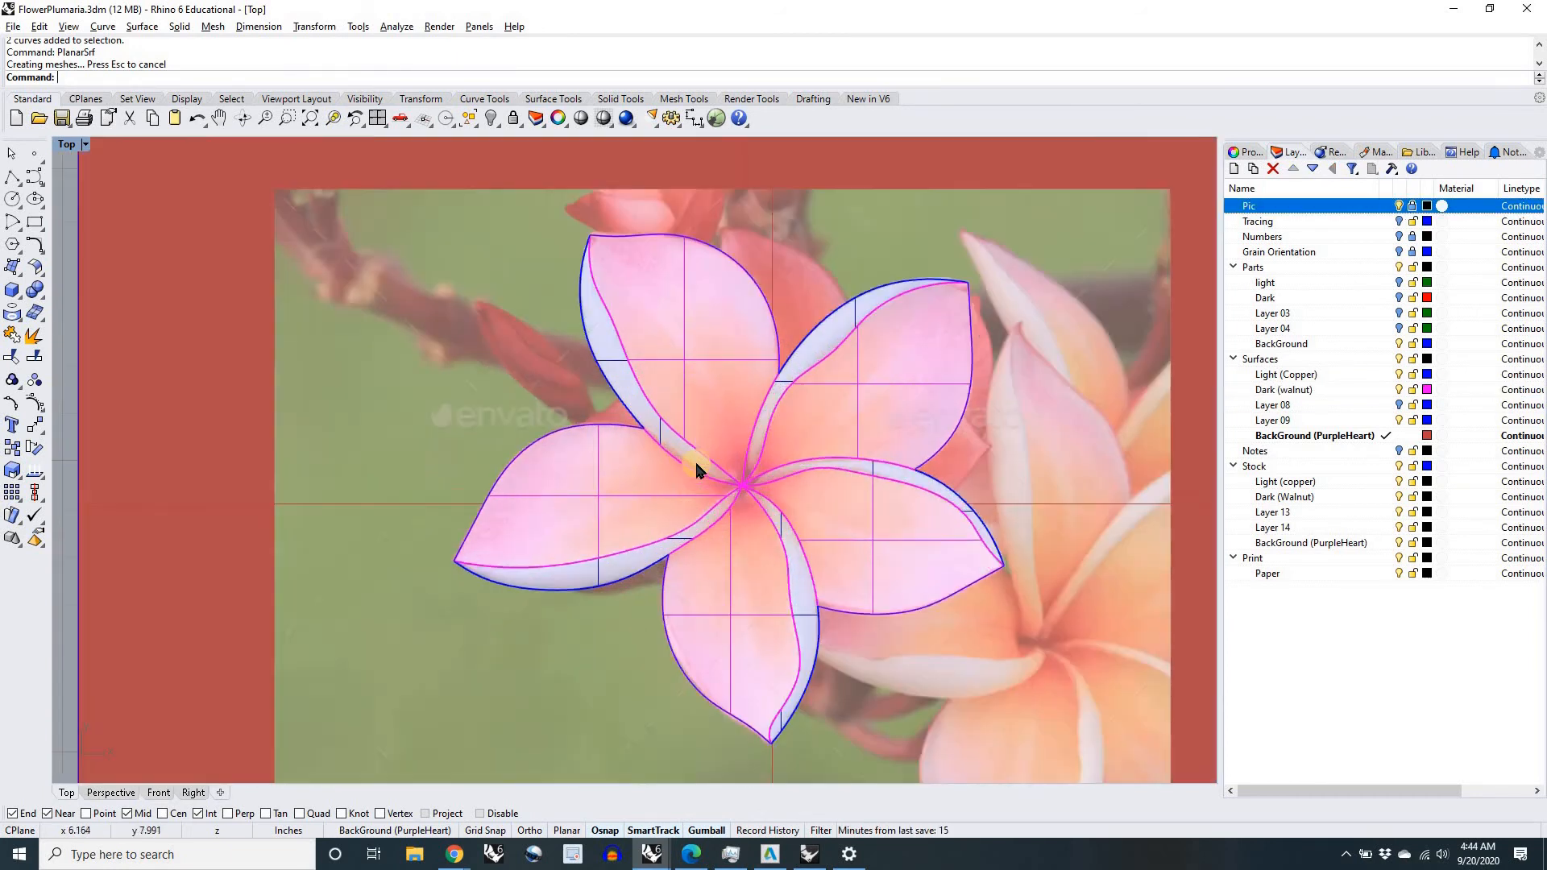
scroll(713, 460, down, 3)
scroll(732, 449, up, 3)
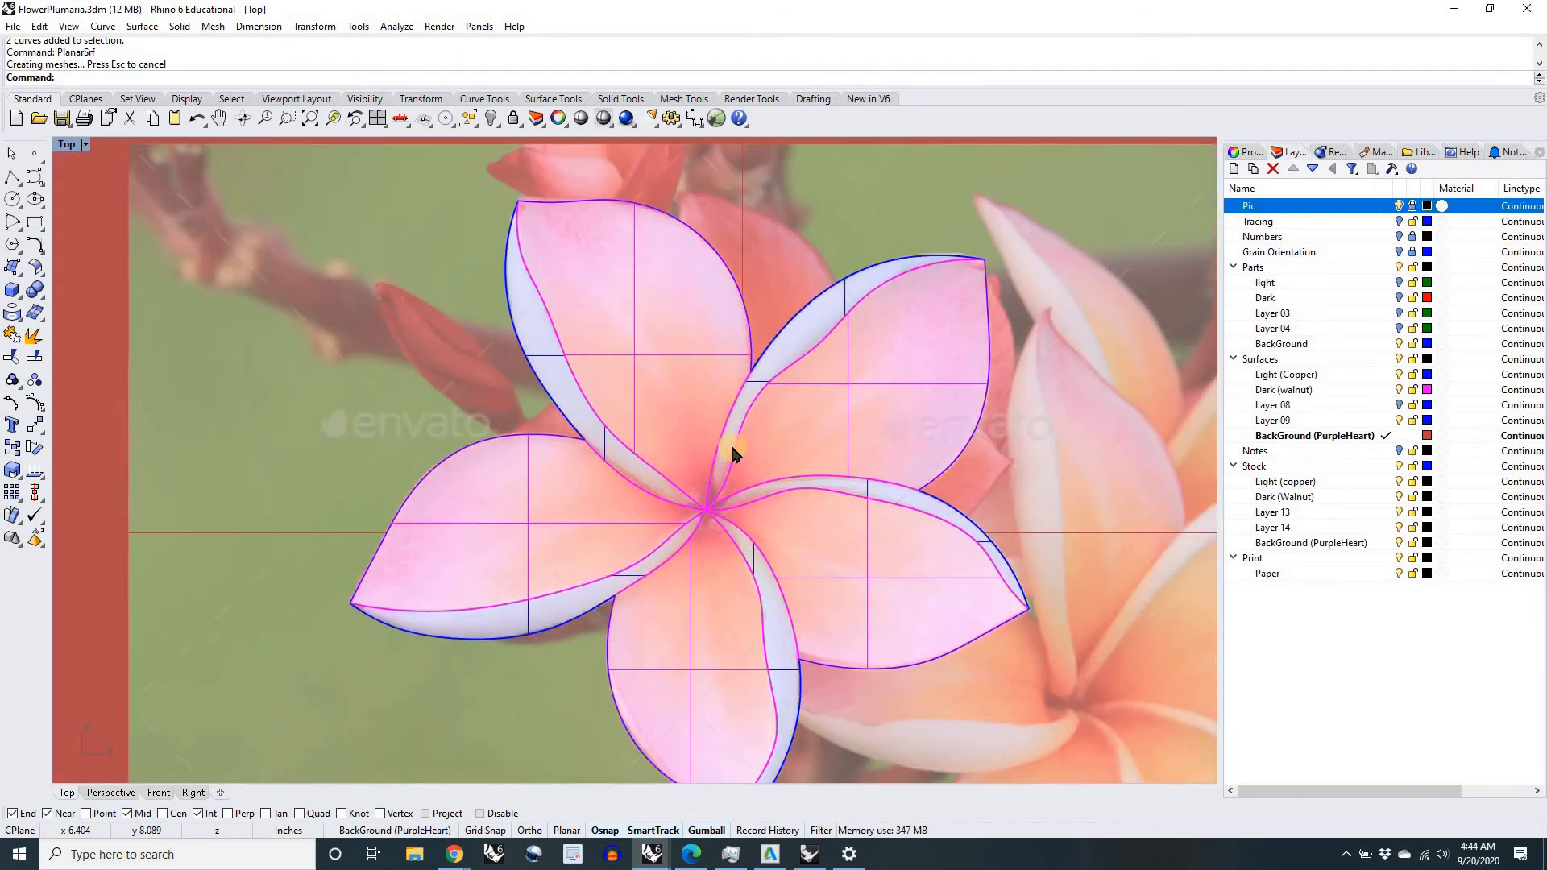
scroll(732, 449, down, 2)
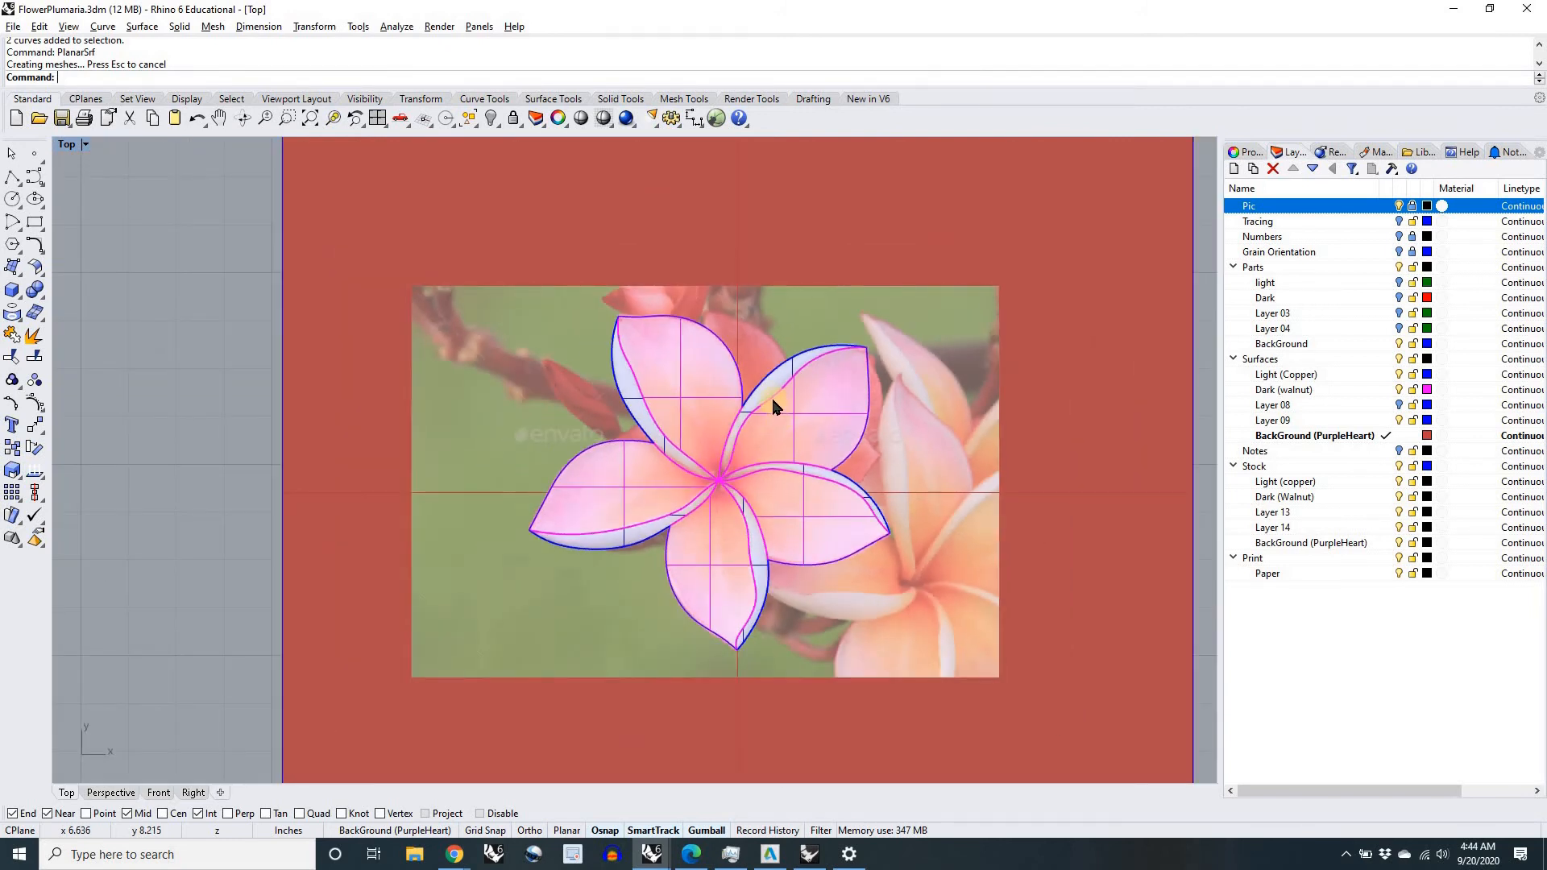
Step: Delete the copper surface of the flower's upper-right petal, compare the gap with the photo, and hide the Pic layer
click(771, 395)
key(Delete)
scroll(772, 390, up, 4)
scroll(771, 391, up, 2)
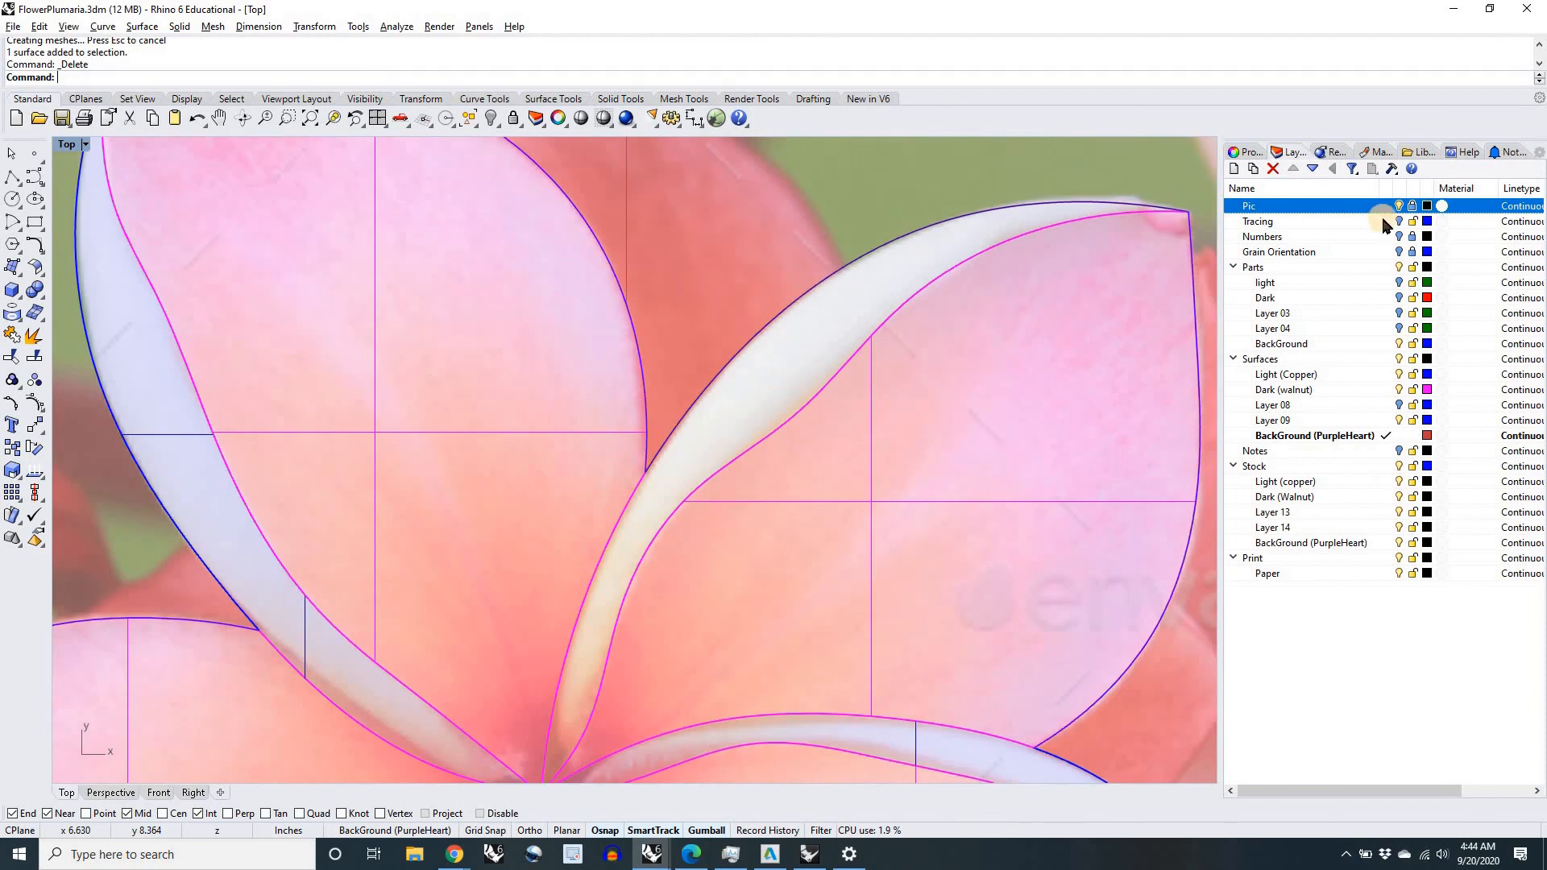
click(1399, 206)
Step: Examine the gap in the upper-right petal and the complete set of copper, walnut and background surfaces
scroll(893, 459, down, 6)
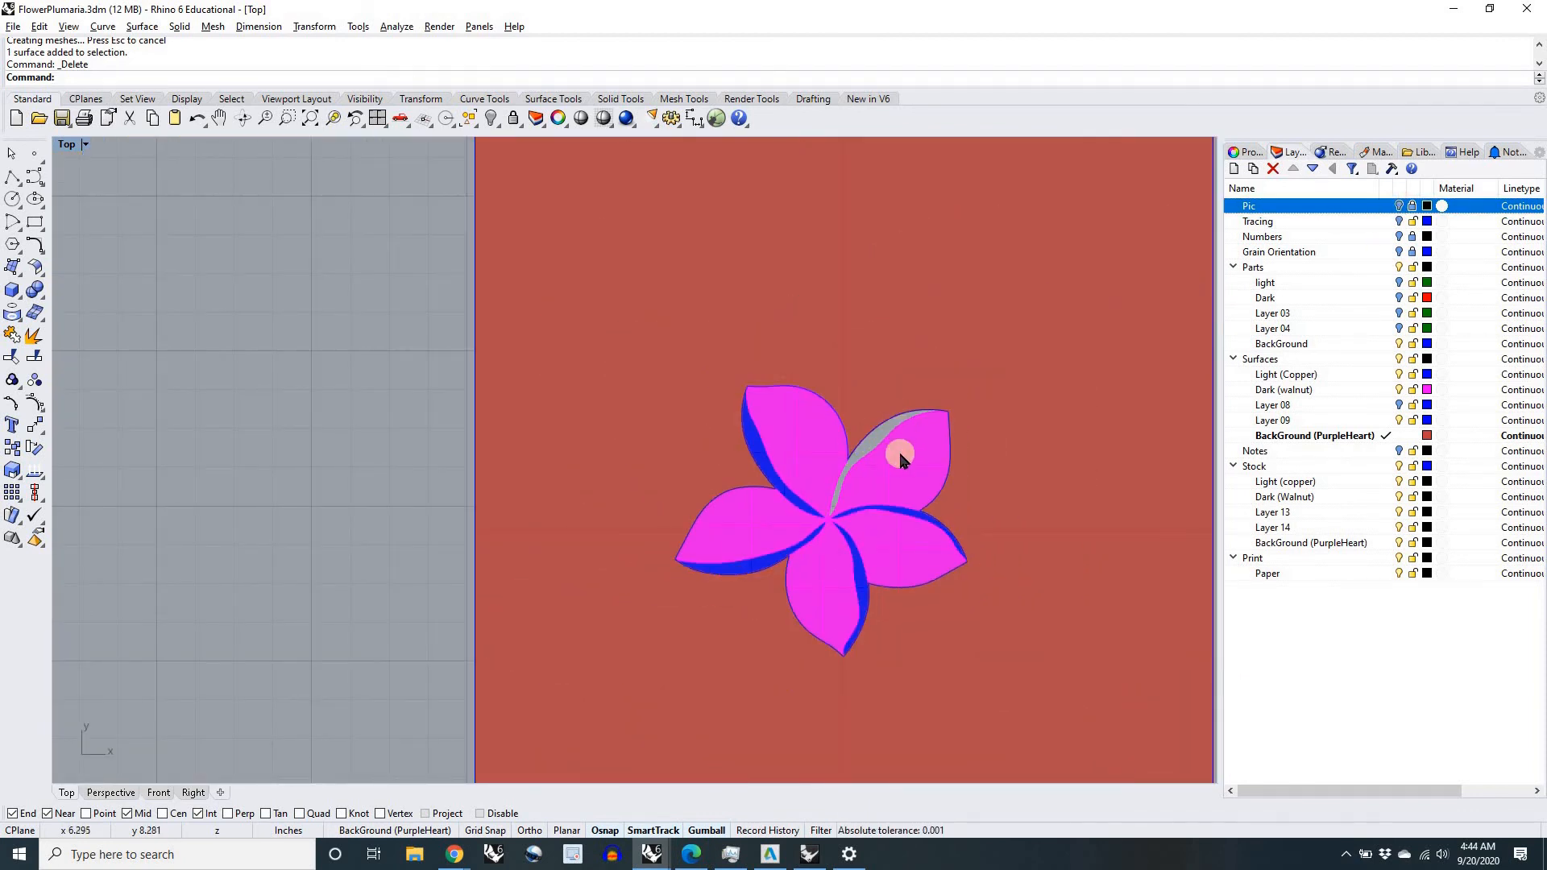
right_drag(781, 434, 699, 425)
scroll(699, 425, up, 4)
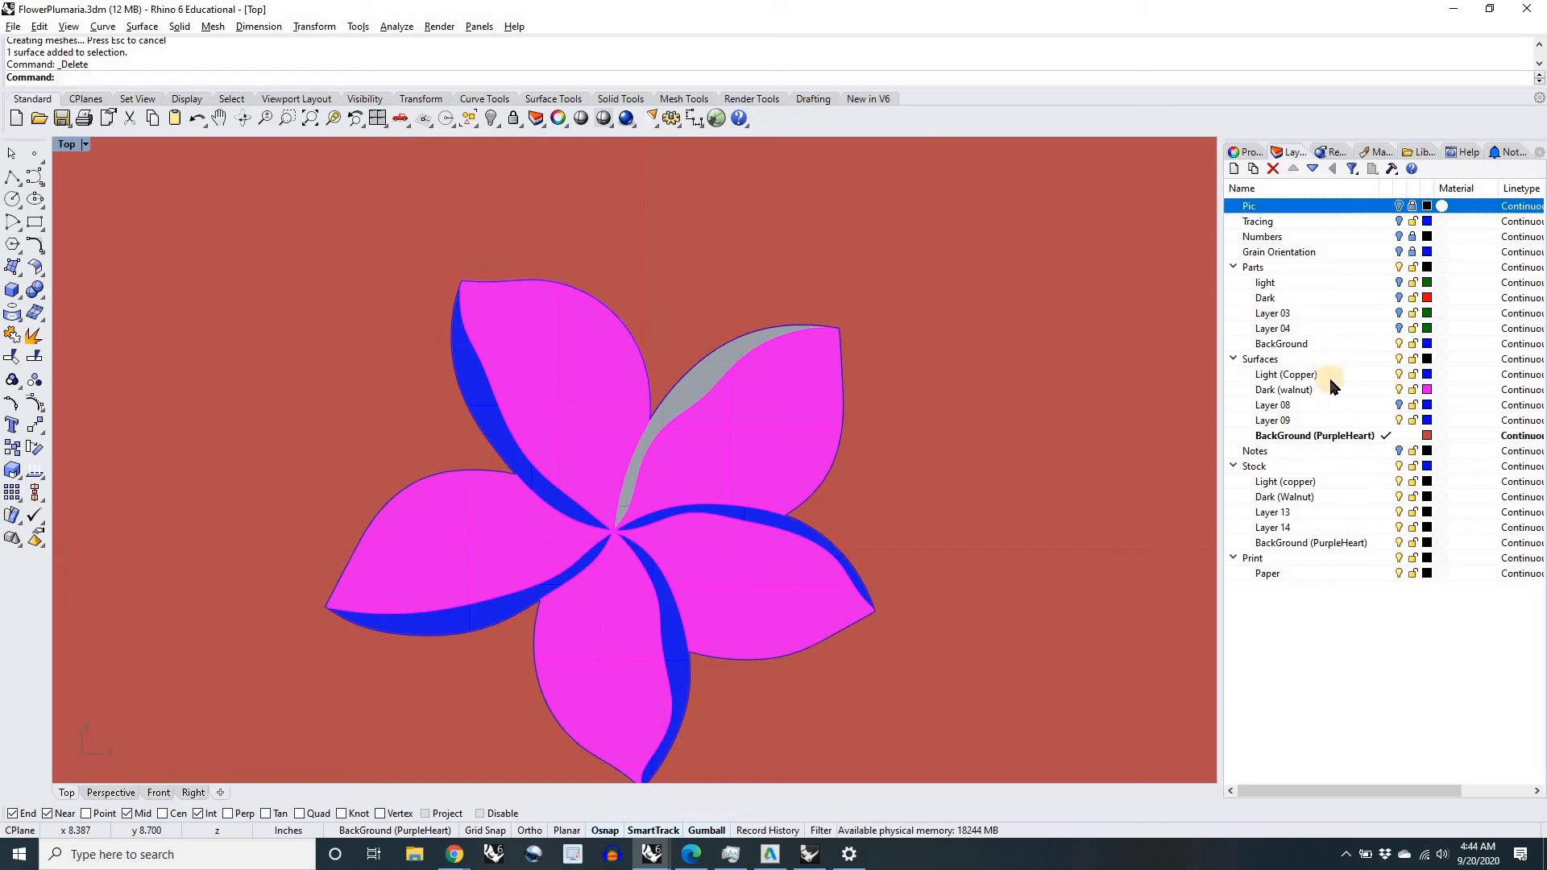
scroll(749, 520, down, 4)
scroll(805, 530, down, 15)
right_drag(1009, 554, 896, 533)
scroll(589, 500, up, 4)
right_drag(595, 484, 500, 453)
scroll(501, 456, up, 8)
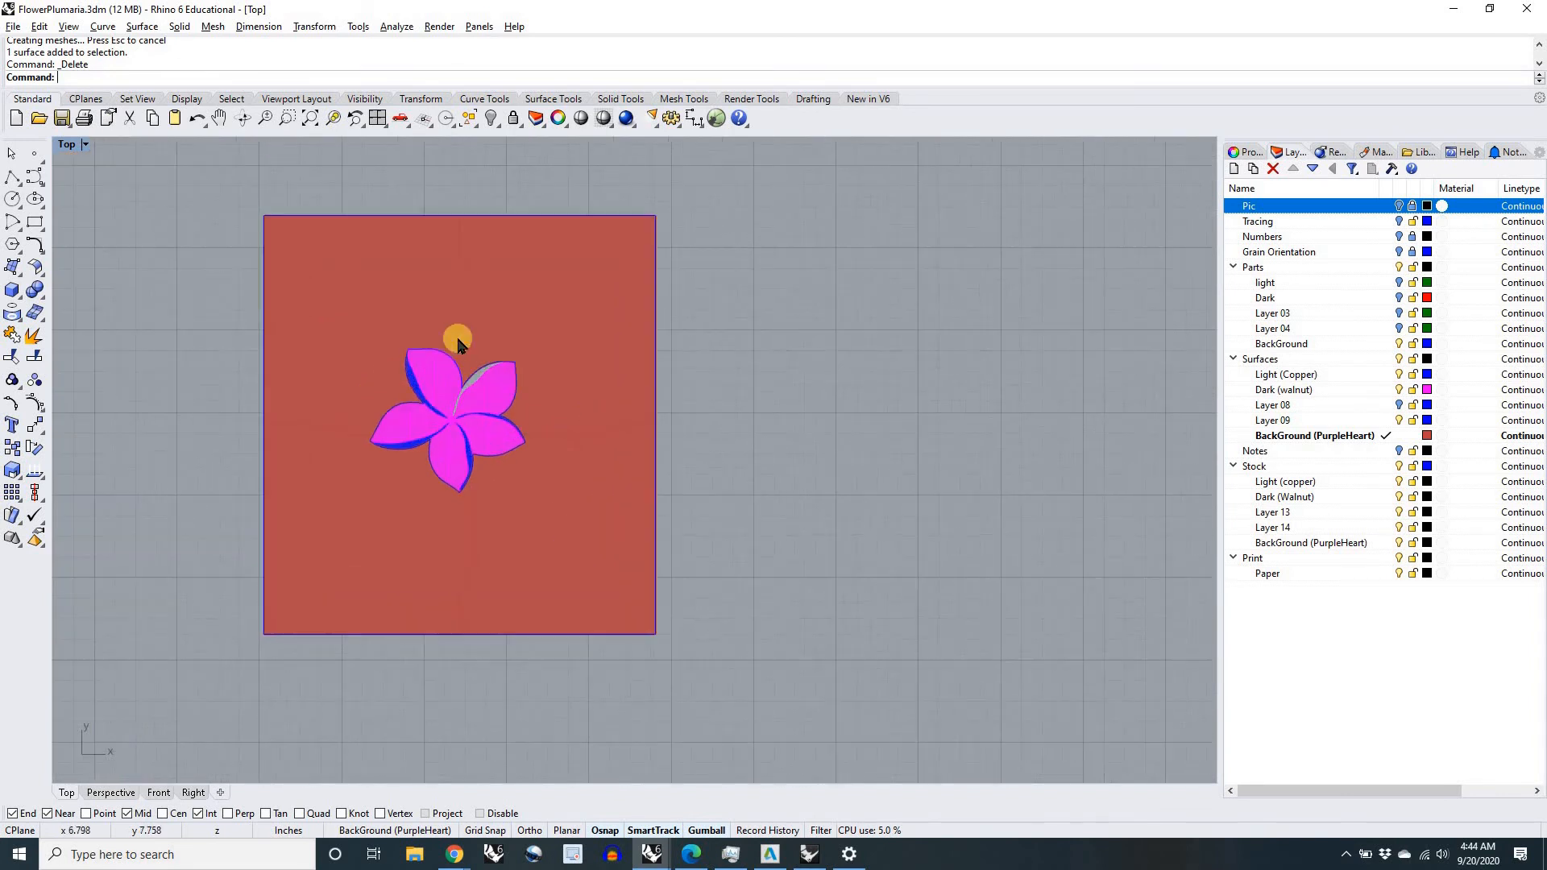
Step: Bring the Pic layer back to compare the upper-right petal's gap with the photo, and hide it again
scroll(585, 382, down, 4)
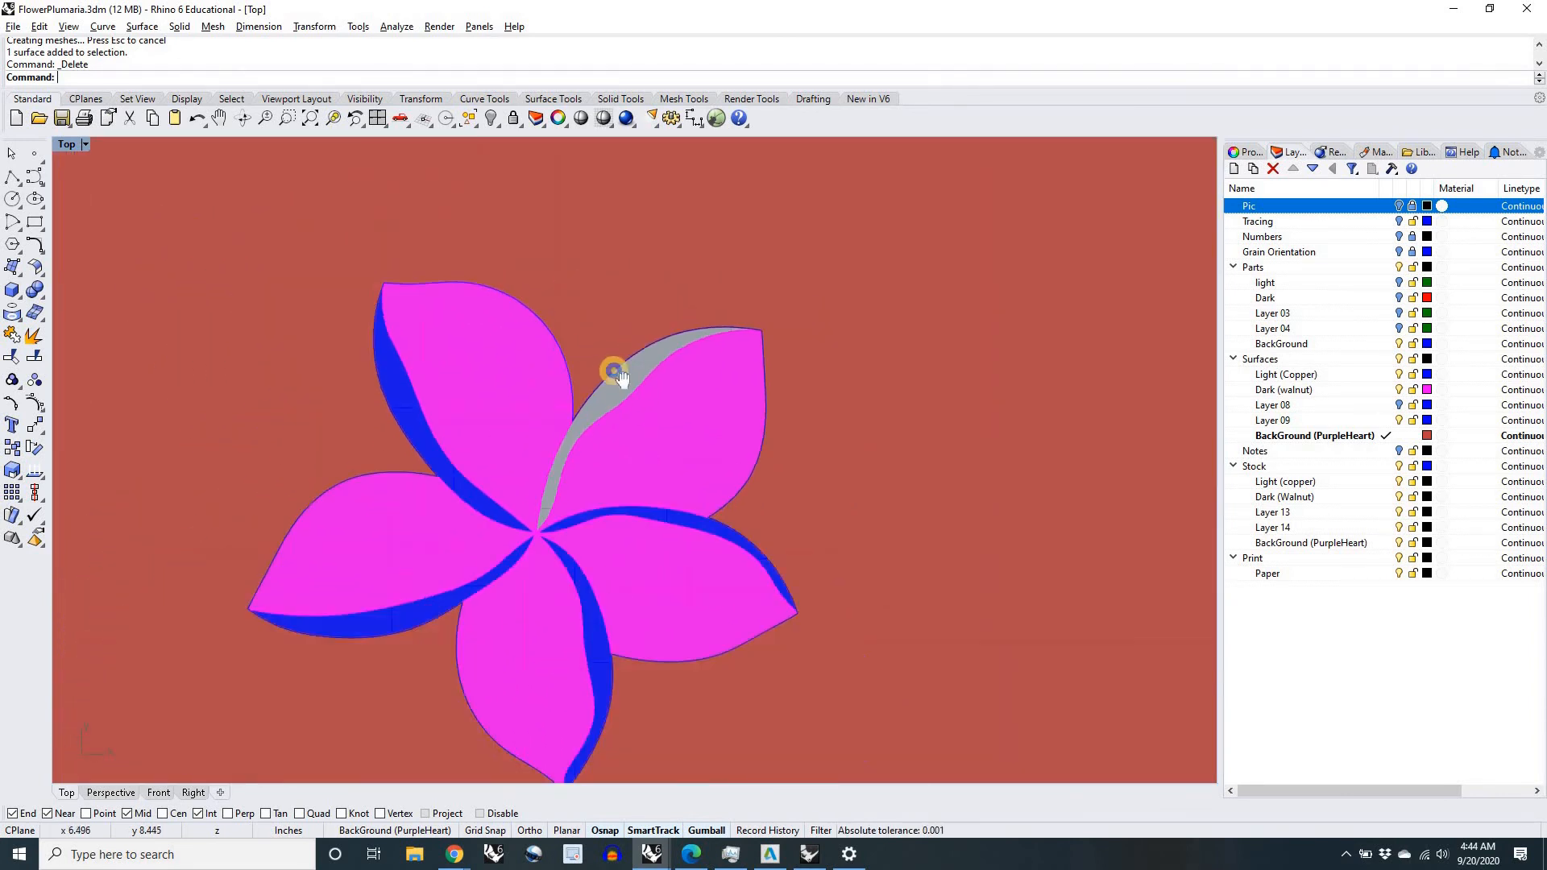
scroll(733, 356, up, 5)
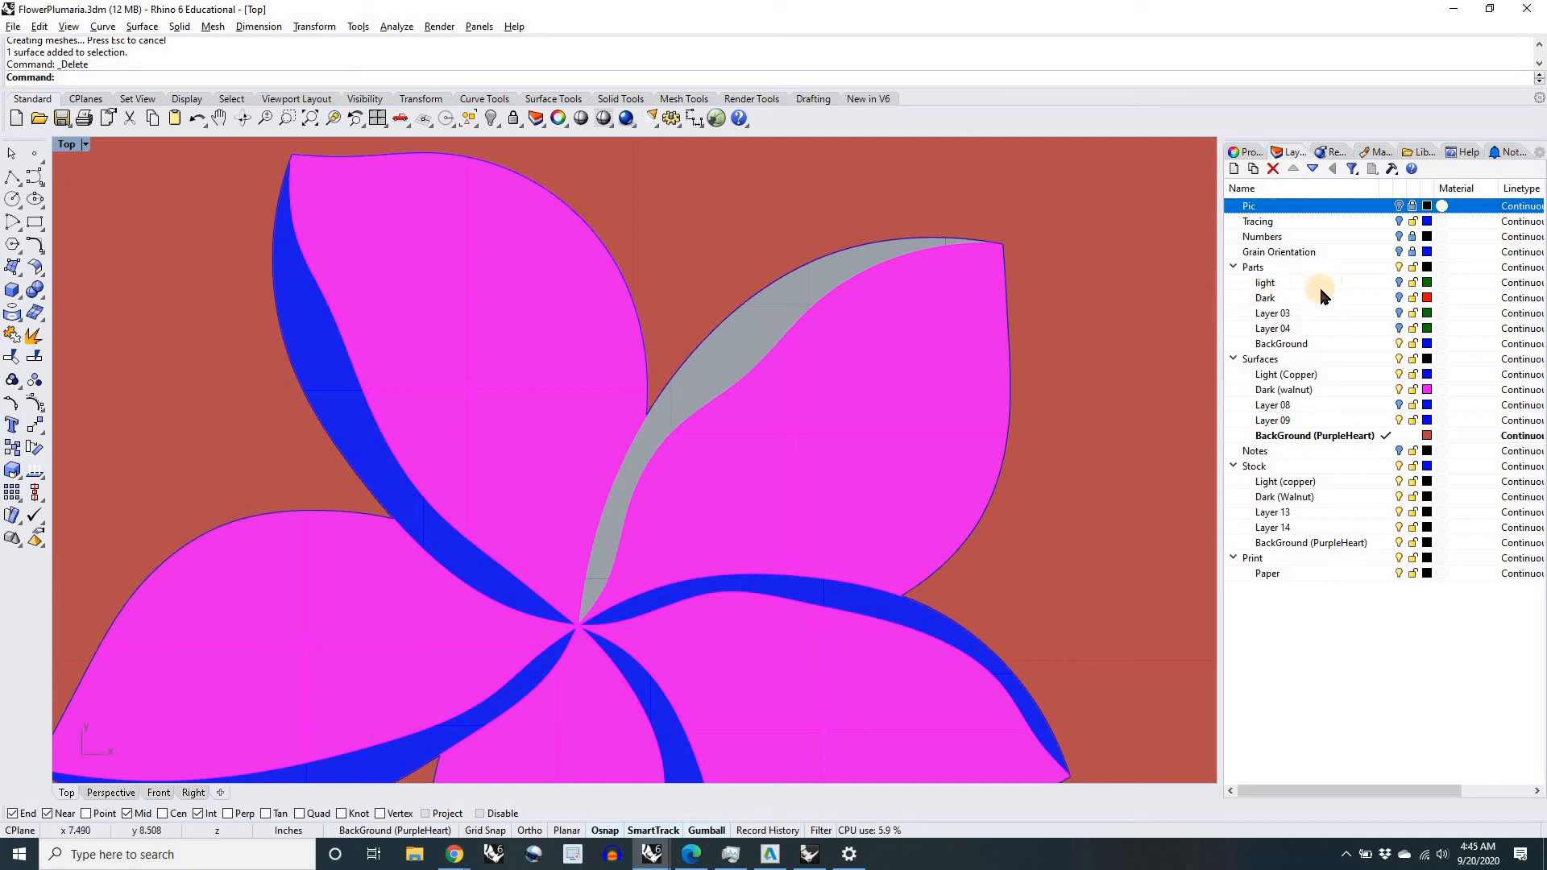
key(ctrl+z)
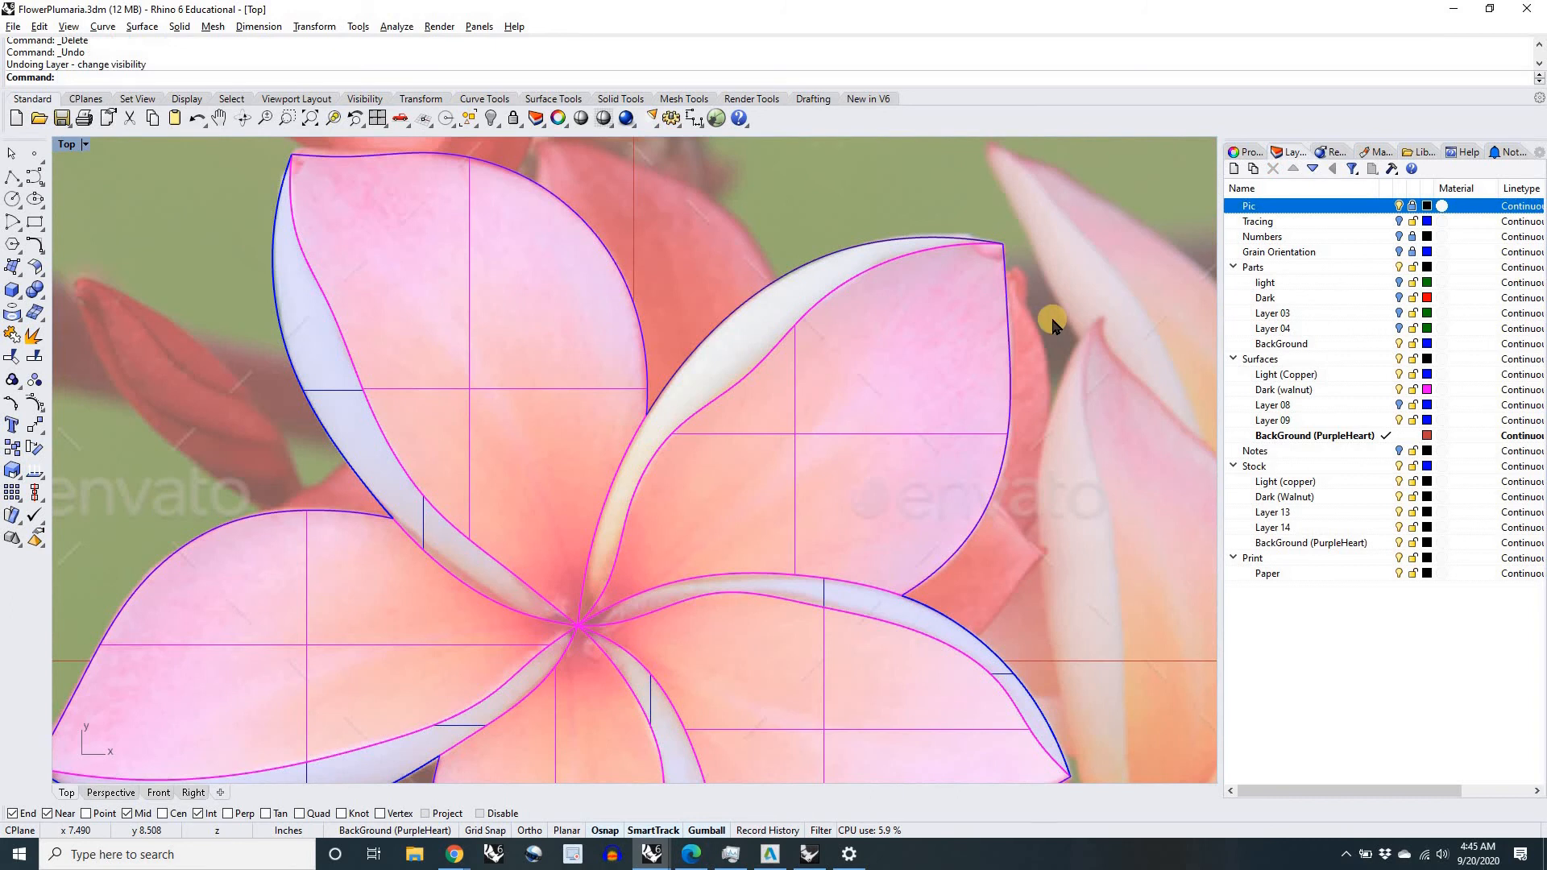
click(1400, 208)
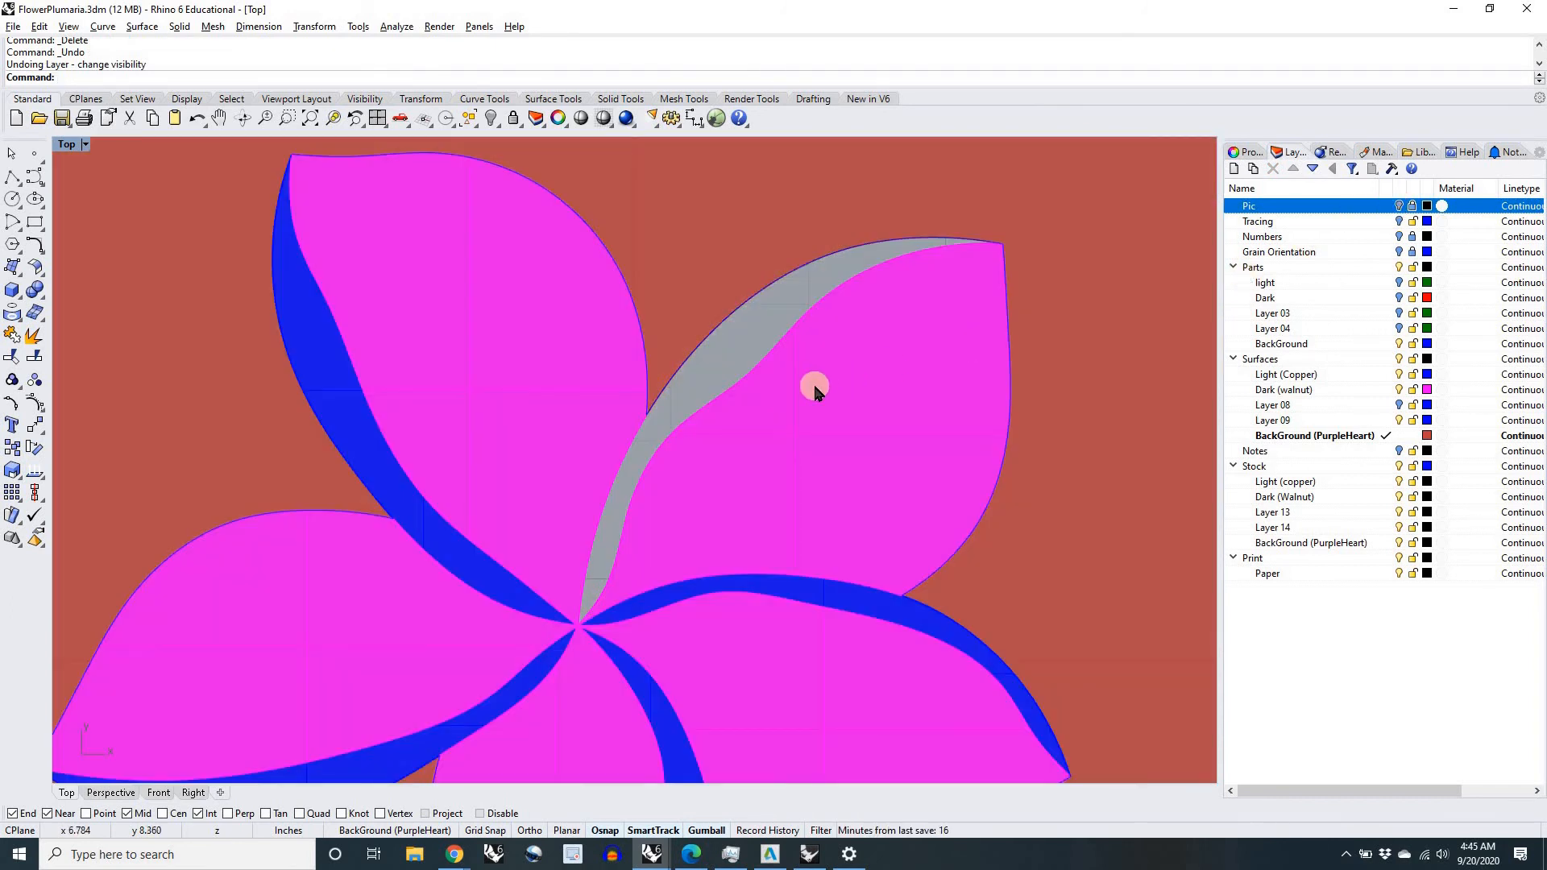
scroll(798, 389, down, 5)
scroll(770, 393, up, 6)
scroll(769, 393, up, 2)
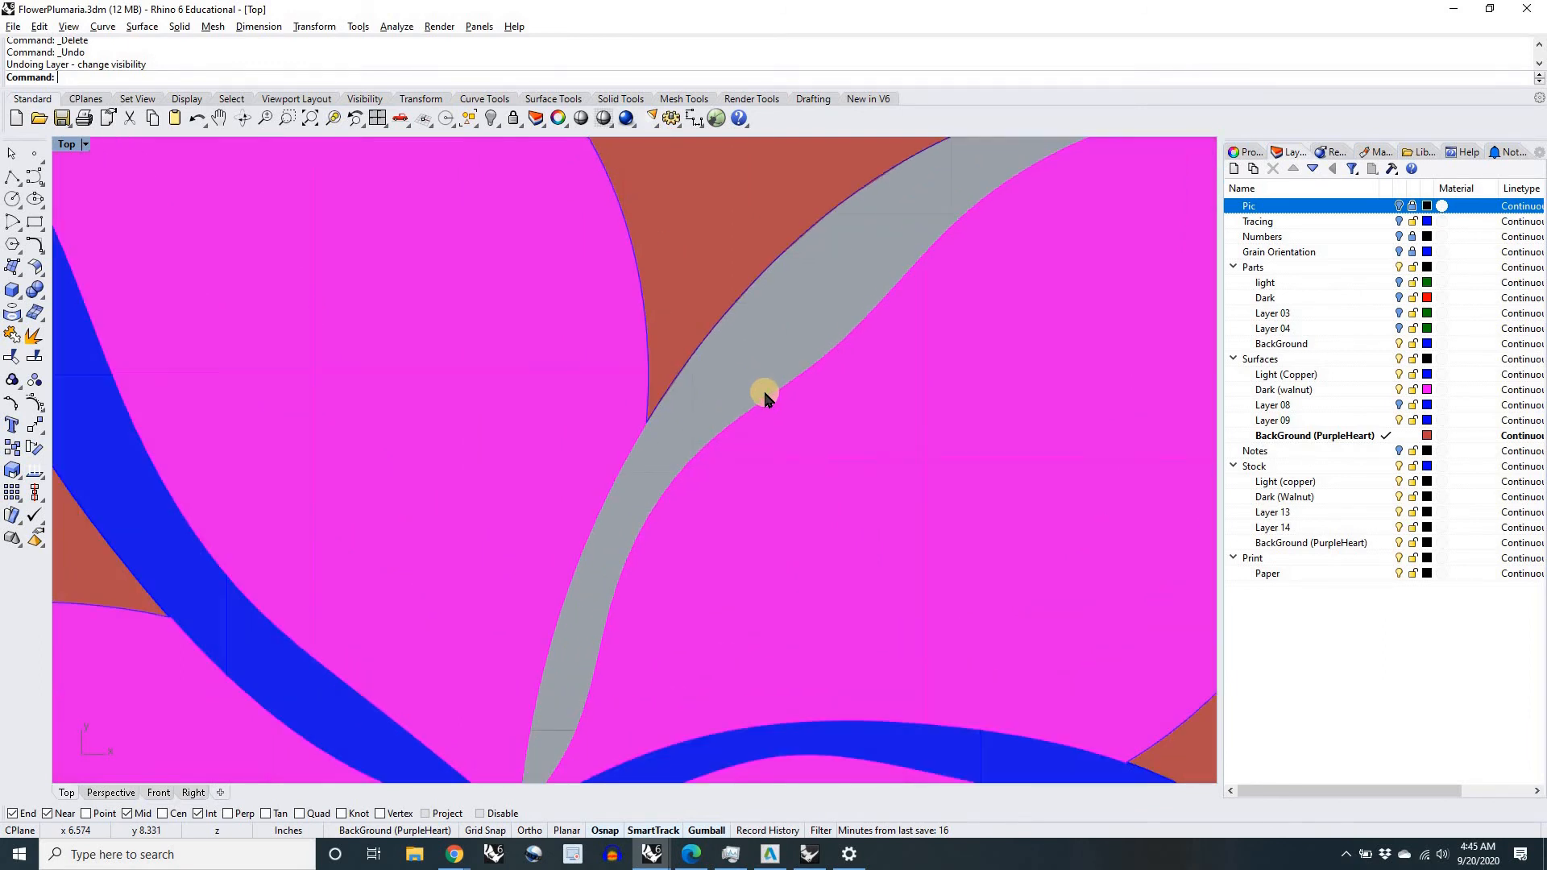
scroll(768, 387, down, 4)
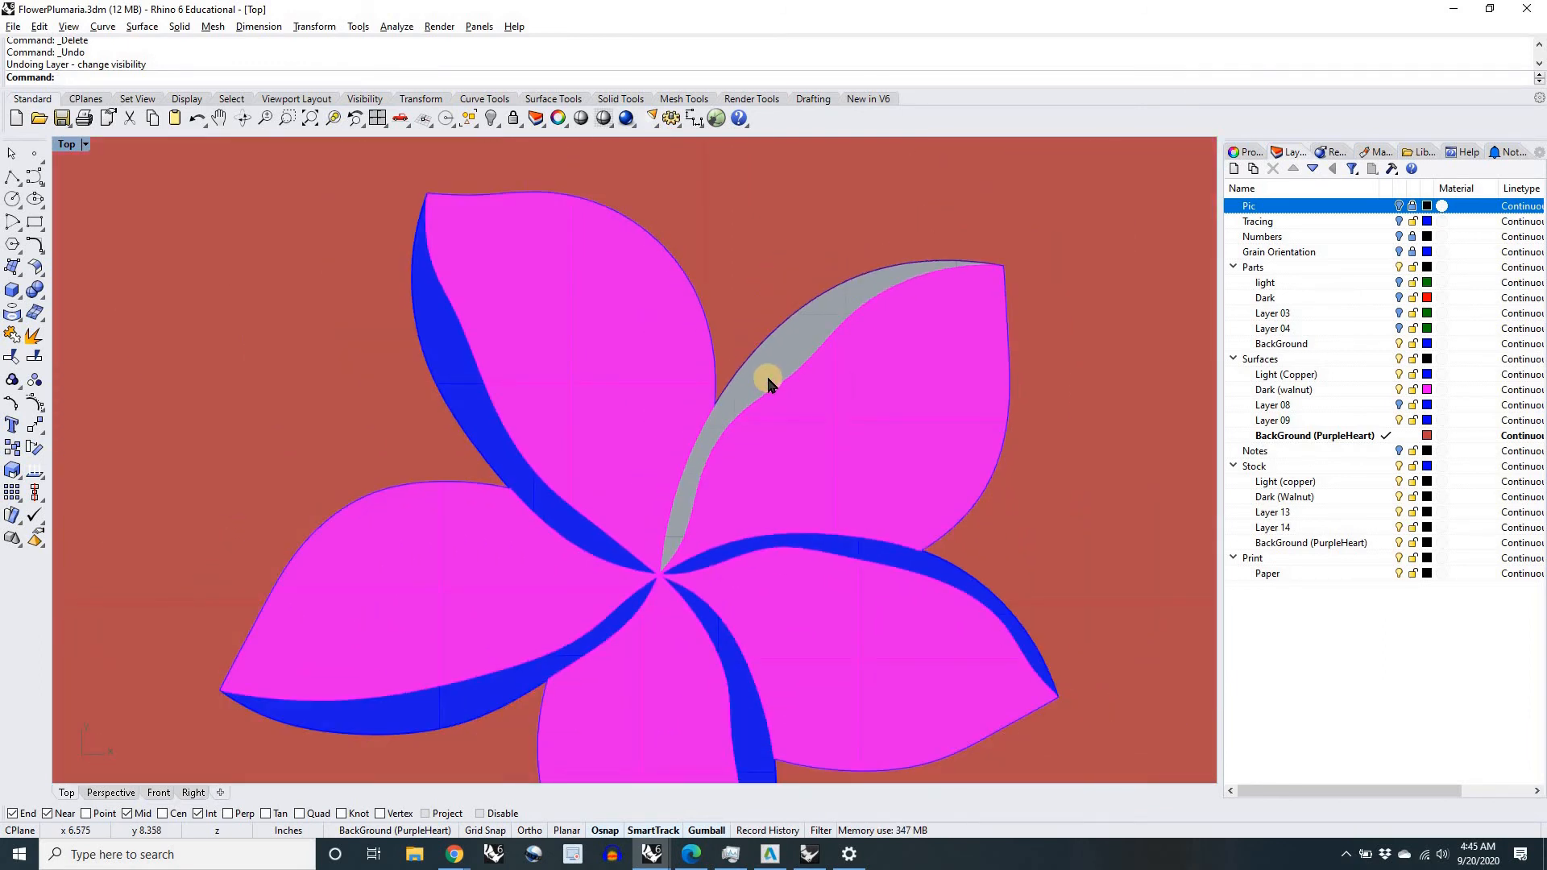
scroll(768, 385, down, 2)
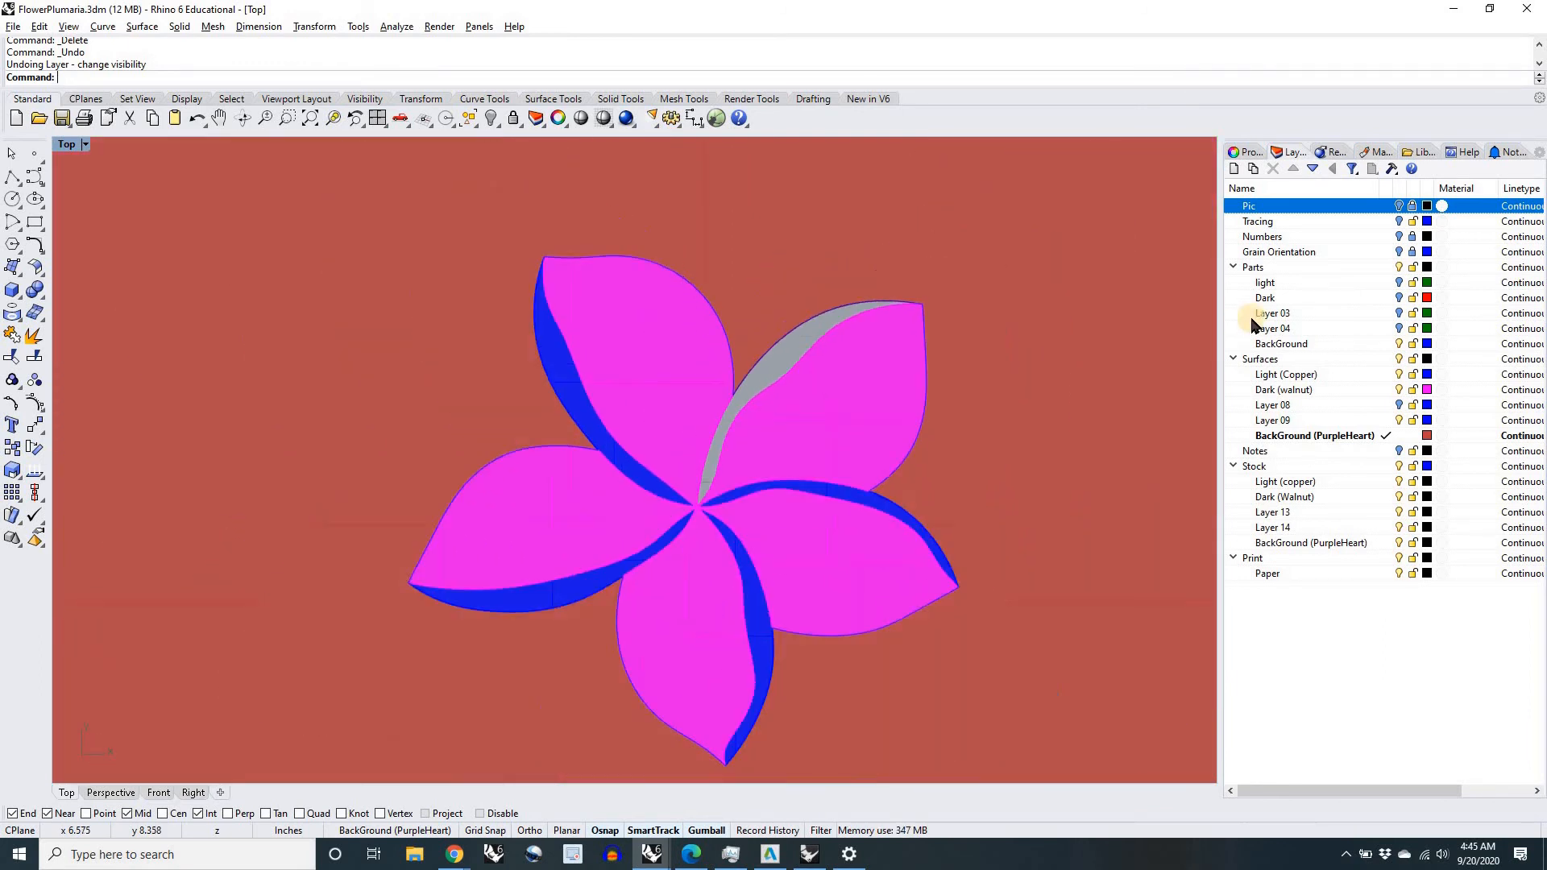
Step: Make Parts the current layer, with the Surfaces layers hidden and the light part outlines shown
click(1388, 267)
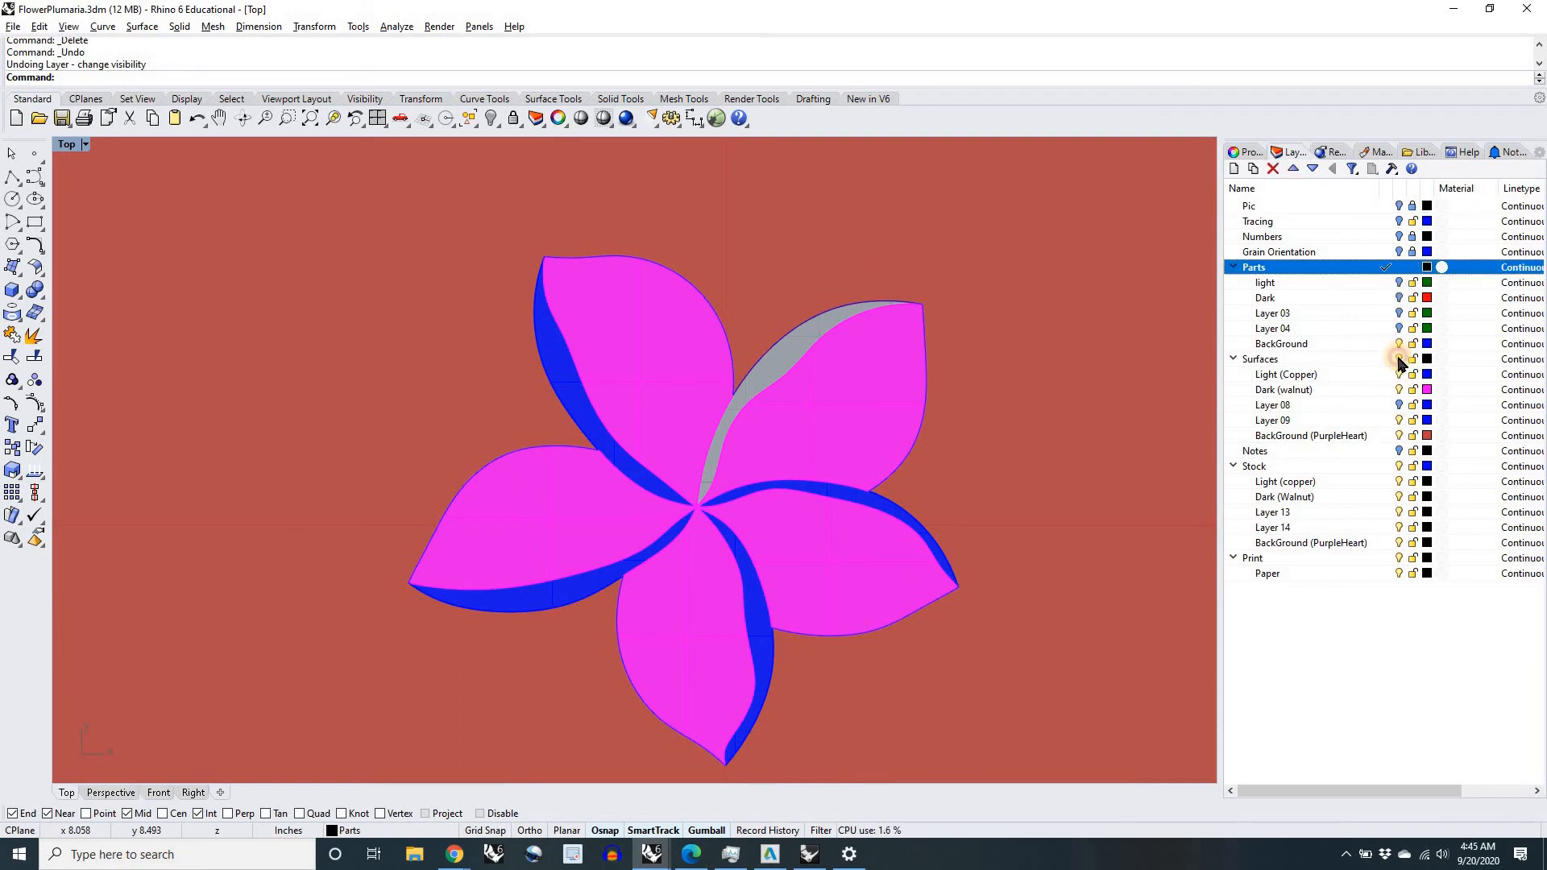
click(1399, 359)
scroll(871, 466, down, 3)
scroll(869, 462, down, 3)
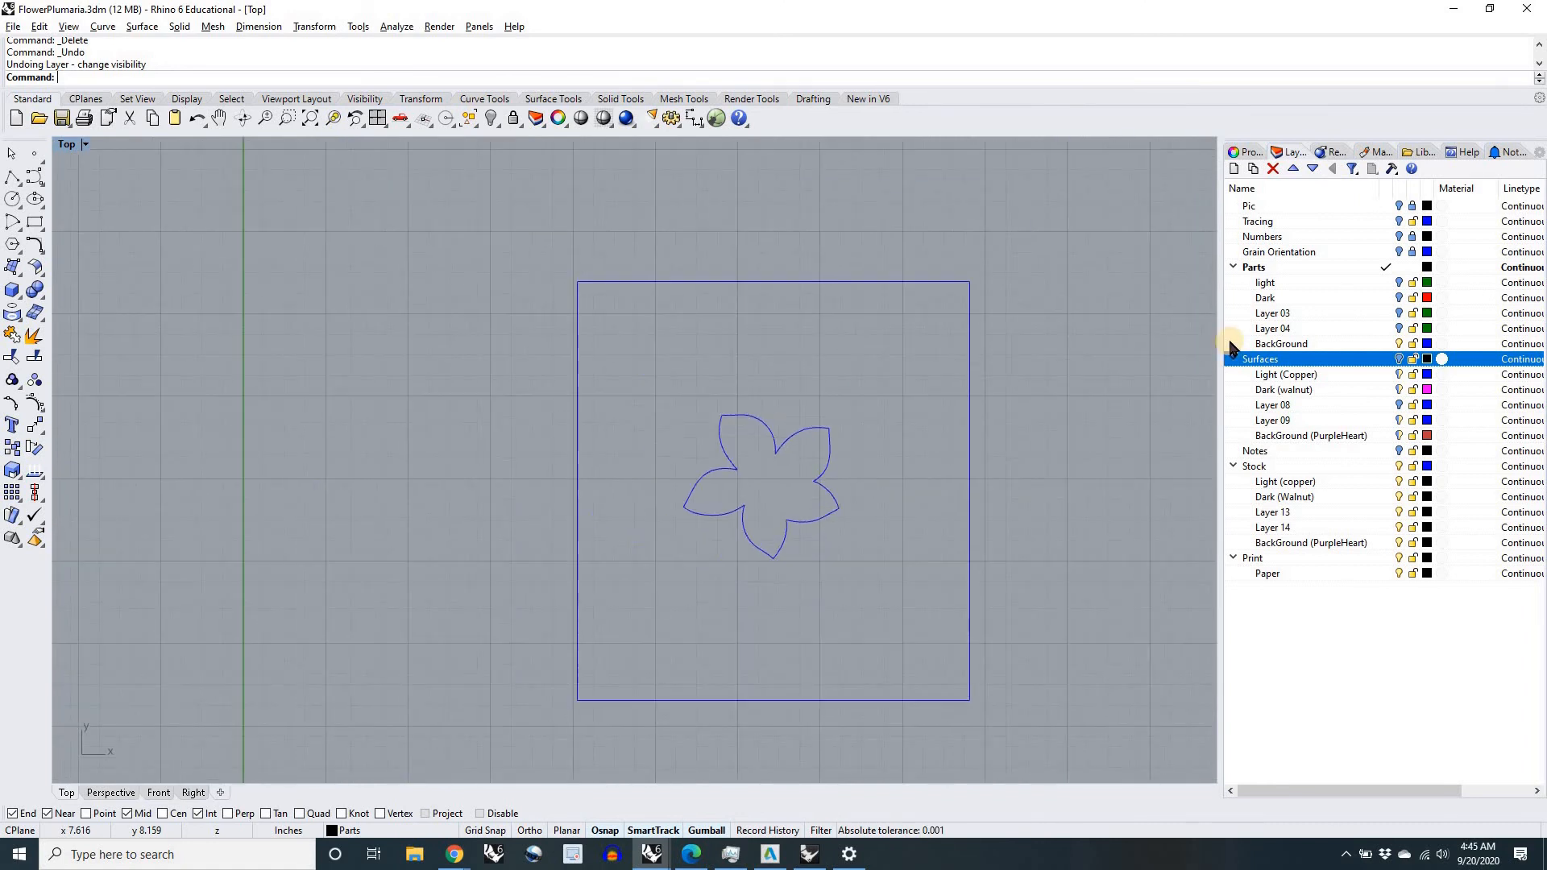
click(1399, 283)
scroll(871, 415, up, 5)
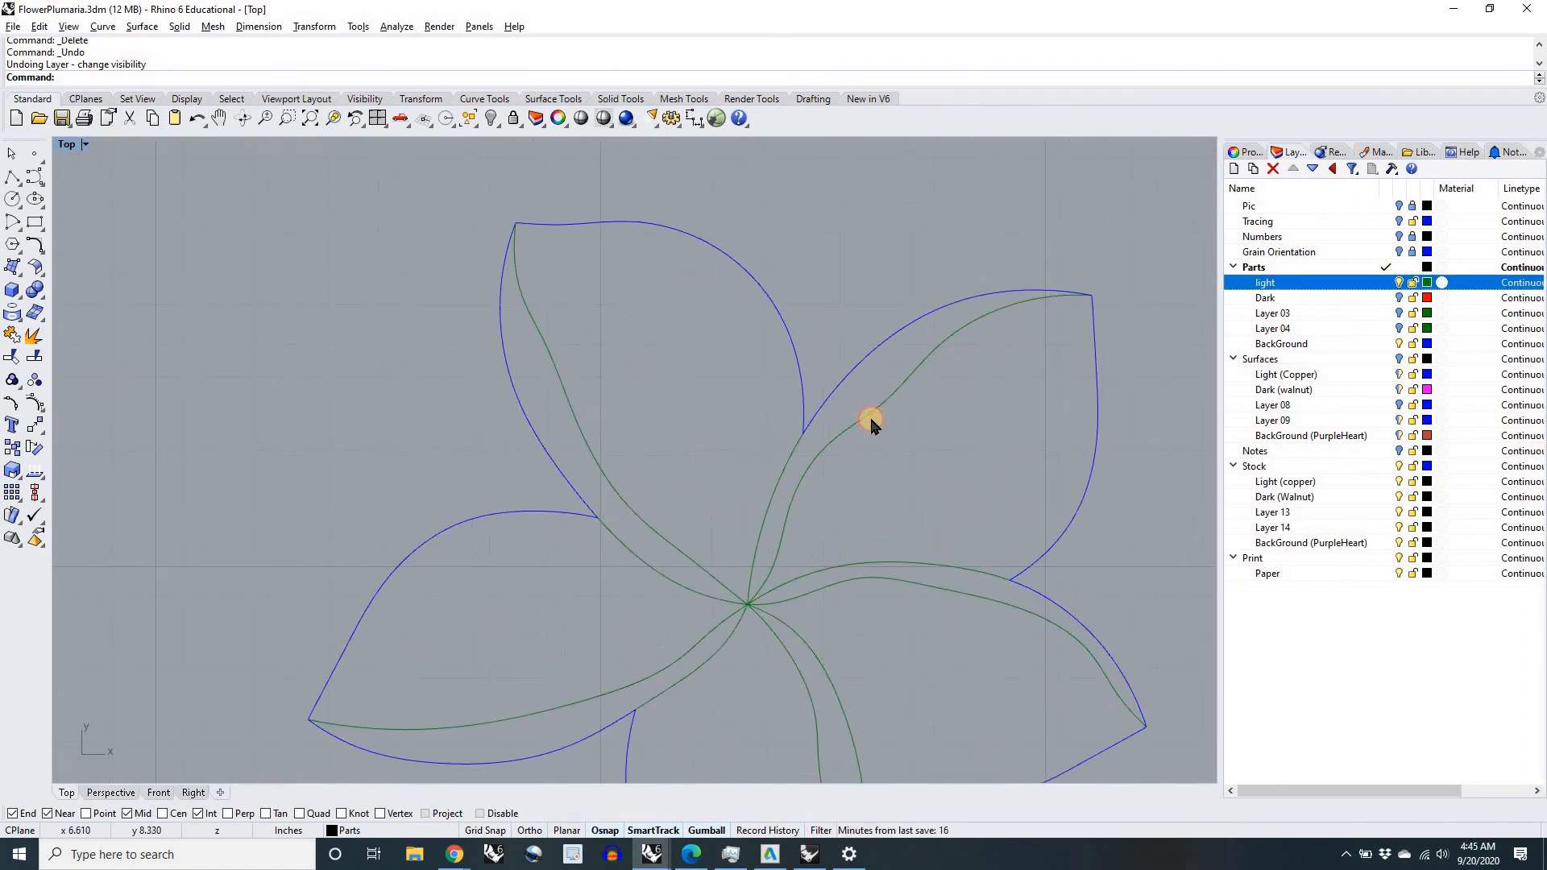
Step: Delete the light part outline of the flower's upper-right petal
click(870, 419)
key(Delete)
scroll(868, 416, down, 5)
right_drag(941, 433, 838, 442)
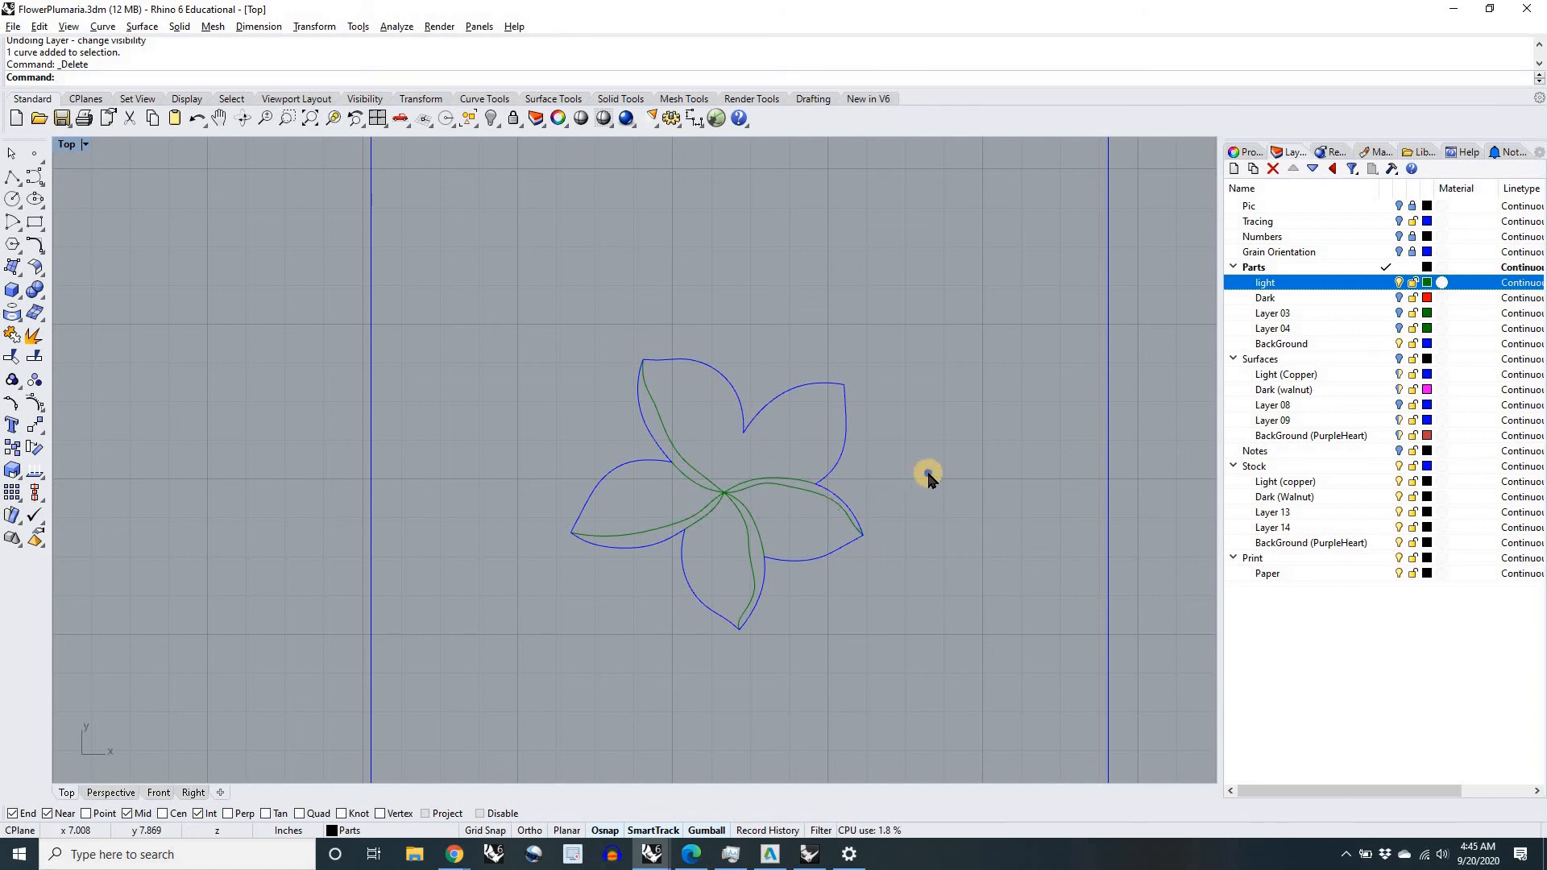
right_drag(969, 465, 899, 463)
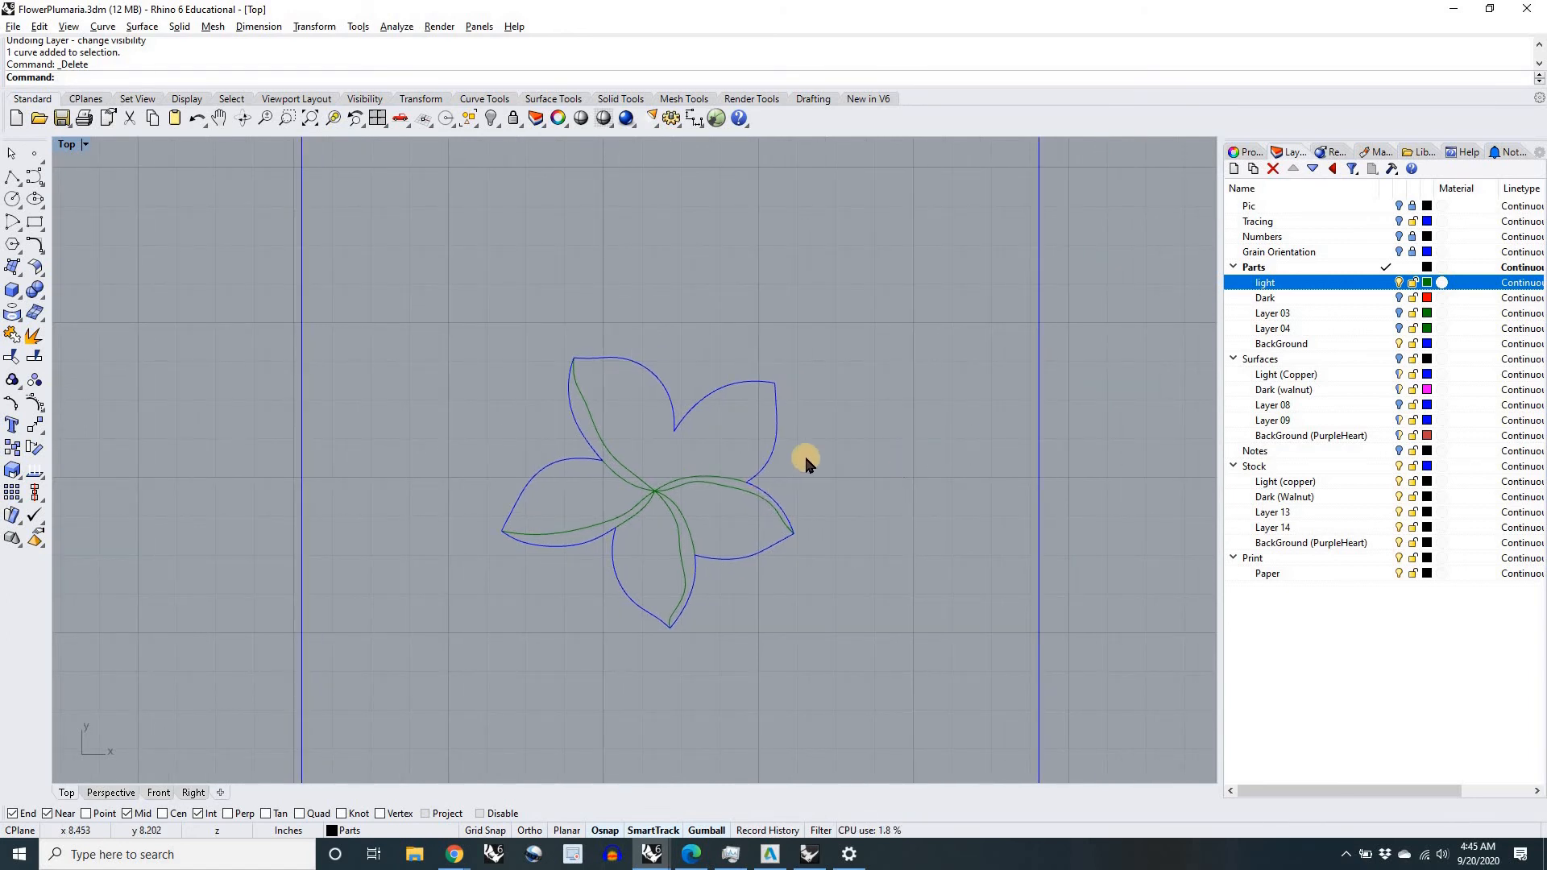
scroll(713, 441, up, 4)
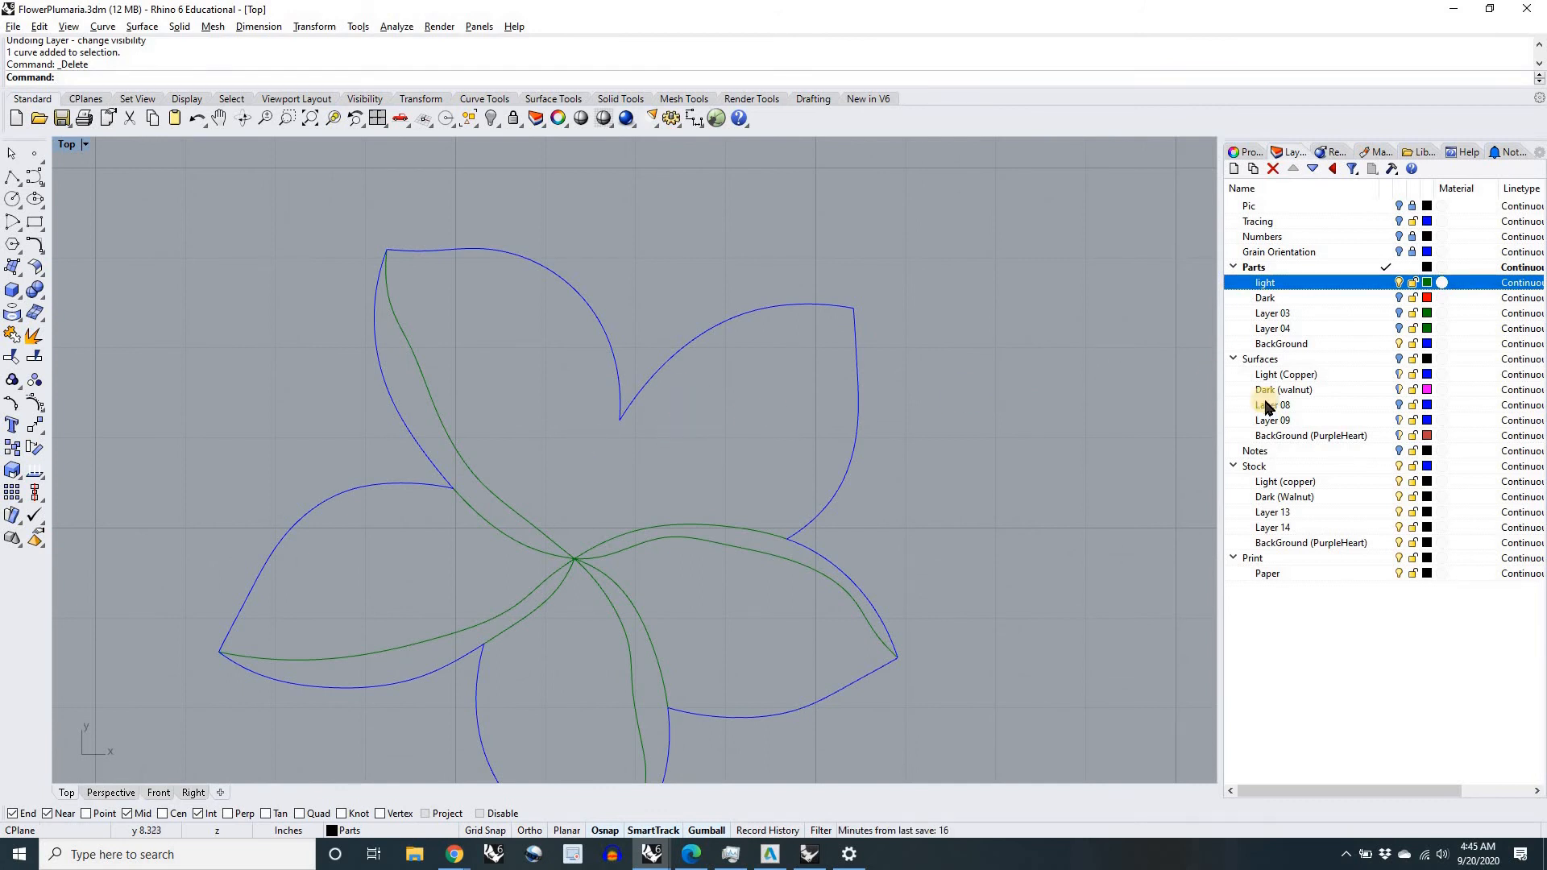
Step: Hide the BackGround outlines and show the Dark outlines and the Pic layer to compare the parts with the photo
click(1399, 343)
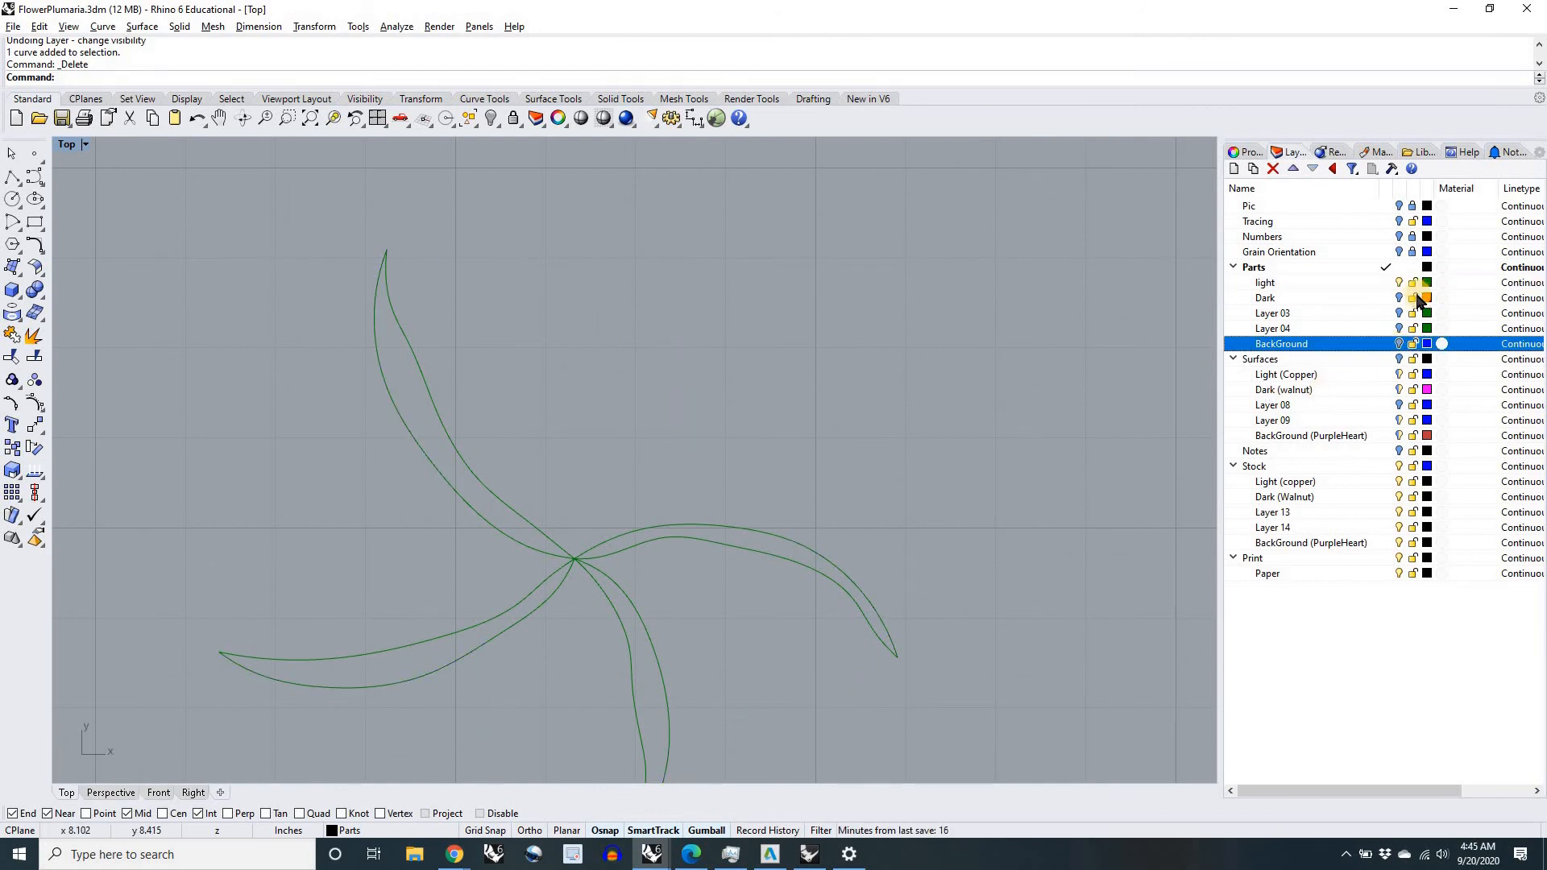
click(1399, 298)
scroll(835, 438, down, 2)
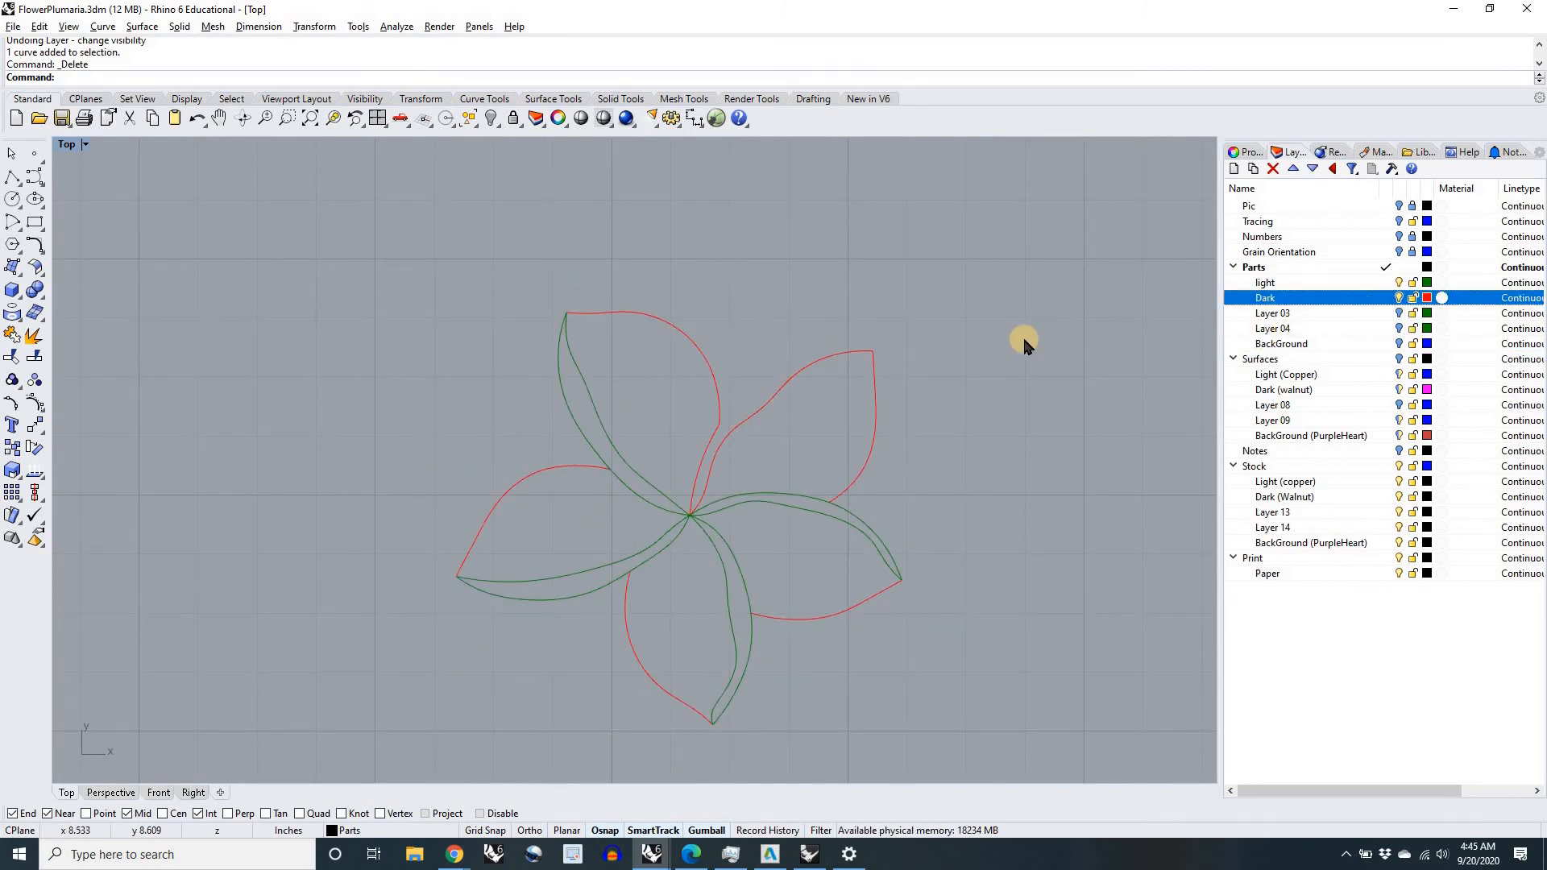
click(1399, 206)
scroll(755, 397, up, 5)
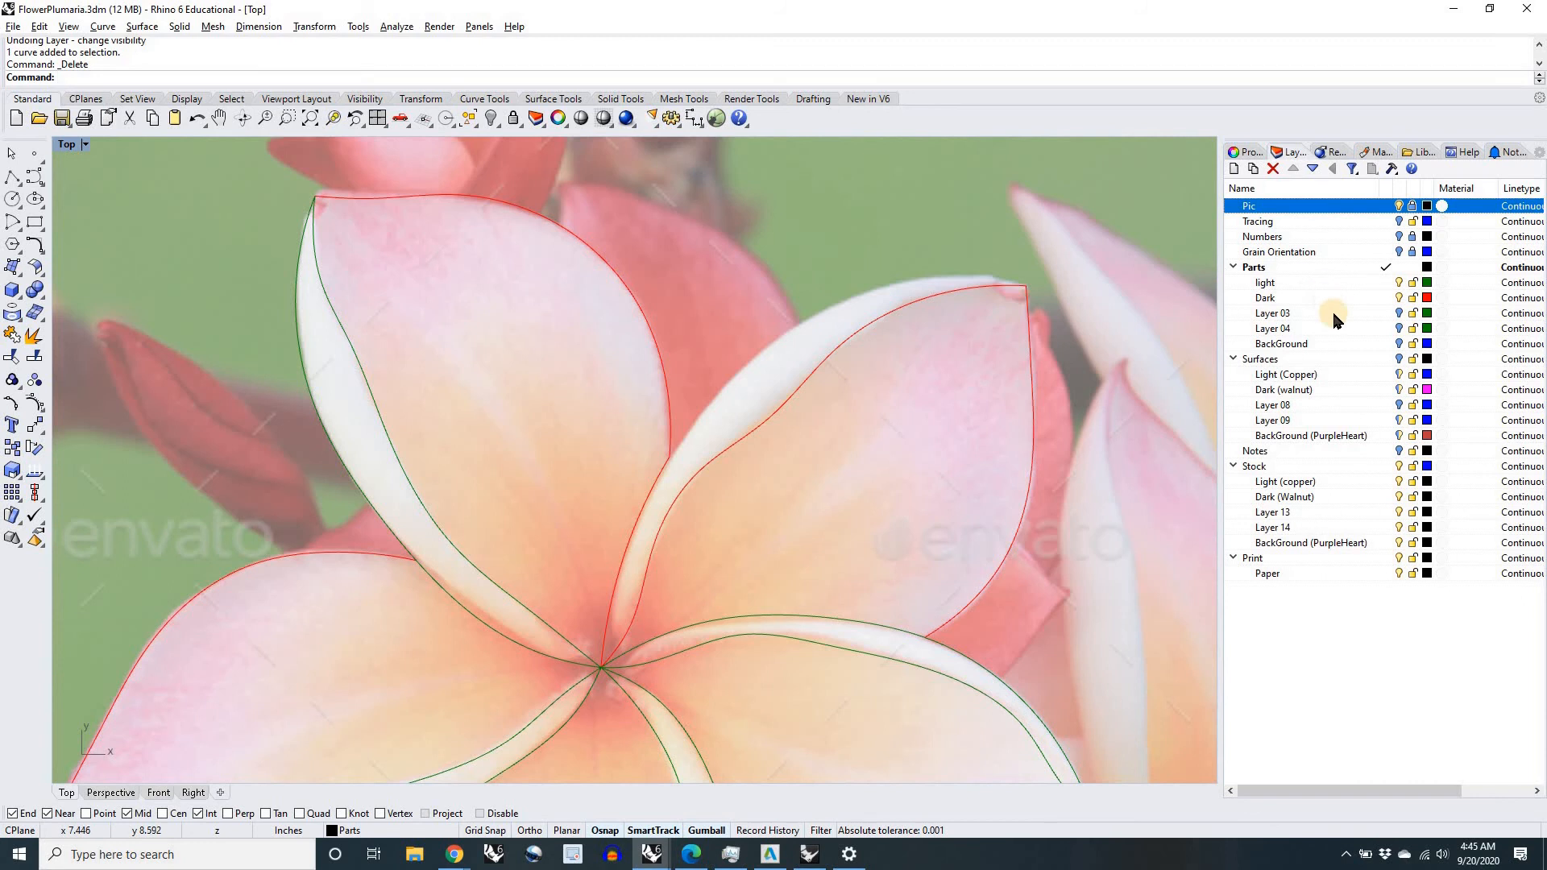
Step: Make the light parts layer current, showing the Tracing curves and hiding the Pic layer
click(1386, 282)
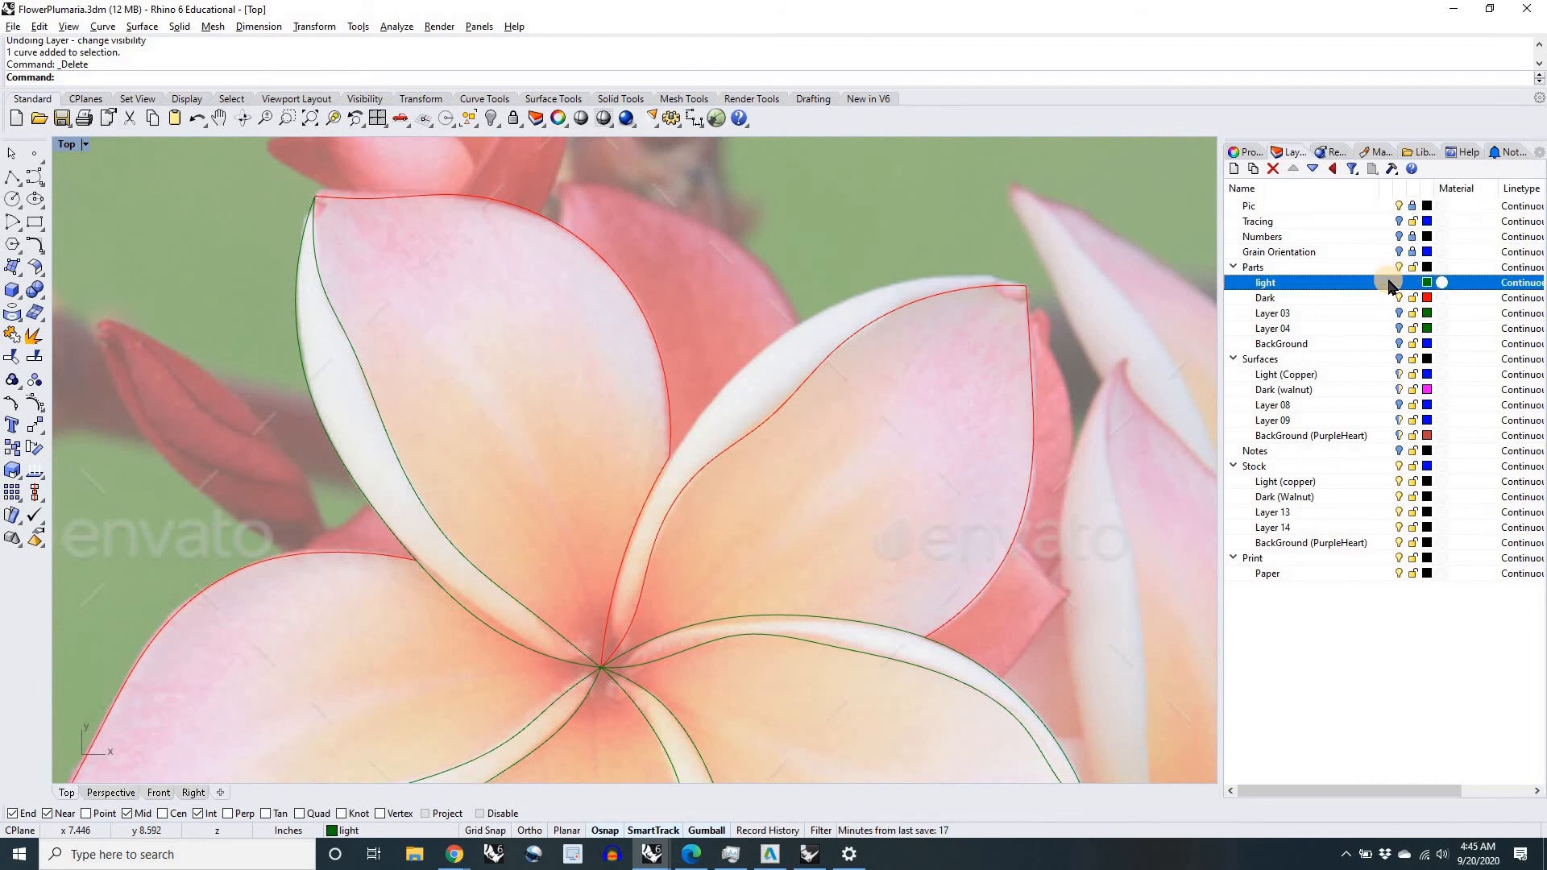
click(1399, 221)
click(1399, 206)
scroll(949, 442, down, 3)
scroll(927, 428, up, 1)
right_drag(986, 495, 803, 482)
drag(954, 526, 941, 509)
click(610, 365)
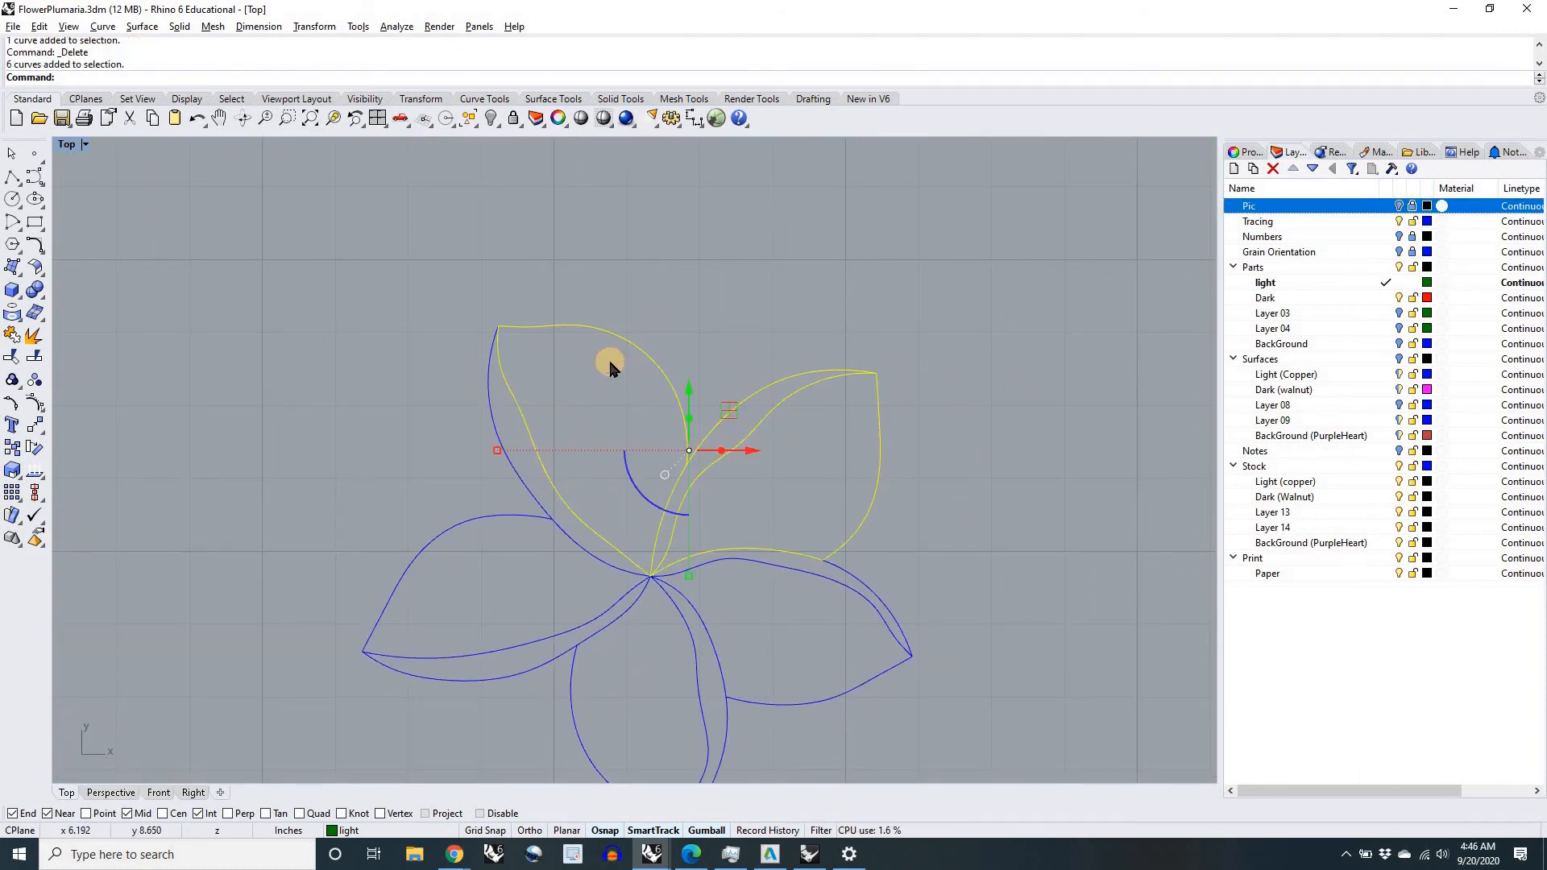
click(1026, 499)
Step: Create a closed outline of the upper-right petal's narrow light region from the tracing curves with CurveBoolean
text(Curve)
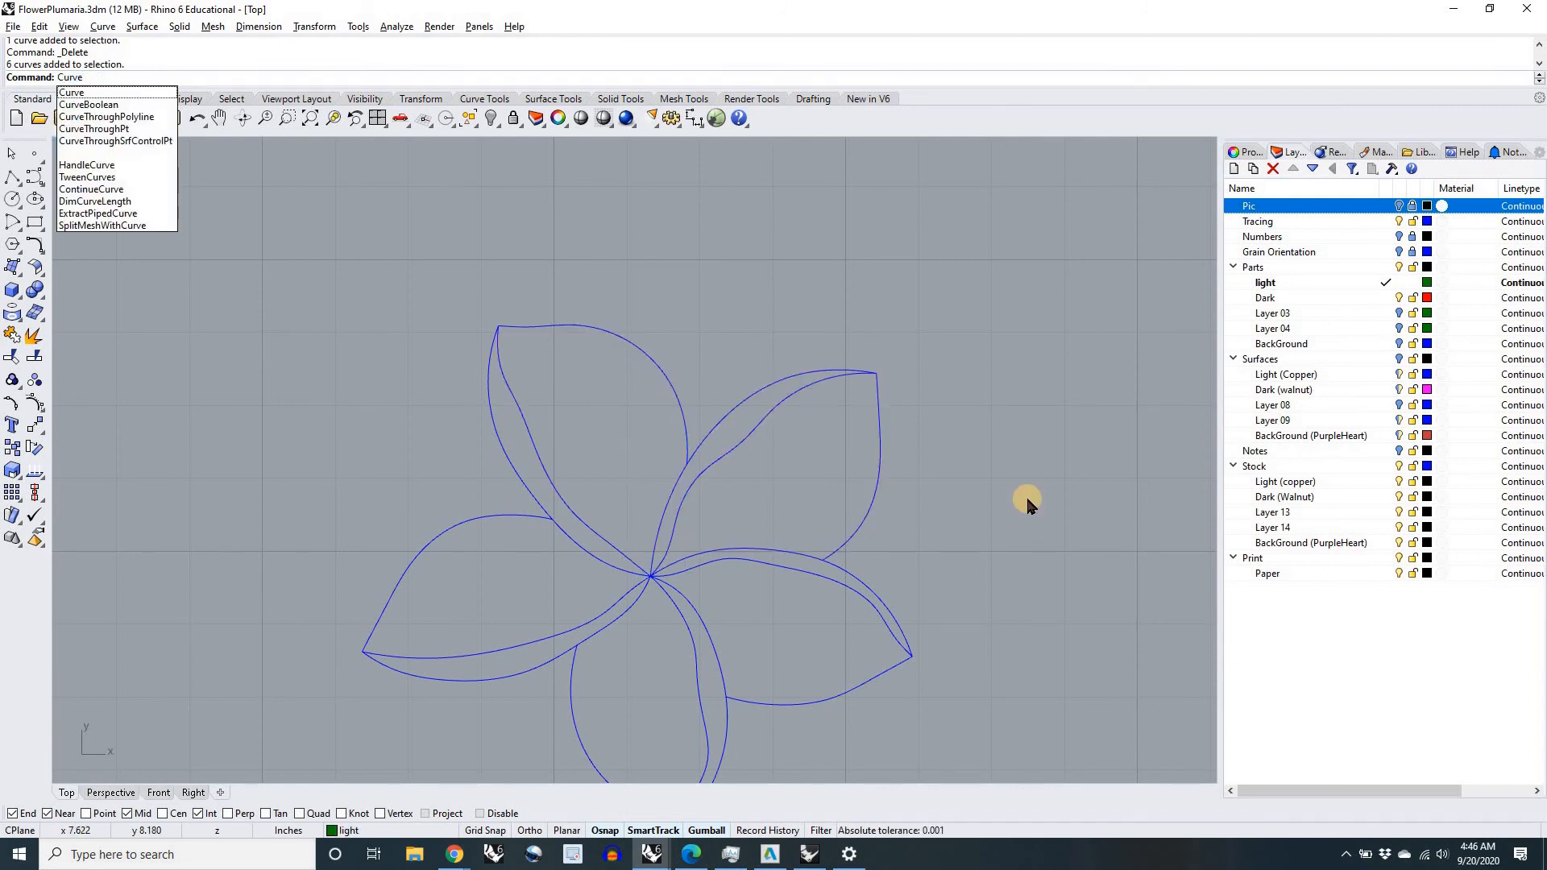
text(B)
key(Return)
drag(981, 728, 421, 278)
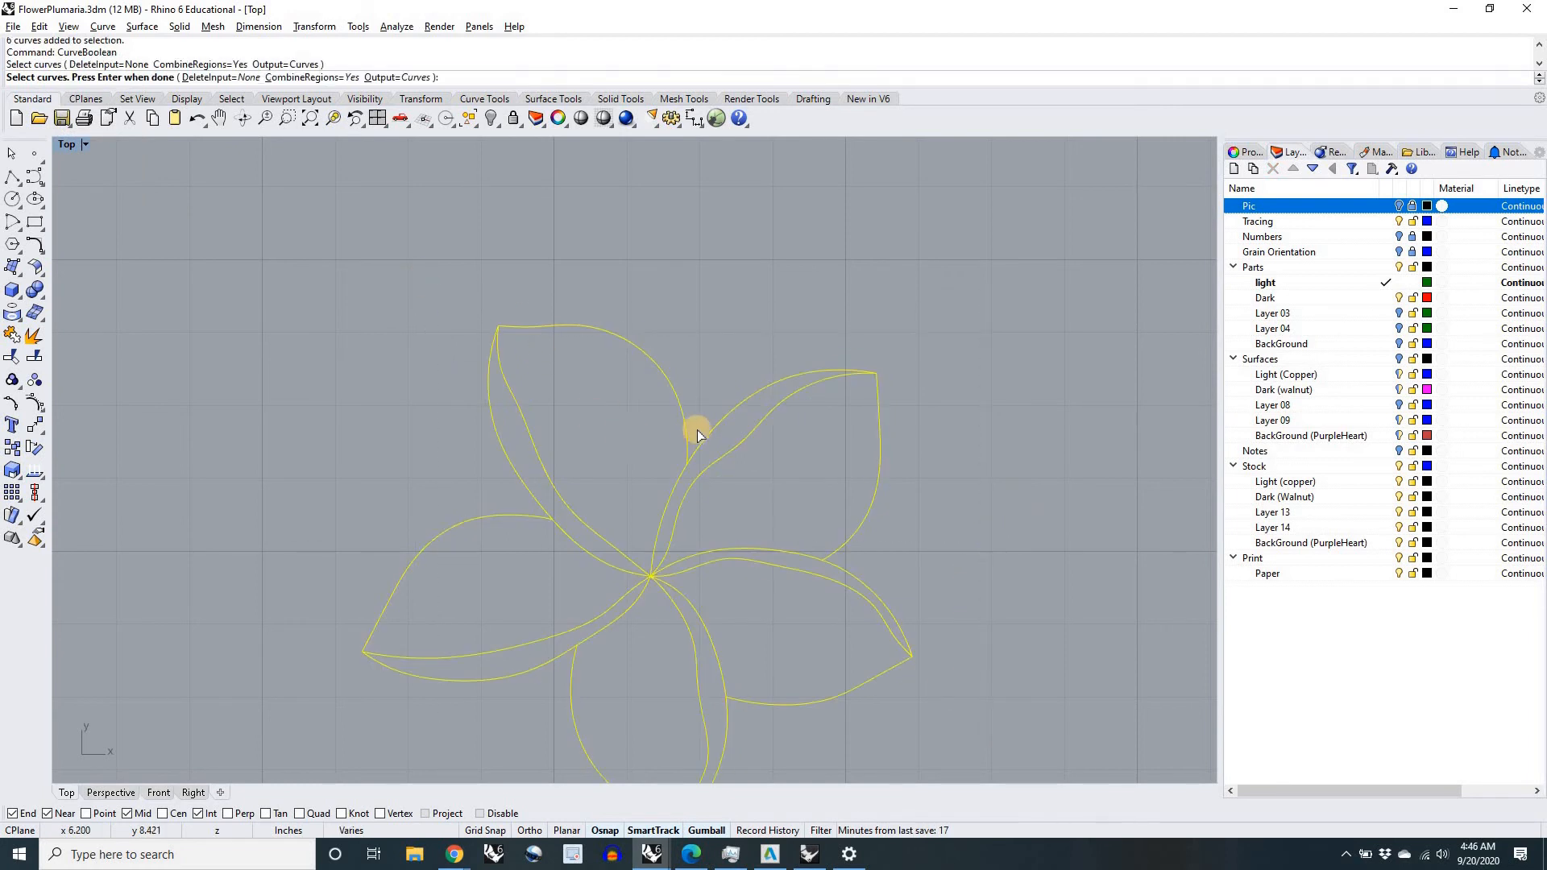
key(Return)
scroll(725, 415, up, 6)
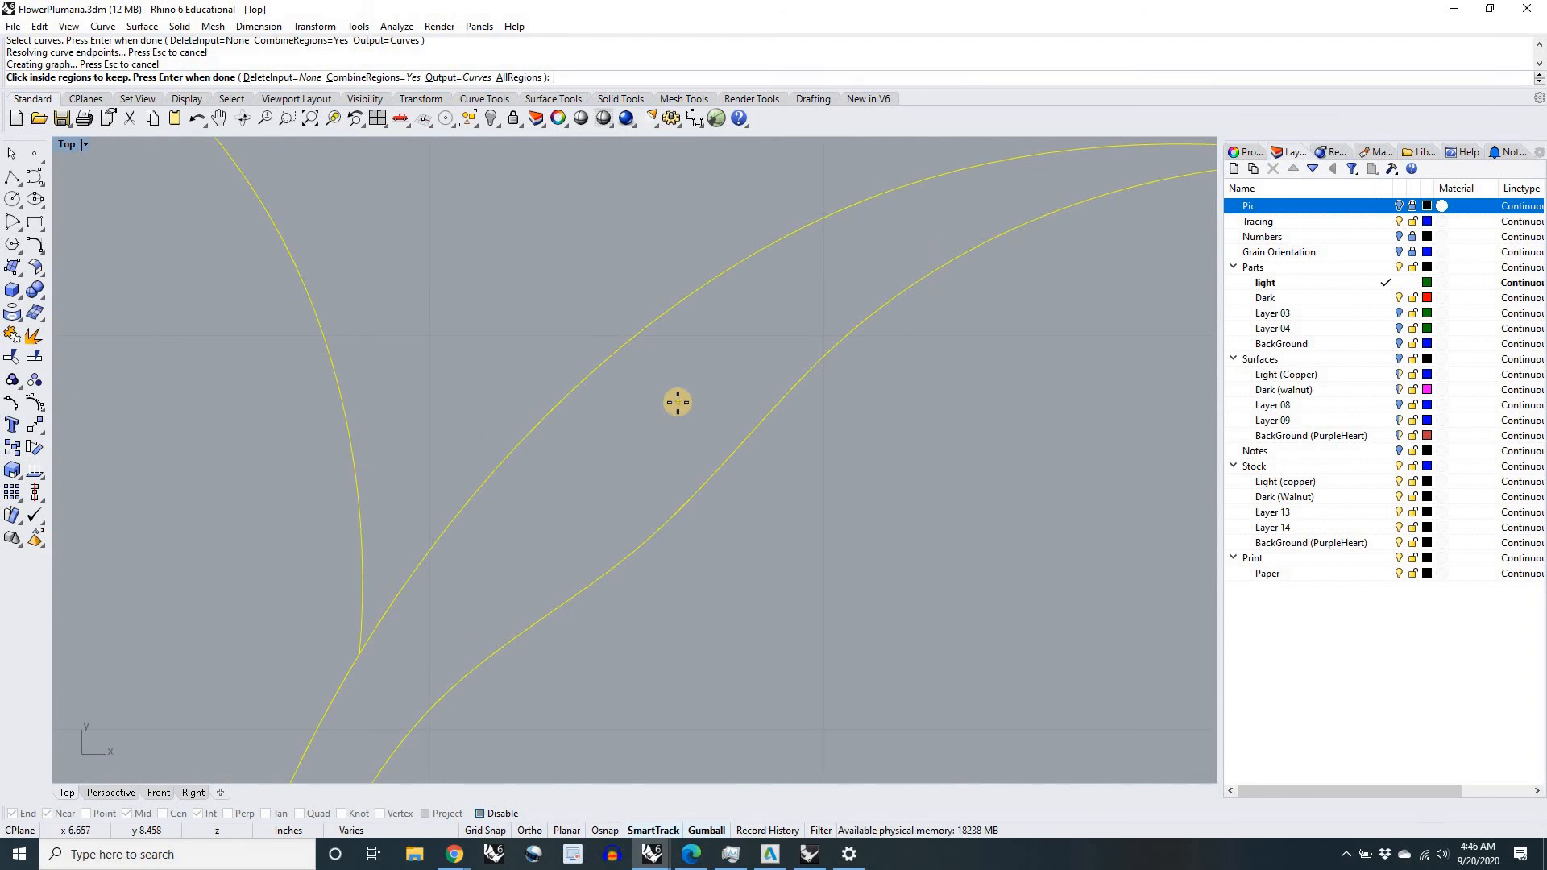
click(678, 402)
scroll(680, 403, down, 7)
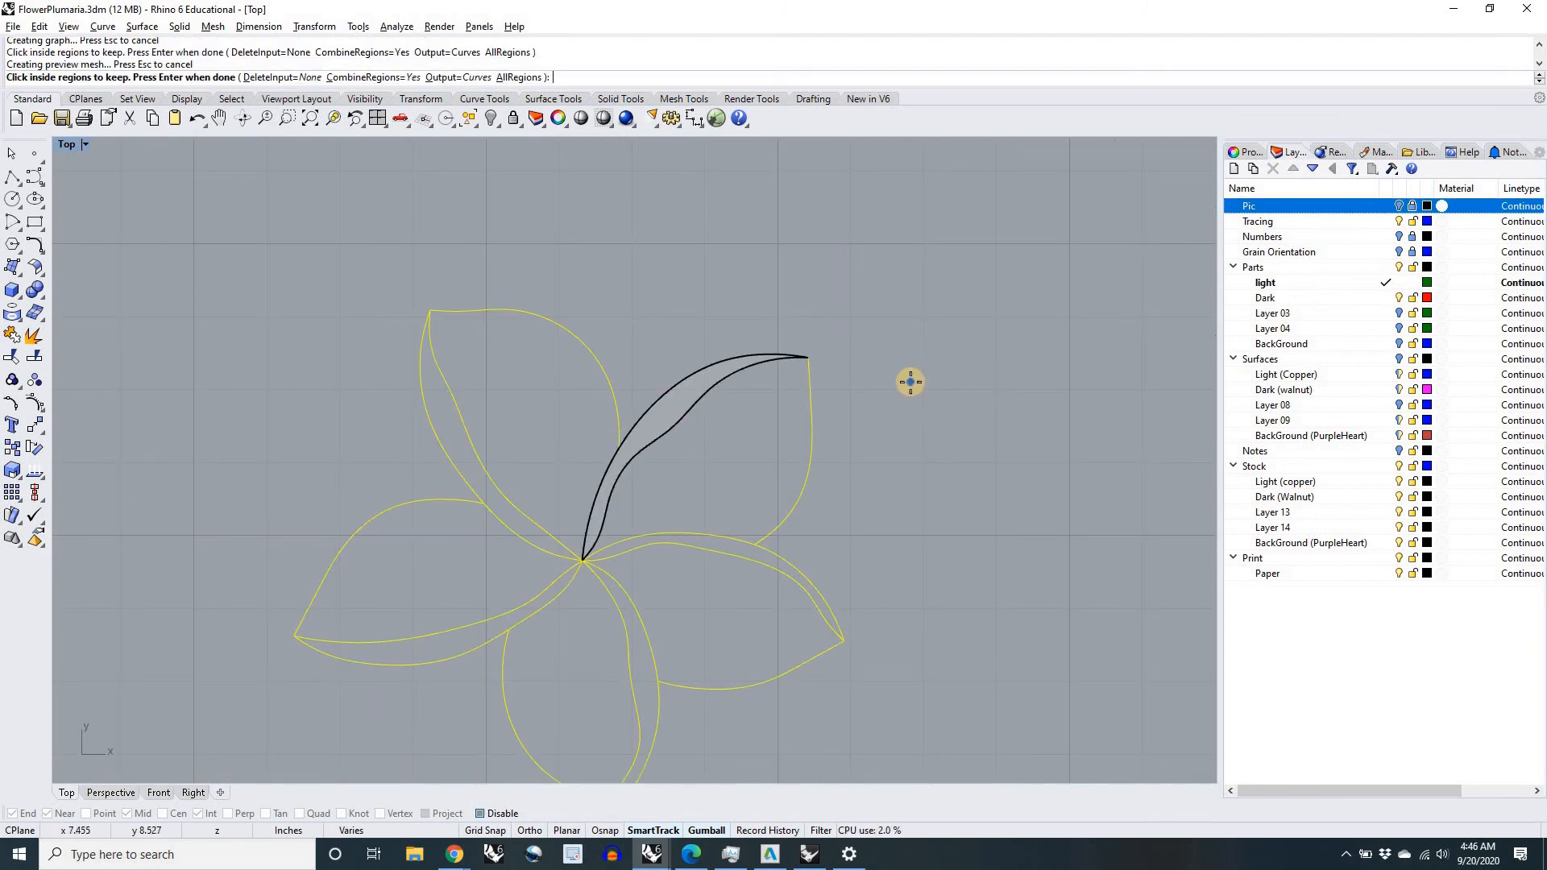
key(Return)
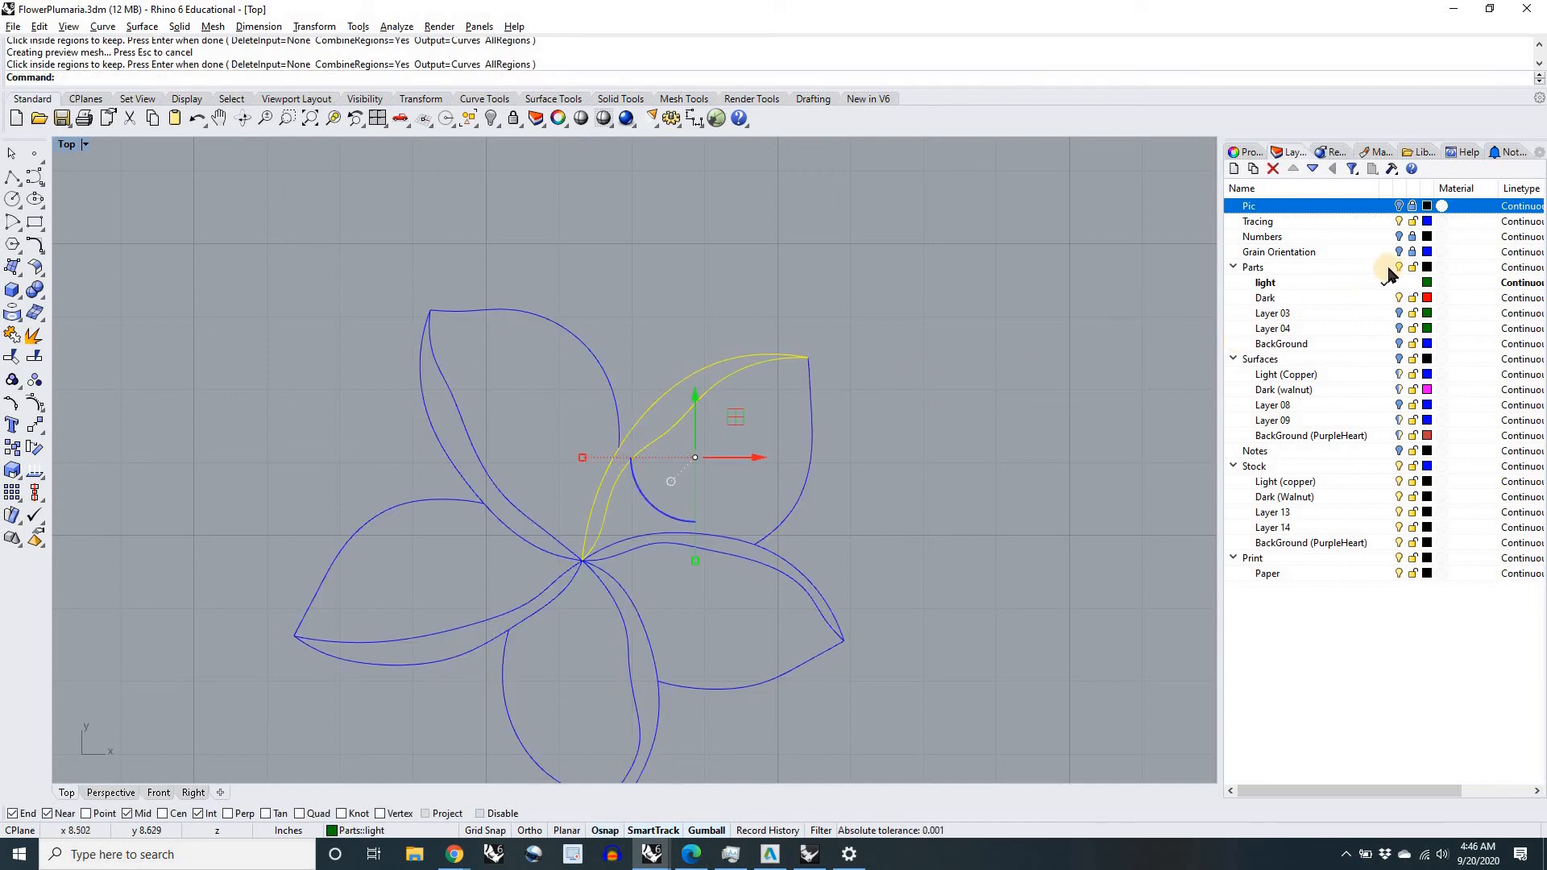
Step: Hide the Tracing layer, show the Surfaces layers again and deselect the new outline
click(1399, 222)
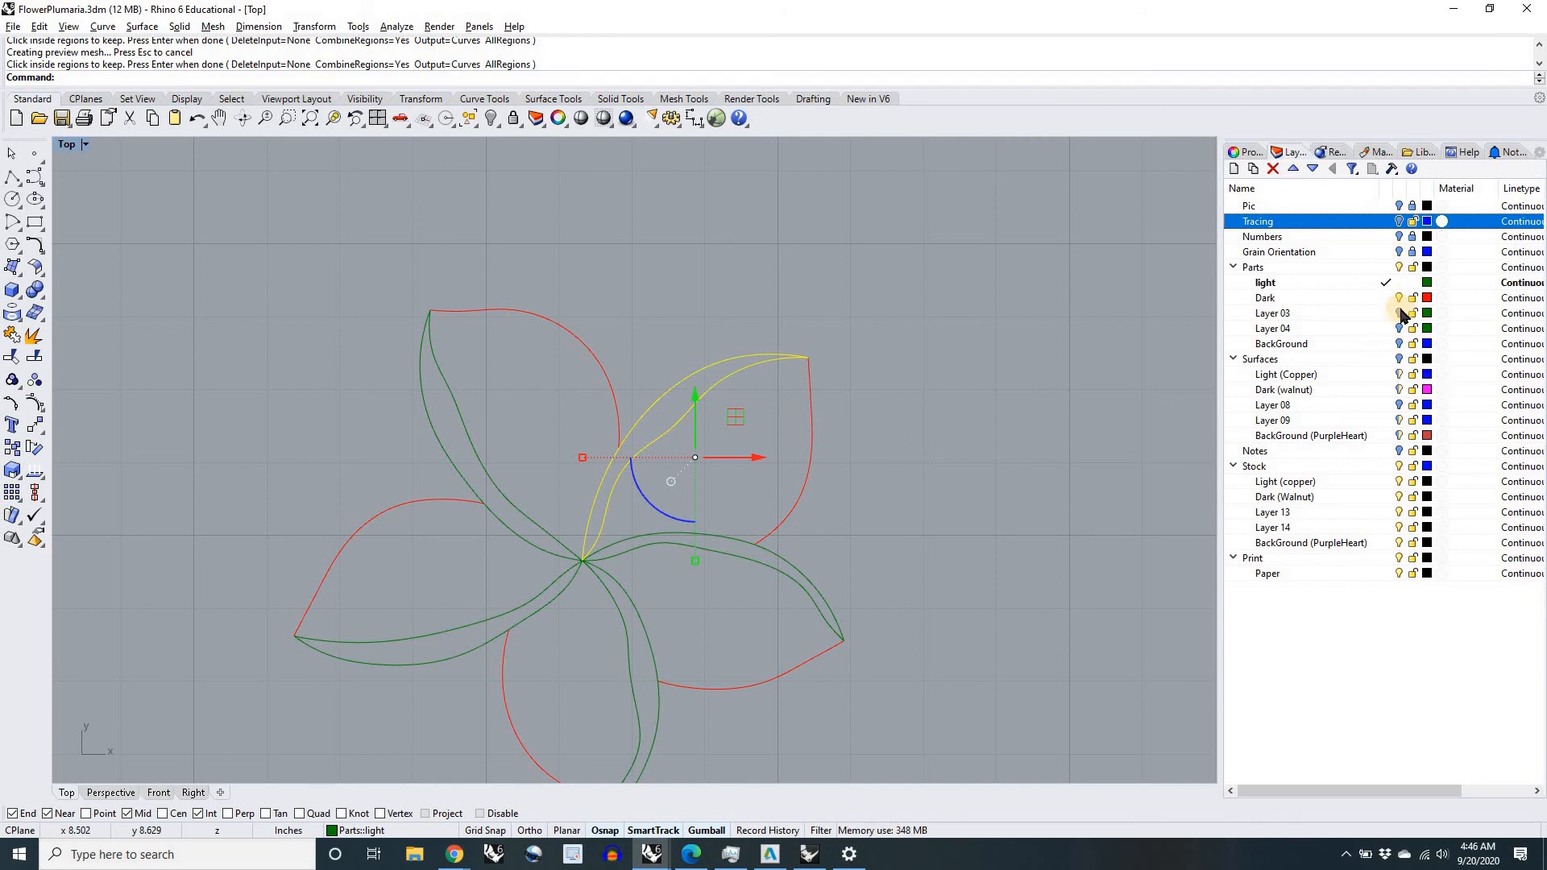
click(1398, 362)
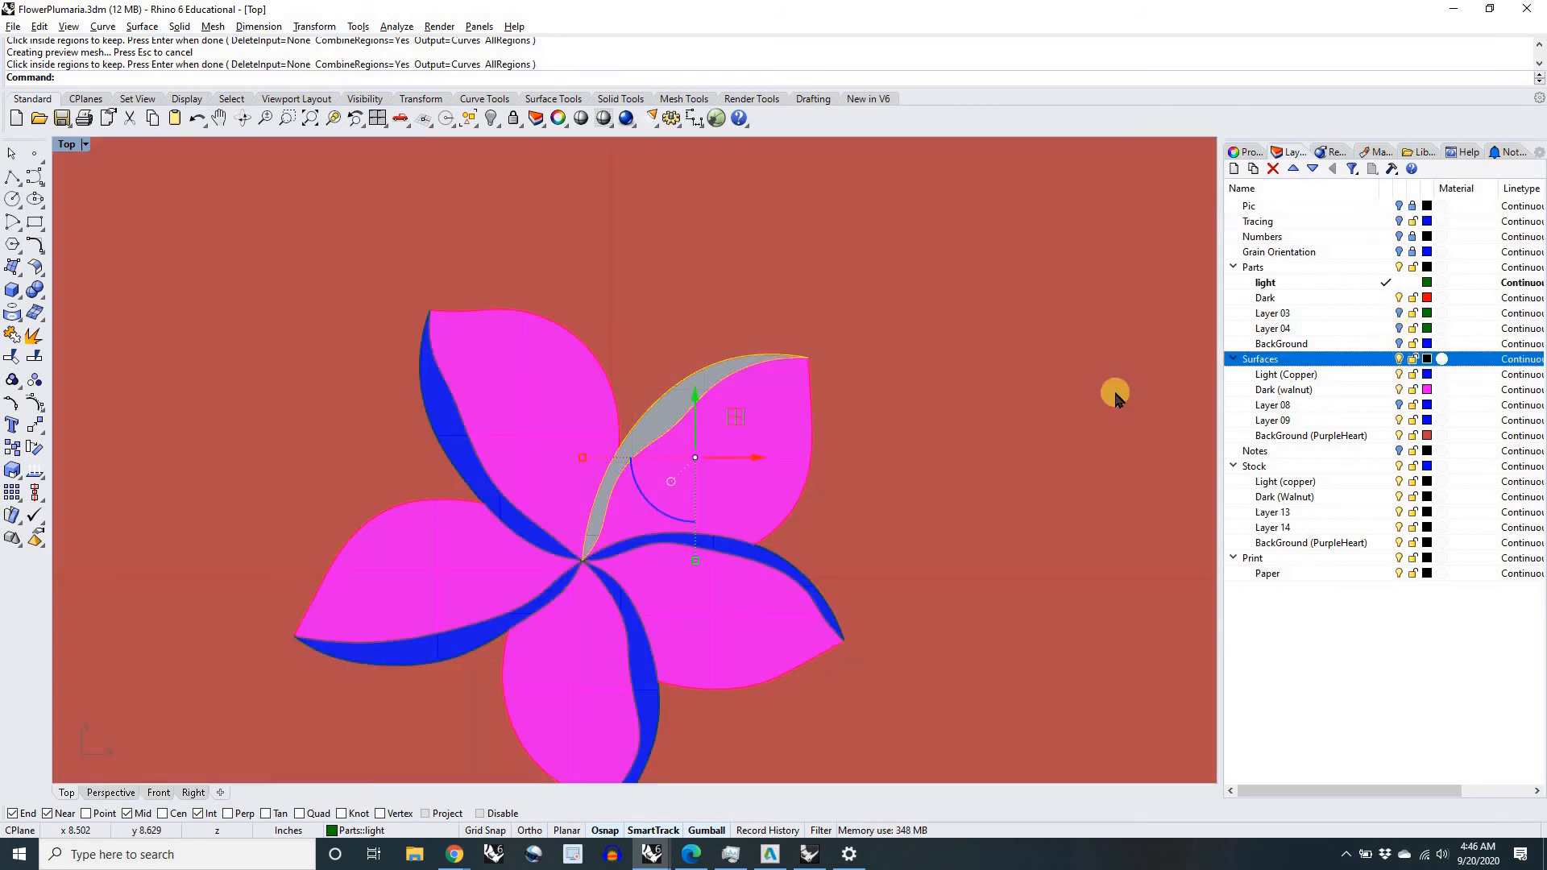
key(Escape)
scroll(665, 415, up, 5)
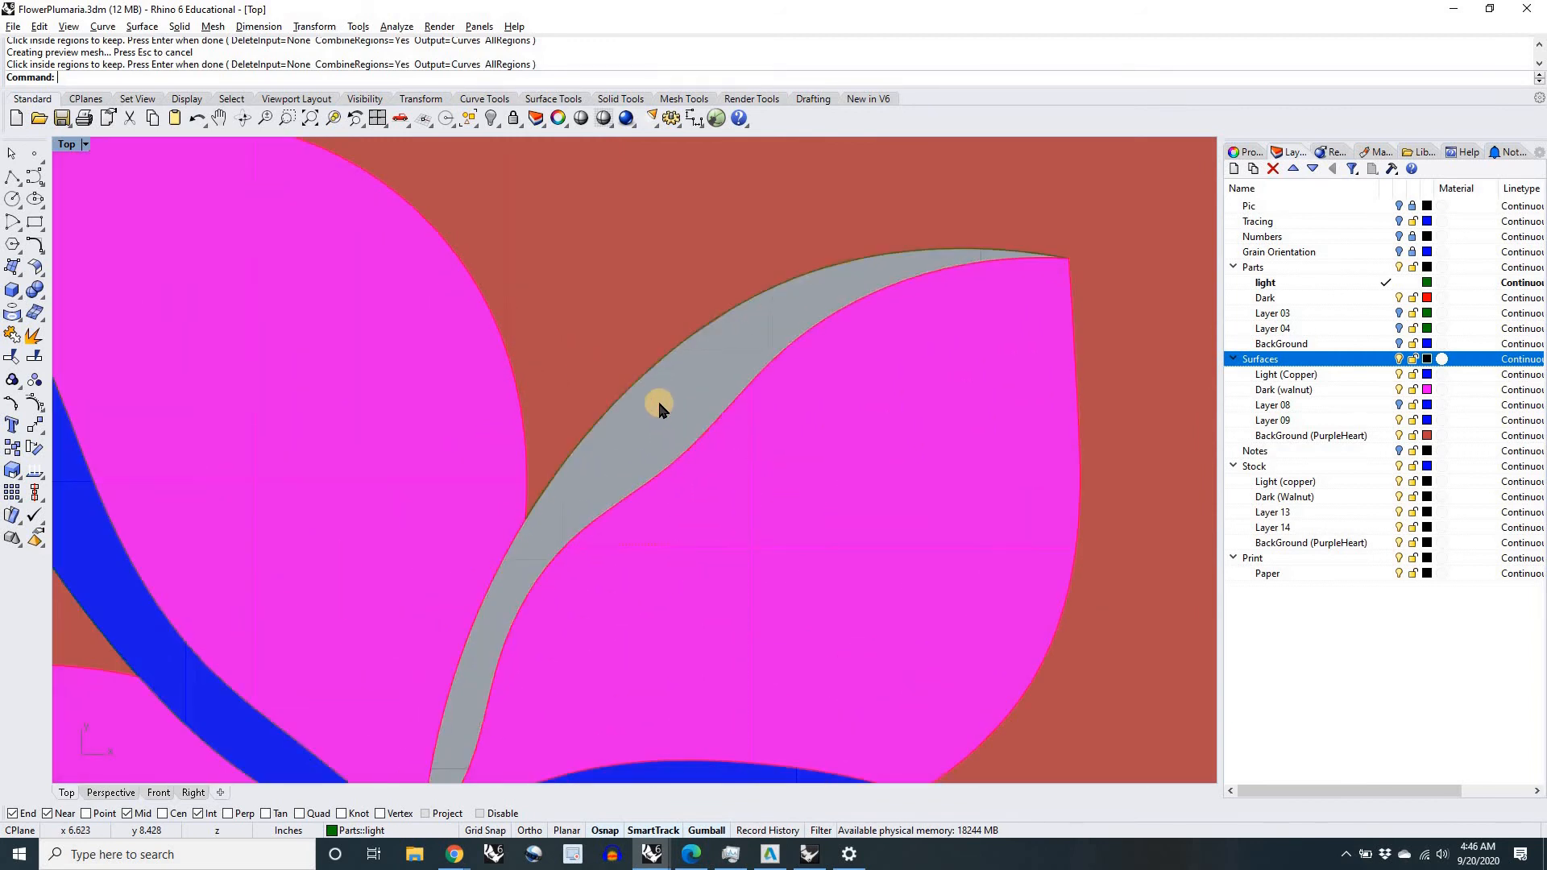
Step: Fill the upper-right petal's light outline with a planar surface (PlanarSrf) on the Light (Copper) layer
click(639, 388)
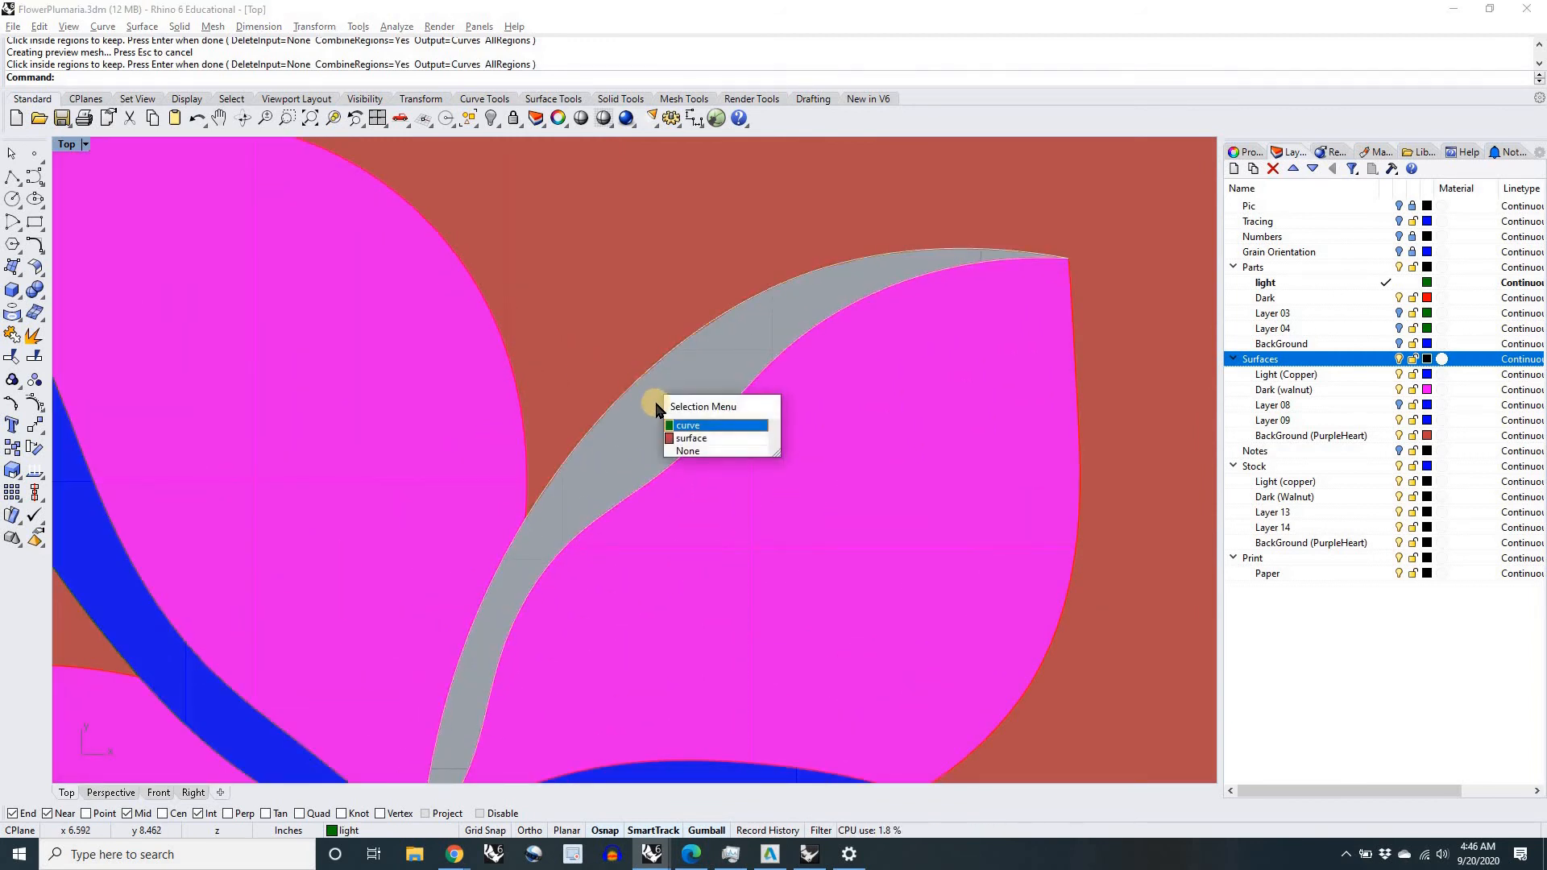
click(698, 433)
scroll(616, 434, down, 5)
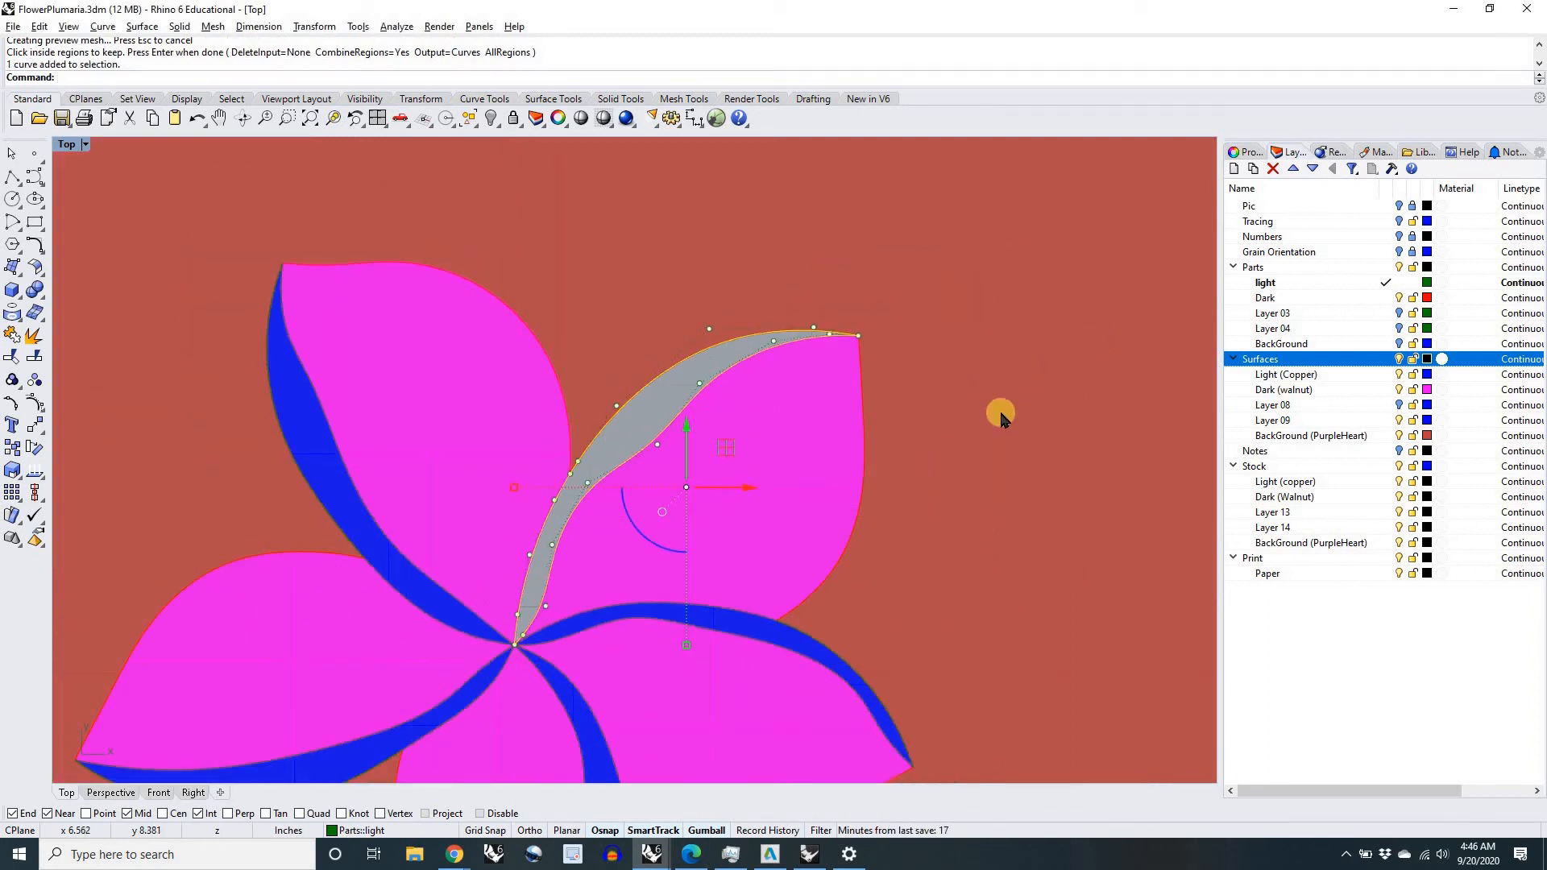
click(1388, 375)
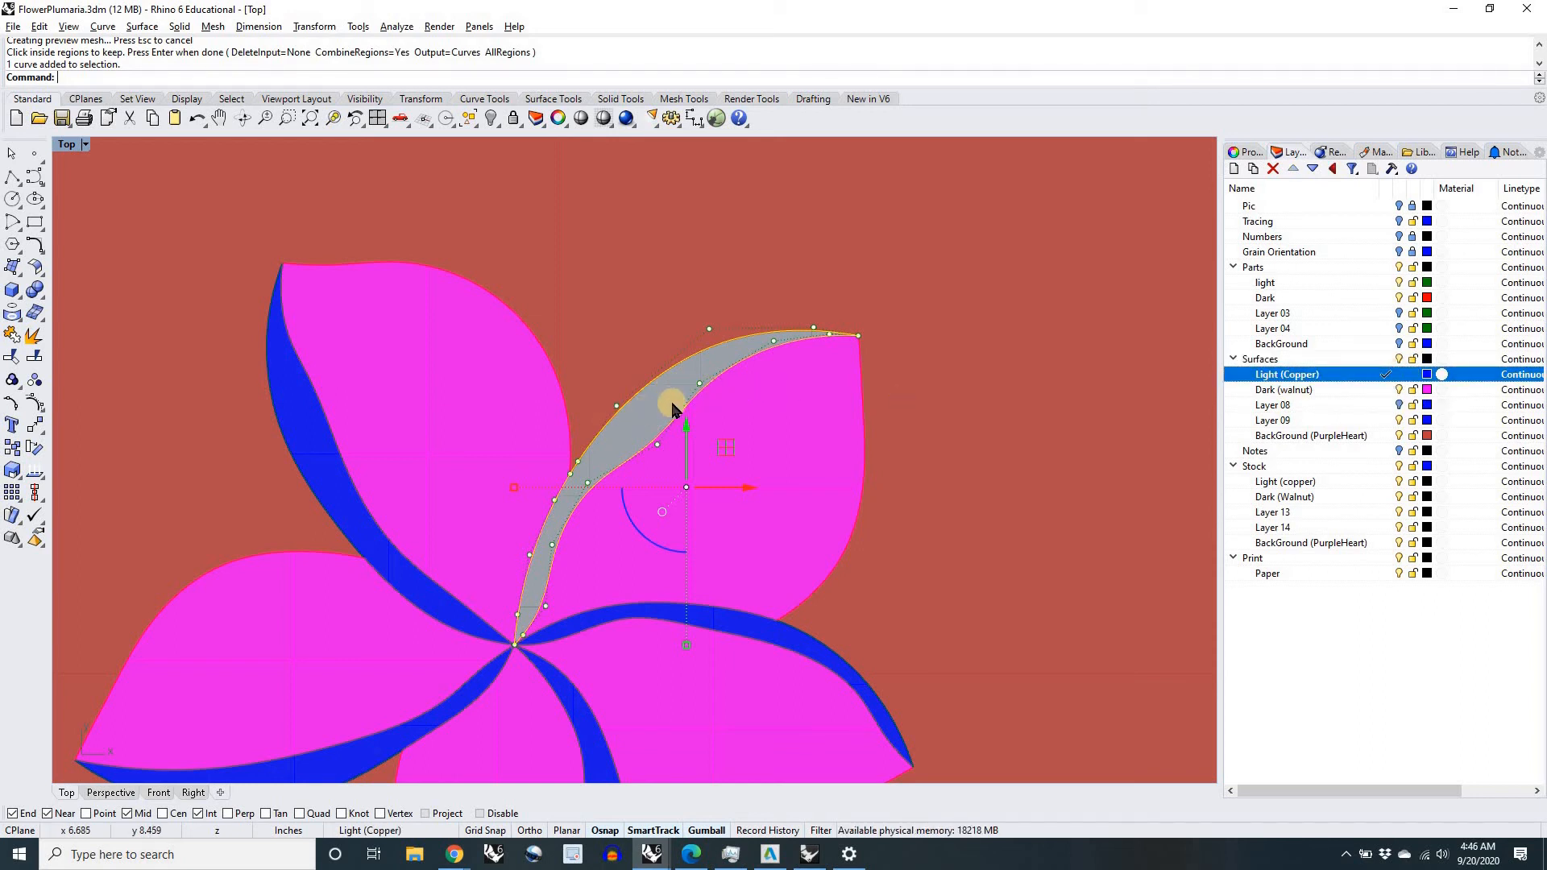
text(Planar)
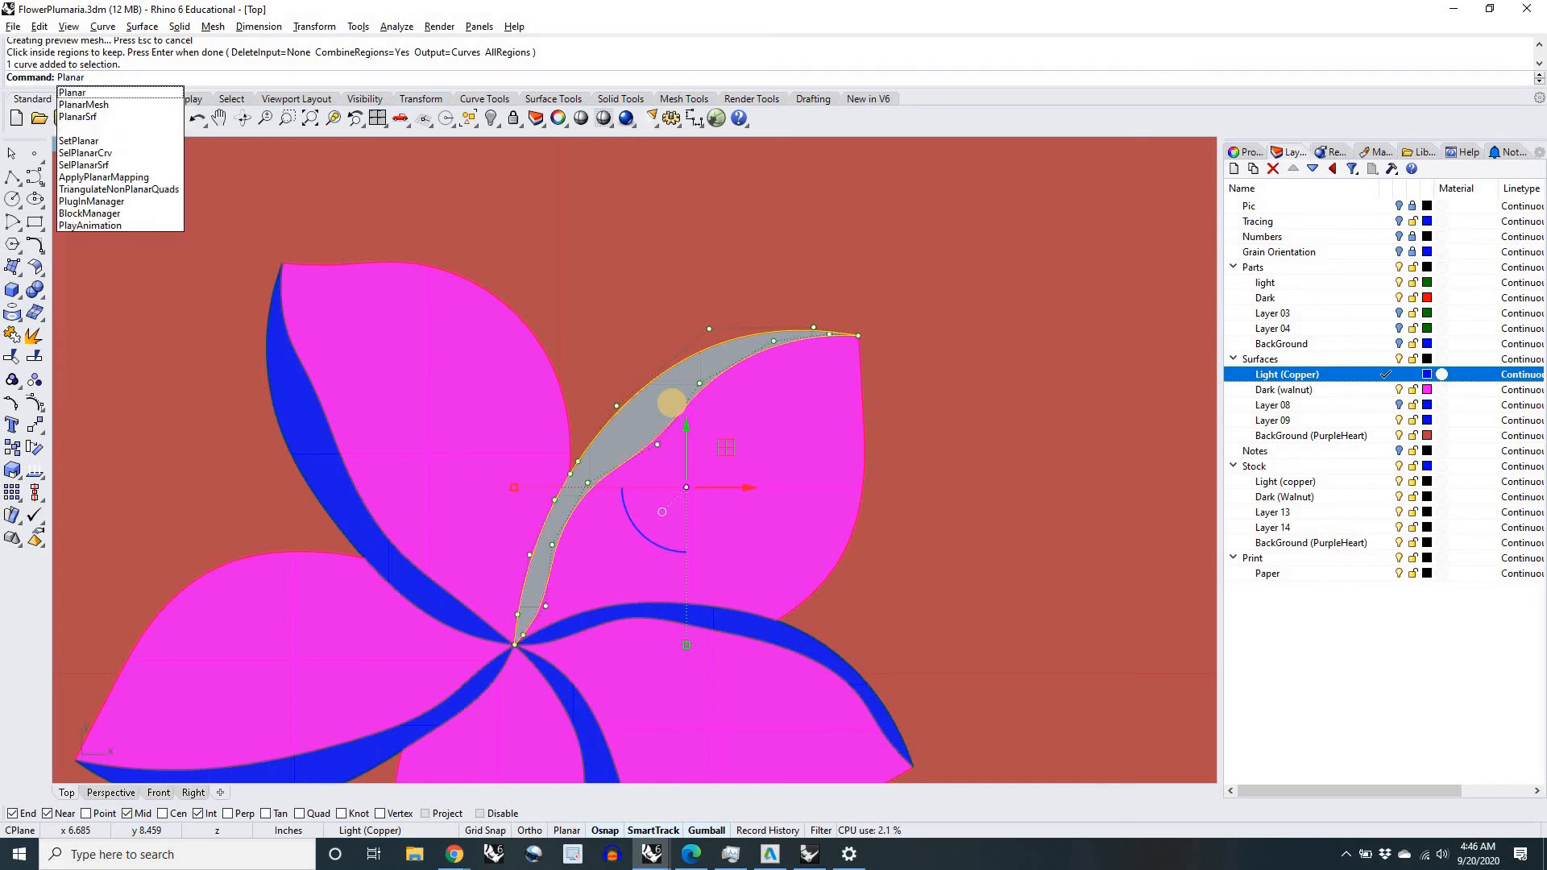
text(Srf)
key(Return)
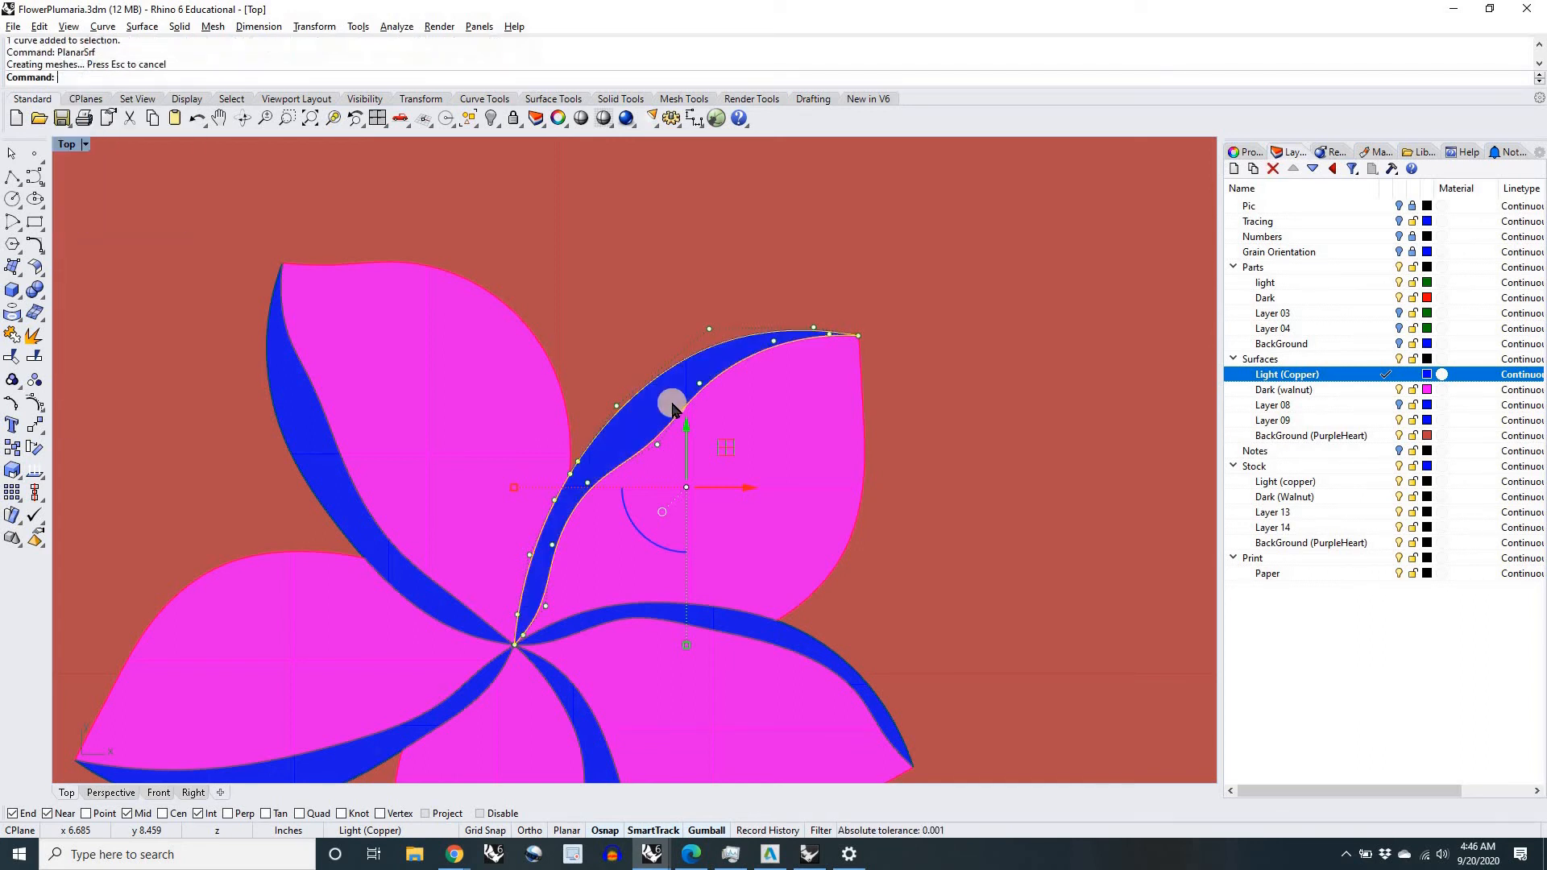
scroll(951, 459, down, 5)
click(1105, 487)
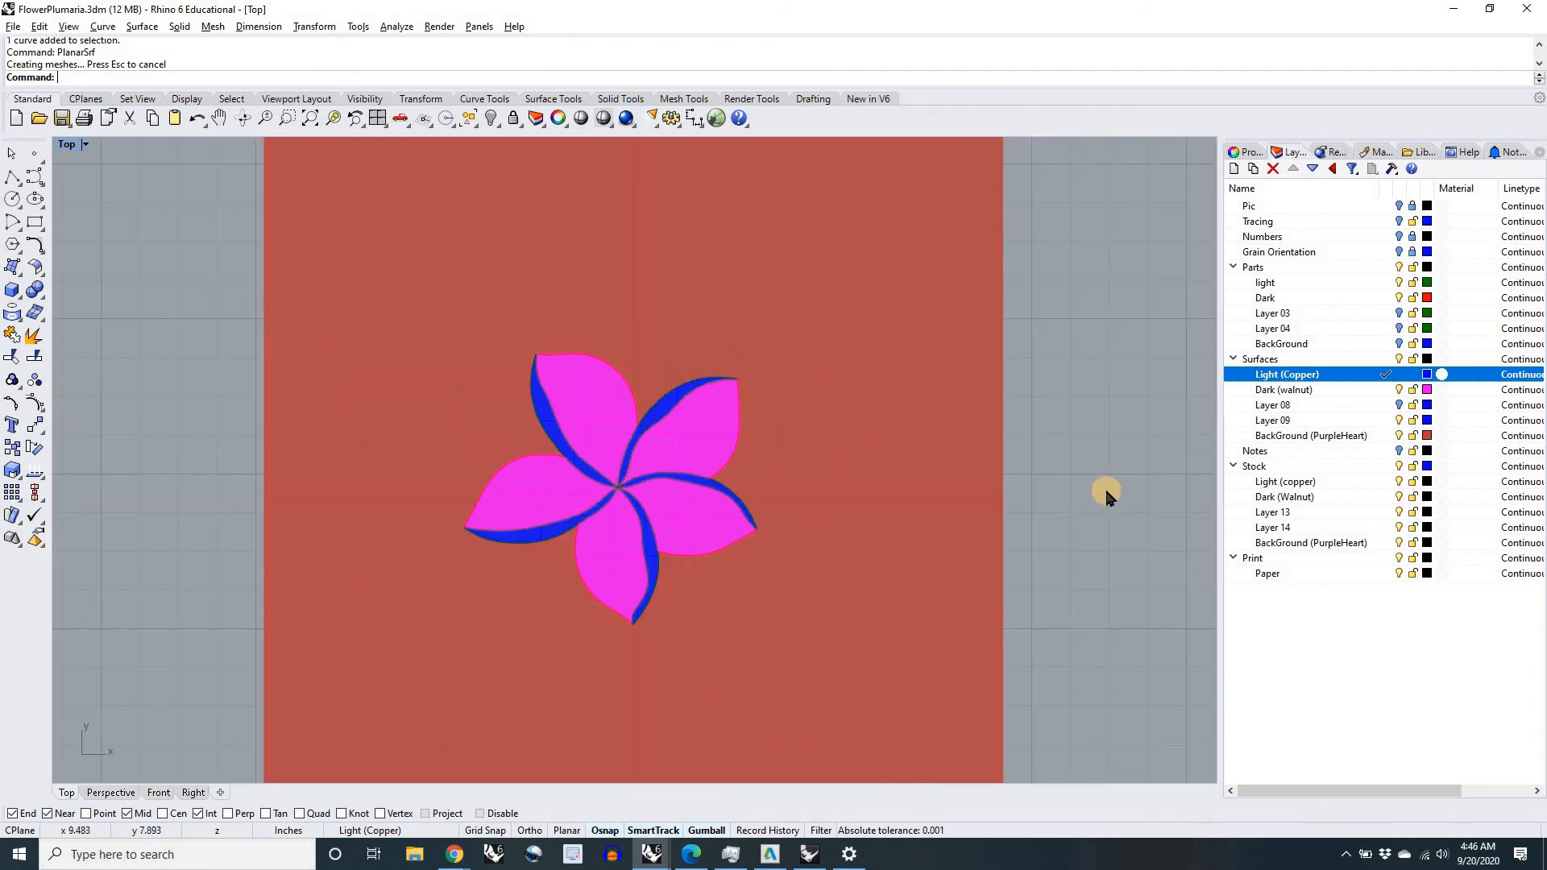
scroll(1049, 477, down, 5)
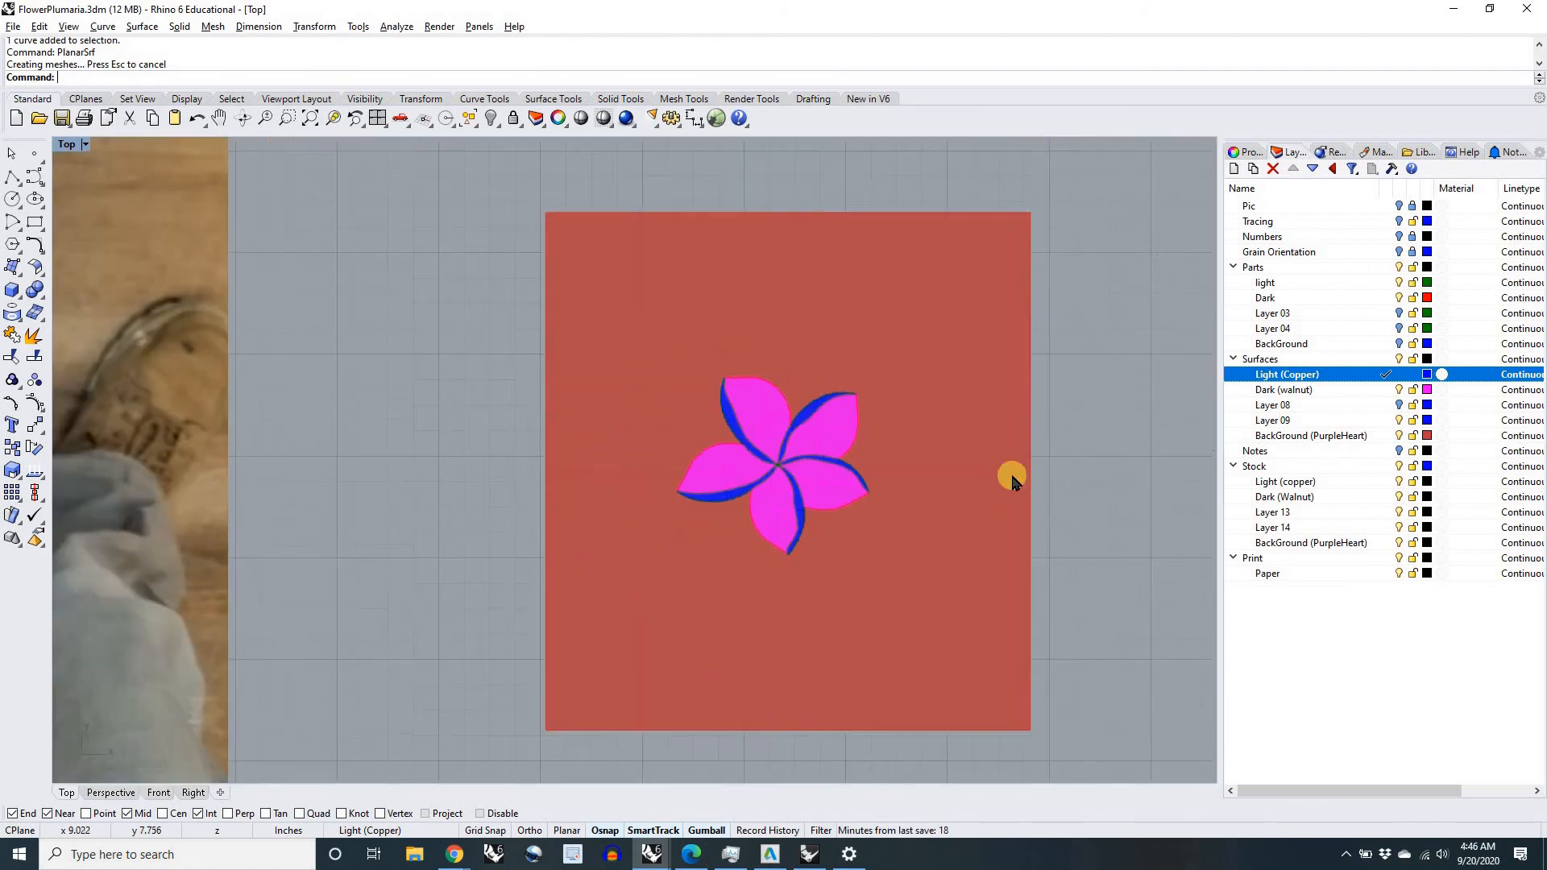
scroll(923, 459, up, 5)
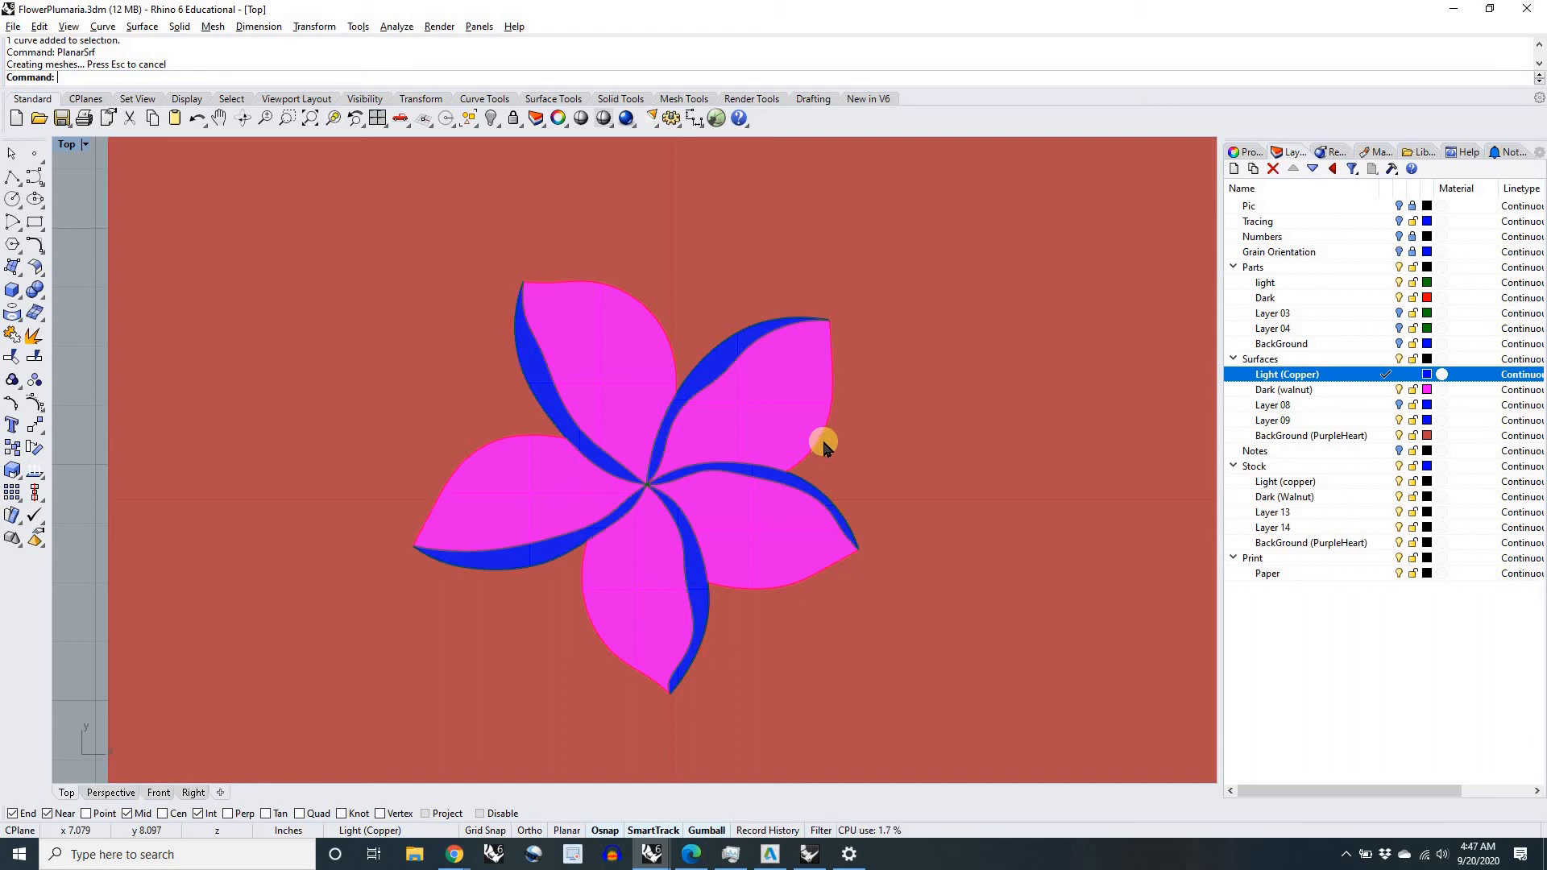
scroll(795, 462, up, 2)
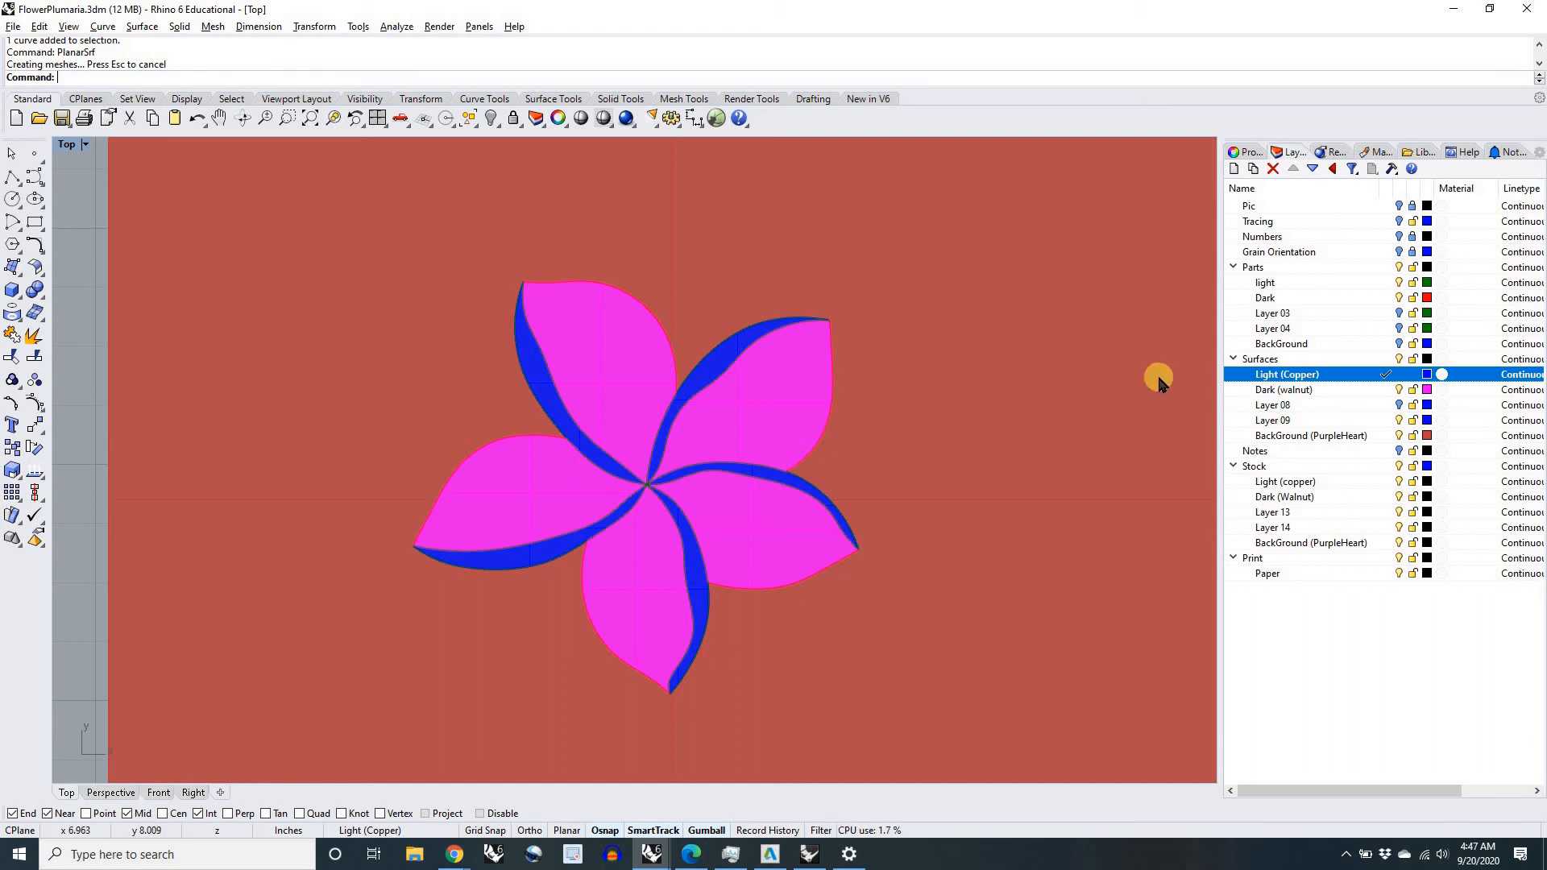
Step: Make the Parts layer current and hide the Surfaces layers to examine the petal outlines on their own
click(1387, 269)
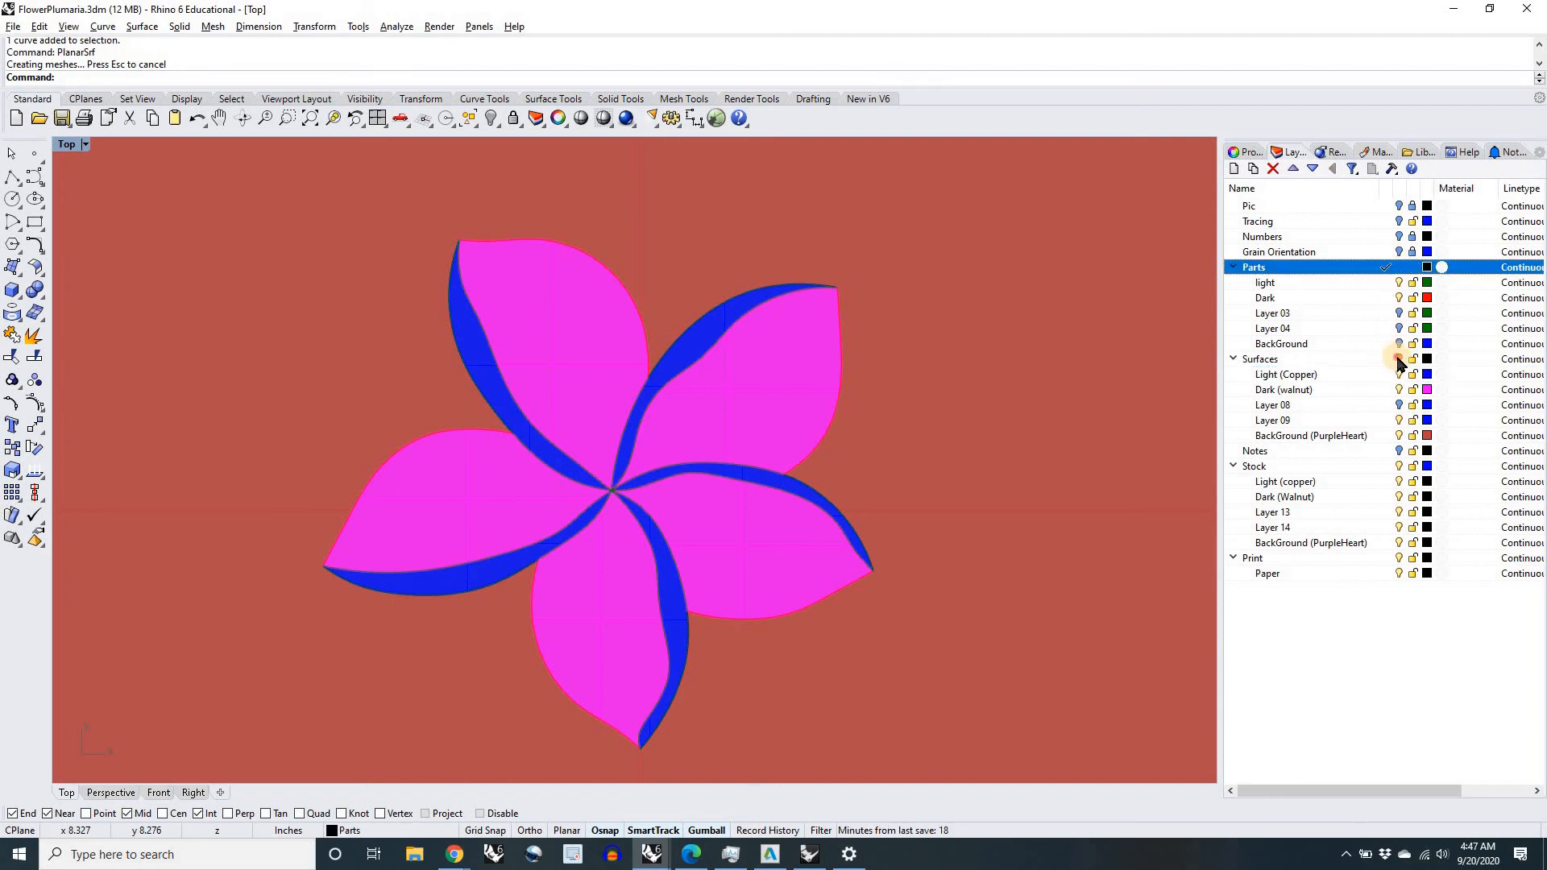
click(1399, 359)
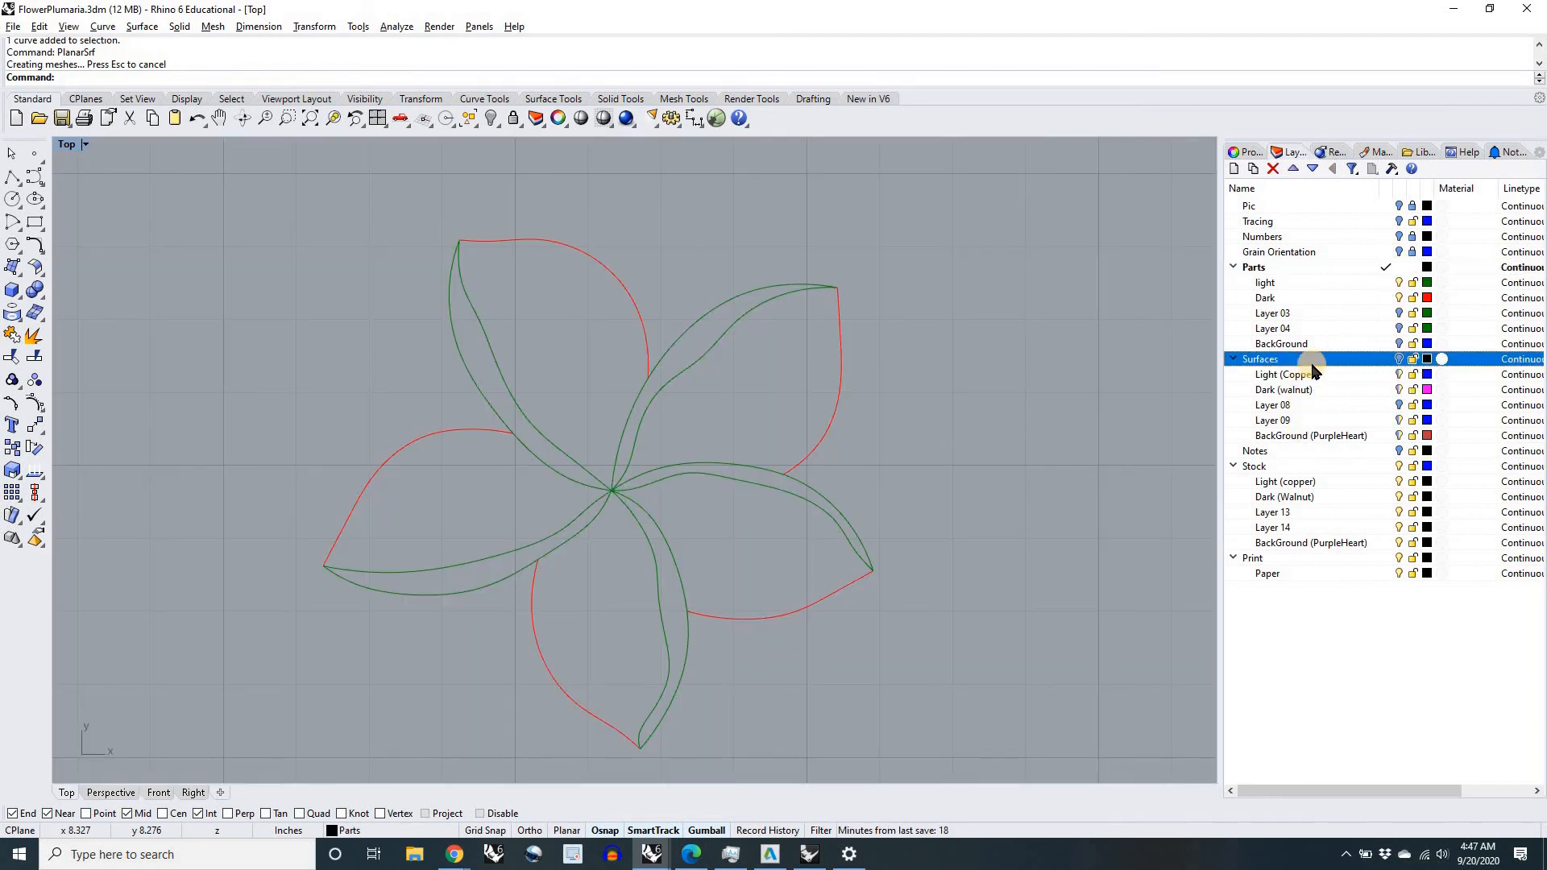
scroll(979, 487, down, 3)
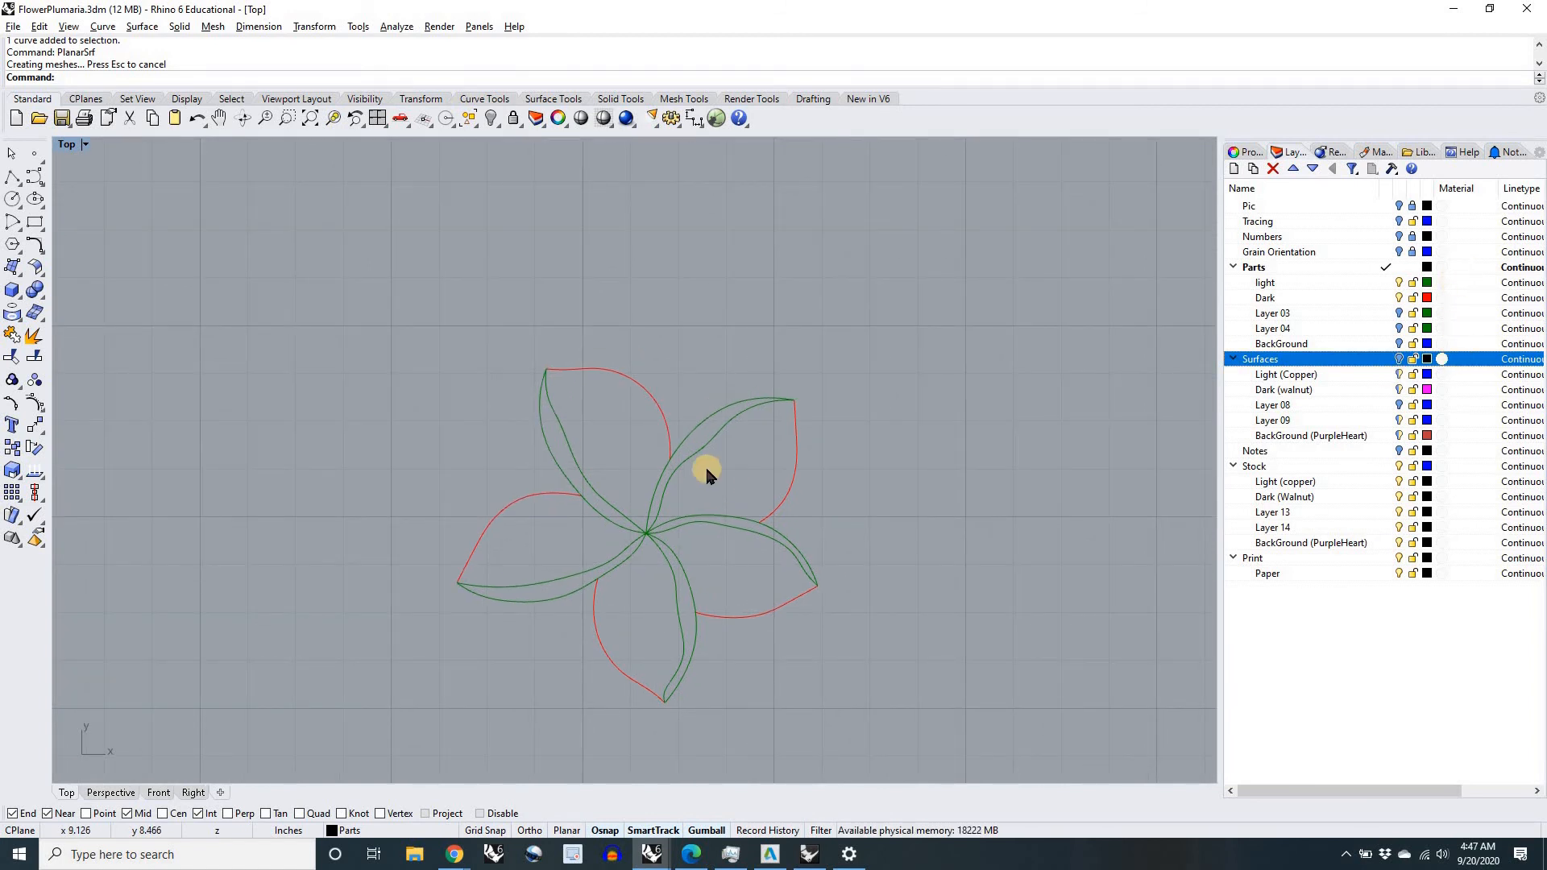
scroll(698, 440, up, 5)
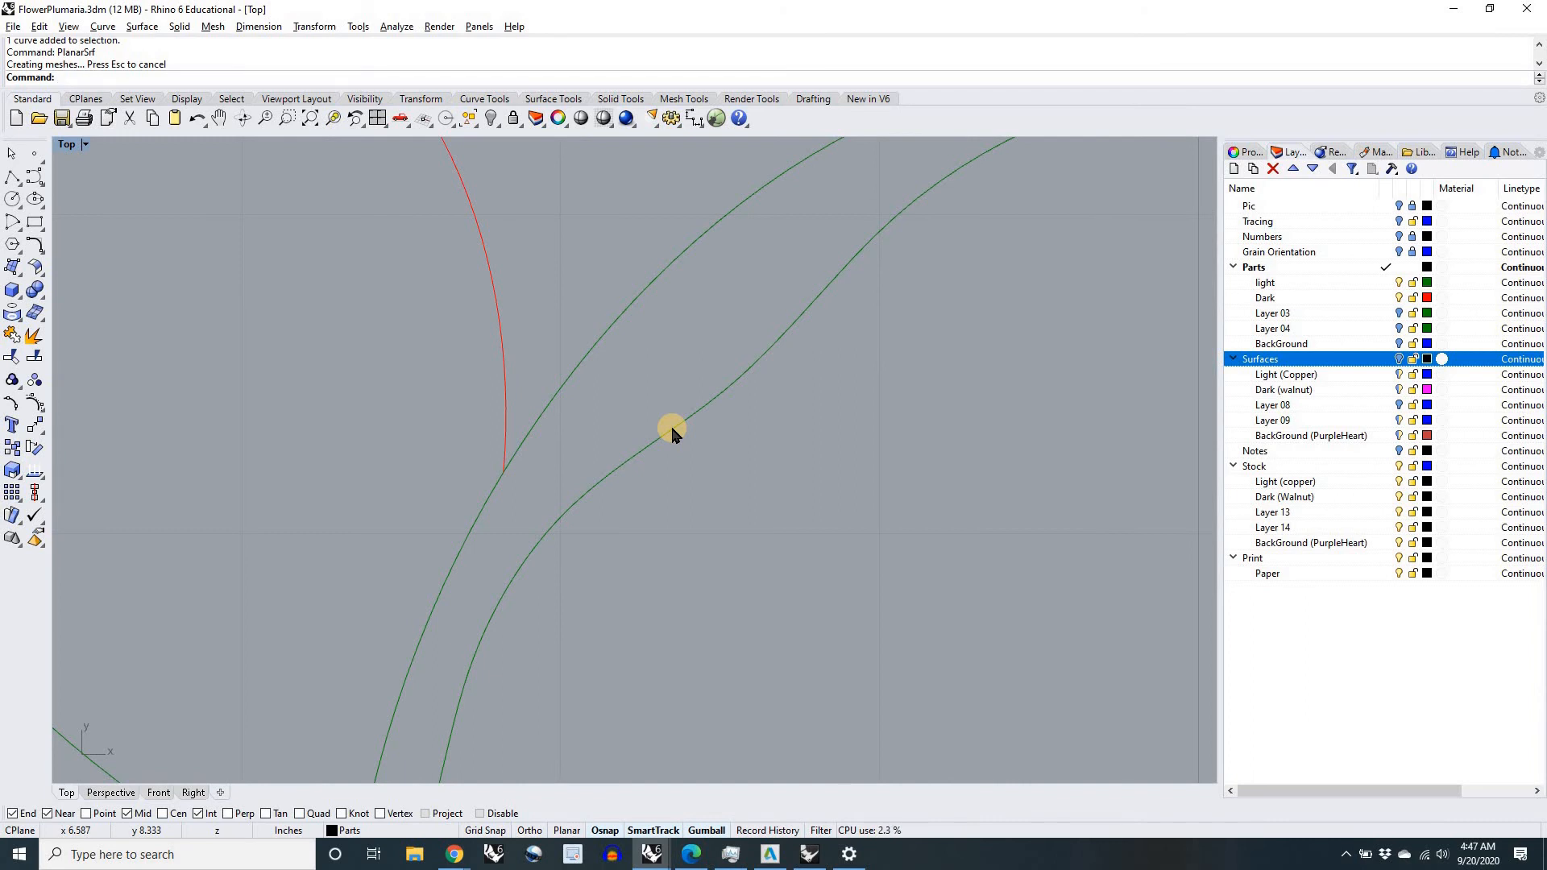
scroll(673, 431, down, 4)
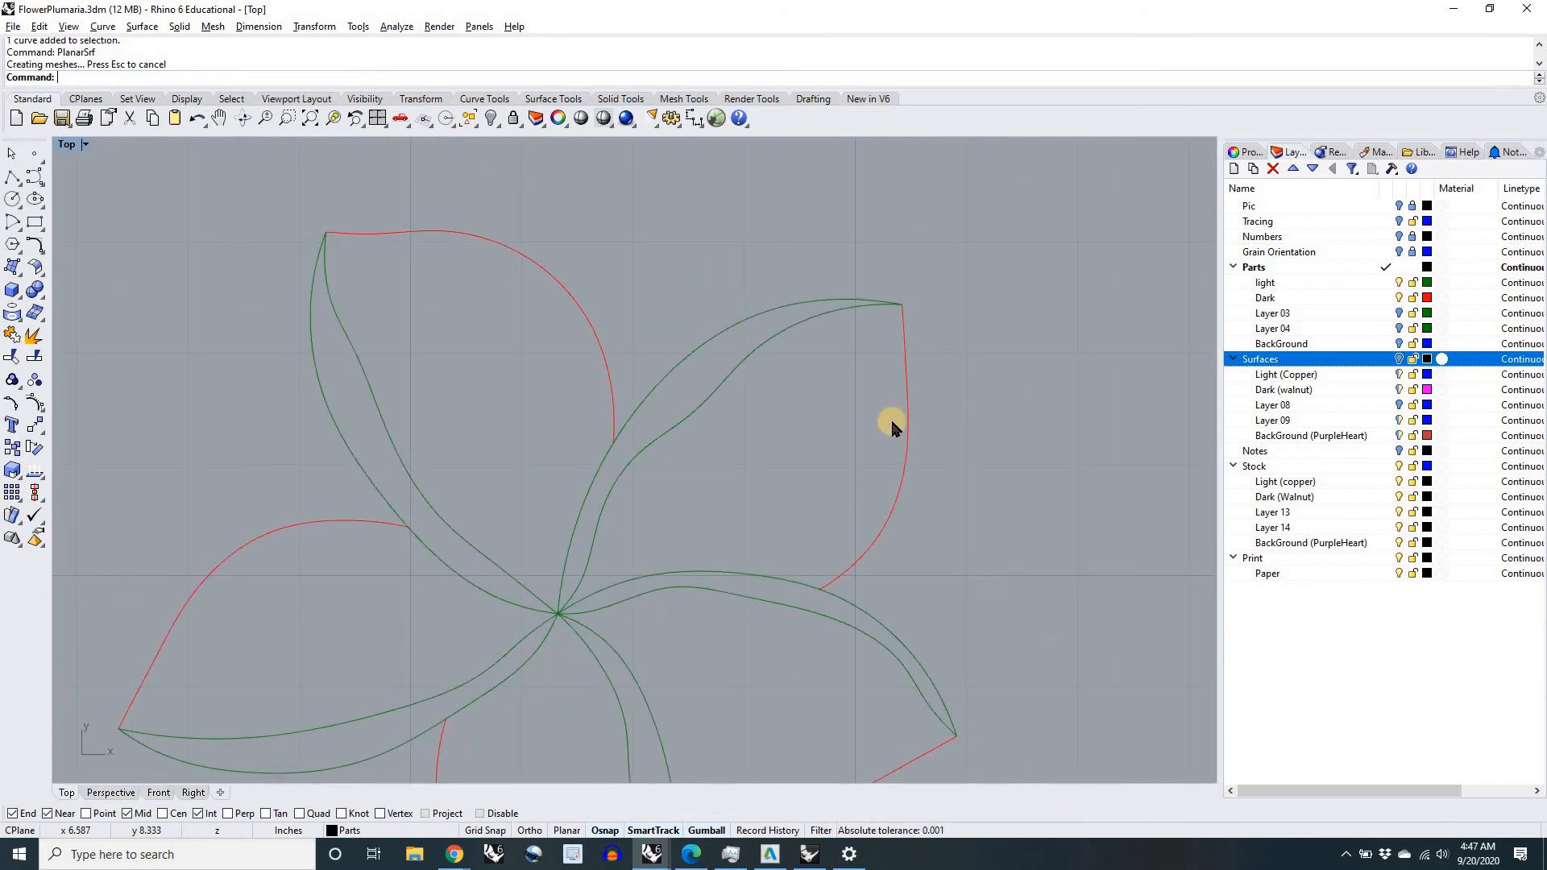
Step: Show the Surfaces layers again and examine the filled petals against the background
click(1400, 360)
scroll(922, 453, down, 2)
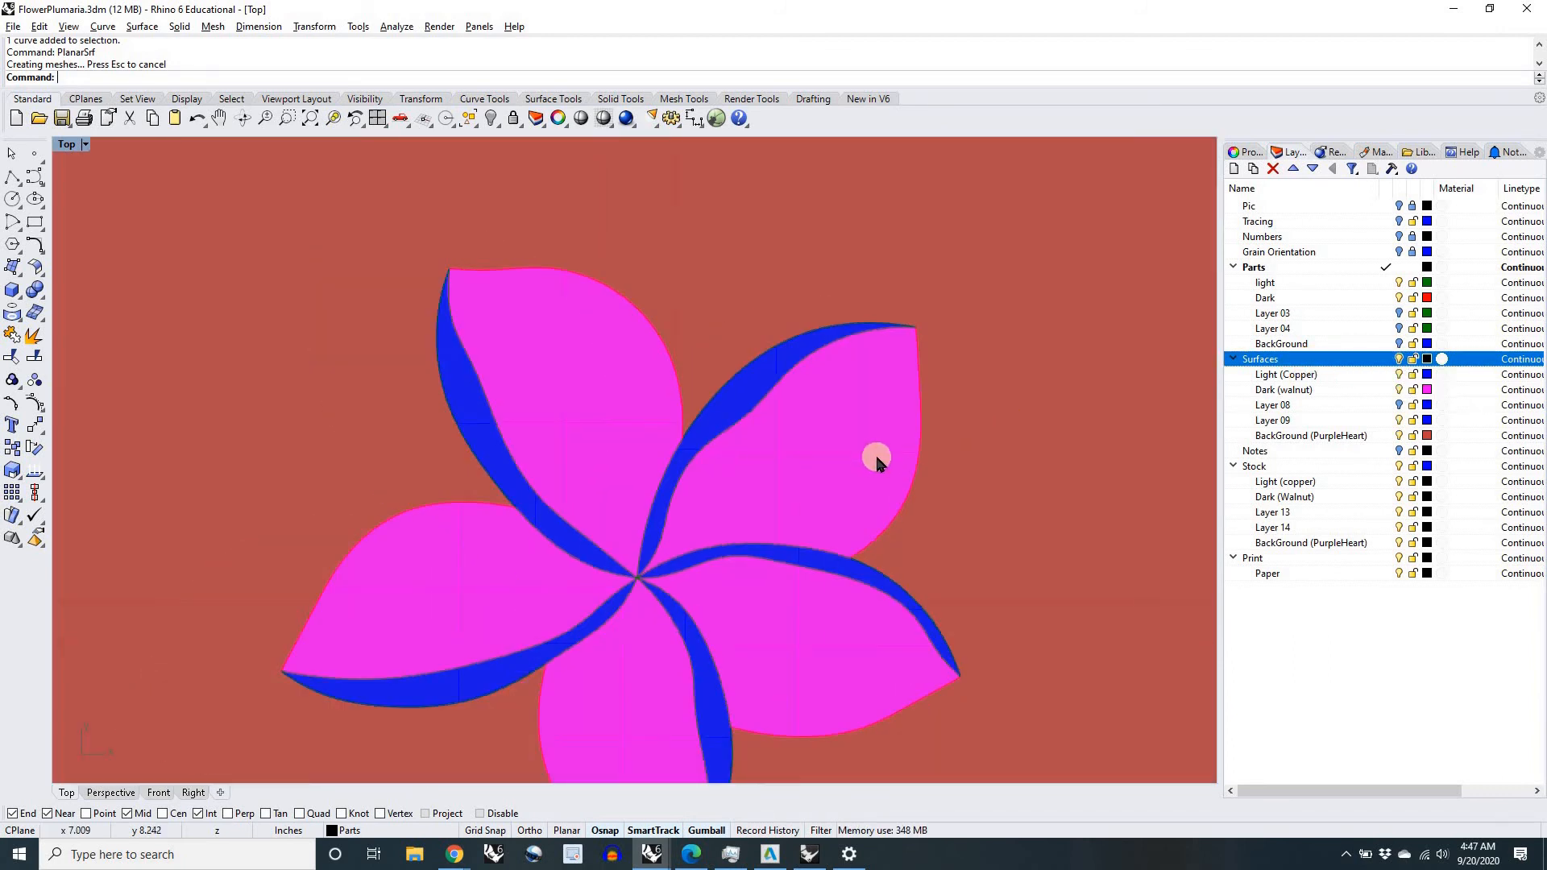
scroll(874, 466, down, 2)
scroll(805, 499, up, 5)
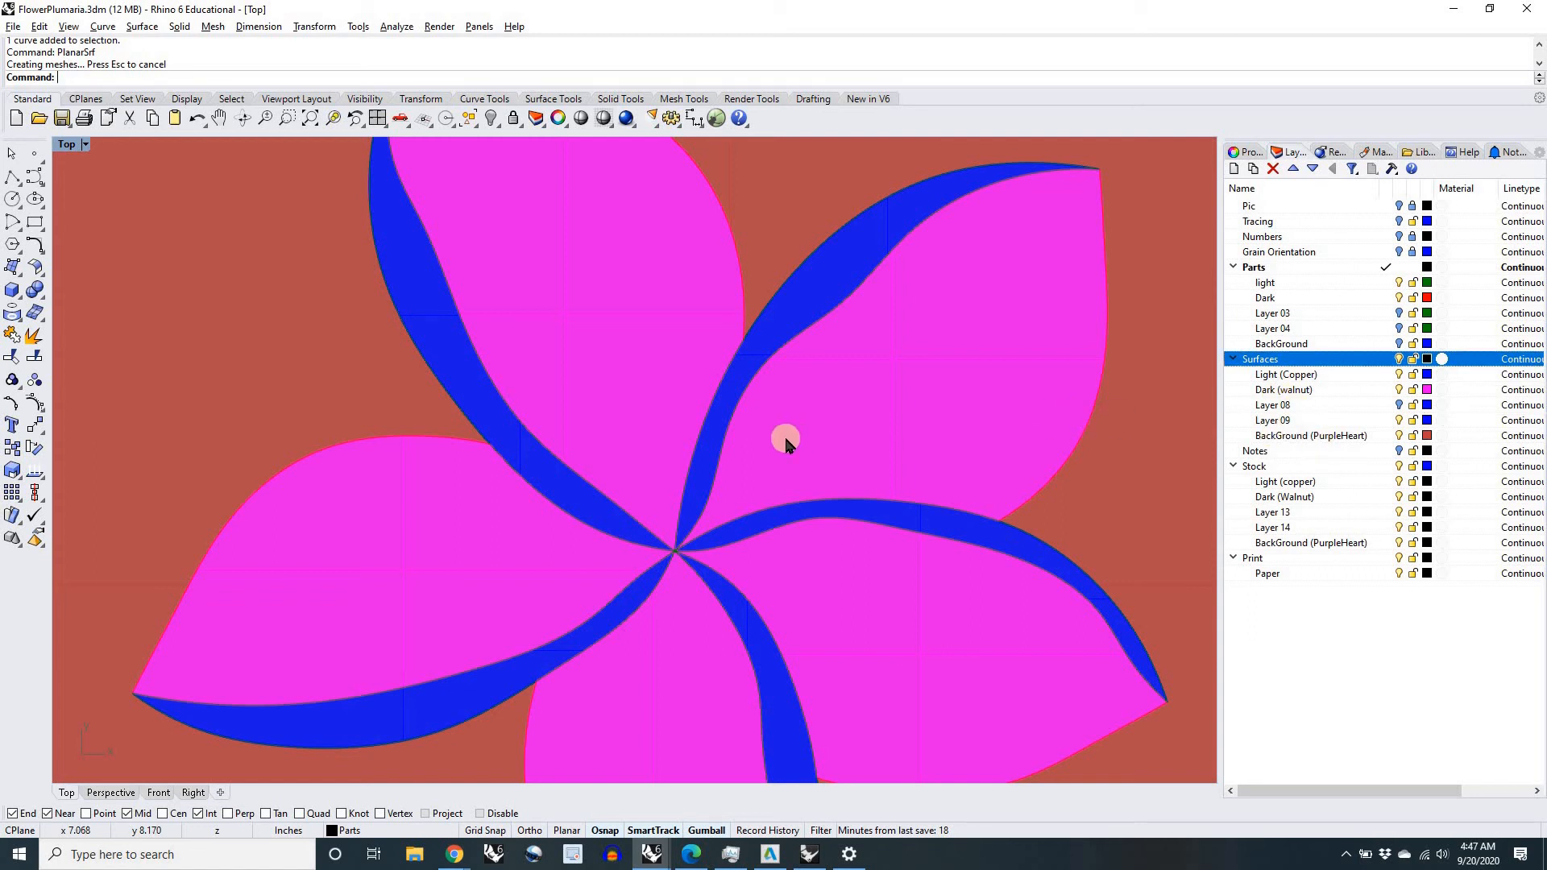
scroll(794, 446, down, 8)
right_drag(743, 449, 660, 444)
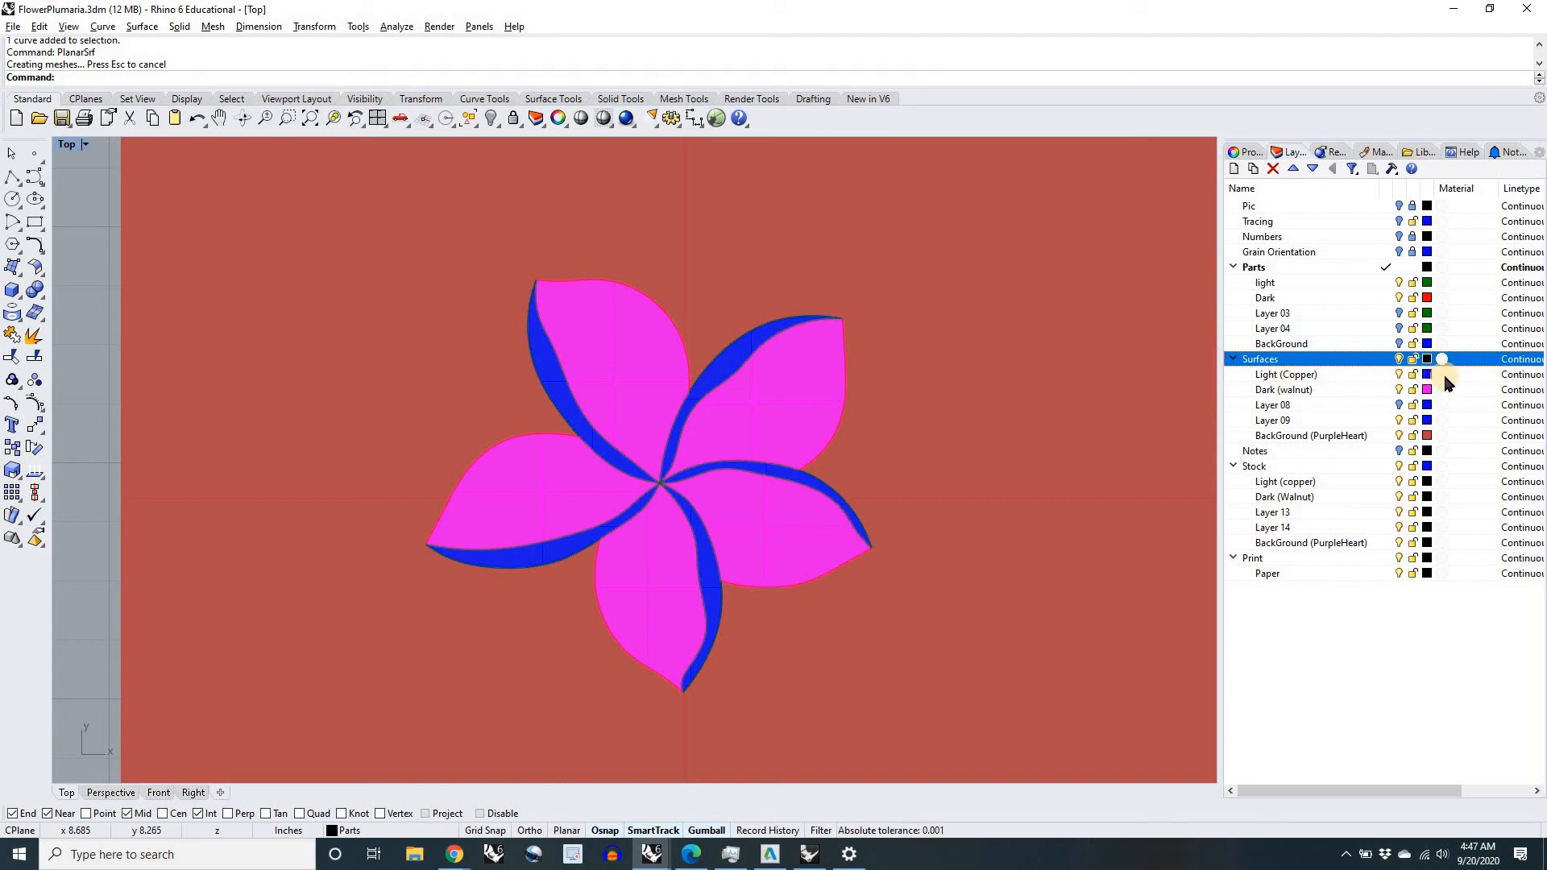
mouse_move(1448, 382)
click(1443, 375)
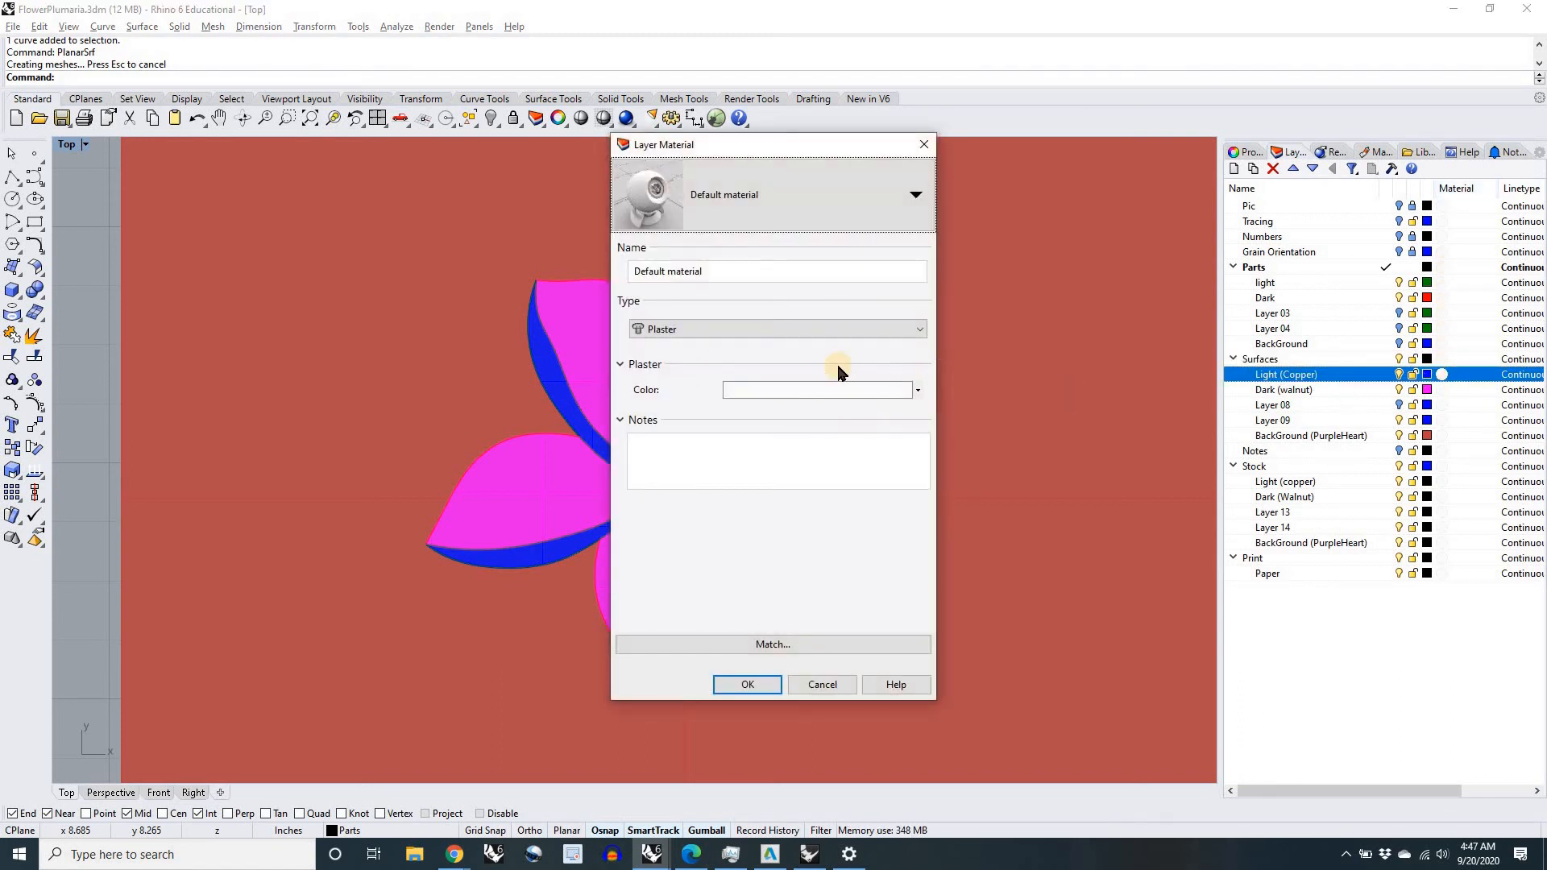
click(916, 196)
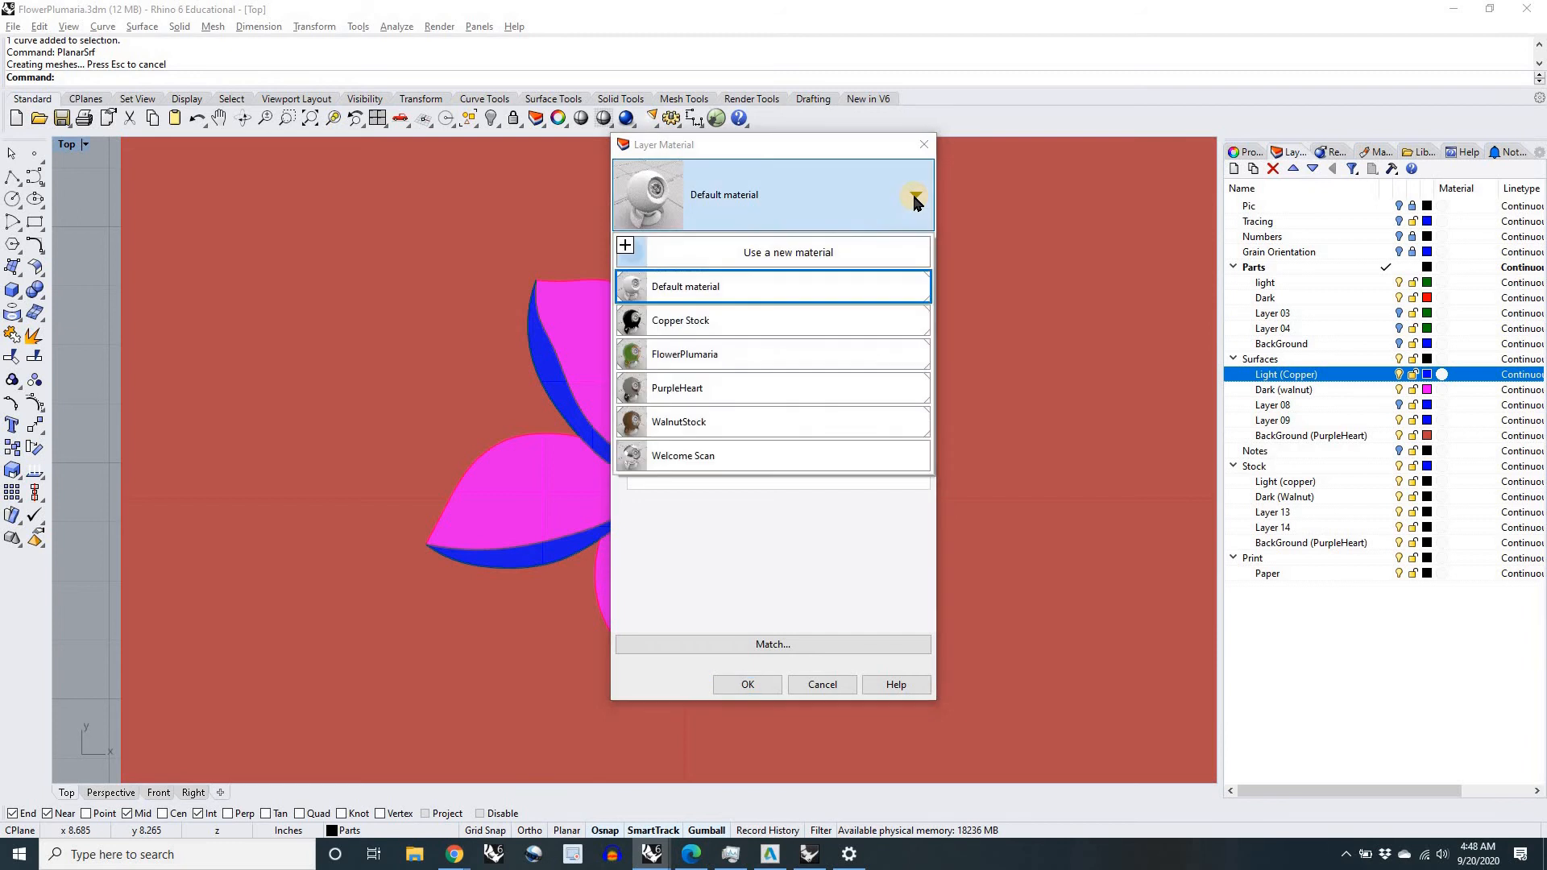
click(800, 255)
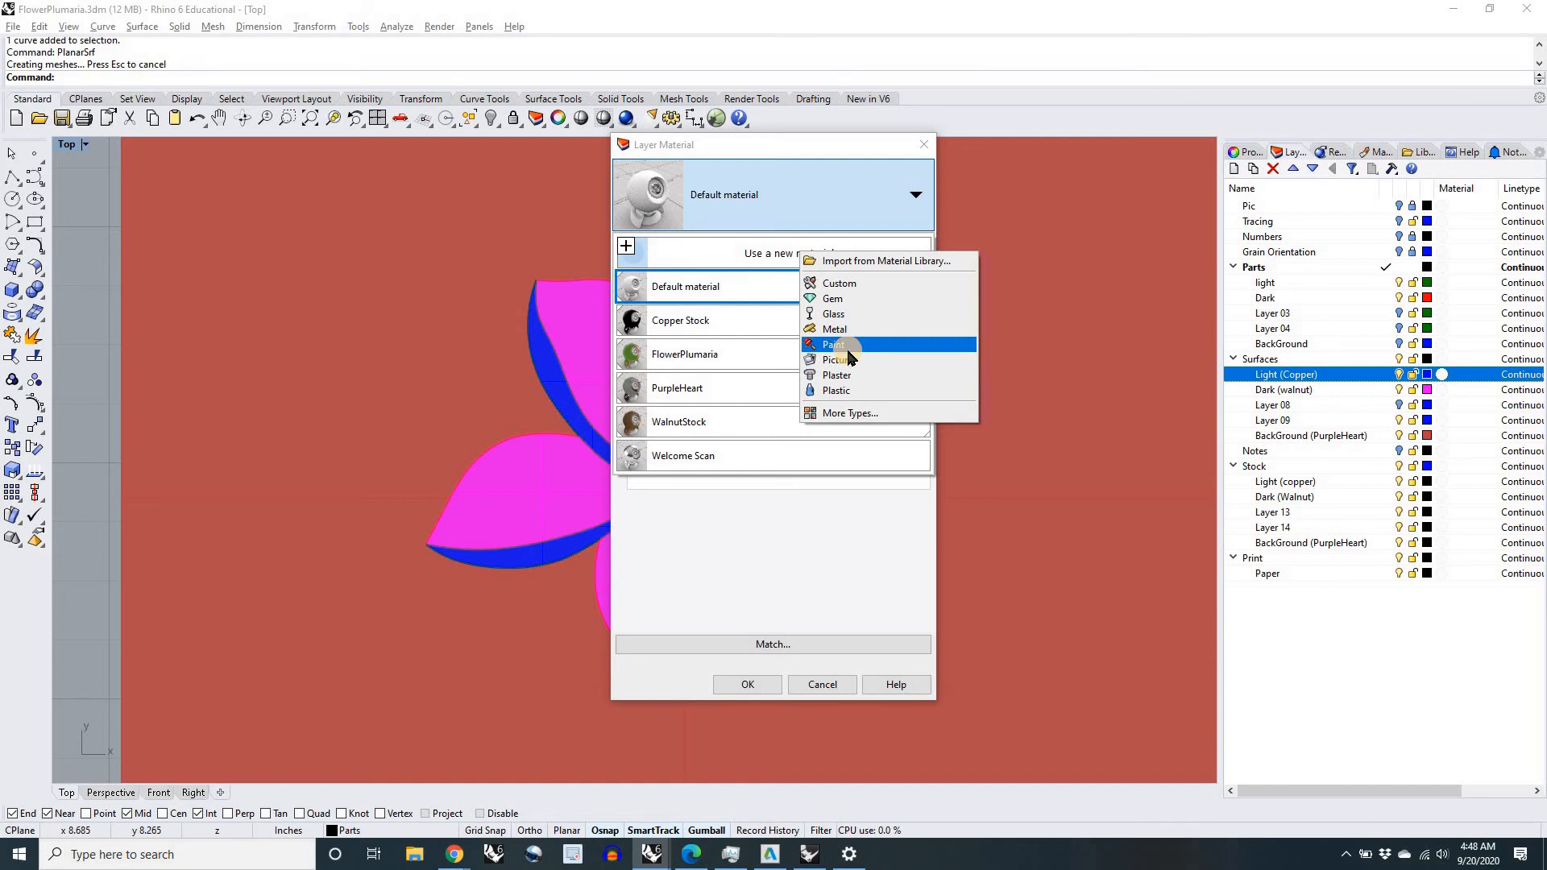
click(701, 521)
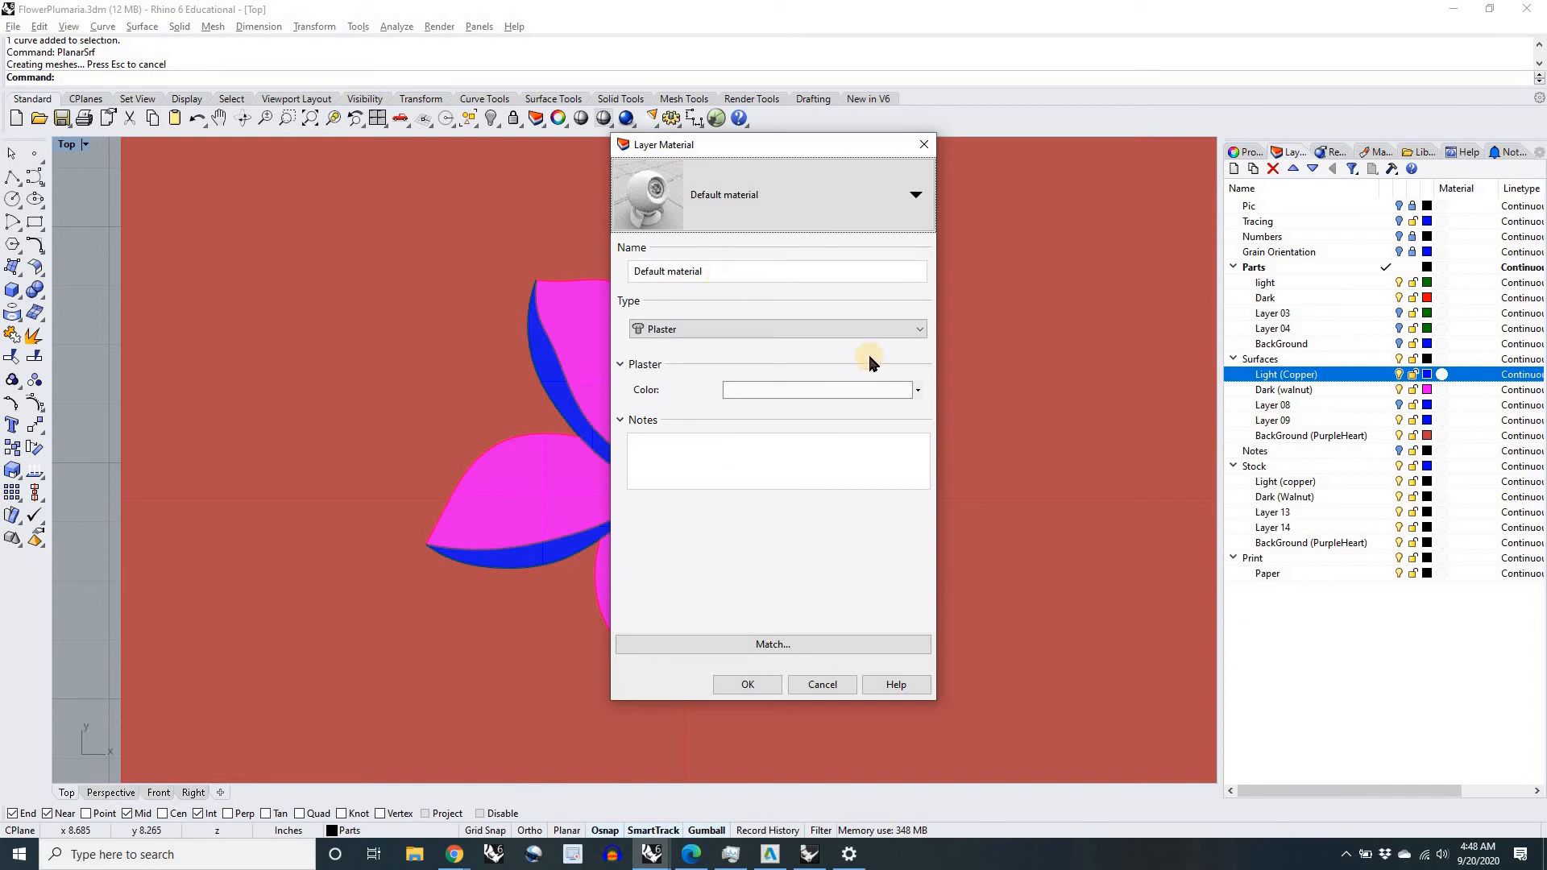
click(919, 329)
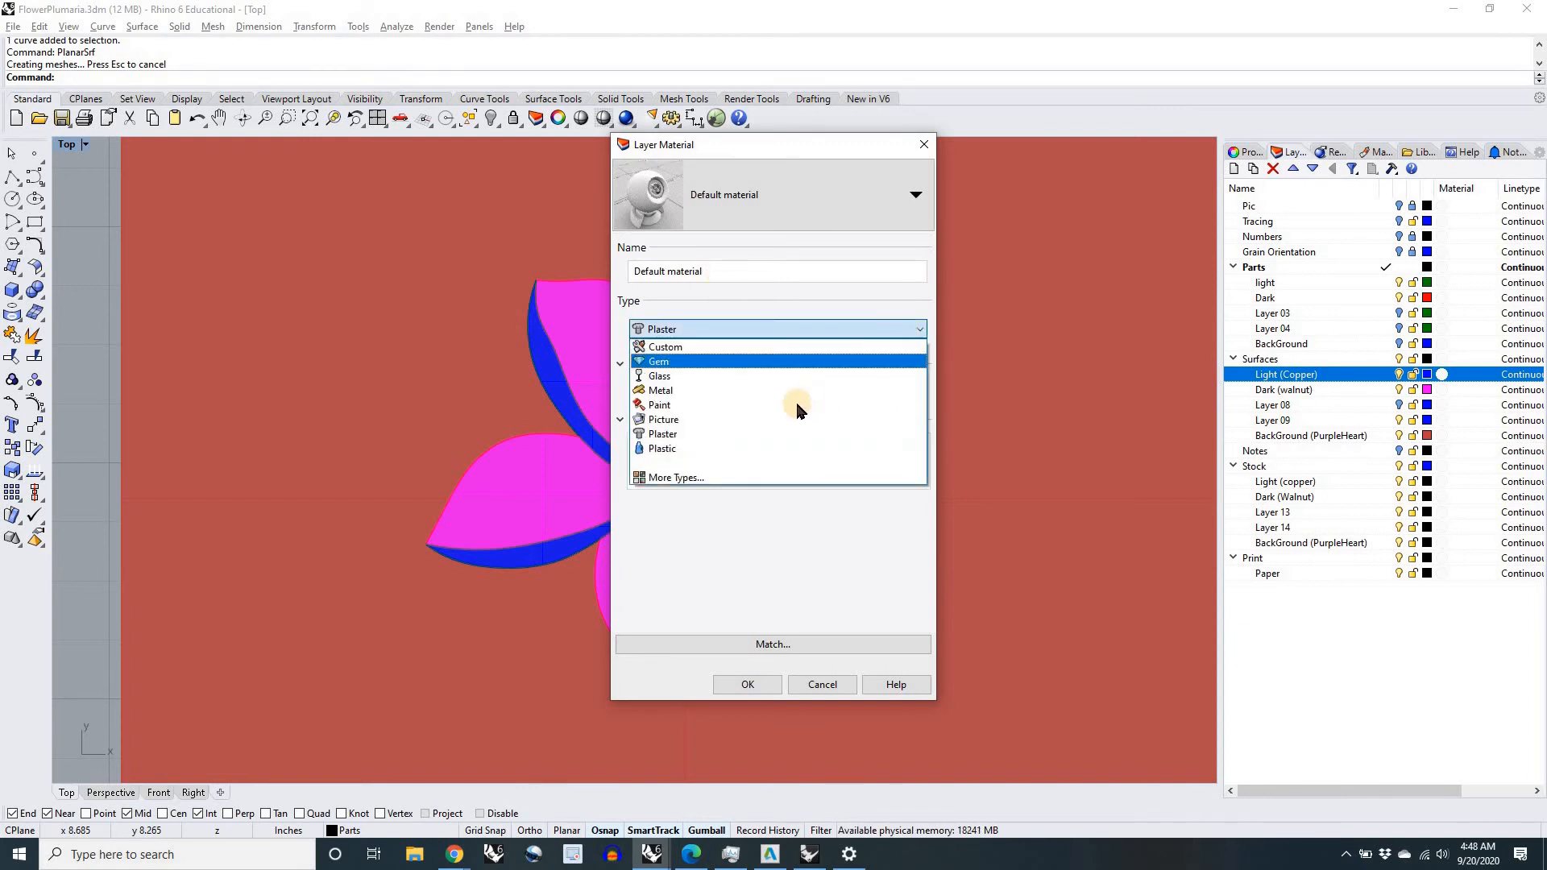
click(751, 348)
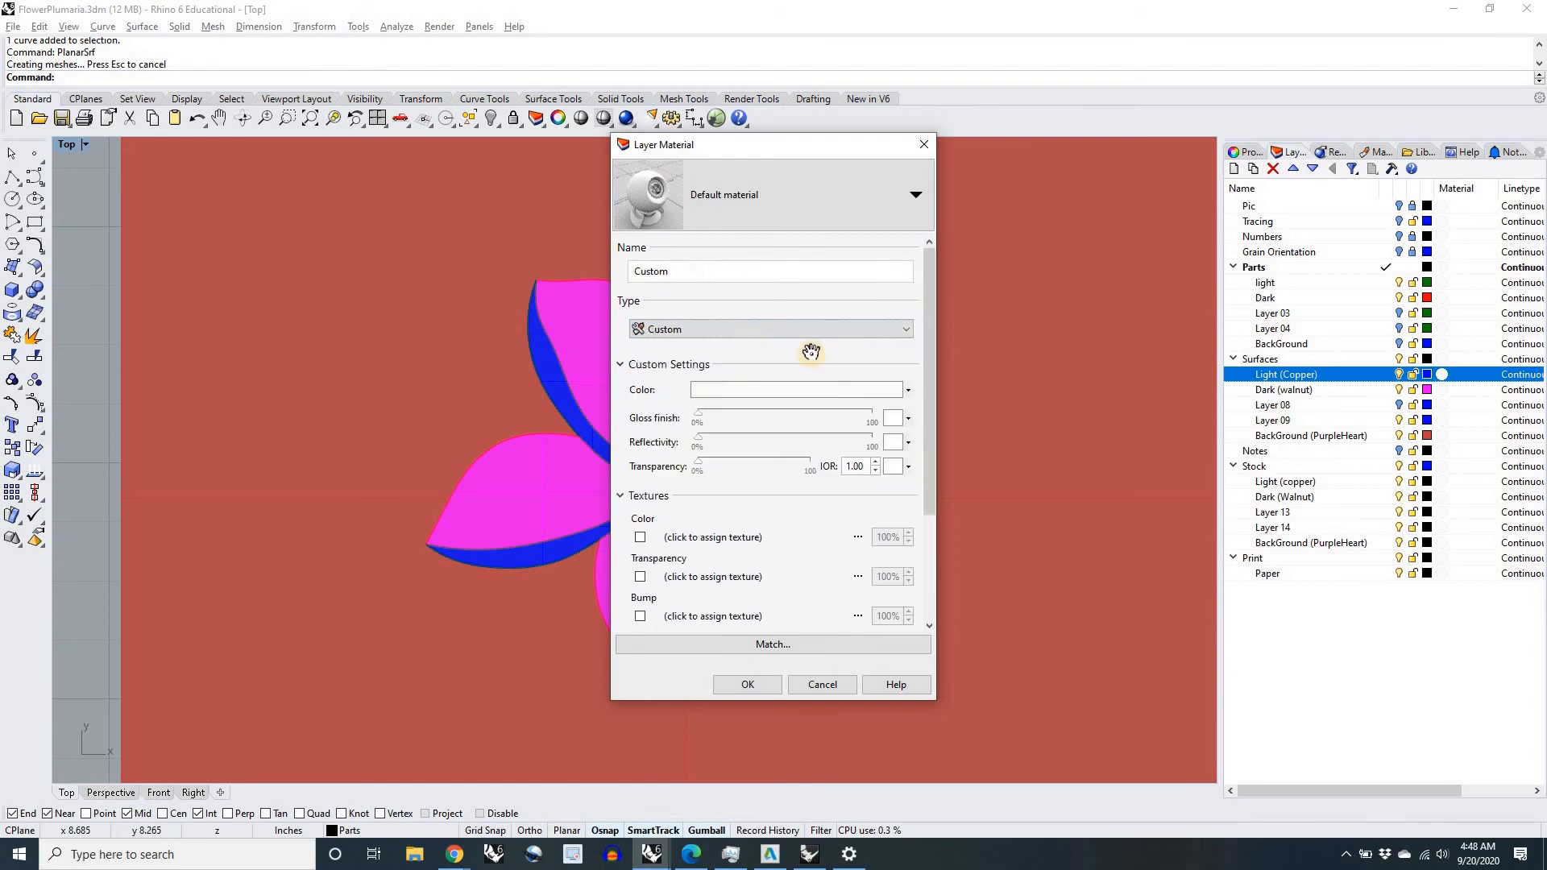
drag(932, 359, 926, 436)
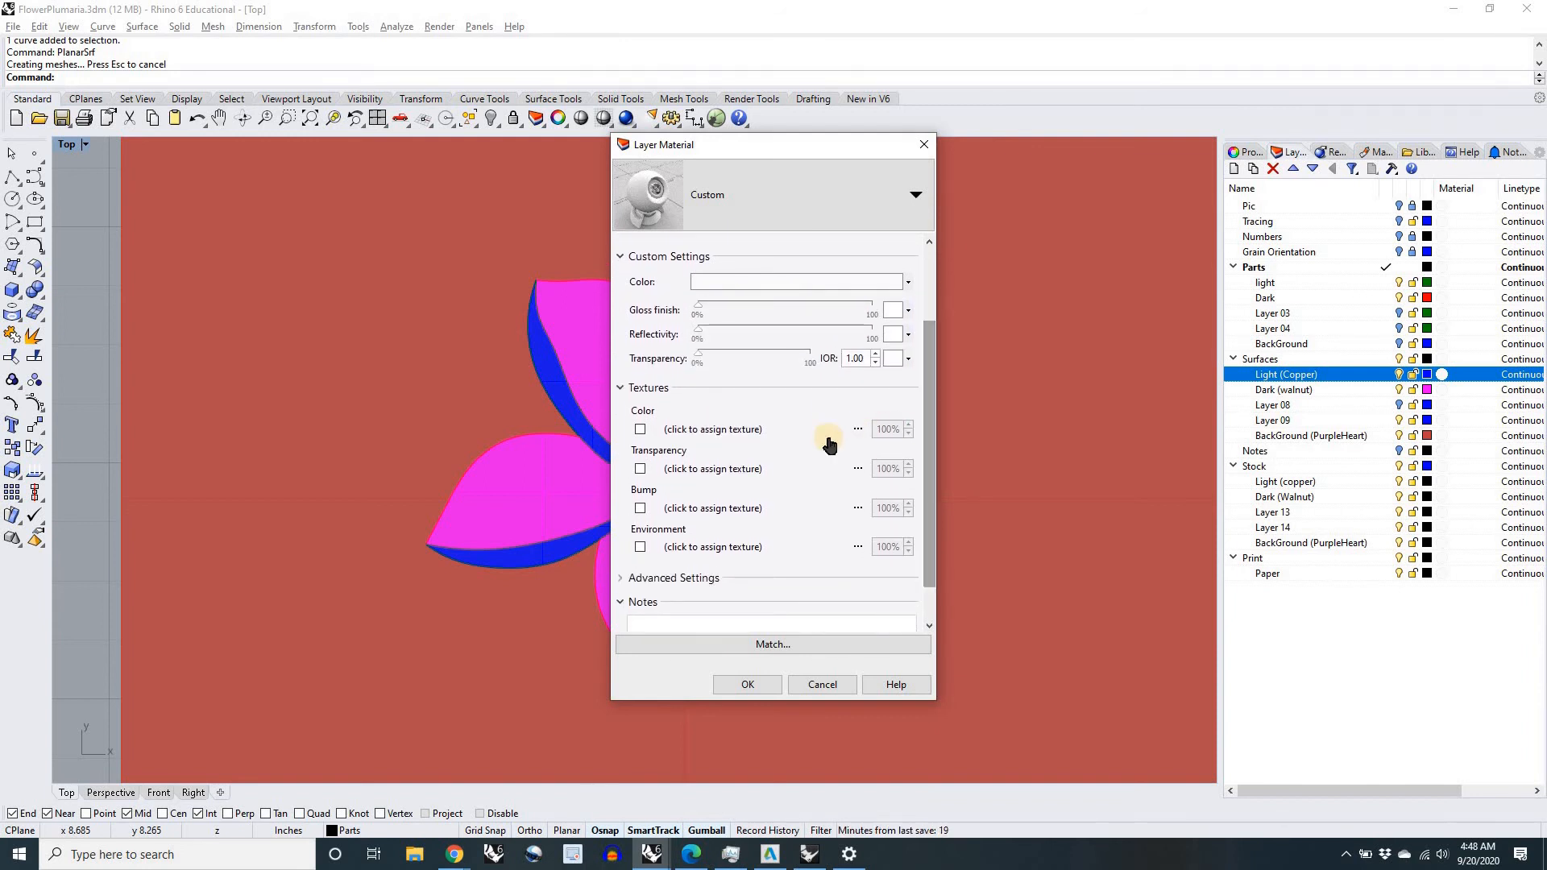
click(703, 431)
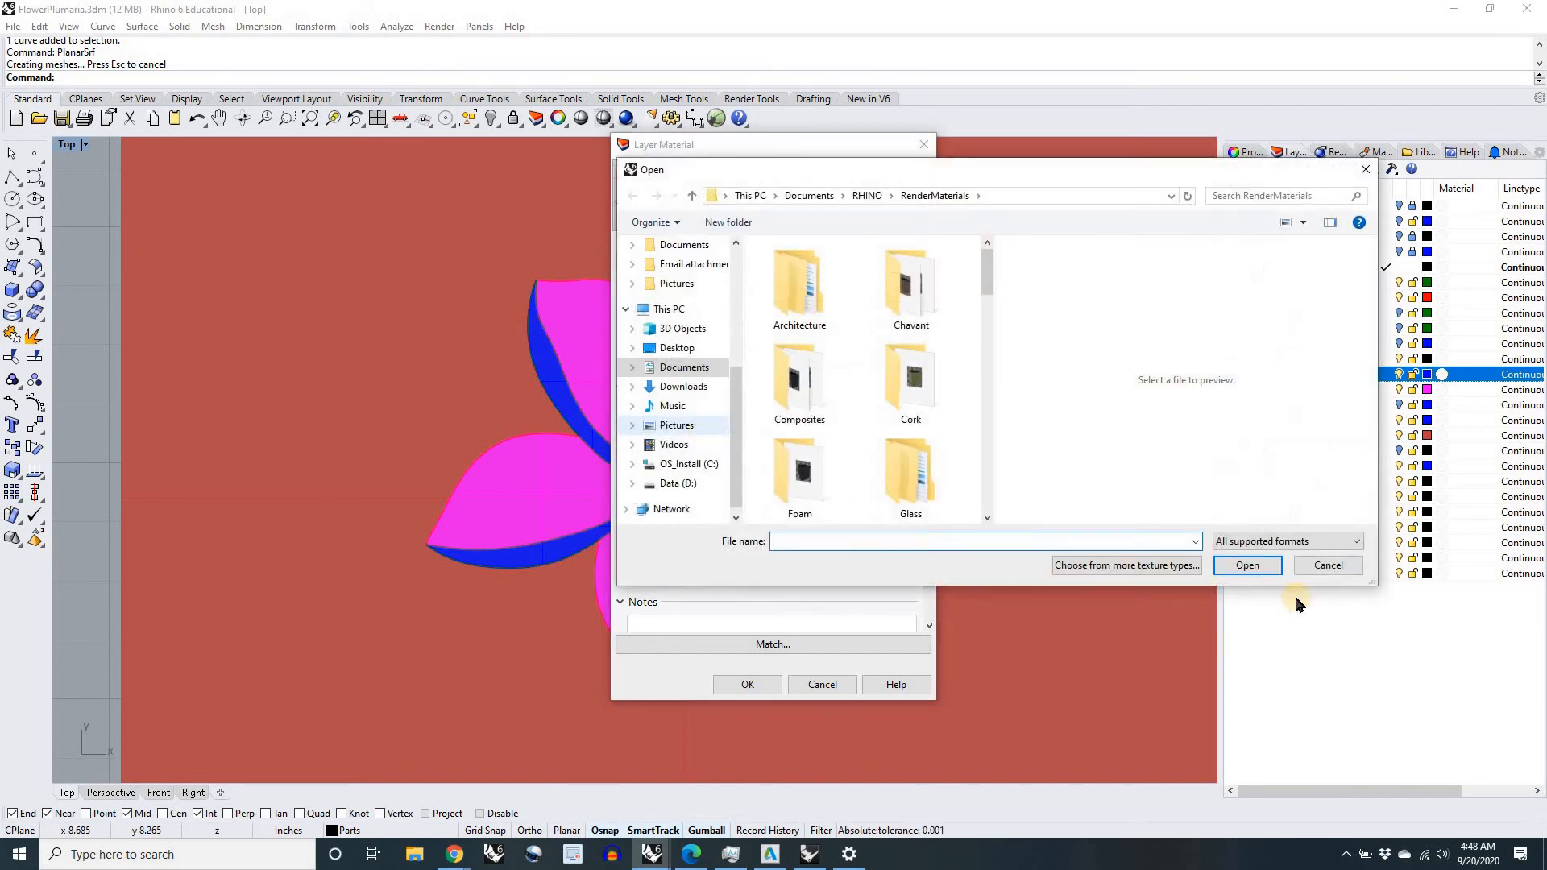
click(1328, 566)
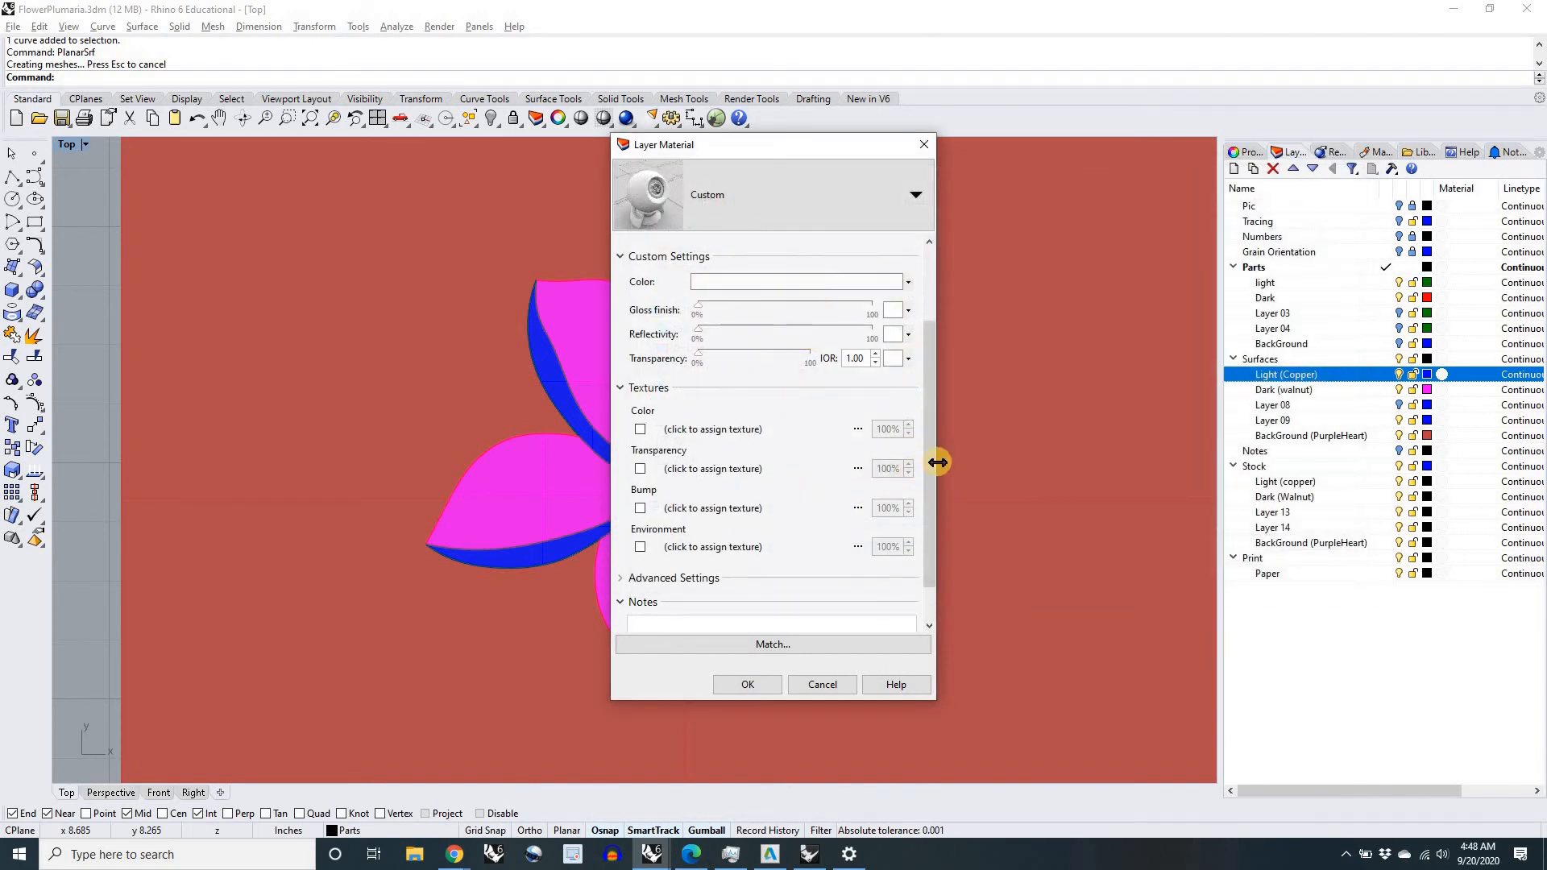
drag(932, 364, 931, 291)
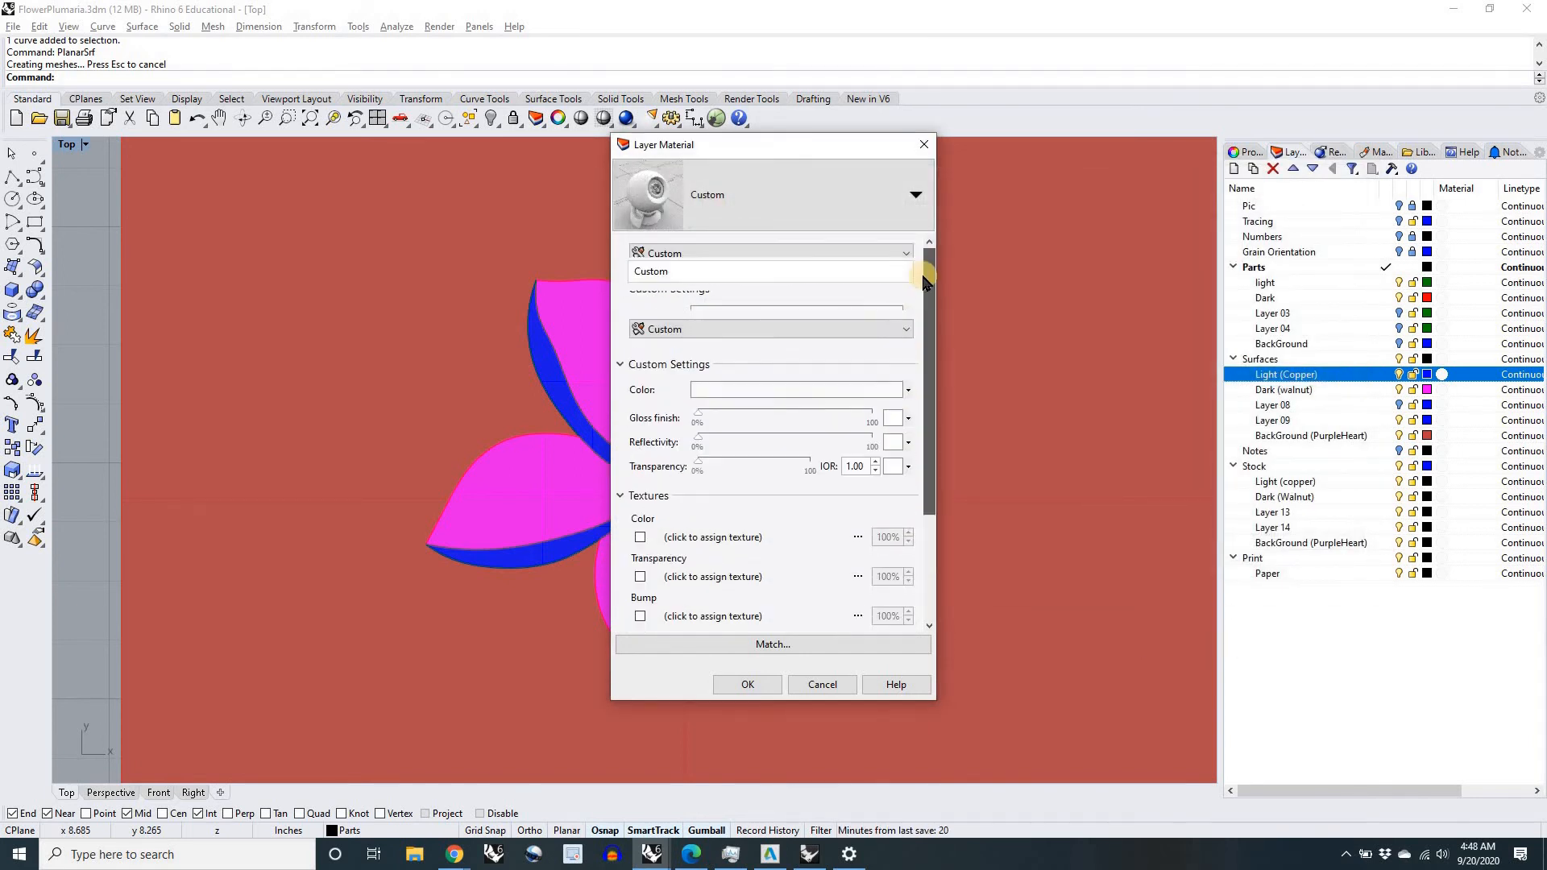
click(823, 685)
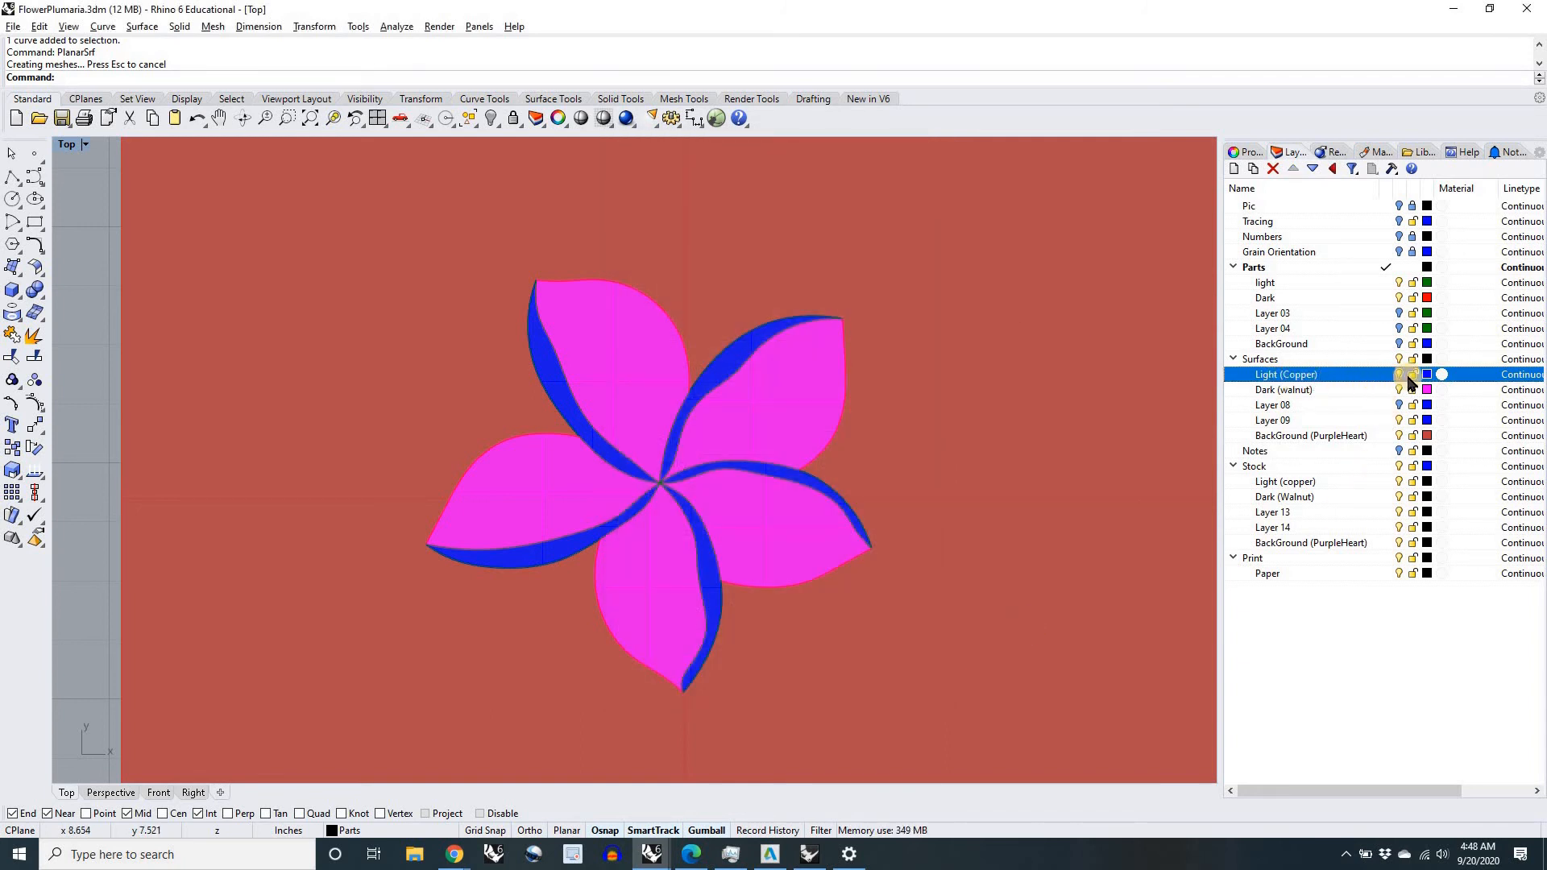
Step: Set the Light (Copper) layer's material type to Custom and open the file selection for its color texture
click(1451, 373)
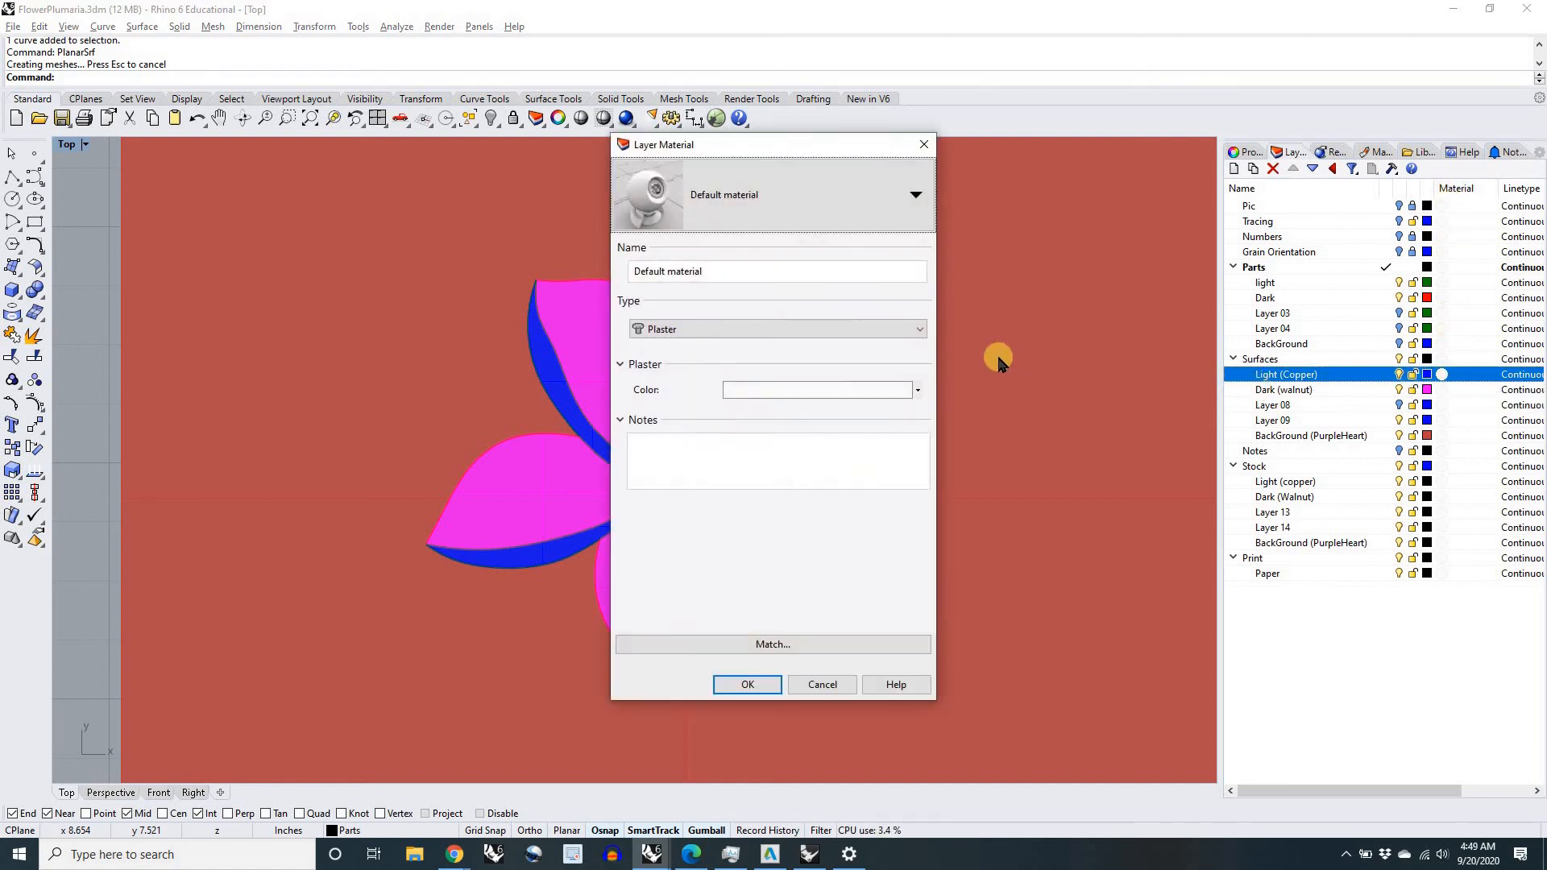
click(919, 332)
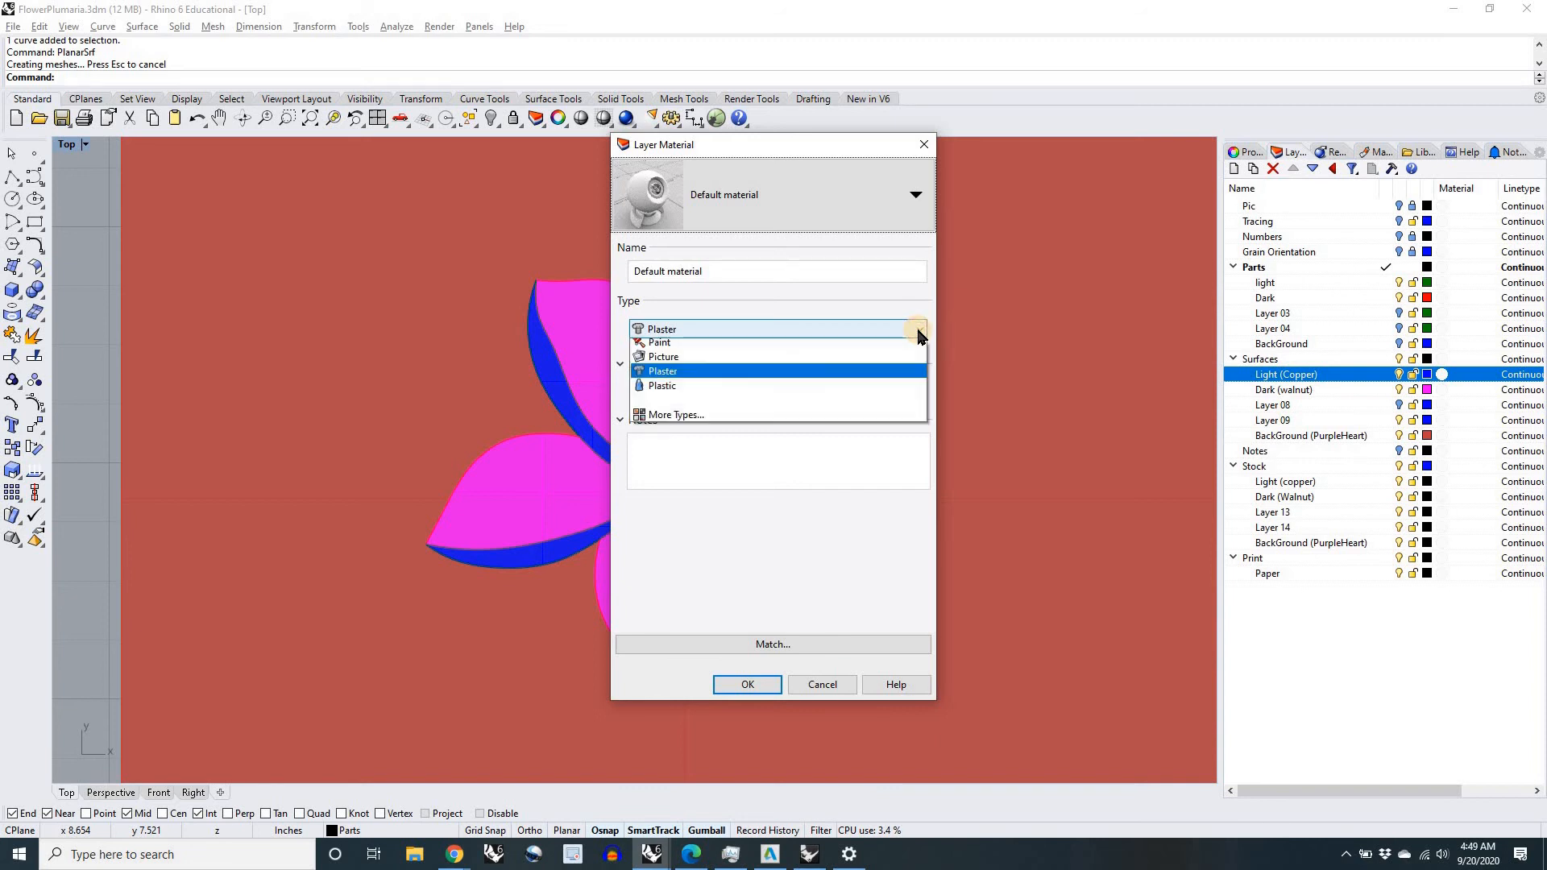
click(798, 348)
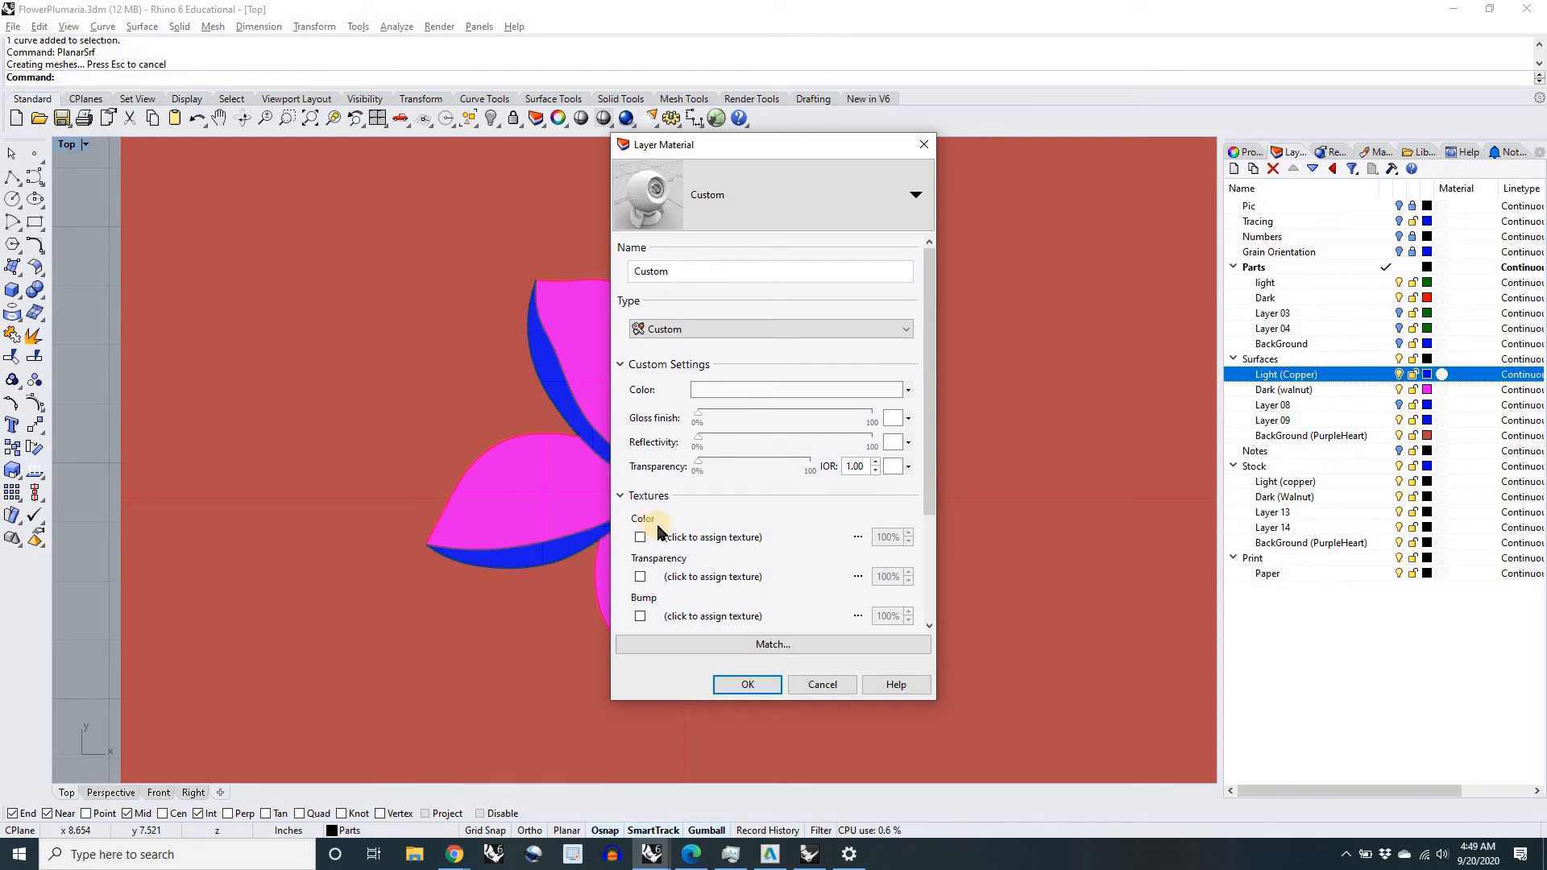
click(720, 543)
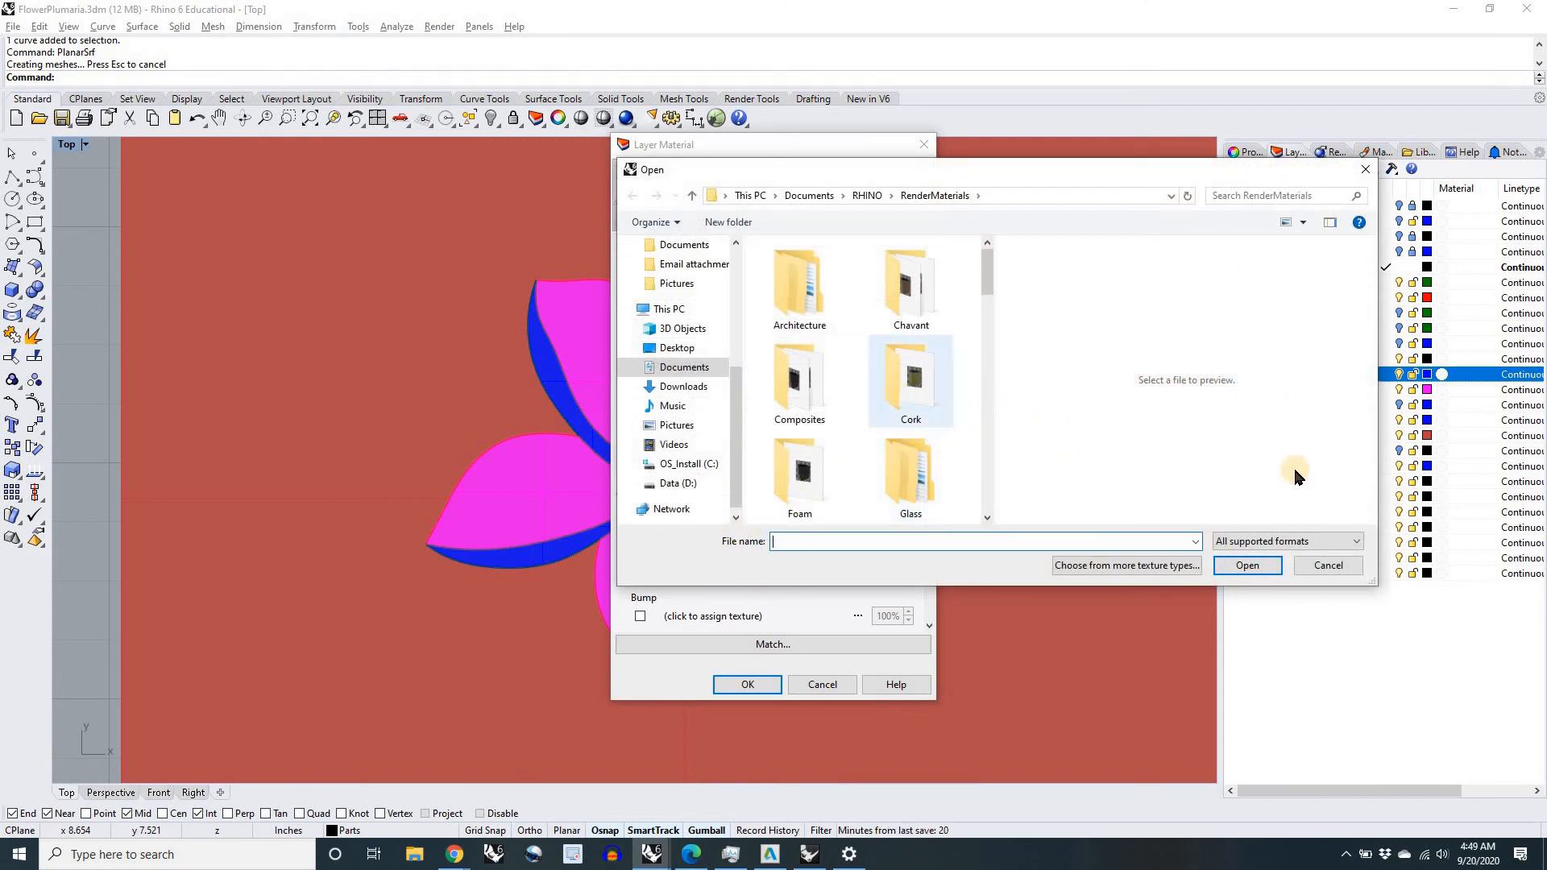
Step: Look through the RenderMaterials folder for wood texture images
scroll(863, 356, down, 3)
scroll(866, 356, up, 3)
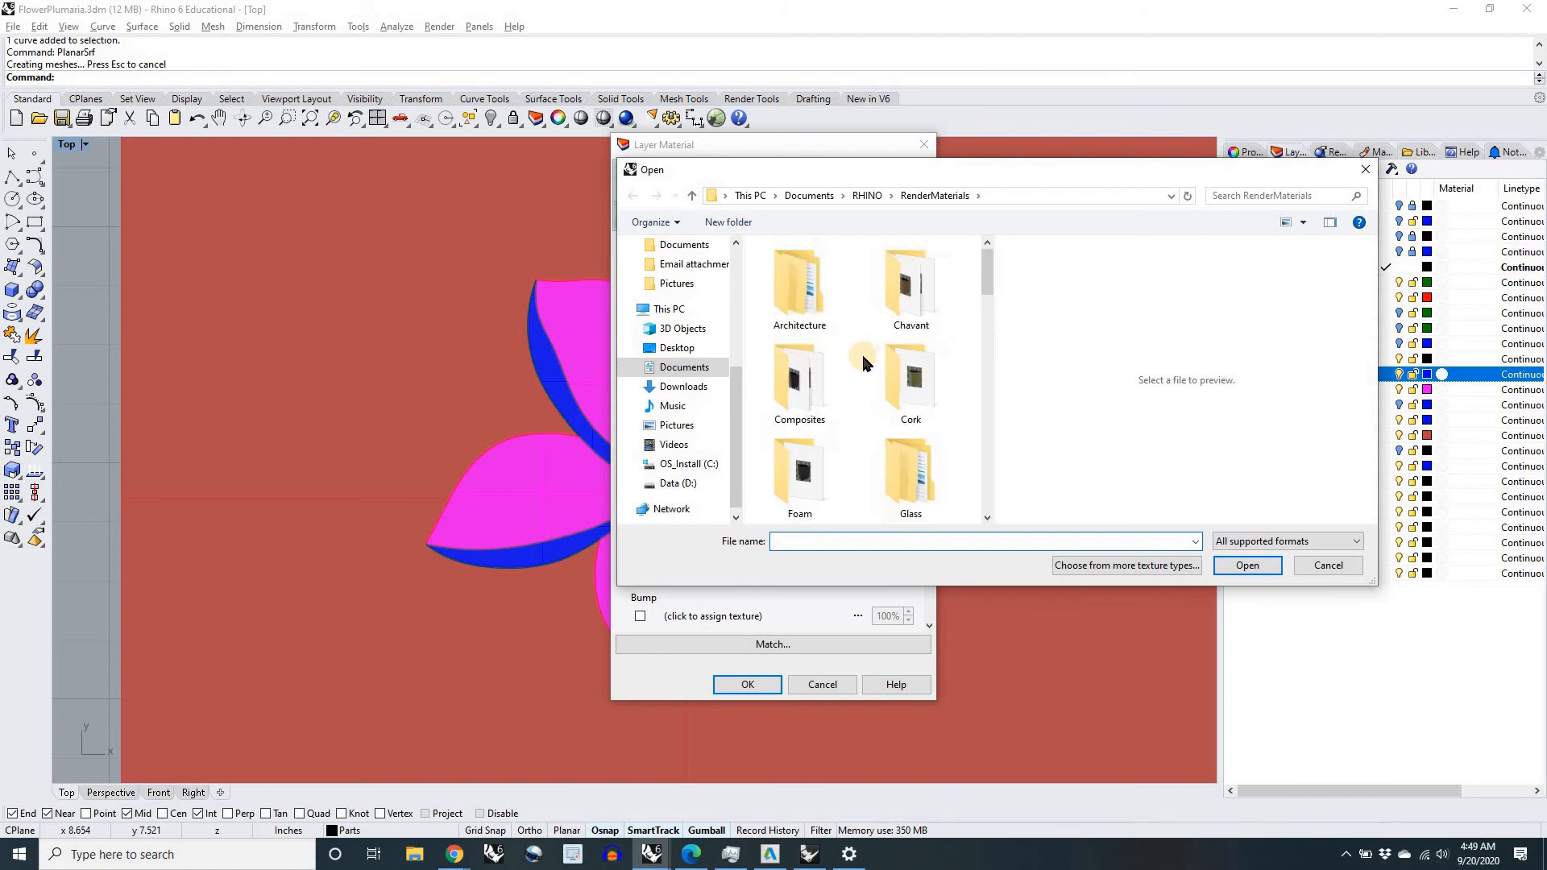
scroll(839, 365, down, 4)
scroll(839, 369, down, 2)
scroll(822, 387, up, 2)
scroll(810, 407, down, 2)
scroll(818, 403, down, 1)
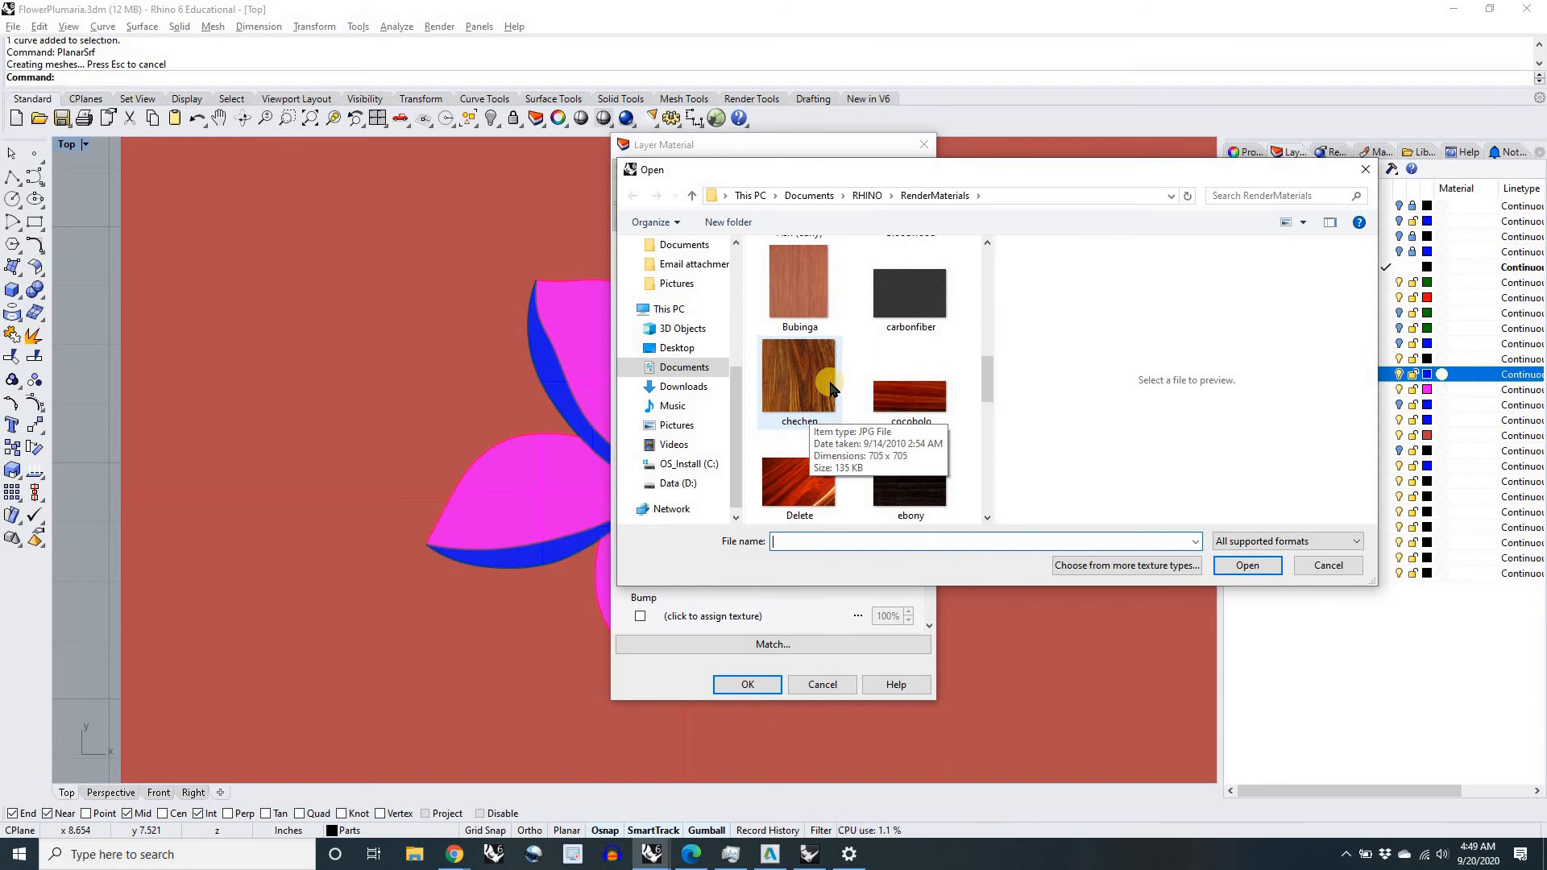
Step: Switch to the Chrome window with the walnut grain image search and look over the wood texture images
key(alt+Tab)
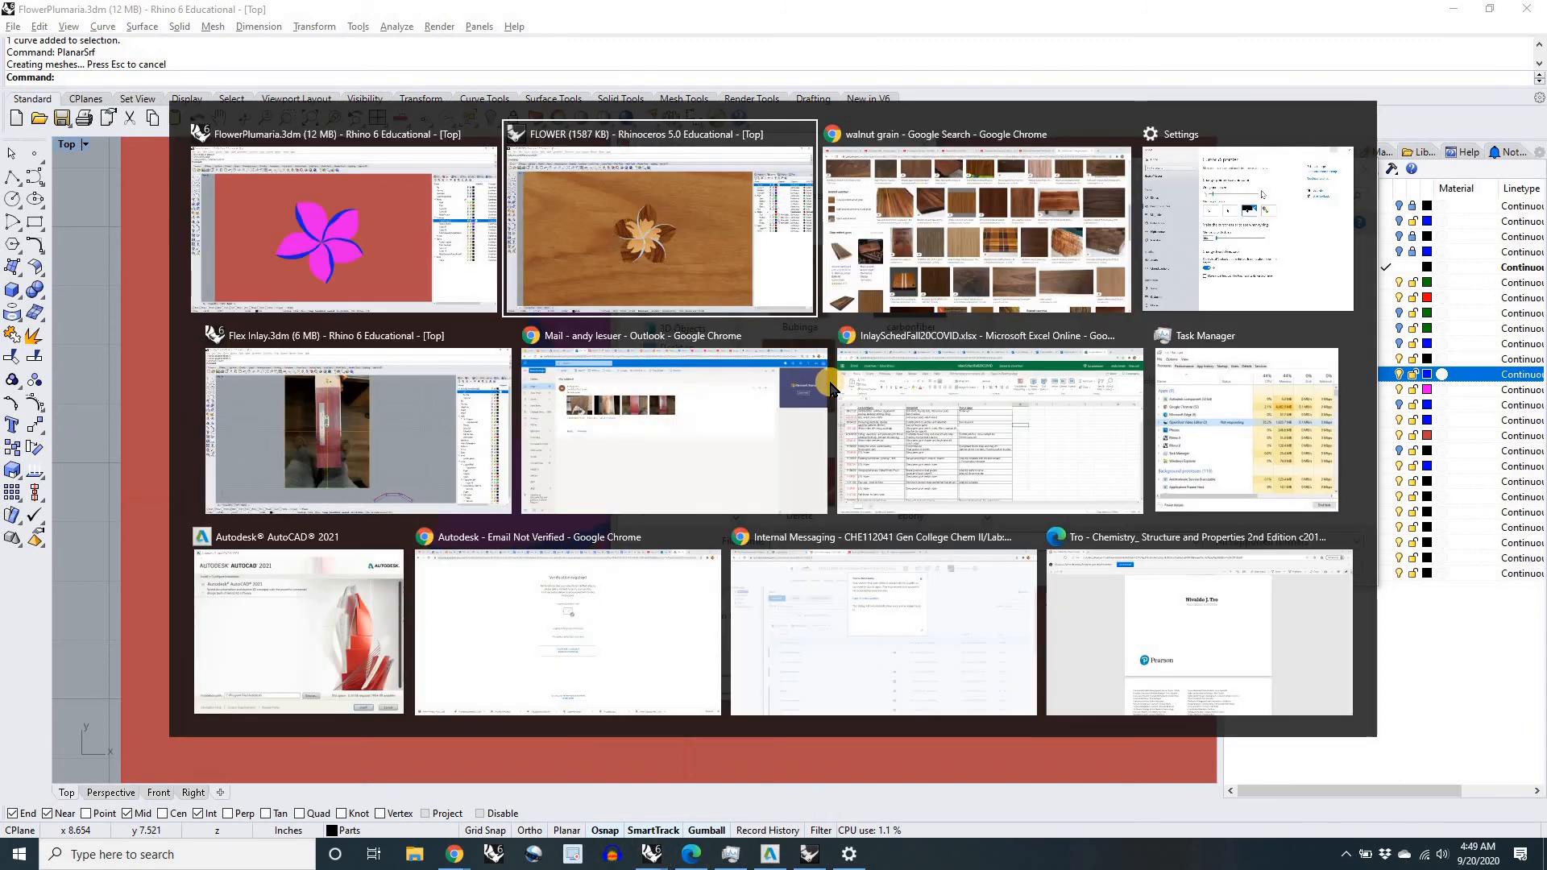
key(alt+Tab)
scroll(699, 349, up, 11)
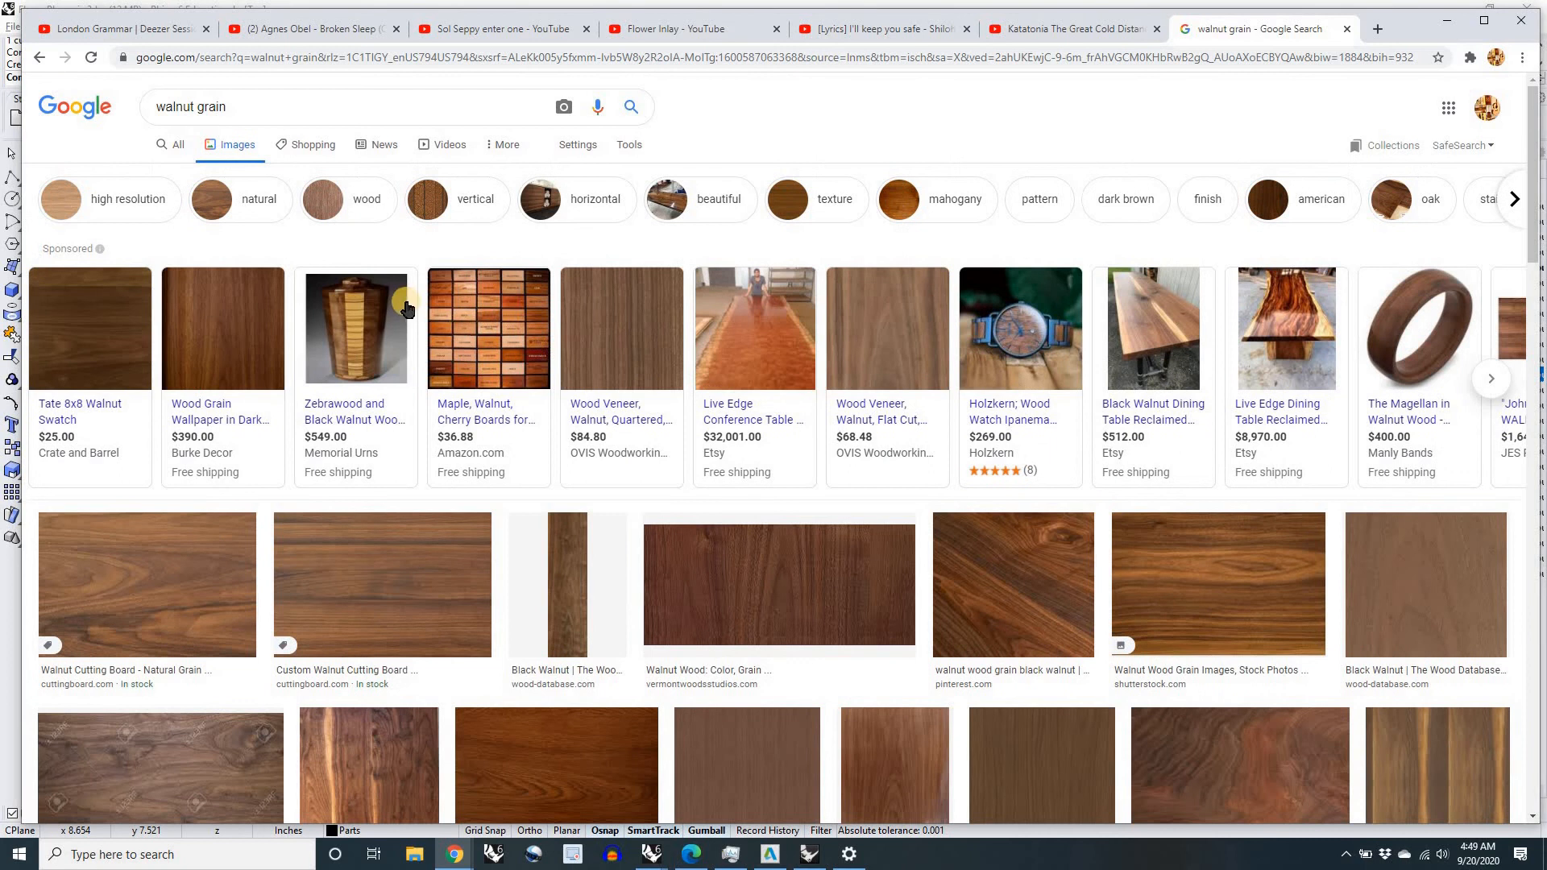
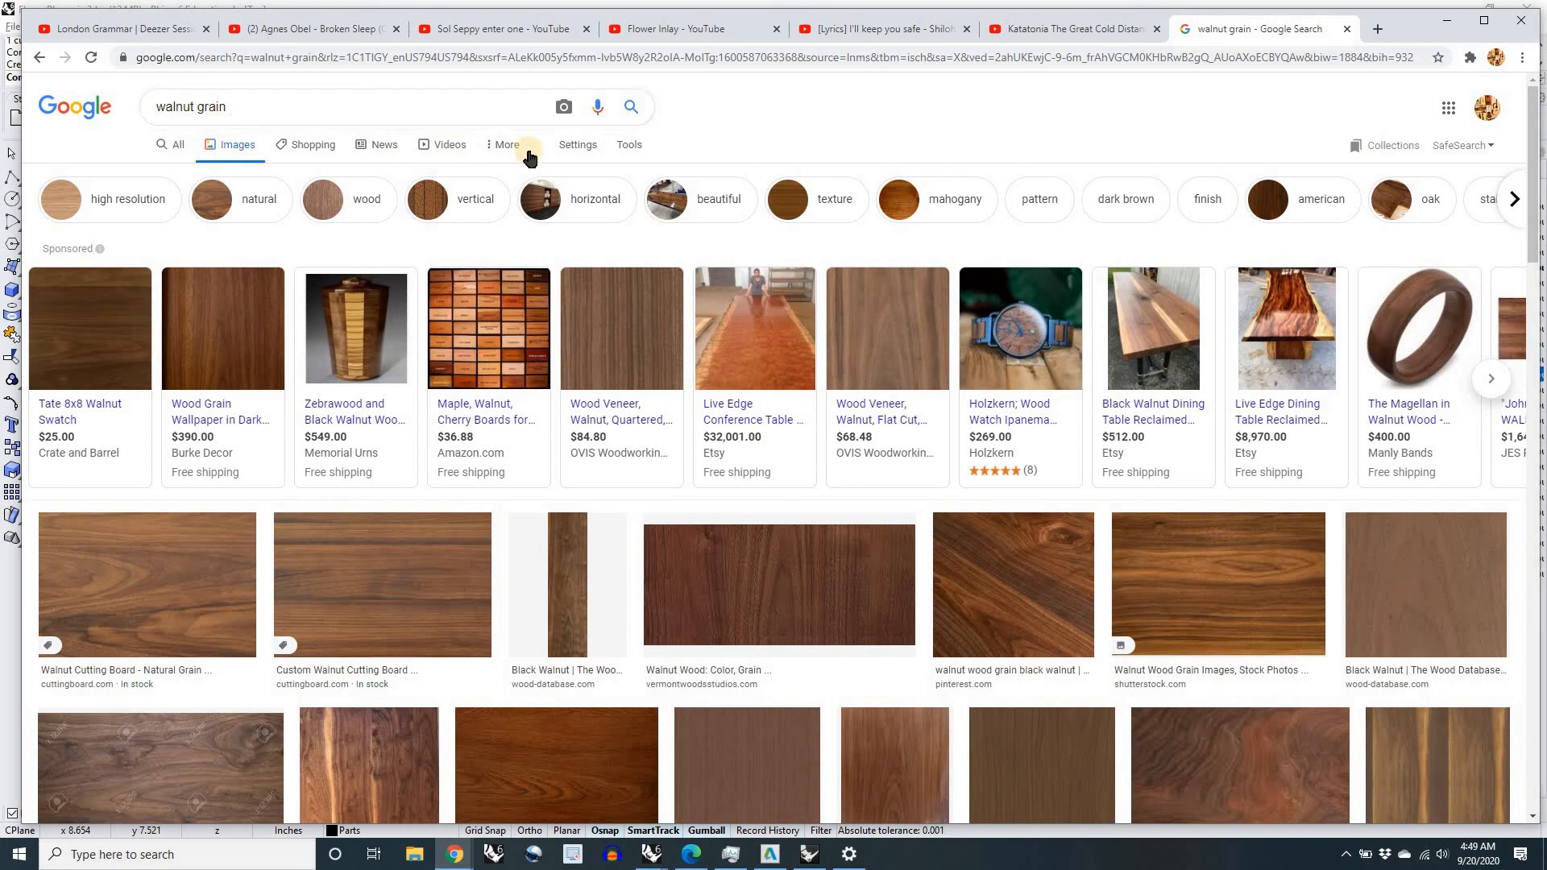
Step: Limit the walnut grain image results to Large size and look over the wood textures for a suitable one
click(627, 148)
click(181, 177)
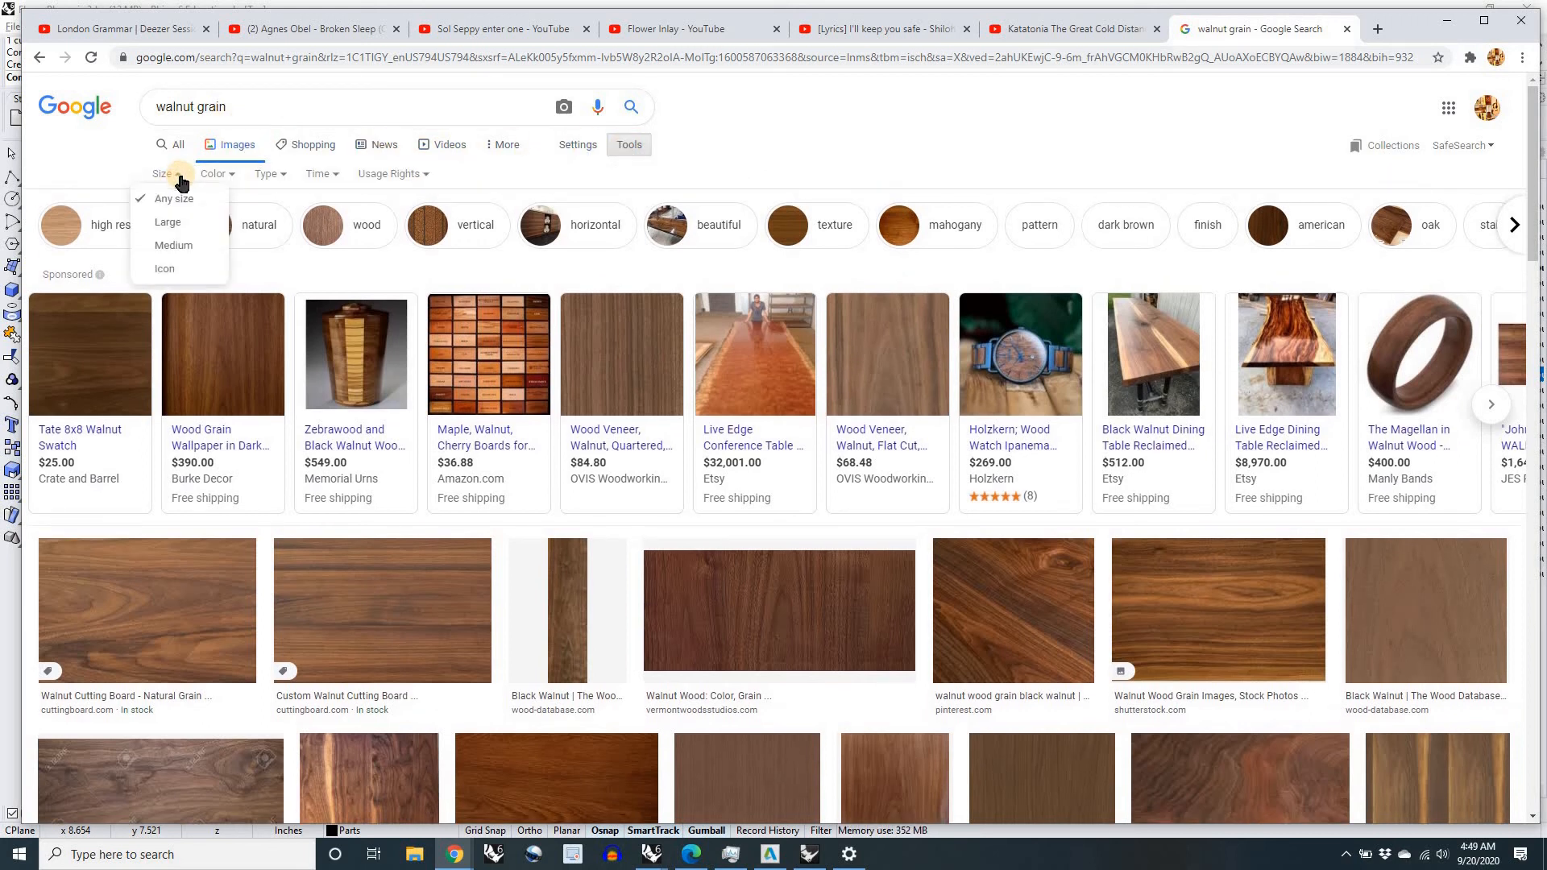
click(168, 224)
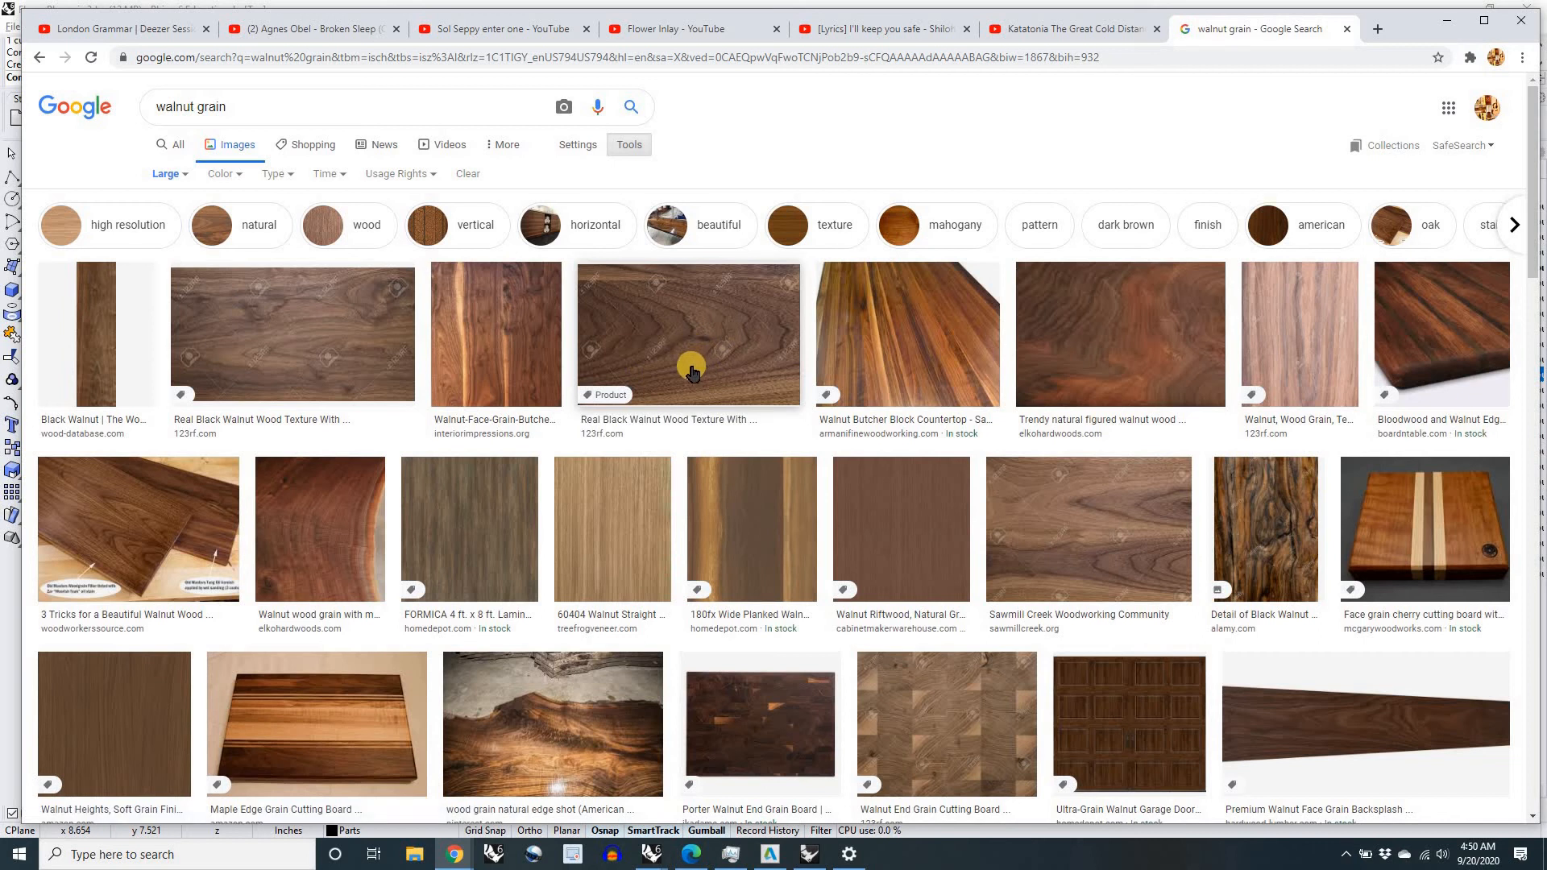
scroll(691, 370, down, 2)
scroll(692, 370, down, 1)
scroll(693, 375, up, 4)
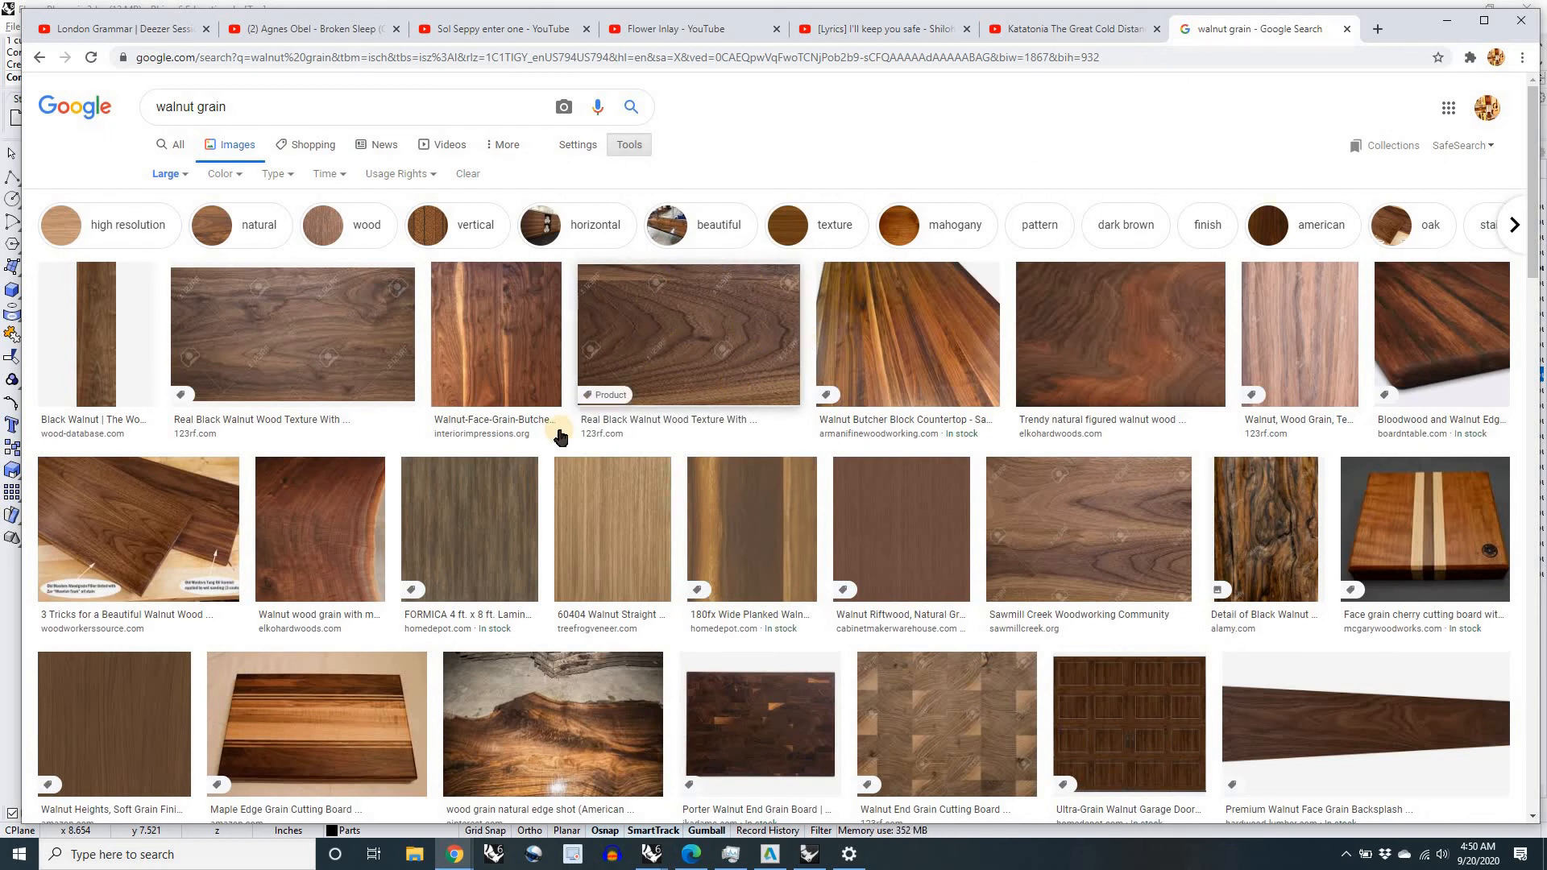
scroll(561, 436, down, 4)
scroll(588, 492, up, 4)
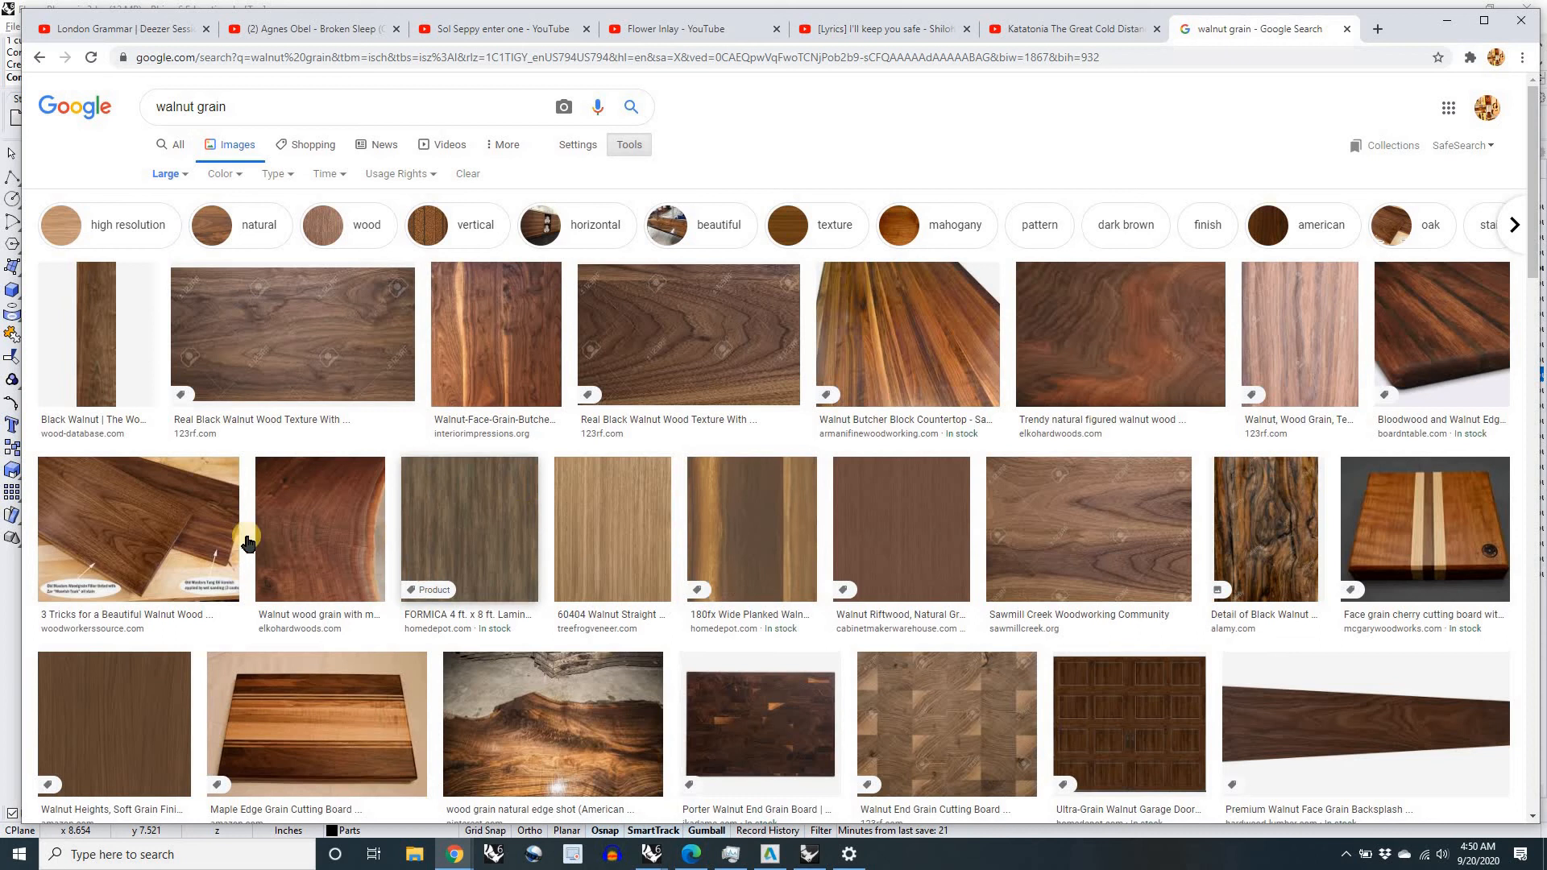
Step: Preview the beautiful walnut finish boards, the Walnut Riftwood laminate and the black walnut Juglans nigra grain image for texture suitability
click(189, 530)
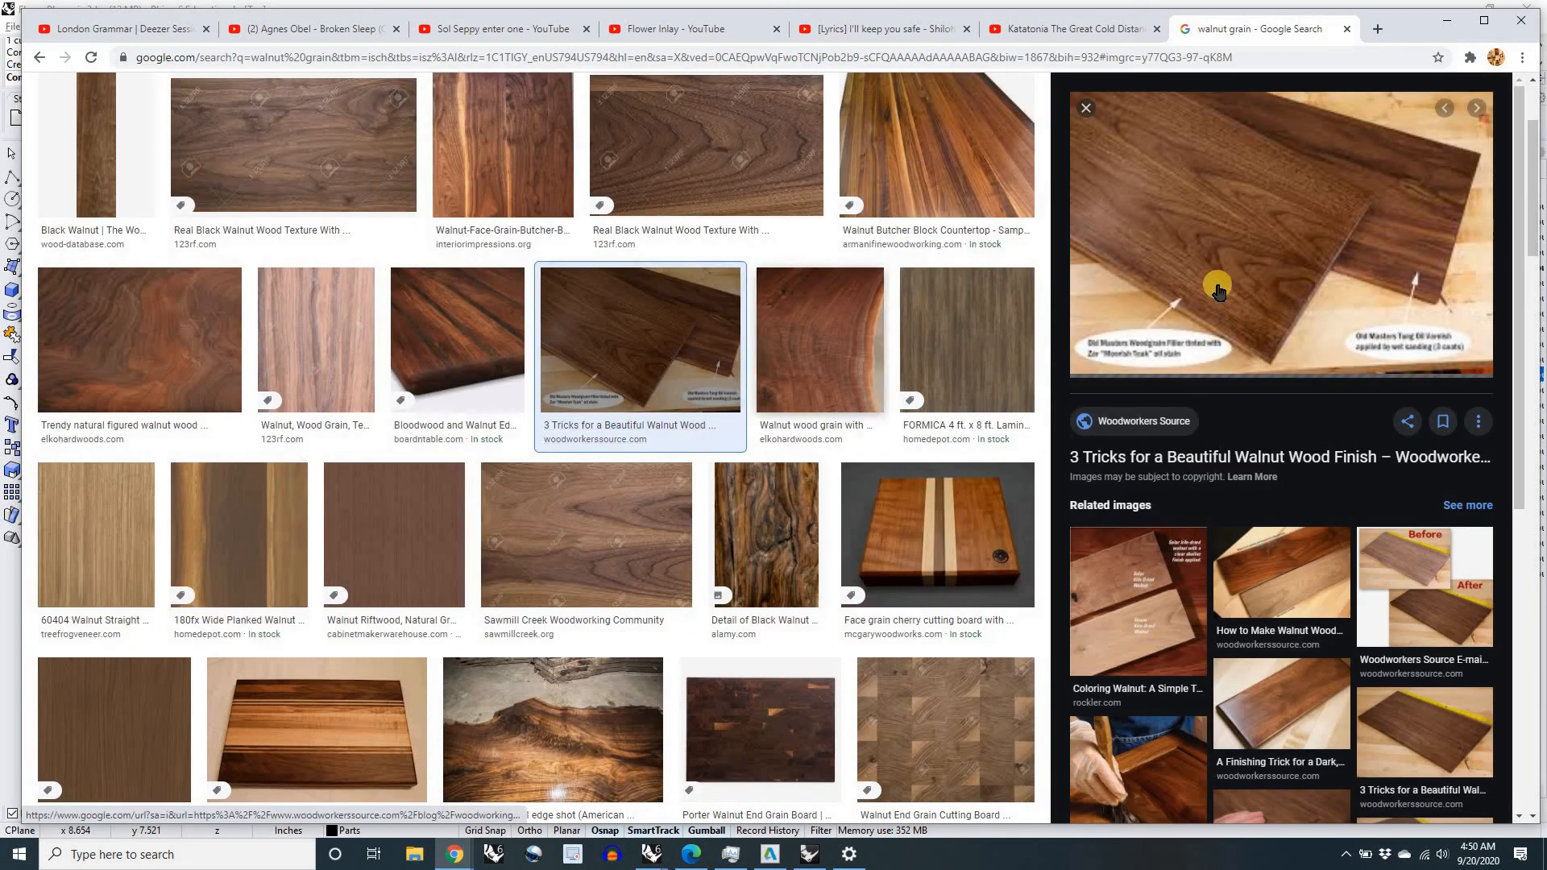
click(1256, 345)
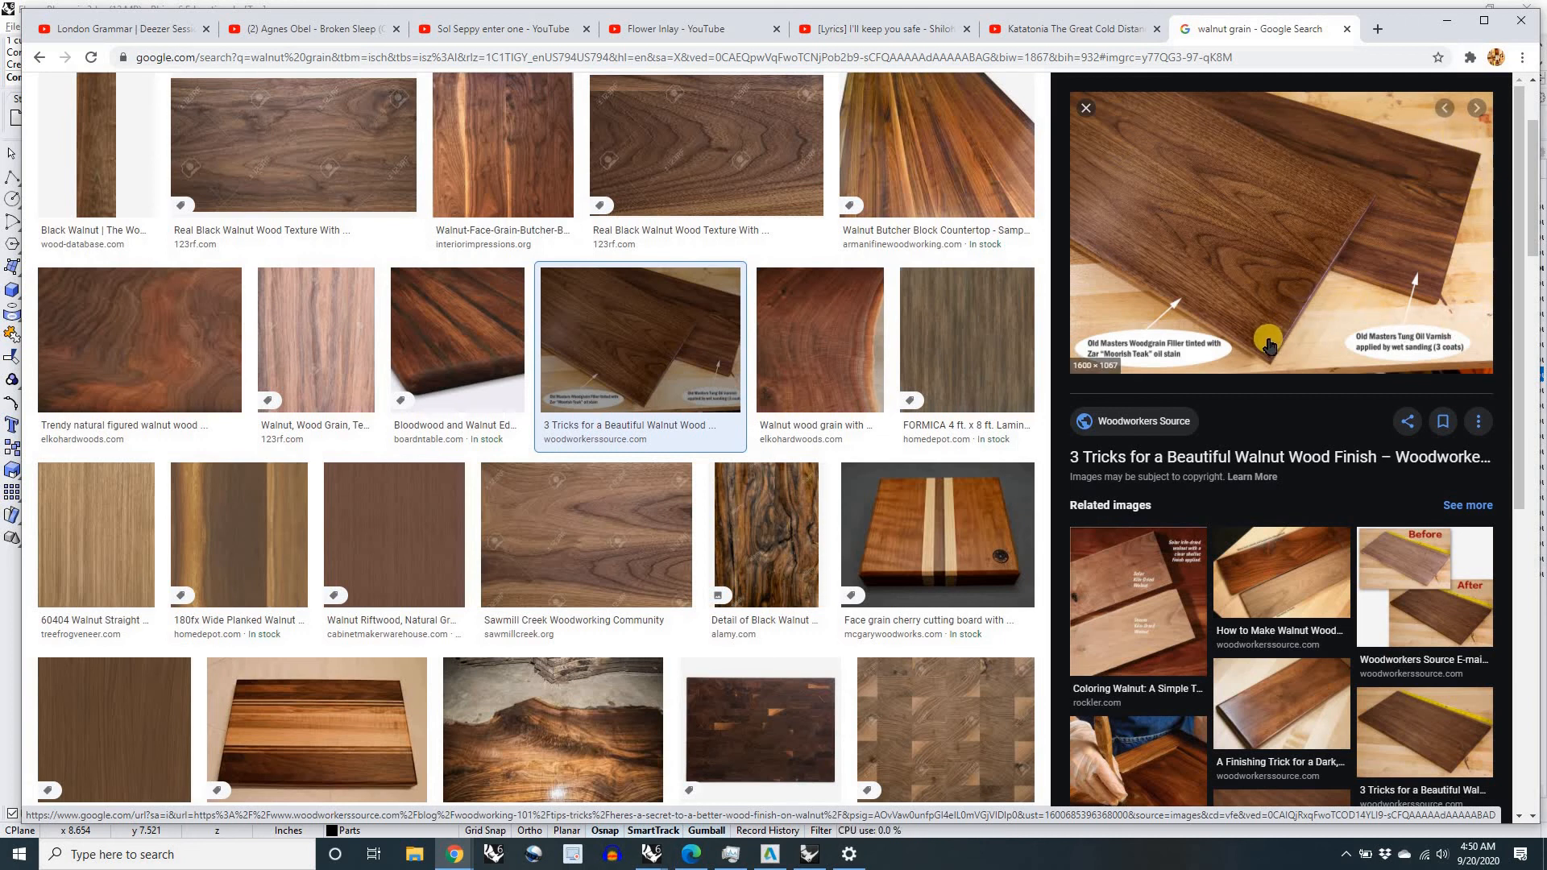
click(425, 555)
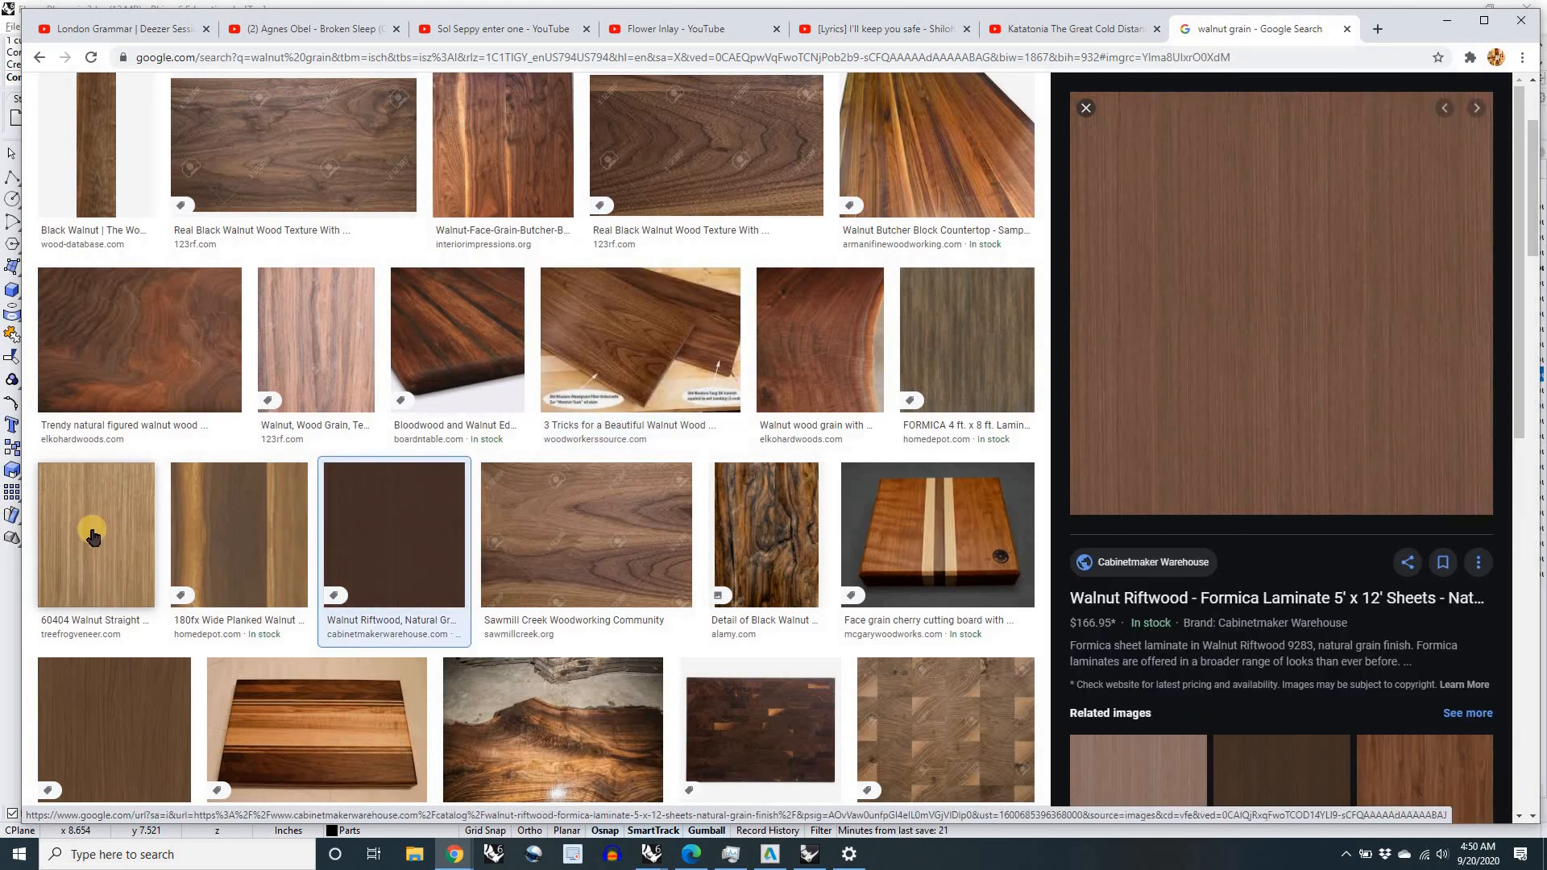
scroll(119, 536, down, 7)
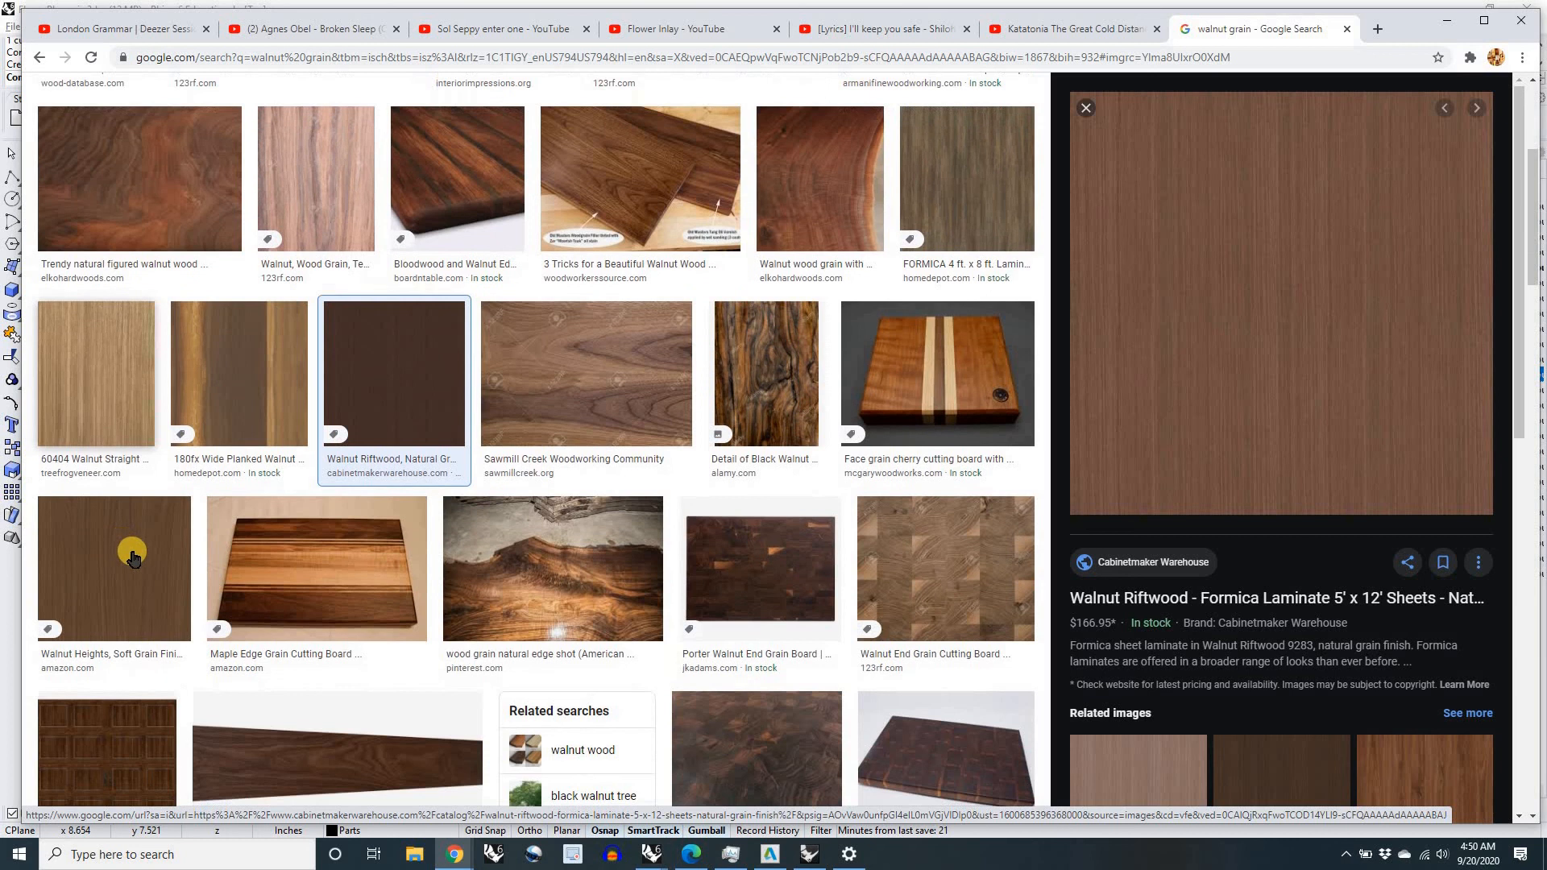
scroll(133, 558, down, 6)
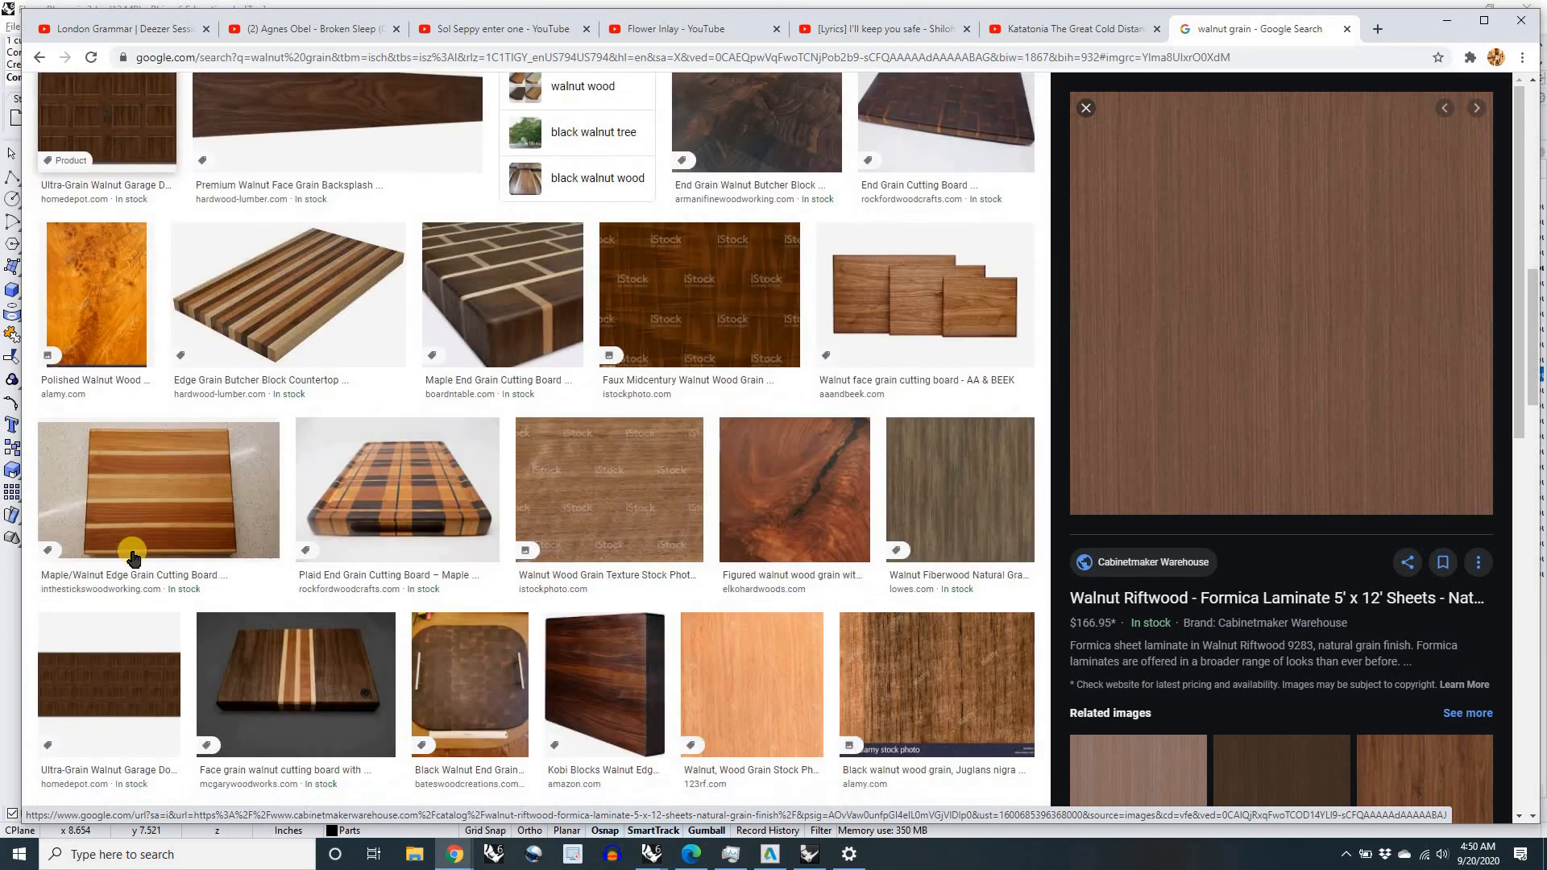
click(915, 482)
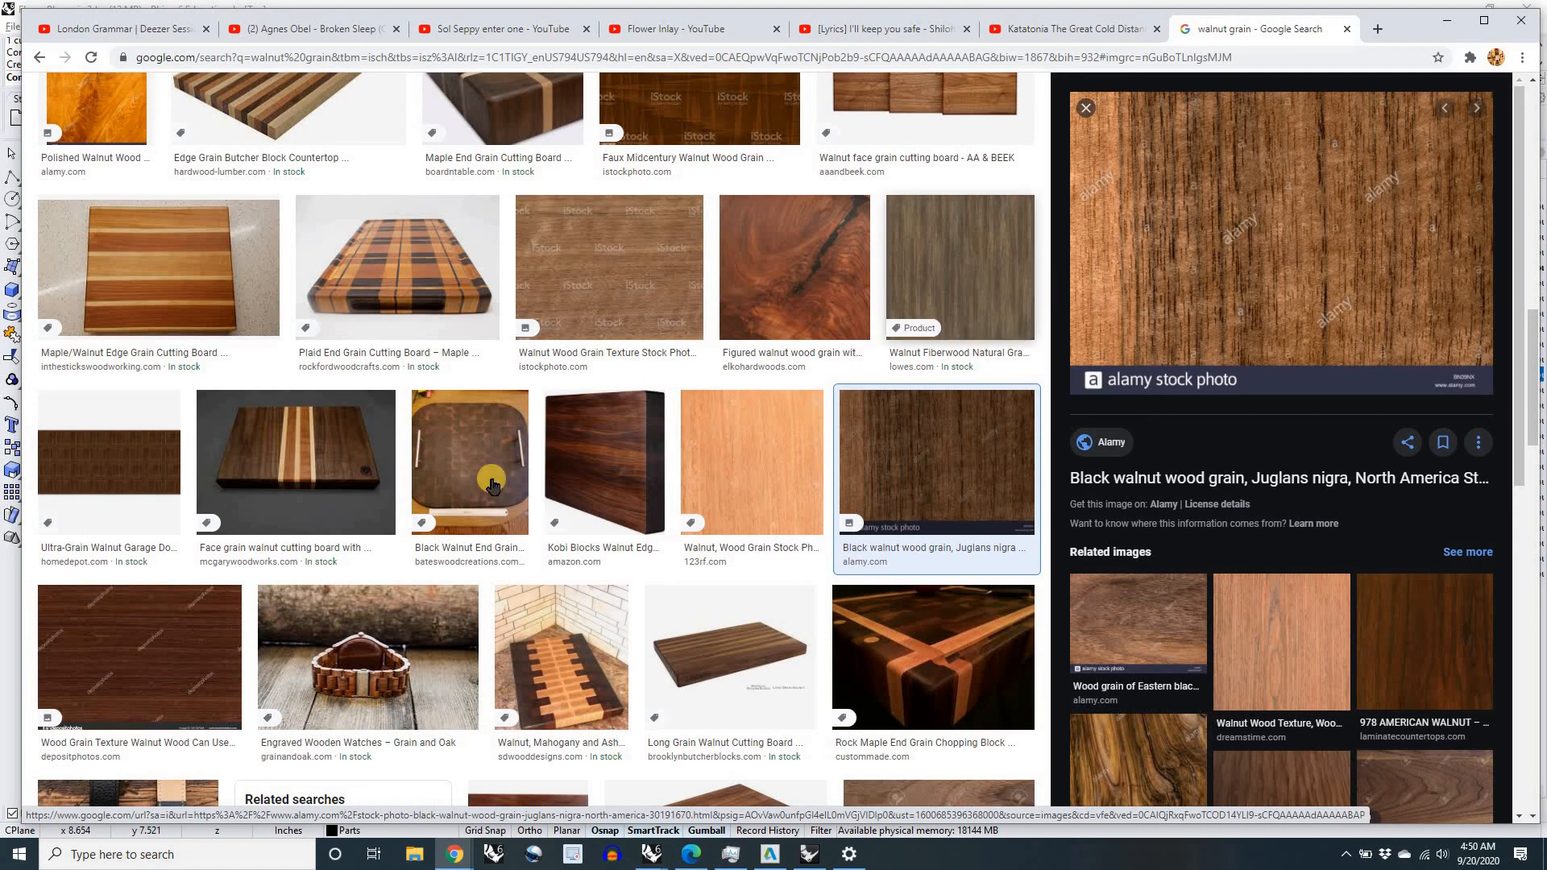
scroll(403, 435, up, 15)
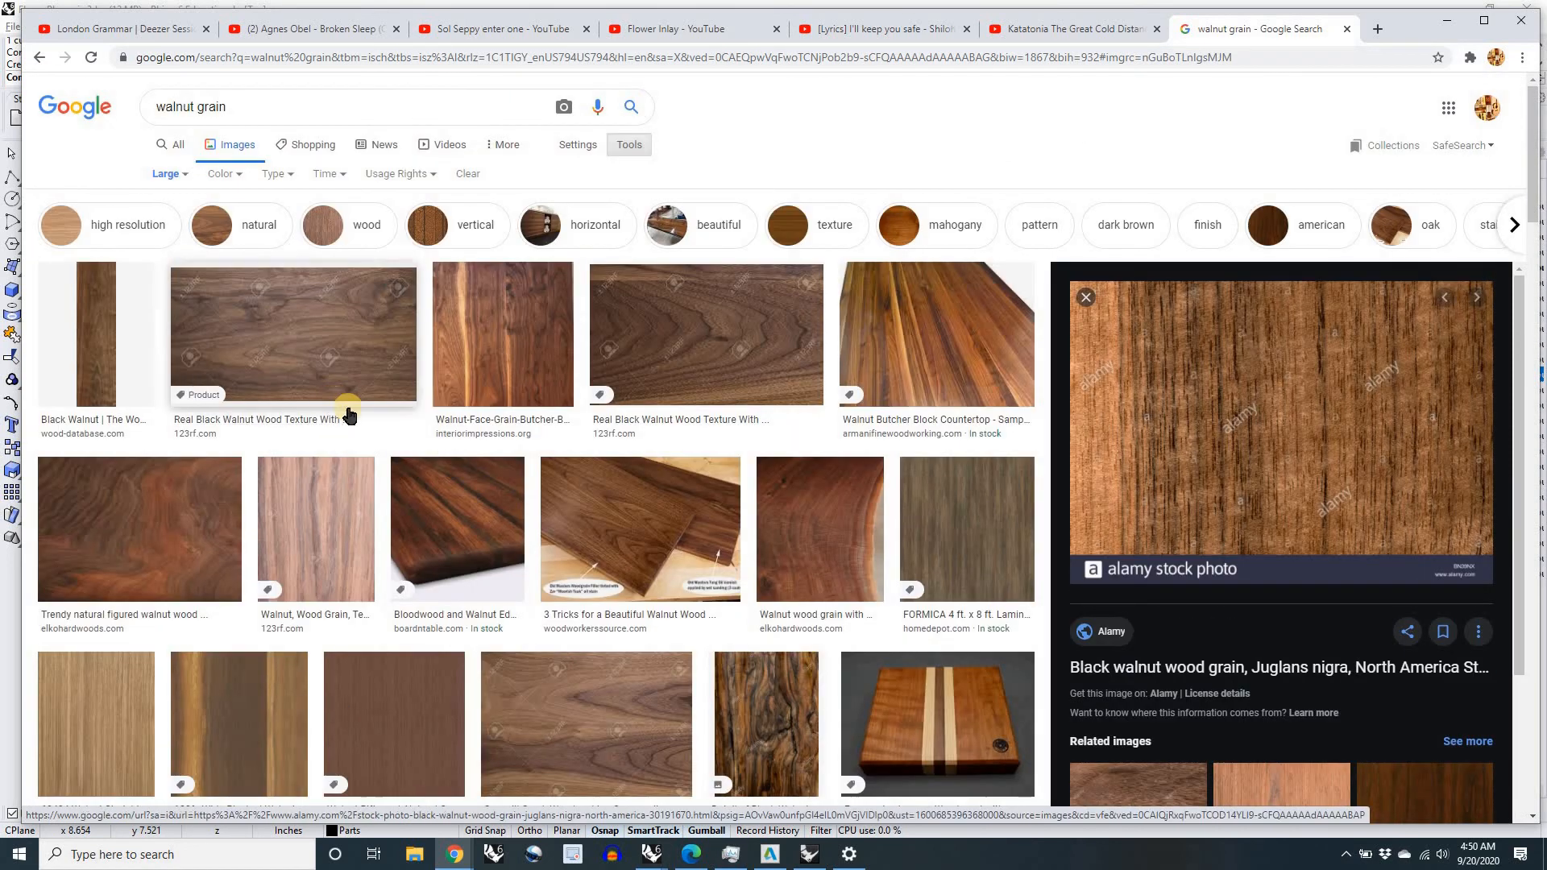
Step: Preview the Walnut Riftwood laminate again, and return to the full grid of large walnut grain images
scroll(628, 451, down, 3)
scroll(632, 461, down, 3)
click(398, 258)
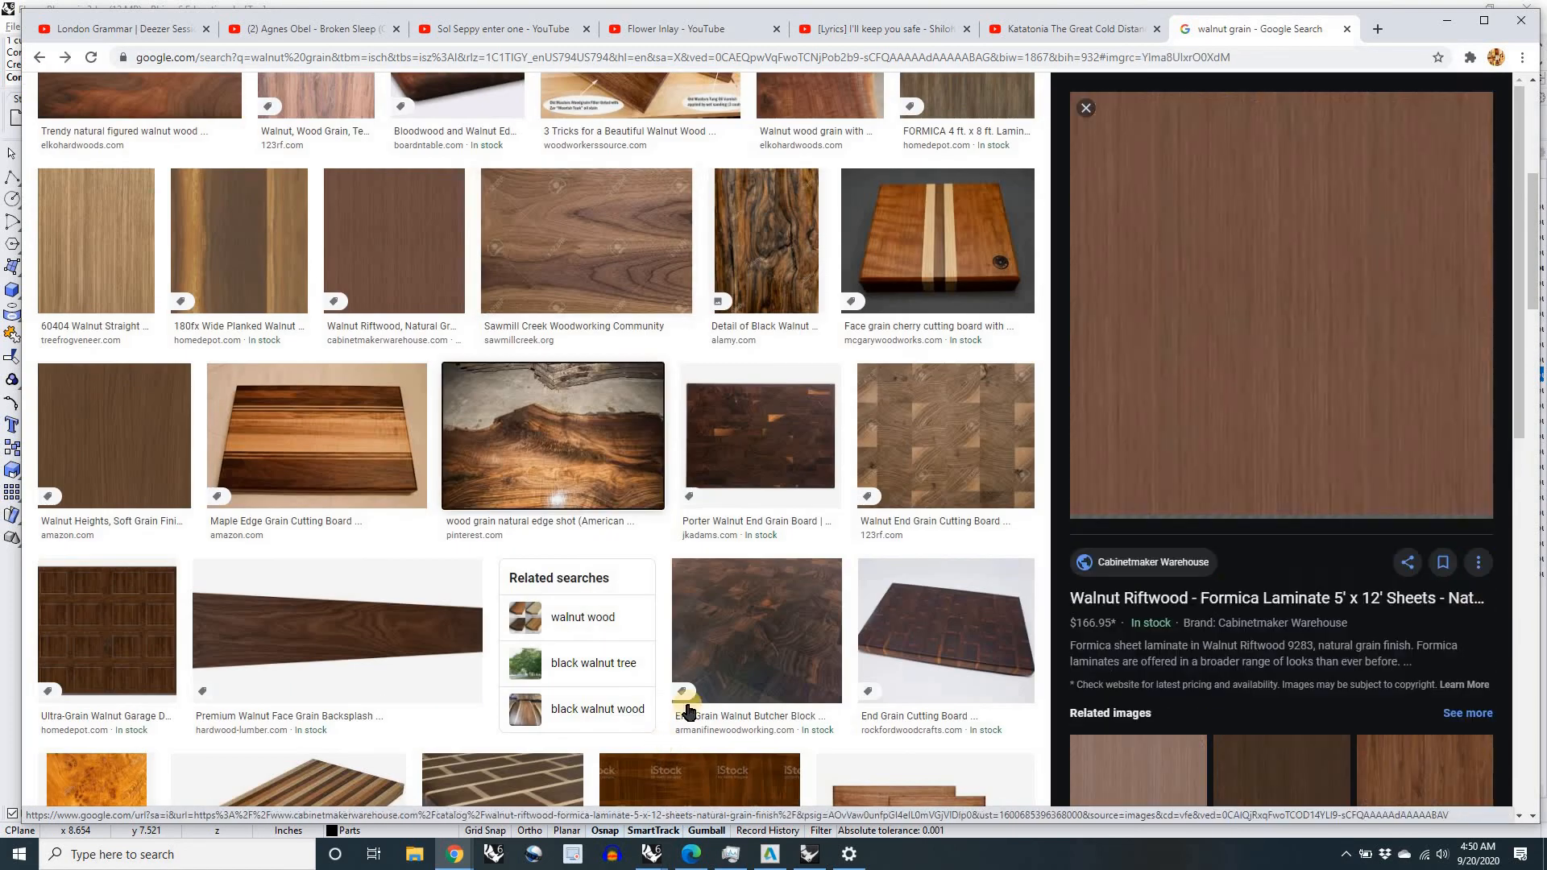
scroll(484, 363, down, 5)
key(alt+Left)
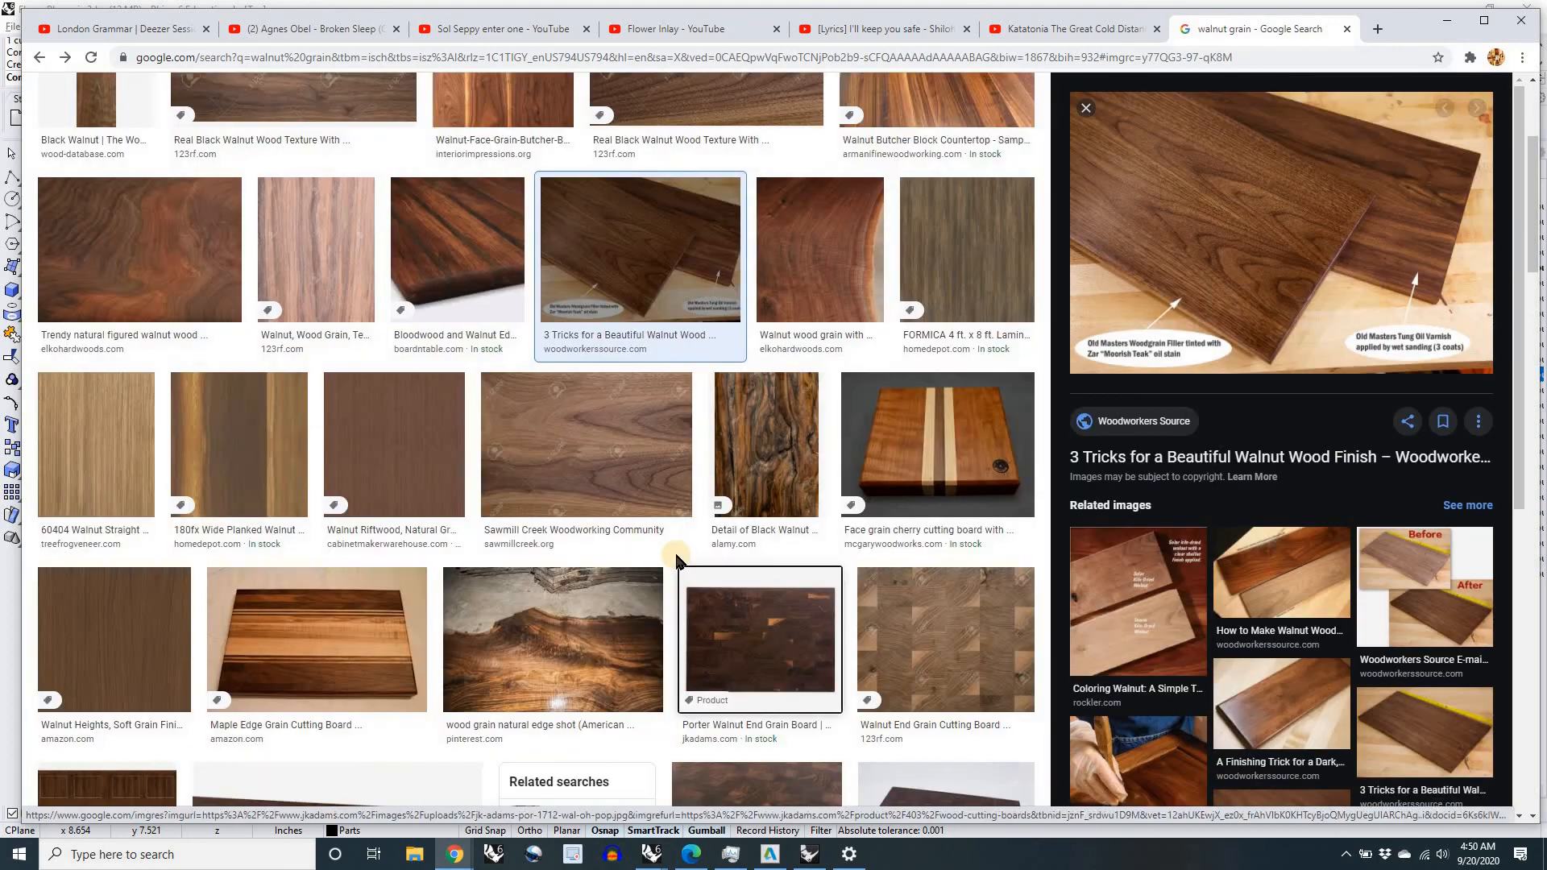
key(alt+Left)
Step: Preview the FORMICA Walnut Fiberwood laminate sheet as a possible wood texture and examine its grain
scroll(626, 558, down, 4)
scroll(616, 549, up, 3)
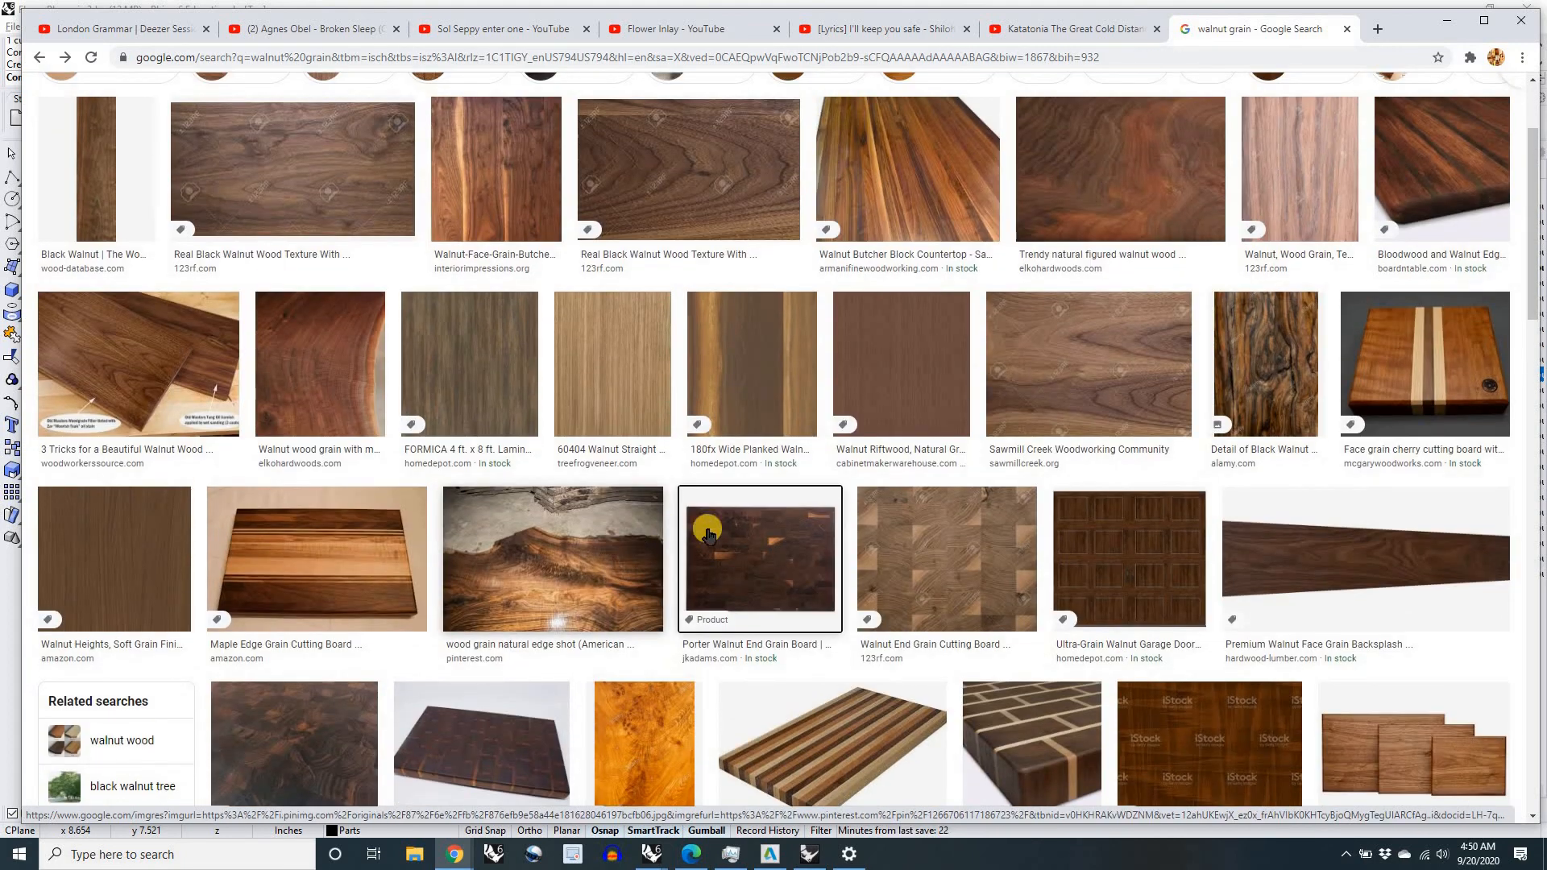
scroll(745, 528, up, 1)
scroll(717, 512, down, 1)
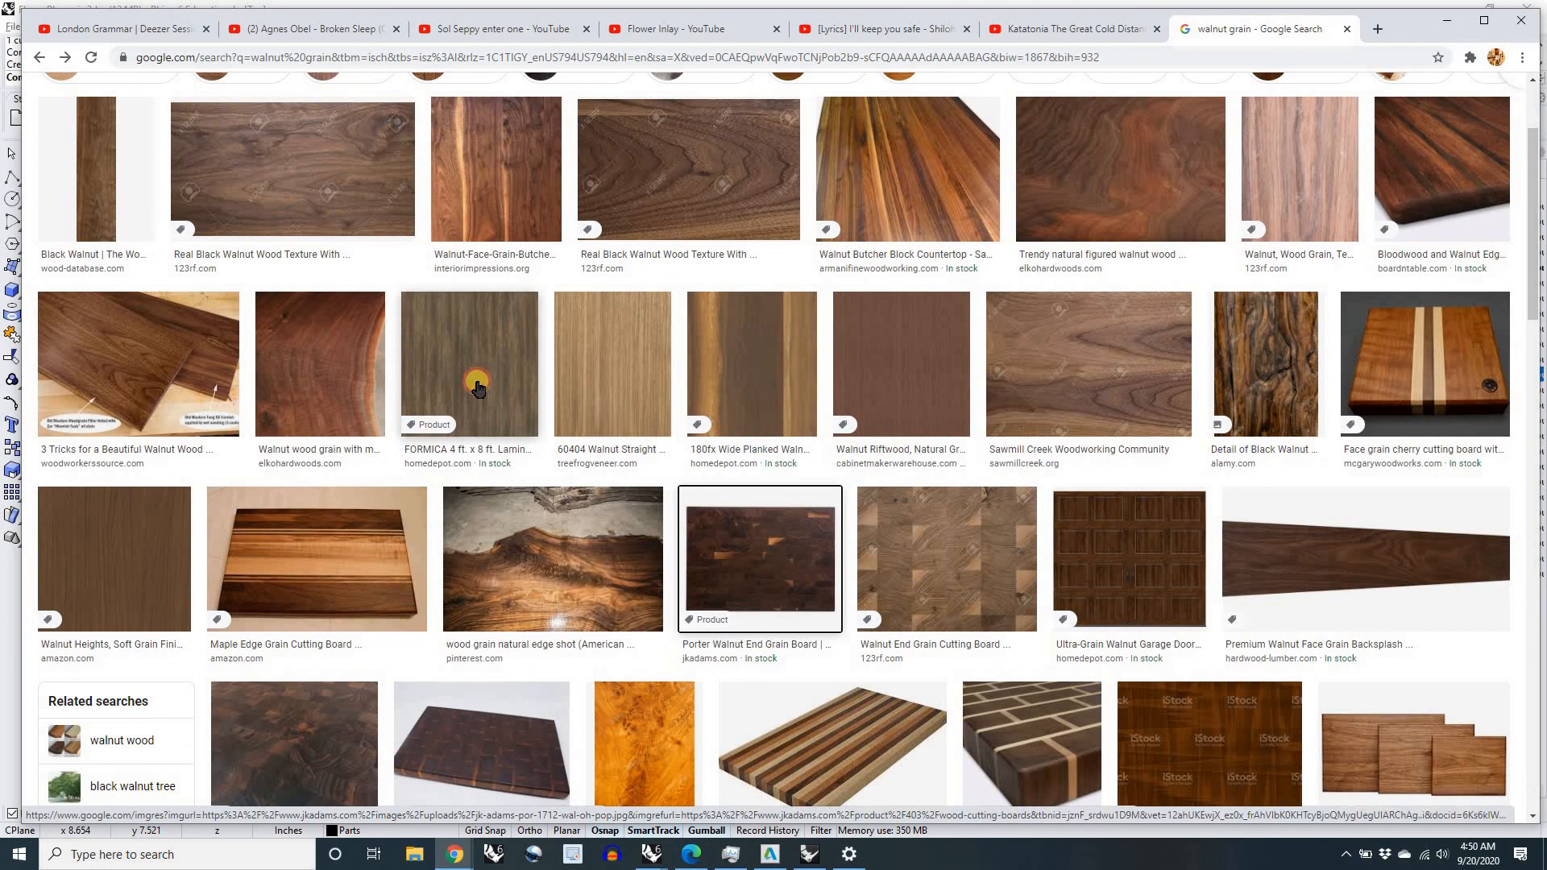
click(482, 390)
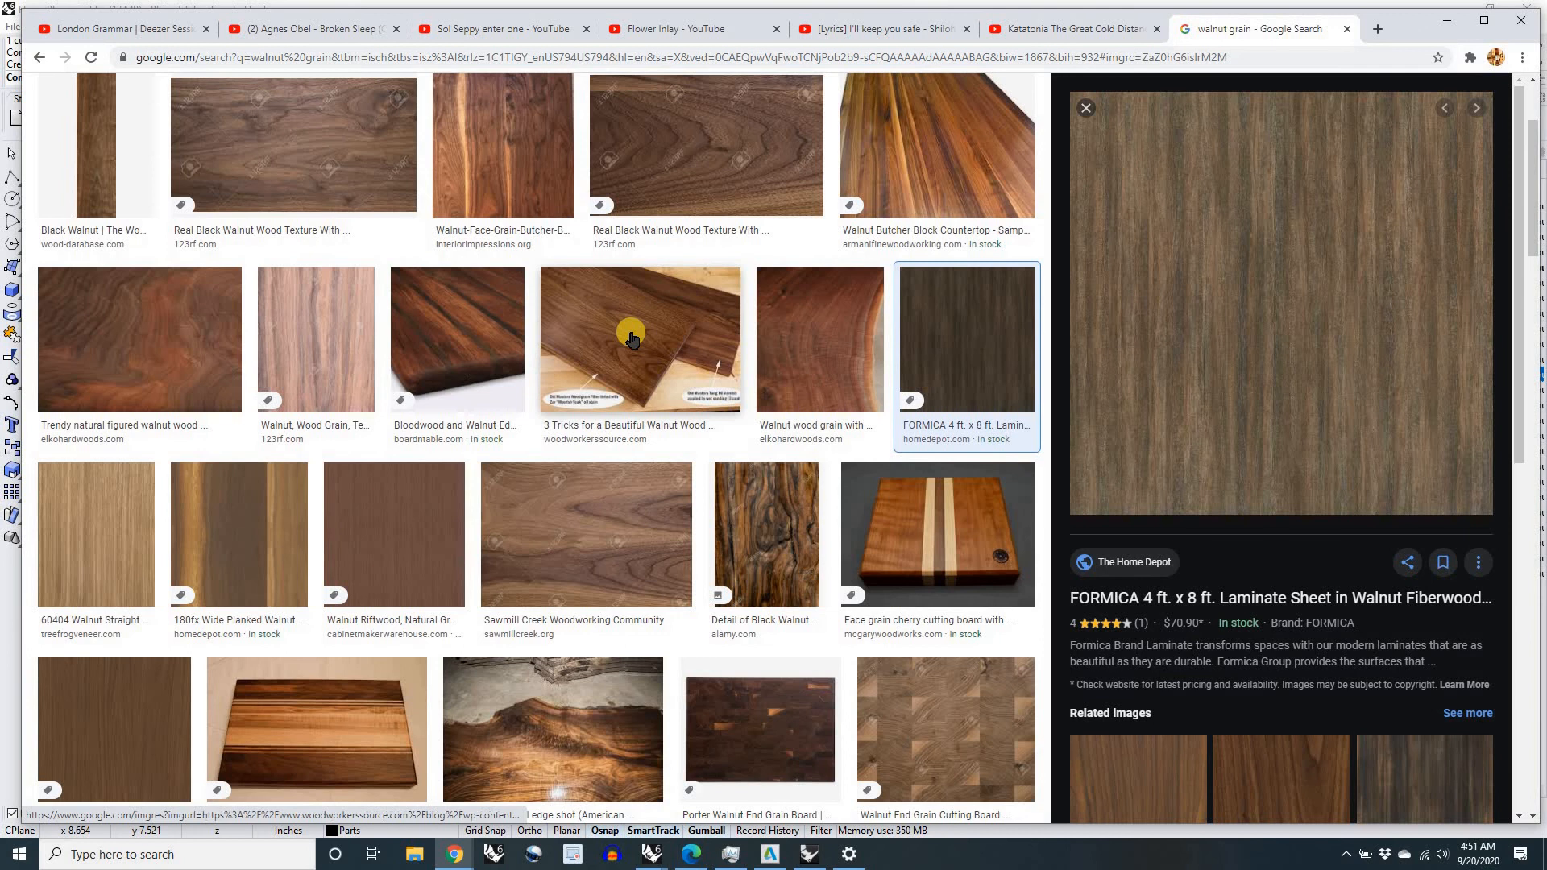
scroll(182, 155, up, 3)
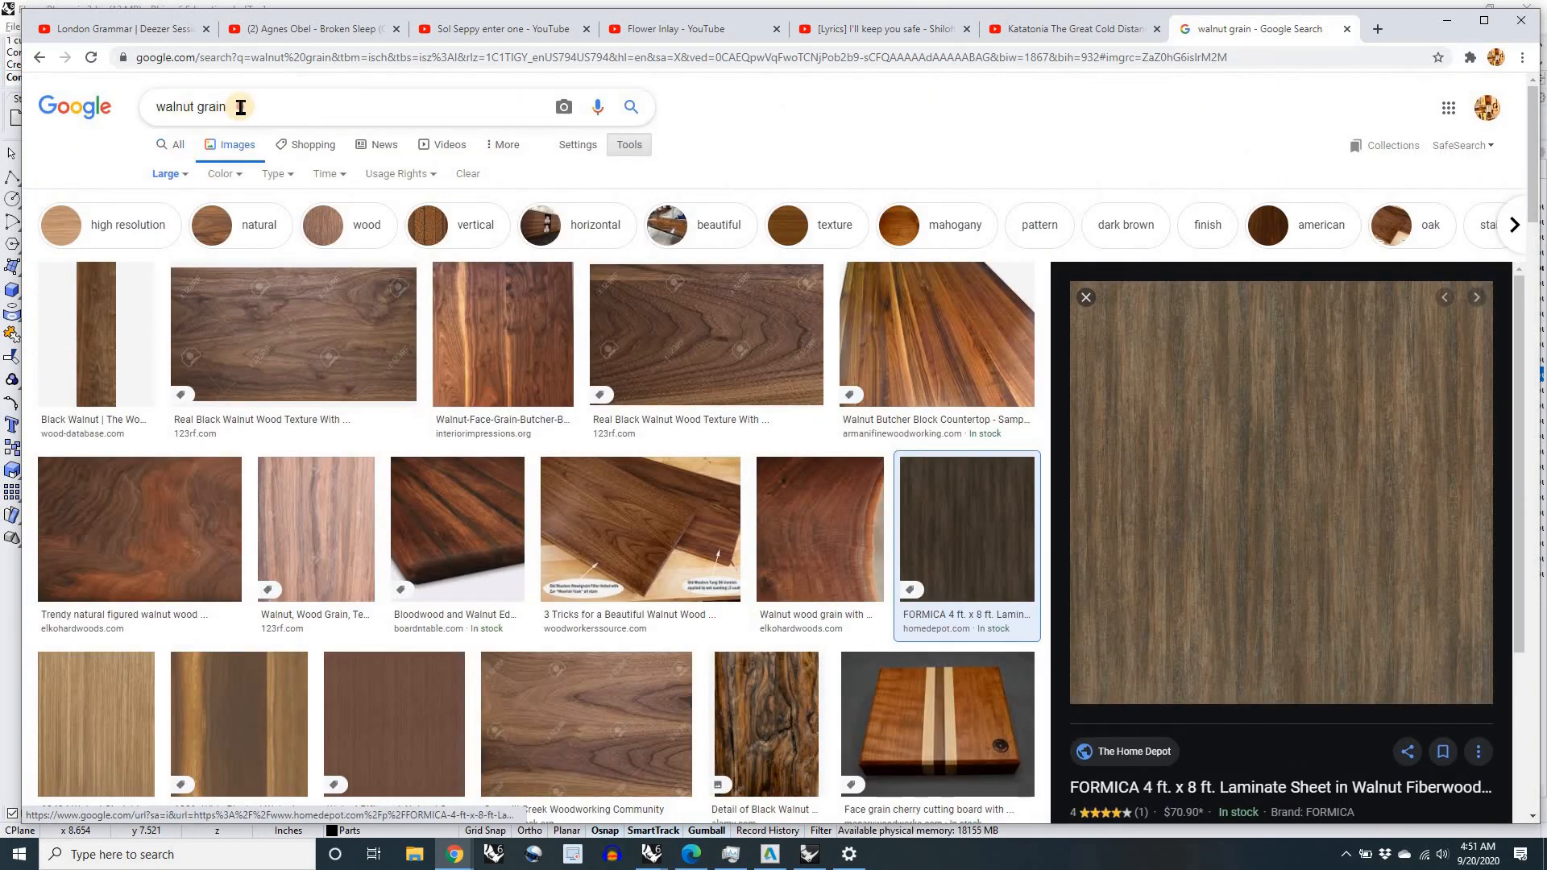
double_click(198, 107)
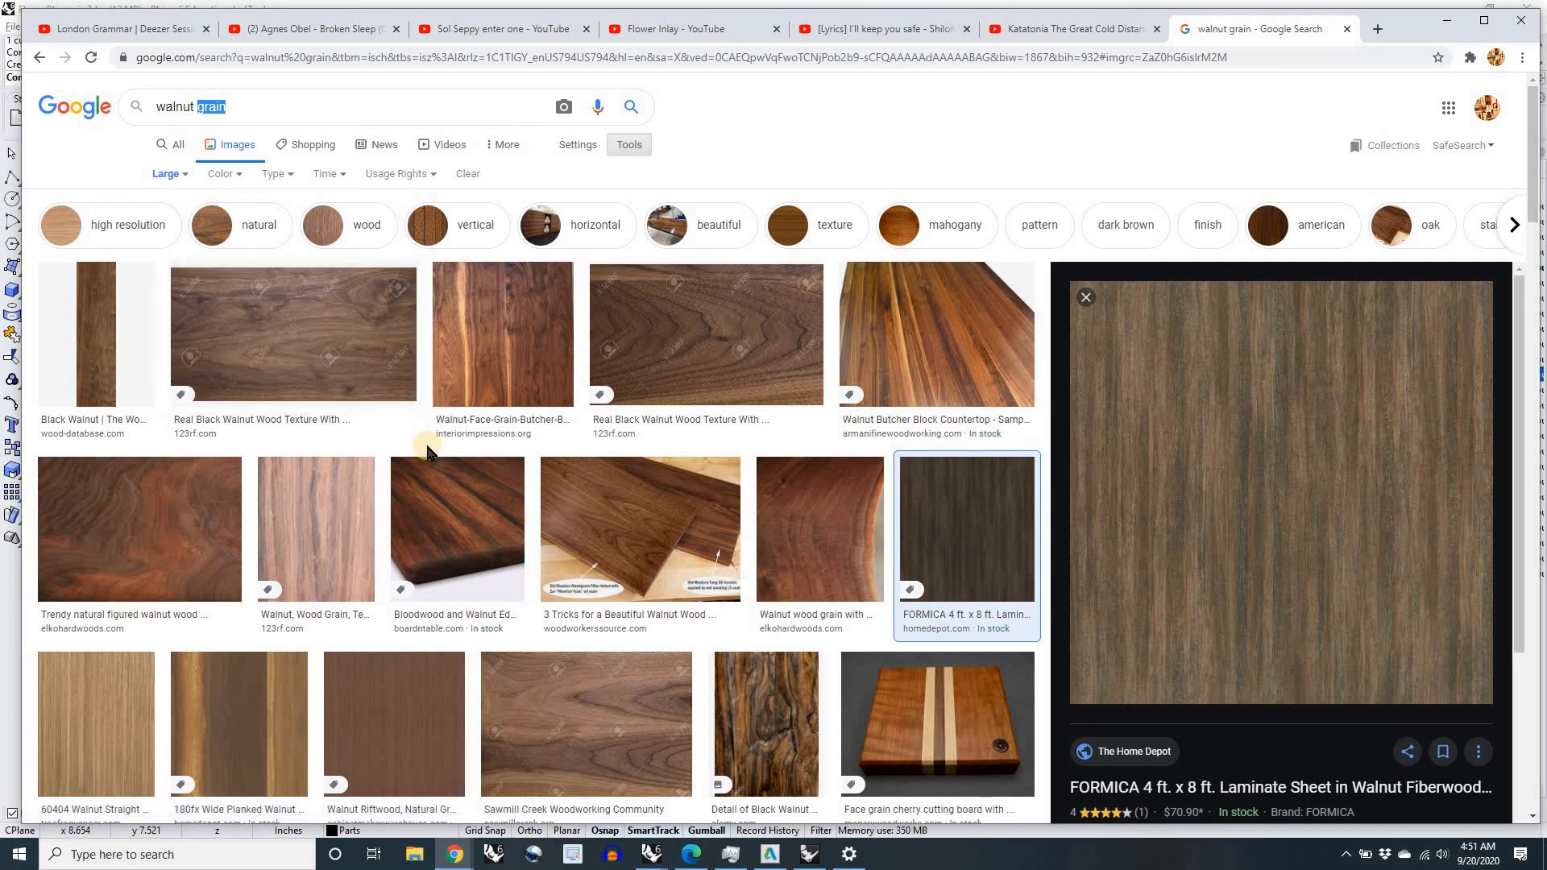
Step: Switch back to Rhino and assign the SwirledBrass image as the color texture of the Light (Copper) layer's material
key(alt+Tab)
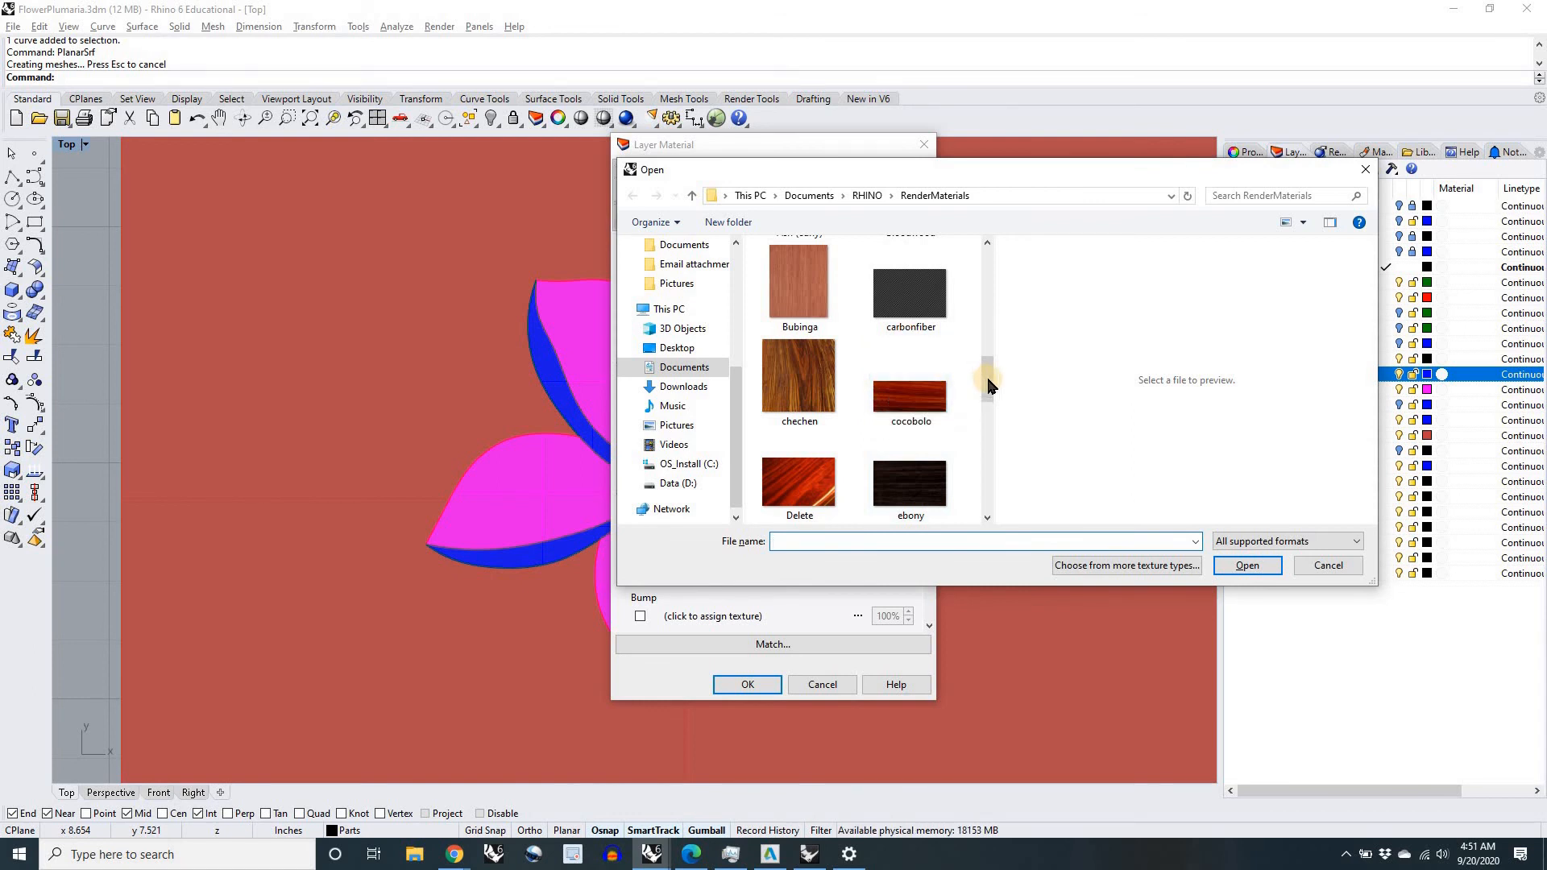
drag(991, 398, 975, 493)
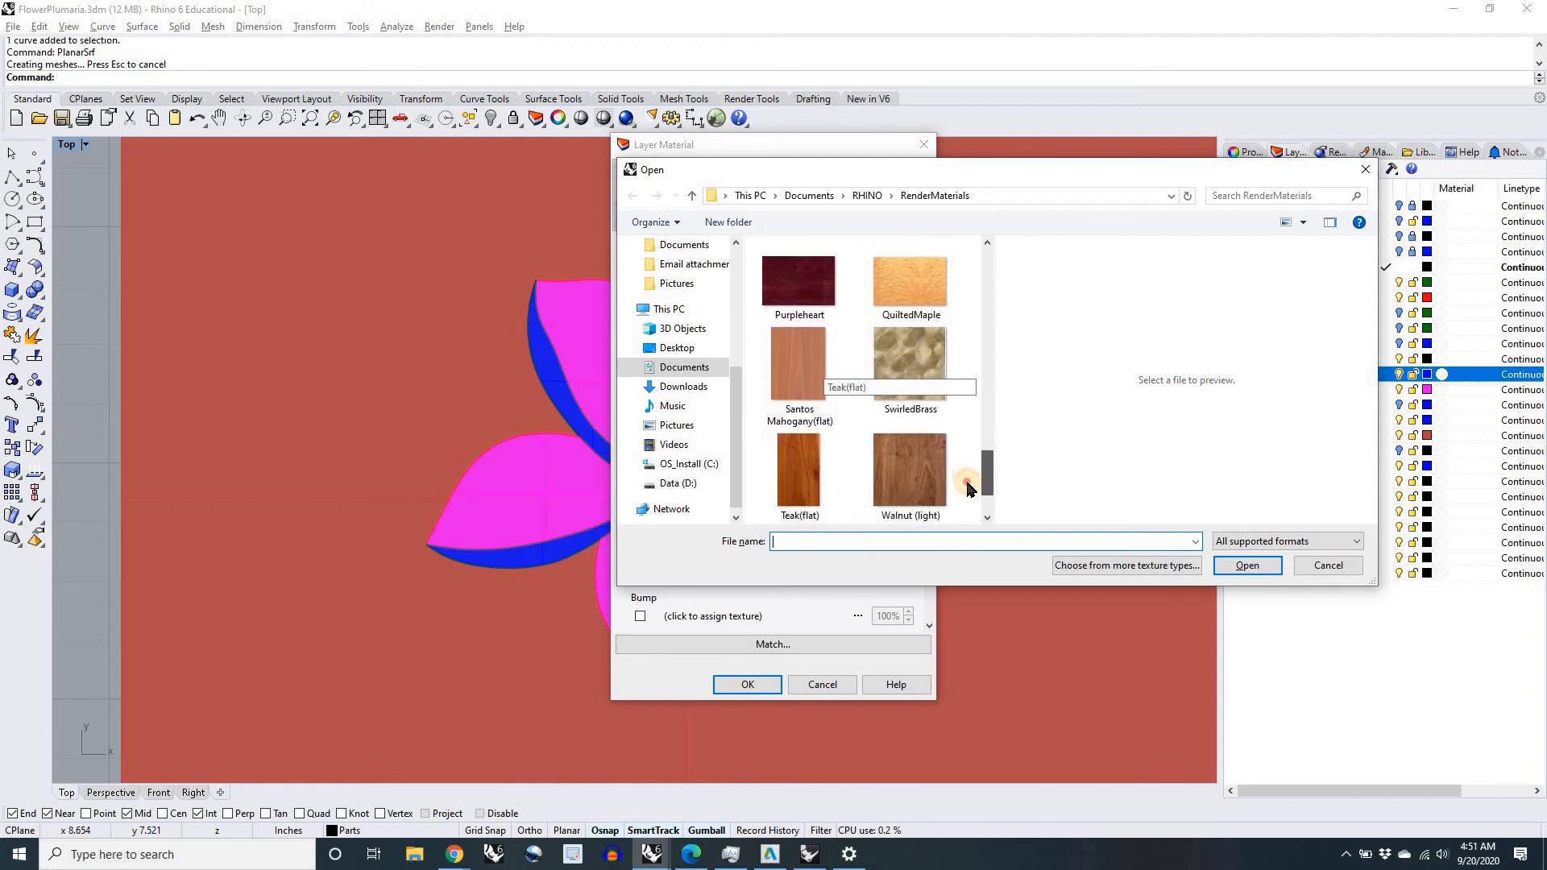
click(913, 334)
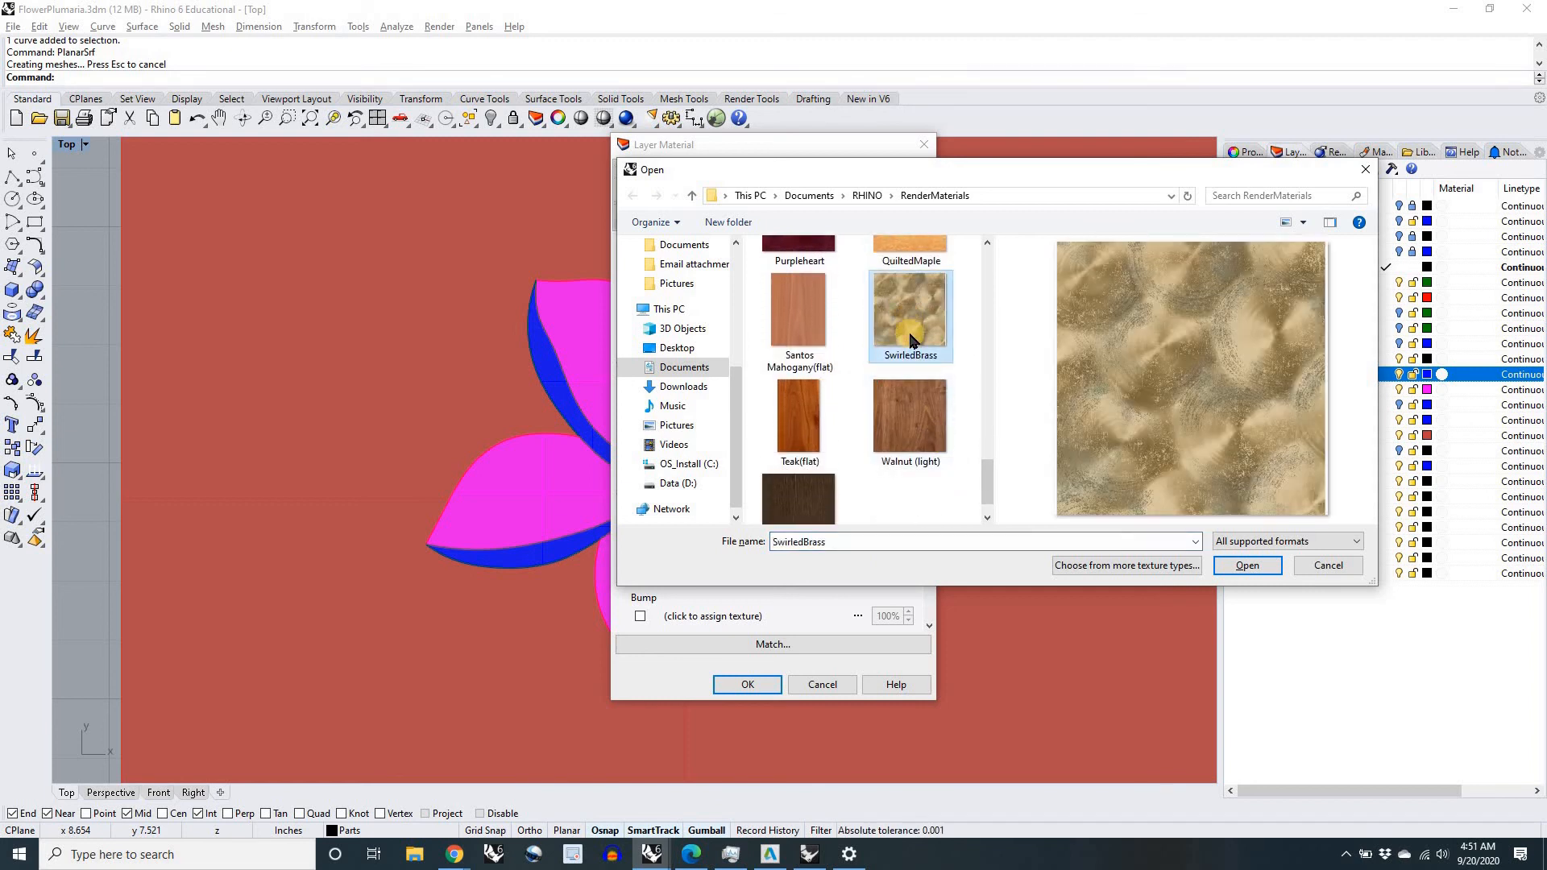
click(1246, 567)
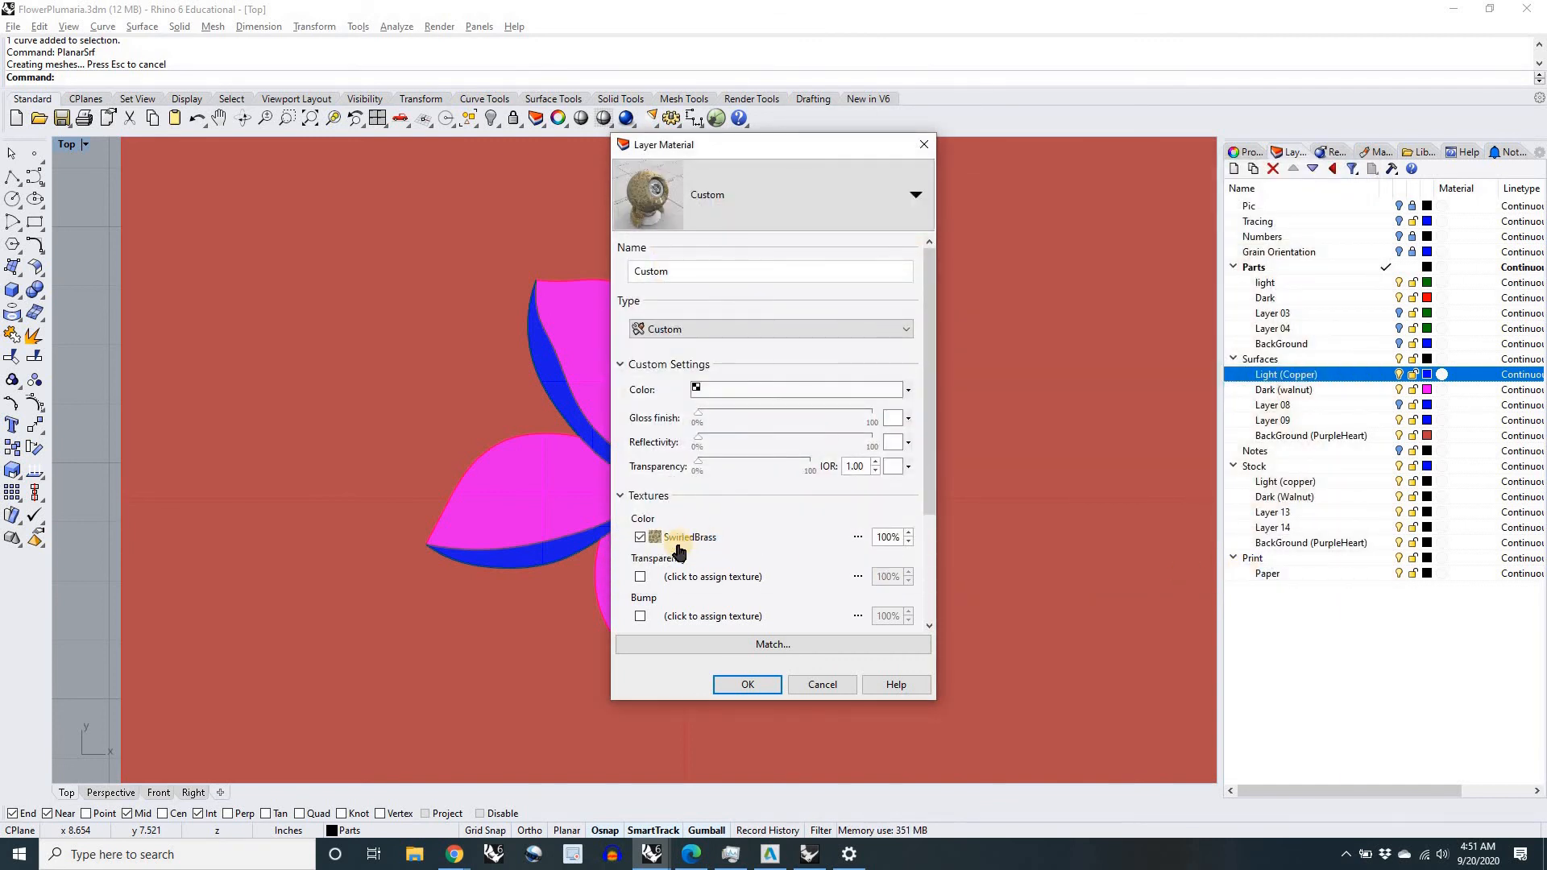
click(747, 685)
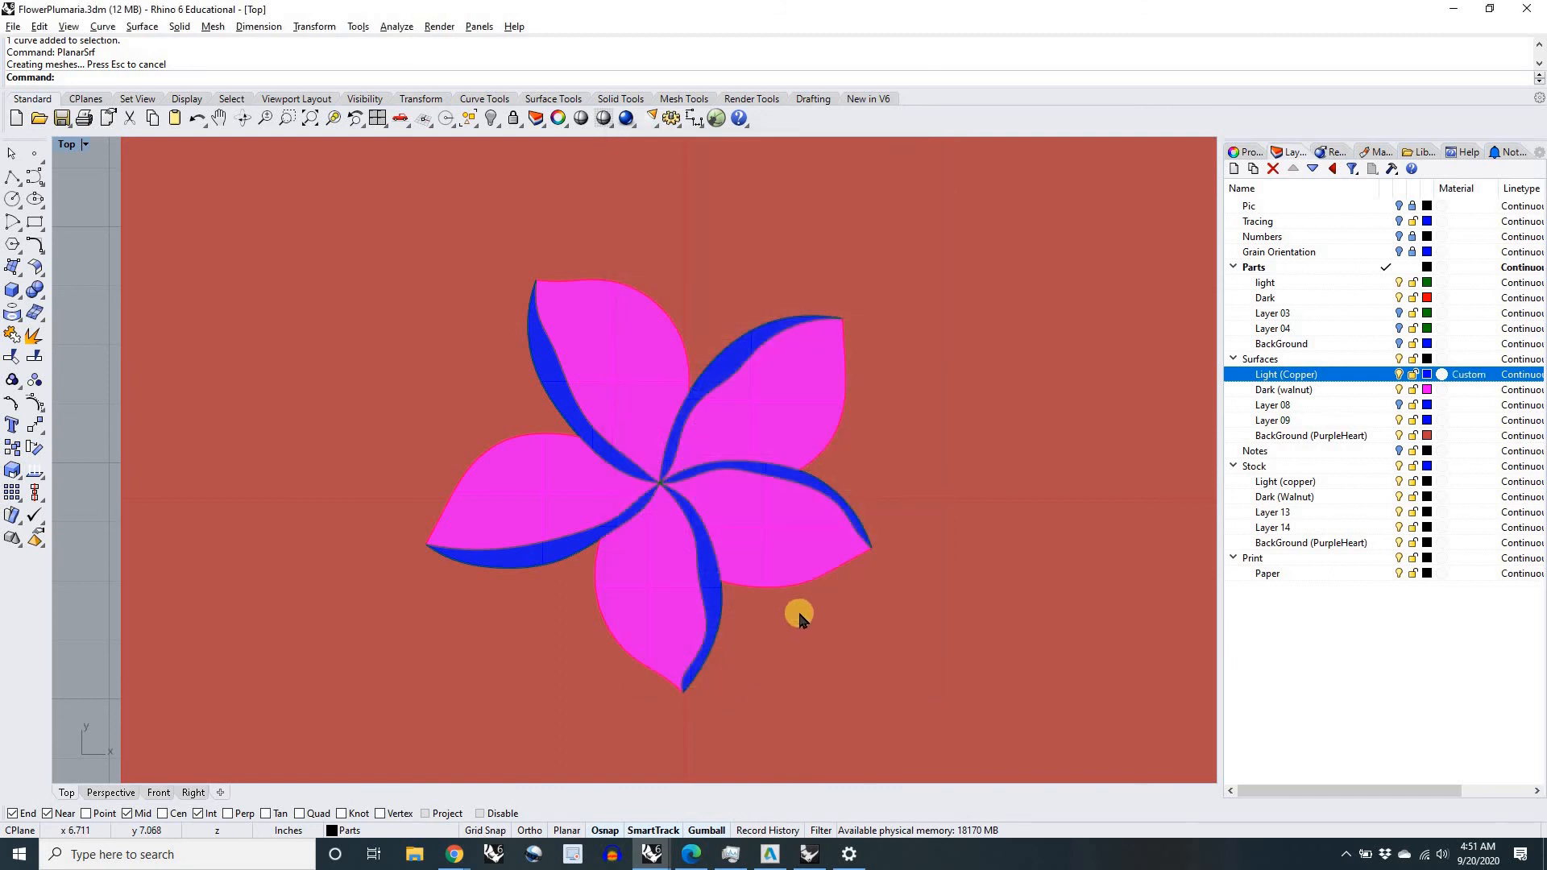
click(1466, 377)
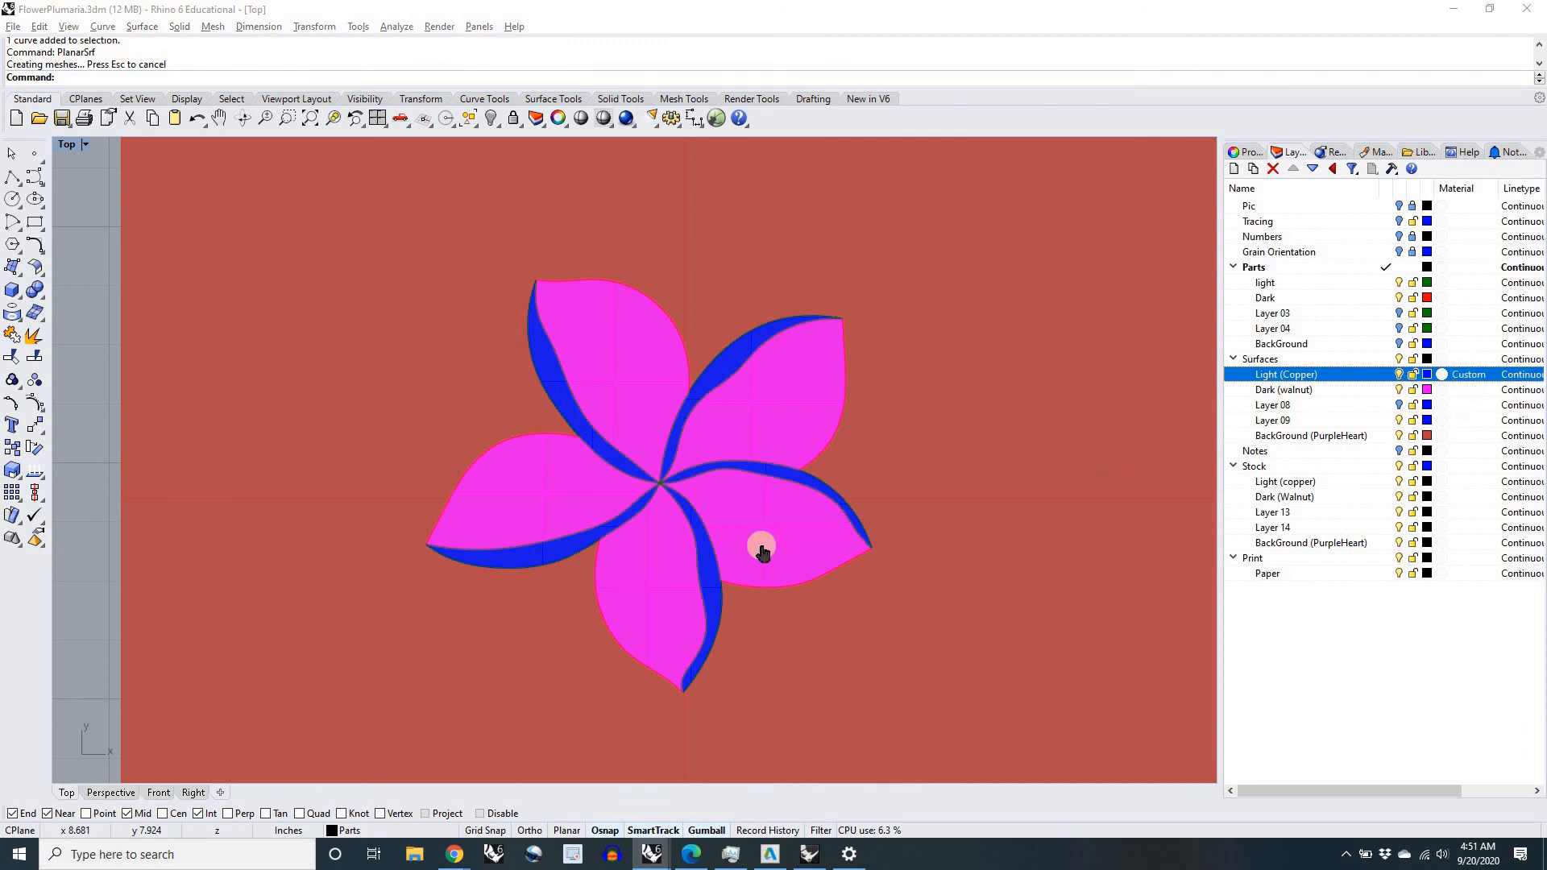
click(751, 687)
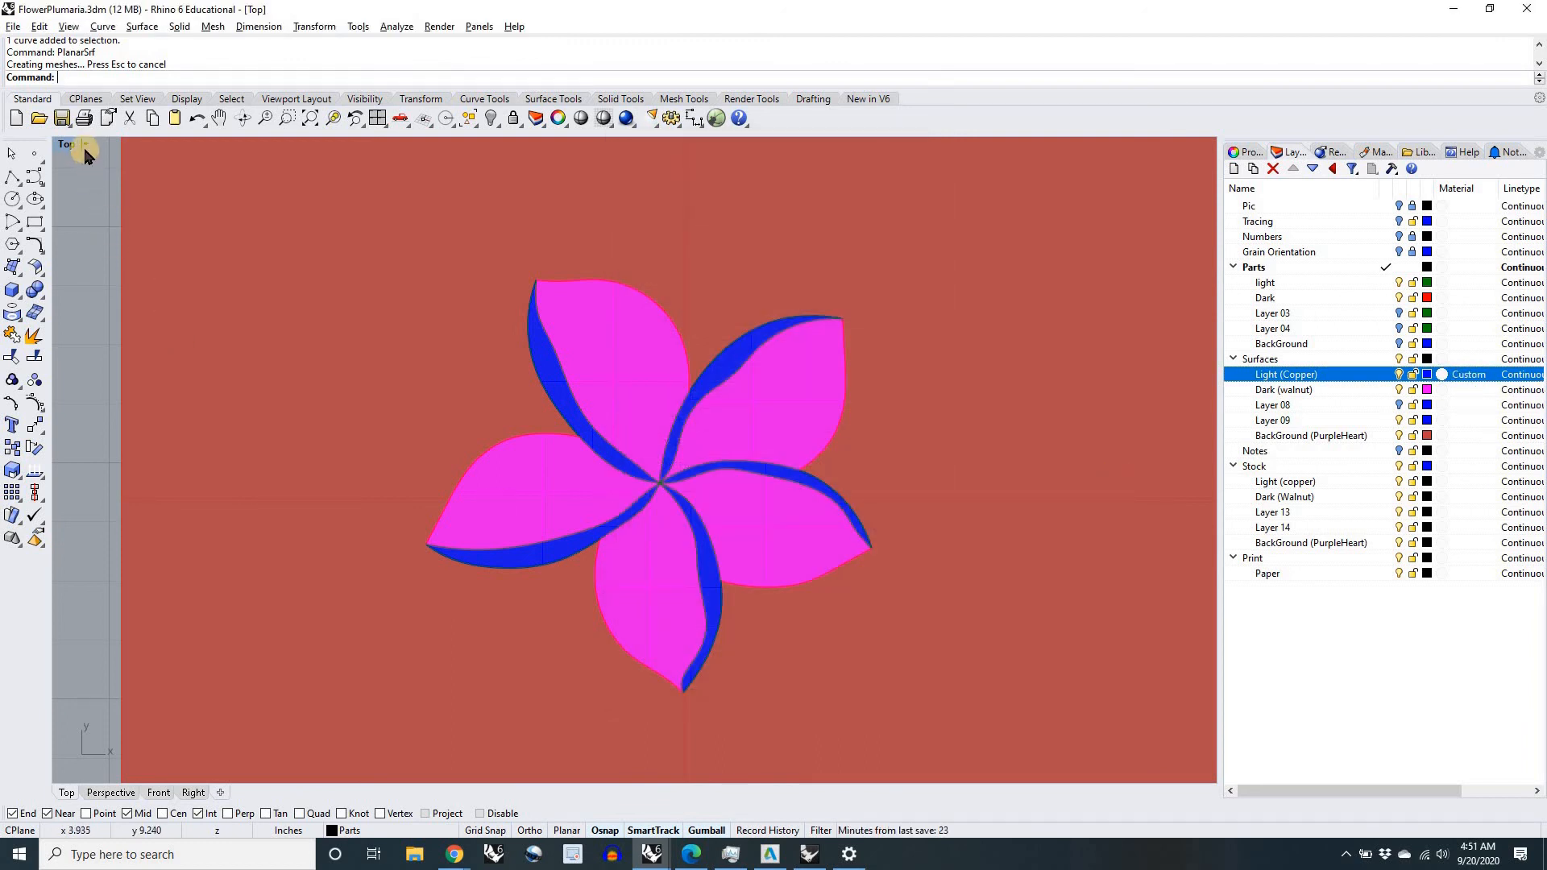
Step: Set the Top viewport to Rendered display and examine the brass texture on the Light (Copper) surfaces
click(85, 146)
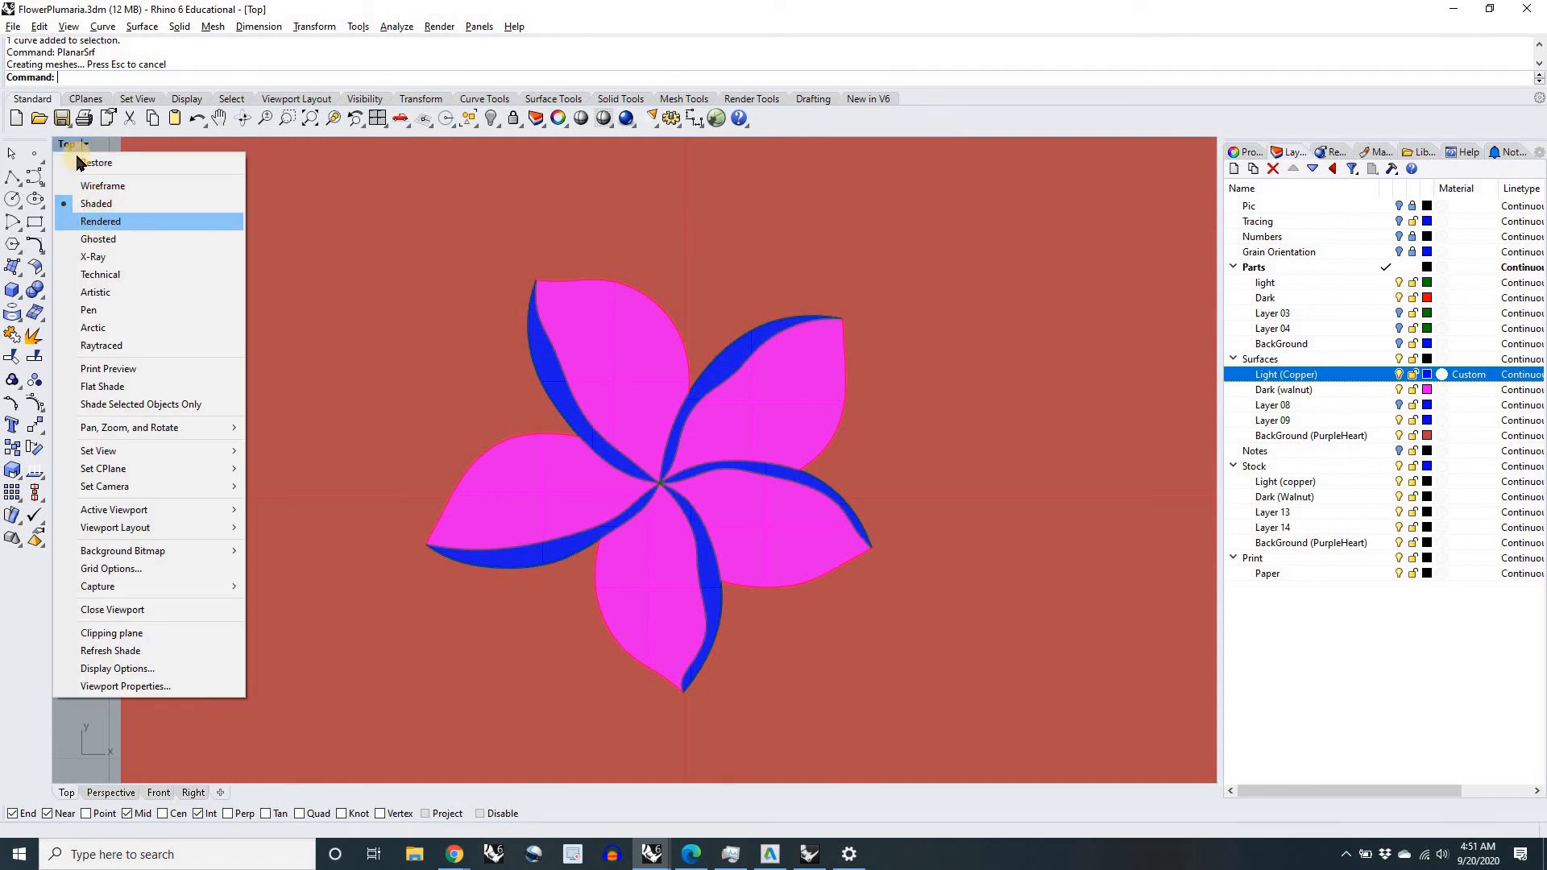
click(282, 325)
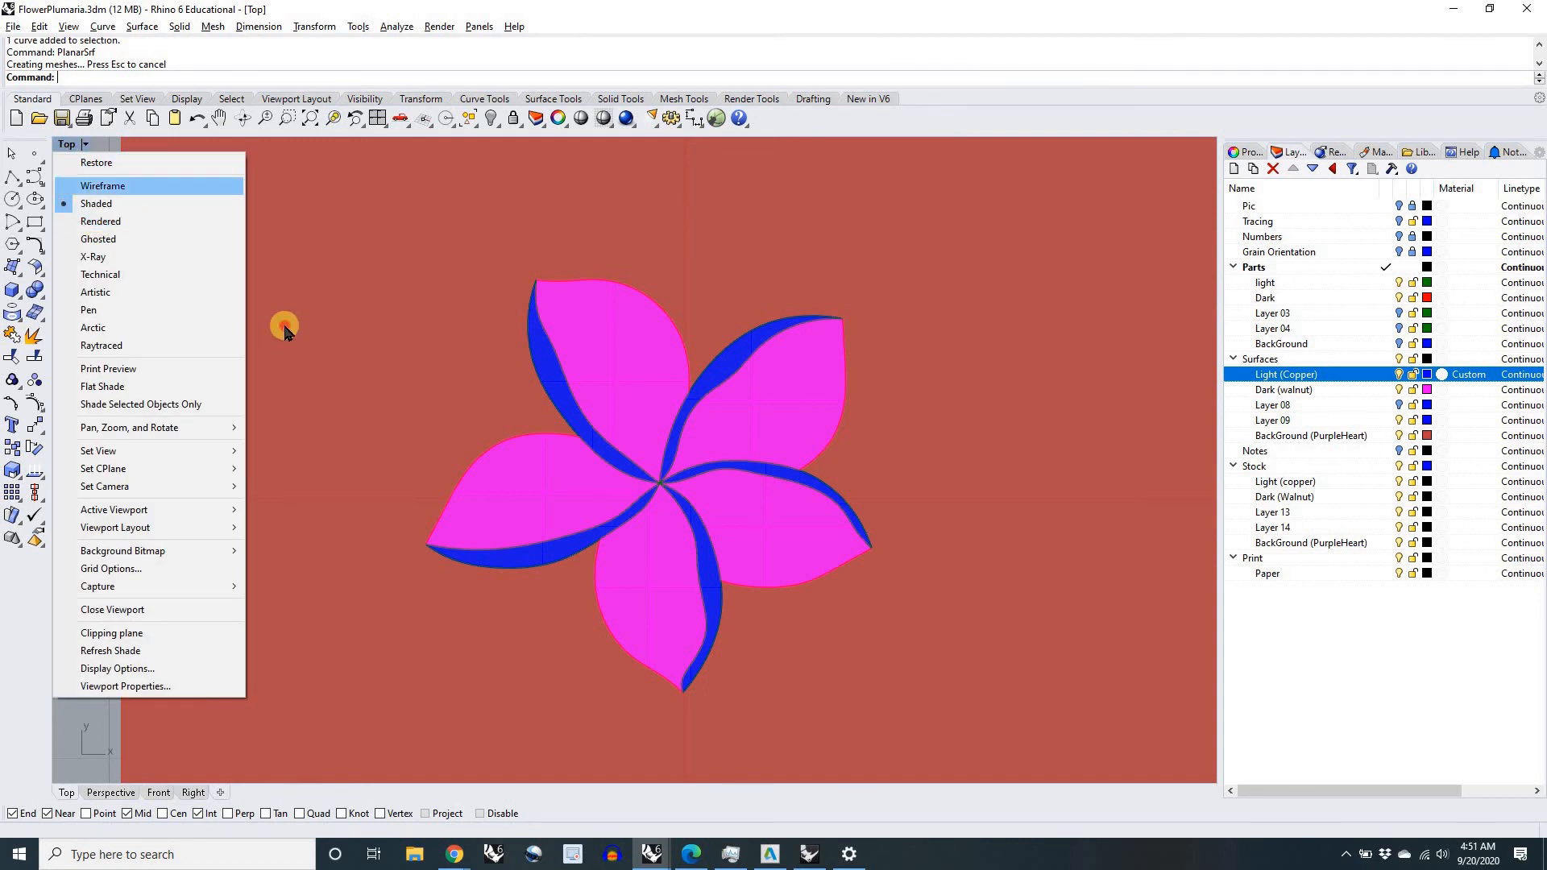
click(84, 151)
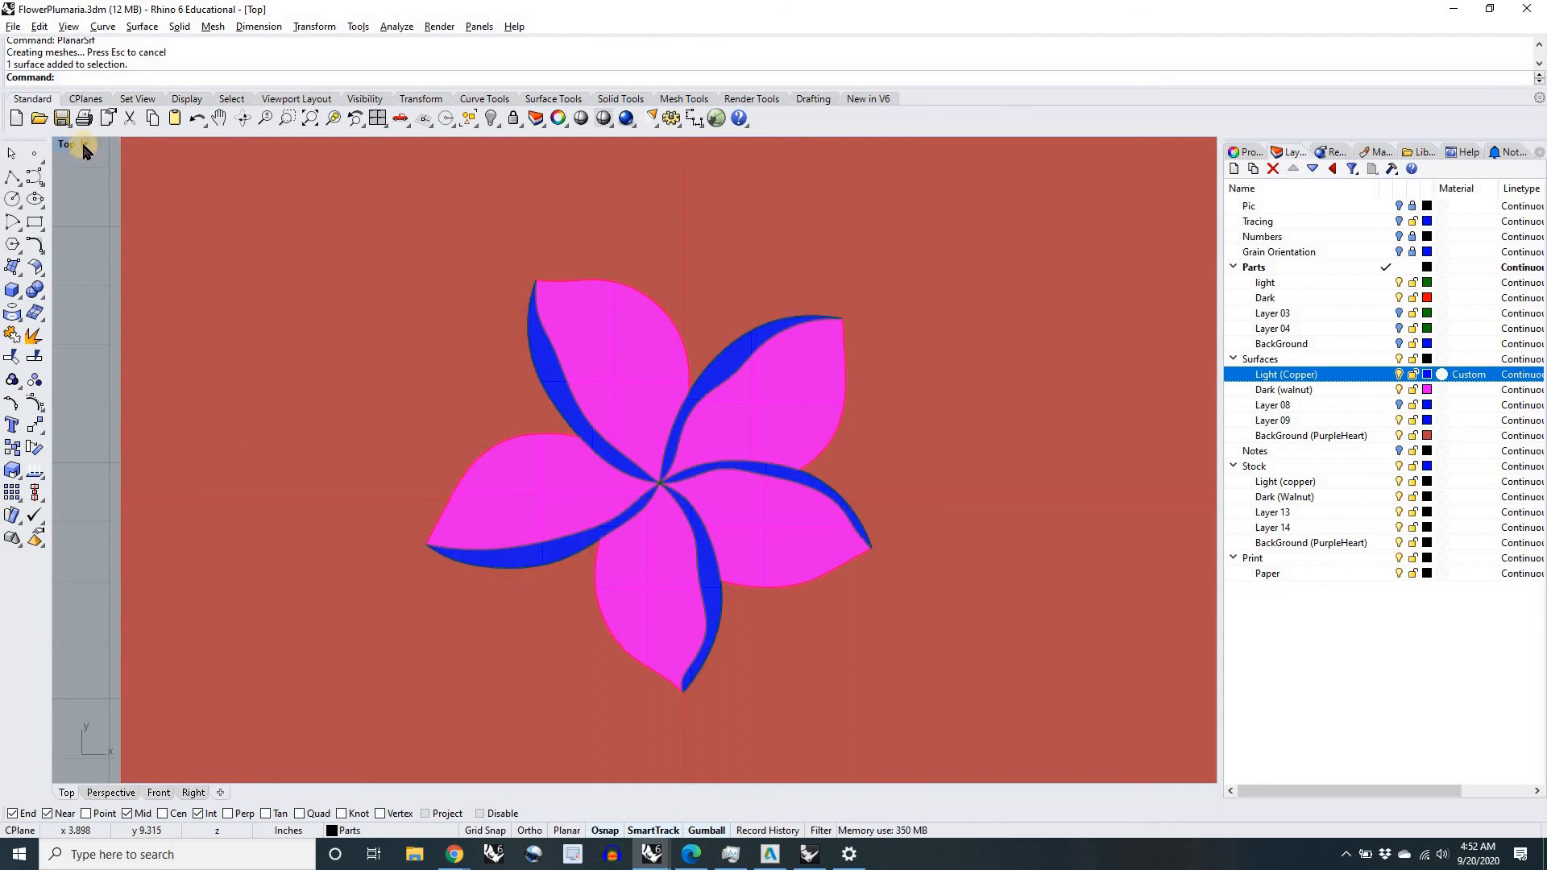
click(85, 145)
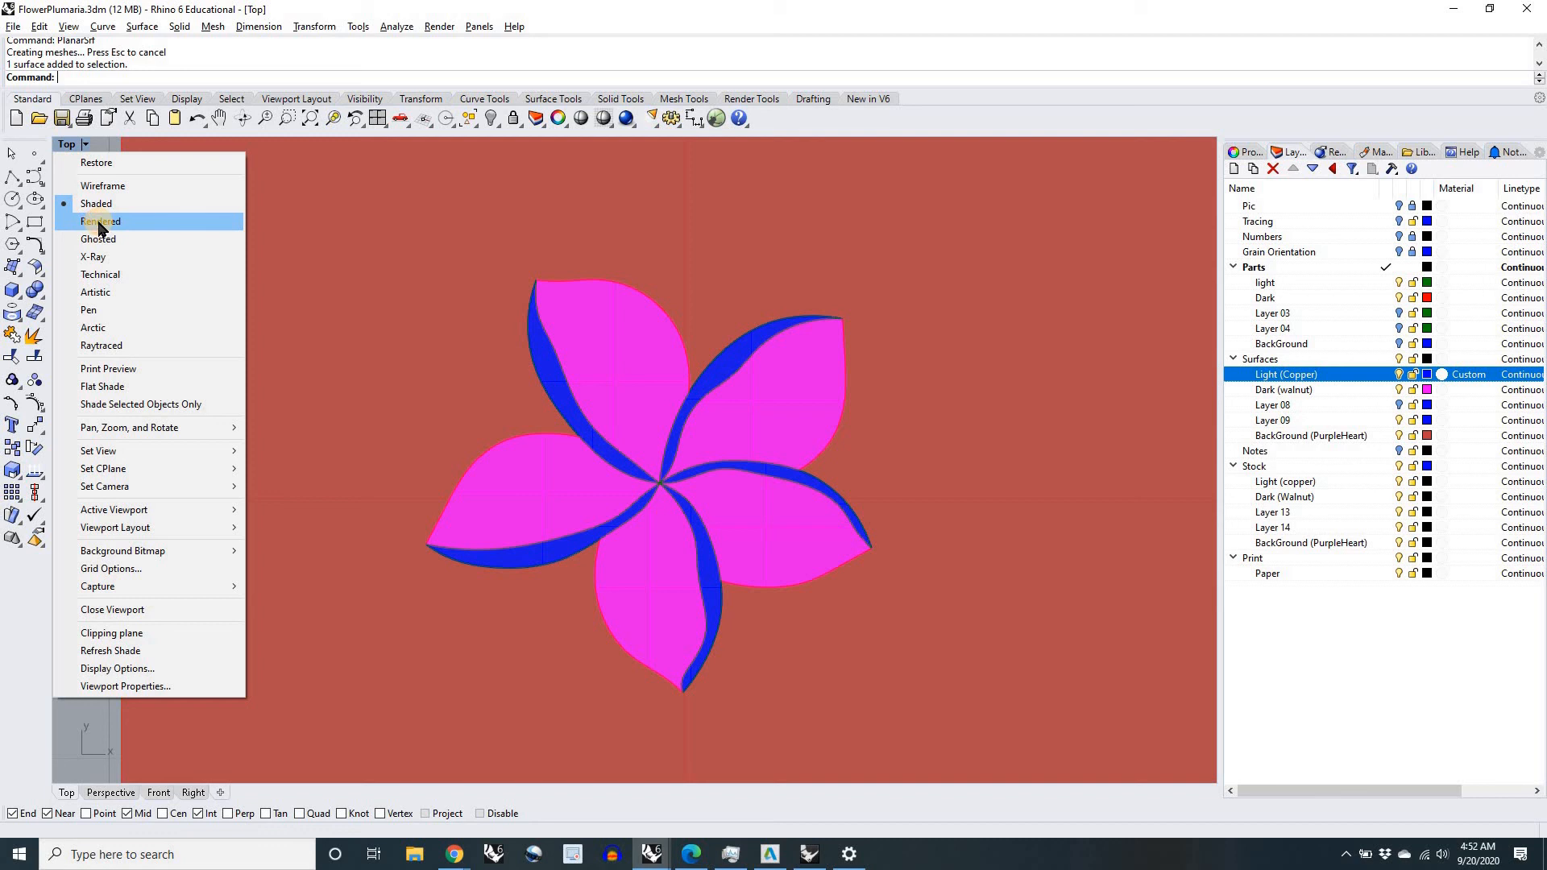
click(101, 223)
scroll(534, 470, down, 5)
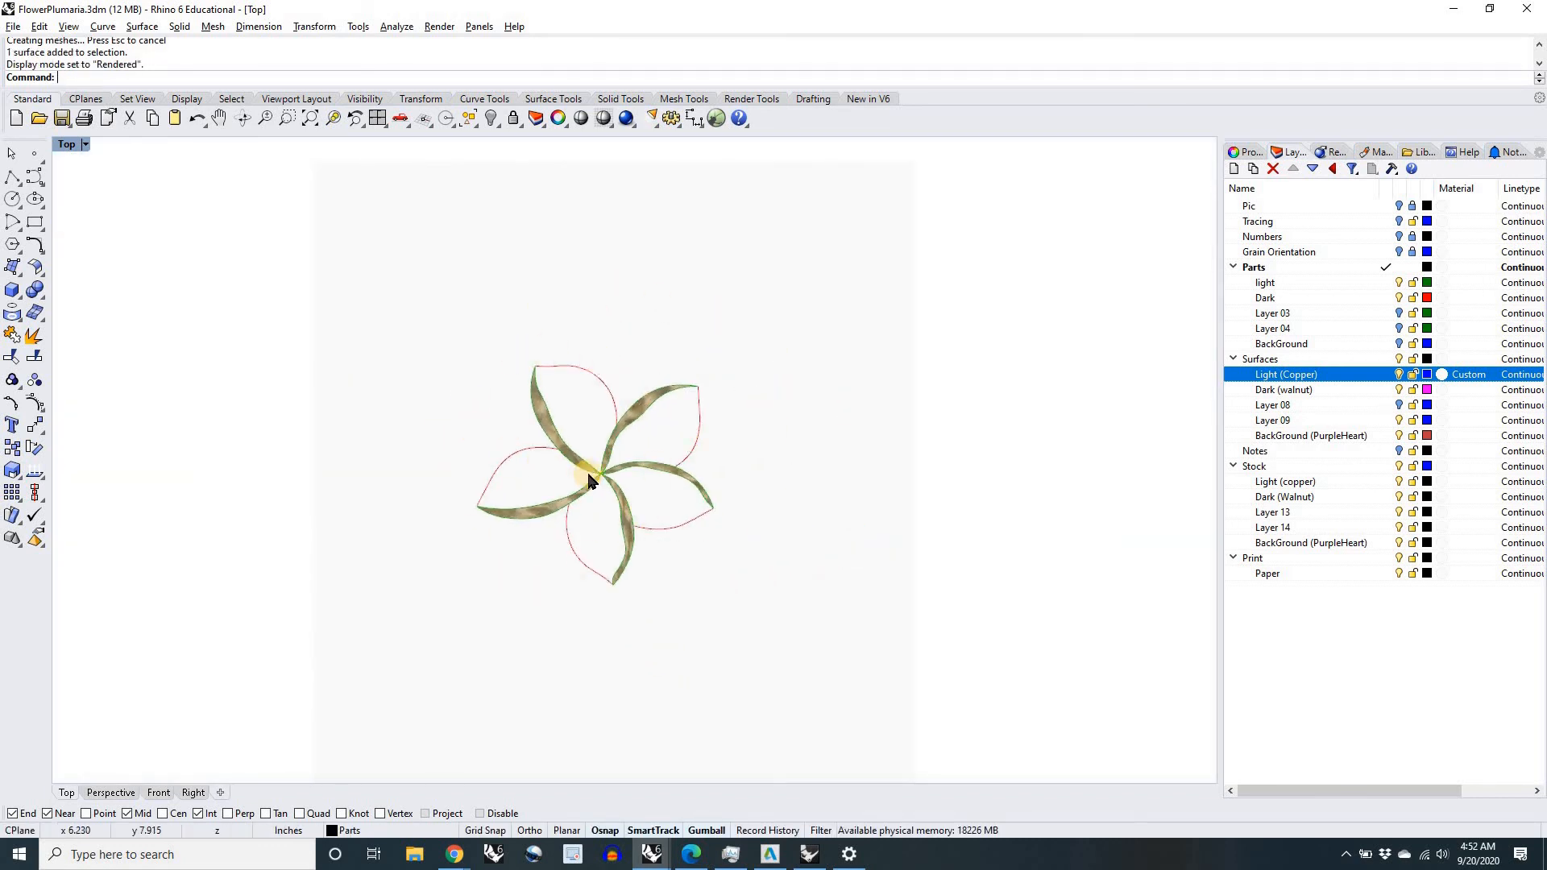
scroll(589, 479, up, 8)
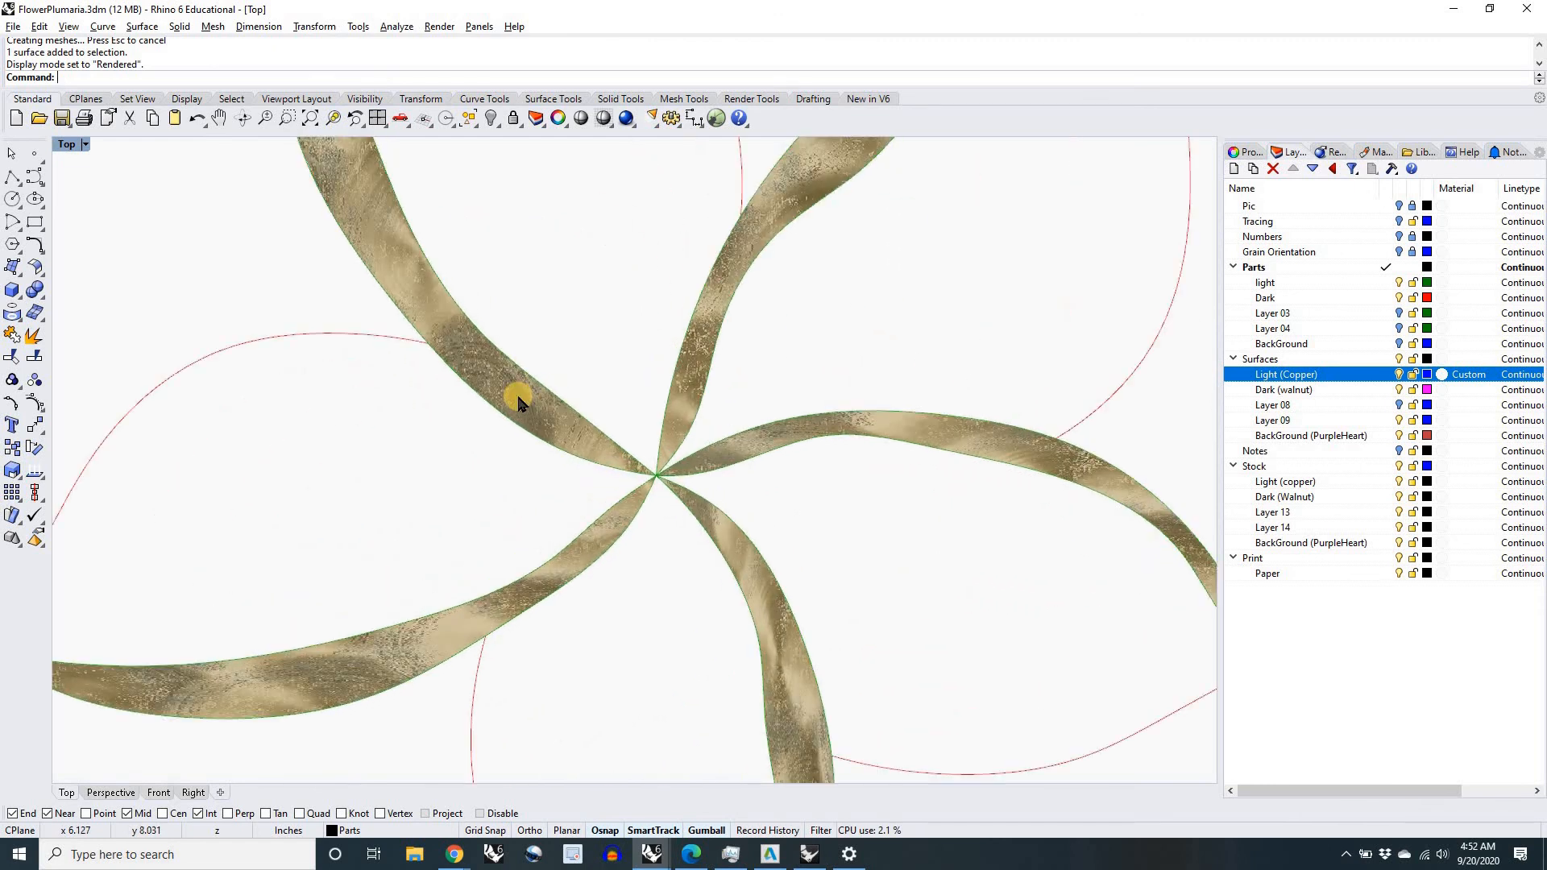
scroll(516, 395, down, 4)
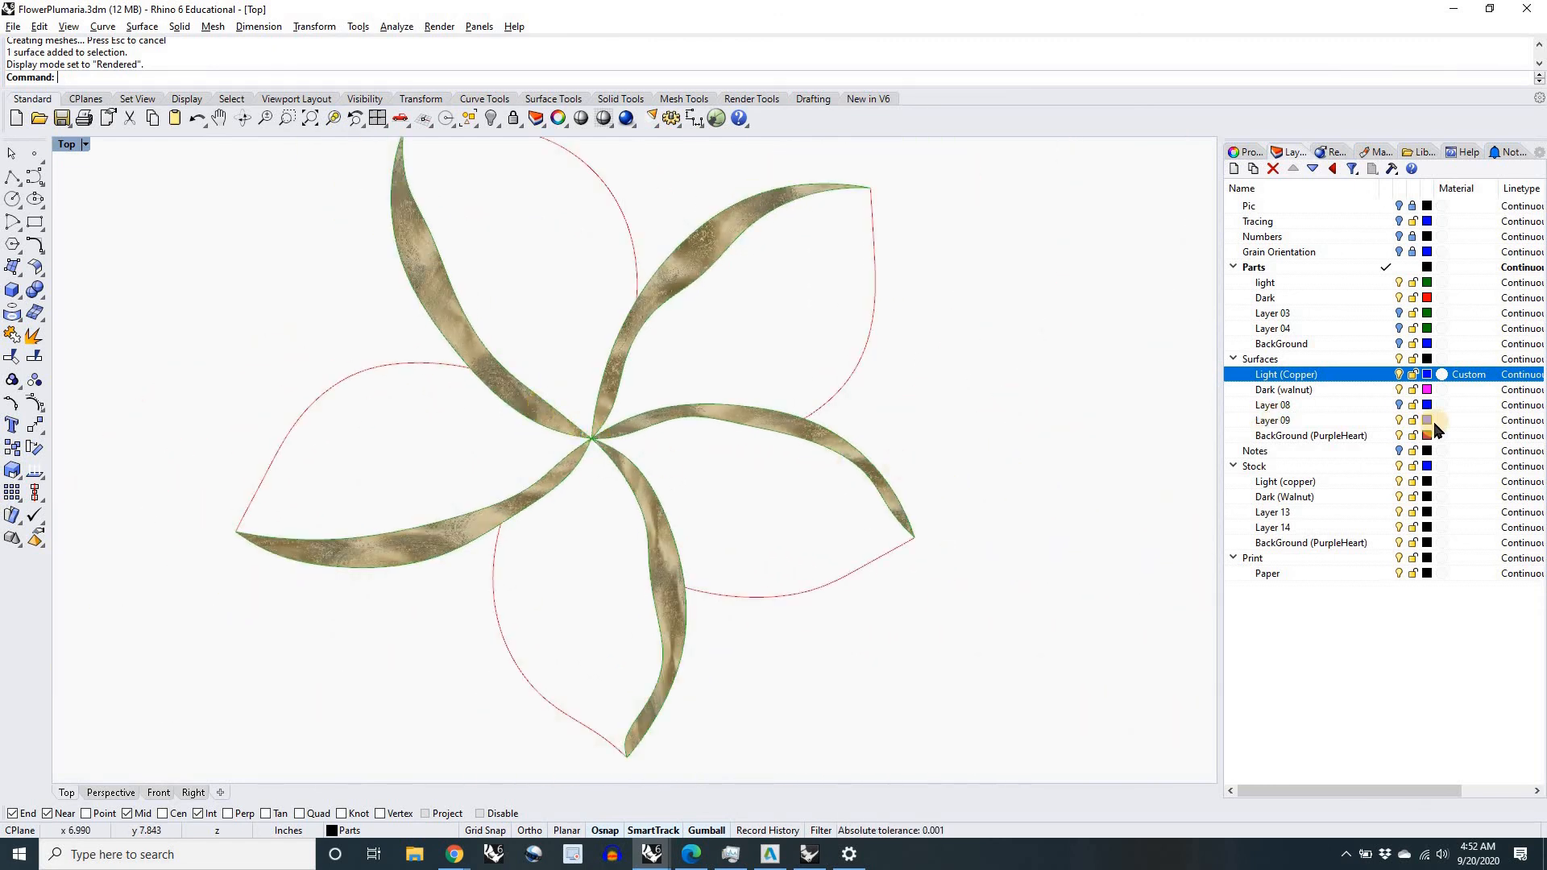
Step: Give the Dark (walnut) surface layer a Custom material with the Walnut (light) image as its color texture
click(1450, 390)
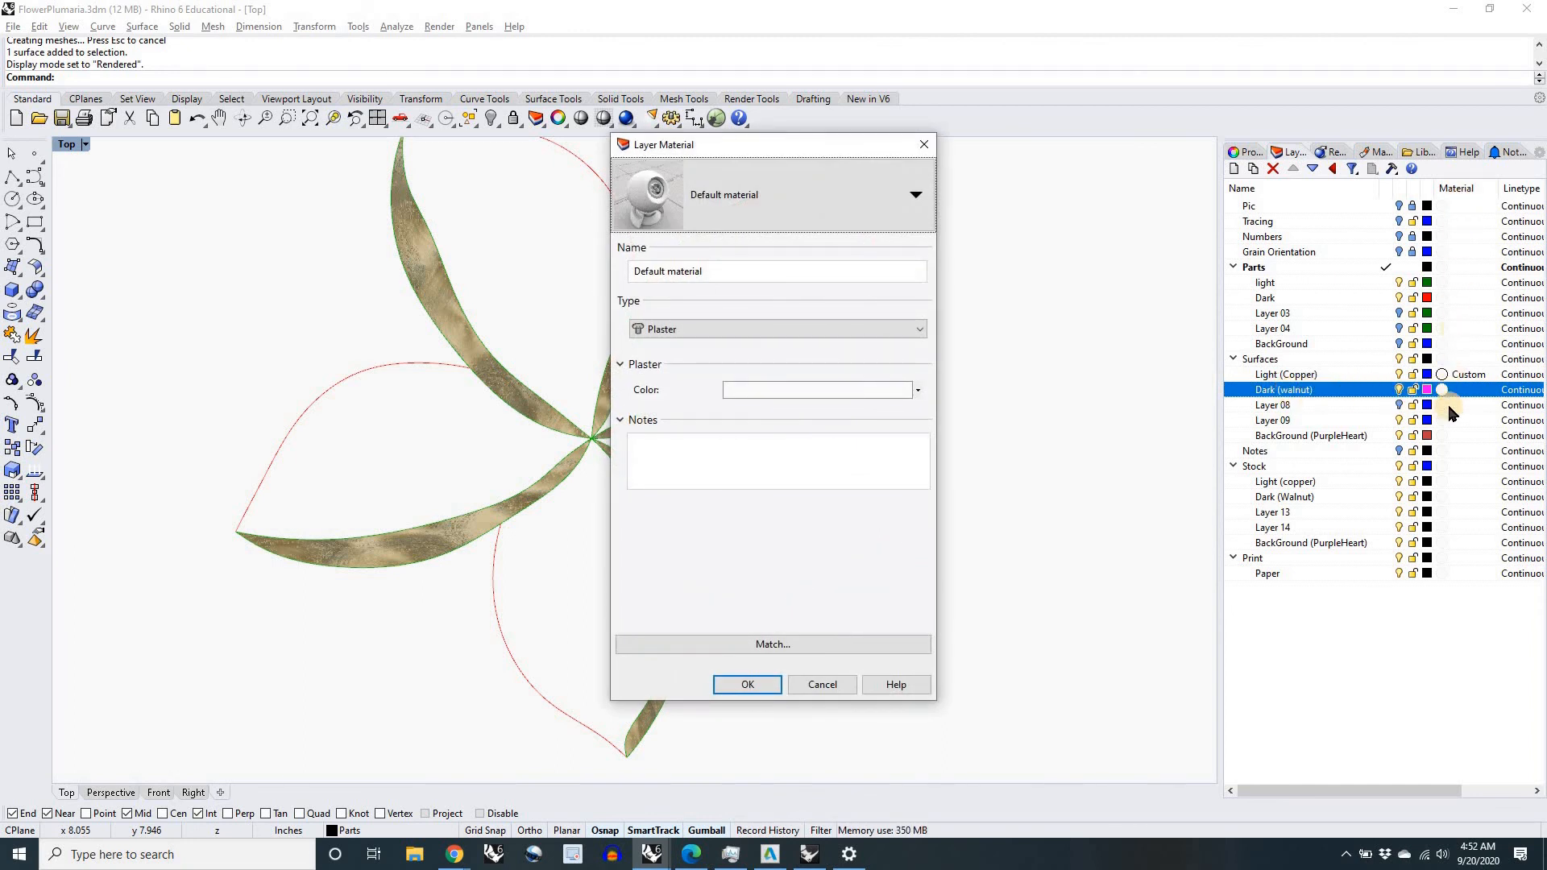
click(921, 330)
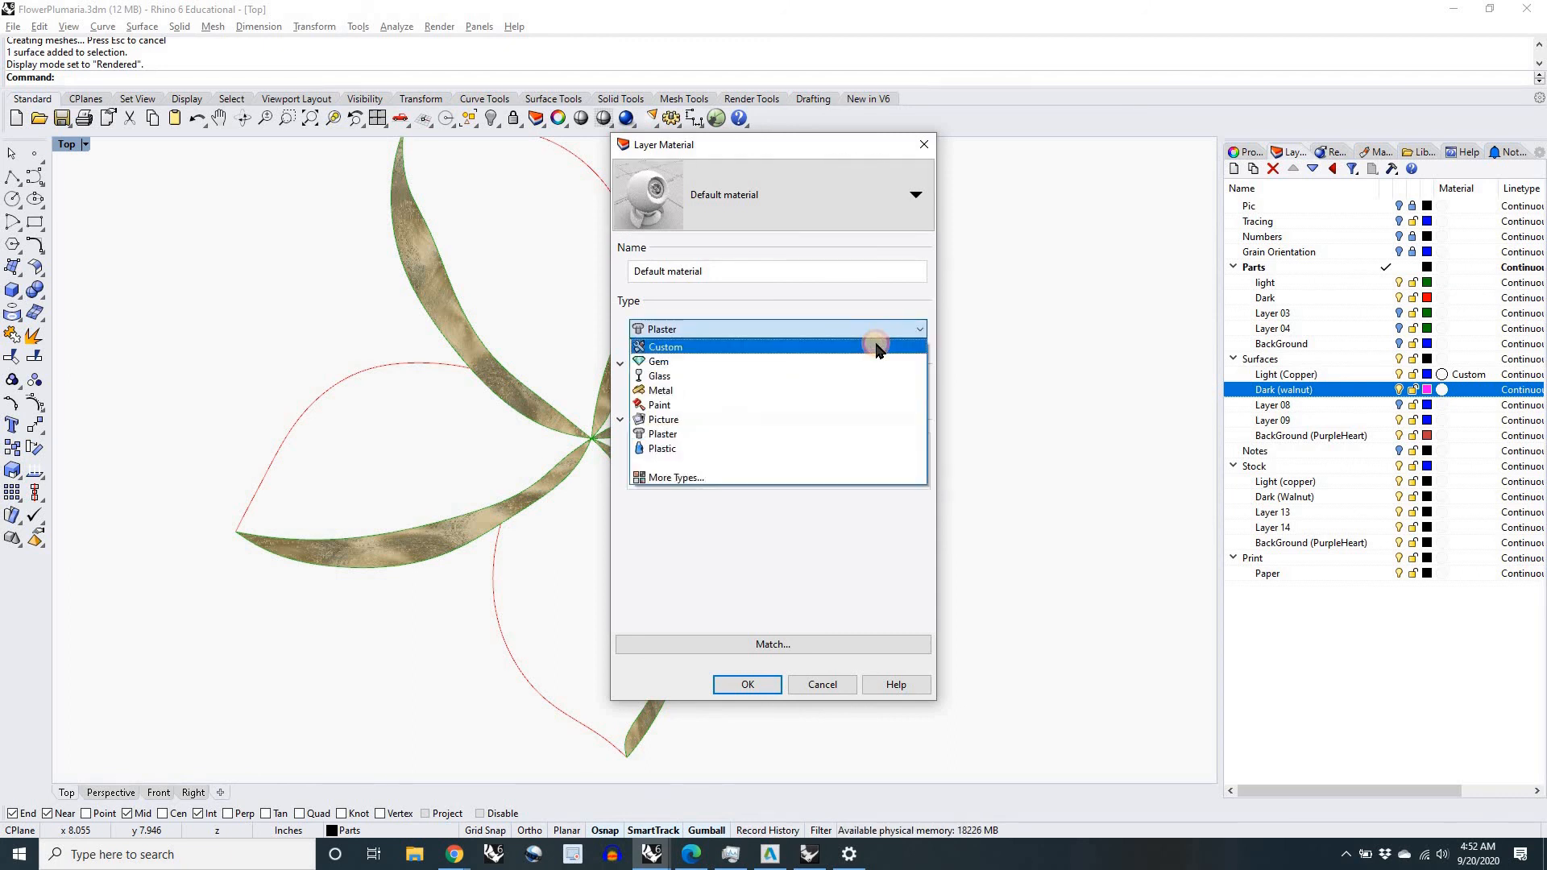
click(877, 348)
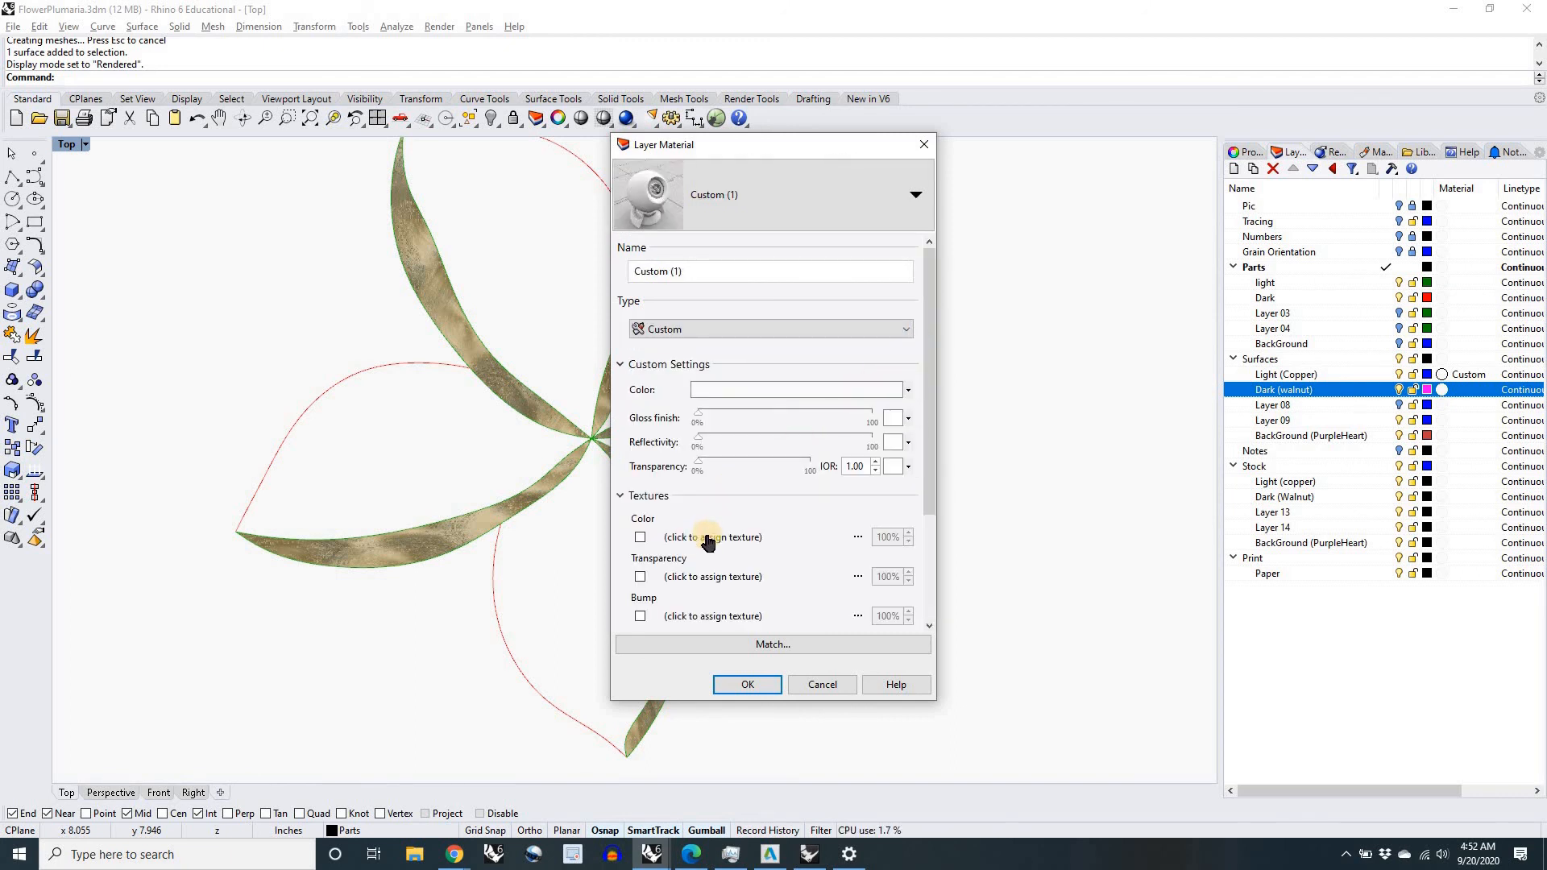
click(707, 538)
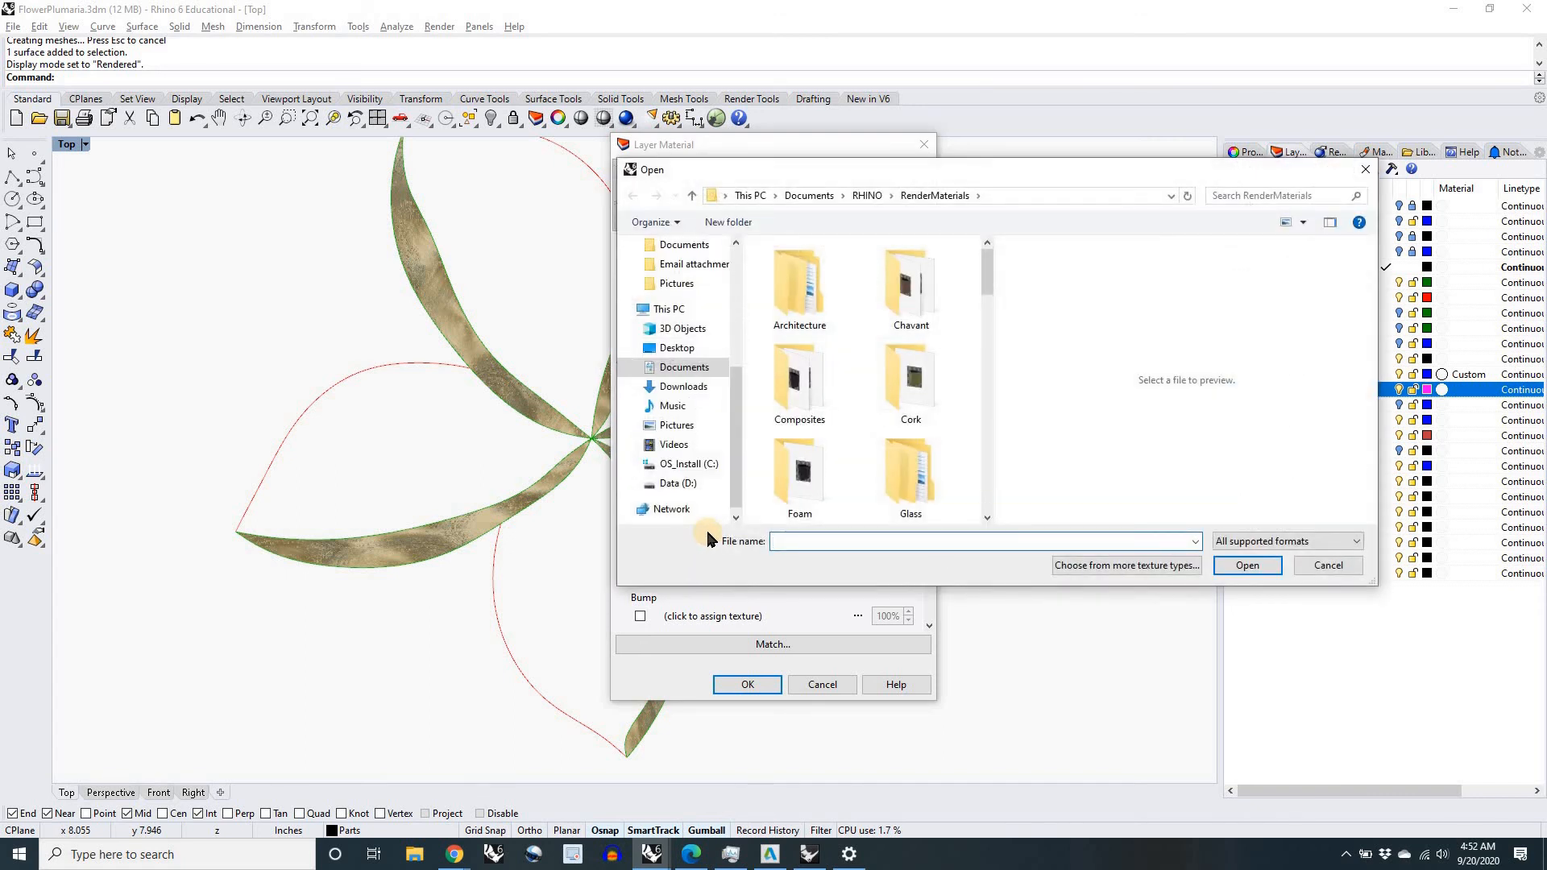
scroll(846, 350, down, 5)
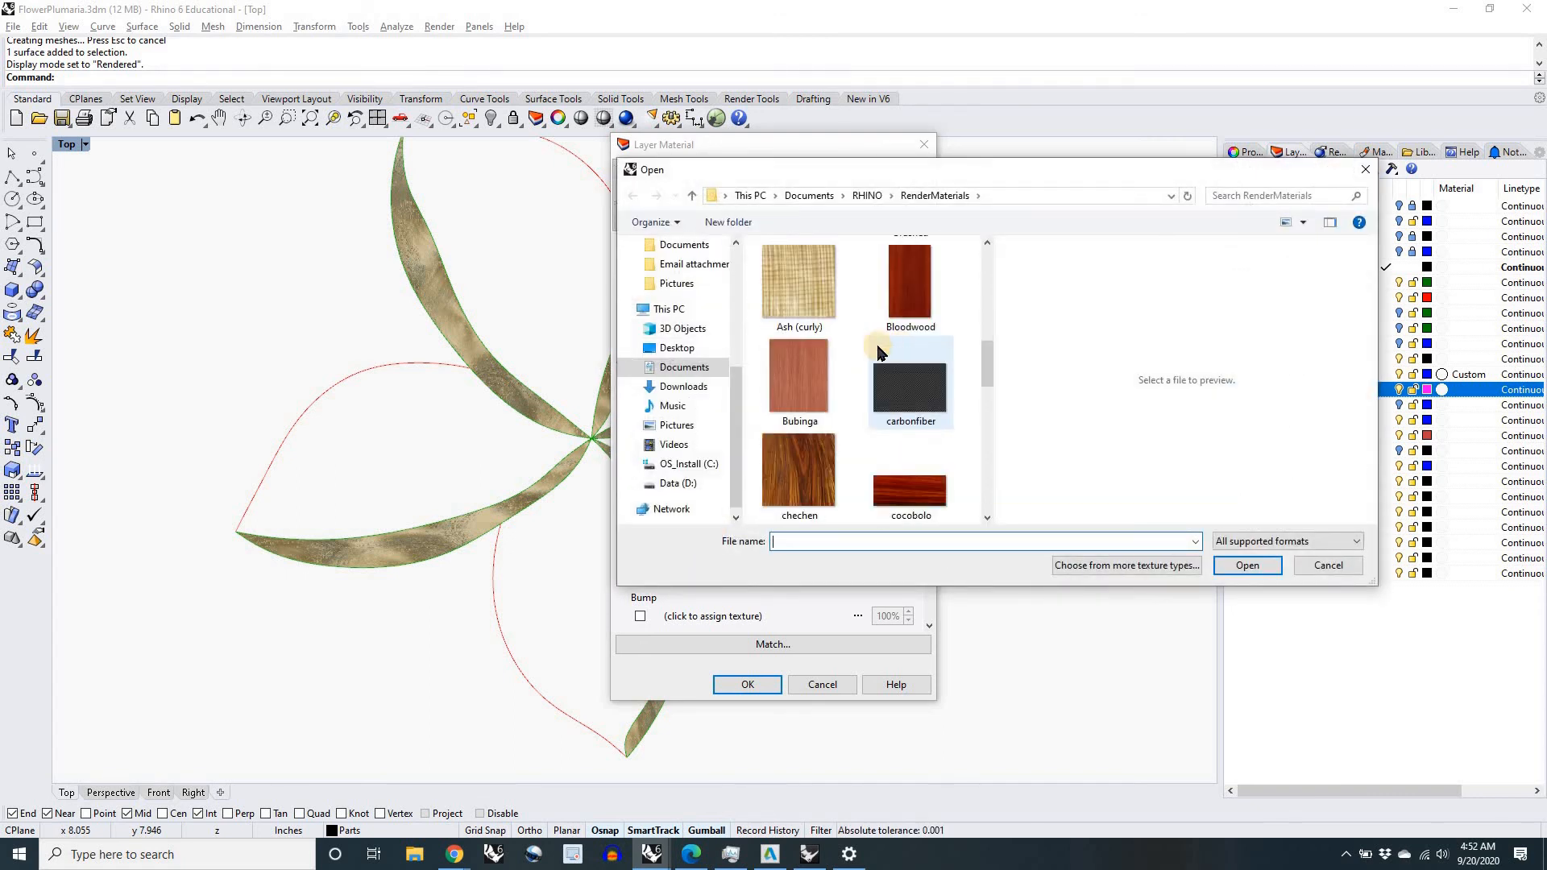
scroll(878, 352, down, 6)
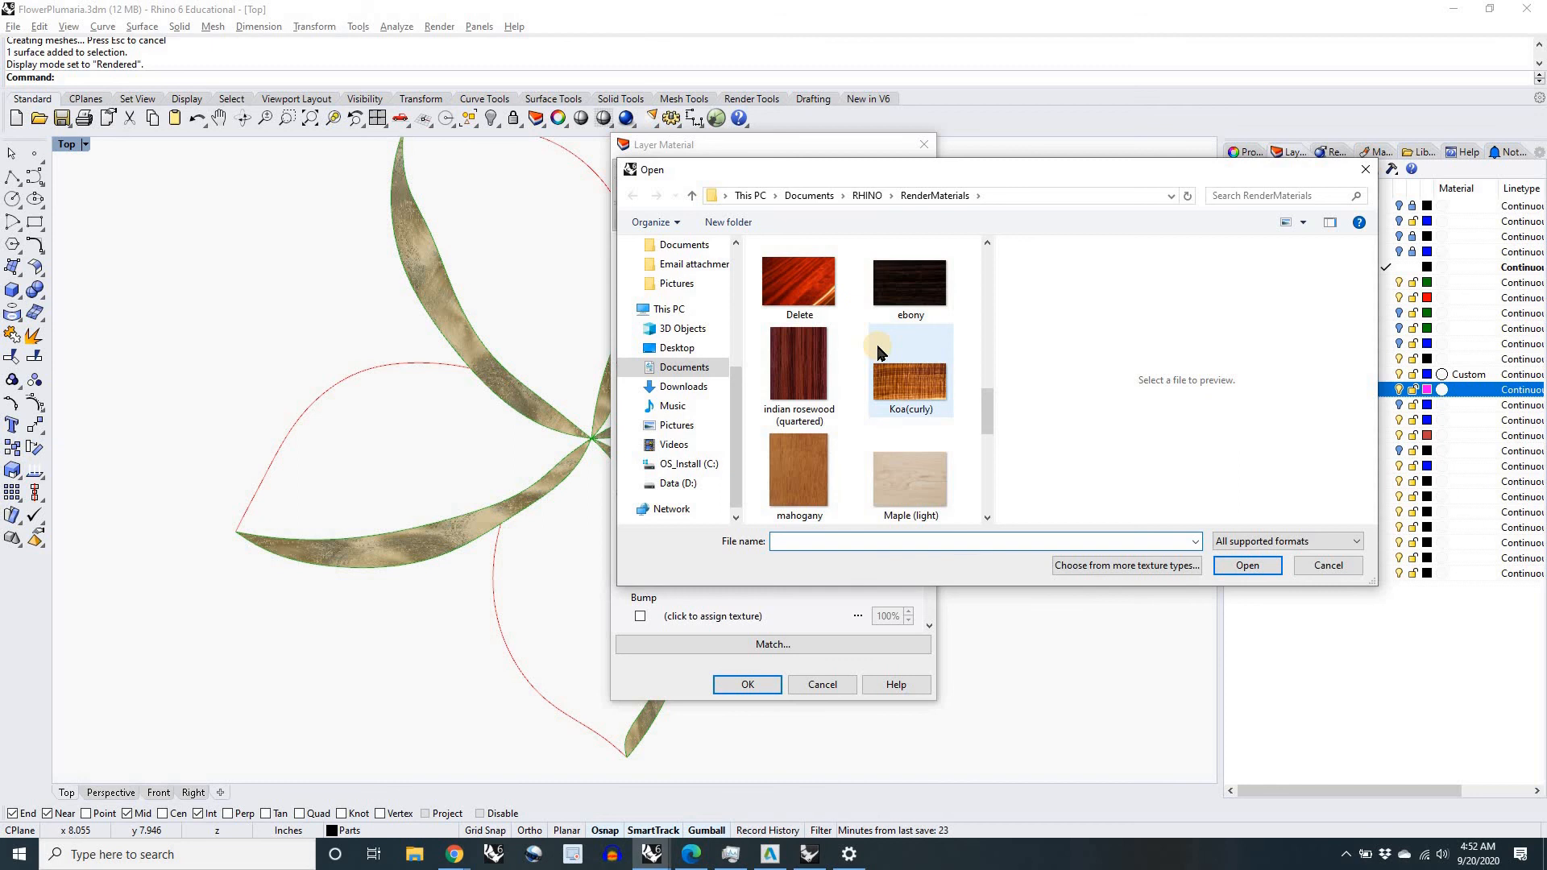
scroll(879, 352, down, 3)
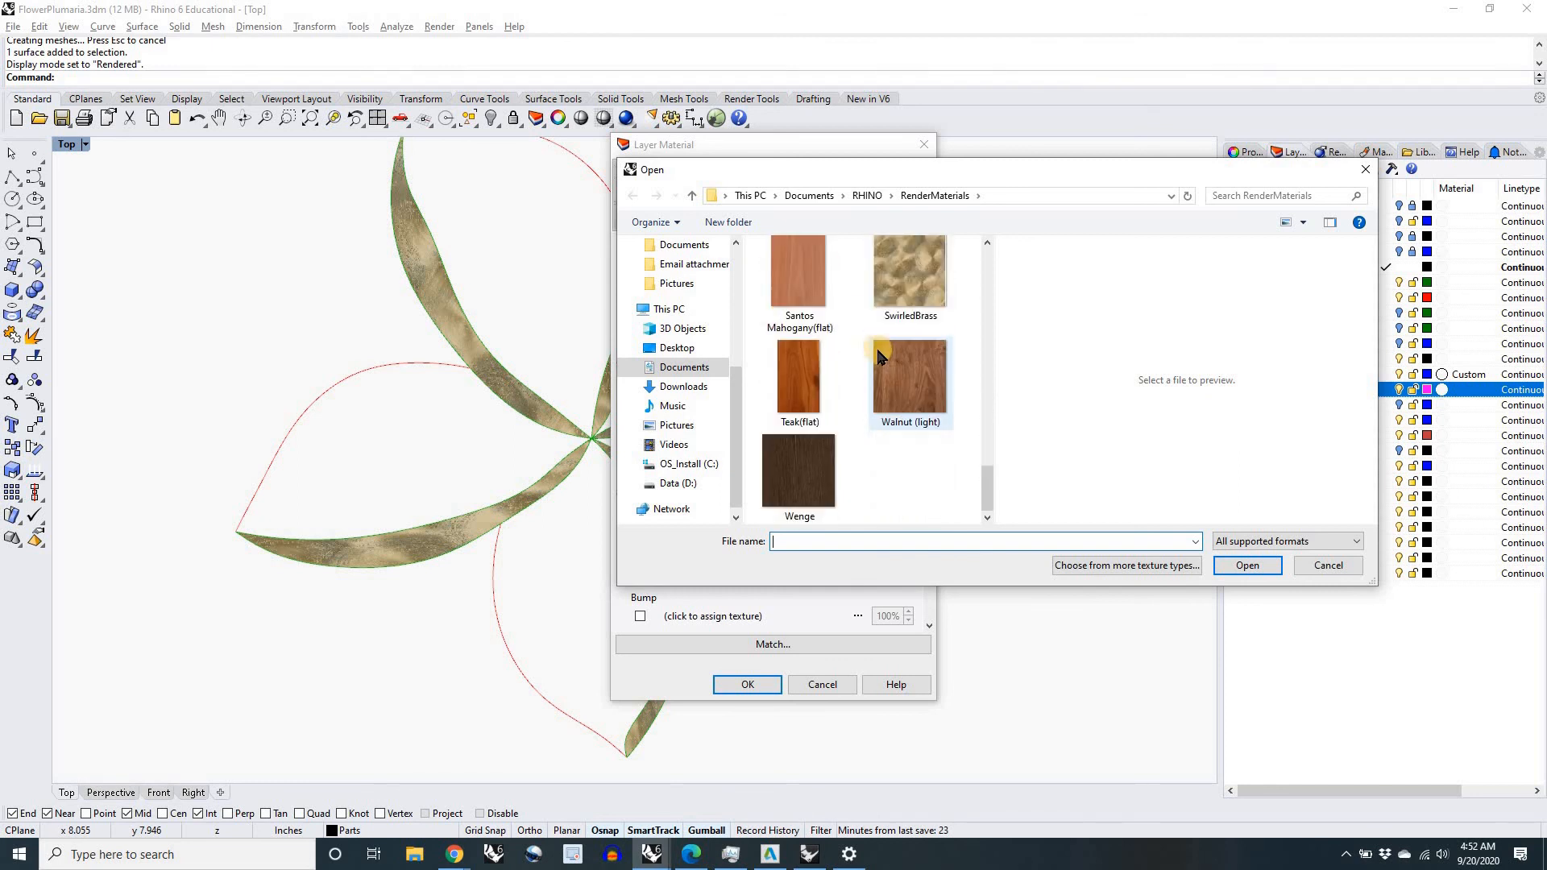
click(906, 387)
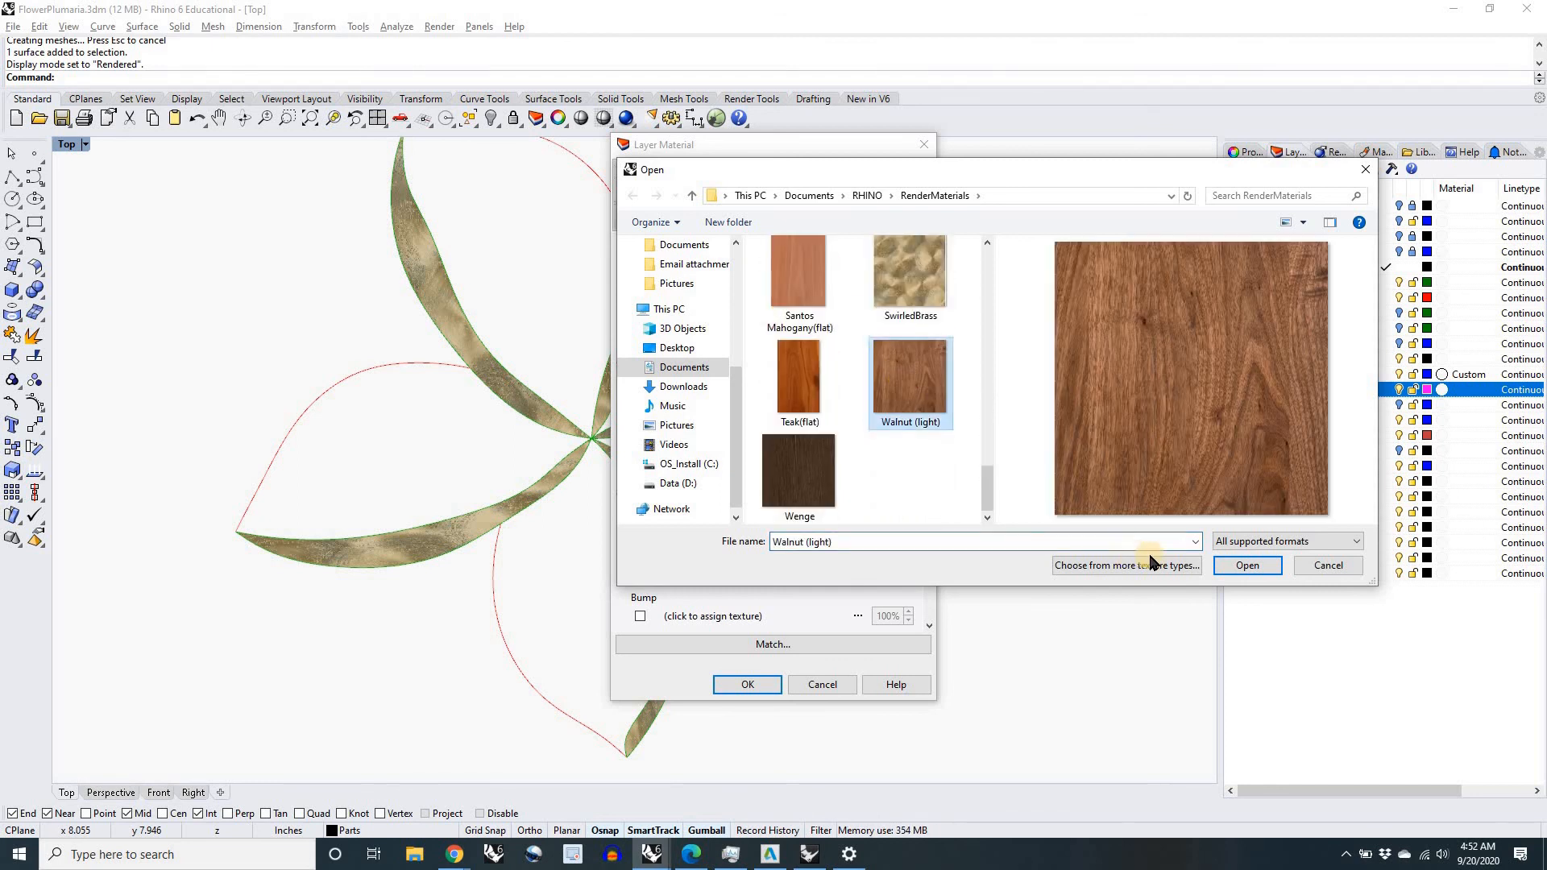
click(1241, 566)
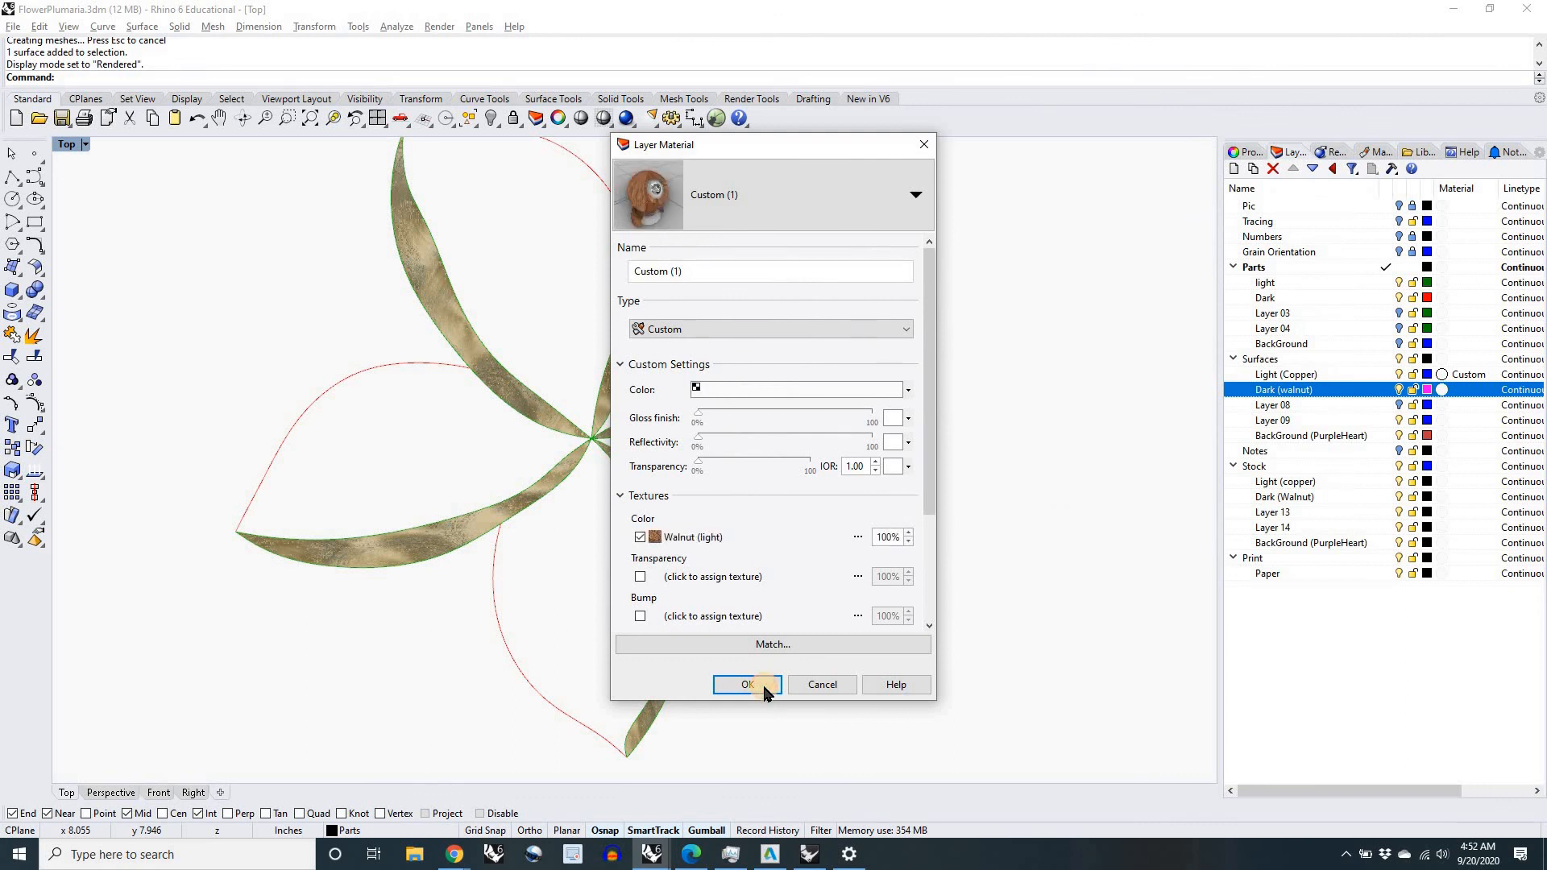
click(747, 685)
Step: Inspect the walnut grain on the petals and switch the BackGround (PurpleHeart) surface layer's material to the Custom type
scroll(707, 632, down, 4)
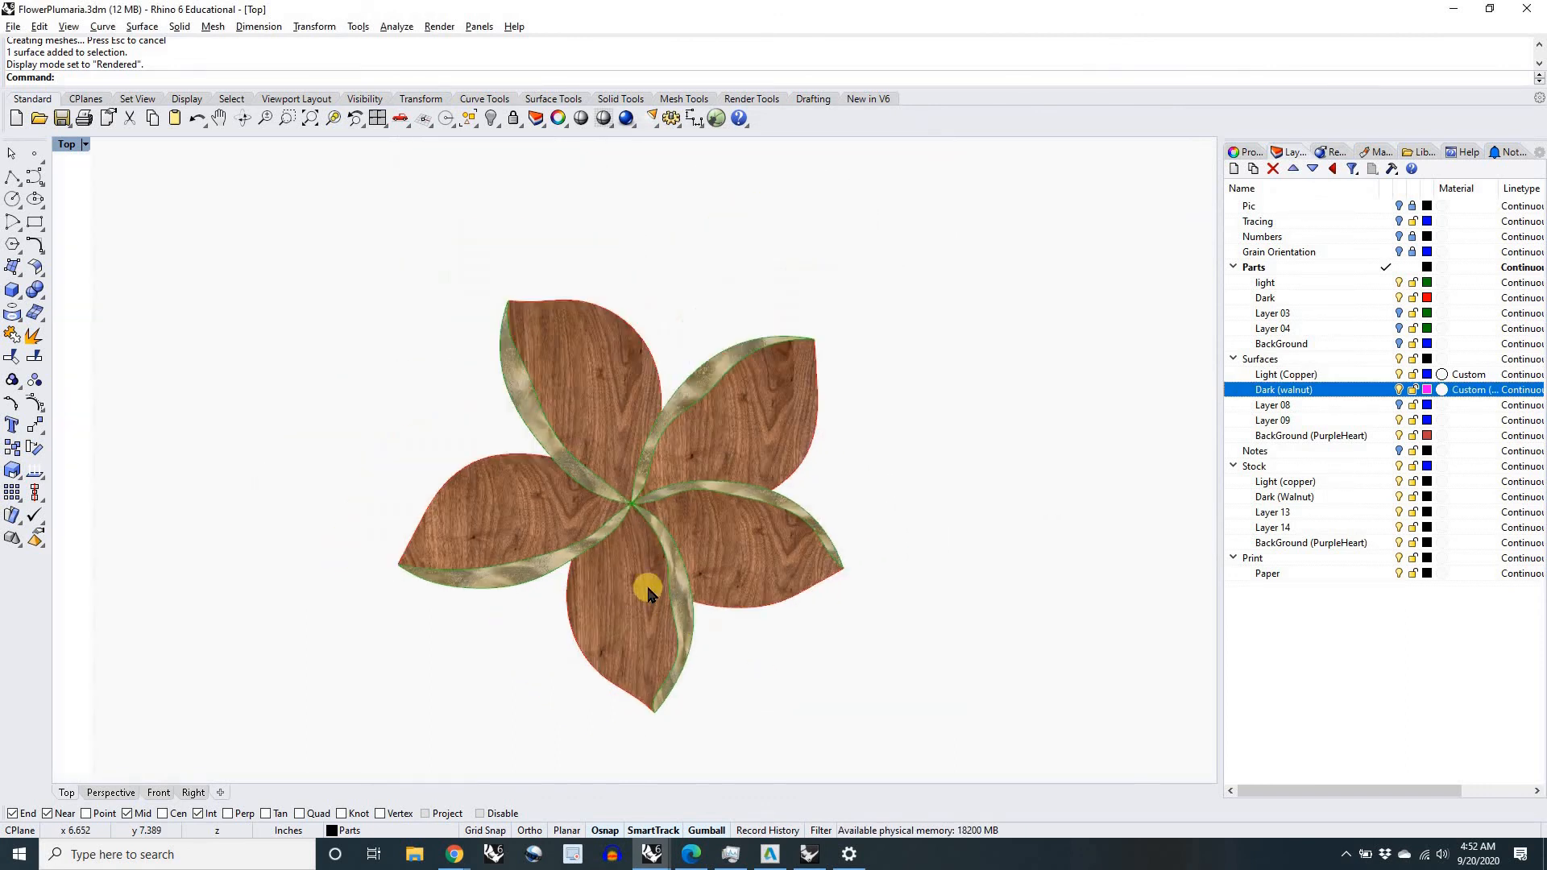
scroll(605, 562, up, 3)
scroll(604, 555, down, 3)
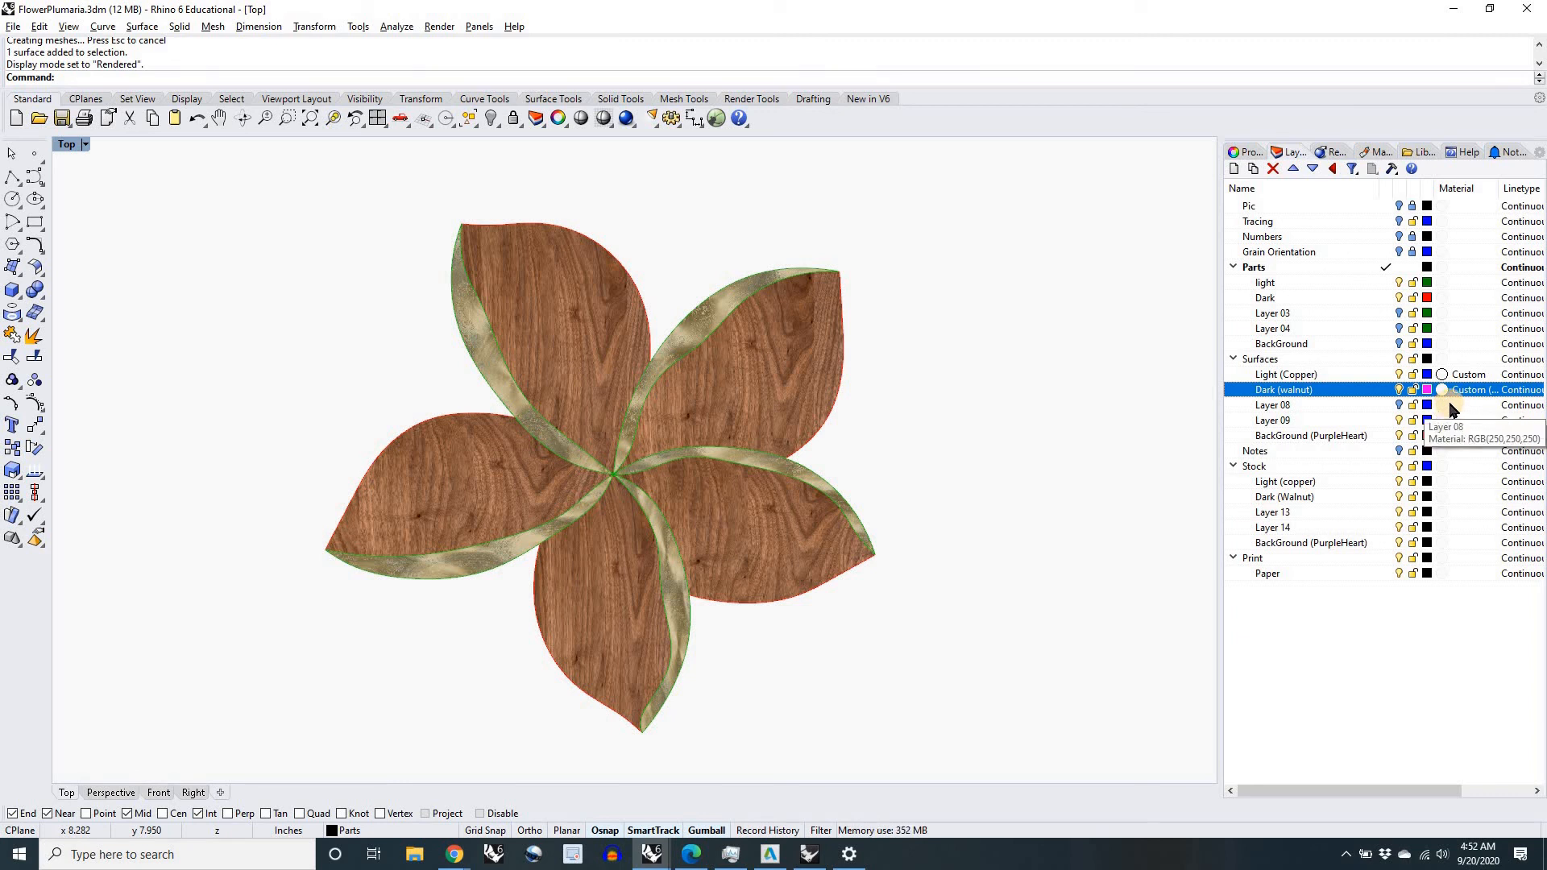
scroll(813, 459, down, 5)
scroll(814, 459, up, 5)
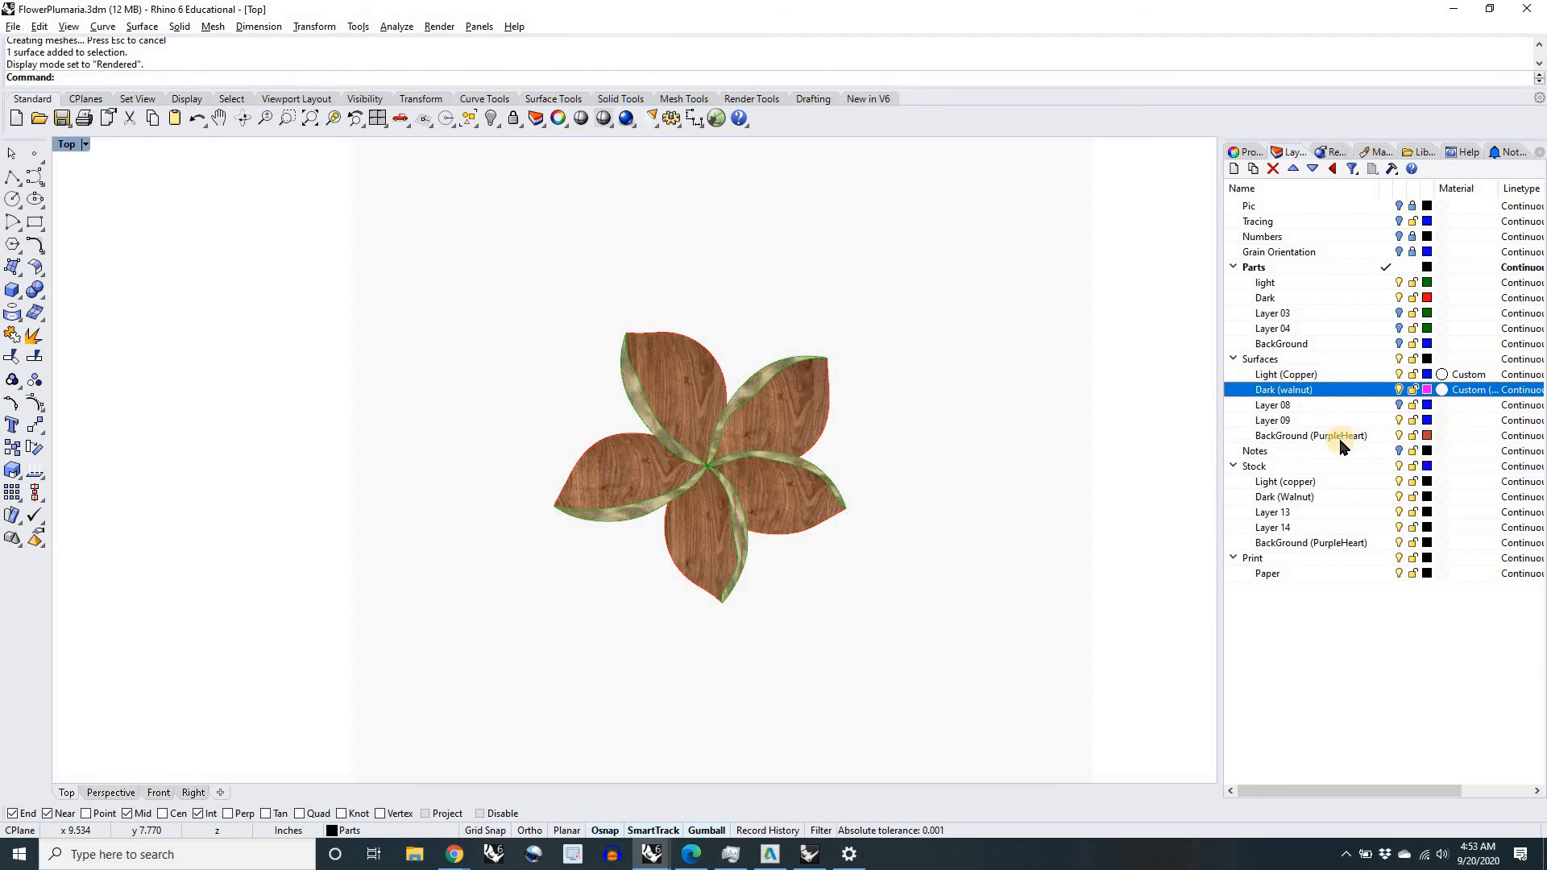
click(1453, 438)
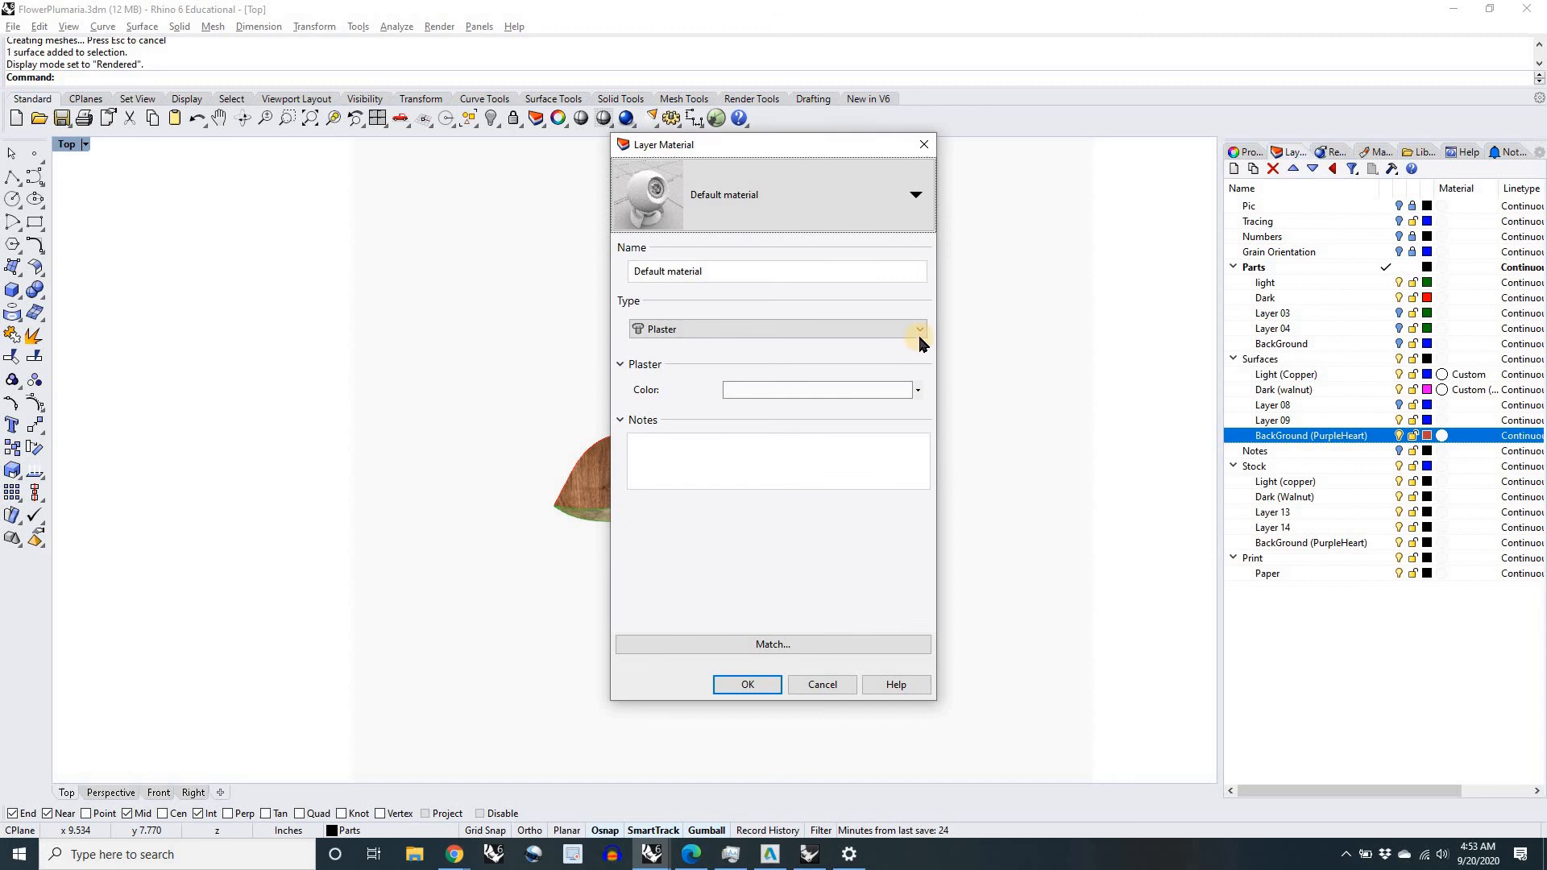
click(887, 332)
click(881, 346)
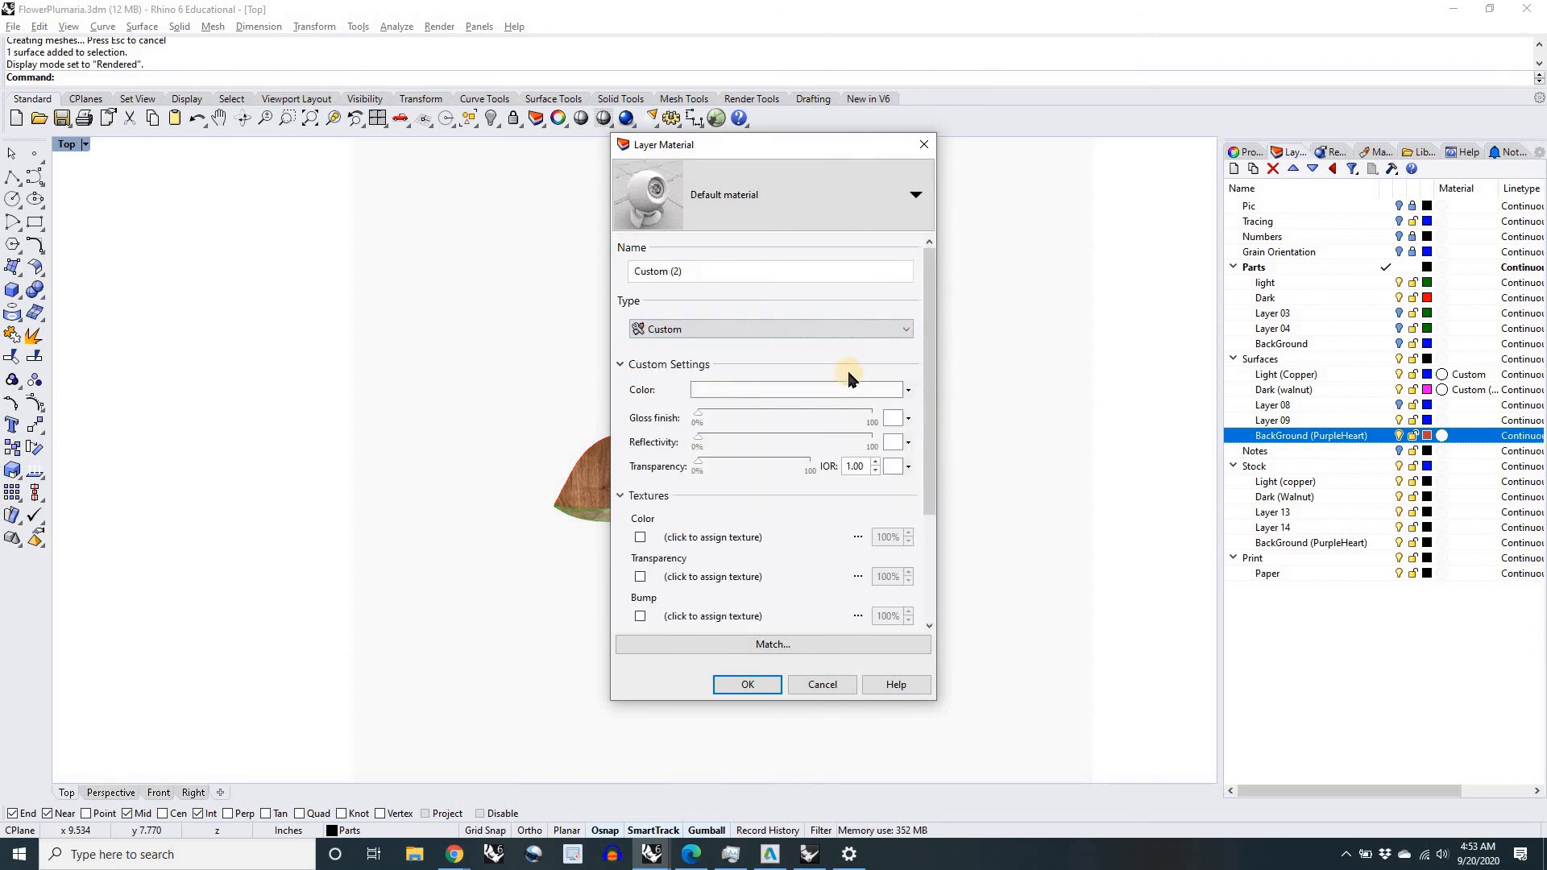
Step: Assign the Purpleheart image from the RenderMaterials folder as the color texture of the background layer's material
click(699, 538)
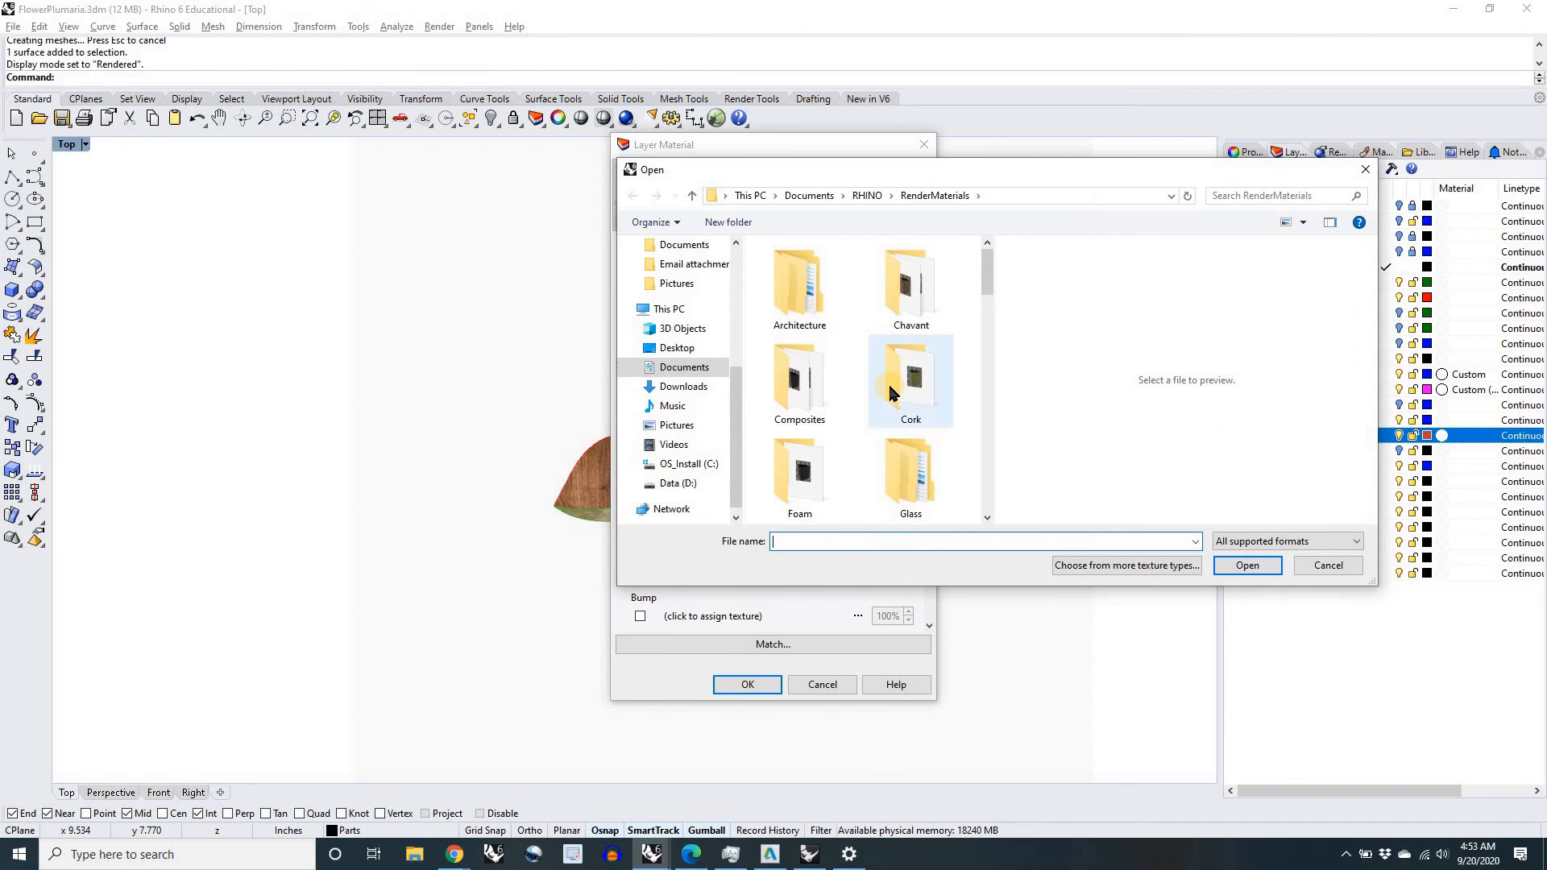
scroll(891, 392, down, 2)
scroll(844, 421, up, 2)
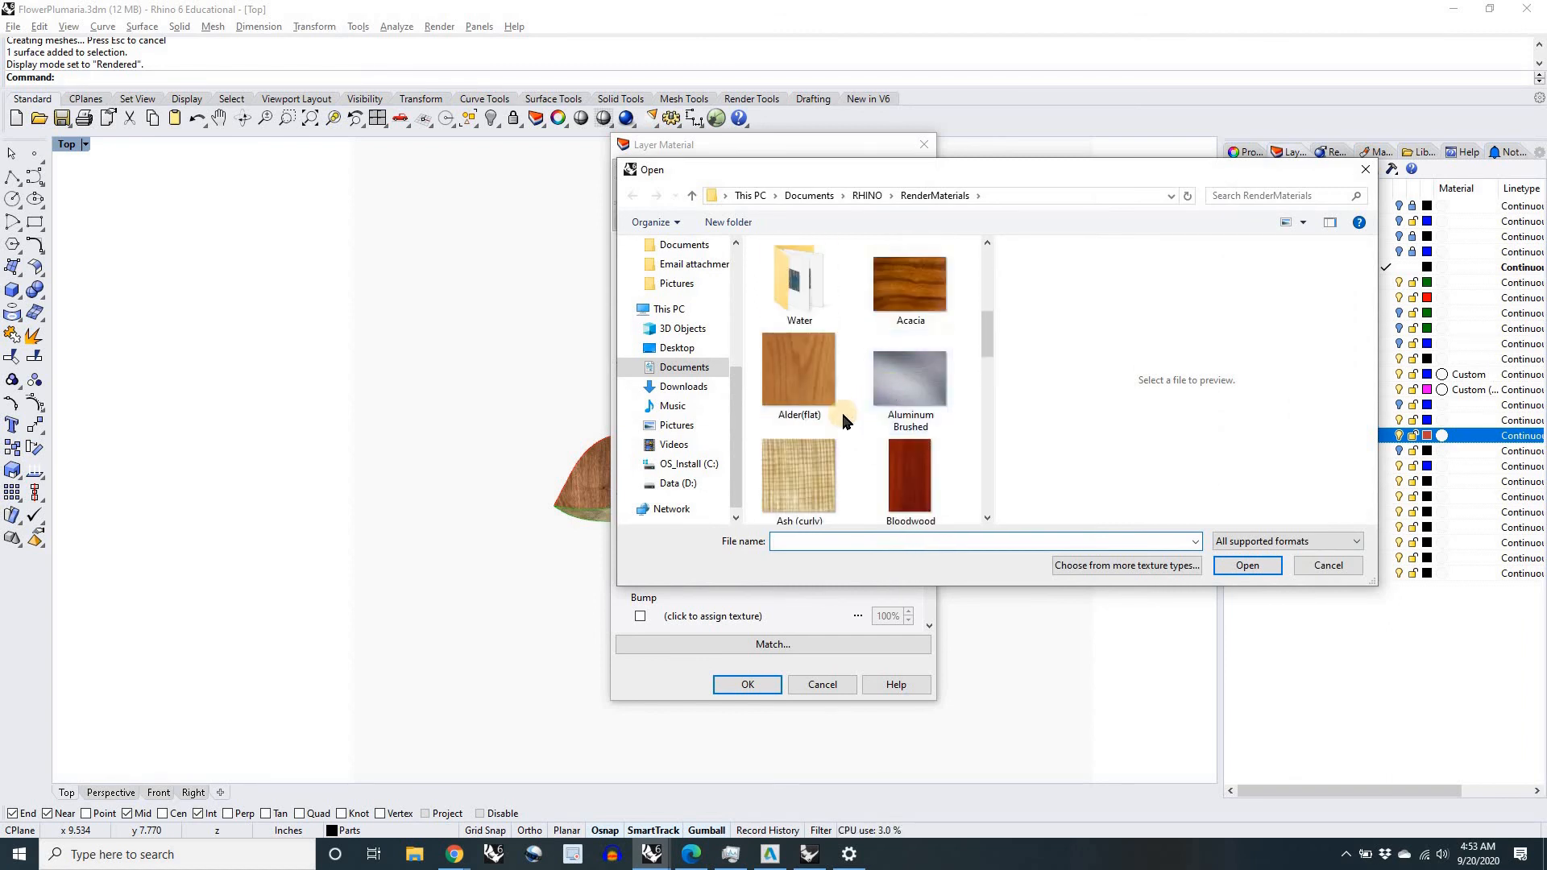
scroll(843, 421, down, 2)
scroll(844, 420, down, 5)
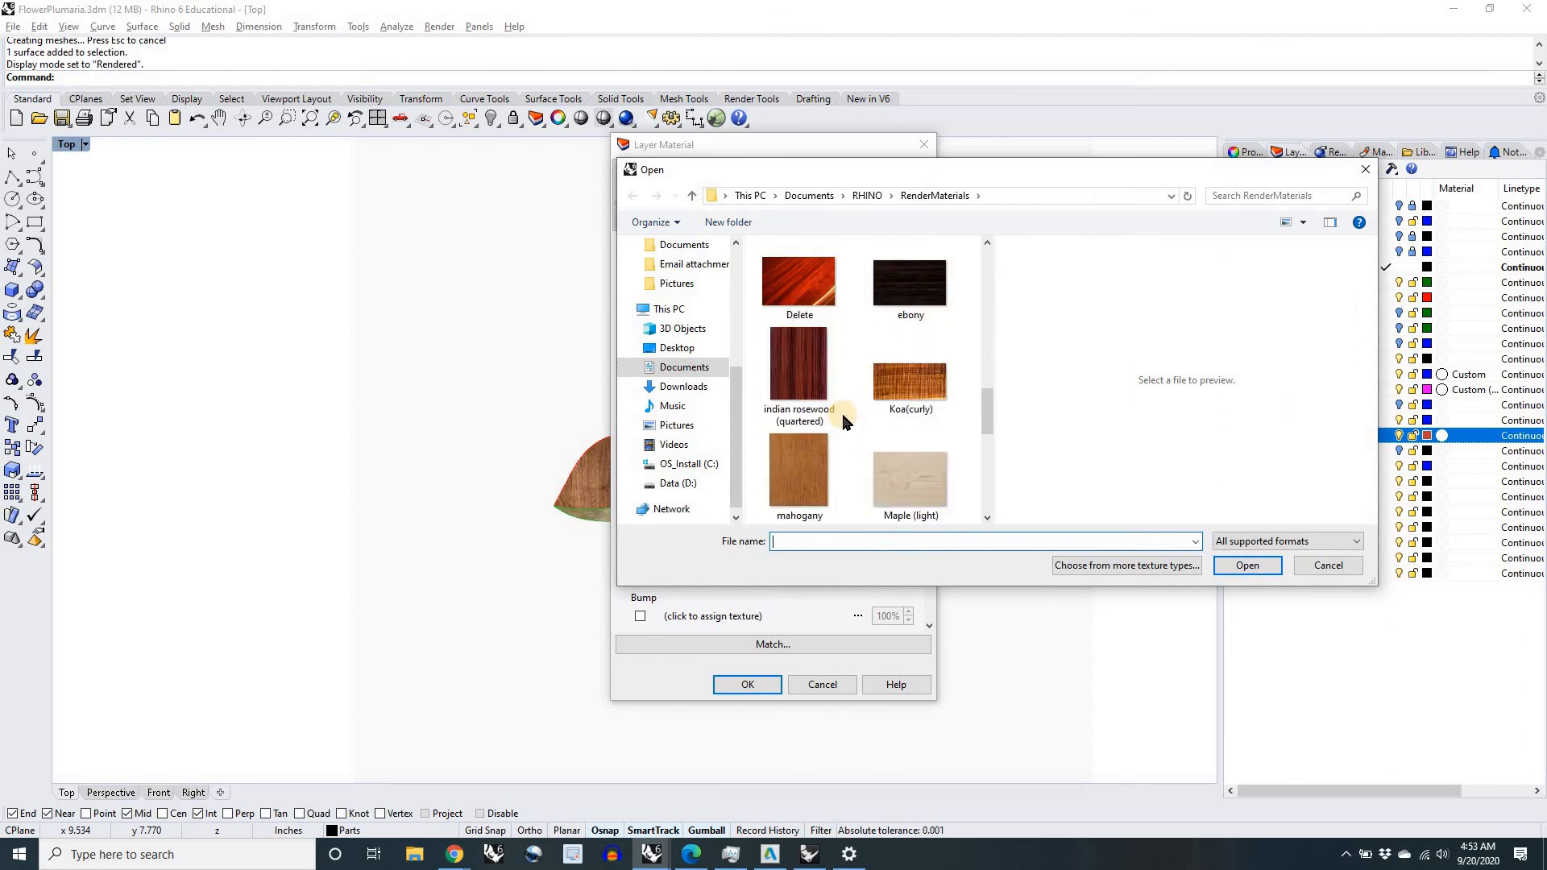
scroll(844, 421, down, 1)
click(800, 388)
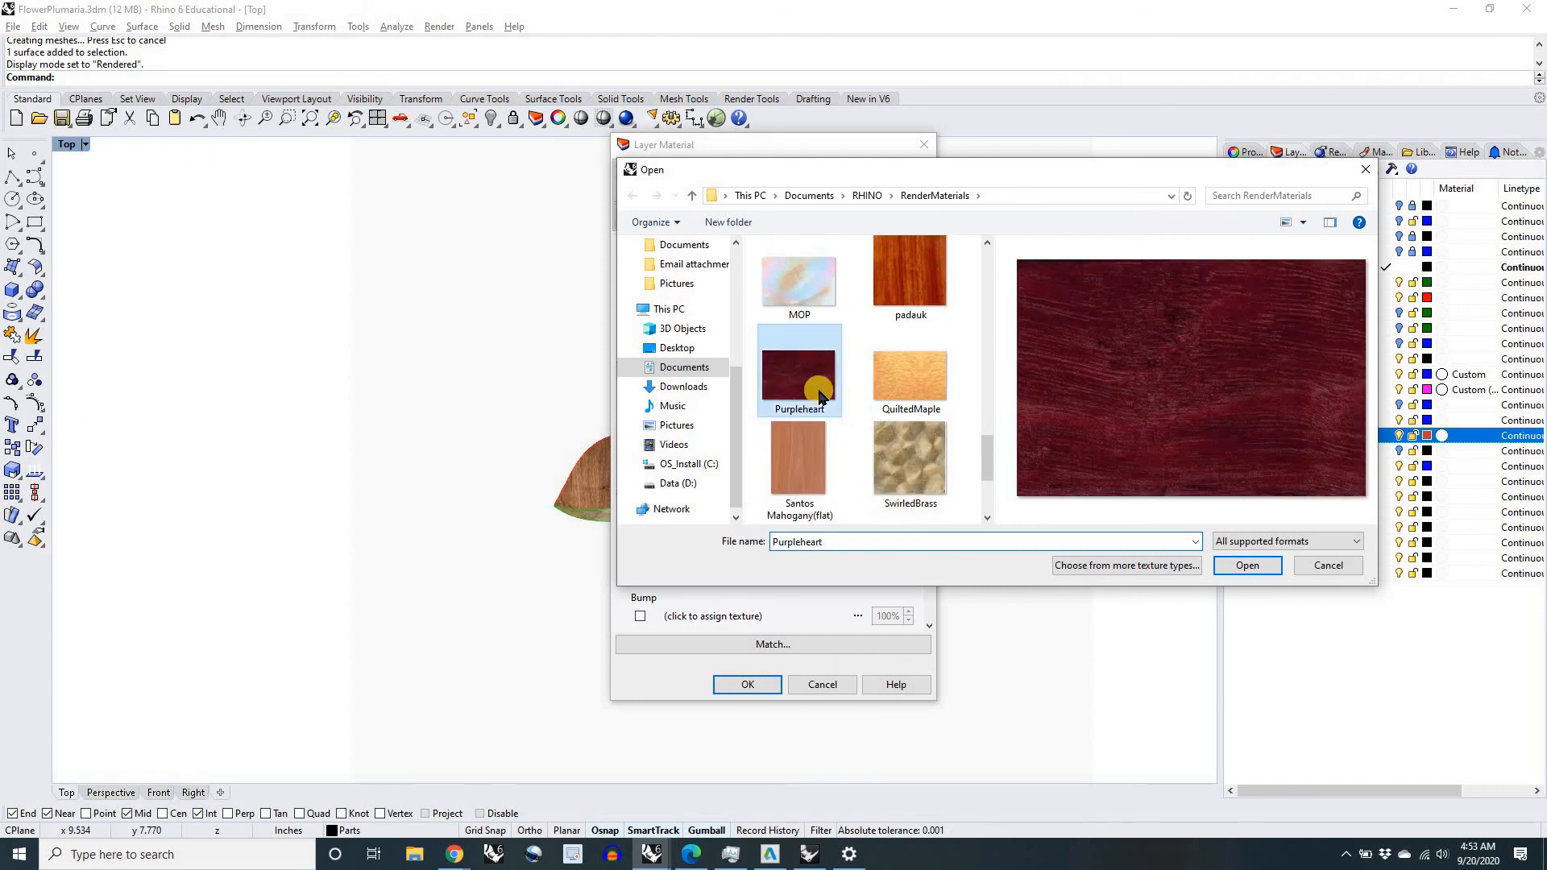
click(1241, 567)
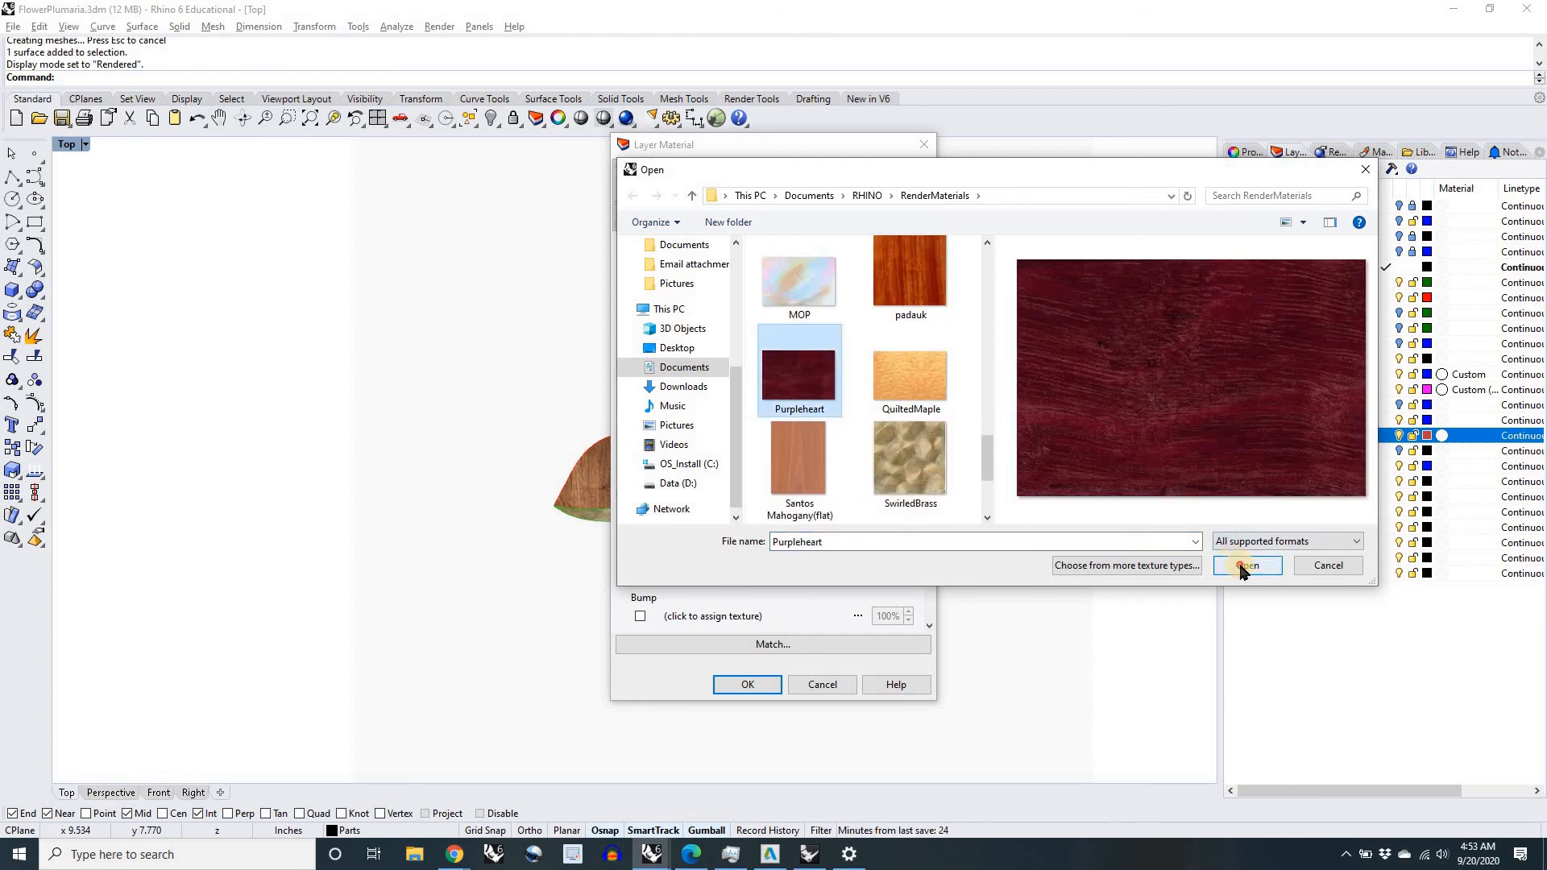
click(765, 687)
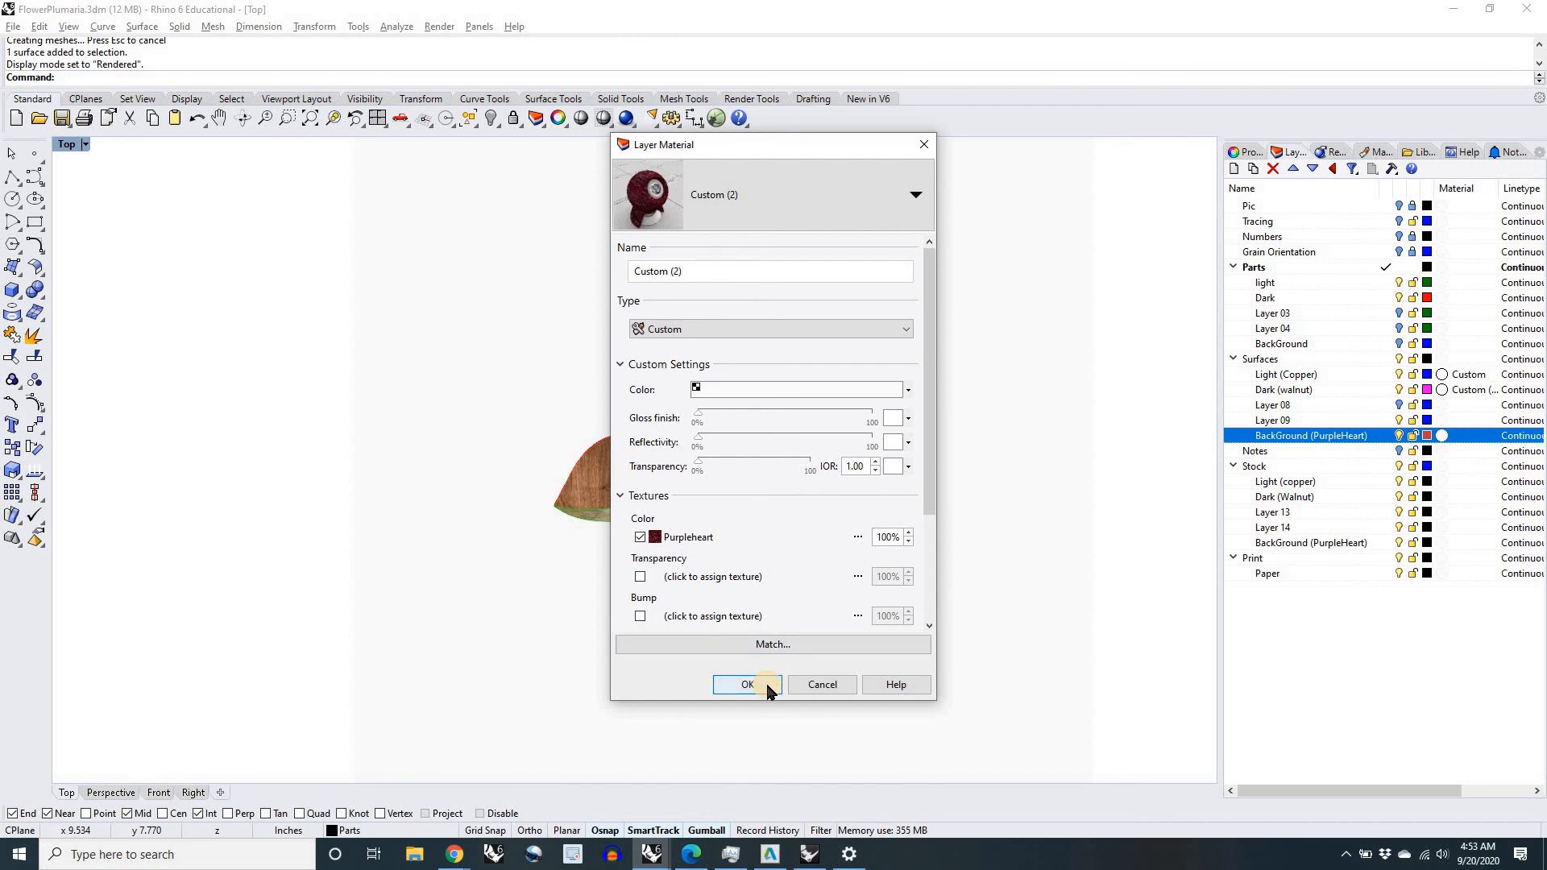
click(748, 685)
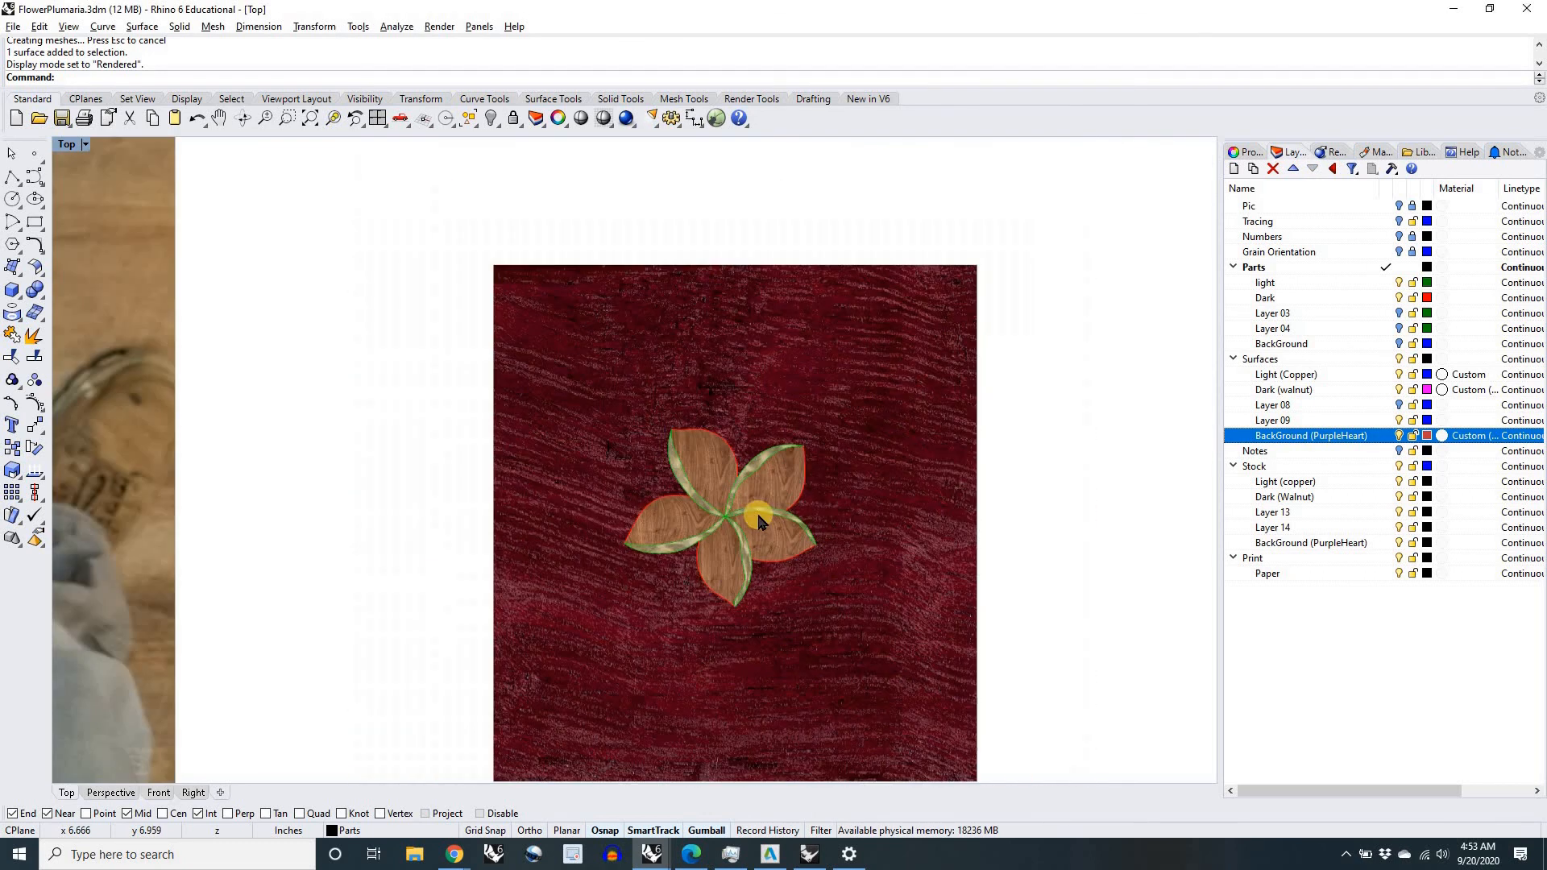
Step: Examine the rendered inlay on its purpleheart background, both close up and alongside the board photo and part layouts
scroll(757, 519, down, 8)
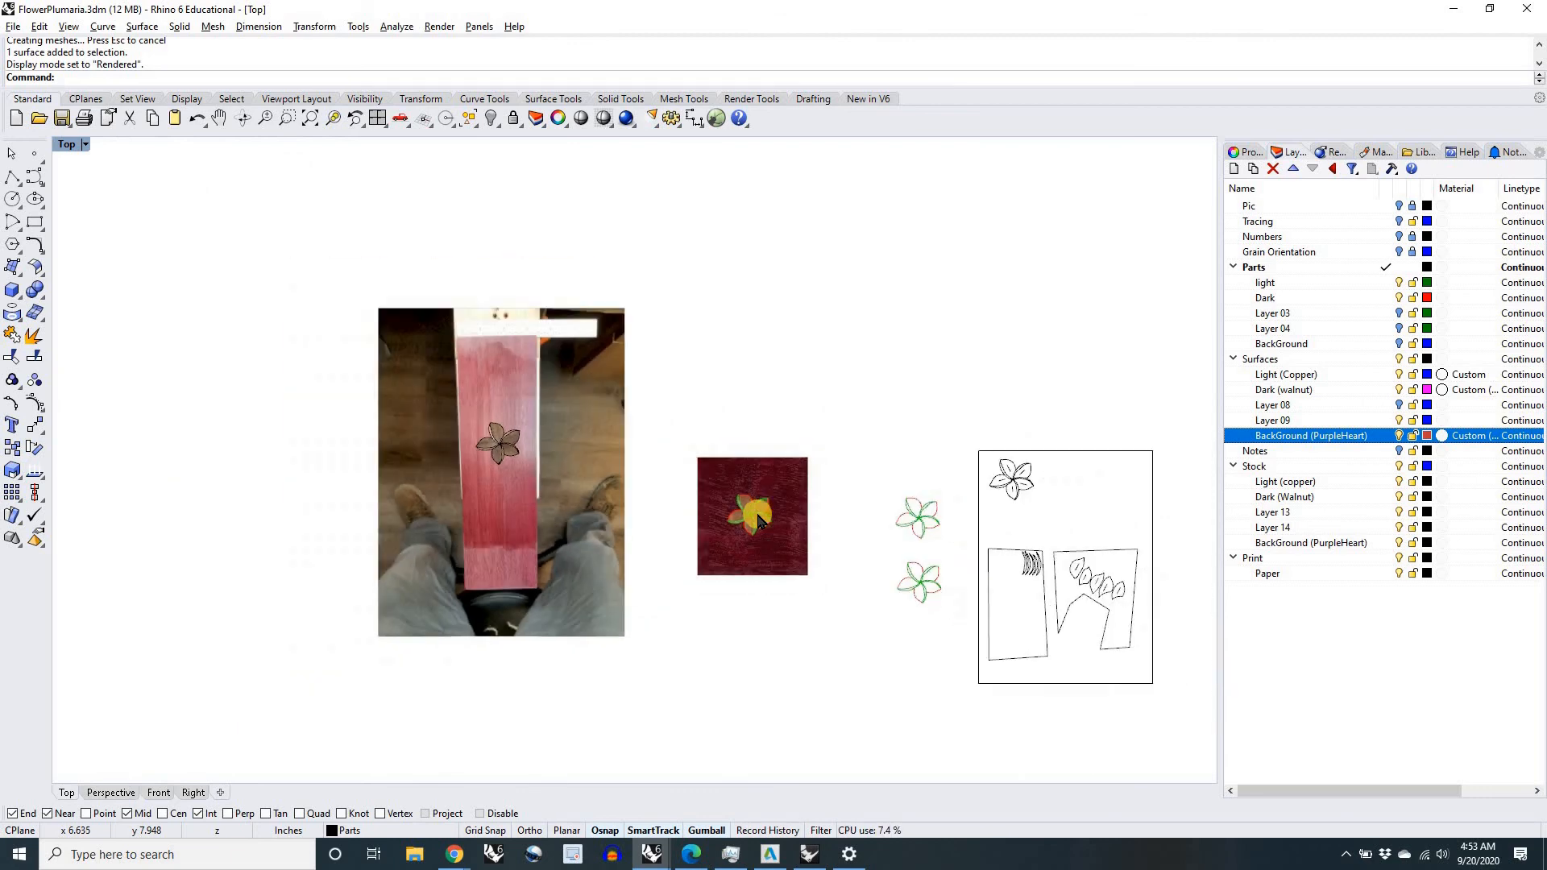
scroll(757, 520, down, 2)
scroll(757, 520, up, 8)
scroll(758, 519, up, 6)
scroll(714, 425, up, 2)
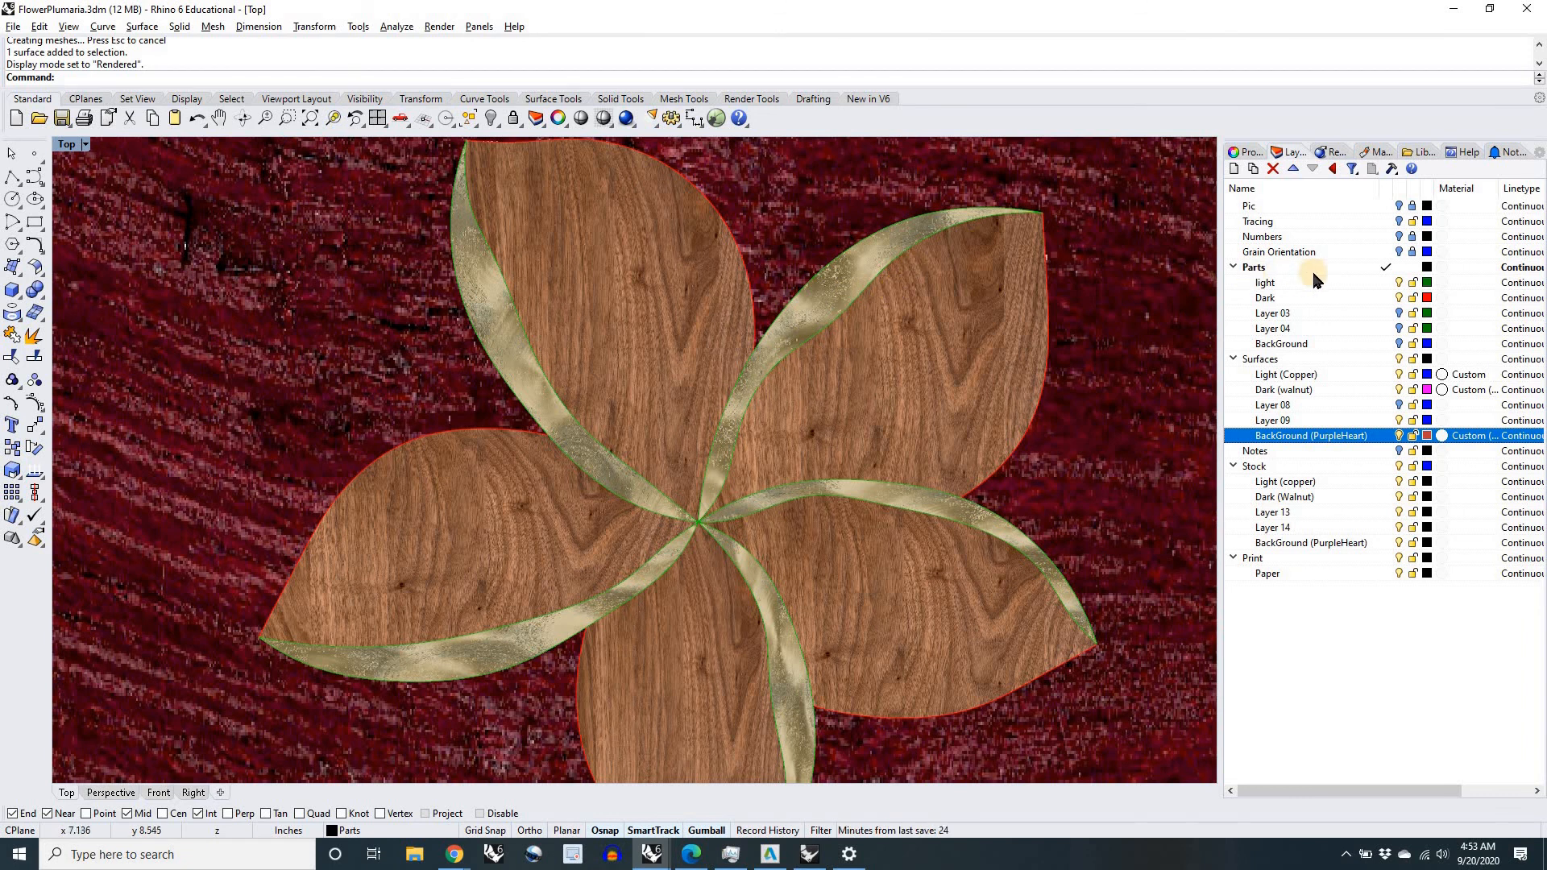
scroll(809, 363, down, 5)
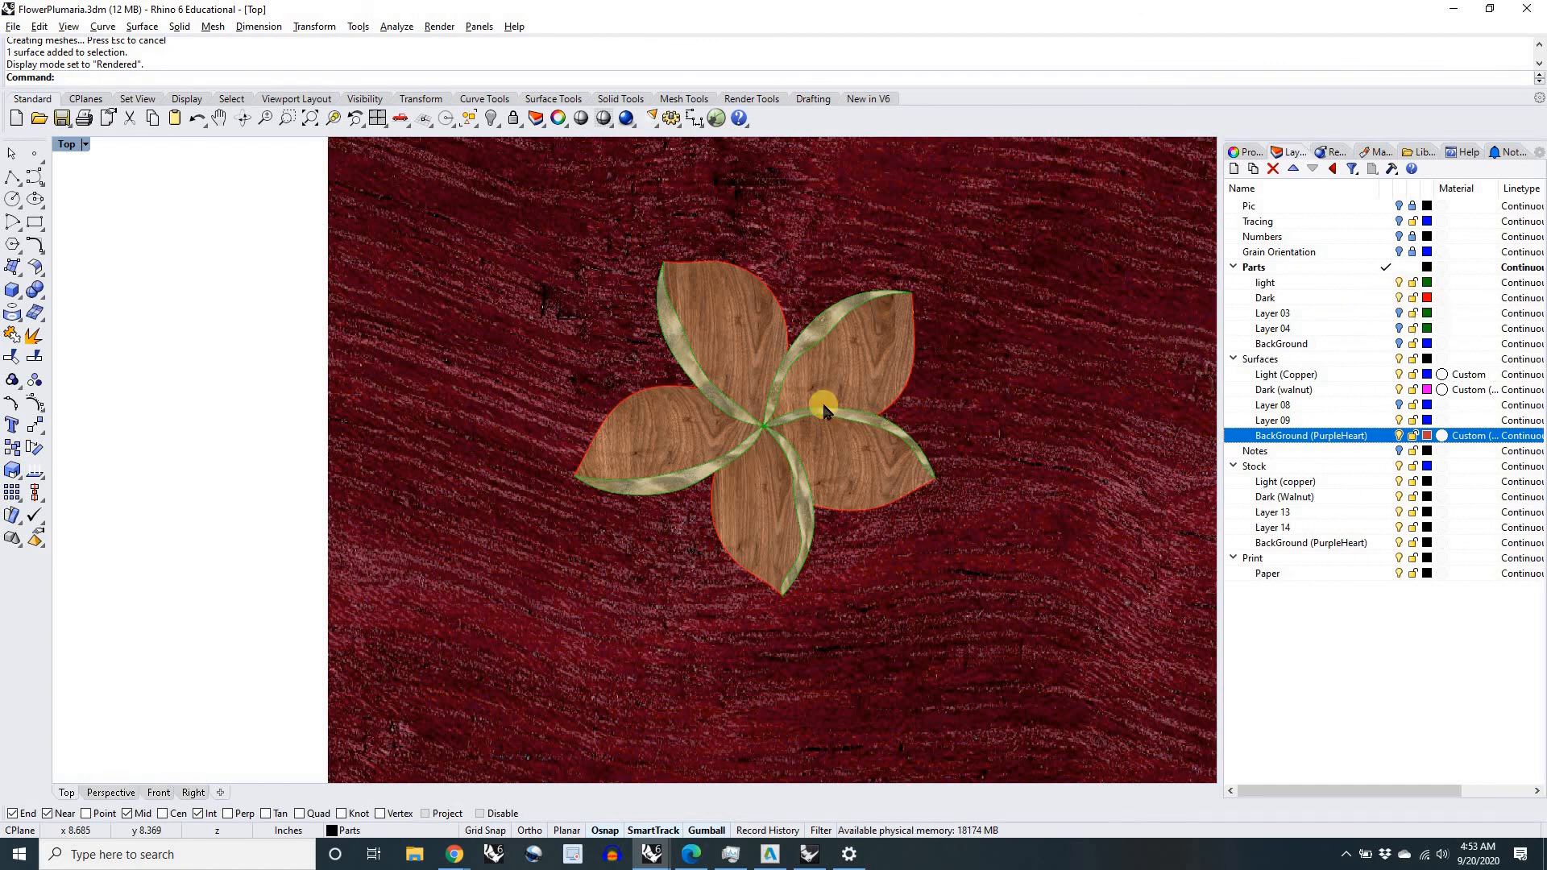
scroll(425, 460, down, 5)
scroll(520, 409, up, 10)
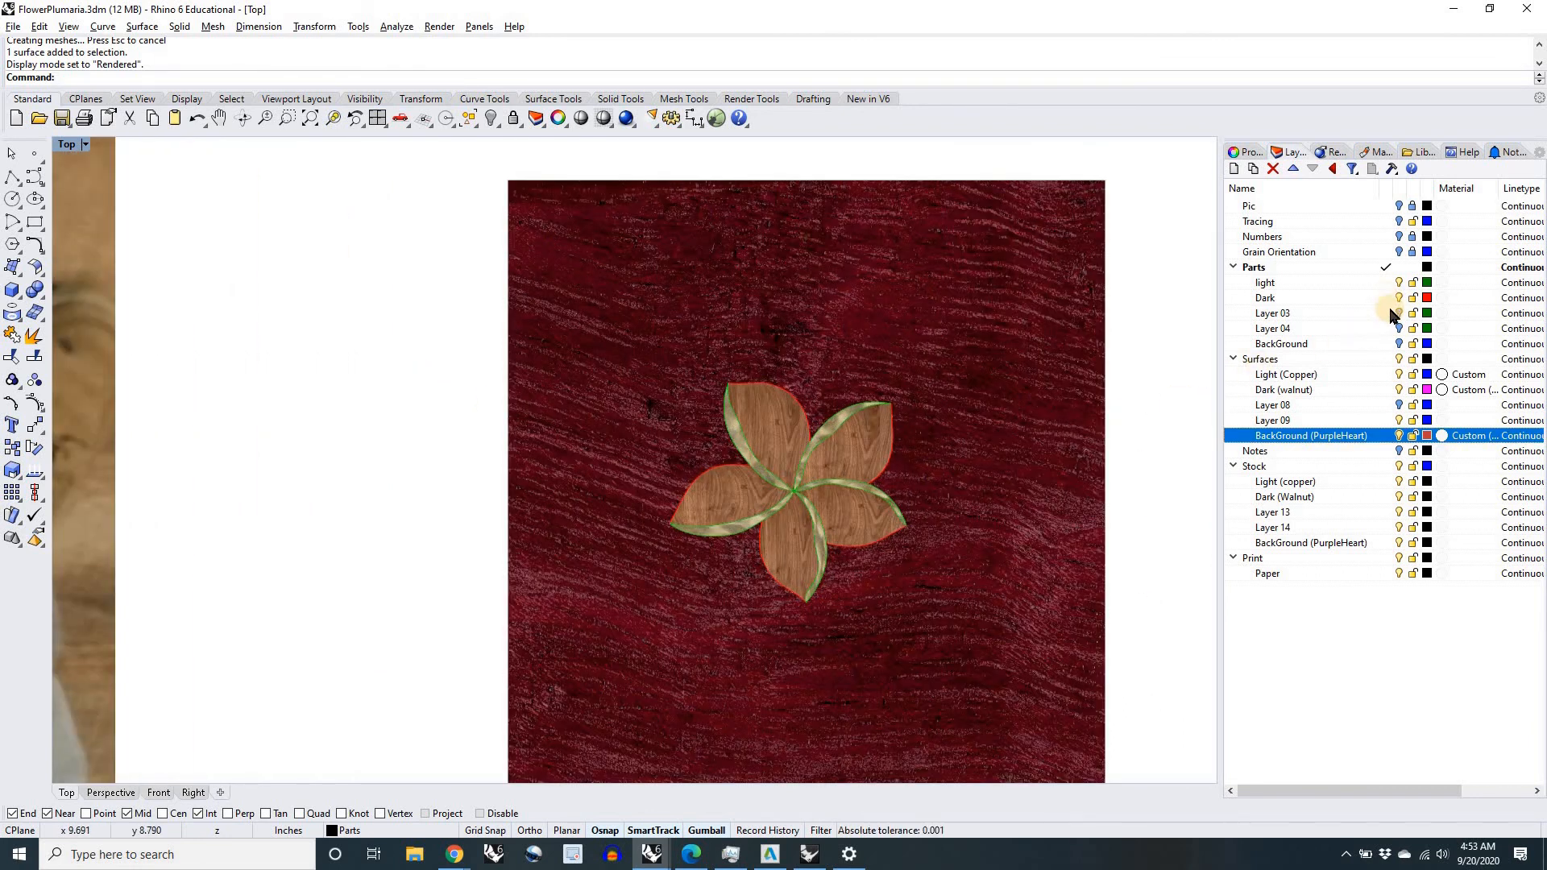
Step: Make Surfaces the current layer, and hide the Parts layer temporarily to view the inlay without its outlines
click(1386, 358)
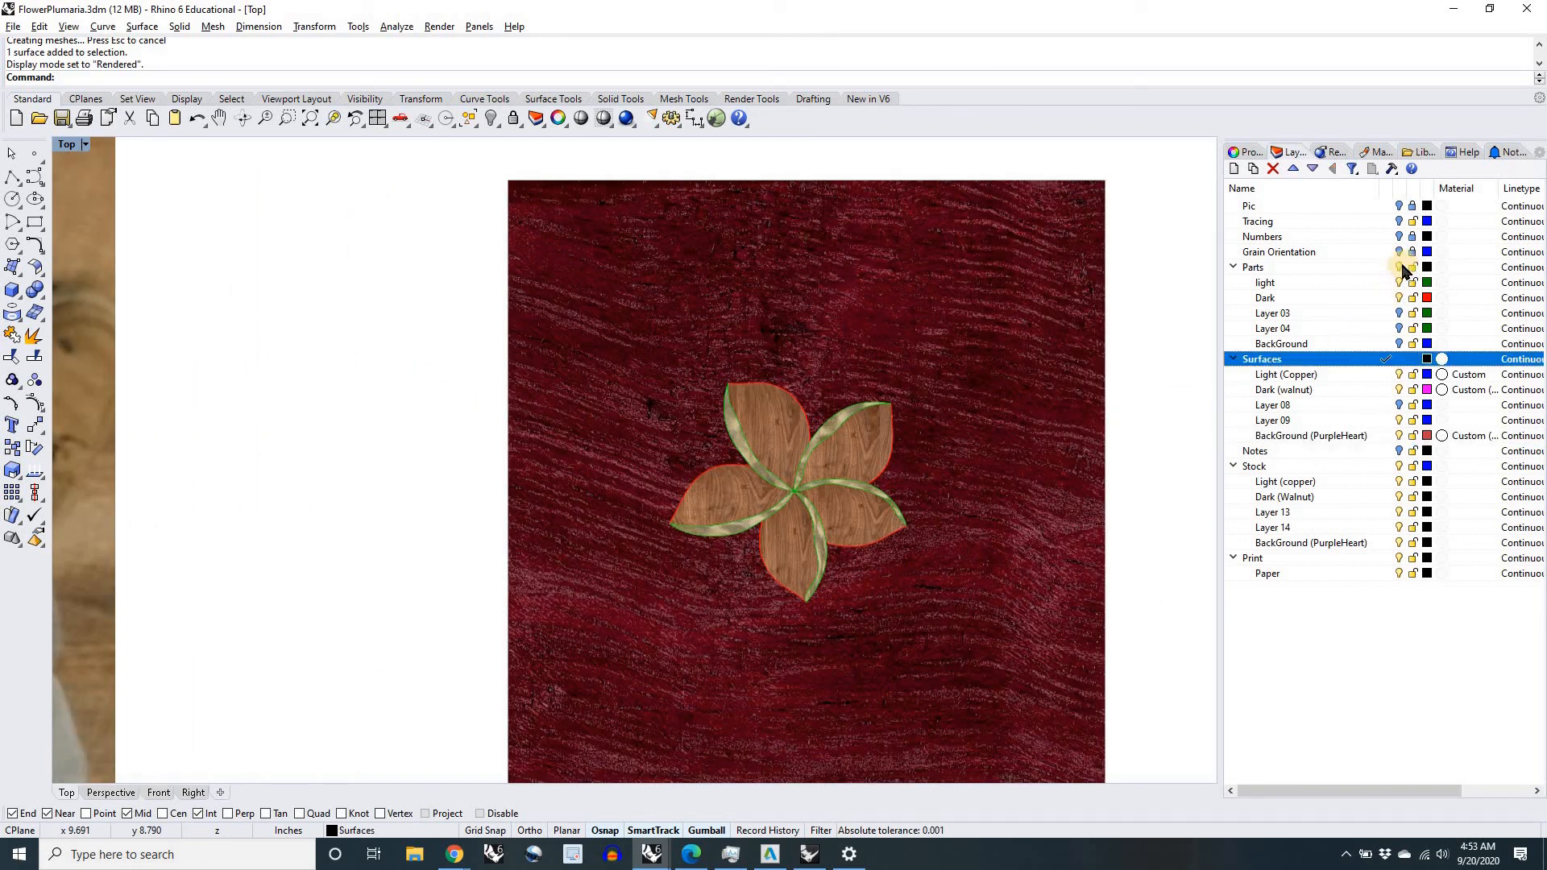
click(1399, 266)
scroll(886, 449, up, 3)
scroll(804, 482, down, 8)
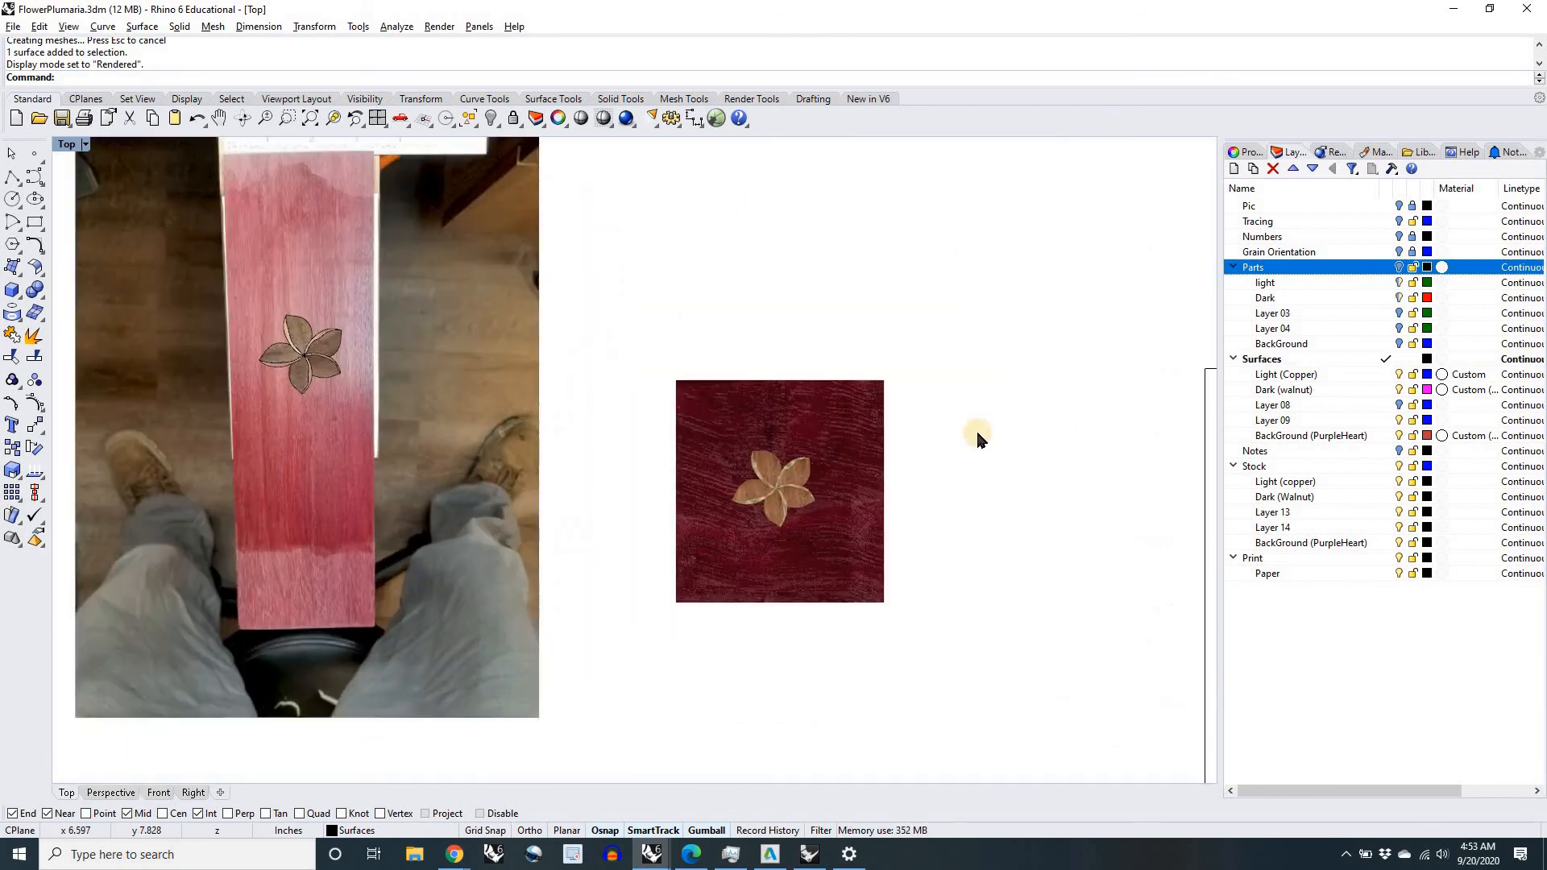
scroll(786, 488, up, 10)
click(1399, 267)
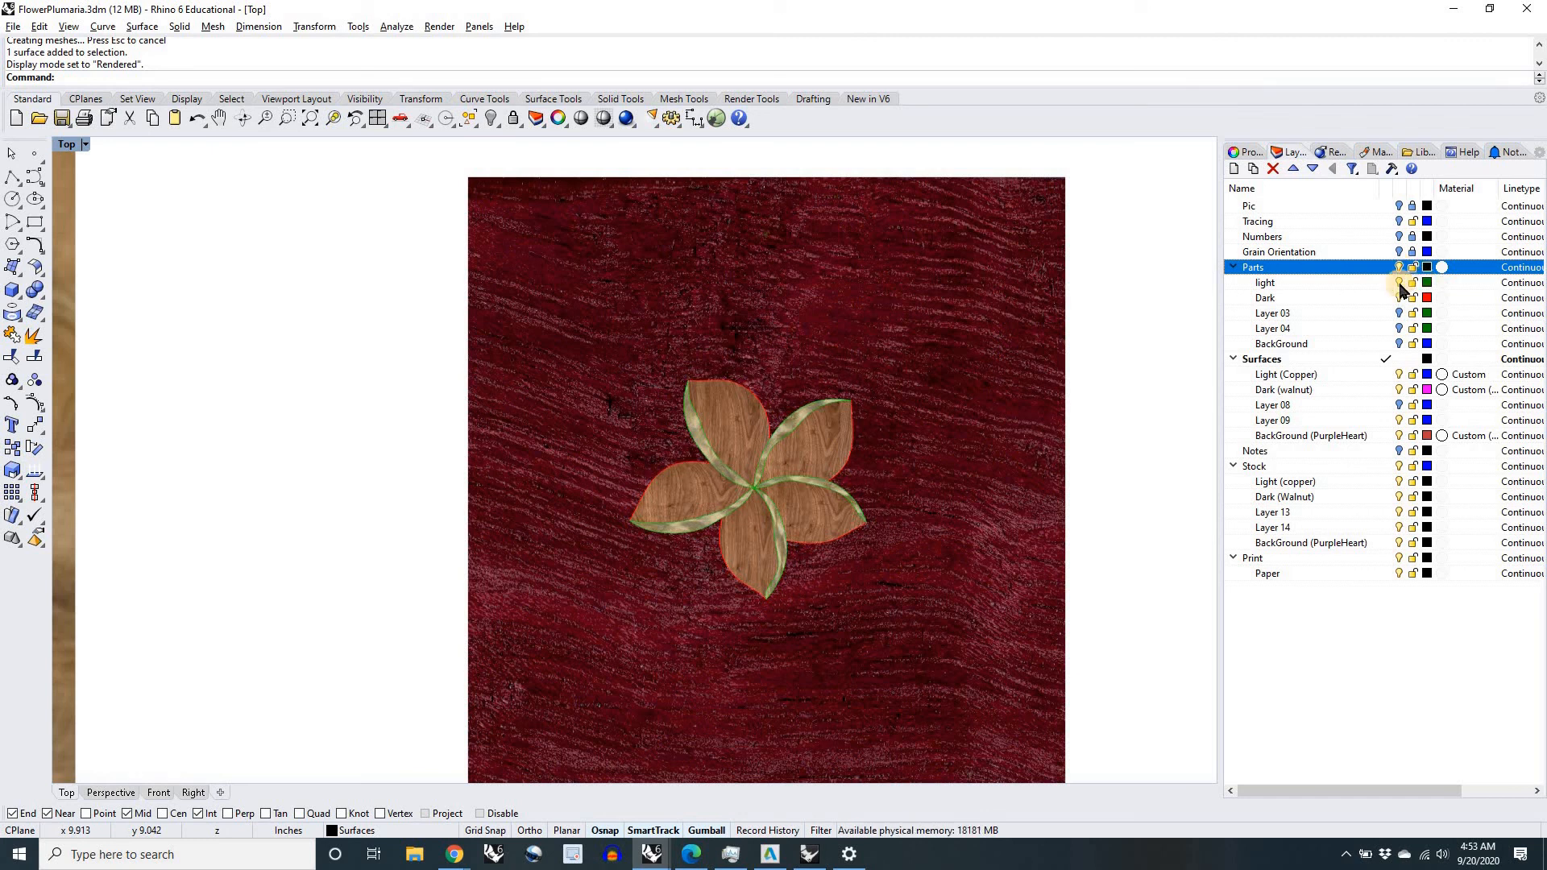
Step: Set the layer color of the light and Dark layers under Parts to Black
click(1330, 292)
shift+click(1358, 283)
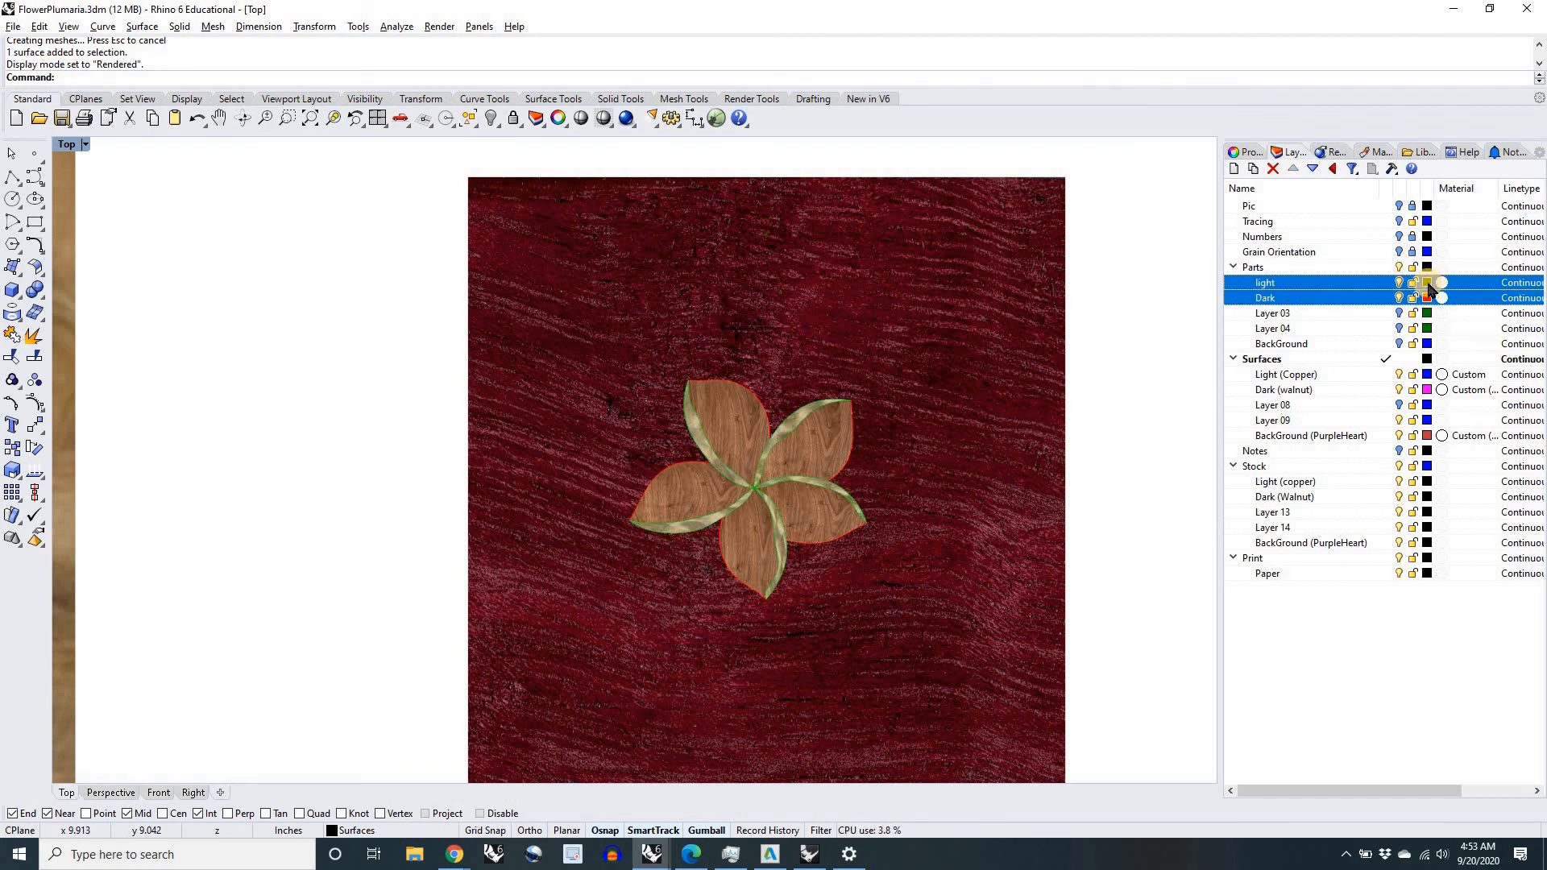
click(1428, 283)
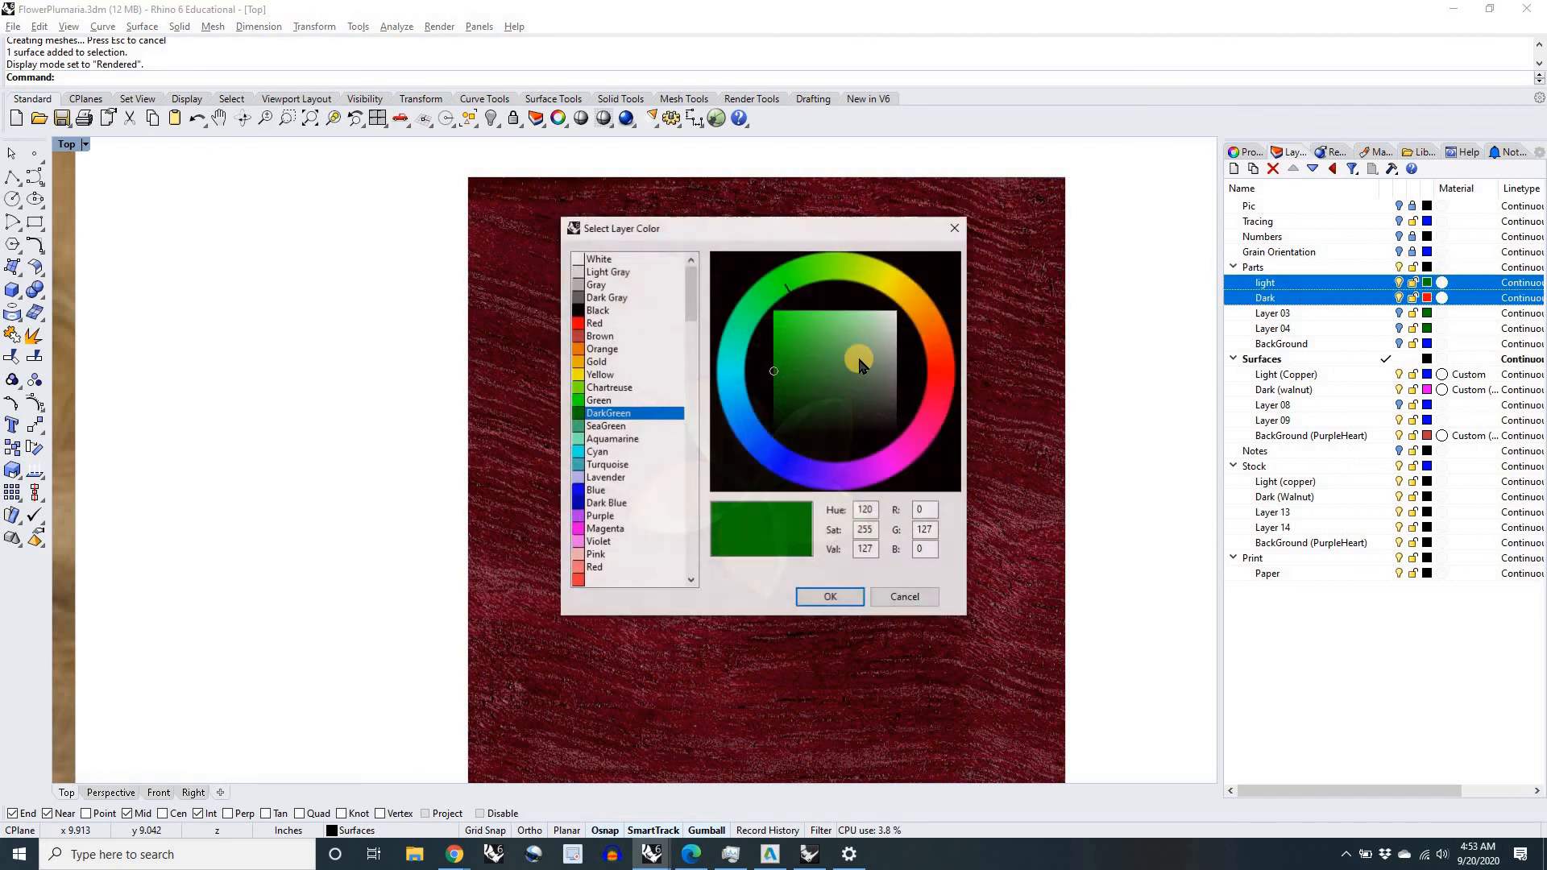
click(597, 311)
click(821, 596)
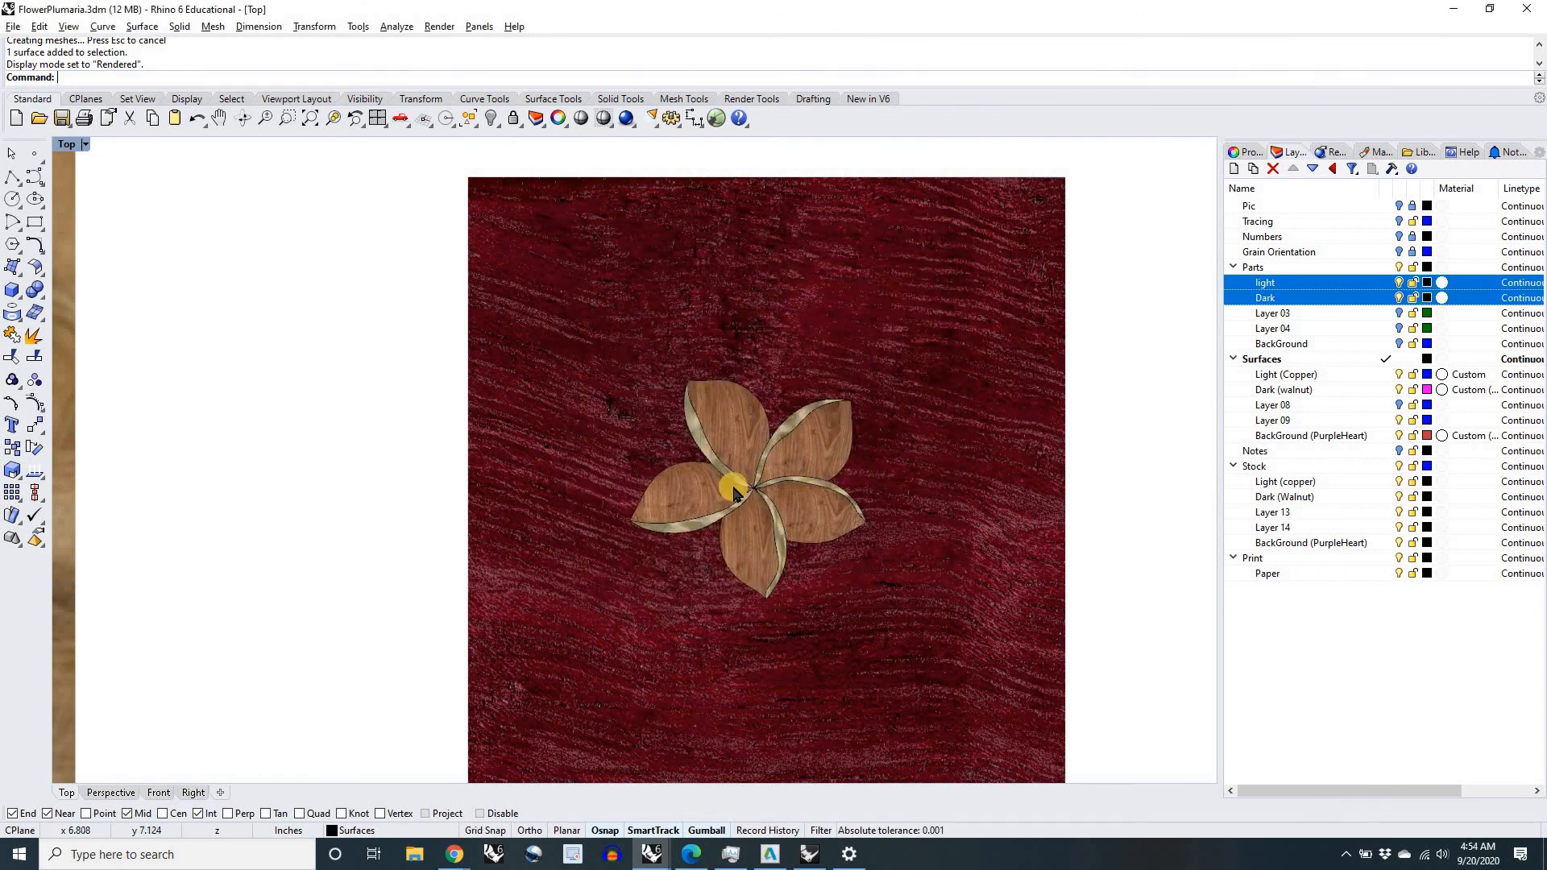
Step: Move the board photo with its overlaid flower about 3.7 inches so it sits beside the purpleheart square for comparison
scroll(737, 503, down, 10)
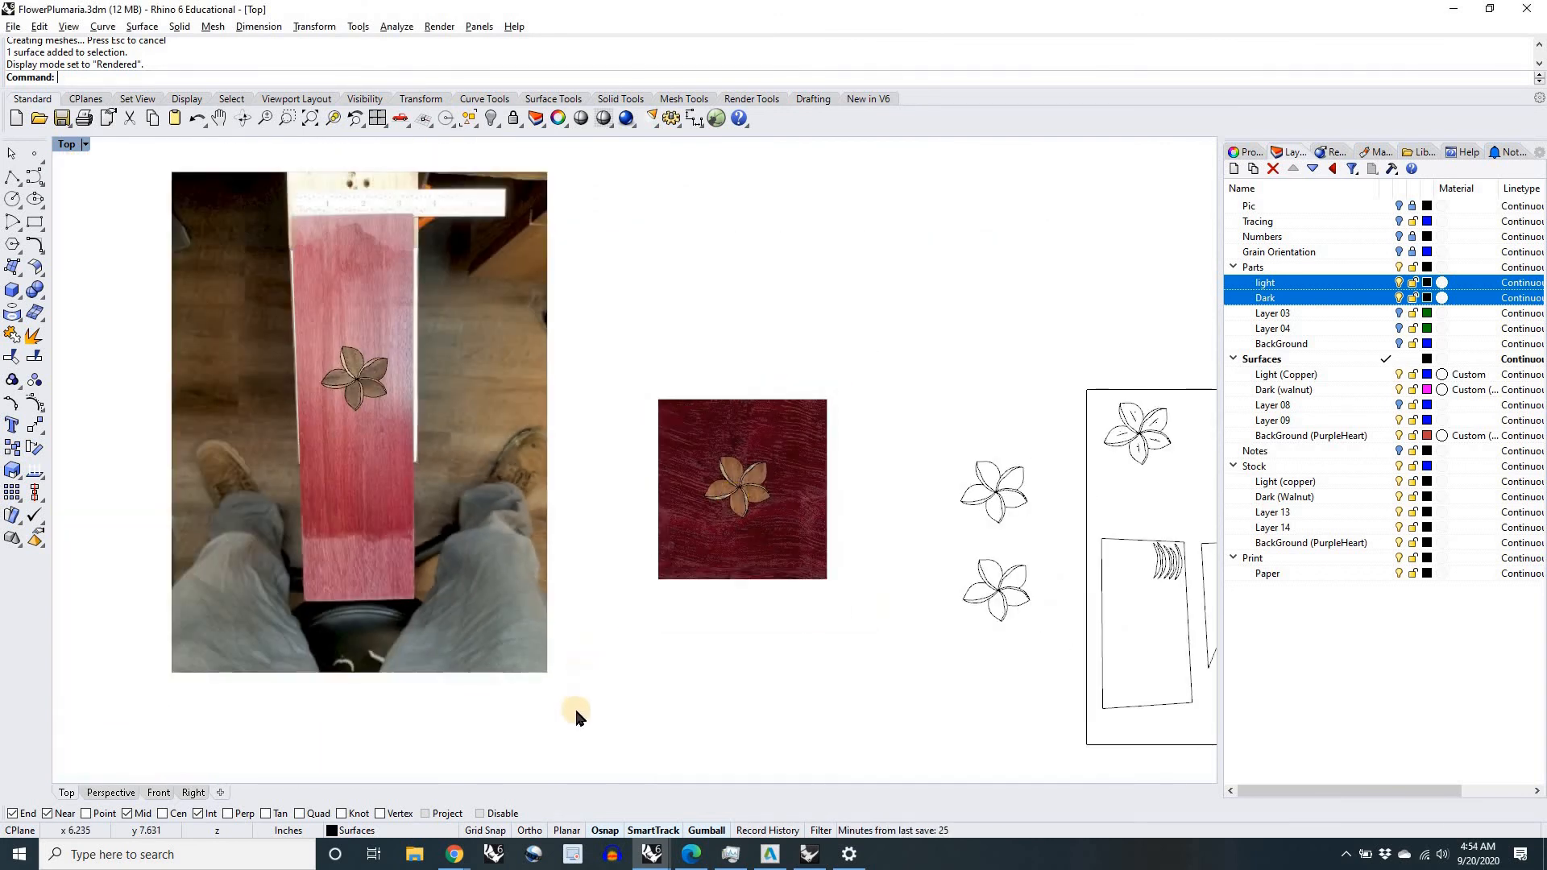
drag(577, 711, 181, 288)
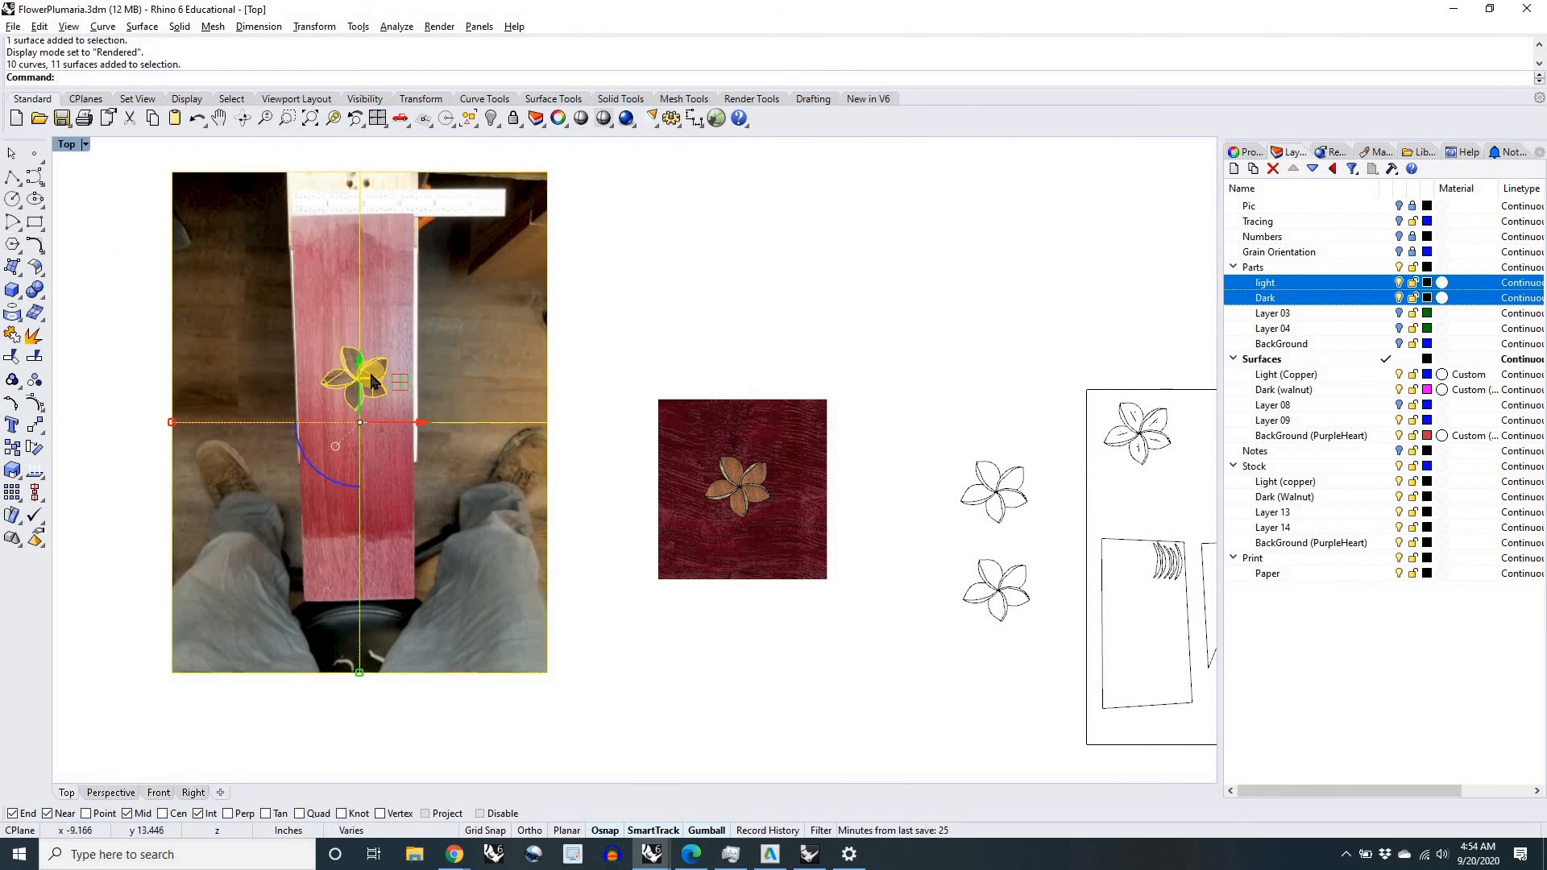
drag(402, 385, 501, 461)
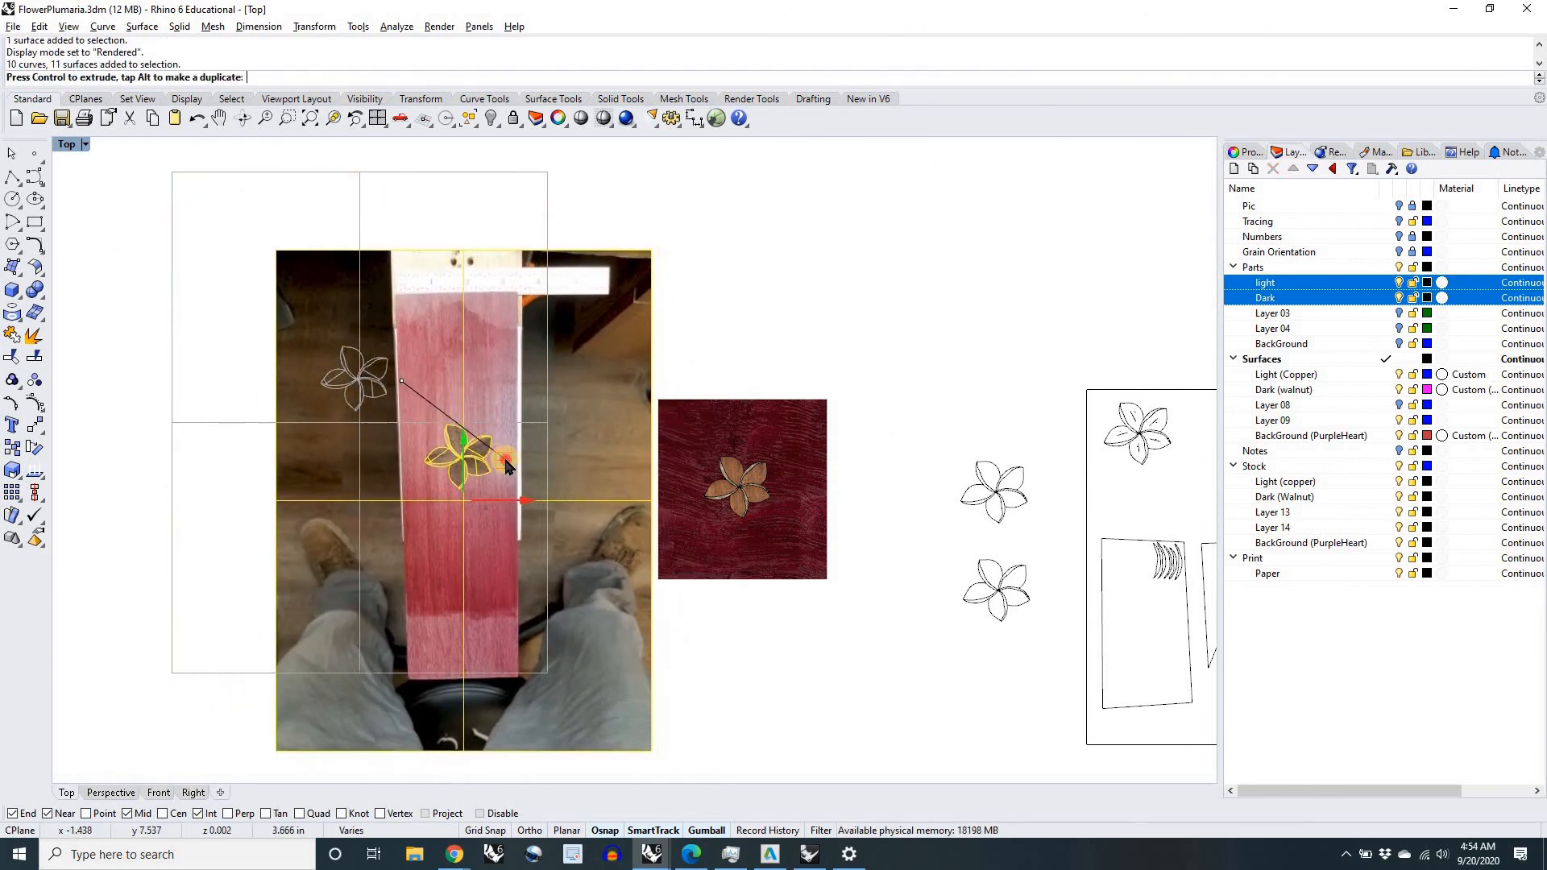
key(Escape)
scroll(655, 479, up, 8)
right_drag(655, 480, 548, 421)
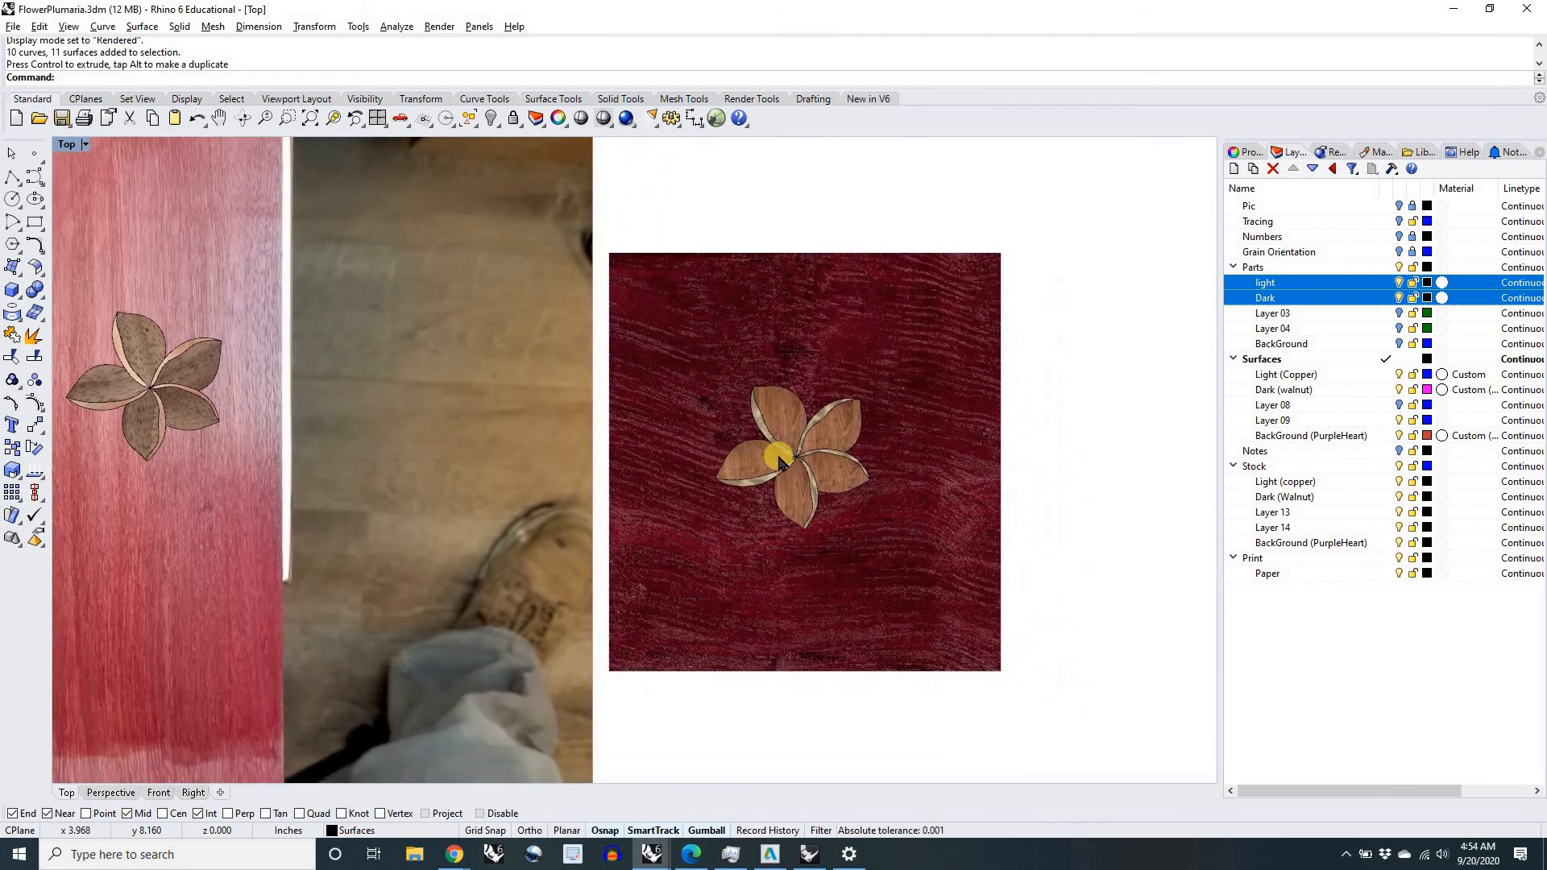
Step: Compare the textured inlay on the purpleheart square with the flower overlaid on the board photo, viewing both close up and side by side
scroll(786, 420, up, 5)
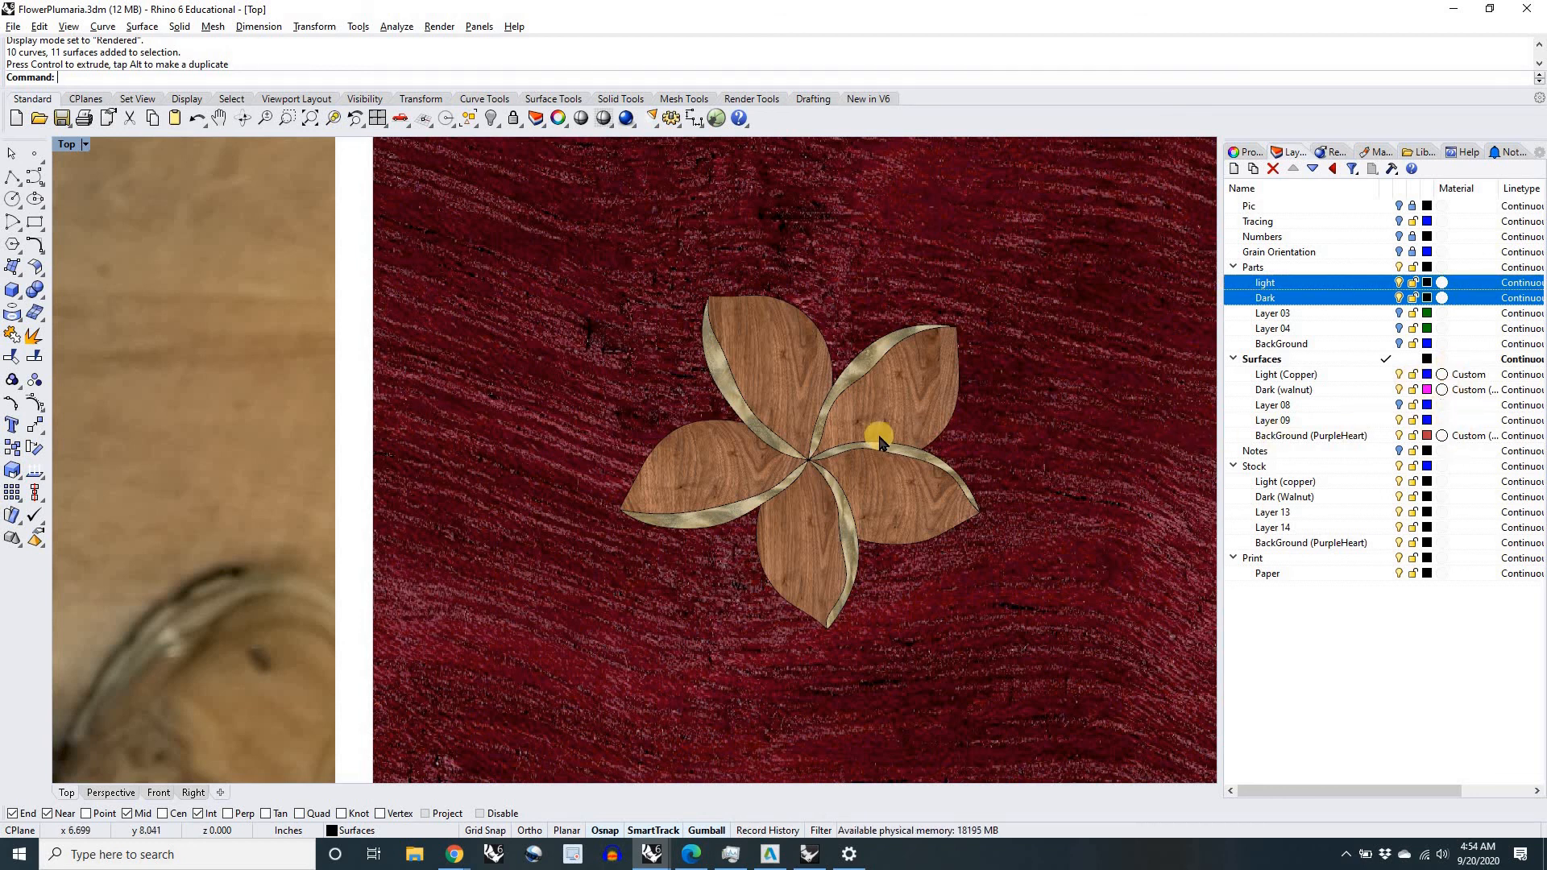
key(alt+Tab)
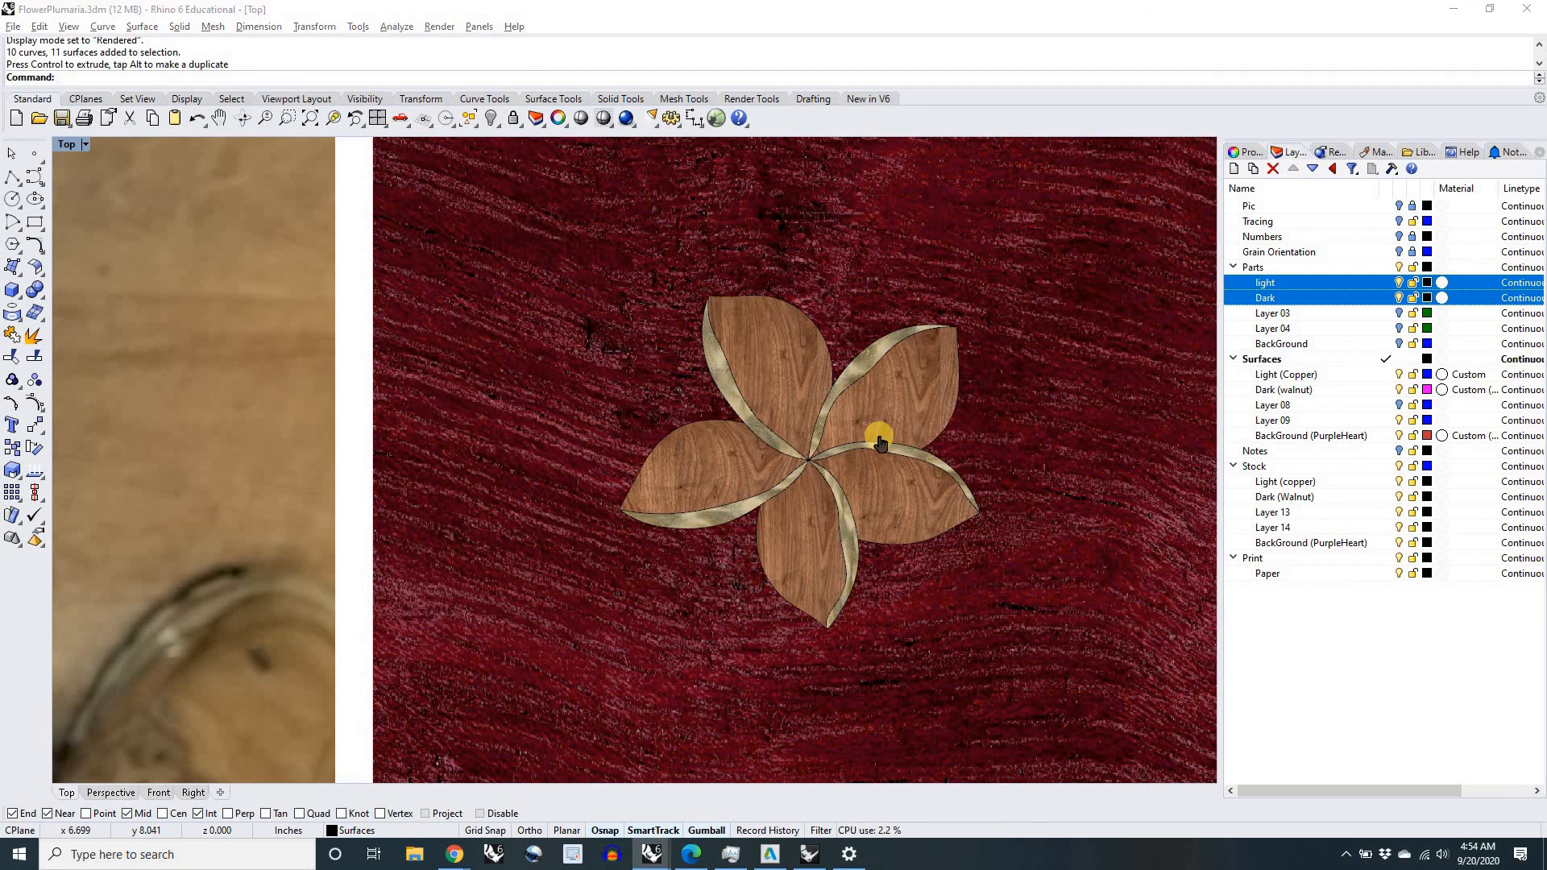
key(alt+Tab)
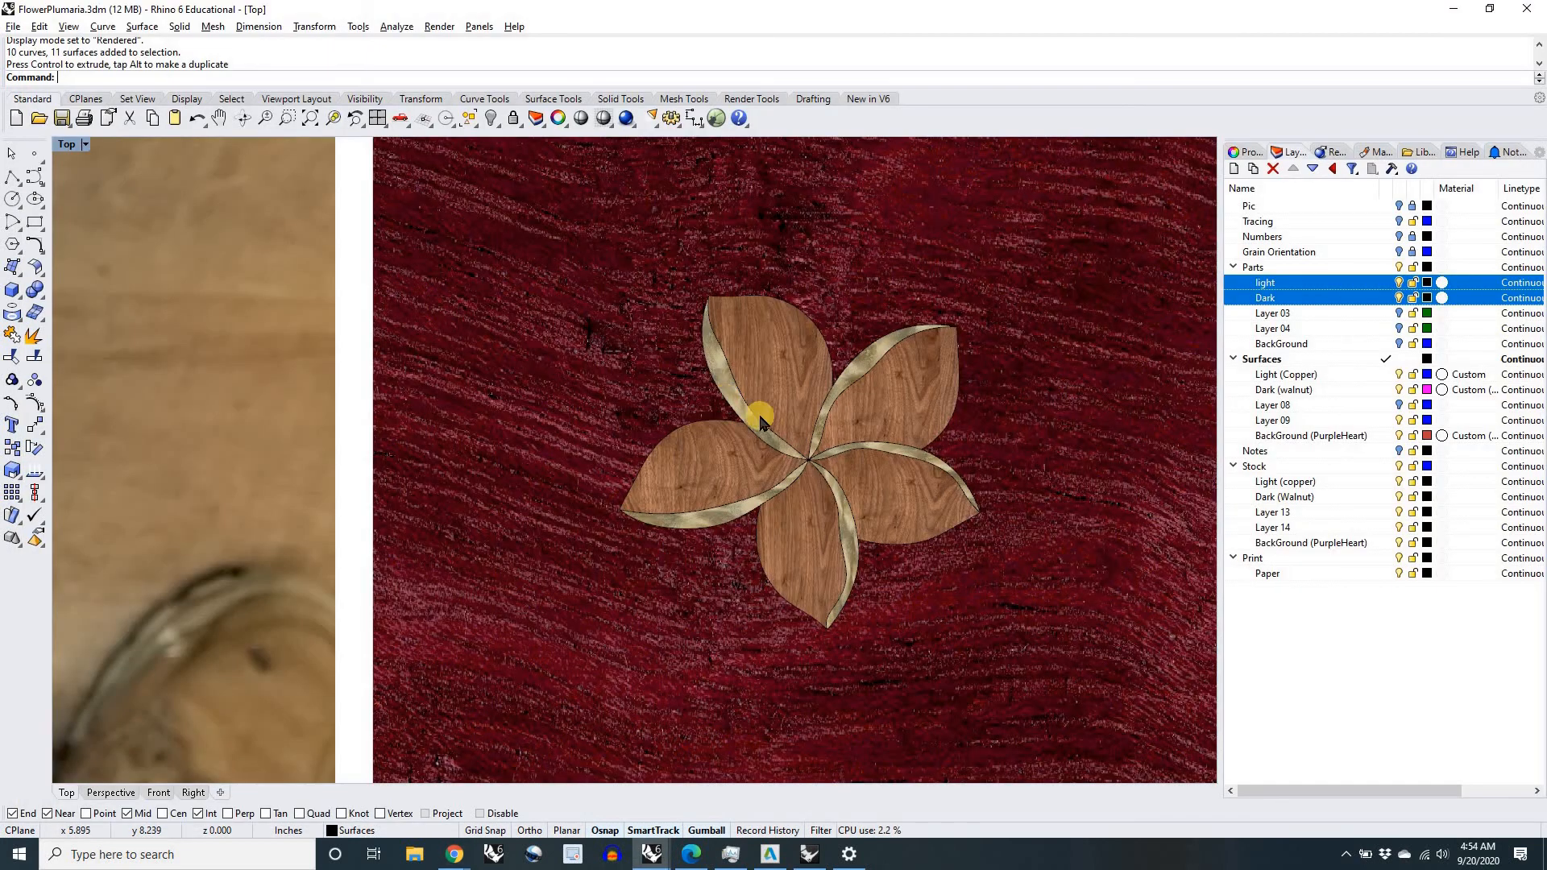
scroll(725, 411, down, 4)
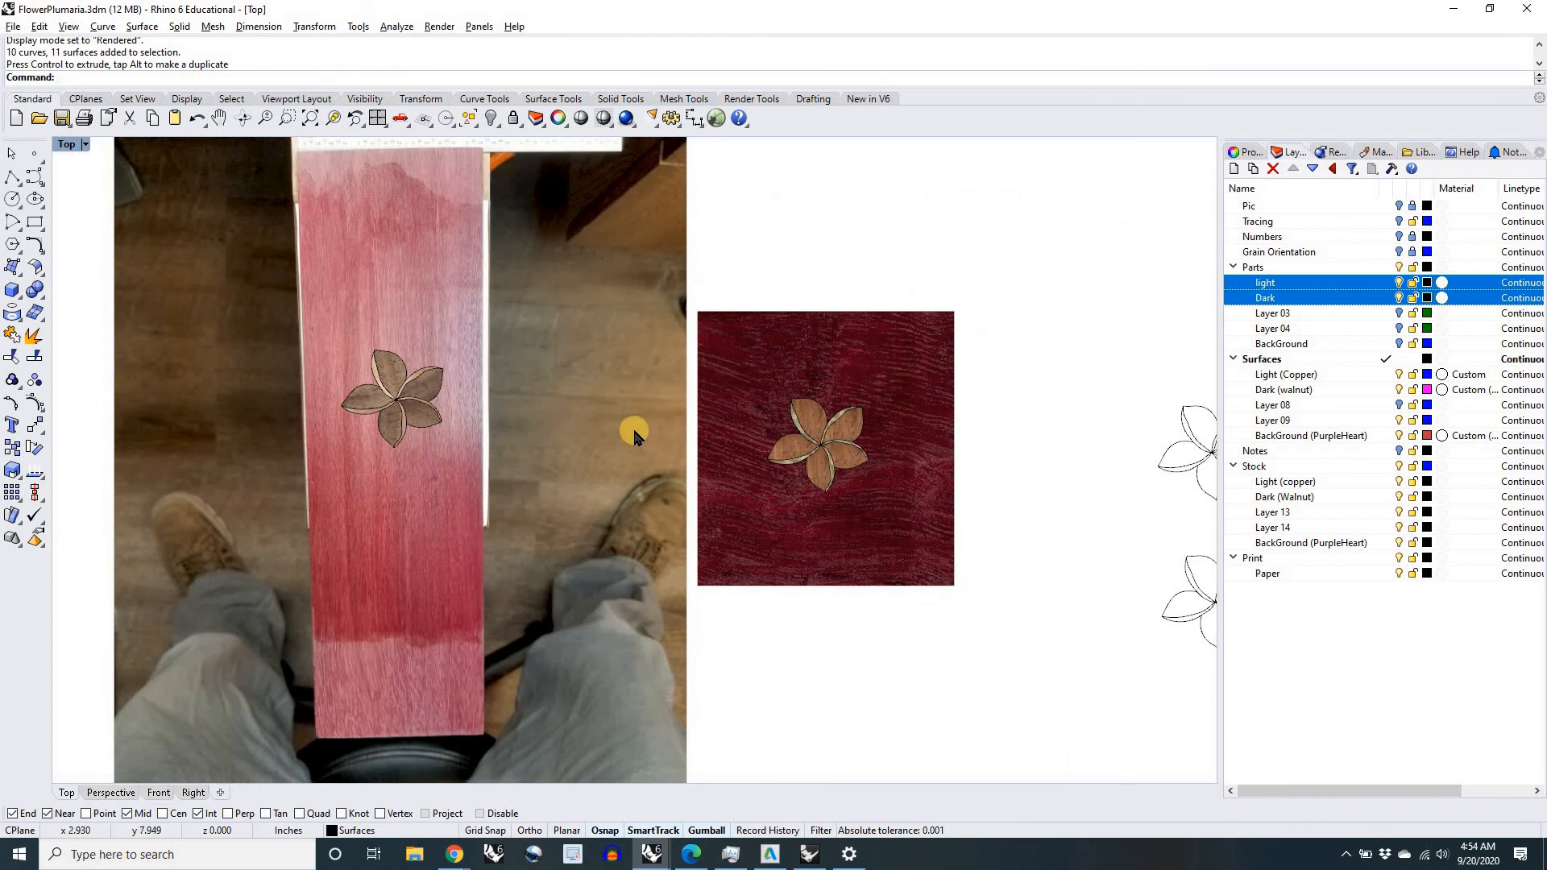
right_drag(635, 422, 693, 445)
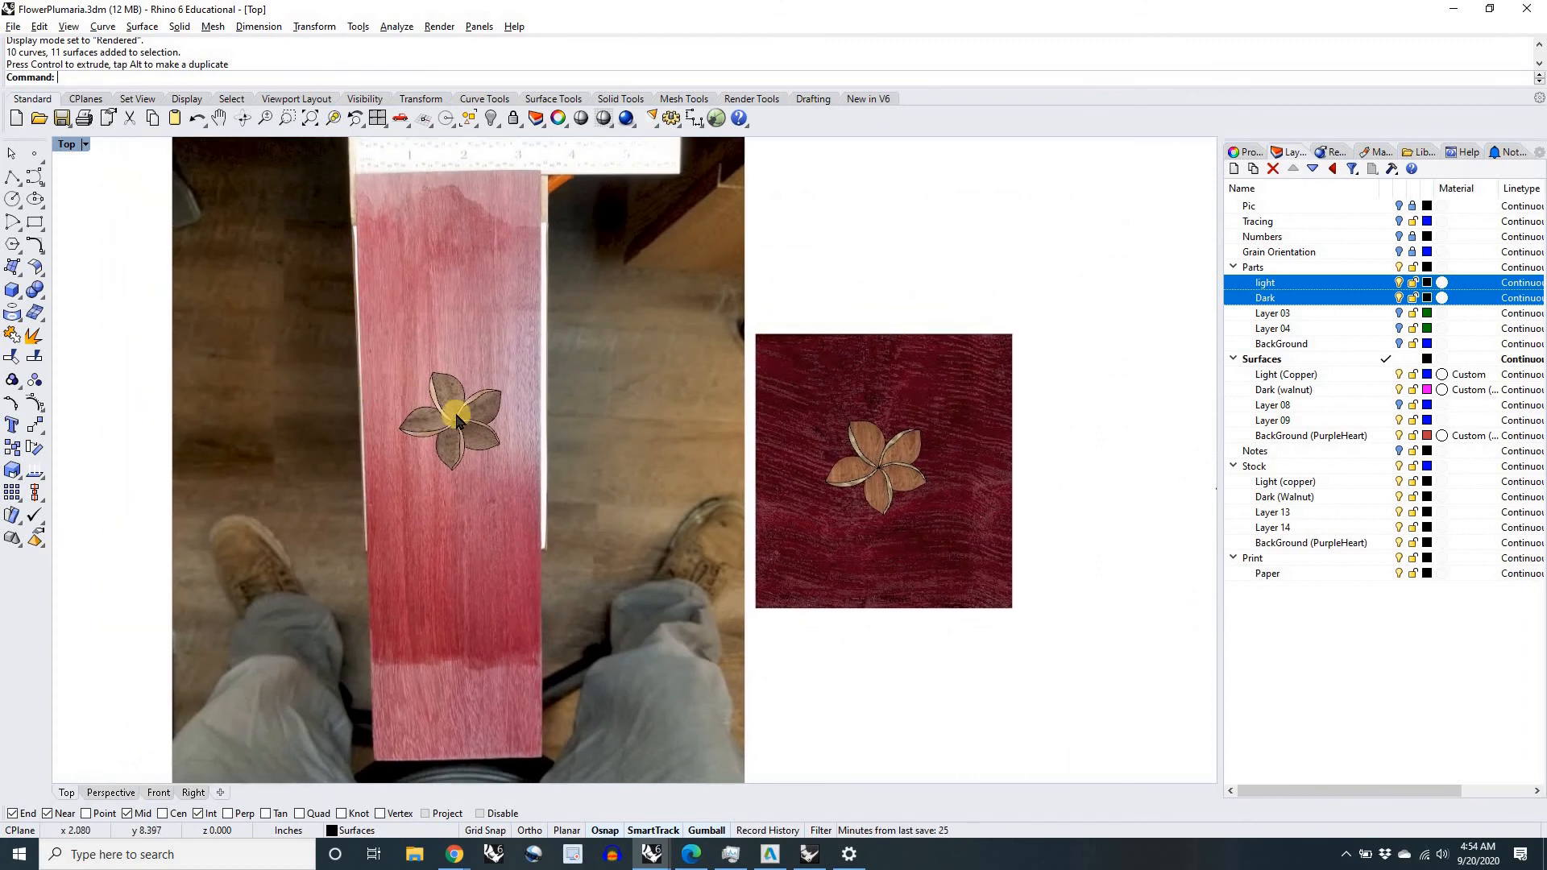
scroll(456, 420, up, 10)
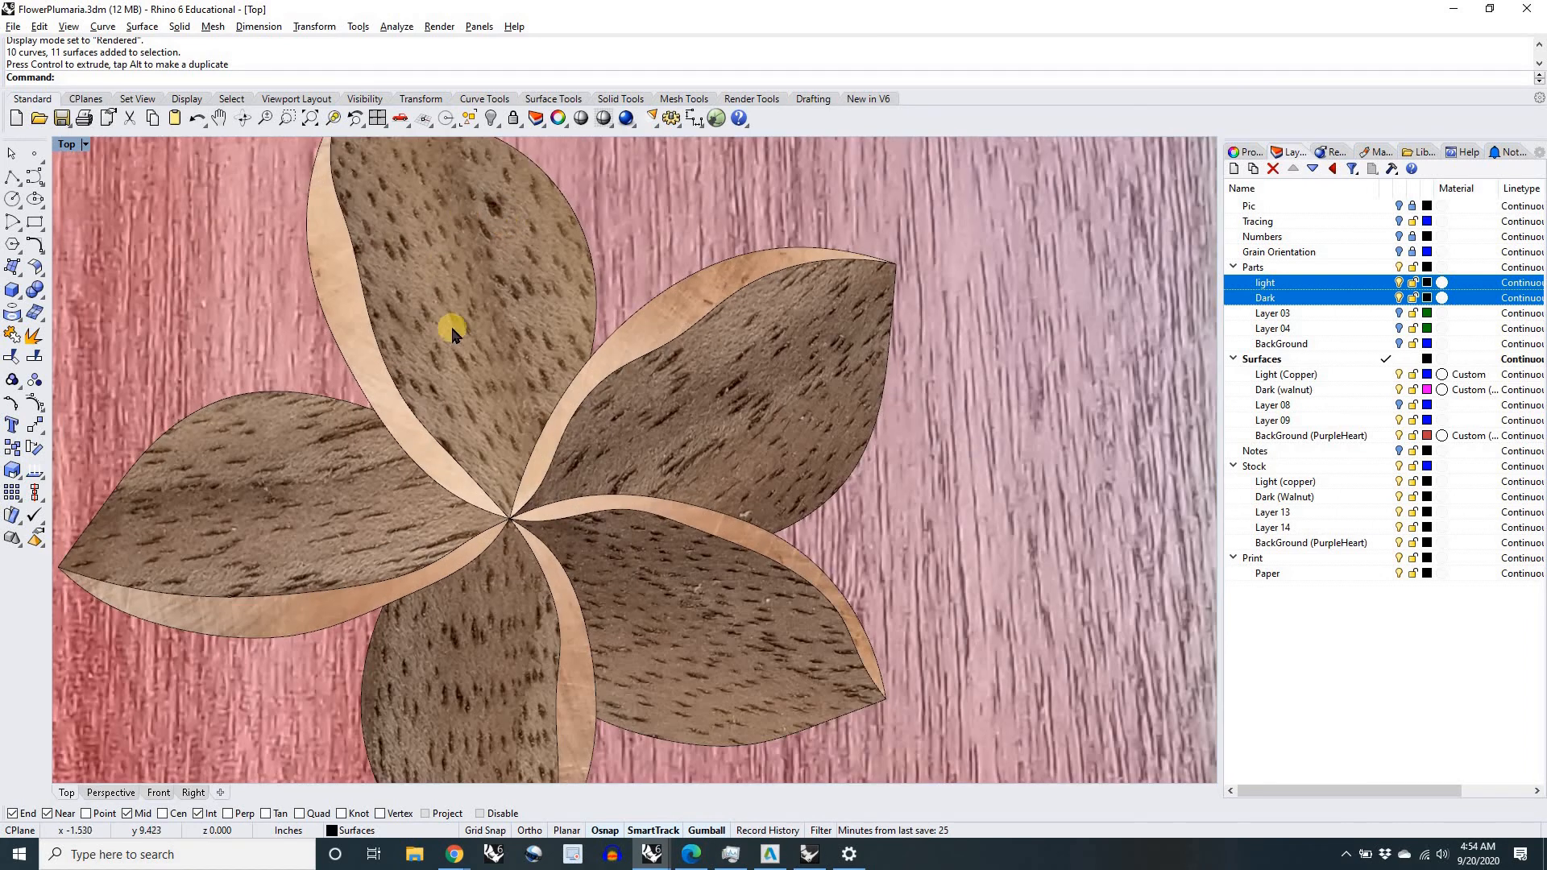
scroll(473, 340, down, 3)
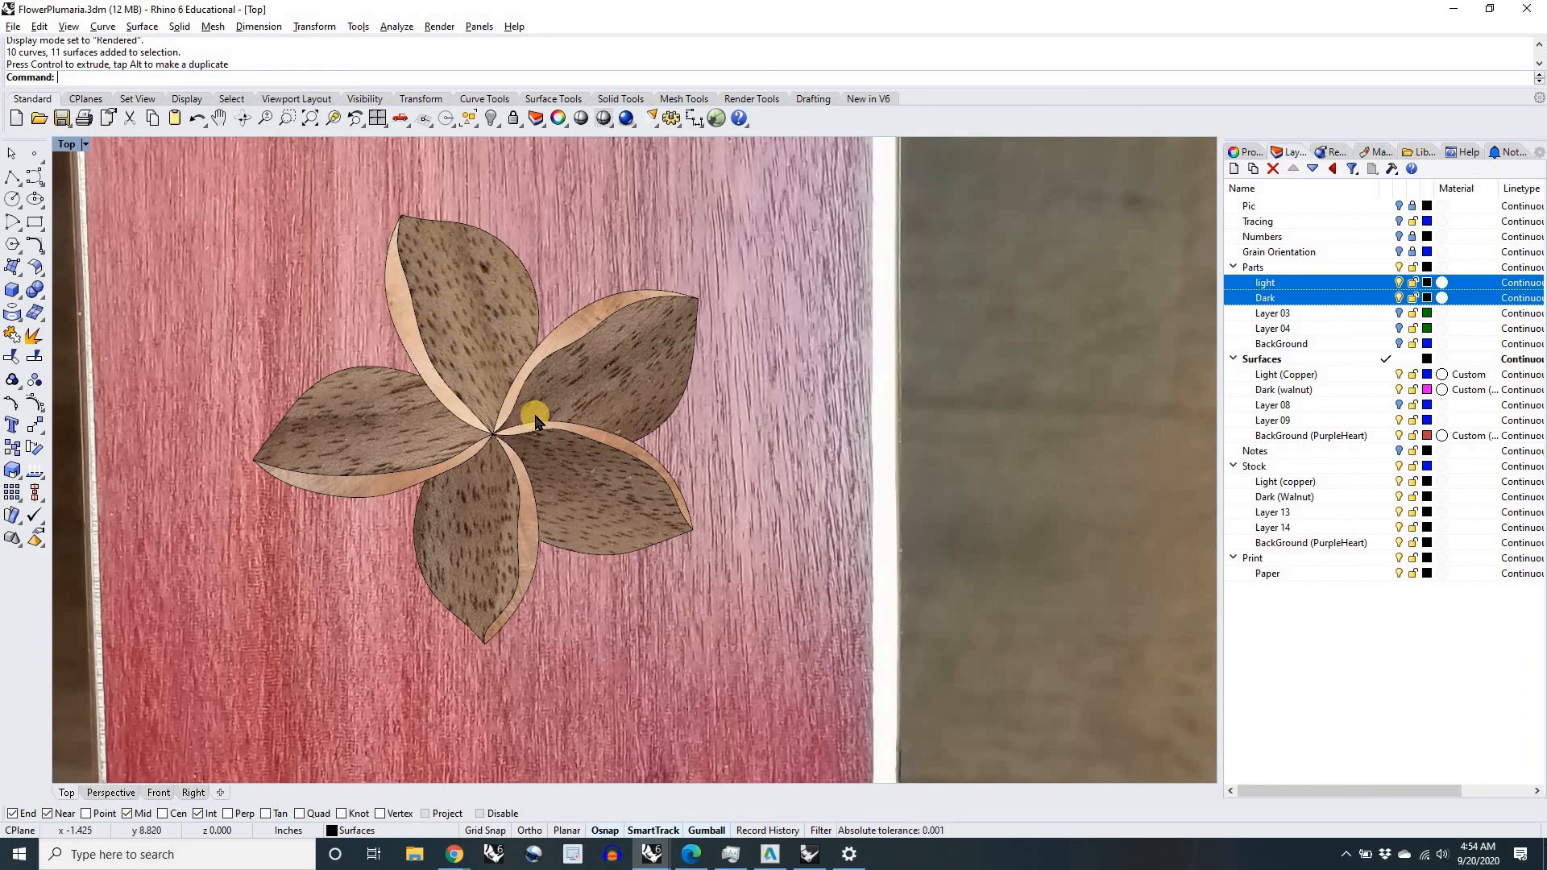
scroll(536, 415, down, 2)
scroll(775, 488, down, 2)
right_drag(834, 488, 587, 496)
scroll(588, 496, down, 8)
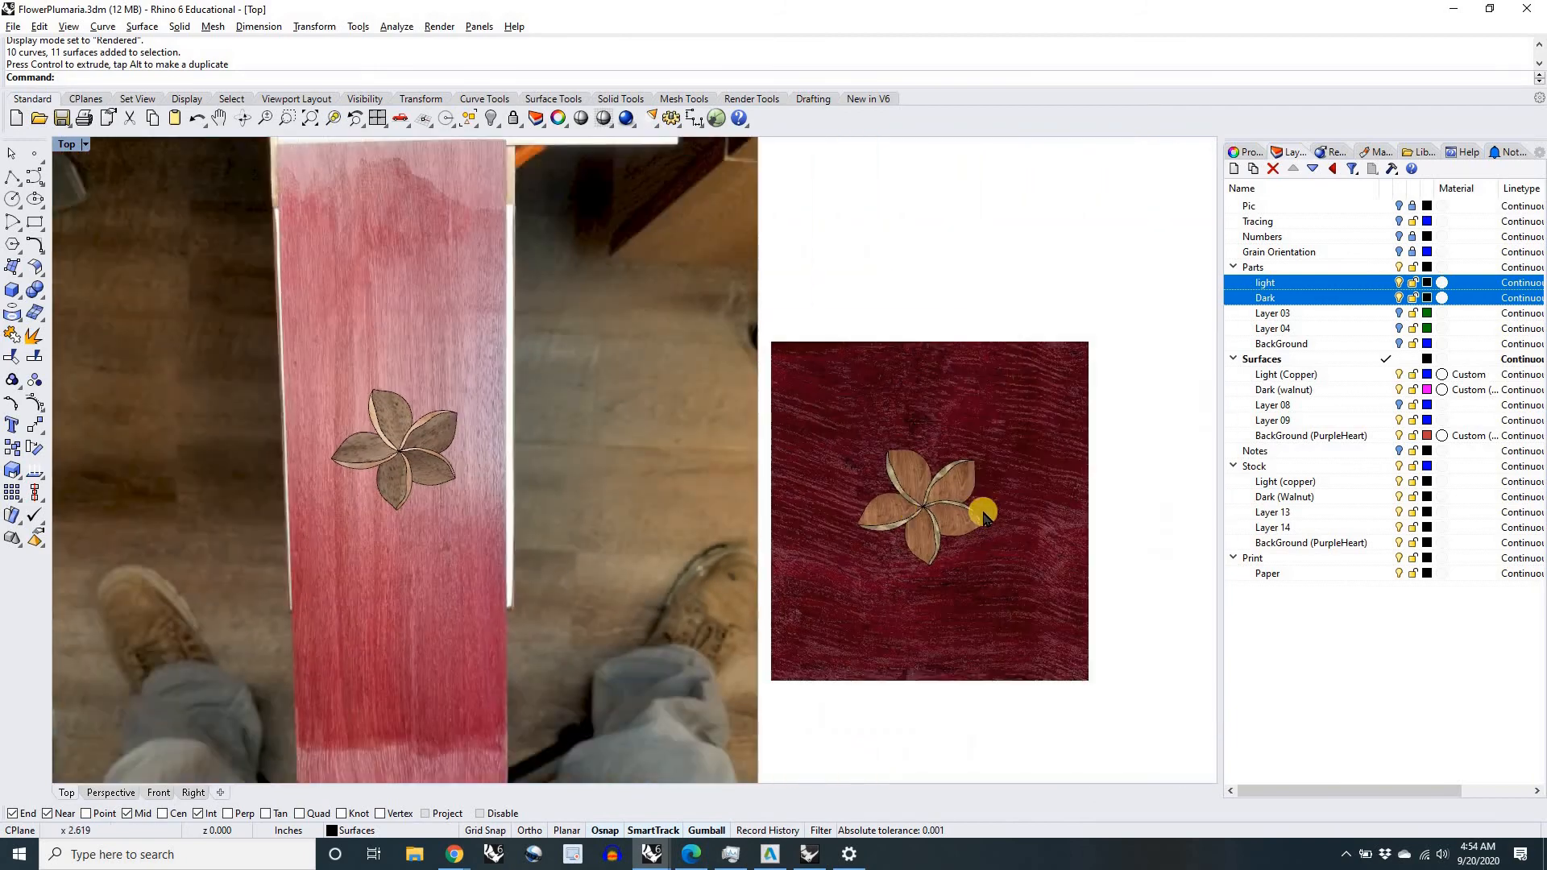
Step: Examine the walnut petals, copper edges and black outlines of the rendered inlay against its purpleheart background at several magnifications
scroll(988, 512, up, 4)
scroll(907, 506, up, 6)
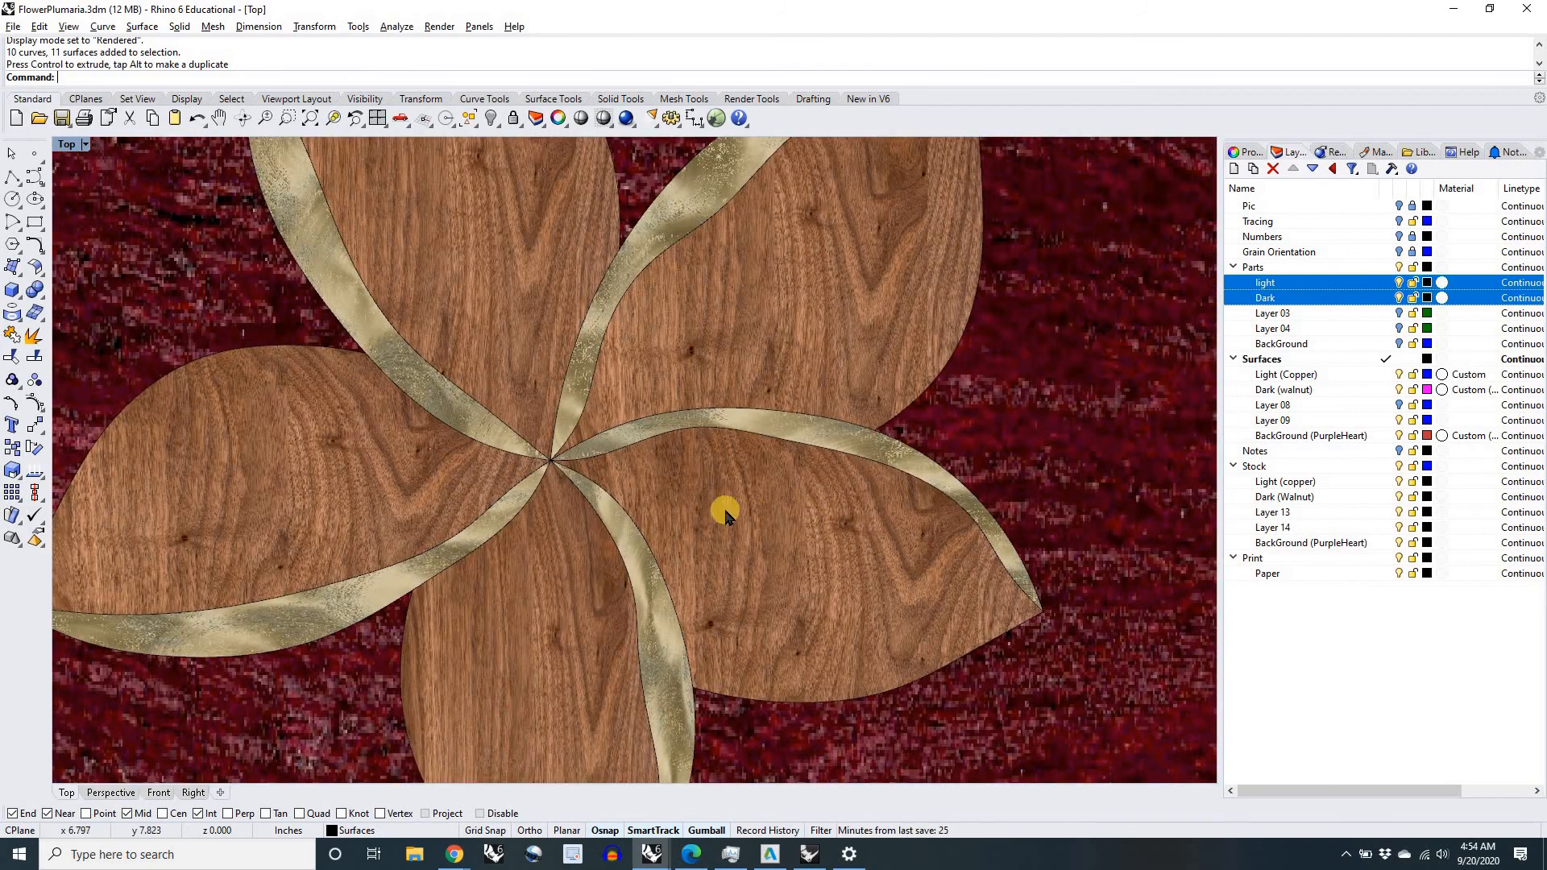
scroll(724, 512, down, 6)
scroll(724, 513, up, 3)
scroll(724, 513, down, 4)
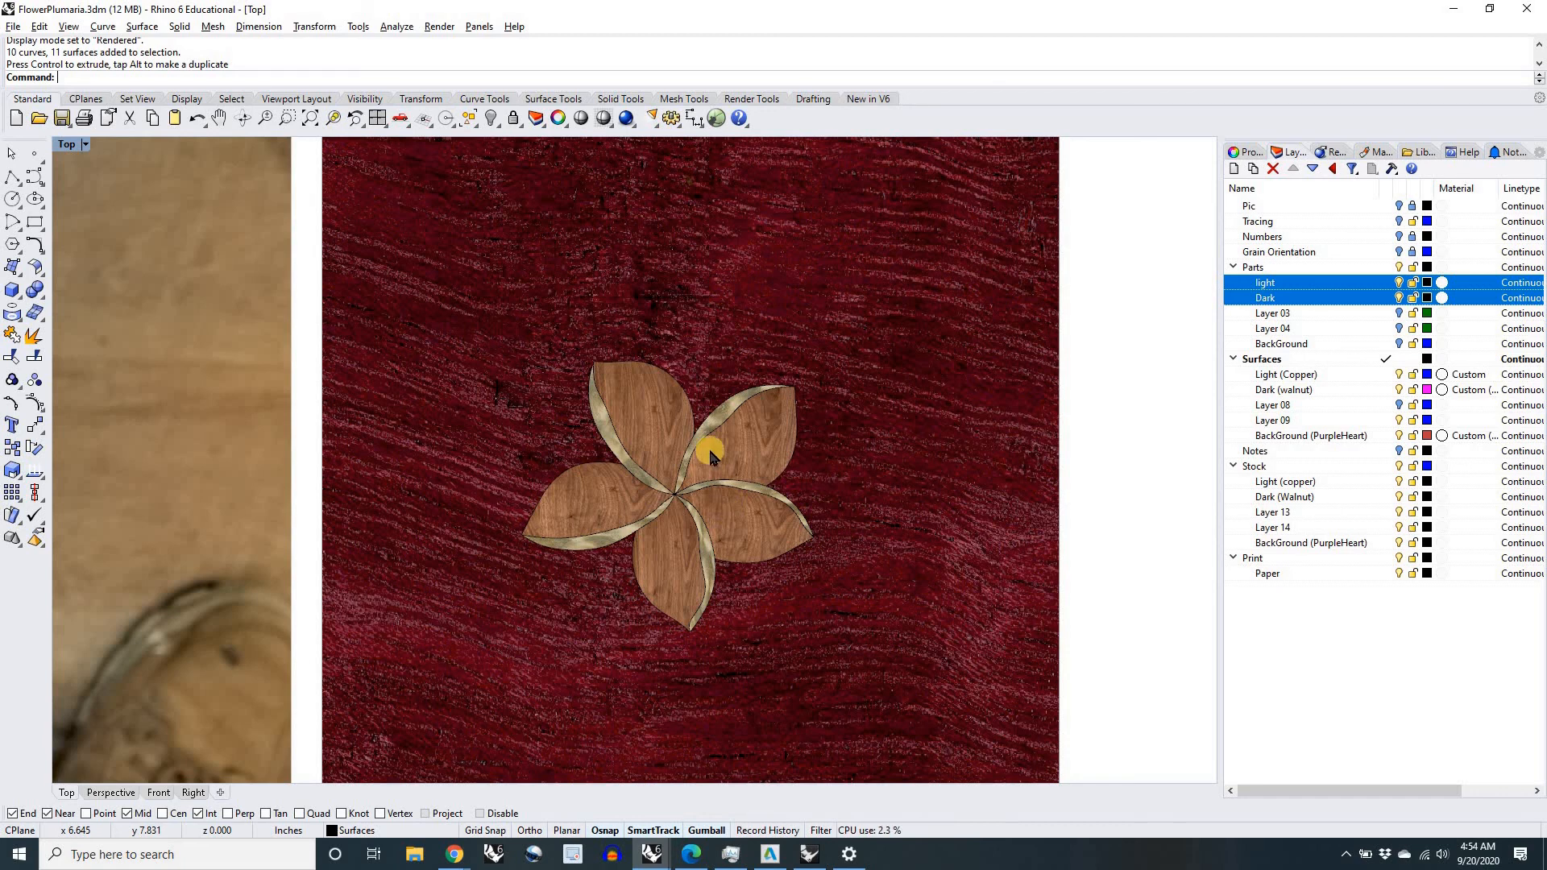
scroll(709, 447, up, 4)
scroll(710, 467, down, 4)
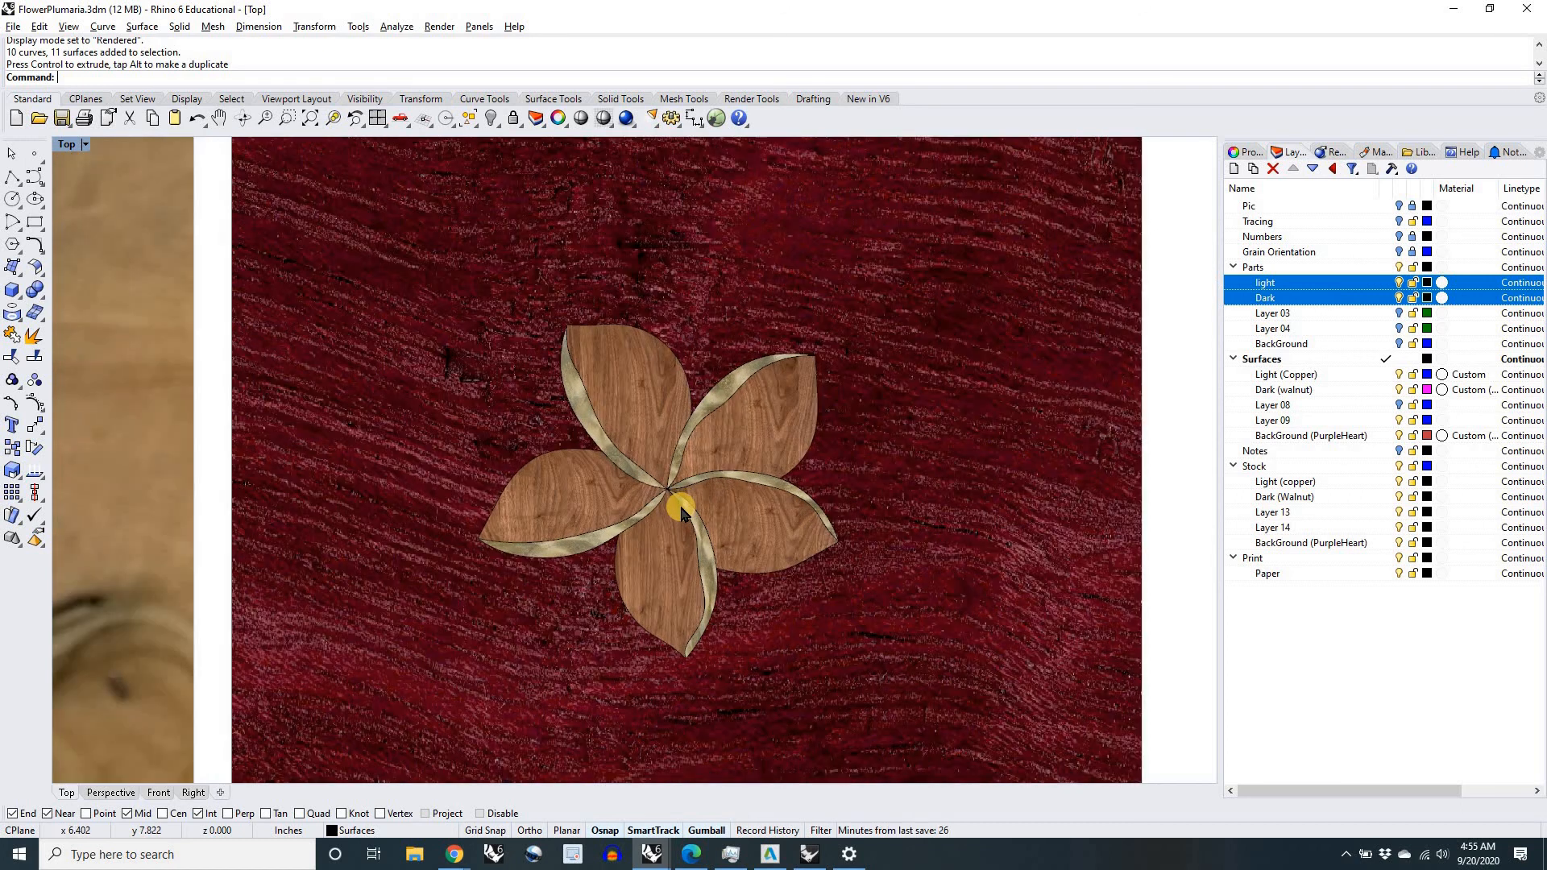
scroll(681, 512, up, 4)
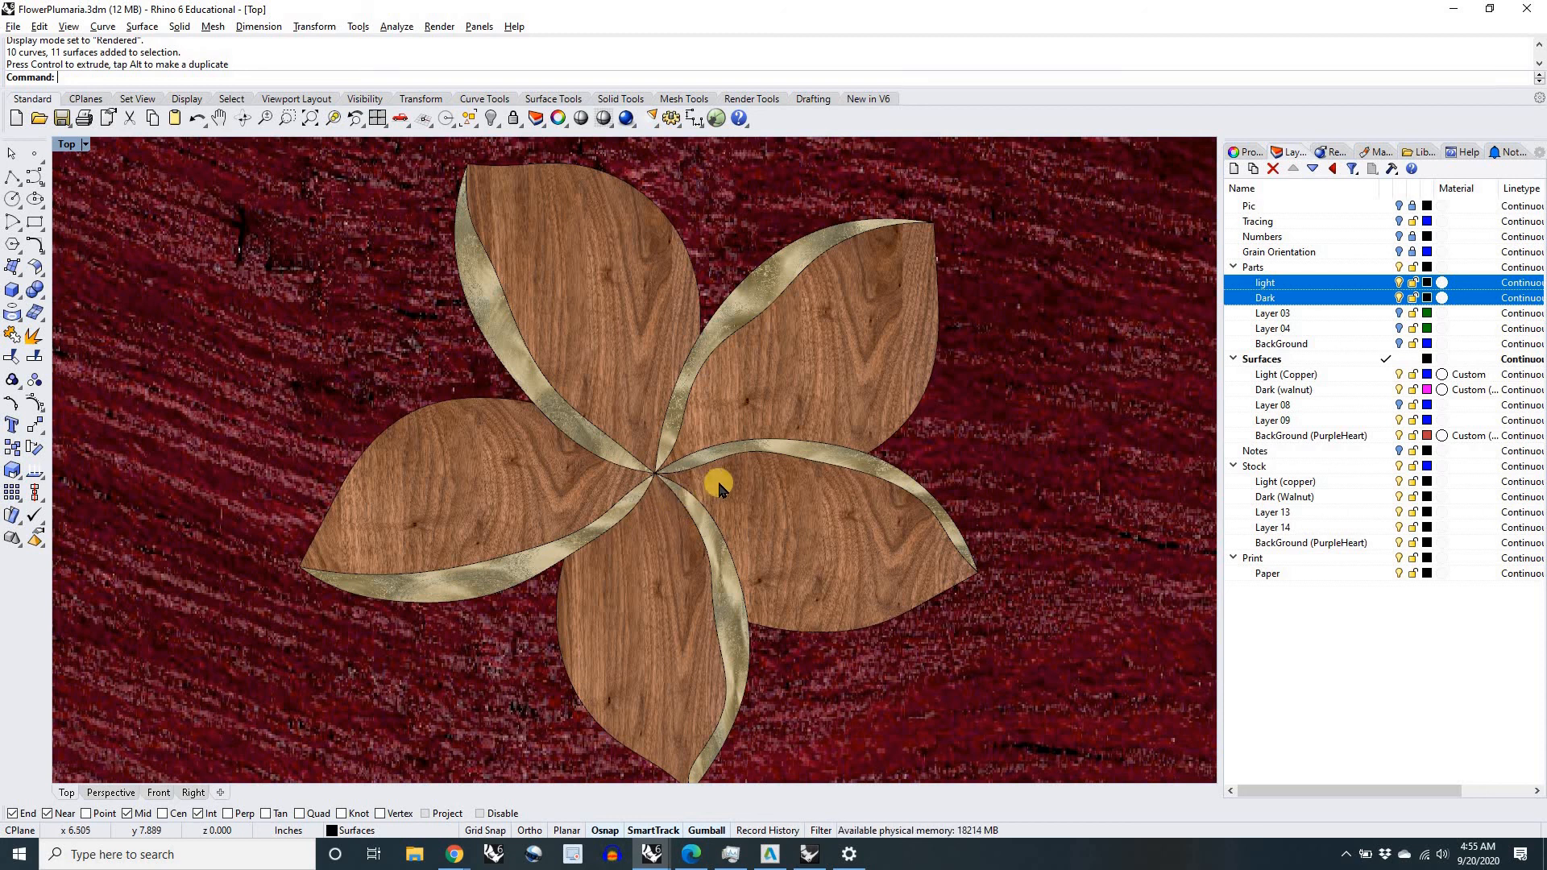
scroll(719, 488, down, 4)
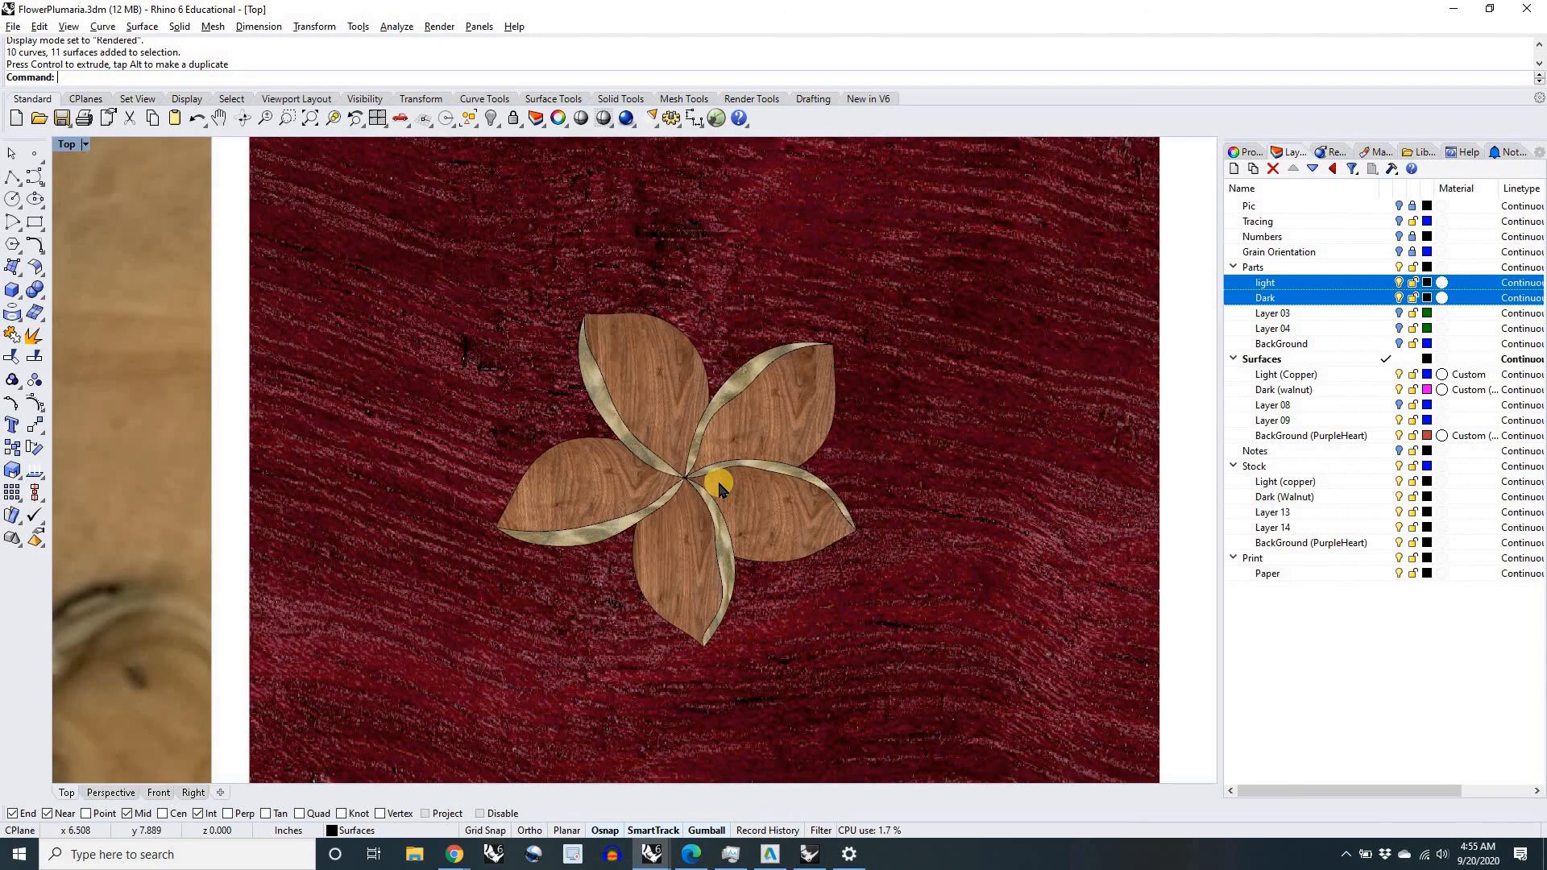
scroll(718, 487, down, 3)
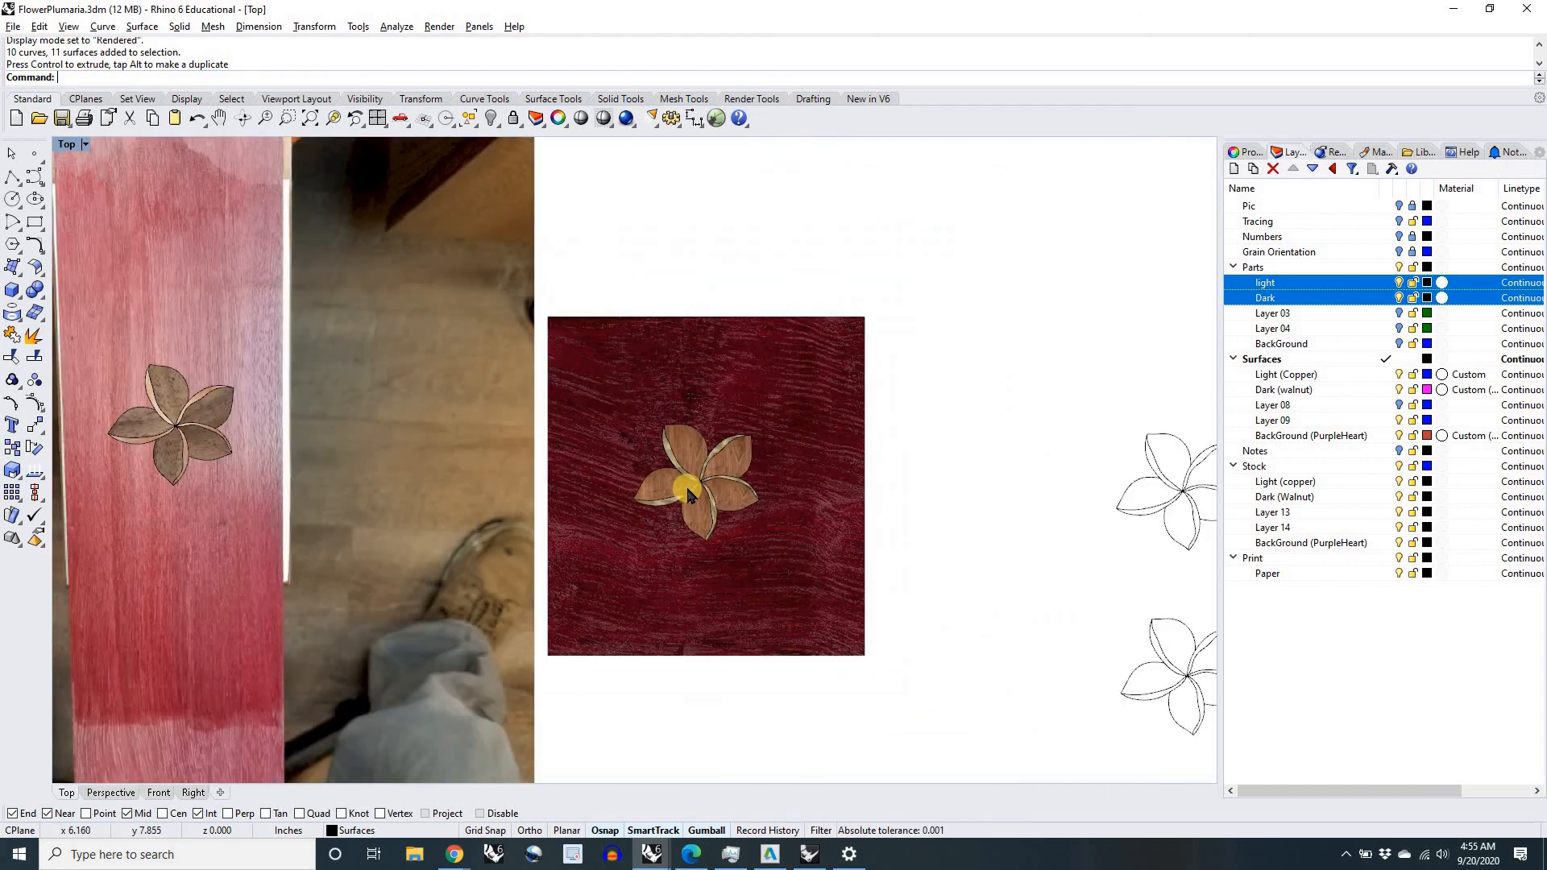
Step: Capture a close-up view of the rendered flower with ScreenCaptureToFile and save it as the JPEG image Render2 in the Inlay 2020 folder
scroll(711, 493, up, 3)
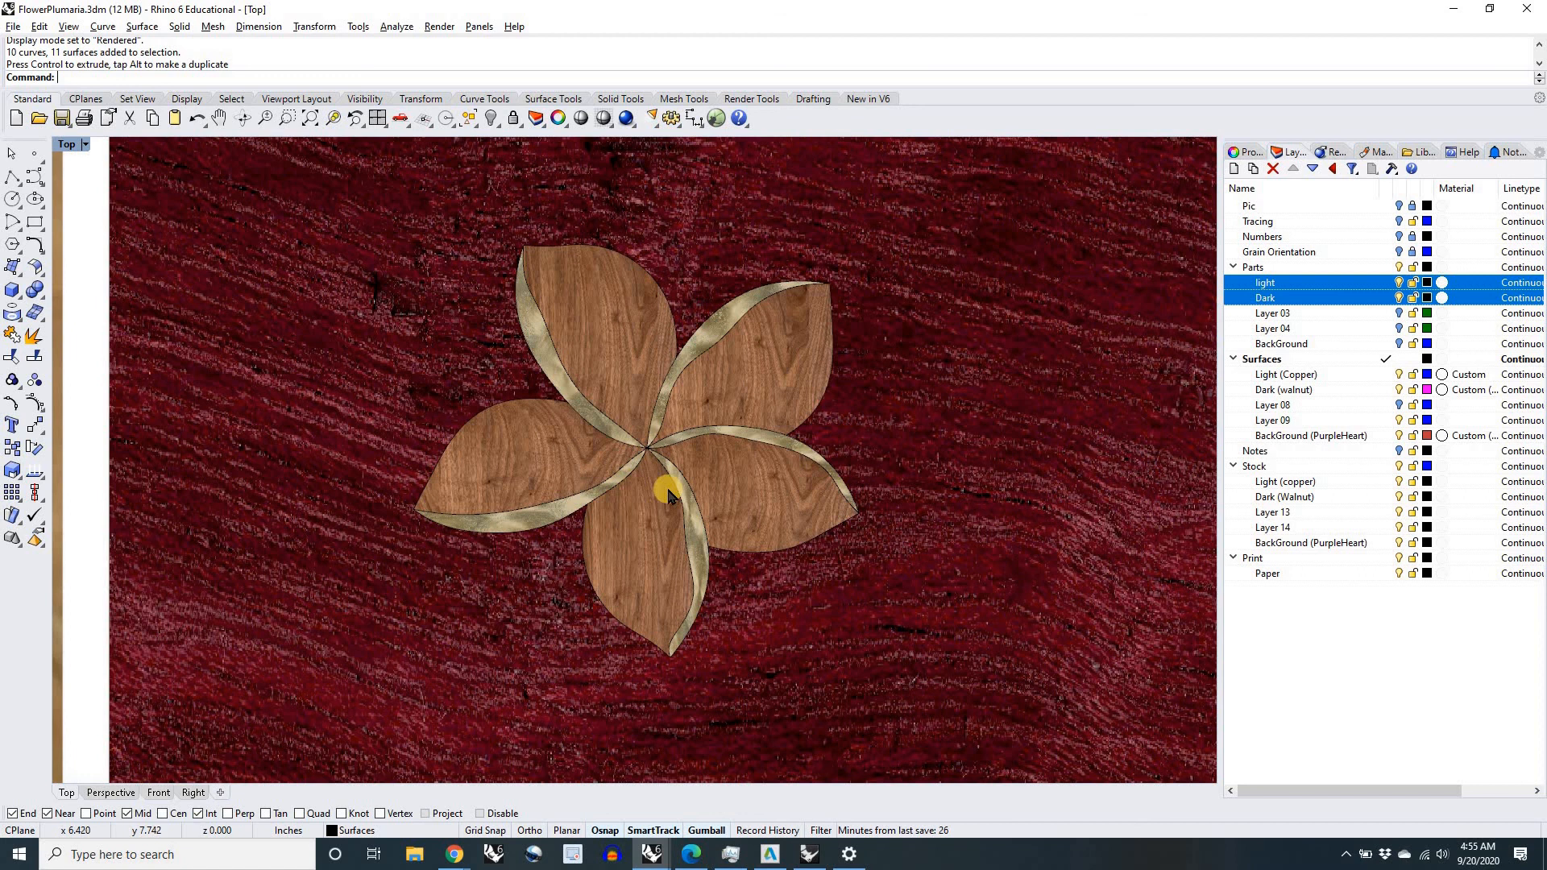
text(ren)
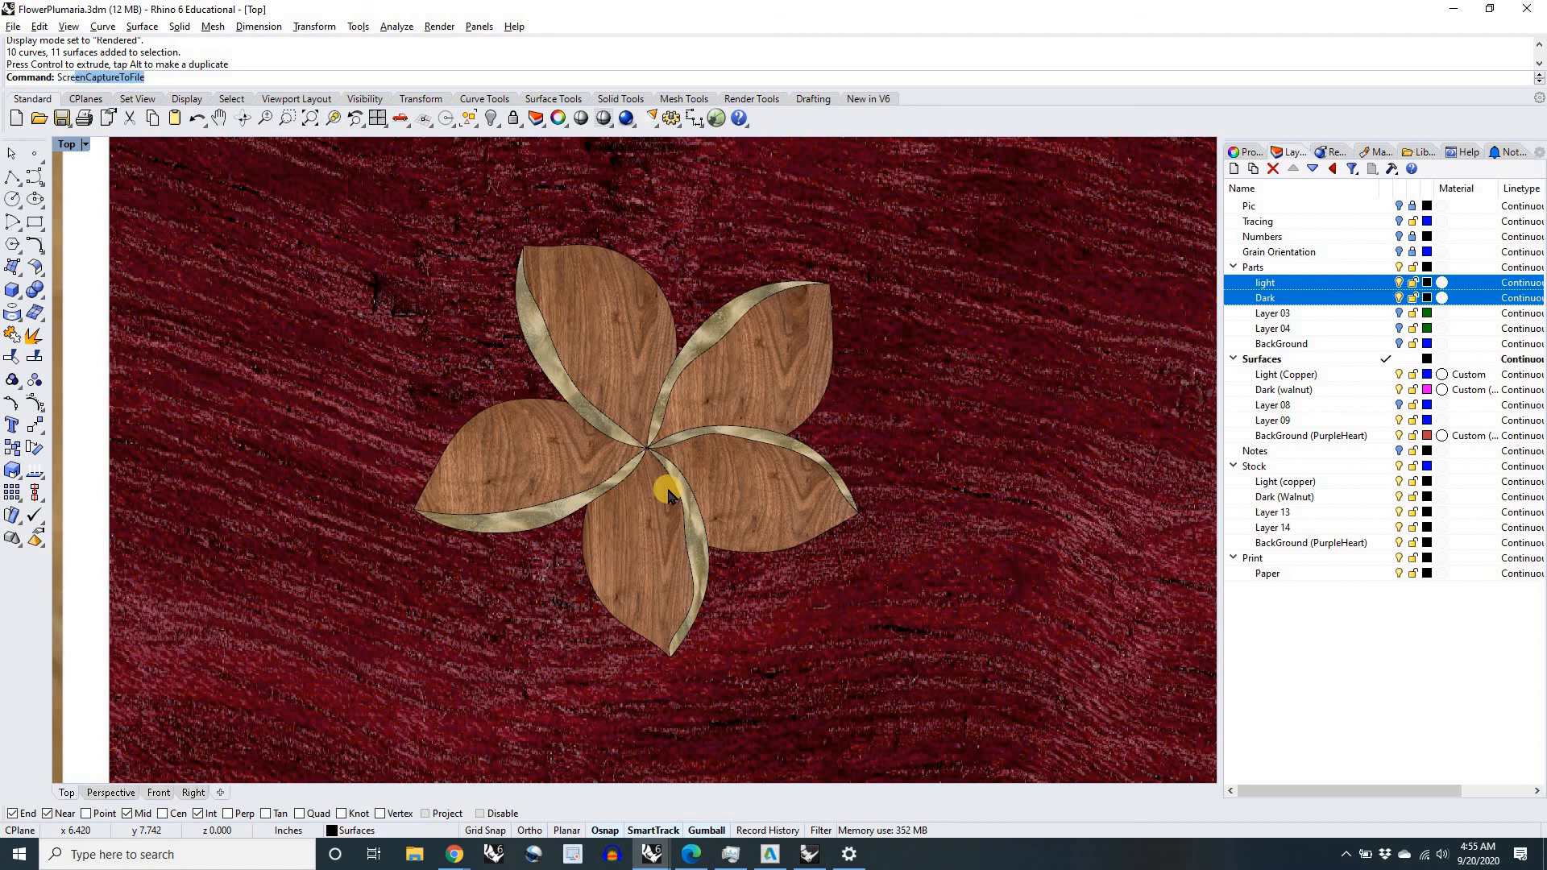
key(BackSpace)
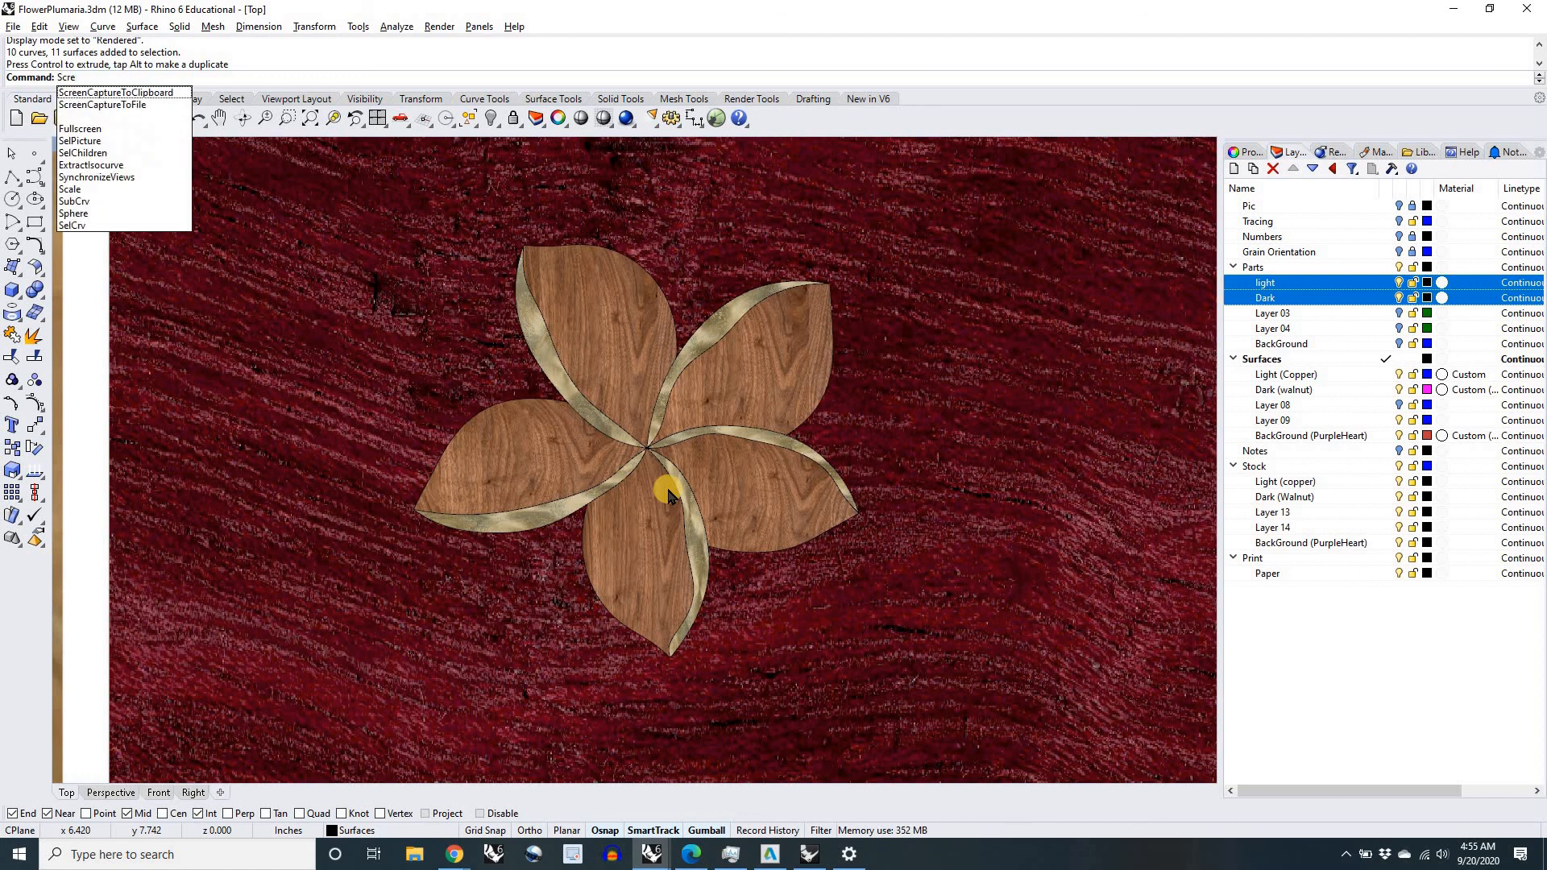
text(enCaptureToFile)
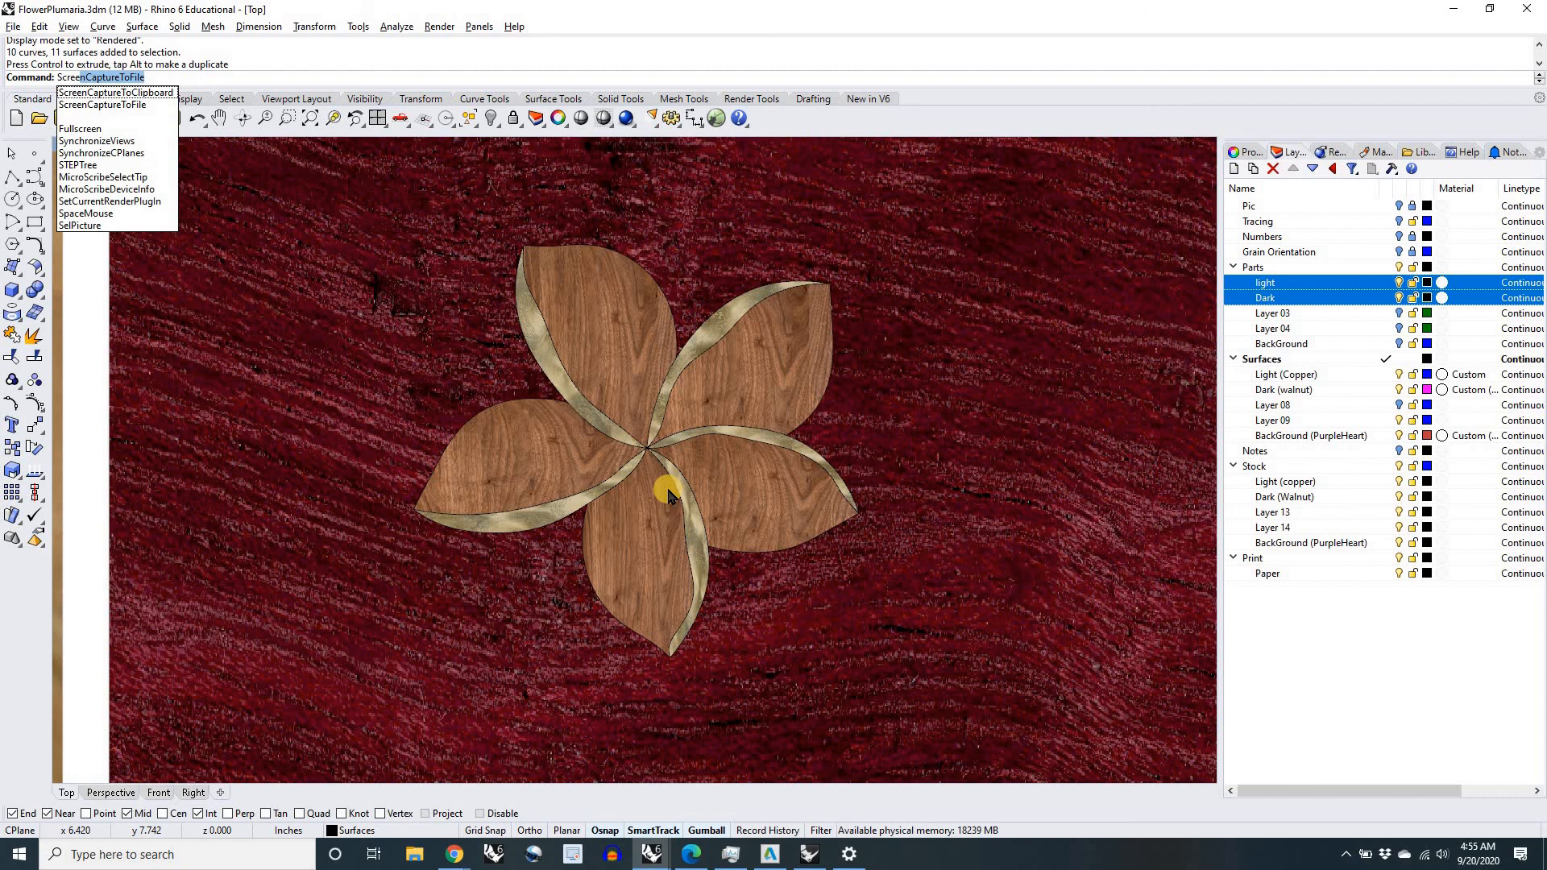
key(Return)
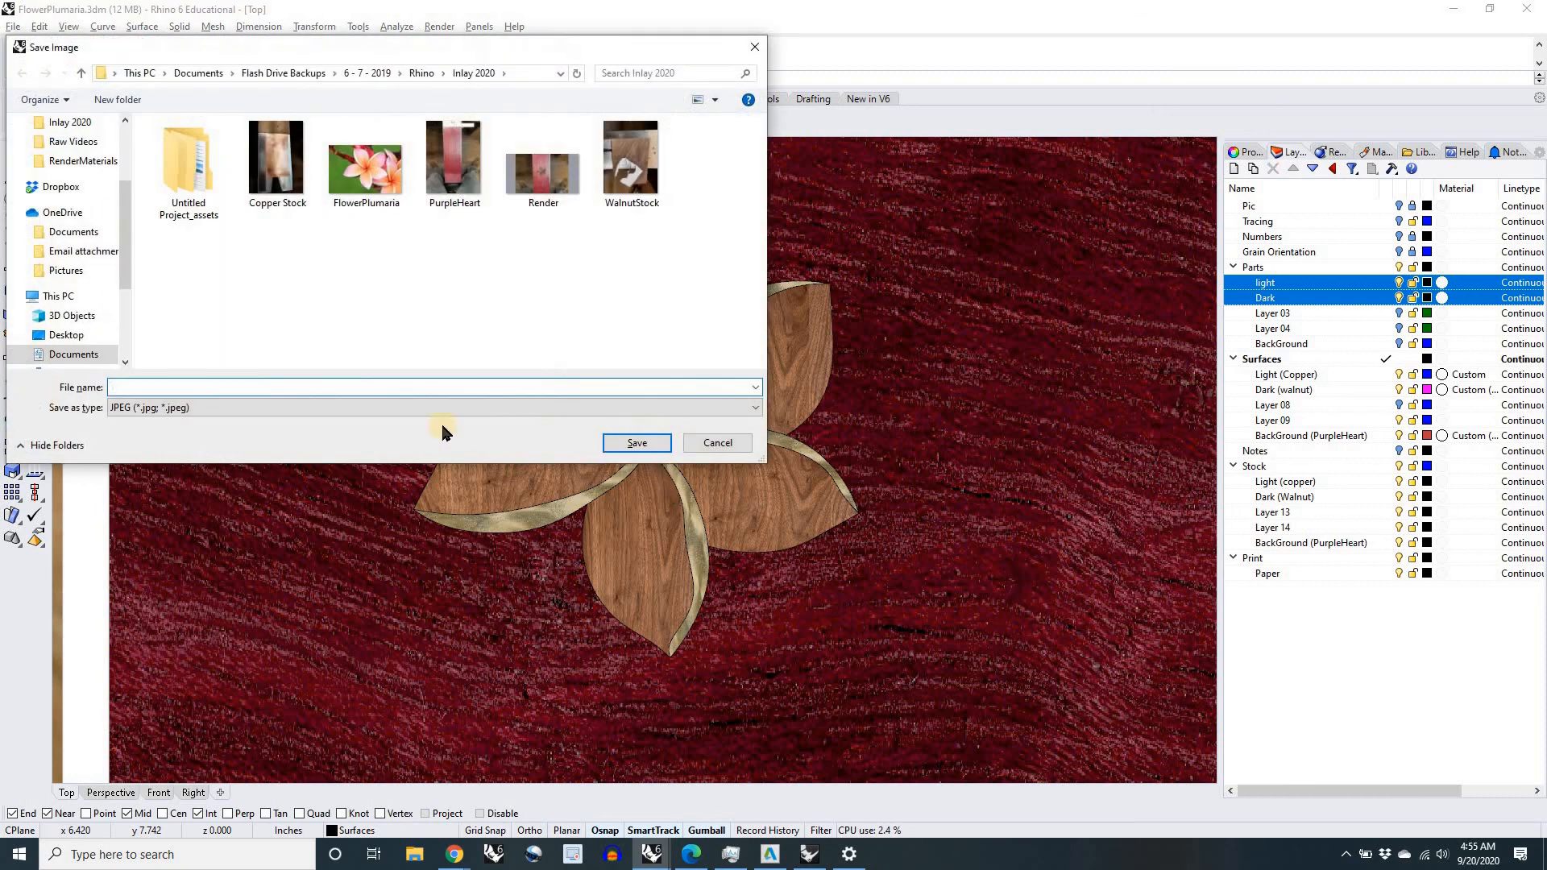
click(532, 189)
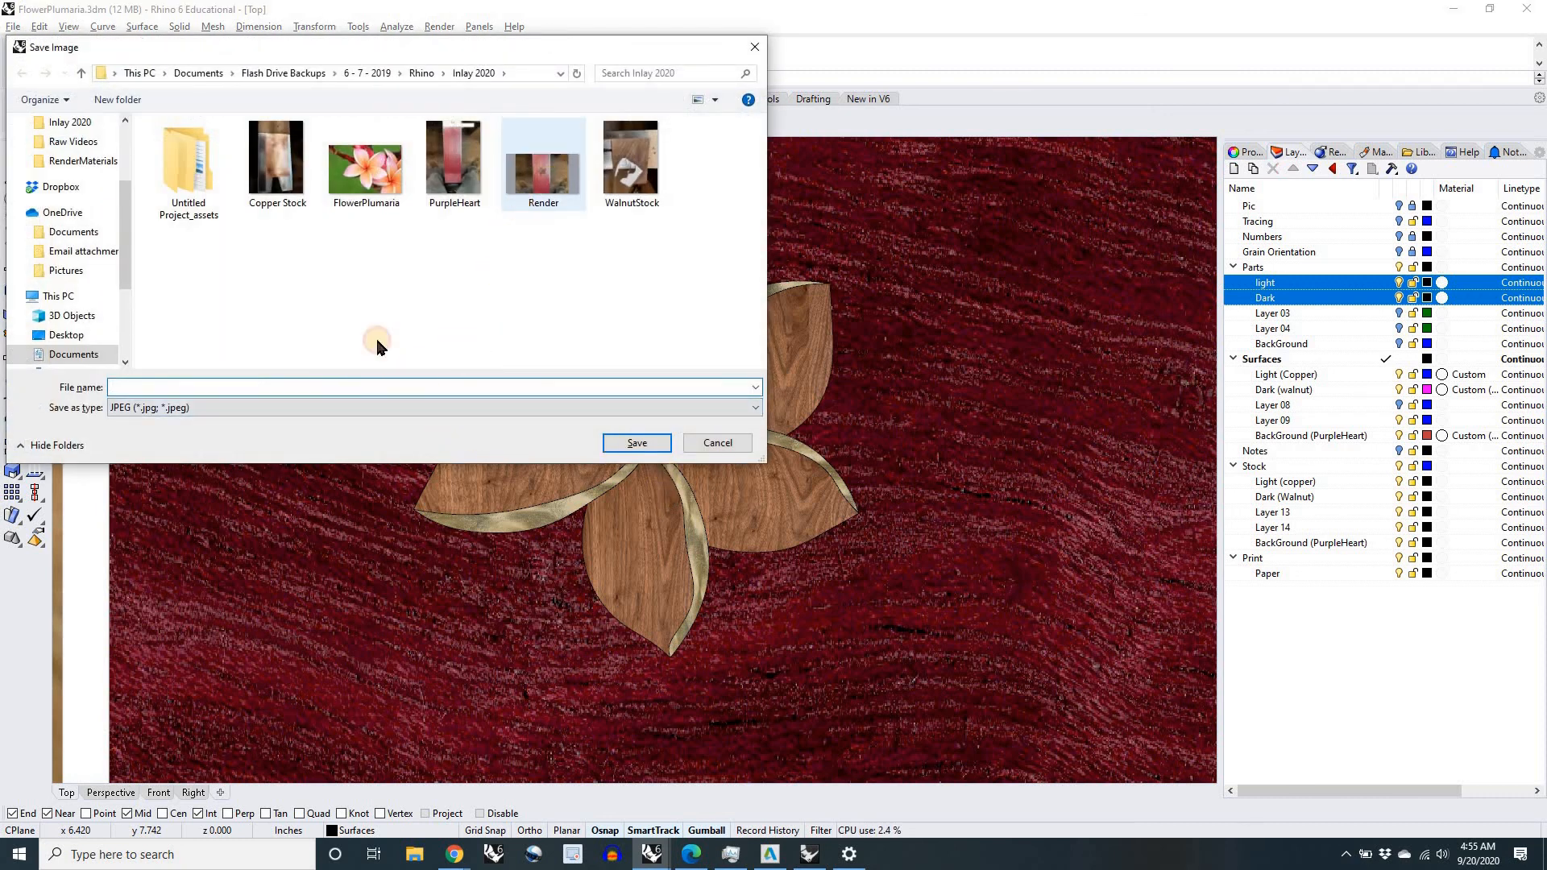
click(201, 388)
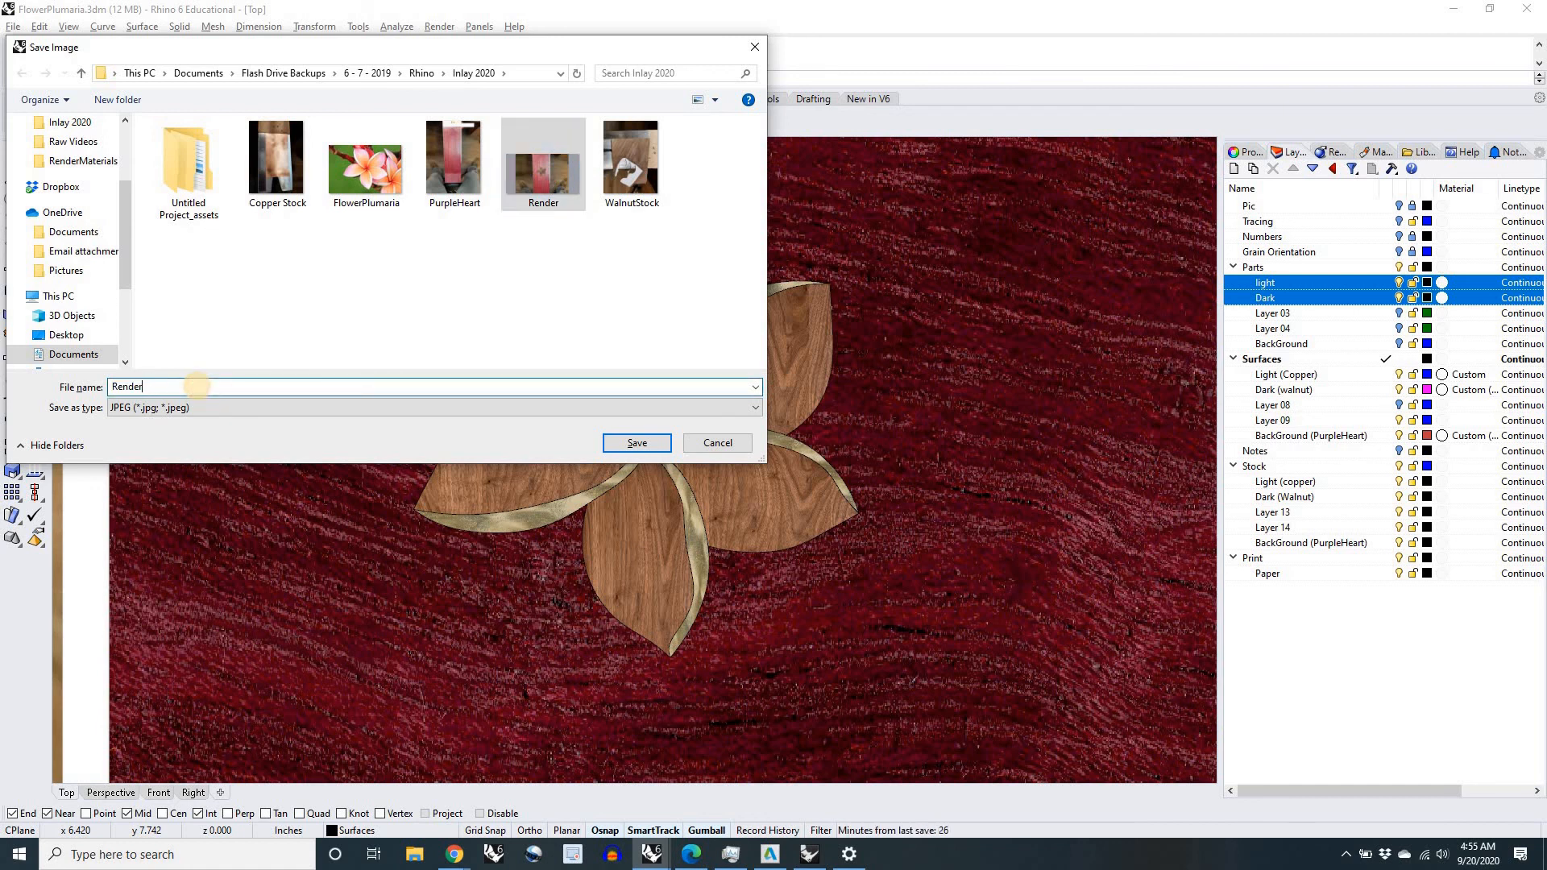
text(2)
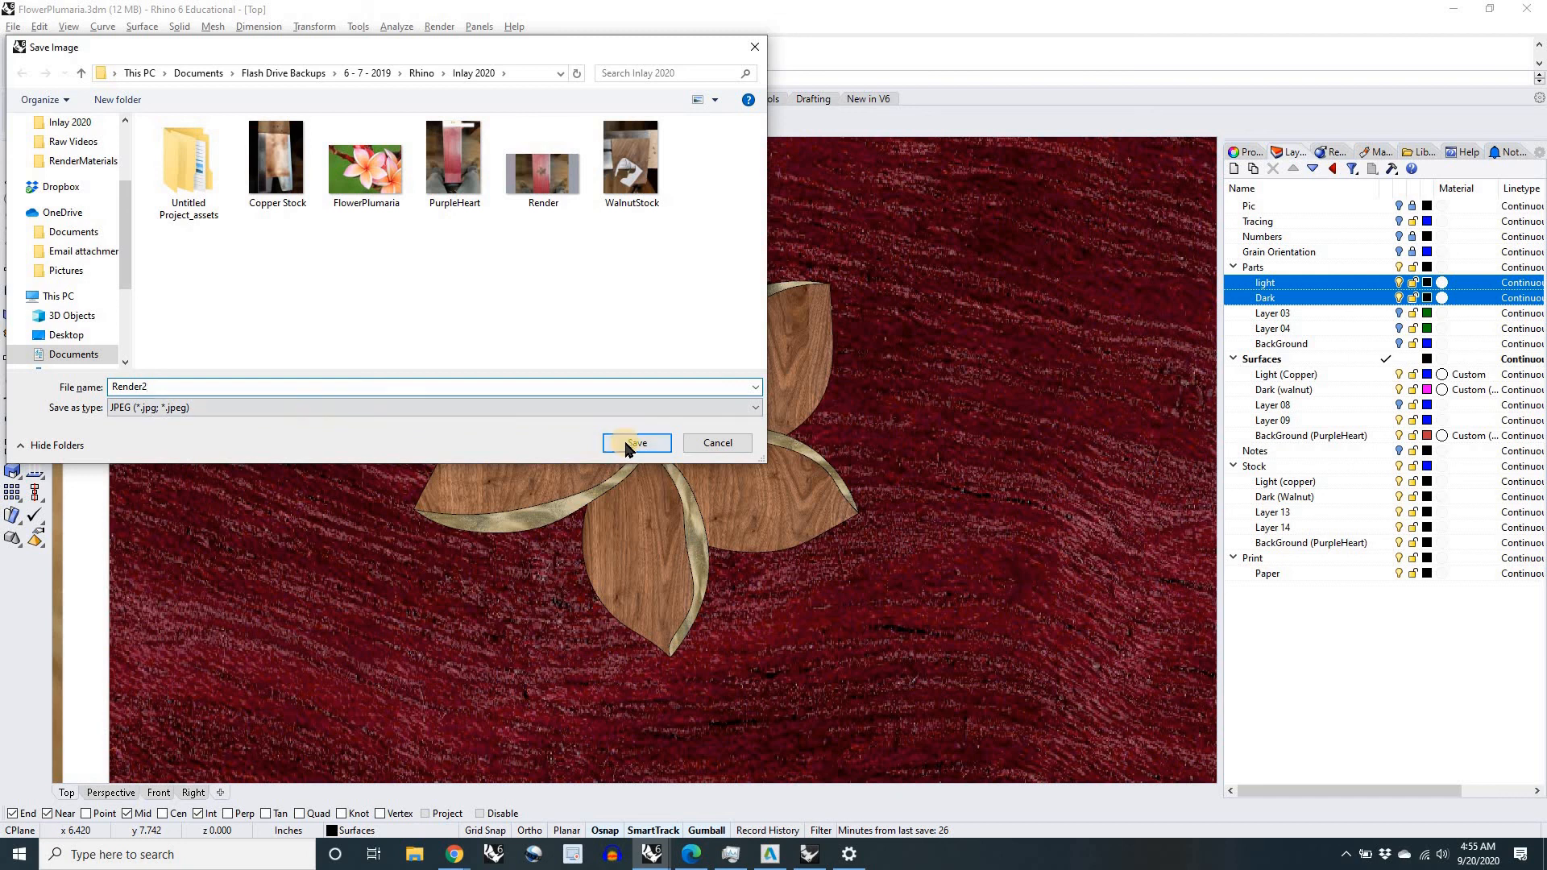
click(201, 410)
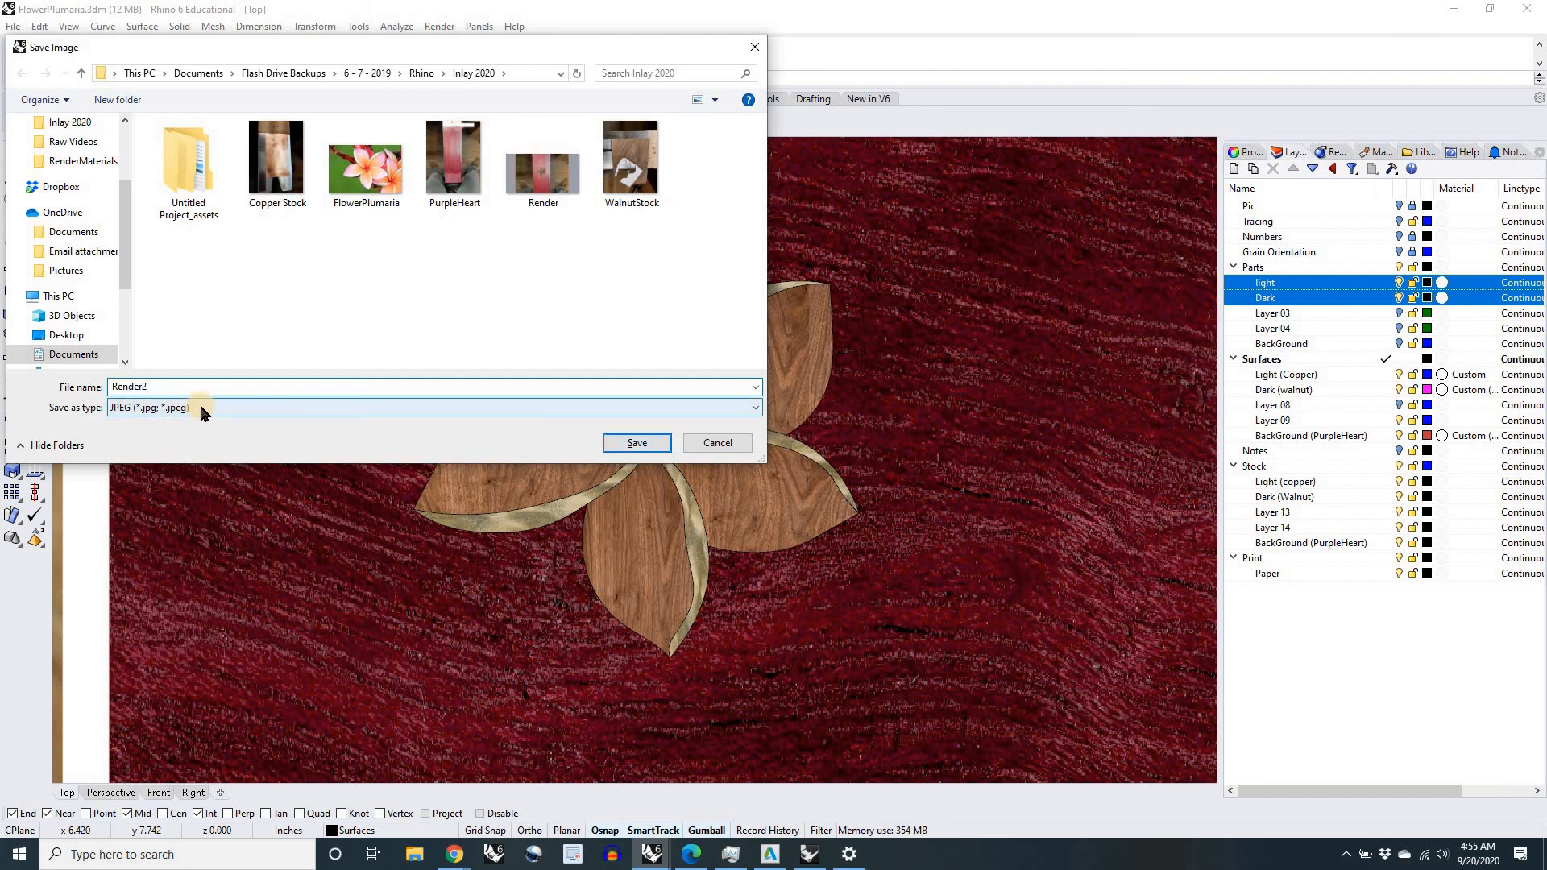
click(636, 443)
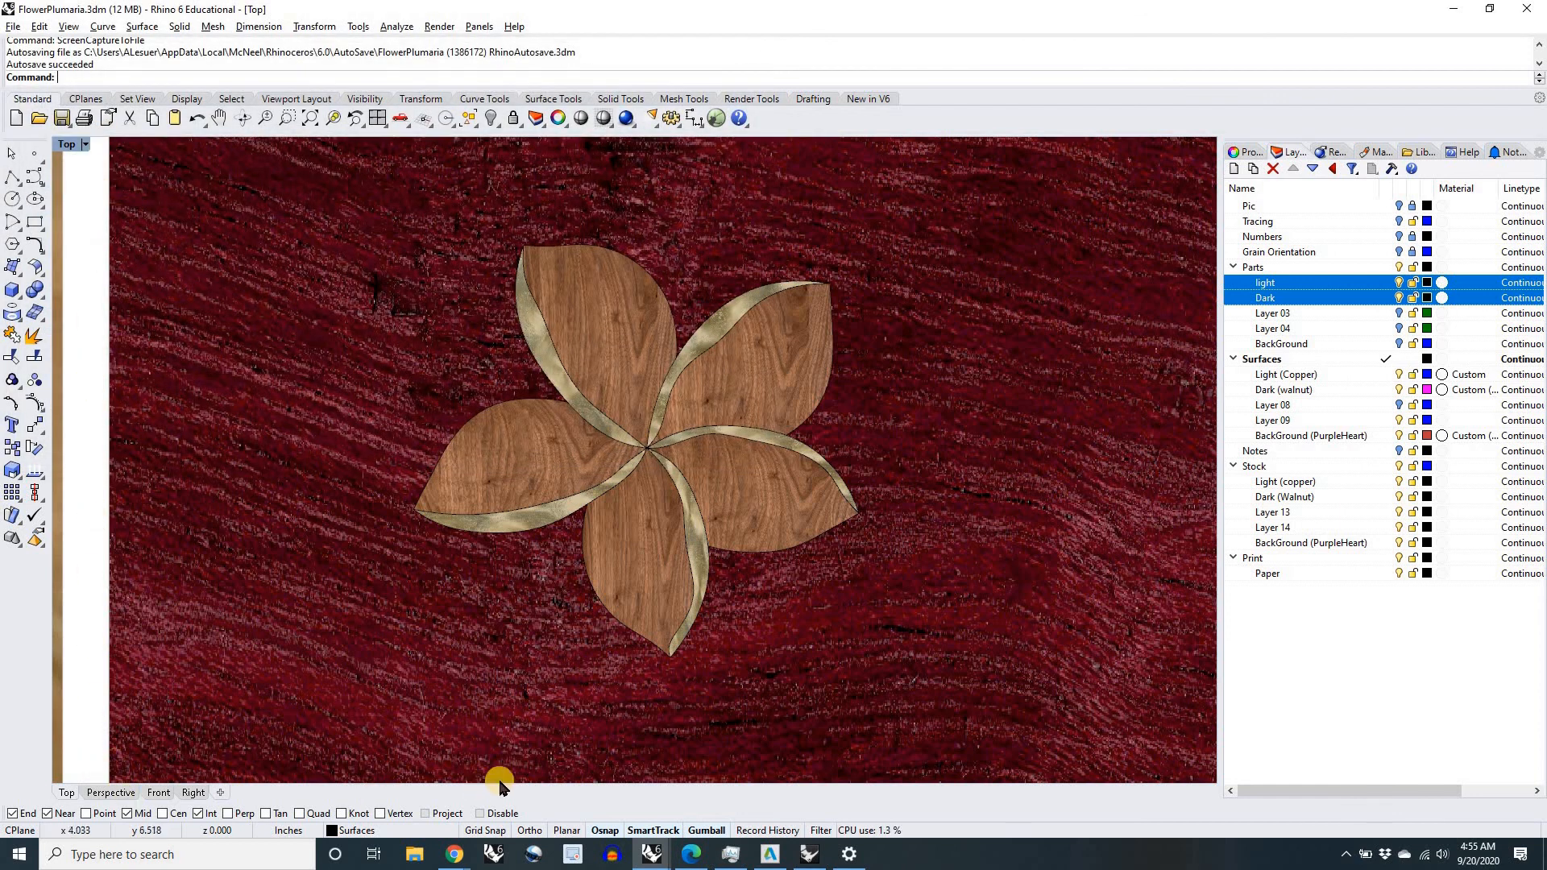
scroll(514, 481, down, 6)
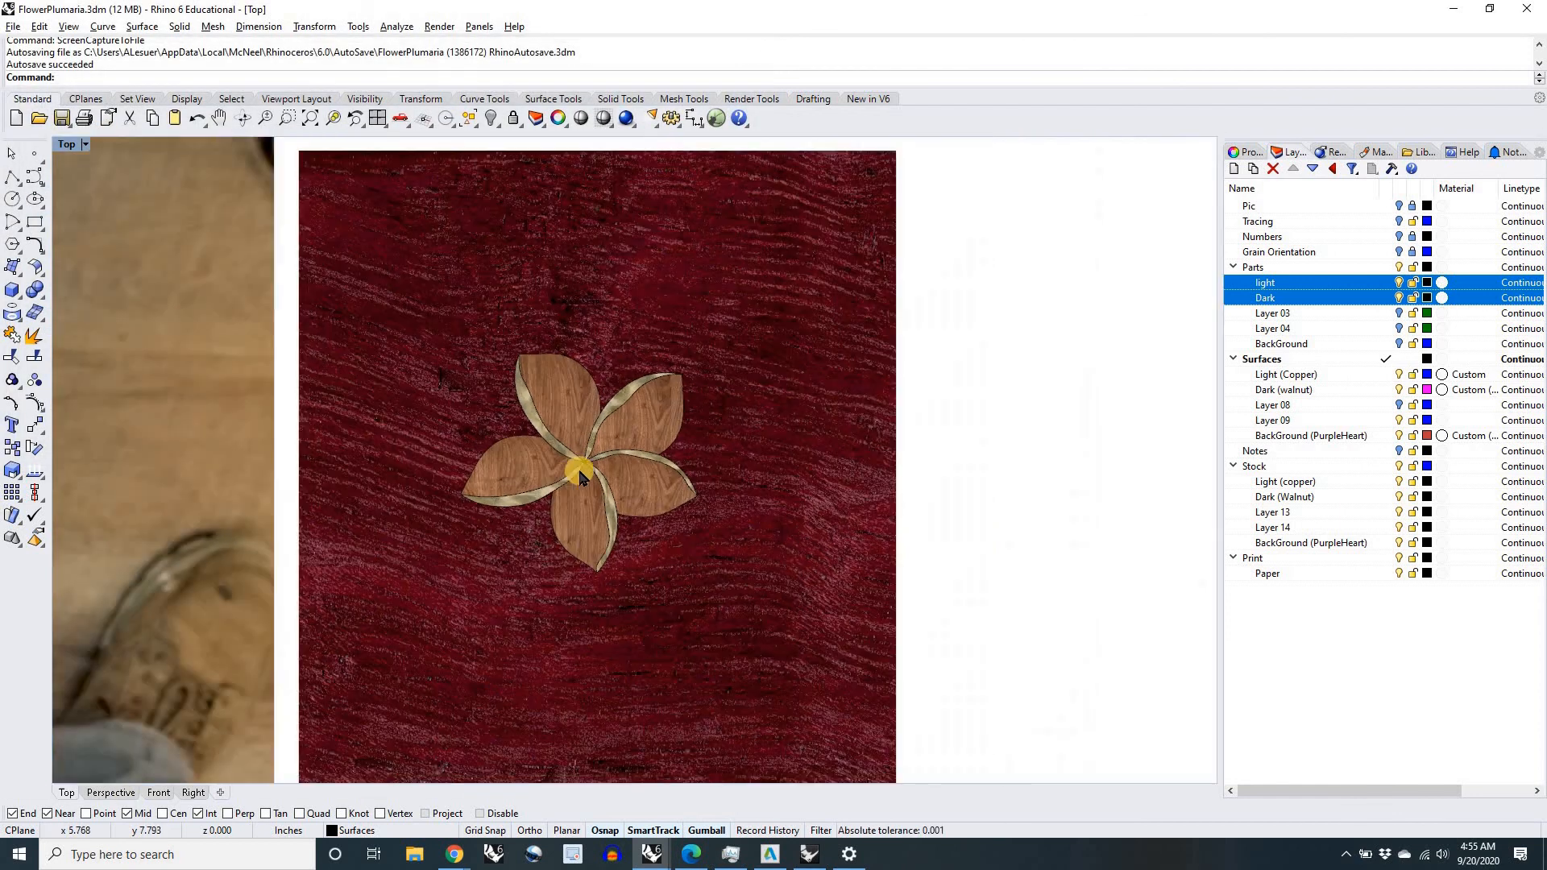
right_drag(579, 471, 736, 490)
scroll(737, 491, down, 2)
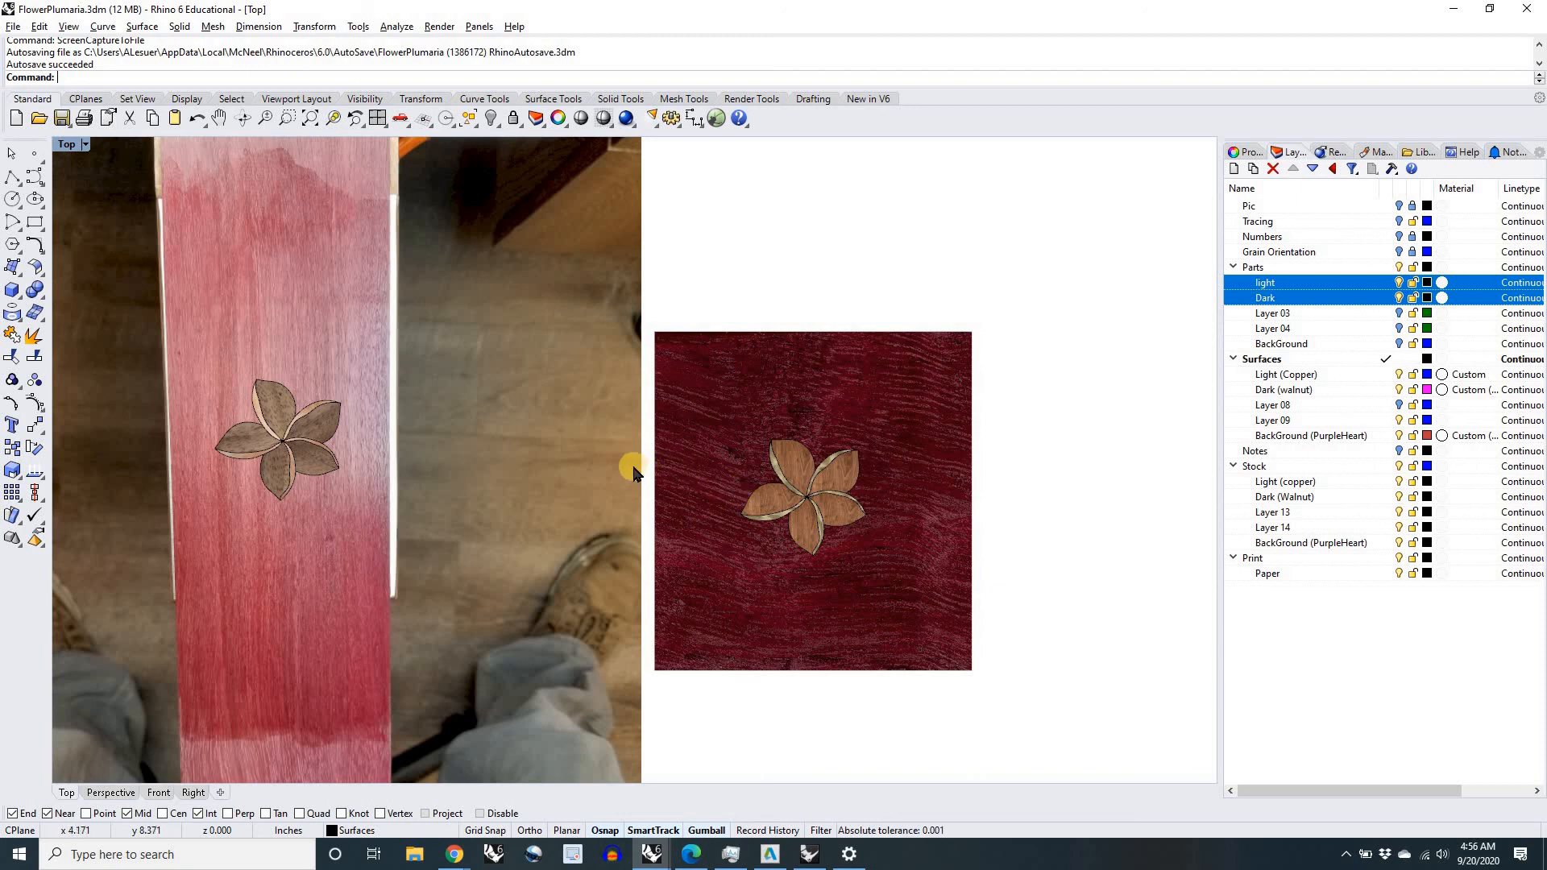
right_drag(640, 468, 717, 467)
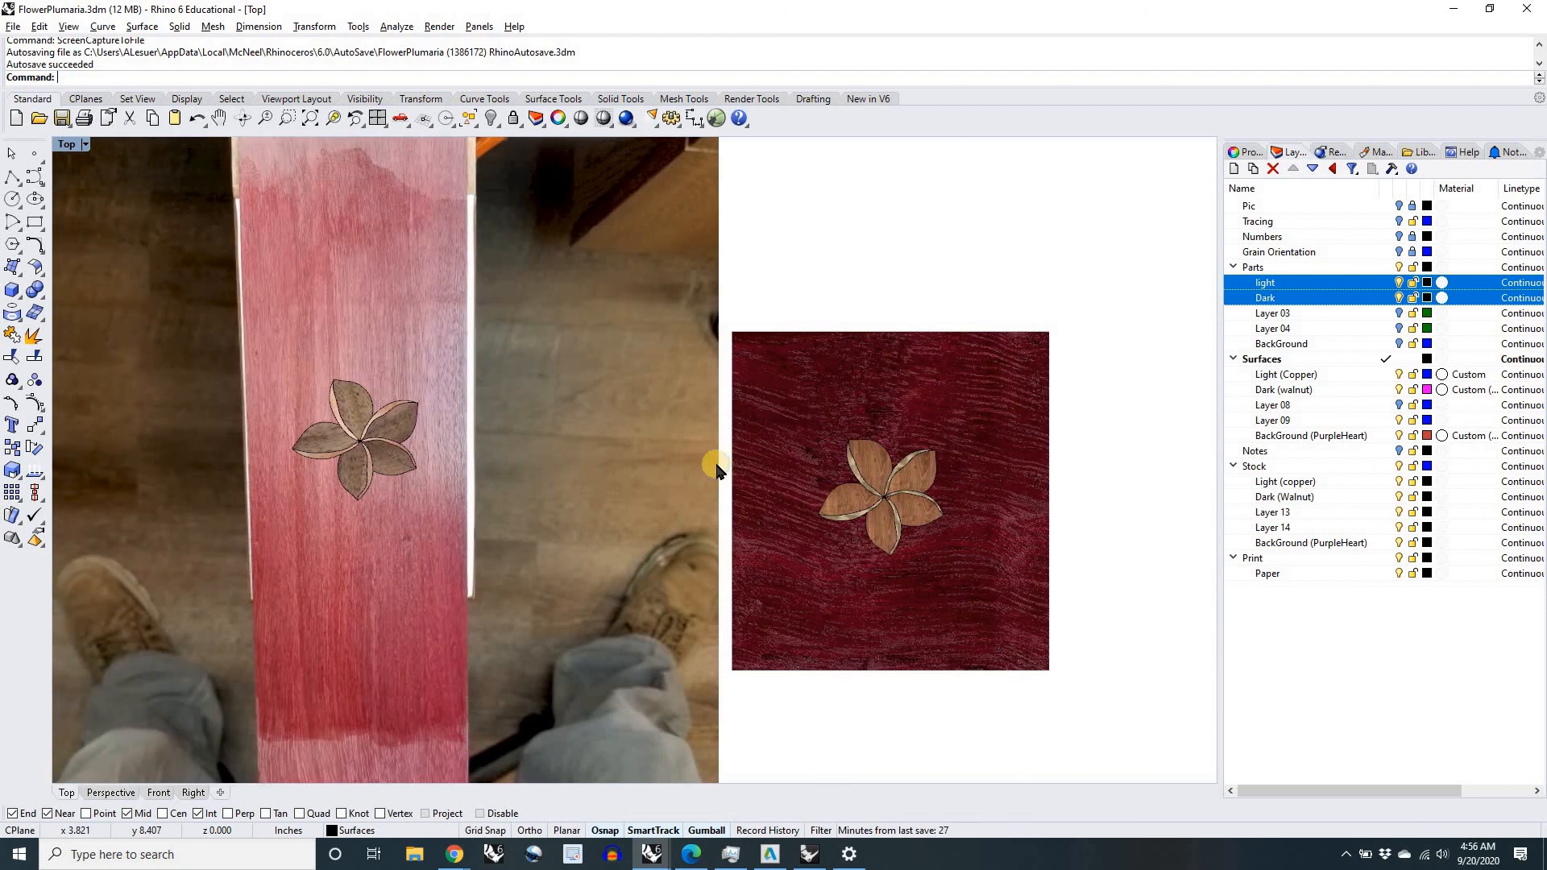